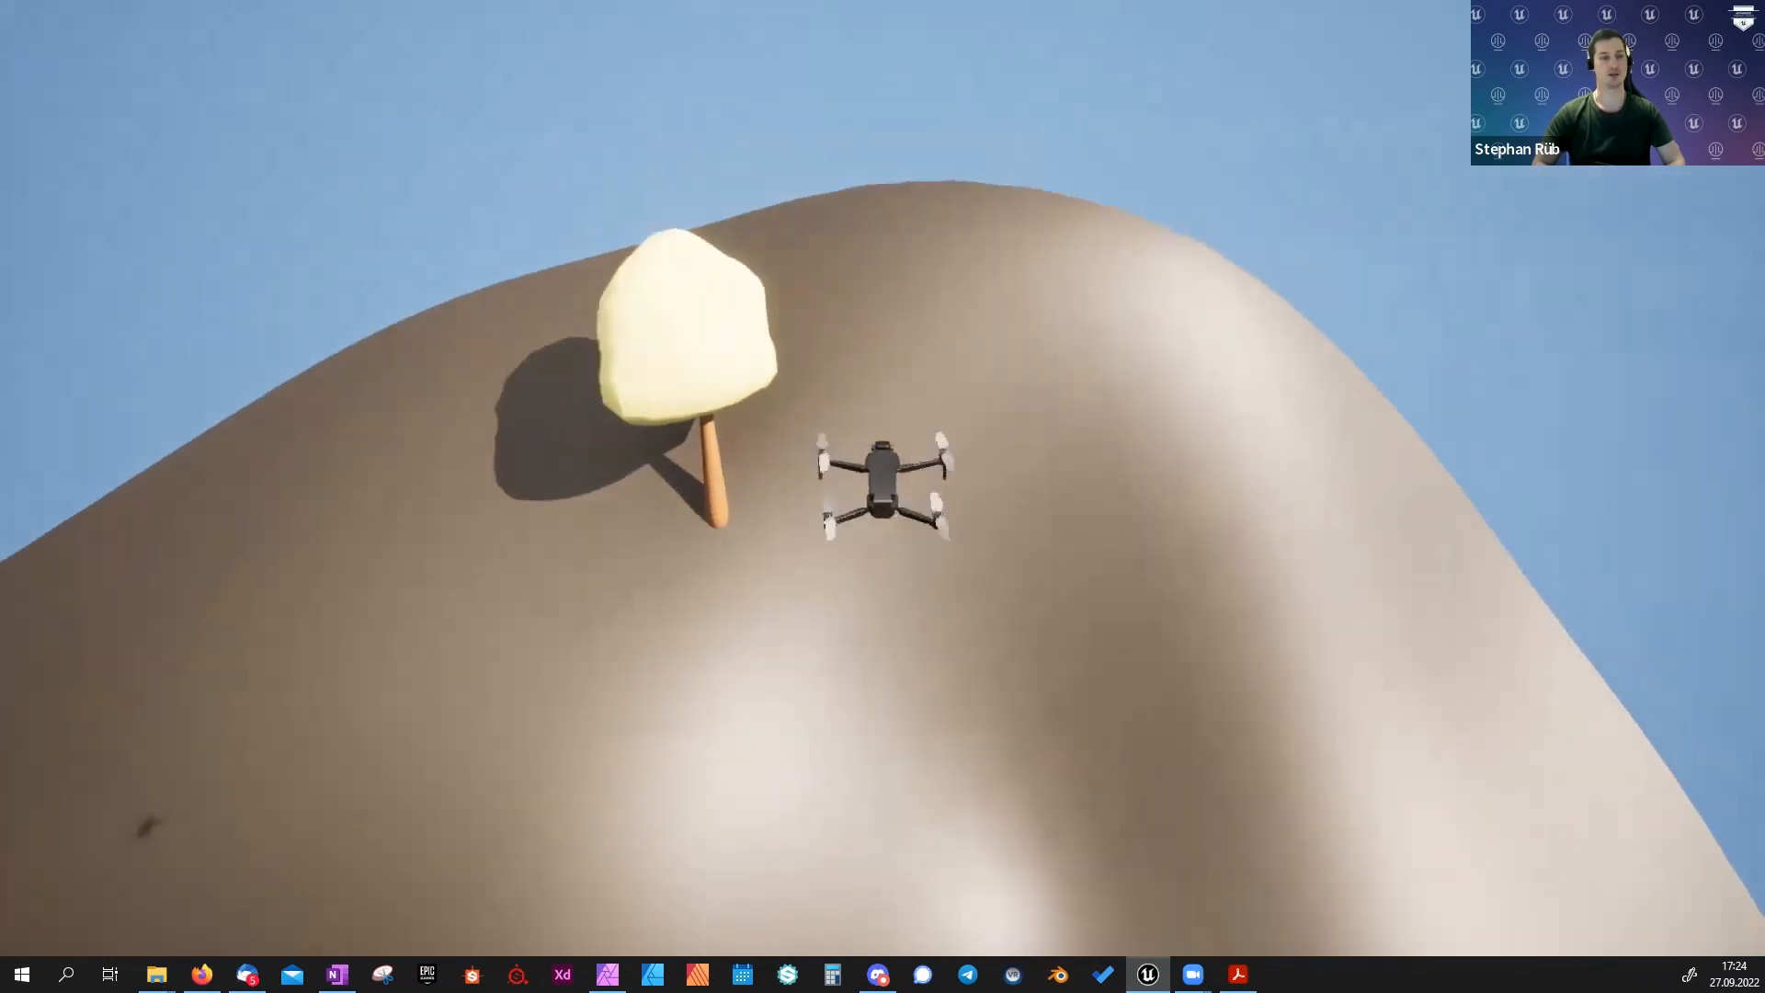
Fly the drone sideways in both directions over the hilly landscape to inspect the growing trees and plants, and end the play session.
key(d)
key(d)
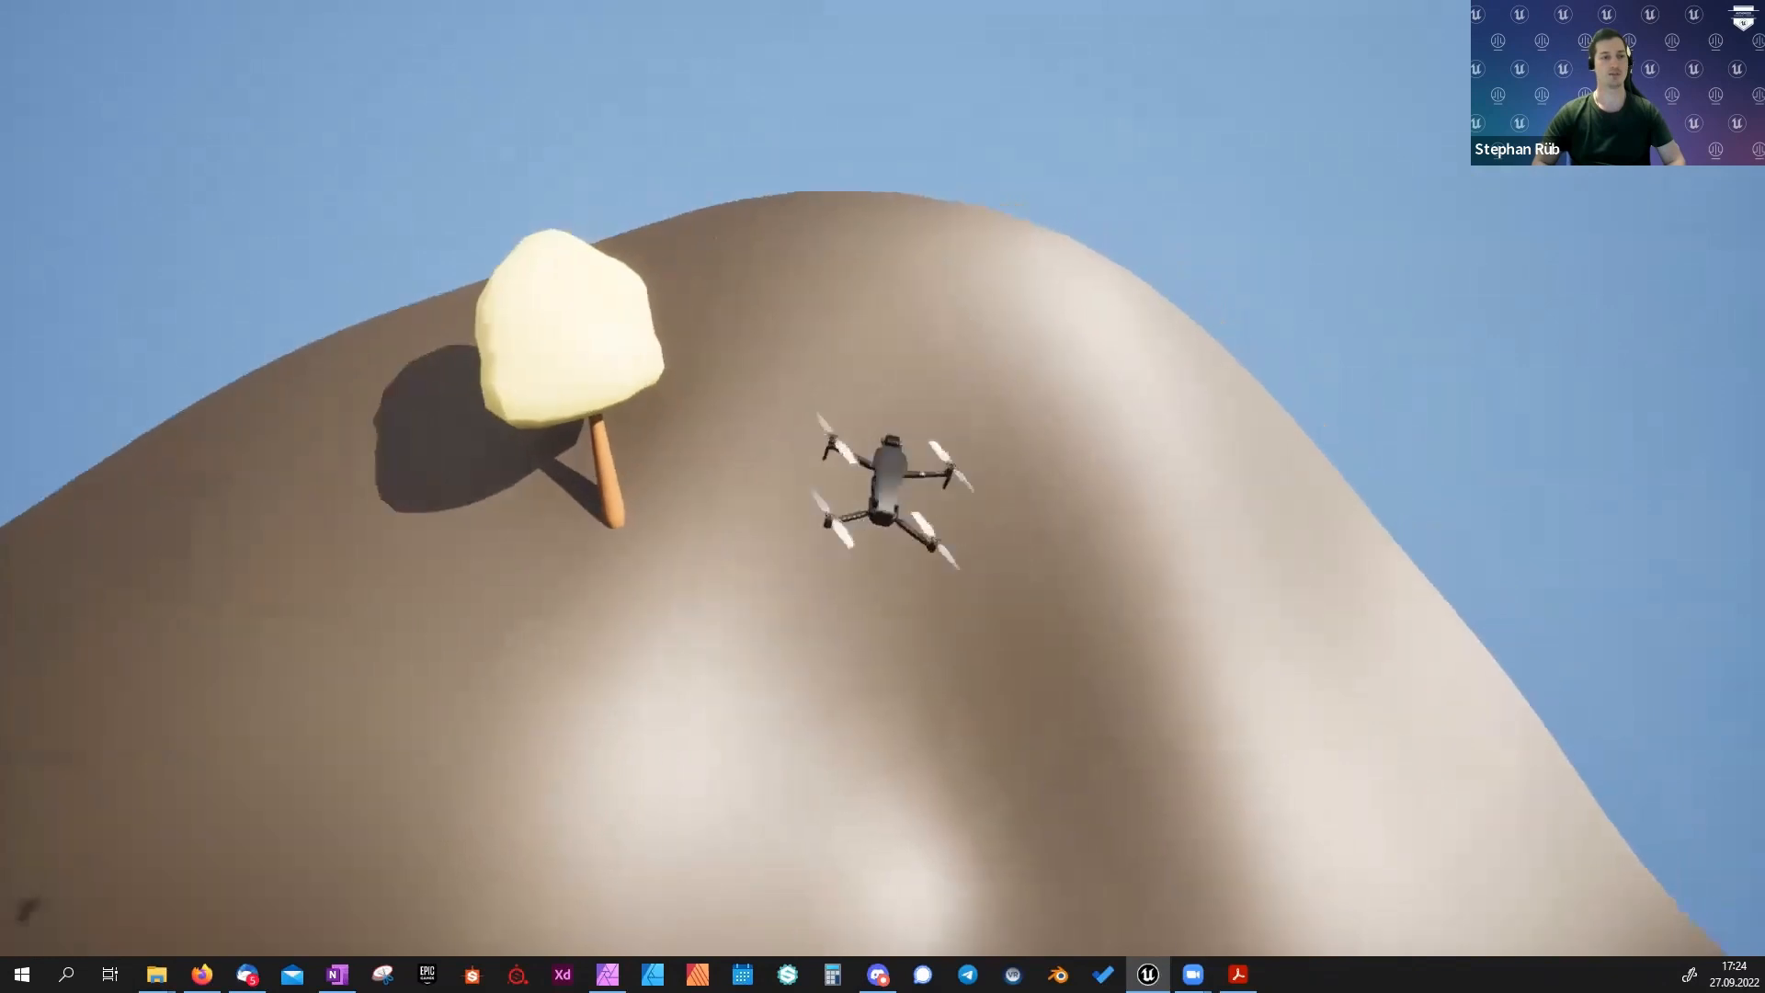
key(a)
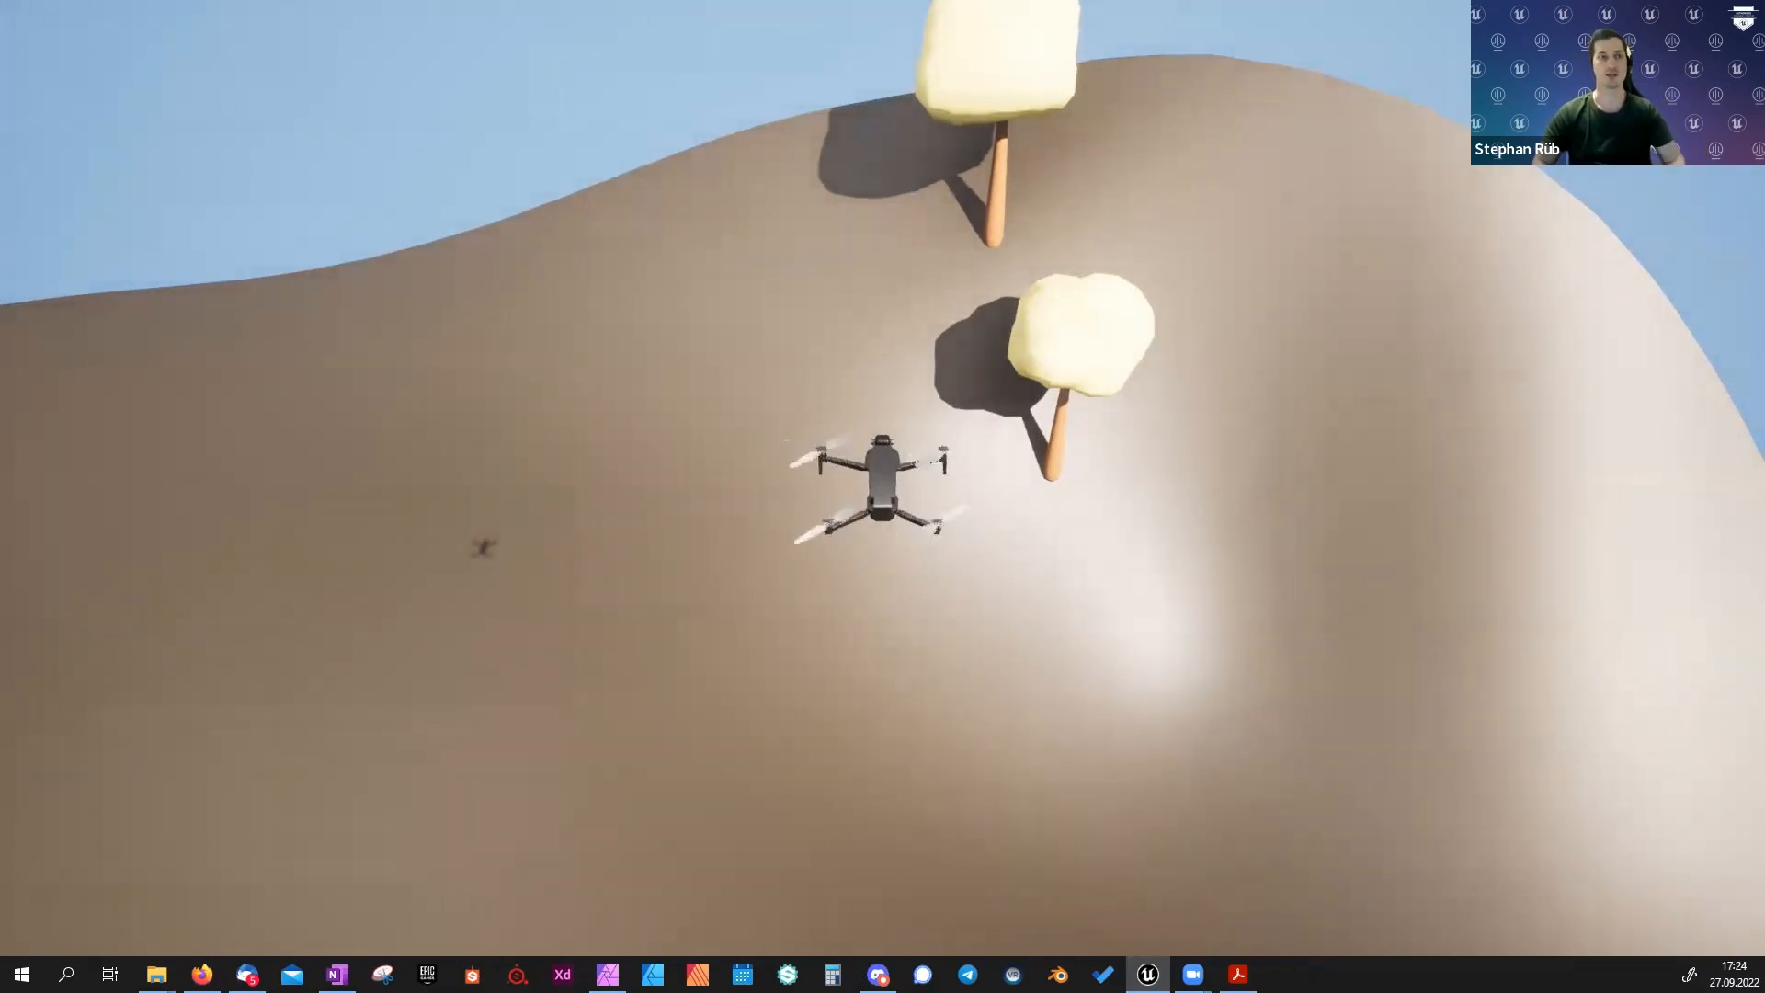
key(d)
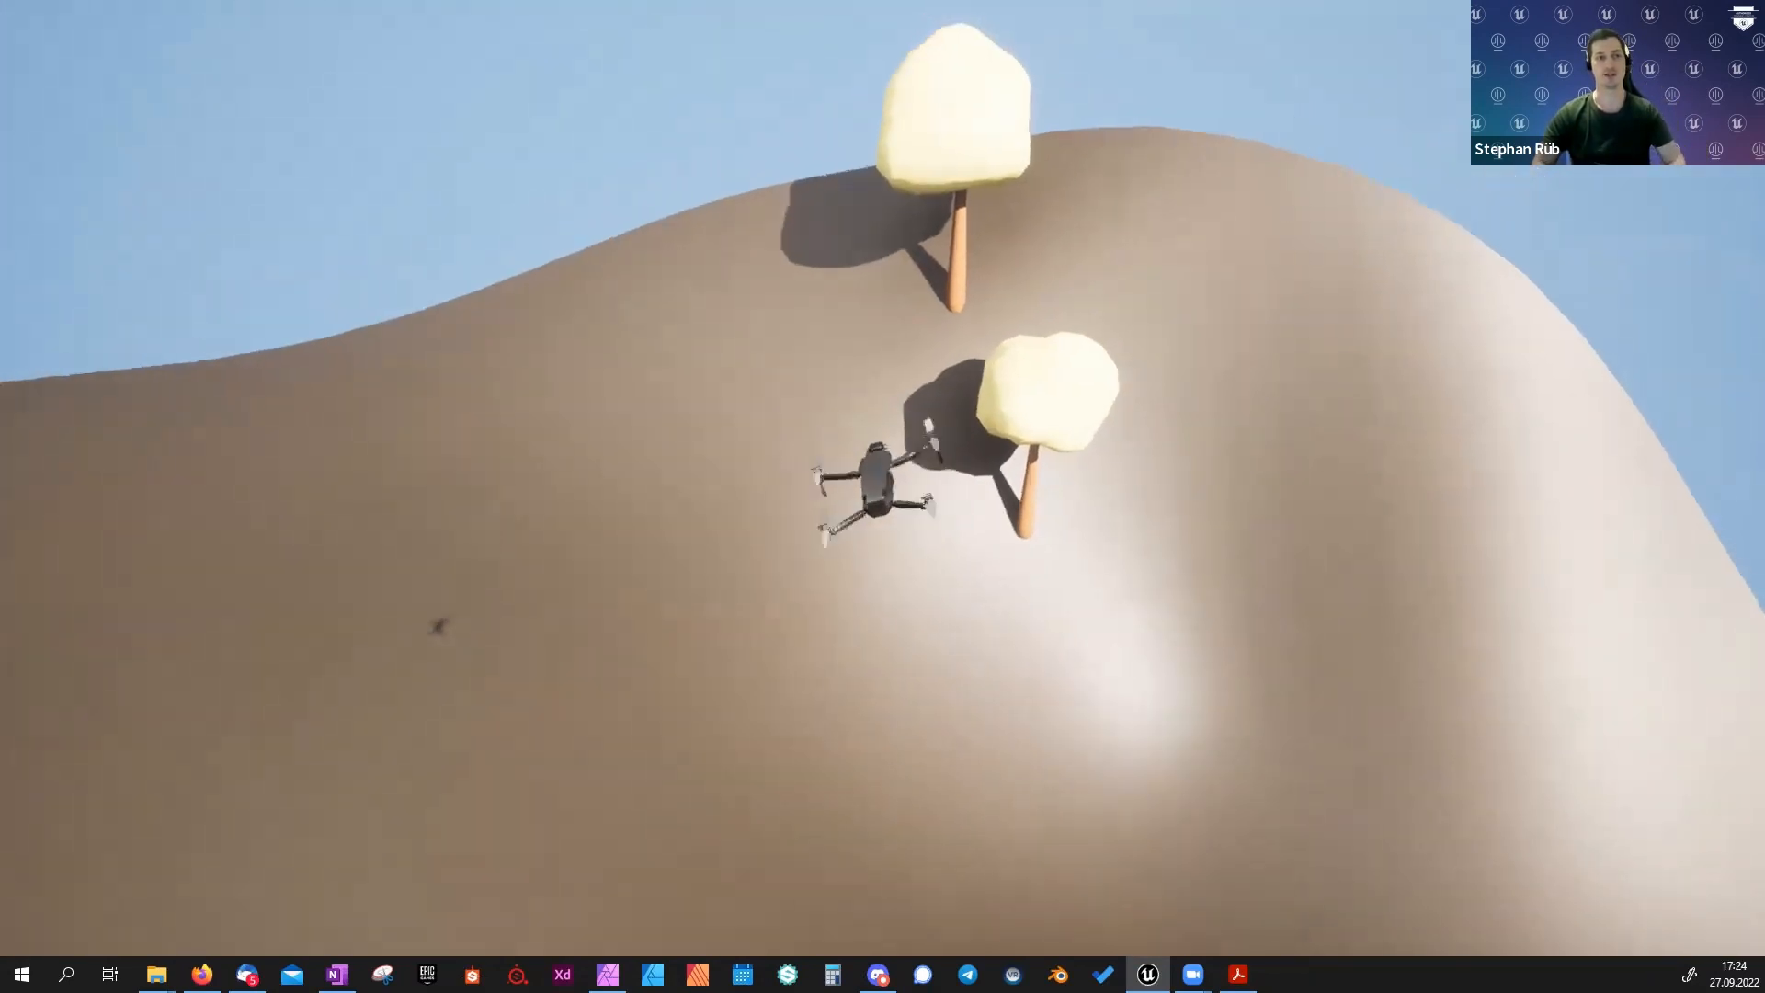
key(a)
key(a)
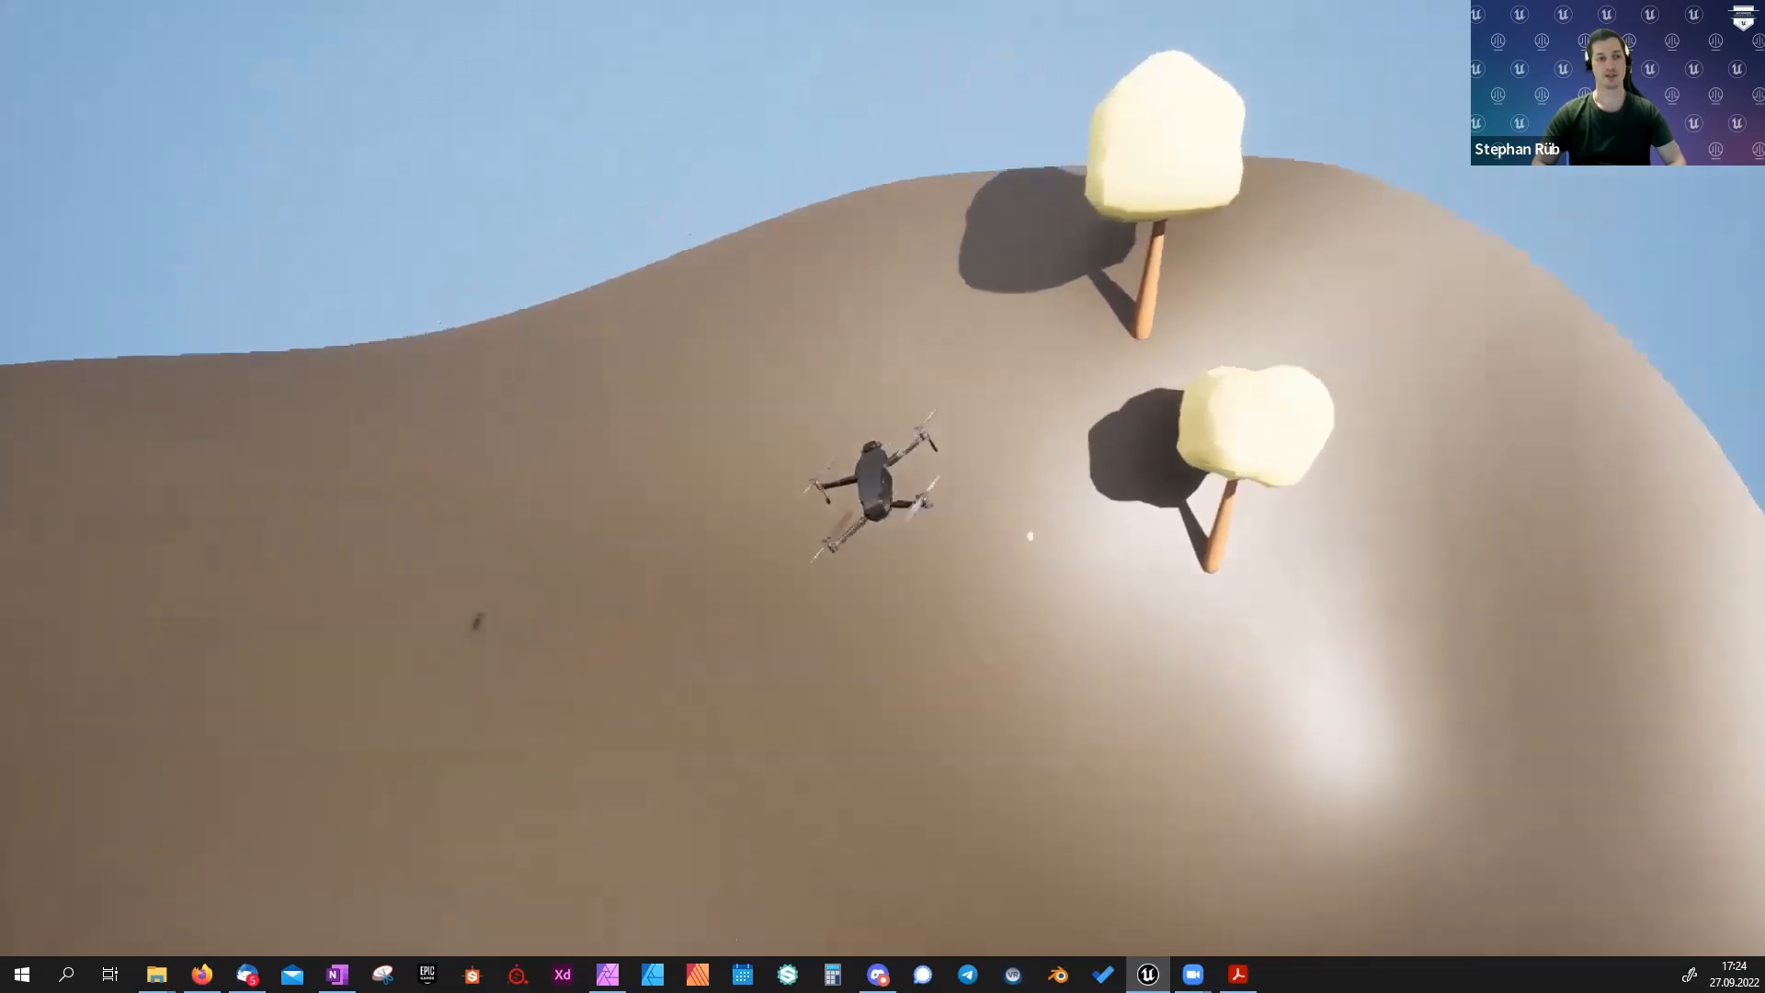
key(d)
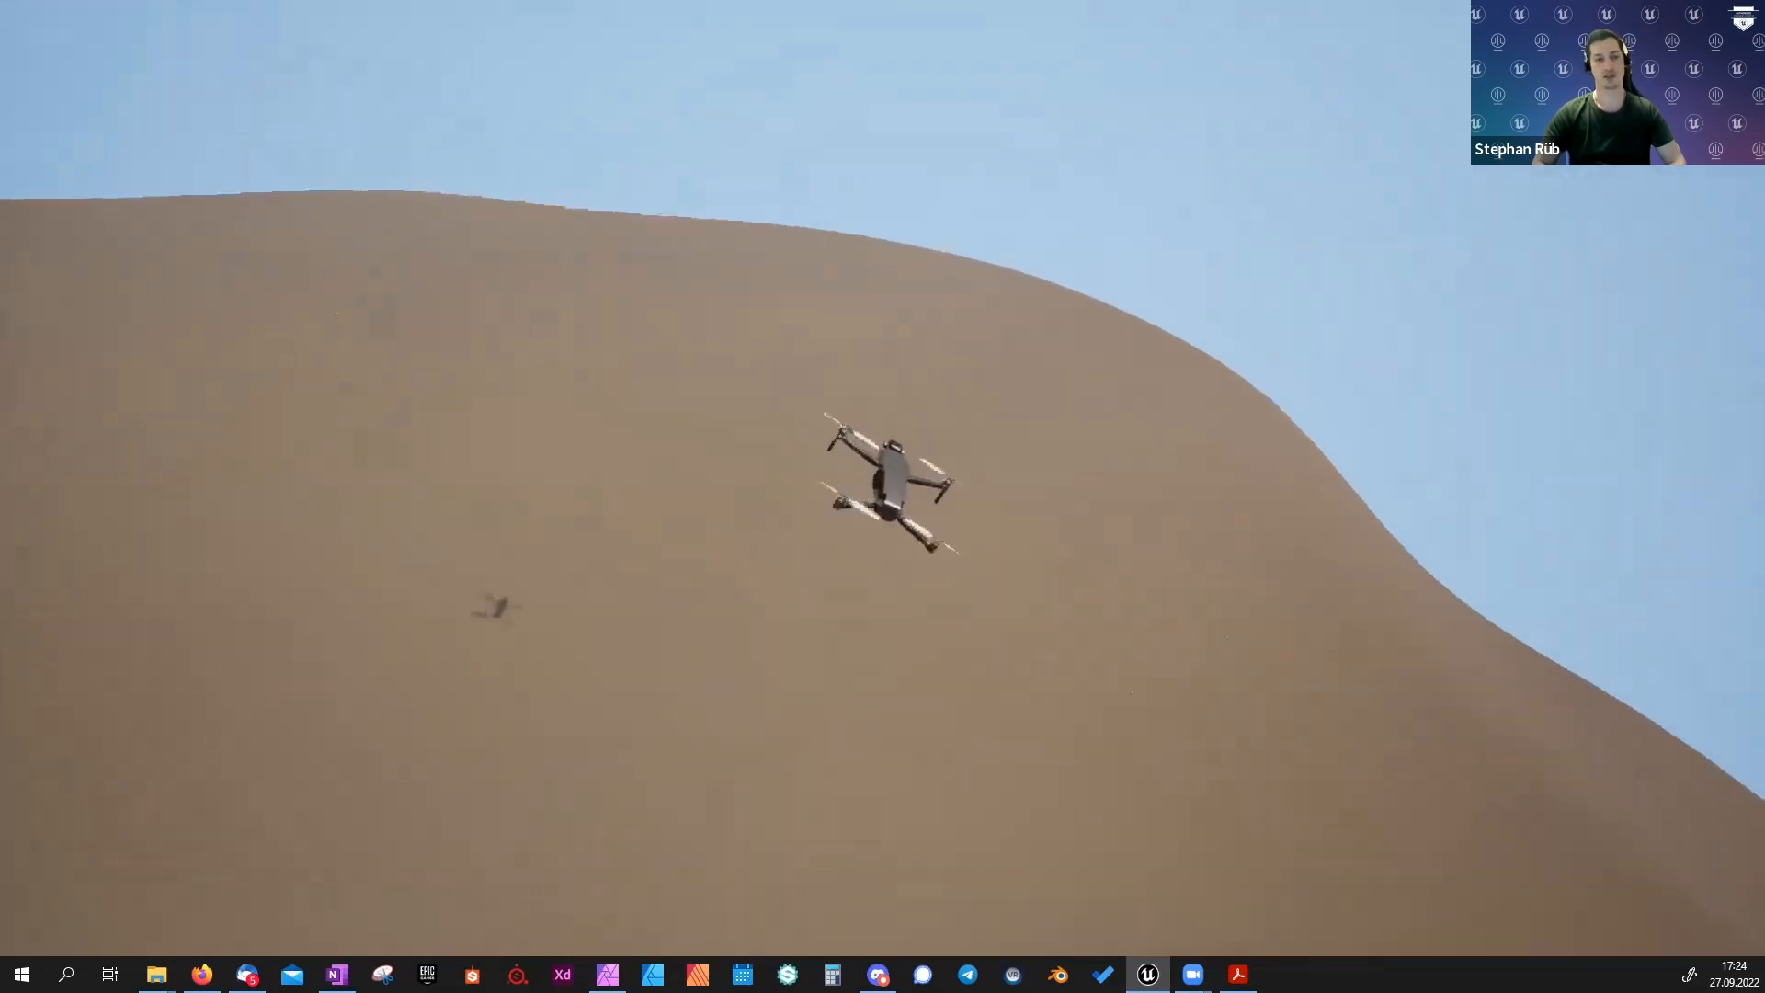
key(d)
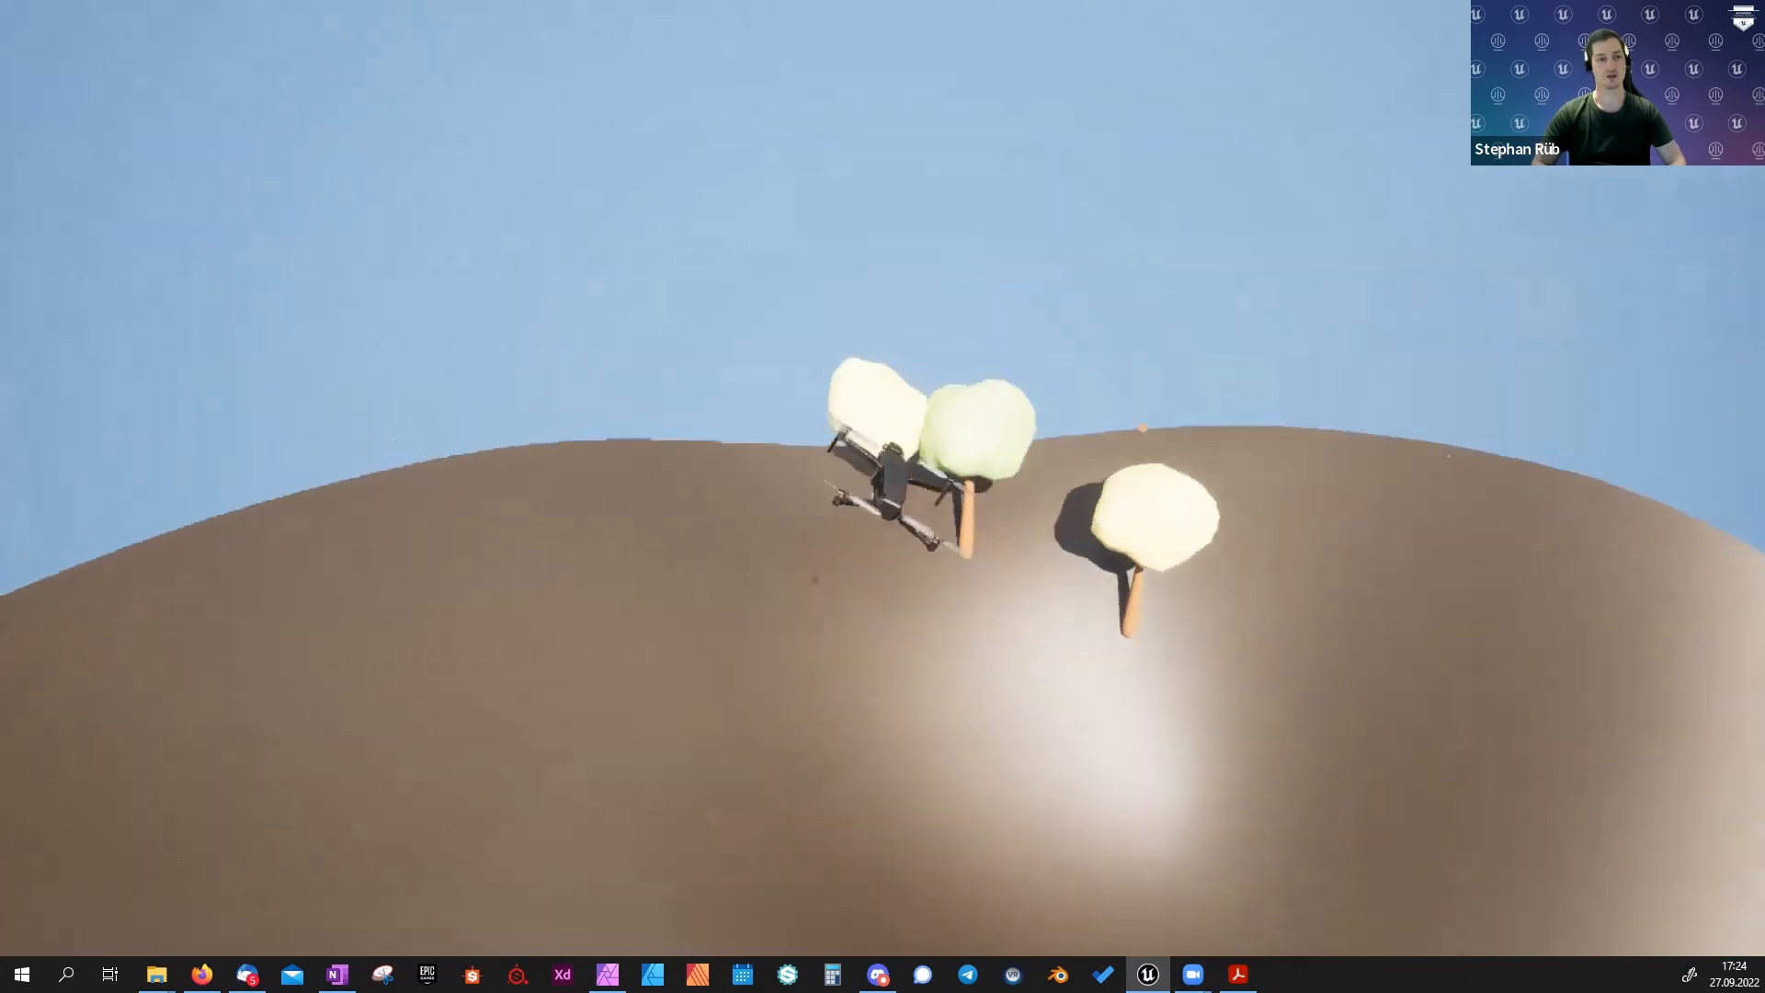
key(d)
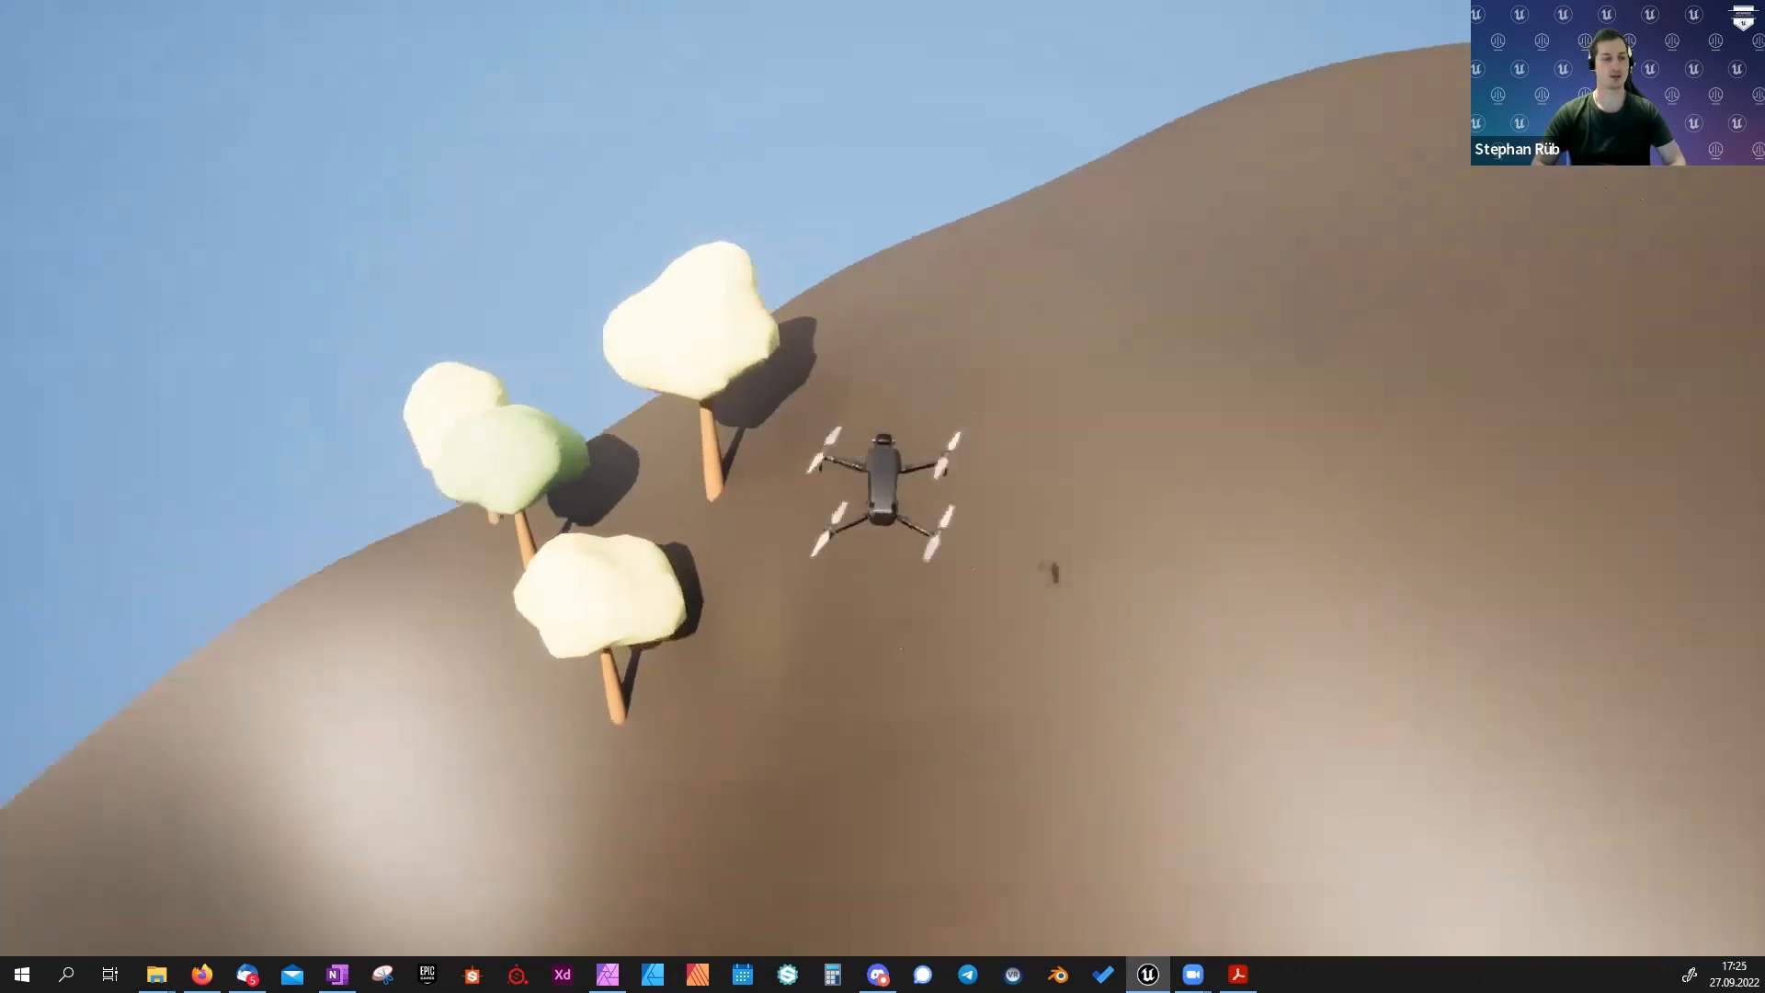
key(a)
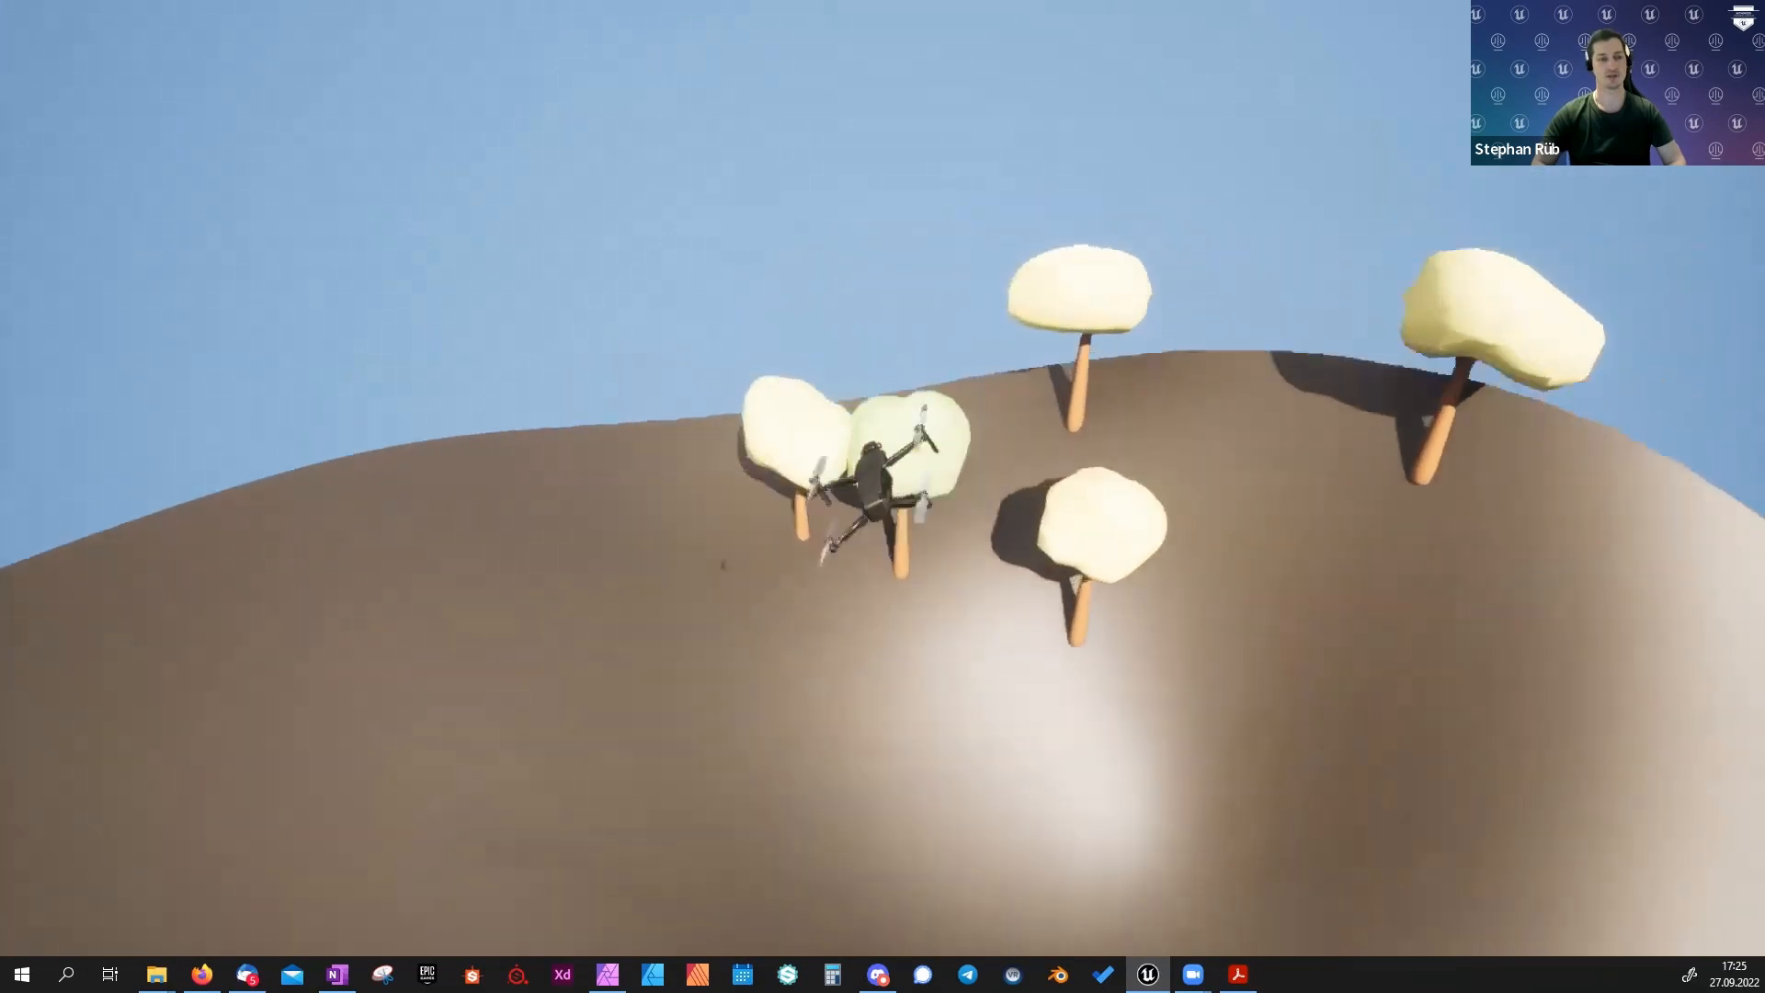
key(d)
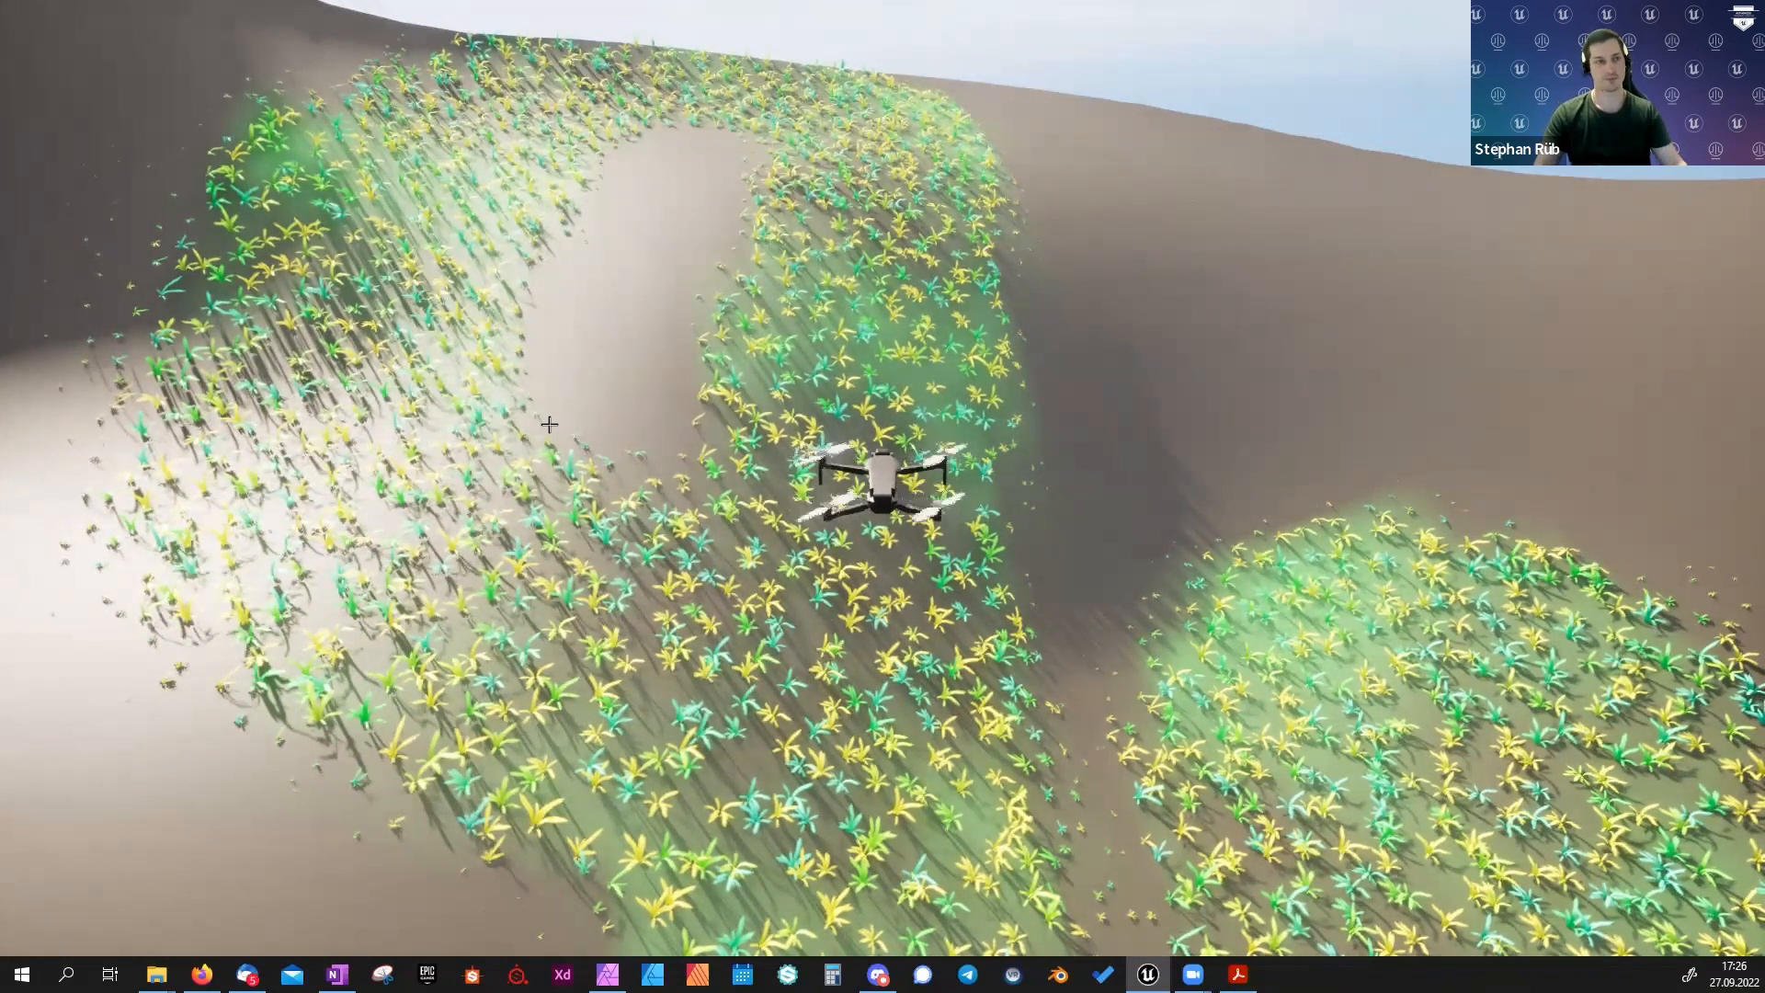
key(Escape)
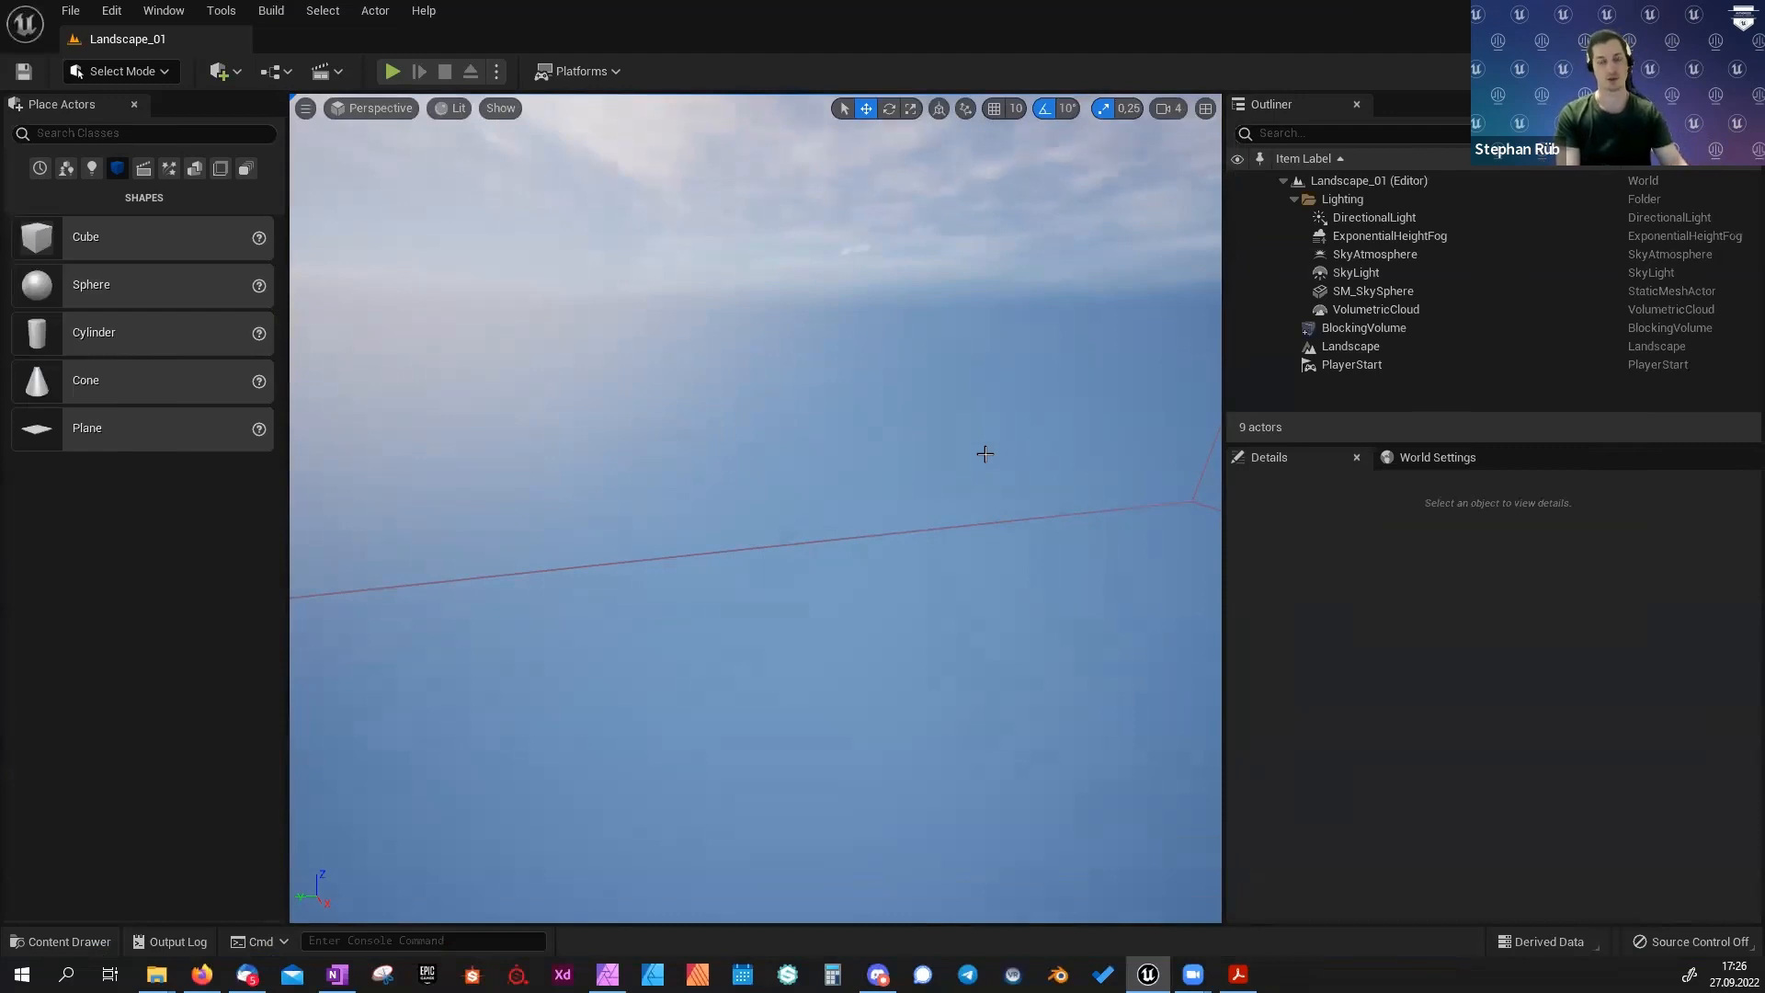
Create a new level from the Basic template.
click(64, 11)
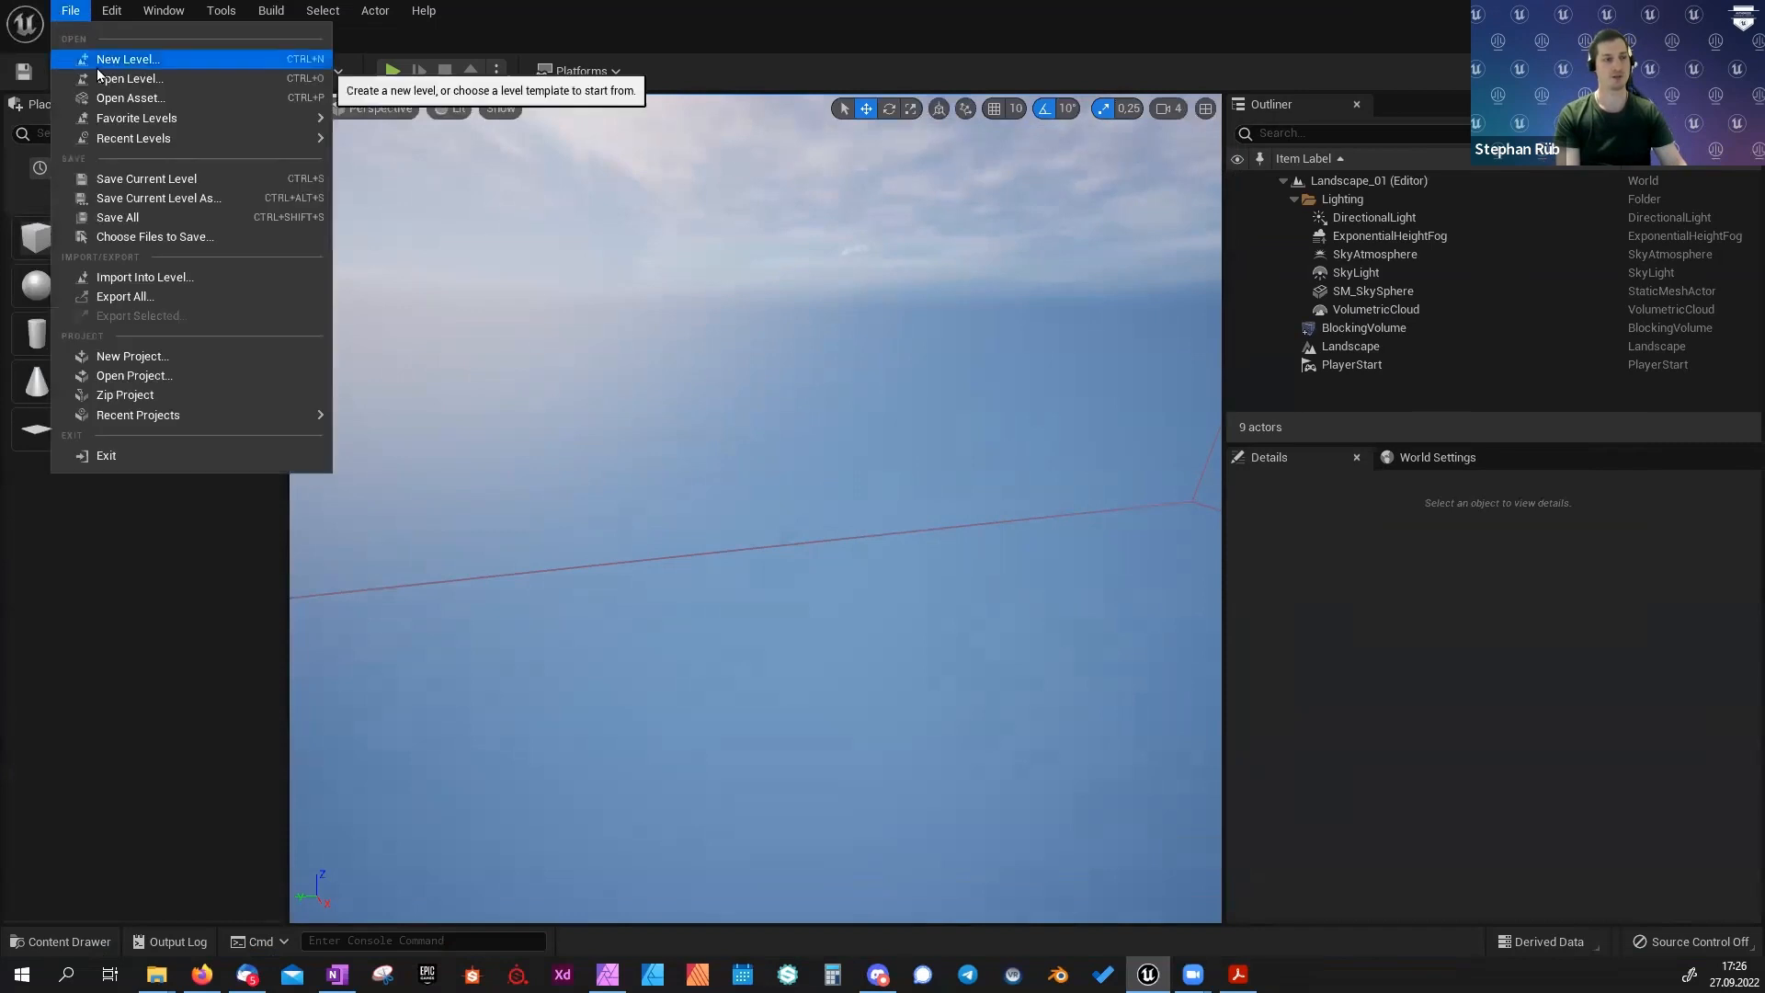
click(101, 60)
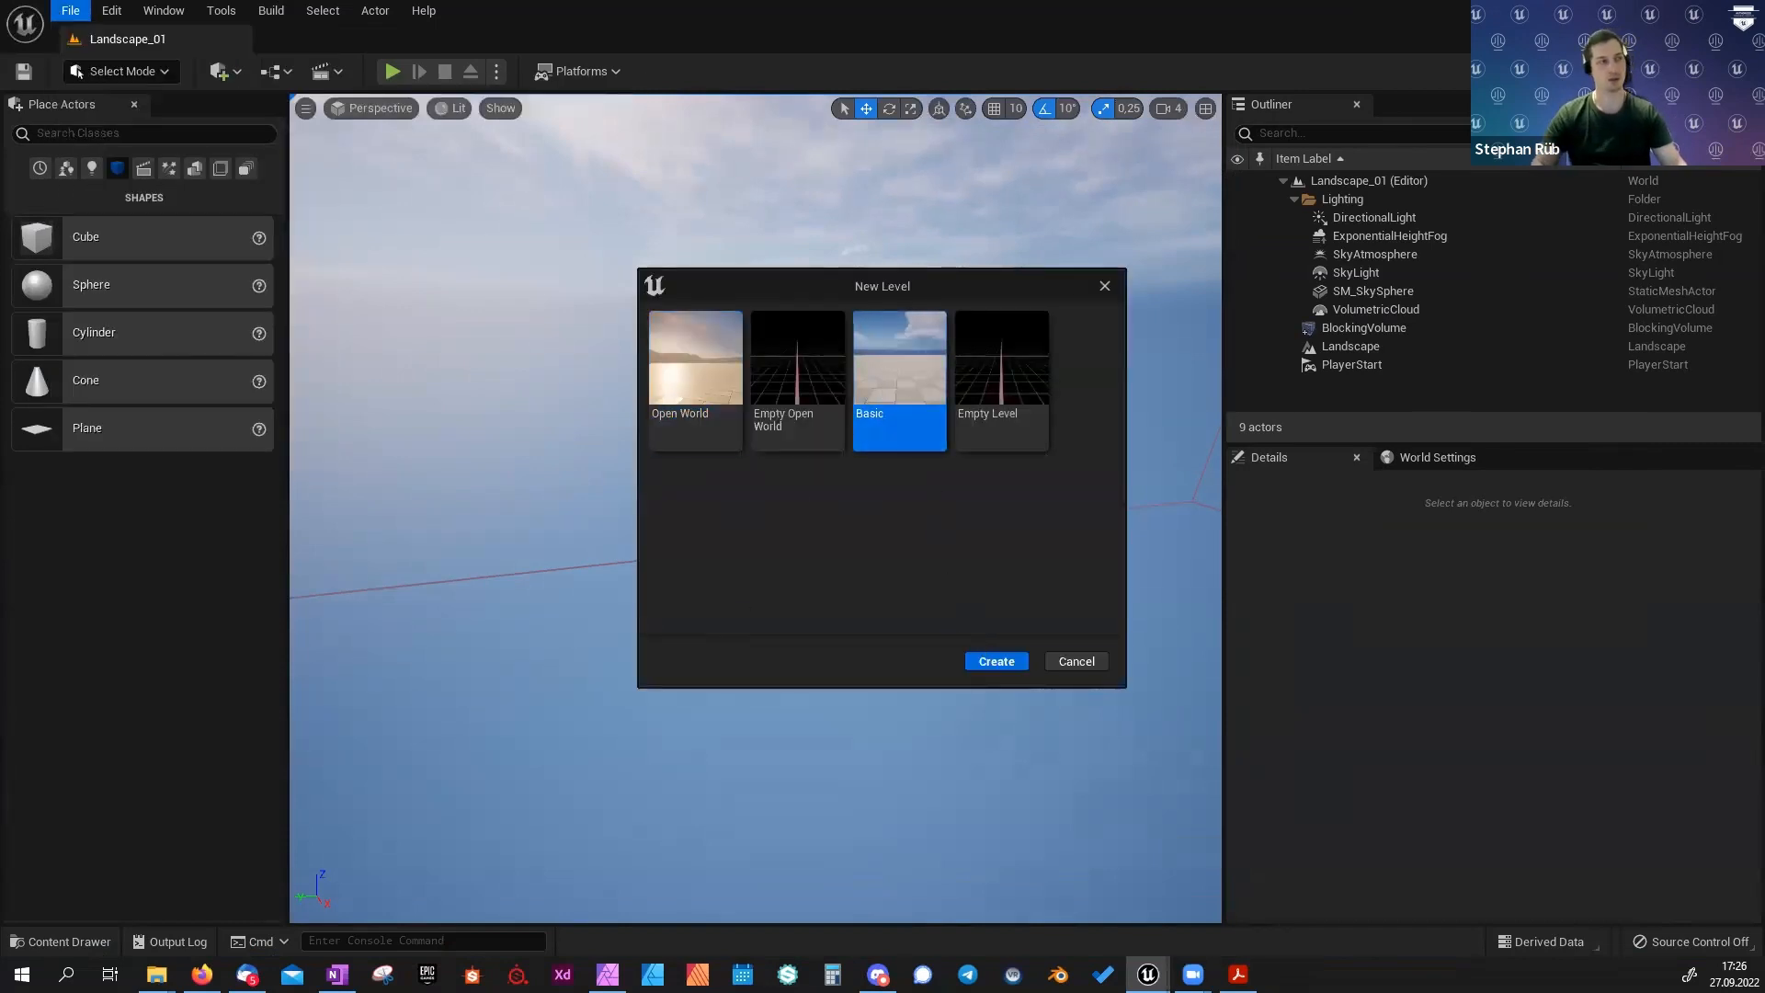
click(996, 662)
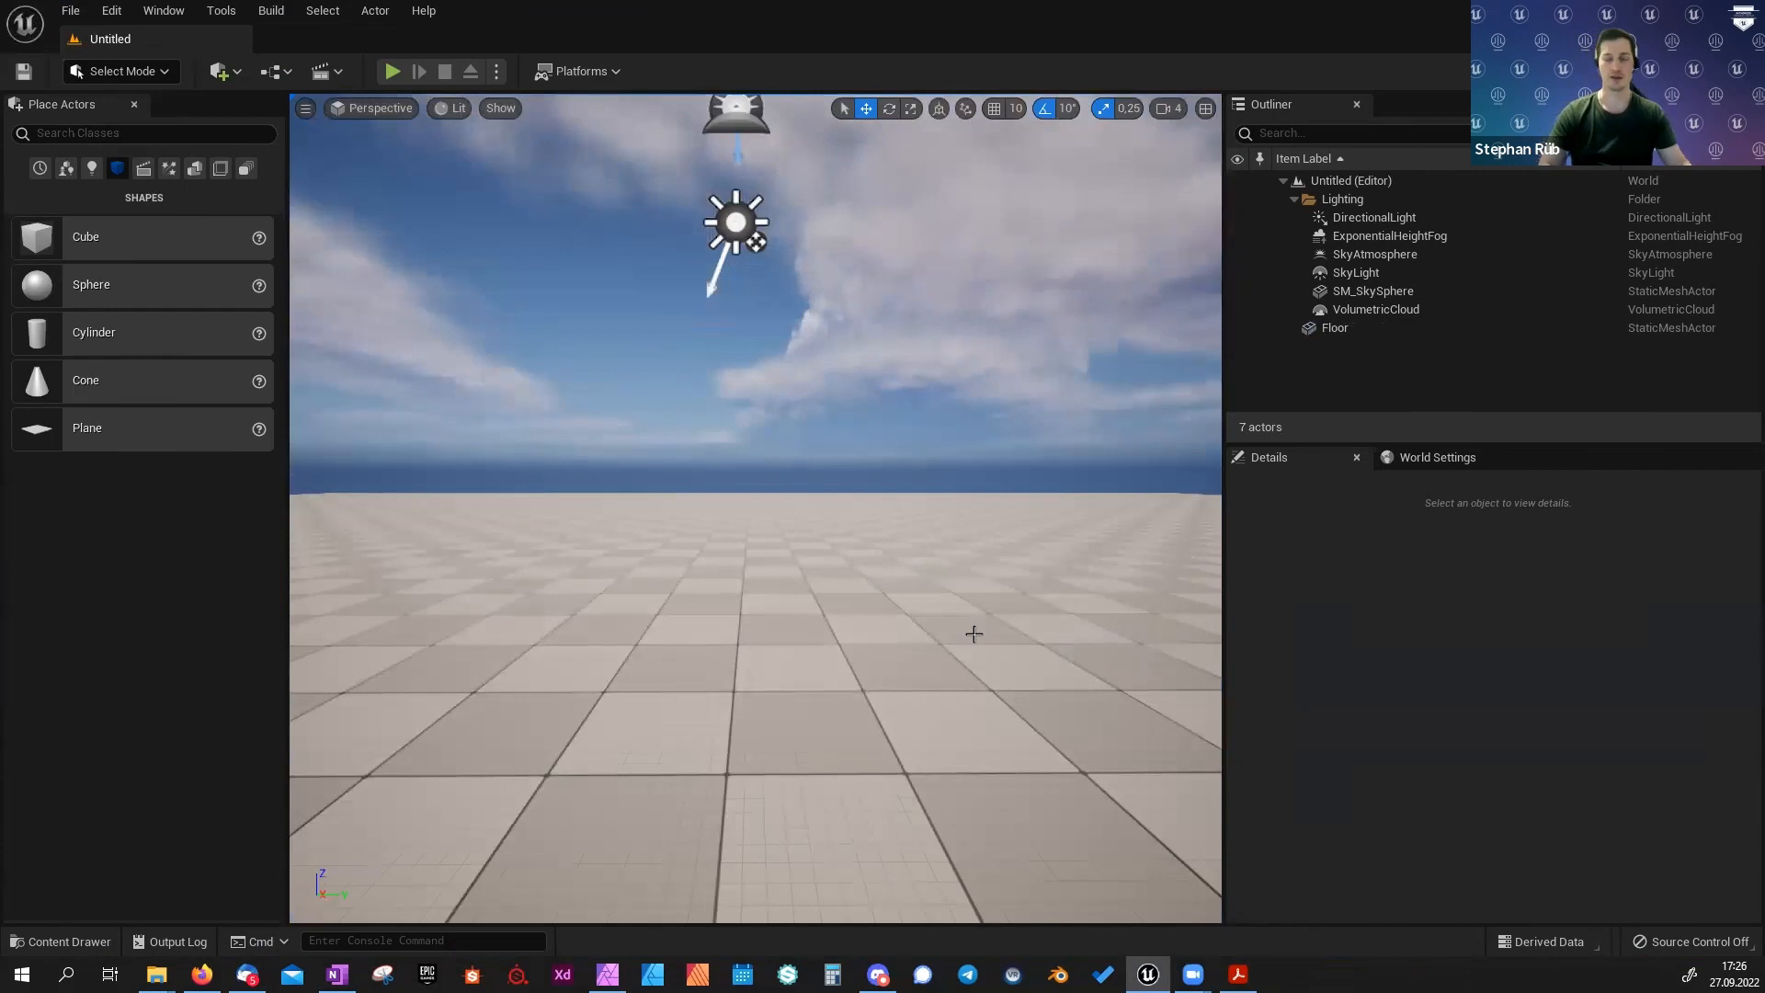
Place a Cube shape on the checkered floor in front of the camera.
right_drag(910, 597, 890, 619)
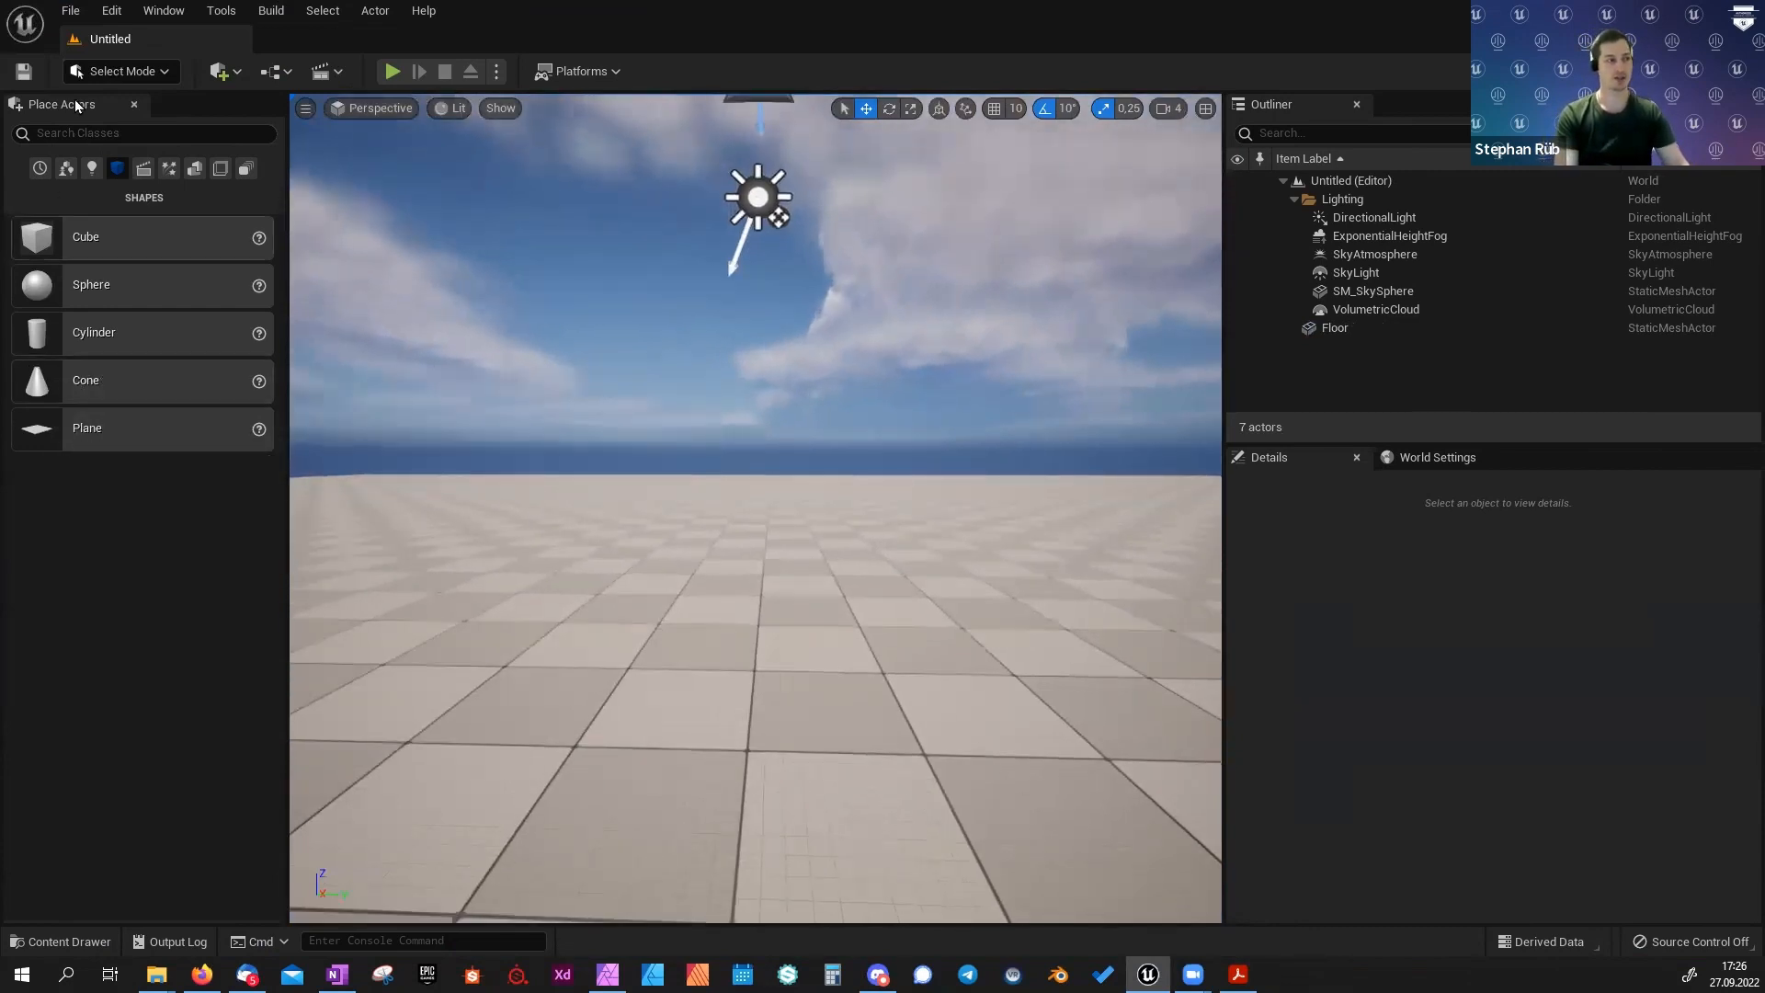
click(221, 72)
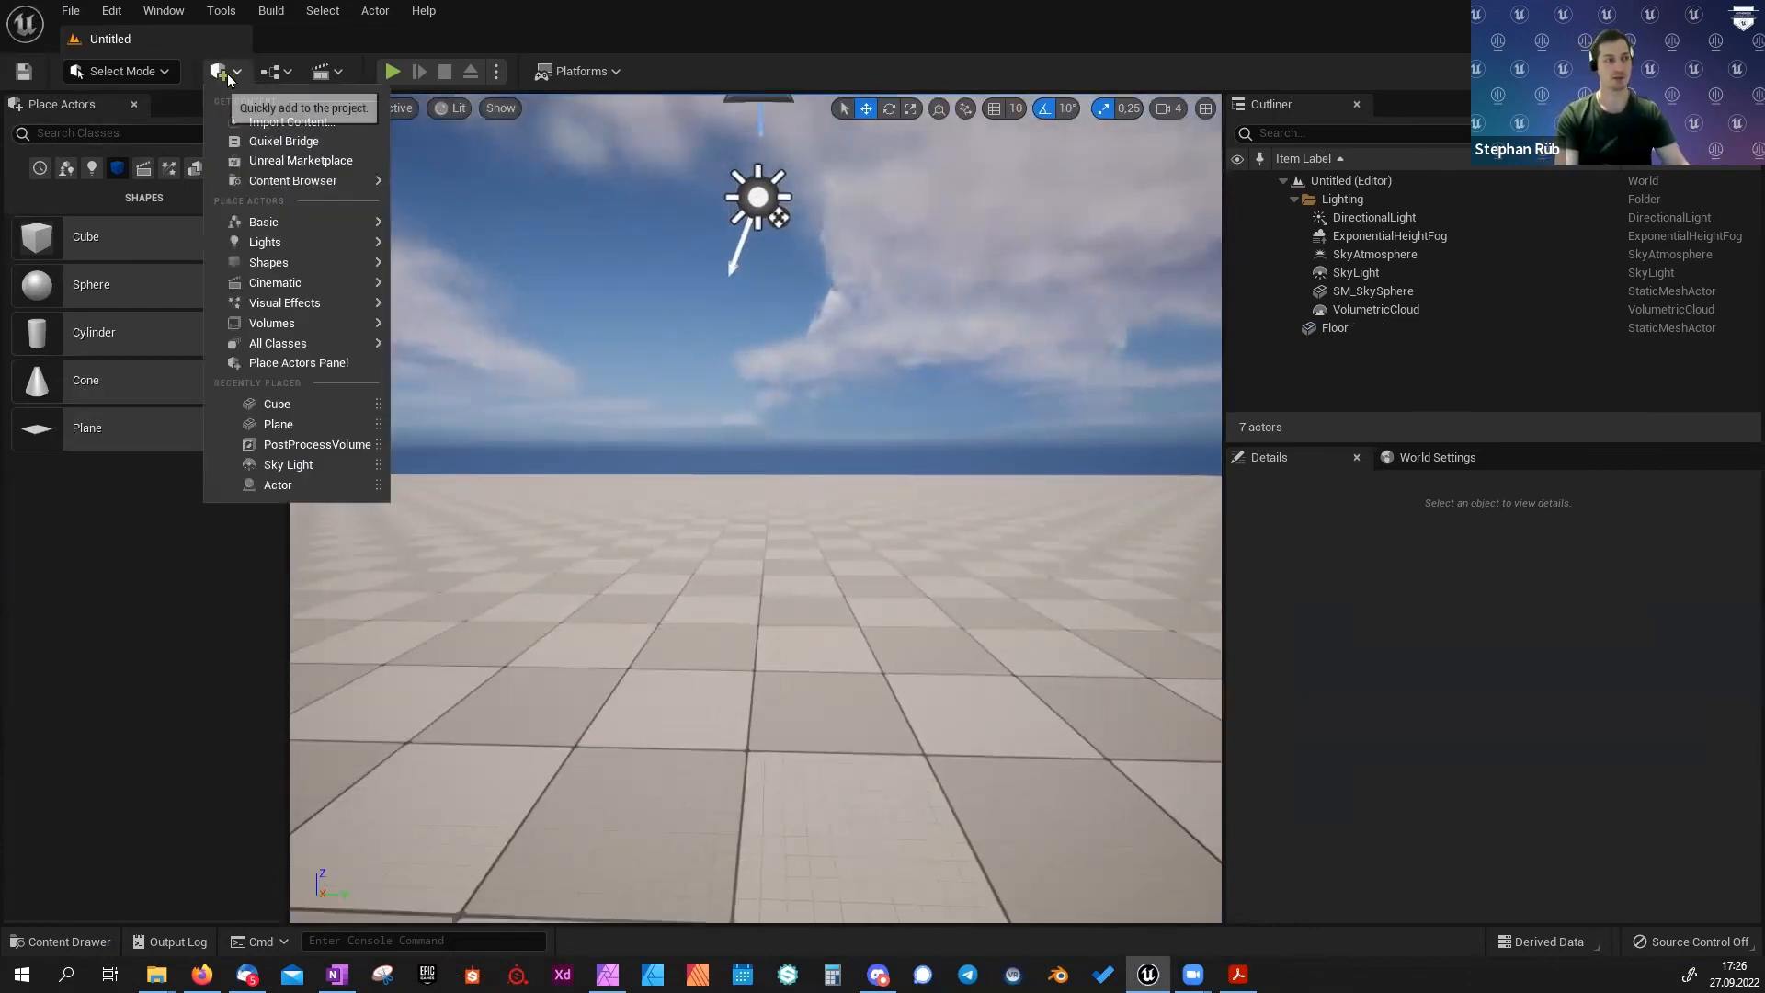
click(56, 422)
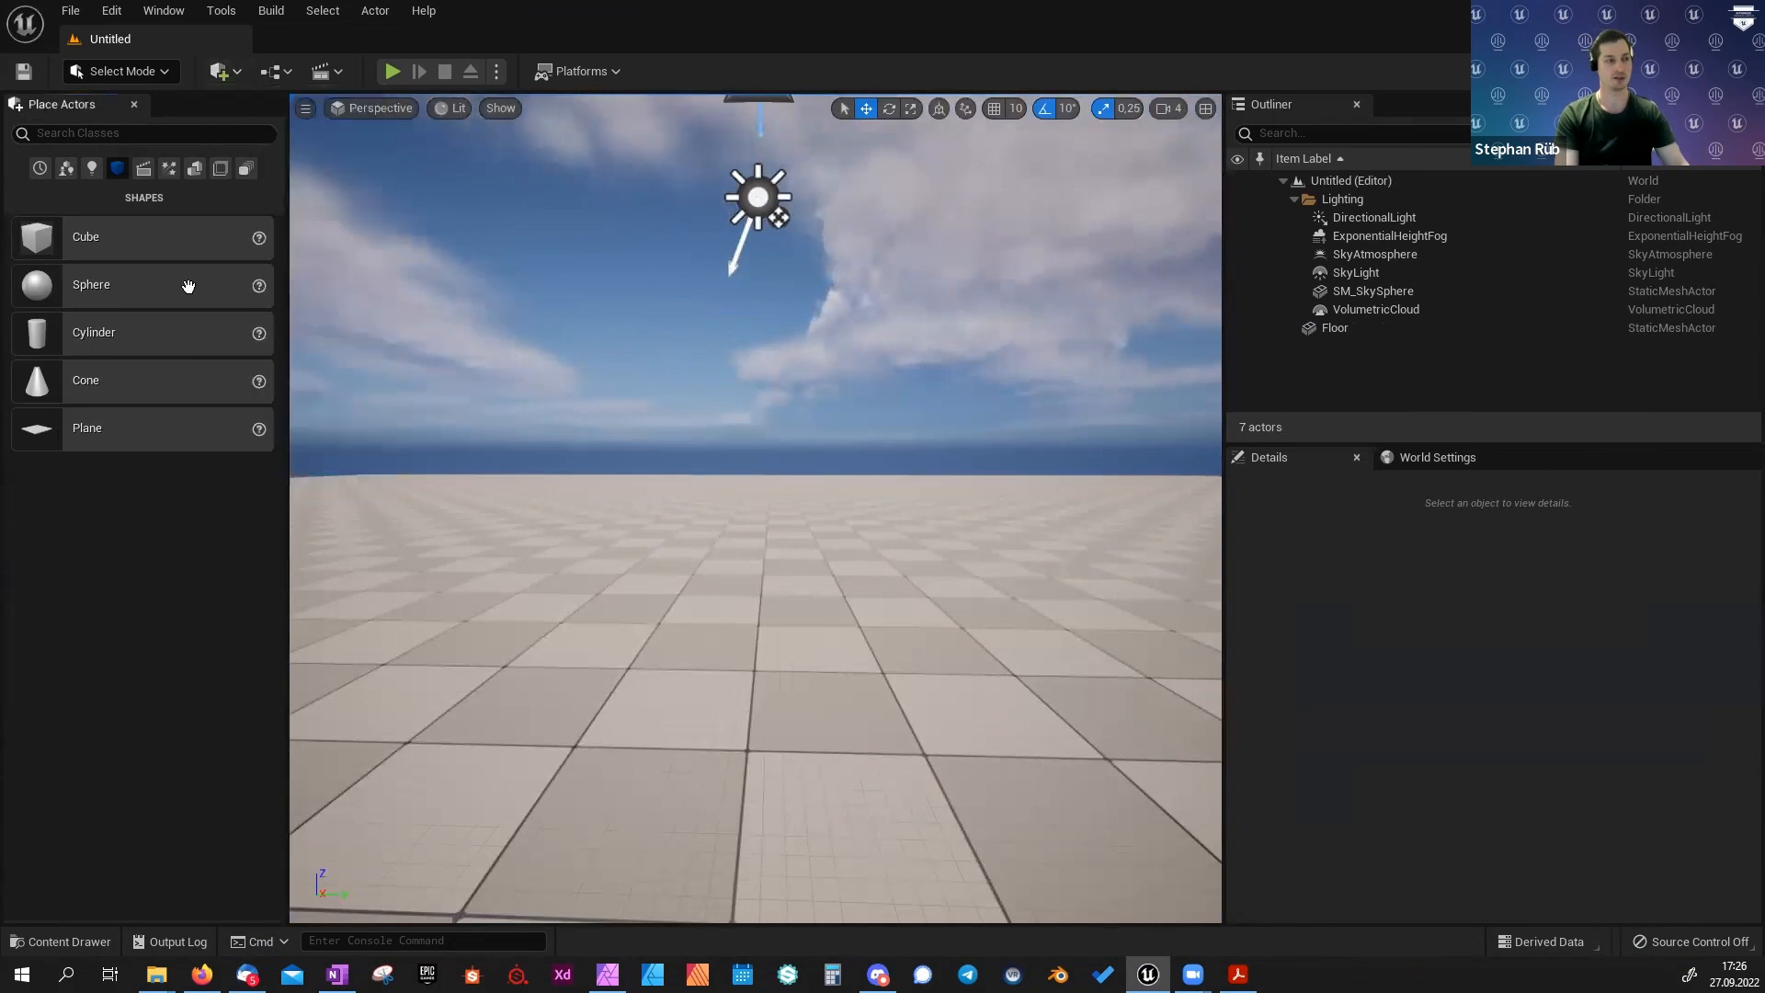
drag(780, 764, 768, 798)
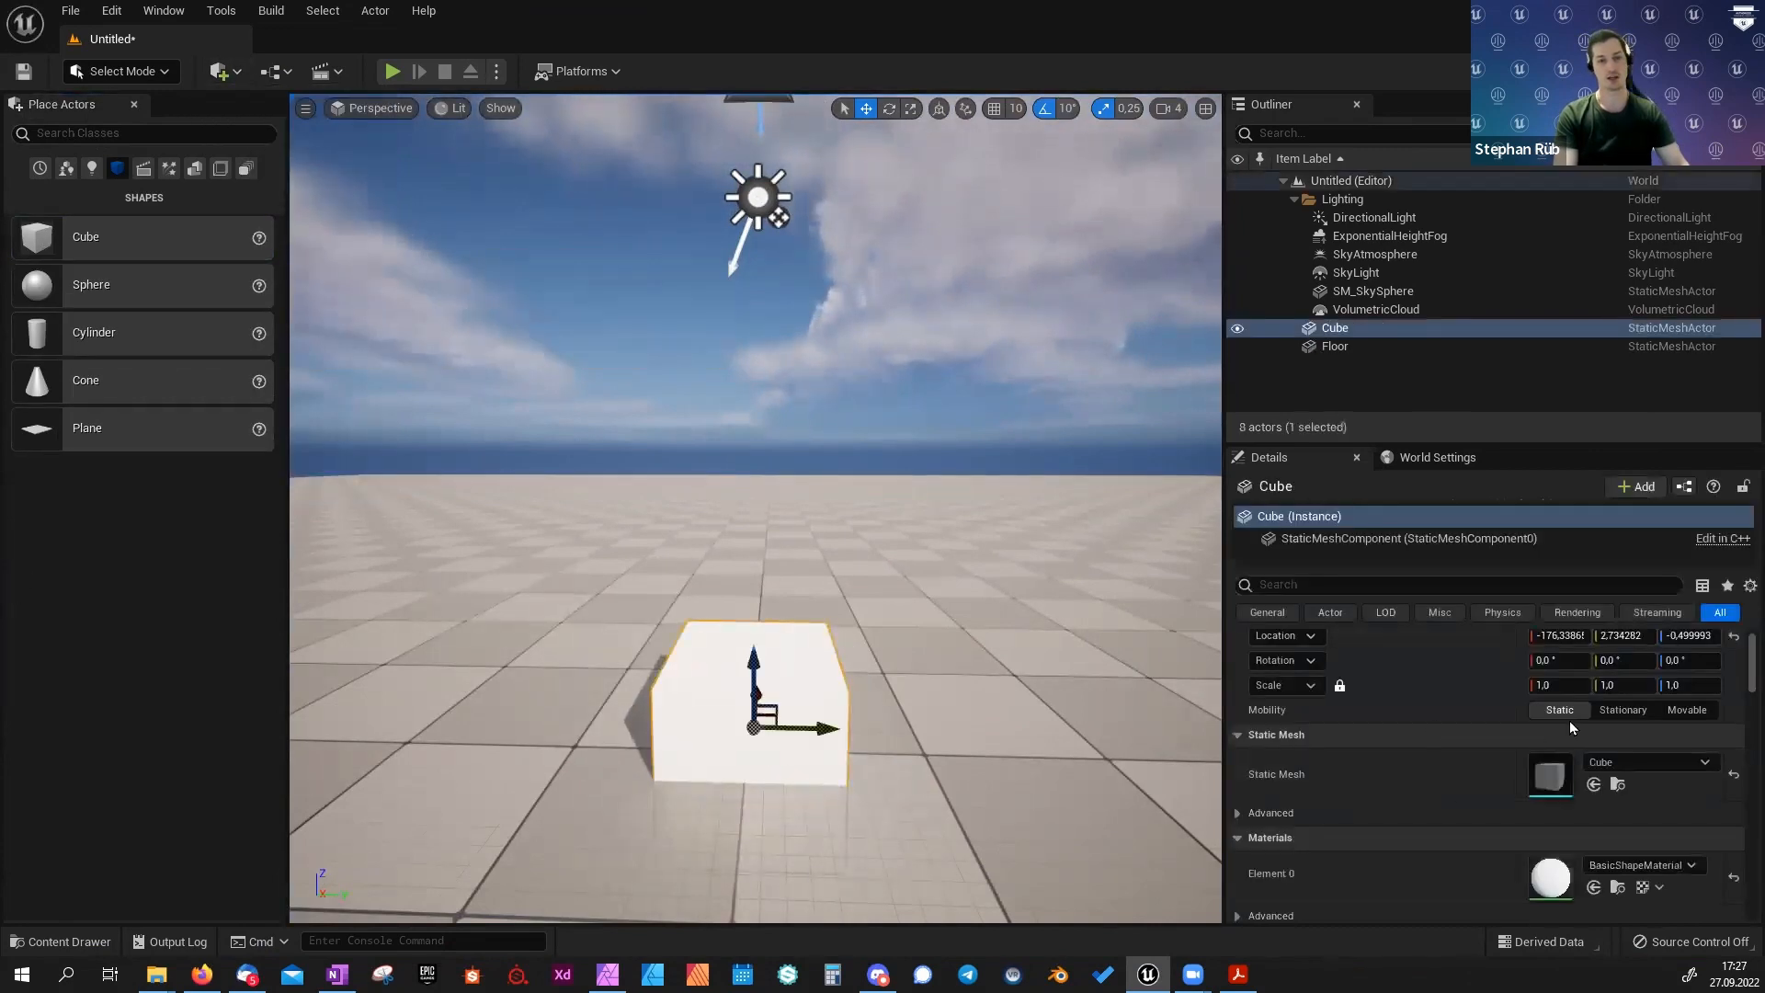
Reset the cube's location to the origin and set its Z location to 50.
click(1734, 635)
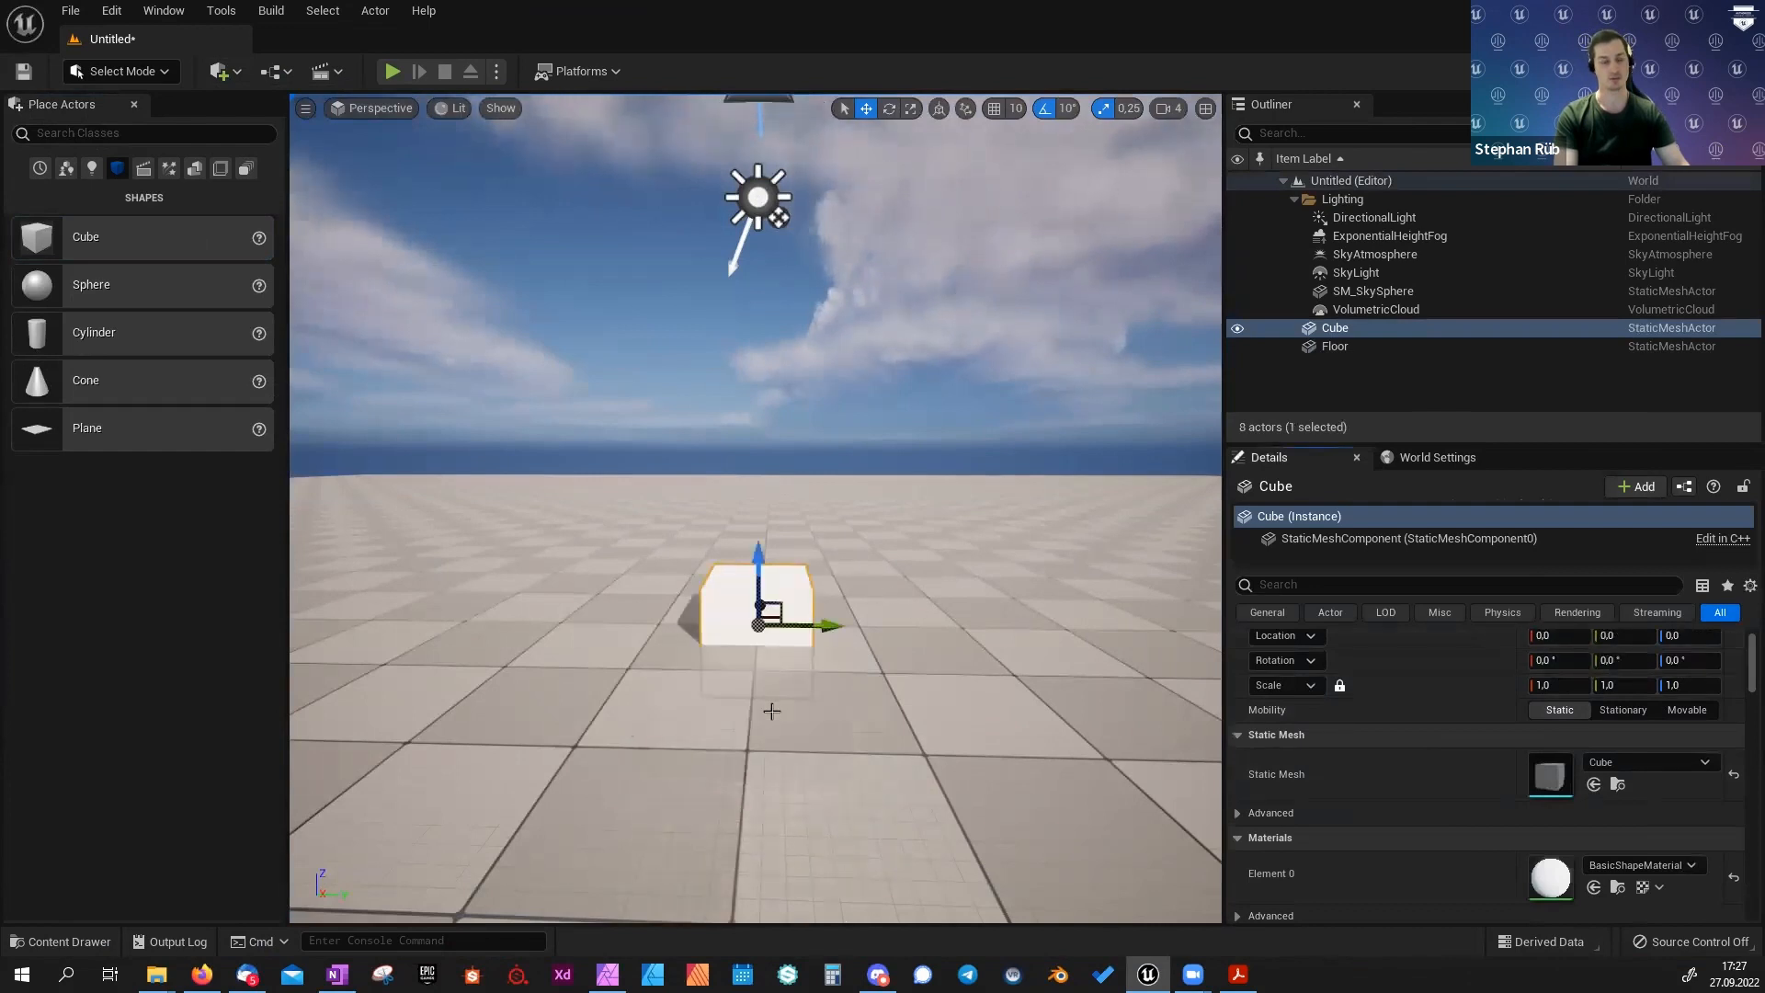
click(1689, 635)
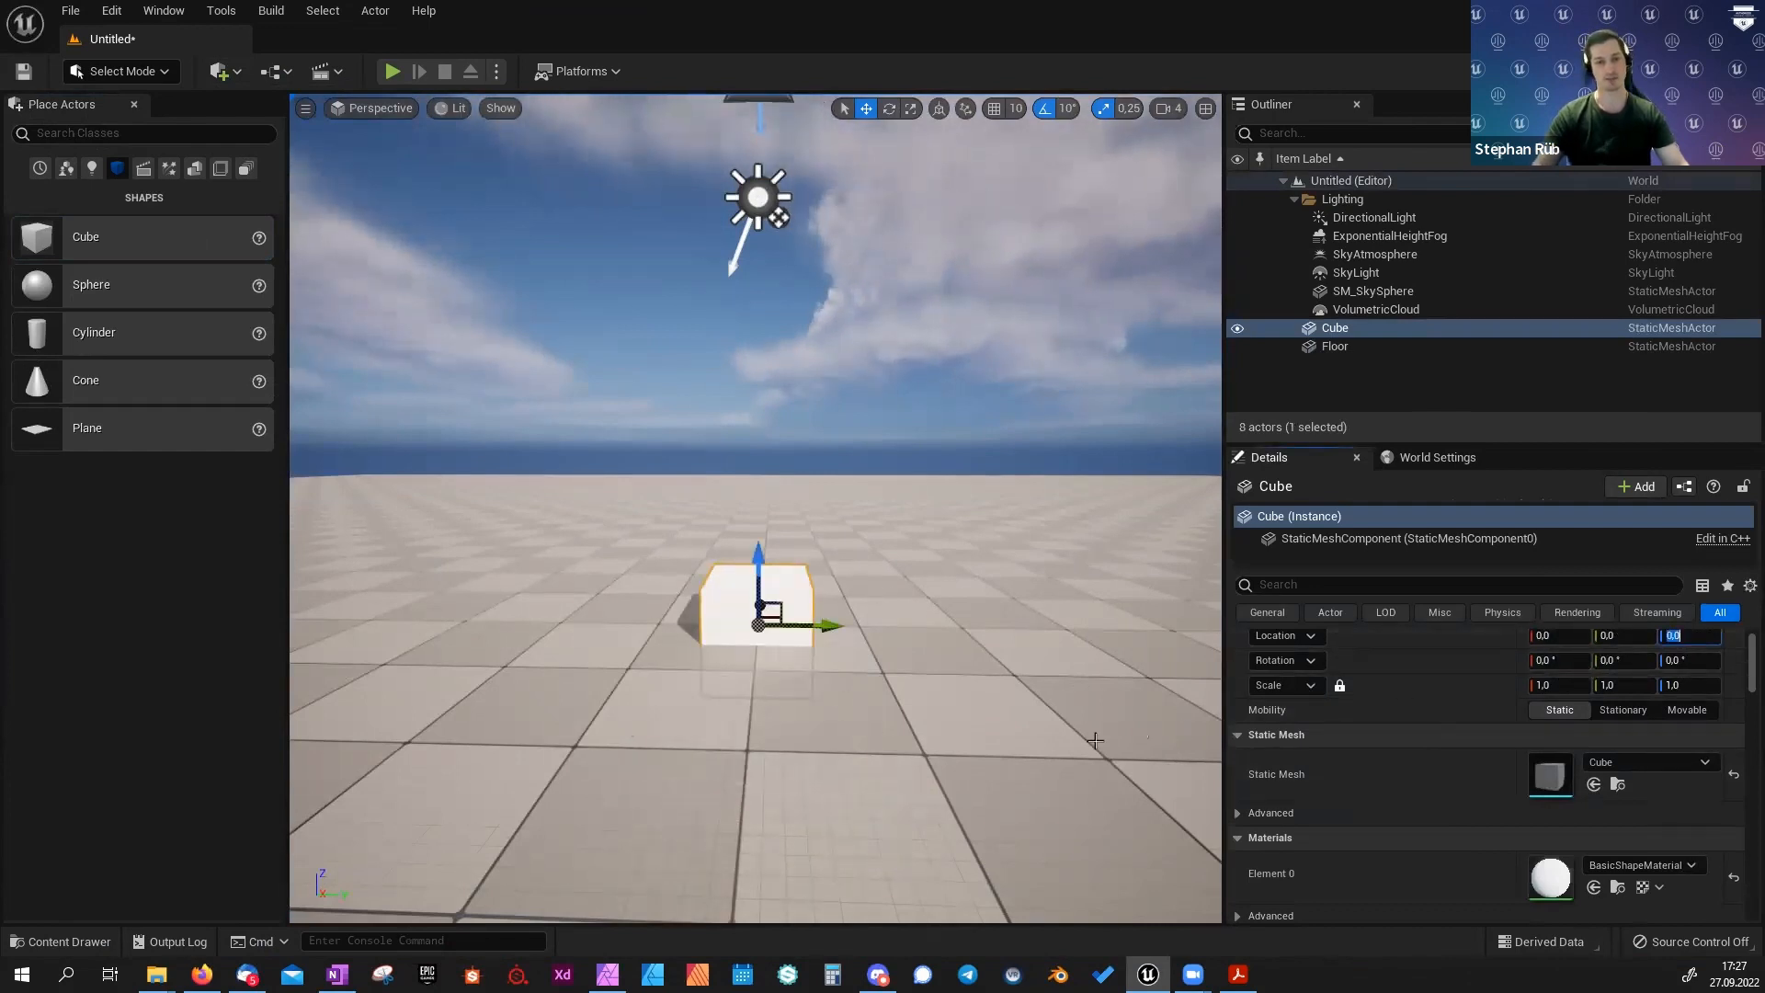
text(50)
key(Return)
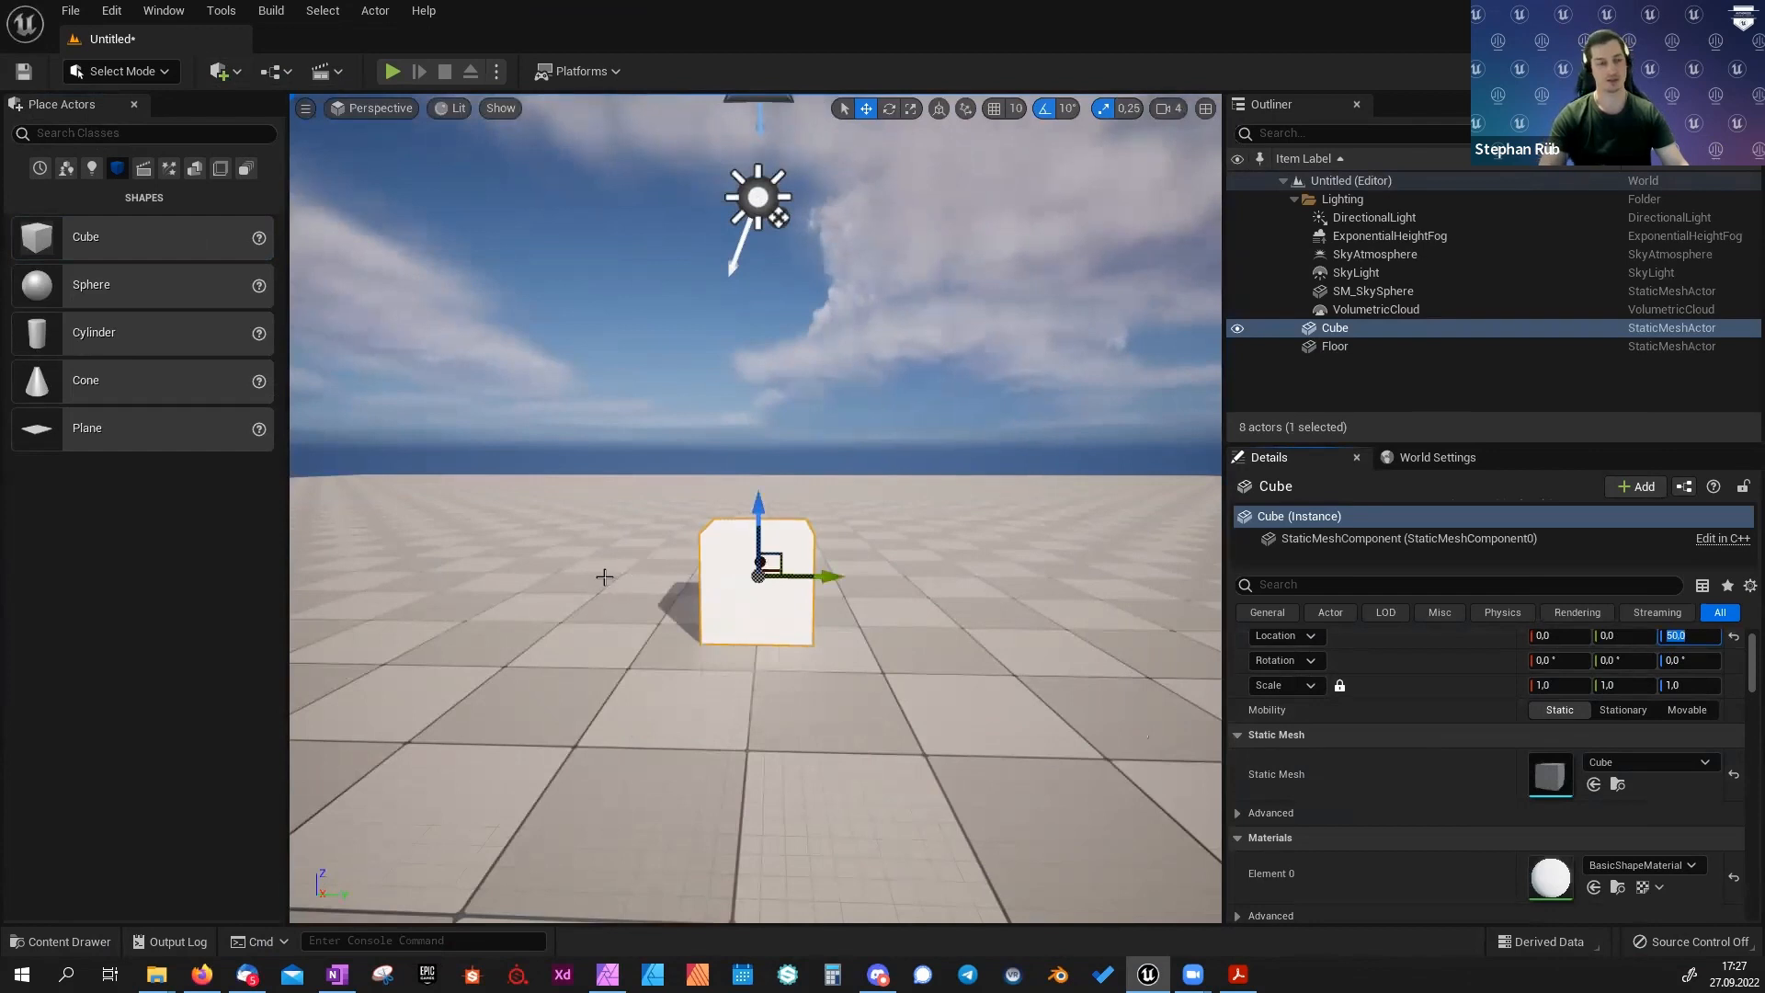
Focus the viewport on the cube and view it up close from the front.
key(w)
right_drag(604, 576, 604, 581)
key(a)
key(f)
alt+drag(604, 582, 460, 582)
alt+right_drag(587, 561, 488, 560)
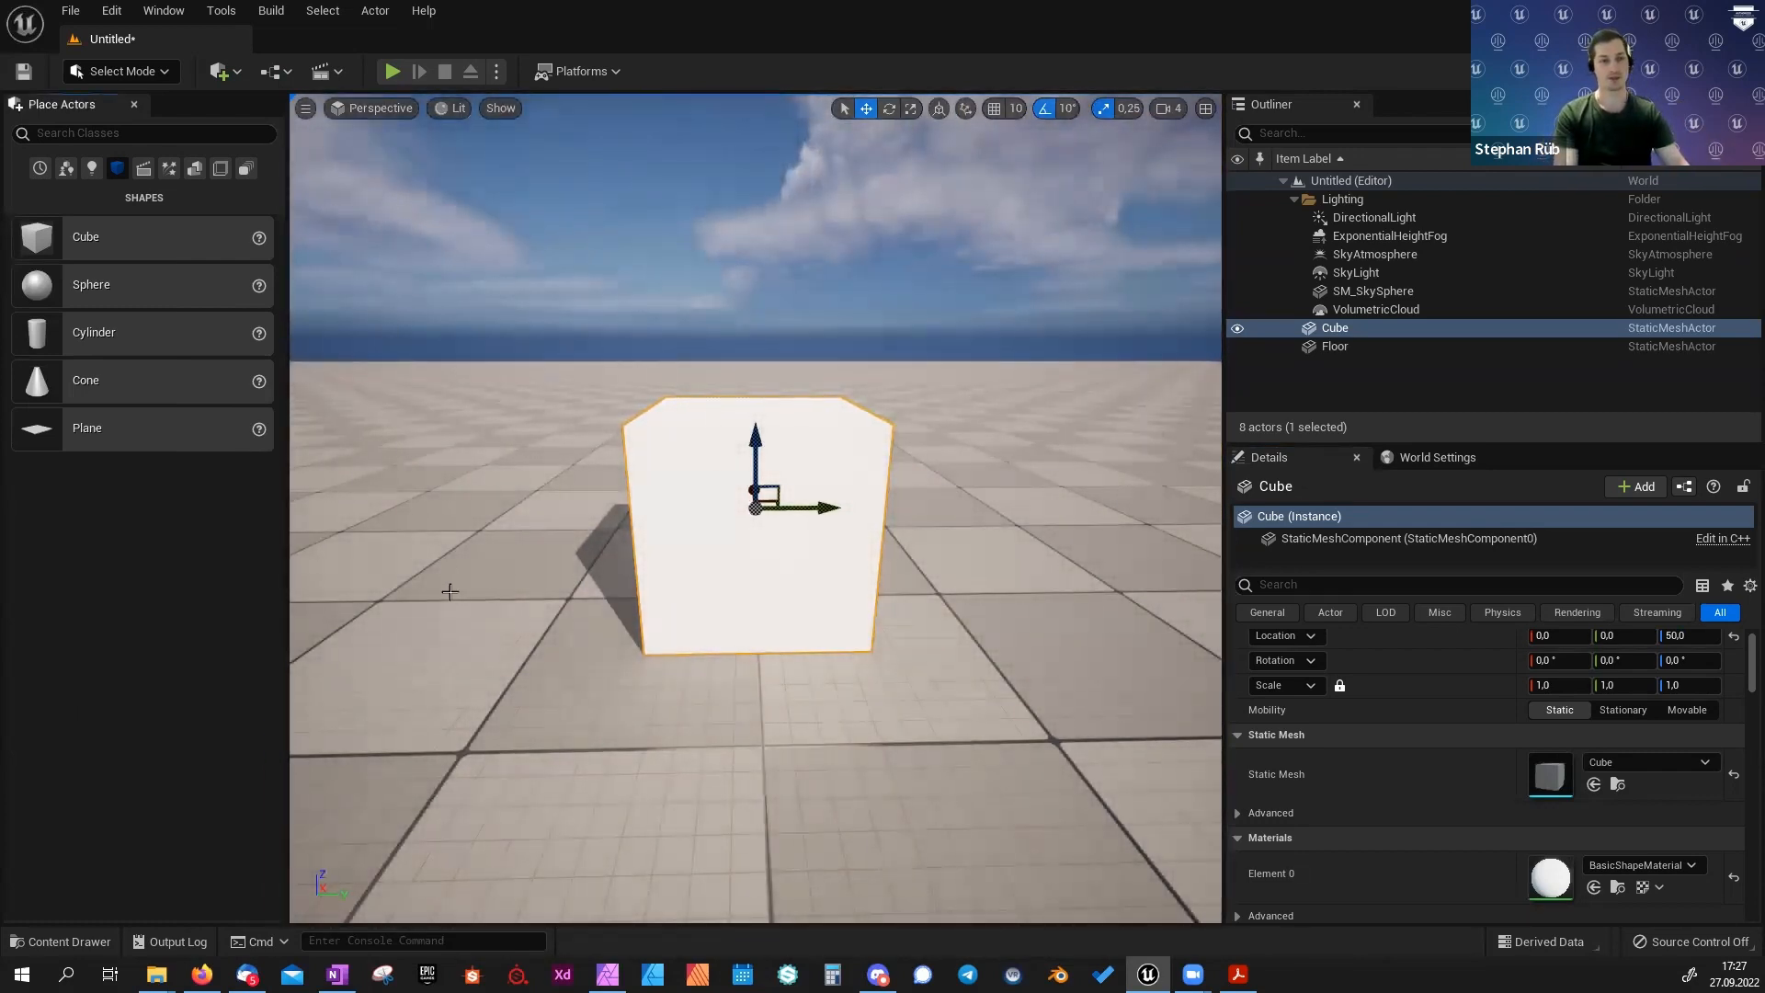
right_drag(450, 598, 462, 582)
Create a folder named MOM directly under the project's Content folder and open it.
key(ctrl+space)
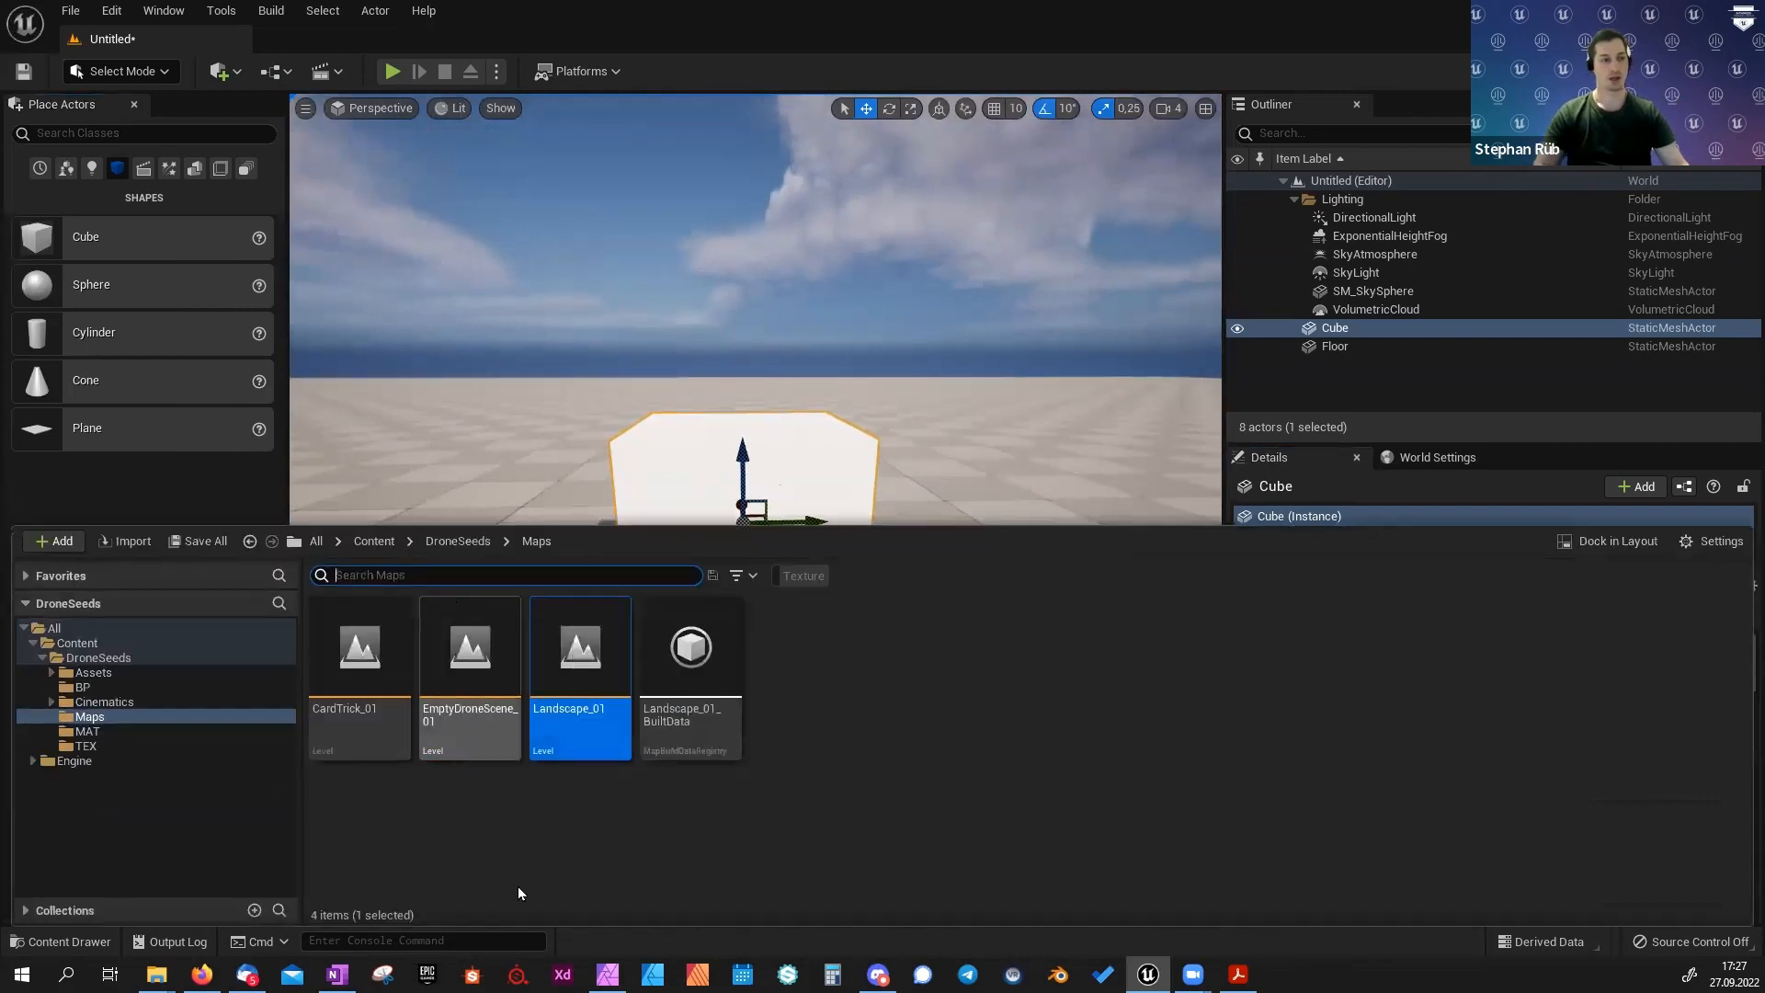
click(246, 655)
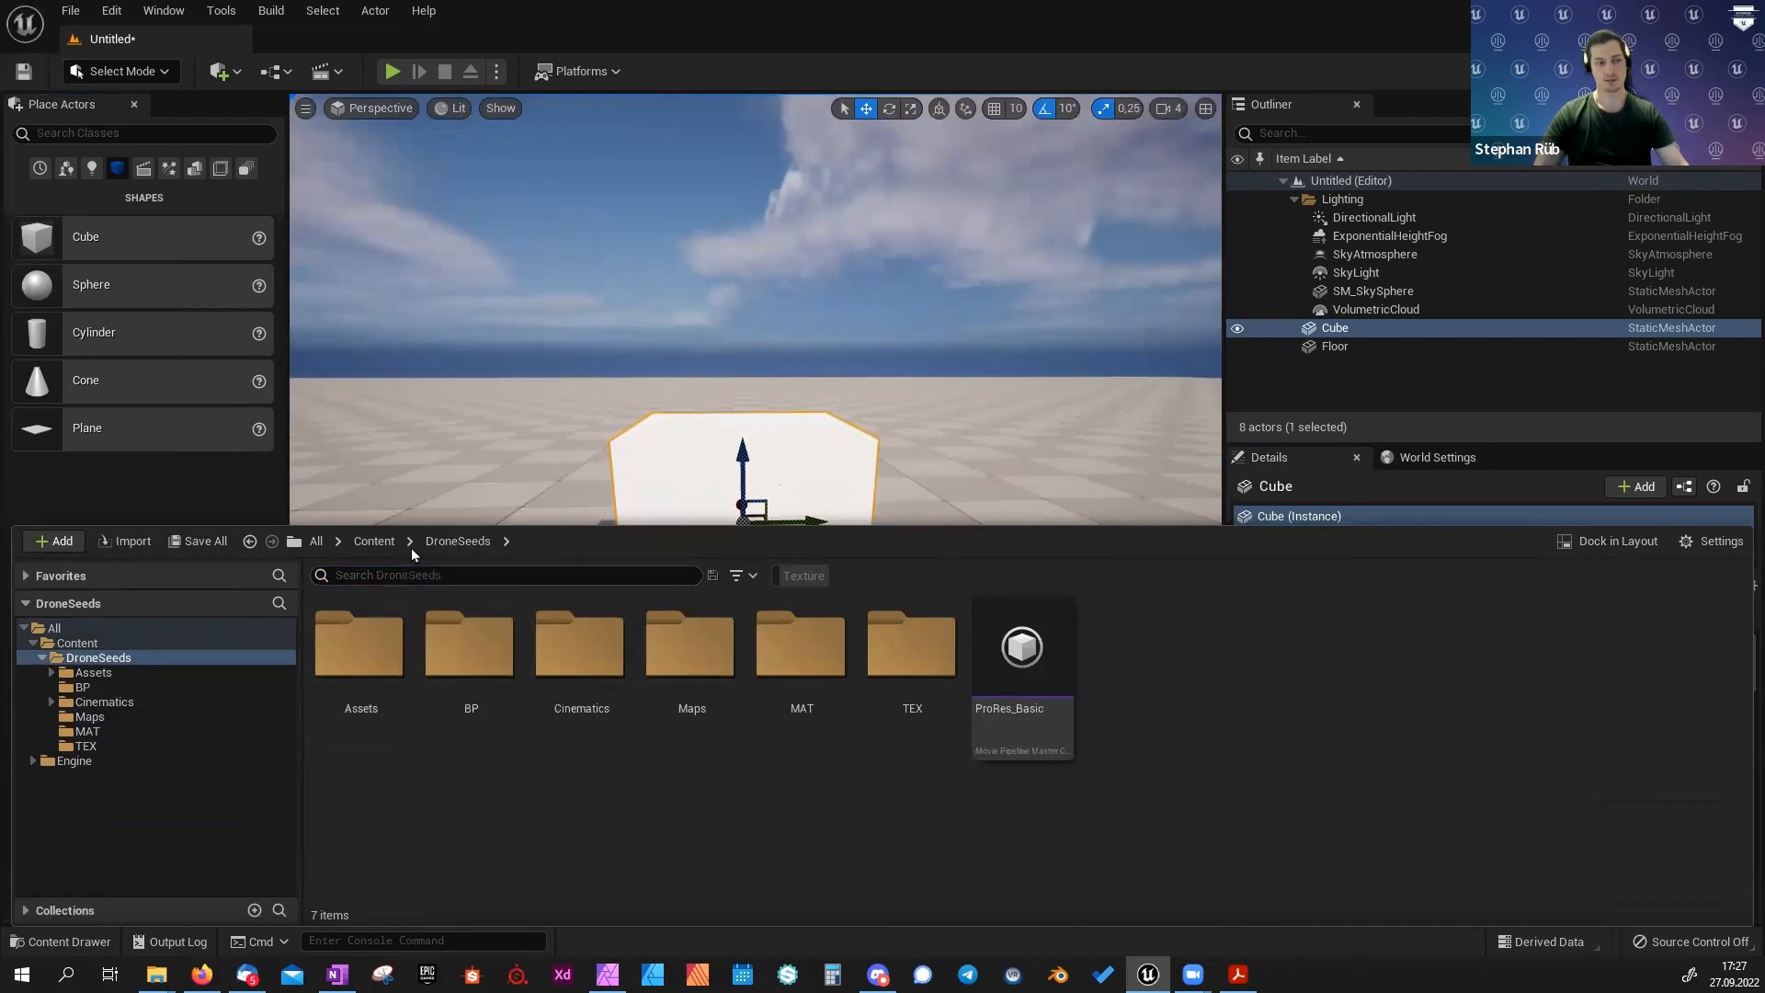
double_click(800, 660)
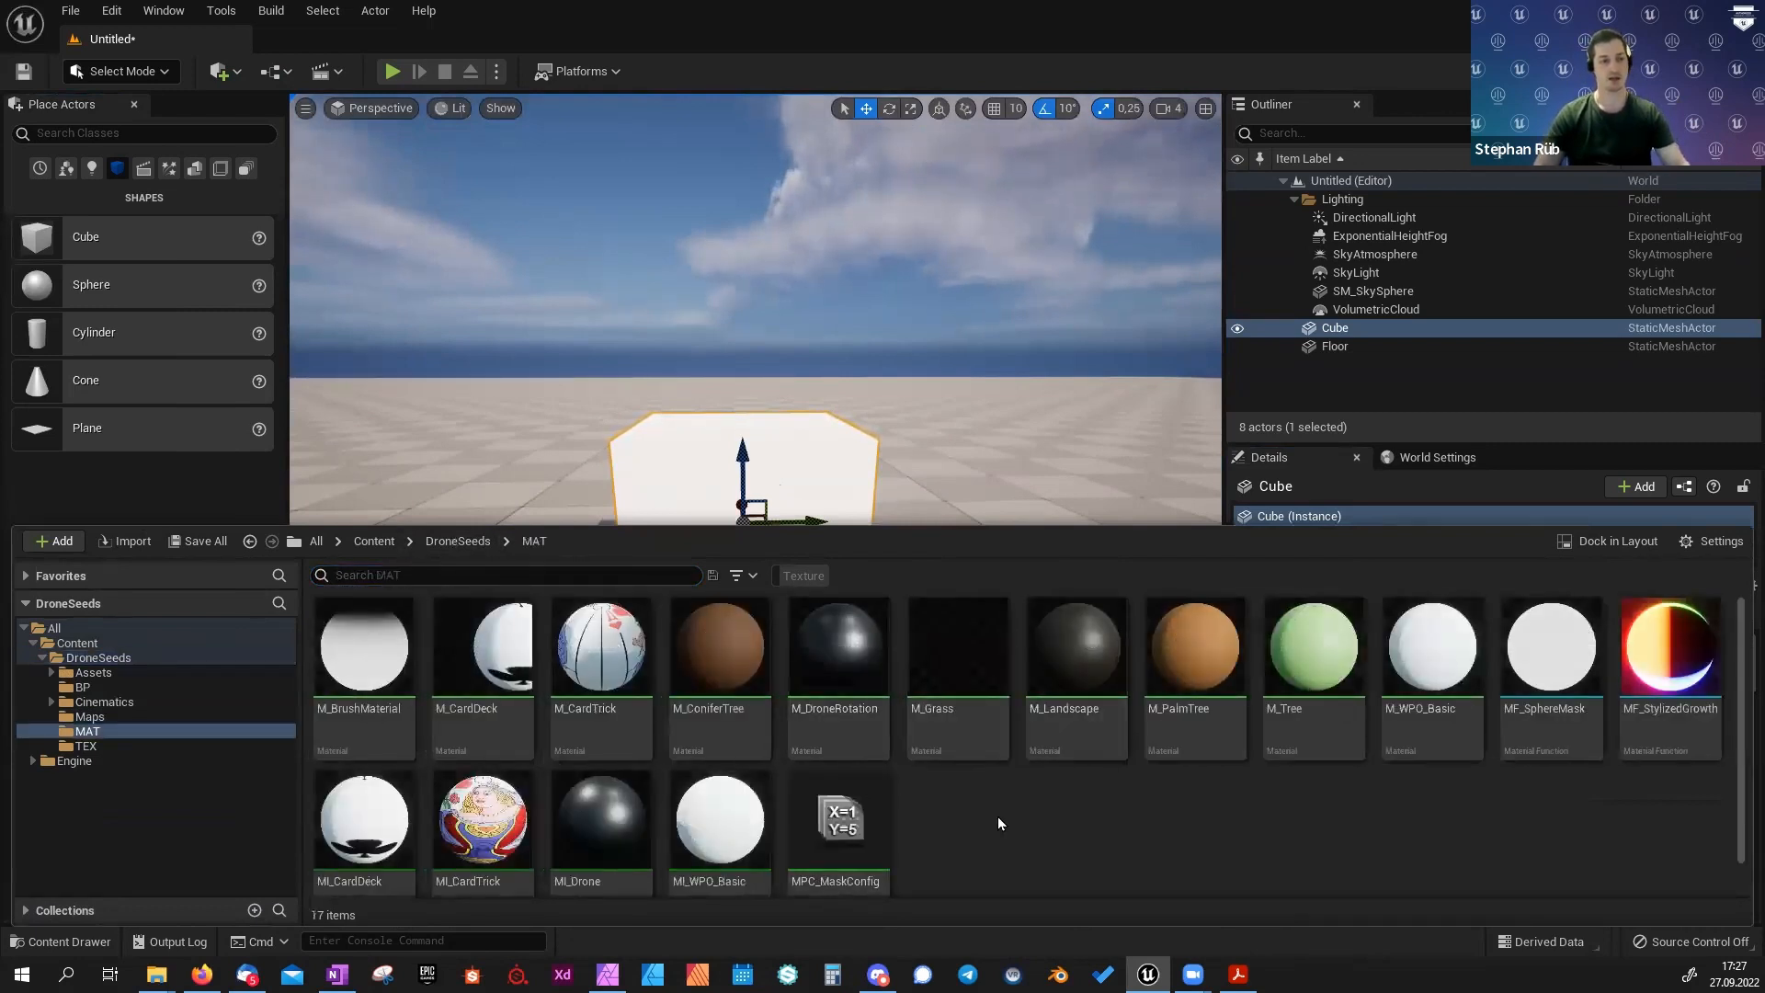
click(455, 542)
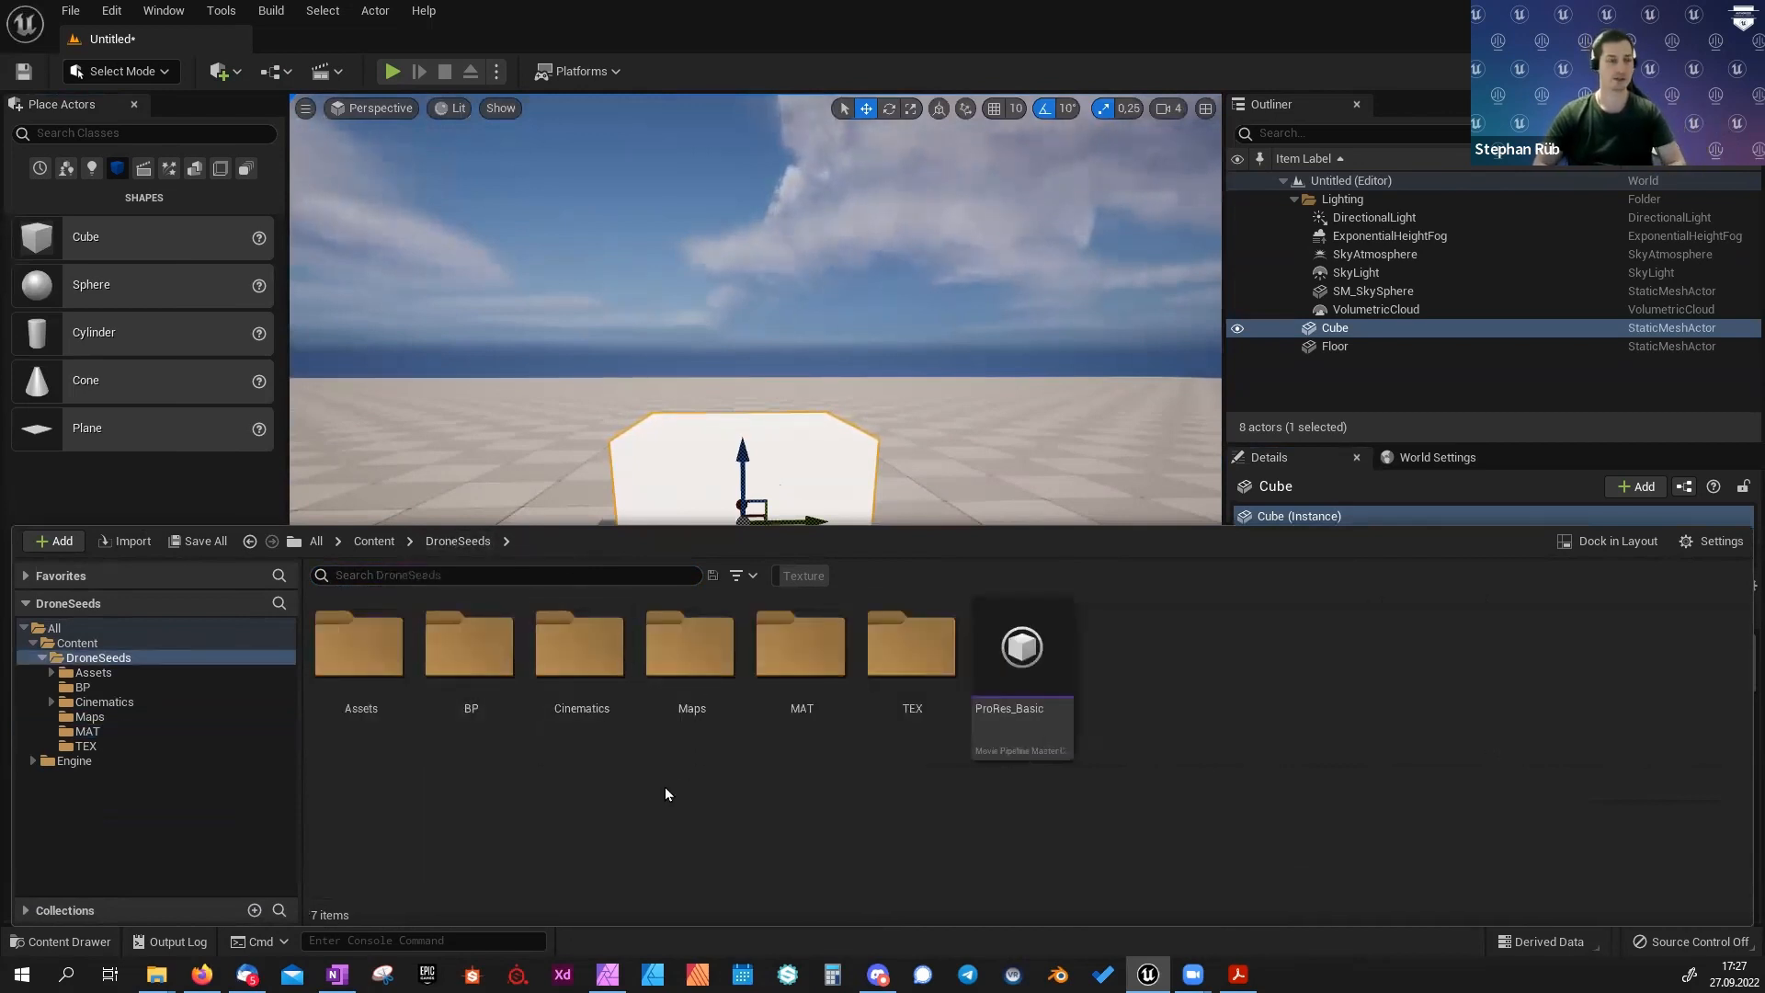
click(91, 643)
right_click(571, 691)
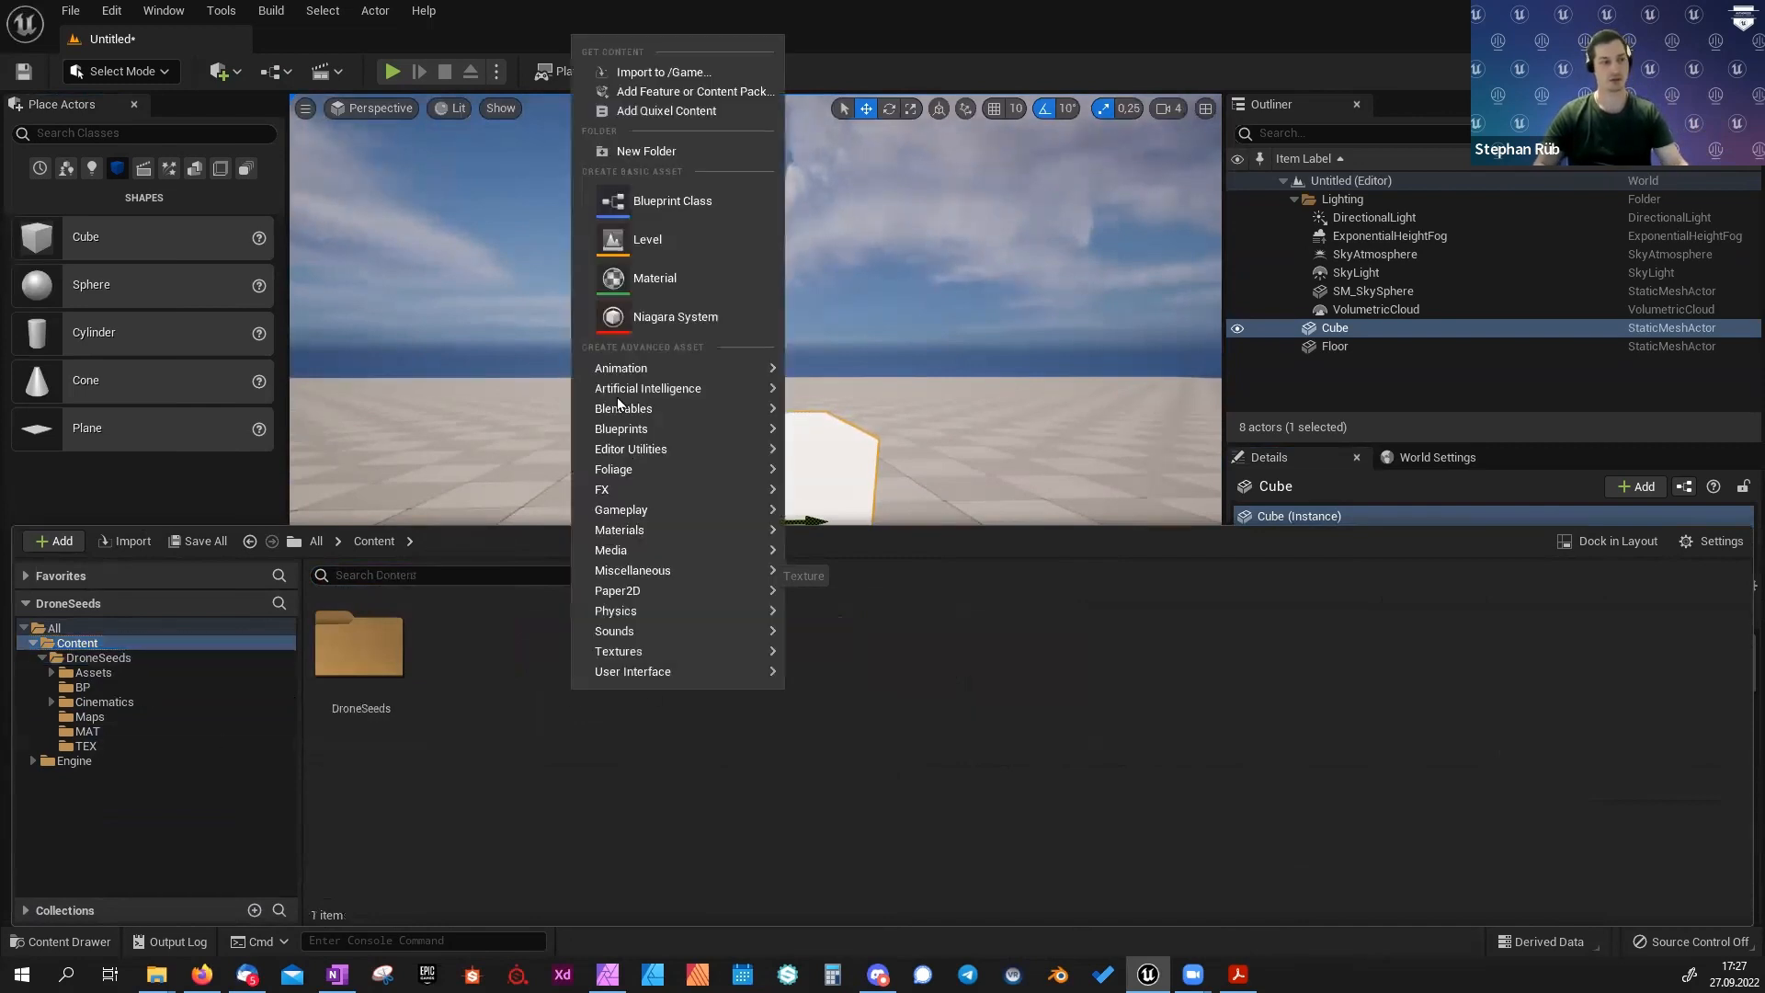
click(647, 151)
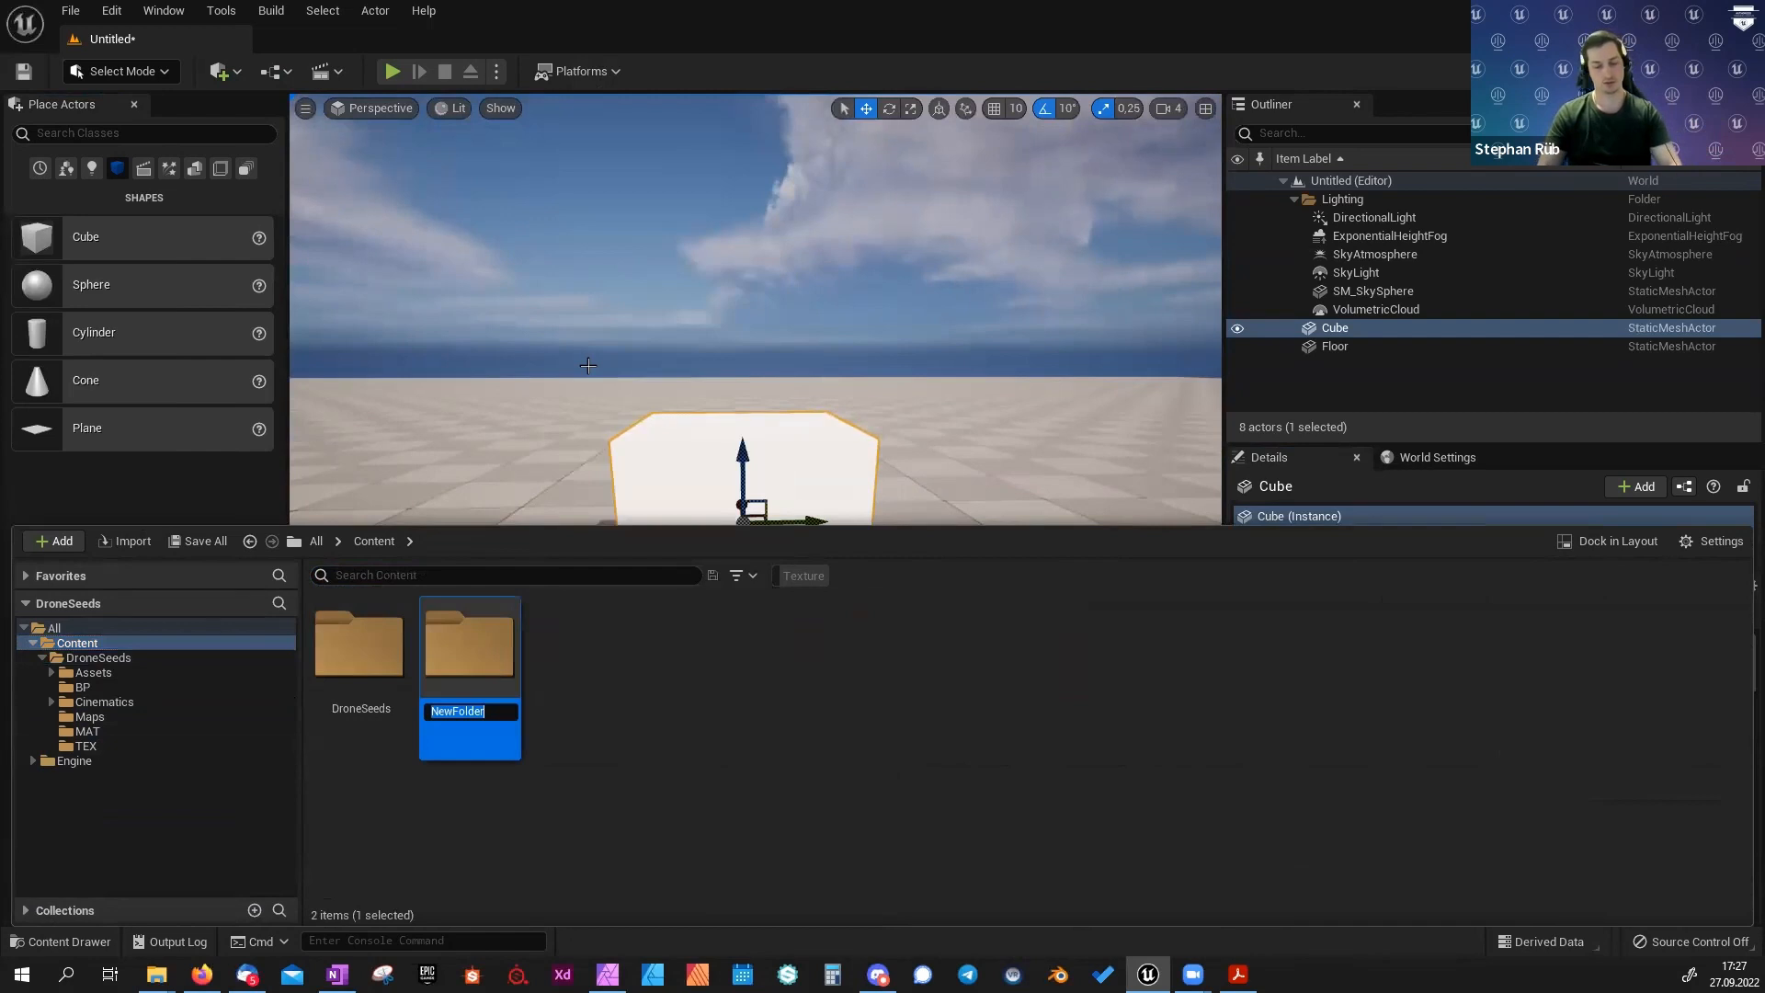
text(MOM)
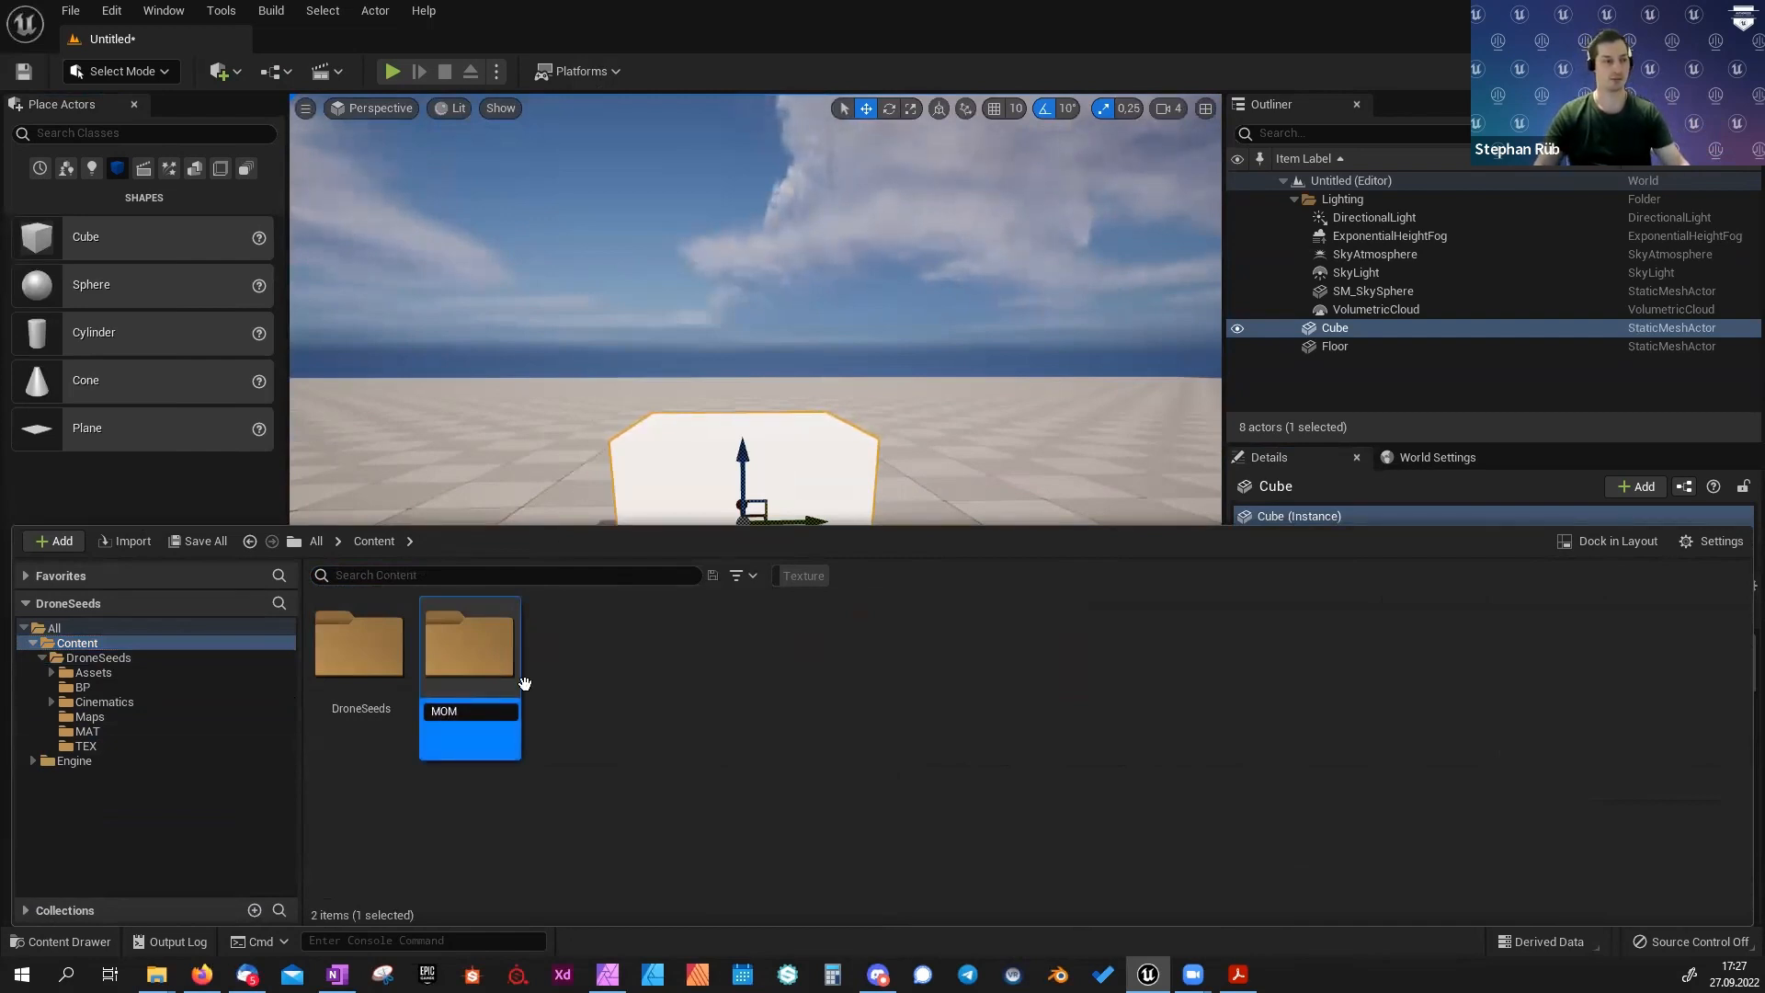
double_click(471, 650)
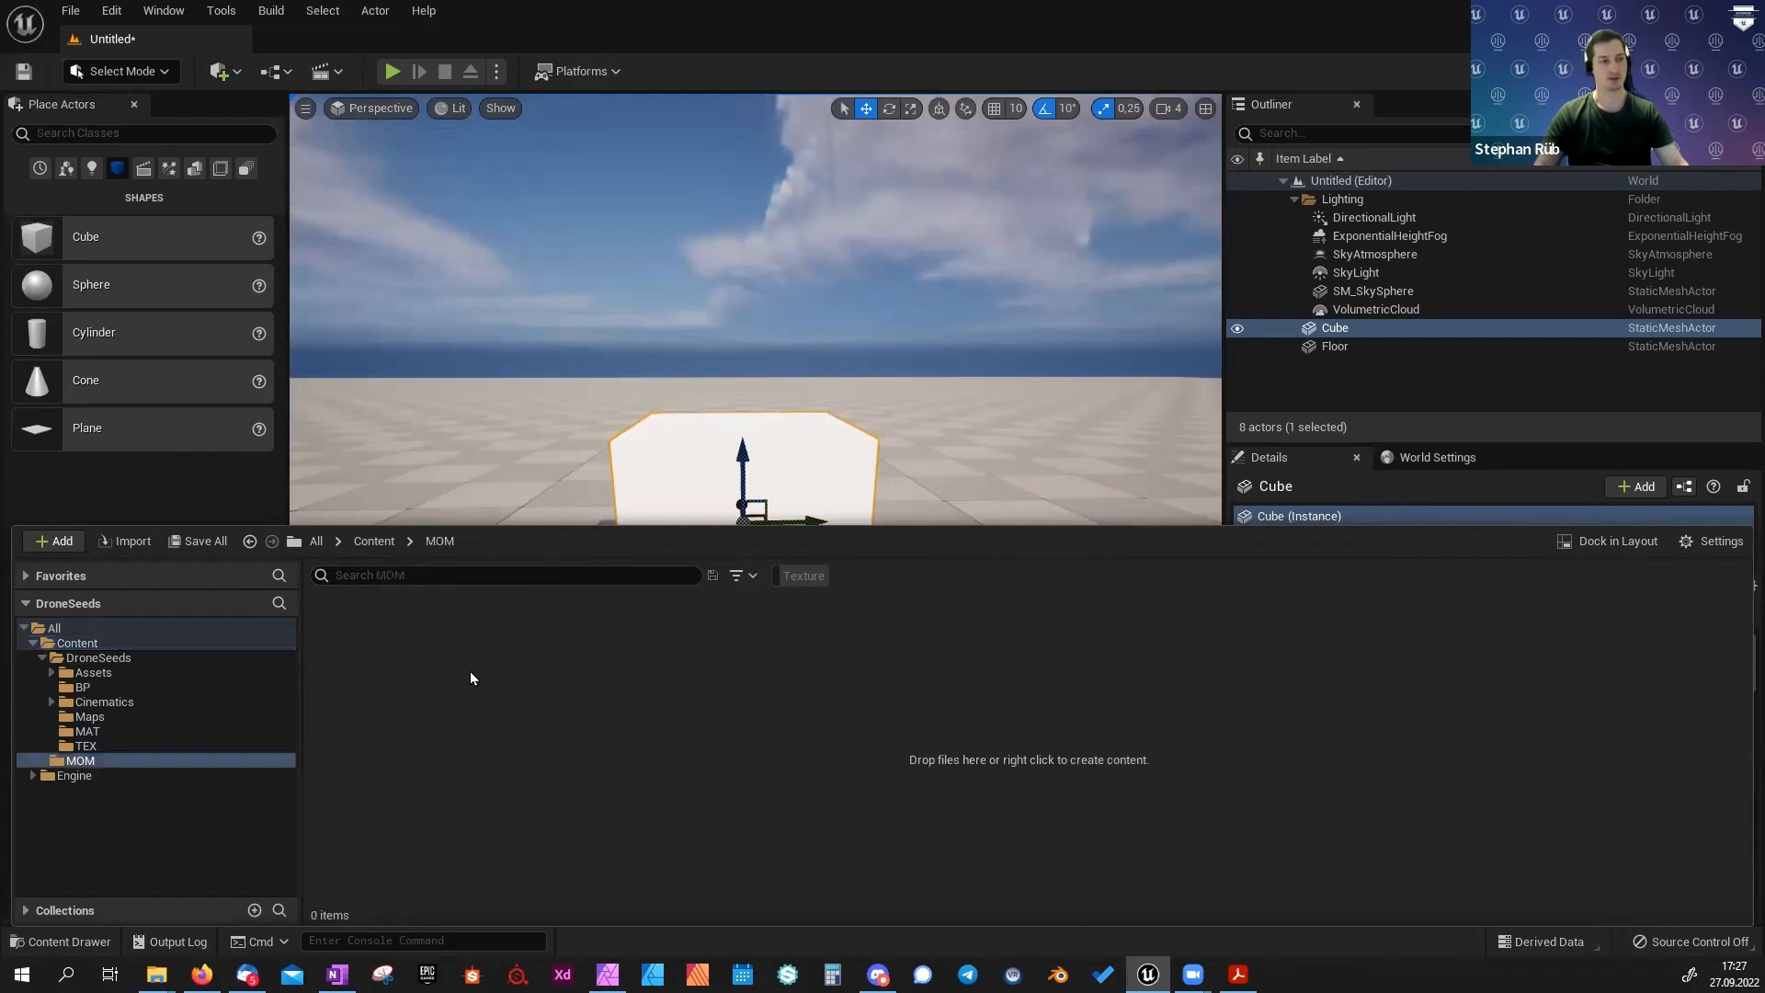
Create a material named M_BasicWPO in the MOM folder and open it for editing.
right_click(404, 655)
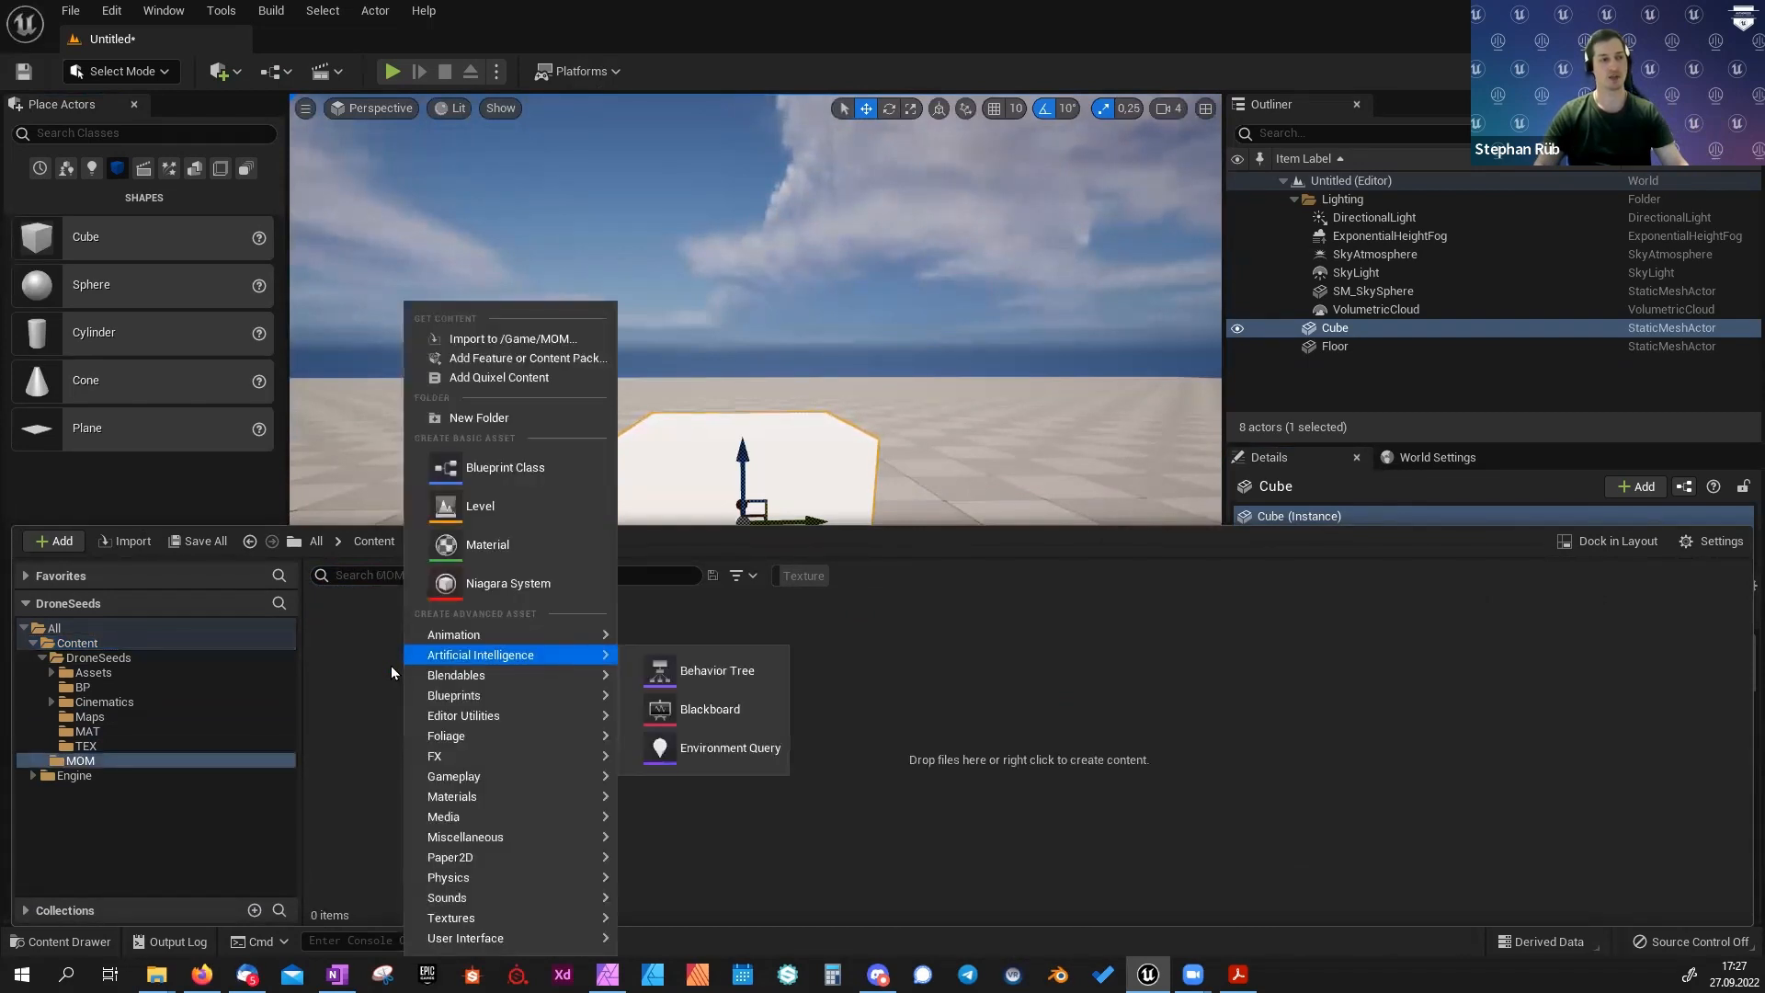
click(442, 552)
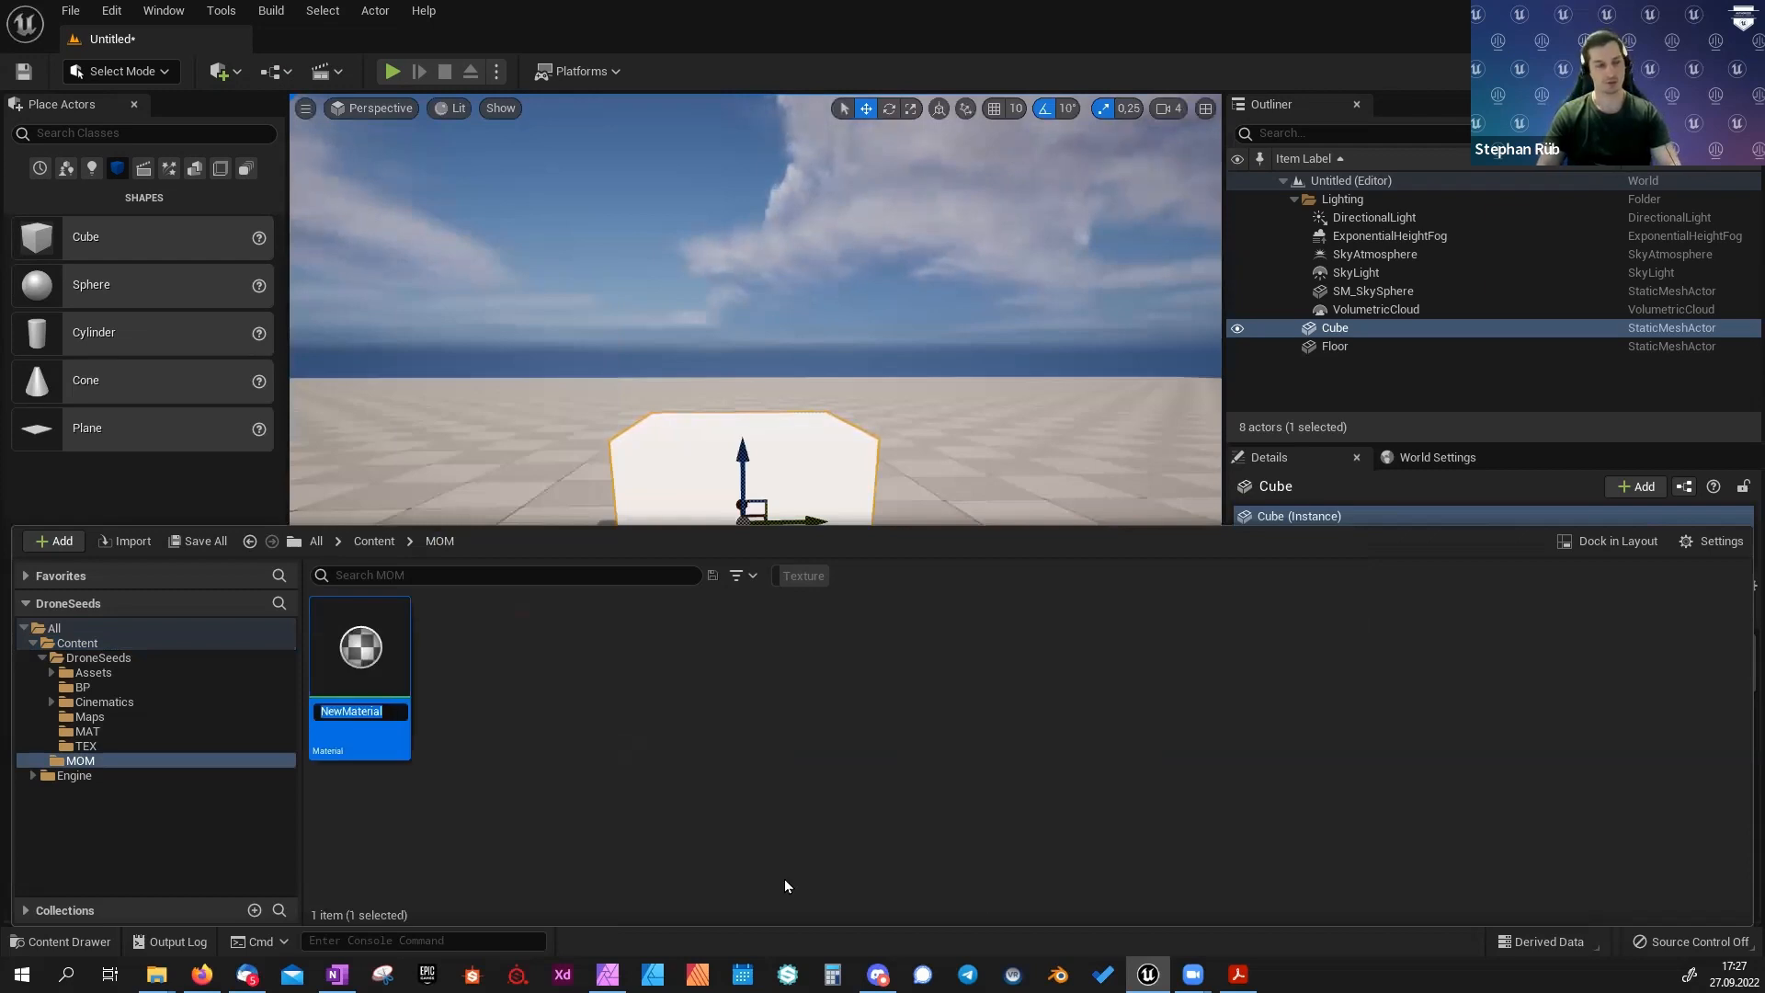
text(M_Bas)
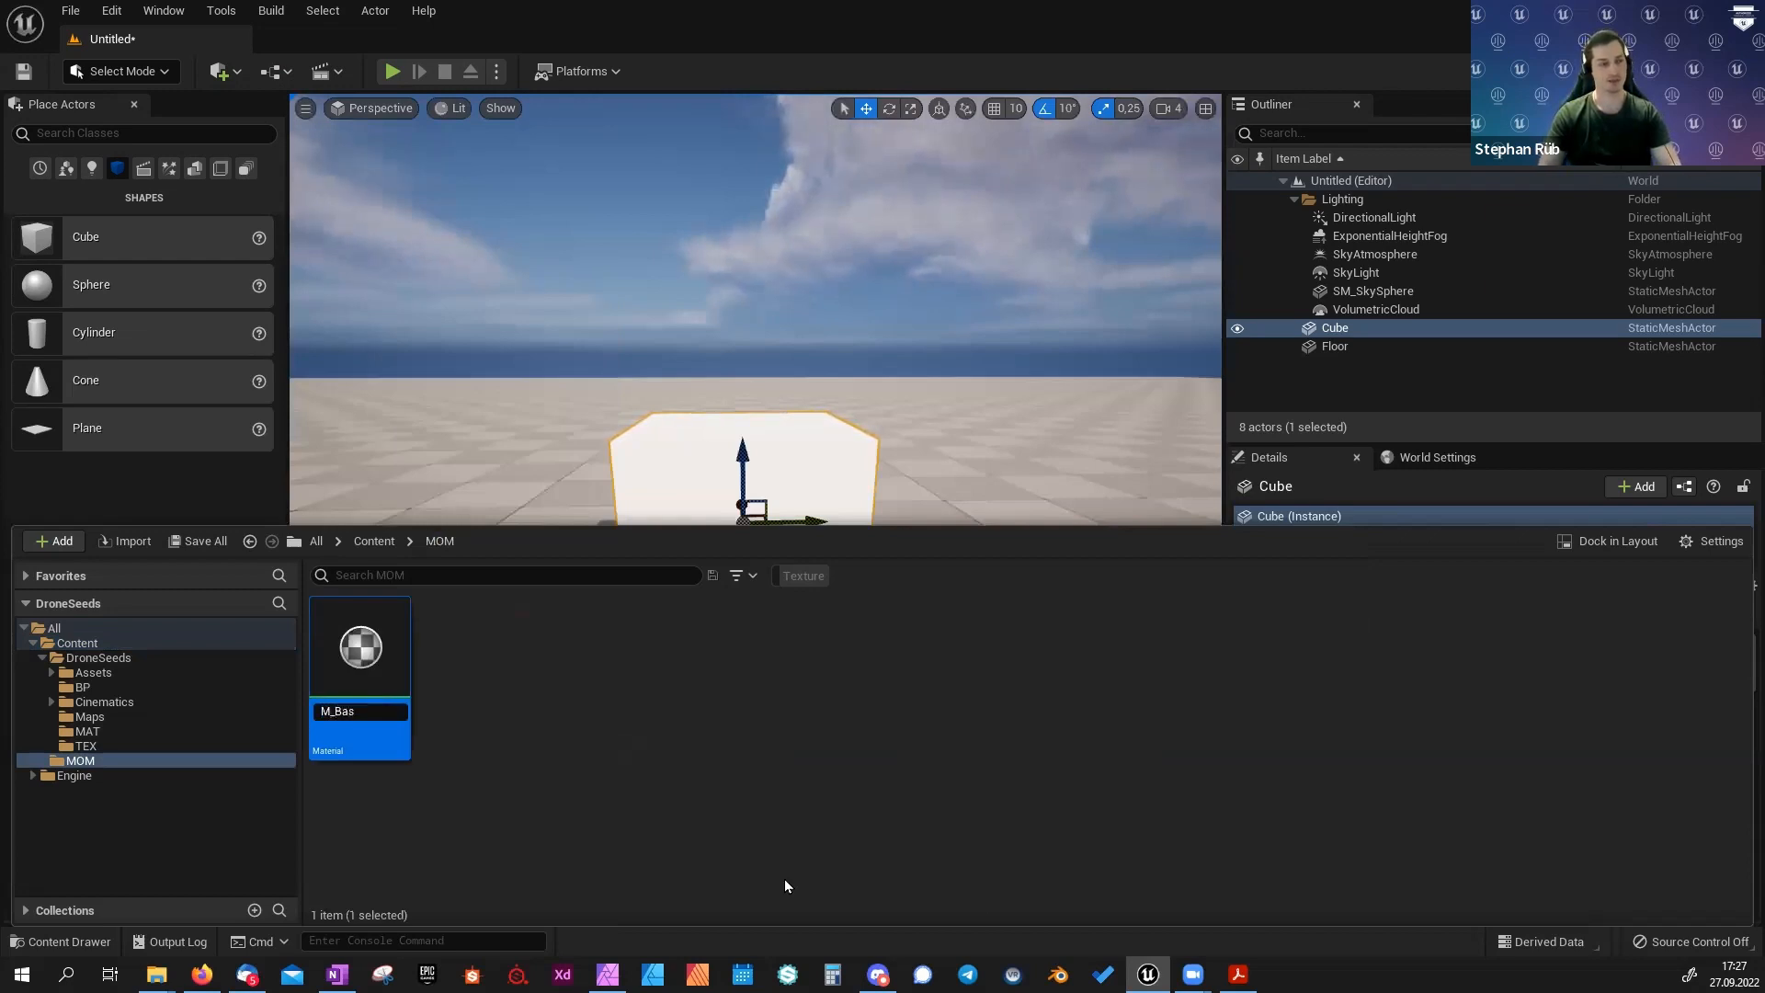
text(icWPO)
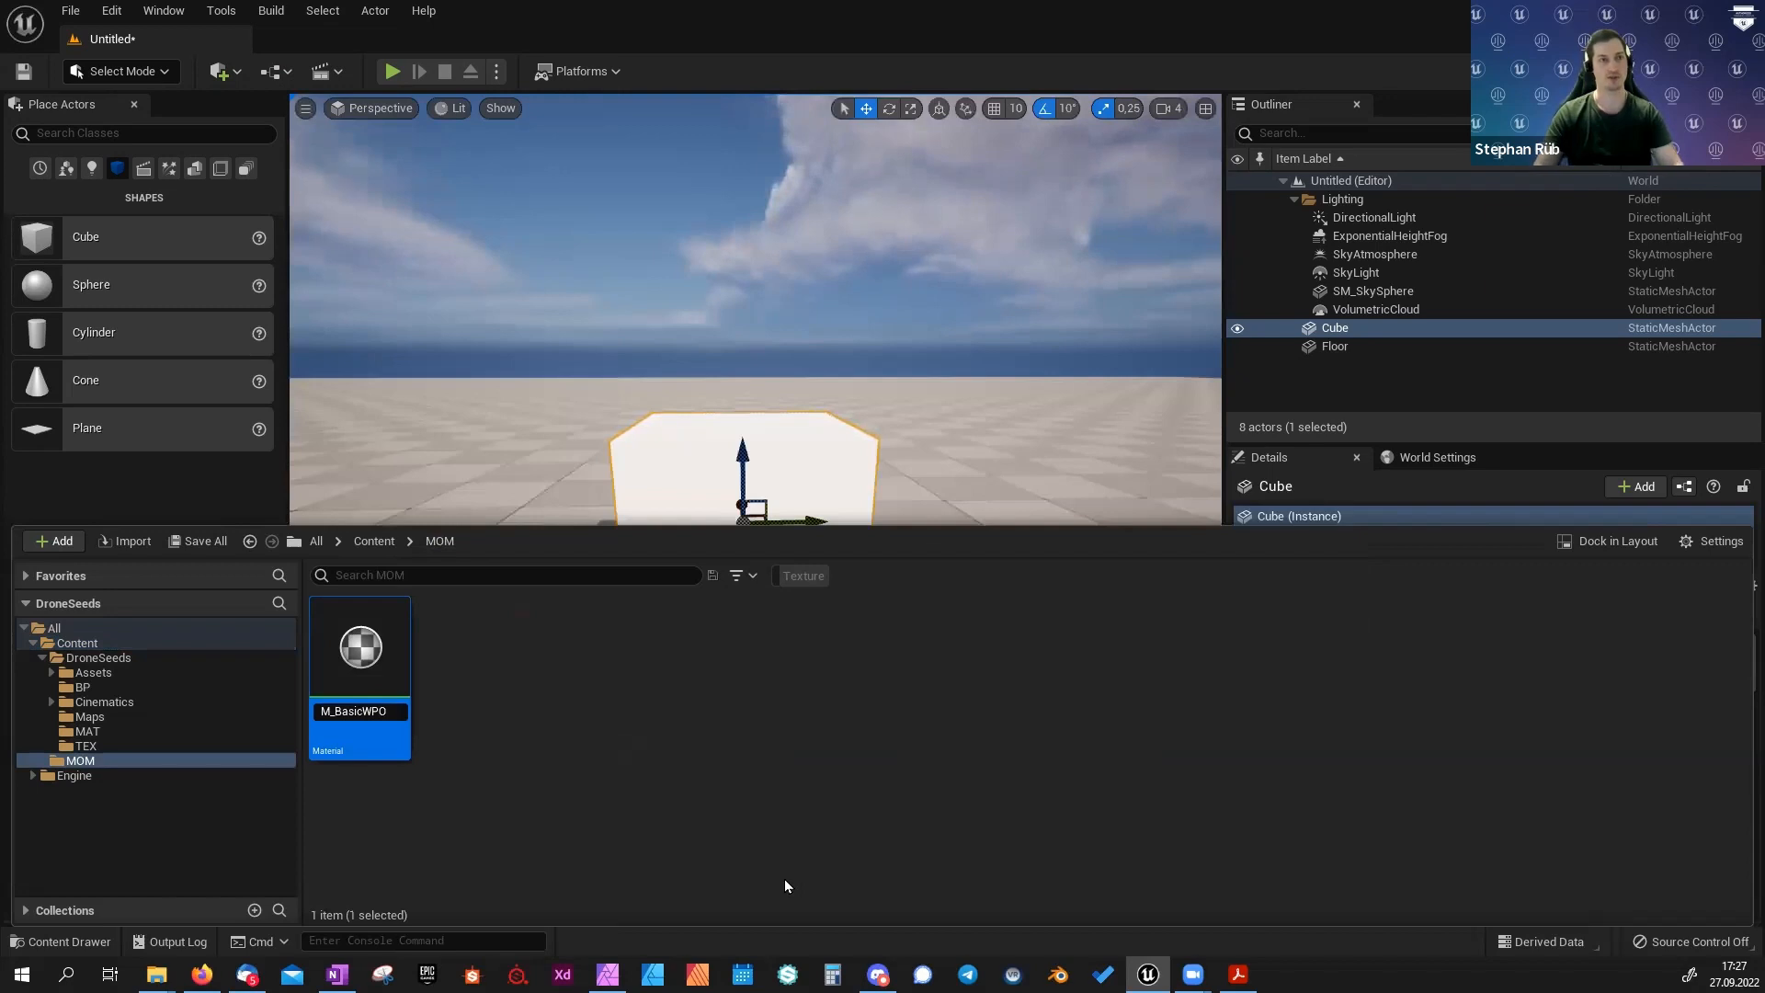
key(Return)
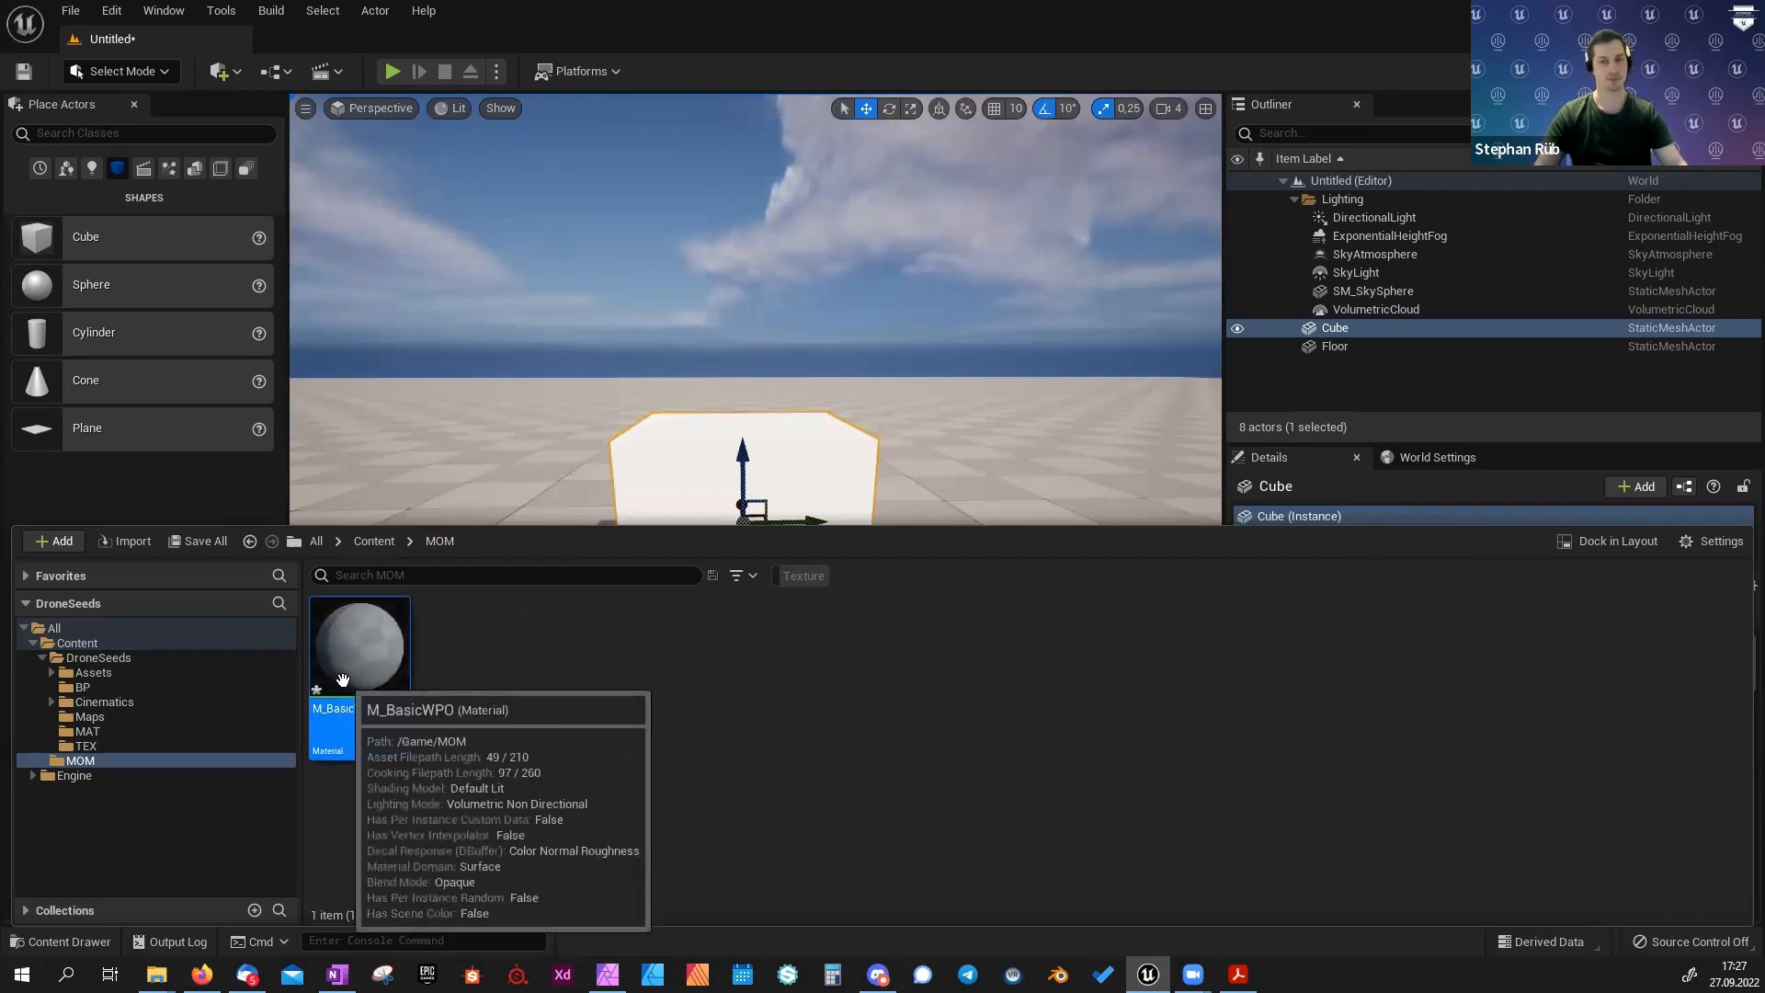
double_click(358, 648)
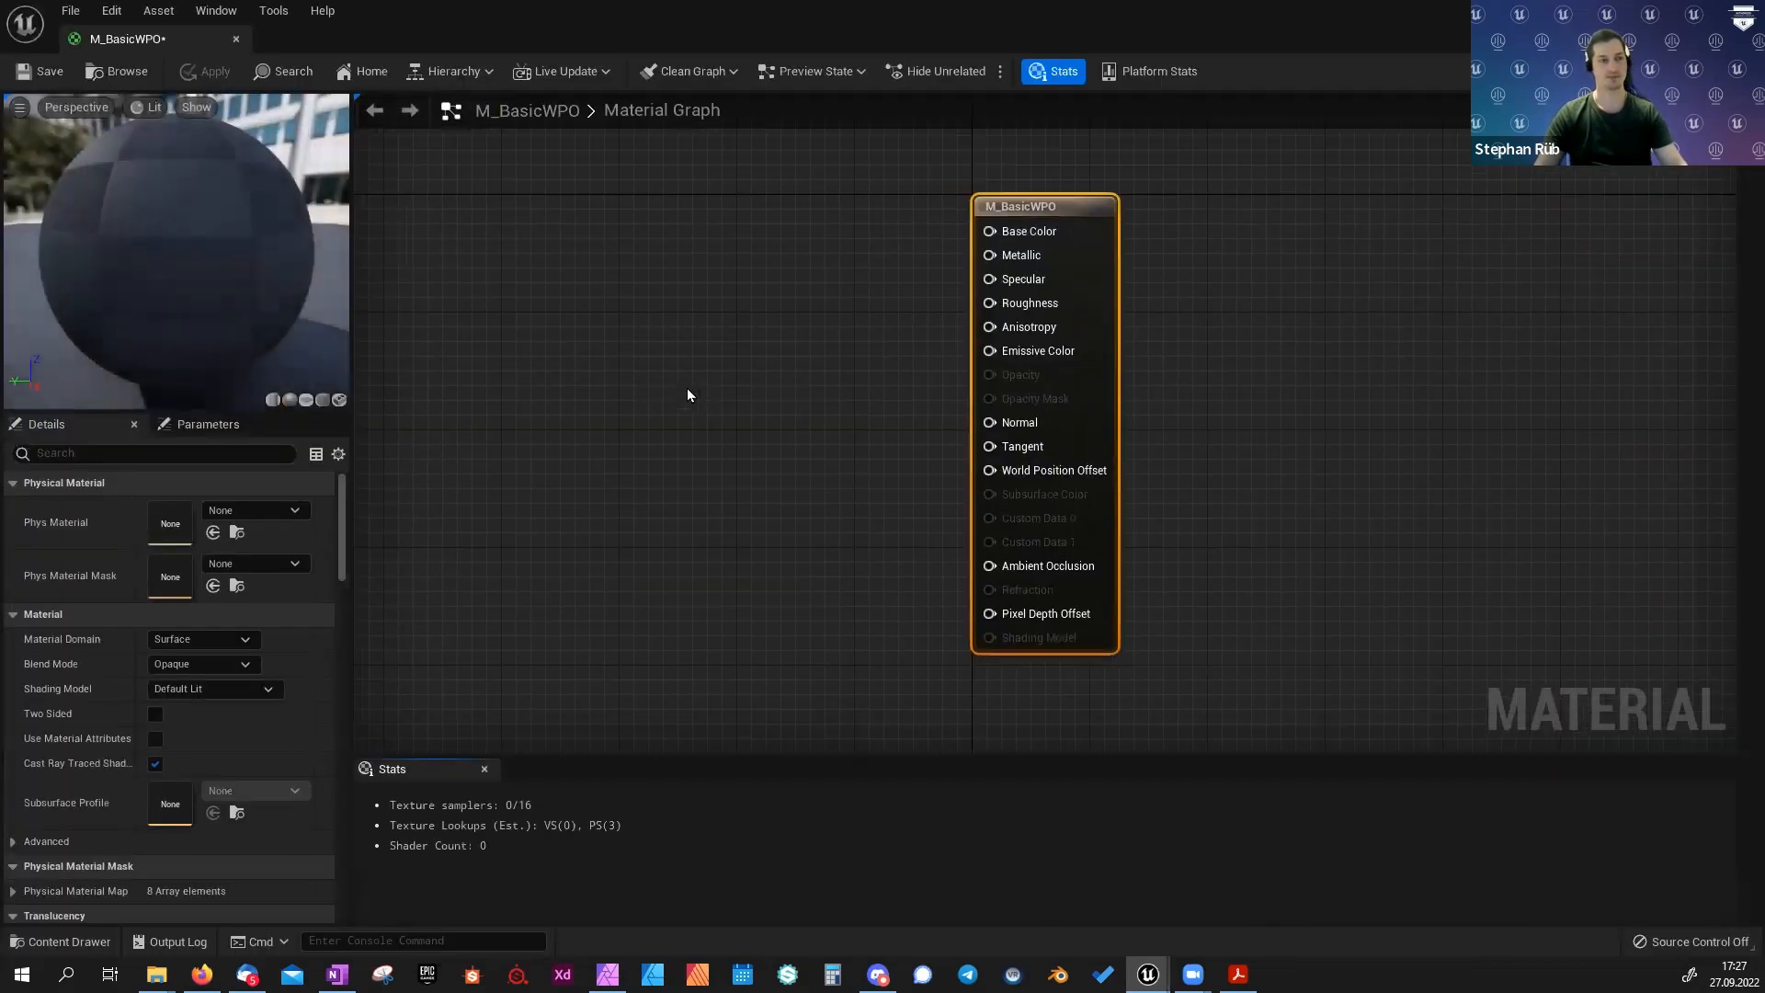
Dock the M_BasicWPO material editor beside the level editor, check the level with the cube, and return to the material graph.
right_drag(688, 388, 958, 390)
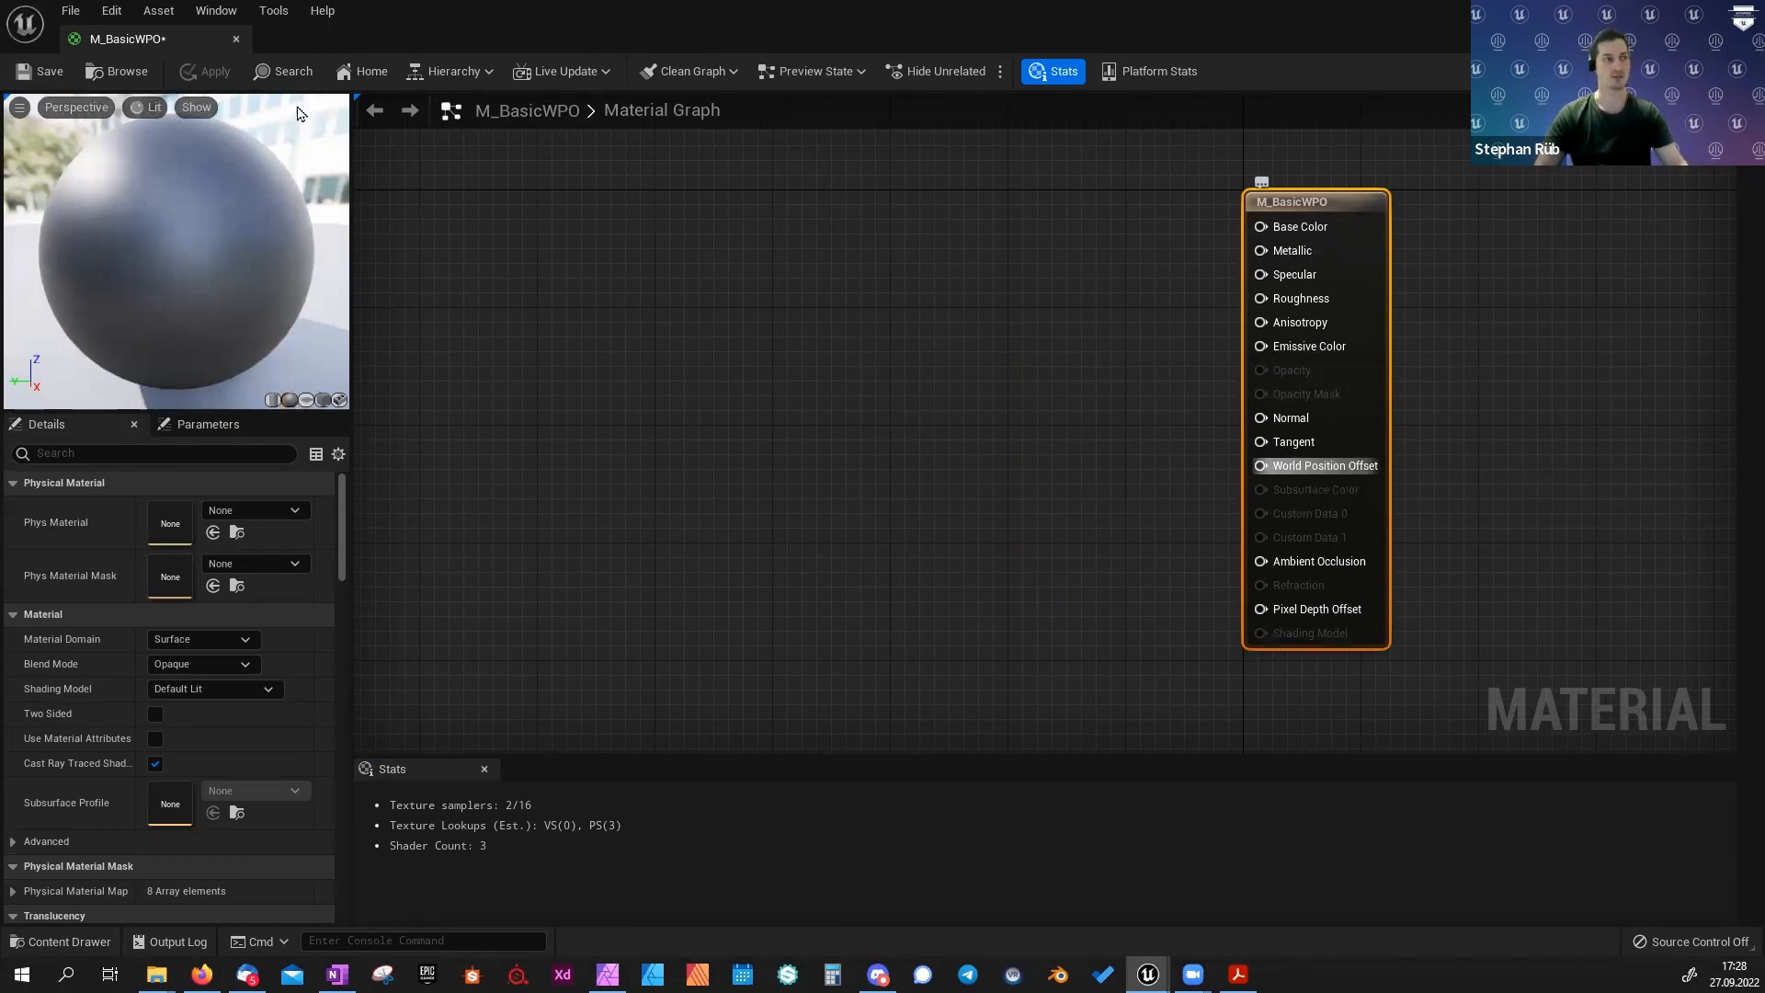
drag(155, 38, 332, 44)
click(137, 38)
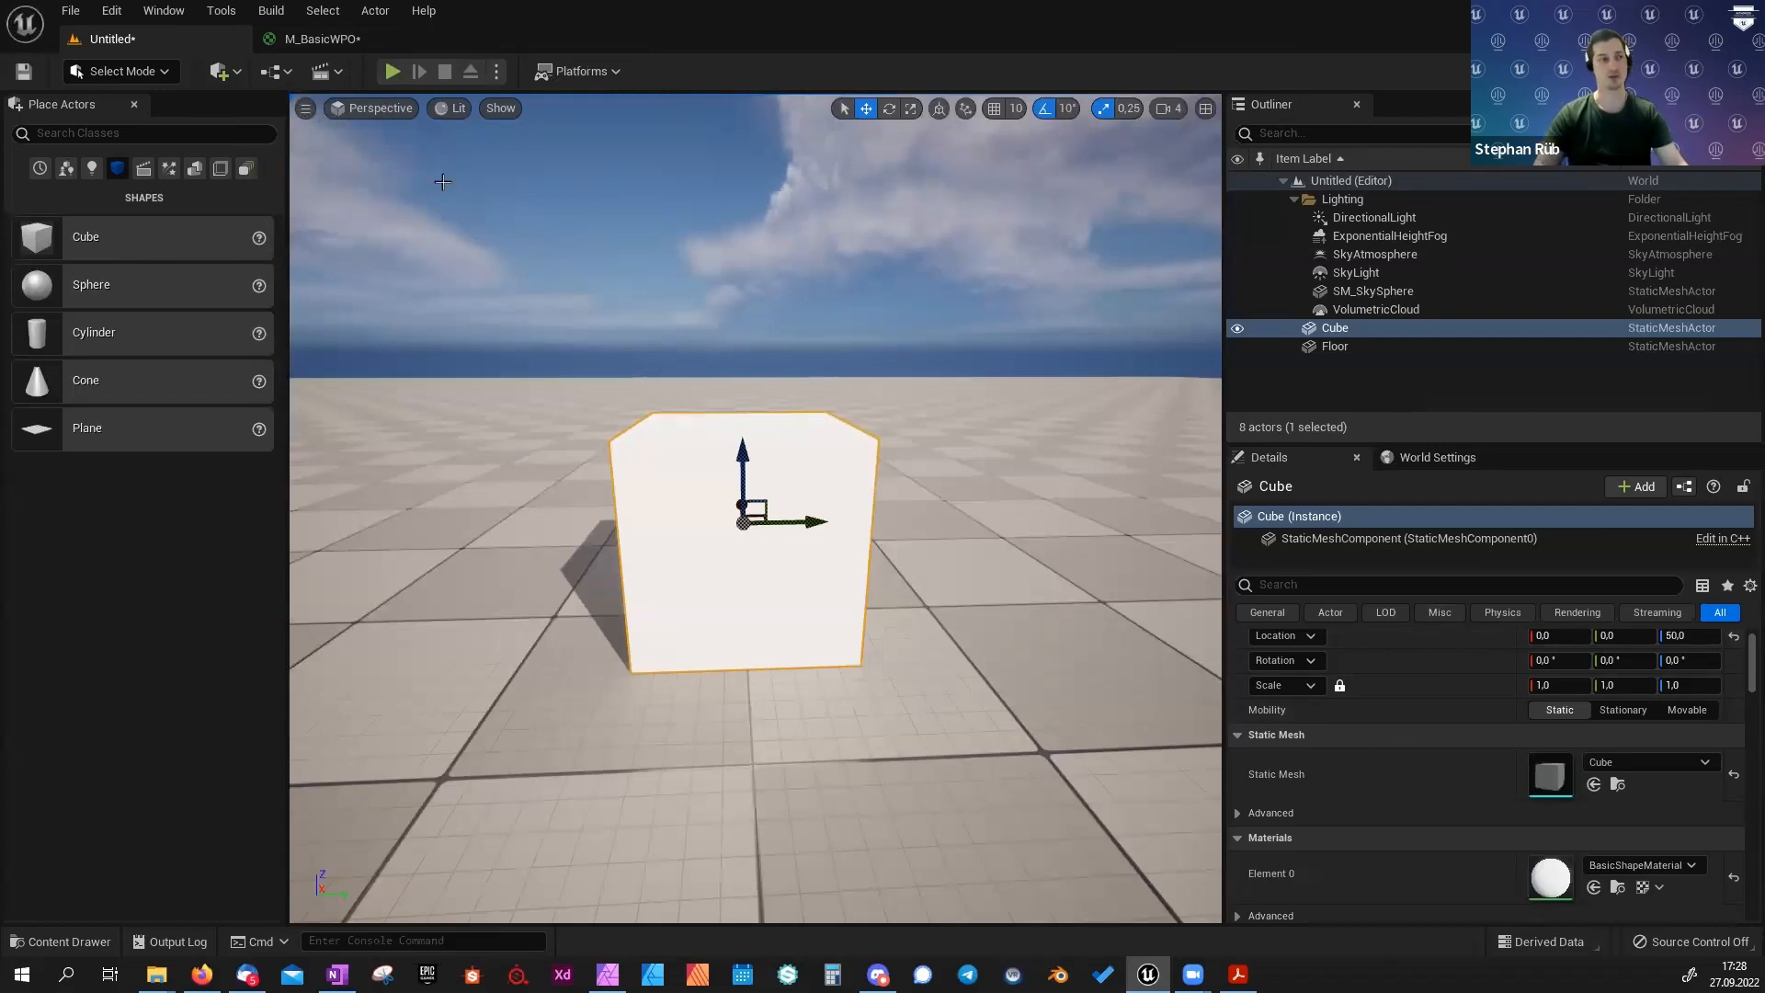
click(320, 39)
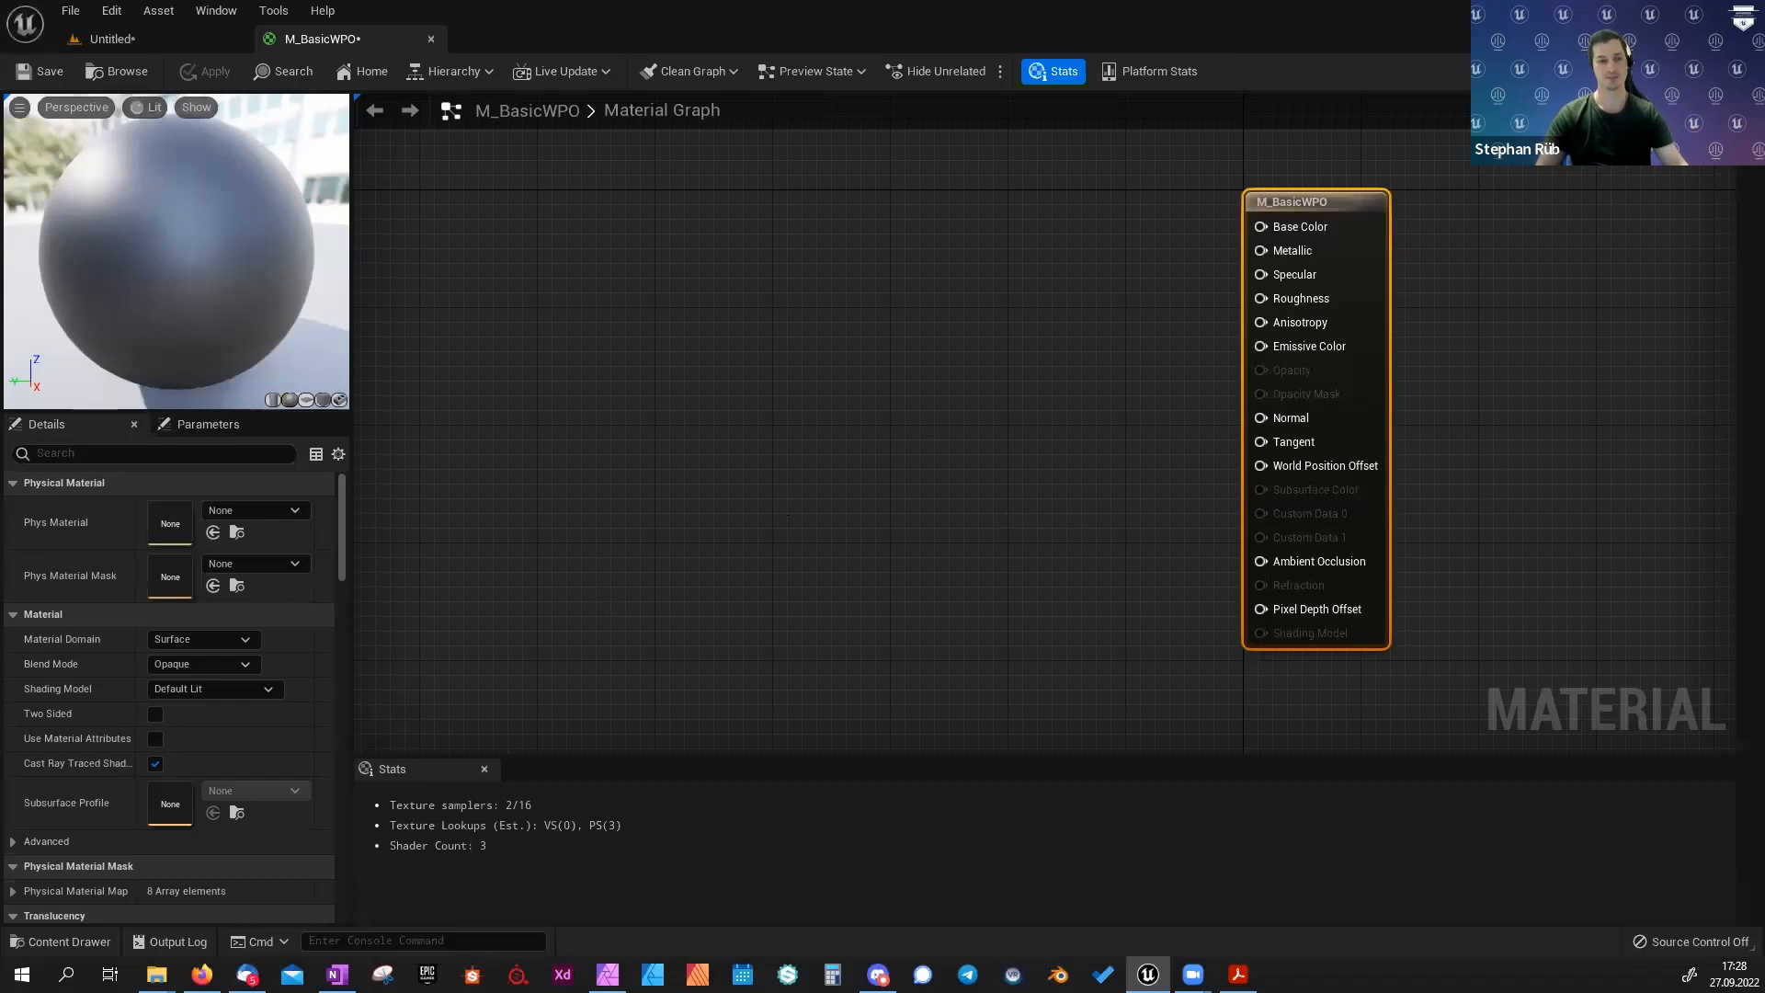
Add a Constant3Vector node, set its colour to near-white (0.942708 for R, G and B), and connect it to Base Color.
right_drag(782, 499, 809, 544)
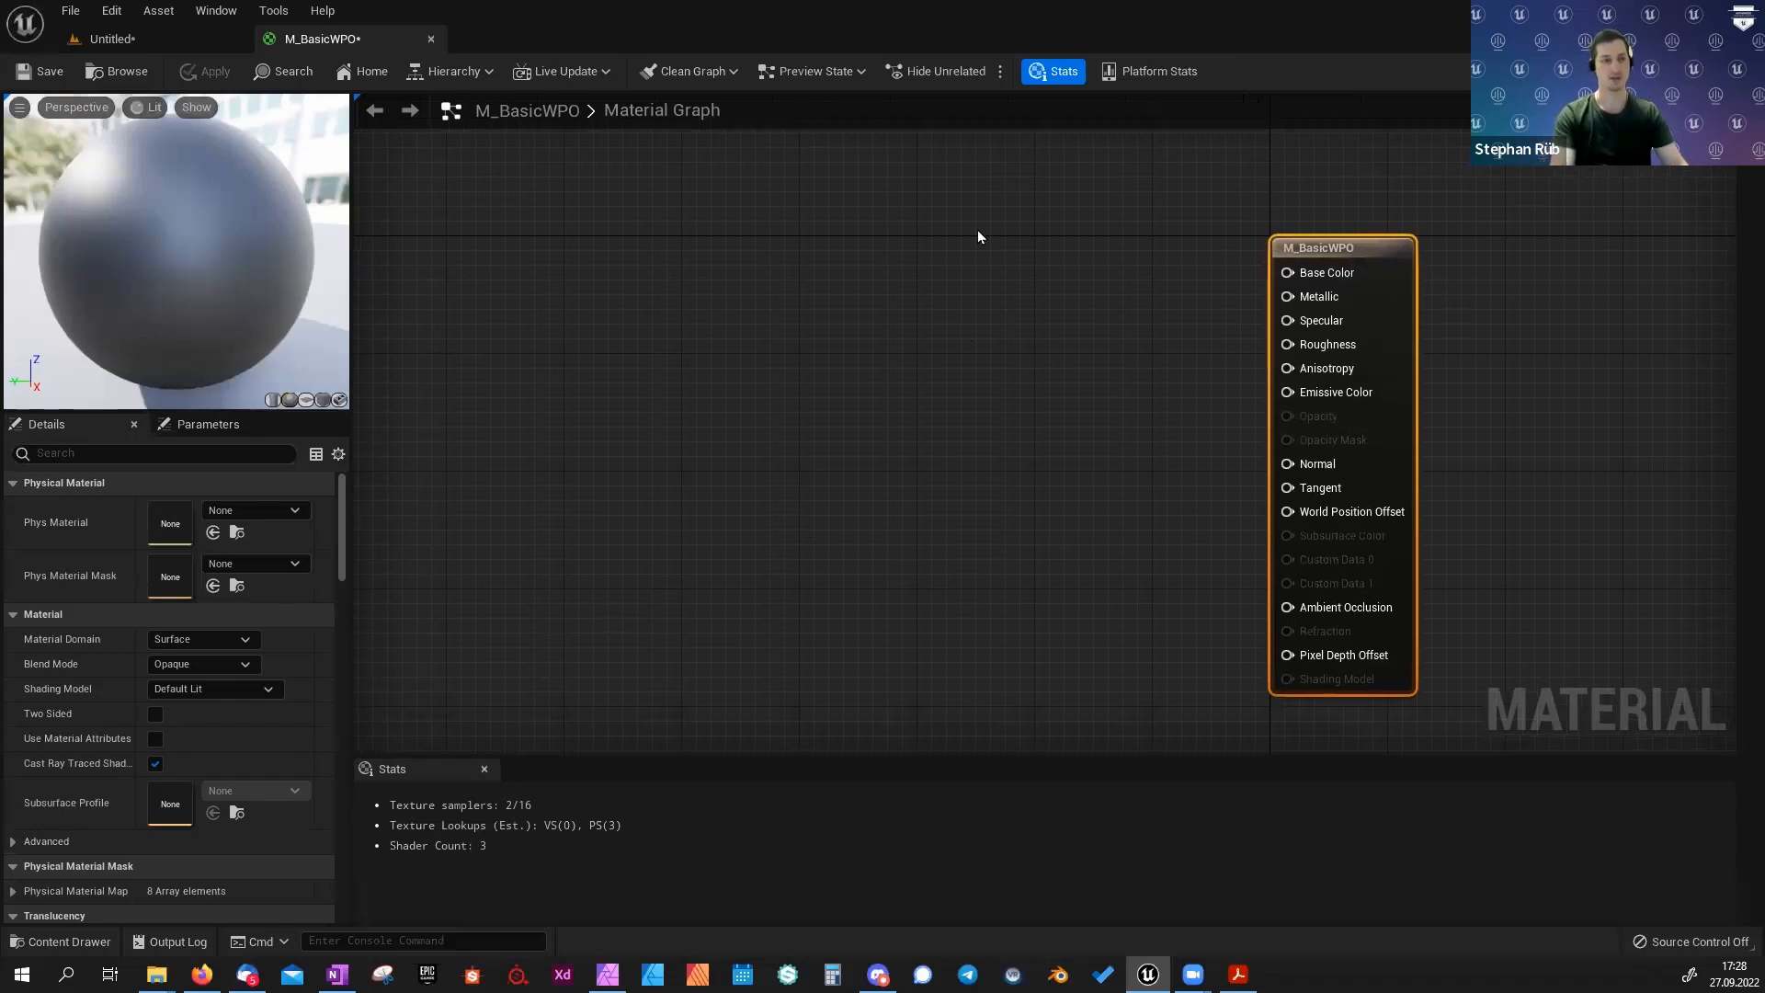
click(1011, 235)
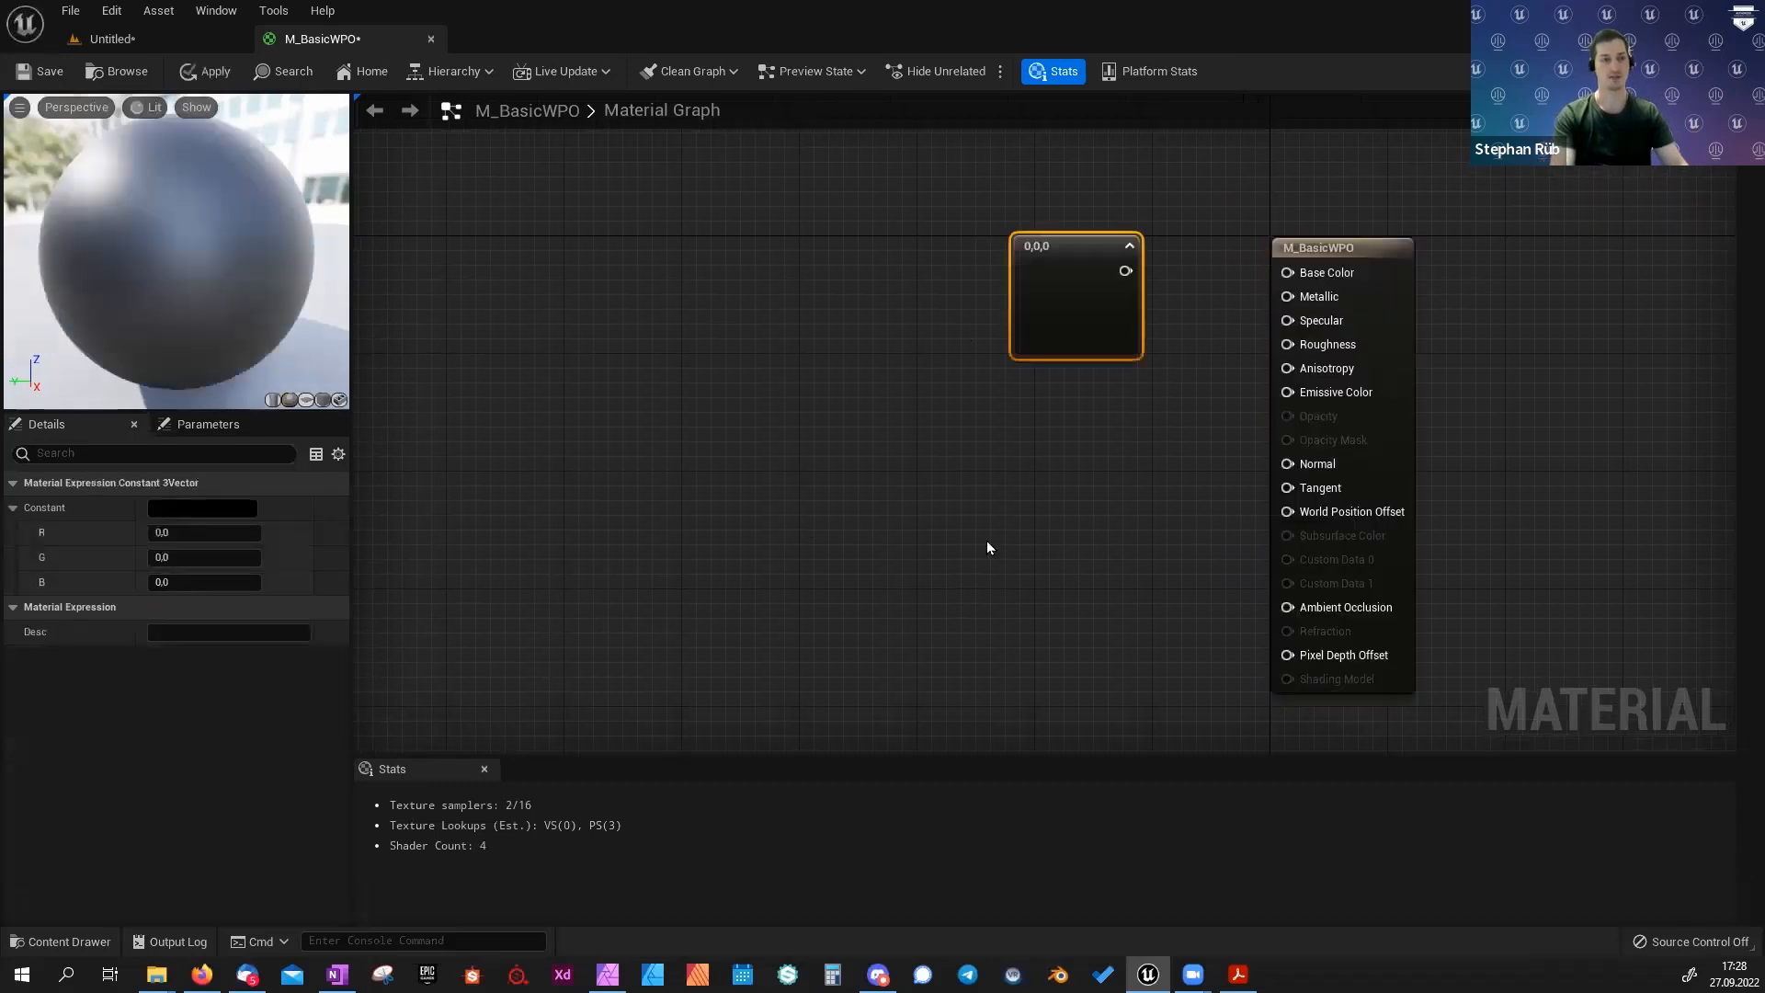
click(161, 511)
click(429, 547)
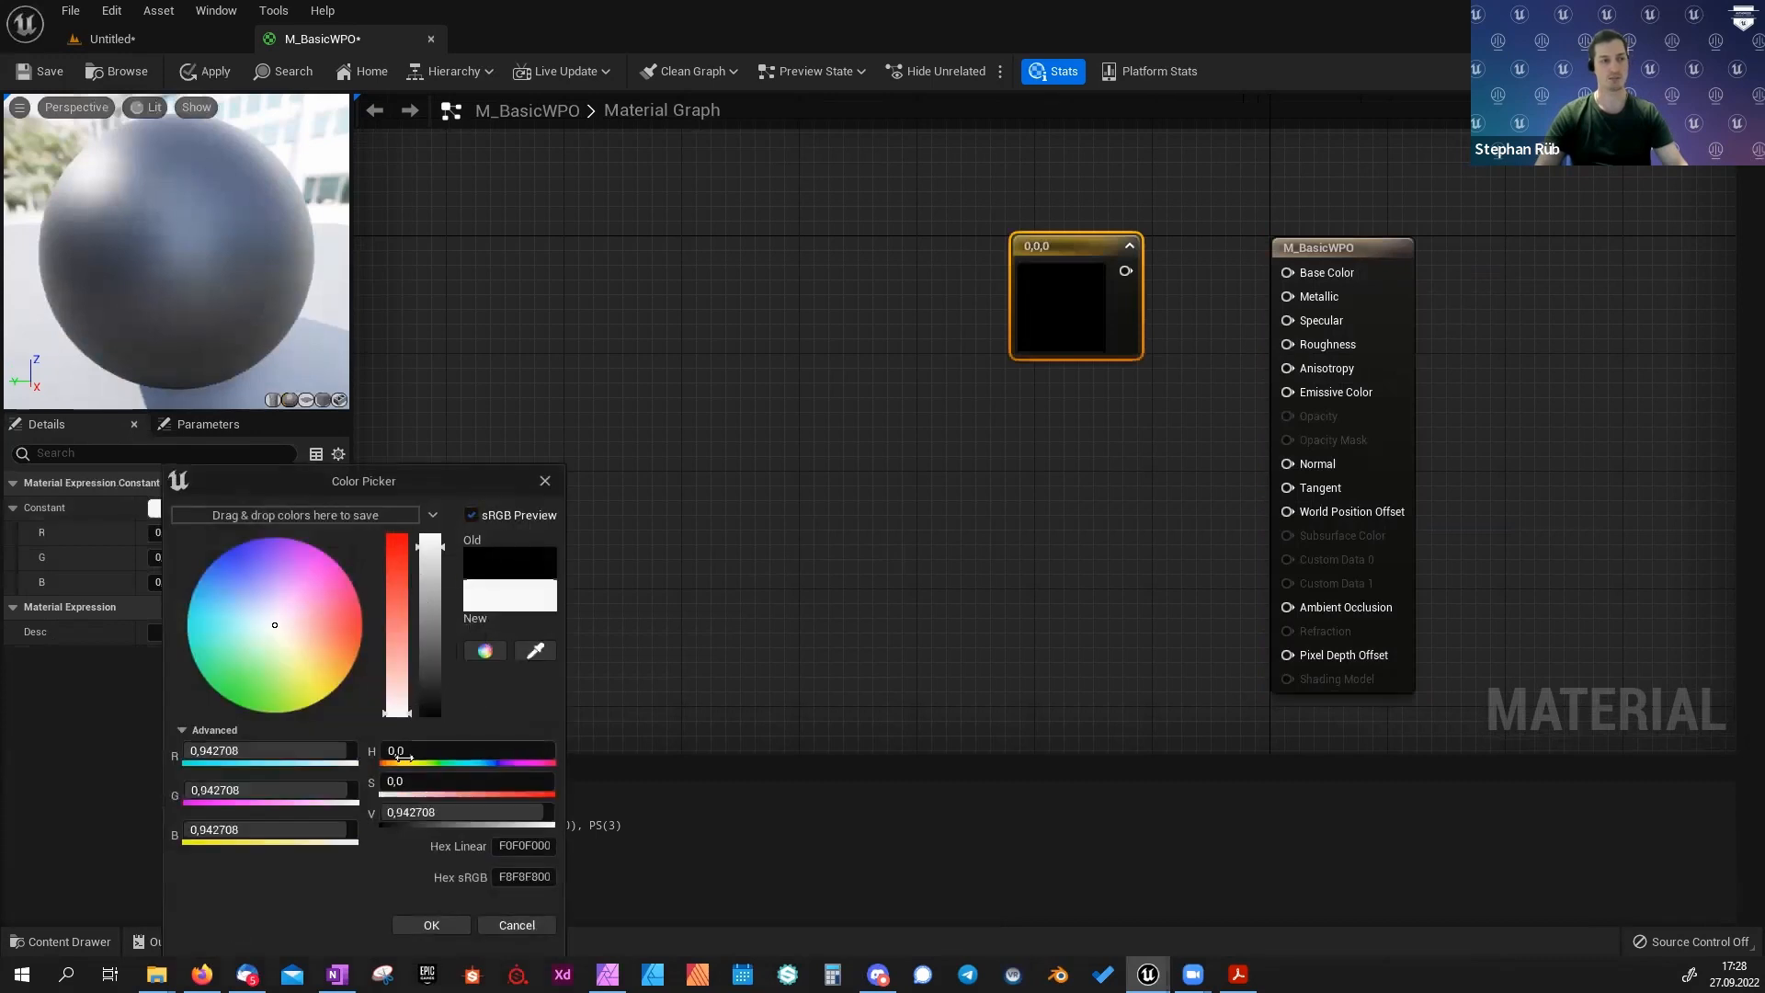
click(431, 925)
drag(1134, 270, 1305, 271)
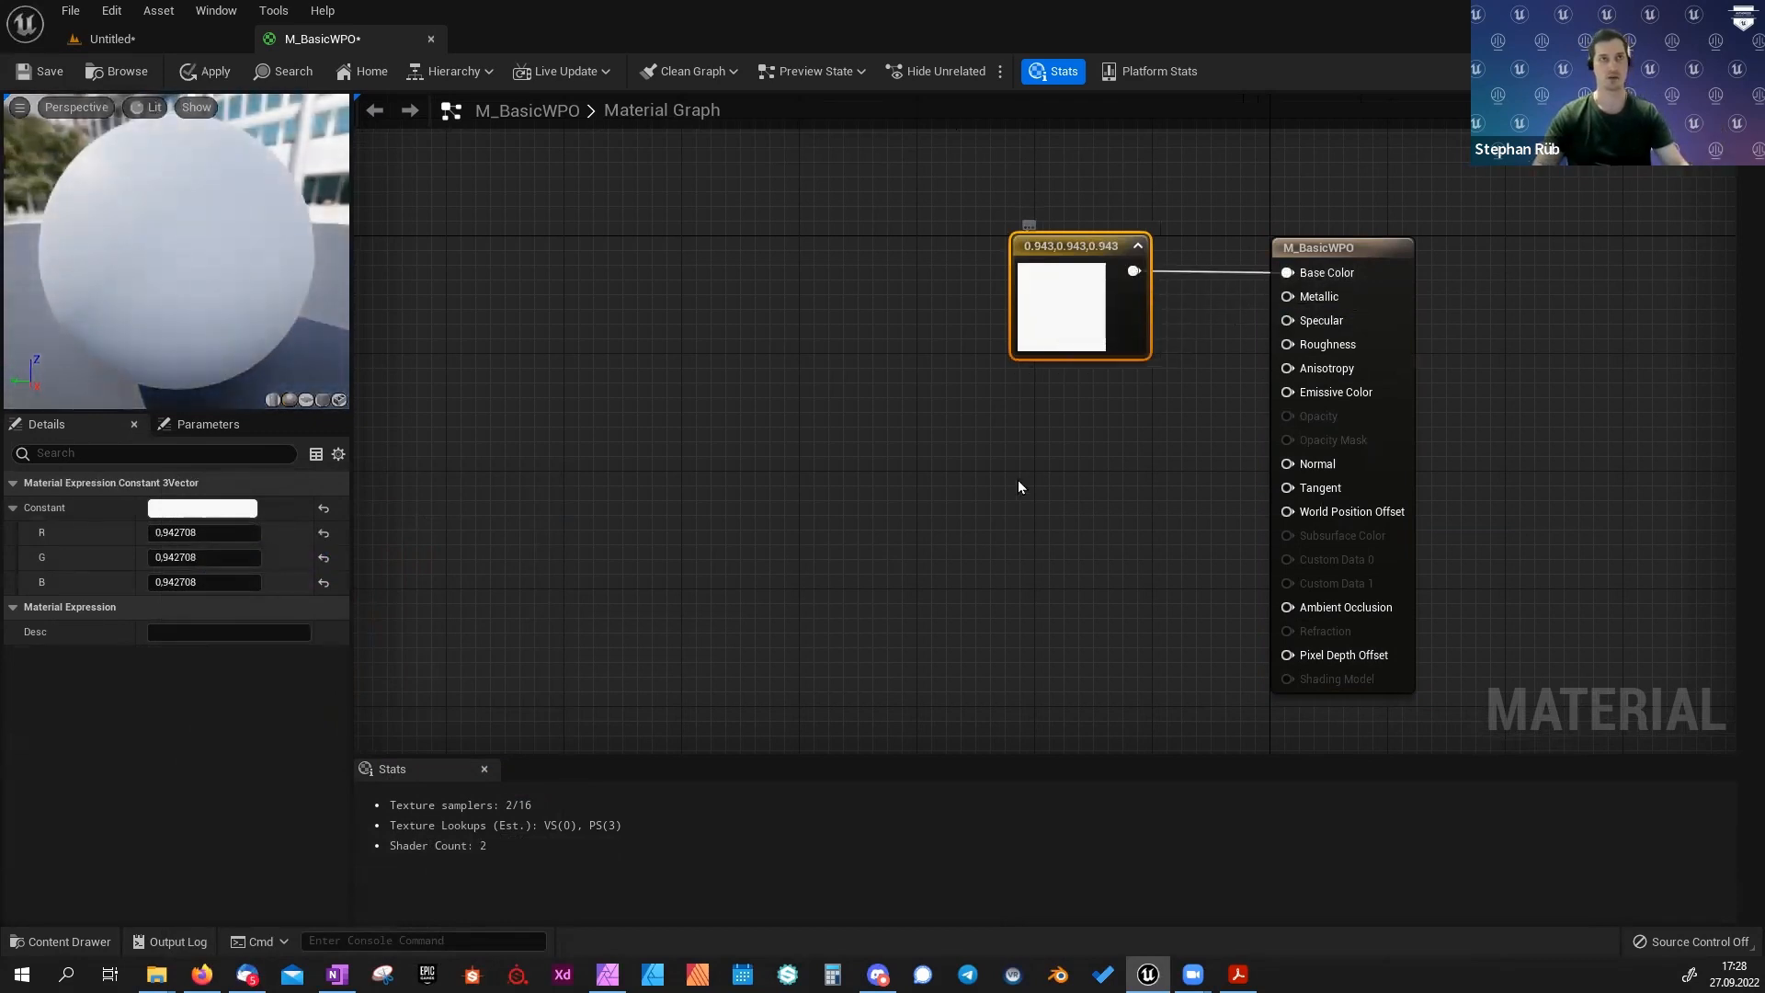
Add a vector parameter named PositionA below and to the left of the colour constant in the material graph.
right_drag(1018, 481, 1055, 408)
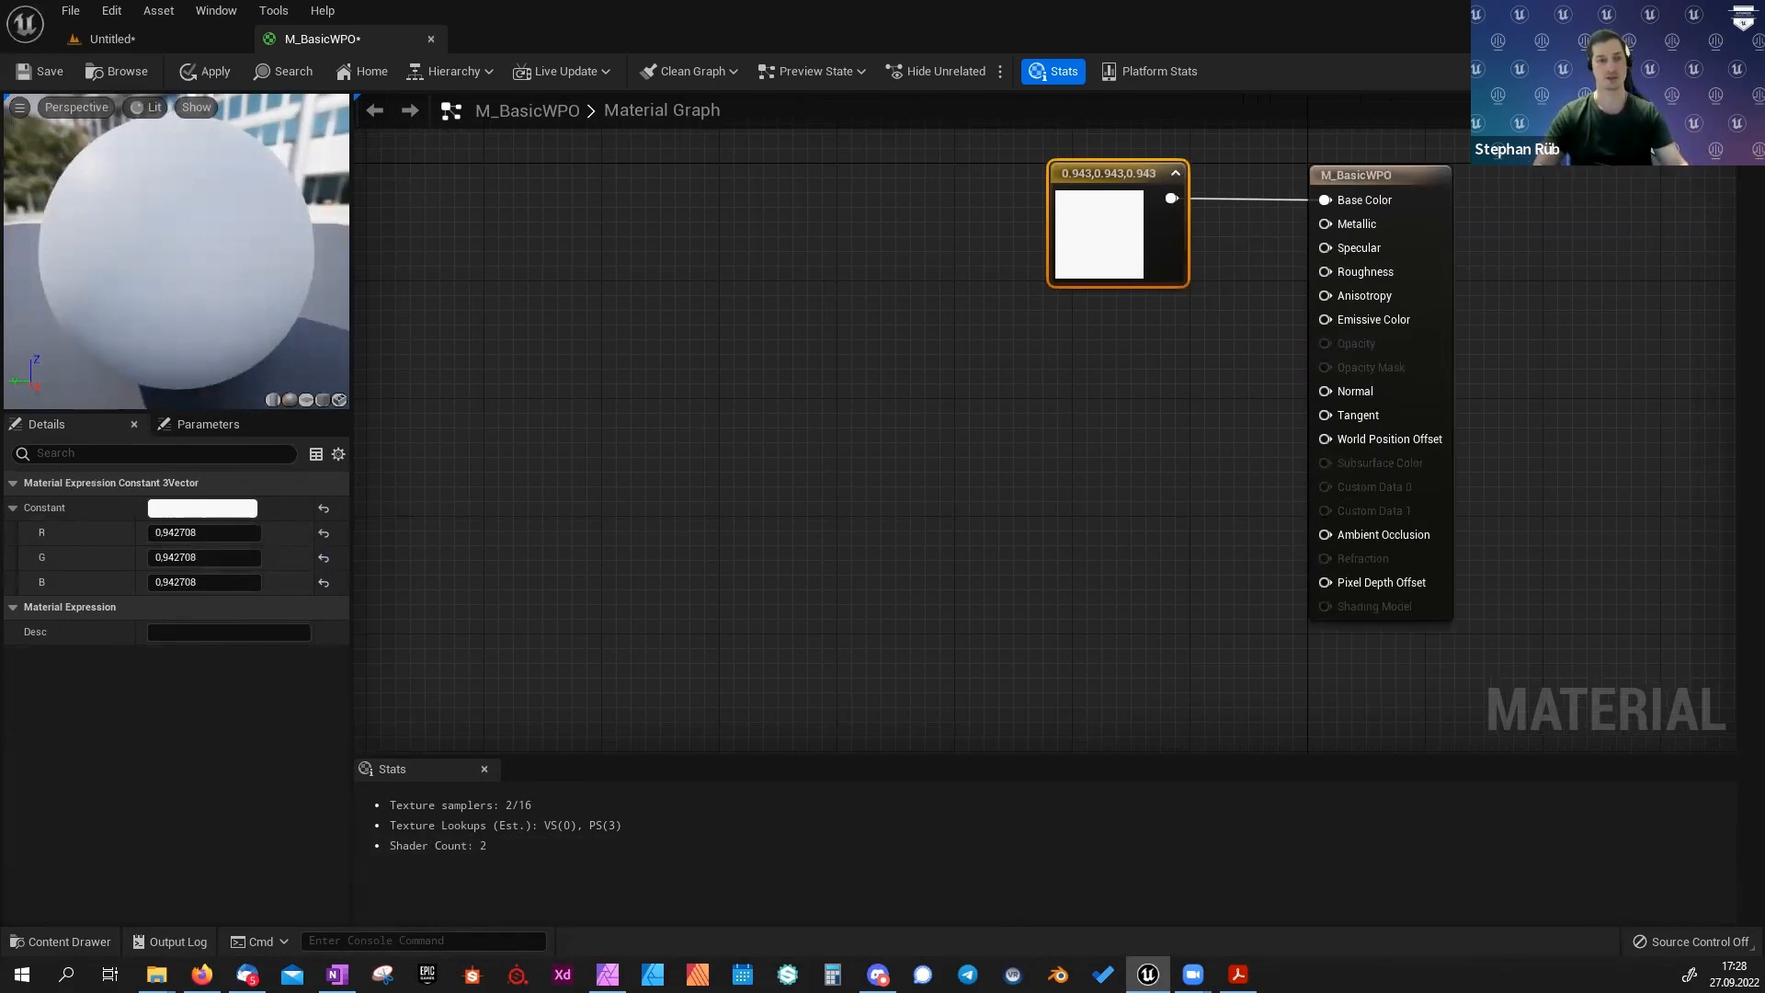
right_drag(833, 470, 878, 484)
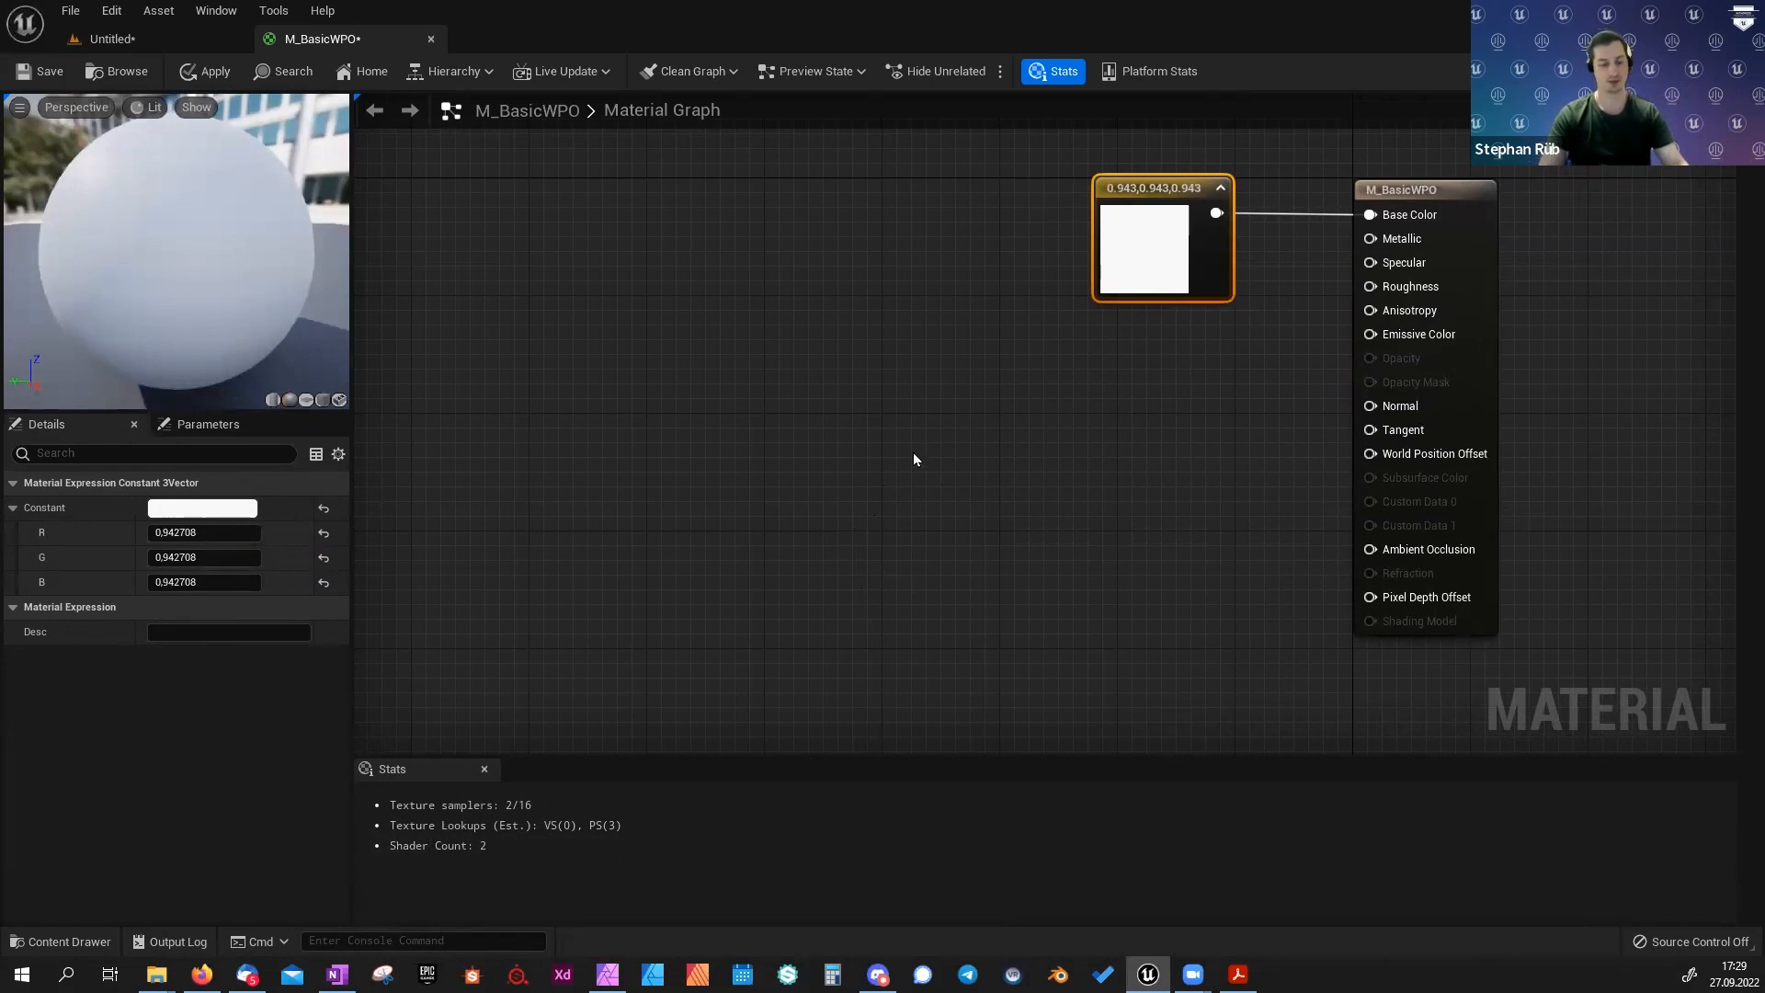
click(838, 510)
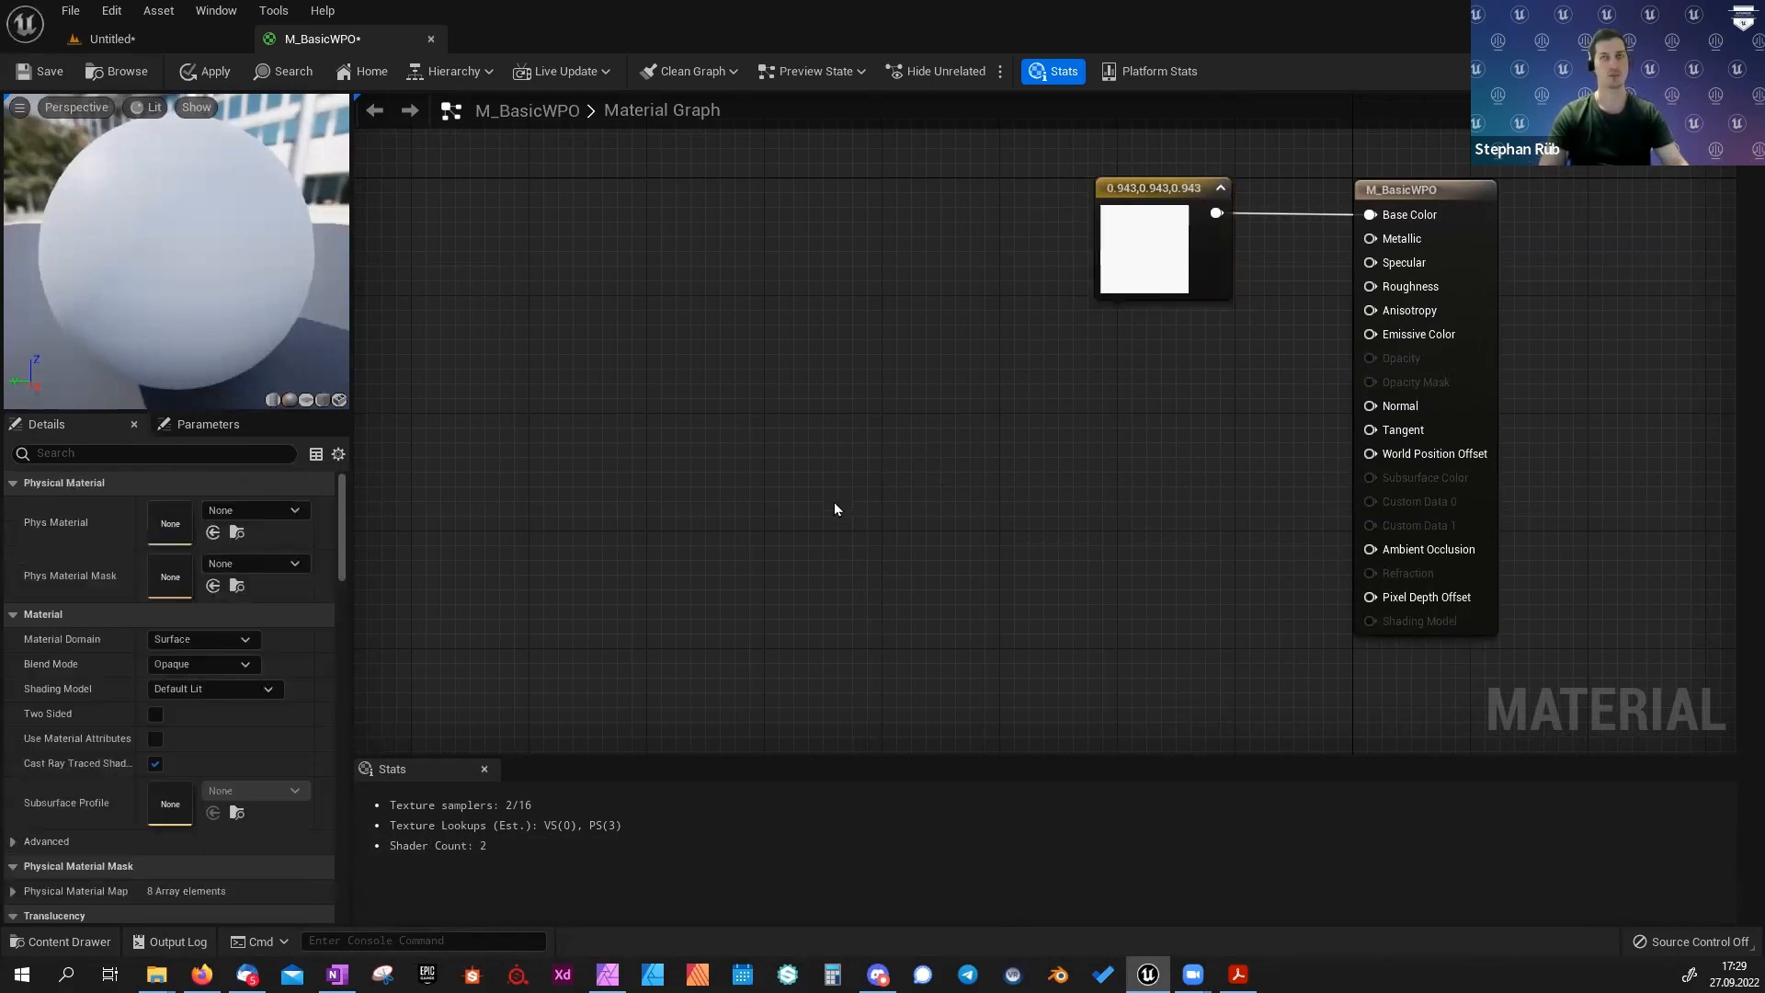
click(798, 426)
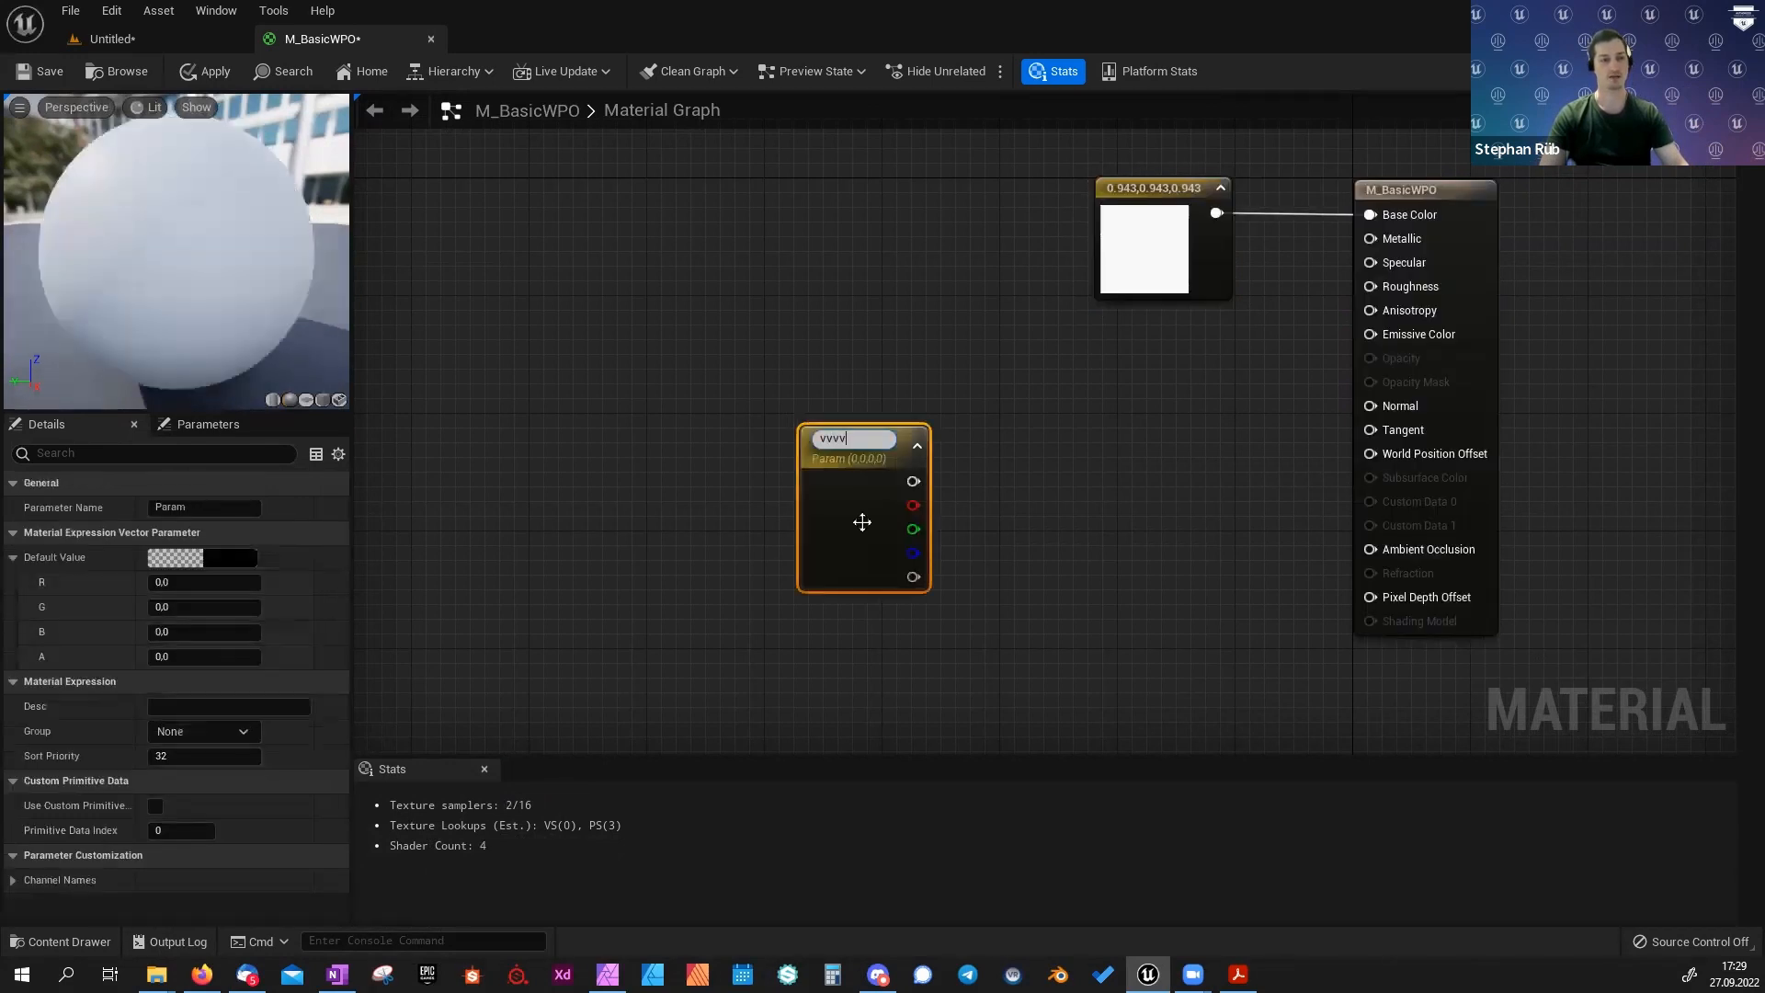
text(vvv)
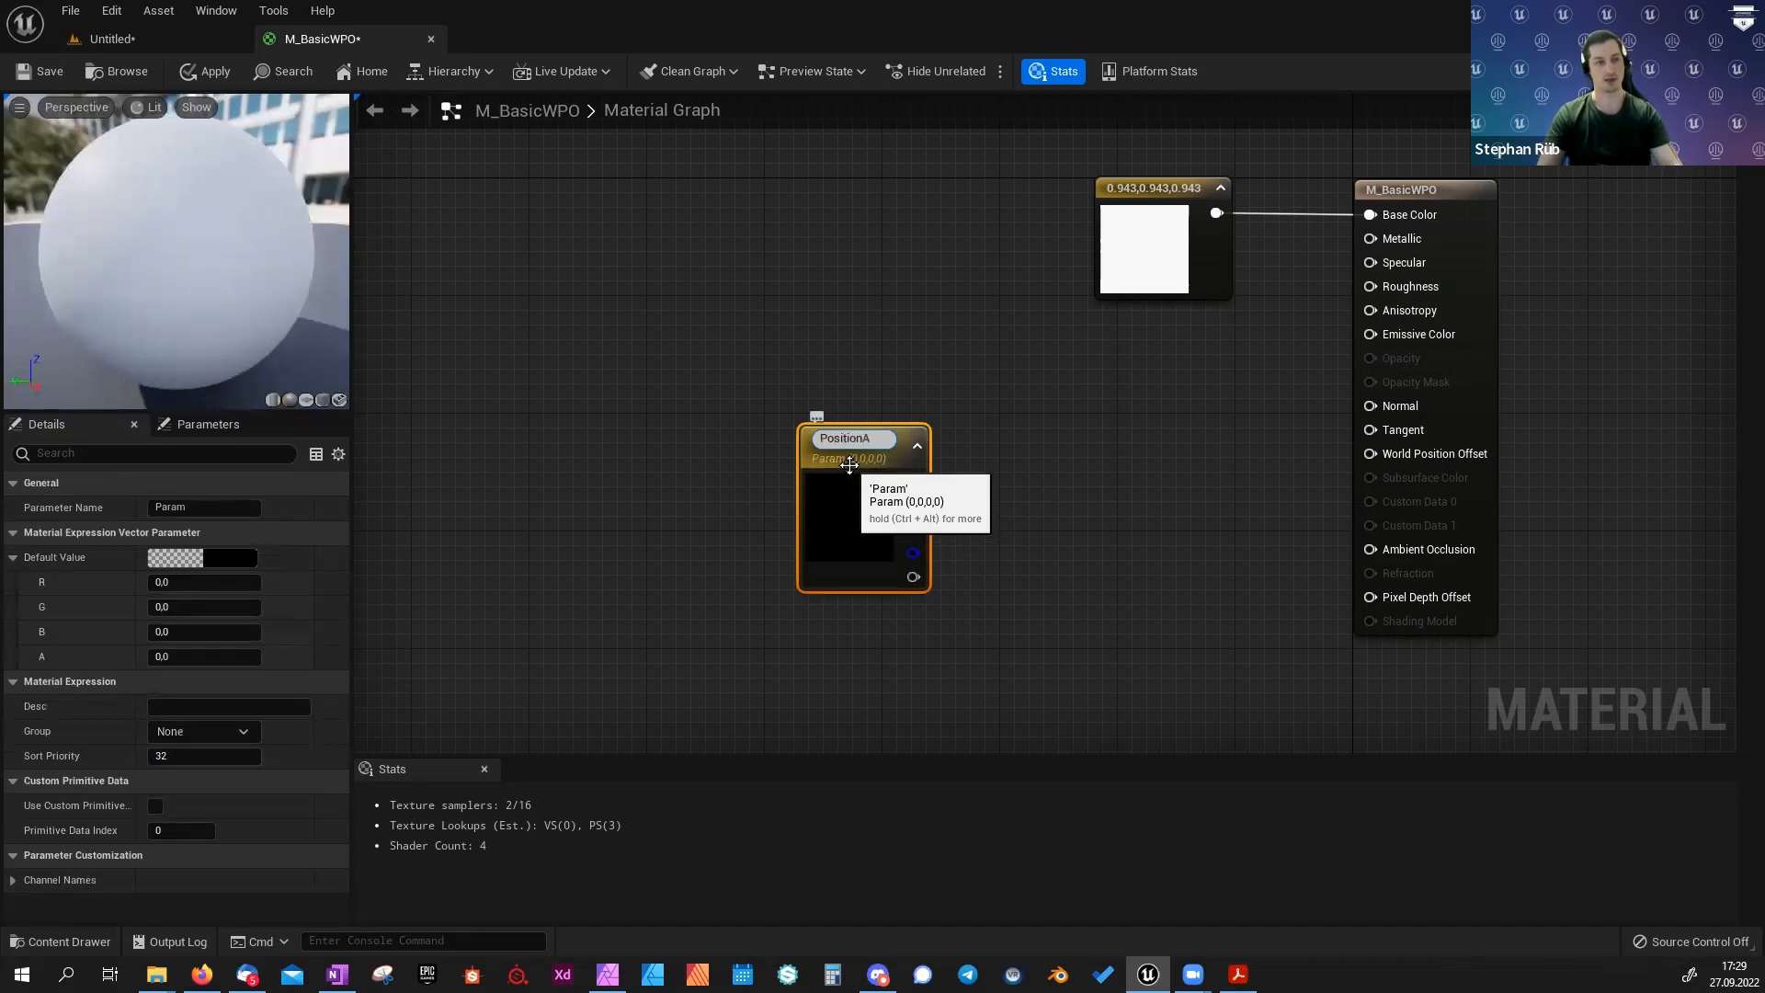
drag(849, 465, 727, 350)
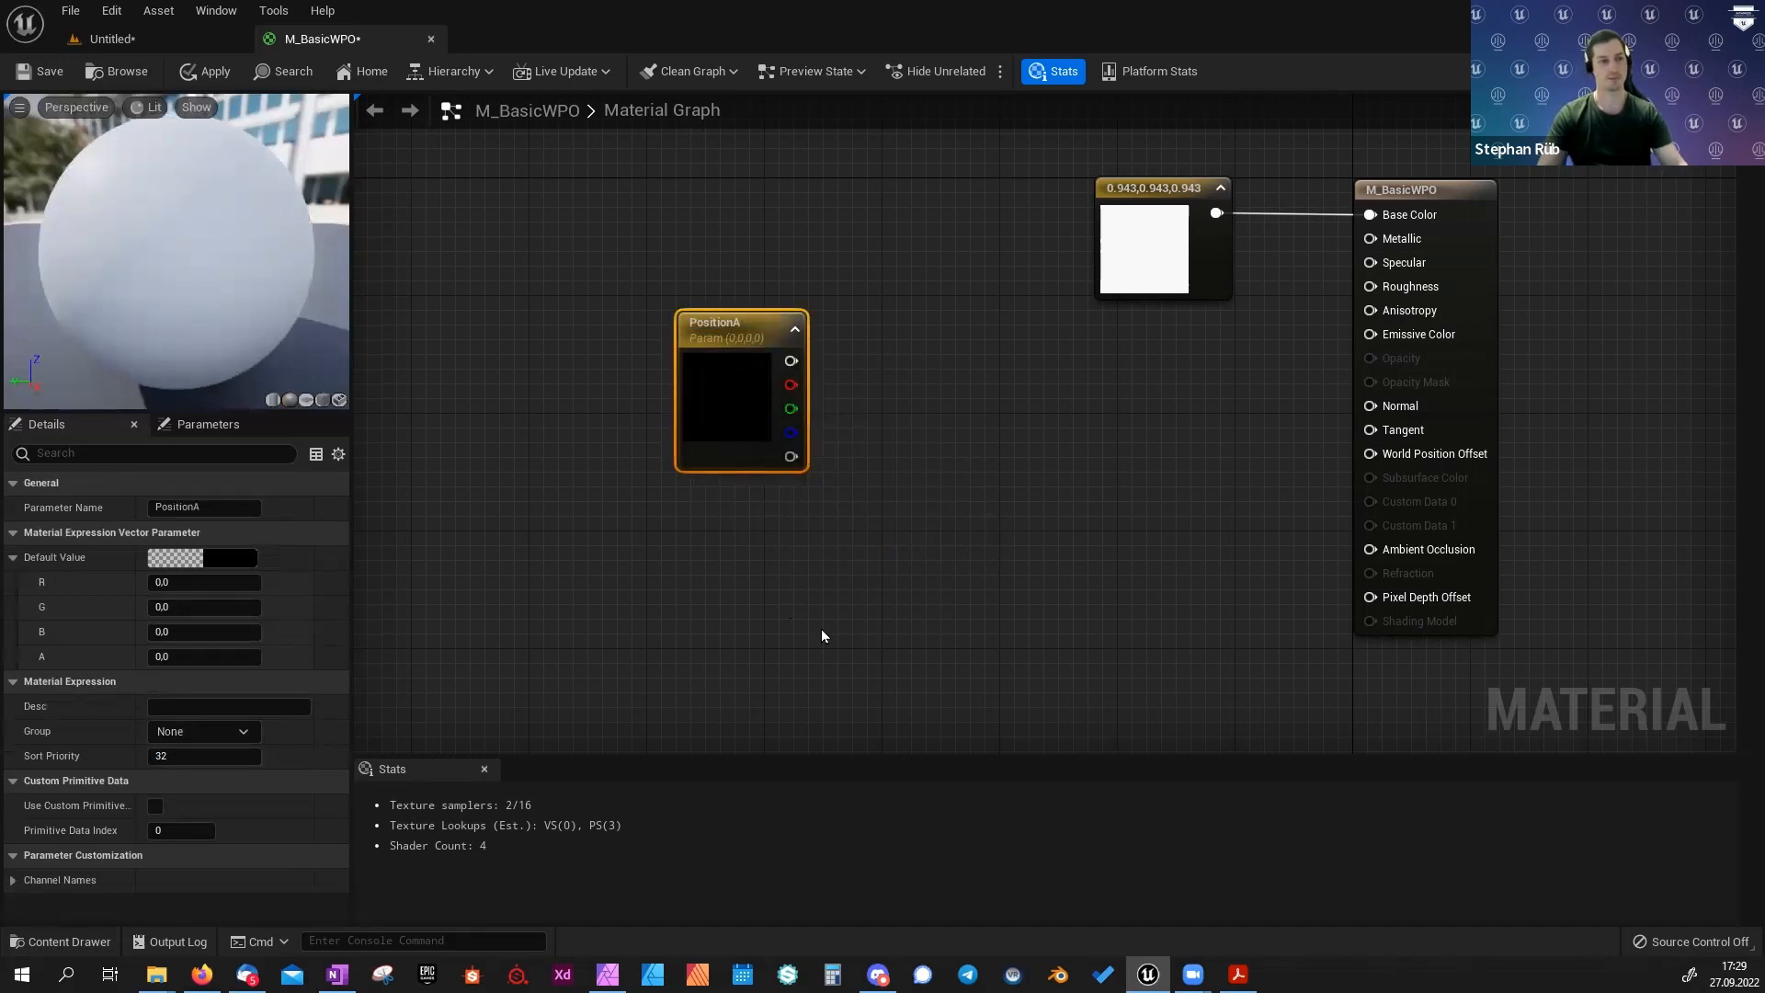
right_click(1038, 480)
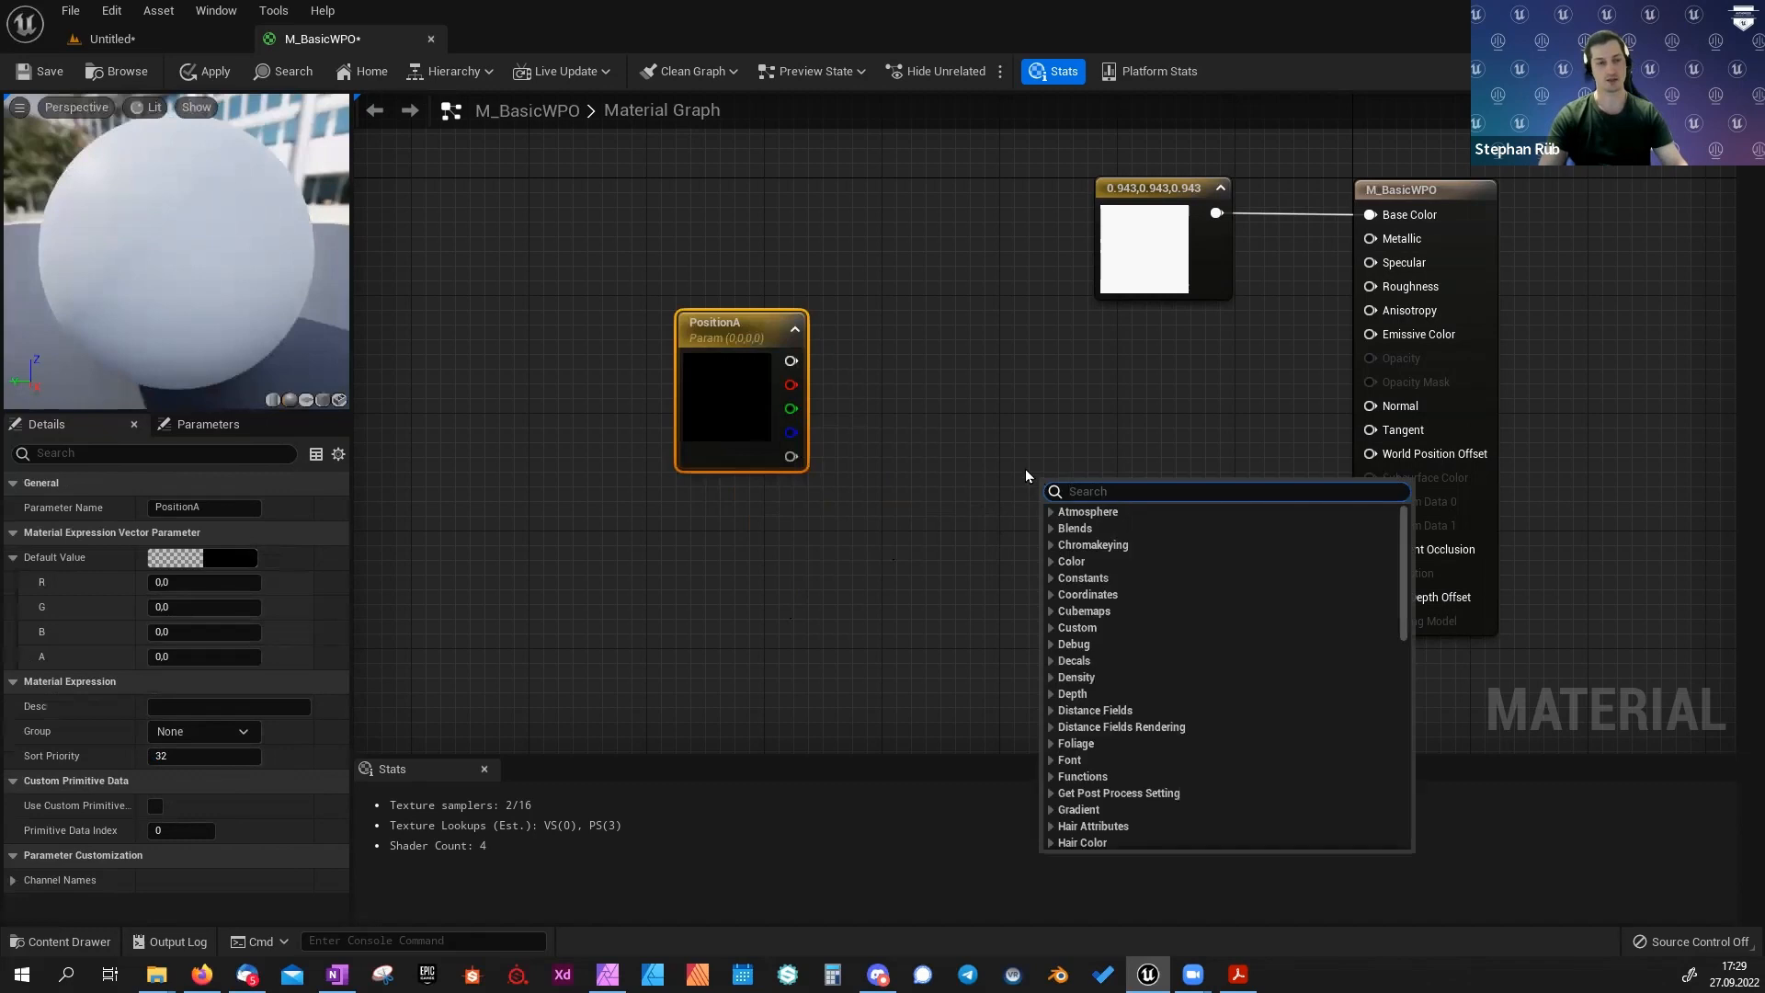
text(vect)
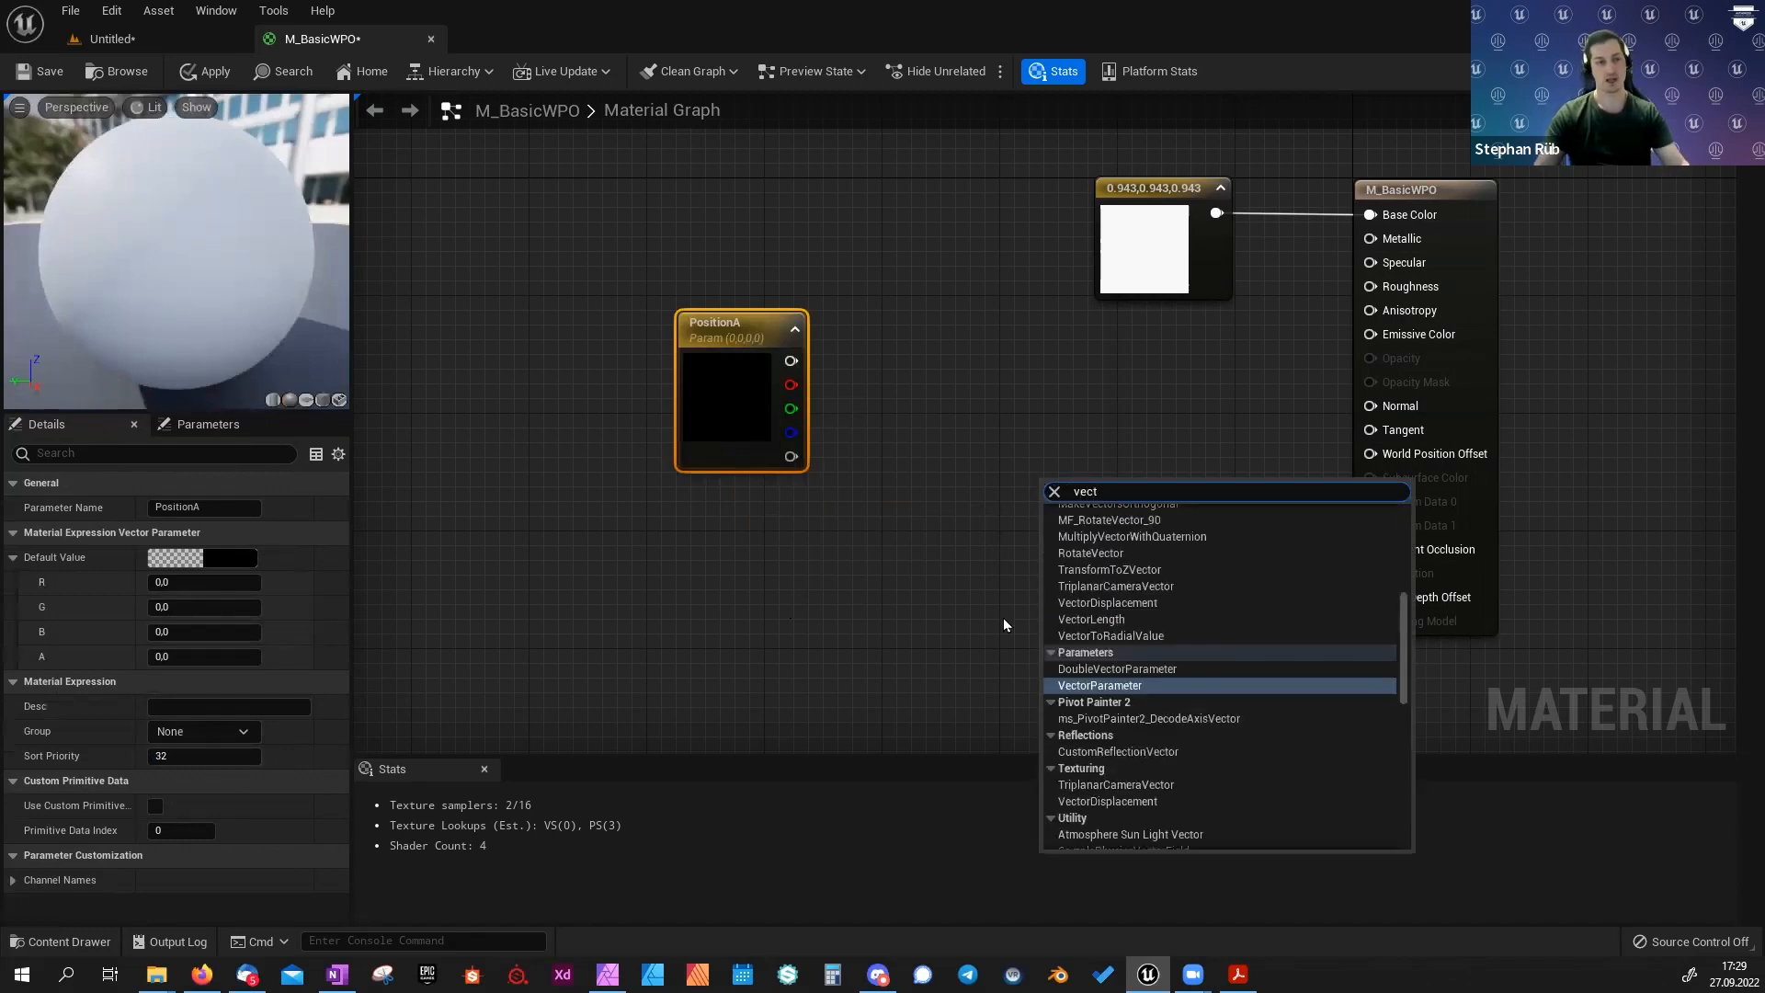
click(1004, 618)
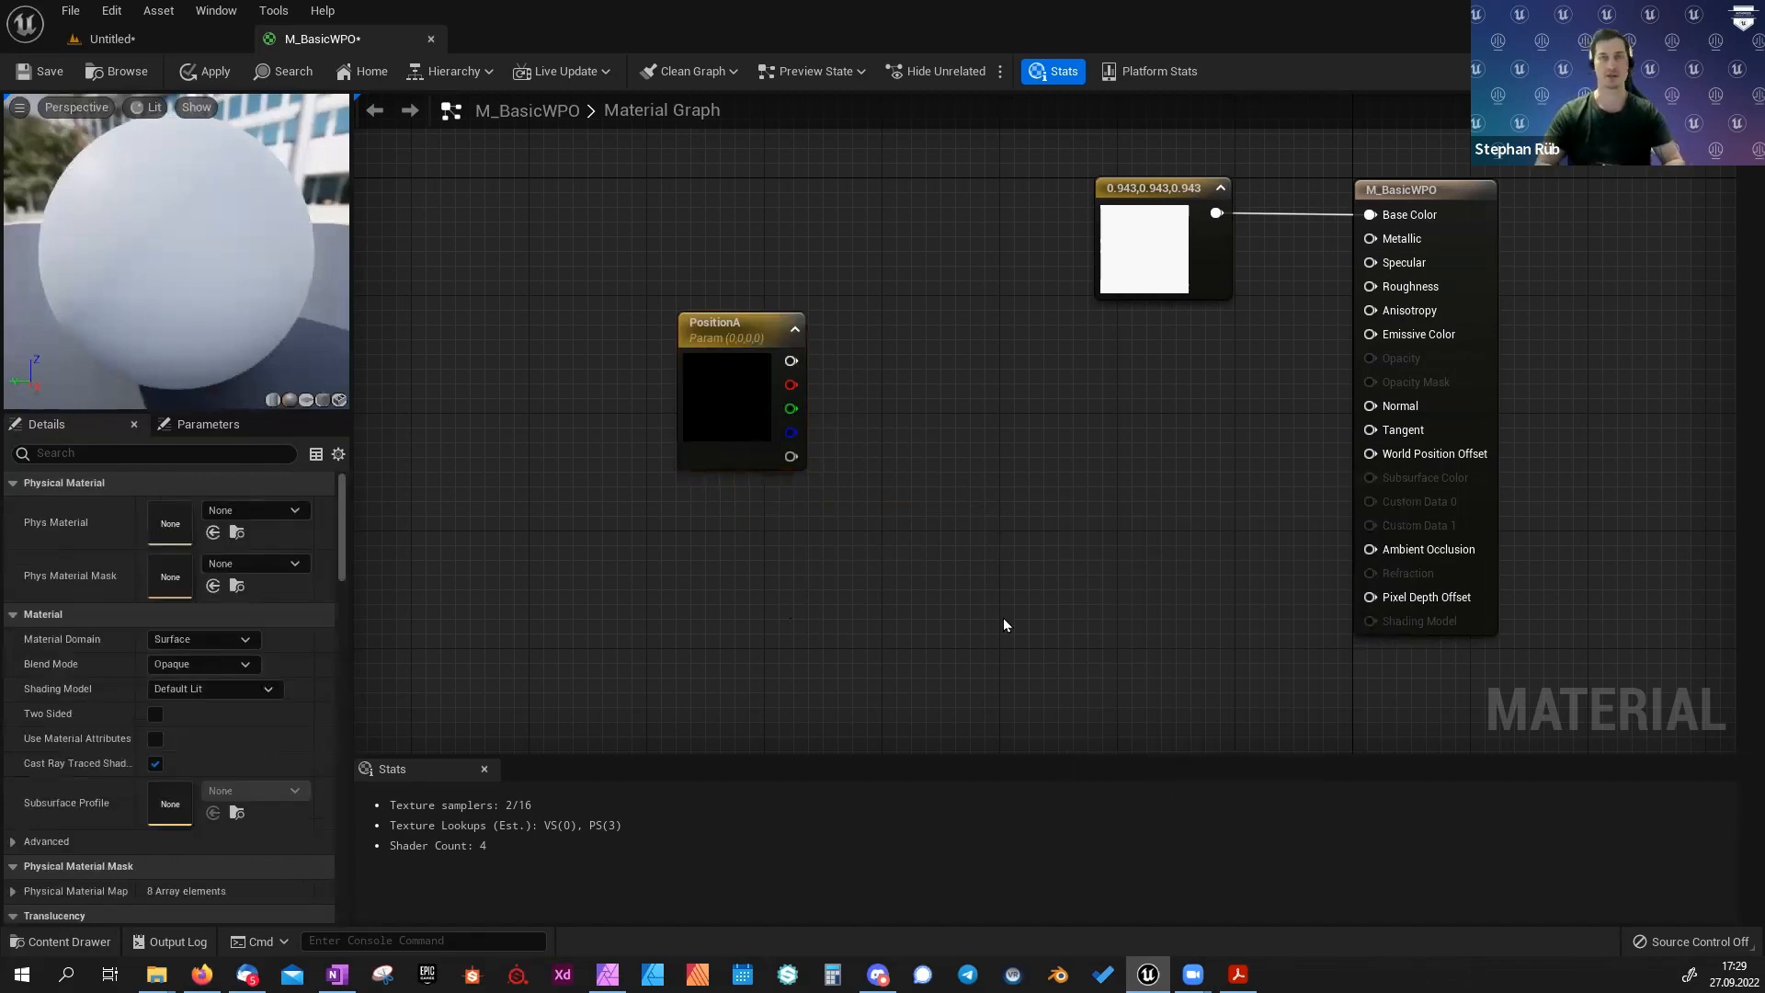
Duplicate the PositionA parameter, rename the copy PositionB, and place it just below the original.
drag(688, 386, 689, 399)
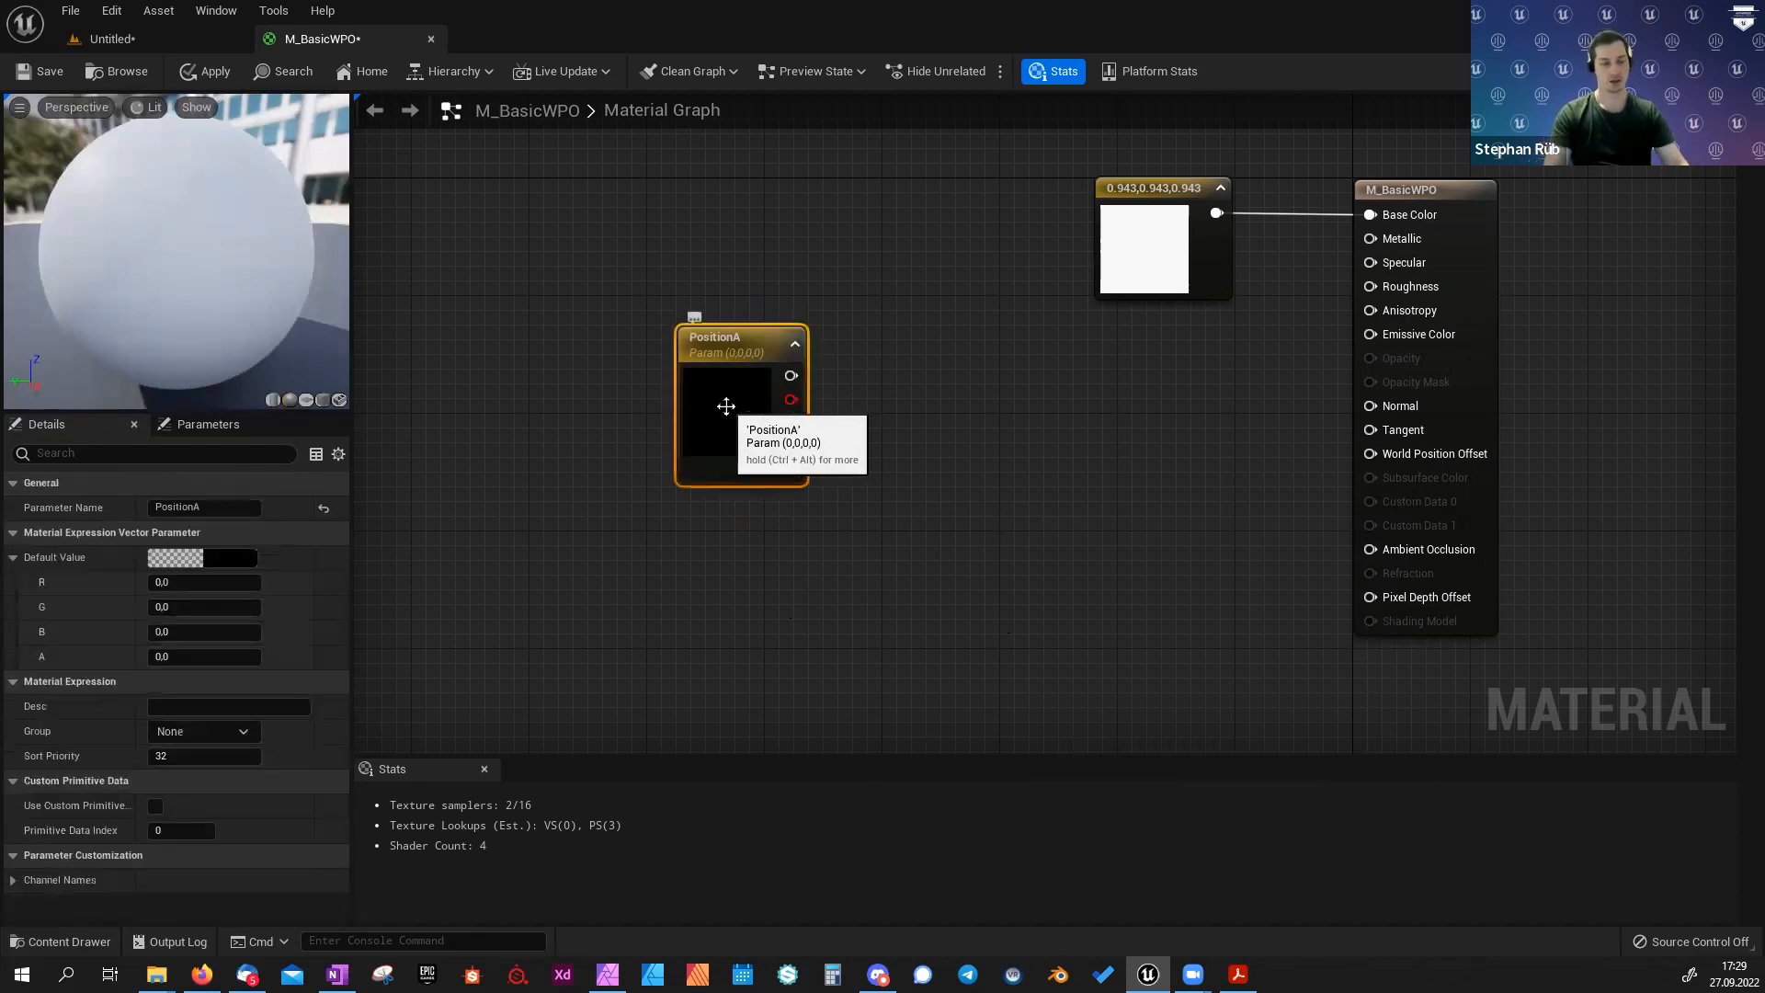
key(ctrl+c)
key(ctrl+v)
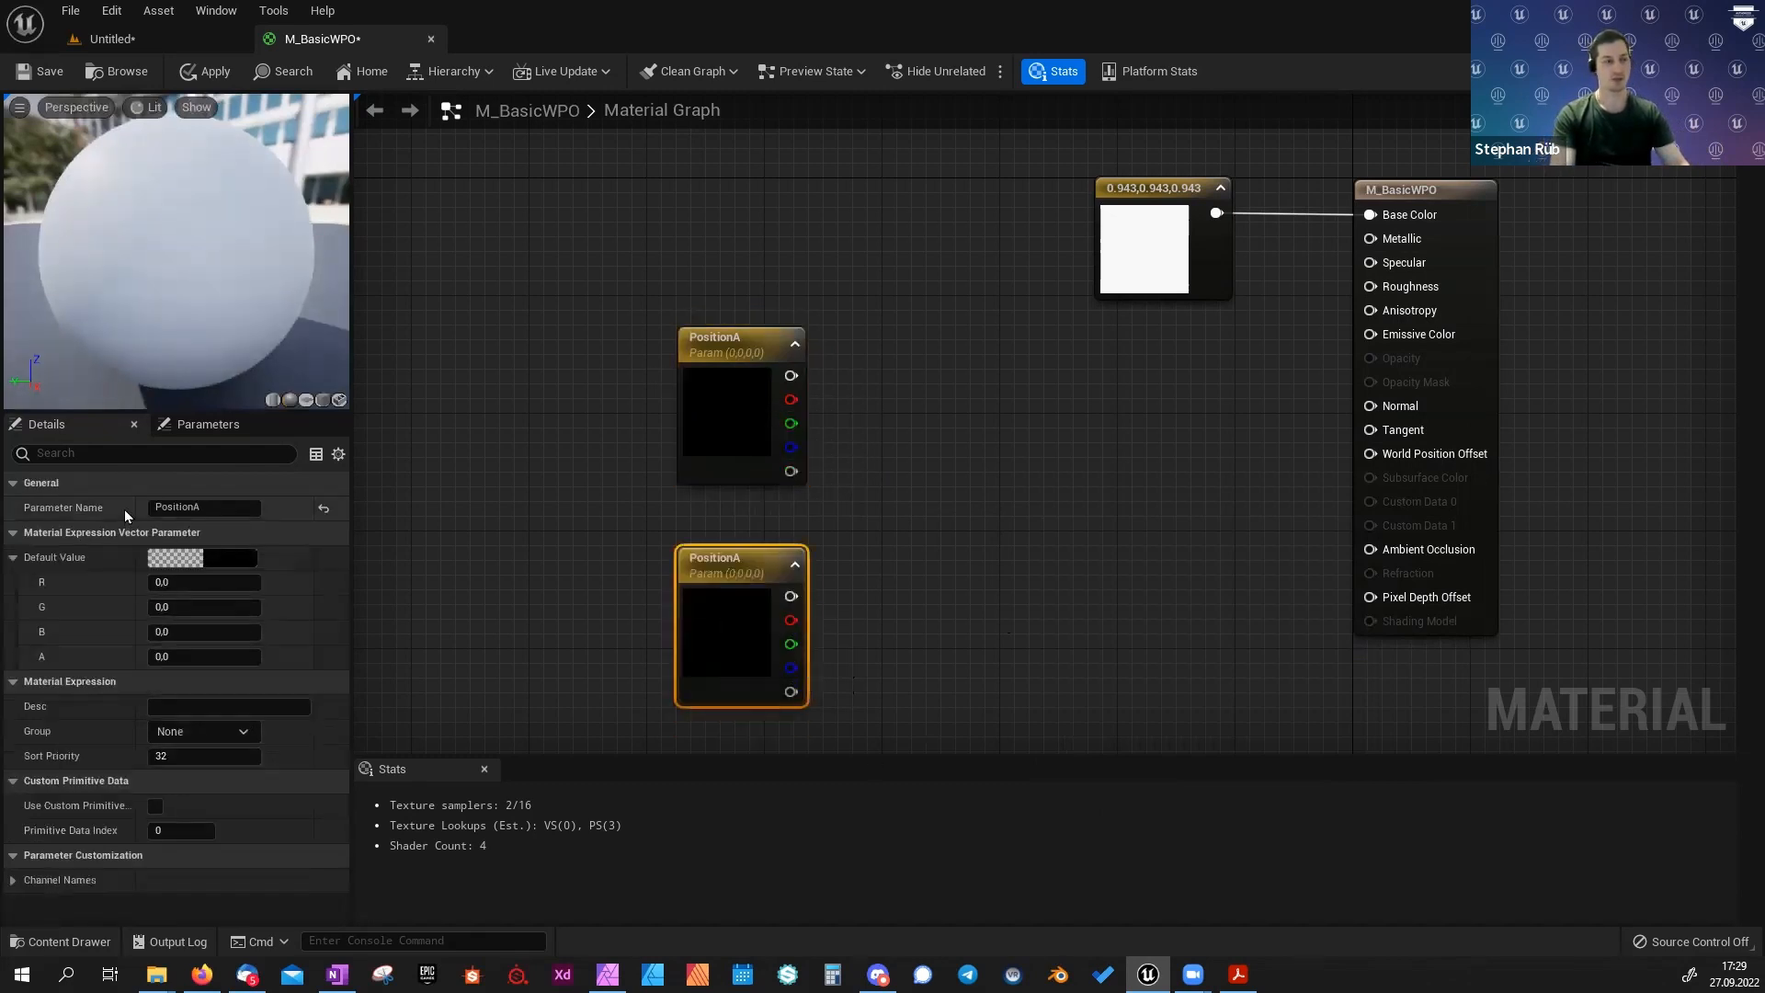
click(239, 507)
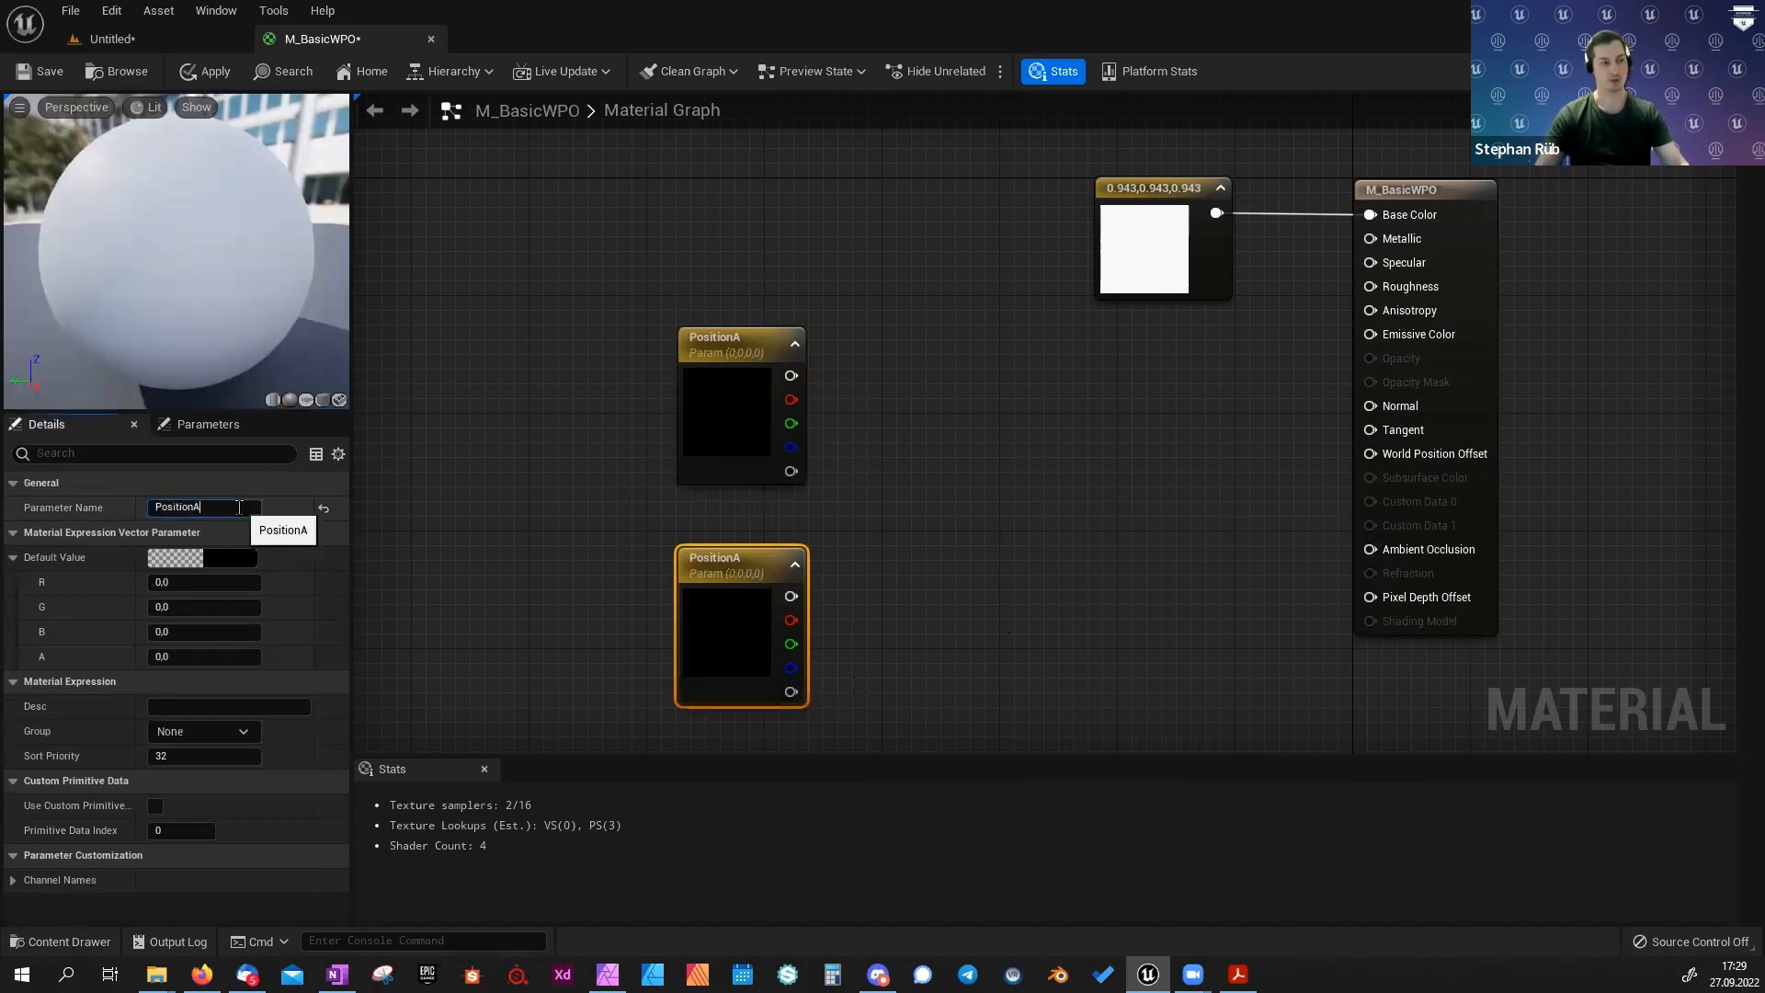
key(BackSpace)
text(B)
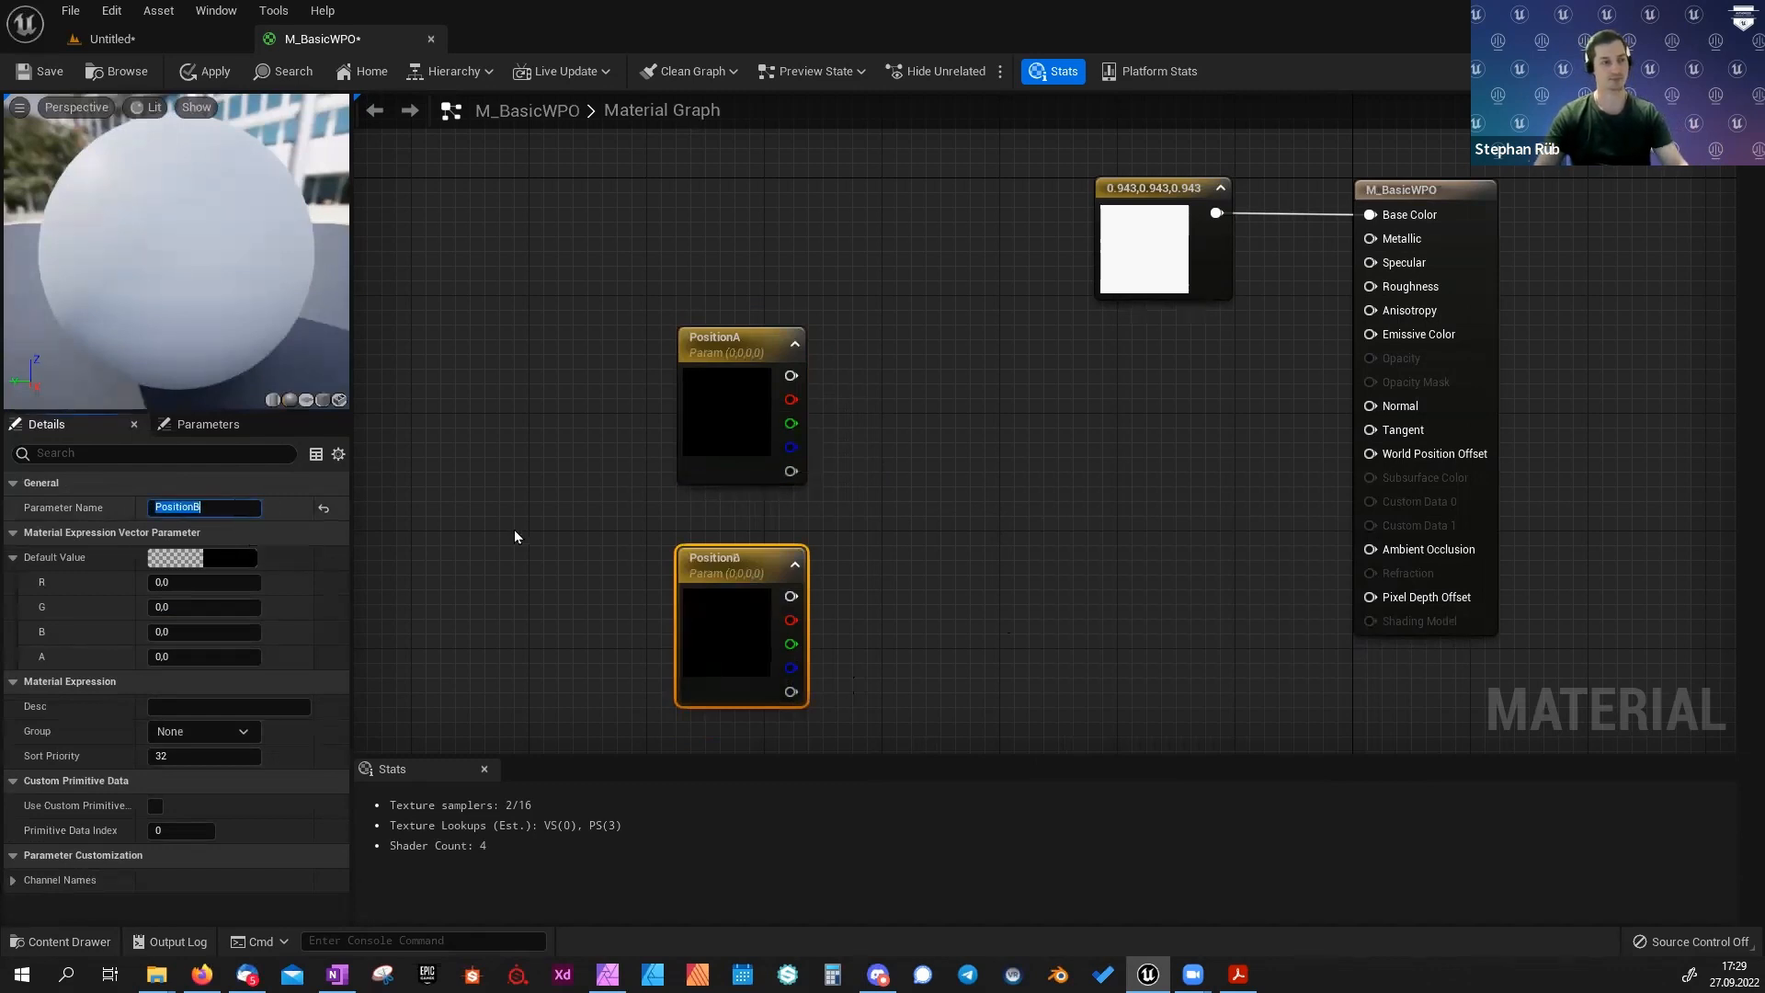
click(515, 528)
right_drag(682, 626, 752, 607)
click(752, 607)
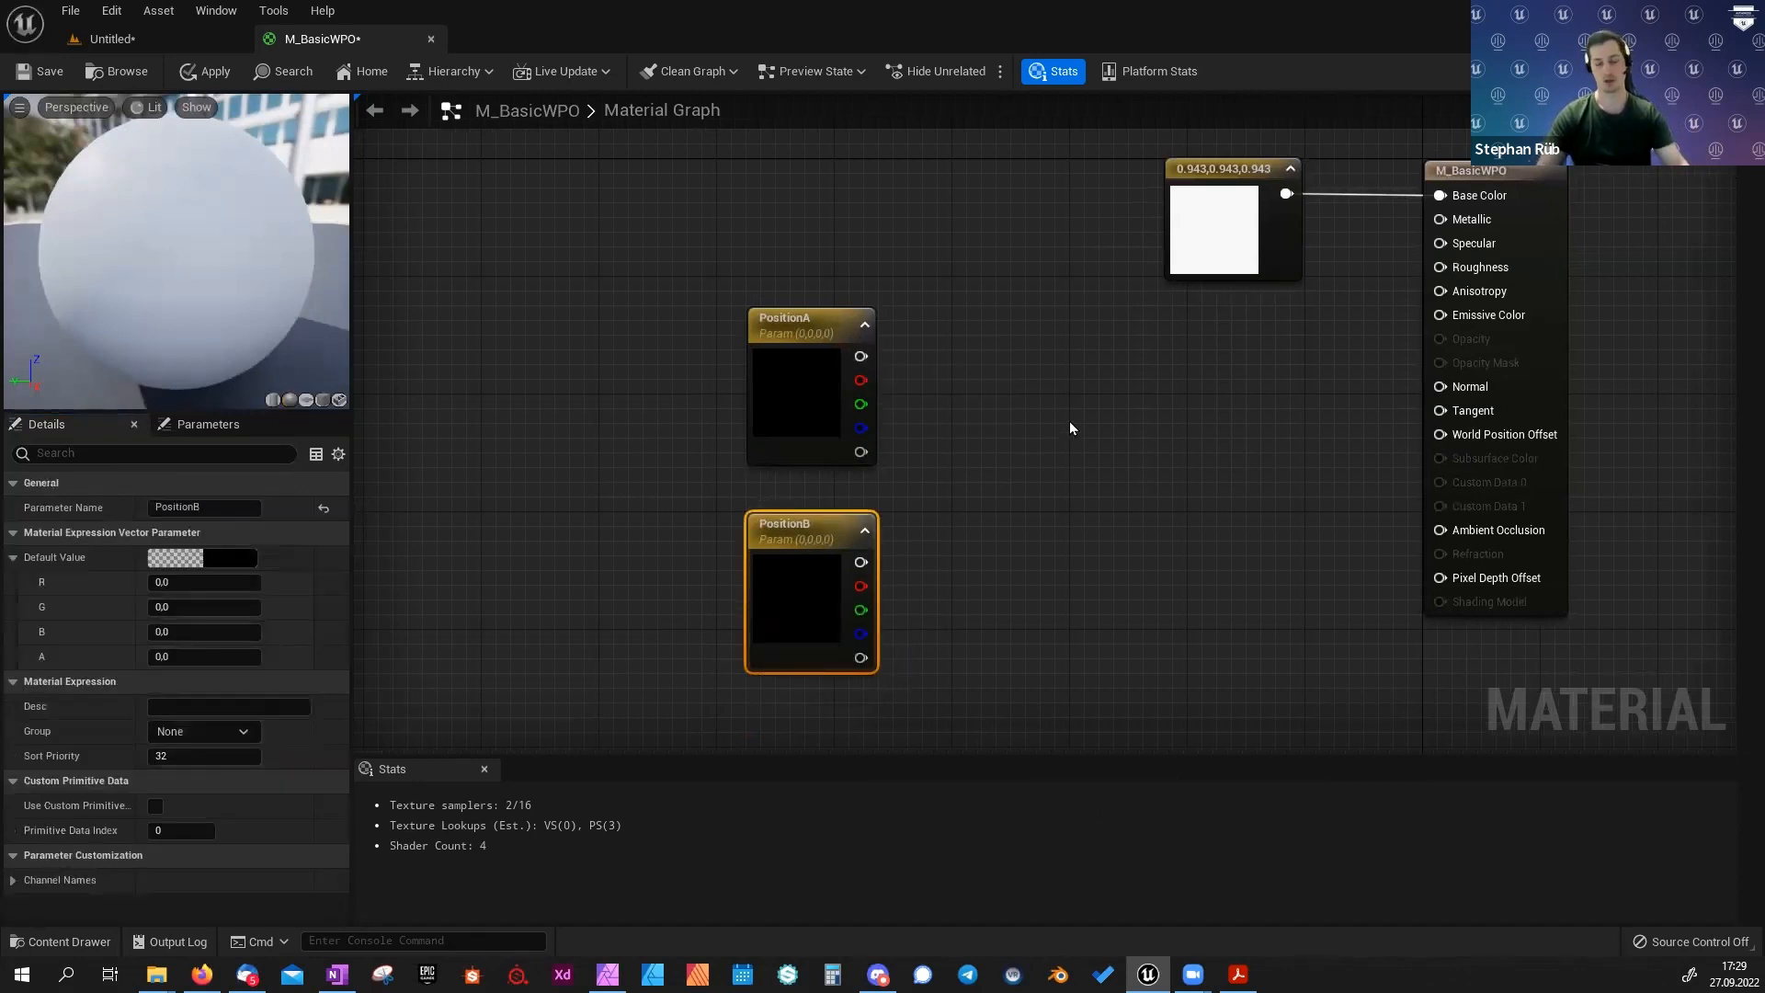
Add a Lerp node, connect PositionA to its A input and PositionB to its B input, and nudge PositionB closer to PositionA.
click(1099, 428)
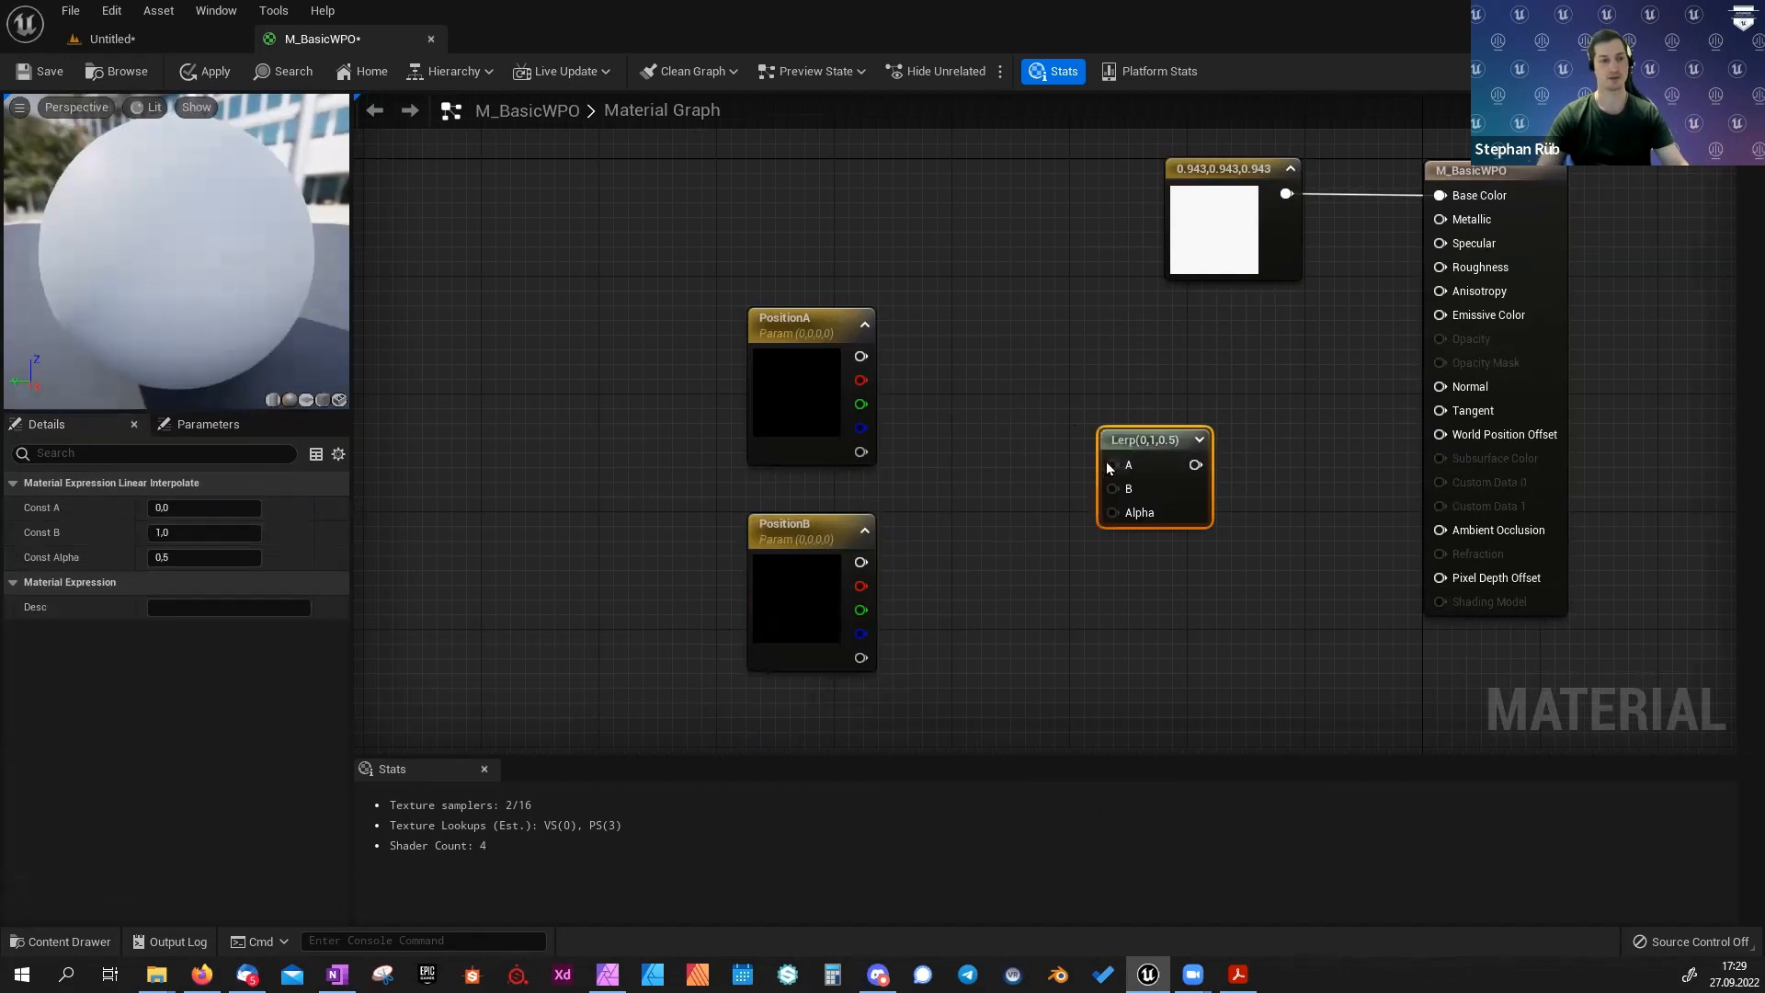
drag(1110, 465, 861, 356)
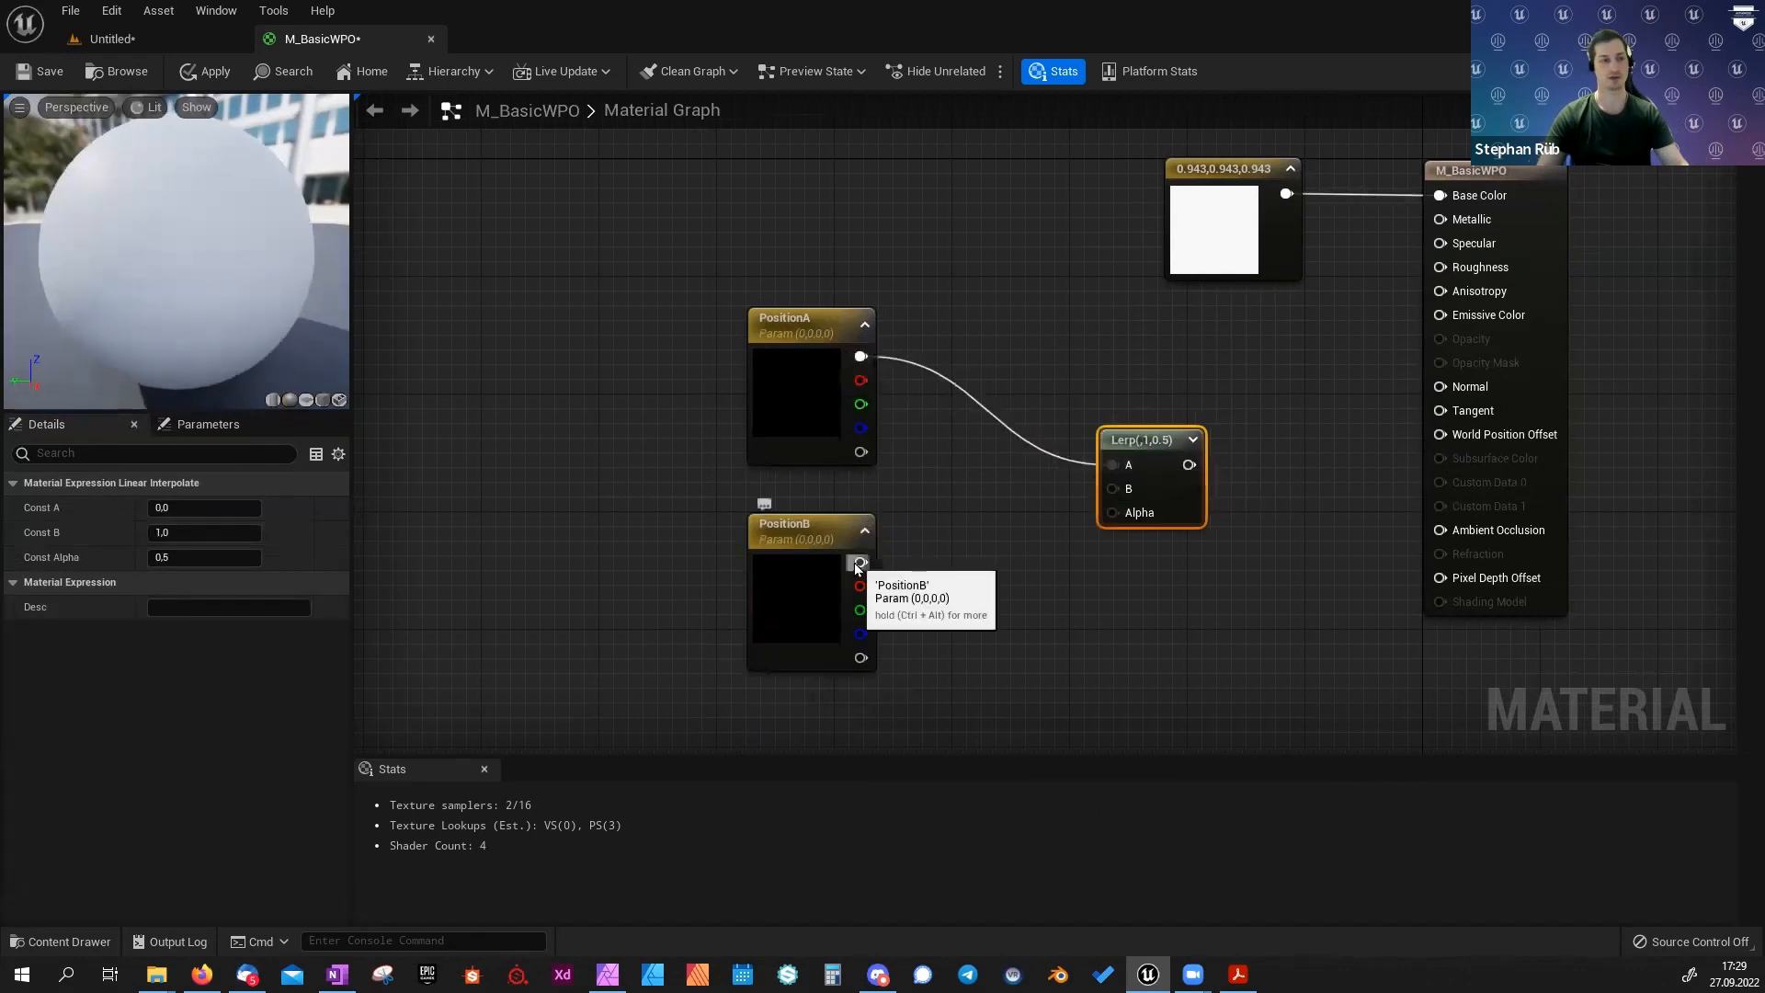
drag(858, 565, 1112, 488)
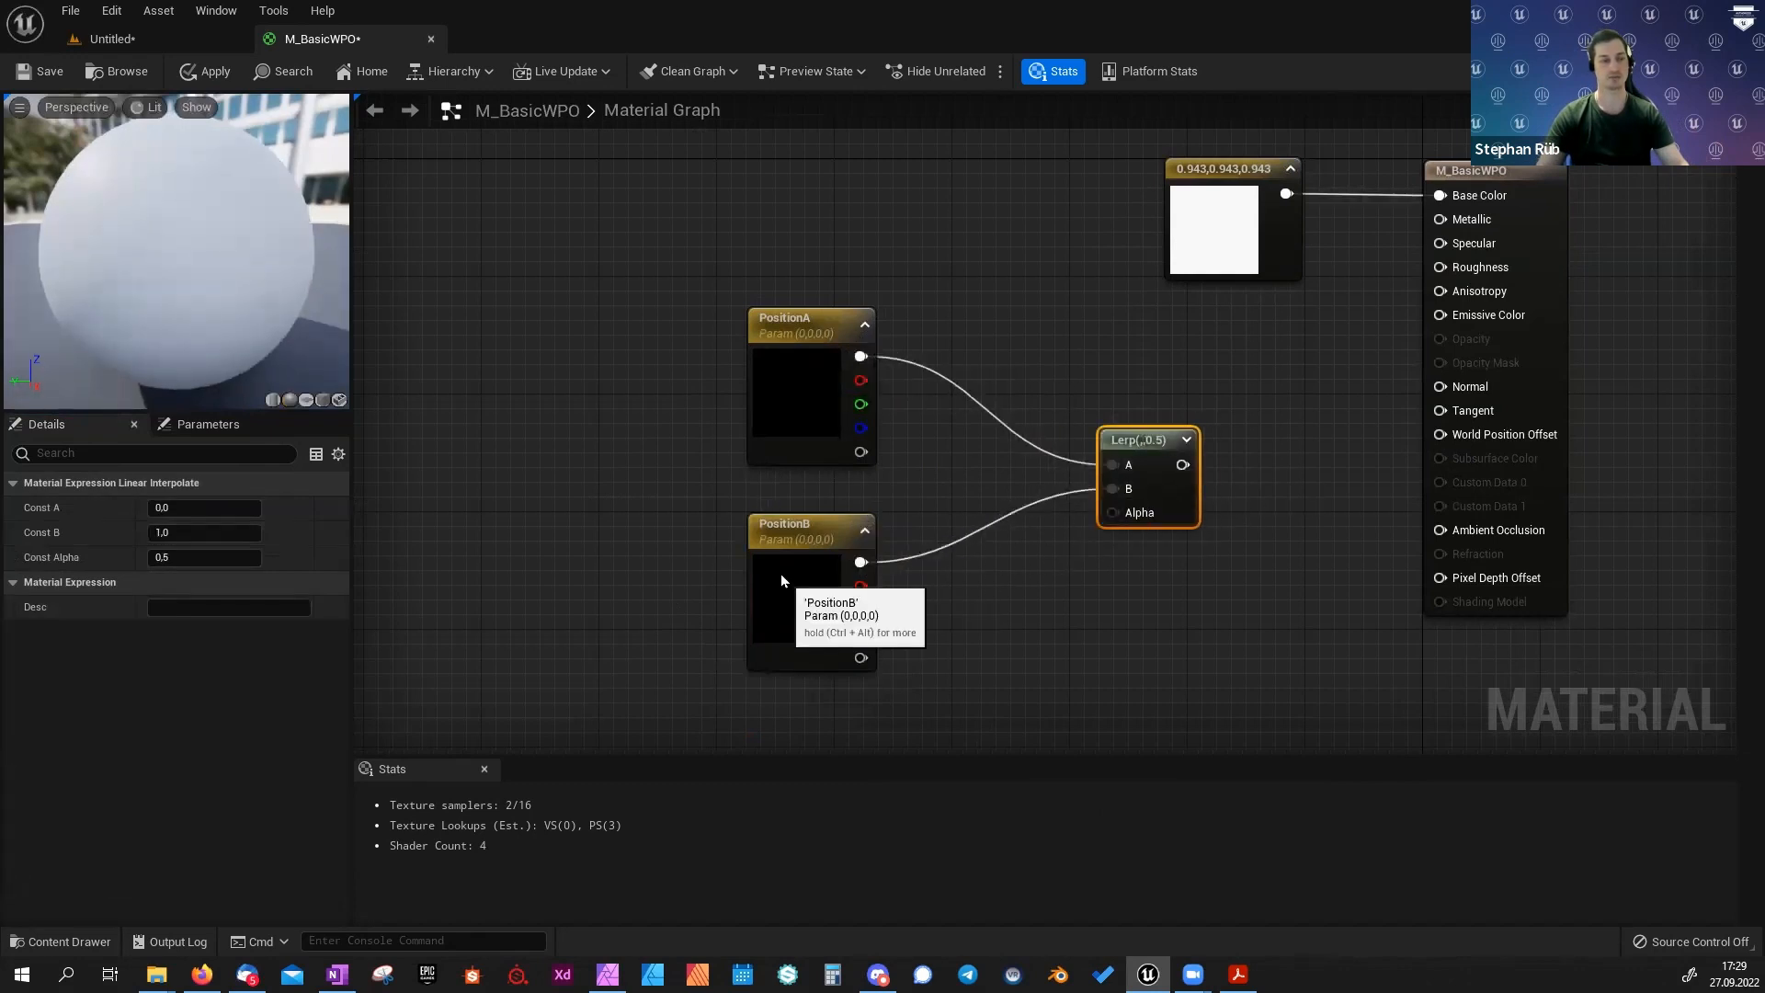
drag(781, 581, 781, 564)
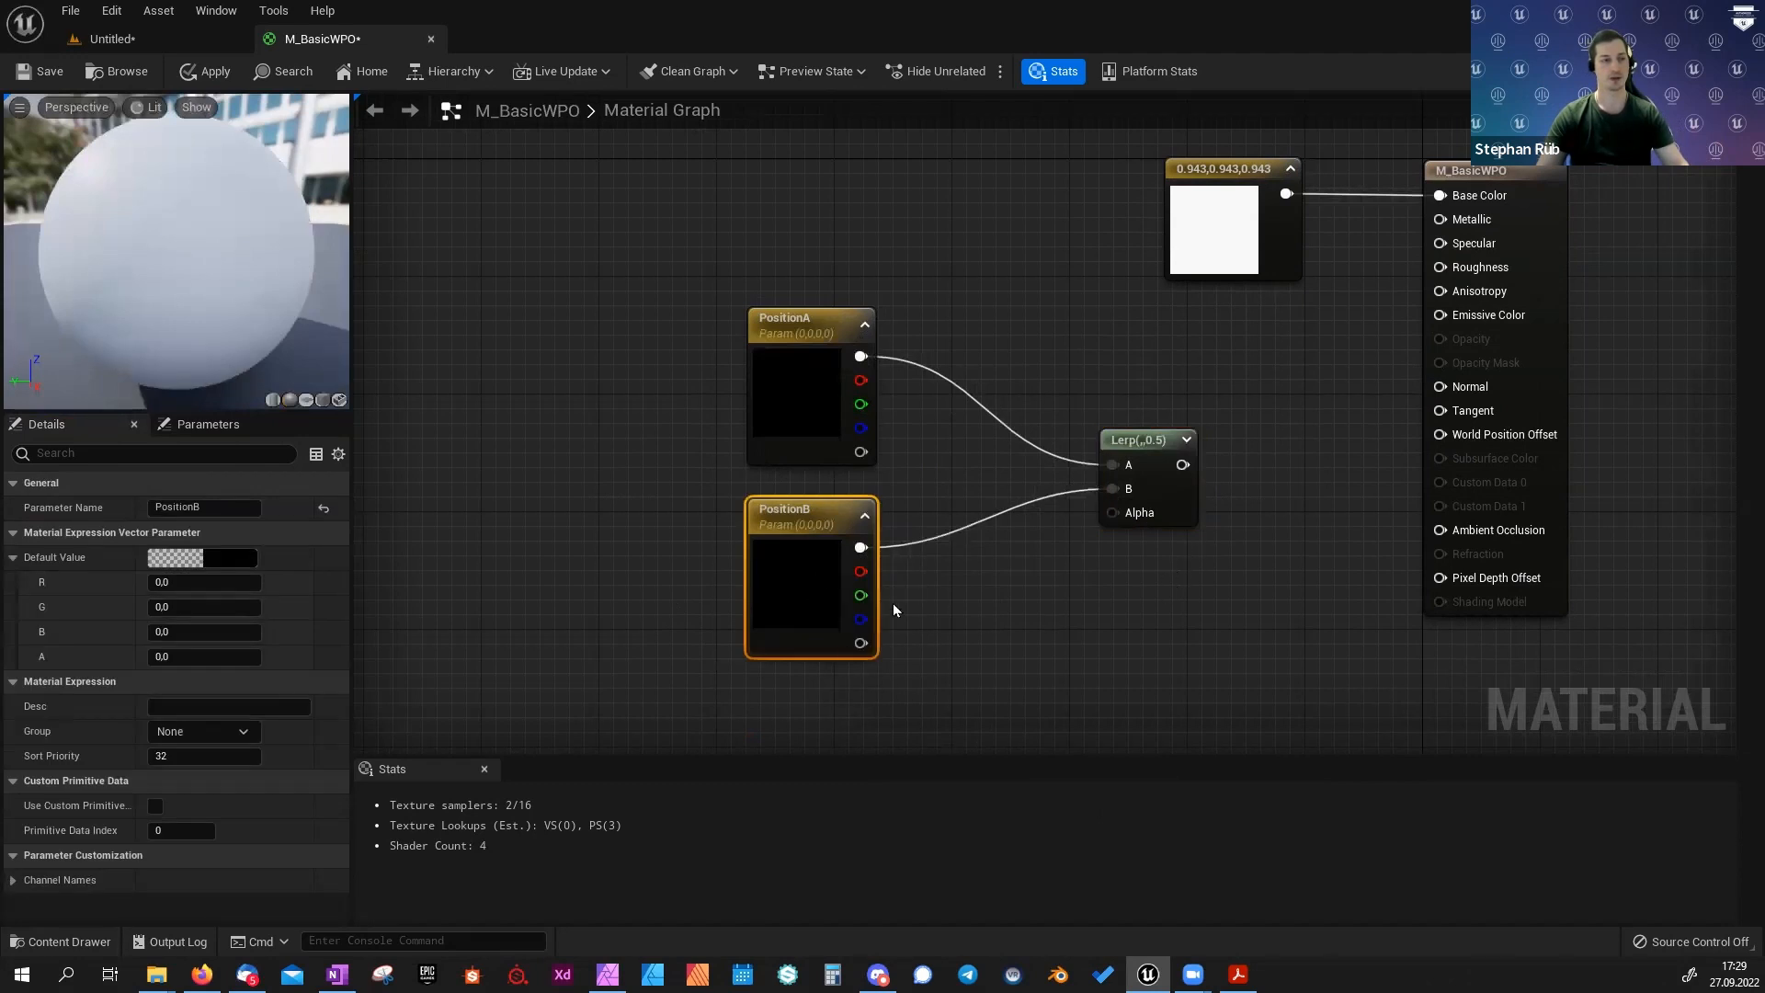
Add a scalar parameter named Animation, connect it to the Lerp's Alpha, and connect the Lerp output to World Position Offset.
right_drag(1056, 571, 1065, 417)
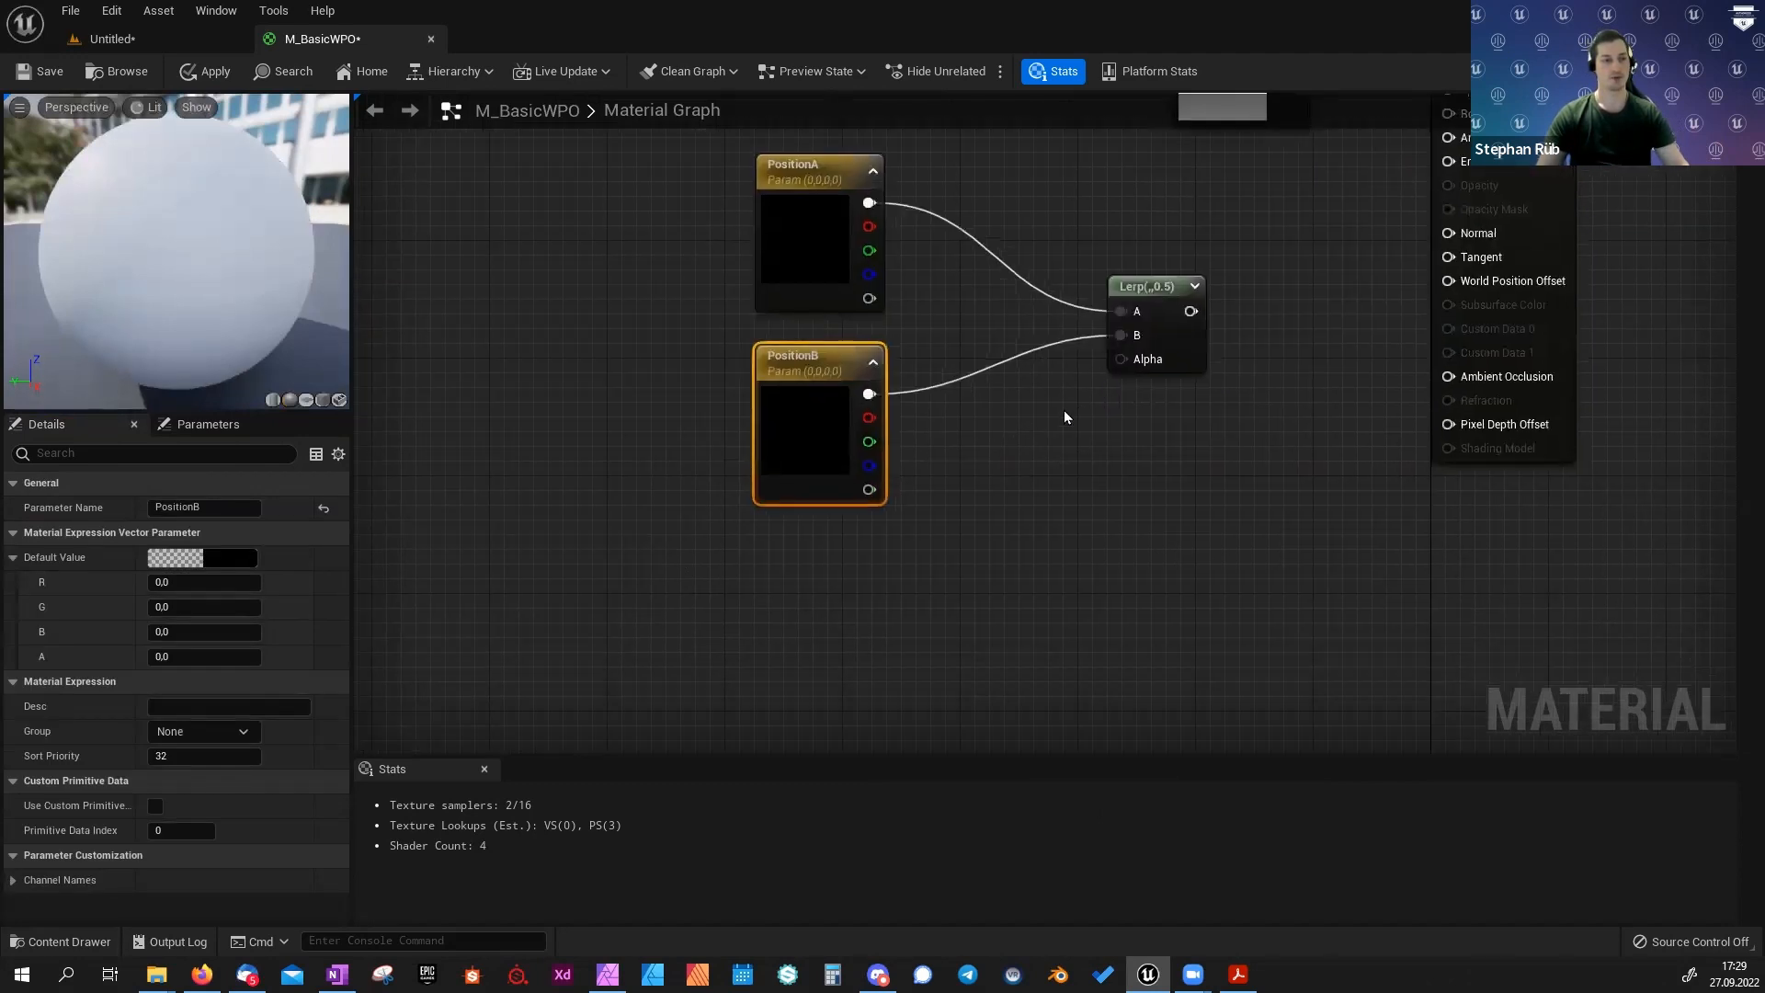
click(818, 574)
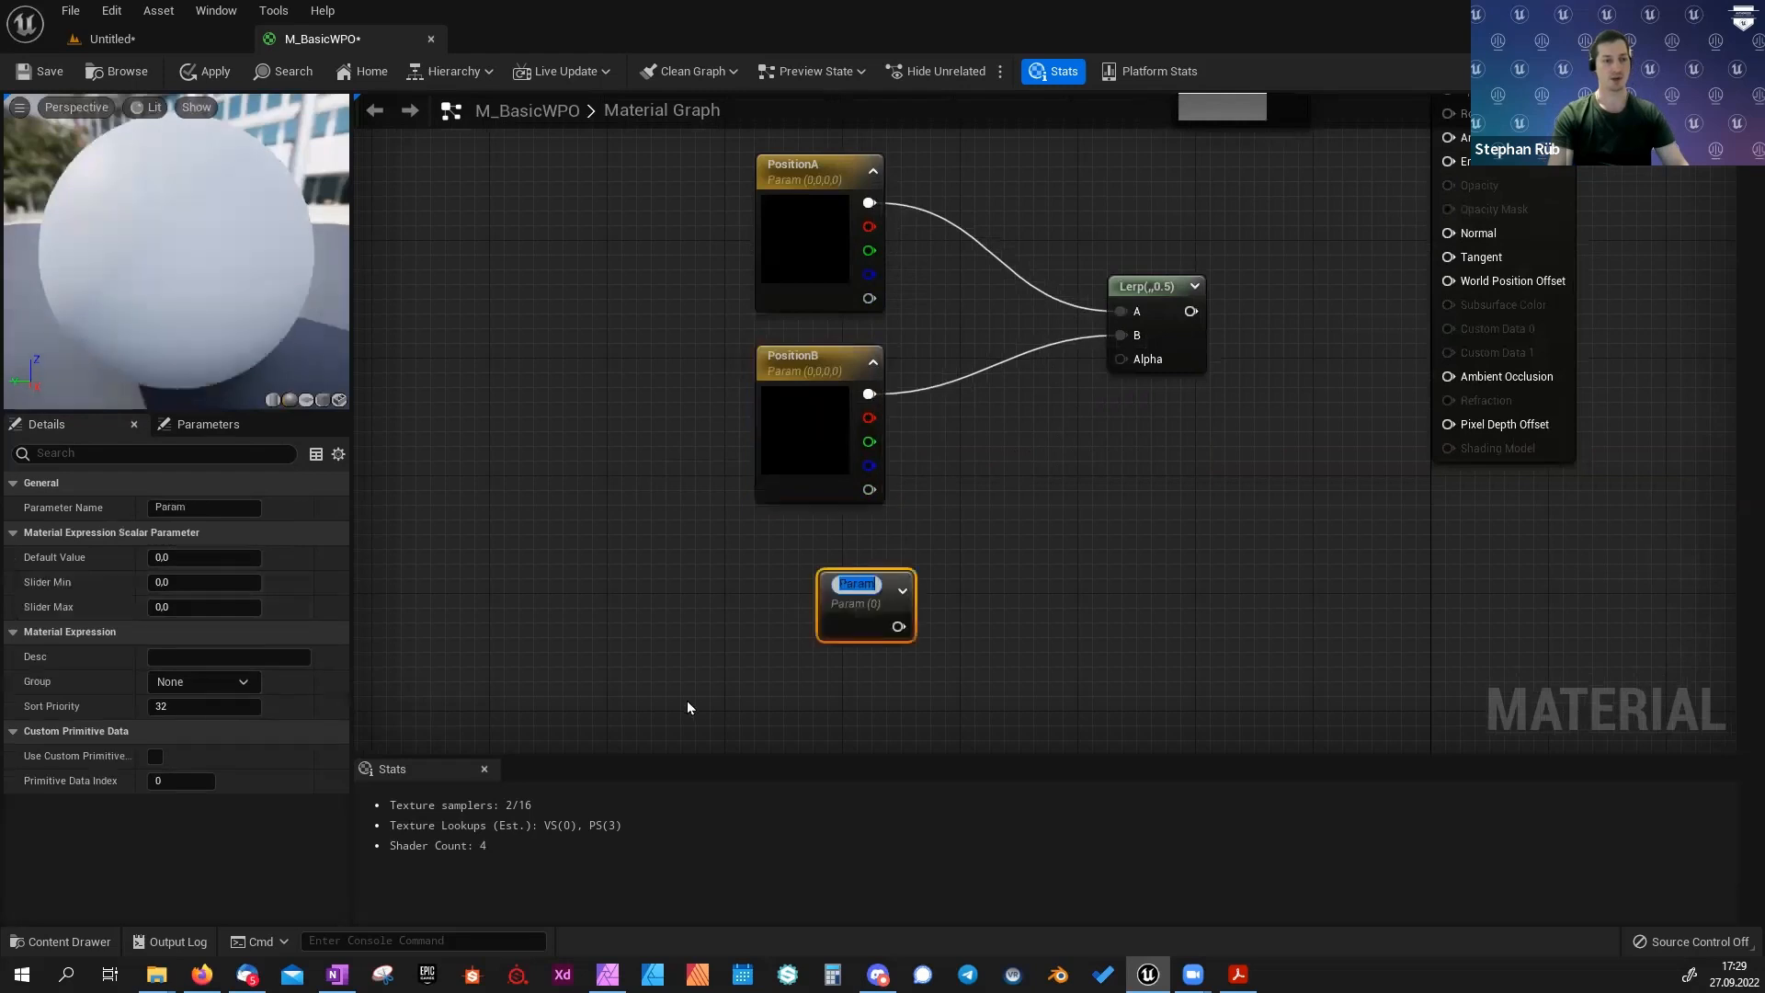
text(Animation)
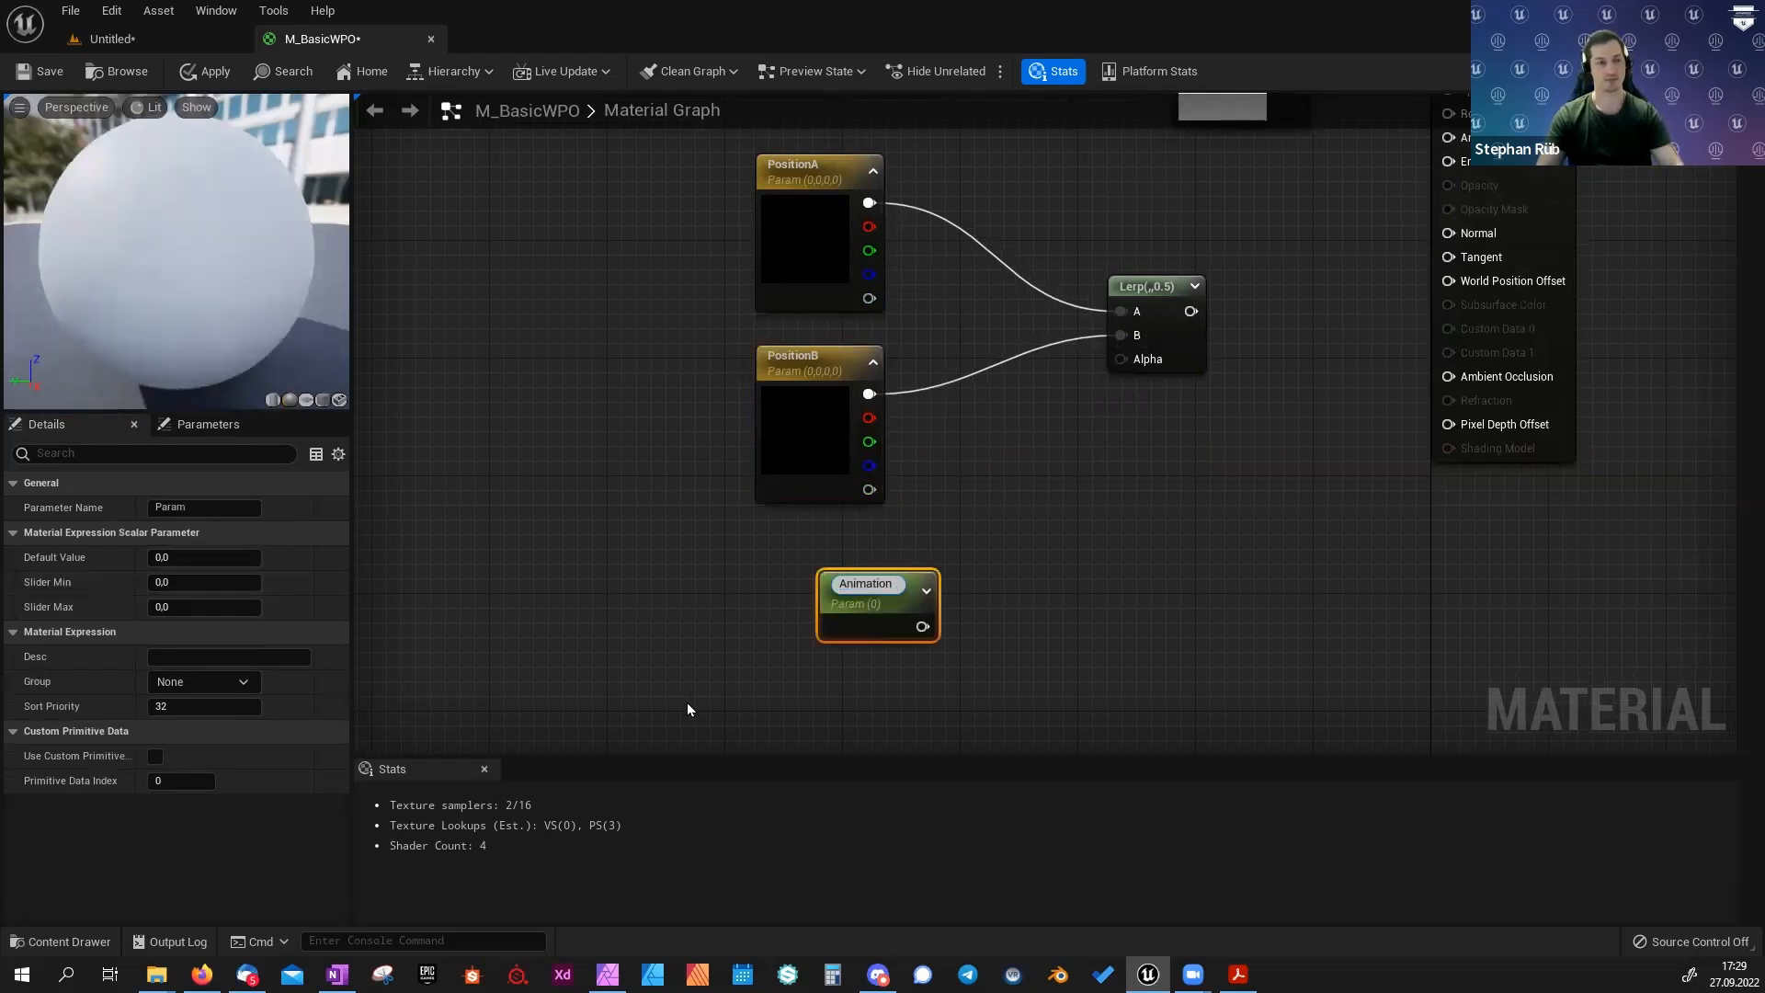
key(Return)
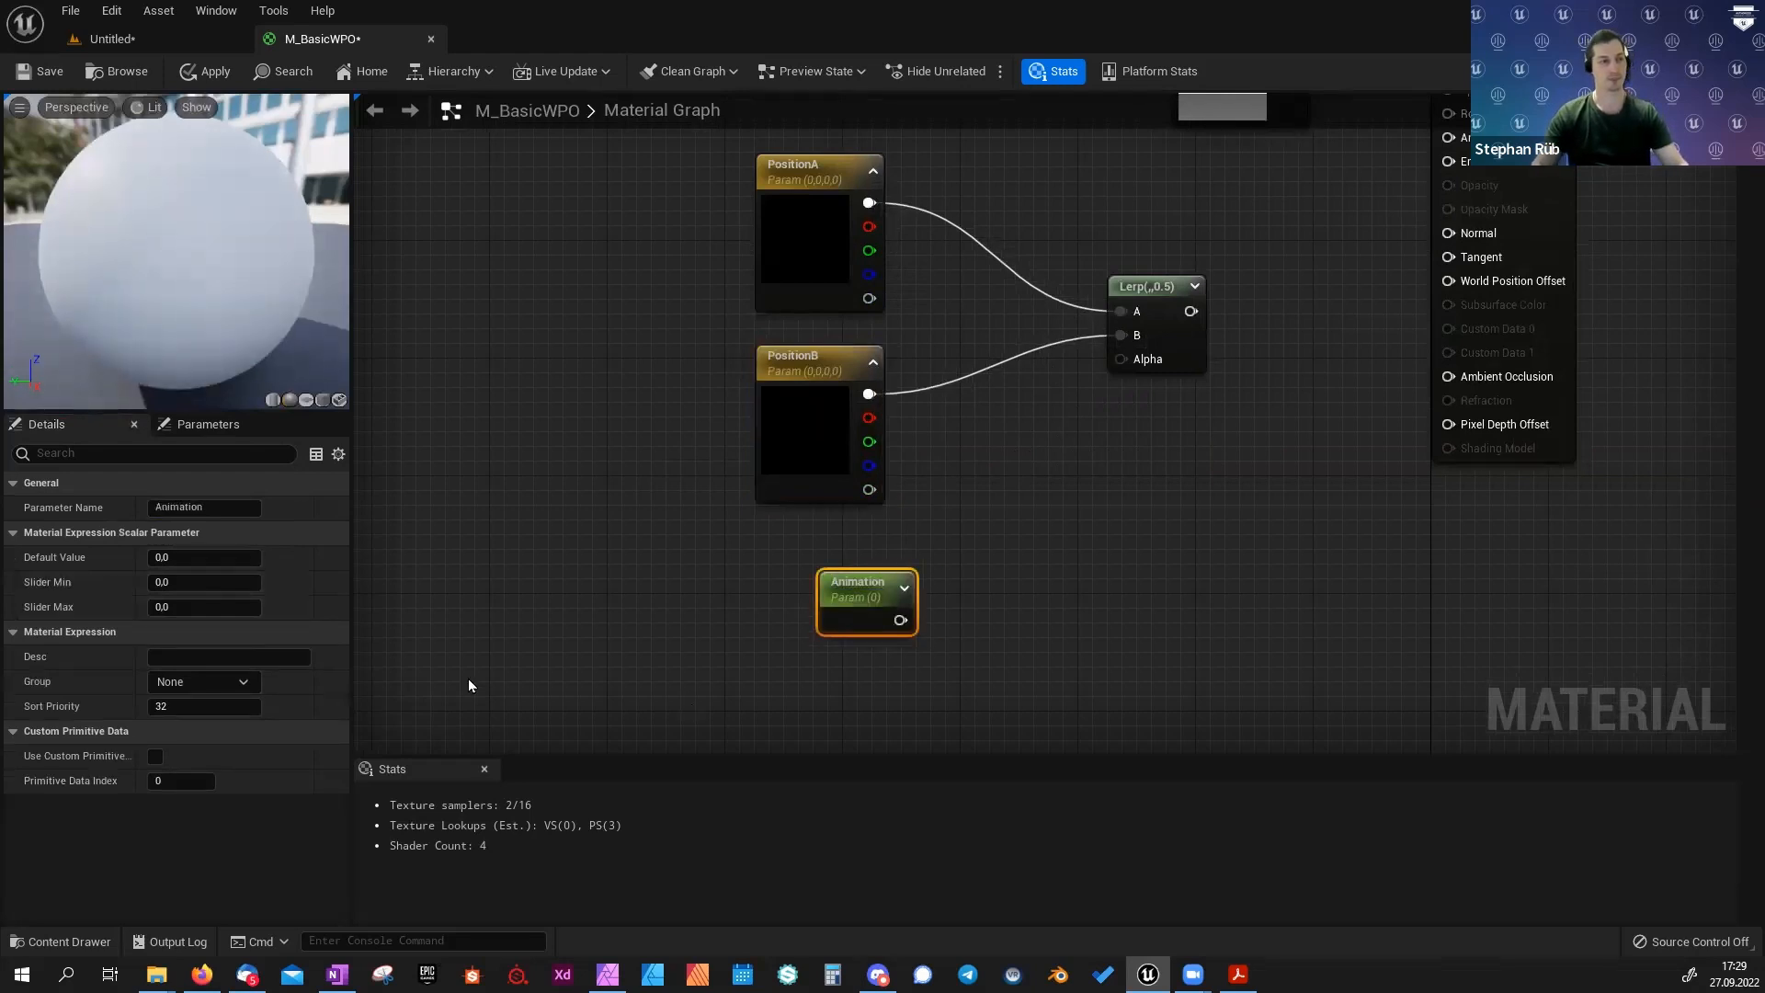
drag(899, 620, 1449, 280)
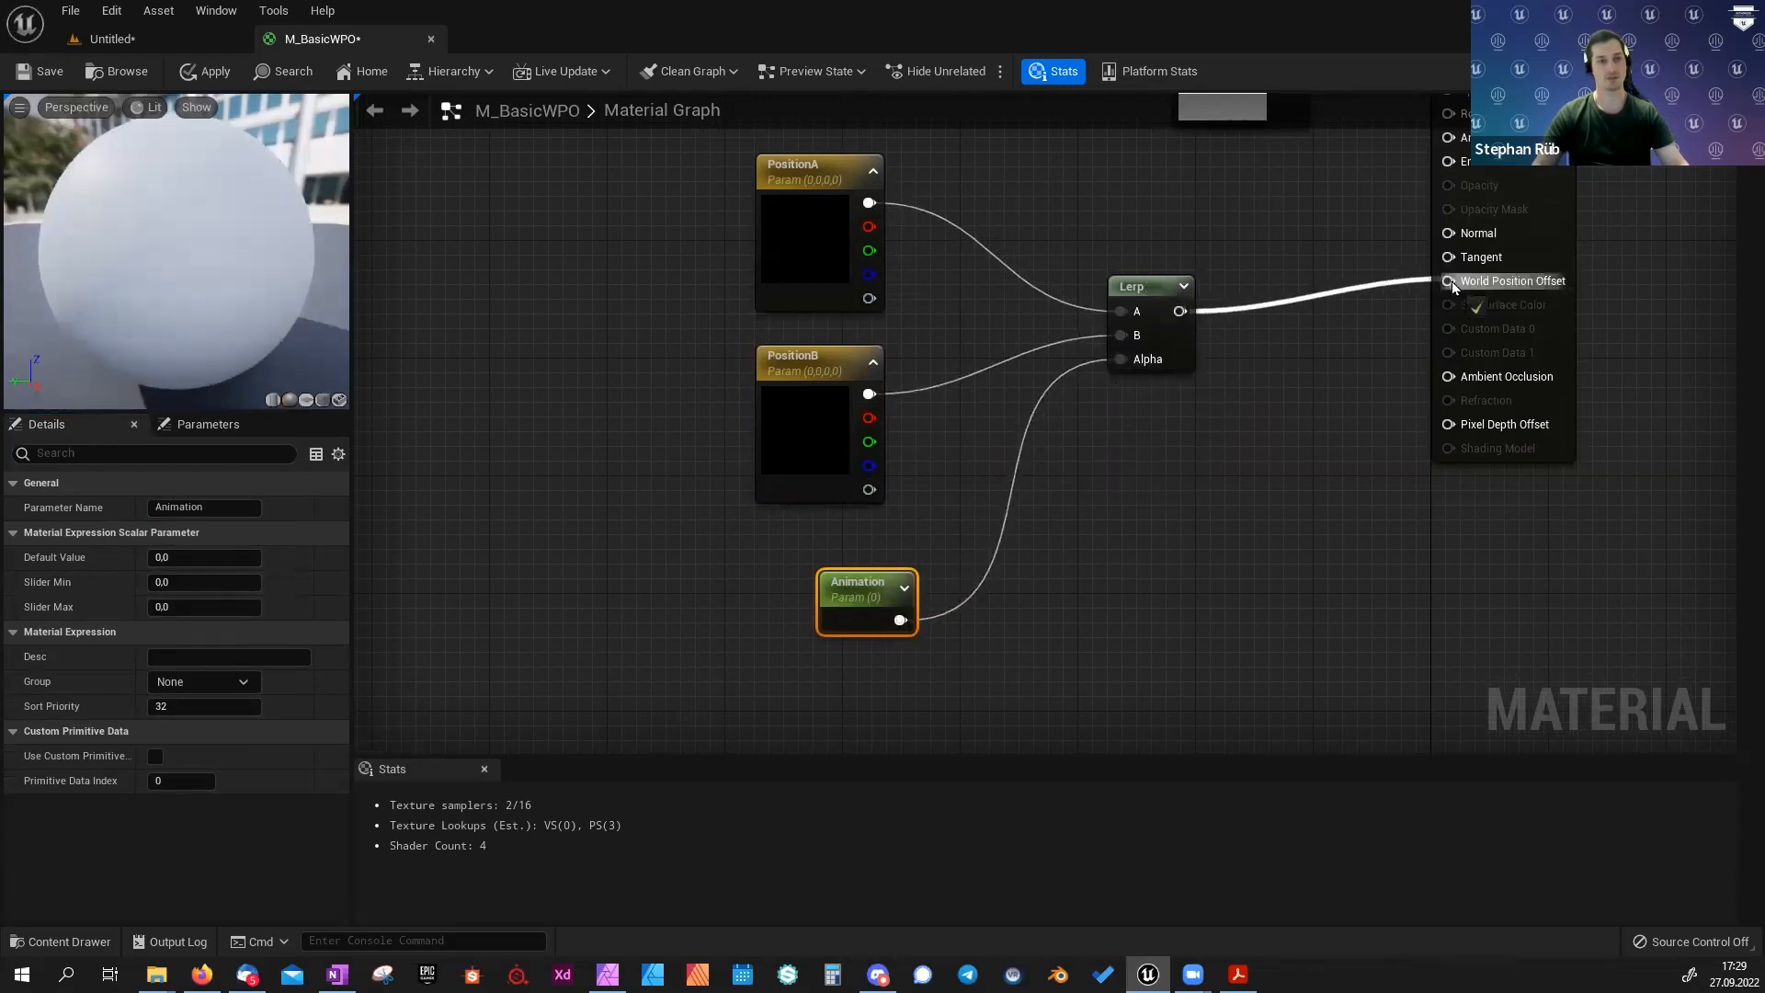
Shift the two position parameters, Animation and Lerp nodes away from the material output and enclose them in a comment titled WPO.
drag(669, 258, 1008, 600)
drag(1144, 665, 1154, 658)
drag(1154, 301, 1080, 268)
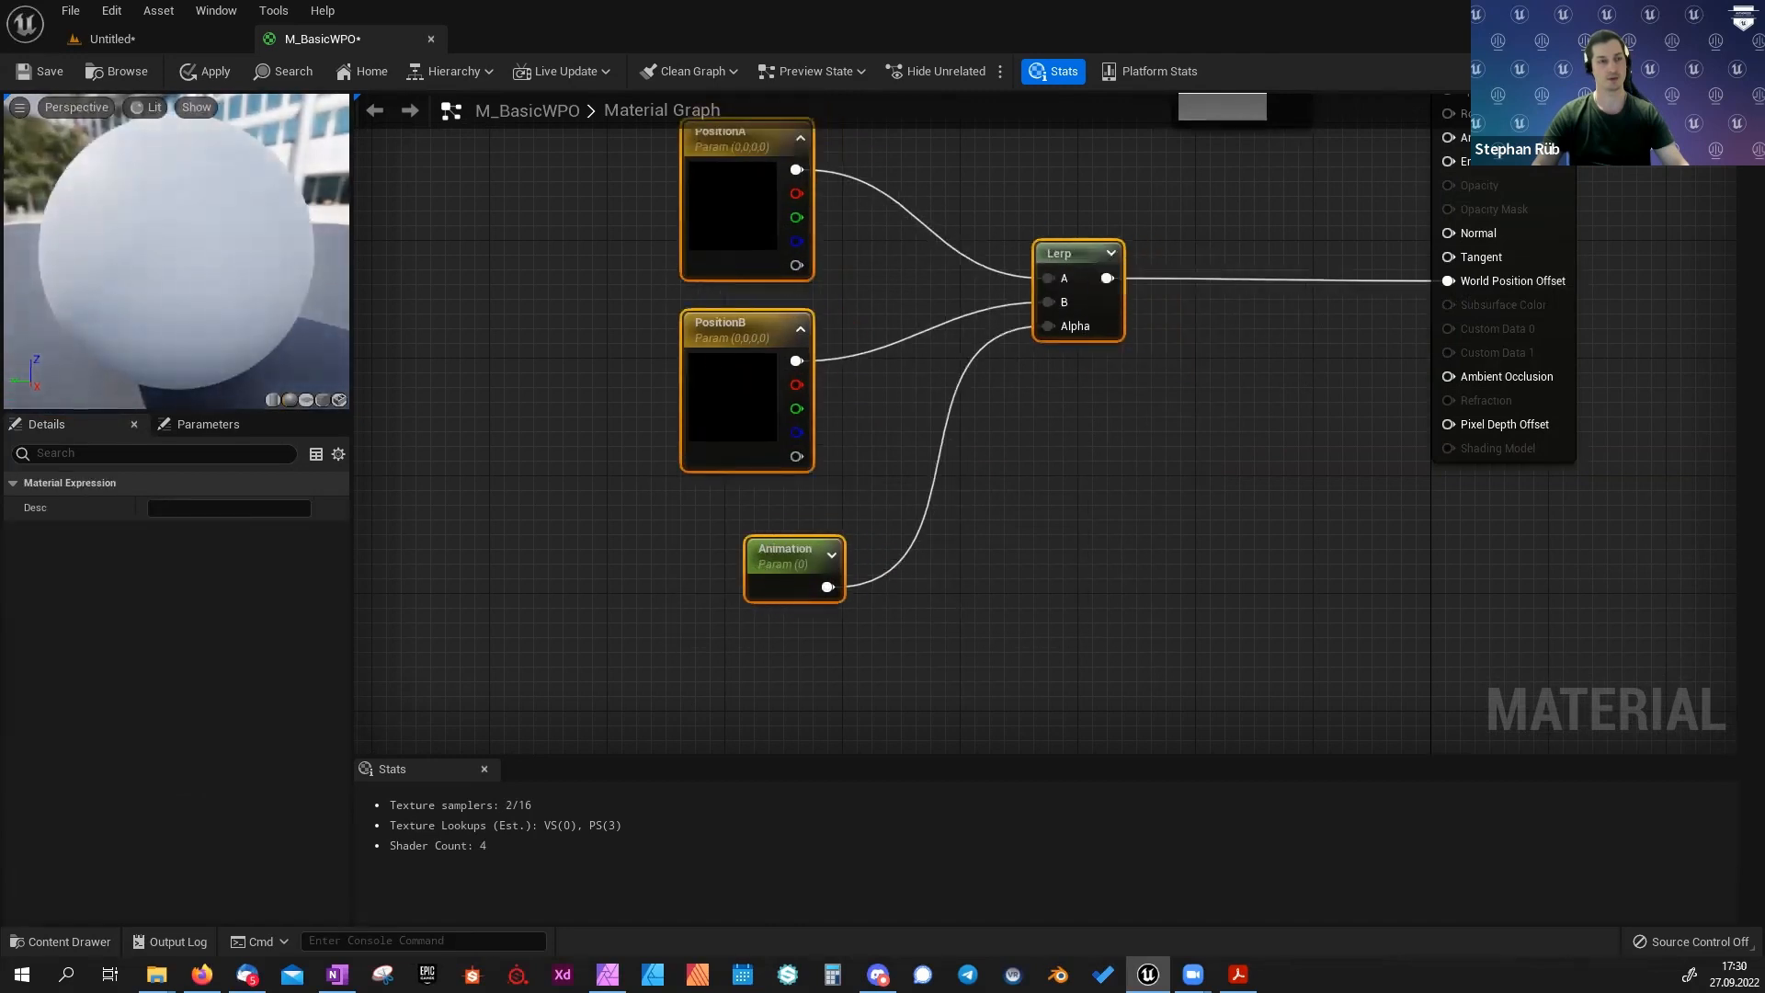
right_drag(1077, 416, 1265, 562)
text(c)
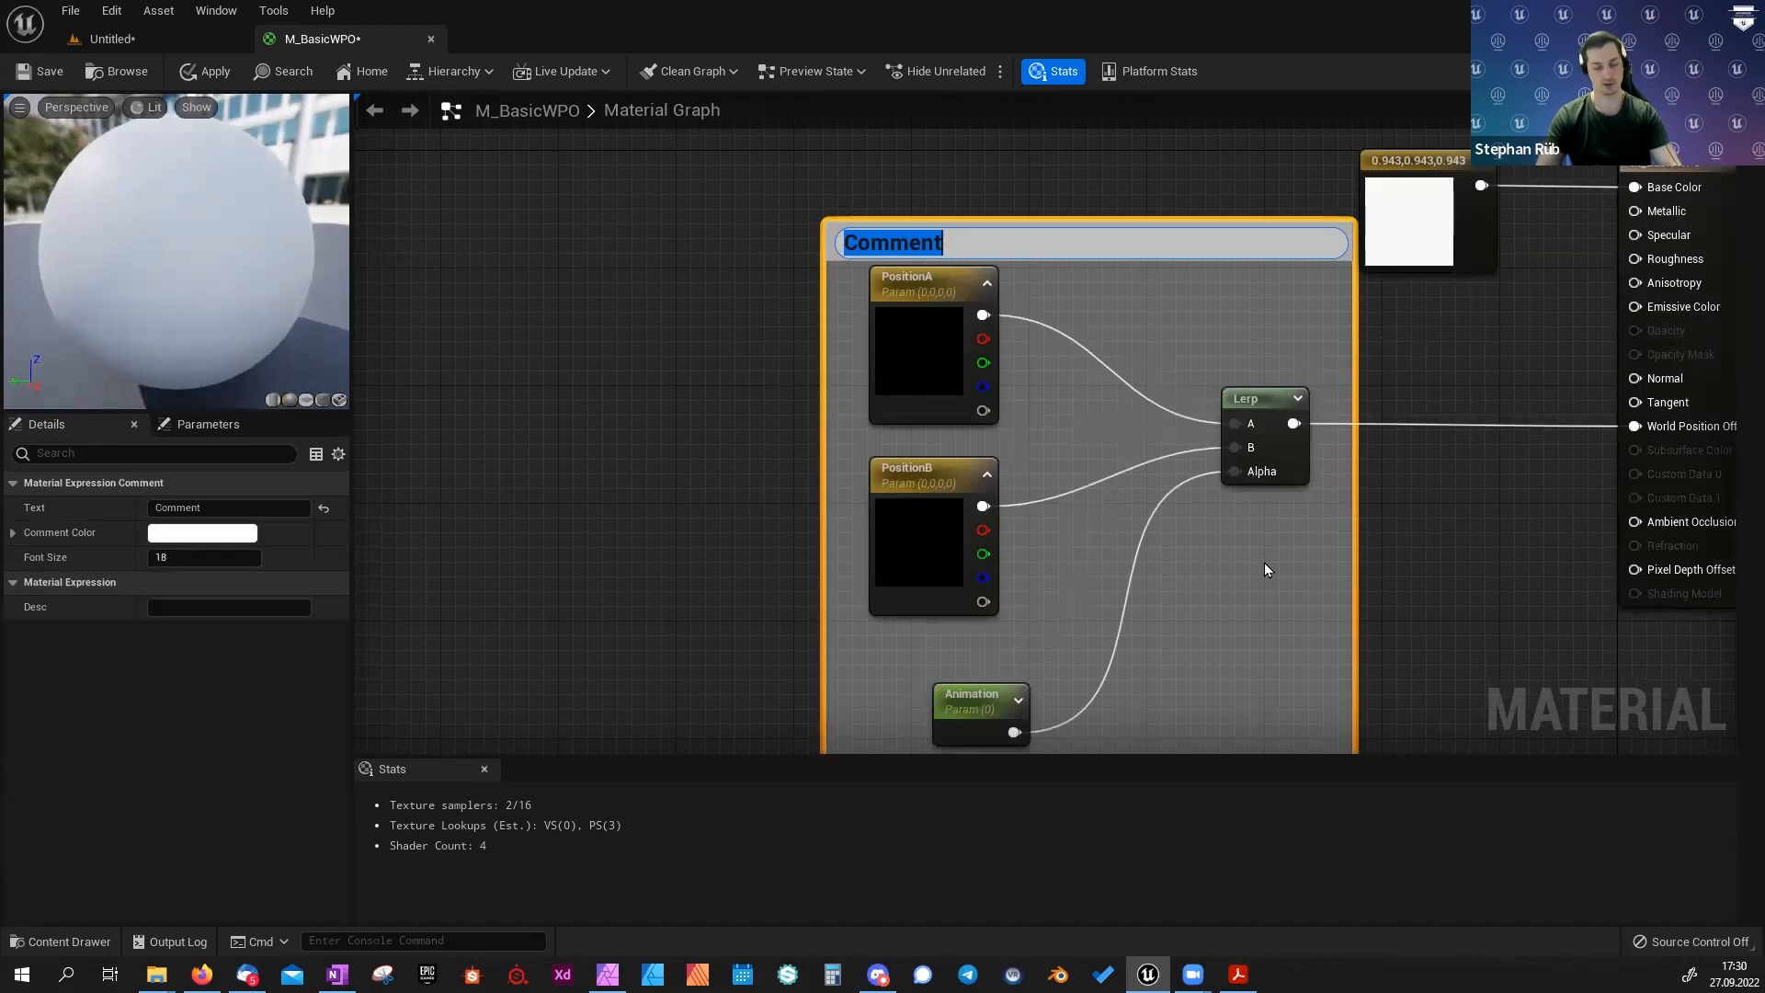
text(WPO)
key(Return)
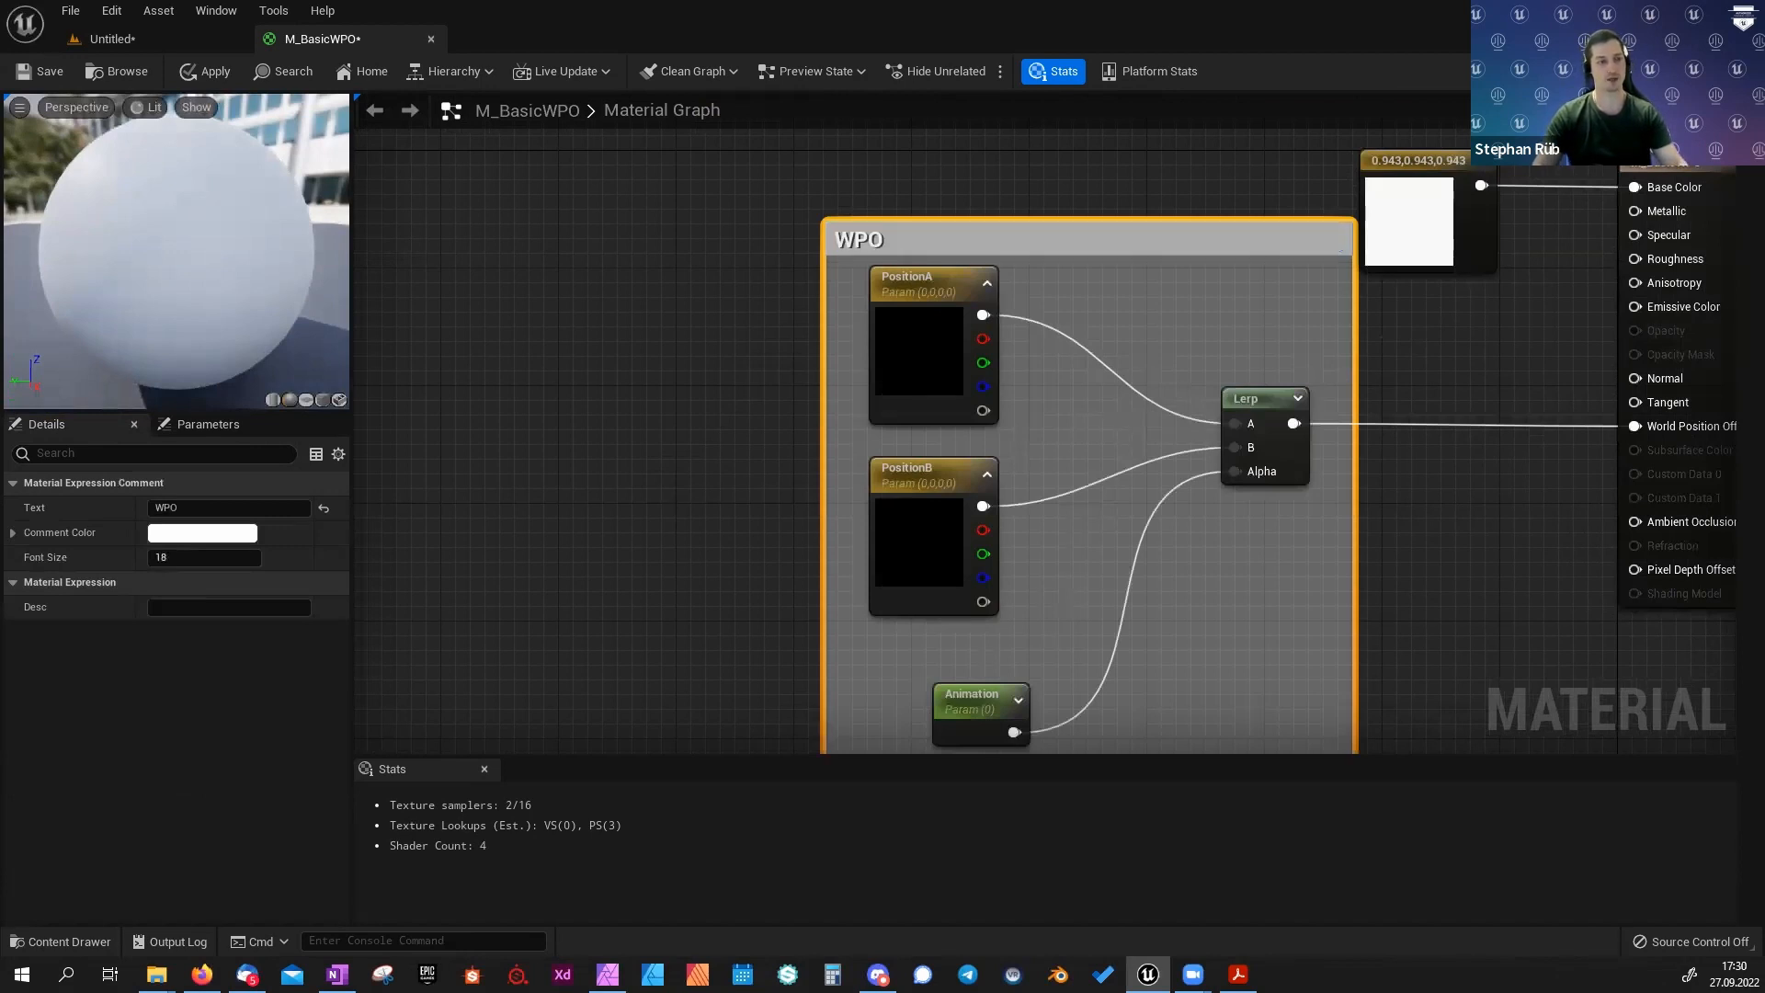
Set the Slider Max of the Animation scalar parameter to 1.0.
right_drag(867, 669, 899, 565)
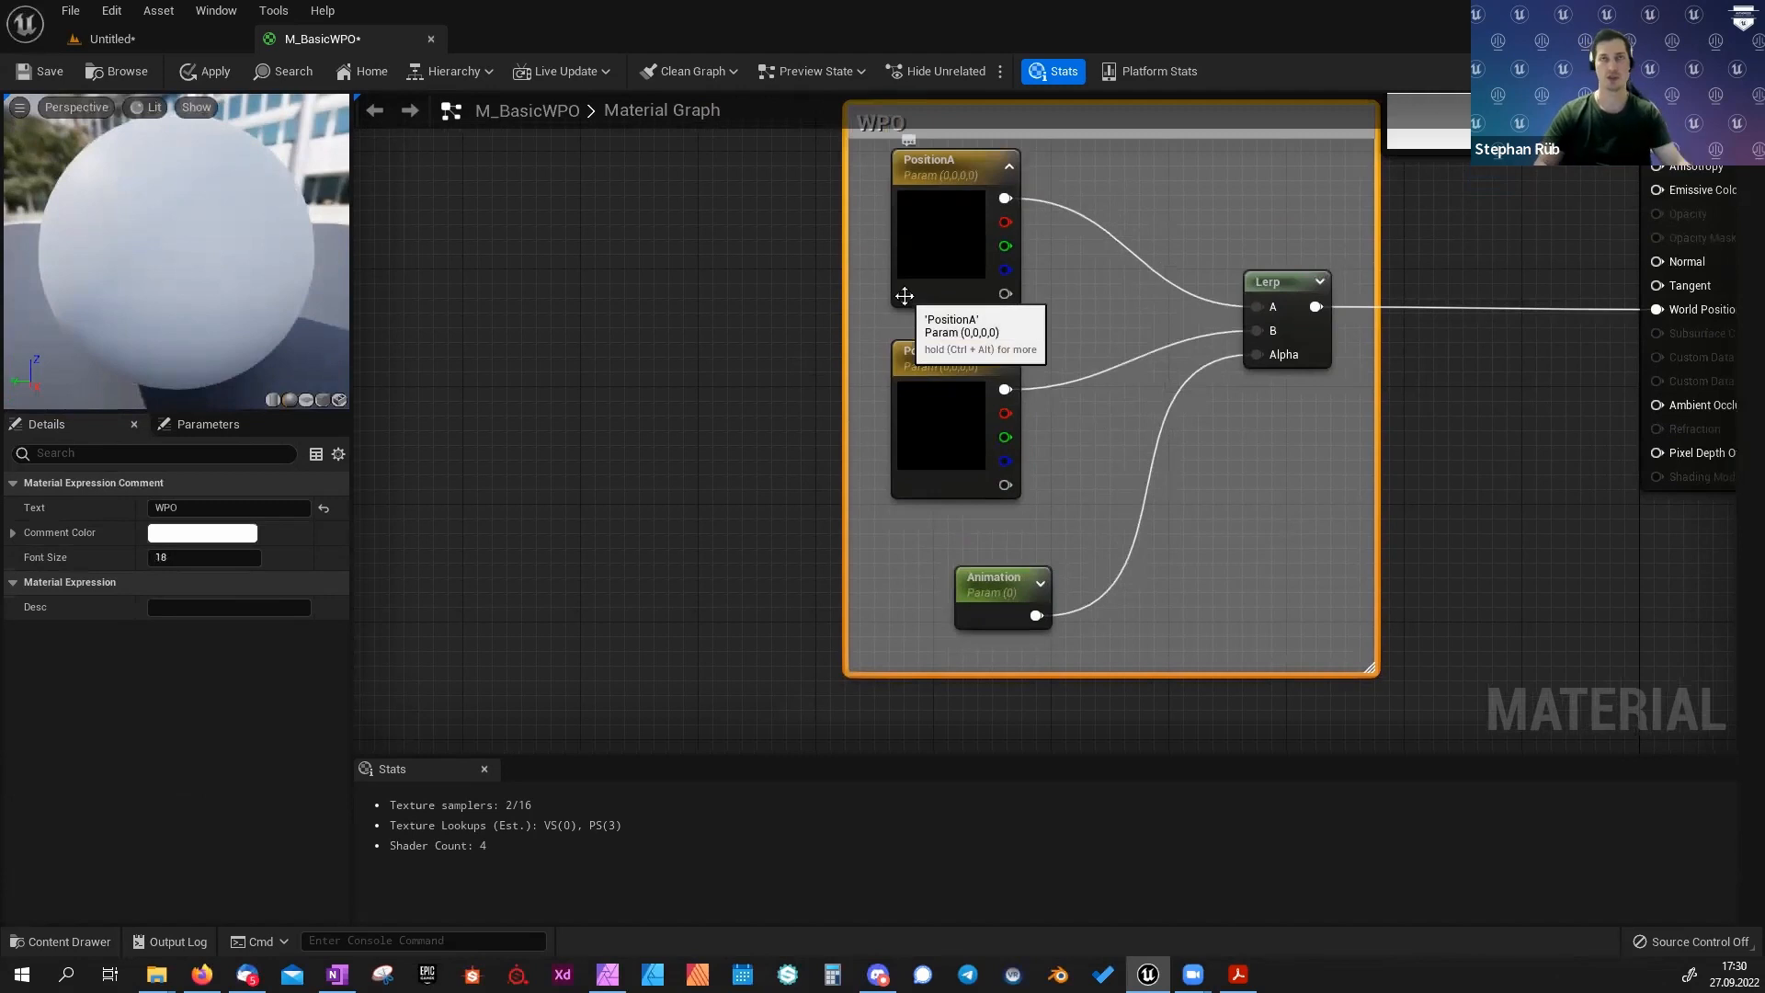
click(904, 295)
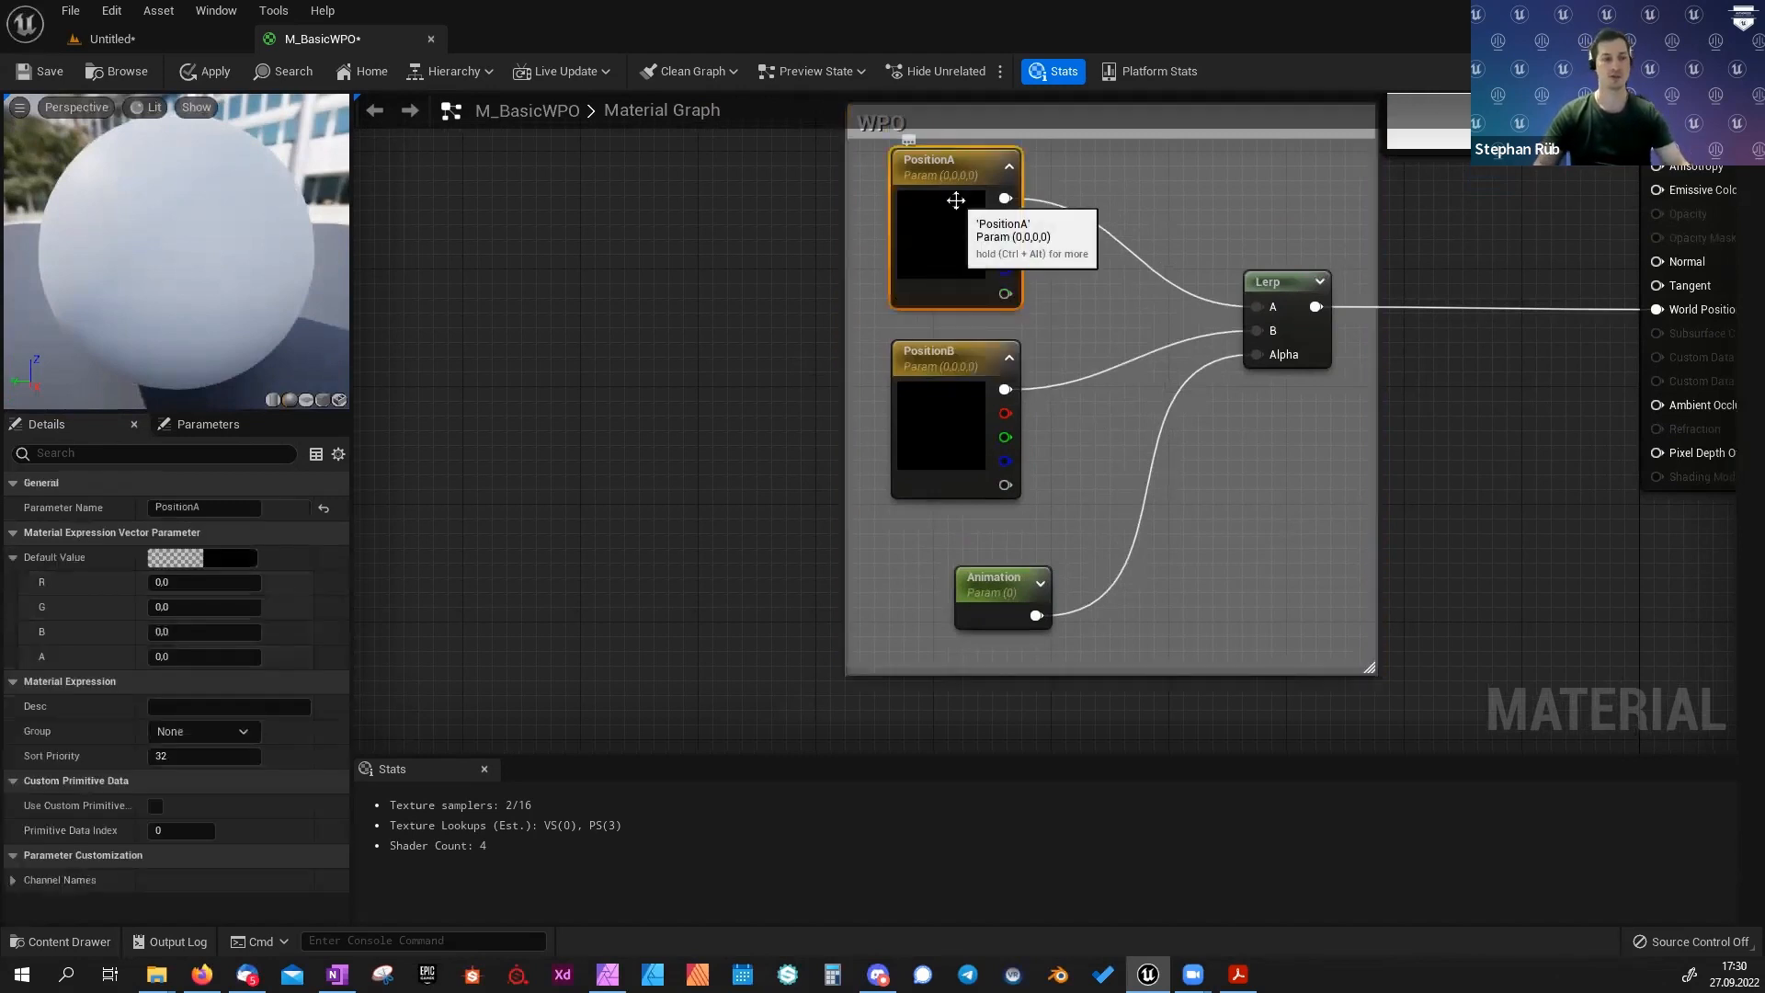
click(963, 393)
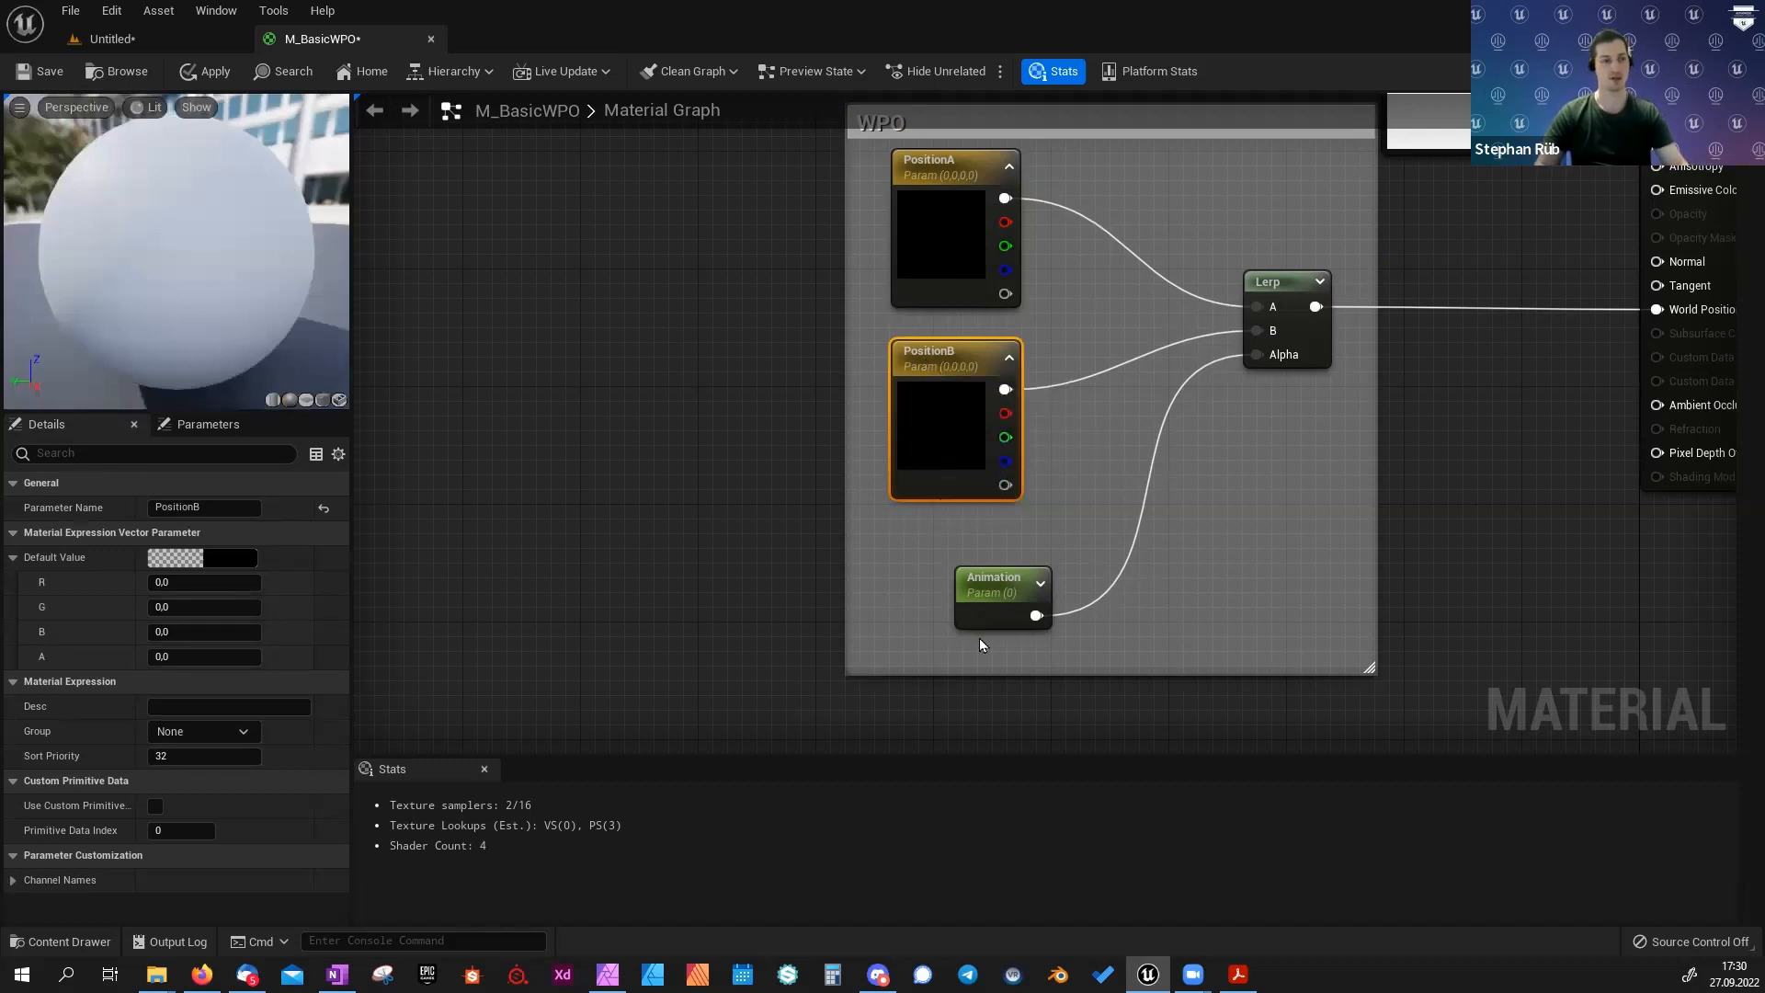
click(958, 605)
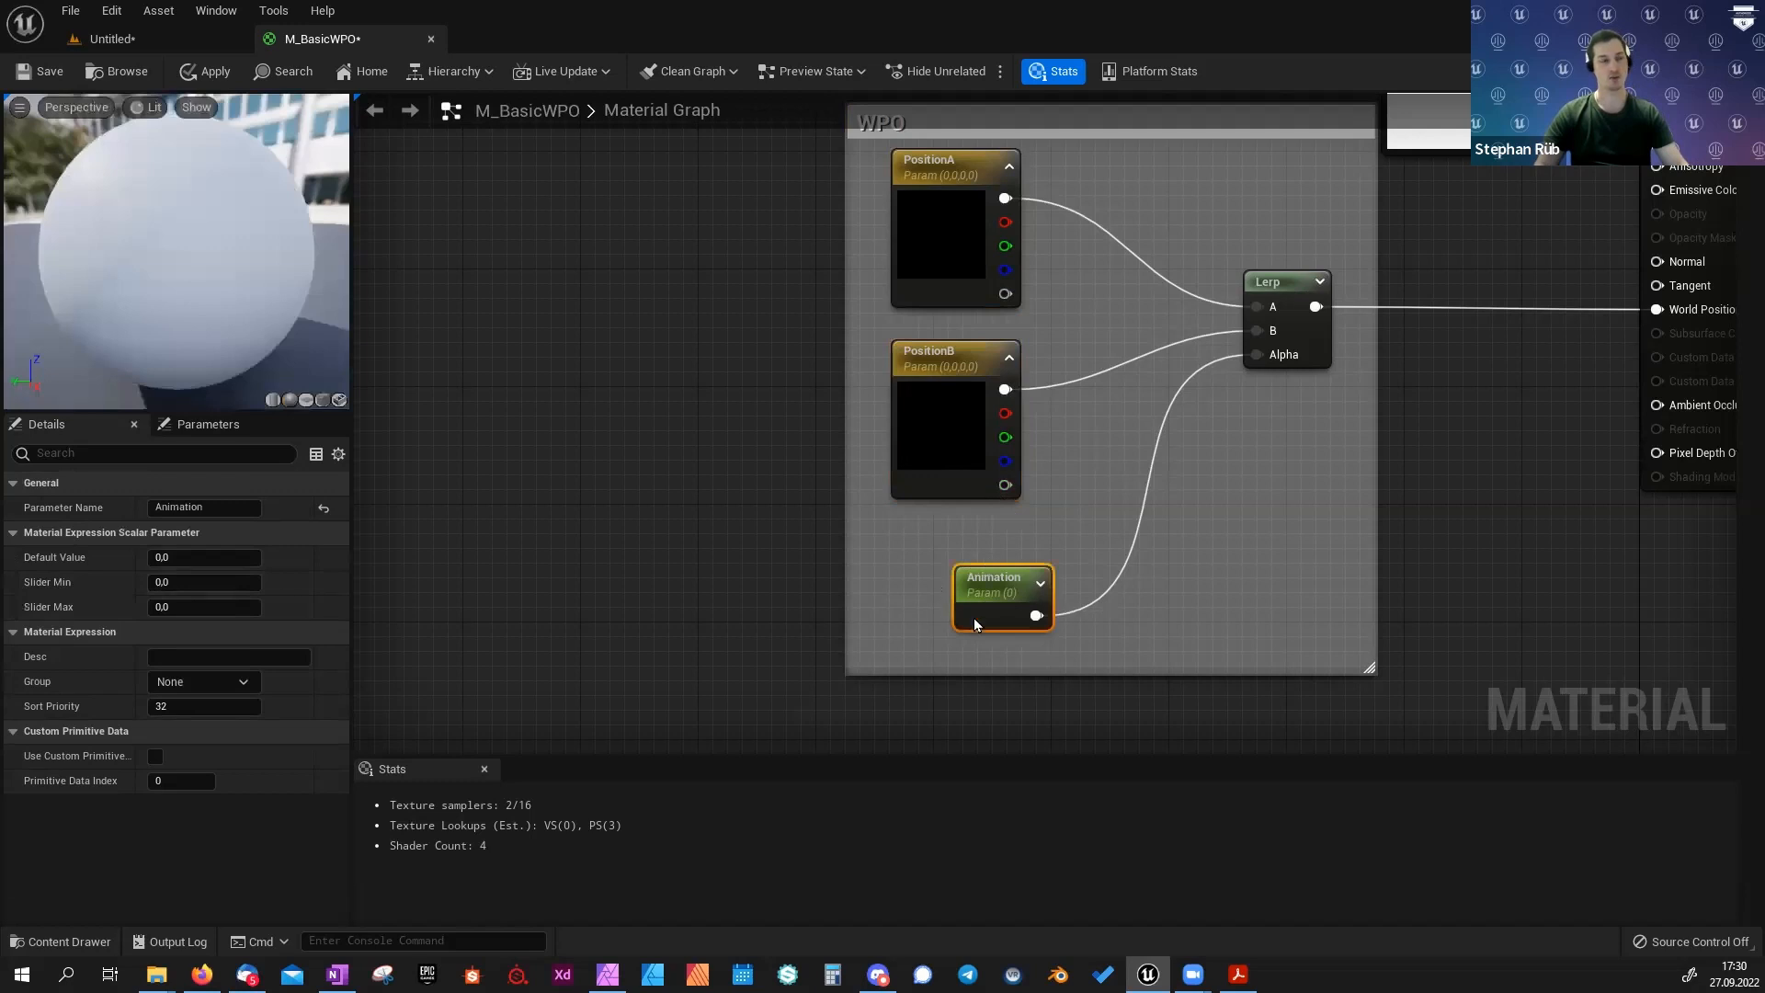
click(184, 607)
text(1.0)
key(Return)
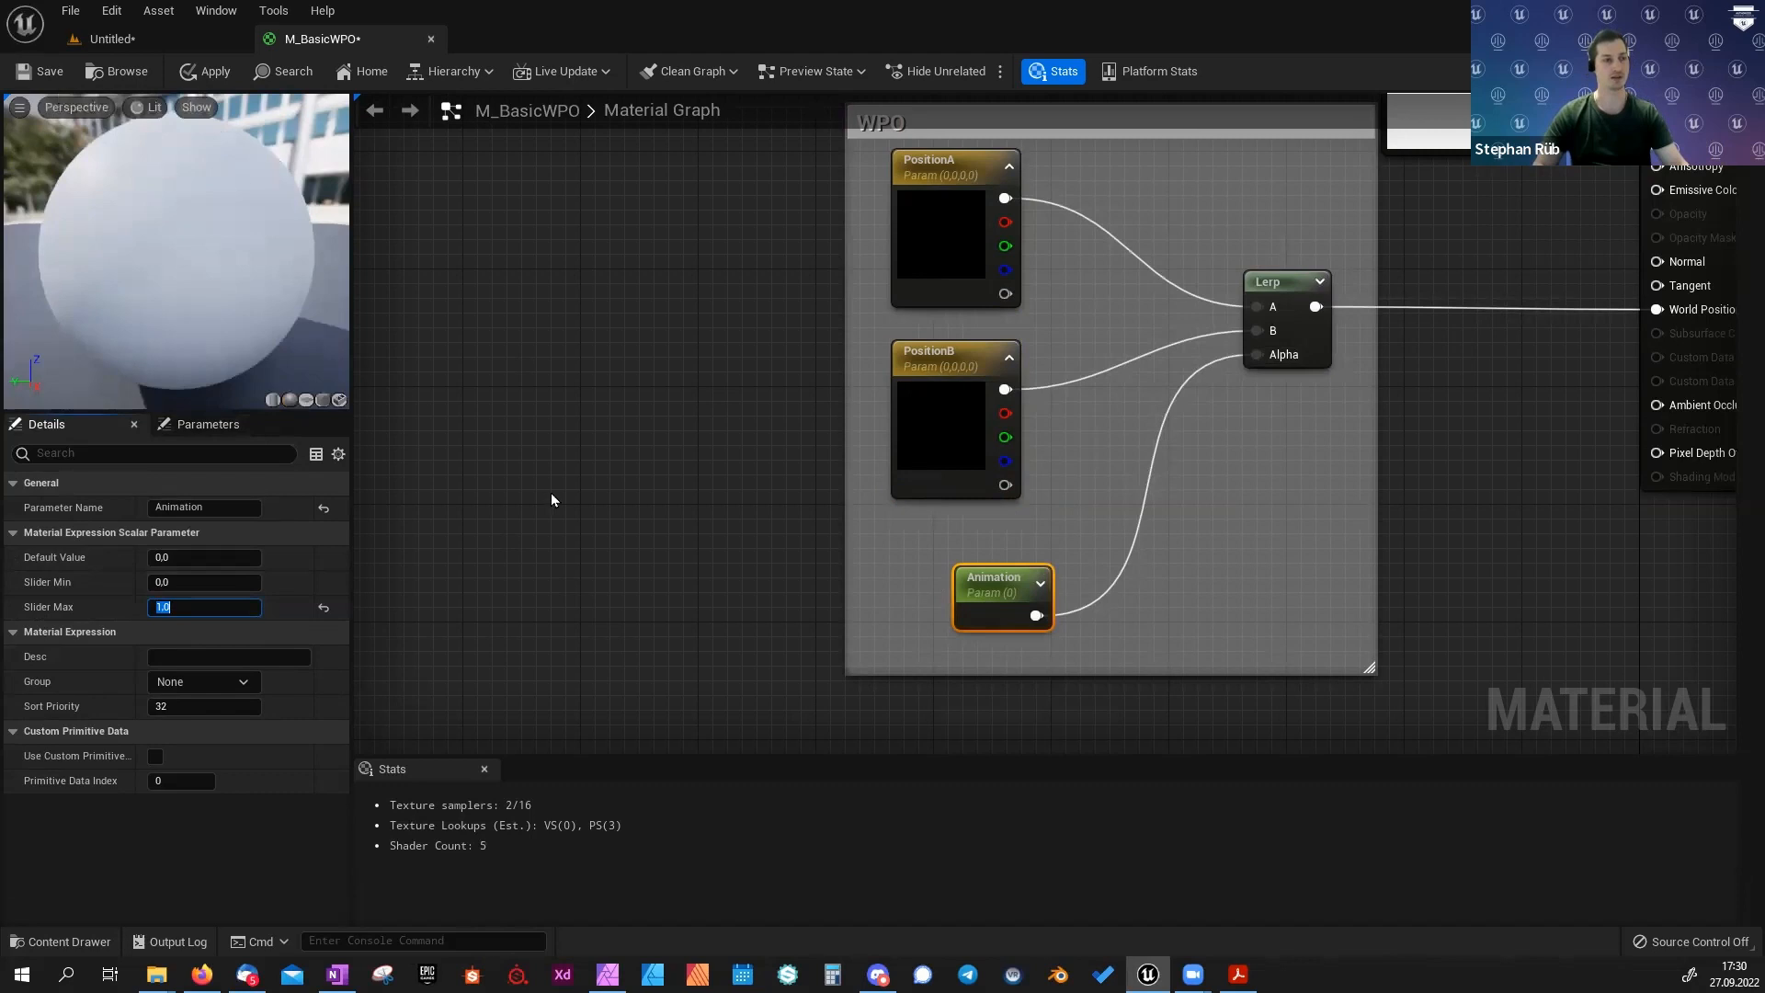
Save the M_BasicWPO material and close its editor to return to the level.
right_drag(881, 384, 814, 471)
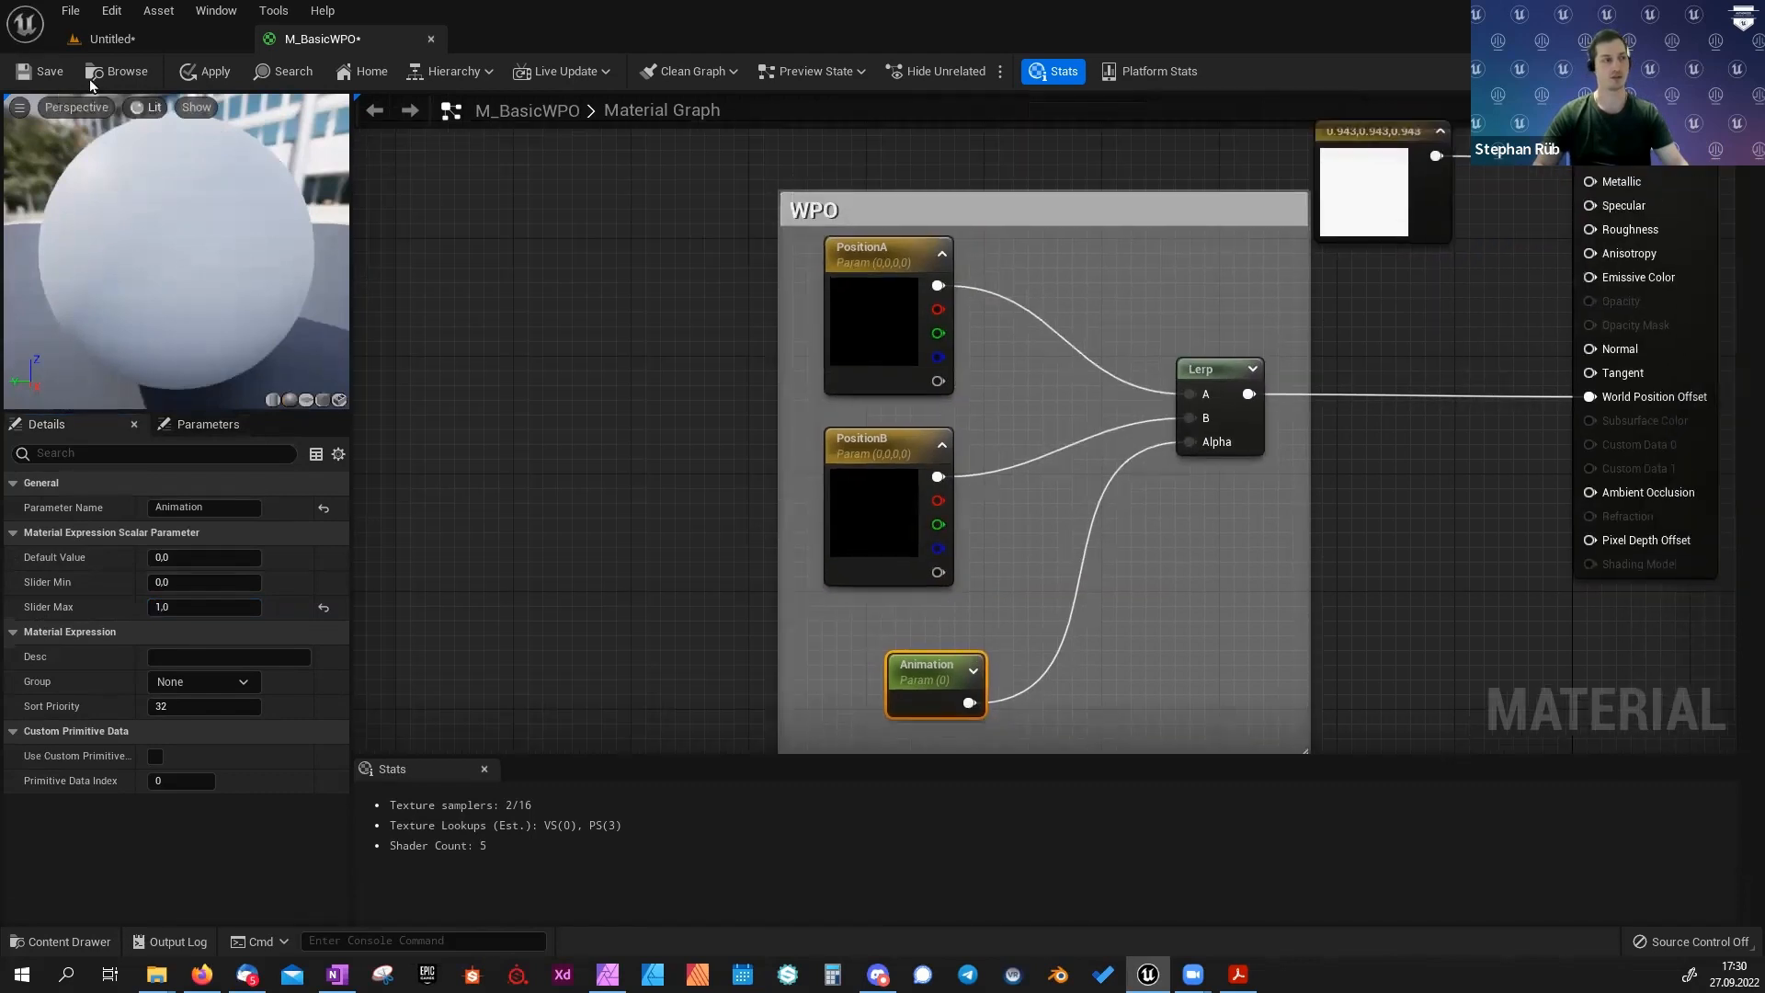
click(55, 72)
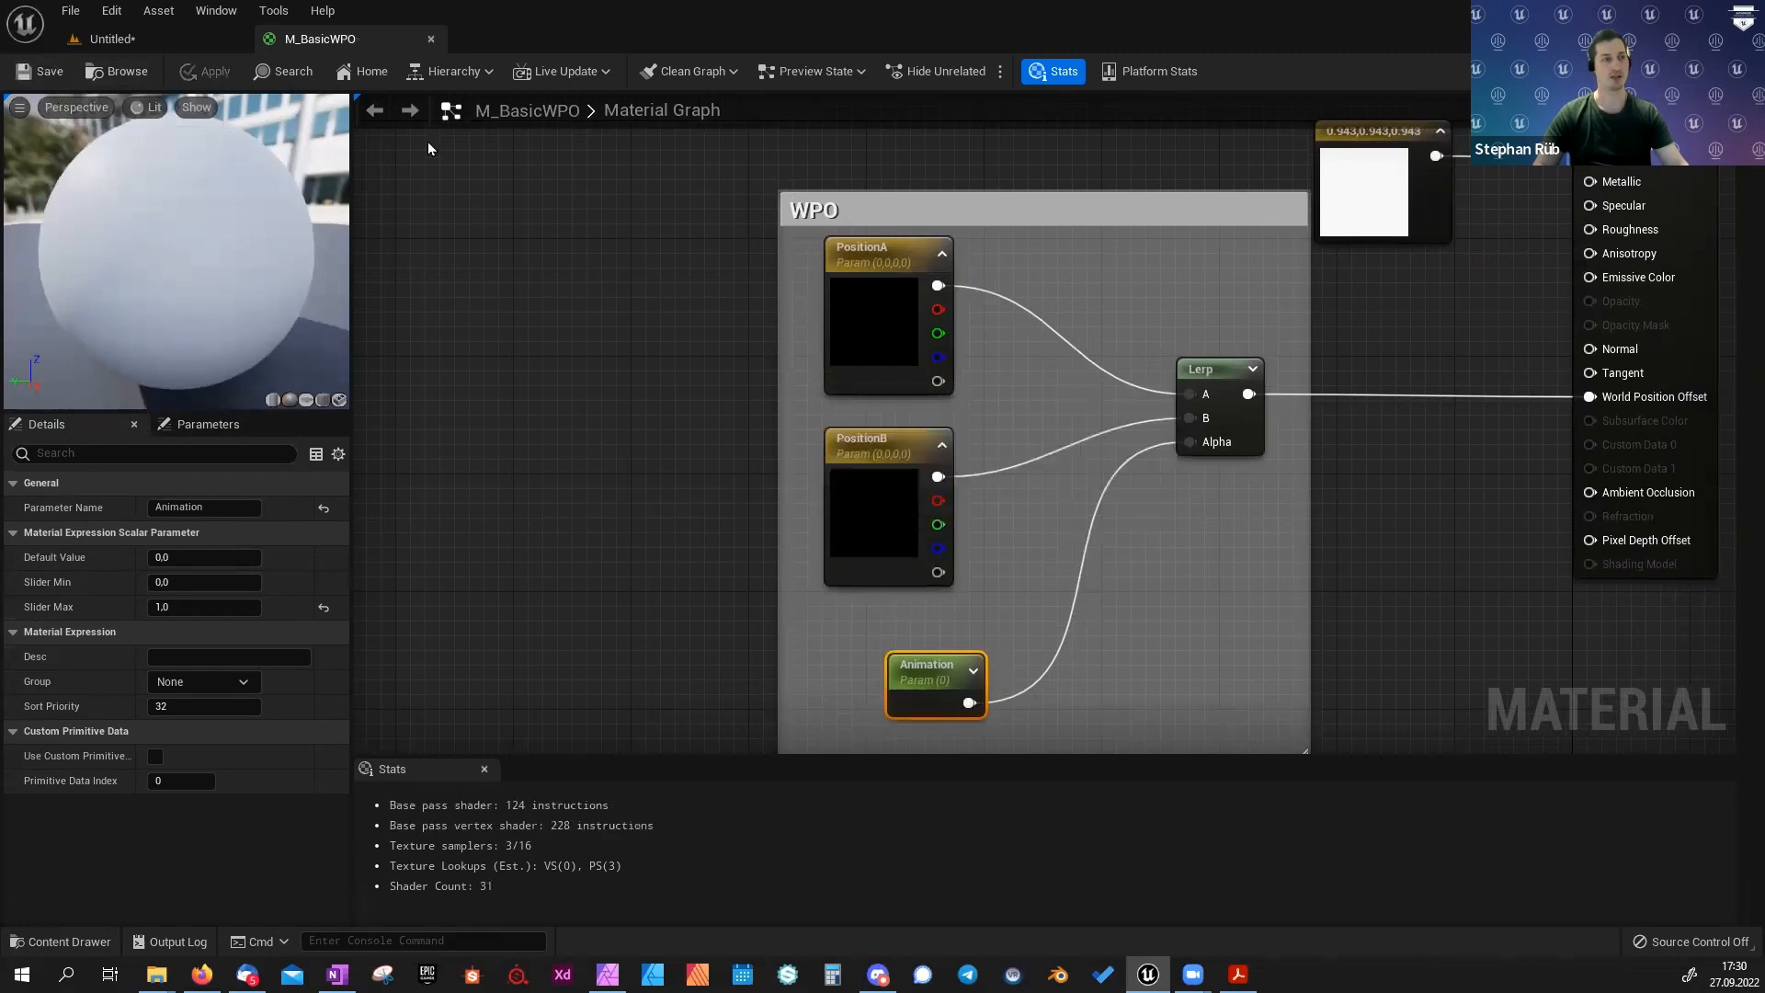
click(431, 39)
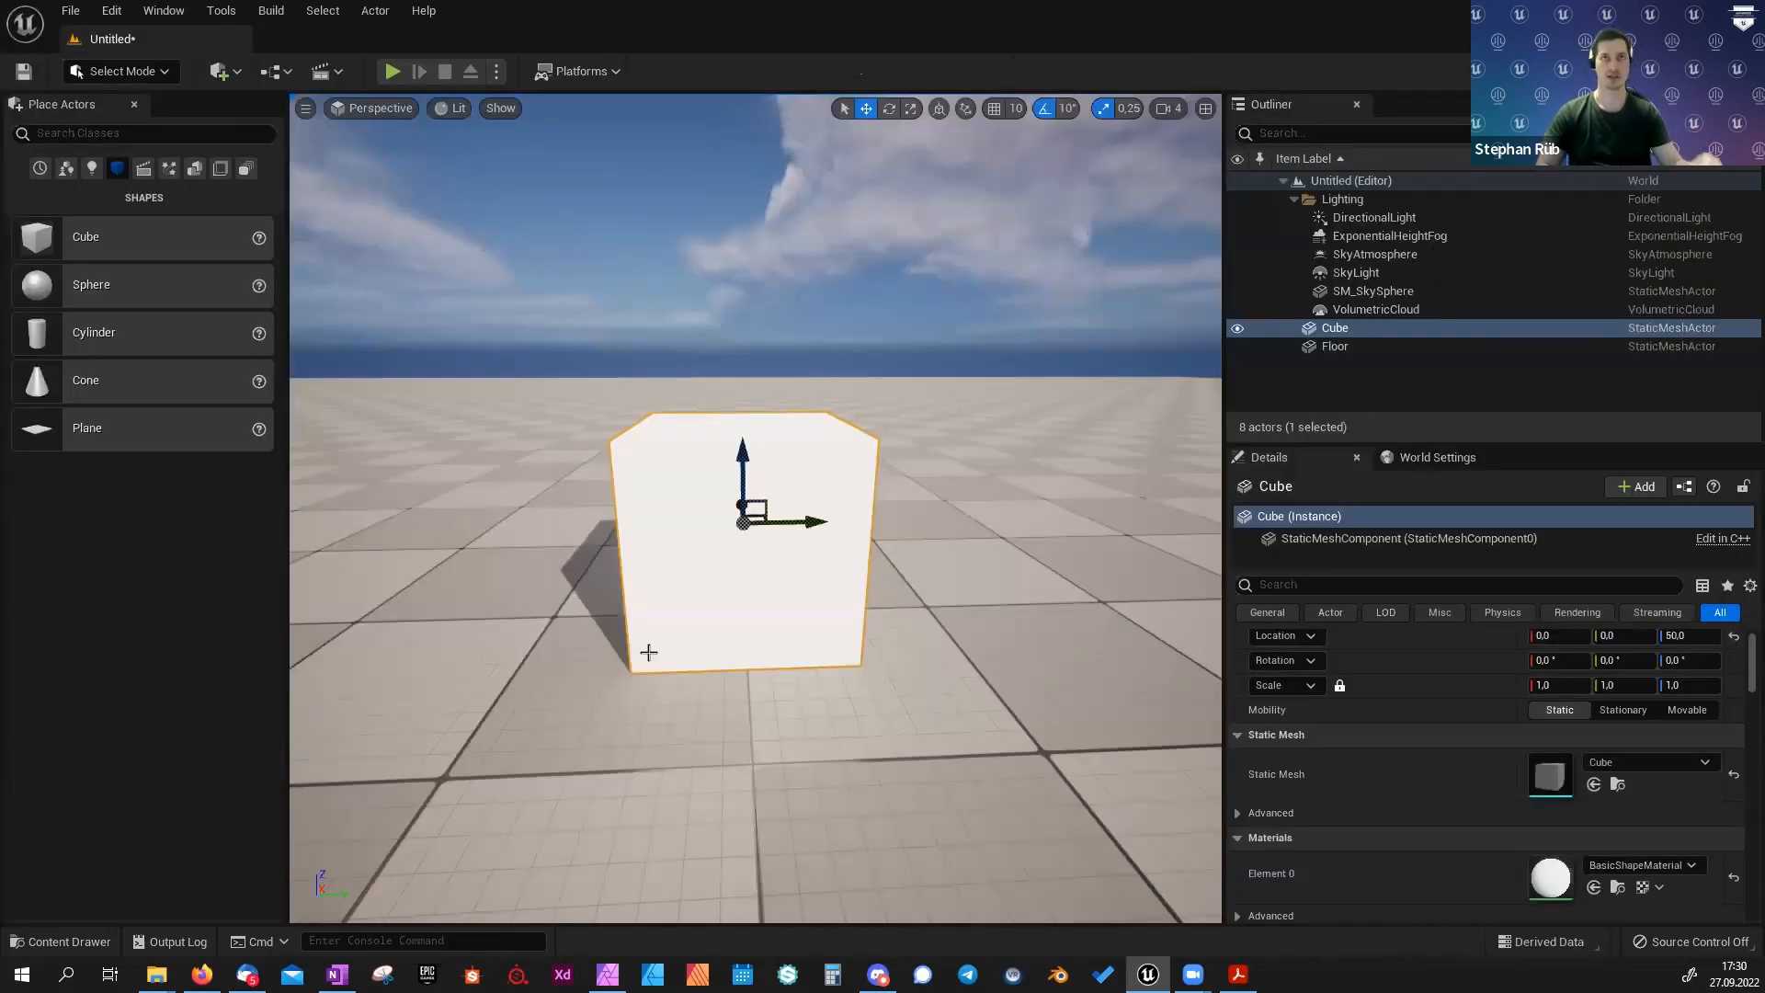
Create a material instance of M_BasicWPO in the MOM folder, name it MI_BasicWPO, and apply it to the cube.
right_drag(594, 624, 580, 616)
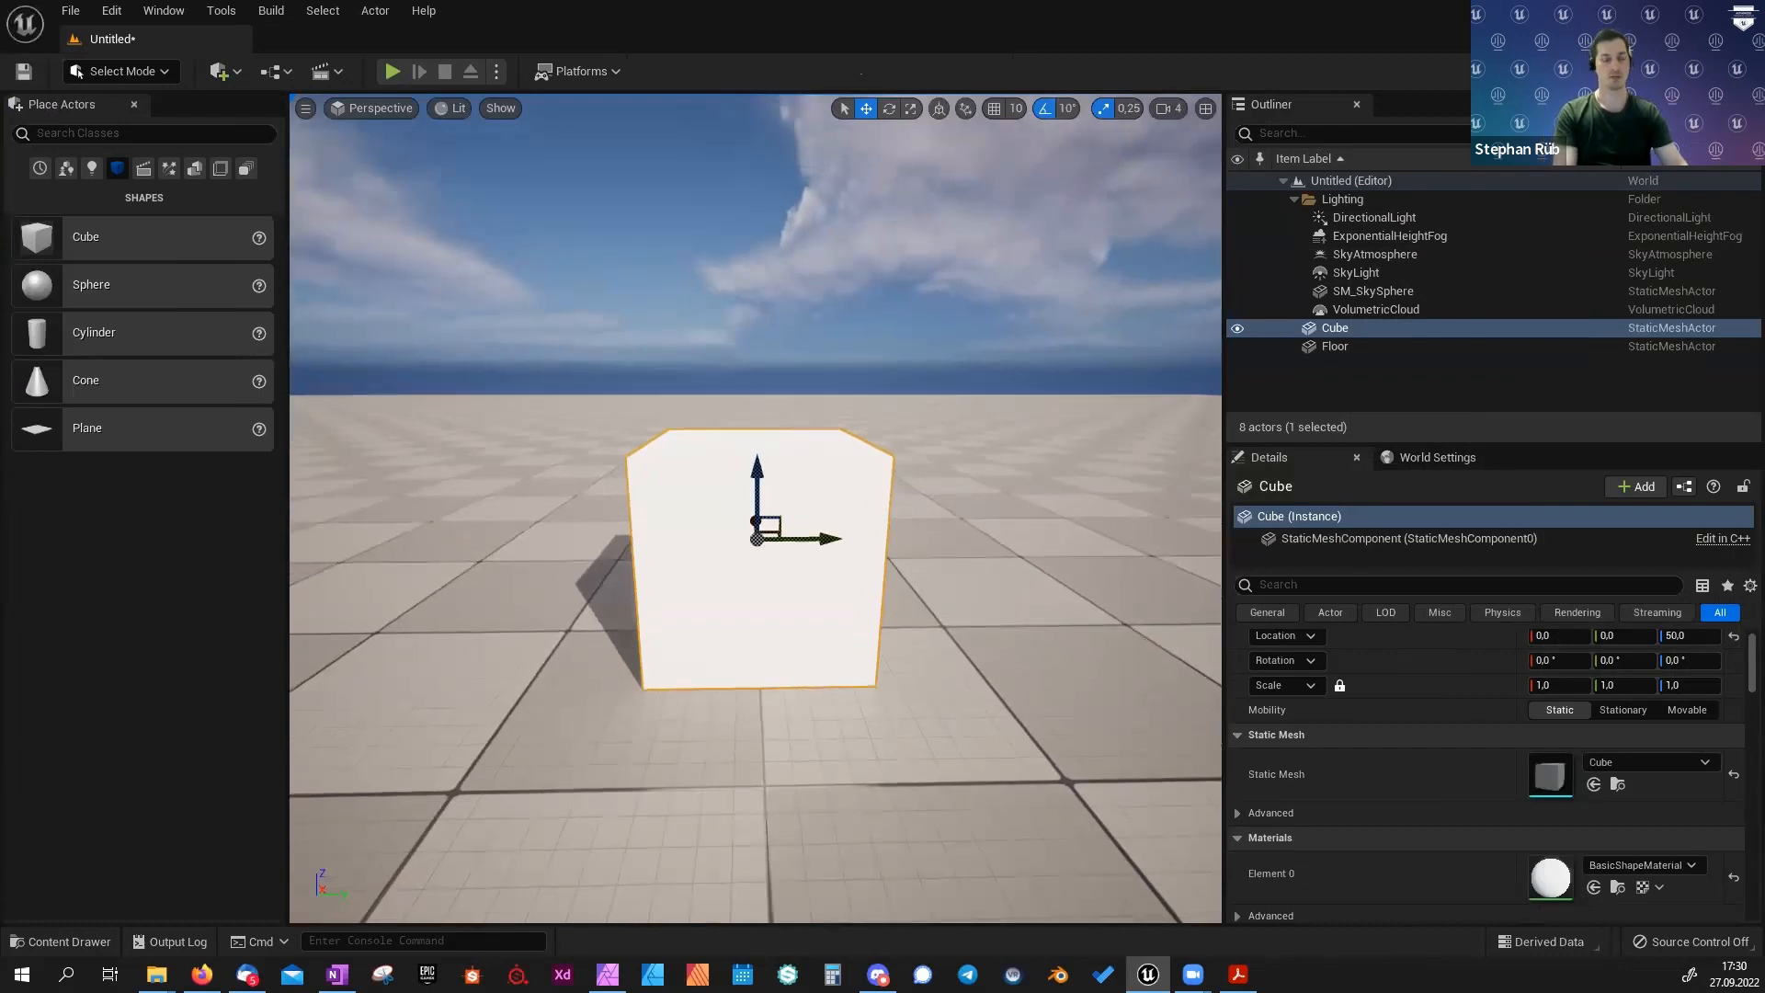
key(ctrl+space)
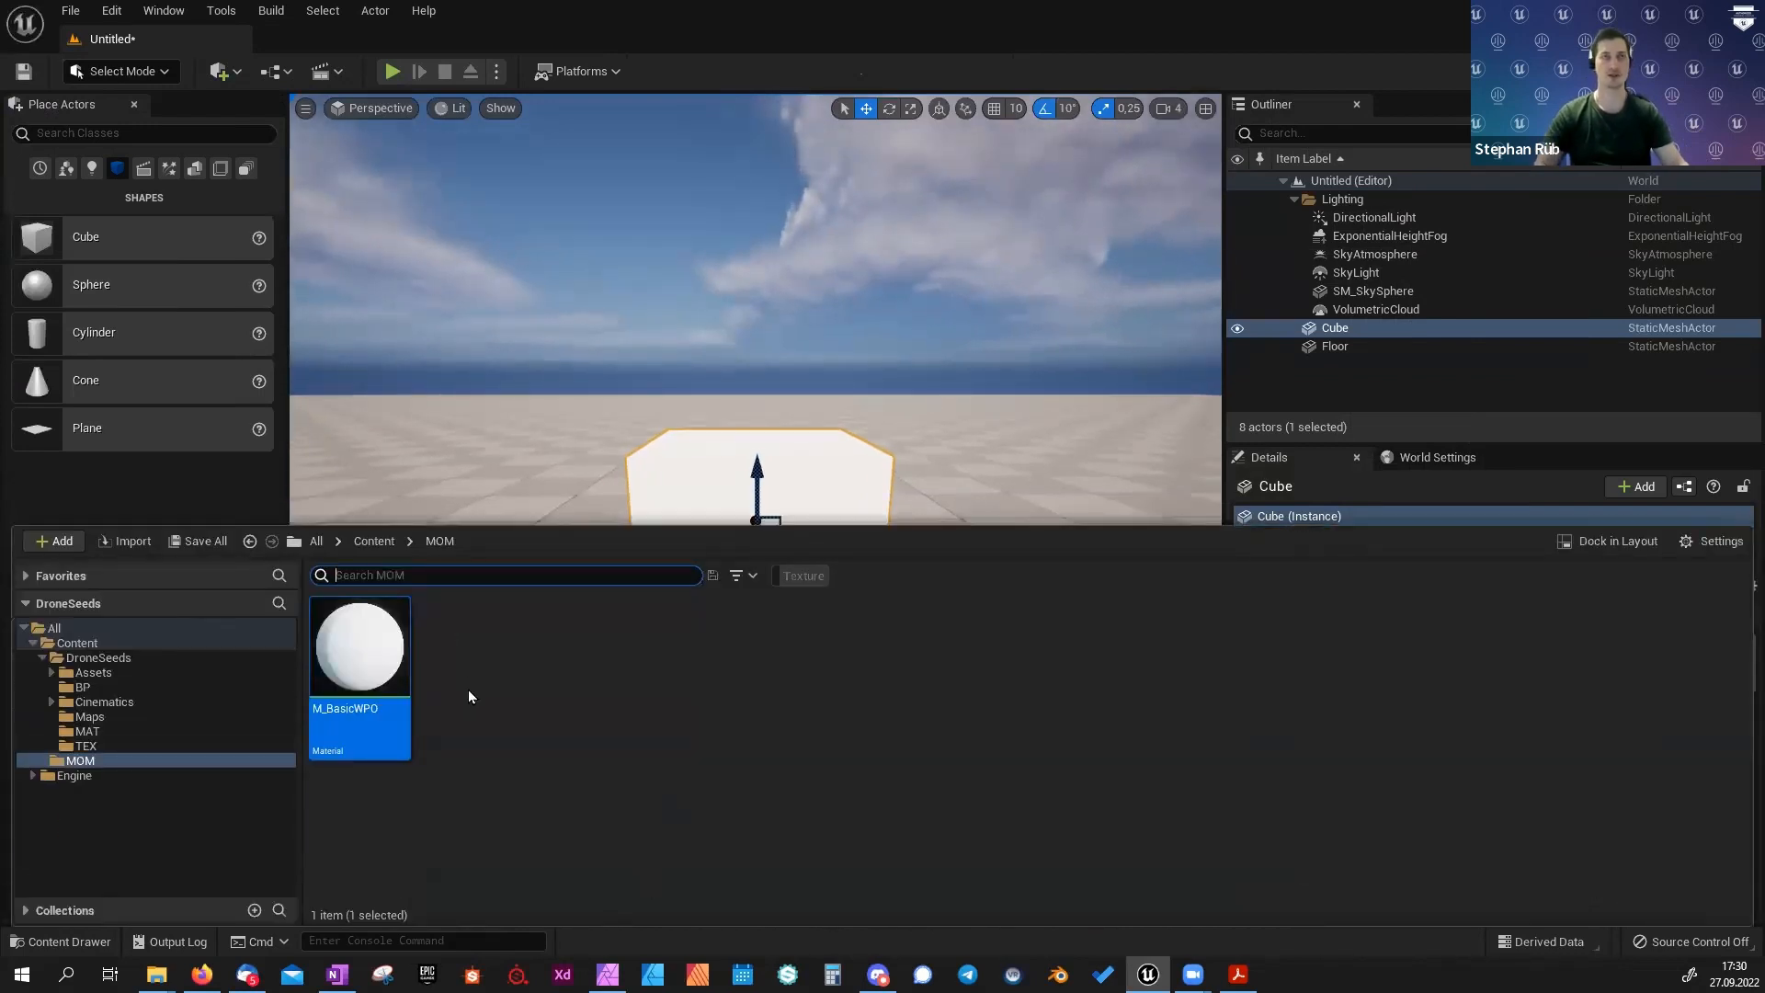
right_click(357, 663)
click(428, 238)
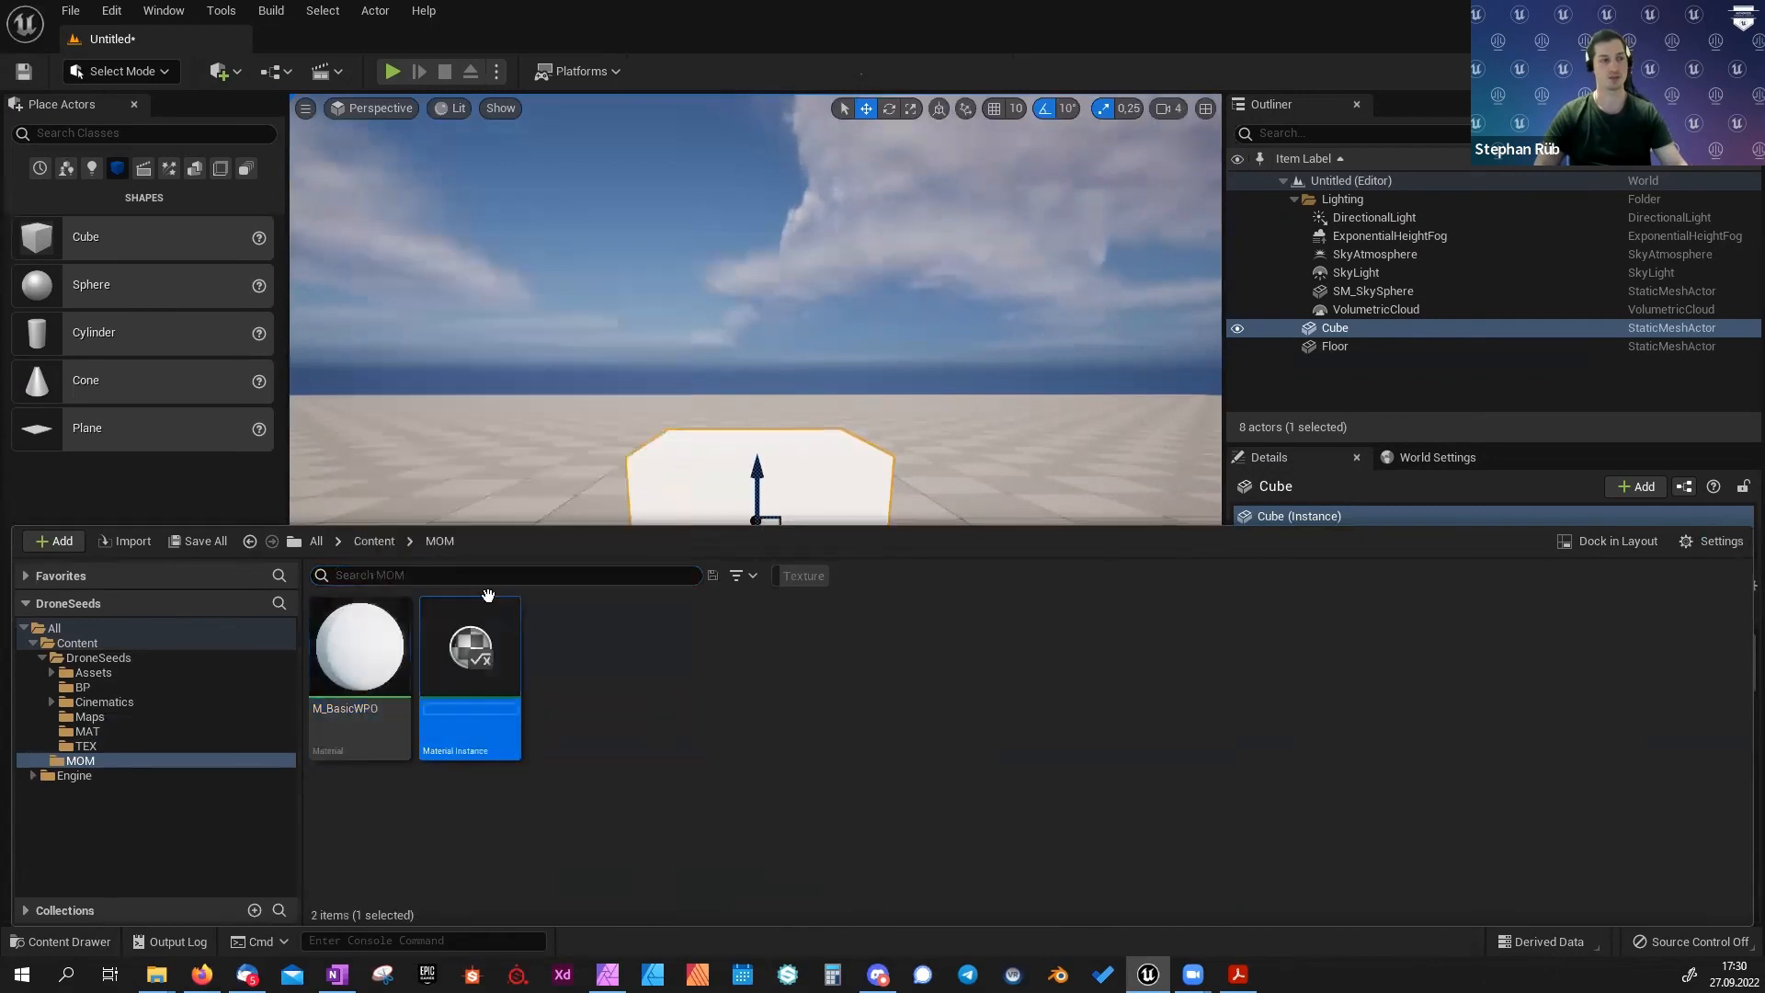
text(ML)
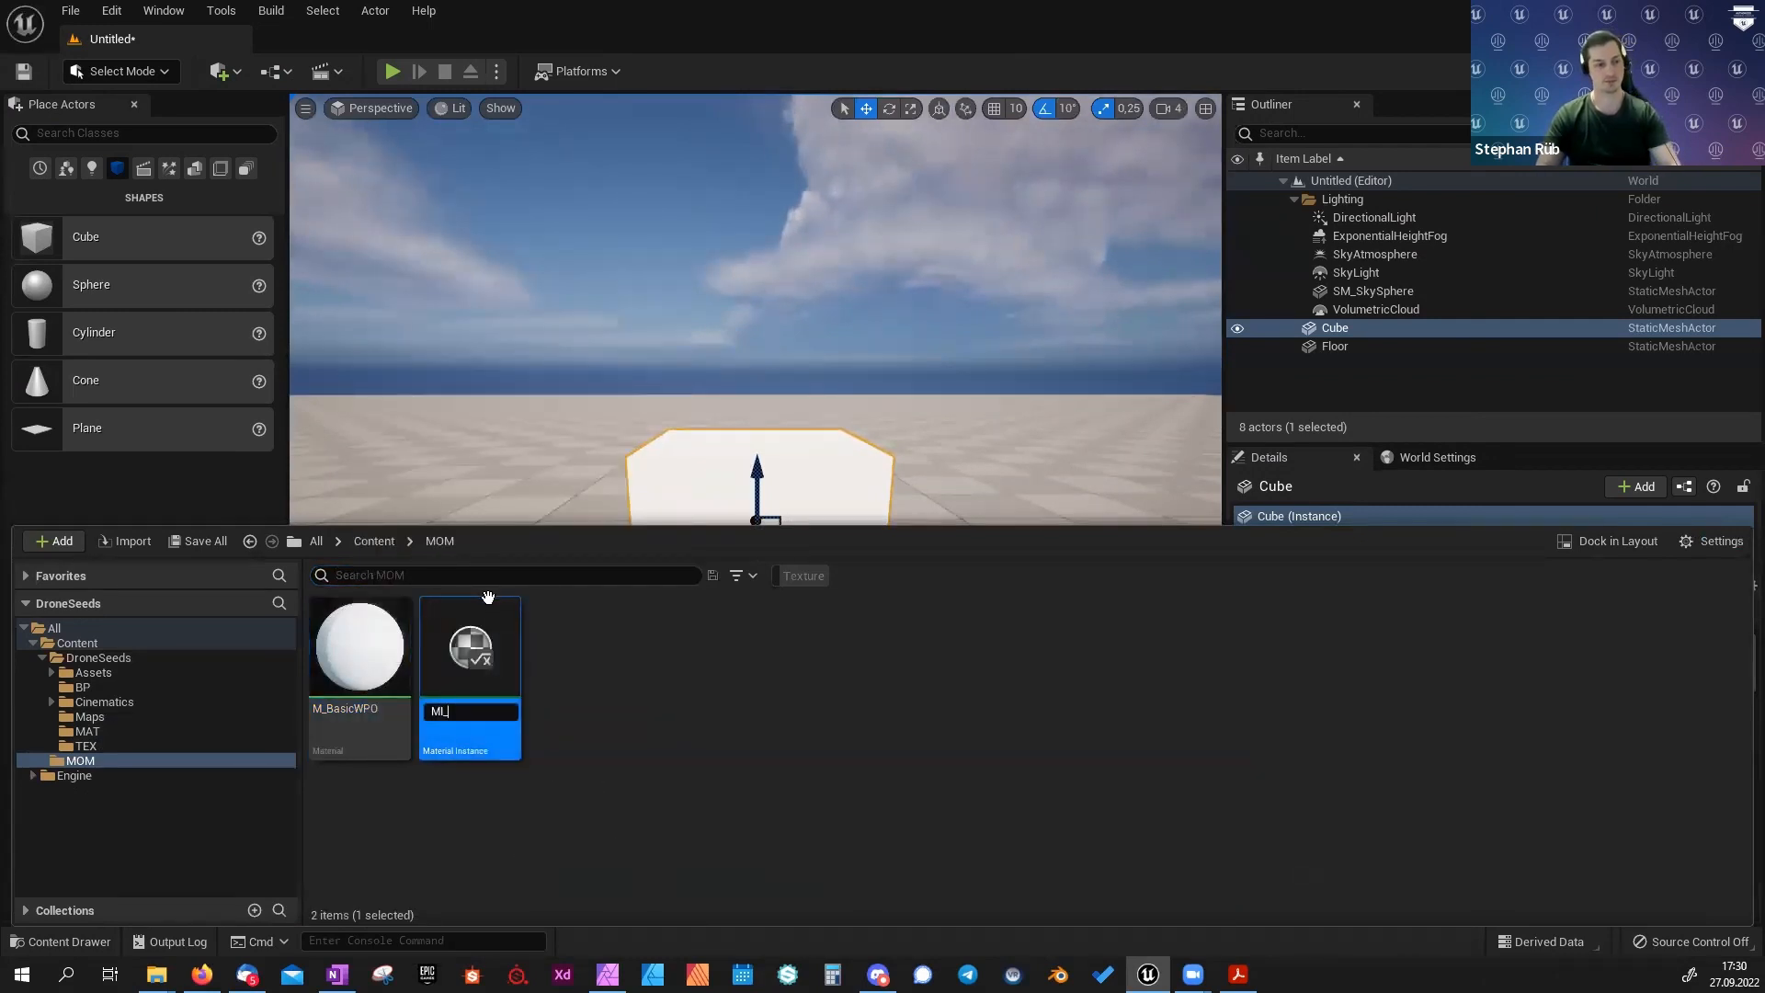
text(Basic)
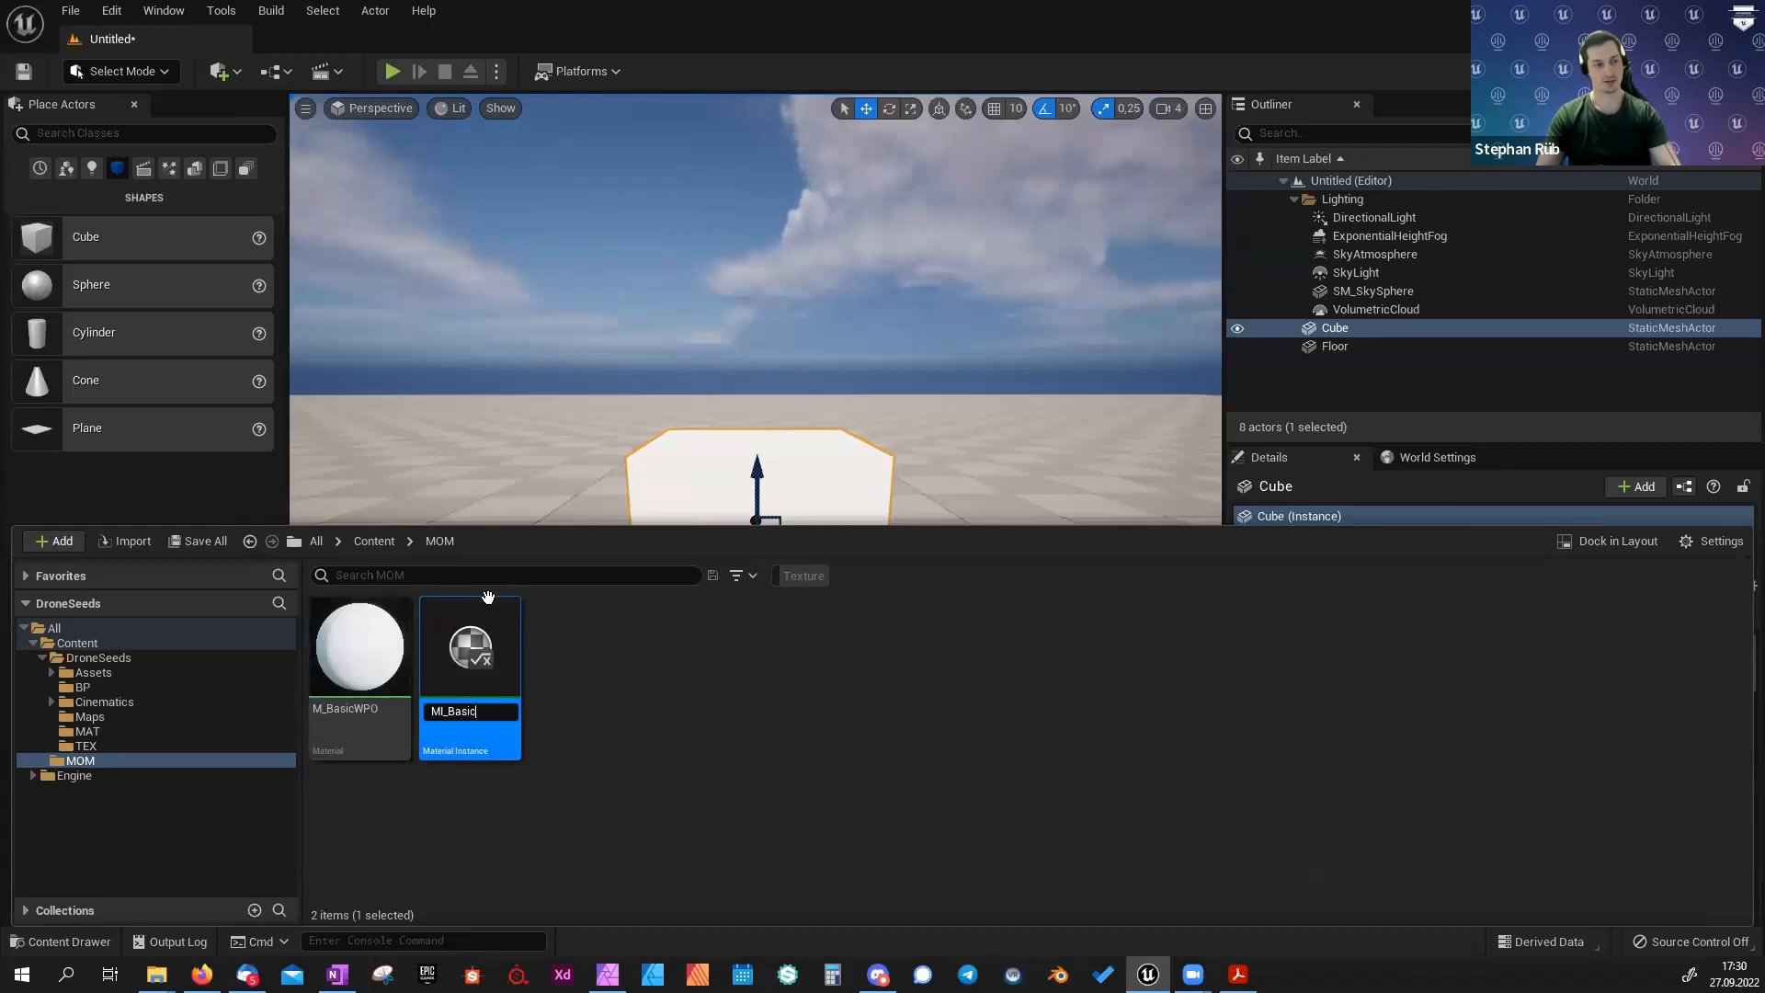
text(WPO)
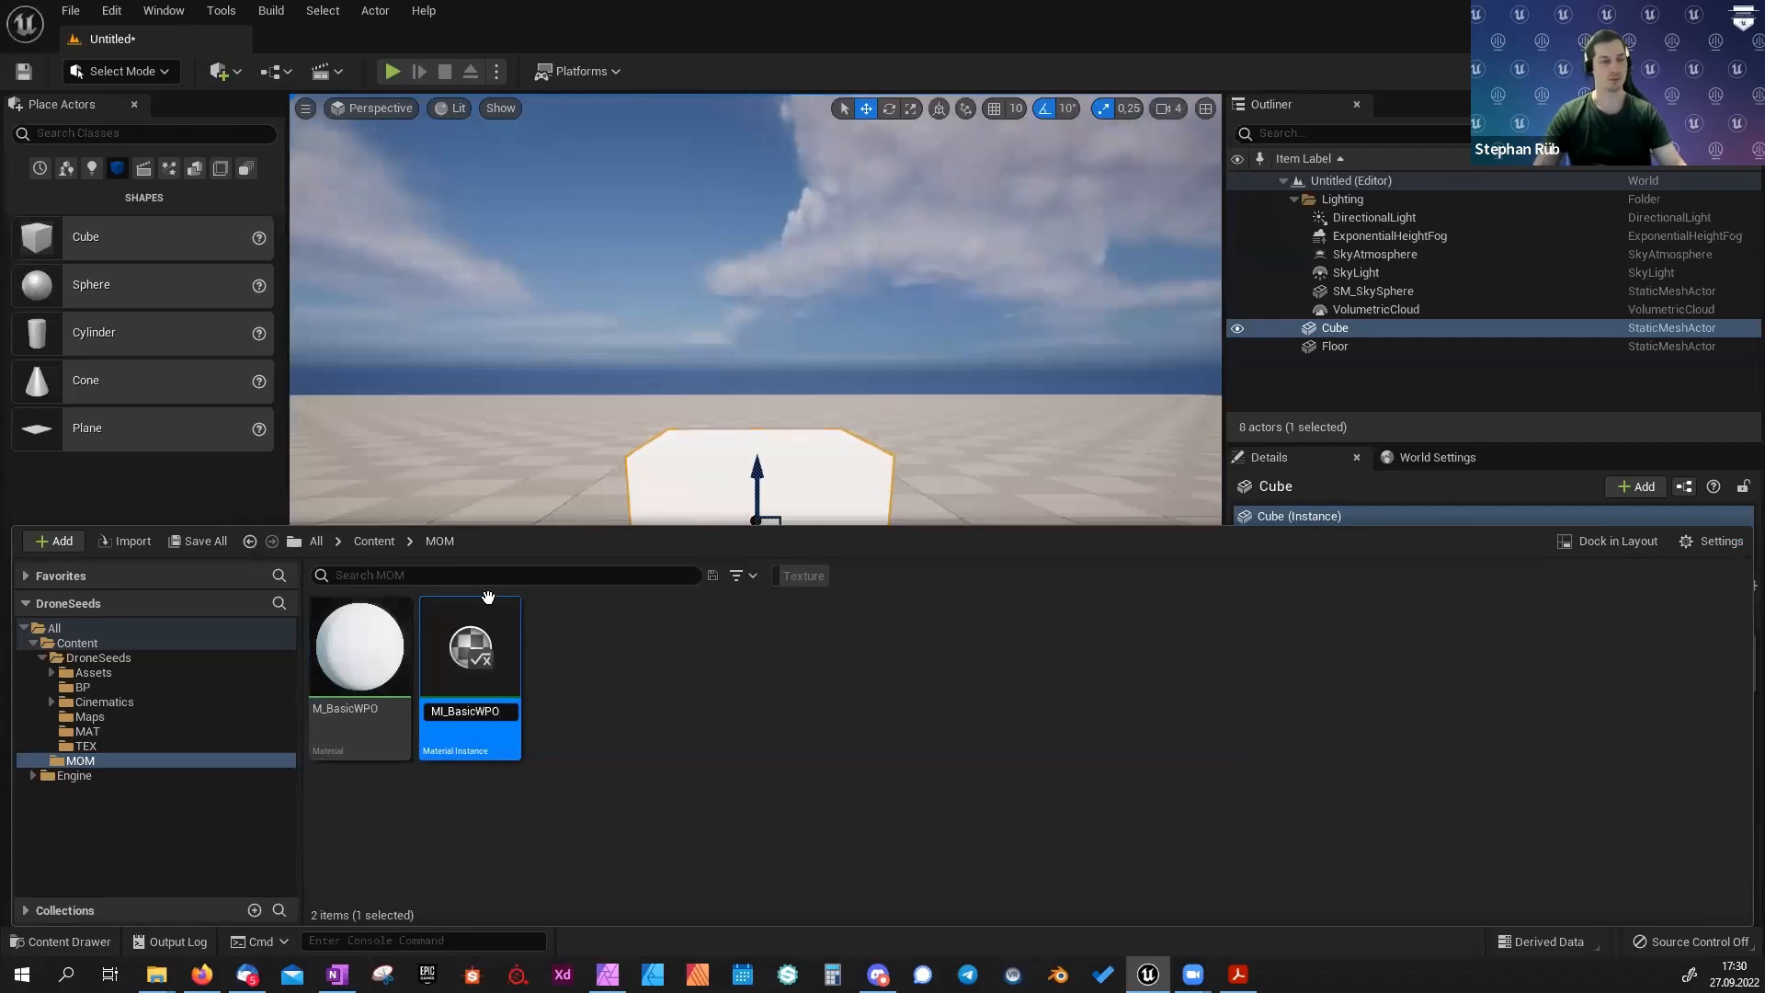
key(Return)
drag(464, 684, 682, 489)
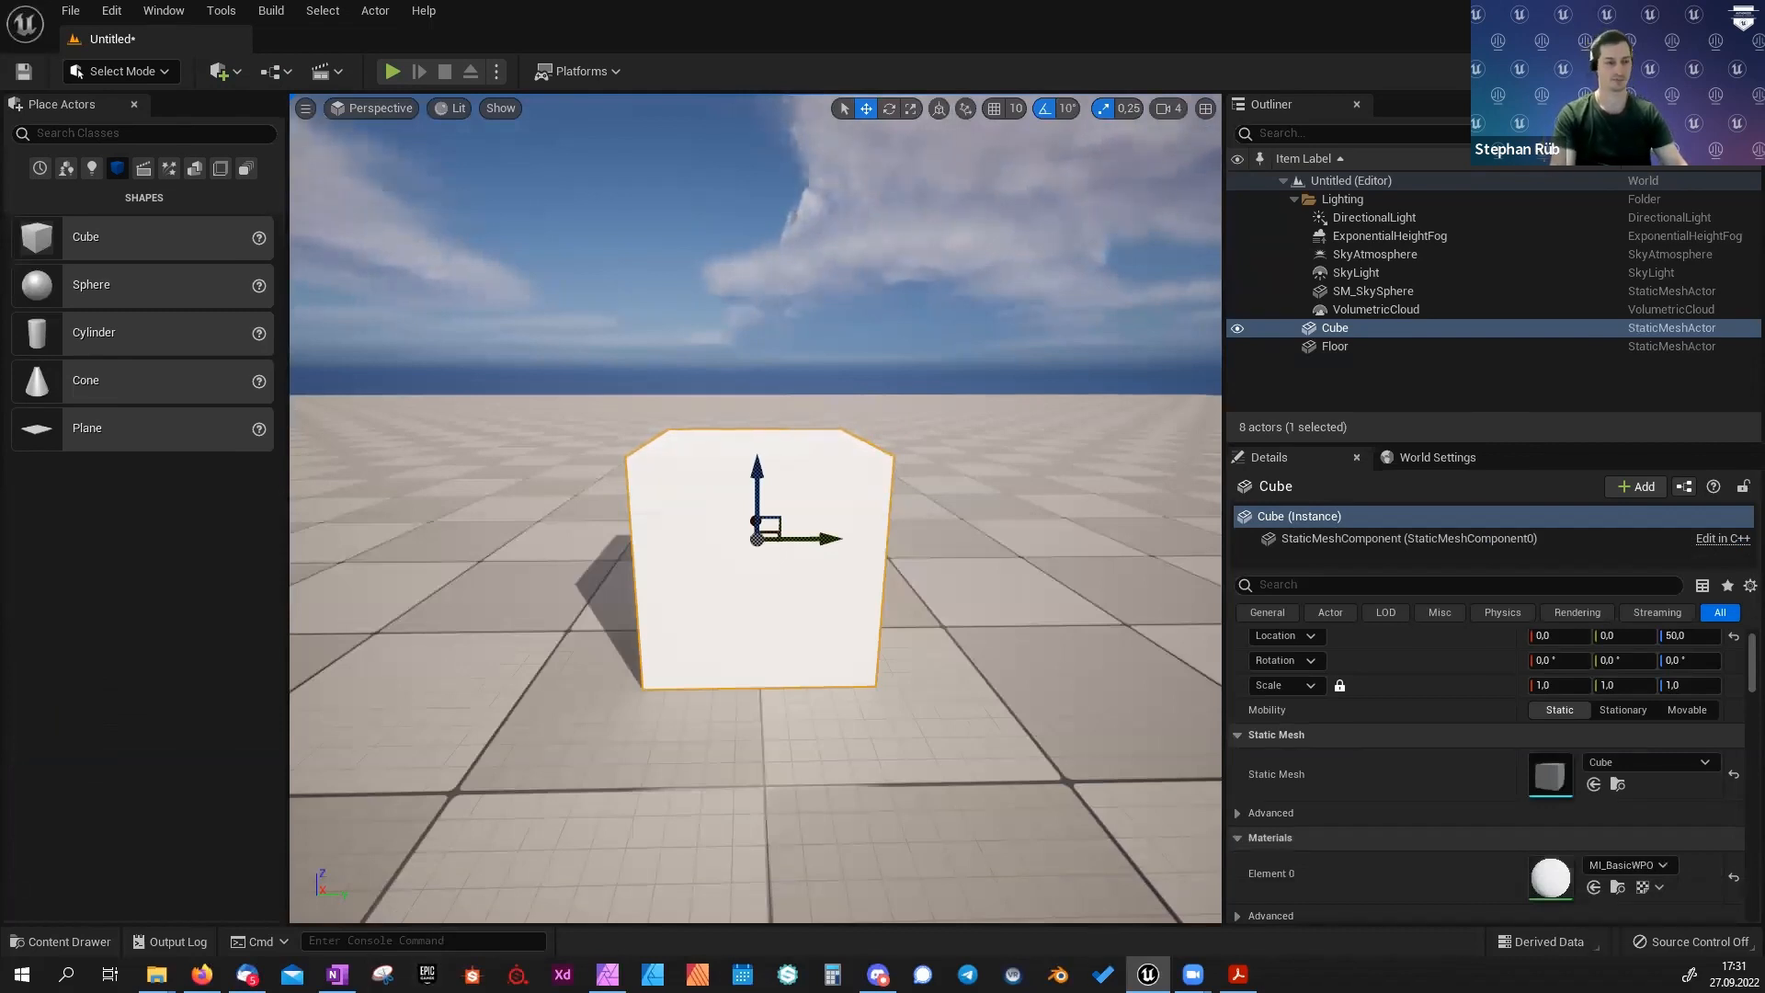
Open MI_BasicWPO in its own floating window, make it taller, and place it beside the cube in the level.
right_drag(500, 607, 517, 616)
key(ctrl+space)
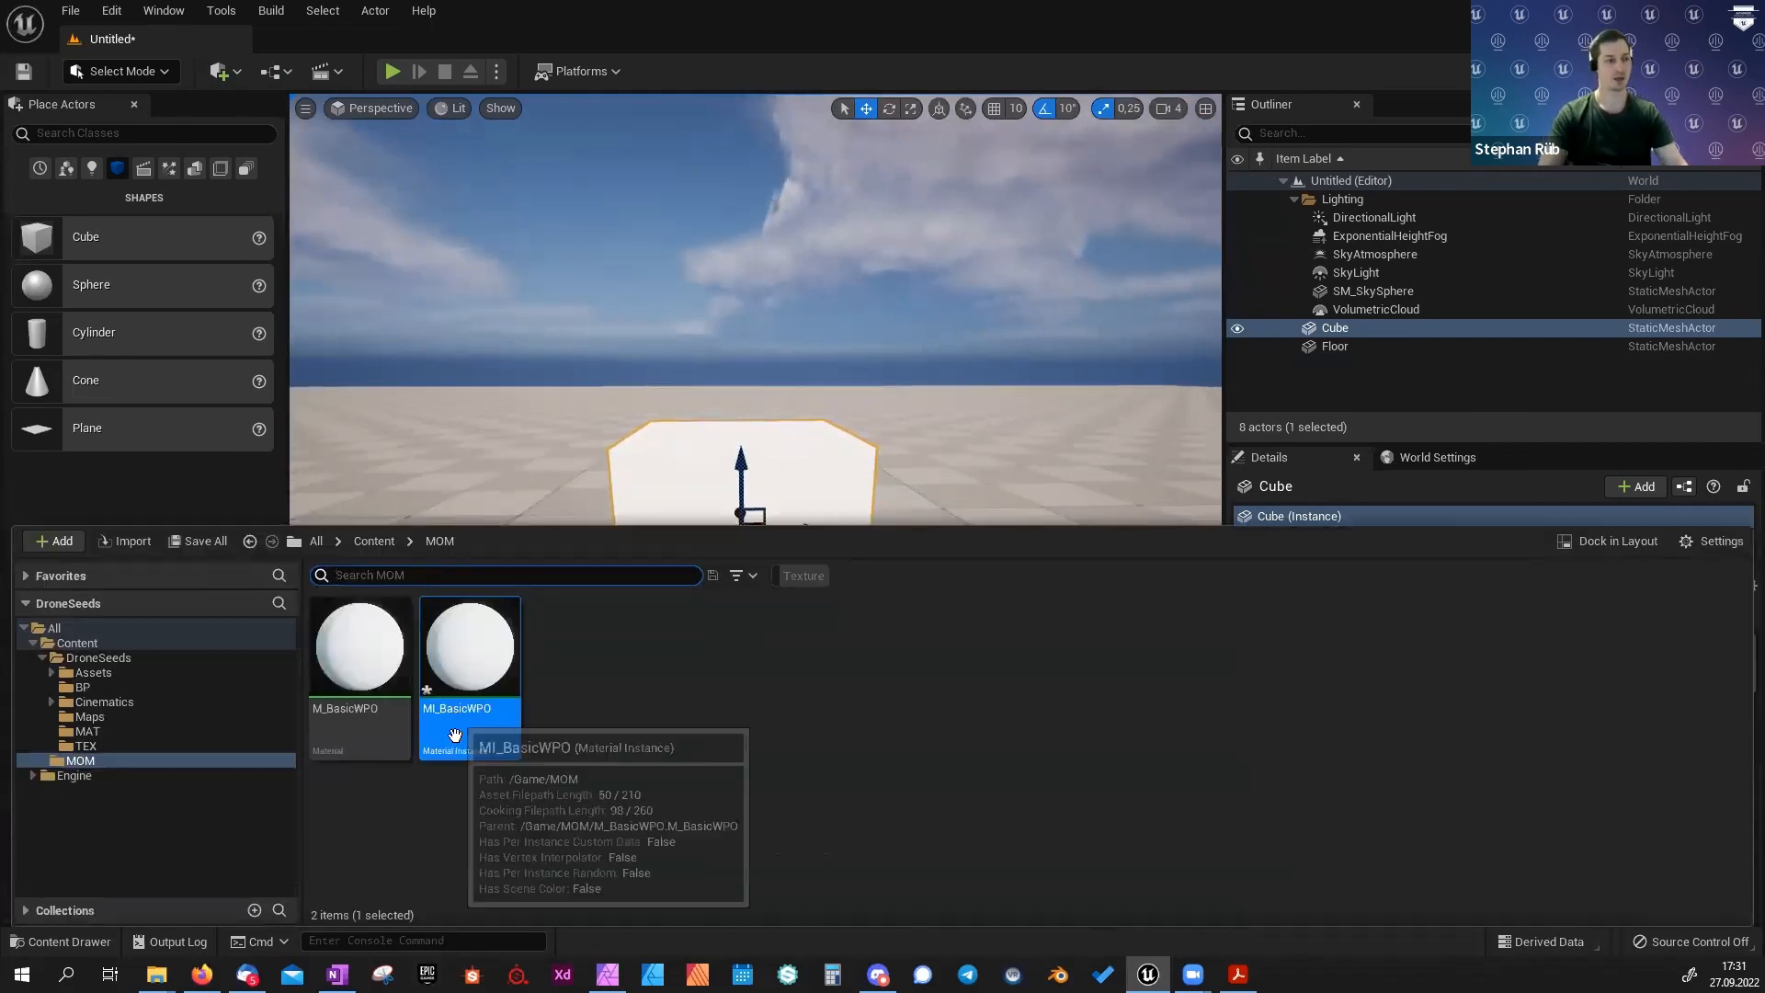
double_click(461, 652)
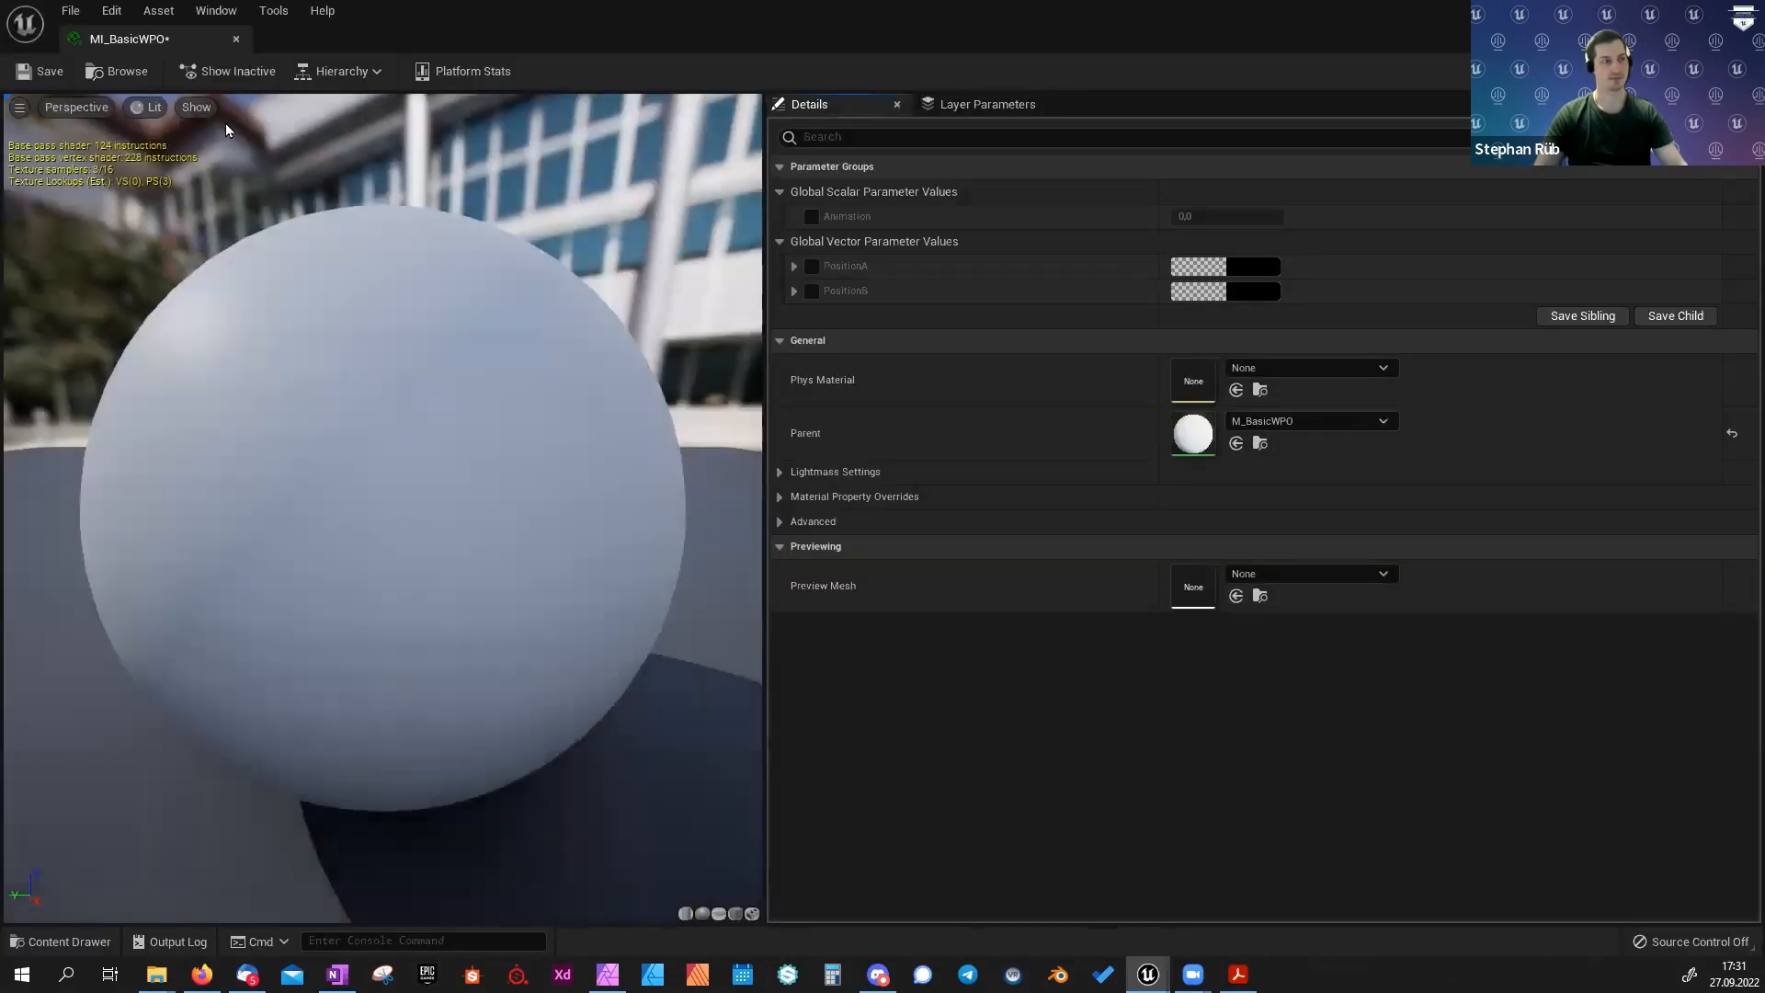
drag(158, 36, 1186, 153)
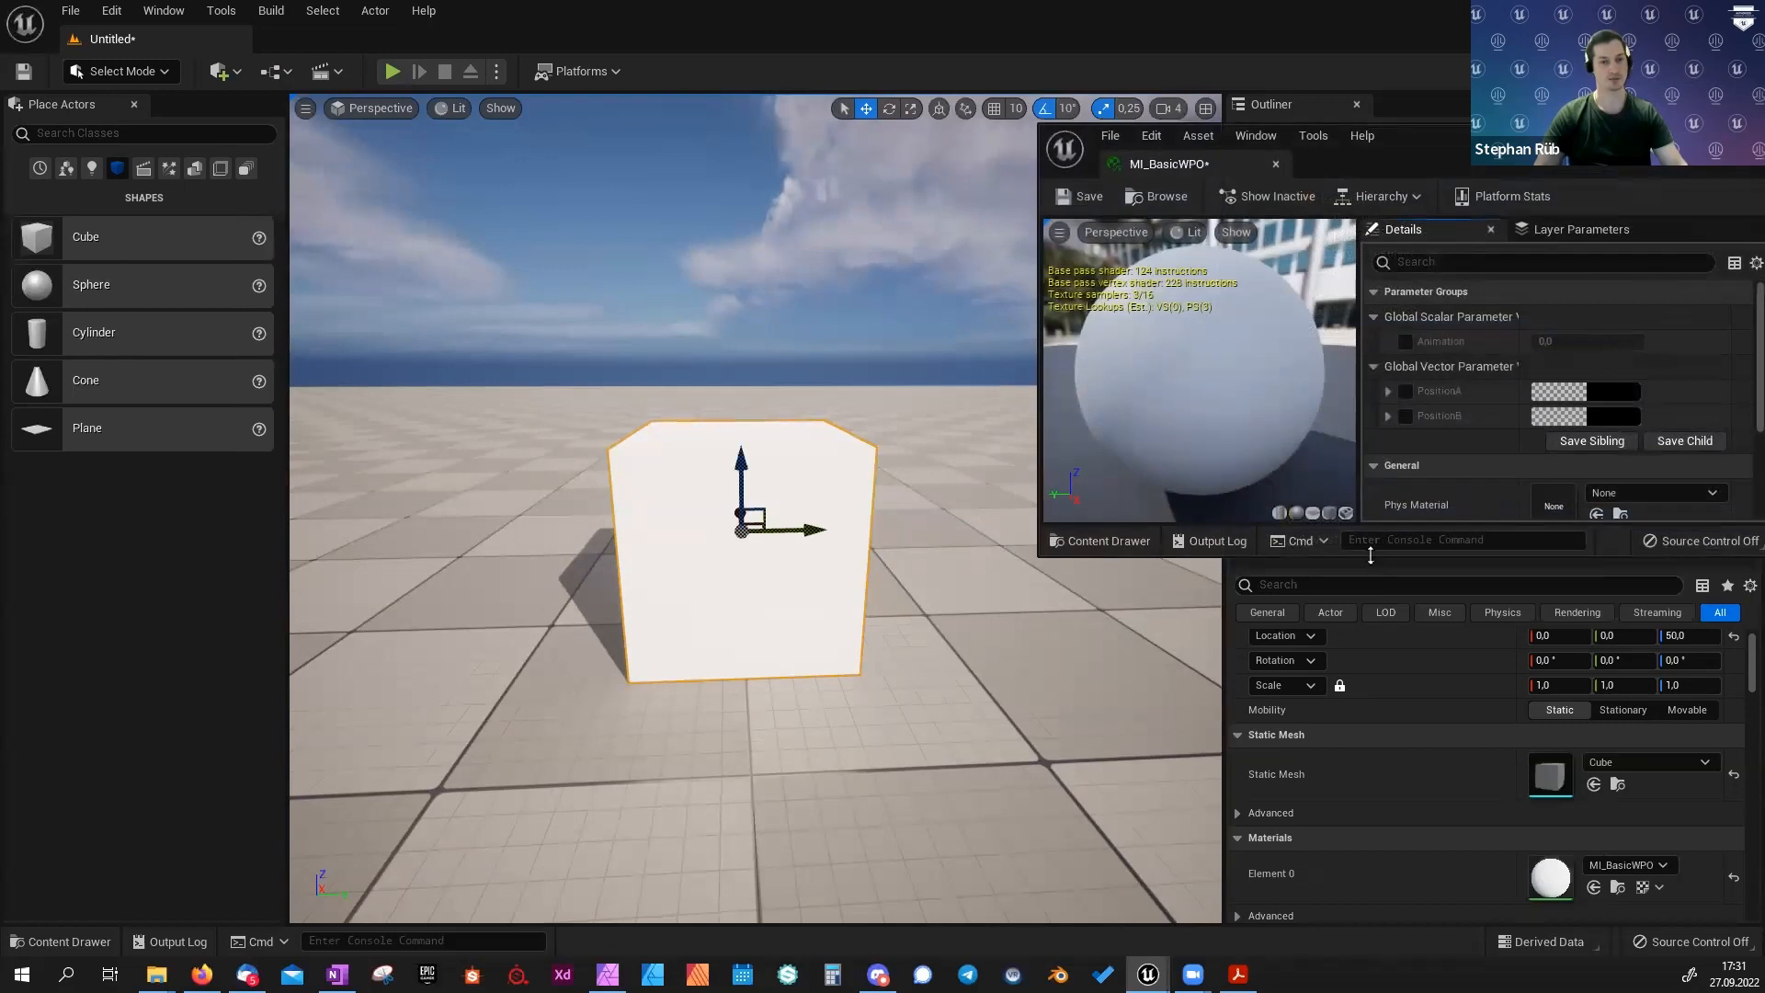
drag(1353, 786, 1354, 788)
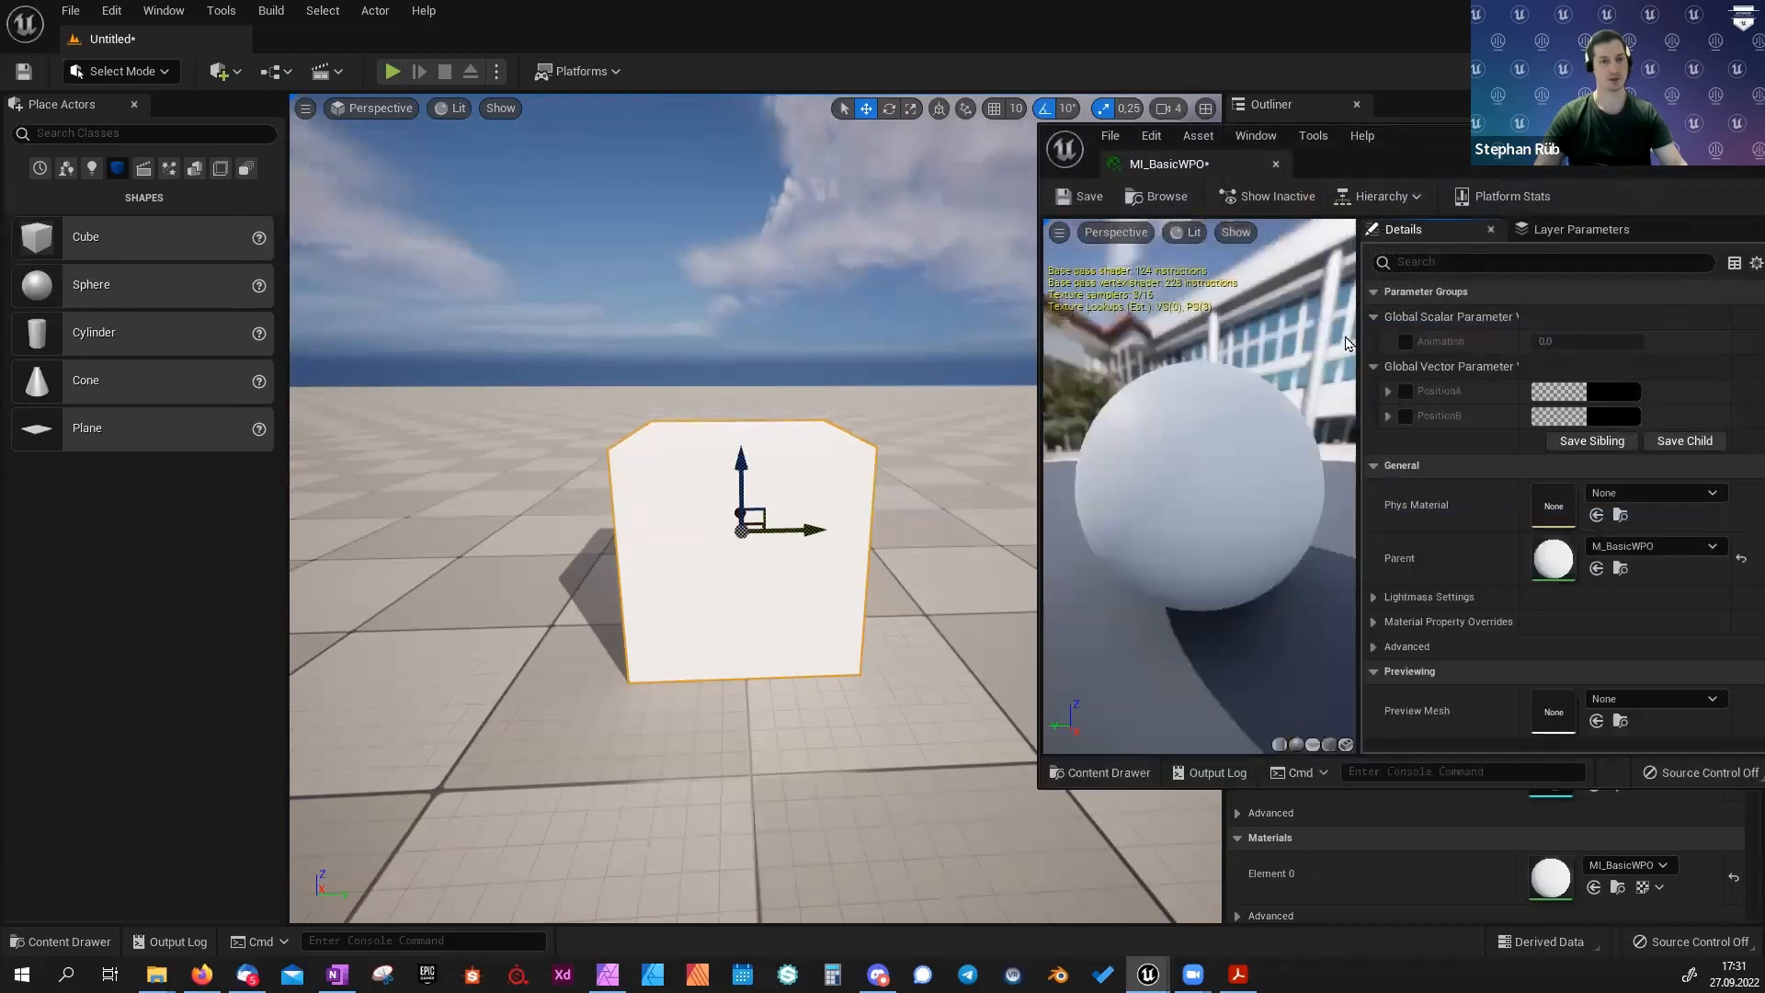
drag(1360, 152, 1295, 151)
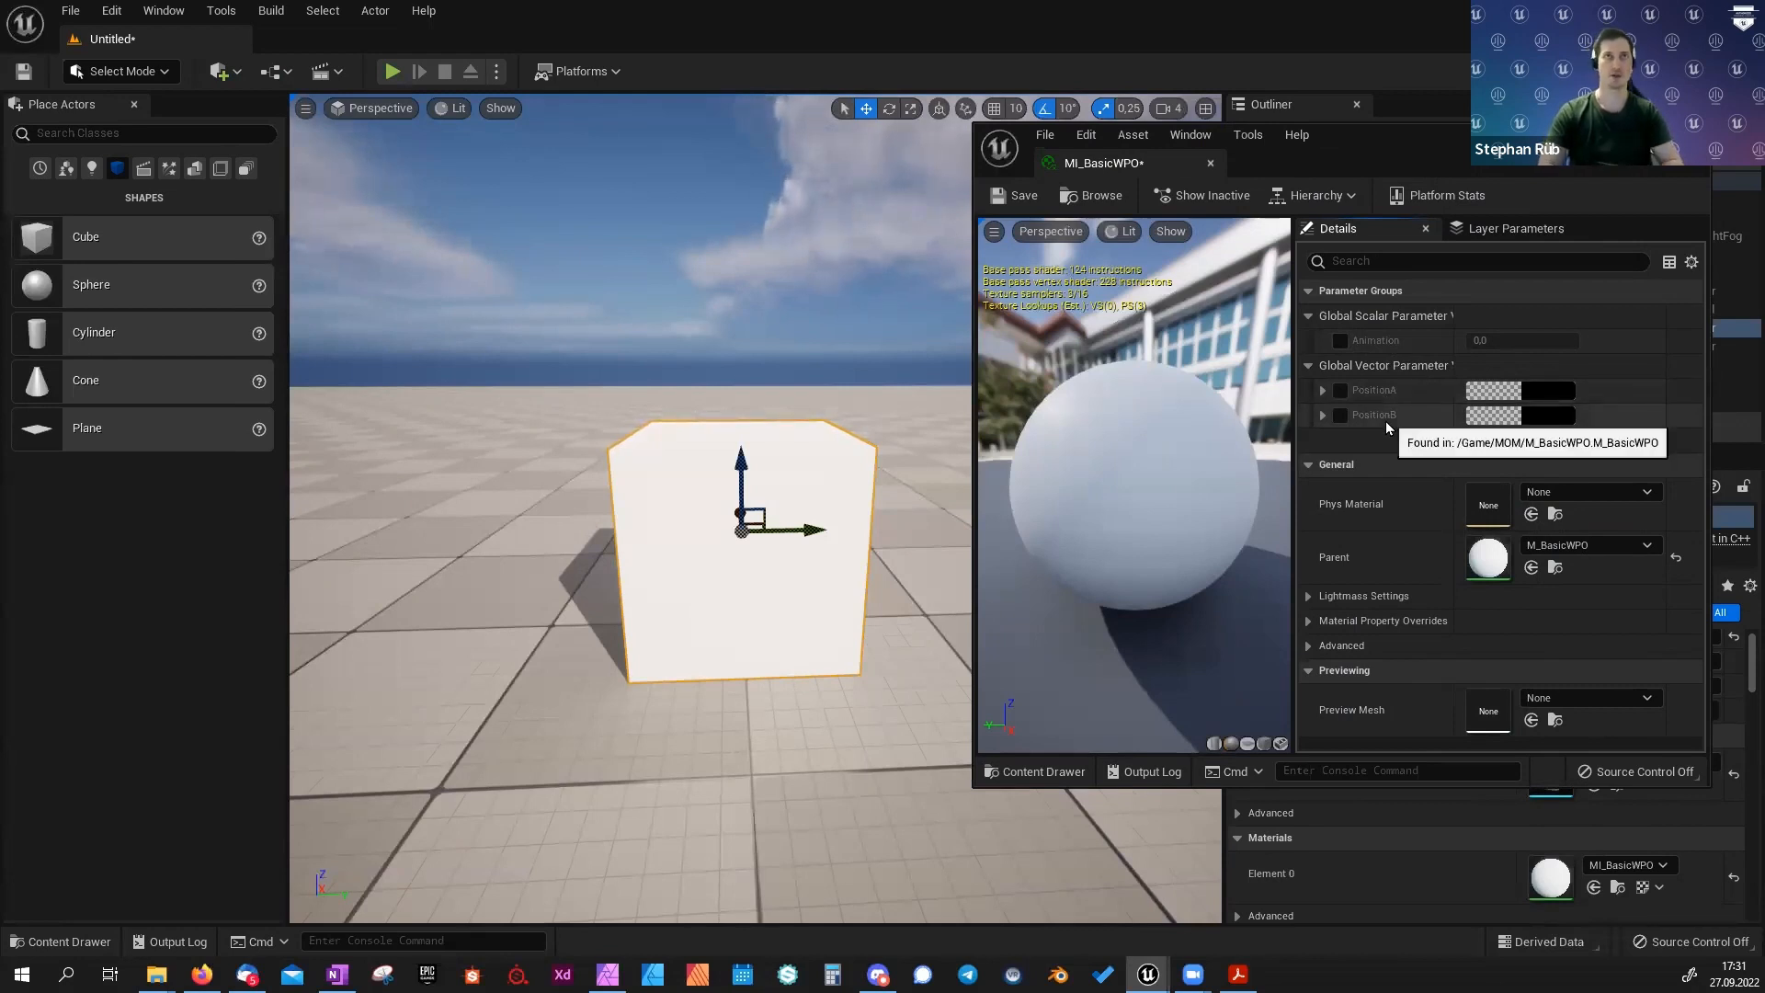
Enable the Animation override in MI_BasicWPO, test it with a value of 1, and bring it back to 0.
click(1345, 343)
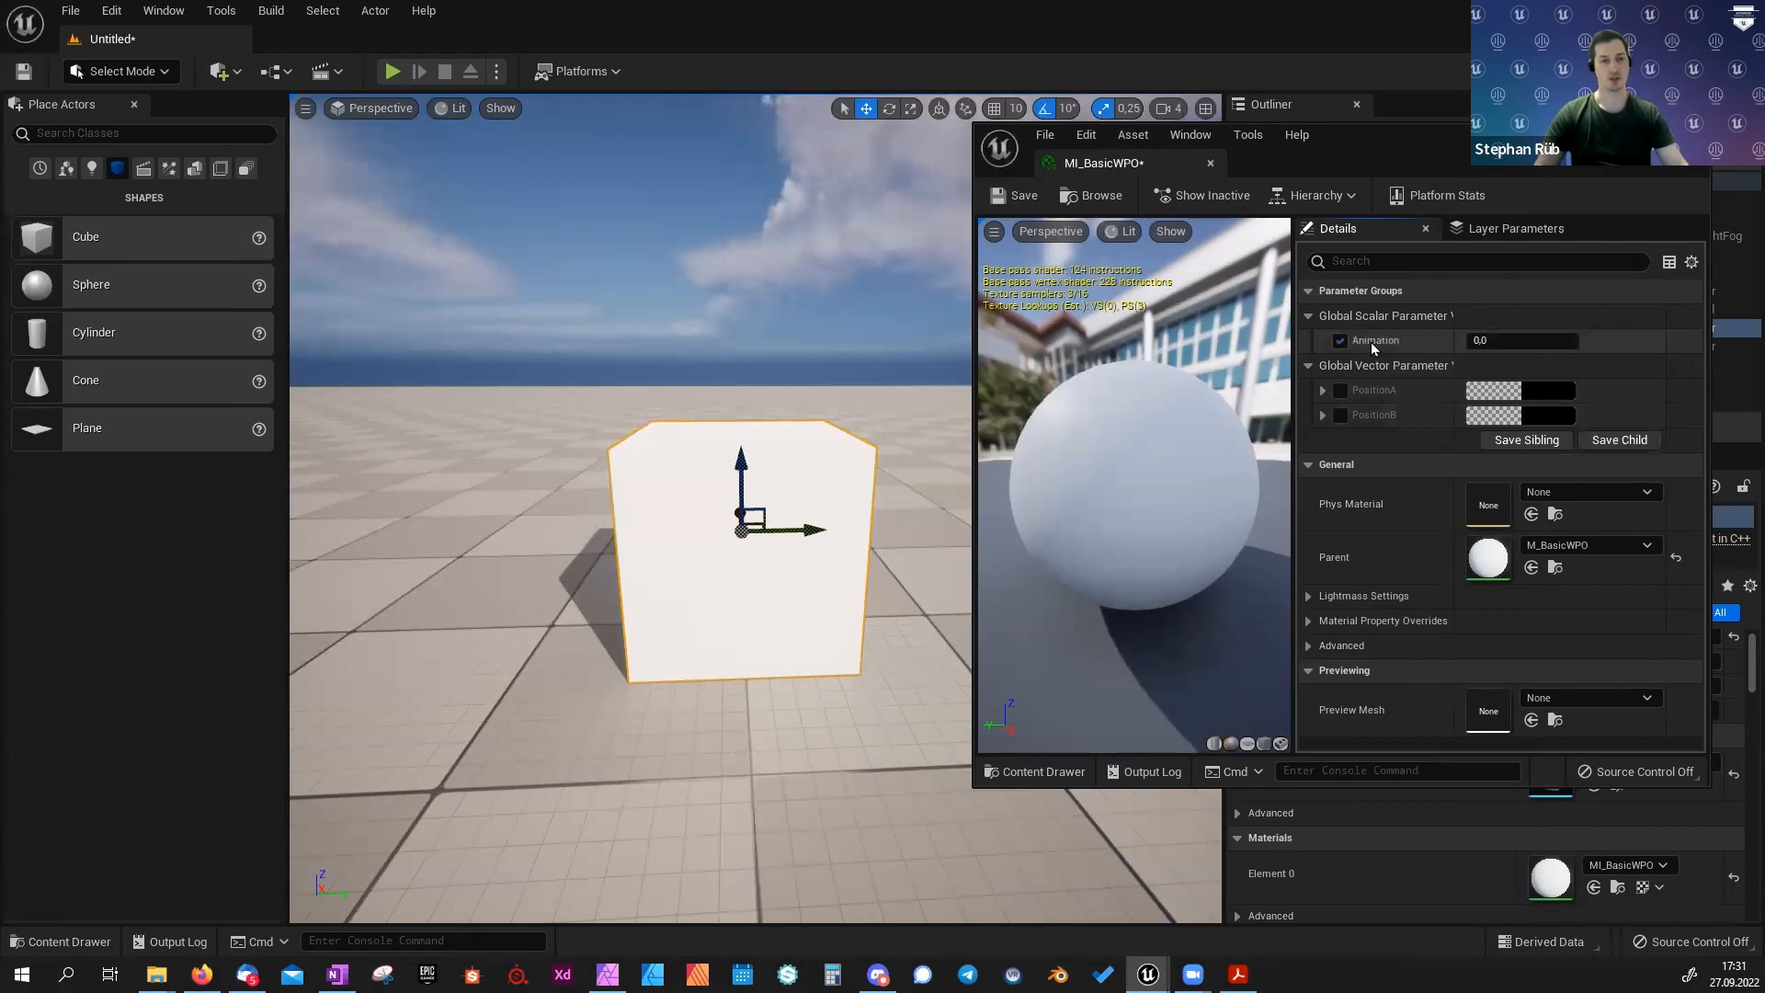
click(1477, 341)
text(1)
key(Return)
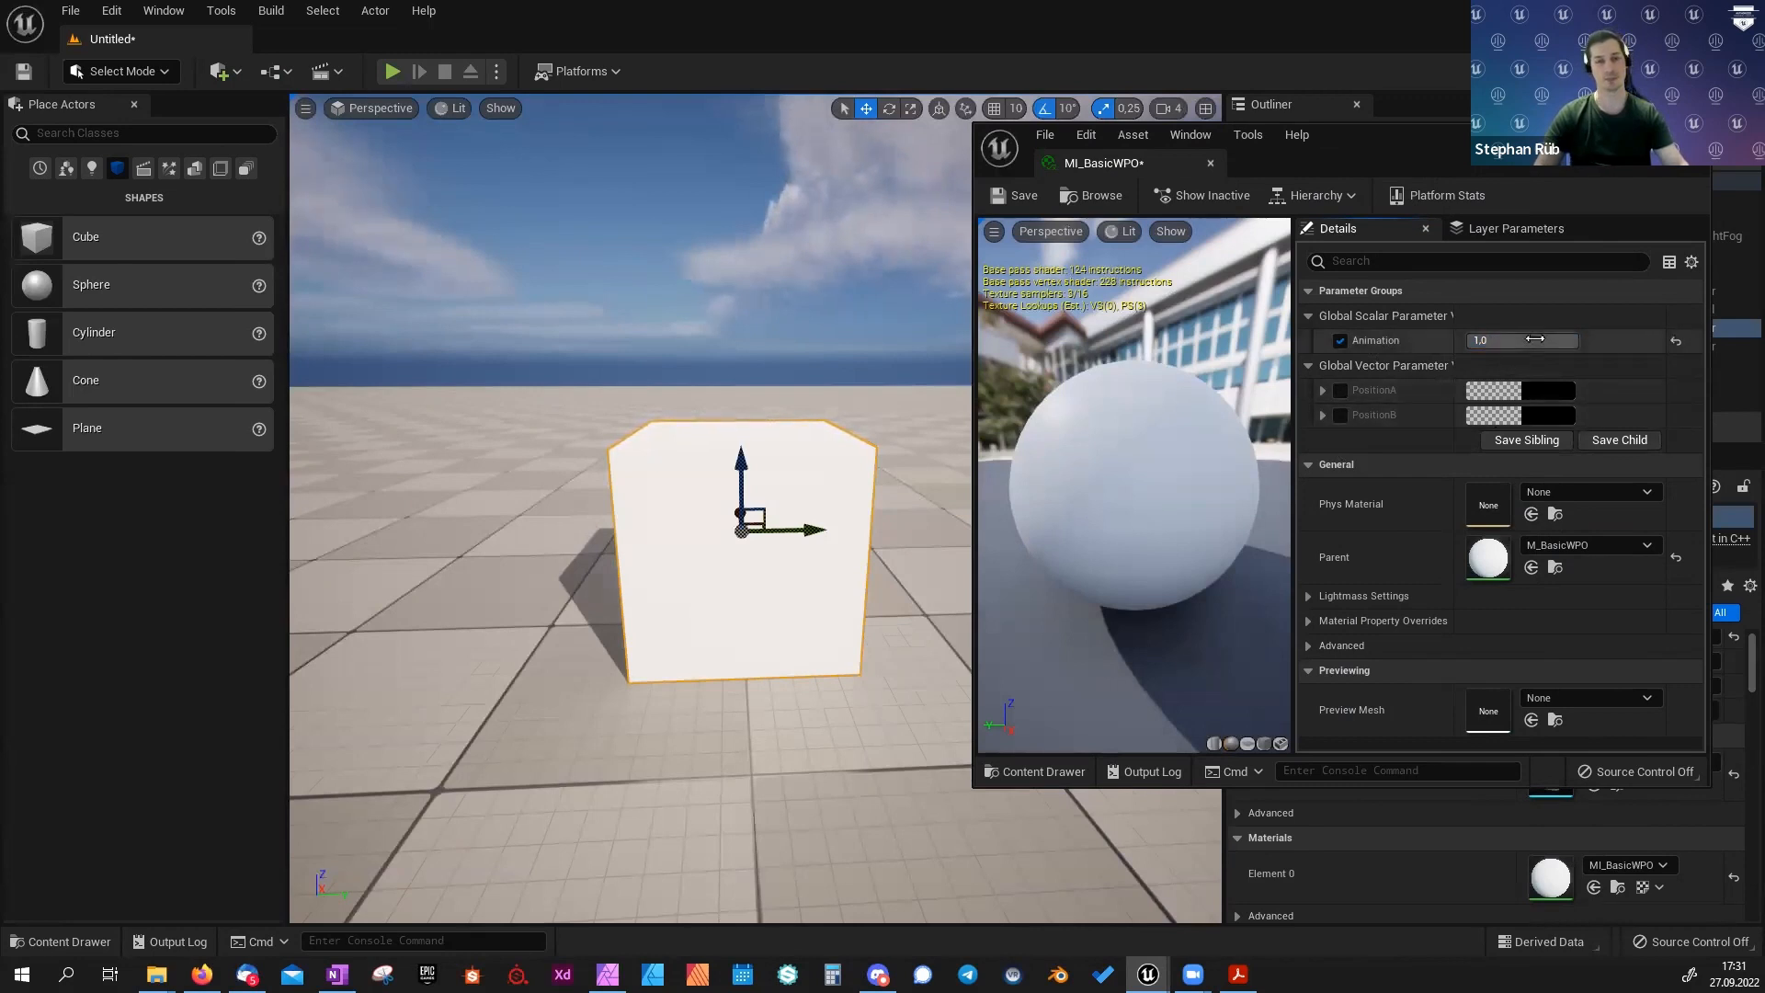
drag(1564, 341, 1441, 340)
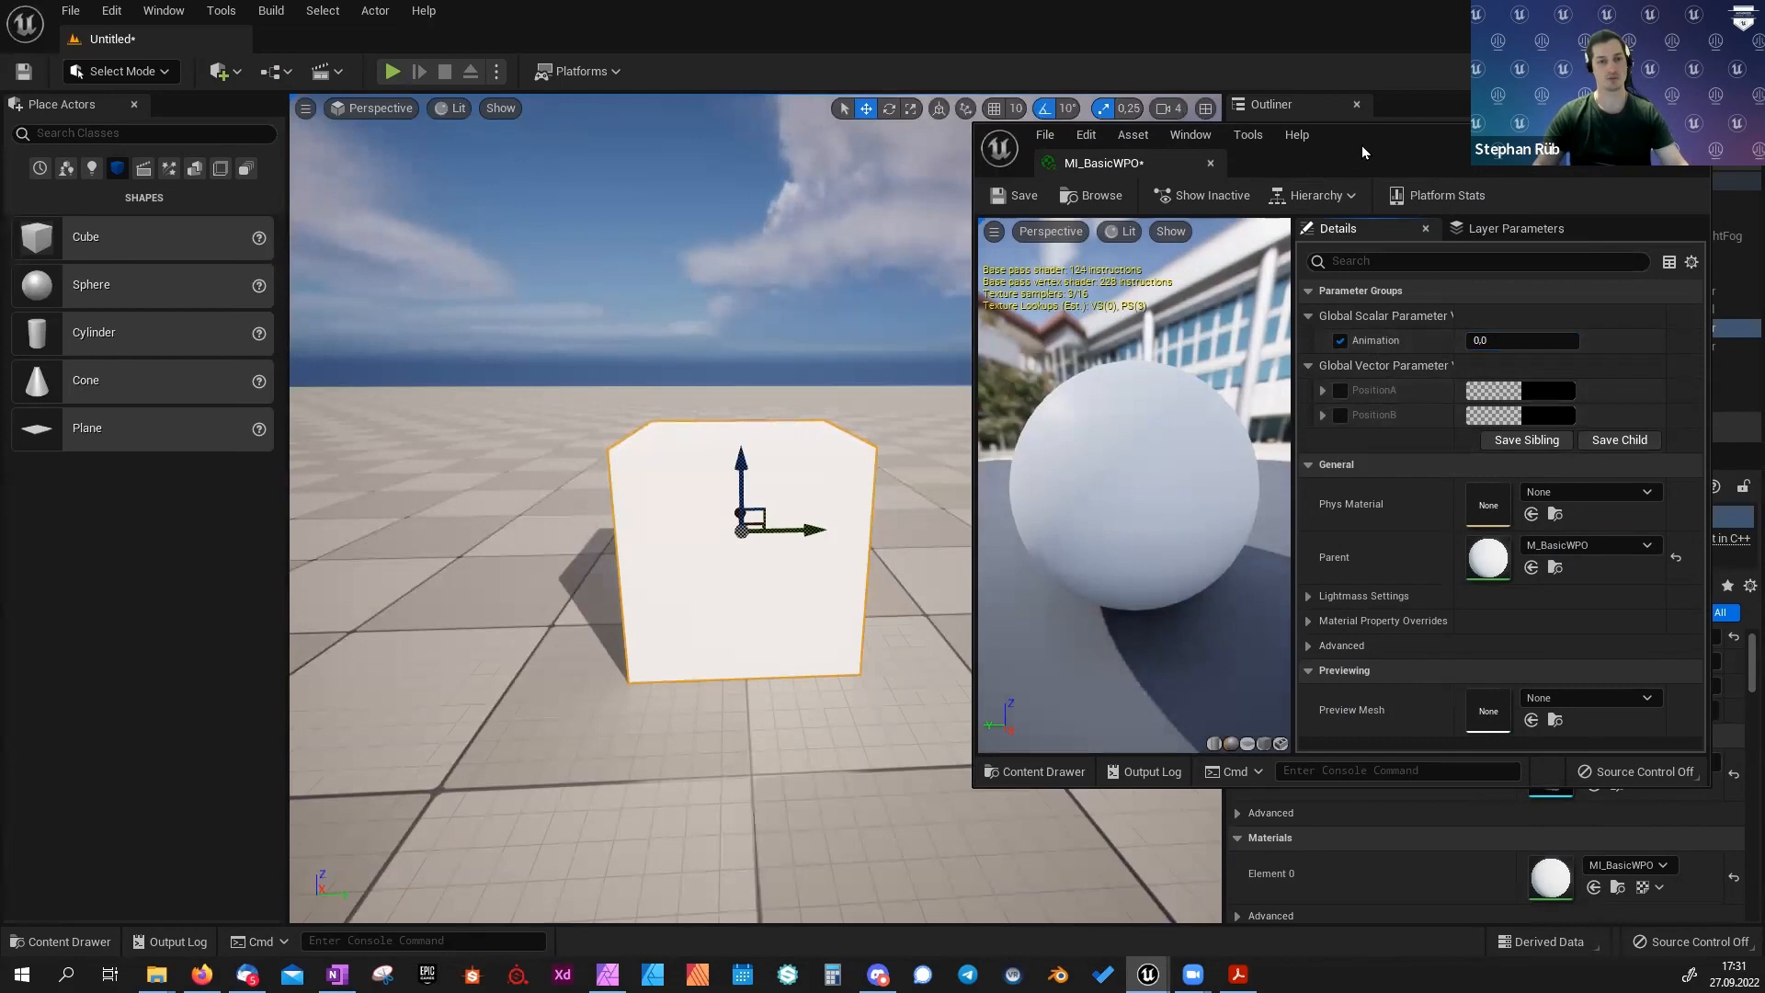
Enable the PositionB override in MI_BasicWPO and set its G value to 250.
drag(1360, 145, 1380, 146)
click(1340, 417)
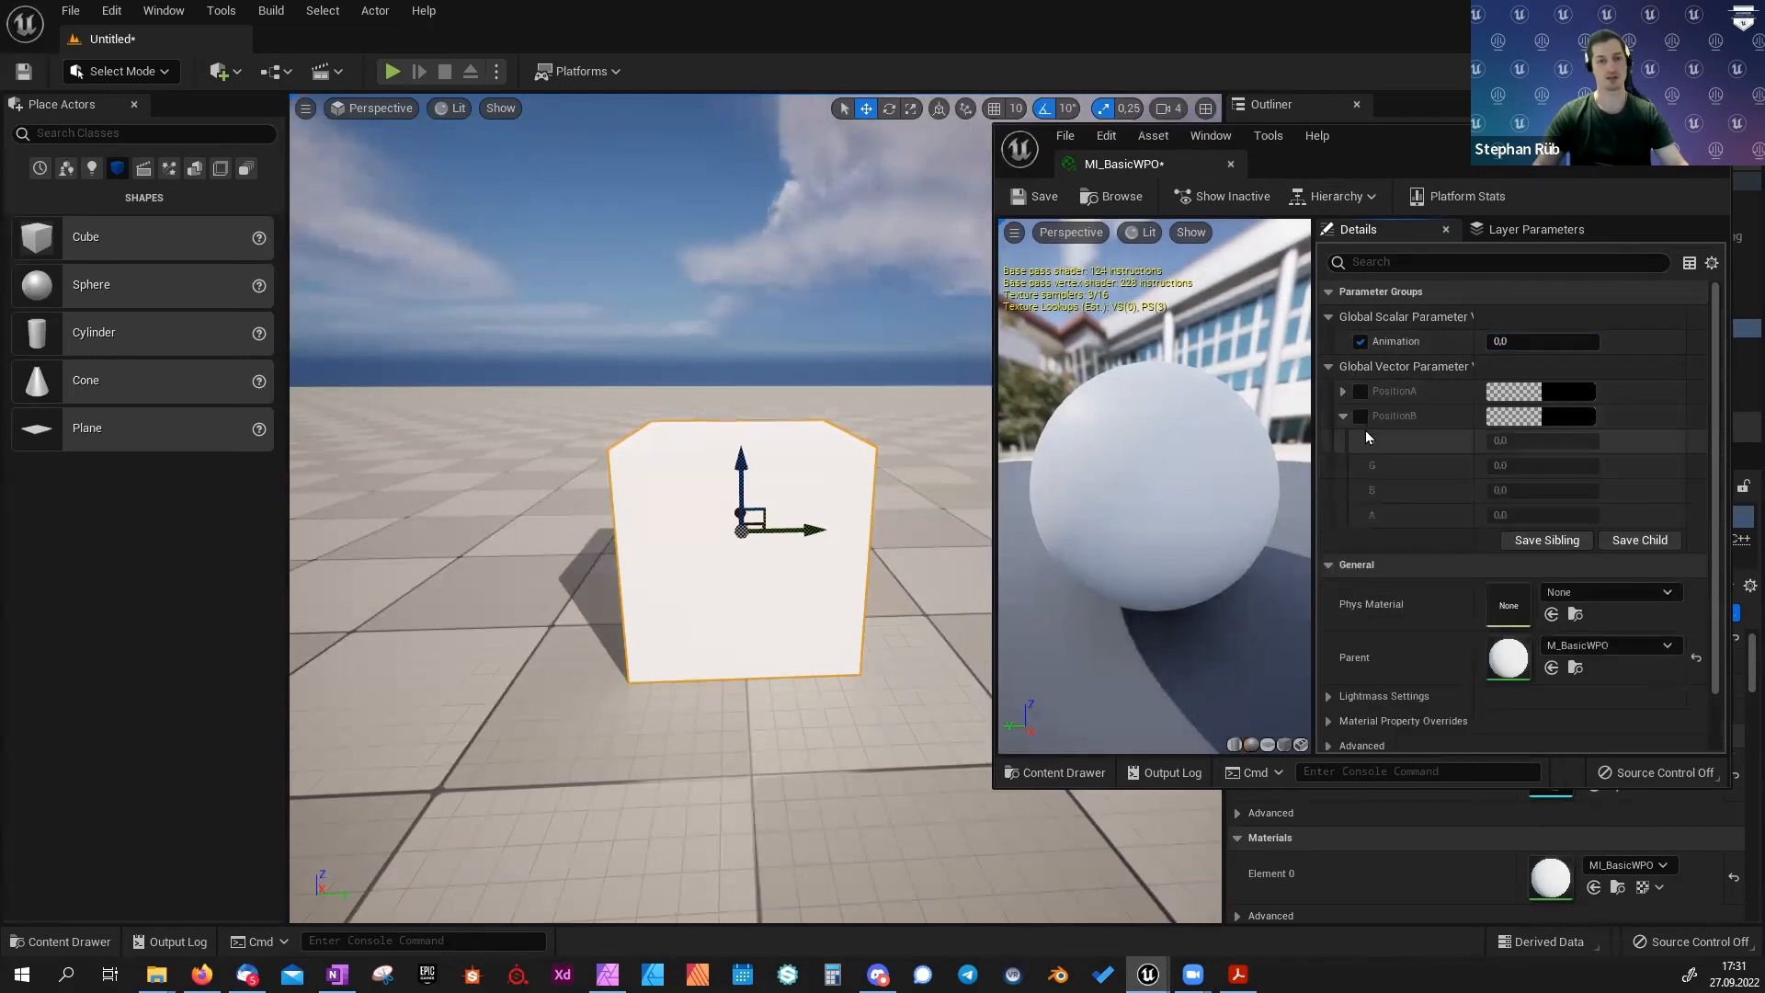
click(1360, 419)
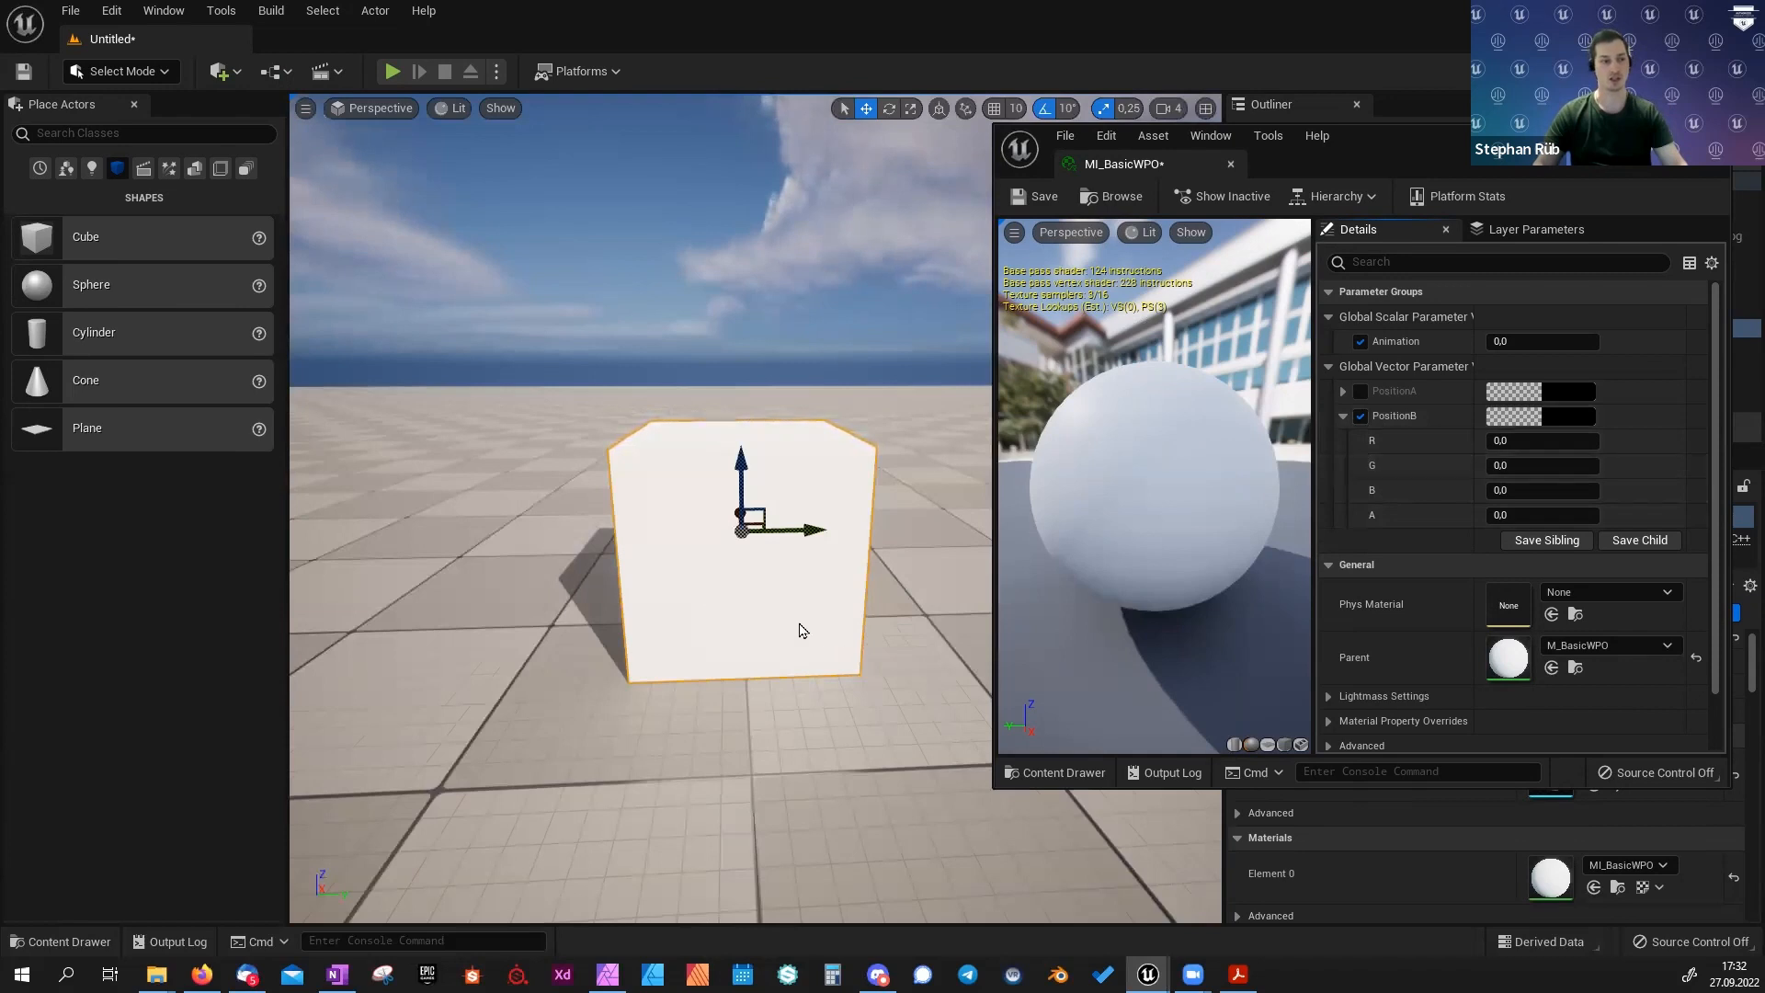
key(s)
right_drag(698, 638, 728, 615)
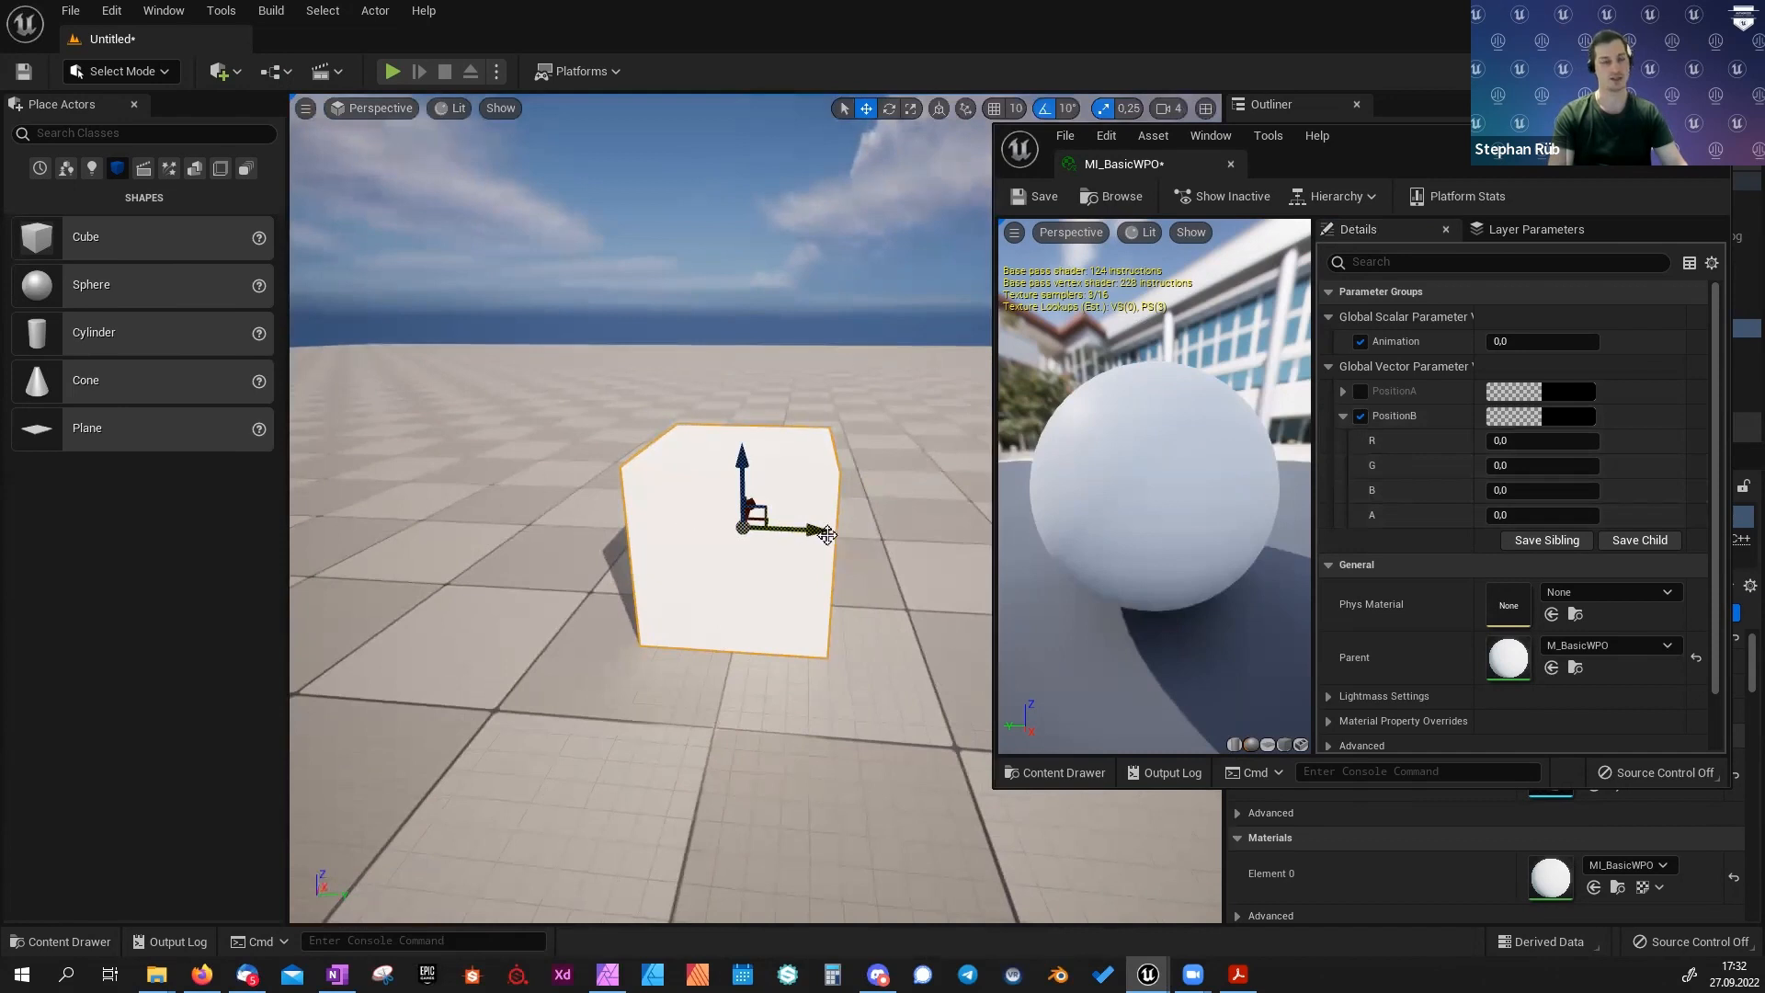
click(1541, 465)
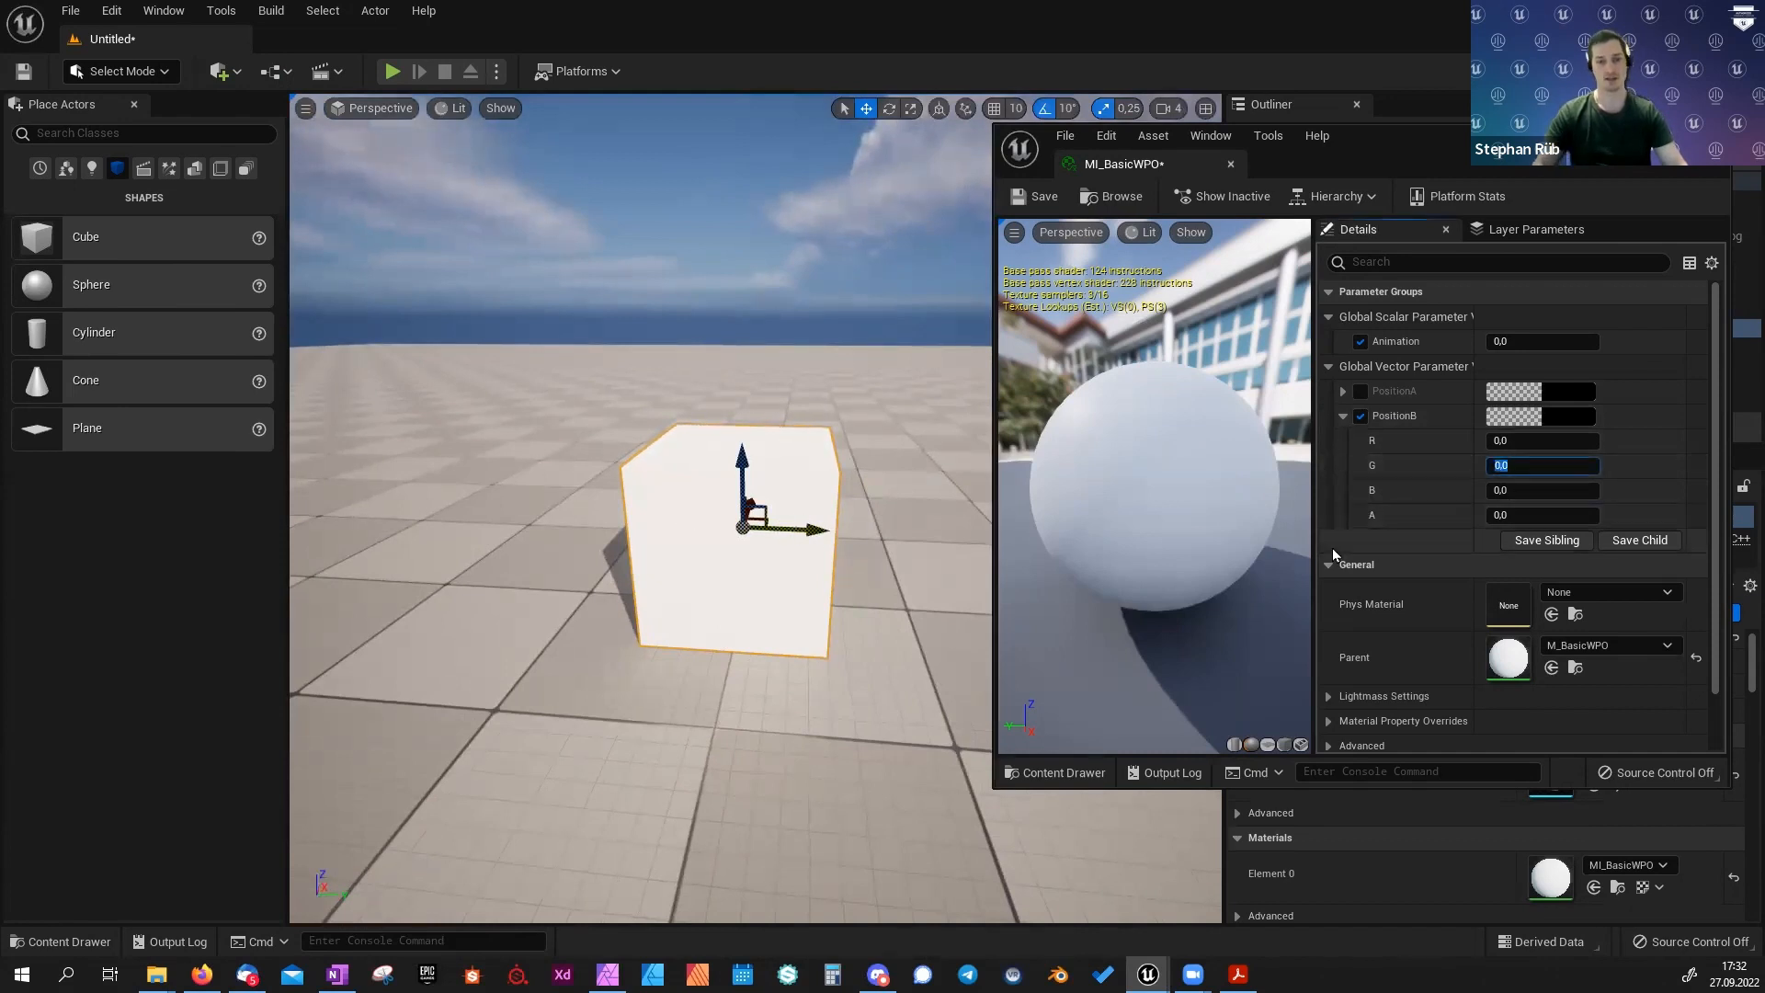
text(250)
key(Return)
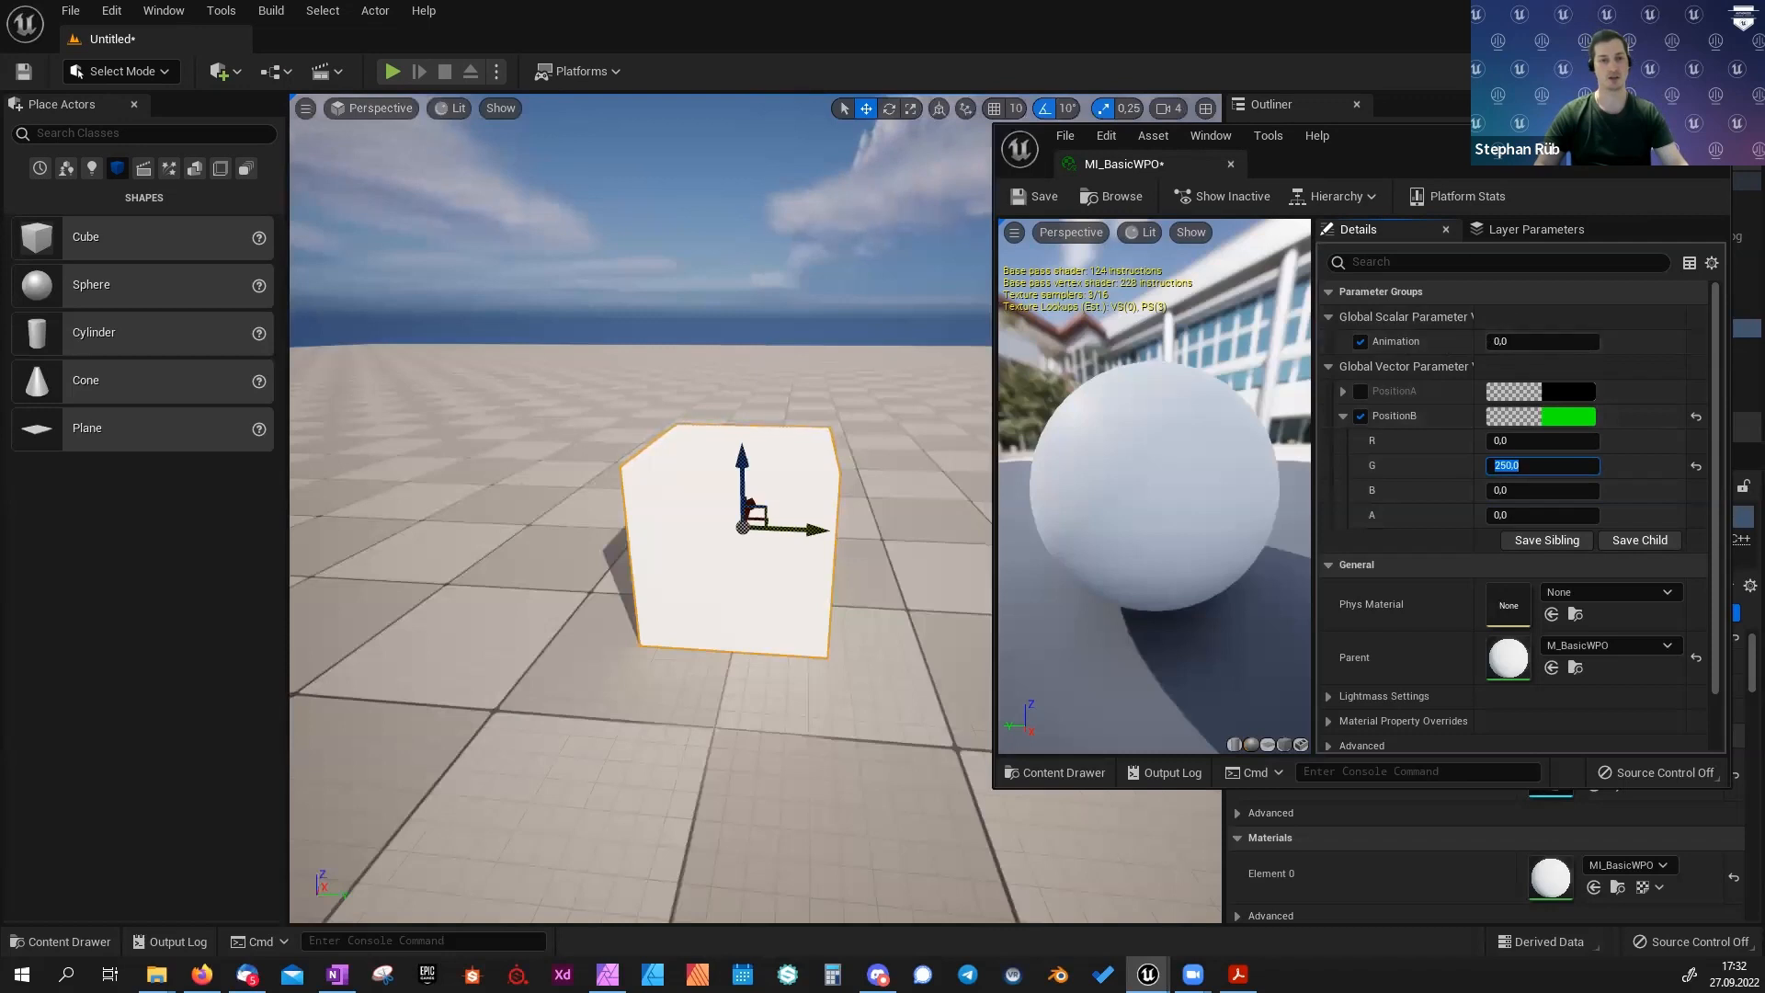
Raise the instance's Animation value to 1.0 and arrange the view and the instance window so the offset cube can be examined.
drag(1434, 146, 1498, 142)
drag(1563, 338, 1664, 337)
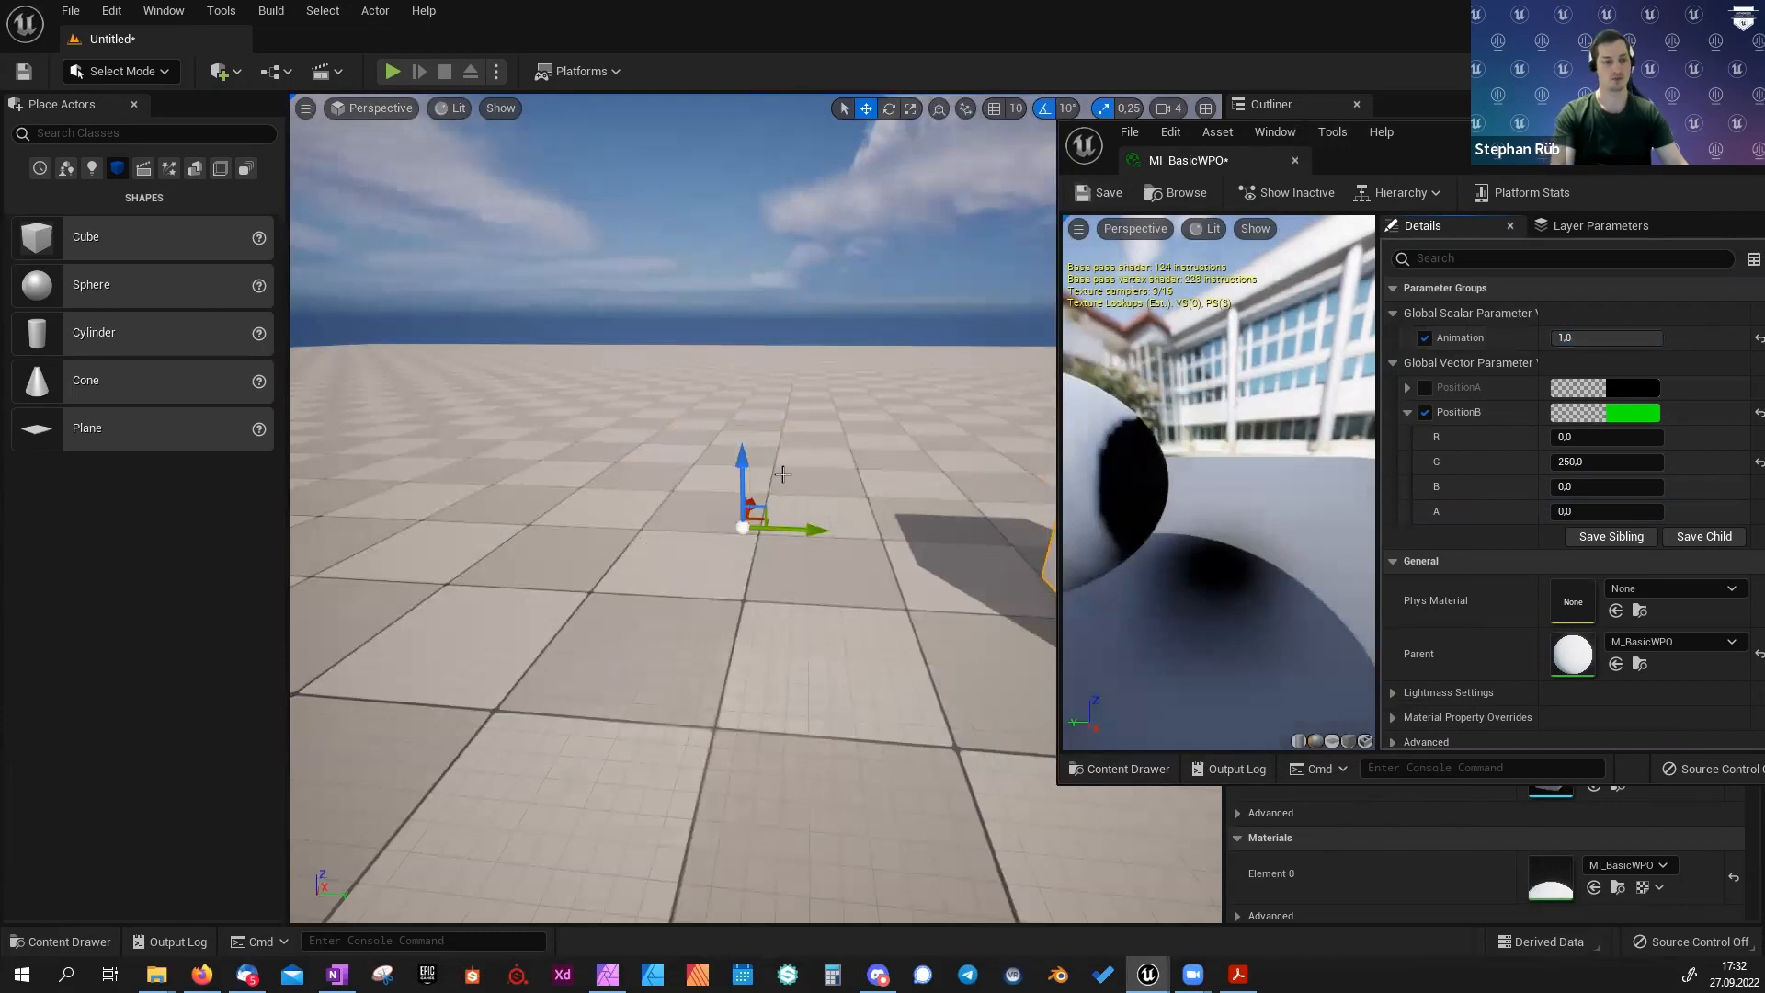
right_drag(782, 473, 753, 625)
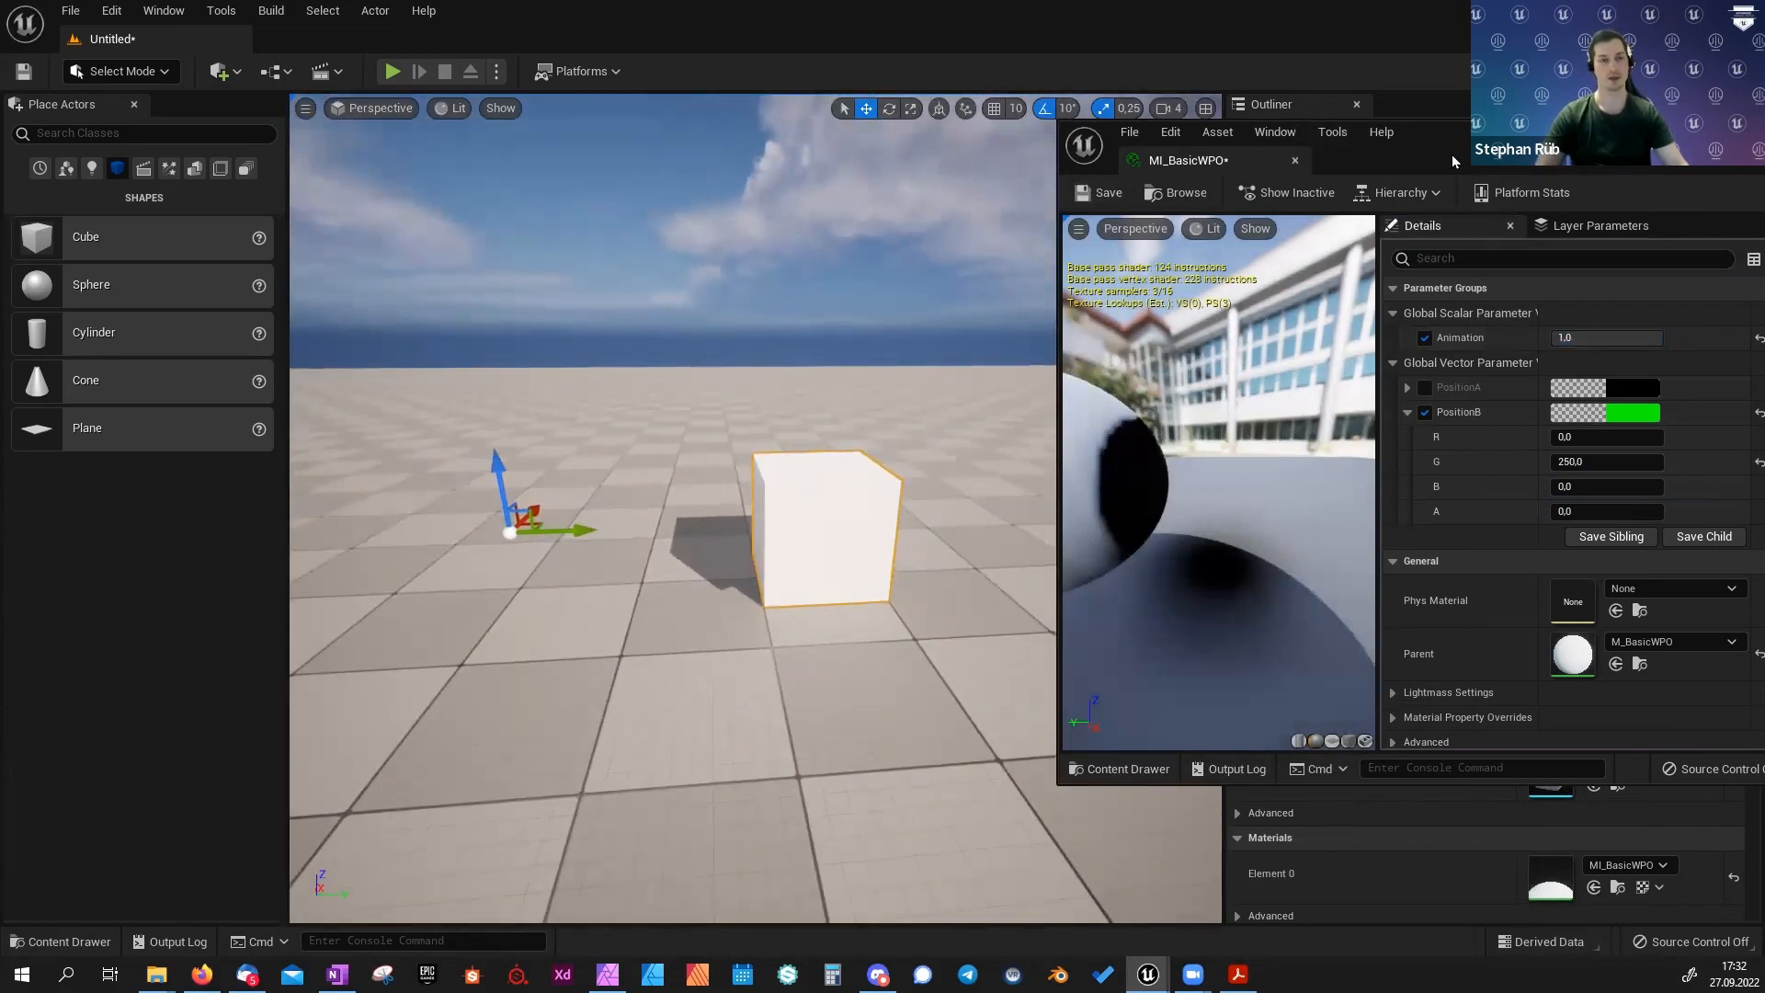
drag(1436, 147, 429, 295)
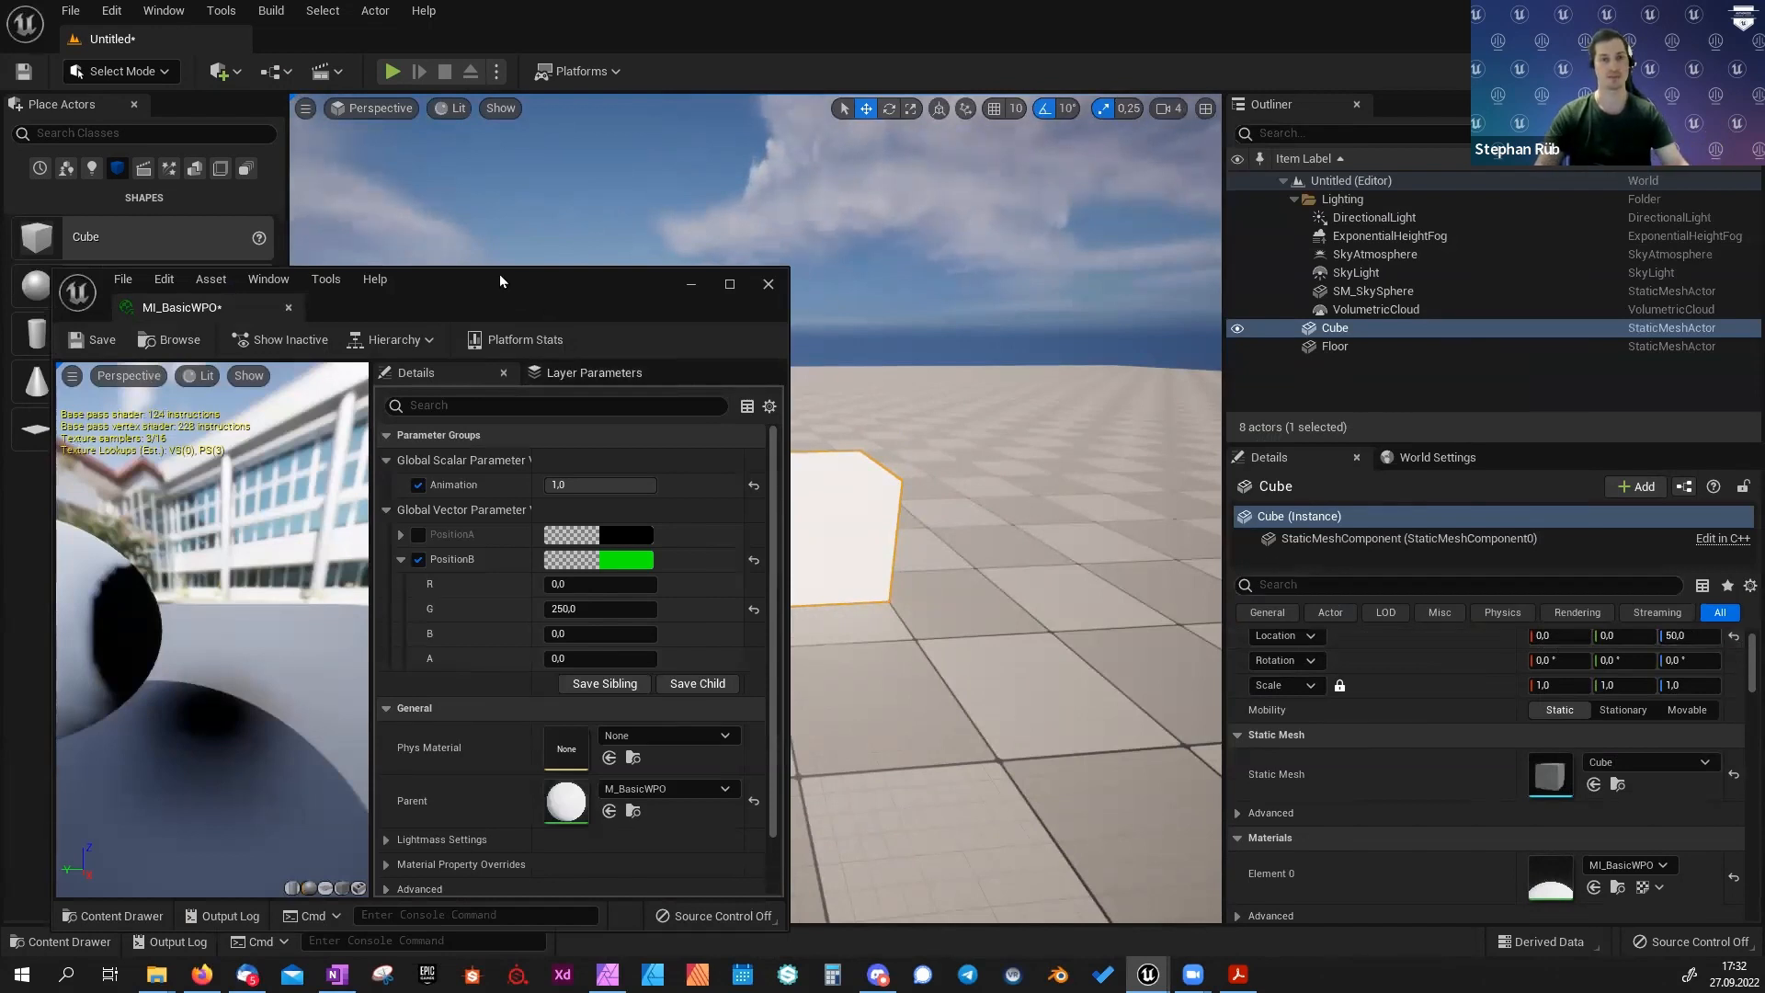
drag(499, 274, 1466, 119)
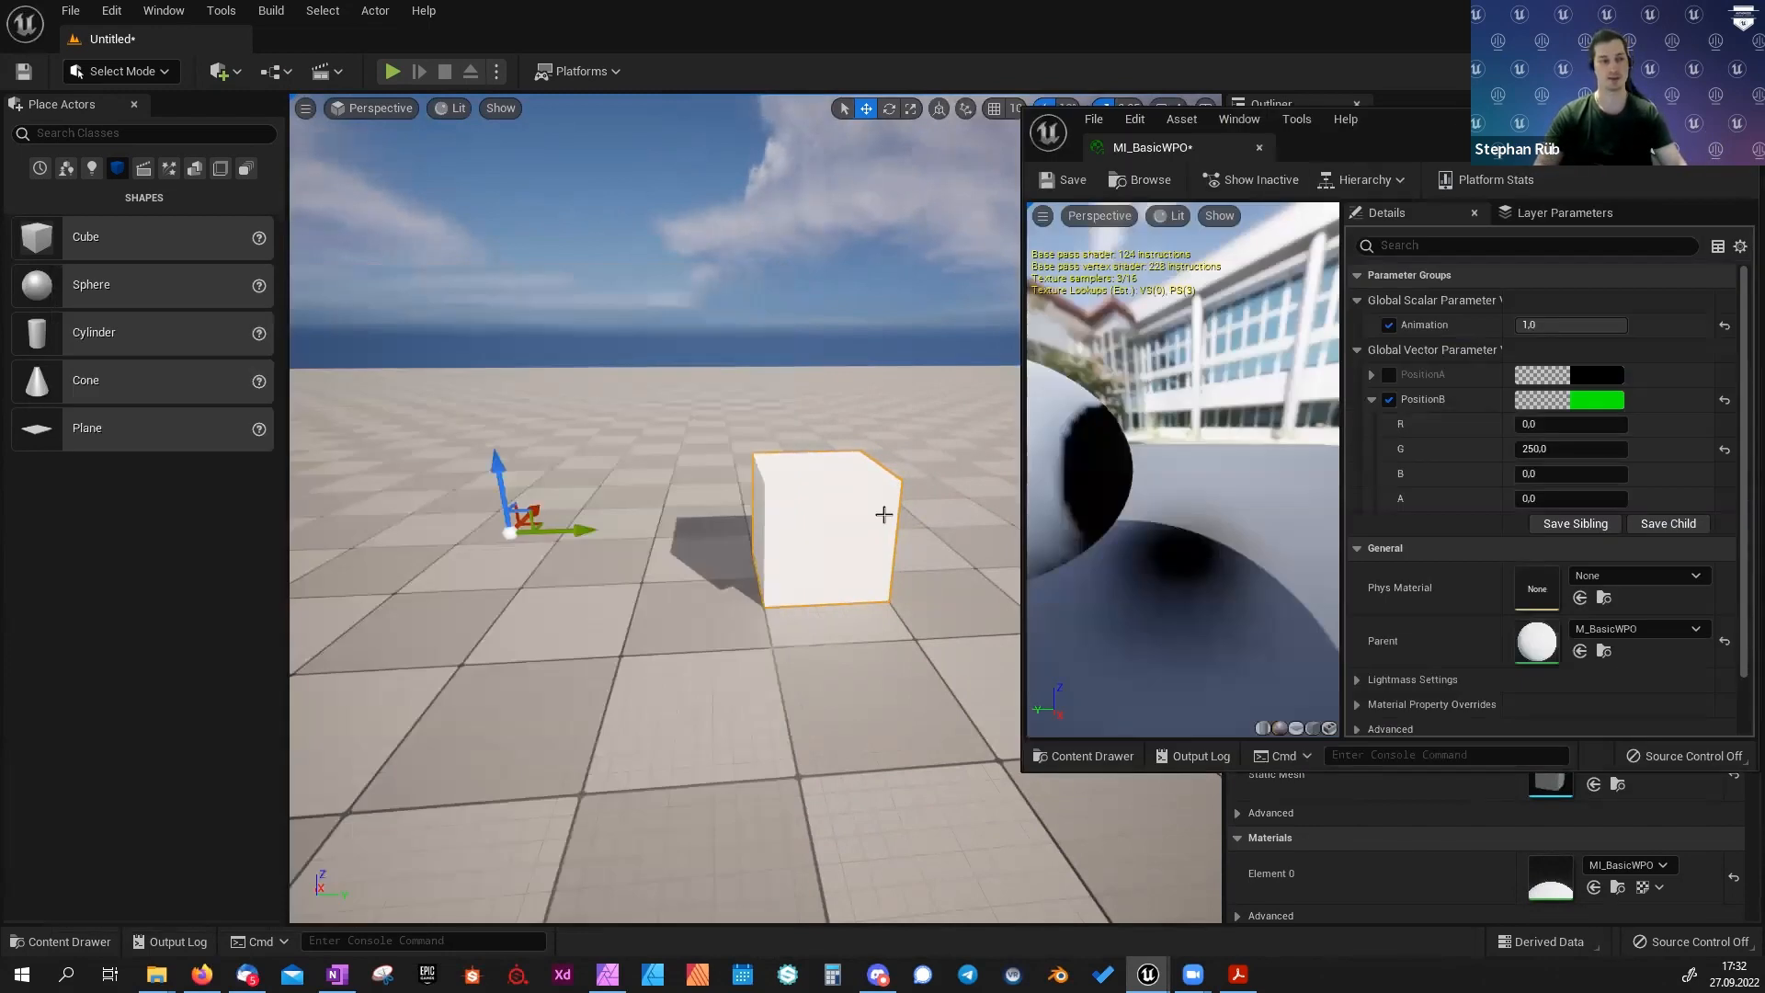
Set PositionB's B value to 250 in MI_BasicWPO.
right_drag(543, 647, 531, 618)
key(a)
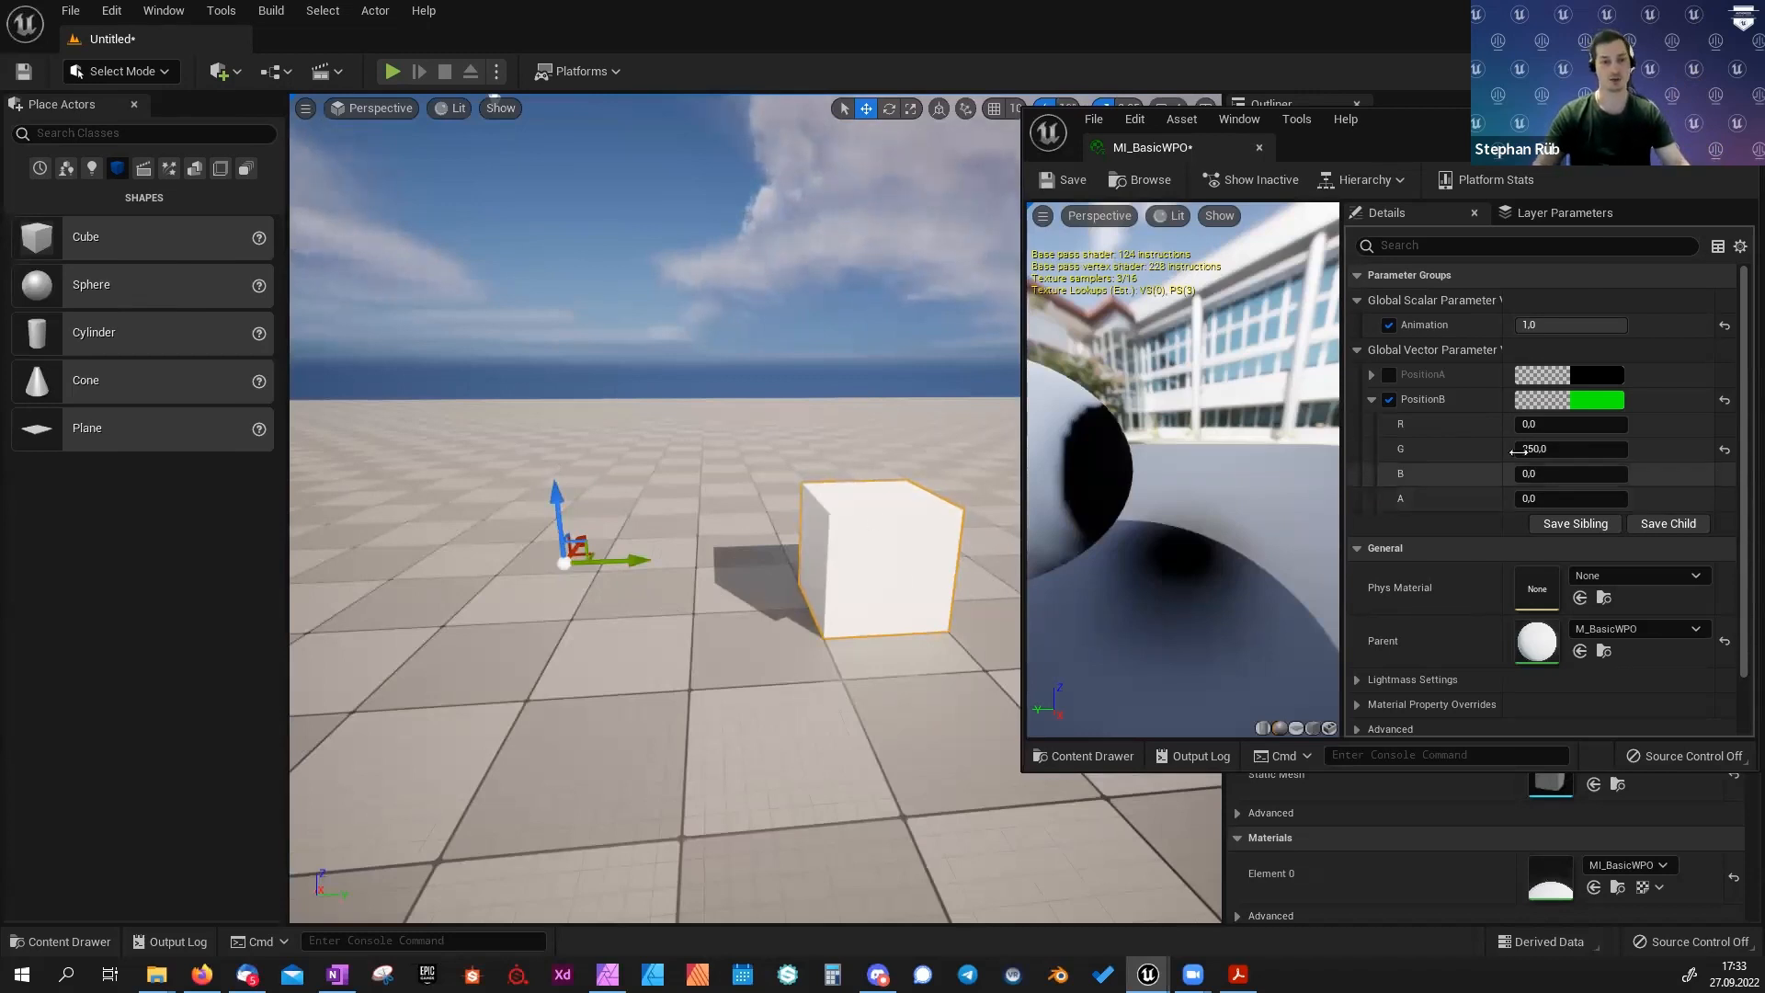
click(1536, 473)
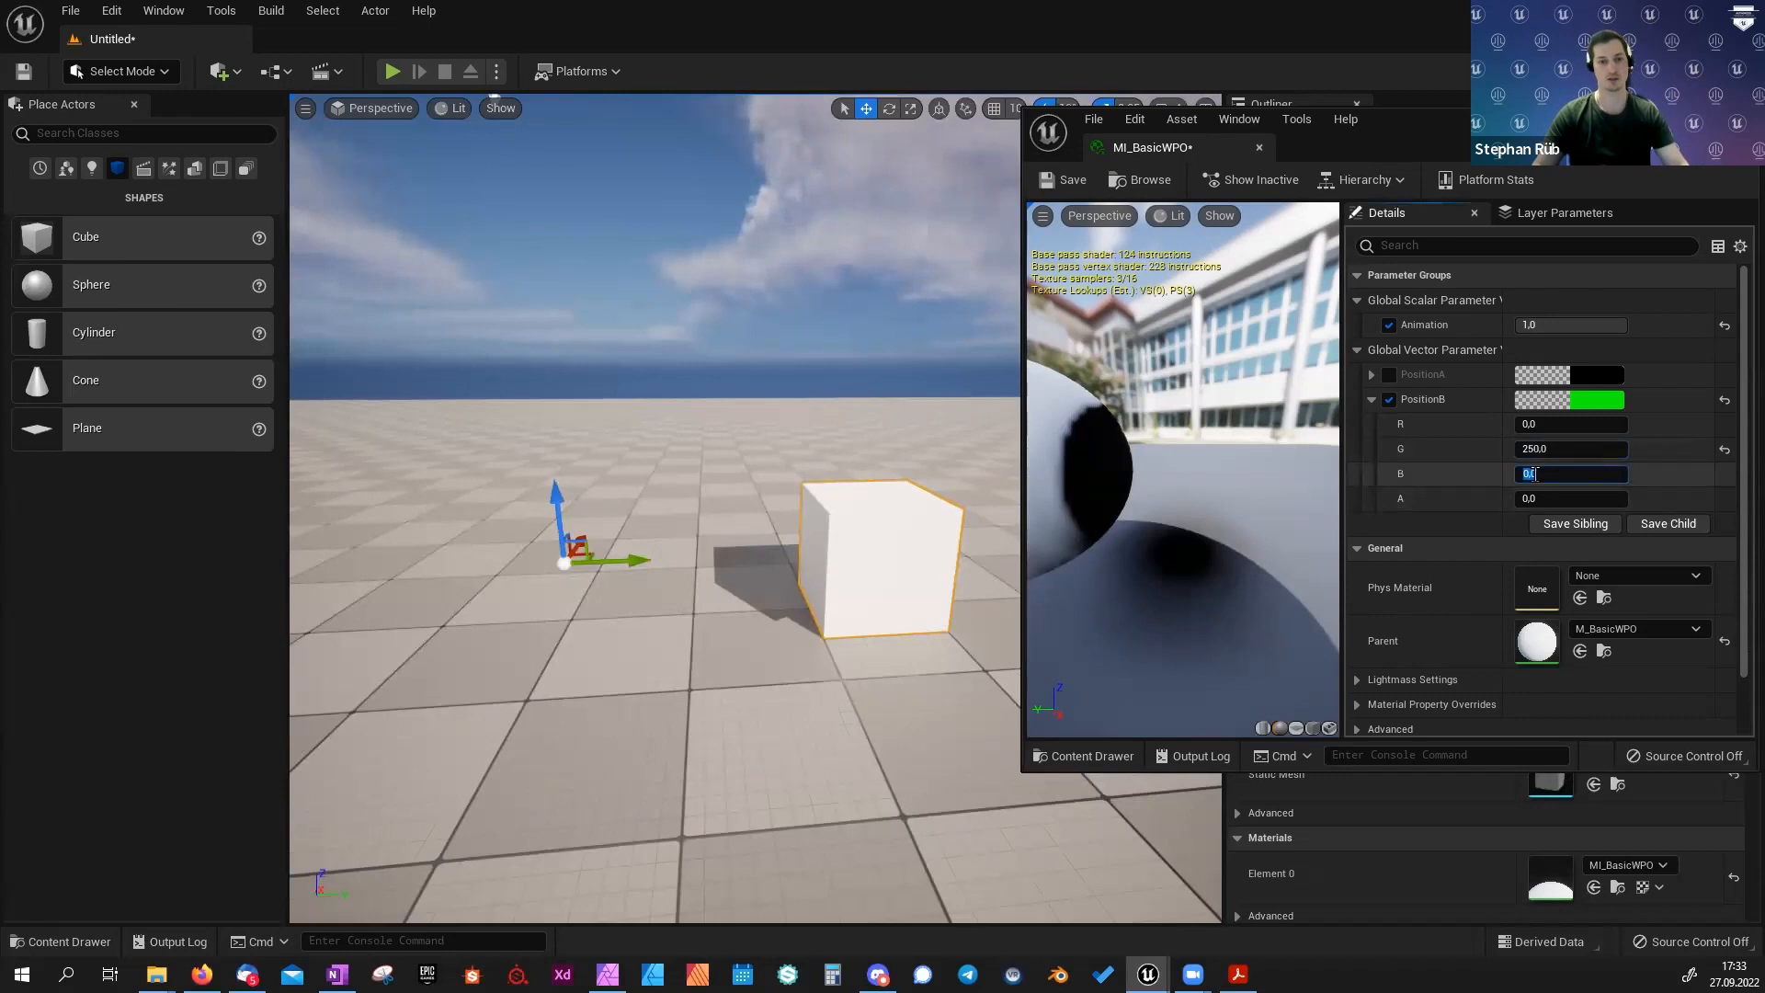
text(250)
key(Return)
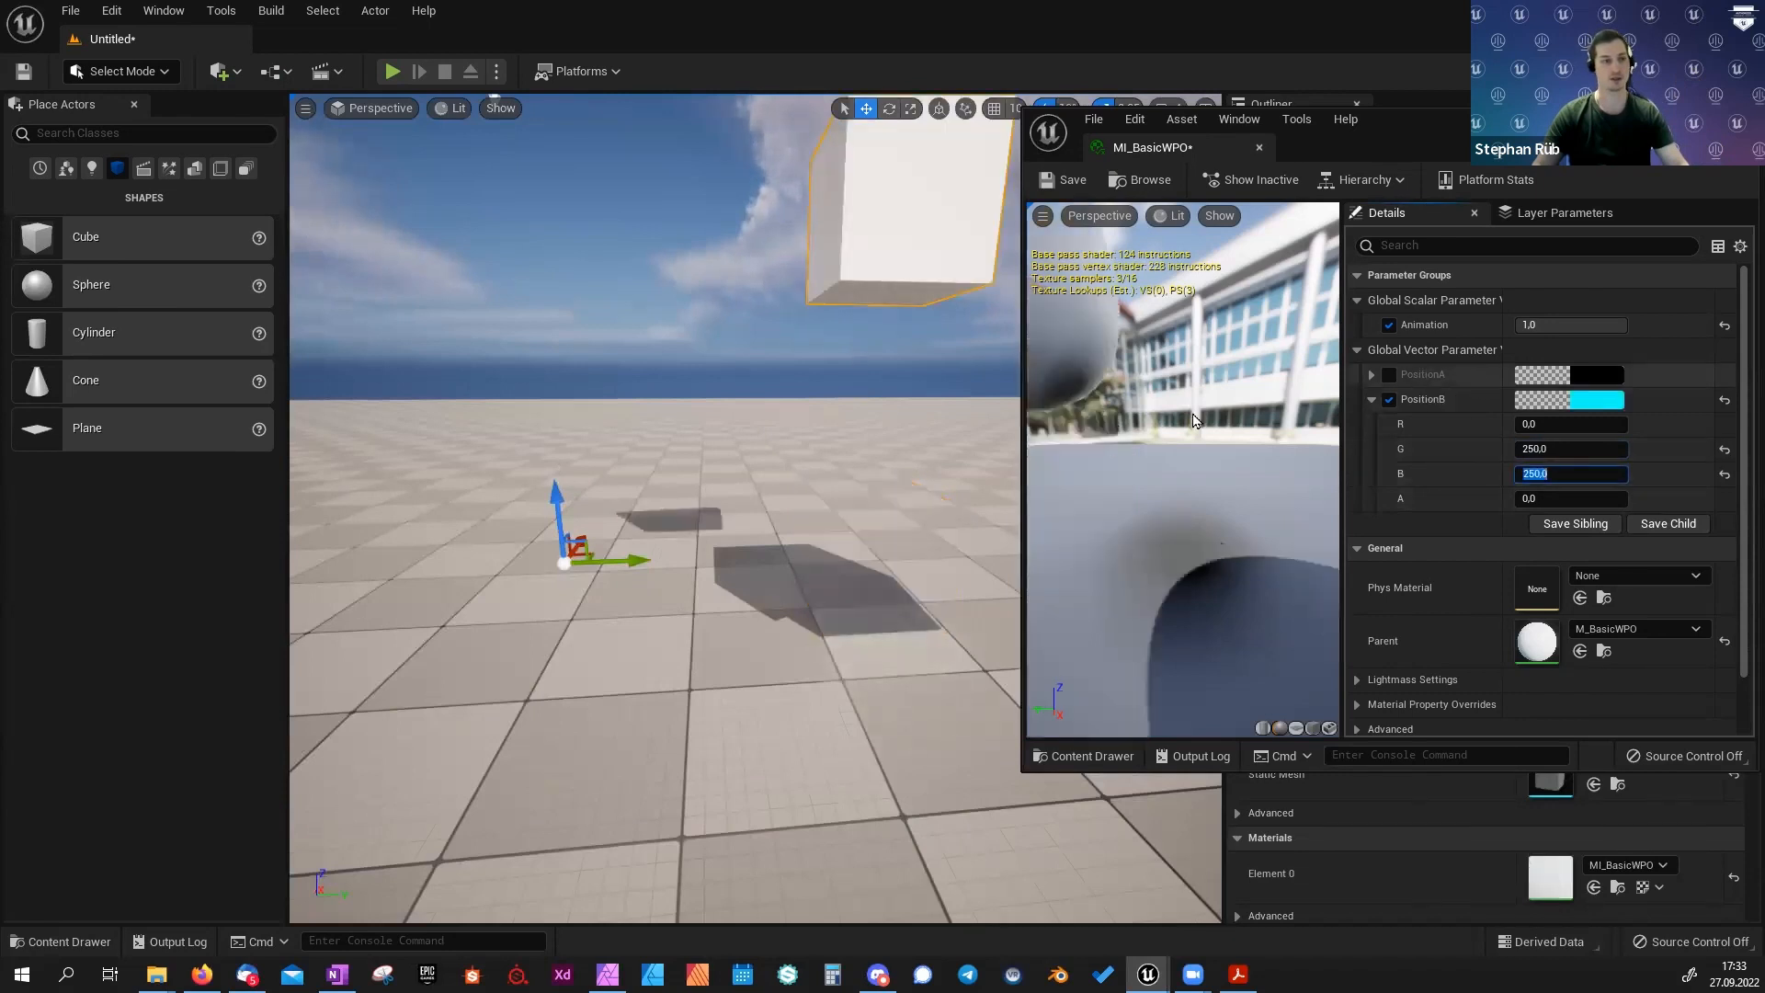
Set MI_BasicWPO's Animation value back to 0, save the material instance and close its editor.
drag(1625, 324, 1516, 325)
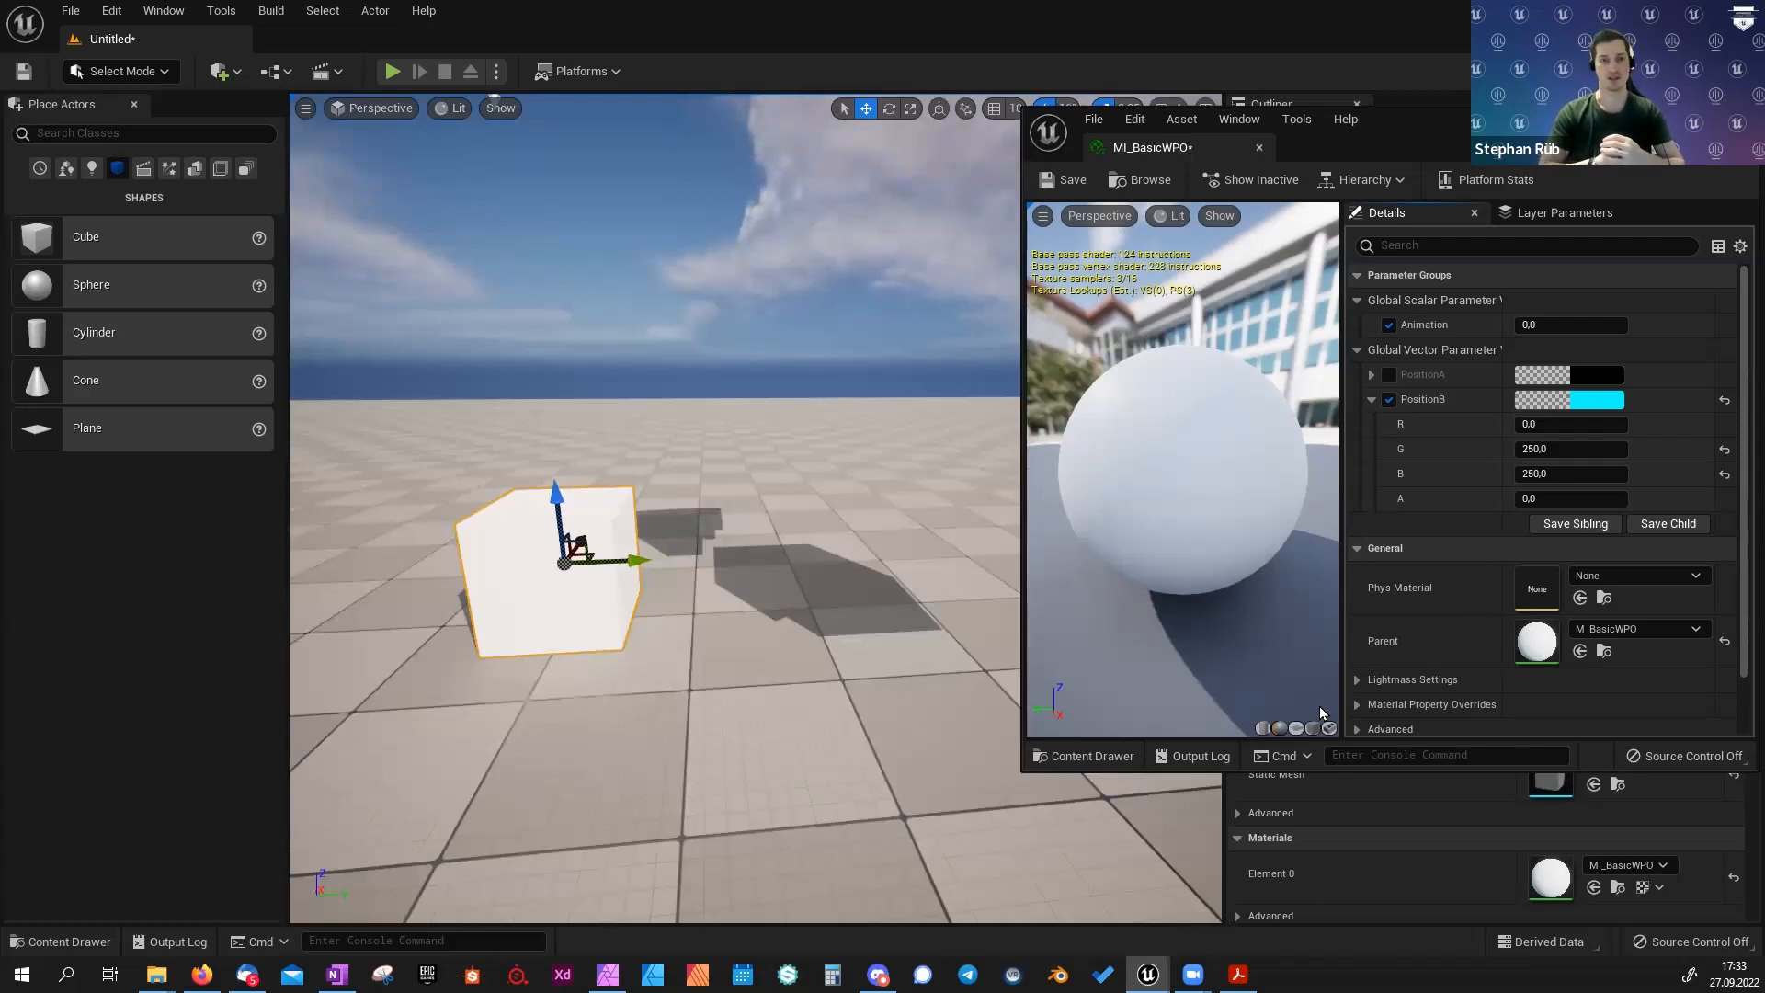
click(1067, 184)
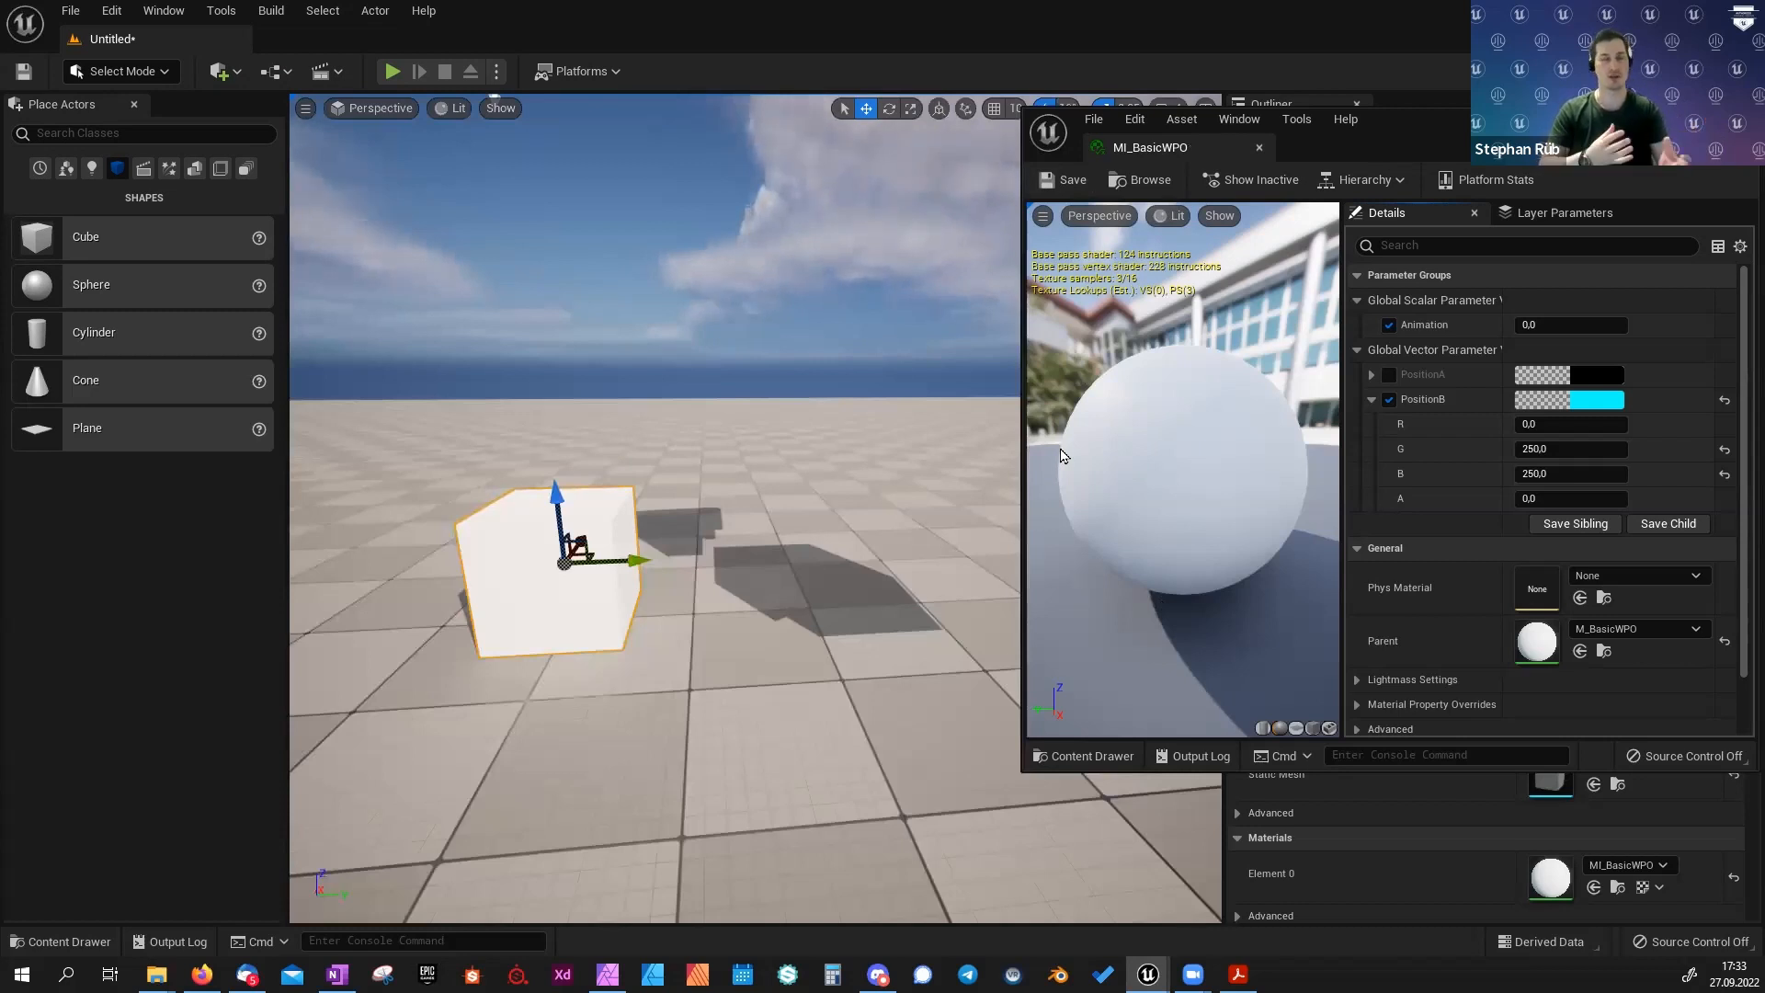
click(1260, 147)
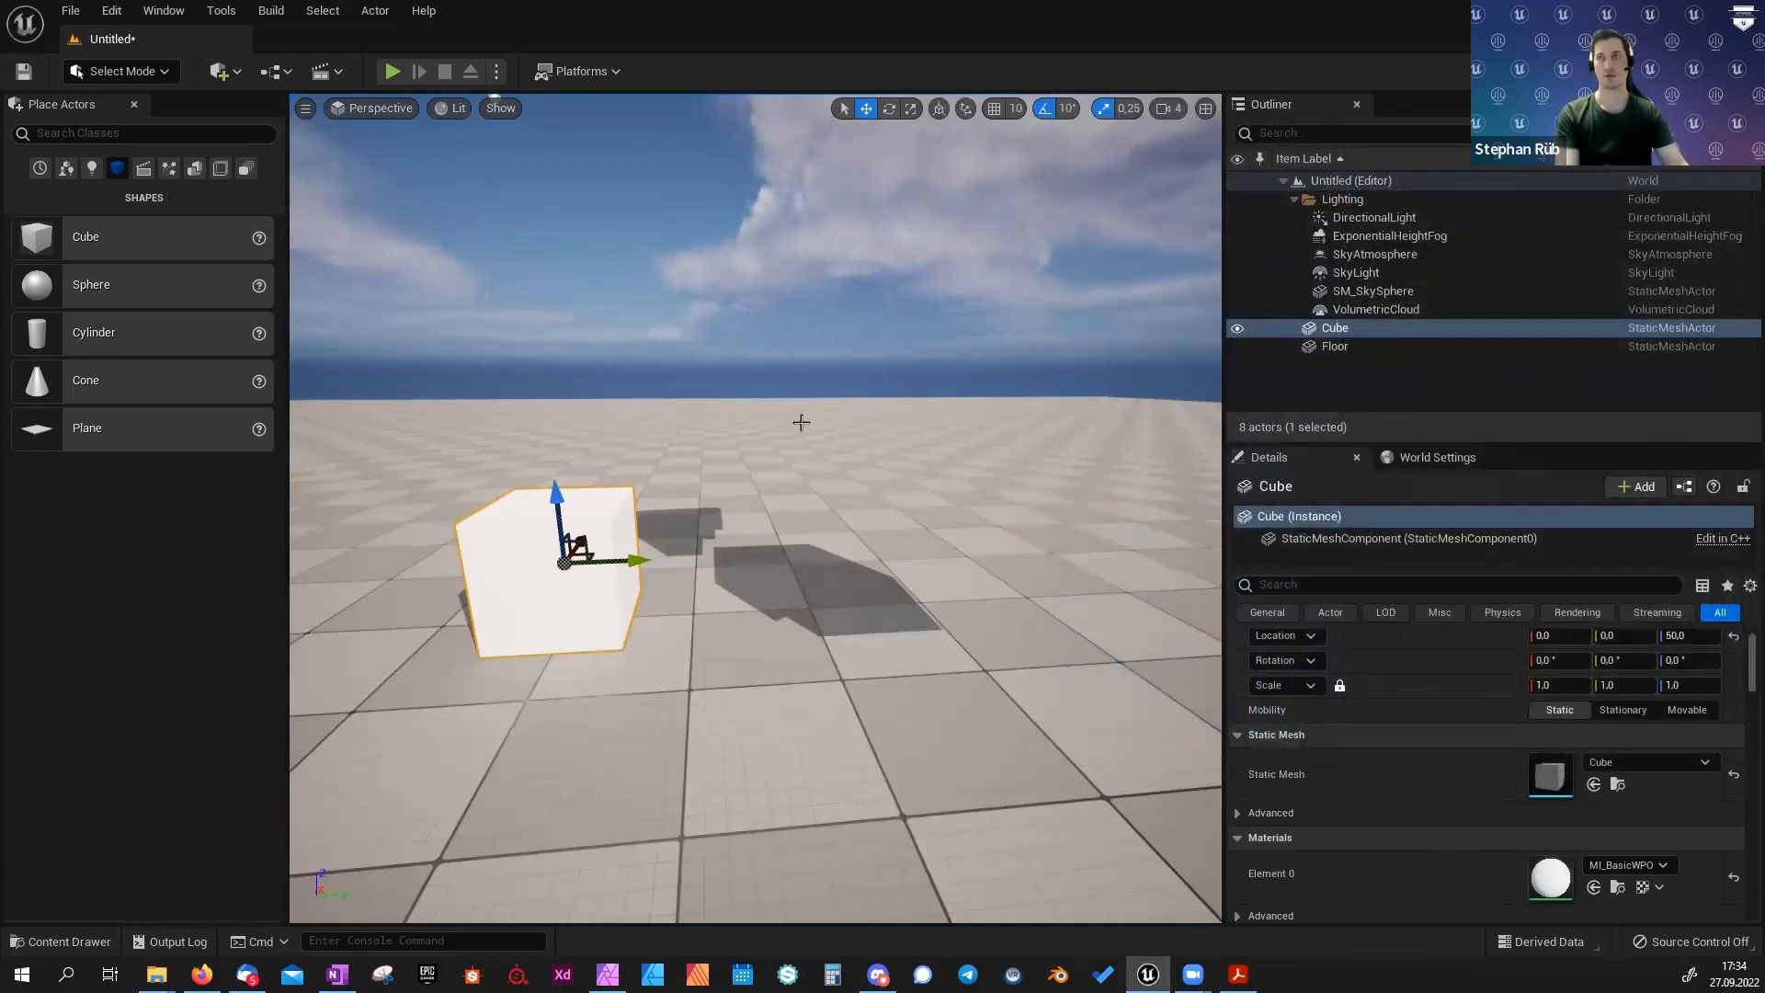
Browse the project content to the Assets folder inside DroneSeeds.
right_drag(536, 495, 527, 492)
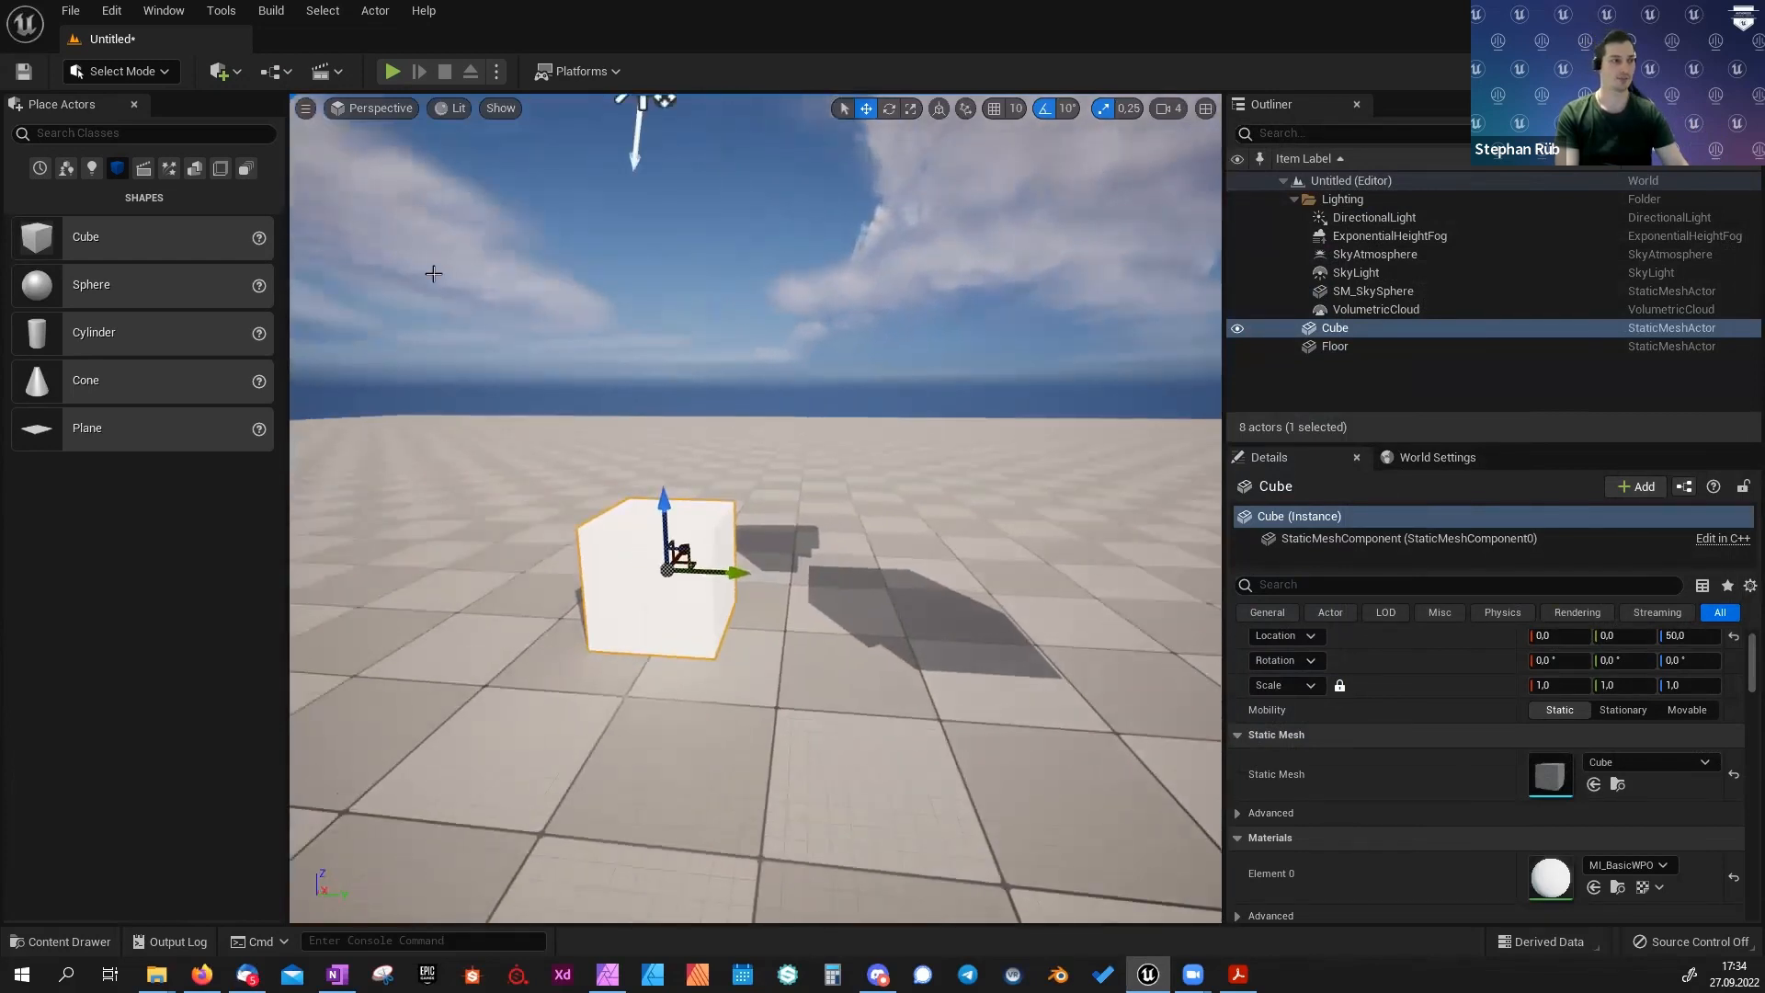
key(ctrl+space)
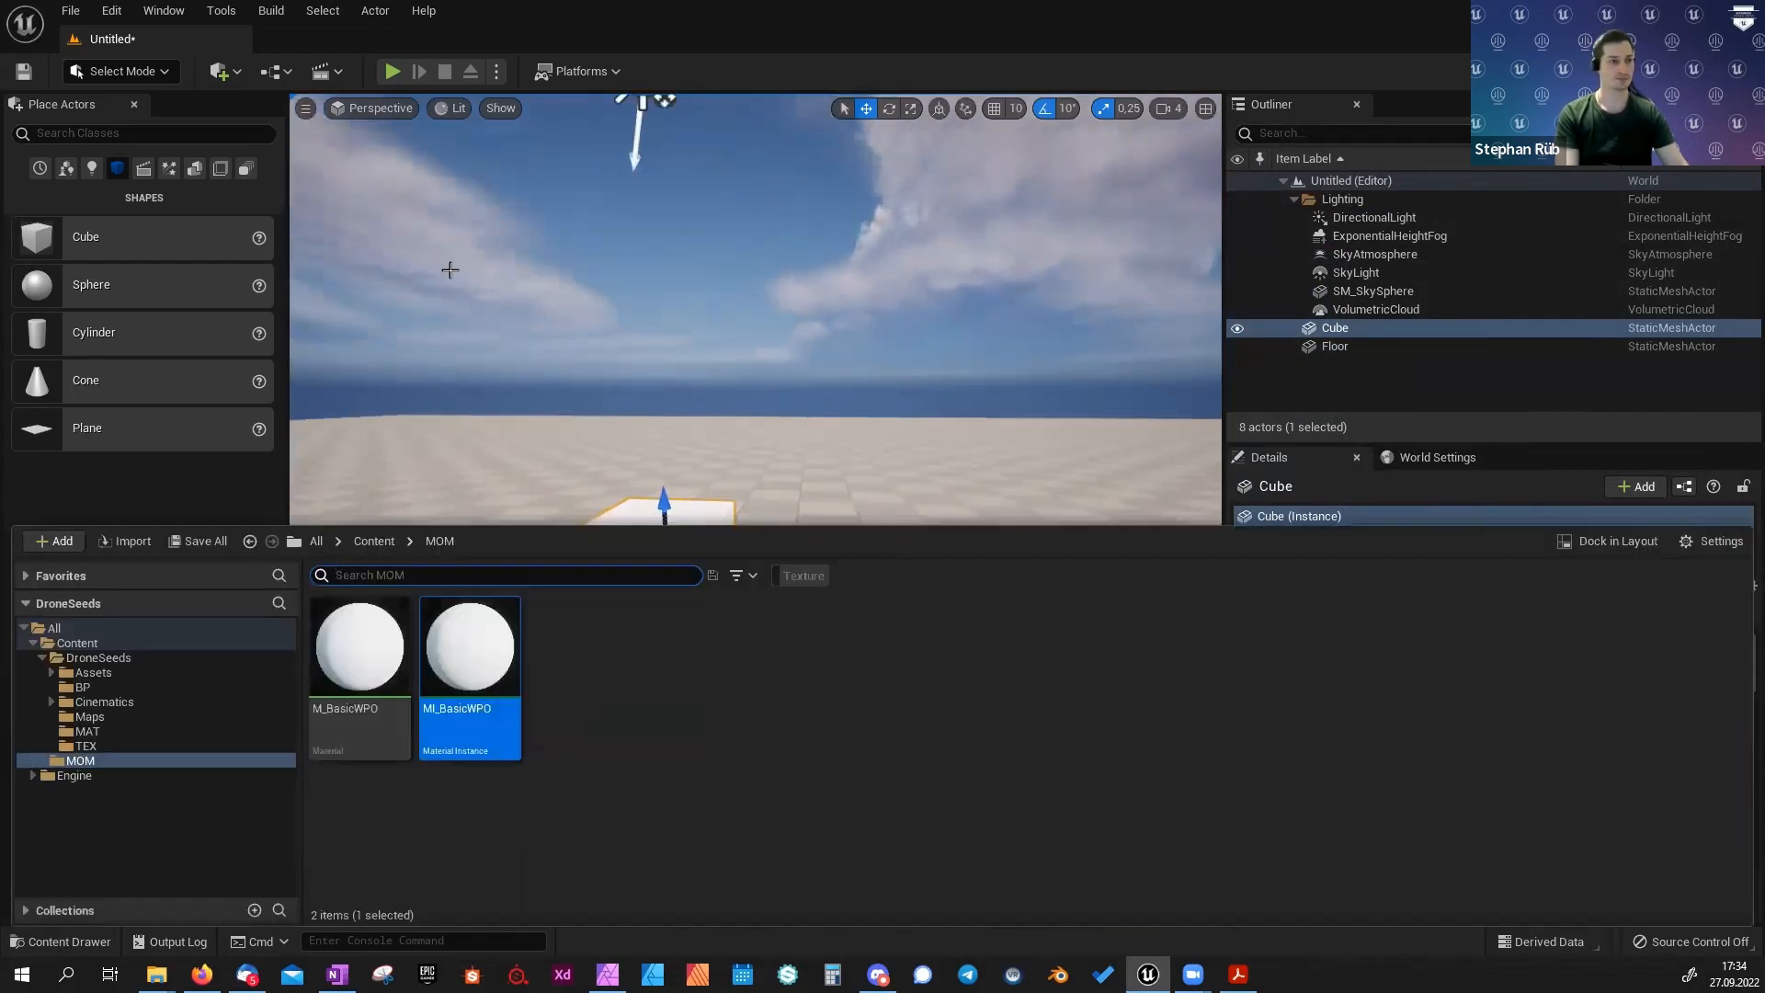
click(377, 546)
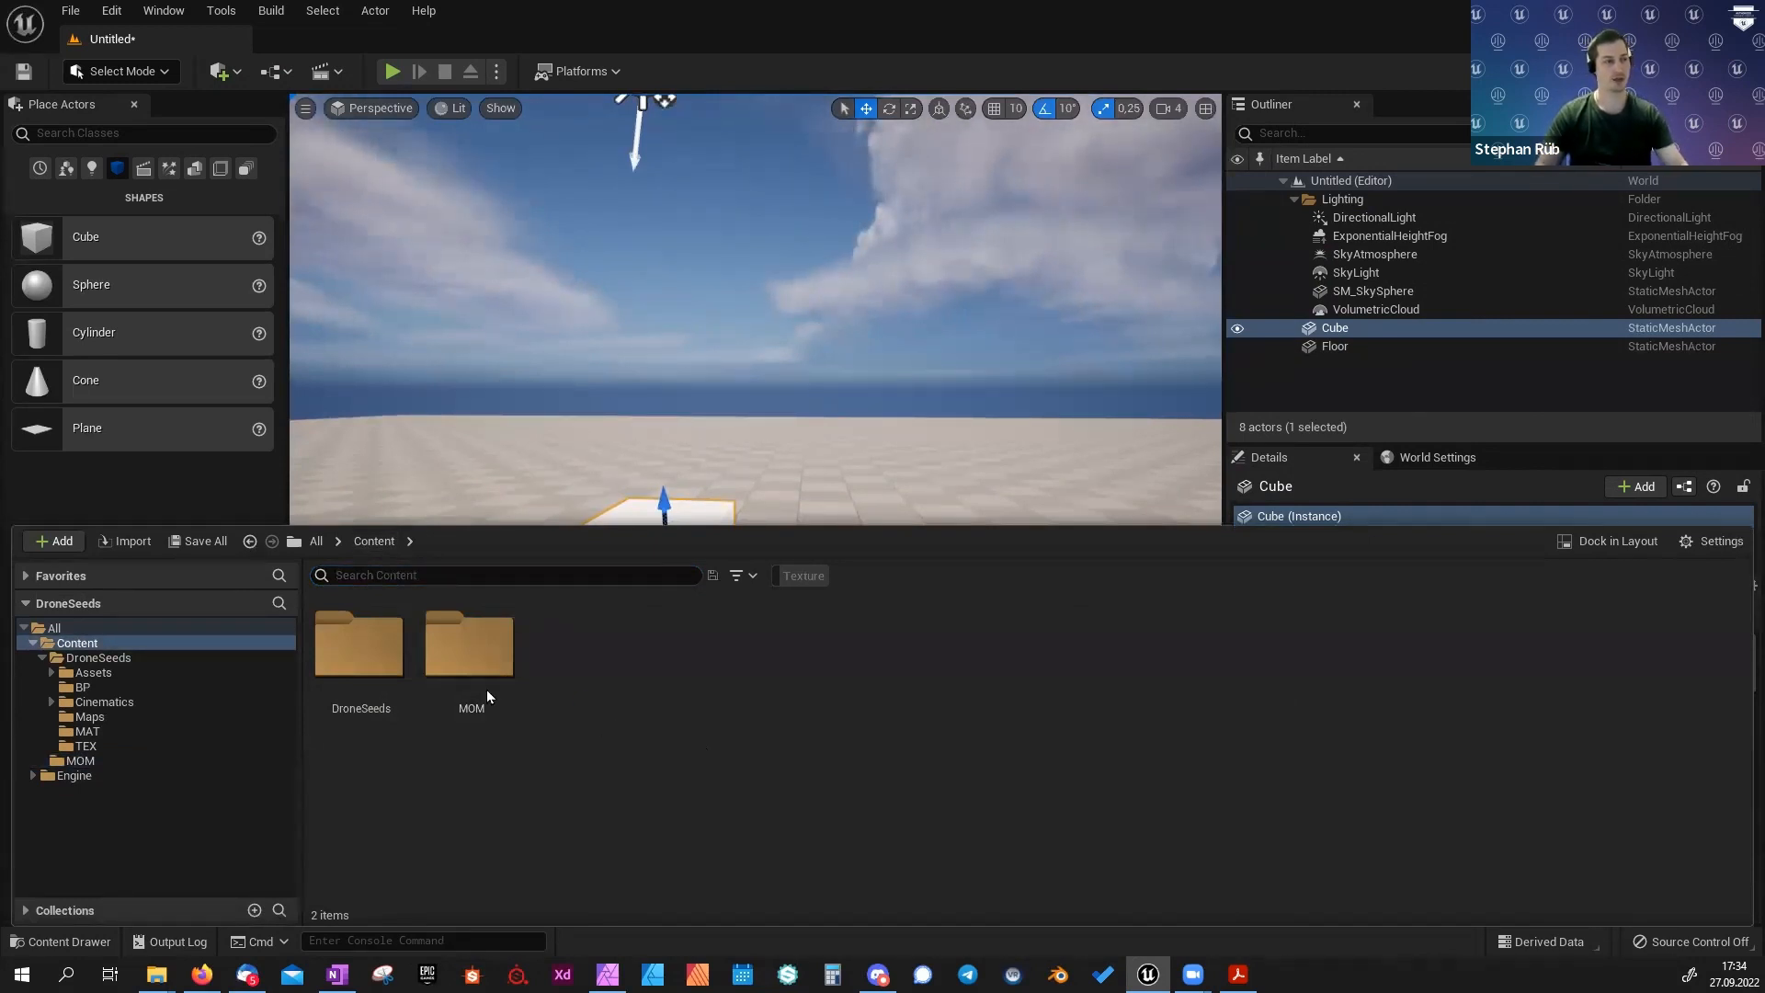
click(92, 676)
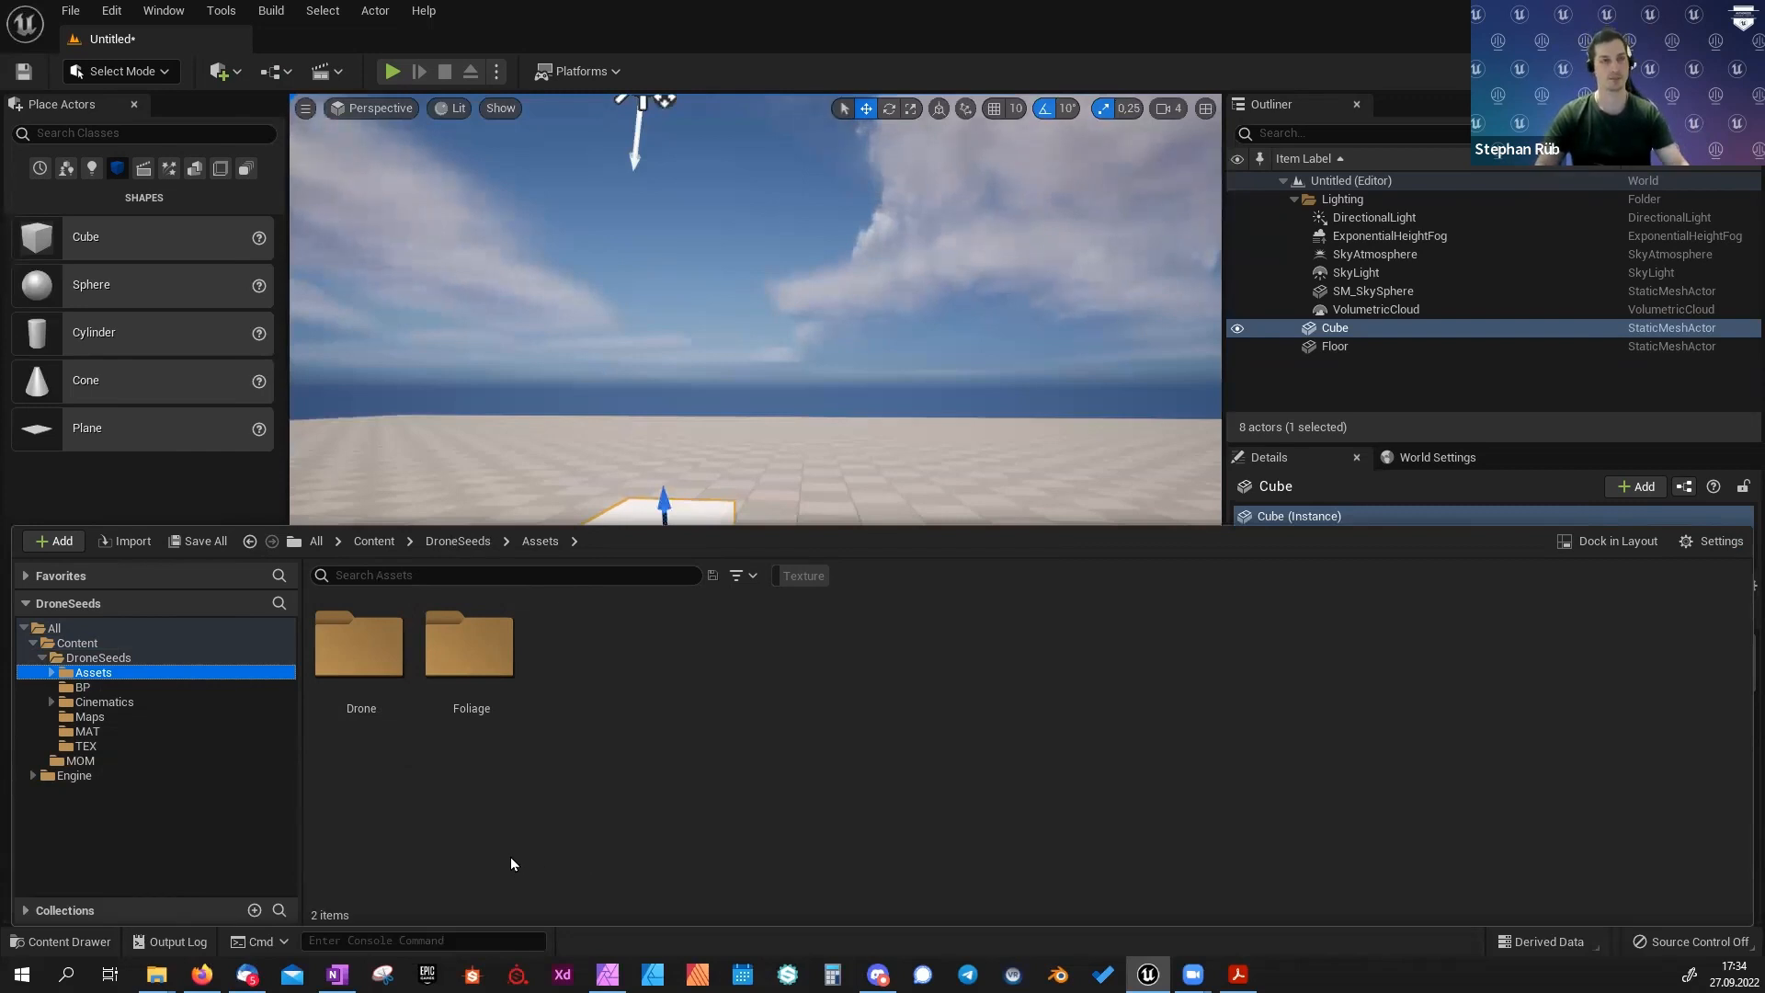
Switch to Blender and select the Conifer's entire trunk on its own to examine its UV layout.
key(alt+Tab)
middle_drag(532, 502, 475, 436)
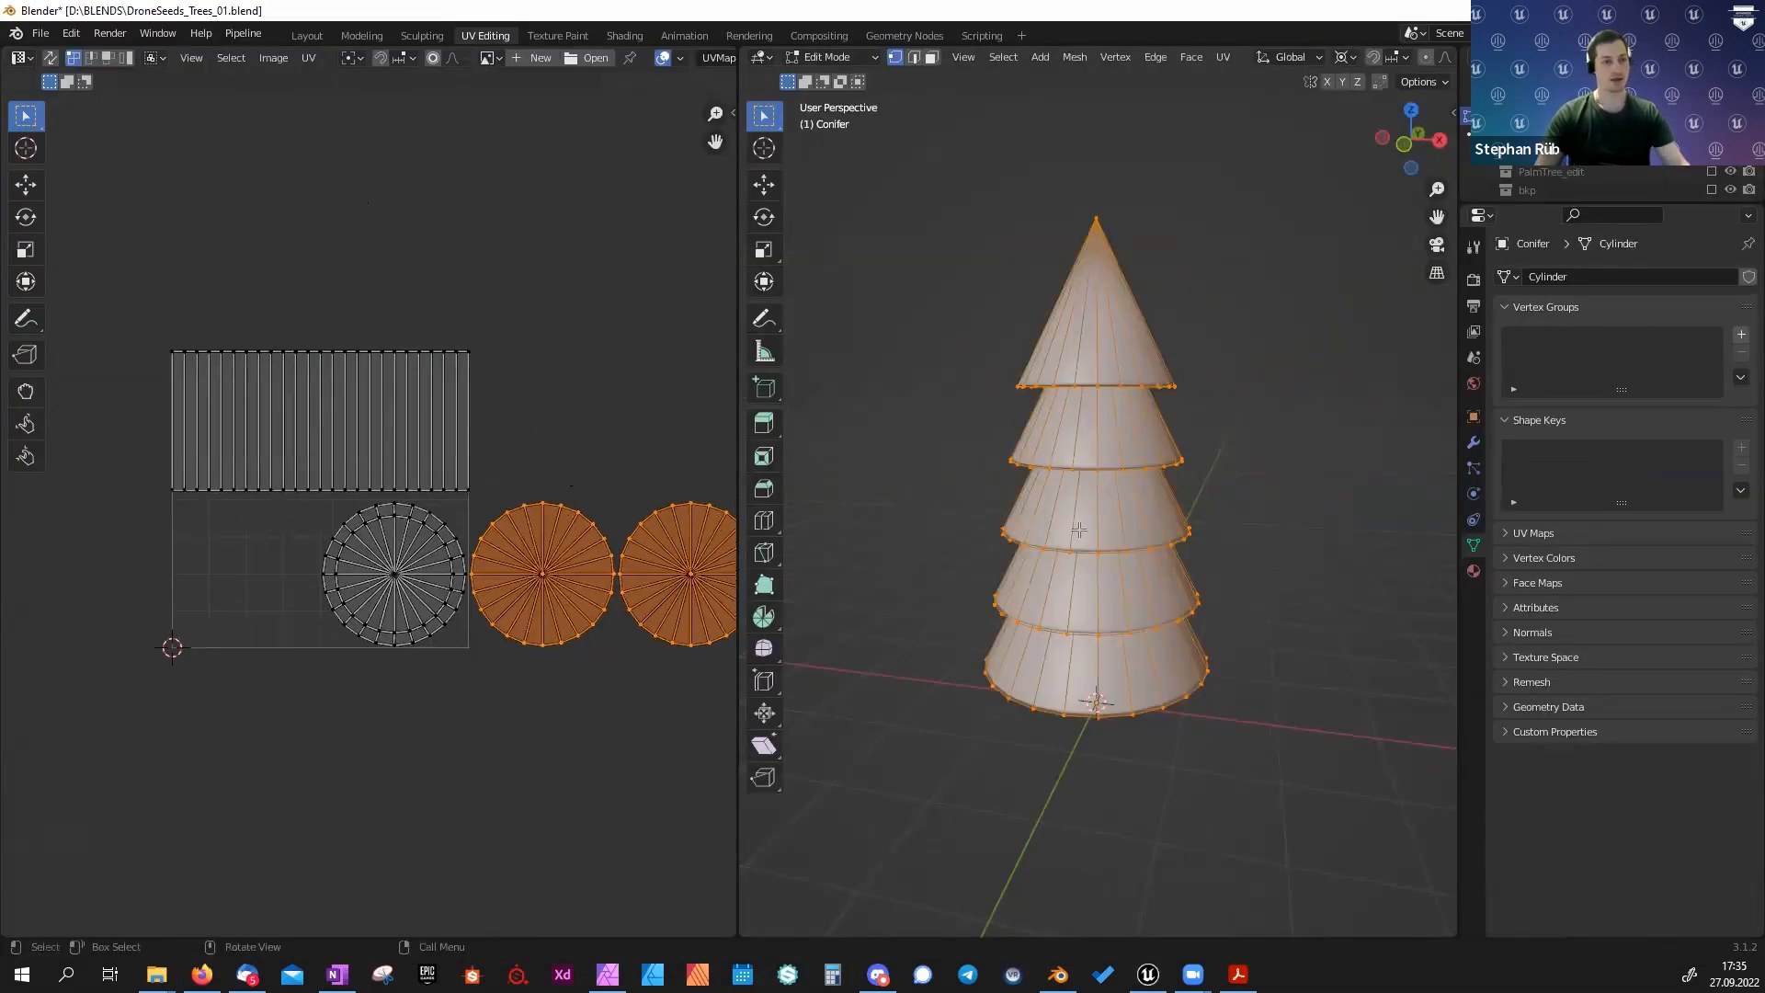
mouse_move(1080, 515)
middle_down()
mouse_move(1064, 453)
mouse_move(1074, 484)
middle_up()
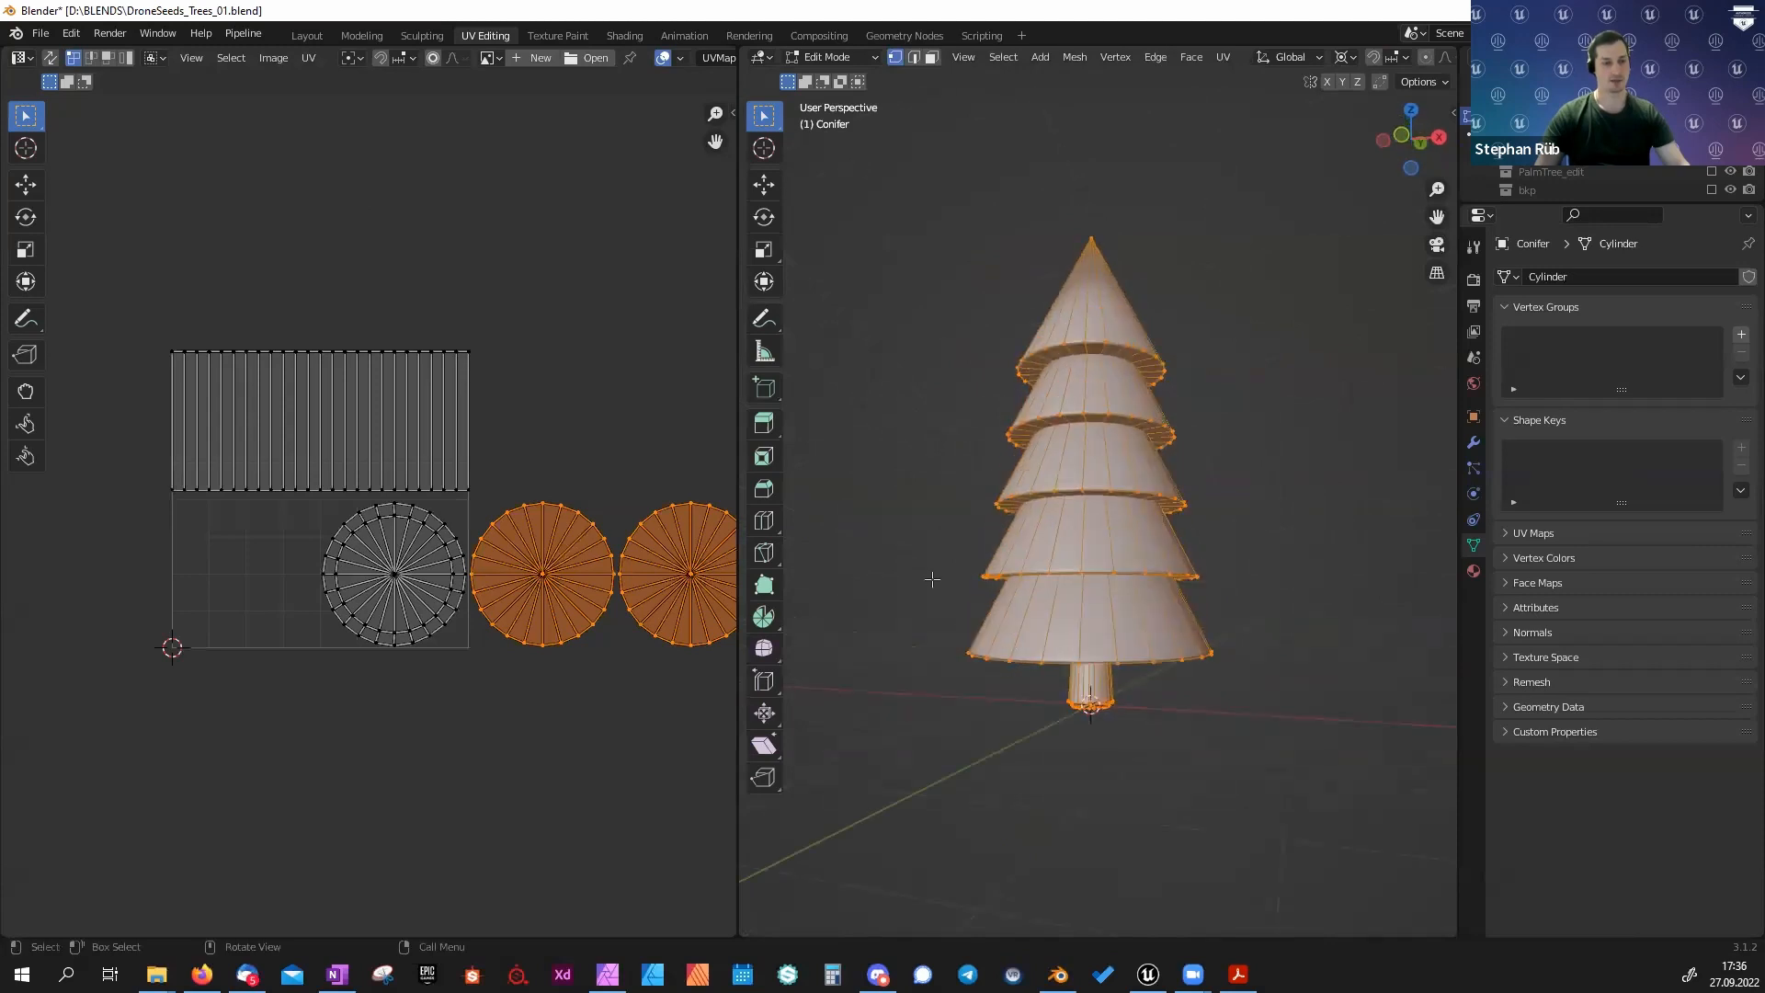
click(930, 579)
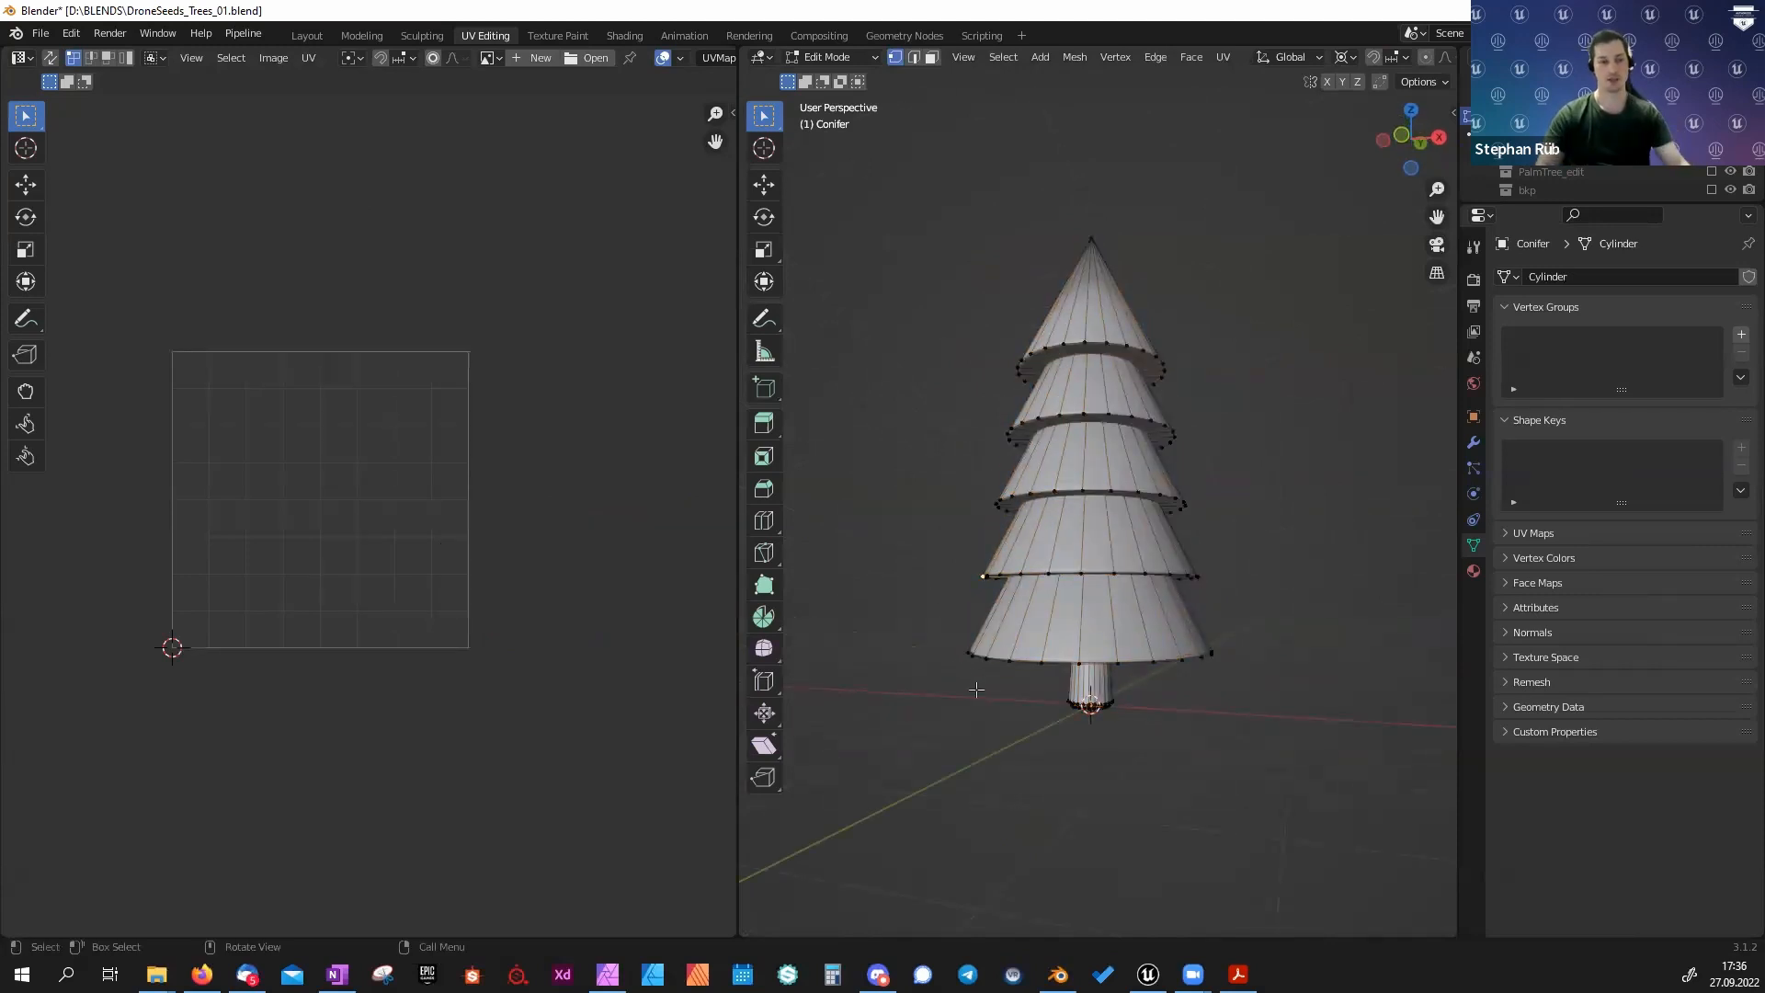
middle_drag(1057, 732, 1057, 700)
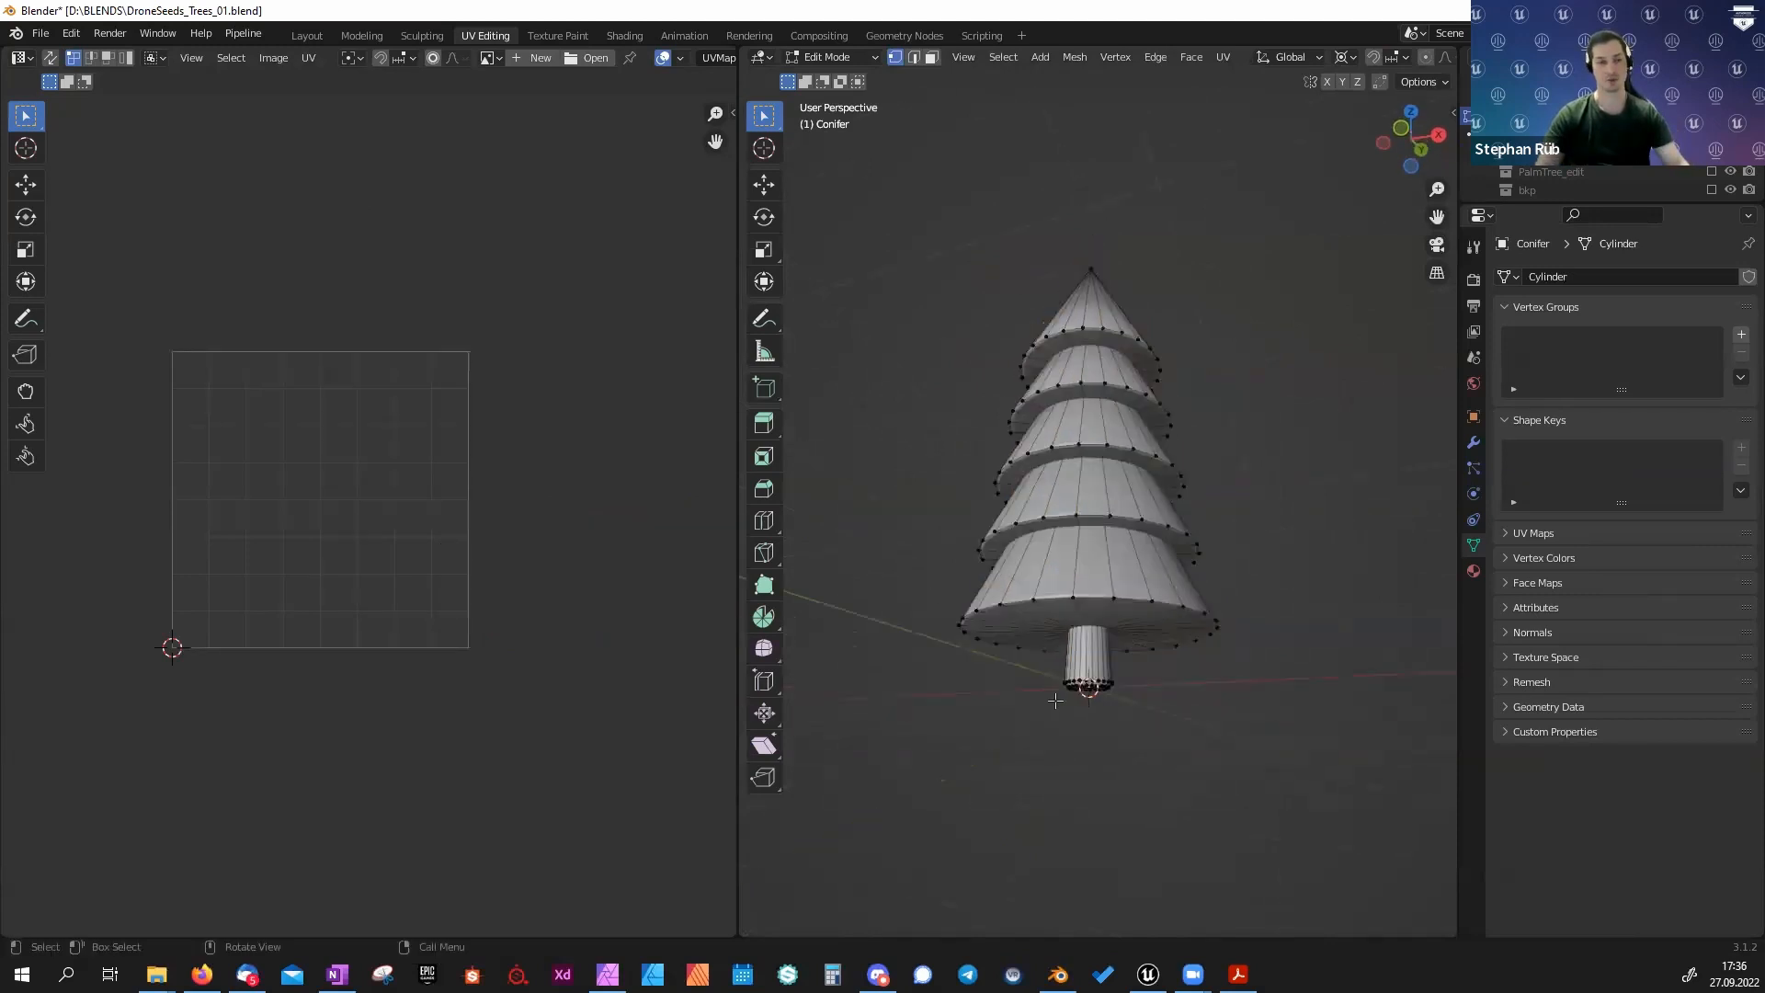
key(ctrl+l)
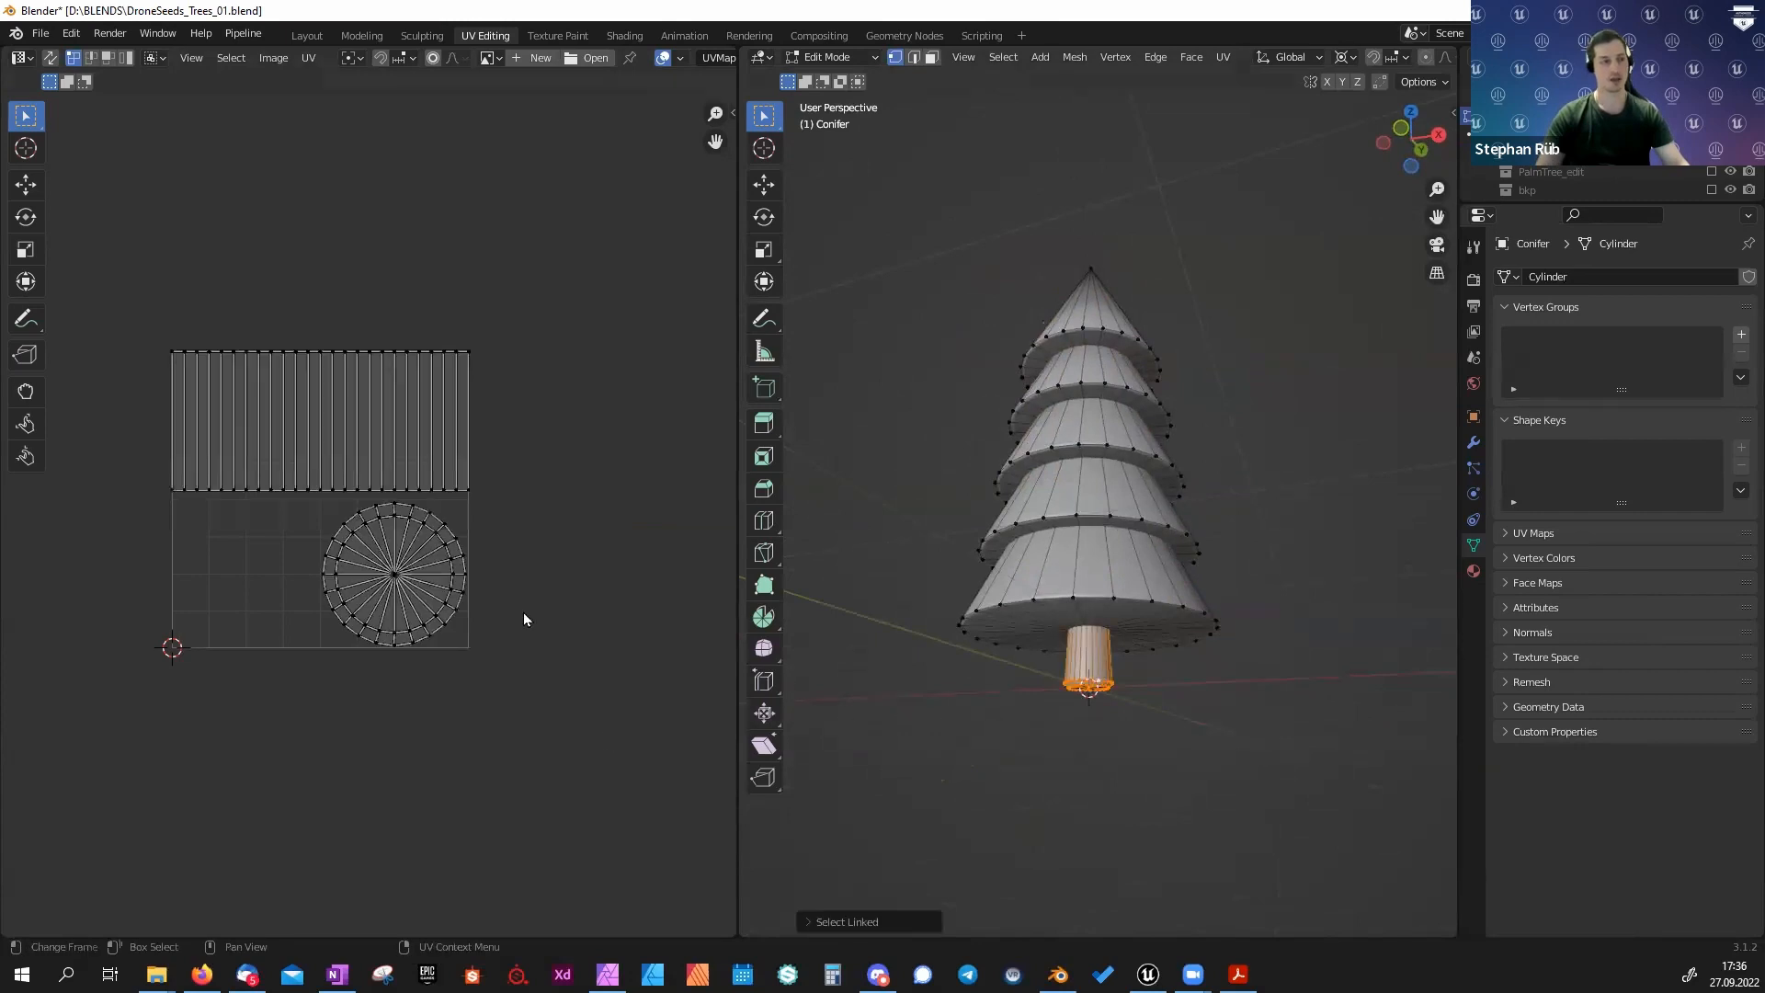
scroll(283, 585, up, 2)
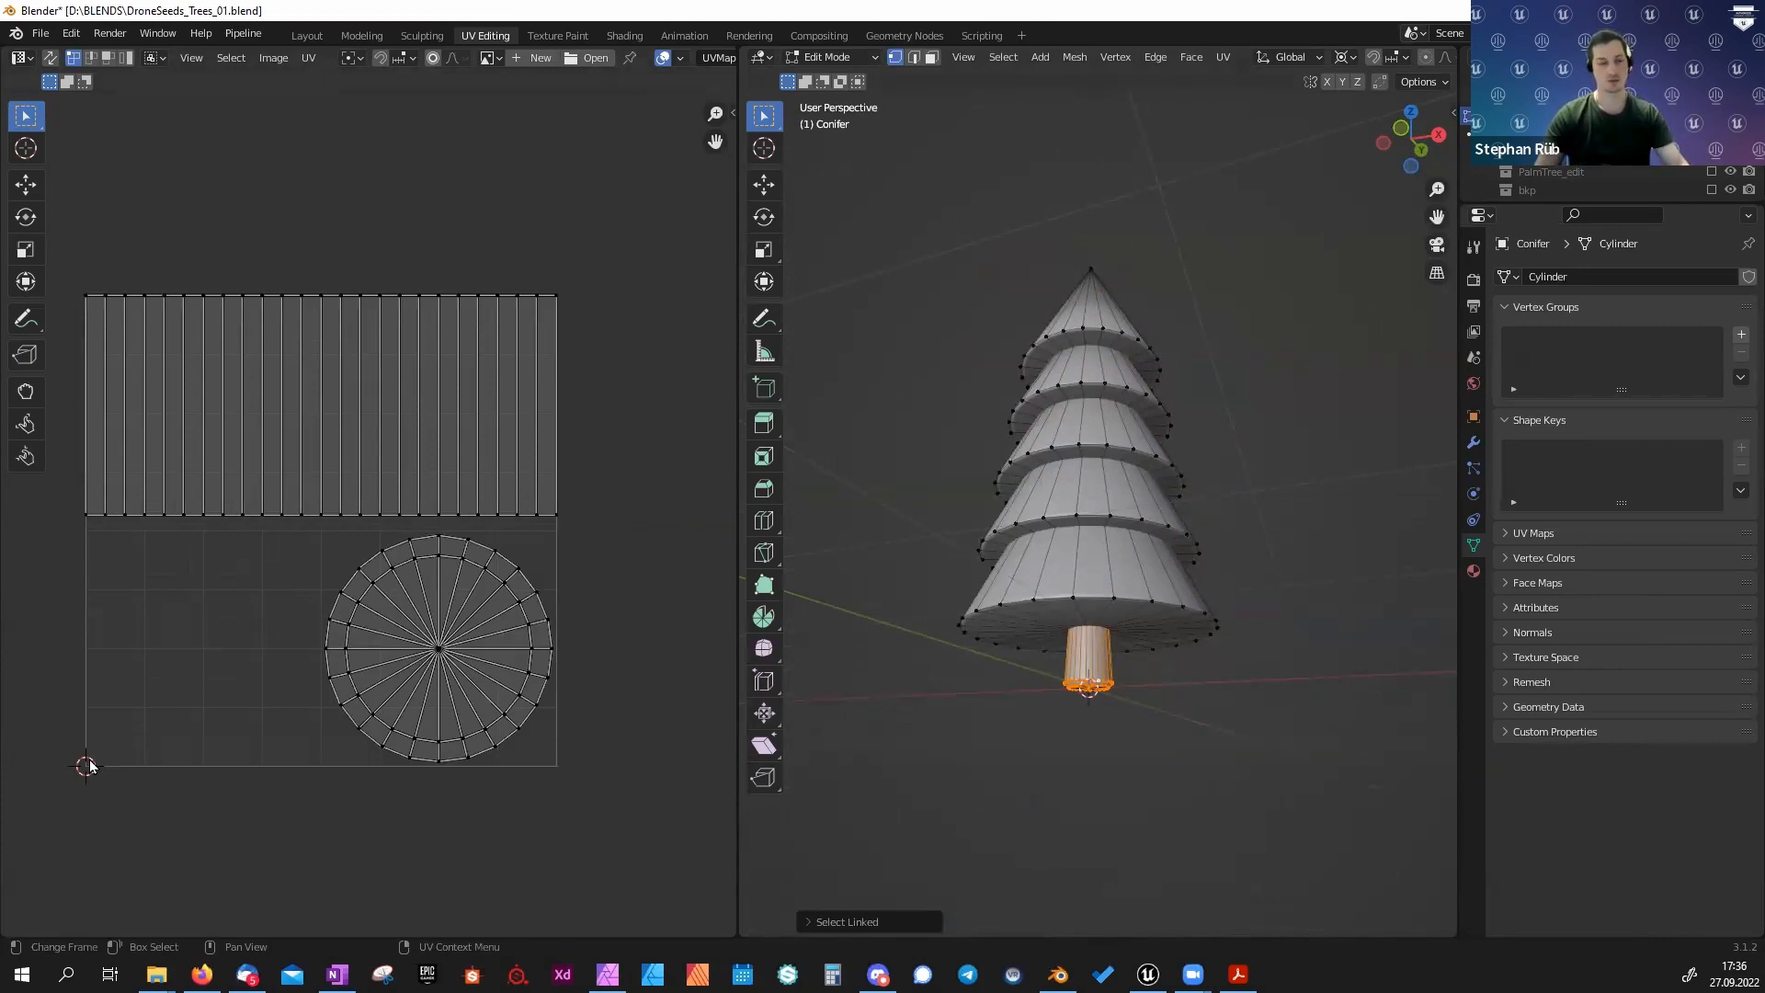
Check the UV overlay of SM_Tree_simple_VC_01 in Unreal Editor and return to the Conifer in Blender for comparison.
click(1148, 975)
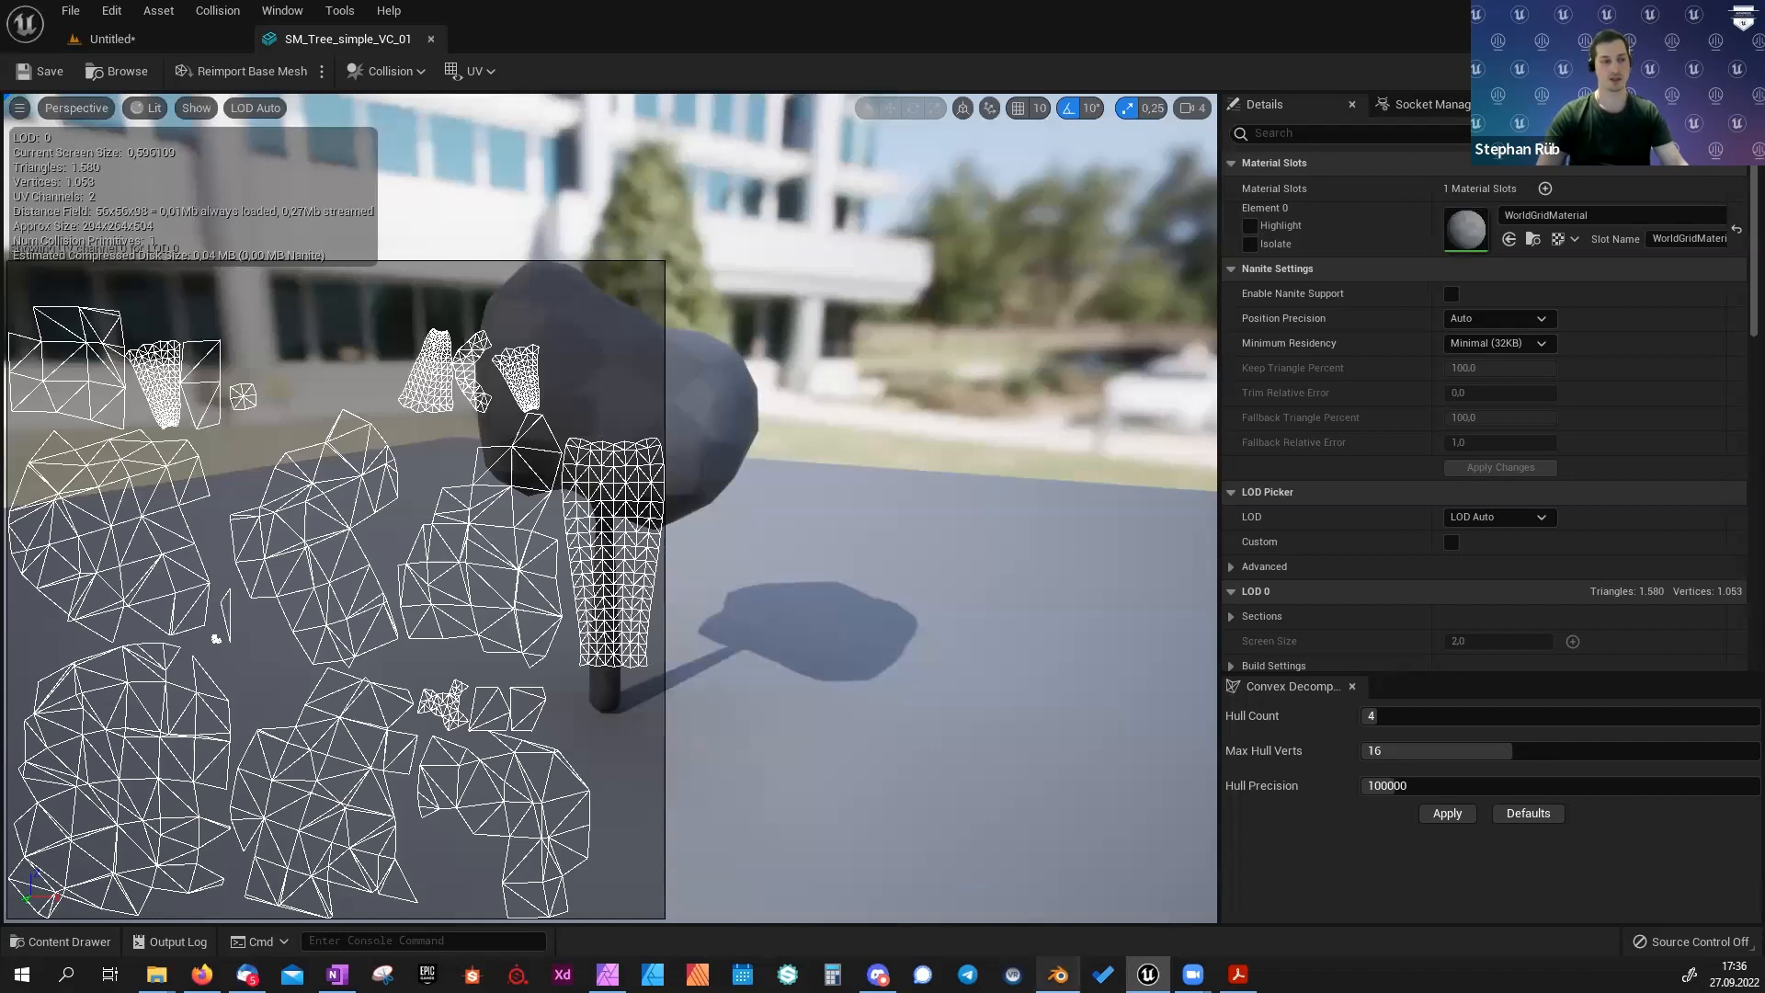
click(1057, 973)
middle_drag(971, 652, 1032, 709)
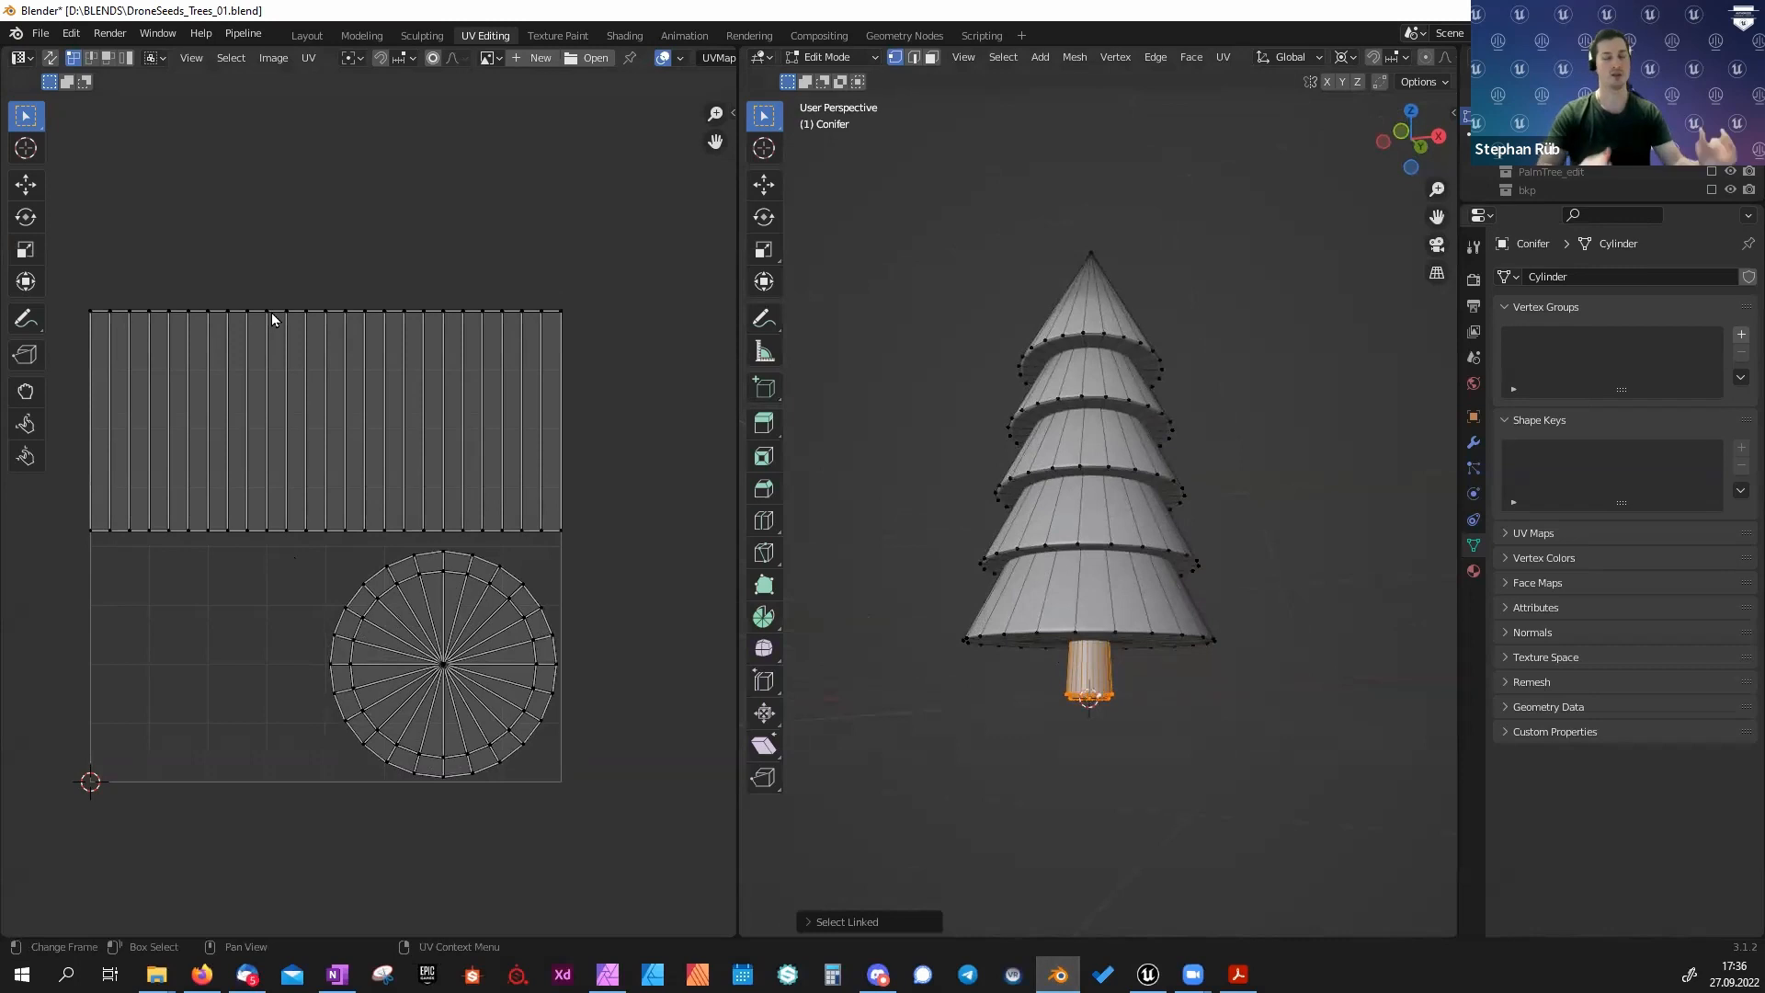
middle_drag(965, 634, 979, 658)
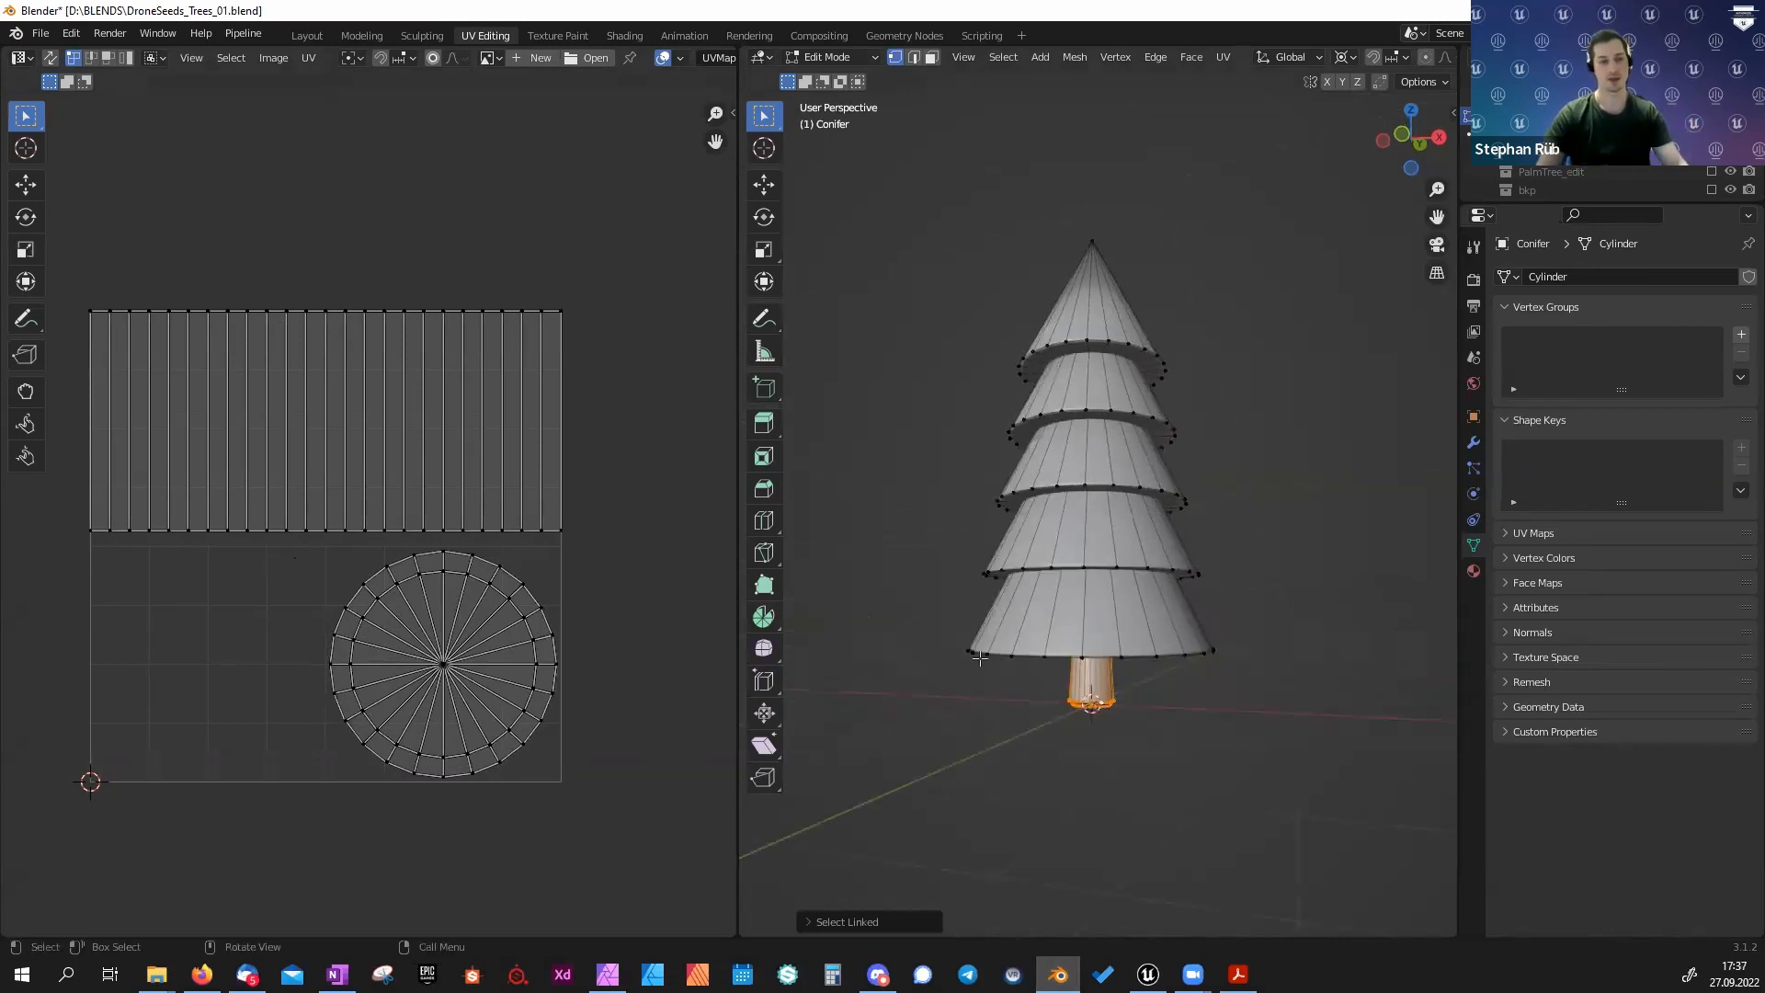
Select the Conifer's entire lowest tier and examine where its UV islands lie relative to the UV square.
click(973, 647)
key(l)
scroll(512, 563, down, 2)
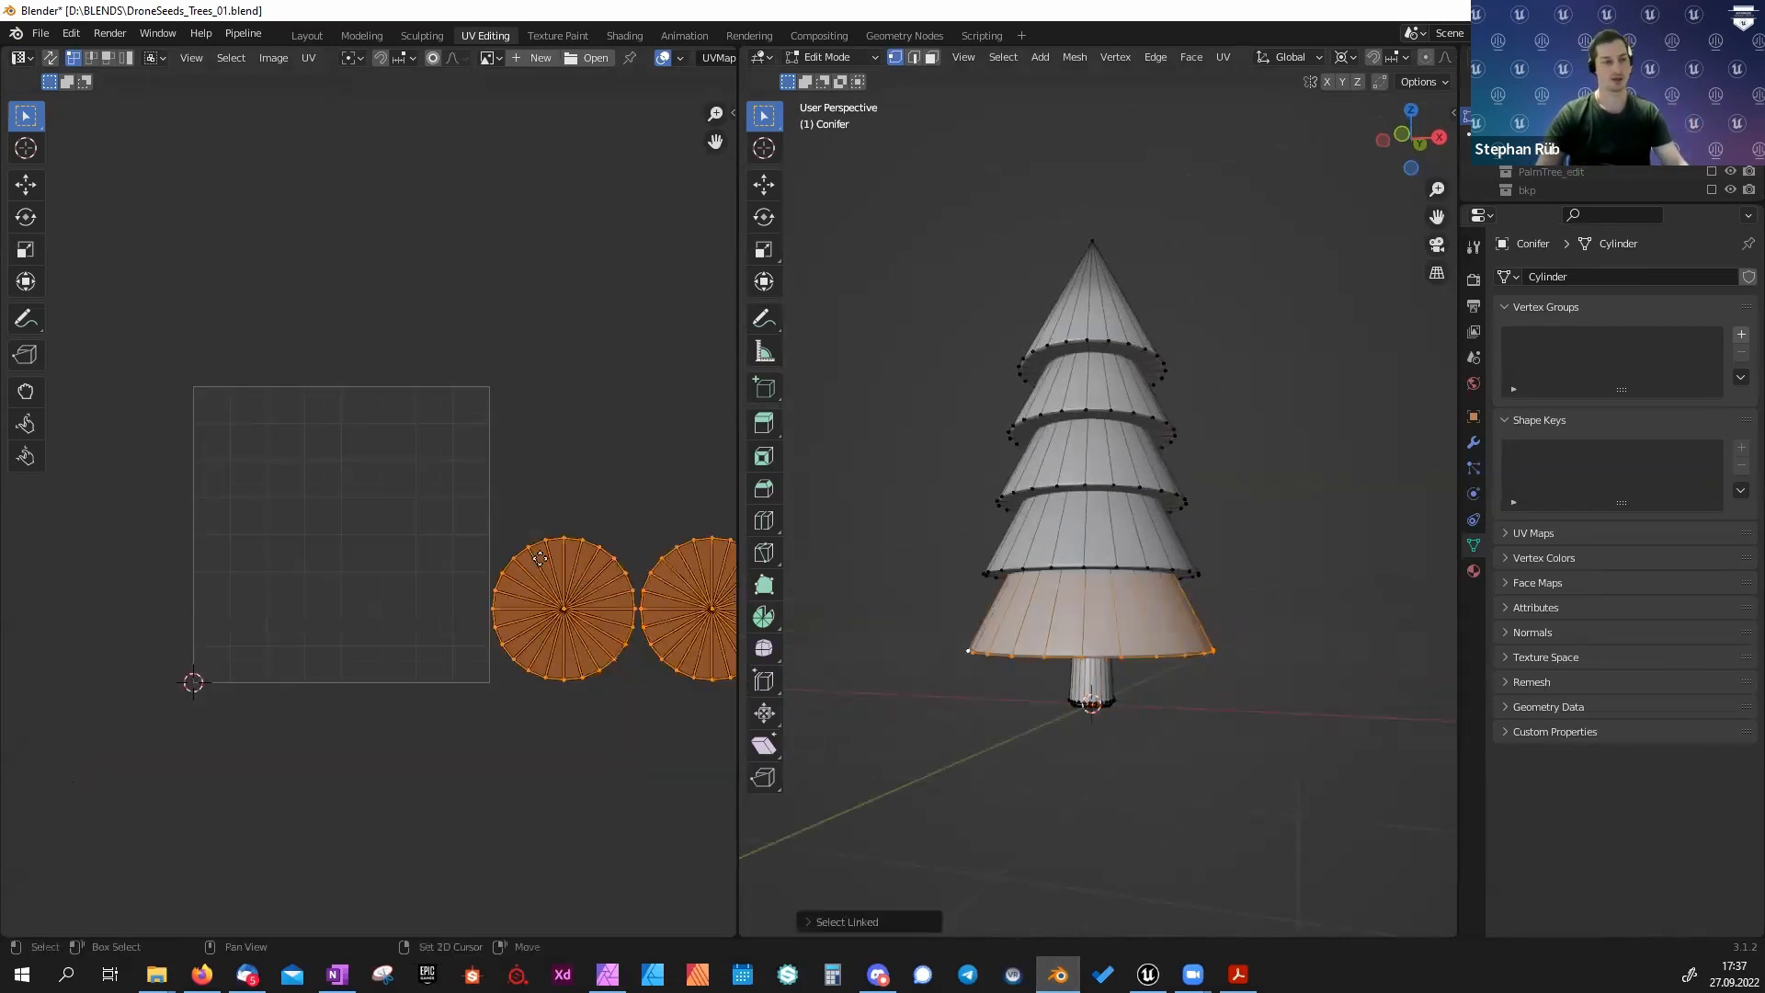
middle_drag(533, 556, 374, 551)
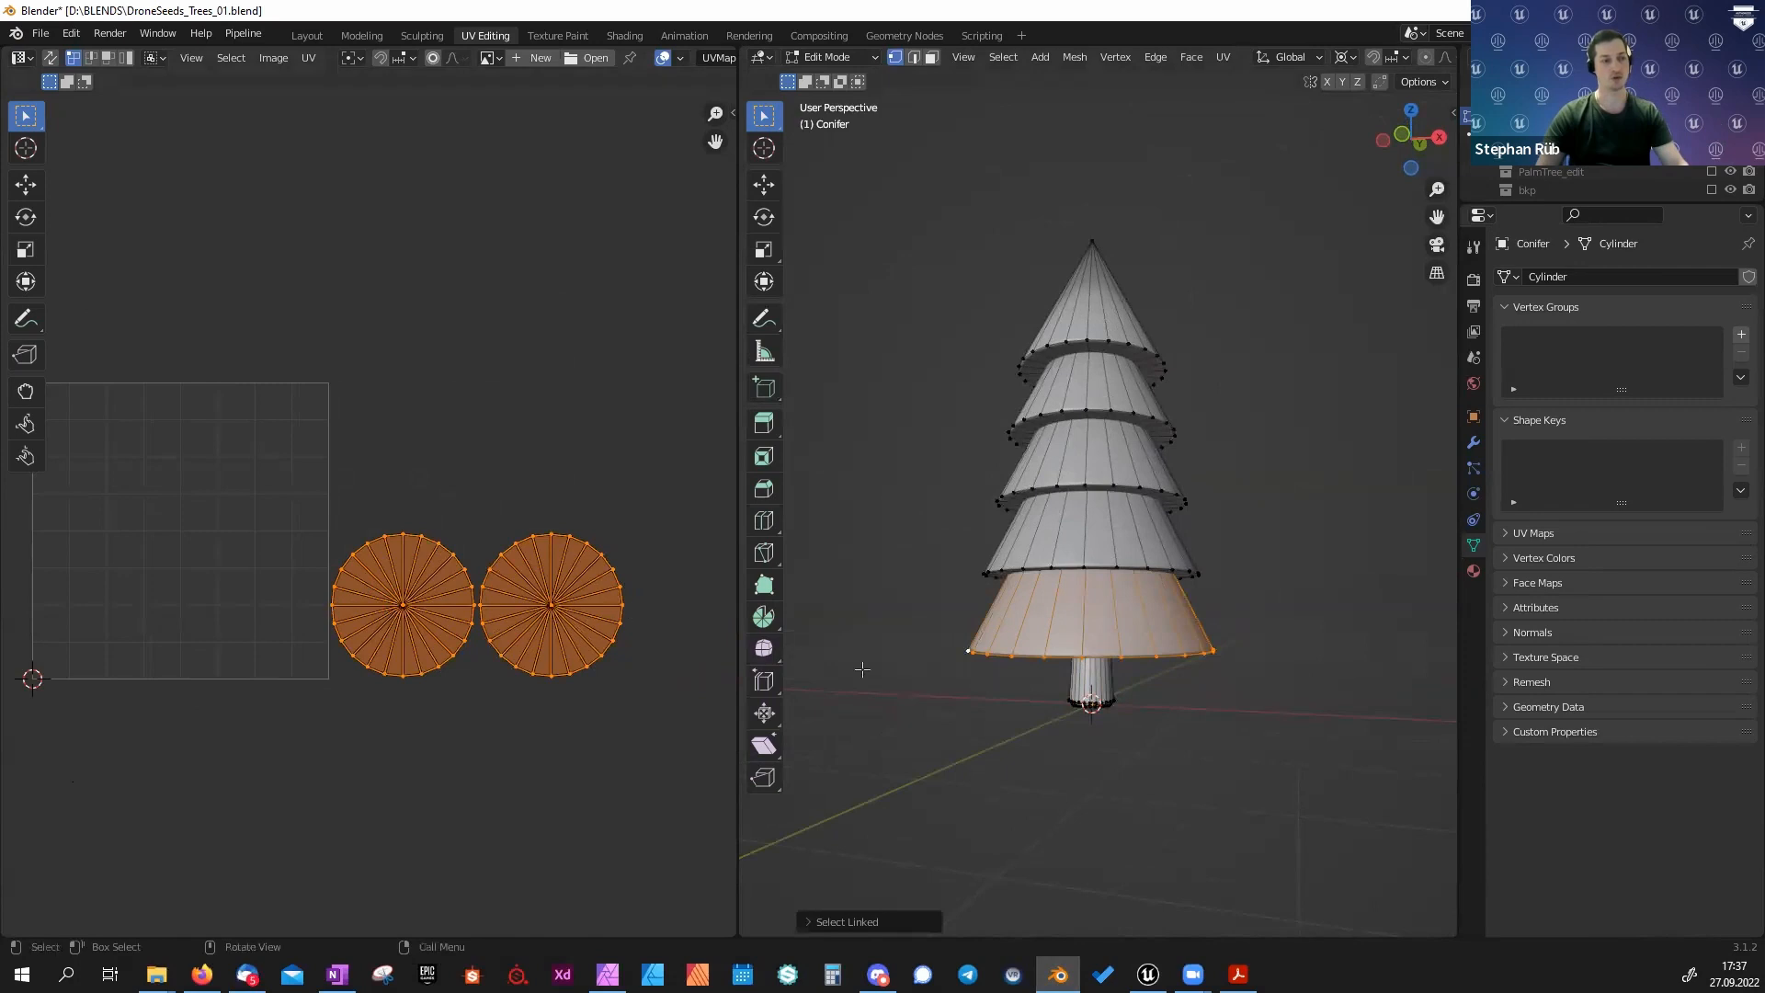
Select the Conifer's whole second-lowest tier and examine the offset of its UV islands from the UV square.
middle_drag(859, 670, 892, 665)
click(952, 550)
key(l)
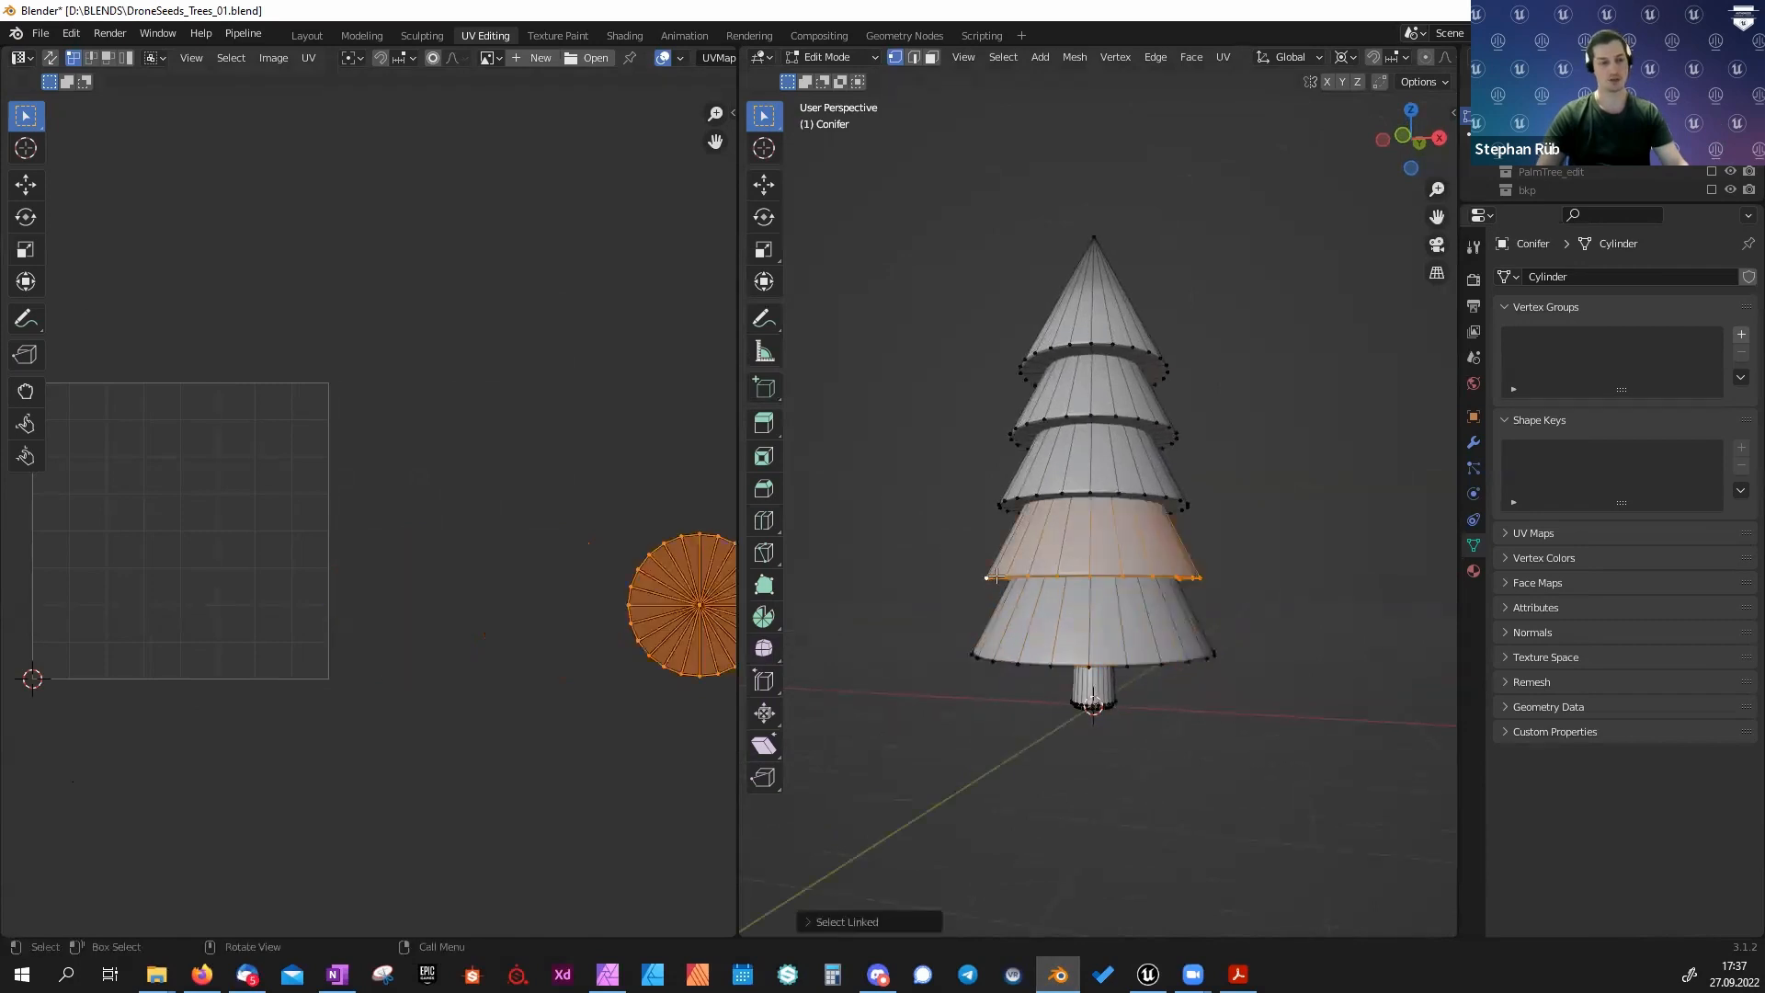
middle_drag(574, 621, 235, 618)
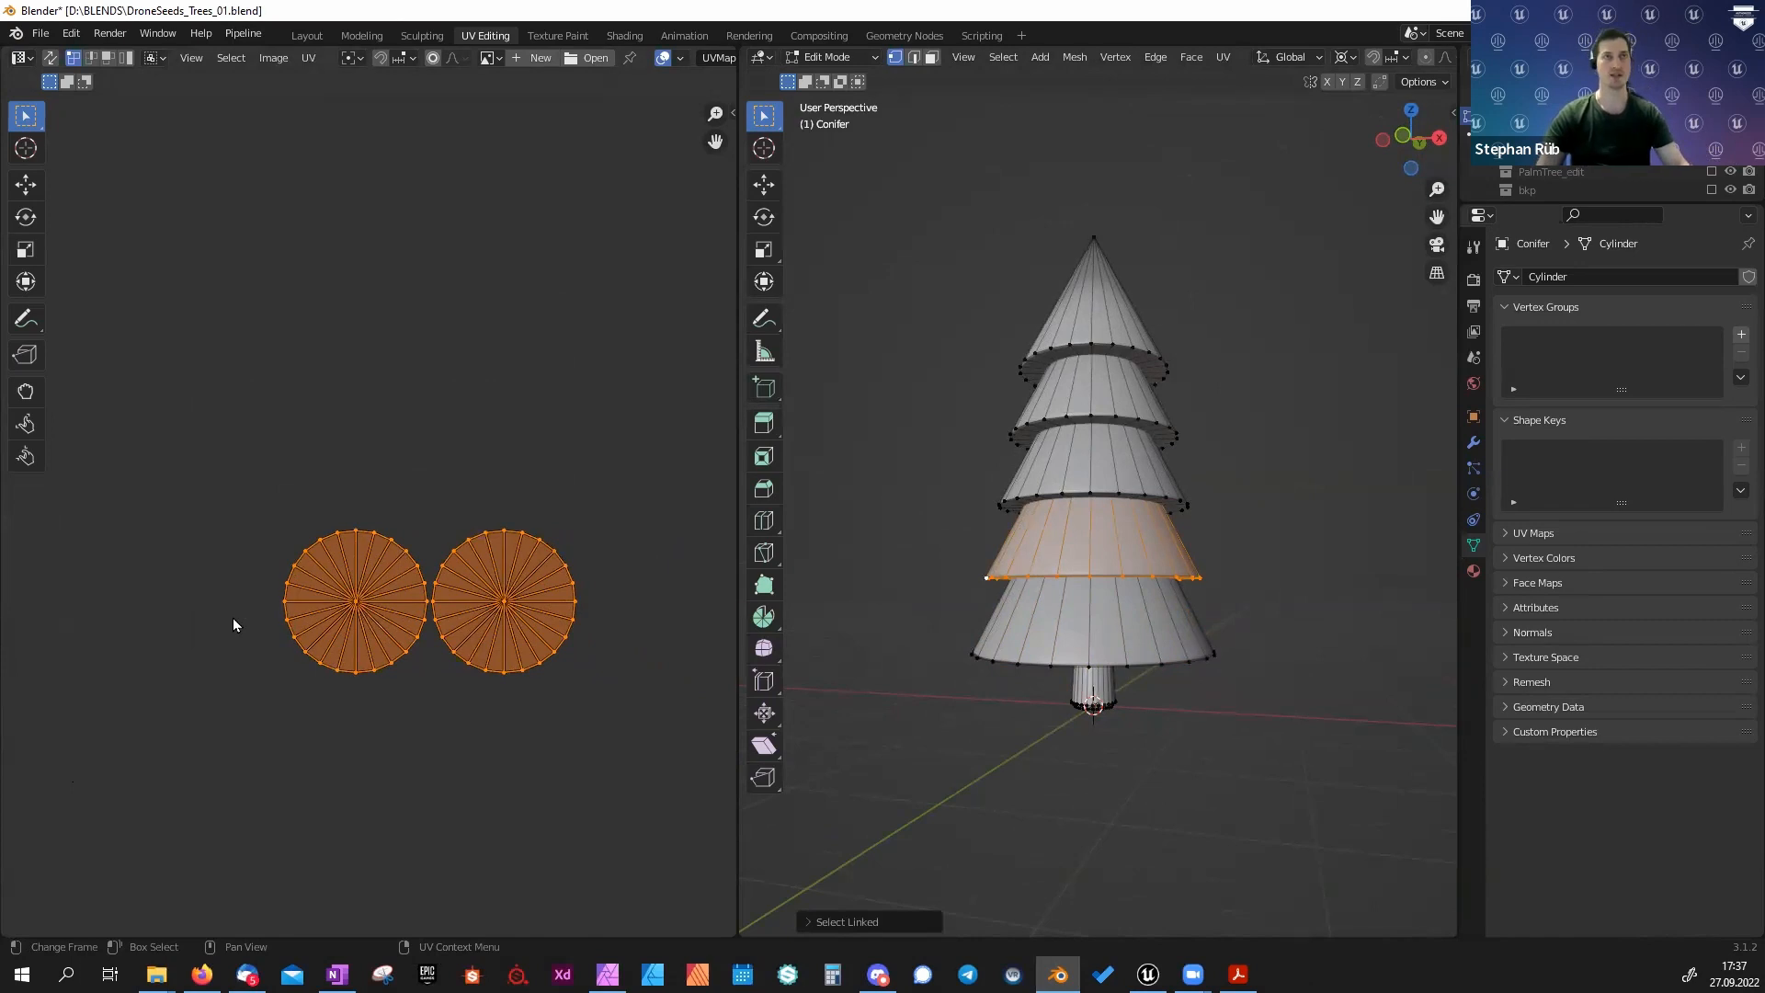
middle_drag(138, 625, 446, 625)
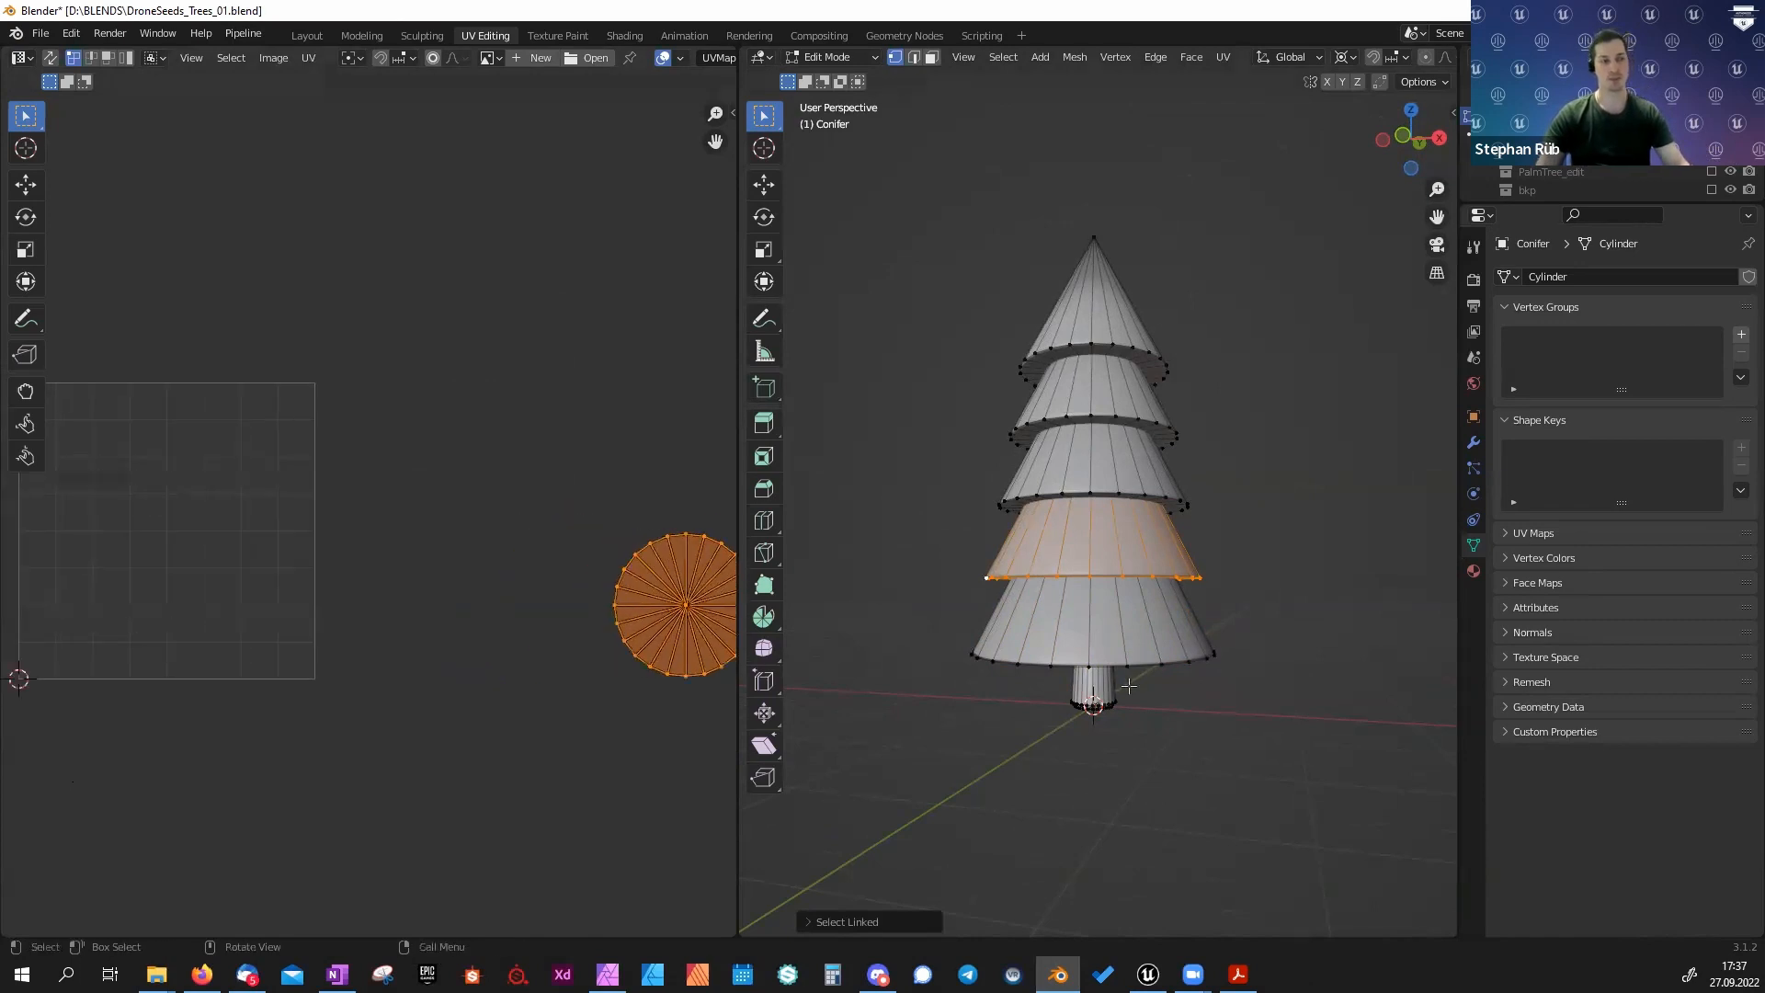
middle_drag(941, 612, 941, 634)
Leave Edit Mode, hide the Conifer, and show and select the Tree object instead.
key(Tab)
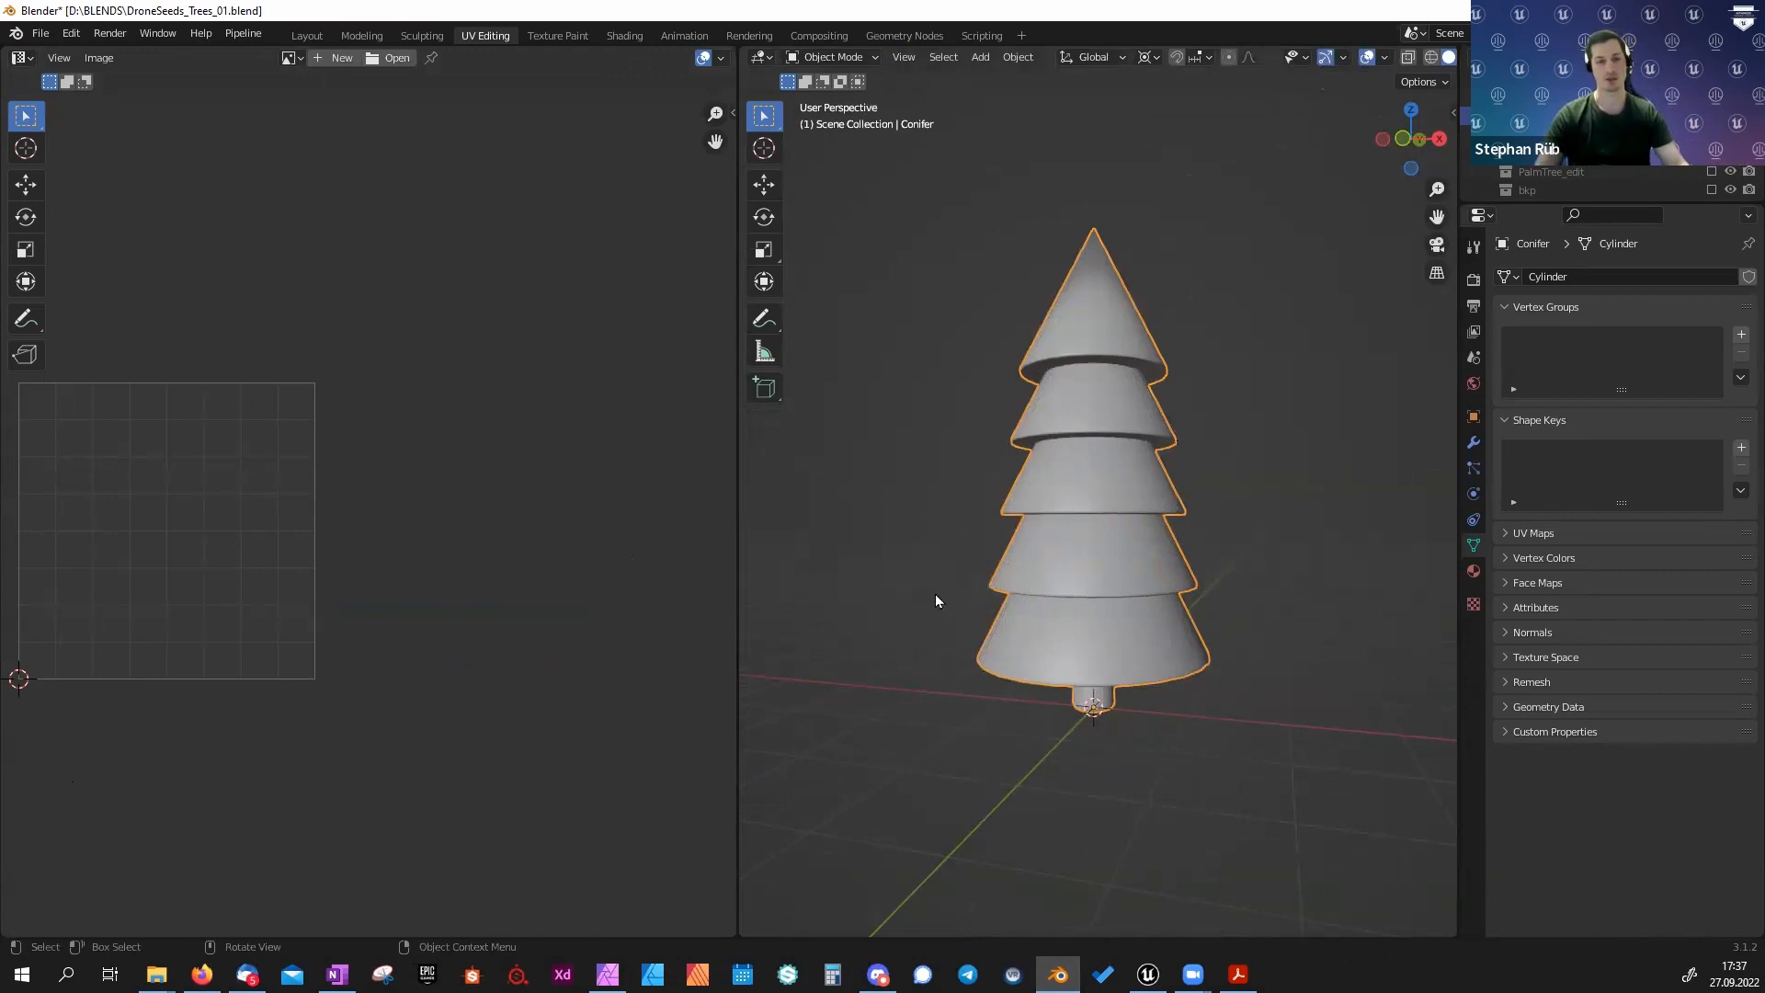
middle_drag(936, 595, 946, 600)
click(1730, 117)
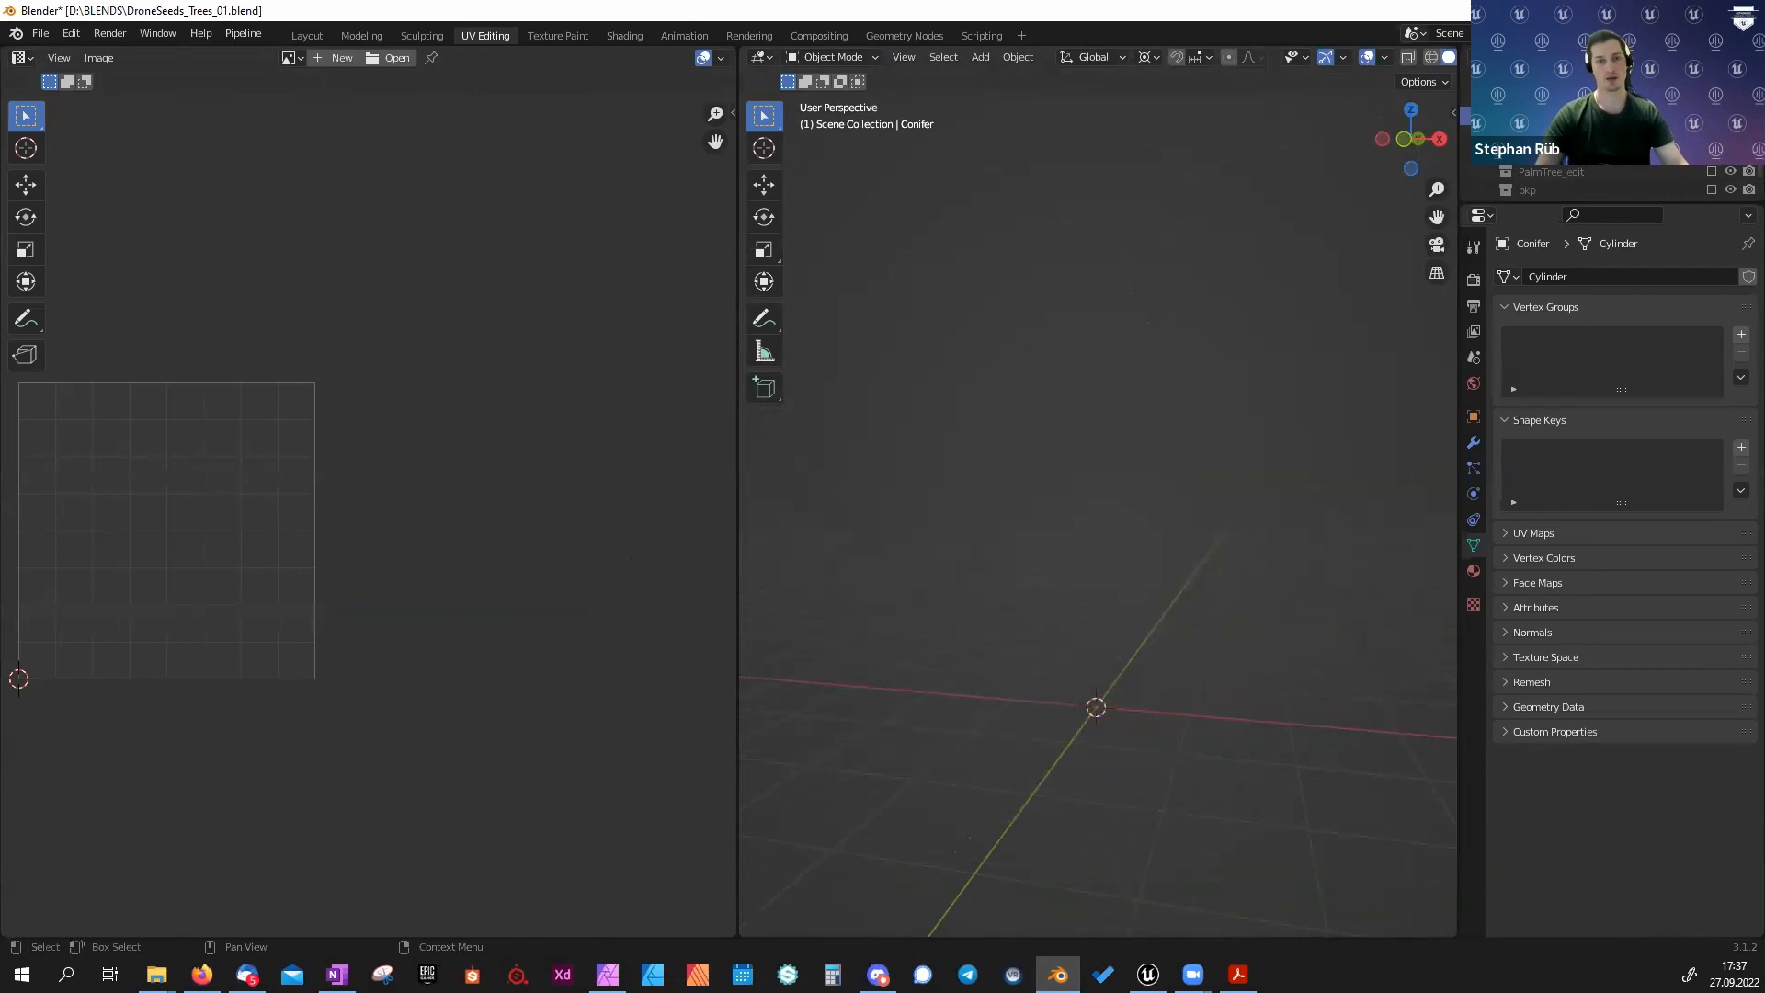
click(1730, 134)
click(1008, 315)
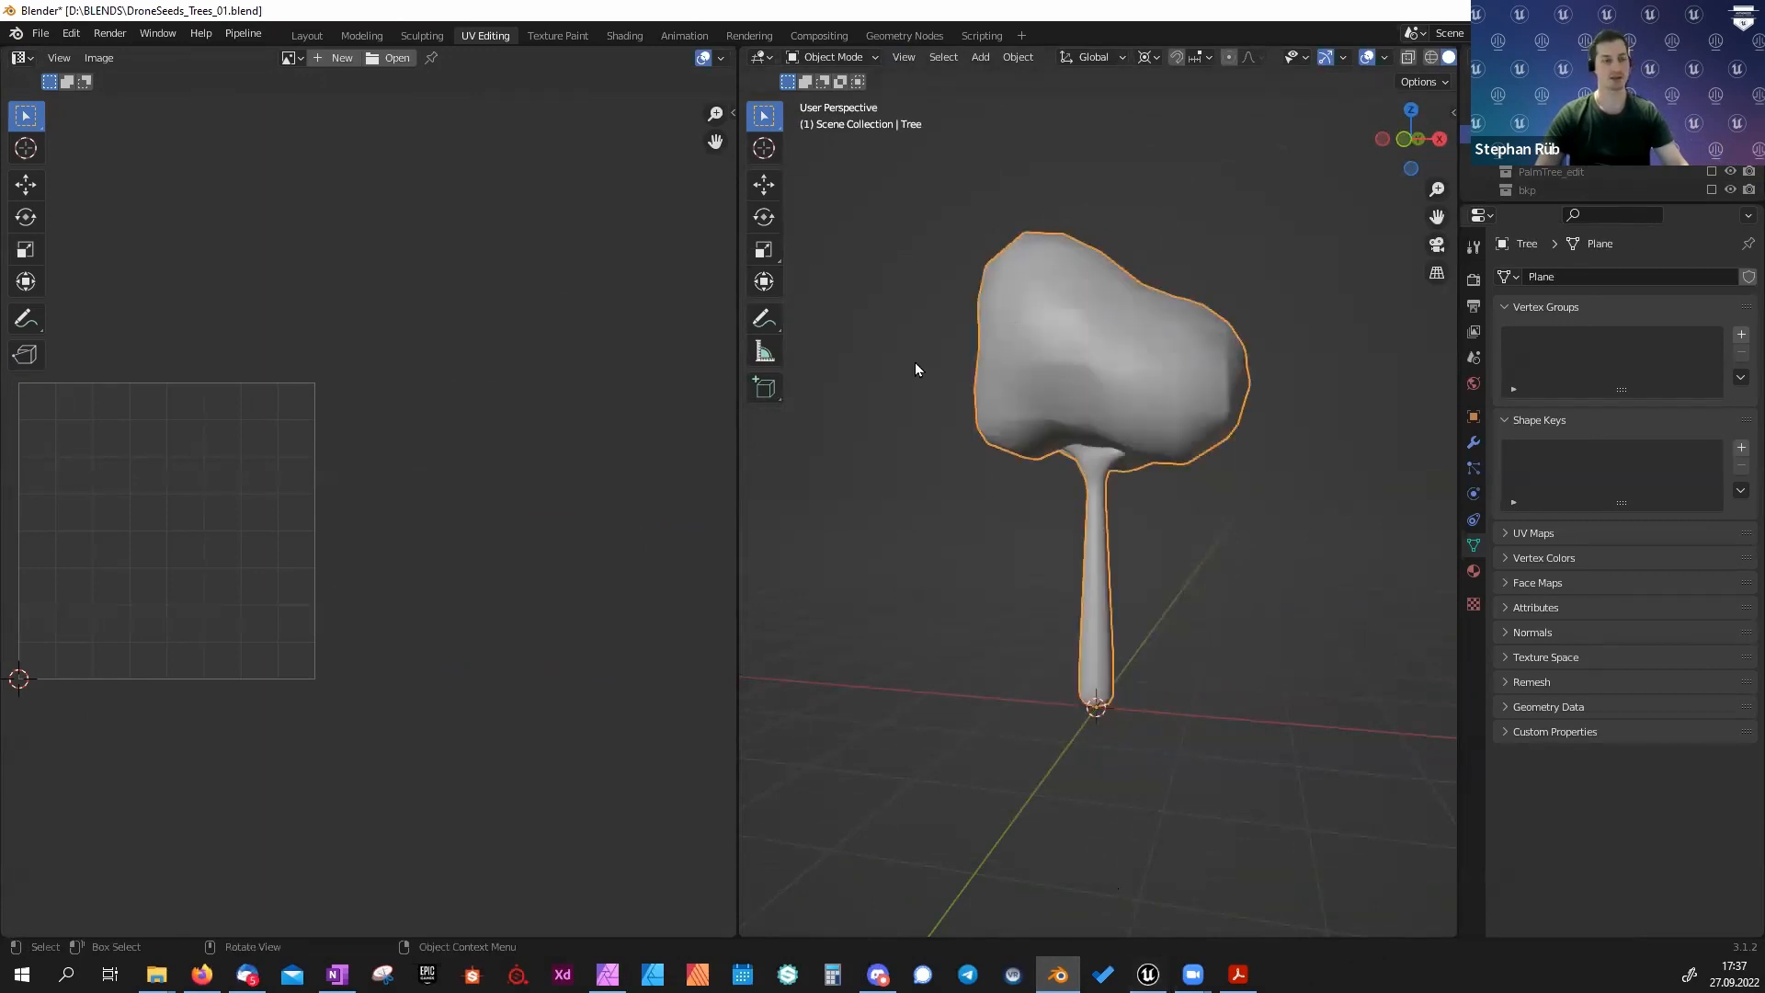
Switch to Unreal Editor, close SM_Tree_simple_VC_01 and open the SM_Conifer_01 mesh from the Foliage folder.
click(1148, 975)
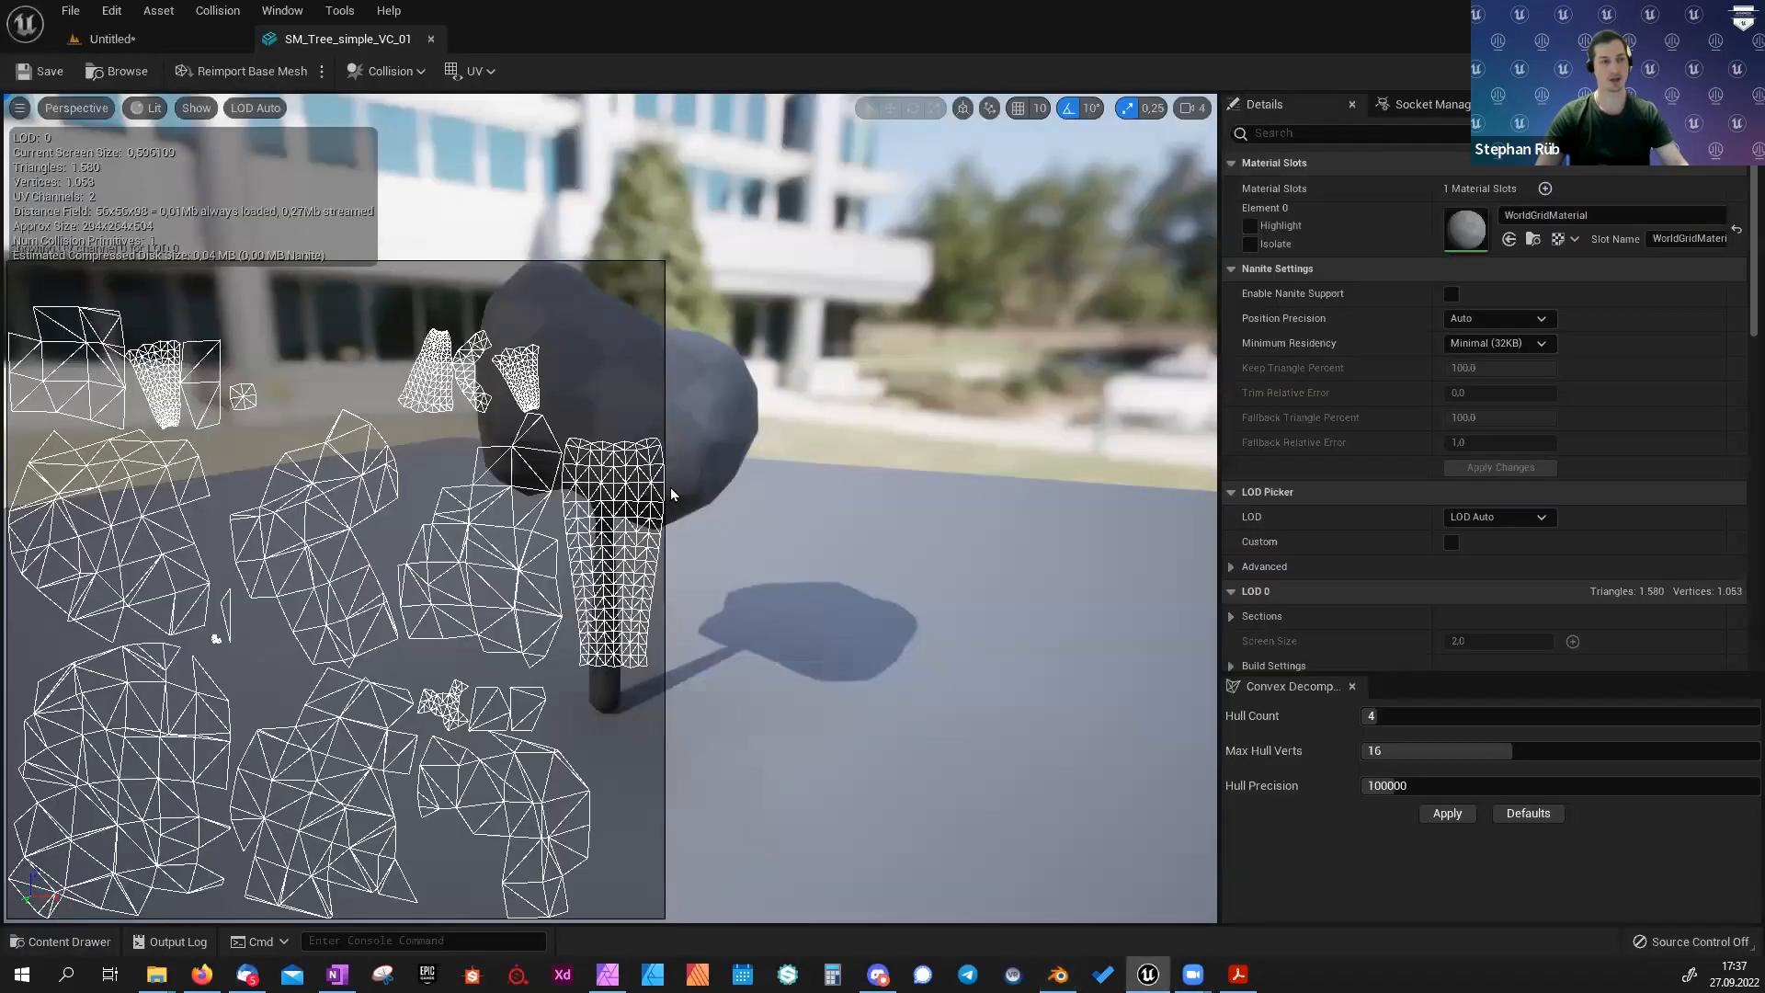
click(431, 40)
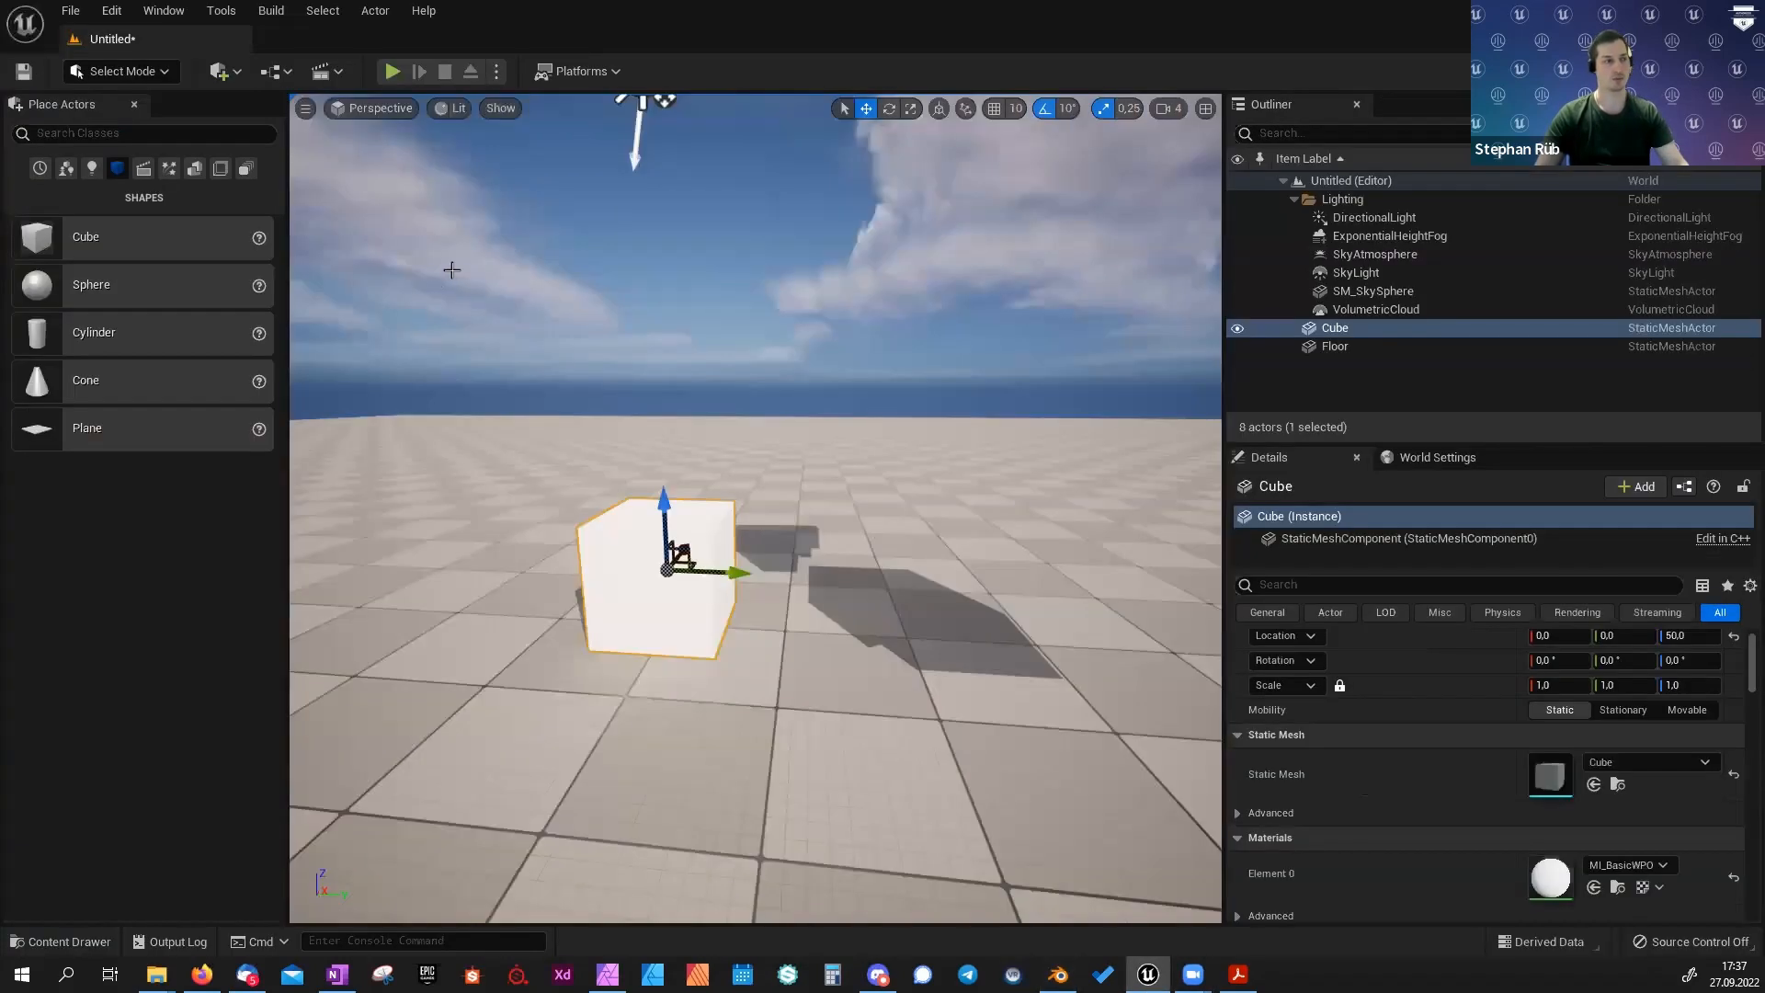
key(ctrl+space)
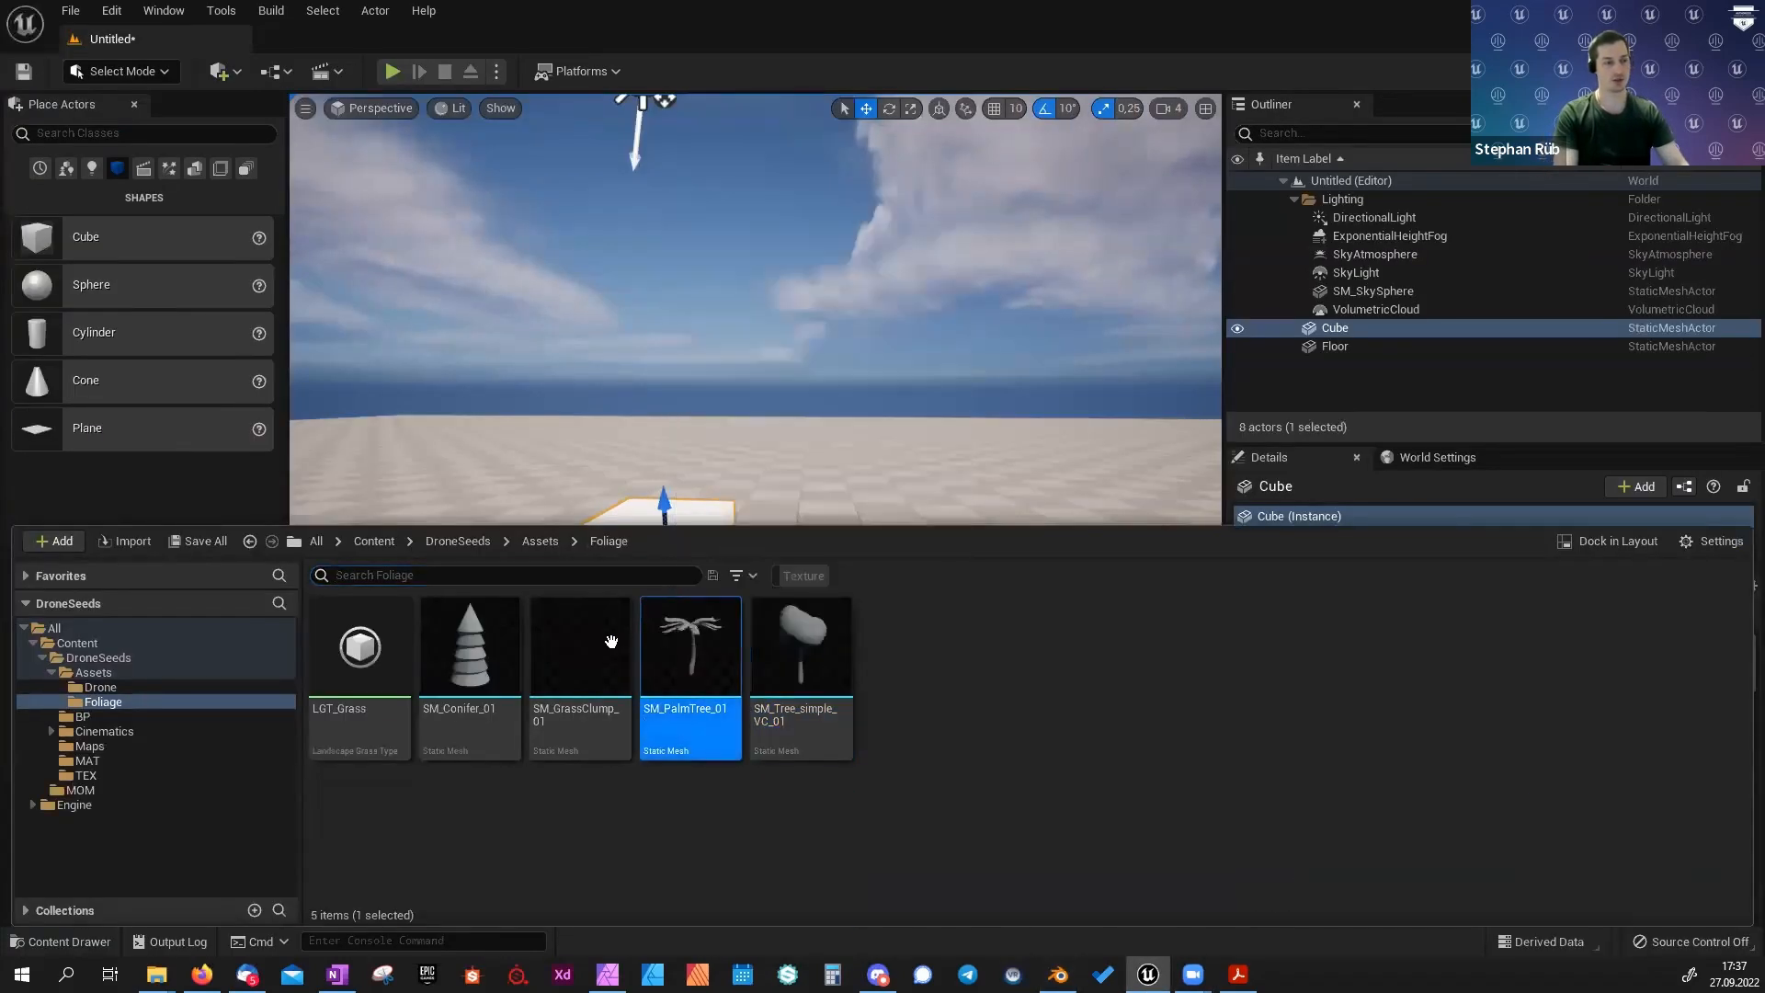
double_click(464, 651)
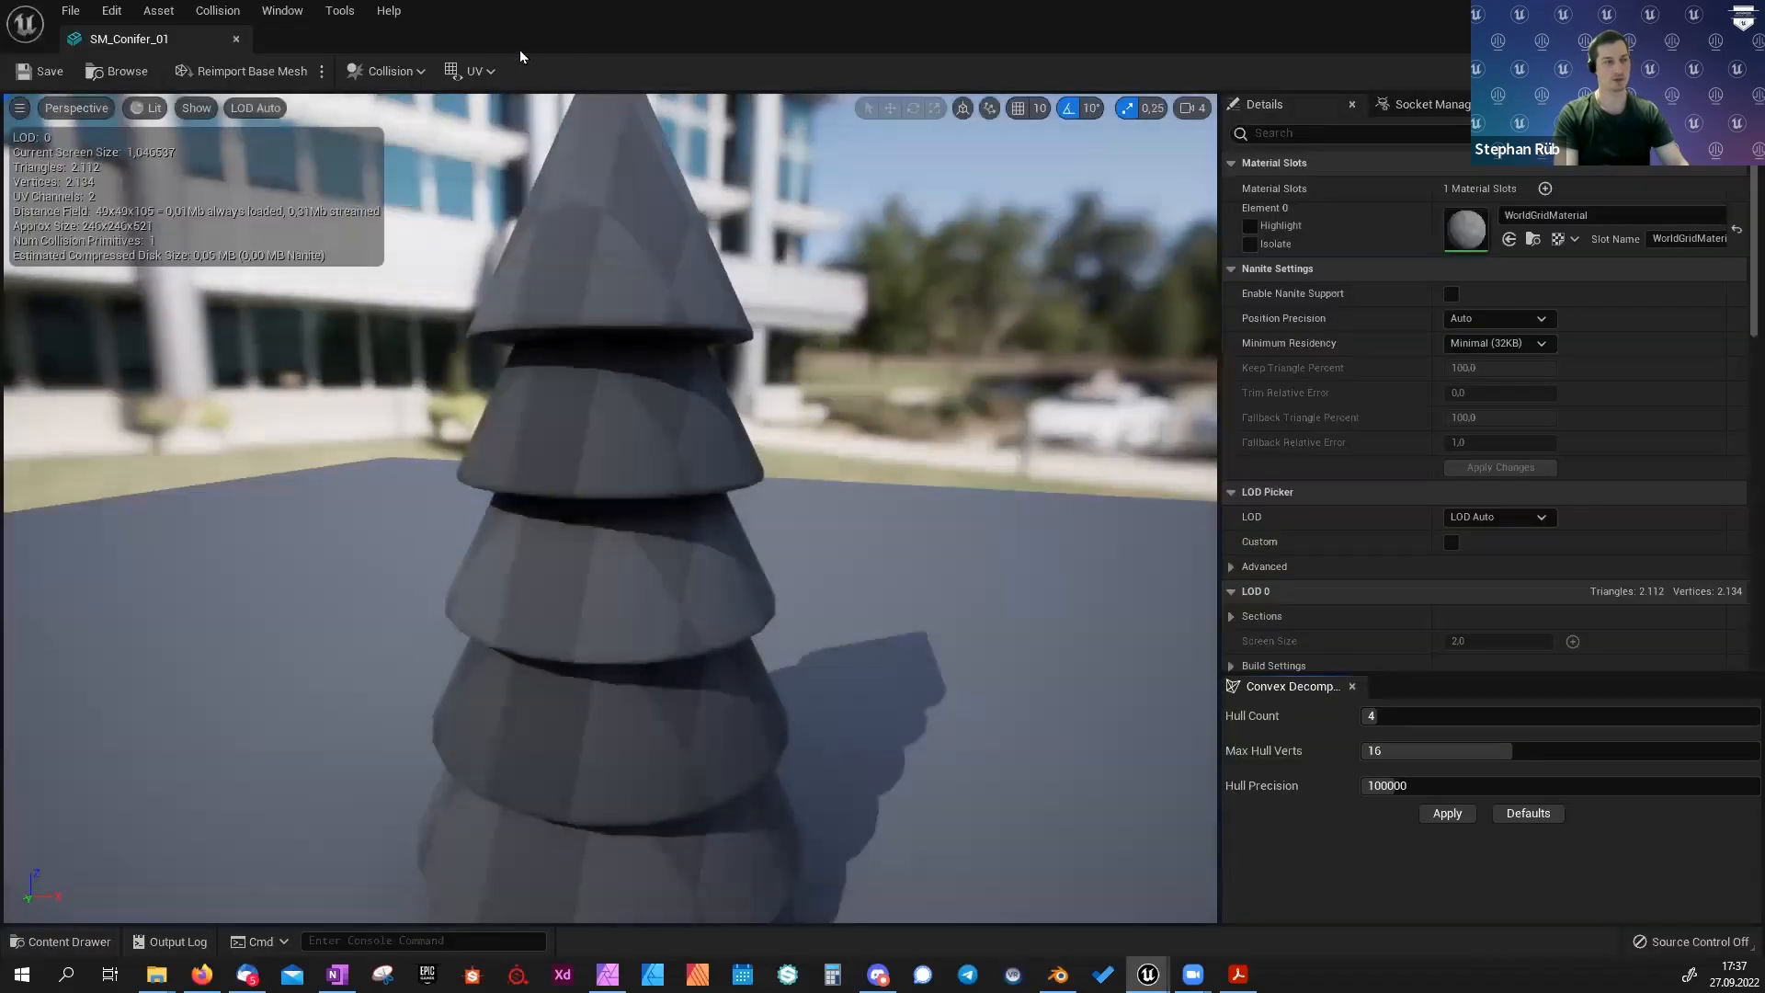
Overlay UV Channel 0 on SM_Conifer_01's viewport and examine the layout of its trunk and tier islands.
click(468, 72)
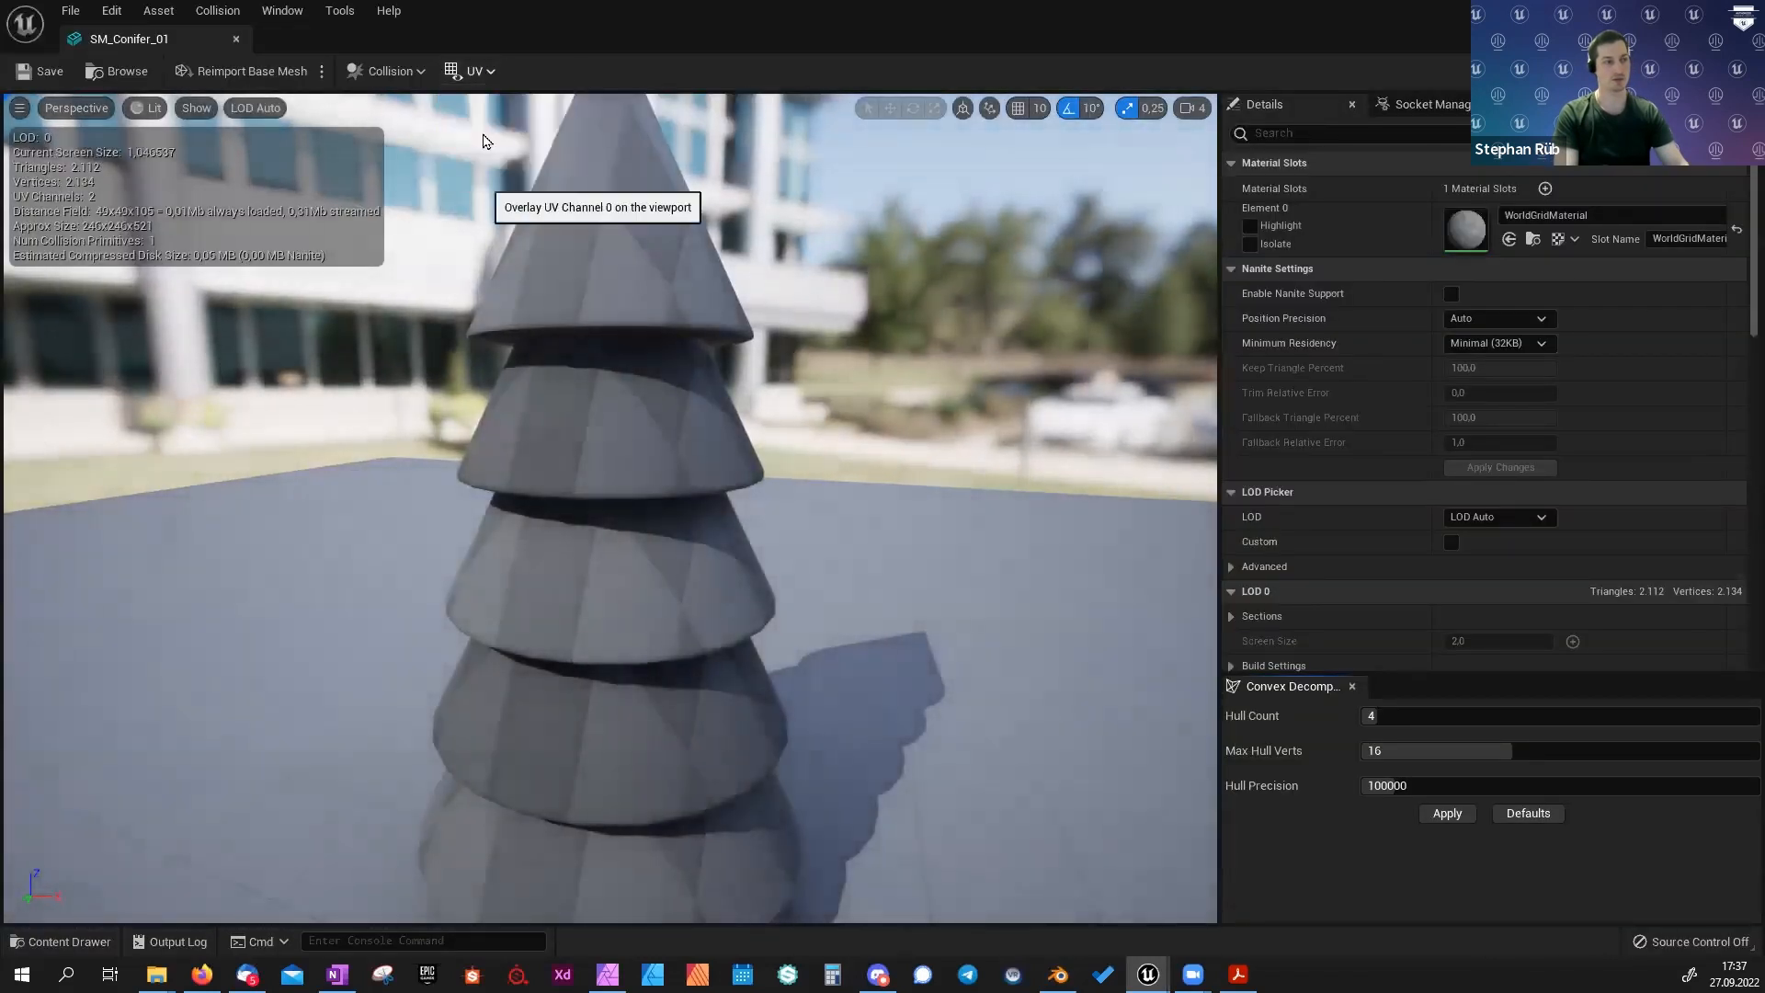
click(488, 140)
scroll(795, 673, down, 2)
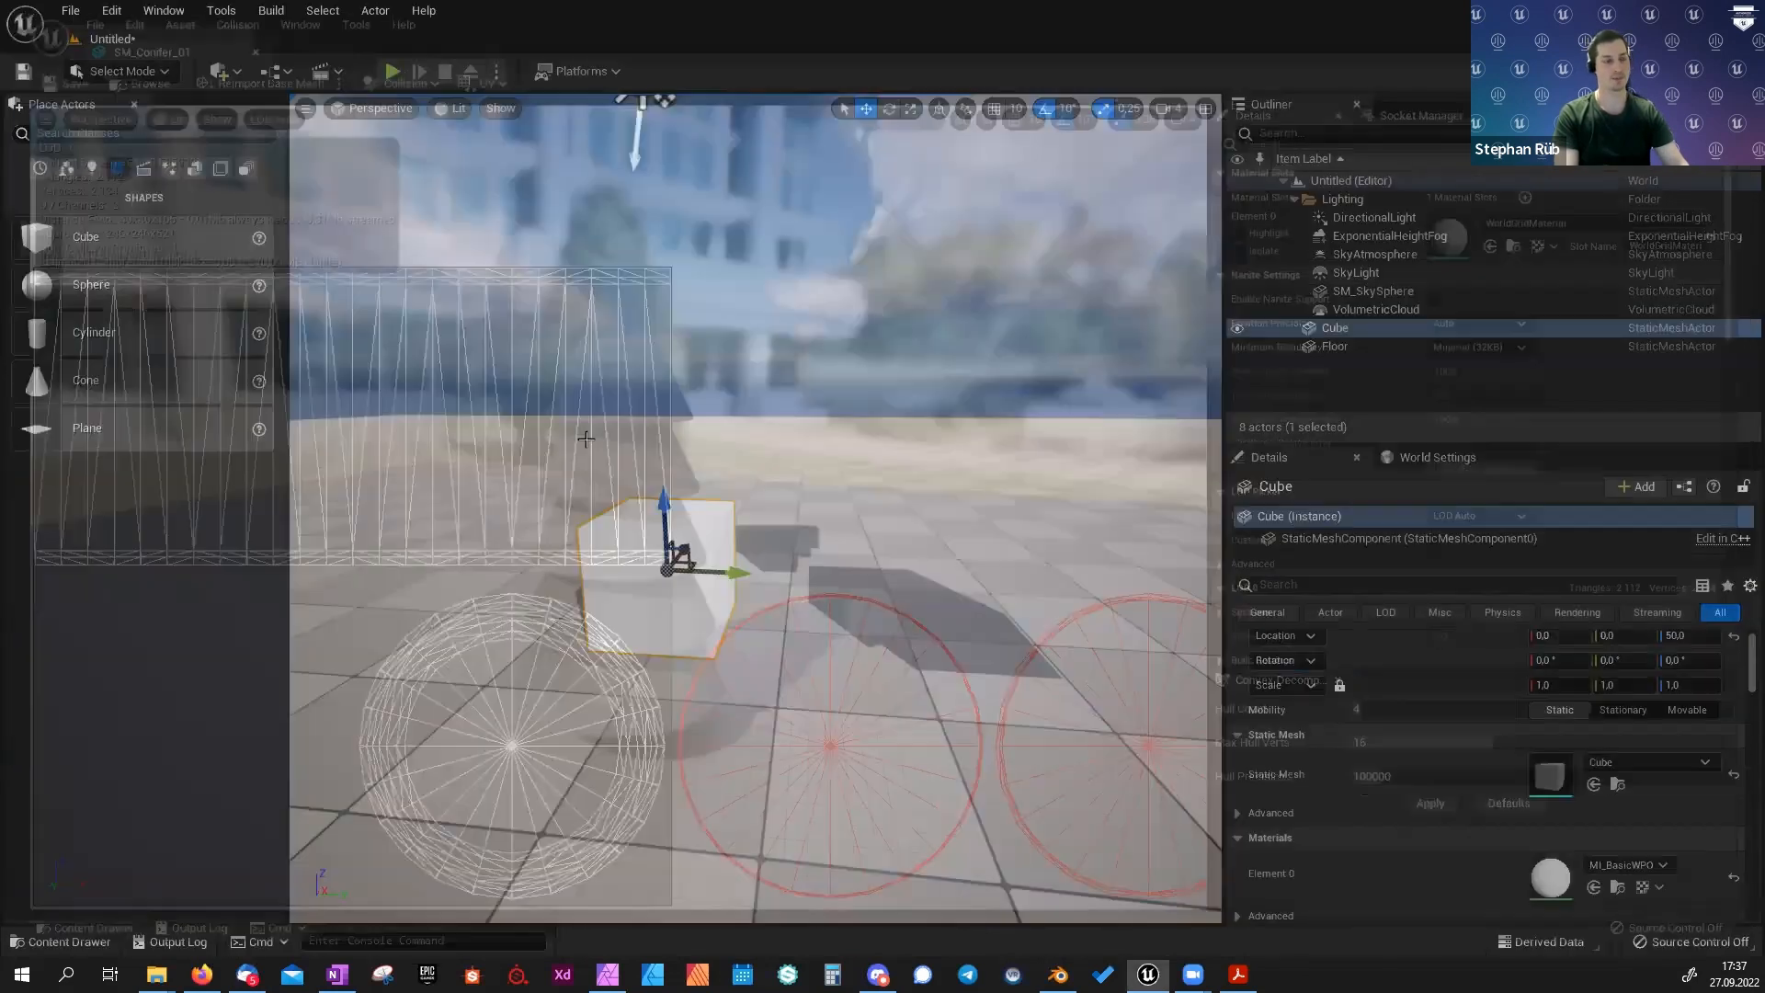
Look through the MOM folder's assets and creation options, and open the DroneSeeds MAT folder.
right_drag(576, 433, 557, 414)
key(ctrl+space)
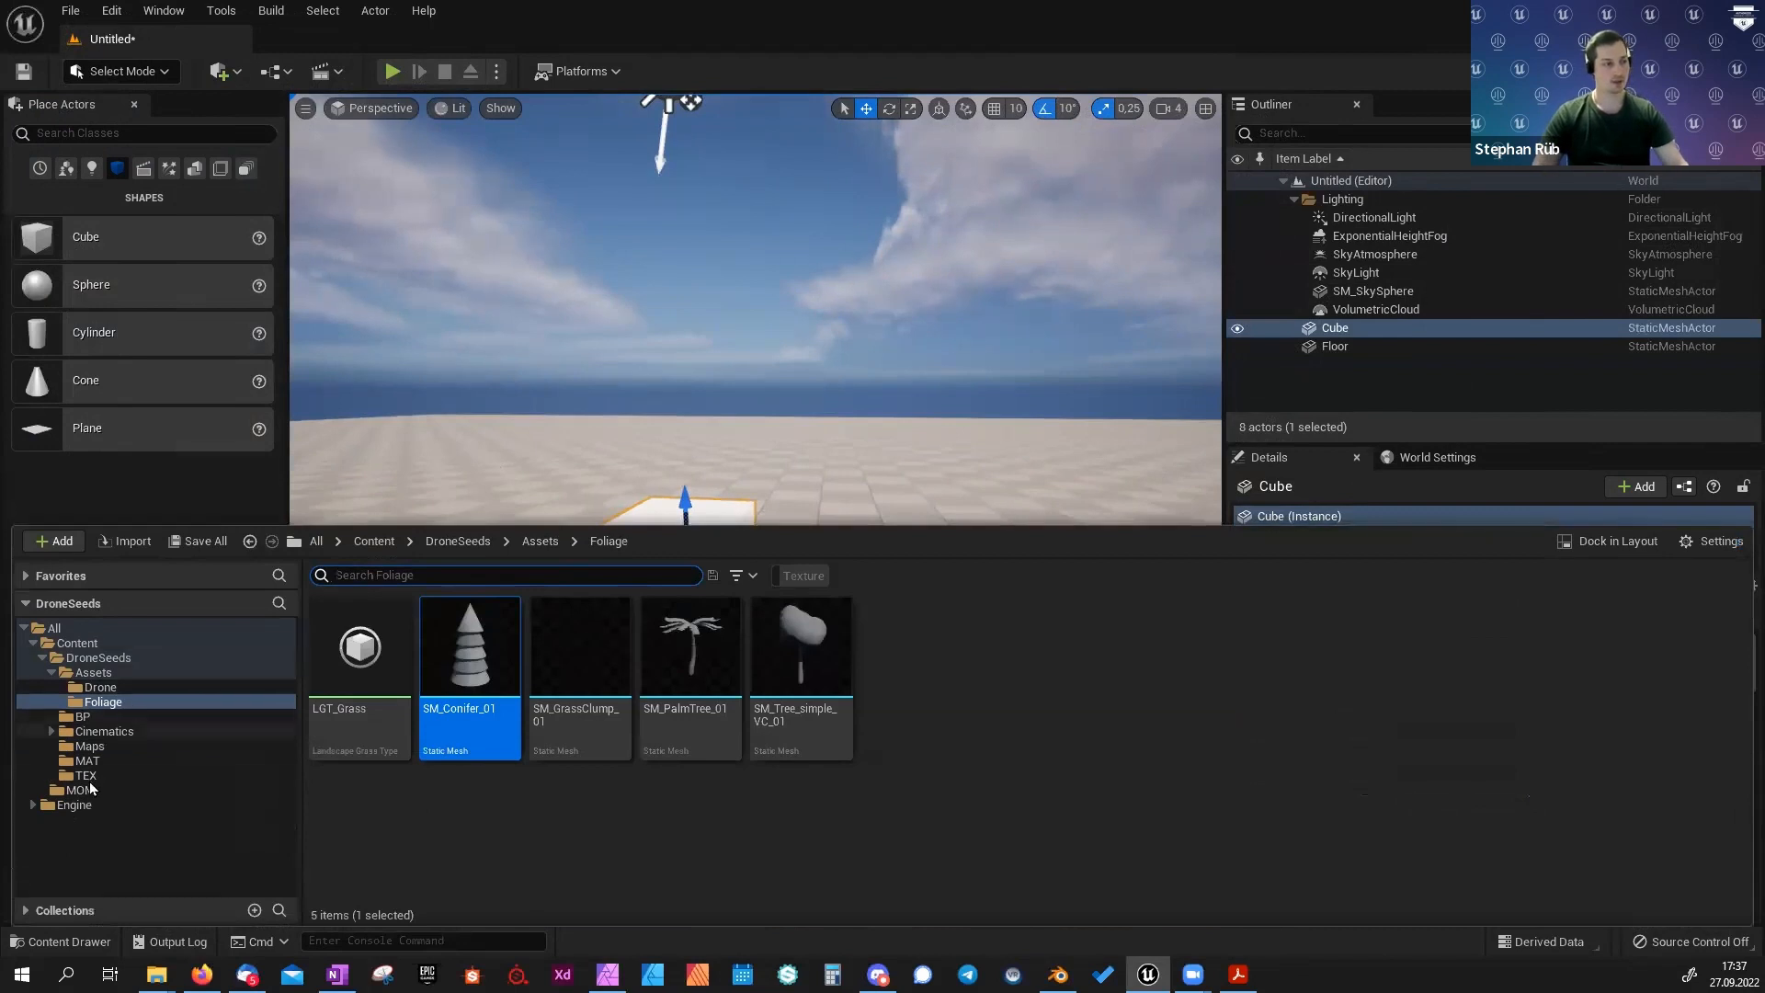
click(211, 791)
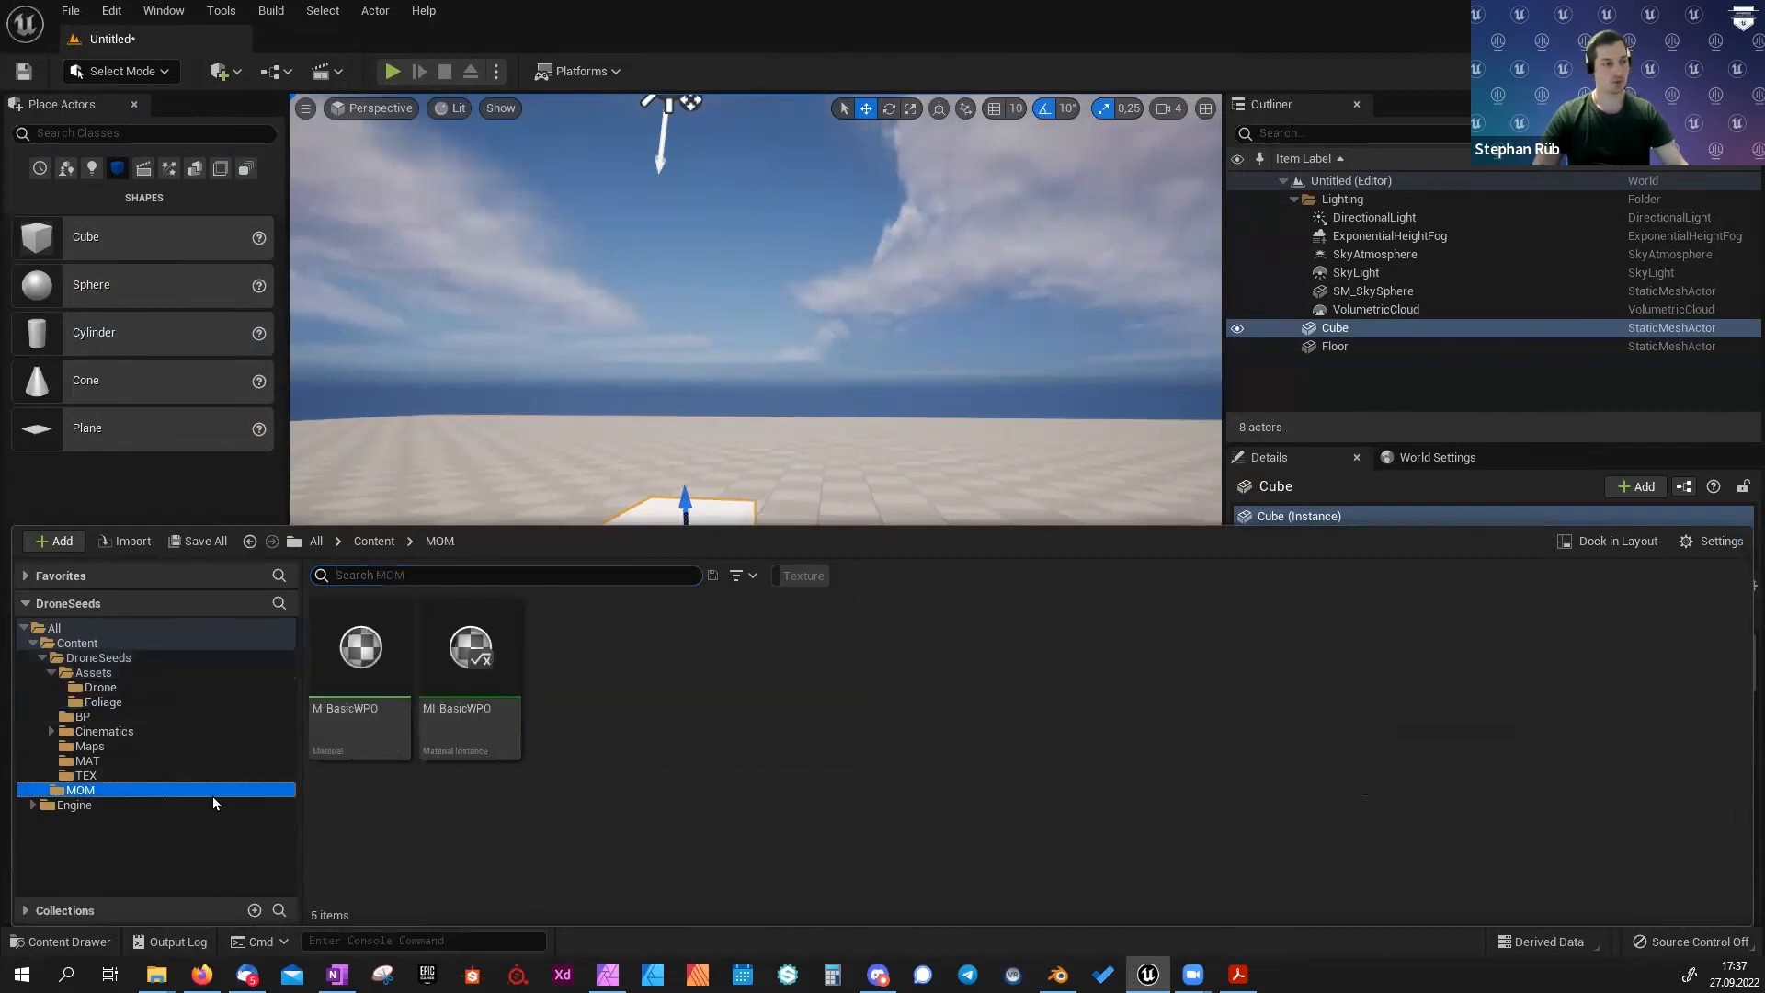
right_click(632, 682)
mouse_move(634, 671)
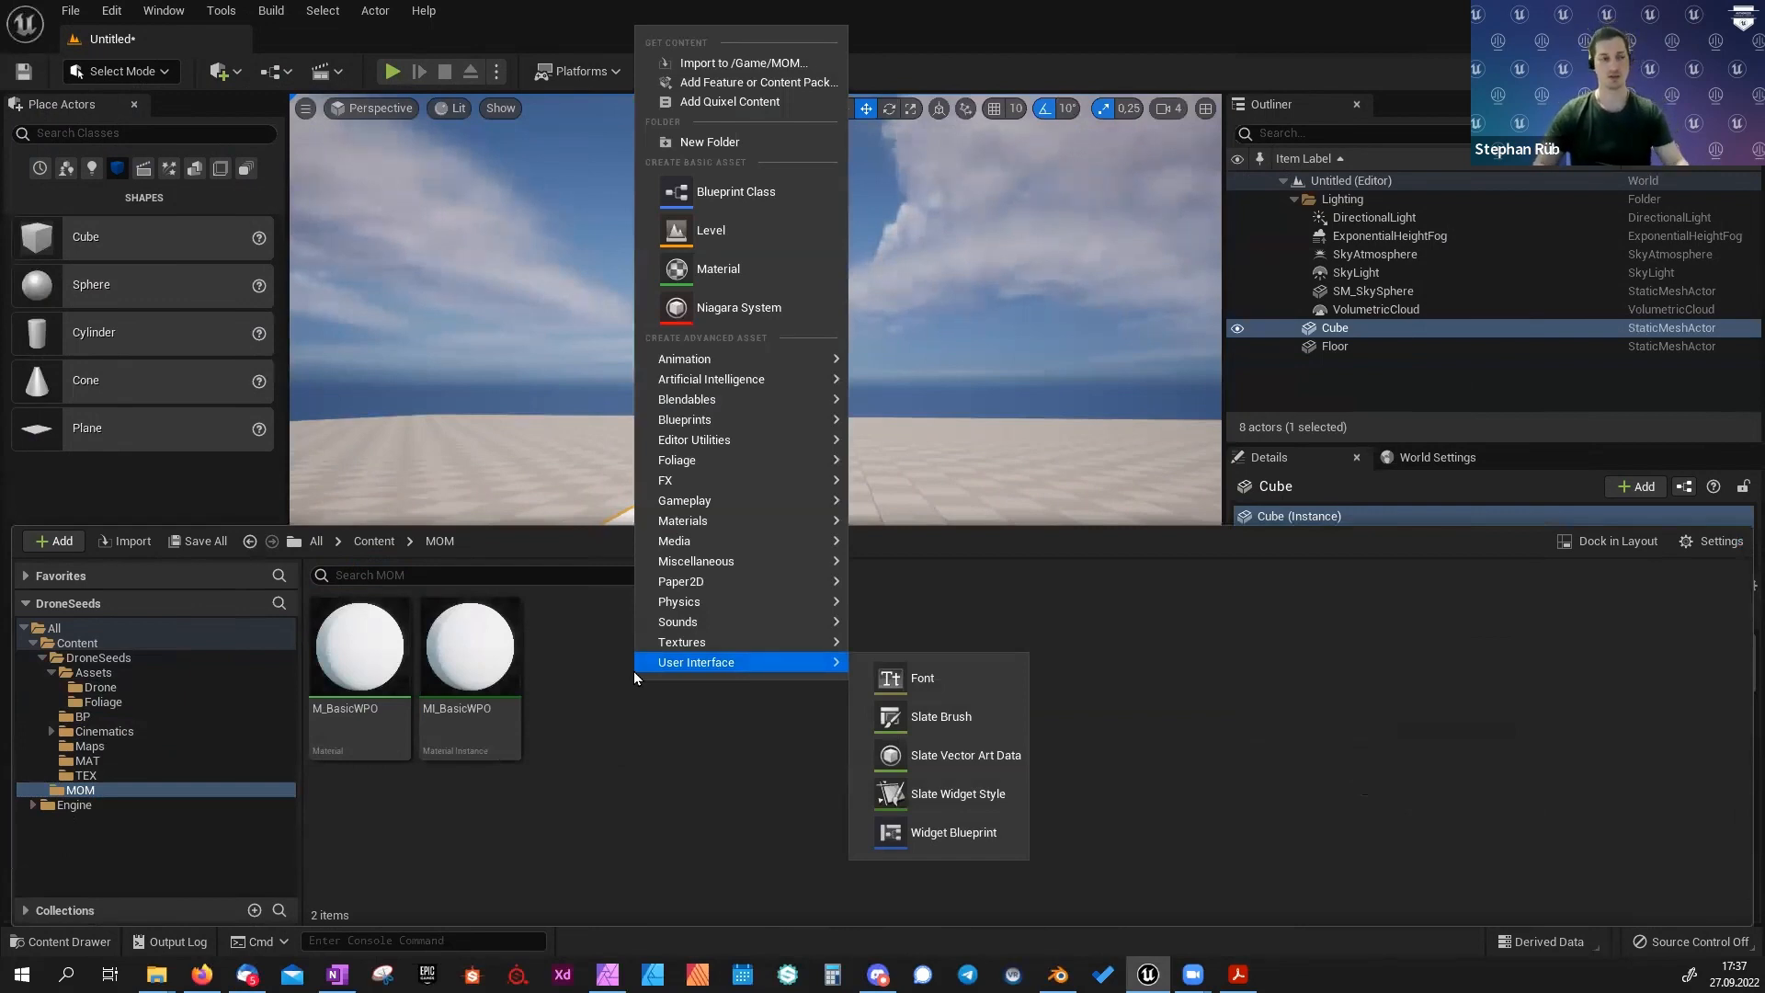
click(560, 630)
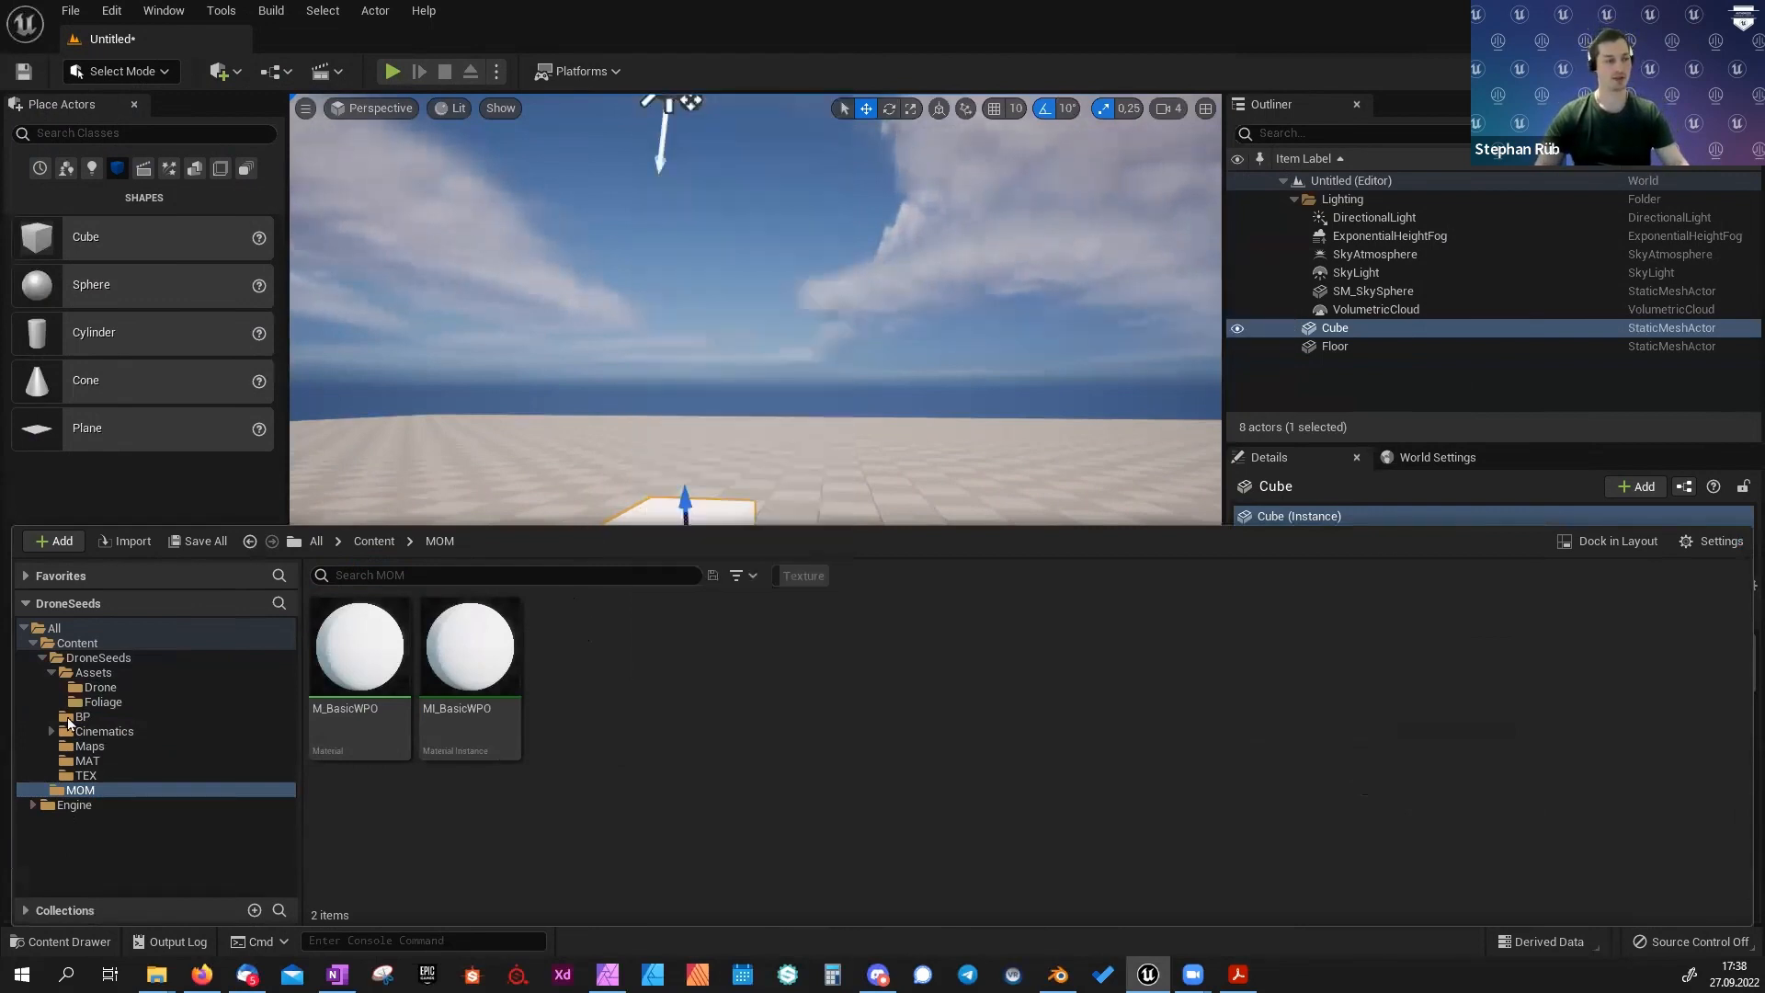
click(87, 760)
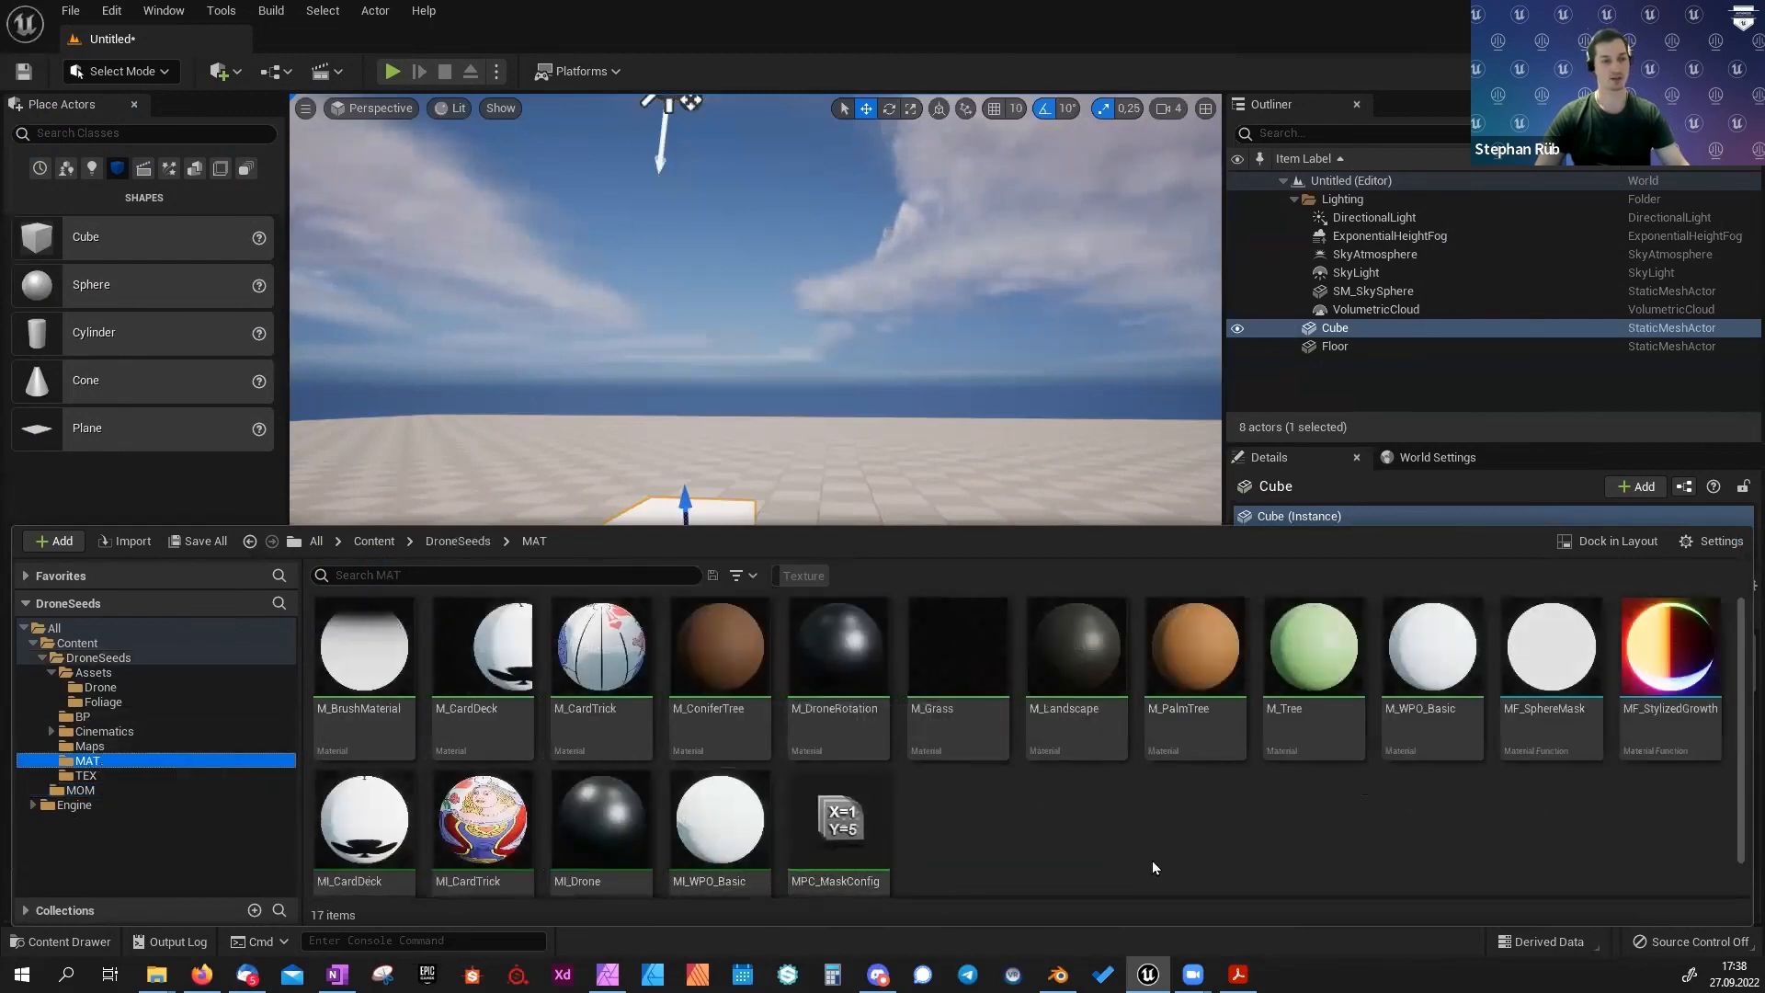
Open the M_Tree material and examine its Mask Base Color with Vertex Color group, including the Trunk_BaseColor parameter.
double_click(1305, 690)
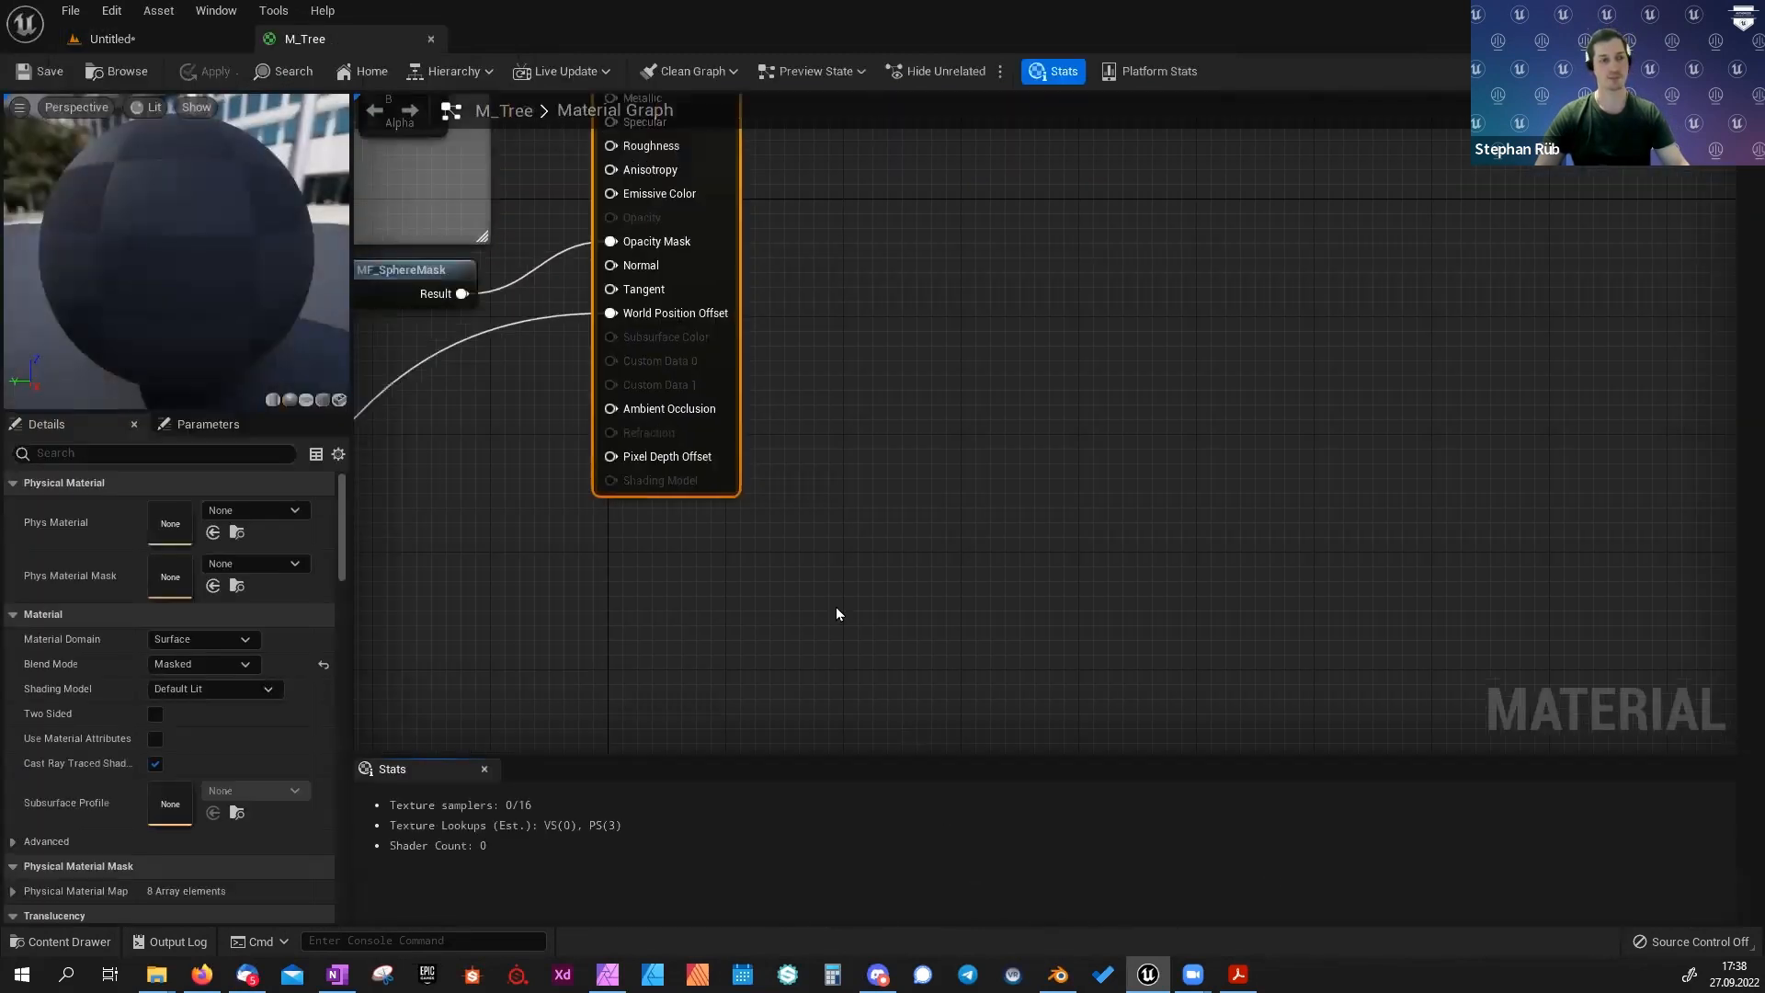
right_drag(835, 606, 1205, 755)
right_drag(732, 519, 1086, 595)
mouse_move(1357, 572)
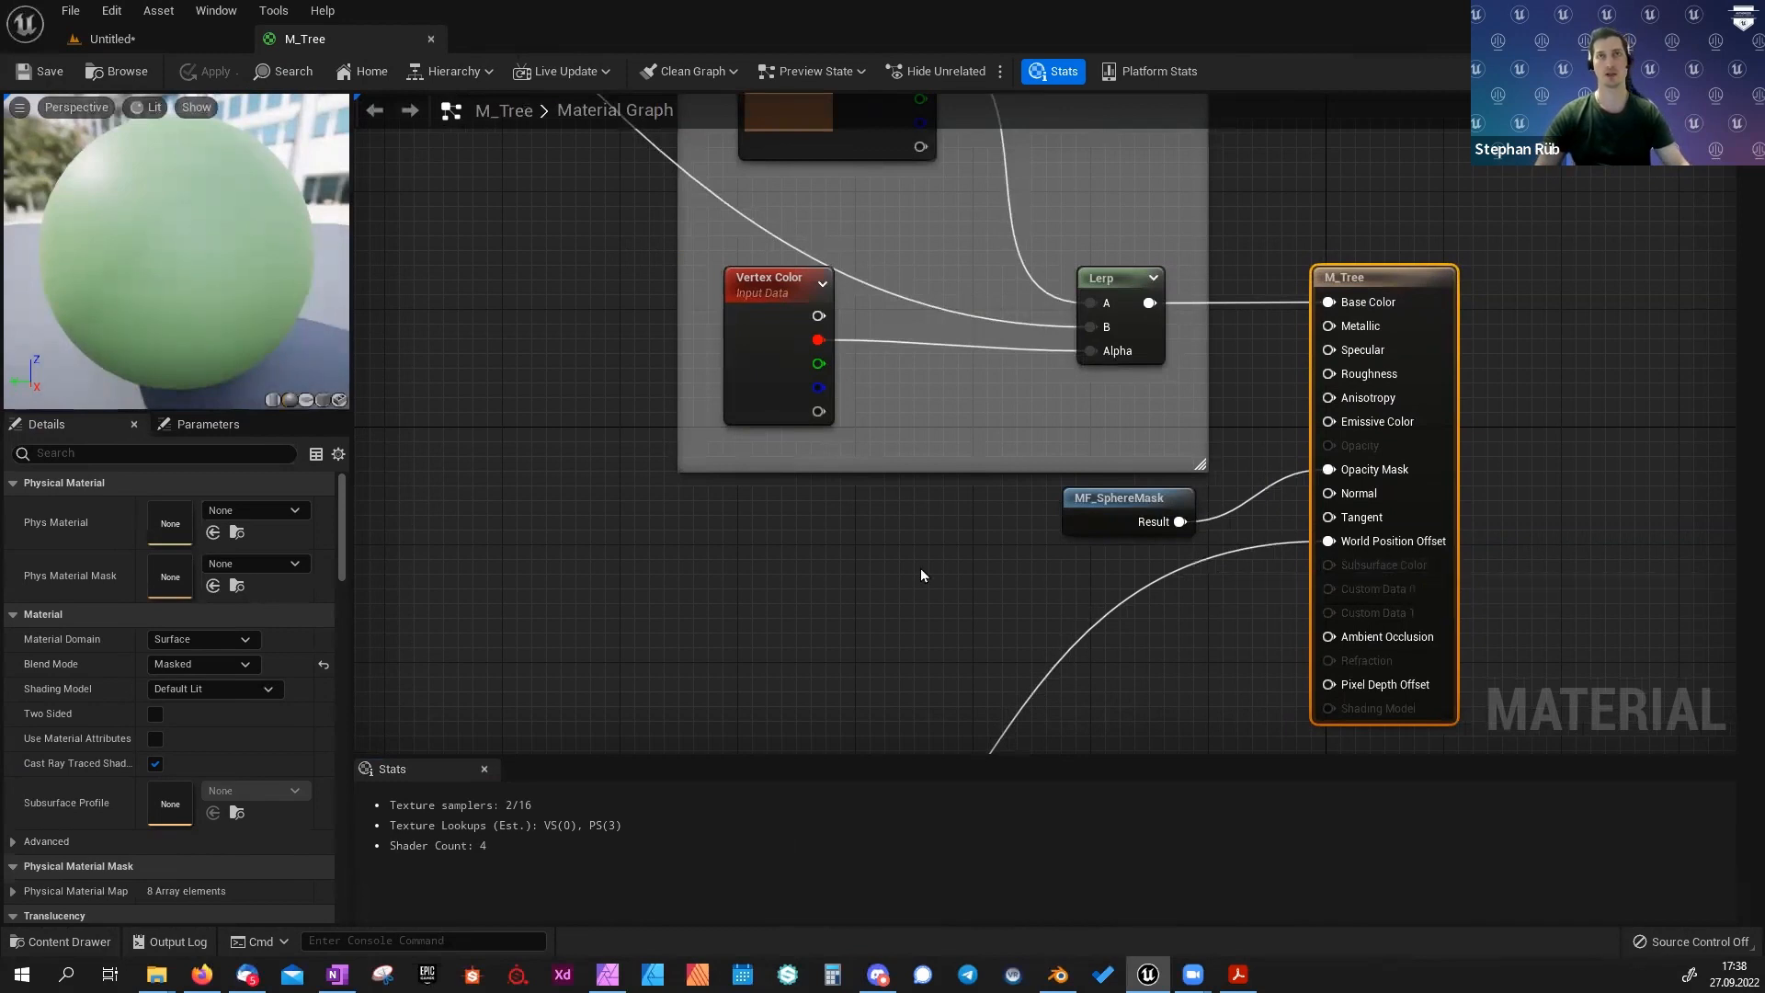
right_drag(869, 564, 1025, 625)
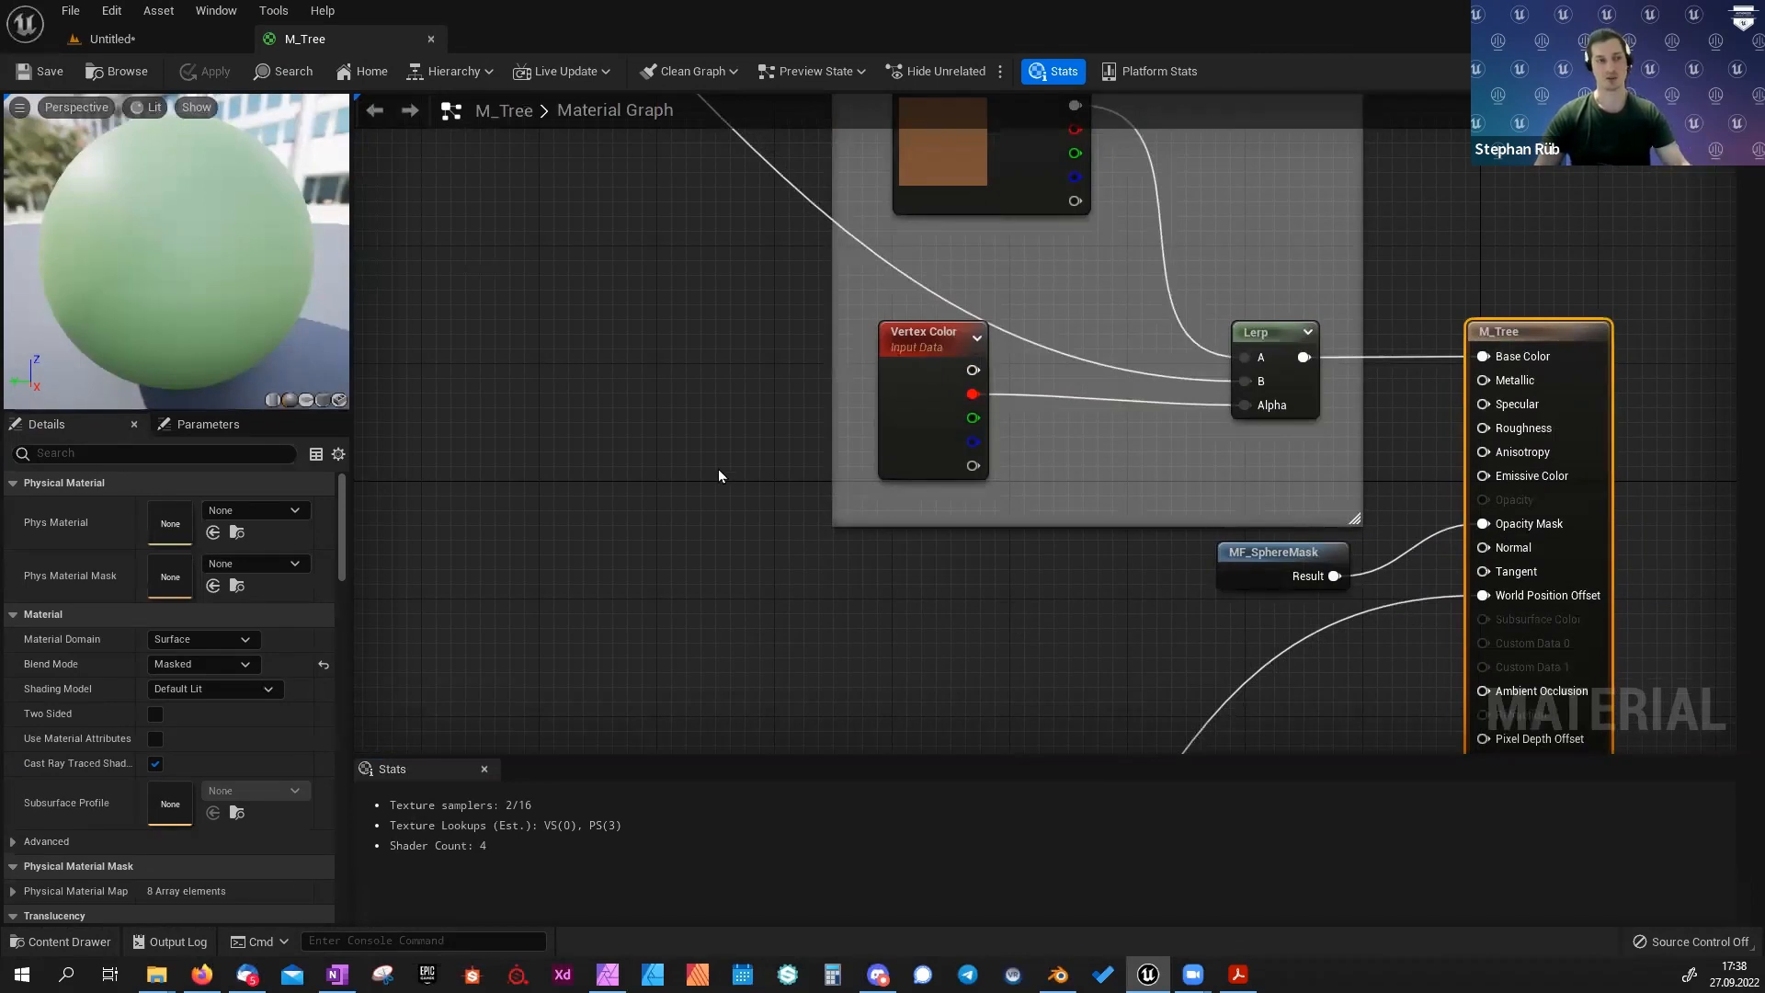
right_drag(719, 471, 857, 562)
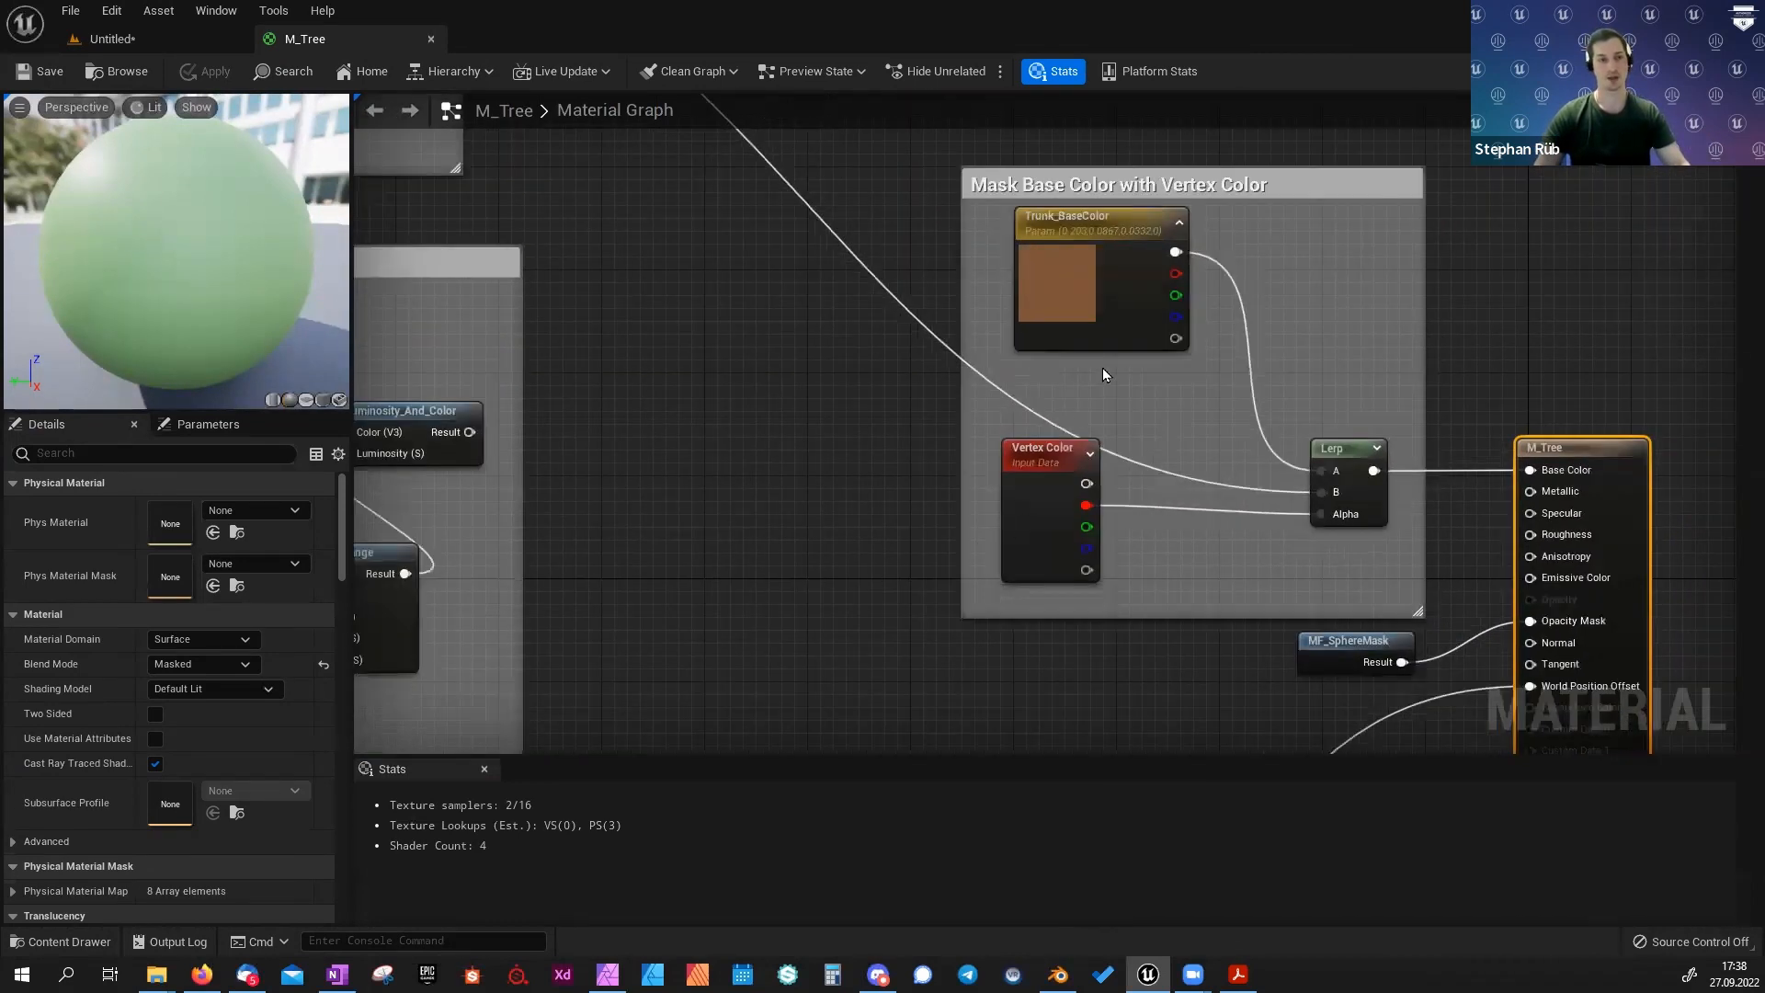
right_drag(1107, 374, 1027, 414)
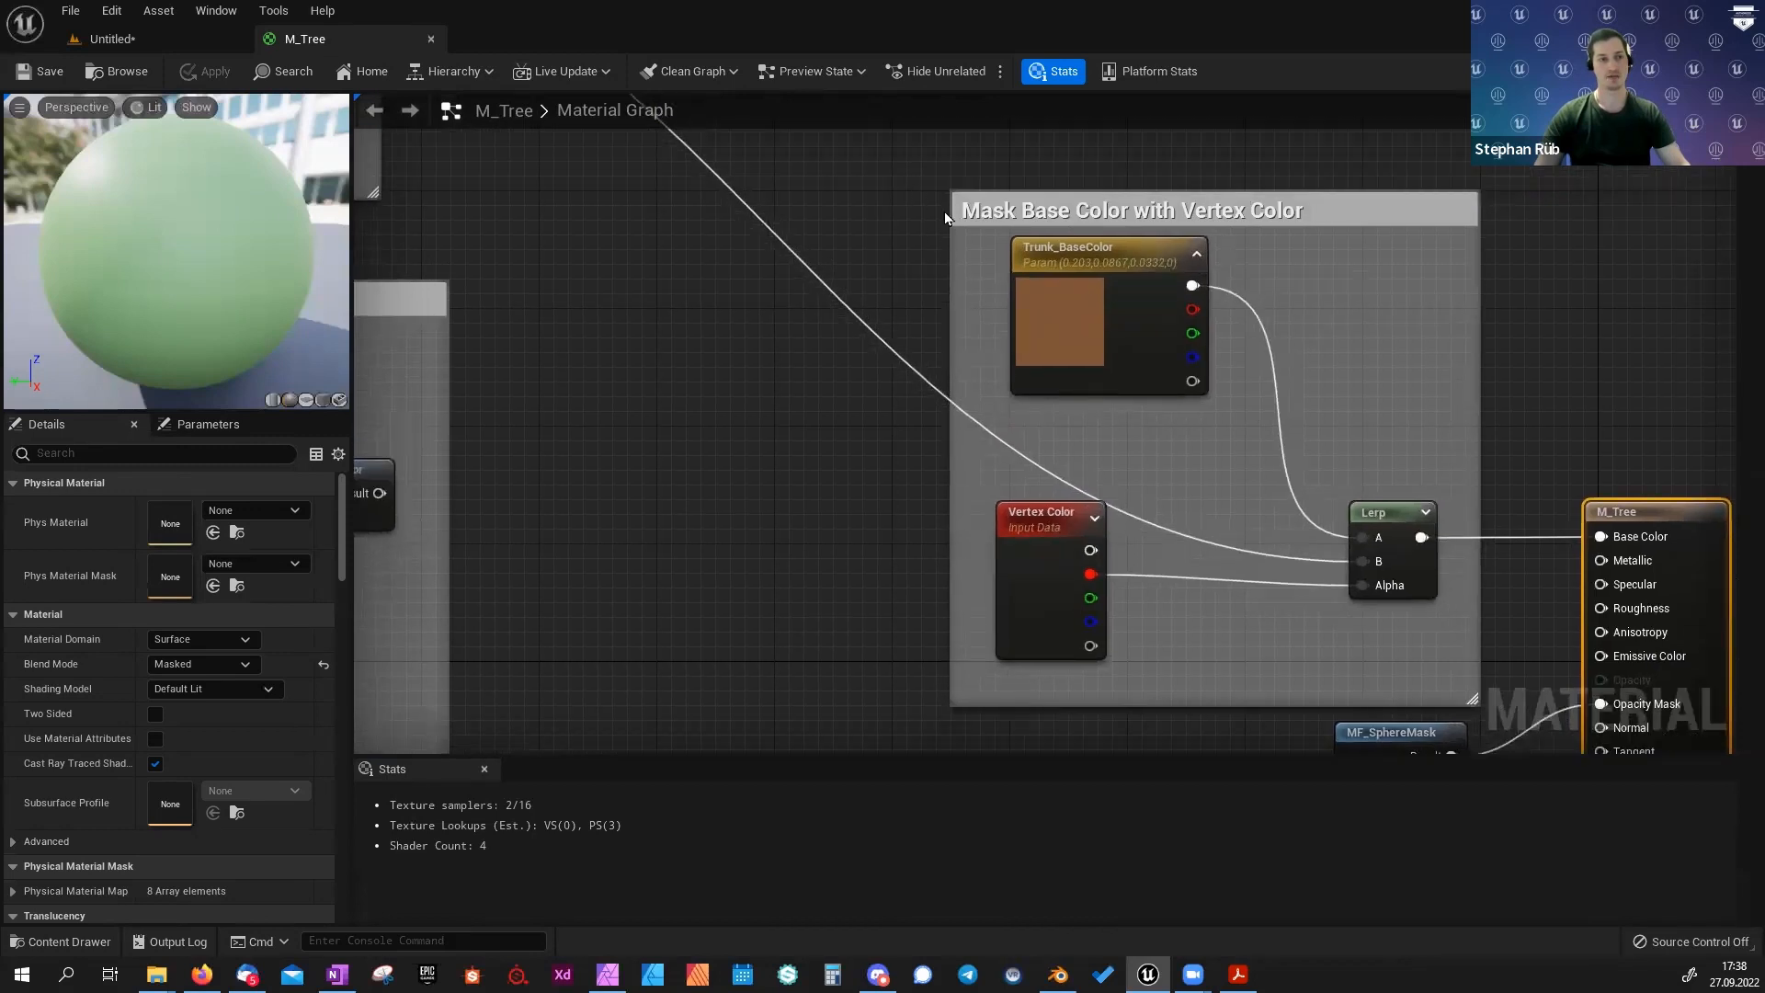
click(960, 219)
click(1066, 250)
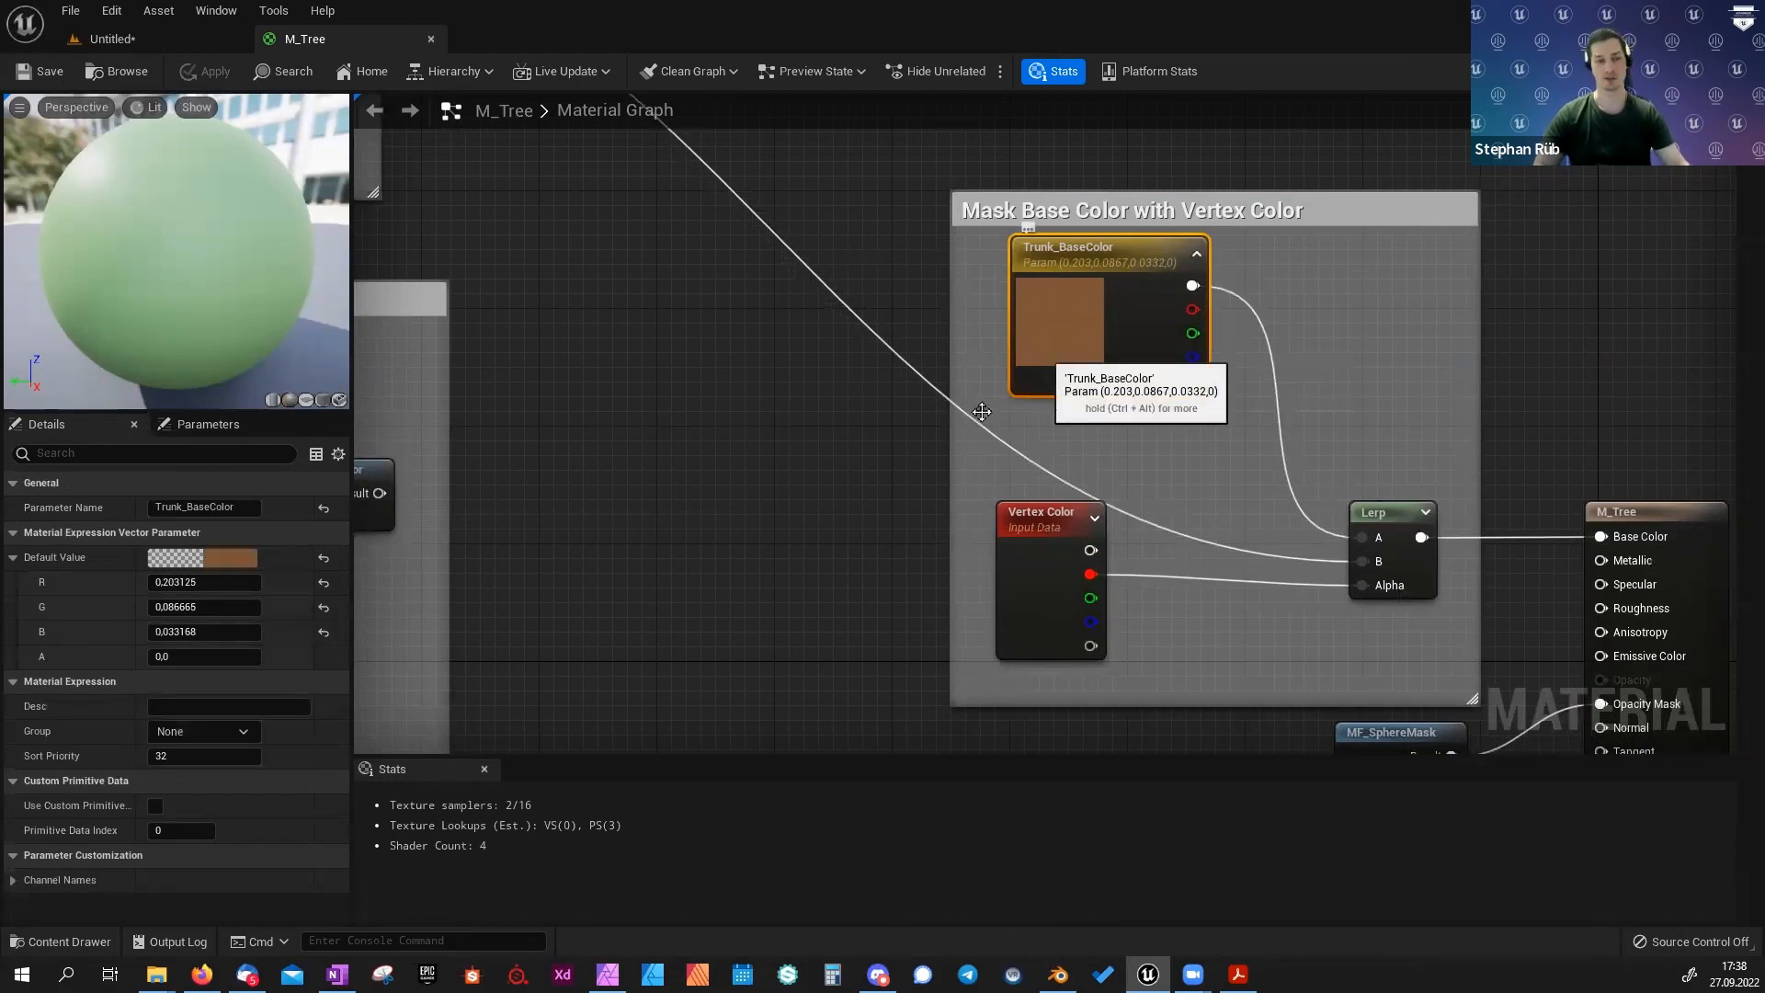
Trace the base color Lerp's B input back to the 3 Color Blend group and return to the Vertex Color mask.
right_drag(835, 437, 1165, 547)
scroll(1165, 541, up, 1)
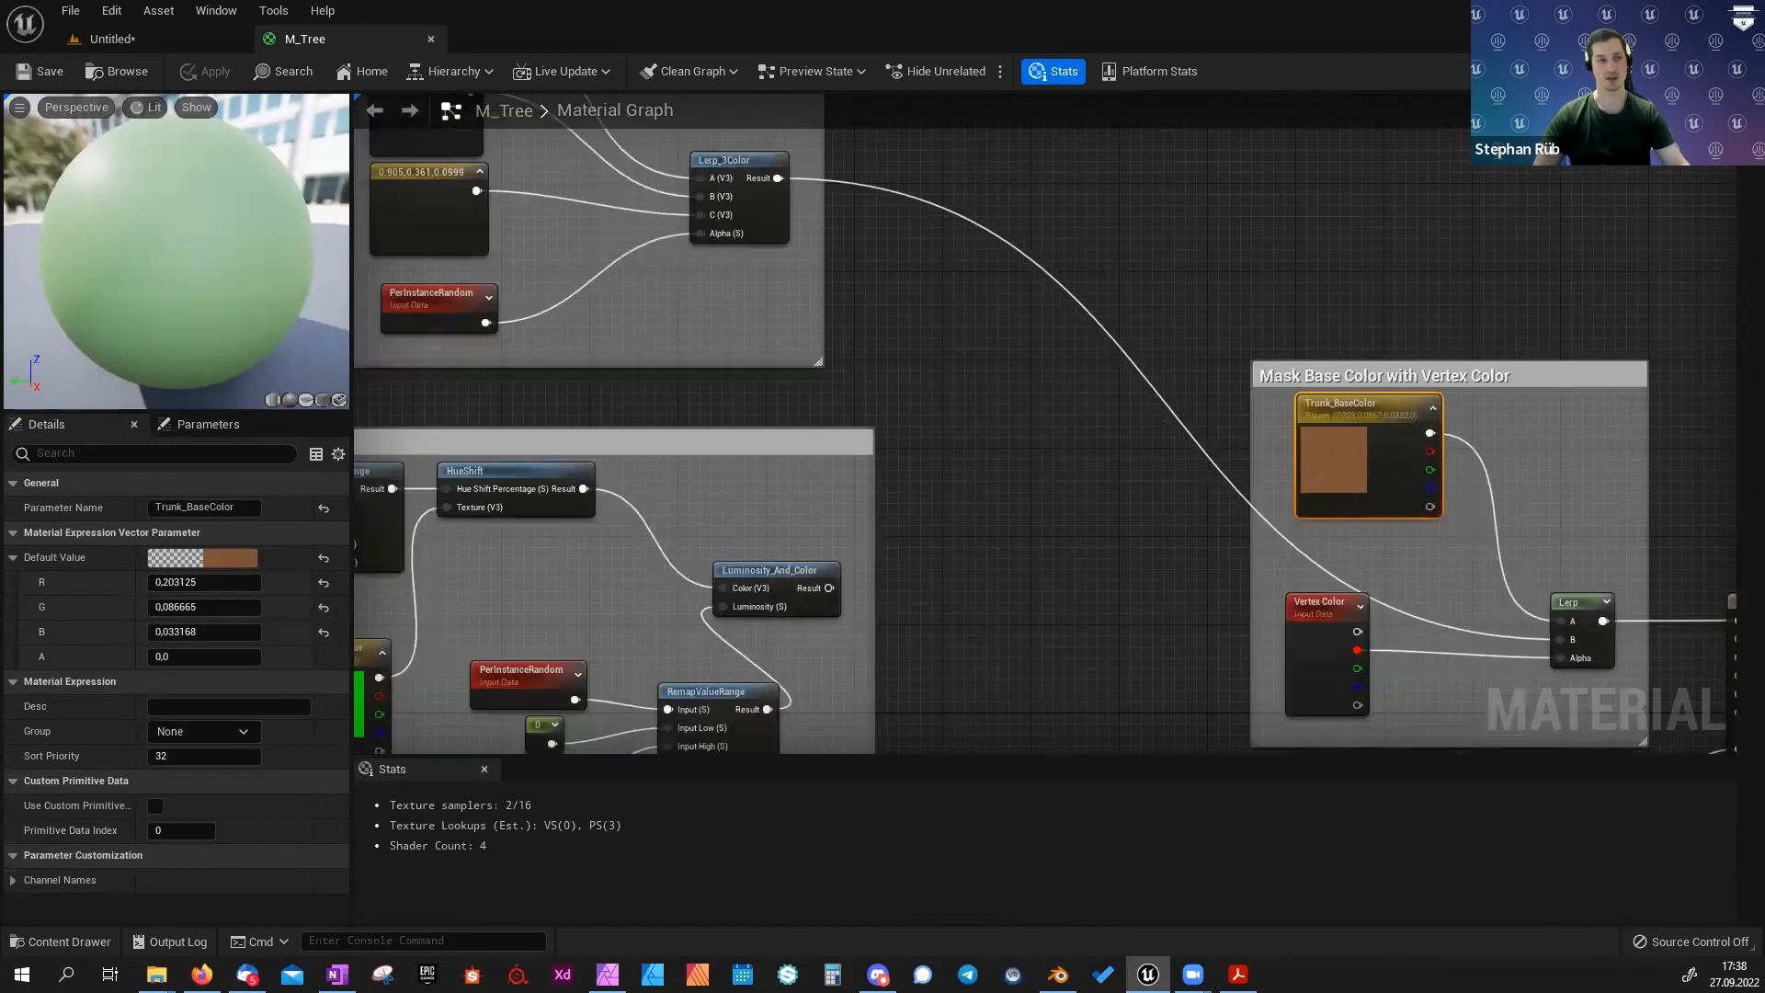
right_drag(1165, 541, 1264, 597)
right_drag(1035, 460, 1244, 694)
right_drag(625, 273, 636, 293)
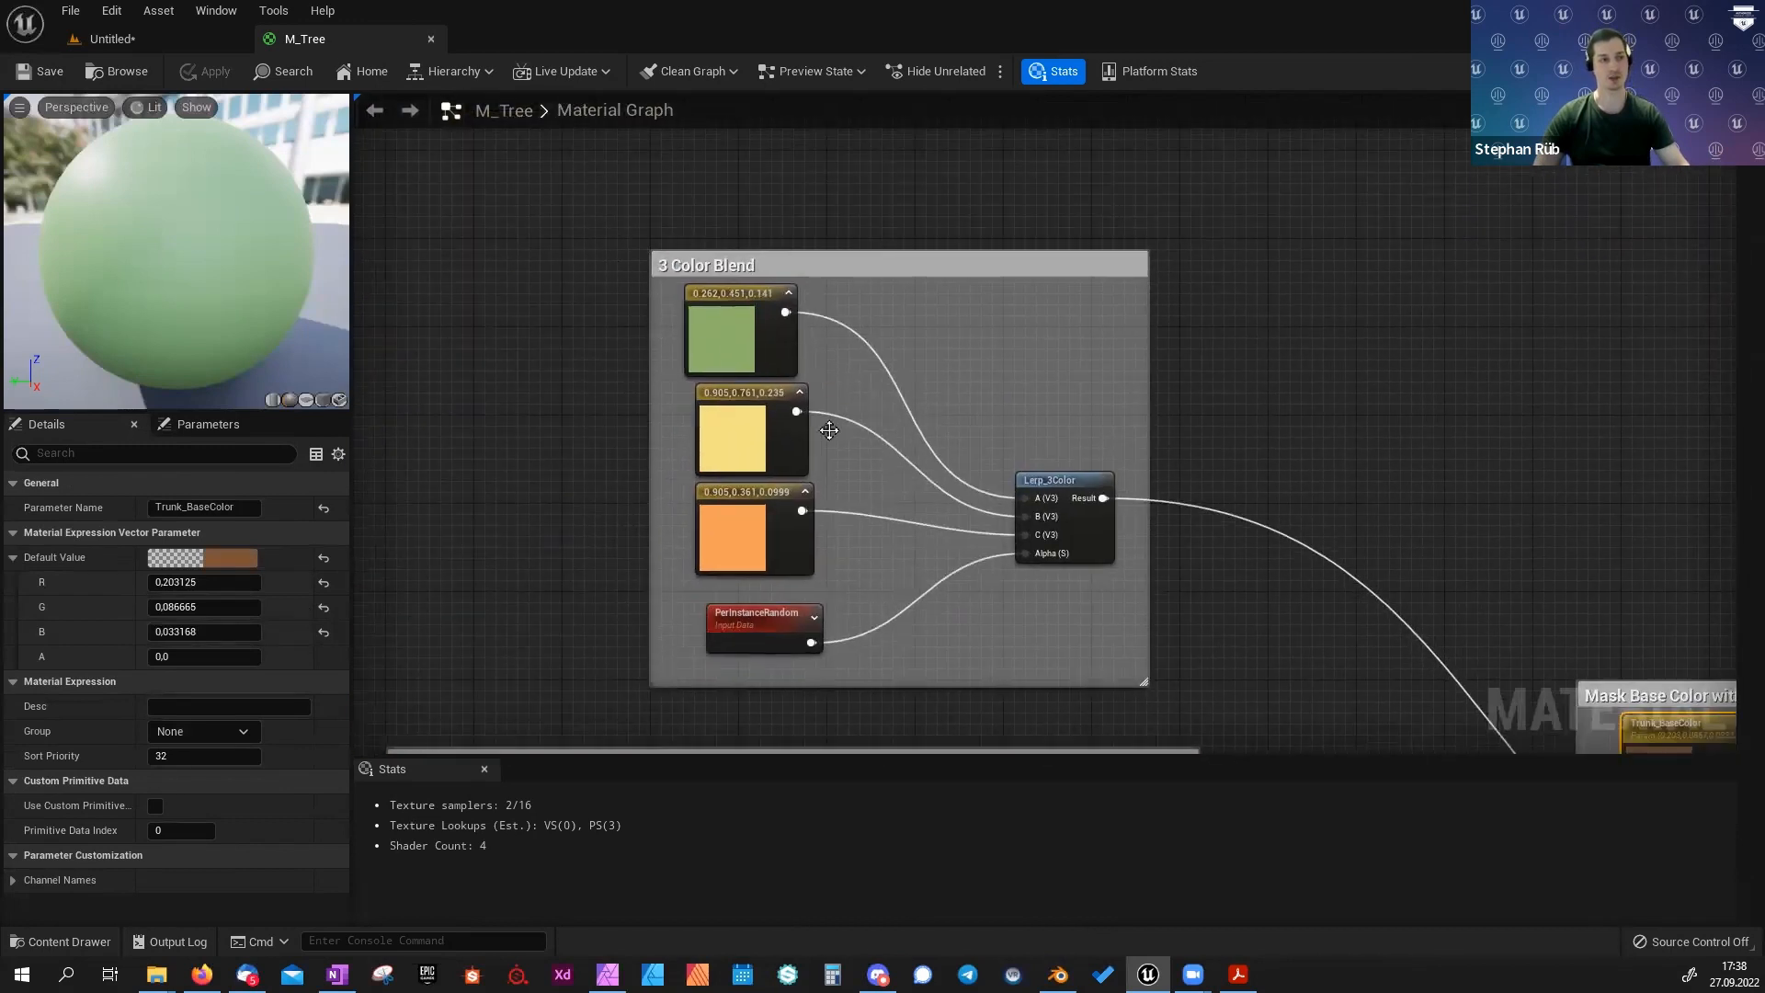
right_drag(1353, 701, 964, 356)
right_drag(1085, 500, 1039, 518)
scroll(1038, 518, up, 2)
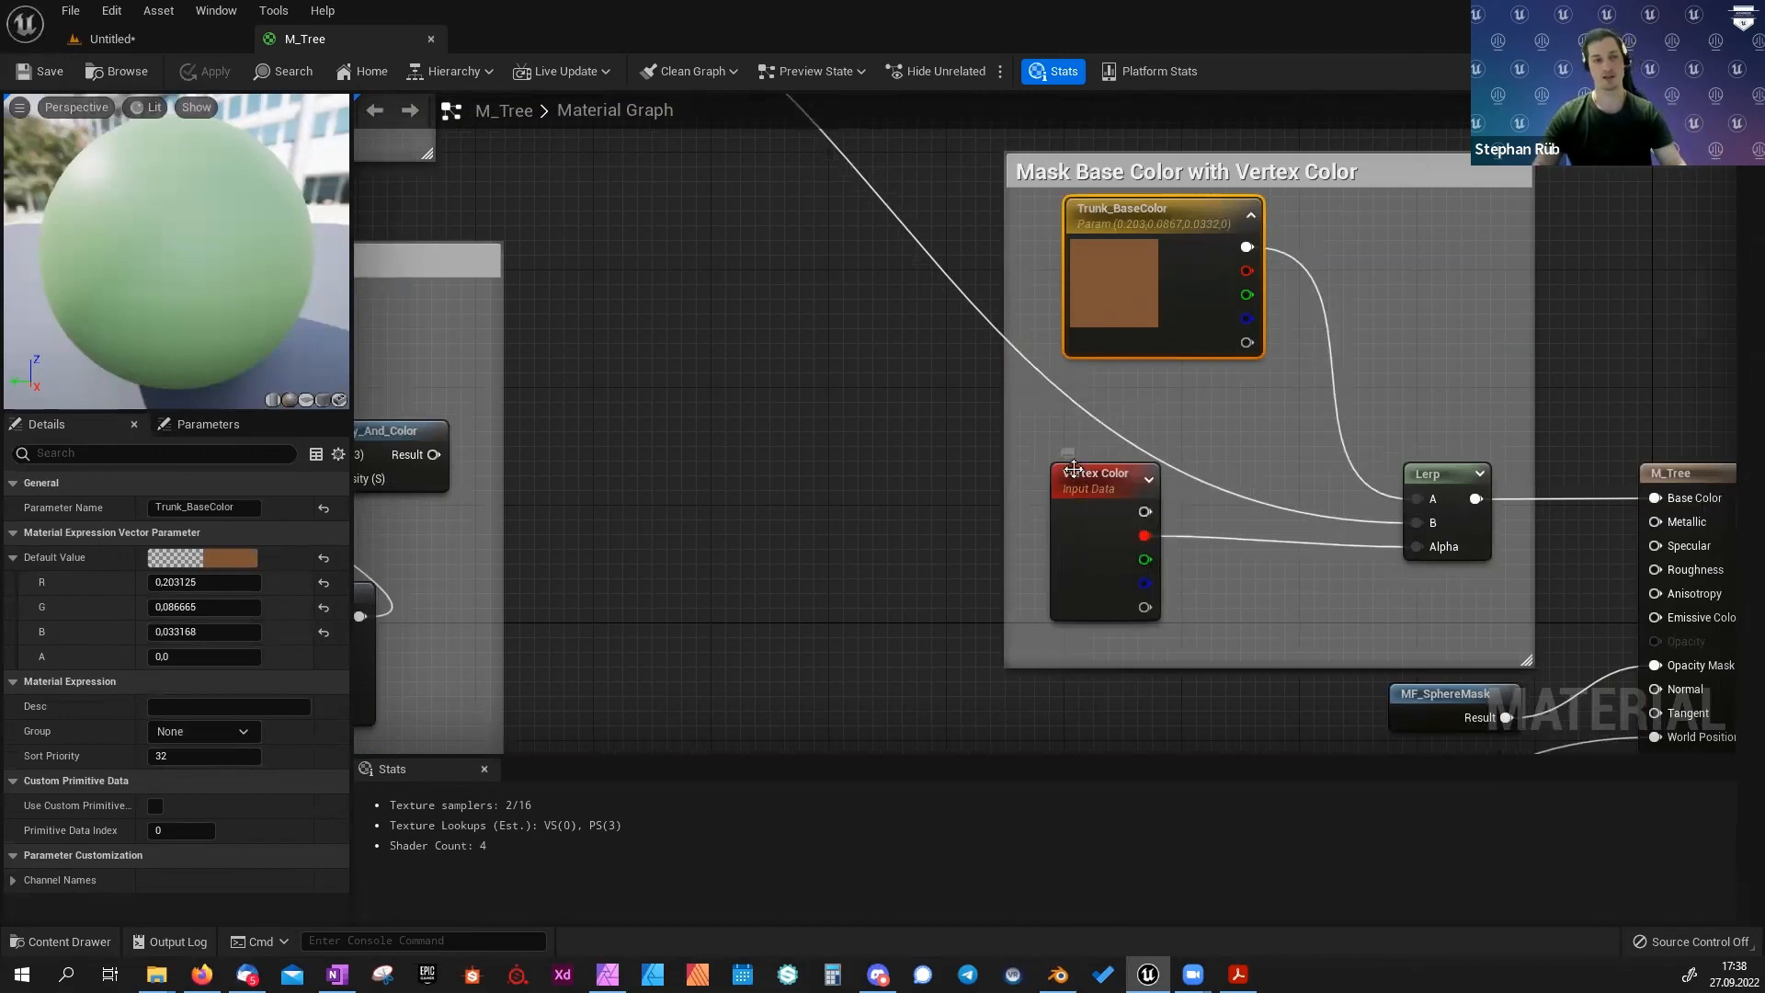
Examine the 3 Color Blend group's green, yellow and orange constants and the PerInstanceRandom node driving the Lerp_3Color alpha.
right_drag(831, 295, 945, 290)
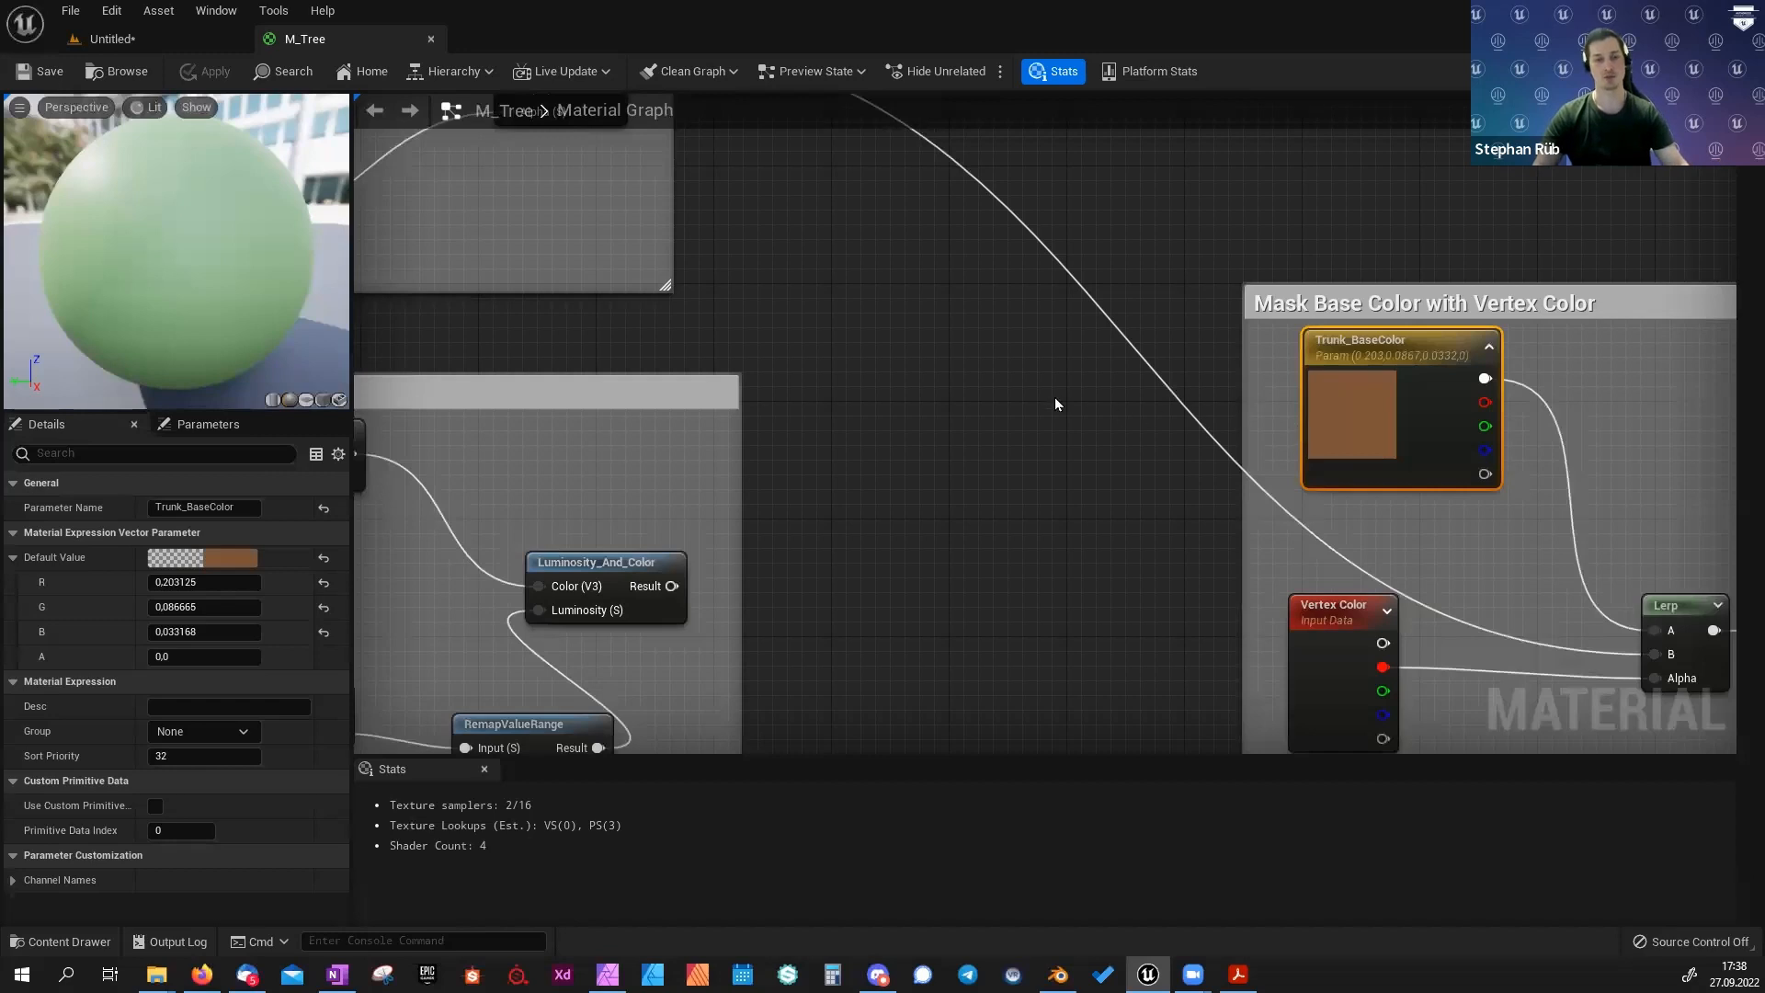
right_drag(1055, 404, 1221, 430)
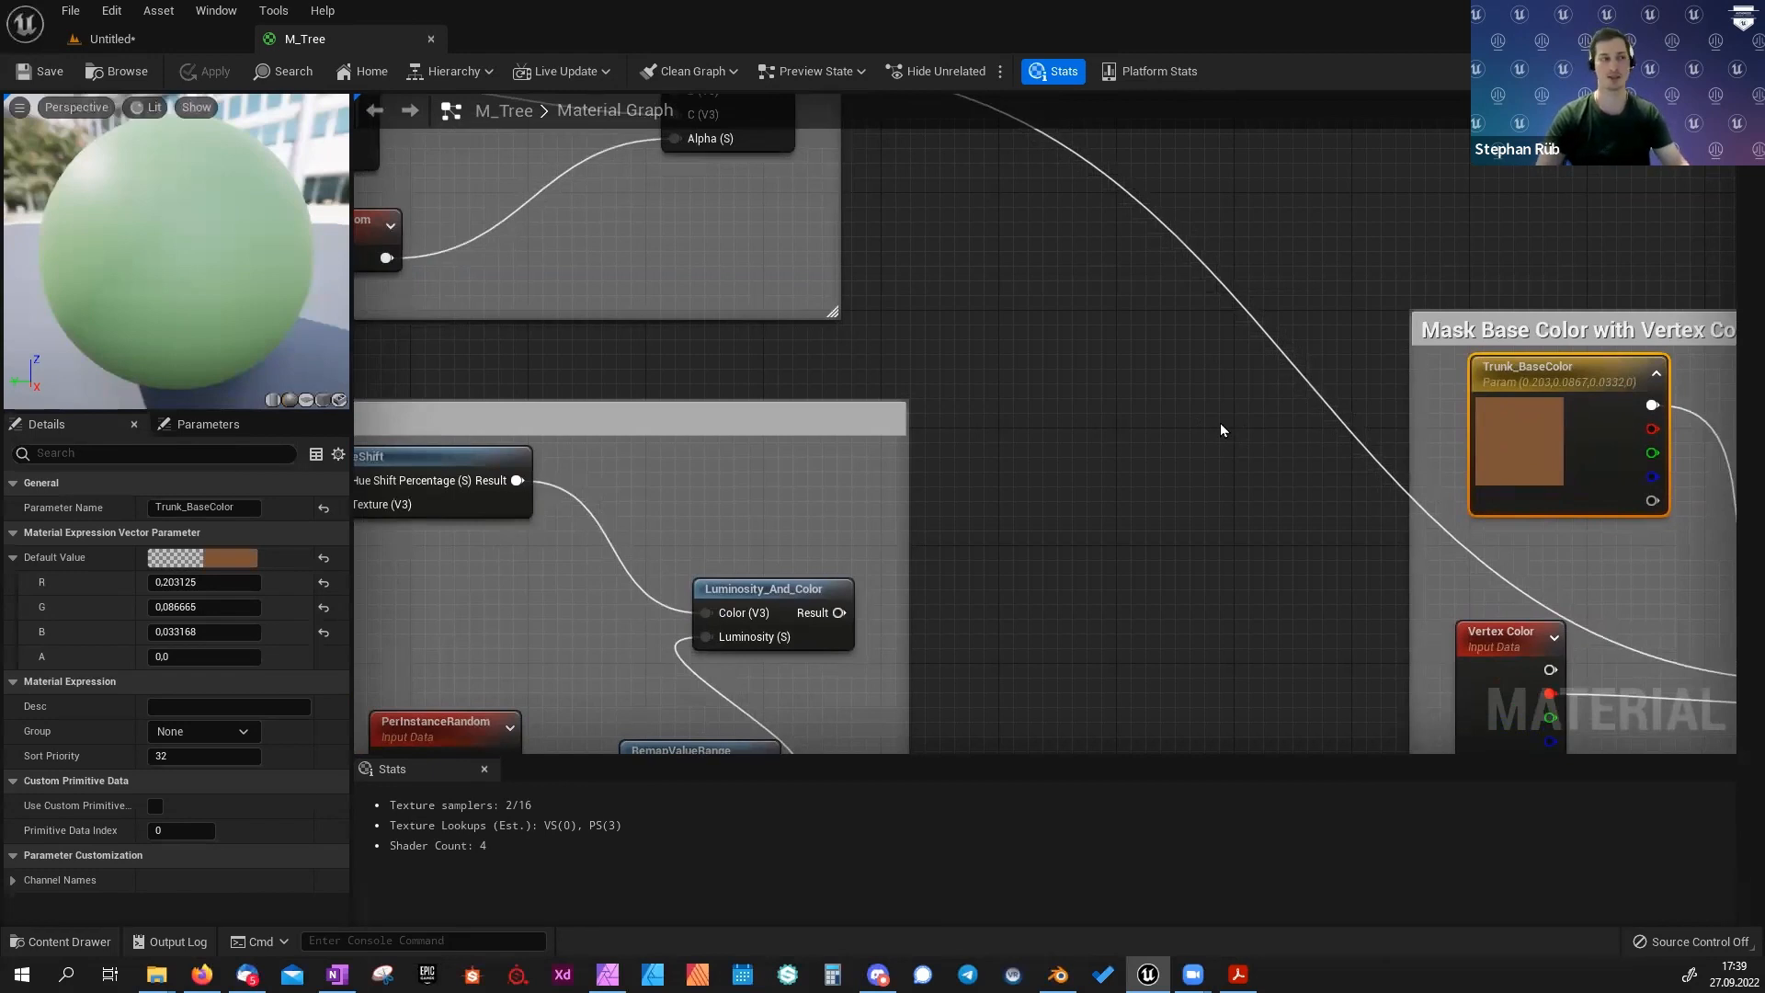
right_drag(1221, 429, 1319, 564)
scroll(1337, 626, down, 2)
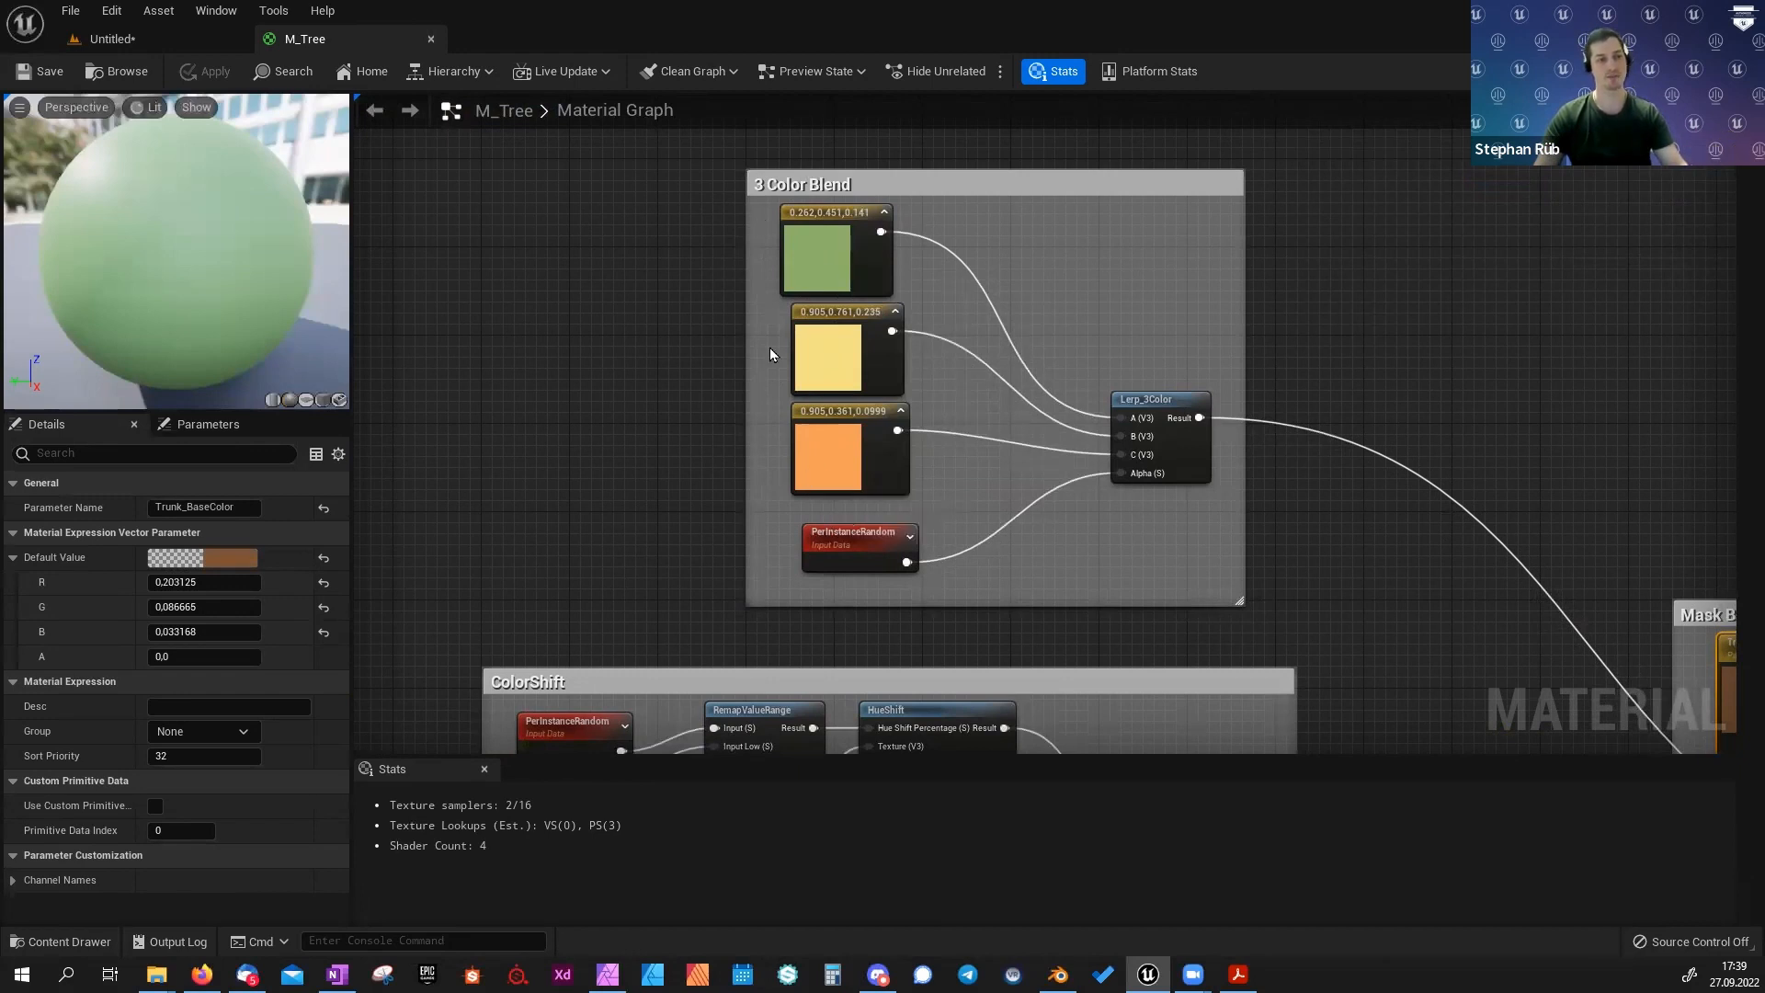
right_drag(877, 411, 868, 378)
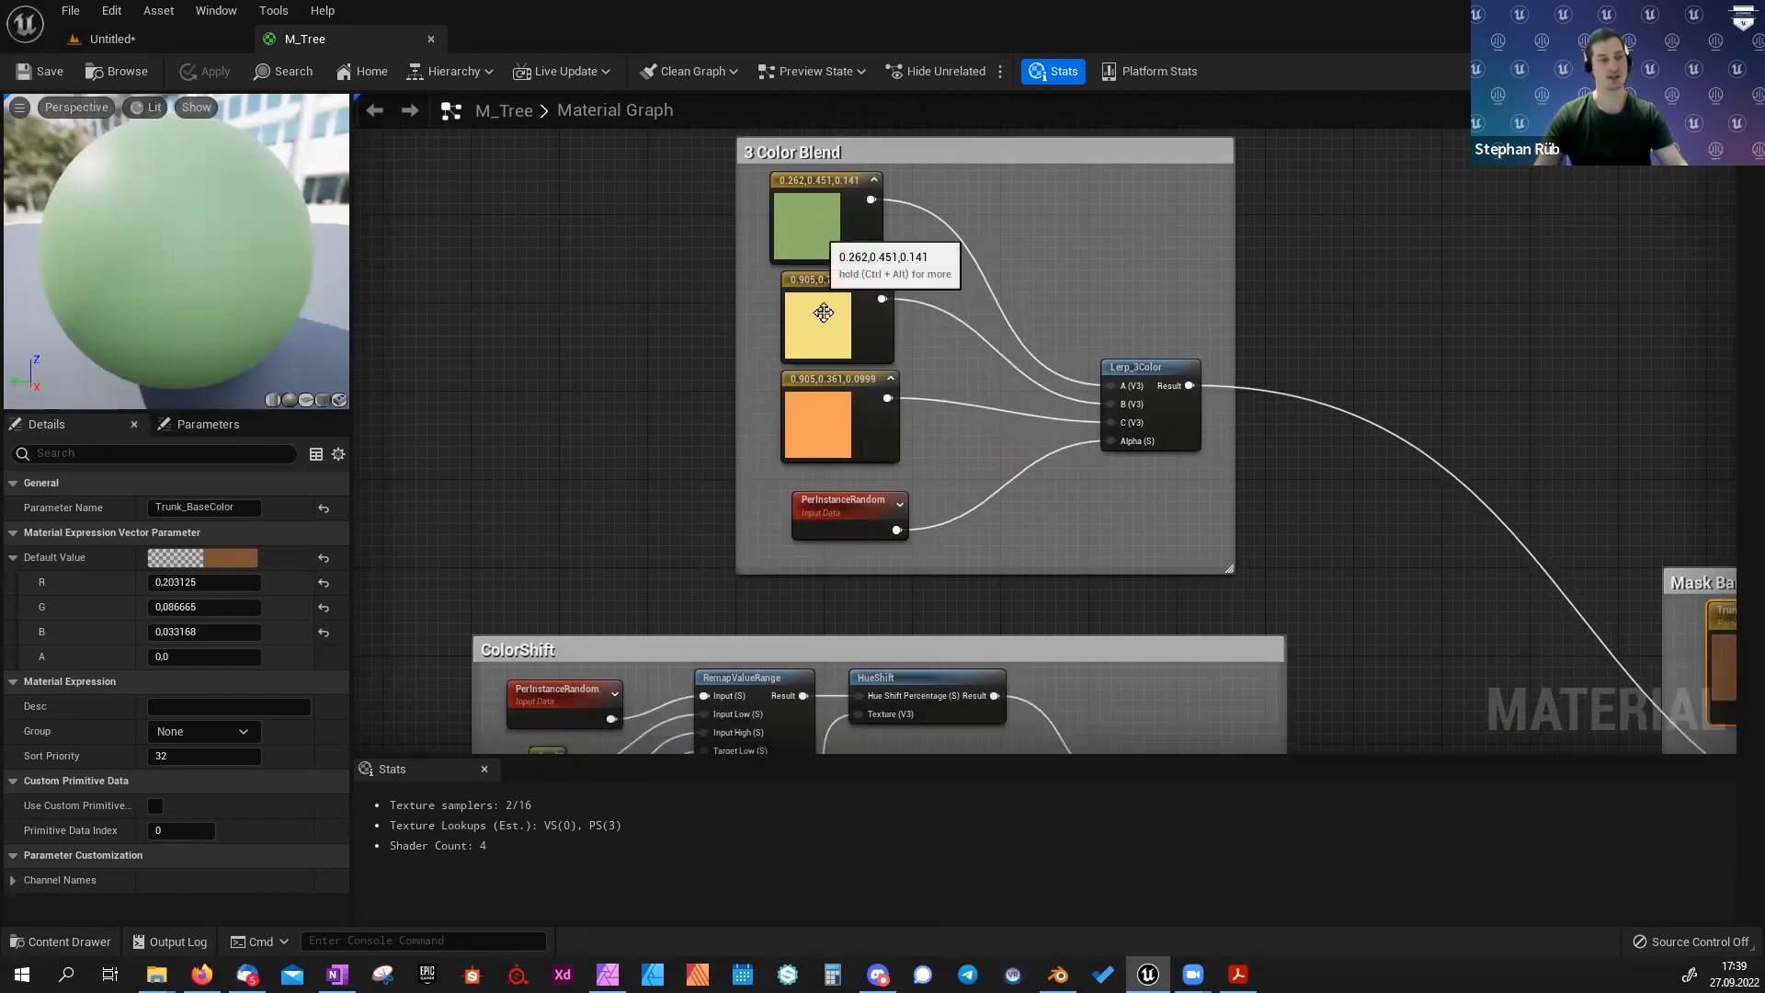
right_drag(844, 445, 810, 476)
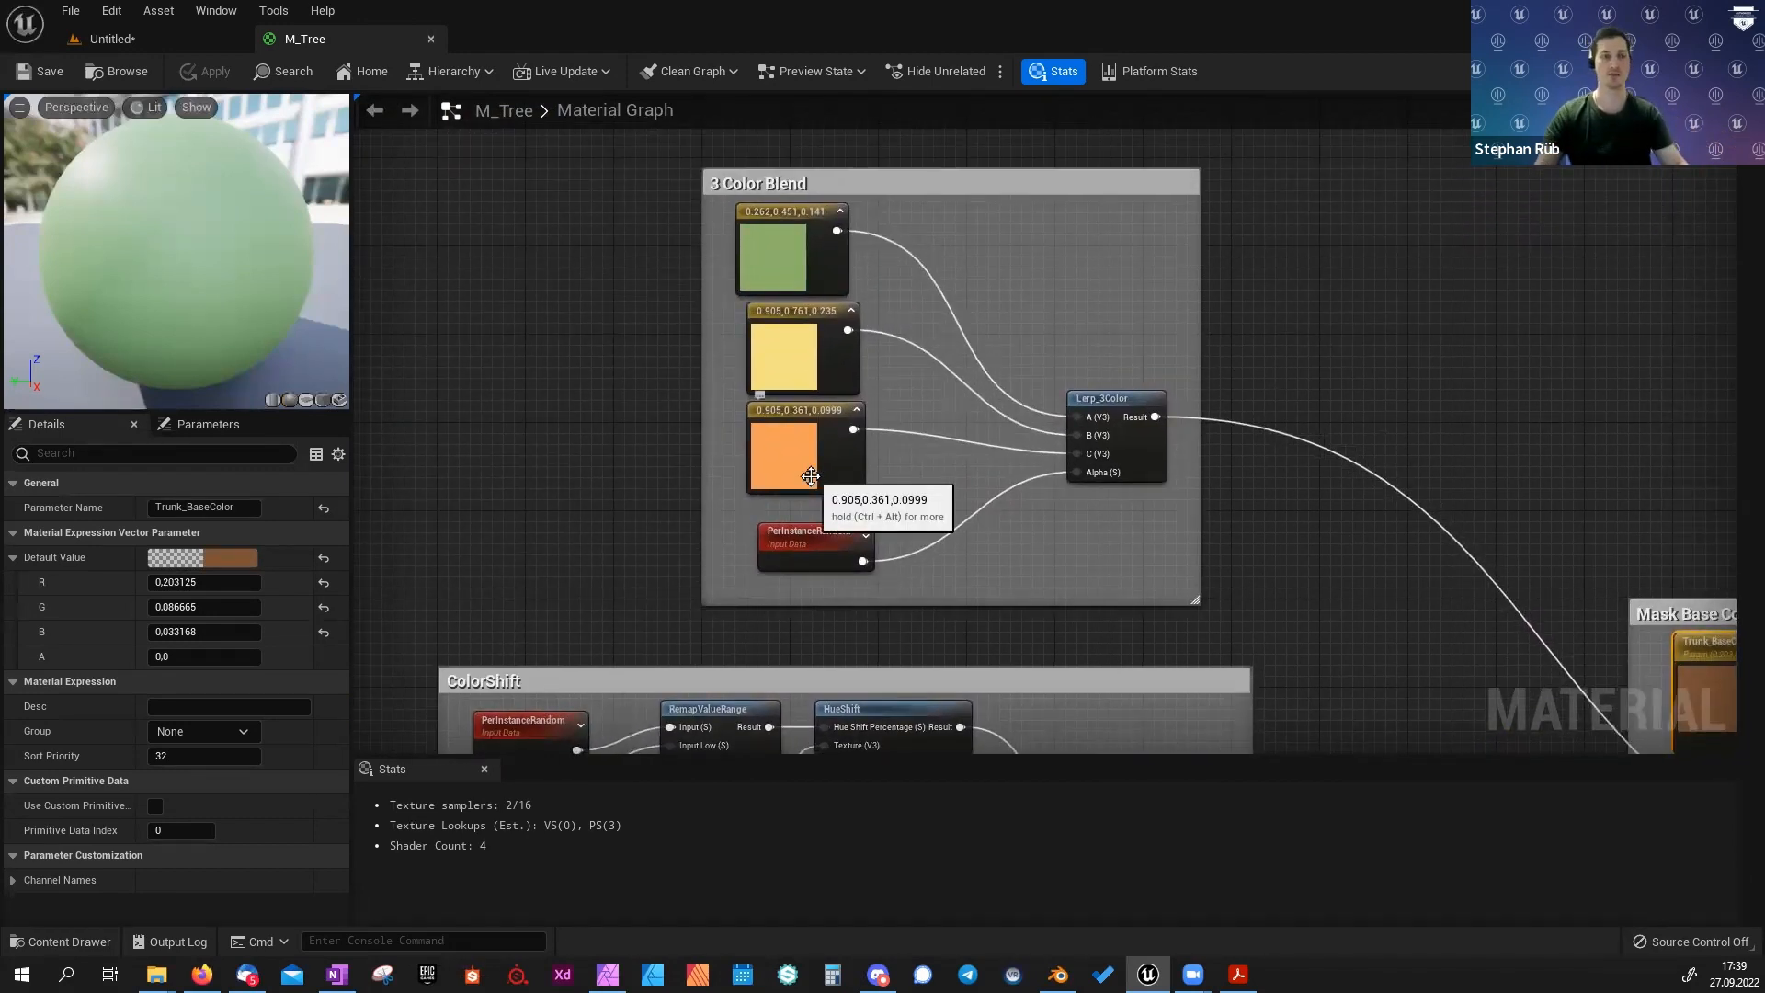
scroll(862, 518, up, 1)
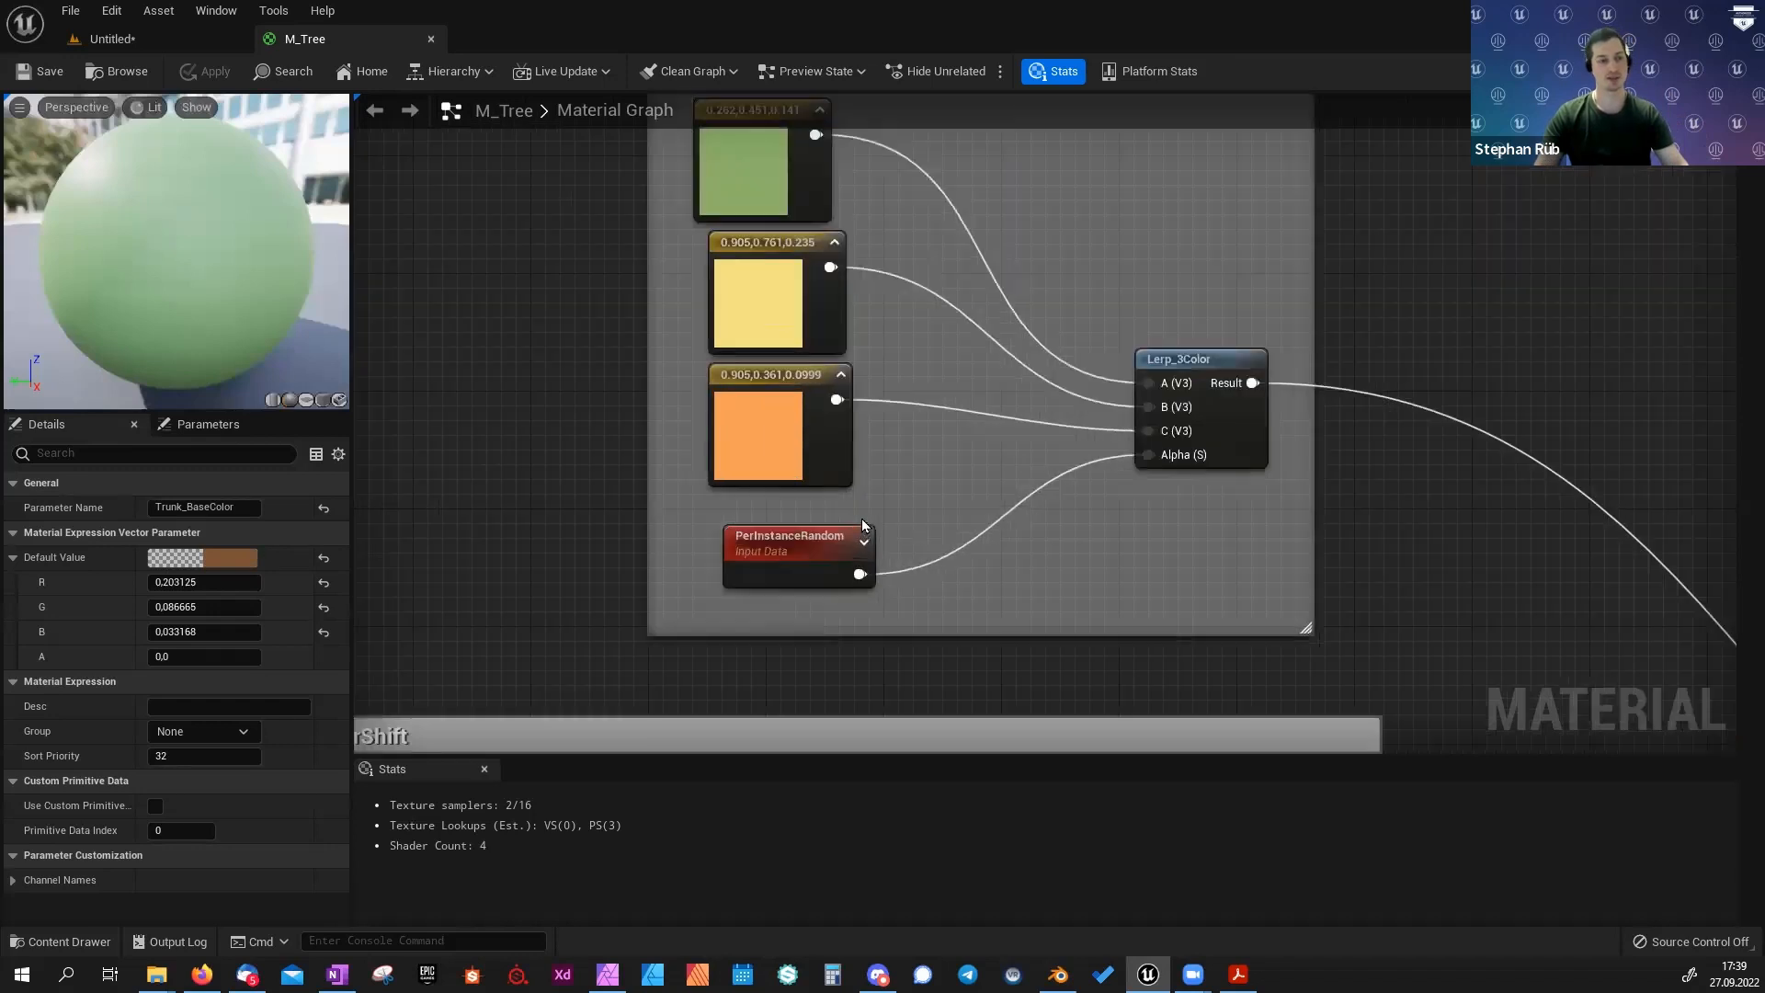
click(752, 541)
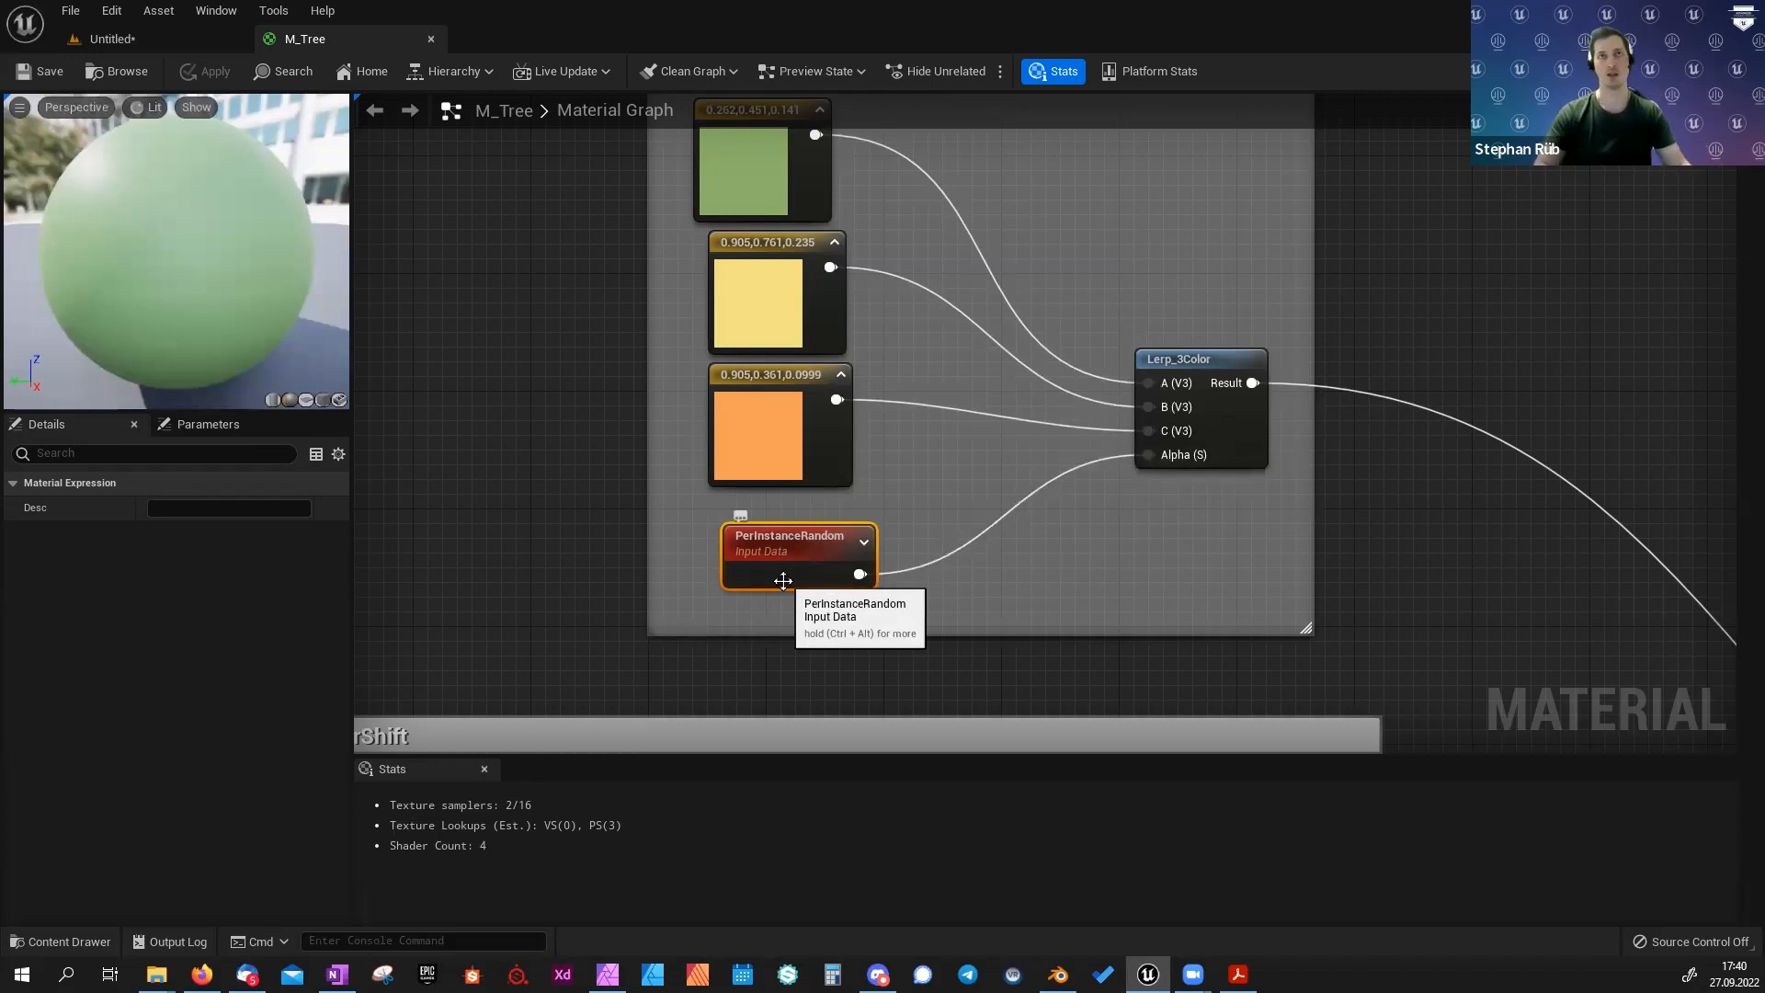
Examine the ColorShift group's PerInstanceRandom, RemapValueRange, HueShift, LeafBaseColor and Luminosity_And_Color nodes.
right_drag(500, 582, 536, 278)
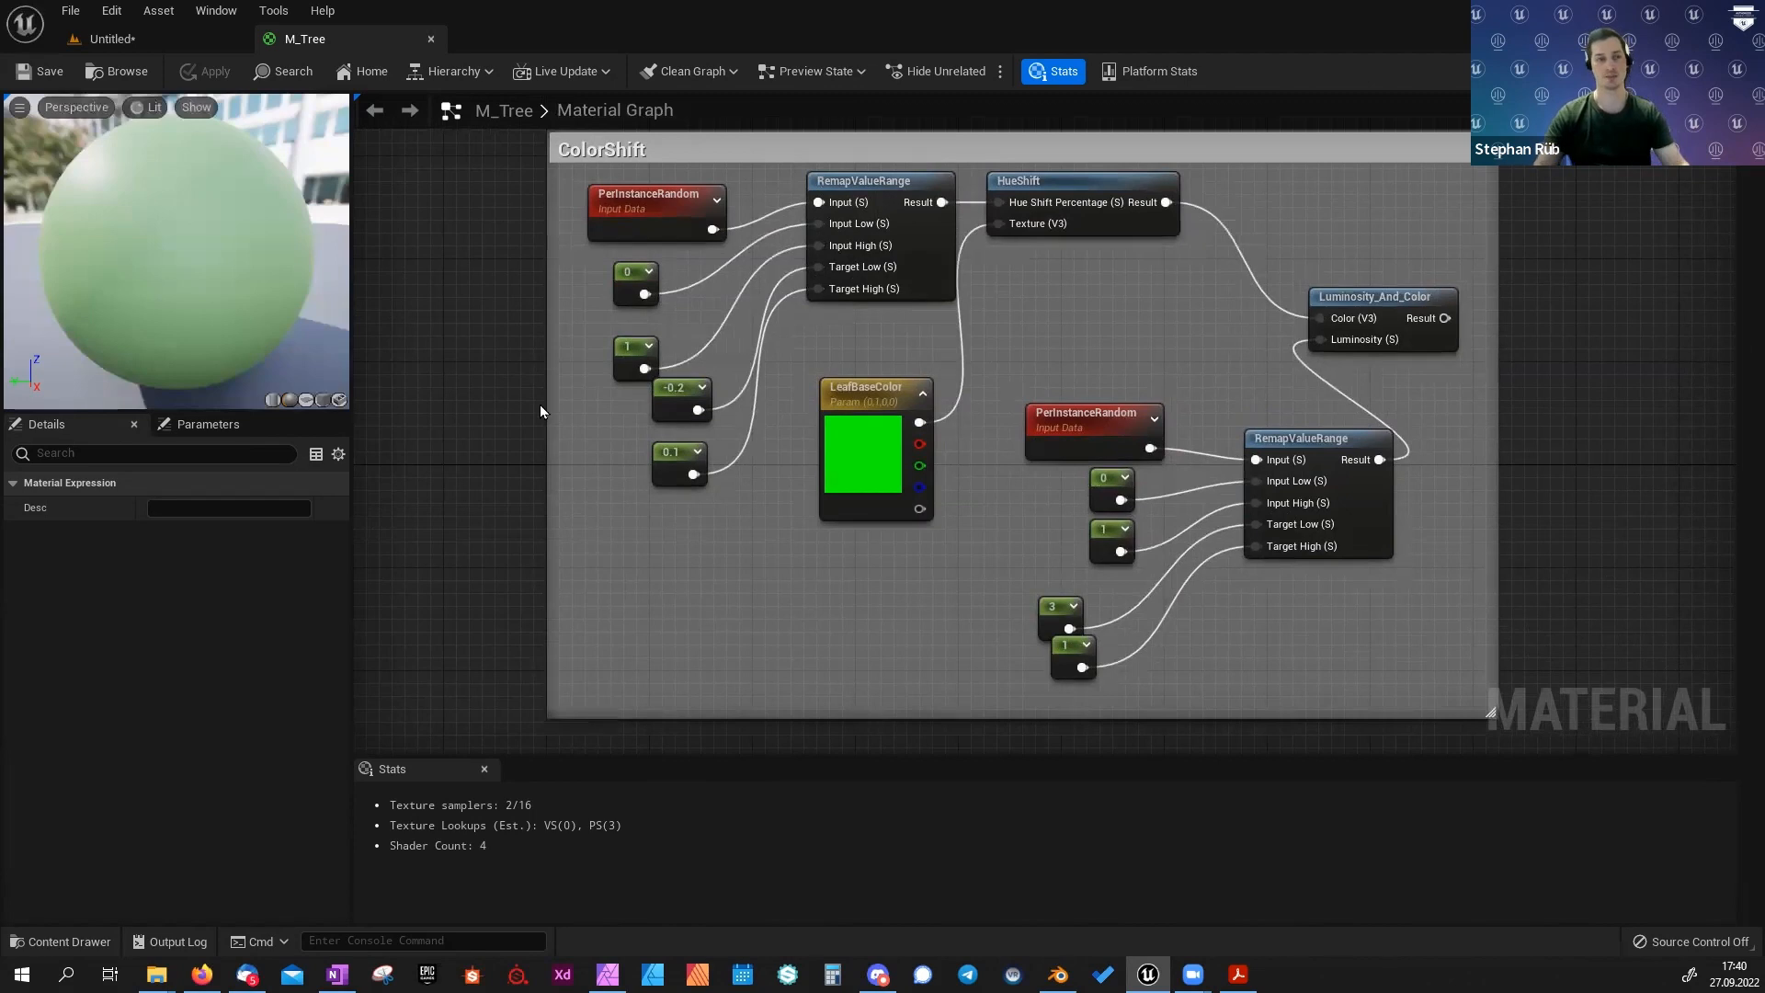
right_drag(572, 389, 570, 452)
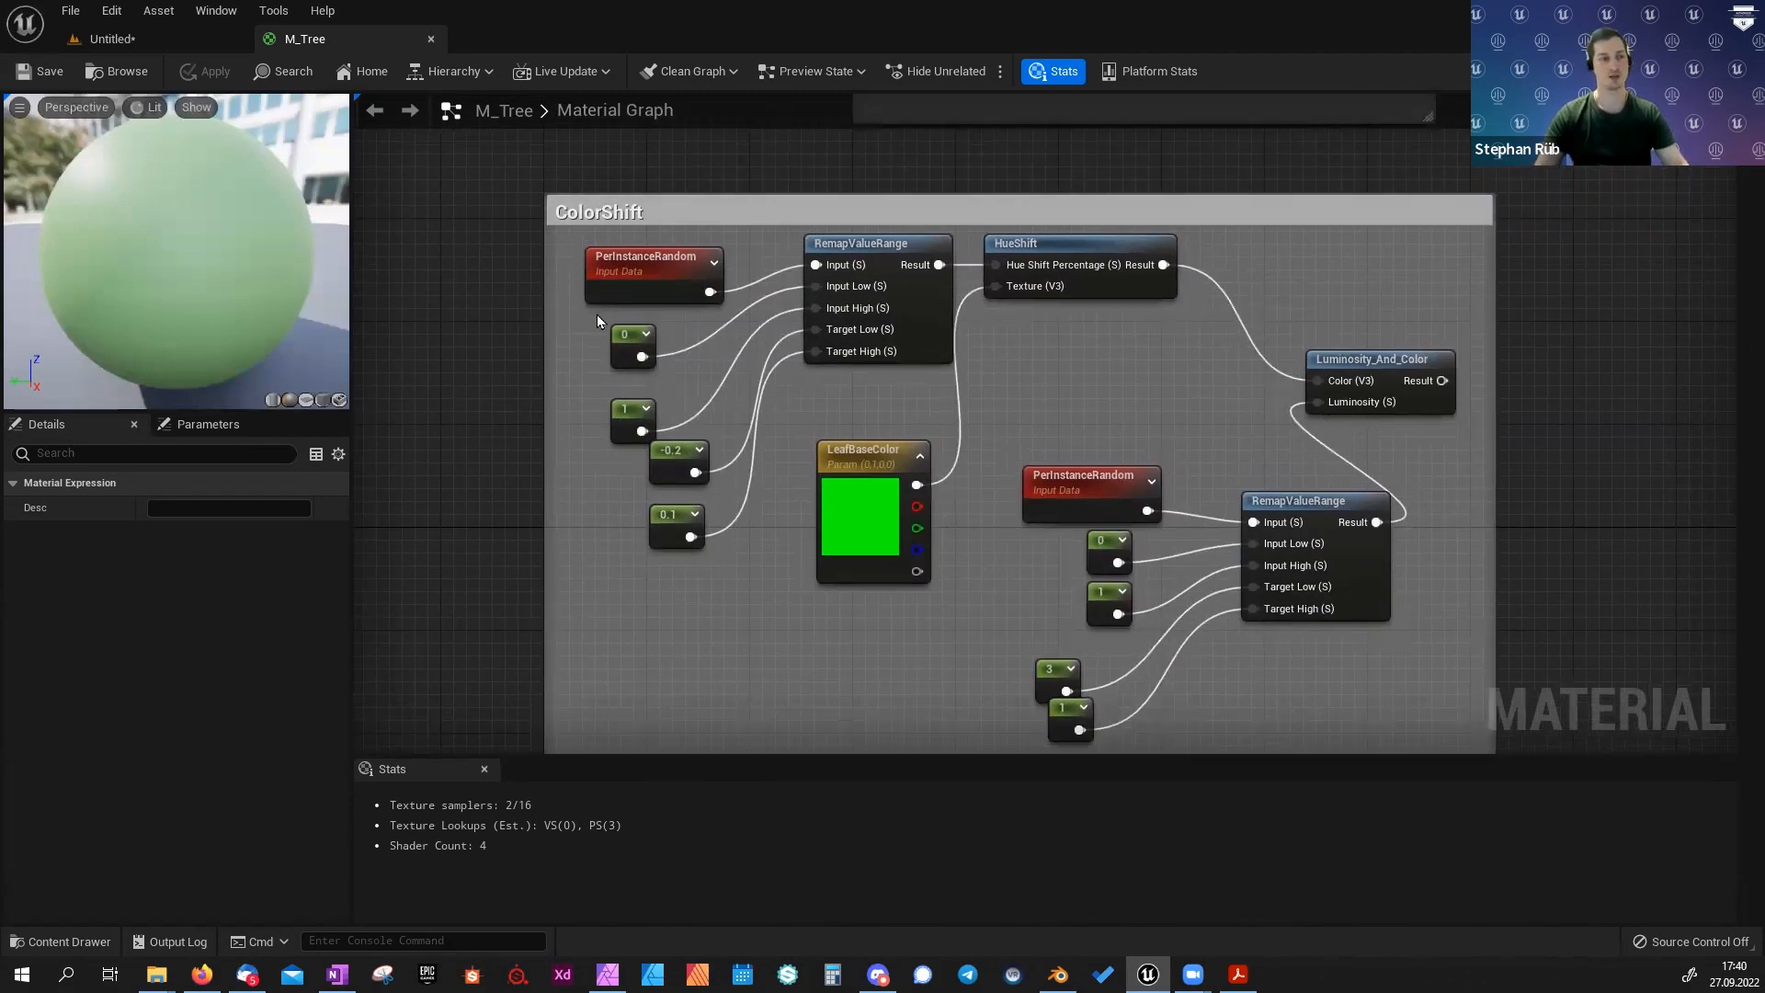
click(623, 275)
scroll(775, 303, up, 1)
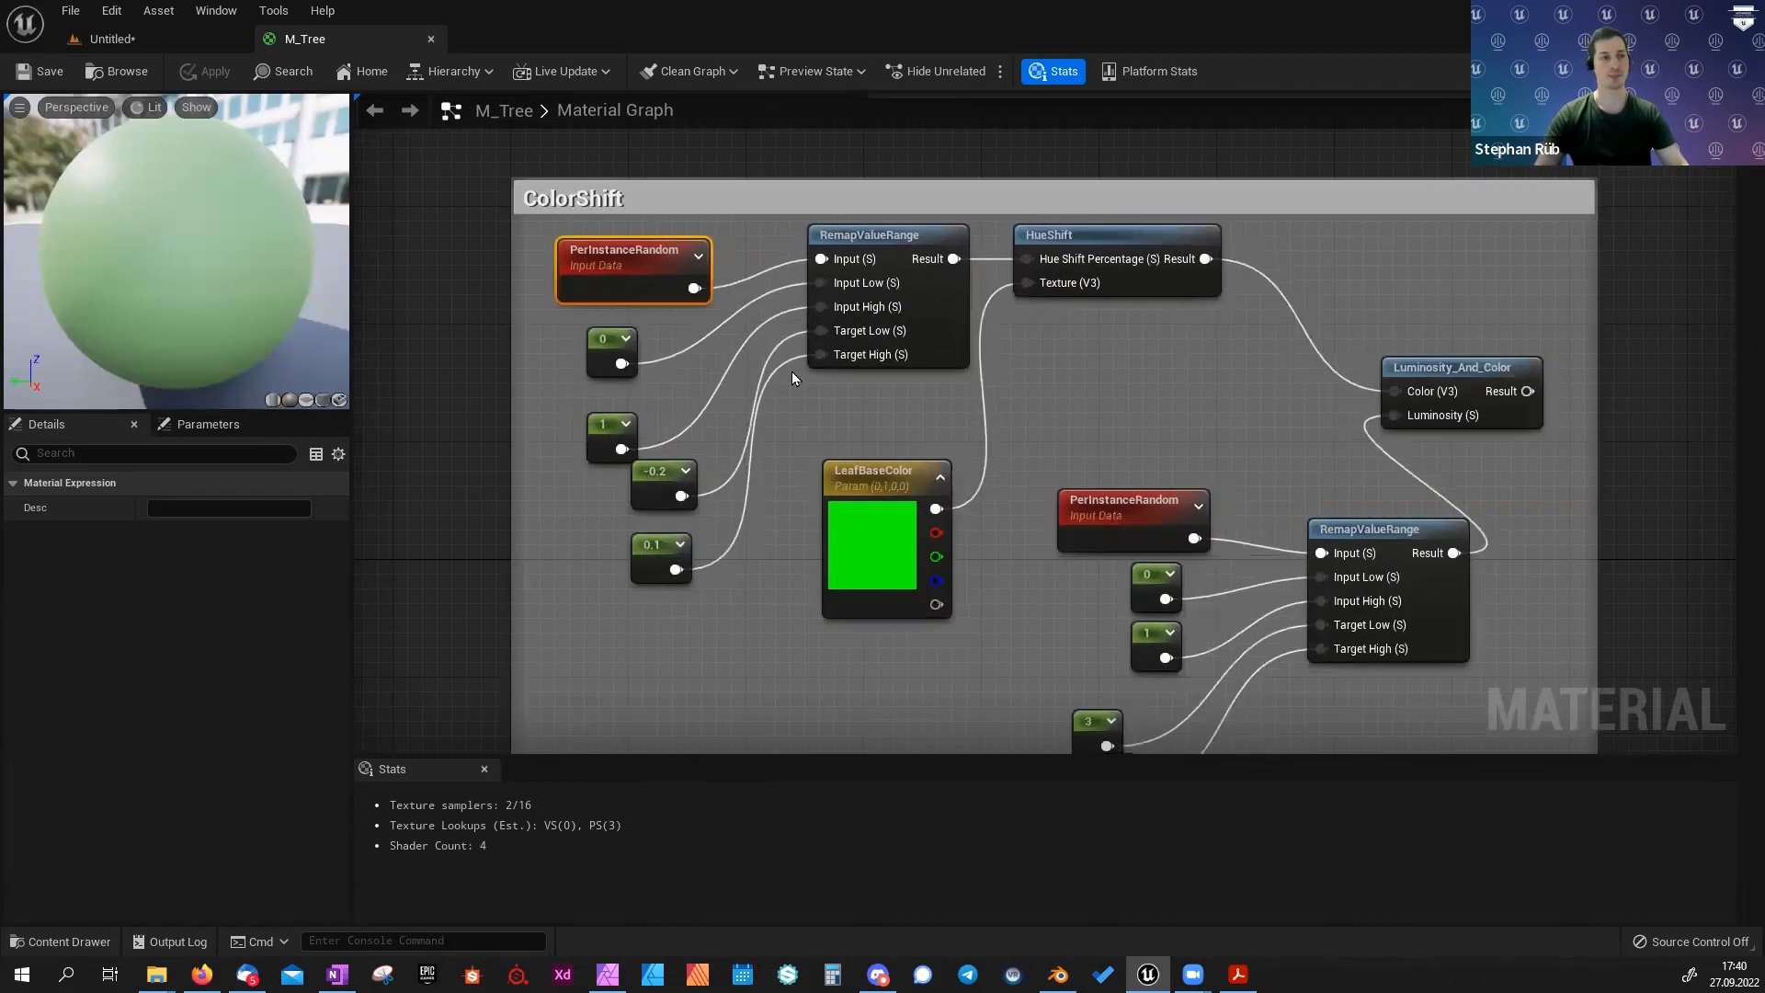
click(840, 296)
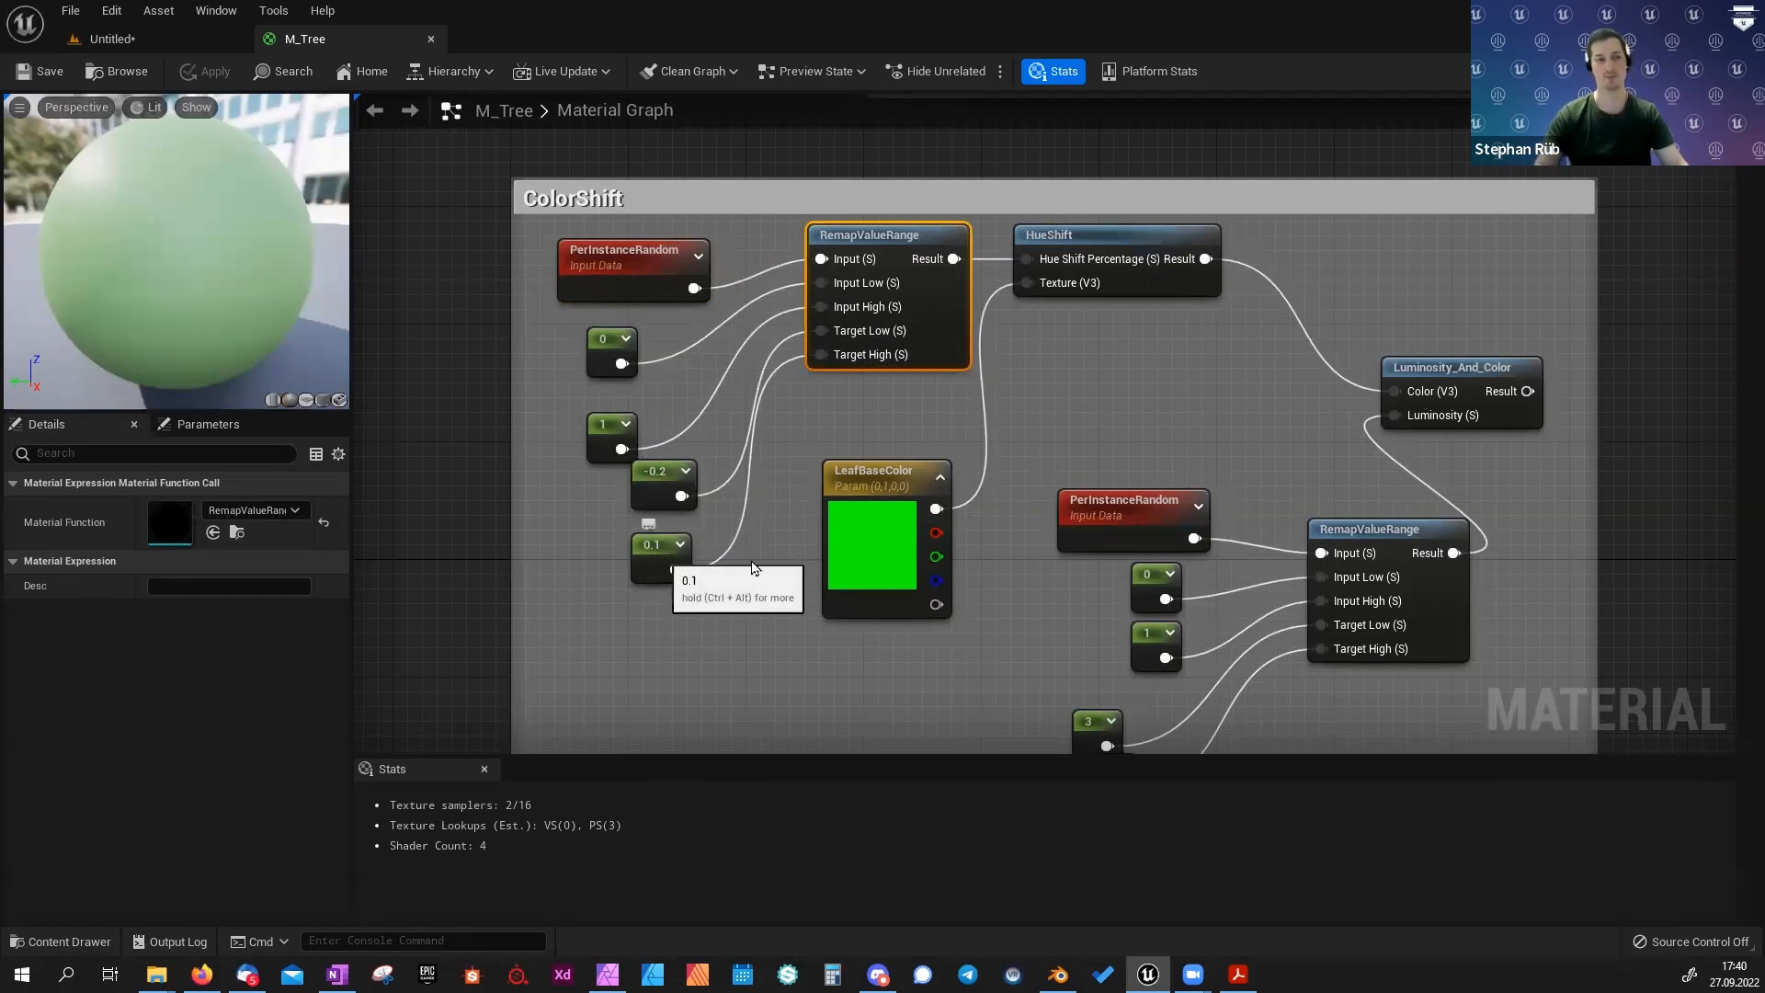
click(1089, 238)
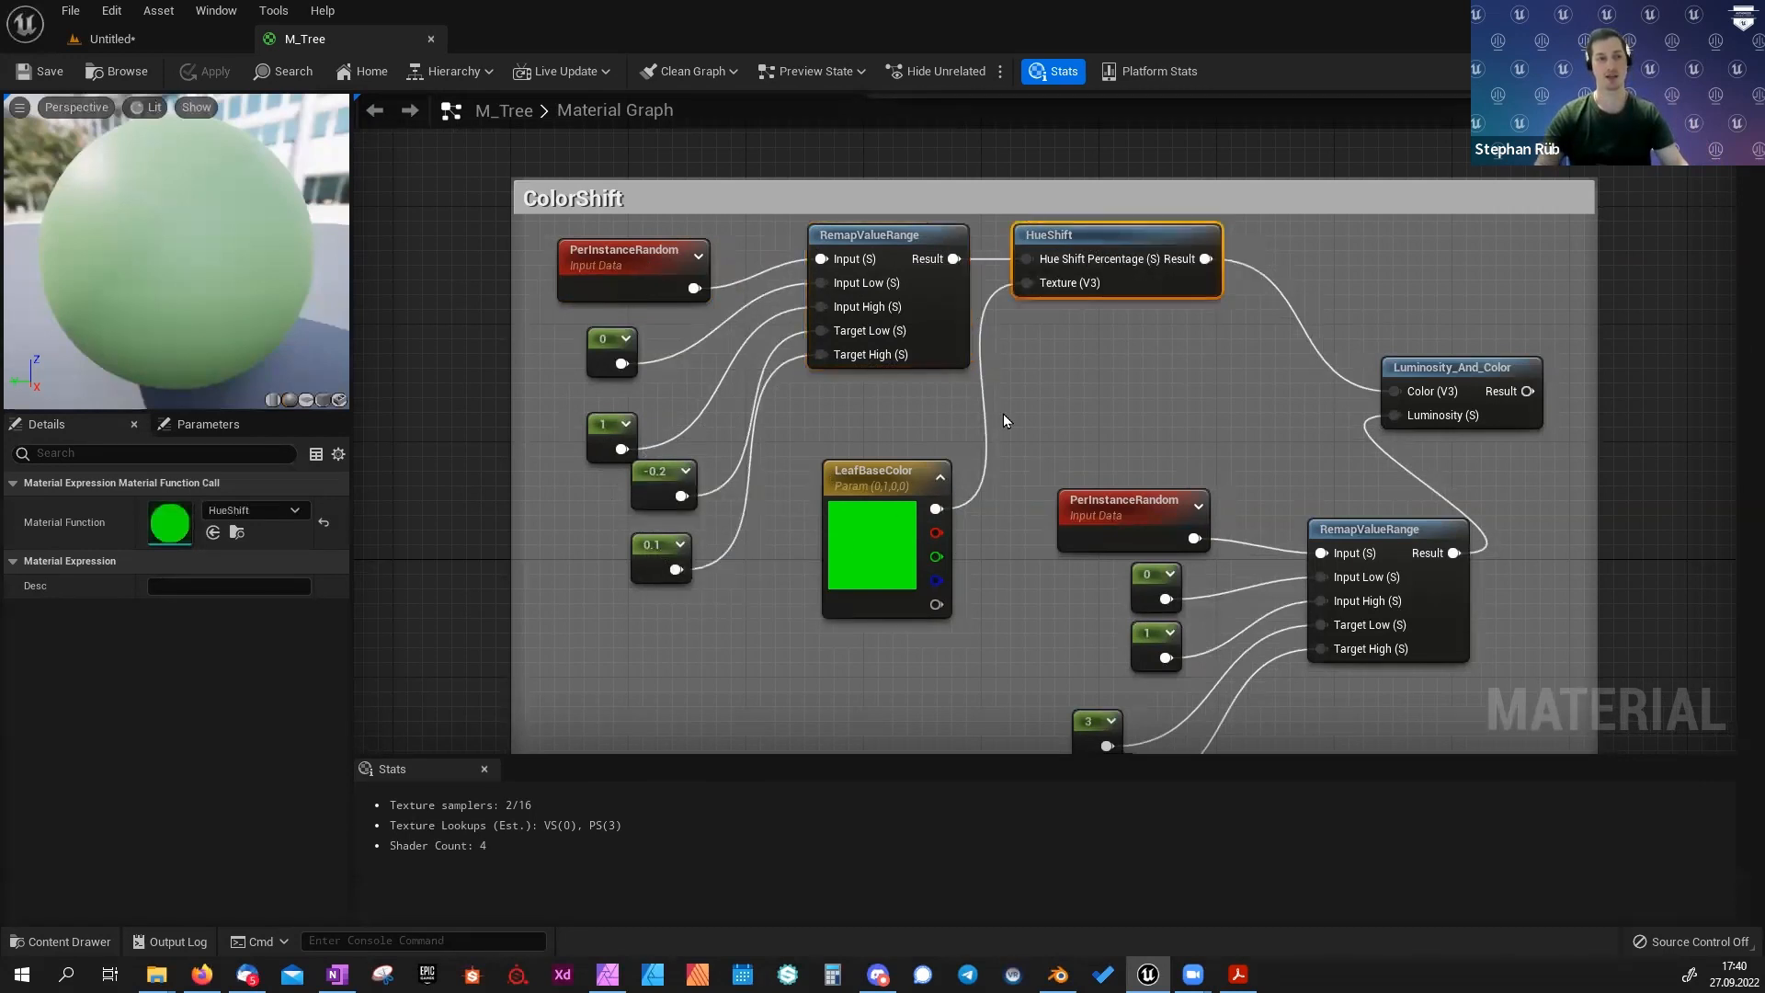
click(862, 528)
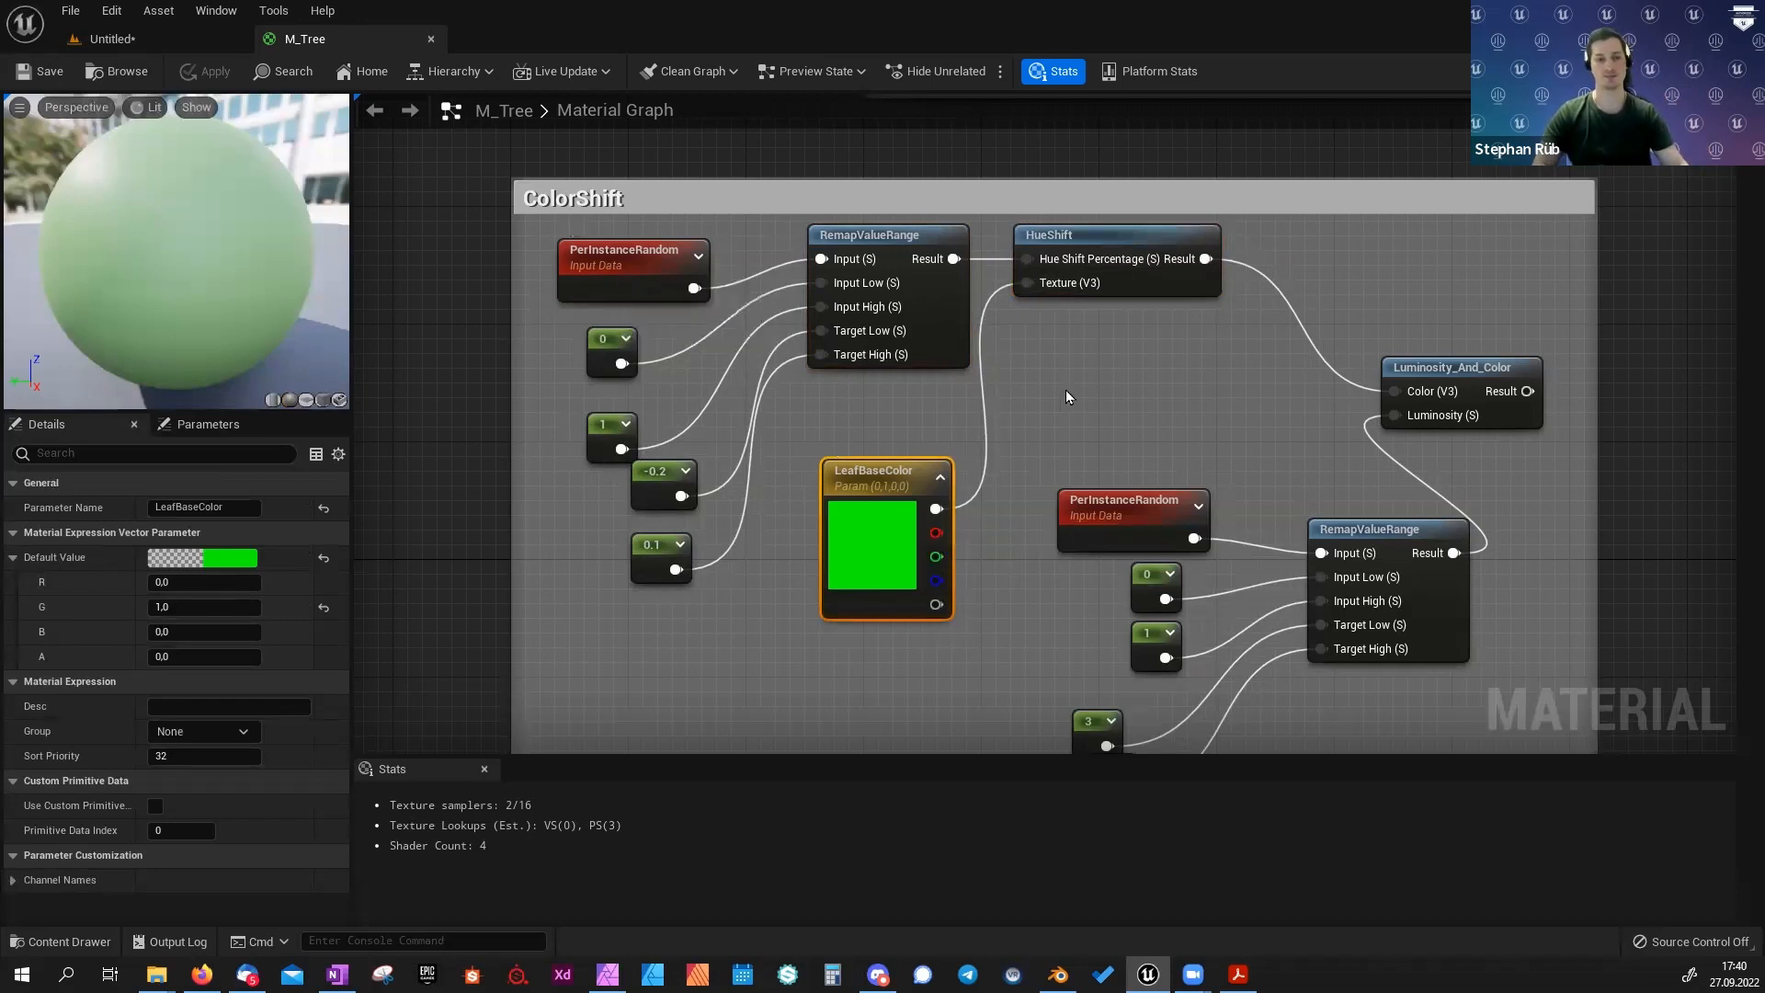
right_drag(1123, 389, 1036, 308)
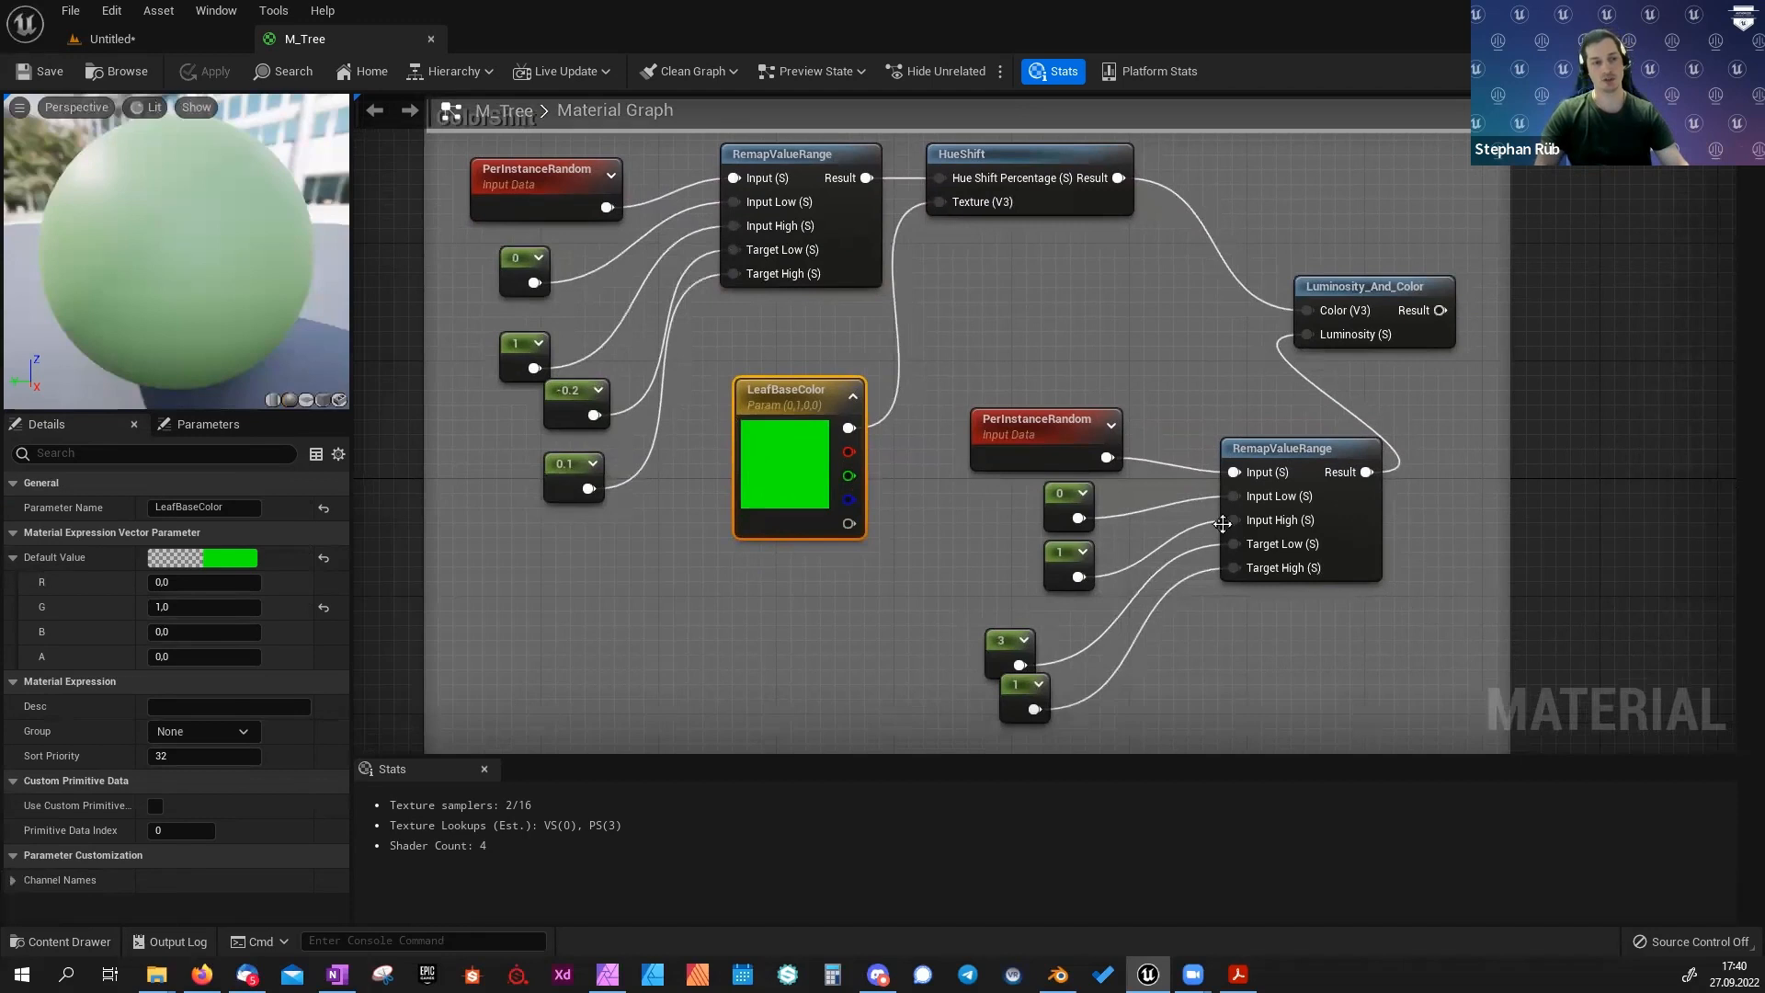
click(1379, 293)
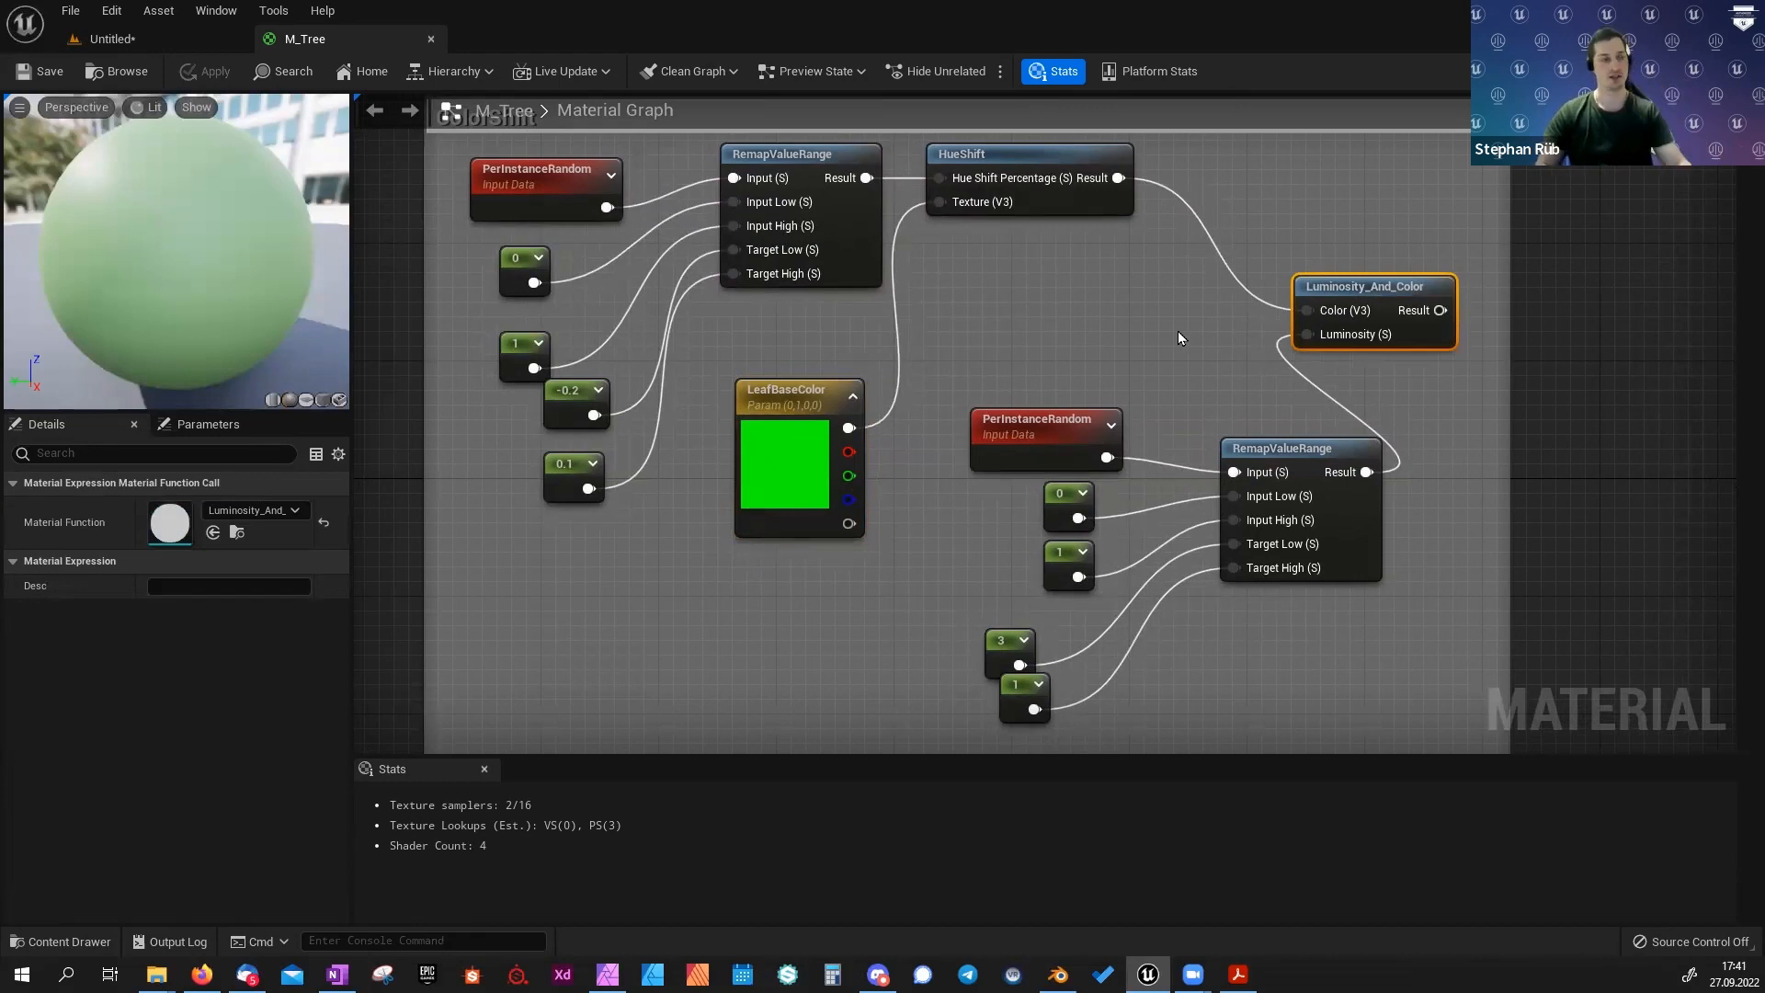
Try hues of 288 and 108 and a value of 0.609 on LeafBaseColor's default color, and discard the changes.
click(828, 489)
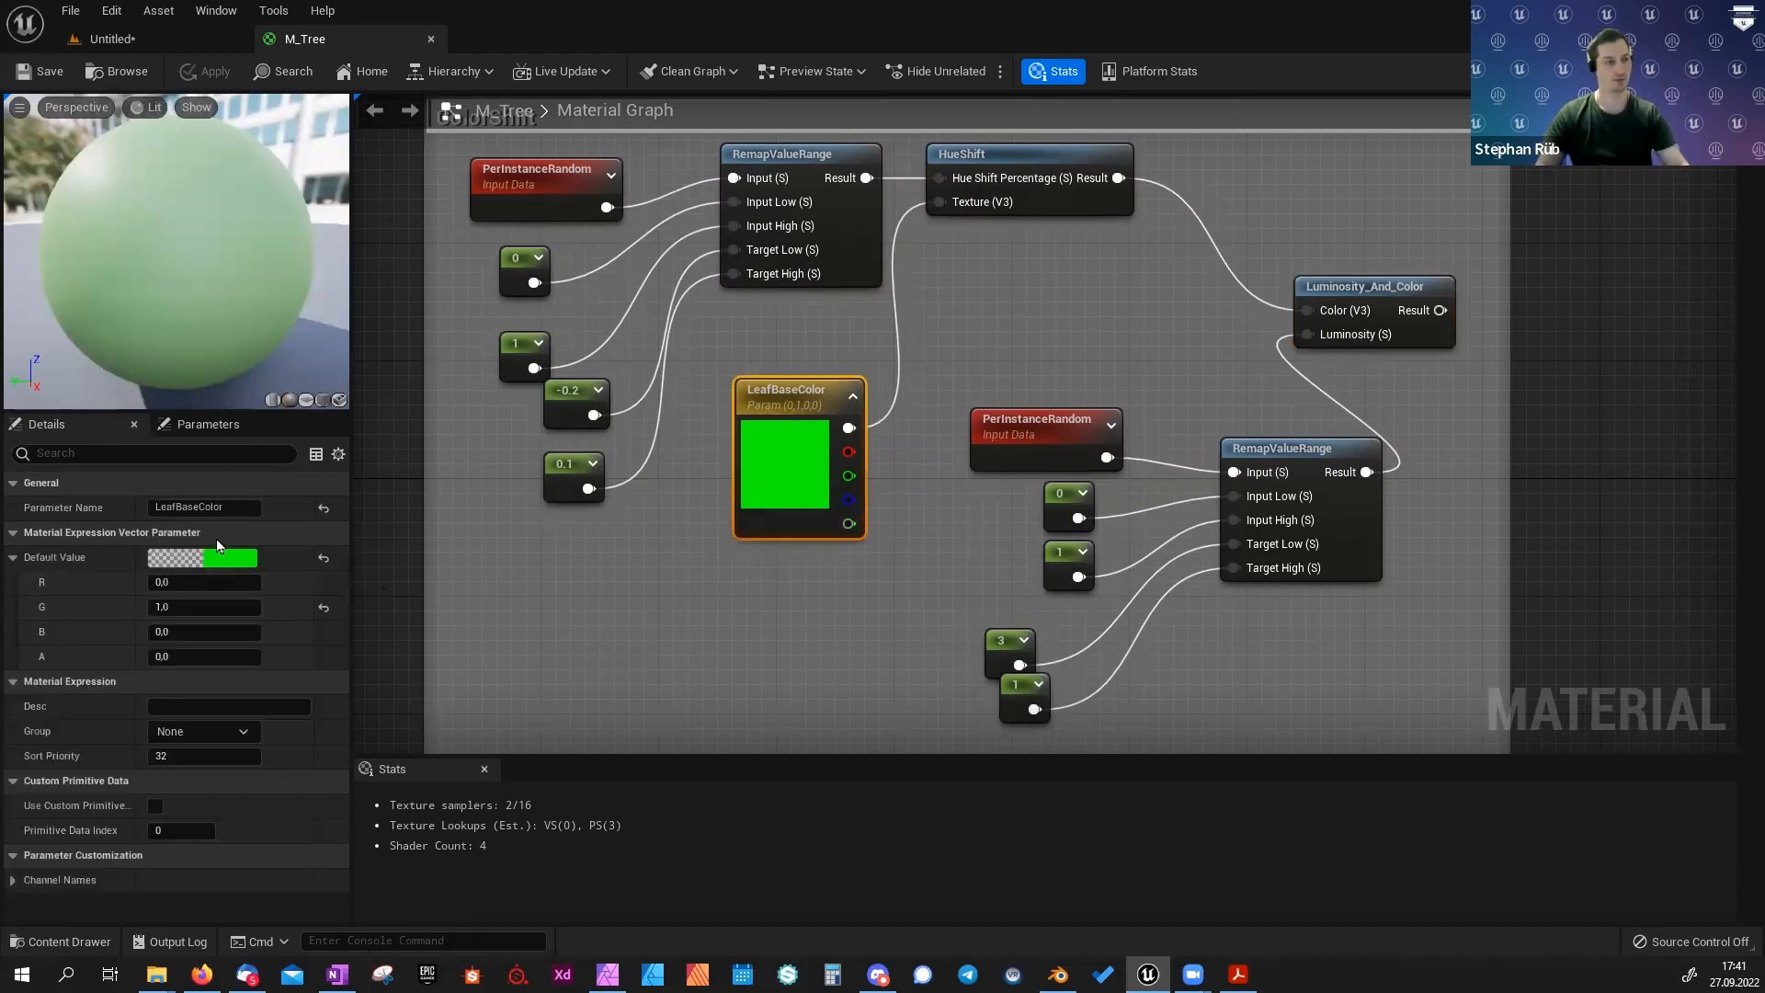
click(183, 557)
drag(437, 486, 1076, 265)
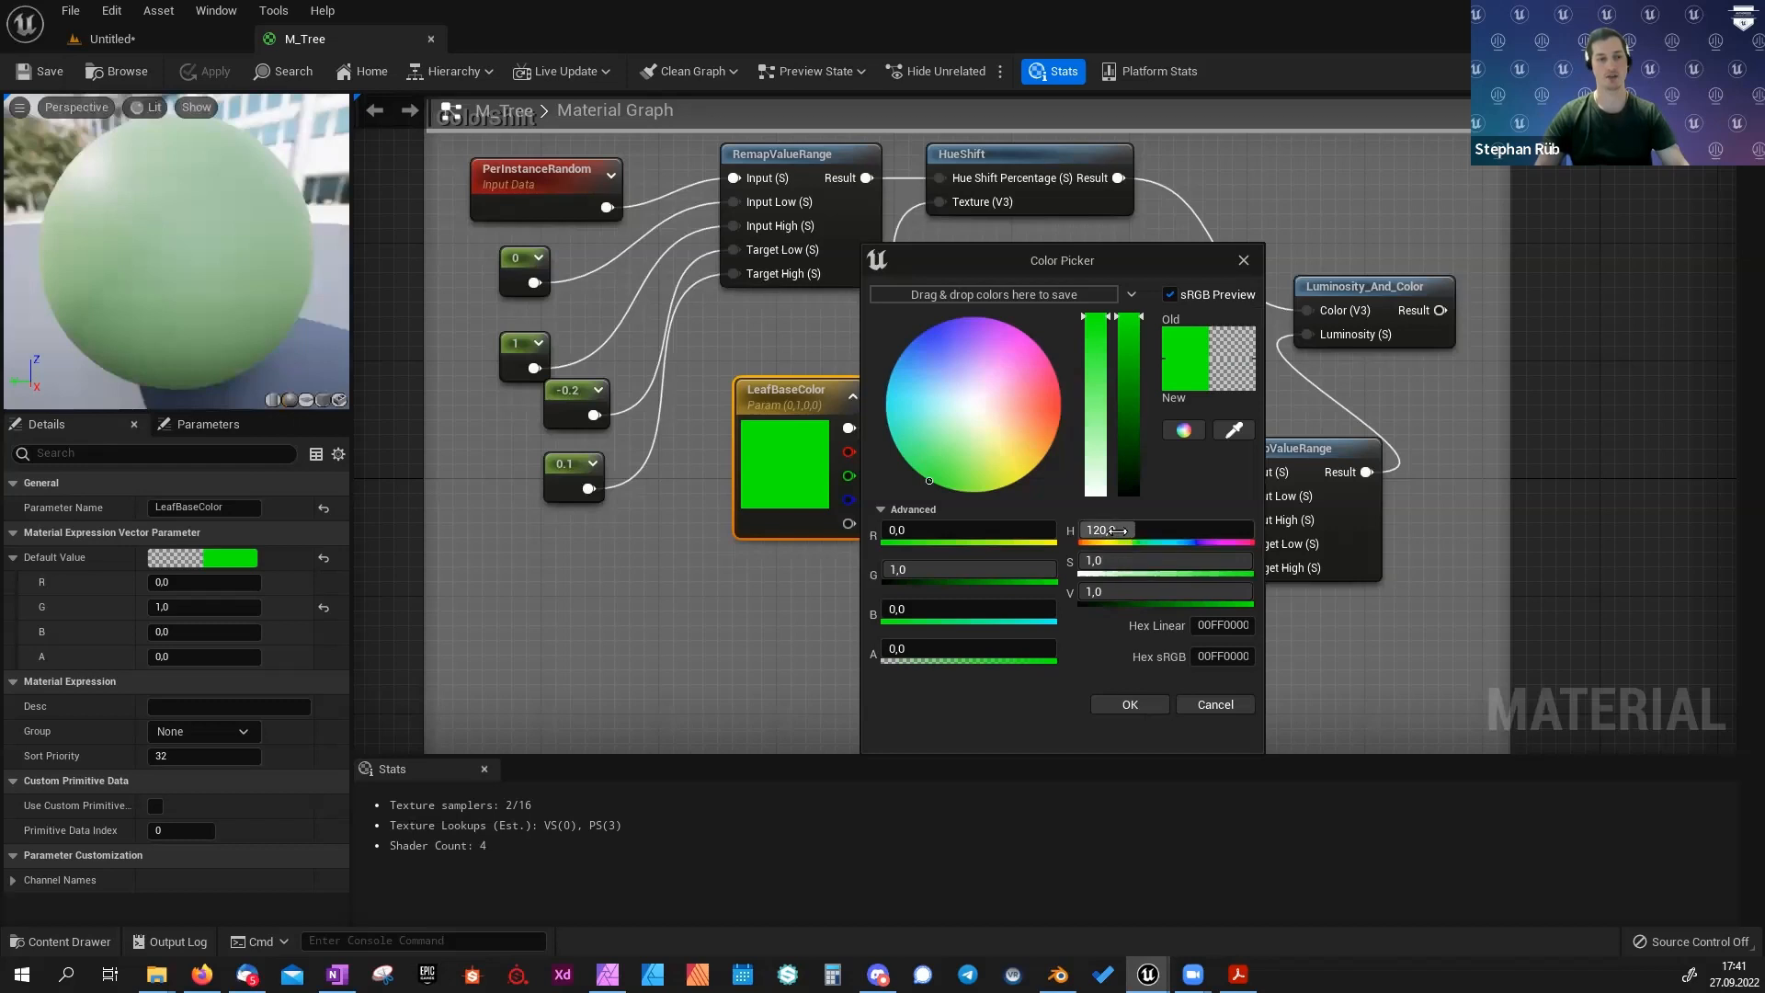
drag(1116, 531, 1218, 531)
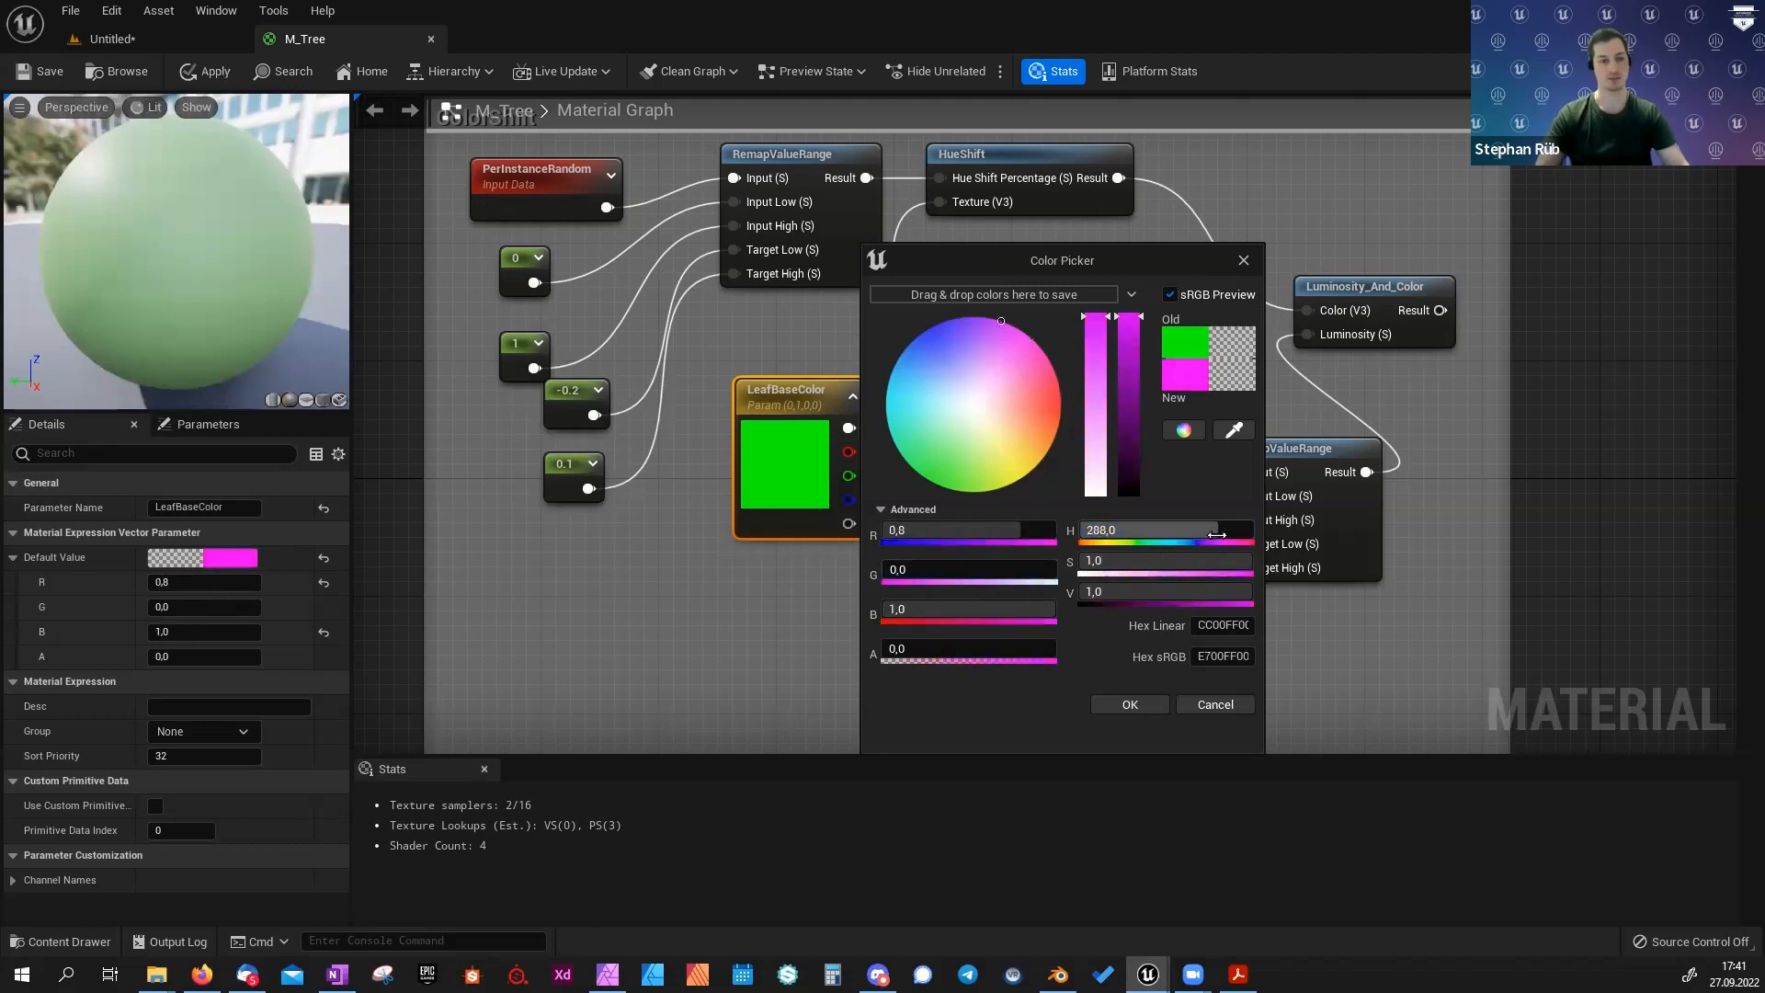
mouse_move(1103, 530)
mouse_down()
mouse_move(1010, 530)
mouse_move(1139, 530)
mouse_move(1125, 525)
mouse_up()
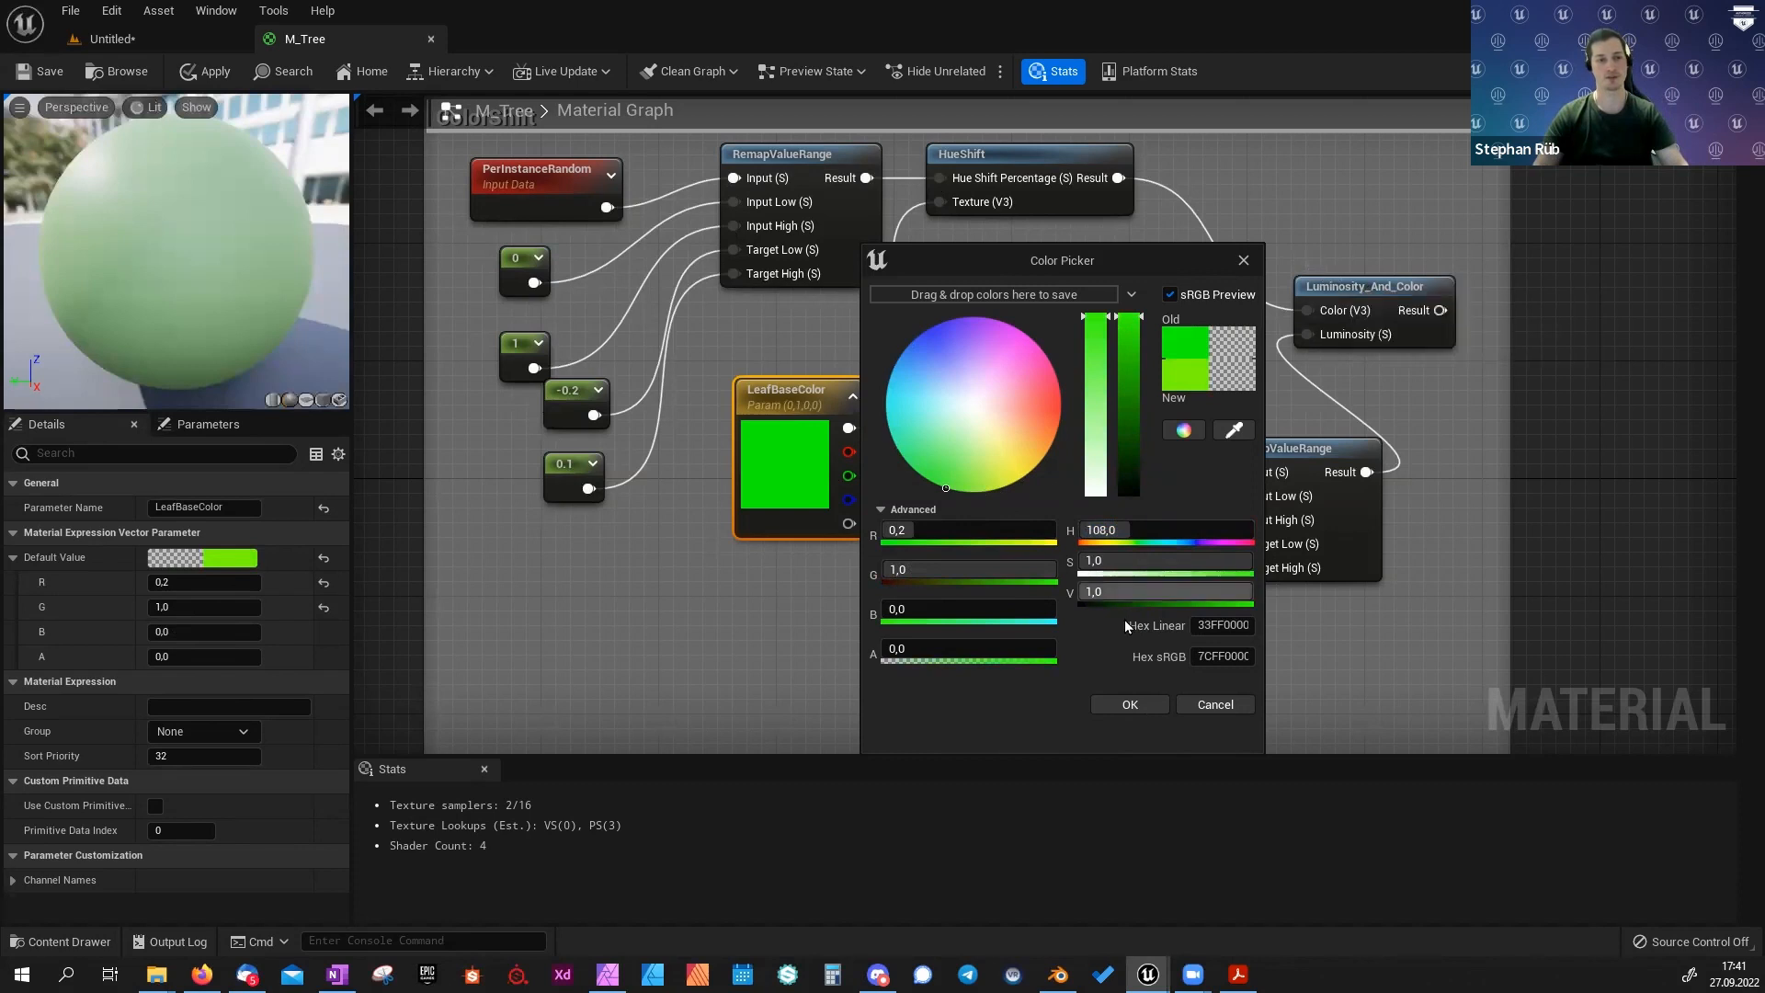
mouse_move(1201, 591)
mouse_down()
mouse_move(1117, 591)
mouse_move(1252, 591)
mouse_move(1183, 591)
mouse_up()
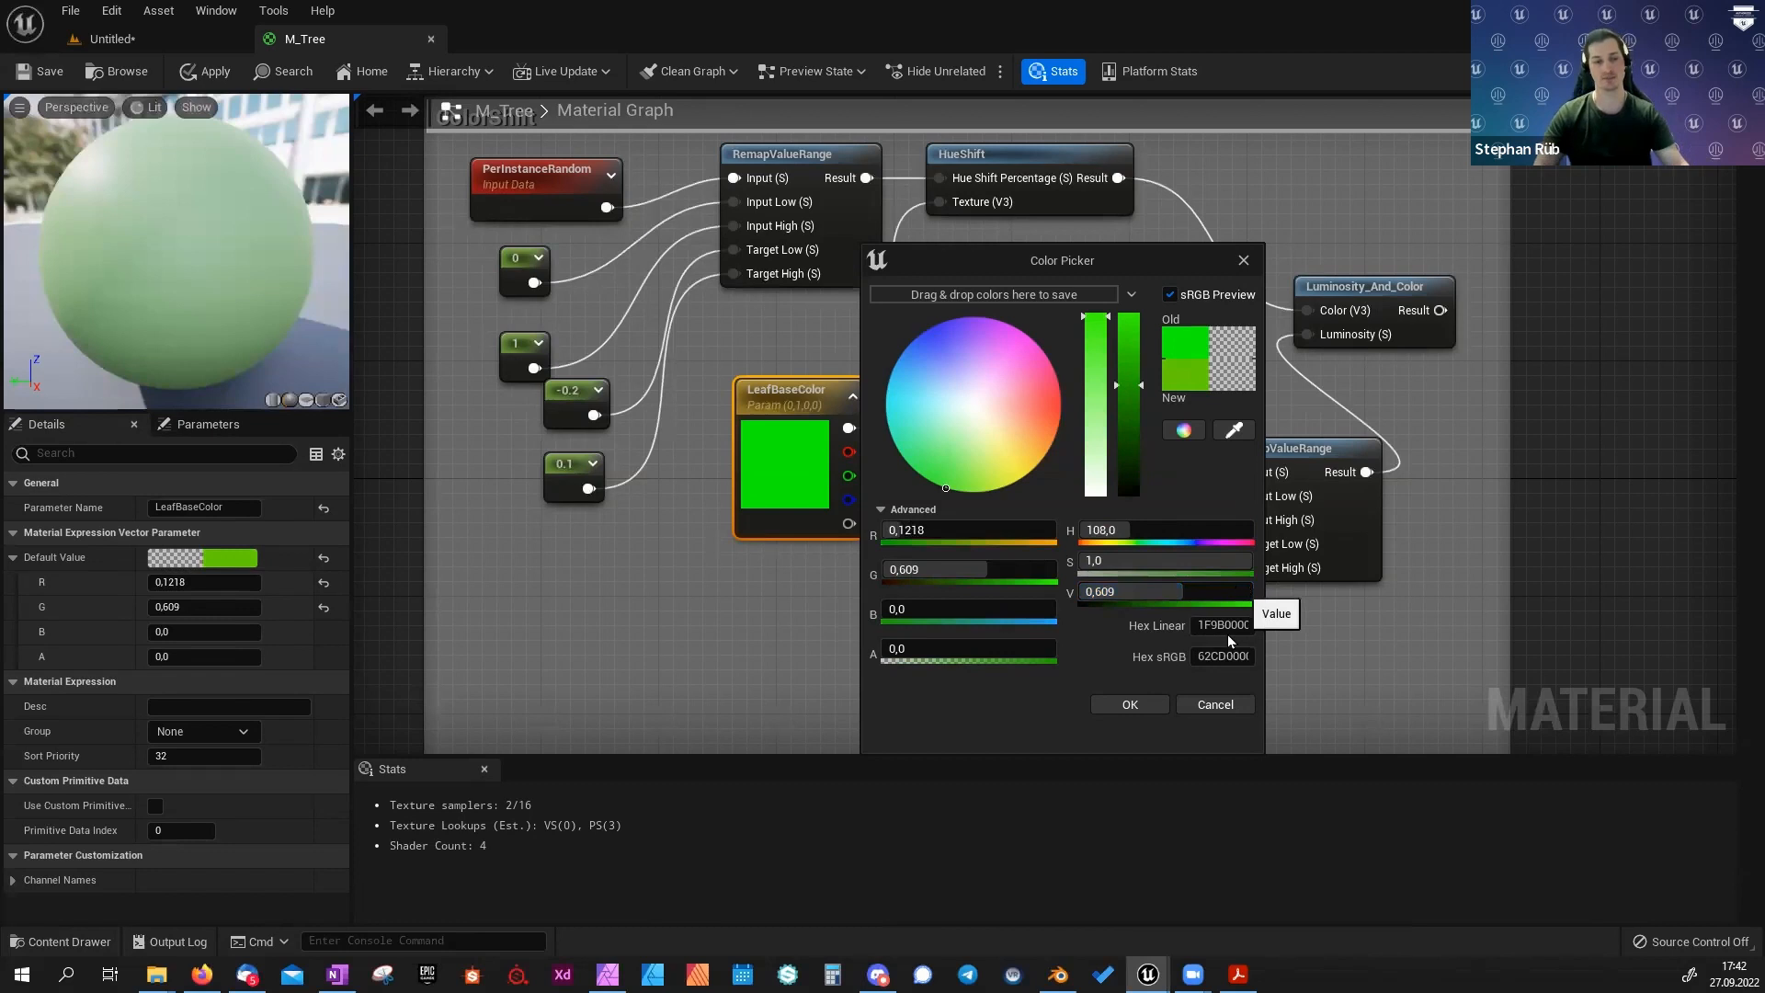
click(1215, 704)
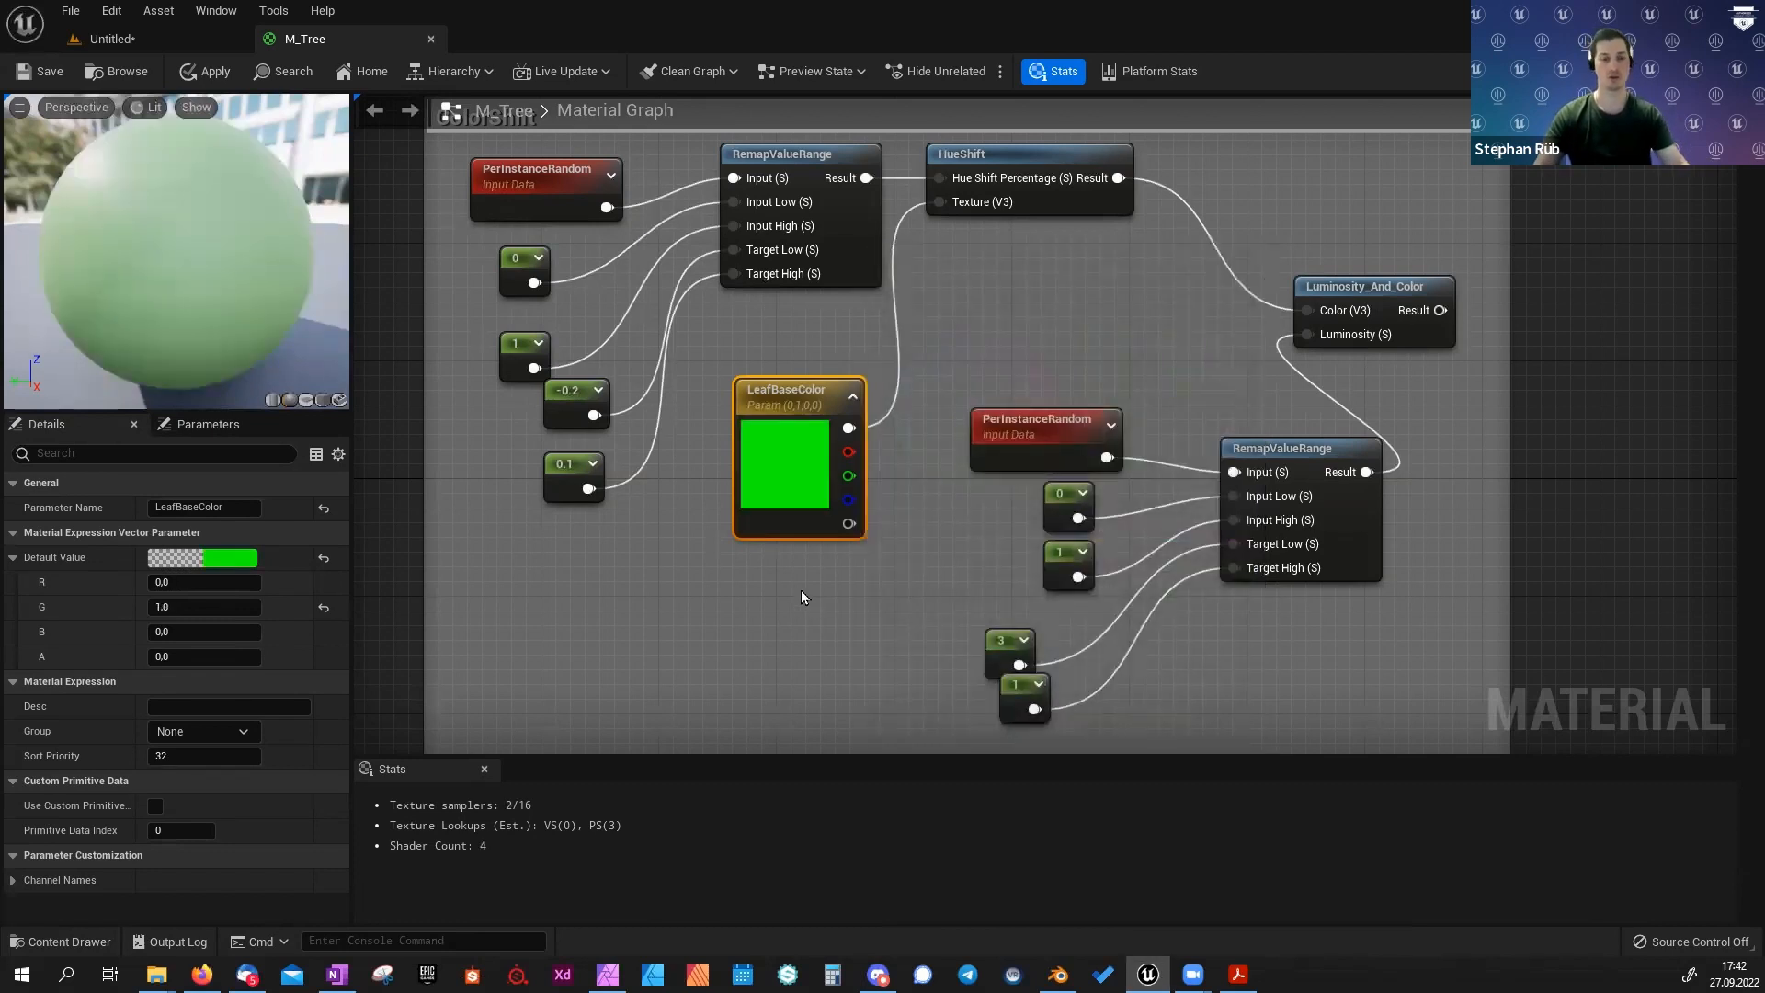
Review the color groups, and inspect the MF_SphereMask function feeding Opacity Mask and the M_Tree output node's material settings.
scroll(1172, 521, down, 2)
right_drag(1448, 482, 1170, 692)
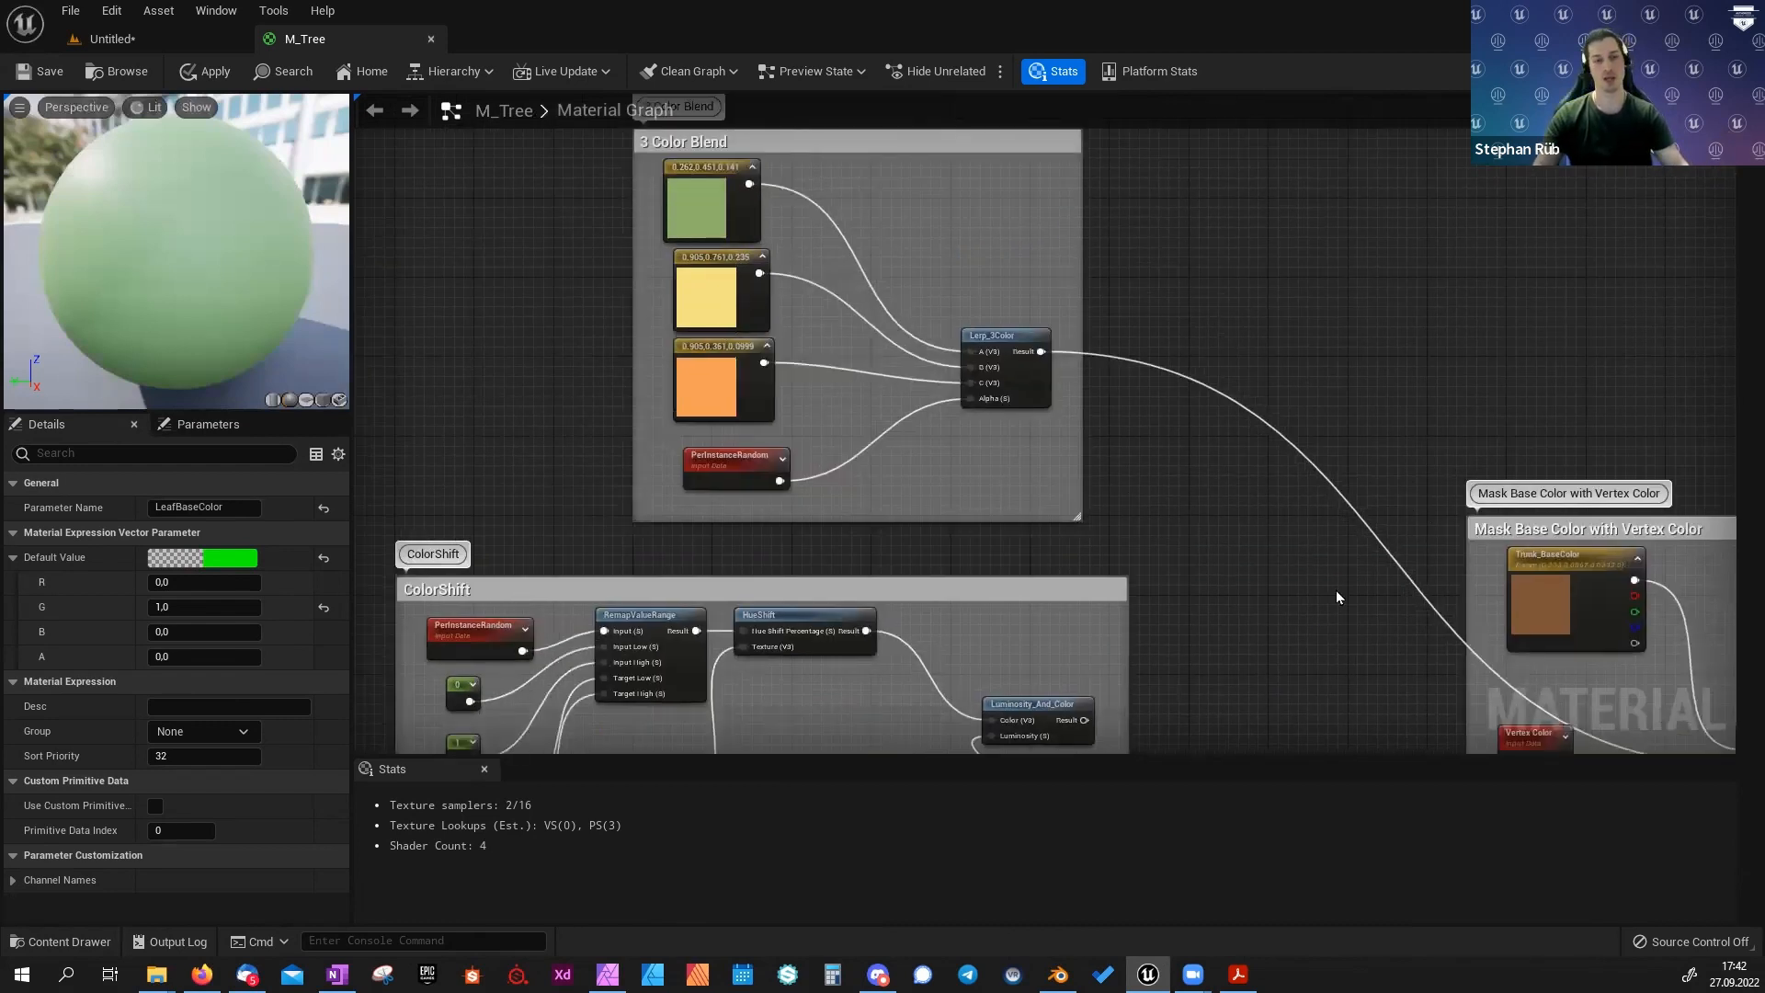
right_drag(1337, 597, 1308, 328)
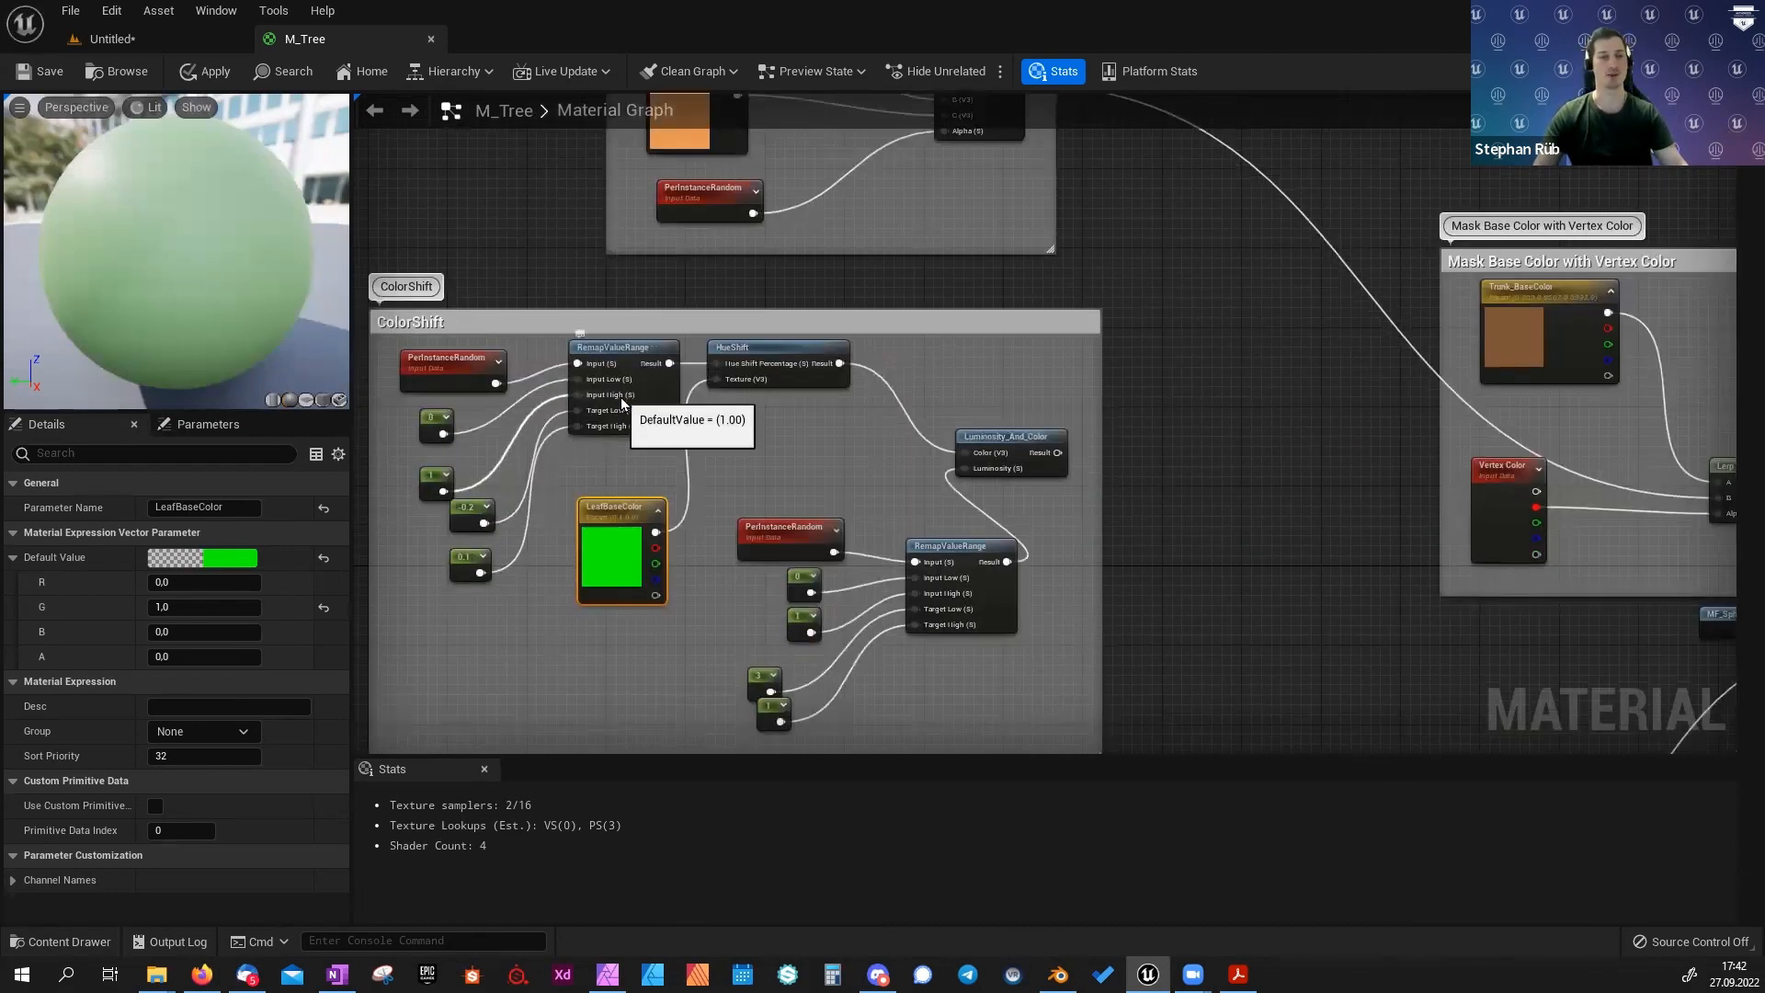
right_drag(1228, 537, 1189, 501)
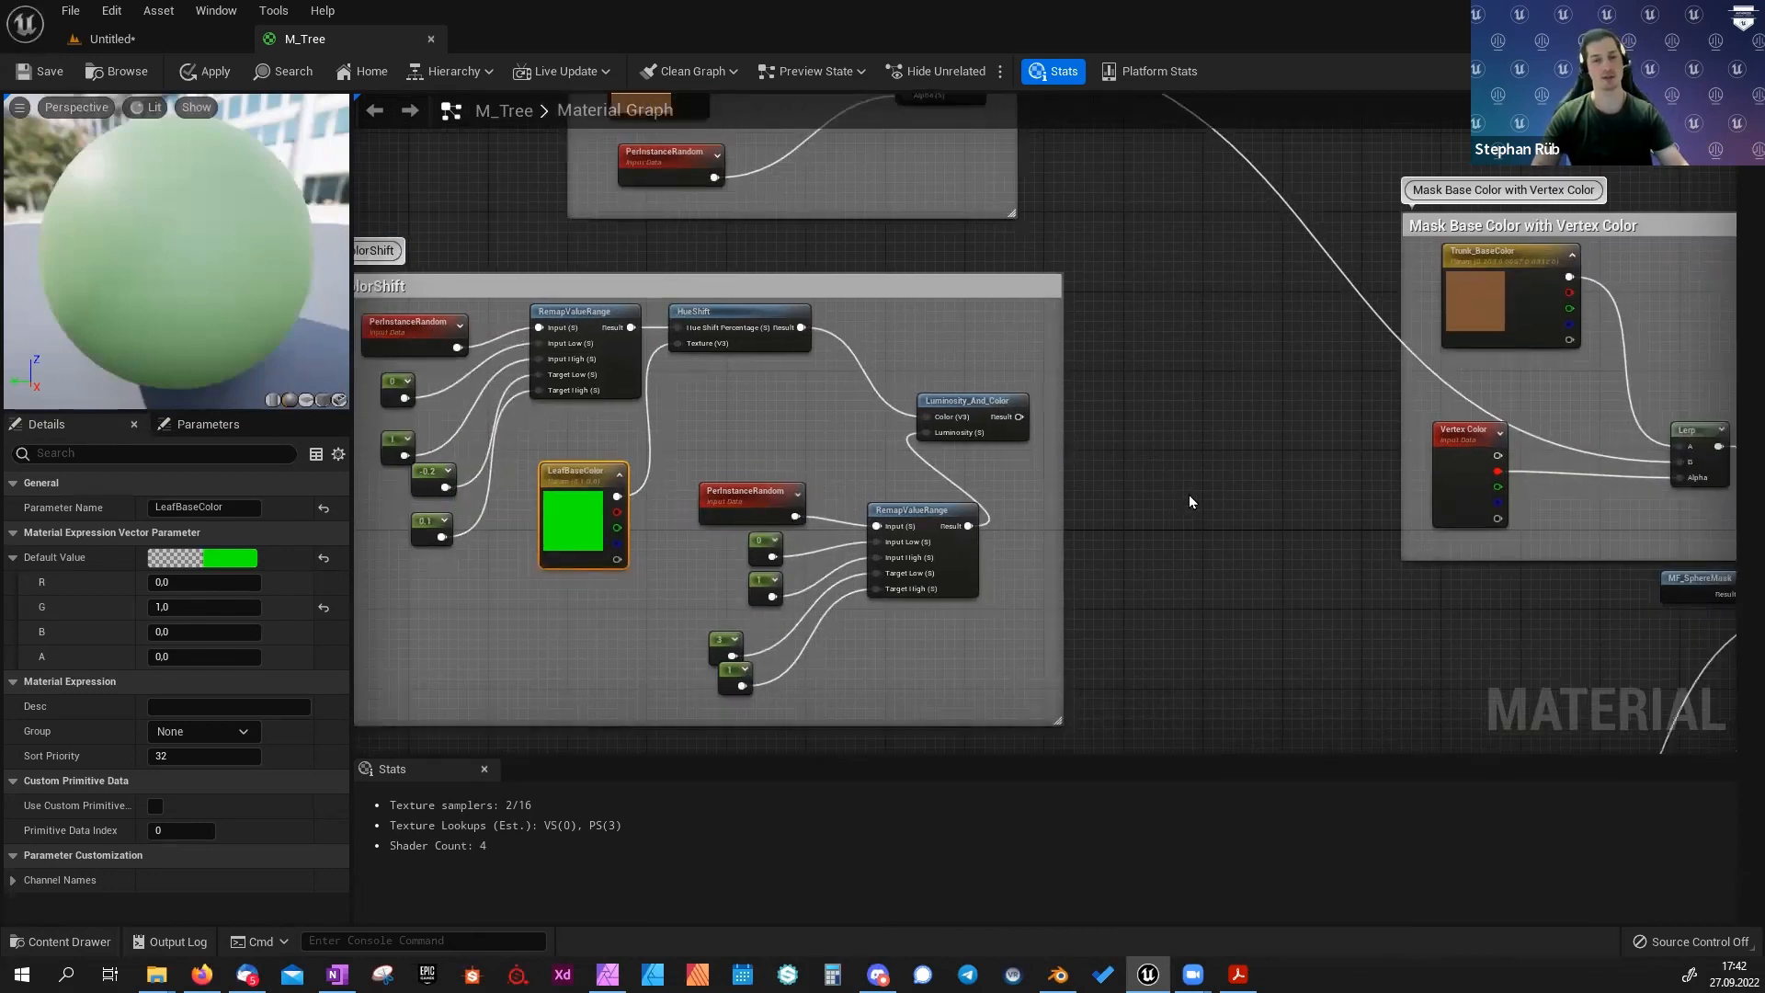
right_drag(1310, 511, 863, 378)
scroll(1232, 460, up, 2)
click(1255, 430)
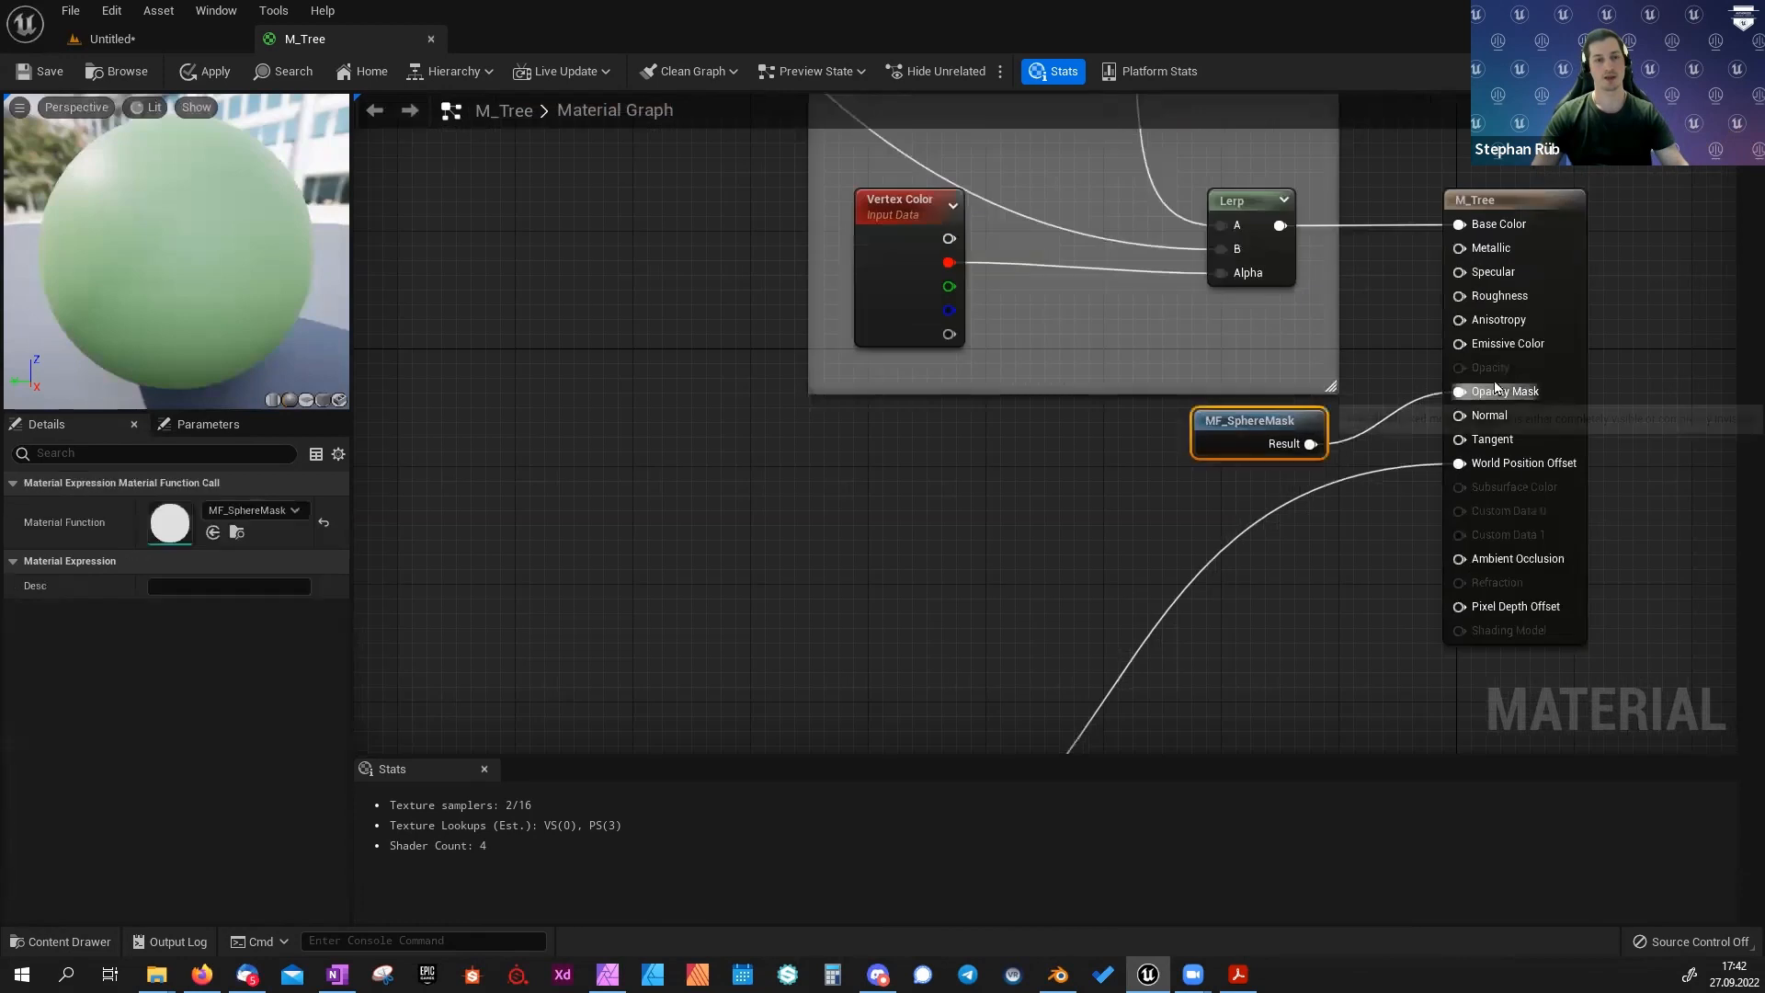
click(1538, 203)
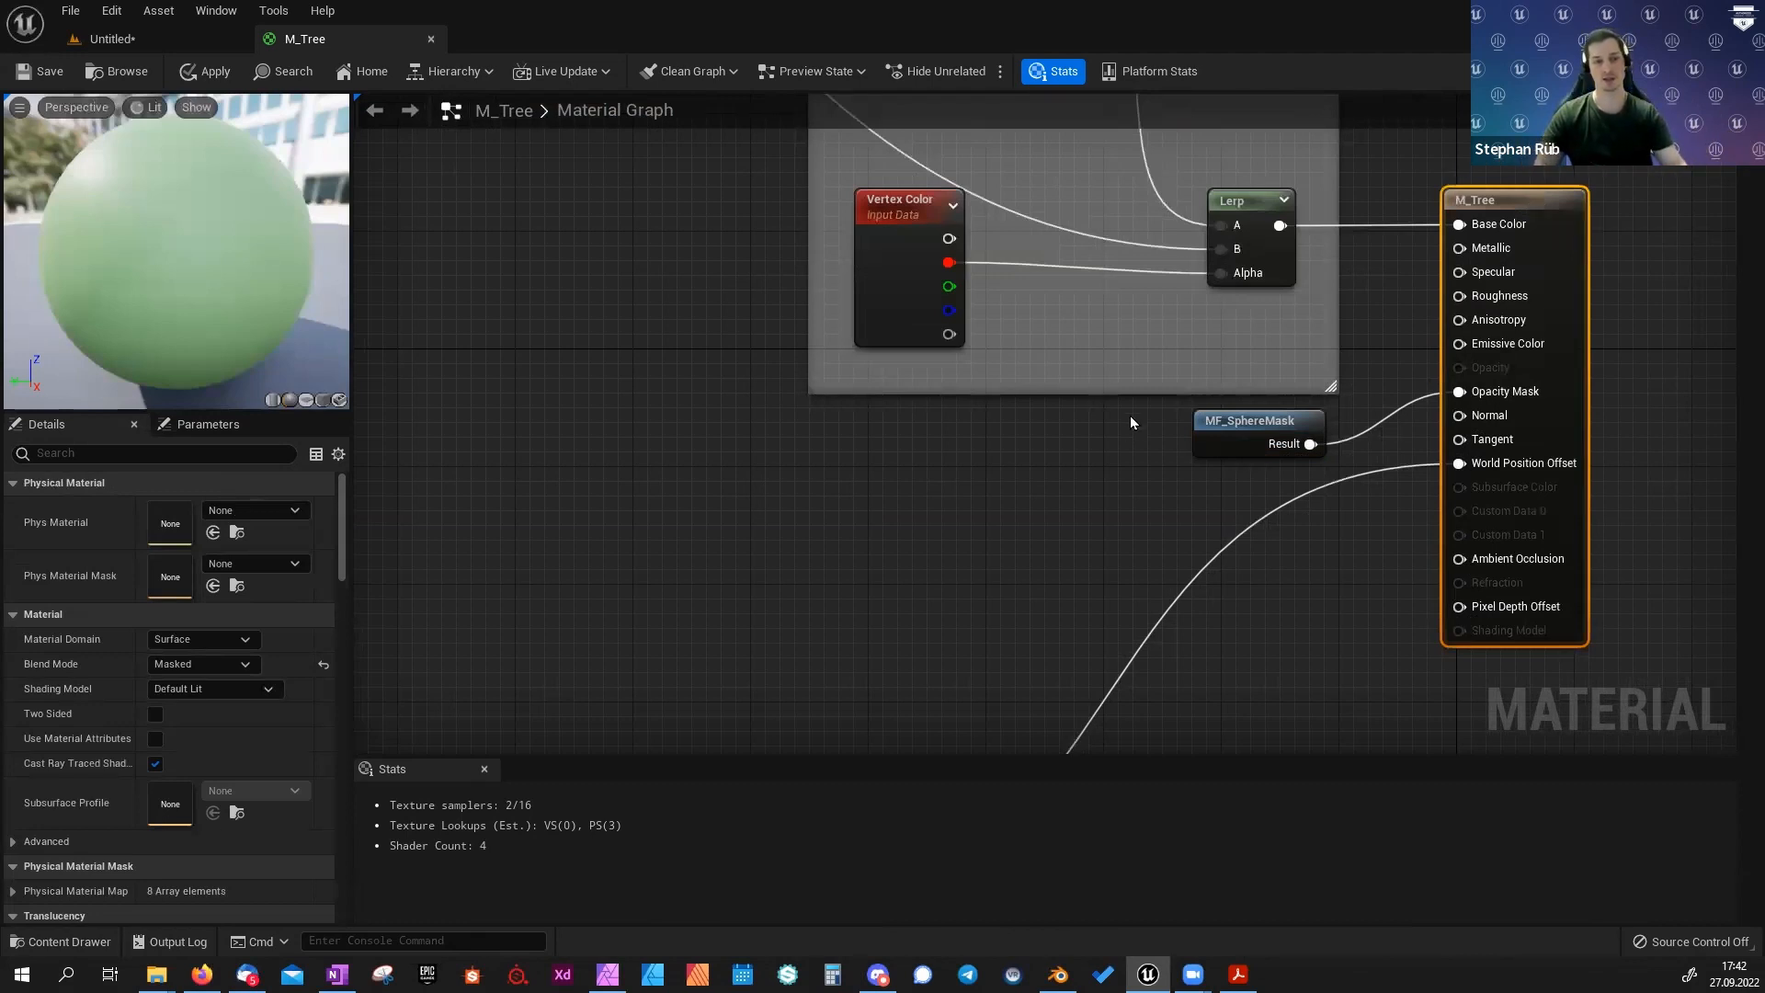
Examine the Growth group feeding World Position Offset in M_Tree, and move the MF_StylizedGrowth node closer to the Multiply node.
click(1254, 423)
right_drag(946, 520, 1142, 391)
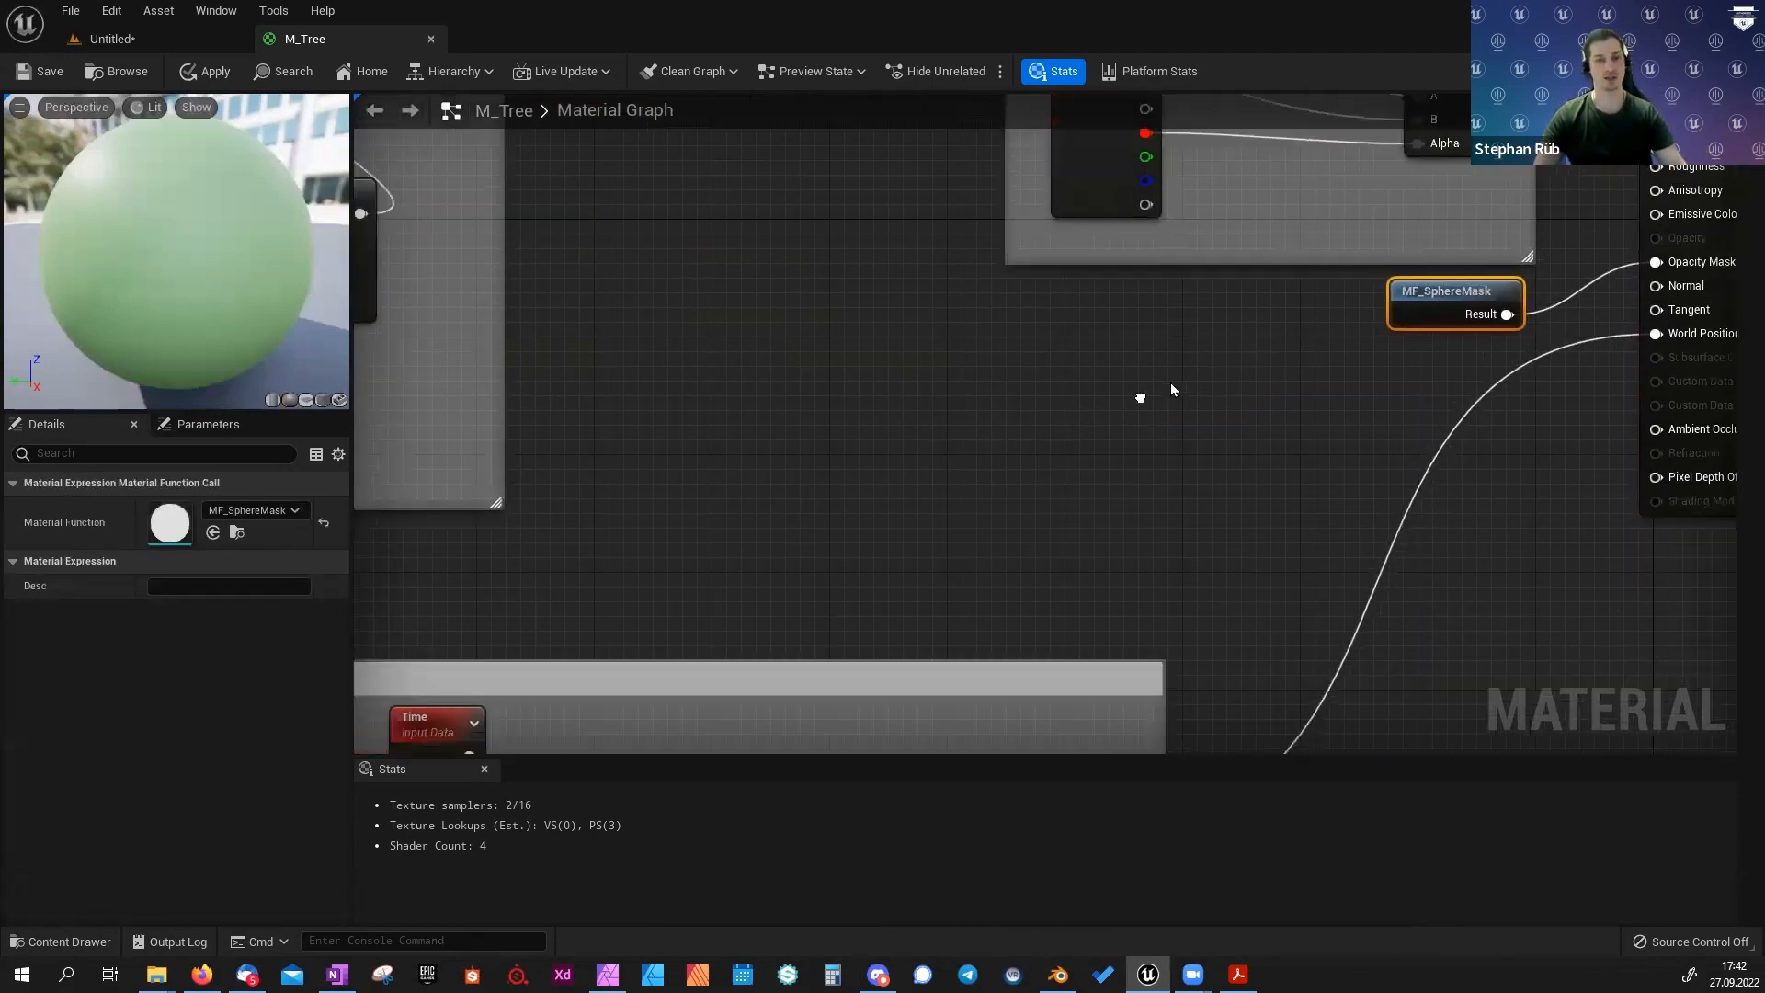
scroll(1171, 386, down, 2)
right_drag(1102, 454, 1194, 242)
right_drag(1427, 395, 1361, 433)
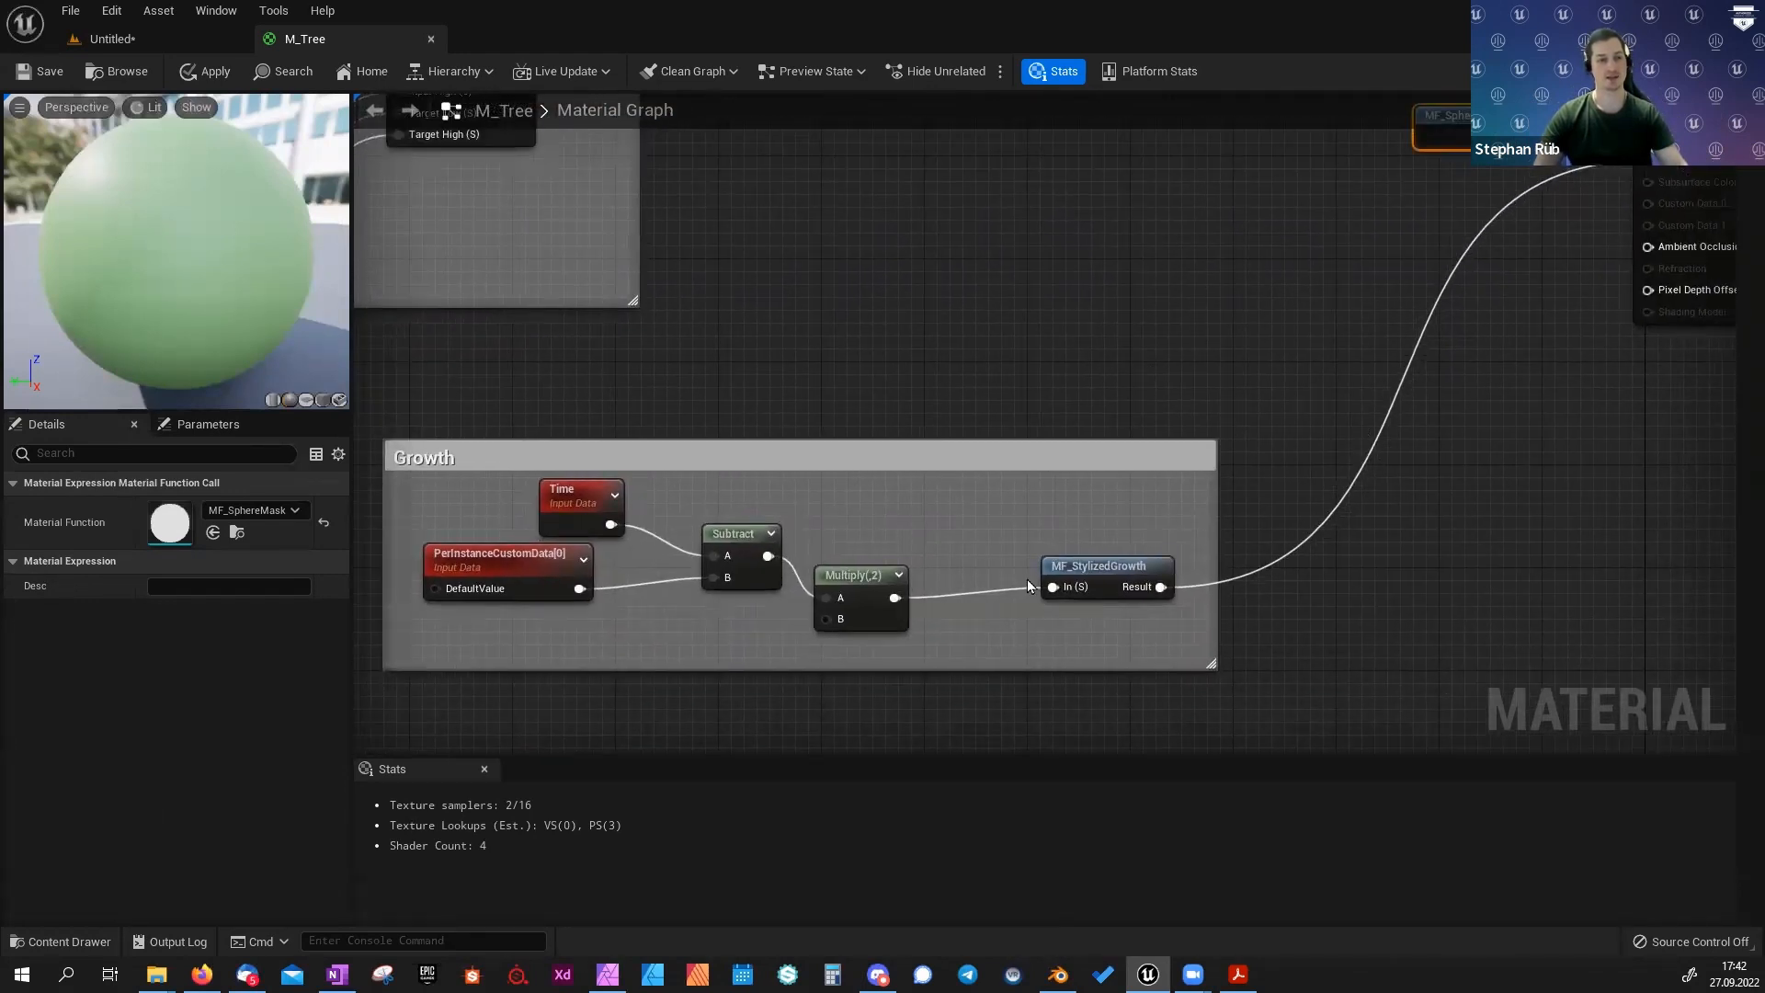
drag(1046, 587, 993, 599)
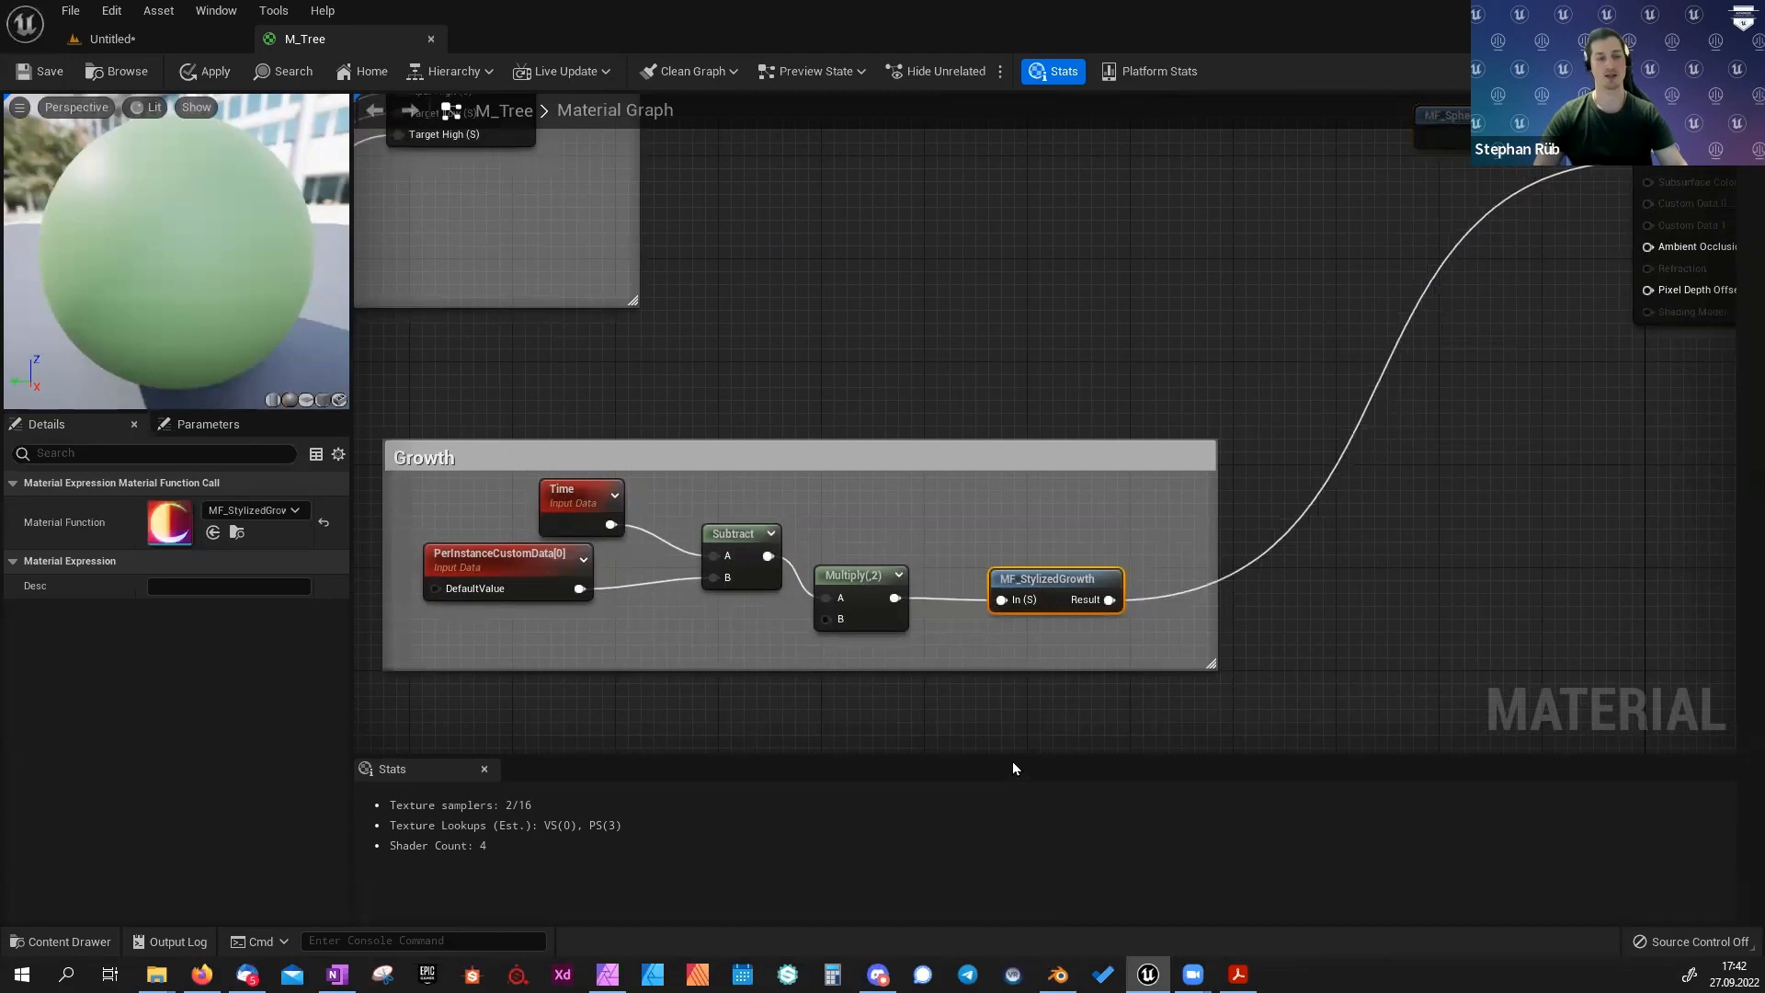
Open the Landscape_01 level from the DroneSeeds Maps folder without saving the untitled level.
click(153, 39)
key(ctrl+space)
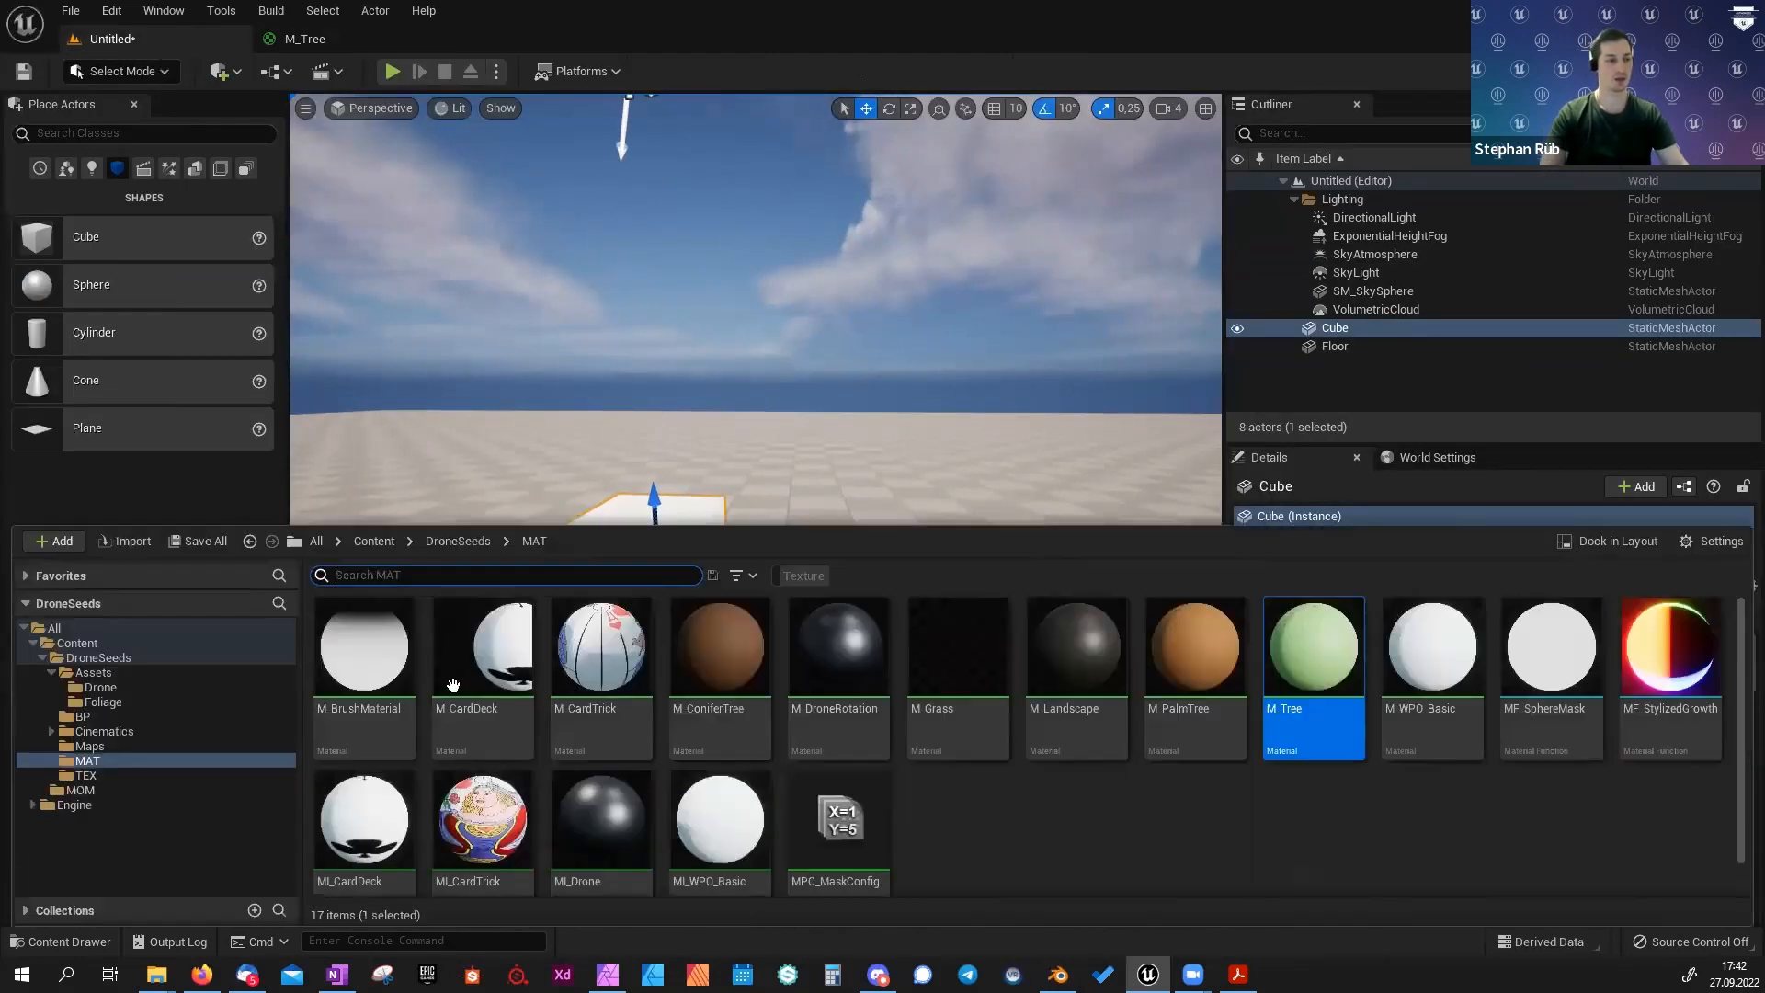
click(90, 745)
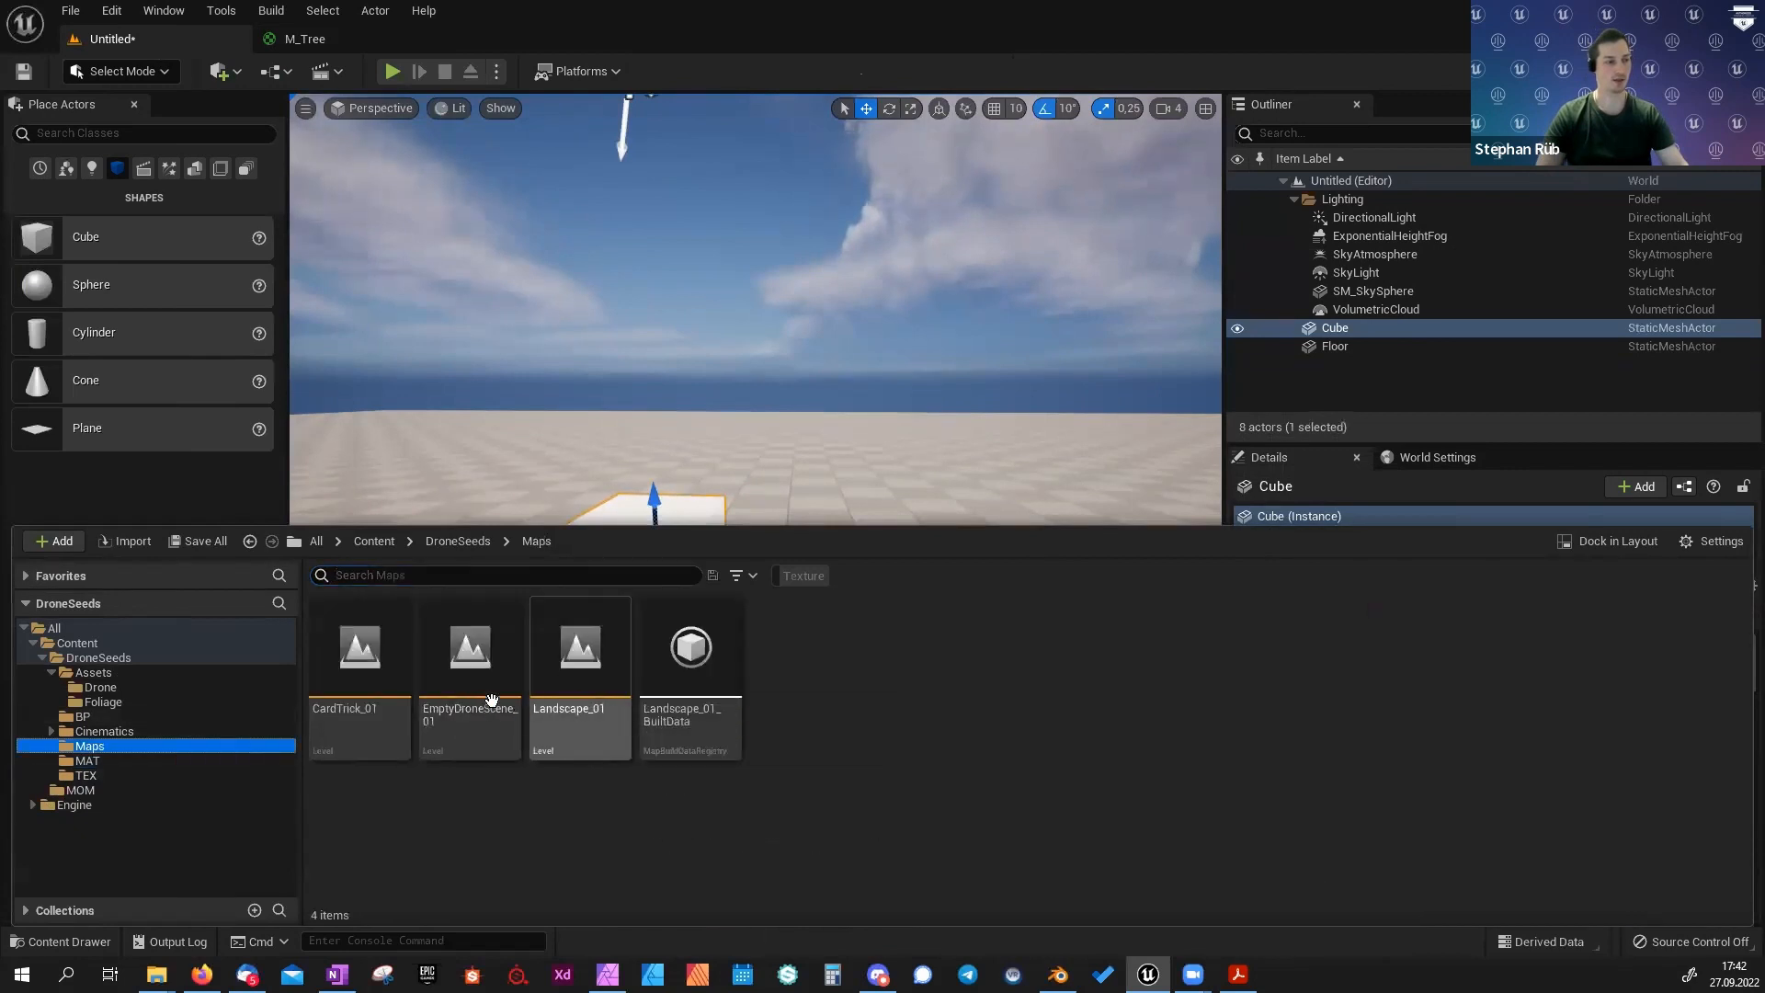
double_click(607, 680)
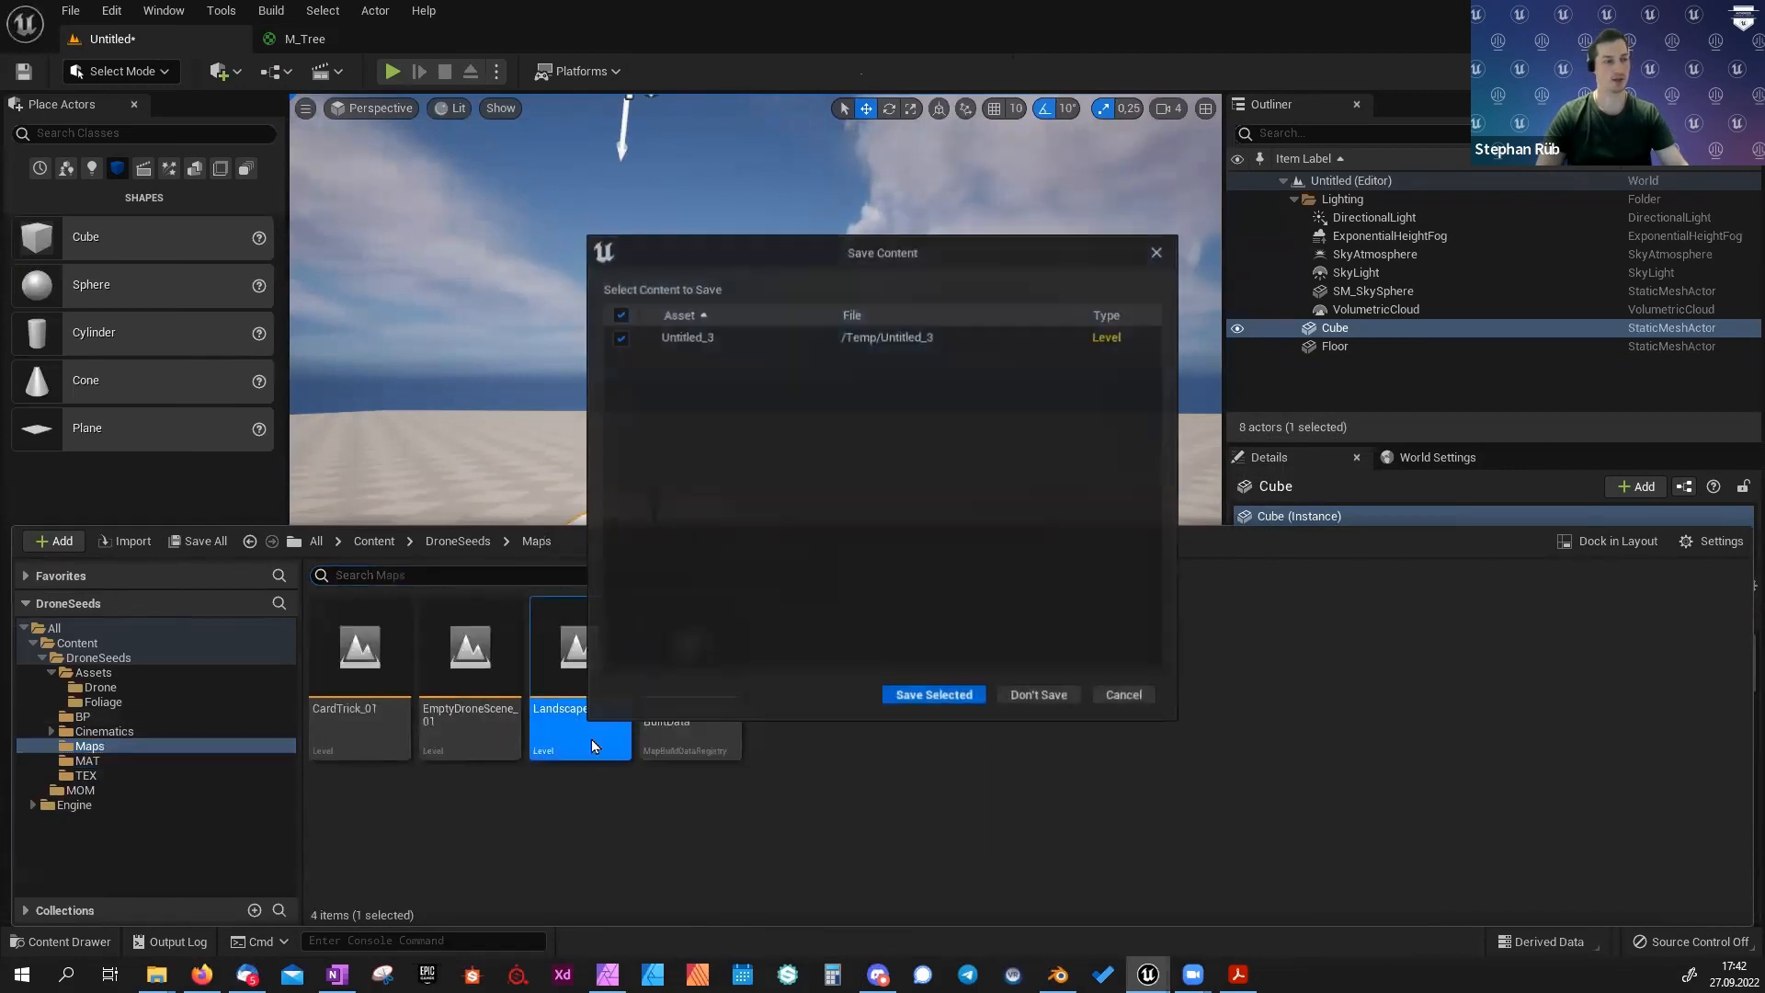
click(1017, 696)
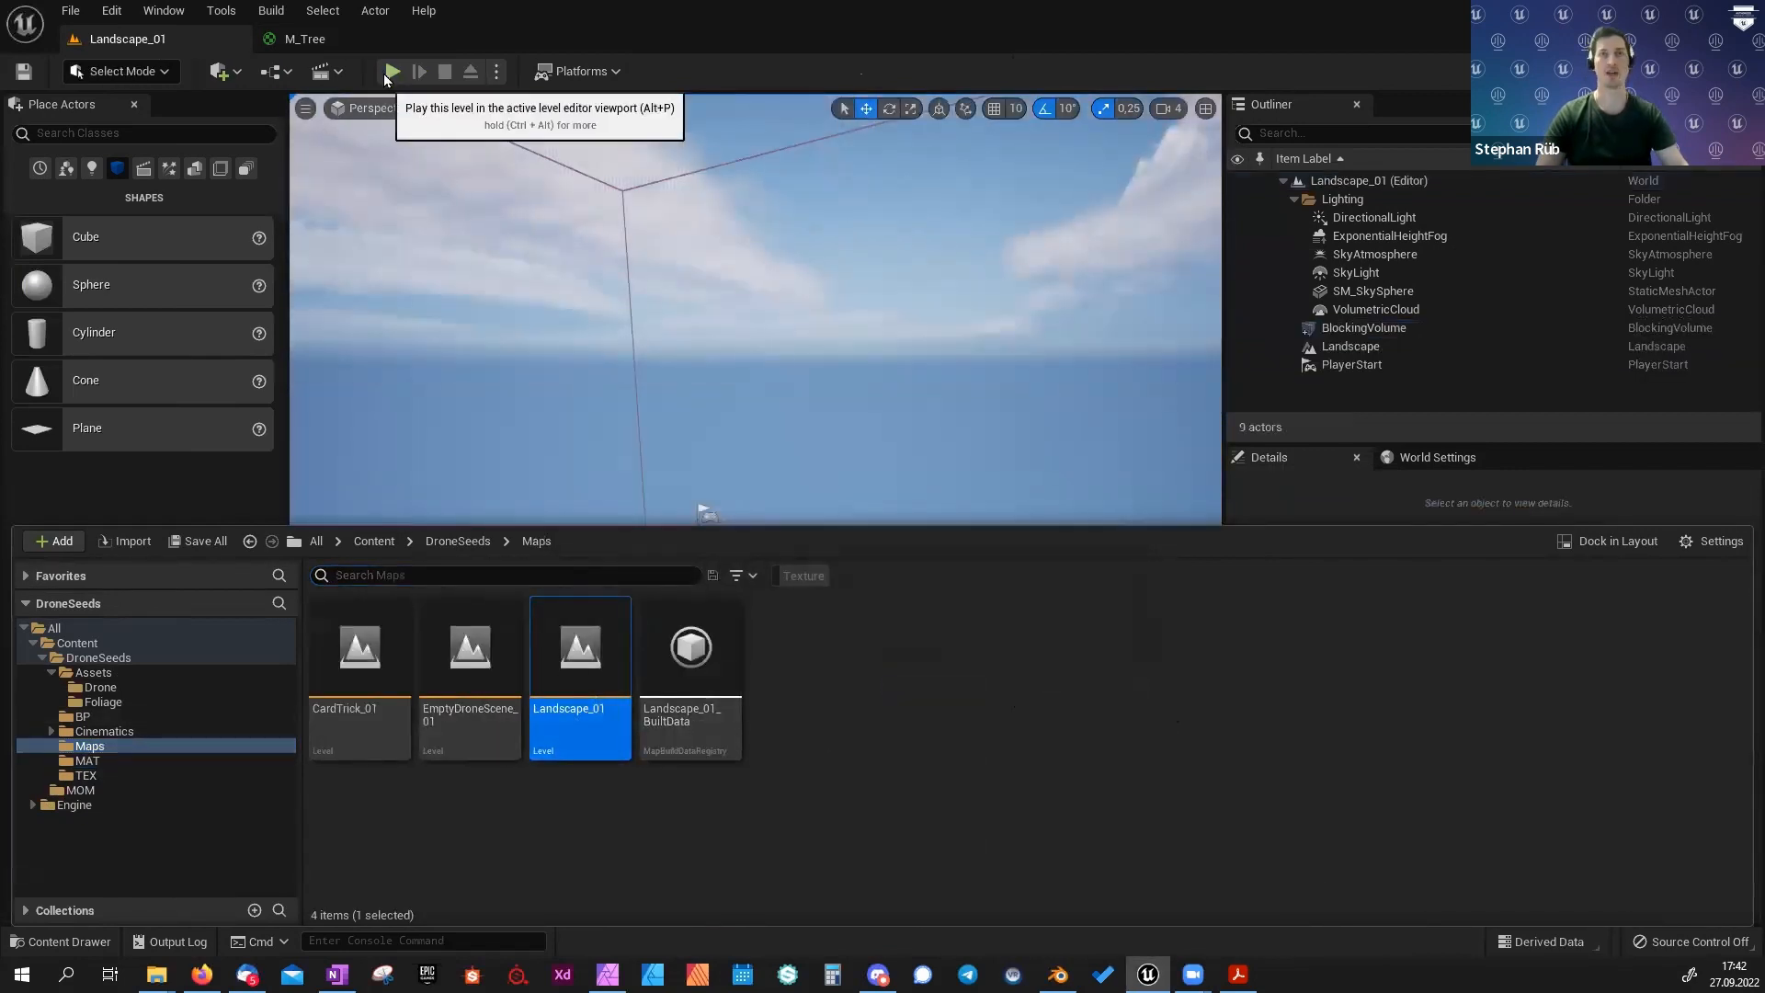
Play the Landscape_01 level, fly the drone over the hill while planting trees to watch their growth animation, and end the play session.
click(388, 75)
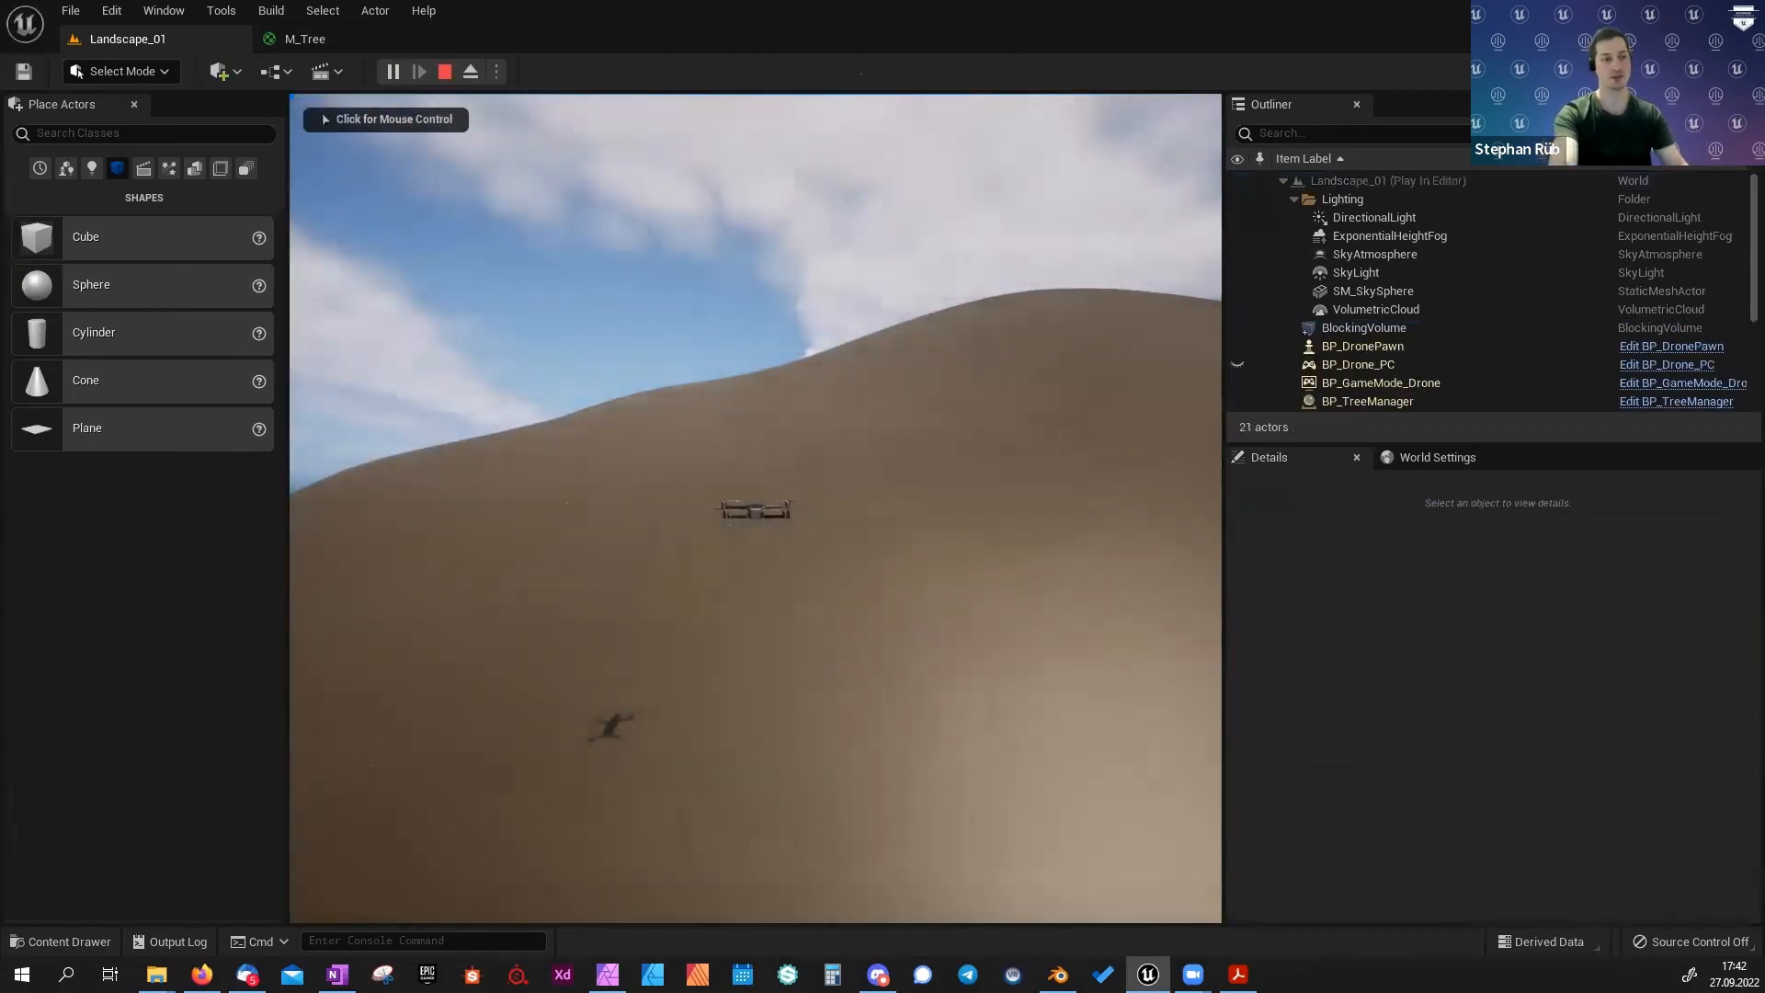
click(755, 508)
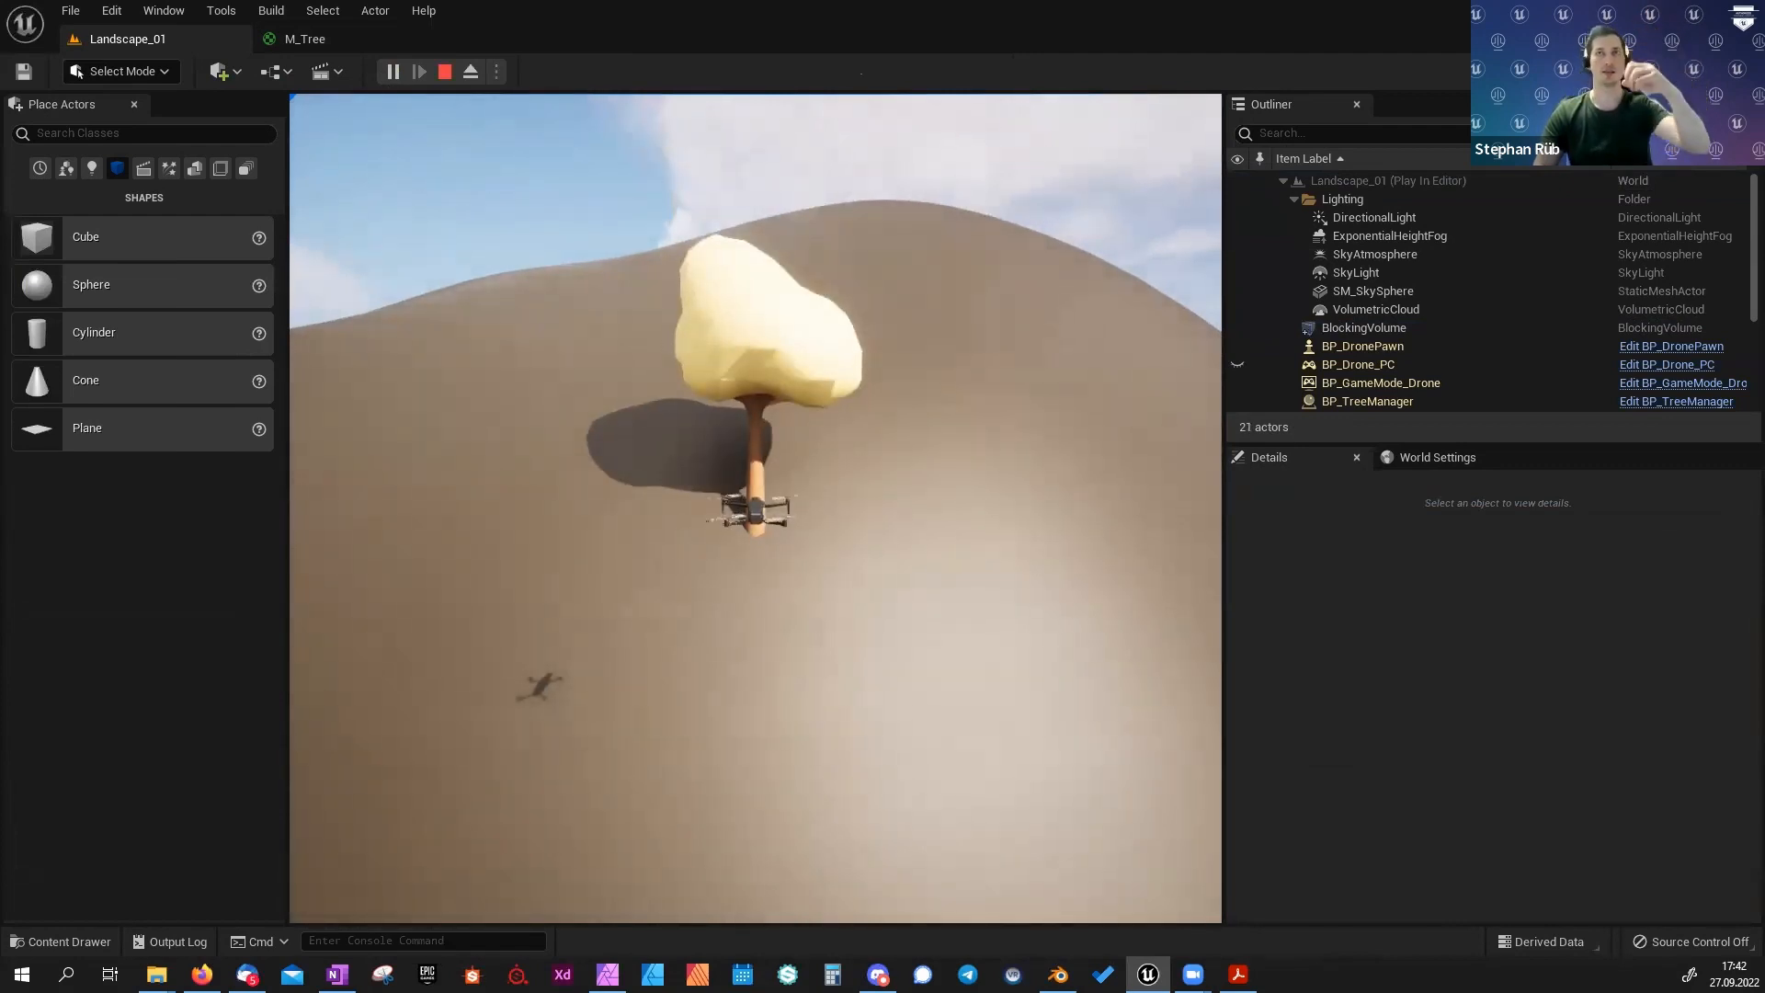
key(d)
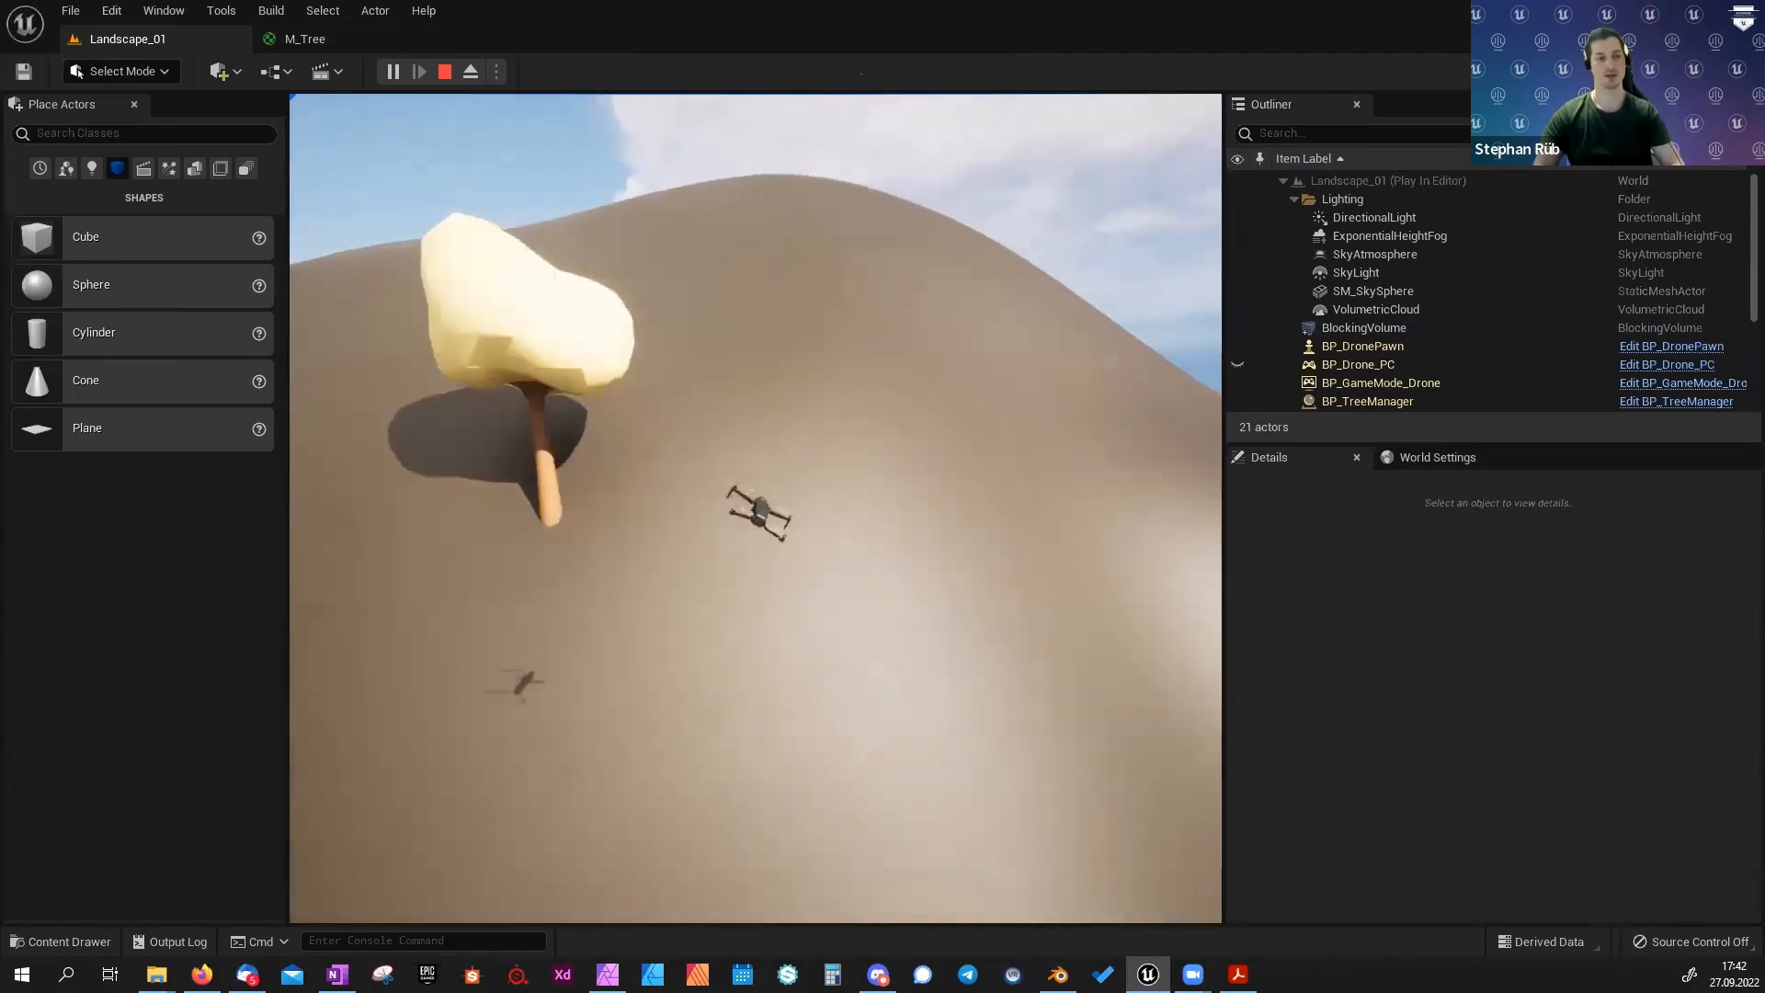
key(space)
key(a)
key(space)
key(space)
key(space)
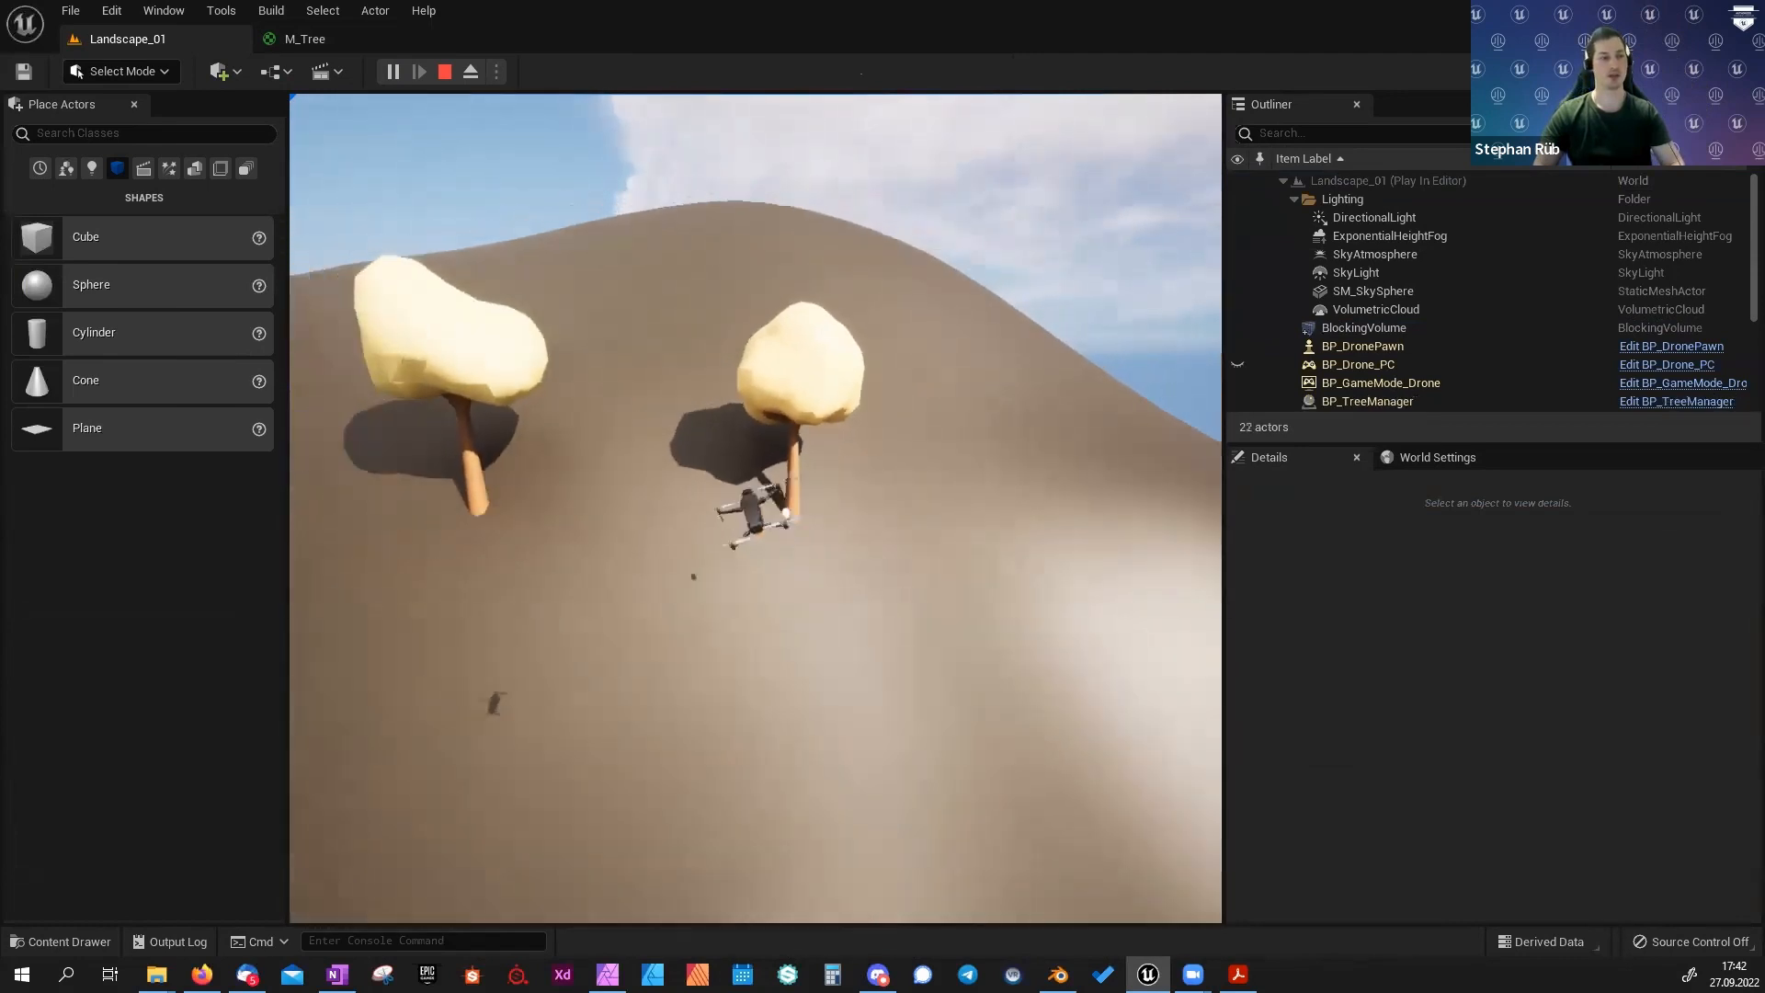
key(d)
key(s)
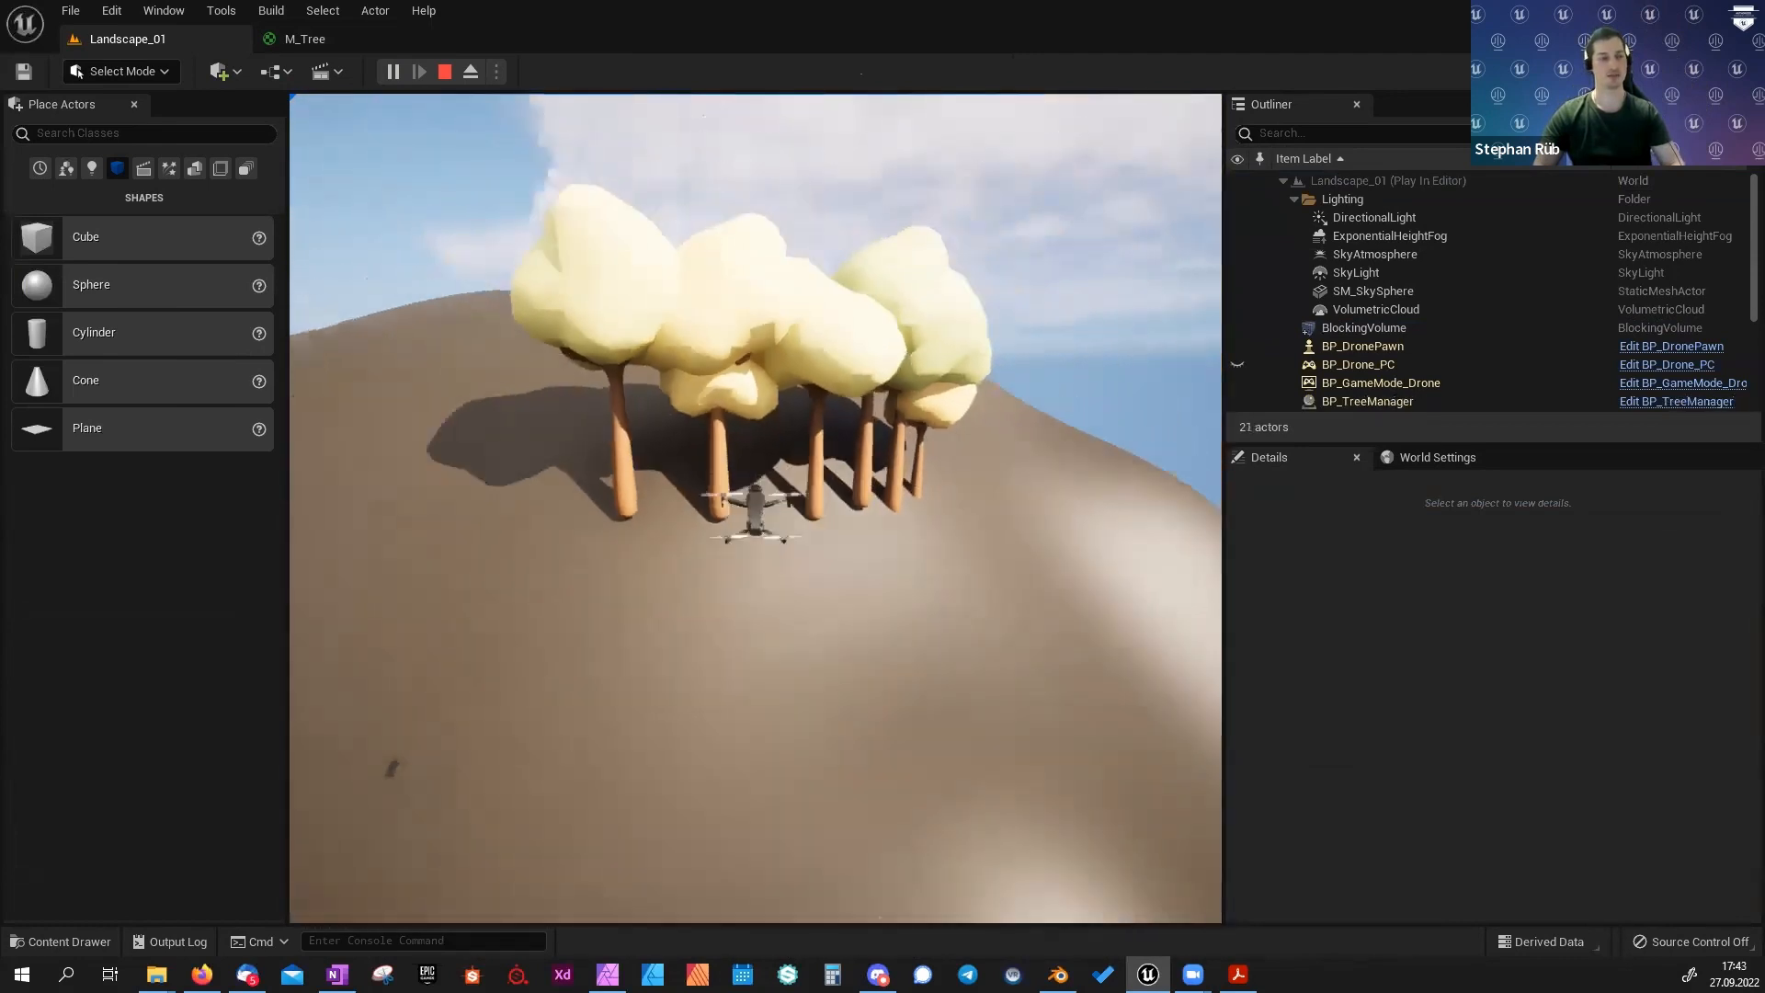
key(a)
key(space)
key(space)
key(space)
key(w)
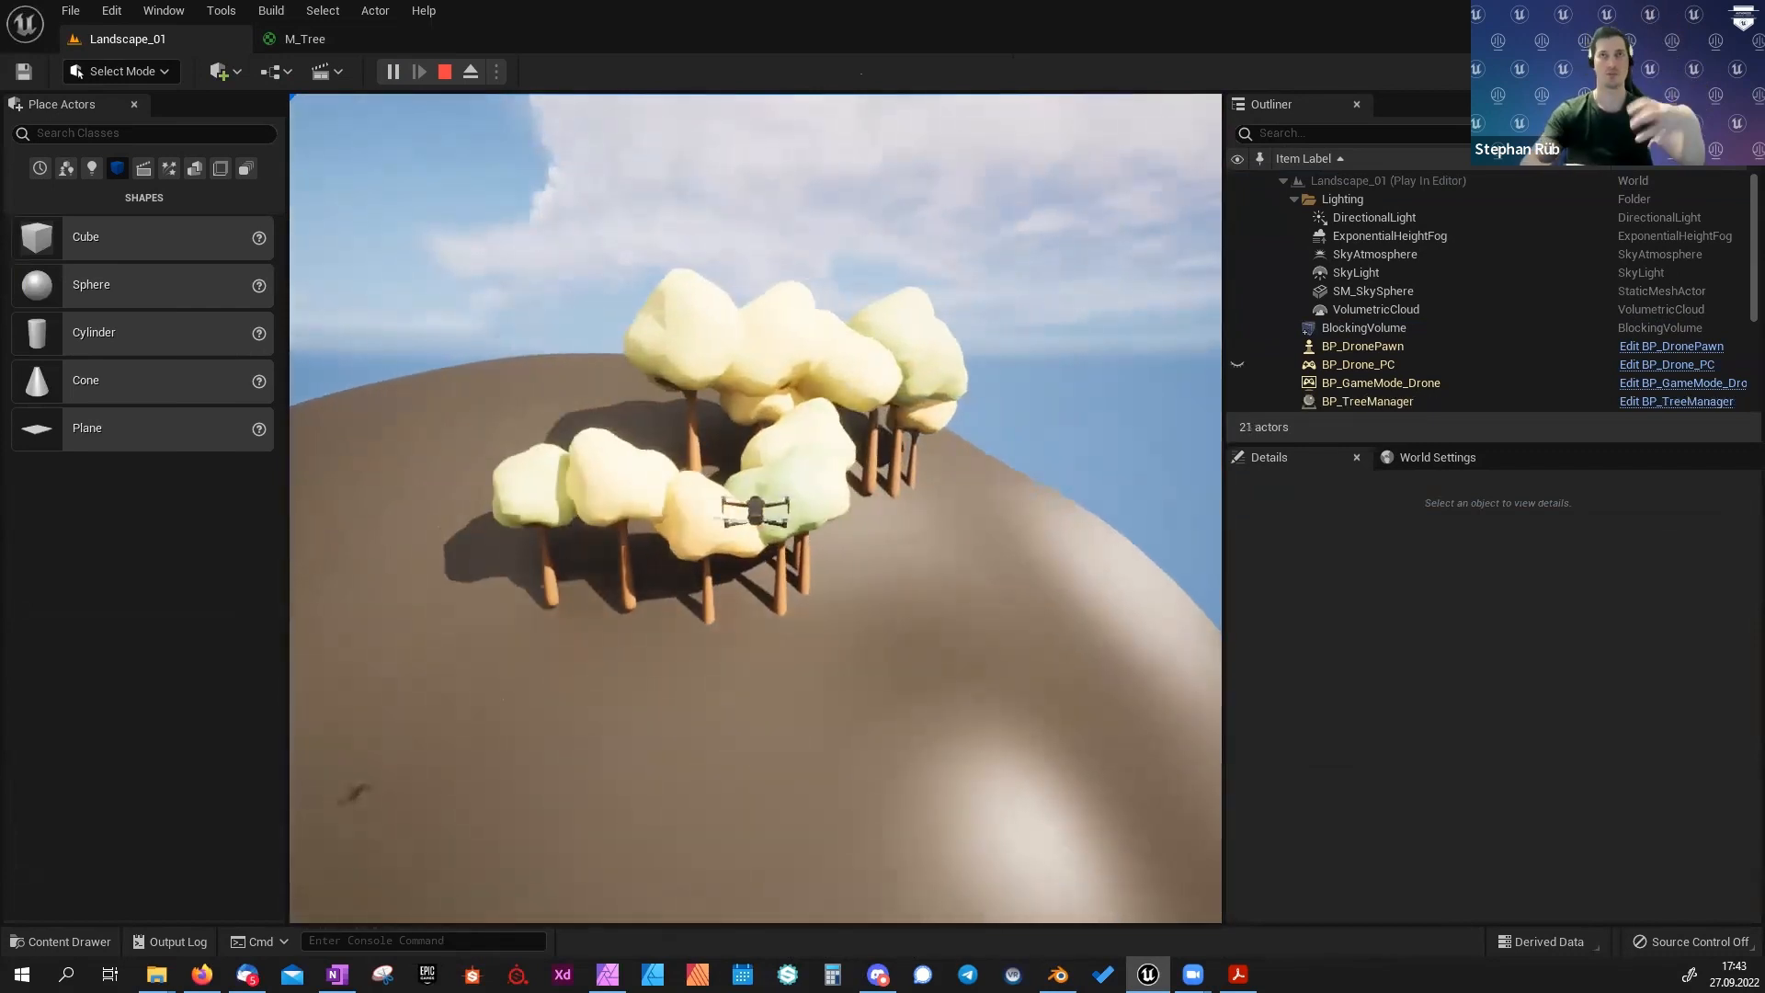
key(Escape)
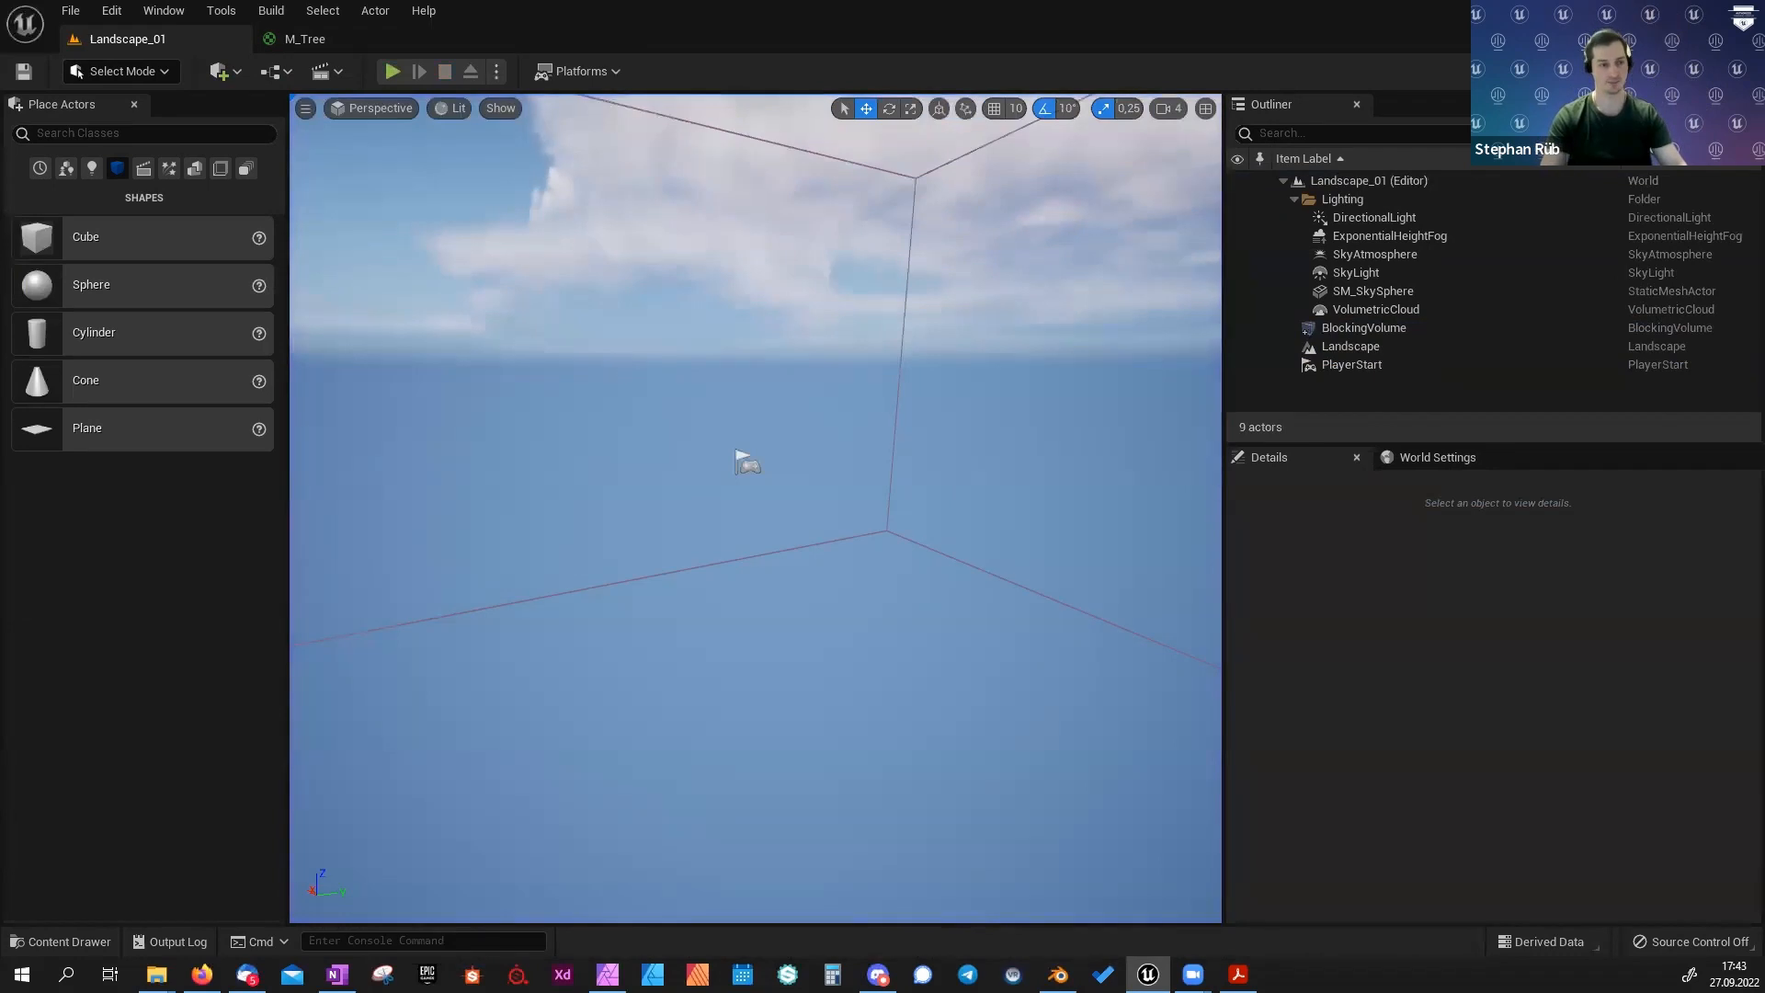
right_drag(628, 372, 608, 357)
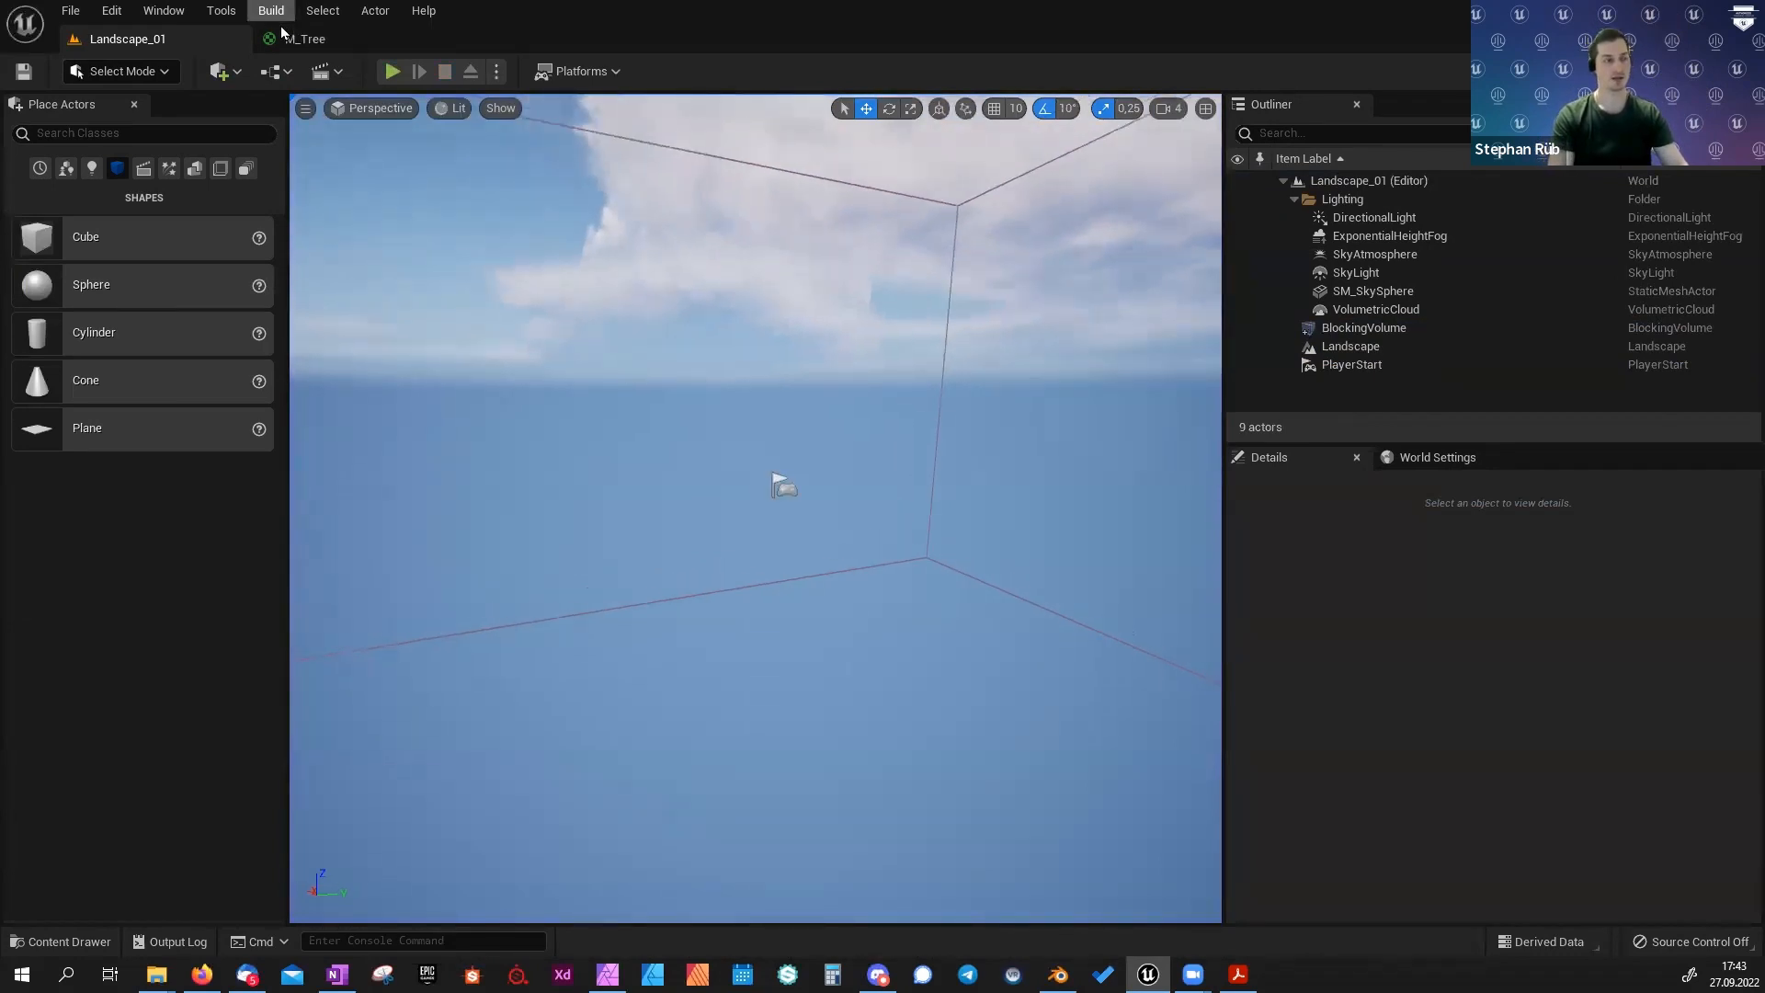
click(350, 37)
click(120, 40)
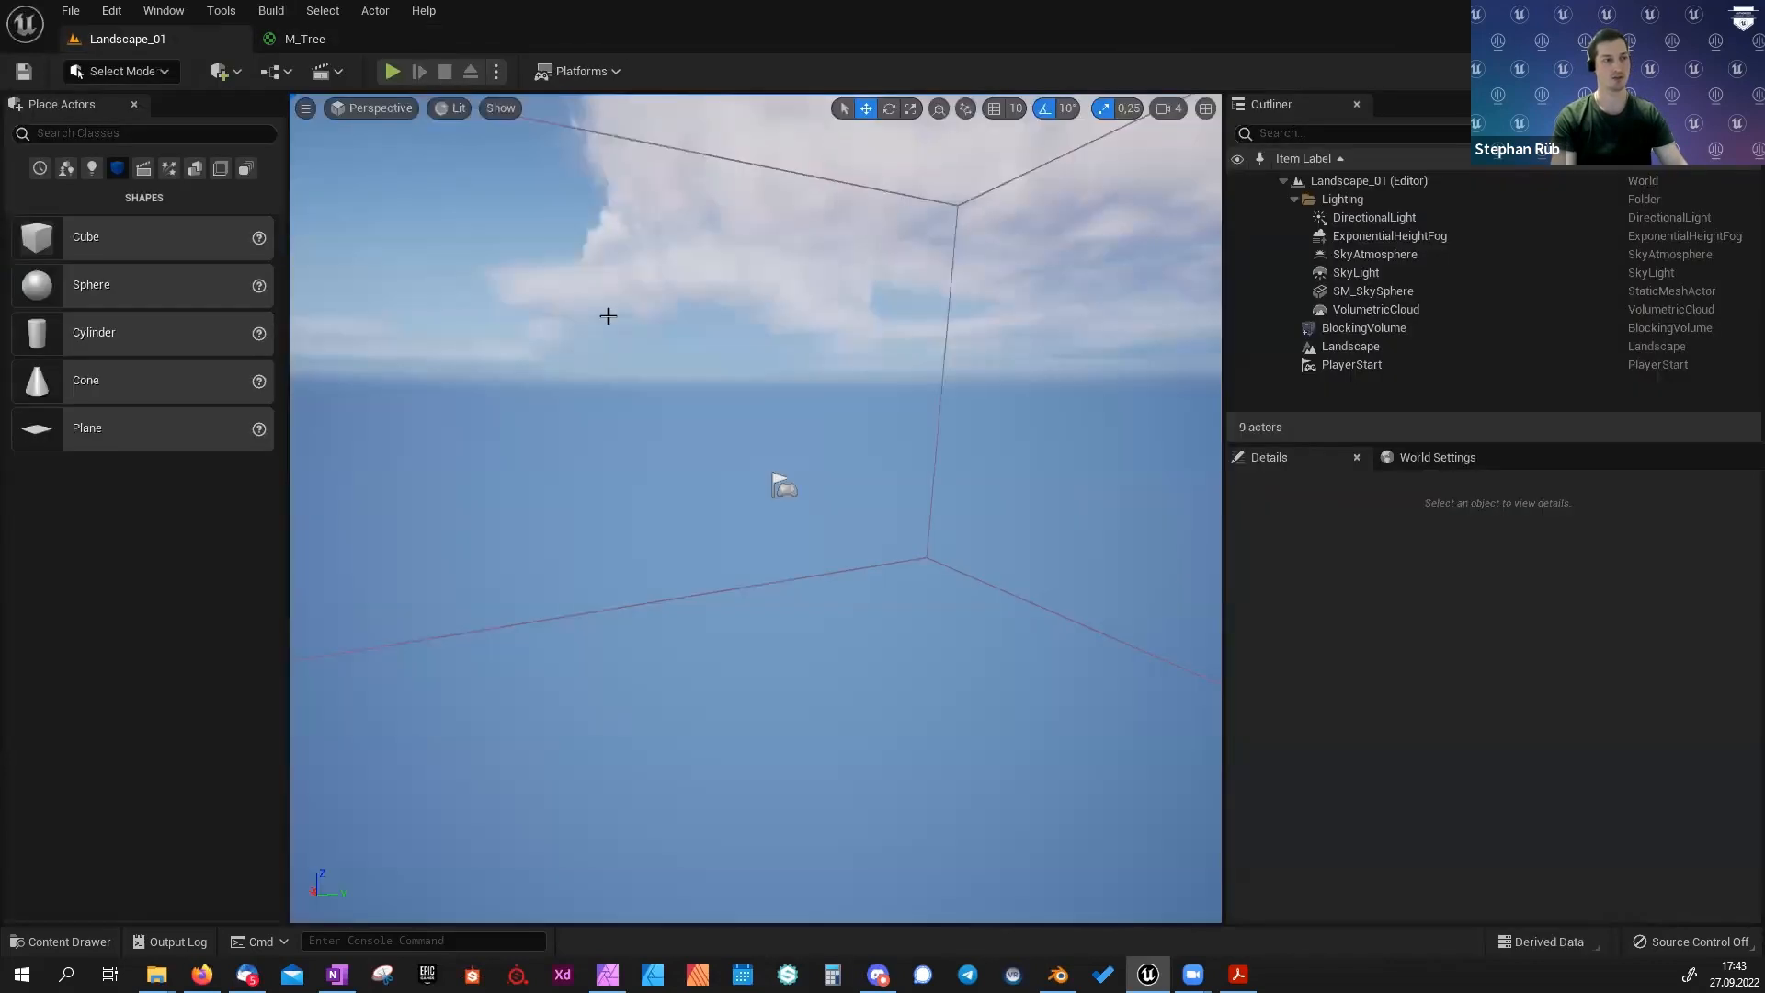
Create a Material Function named MF_StylizedGrwoth02 in the MOM folder.
key(ctrl+space)
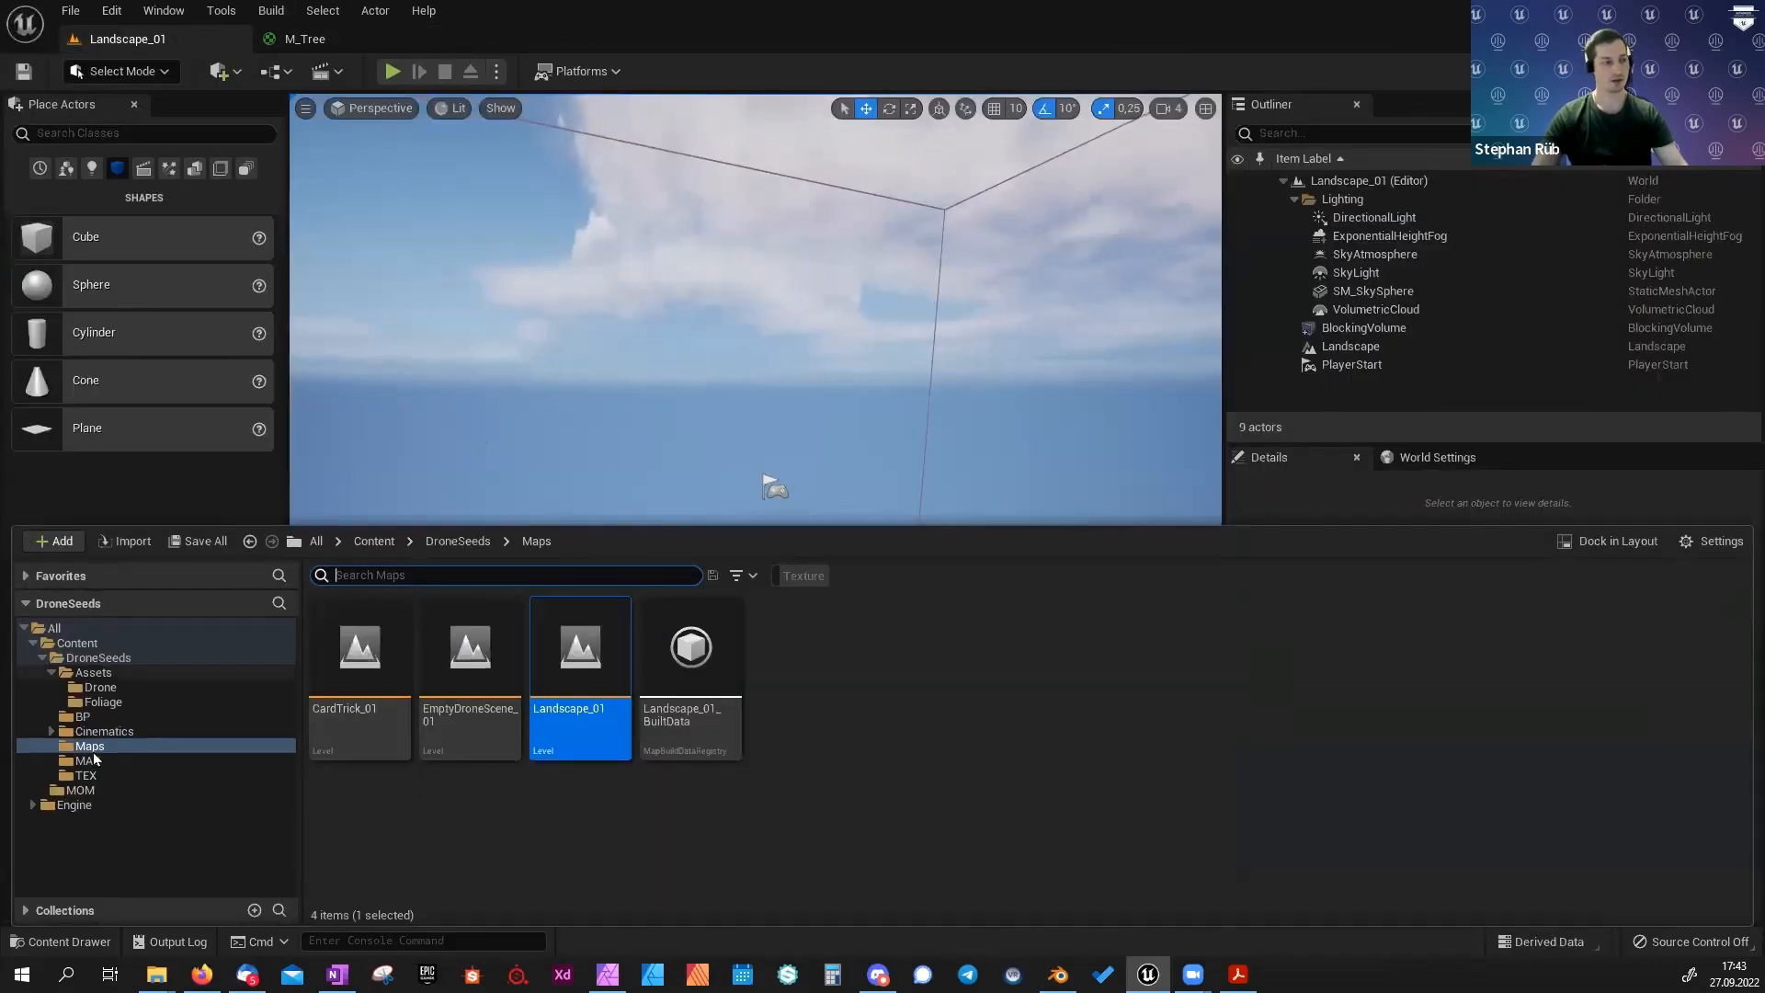
click(81, 791)
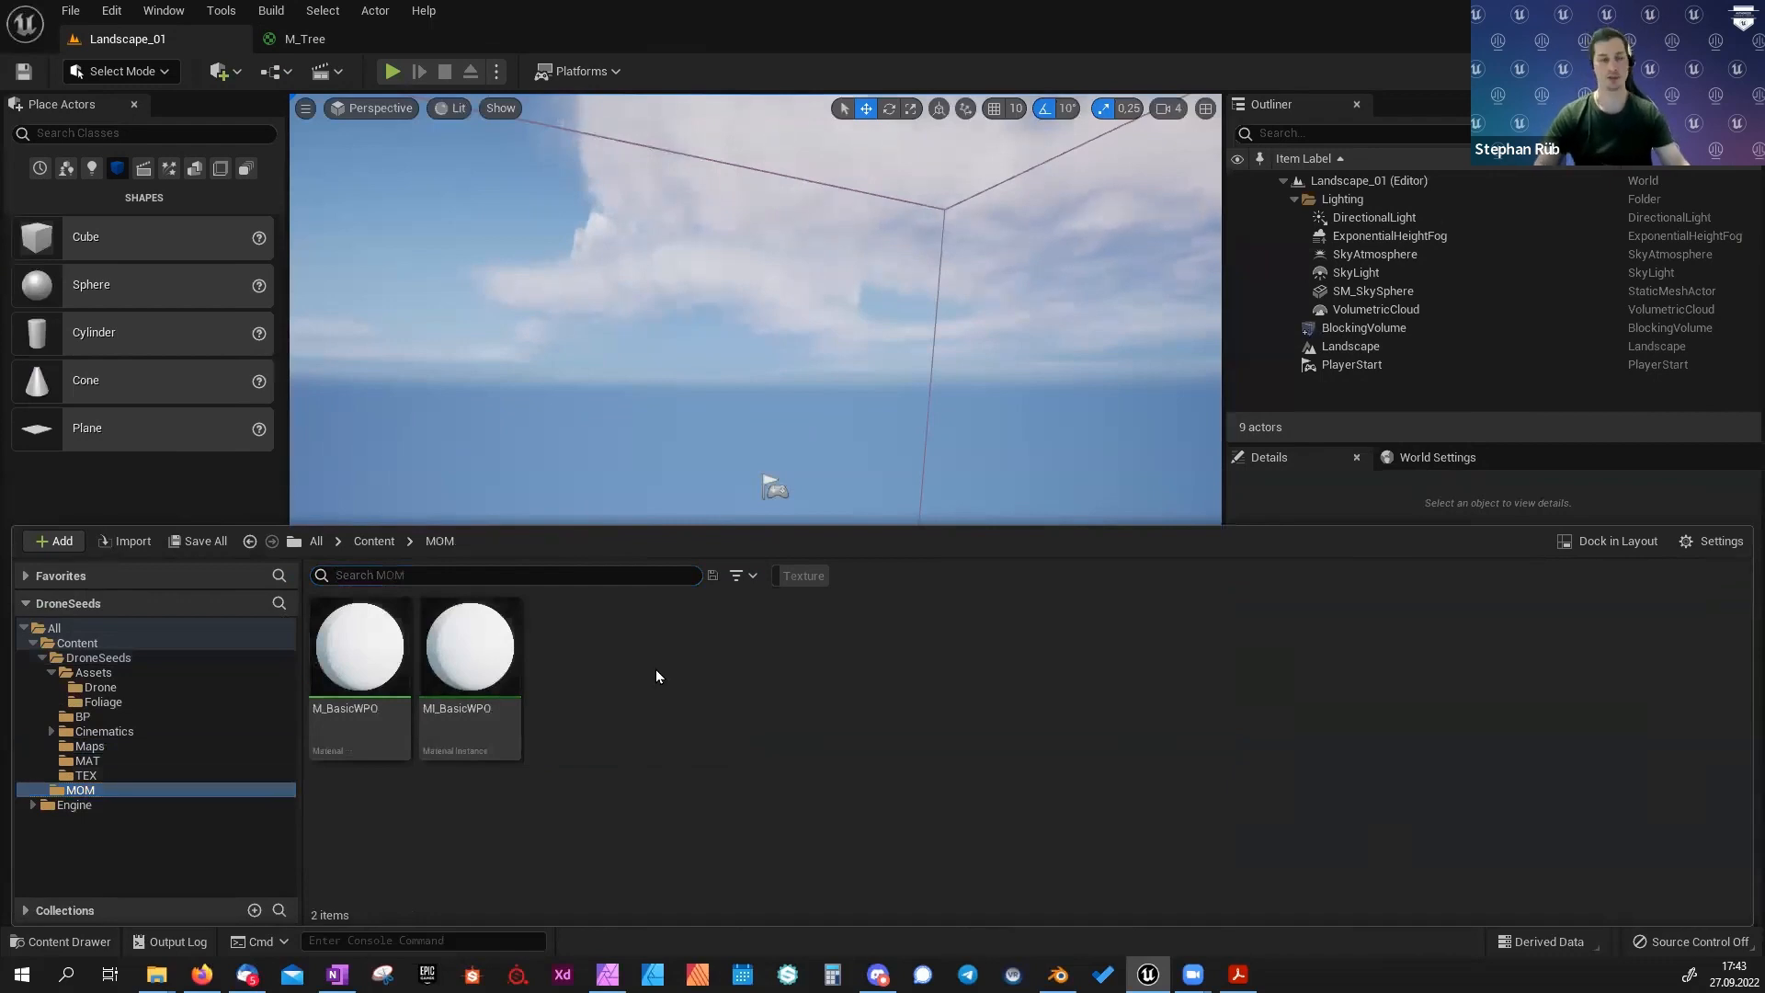
right_click(605, 679)
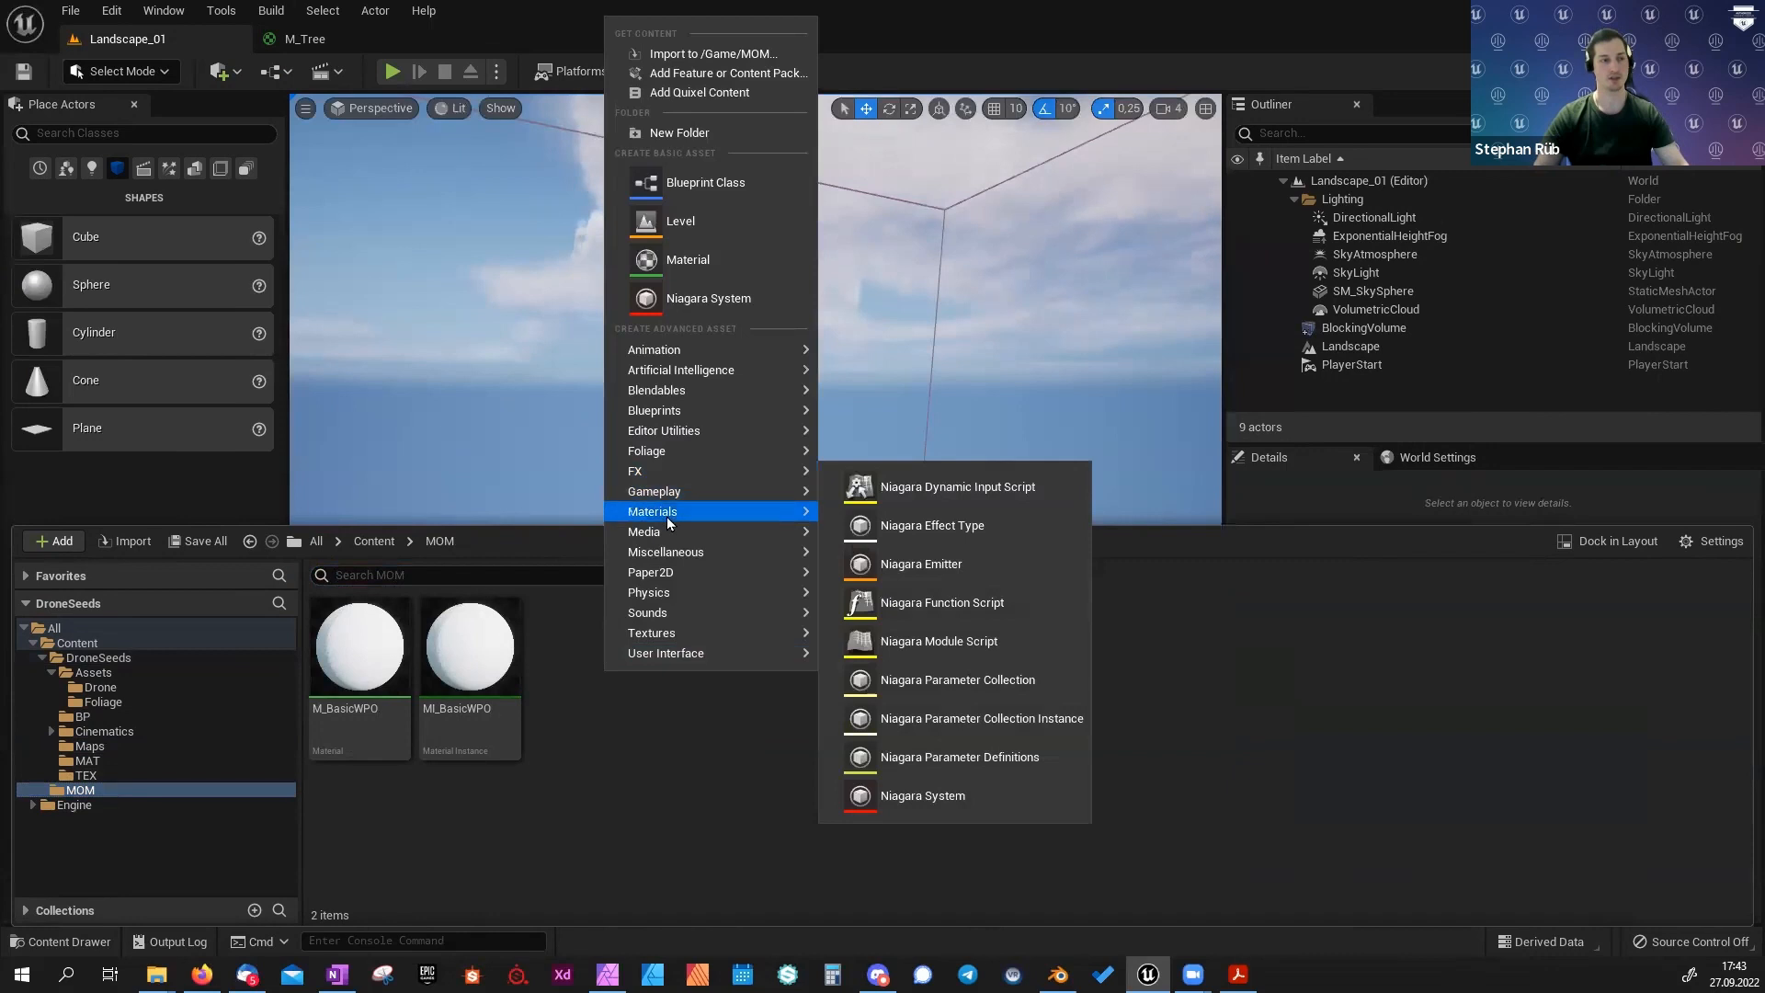
mouse_move(665, 516)
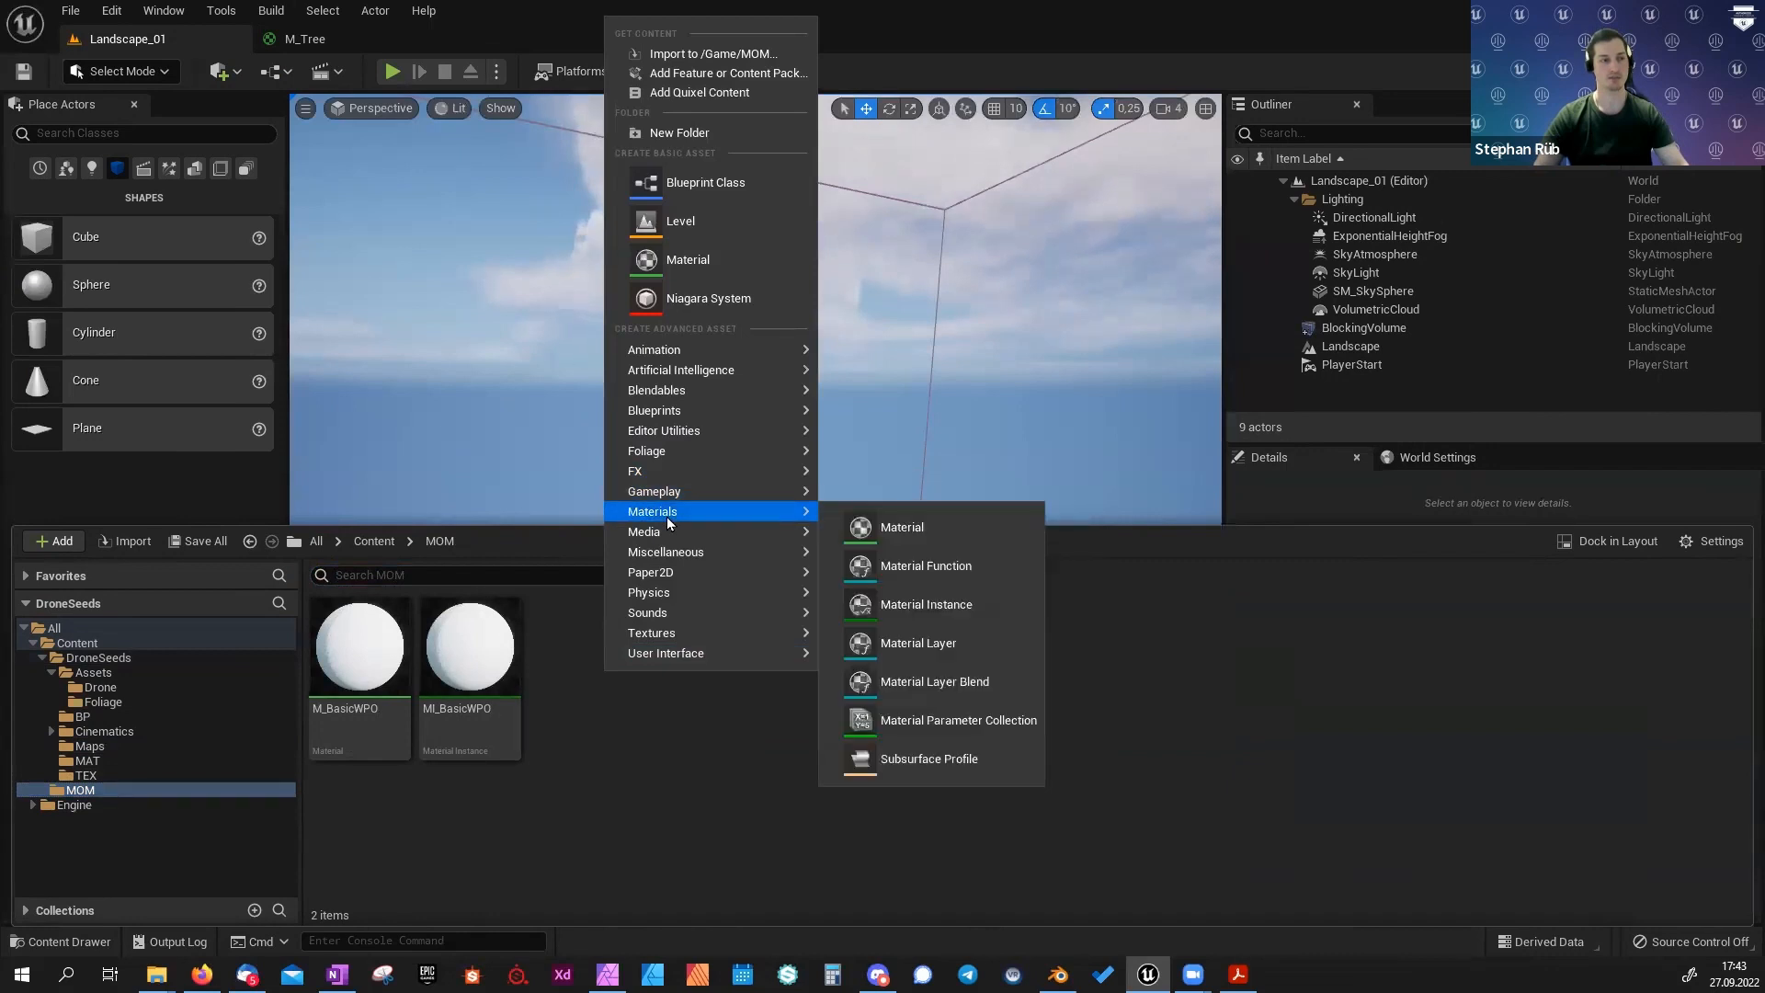
click(949, 573)
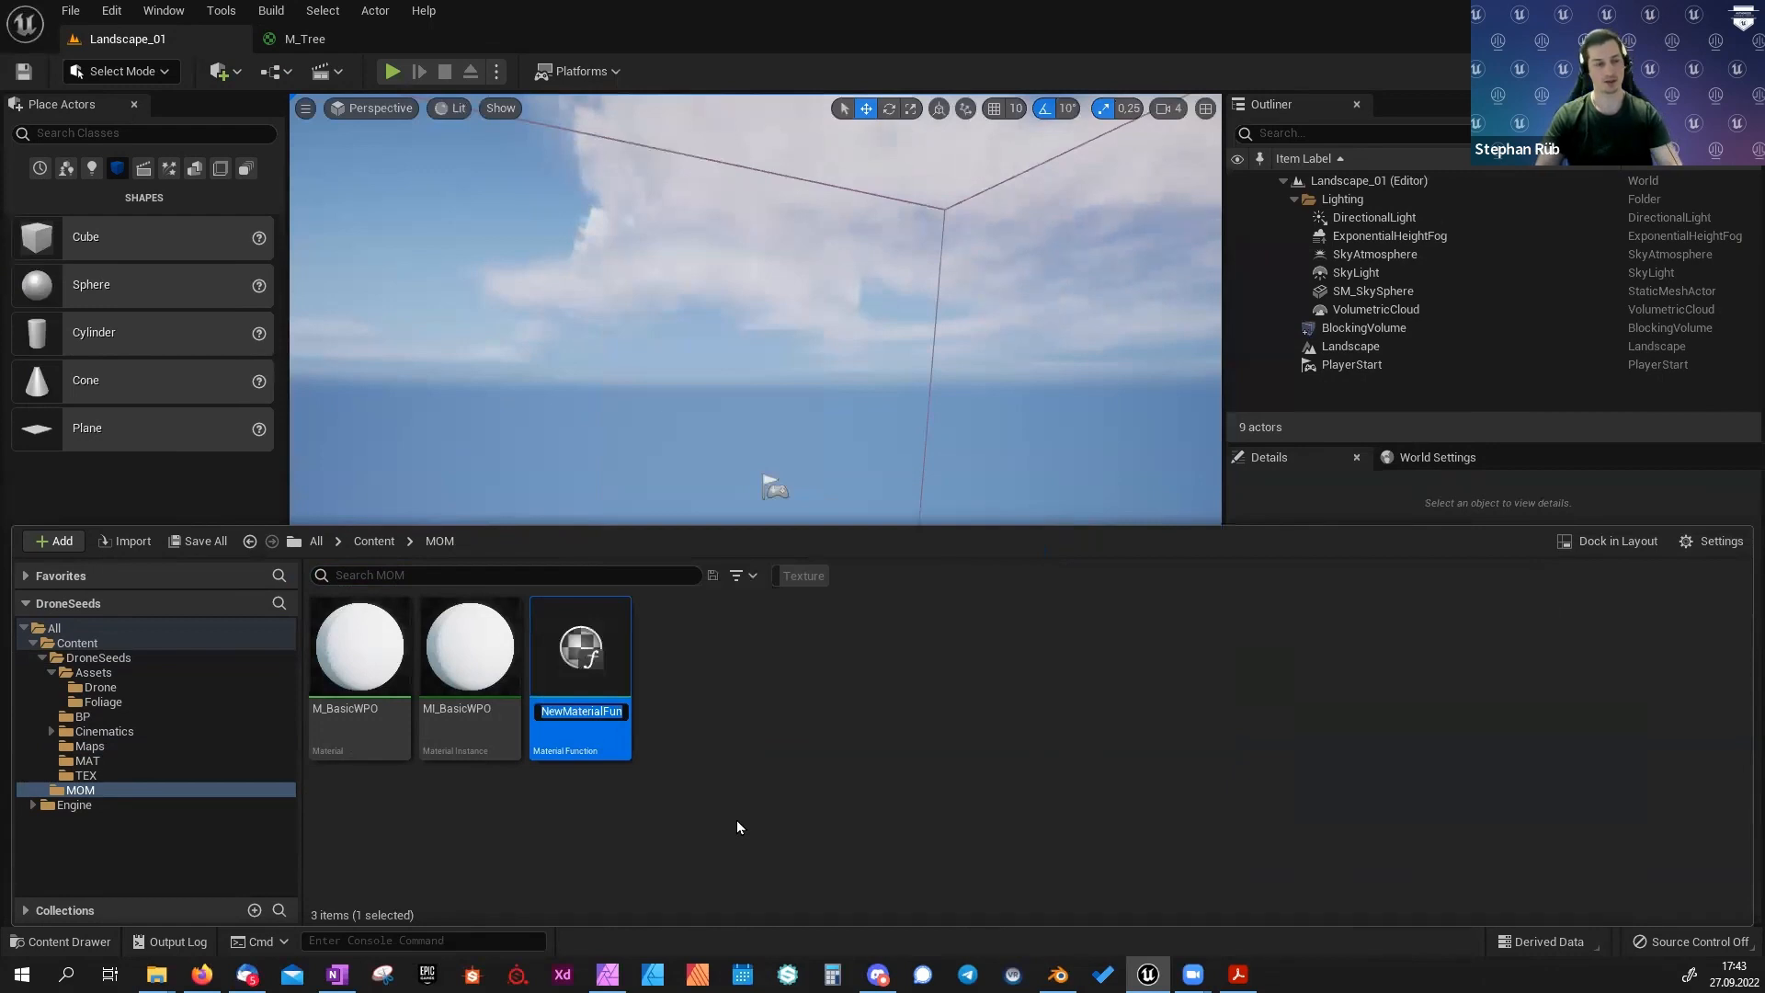
text(MF_Styl)
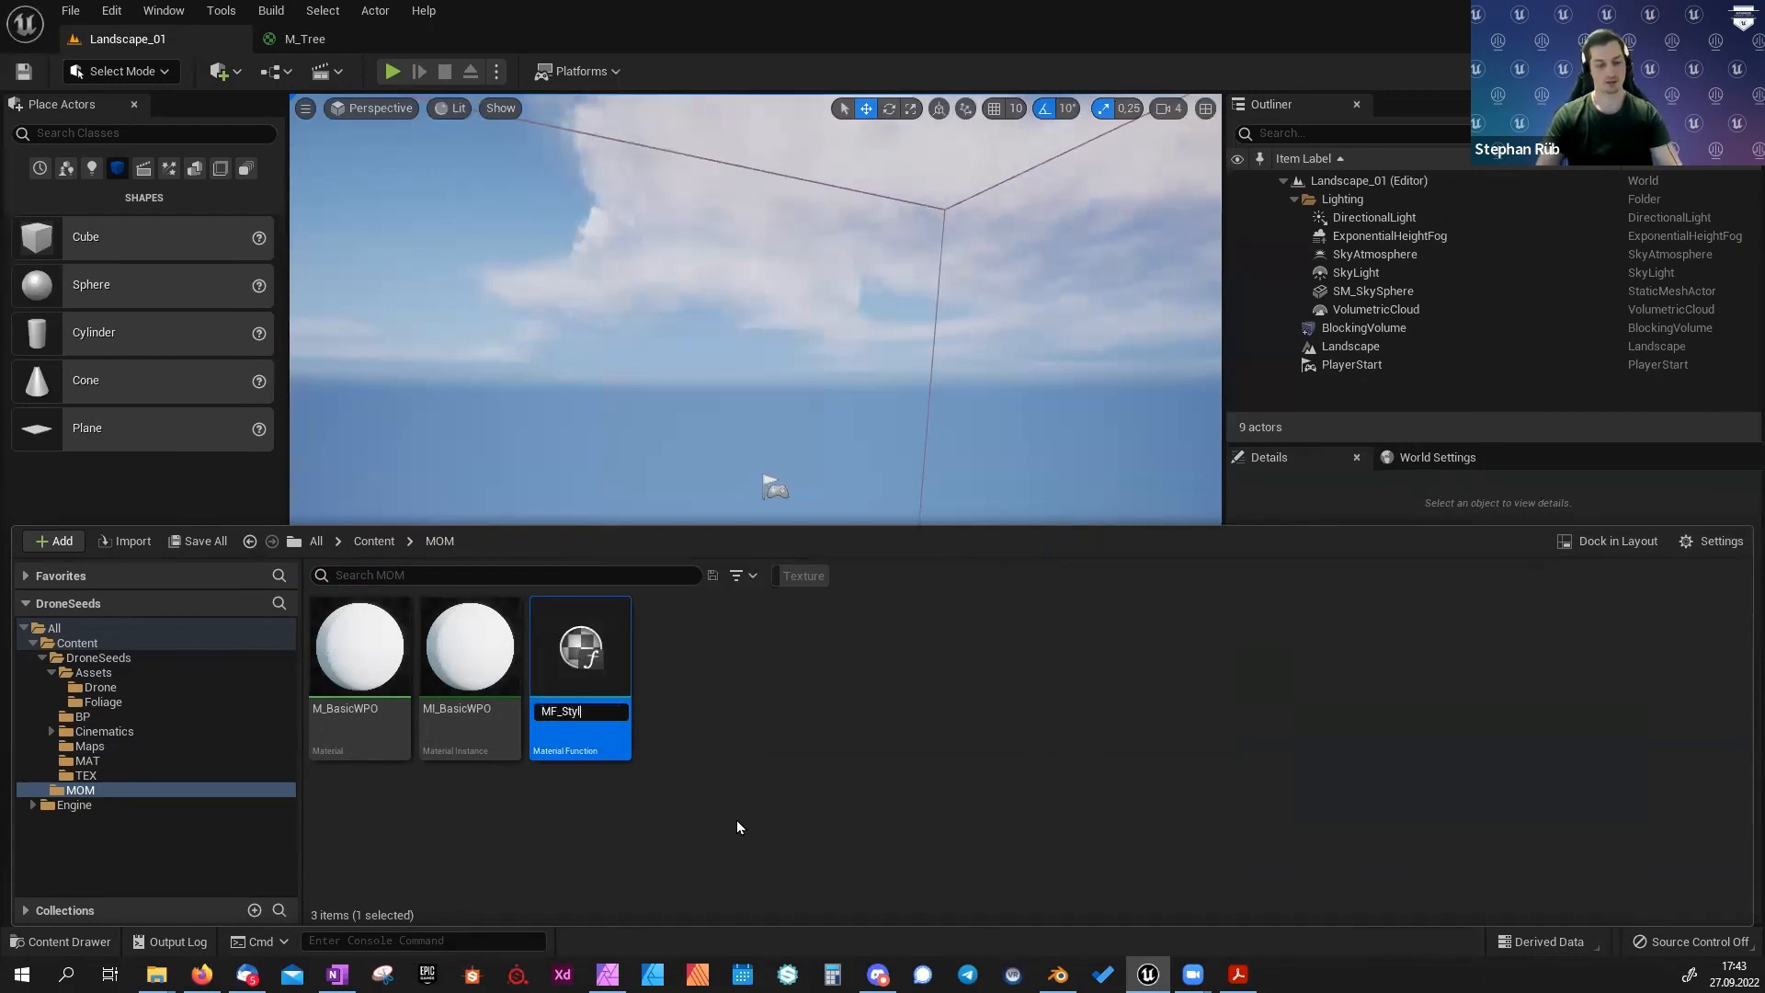
text(izedG)
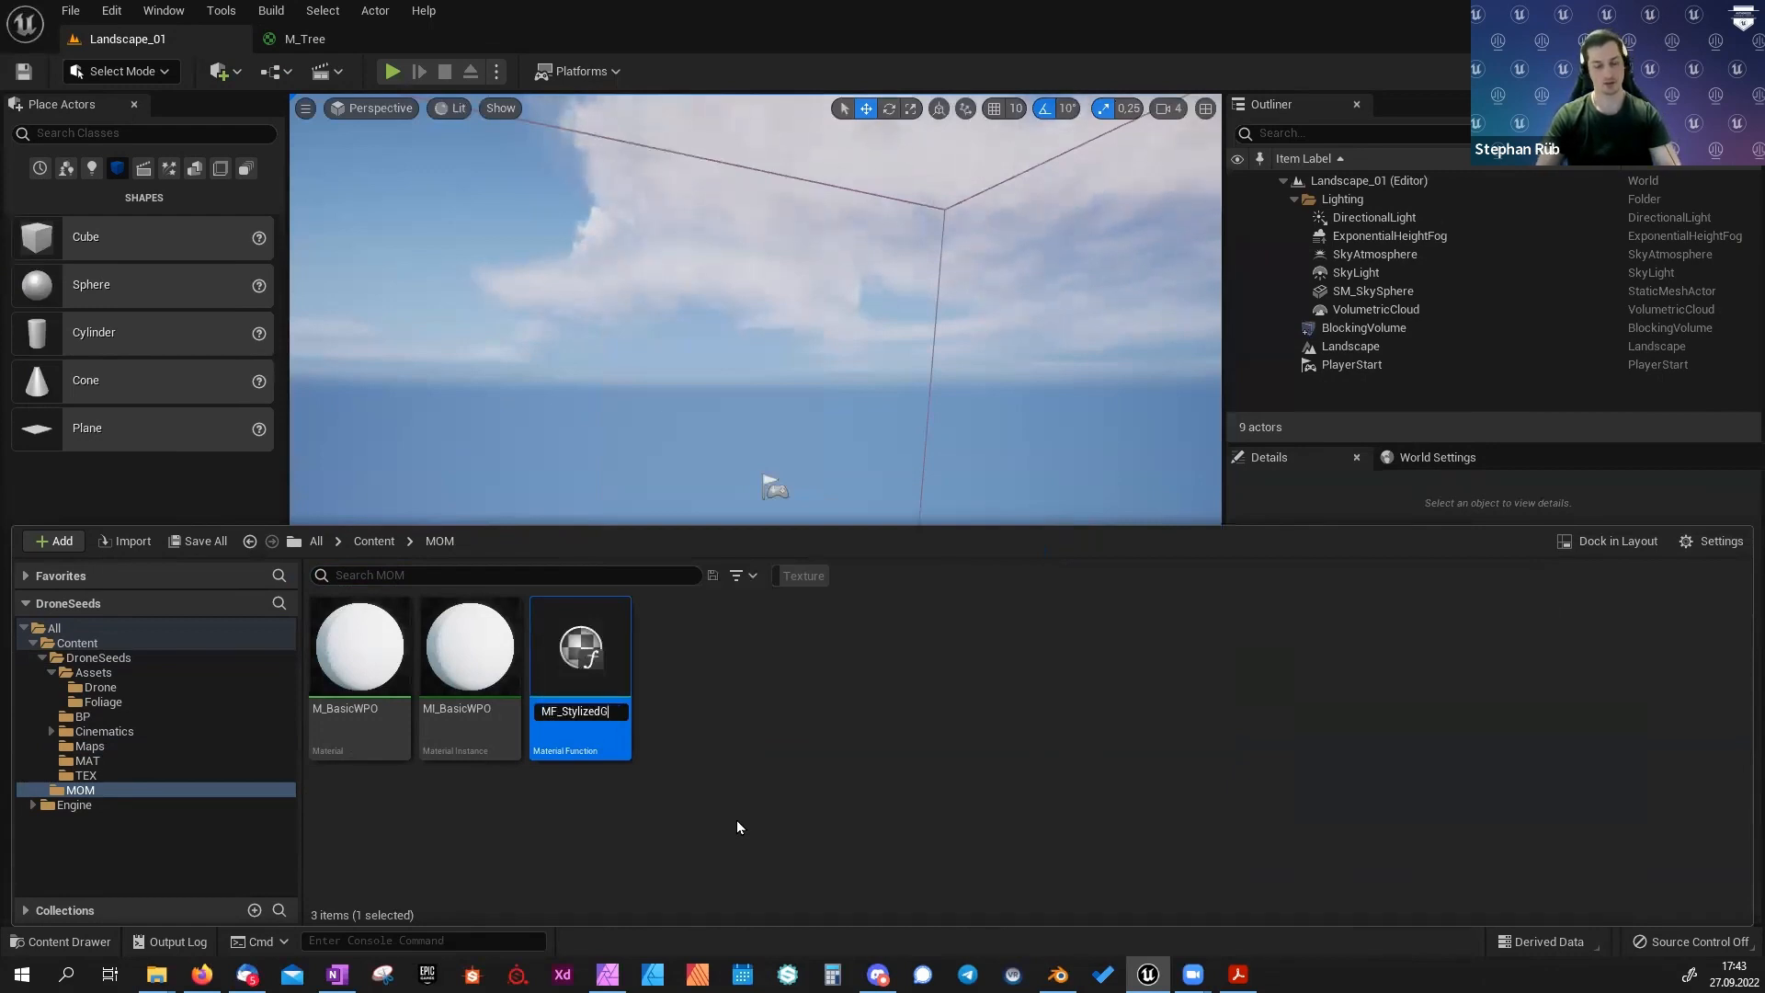
text(rwoth02)
key(Return)
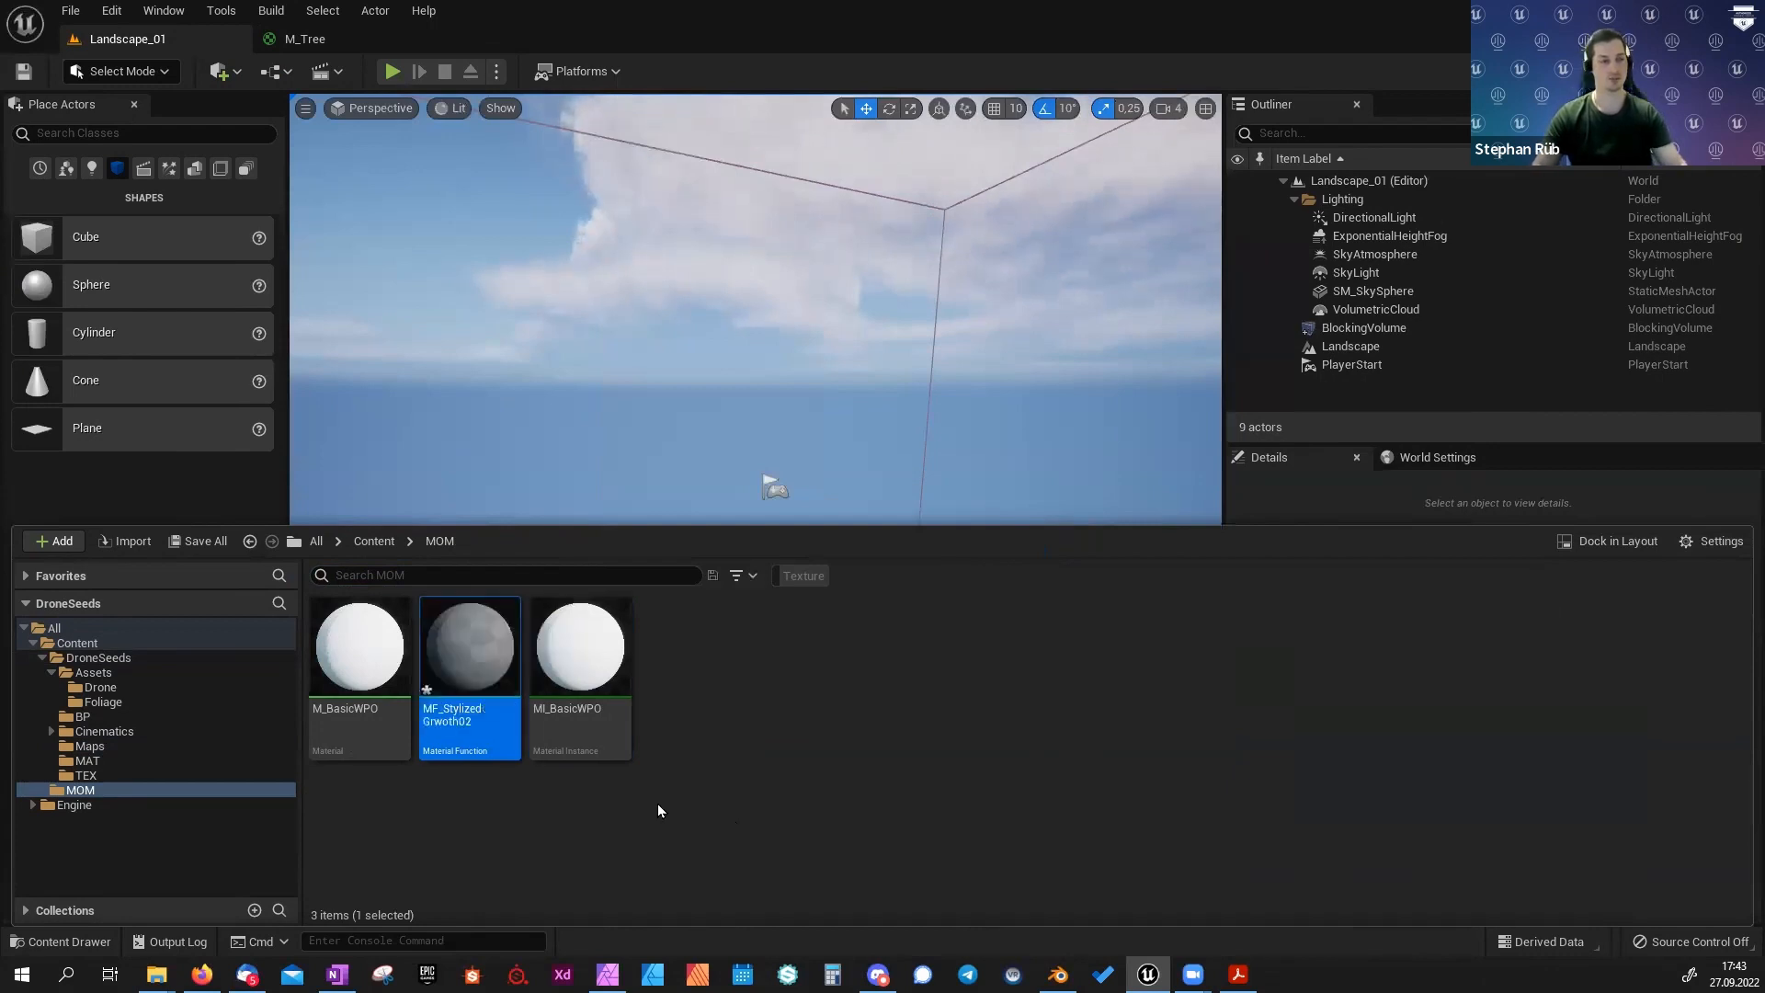
Open the MF_StylizedGrwoth02 function from MOM and the existing MF_StylizedGrowth function from the DroneSeeds MAT folder.
double_click(468, 676)
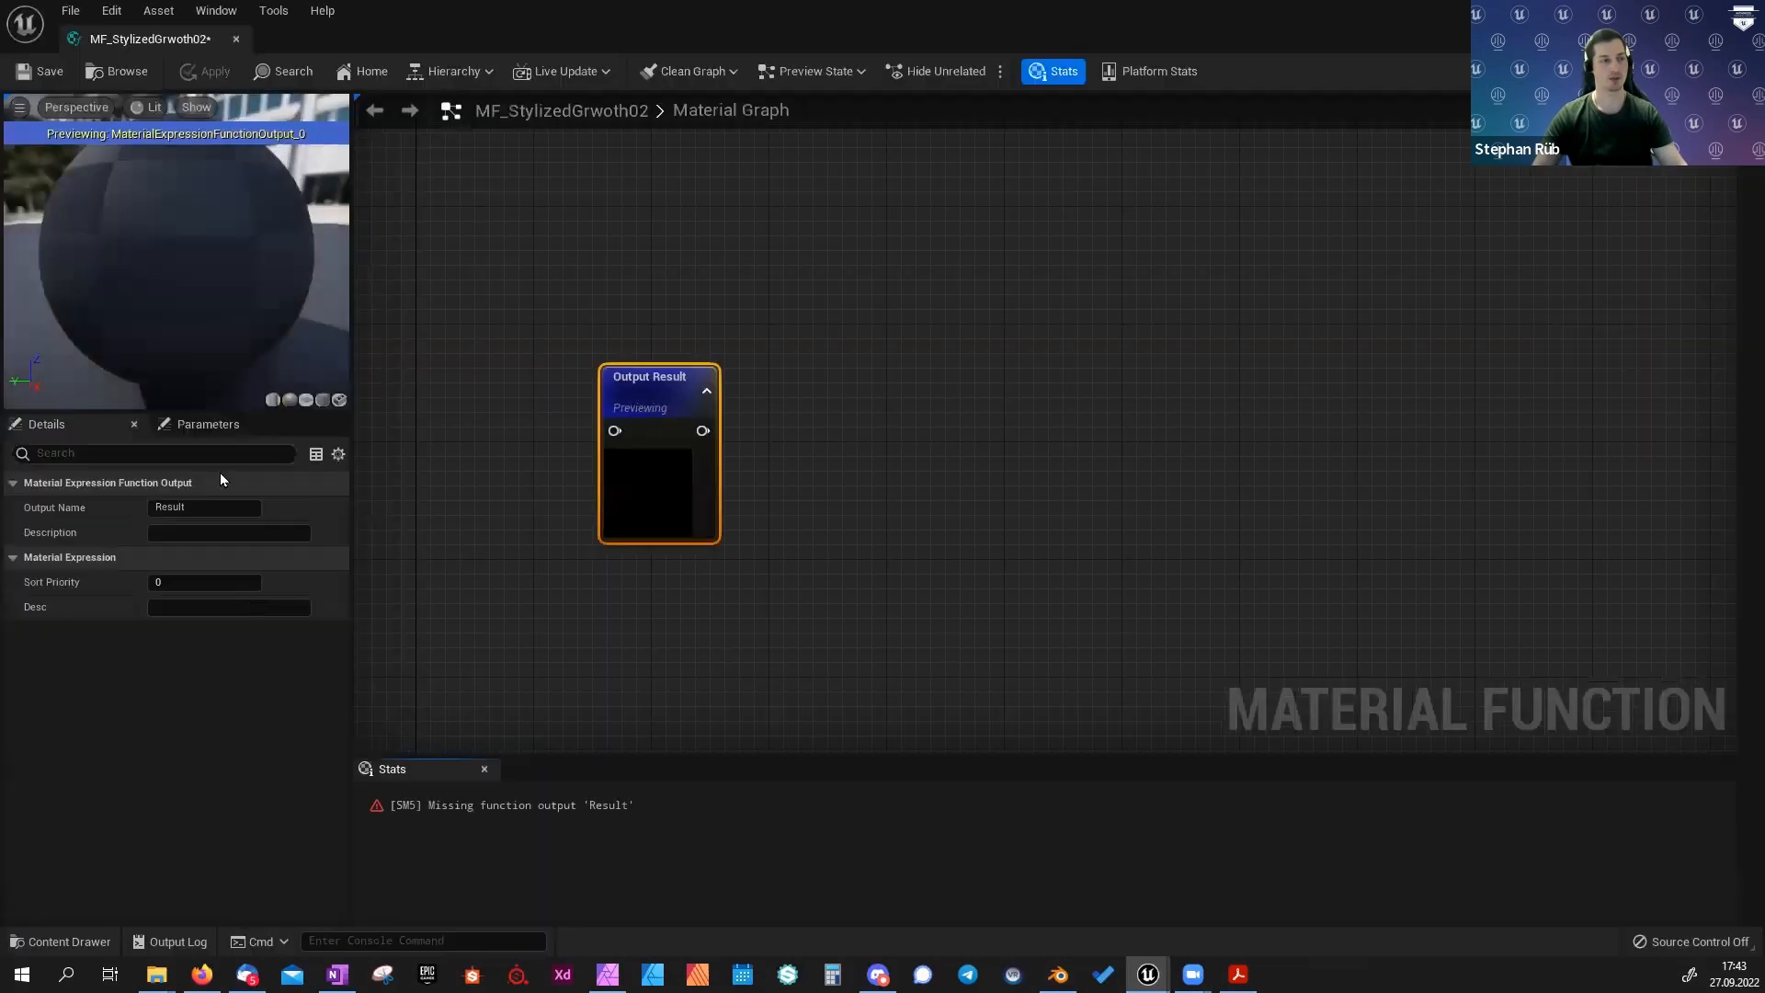
key(ctrl+space)
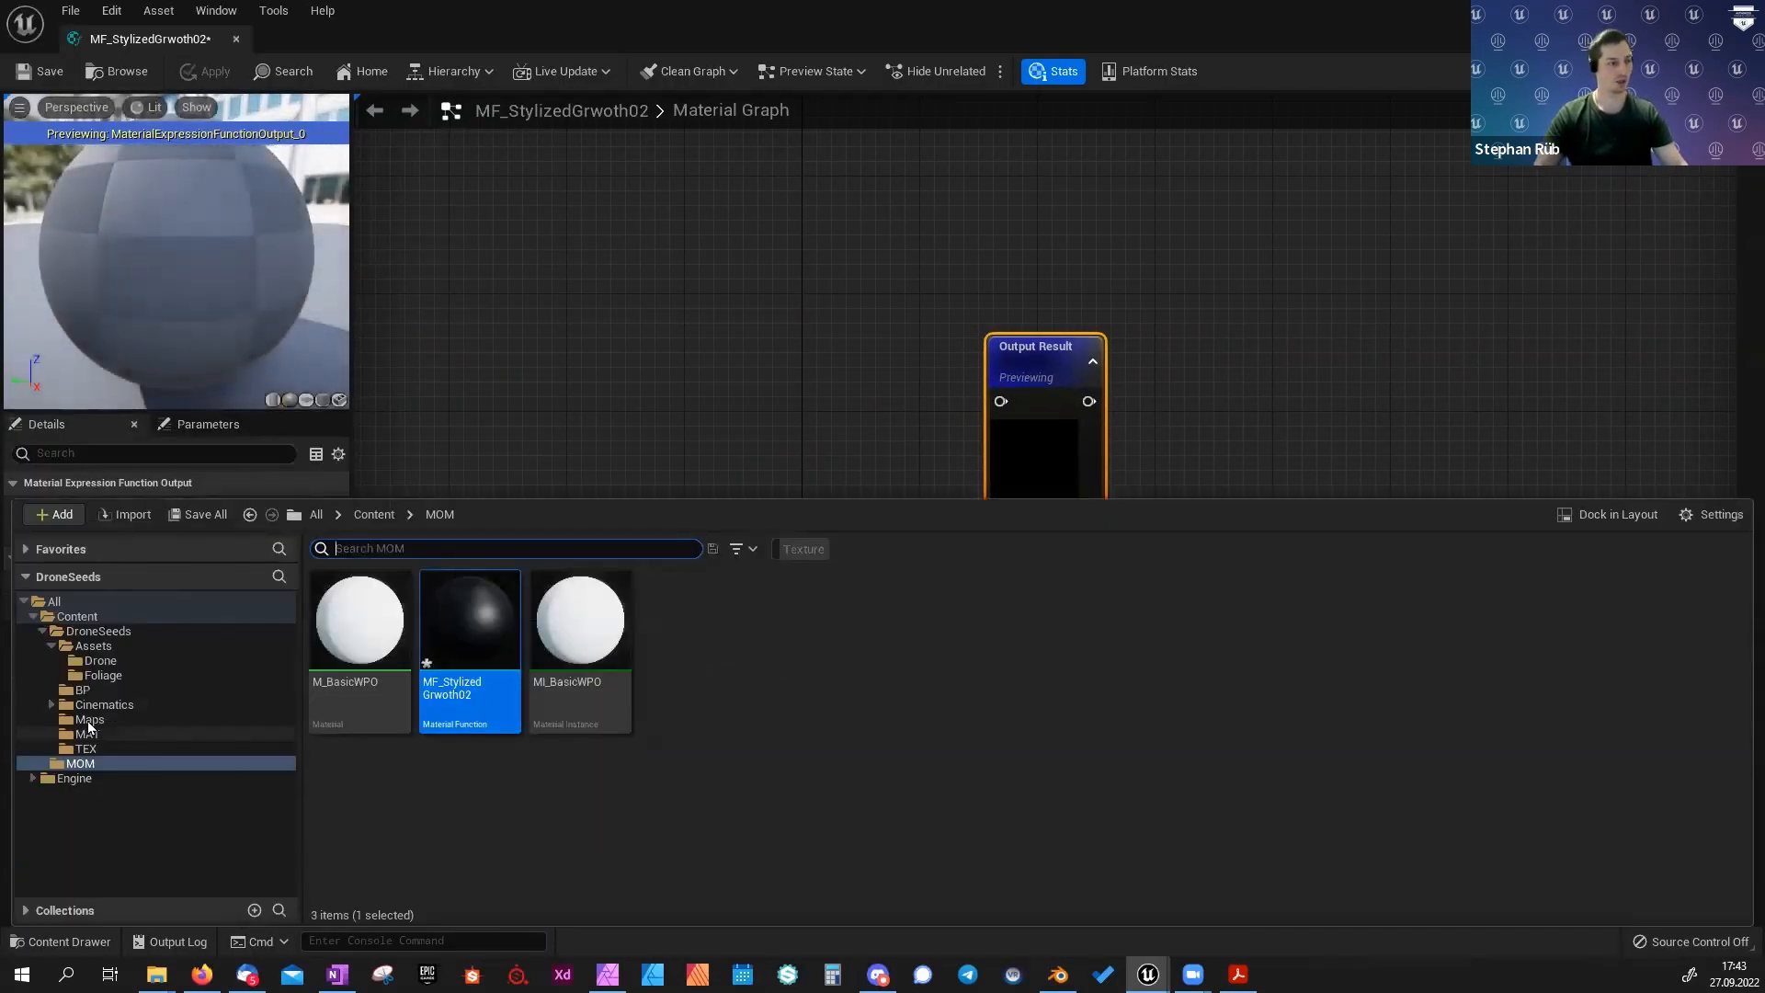
click(159, 733)
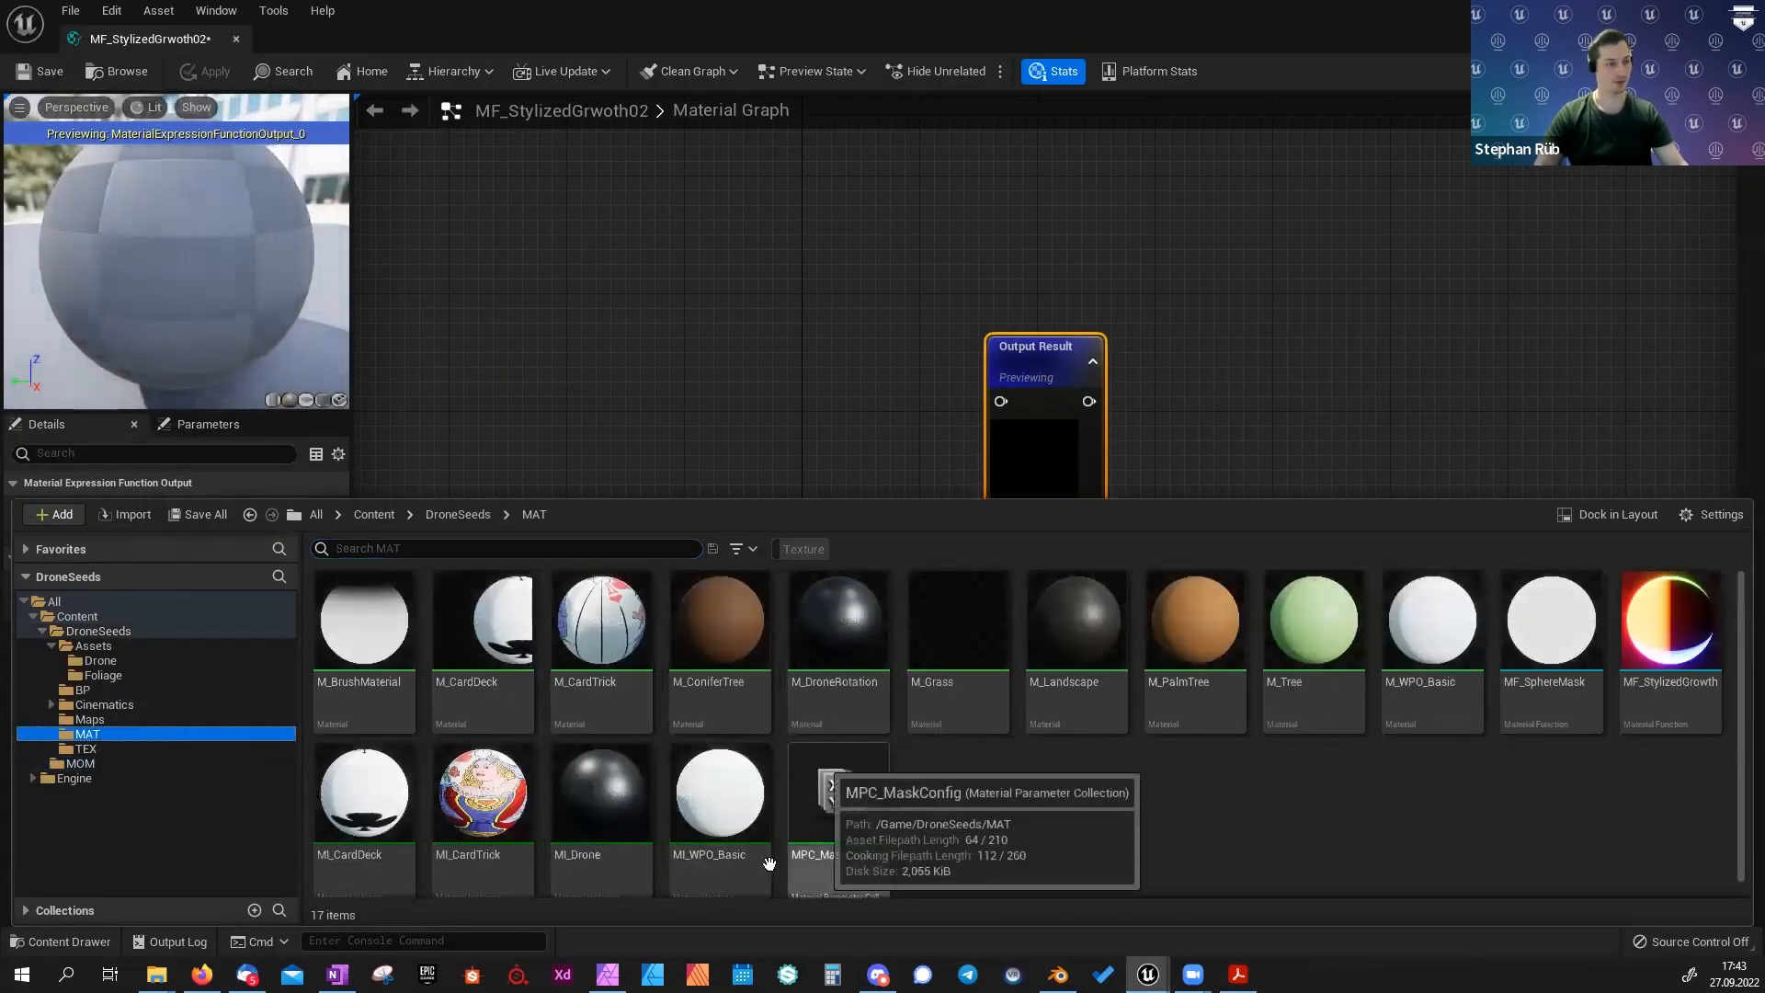
double_click(1663, 672)
drag(225, 105, 969, 302)
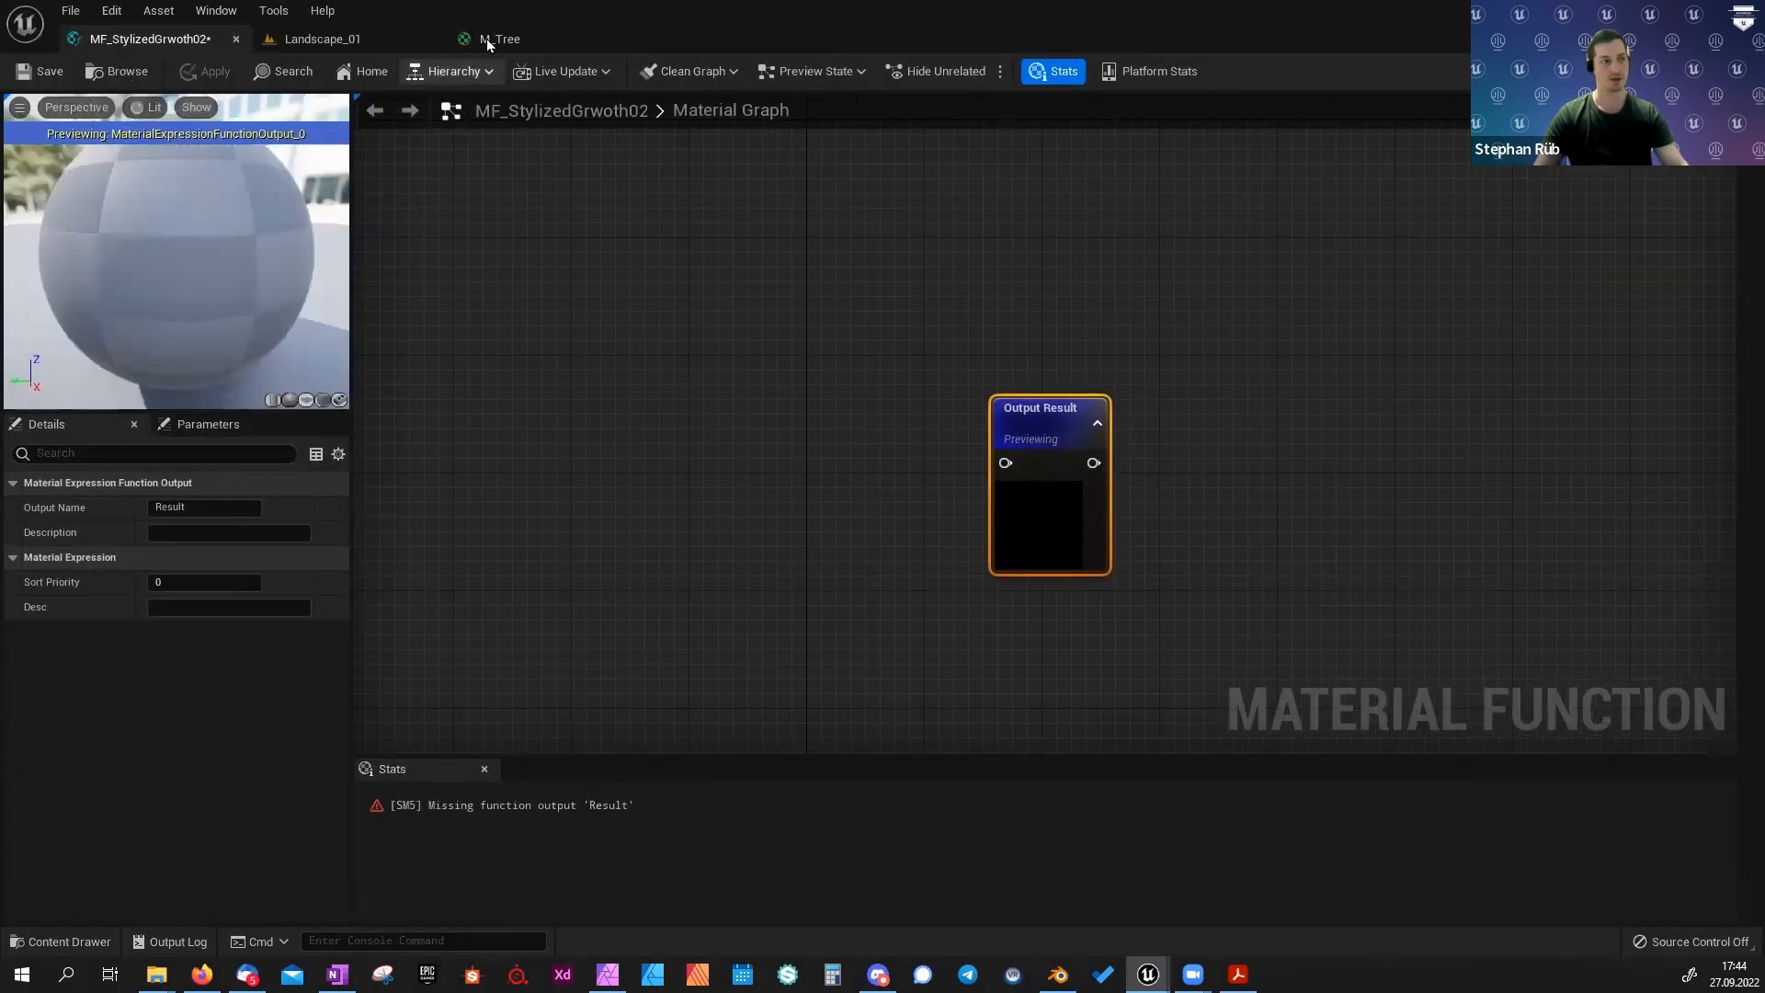
Review how MF_StylizedGrowth is connected in M_Tree's Growth group, and return to the MF_StylizedGrwoth02 graph.
click(490, 39)
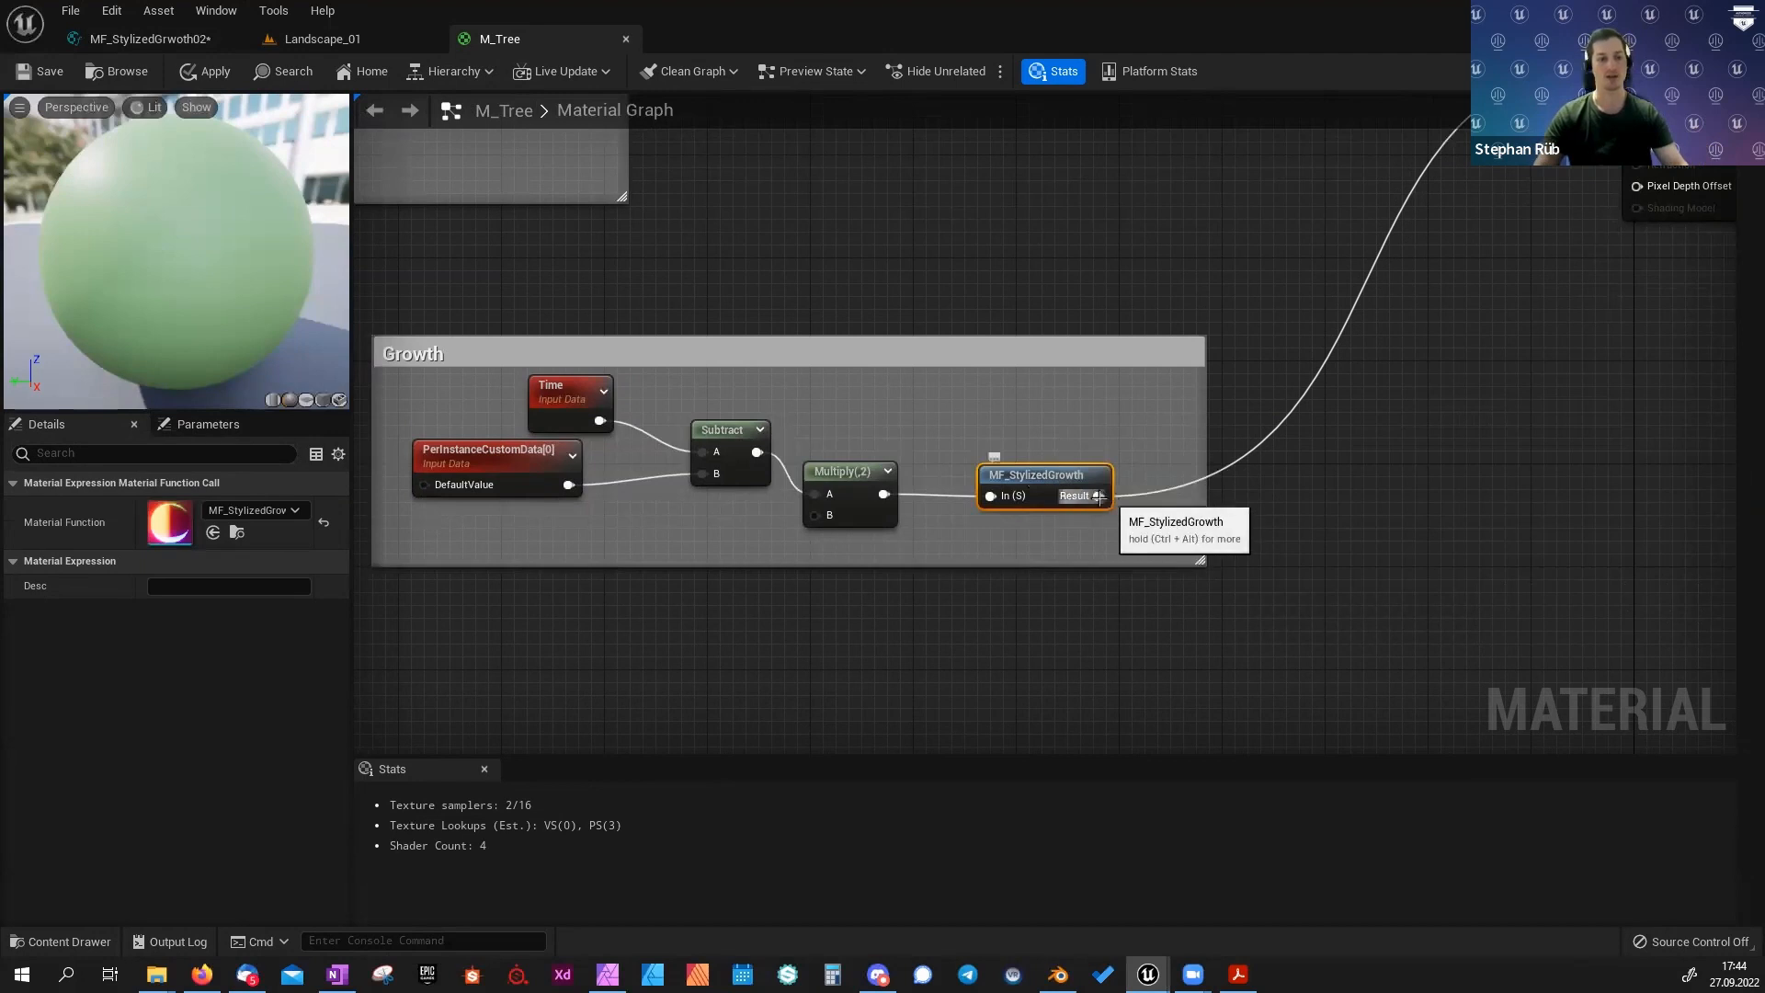
click(195, 39)
Add an ObjectPositionWS node to the MF_StylizedGrwoth02 graph, well ahead of the Output Result node.
right_drag(1049, 481, 1151, 367)
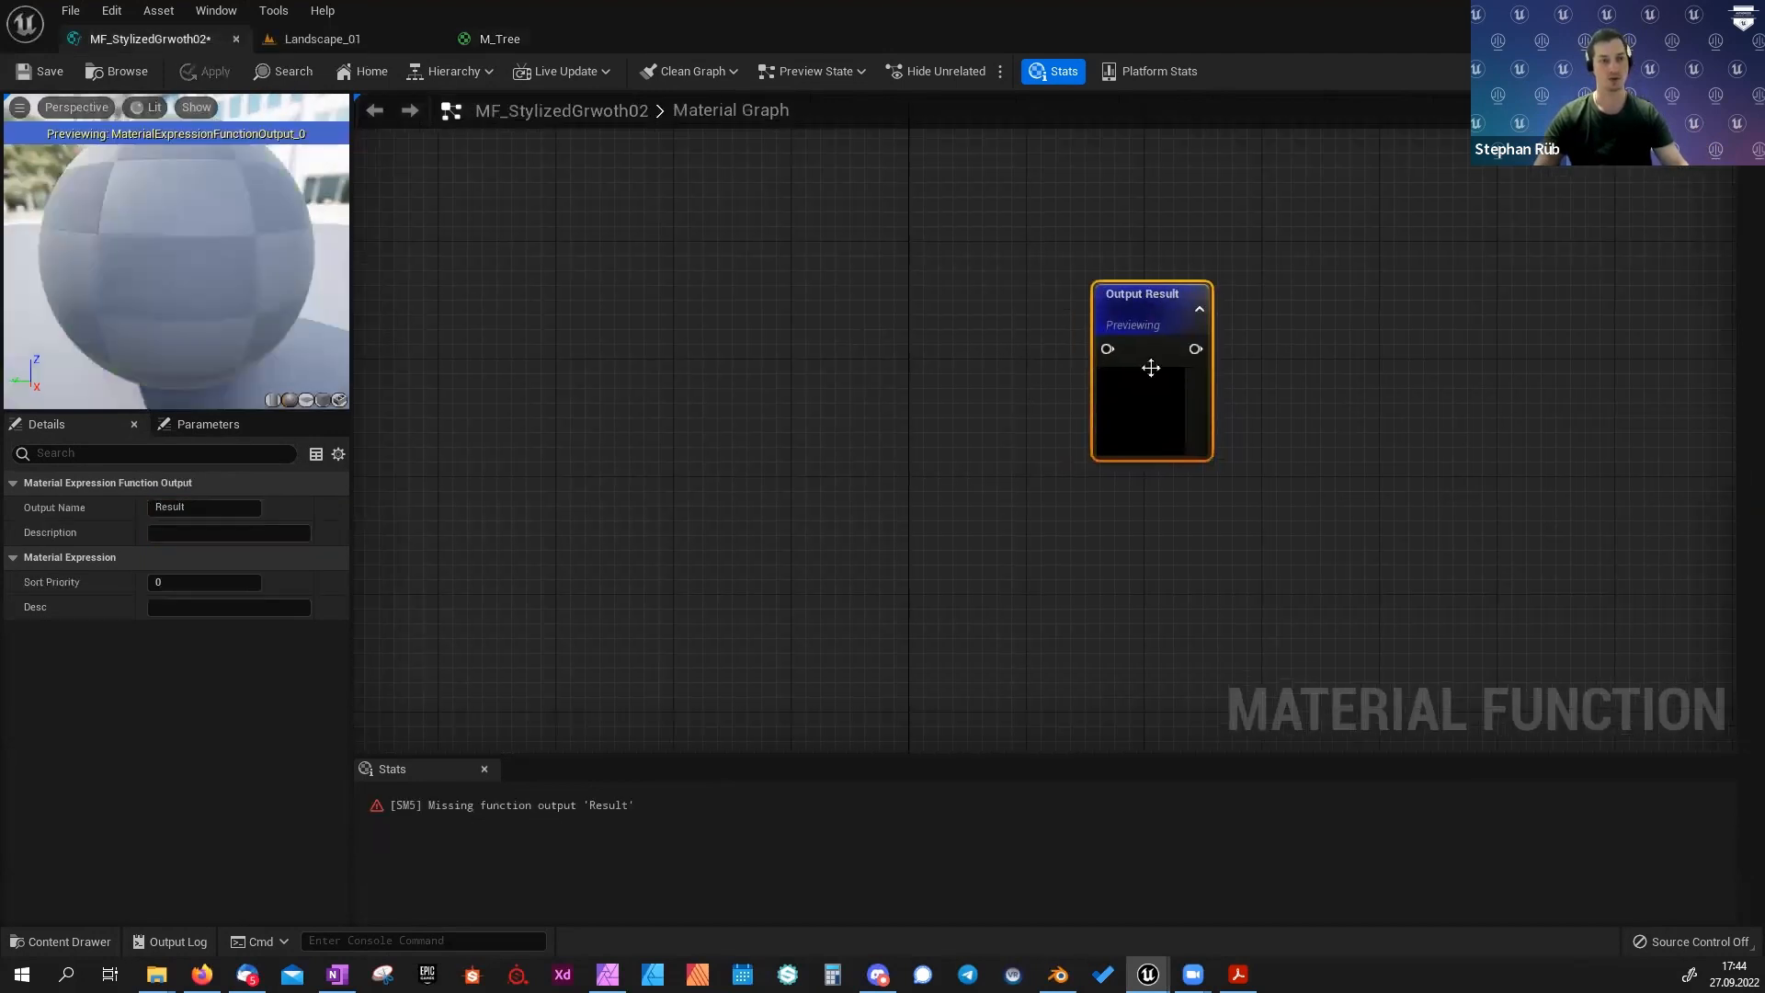
right_drag(862, 327, 1028, 327)
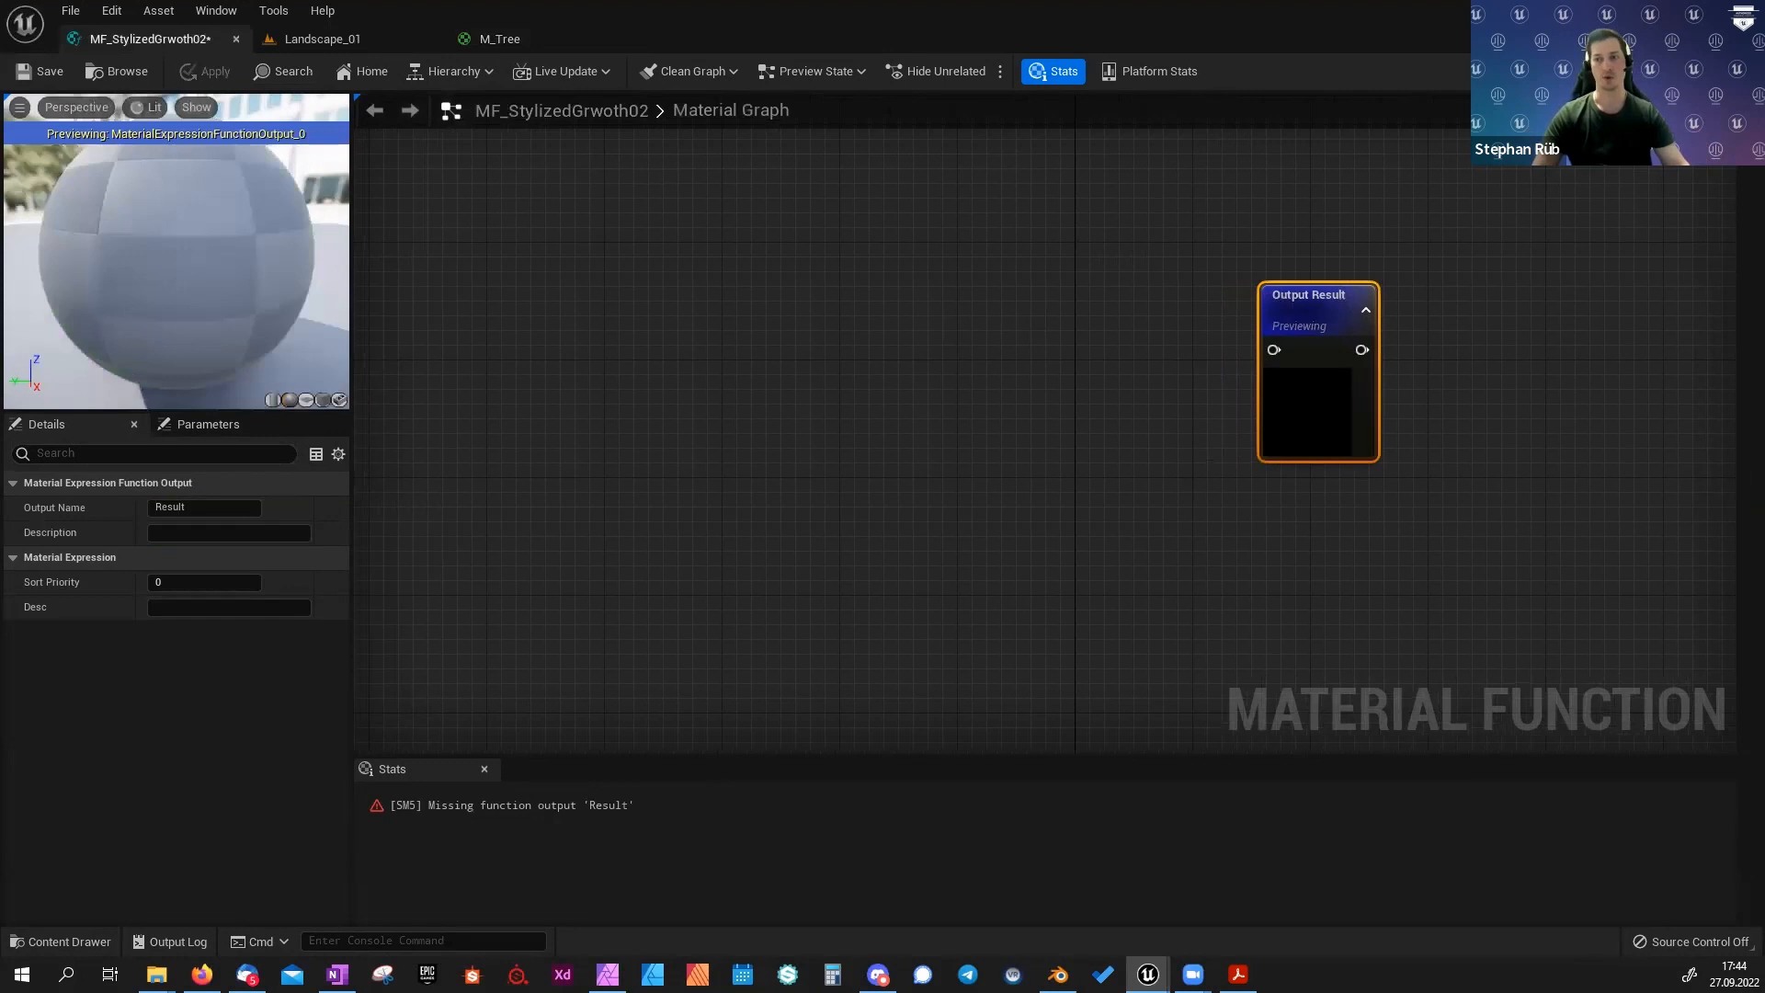
right_drag(978, 402, 1077, 412)
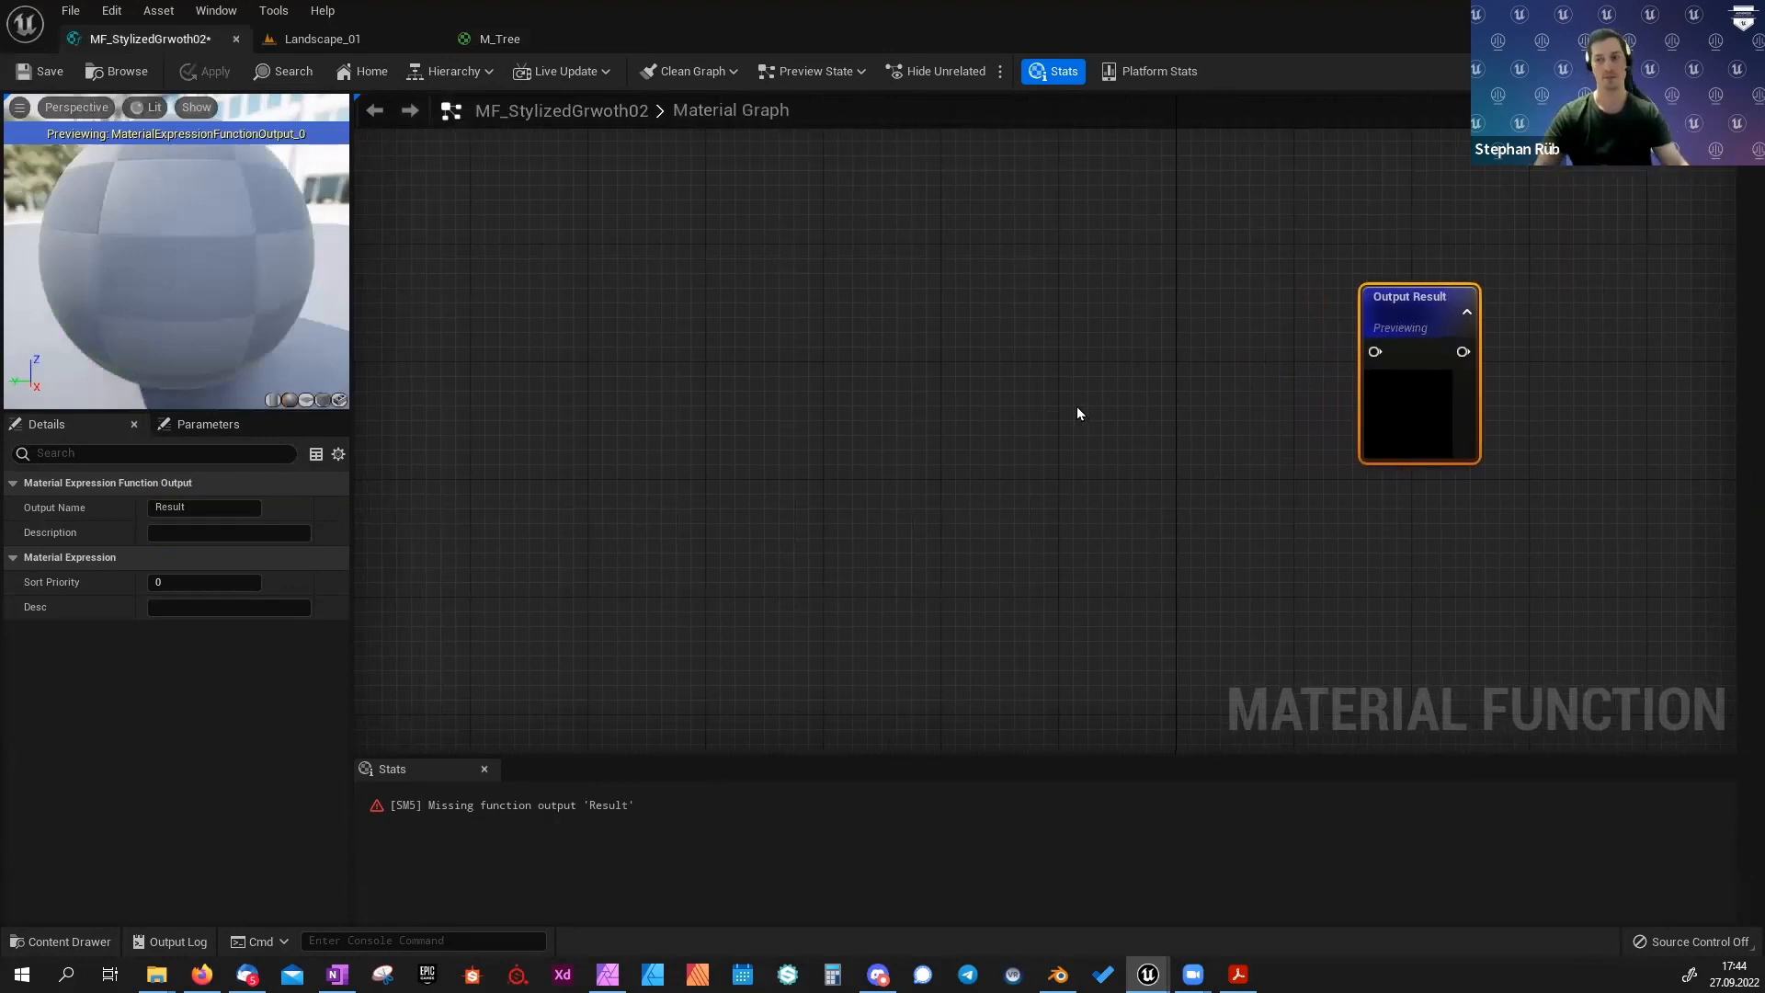
right_drag(985, 256, 1046, 263)
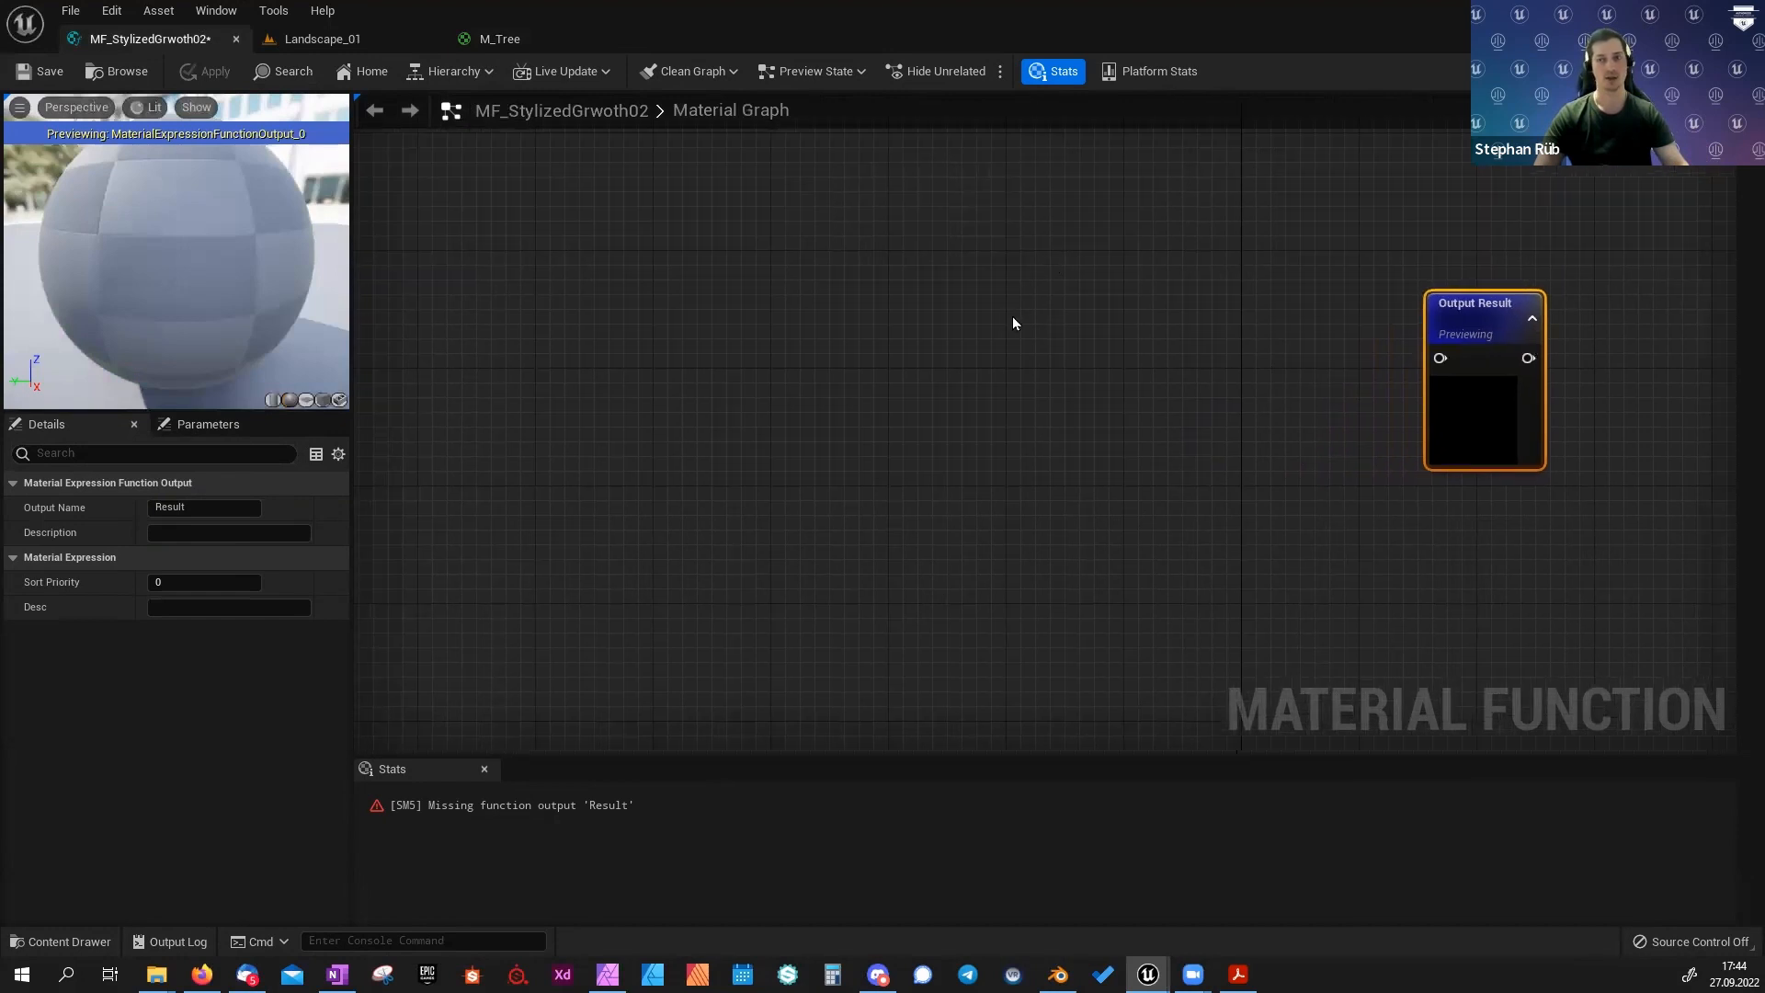
right_click(956, 303)
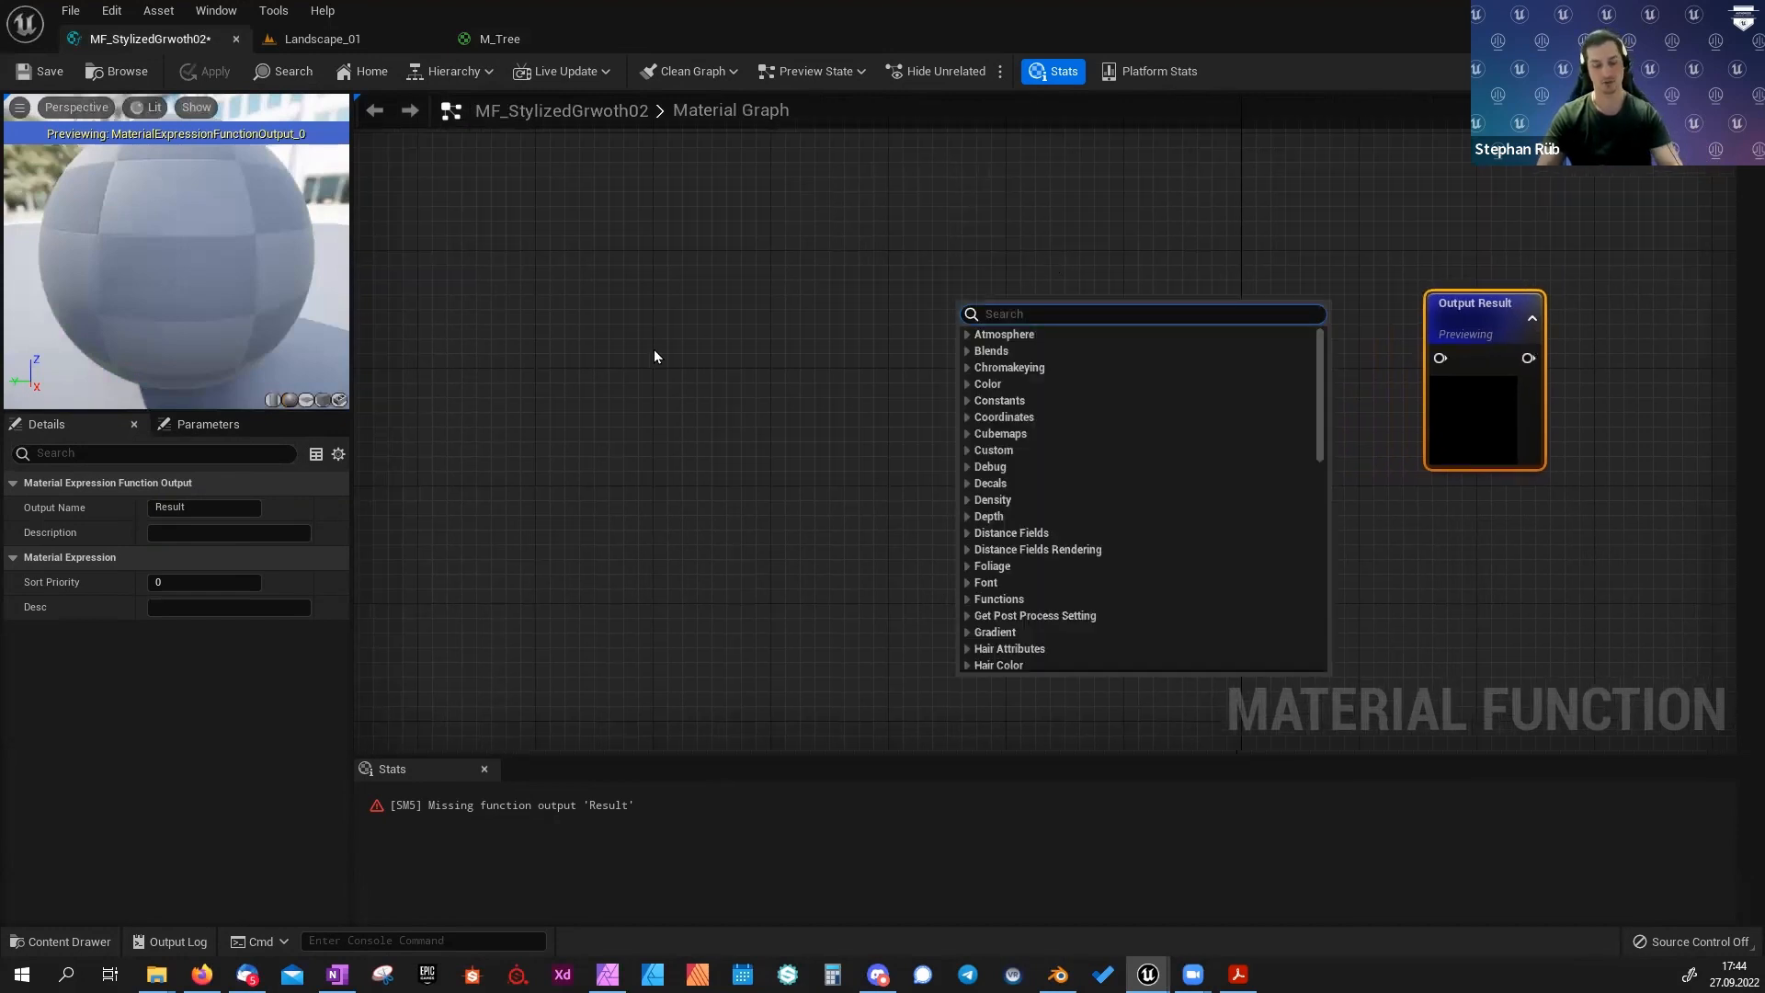
text(object)
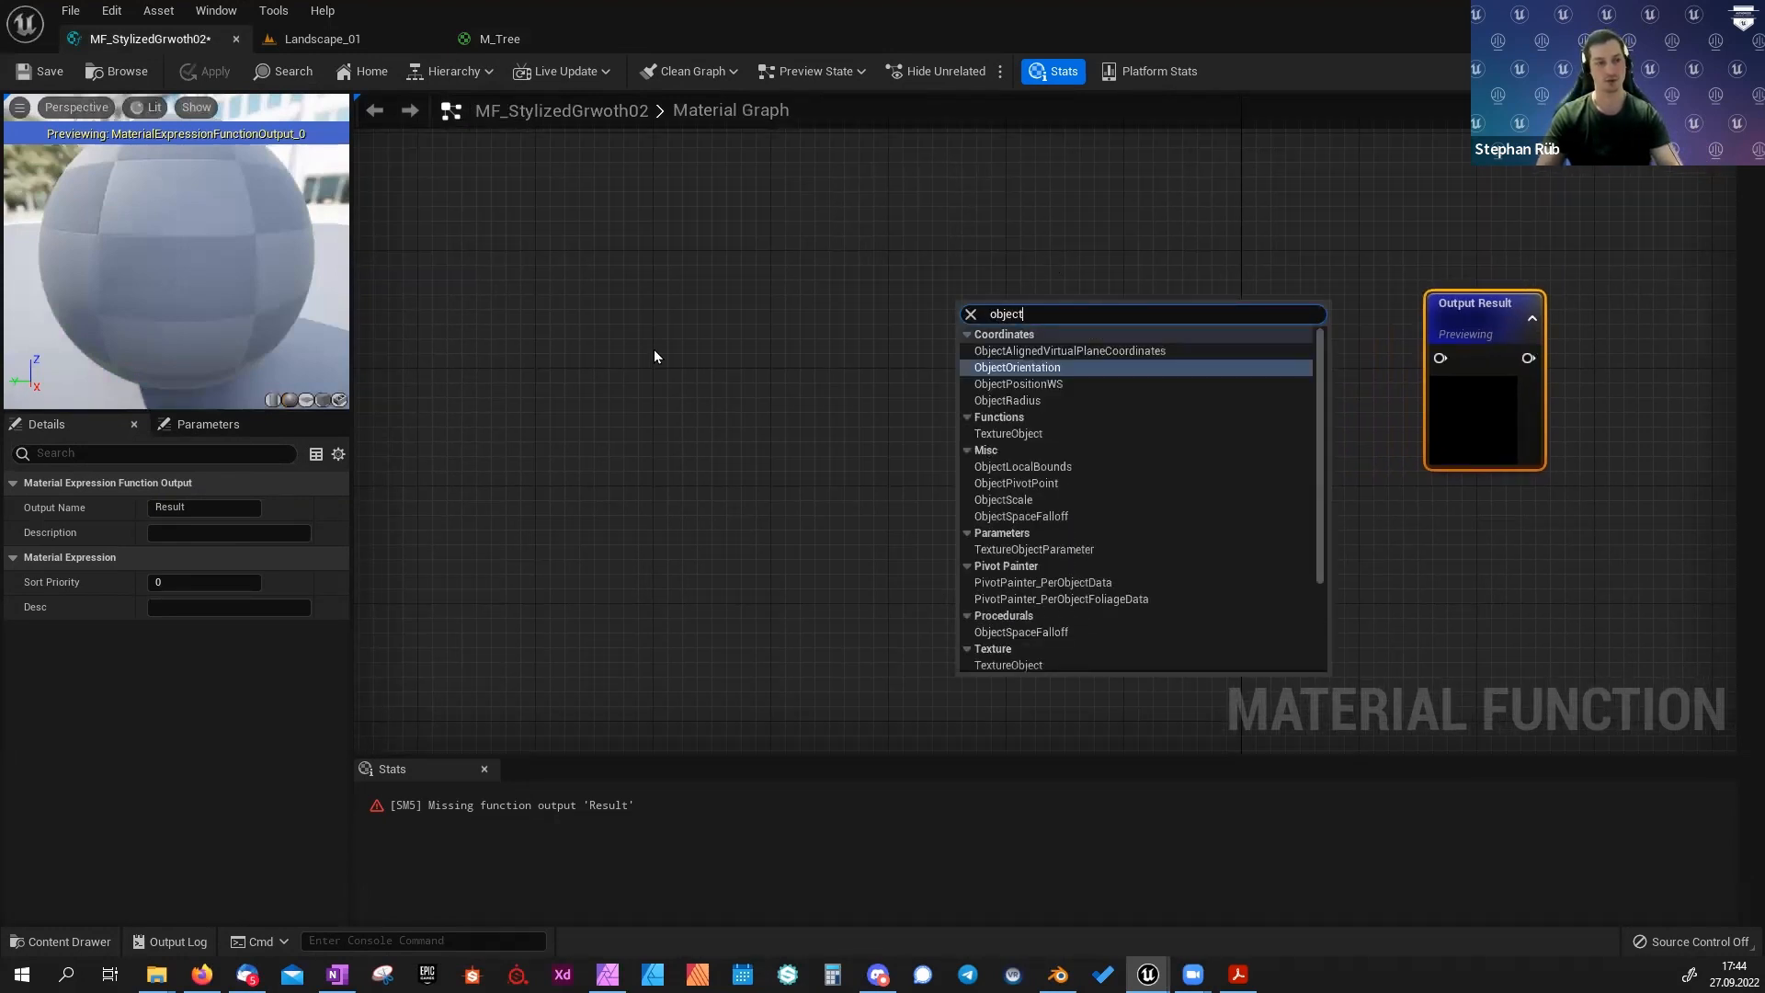
text( po)
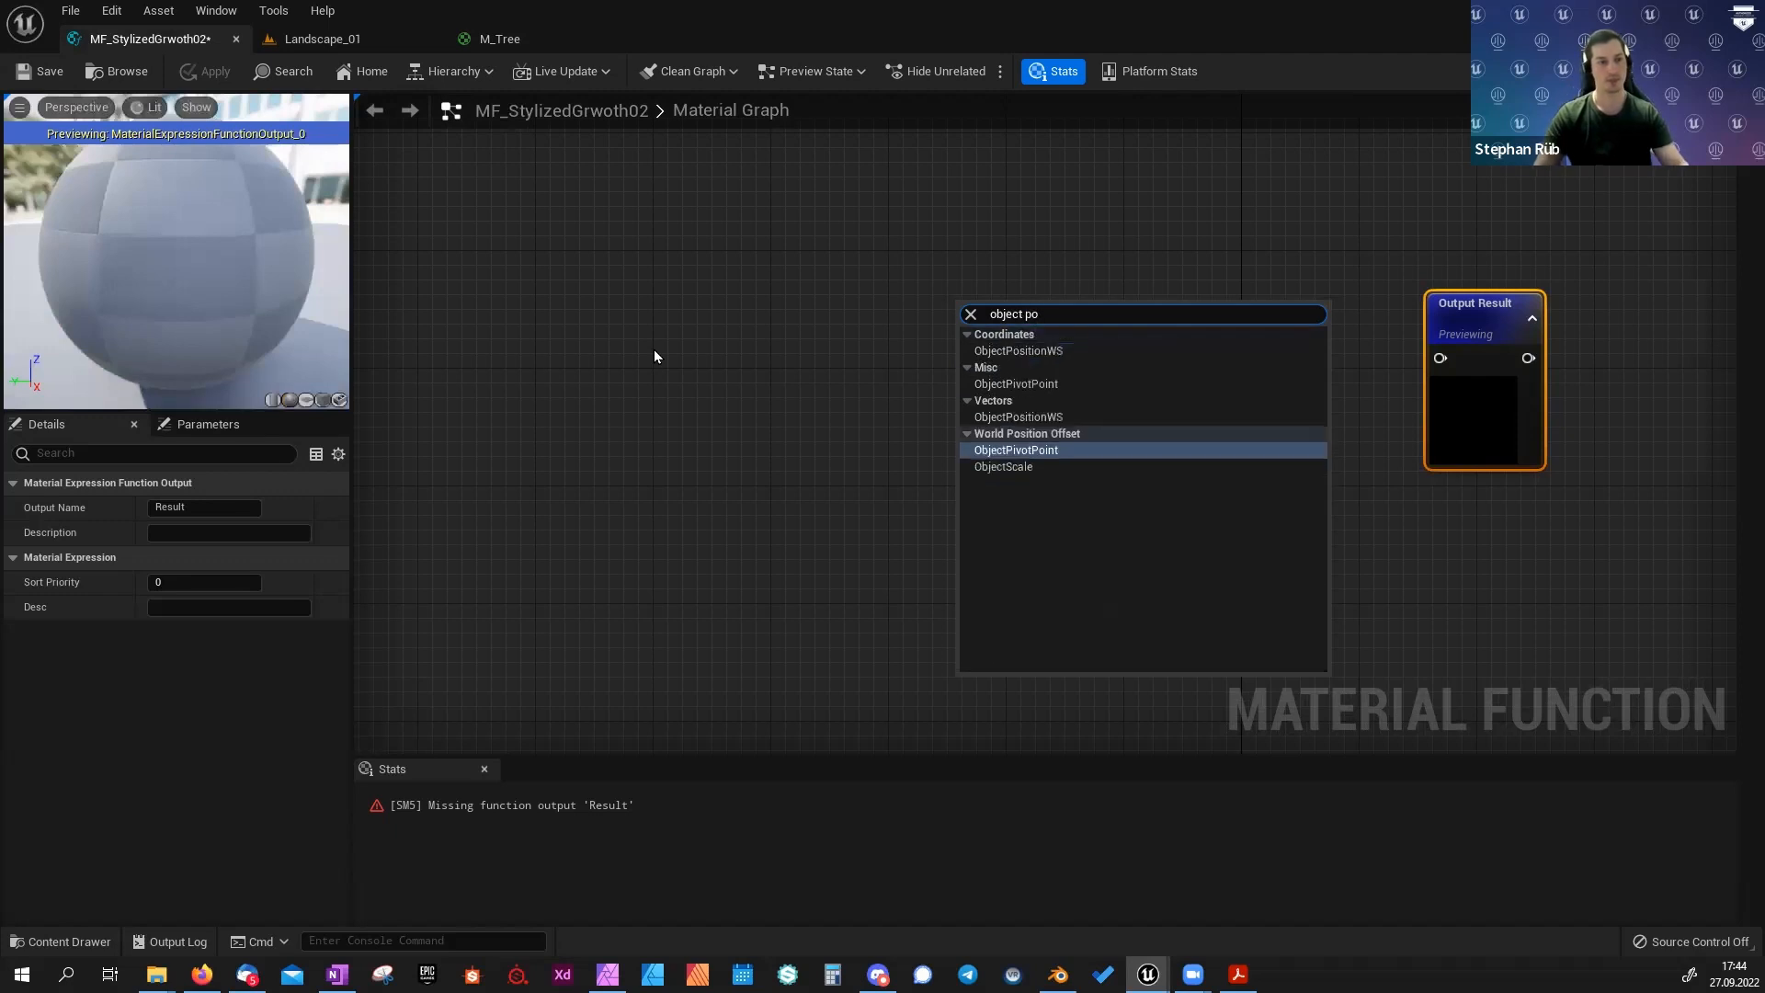
key(Up)
key(Up)
key(Up)
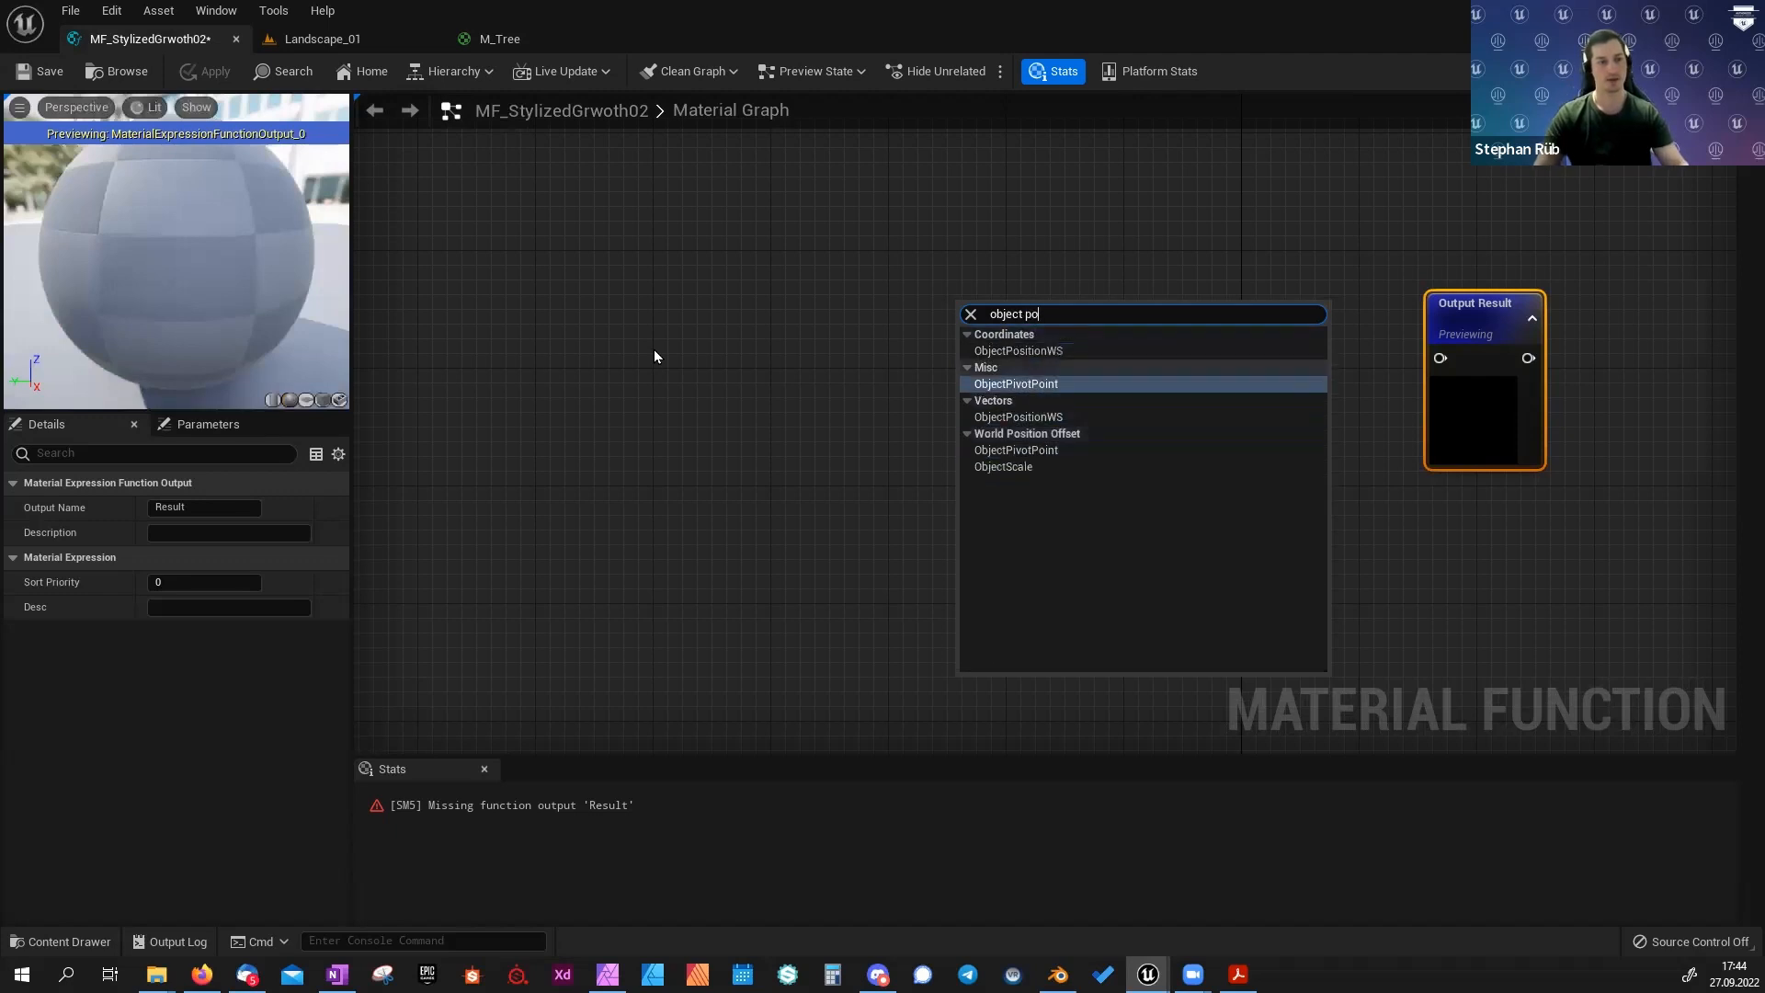
click(1001, 351)
drag(1001, 343, 883, 321)
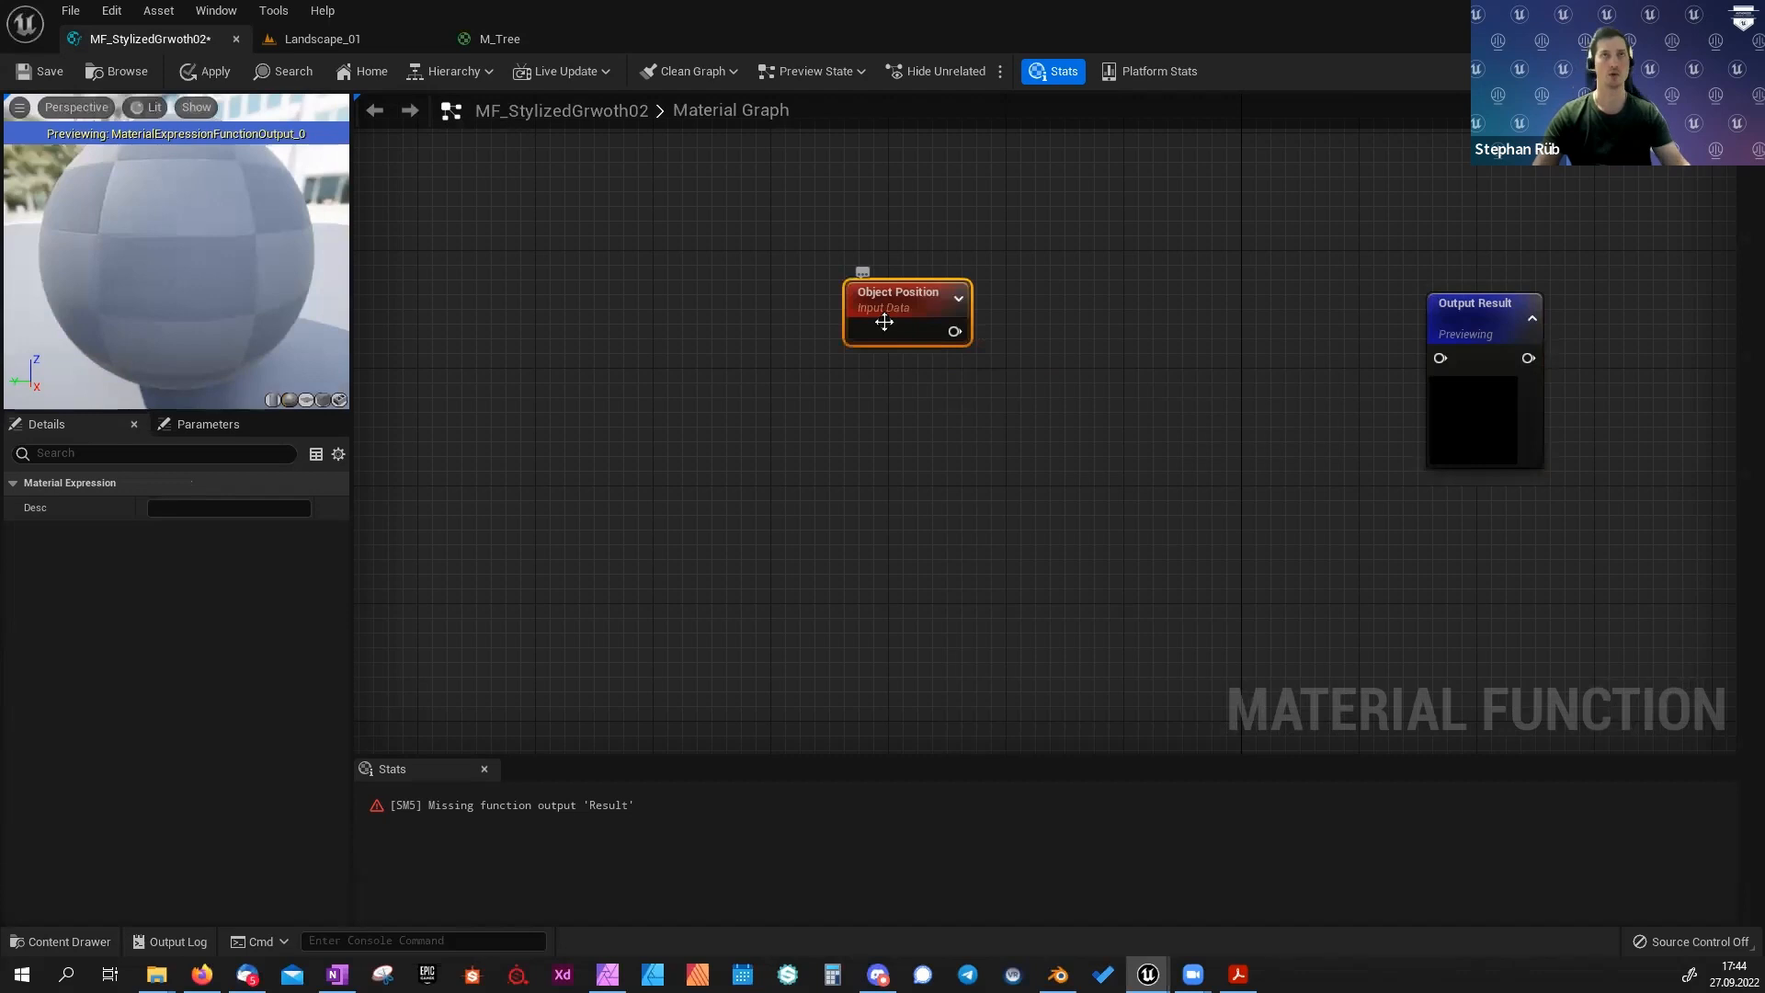
Add a WorldPosition node and align it with the Object Position node, one below the other.
right_click(733, 461)
text(world)
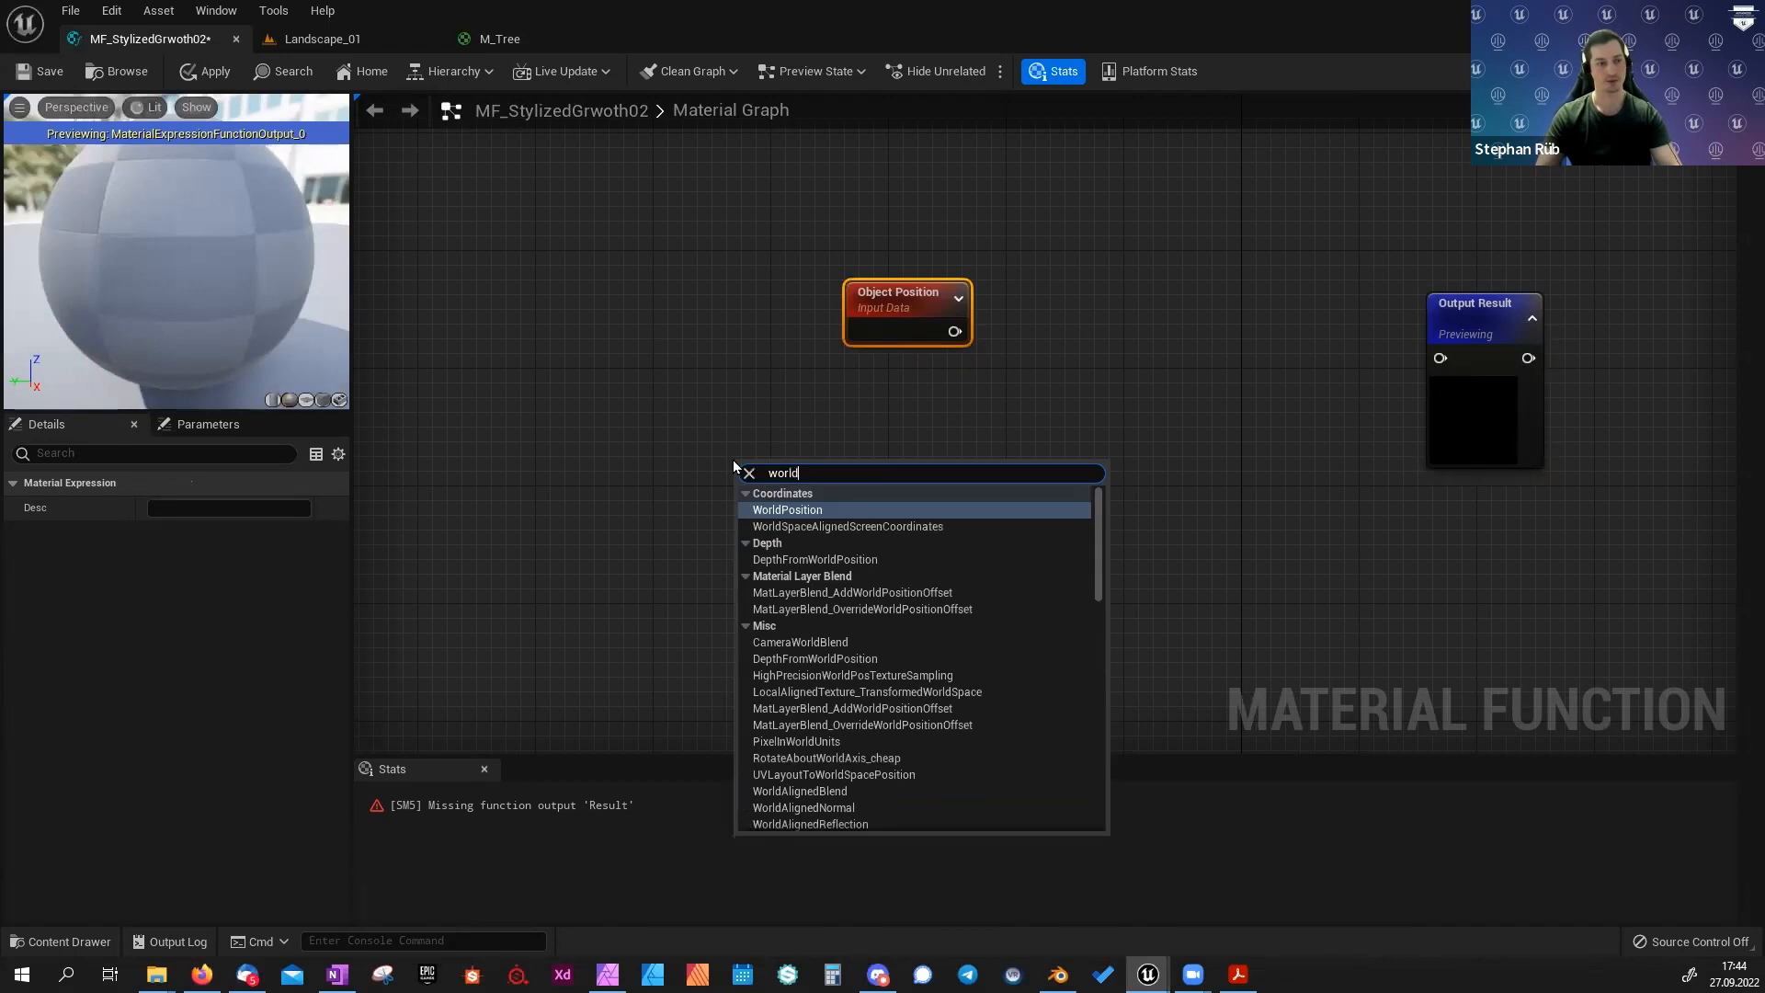
key(Return)
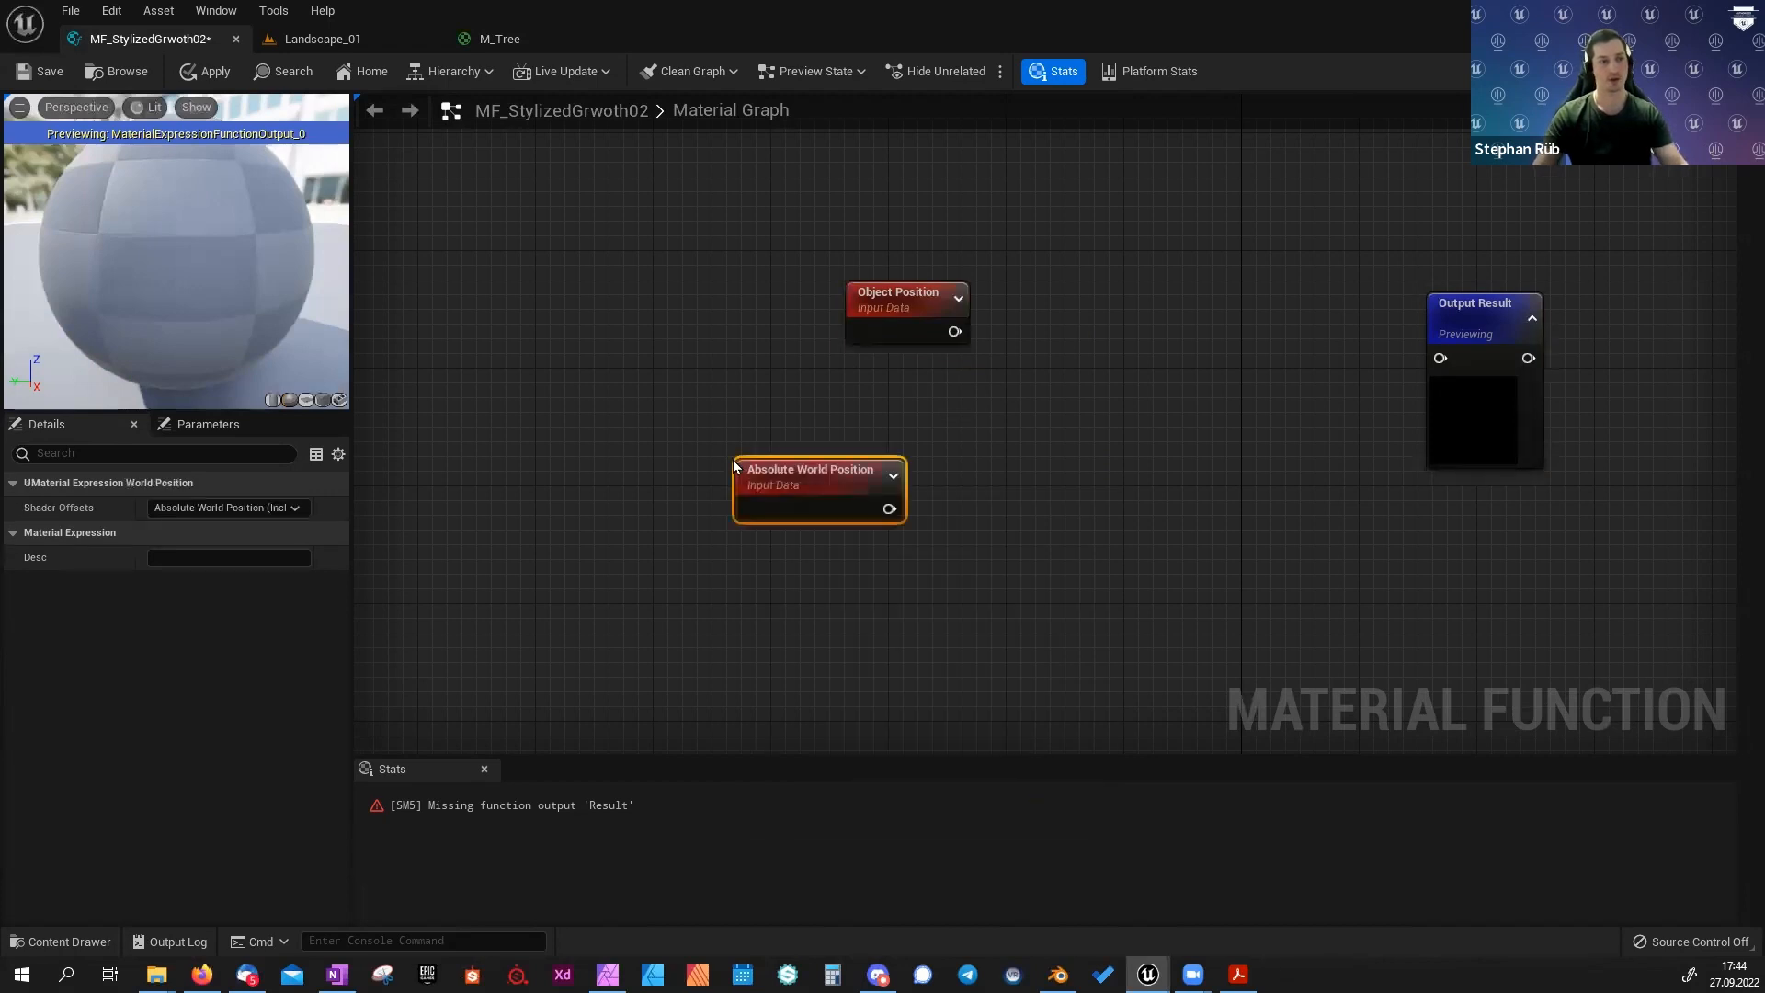
drag(765, 471, 869, 421)
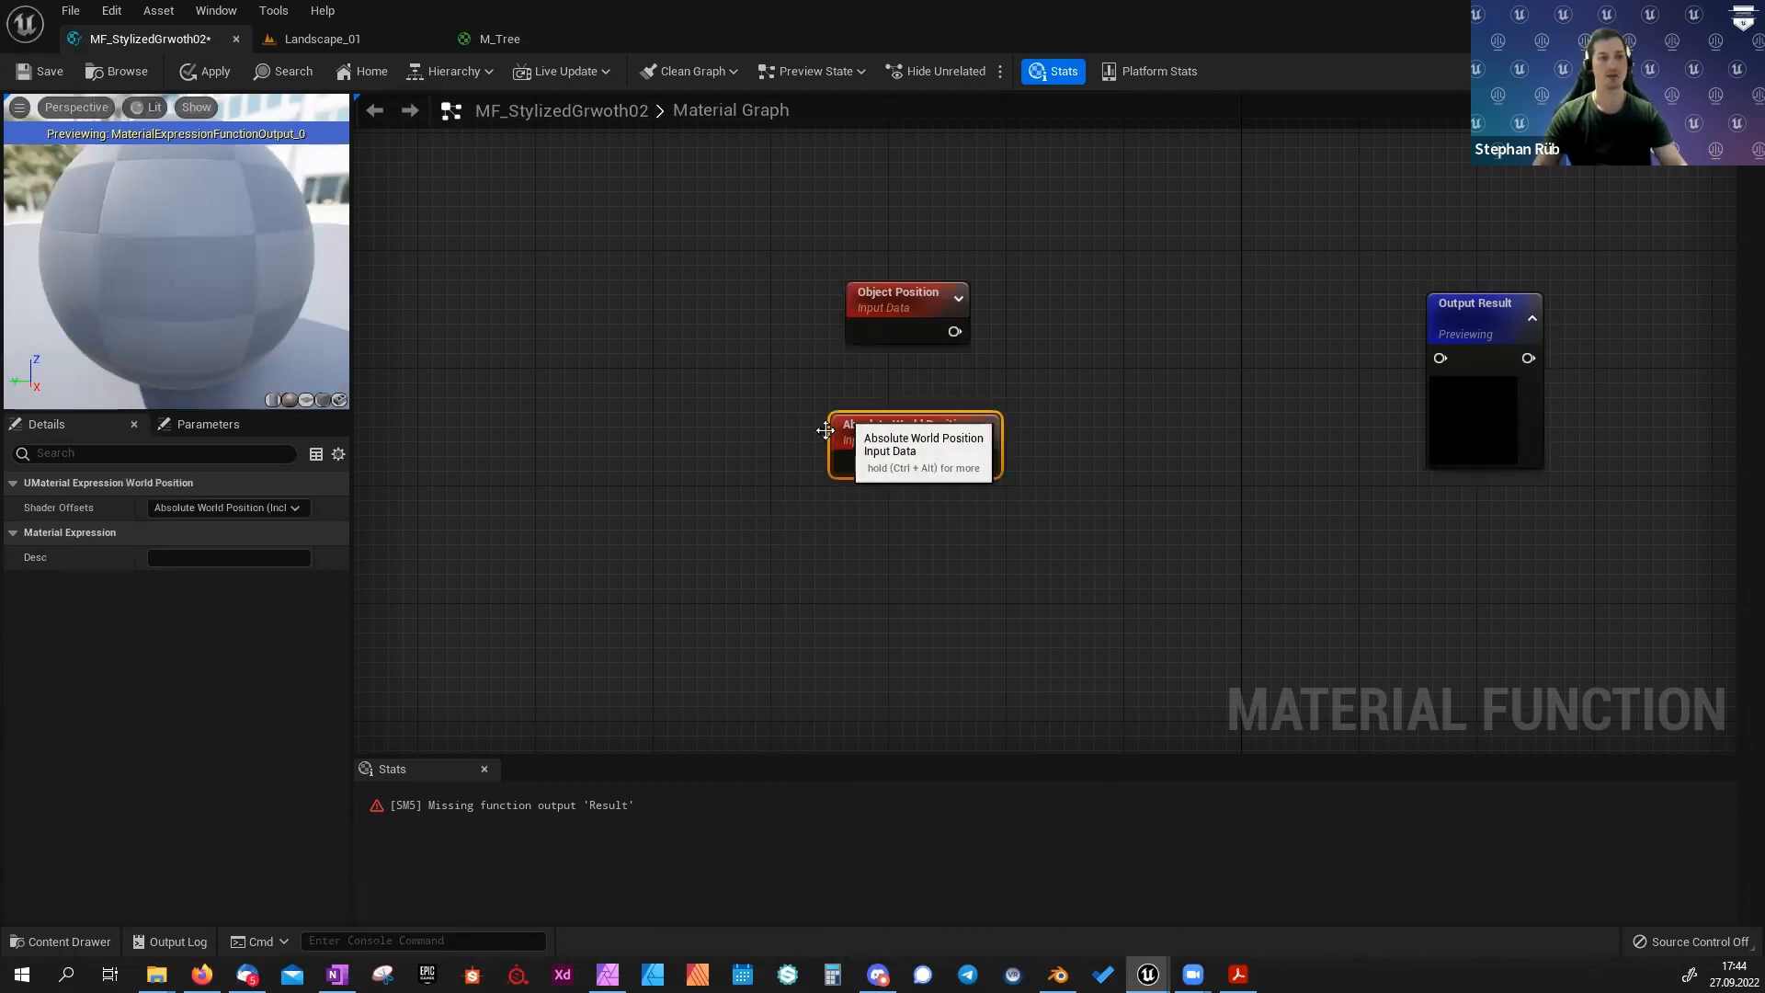
click(869, 335)
drag(869, 330, 869, 331)
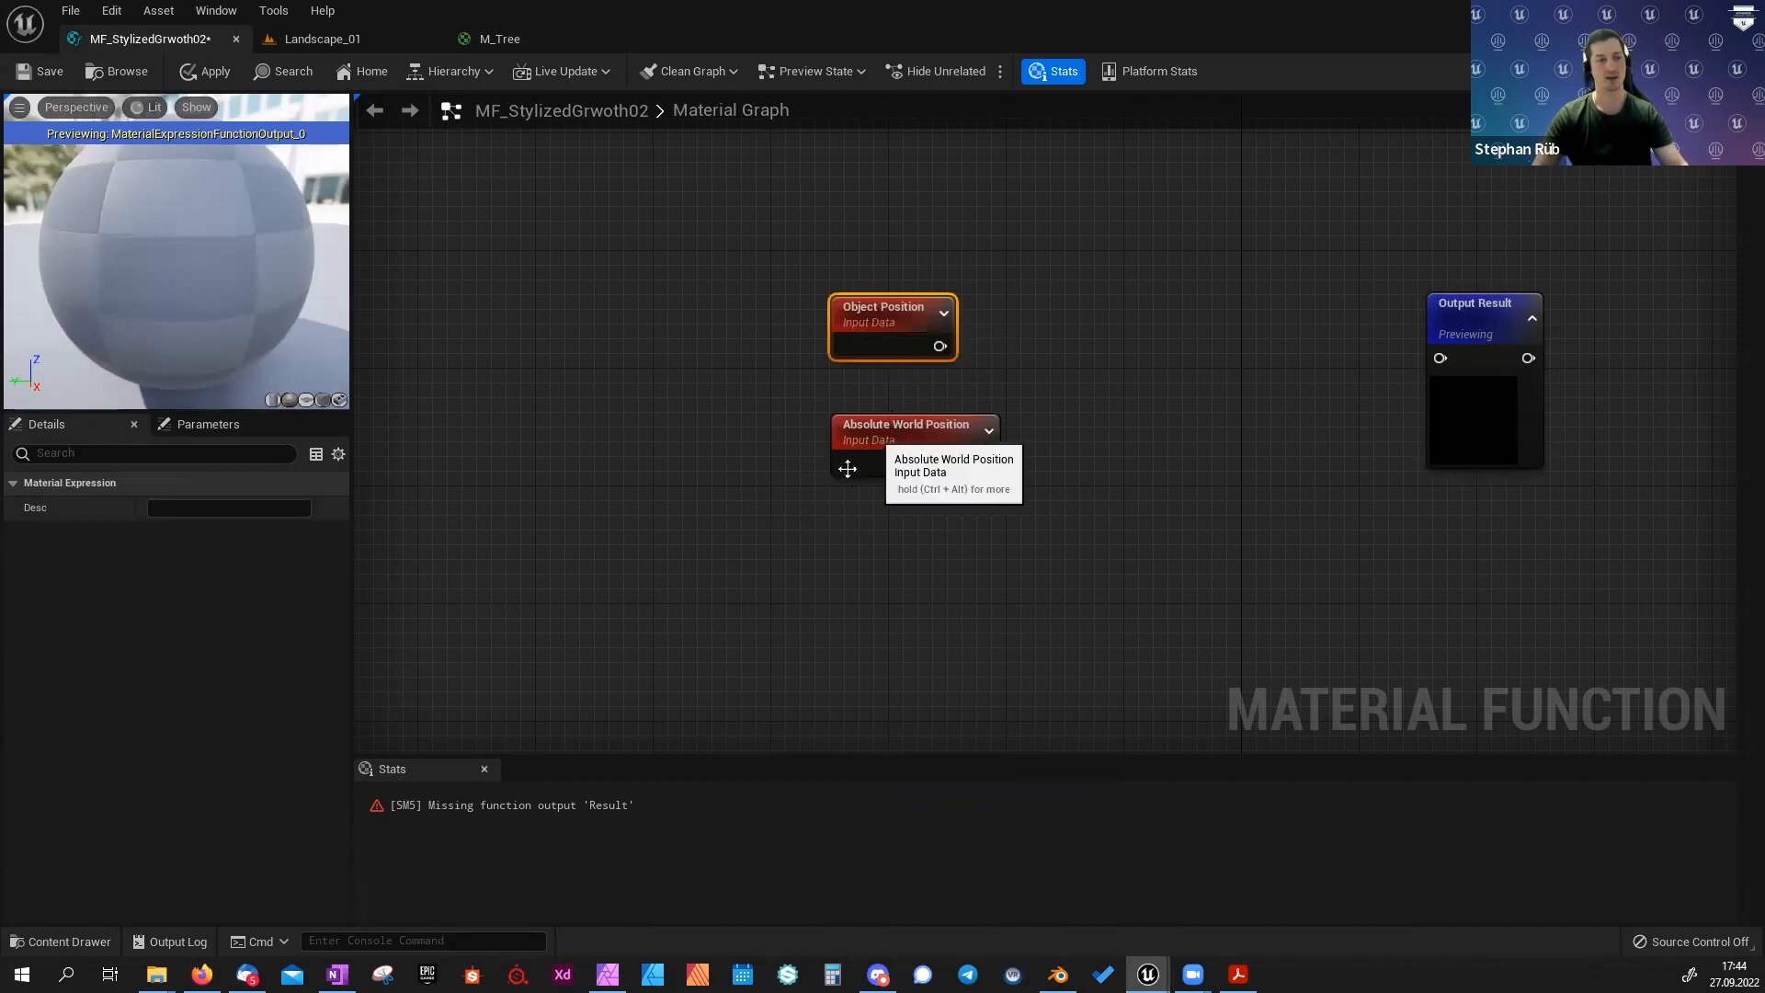
click(961, 444)
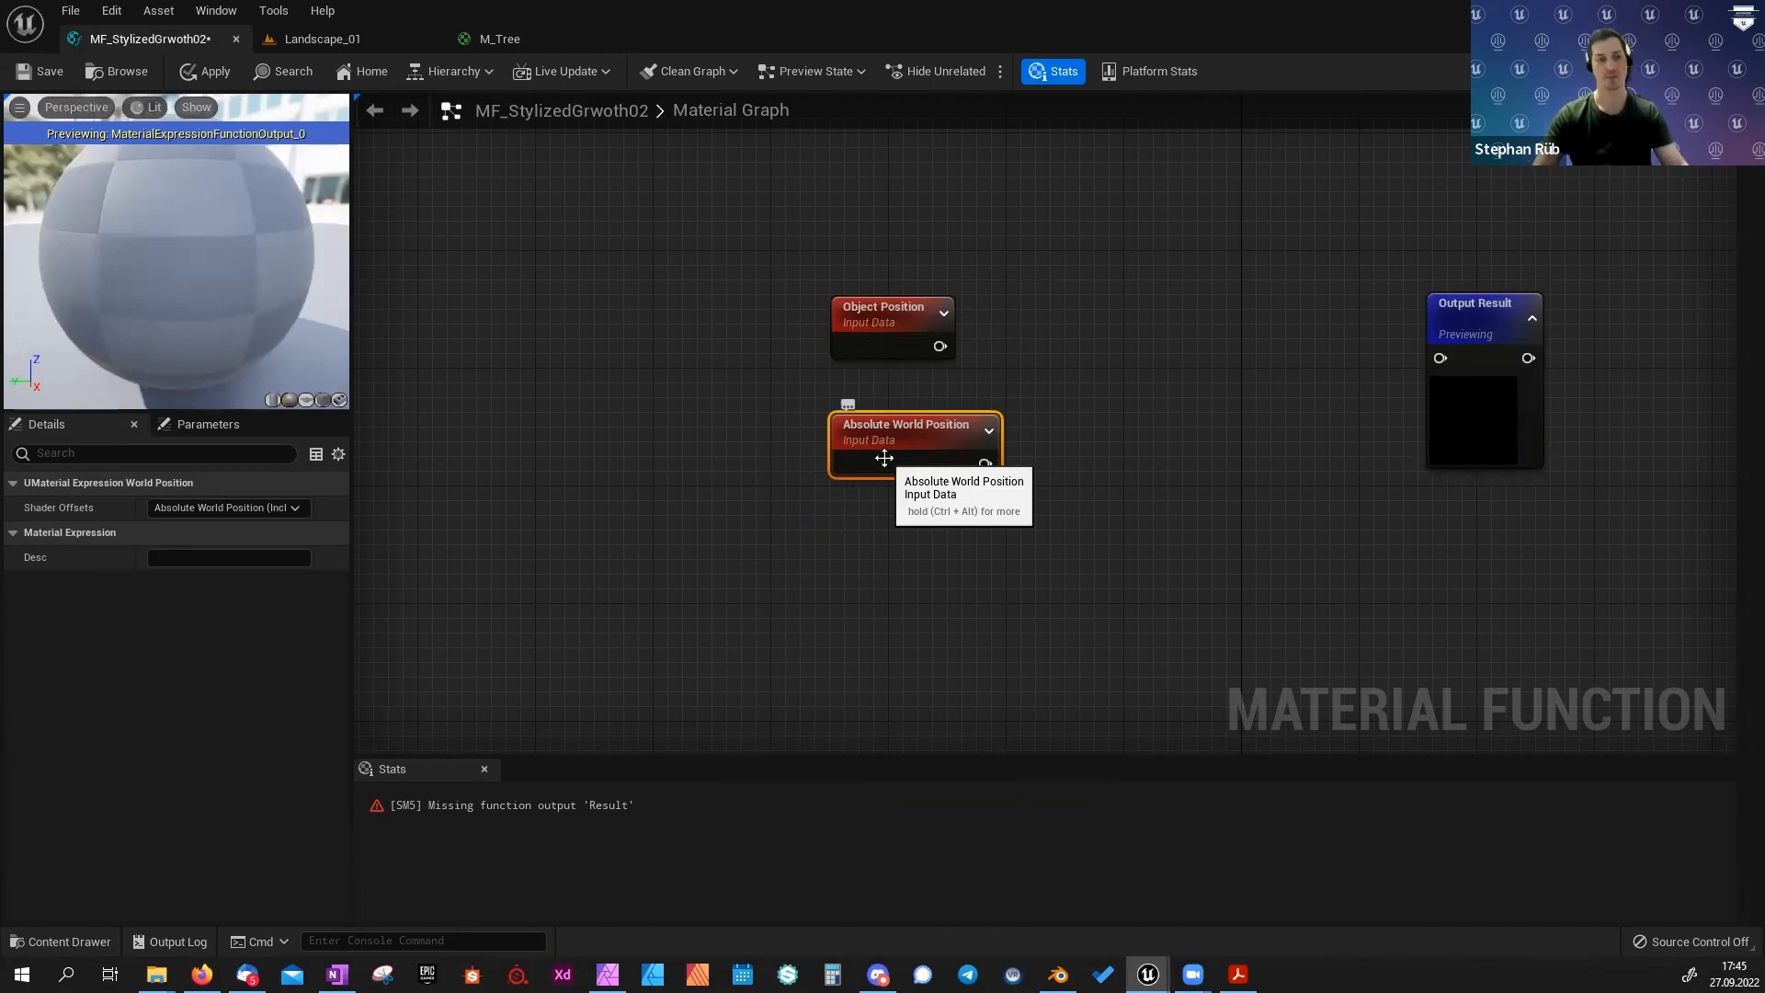
click(853, 320)
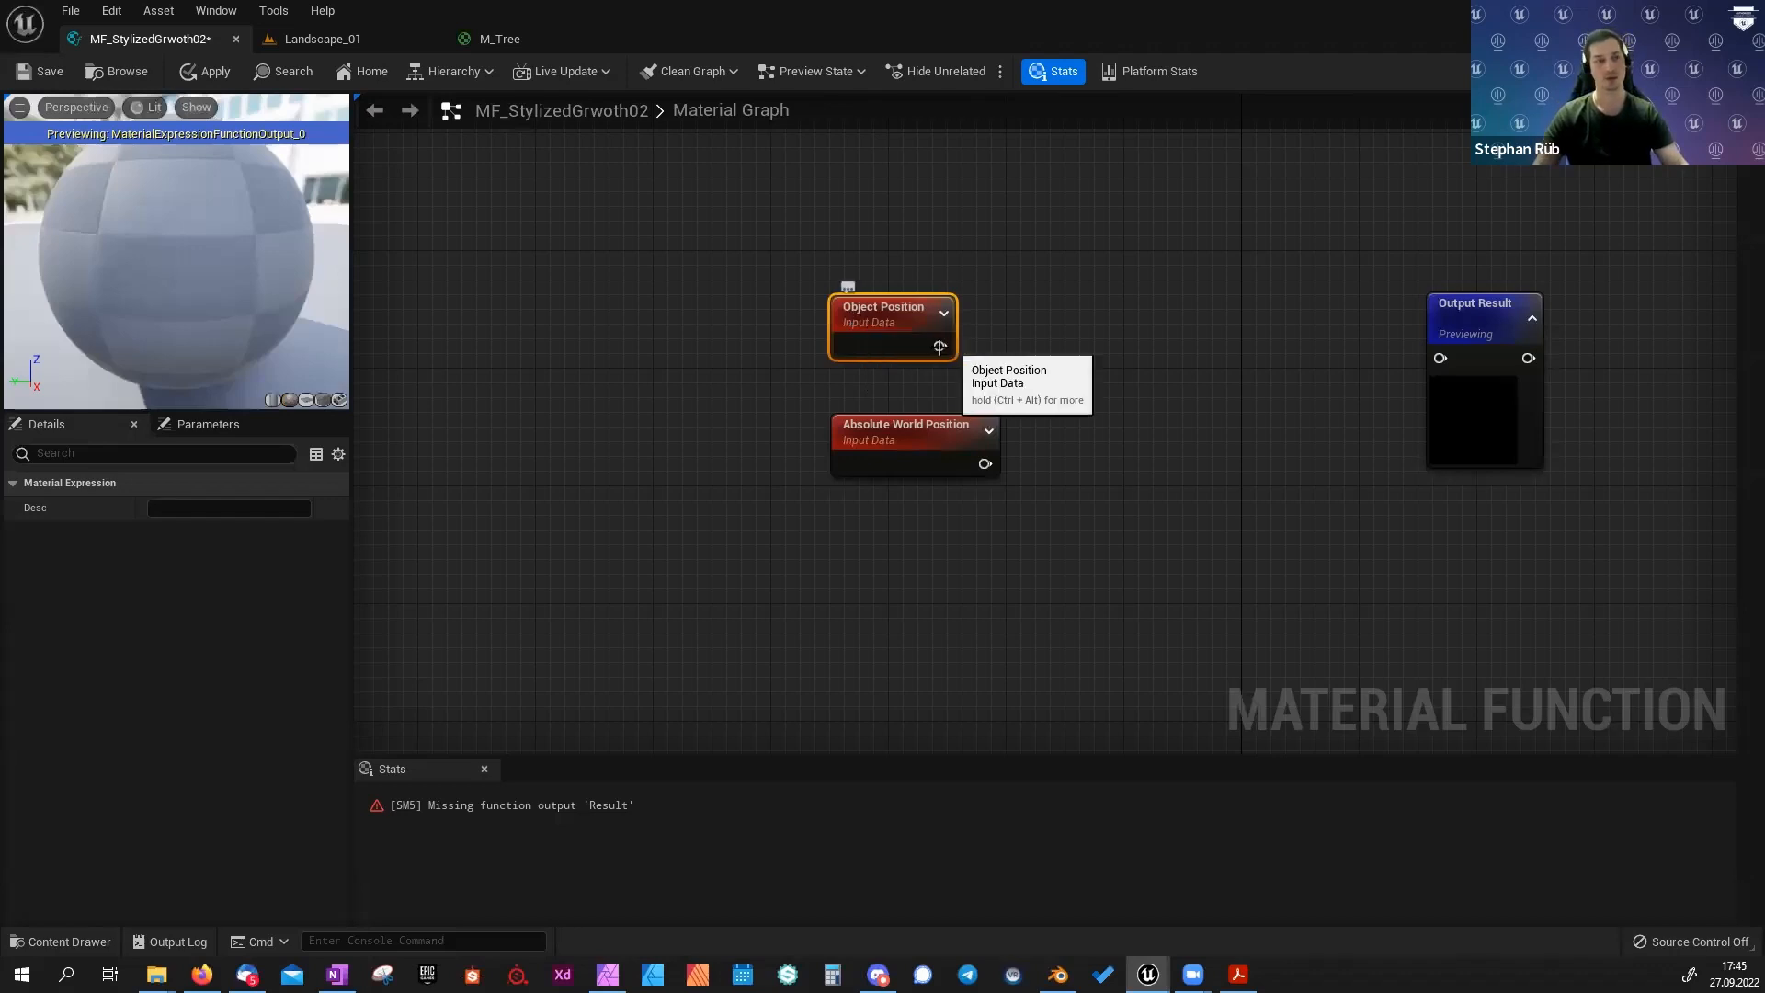
Add a Subtract node with Object Position wired to A and Absolute World Position wired to B.
drag(940, 346, 1089, 382)
text(-)
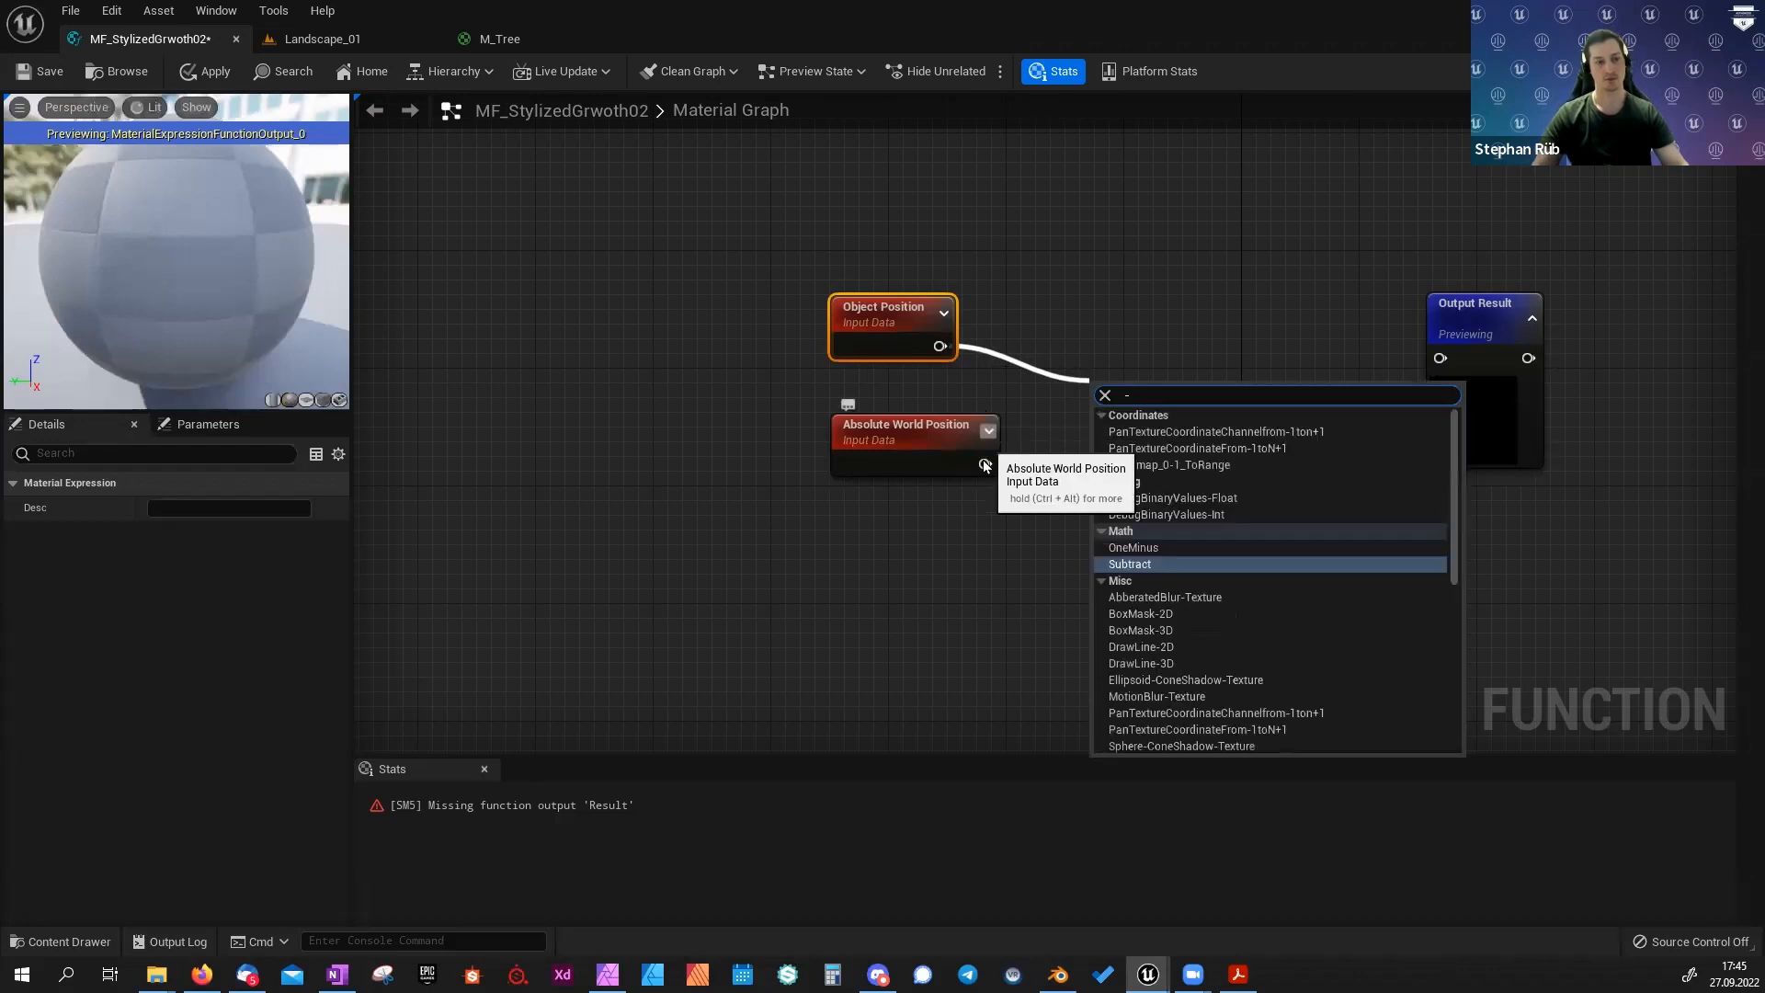
key(Return)
drag(983, 463, 1112, 448)
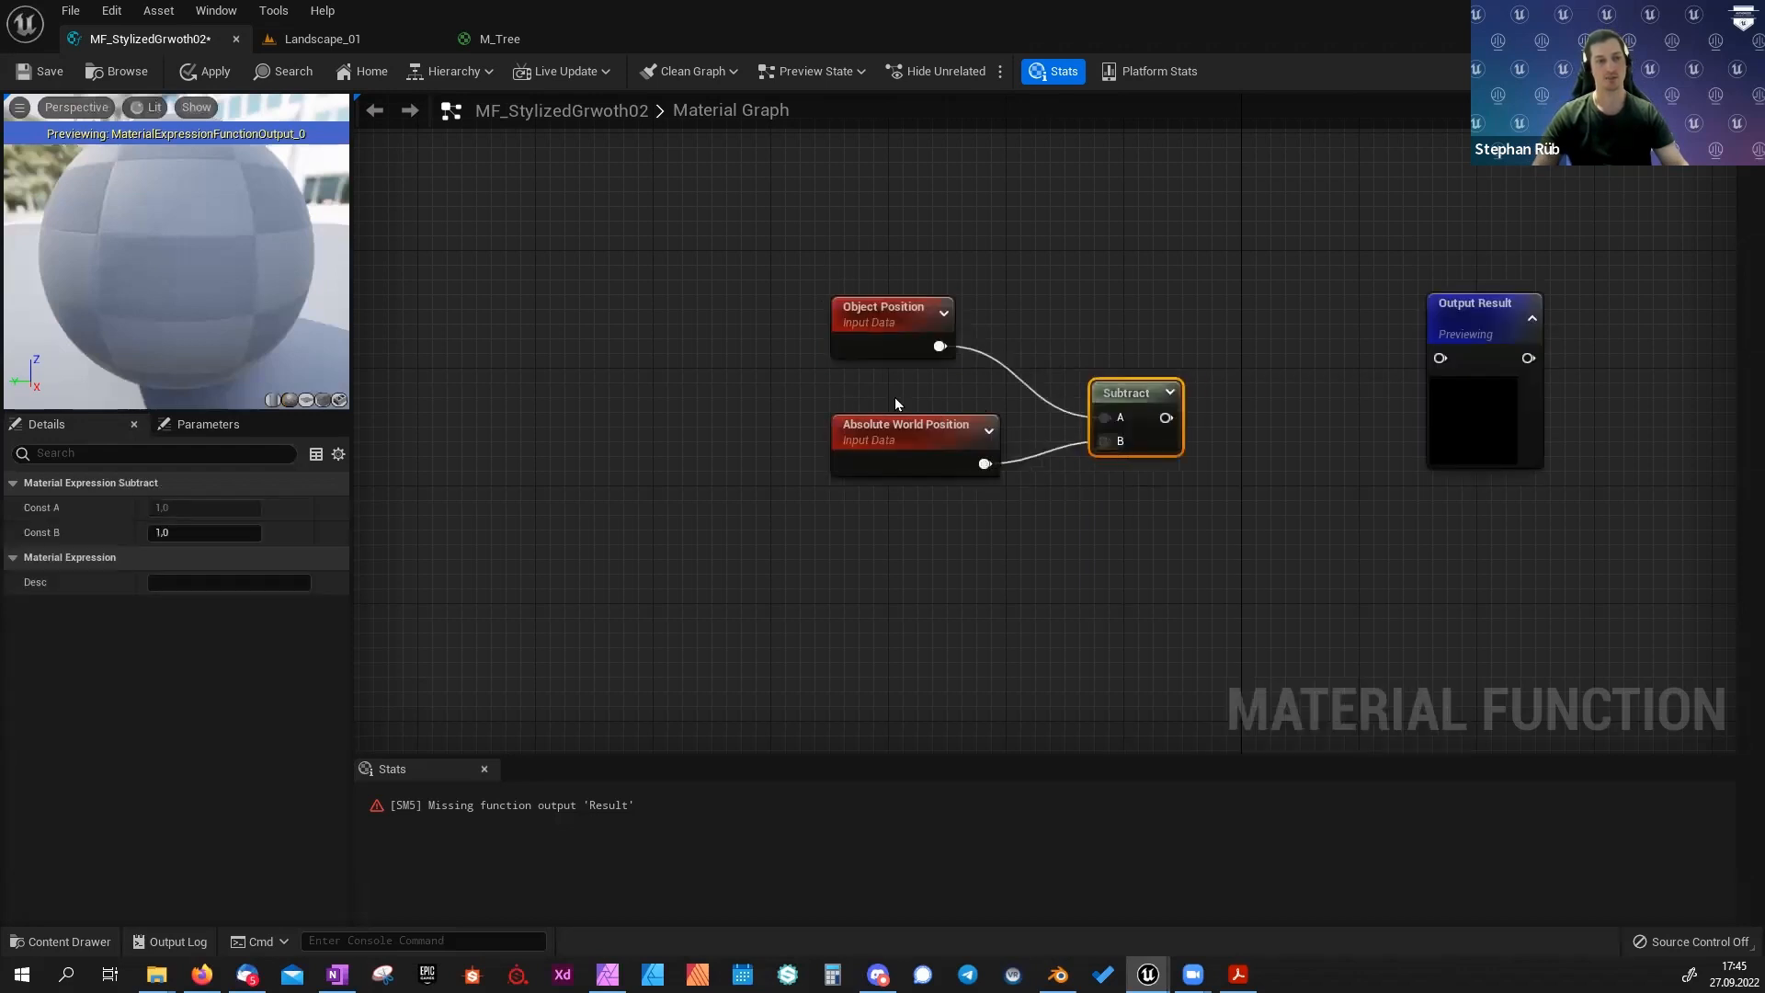
Move the two position nodes and Subtract away from Output Result, and wire Subtract's output into Output Result.
drag(869, 430, 869, 445)
drag(797, 265, 1099, 499)
drag(1123, 404, 951, 349)
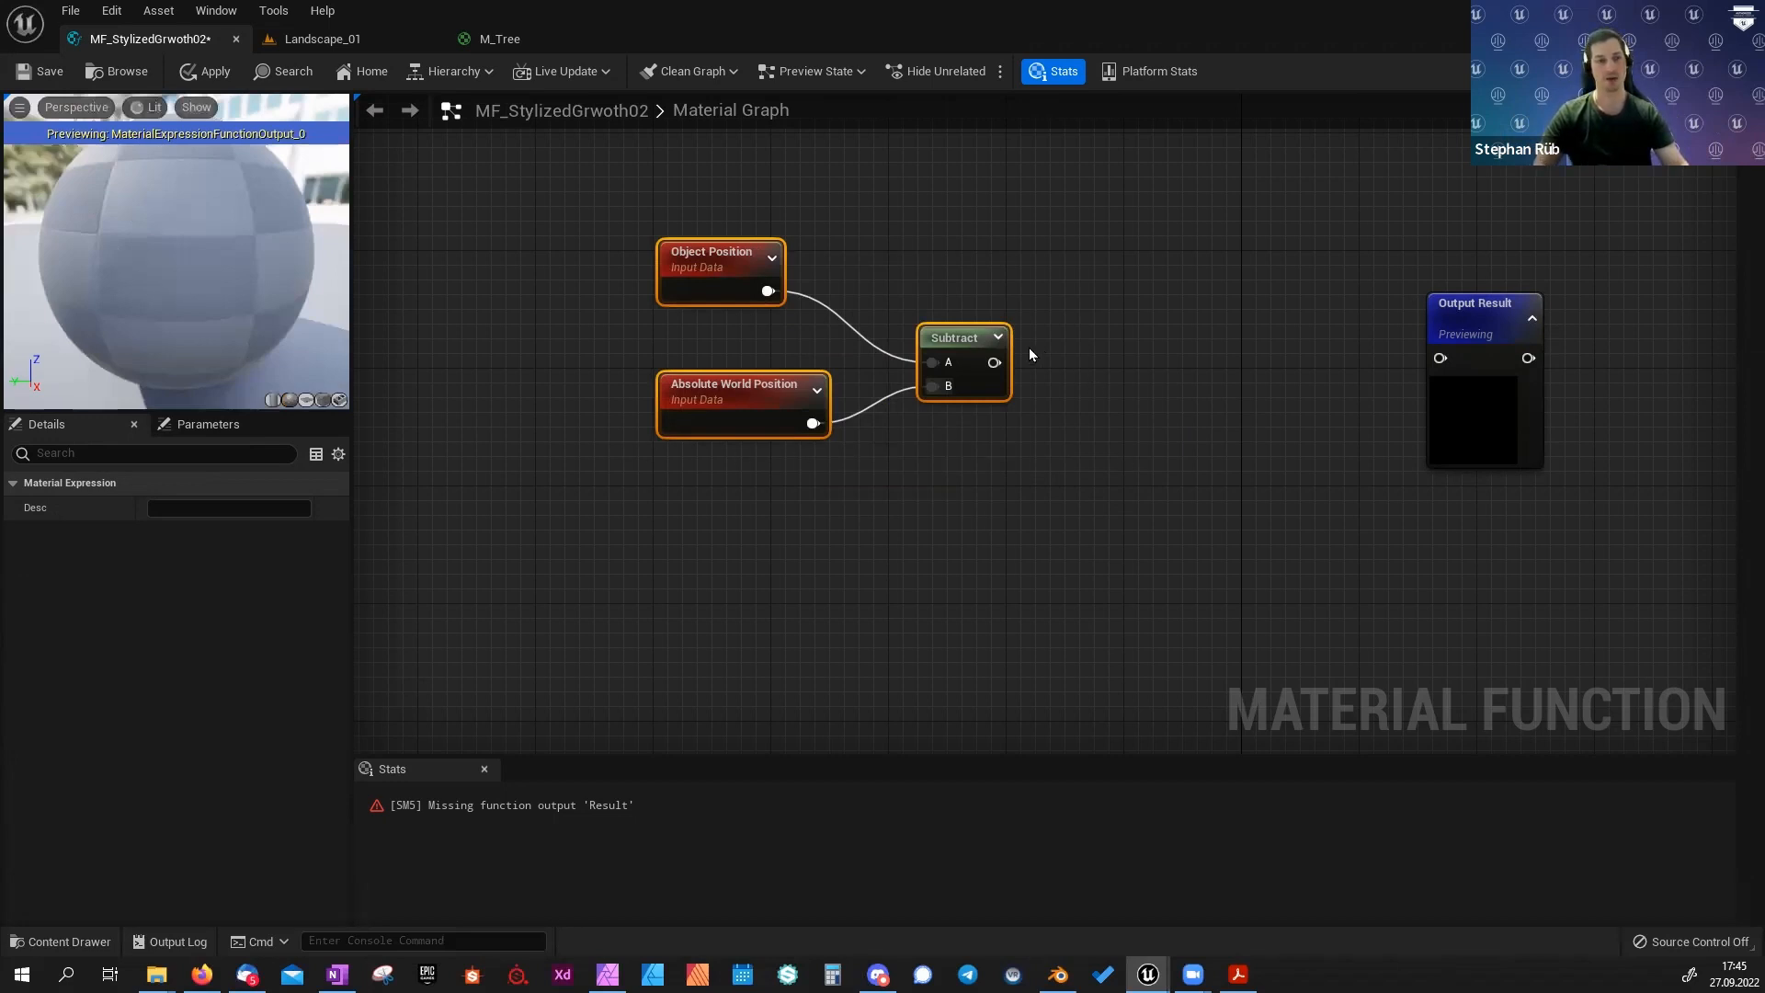
drag(994, 362, 1440, 358)
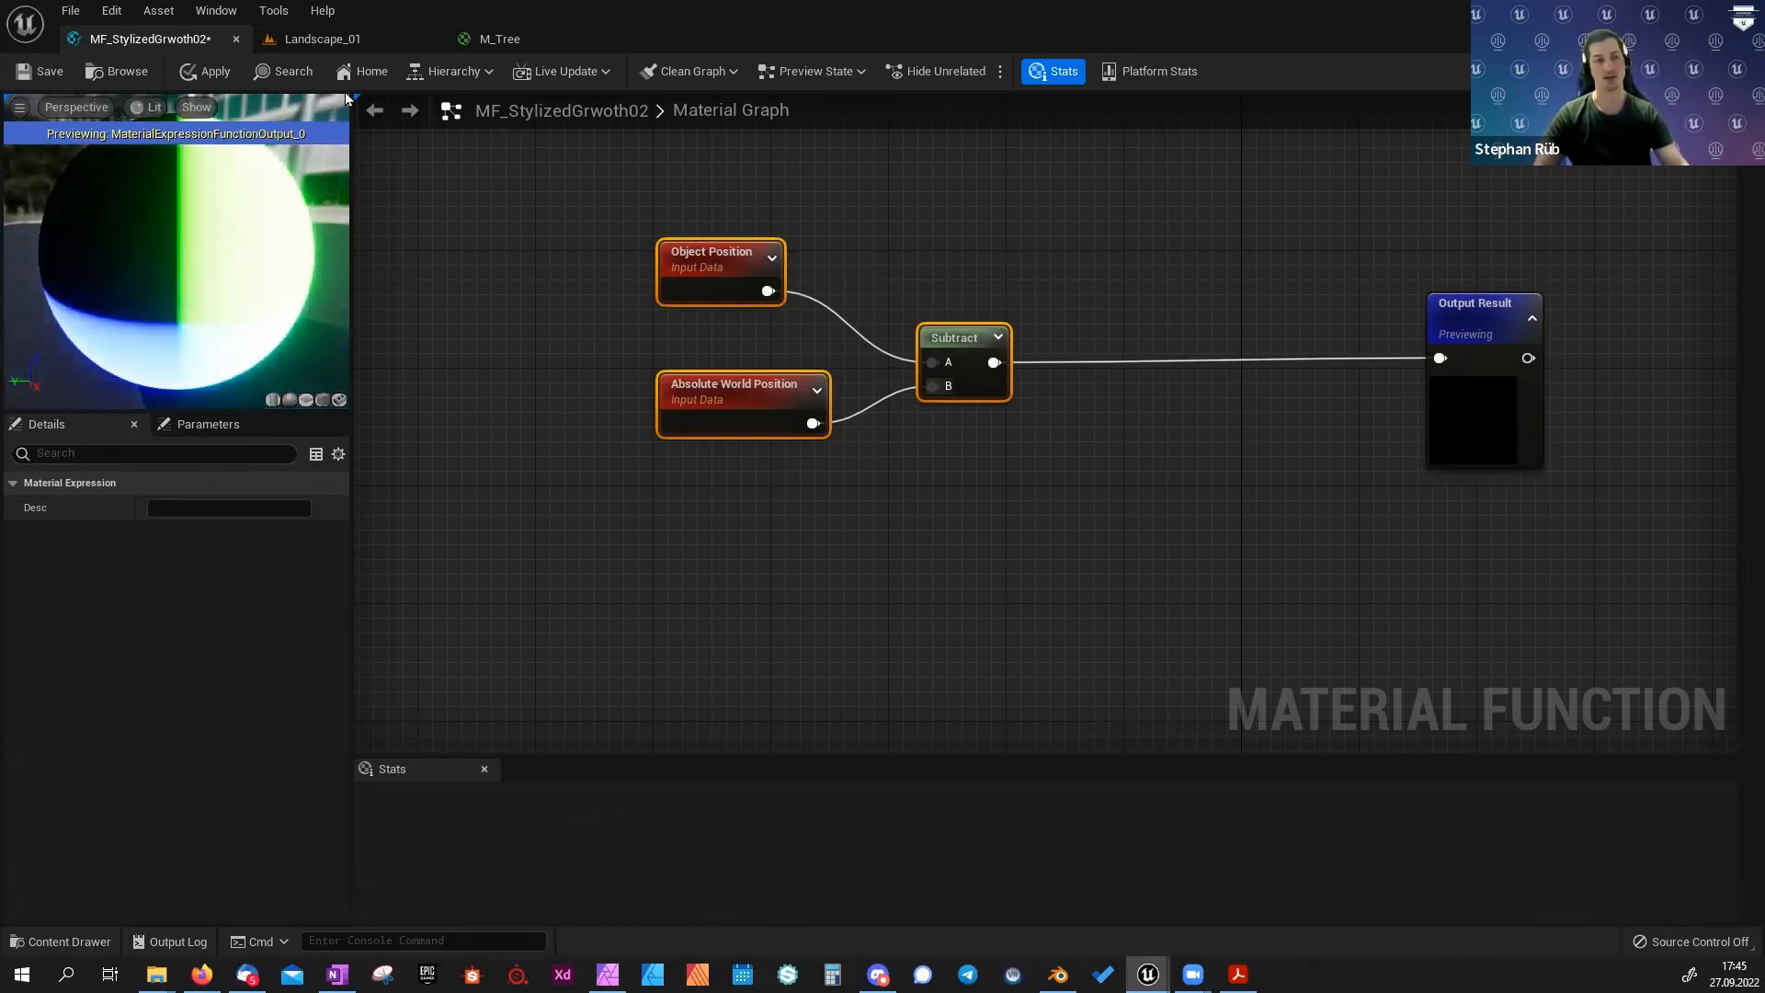
Add a Multiply node between Subtract and Output Result, and wire Subtract's output into its A input.
right_drag(946, 514, 956, 483)
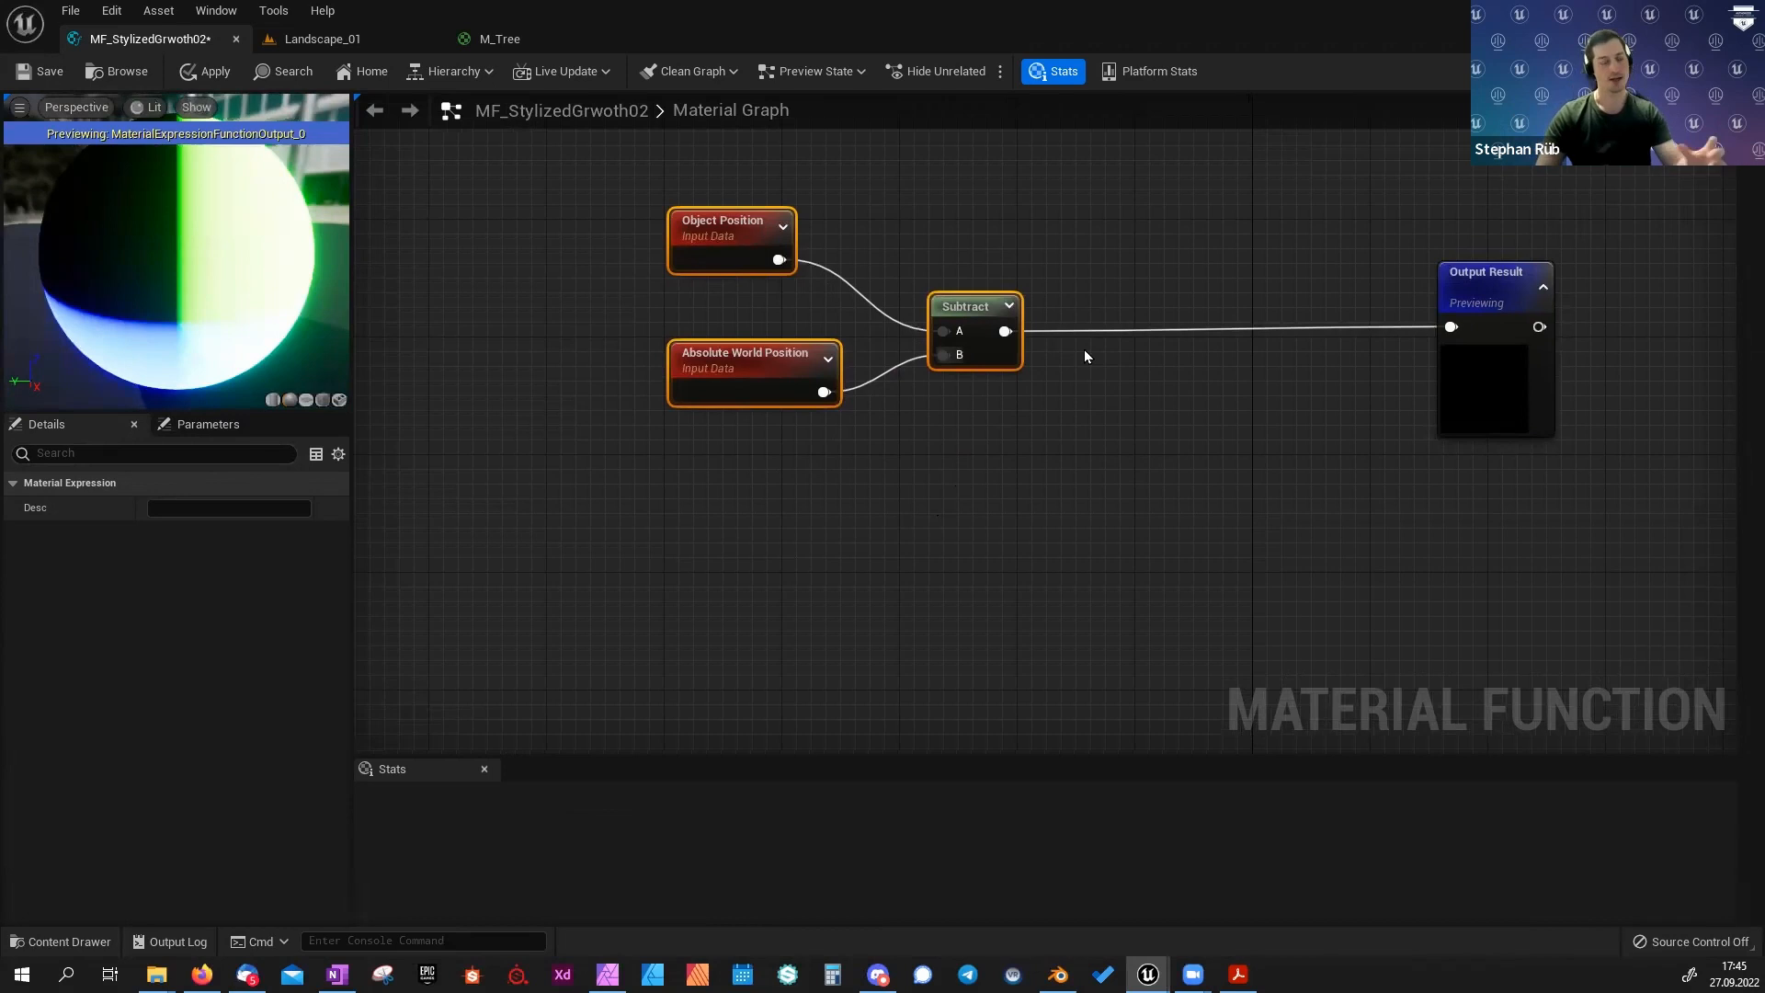
click(1129, 399)
click(1142, 329)
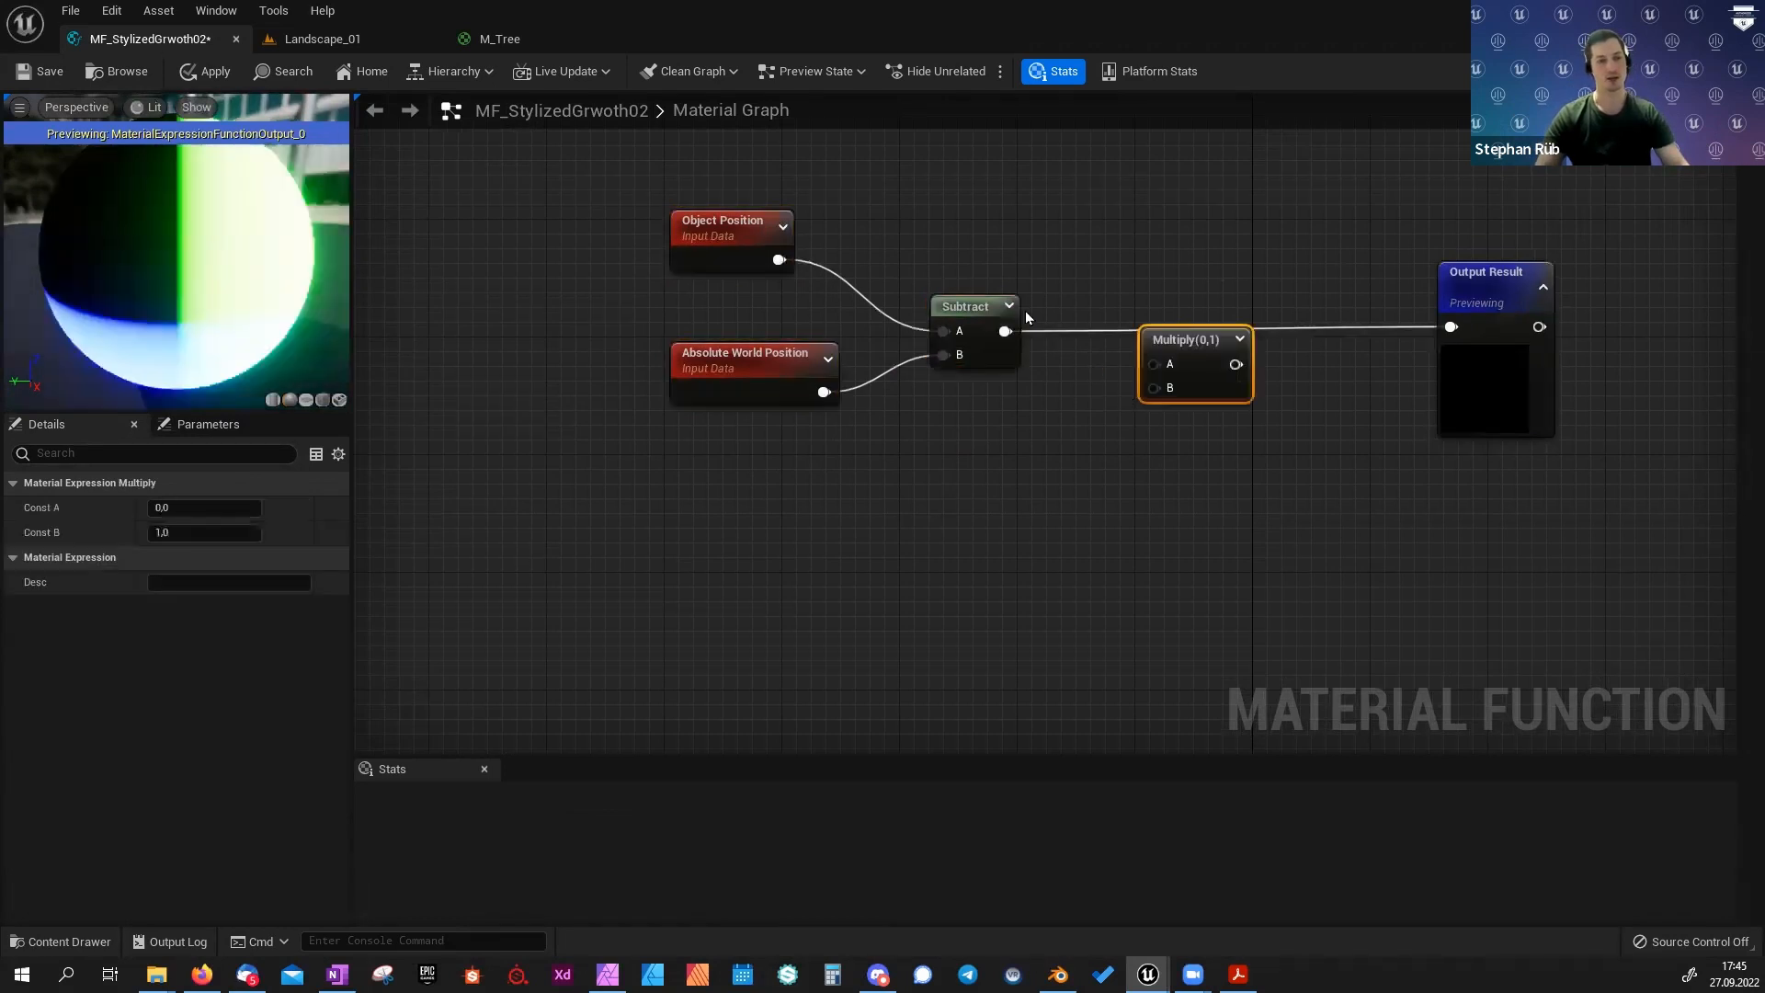
drag(1004, 331, 1146, 364)
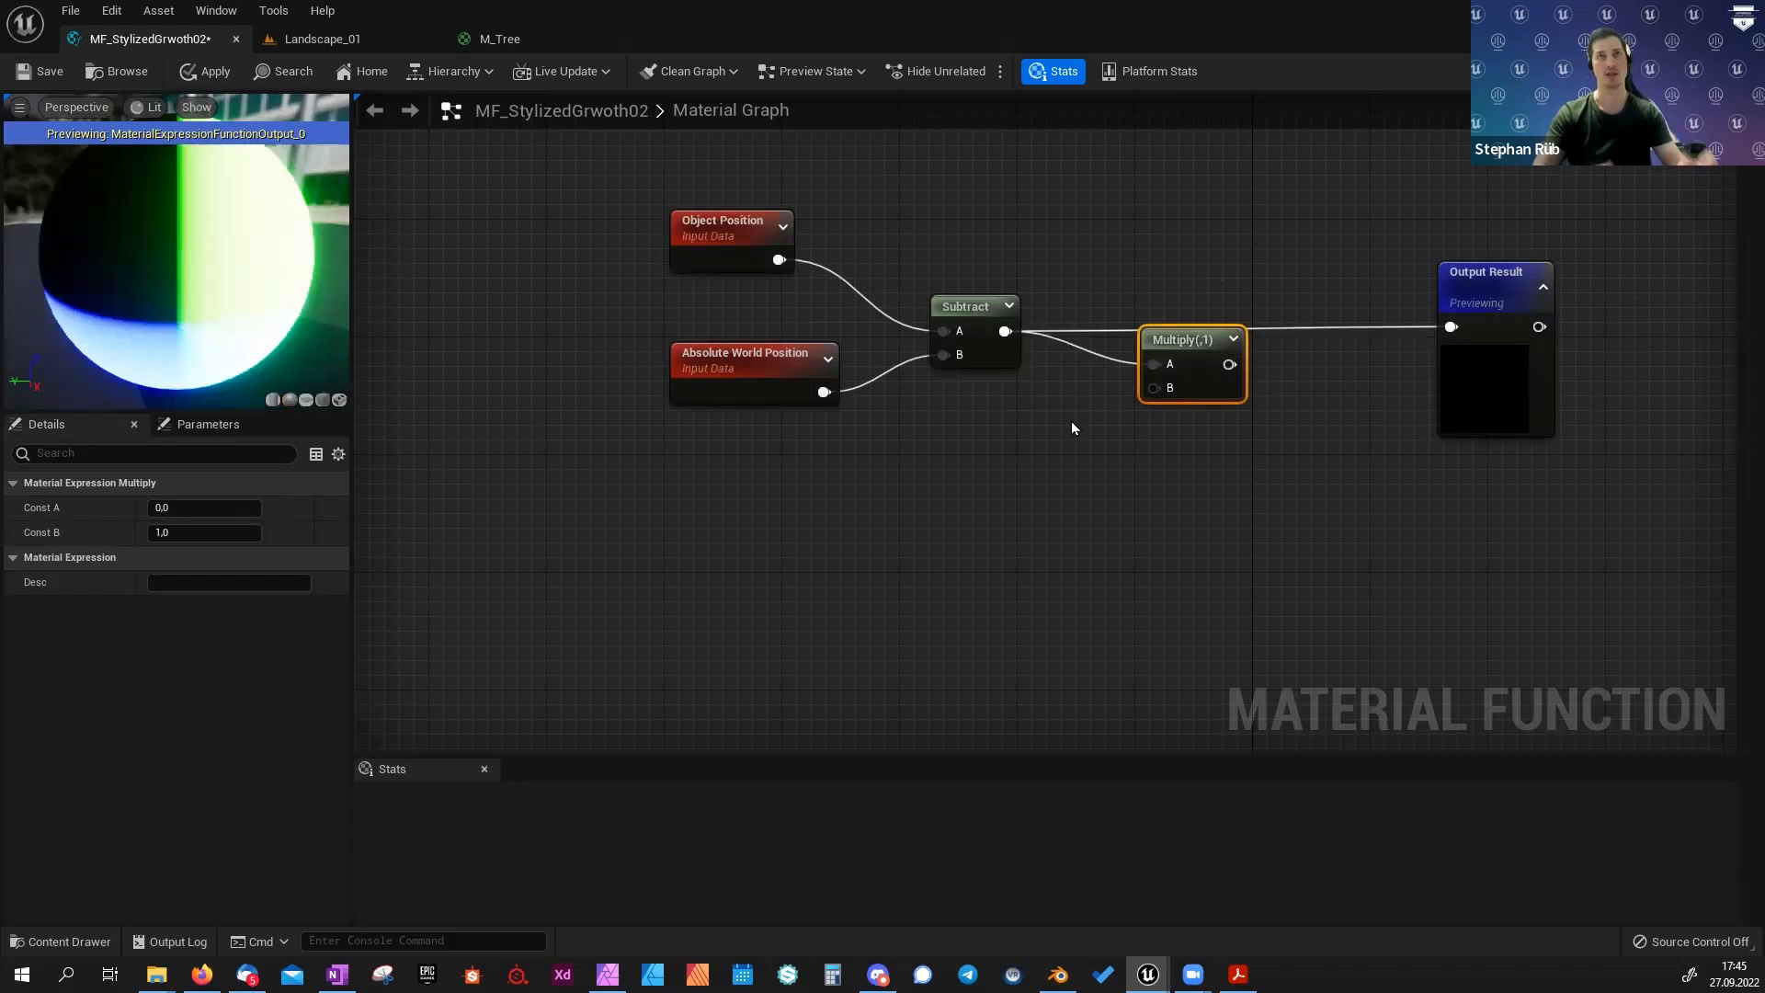
Add a FunctionInput node below the Absolute World Position node.
right_drag(820, 491, 868, 477)
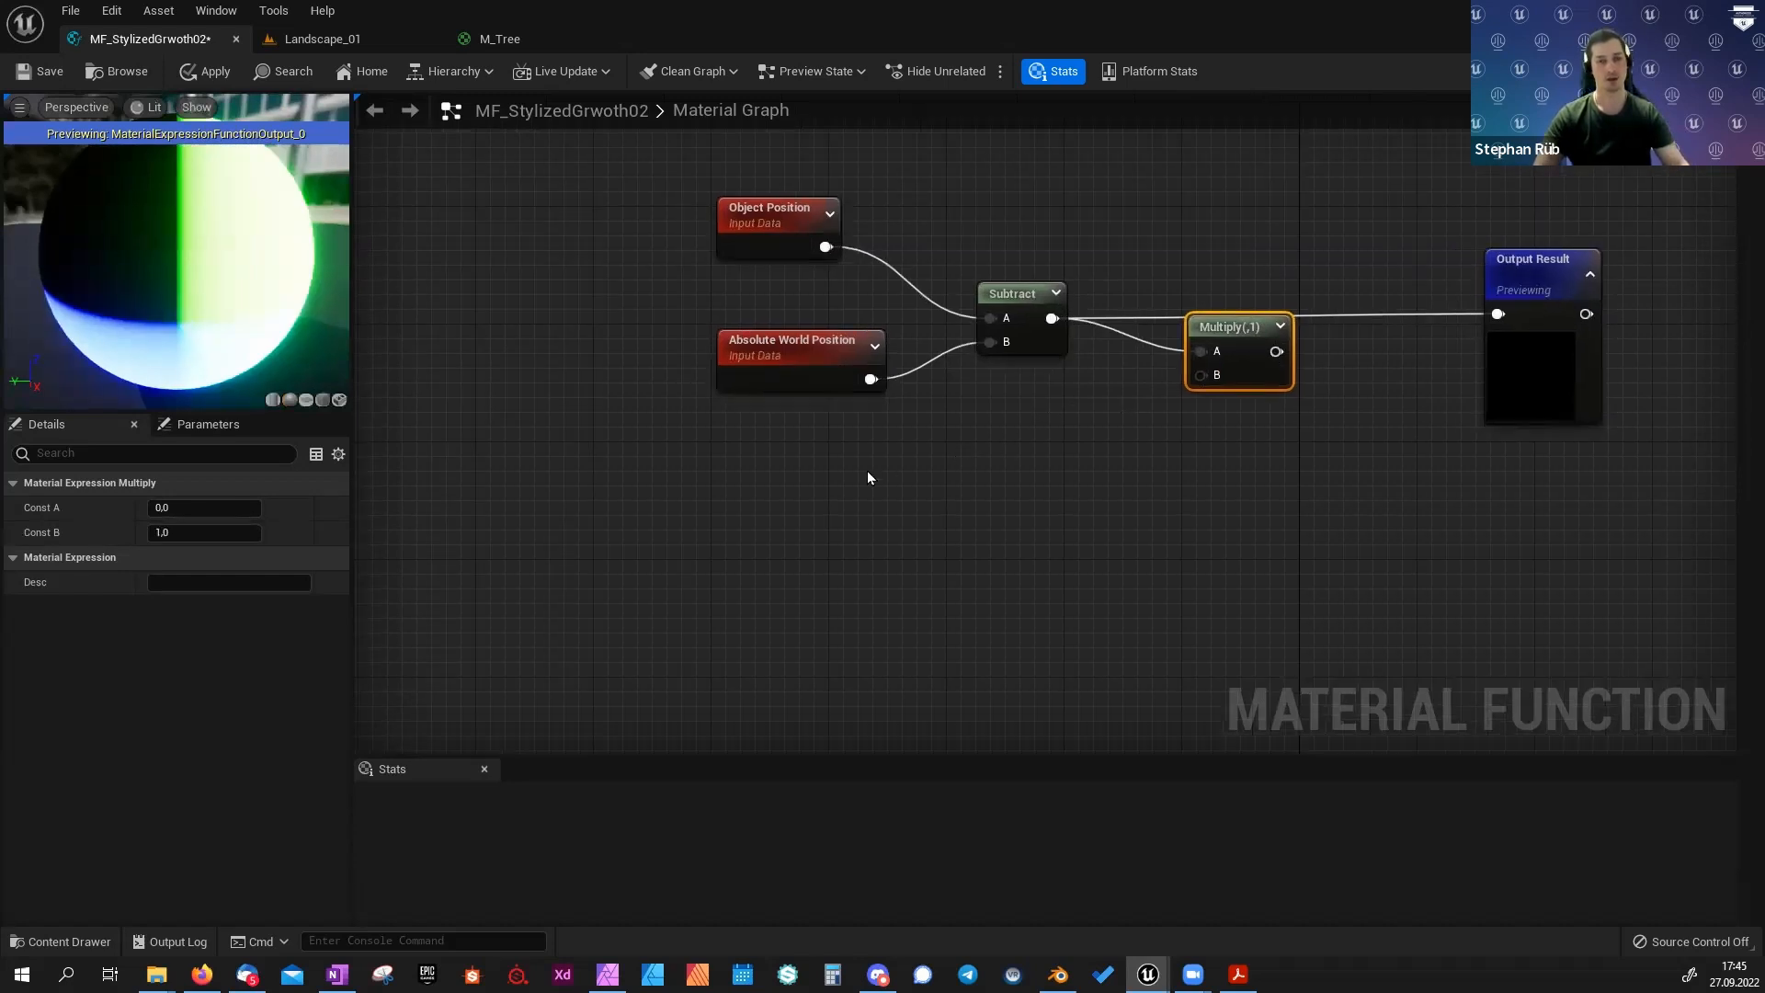
right_click(868, 477)
text(input)
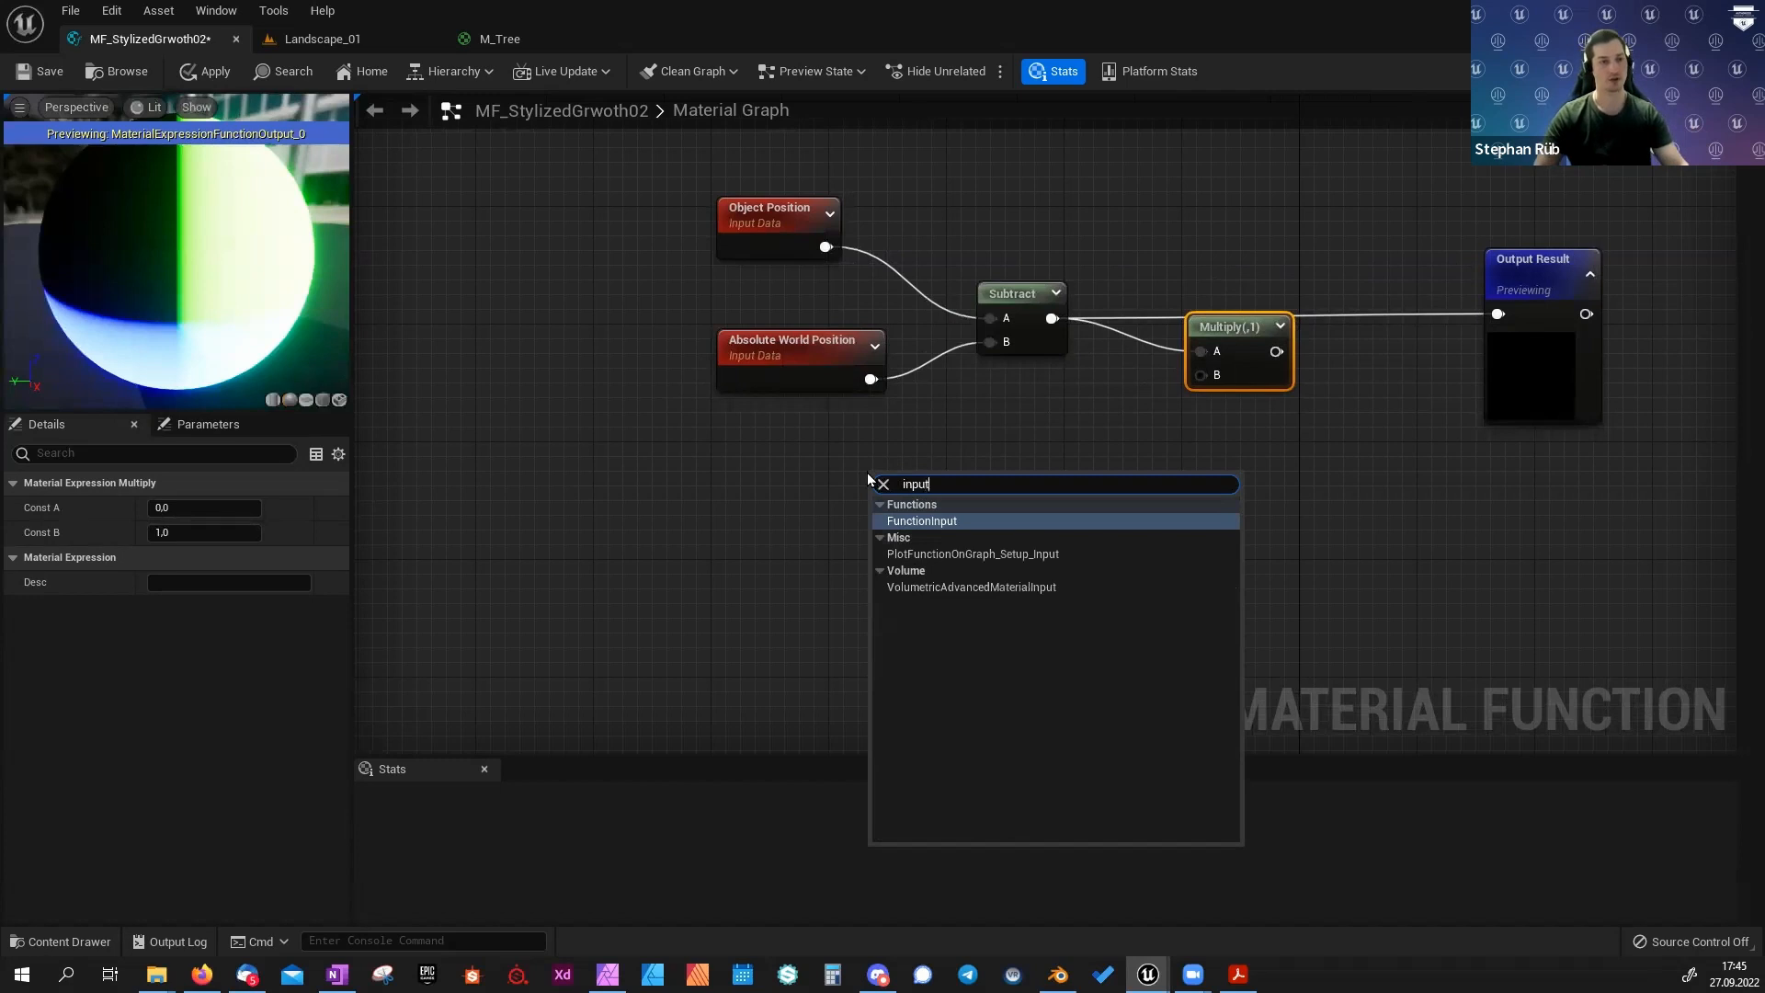
key(Return)
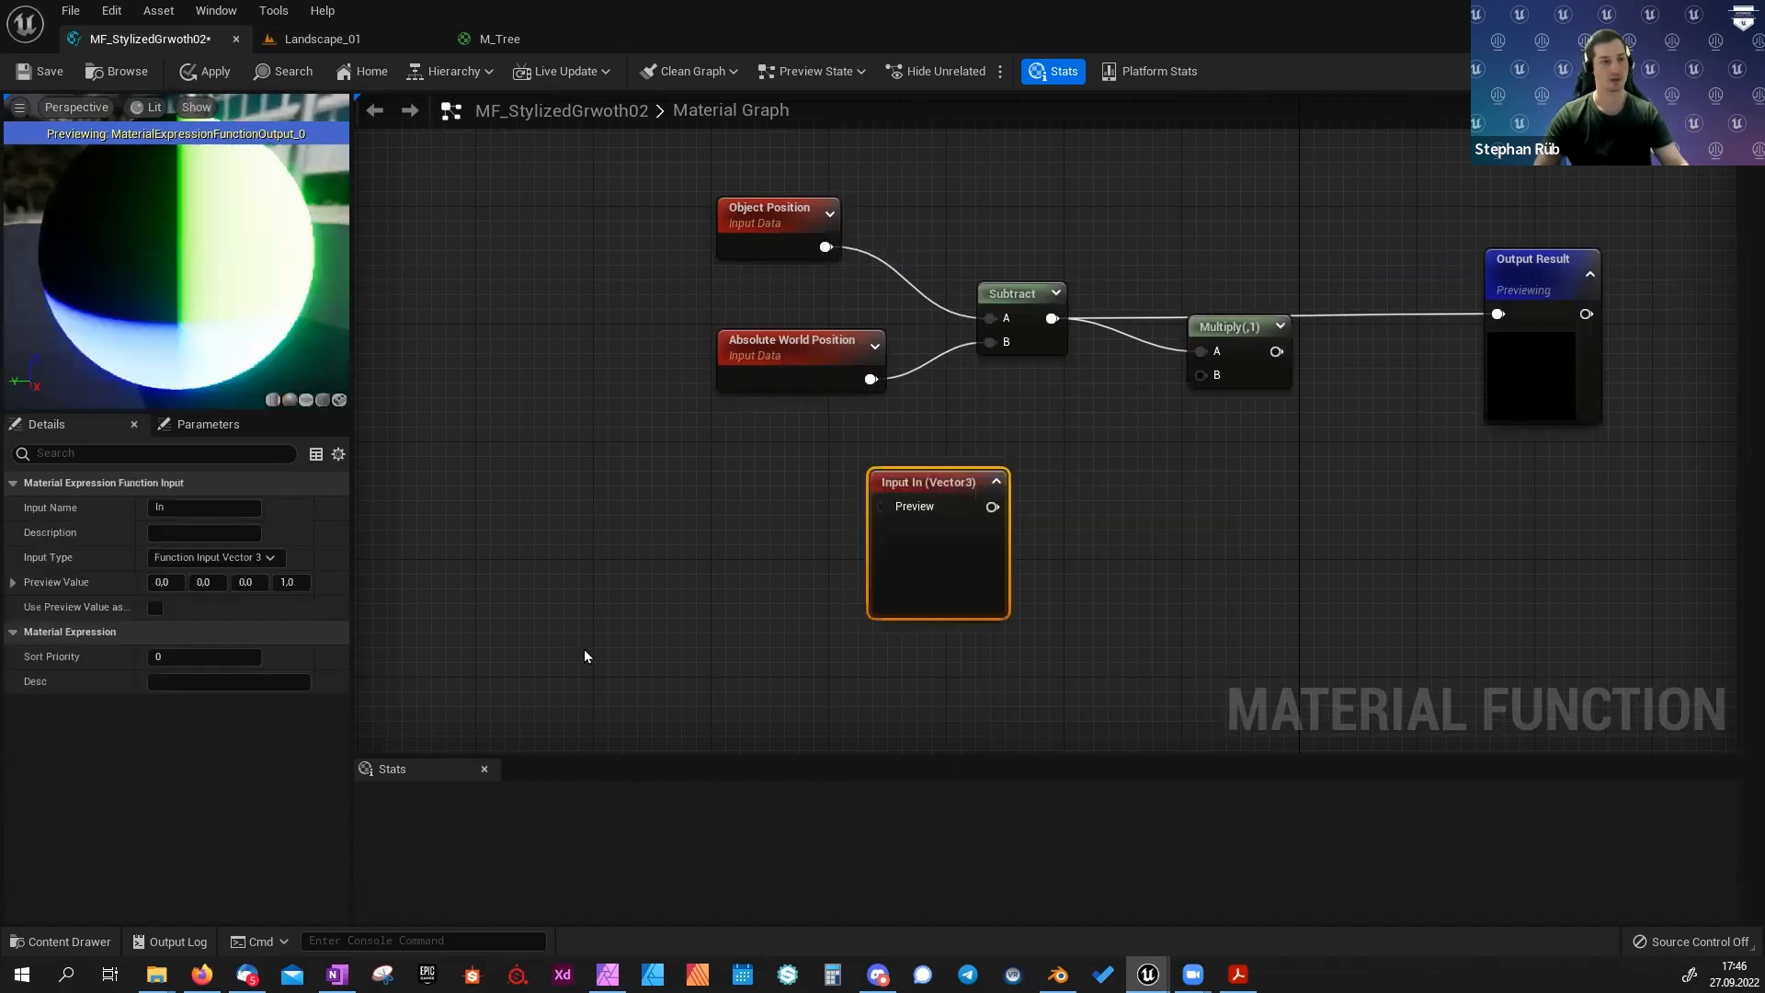
right_click(686, 540)
text(input)
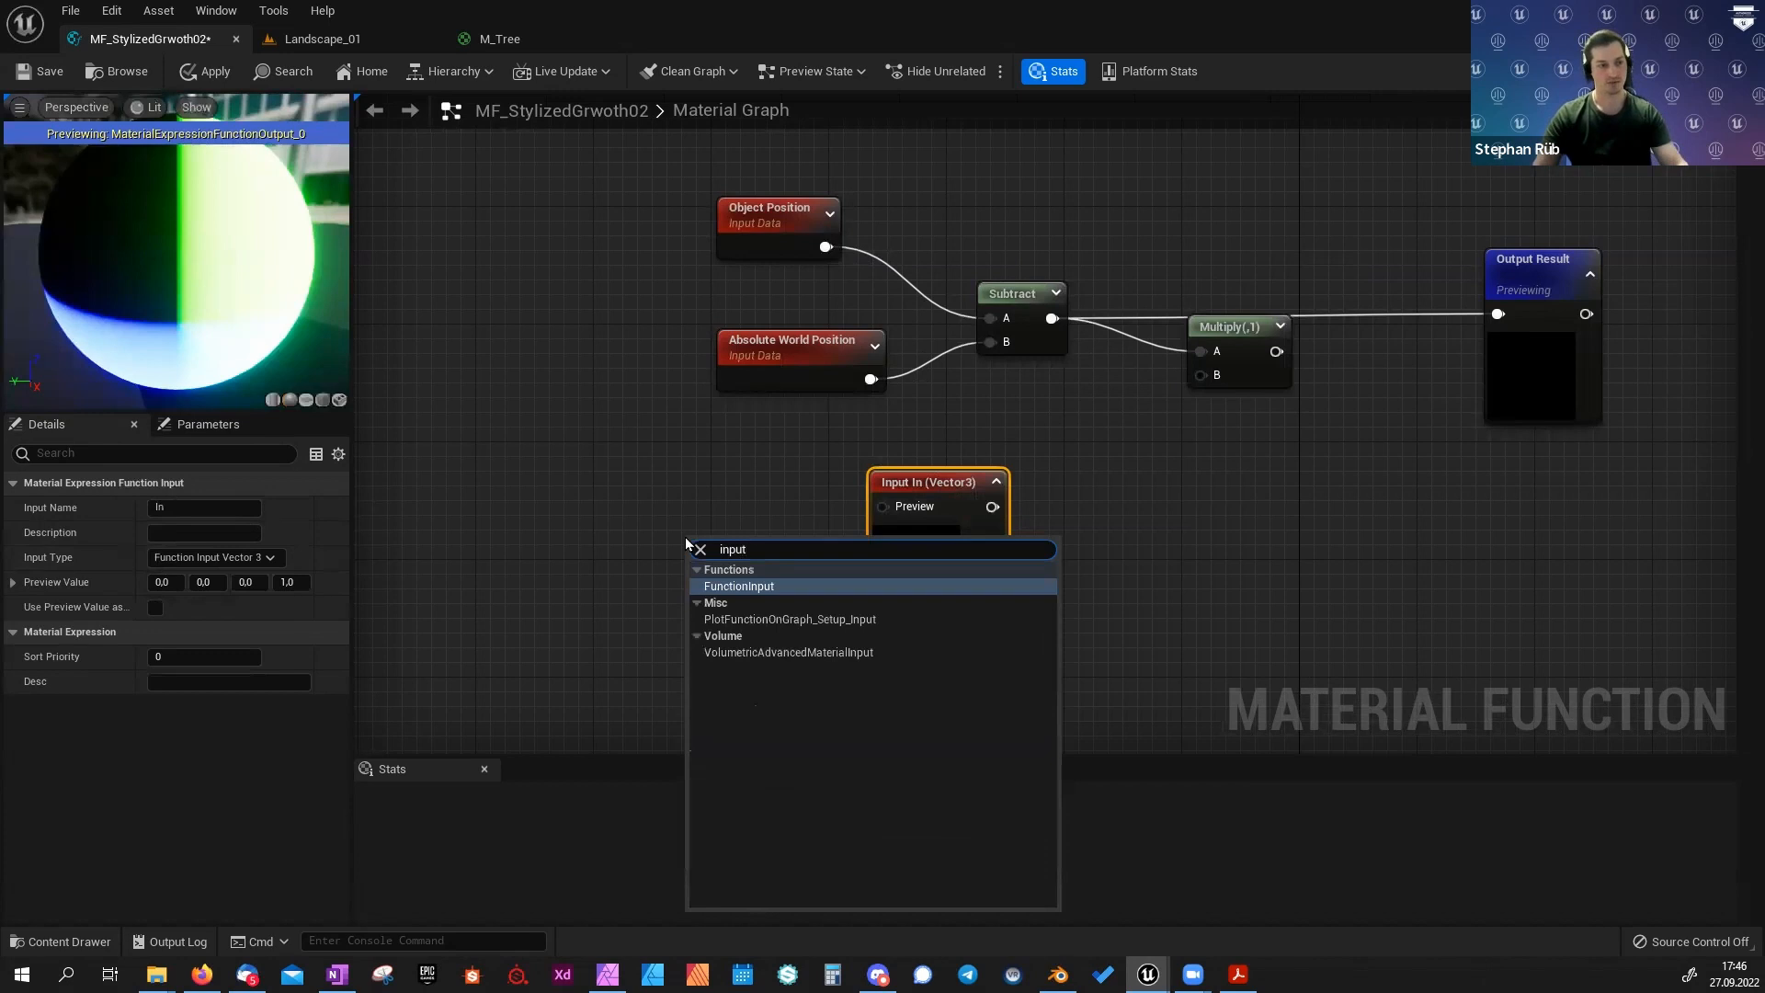
click(660, 502)
Set the function input's type to Function Input Scalar and its first preview value to 1.0.
click(968, 540)
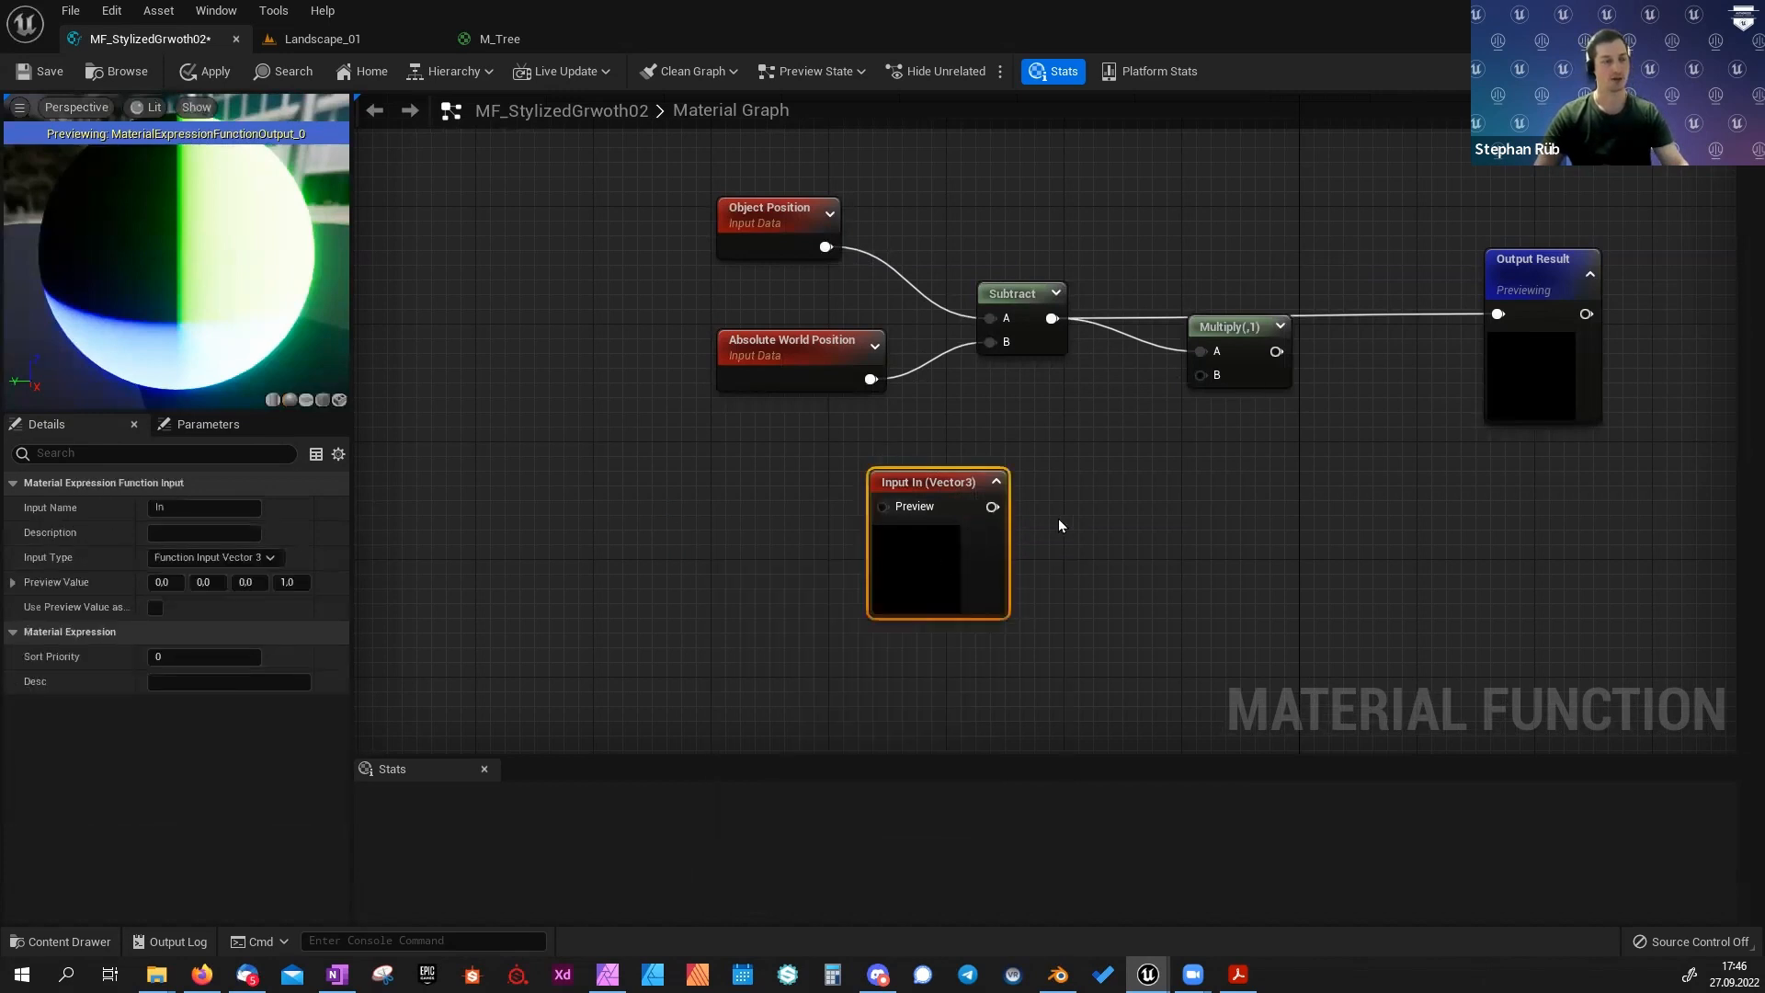
click(180, 559)
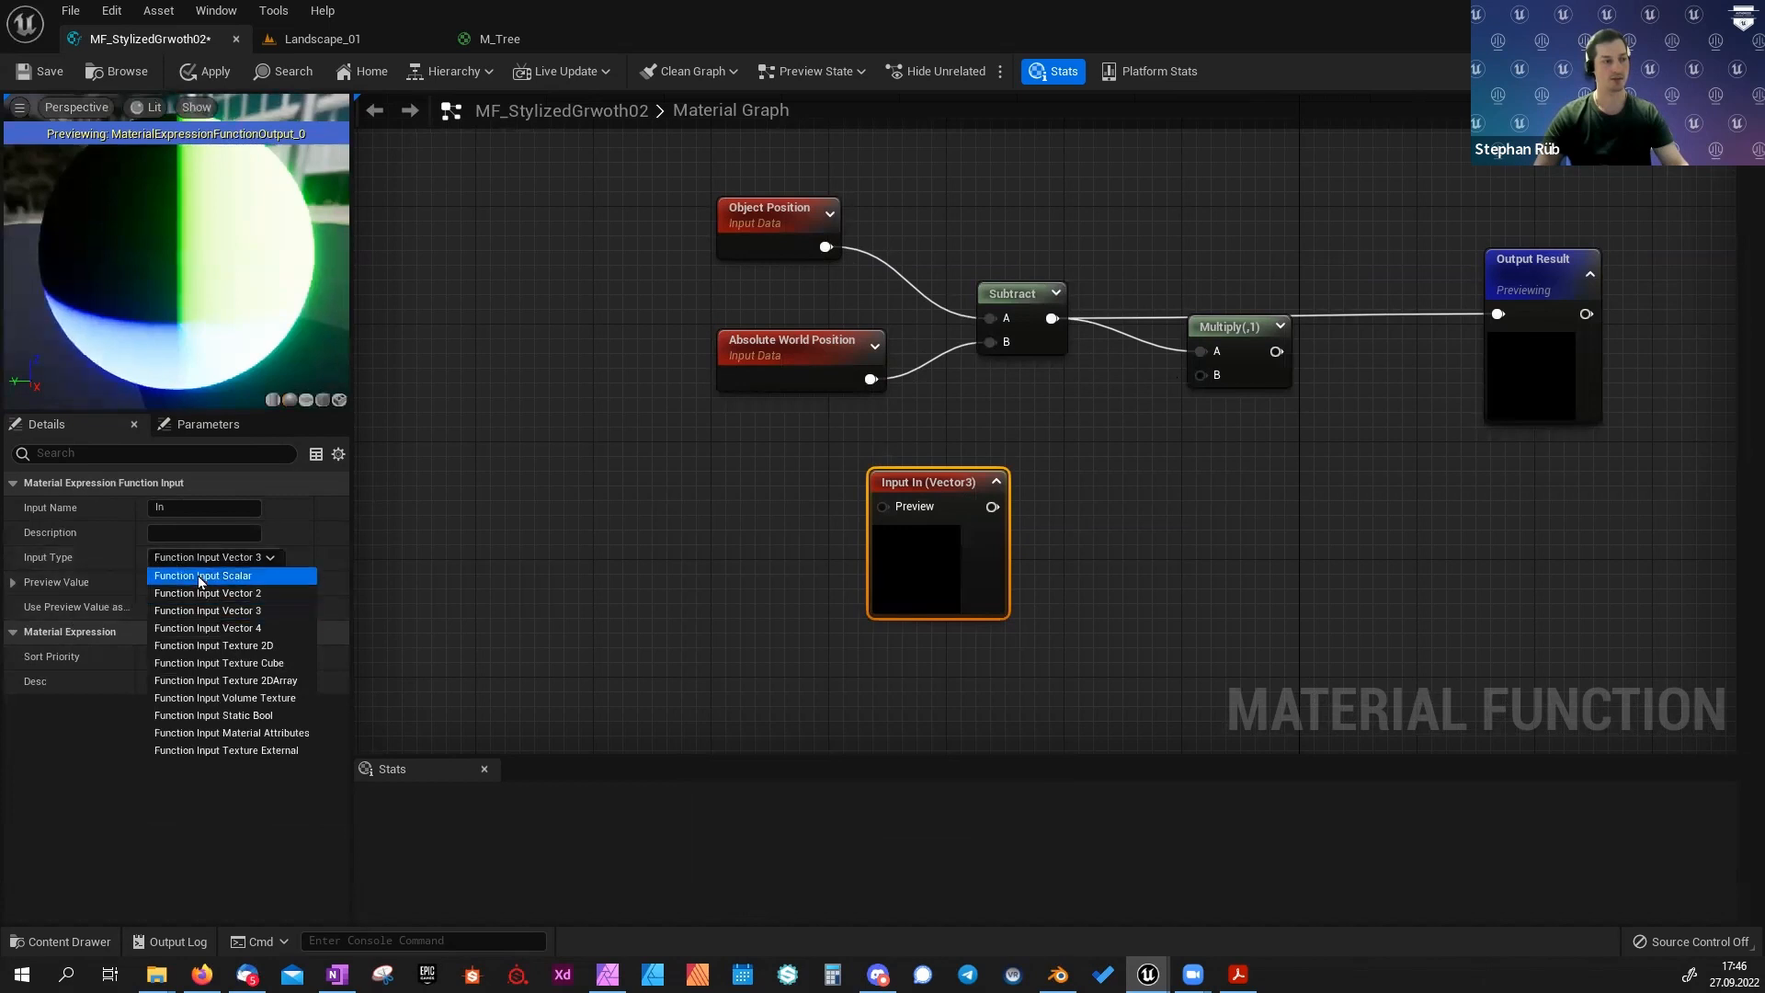
click(198, 575)
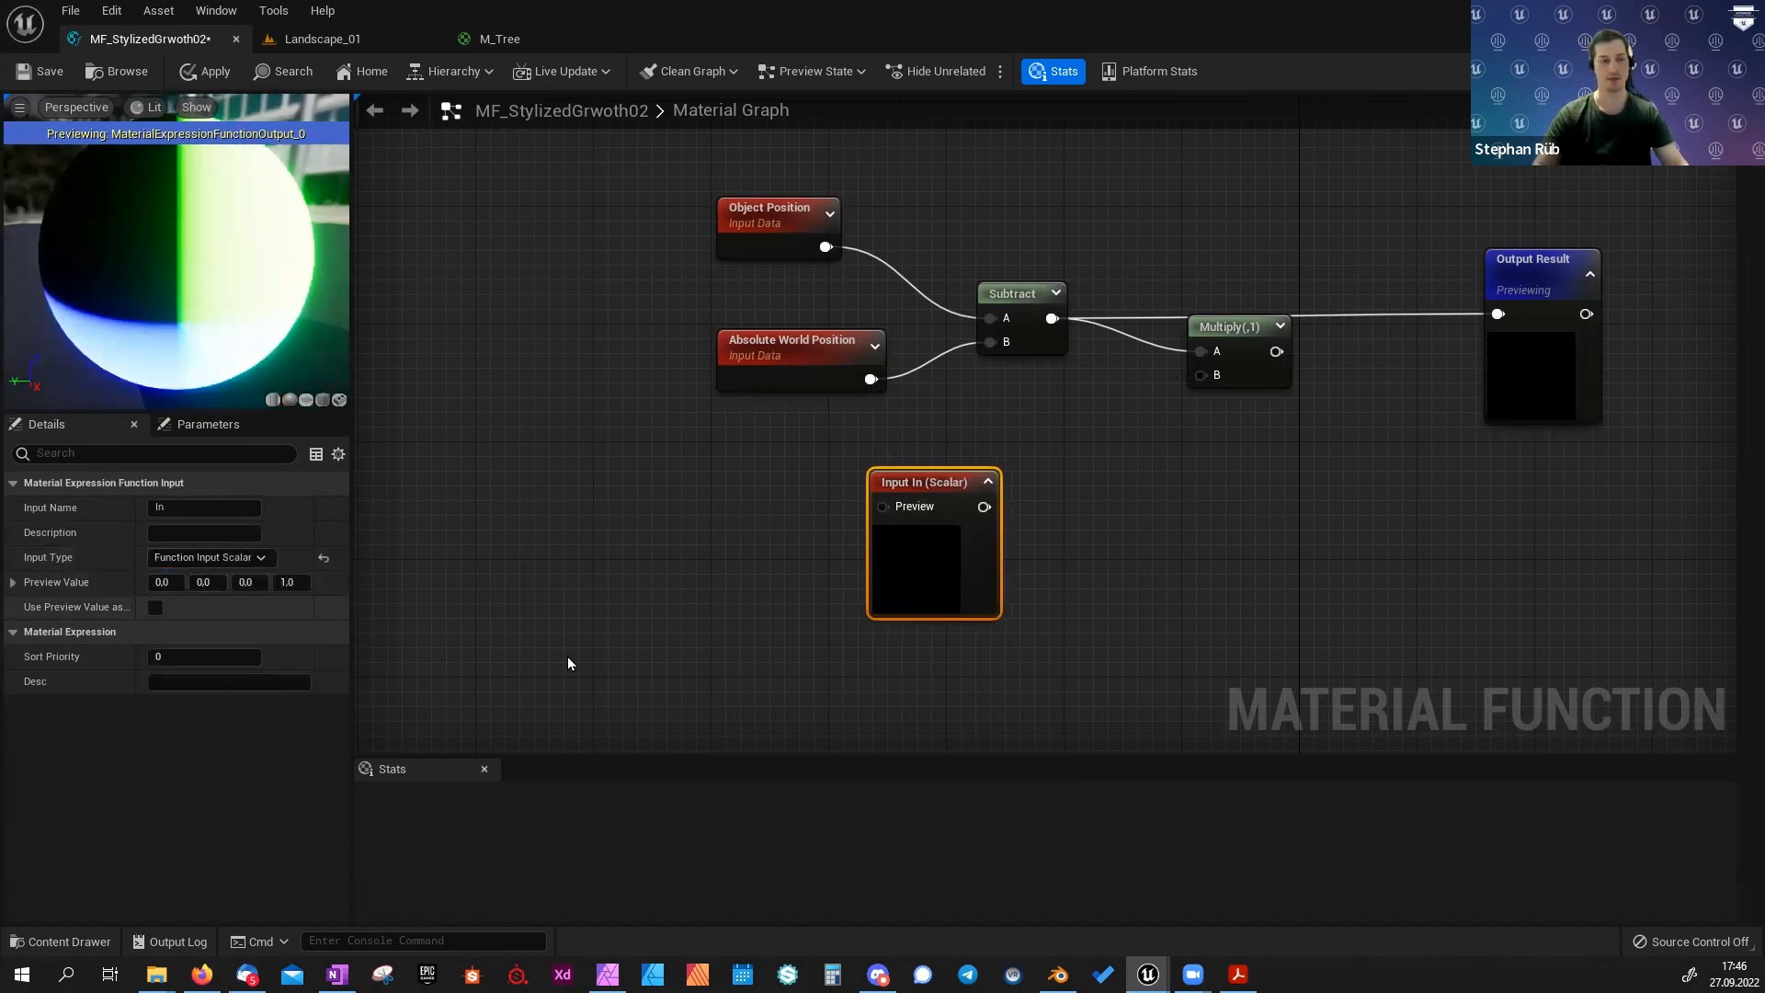
click(166, 582)
text(1)
key(Return)
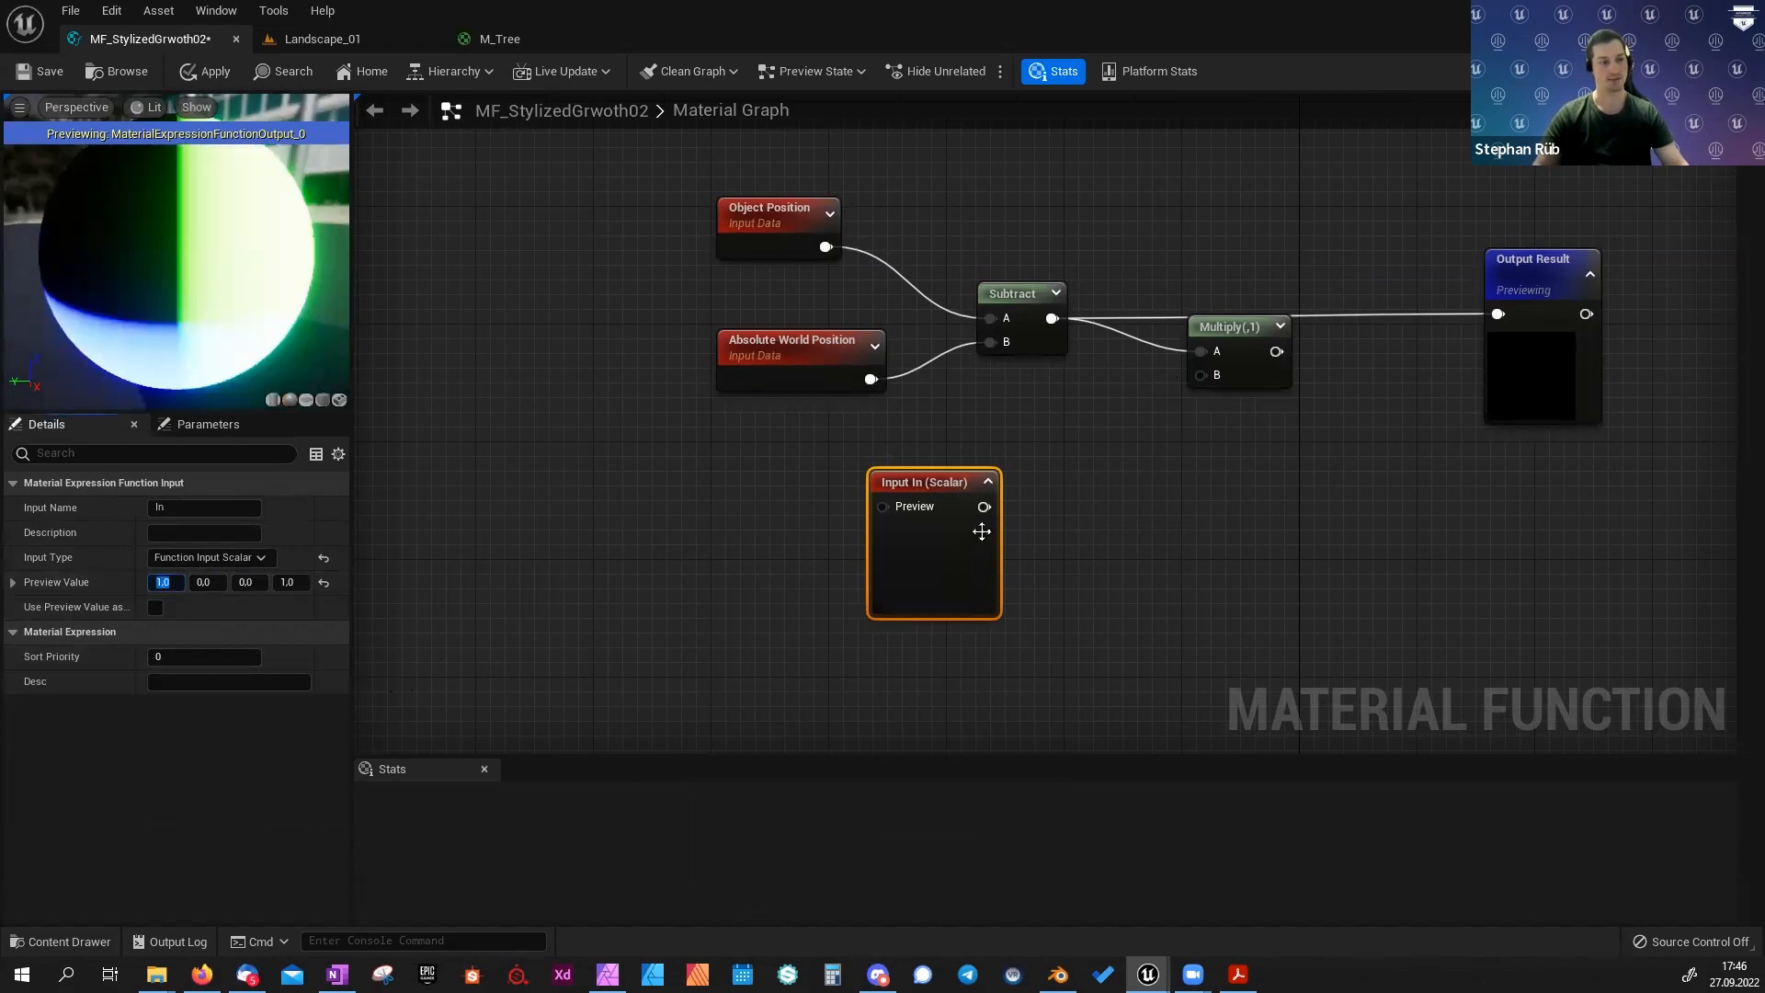
Wire the scalar input into Multiply's B and Multiply's output into Output Result, and save the function.
drag(984, 507, 1505, 316)
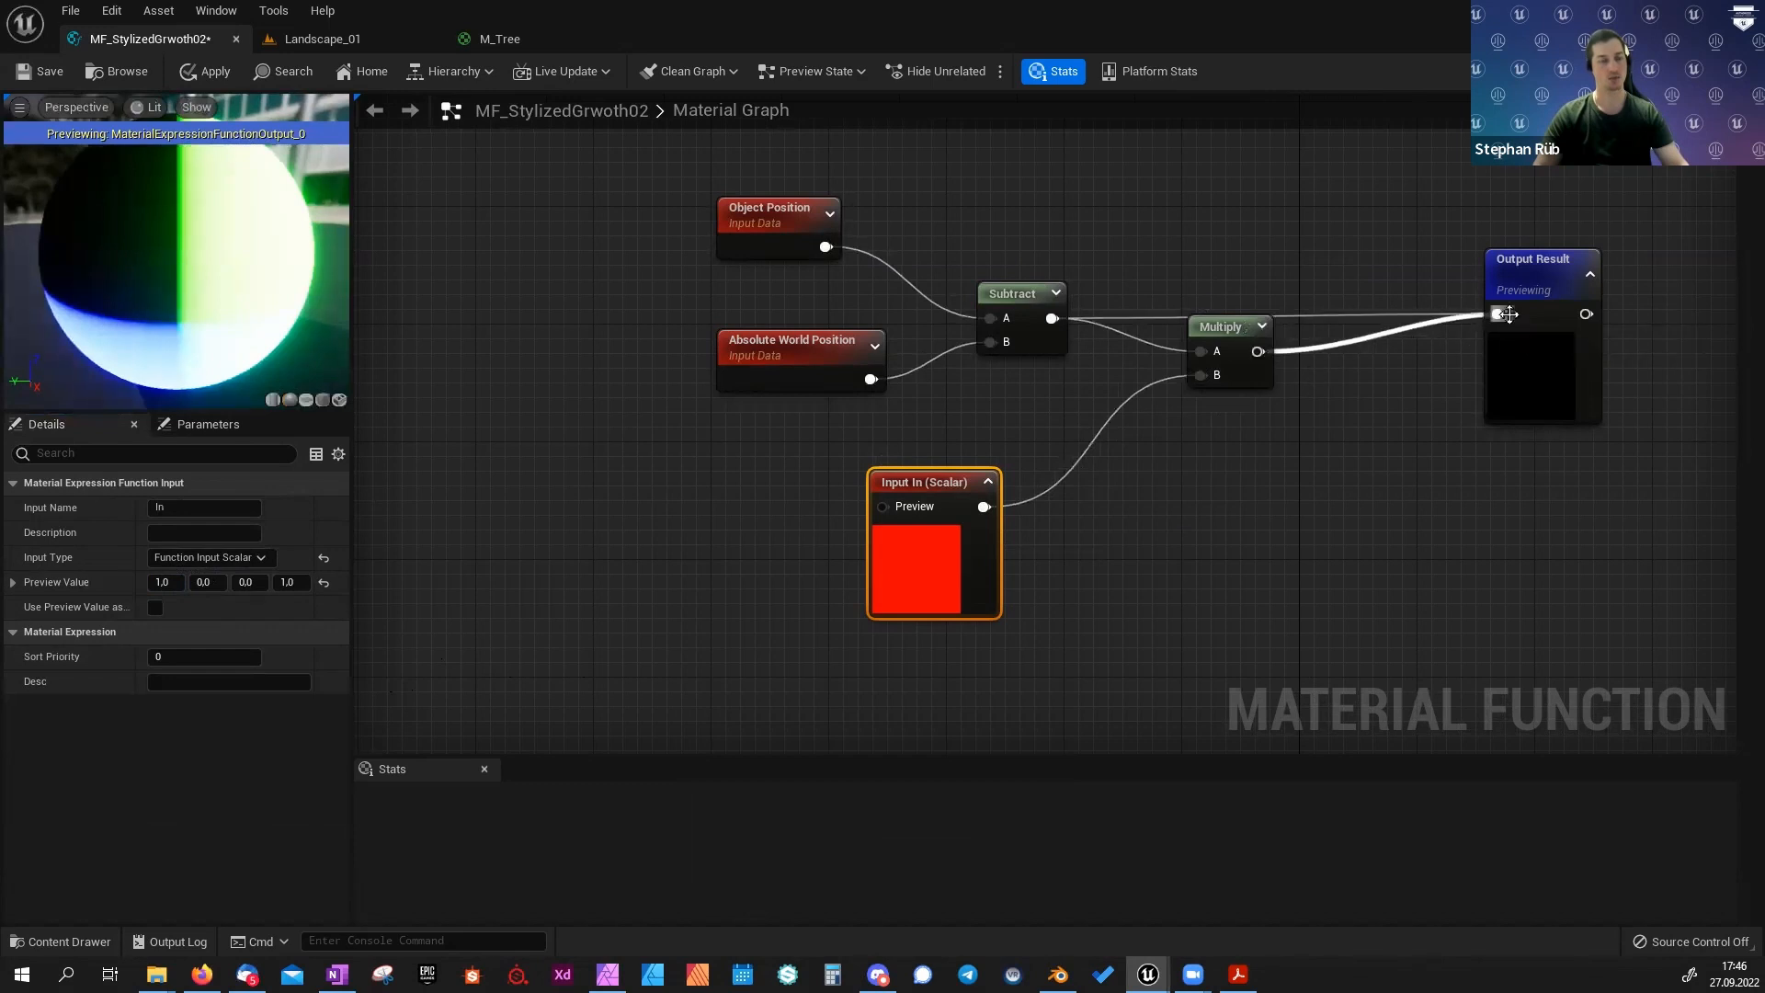
click(22, 74)
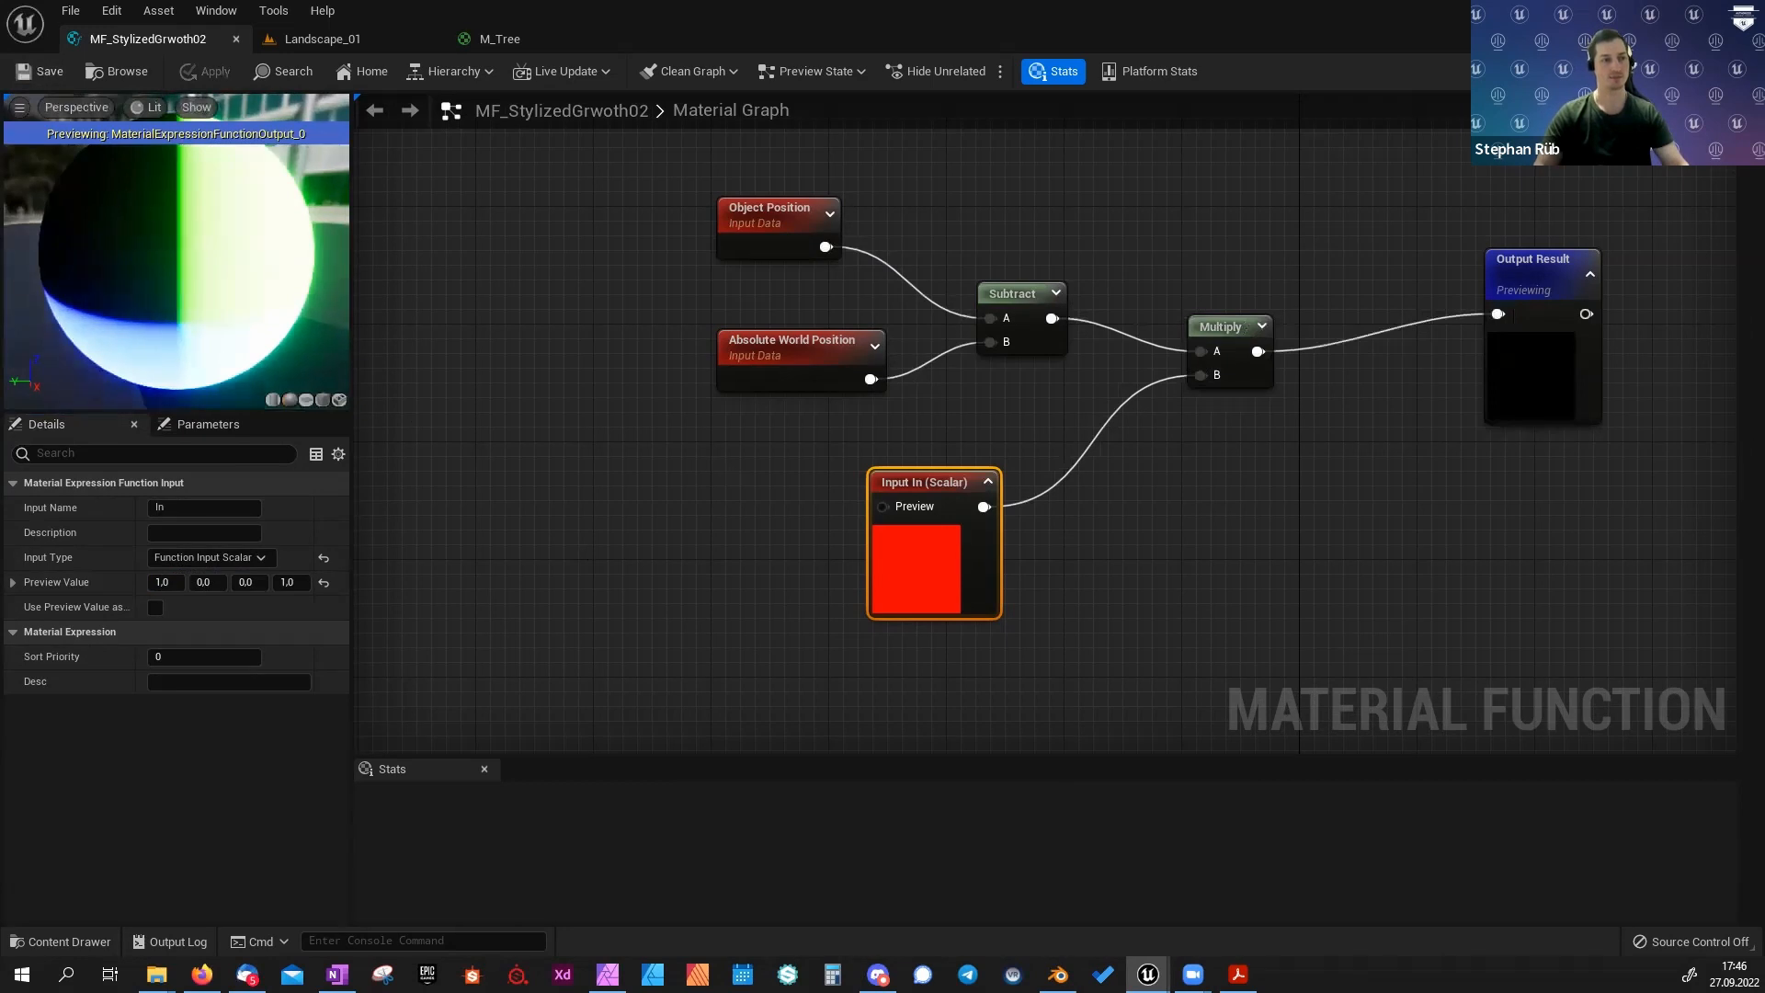
Create a material named M_Tree_Basic in the MOM folder and open it for editing.
right_drag(695, 456, 758, 489)
key(ctrl+space)
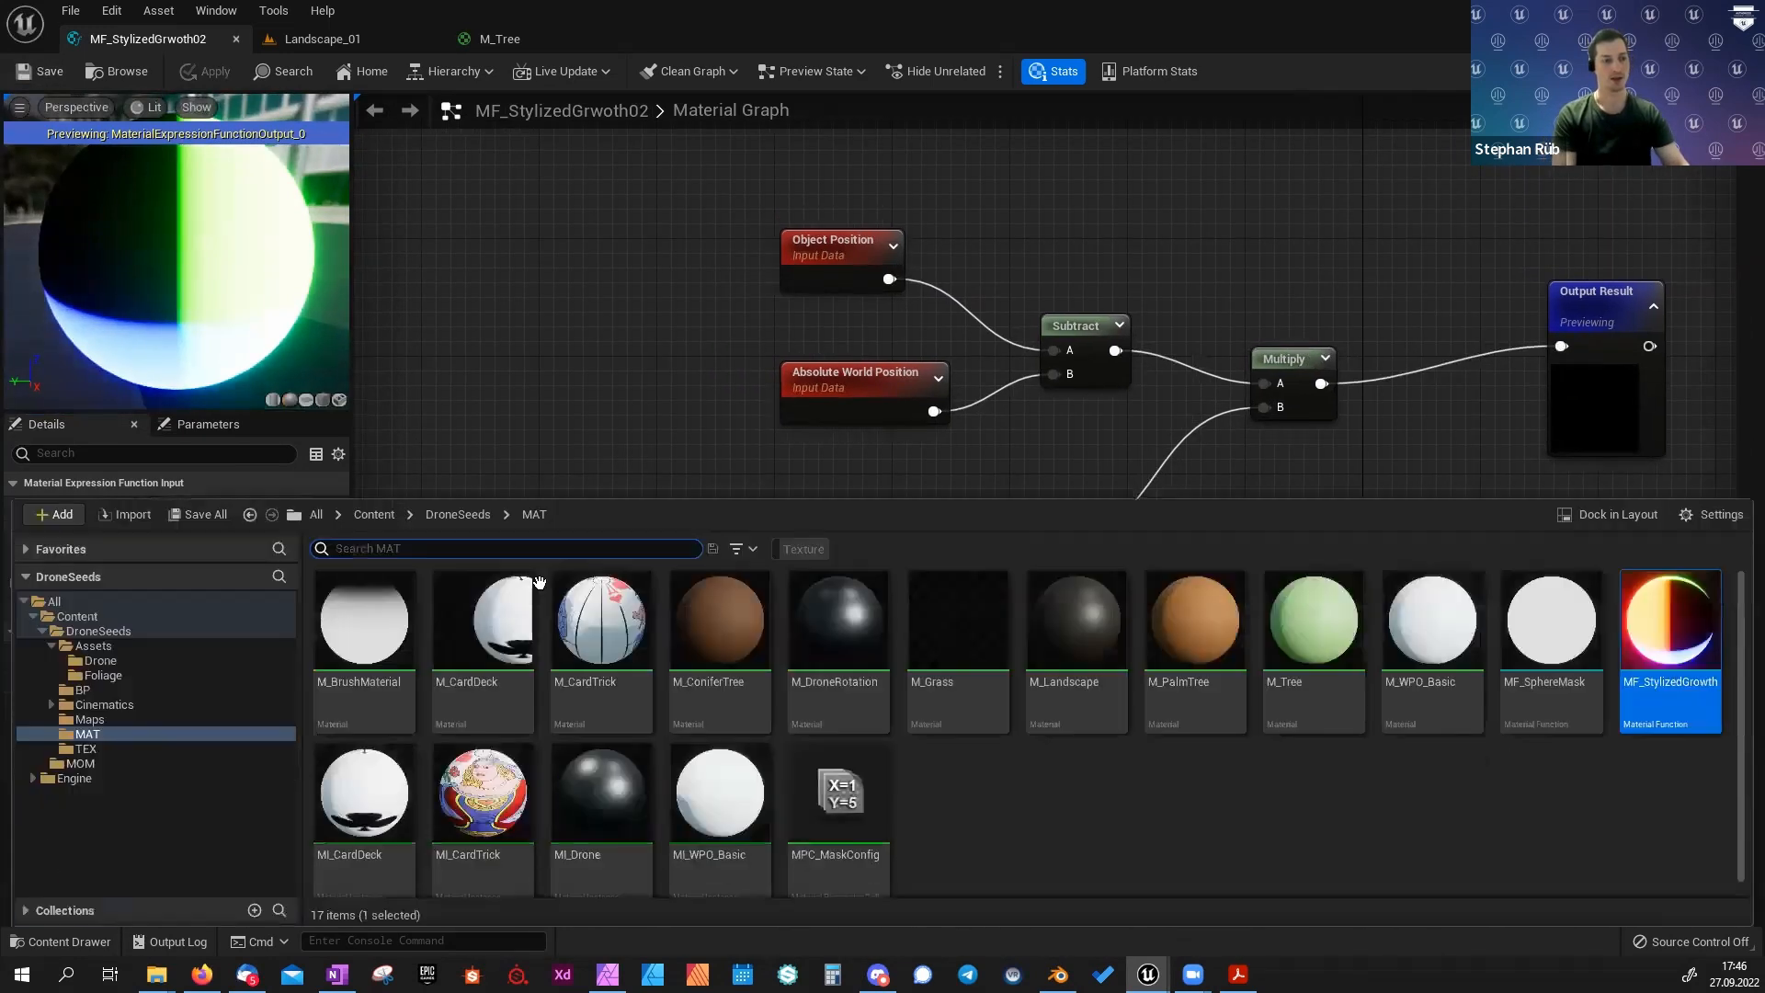
click(80, 764)
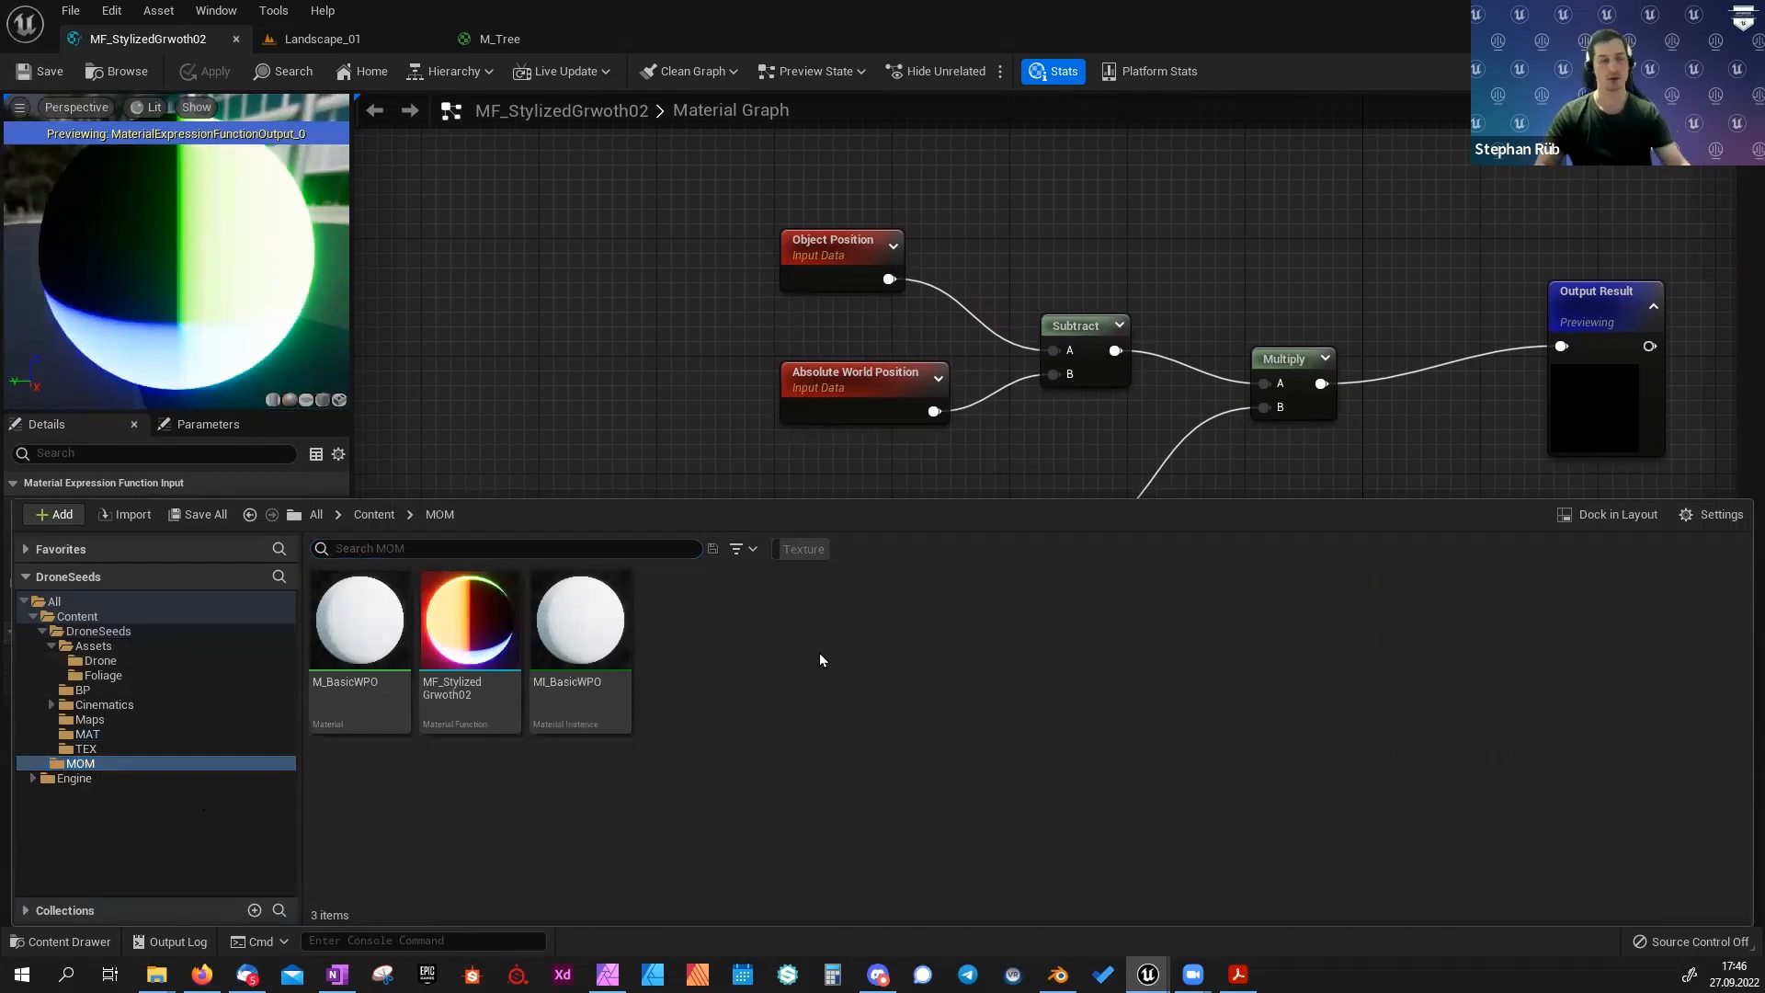
right_click(764, 641)
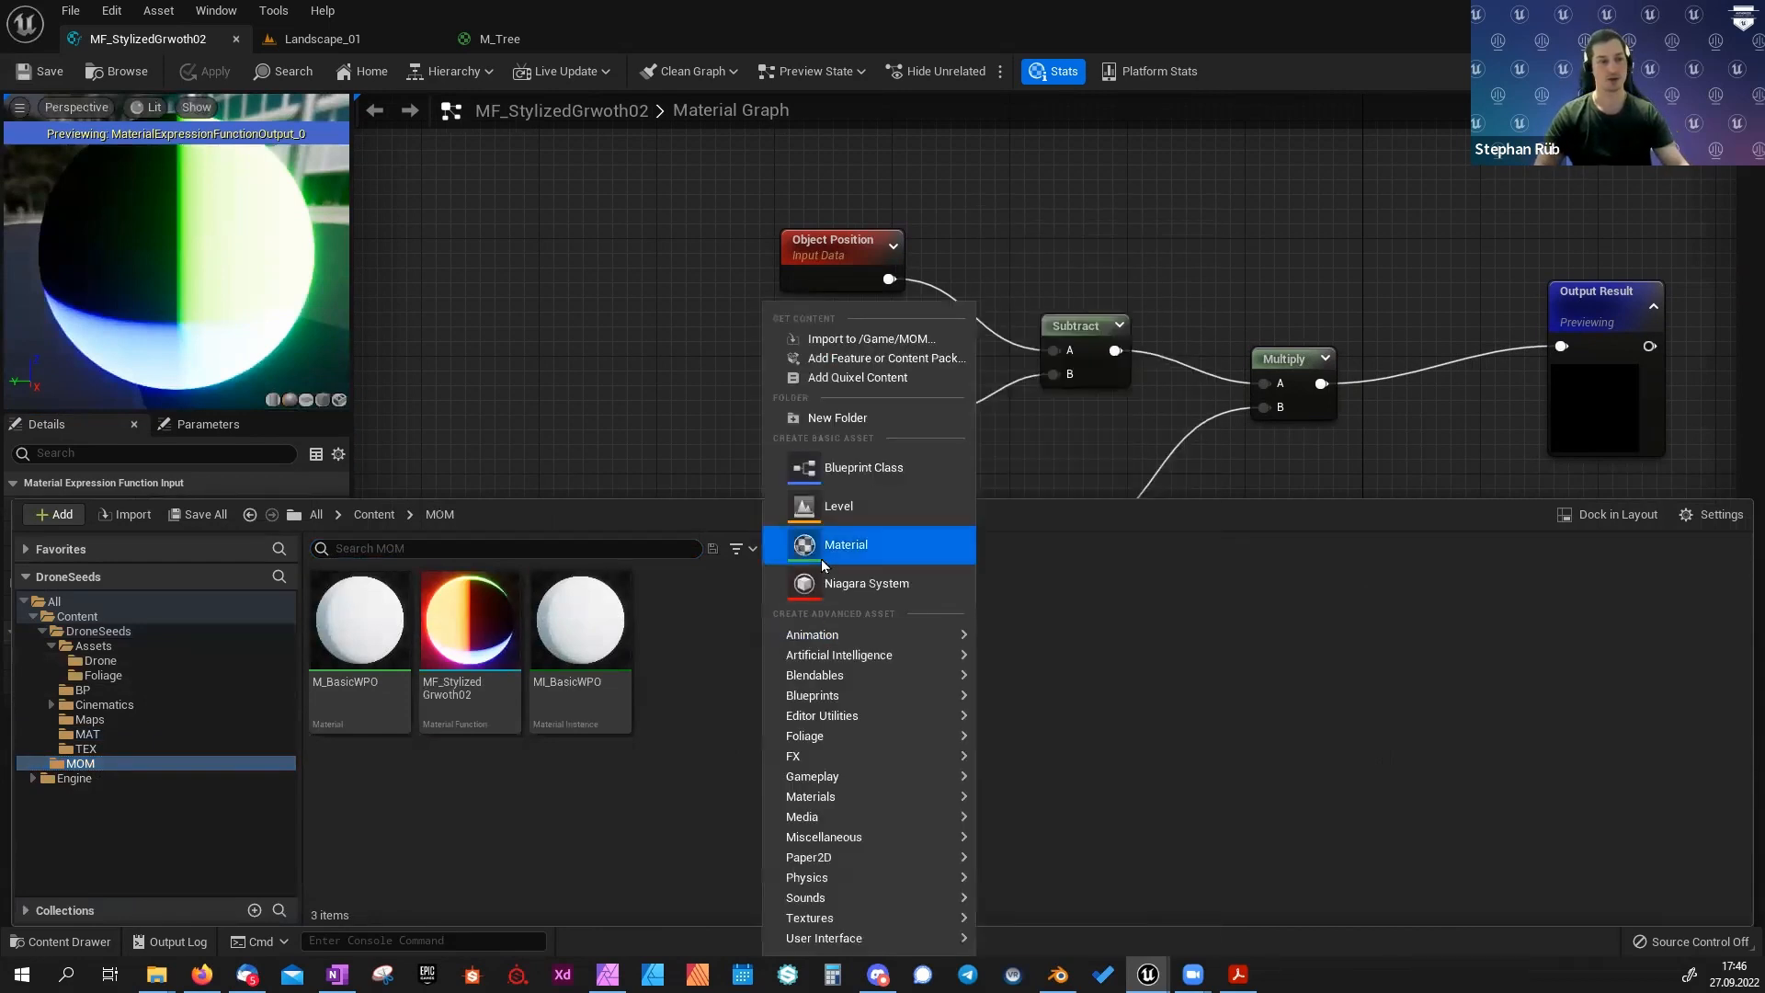
click(813, 545)
text(M)
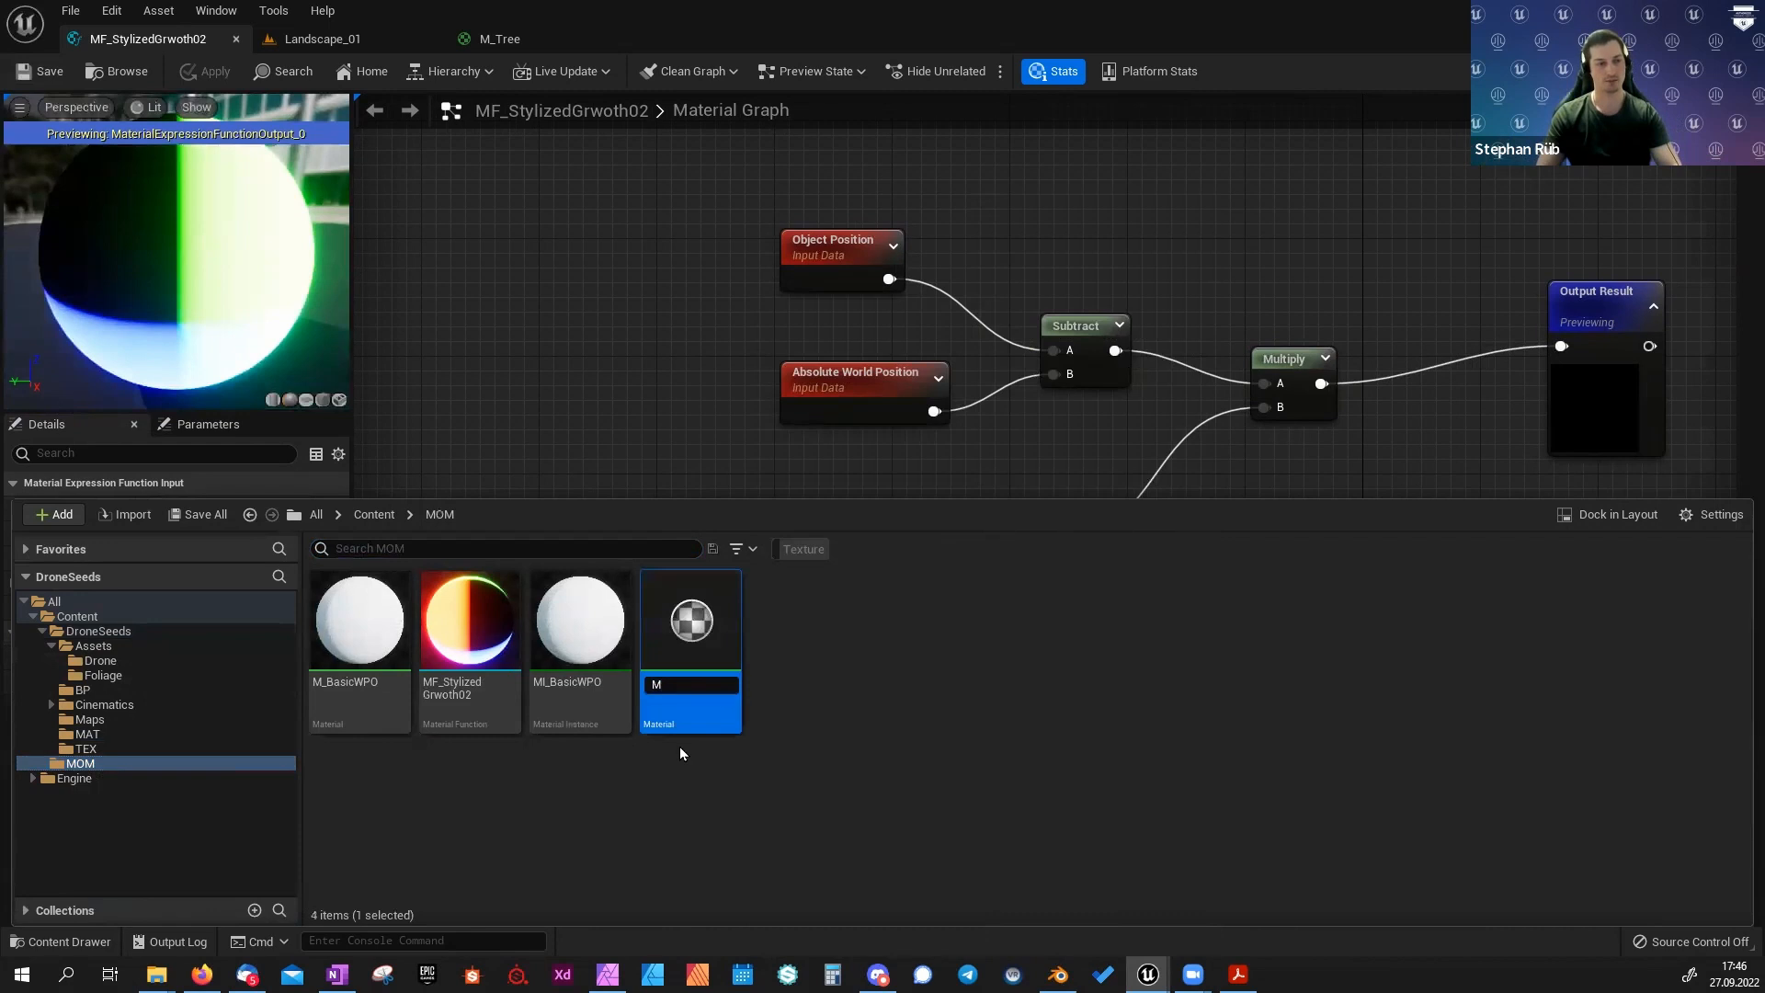
text(_Tree_Ba)
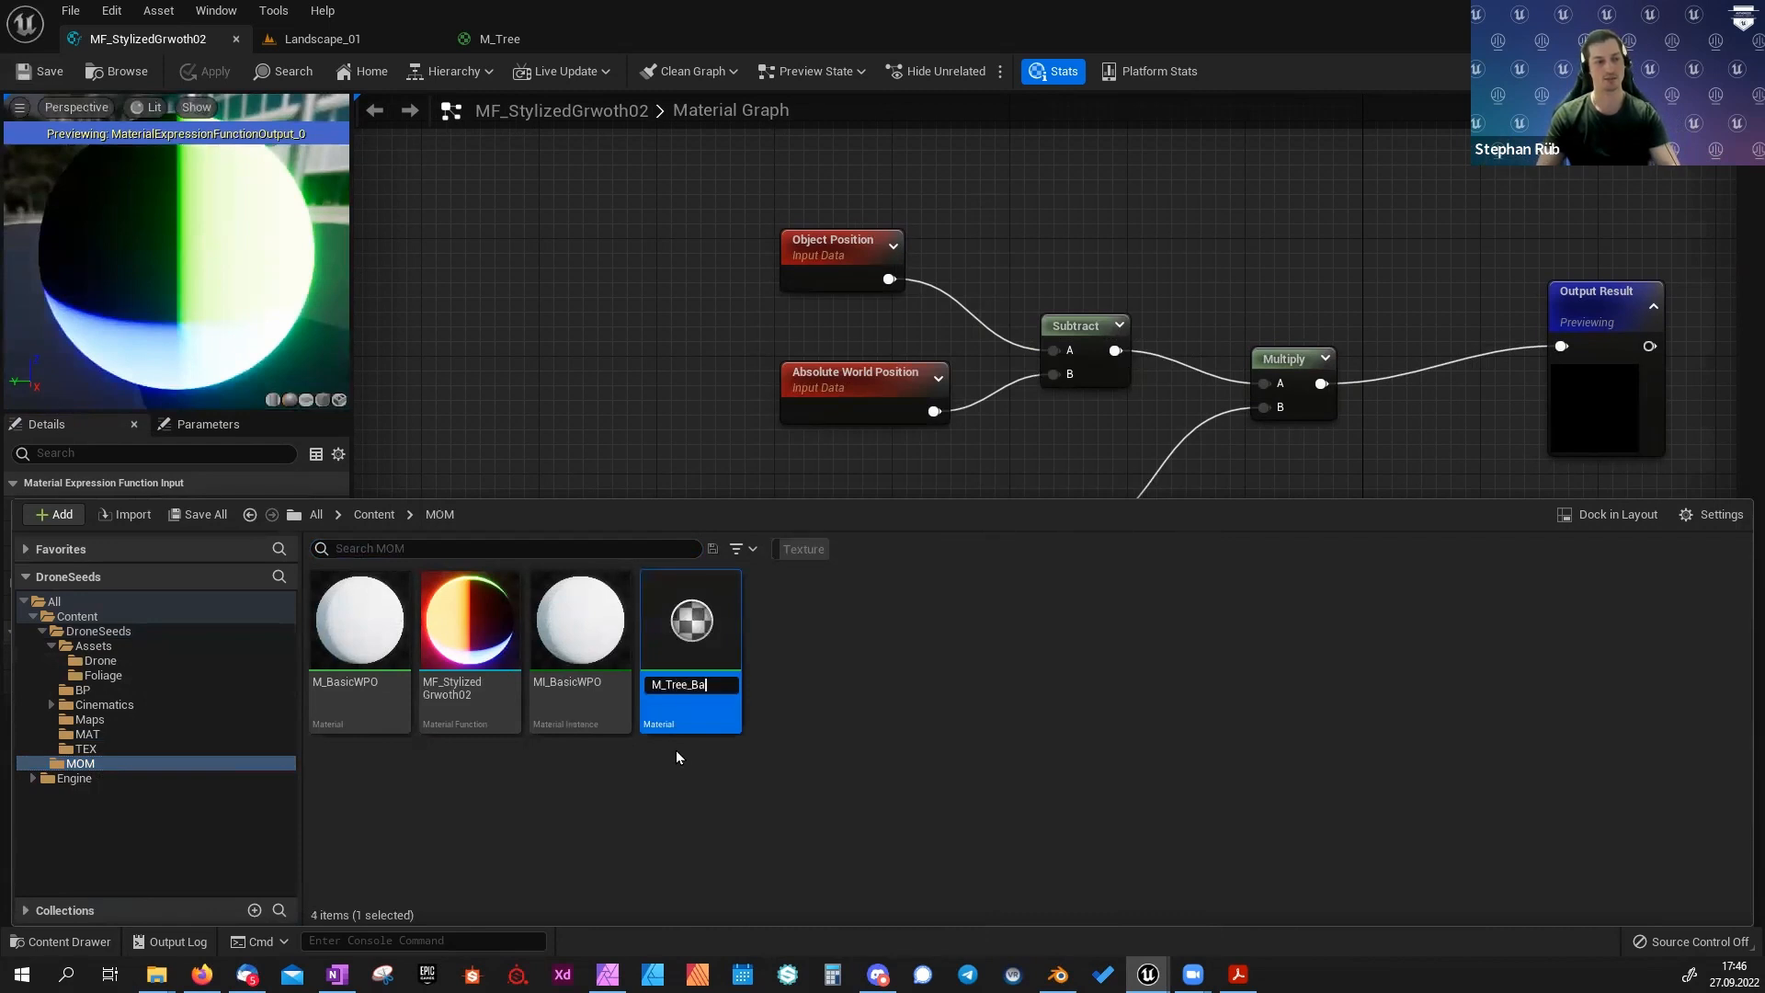
text(sic)
key(Return)
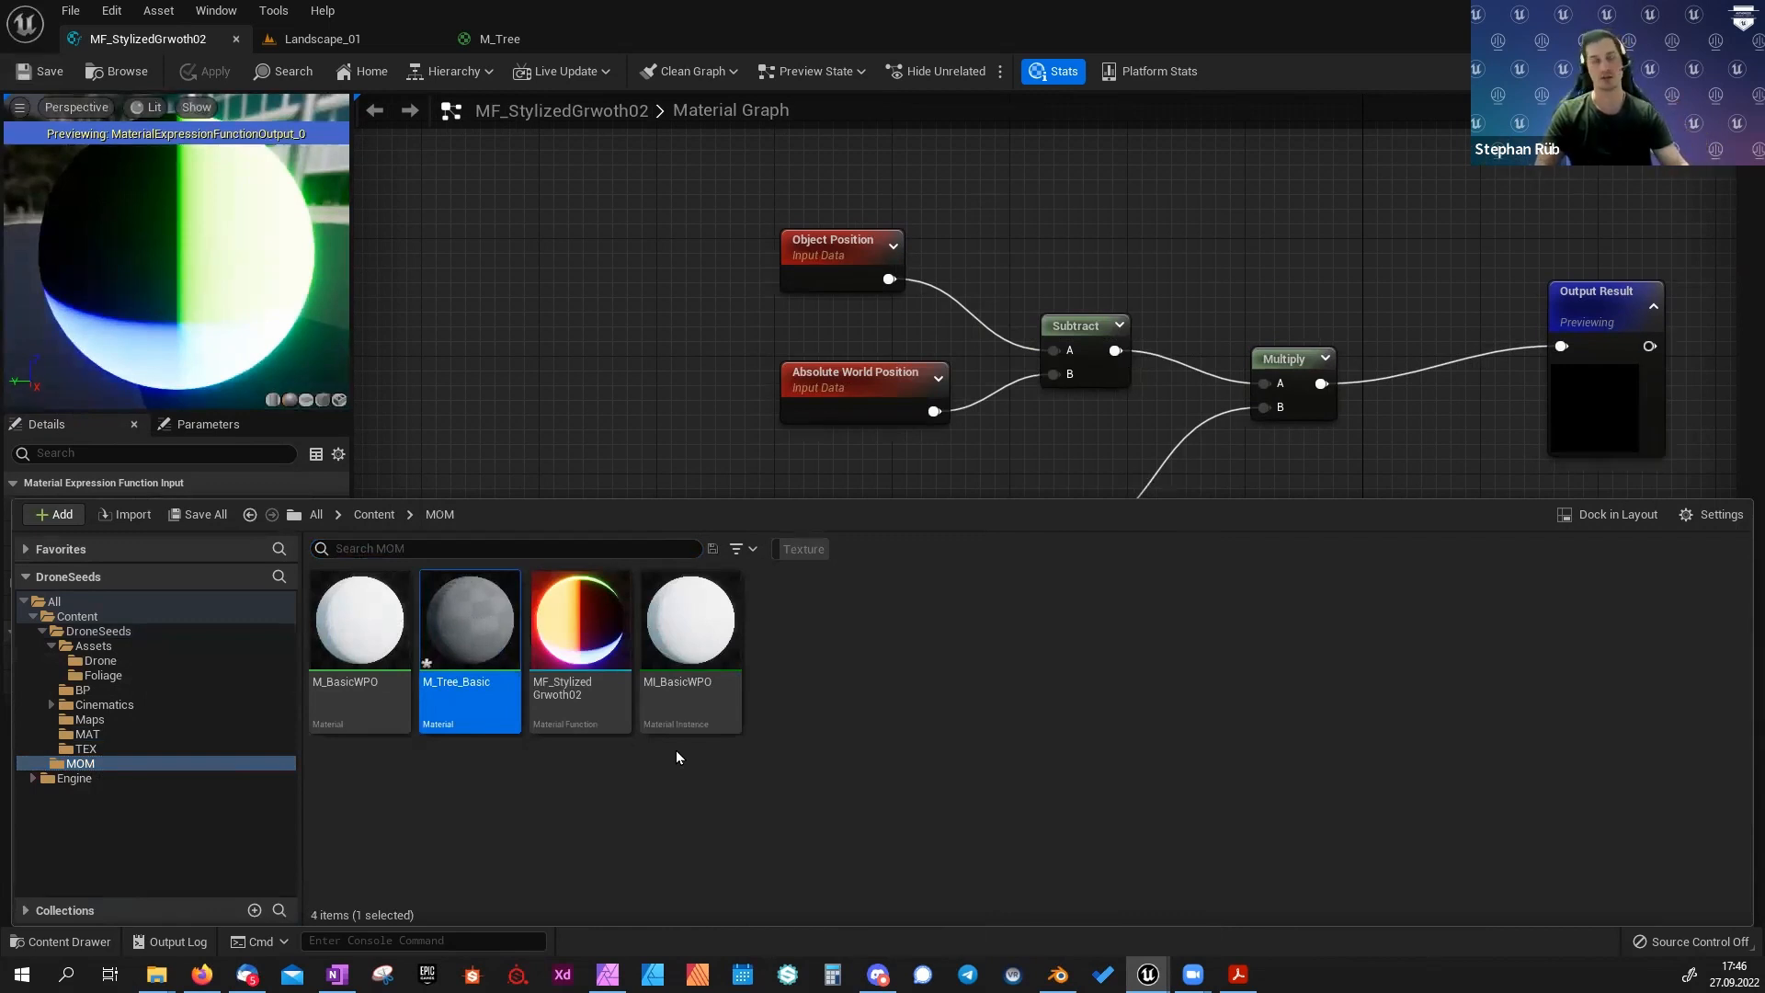
double_click(502, 677)
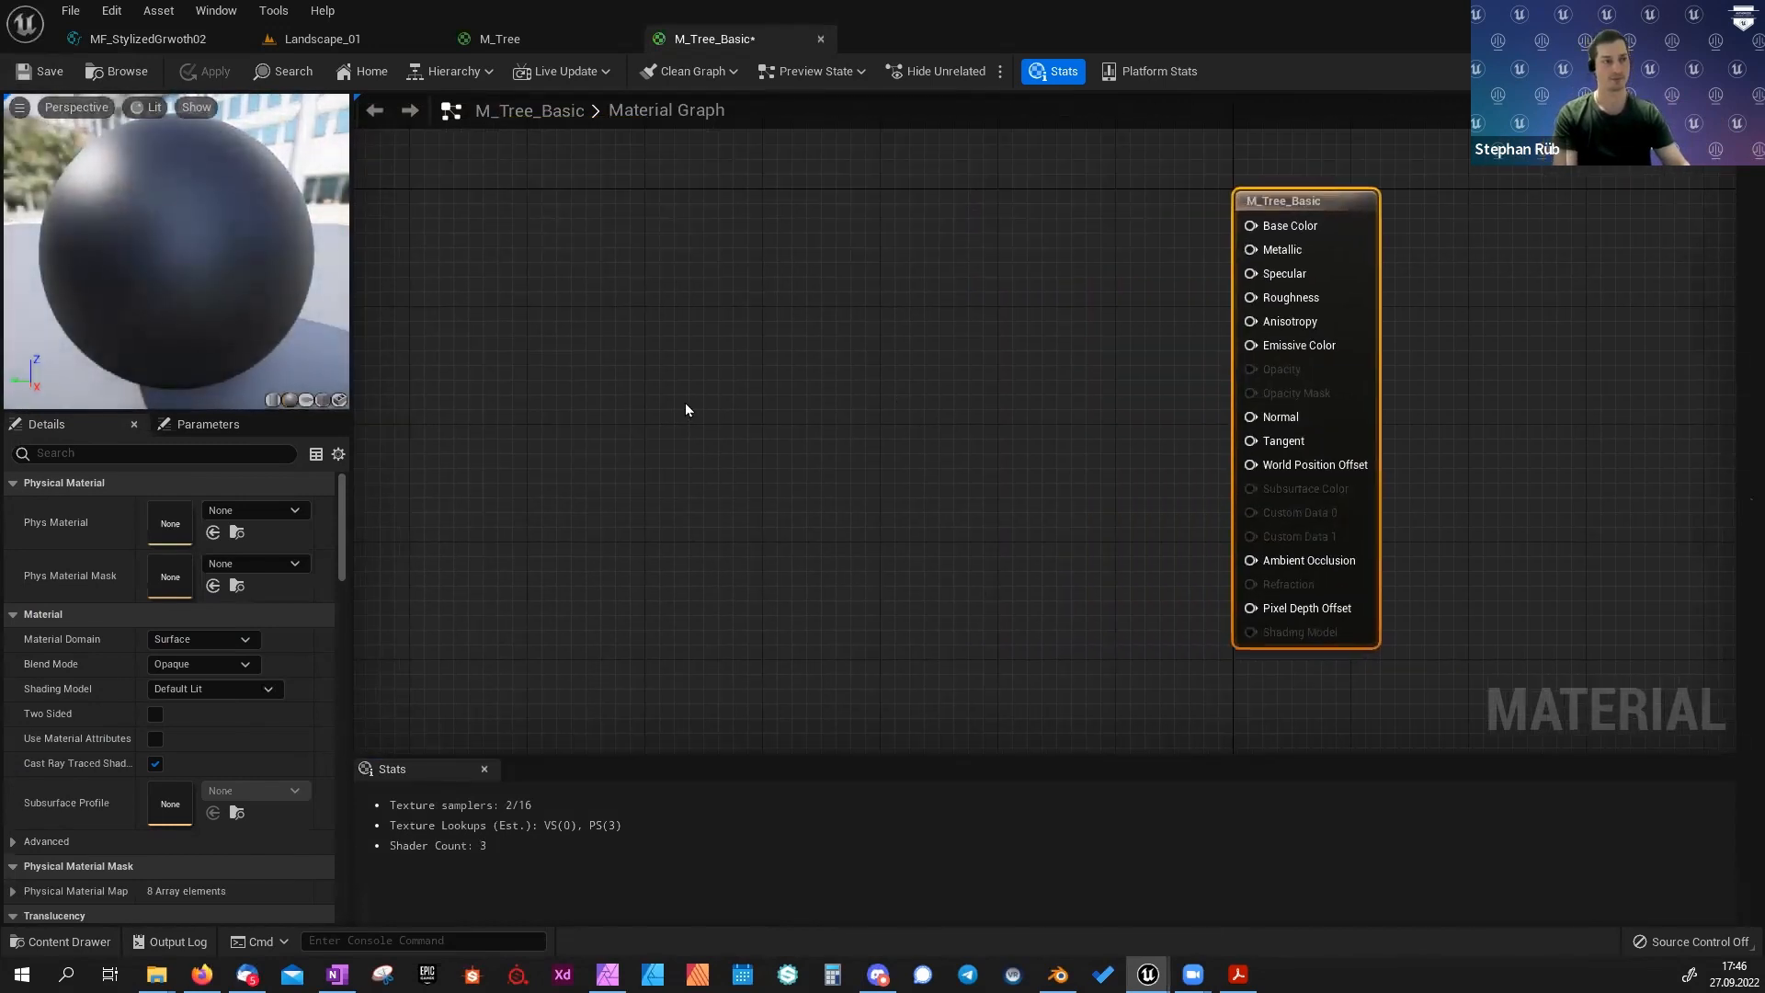
Place the MF_StylizedGrwoth02 function in the M_Tree_Basic graph and wire its Result into World Position Offset.
key(ctrl+space)
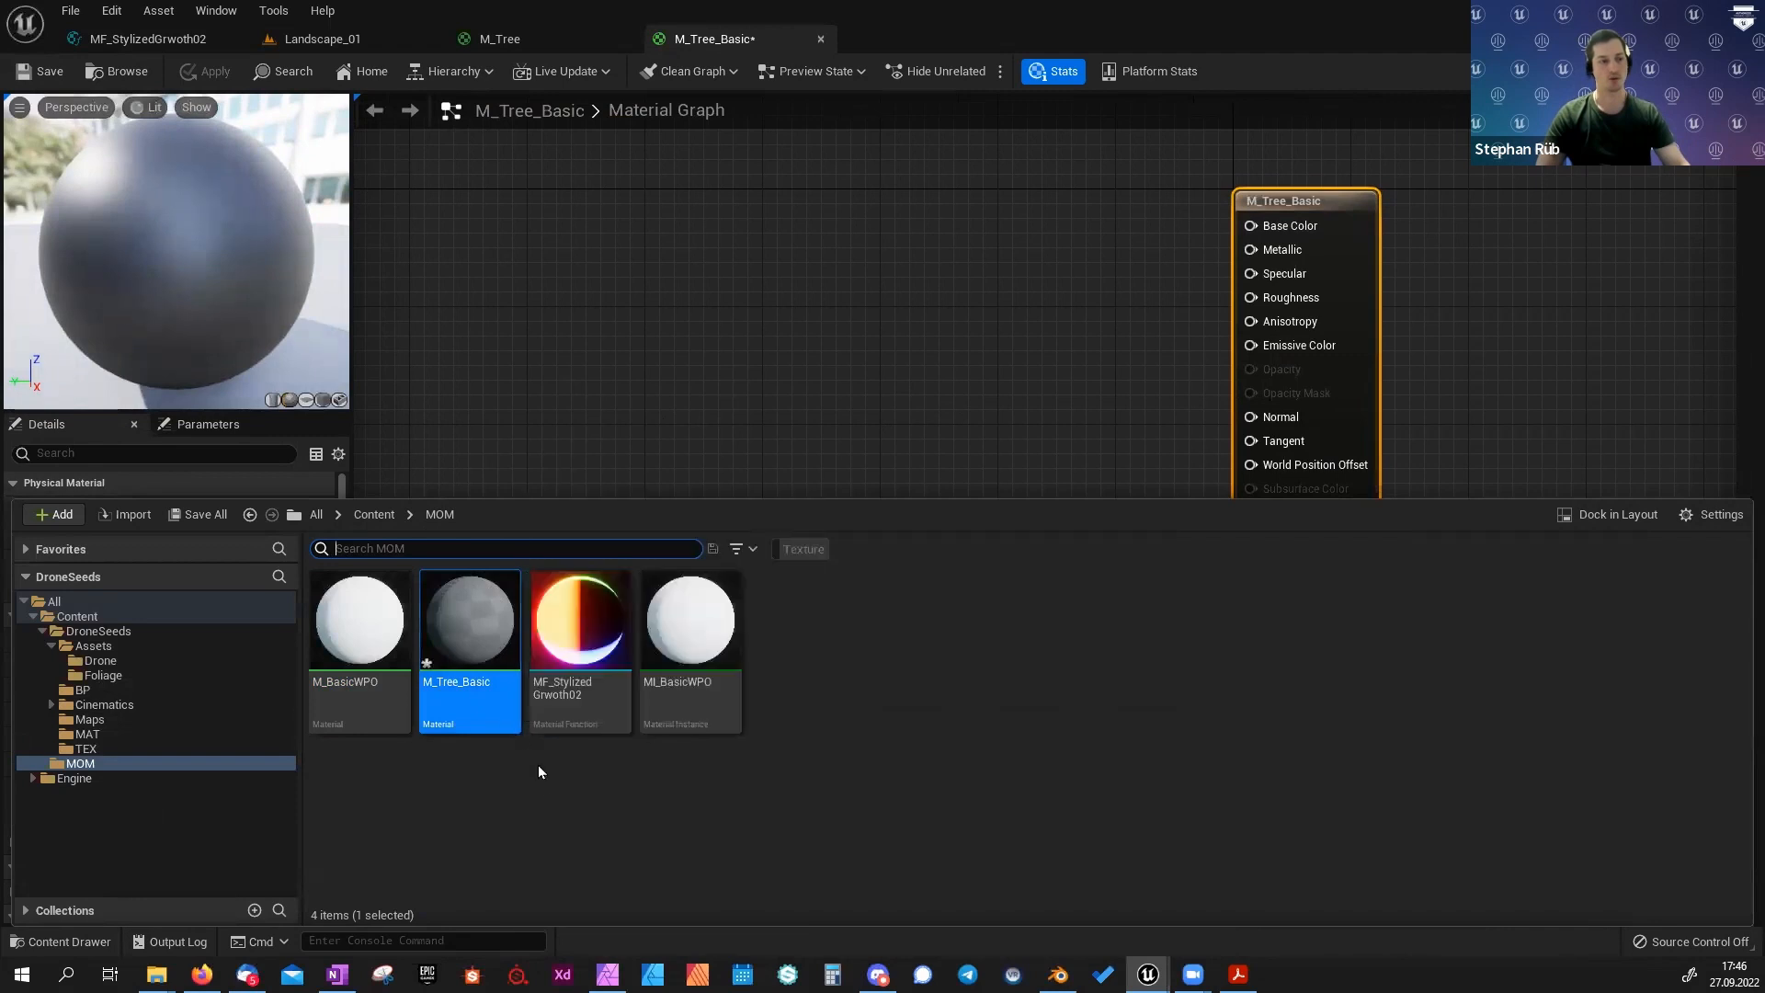
click(540, 672)
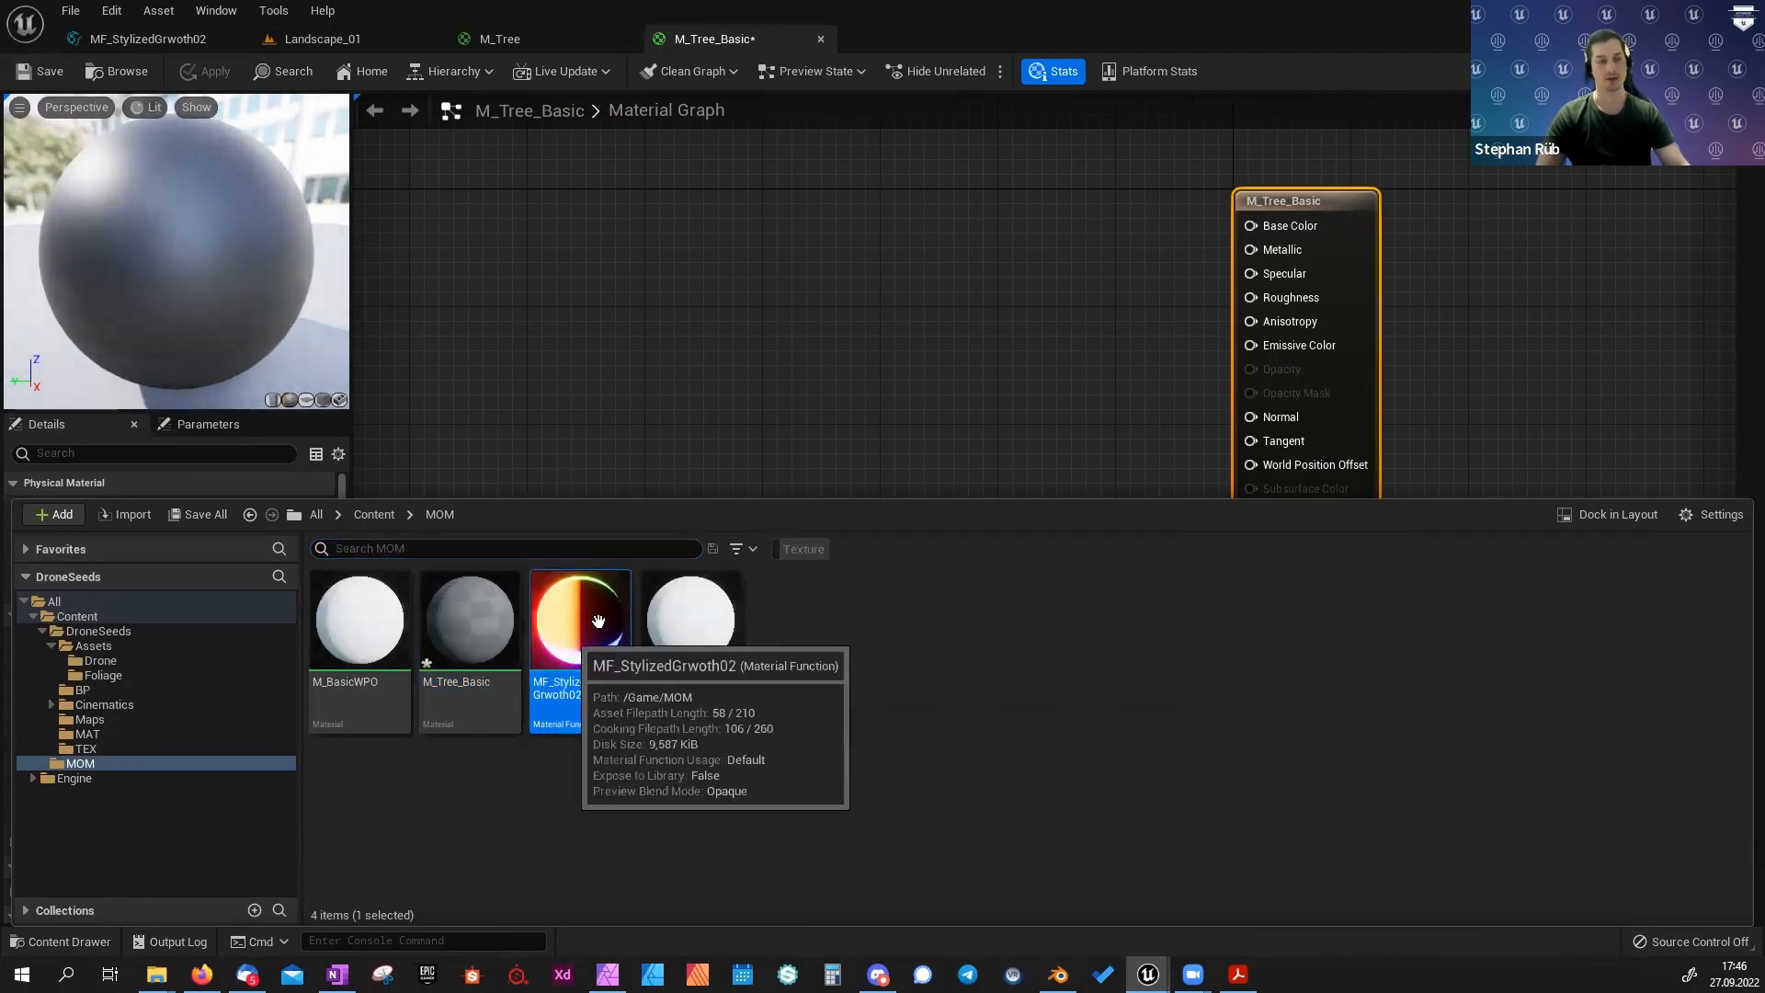
drag(567, 659, 878, 384)
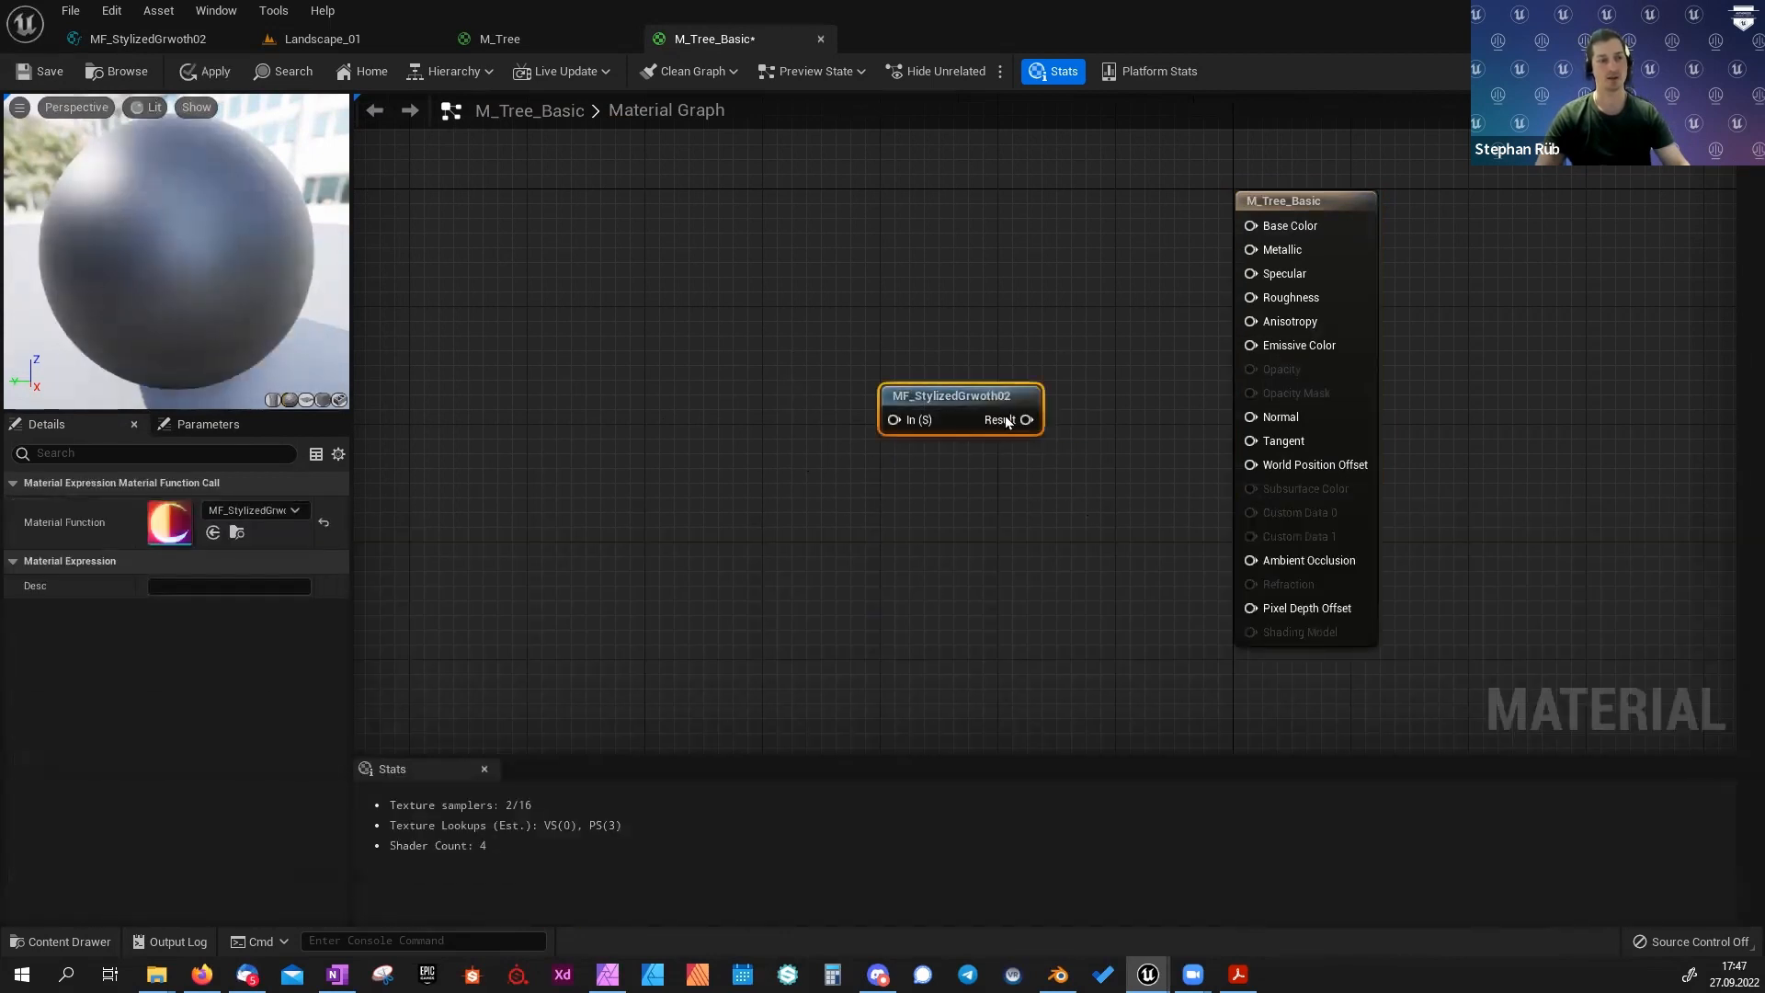
drag(974, 402, 961, 429)
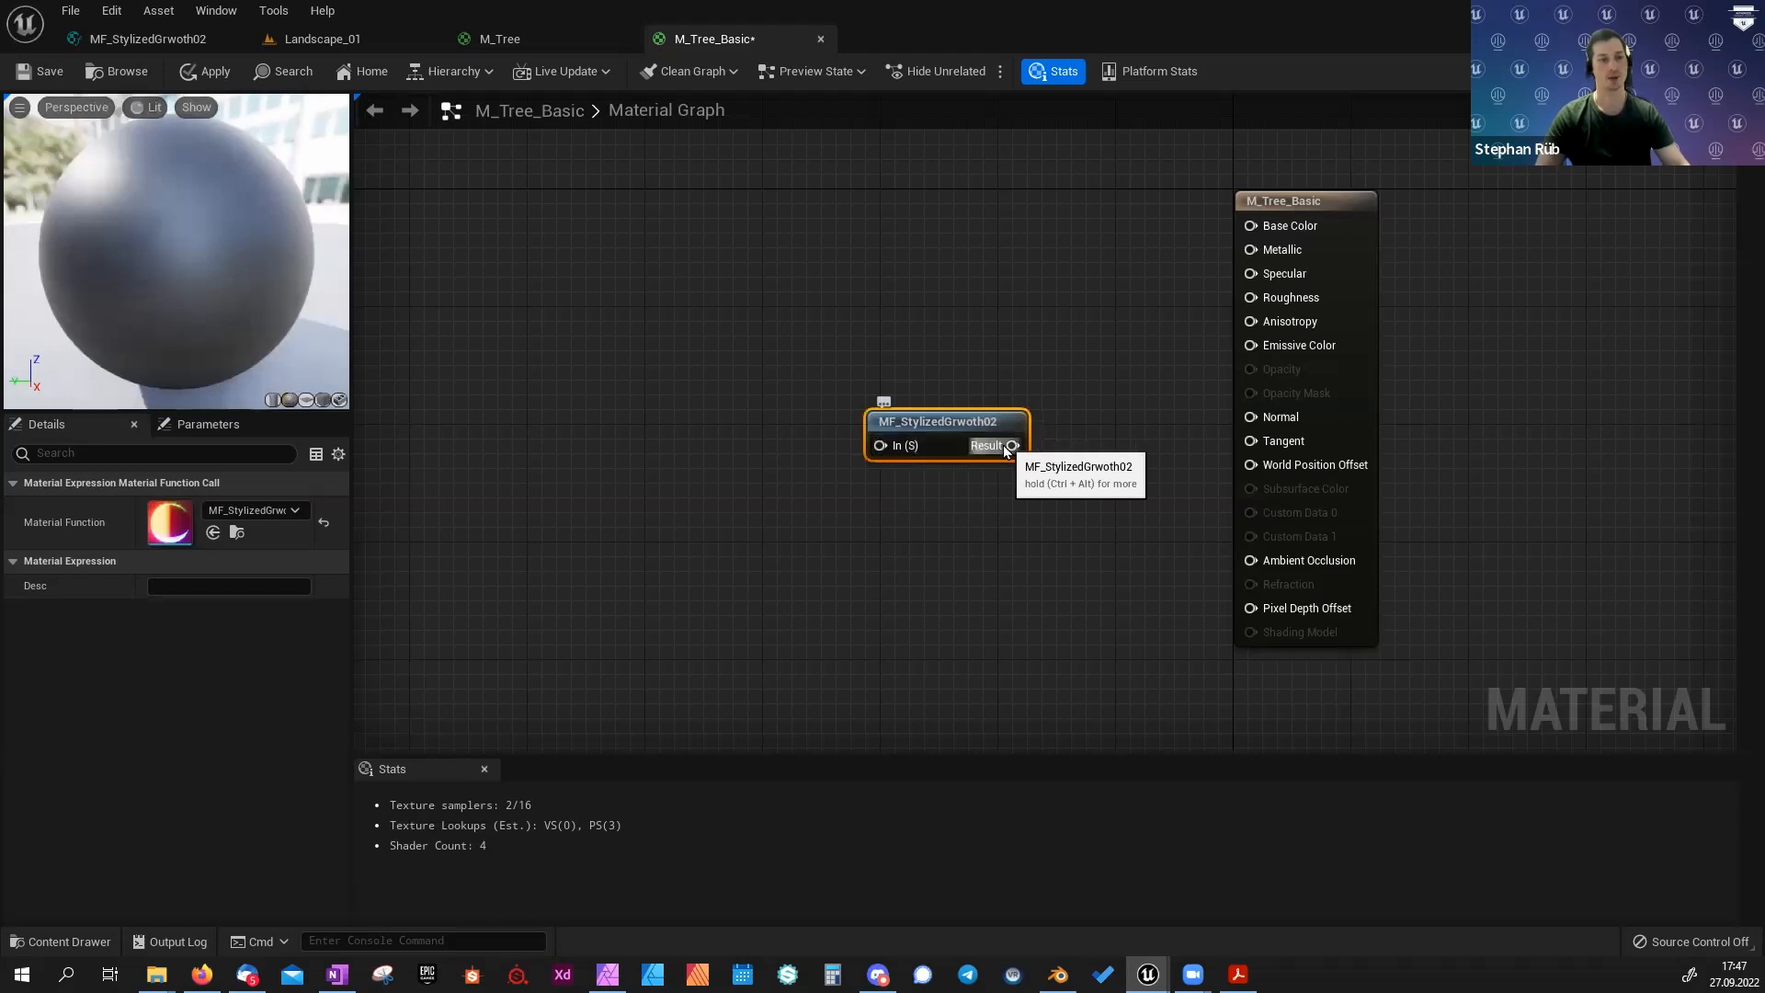
drag(1011, 446, 1250, 465)
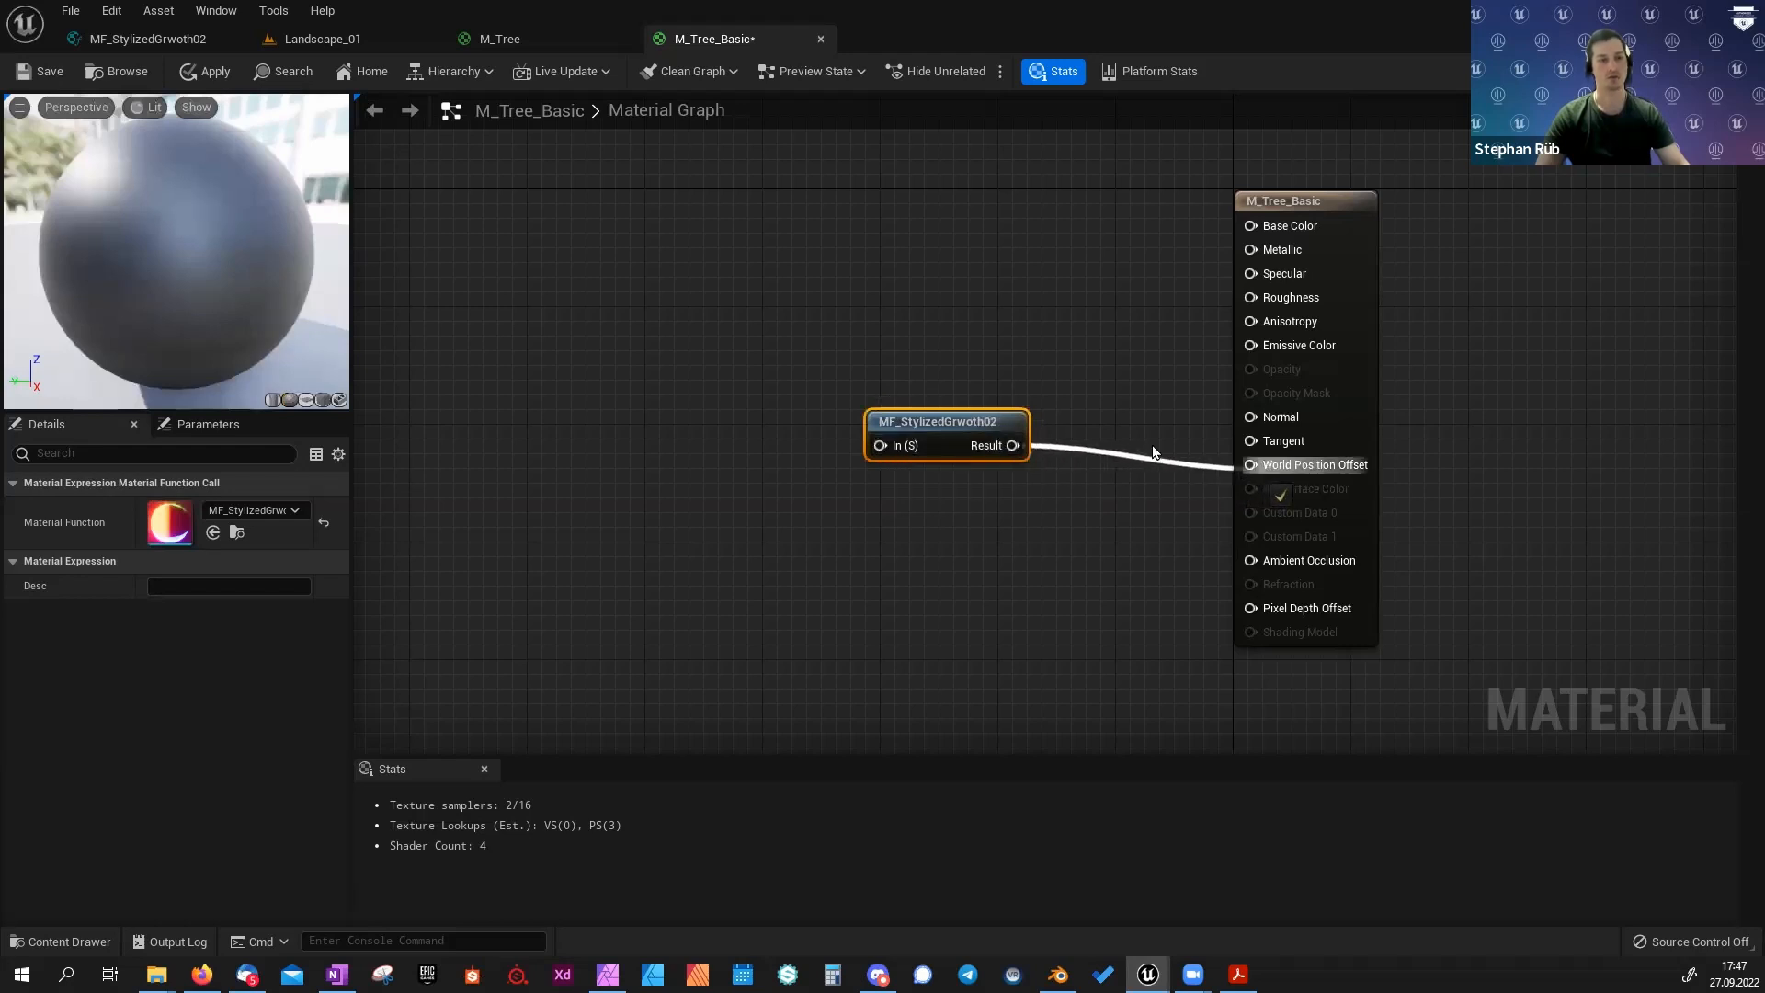
drag(917, 419, 918, 449)
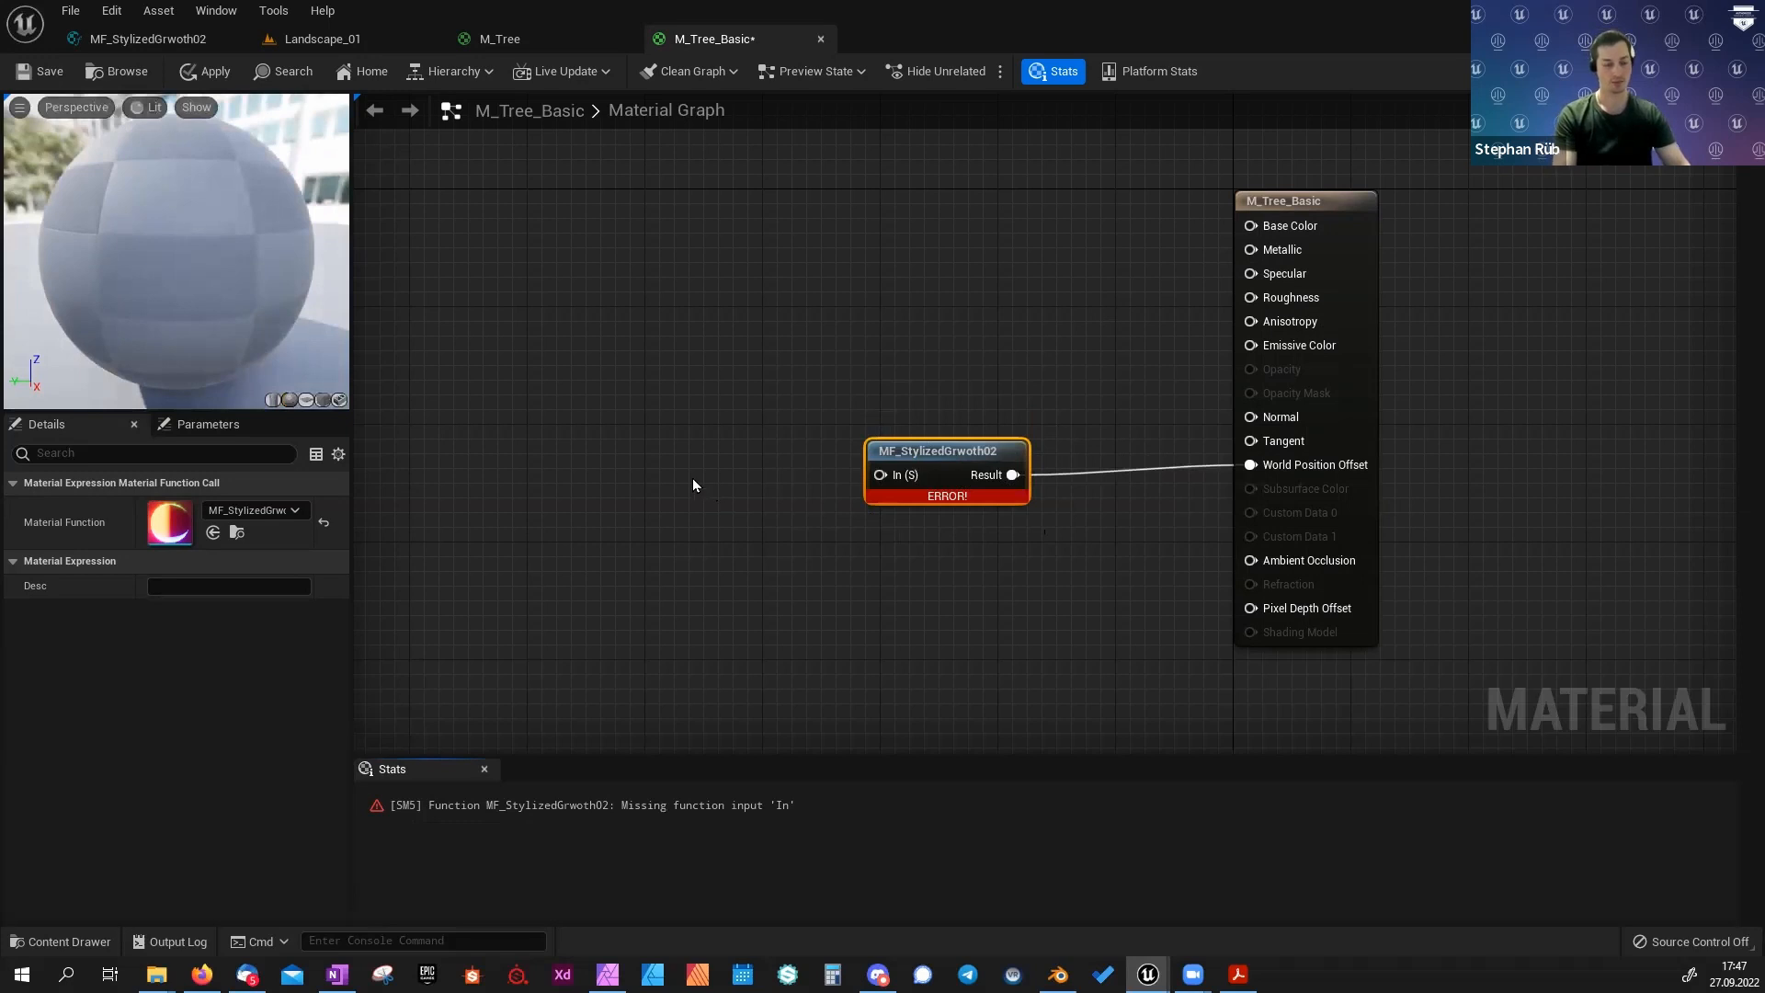
Add a scalar parameter named Growth and wire it into the In input of MF_StylizedGrwoth02.
click(631, 493)
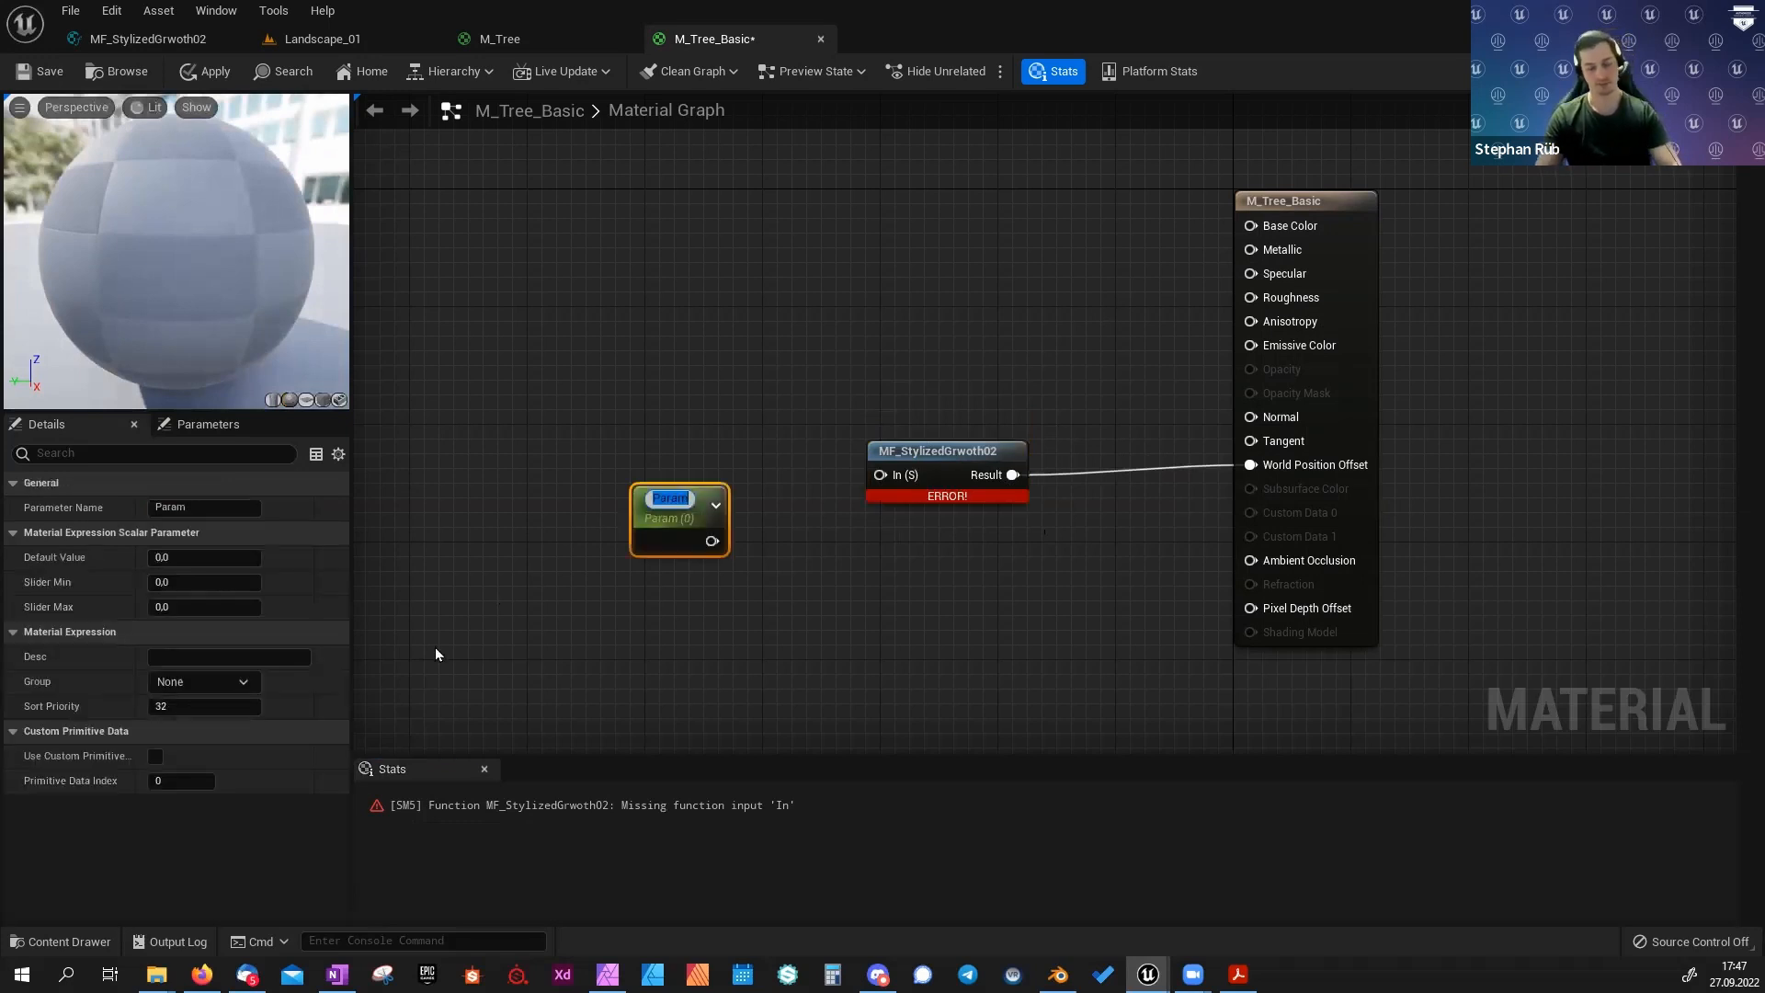
text(Grwot)
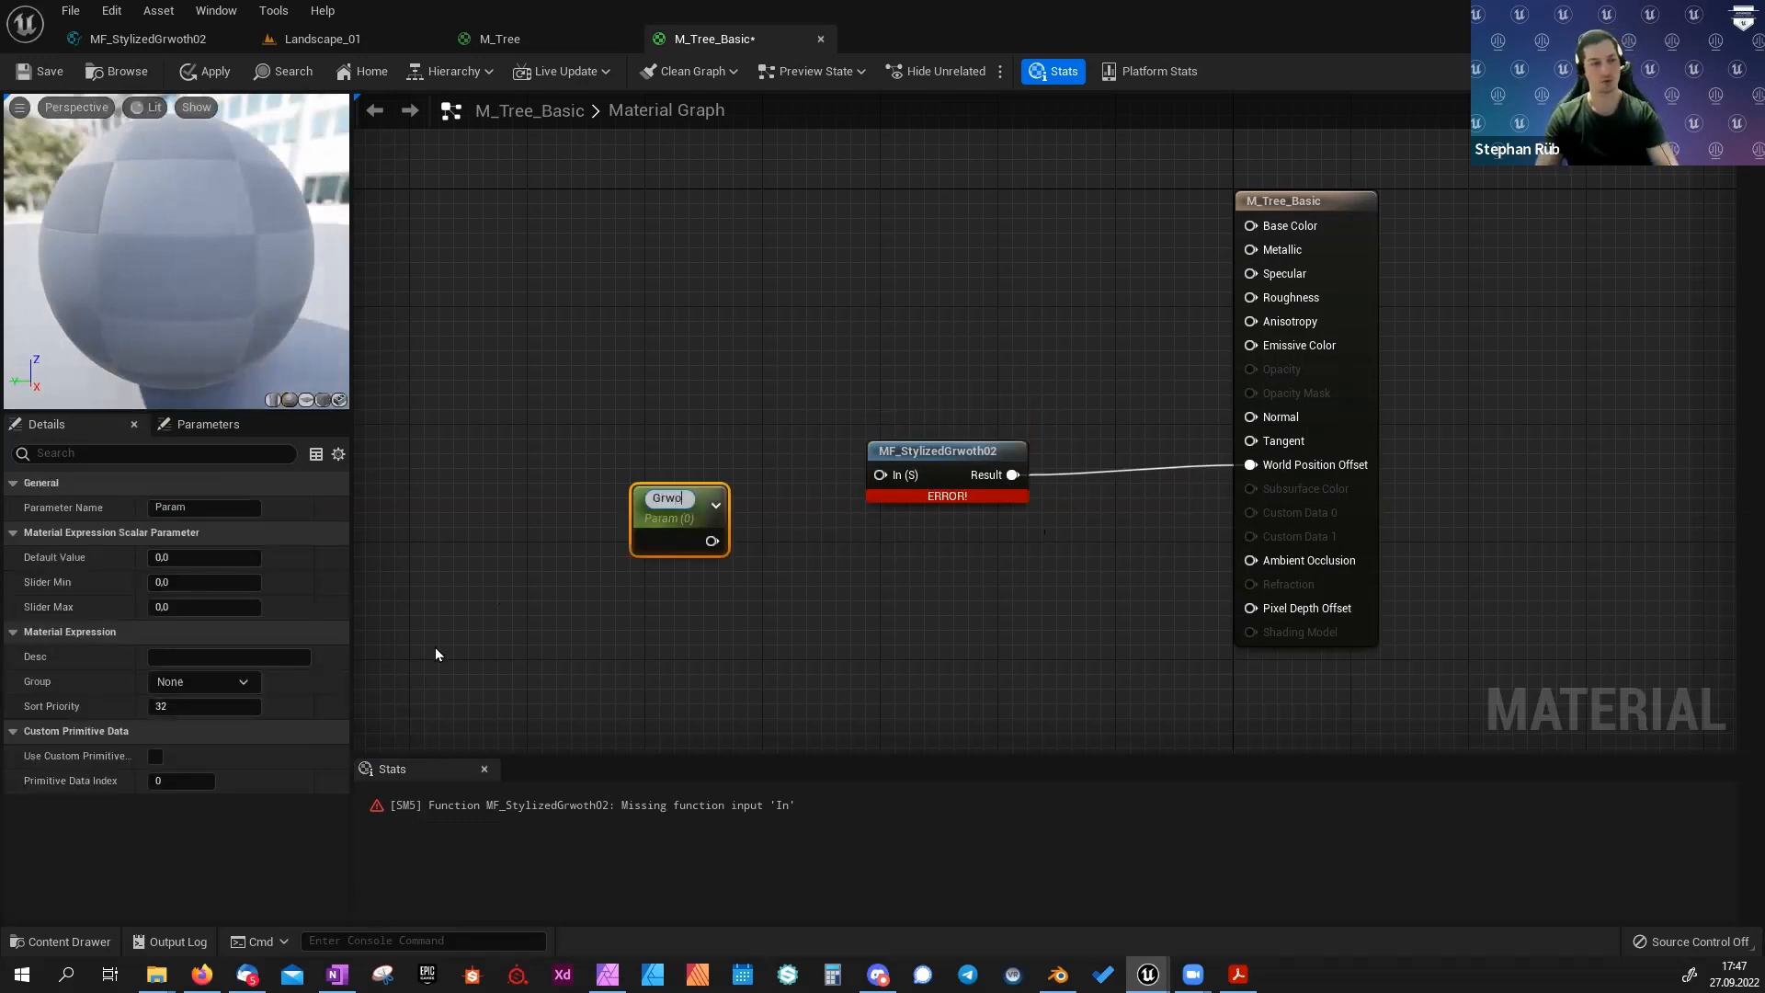
key(BackSpace)
key(BackSpace)
key(BackSpace)
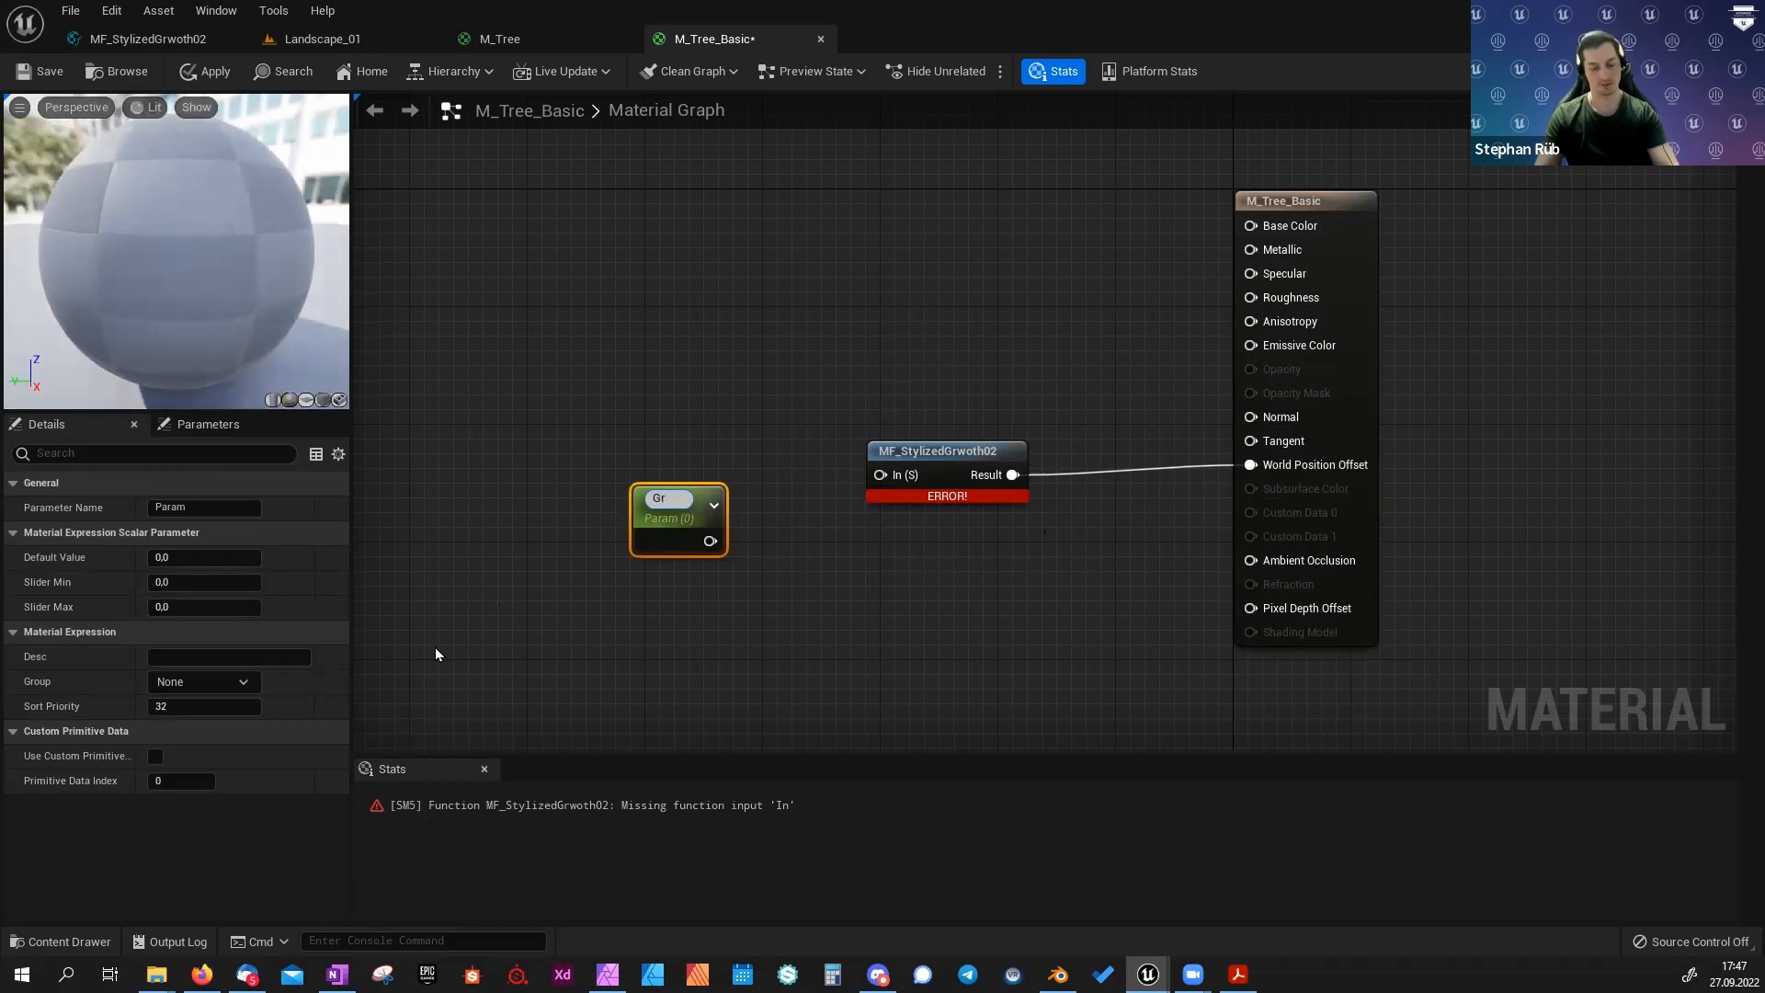
text(owth)
key(Return)
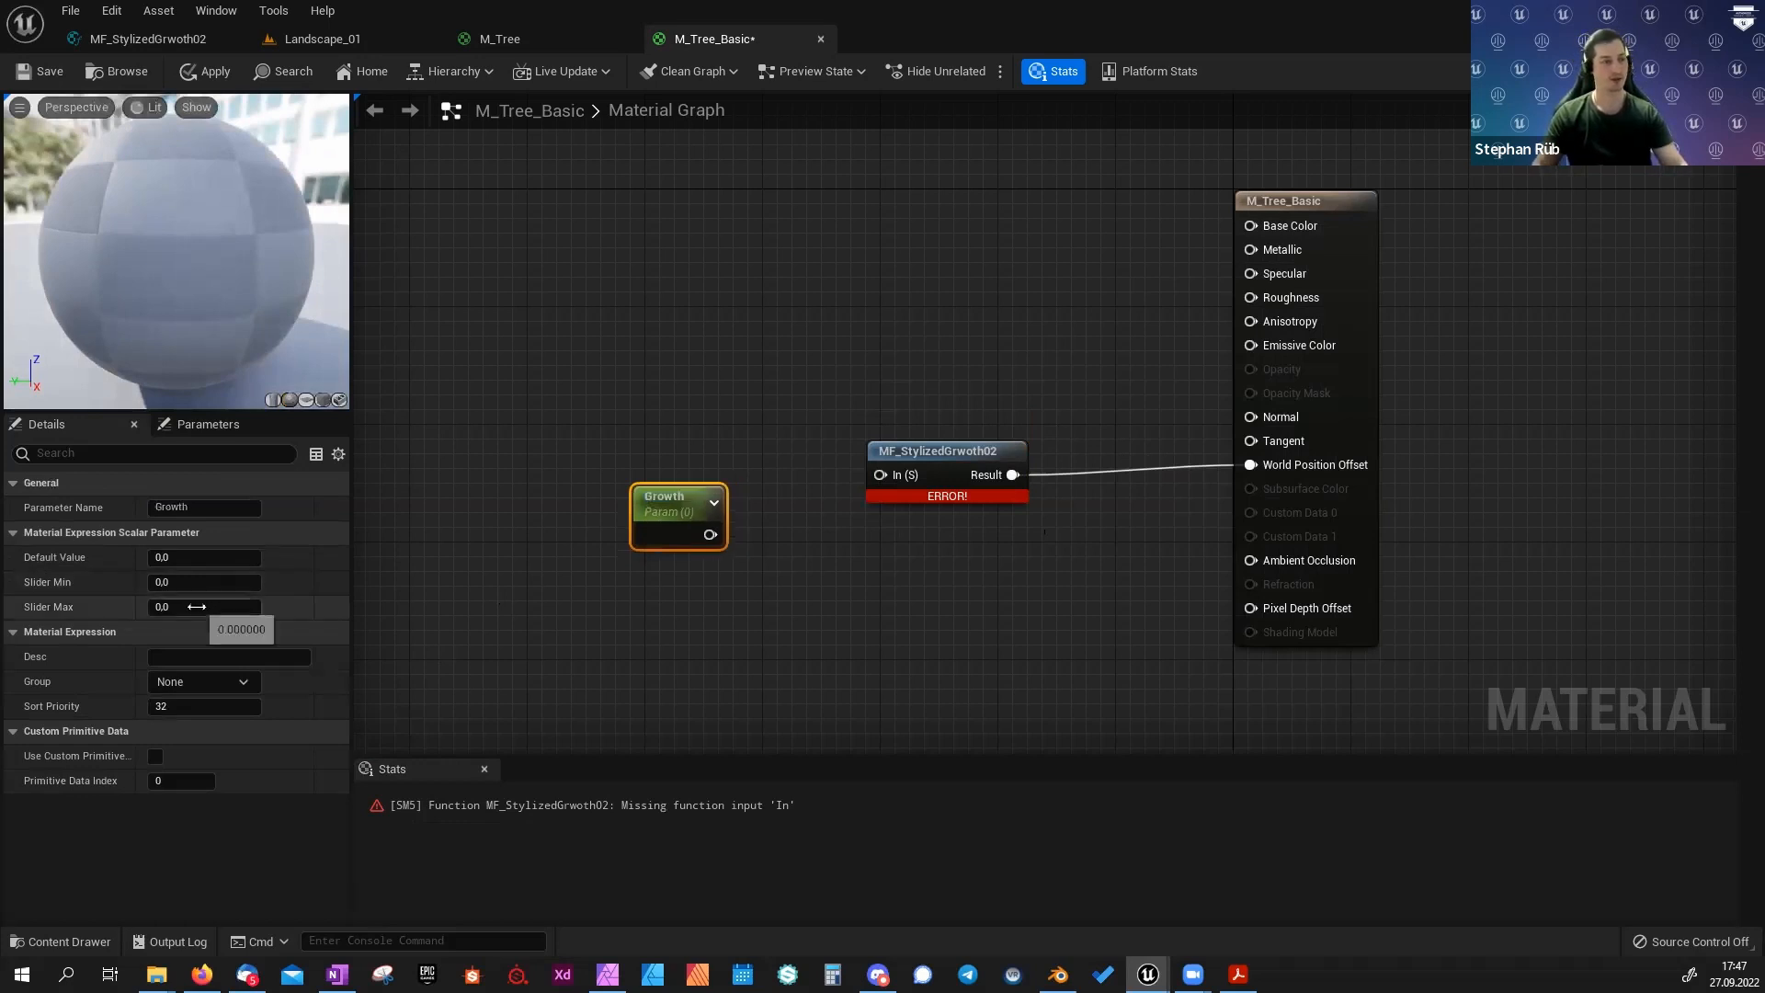
drag(710, 534, 883, 473)
drag(779, 351, 1026, 520)
click(642, 676)
Add a Constant3Vector with a light grey of about 0.88 per channel and wire it into Base Color.
right_drag(1019, 249, 1017, 276)
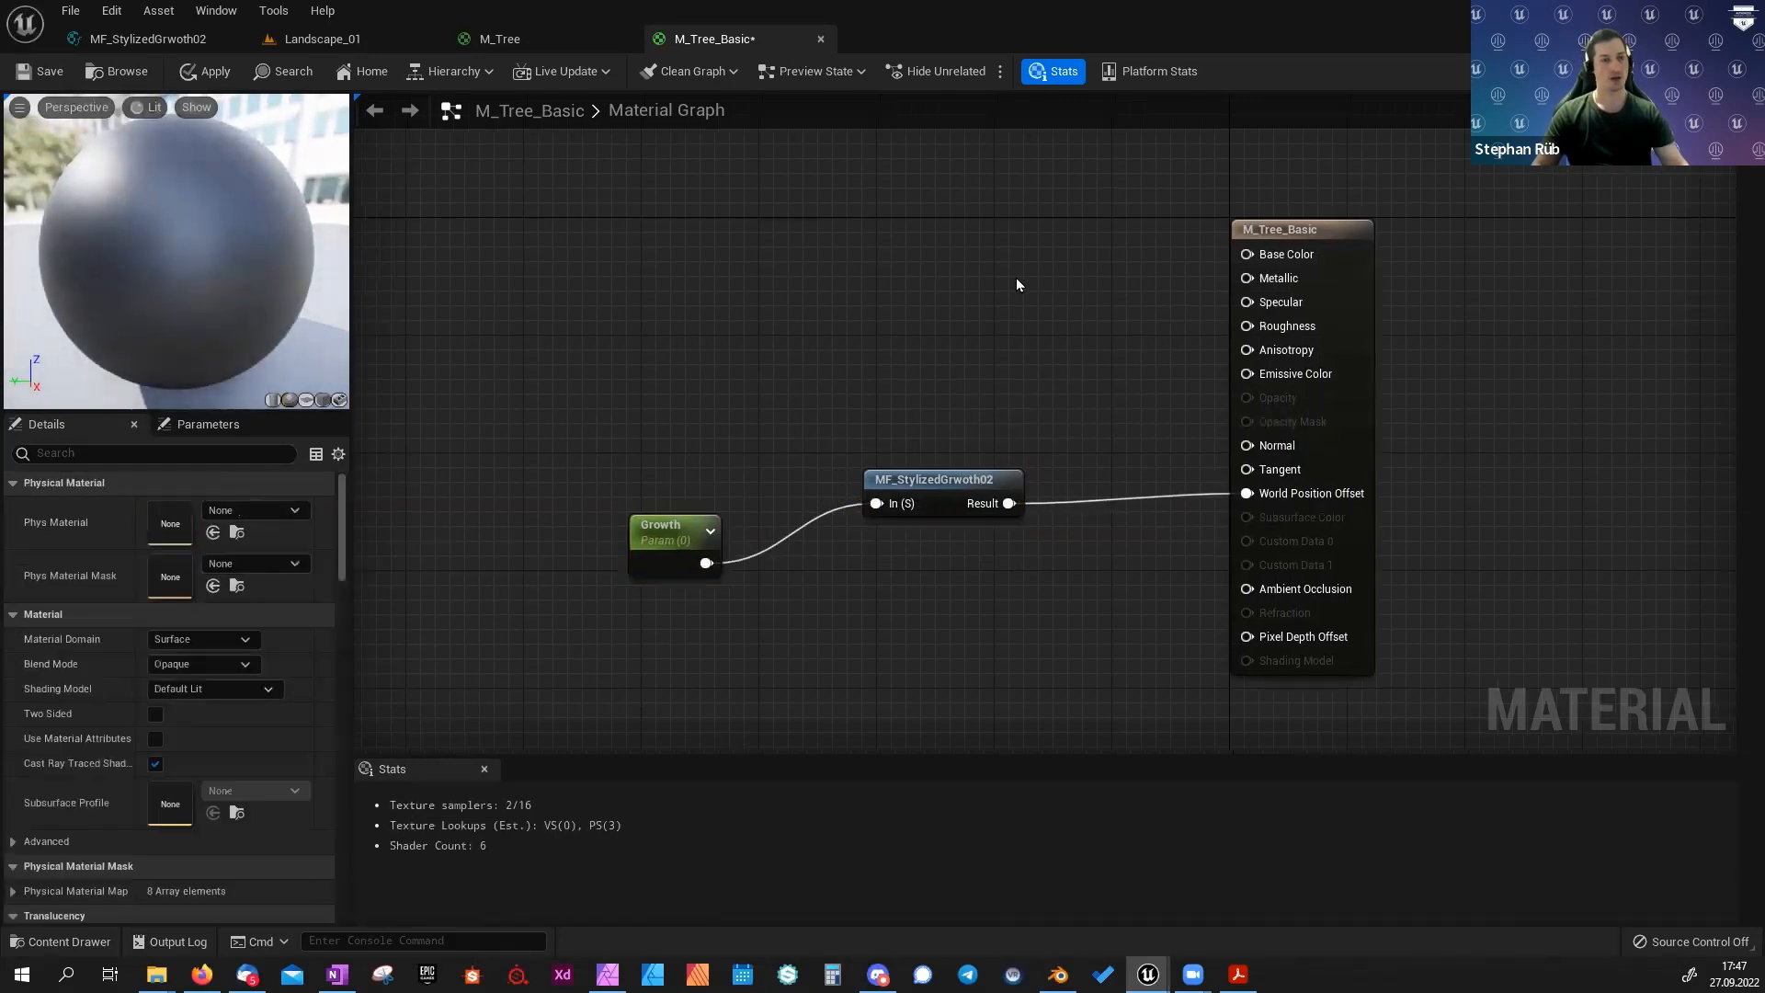
key(3)
click(1012, 239)
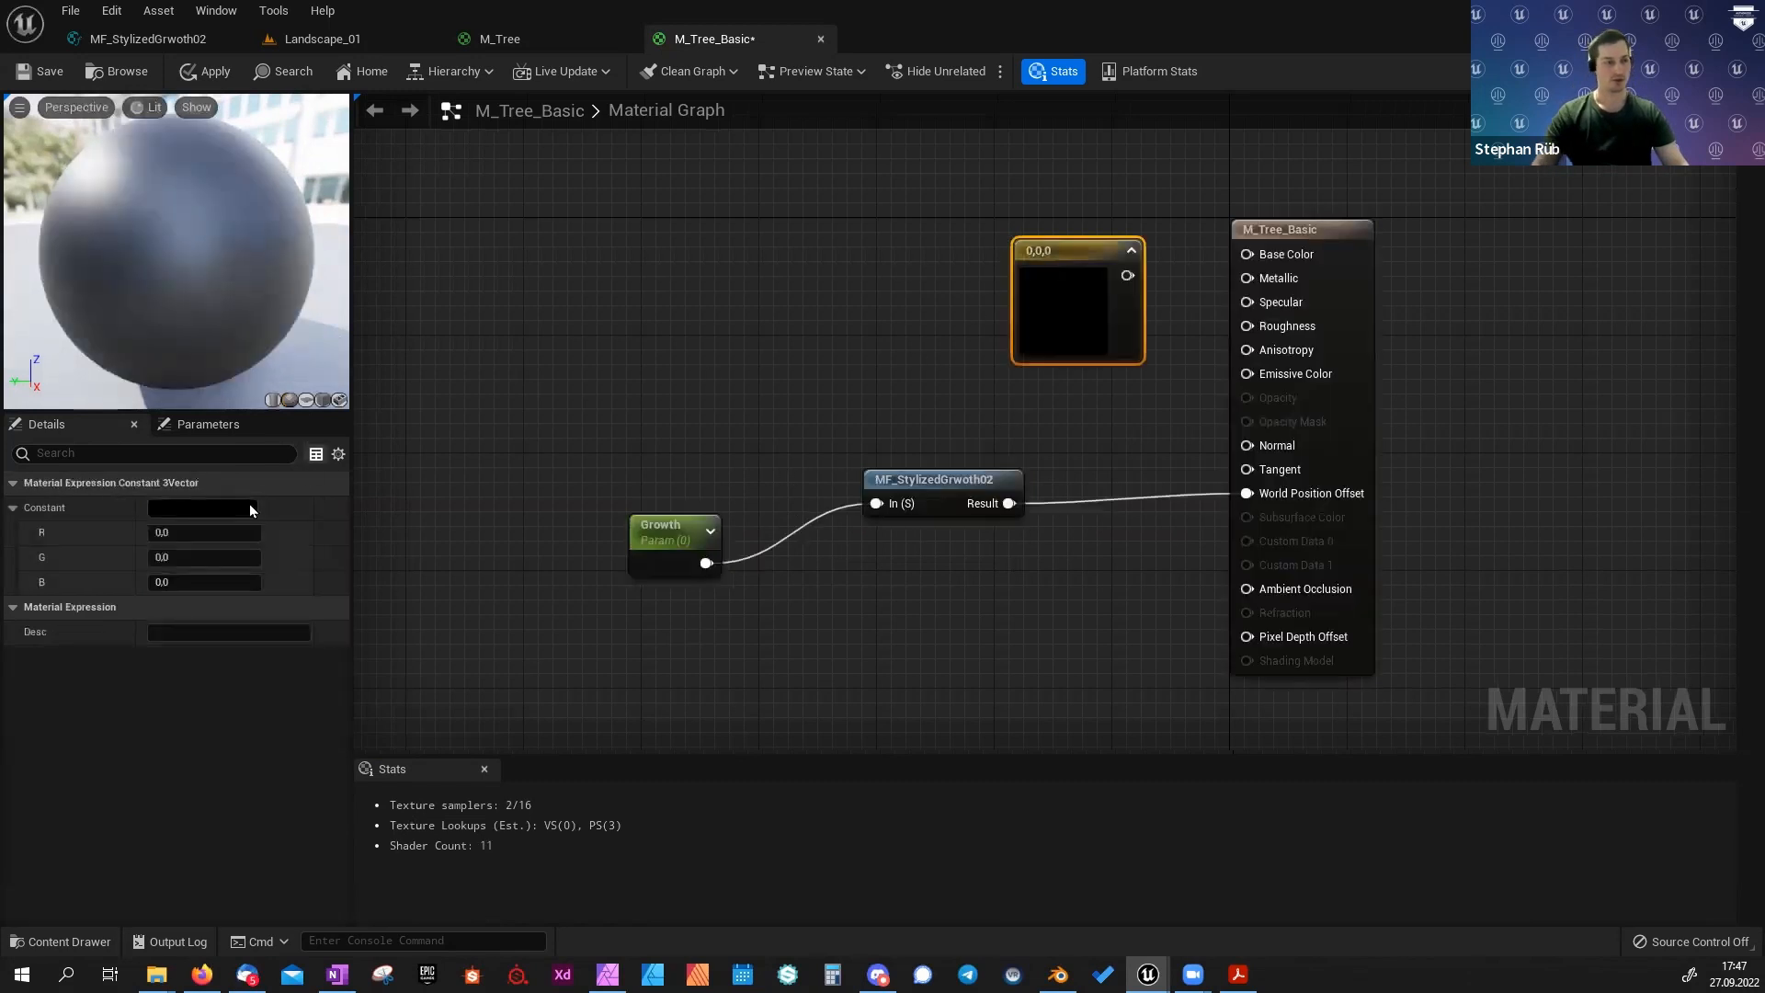
click(248, 507)
click(501, 566)
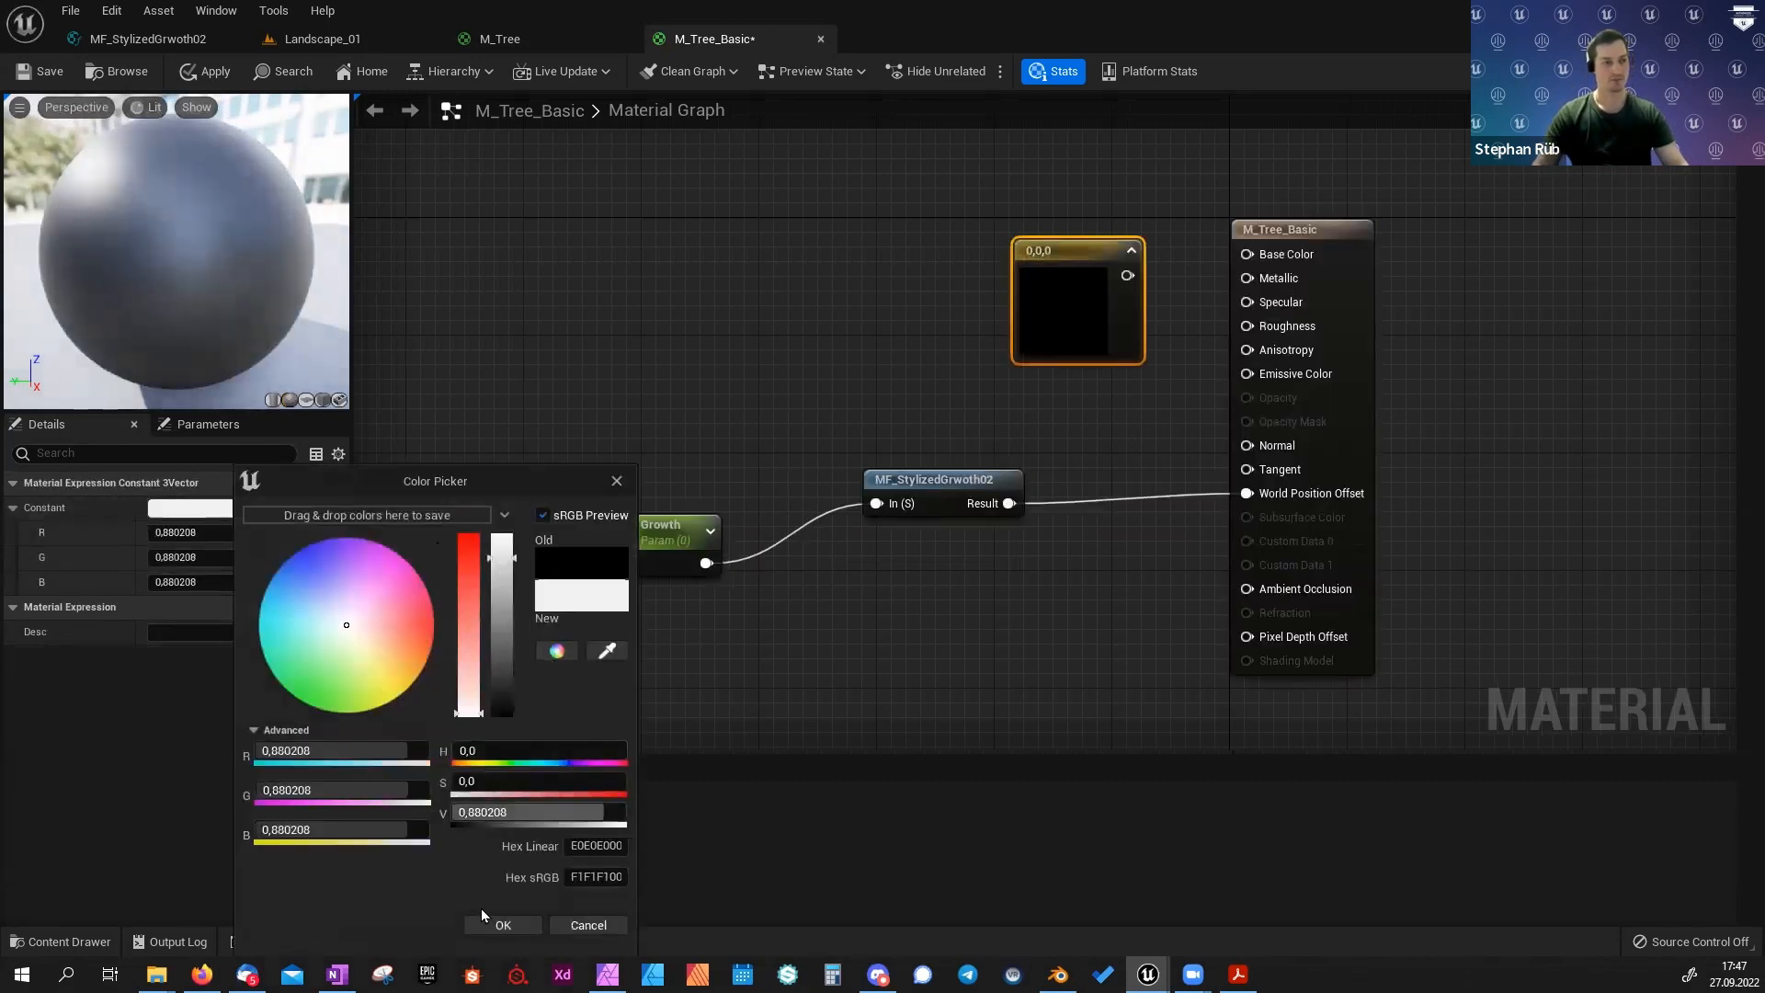
click(487, 925)
drag(1109, 272, 1247, 254)
Set the Growth parameter's Slider Max to 1.0 and save the material.
click(670, 565)
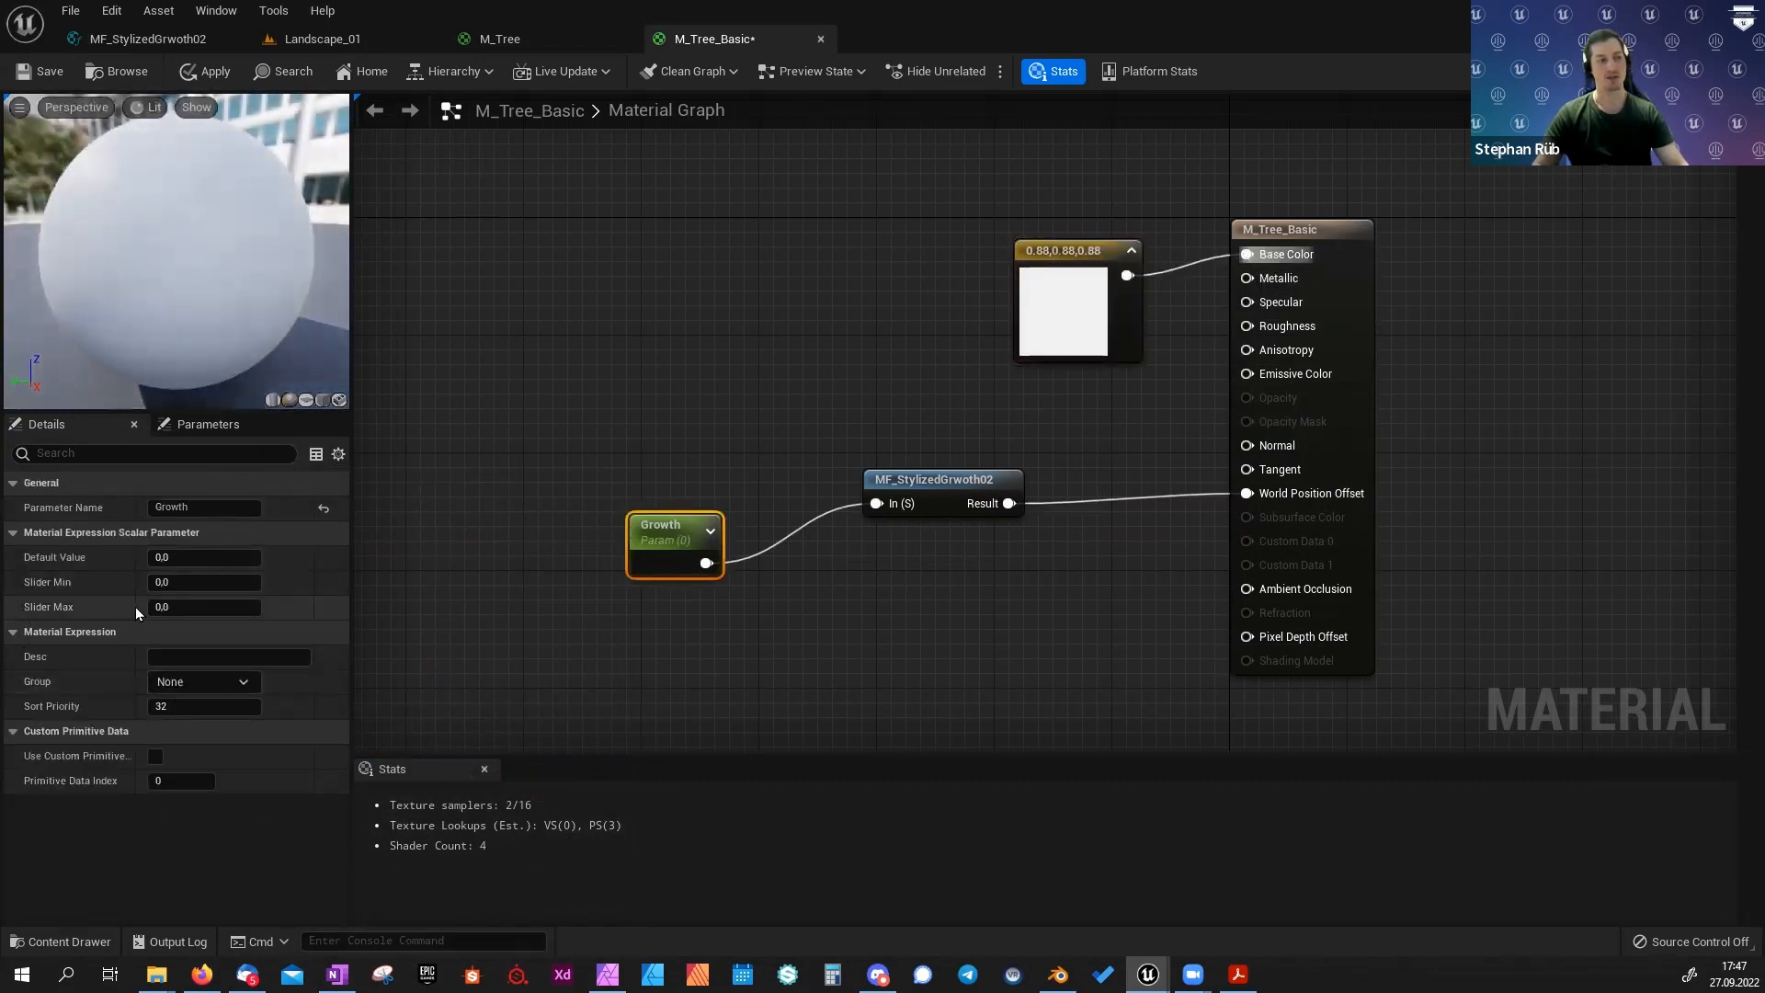
click(184, 607)
text(1)
key(Return)
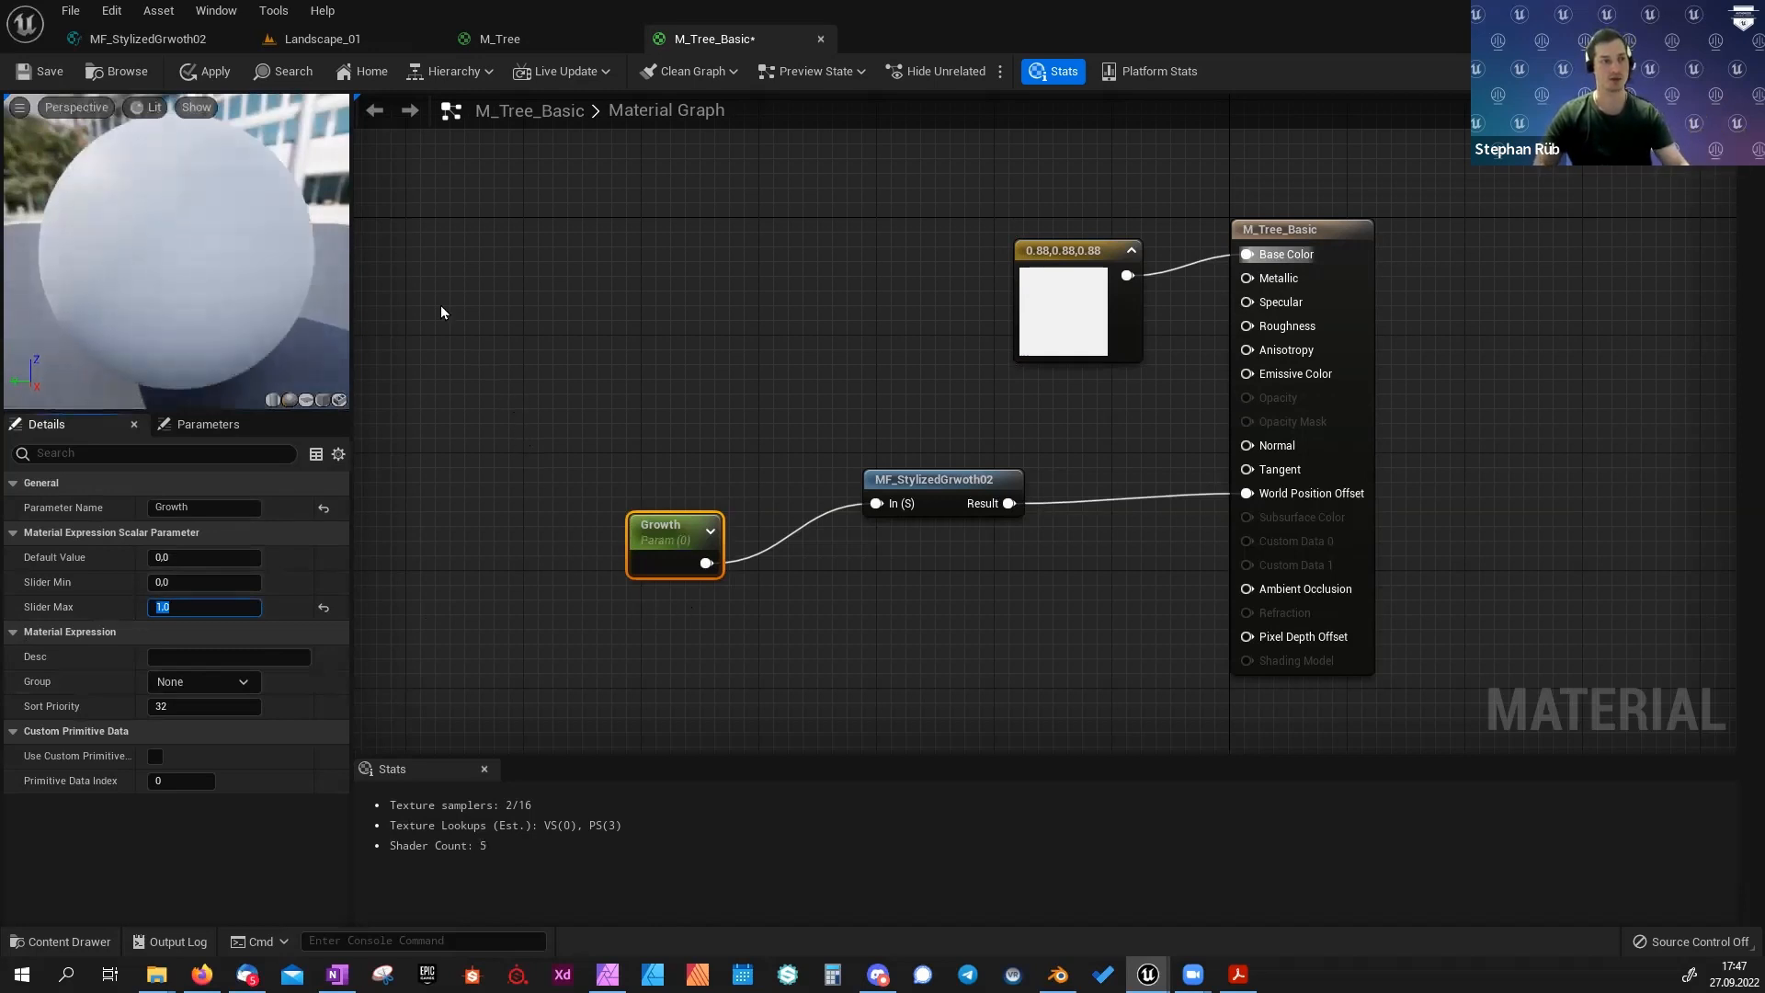
click(22, 71)
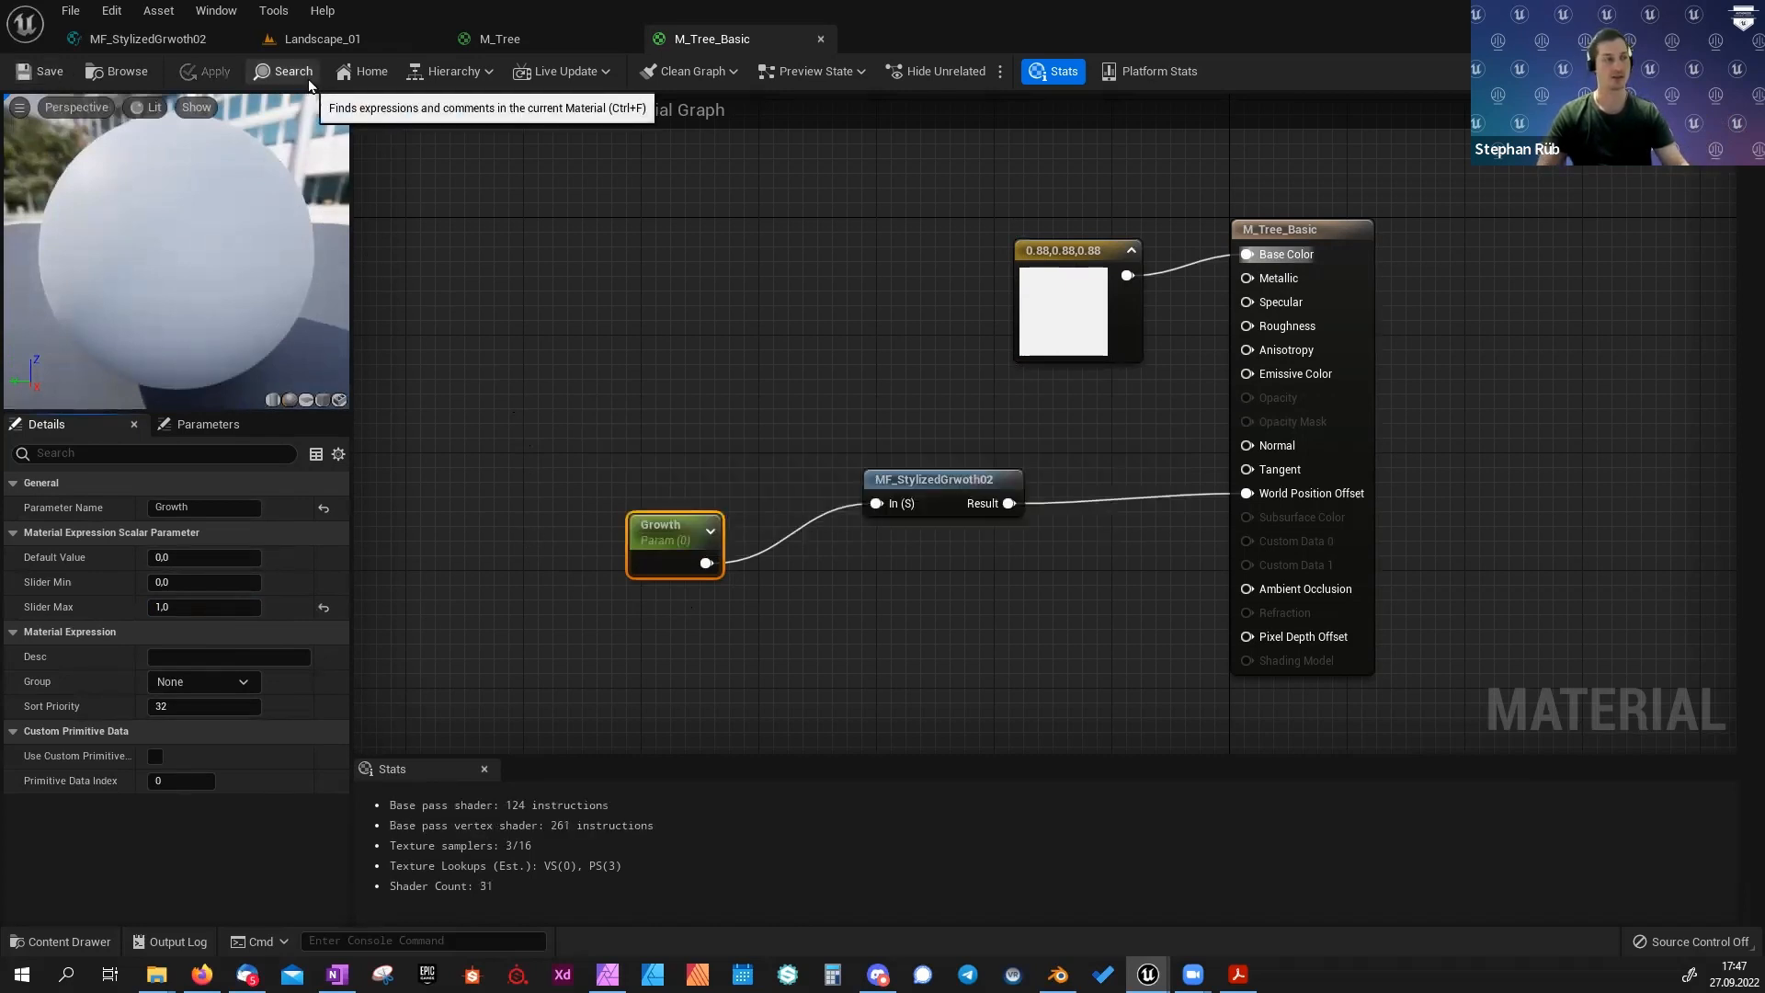
Create a new level from the template with lighting and a floor, and place a cube on the floor.
click(321, 37)
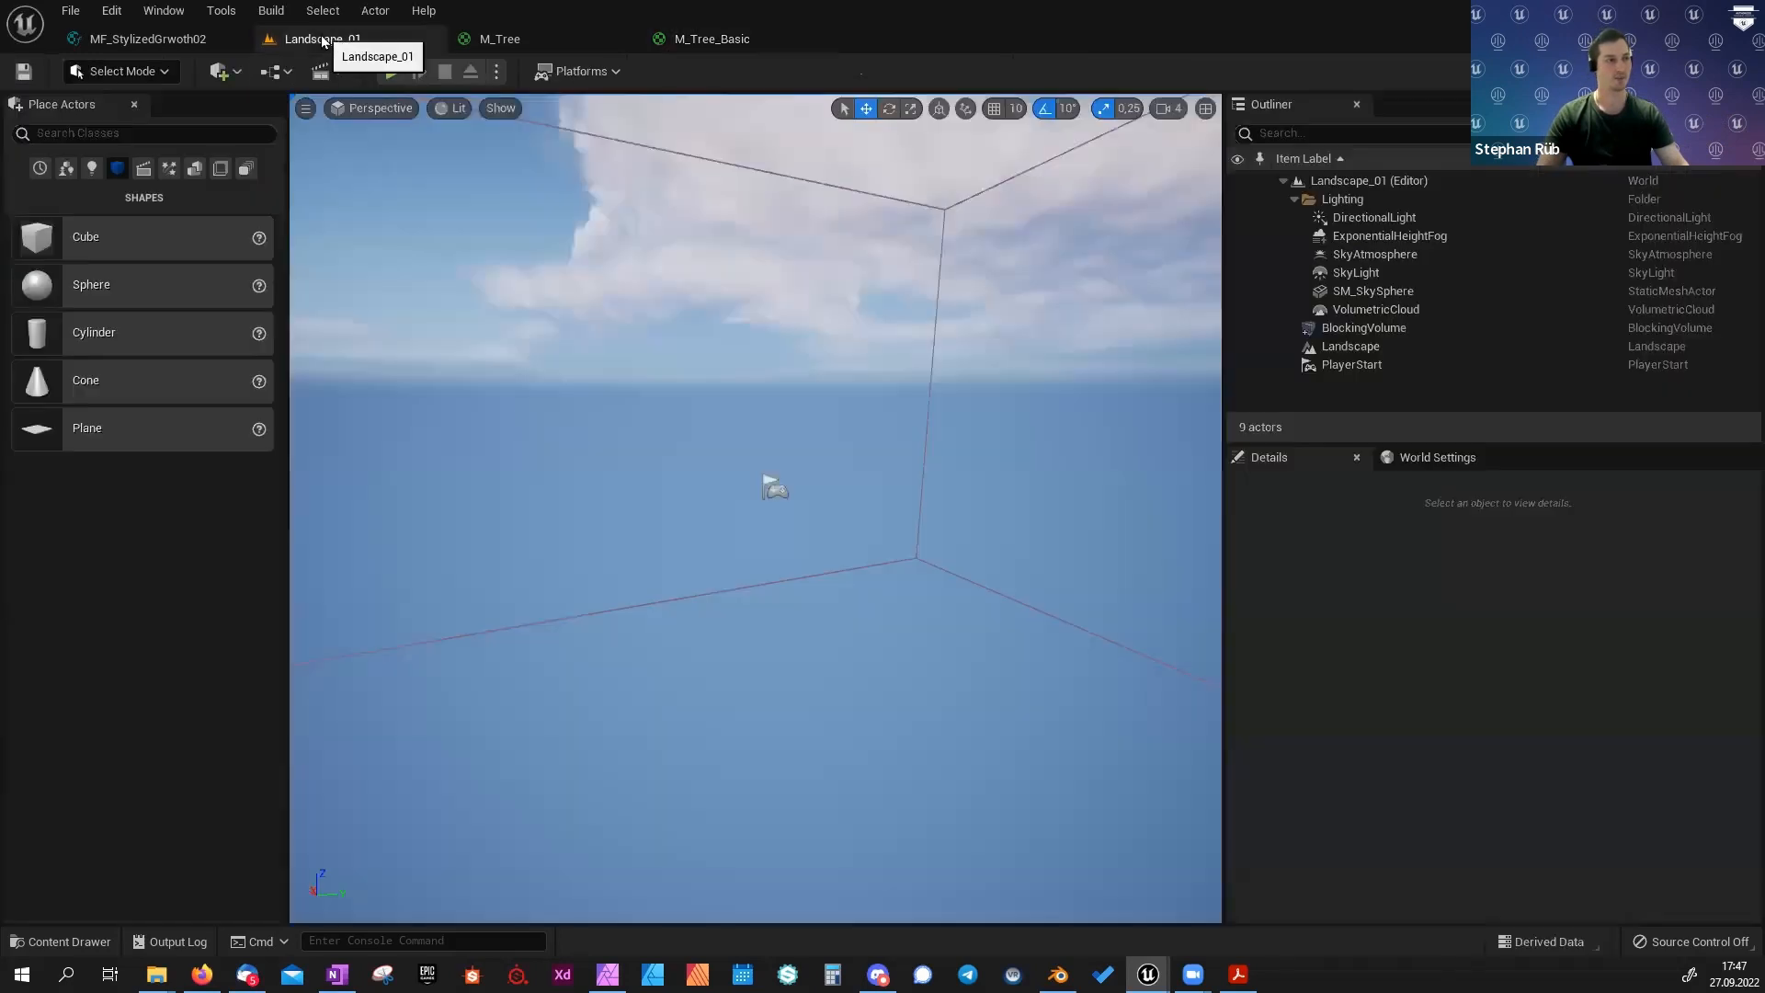
click(75, 13)
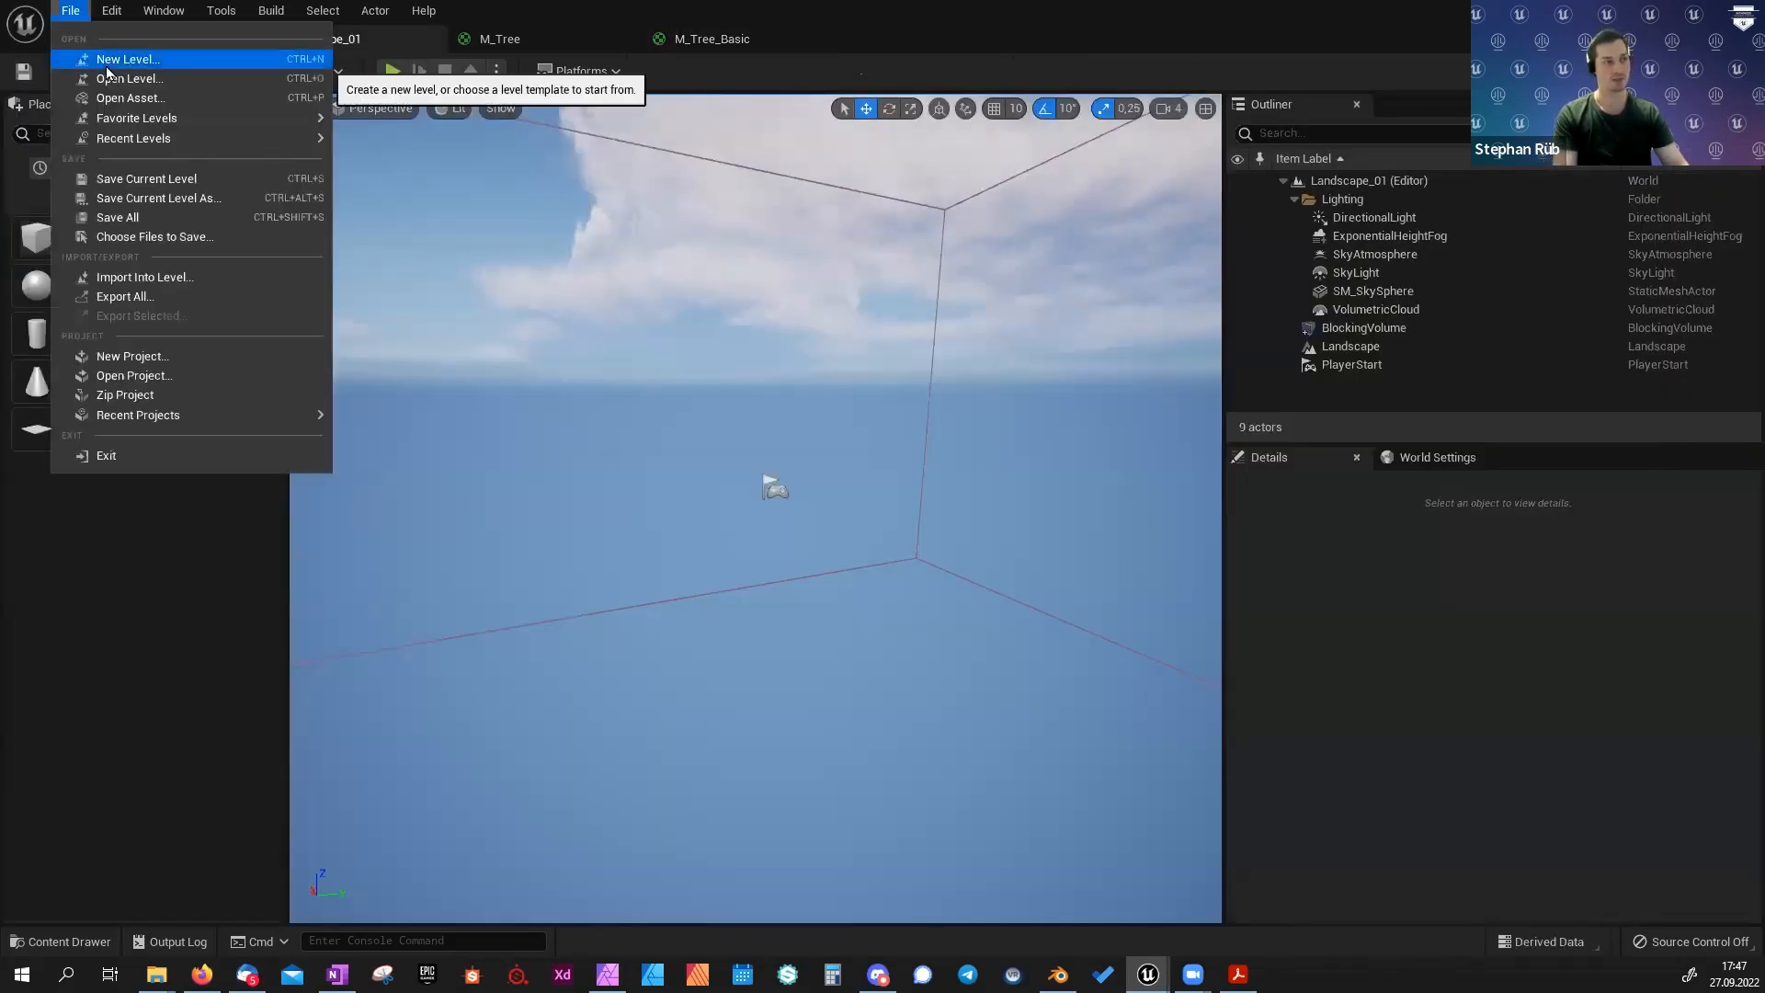
click(106, 67)
click(895, 392)
click(1000, 659)
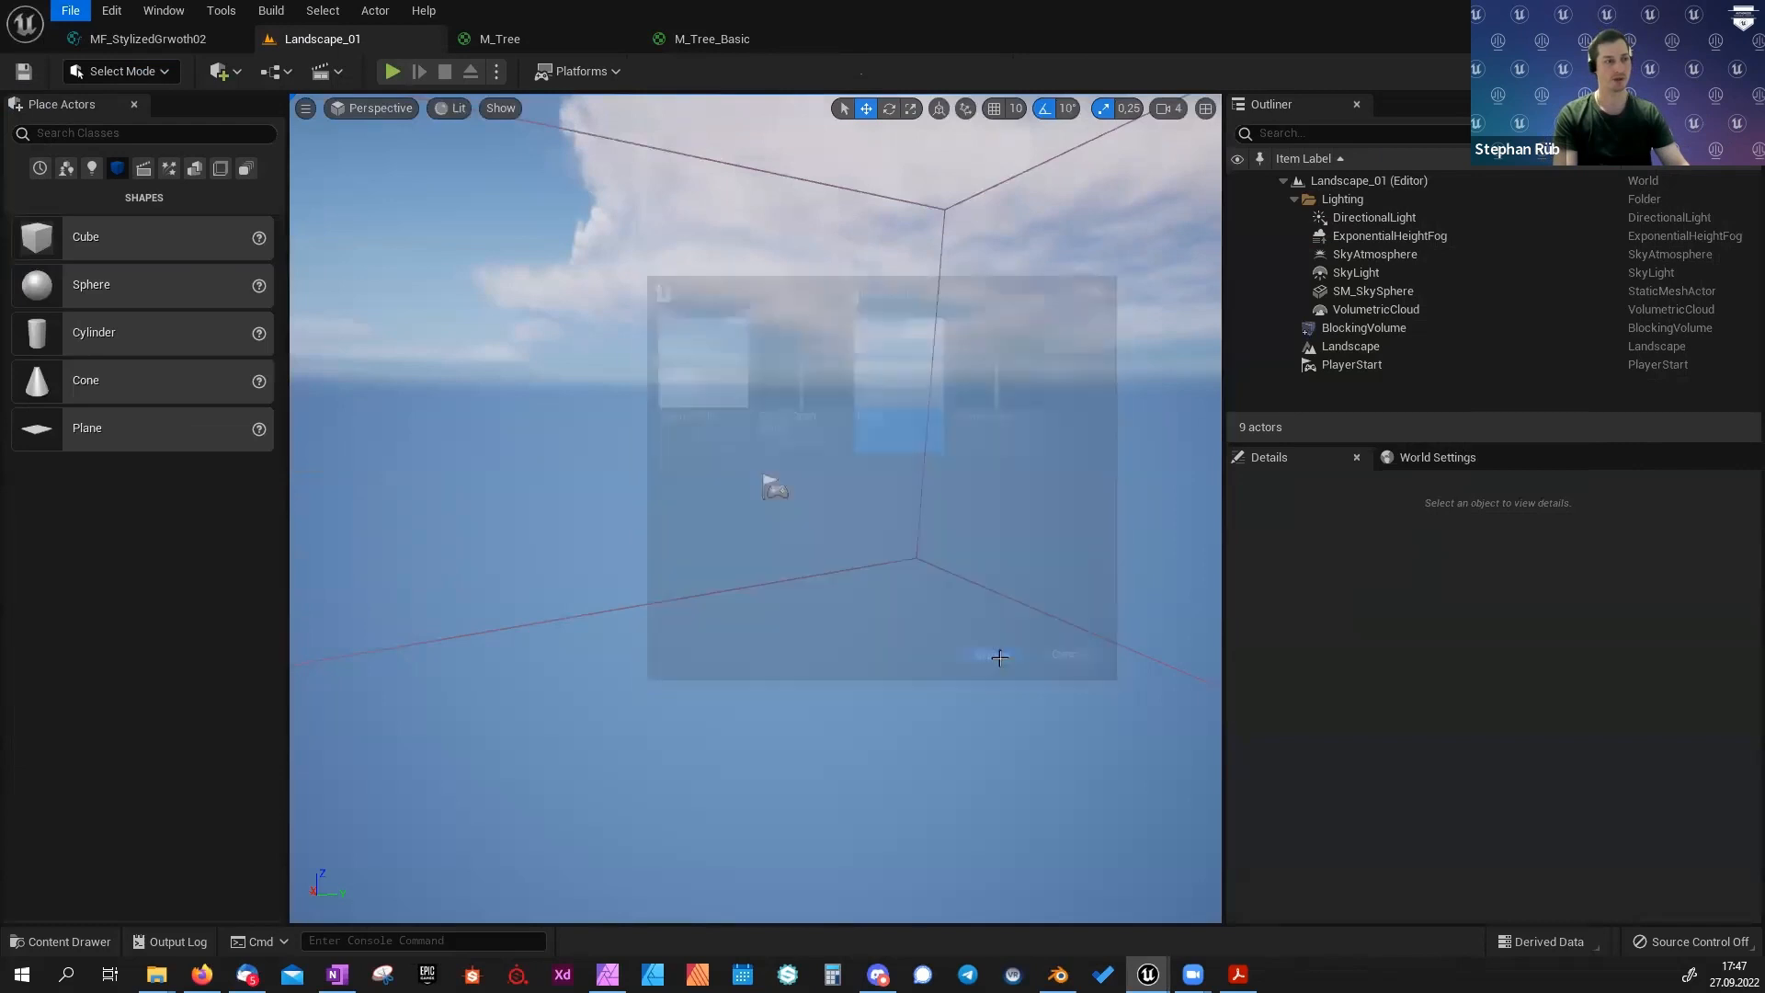
drag(85, 236, 672, 682)
Create a material instance of M_Tree_Basic in the MOM folder and name it MI_TreeBasic.
key(ctrl+space)
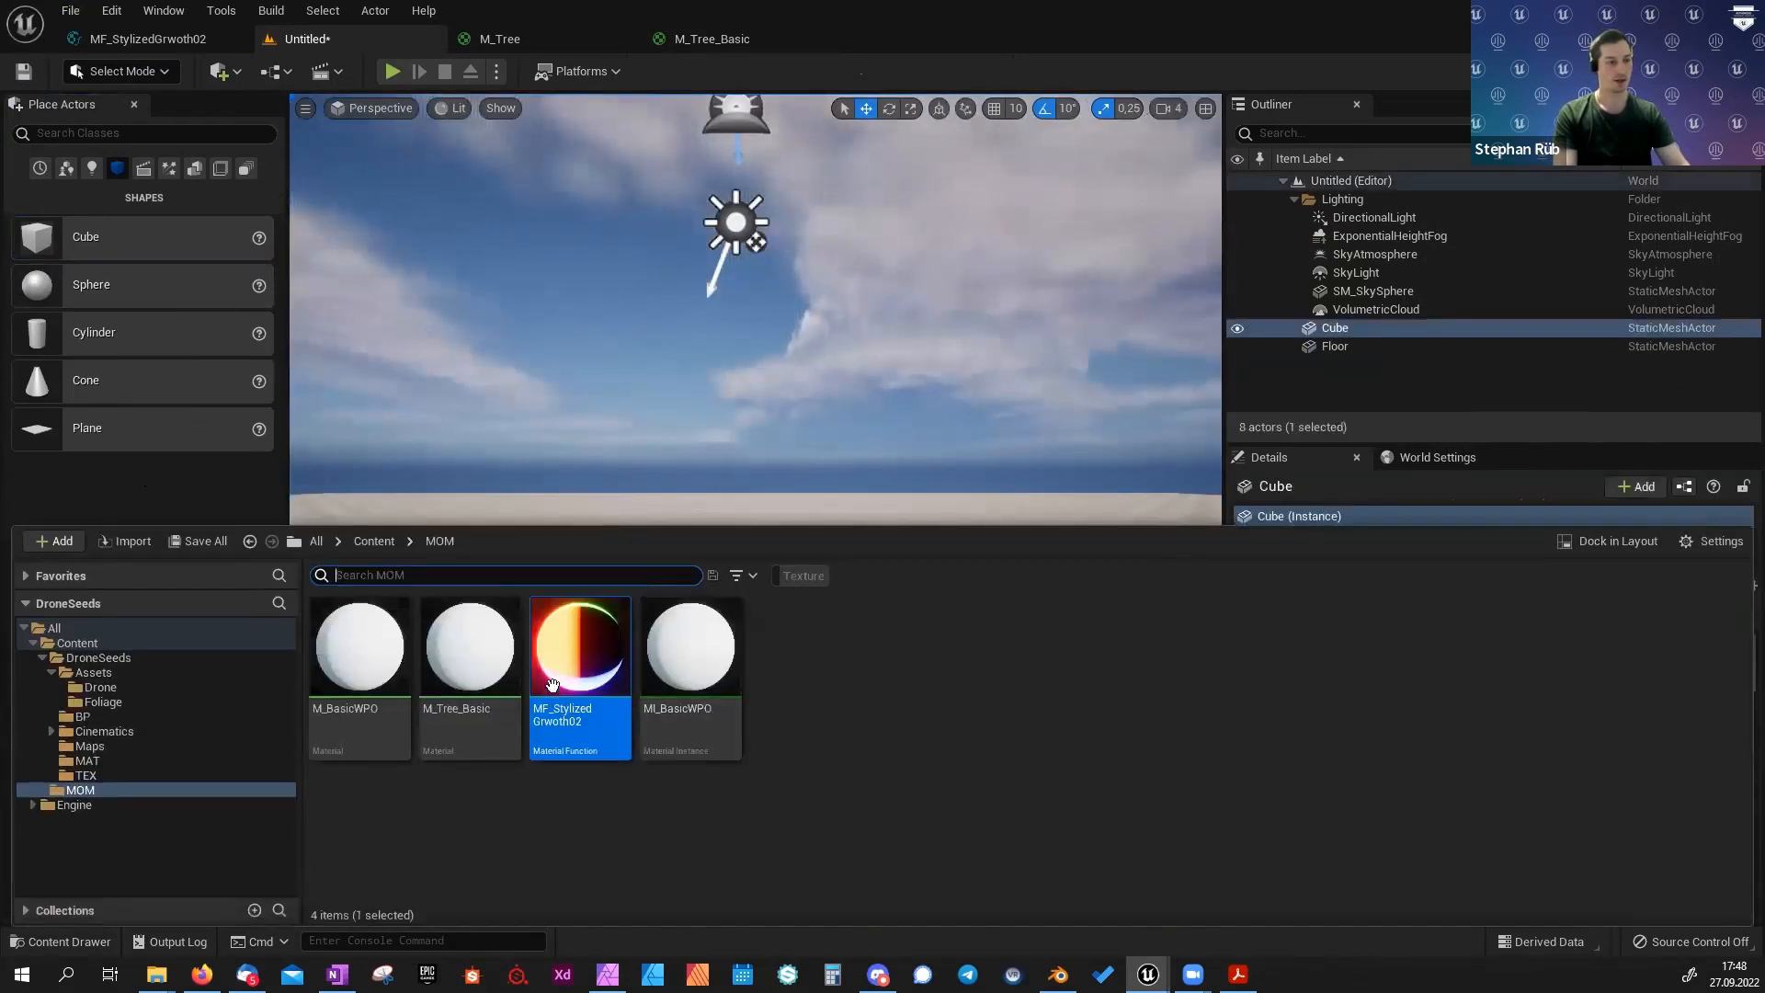
click(468, 657)
right_click(469, 657)
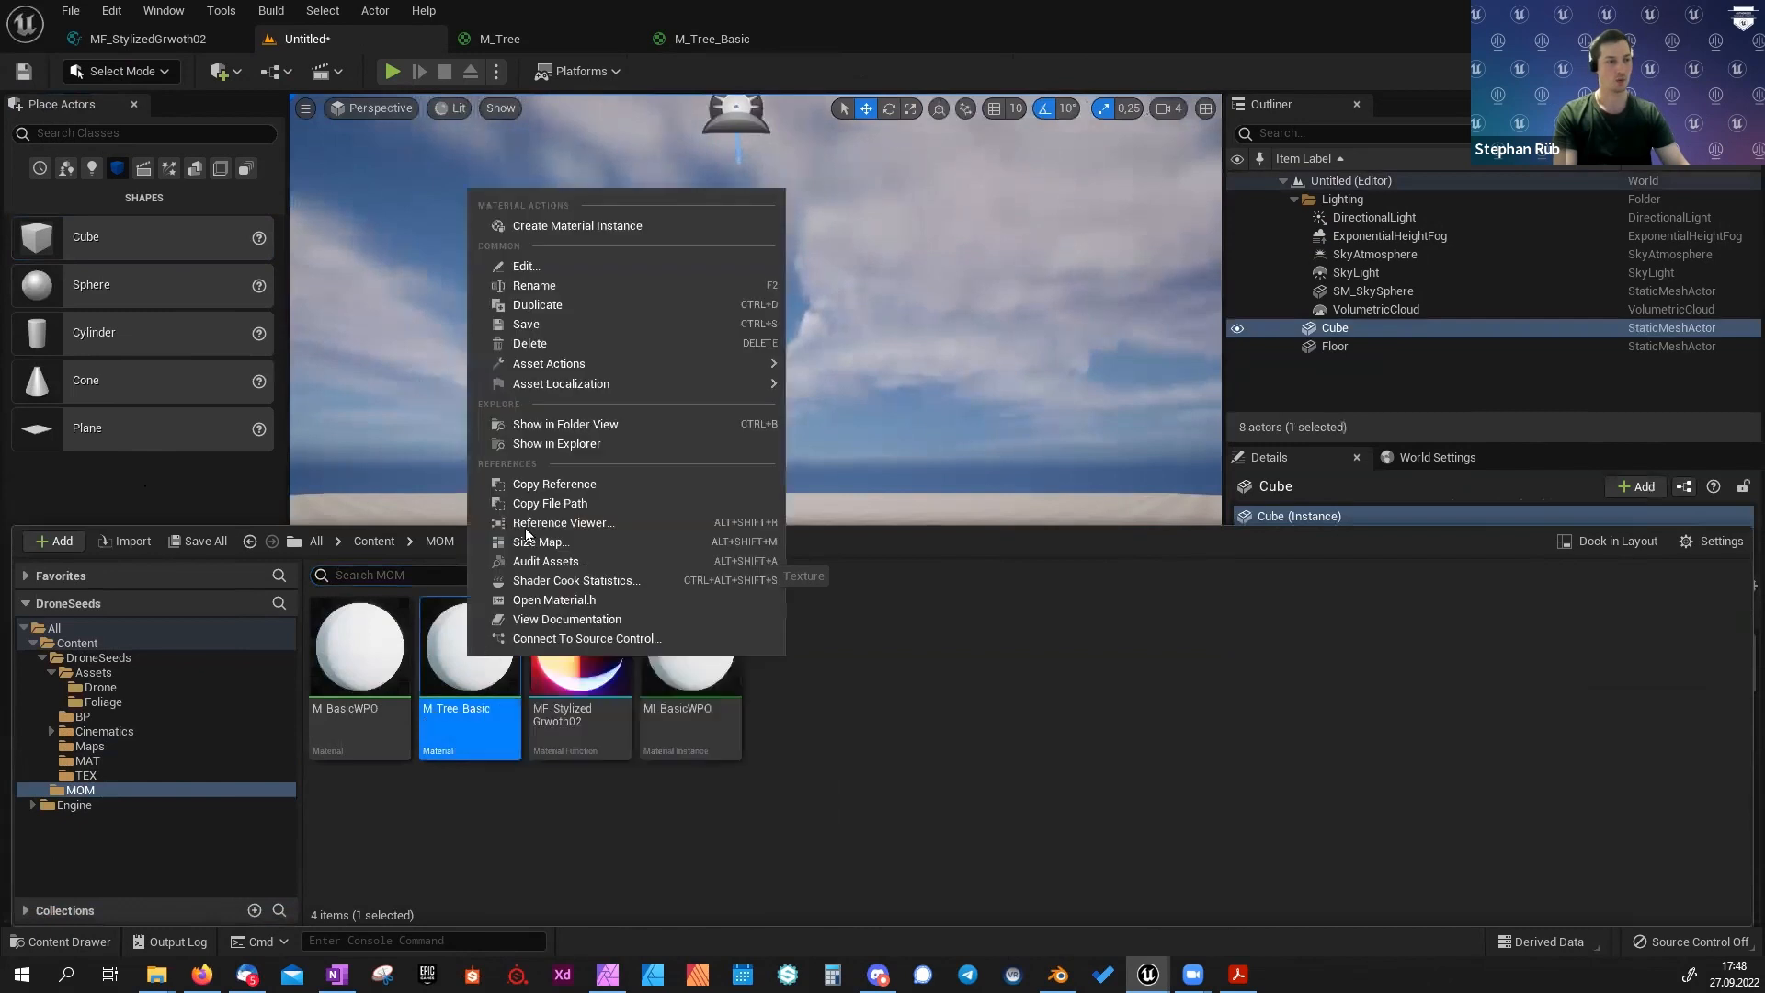
click(533, 234)
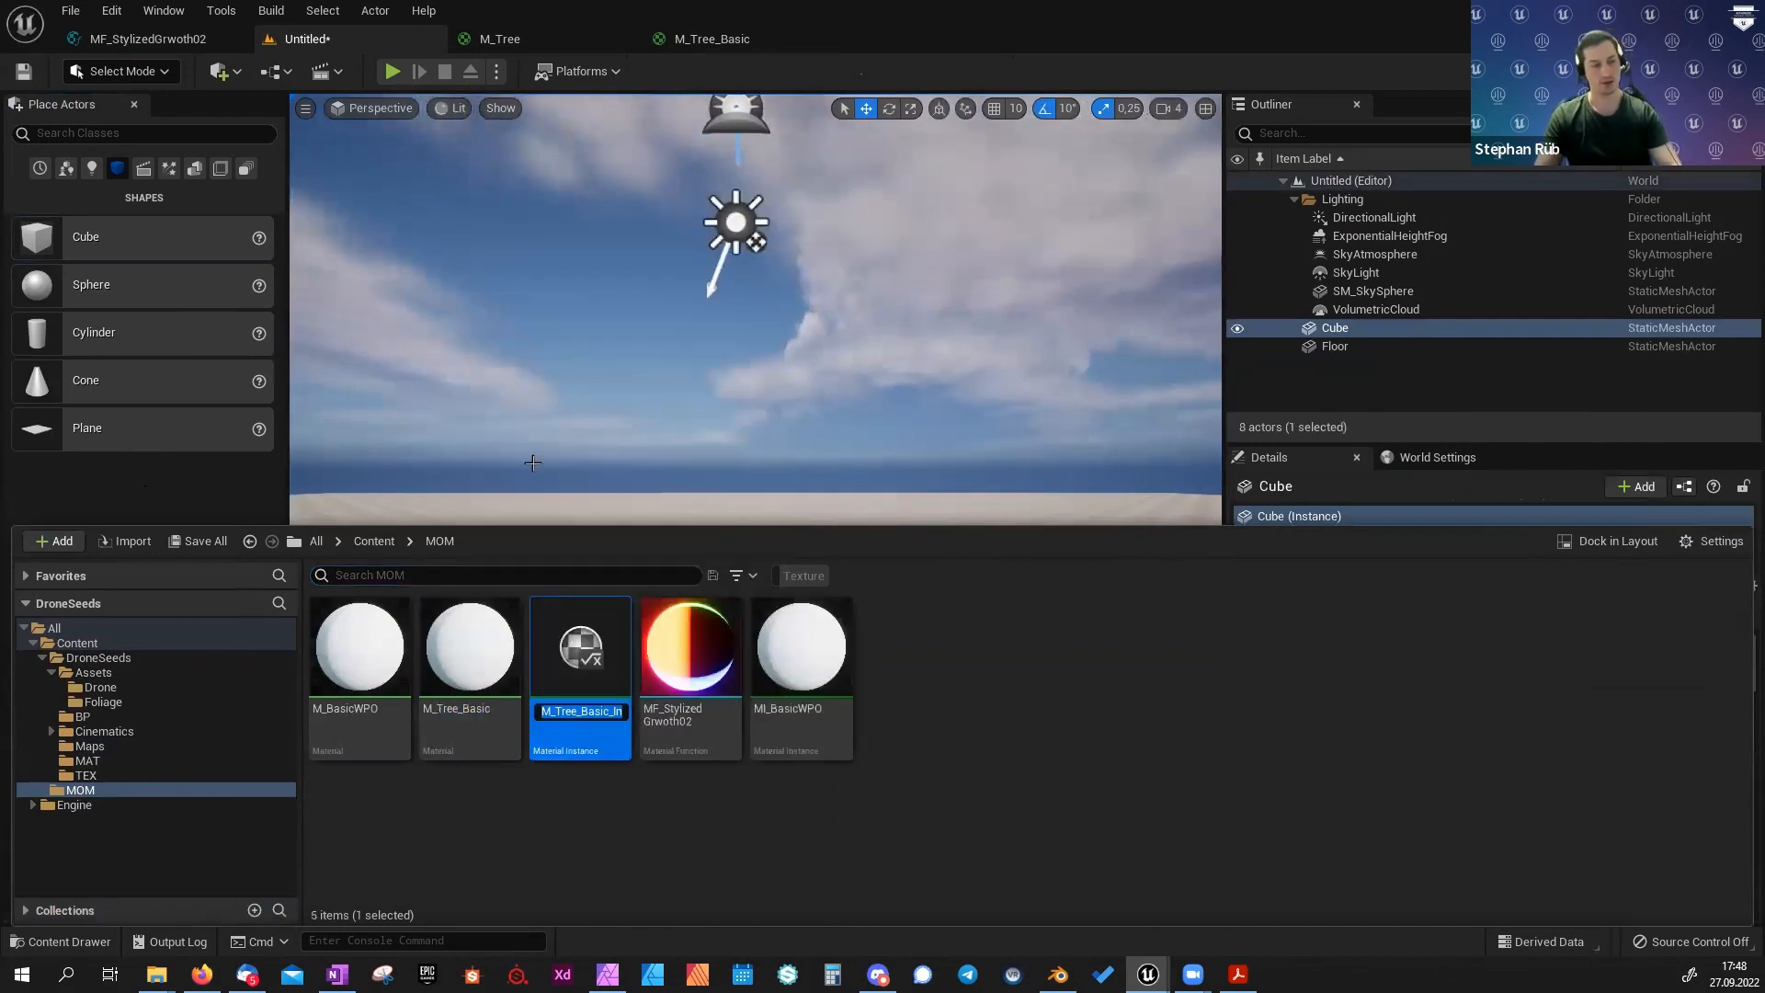
text(MI_Tree)
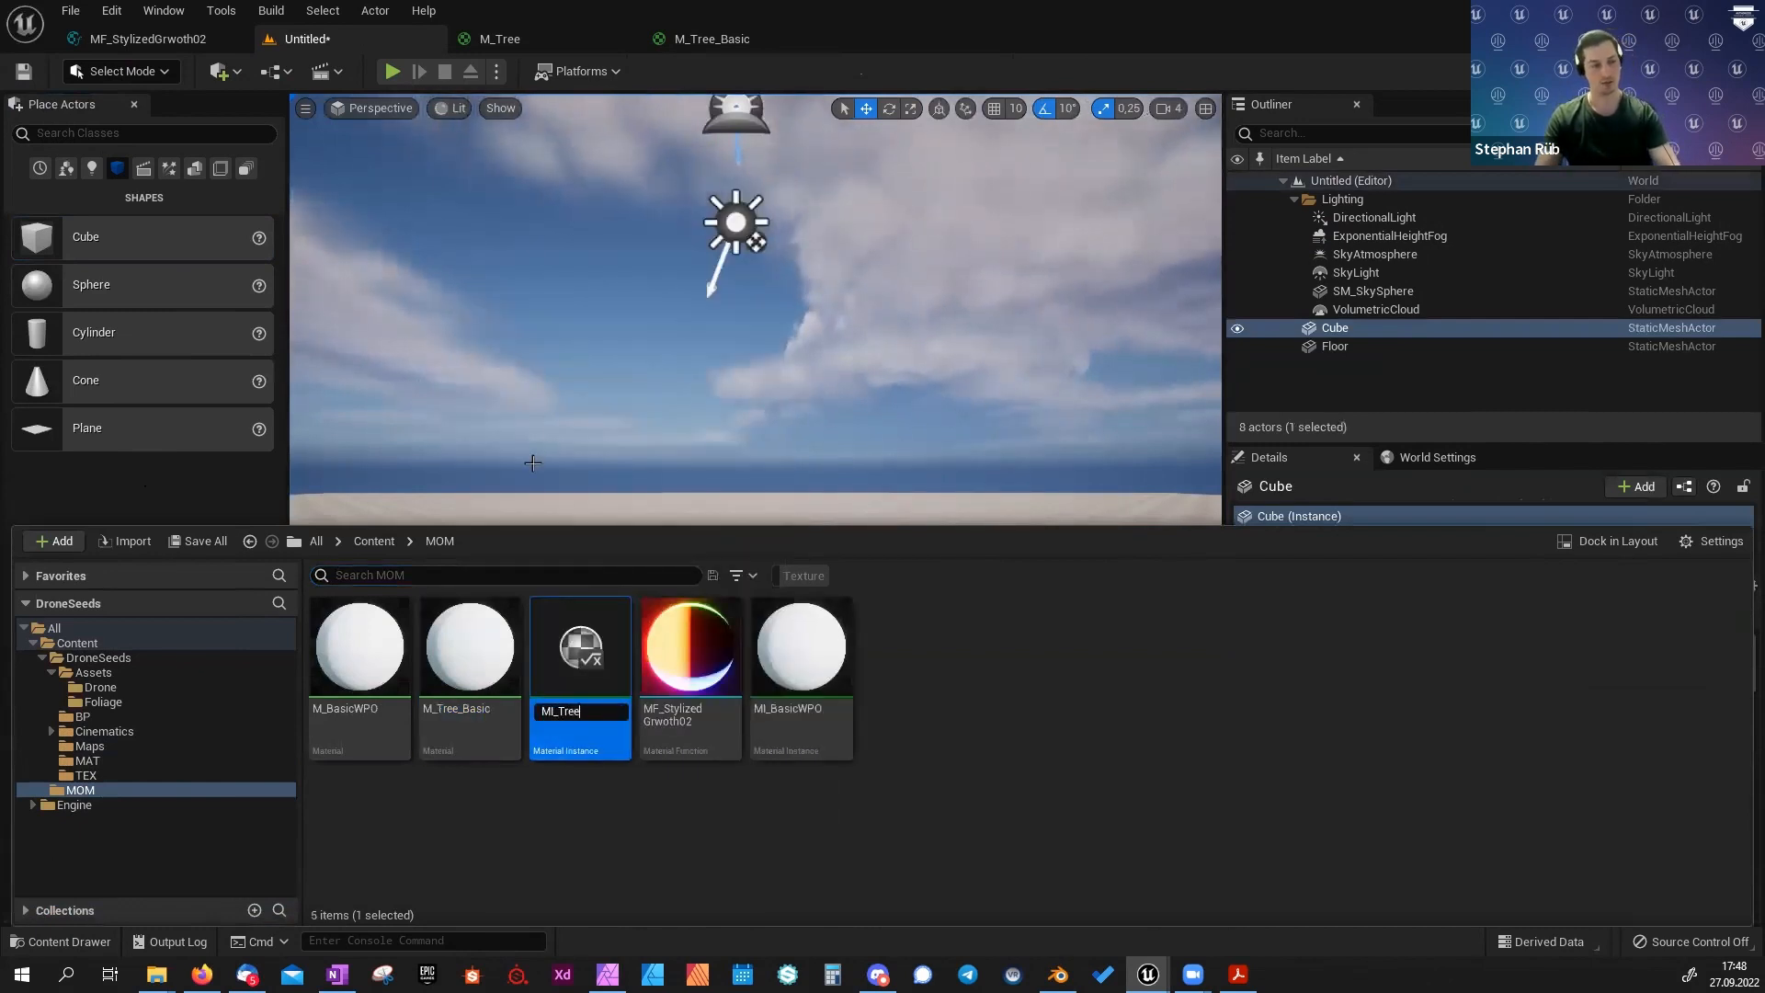
text(Basic)
key(Return)
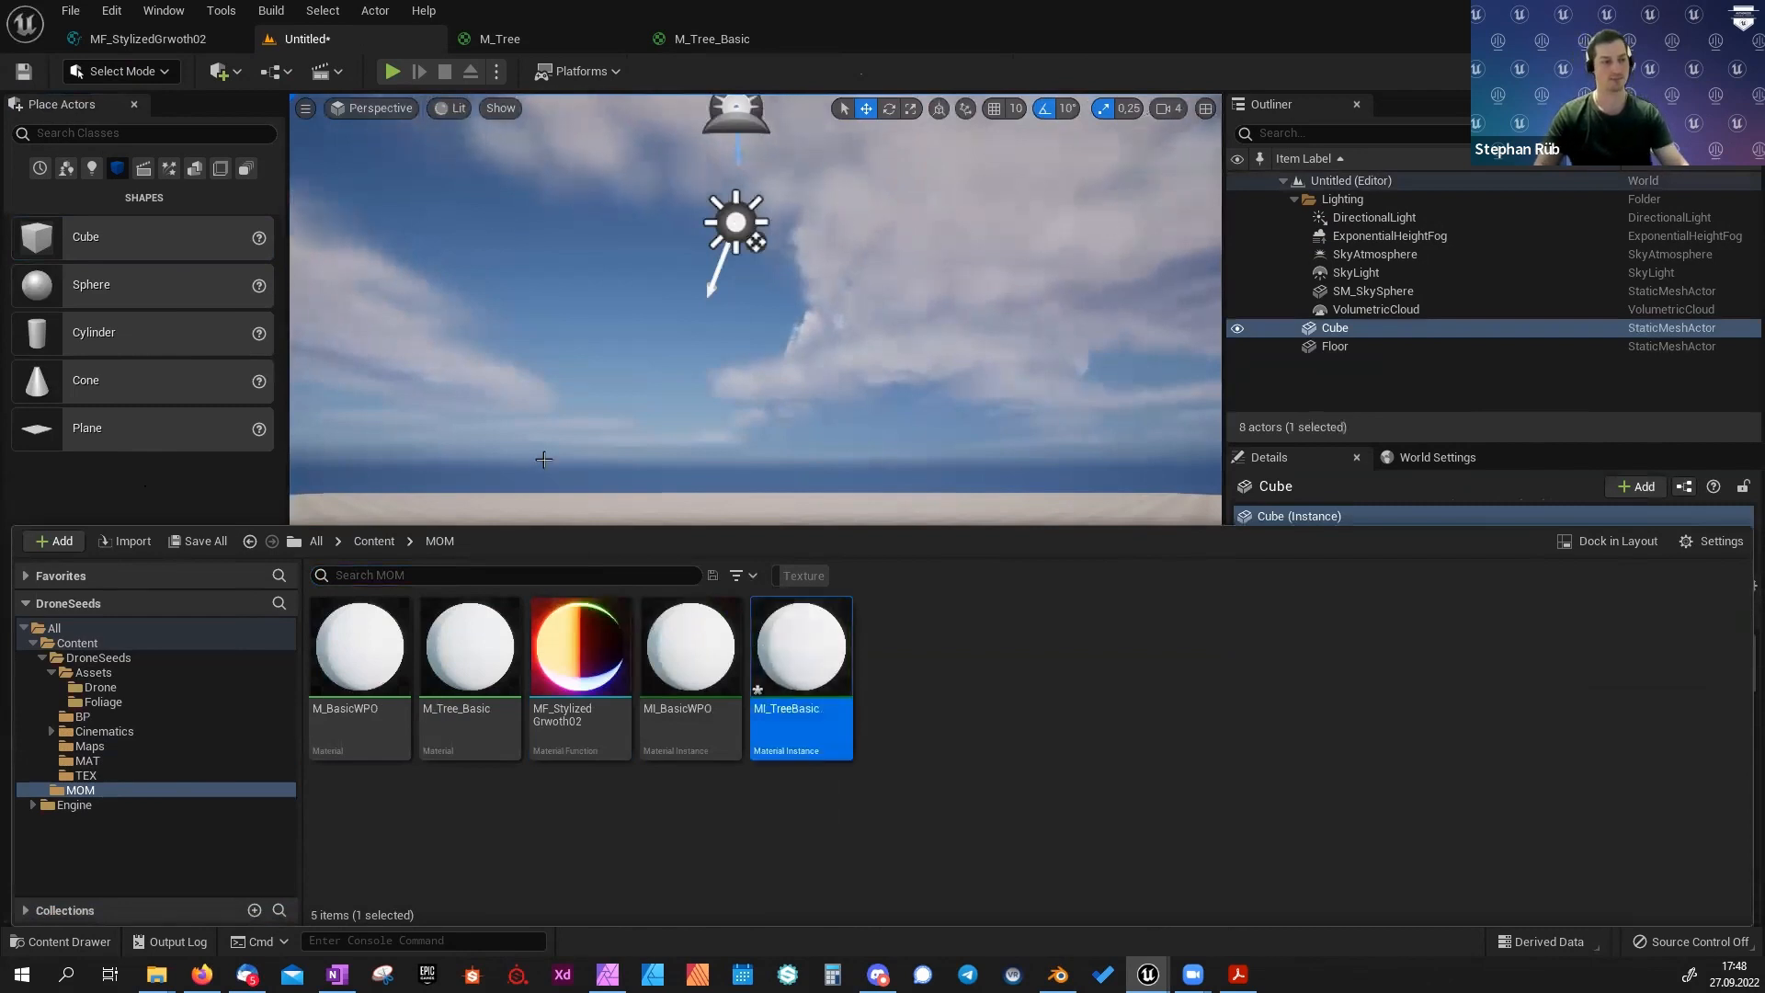
Assign MI_TreeBasic to the cube's Element 0 material slot and raise the cube to a Z location of about 43.5.
key(f)
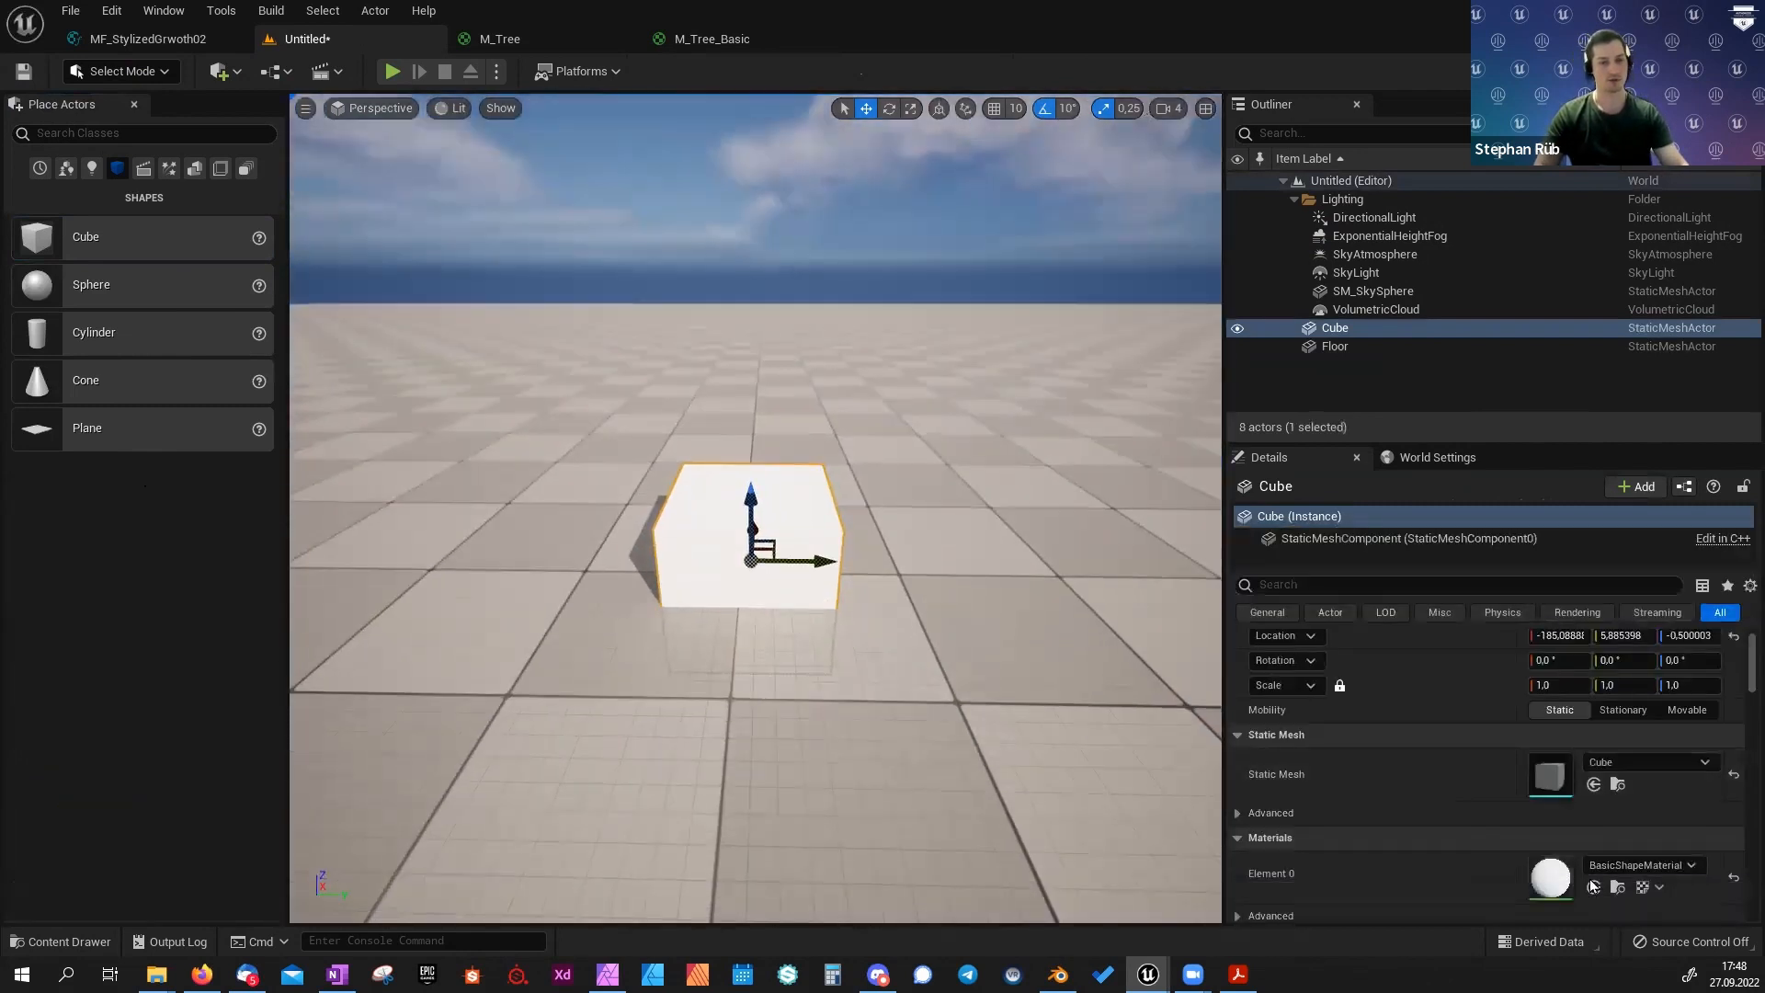
right_drag(565, 562, 566, 501)
drag(749, 541, 748, 477)
Open MI_TreeBasic in its own floating window and place it beside the cube in the level.
key(ctrl+space)
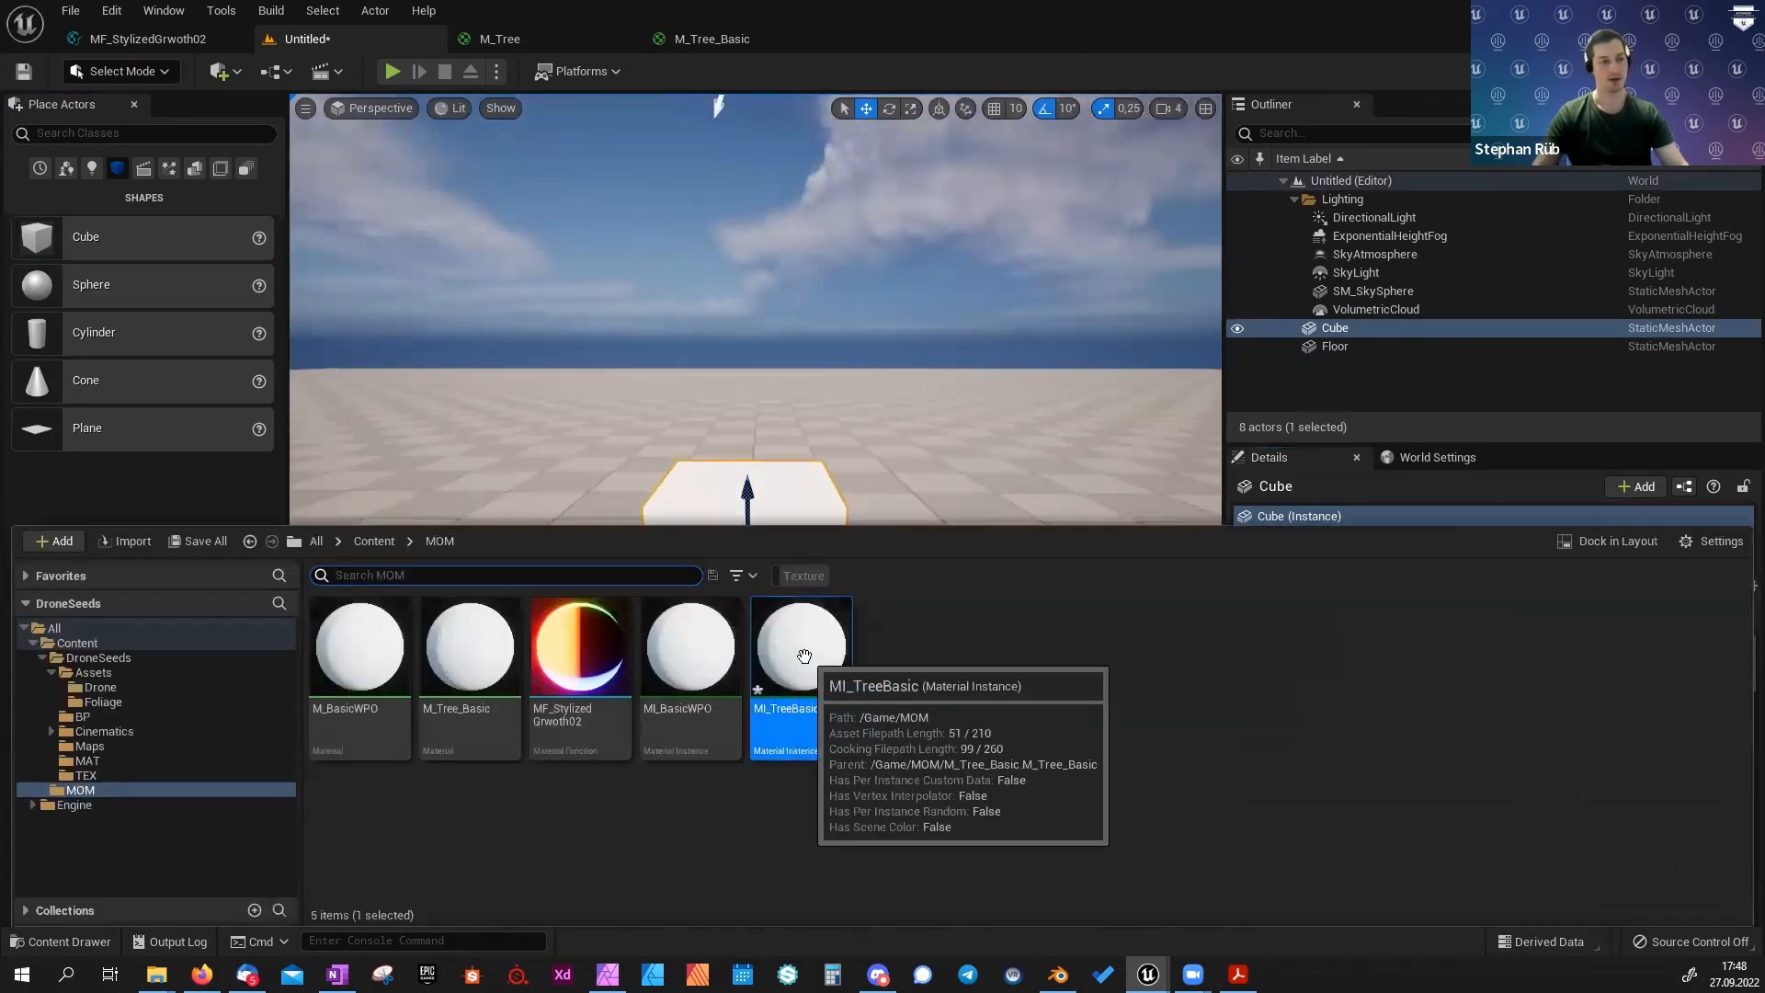
double_click(779, 676)
drag(910, 39, 831, 460)
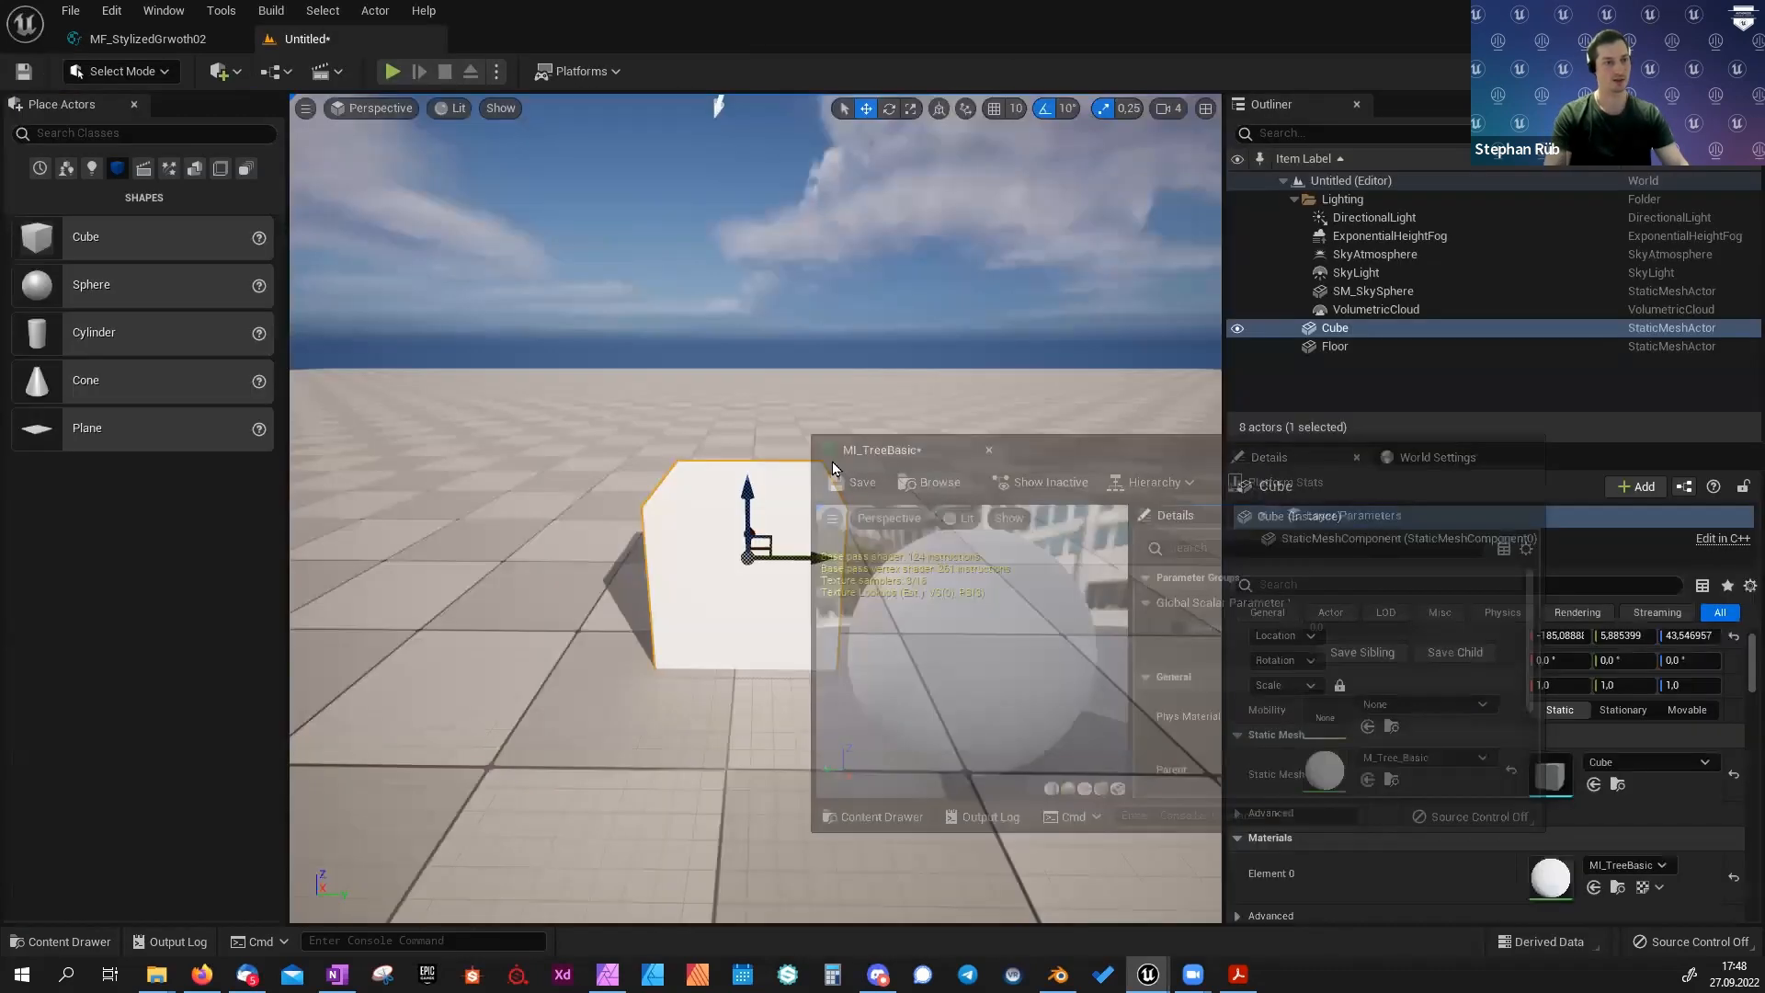
drag(1176, 449, 1311, 247)
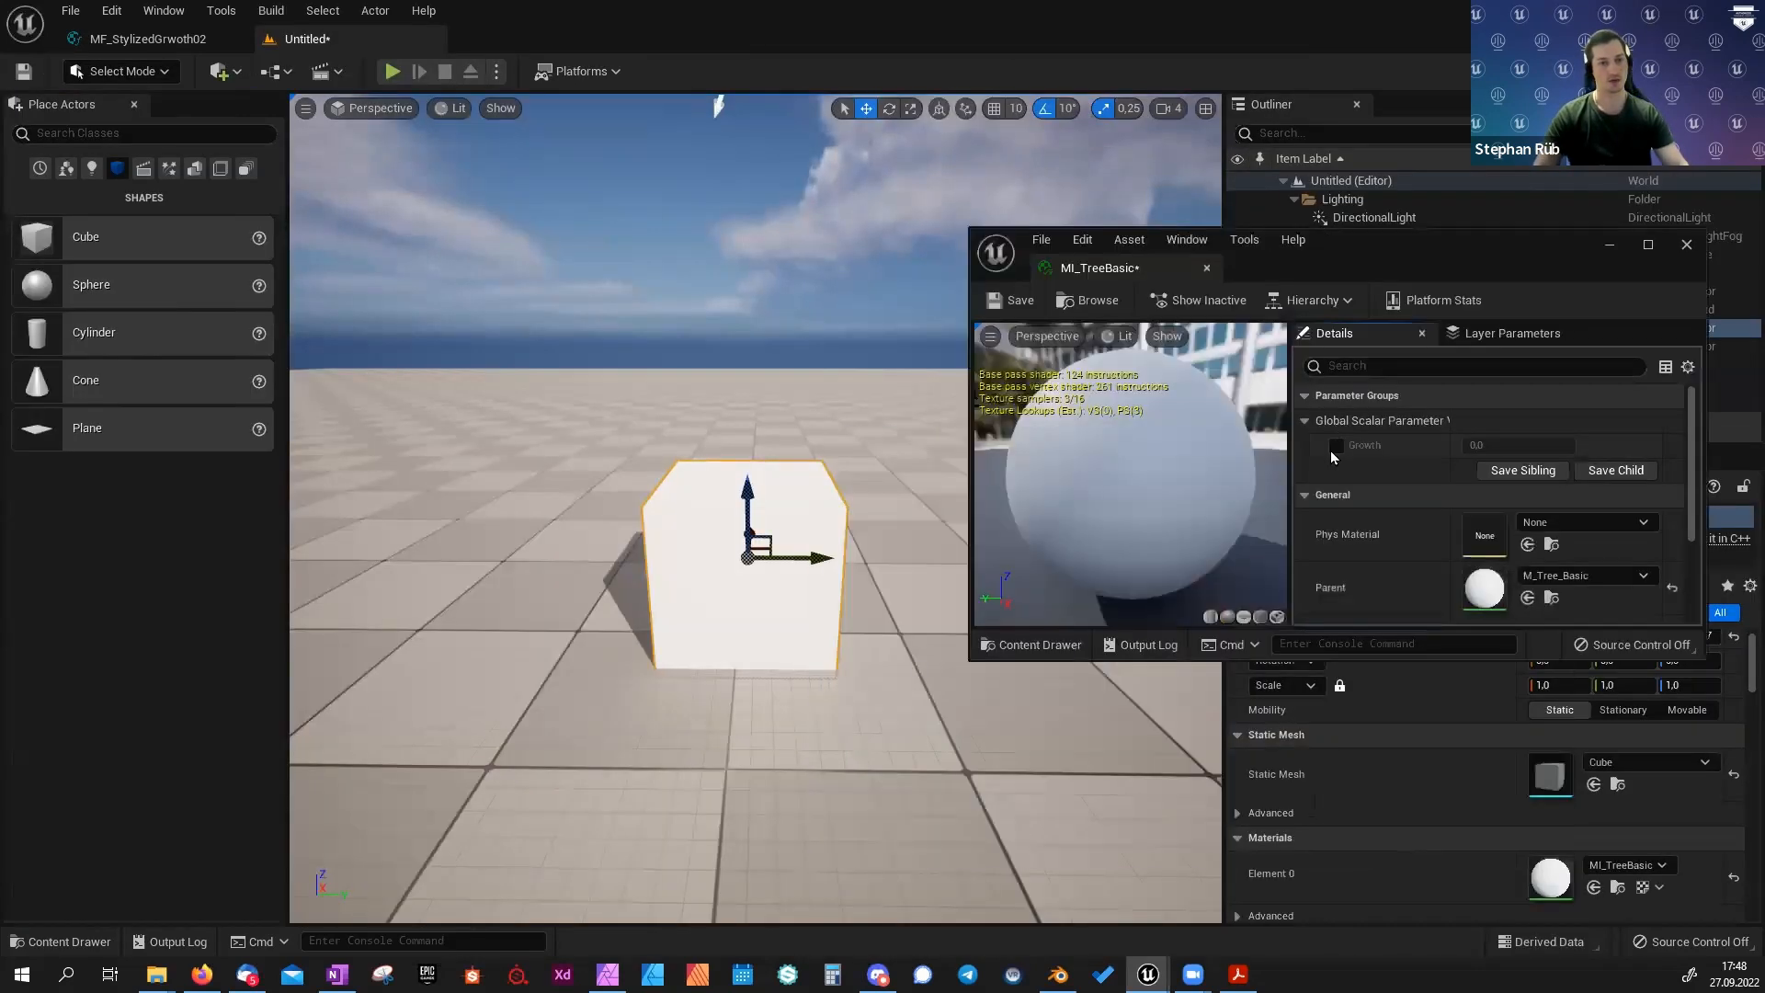
Enable the Growth override in MI_TreeBasic, test it at 1.0, return it to 0.0, and close the instance.
click(1336, 445)
drag(1470, 445, 1571, 445)
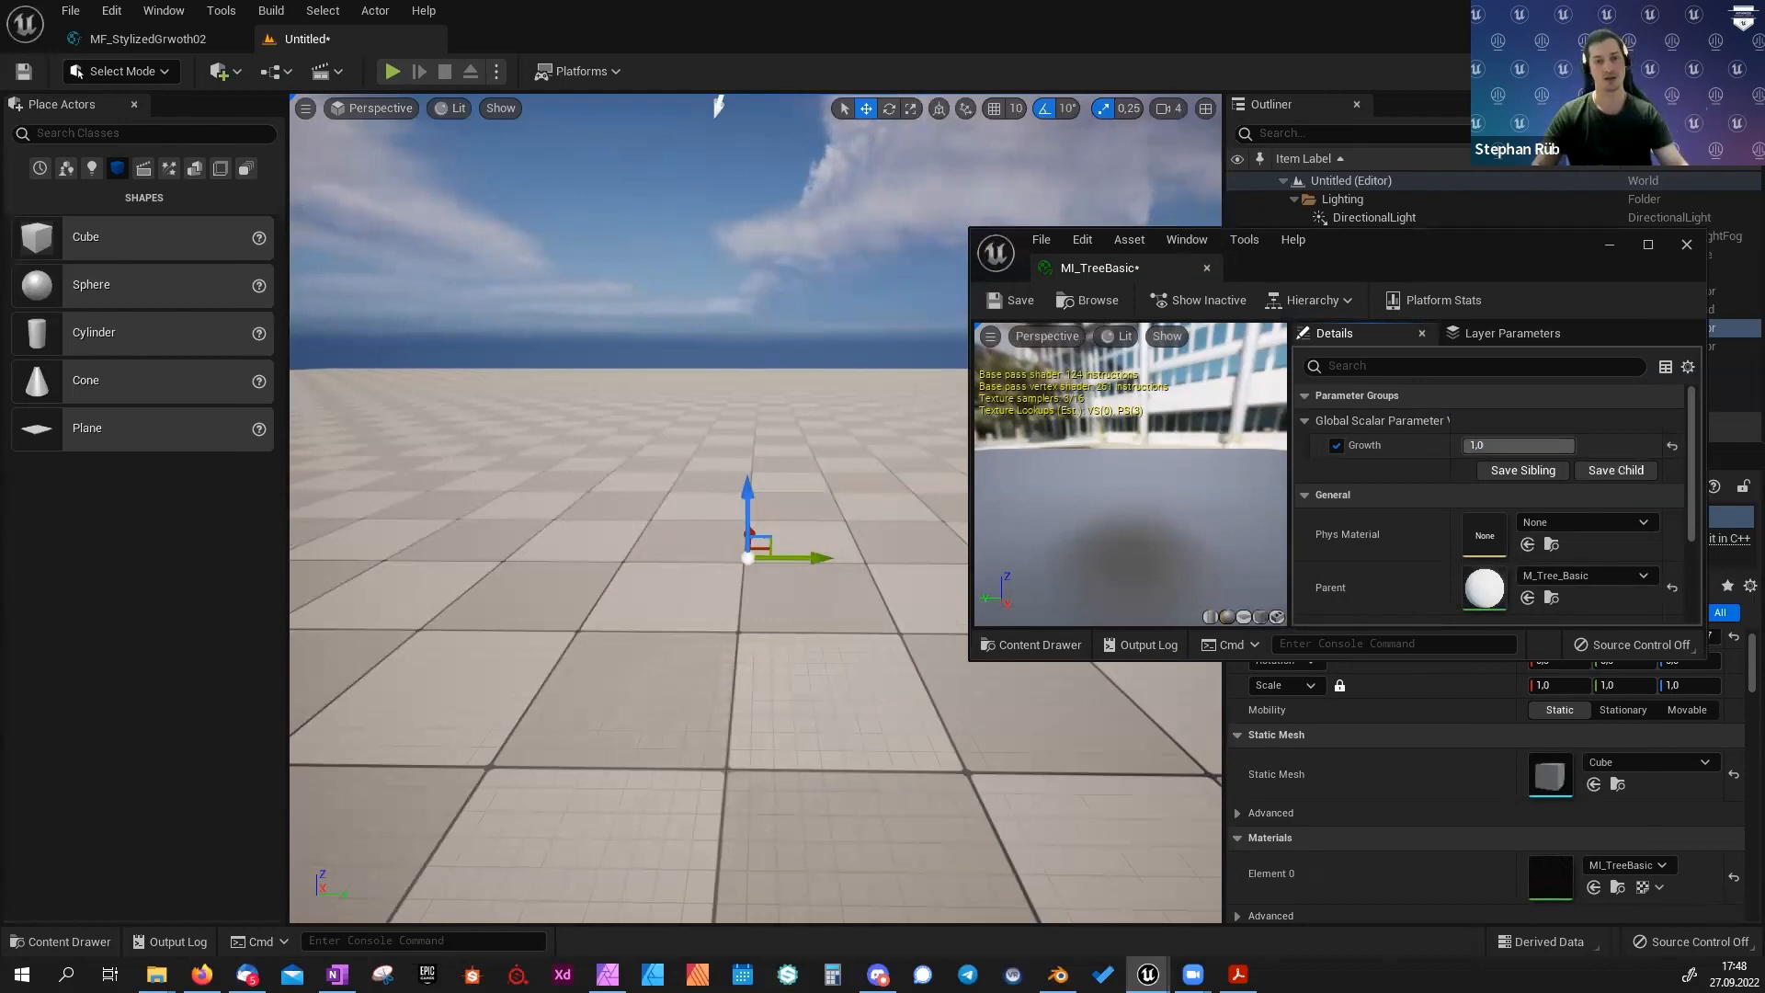
mouse_move(1568, 445)
mouse_down()
mouse_move(1489, 445)
mouse_move(1553, 447)
mouse_up()
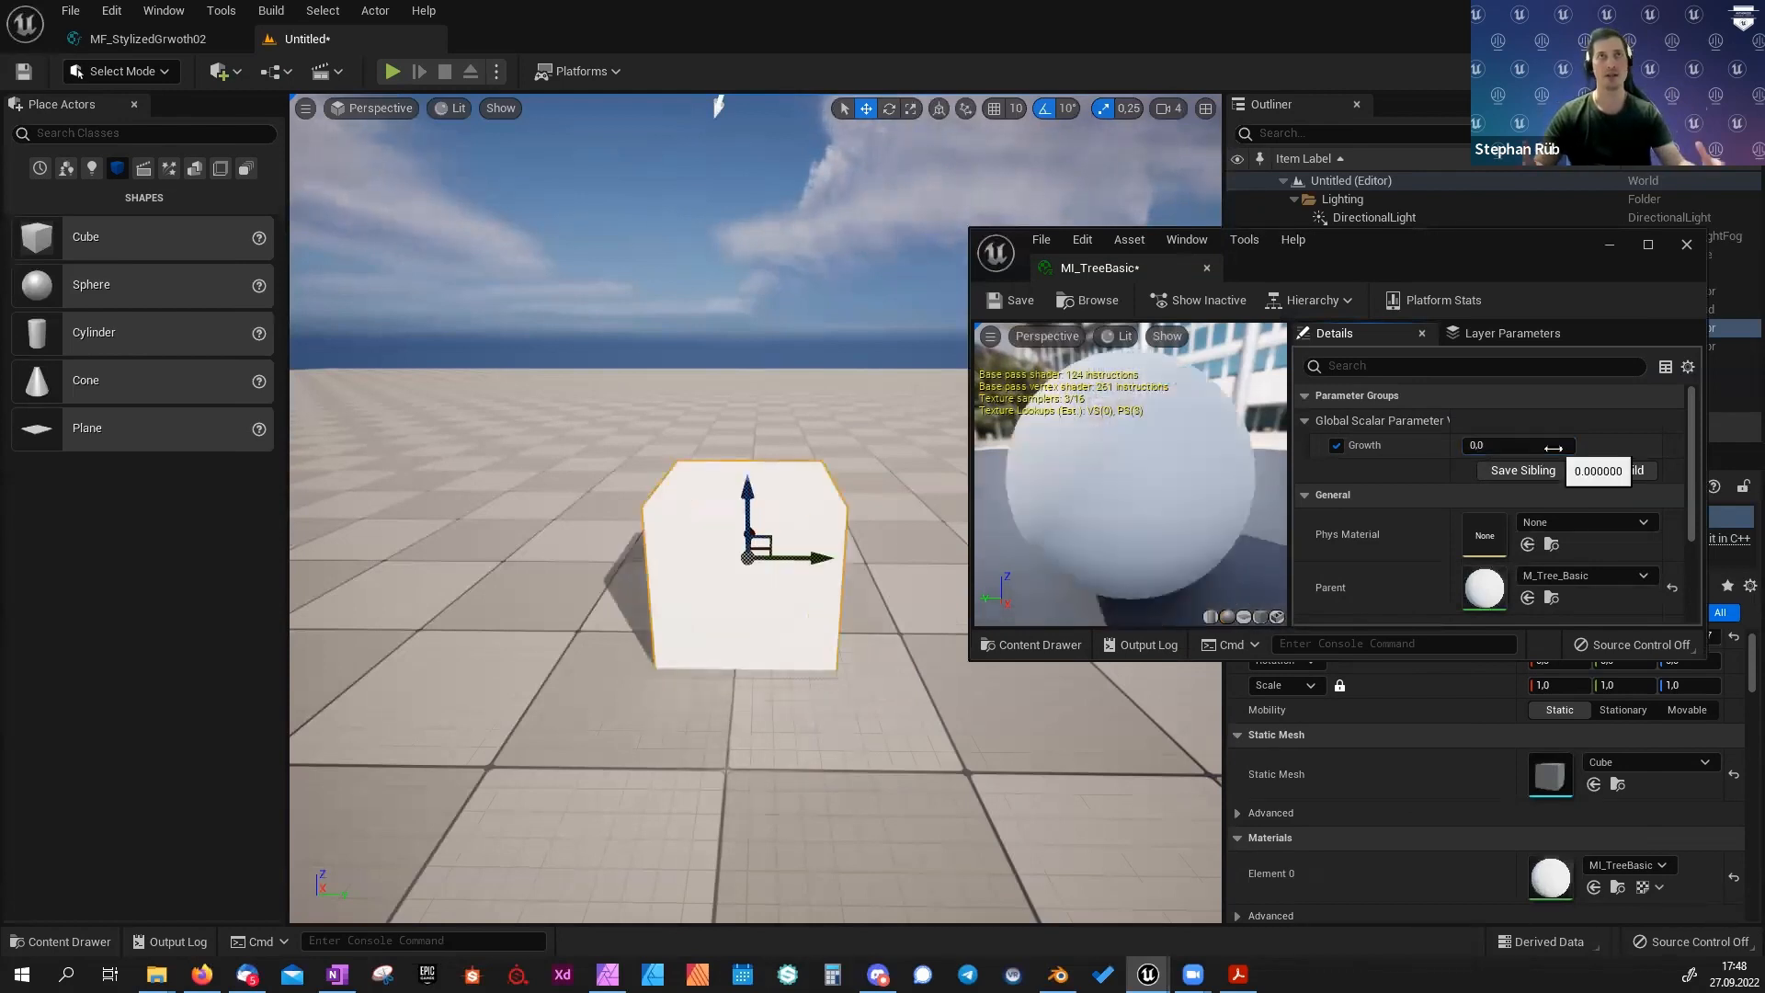
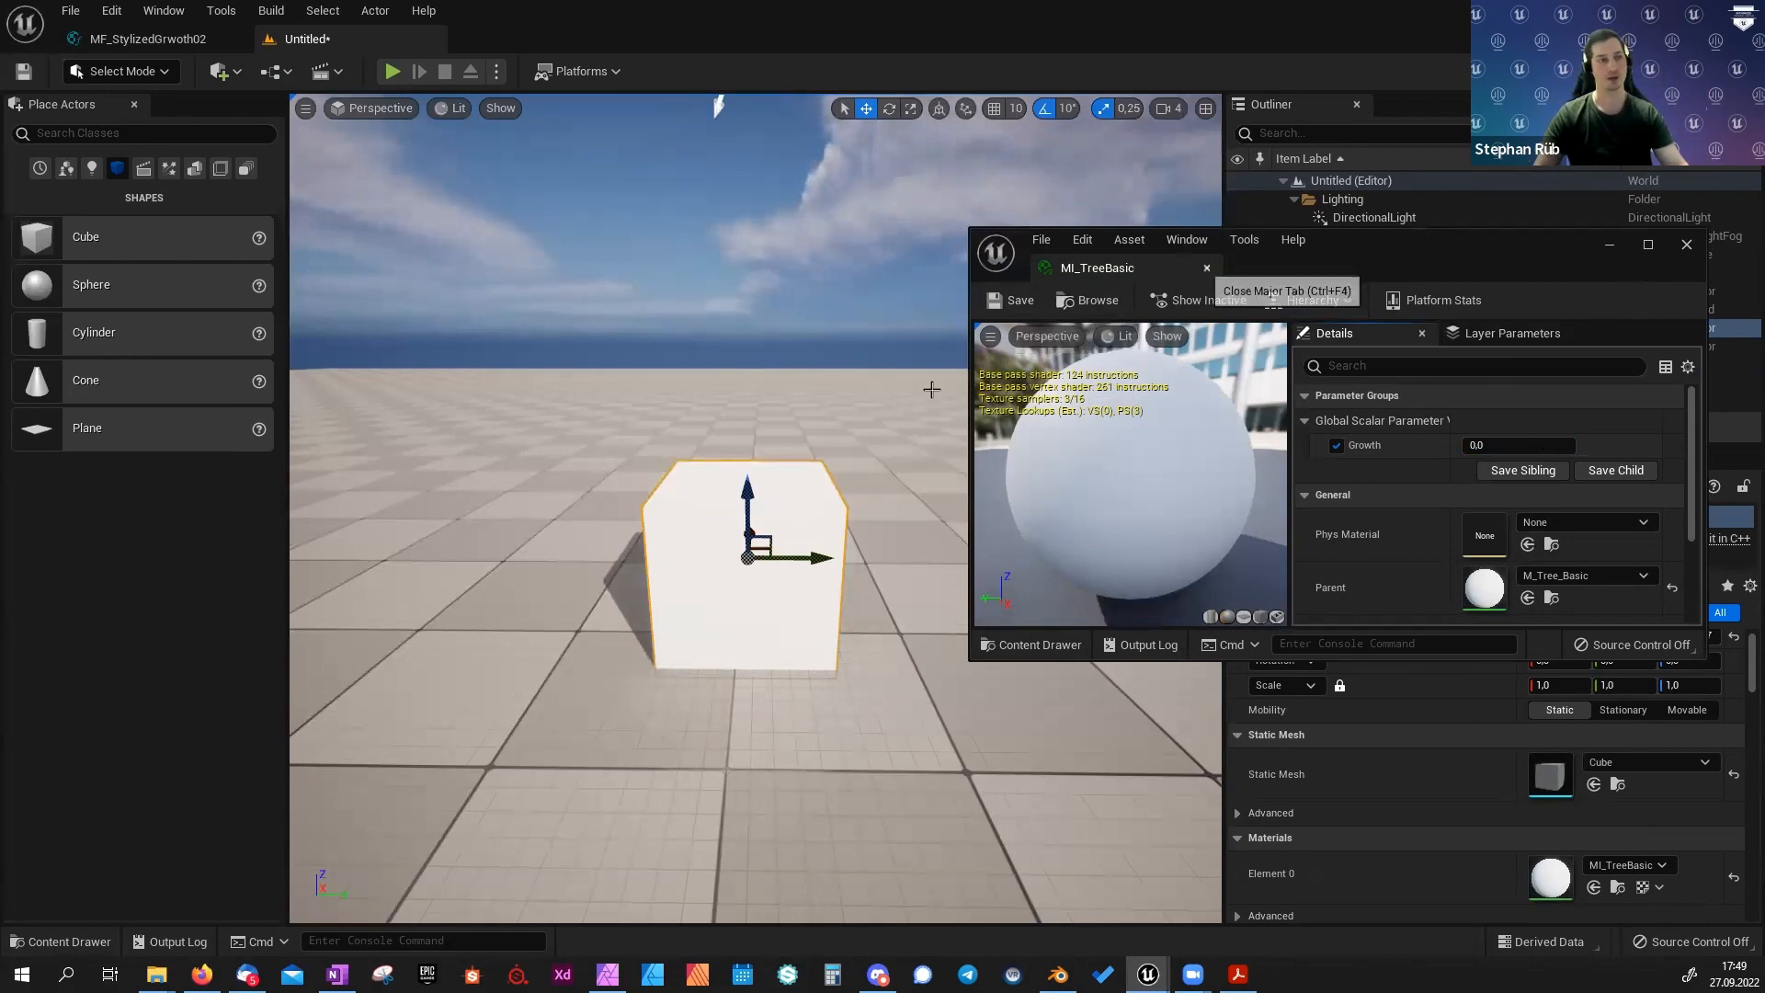
click(1207, 267)
In MF_StylizedGrowth02, add a 3PointLevels node and connect the scalar input, moved farther from the Multiply node, to its Texture input.
click(162, 40)
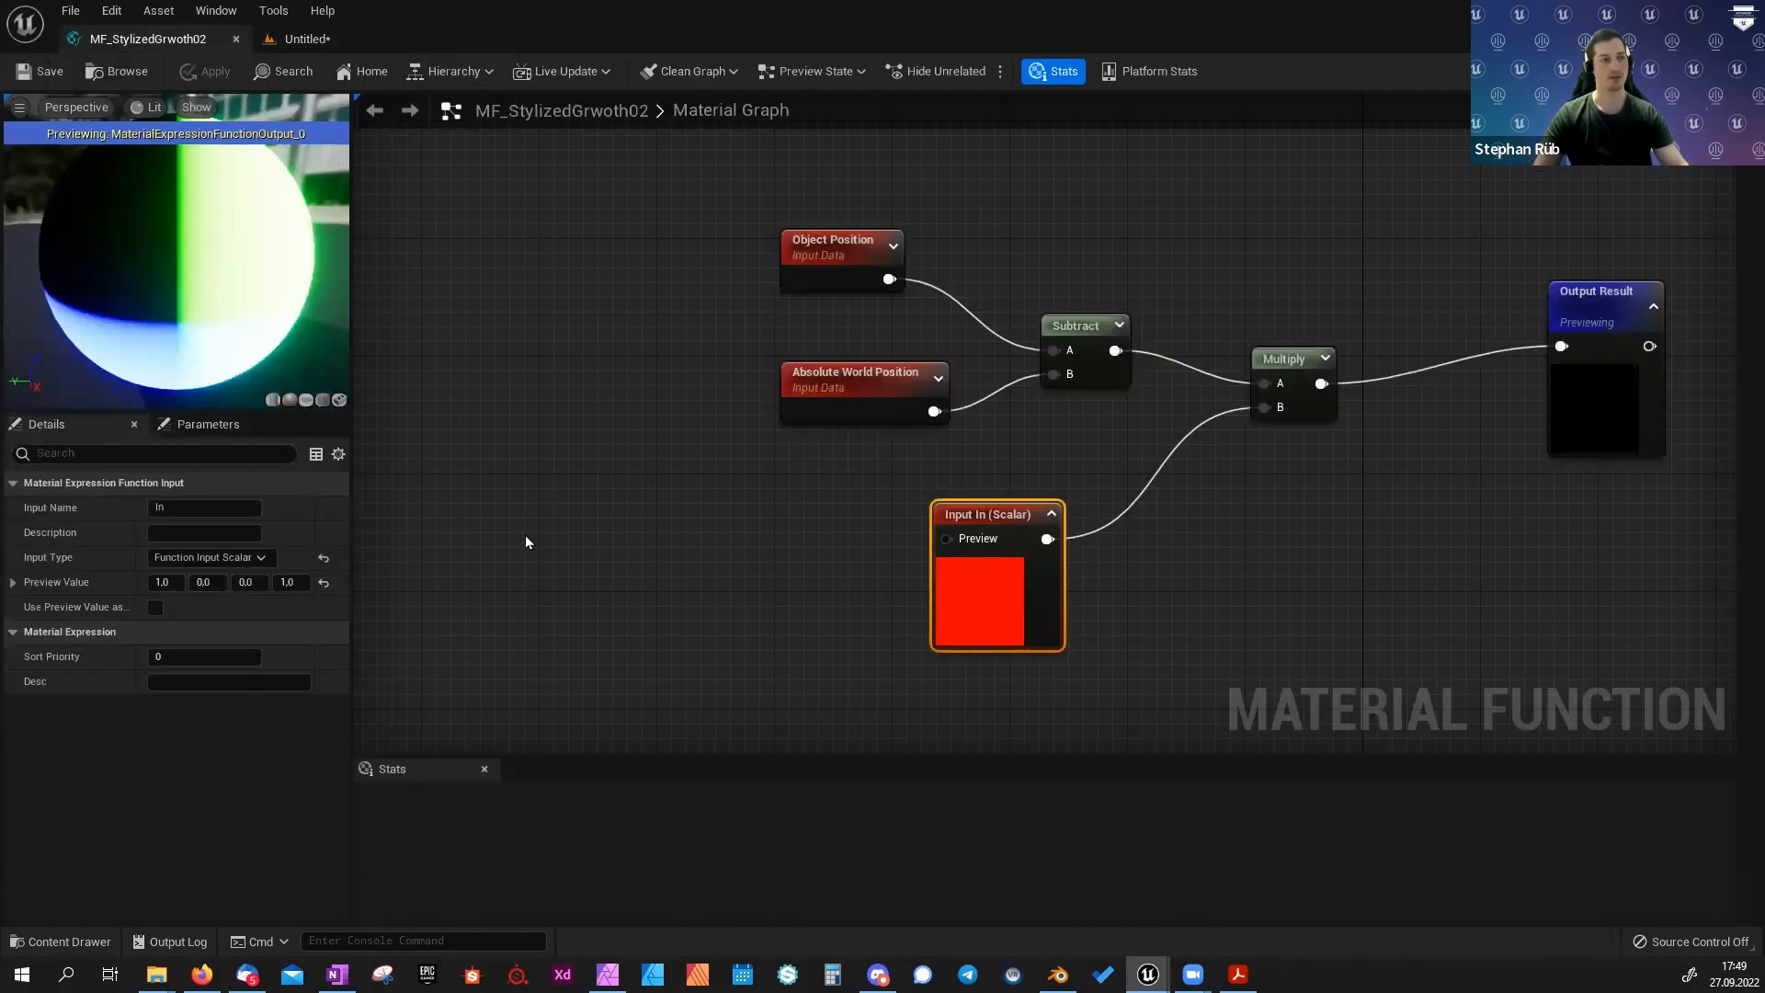
drag(1002, 515, 522, 516)
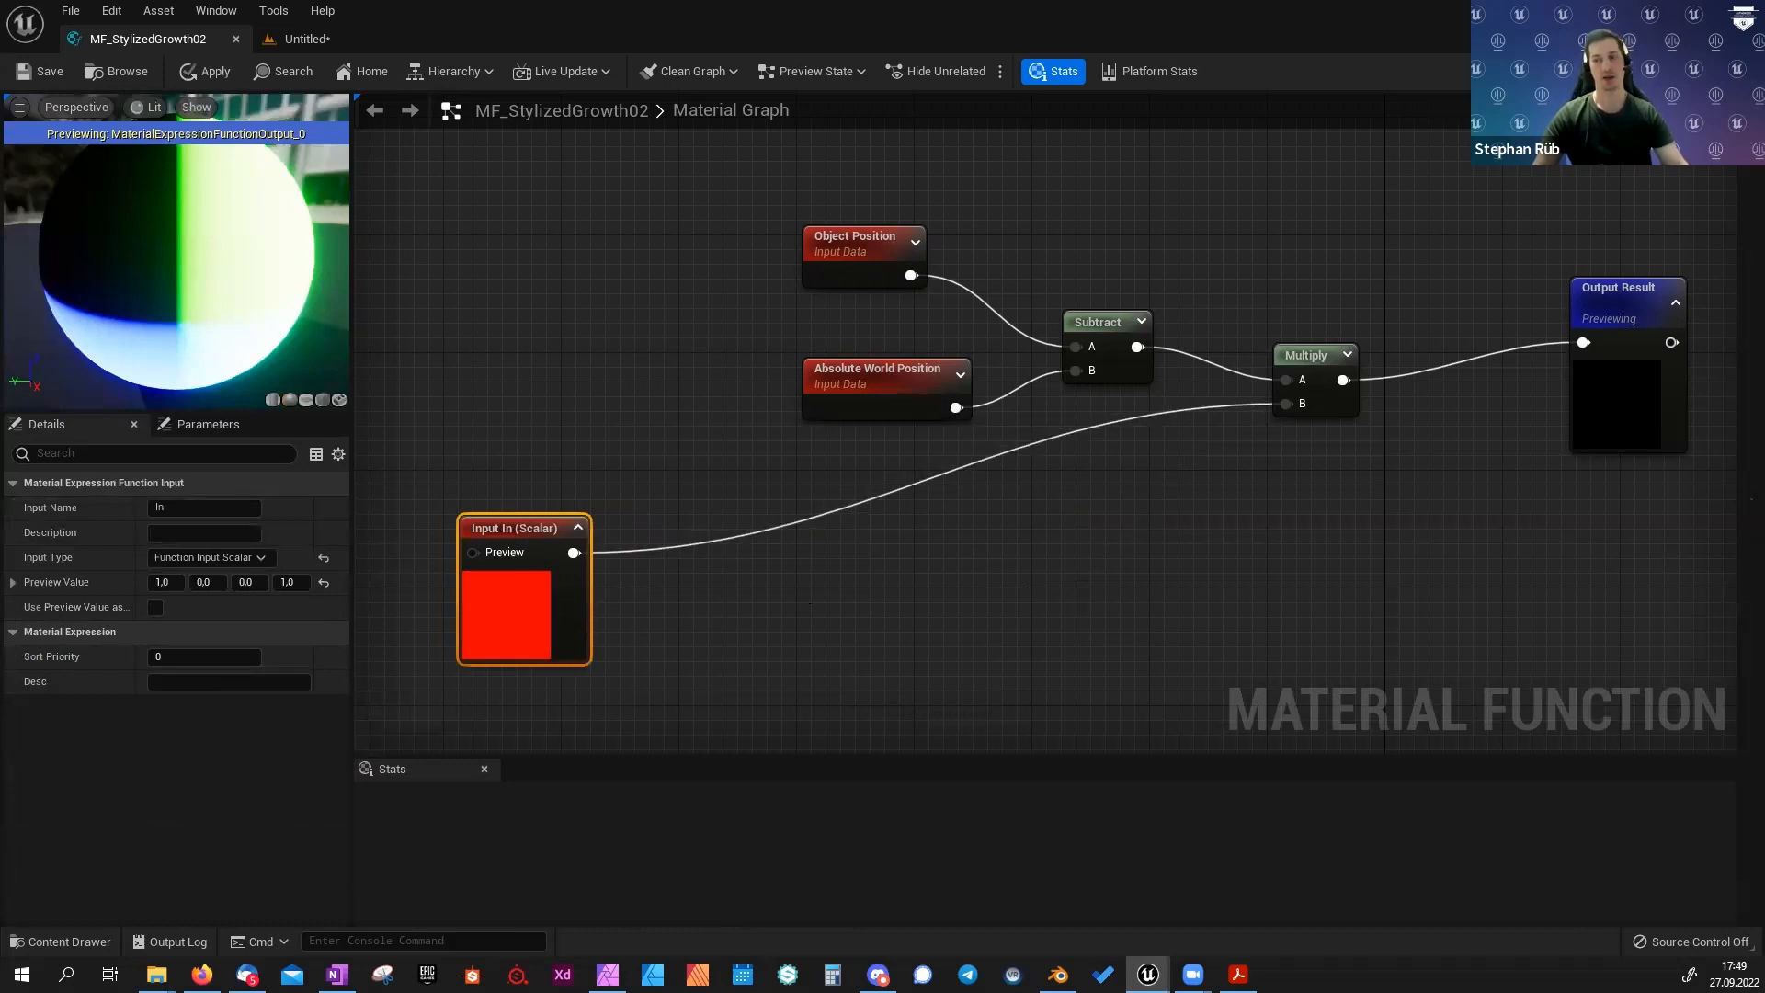
right_drag(787, 593, 869, 504)
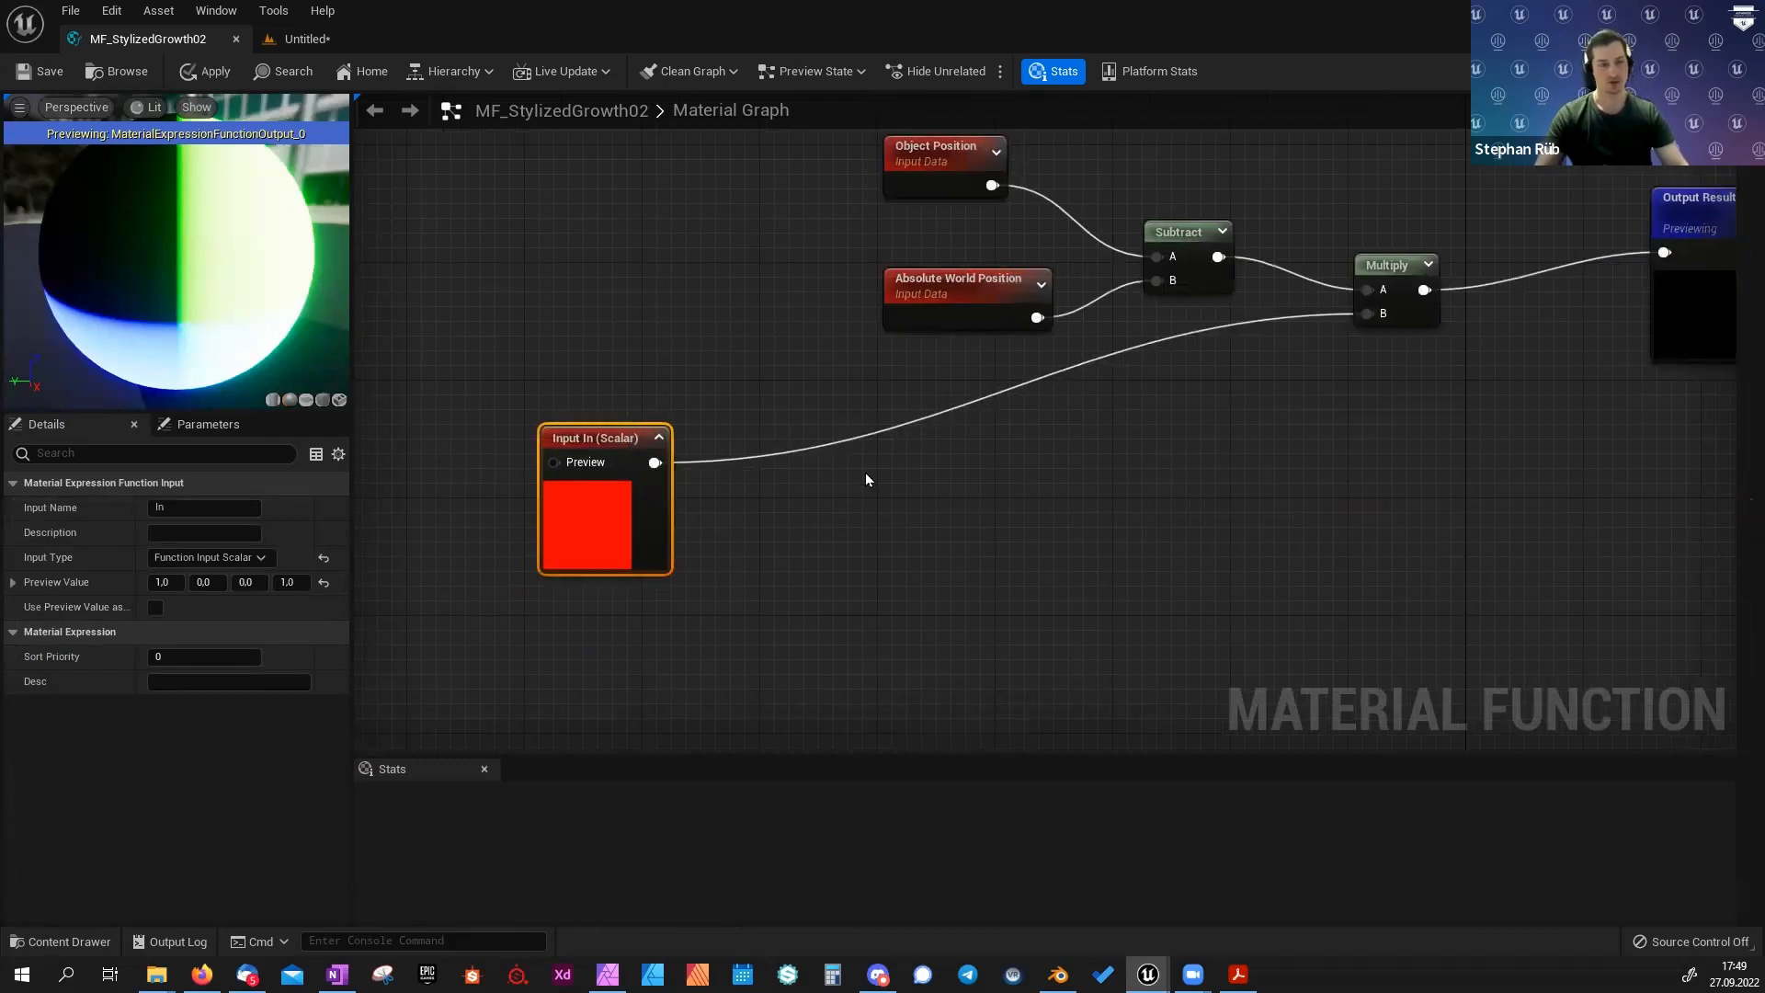
right_click(866, 479)
text(3 point)
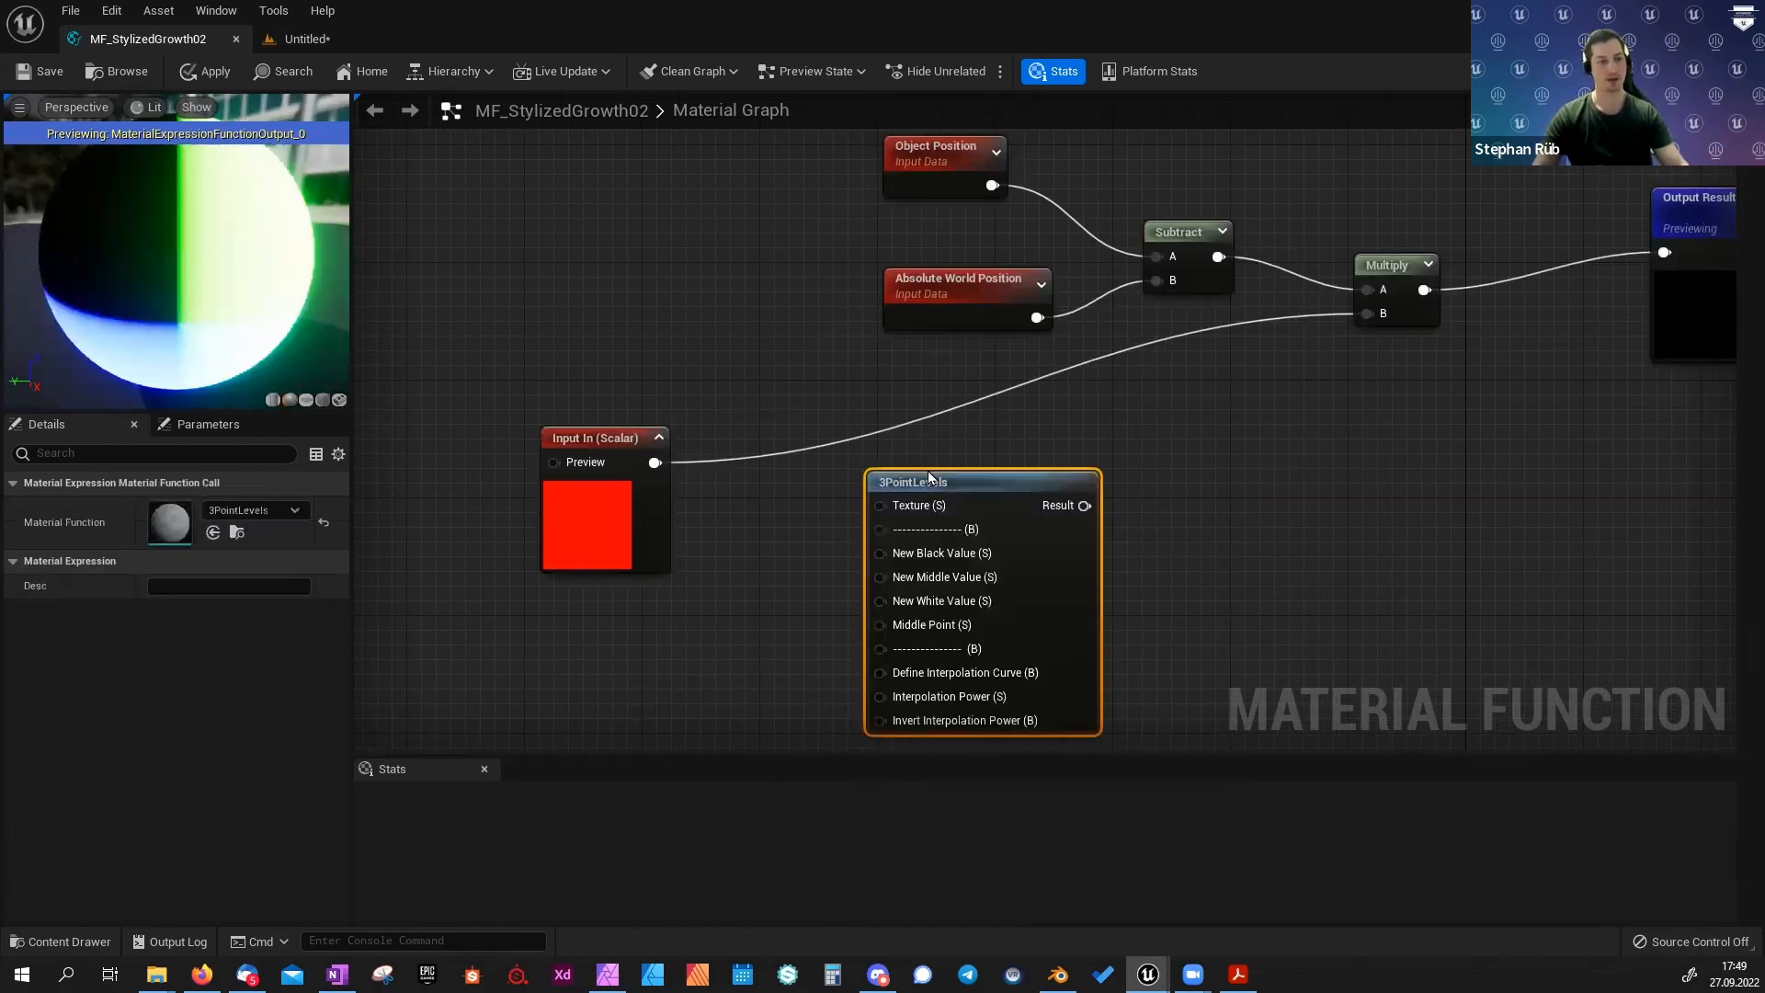
drag(930, 480, 959, 449)
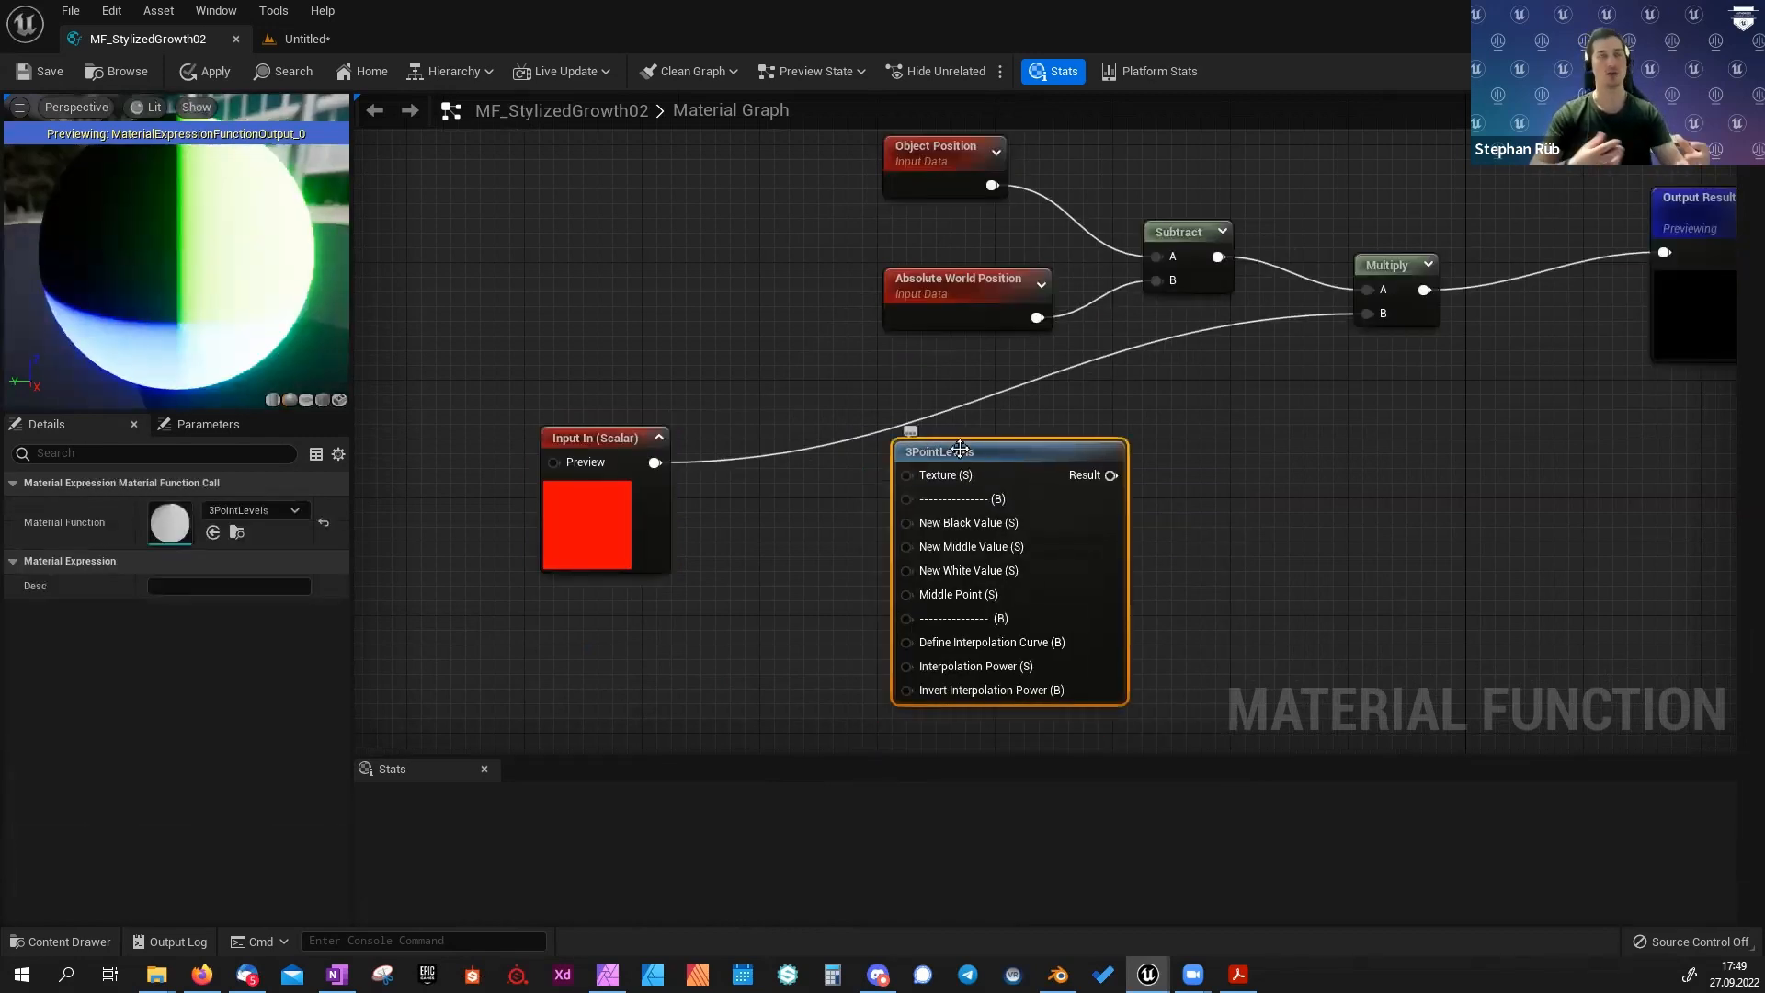
drag(656, 463, 976, 446)
Place three constant nodes one below another between the scalar input and the 3PointLevels node.
right_drag(788, 546, 862, 527)
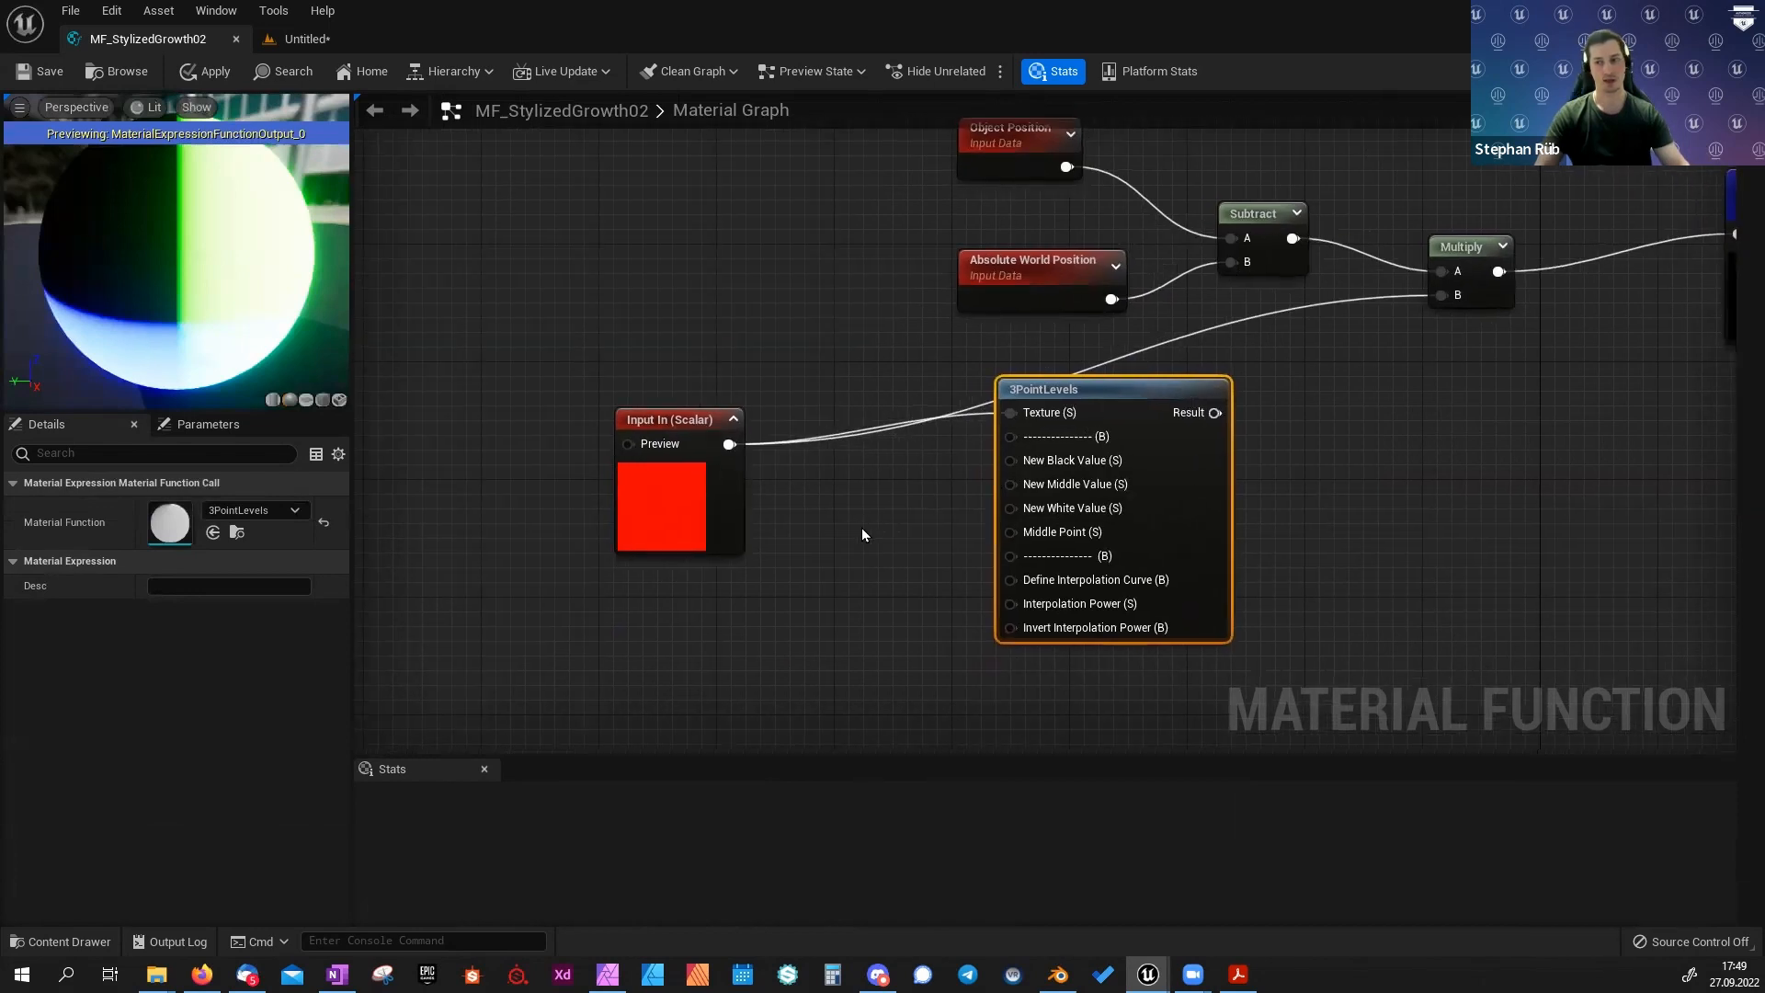
click(853, 489)
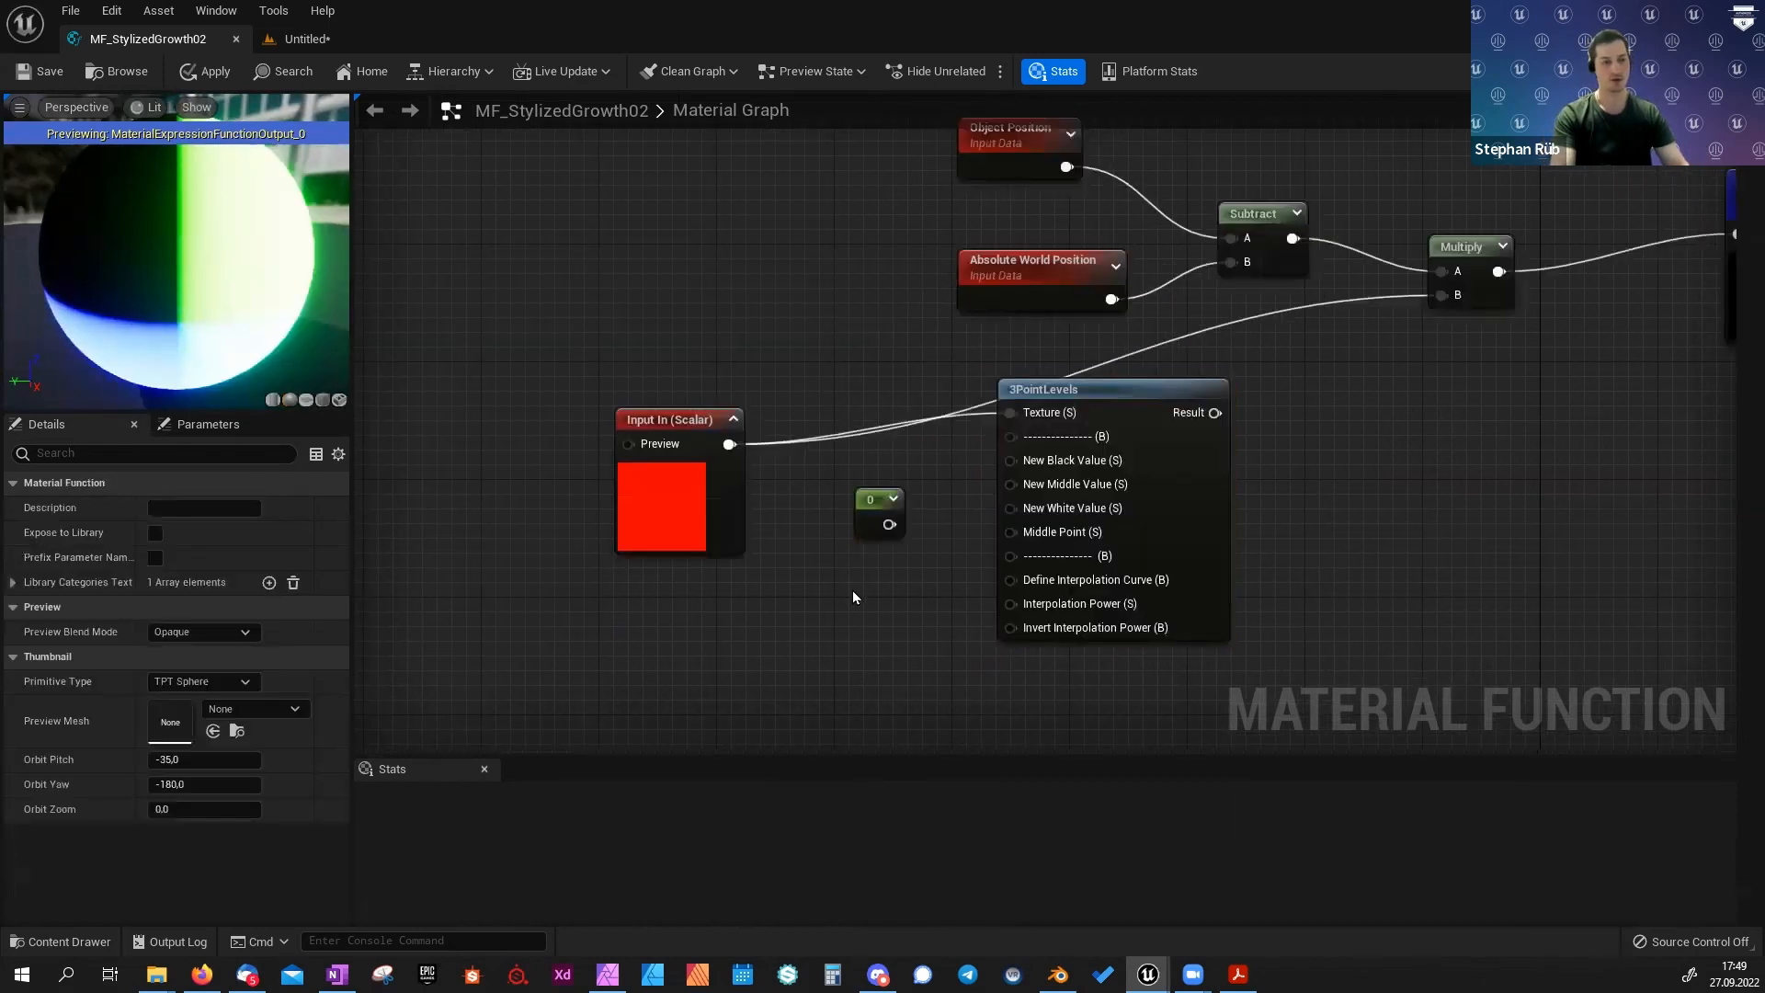
click(853, 574)
click(857, 647)
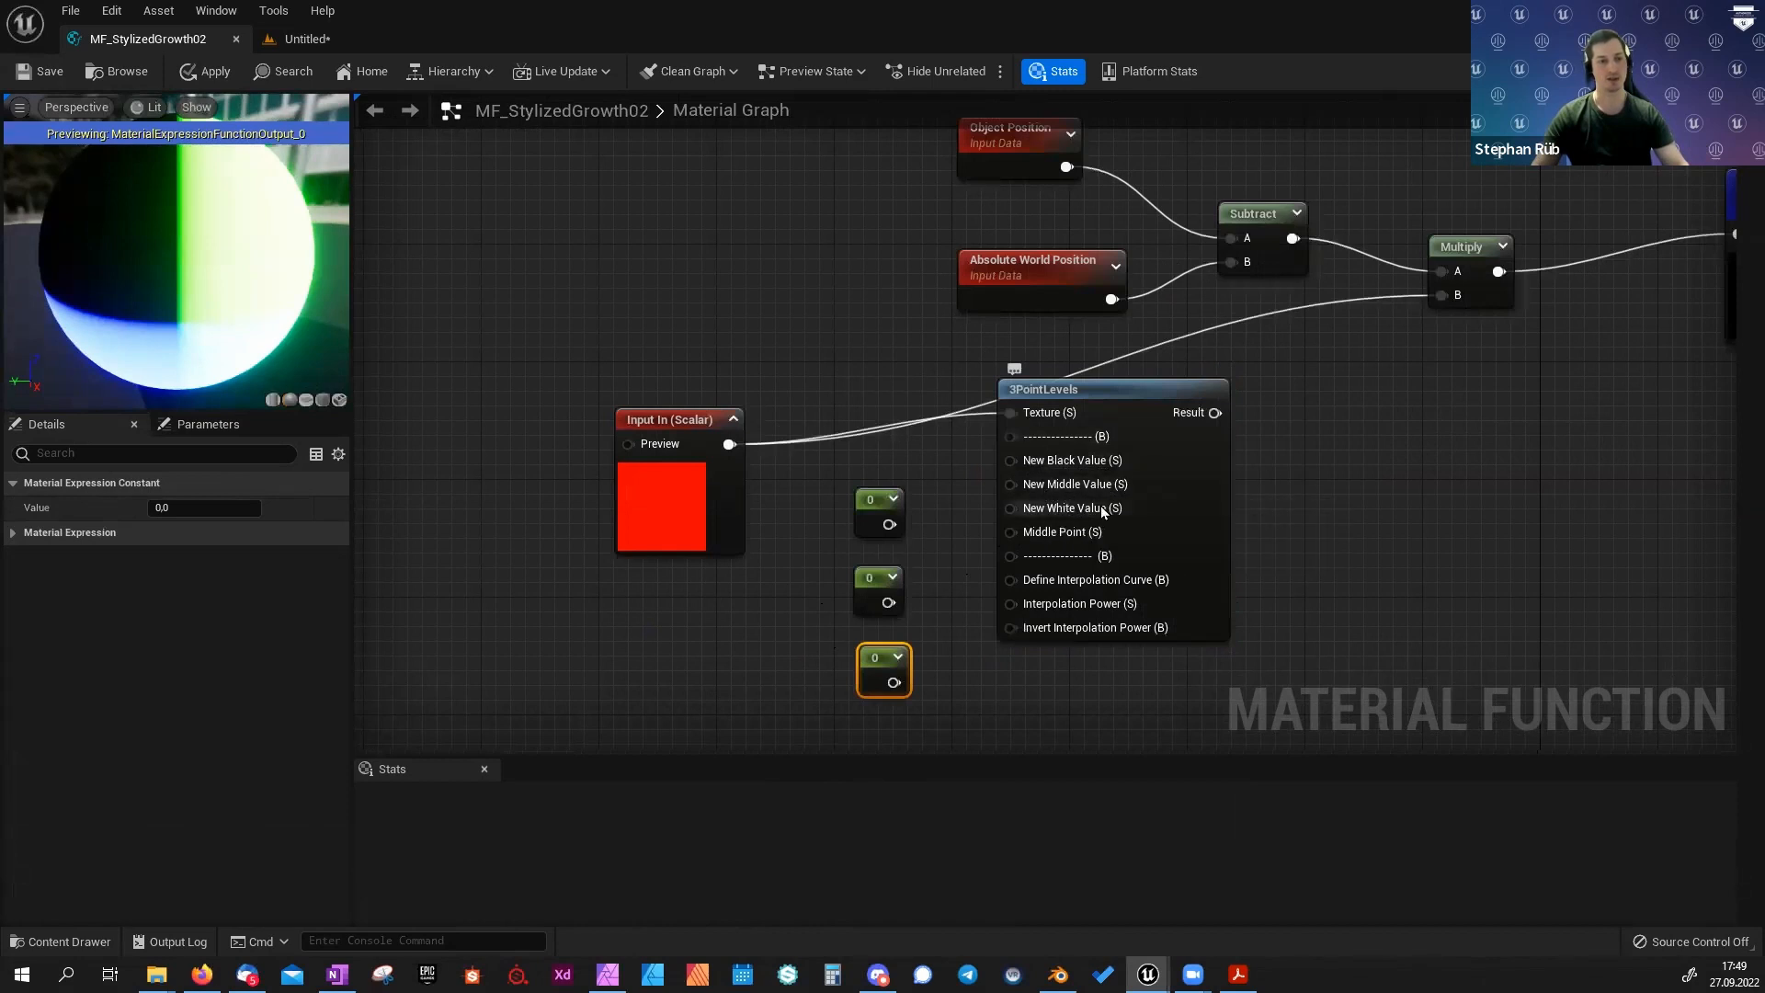
Set the uppermost constant to 1 and connect it to New Black Value on the 3PointLevels node.
drag(864, 492, 856, 469)
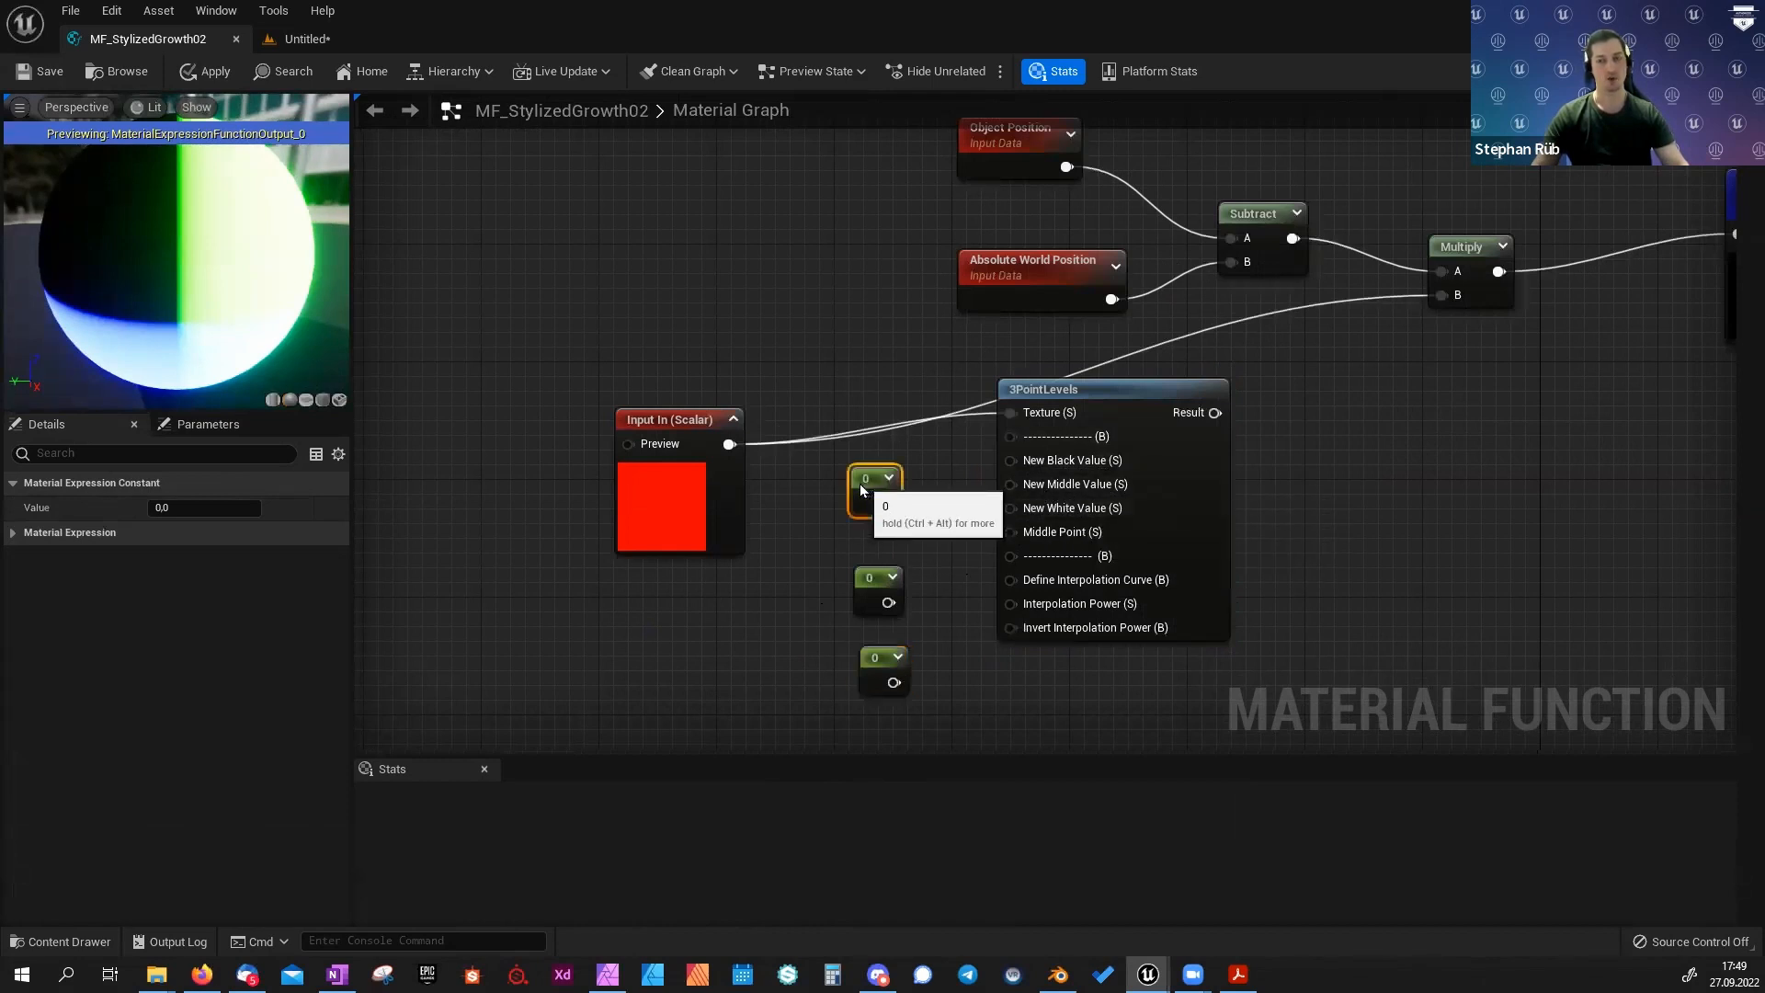
click(166, 506)
text(1)
key(Return)
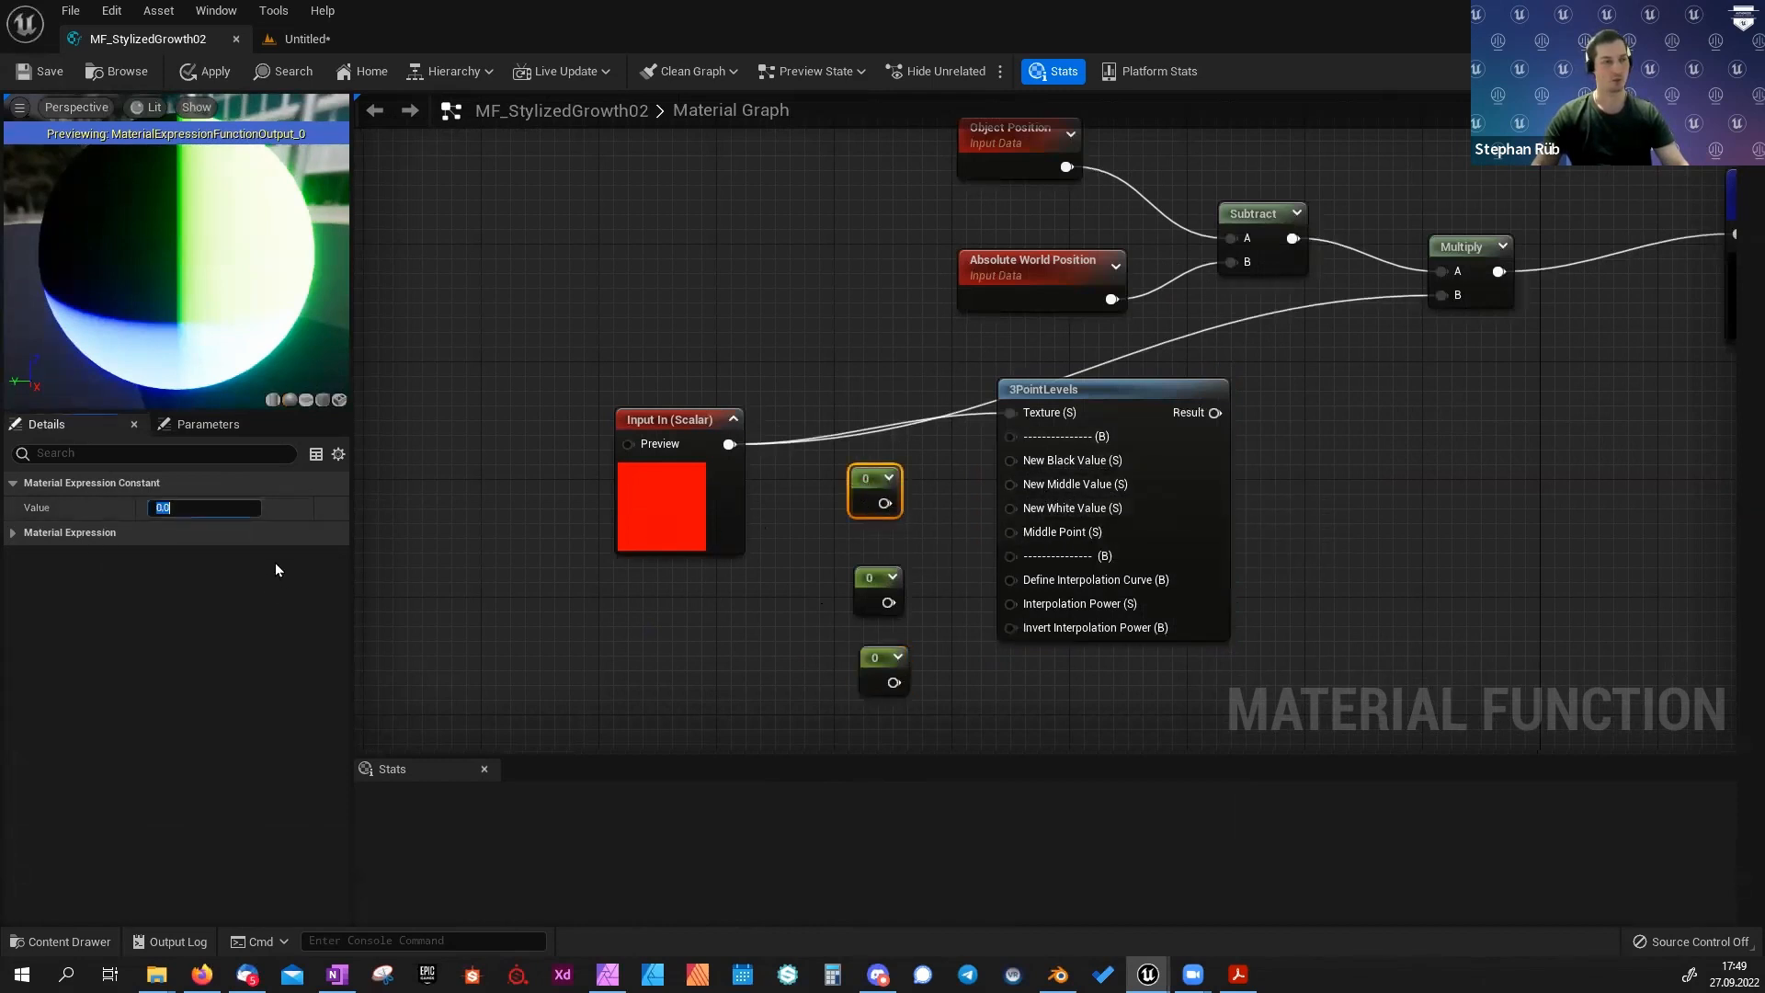
drag(882, 502, 1013, 460)
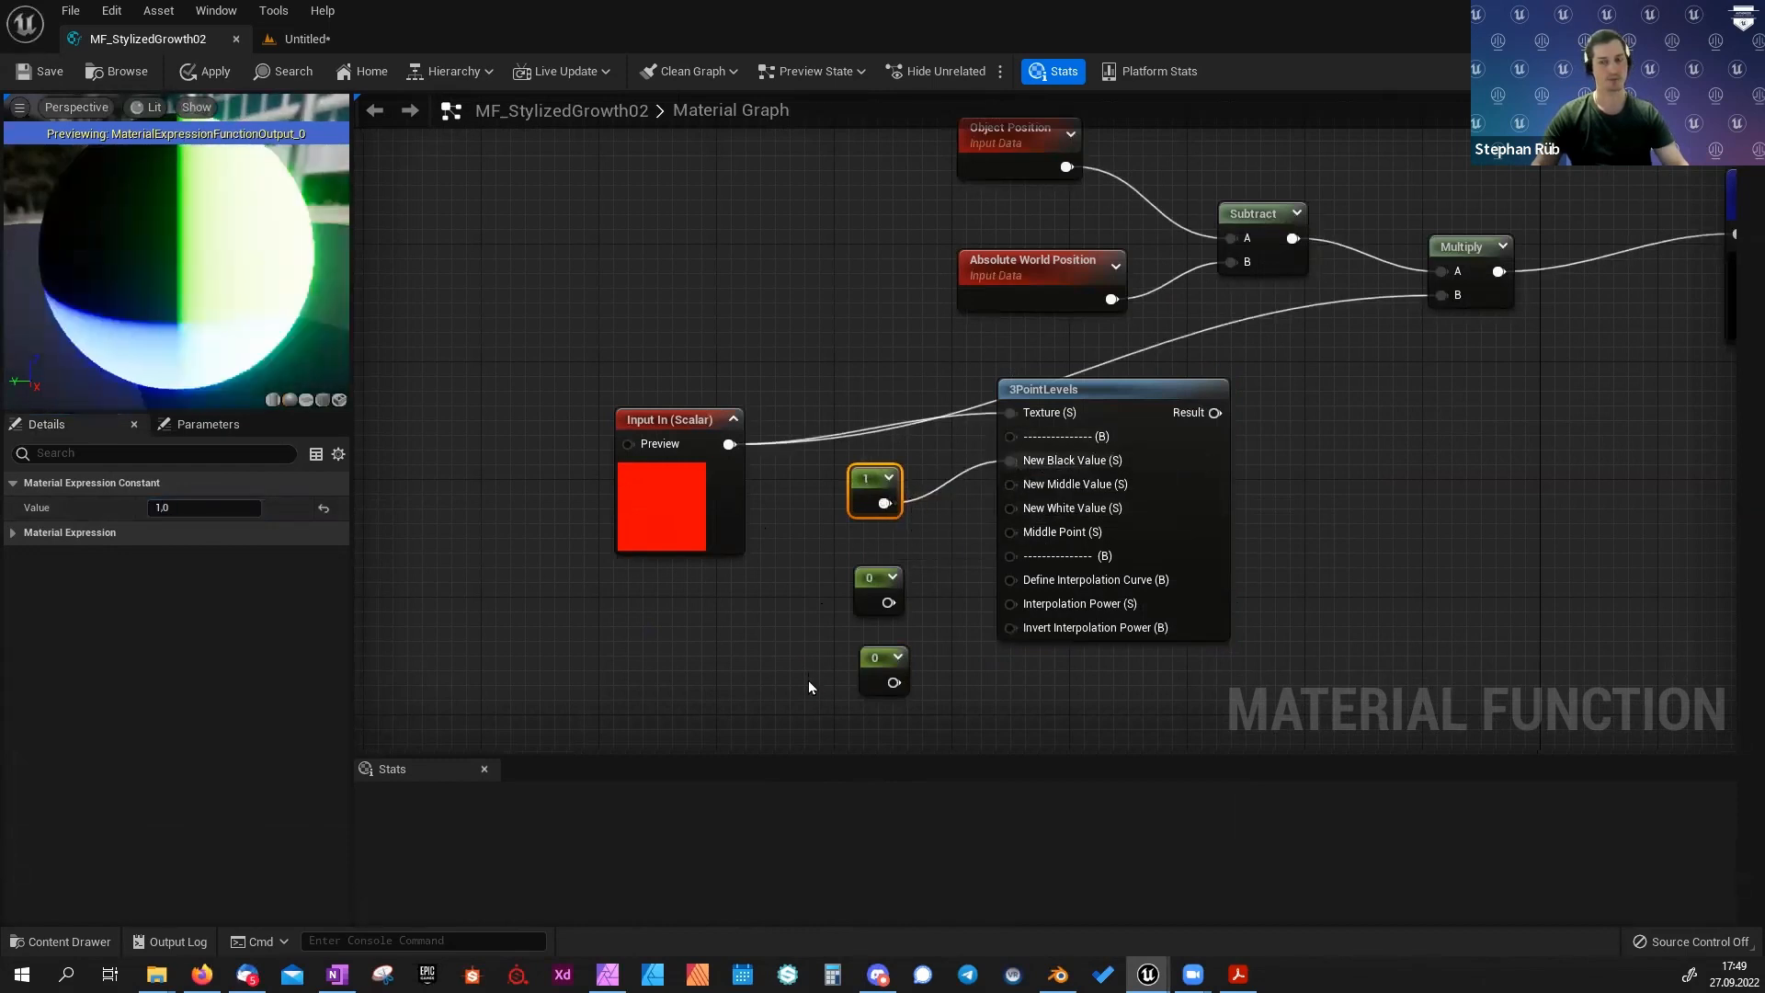
Set the middle constant to -0.25 and connect it to New Middle Value, and connect the lowest constant to New White Value.
click(866, 599)
click(210, 507)
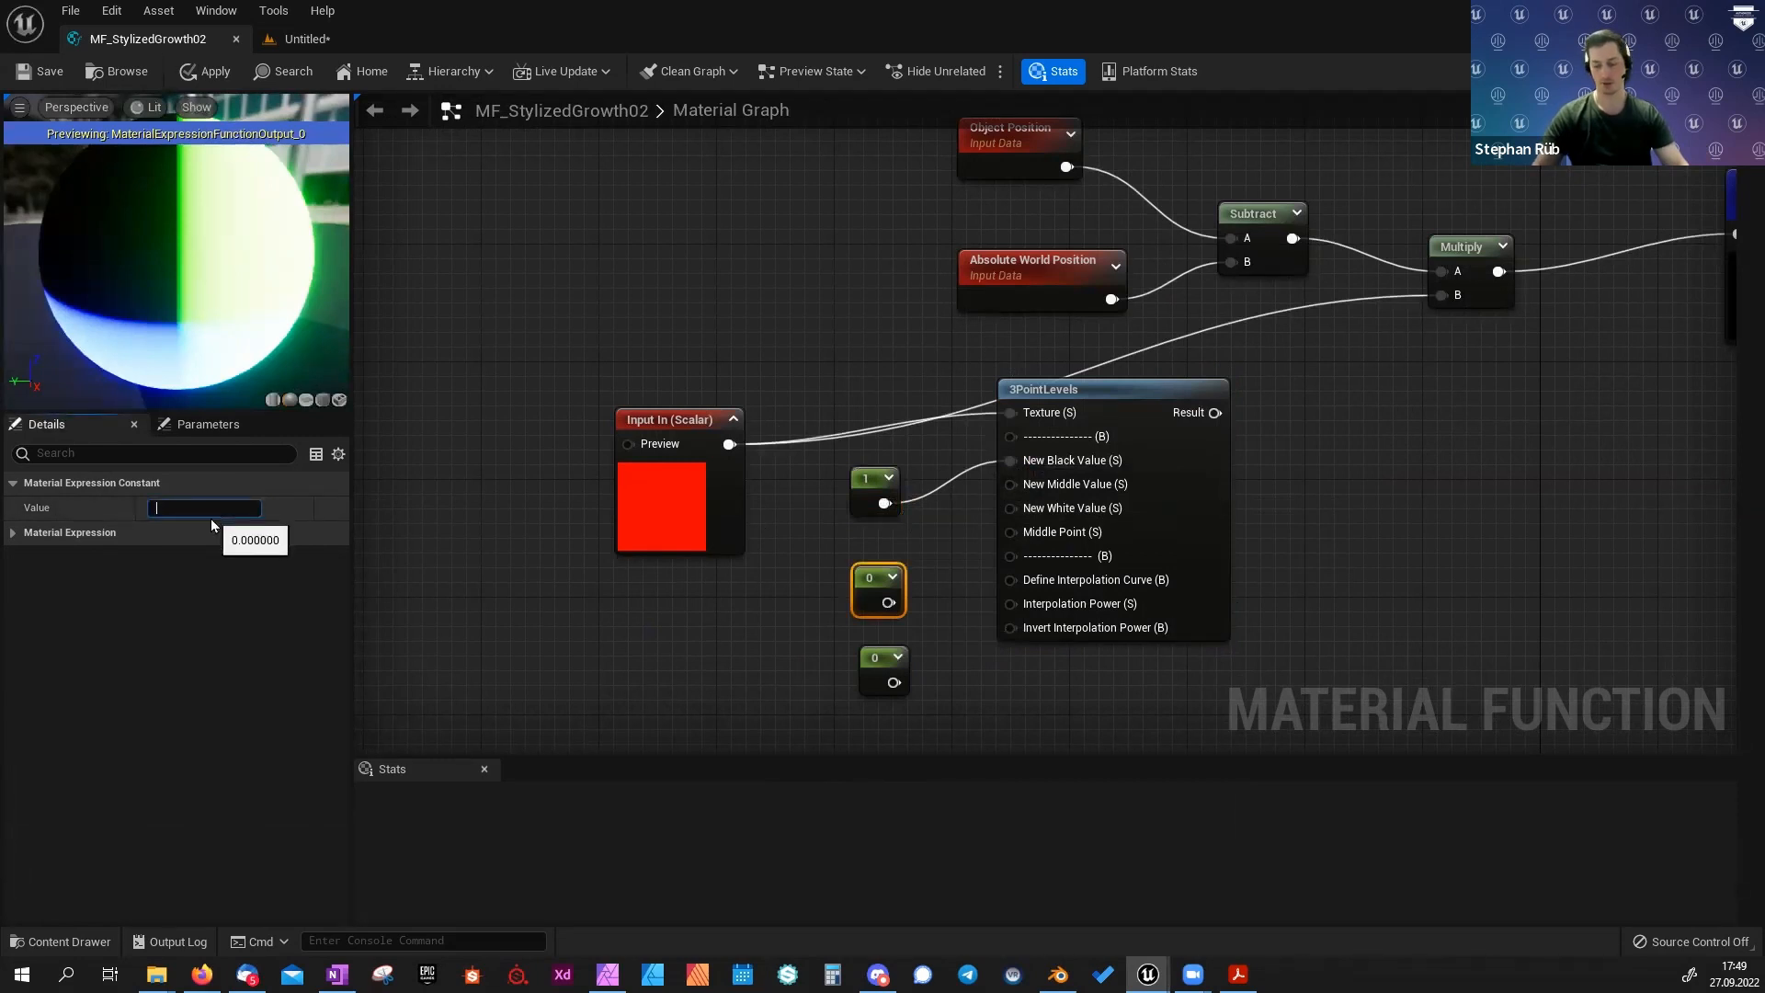
text(-0.25)
key(Return)
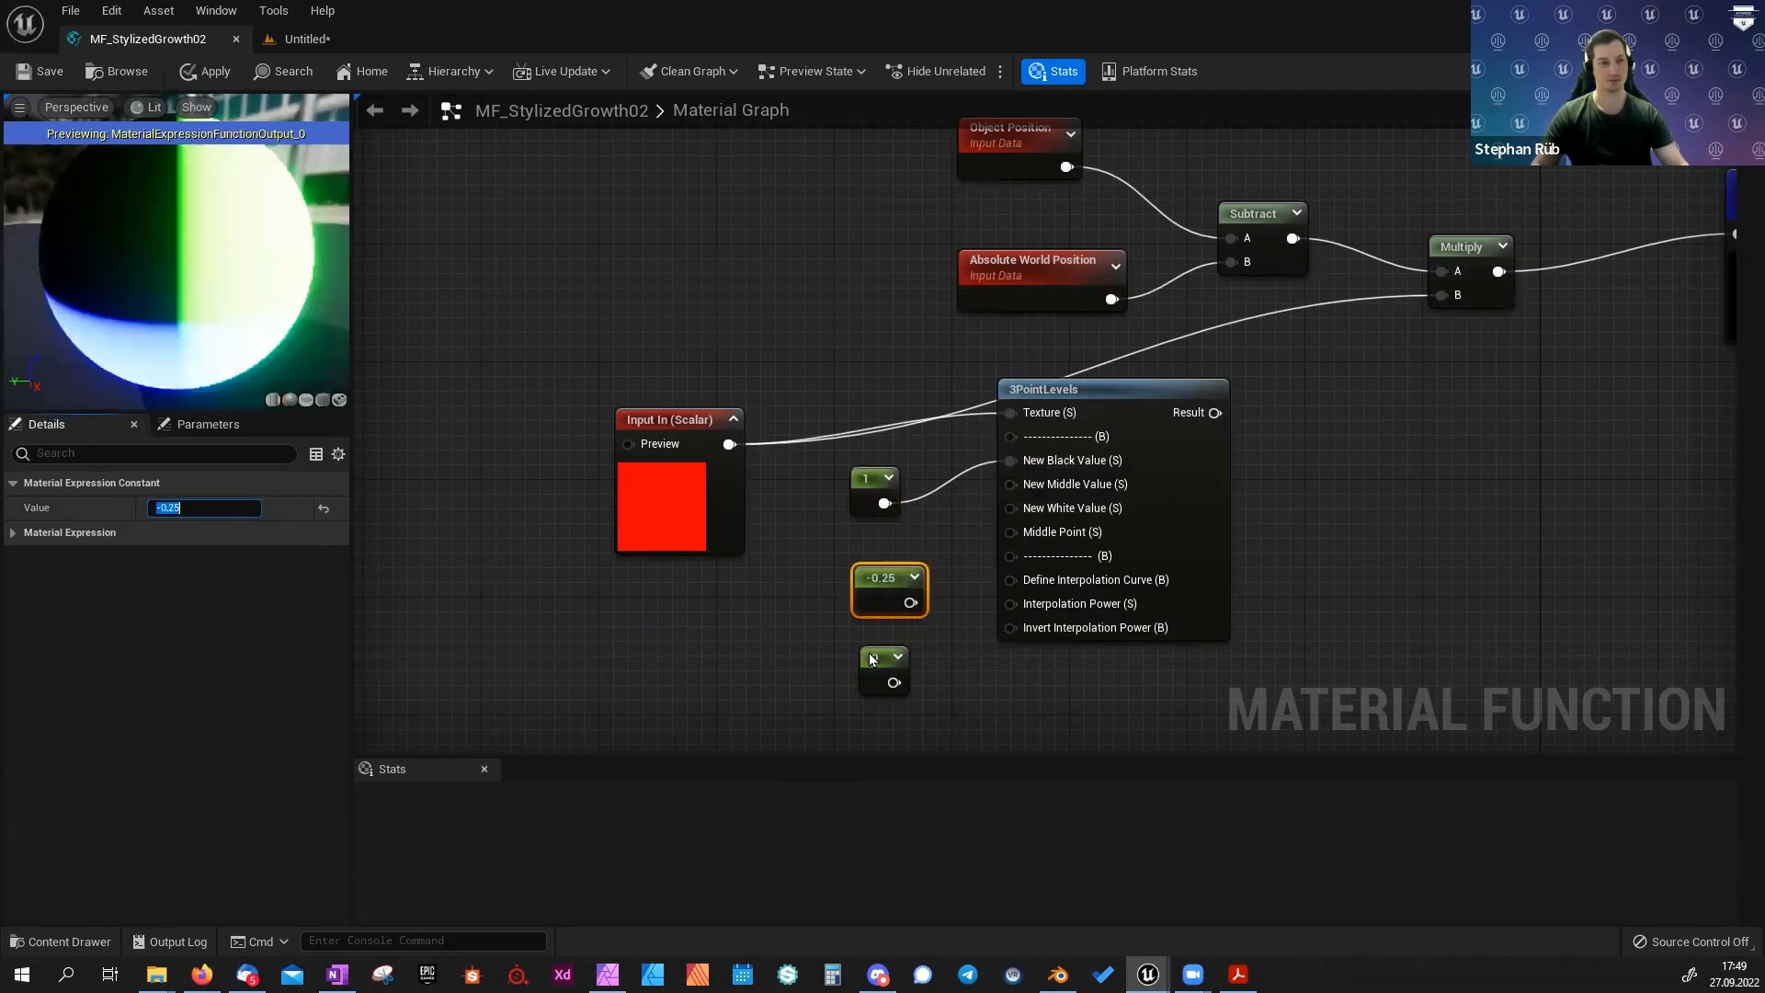
drag(892, 682, 1011, 509)
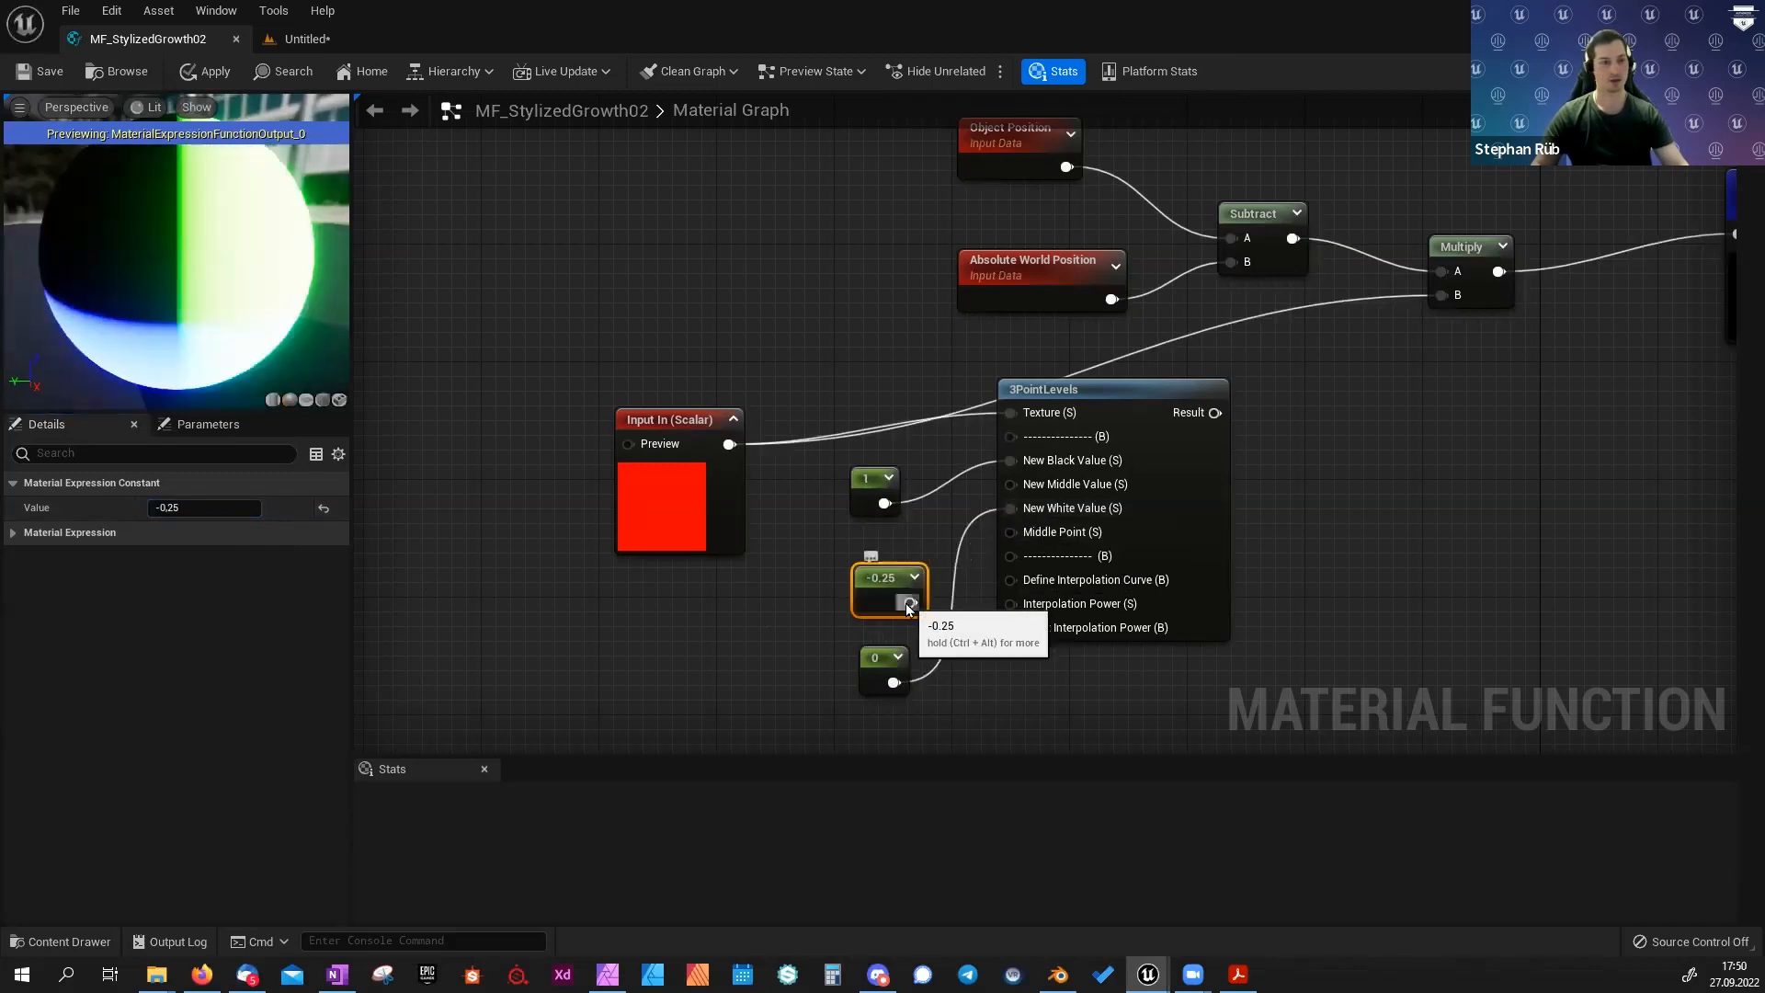
drag(910, 603, 1011, 484)
Duplicate the zero constant, set the copy to 0.75, and connect it to Middle Point on the 3PointLevels node.
drag(873, 662, 862, 638)
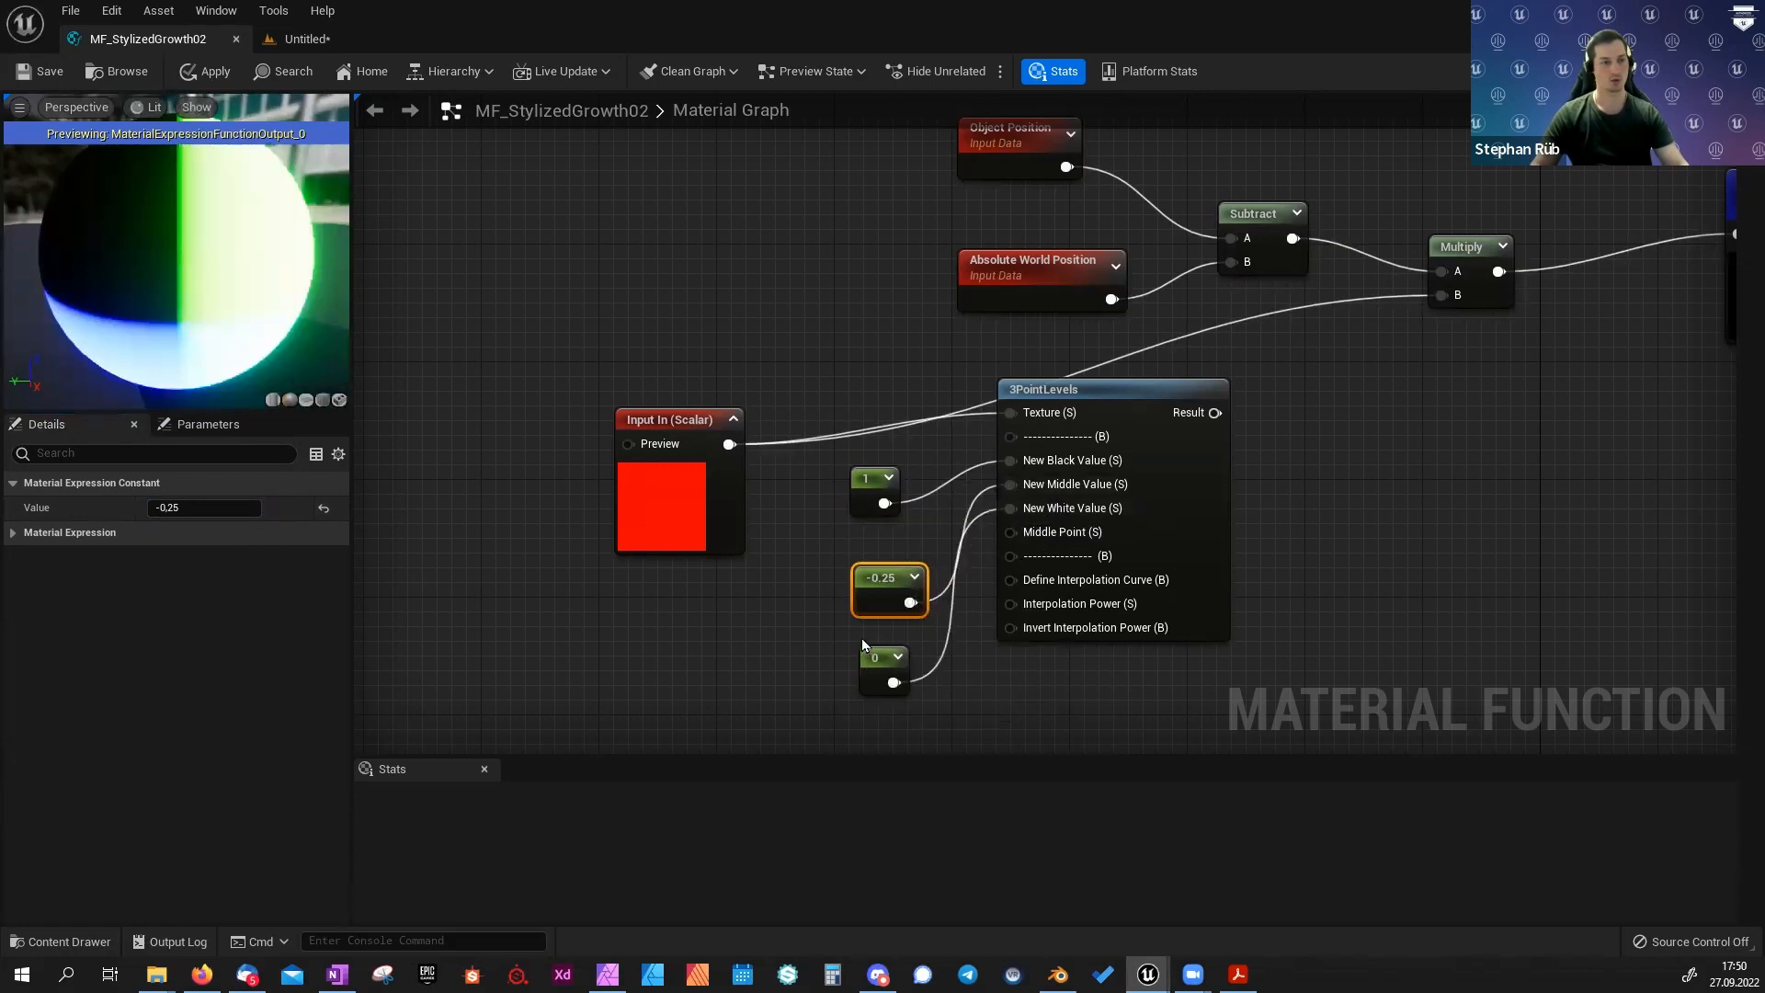
key(ctrl+d)
drag(875, 733, 860, 690)
click(163, 508)
text(0,75)
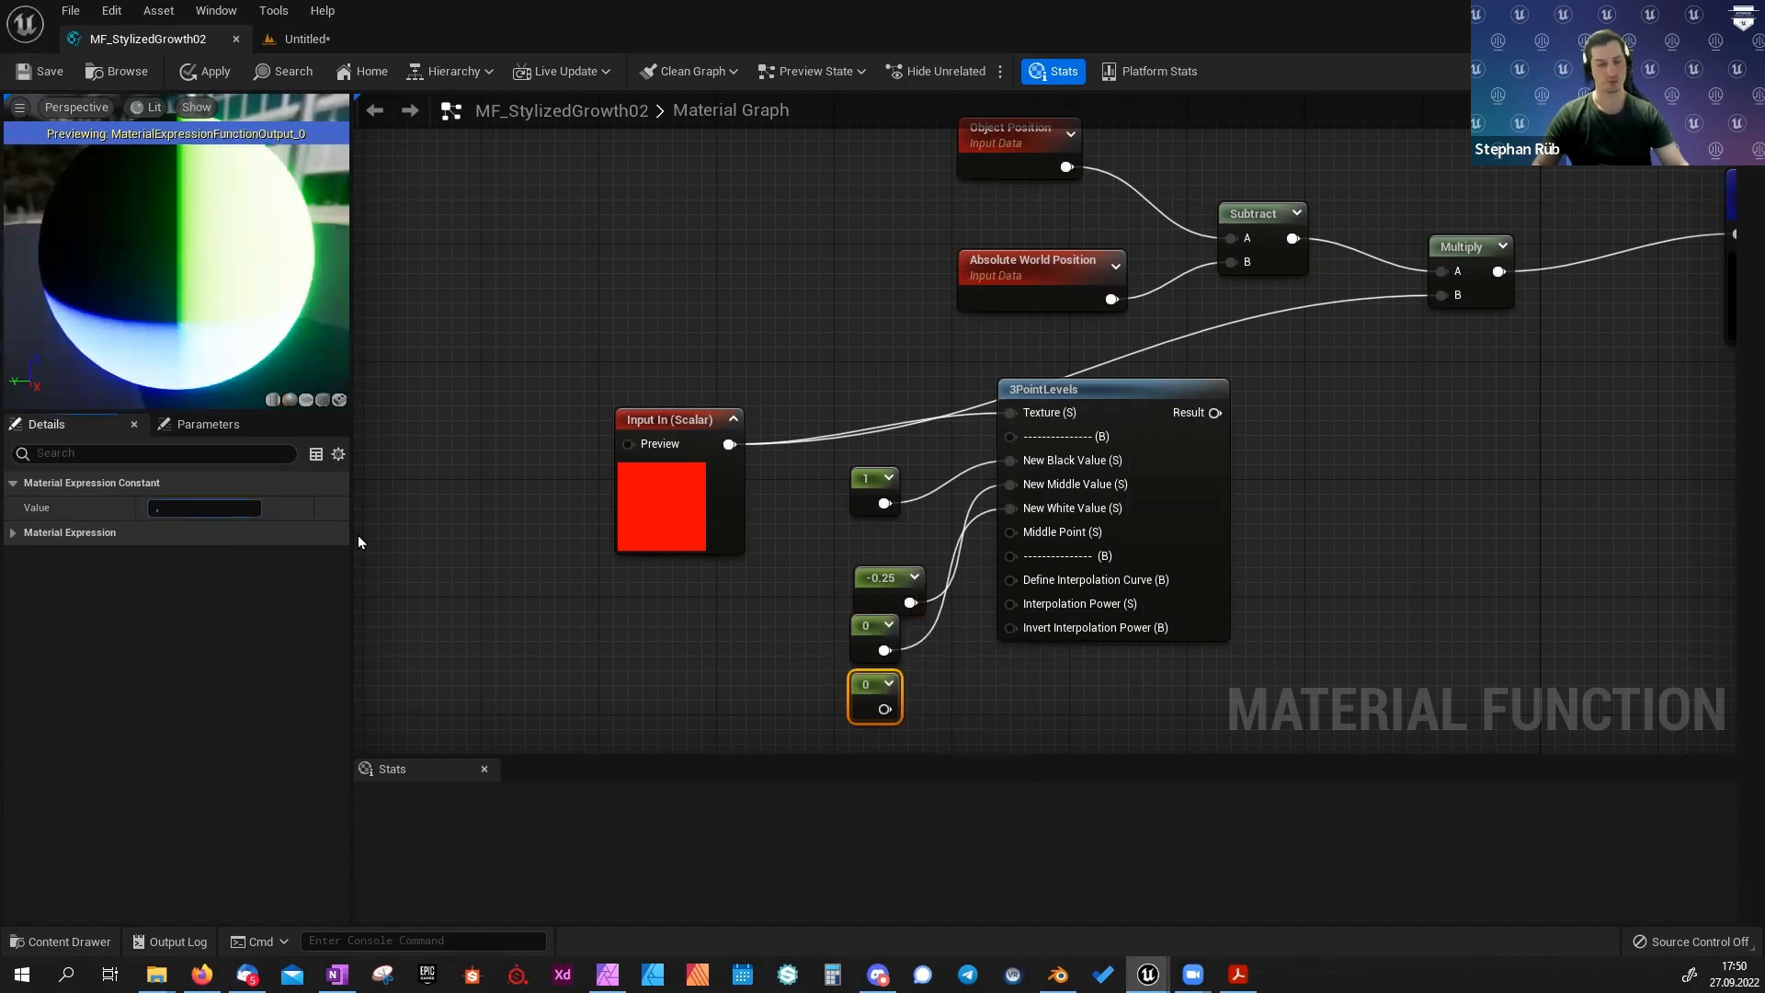
key(Return)
drag(902, 709, 1017, 533)
Connect the 3PointLevels Result to the Multiply node's B input, tidy the constants' spacing, and save the material function.
drag(1216, 419, 1442, 296)
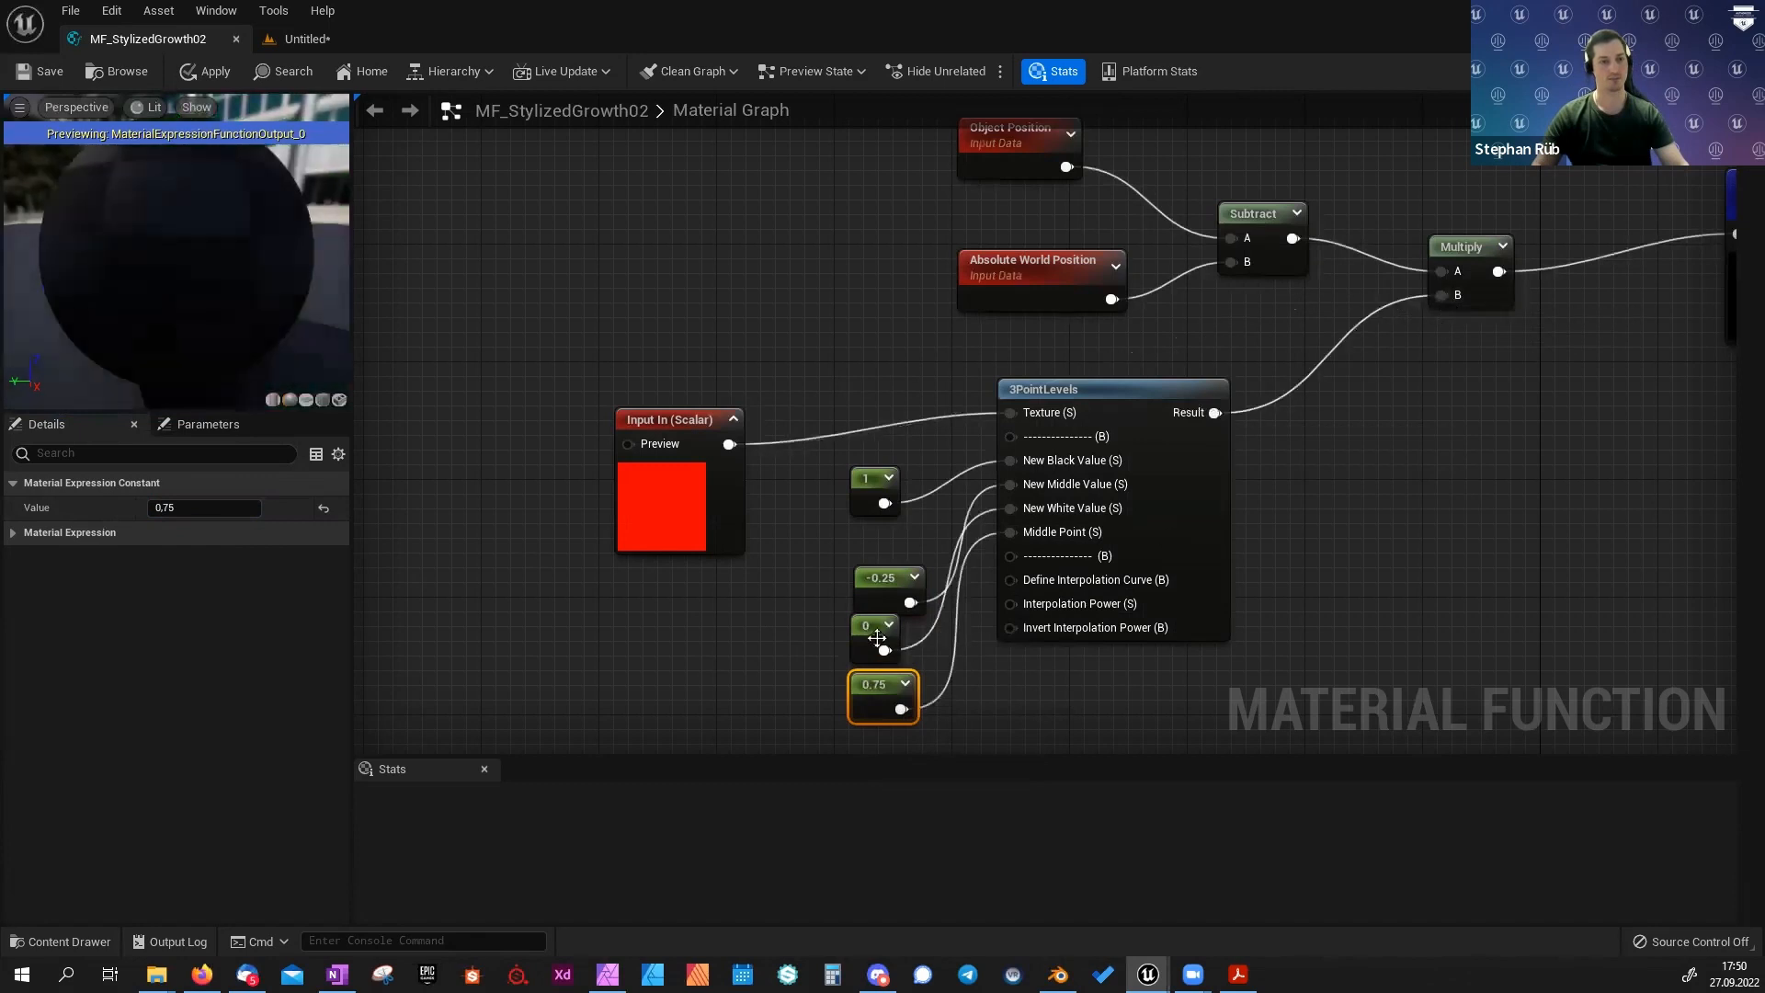
drag(871, 583, 871, 557)
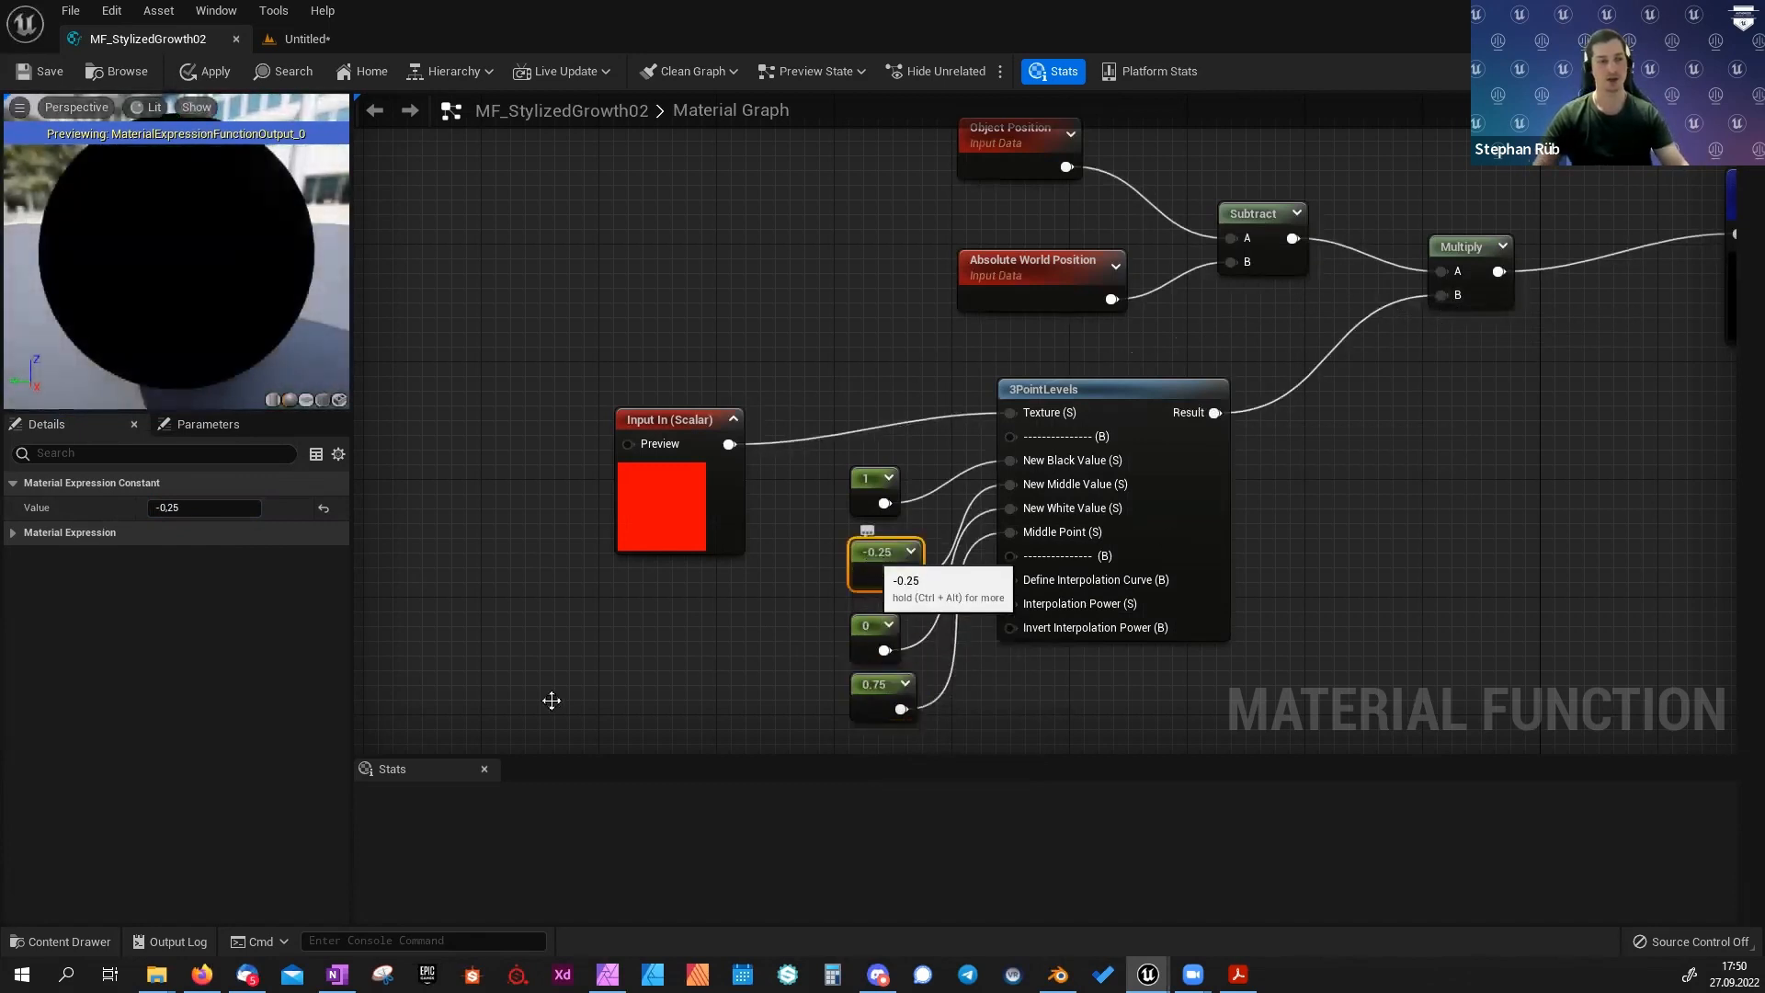
right_drag(791, 670, 809, 583)
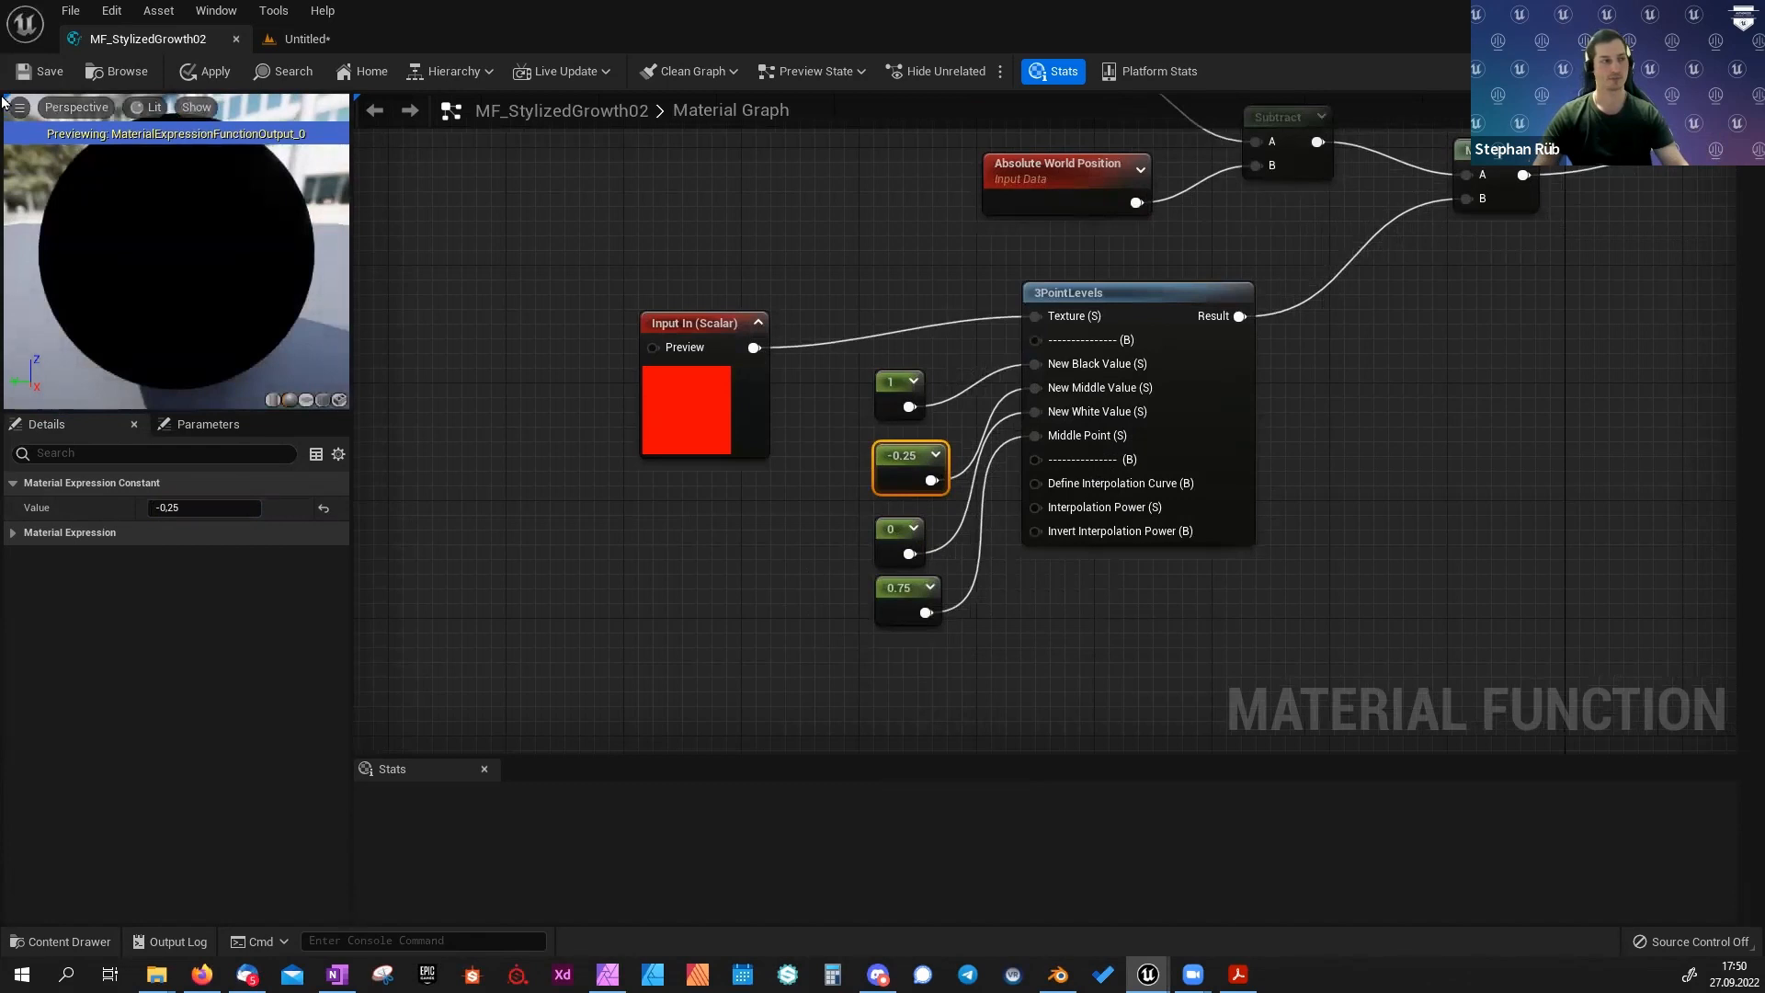
click(23, 71)
Reopen MI_TreeBasic from the MOM folder as a floating window over the level and raise its Growth parameter to 1.0.
click(301, 39)
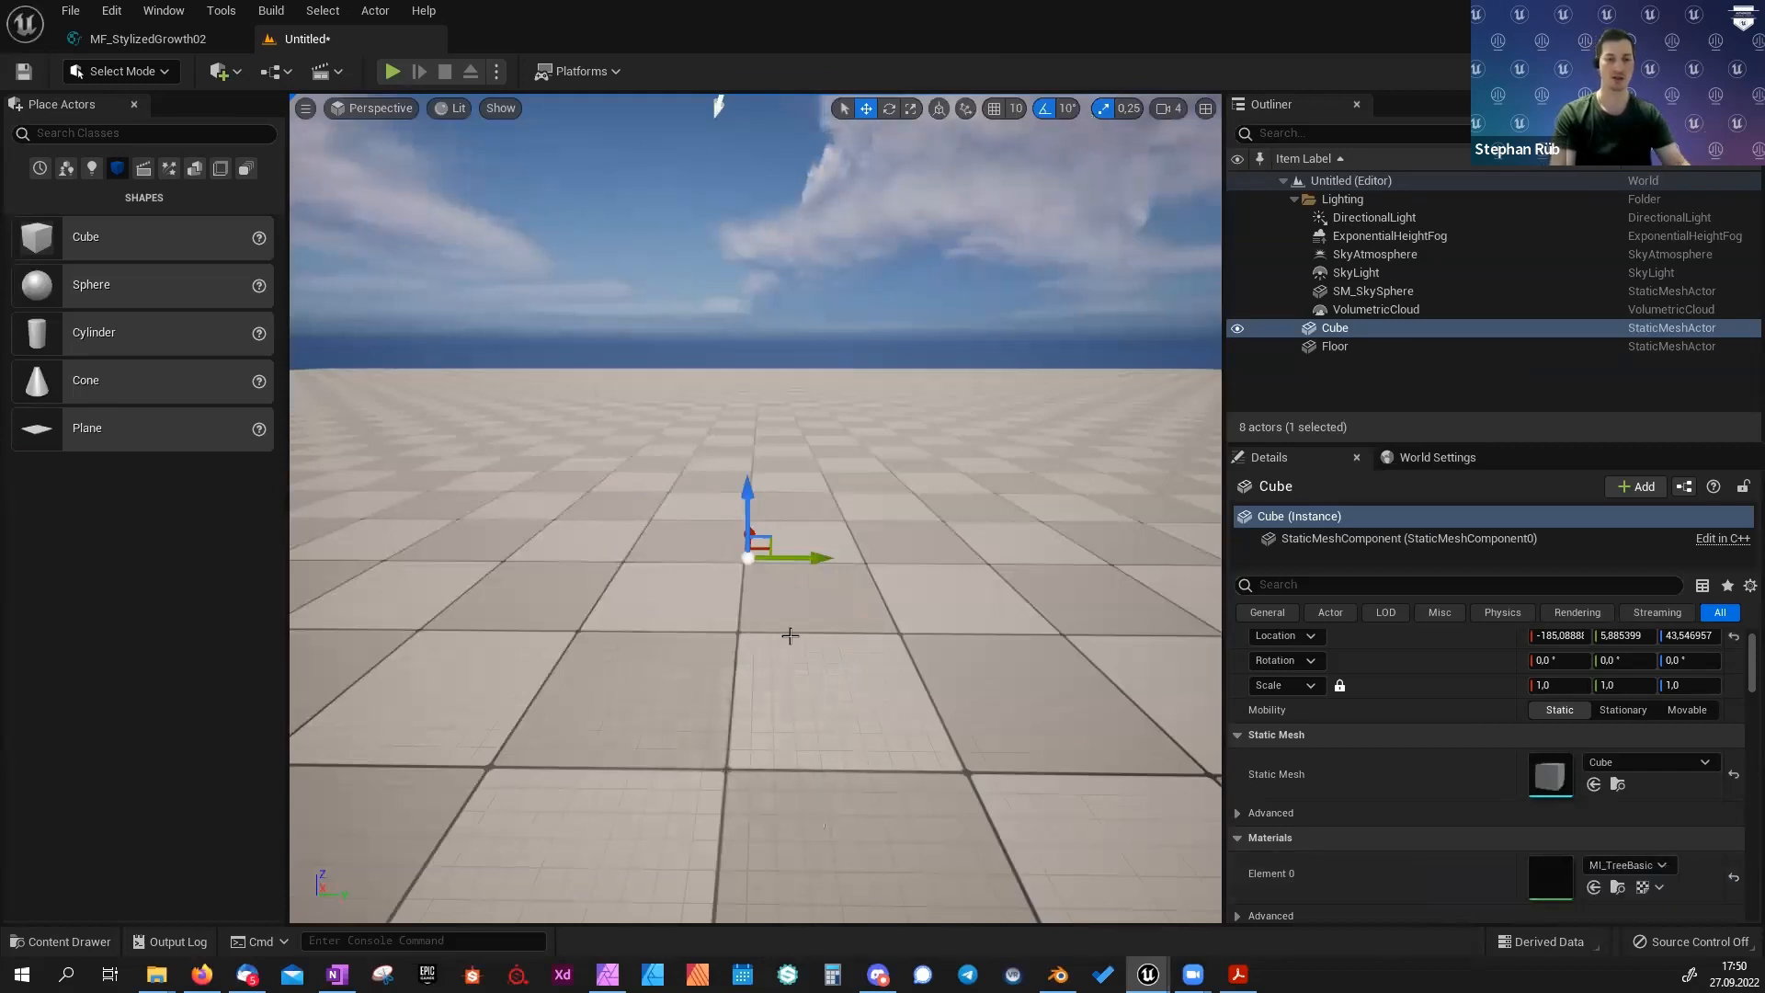
key(ctrl+space)
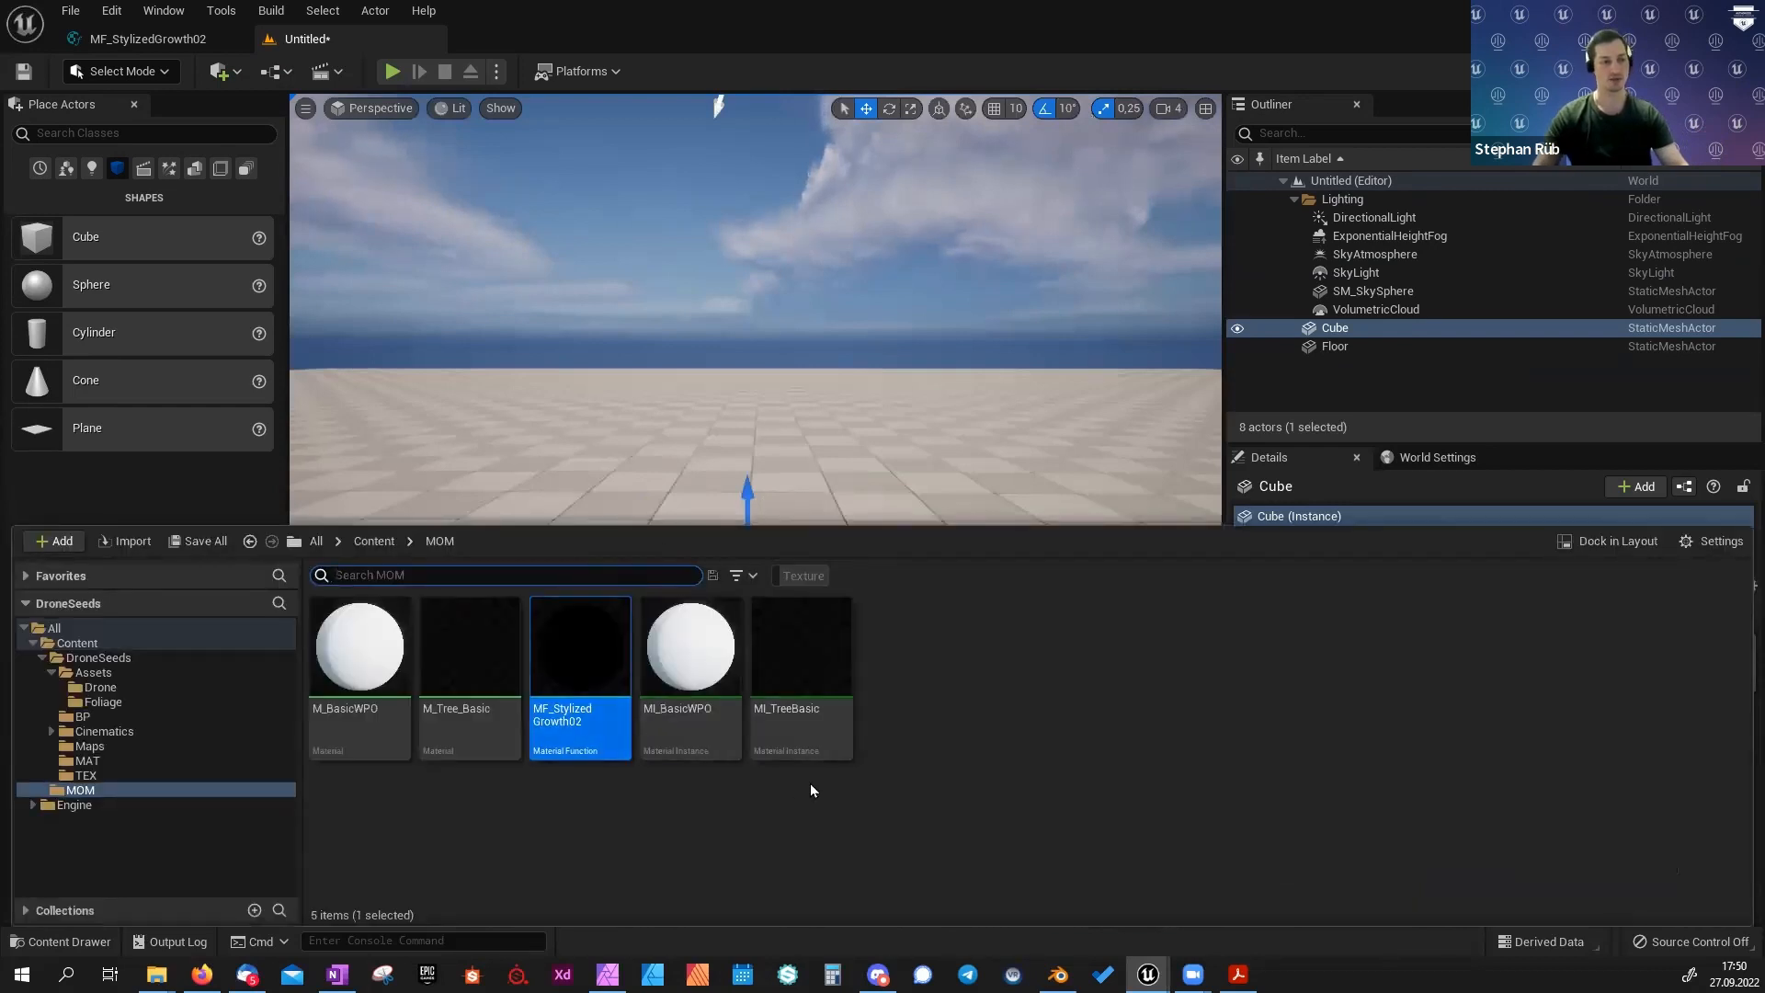
double_click(796, 698)
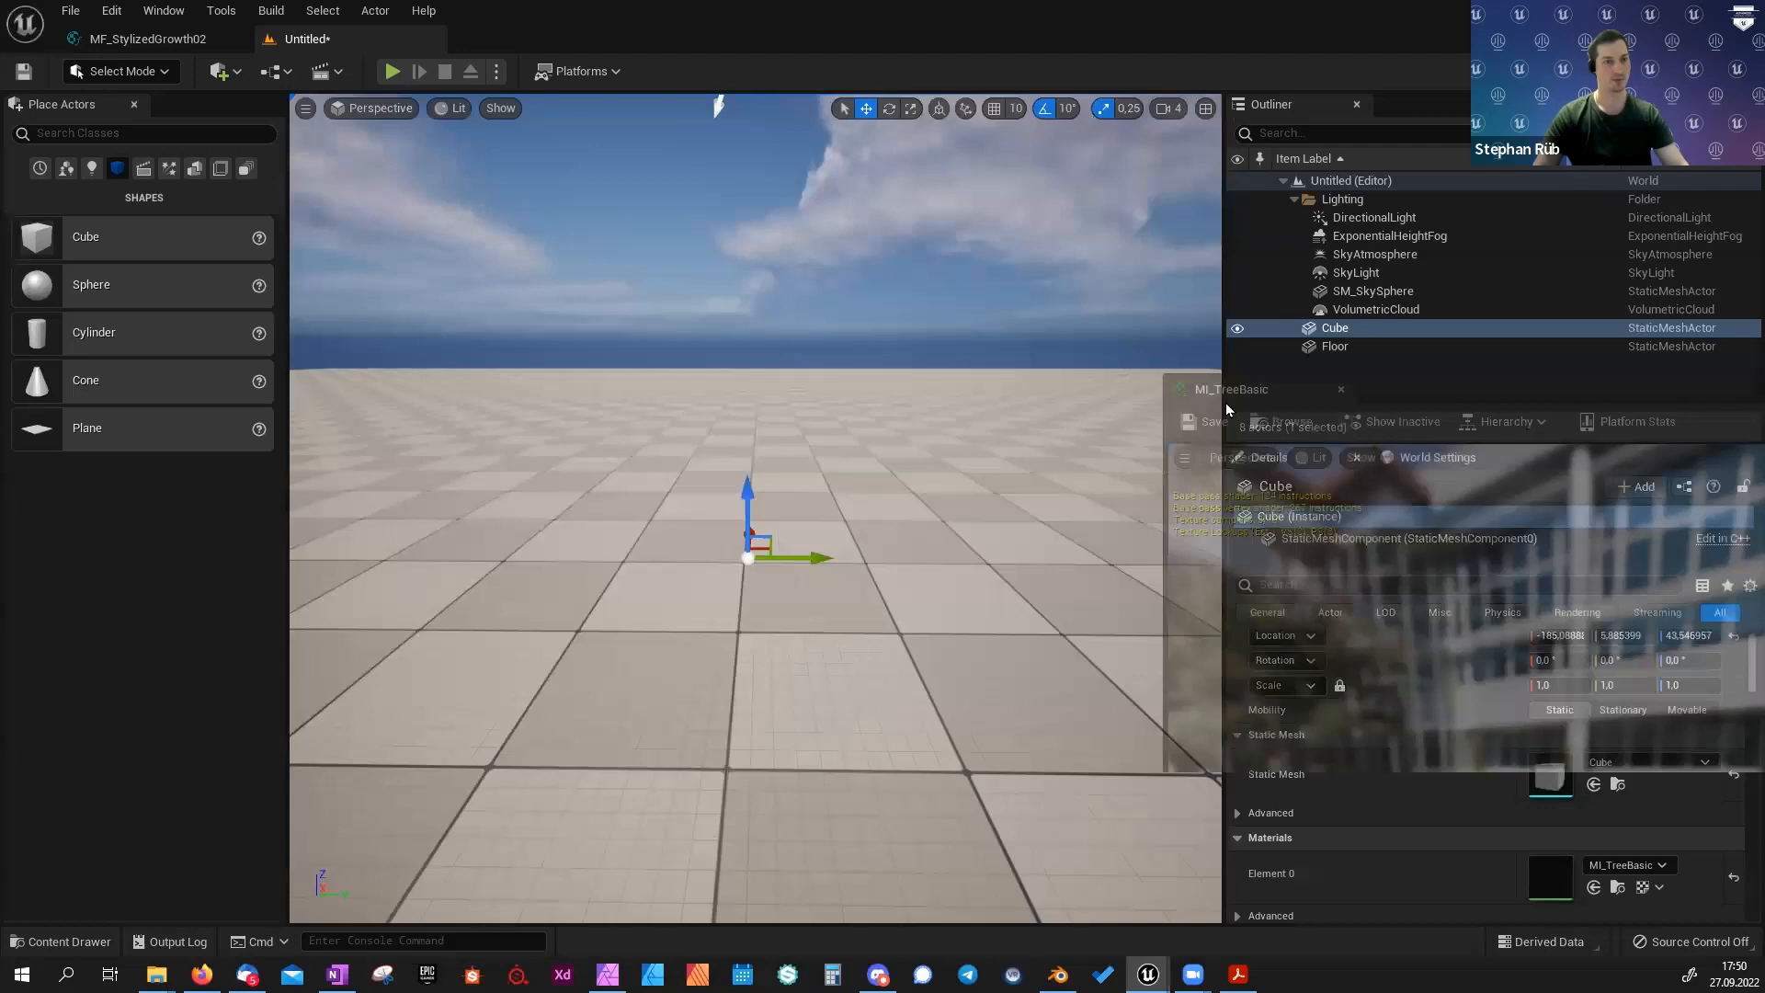
middle_click(482, 40)
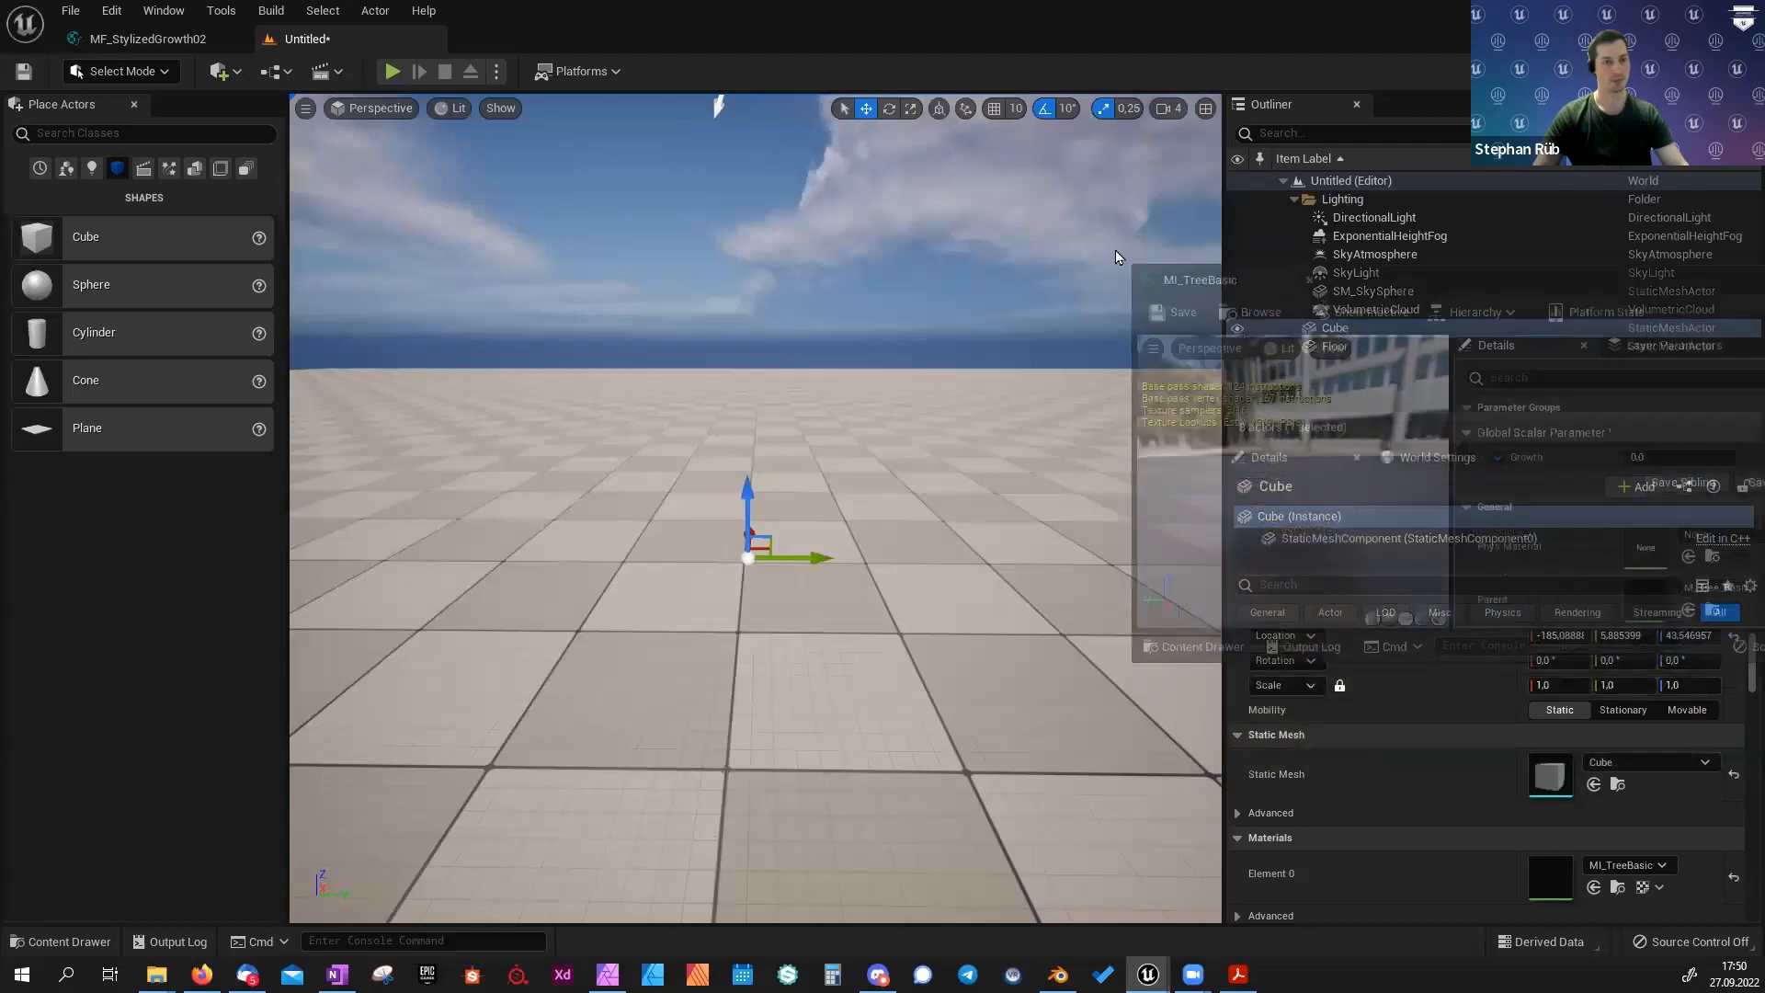
drag(1589, 435, 1696, 434)
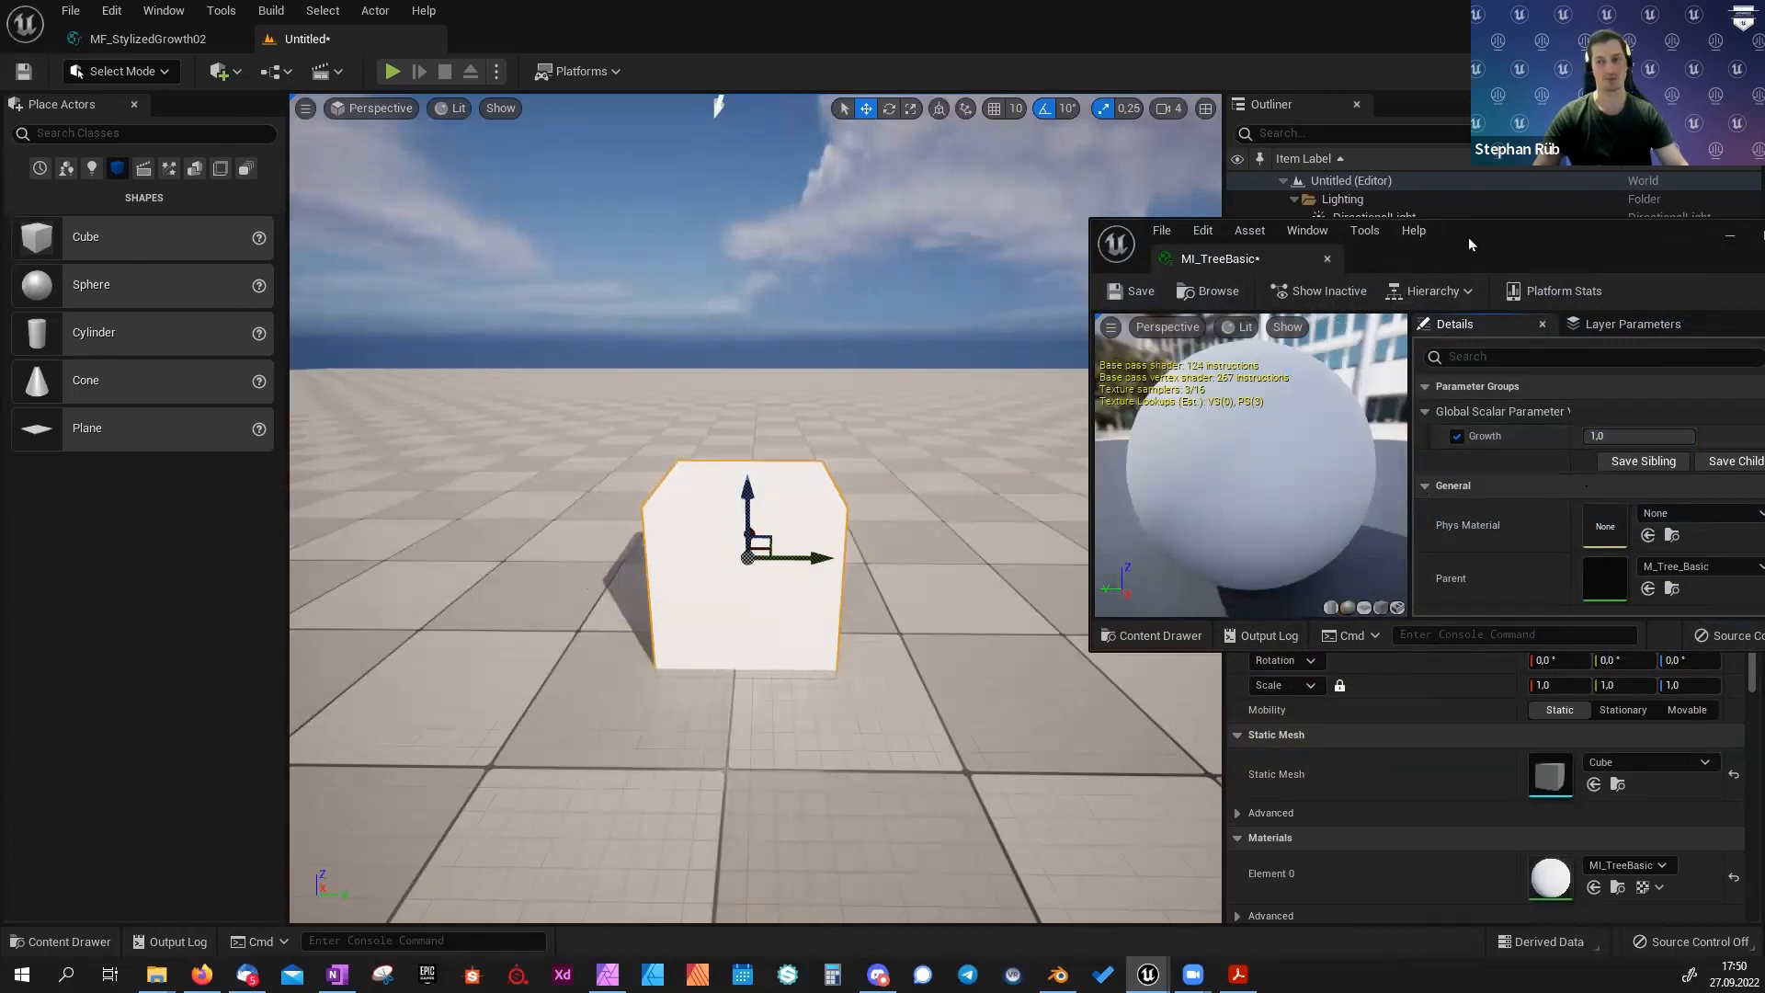
drag(1469, 237, 1158, 227)
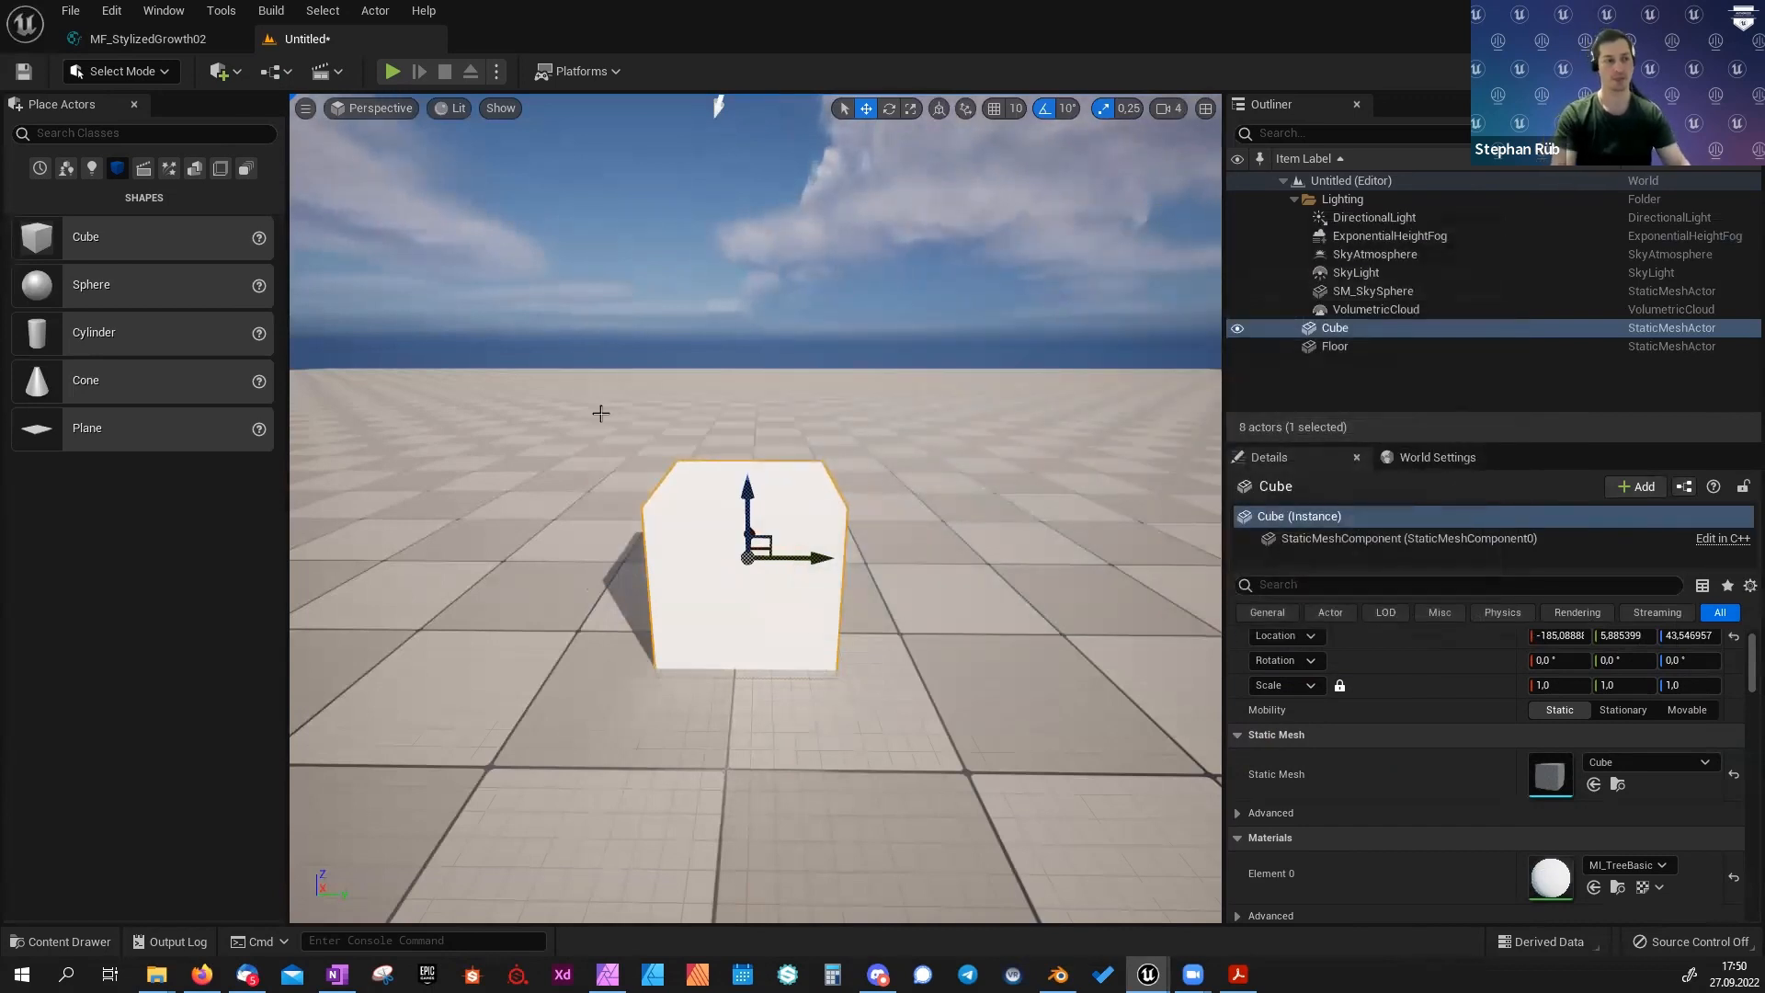
Open M_ConiferTree from the DroneSeeds MAT folder and examine its Color of Trunk and Leaves node group.
key(ctrl+space)
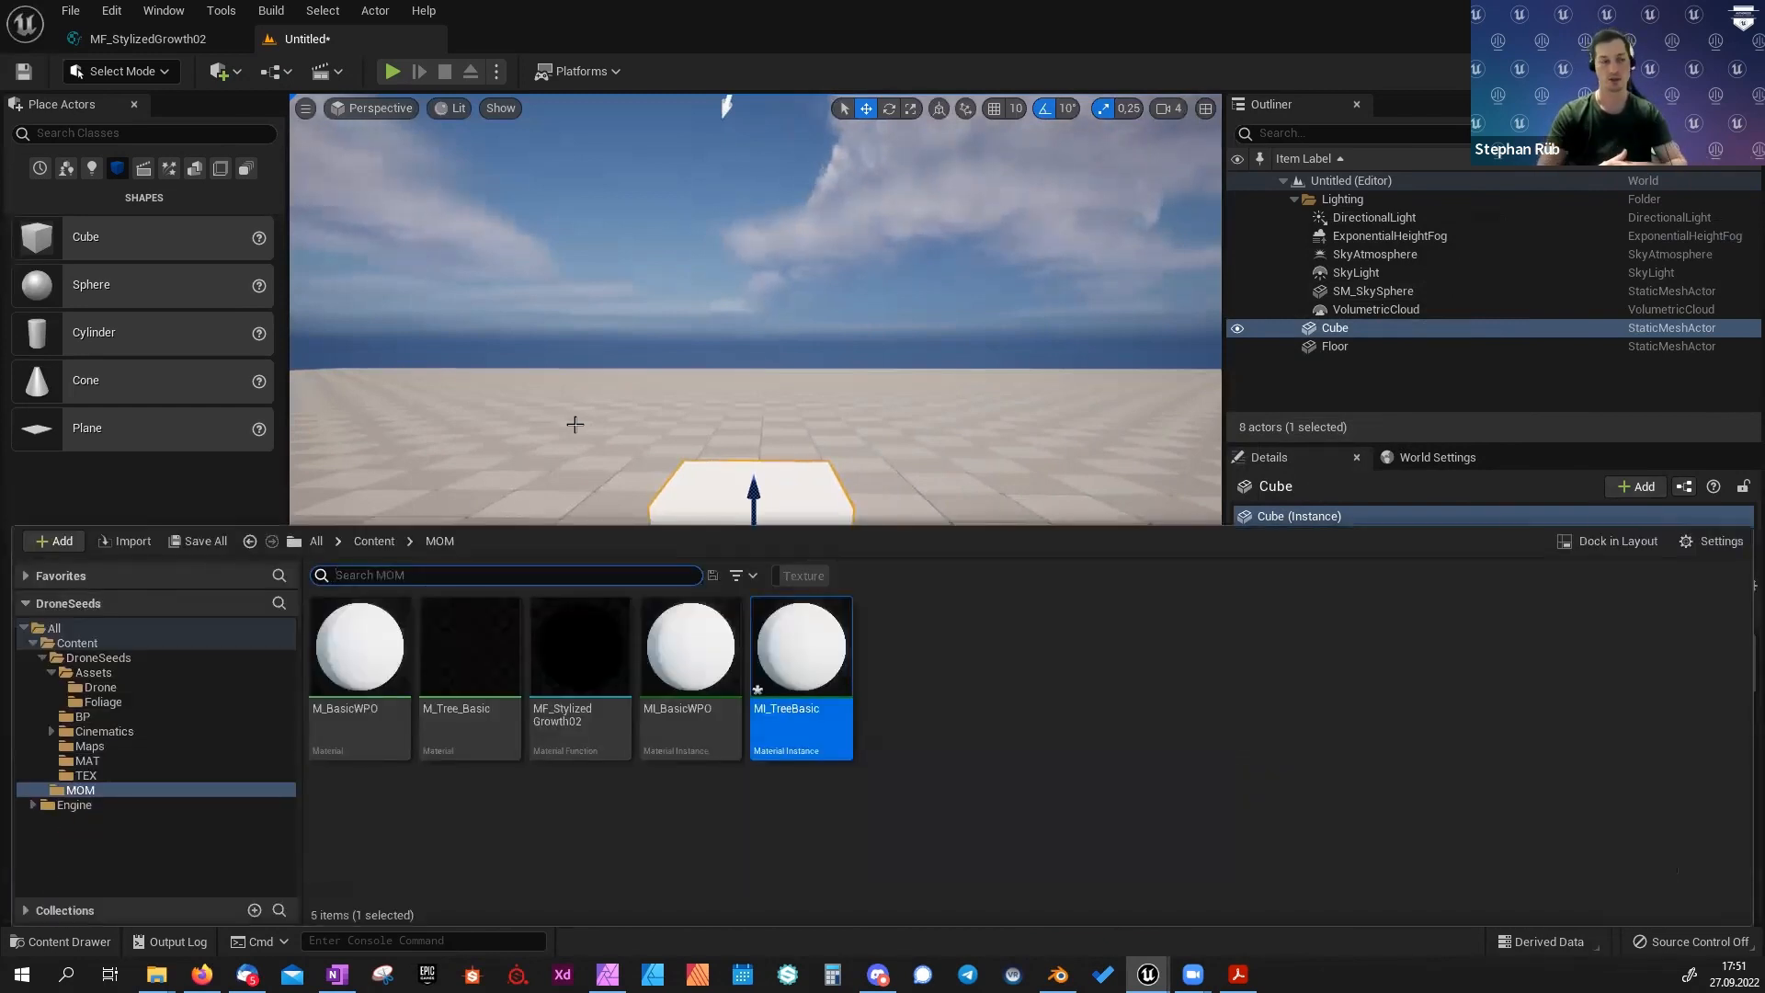
click(87, 760)
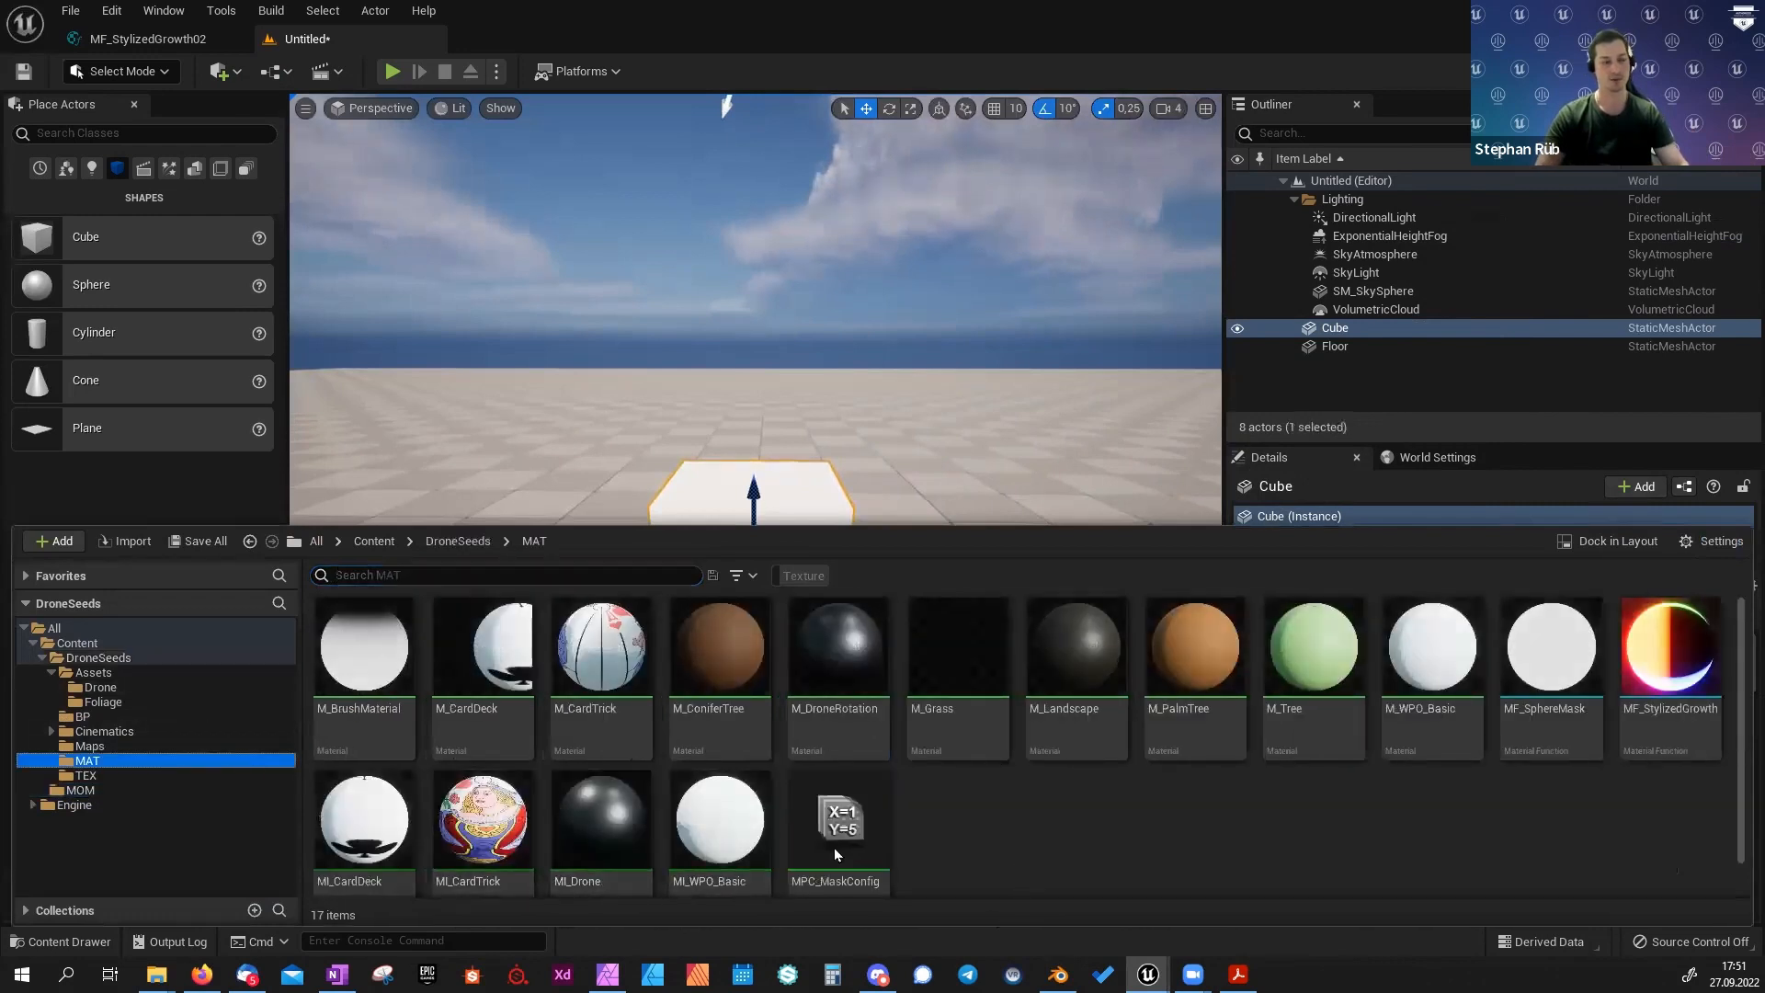
click(720, 669)
double_click(720, 665)
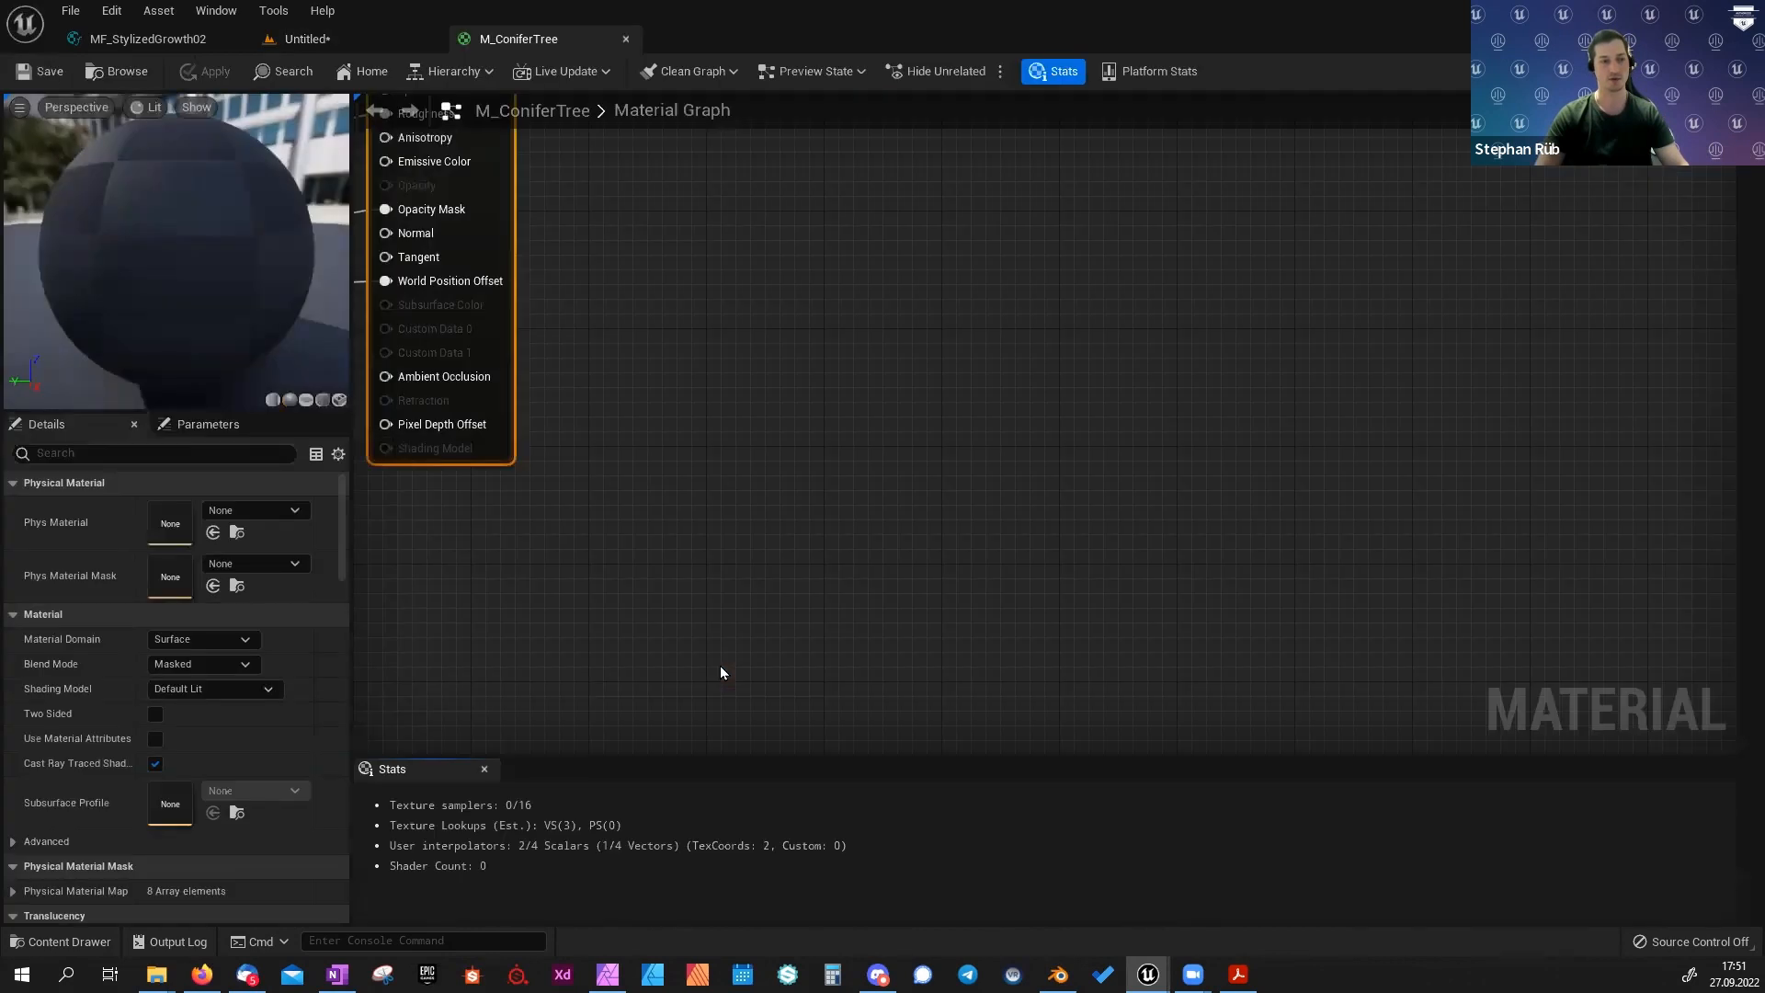
right_drag(616, 568, 1060, 538)
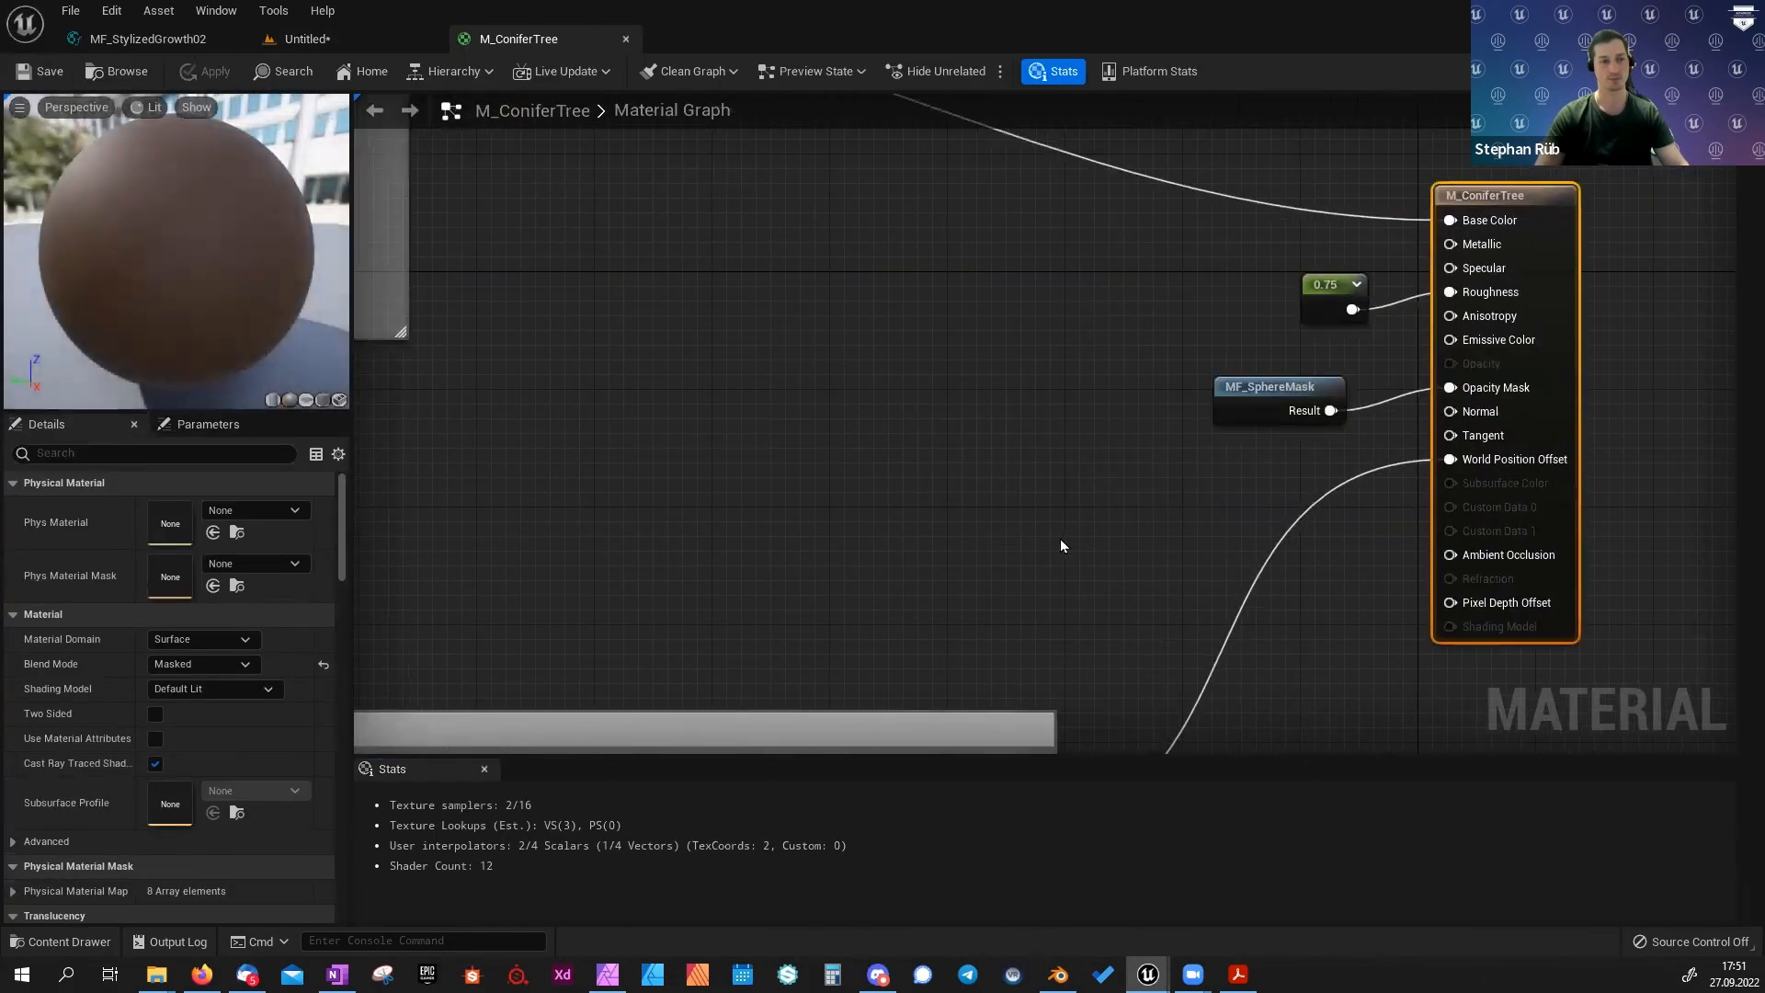
scroll(1060, 538, down, 4)
right_drag(926, 509, 1200, 539)
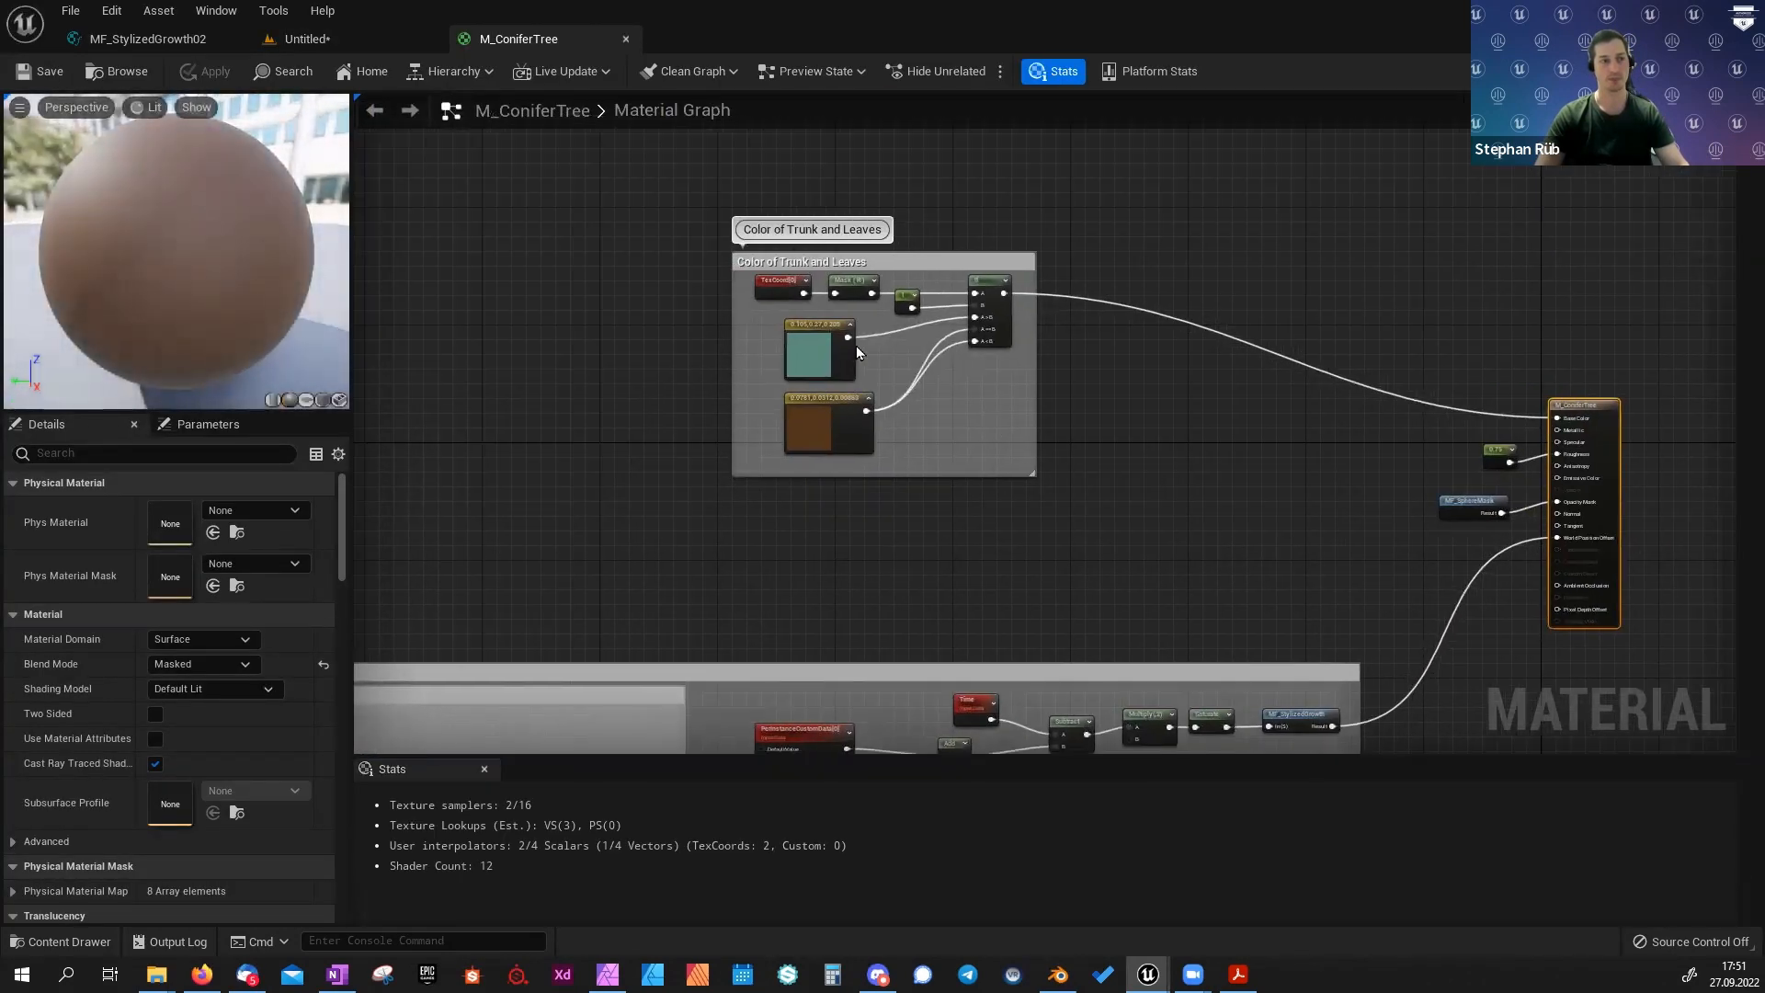
scroll(873, 303, up, 3)
right_drag(910, 545, 1020, 535)
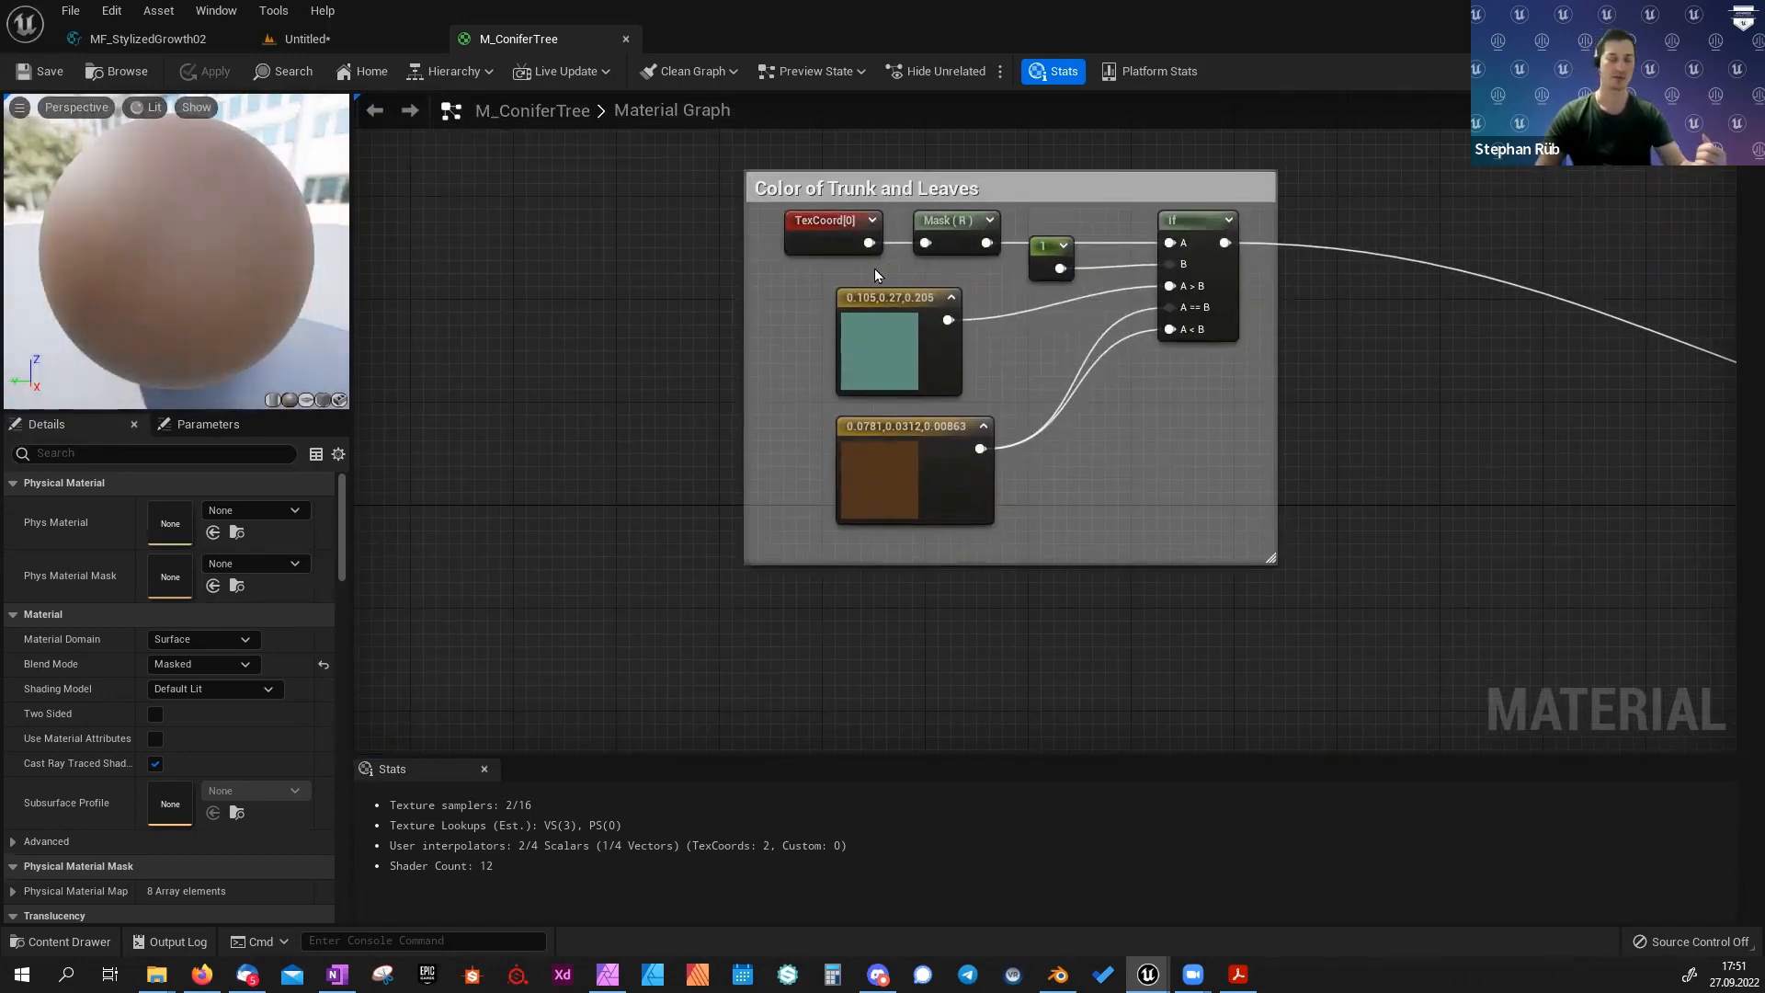
right_drag(874, 268, 907, 370)
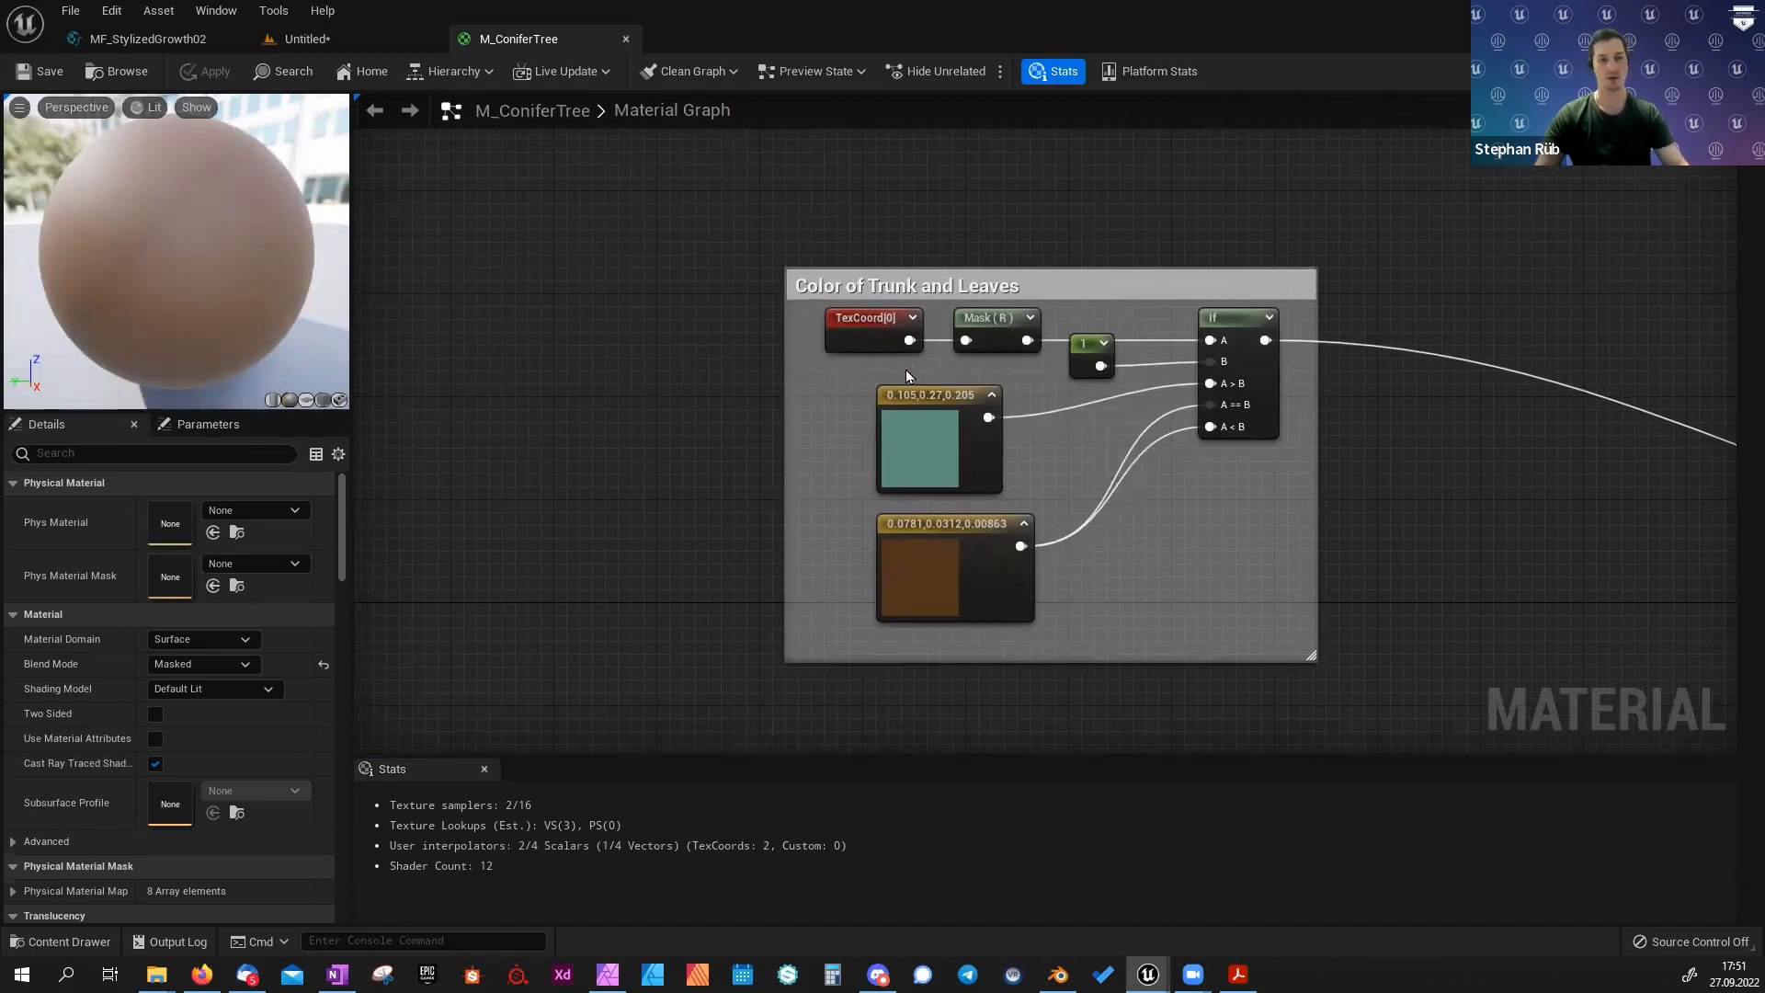
Switch the material preview to a plane mesh and orbit it to face its surface, with the TexCoord[0] node selected.
scroll(1025, 341, up, 1)
click(832, 336)
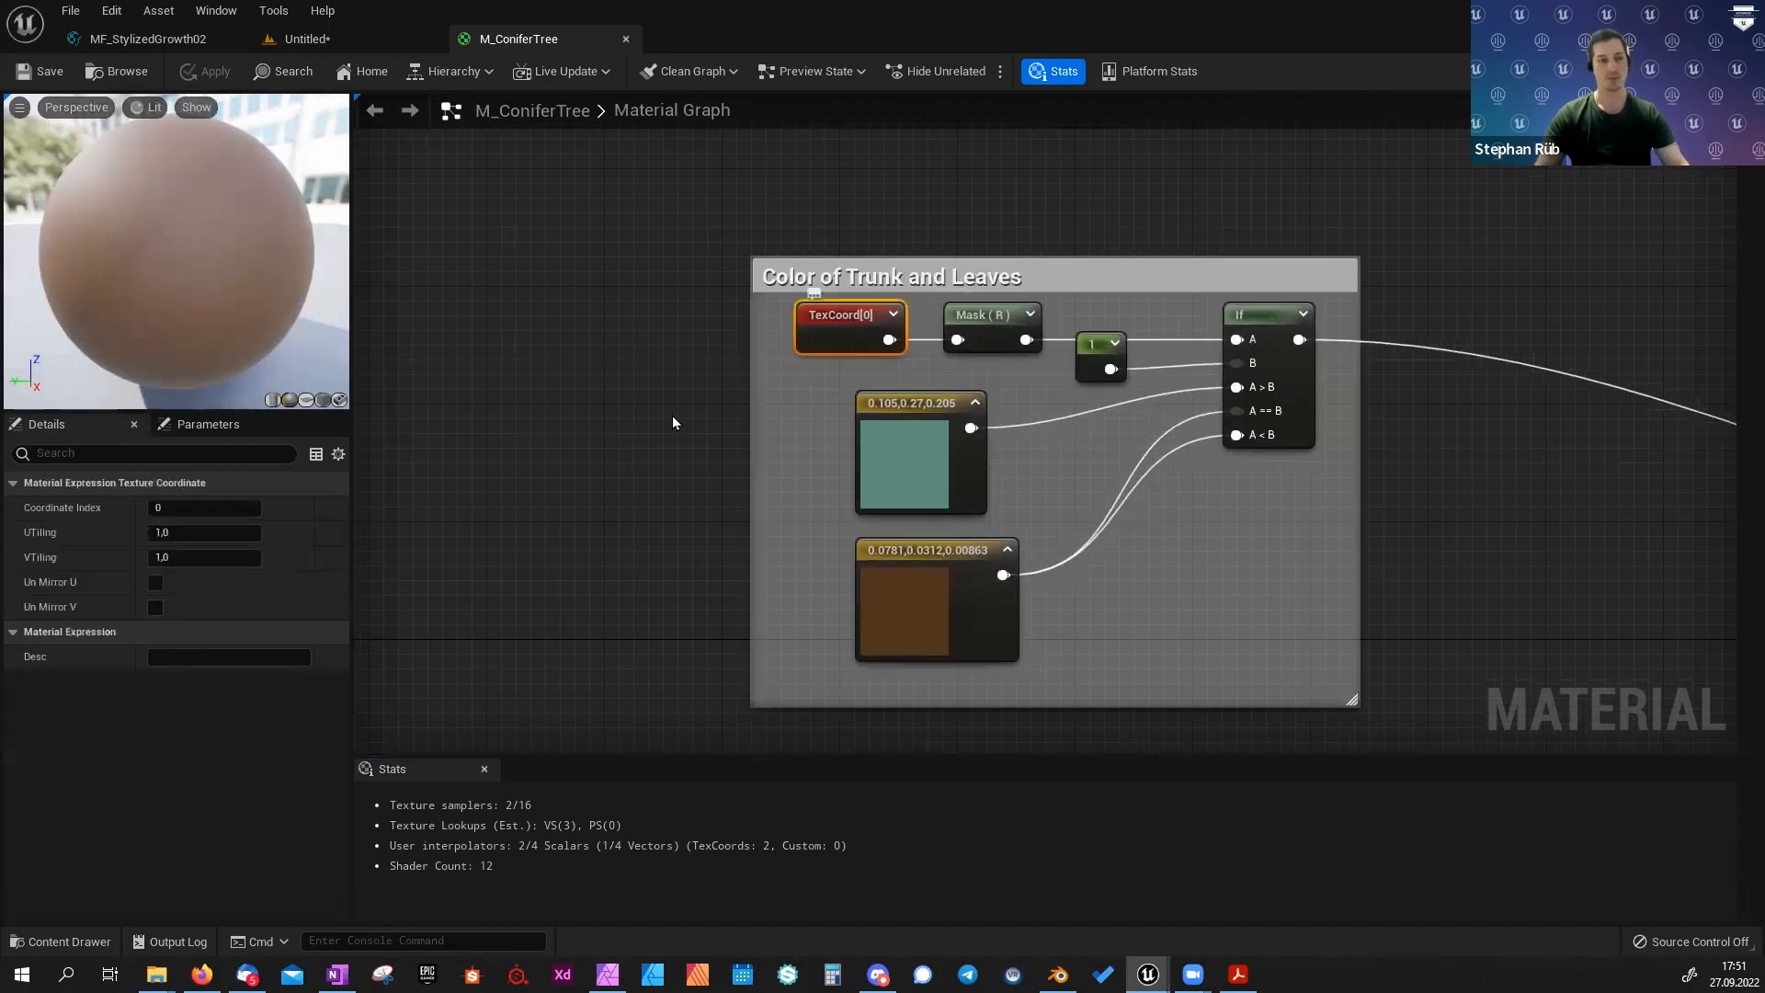
right_drag(832, 336, 896, 371)
click(304, 400)
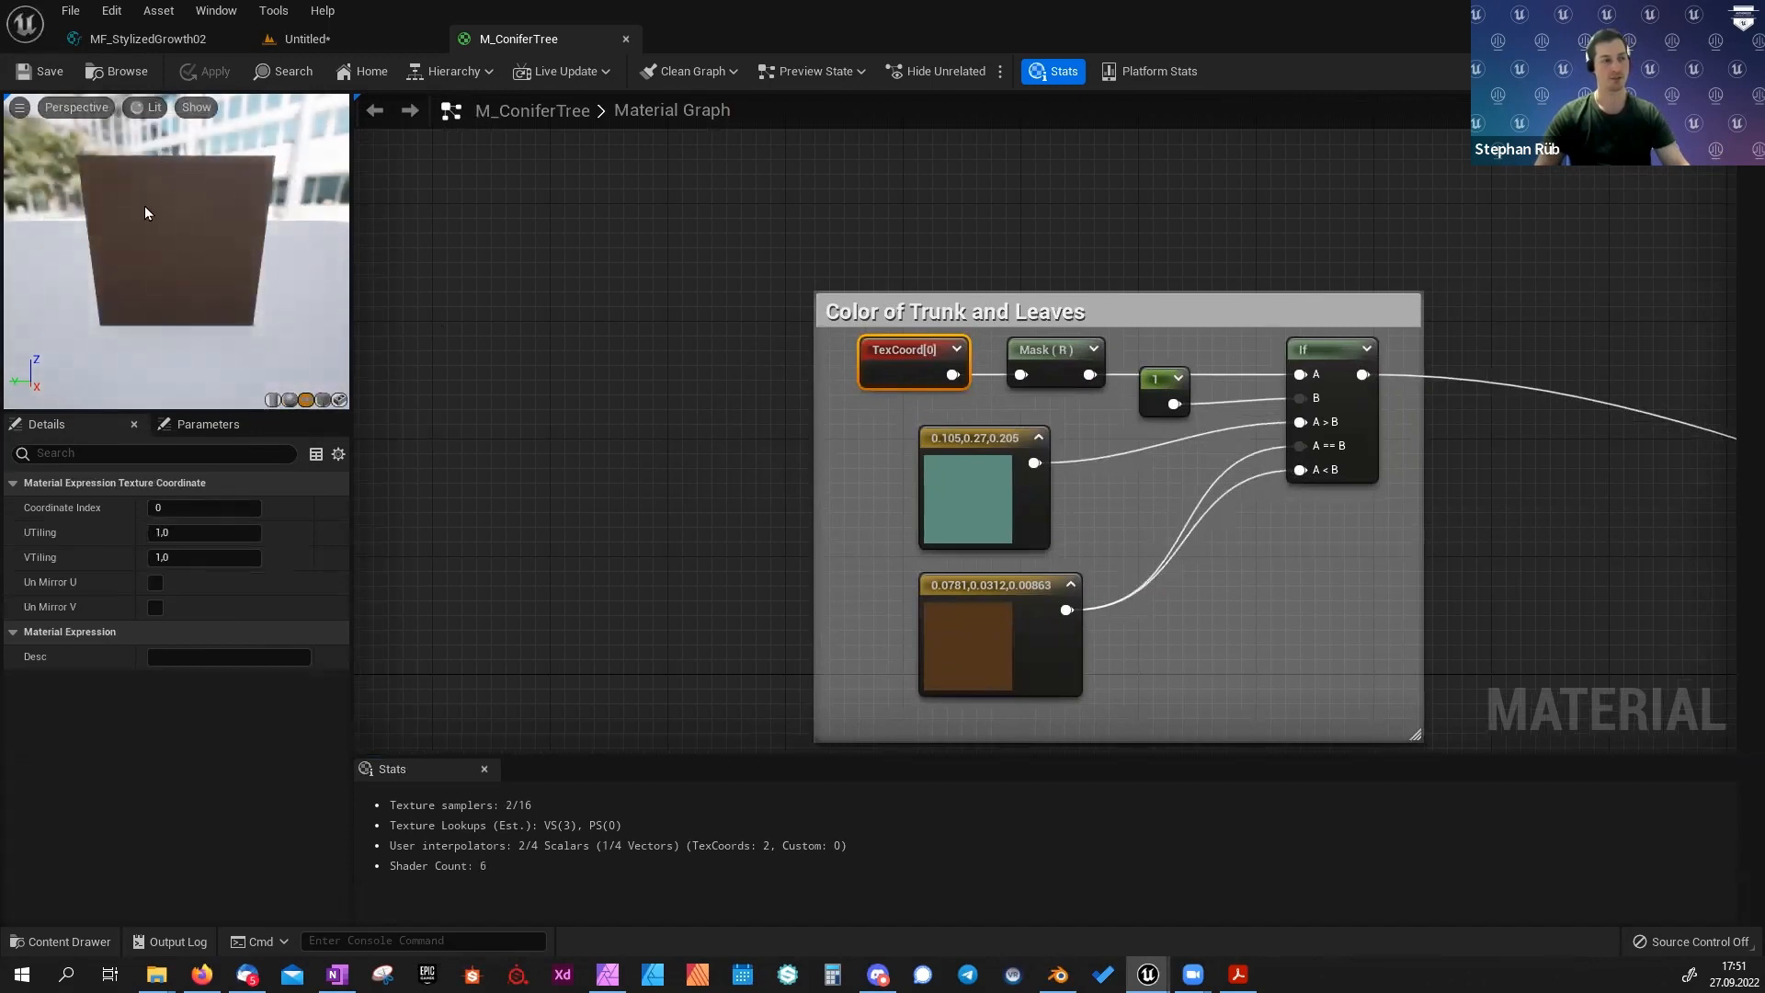
drag(163, 248, 116, 202)
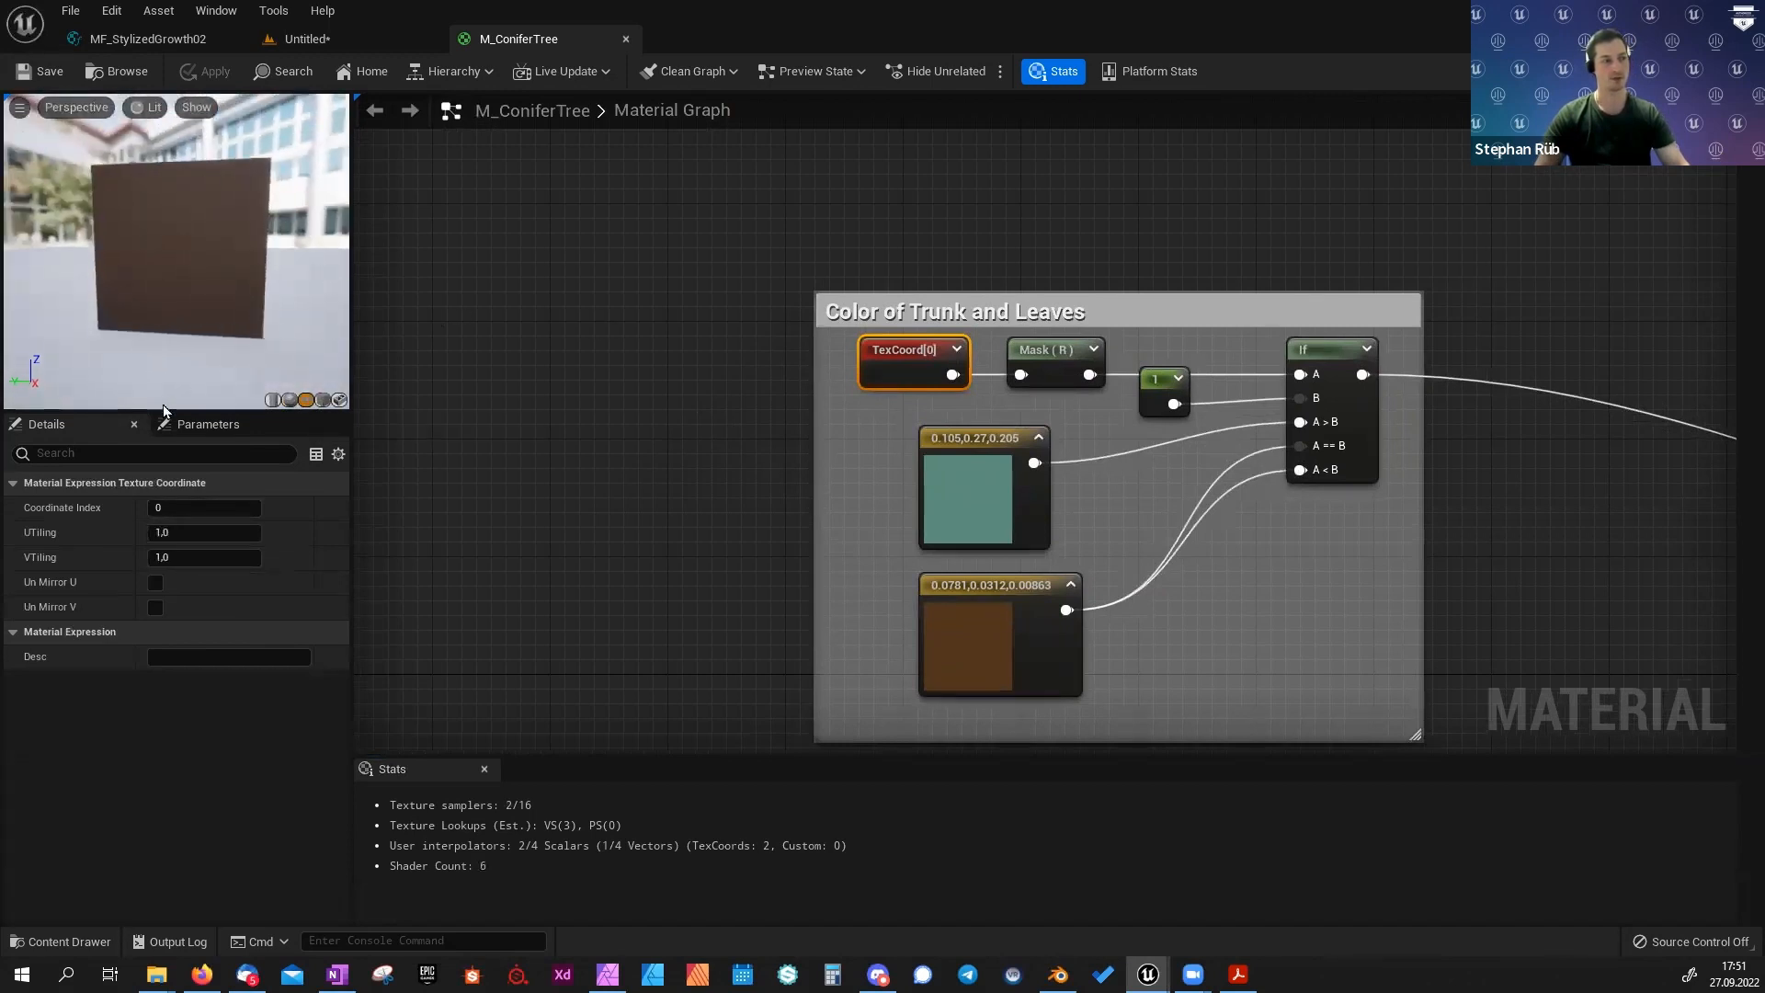
drag(257, 361, 258, 376)
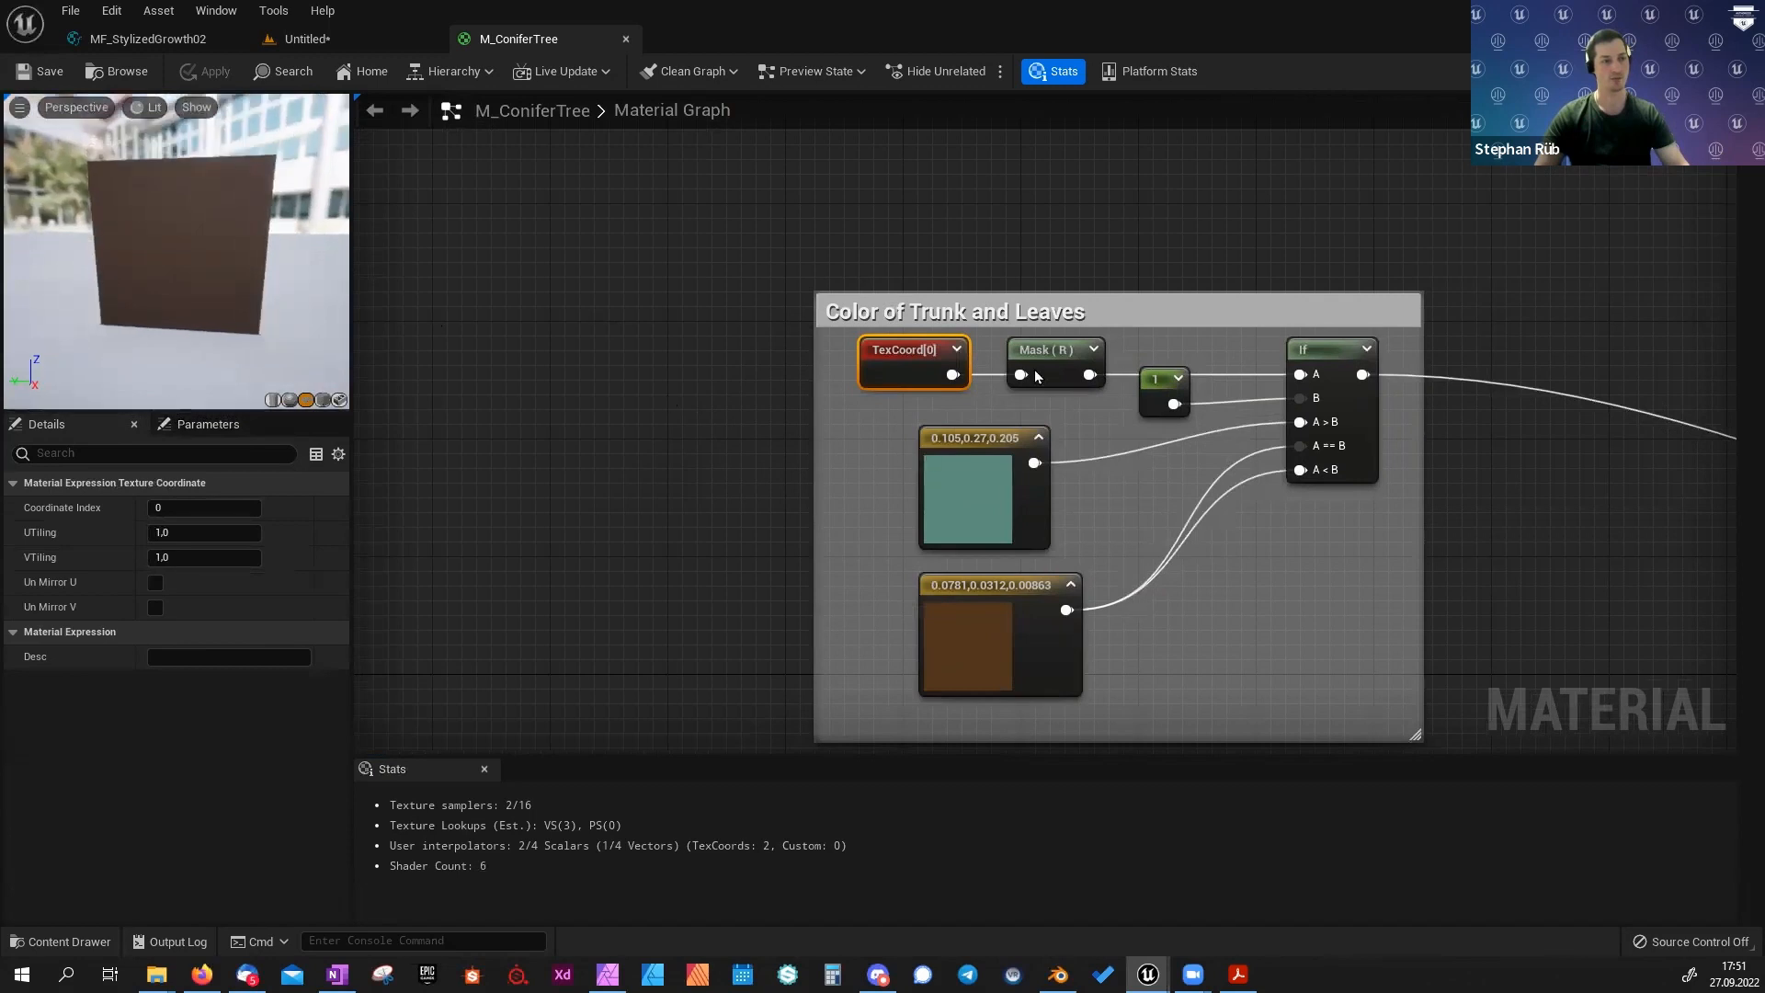
Start previewing the TexCoord[0] node and examine its UV gradient on the preview plane.
right_click(909, 379)
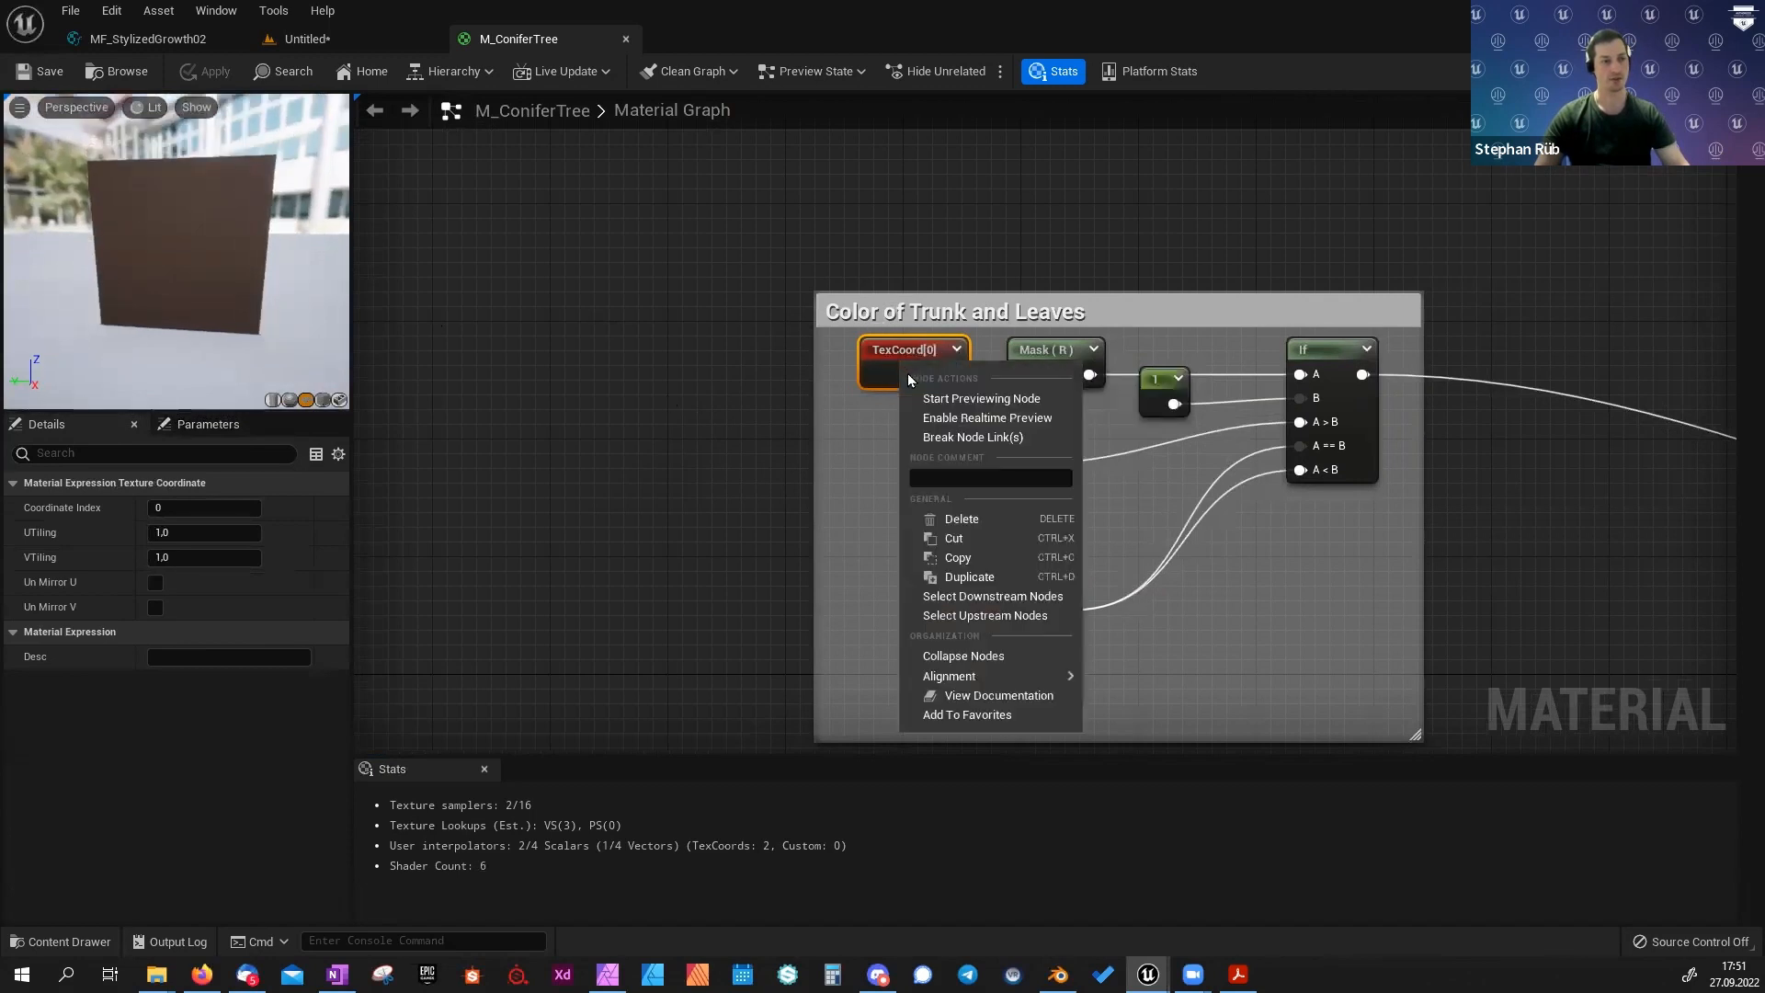
click(981, 398)
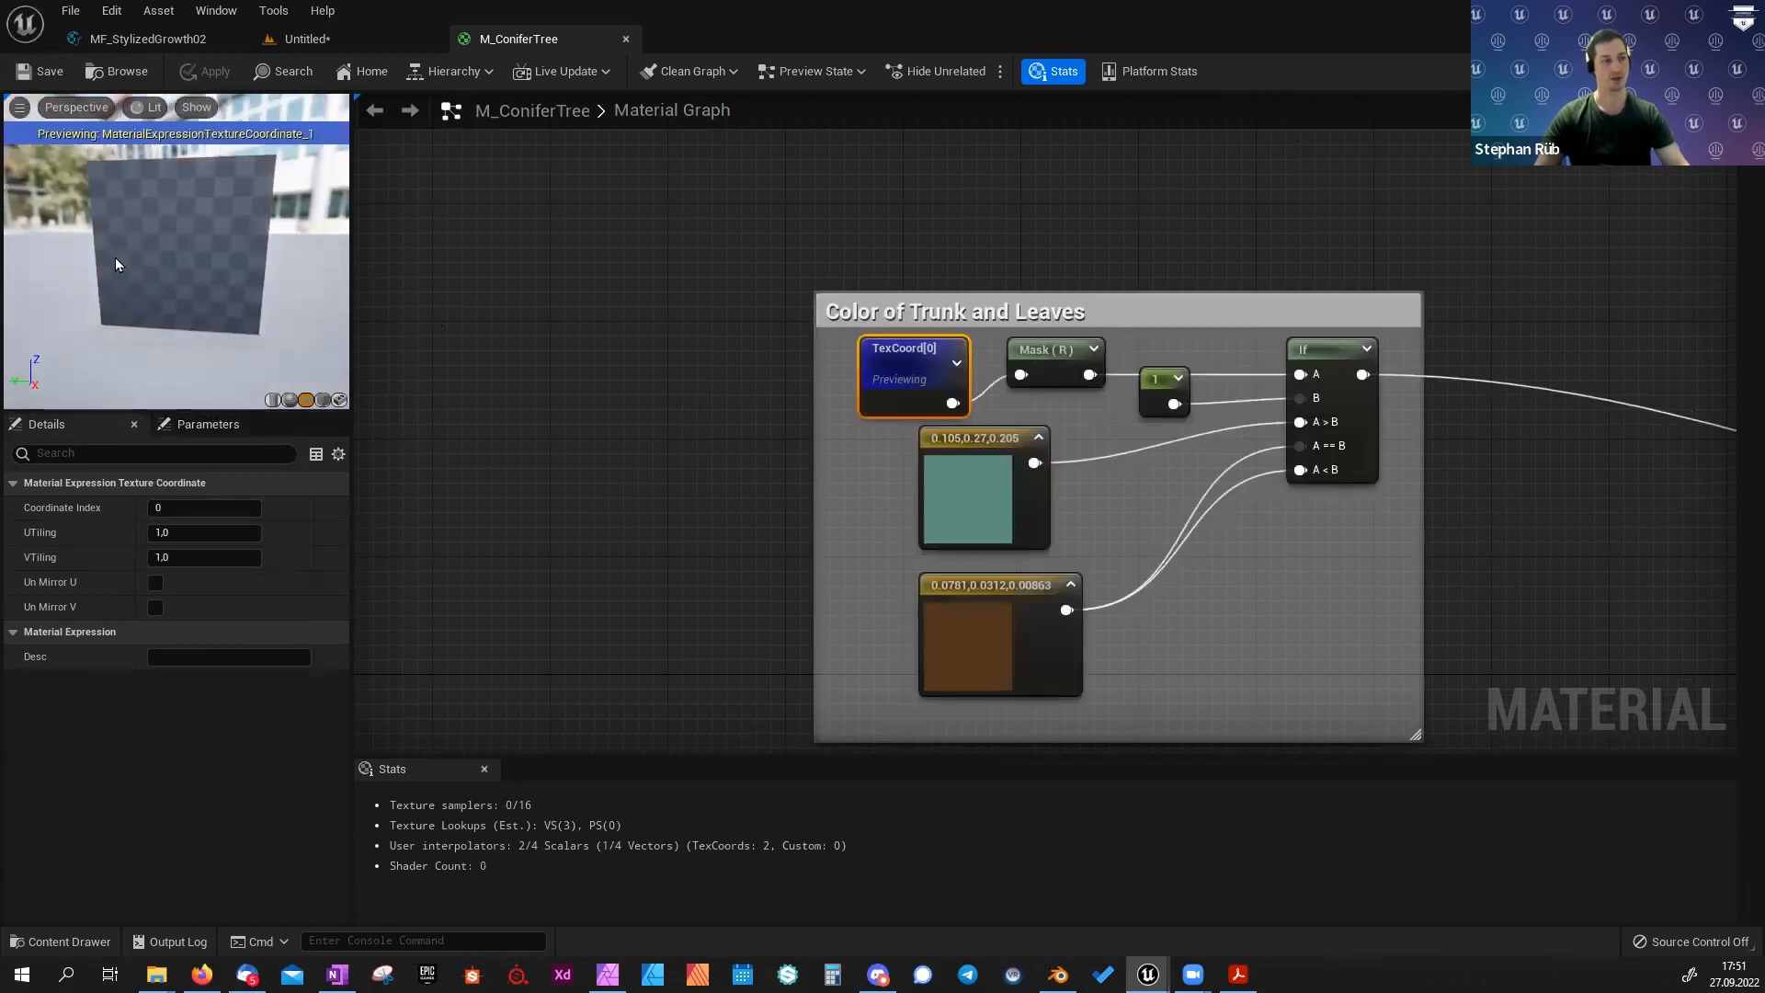
mouse_move(115, 265)
mouse_down()
mouse_move(136, 244)
mouse_move(144, 282)
mouse_up()
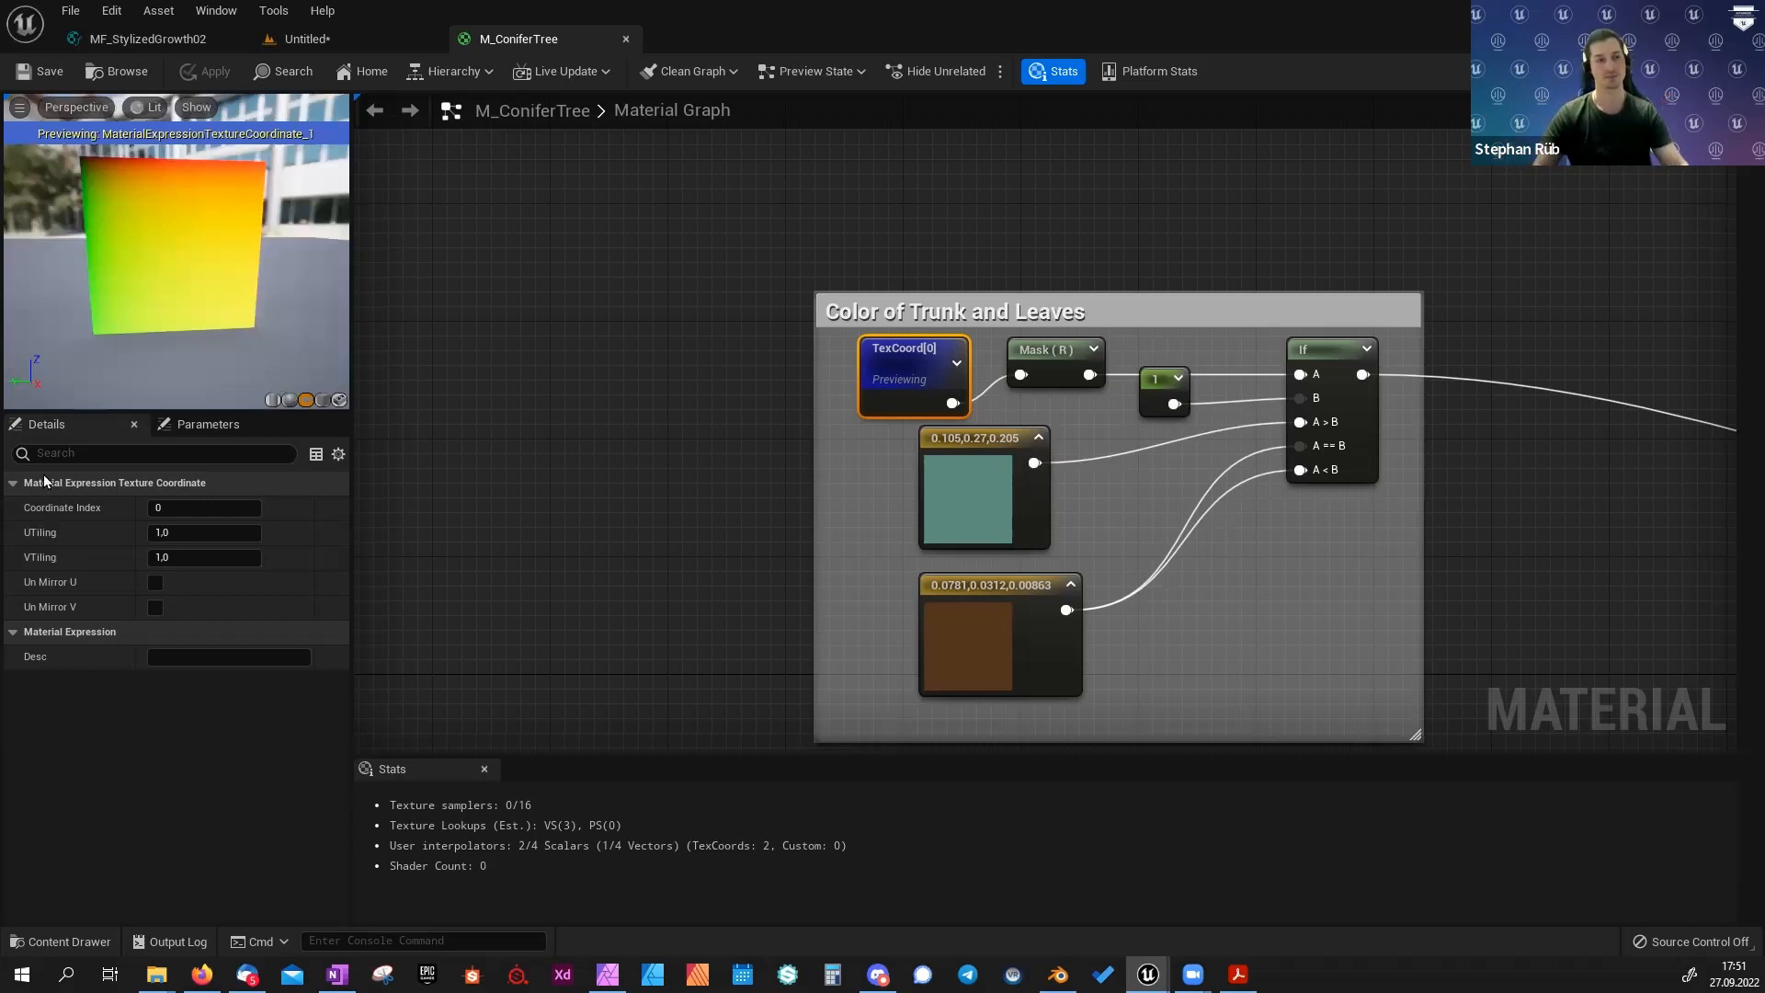
Select the Mask (R) node fed by TexCoord[0] and inspect its channel settings.
click(1062, 354)
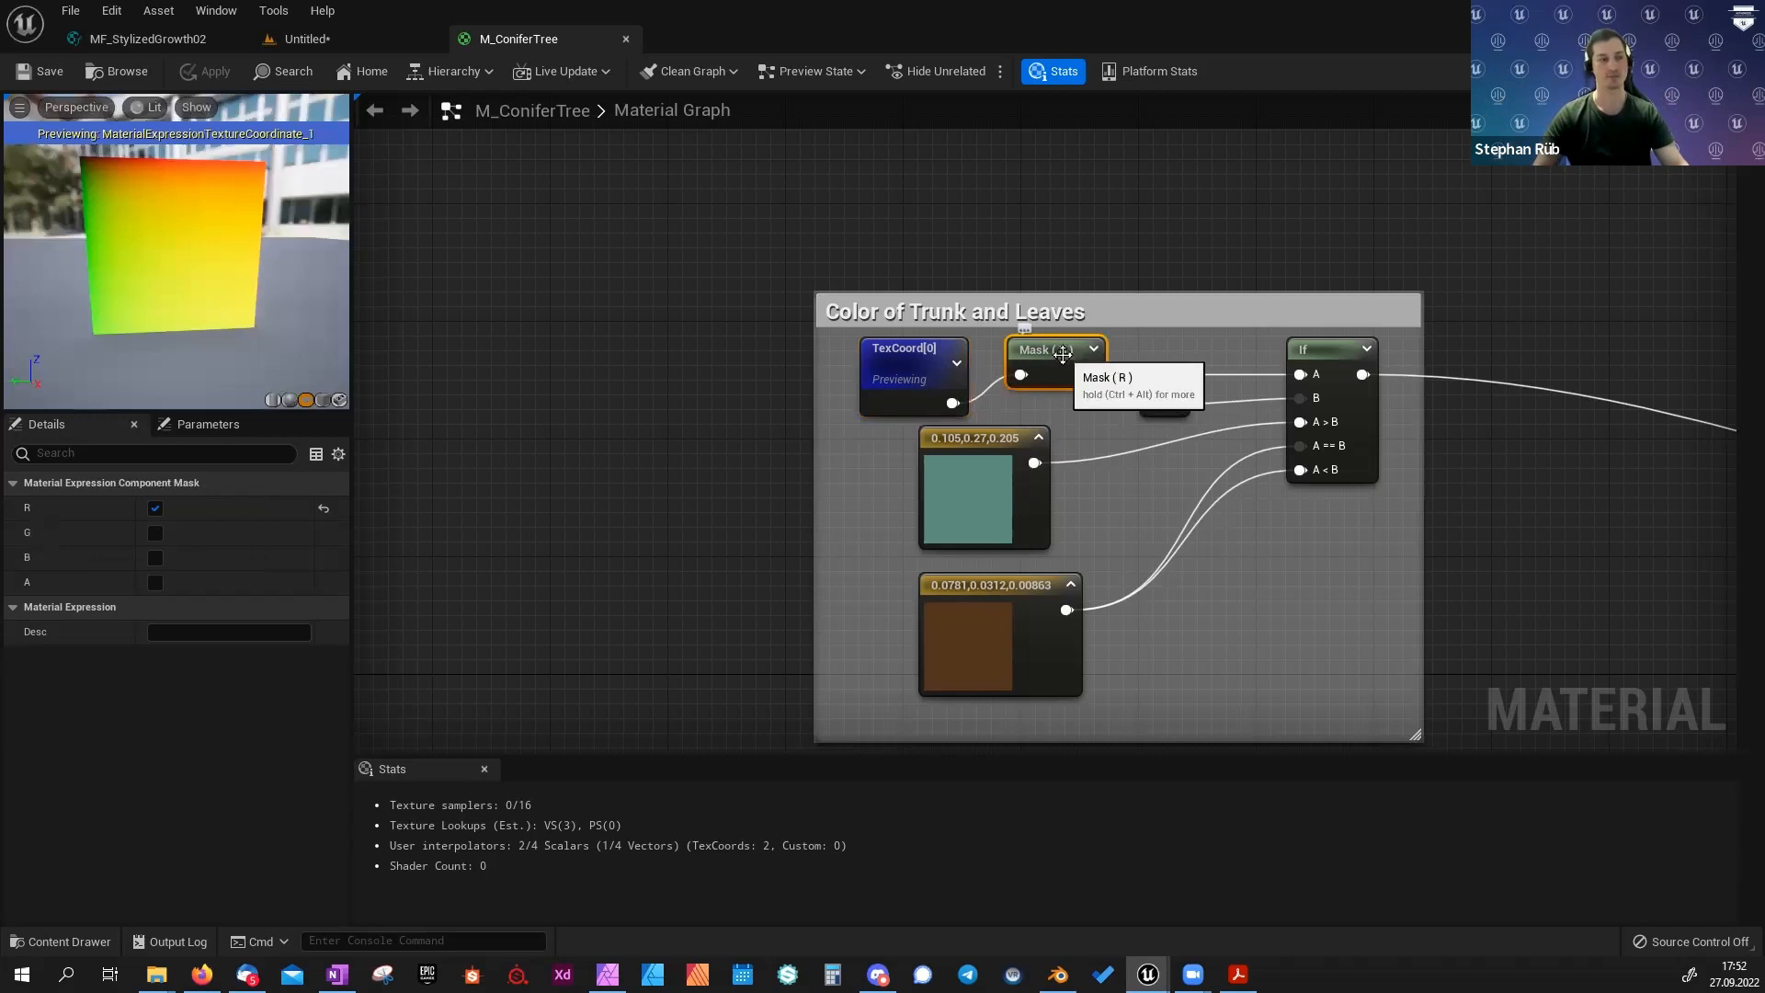
right_click(1046, 349)
key(Escape)
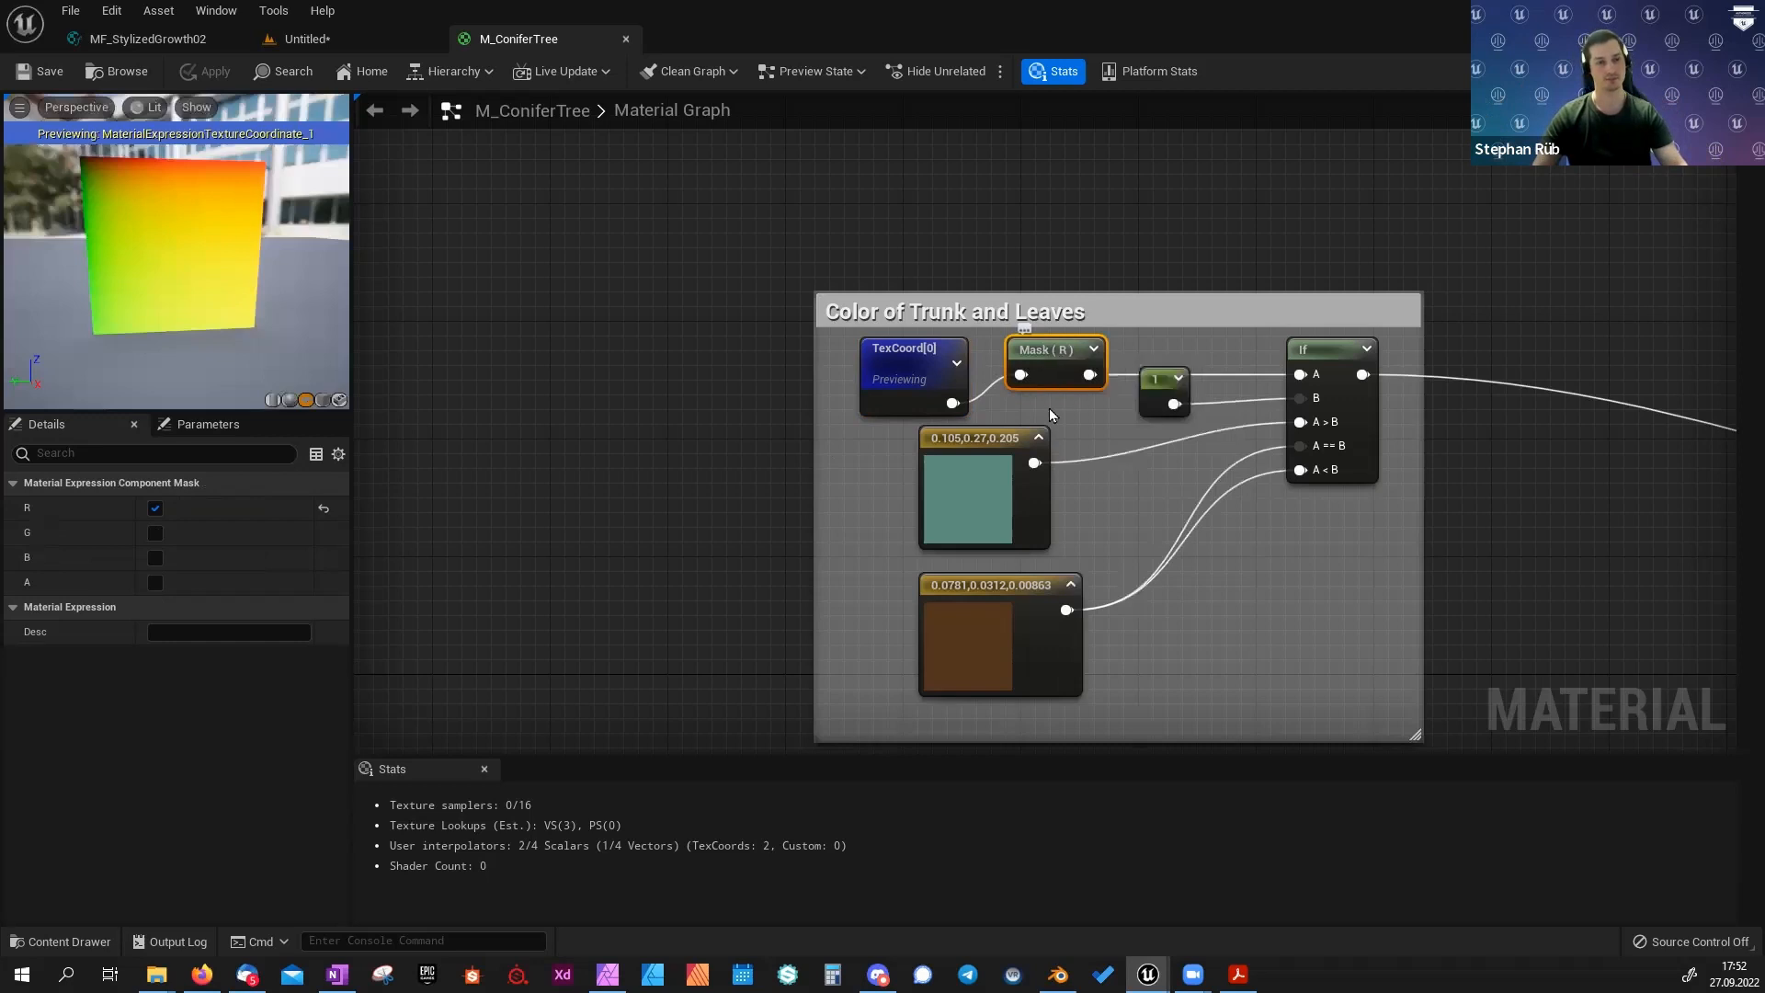
Preview the Mask (R) node of the Color of Trunk and Leaves group on the preview mesh and stop the preview again.
right_click(1056, 365)
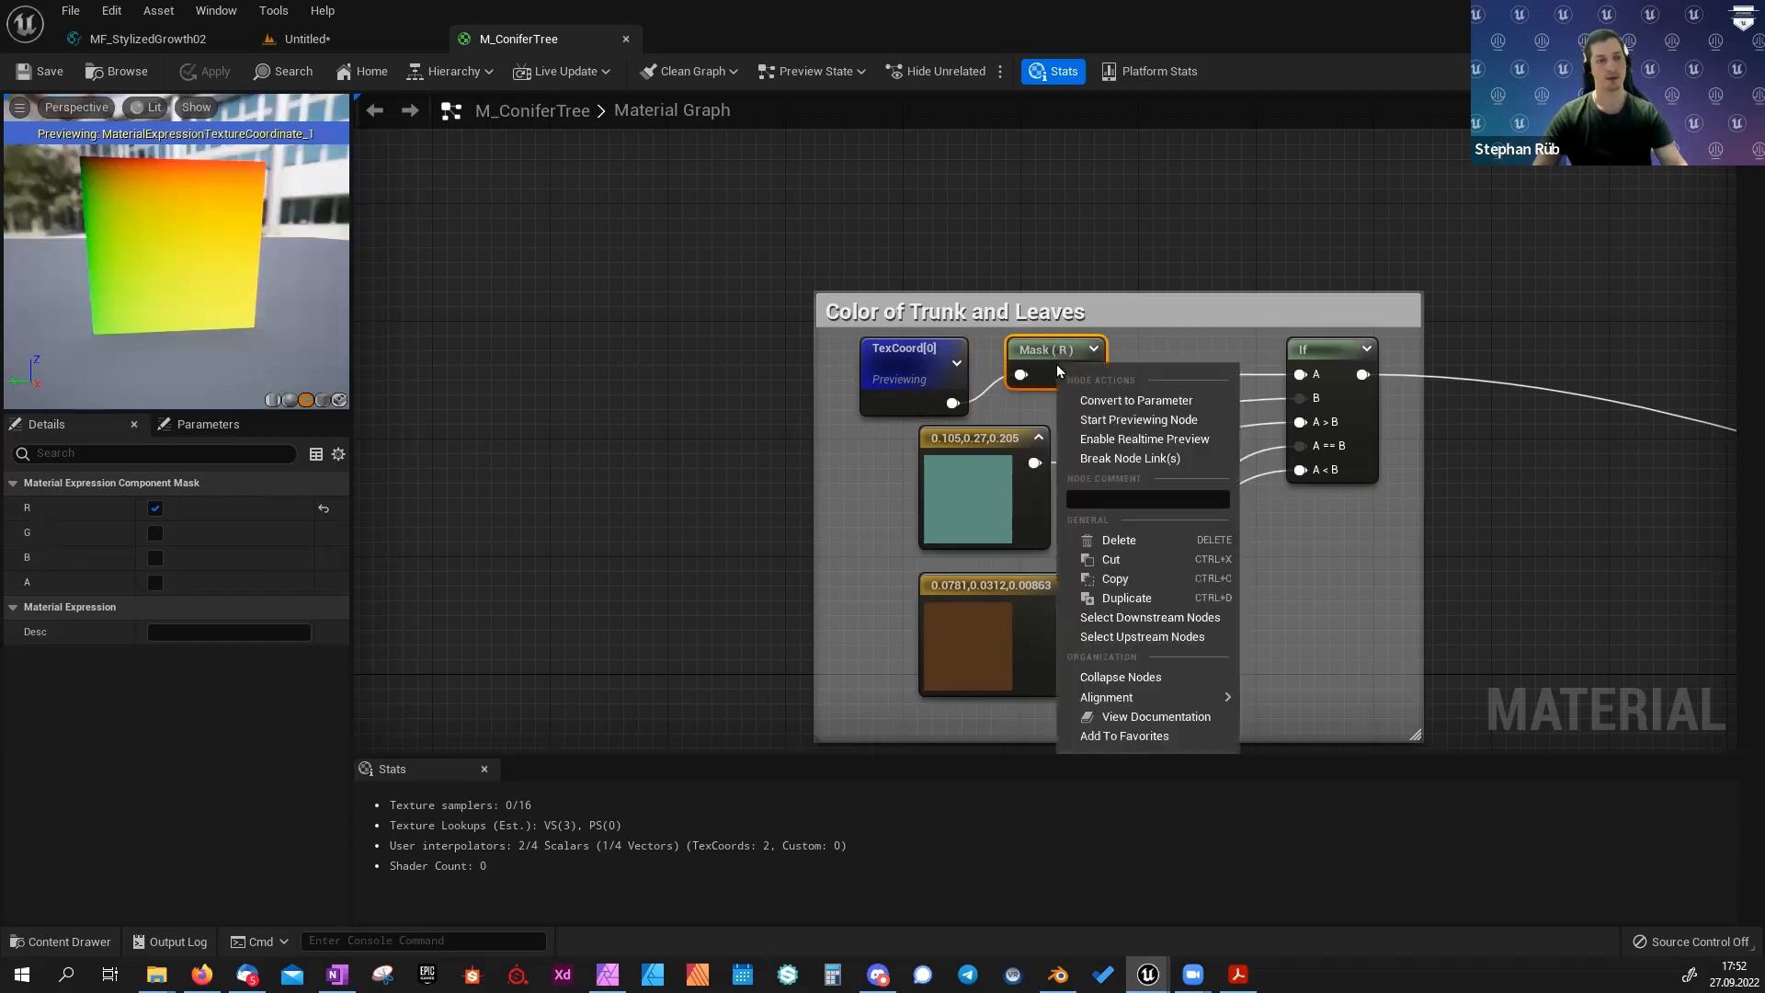
click(1079, 417)
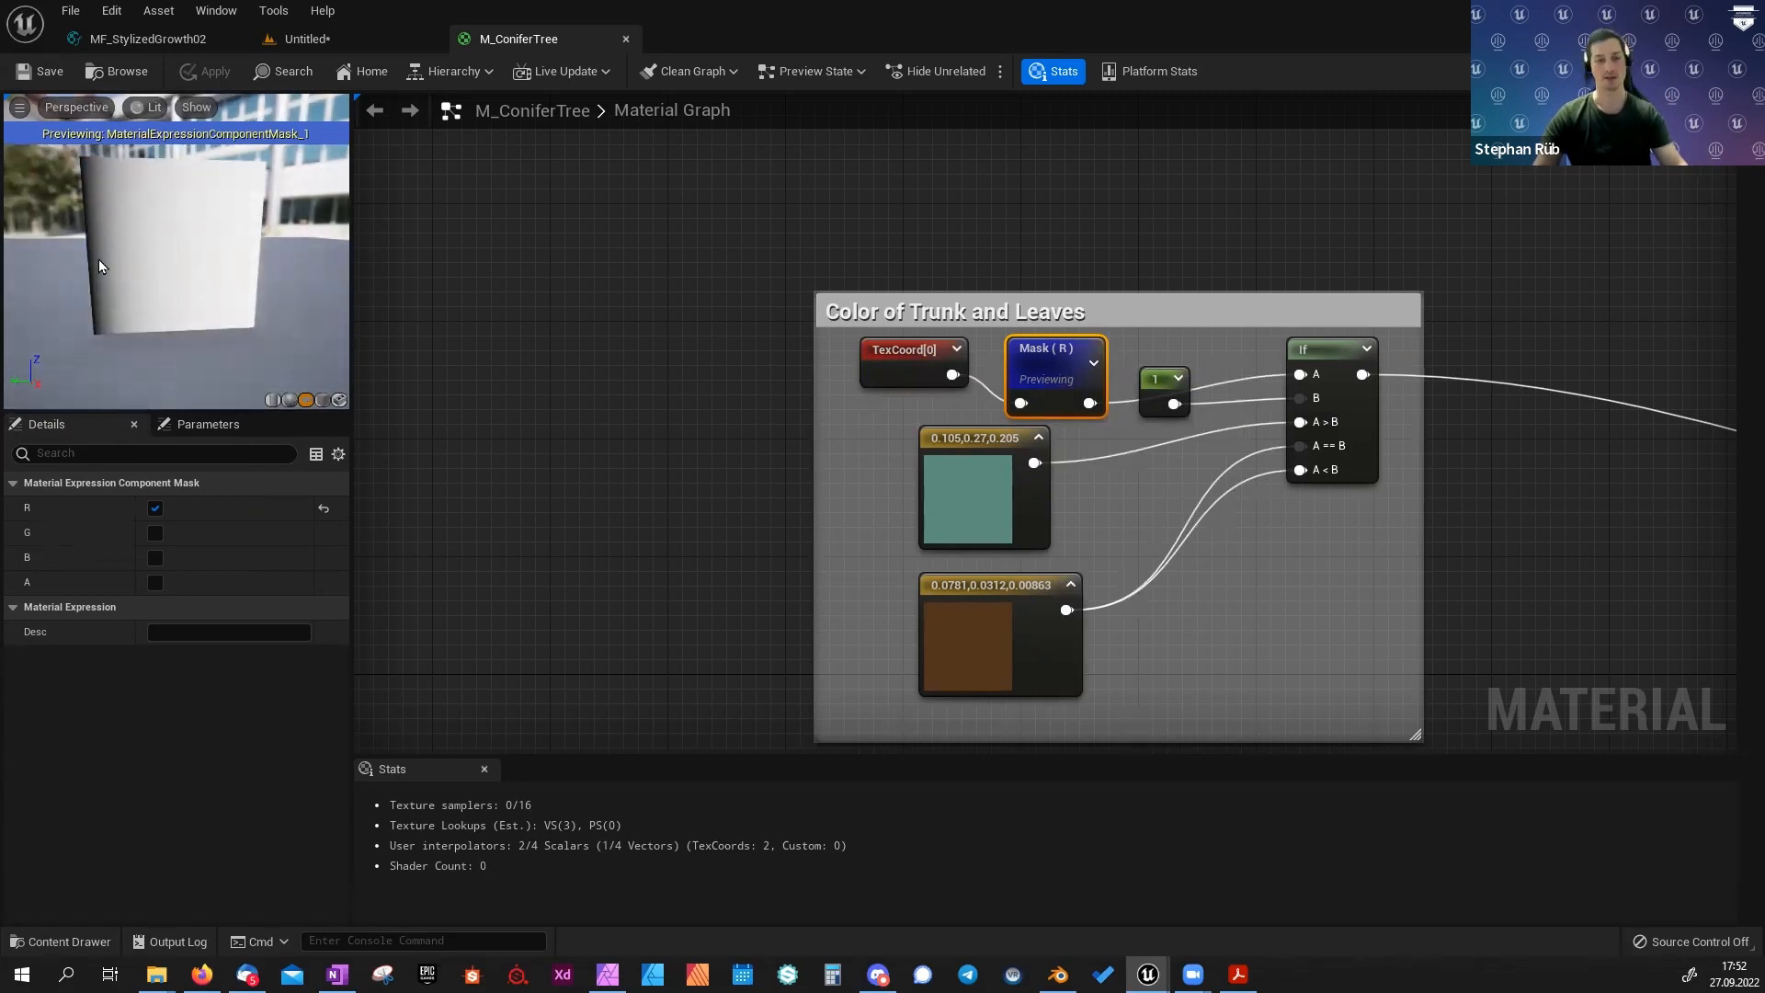
right_click(1050, 353)
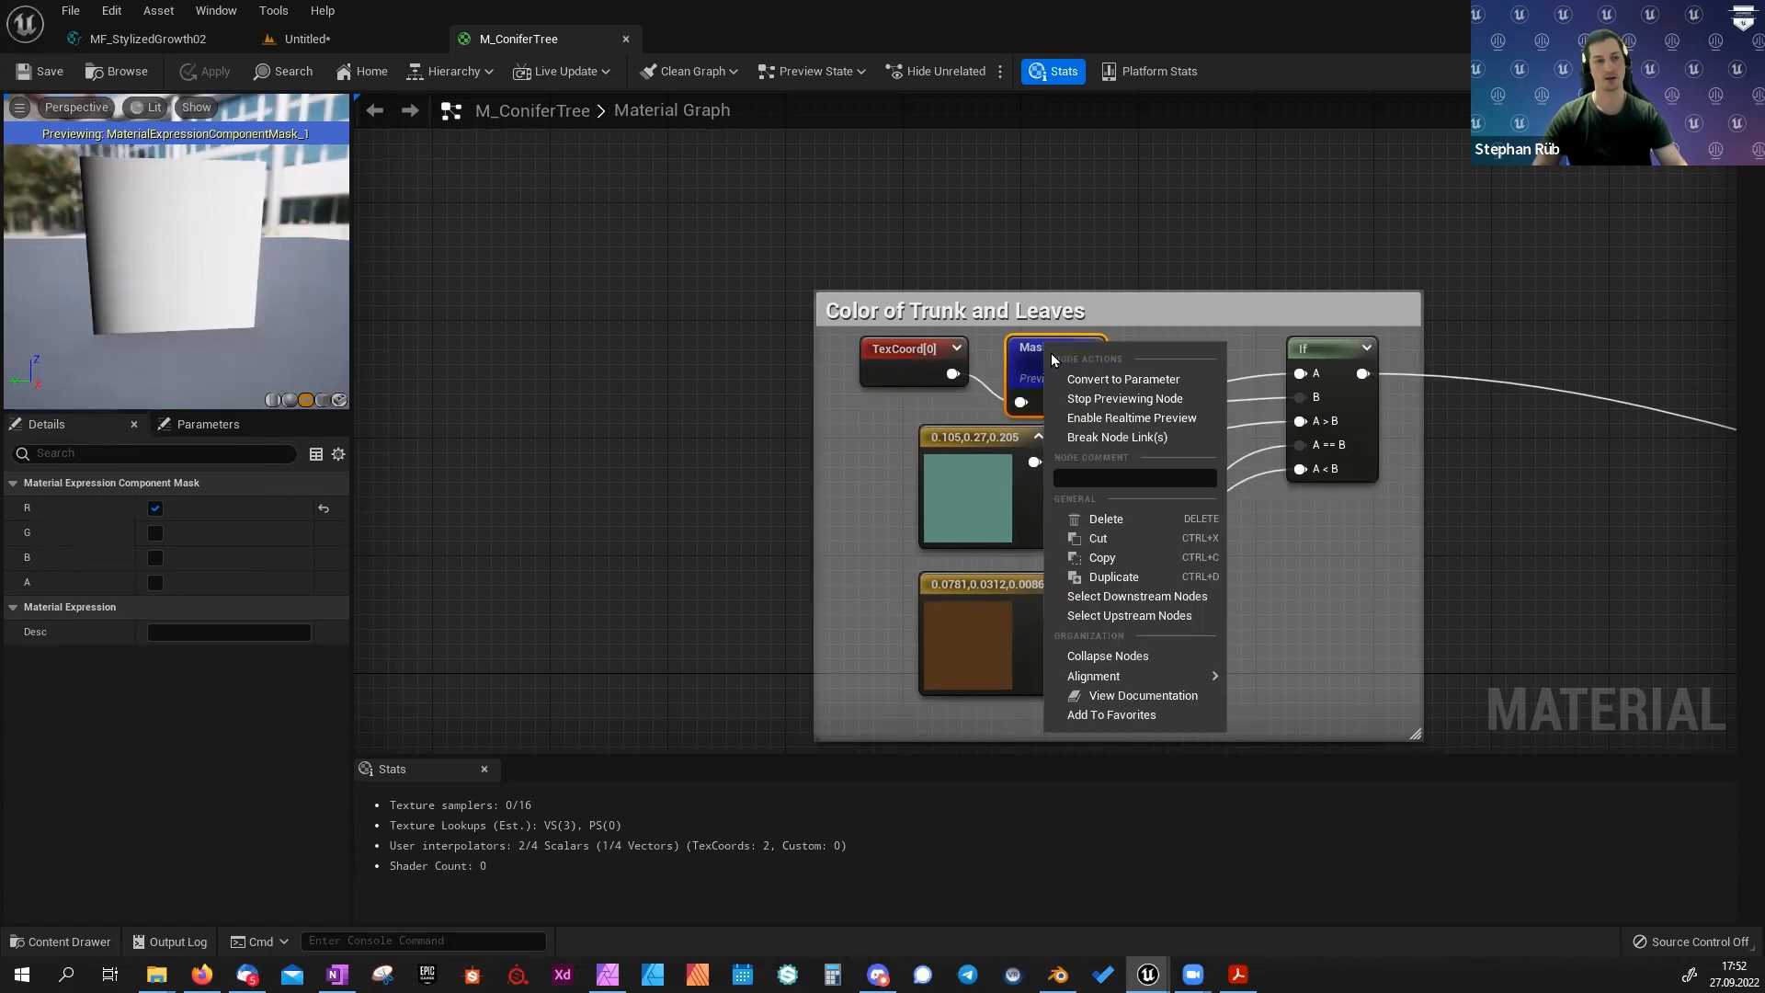
click(1089, 397)
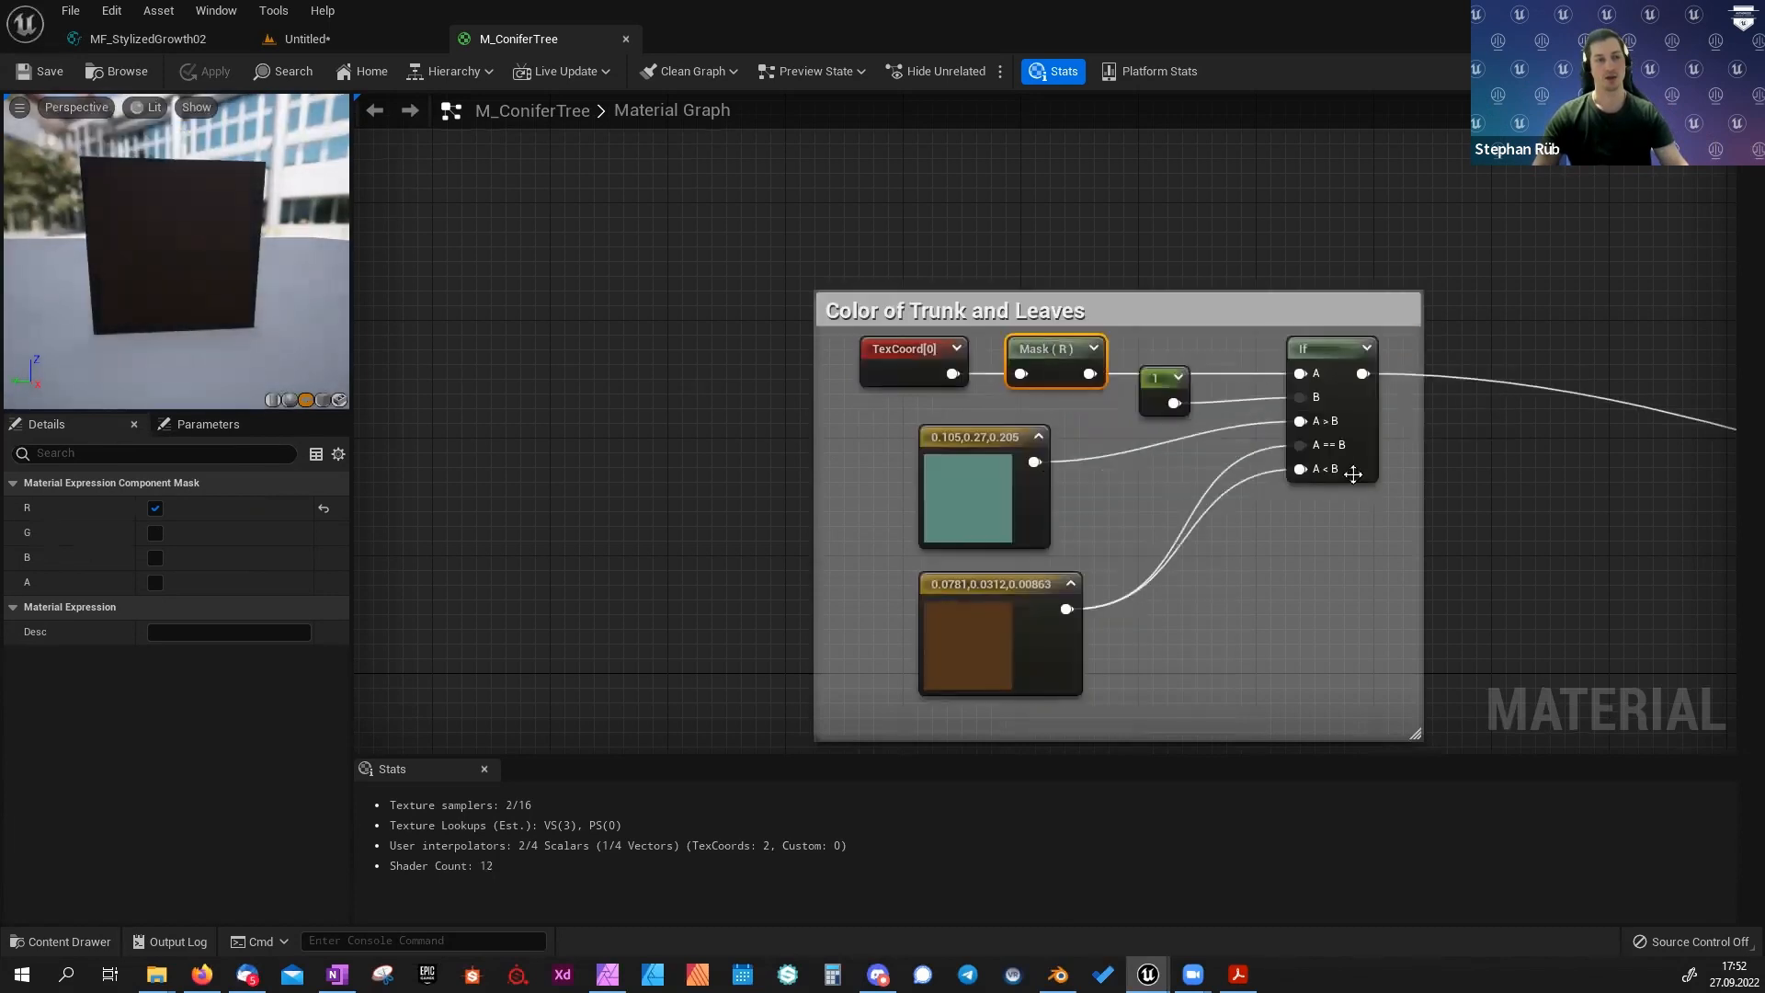
Inspect the settings of the If, TexCoord[0], constant 1, brown and teal color nodes in the Color of Trunk and Leaves group.
right_drag(1351, 465, 1203, 462)
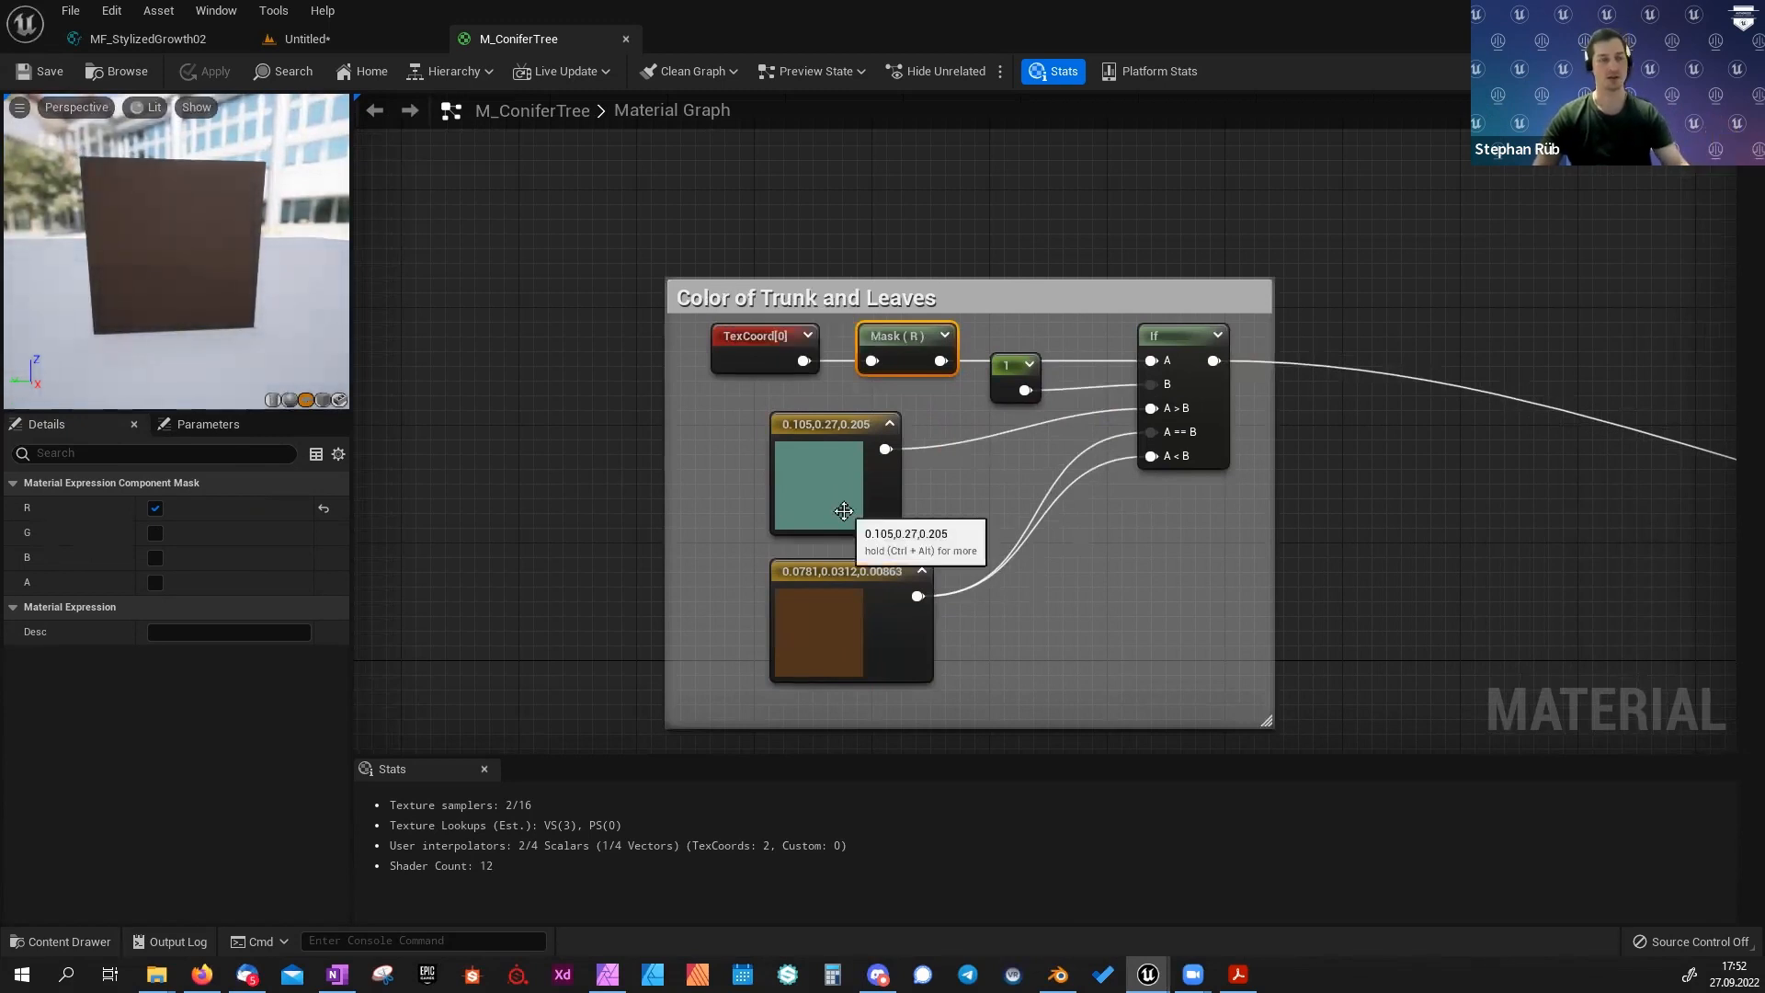
click(1162, 348)
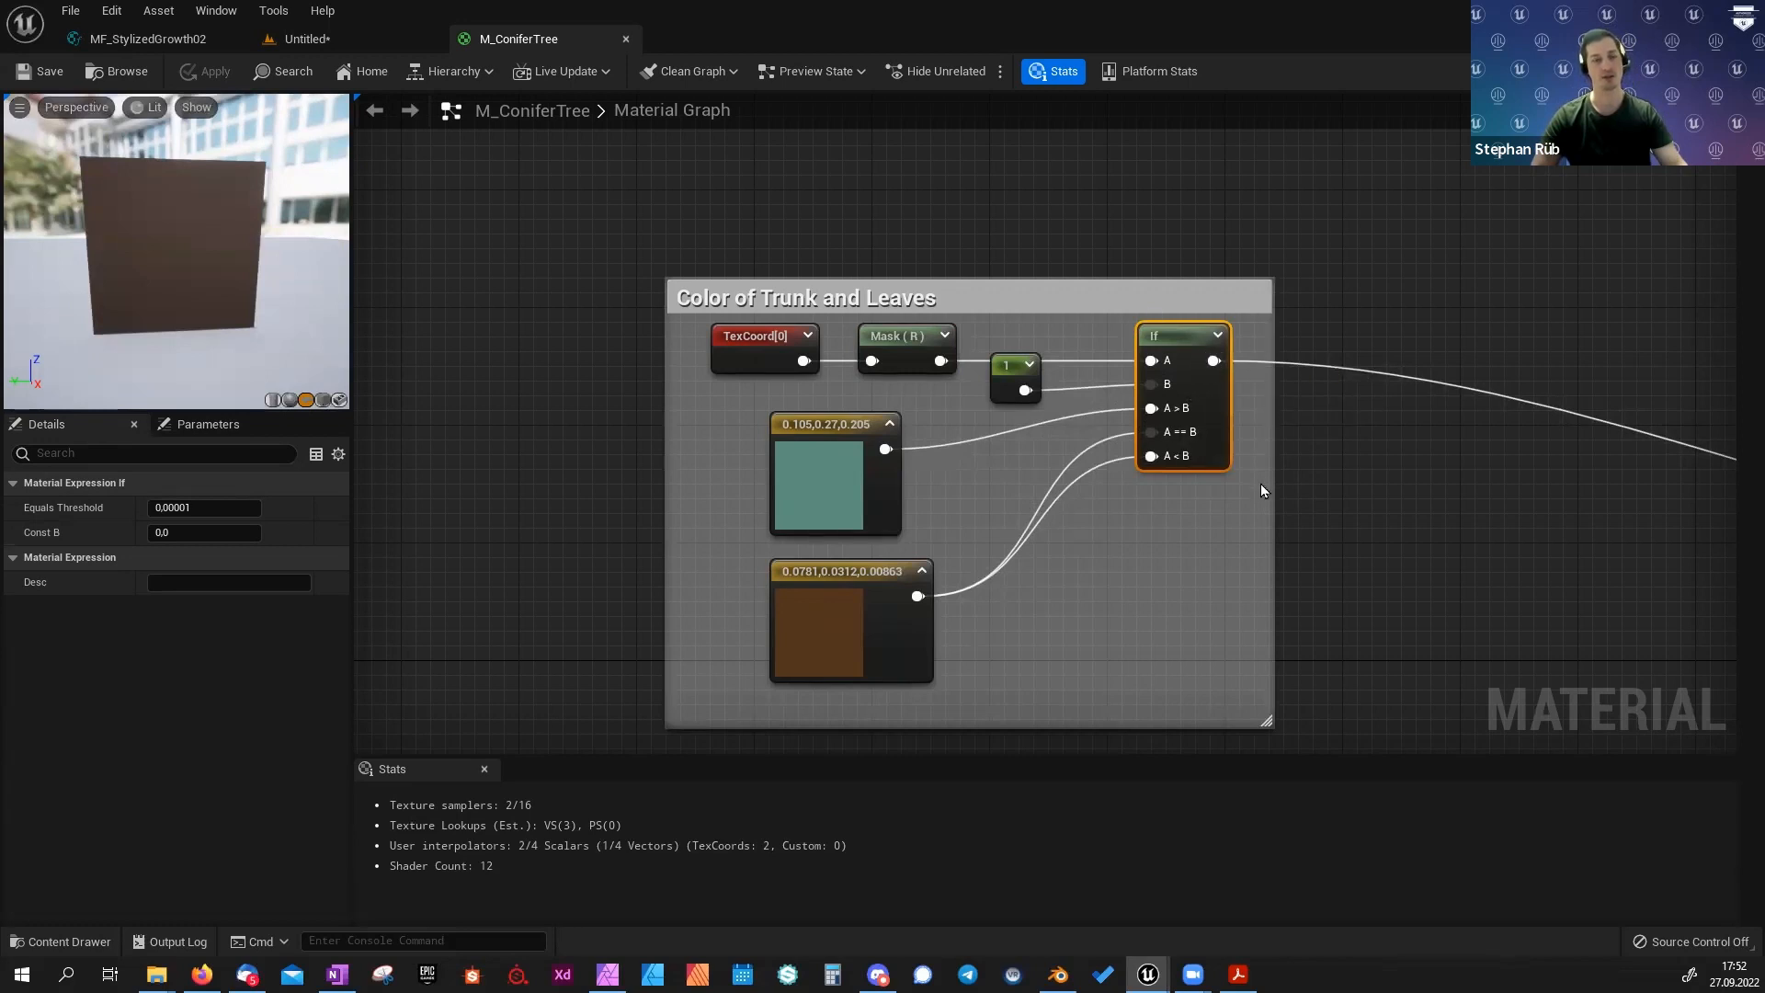
click(753, 366)
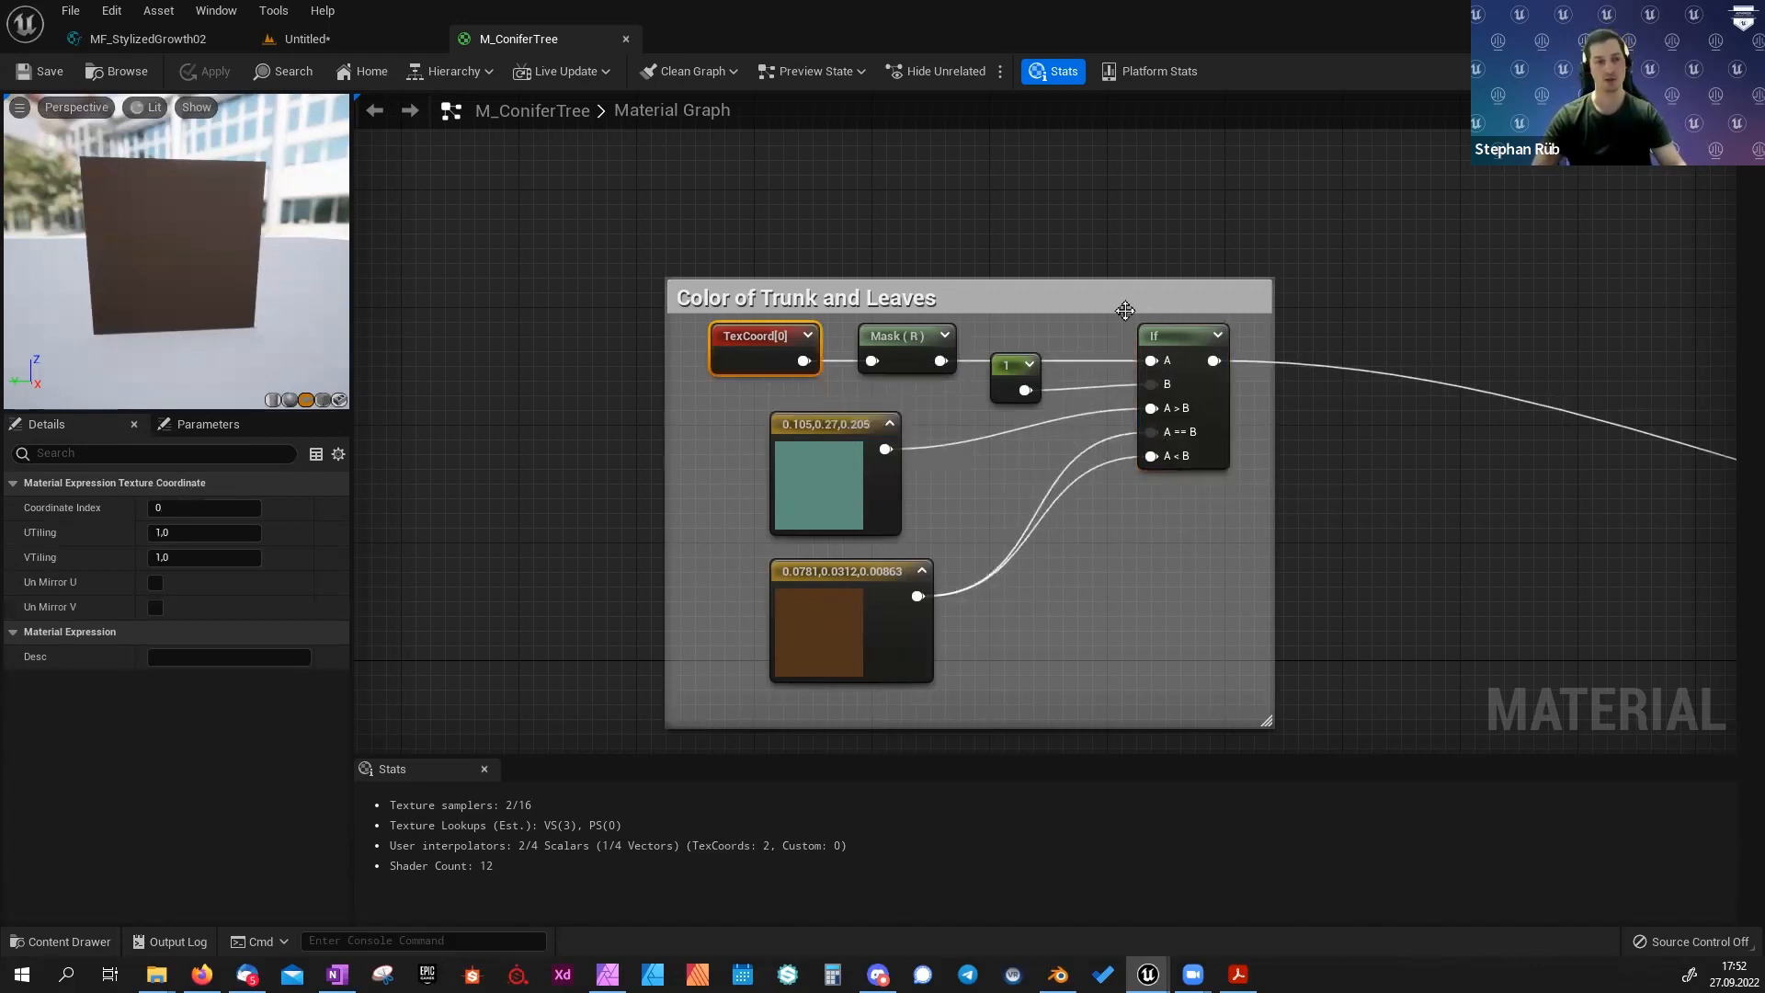
click(1007, 386)
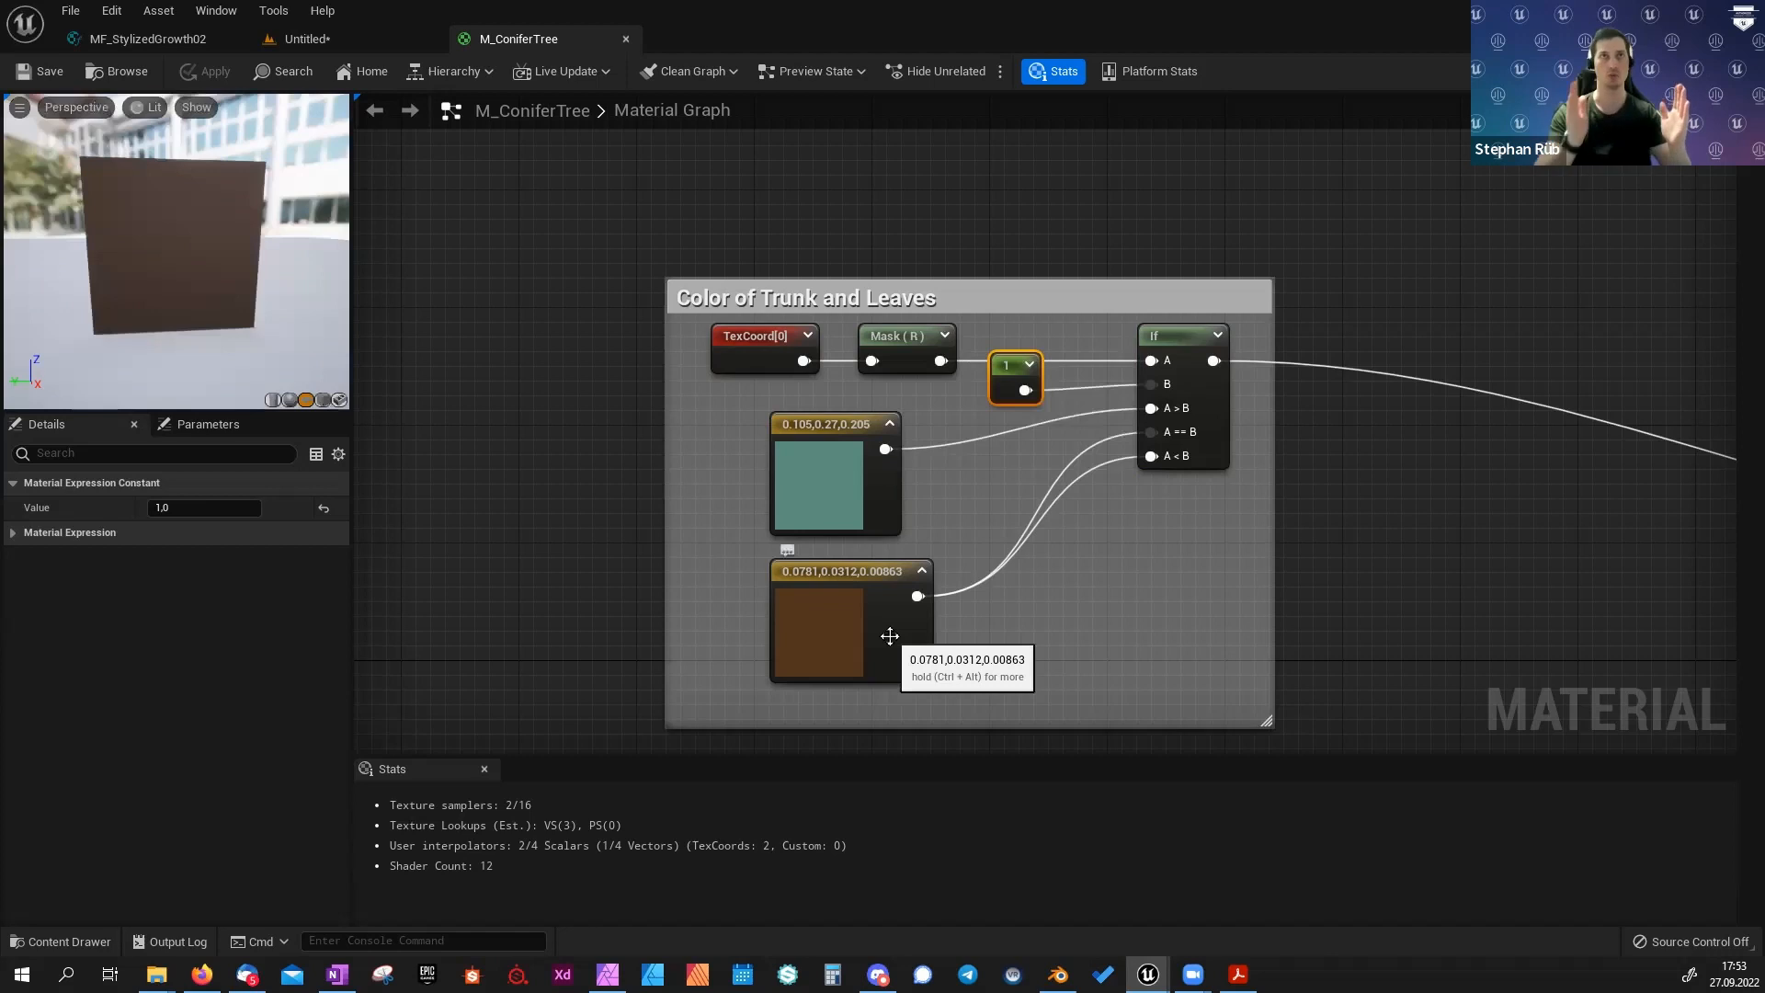
click(835, 628)
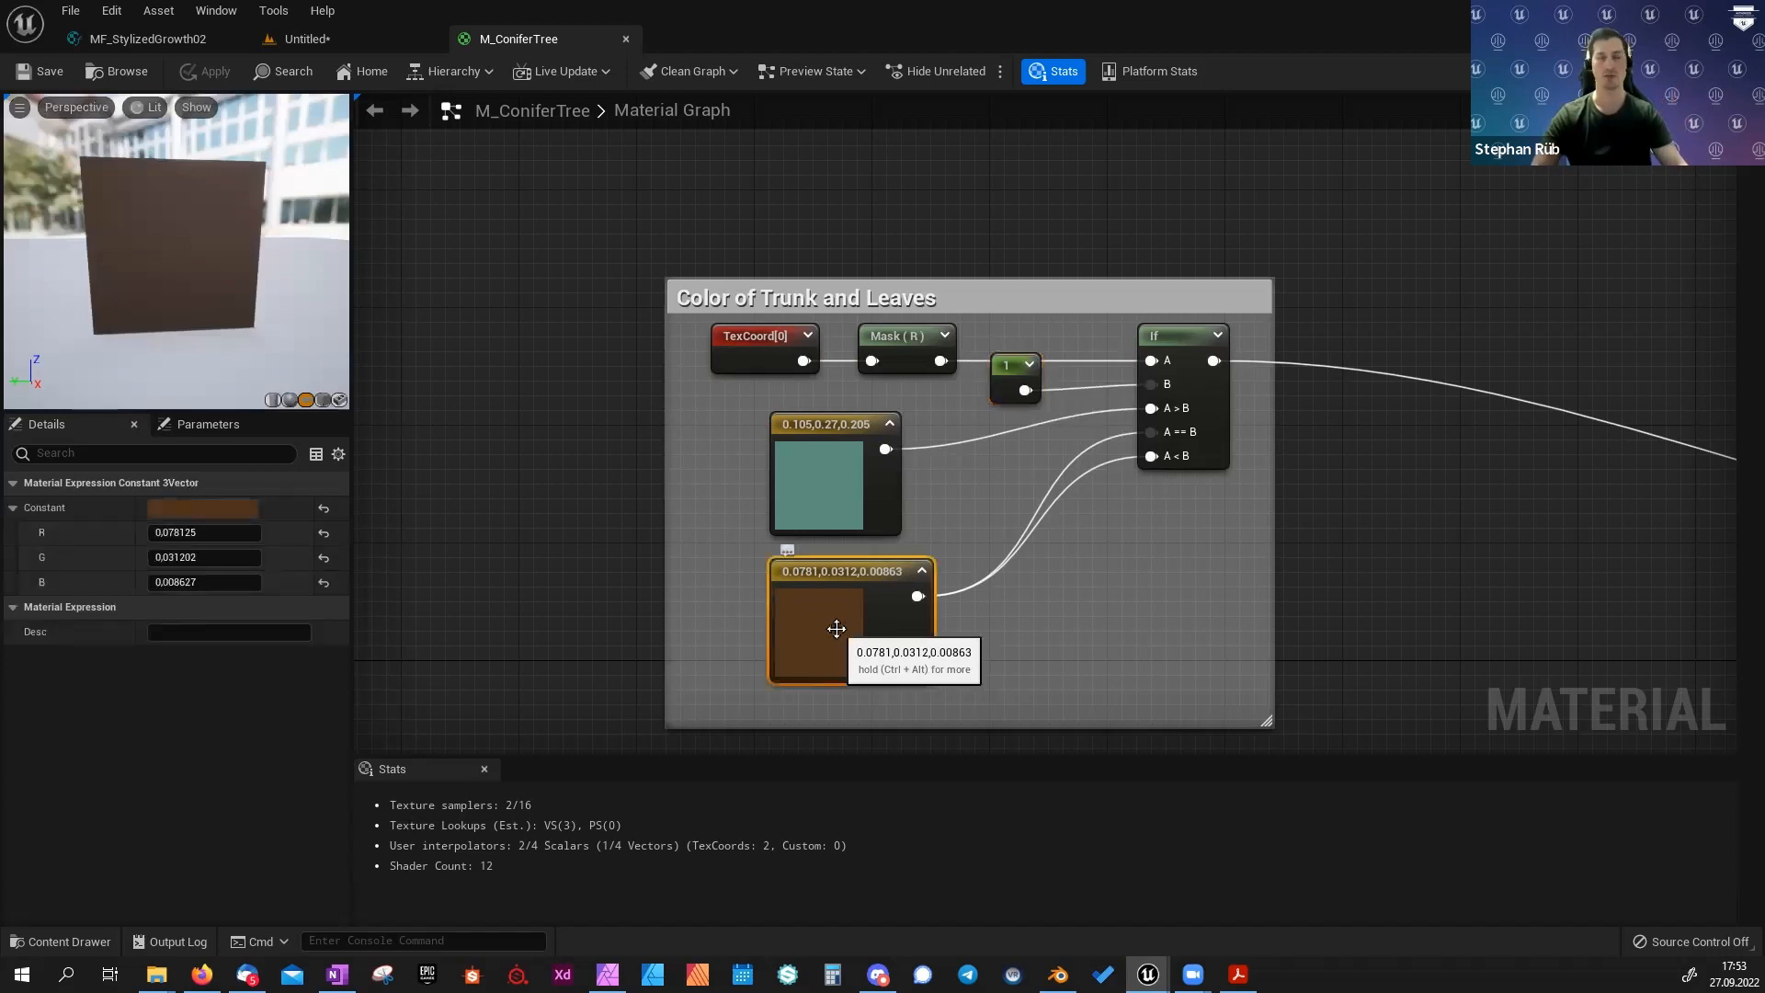
click(812, 457)
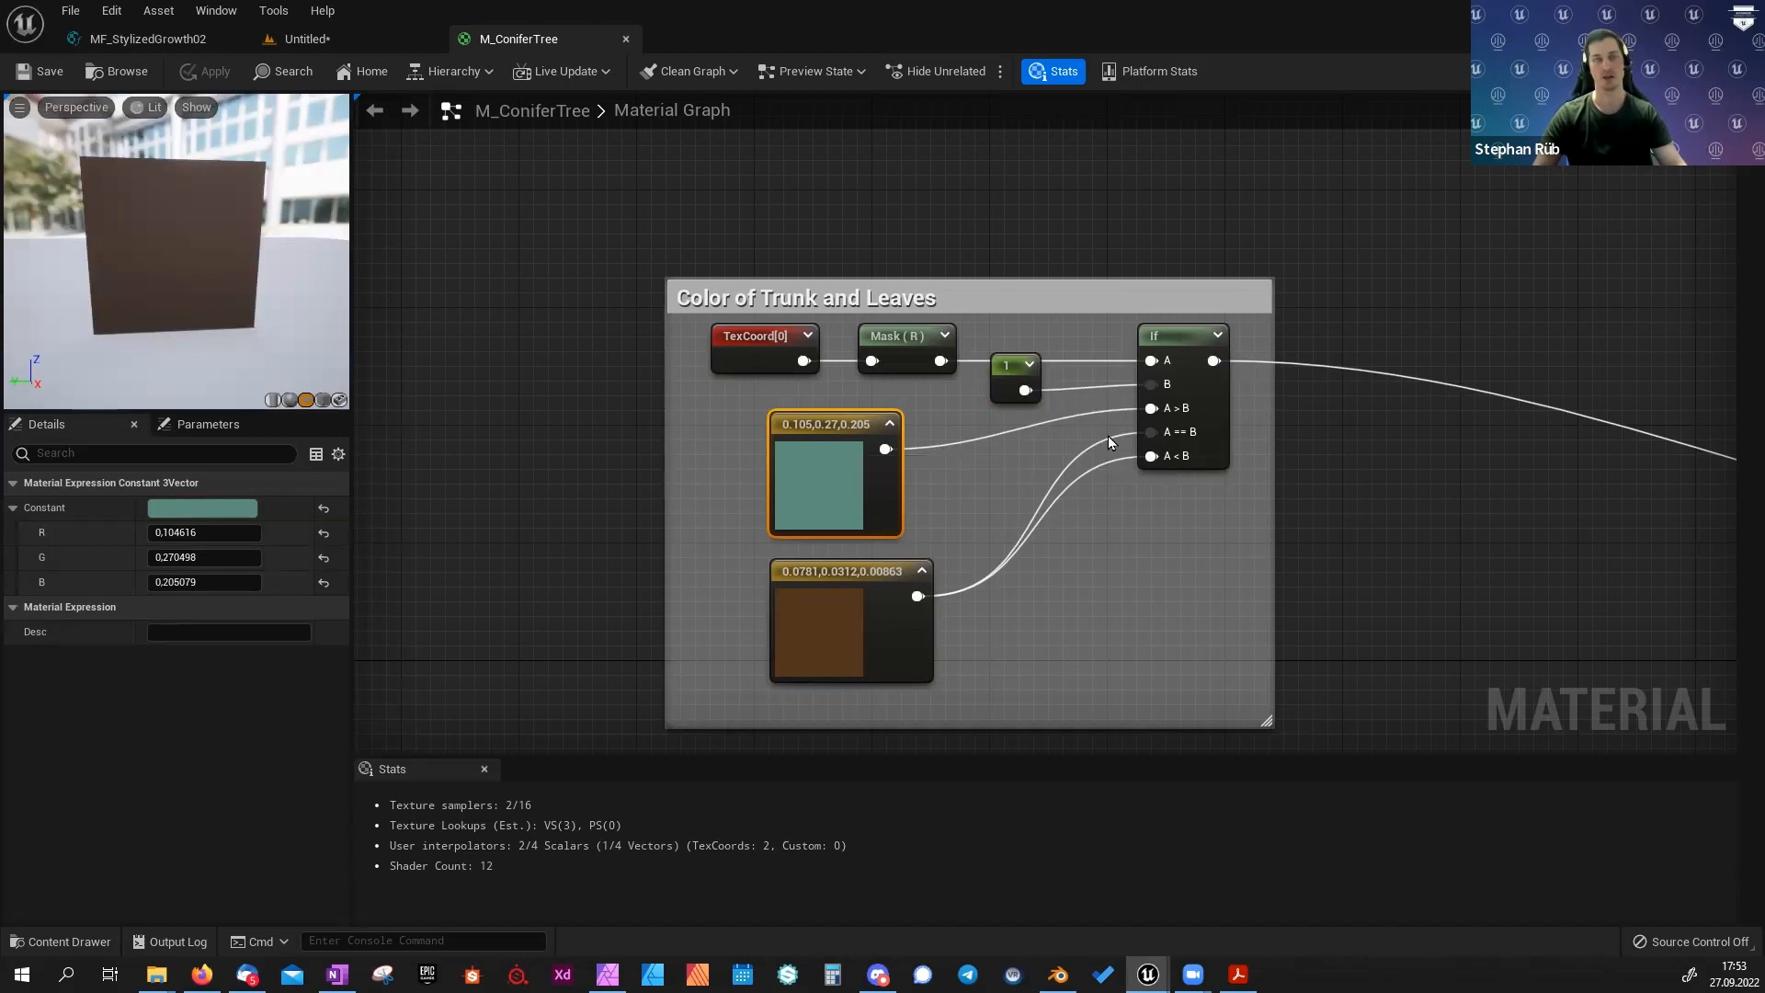
Inspect the TexCoord[0] and Mask (R) nodes at the start of the Individual Growth Offset group.
scroll(1107, 438, down, 4)
scroll(902, 515, down, 3)
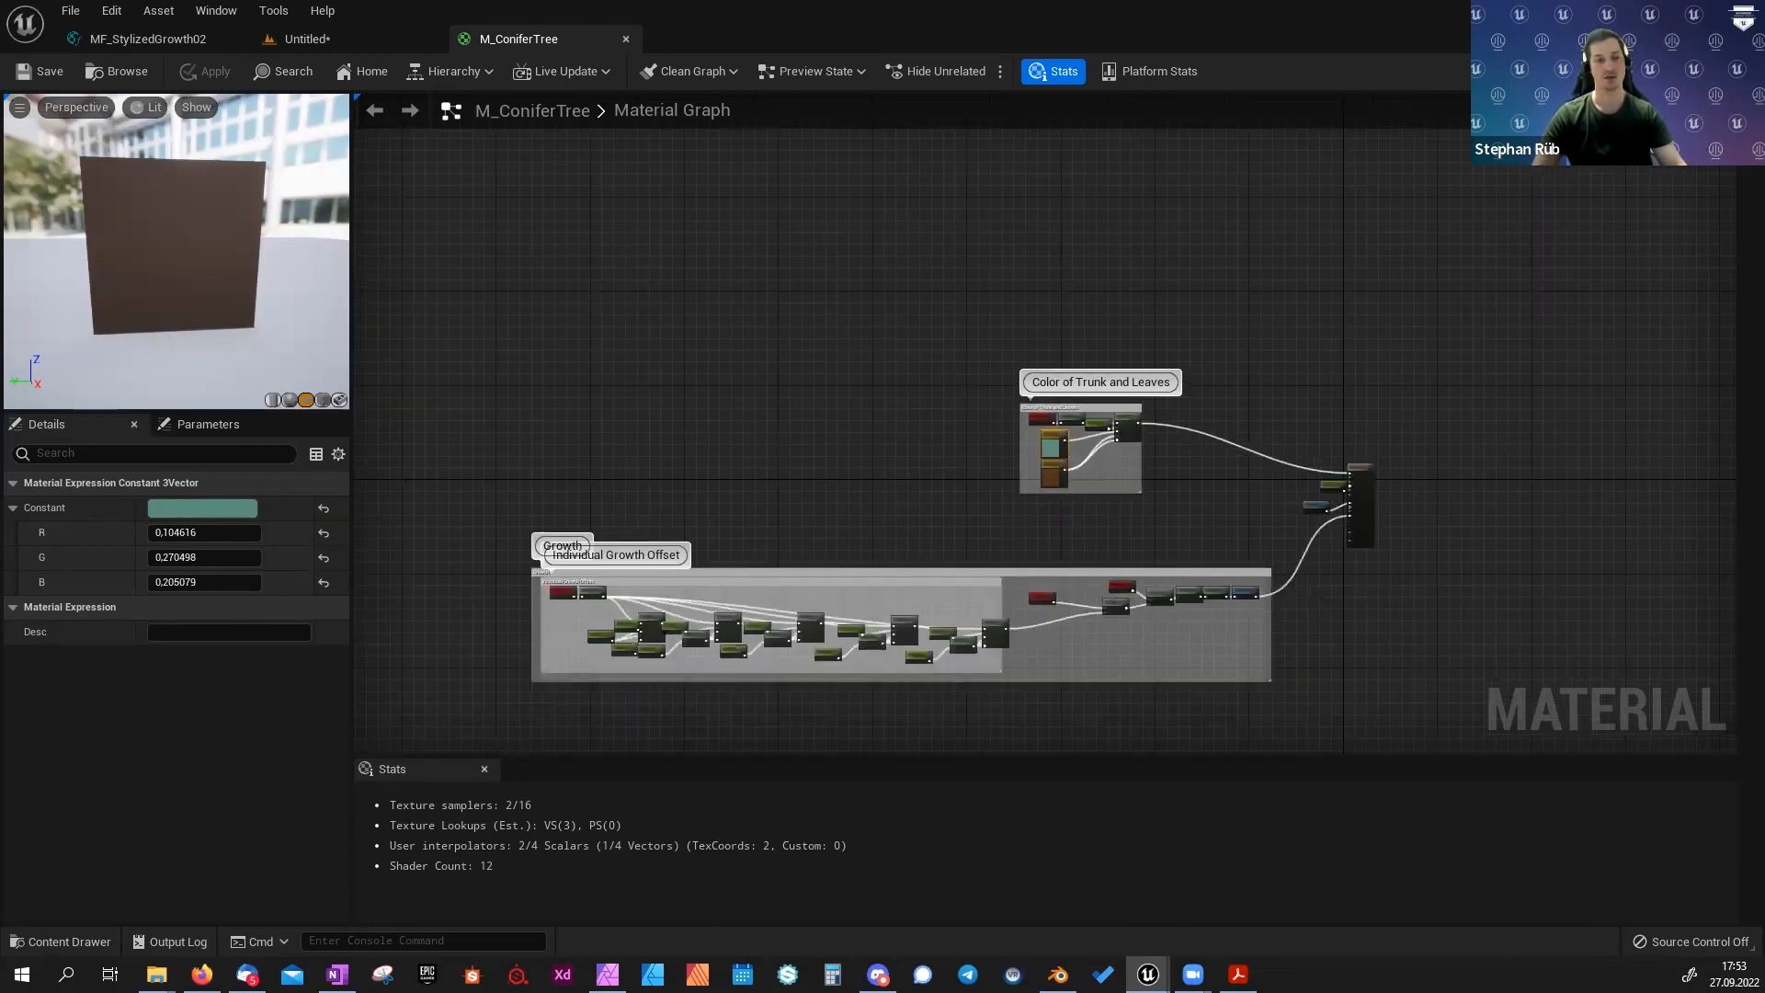
right_drag(903, 484, 1063, 350)
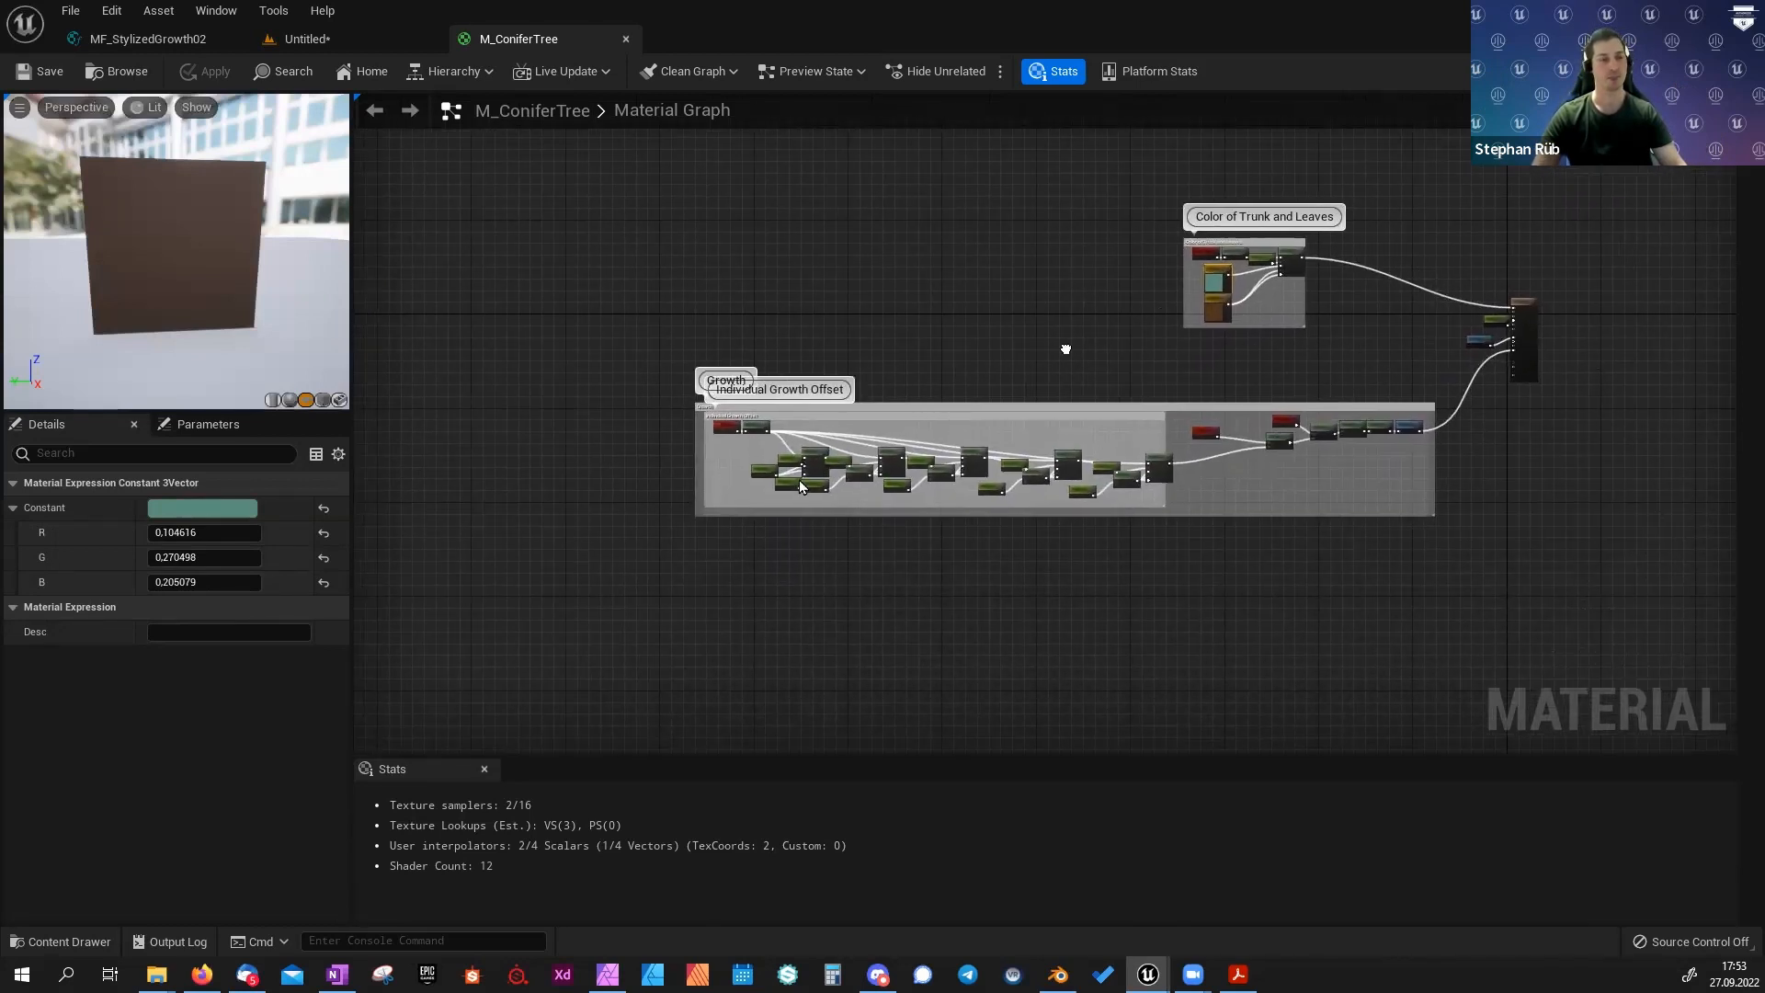
scroll(798, 479, up, 2)
scroll(798, 484, up, 2)
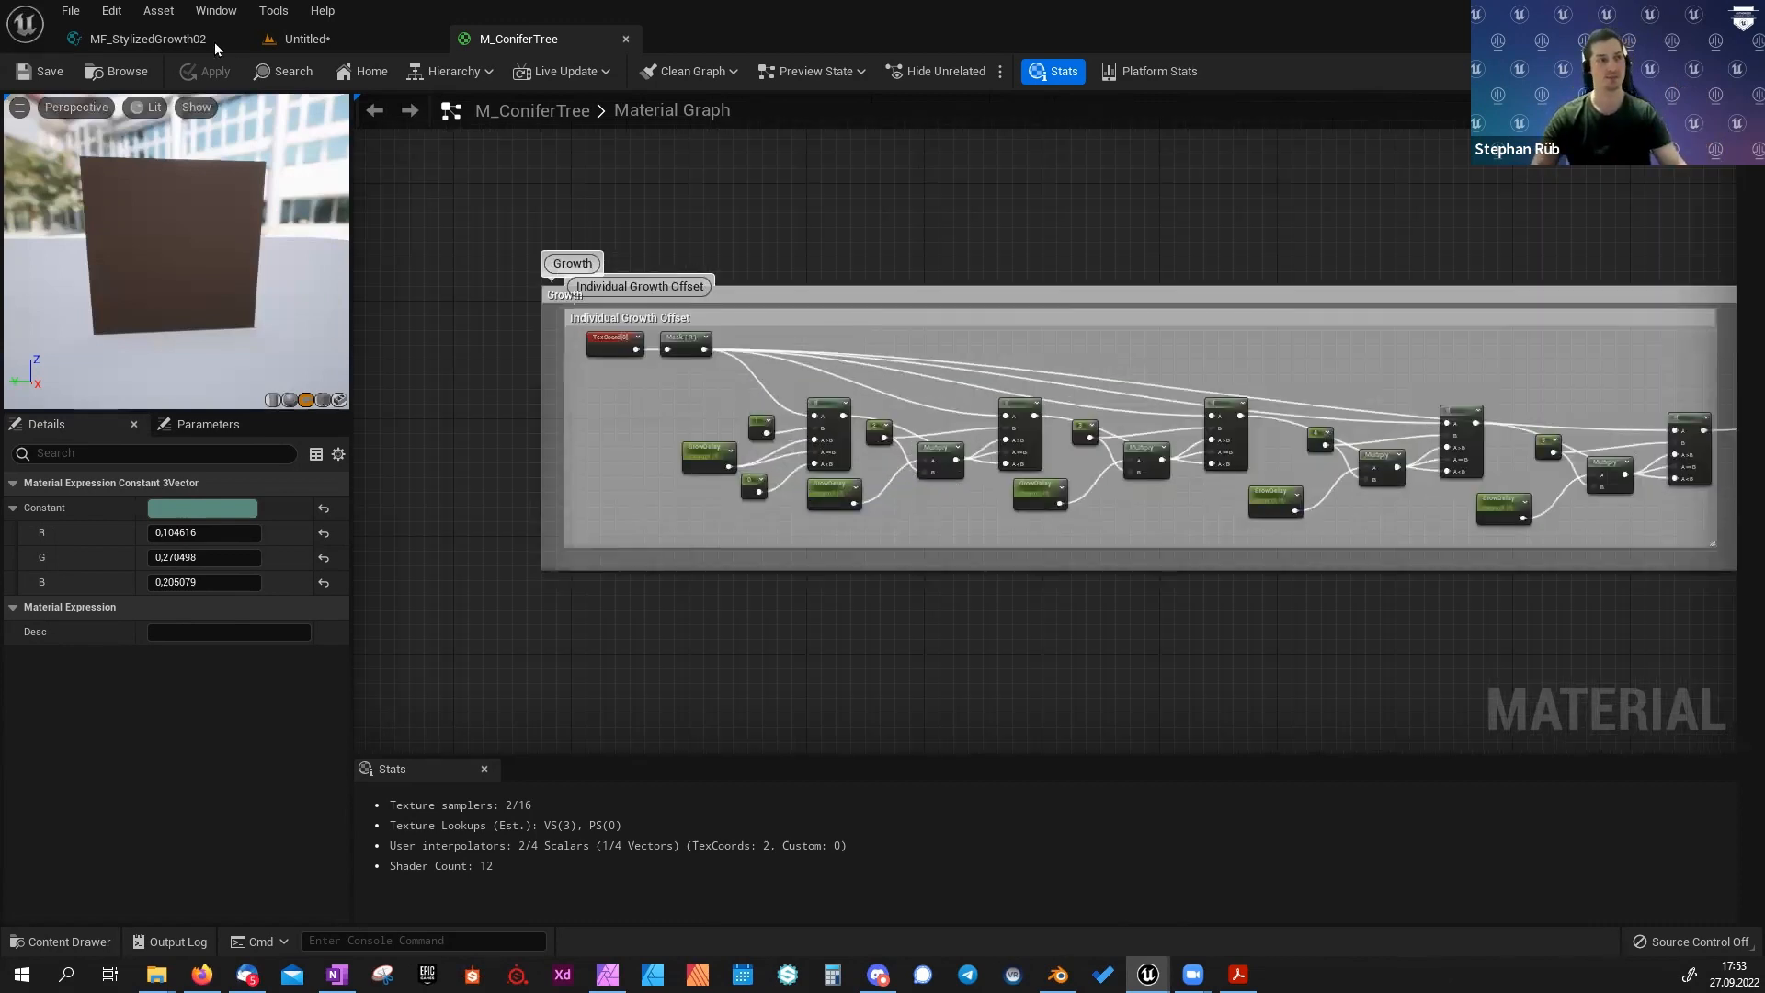
scroll(642, 371, up, 3)
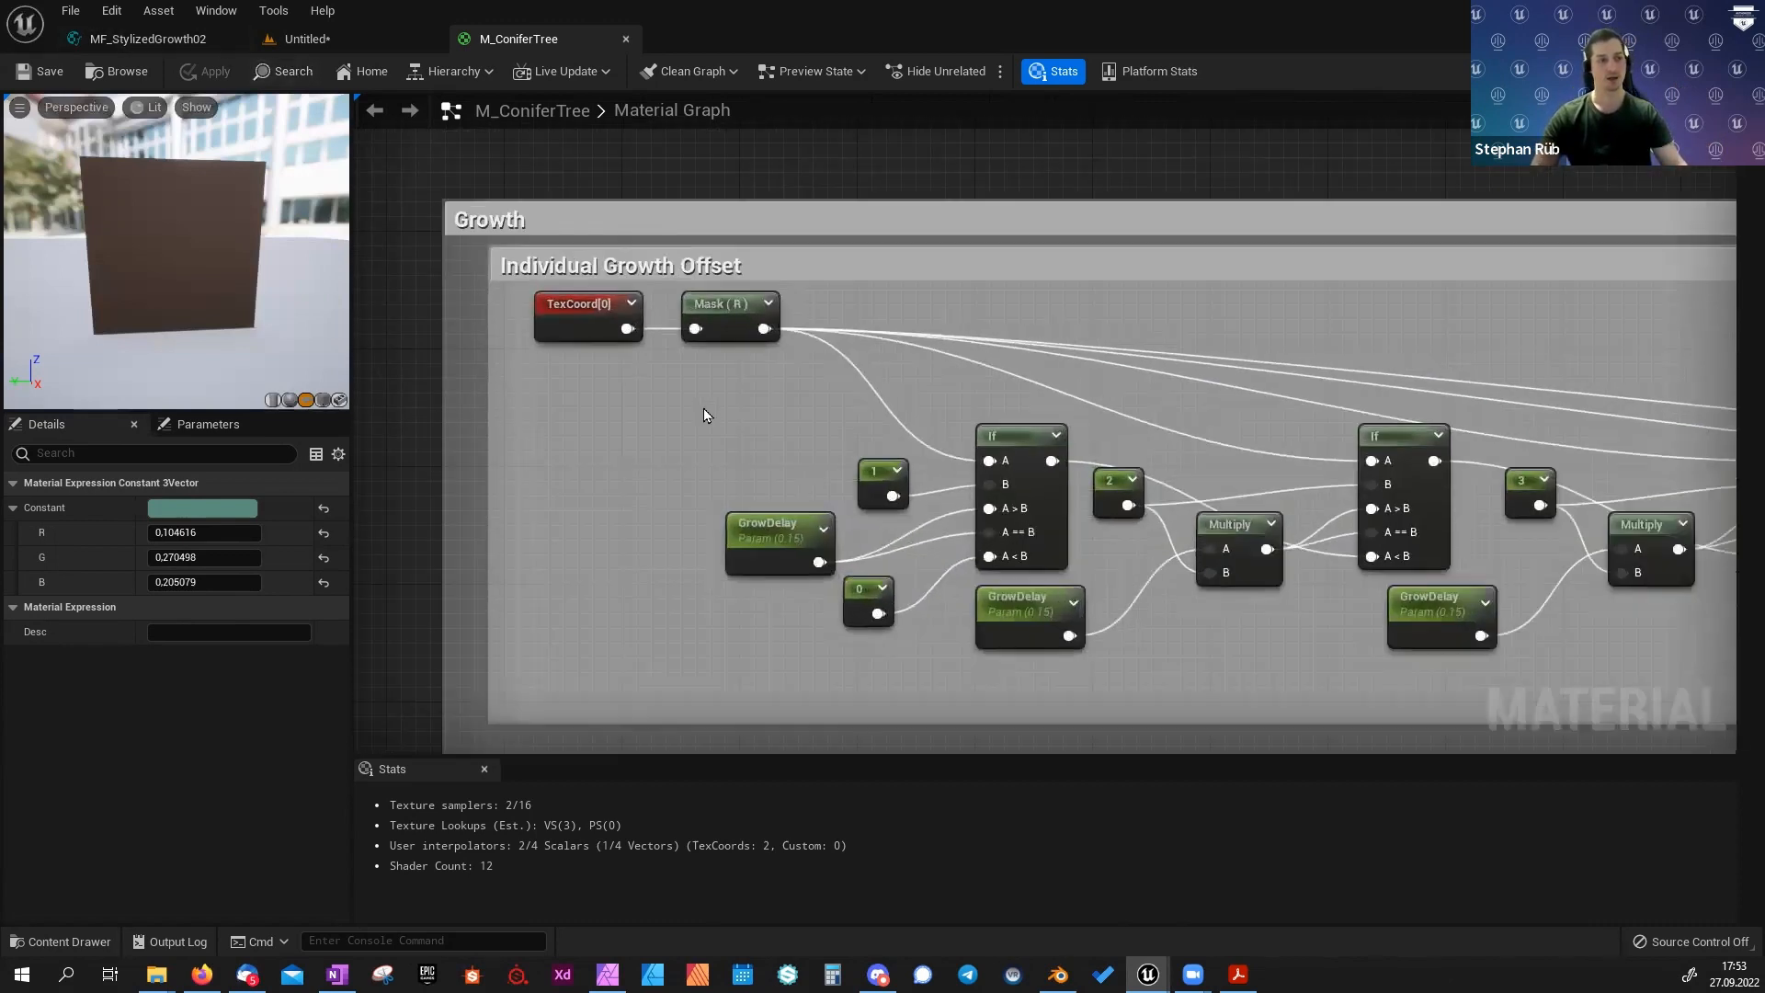
right_drag(700, 404, 650, 385)
click(561, 291)
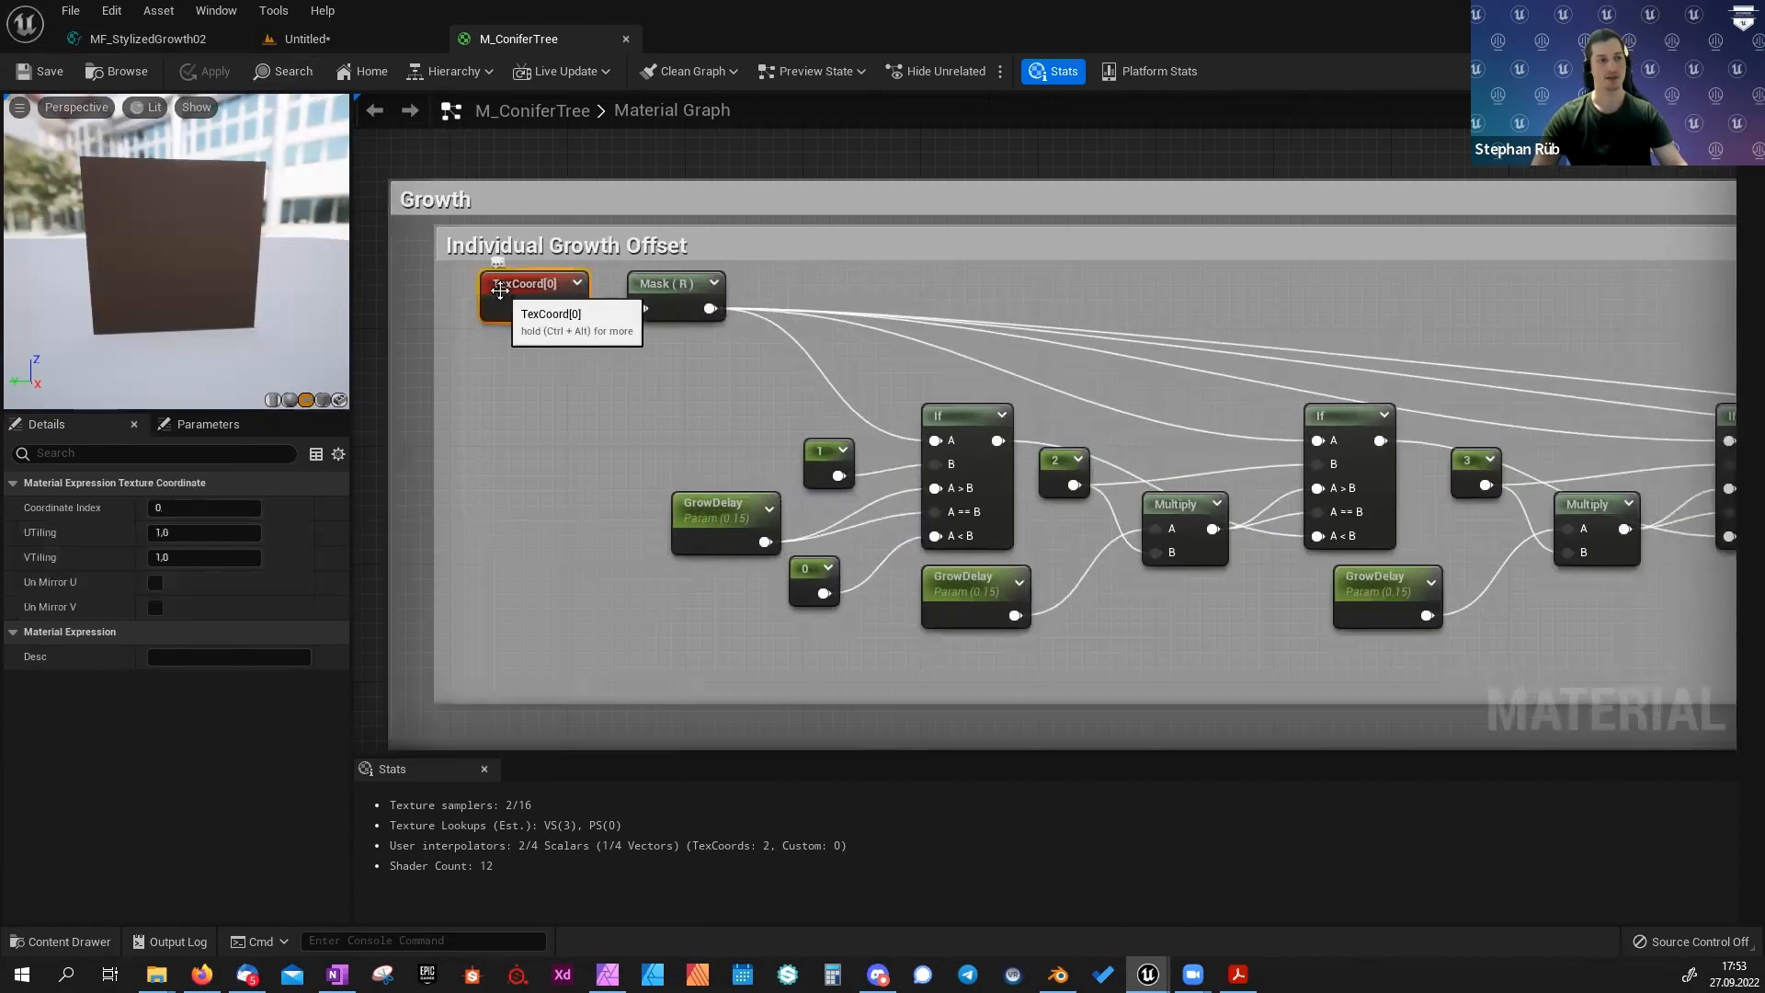
click(676, 292)
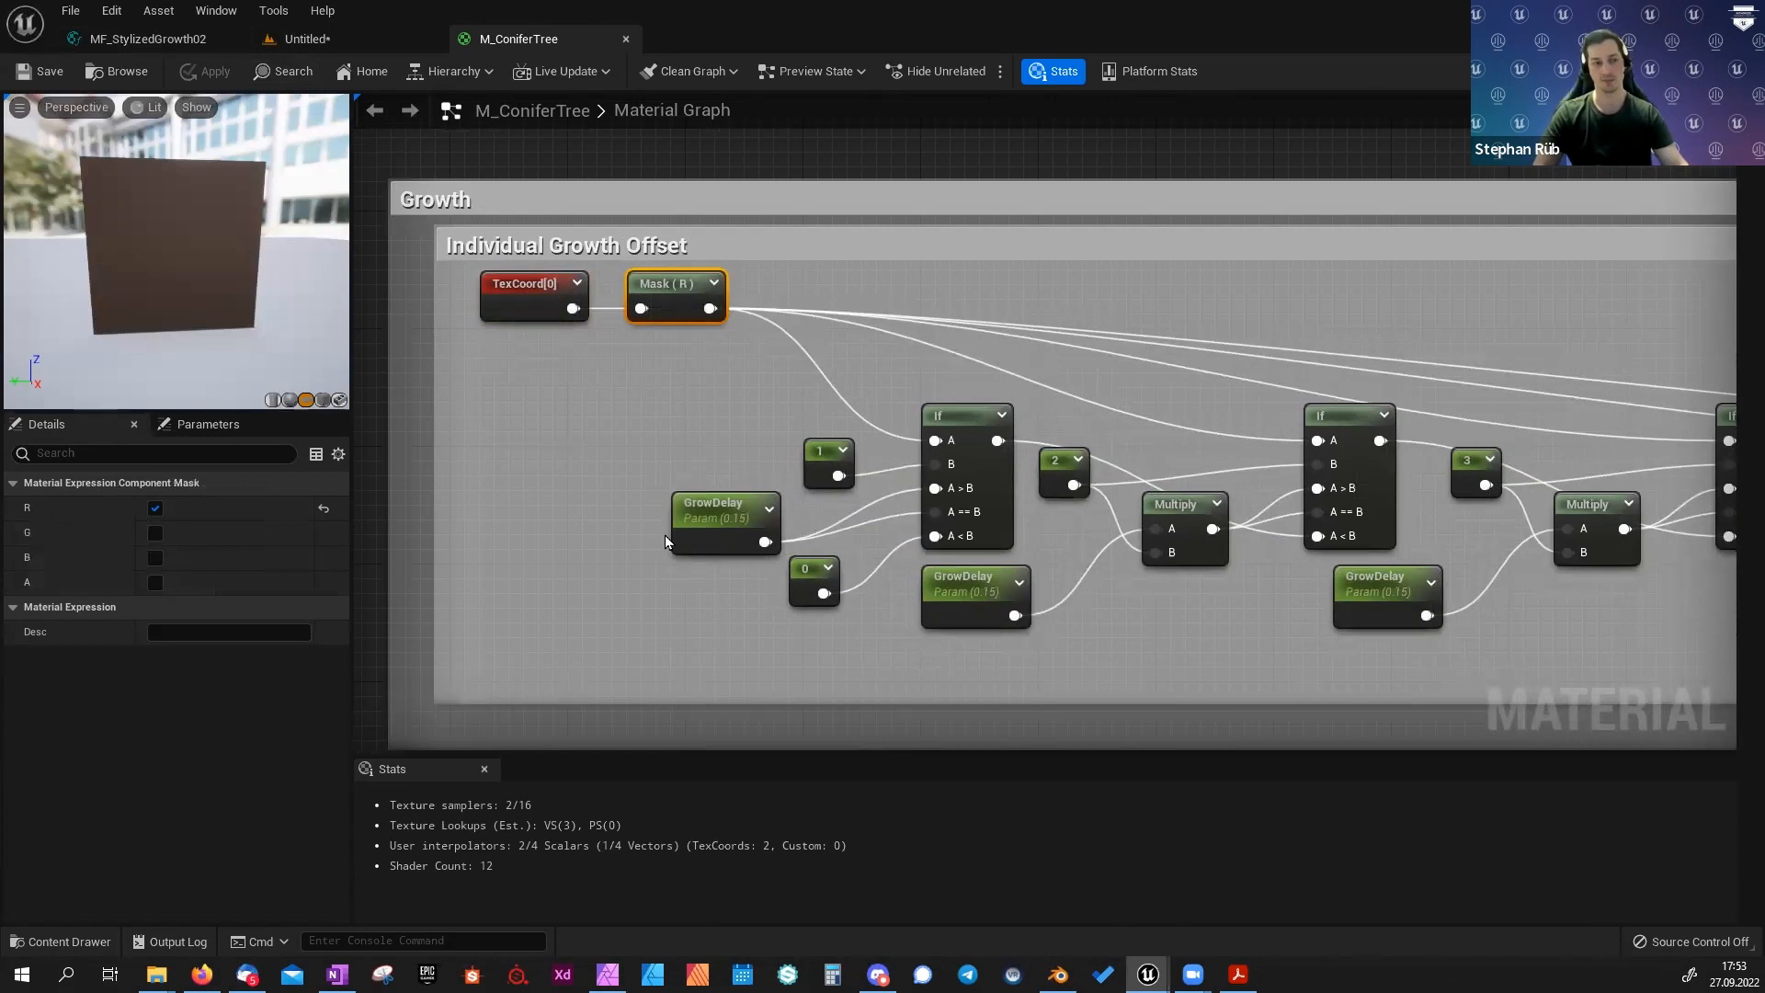
Examine the first If node and the constants 1, 2 and 3 that feed the growth offset comparison chain.
drag(787, 412, 935, 485)
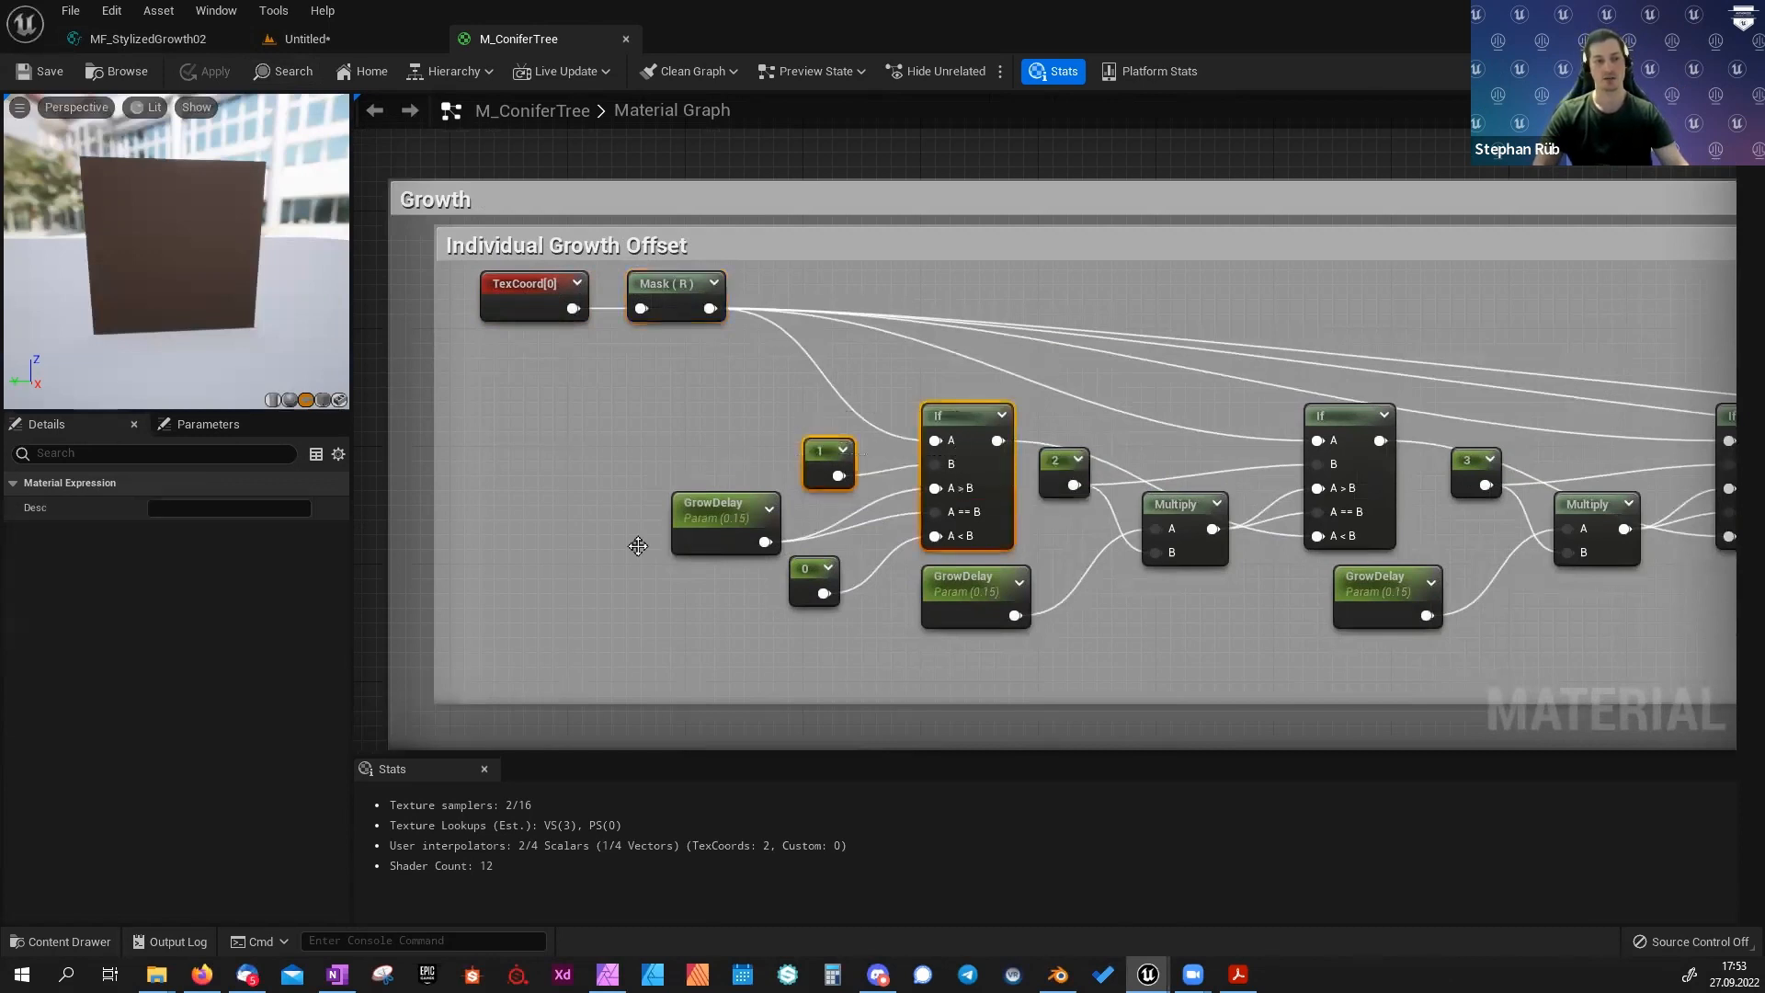
click(977, 453)
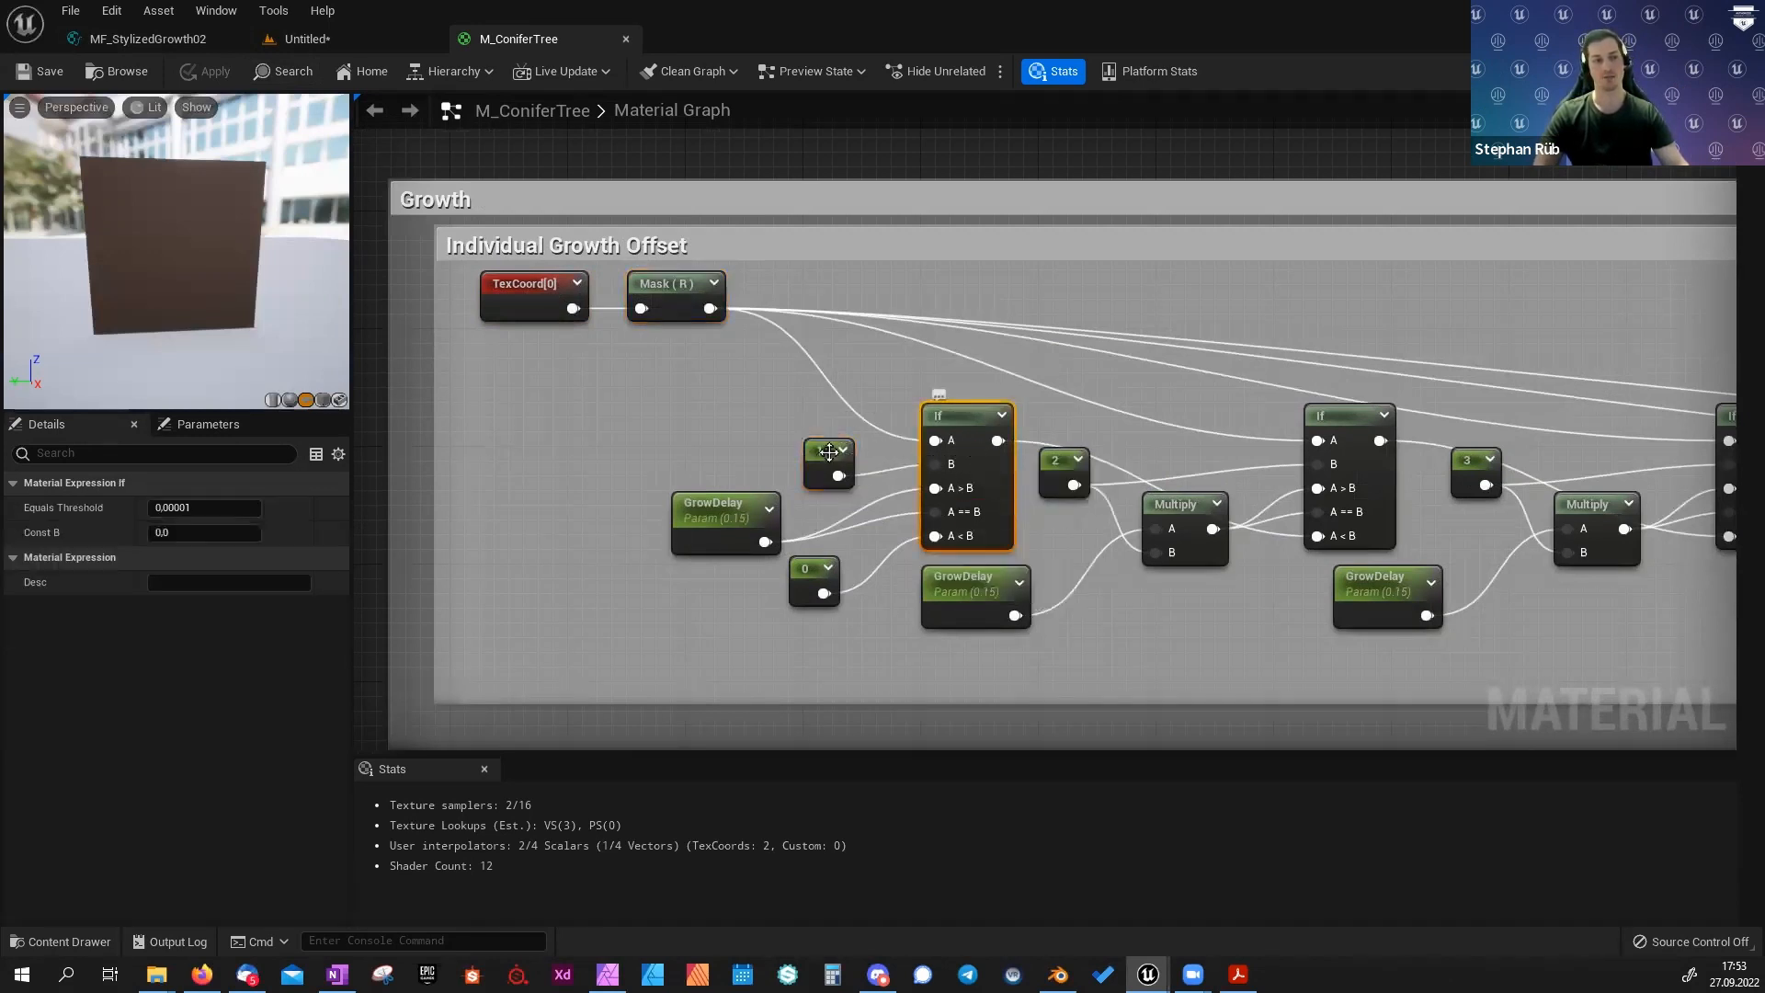
click(799, 465)
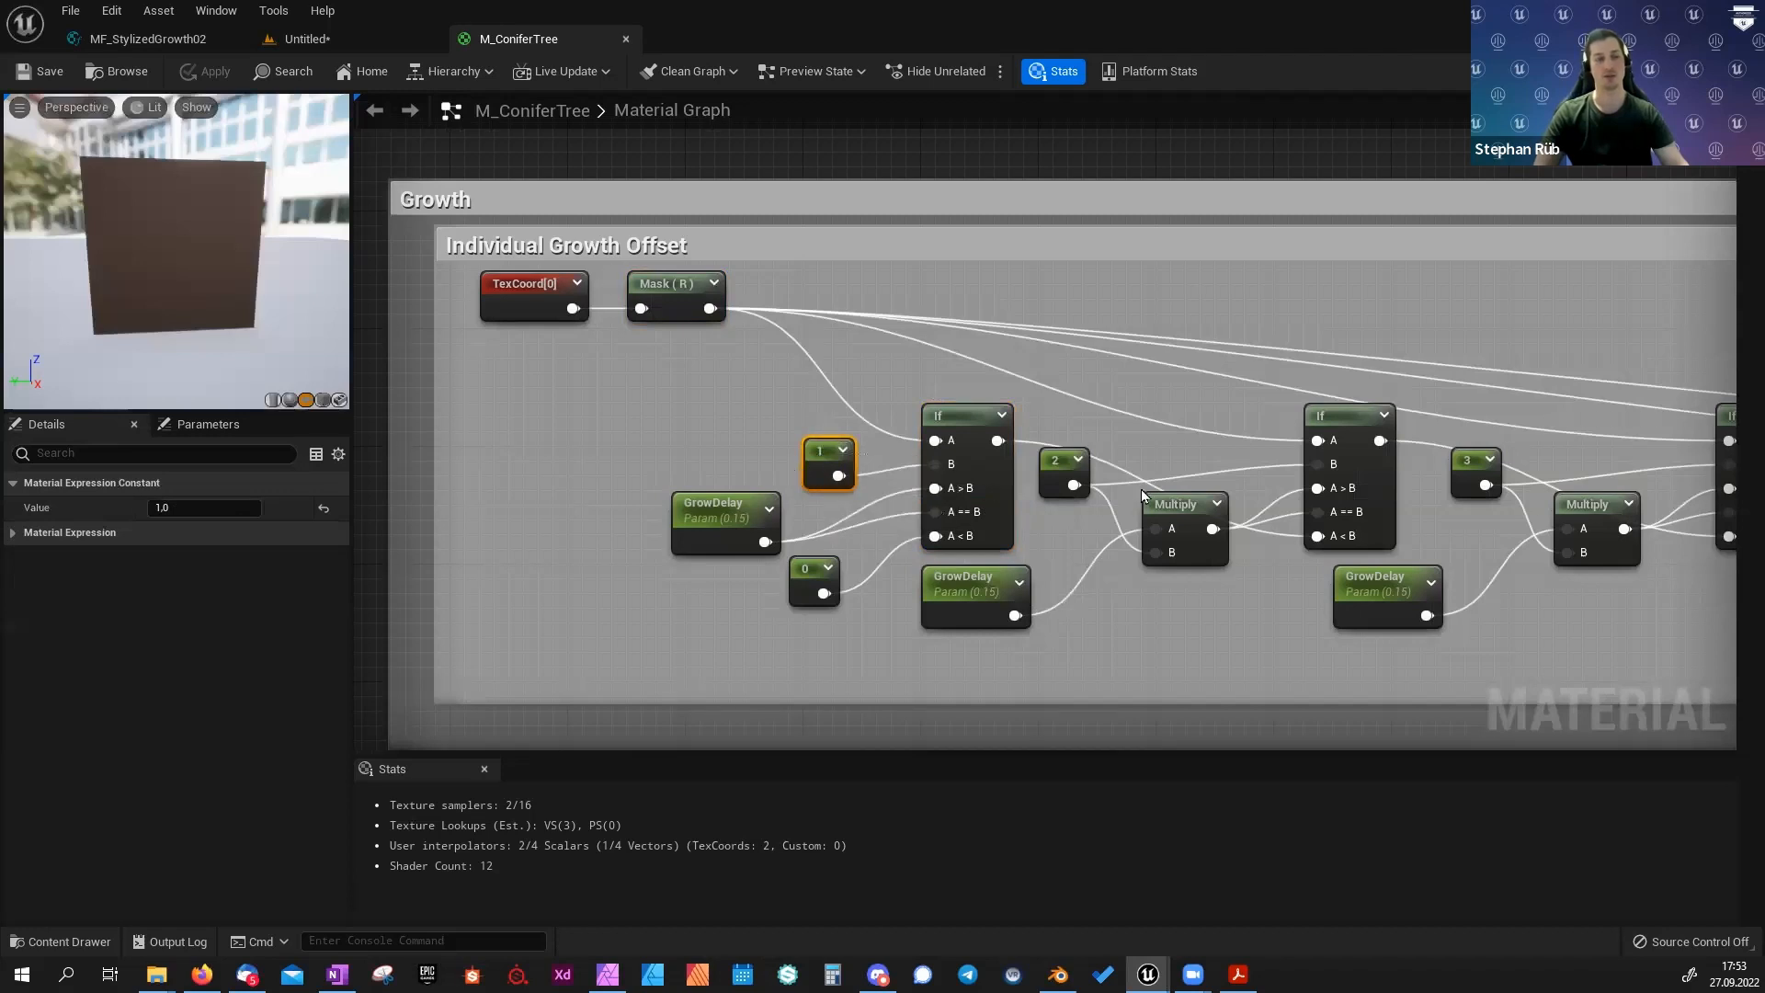
click(1061, 469)
click(1471, 469)
right_drag(1437, 390, 974, 386)
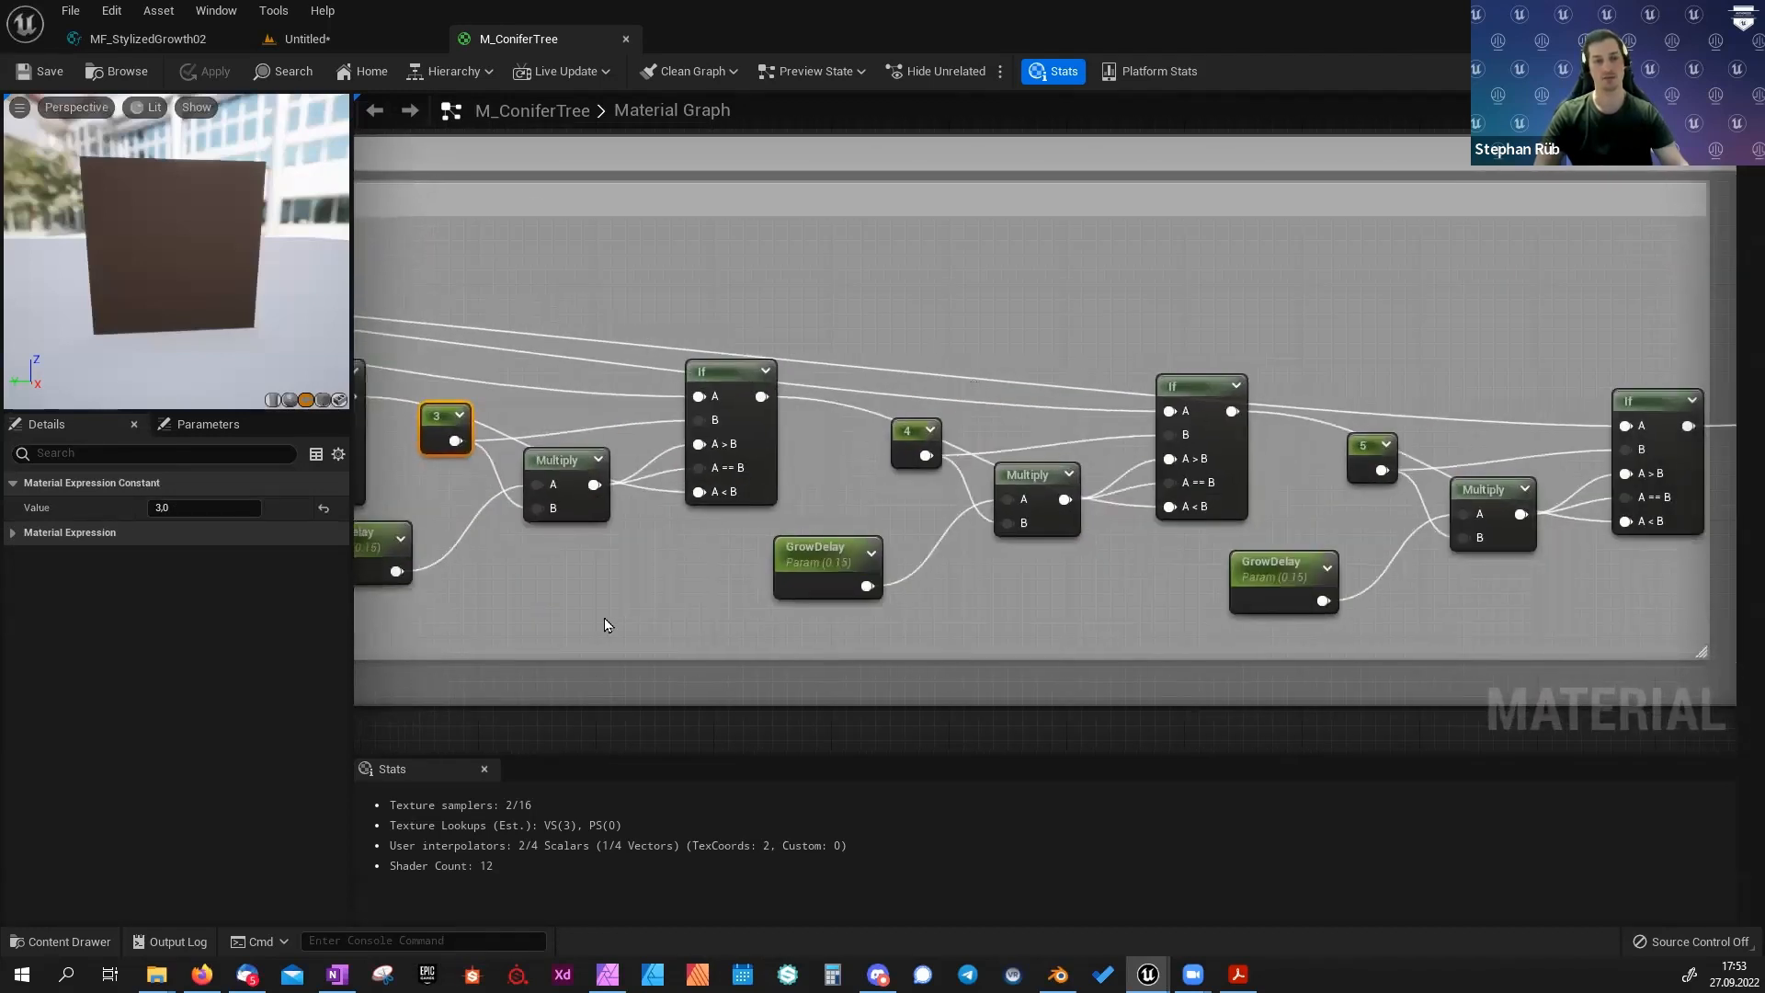
right_drag(595, 618, 1716, 629)
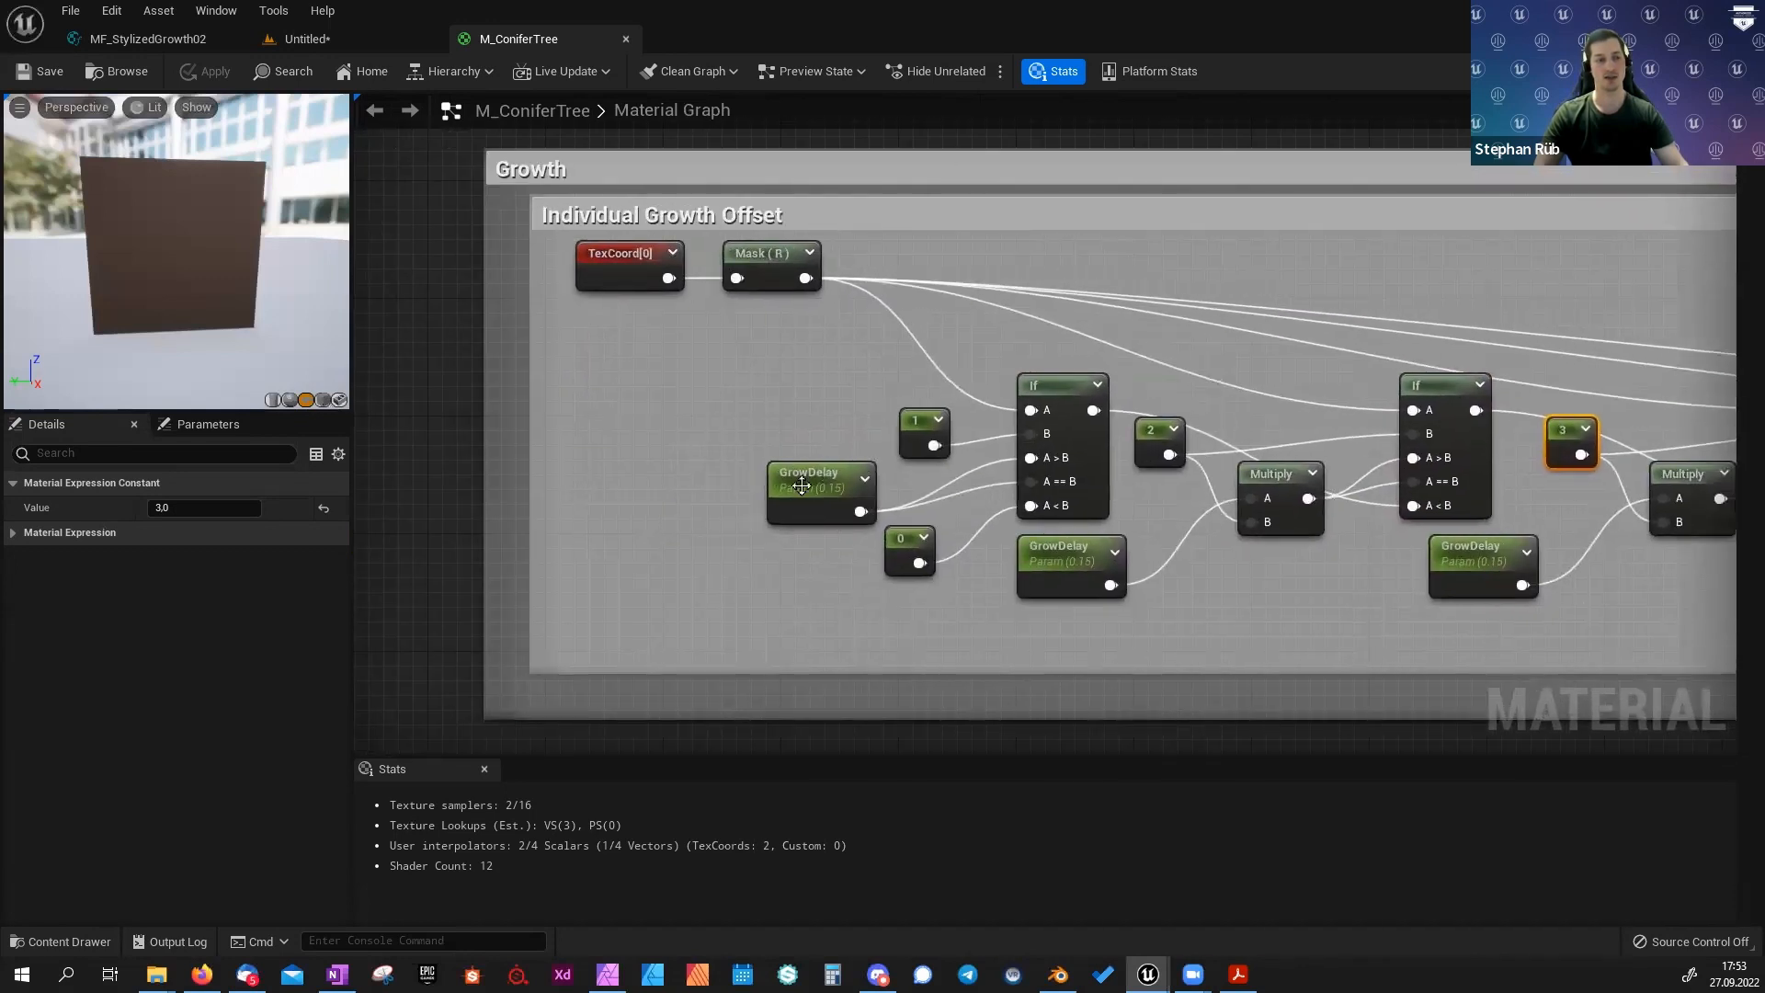
Inspect the first GrowDelay parameter and follow the chain of Multiply and If nodes to the group's final If output.
click(802, 486)
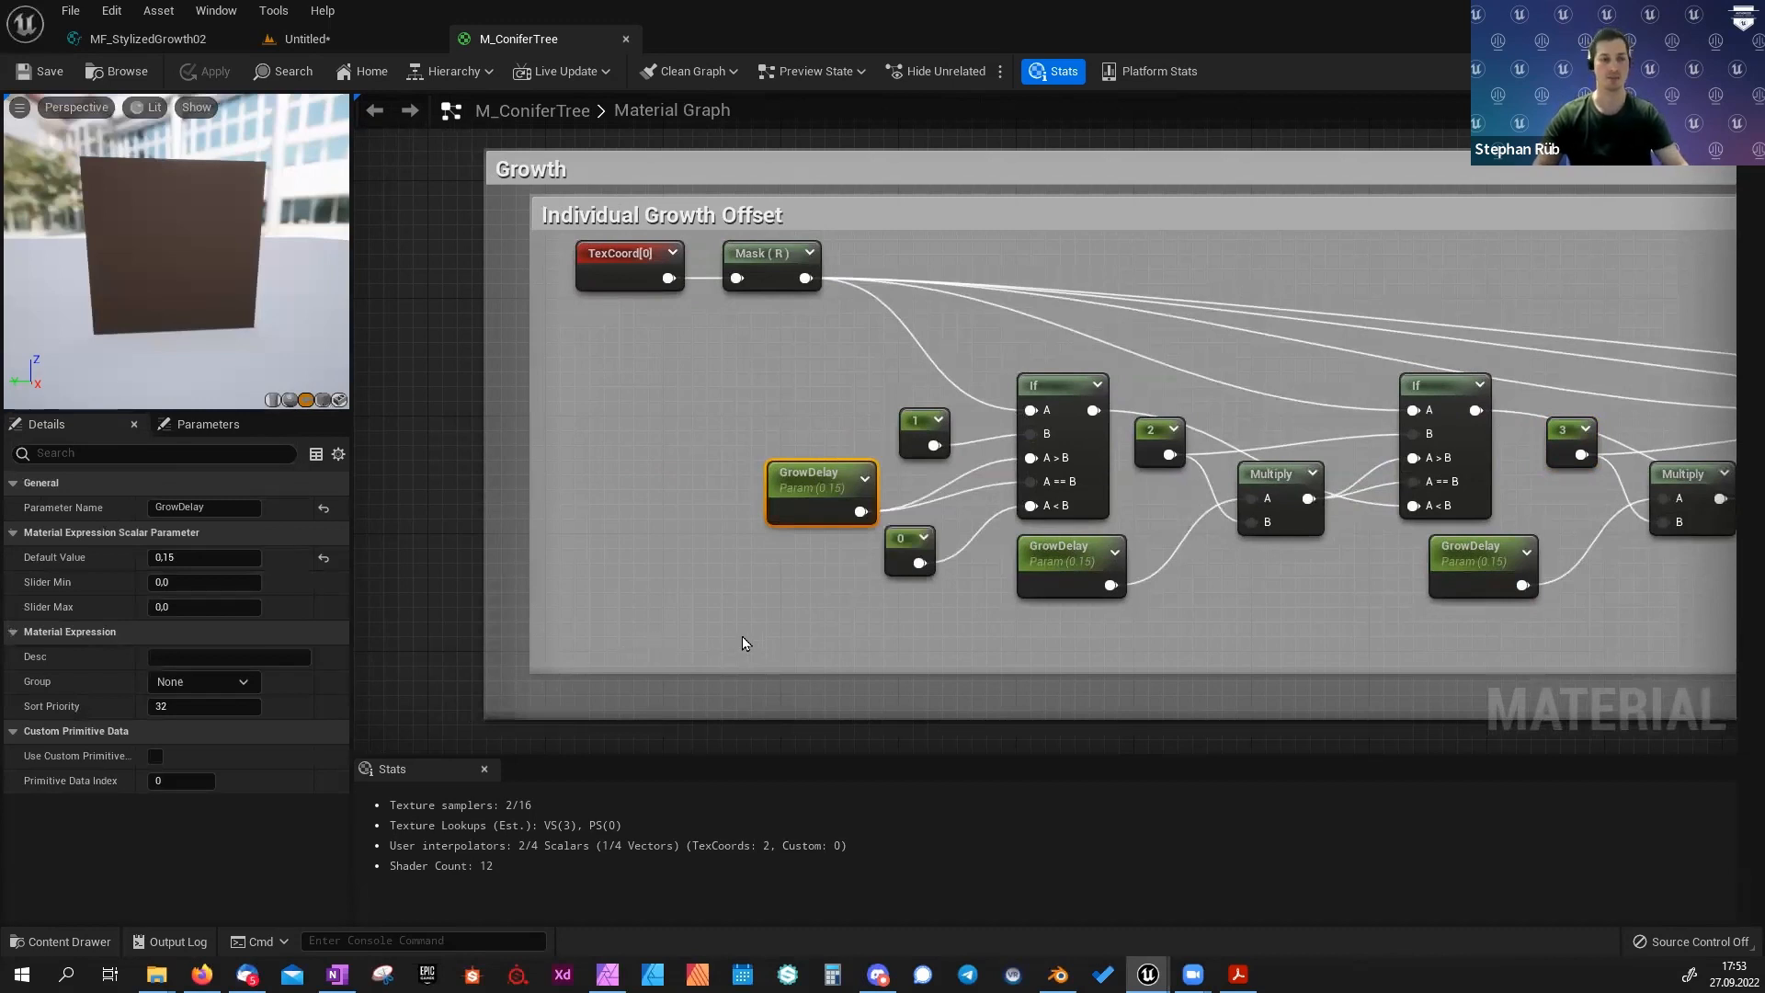
right_drag(785, 638, 748, 634)
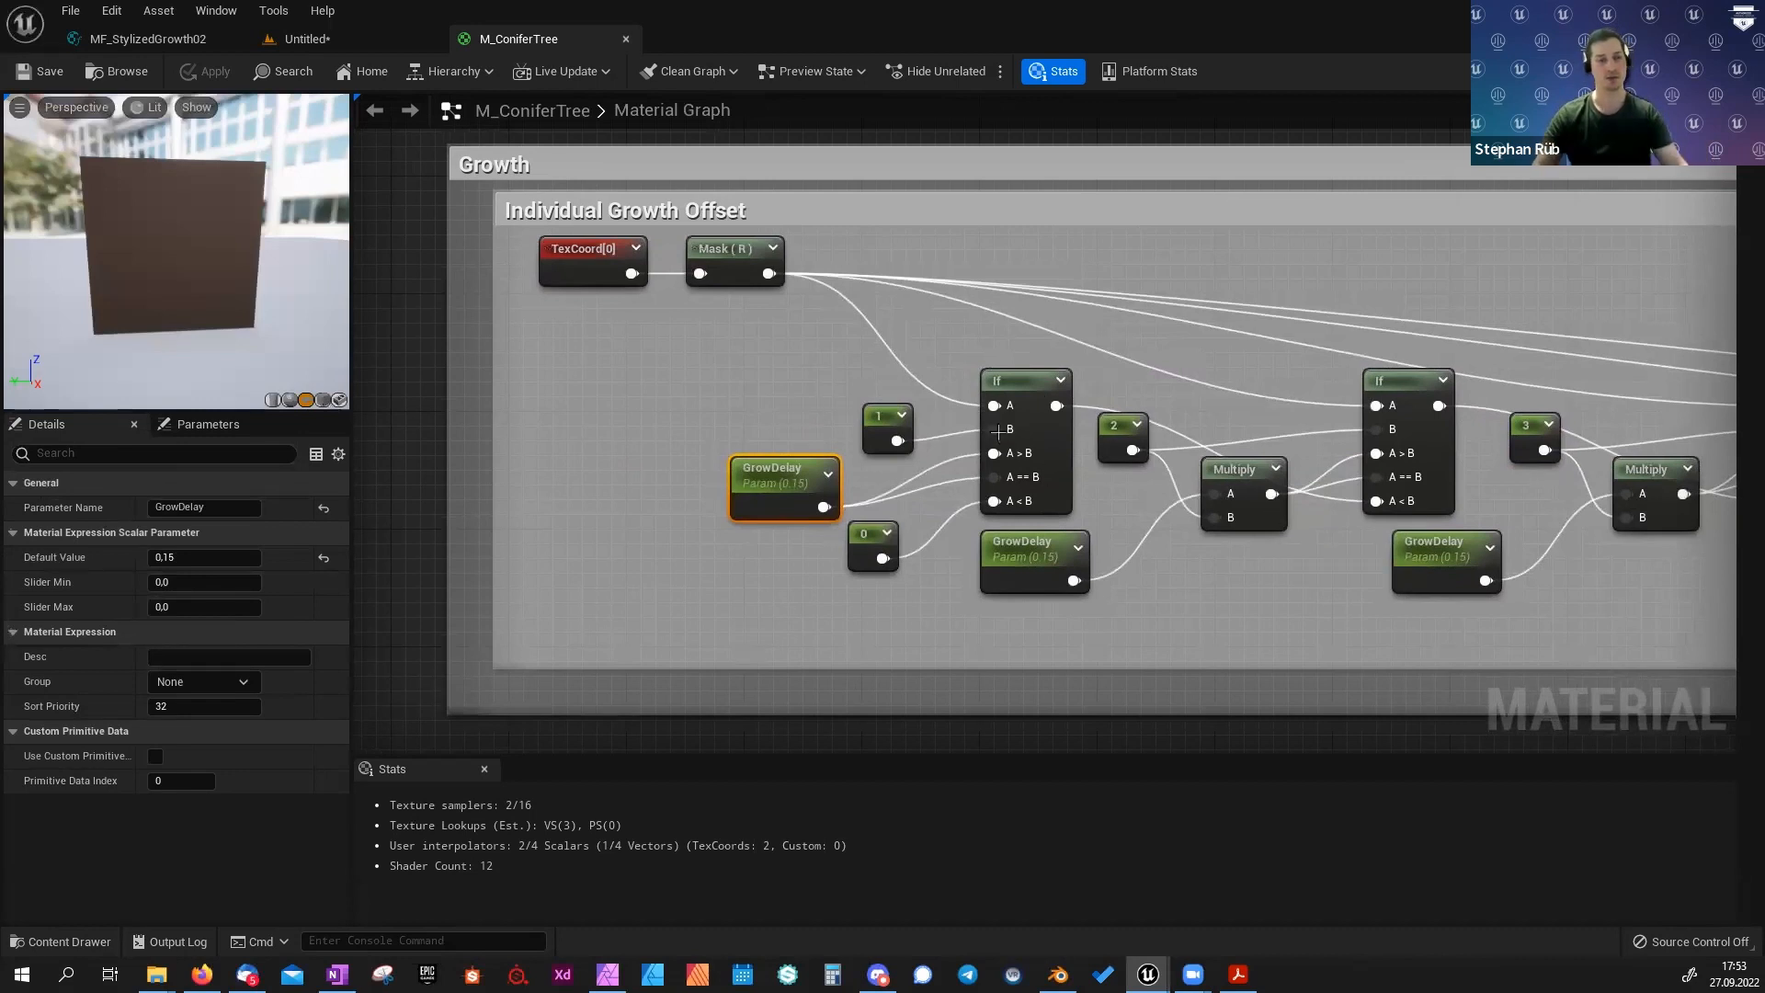
scroll(1029, 574, down, 3)
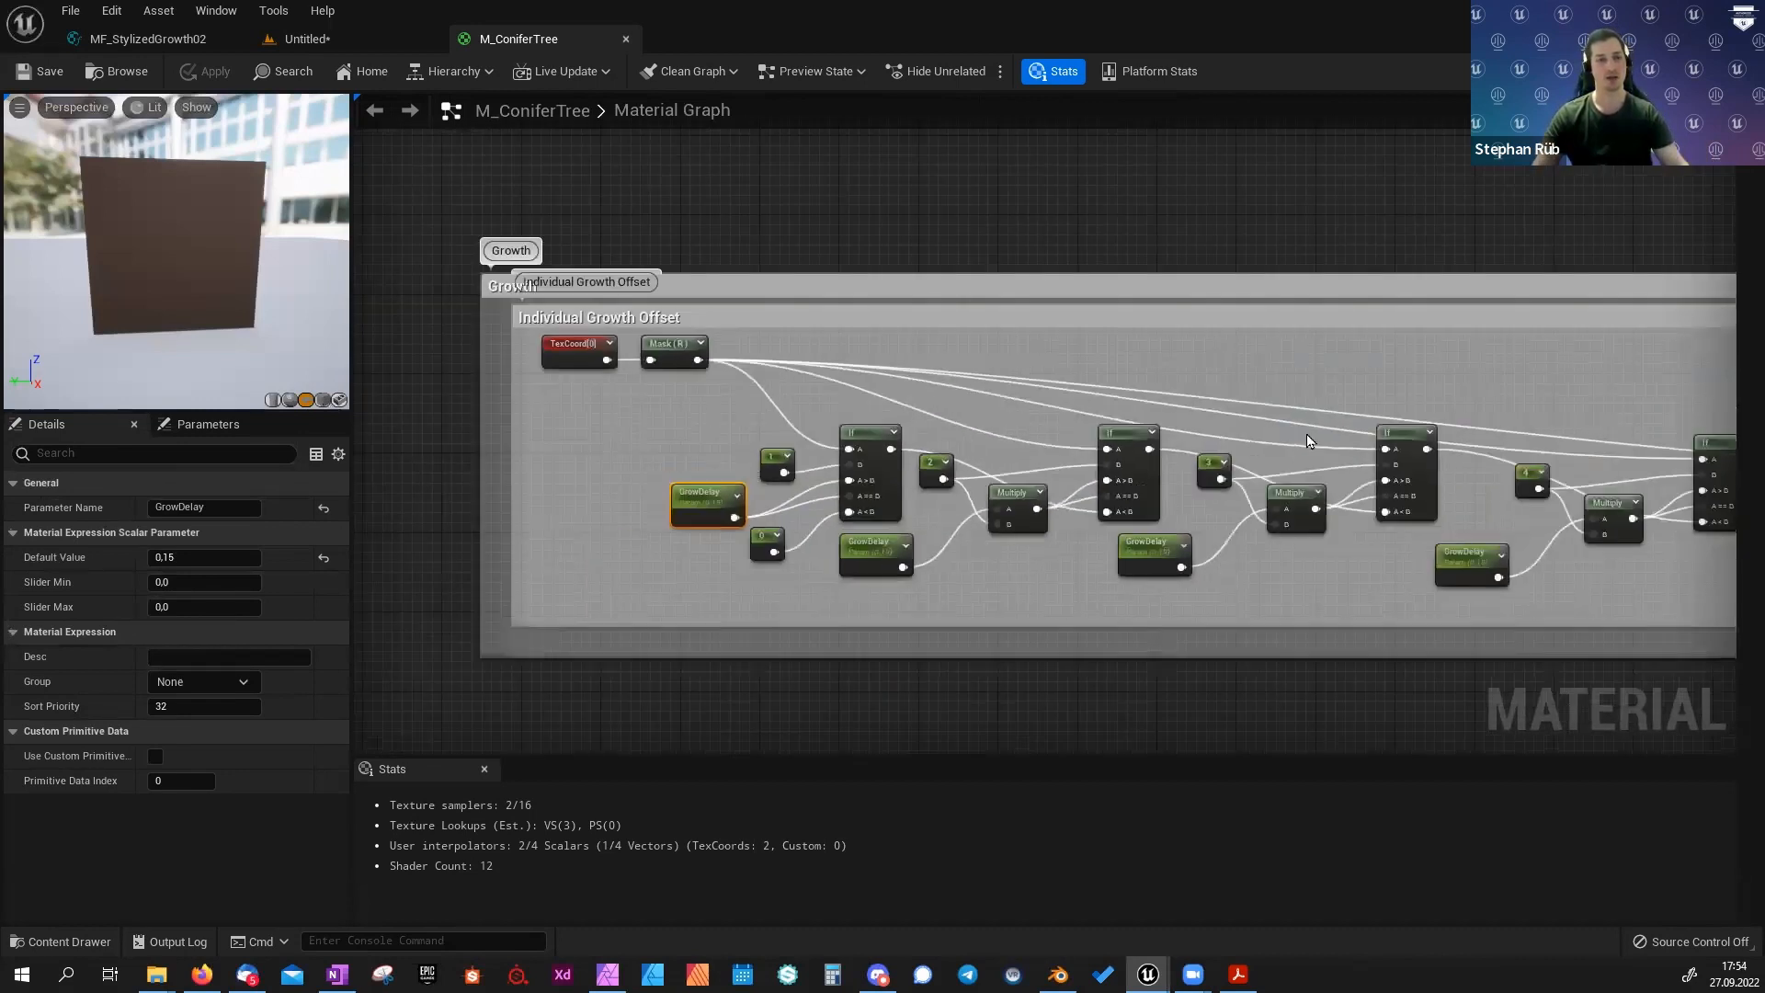
right_drag(1307, 433, 941, 433)
right_drag(1376, 454, 1166, 453)
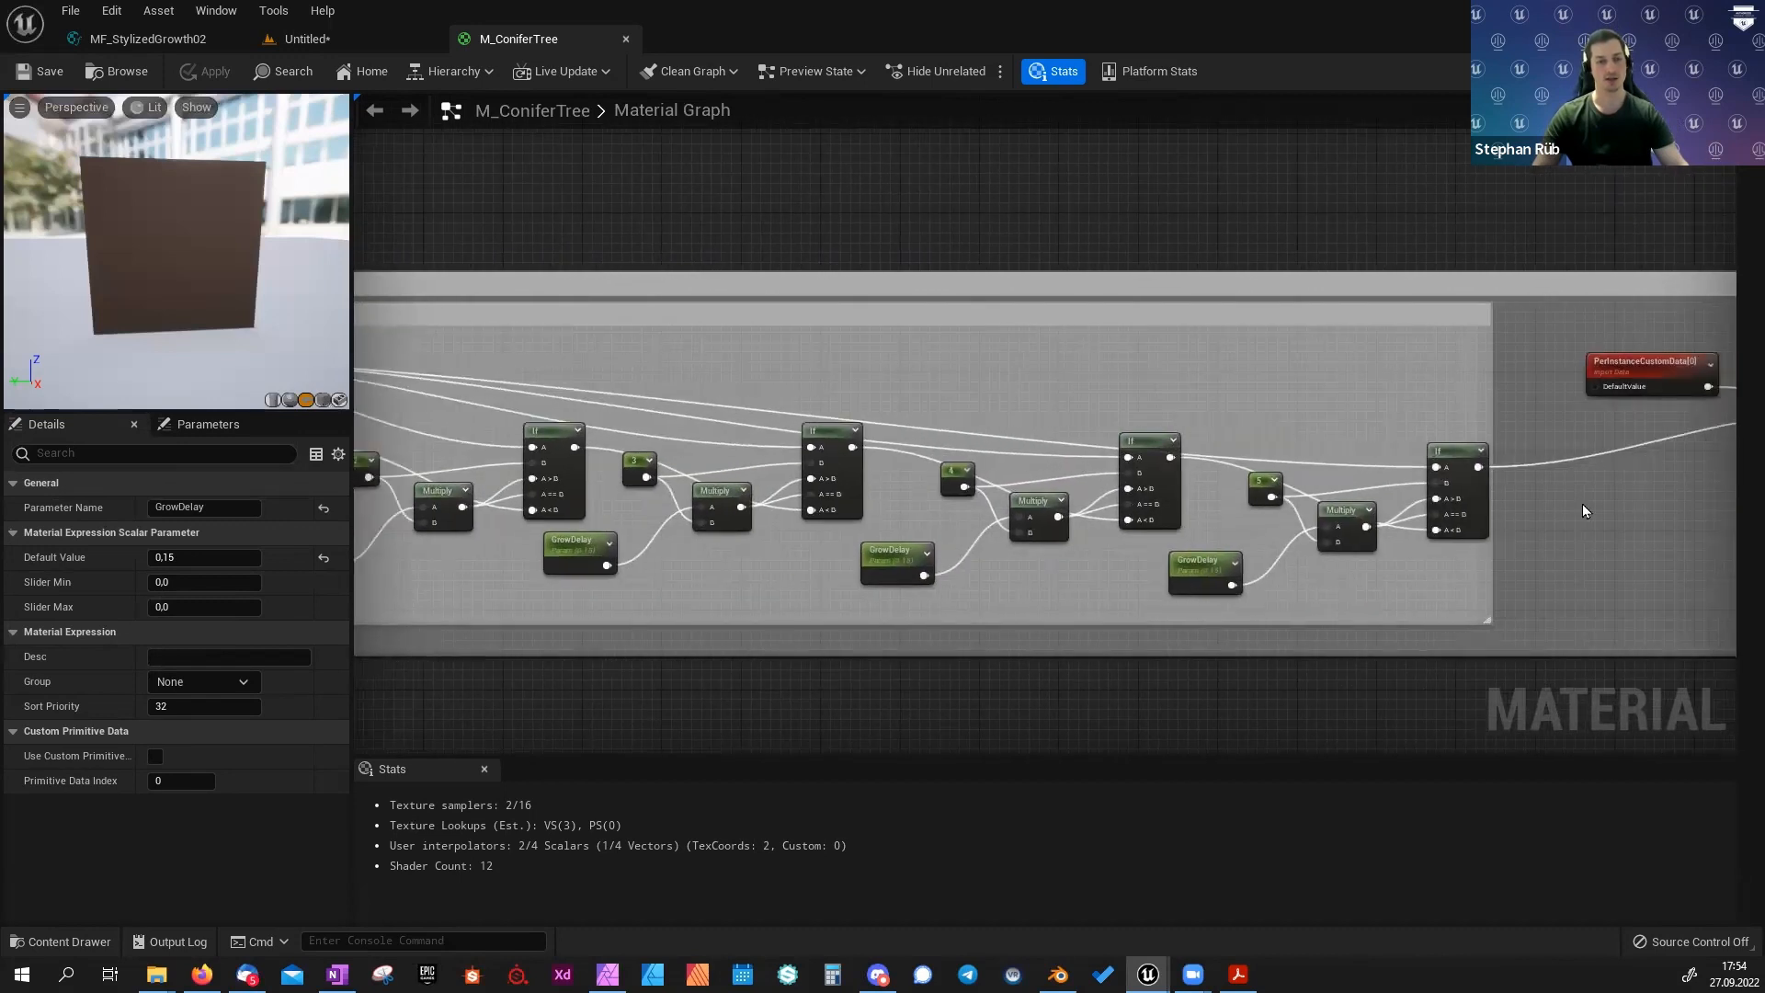
right_drag(1562, 511, 1542, 504)
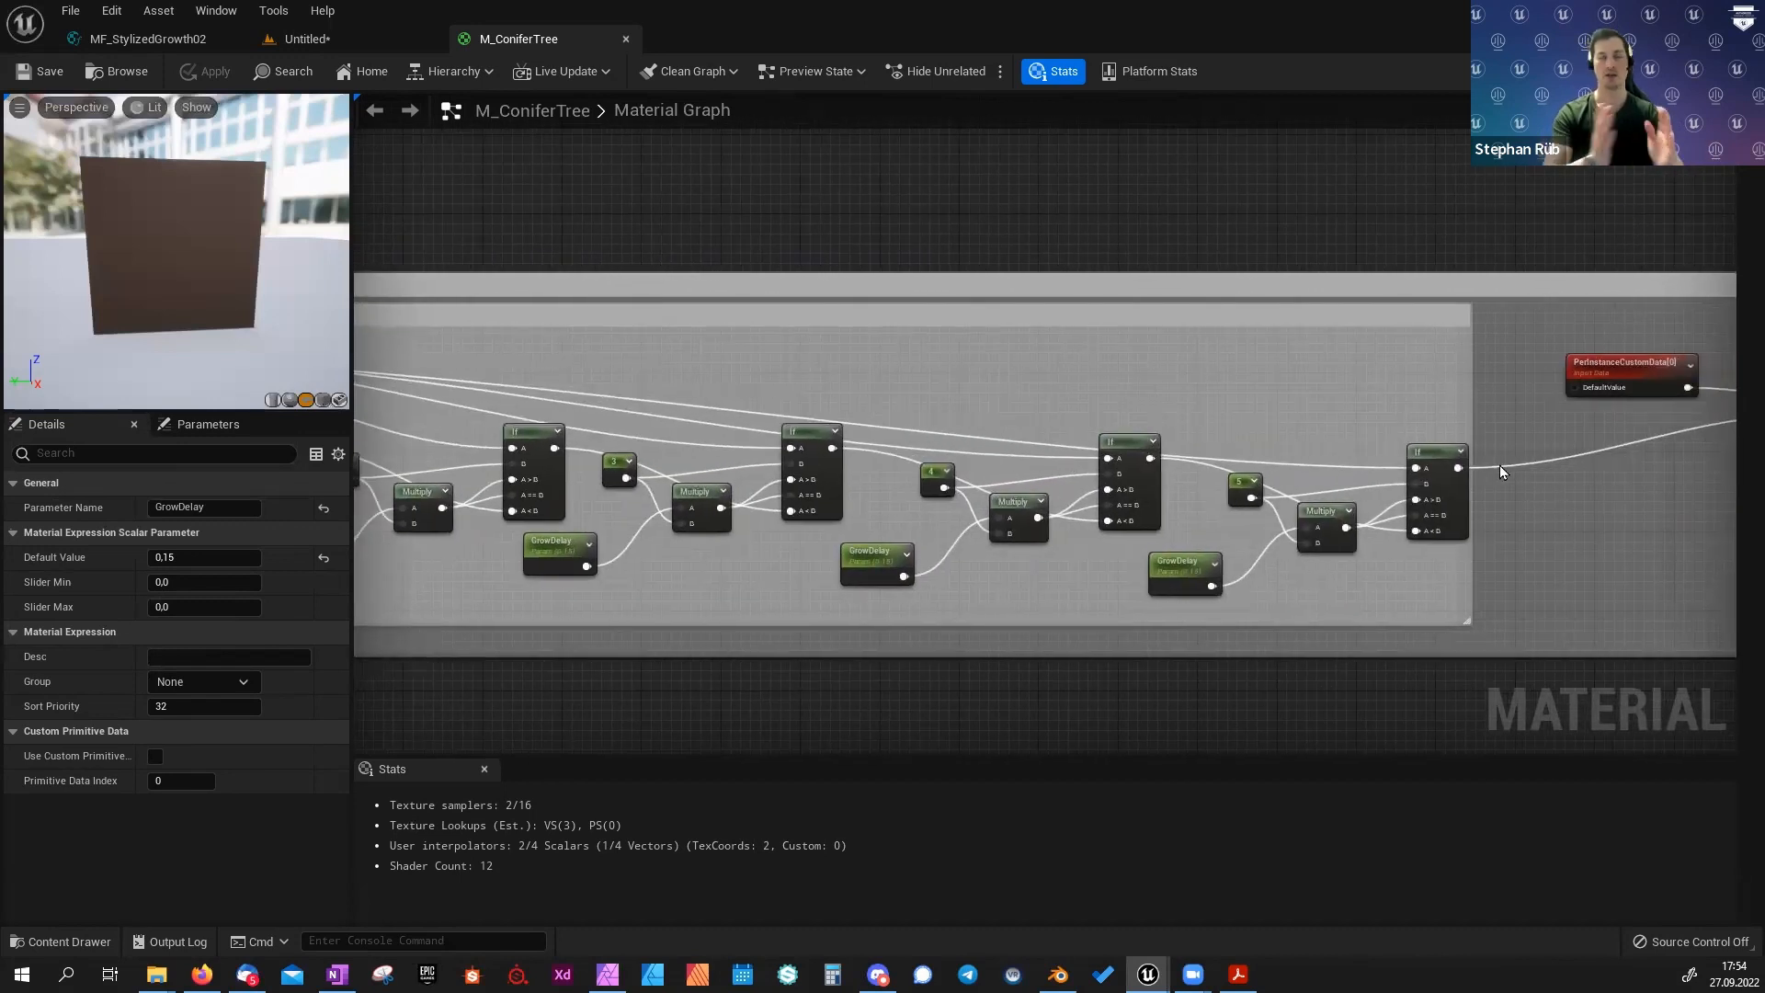
scroll(1513, 464, up, 2)
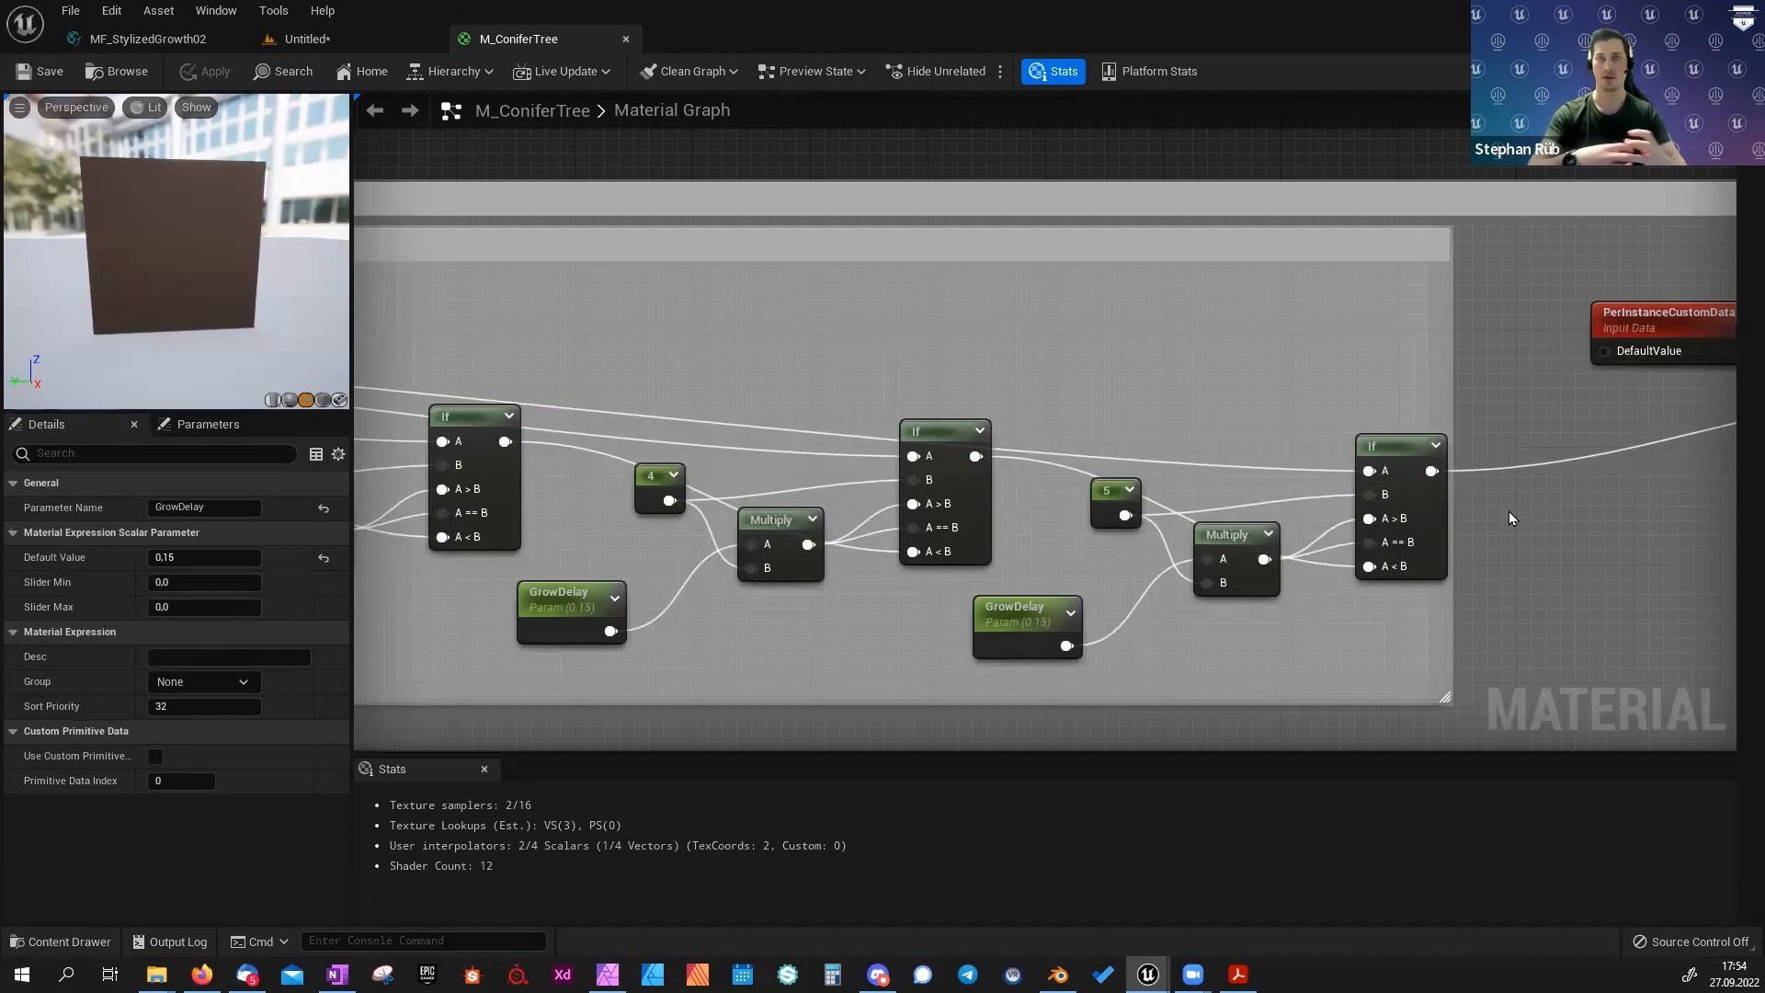
right_drag(1471, 501, 910, 518)
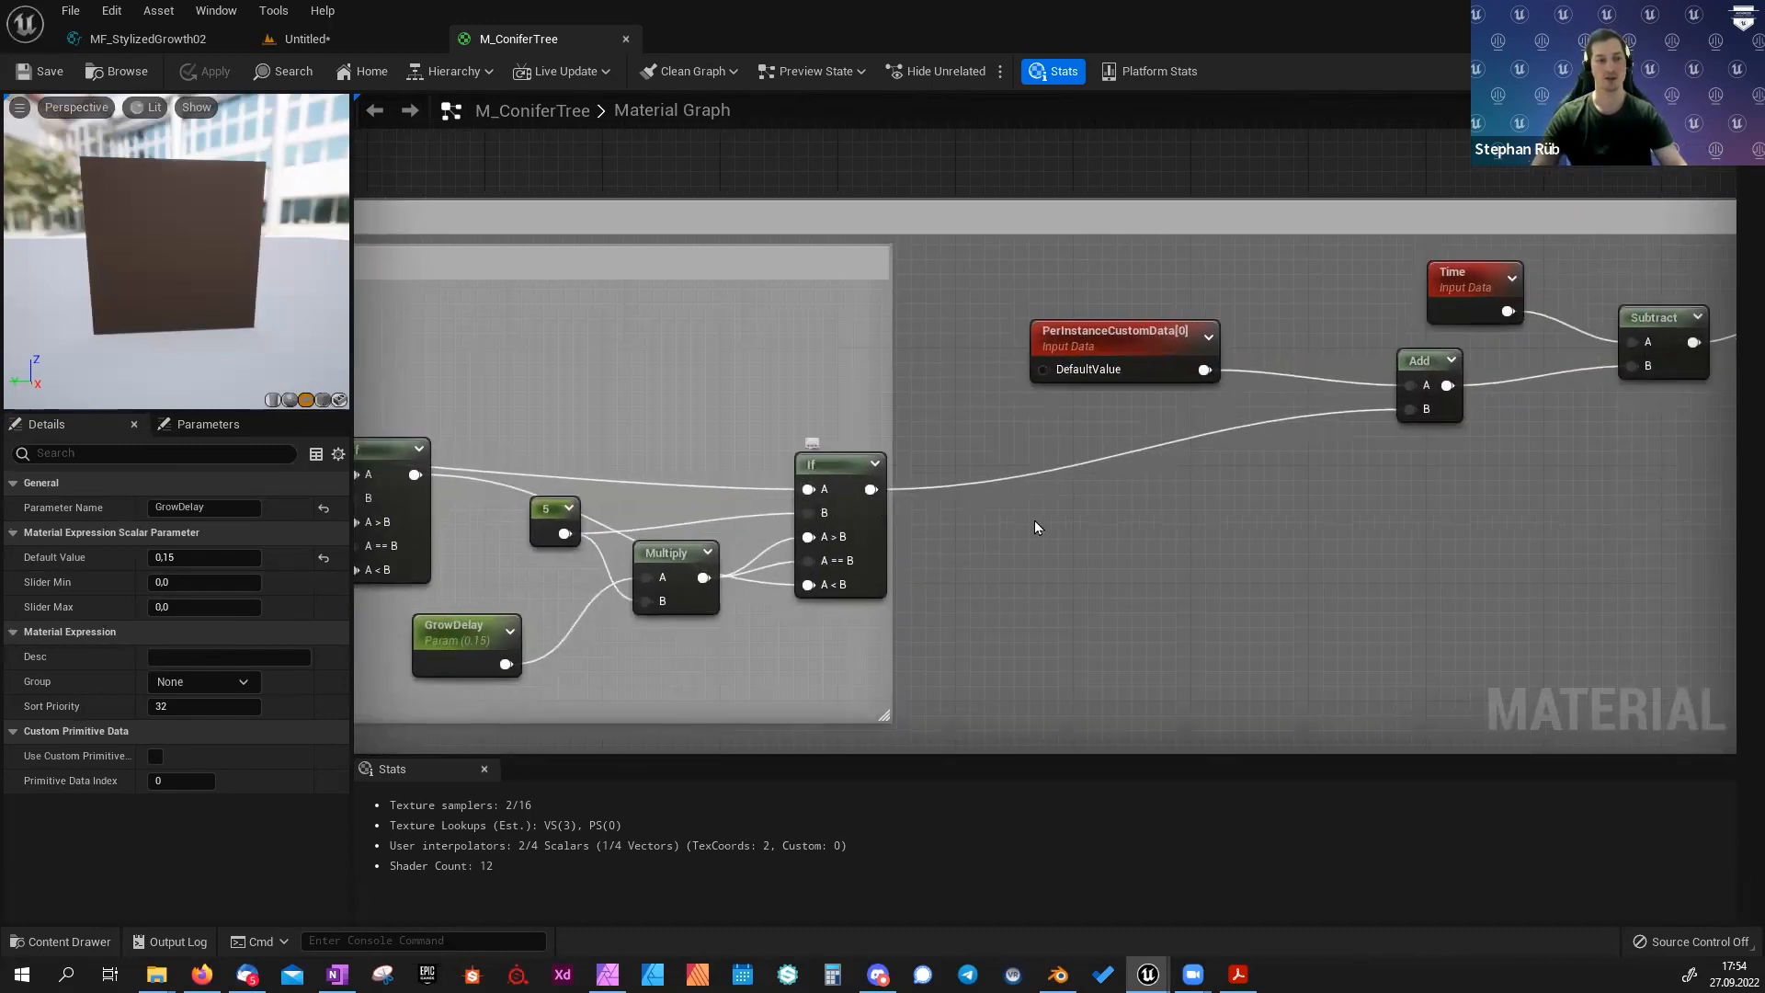
Examine how PerInstanceCustomData[0], the growth offset and Time are combined and passed on to MF_StylizedGrowth.
right_drag(1034, 521, 930, 532)
right_drag(1250, 459, 1149, 490)
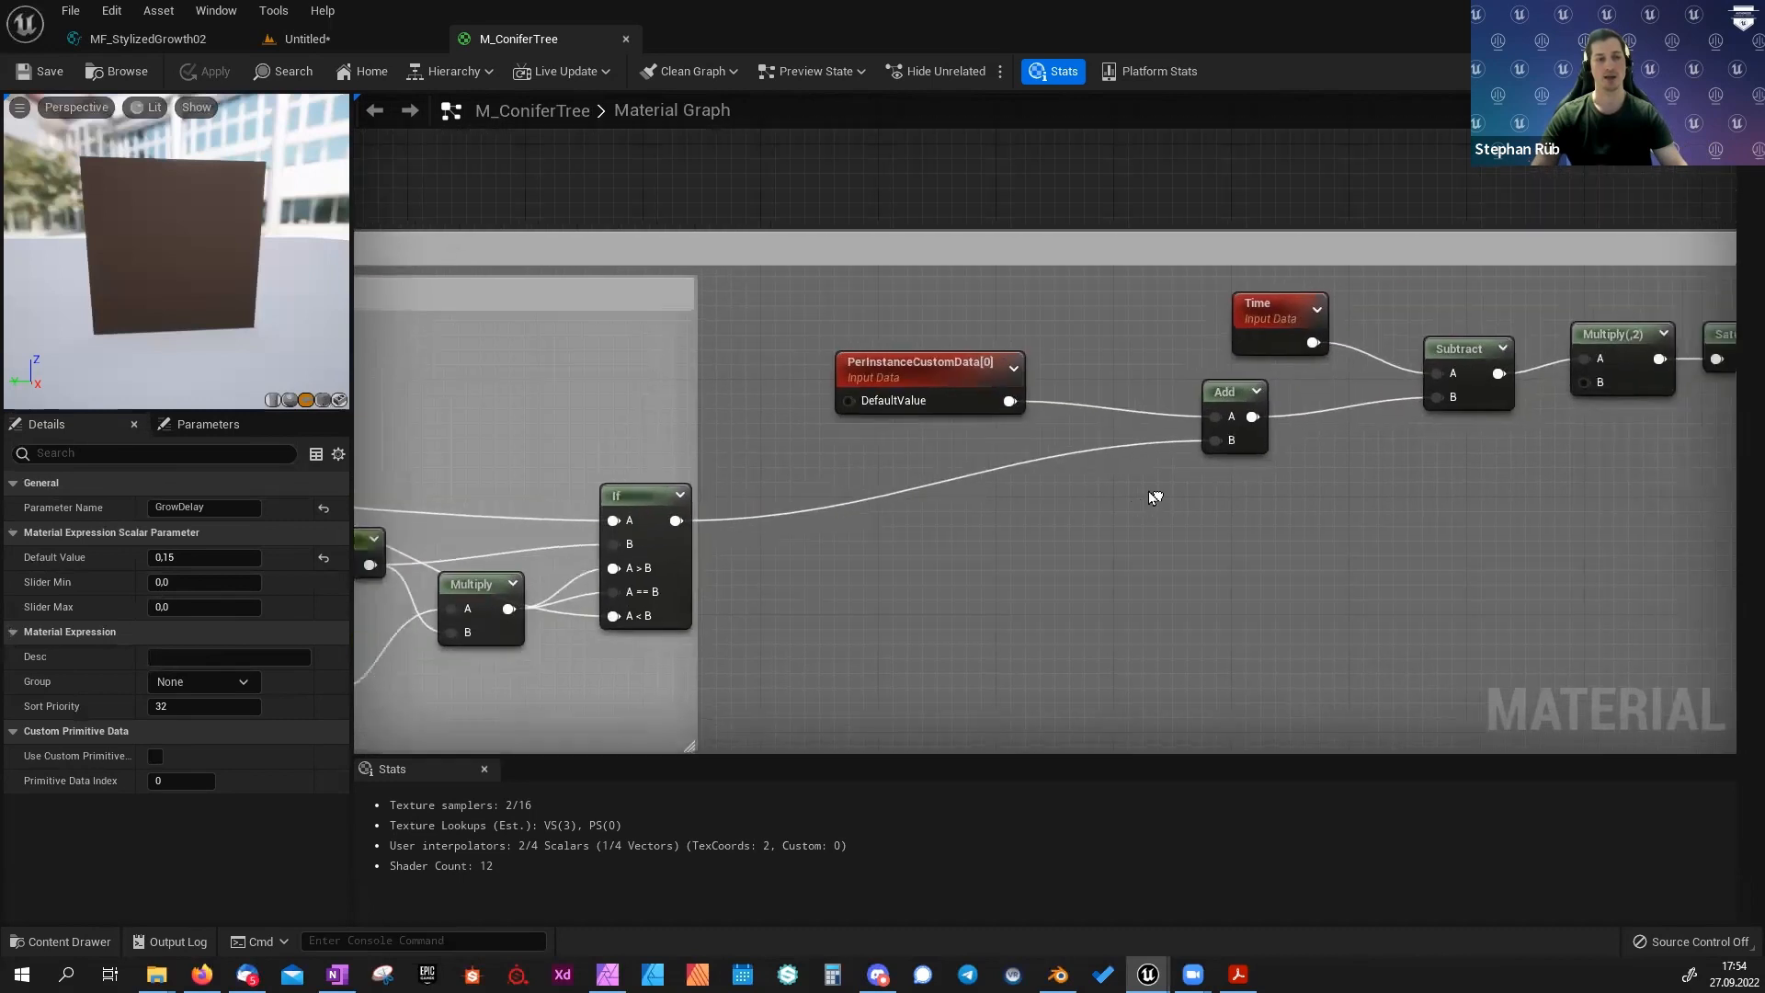
right_drag(1045, 279, 808, 292)
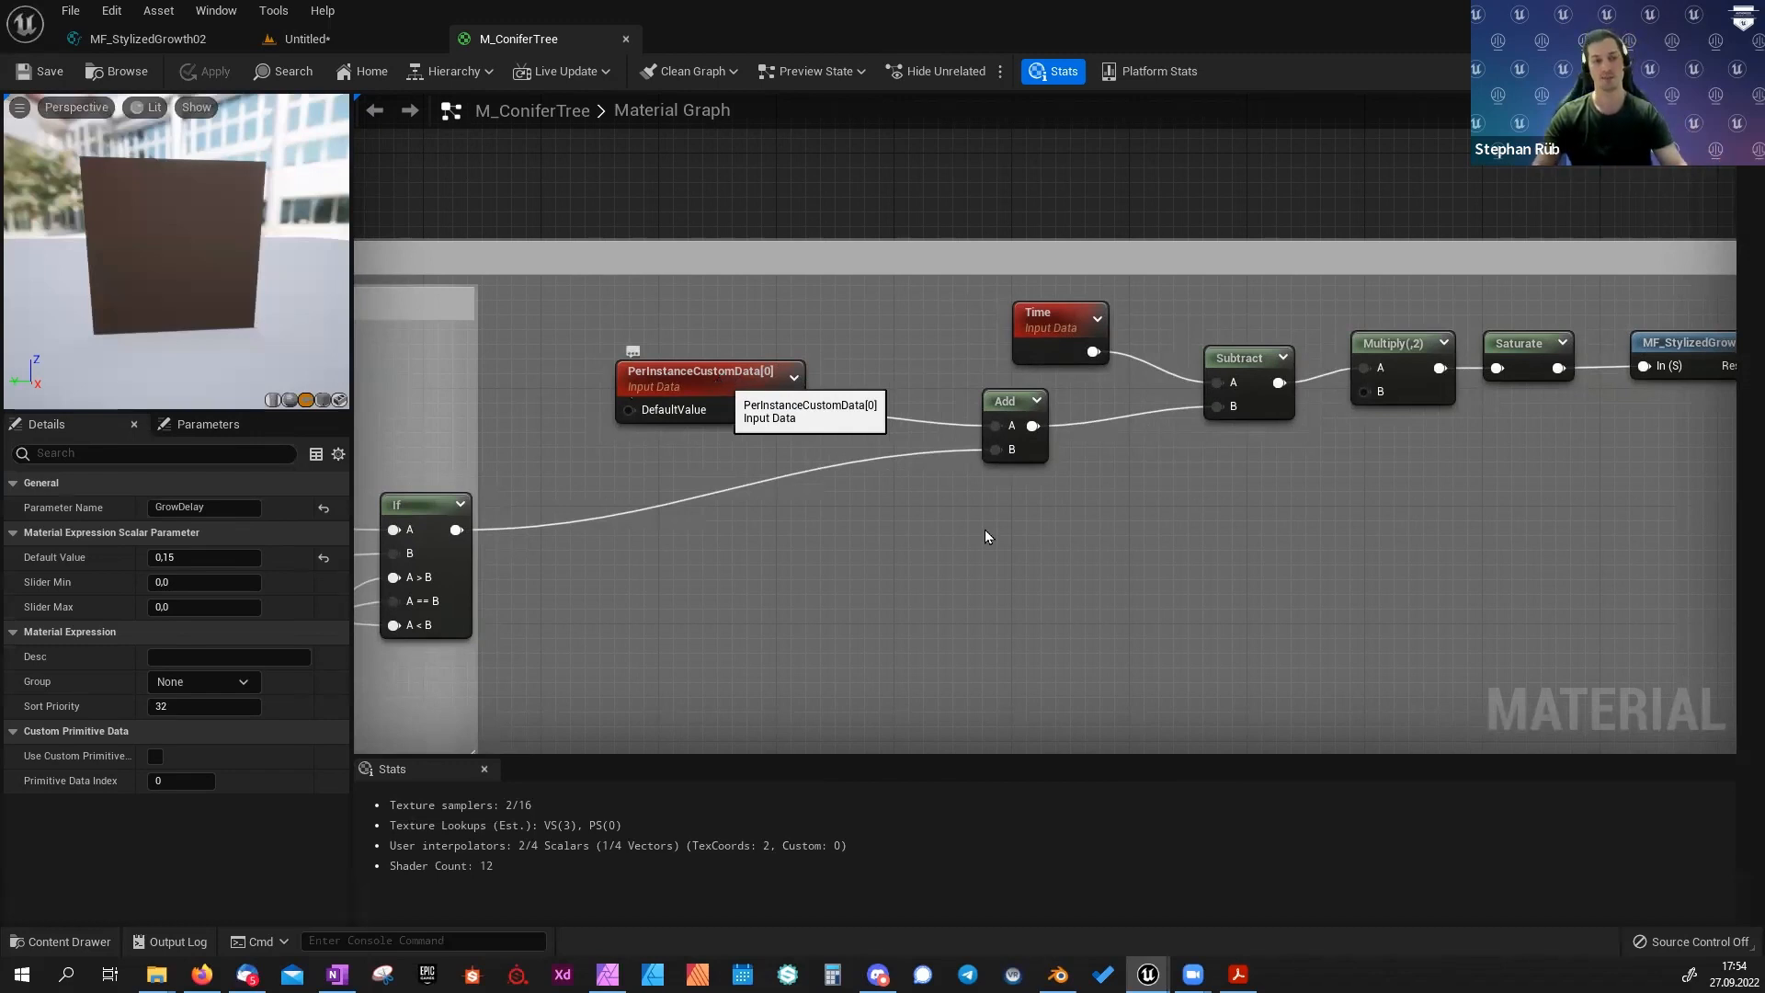
right_drag(984, 529, 922, 531)
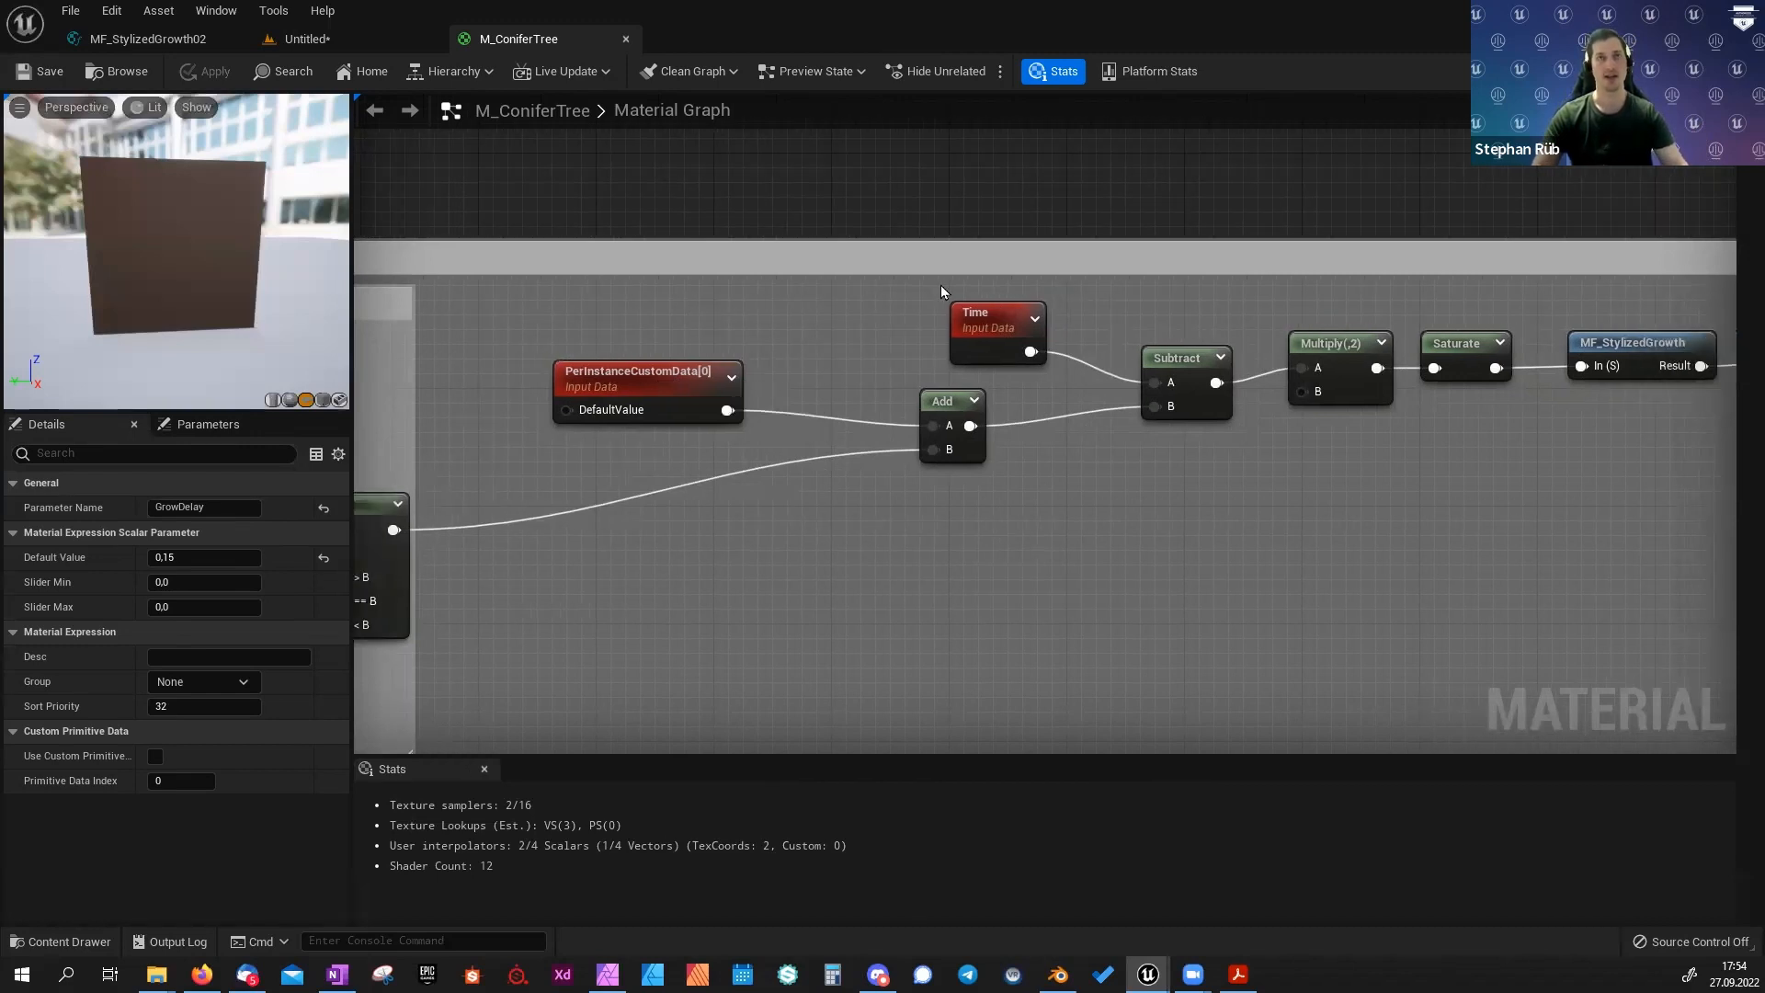
Extend the upper edge of the Growth comment box slightly and inspect the PerInstanceCustomData[0] node's settings.
drag(885, 264, 936, 253)
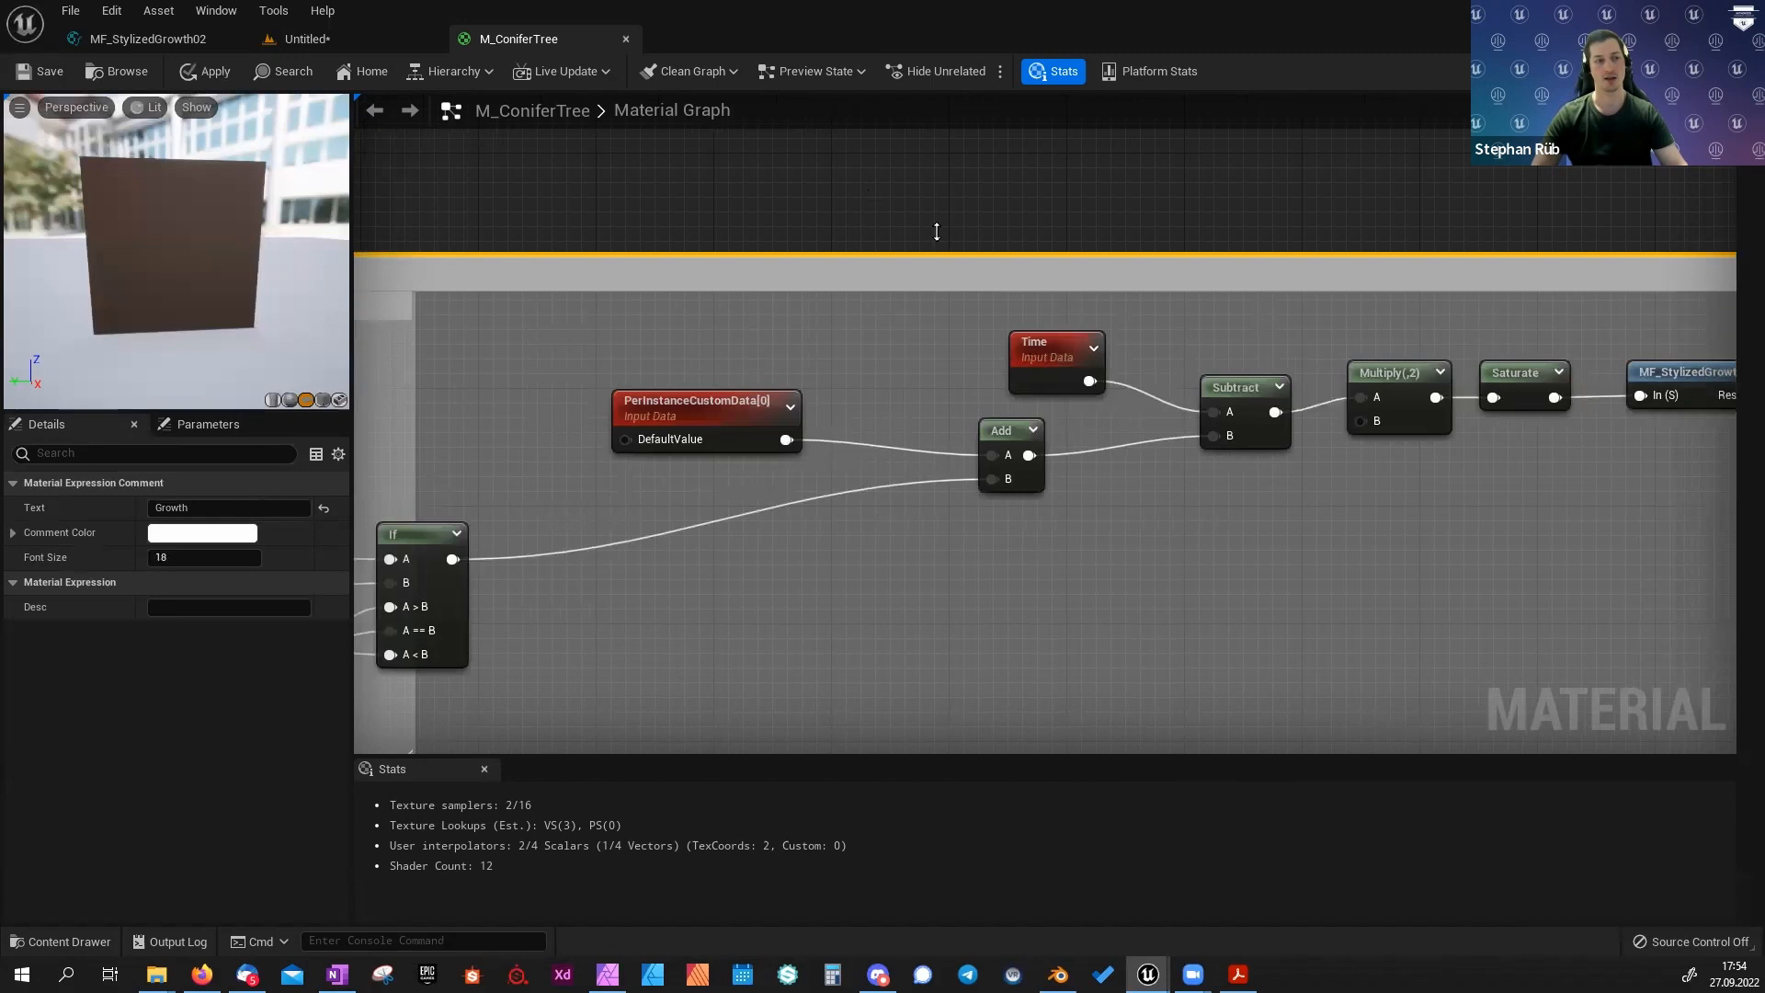
click(689, 402)
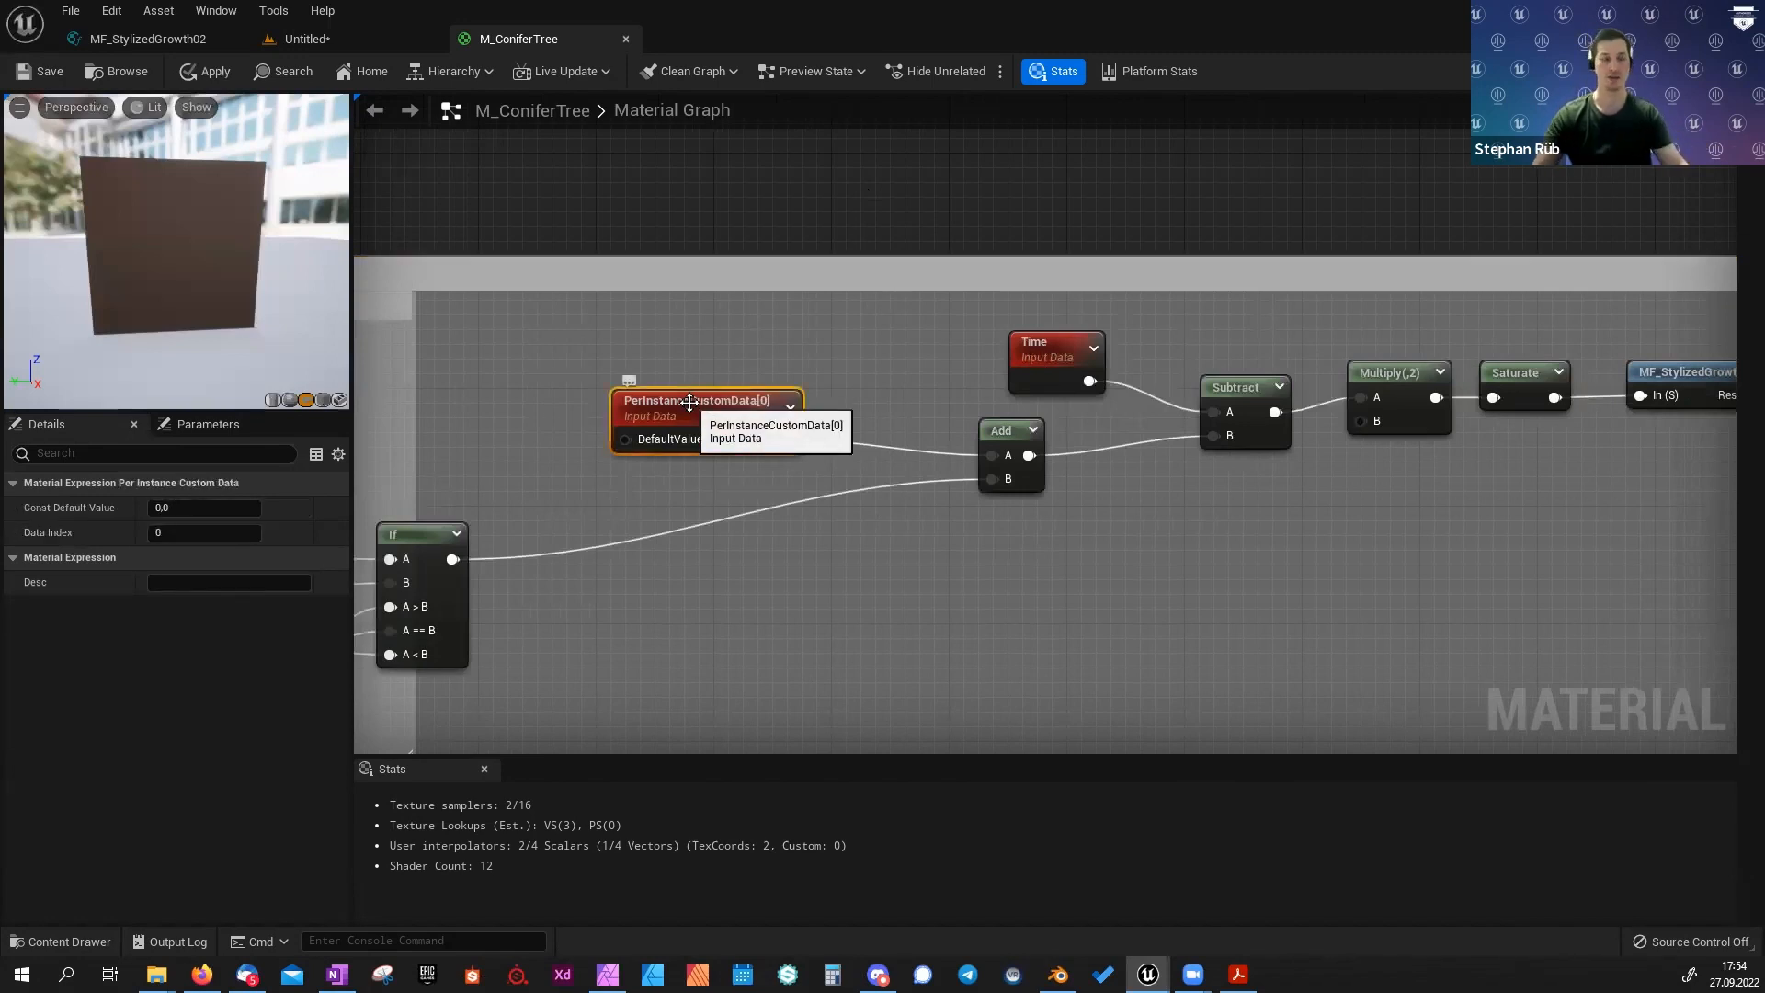
right_drag(594, 561, 989, 487)
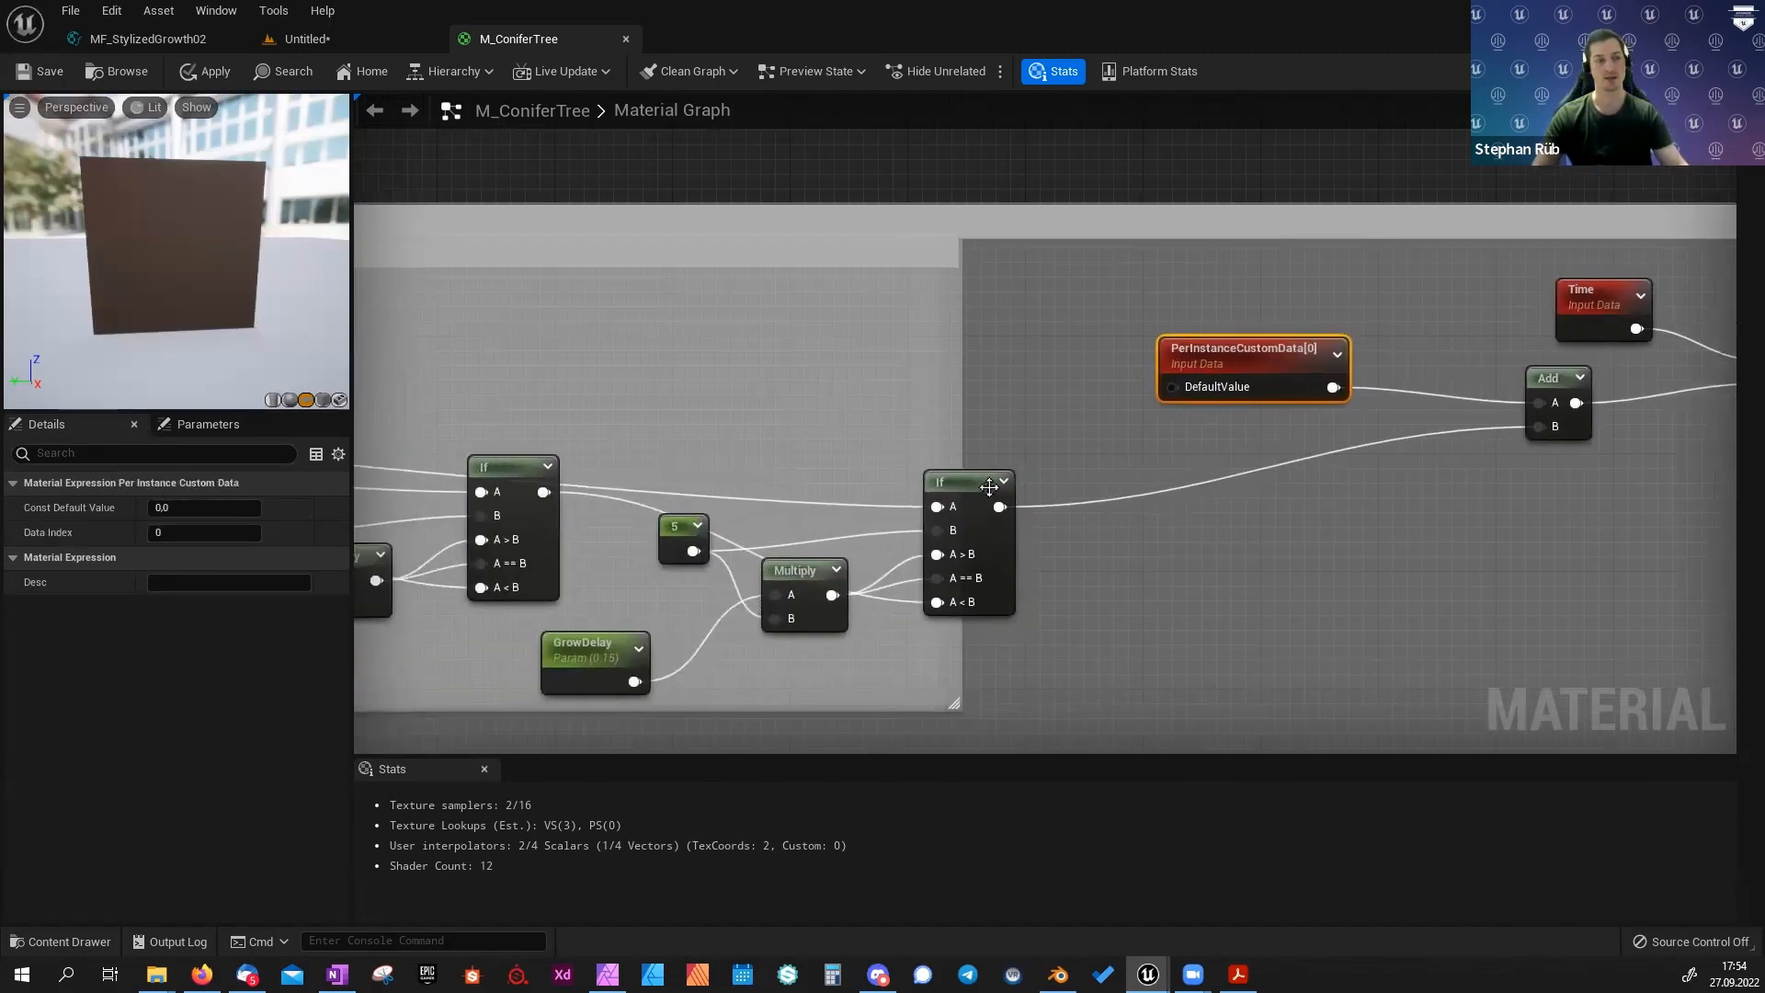
right_drag(1324, 499, 1010, 500)
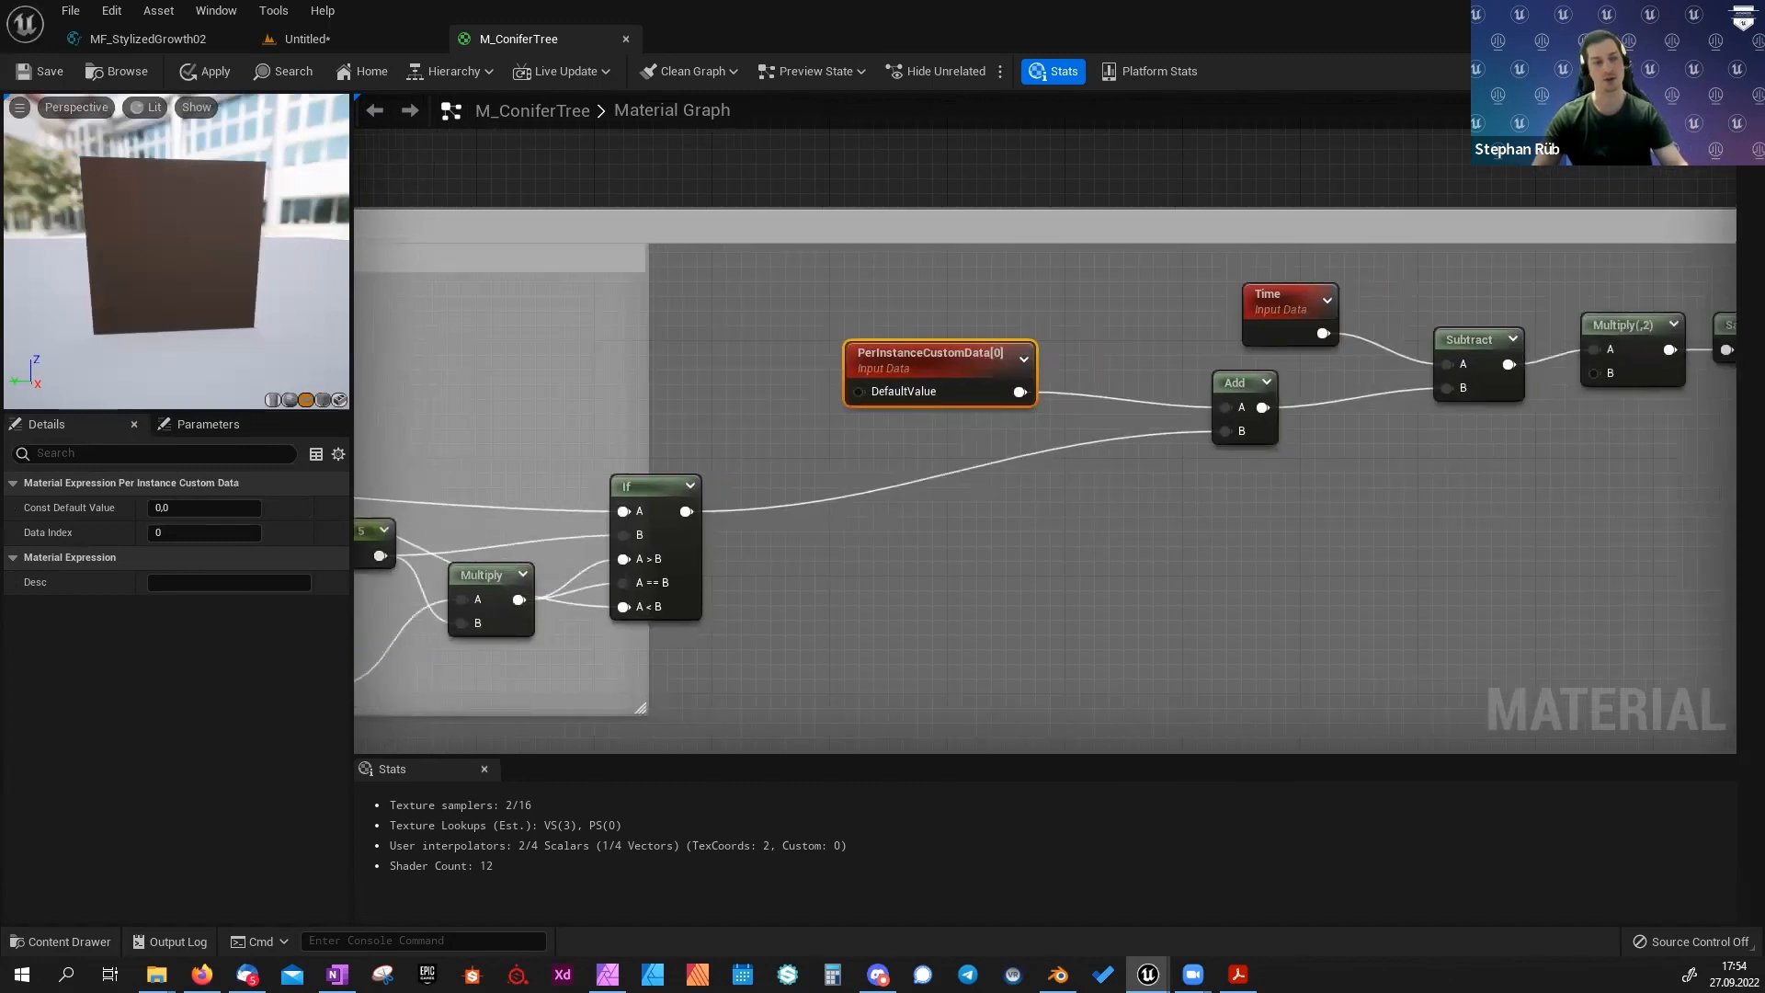
Examine how the Subtract, Multiply and Saturate nodes lead from the Time offset into MF_StylizedGrowth.
right_drag(1073, 599, 904, 607)
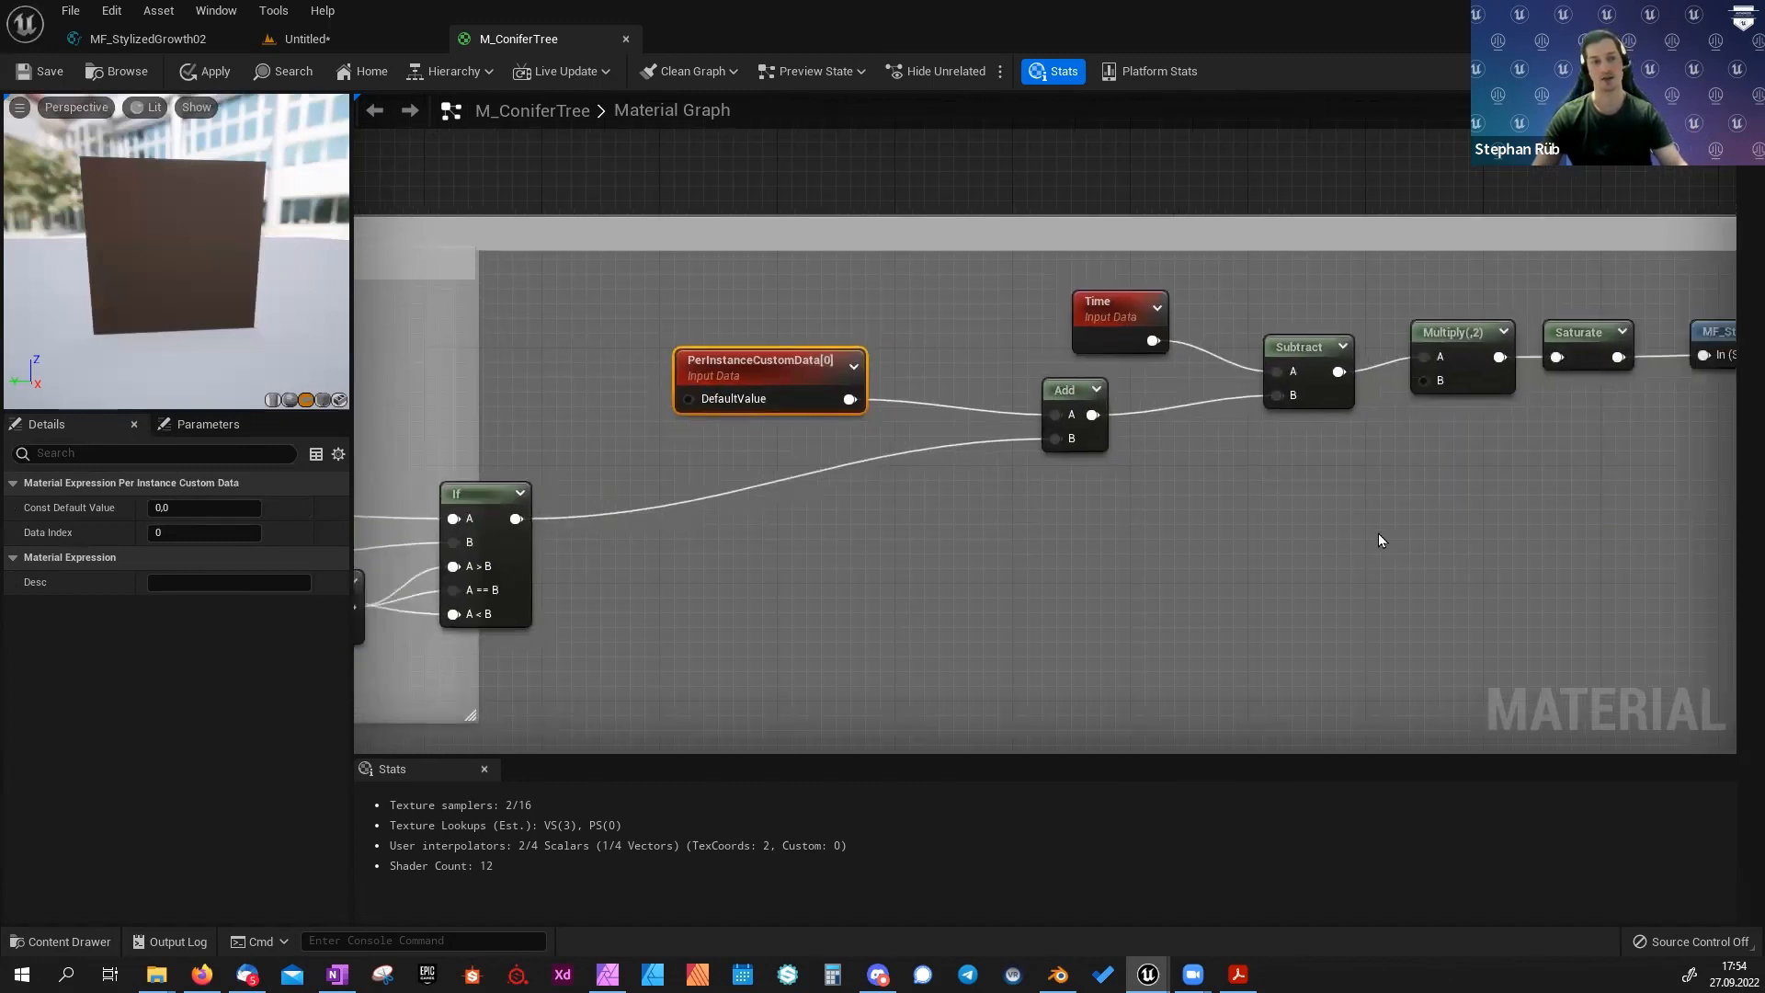
right_drag(1379, 539, 1082, 528)
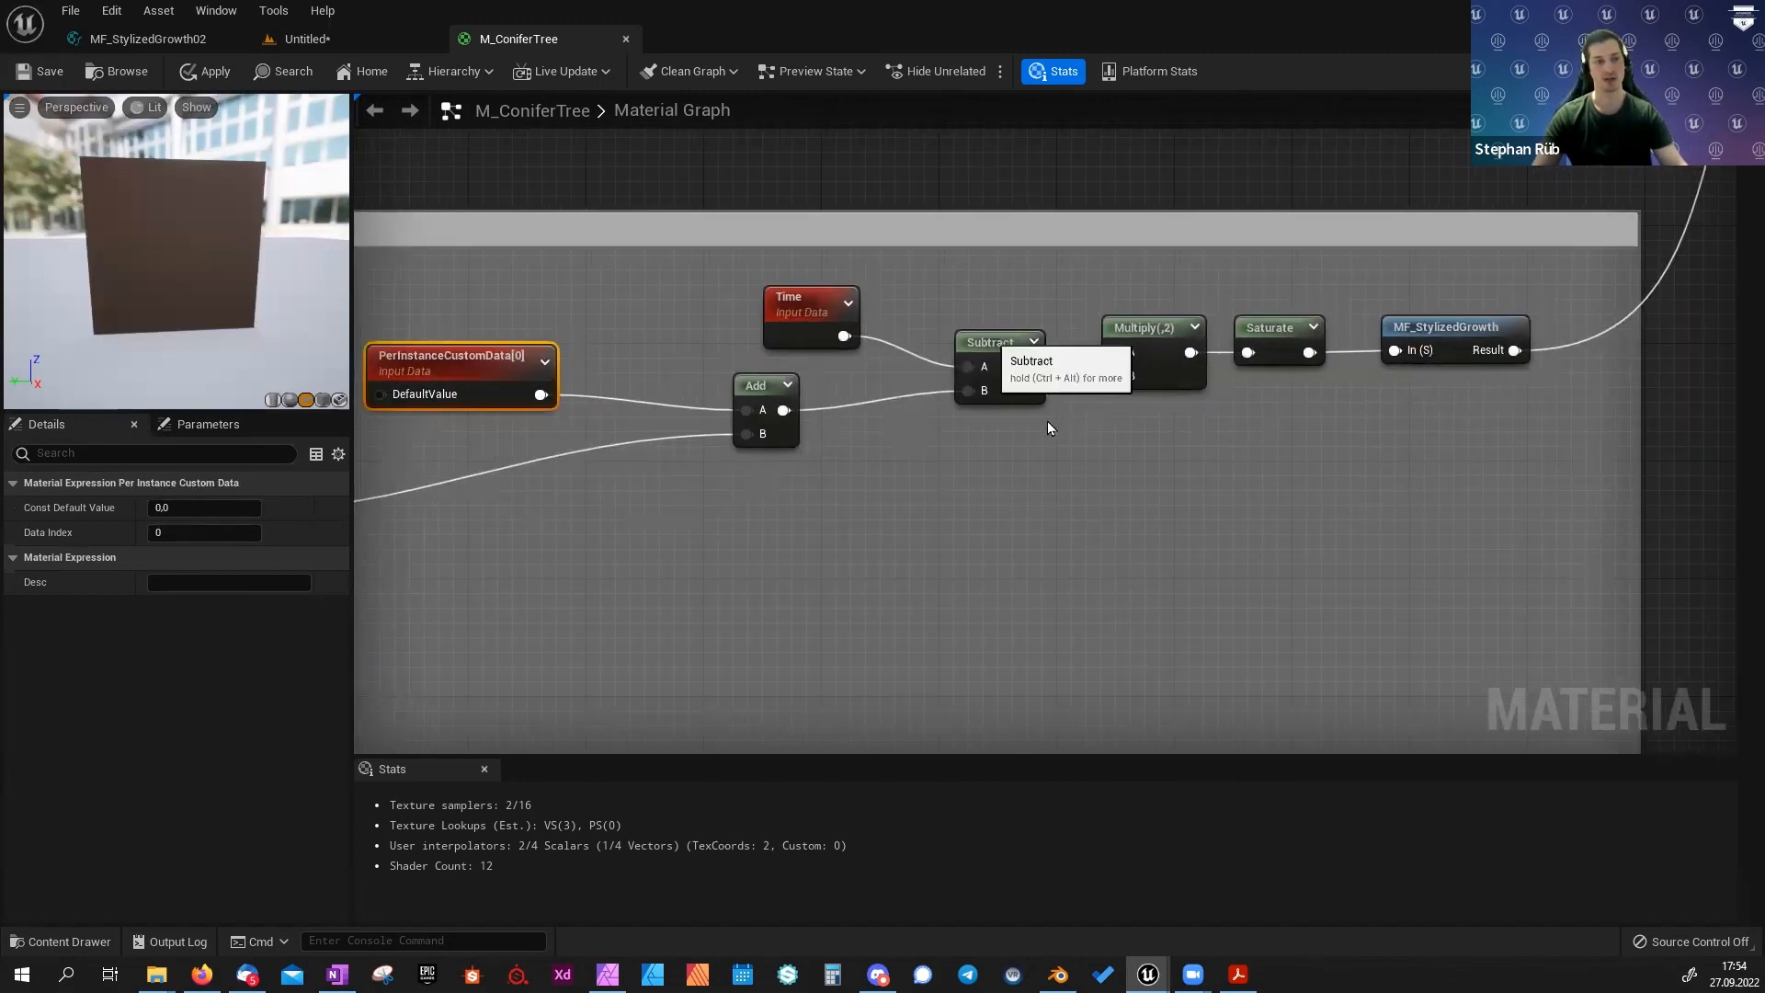
right_drag(1134, 336, 967, 349)
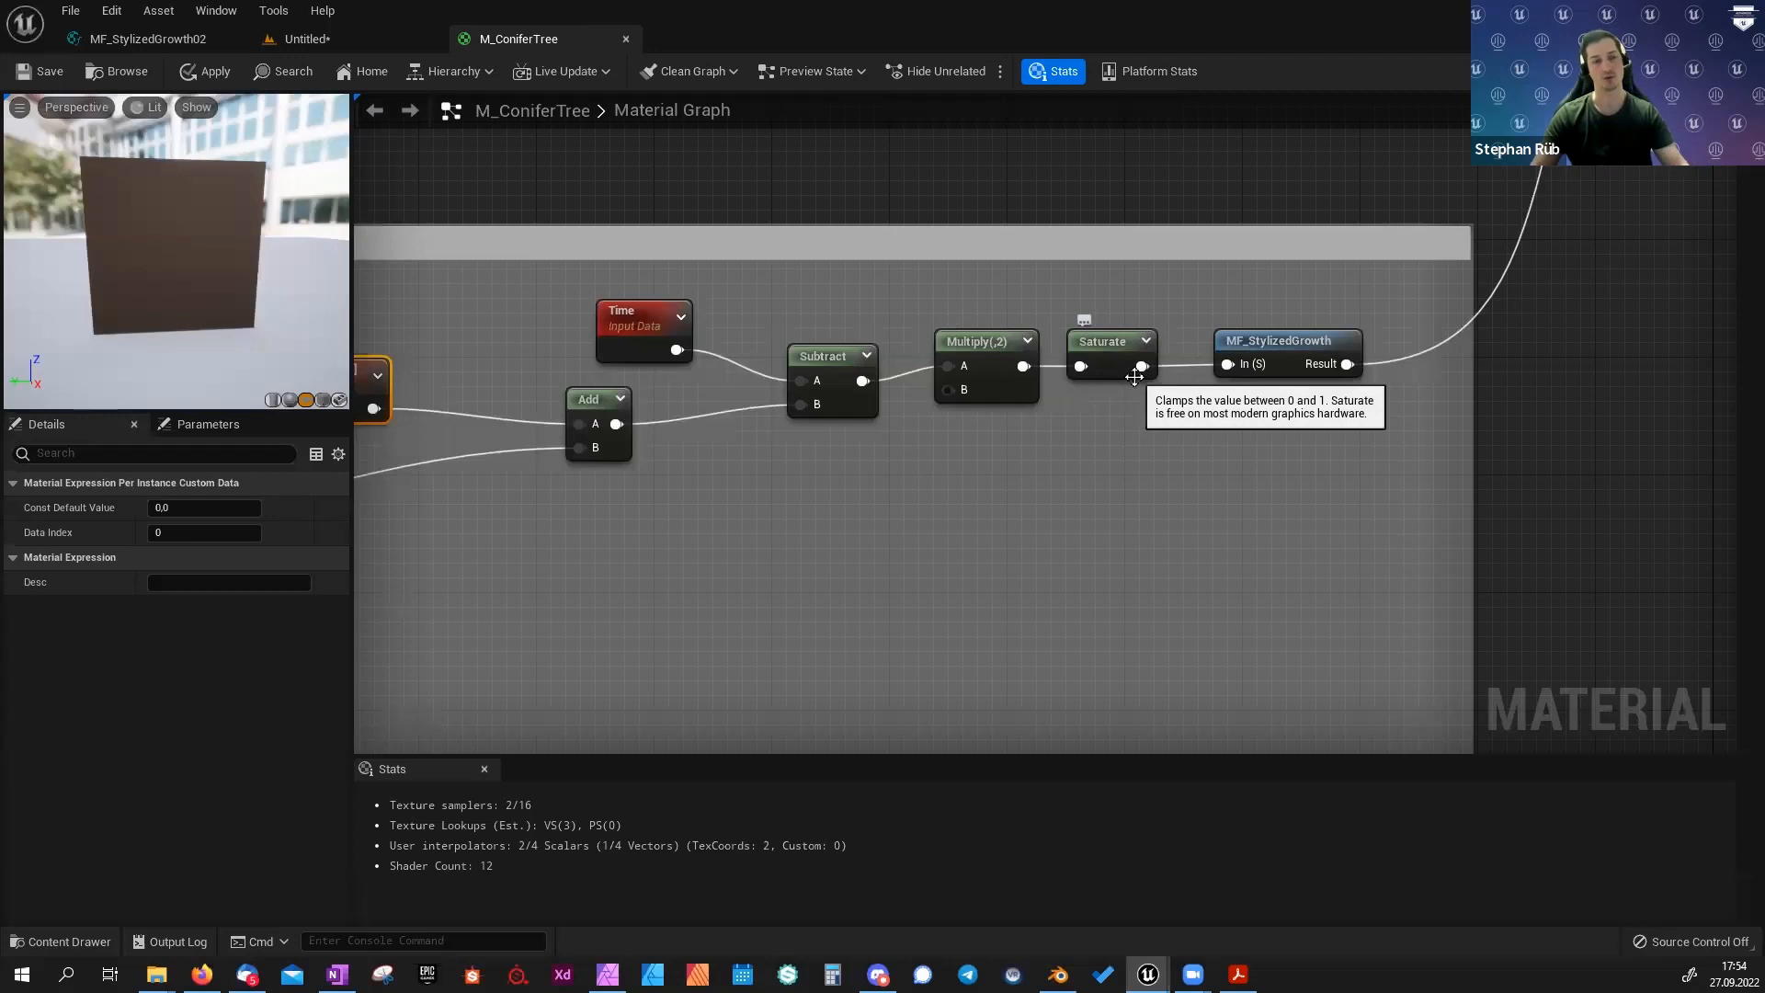
right_drag(1209, 443, 1151, 485)
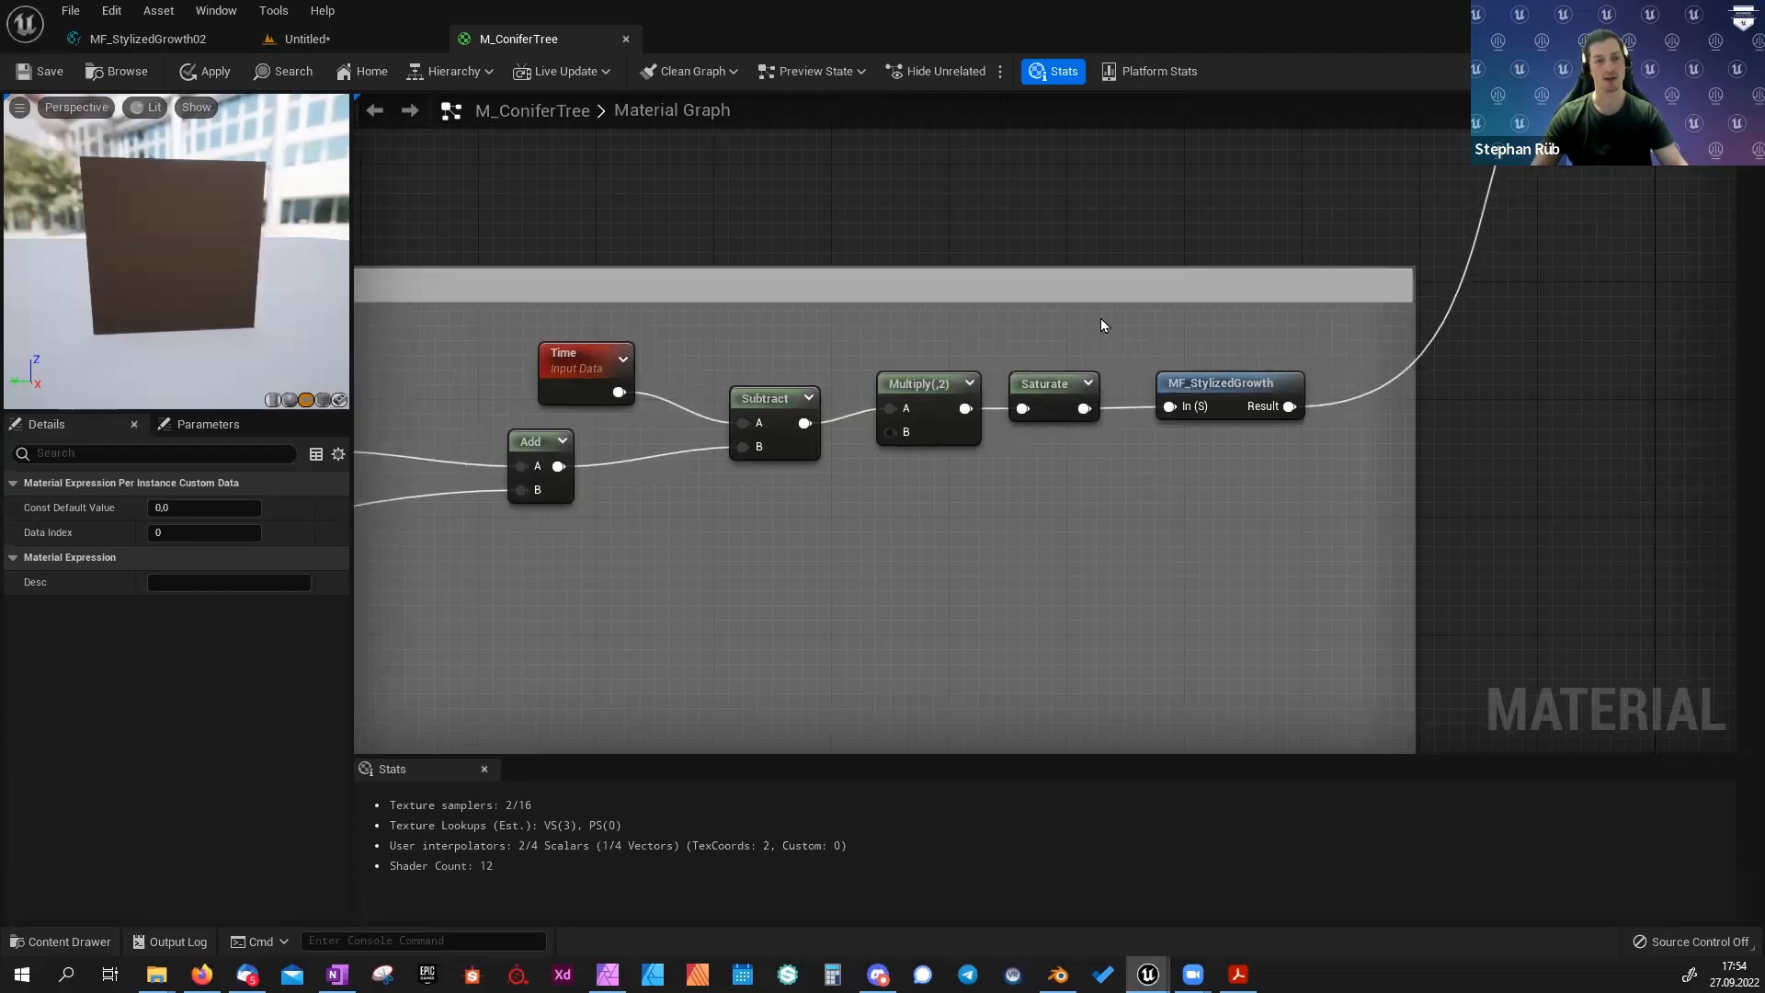
drag(1102, 319, 1288, 445)
click(1289, 445)
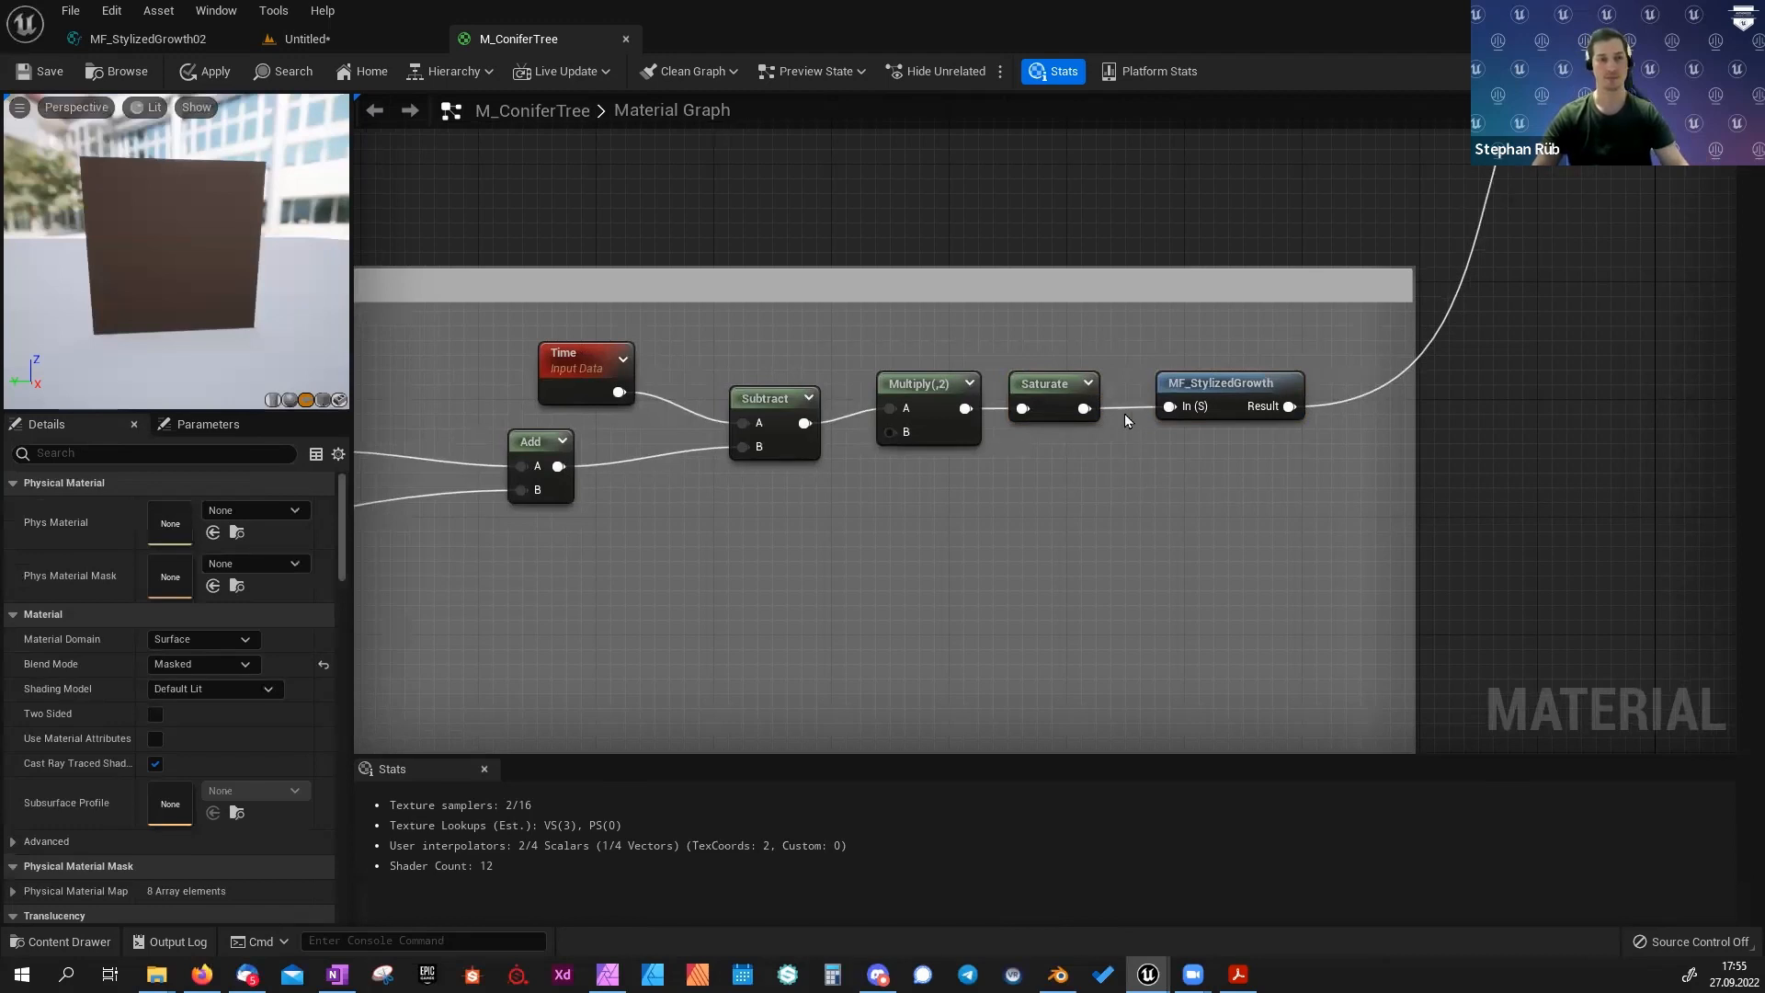
Widen the inner growth offset comment box so it encloses the last If node, and review its GrowDelay chain.
scroll(1311, 423, down, 3)
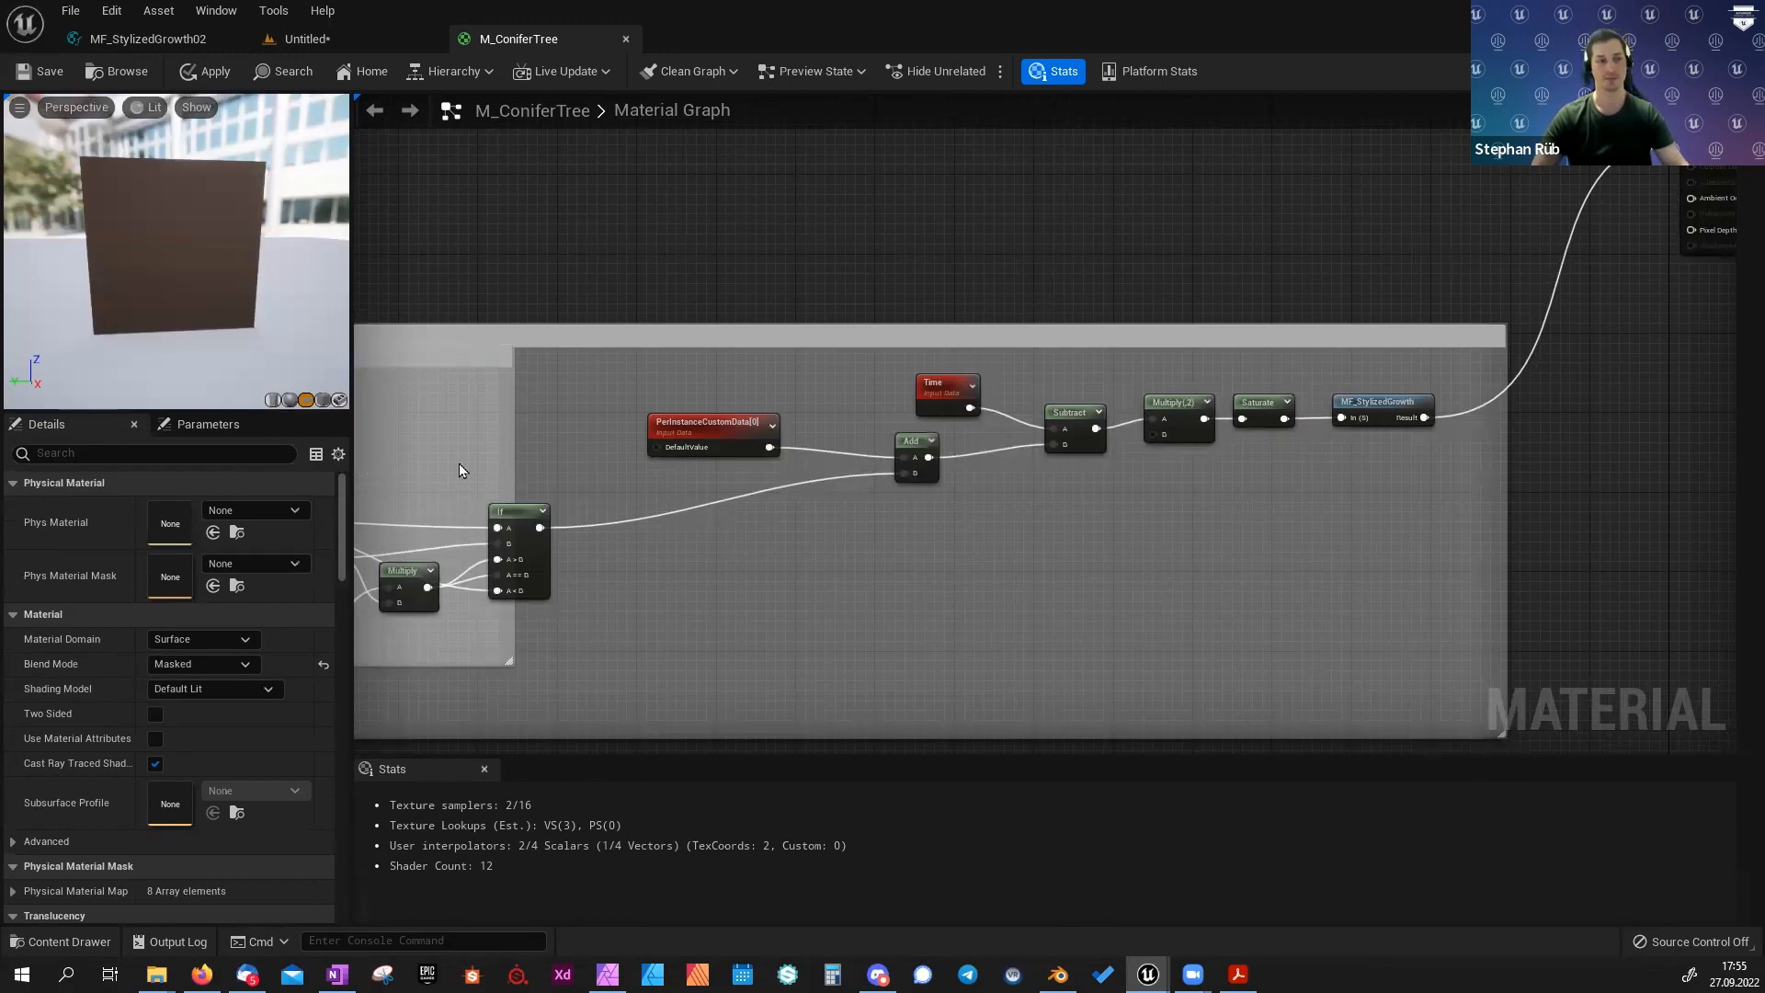
drag(514, 474, 572, 481)
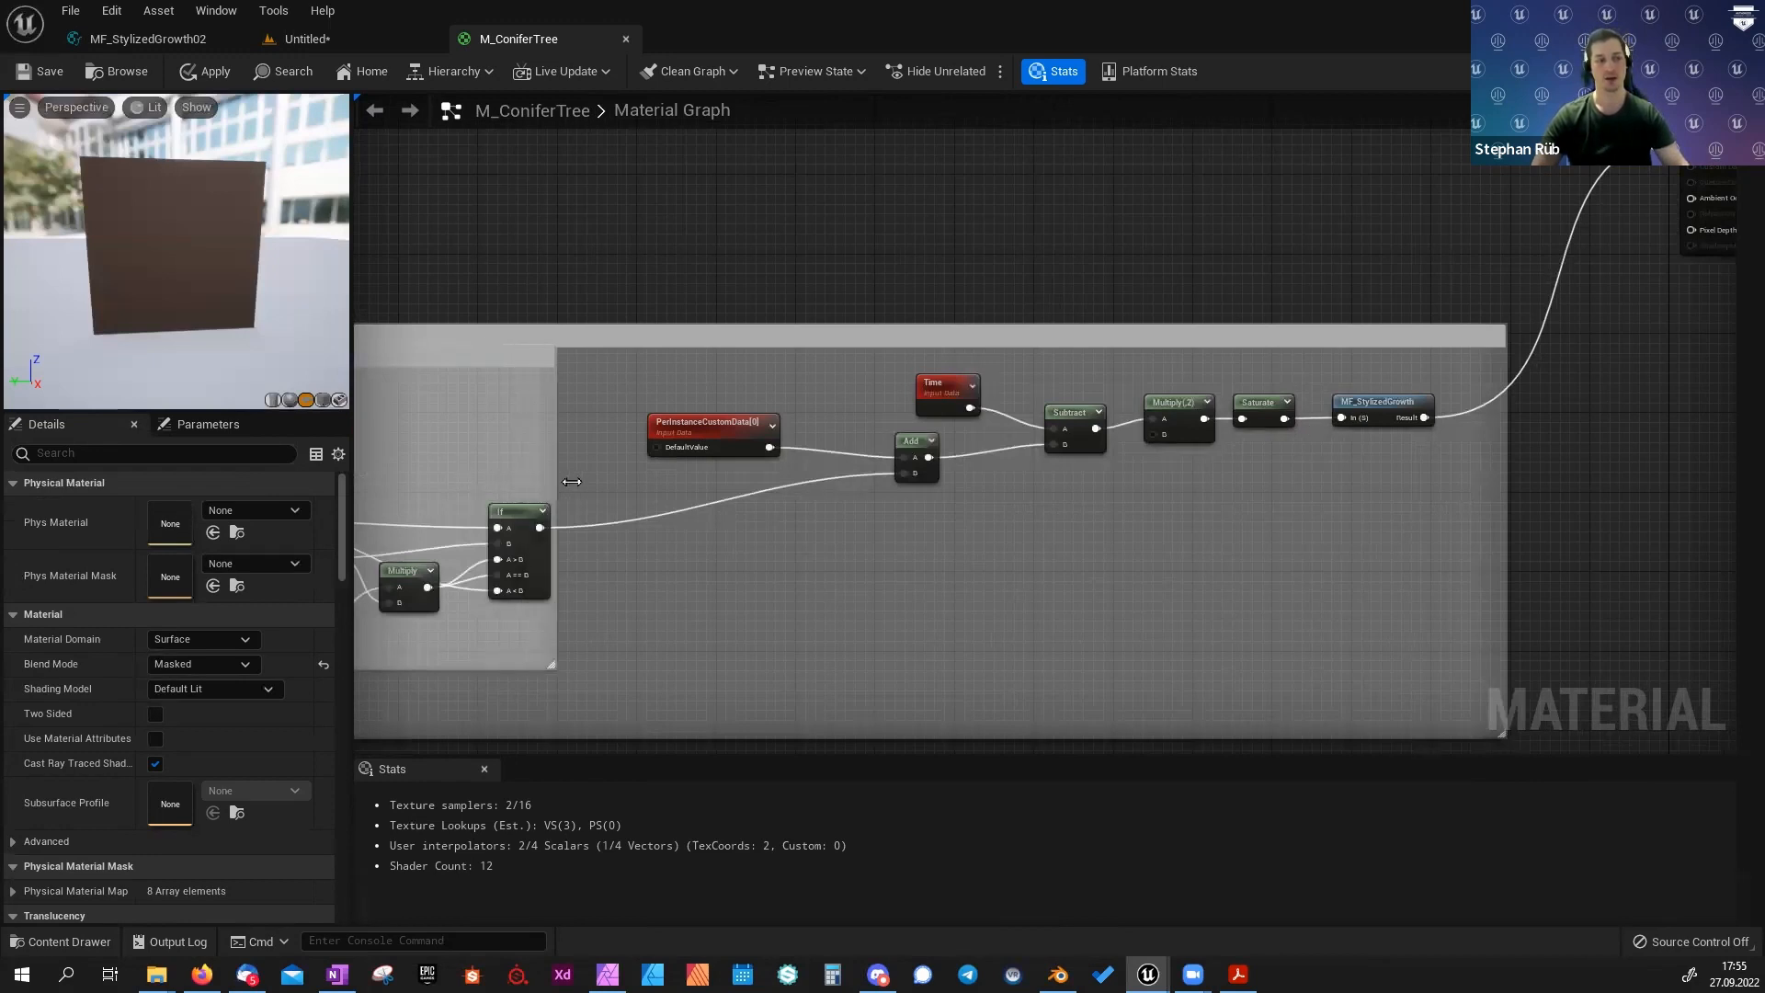
right_click(637, 364)
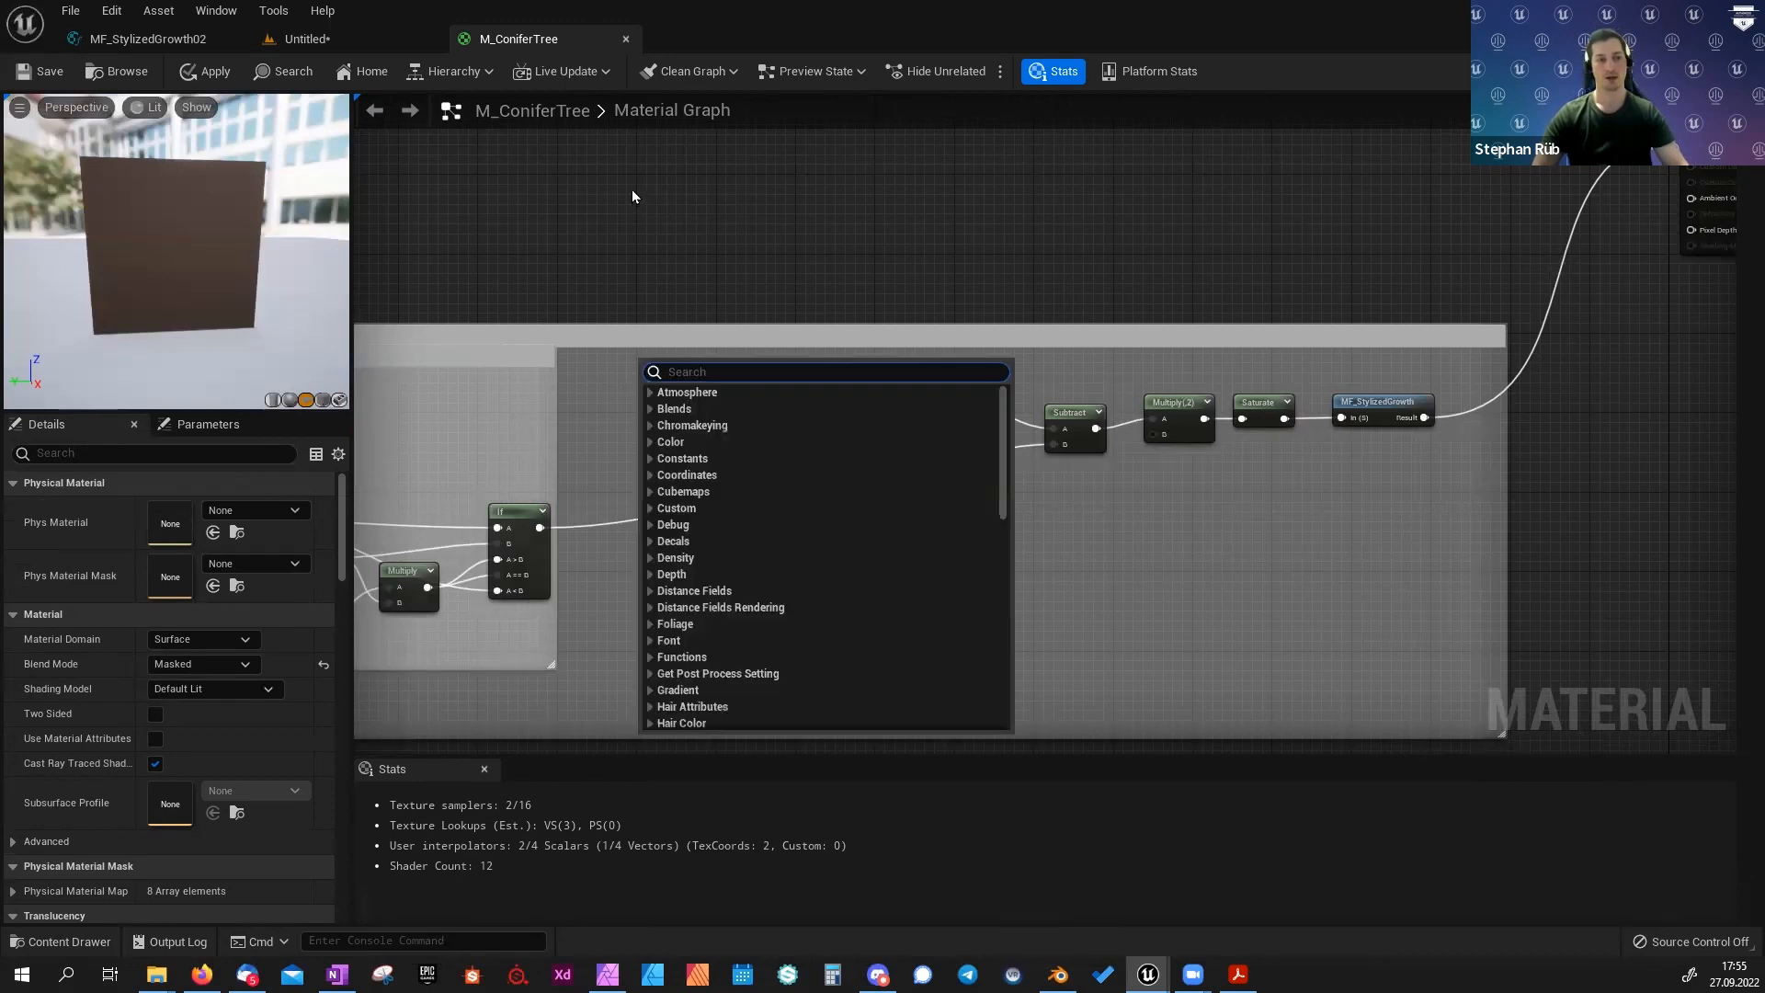
key(Escape)
right_drag(636, 250, 1119, 236)
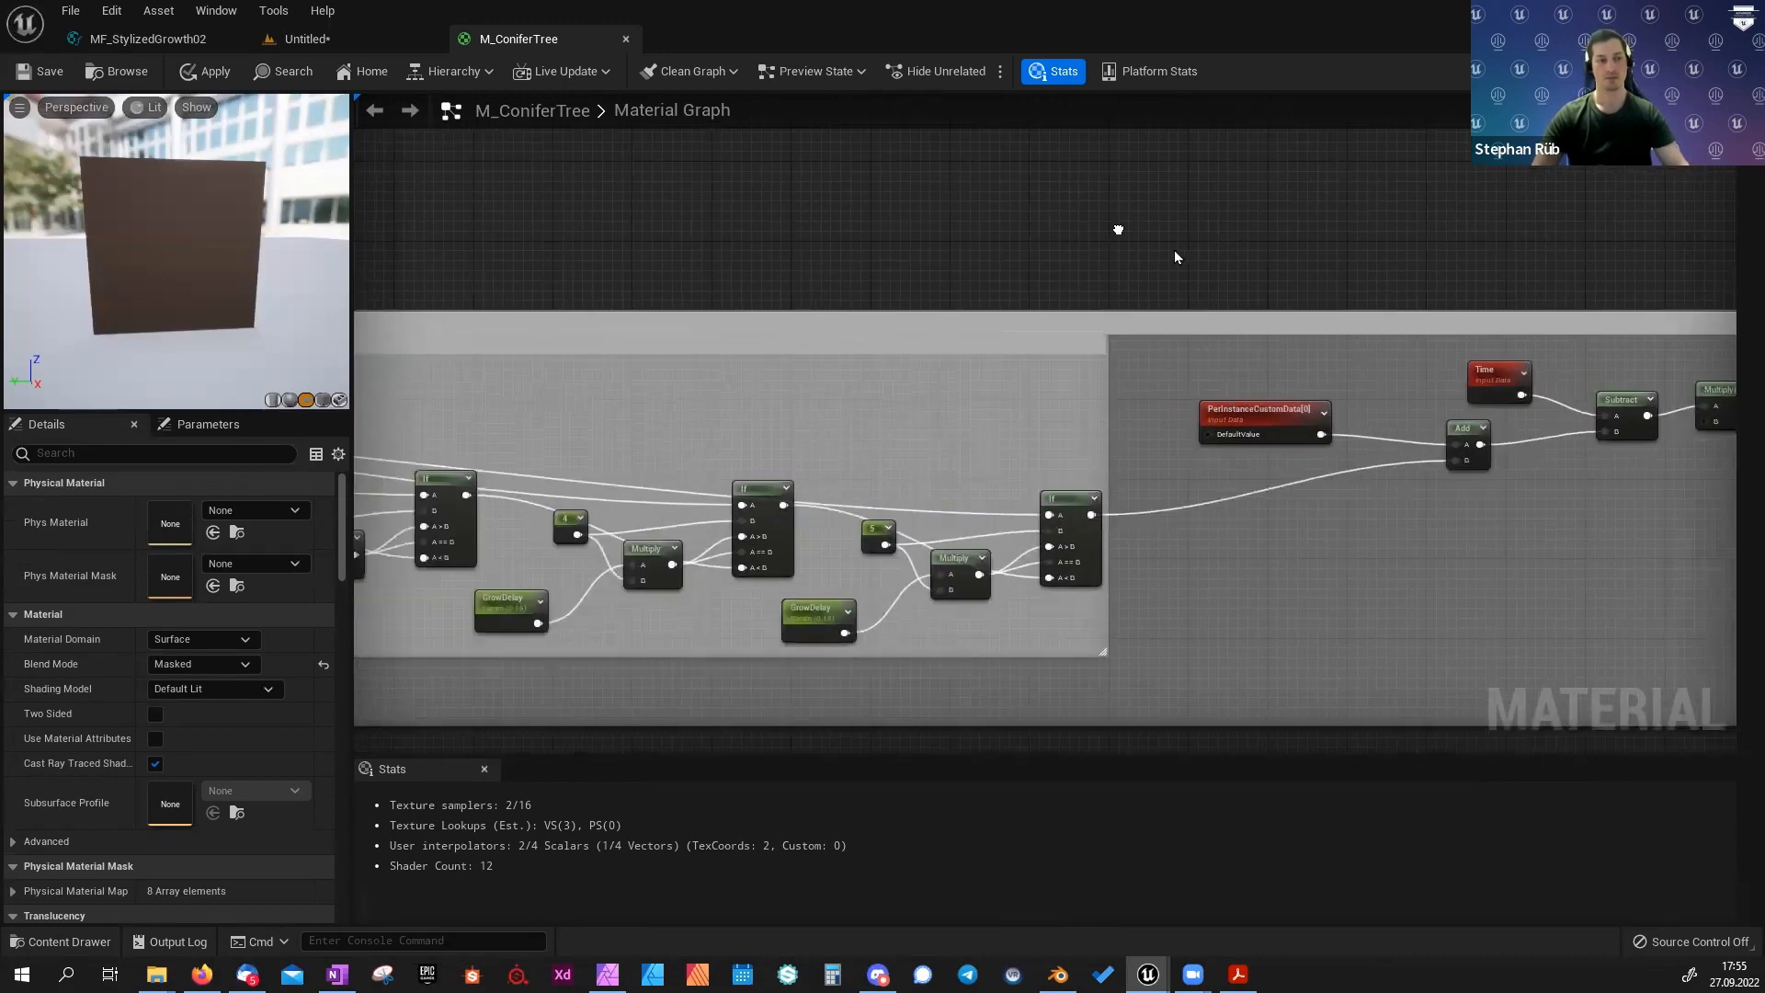
right_drag(571, 230, 795, 259)
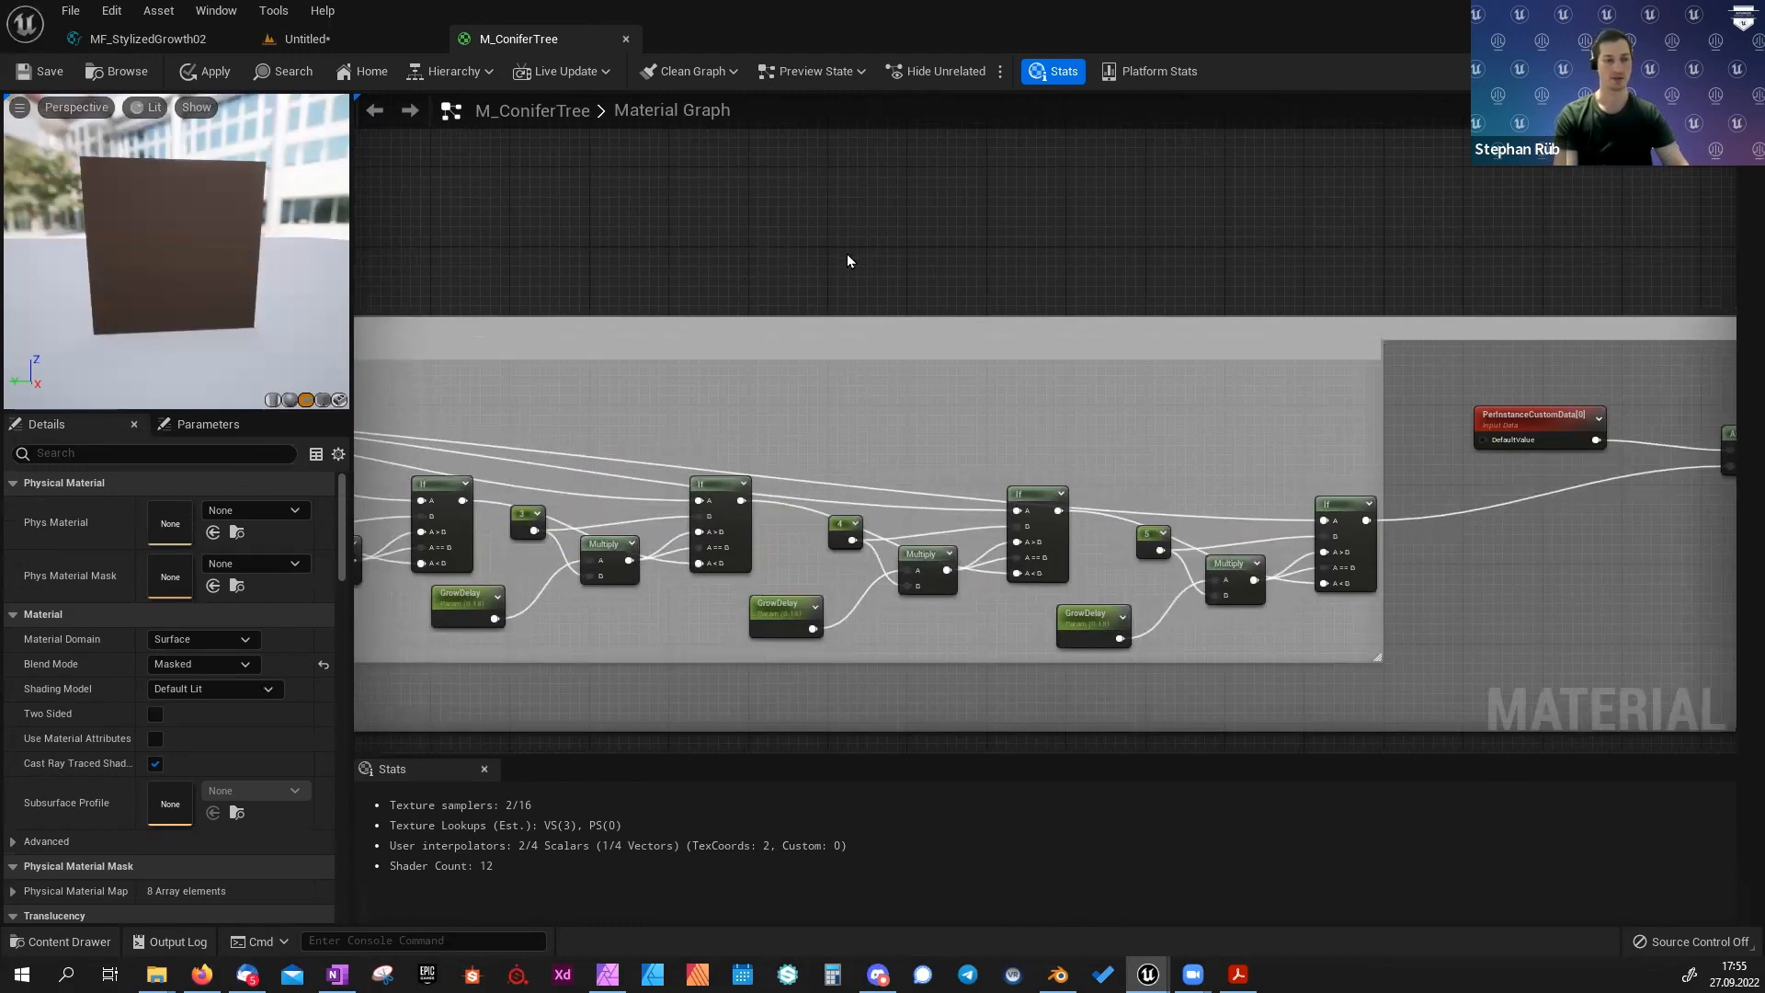
right_drag(847, 260, 792, 360)
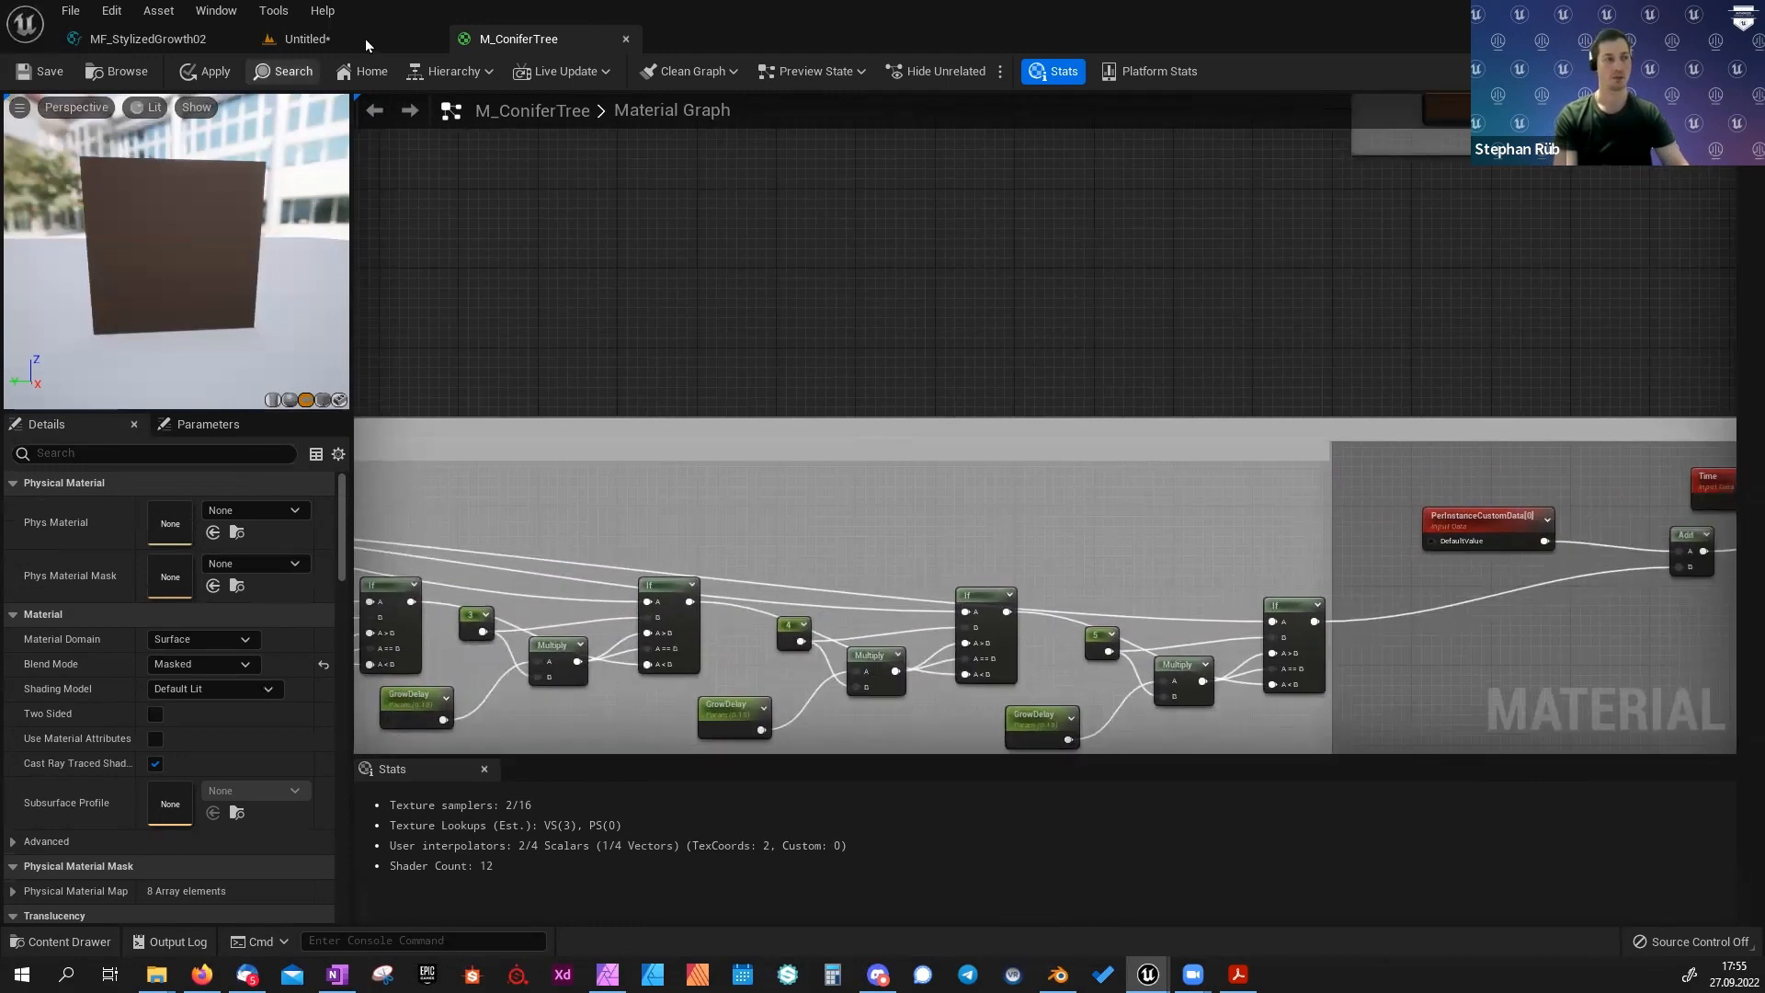
Close the M_ConiferTree material and the MF_StylizedGrowth02 function to return to the level.
middle_click(471, 43)
click(1009, 533)
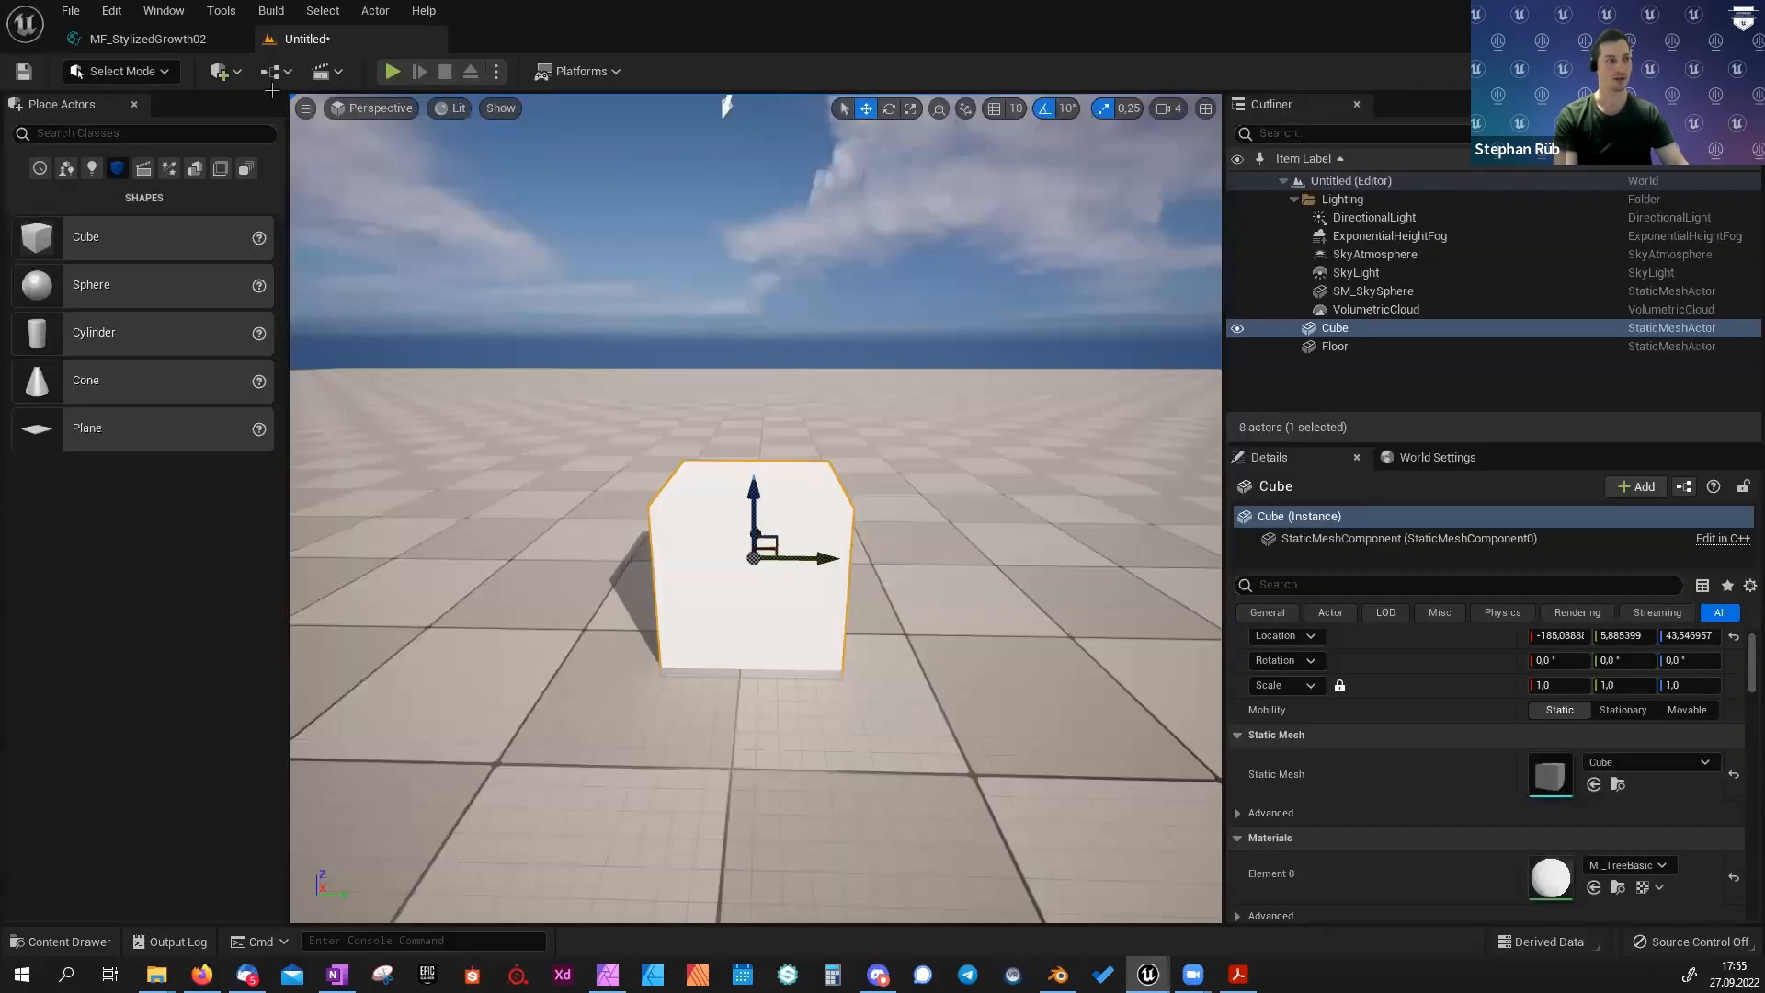
middle_click(208, 37)
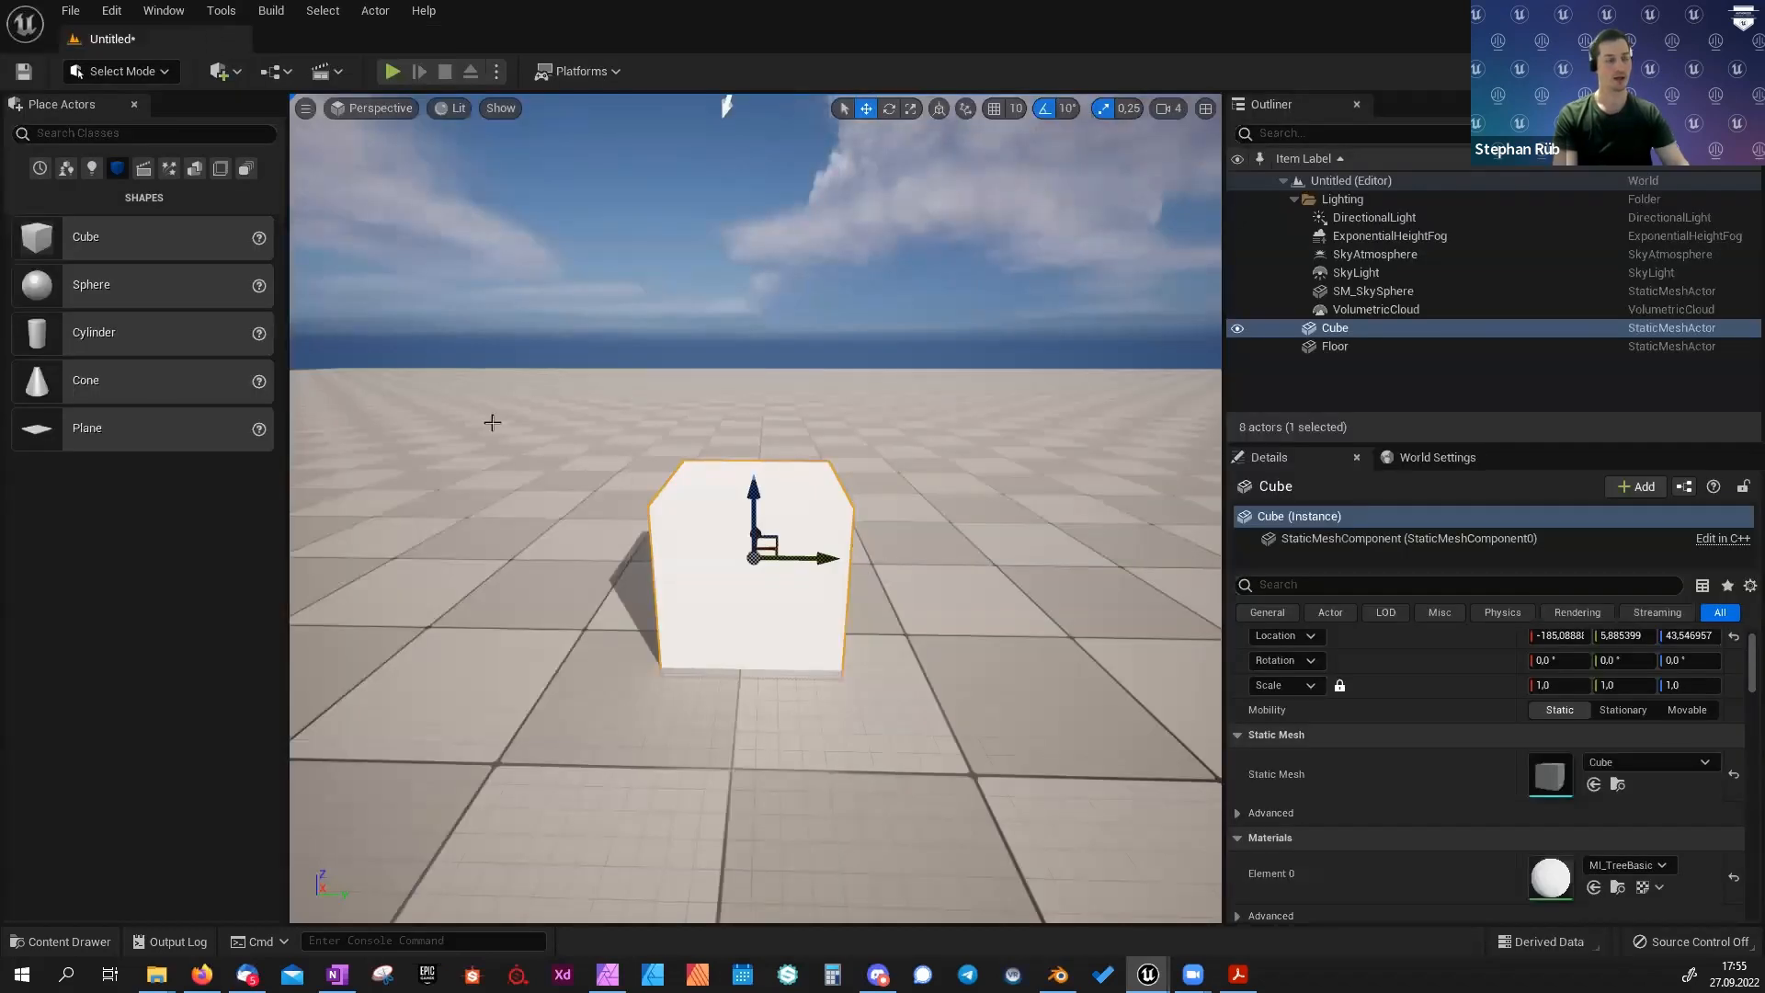
Create a new material named M_Conifer_02 in the MOM folder and open it for editing.
key(ctrl+space)
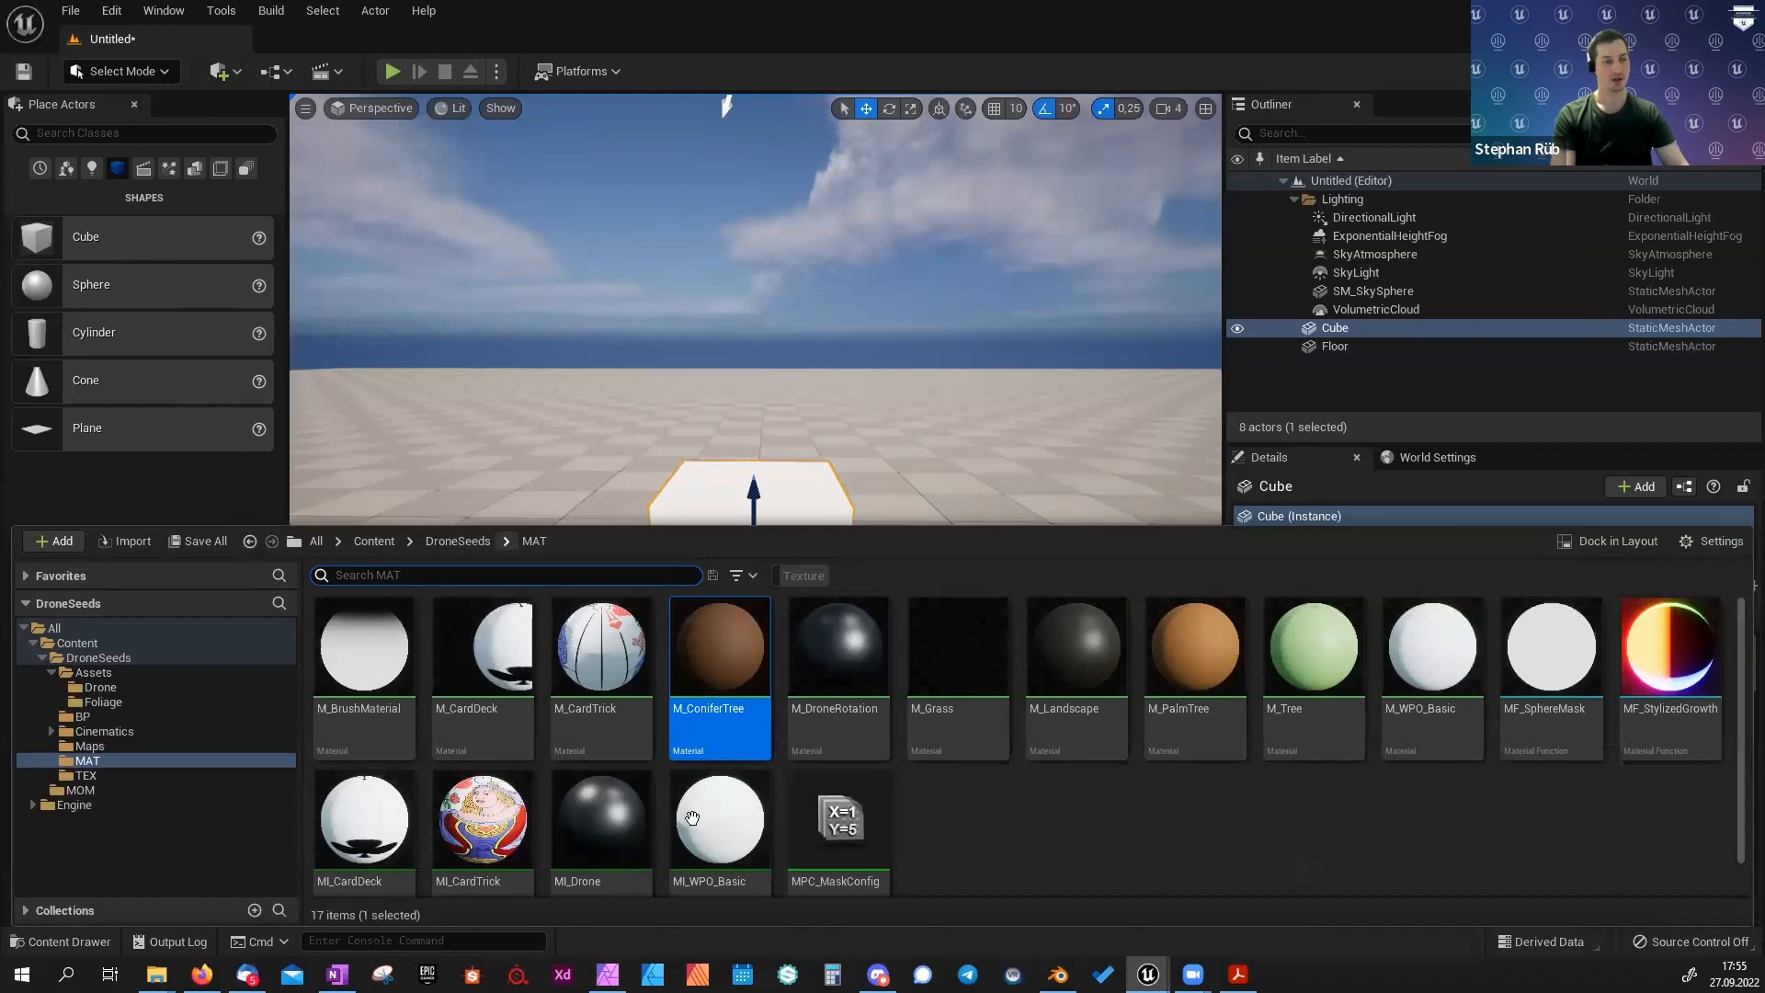
click(80, 791)
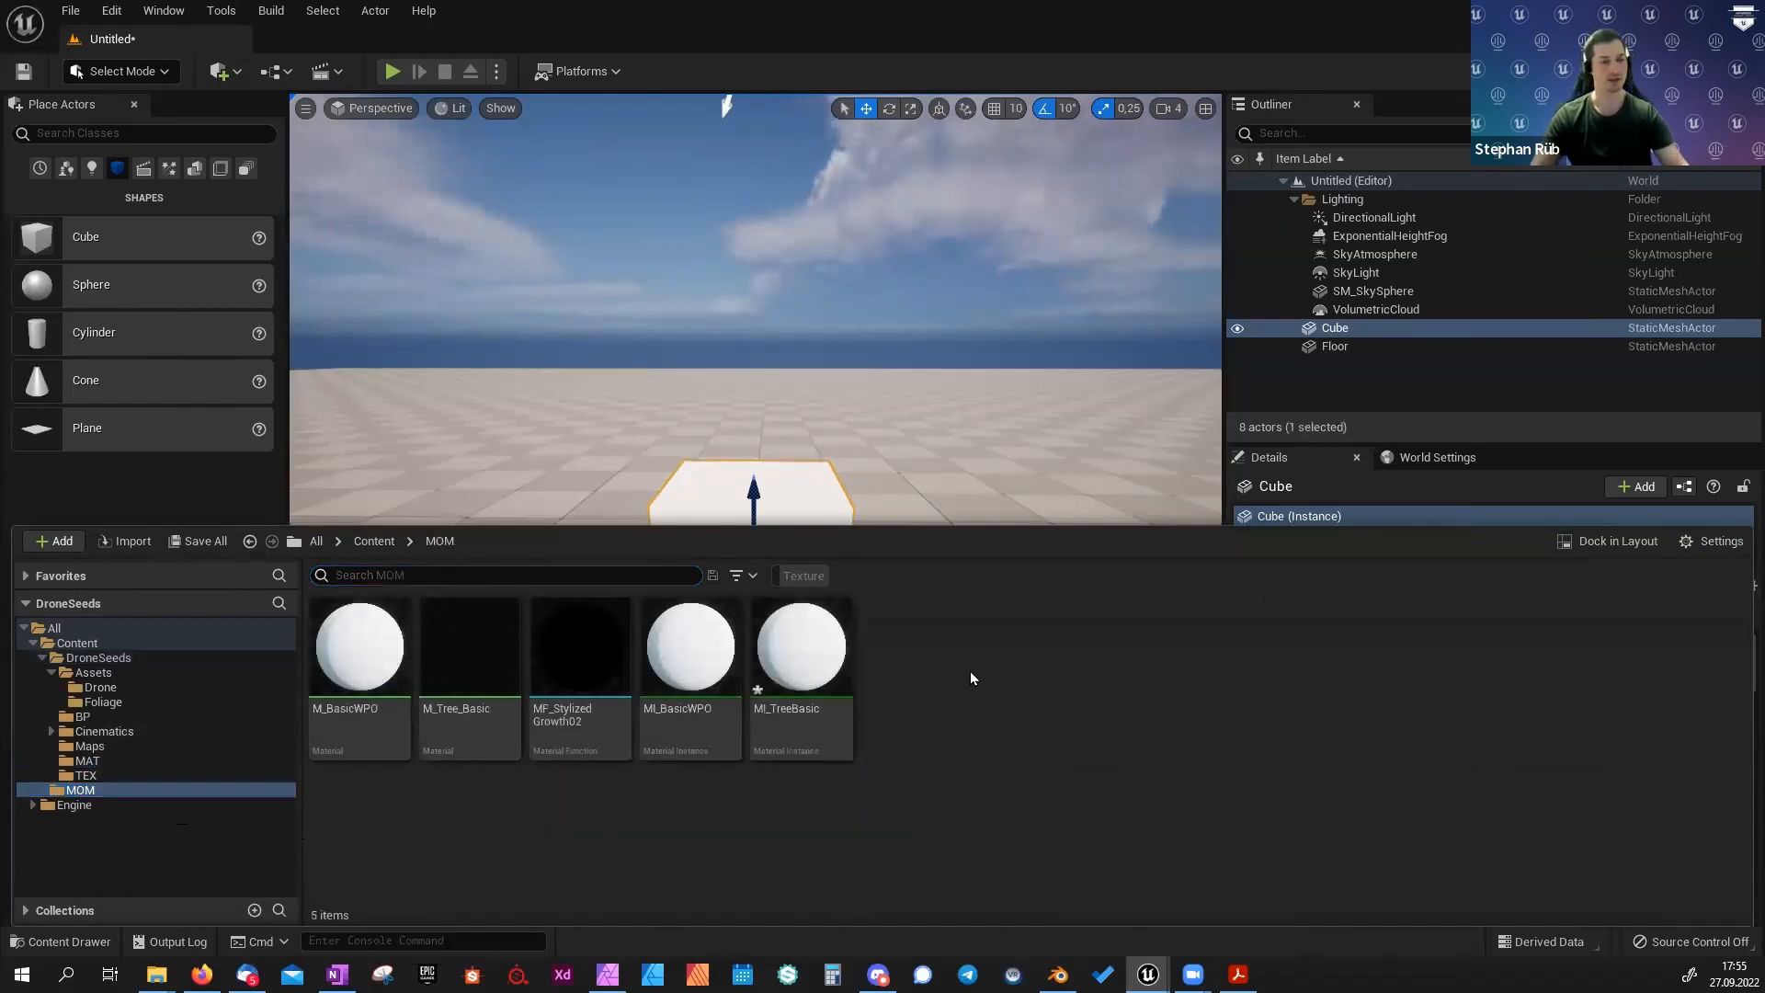
right_click(951, 677)
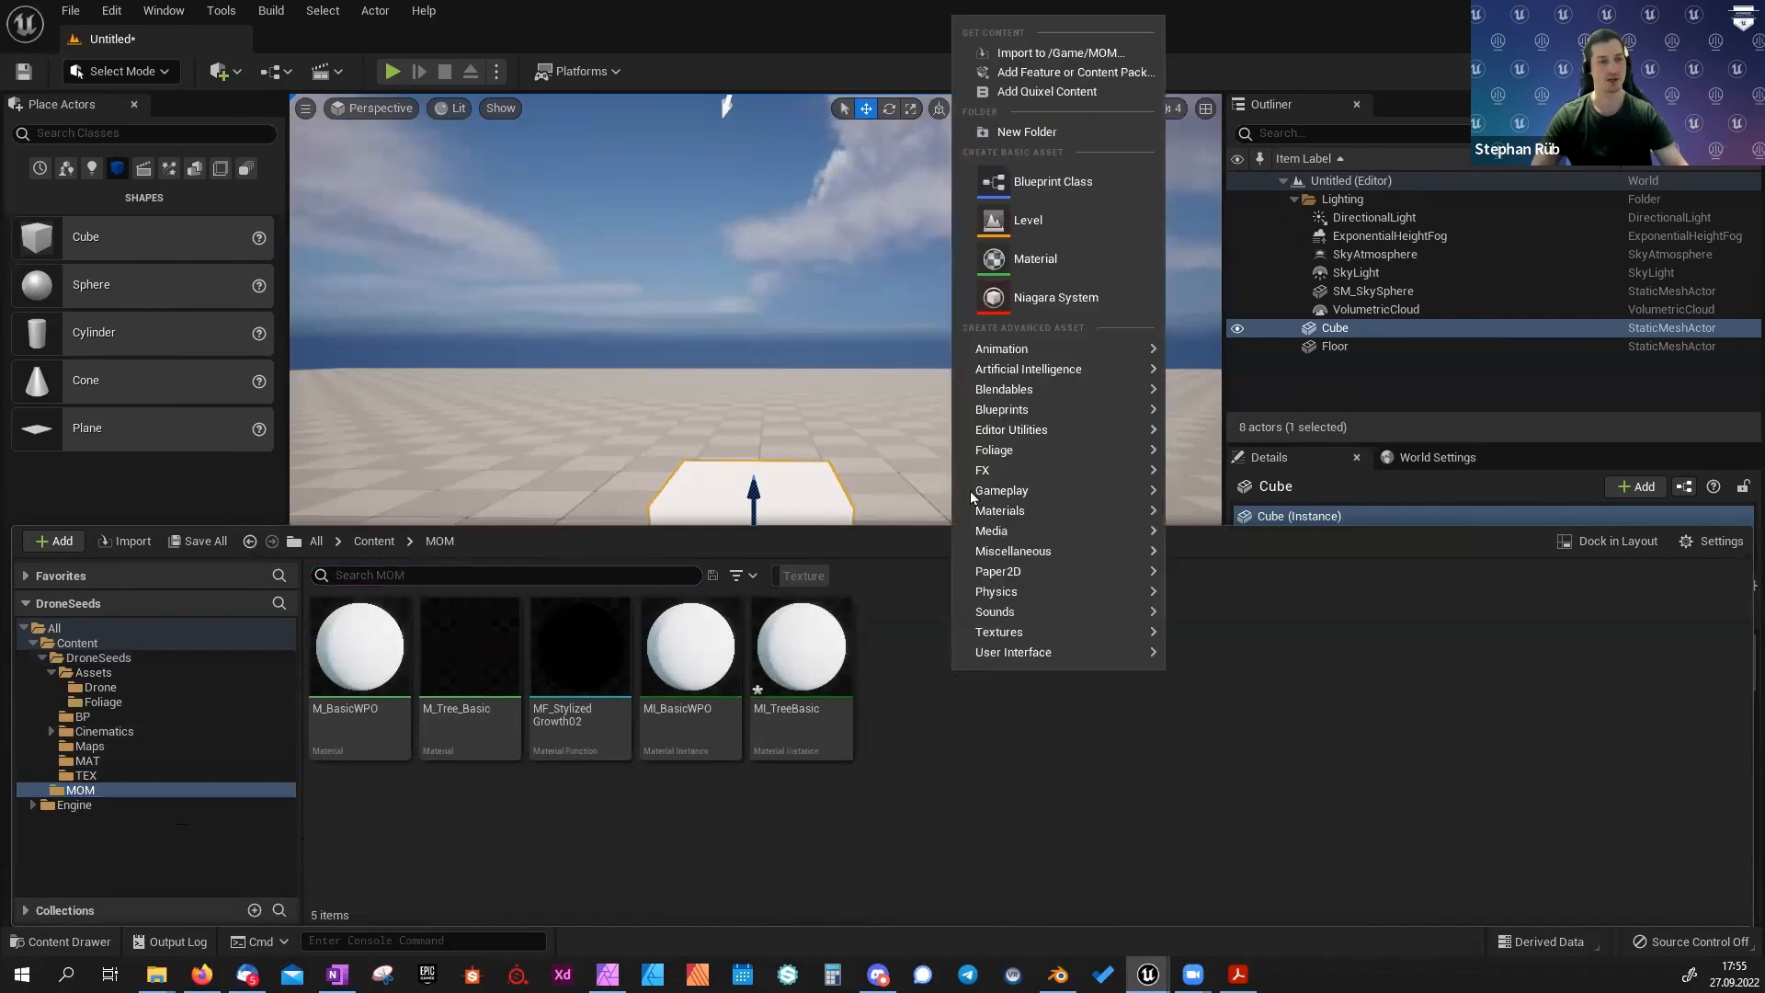
click(1004, 257)
text(M_)
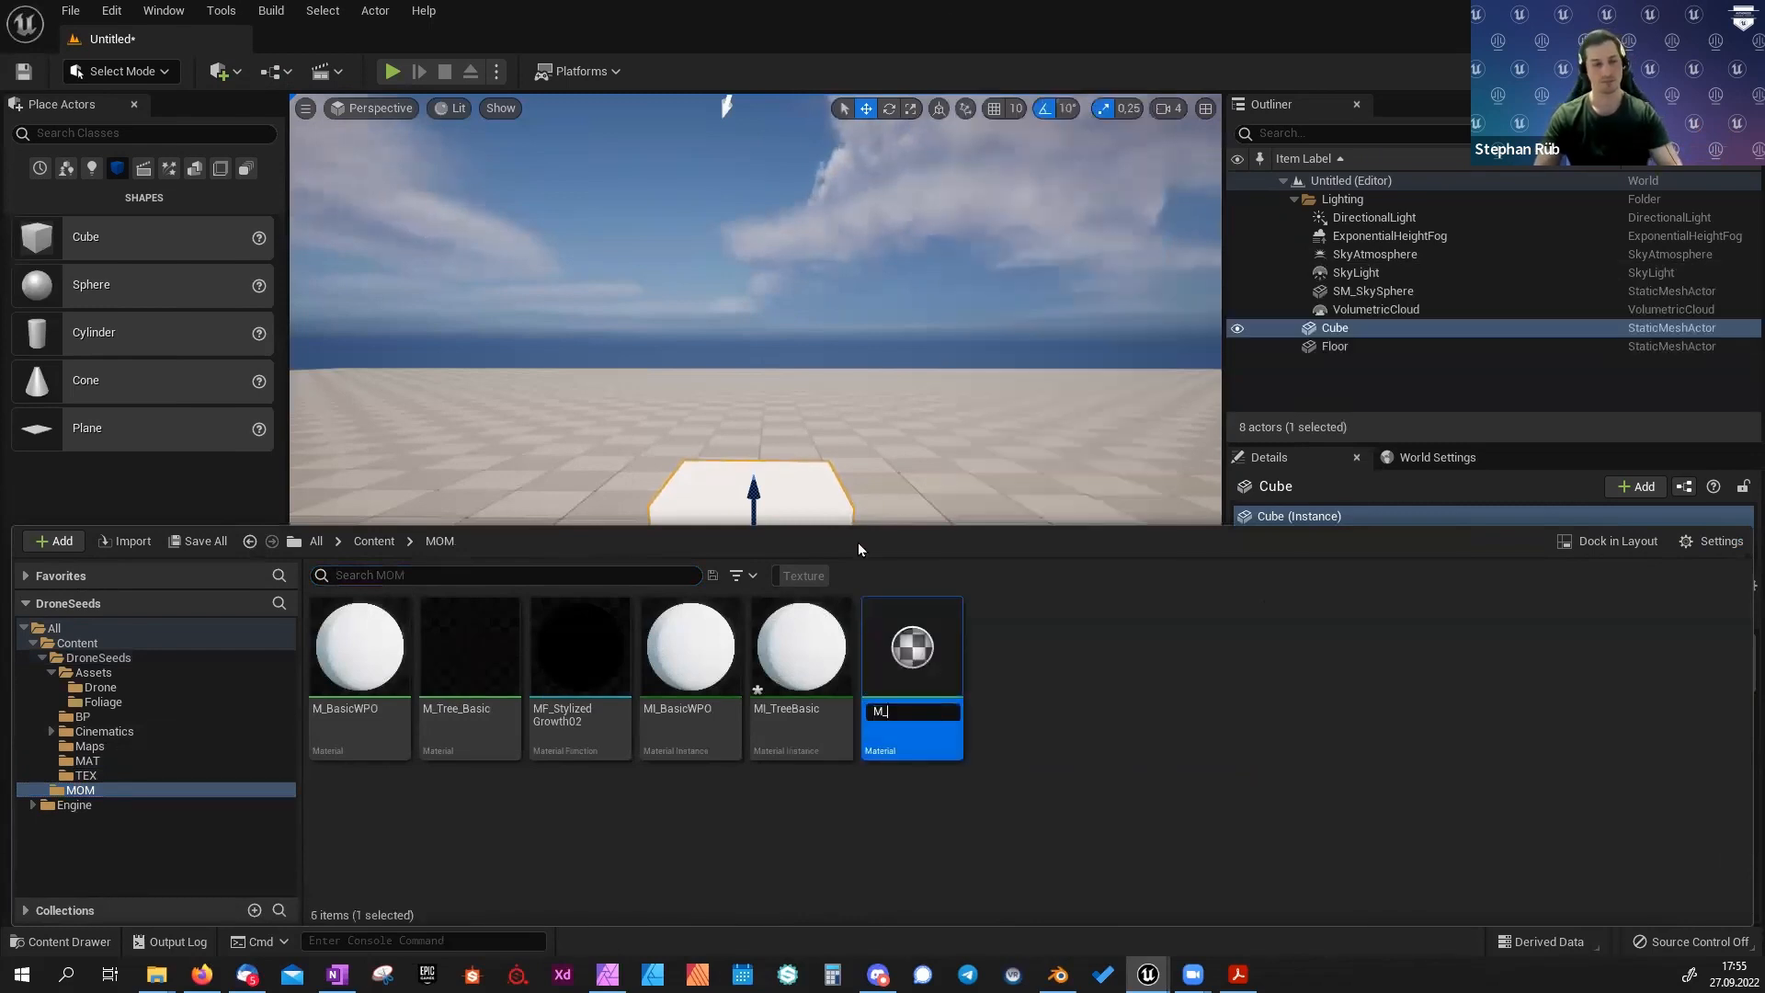
text(Conifer_02)
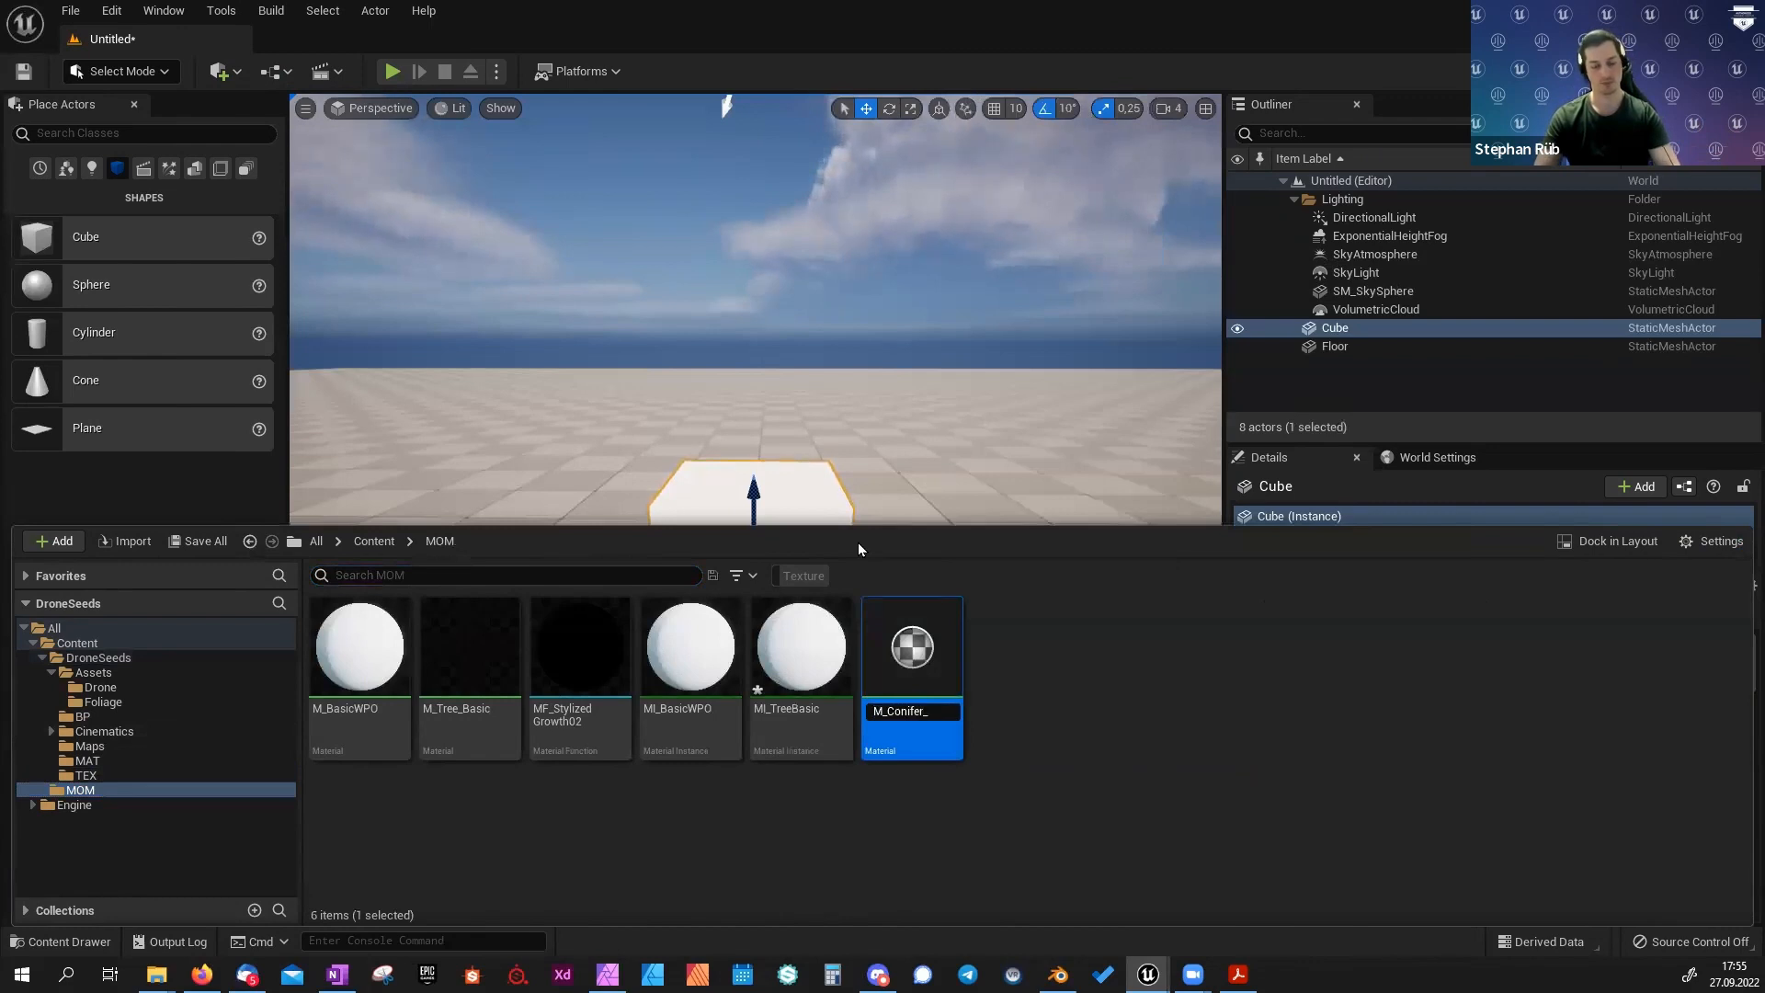
key(Return)
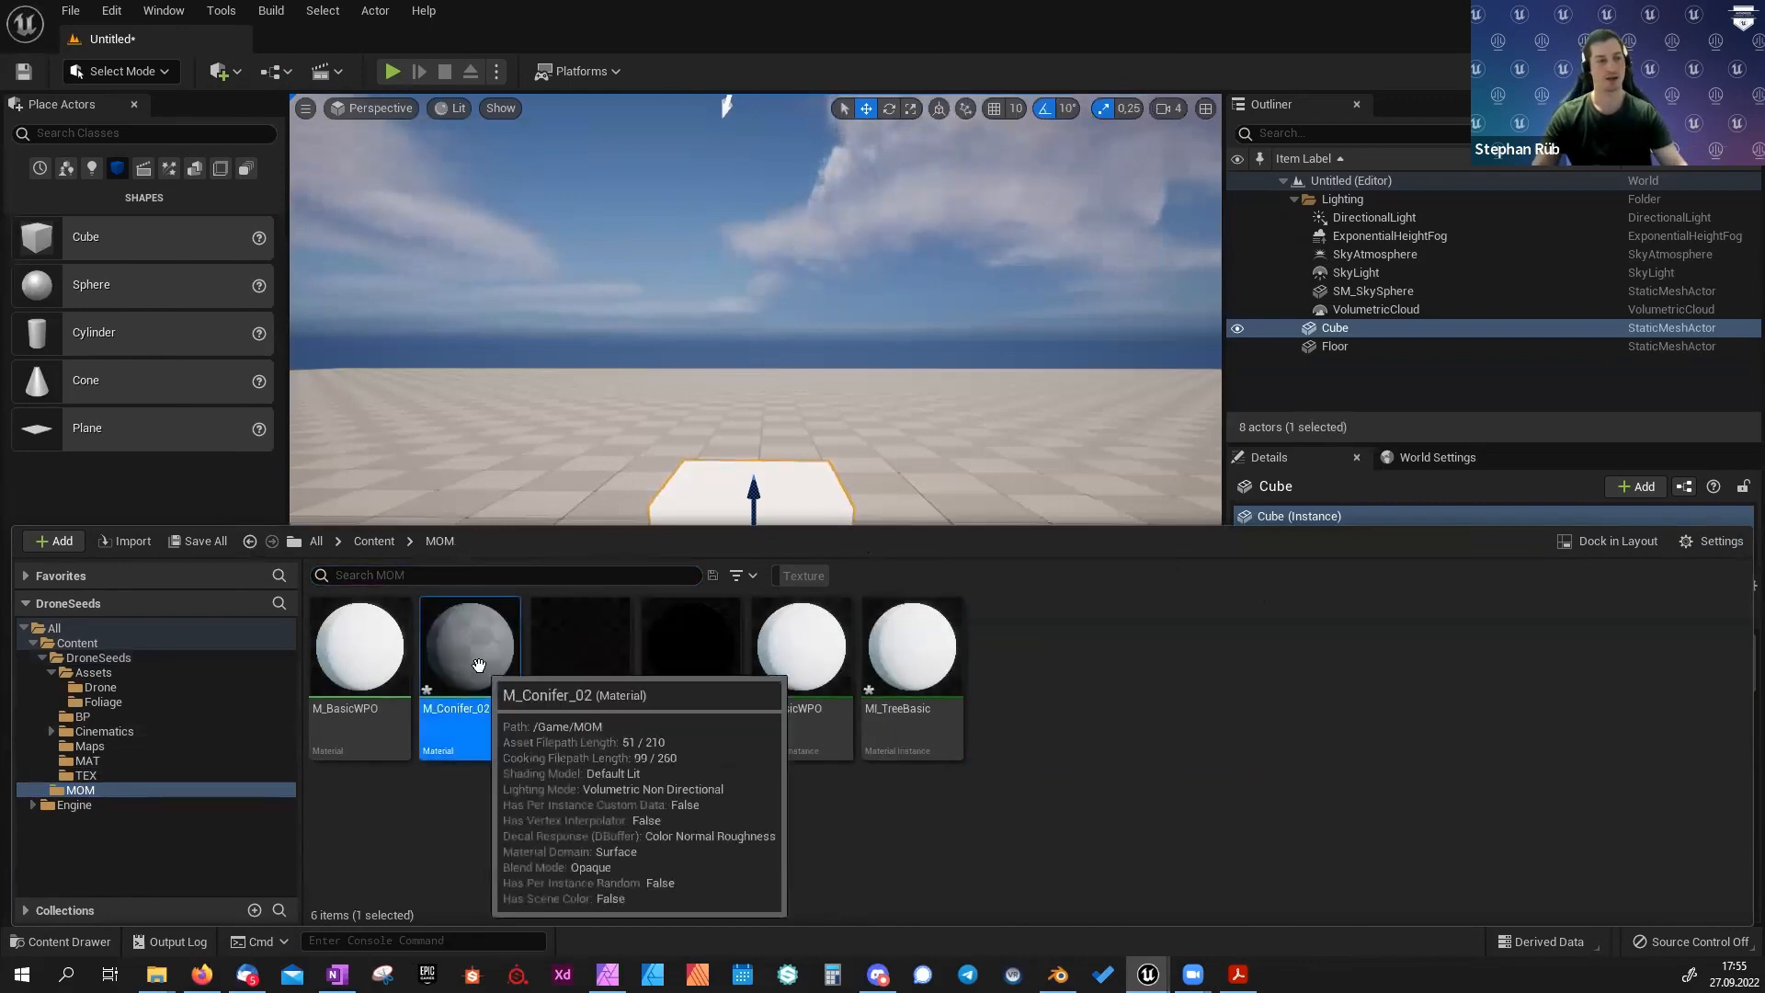
double_click(479, 665)
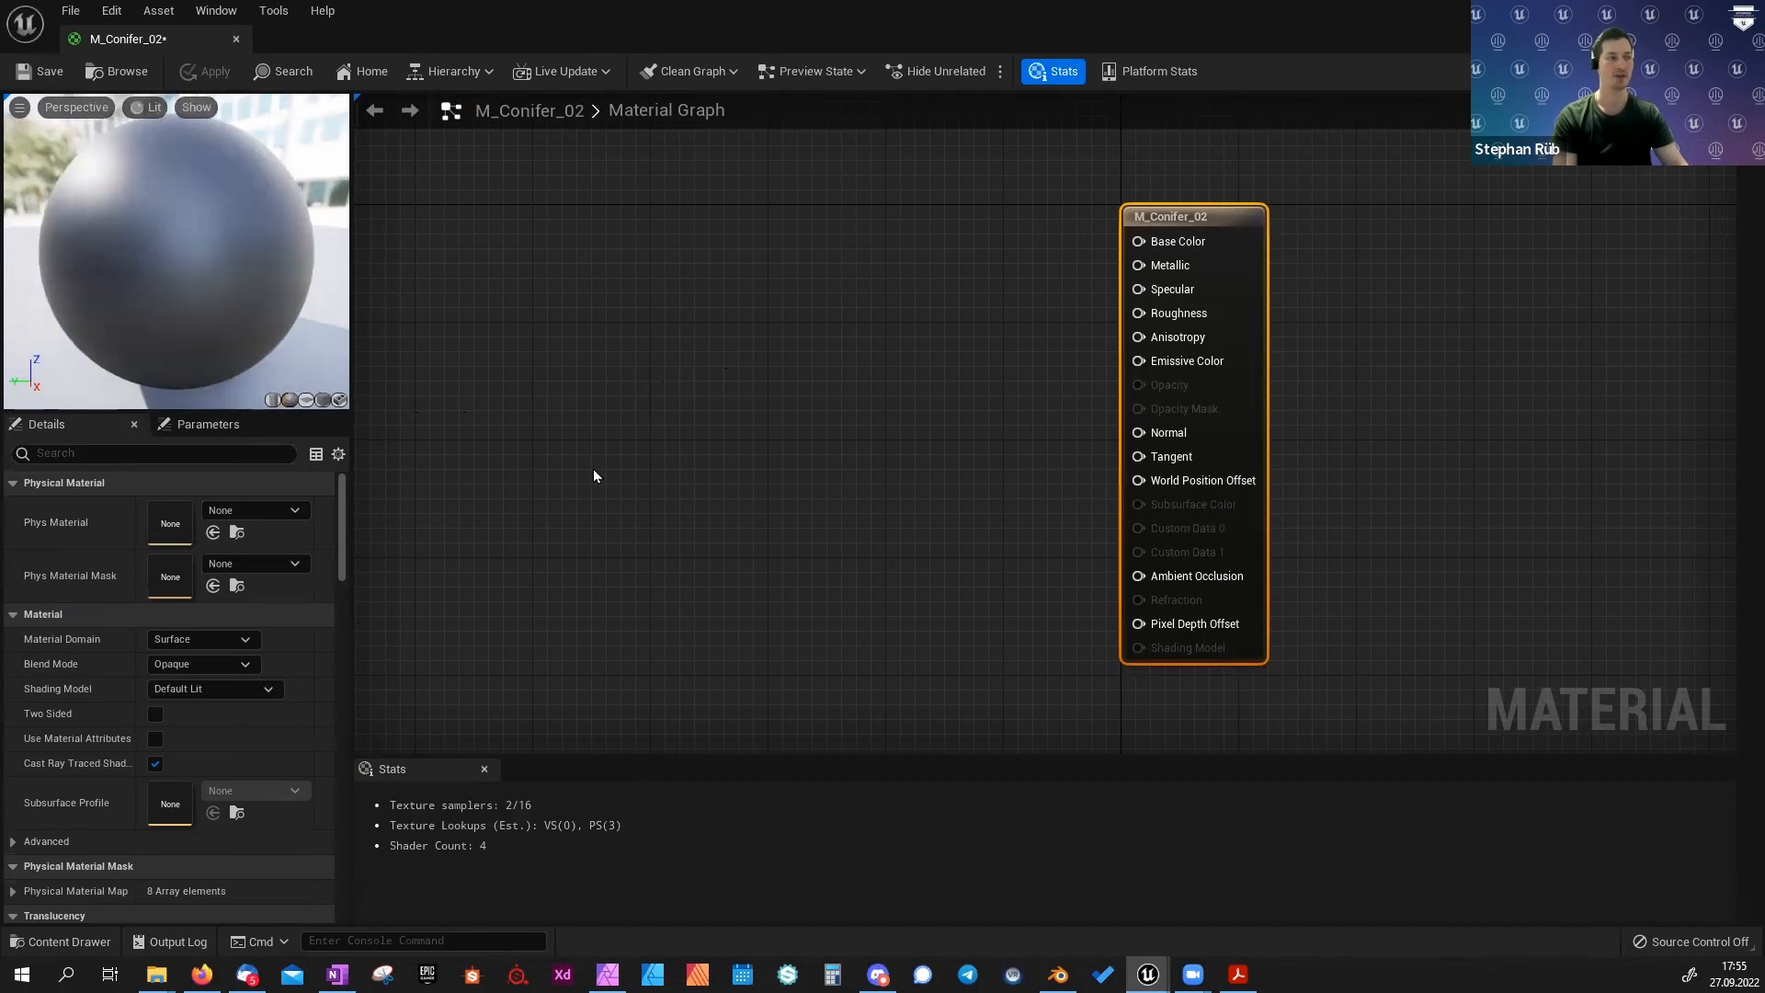
Use the SM_Conifer_01 mesh from the Foliage folder as the material's preview mesh and frame the whole tree.
right_drag(598, 455, 624, 452)
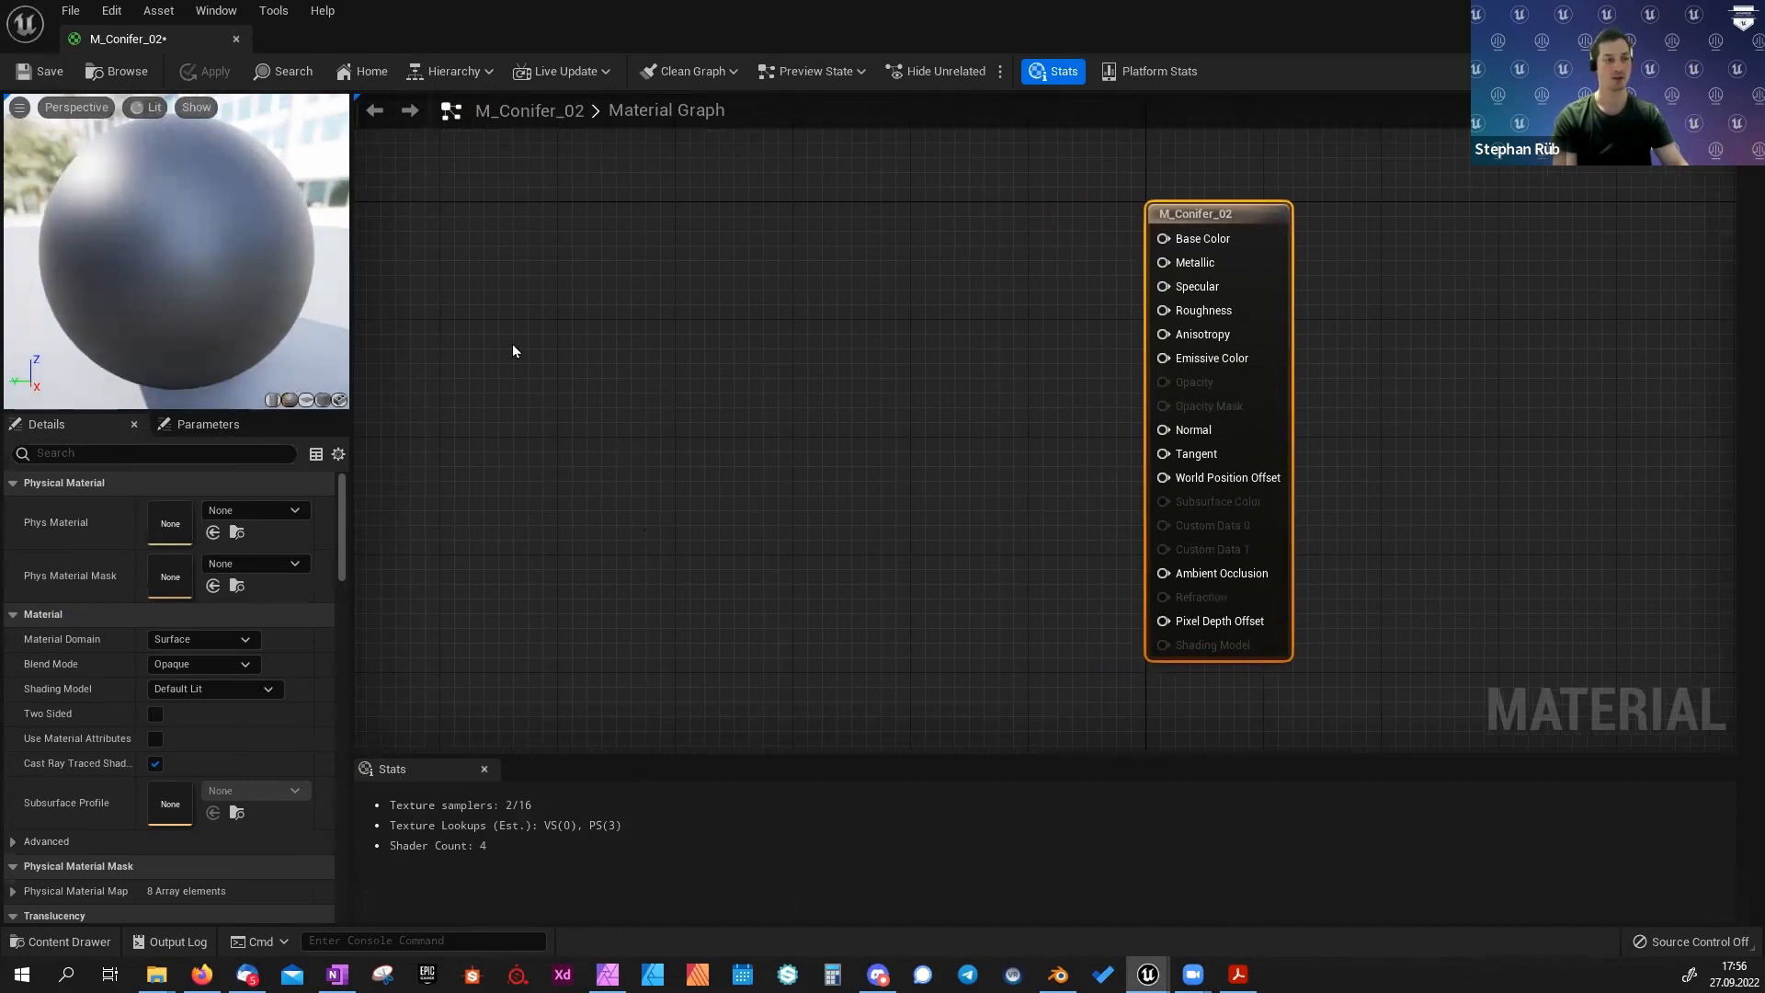
key(ctrl+space)
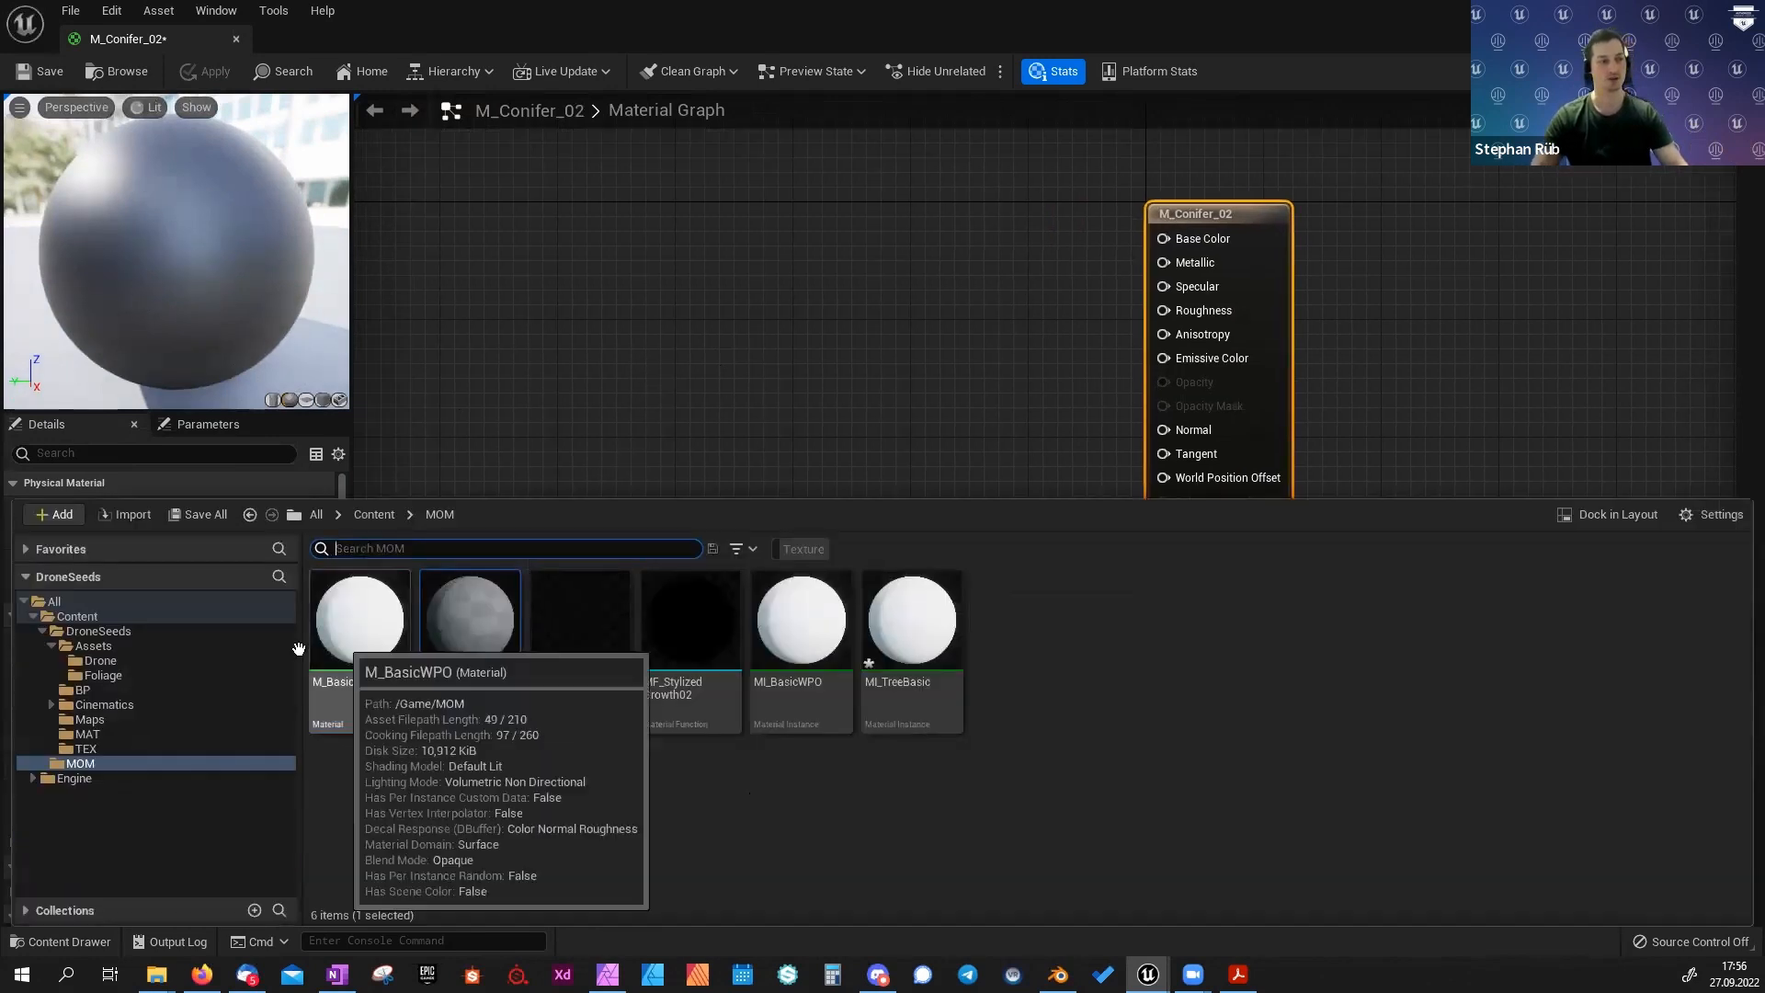
click(92, 674)
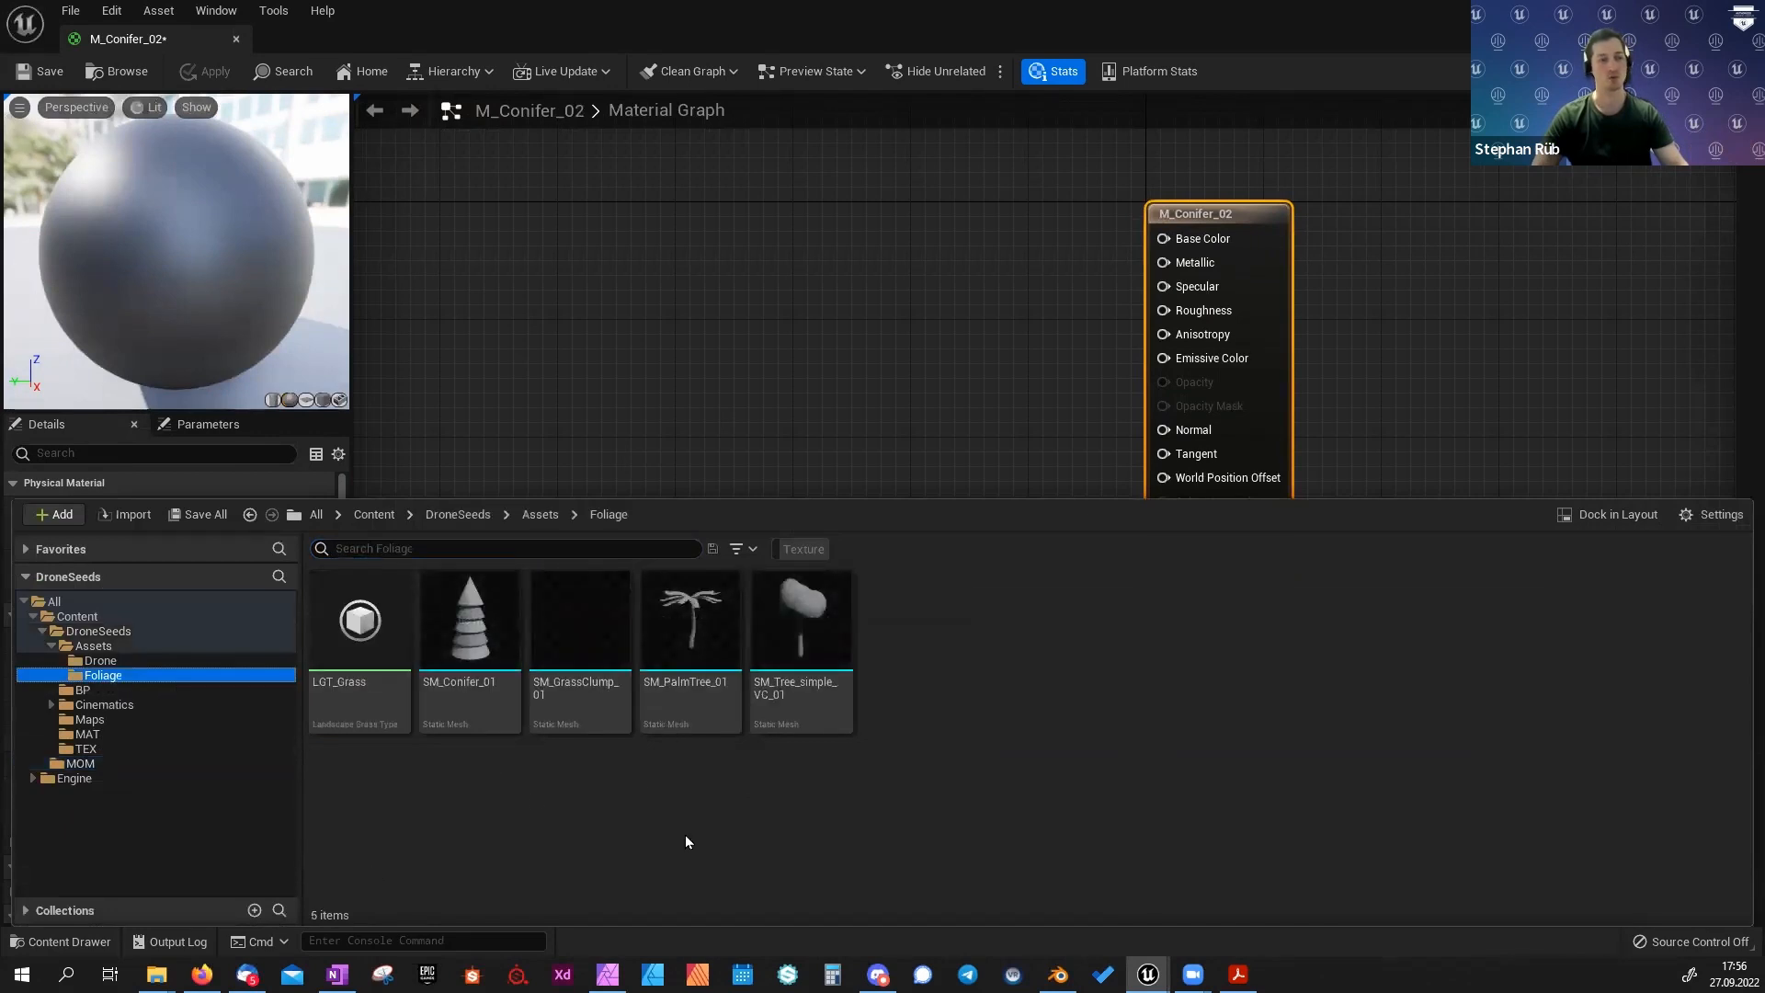
click(464, 670)
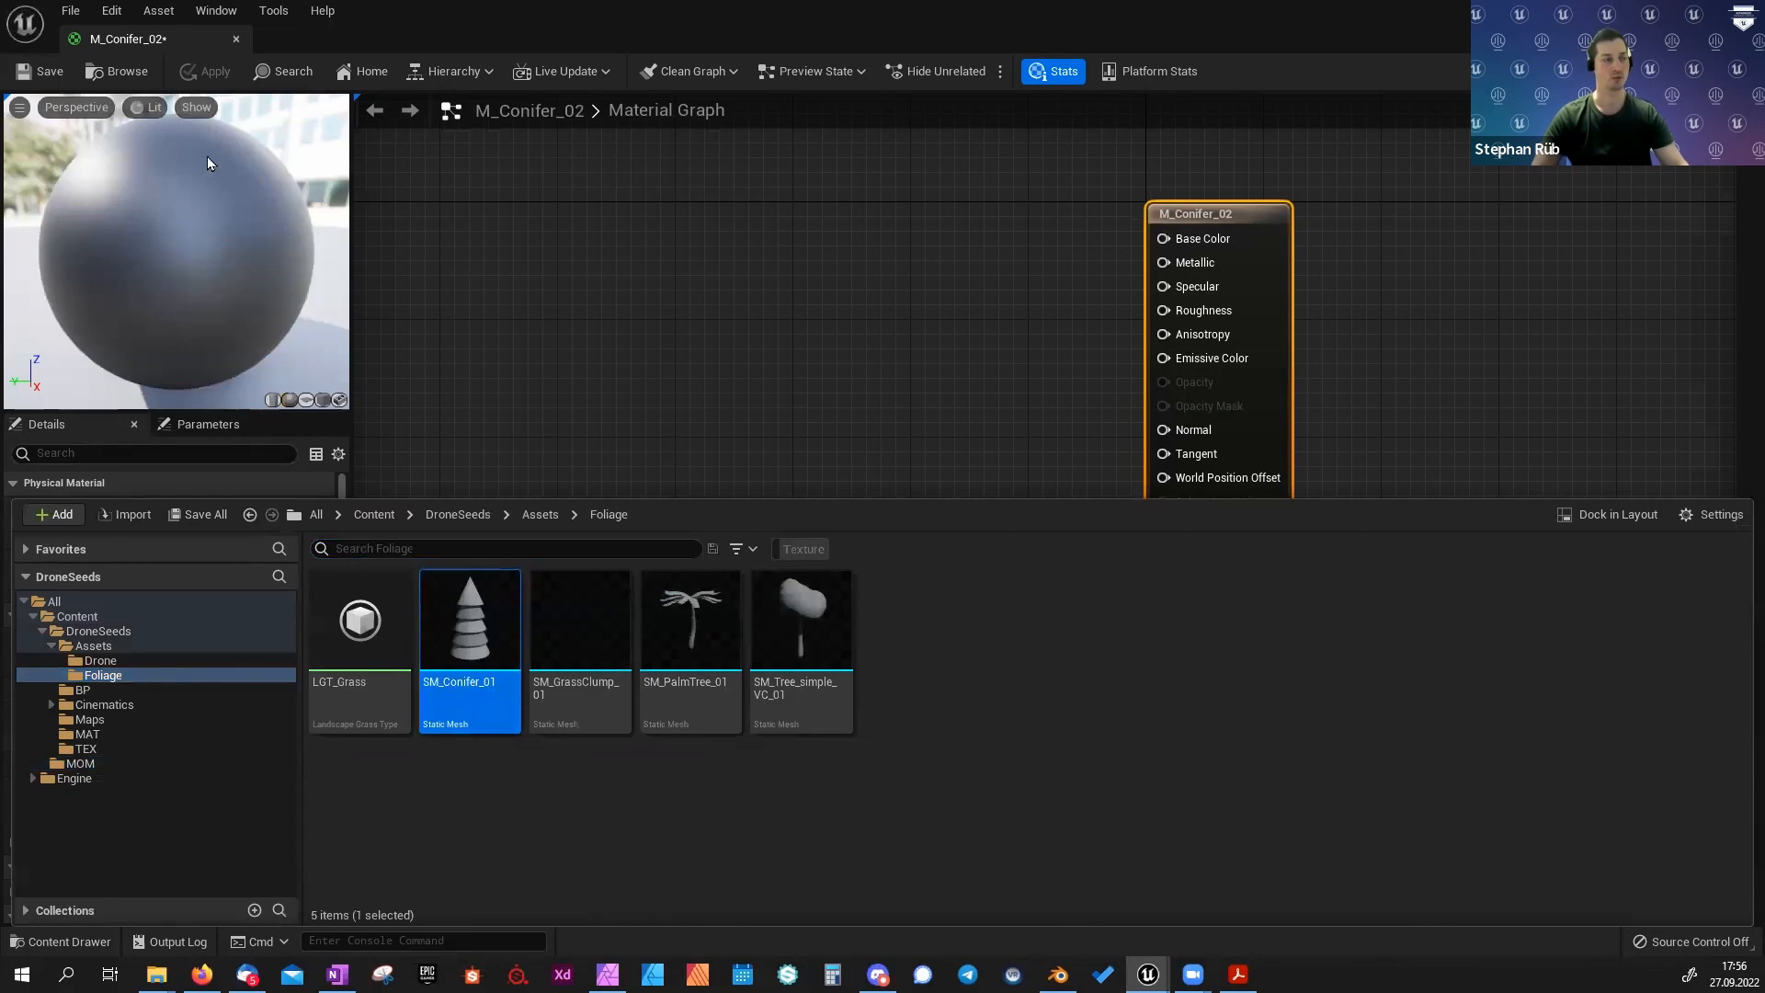
click(340, 400)
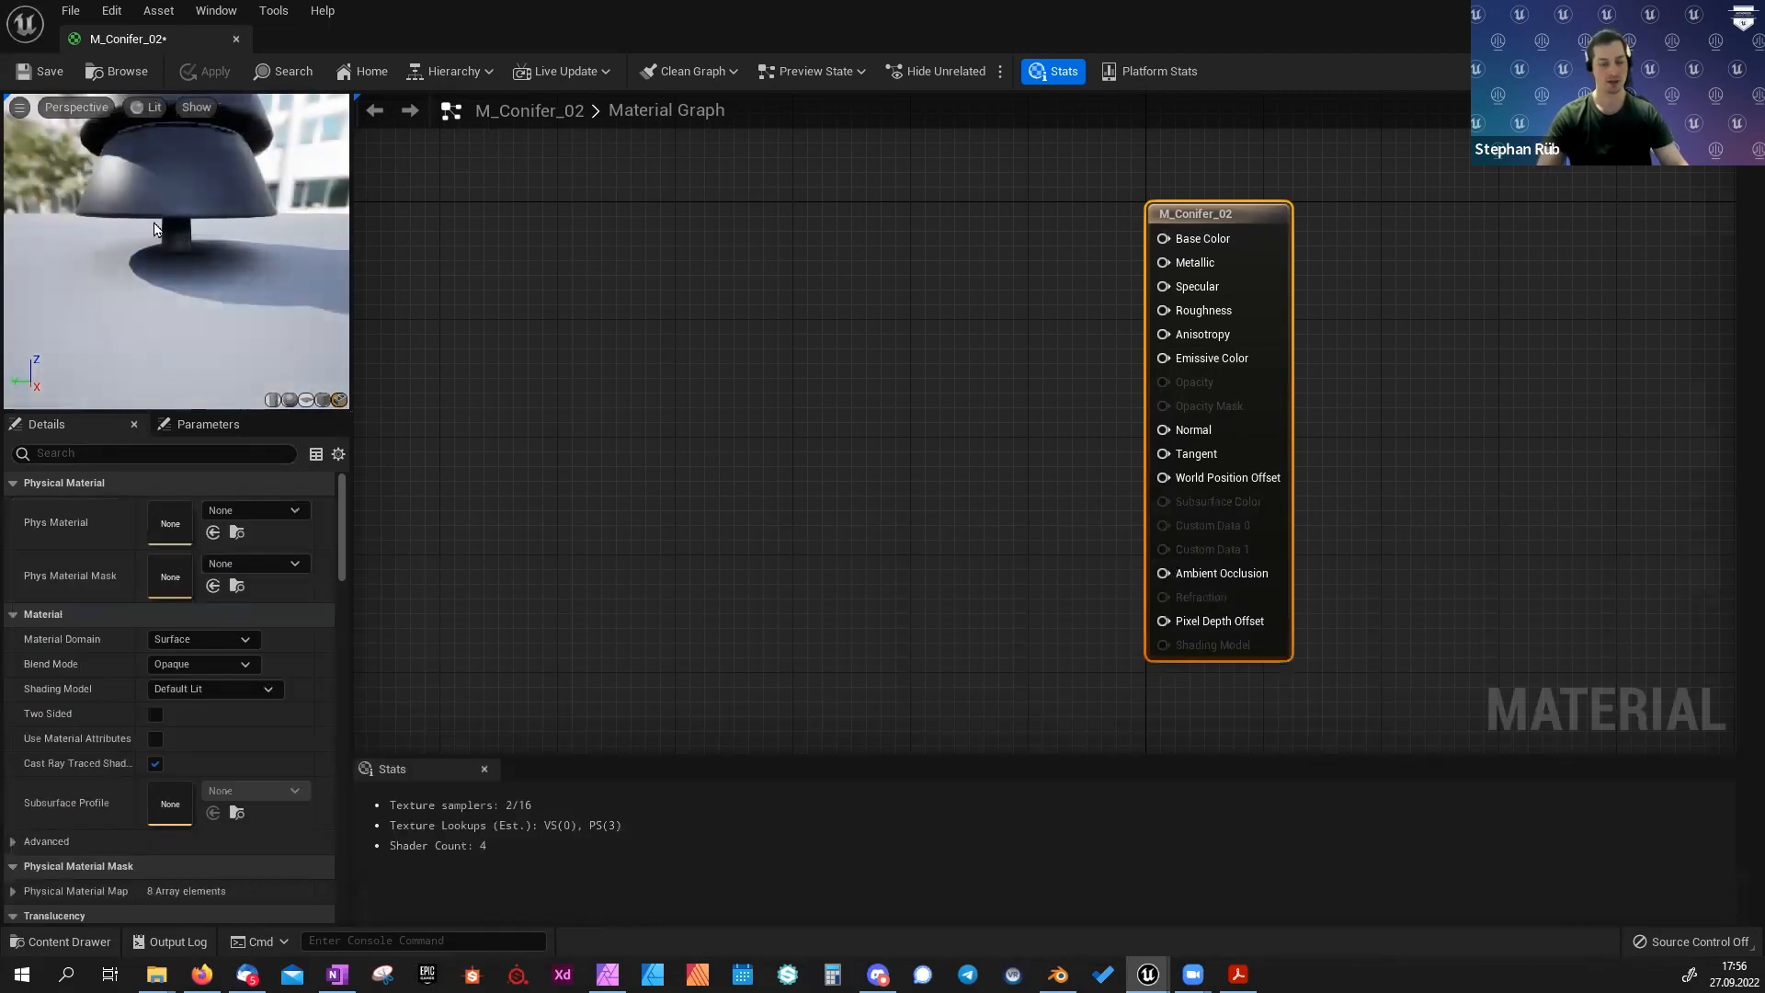
scroll(153, 250, down, 5)
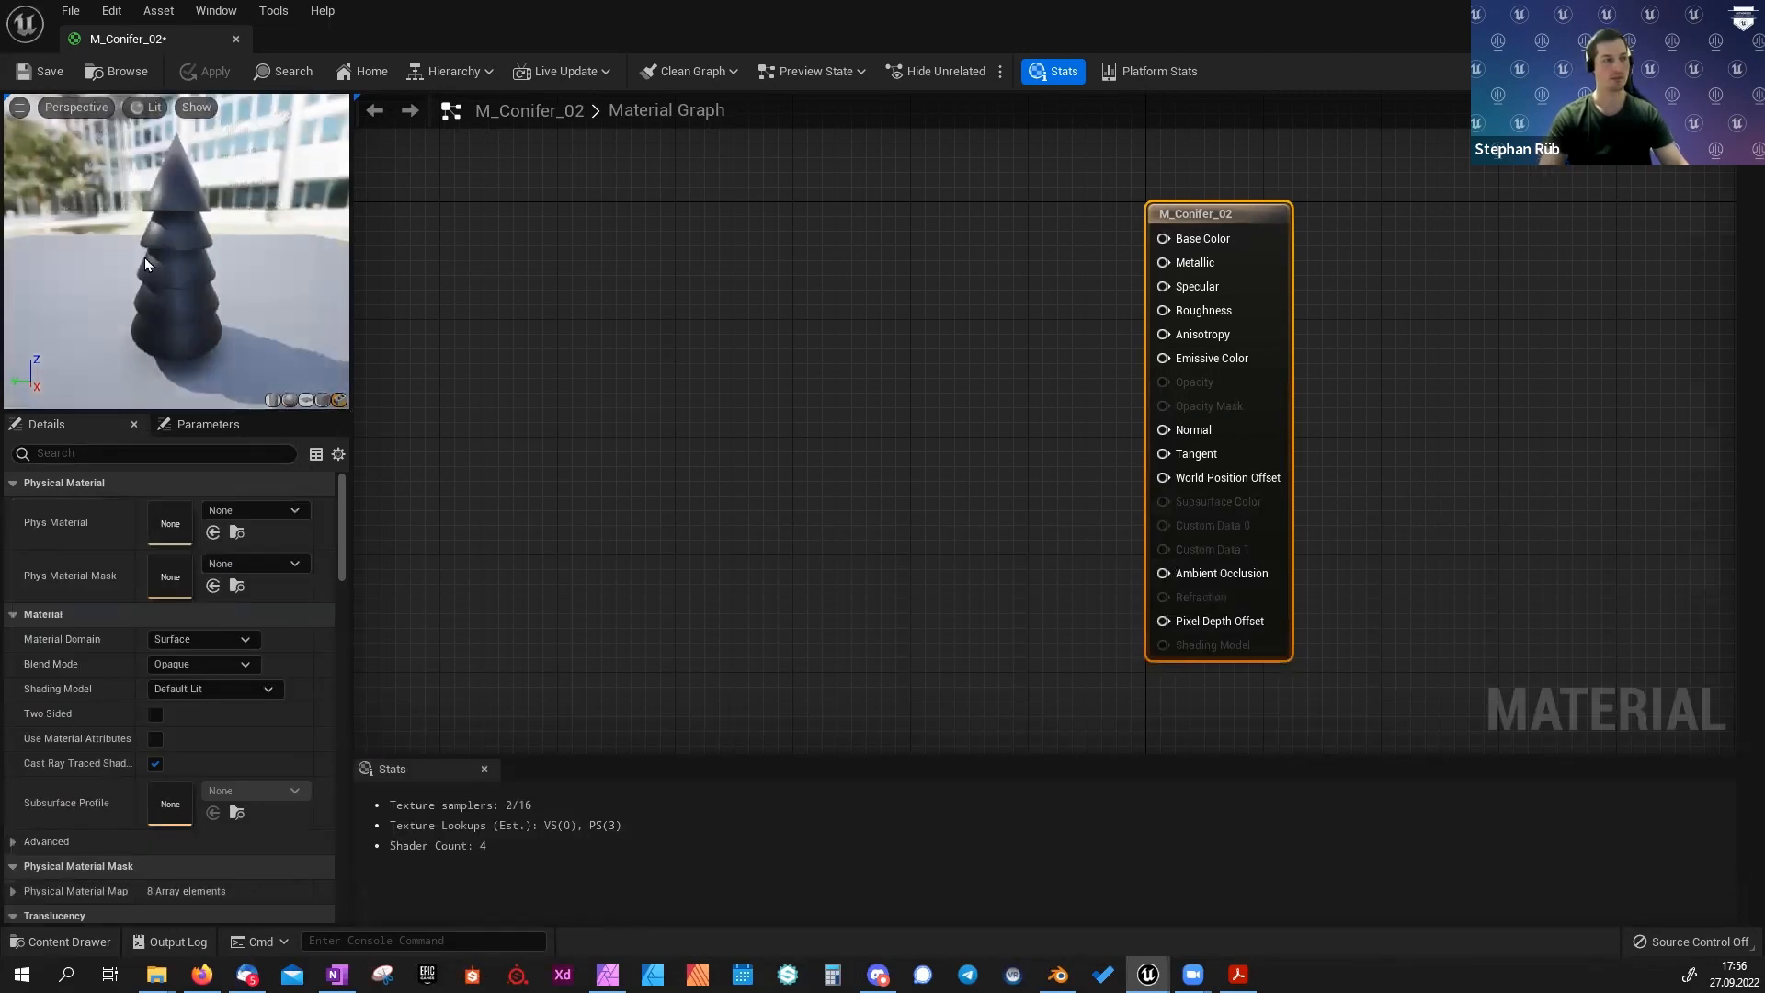
mouse_move(145, 257)
mouse_down()
mouse_move(147, 284)
mouse_move(146, 257)
mouse_up()
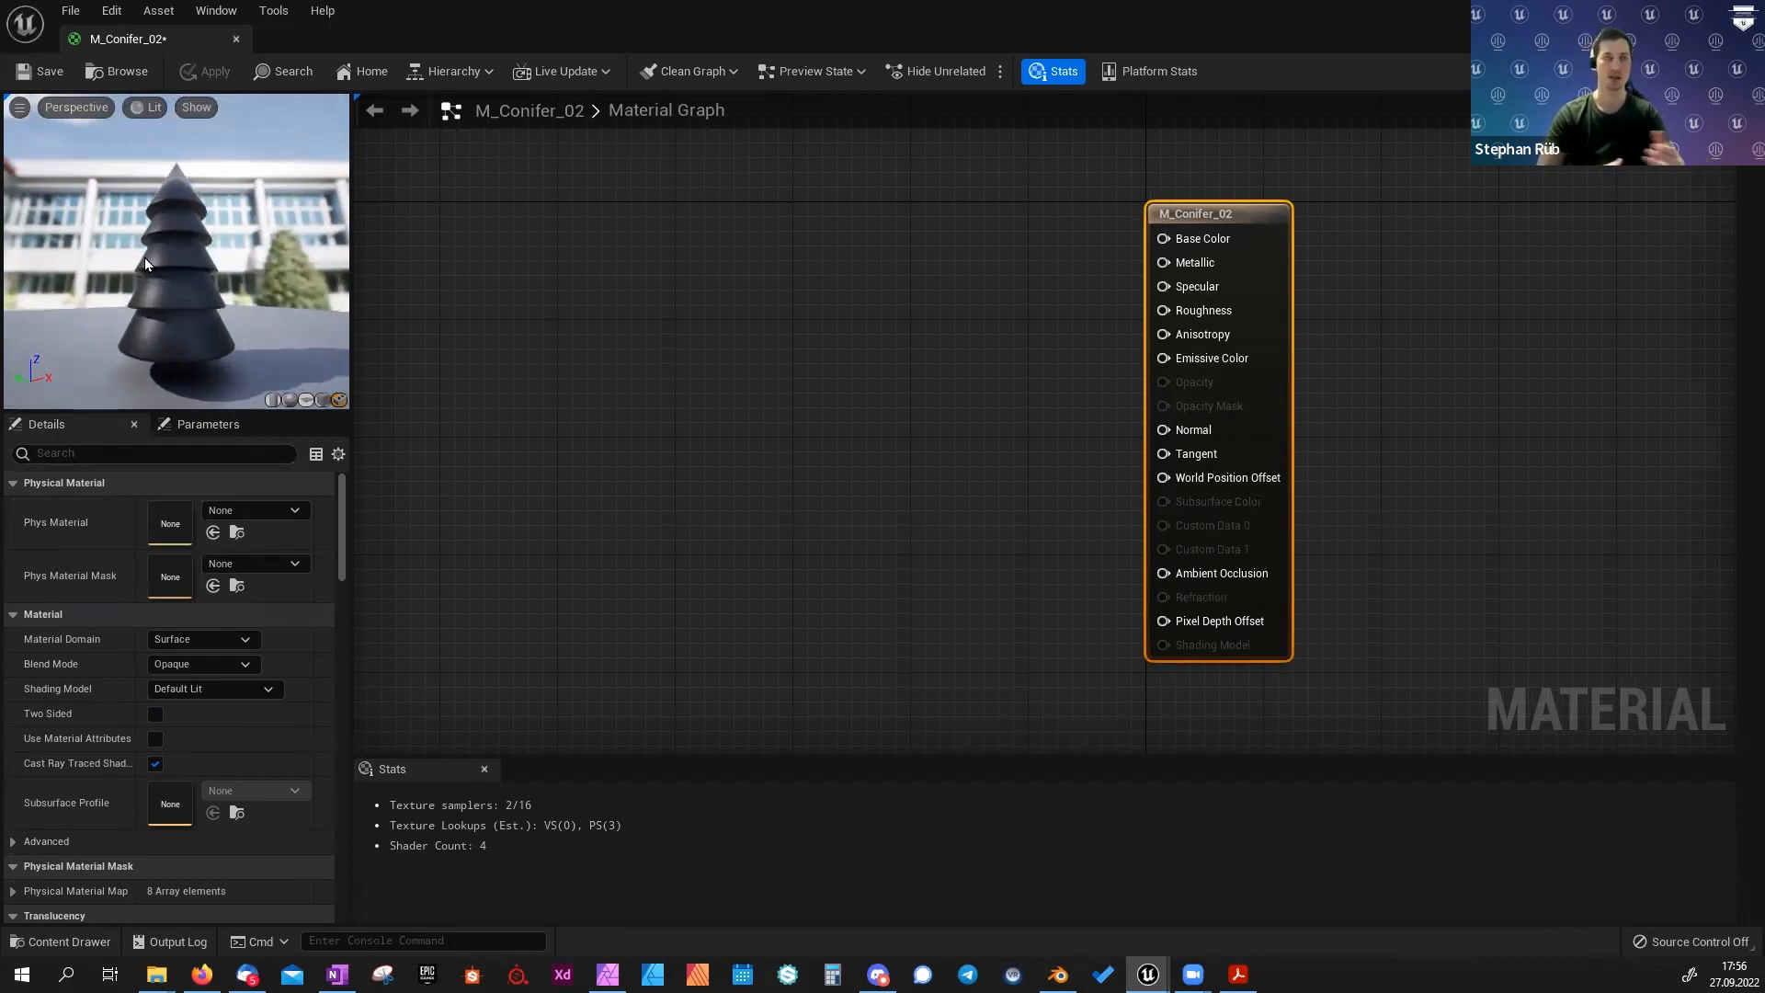
right_drag(554, 265, 586, 295)
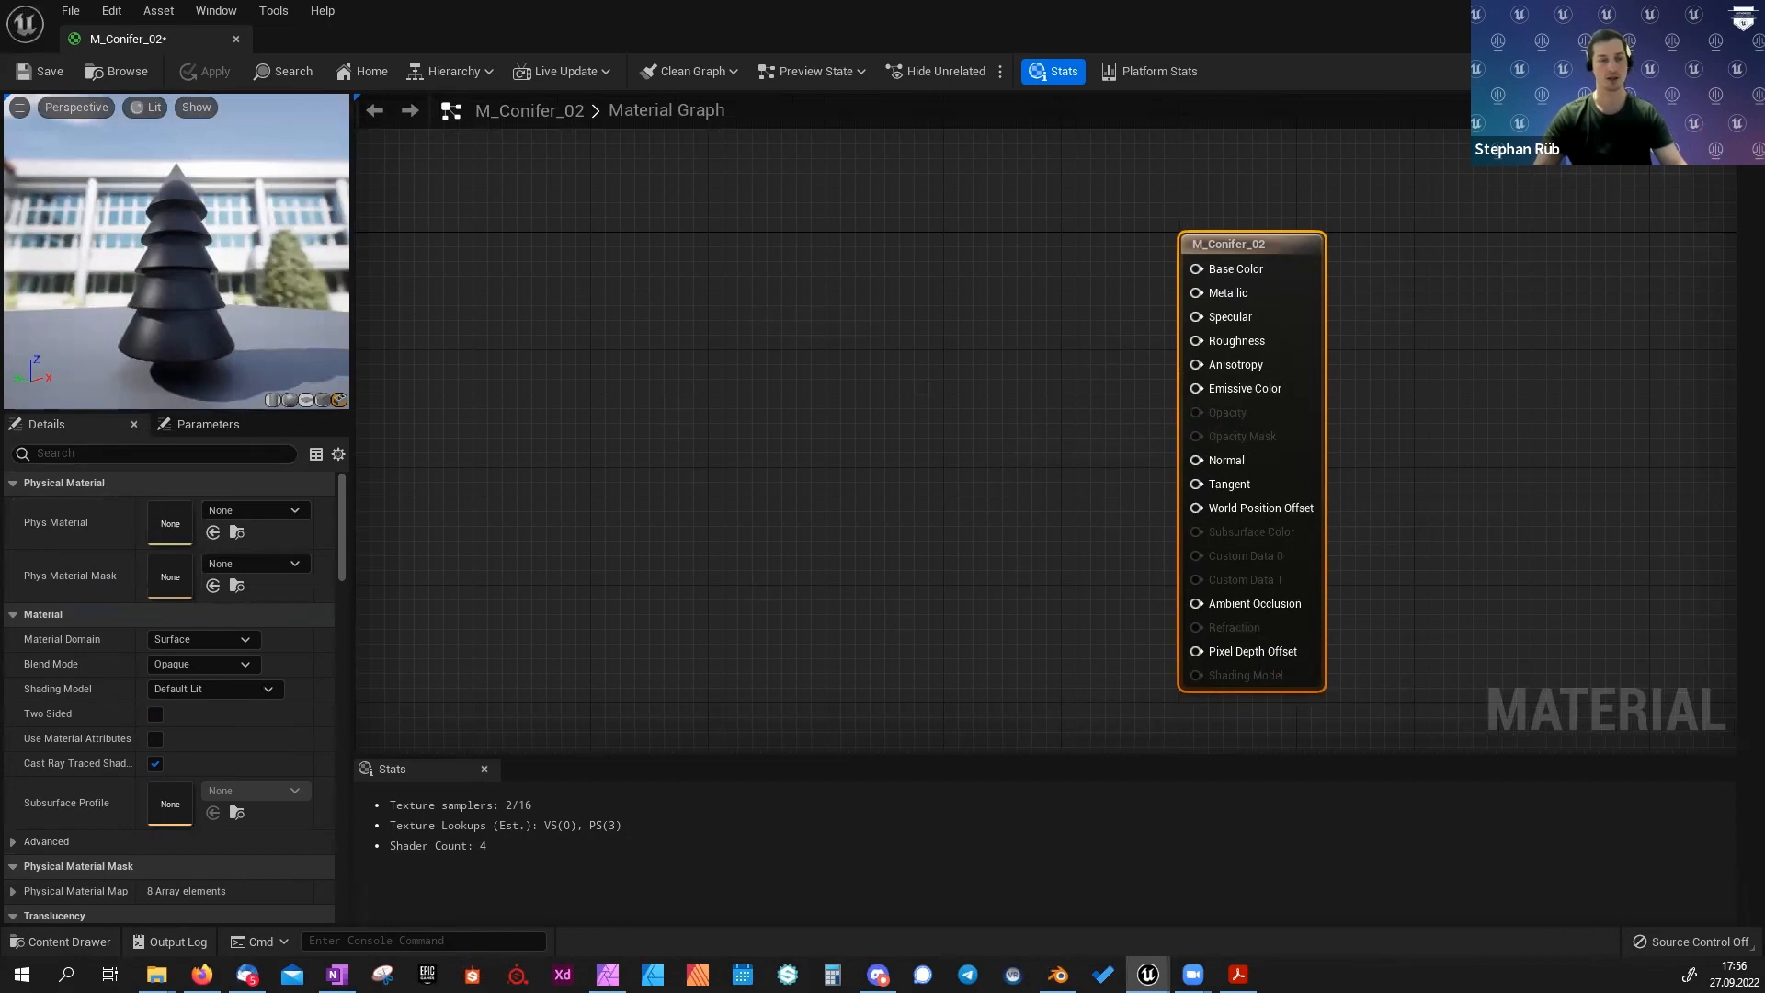
right_drag(758, 307, 776, 307)
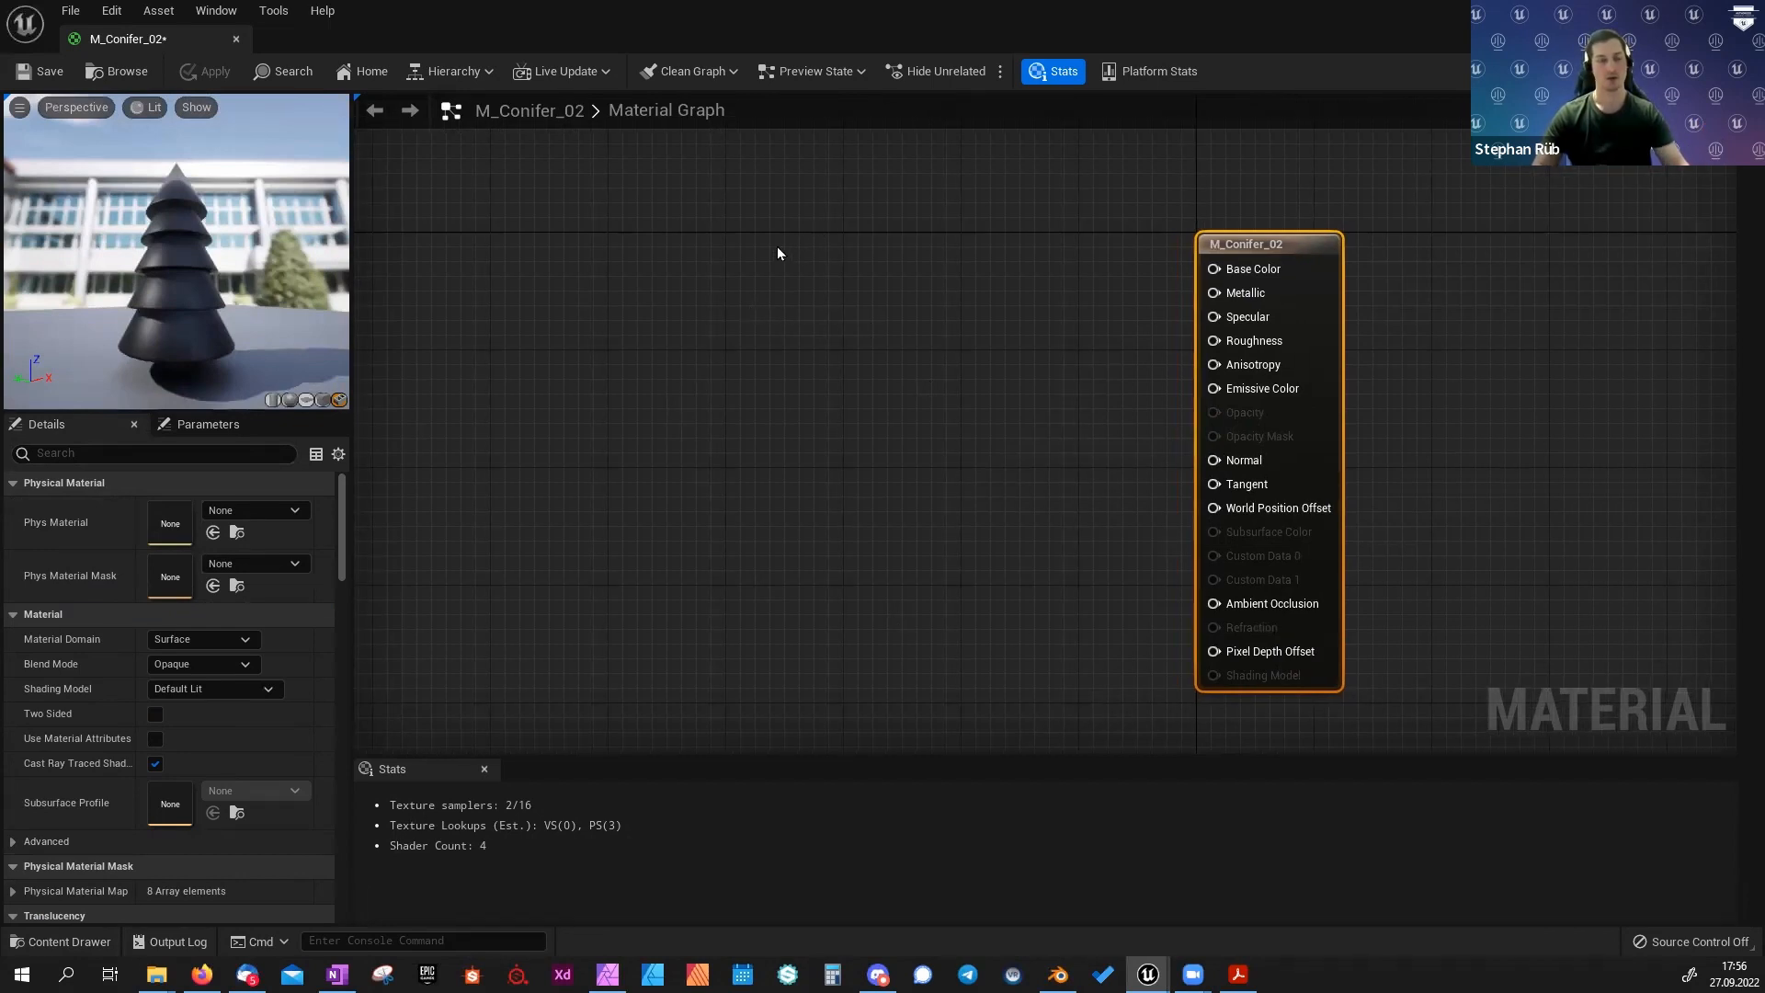
click(662, 279)
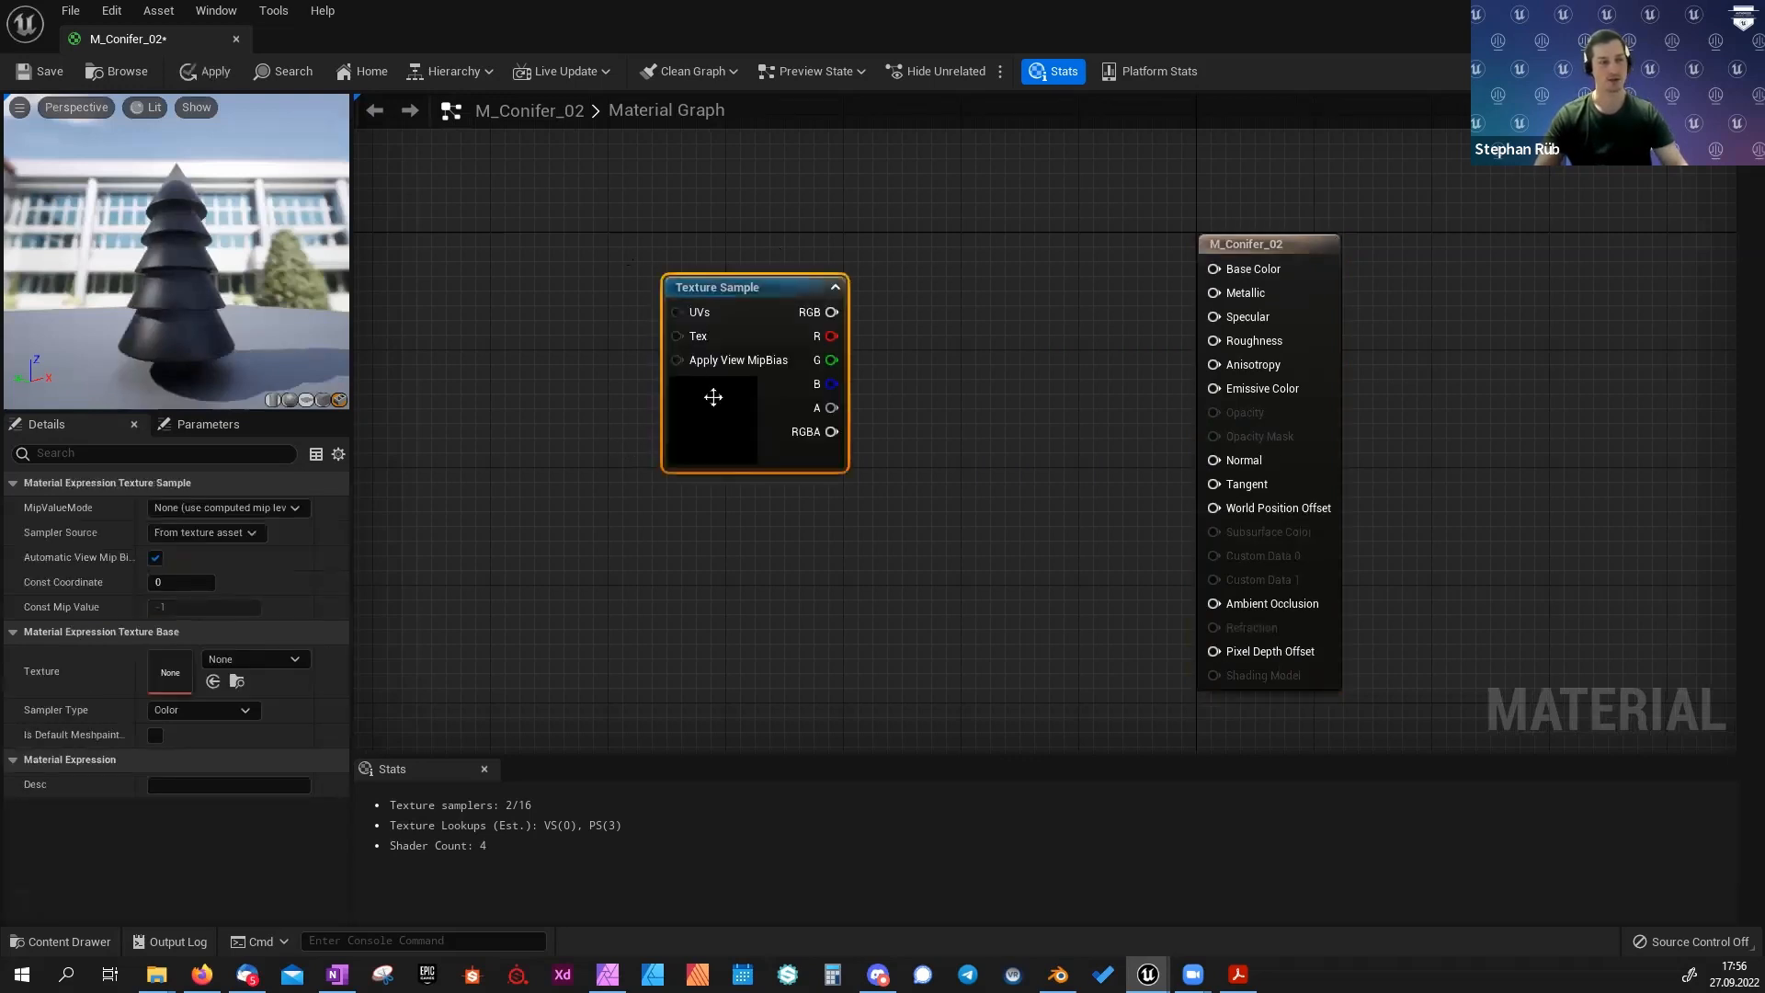
key(Delete)
Add a TextureCoordinate node to the M_Conifer_02 graph and place it well ahead of the material output node.
right_click(653, 289)
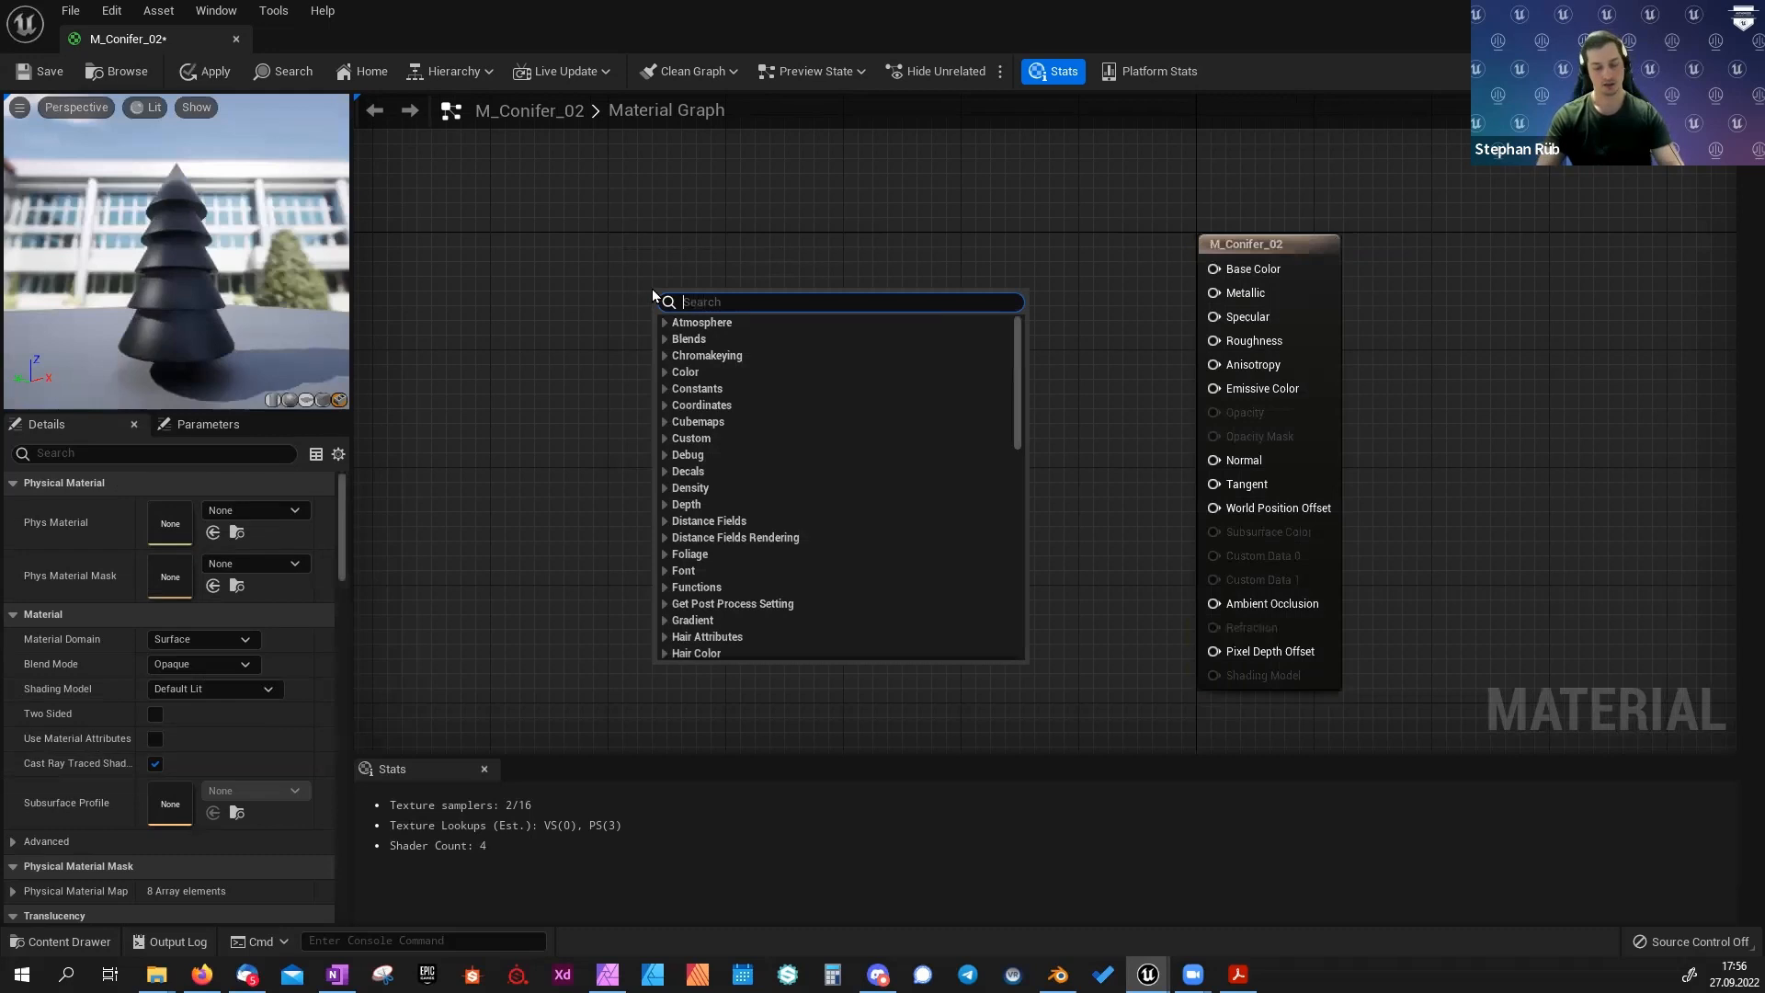
text(tex coor)
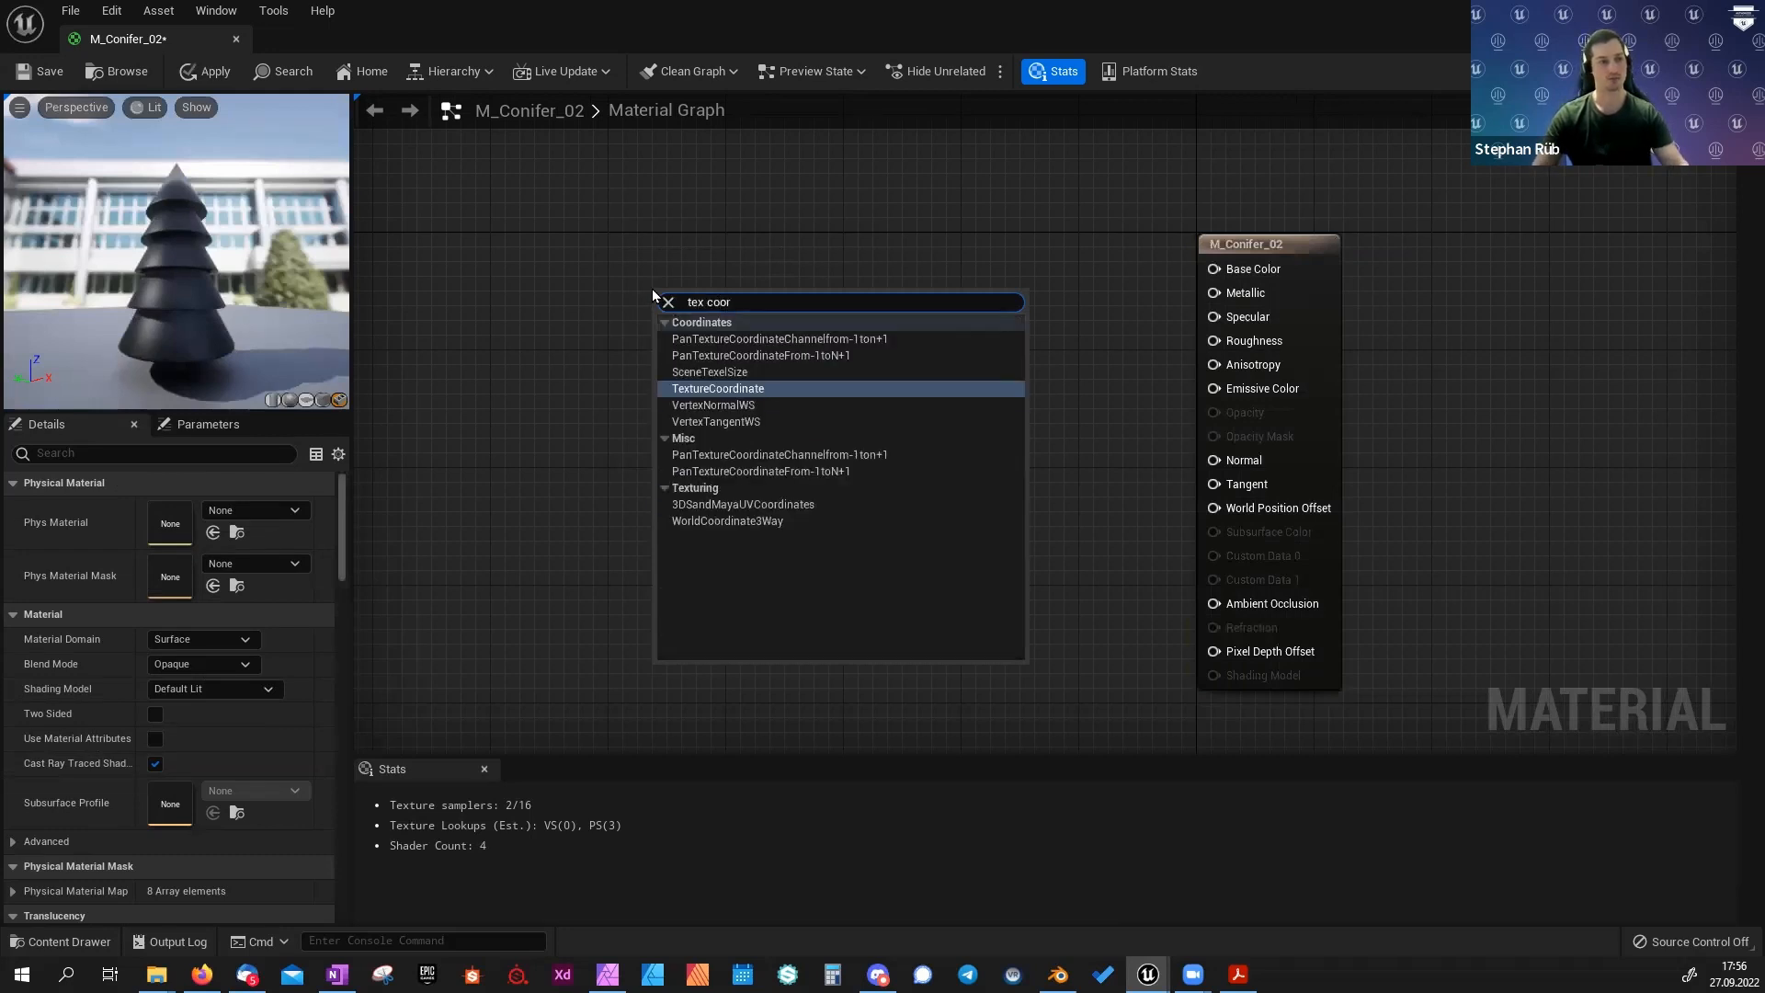
click(698, 388)
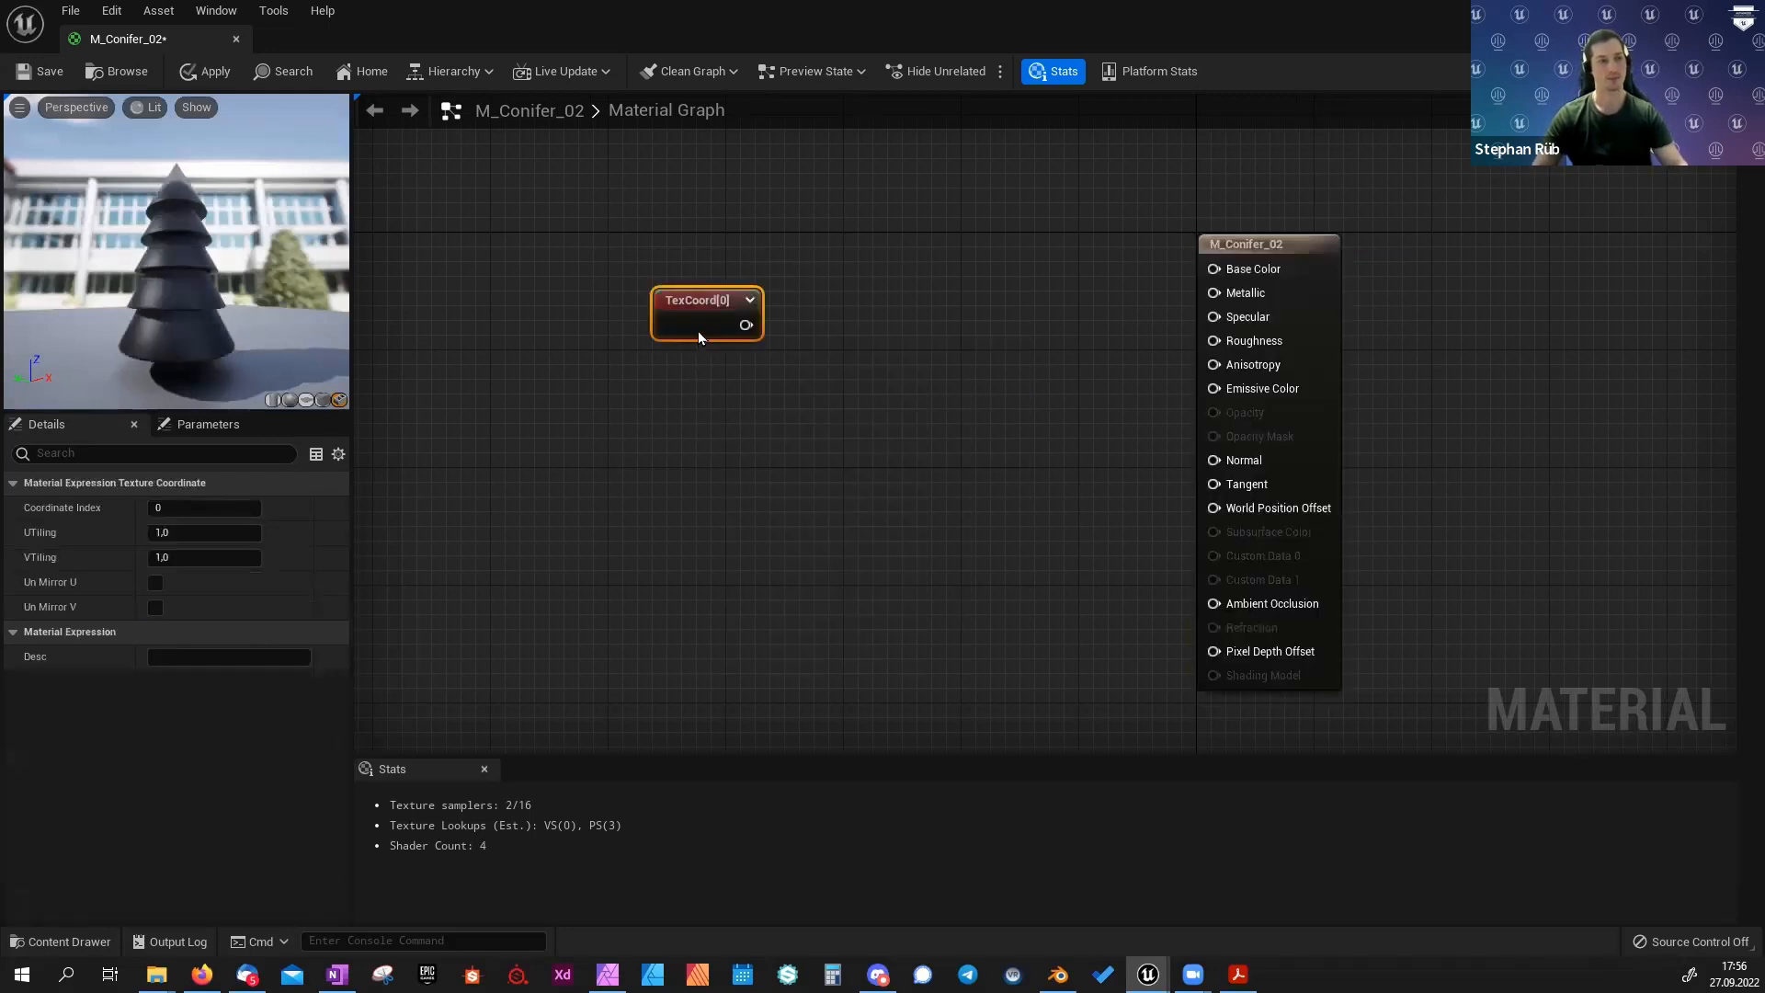
drag(676, 301, 632, 376)
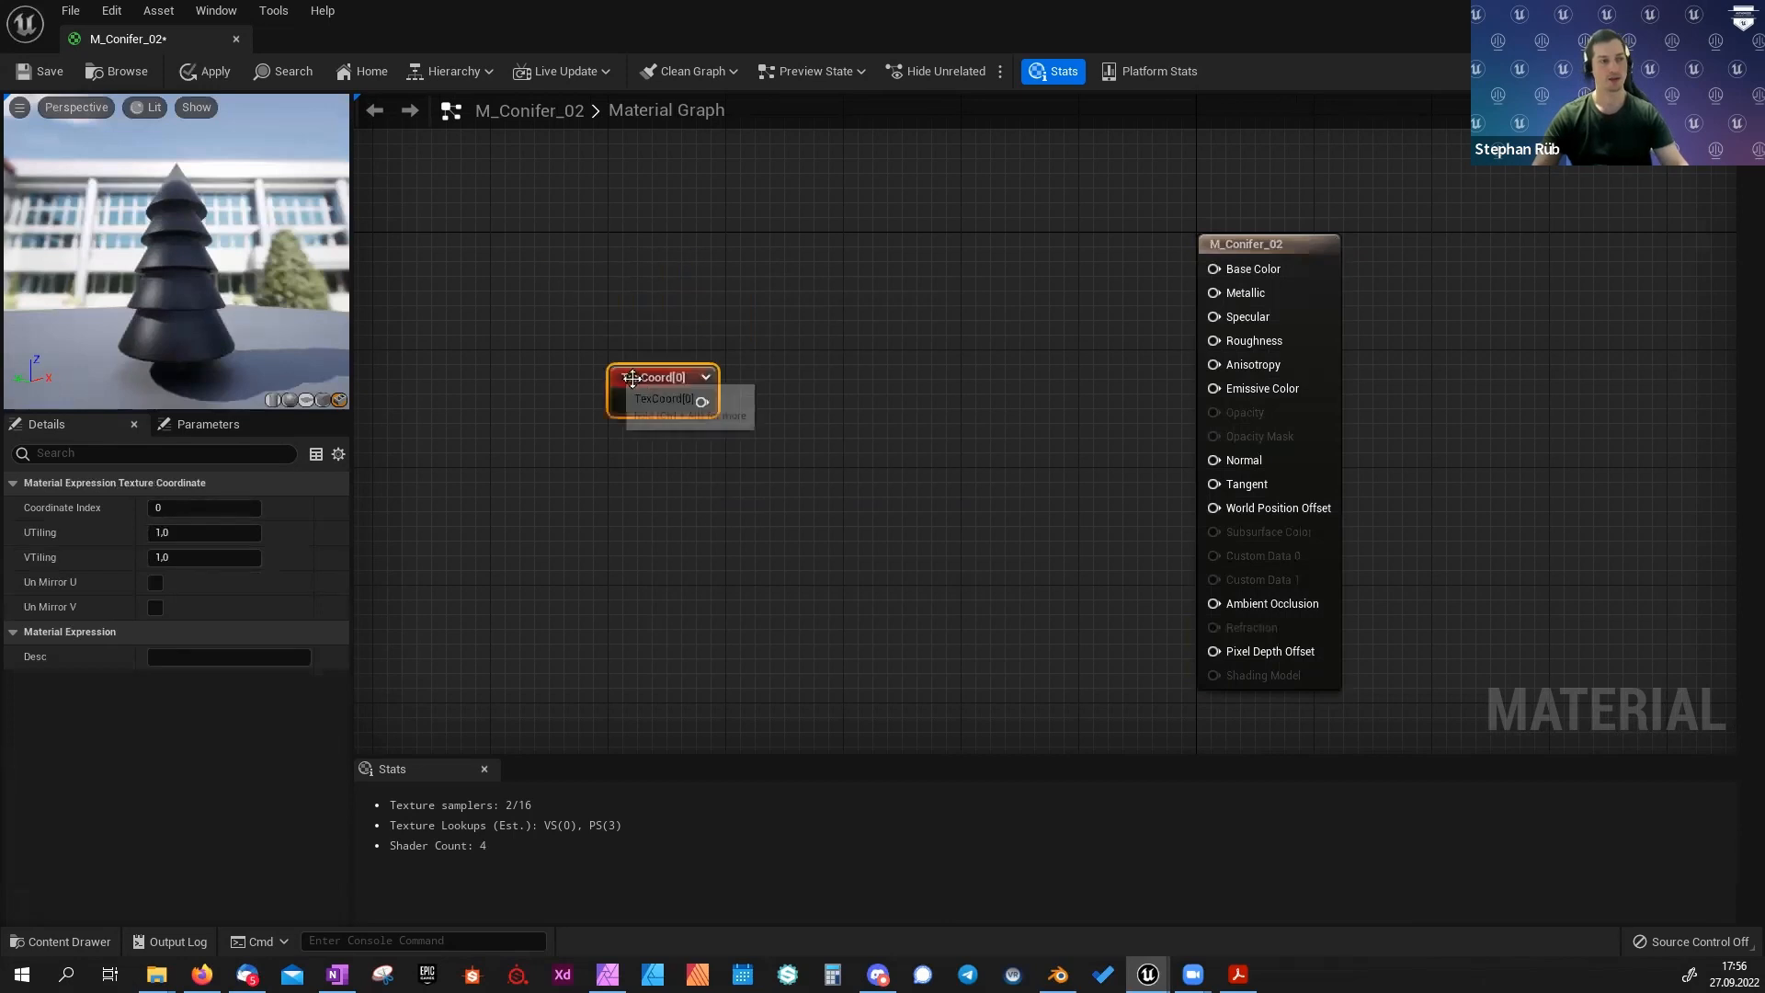
key(ctrl+z)
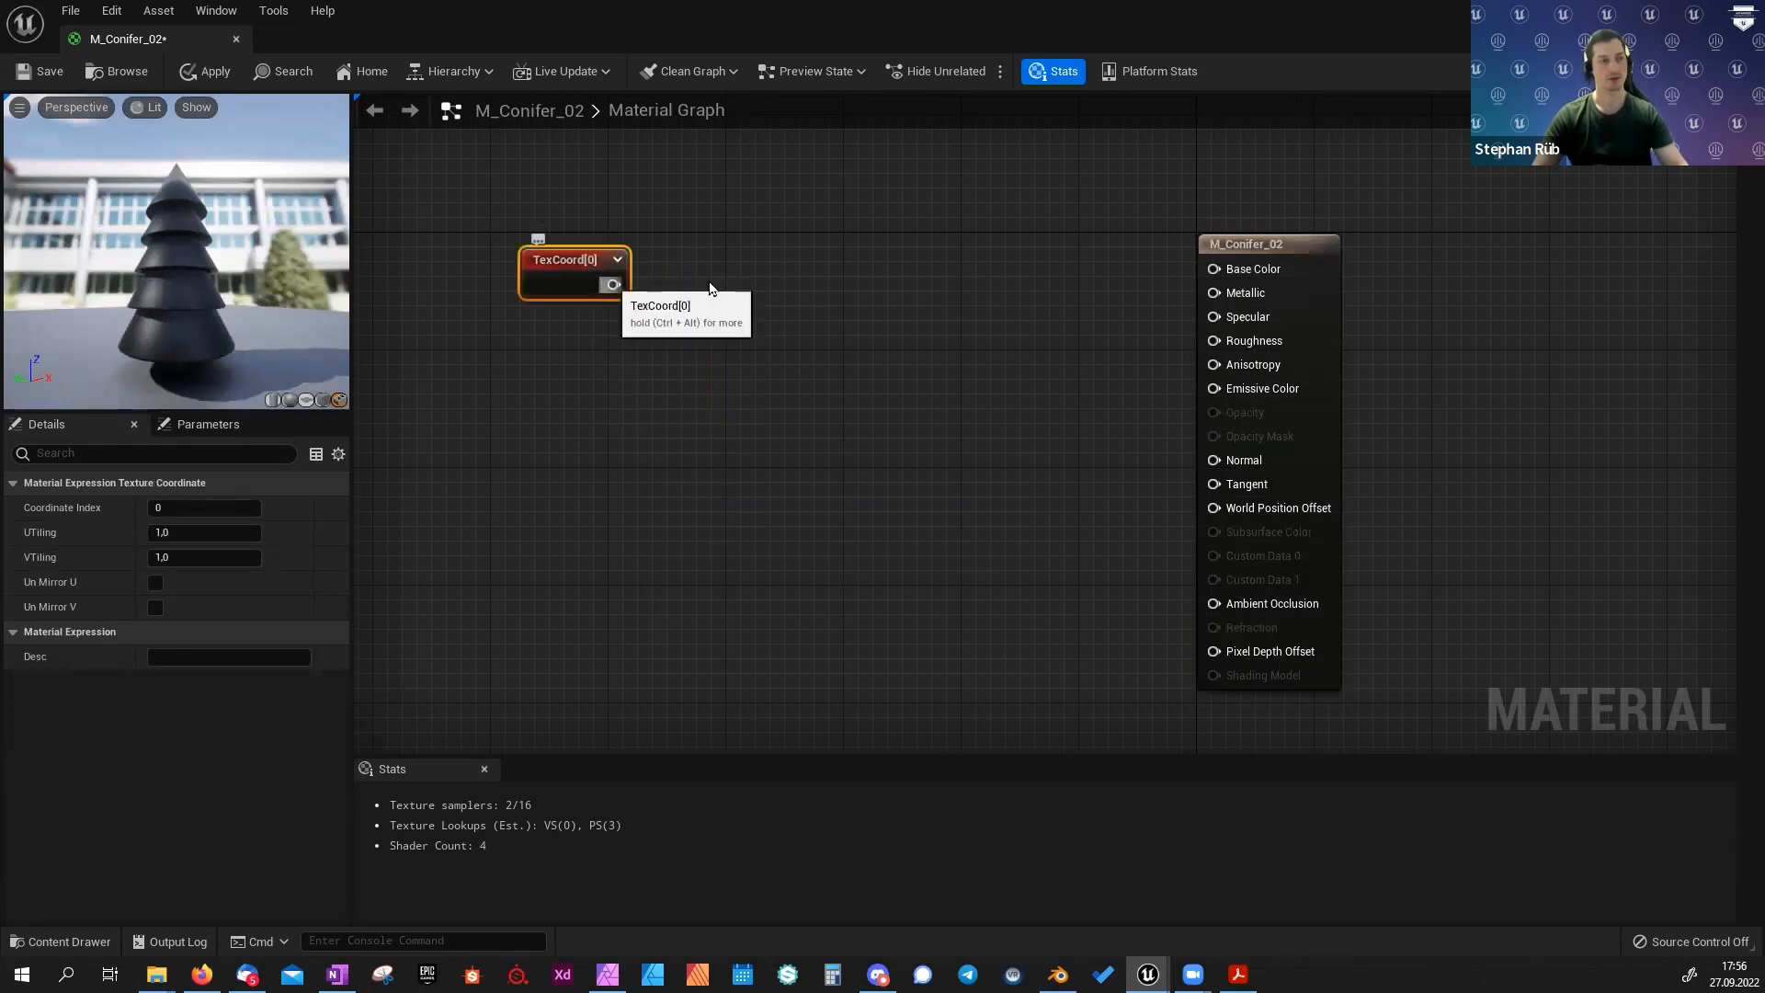
Add a ComponentMask node fed by the TexCoord node, aligned beside it, and mask only the R channel.
drag(612, 284, 736, 278)
text(comp)
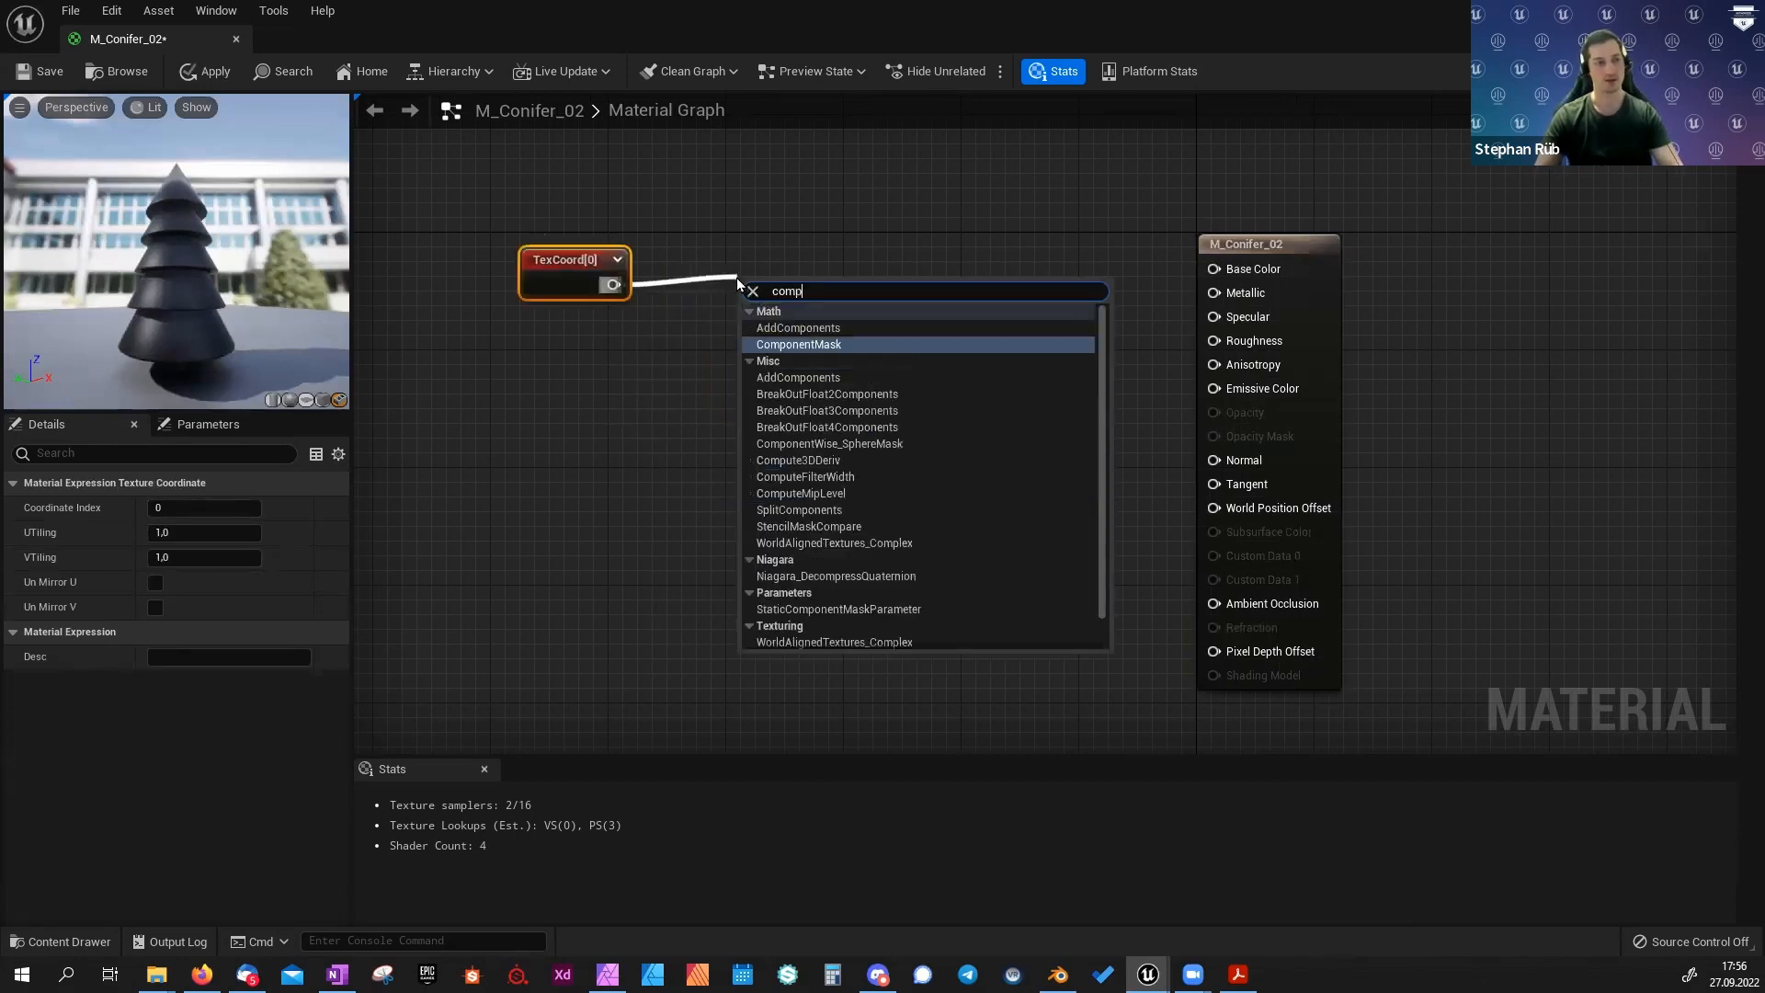
key(Return)
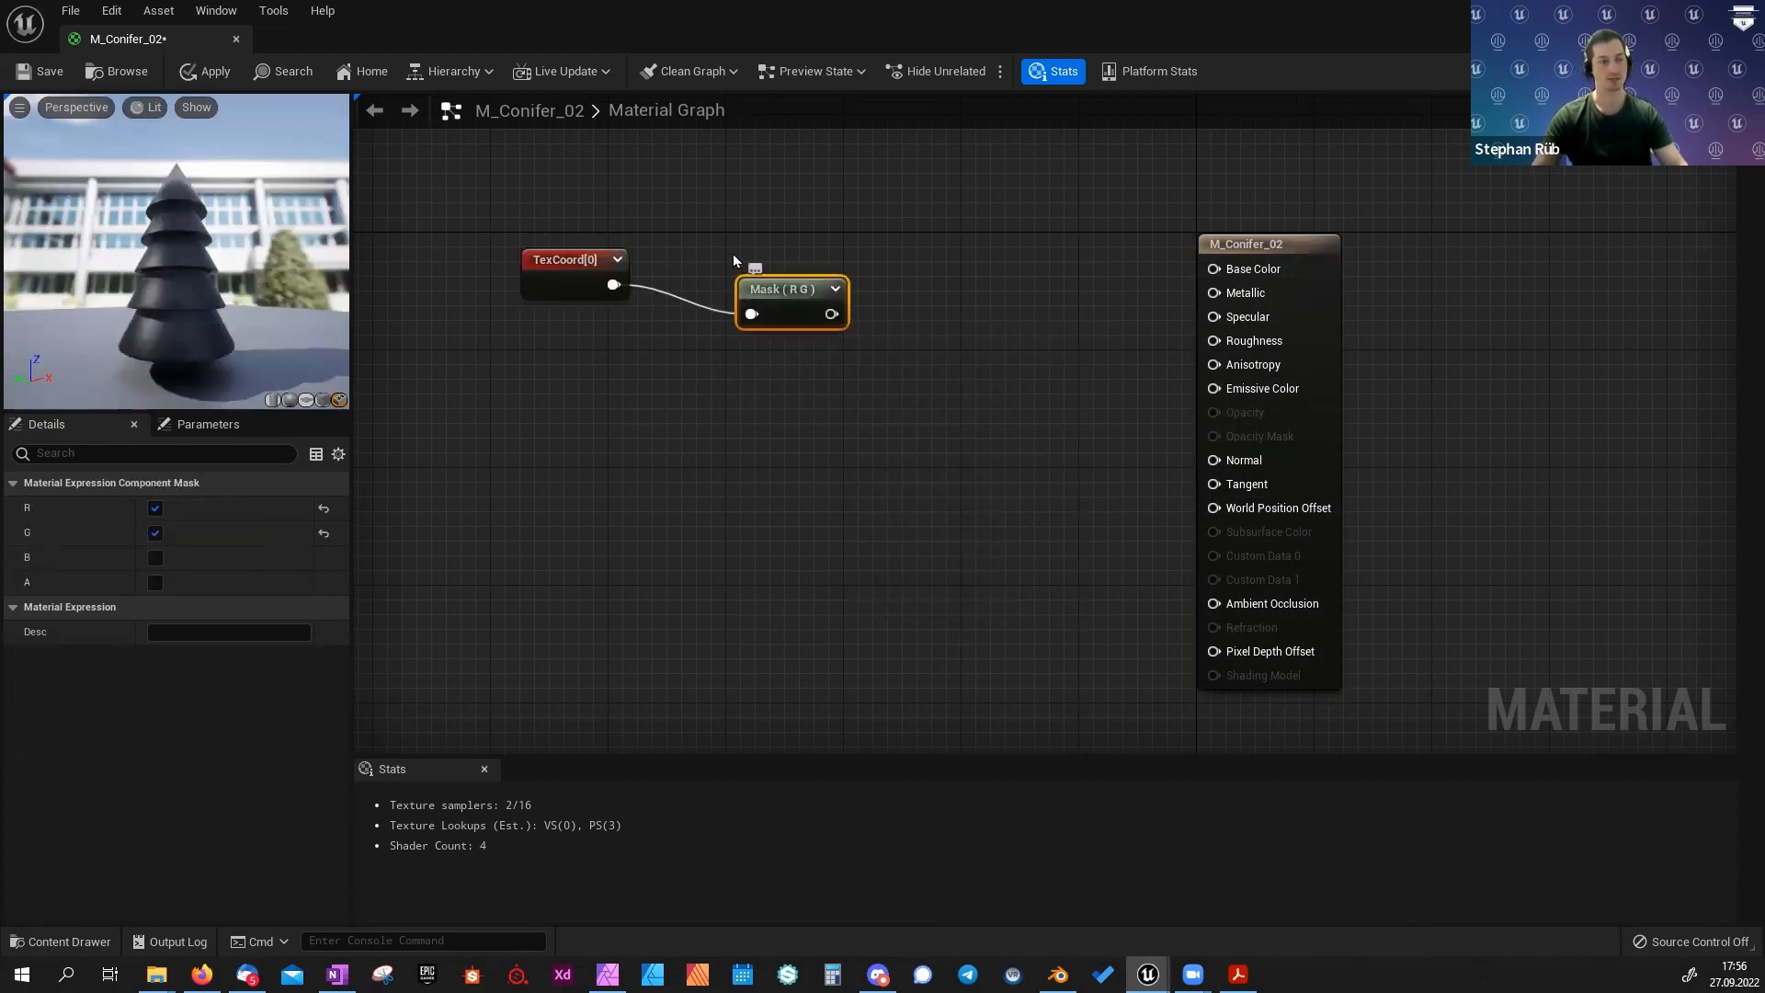
drag(753, 296, 697, 269)
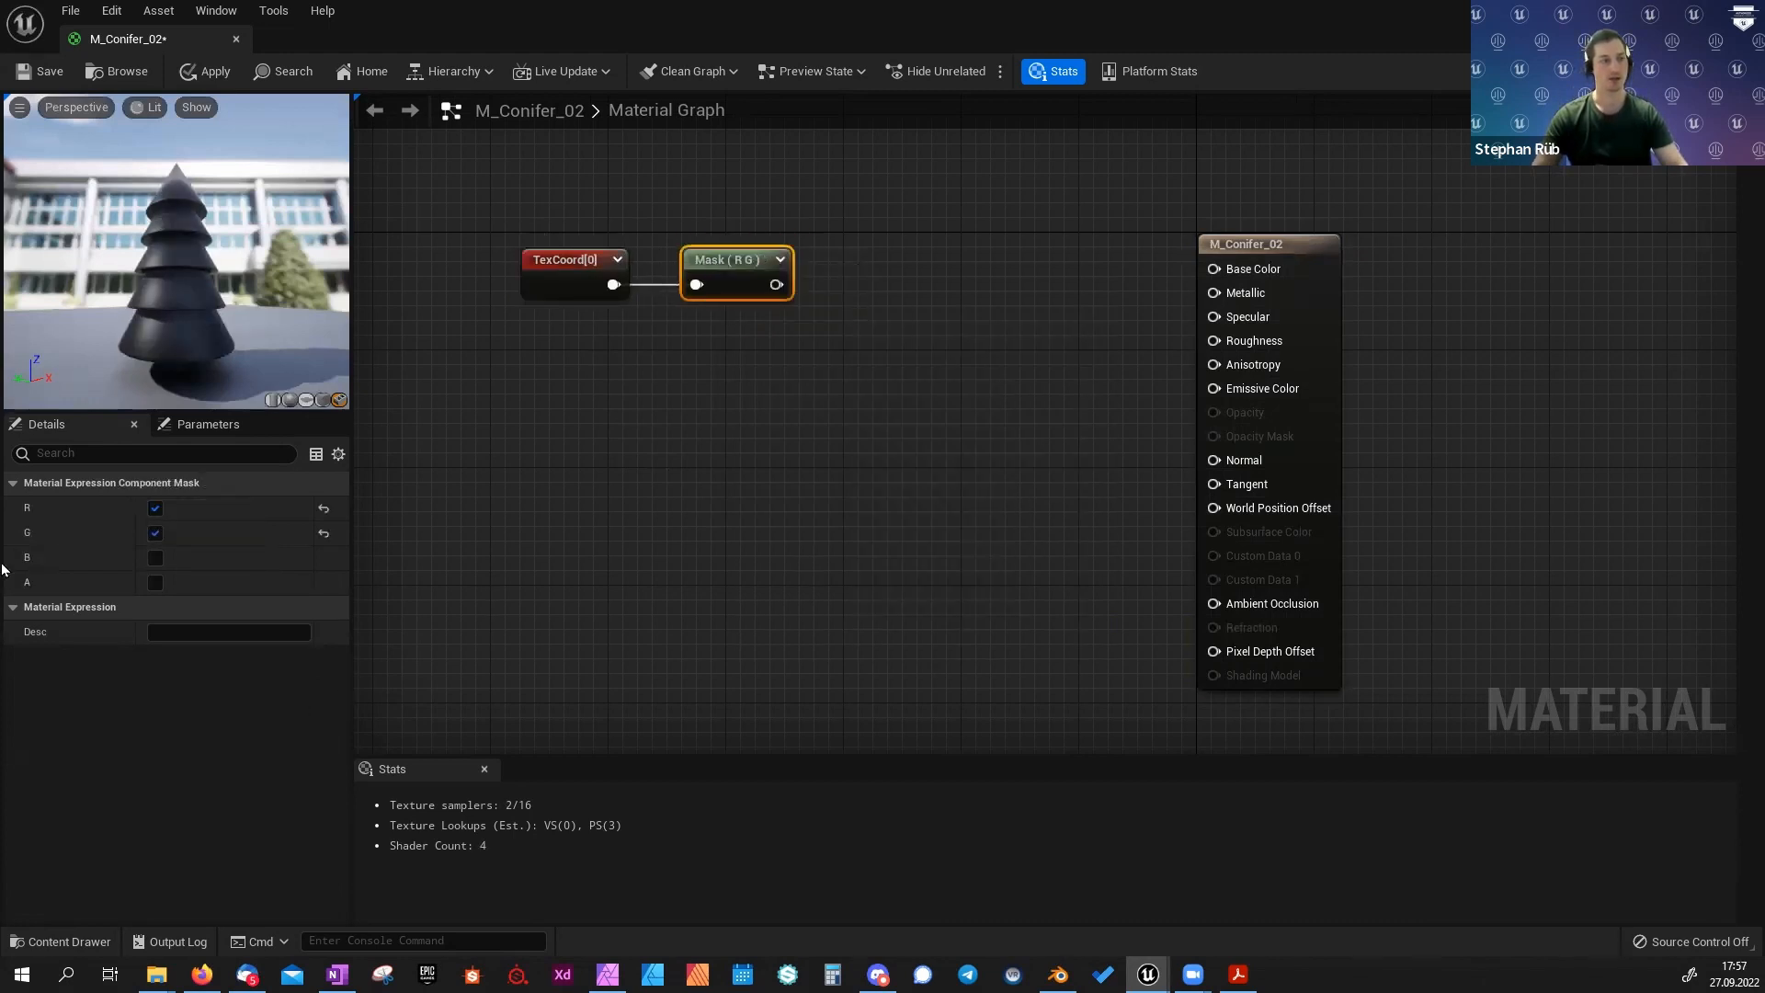
click(155, 533)
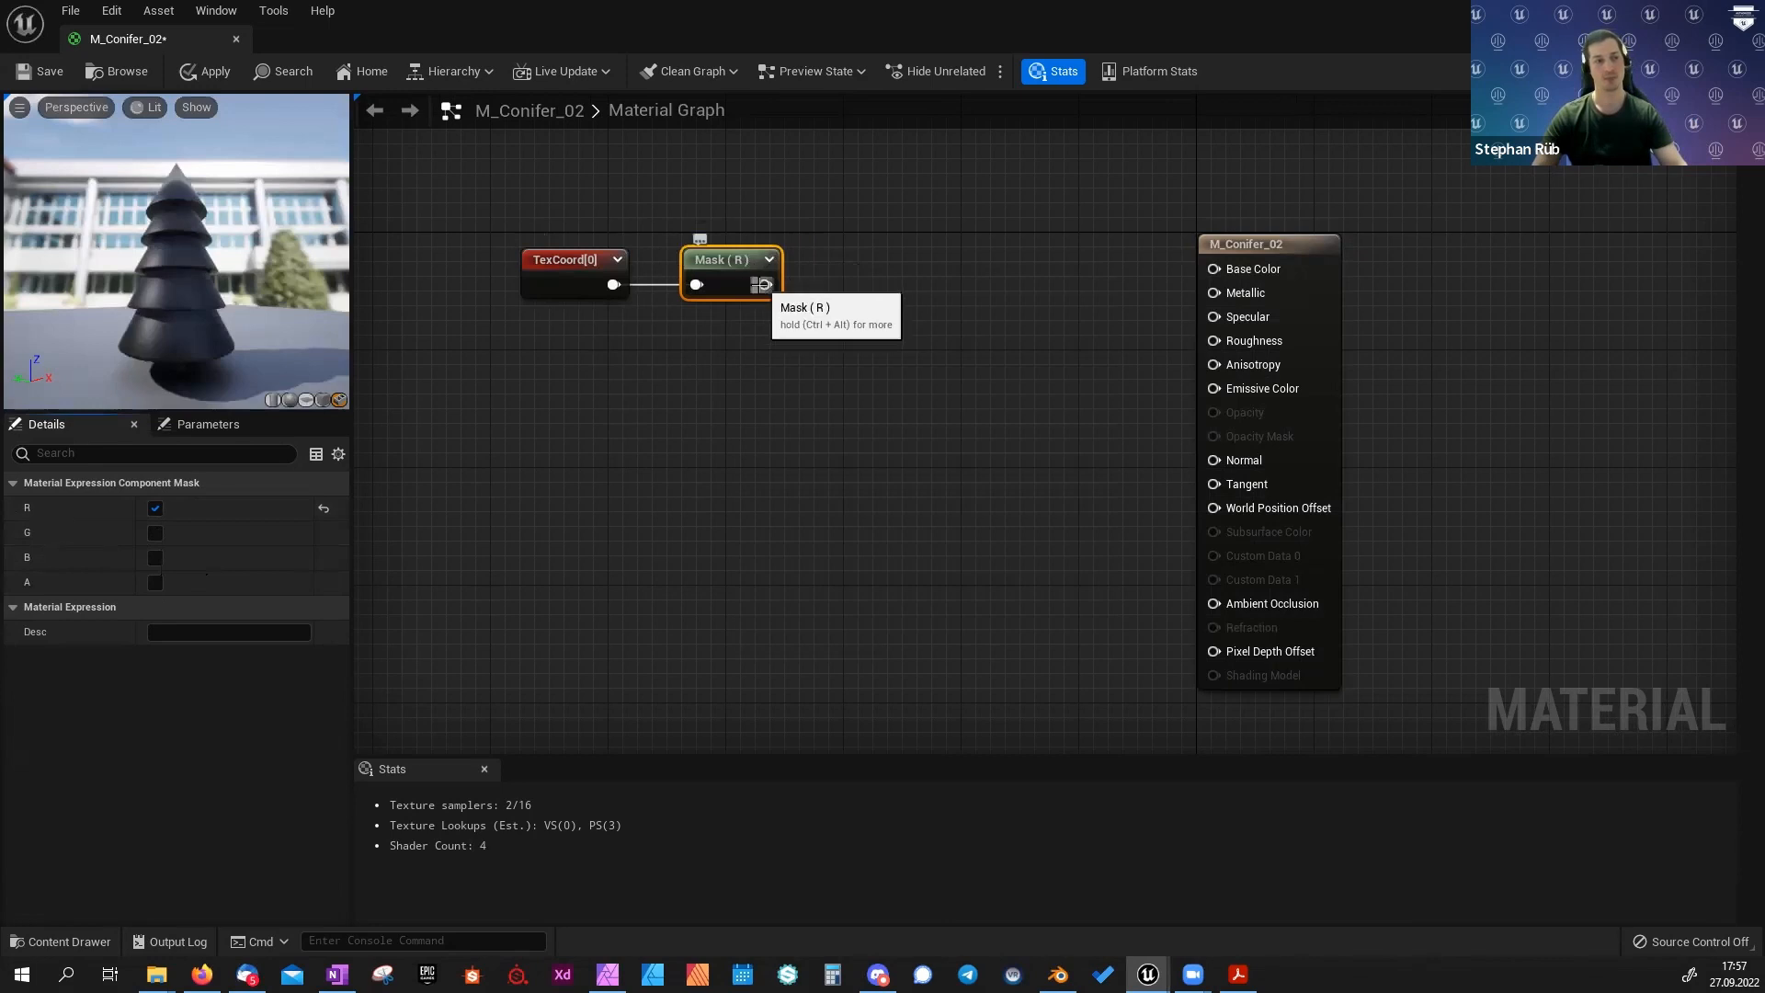
Add an If node with the R mask feeding its A input, keeping only one If node, aligned with the mask.
drag(765, 285, 857, 274)
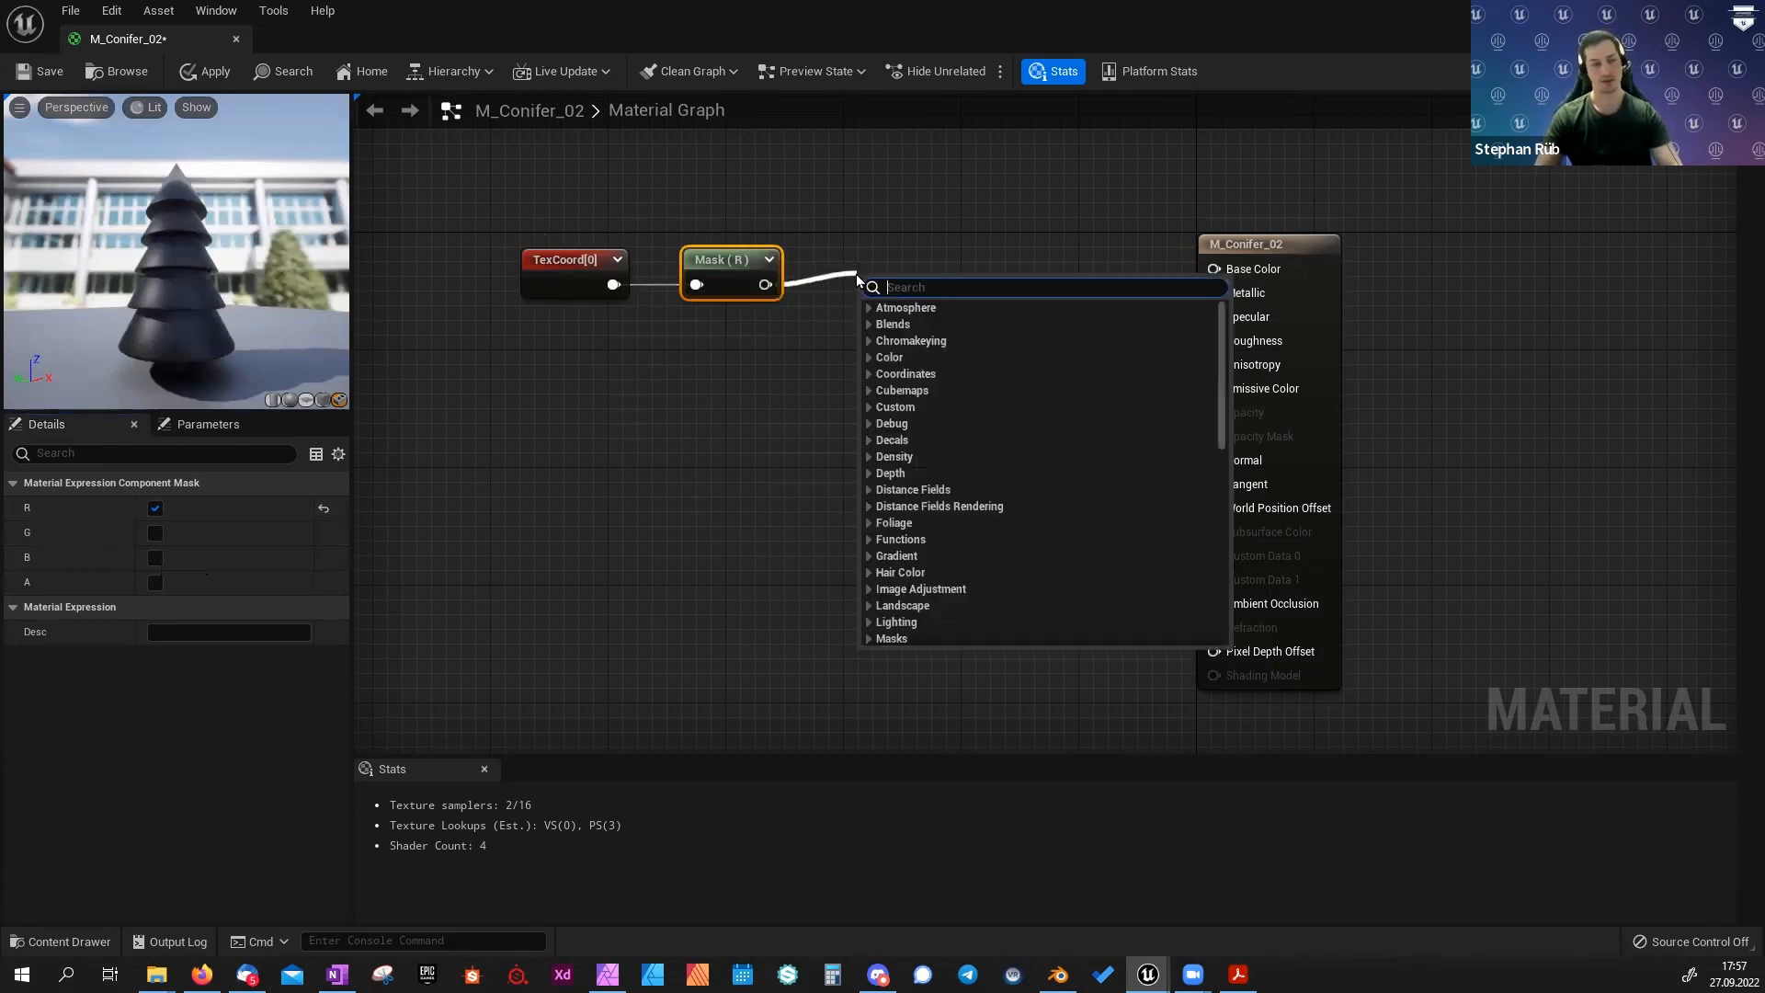
text(if)
key(Return)
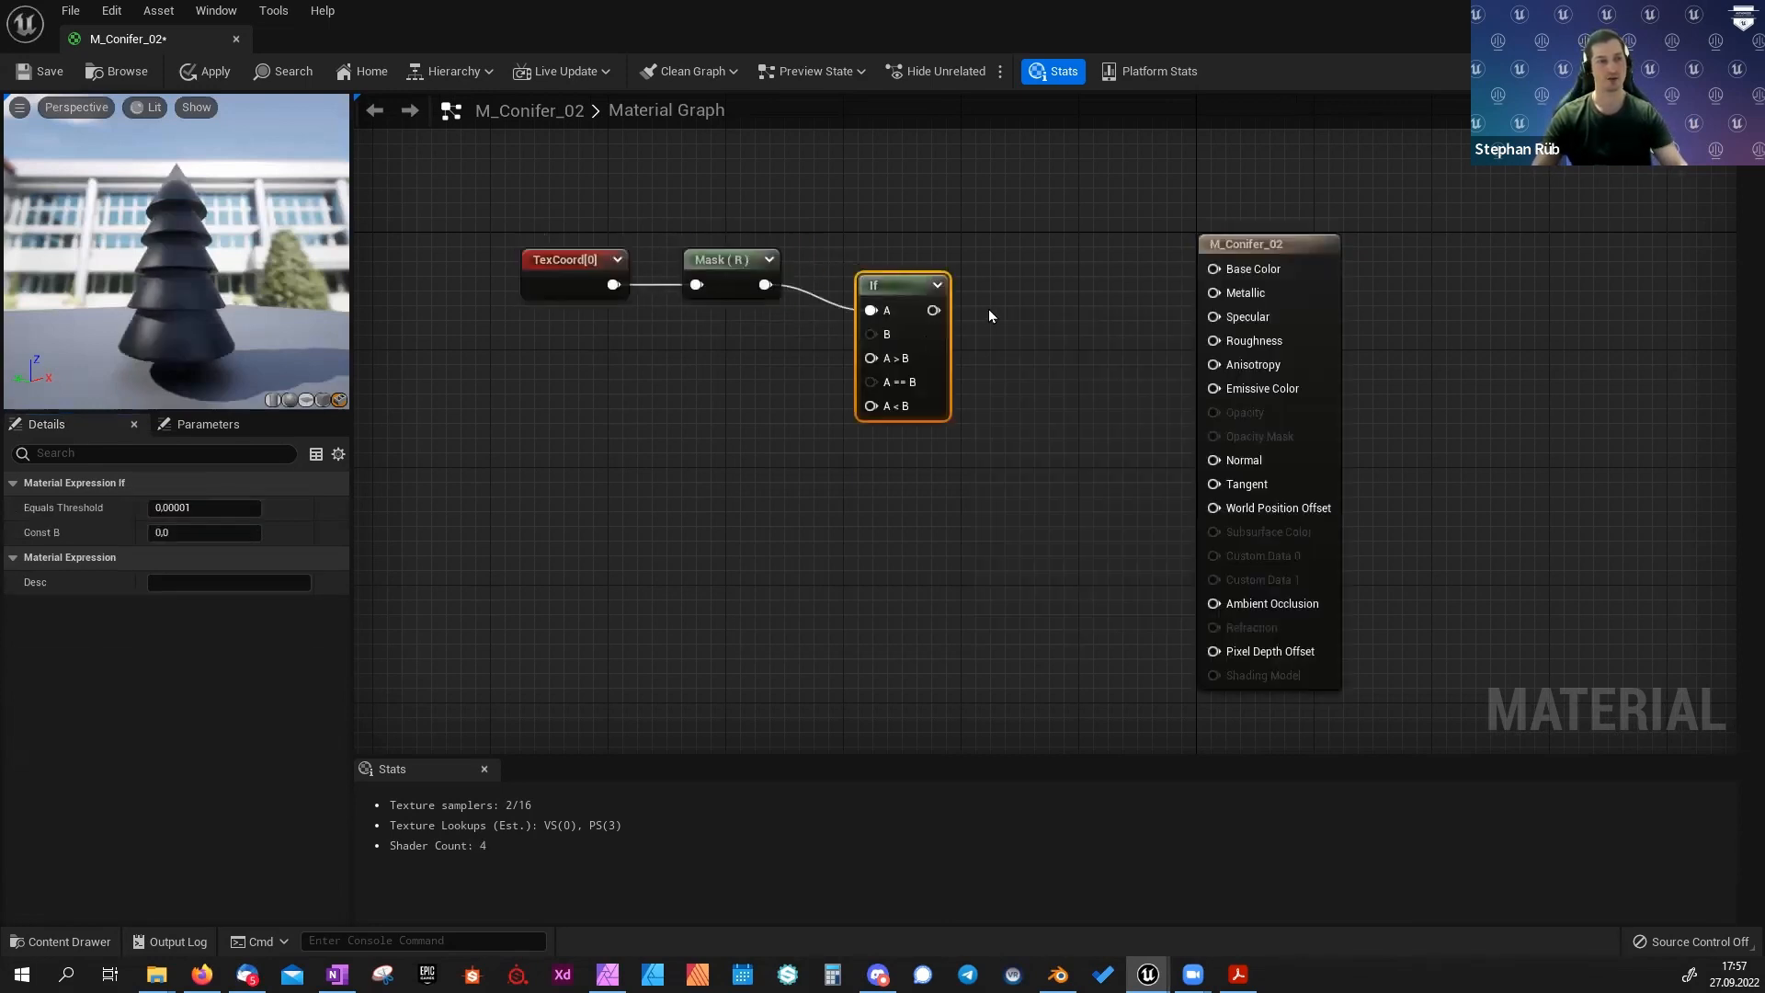
click(1032, 294)
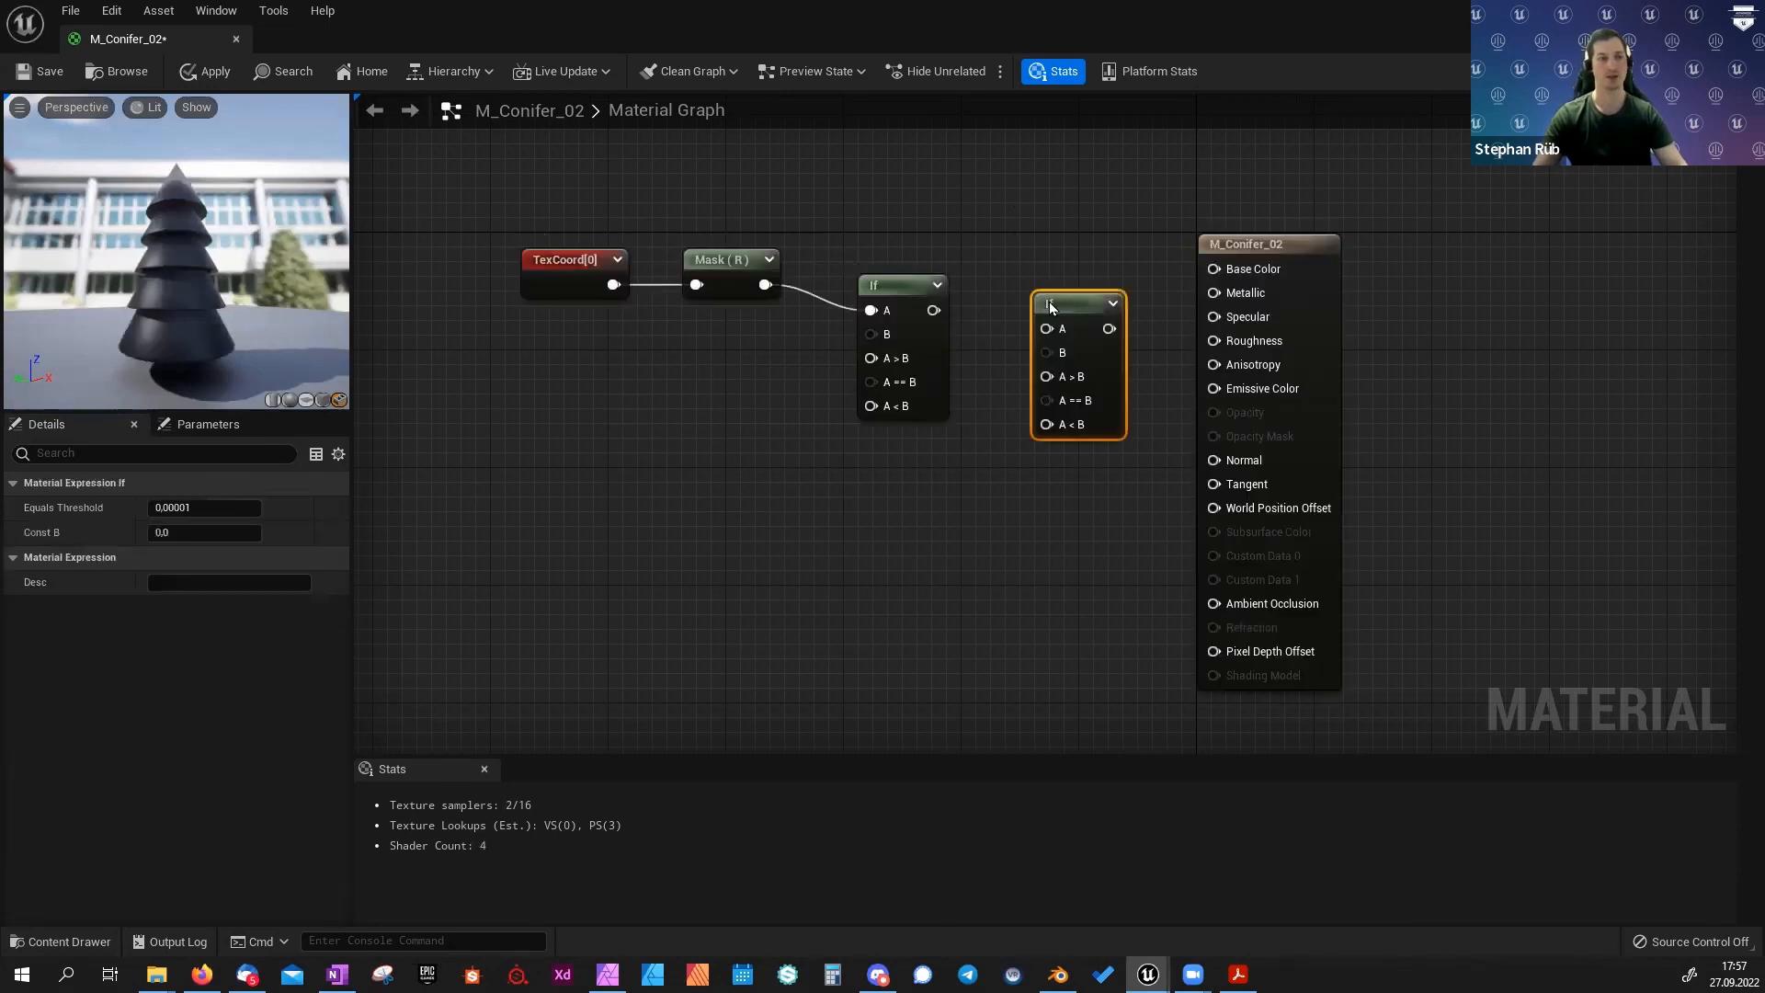
key(Delete)
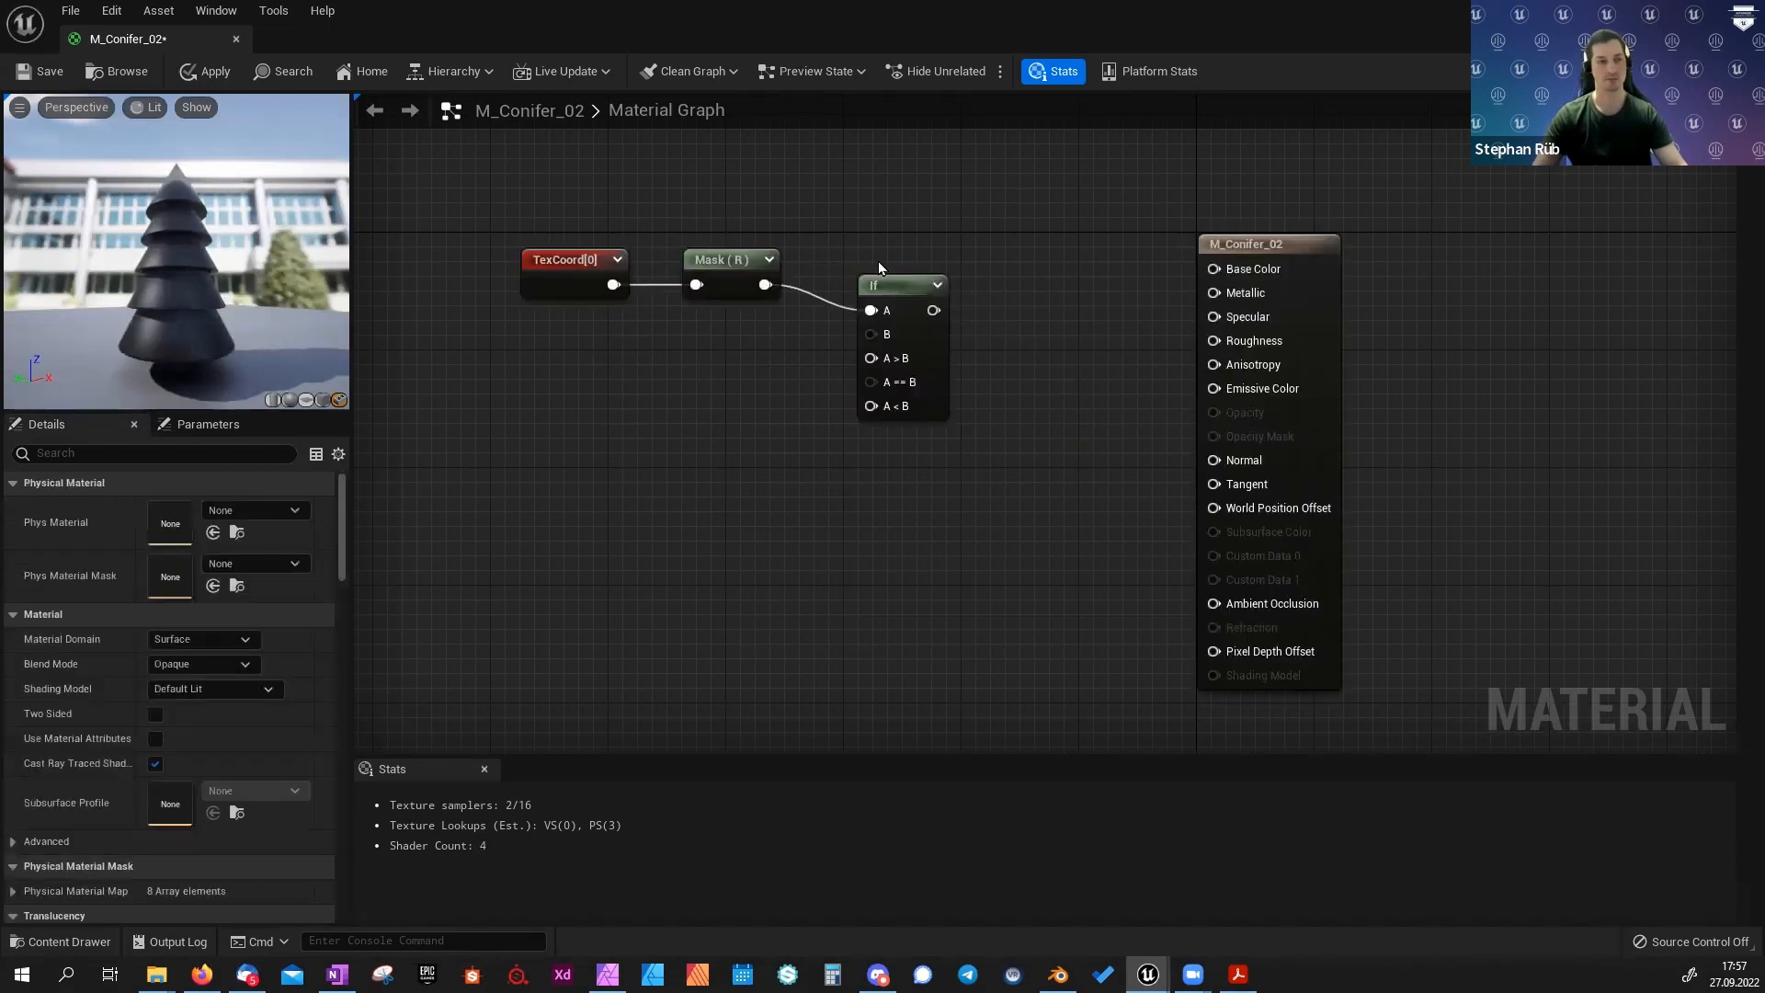
drag(880, 277, 873, 267)
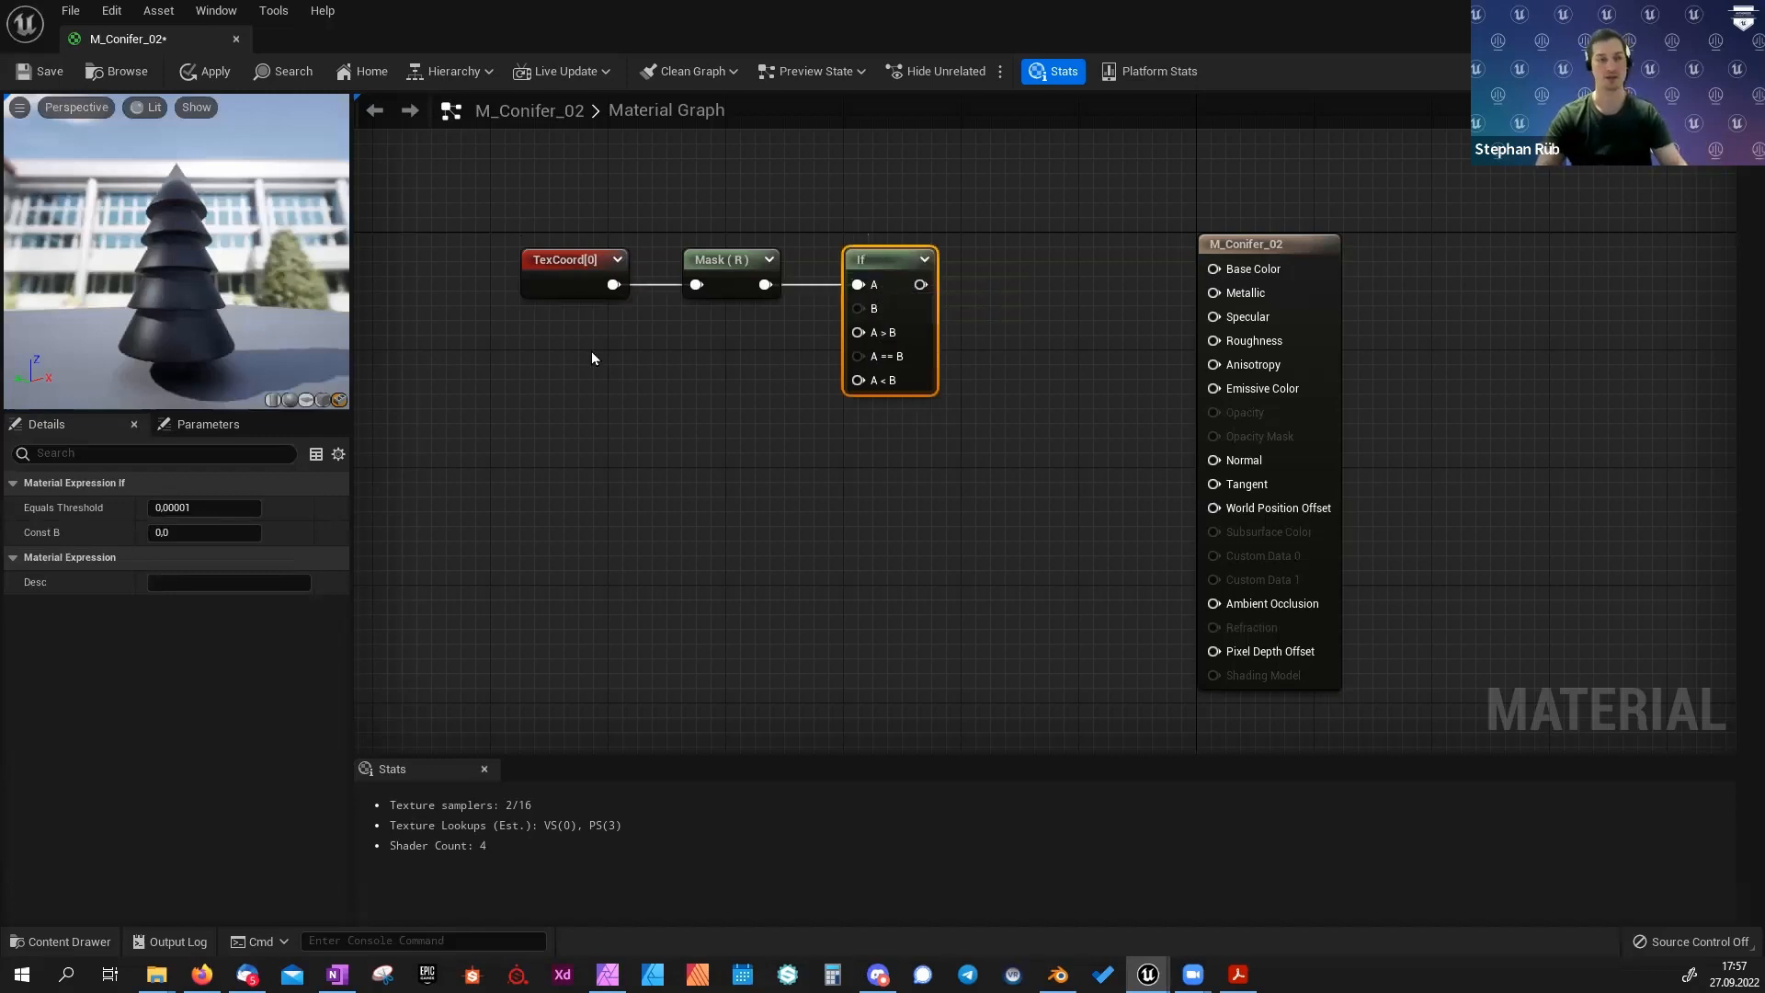
Add a Constant node with value 1 just below the mask and connect it to the If node's B input.
key(1)
click(731, 329)
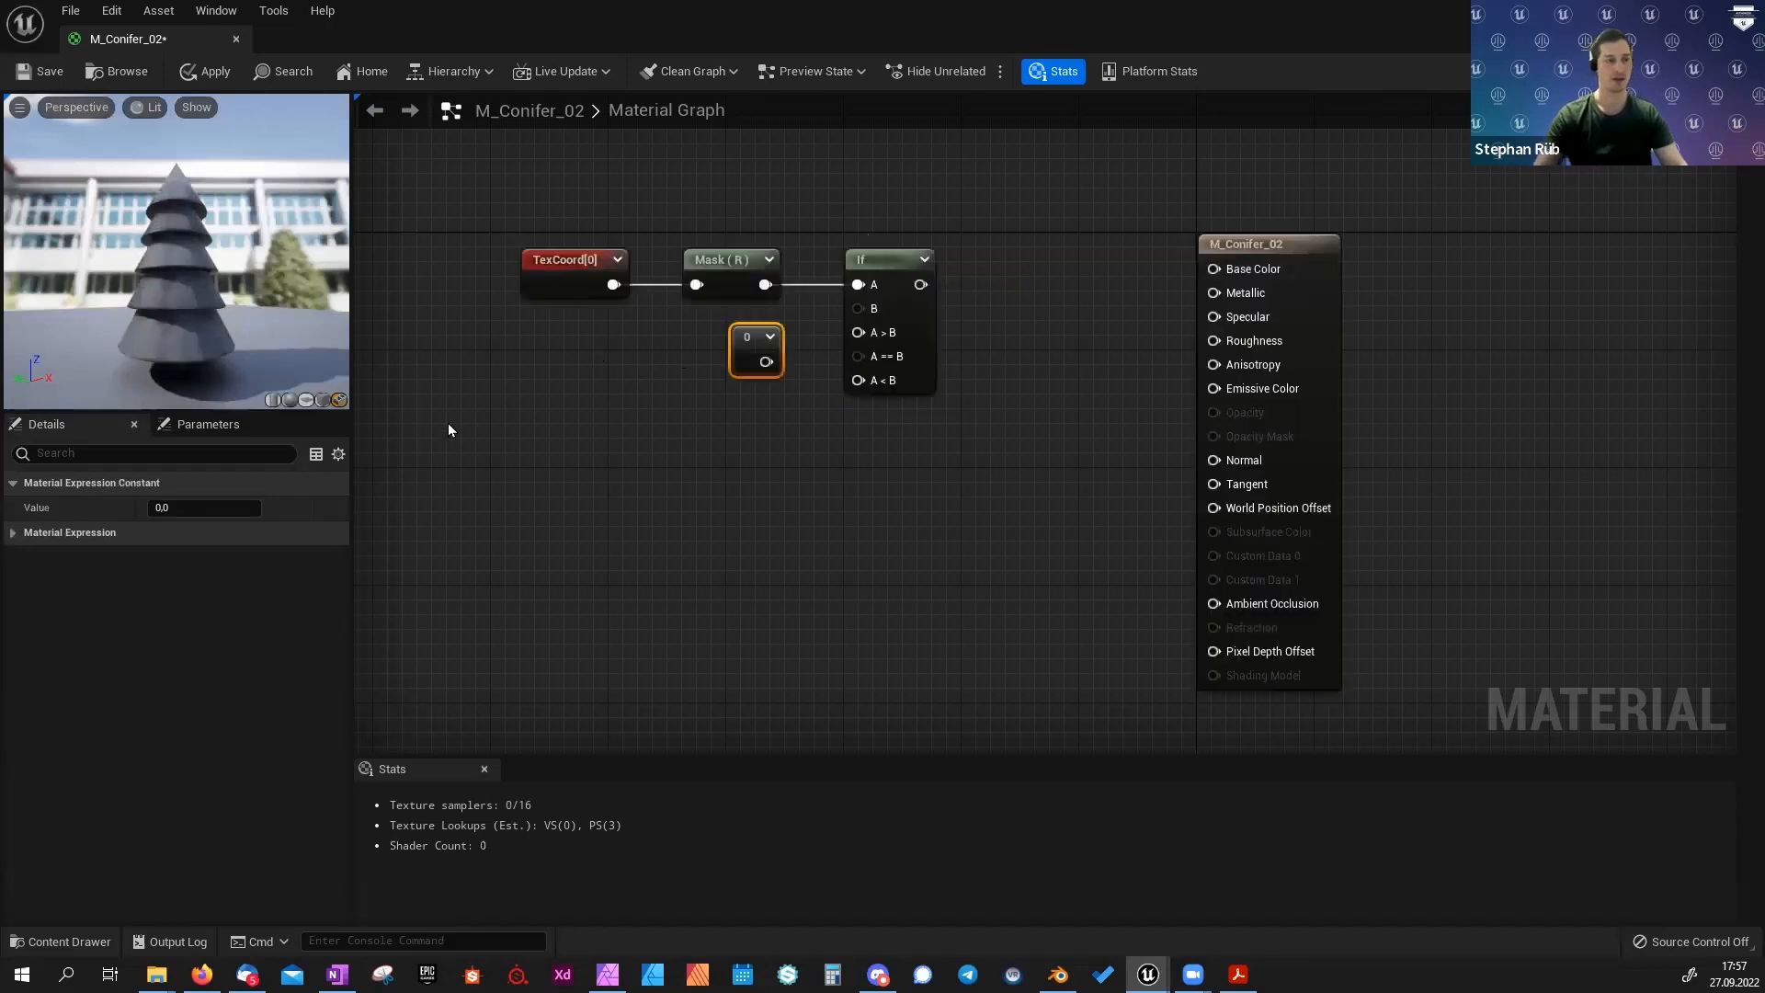
click(196, 508)
text(1)
key(Return)
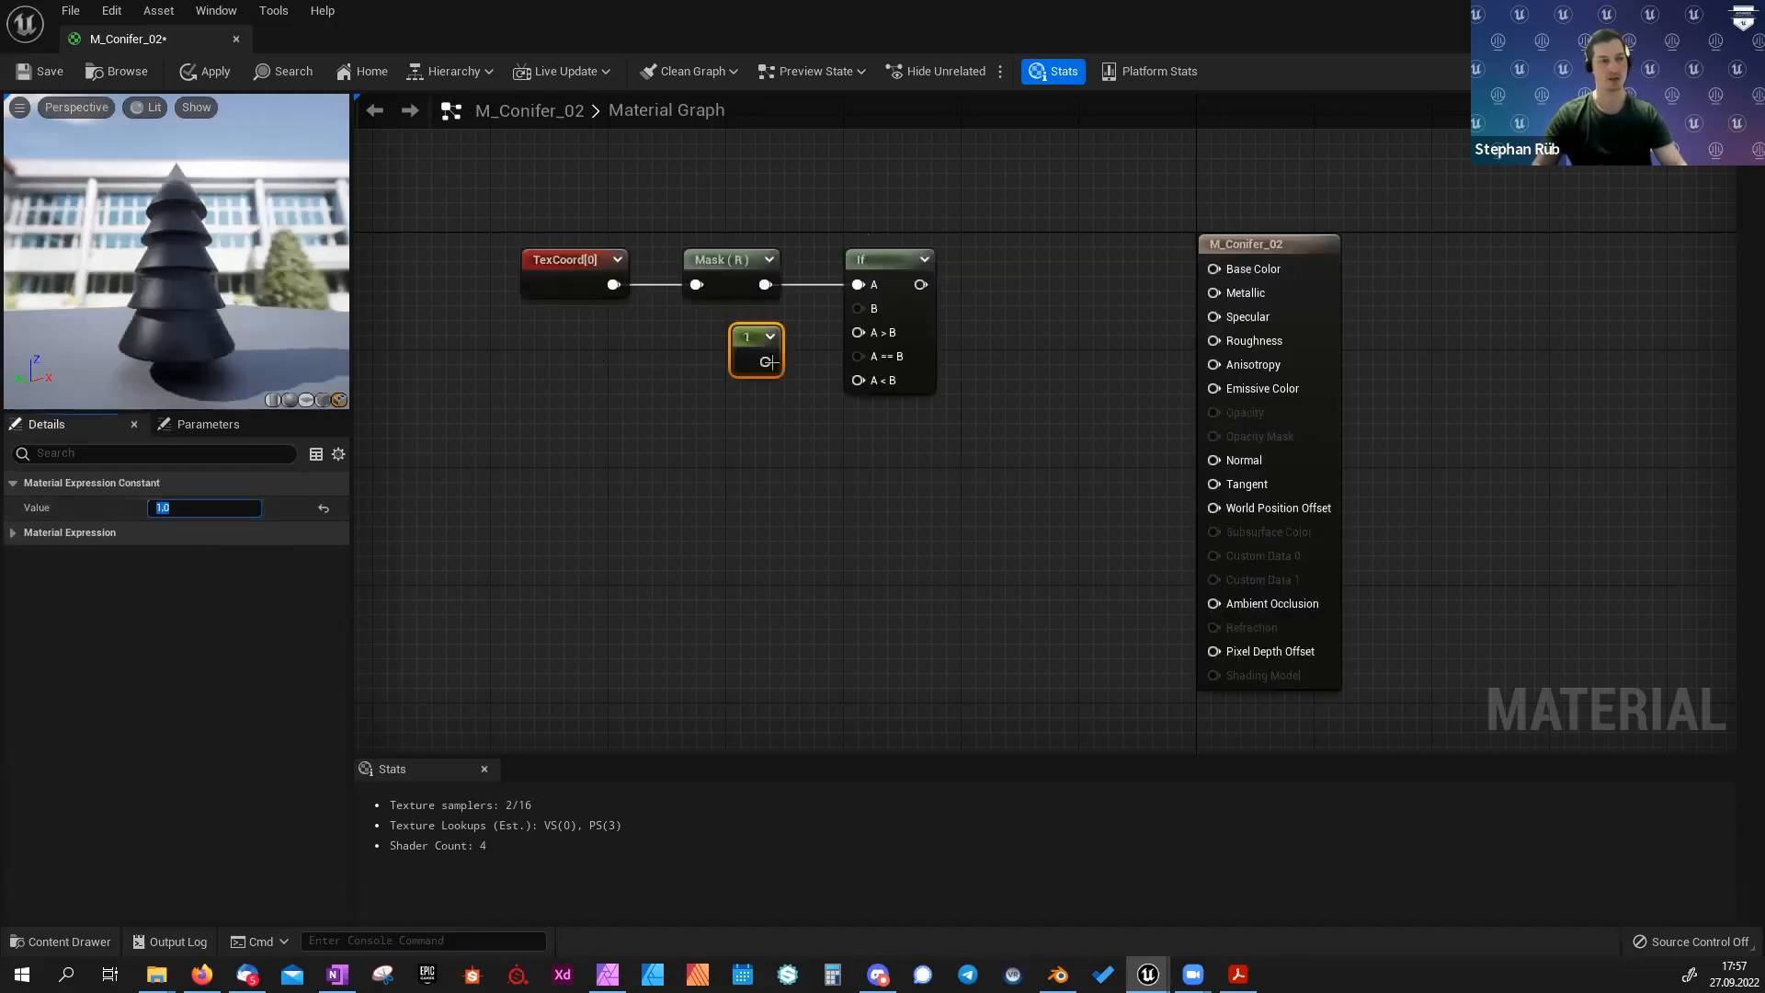
drag(766, 361, 858, 308)
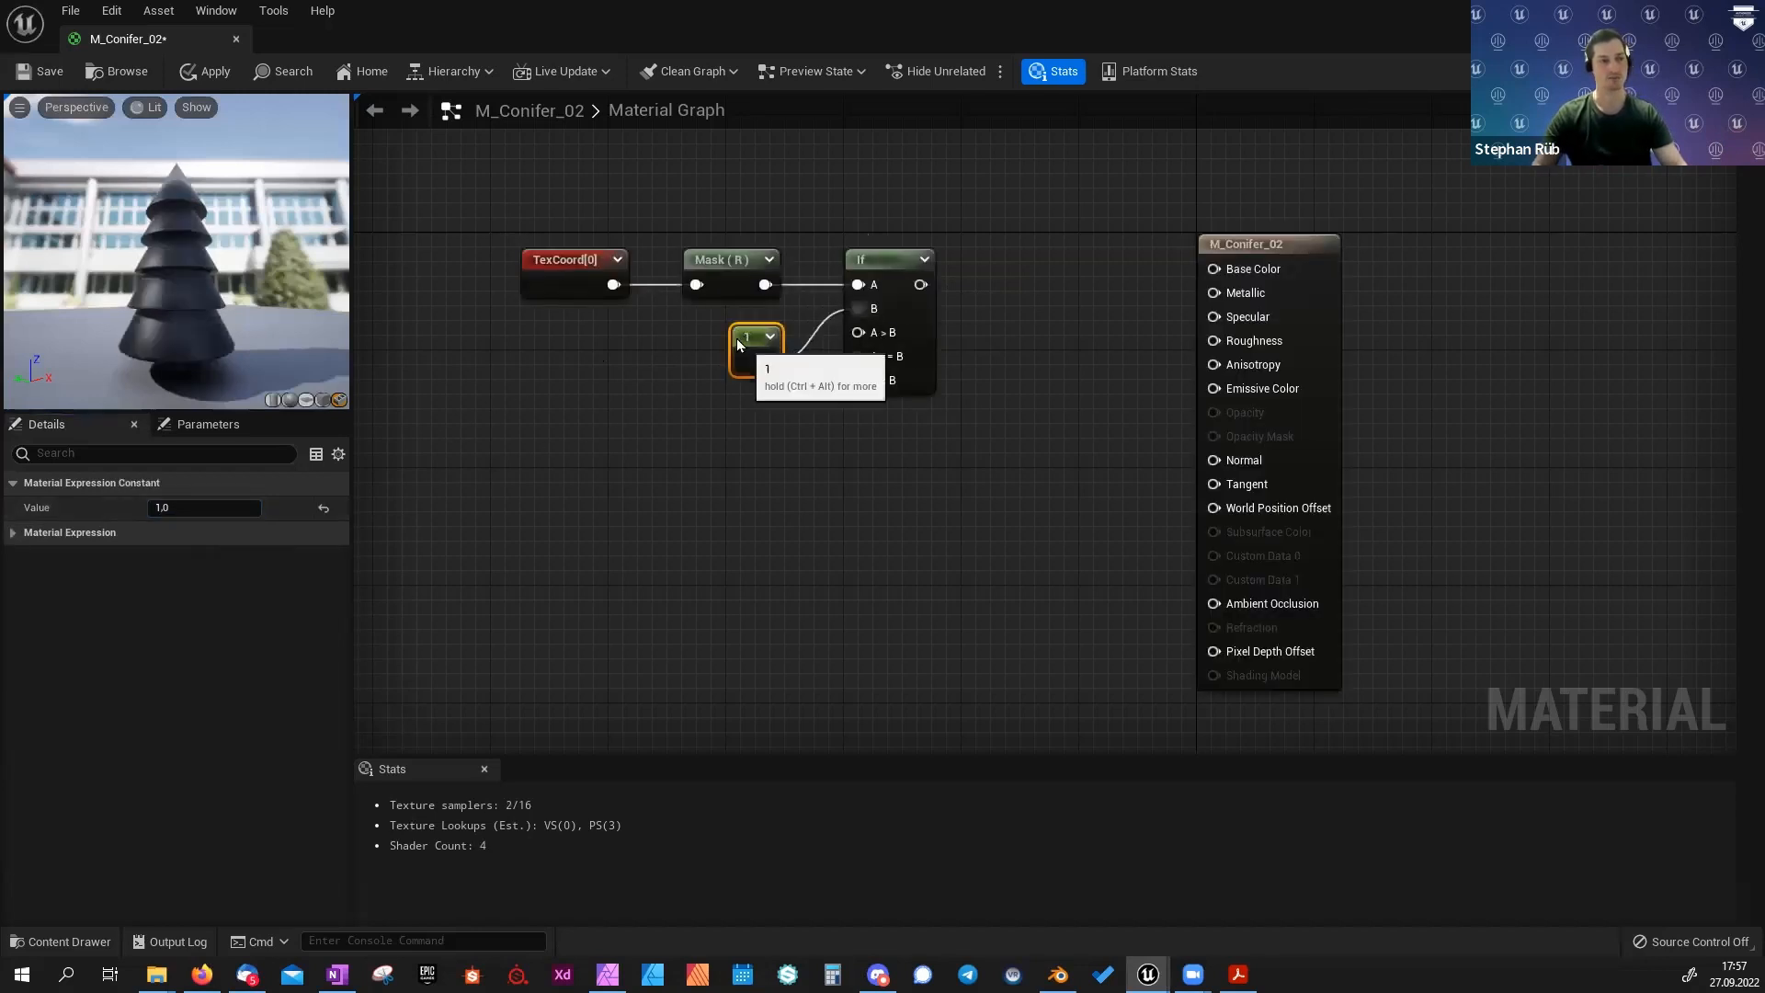
drag(723, 329, 703, 311)
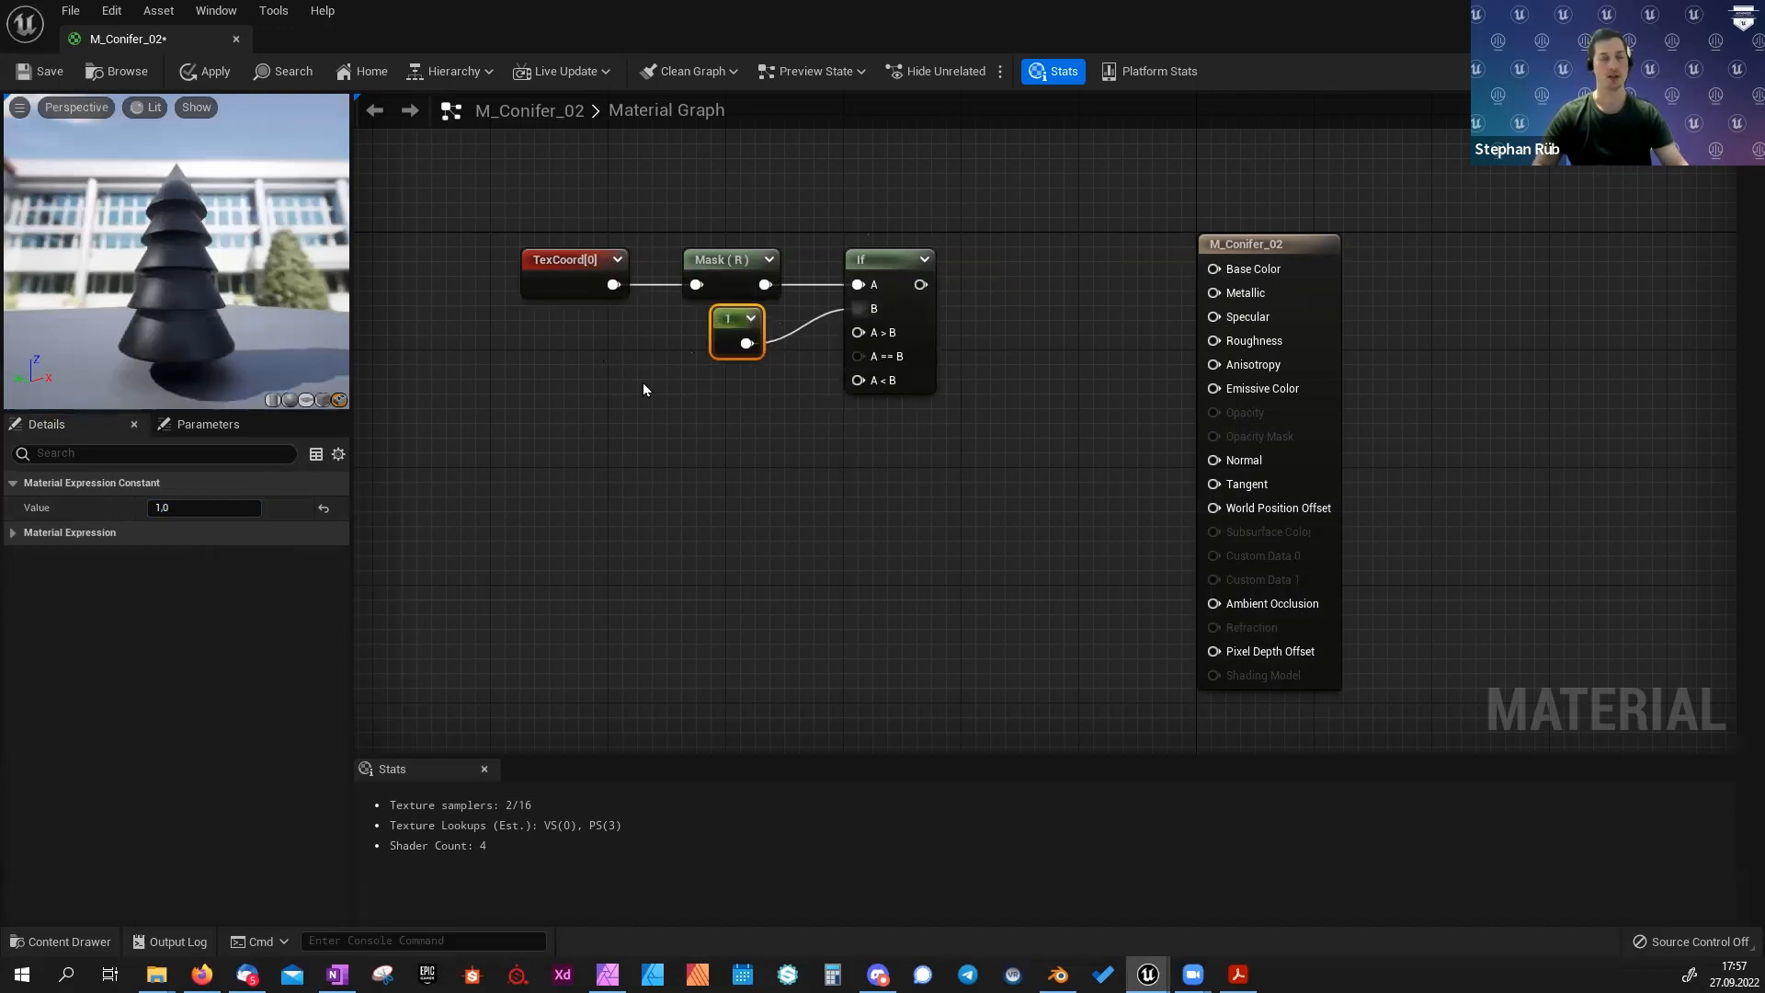
Add two Constant3Vector nodes, one above the other, below the TexCoord and mask nodes.
right_drag(695, 387, 745, 384)
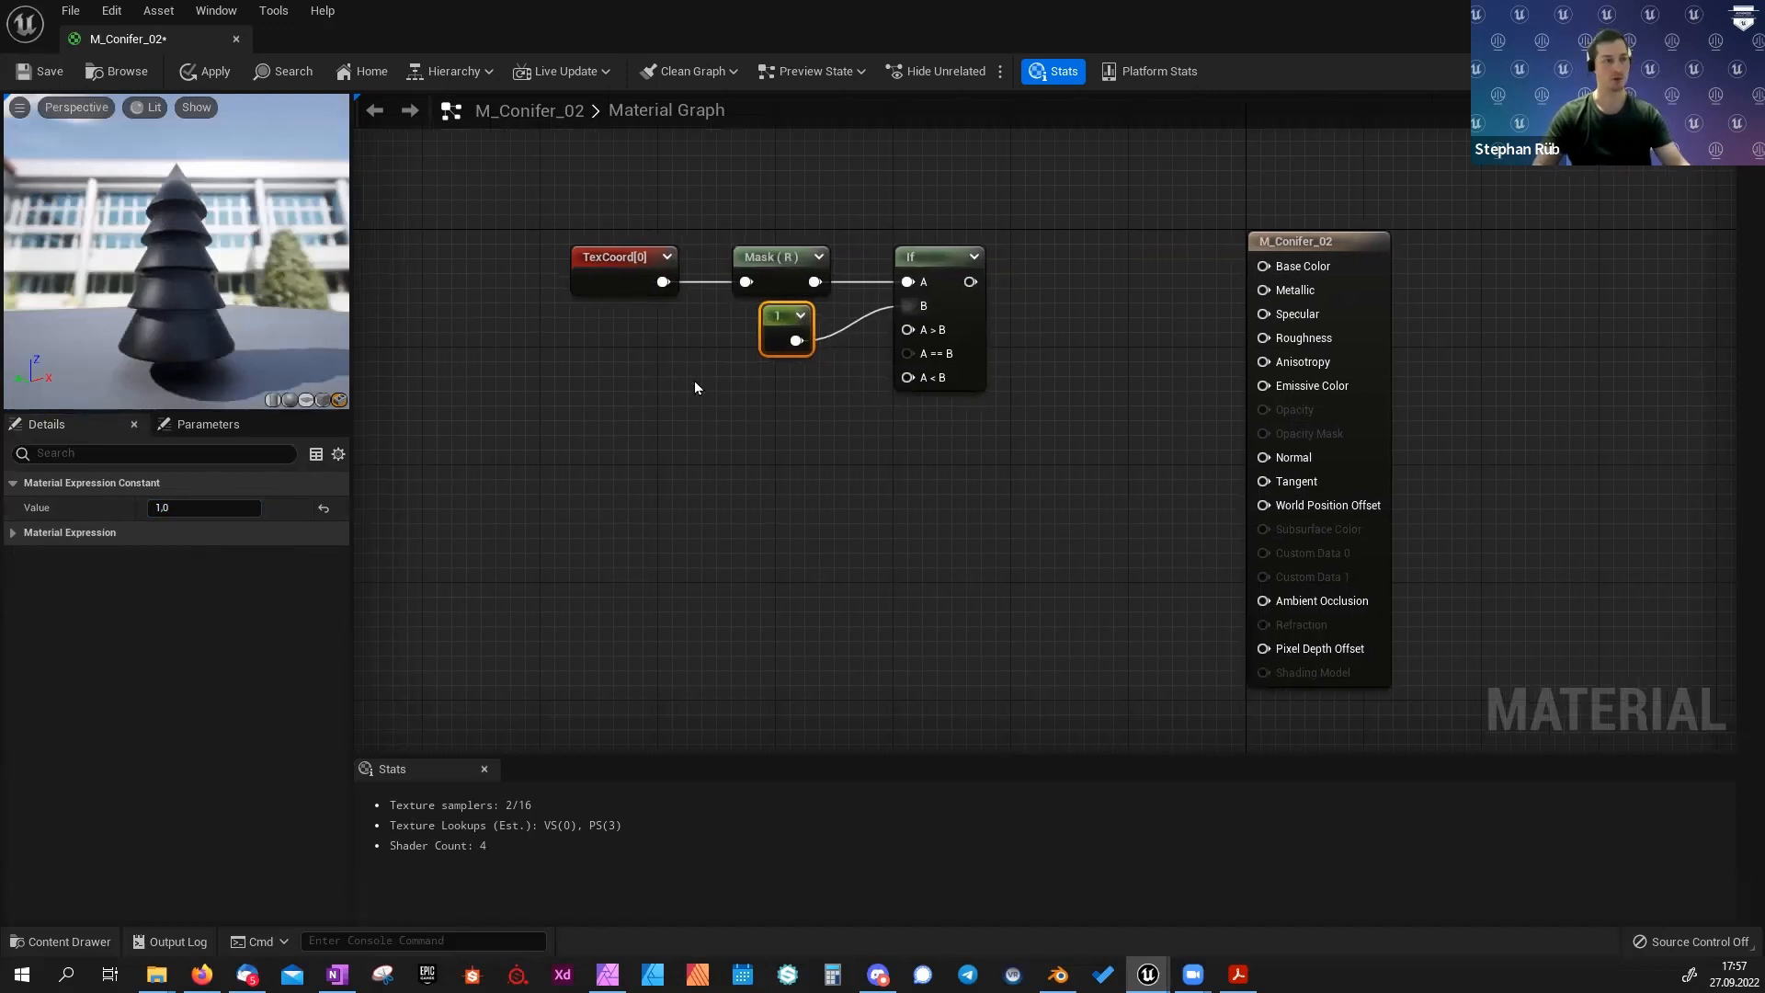
click(587, 397)
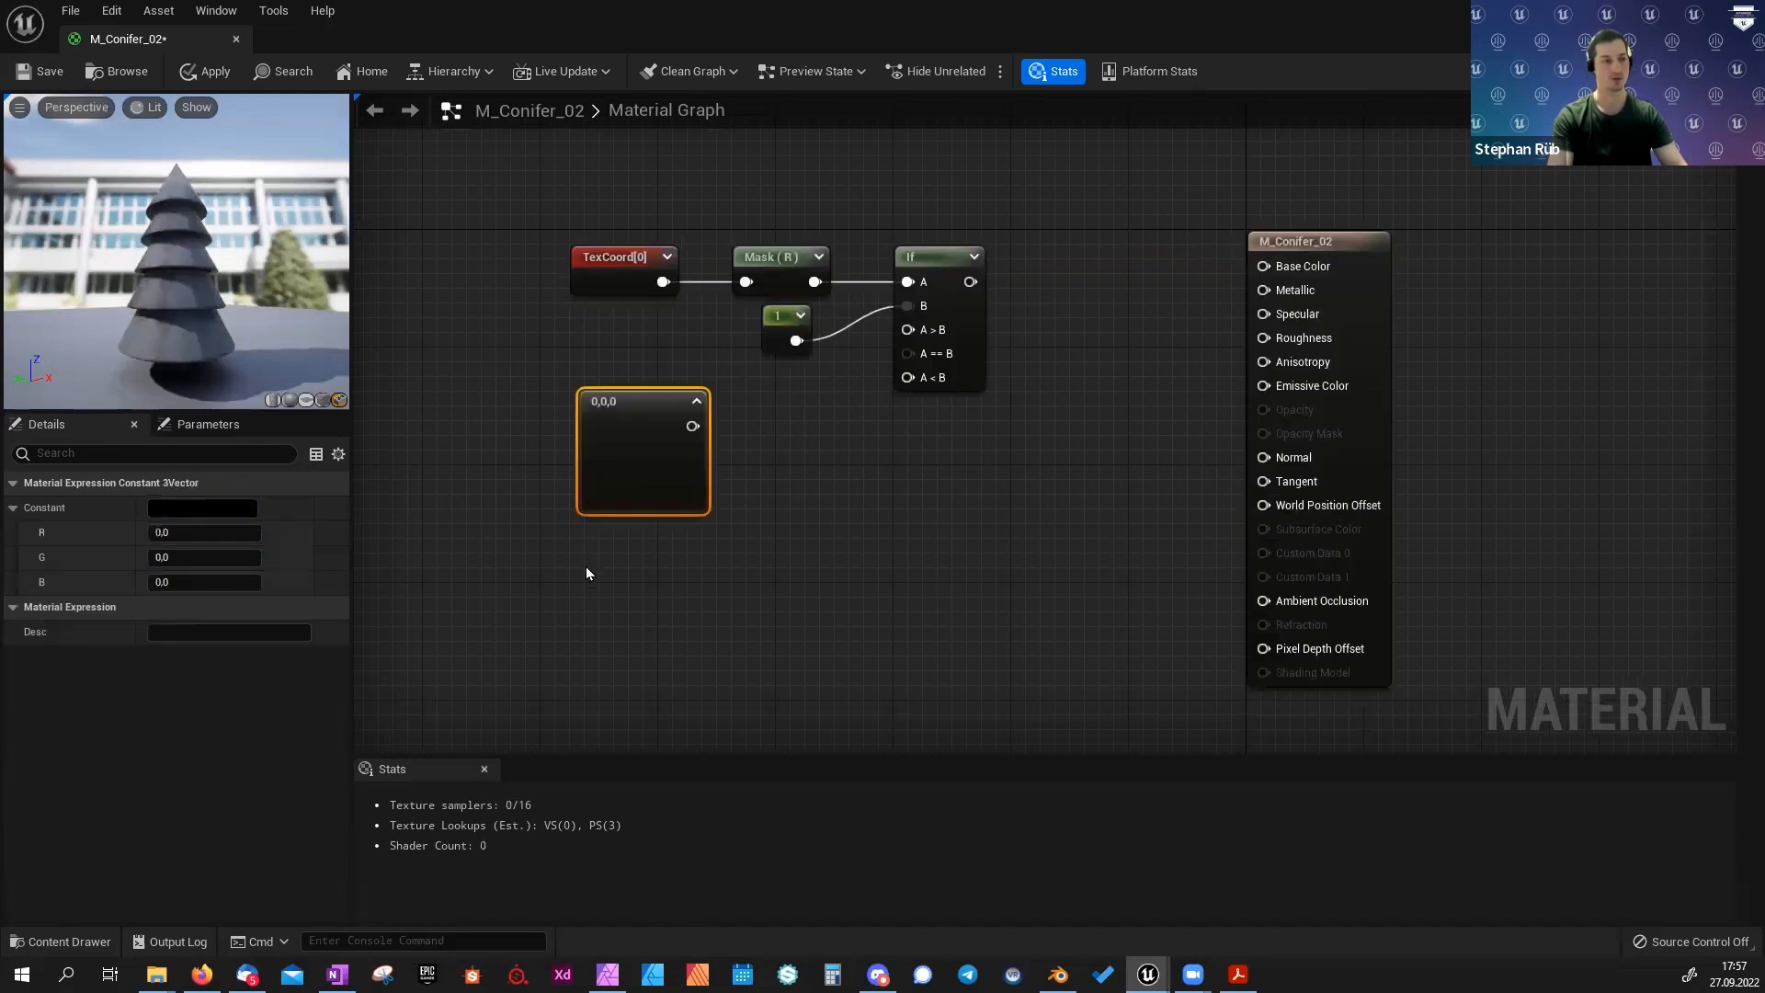
click(586, 556)
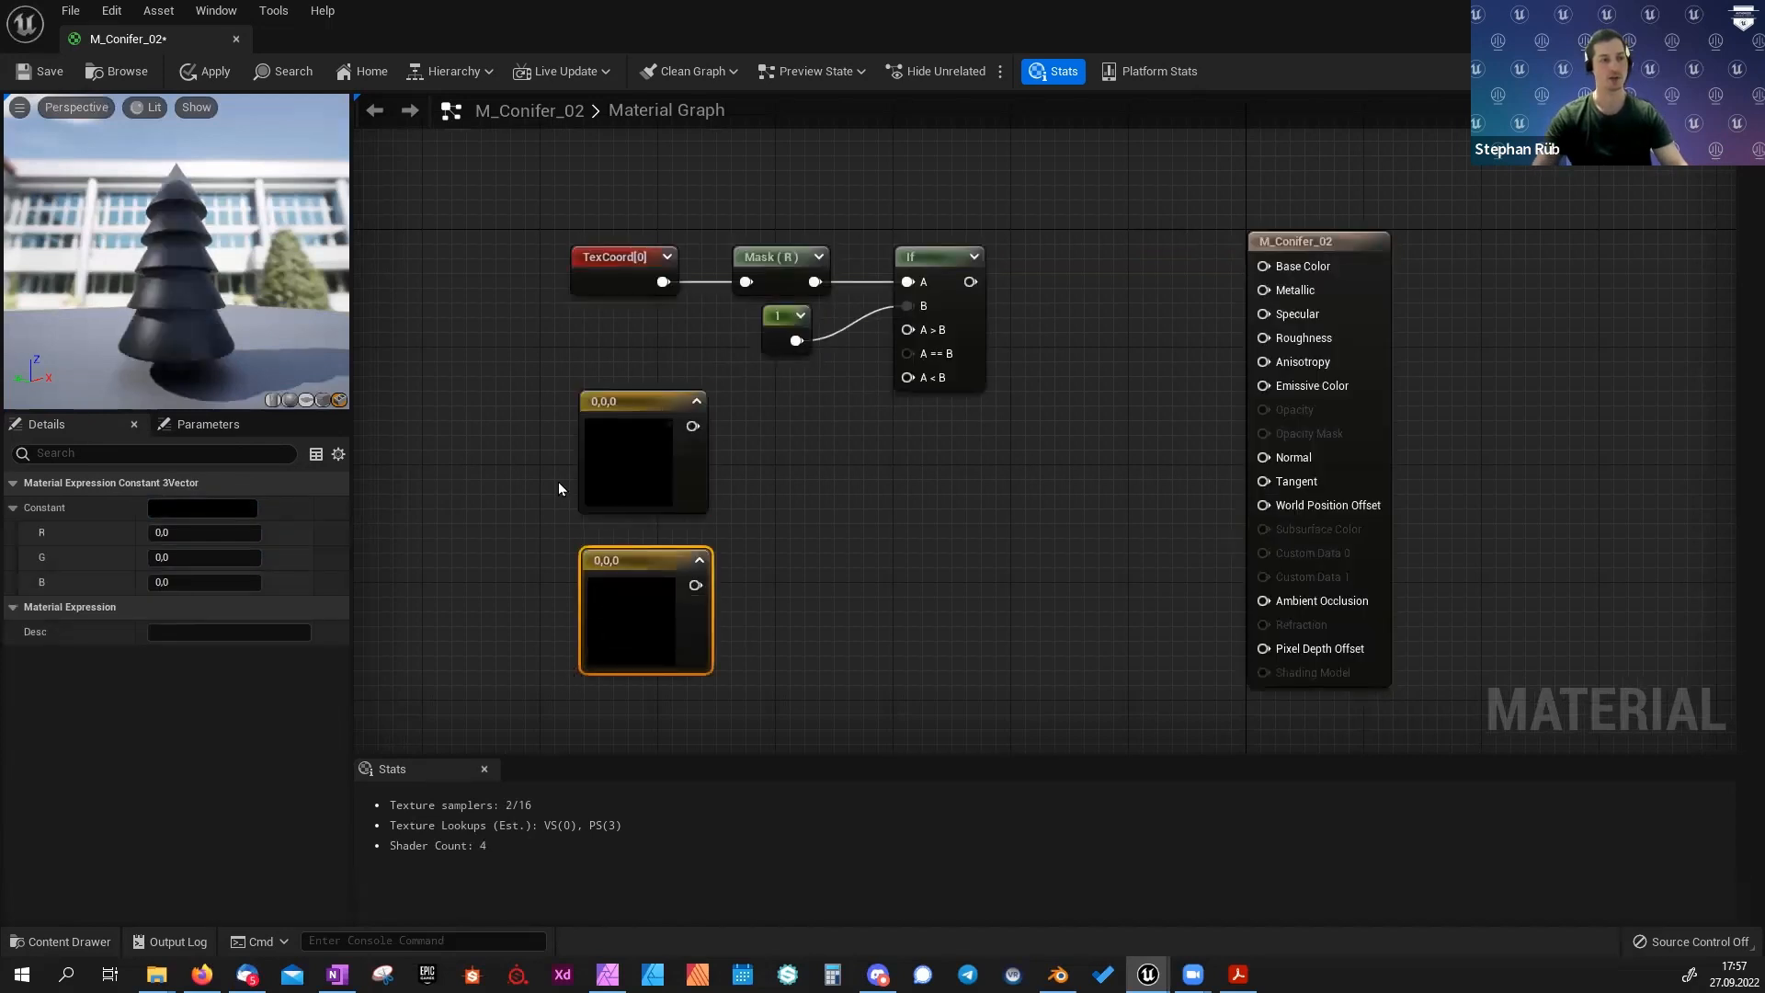
Set the lower Constant3Vector to brown (0.13, 0.0743, 0.0465) and connect it to the If node's A < B and A == B inputs.
click(174, 510)
click(341, 645)
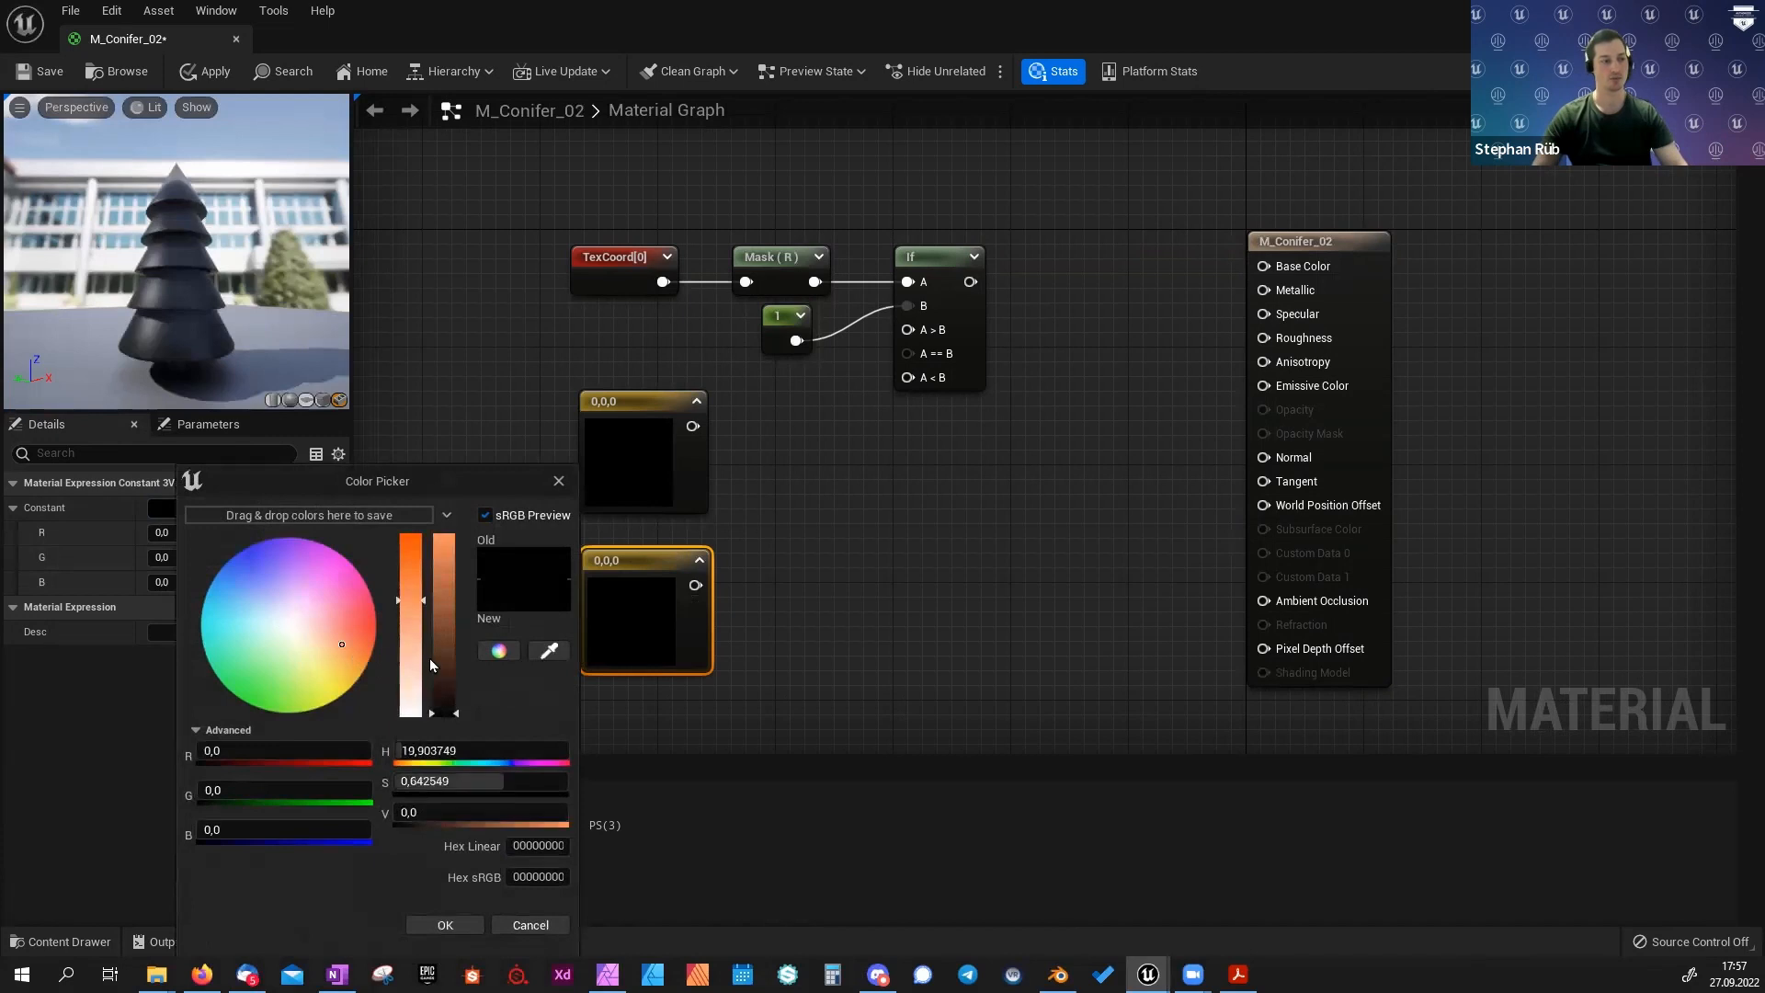
click(443, 690)
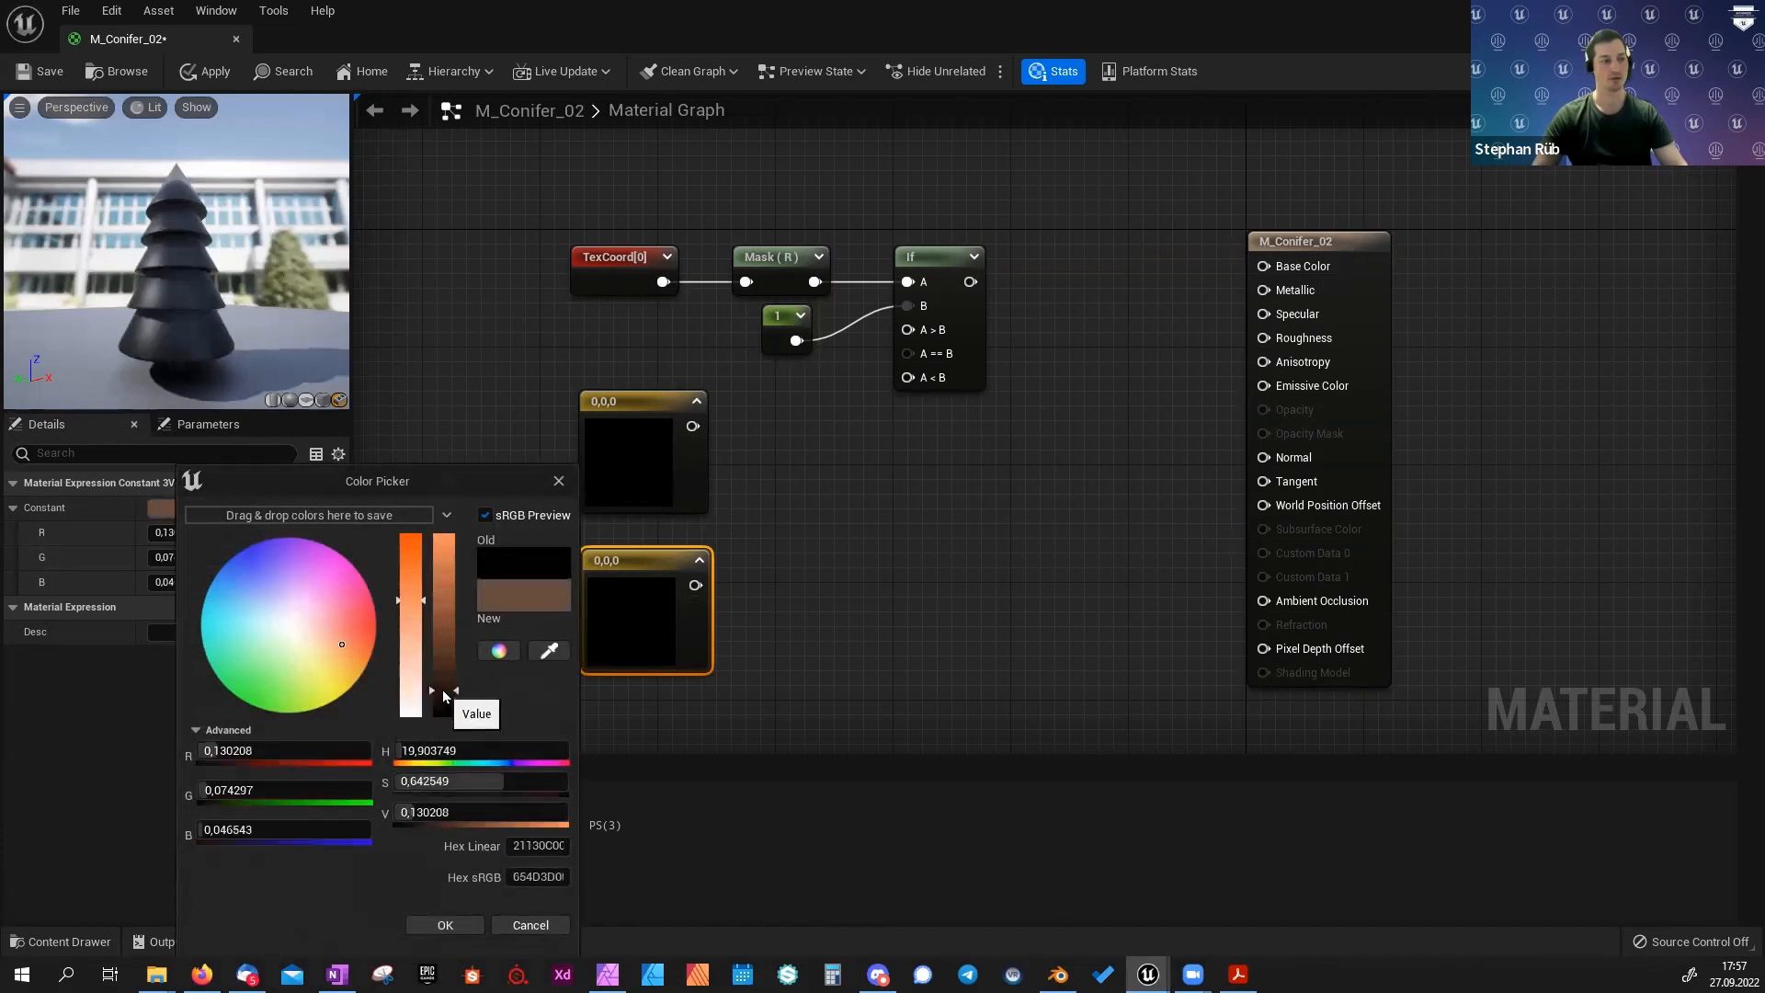
click(444, 925)
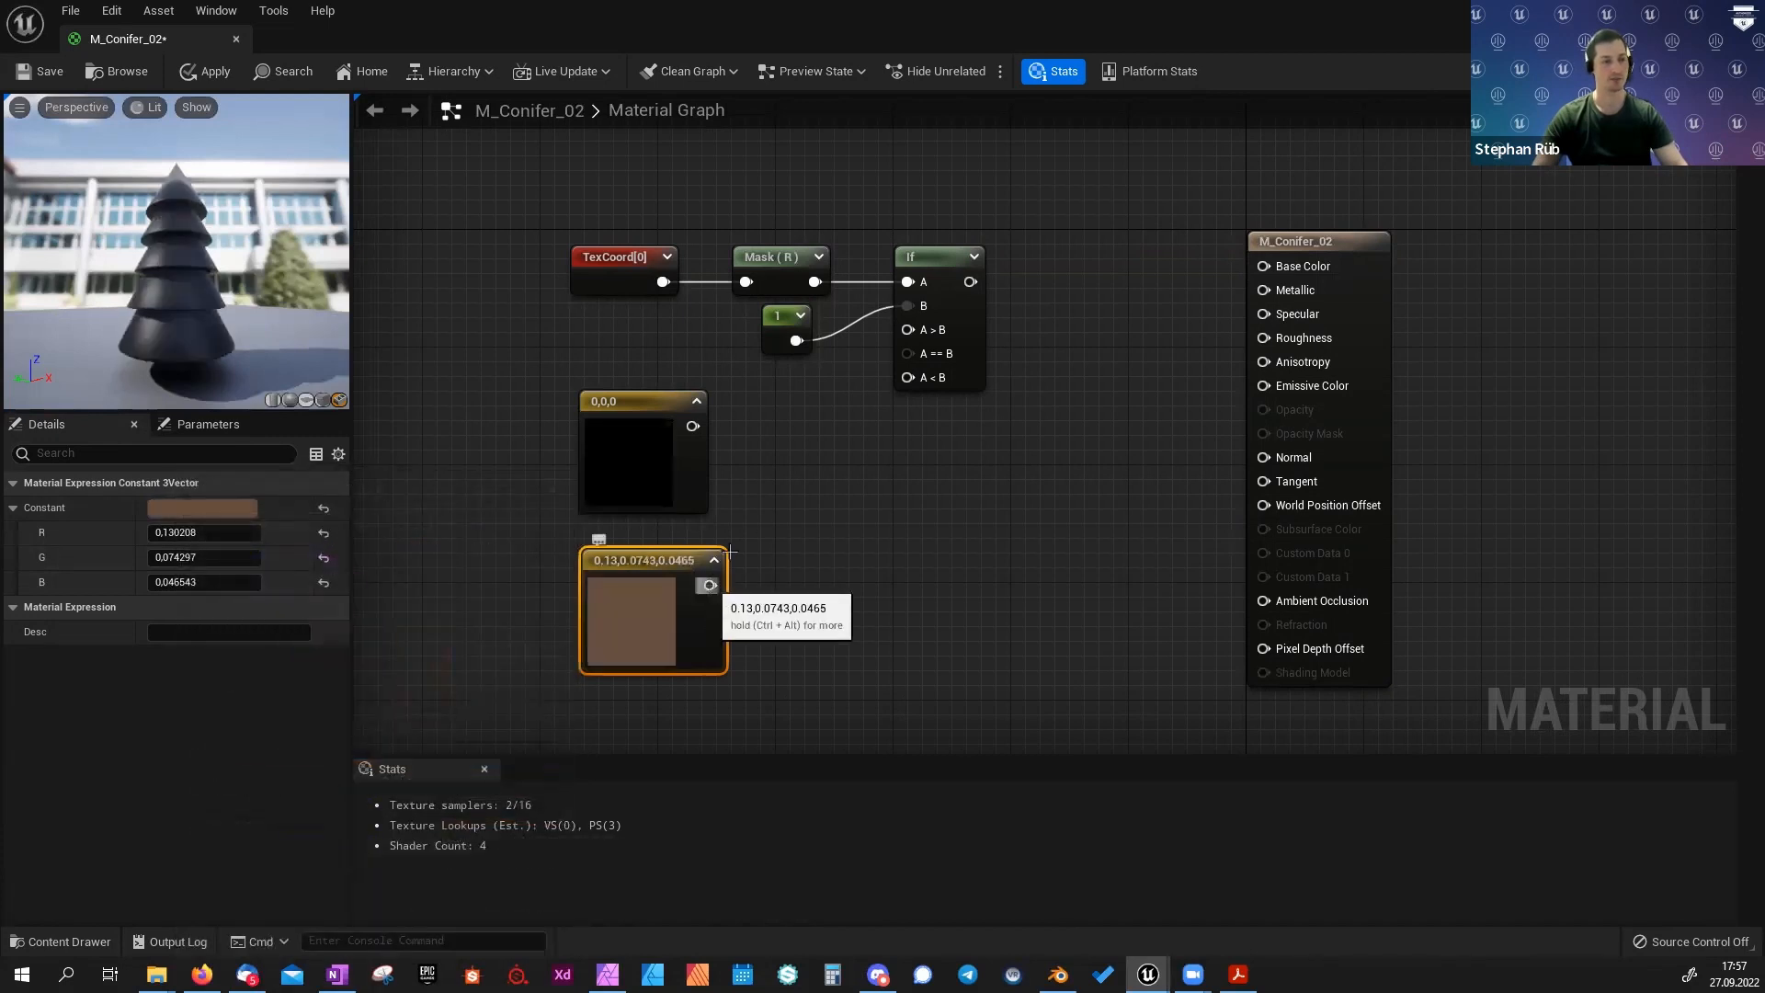
drag(710, 584, 907, 376)
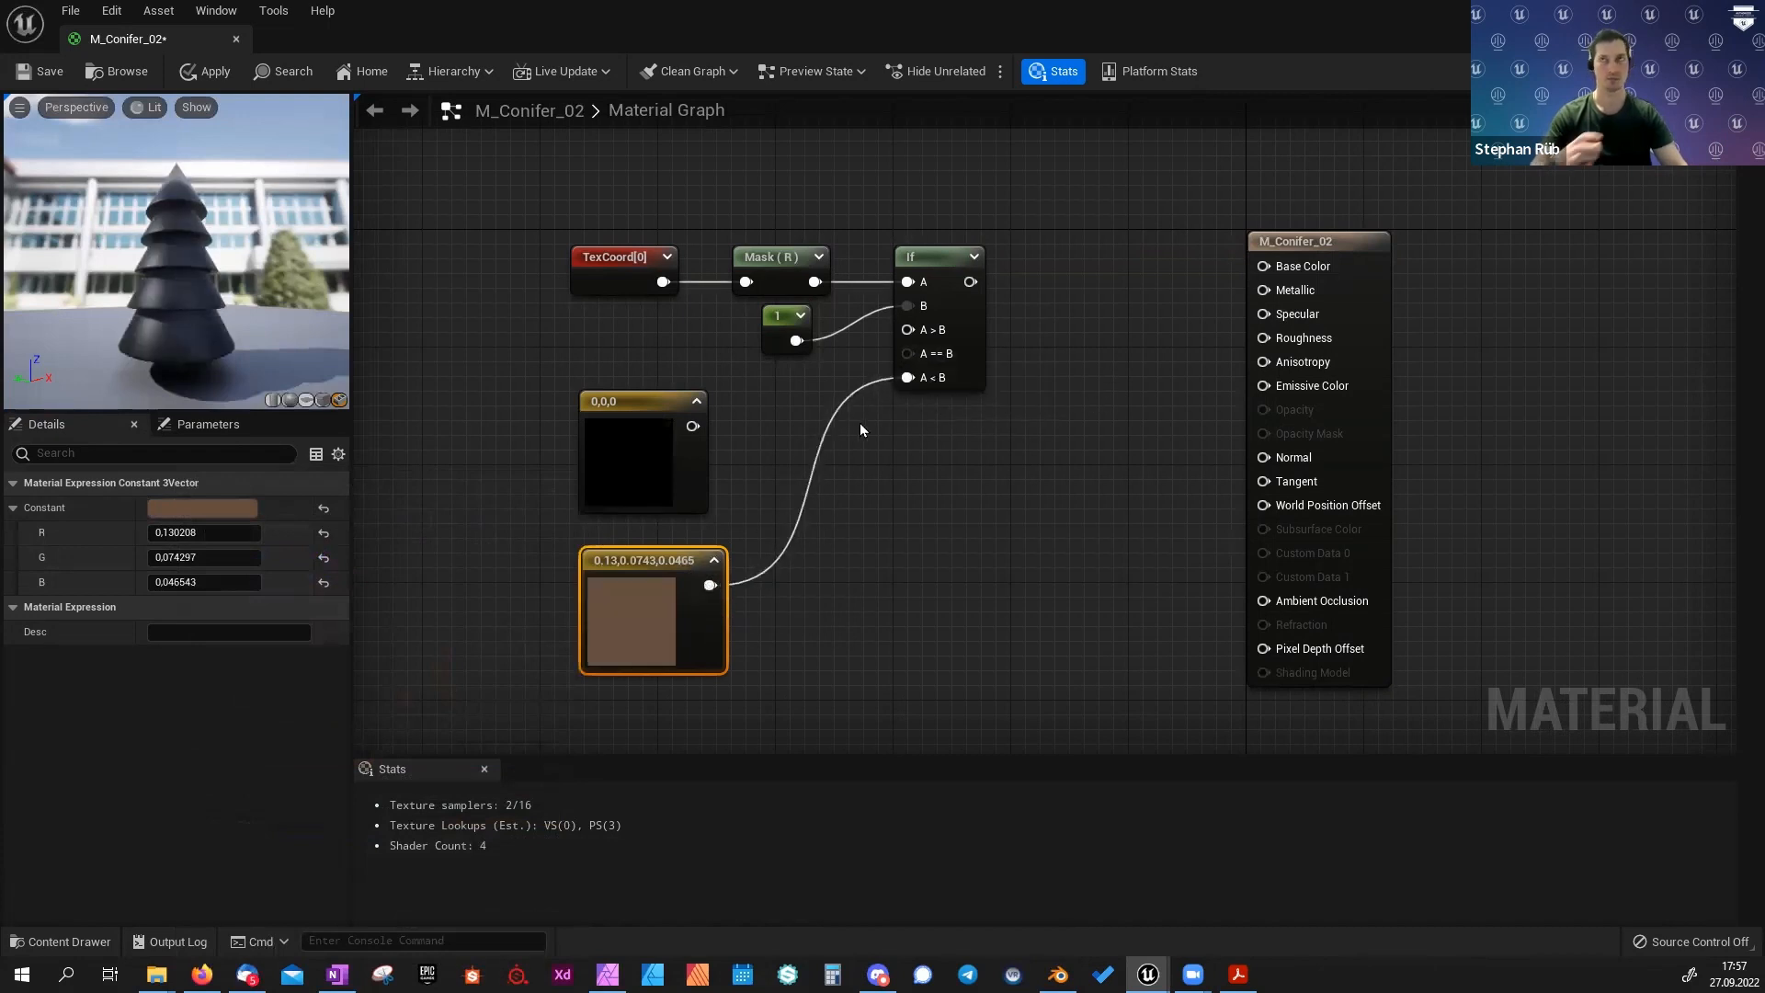
drag(907, 353, 710, 584)
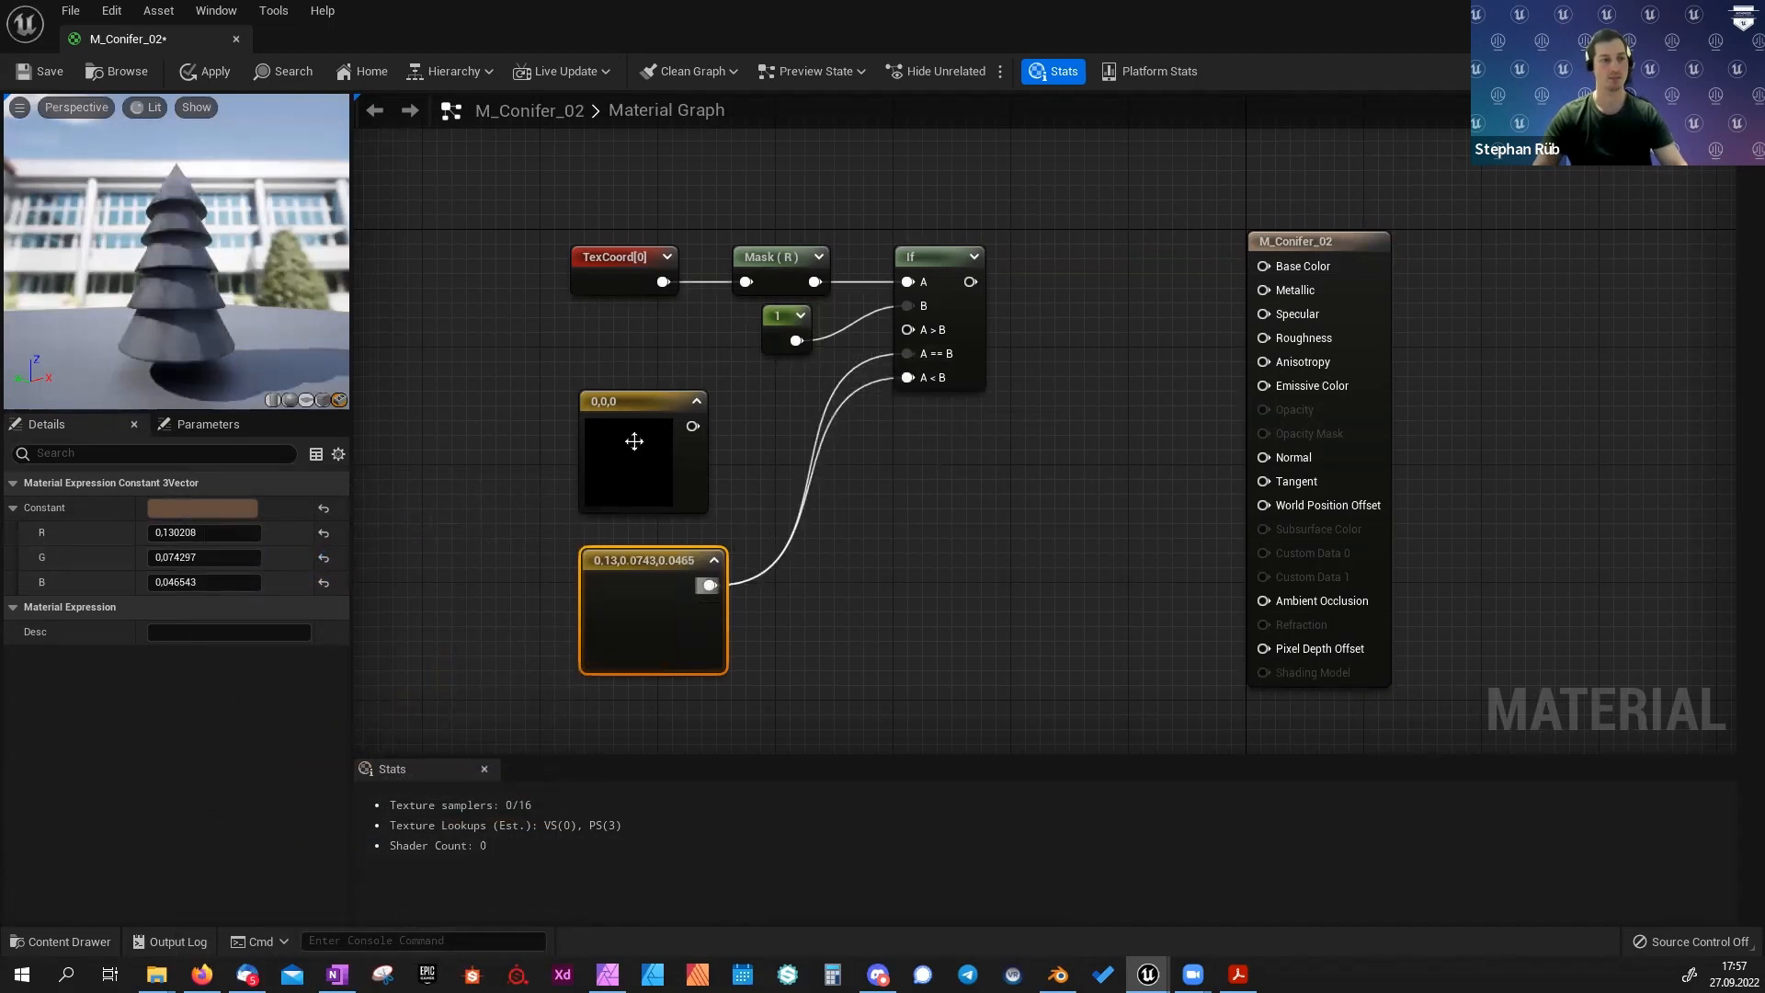
Set the upper Constant3Vector to a bright green of about 0.0779, 0.875, 0.197.
click(208, 511)
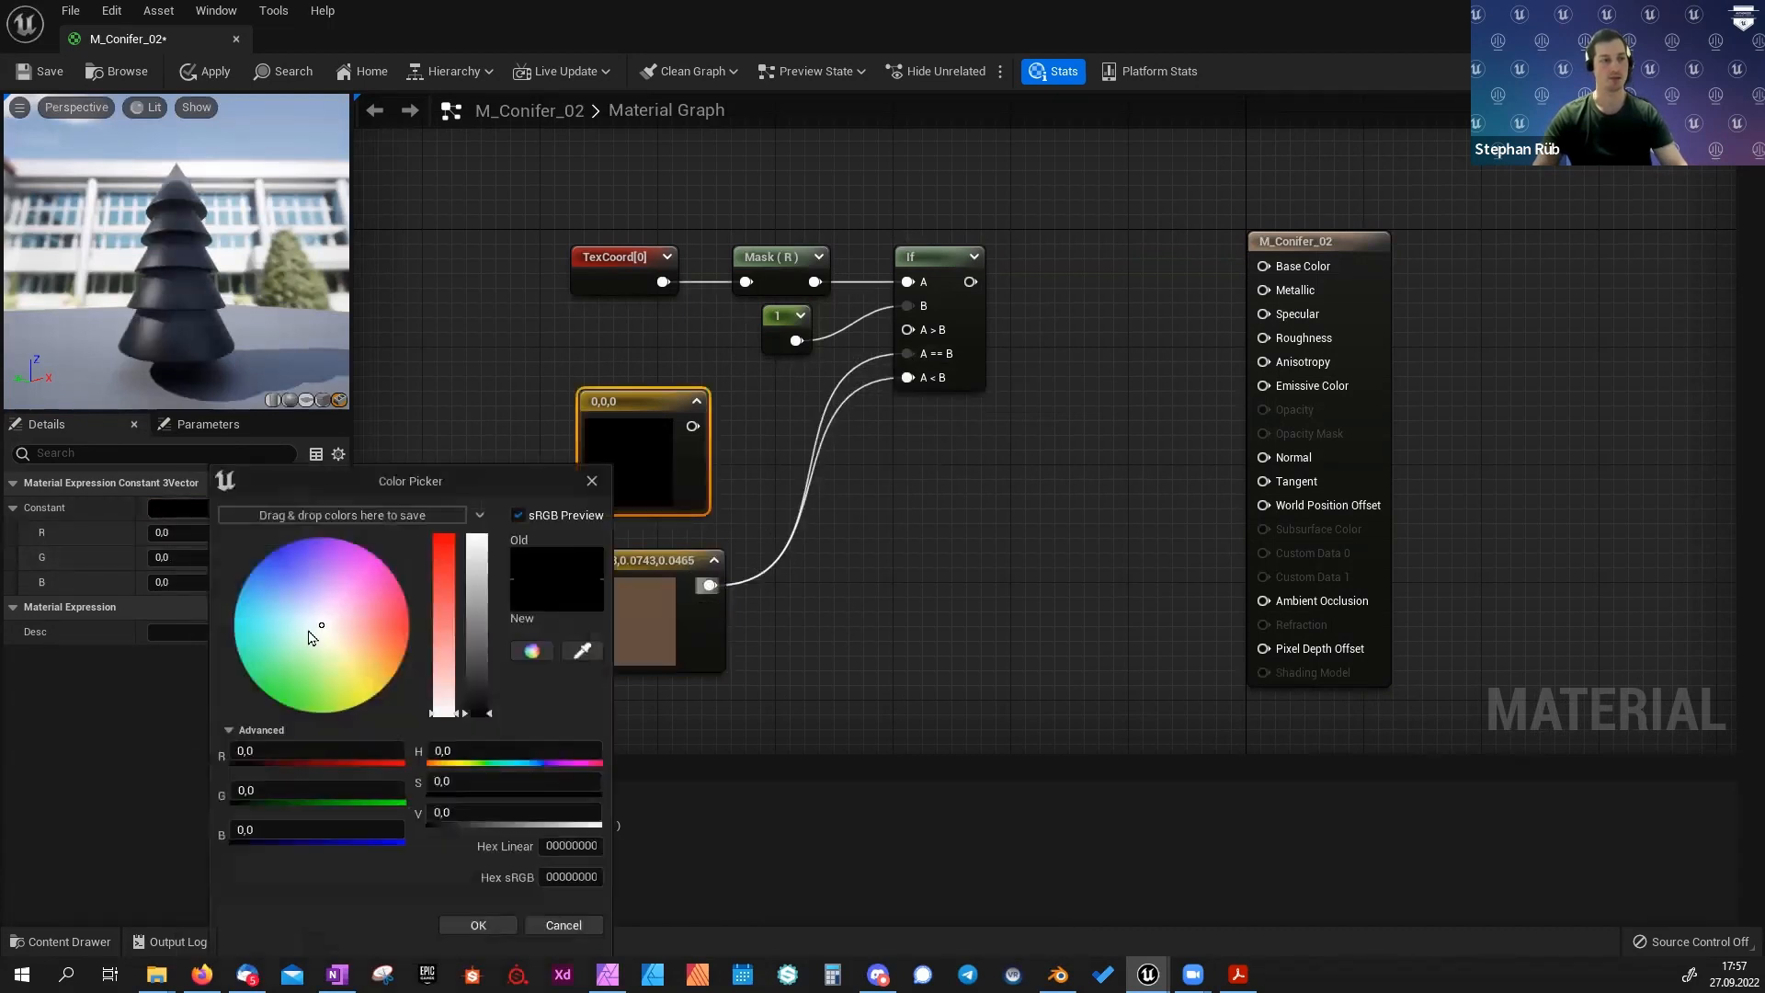
click(272, 687)
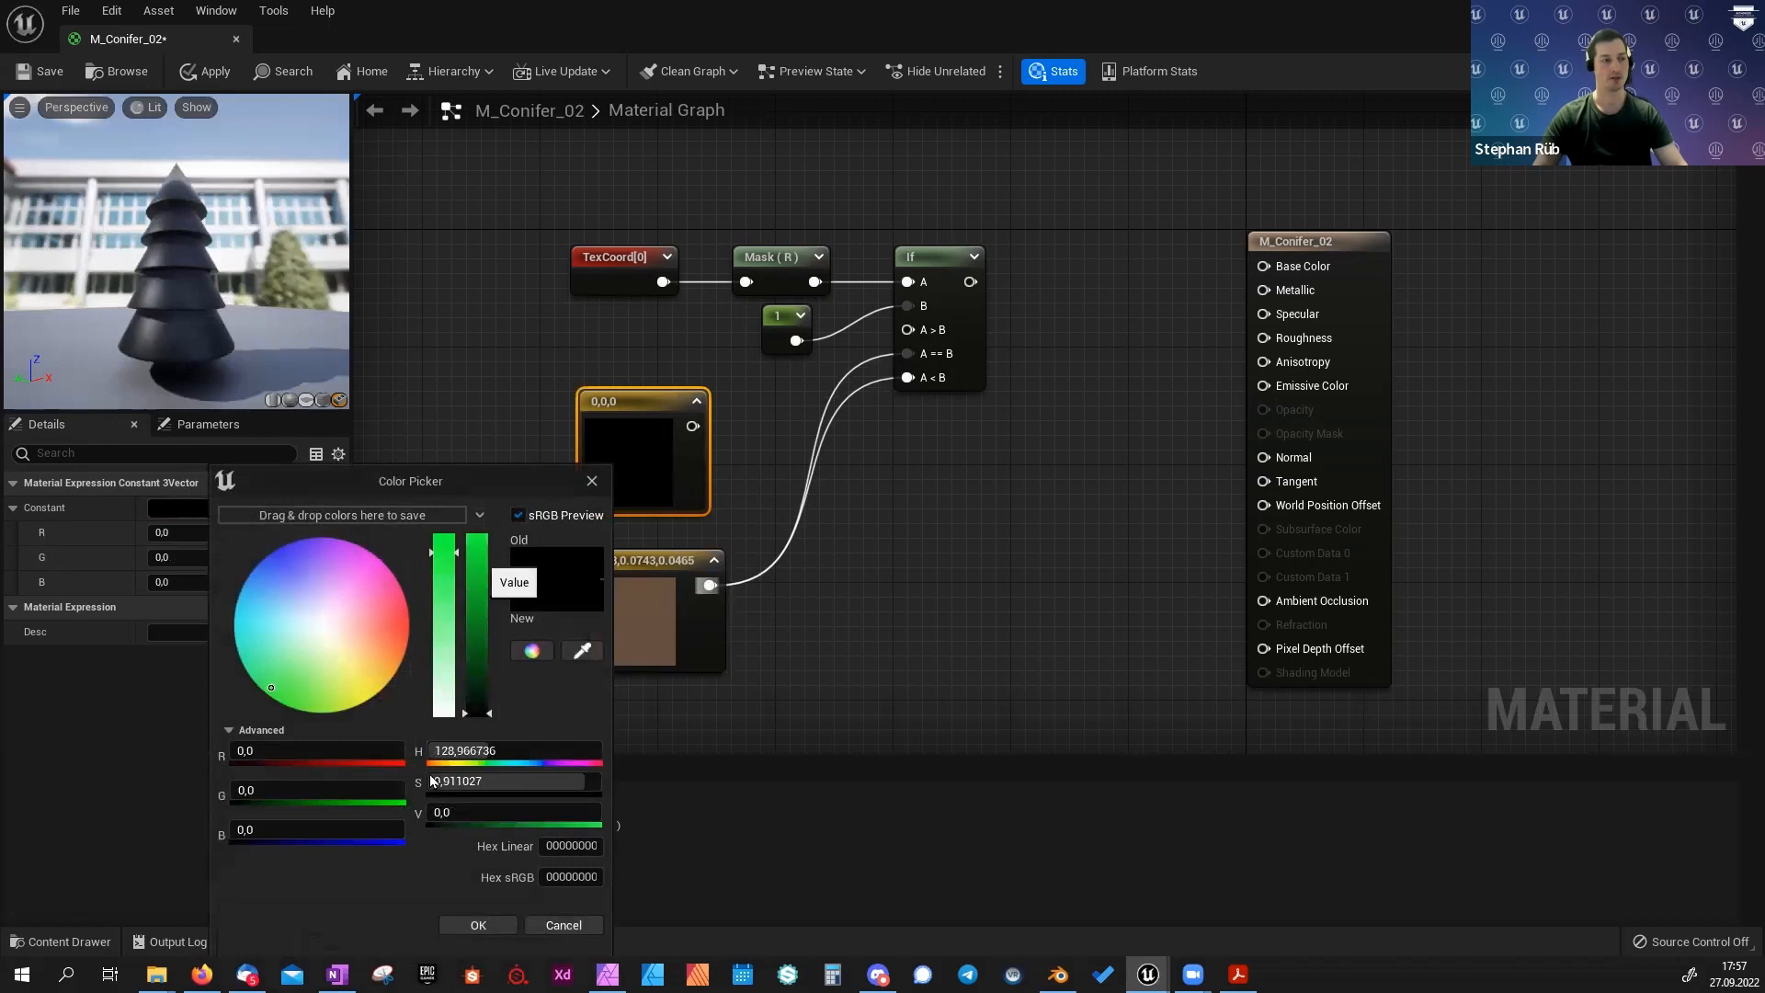
click(477, 557)
click(474, 927)
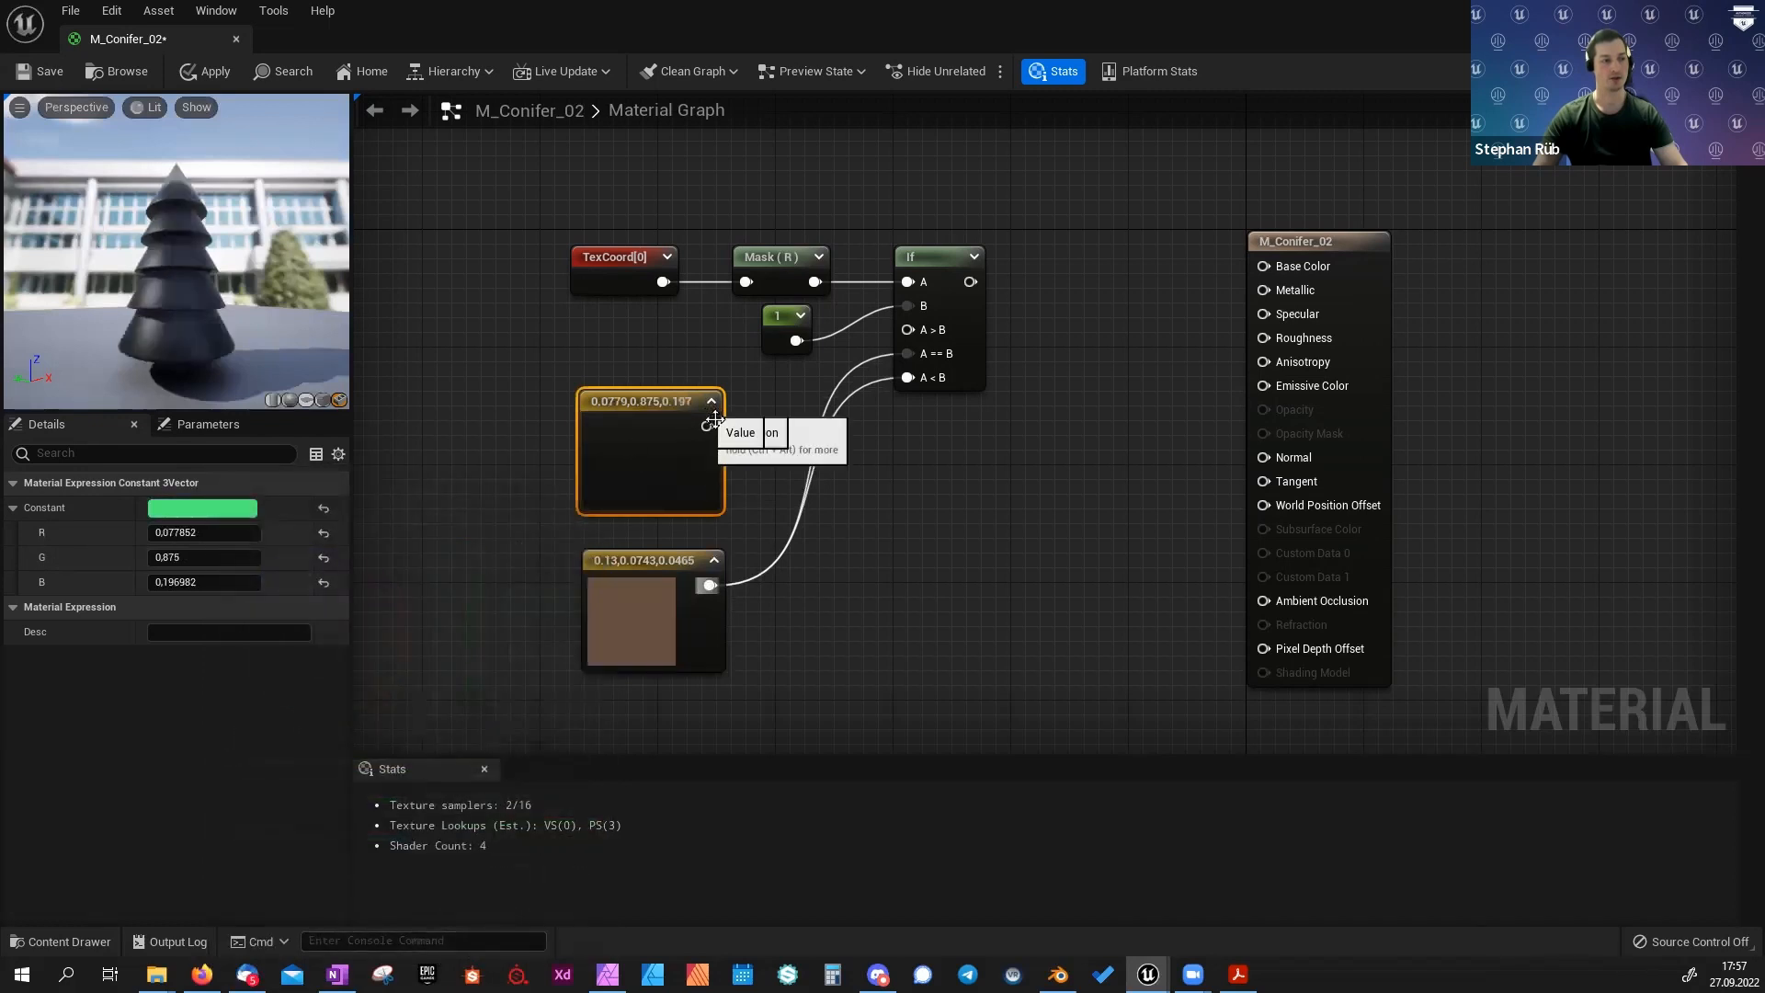
Connect the green constant to the If node's A > B input and the If output to Base Color, checking the tree preview.
drag(706, 426, 907, 329)
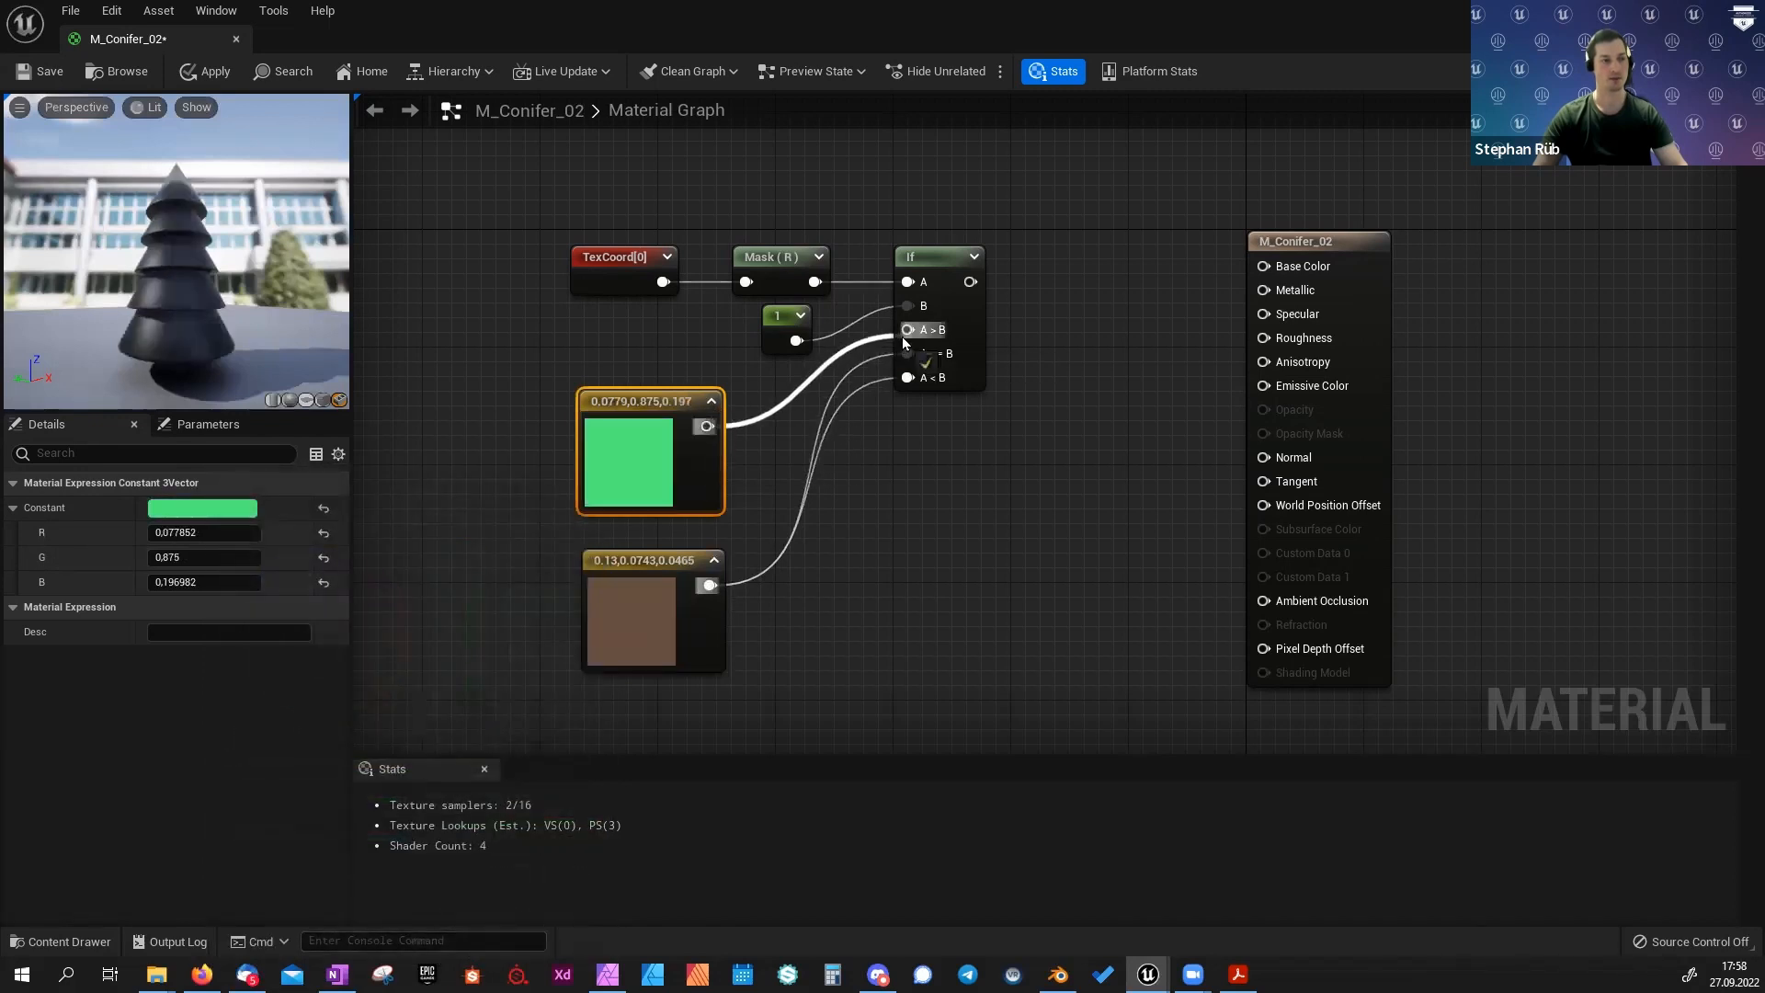
drag(973, 282, 1263, 266)
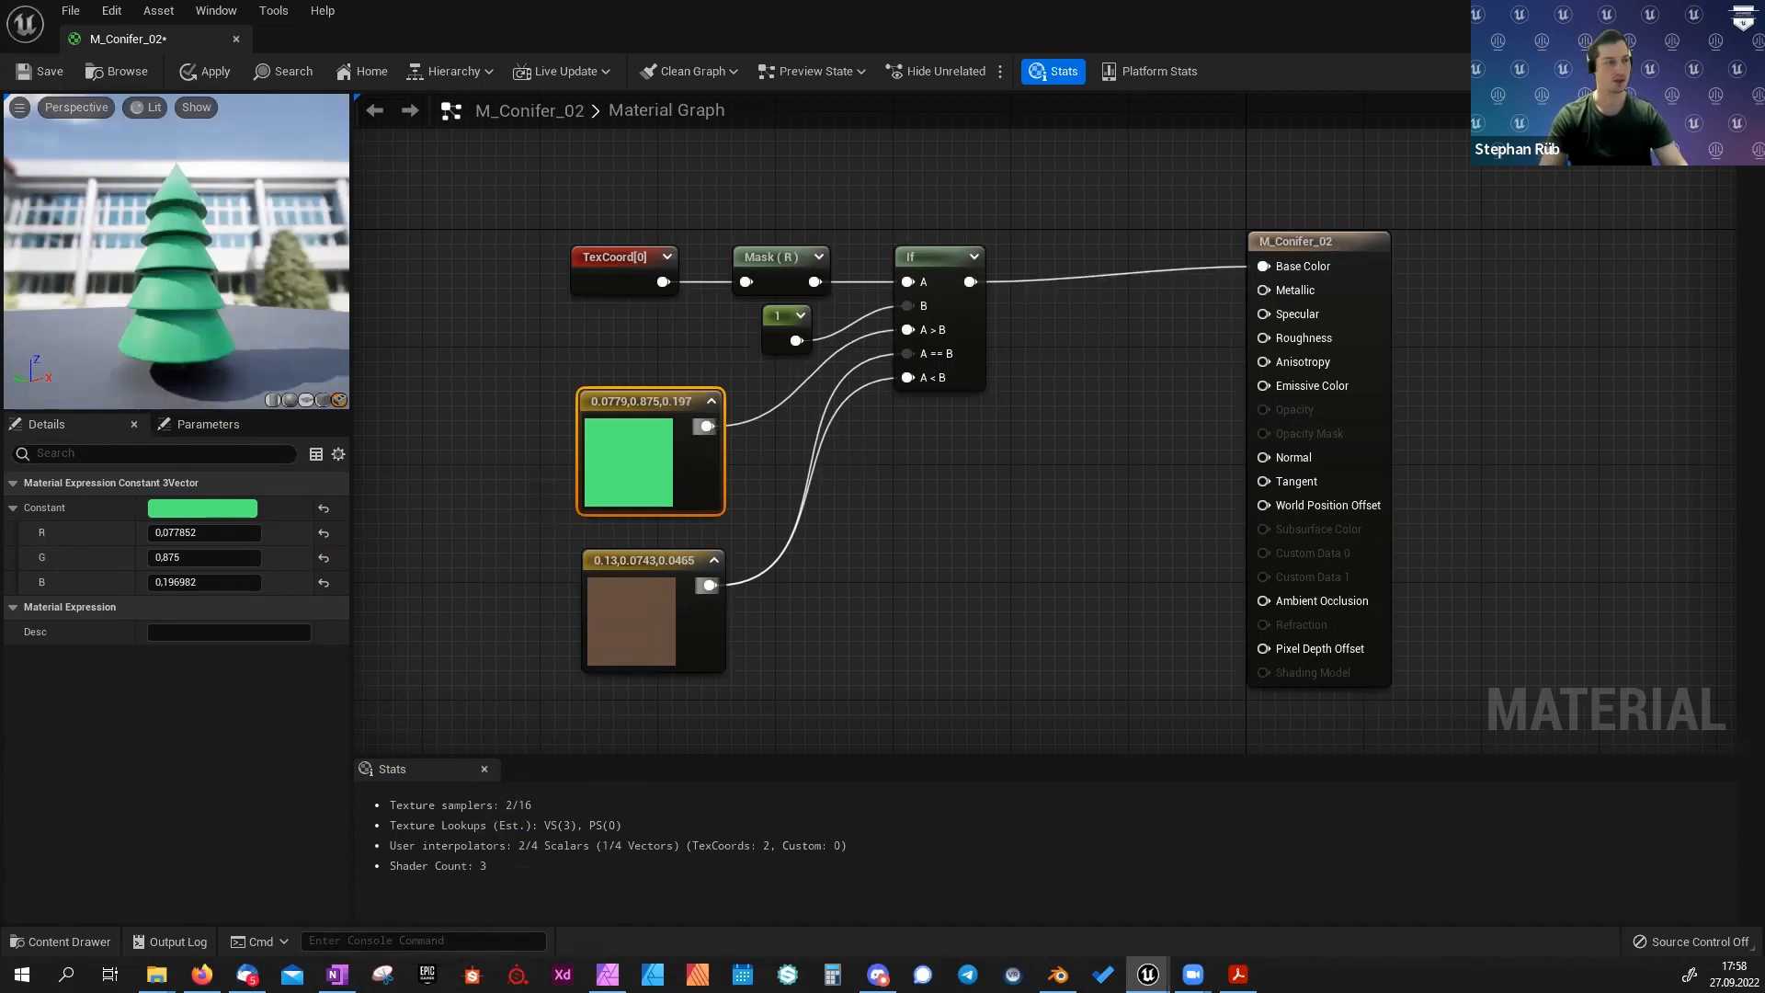
drag(141, 344, 138, 290)
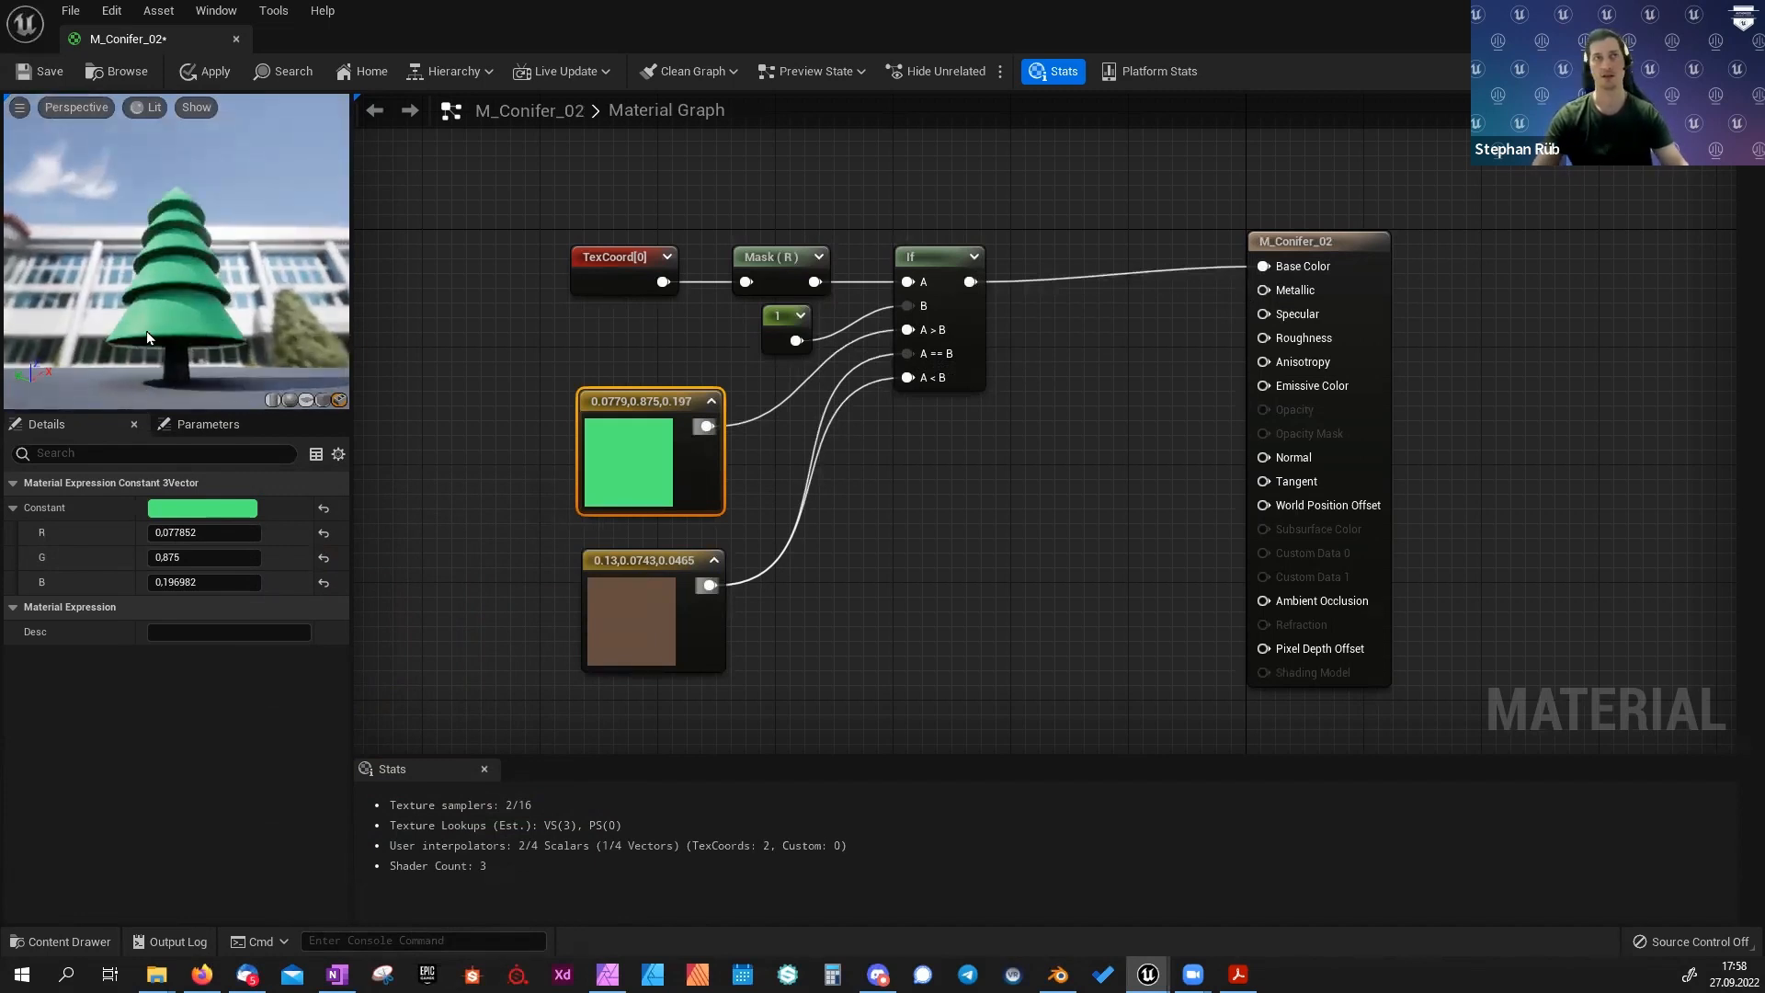
Save the M_Conifer_02 material and close its editor to return to the level.
click(20, 70)
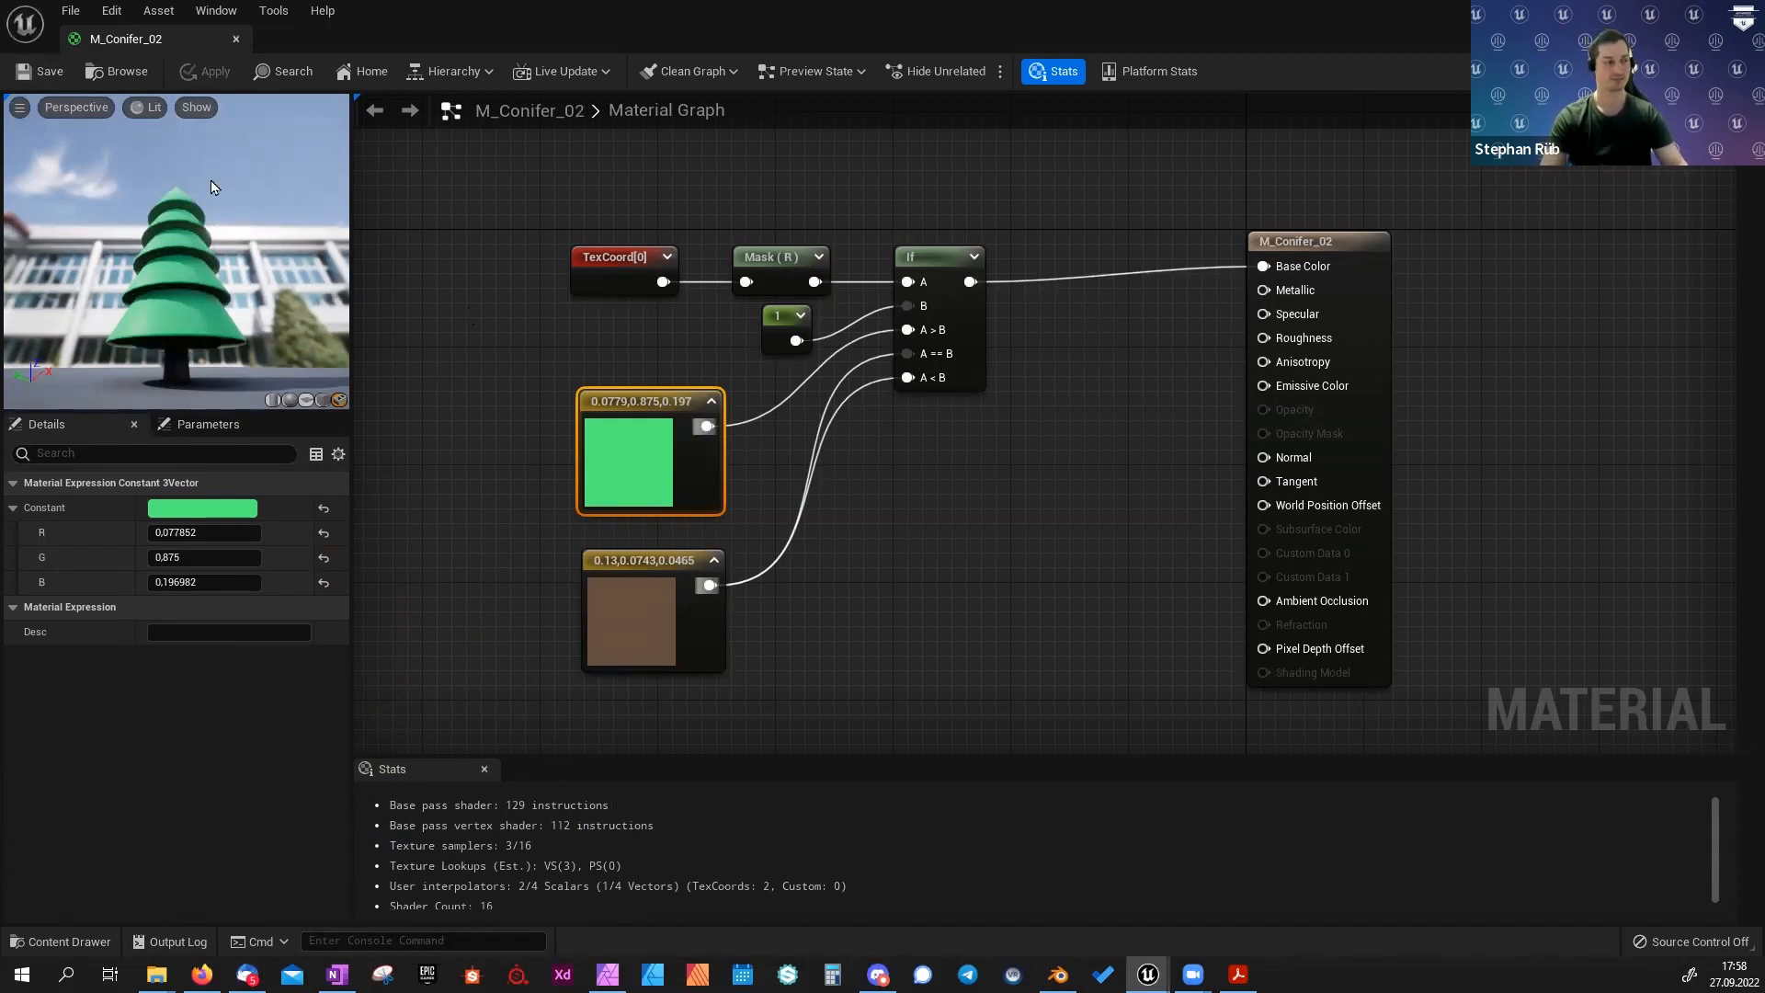
click(235, 36)
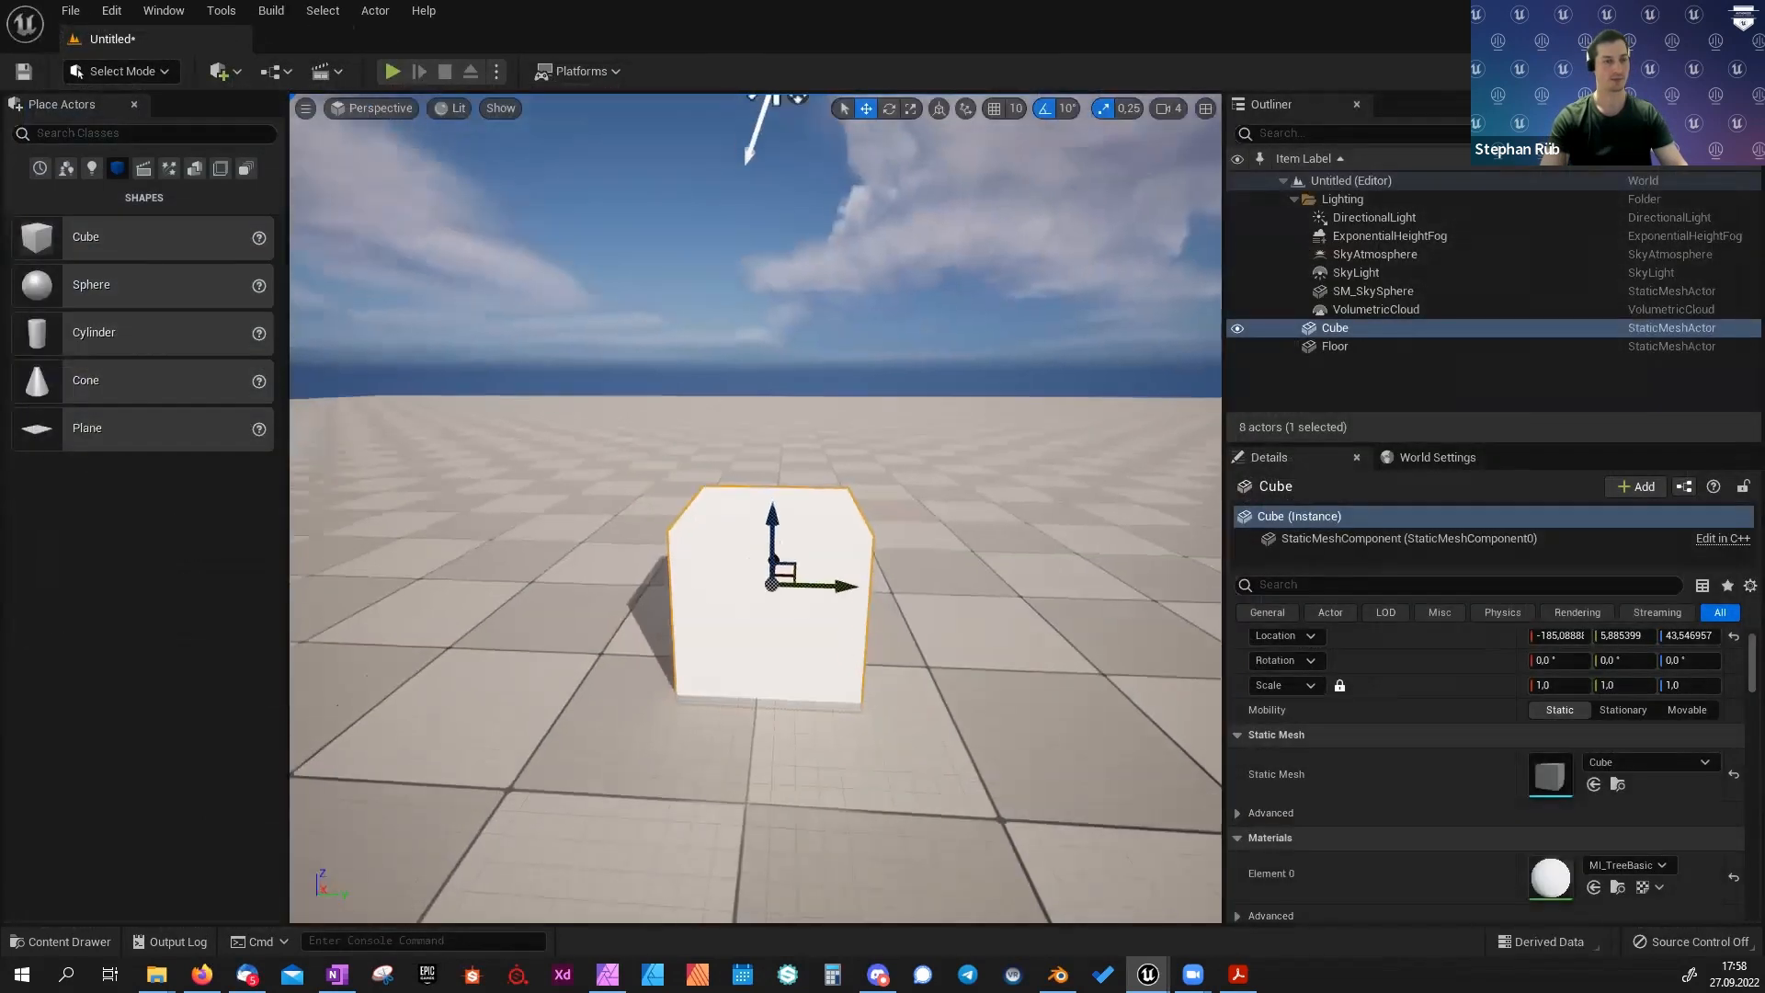
right_drag(497, 497, 487, 487)
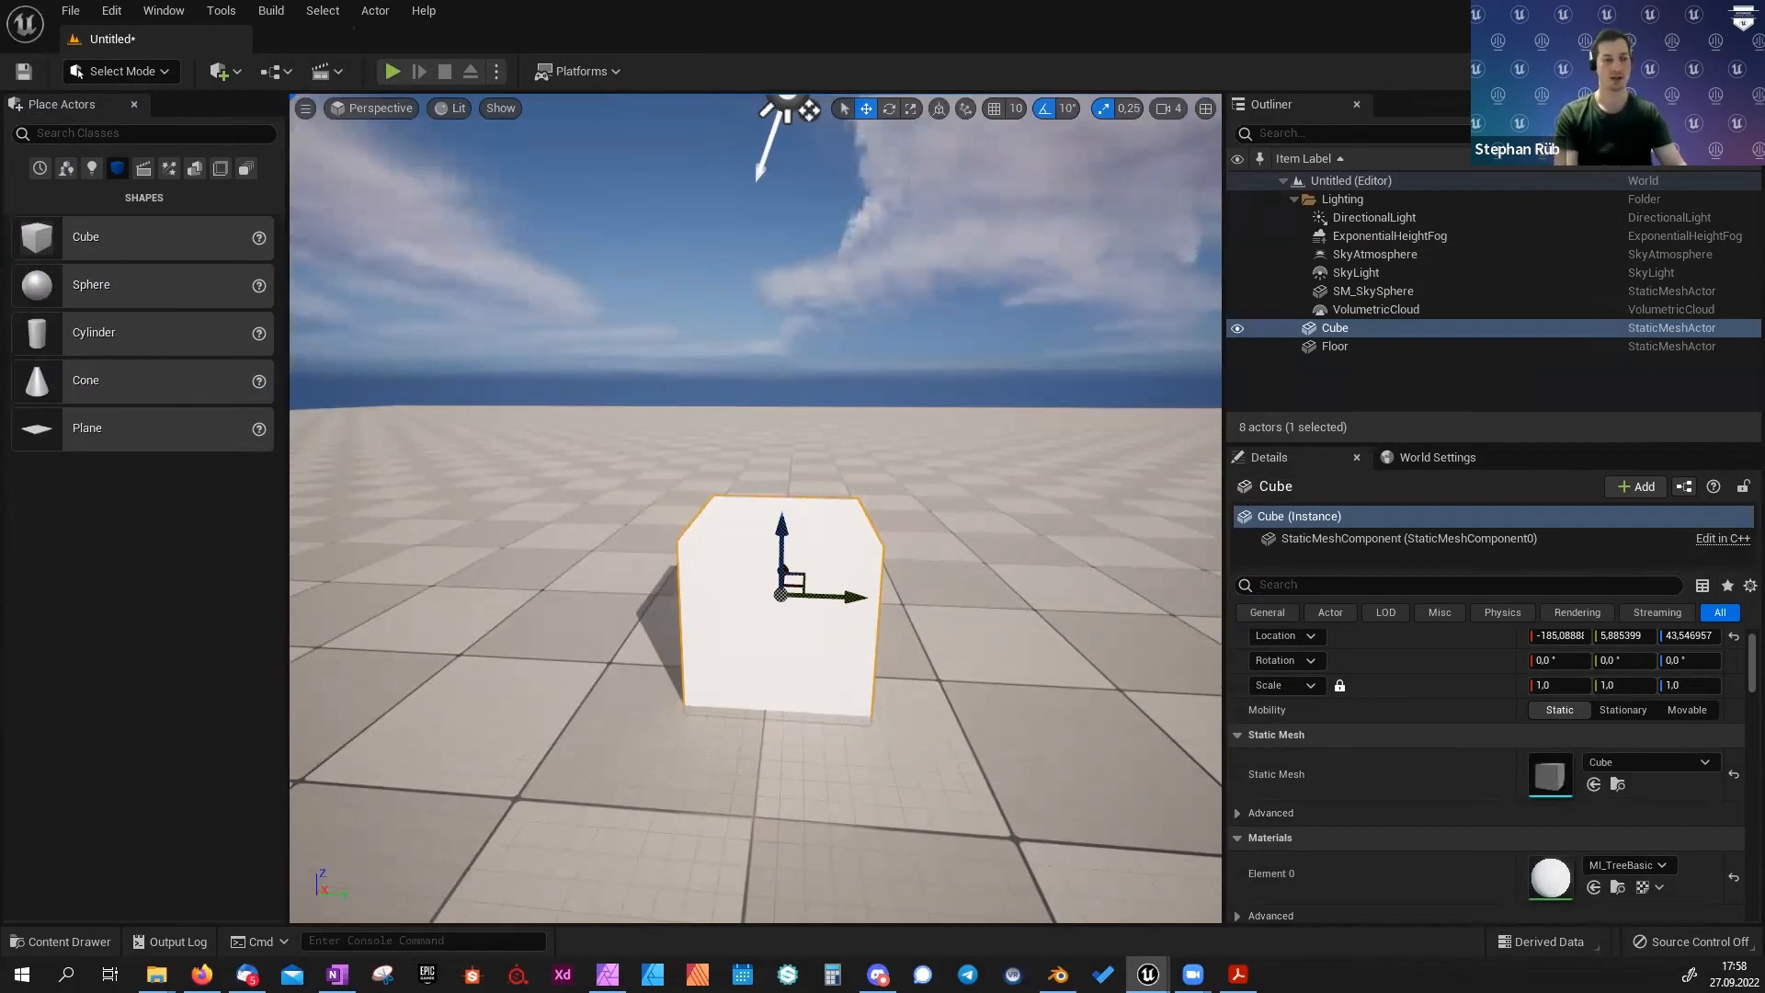
mouse_move(499, 501)
right_down()
mouse_move(511, 491)
mouse_move(499, 501)
right_up()
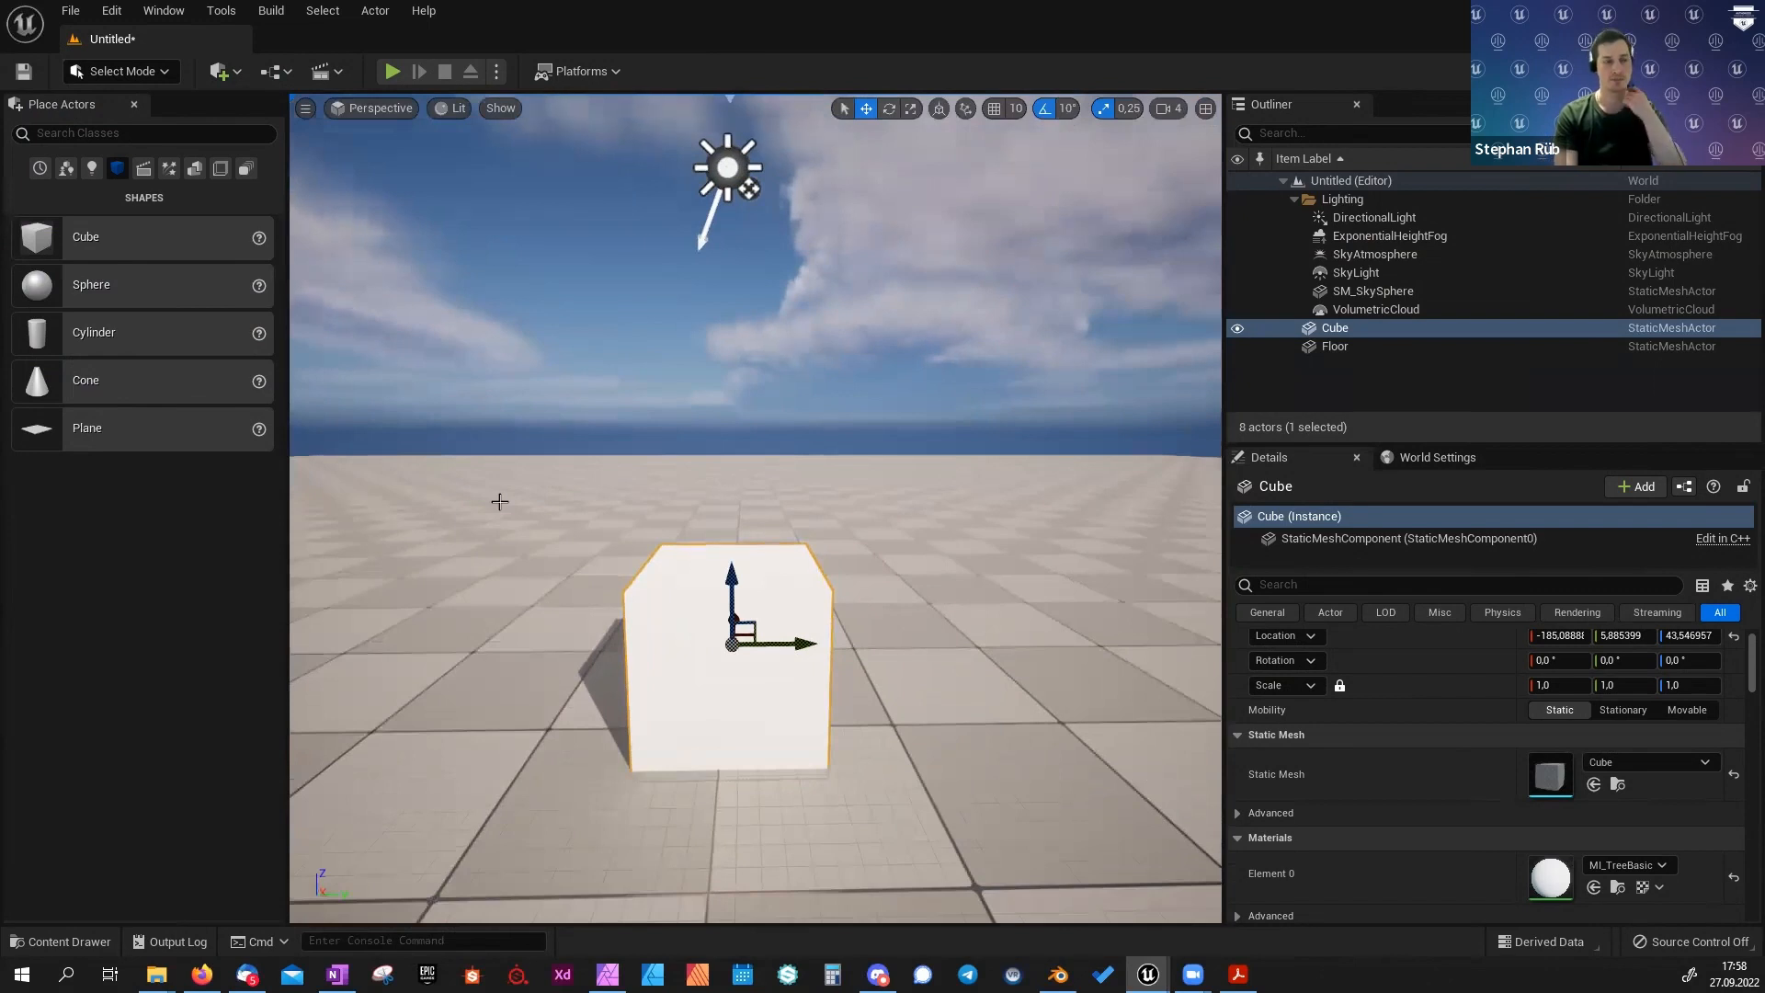
Browse to the Drone assets folder and examine the asset details of the SM_Drone_UVpacked_02 mesh.
key(ctrl+space)
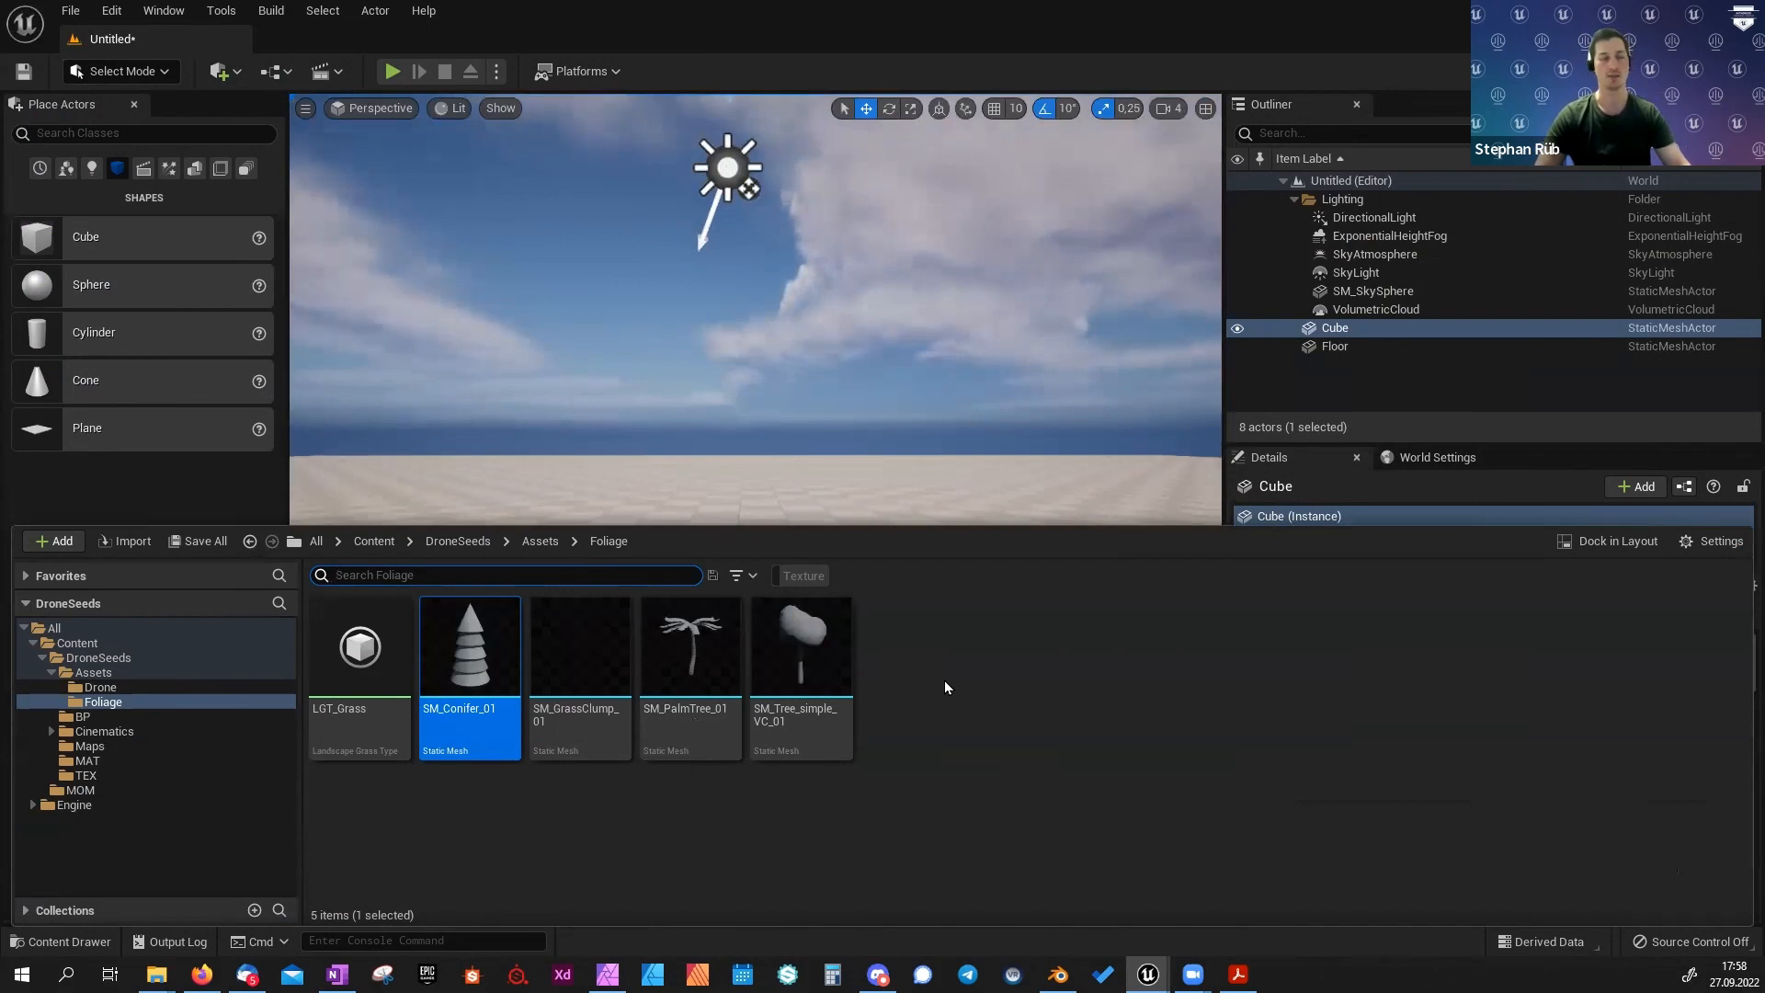
click(101, 688)
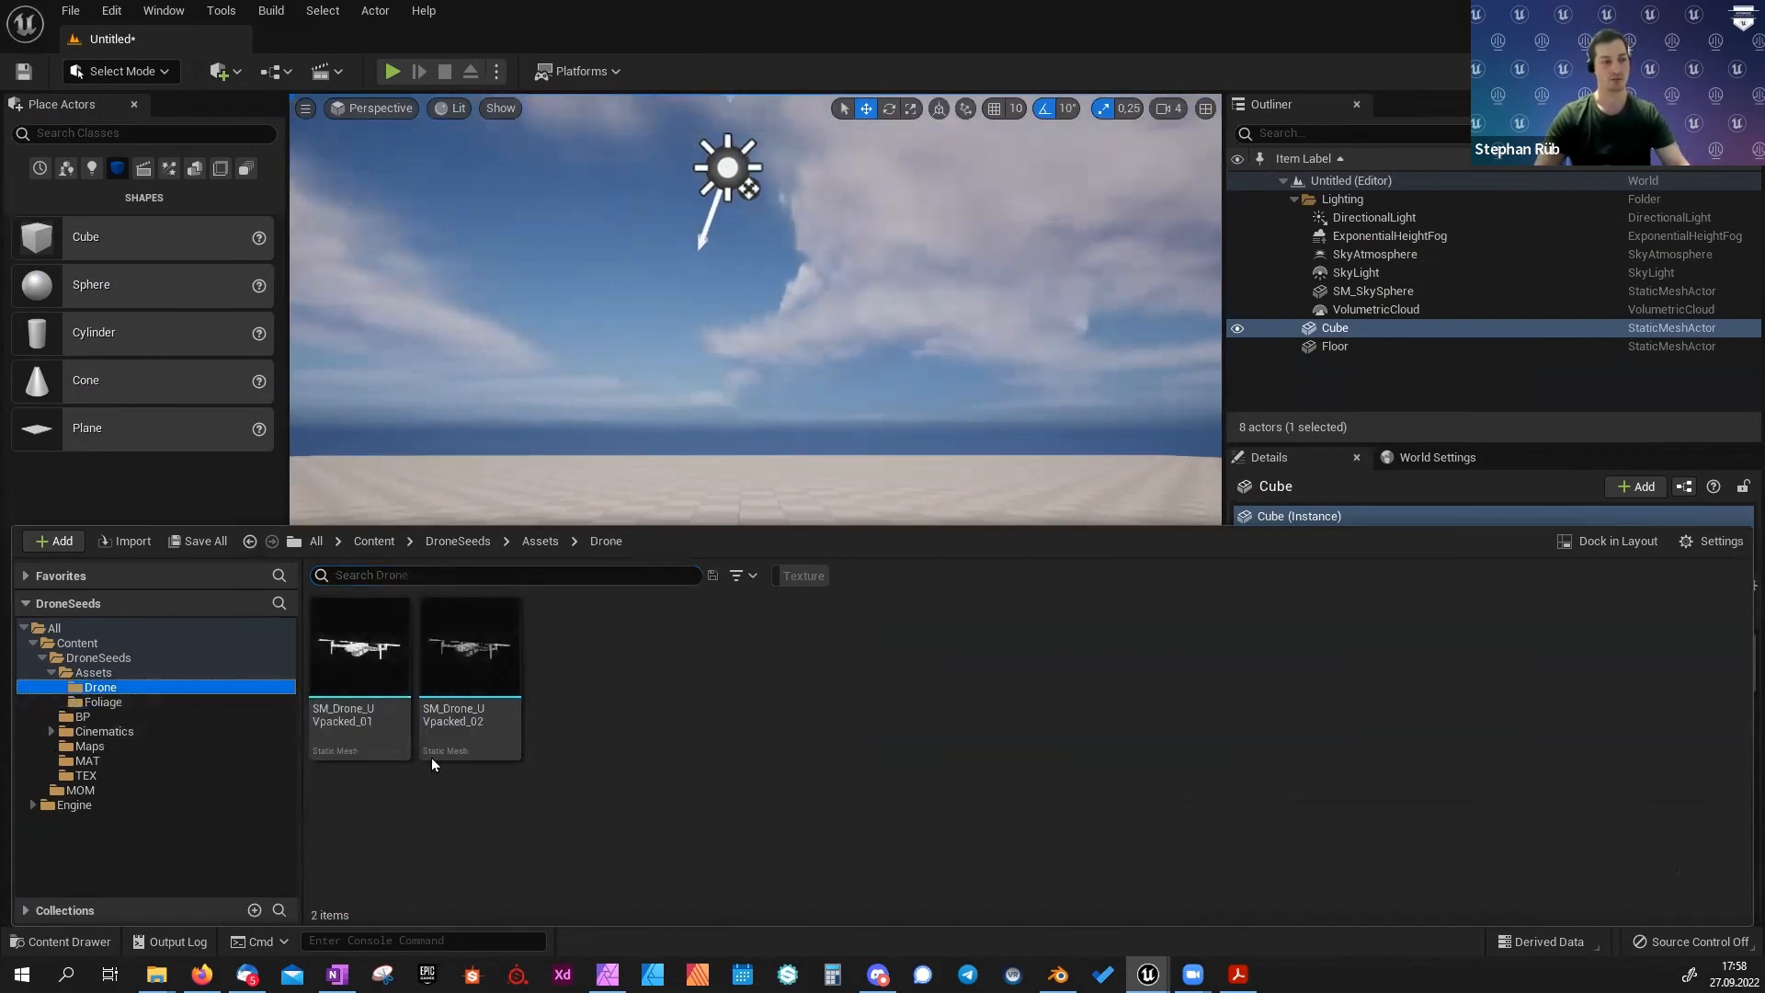
click(440, 707)
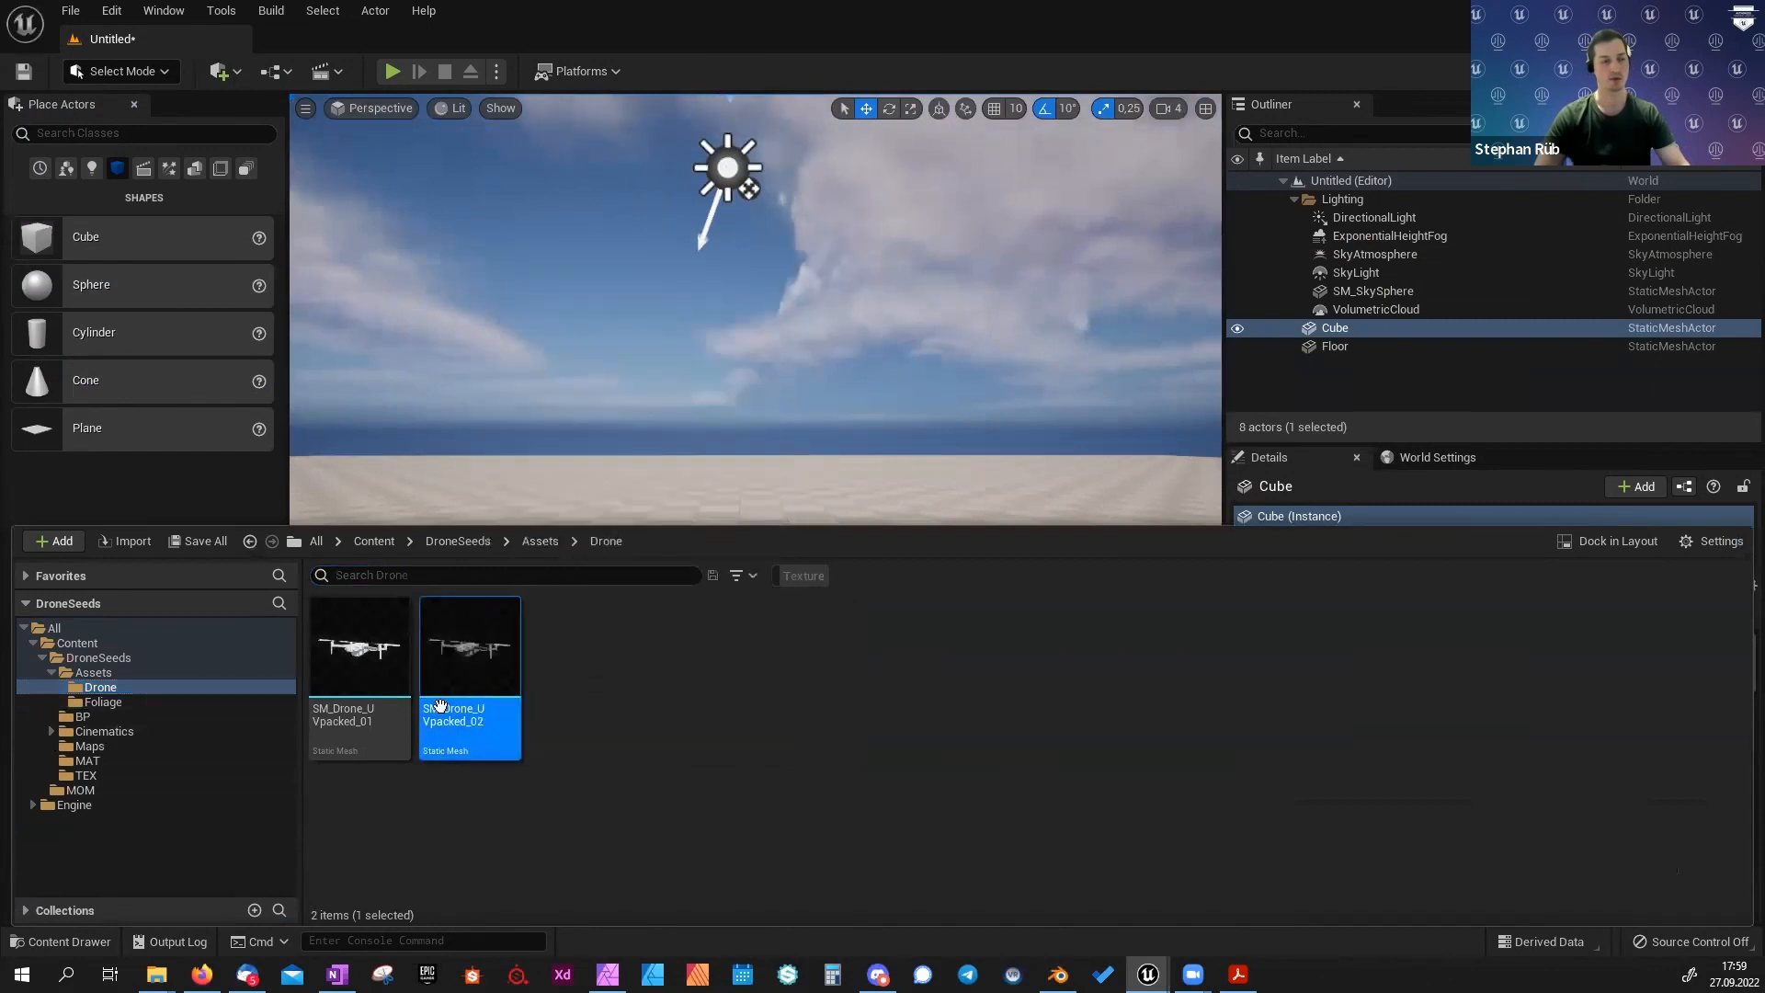
mouse_move(497, 719)
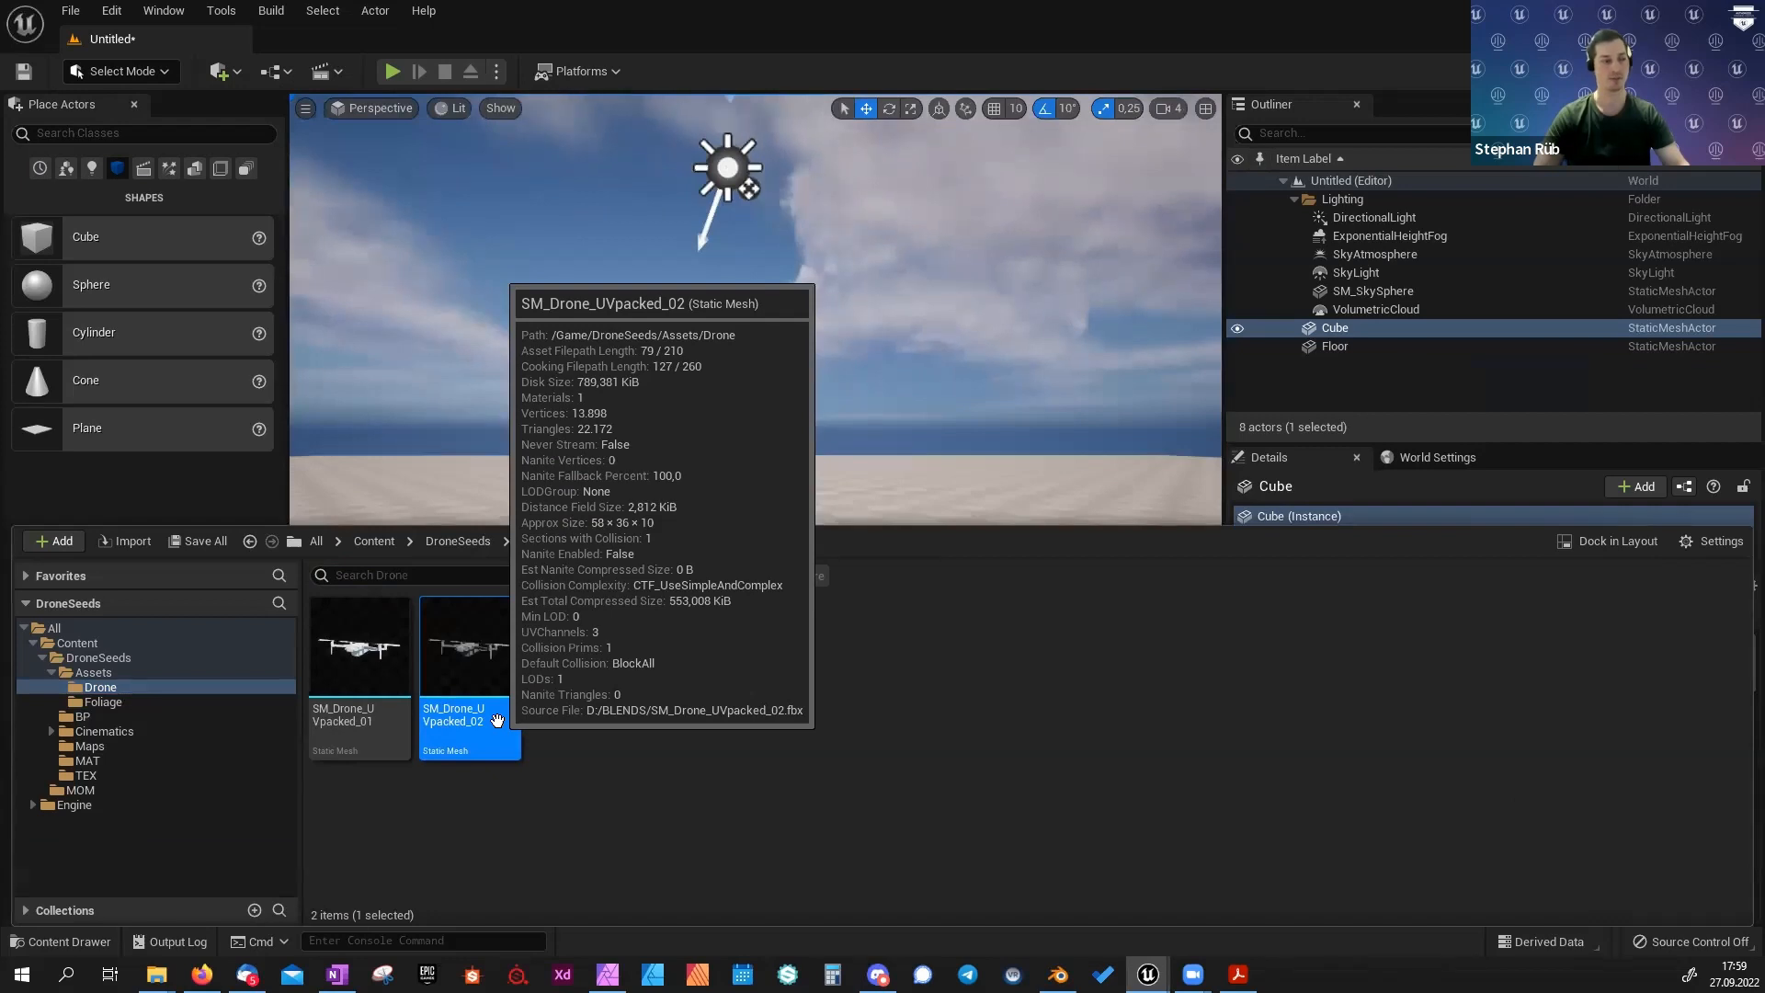
Open the SM_Drone_UVpacked_02 mesh in its own editor and inspect the drone model up close.
double_click(496, 657)
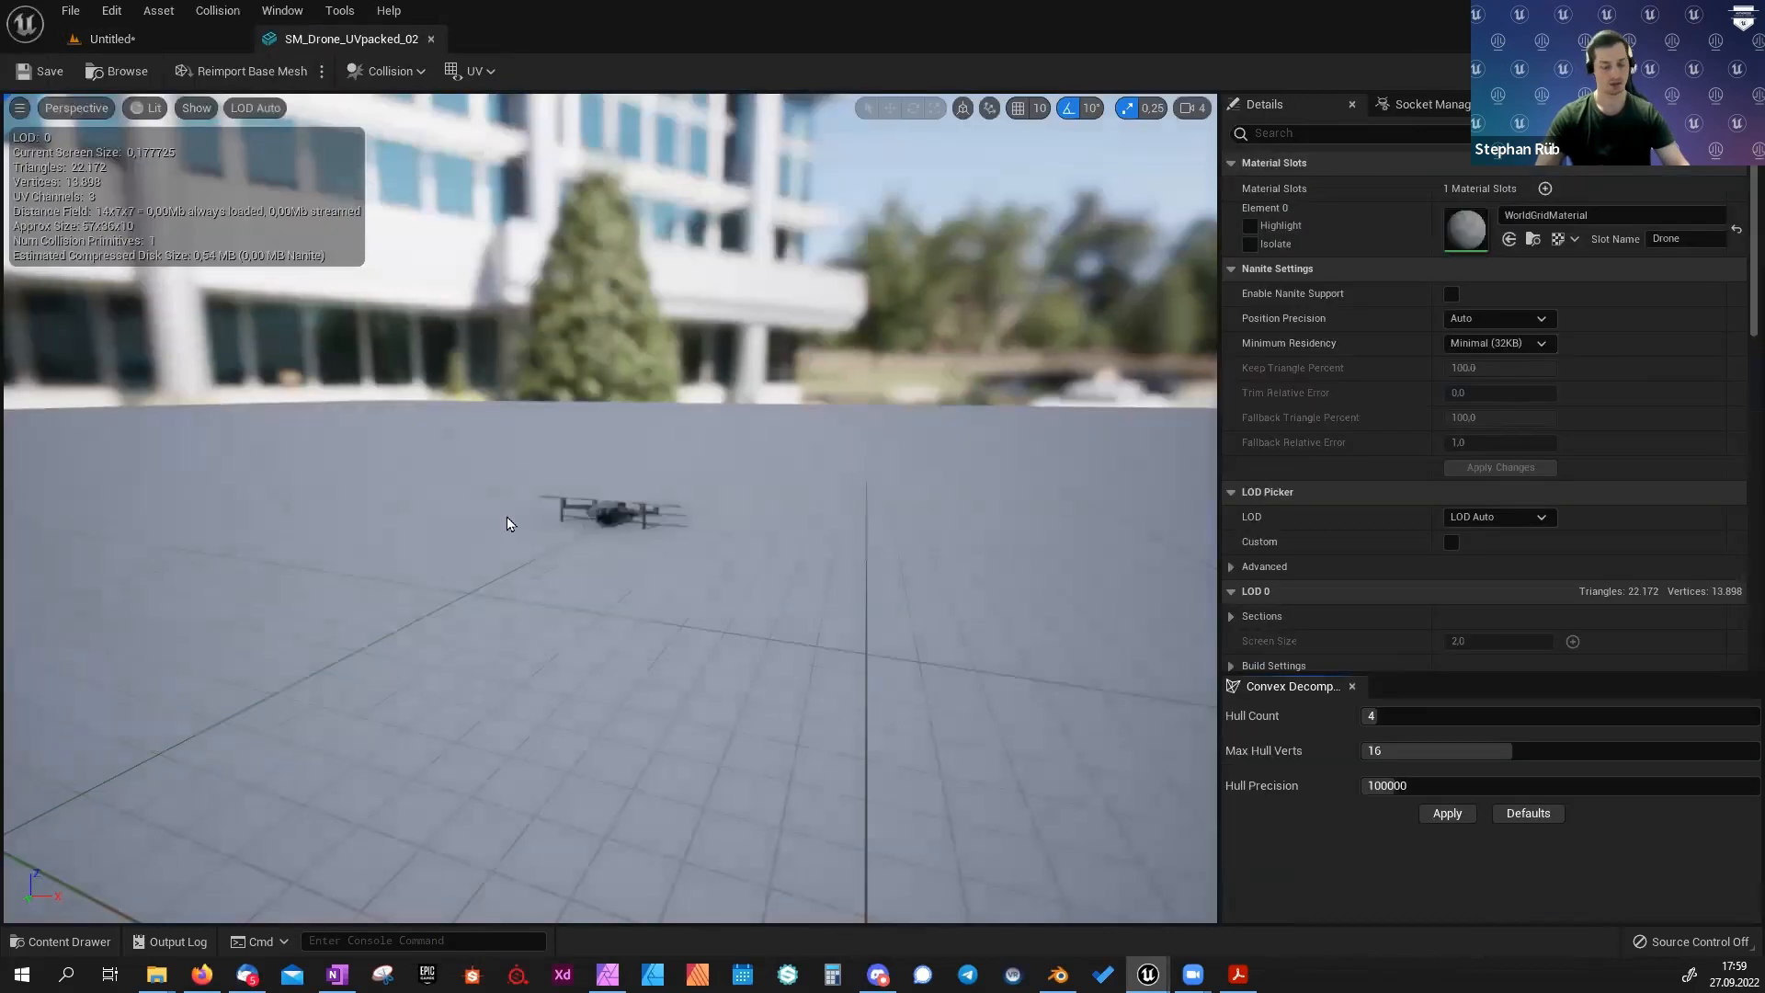
alt+drag(506, 517, 514, 652)
alt+right_drag(514, 517, 616, 516)
alt+drag(615, 516, 334, 421)
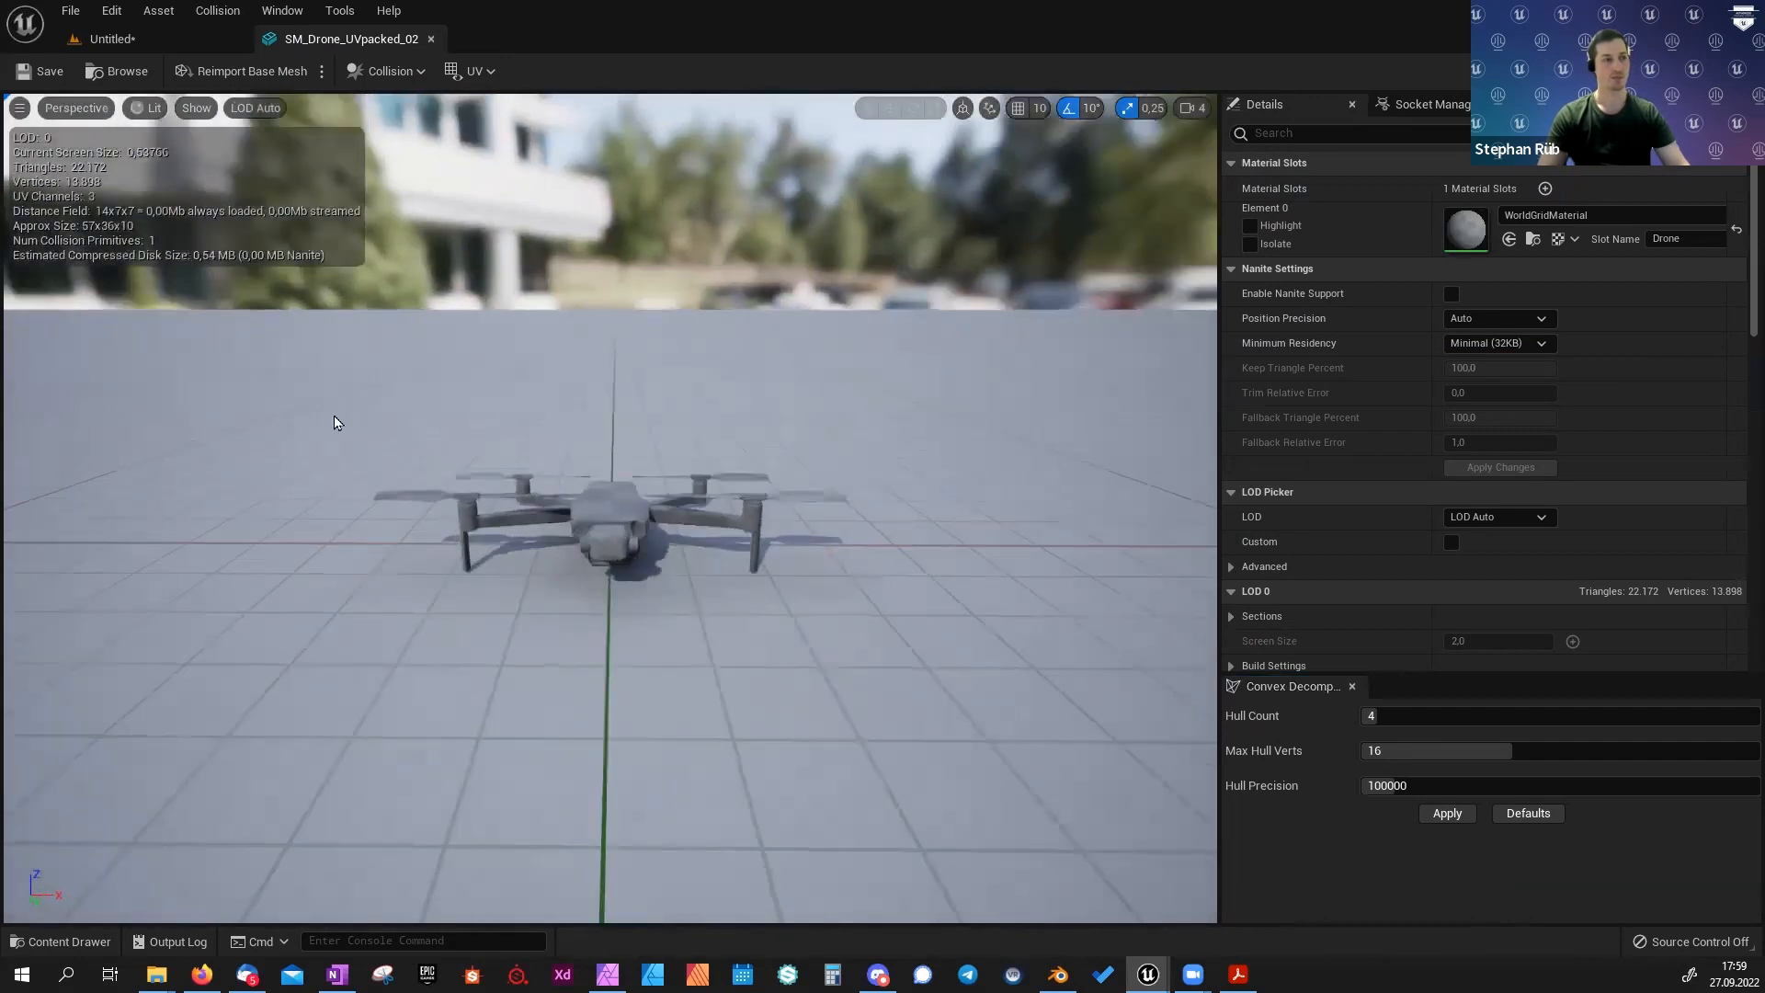
Check the drone mesh's UV Channel 0 layout, hide the UV overlay again, and close the mesh editor.
click(475, 70)
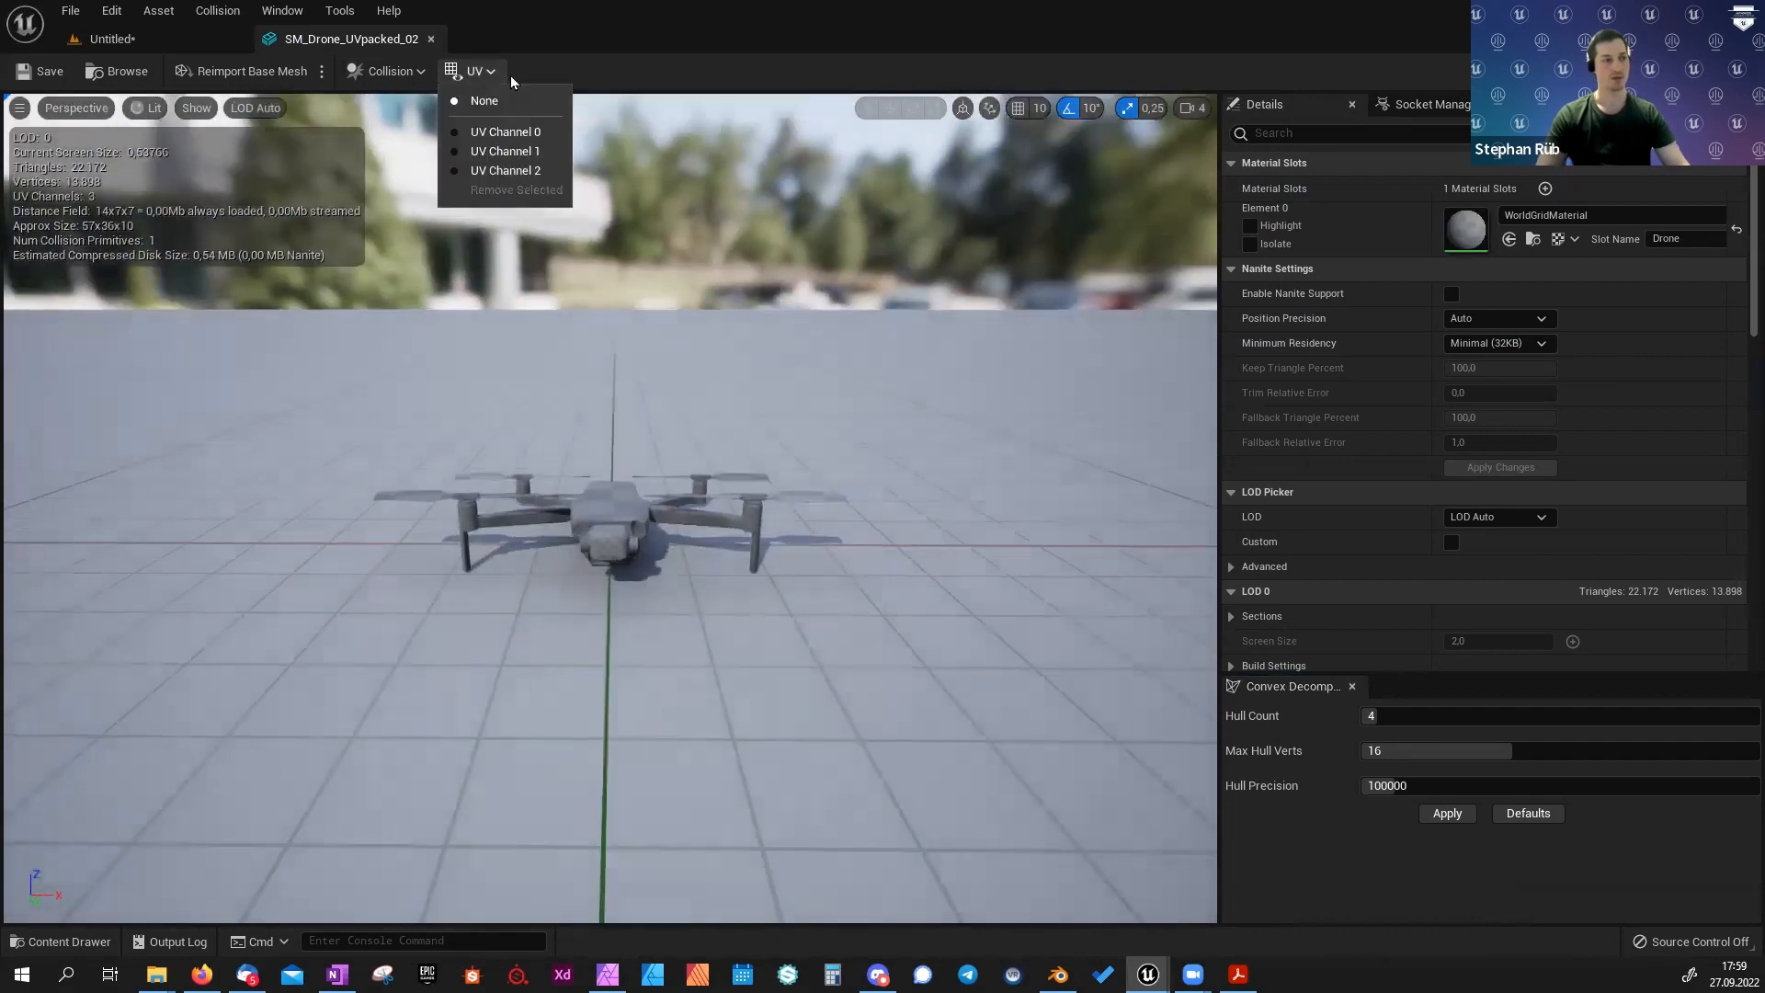
click(478, 131)
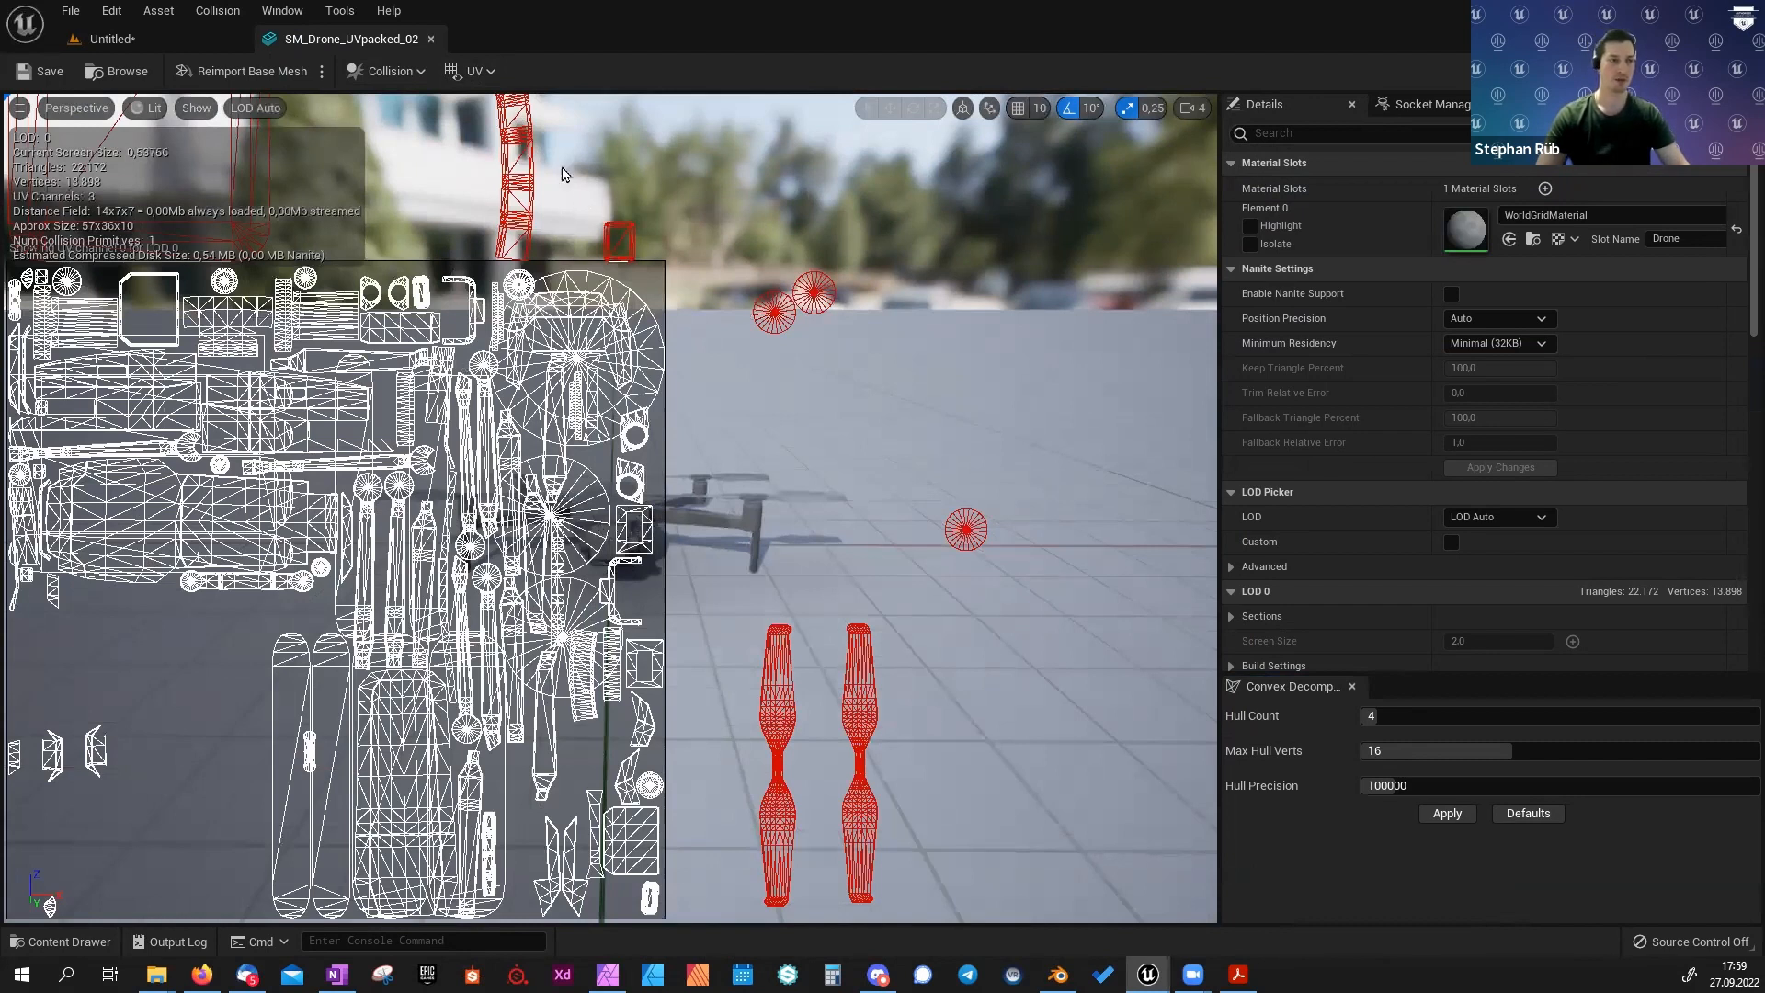
click(476, 71)
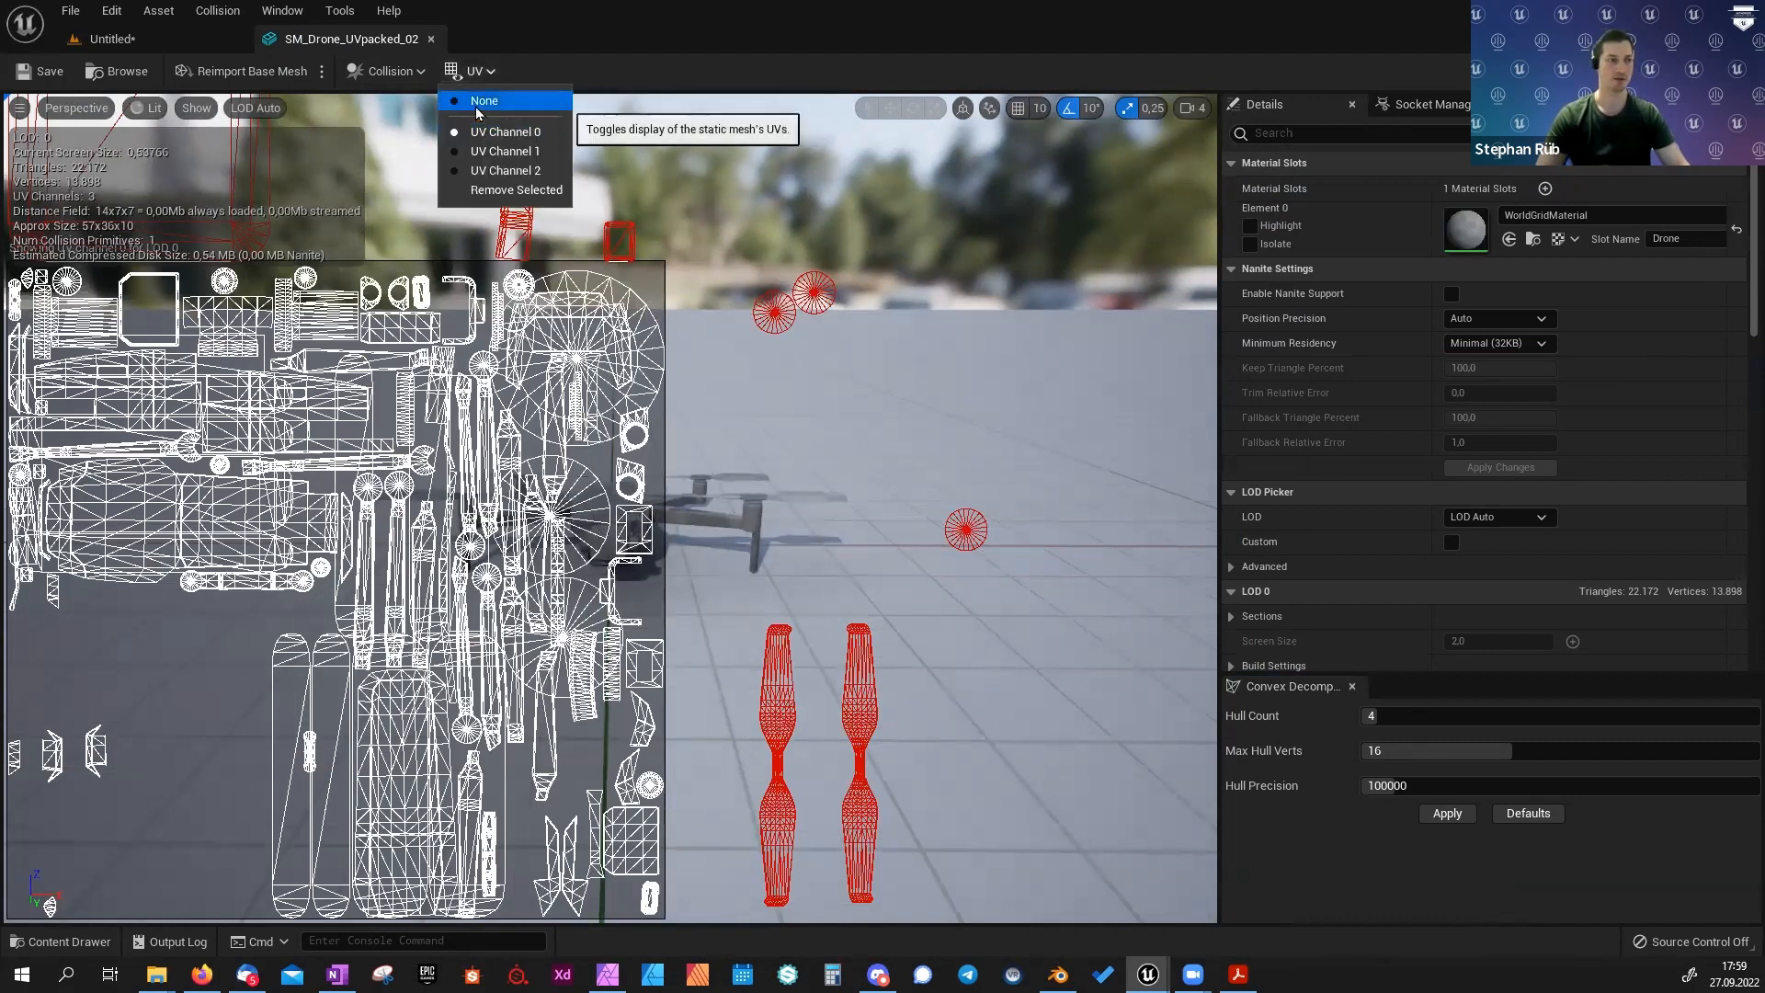
click(480, 101)
key(f)
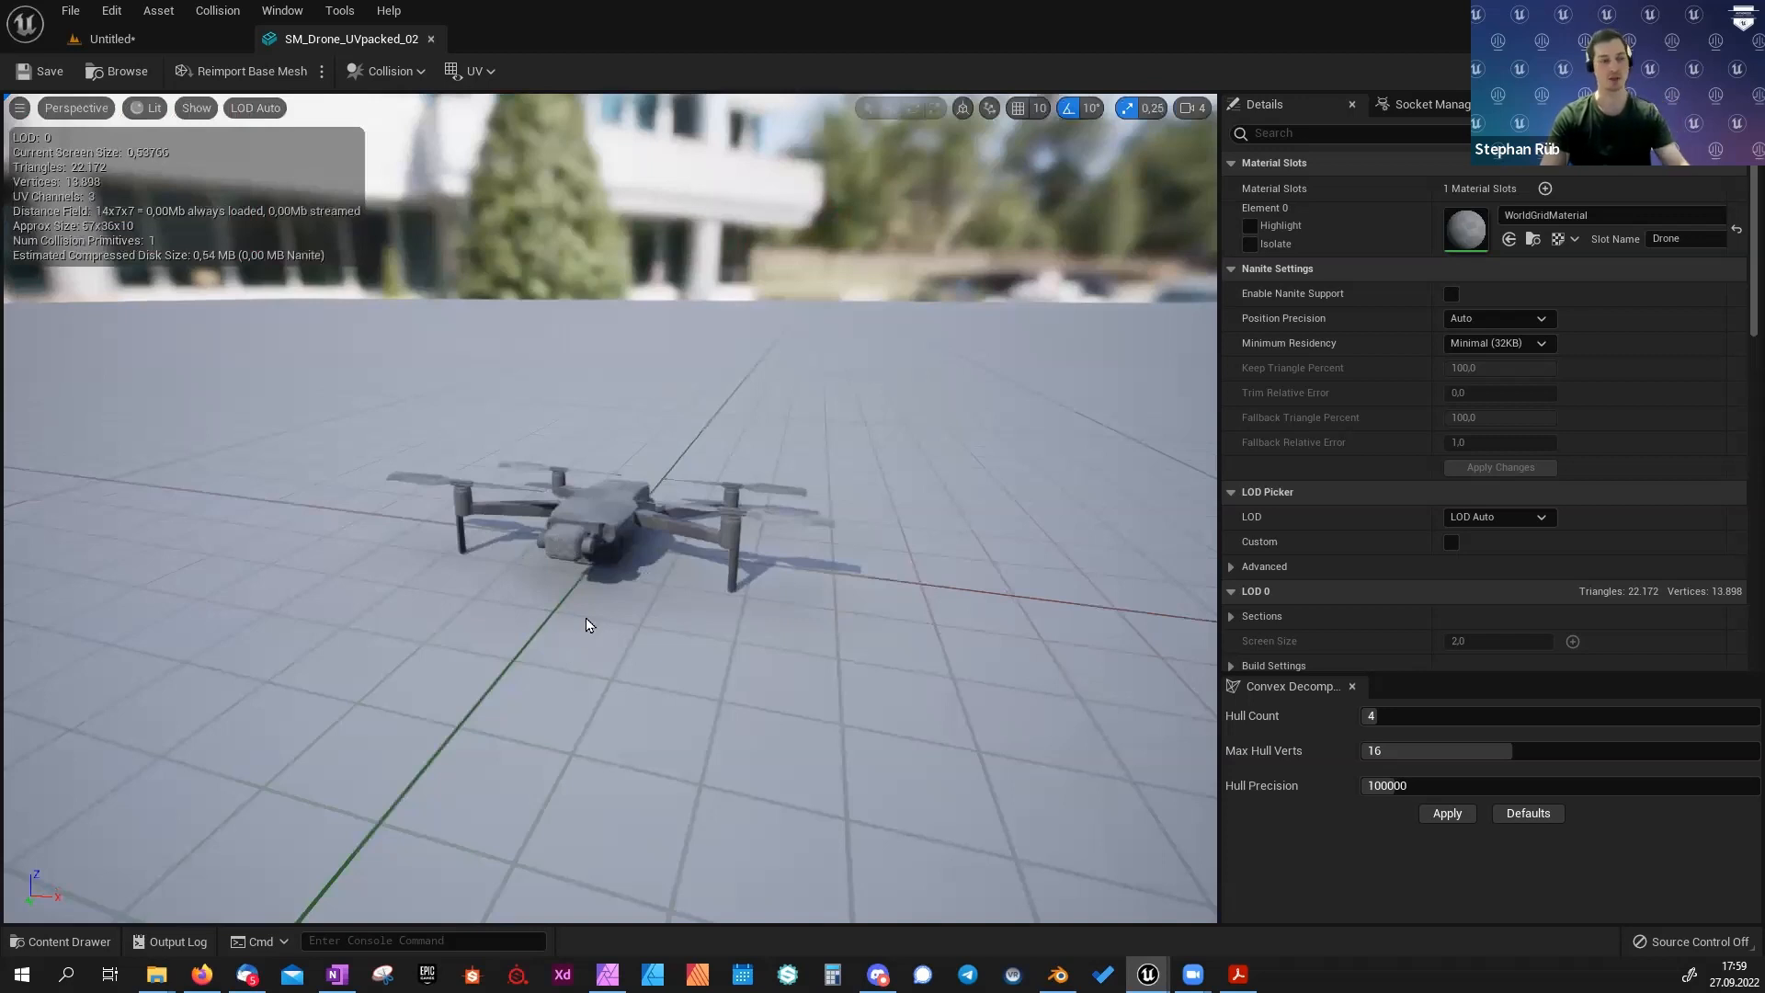
mouse_move(588, 530)
mouse_down()
mouse_move(589, 501)
mouse_move(588, 530)
mouse_up()
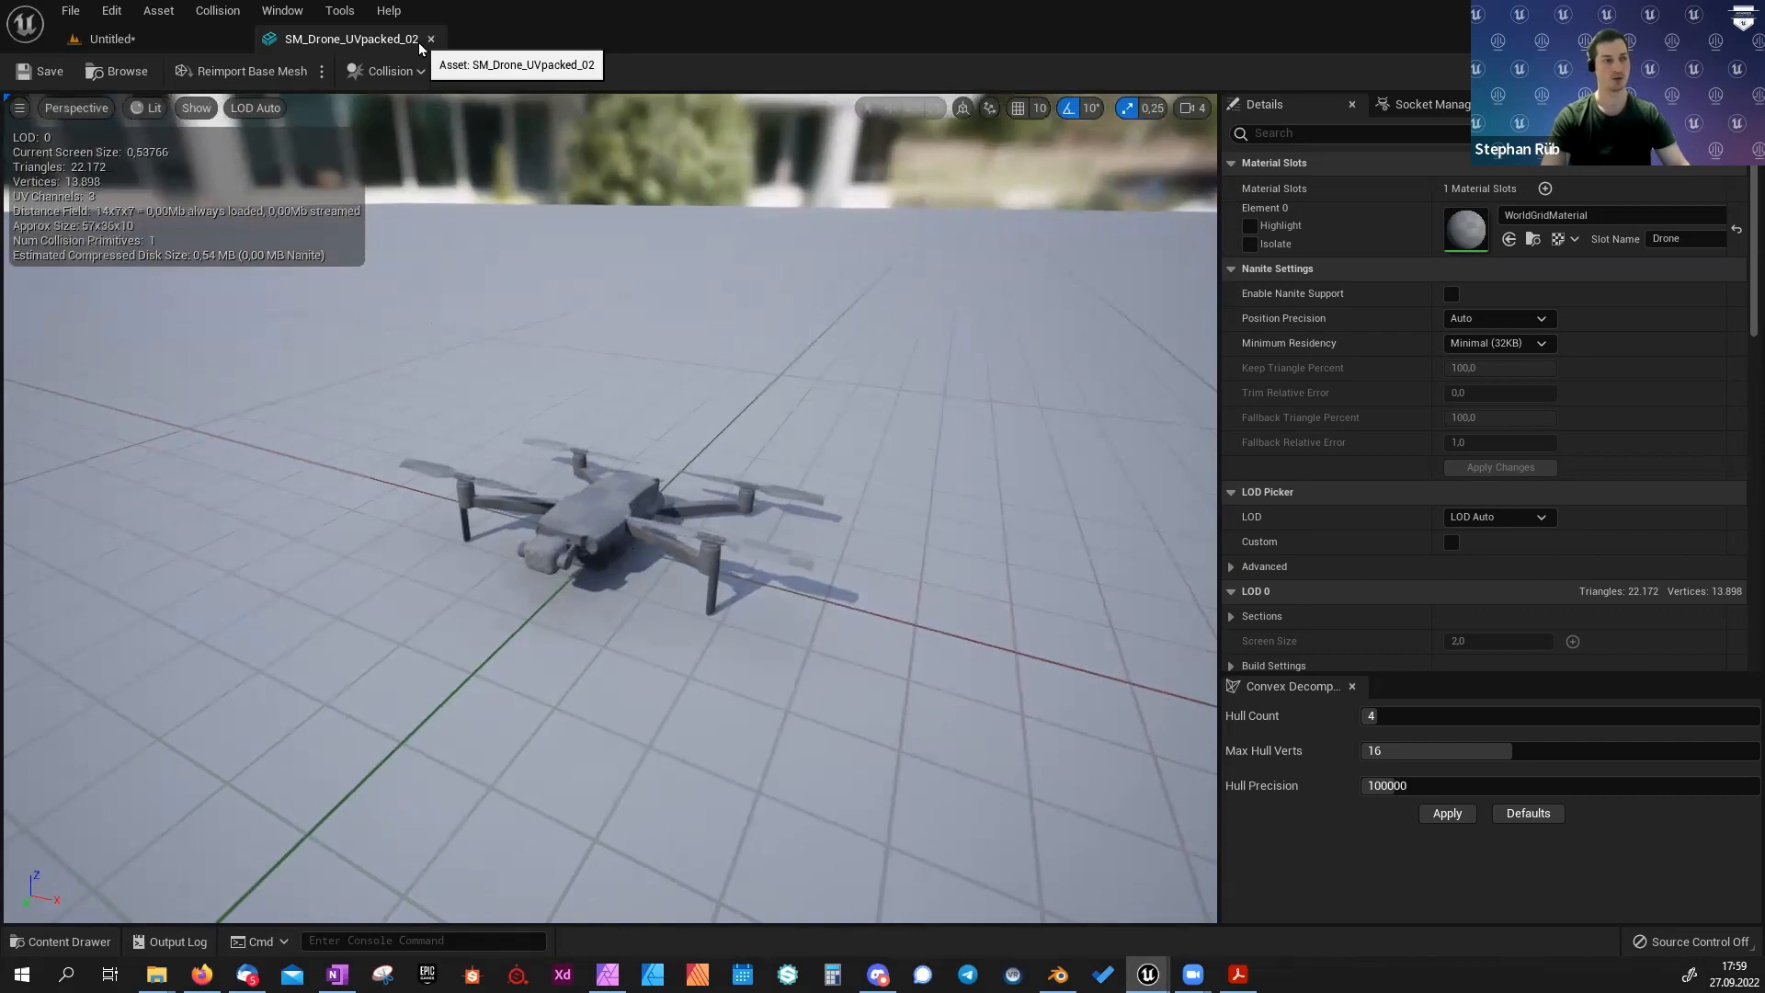
key(ctrl+F4)
Create a new material named M_Drone in the MOM folder.
key(ctrl+space)
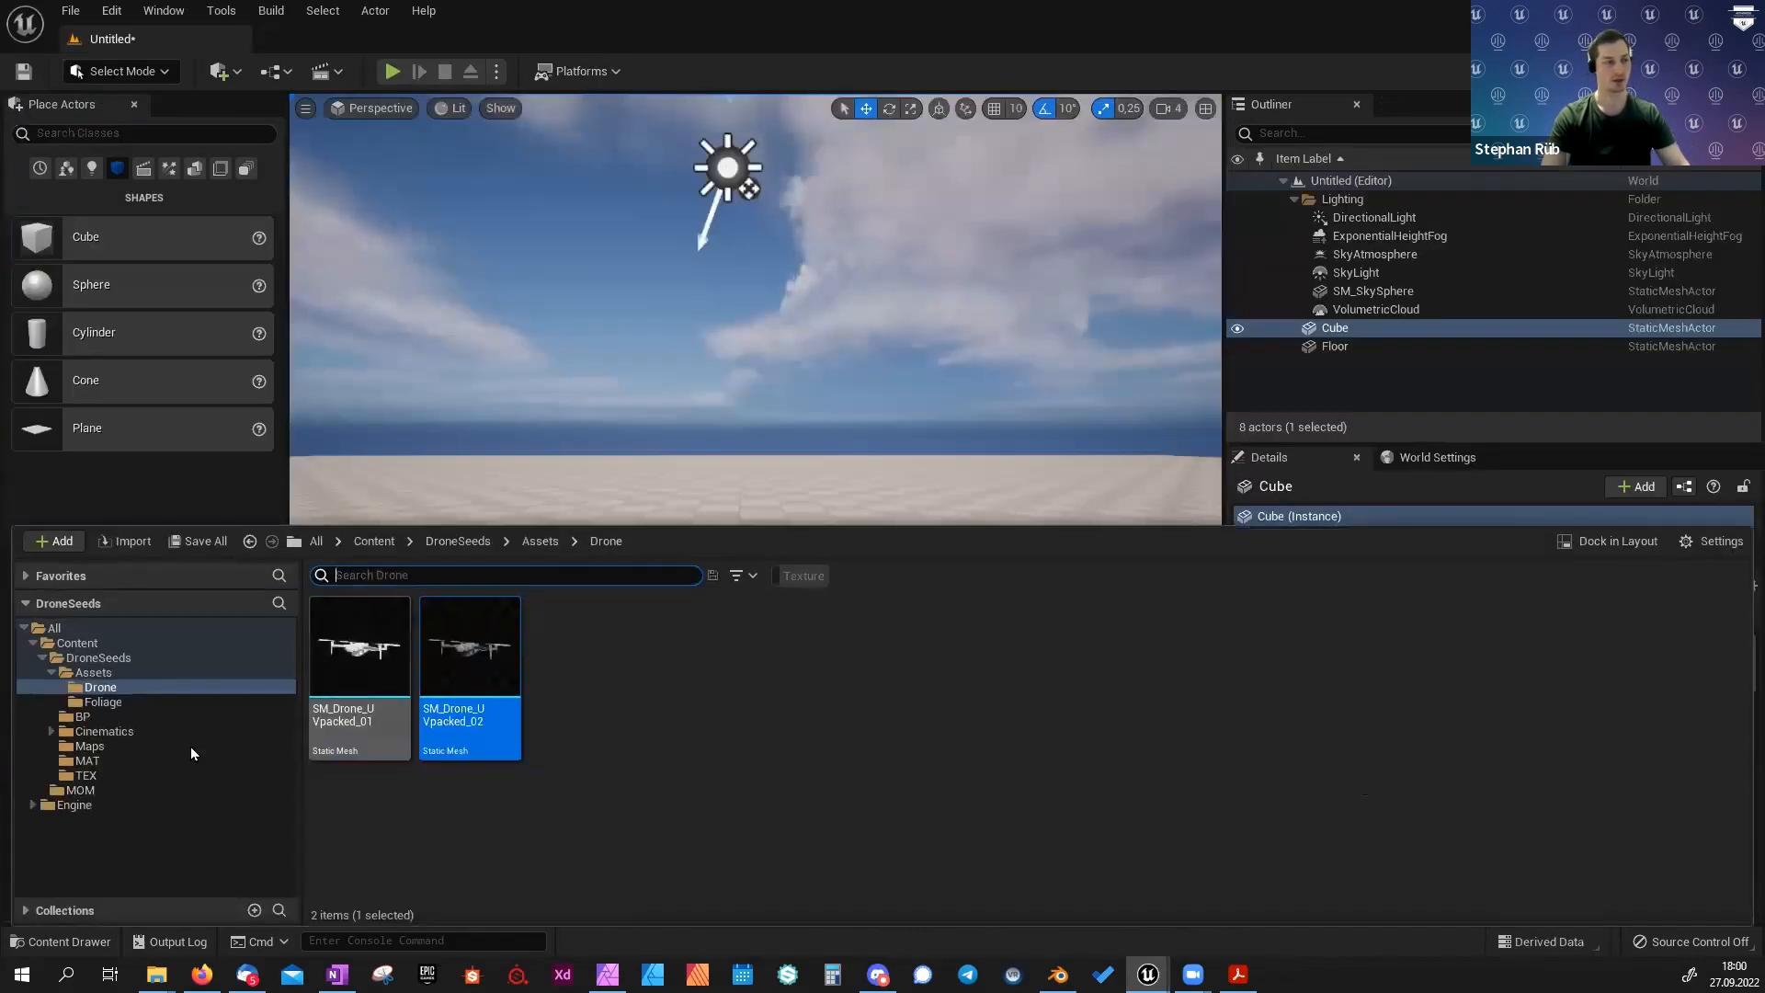
click(87, 761)
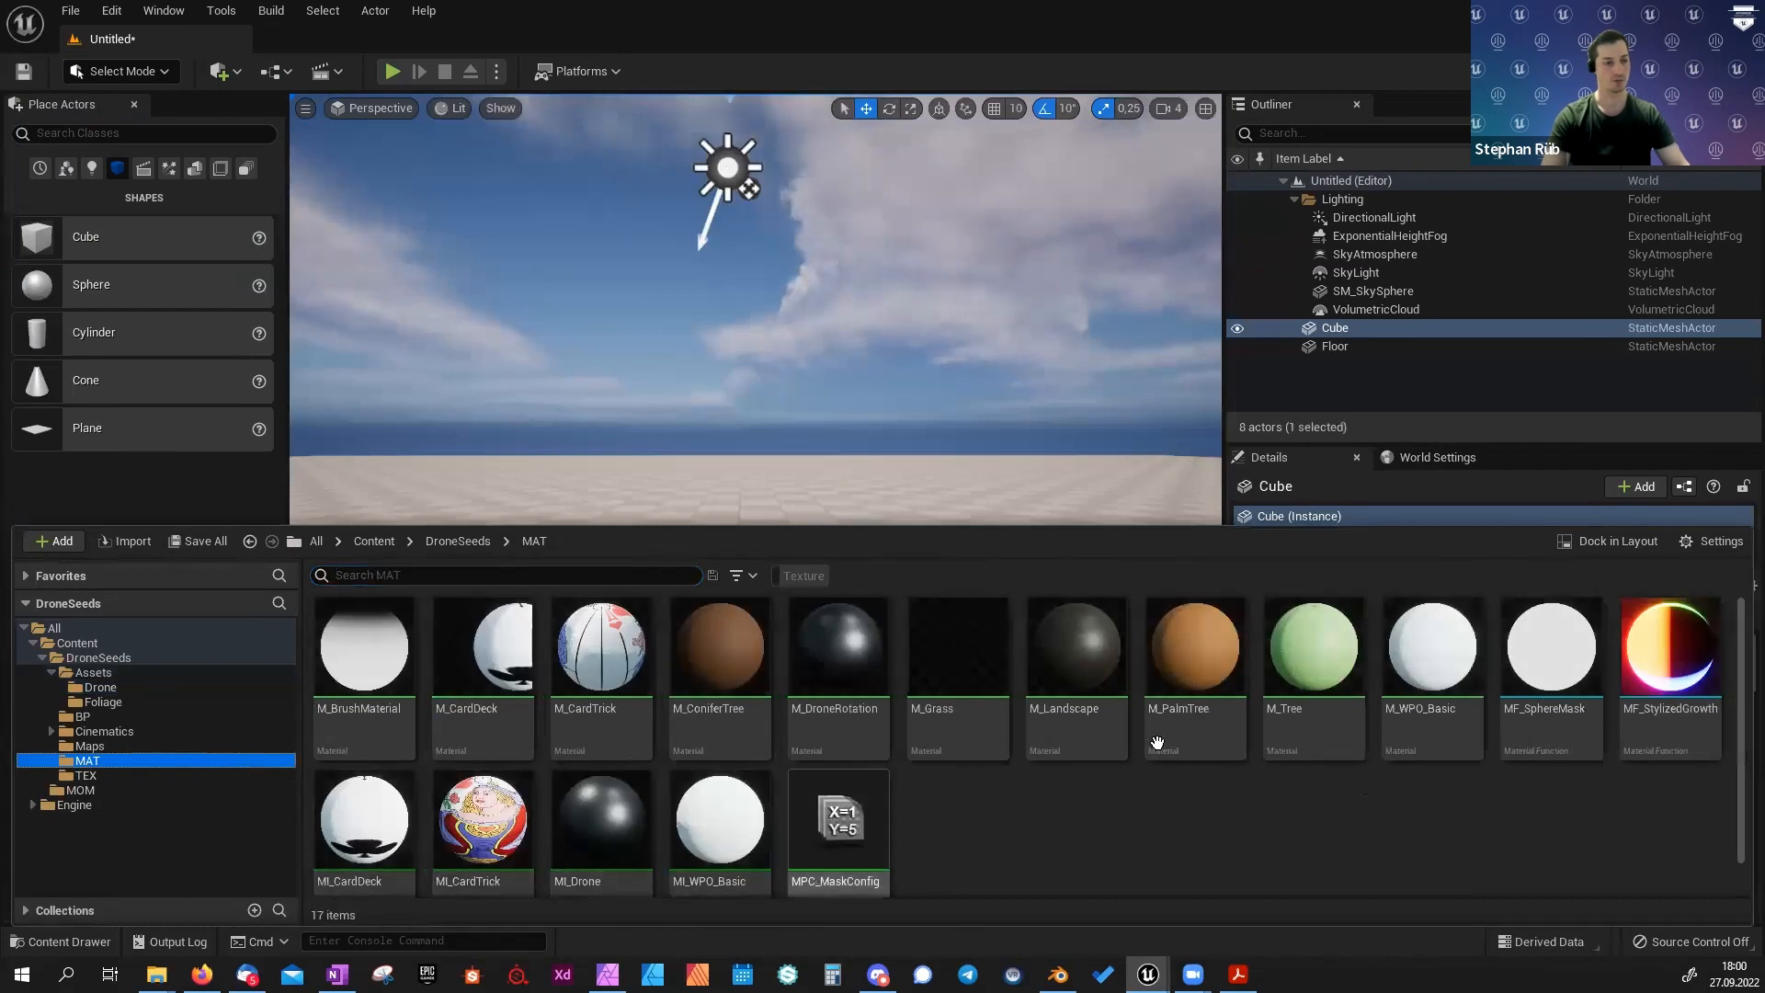
key(ctrl+space)
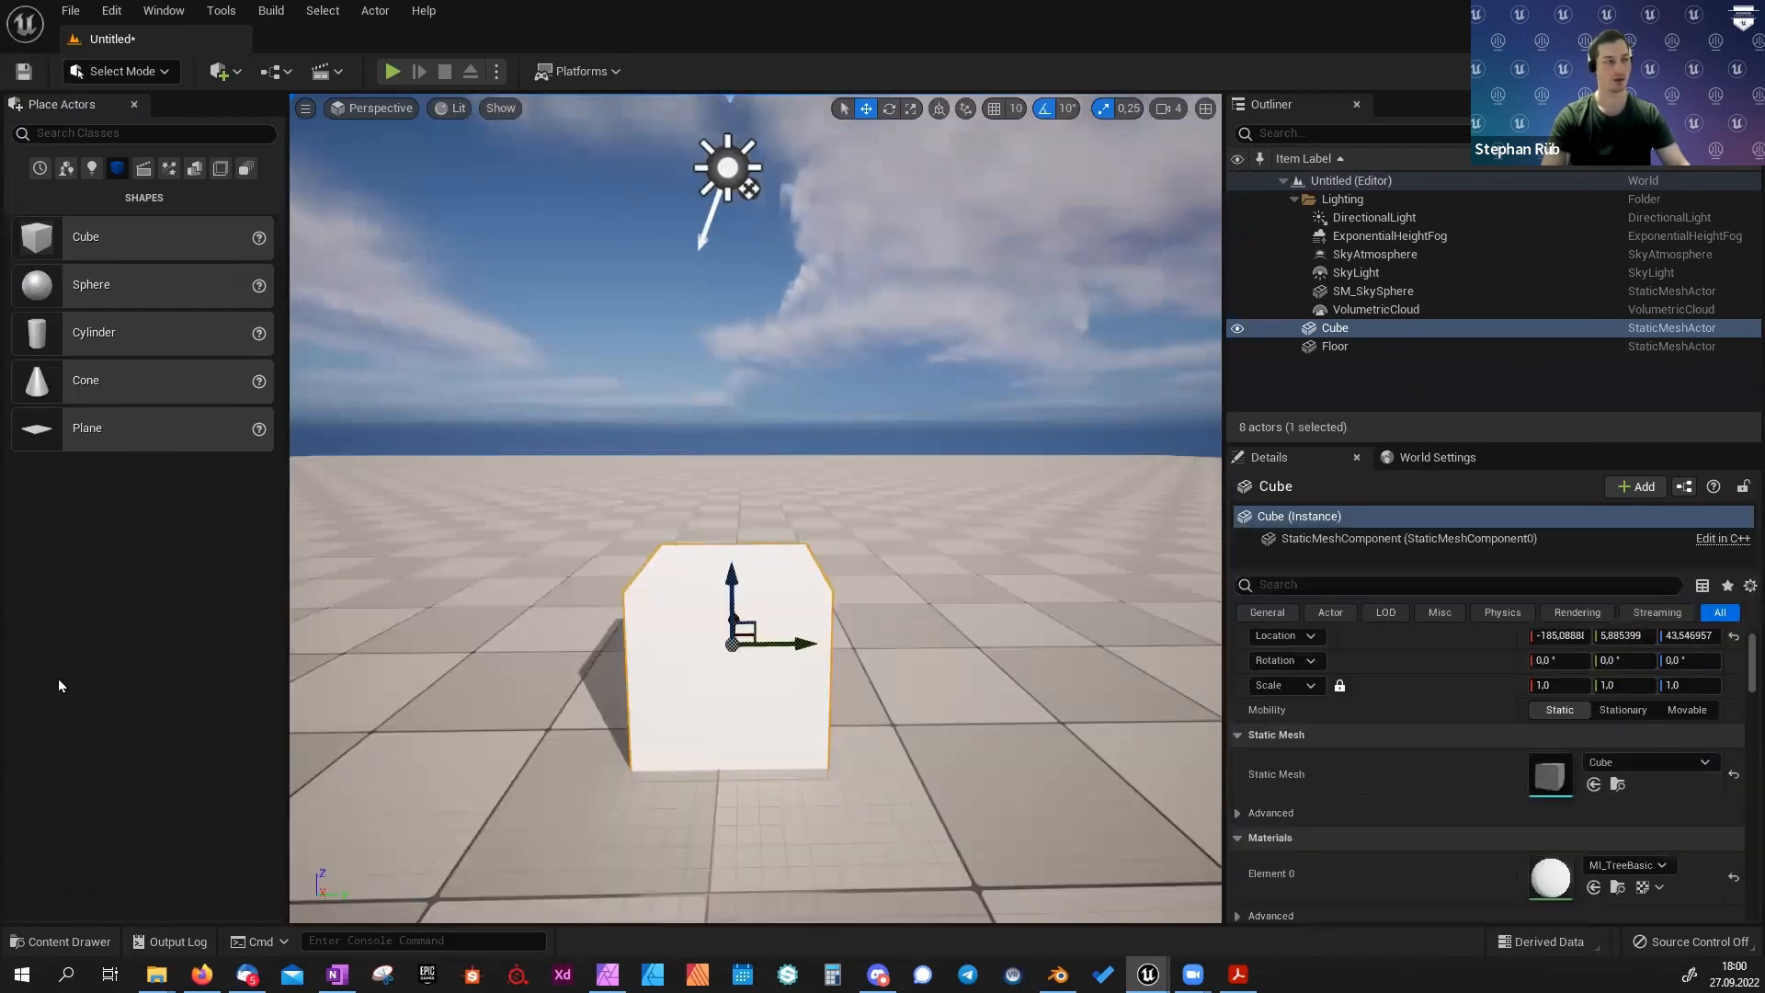
key(ctrl+space)
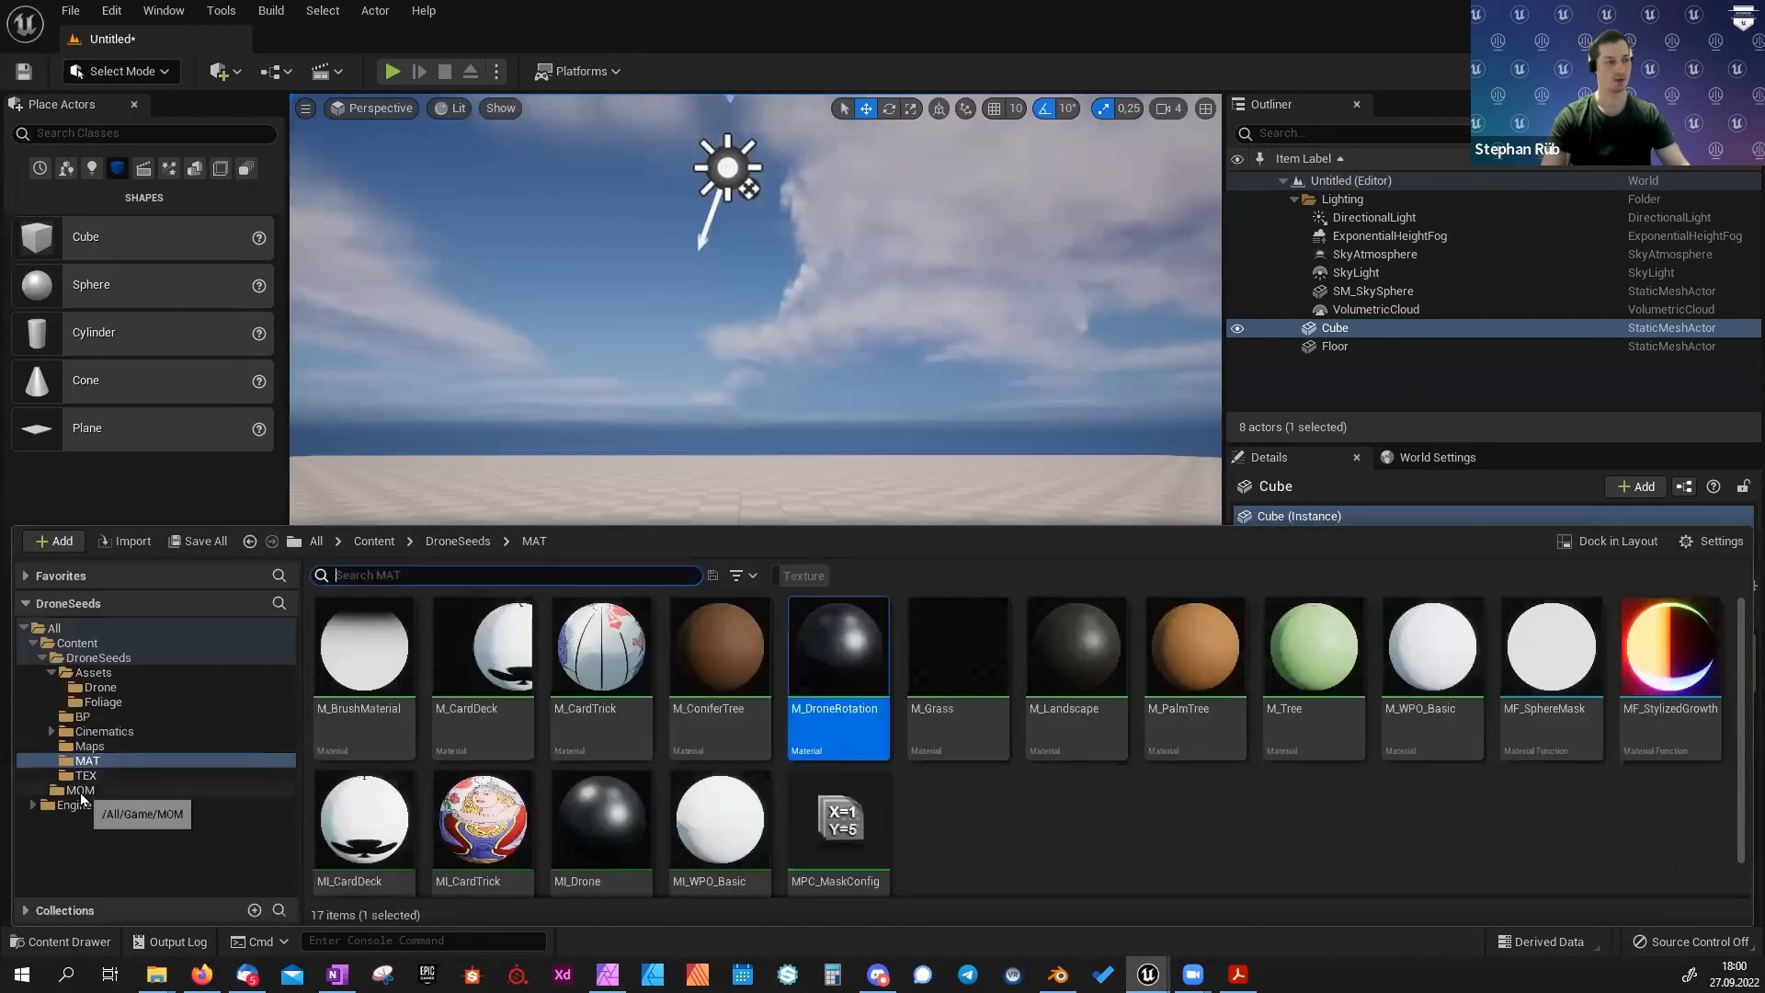
click(80, 792)
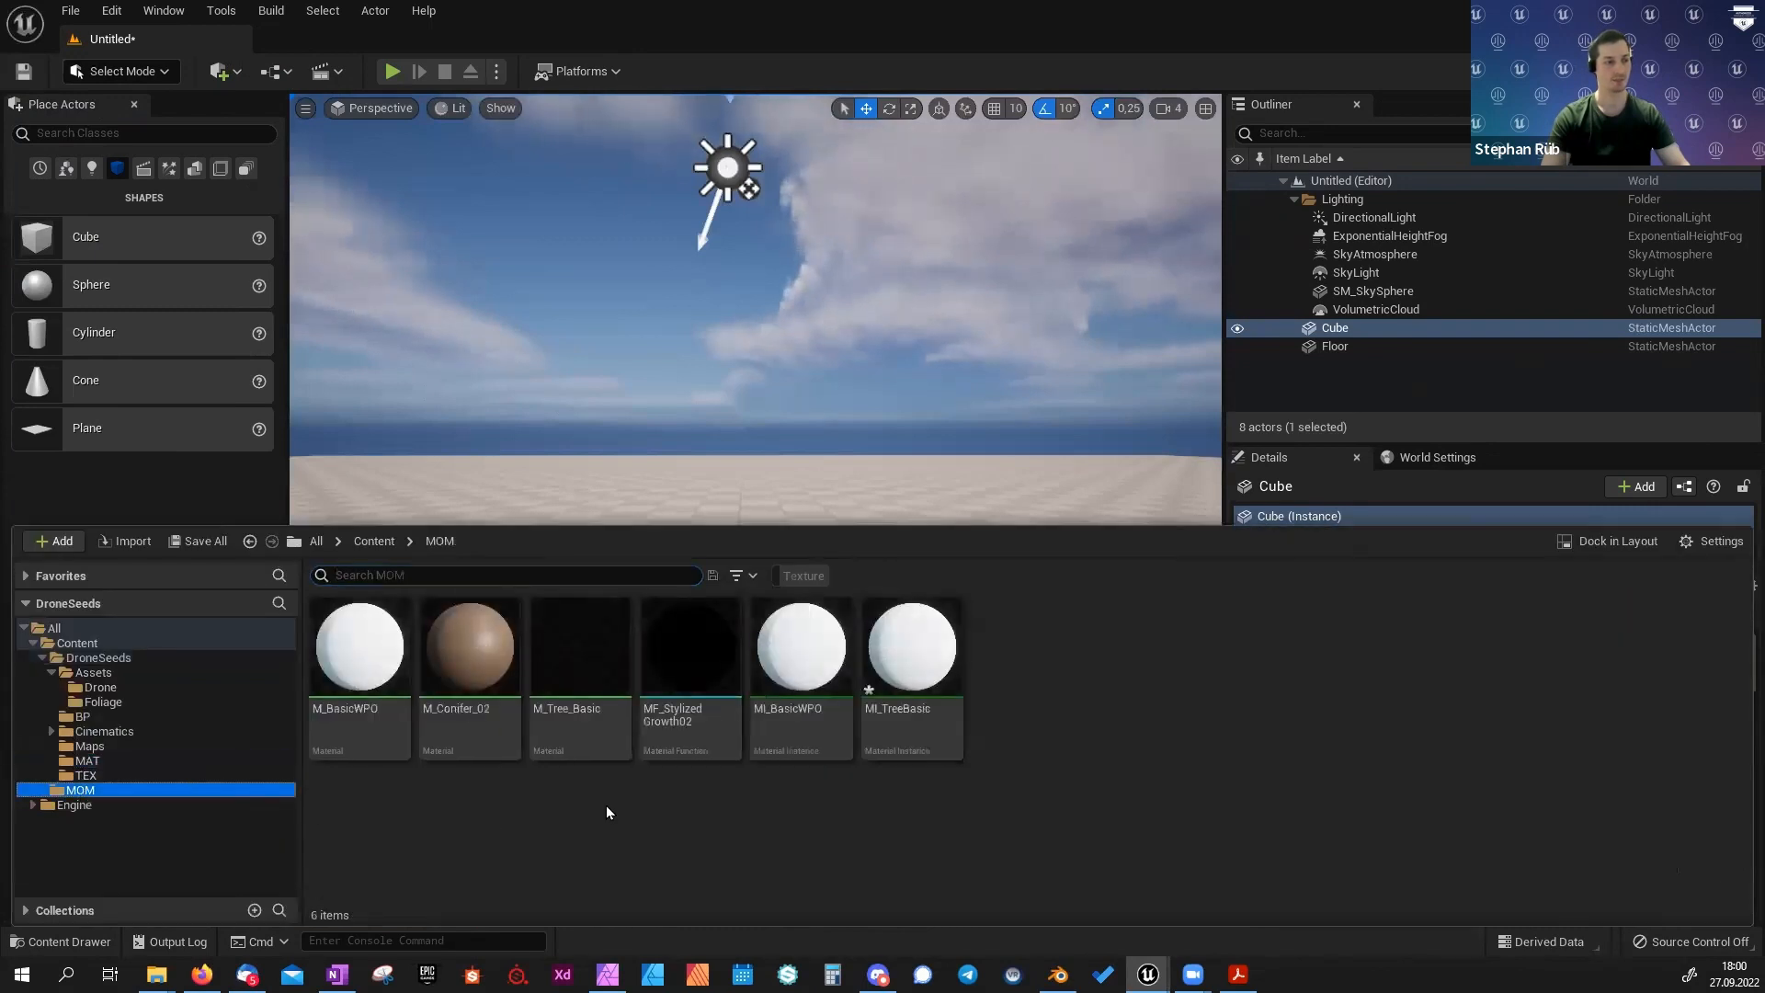
right_click(1068, 708)
click(1153, 294)
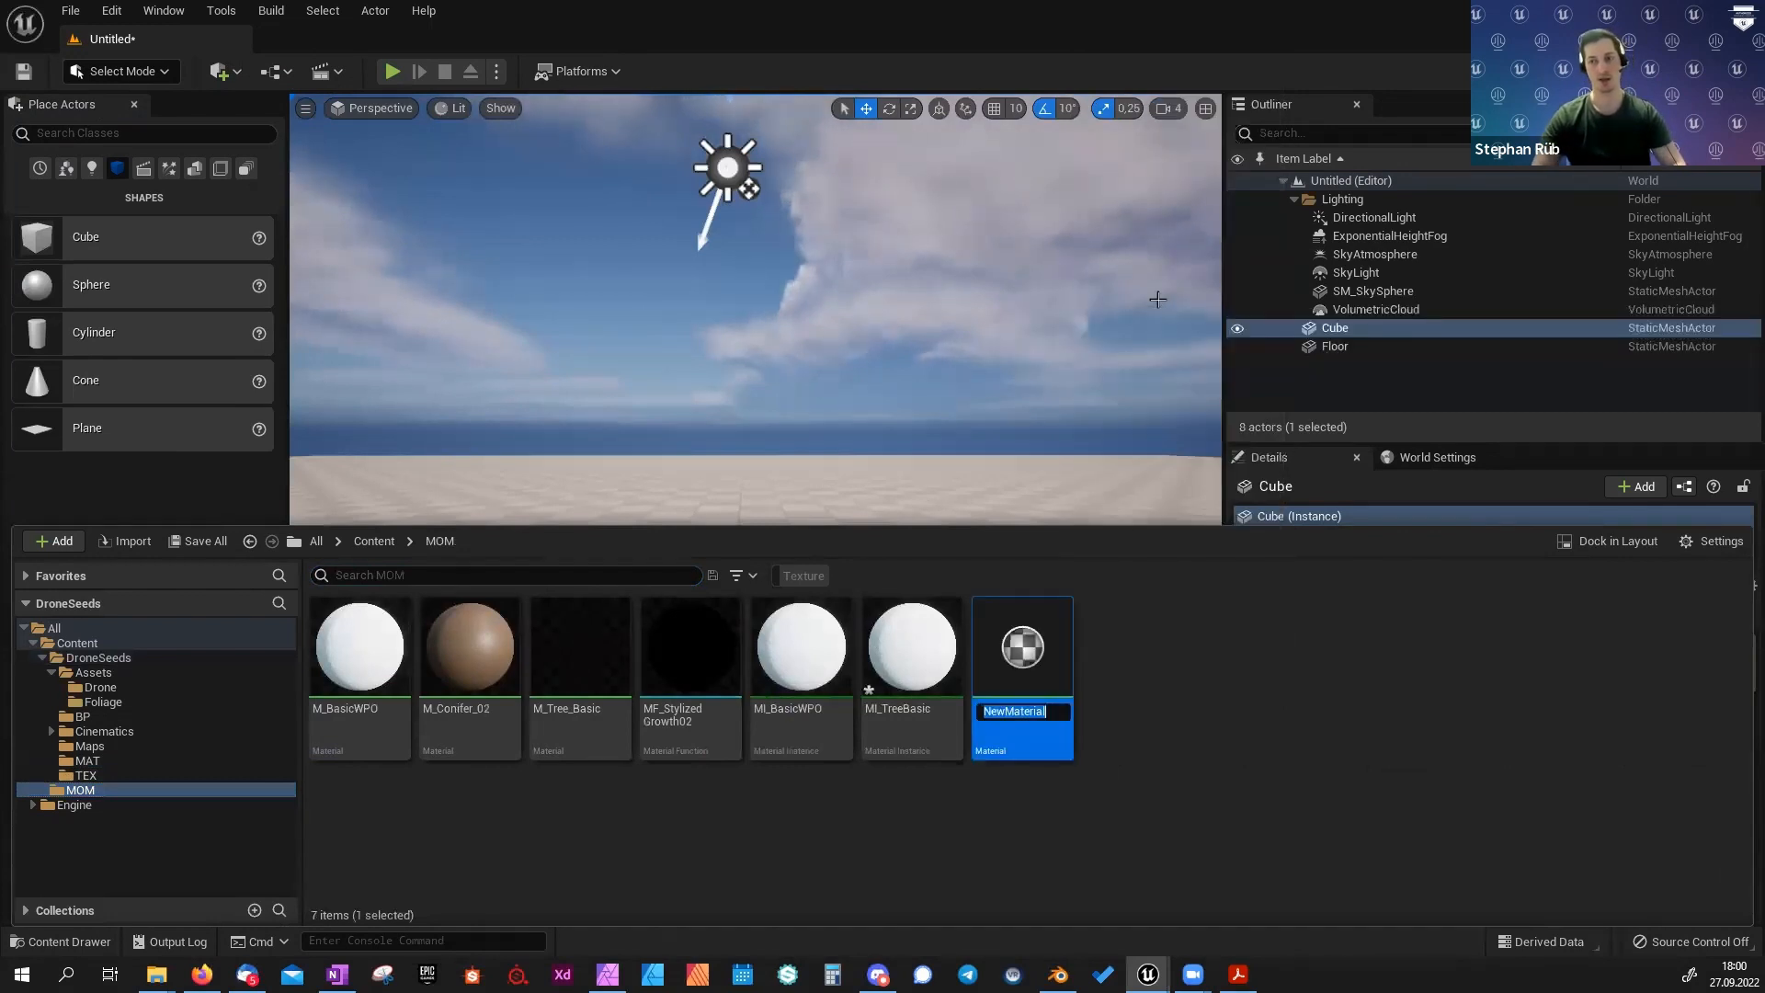
text(M)
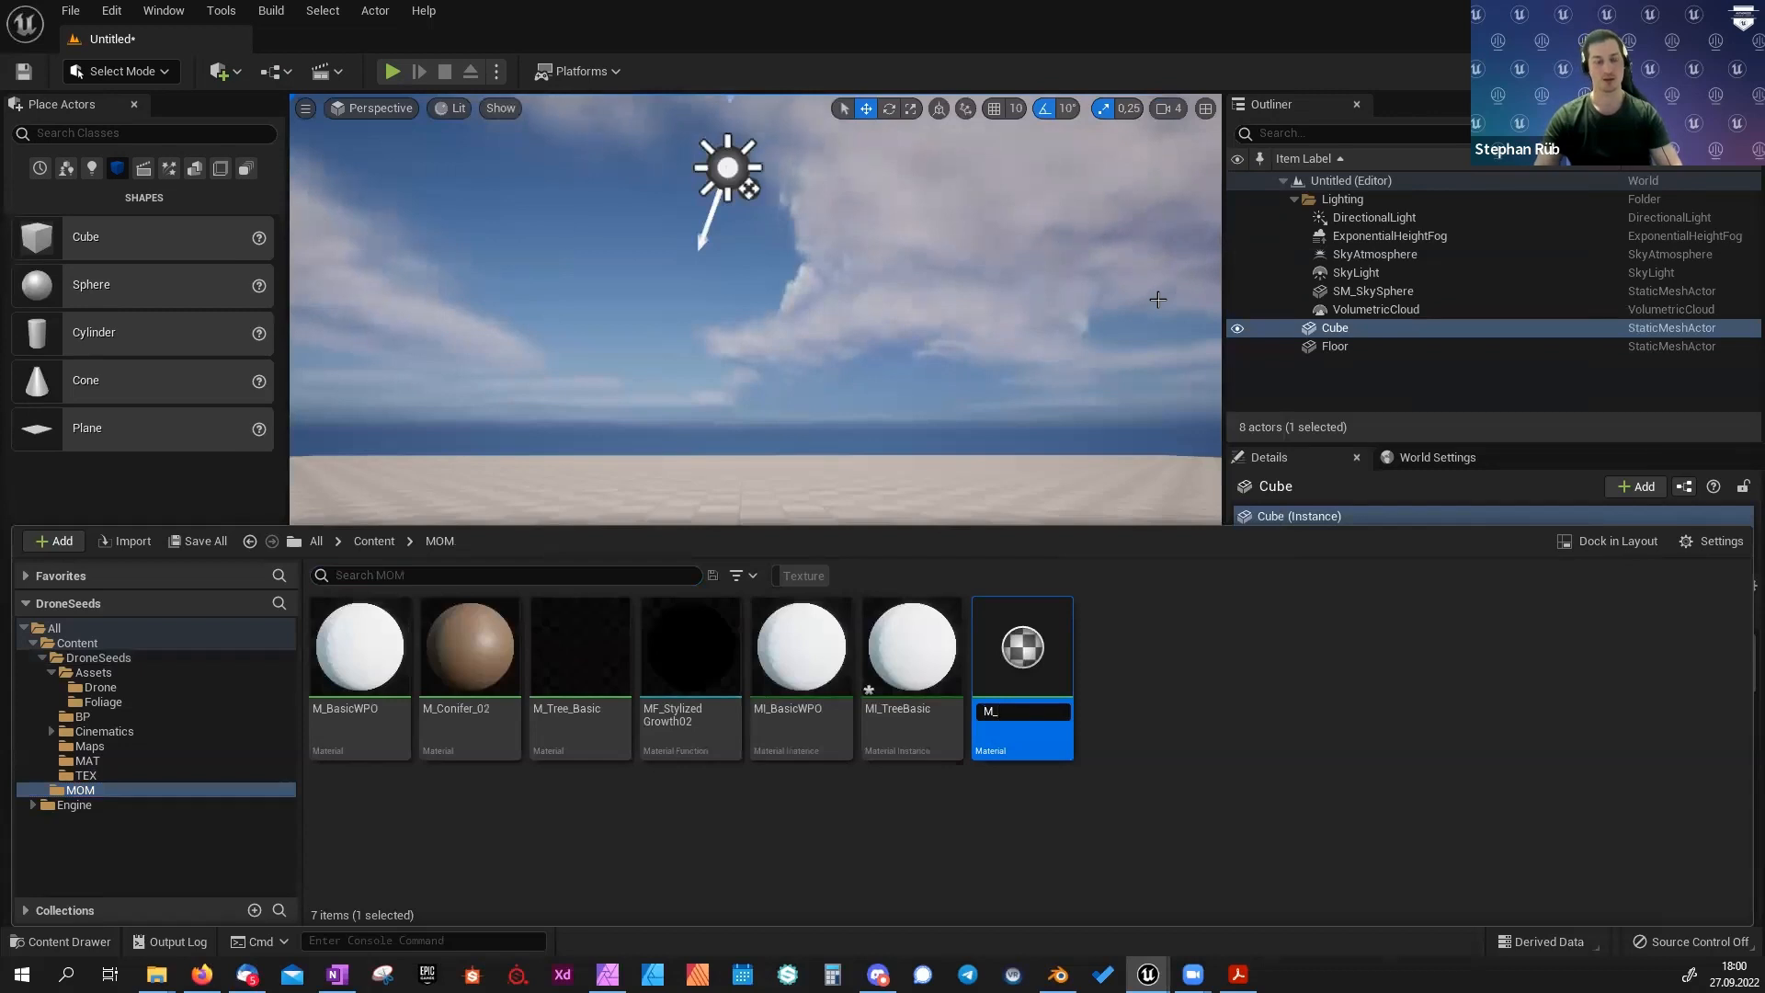
text(_Dron)
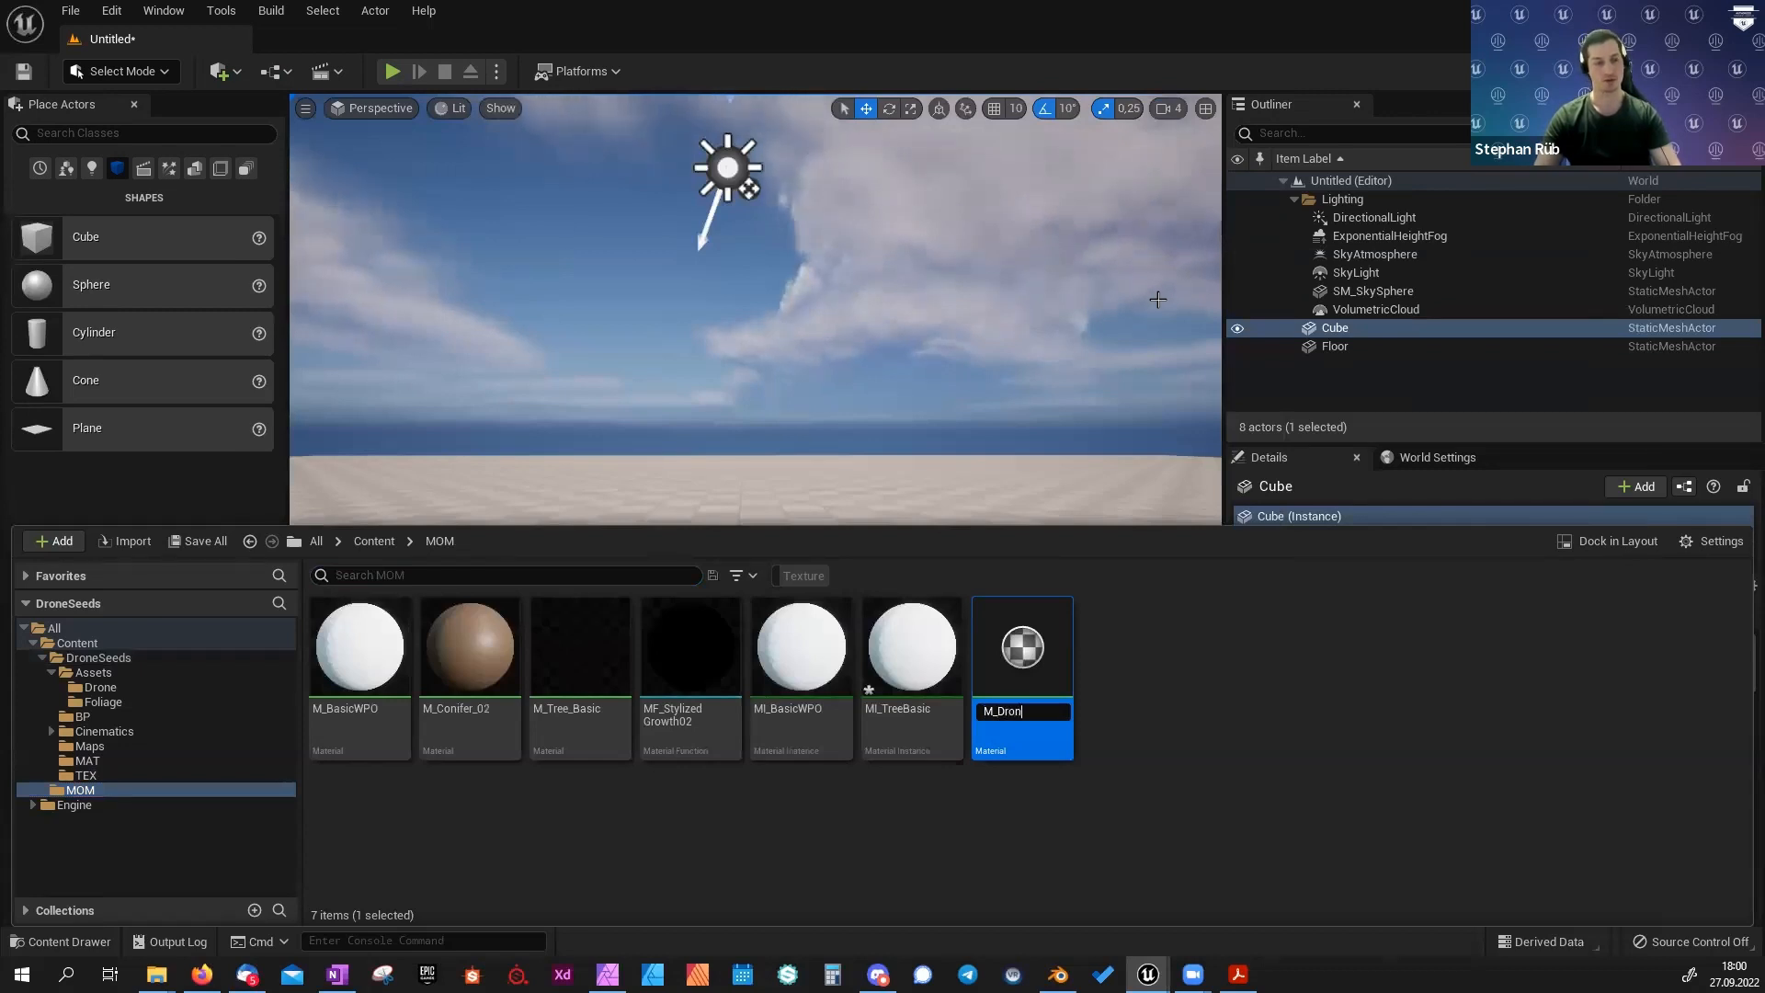
text(e)
key(Return)
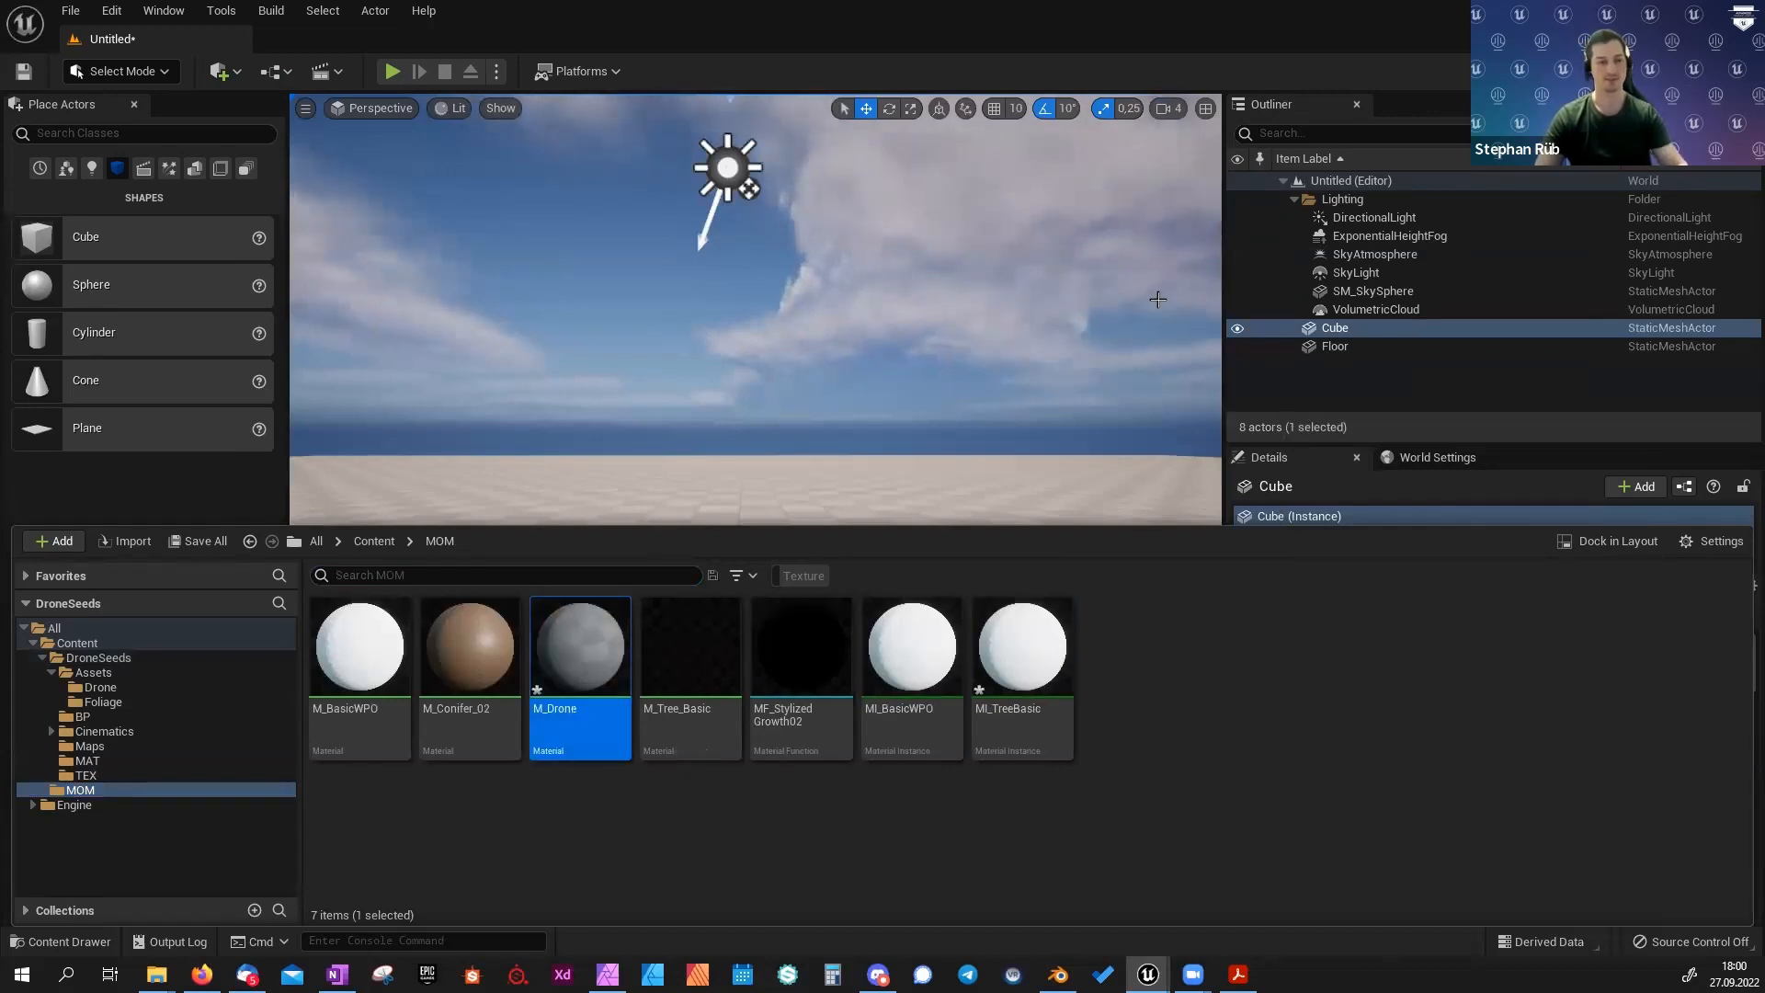
Open the M_Drone material and set its preview mesh to SM_Drone_UVpacked_02 from the Drone assets folder.
double_click(612, 659)
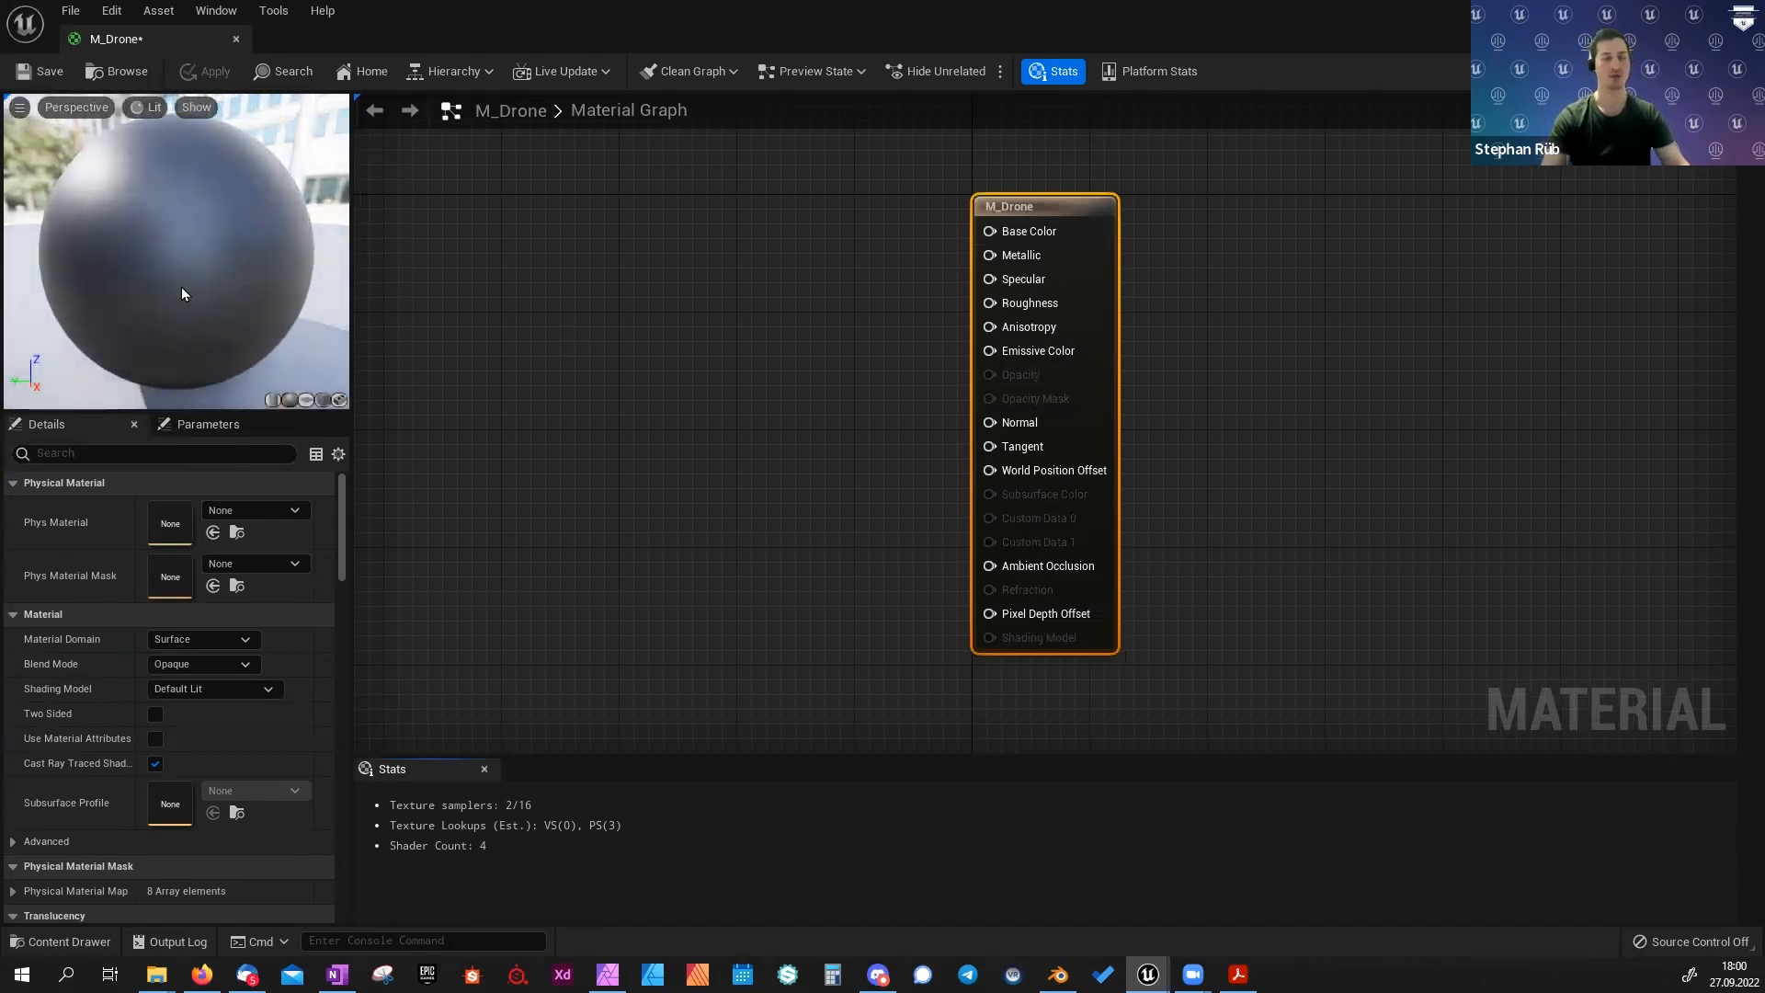
click(658, 431)
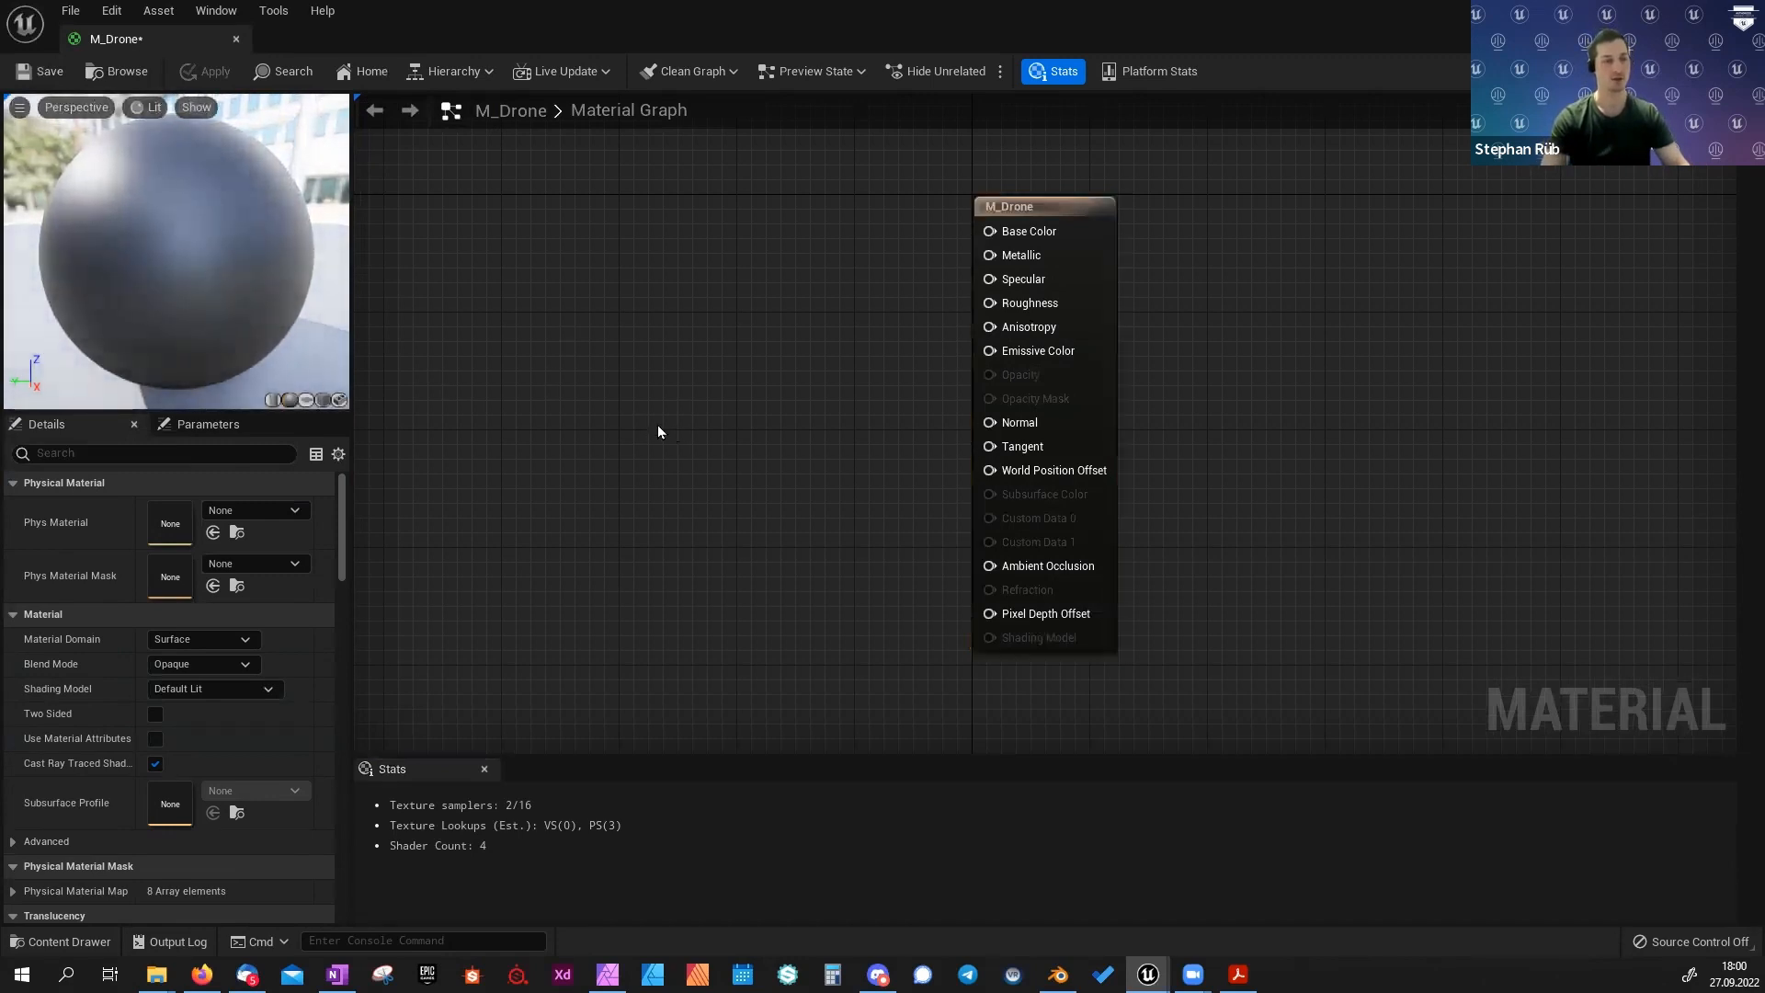
key(ctrl+space)
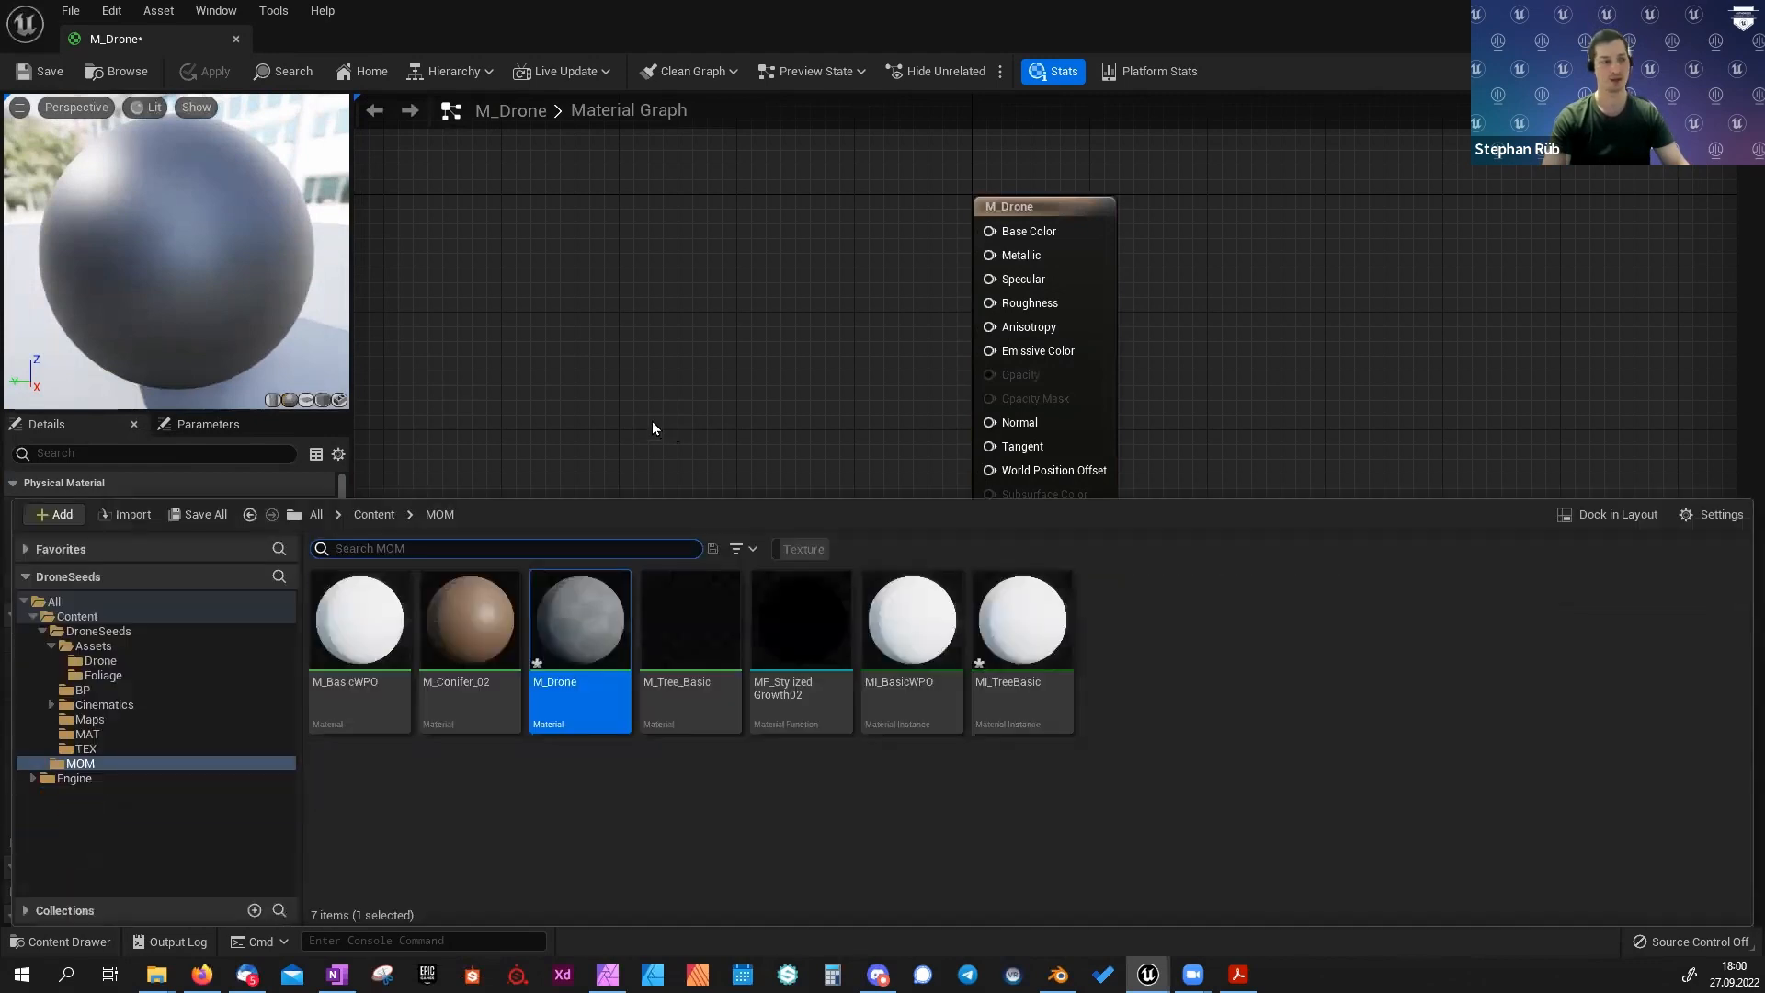
click(108, 658)
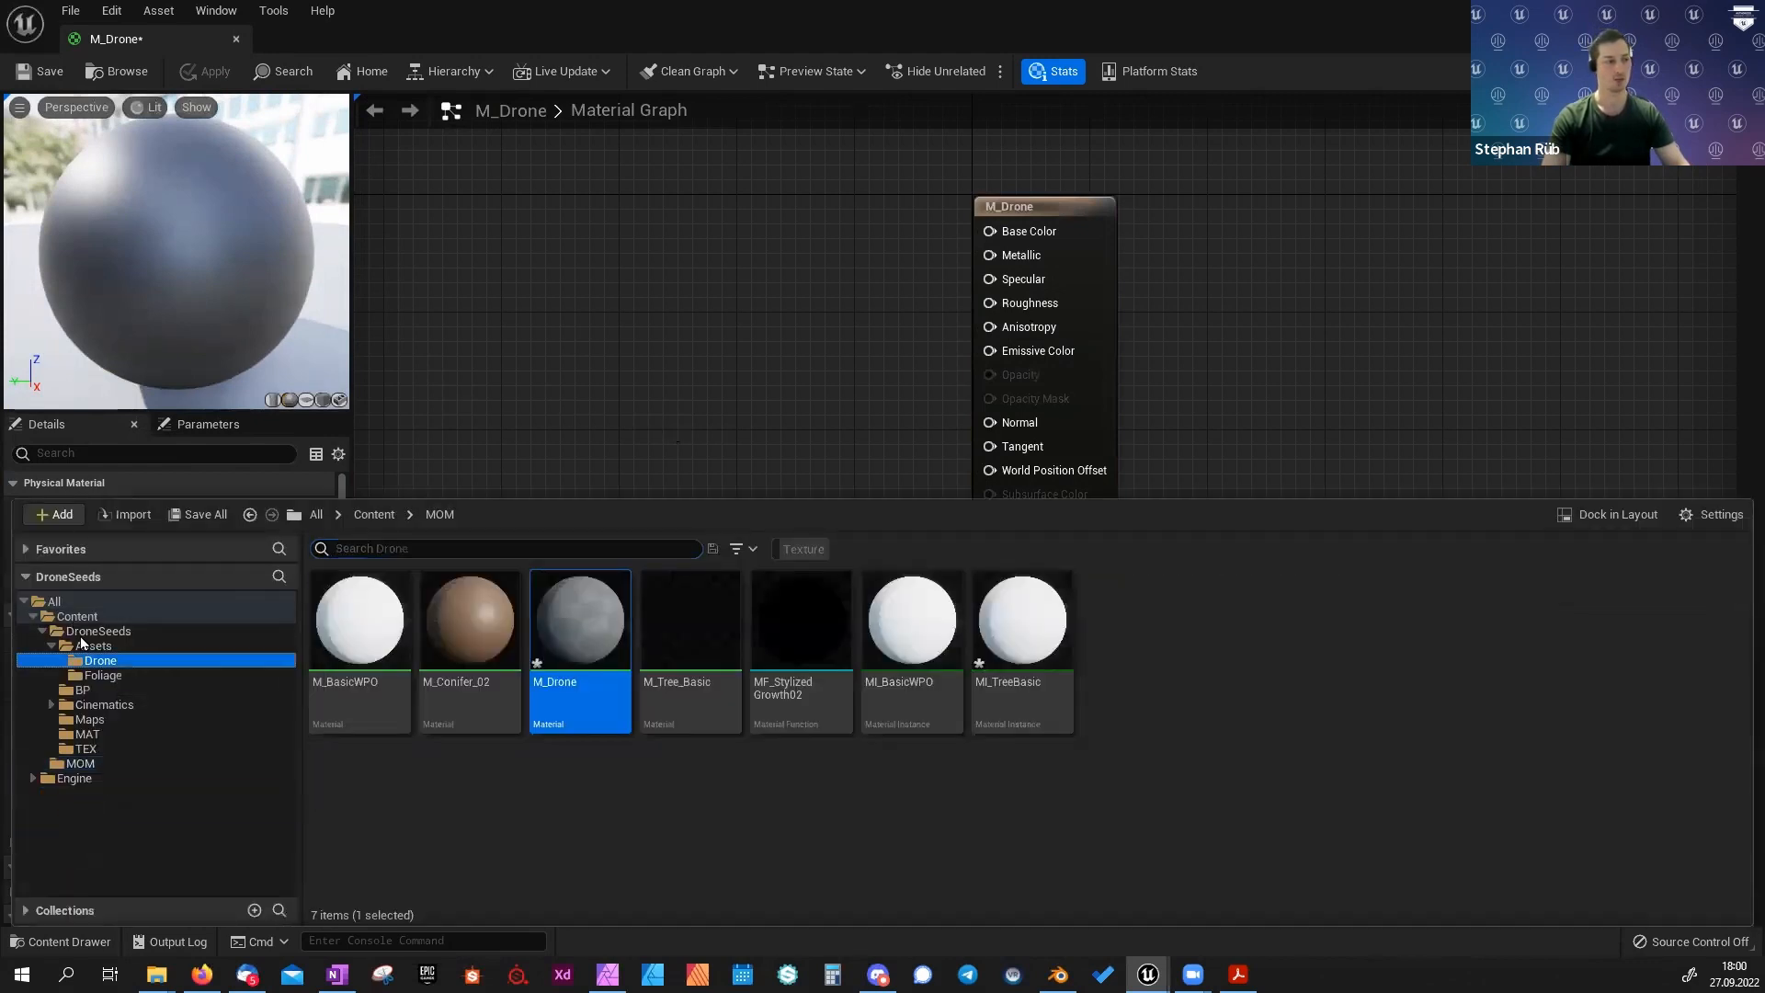
click(455, 666)
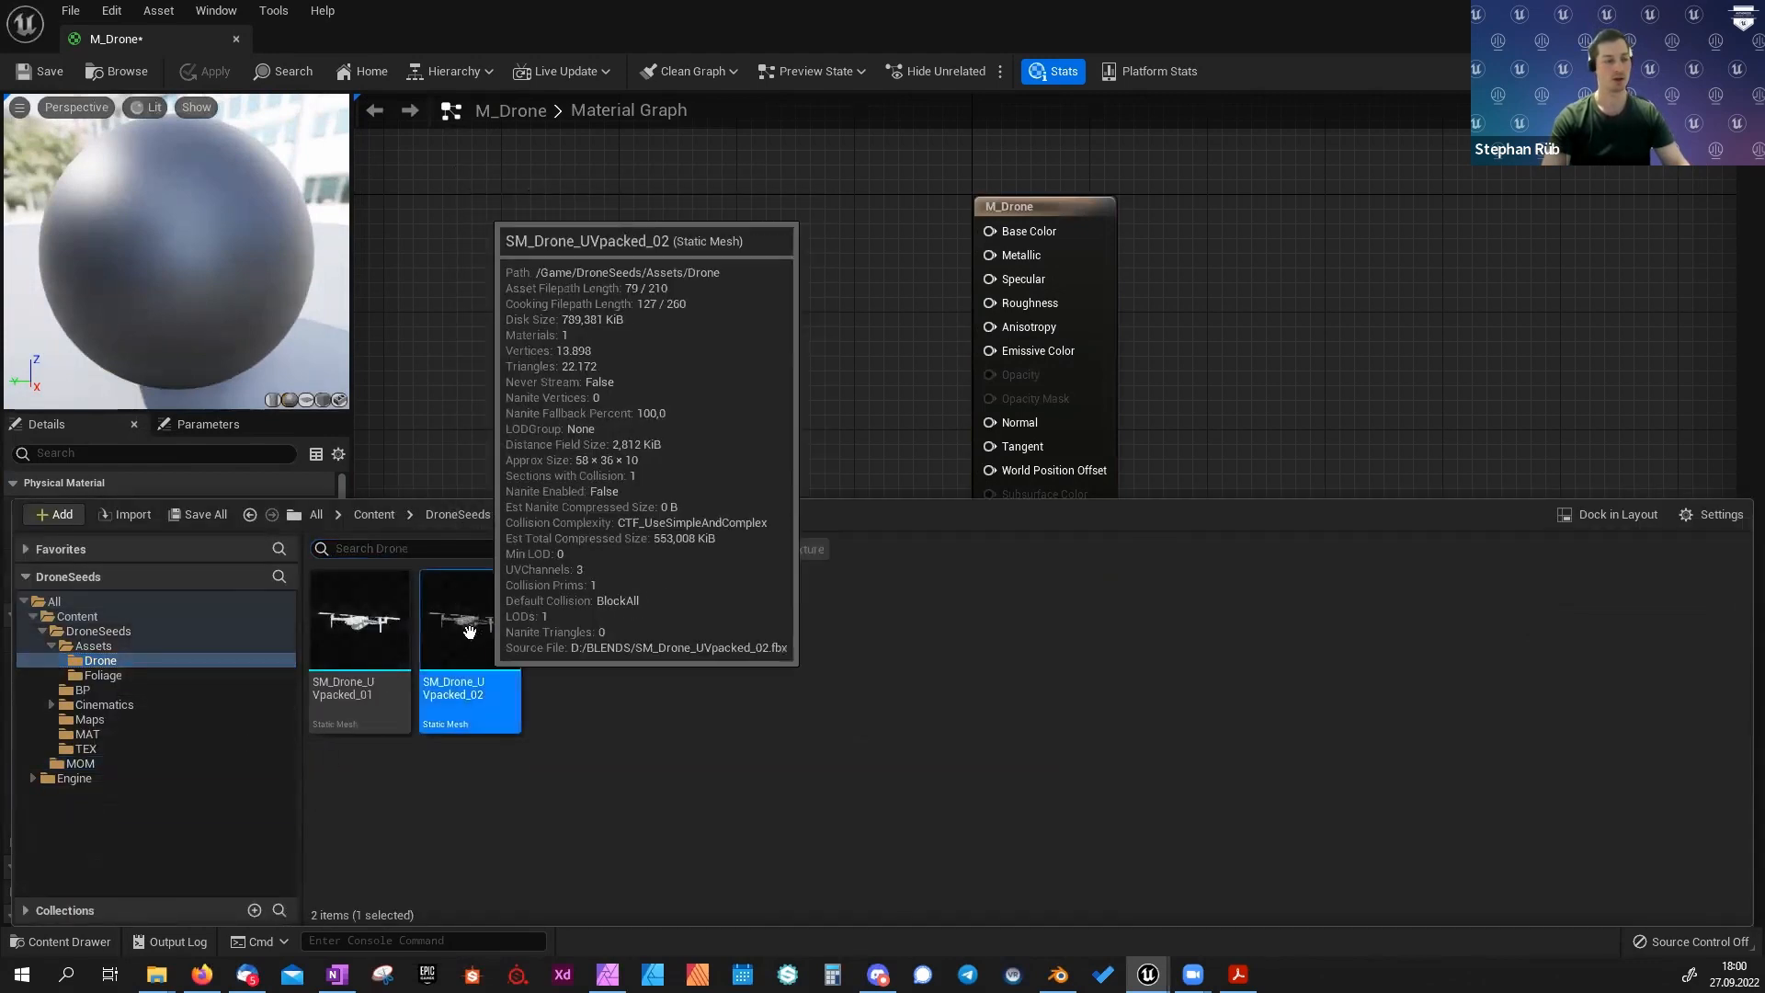
click(338, 402)
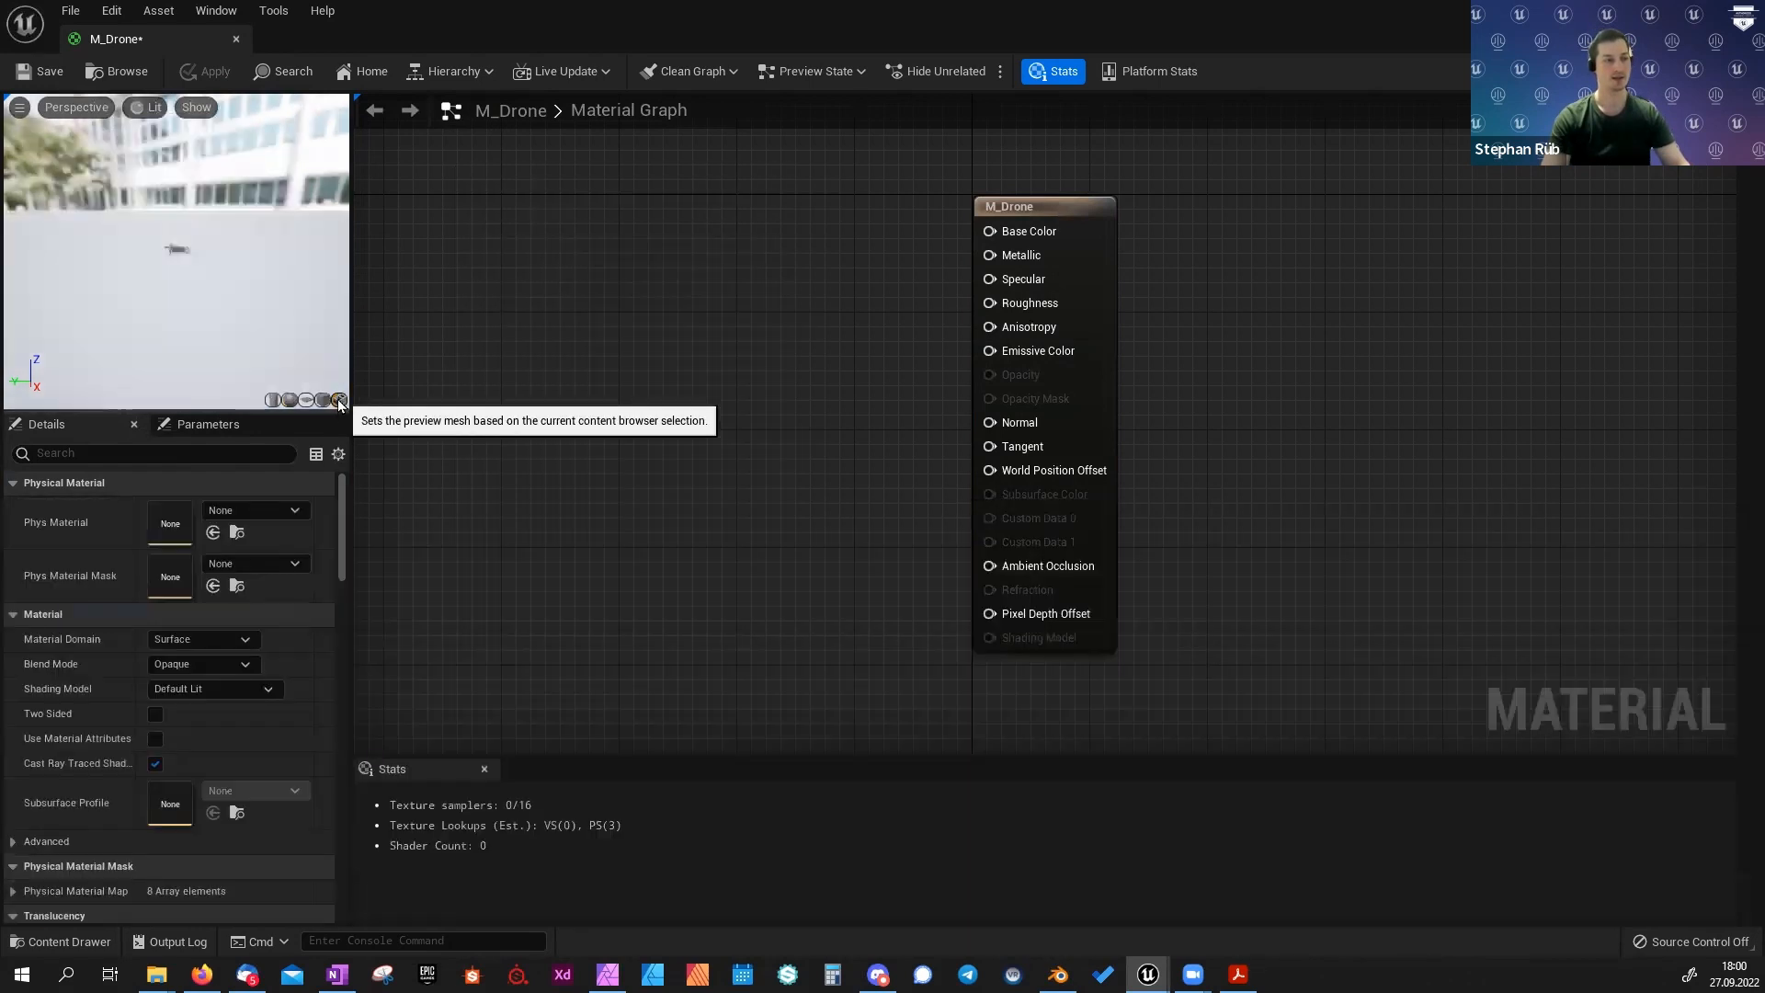
drag(162, 272, 184, 354)
scroll(162, 265, up, 6)
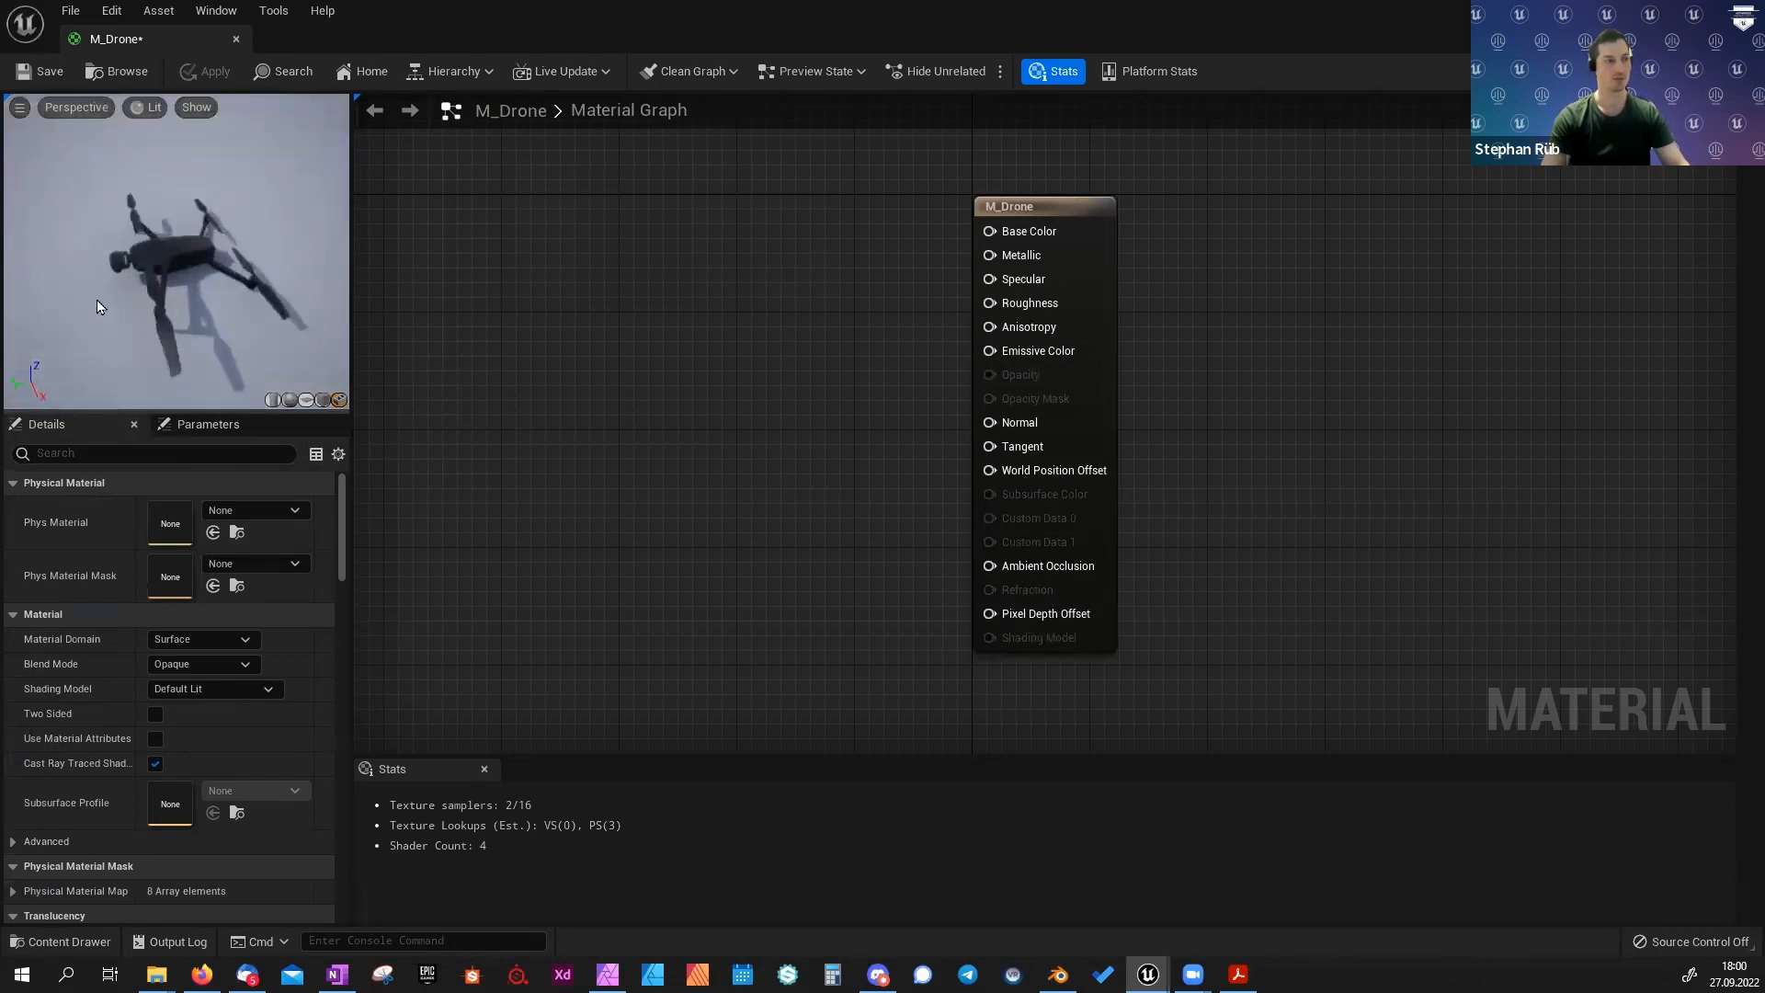
drag(106, 309, 500, 398)
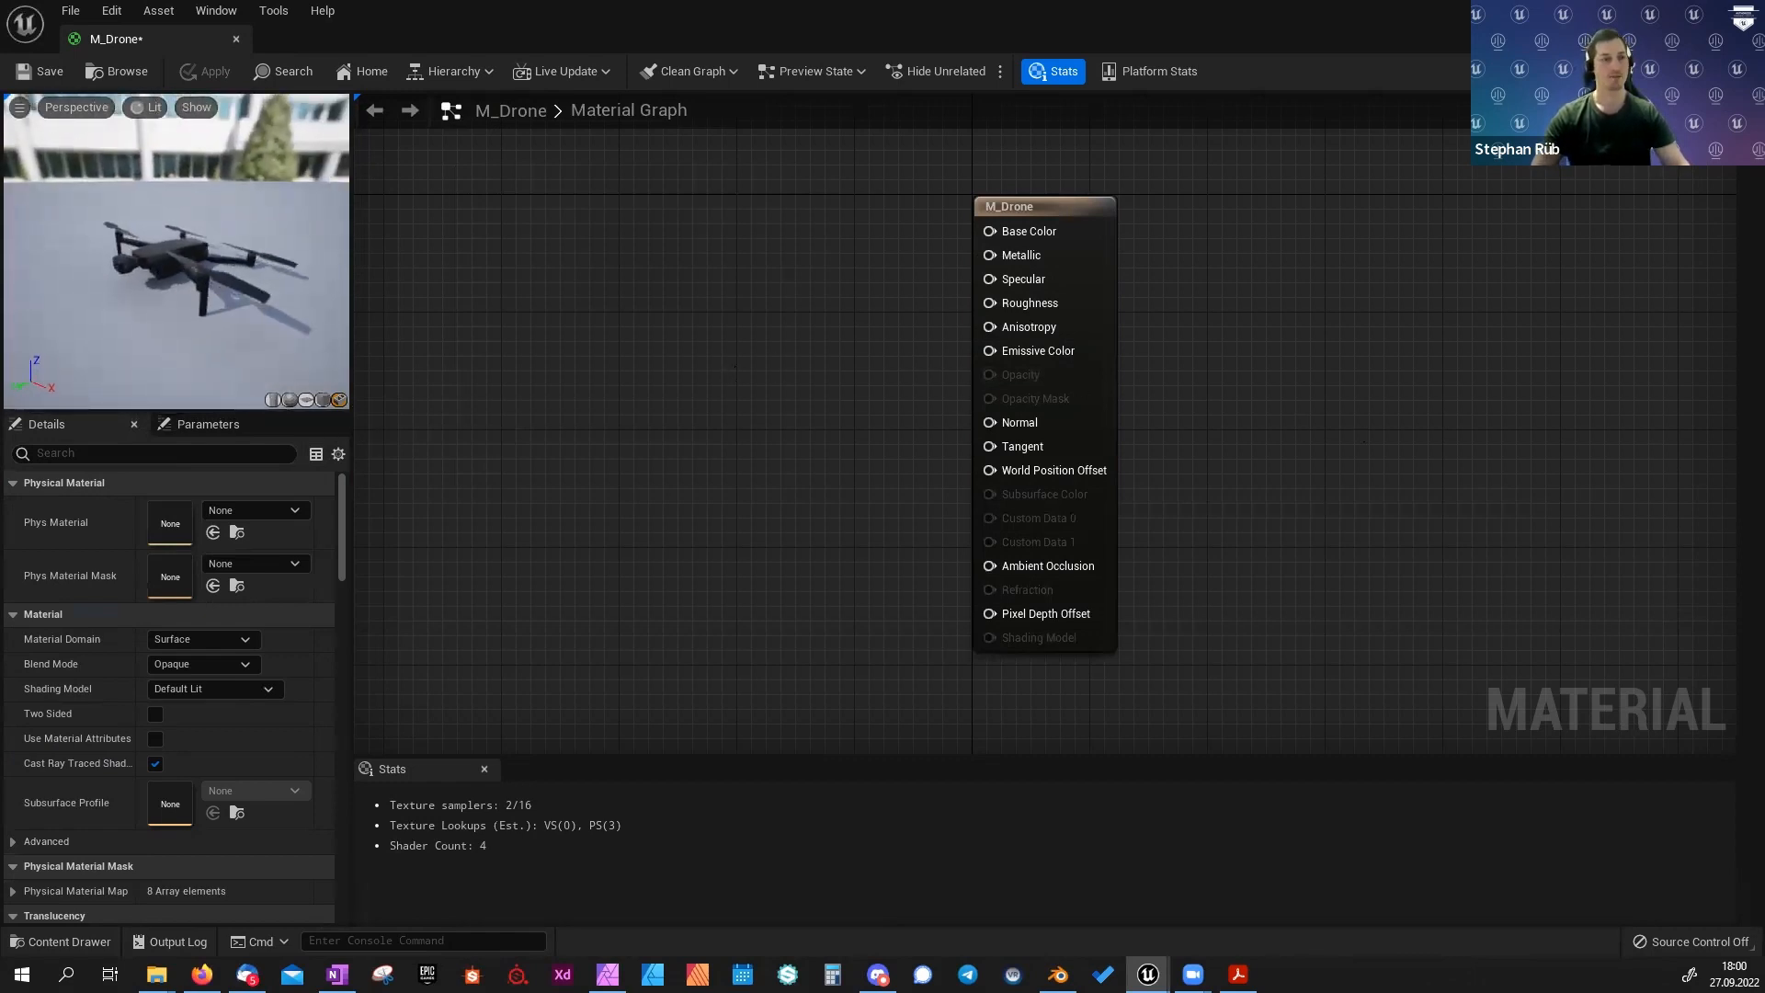
right_drag(728, 364, 855, 413)
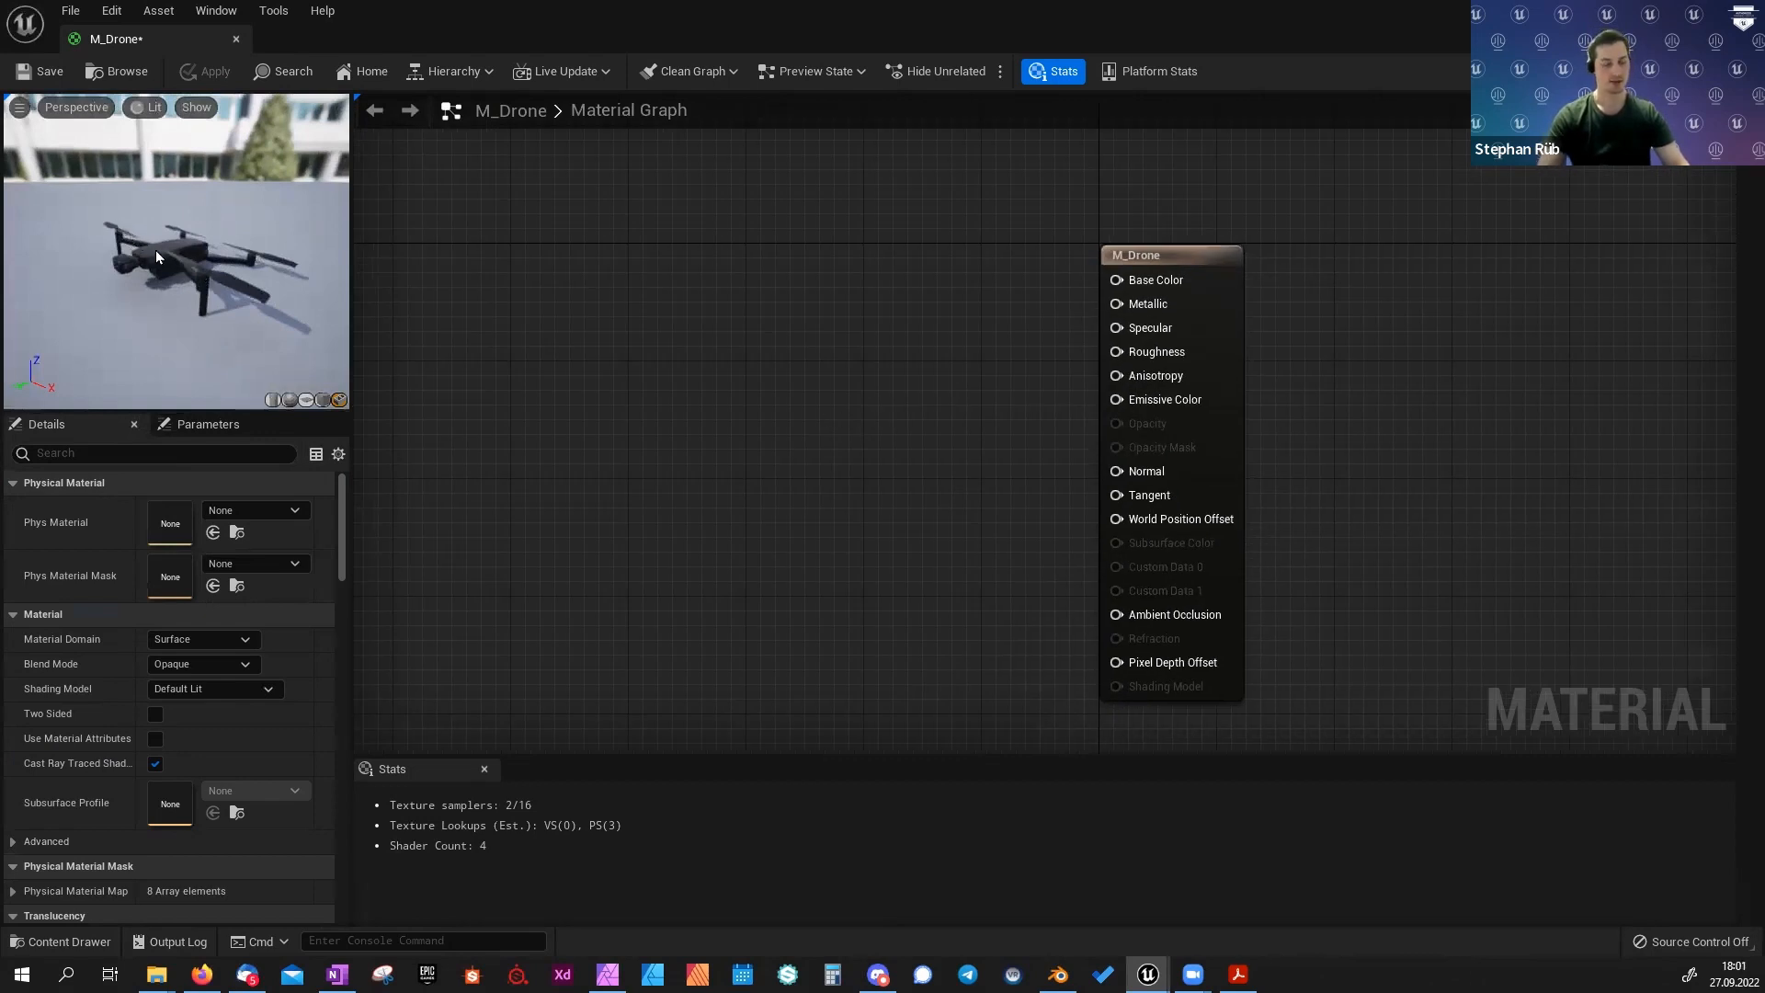
drag(155, 258, 193, 248)
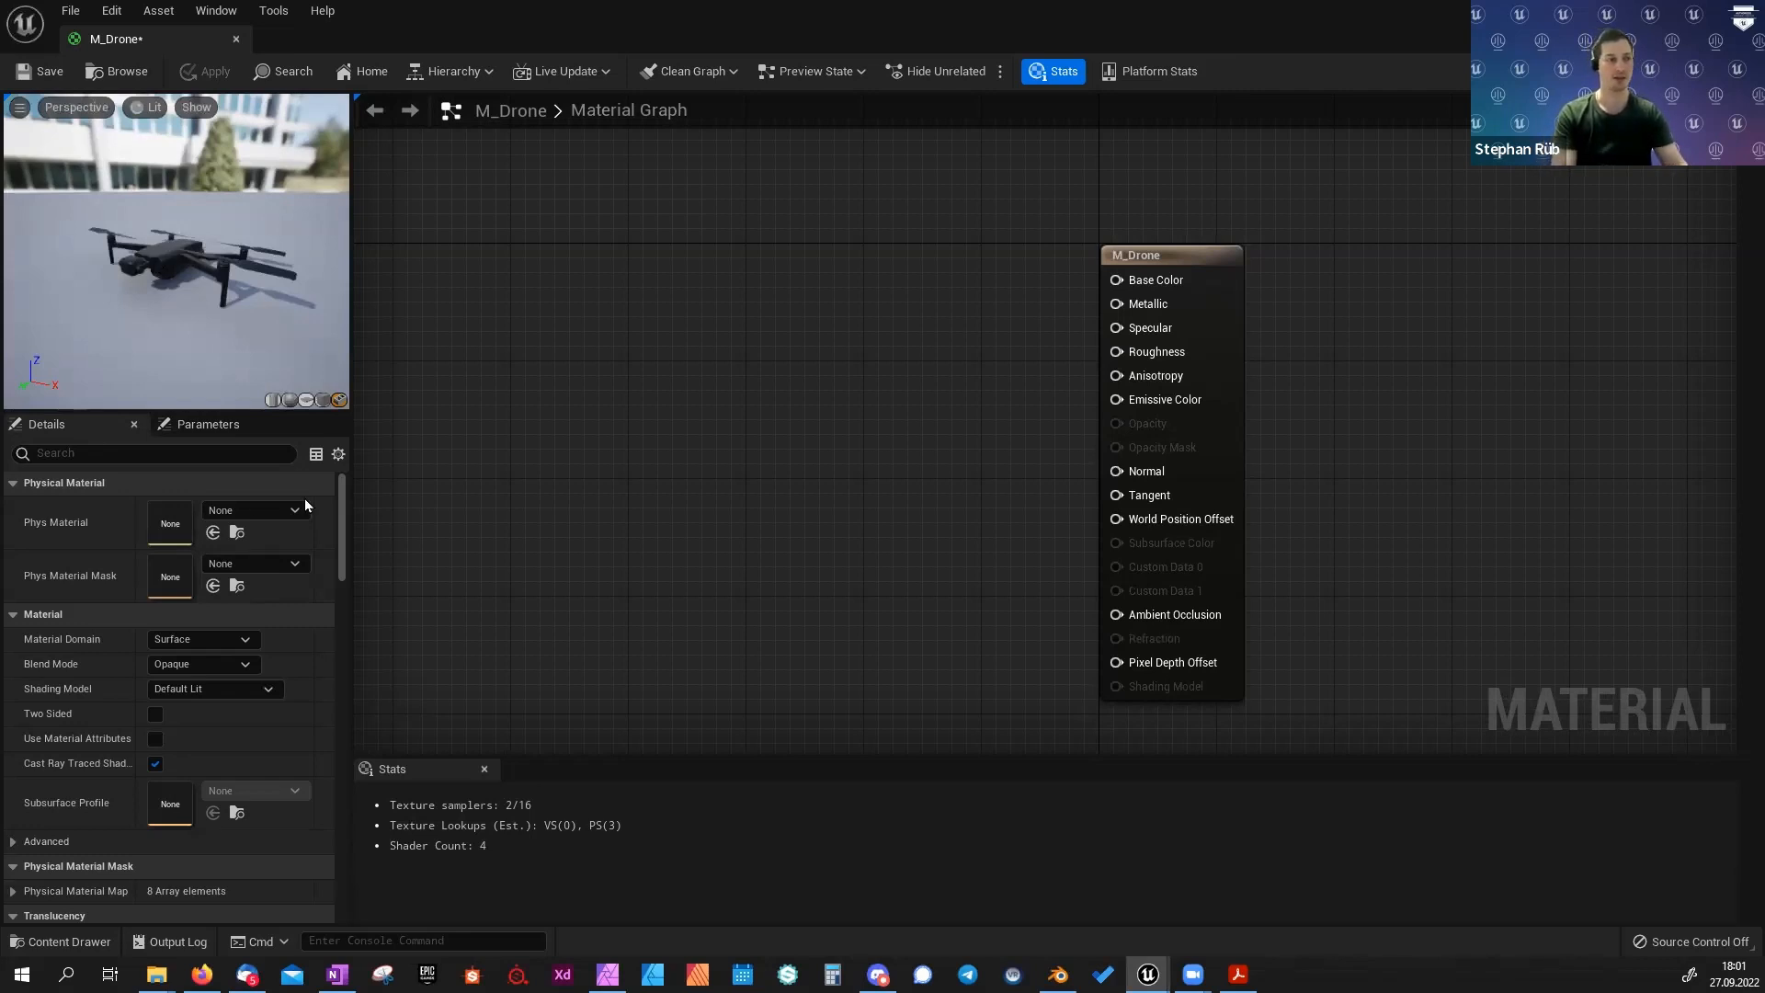
key(ctrl+space)
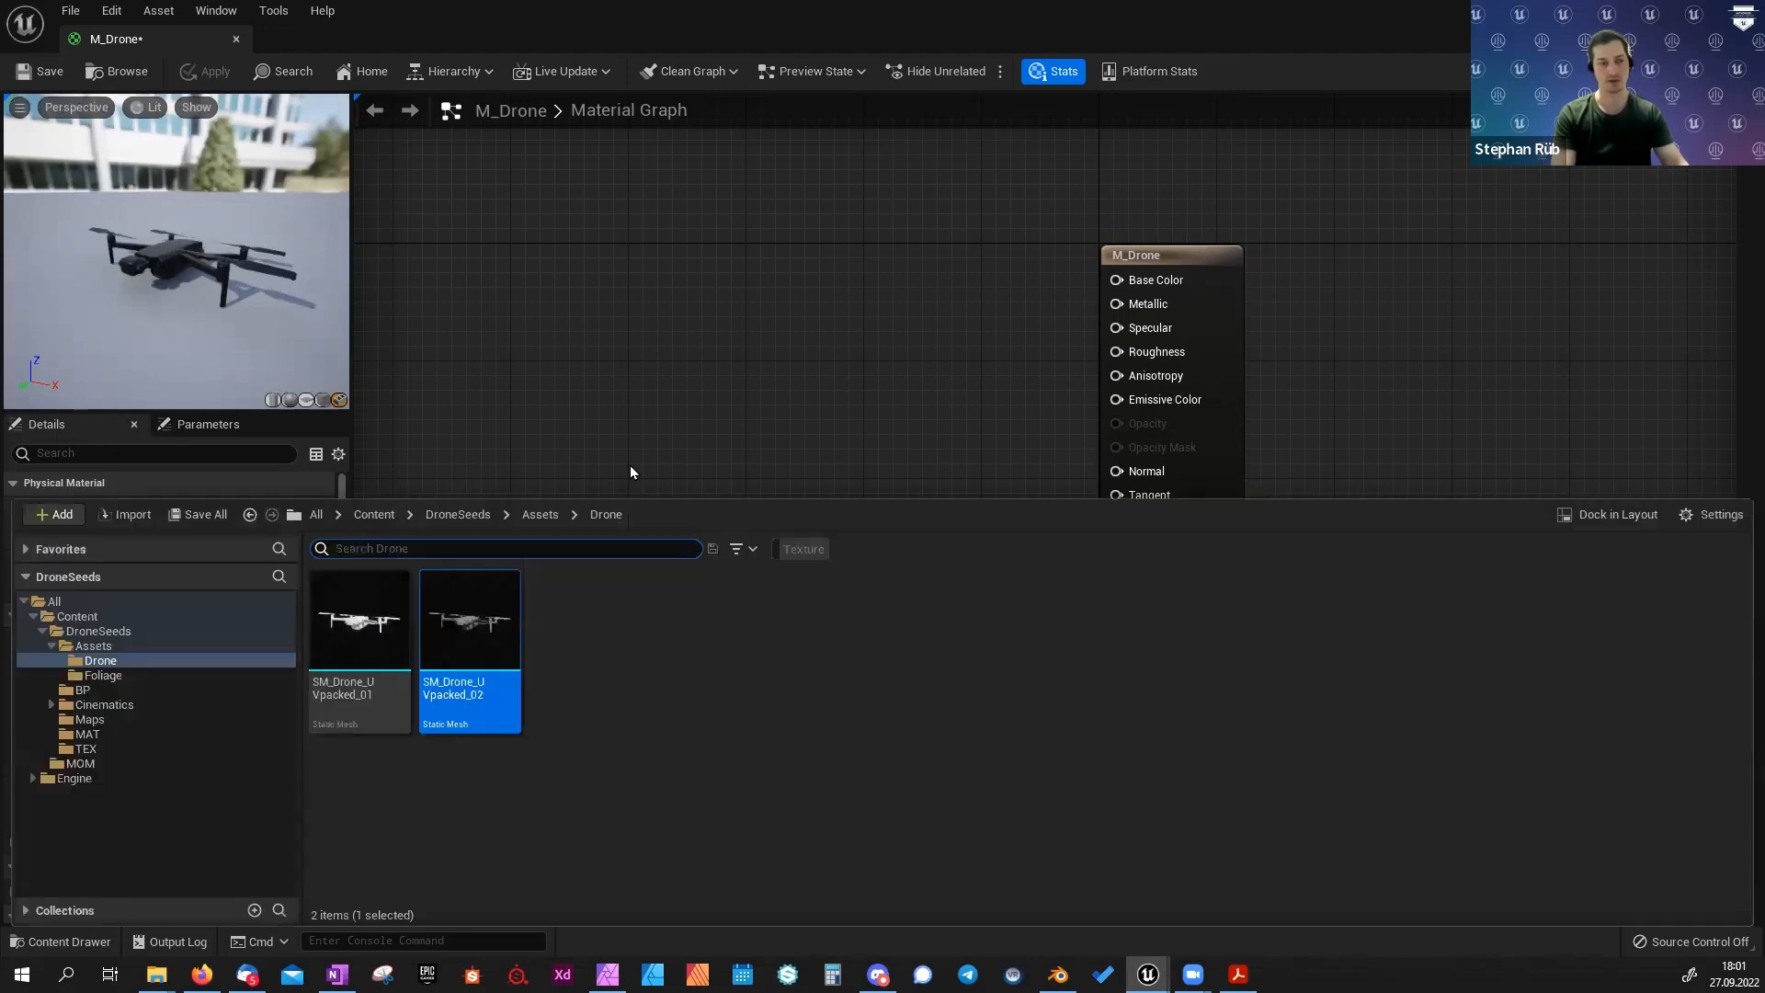
mouse_move(354, 652)
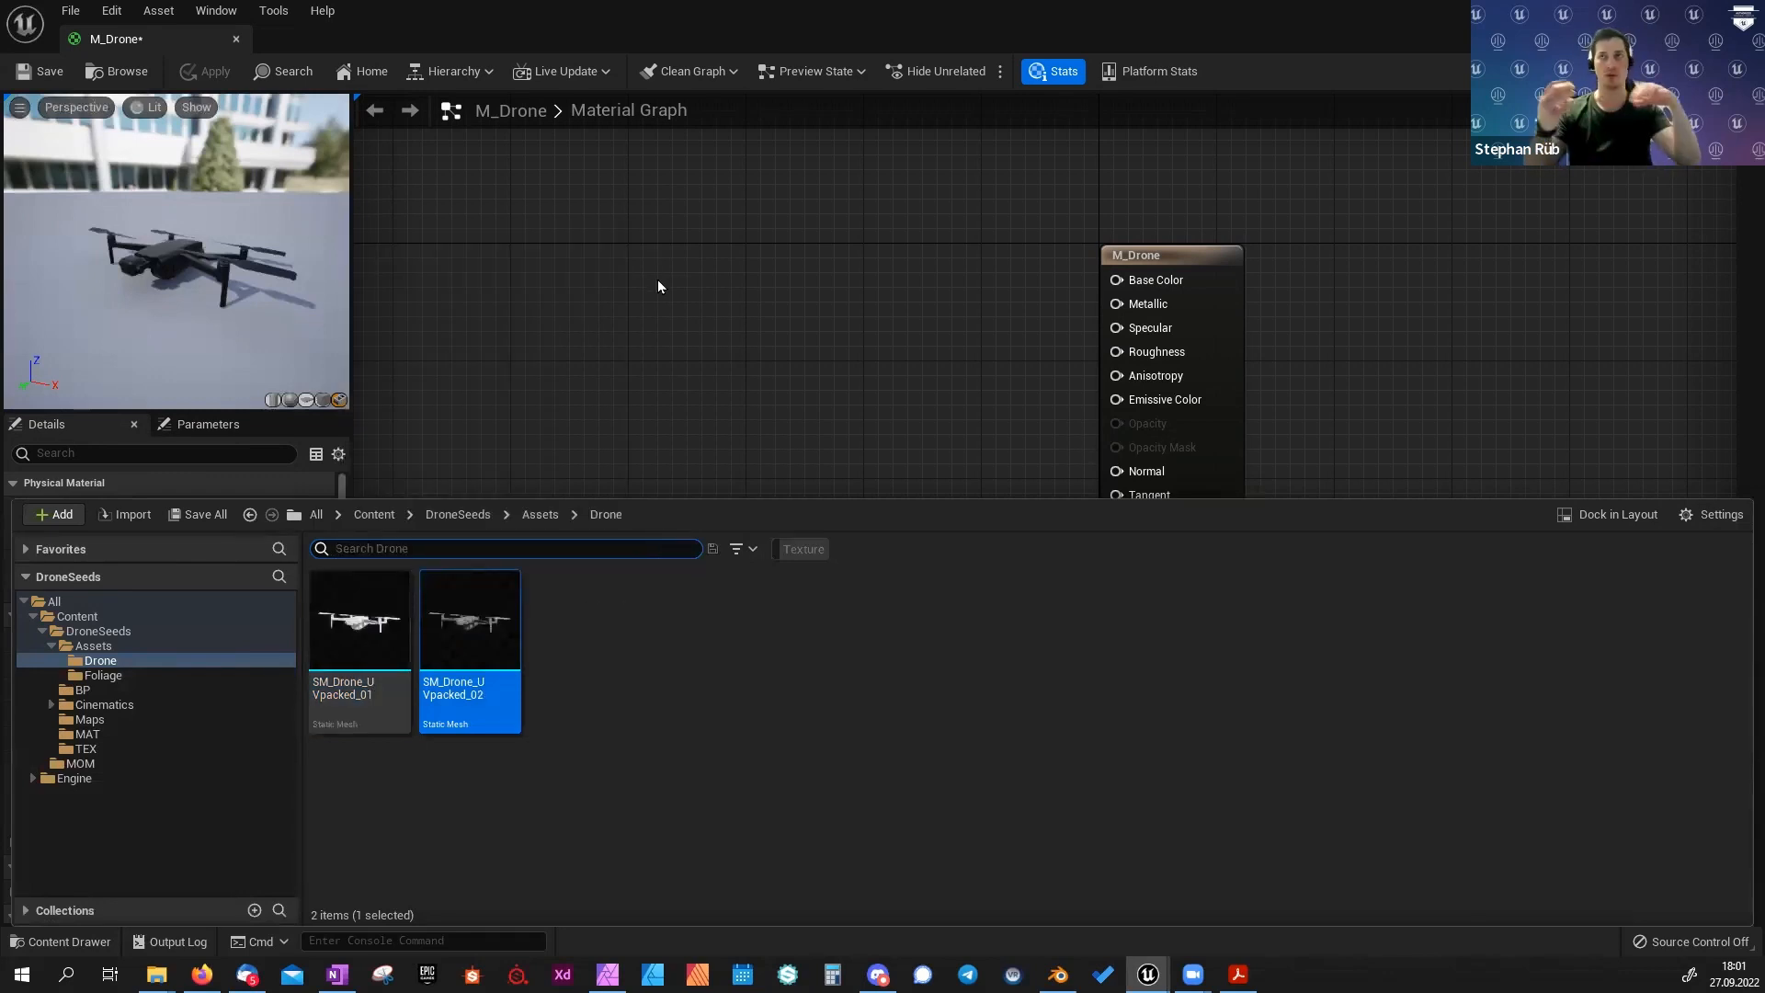
click(613, 366)
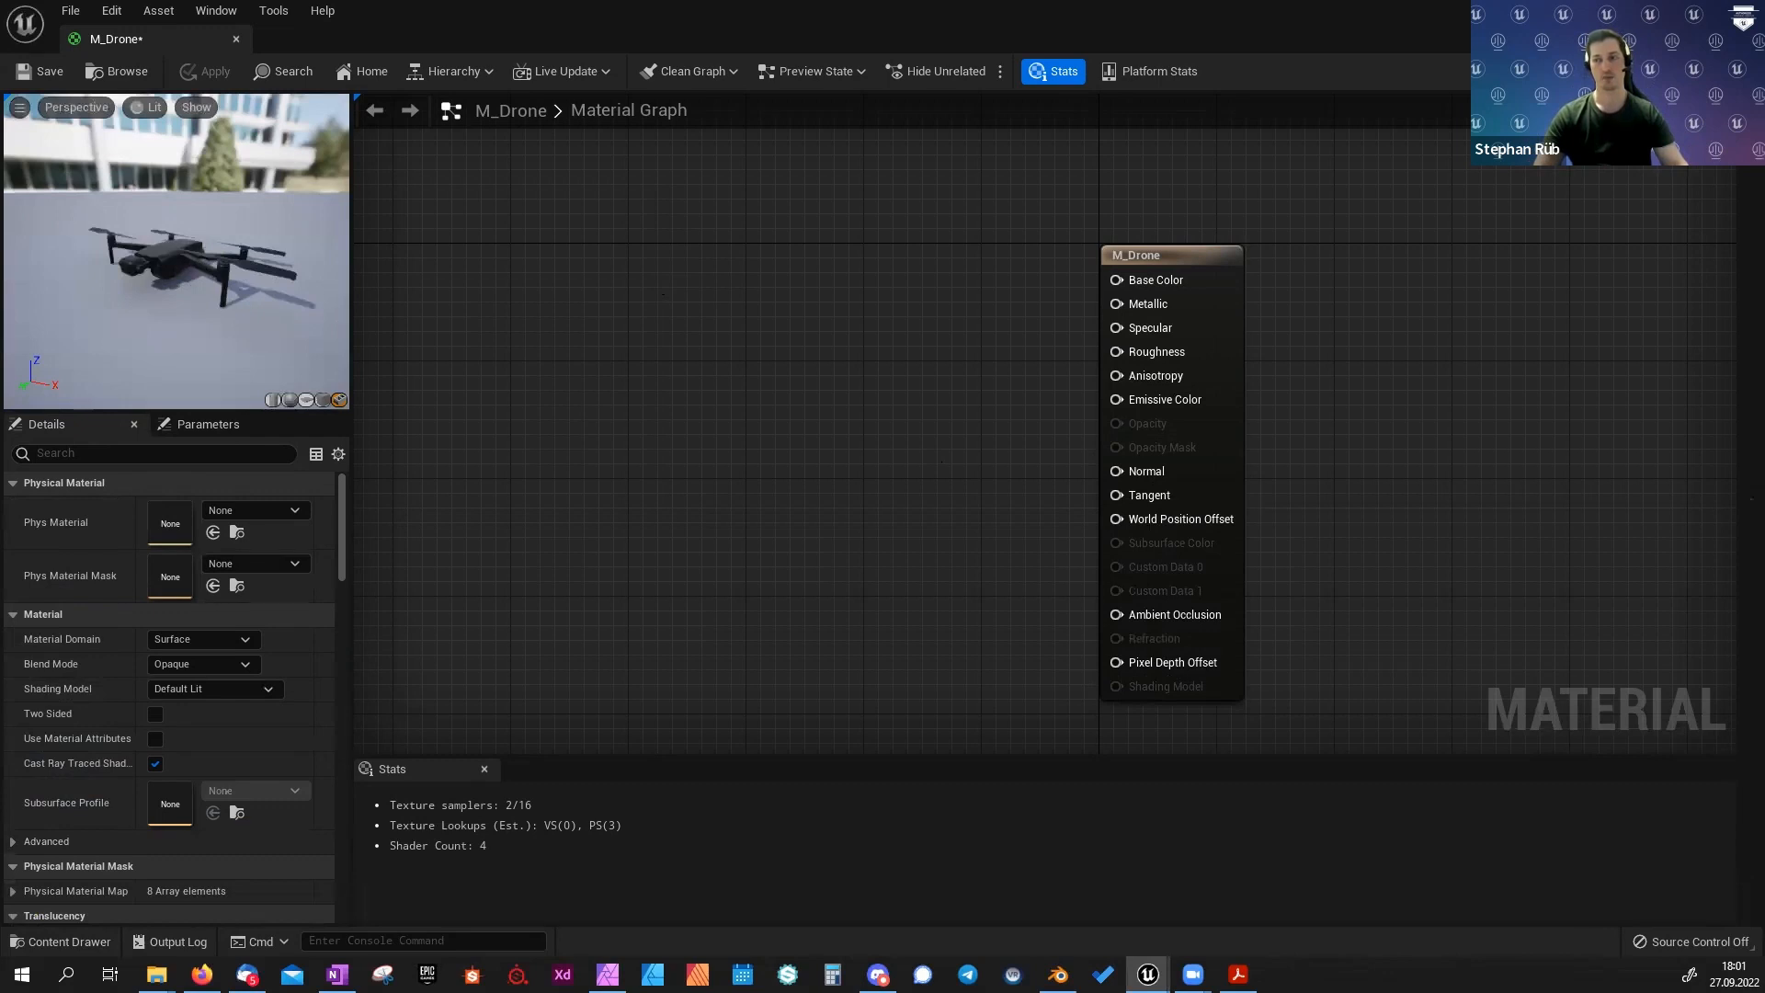
Add a RotateAboutWorldAxis_cheap node to the material graph, placed beside the M_Drone output node.
right_drag(728, 506, 956, 428)
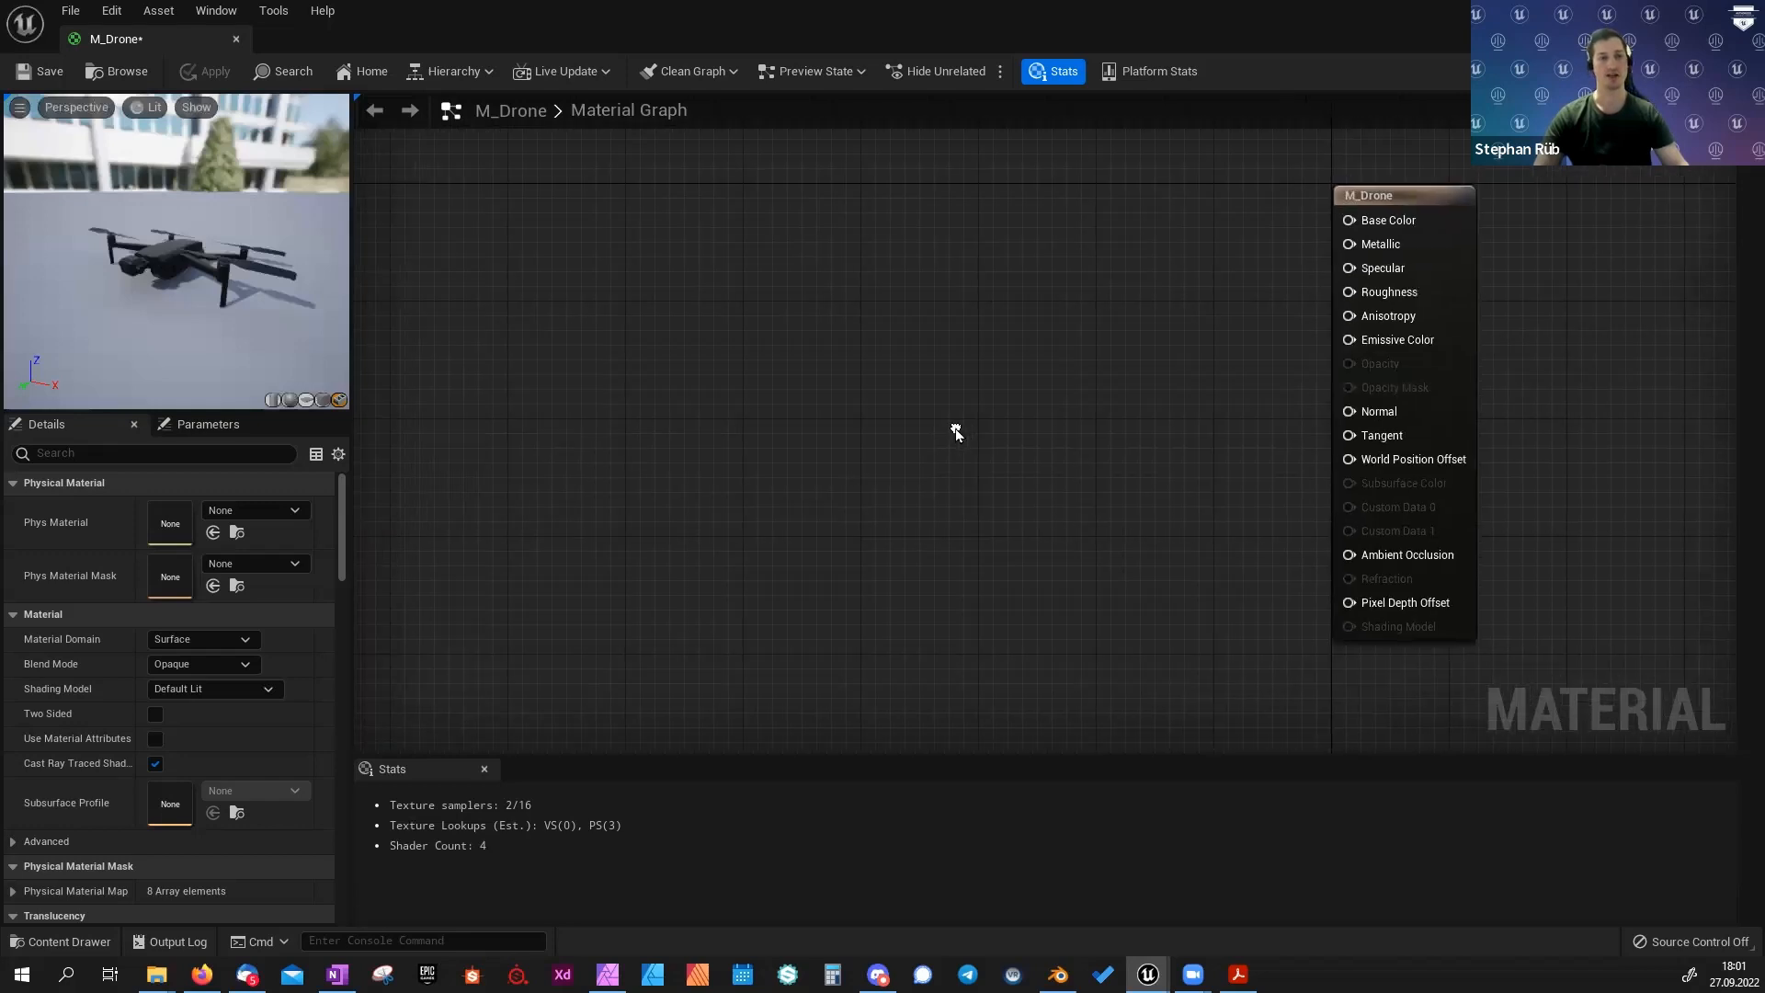
right_click(891, 460)
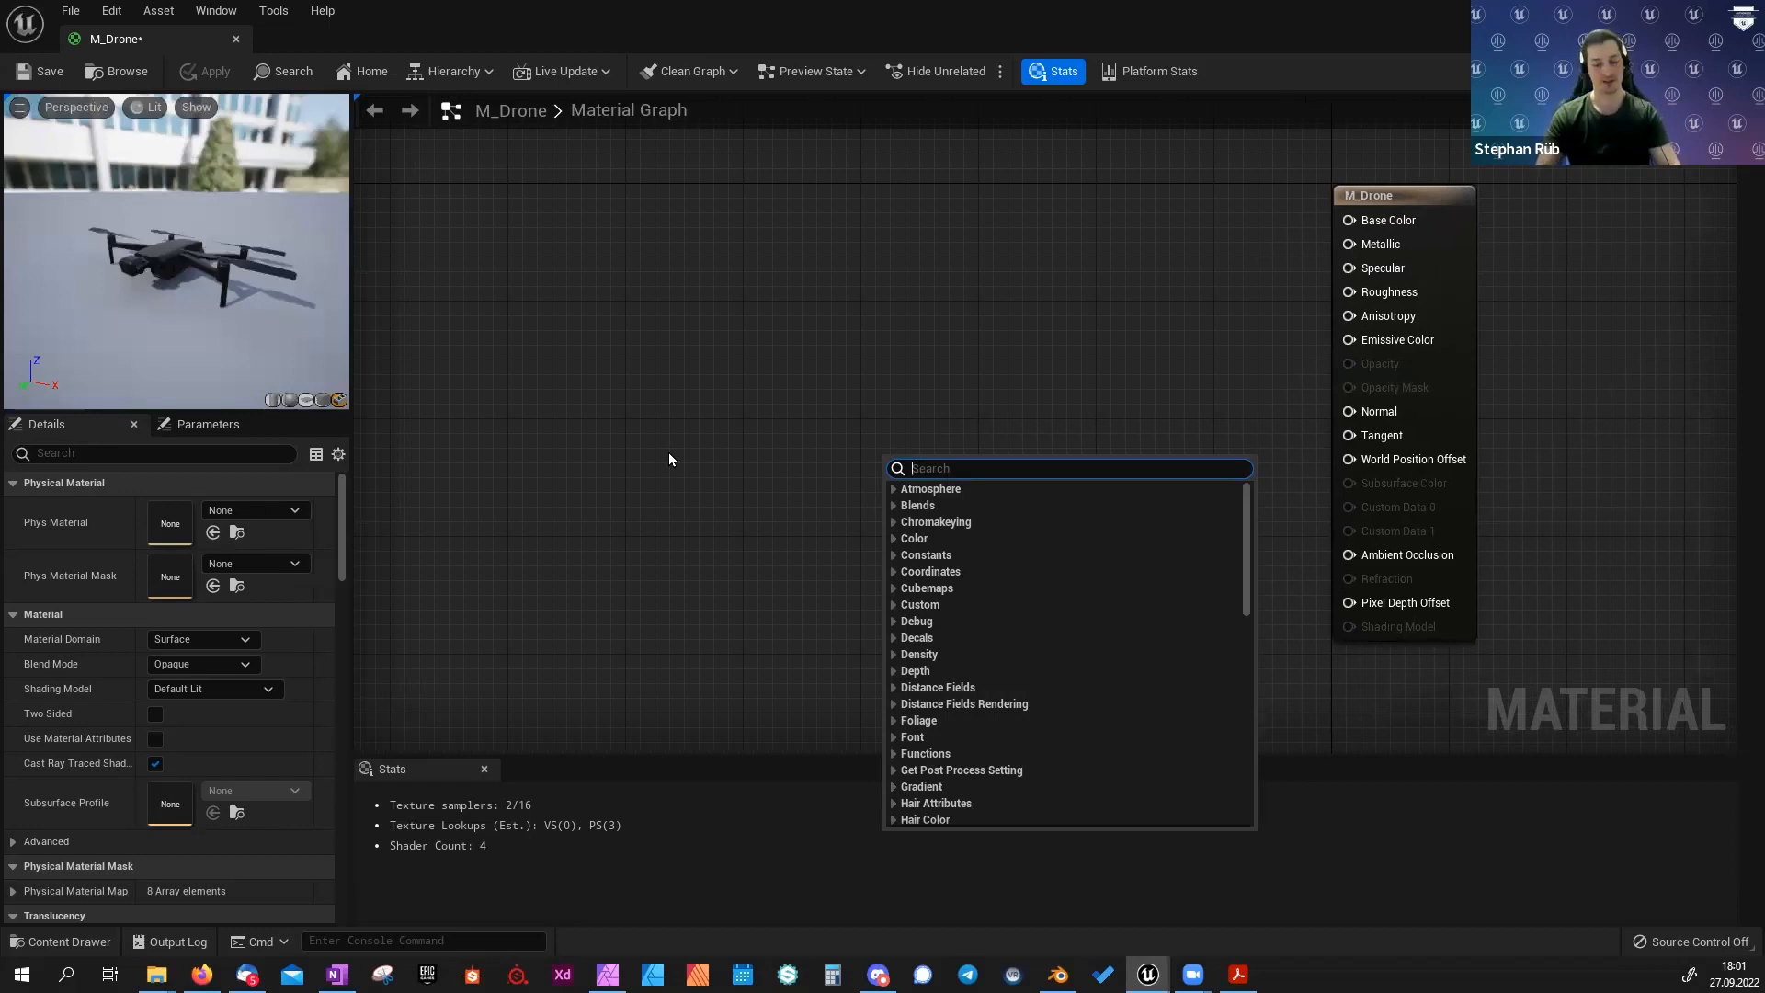
text(rotate)
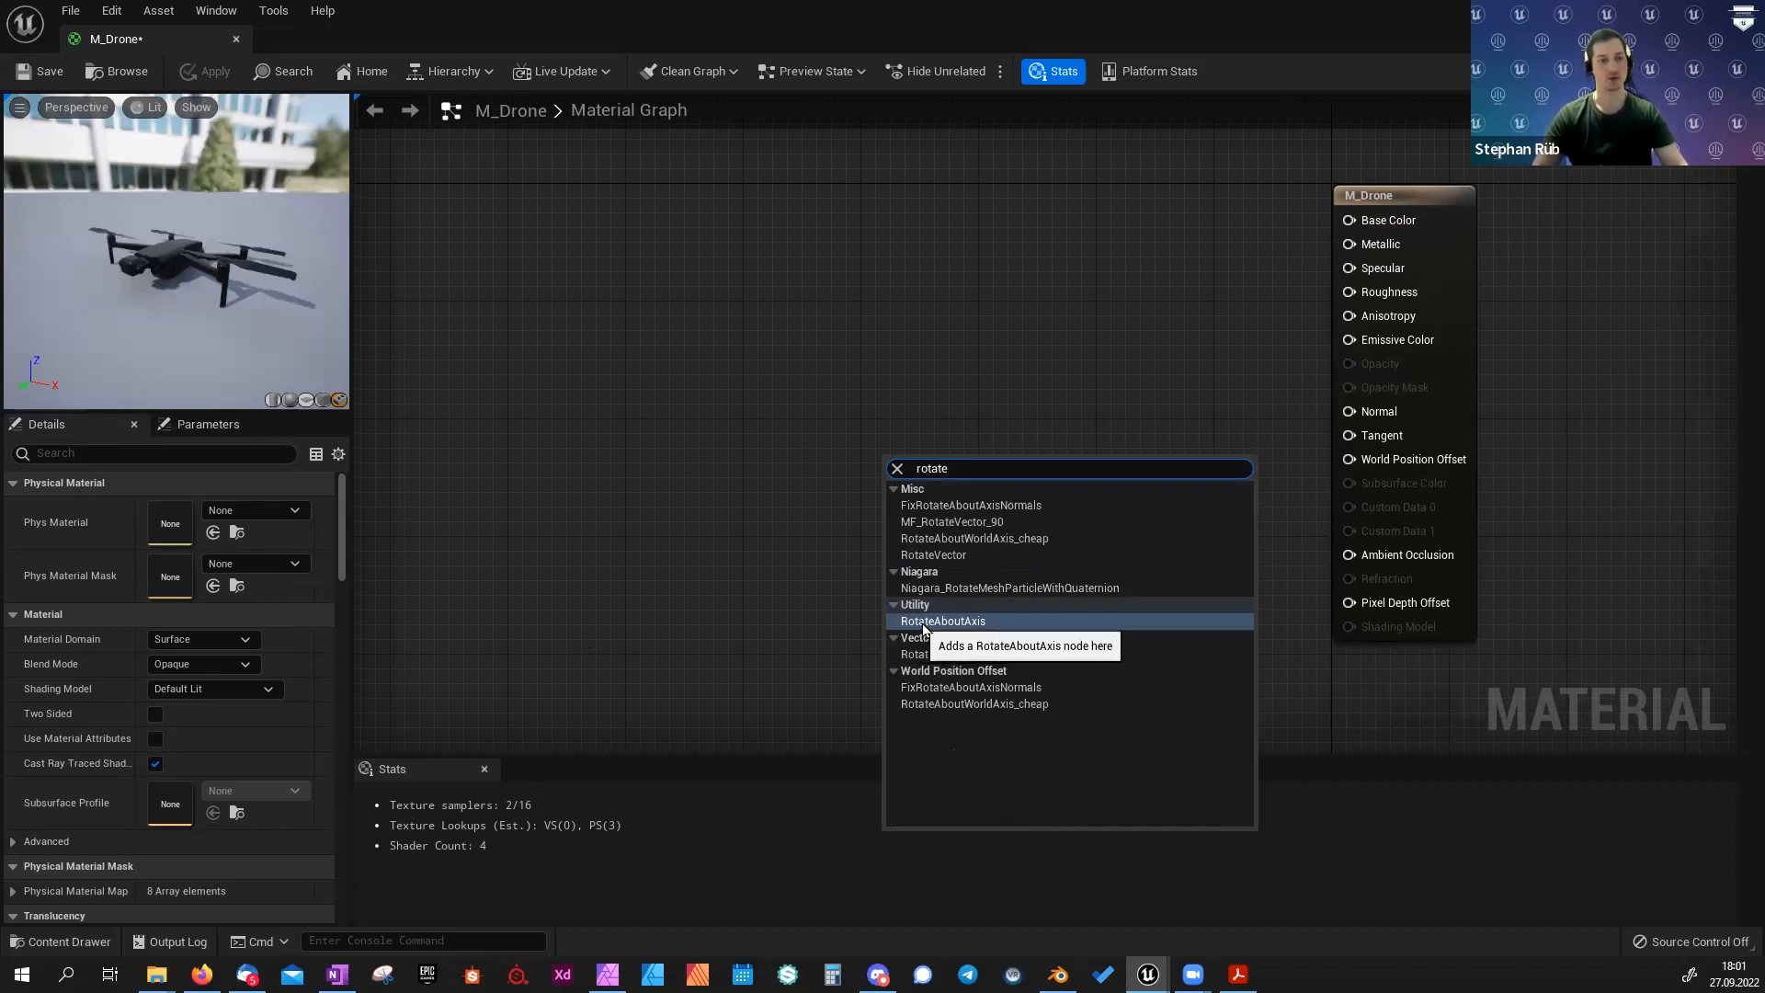
click(969, 538)
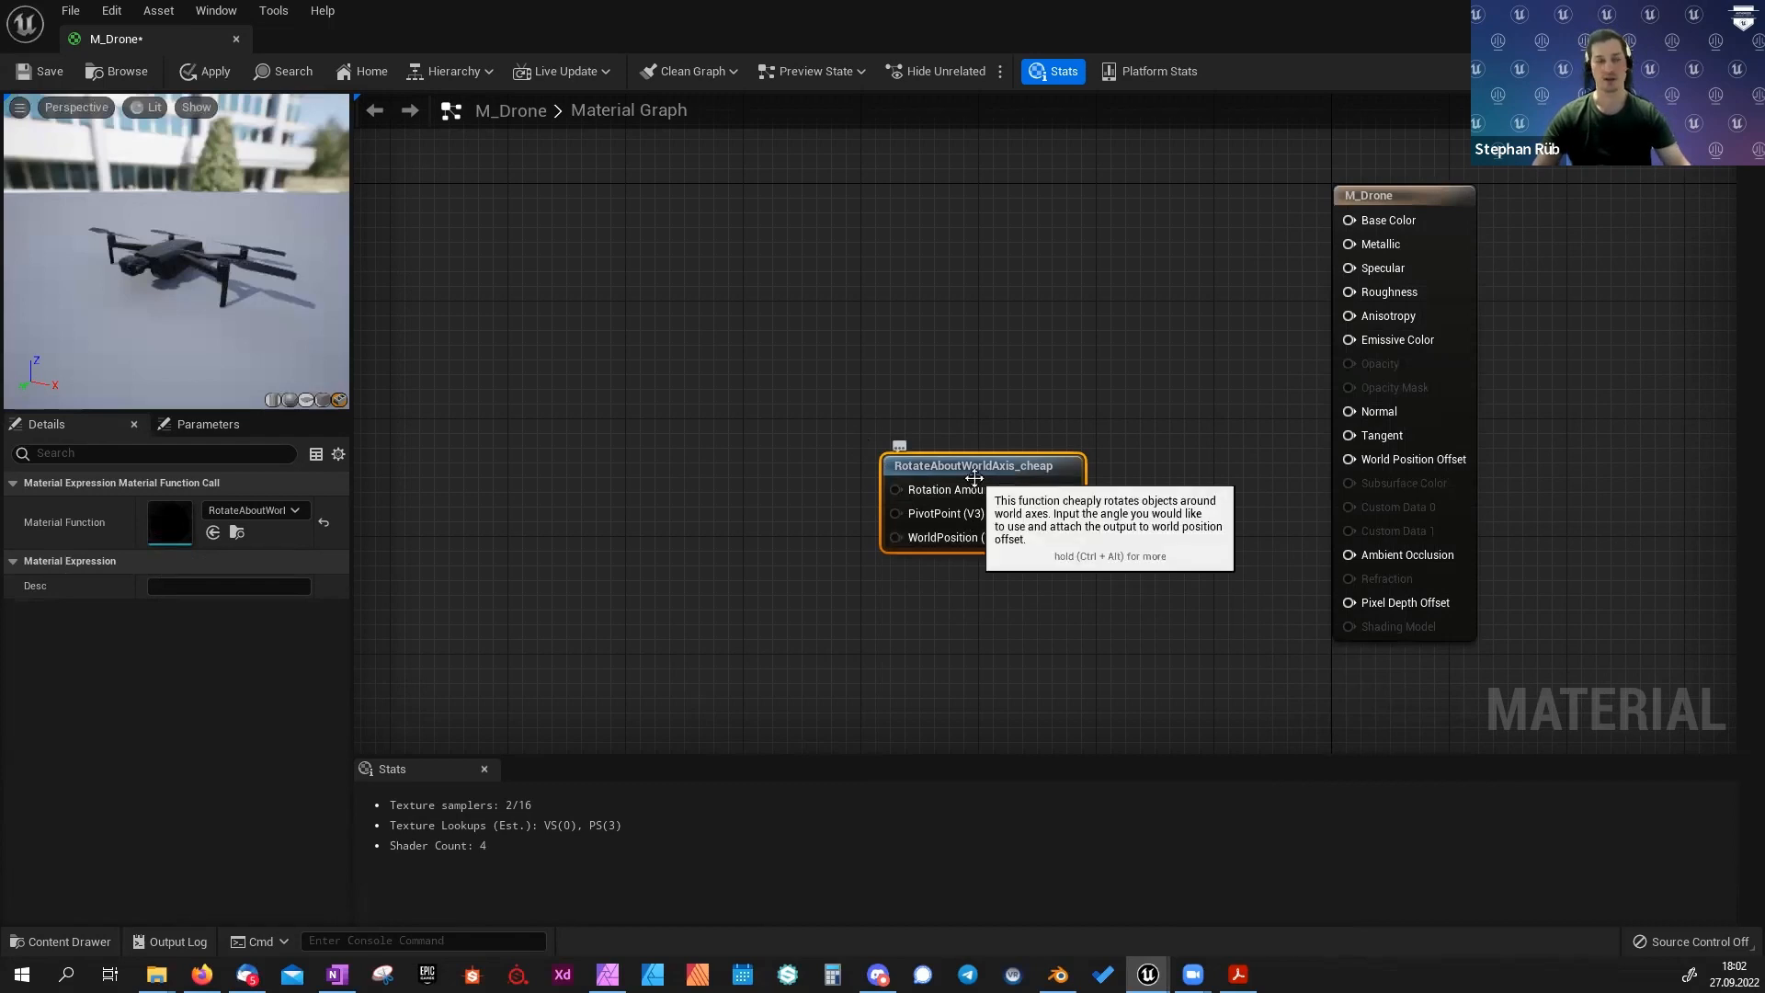
drag(974, 477, 939, 398)
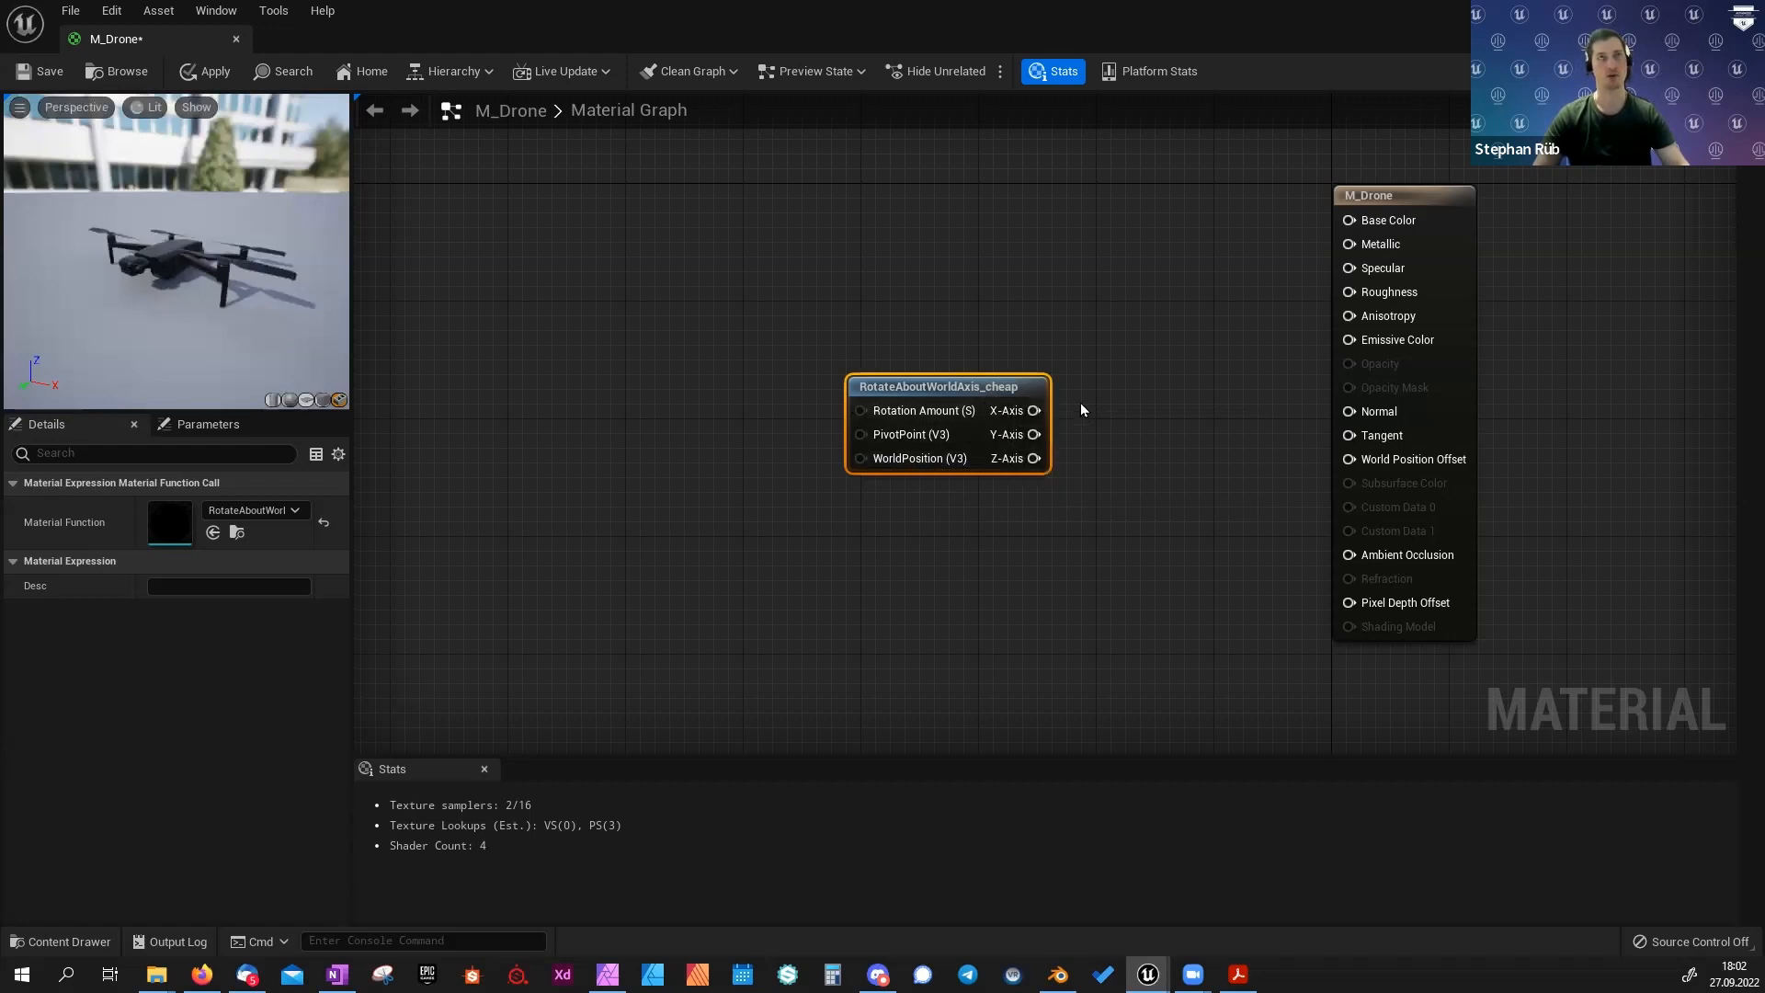
right_drag(713, 497, 788, 492)
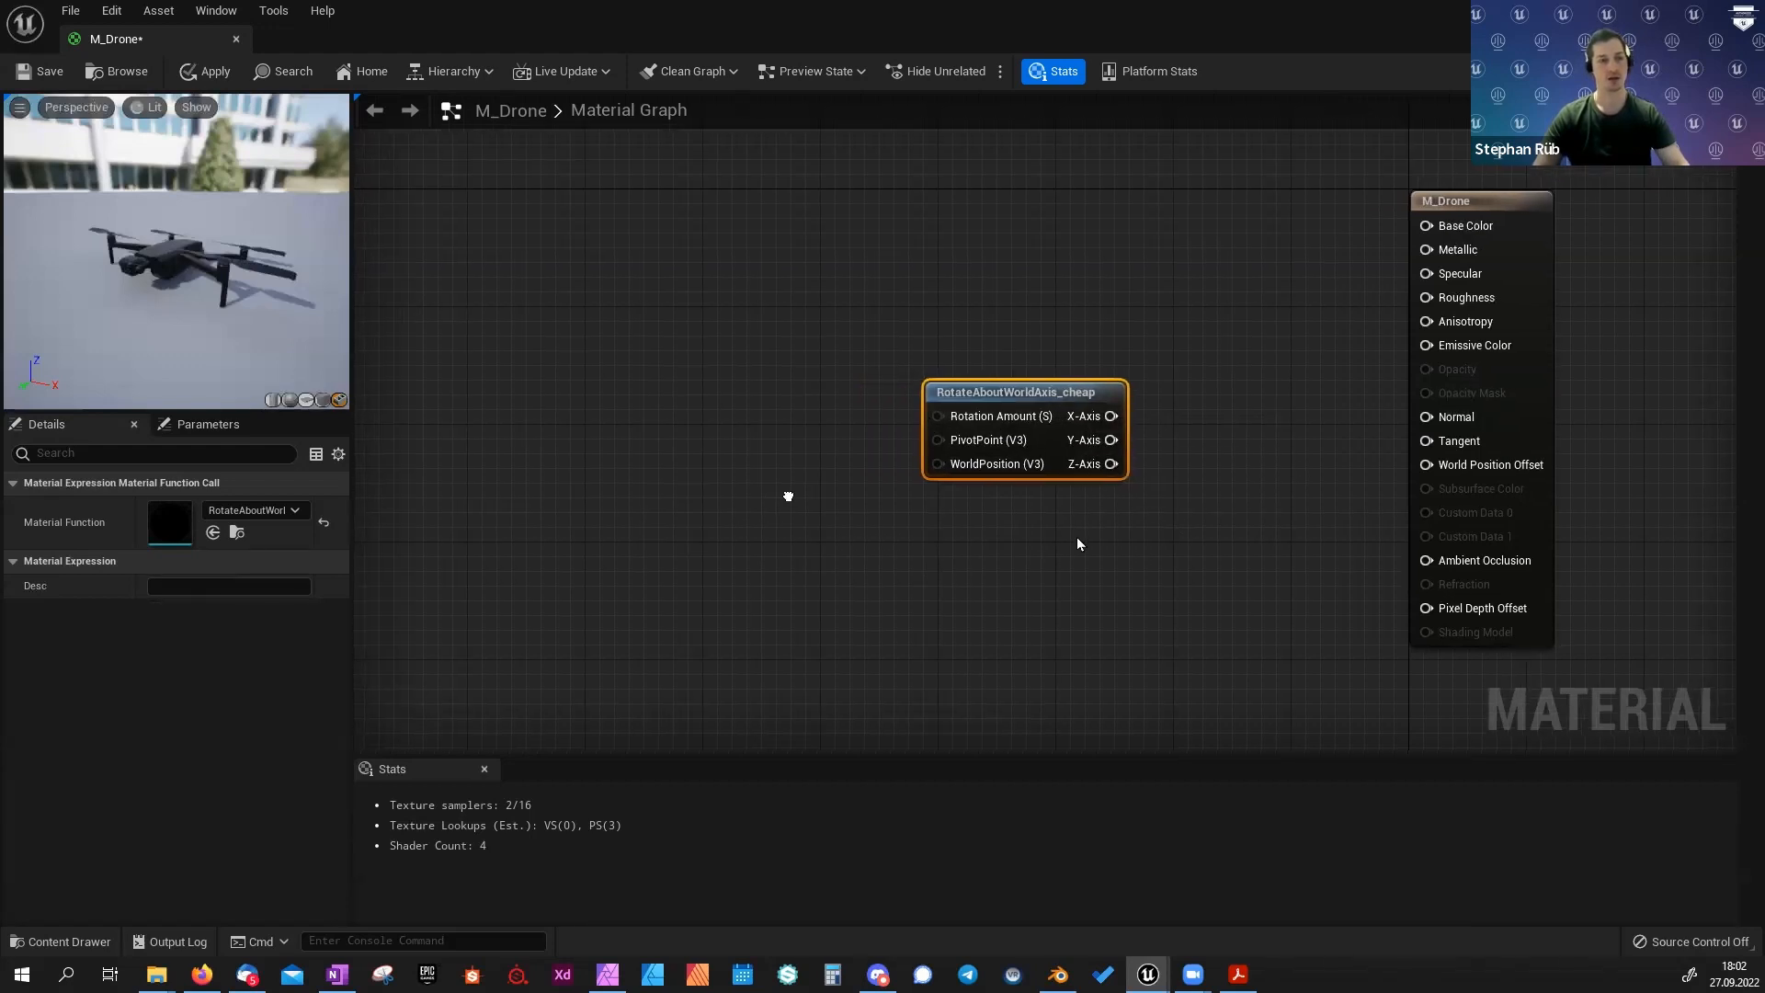
Connect the rotation node's Z-Axis output to World Position Offset and drive its Rotation Amount with a new Time node.
drag(1111, 463, 1439, 470)
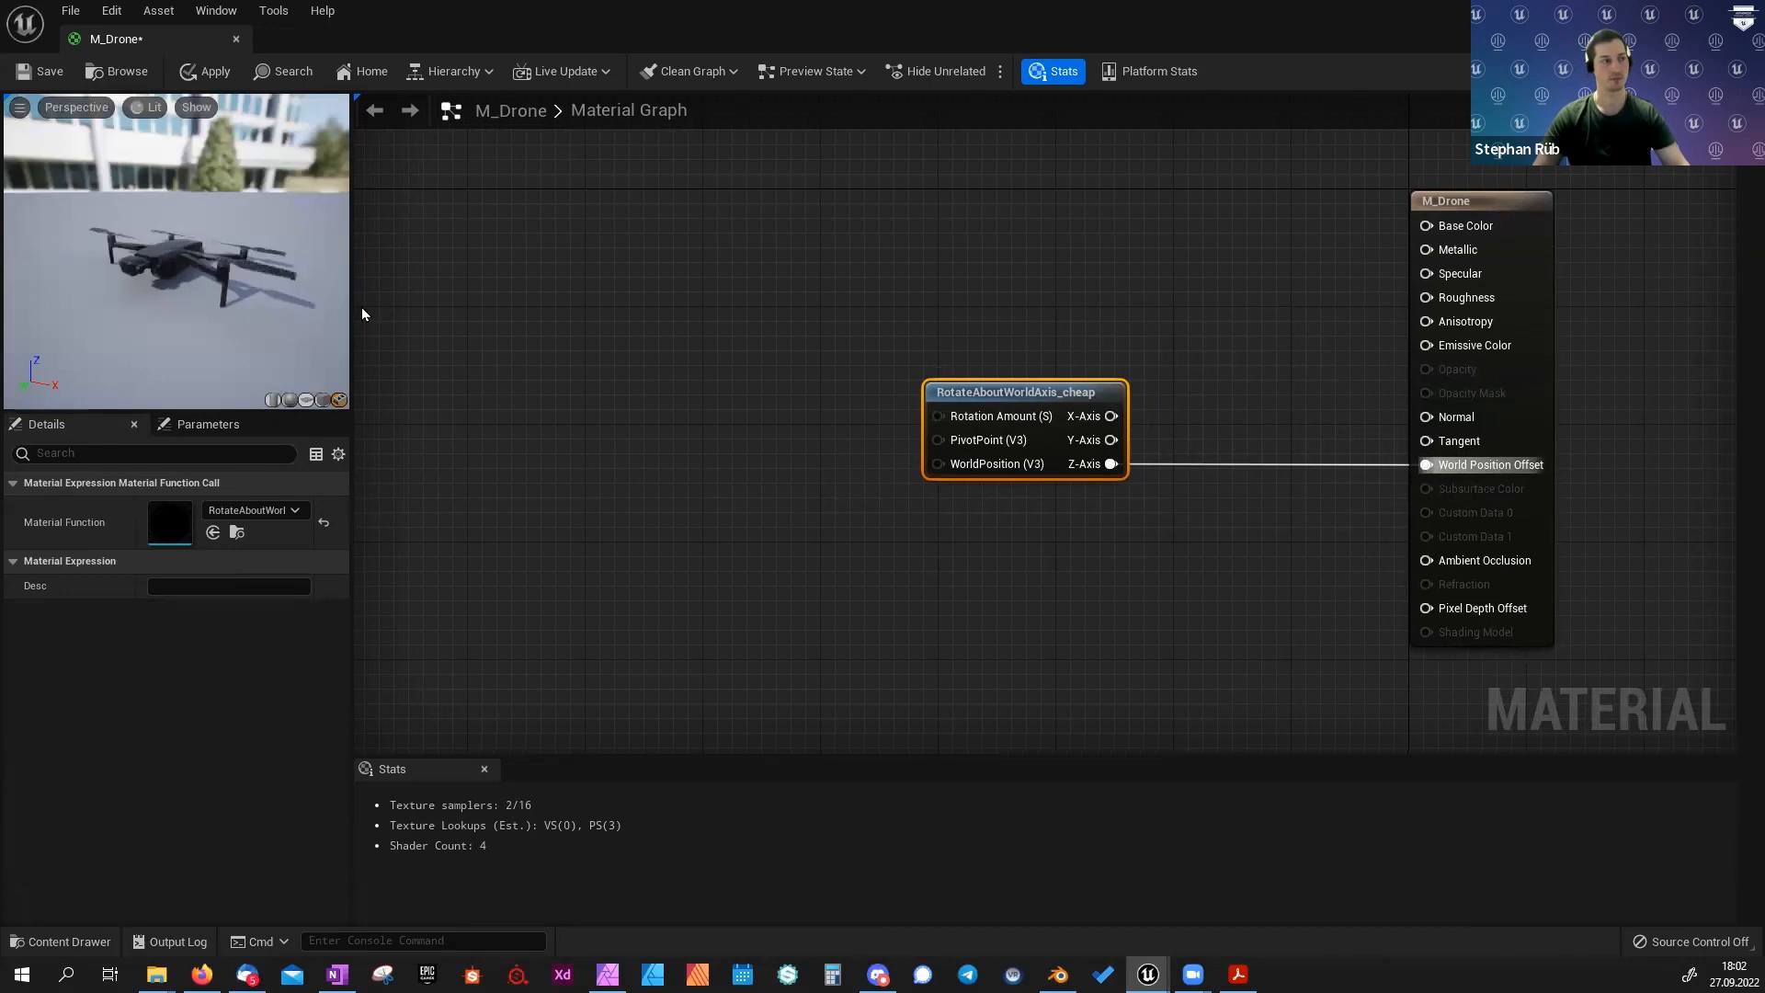
right_drag(850, 418, 921, 422)
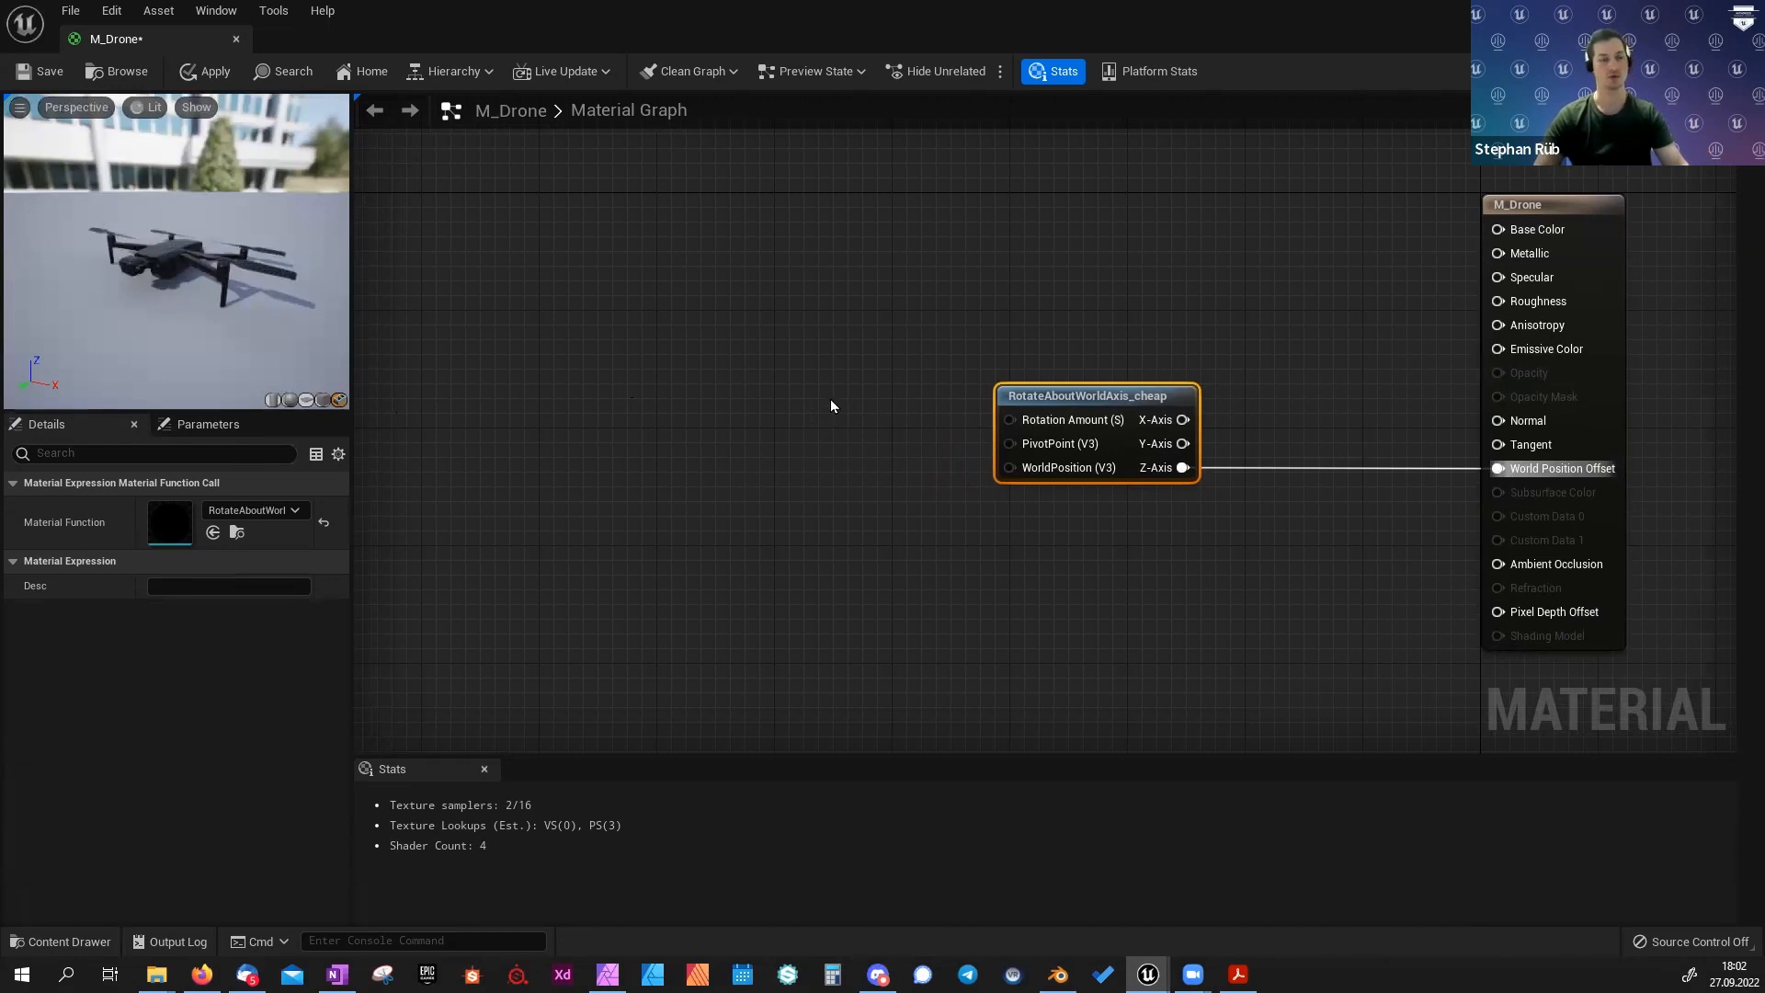
right_click(797, 385)
text(time)
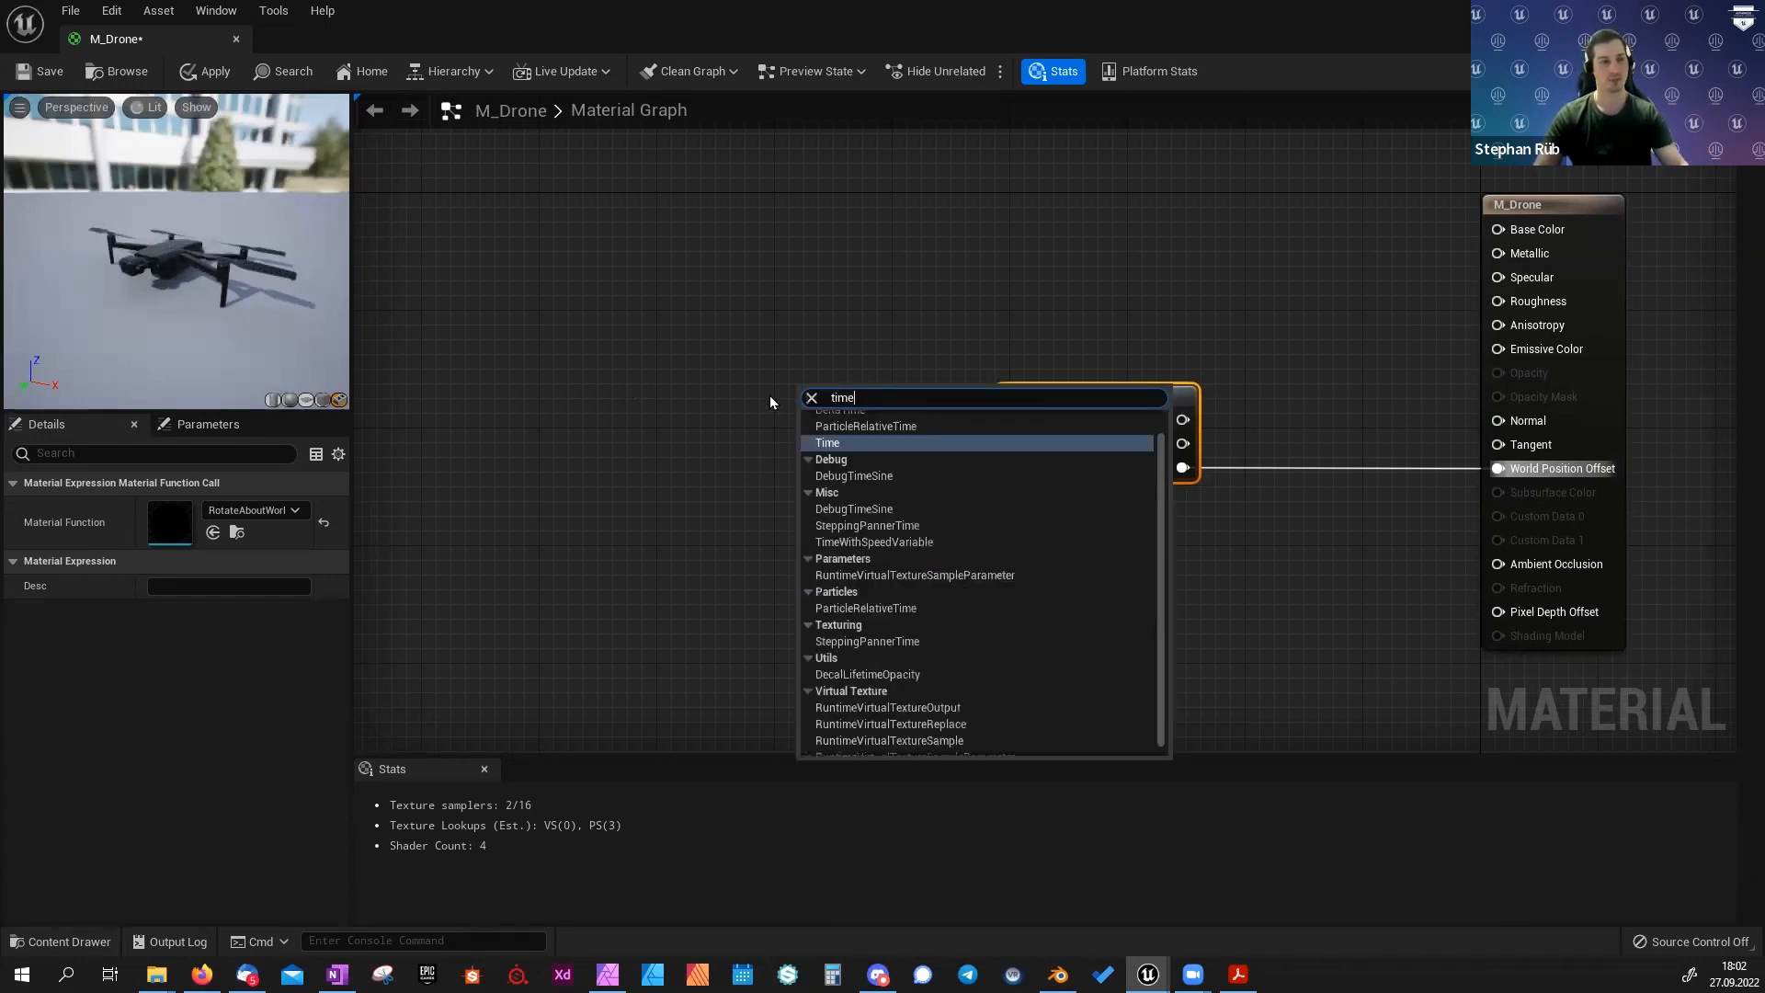
click(828, 442)
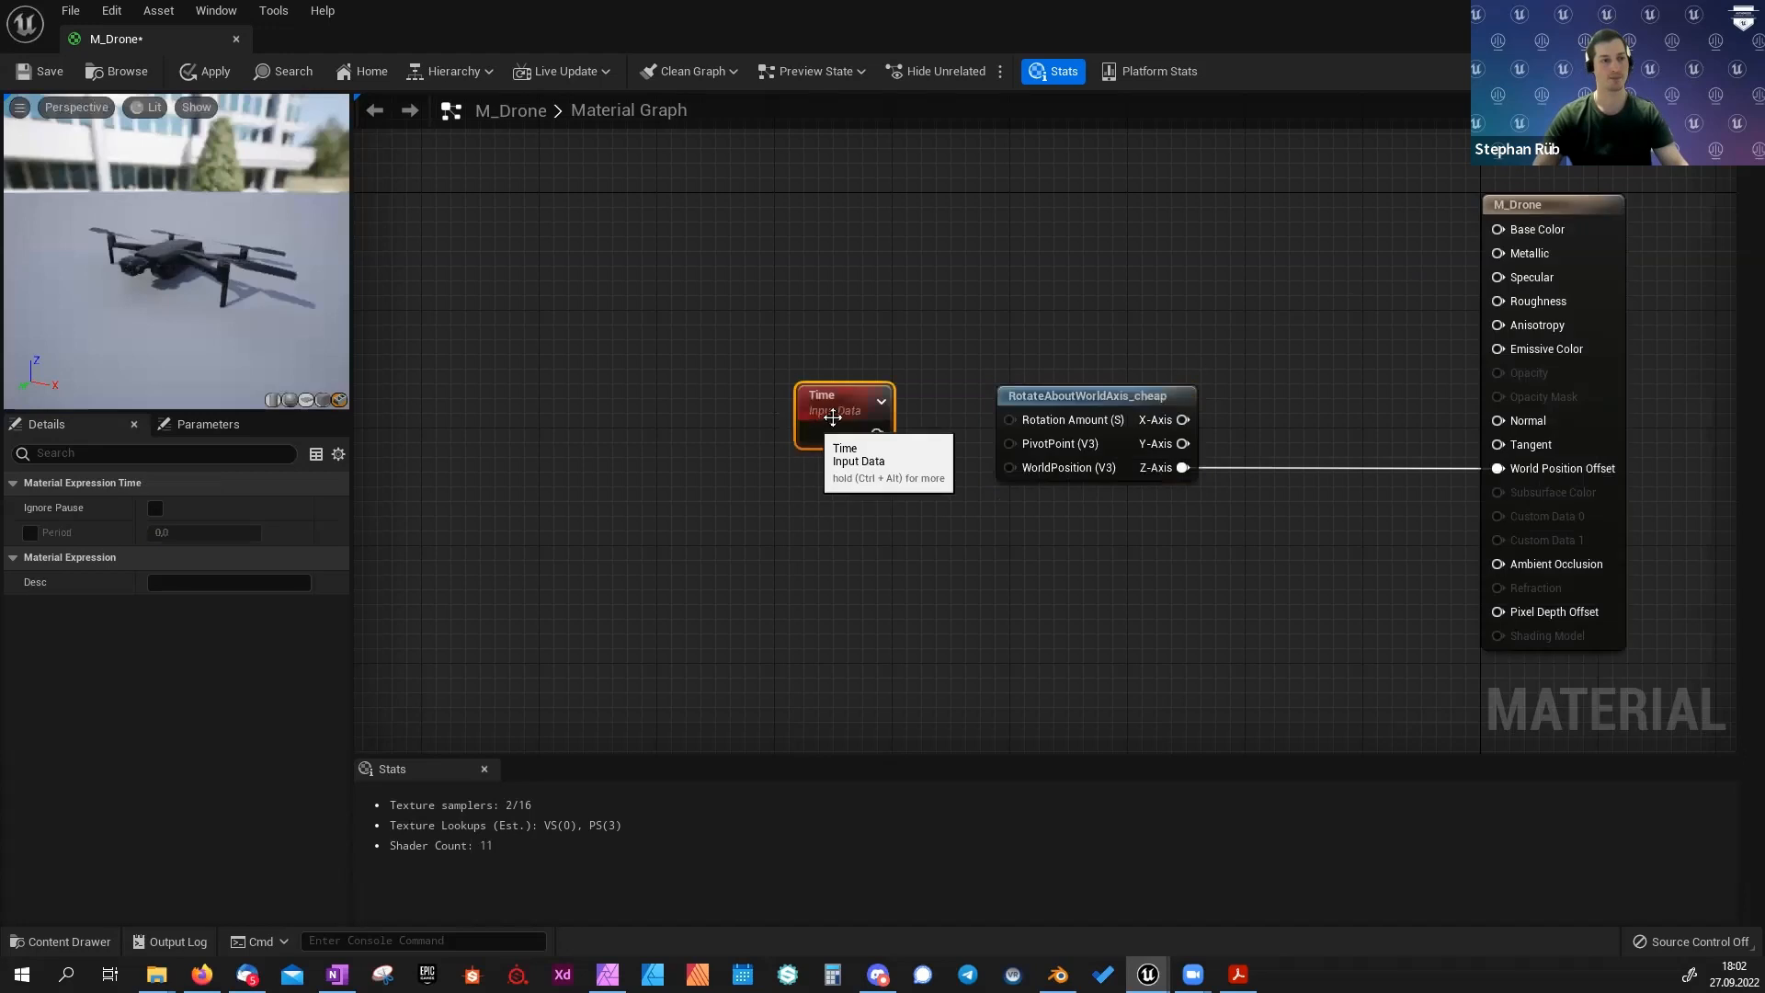
drag(832, 418, 708, 359)
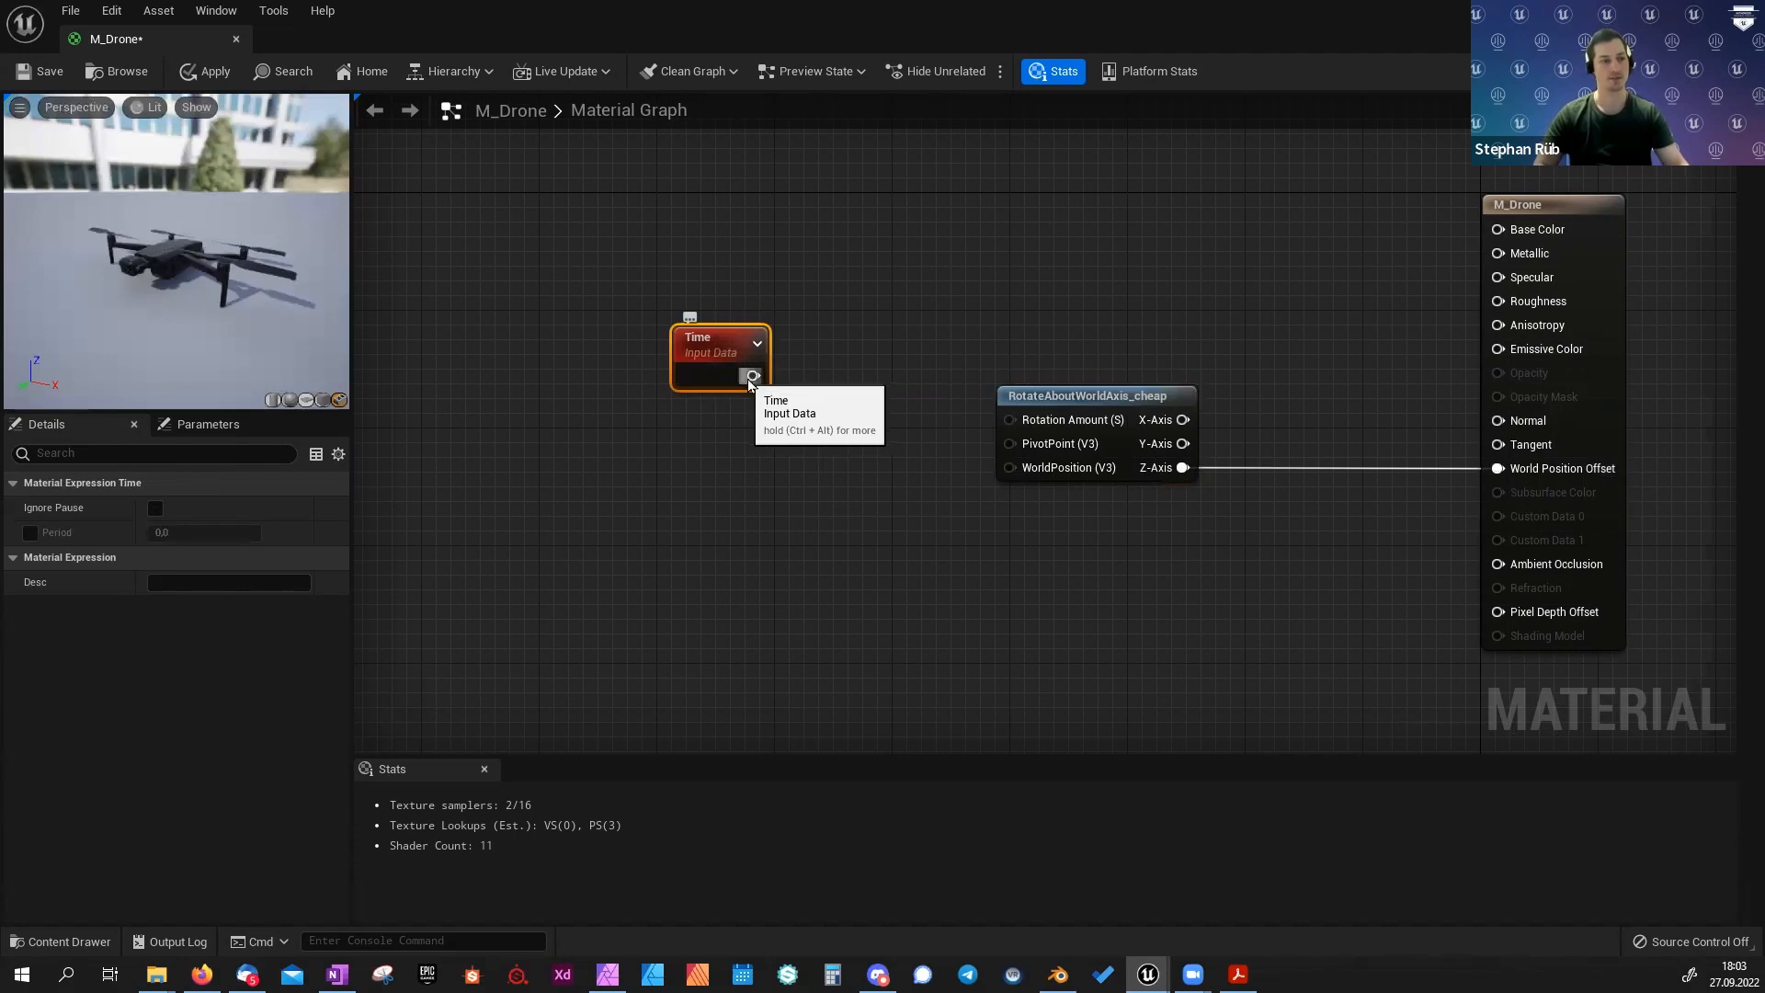
drag(750, 379, 1014, 425)
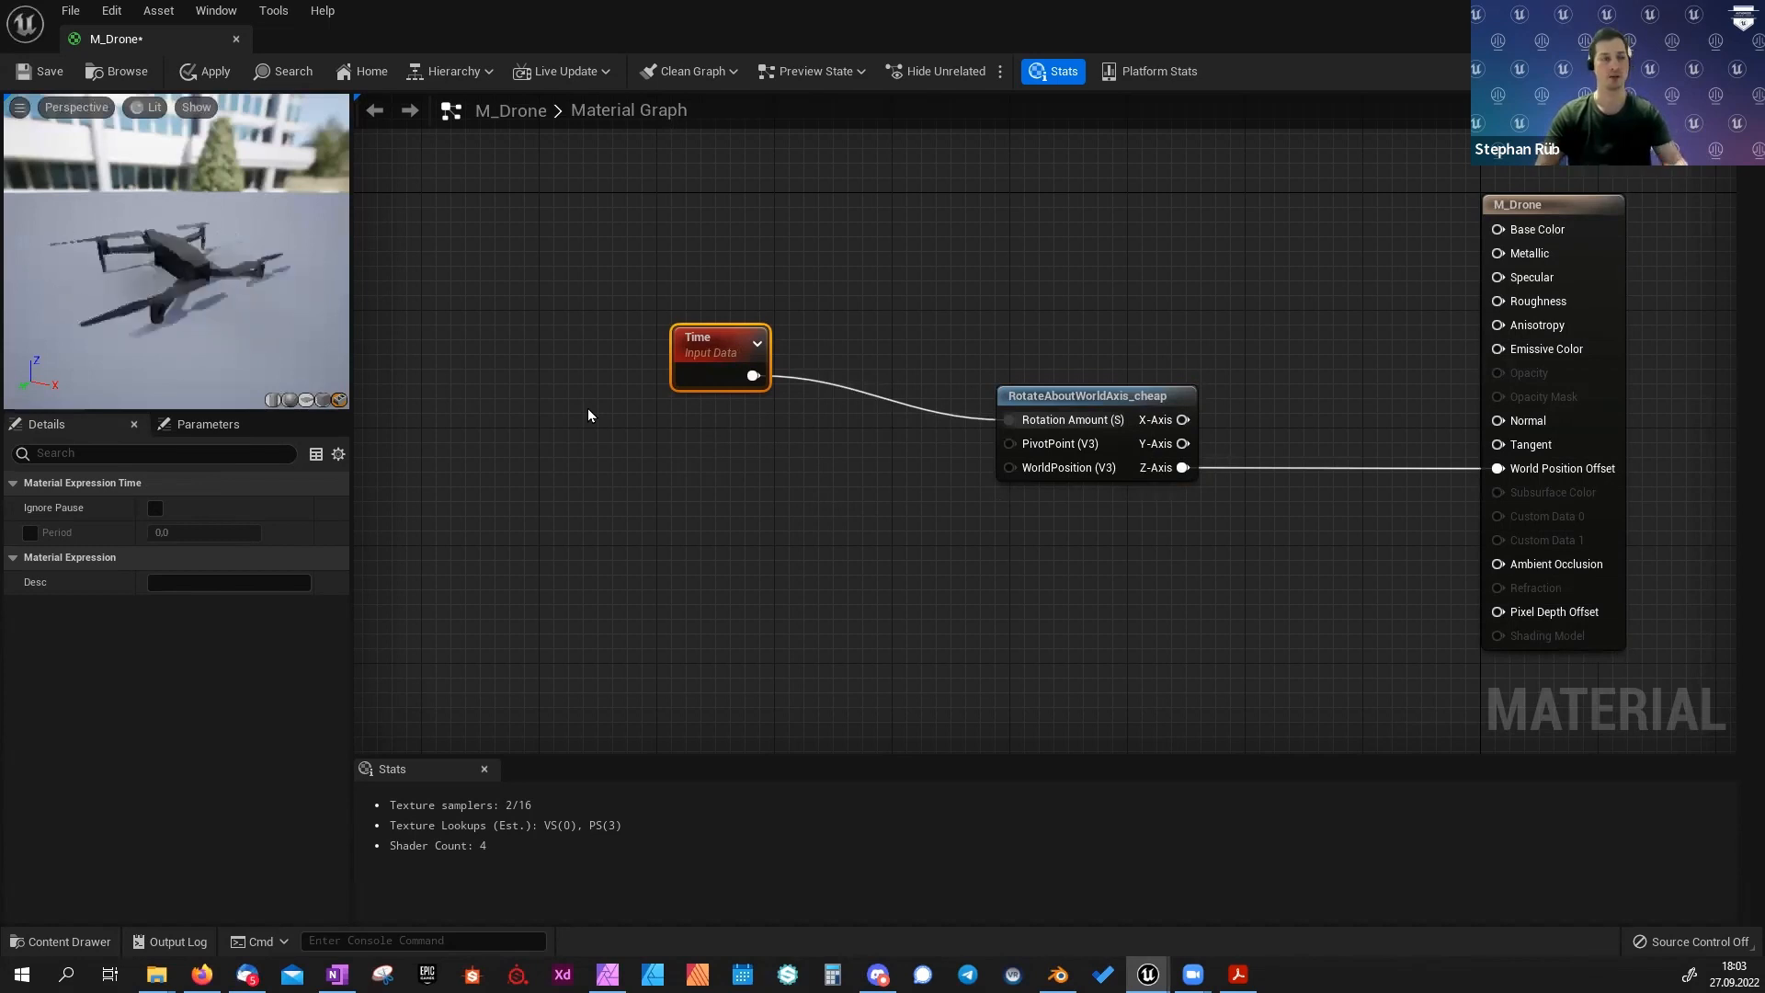
Insert a Multiply node with Const B set to 2 between the Time node and the Rotation Amount input.
drag(712, 363, 536, 334)
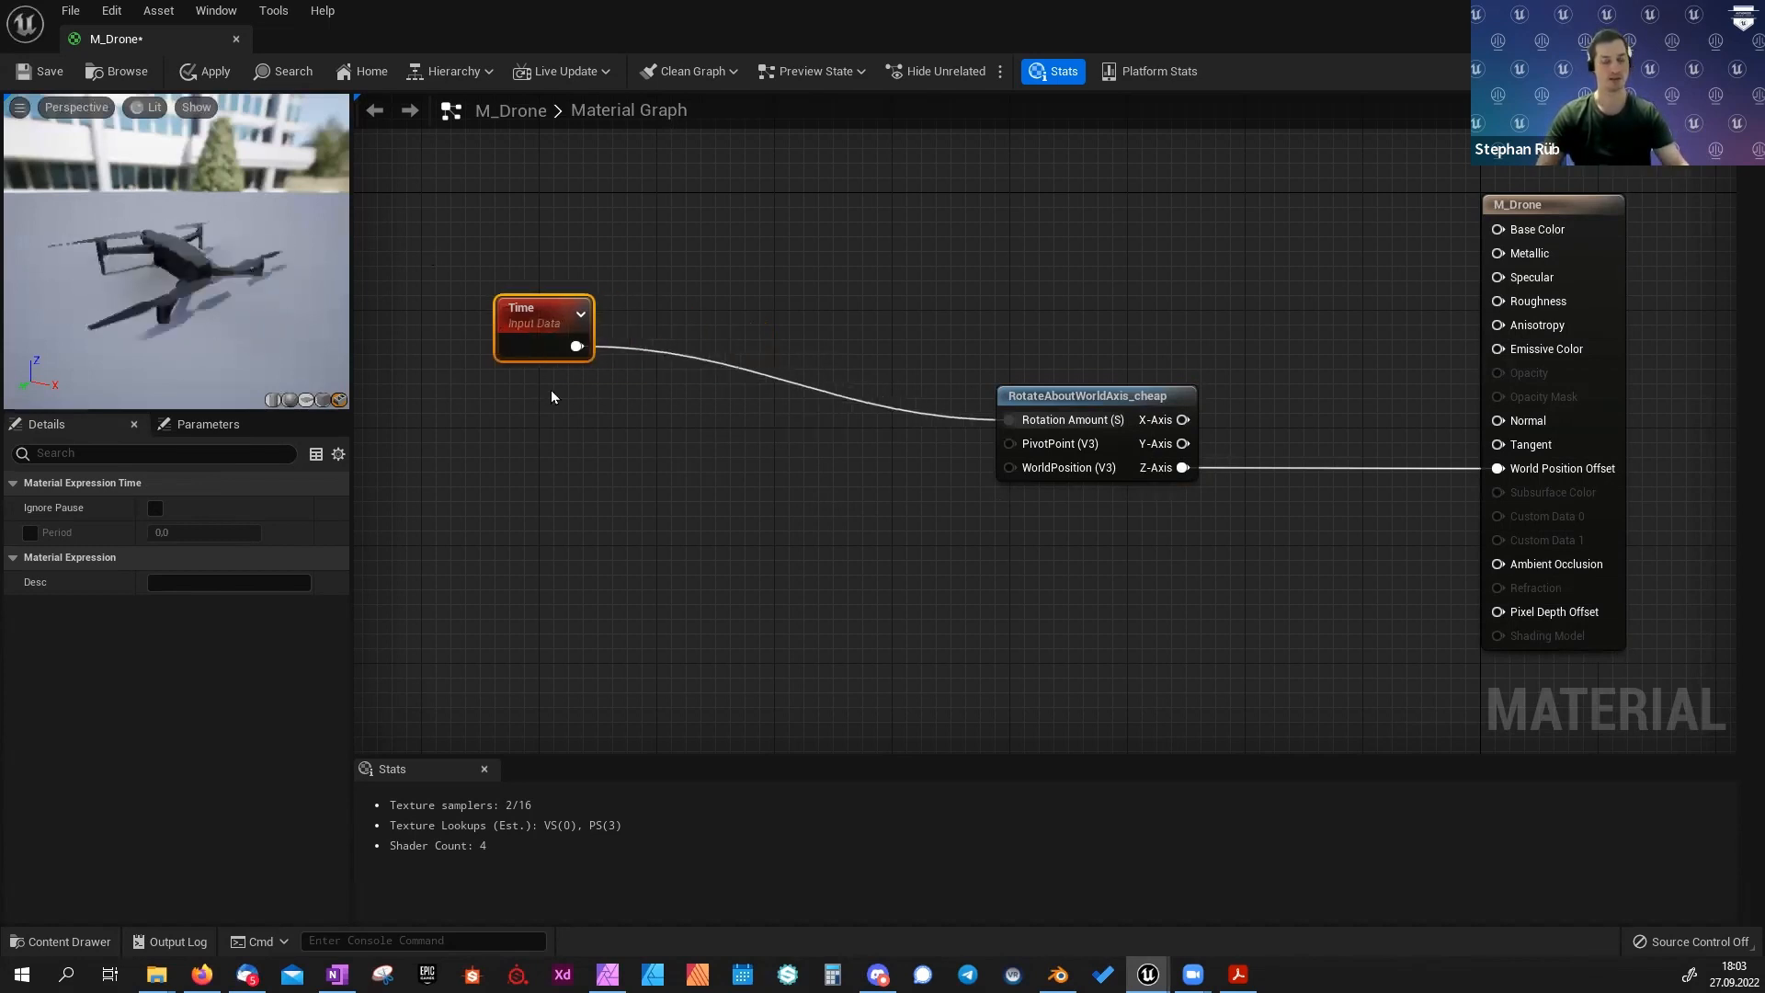
key(m)
click(780, 307)
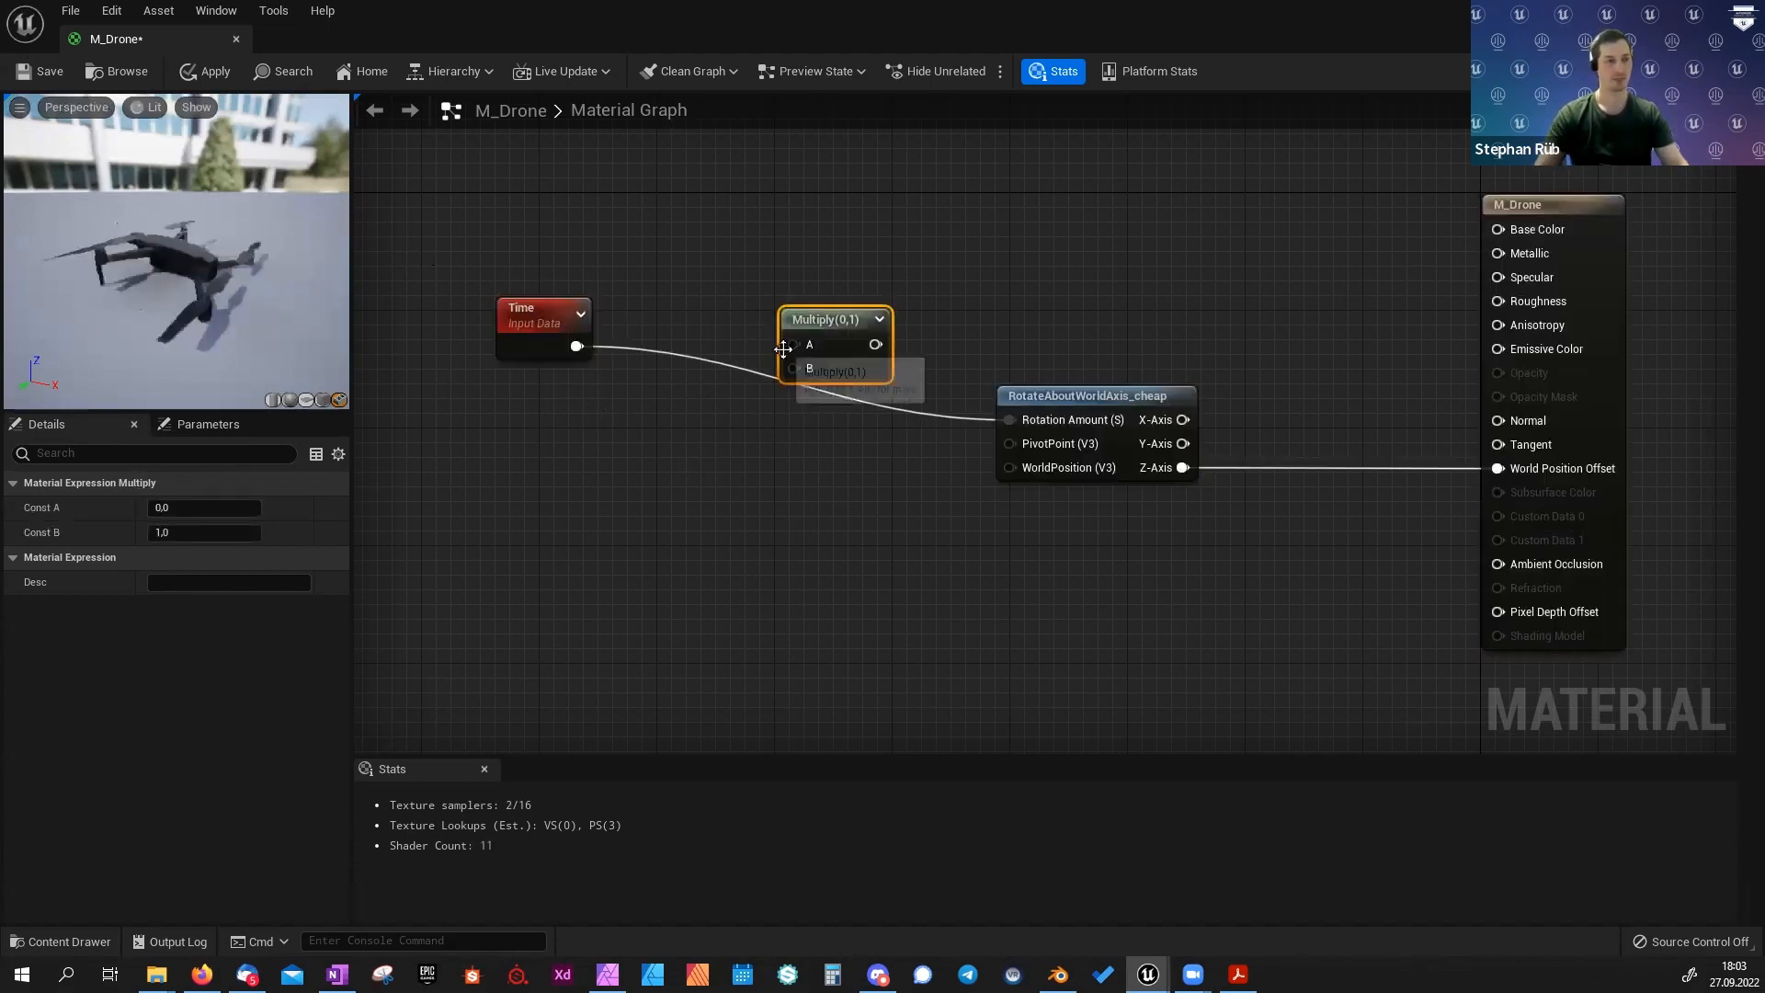
drag(579, 350, 812, 346)
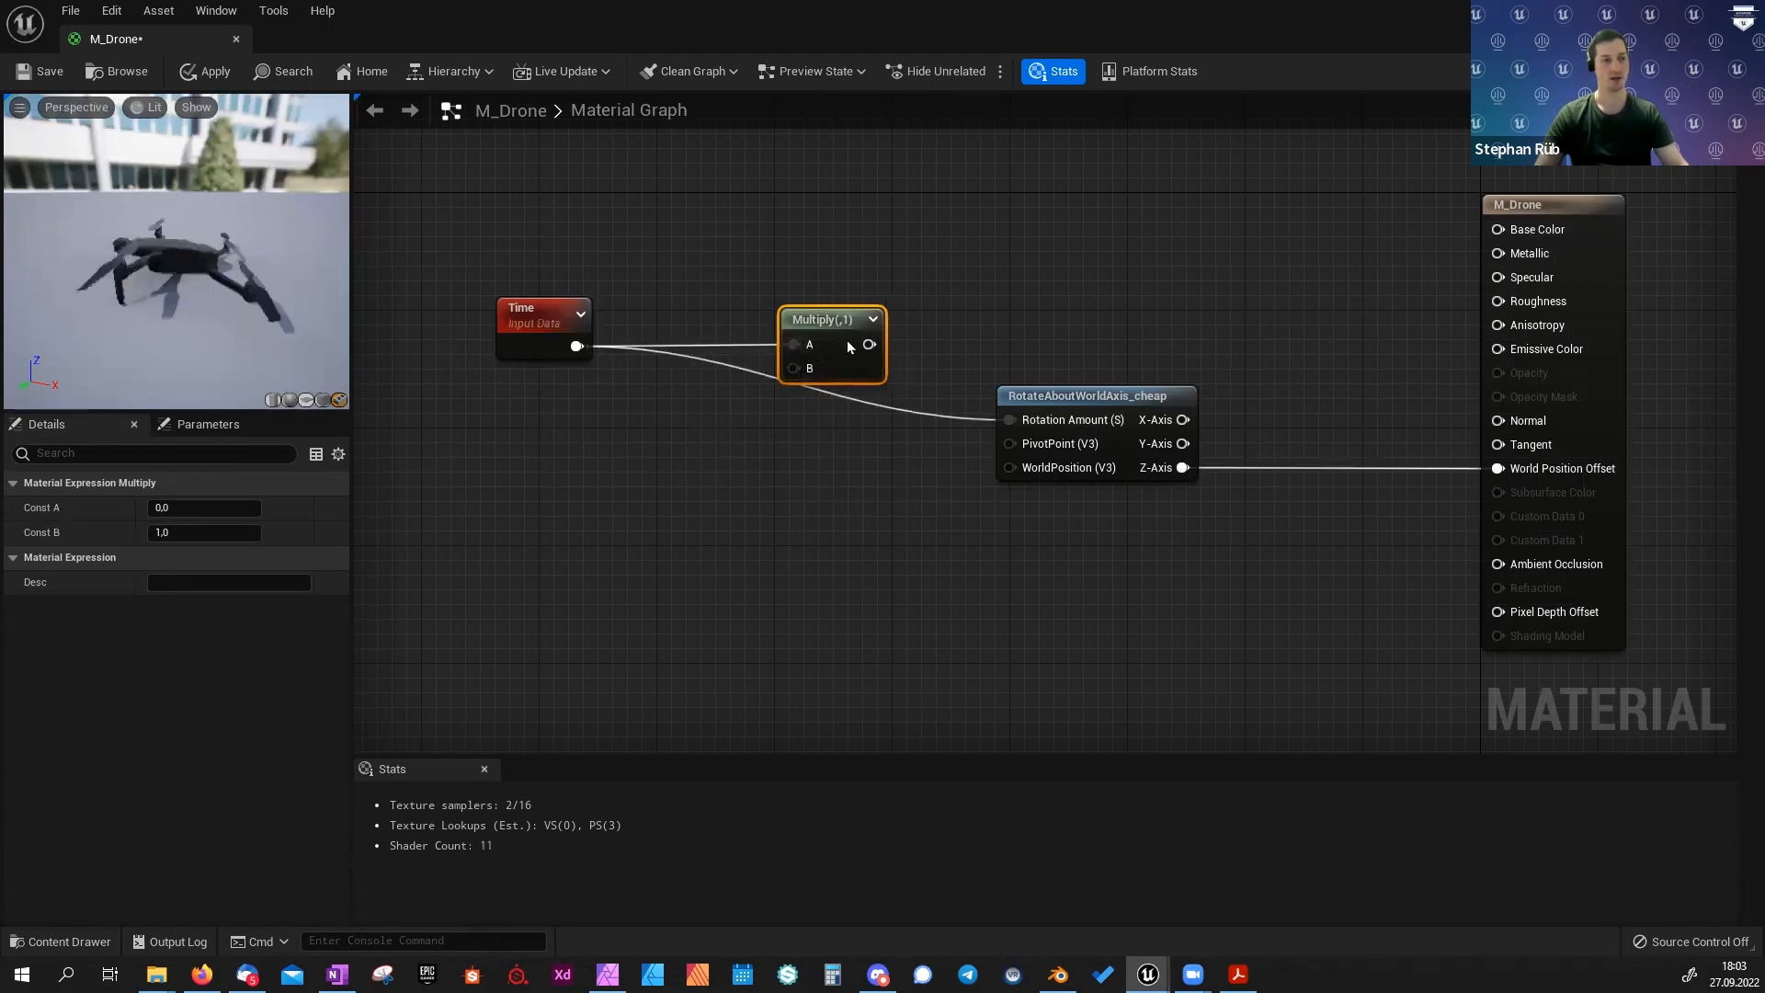
click(182, 540)
text(2)
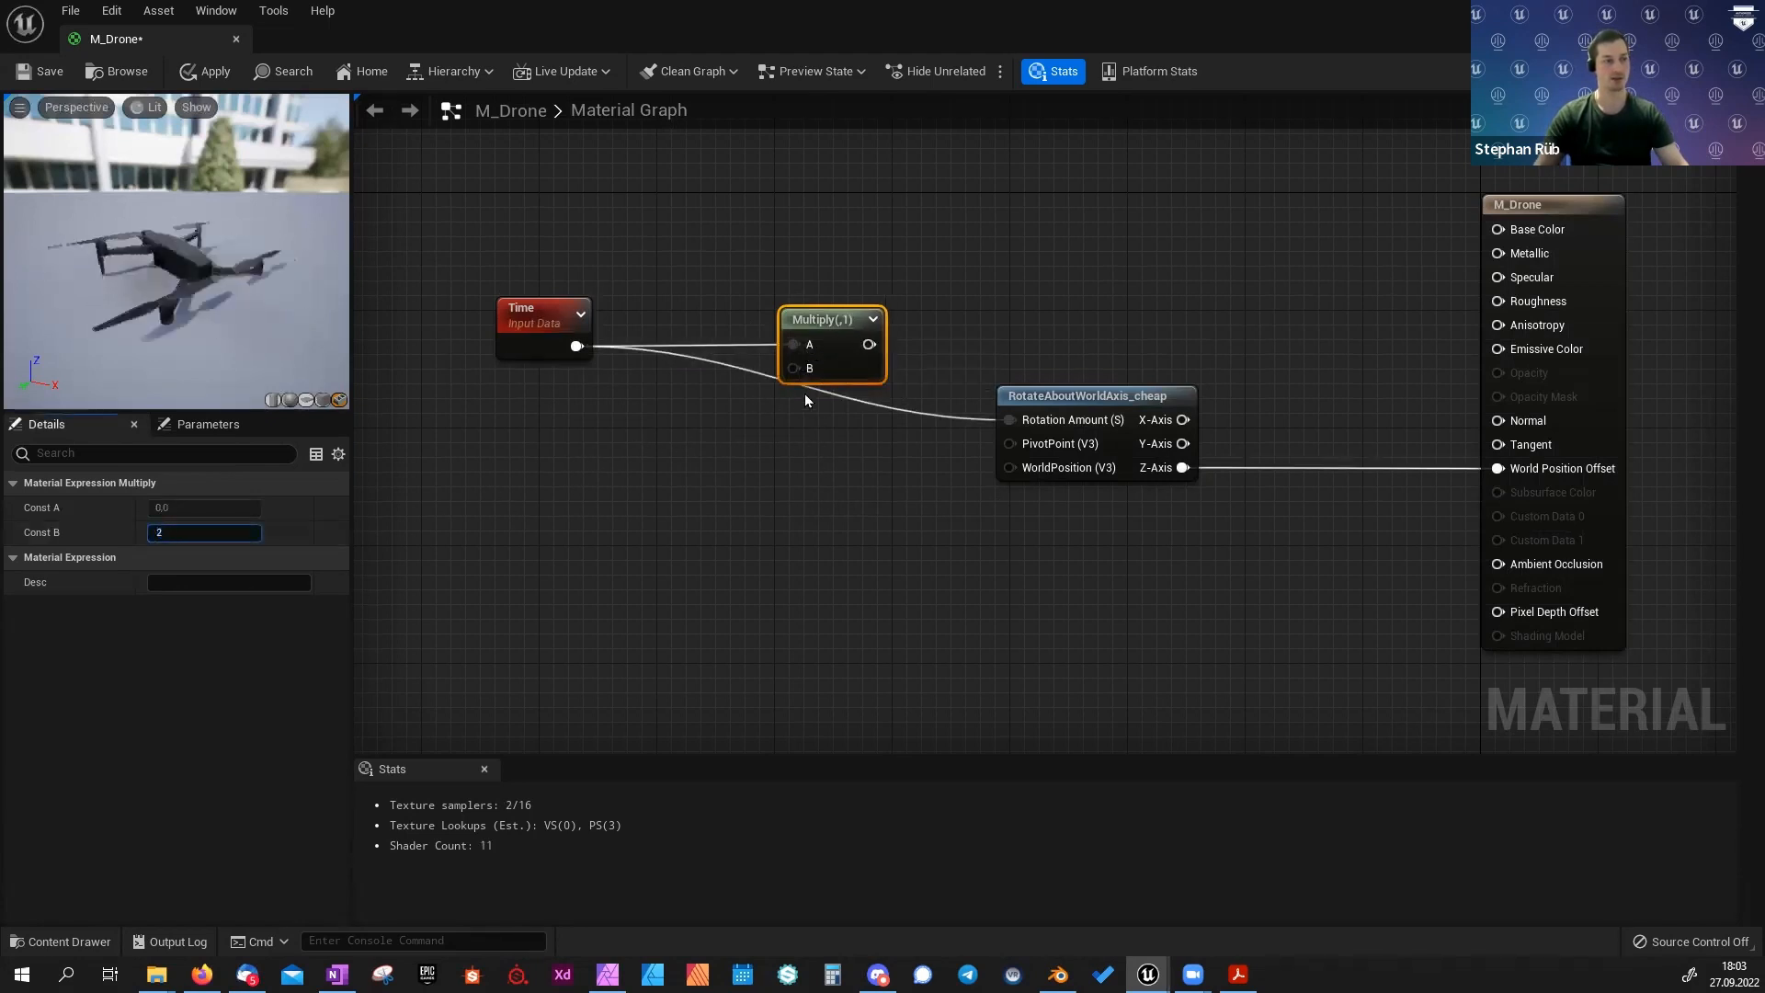
key(Return)
drag(863, 351, 1013, 427)
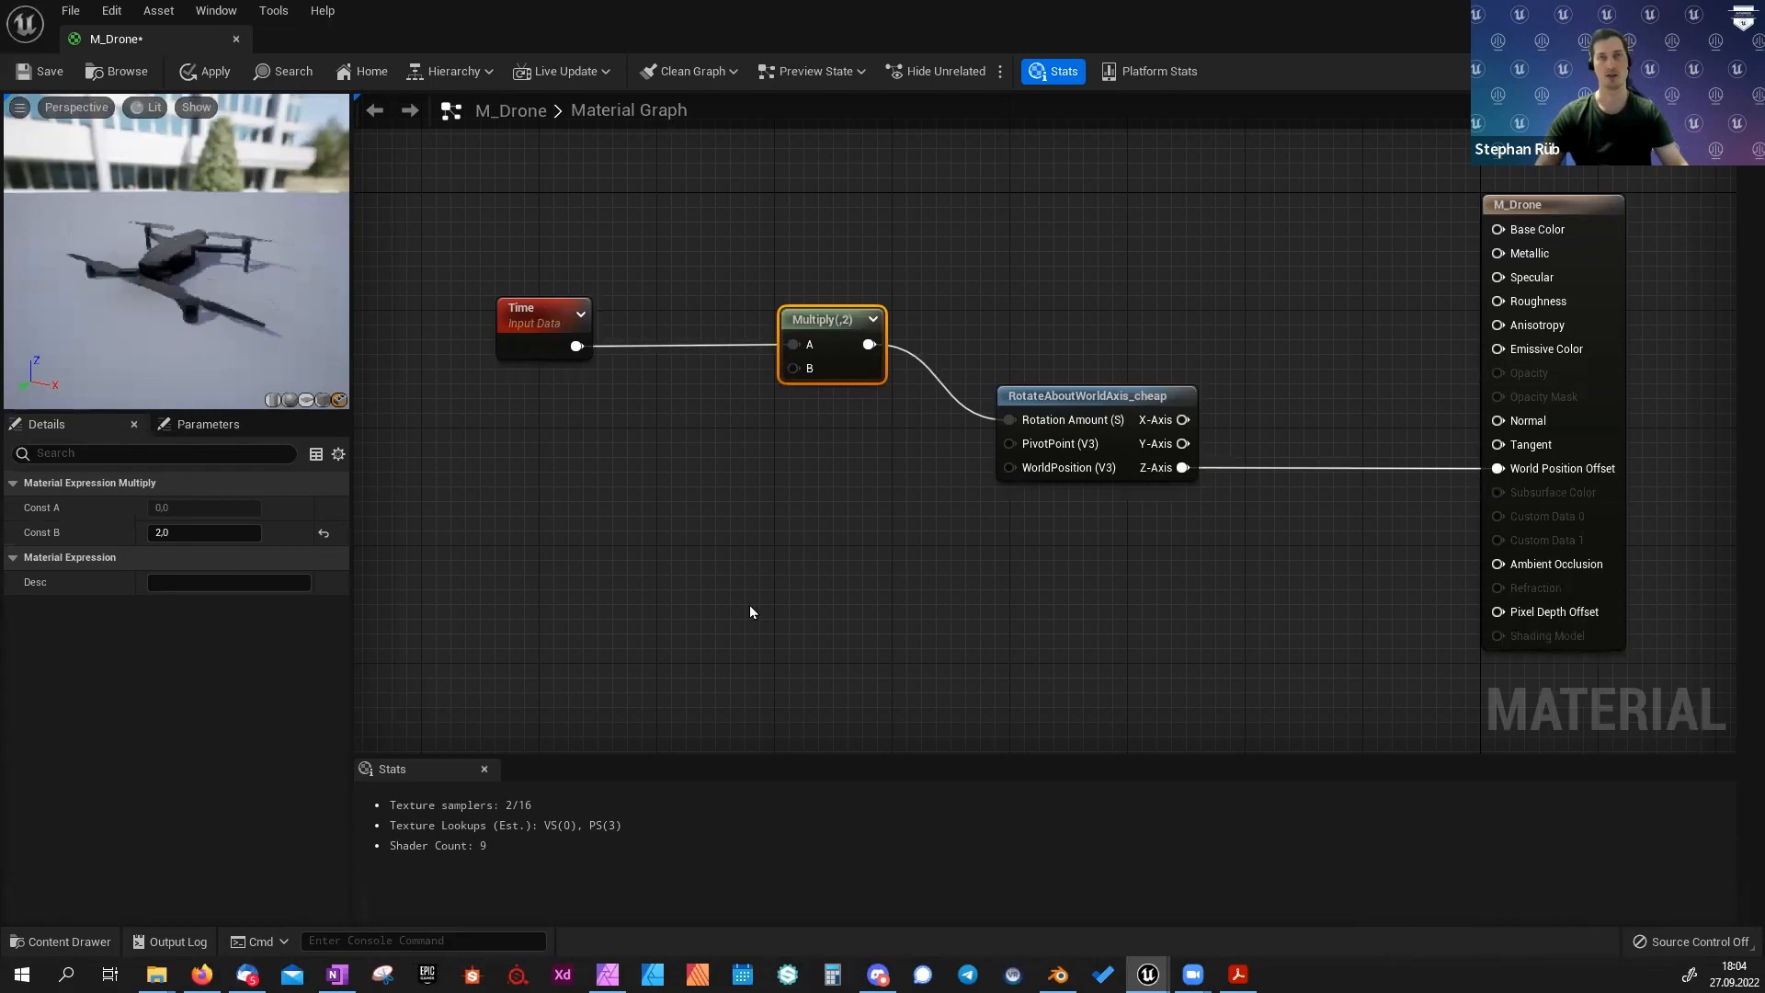
Line up the Time and RotateAboutWorldAxis_cheap nodes with the Multiply node and save the M_Drone material.
drag(1052, 395, 987, 327)
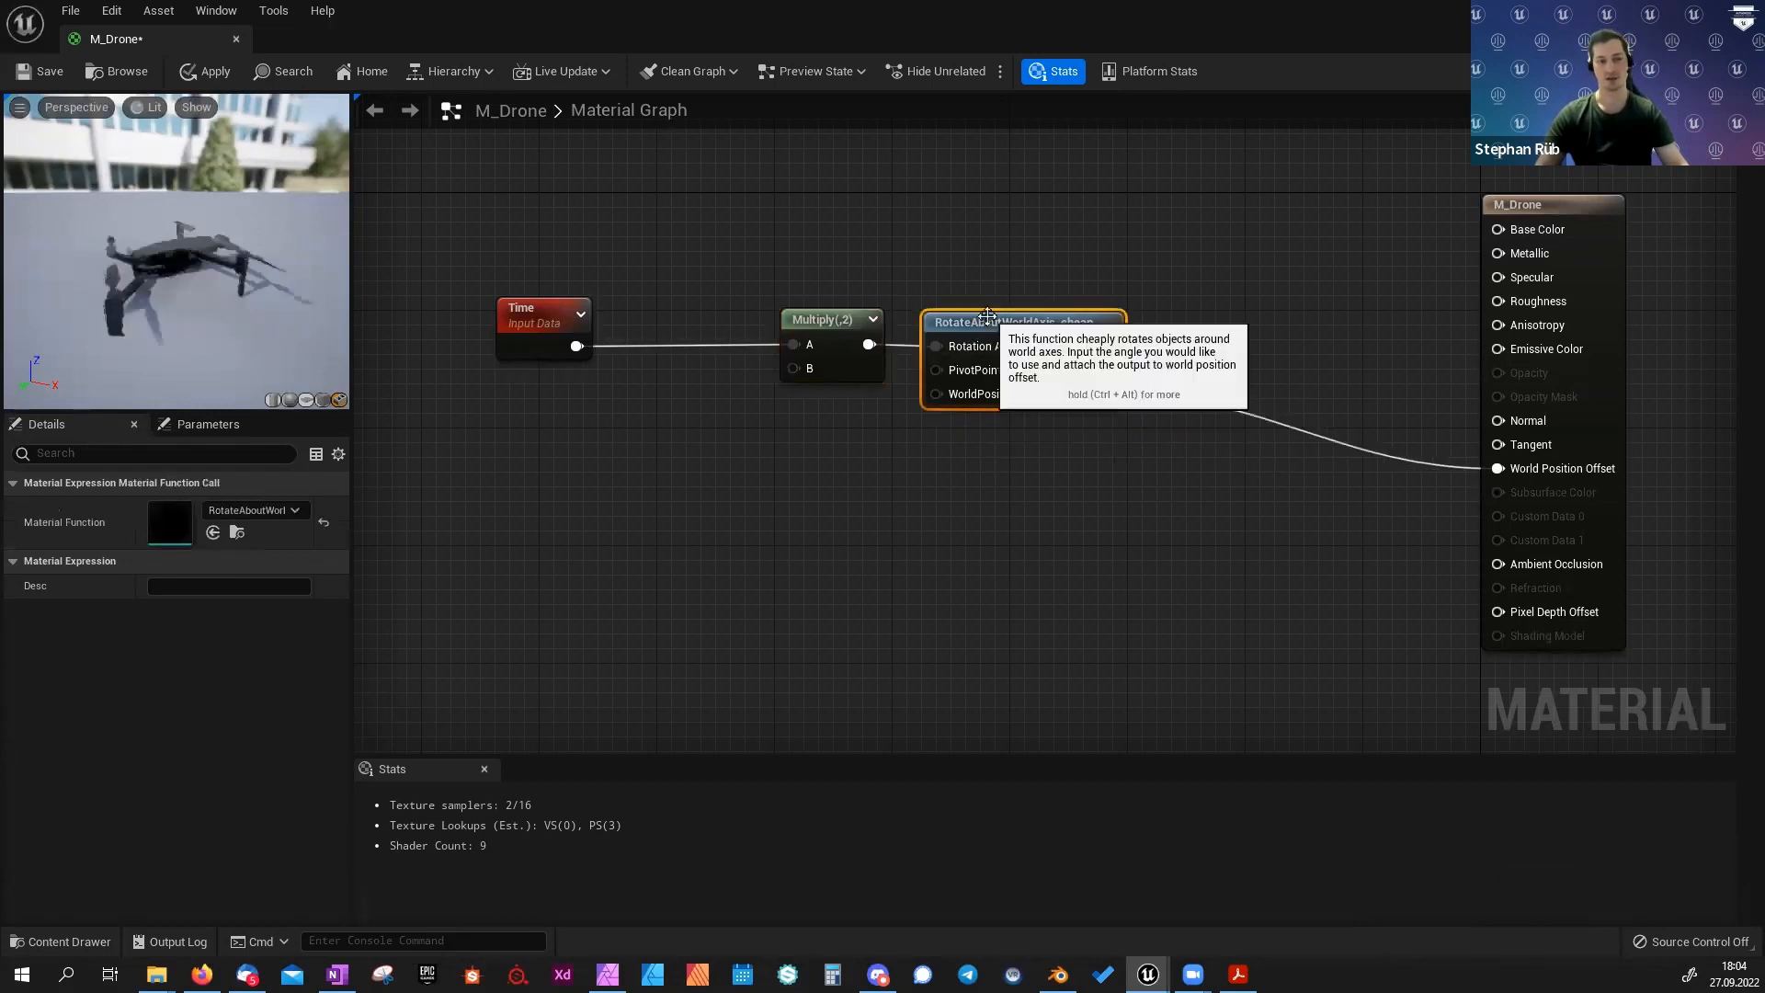
drag(531, 349, 589, 350)
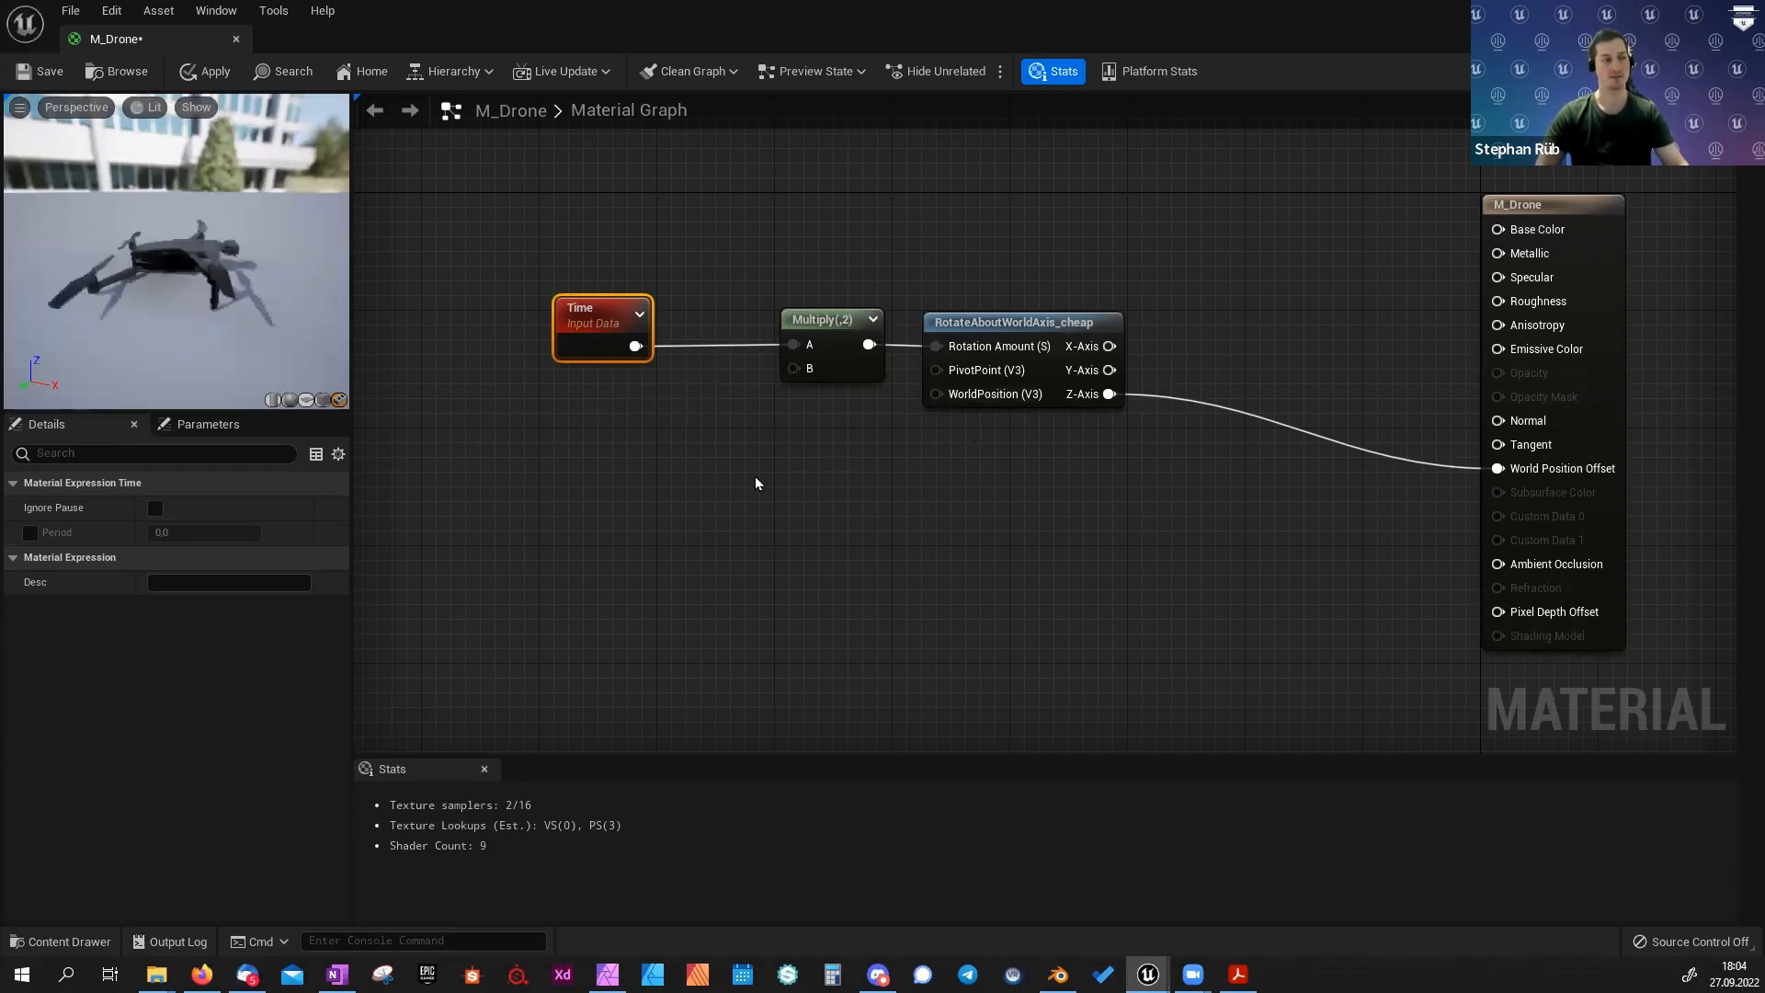
click(50, 71)
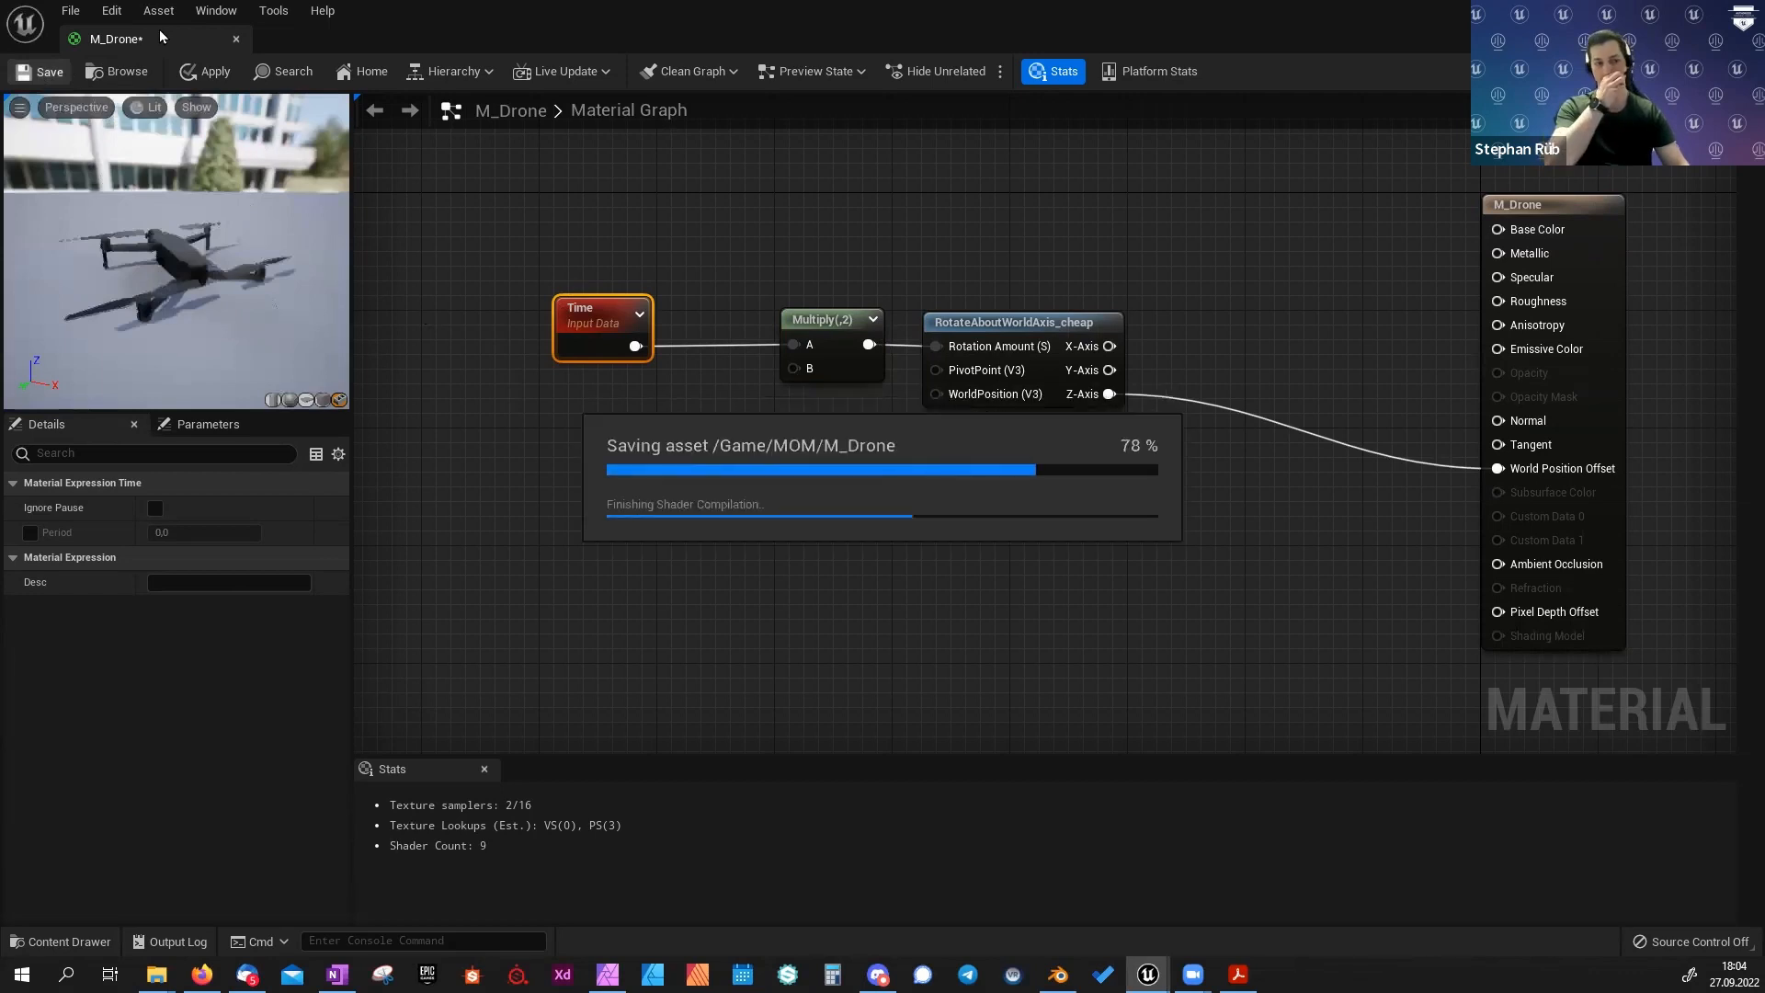
Dock the M_Drone editor beside the level editor and place SM_Drone_UVpacked_02 on the level floor near the cube.
drag(162, 40, 323, 51)
click(131, 39)
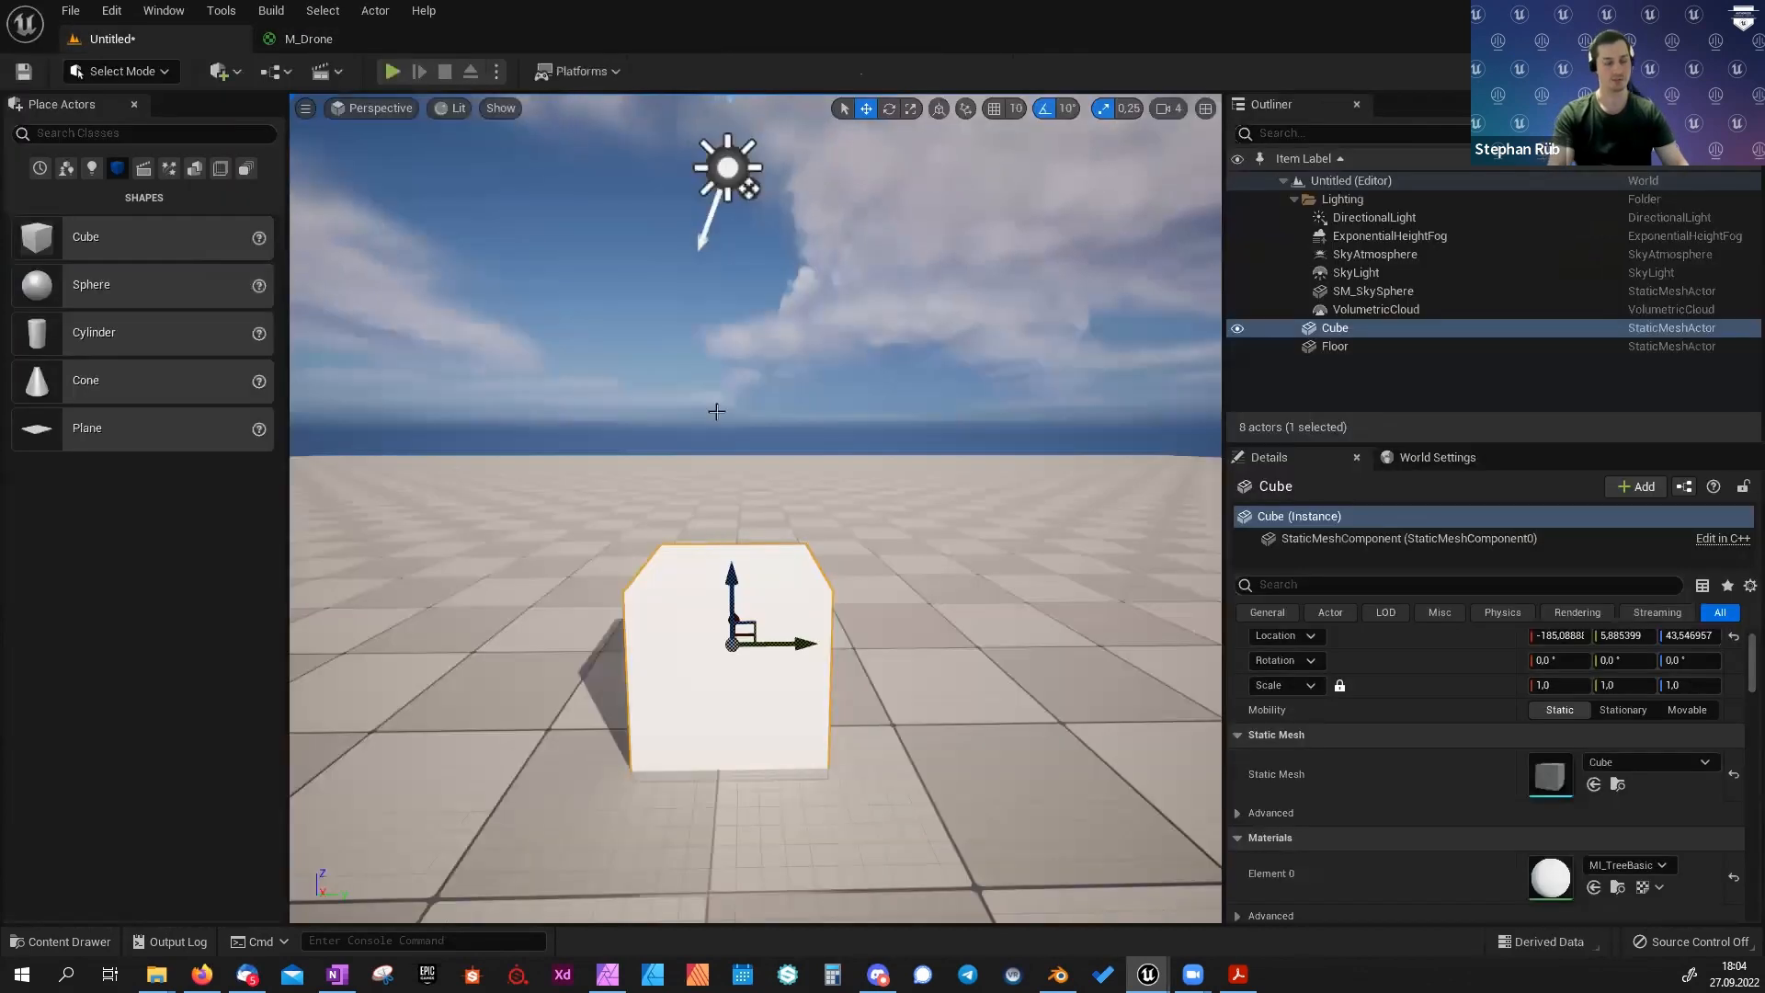
right_drag(716, 411, 685, 484)
key(ctrl+space)
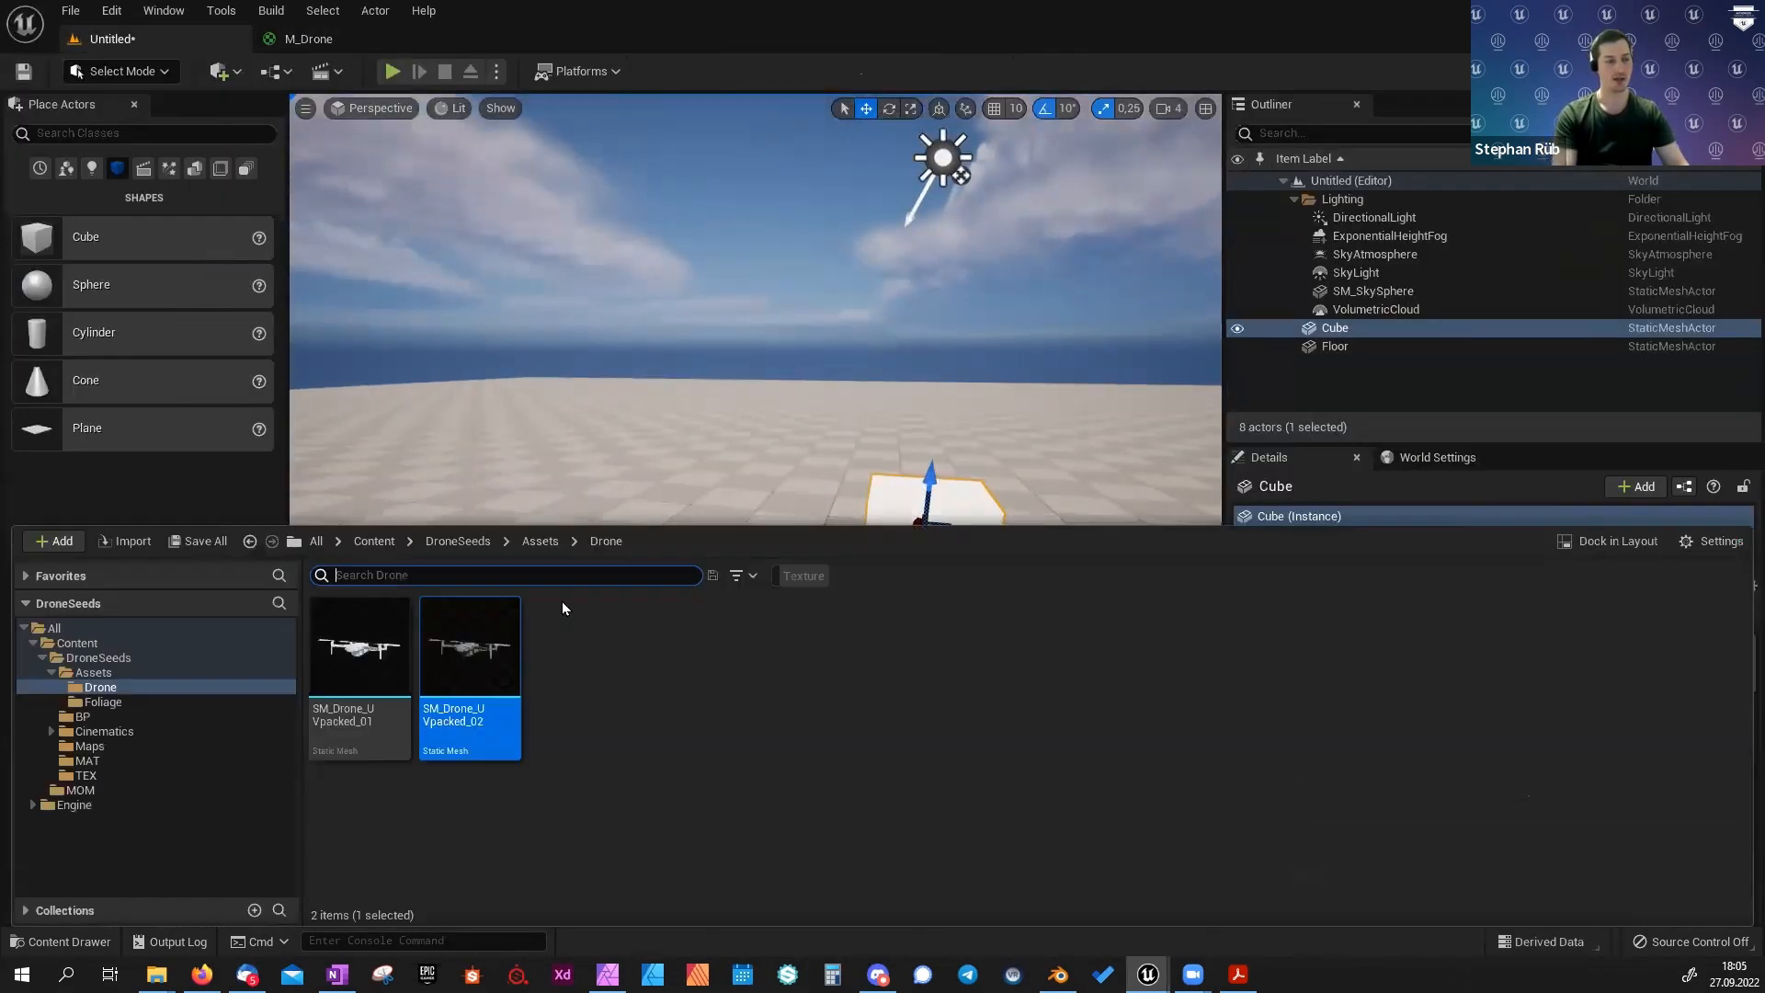
drag(504, 655, 650, 495)
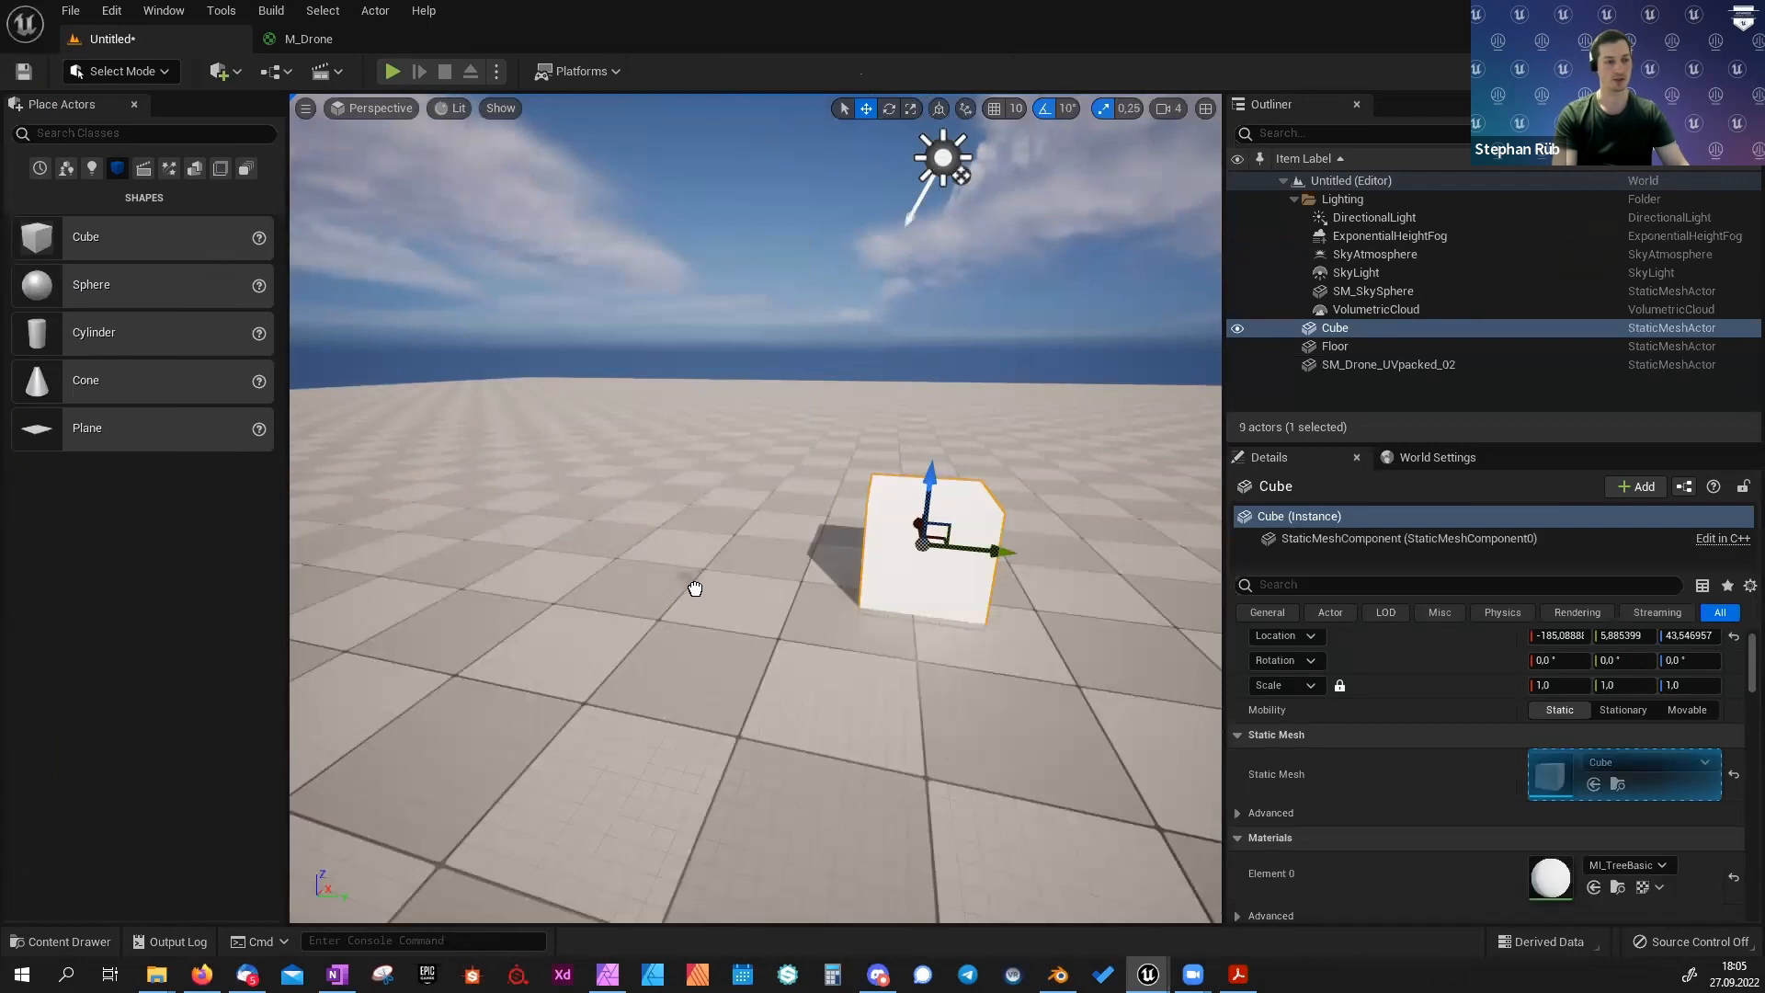
drag(695, 588, 695, 590)
key(f)
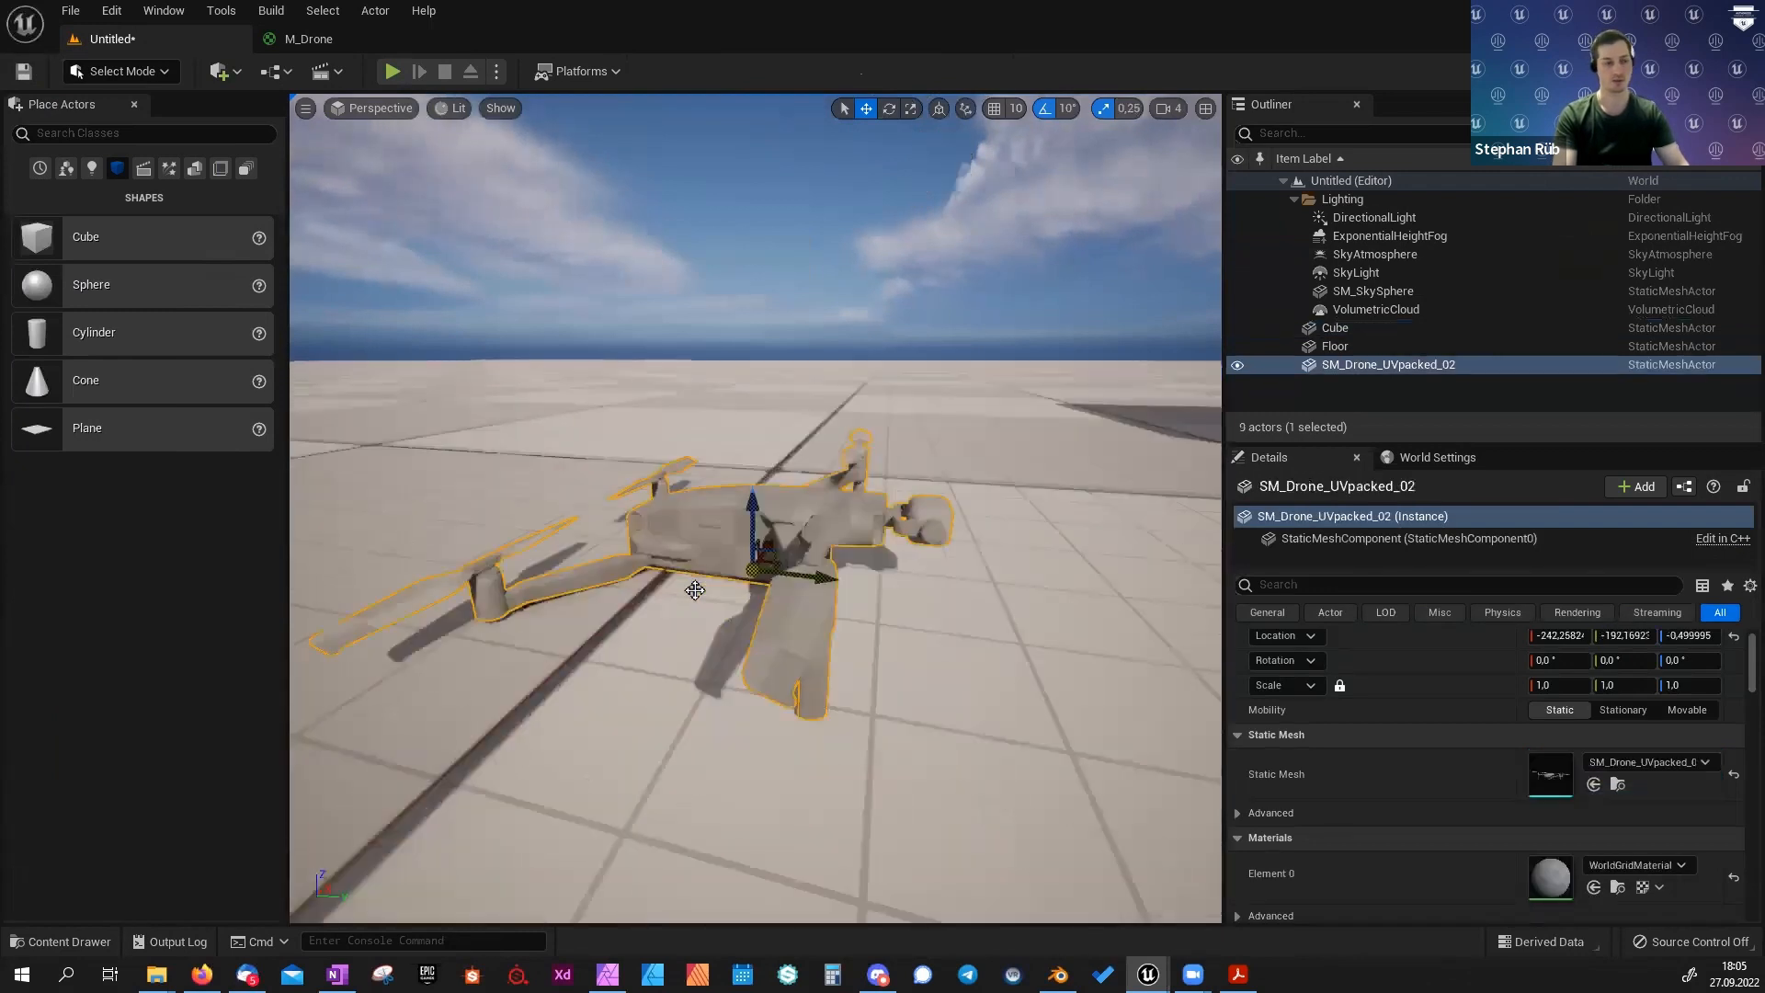
key(End)
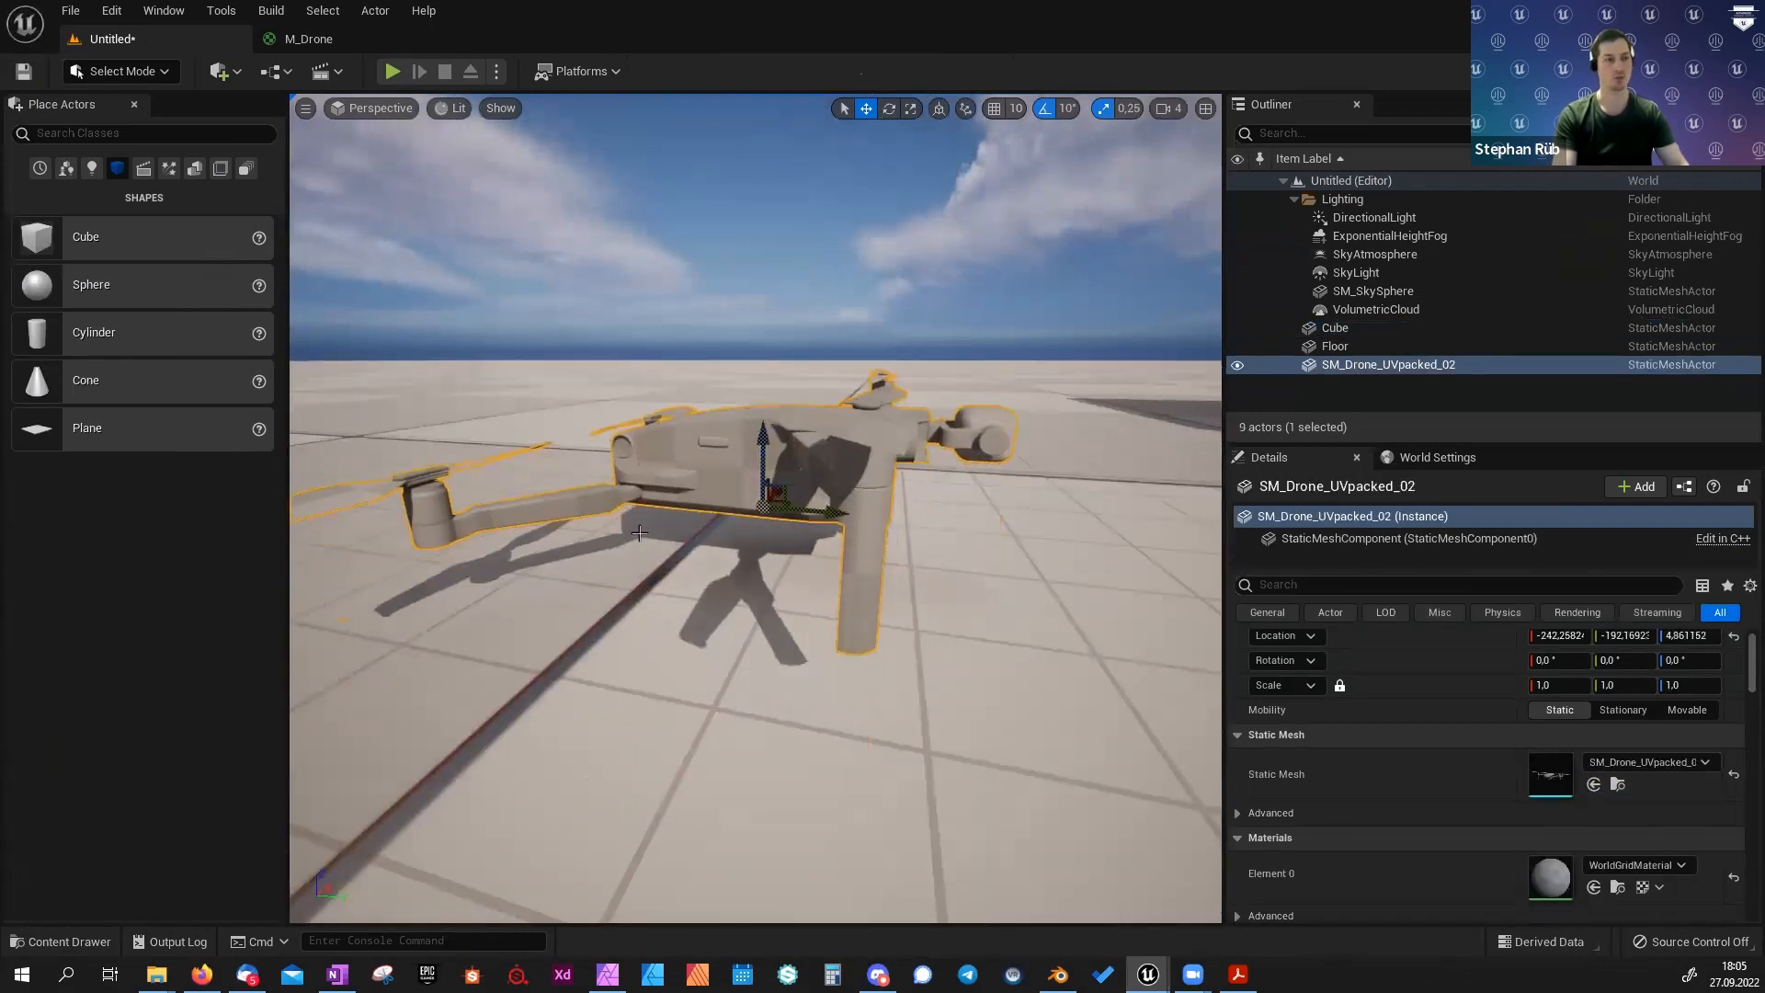
Assign the M_Drone material from the MOM folder to Element 0 of the placed drone.
key(ctrl+space)
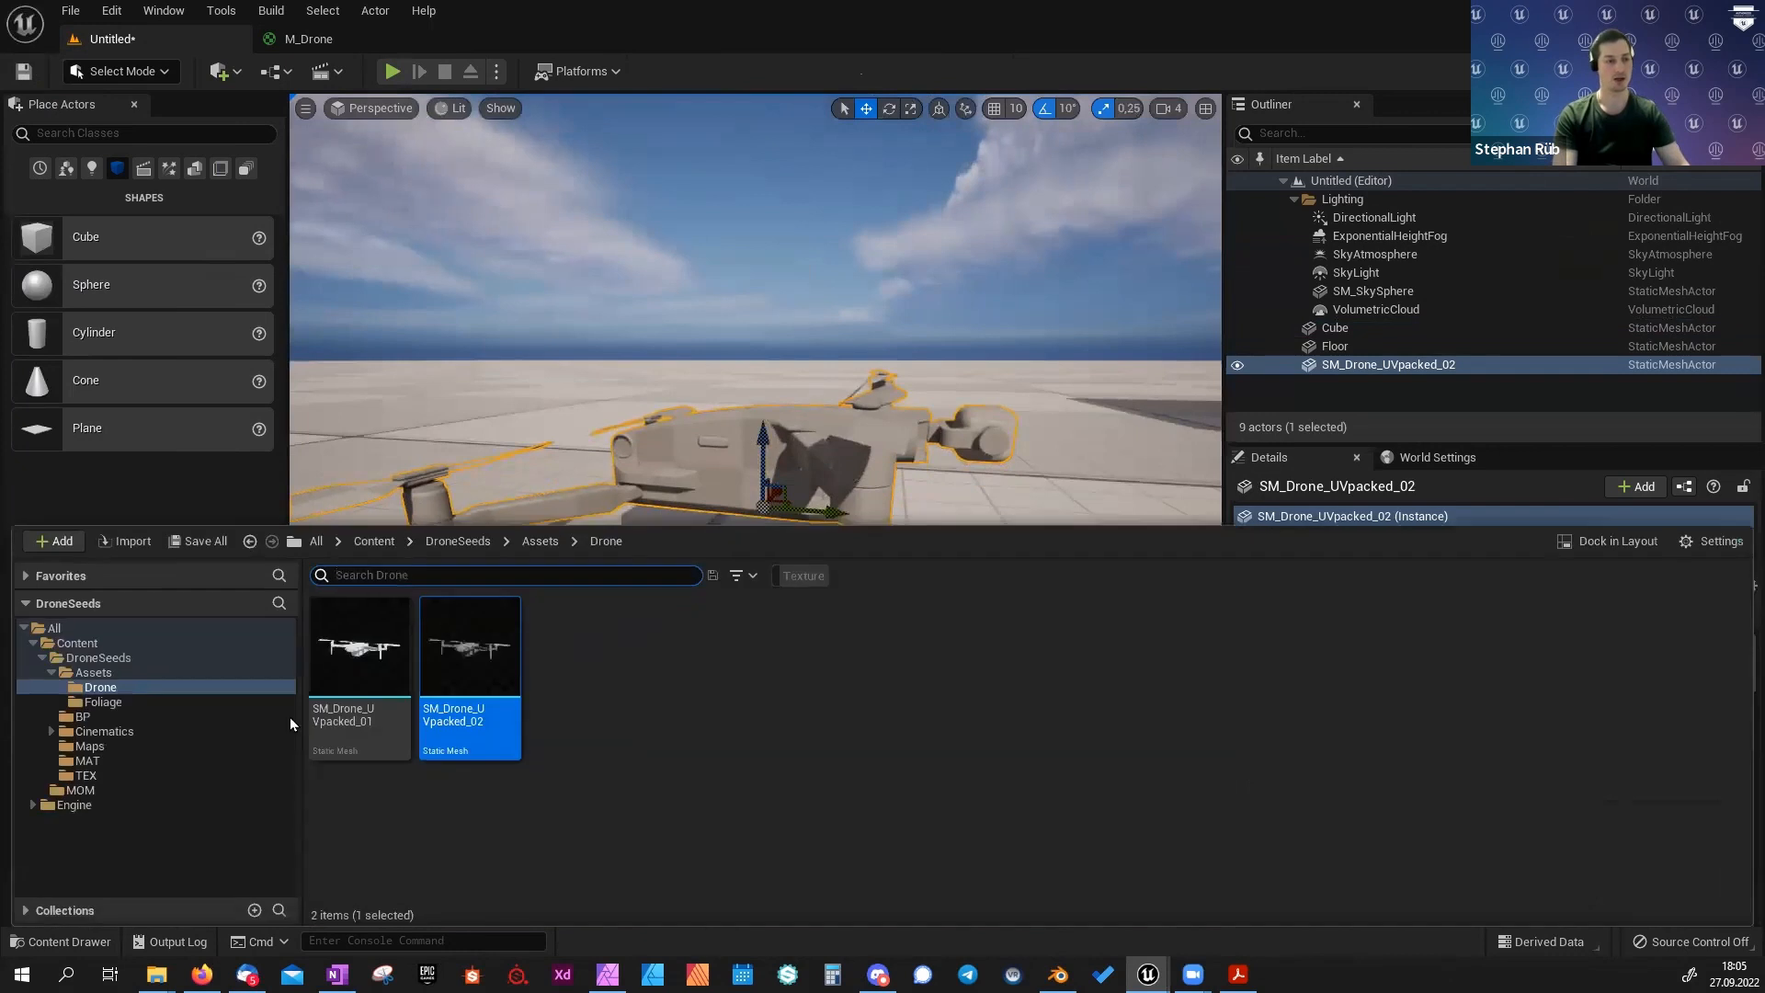
click(82, 790)
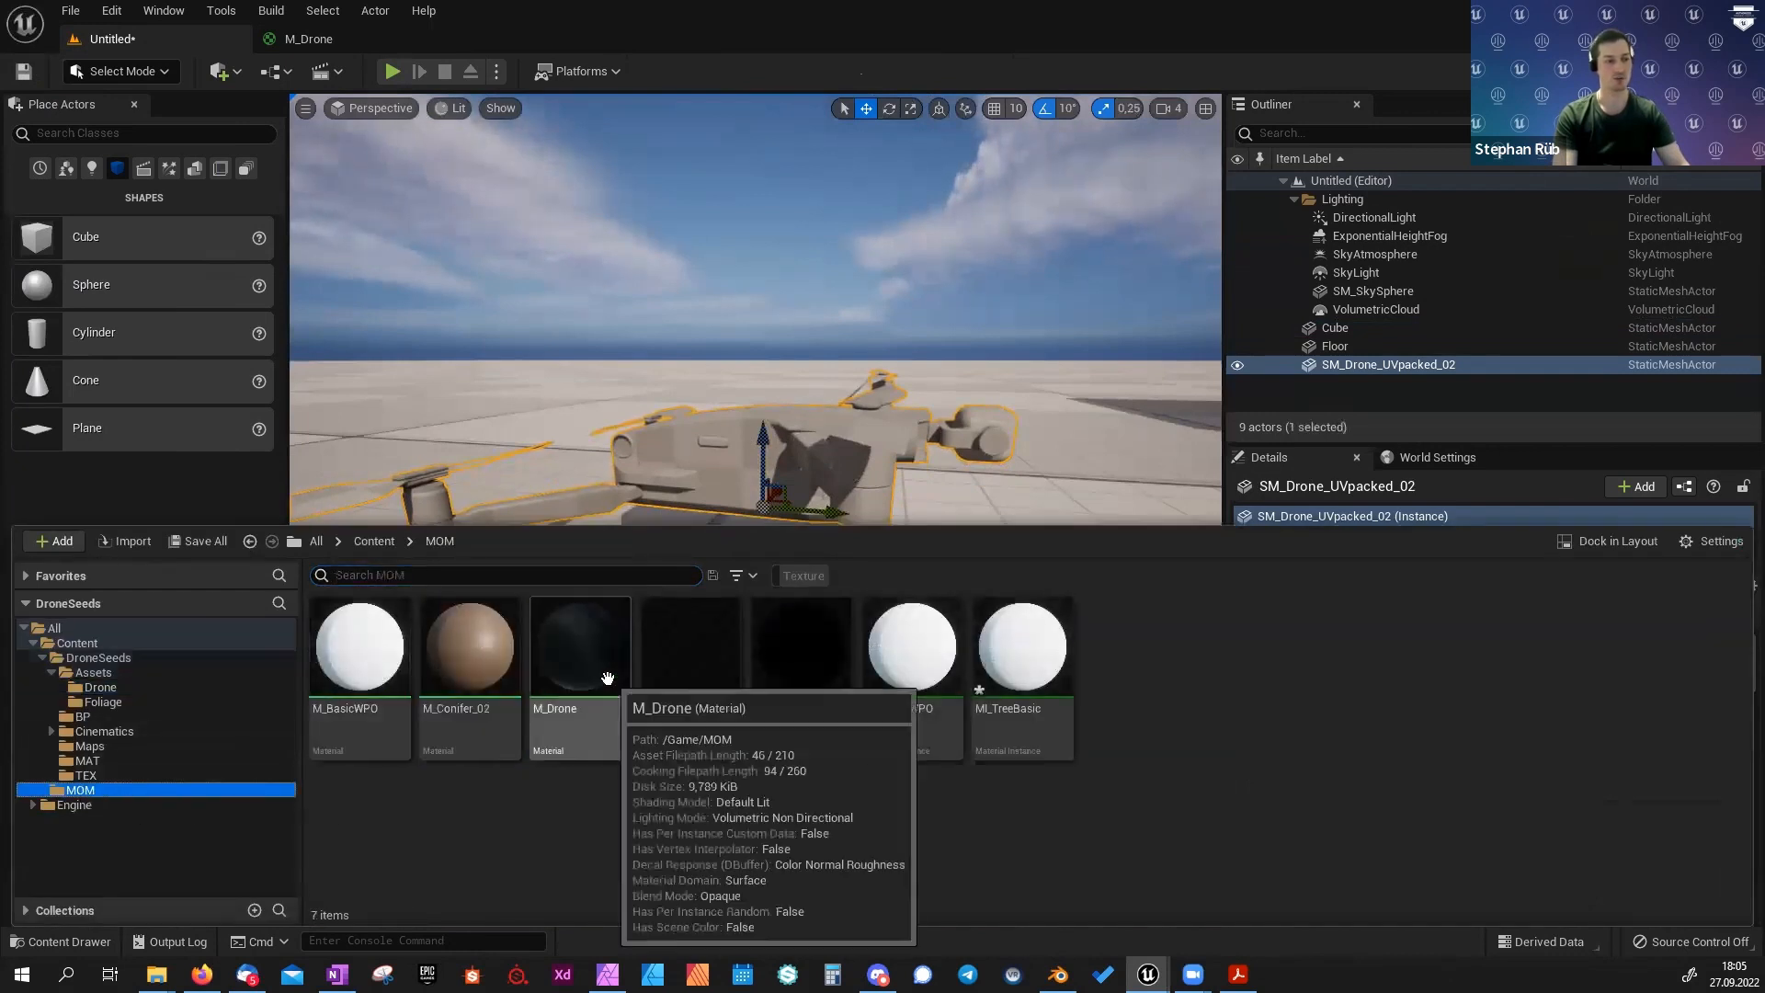
click(583, 667)
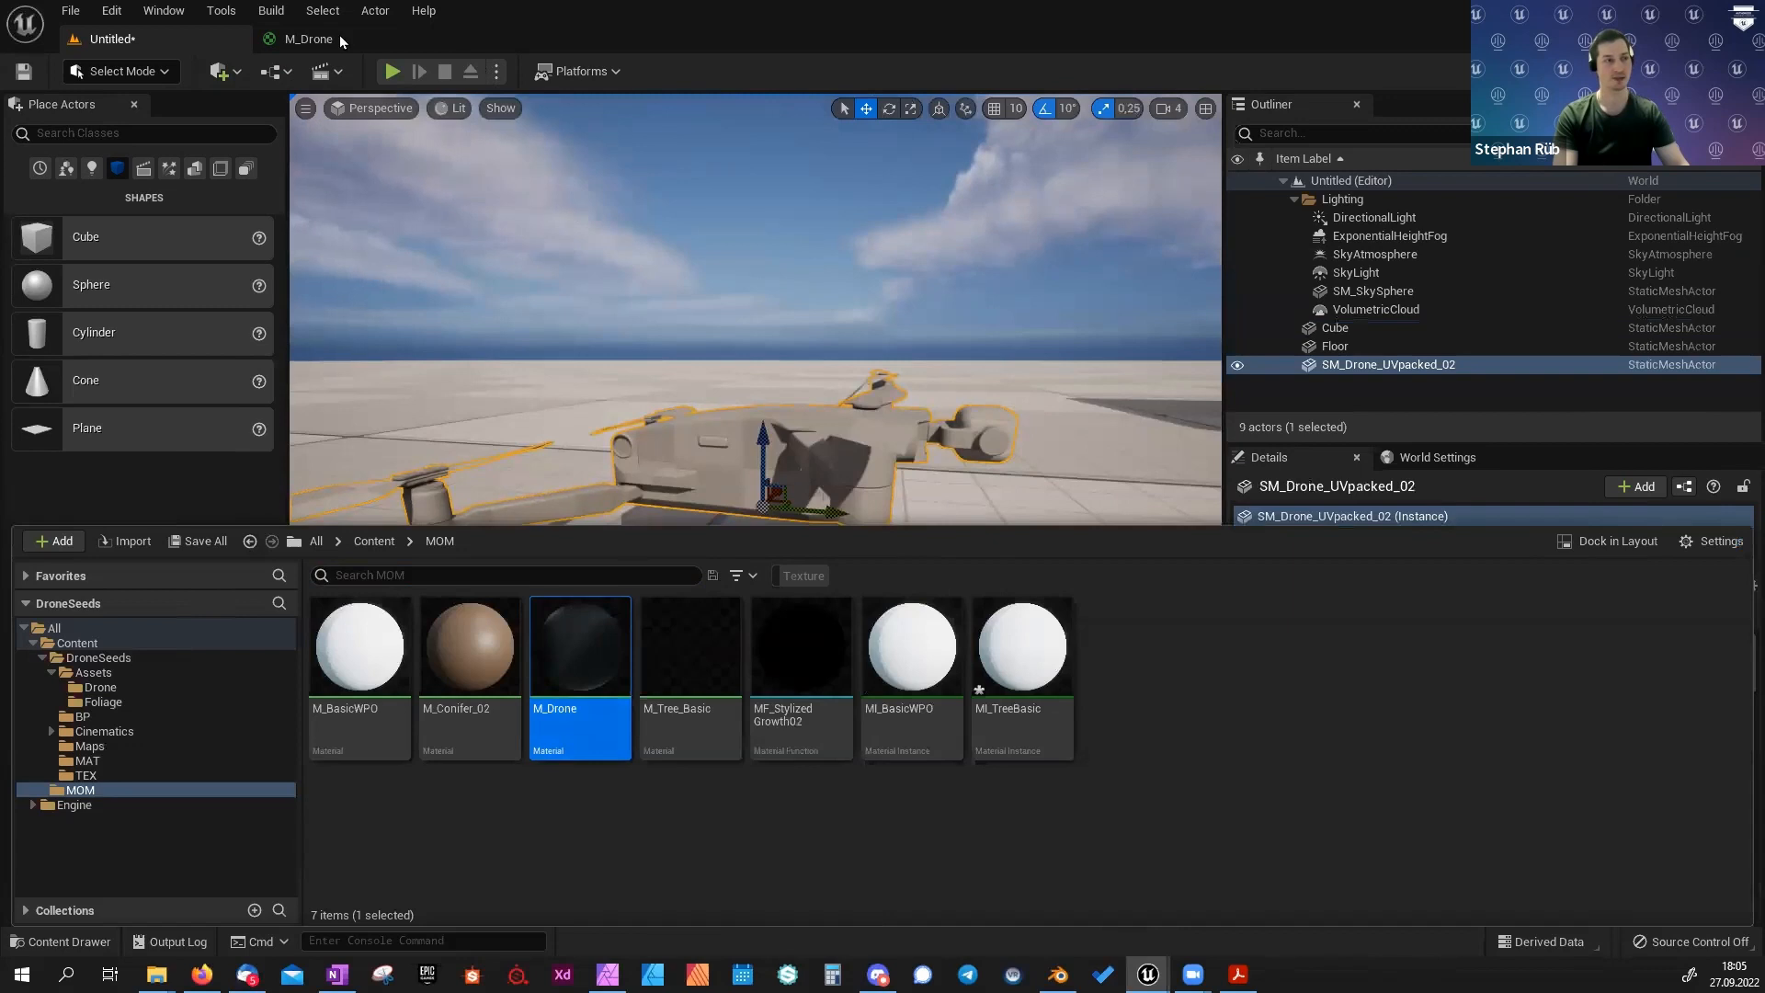
click(152, 35)
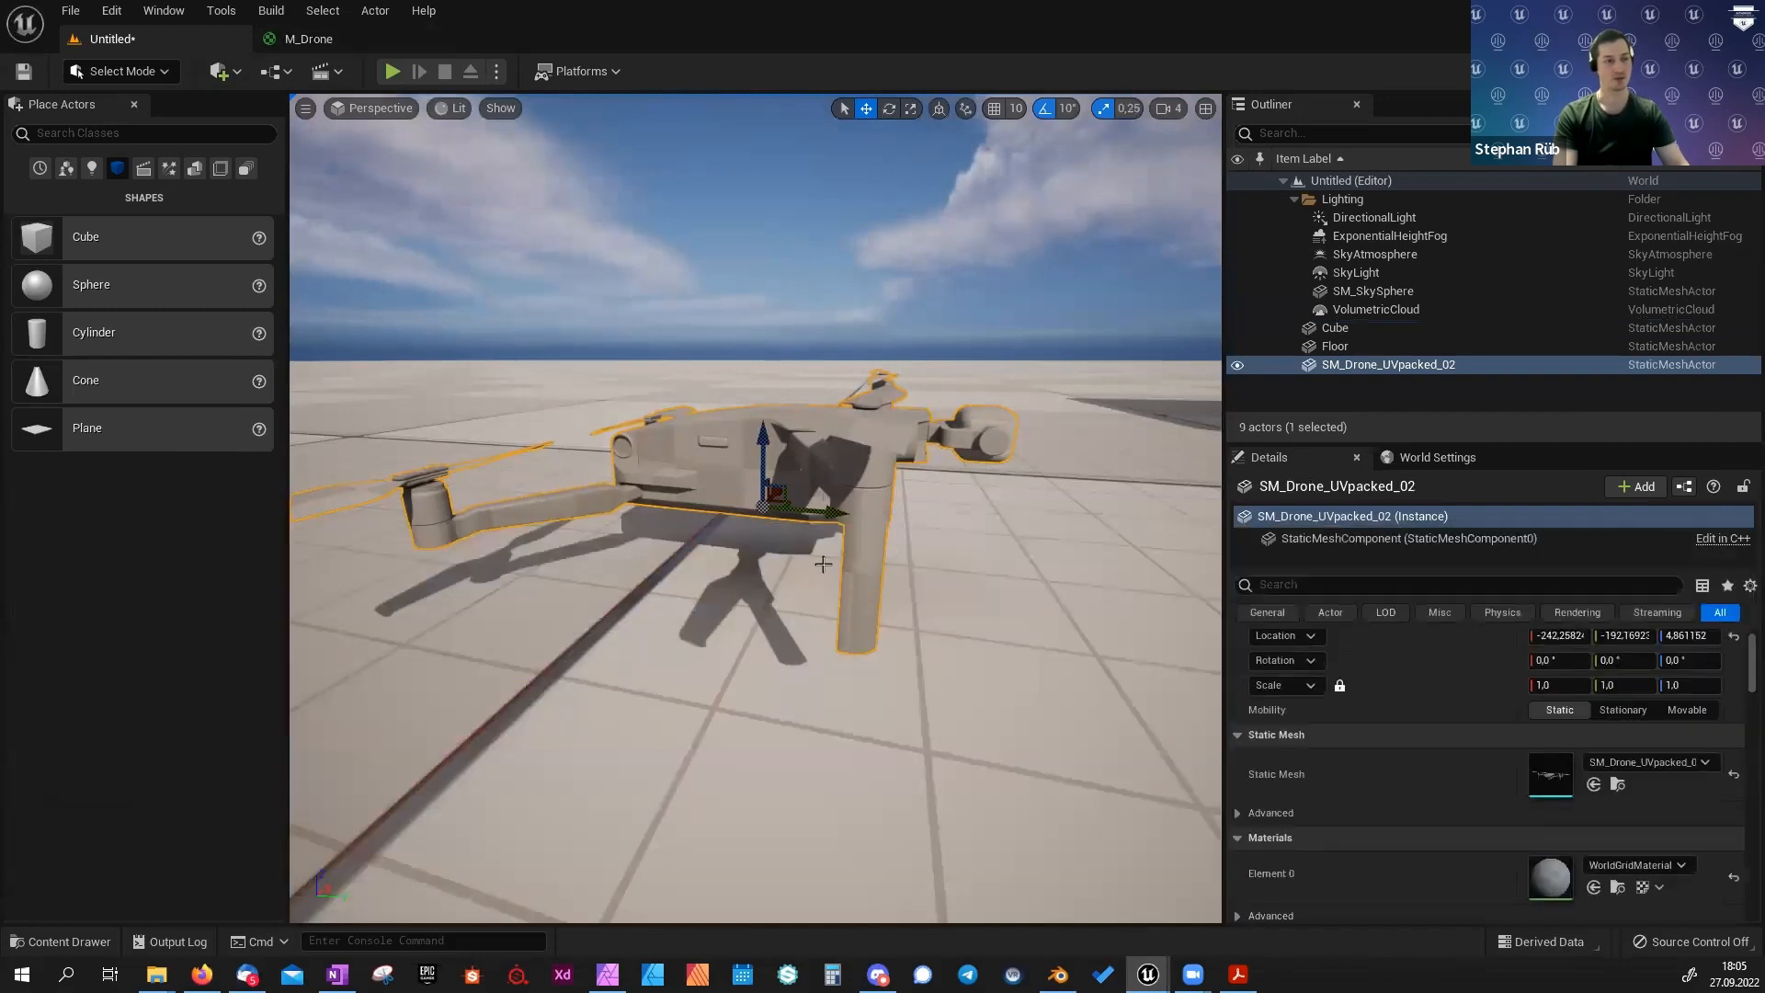
click(1594, 887)
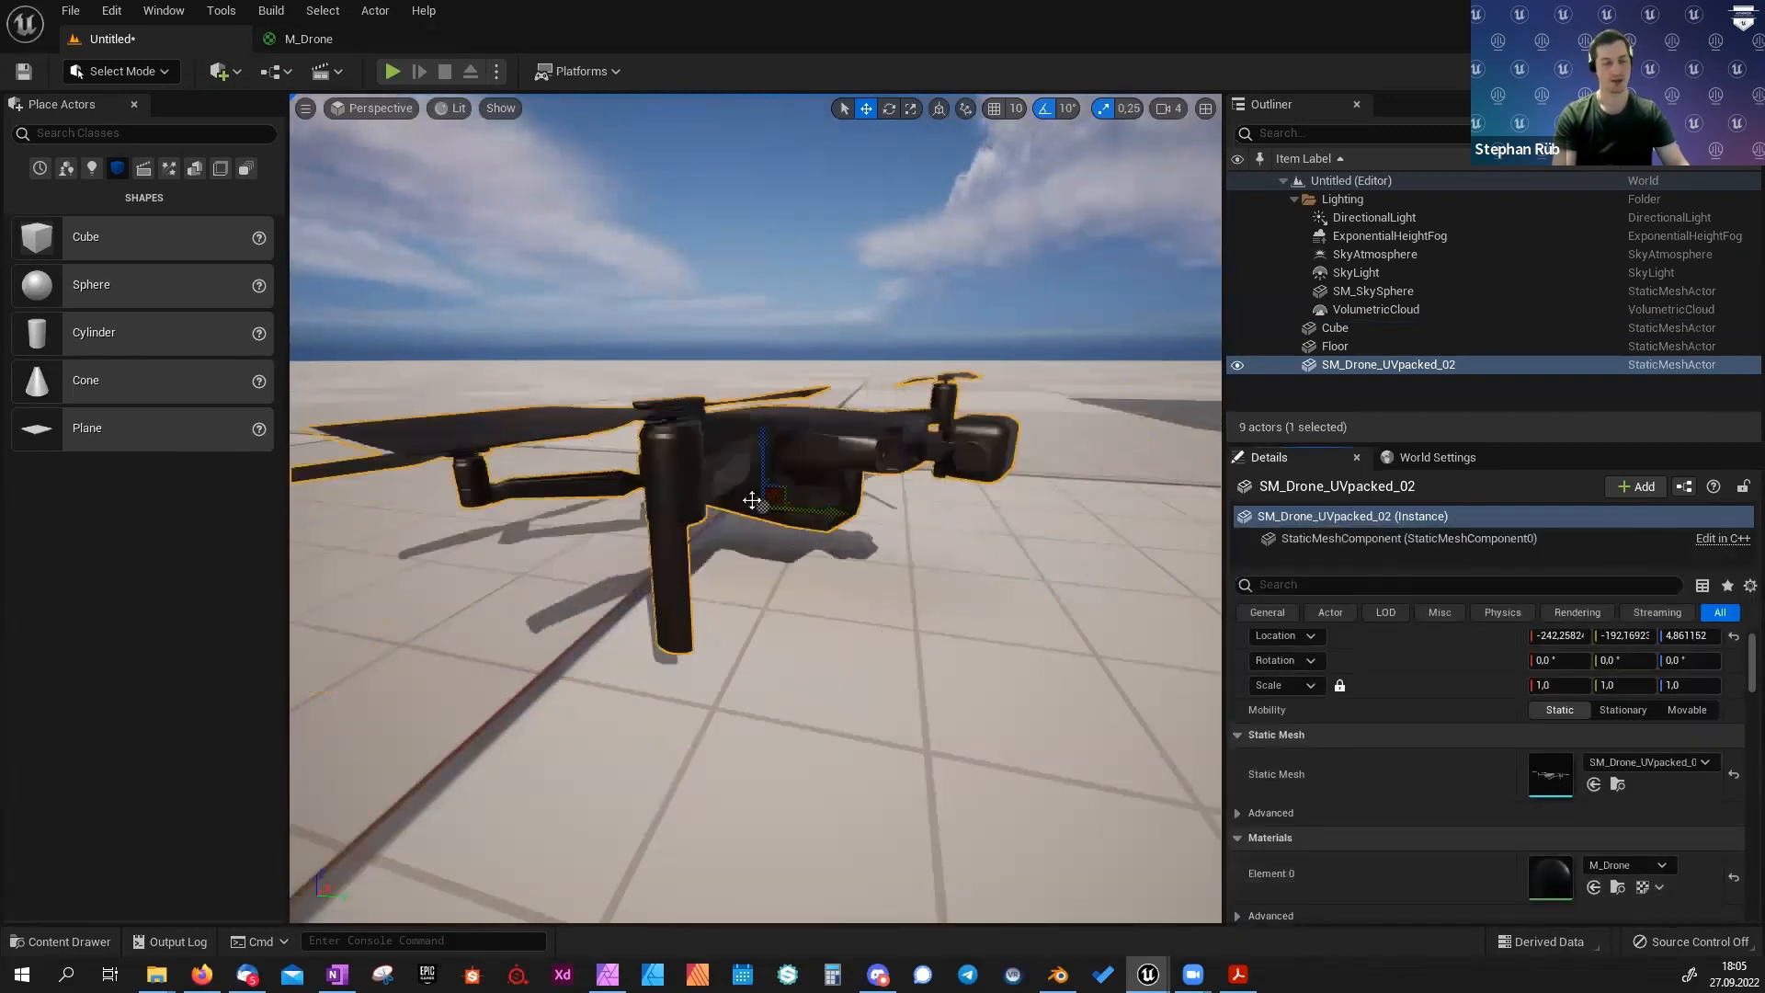
Reset the placed drone's rotation and location to 0 on all axes.
scroll(766, 527, down, 4)
key(f)
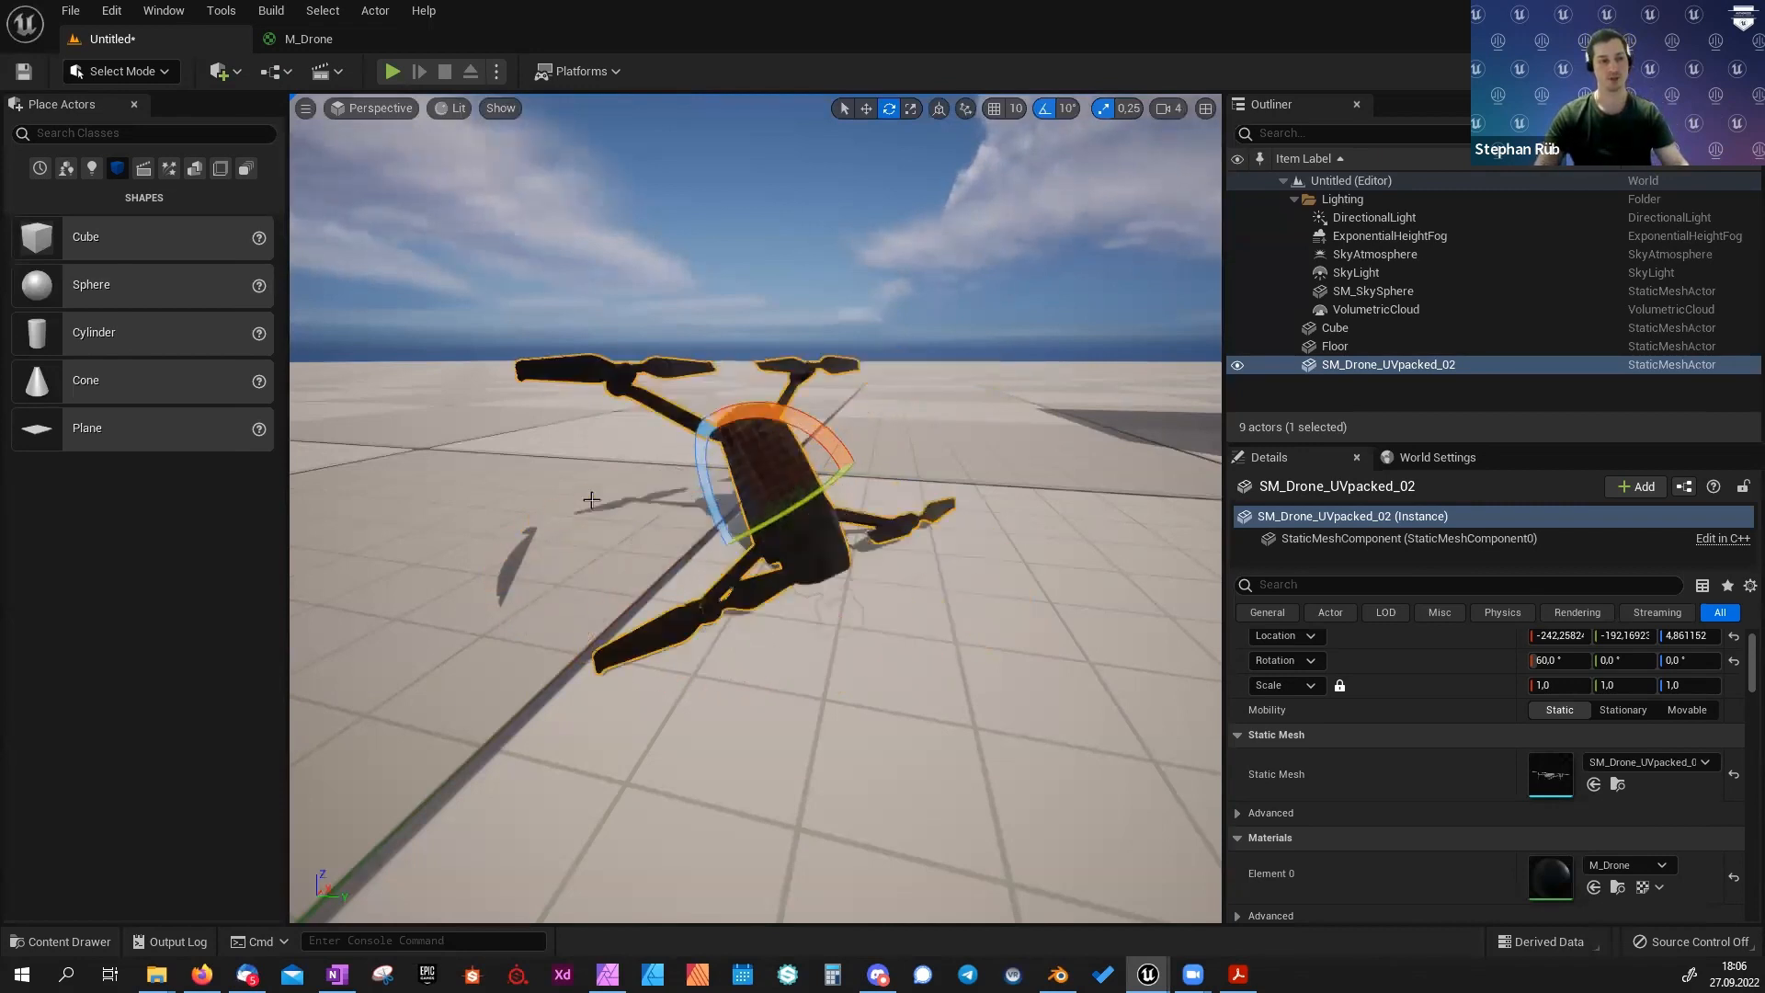
click(1733, 660)
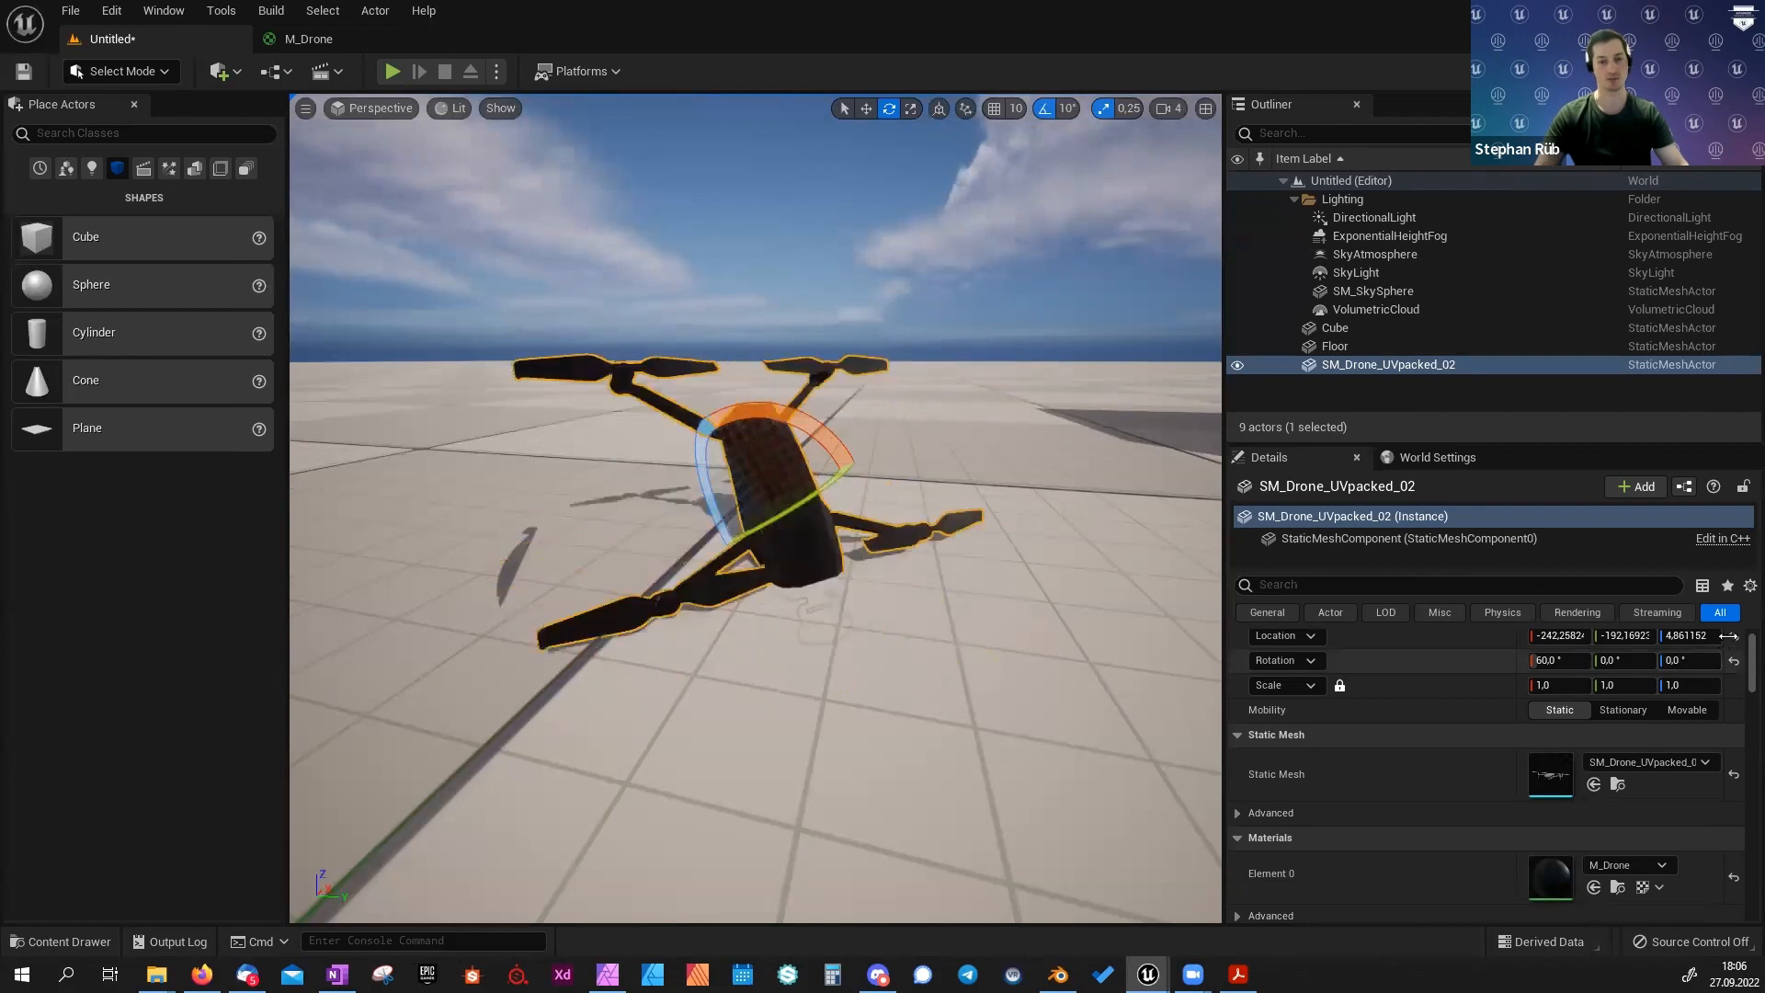
click(1734, 635)
right_drag(959, 485, 1133, 478)
key(q)
right_drag(796, 405, 792, 506)
key(e)
key(q)
key(w)
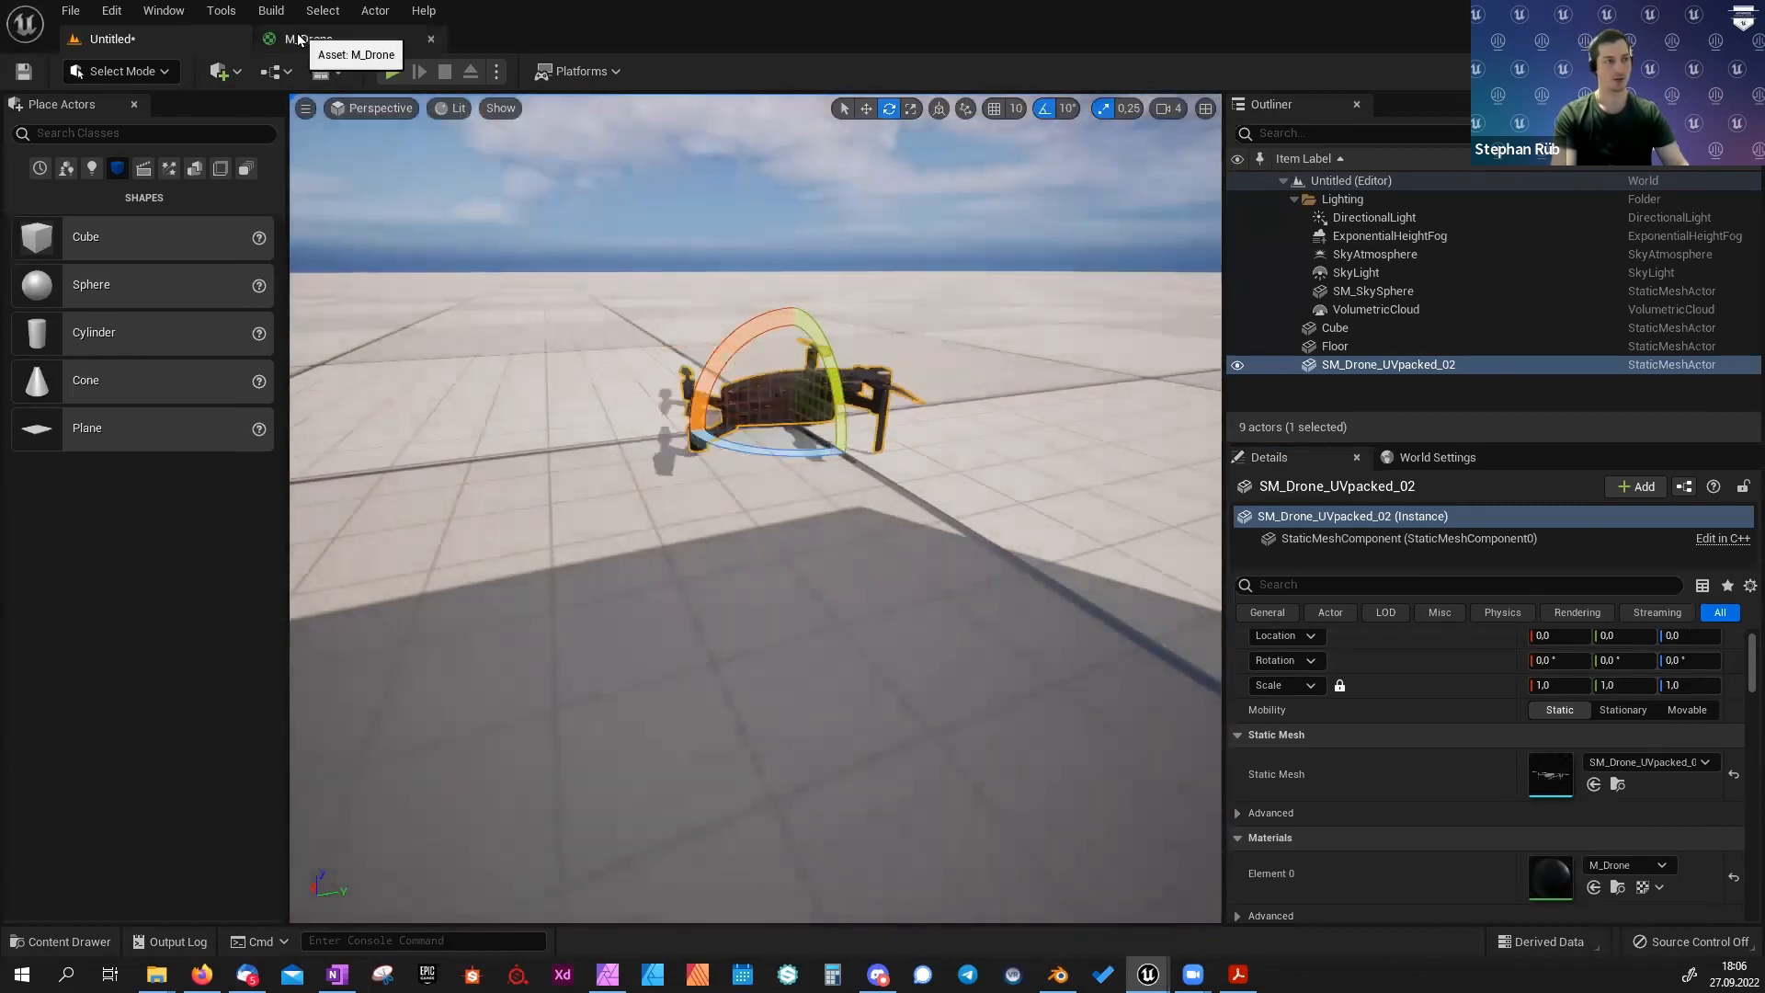
Return to the M_Drone material graph and add a RotateAboutAxis node below the RotateAboutWorldAxis_cheap node.
click(303, 39)
right_drag(930, 524, 931, 390)
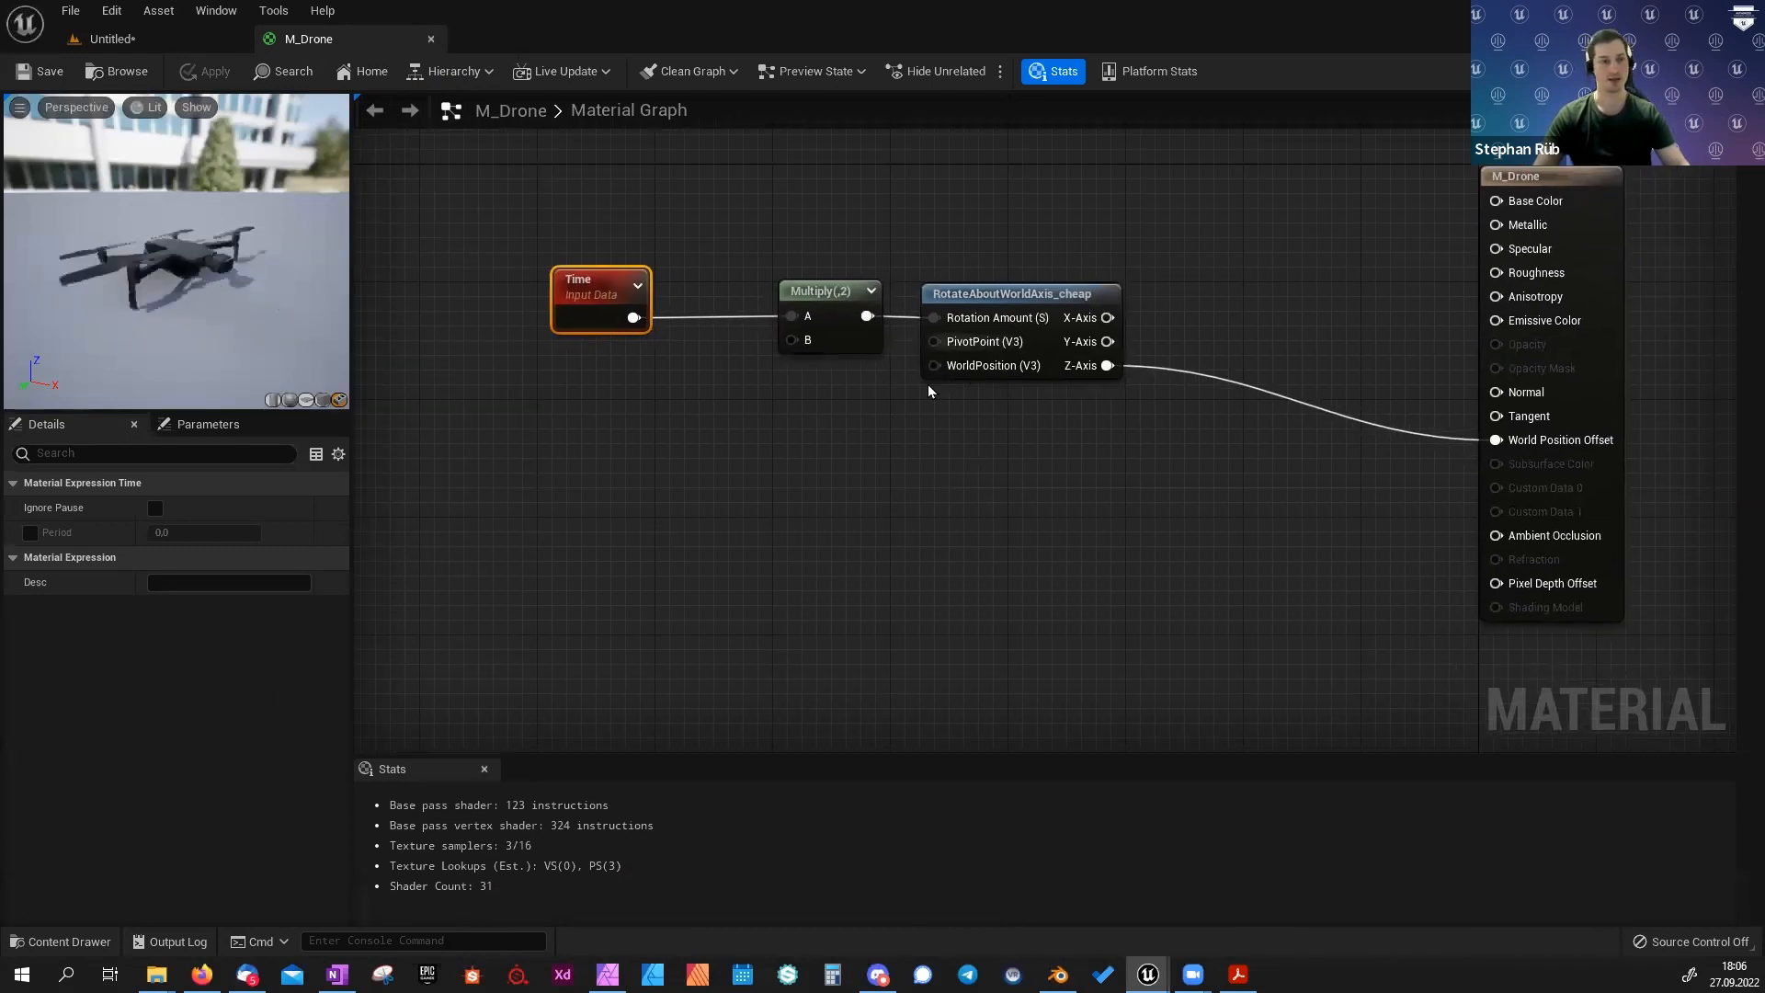
right_click(953, 436)
text(rotate)
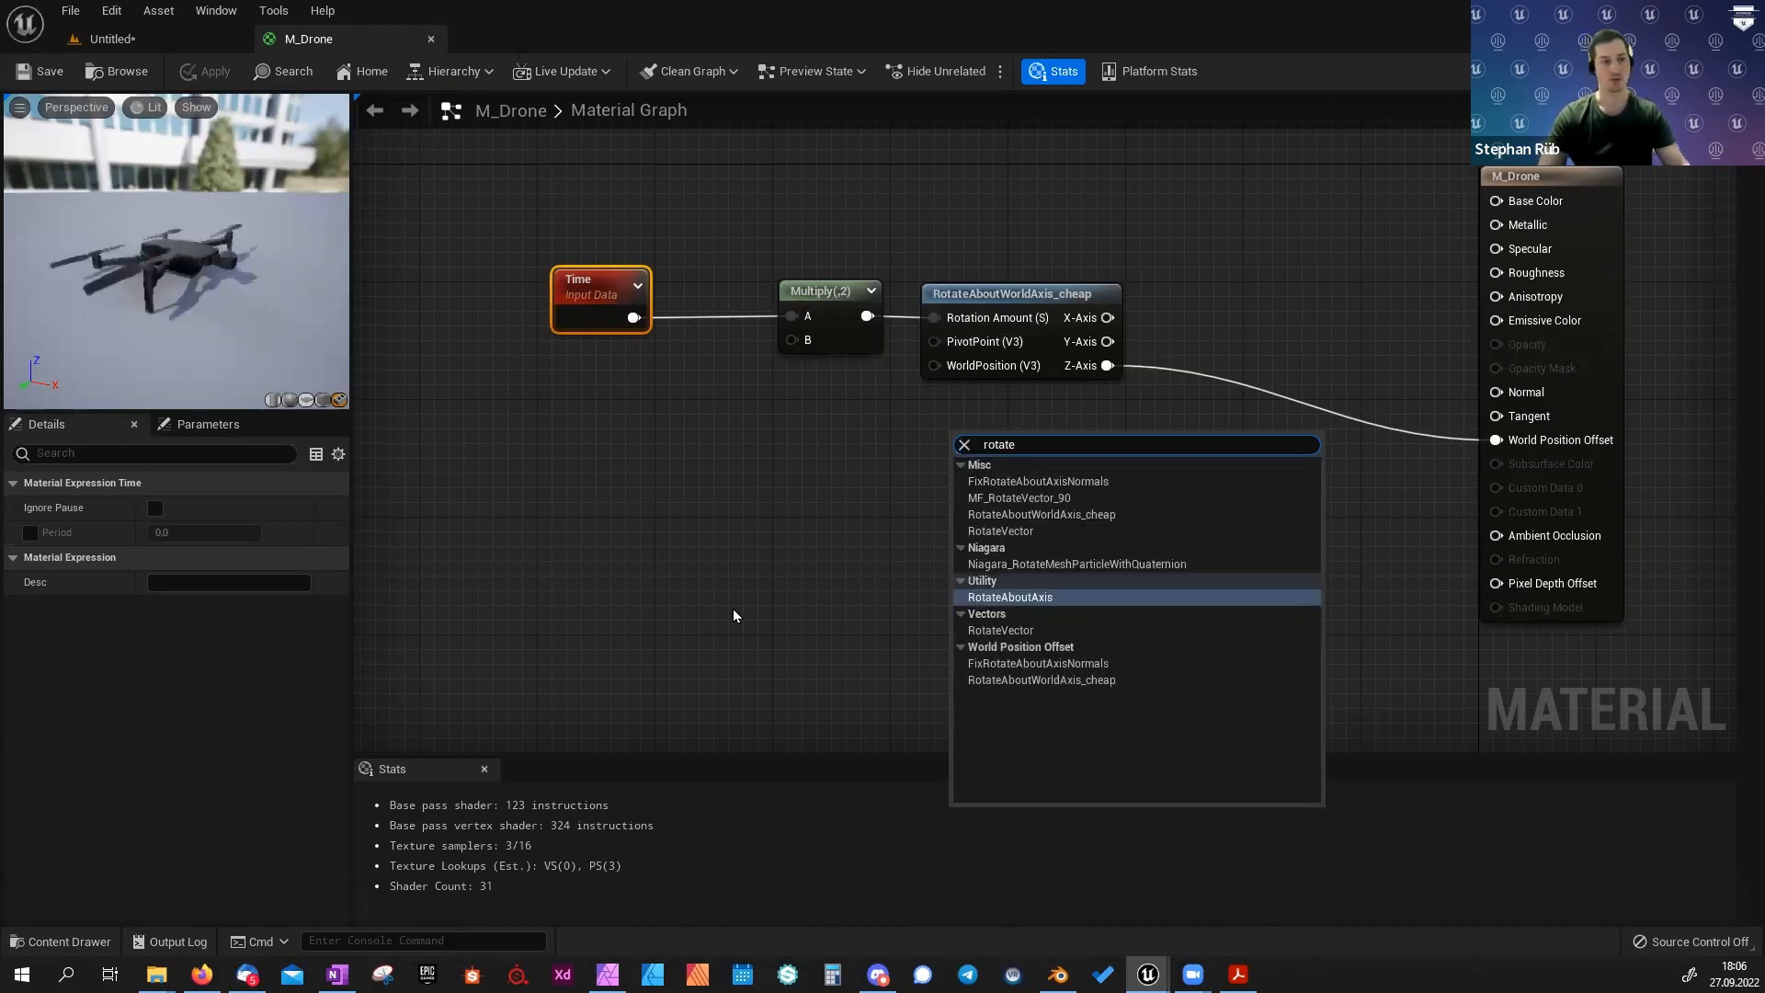
click(994, 599)
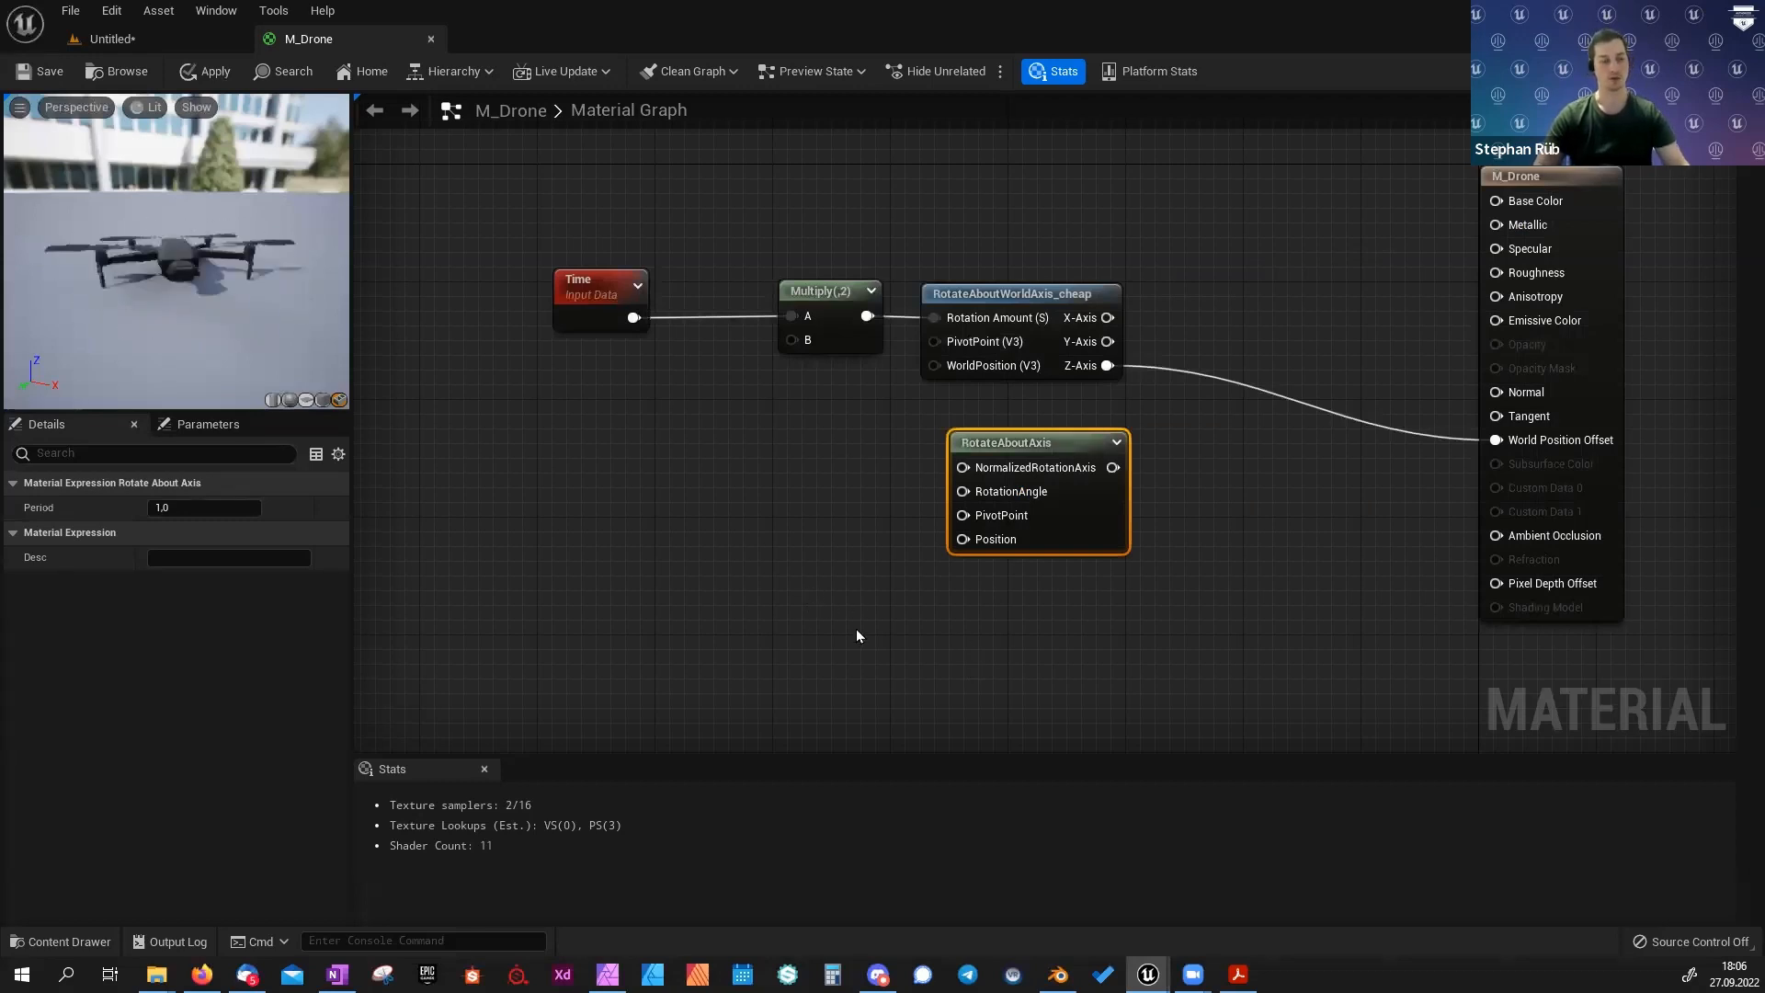
drag(1061, 522, 1032, 521)
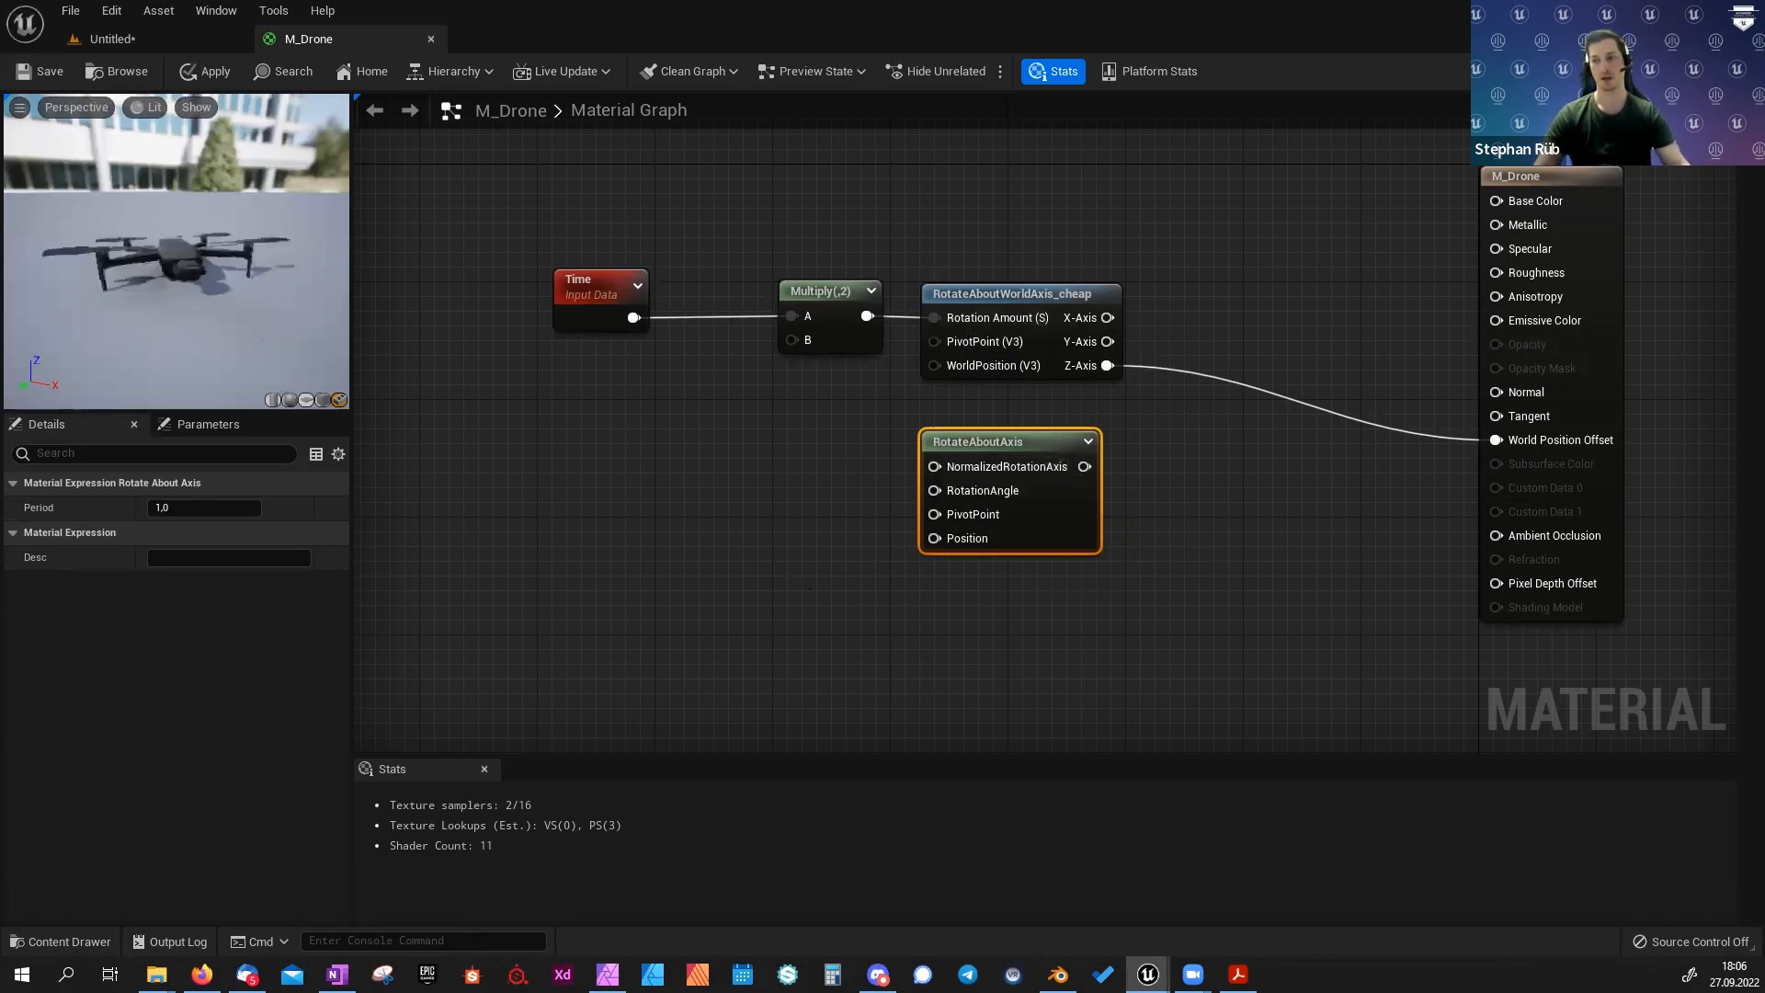
Delete the RotateAboutWorldAxis_cheap node and move RotateAboutAxis into its place beside the Multiply node.
right_drag(763, 479, 1129, 490)
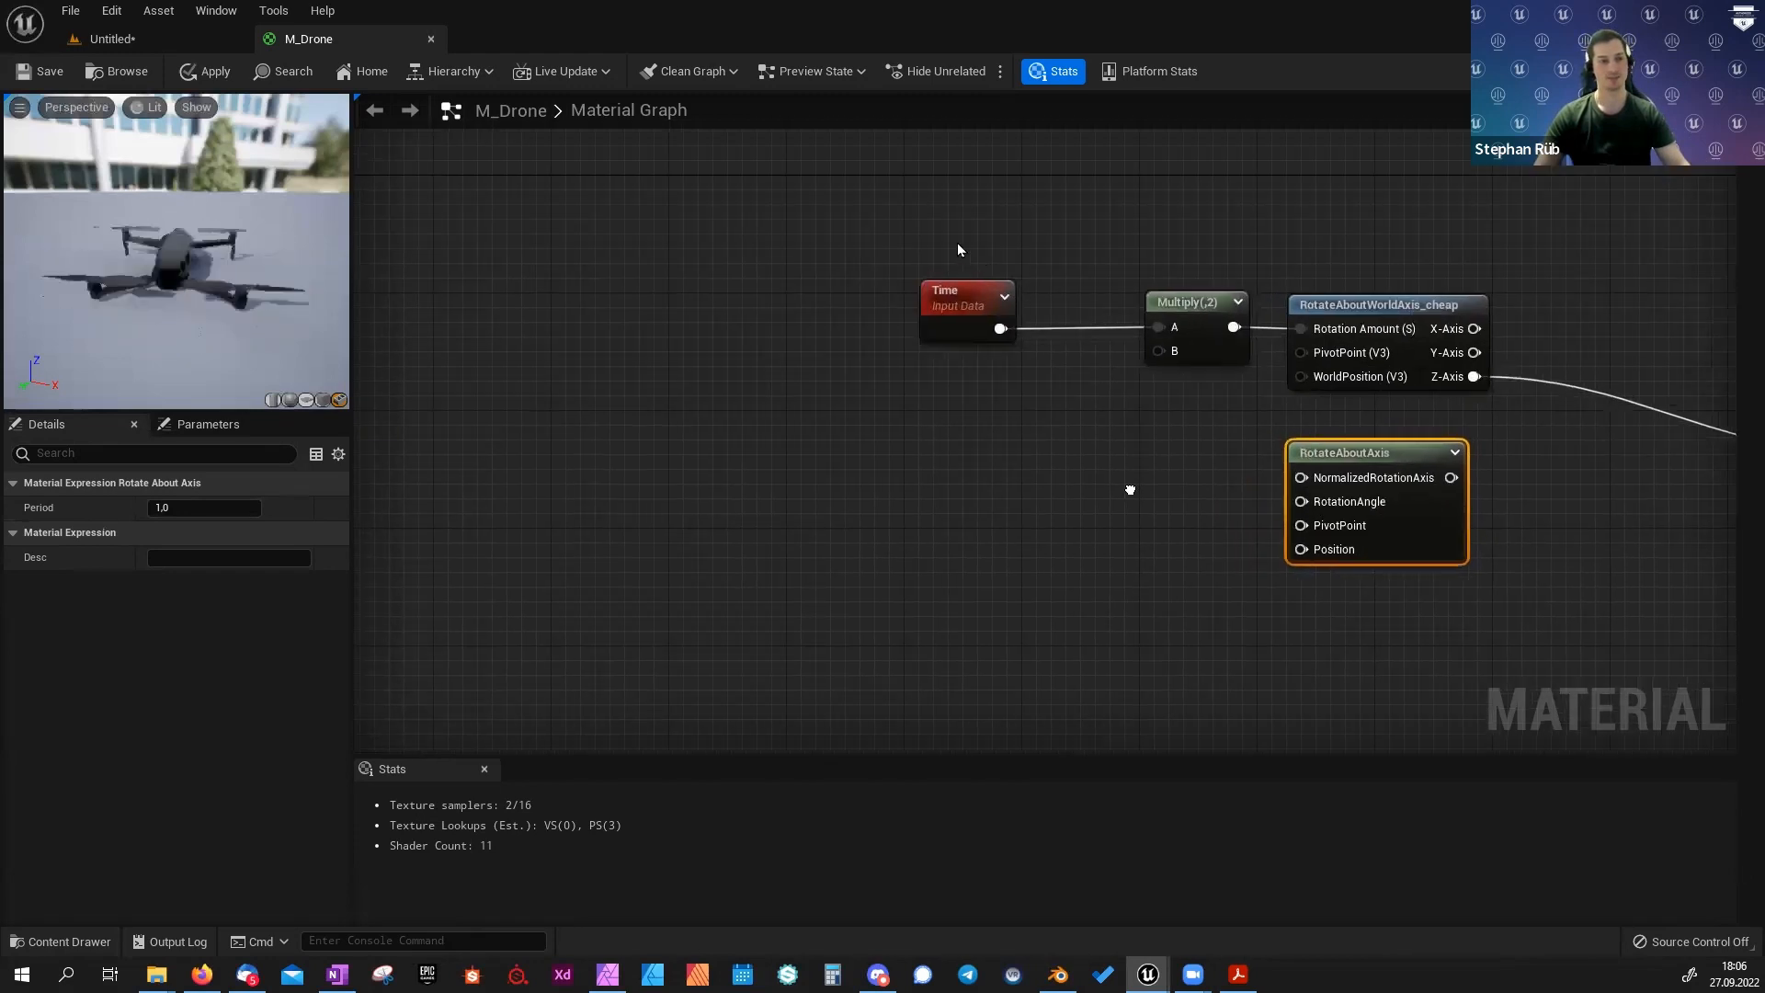
drag(887, 236, 1325, 368)
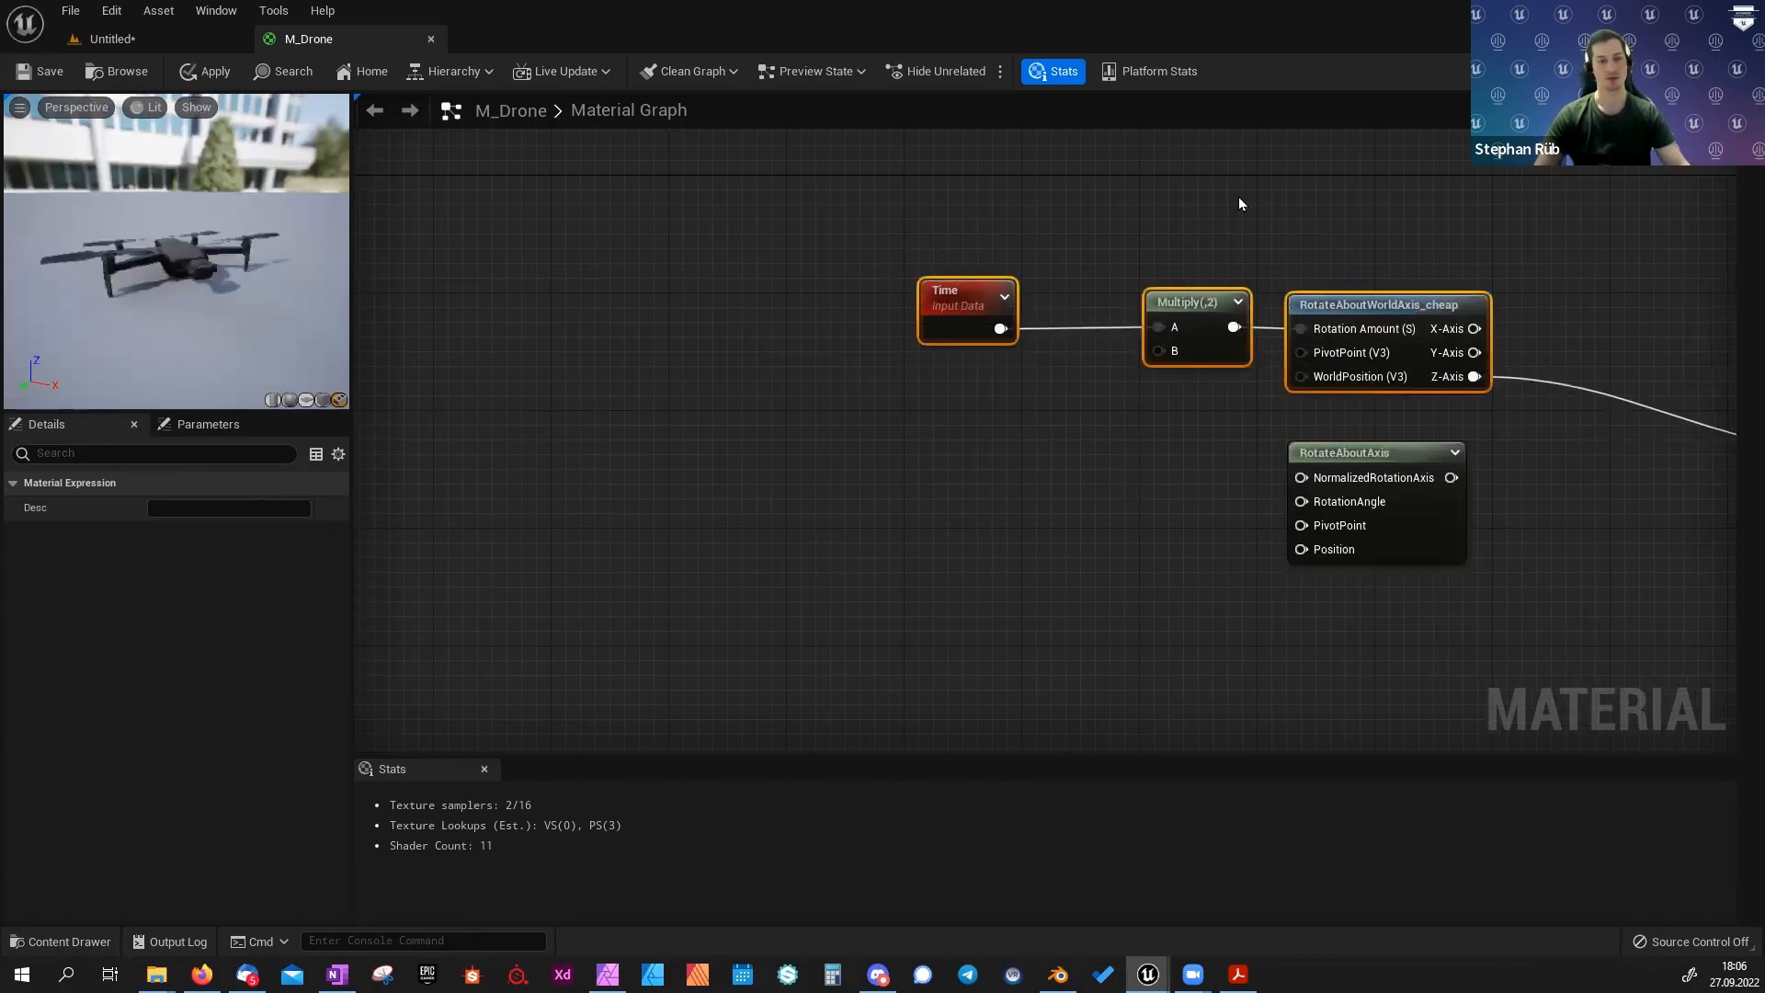
drag(1239, 195, 1379, 308)
click(1395, 315)
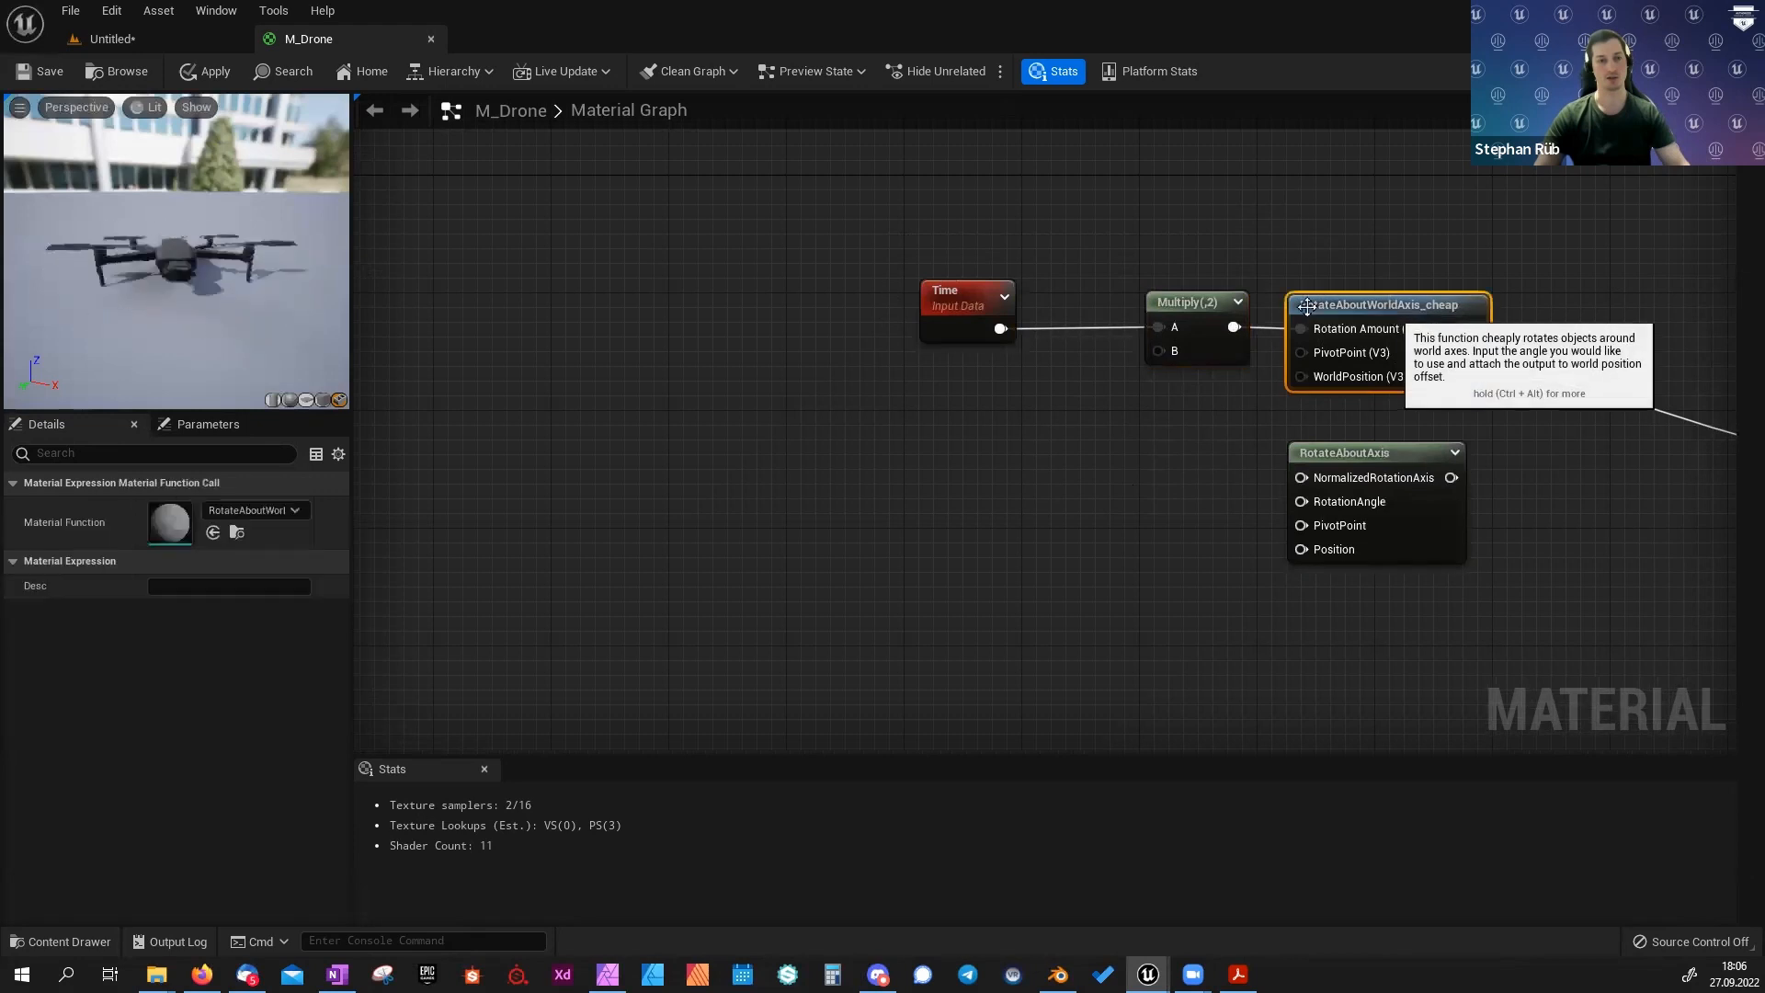
key(Delete)
drag(1343, 445, 1359, 308)
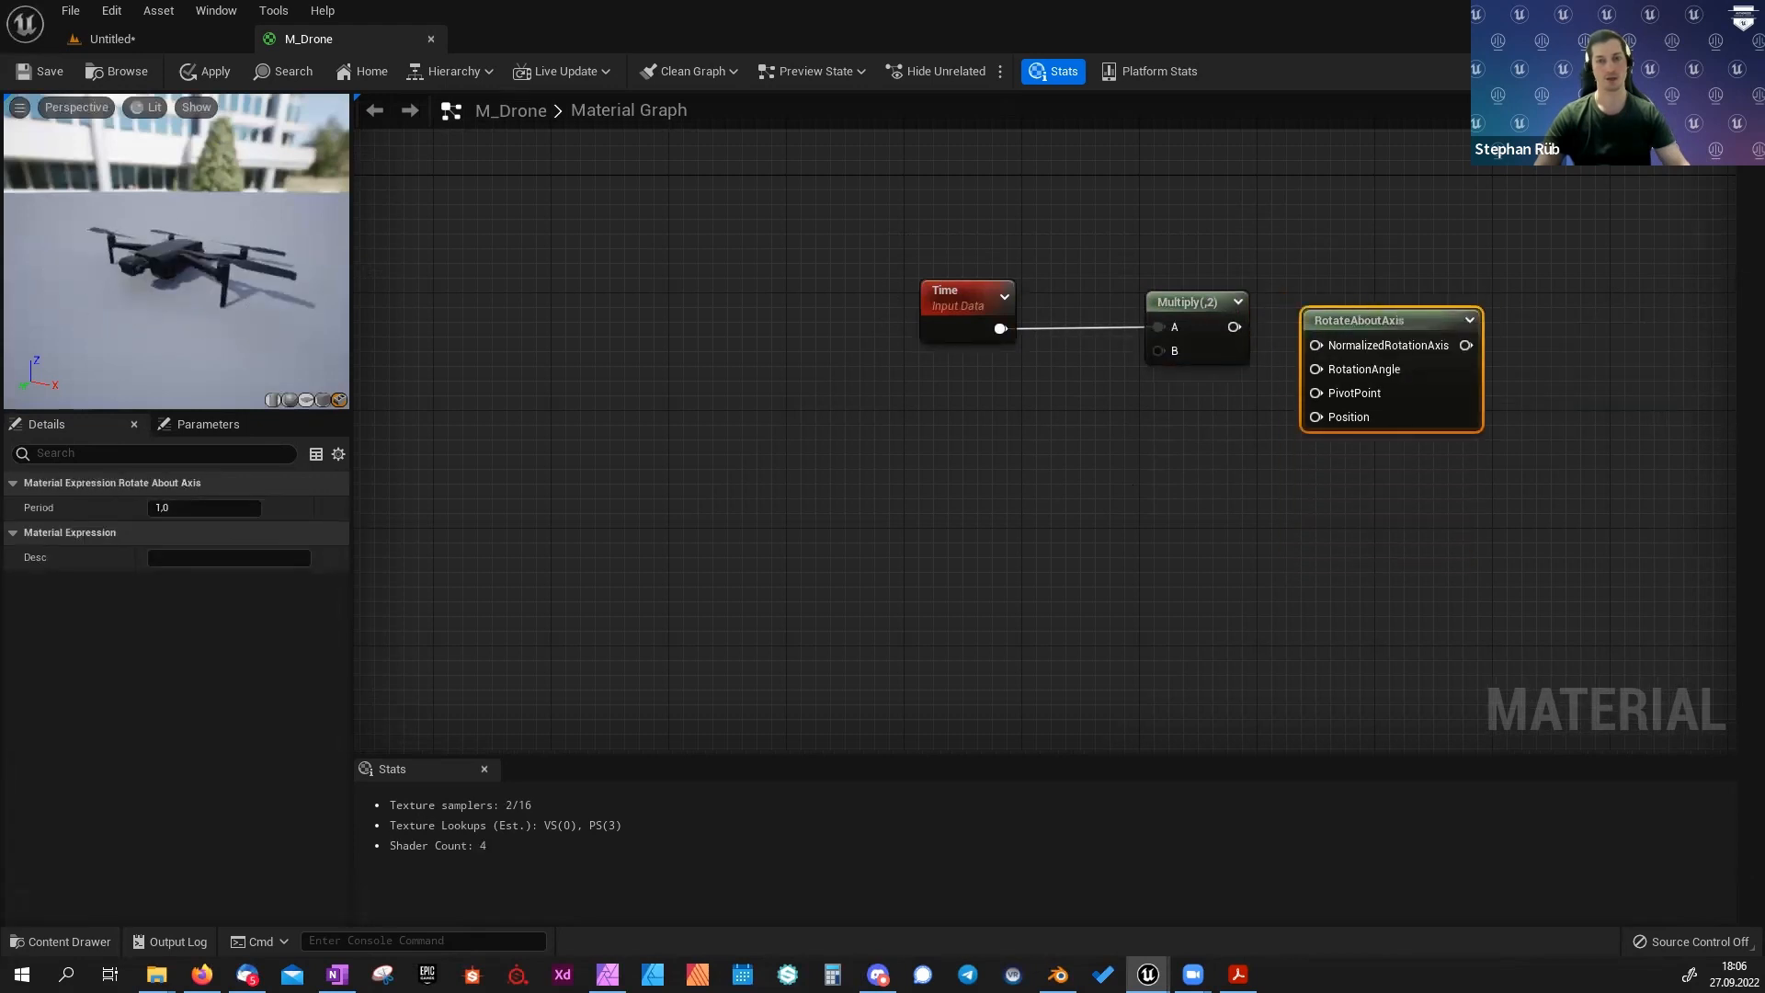
Connect the Multiply output to RotateAboutAxis's RotationAngle and add an ObjectOrientation node above the Time node.
drag(895, 228, 1167, 384)
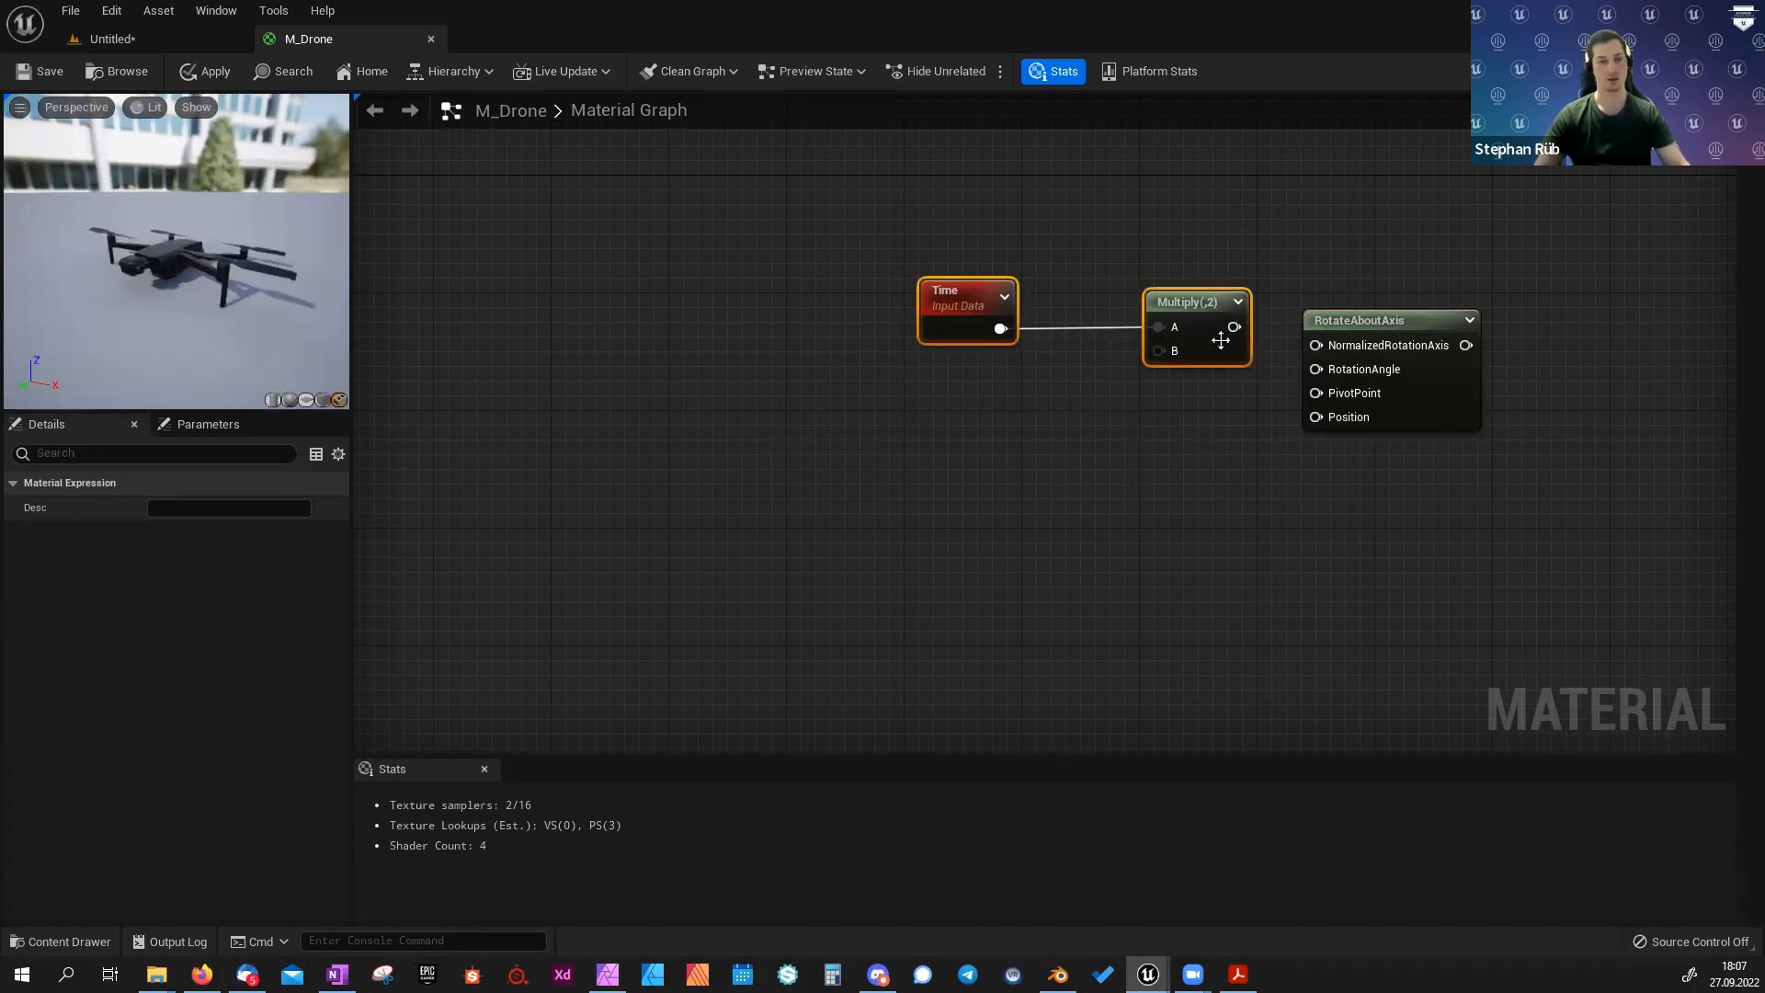
drag(1233, 326, 1443, 233)
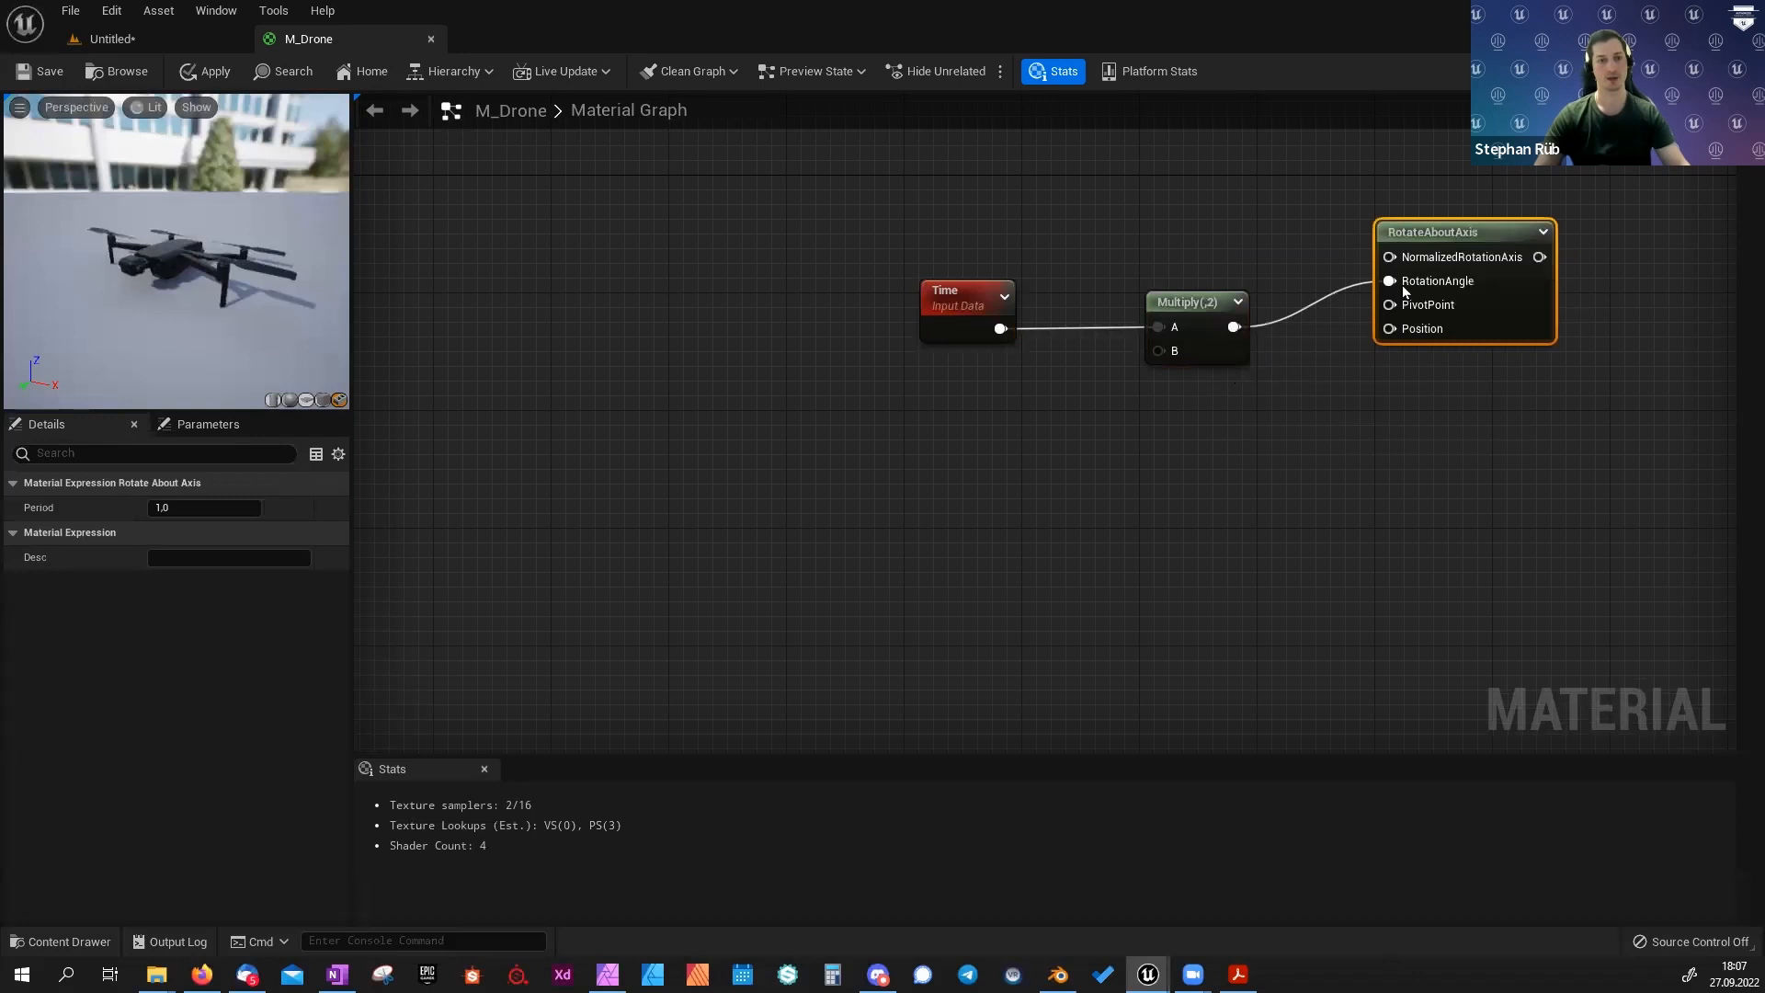
right_drag(1337, 404, 1325, 500)
right_drag(1050, 216, 1089, 276)
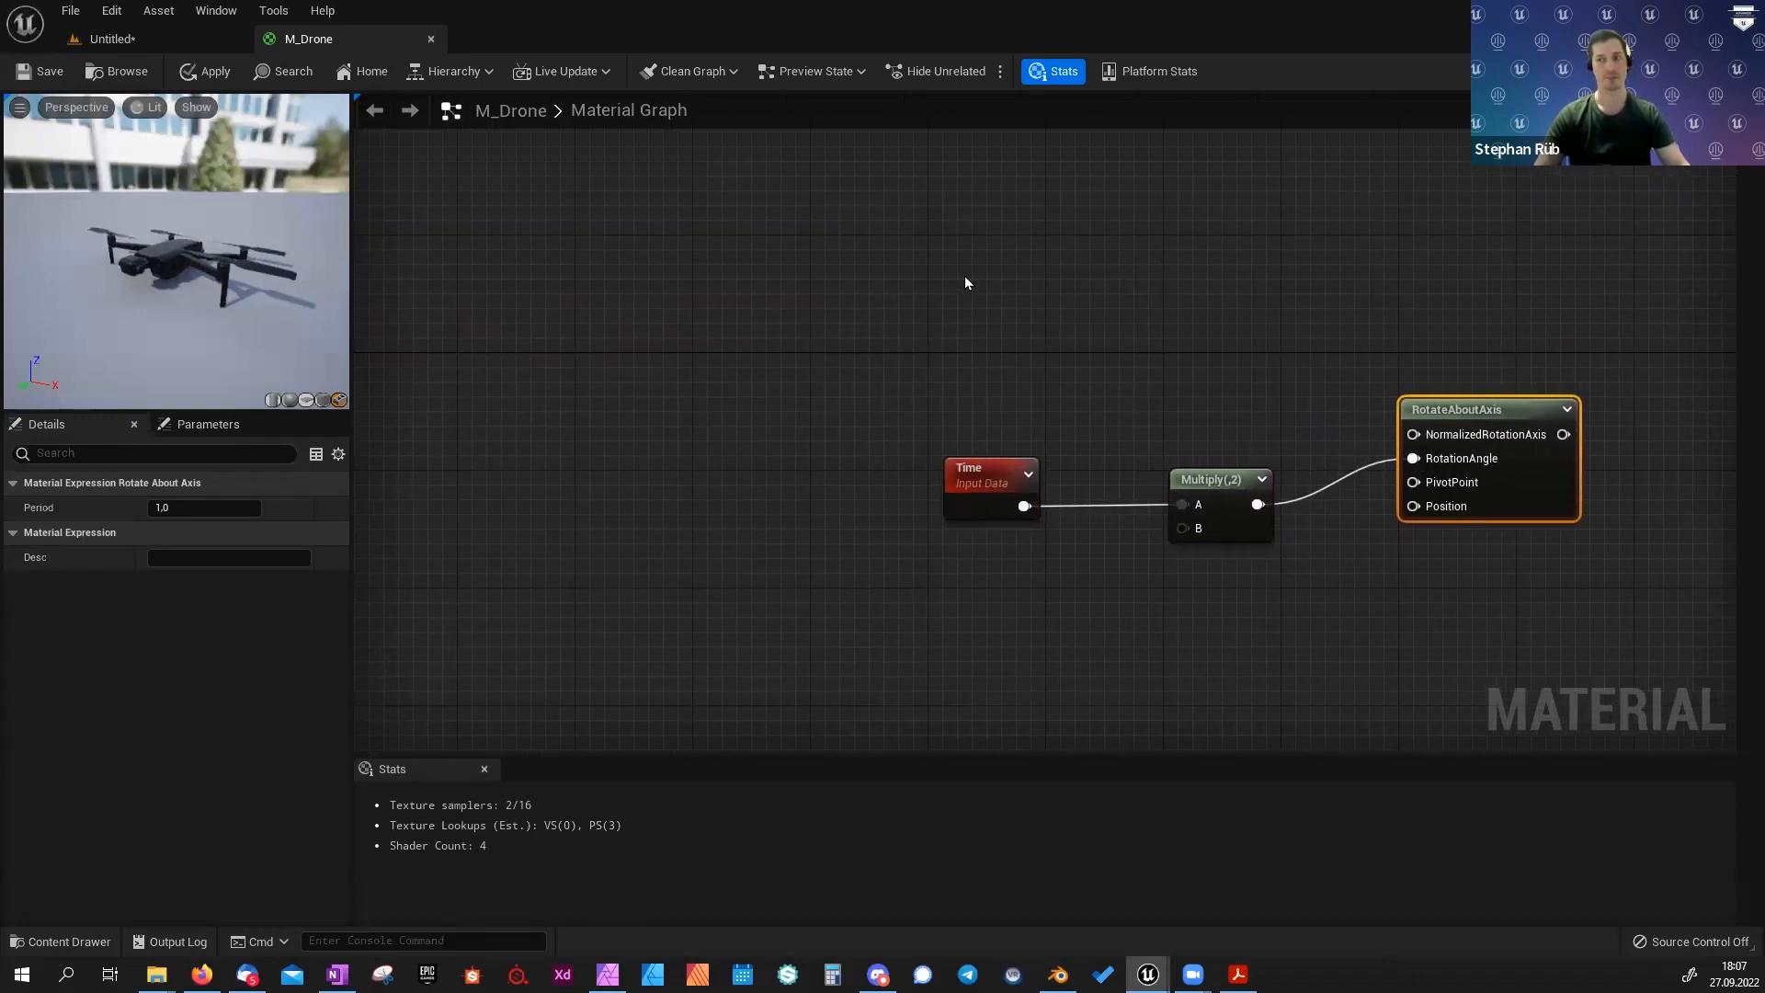
right_click(910, 273)
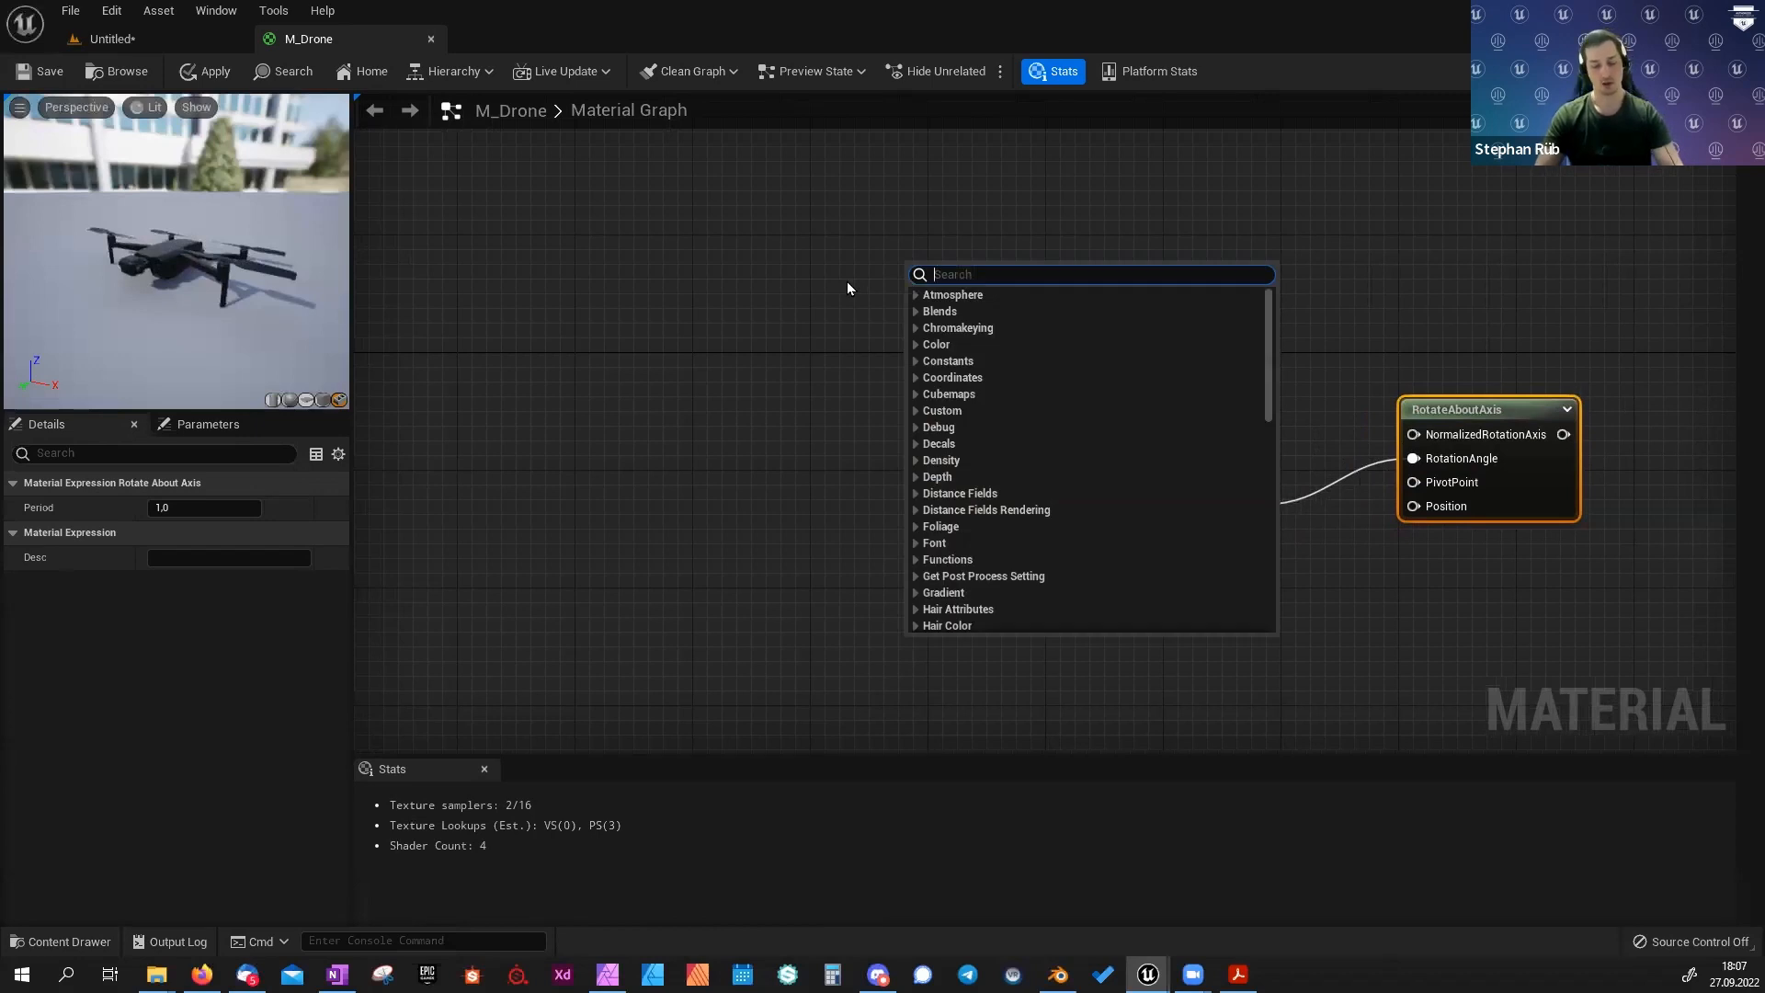
text(object)
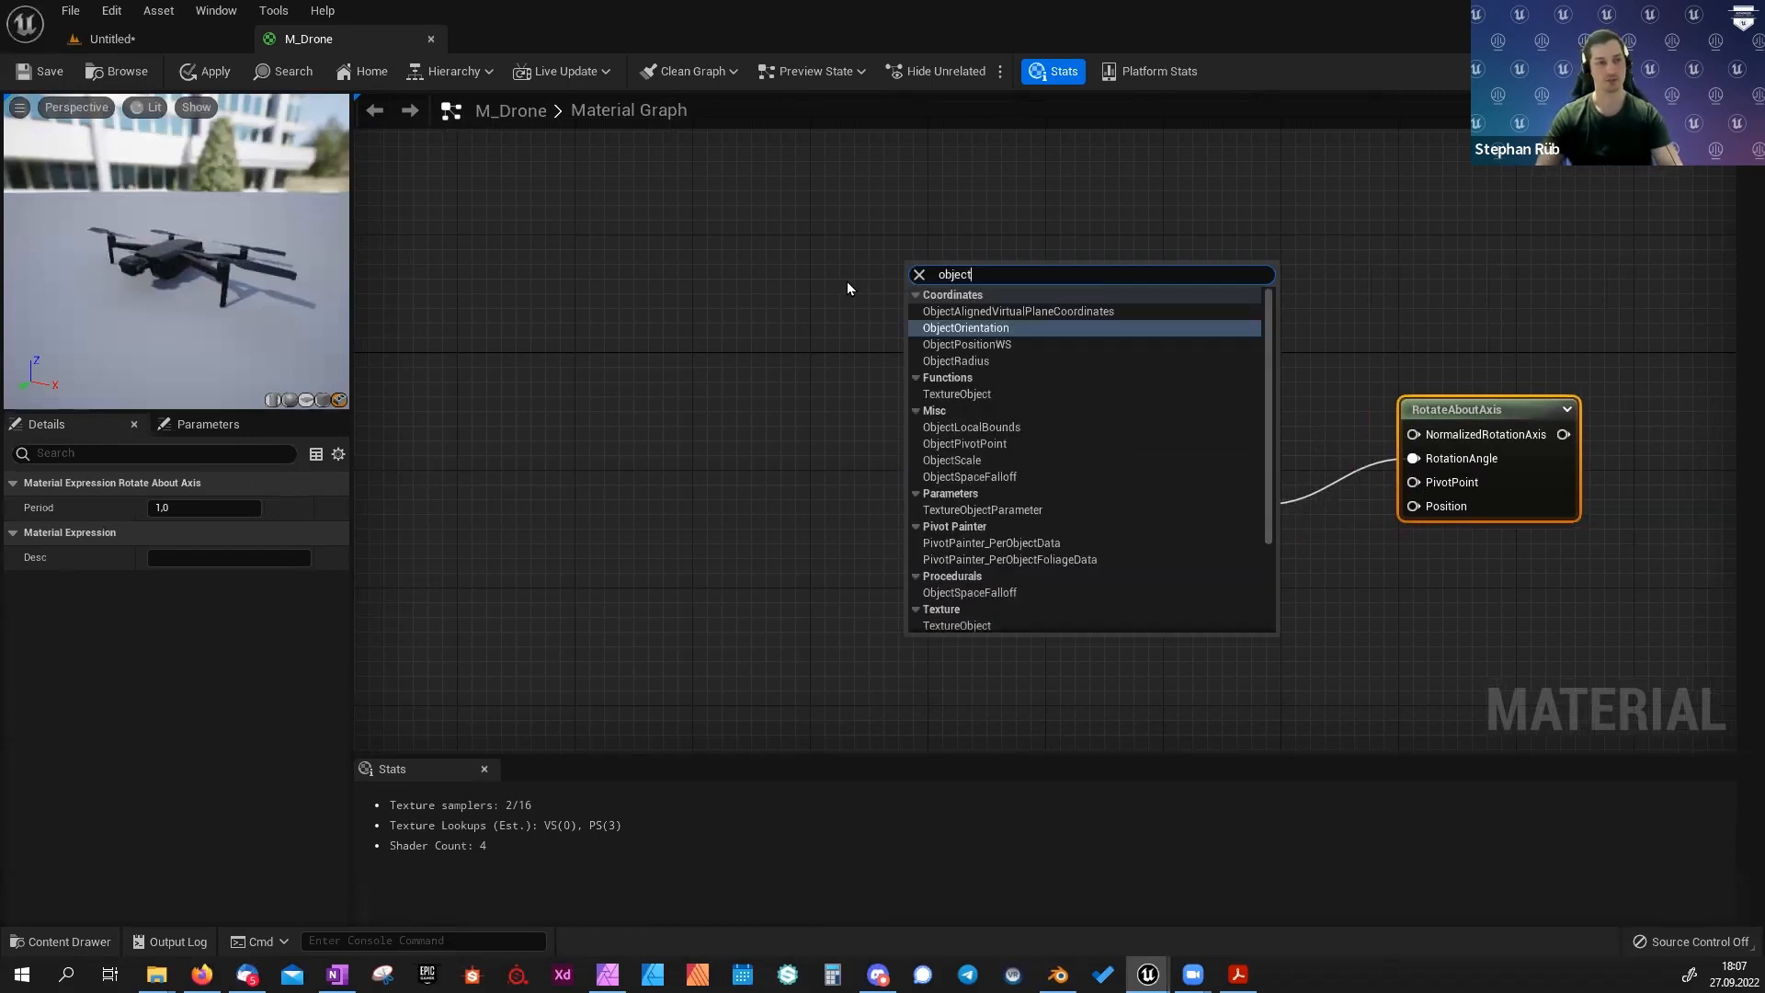
key(Return)
drag(974, 277, 1020, 270)
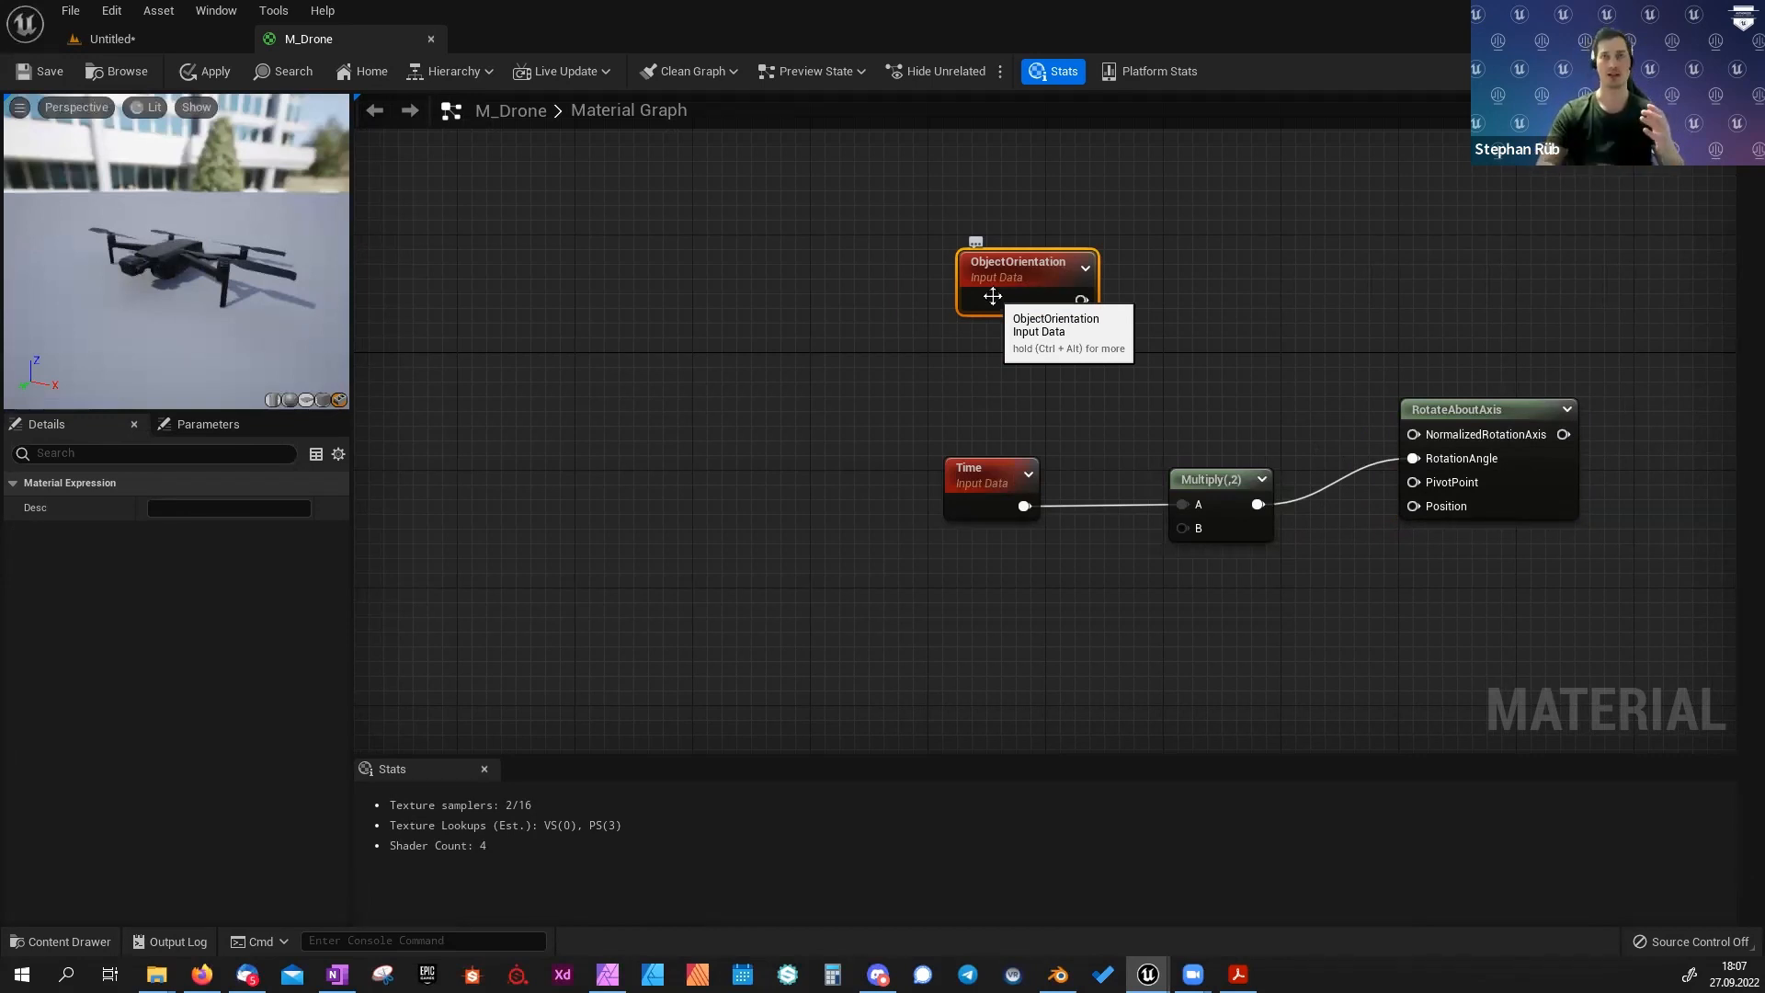
Add a Constant3Vector between ObjectOrientation and Time, shifting Time down to make room, and set its B value to 1.
right_drag(983, 359, 985, 342)
click(979, 341)
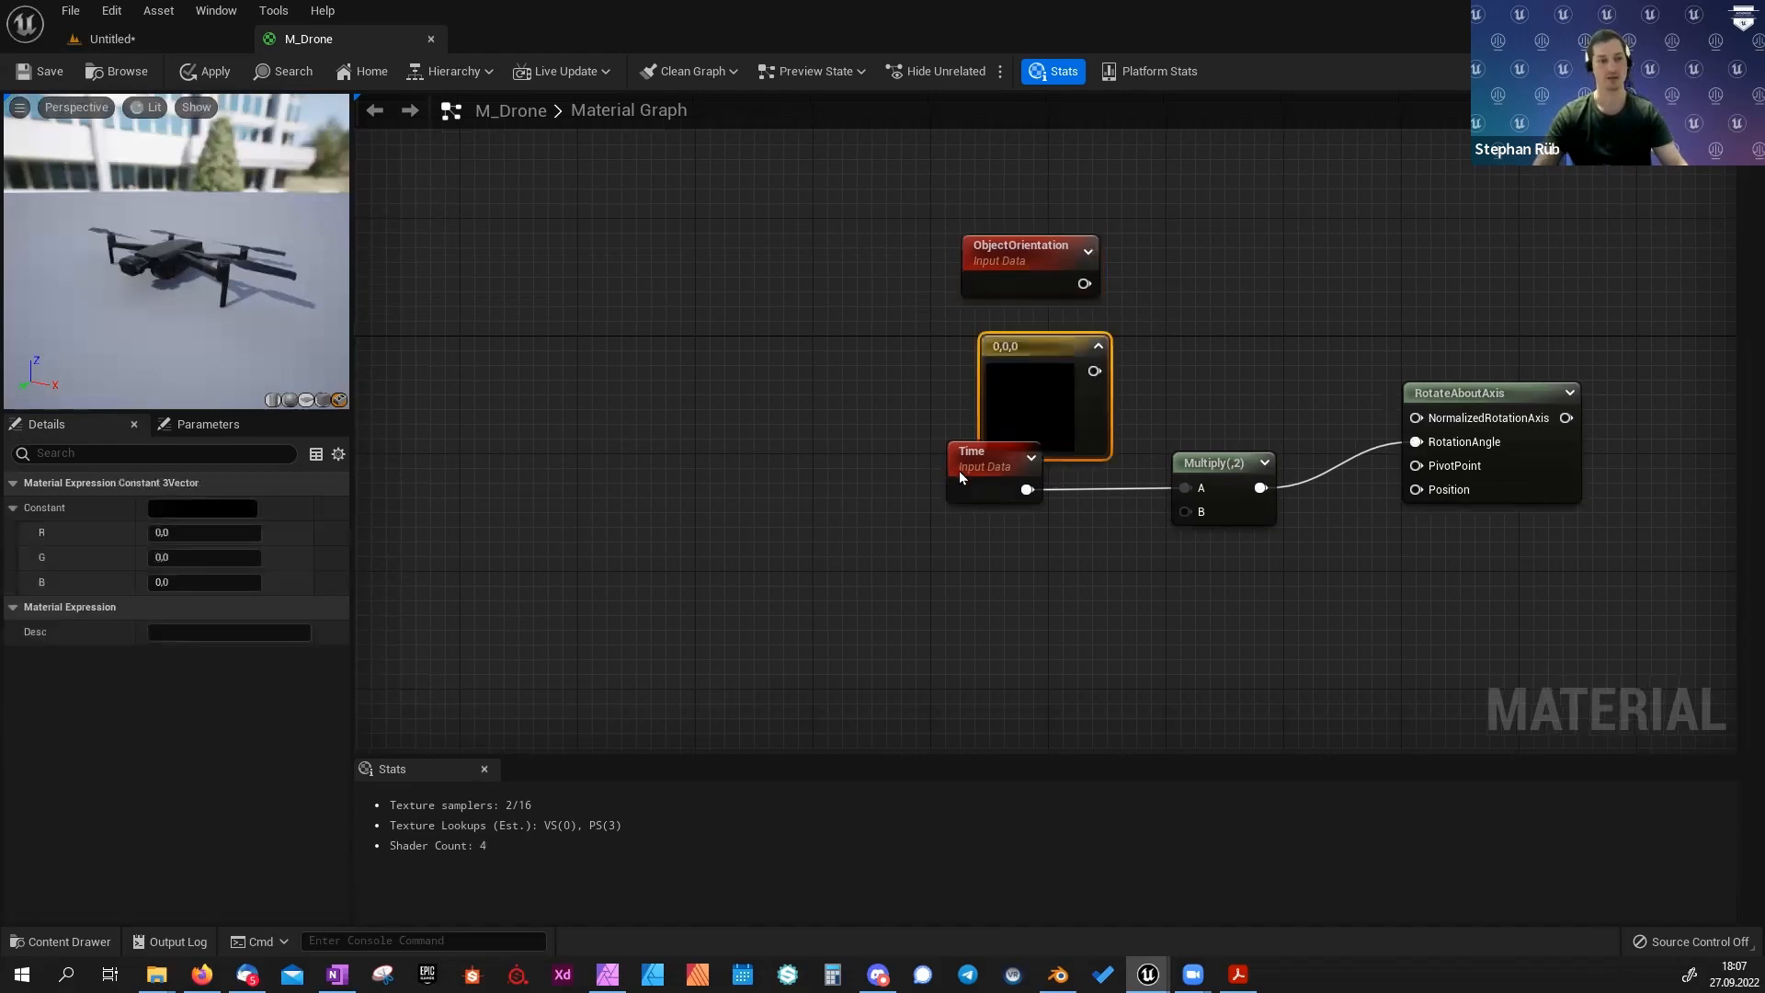
drag(958, 470, 969, 527)
drag(996, 421, 959, 424)
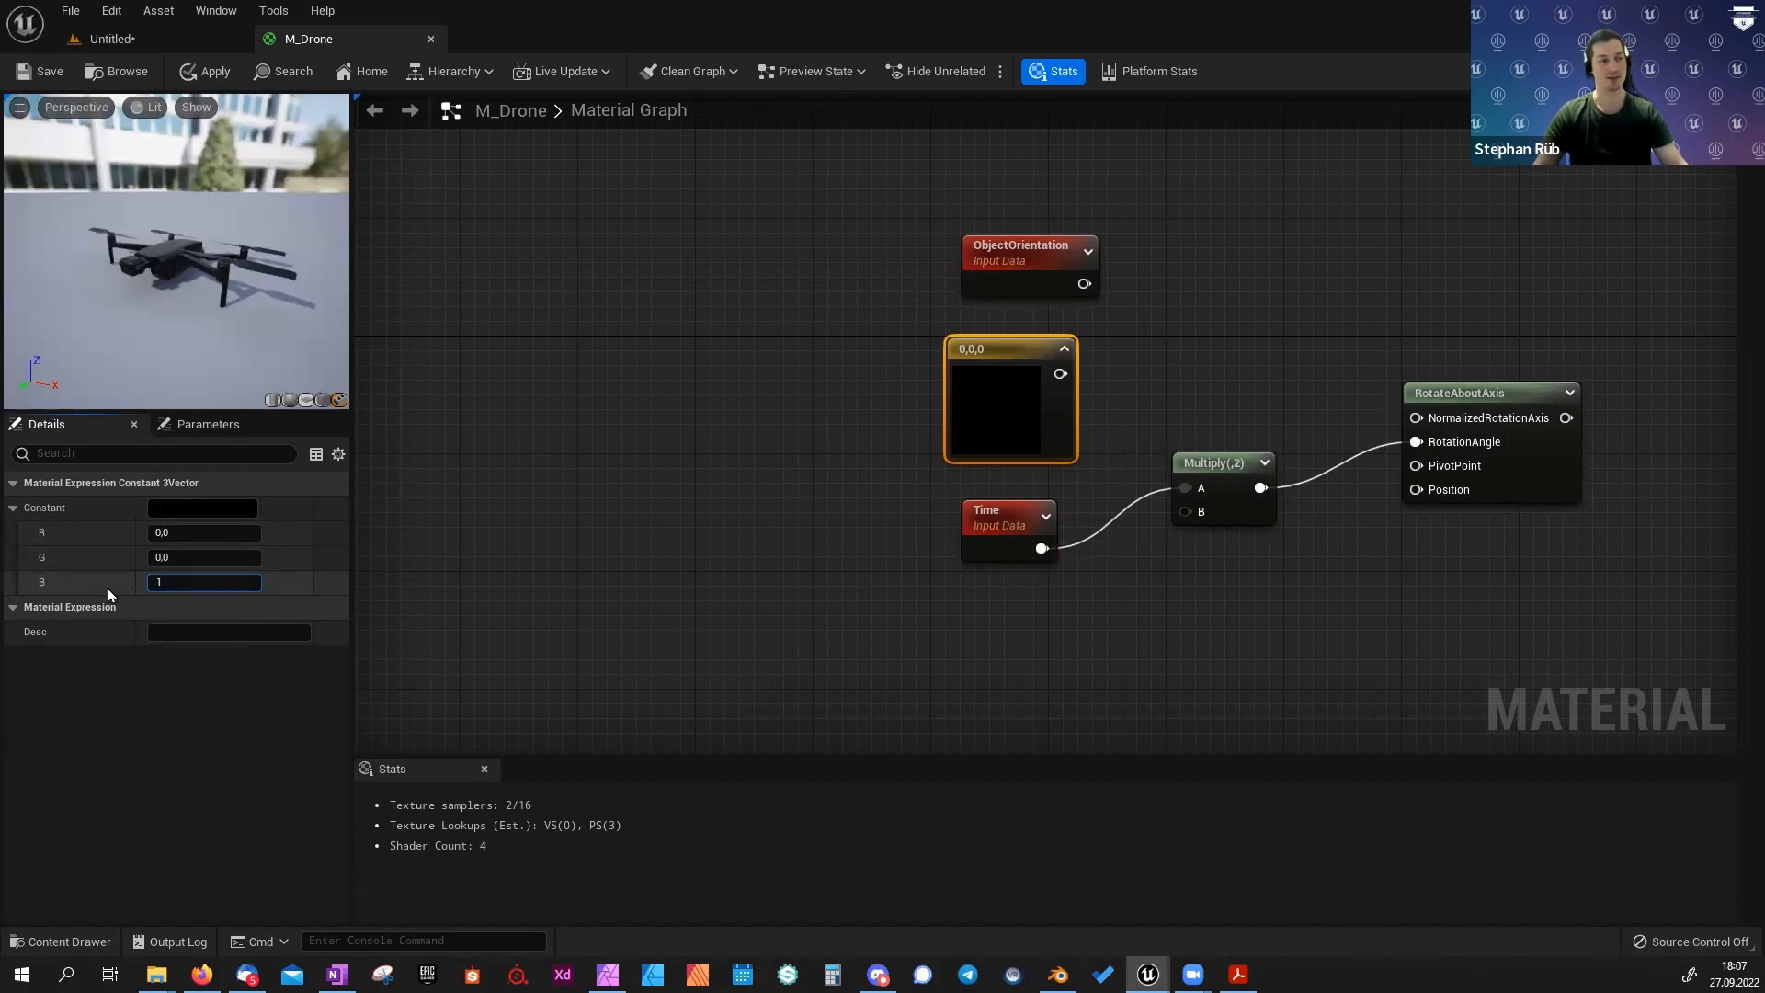
key(Return)
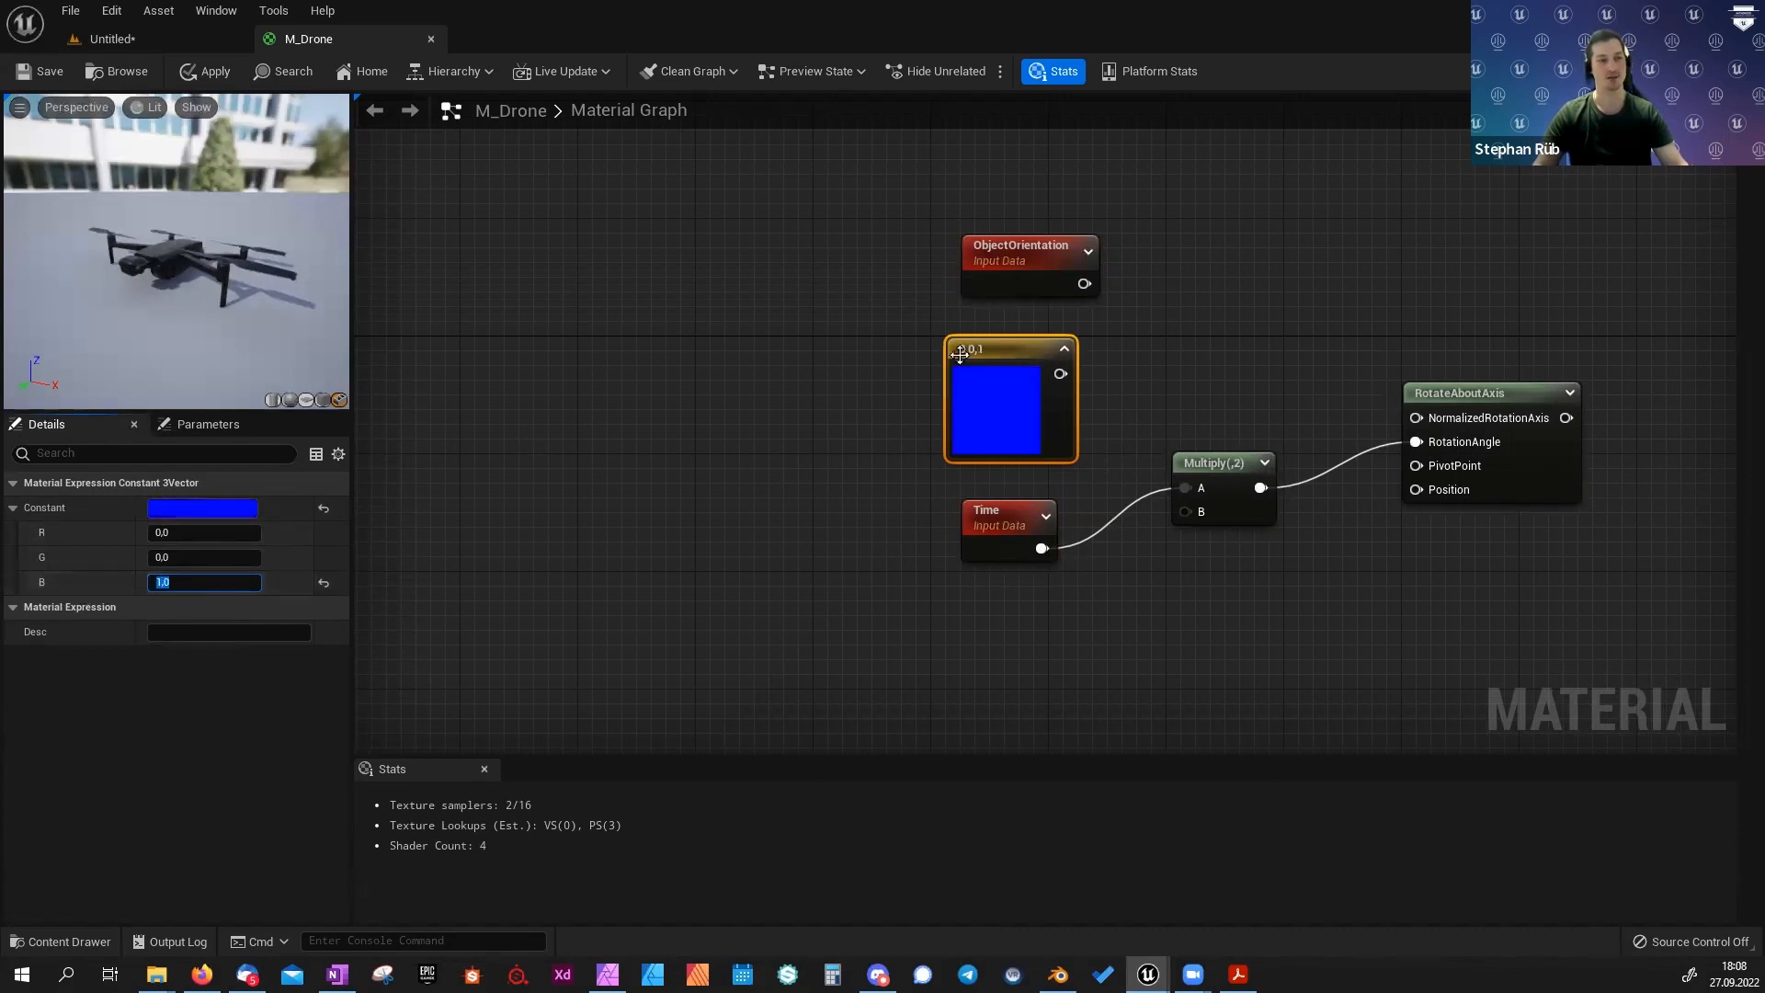
Add a RotateVector function node beside the ObjectOrientation node.
right_drag(1143, 357, 1030, 370)
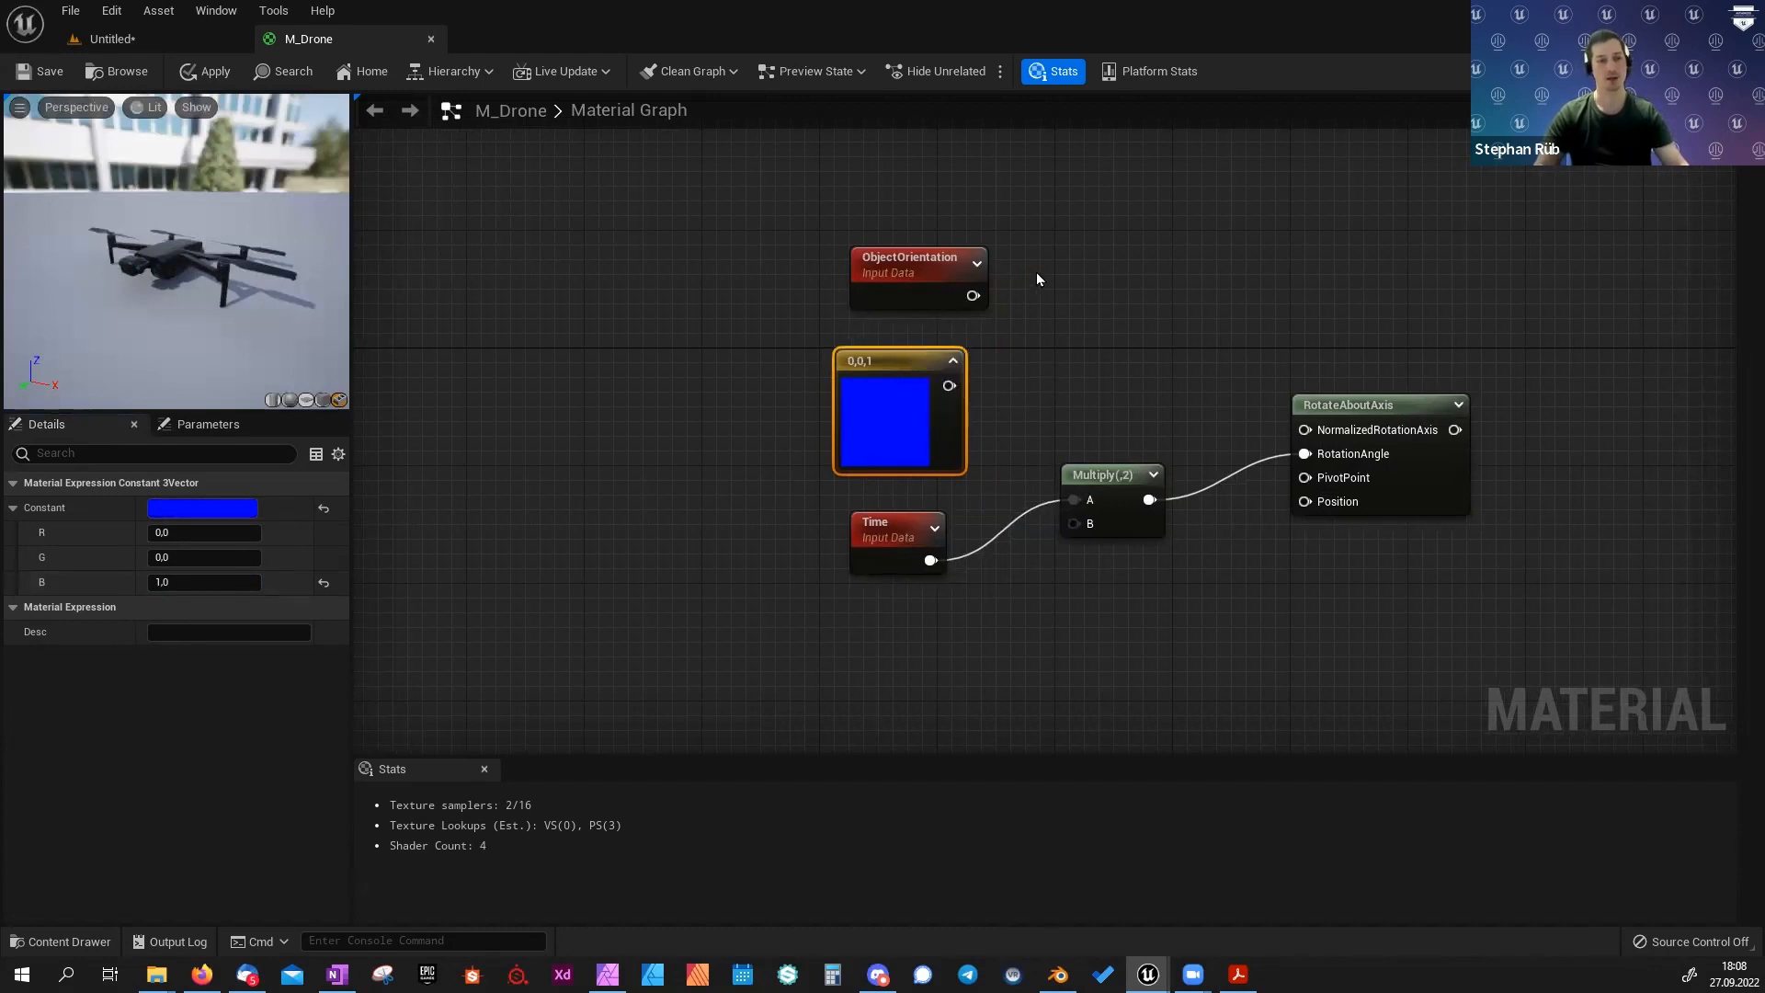
right_click(963, 405)
text(rota)
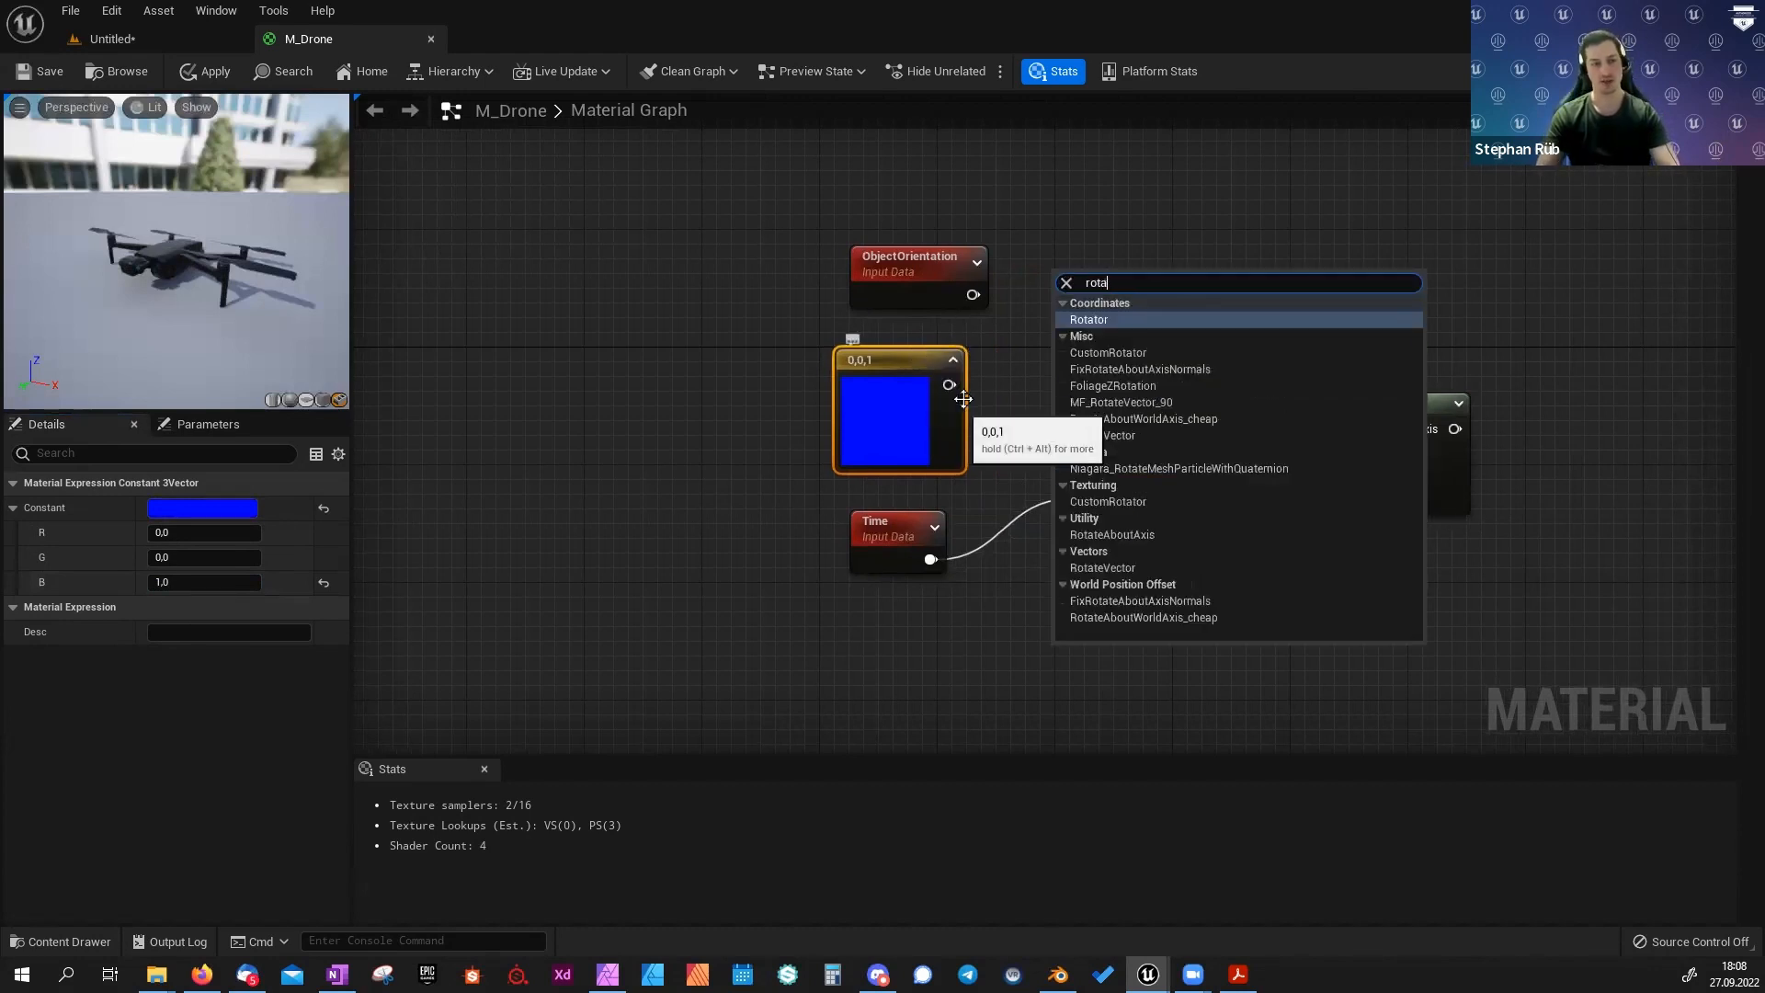
text(te vec)
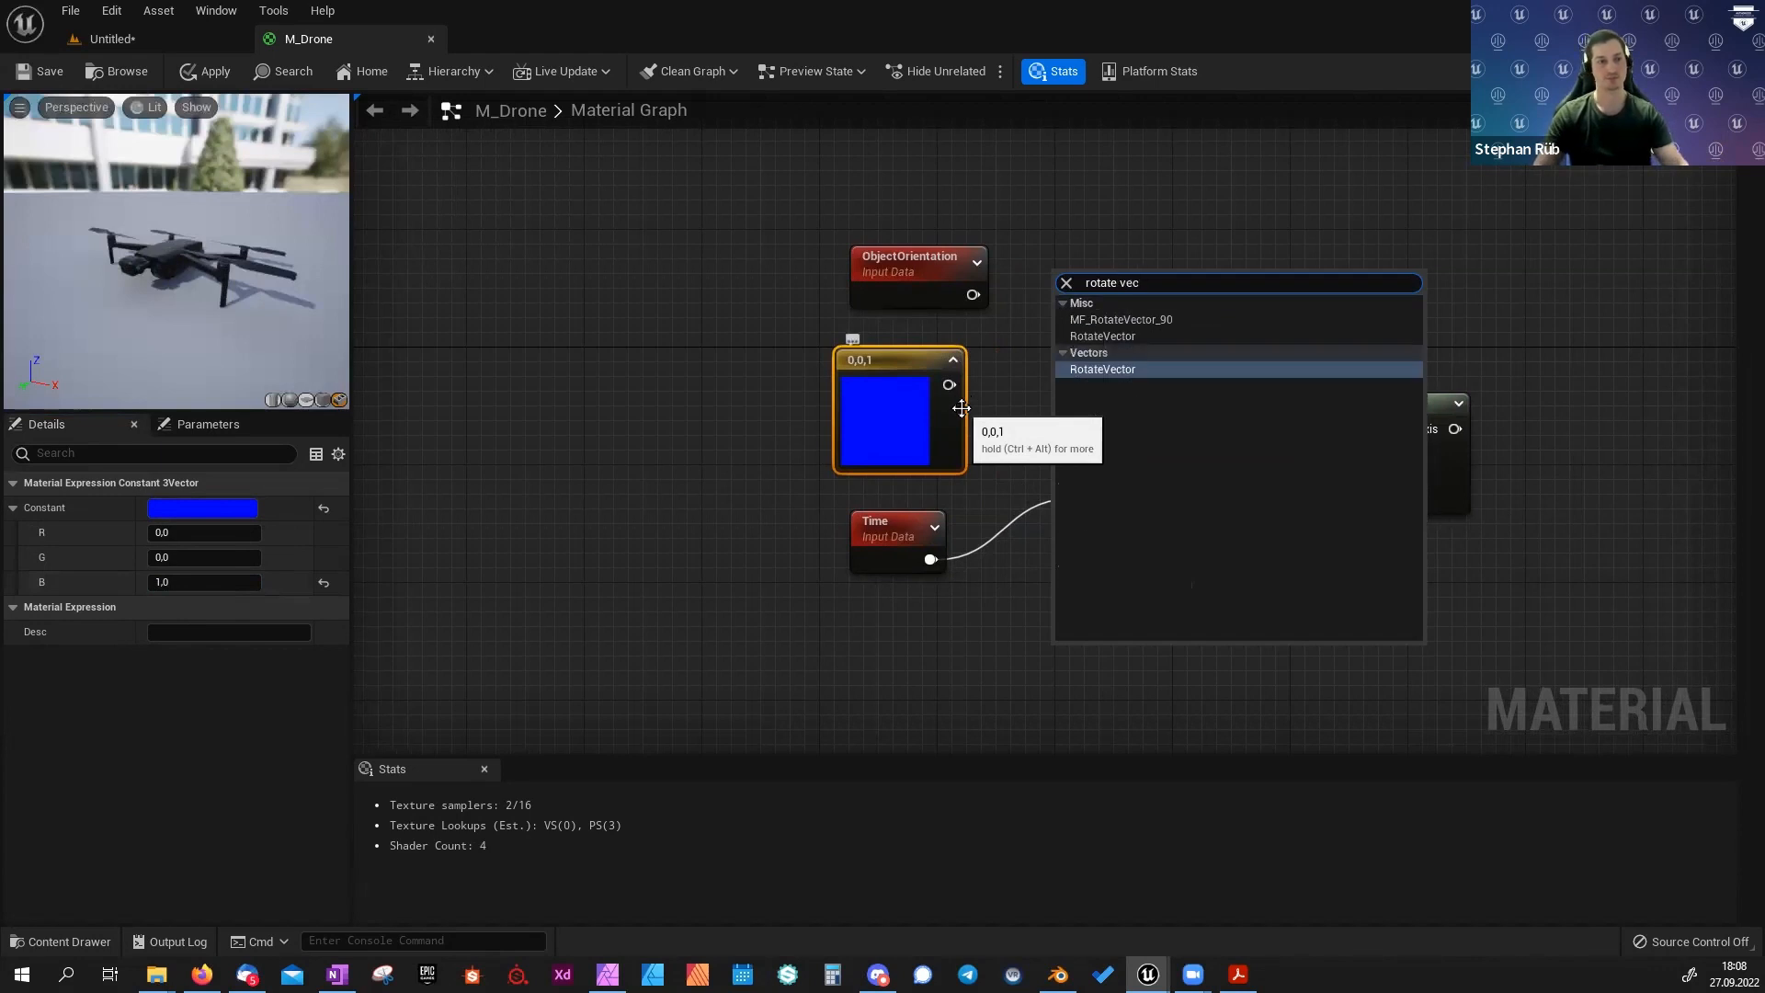
click(1110, 371)
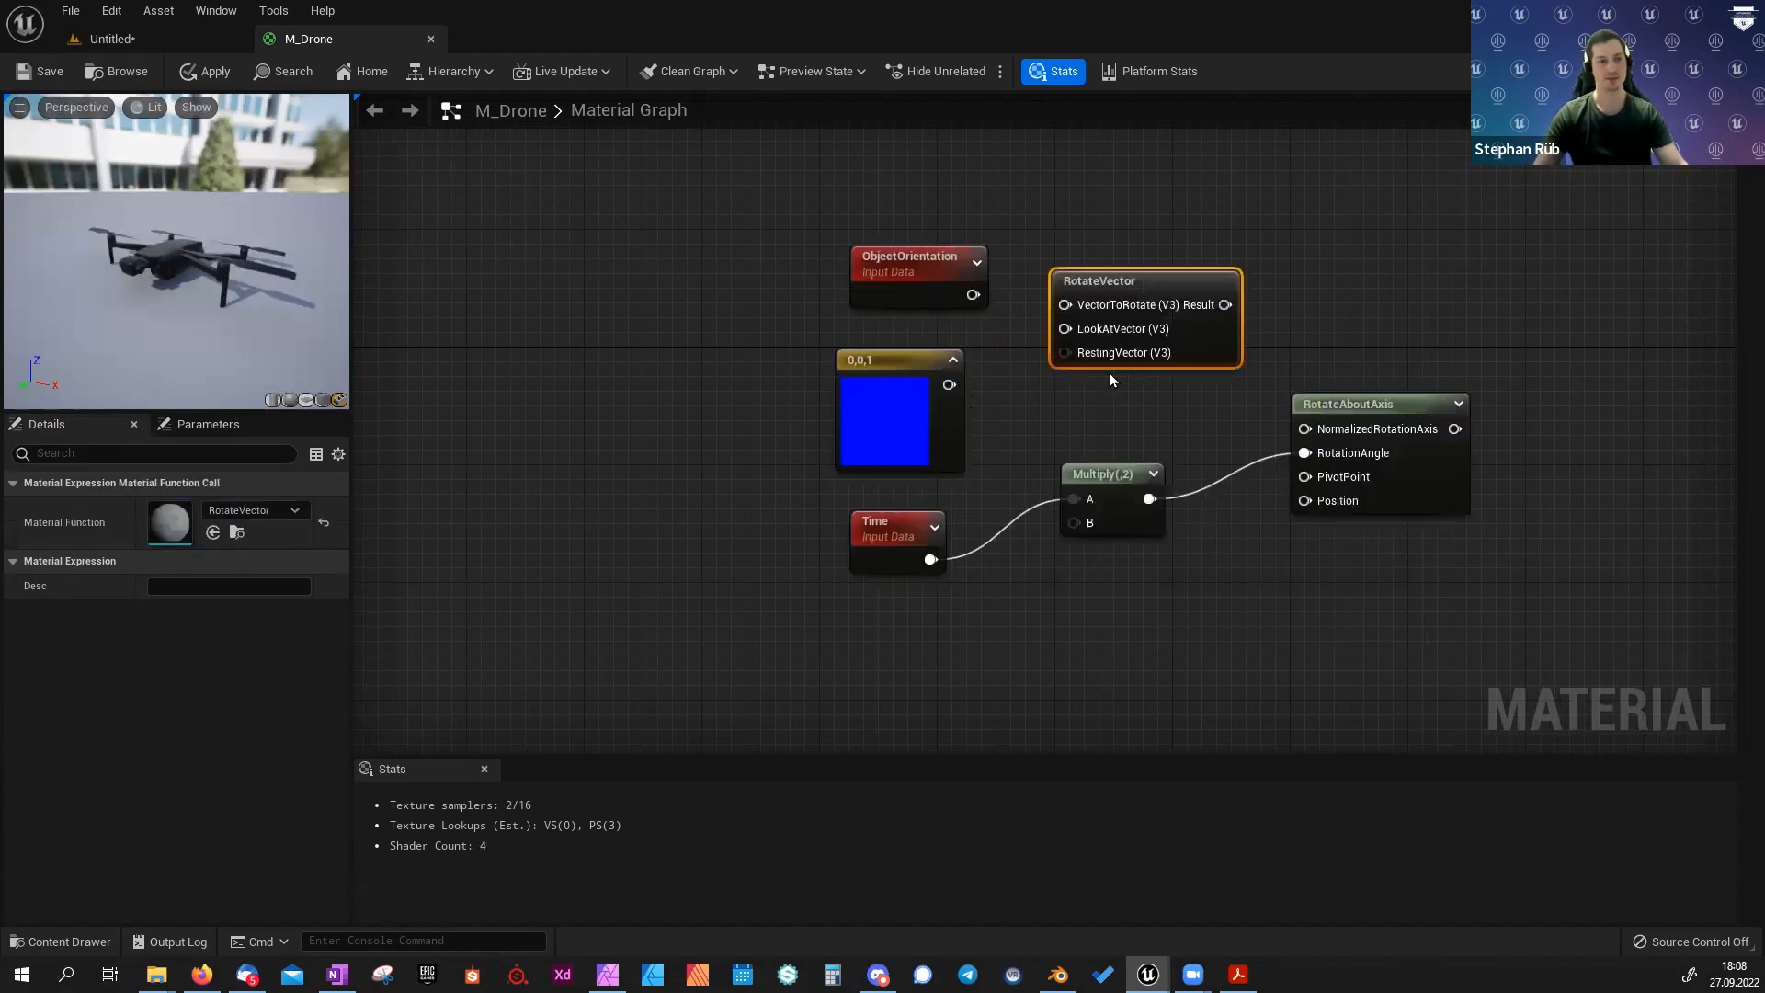
Wire ObjectOrientation into VectorToRotate, the 0,0,1 constant into LookAtVector, and the RotateVector result into RotateAboutAxis's NormalizedRotationAxis.
click(884, 289)
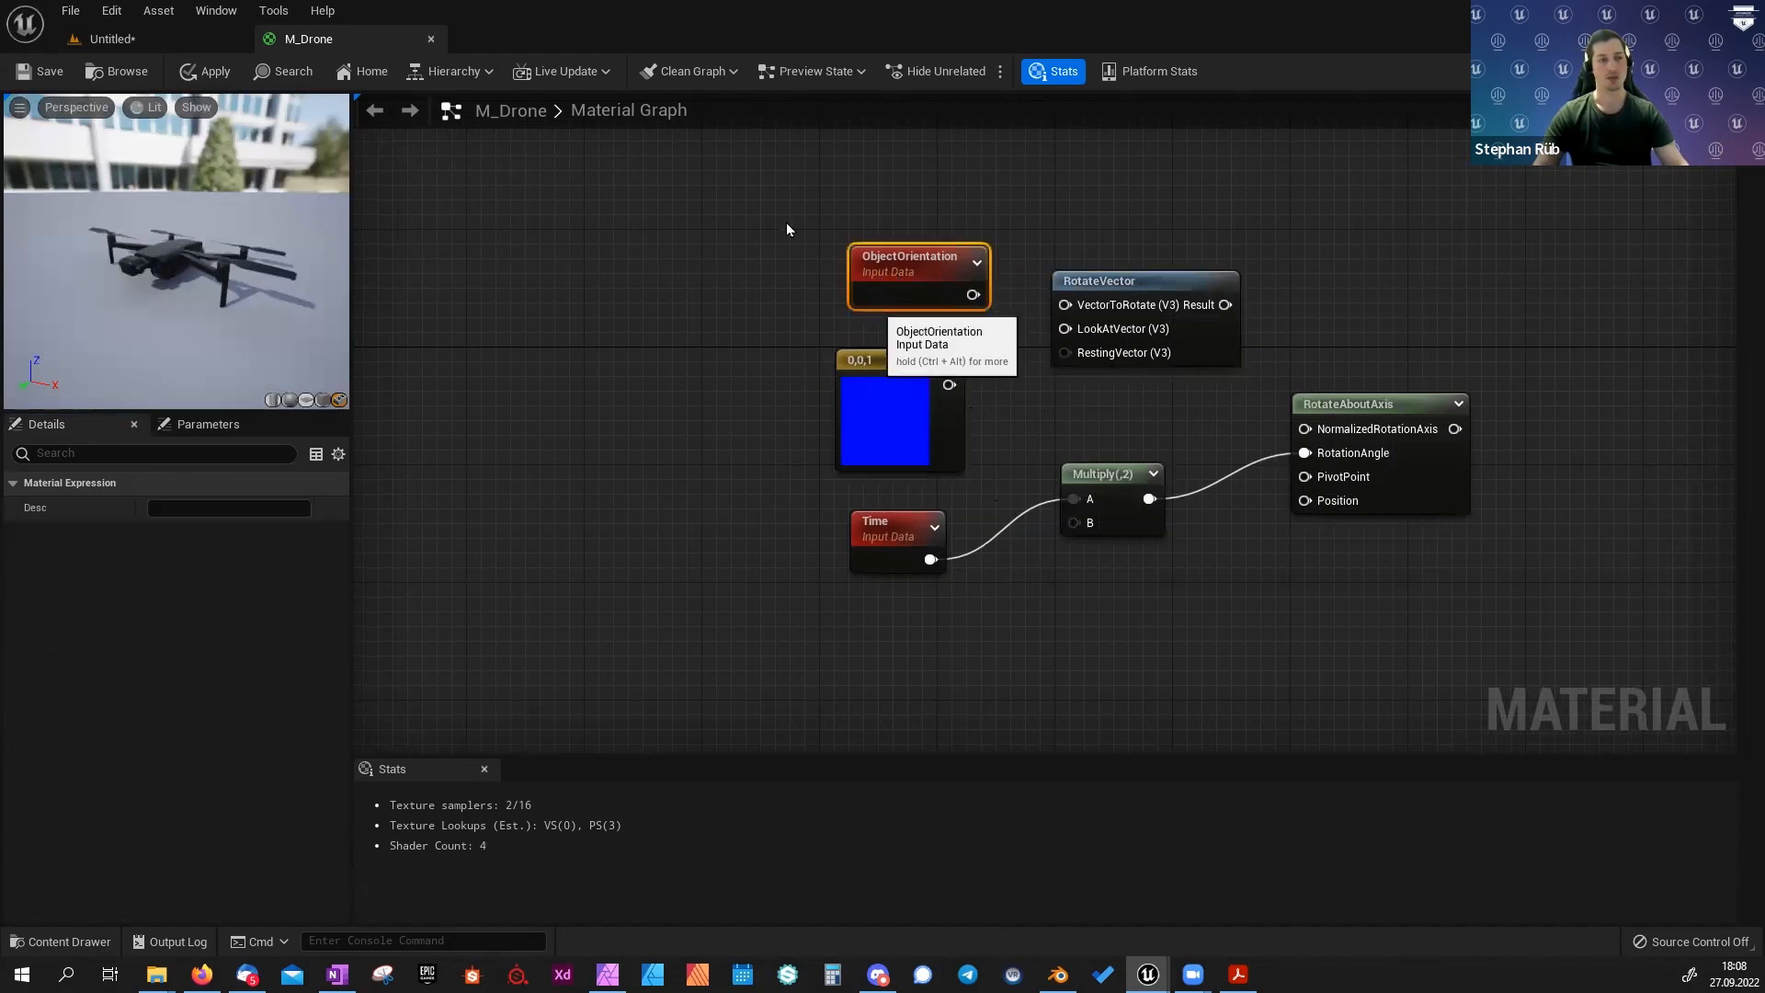
drag(973, 295, 947, 385)
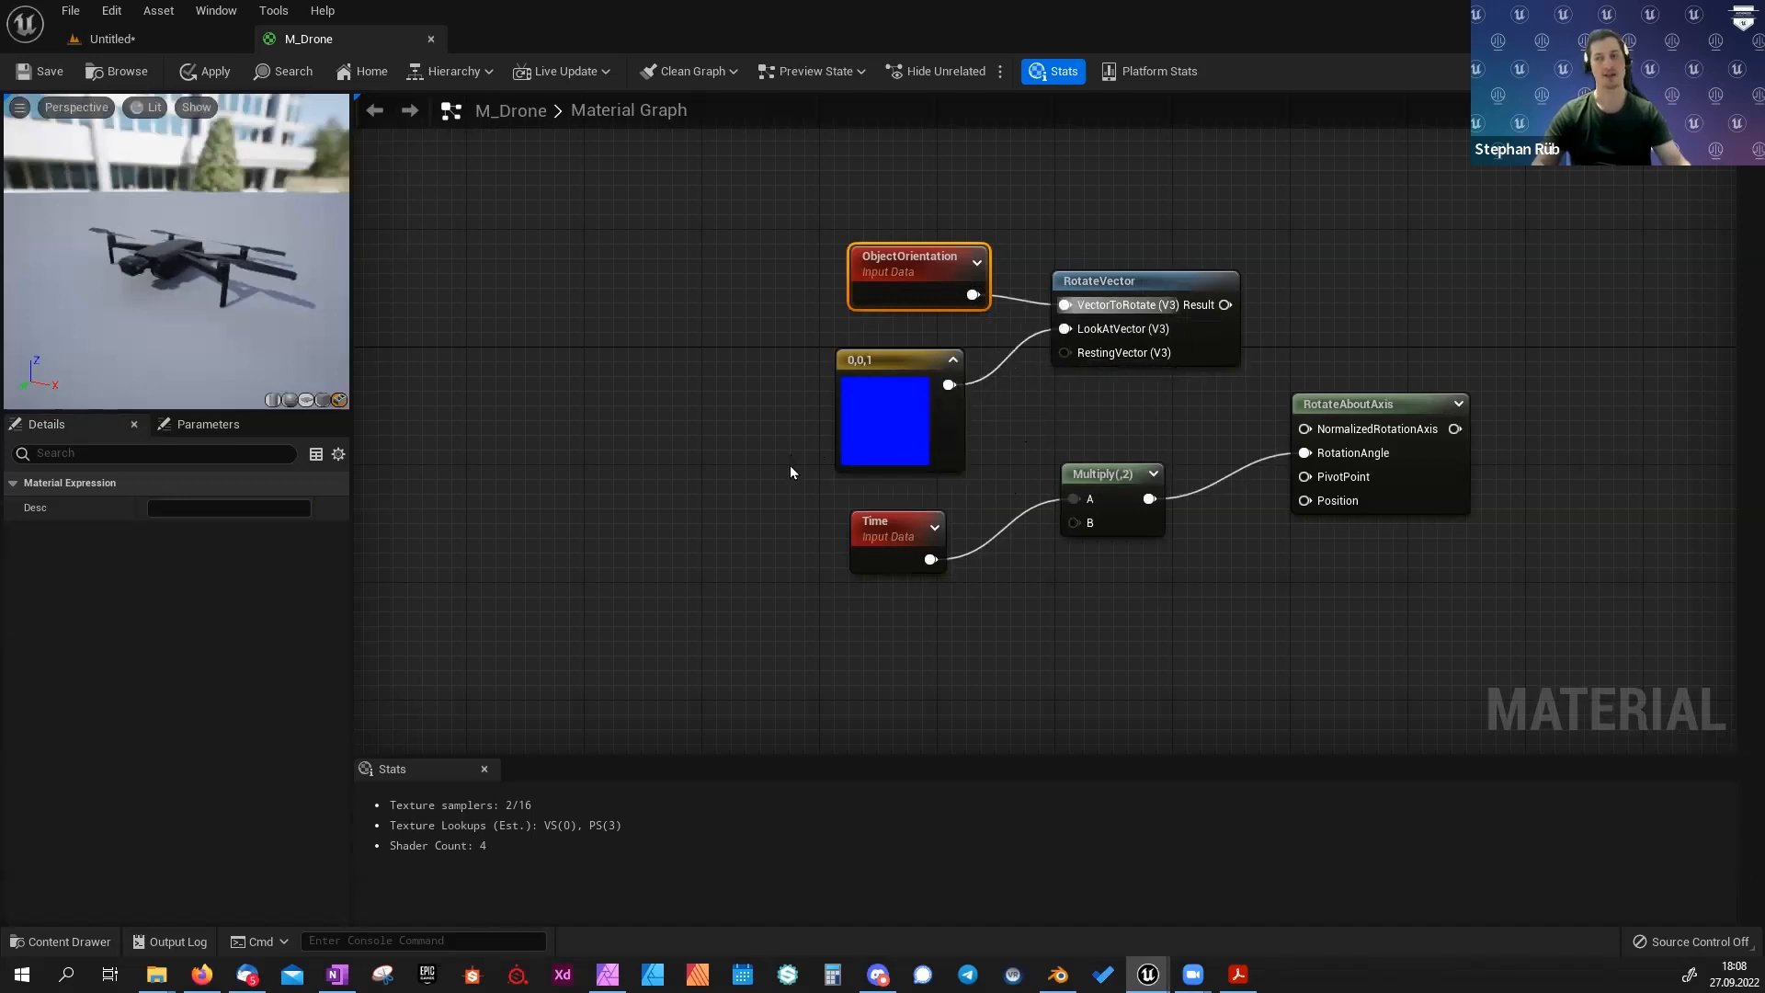
drag(1225, 304, 1304, 429)
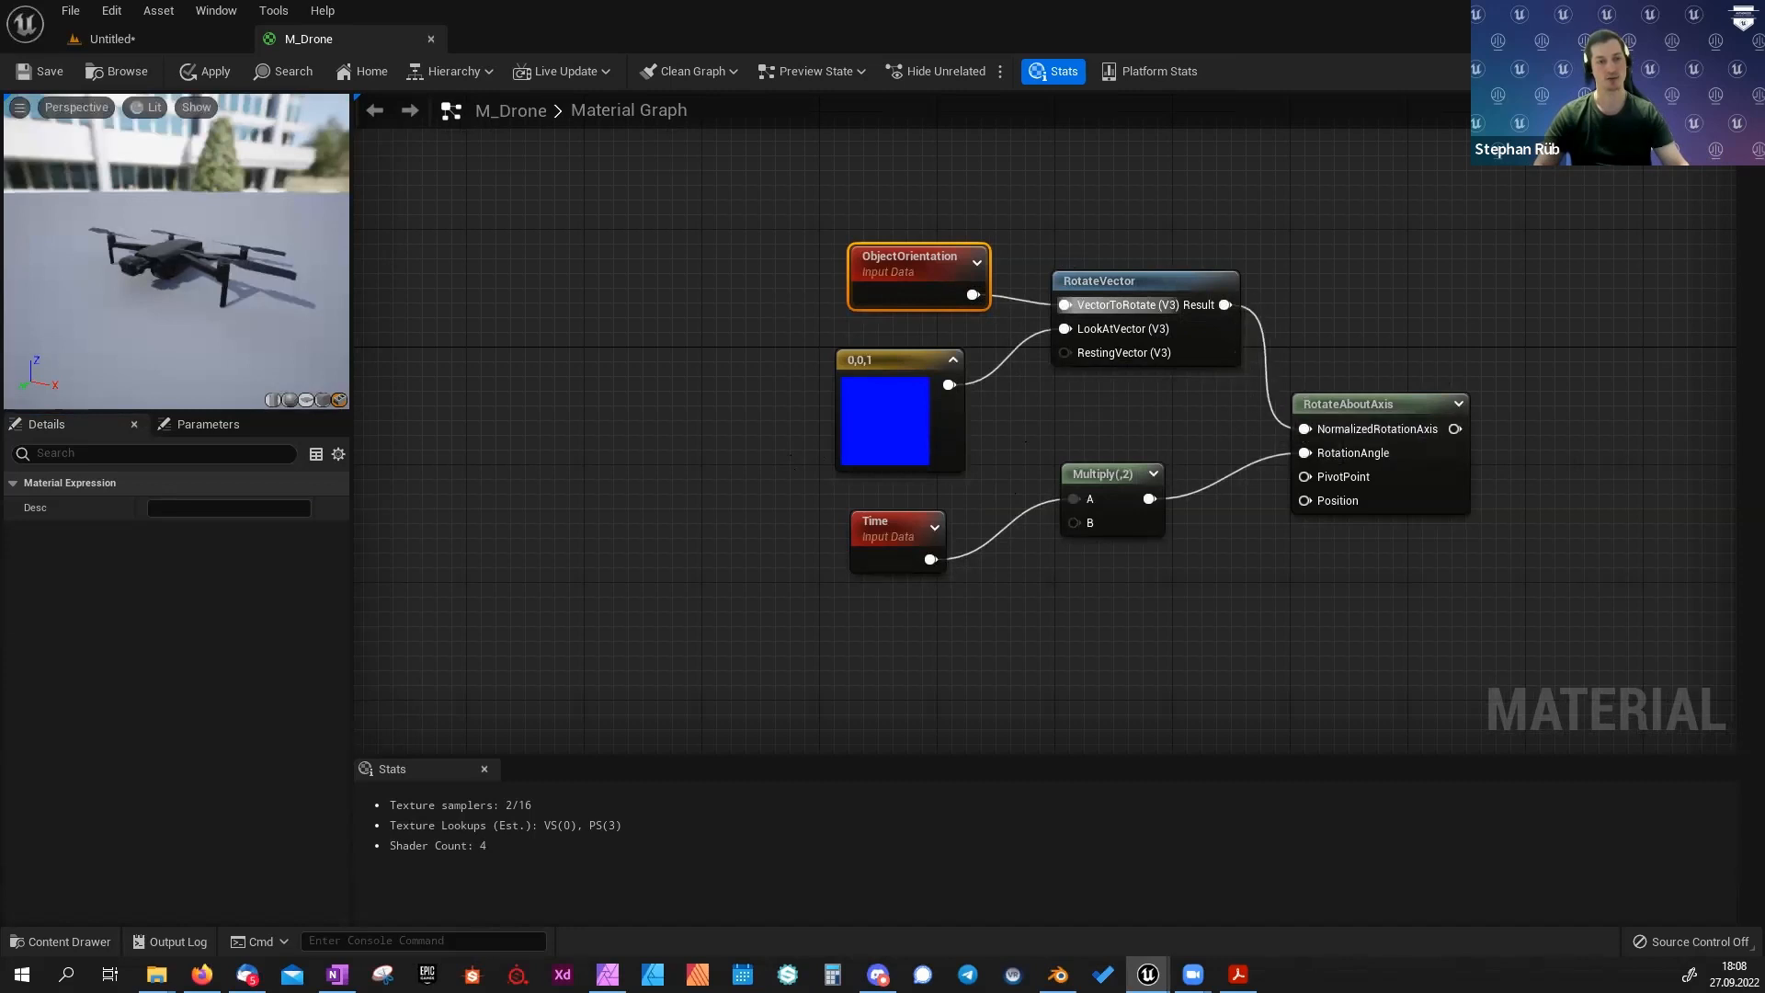
Move the M_Drone result node up and connect RotateAboutAxis to its World Position Offset.
right_drag(1222, 411, 918, 400)
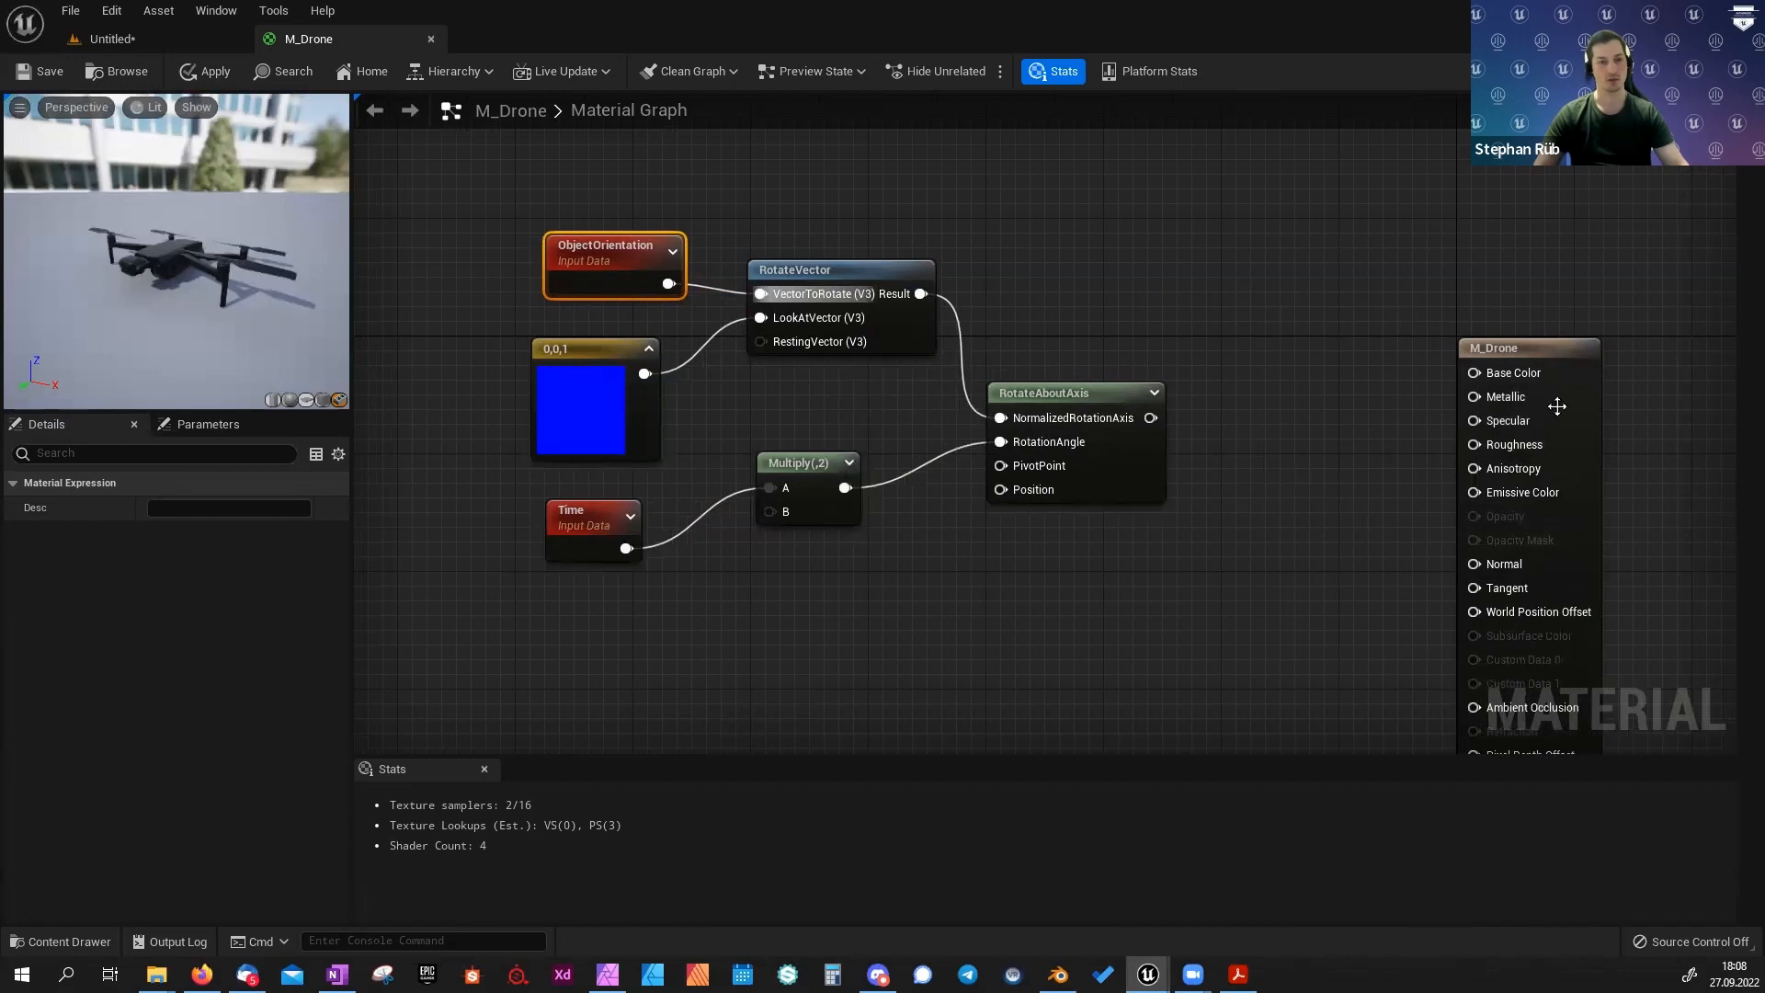
drag(1556, 406, 1510, 229)
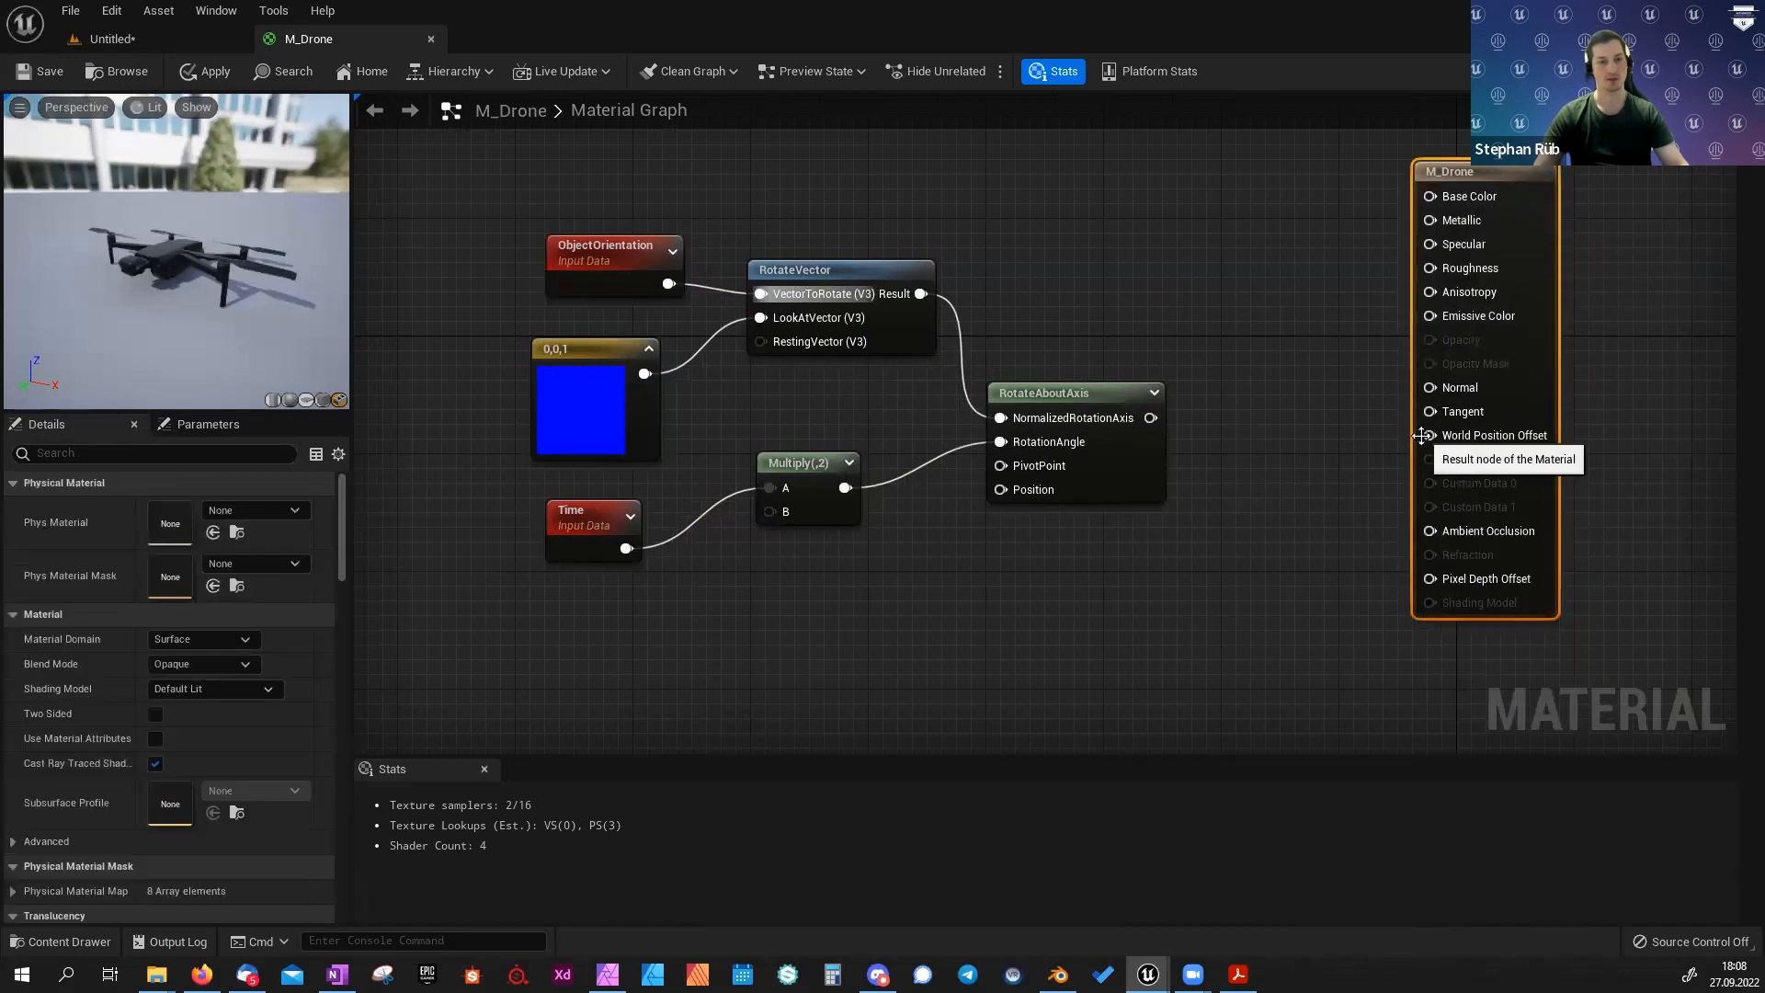
drag(1421, 435, 1147, 419)
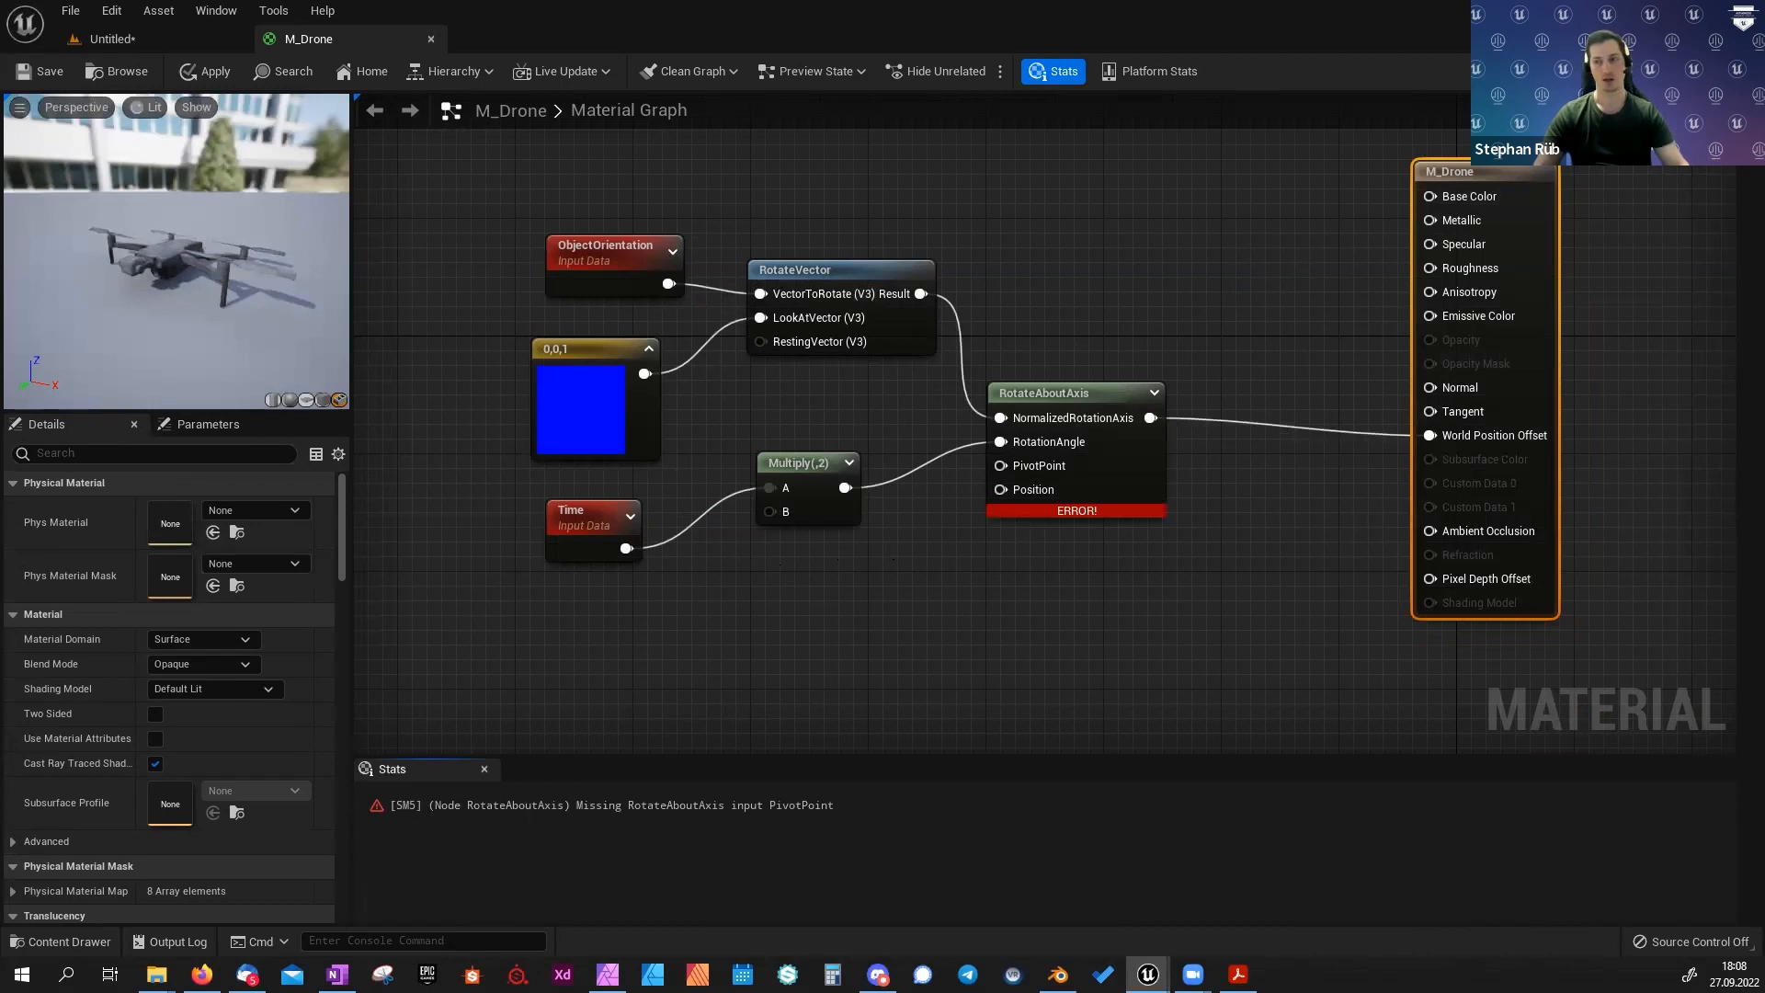
Add an Absolute World Position node below Multiply and connect it to RotateAboutAxis's Position input.
right_drag(1057, 648, 952, 639)
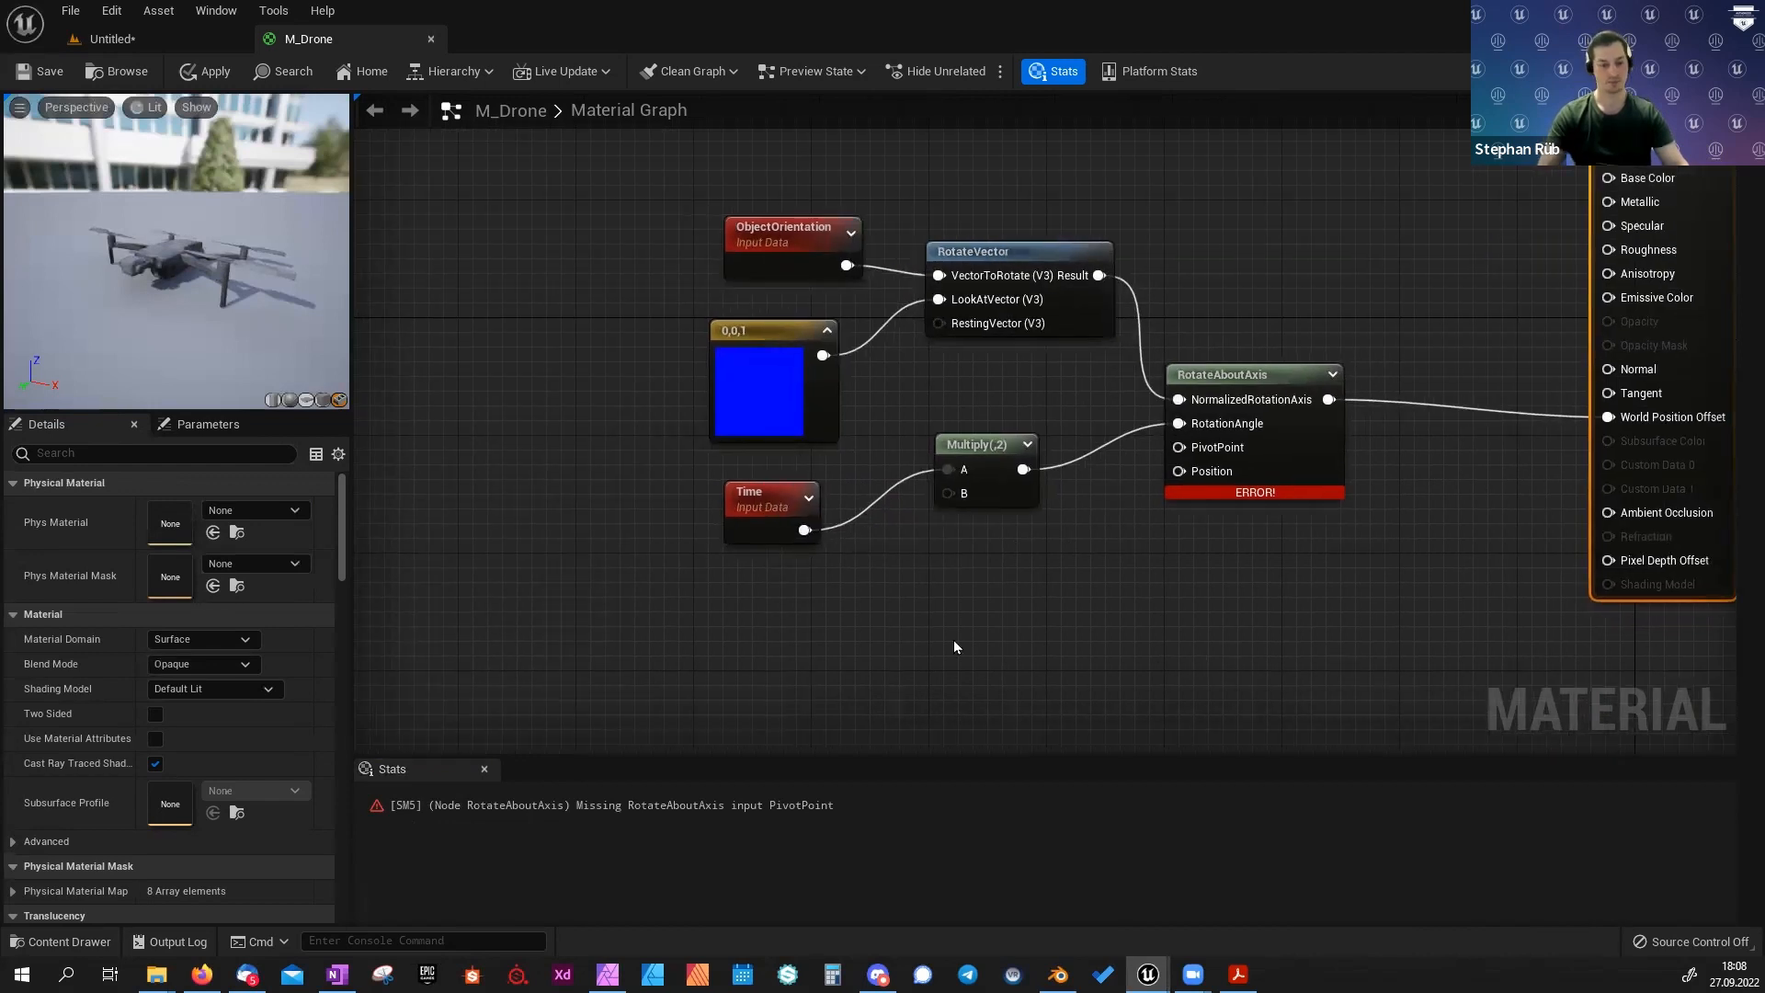
right_click(919, 634)
text(absol)
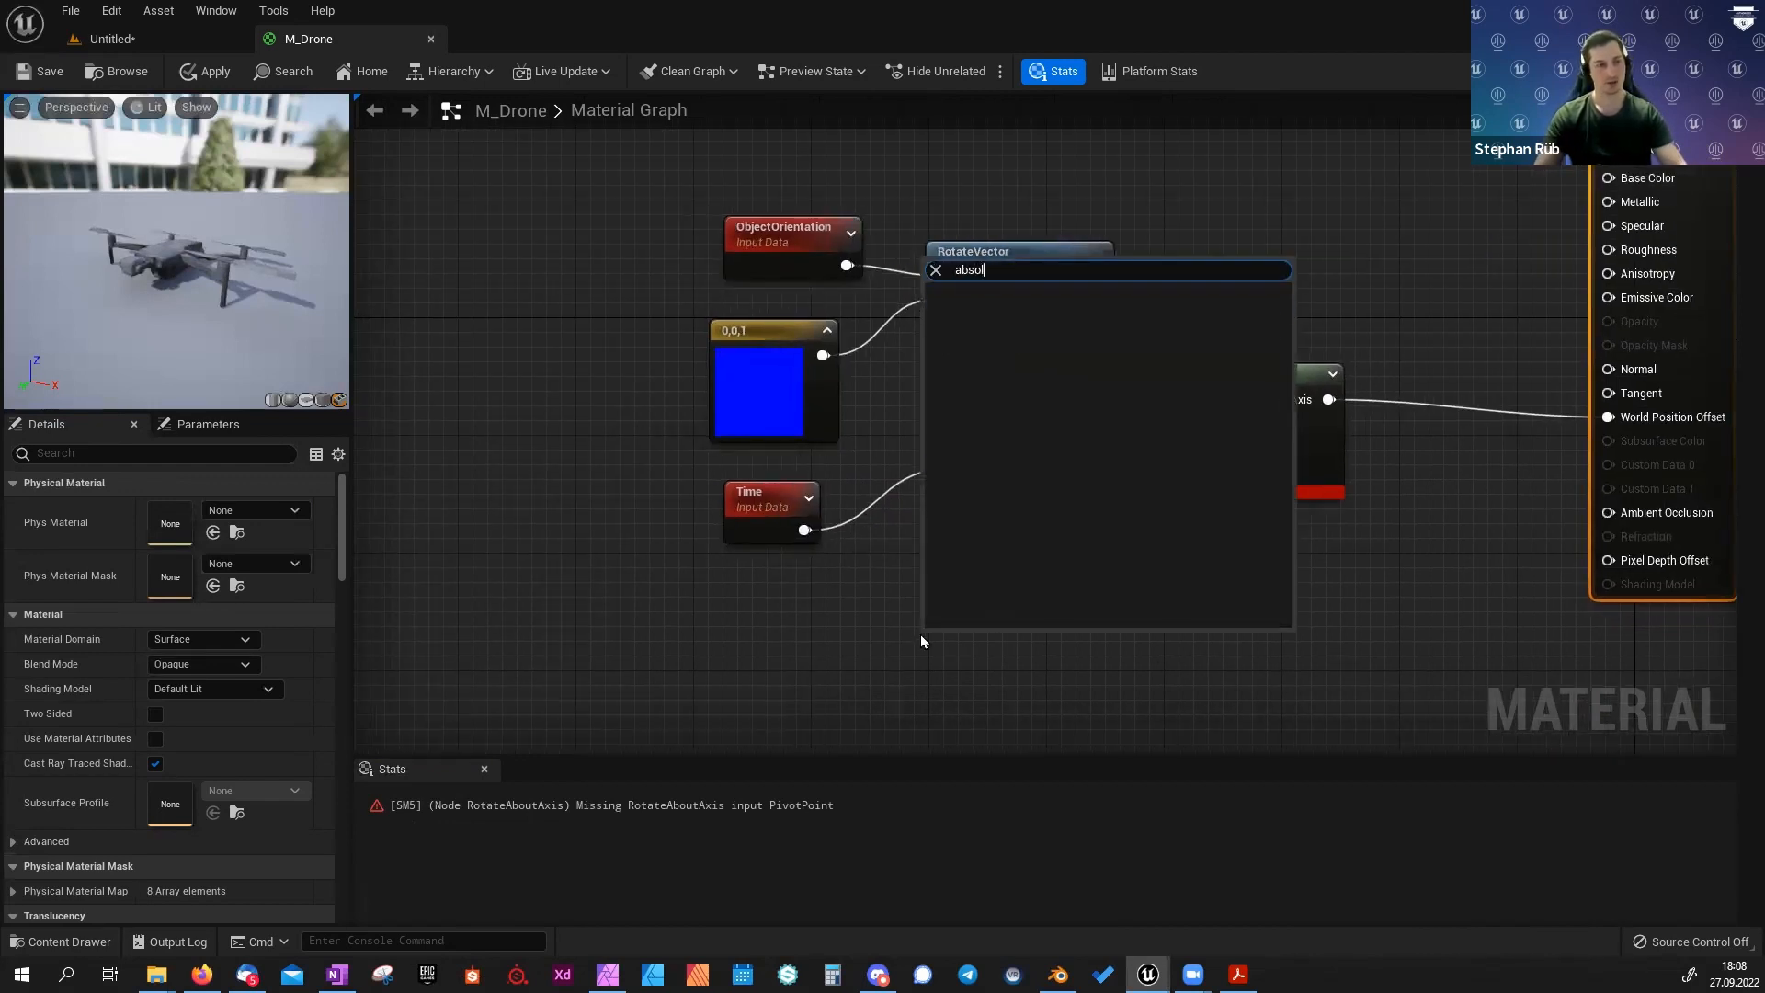
key(BackSpace)
key(BackSpace)
key(BackSpace)
key(BackSpace)
key(BackSpace)
text(world)
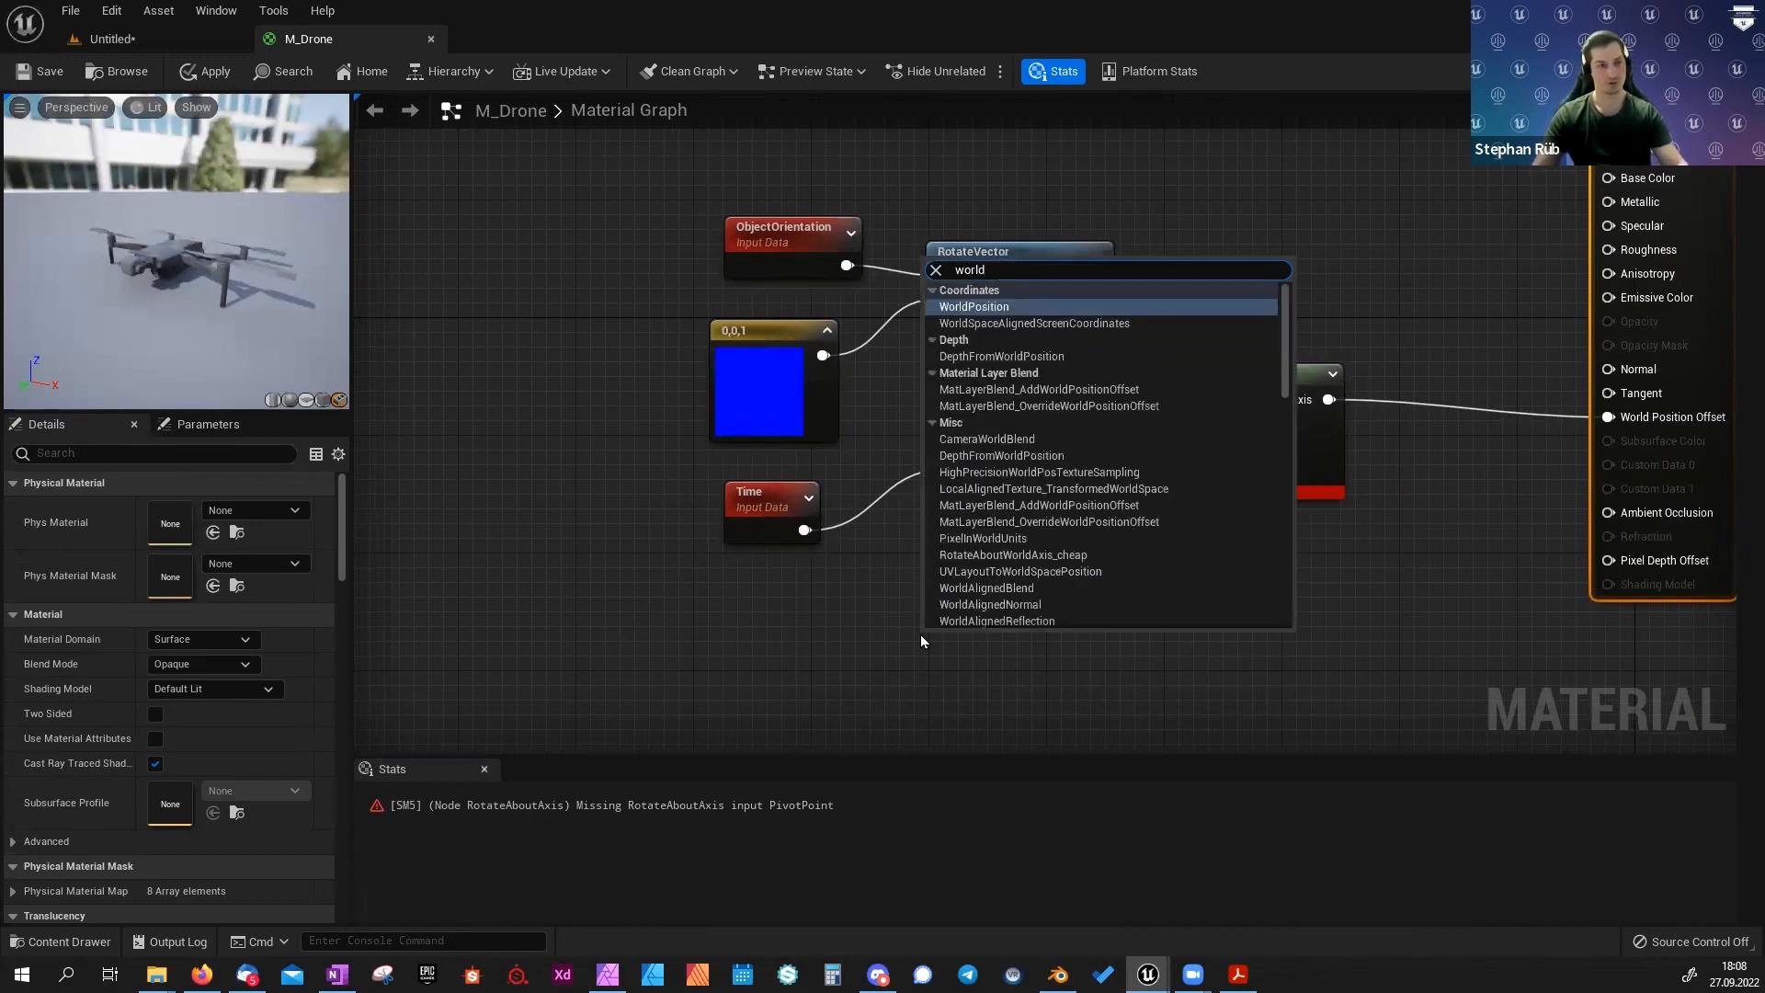
key(Return)
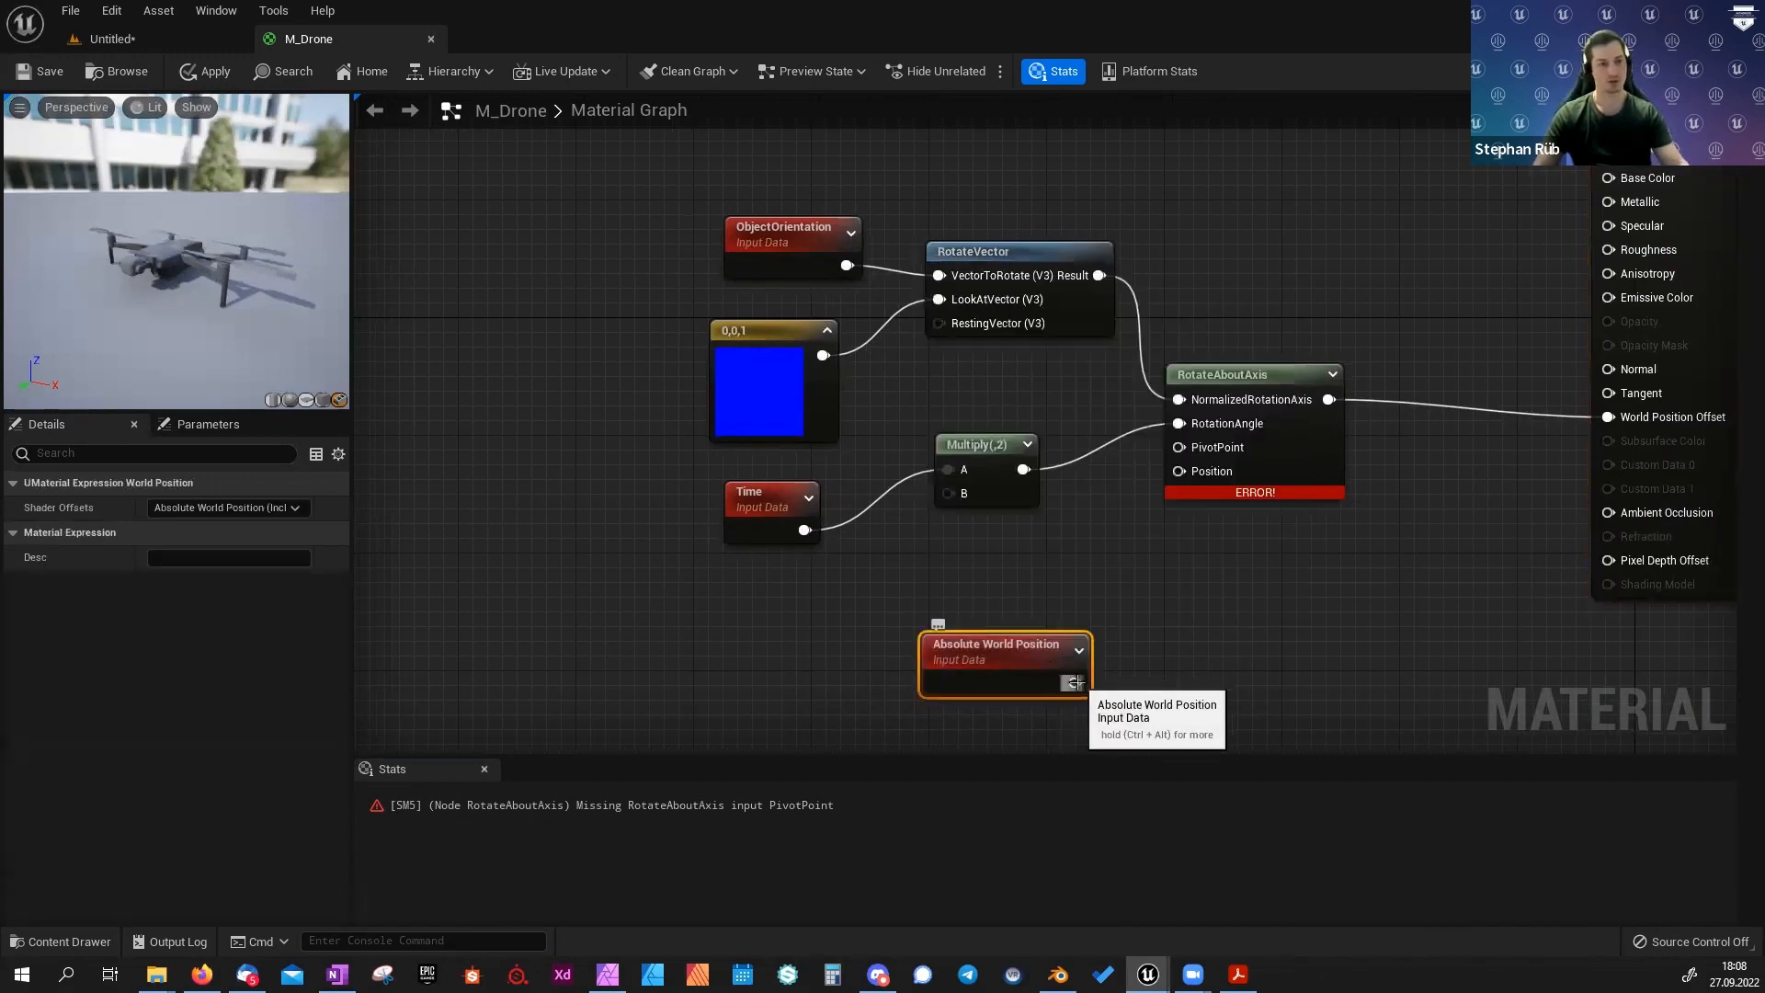
drag(1075, 682, 1179, 472)
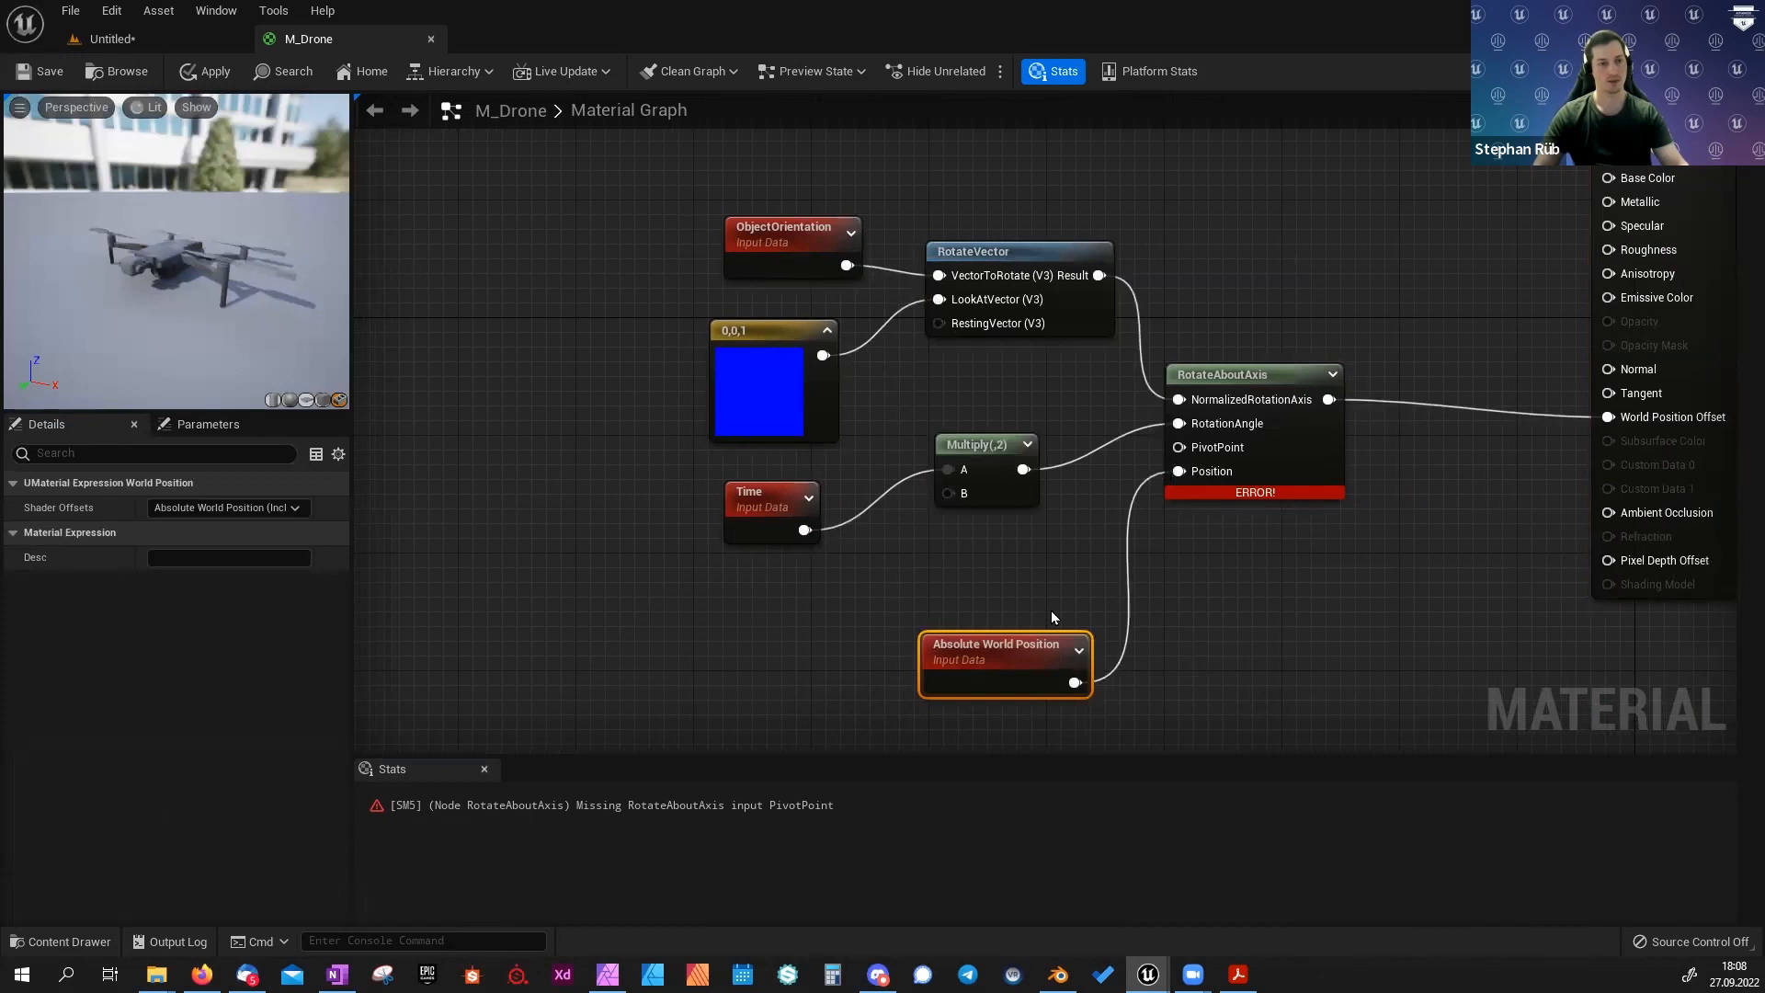
Add a 0,0,0 Constant3Vector below Time, connect it to RotateAboutAxis's PivotPoint, and save the material.
right_drag(763, 582, 844, 570)
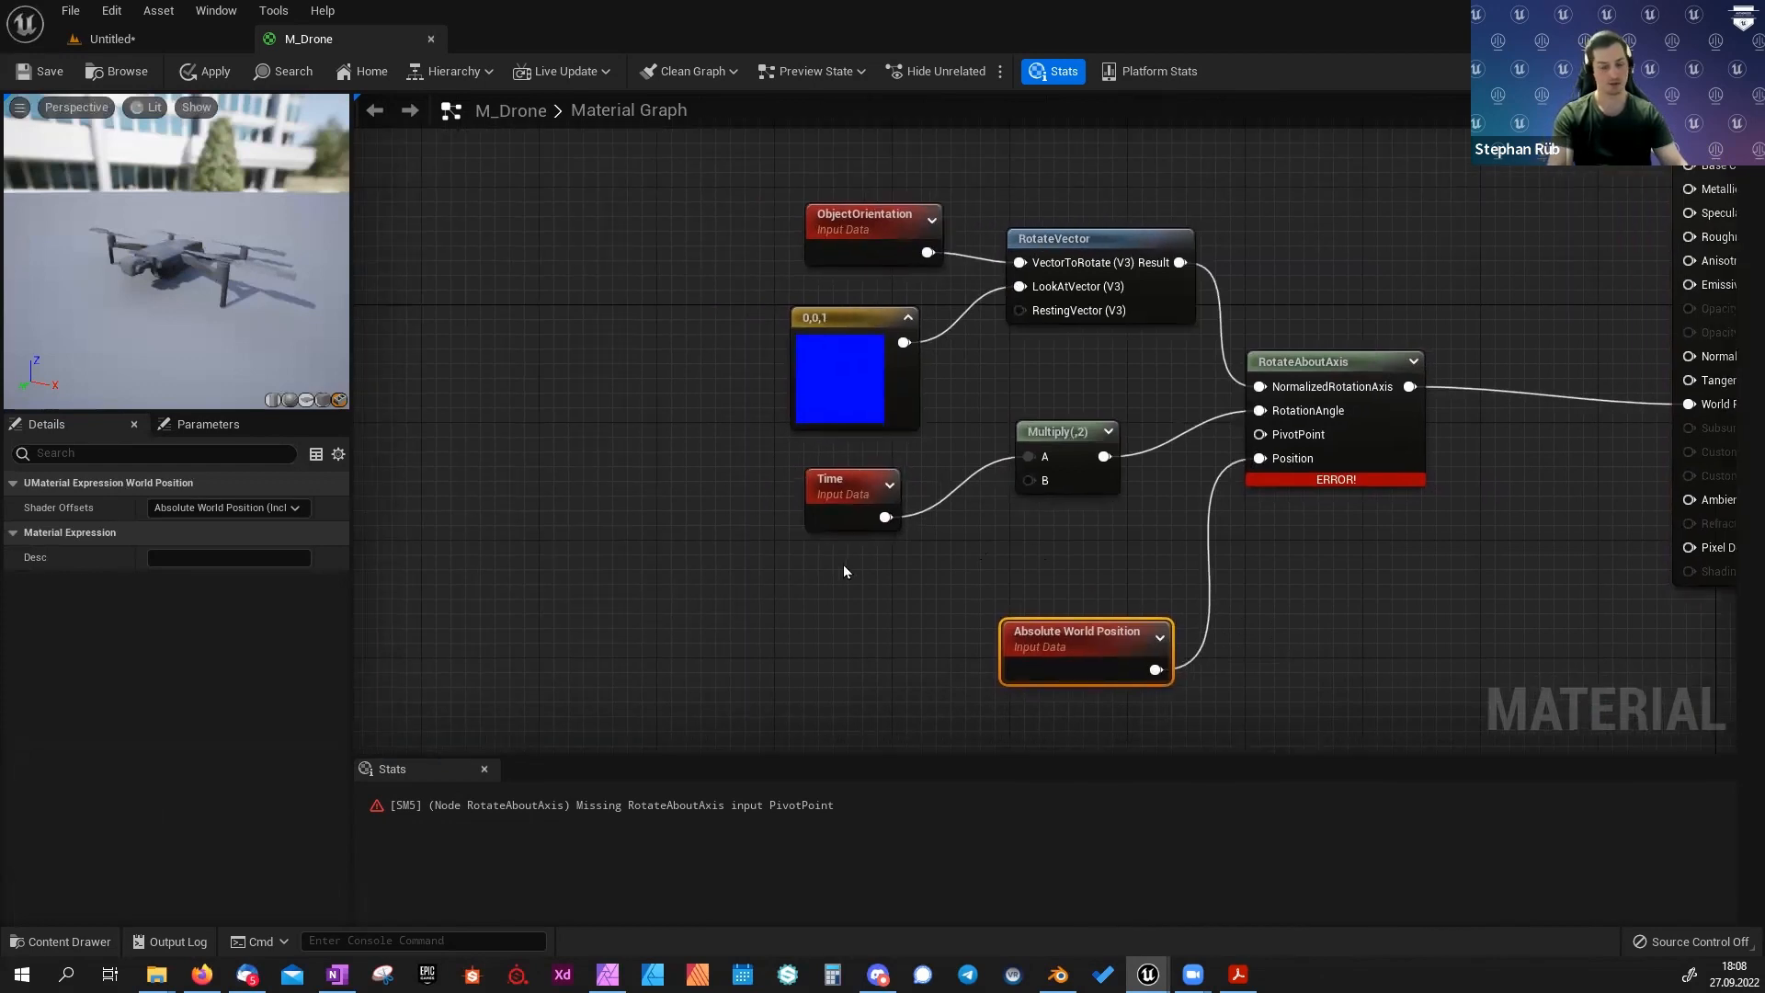
click(870, 603)
drag(942, 598, 1265, 436)
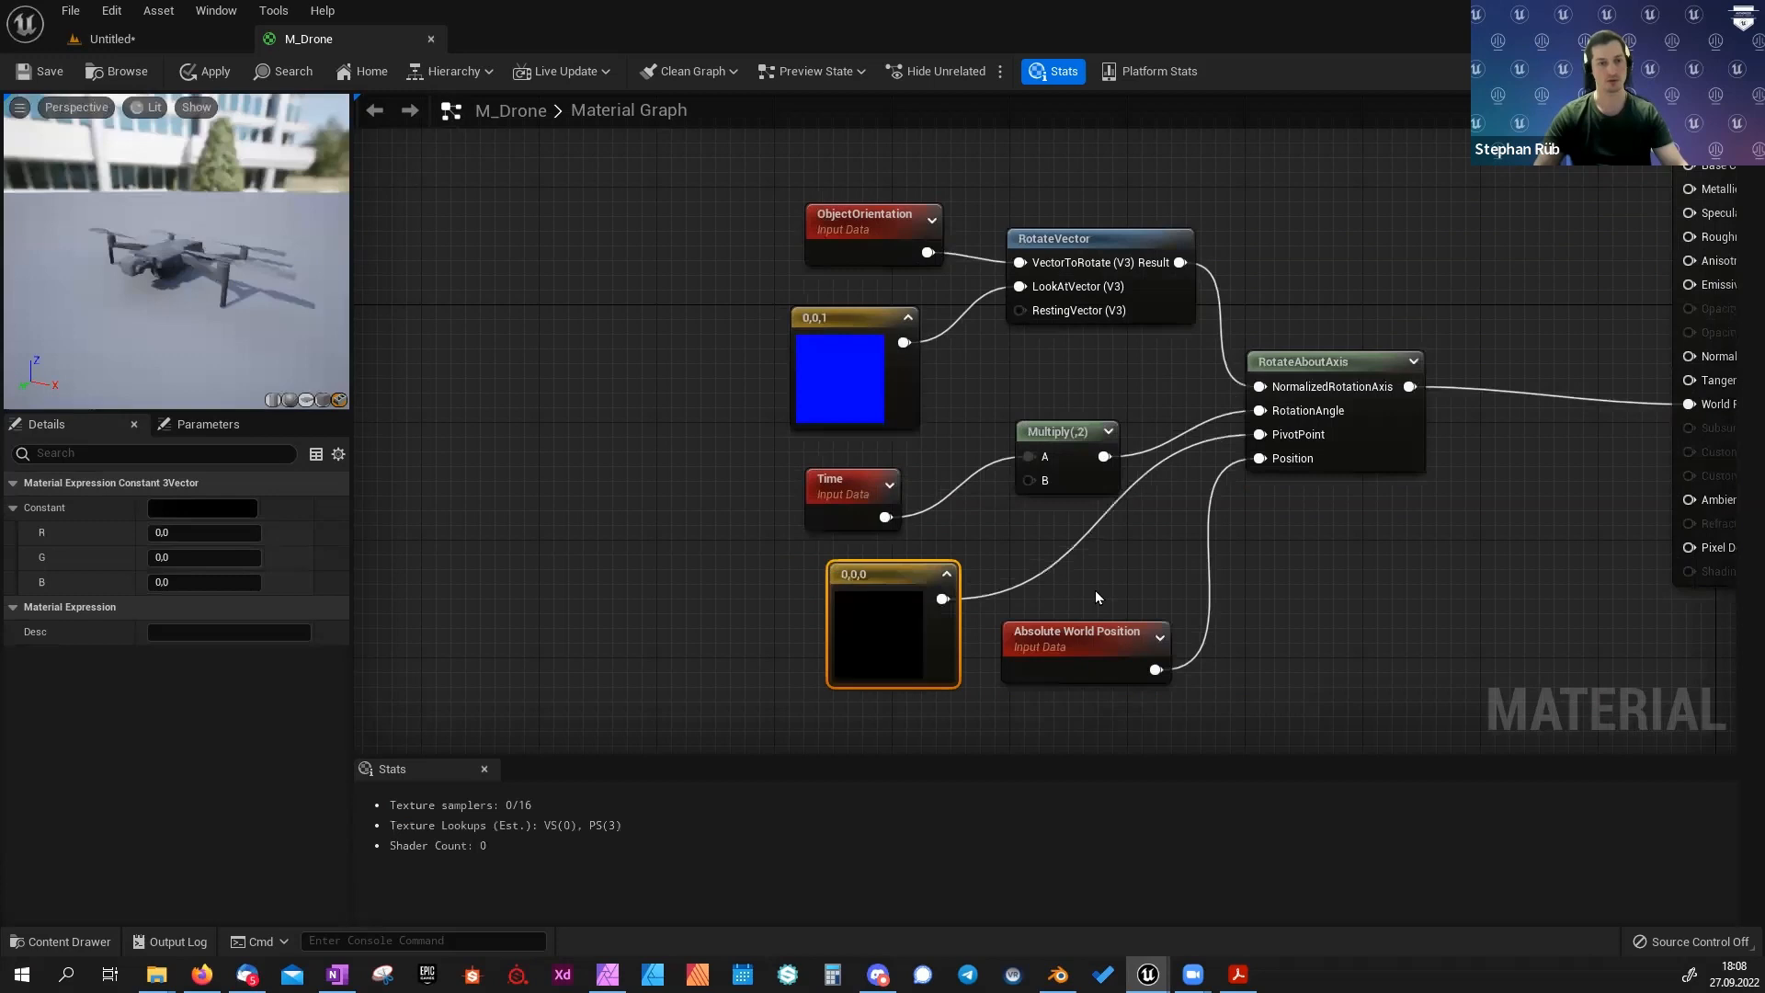
click(29, 72)
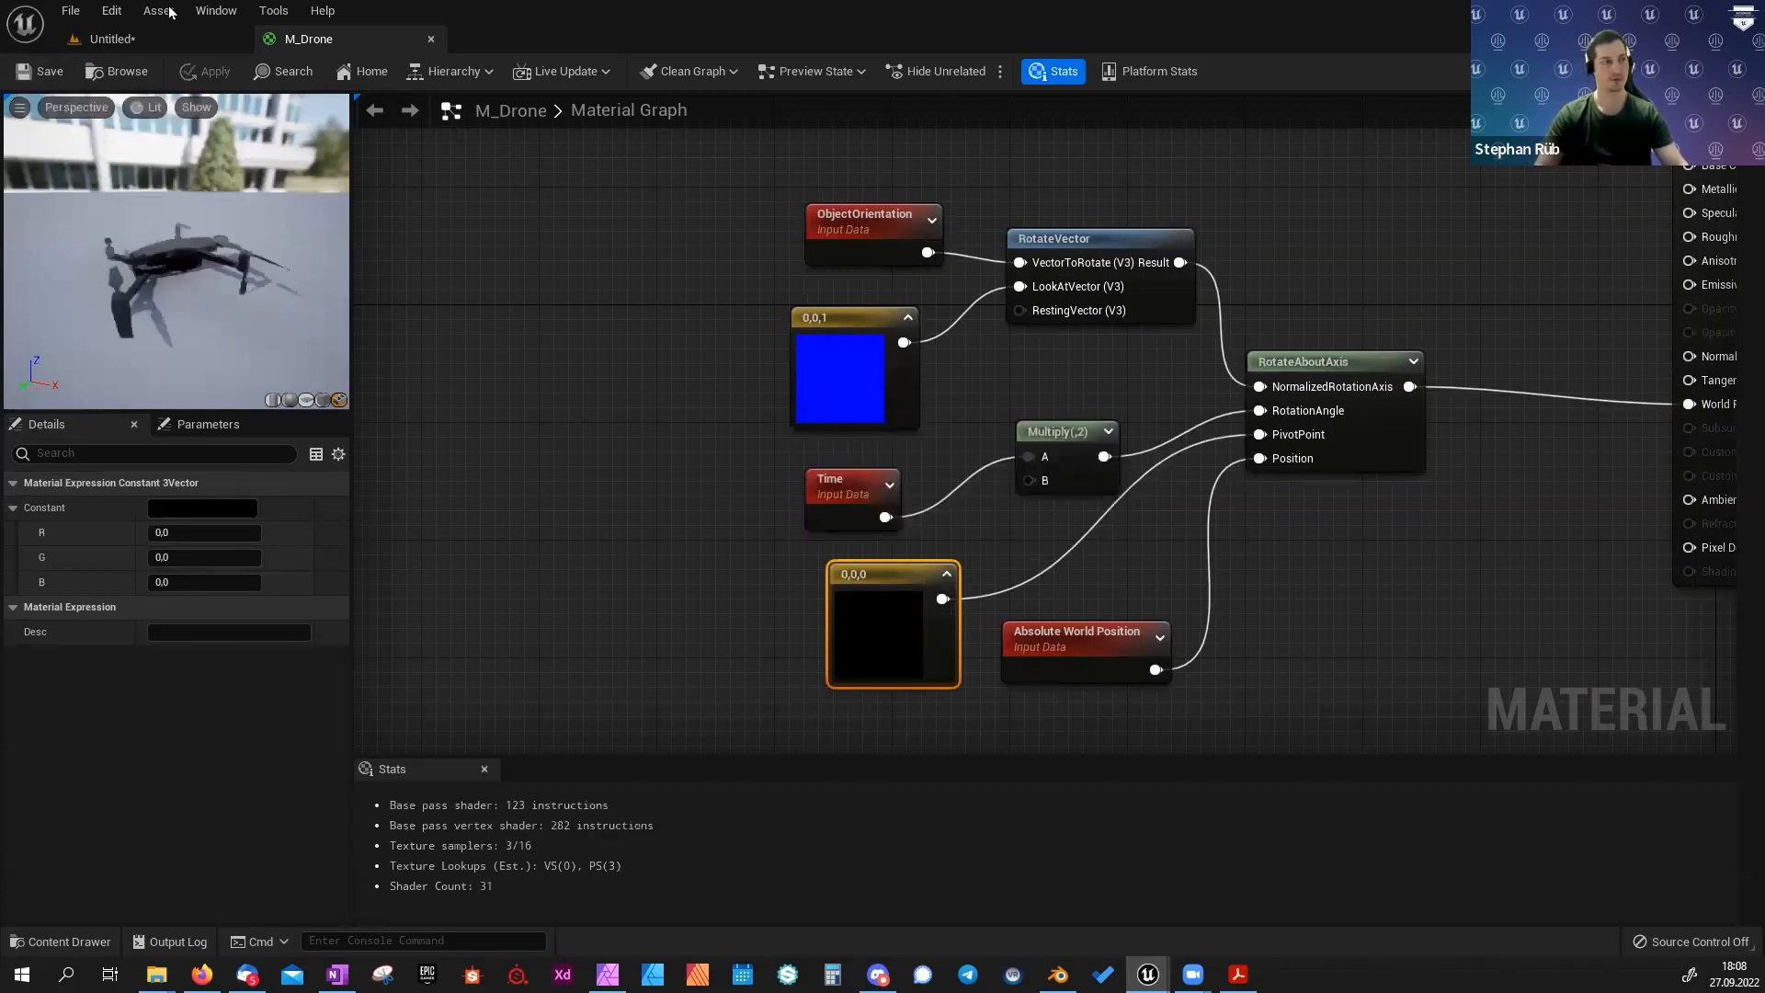
In the Untitled level, raise the placed drone to a Z location of about 23.7 and rotate it 30° about X.
click(142, 38)
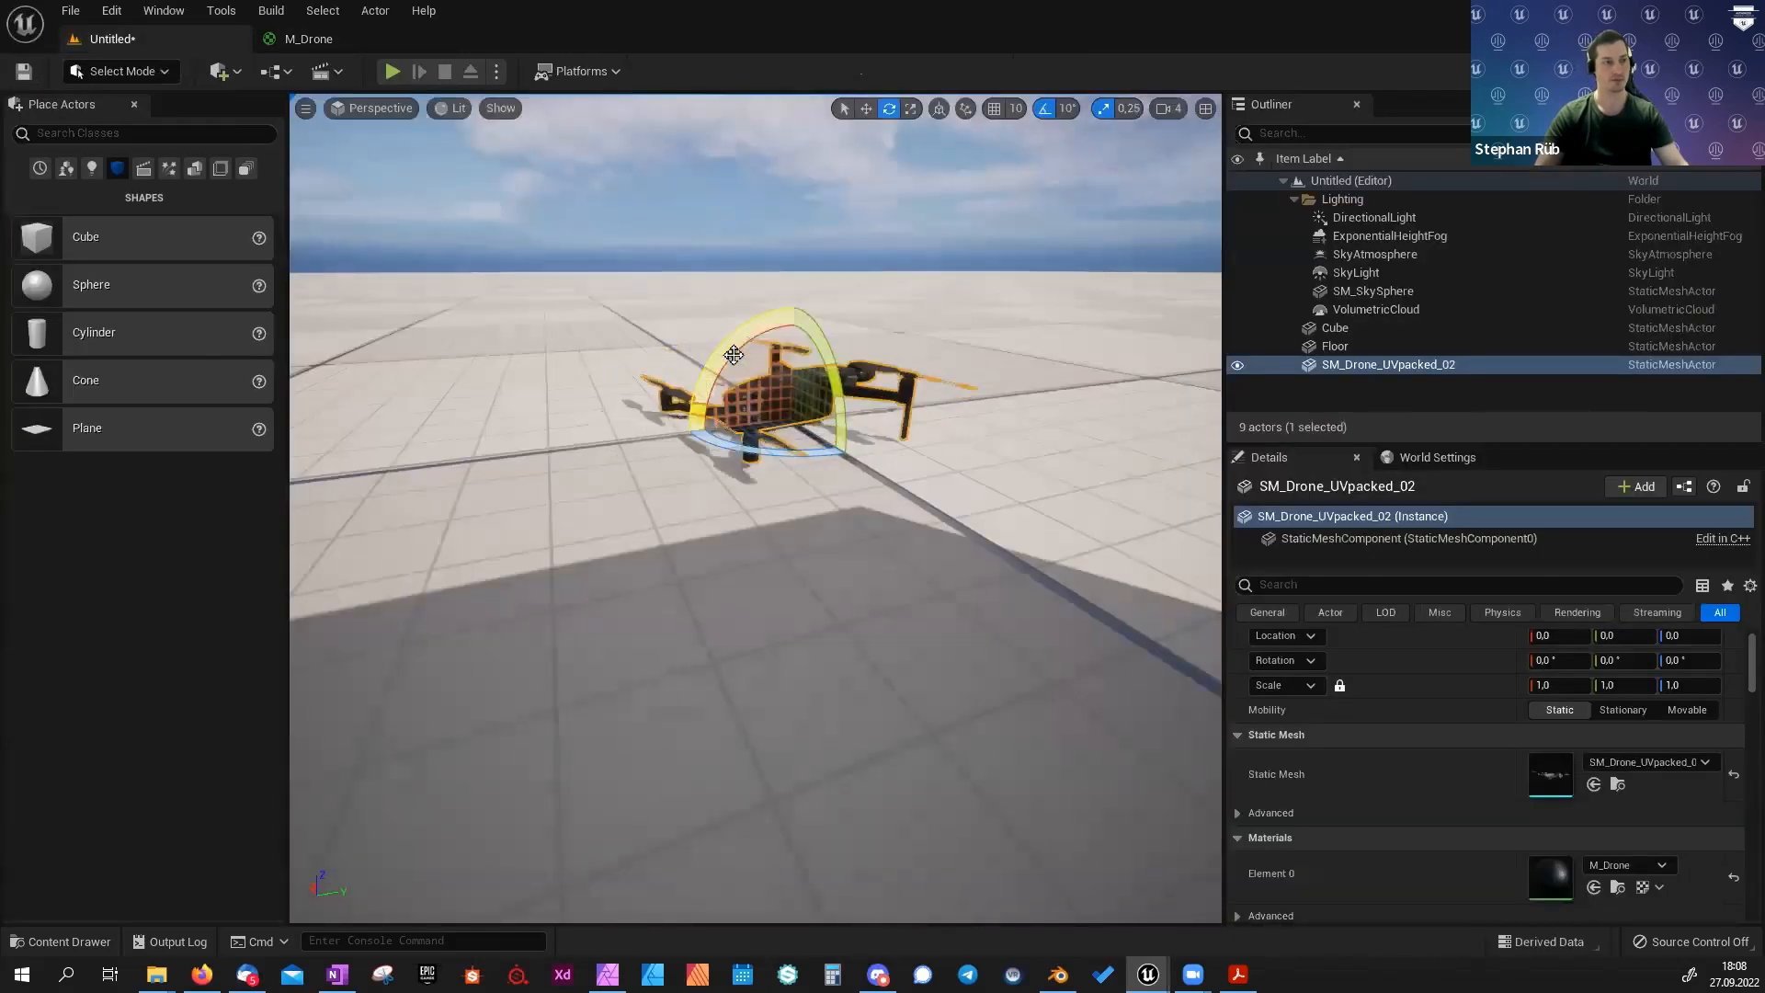
drag(732, 355, 809, 161)
key(w)
key(f)
alt+drag(809, 161, 828, 203)
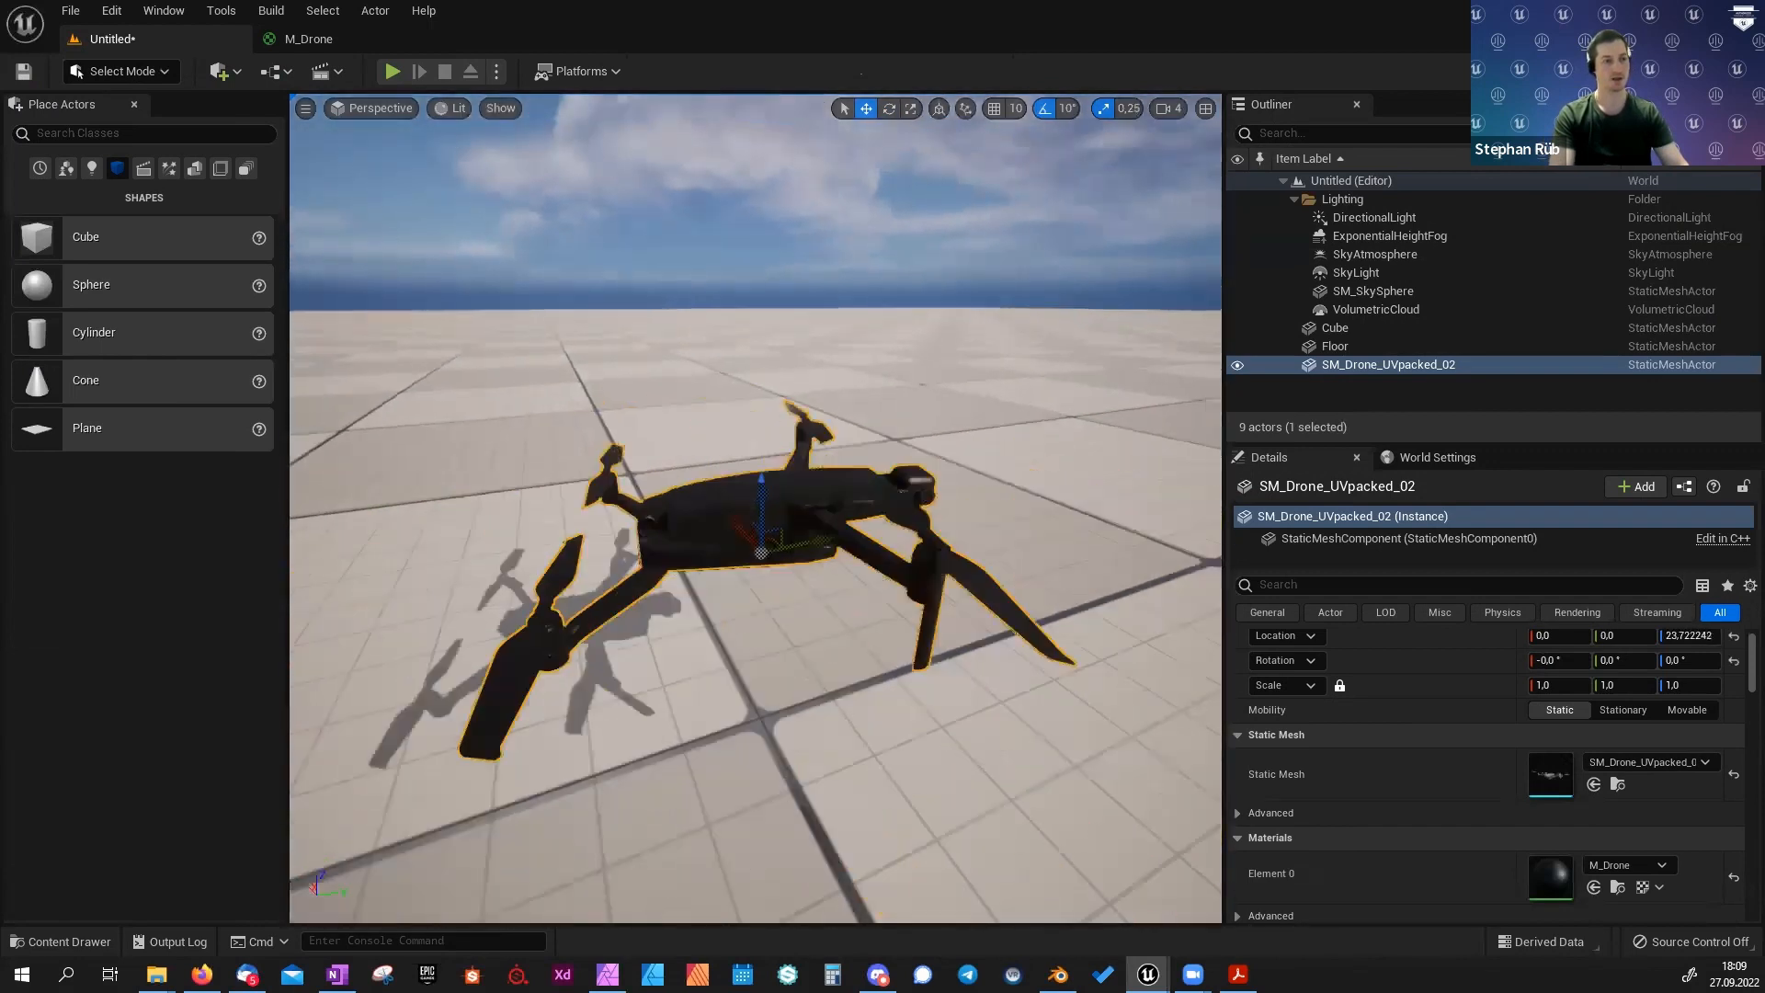
alt+right_drag(625, 382, 422, 382)
key(e)
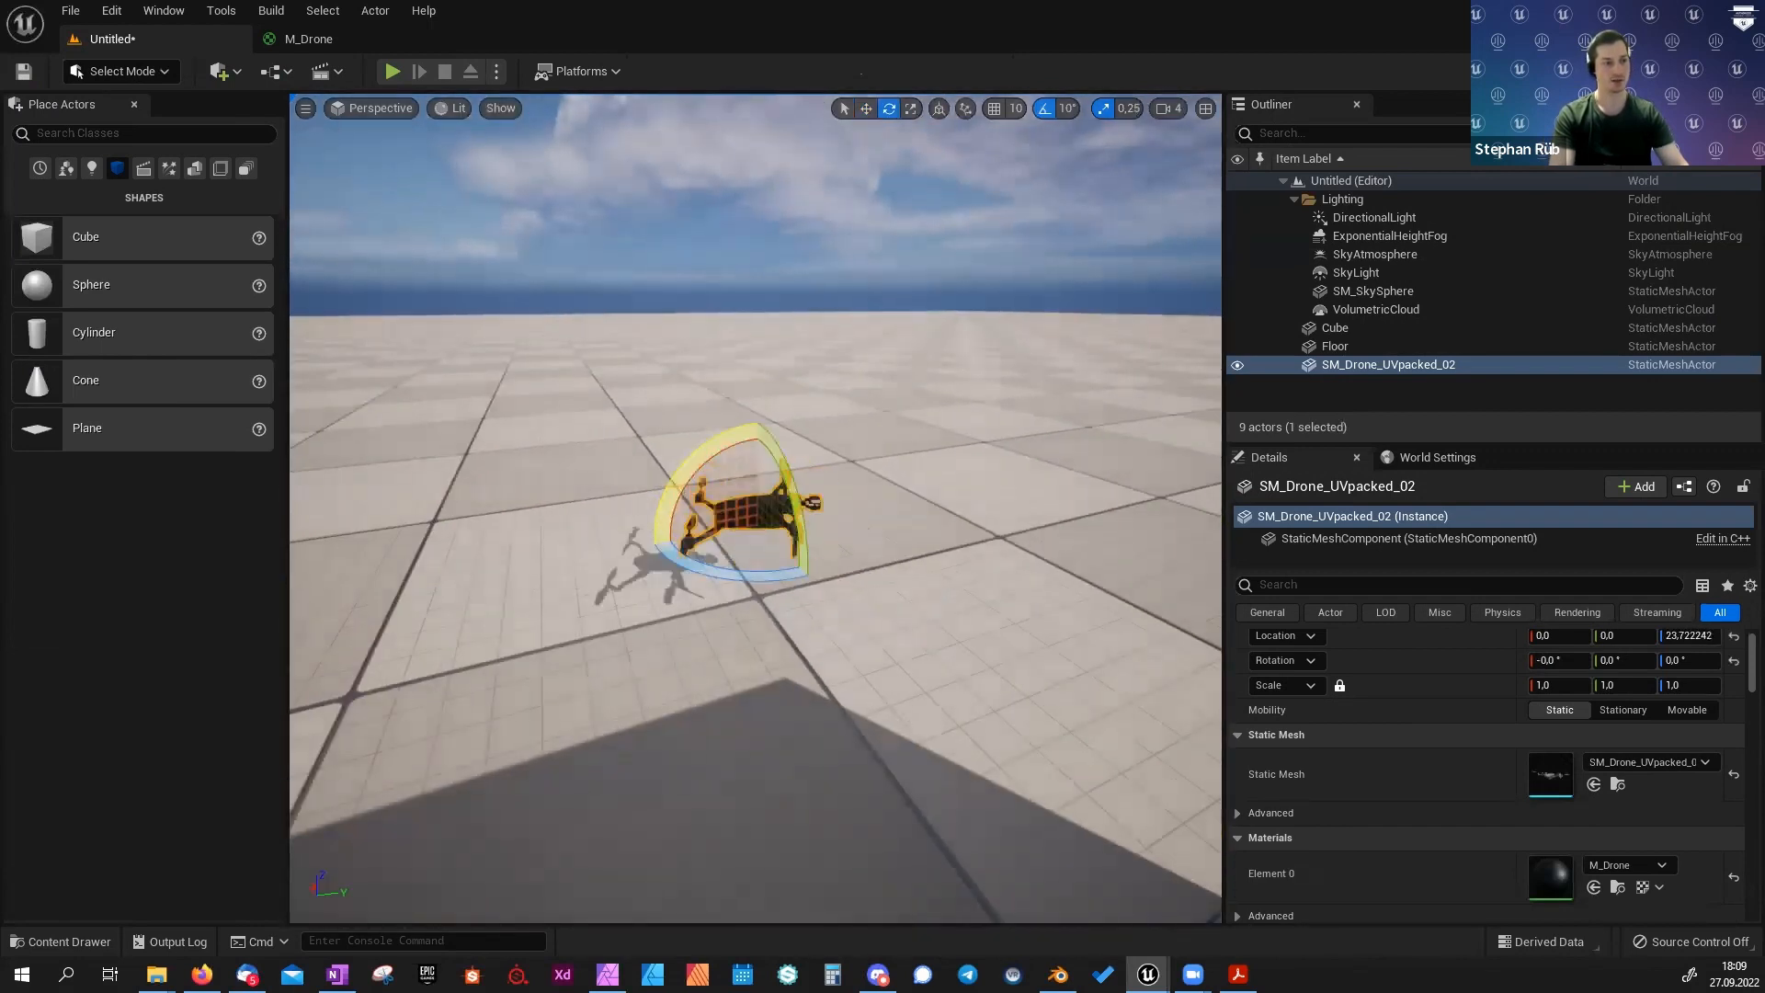
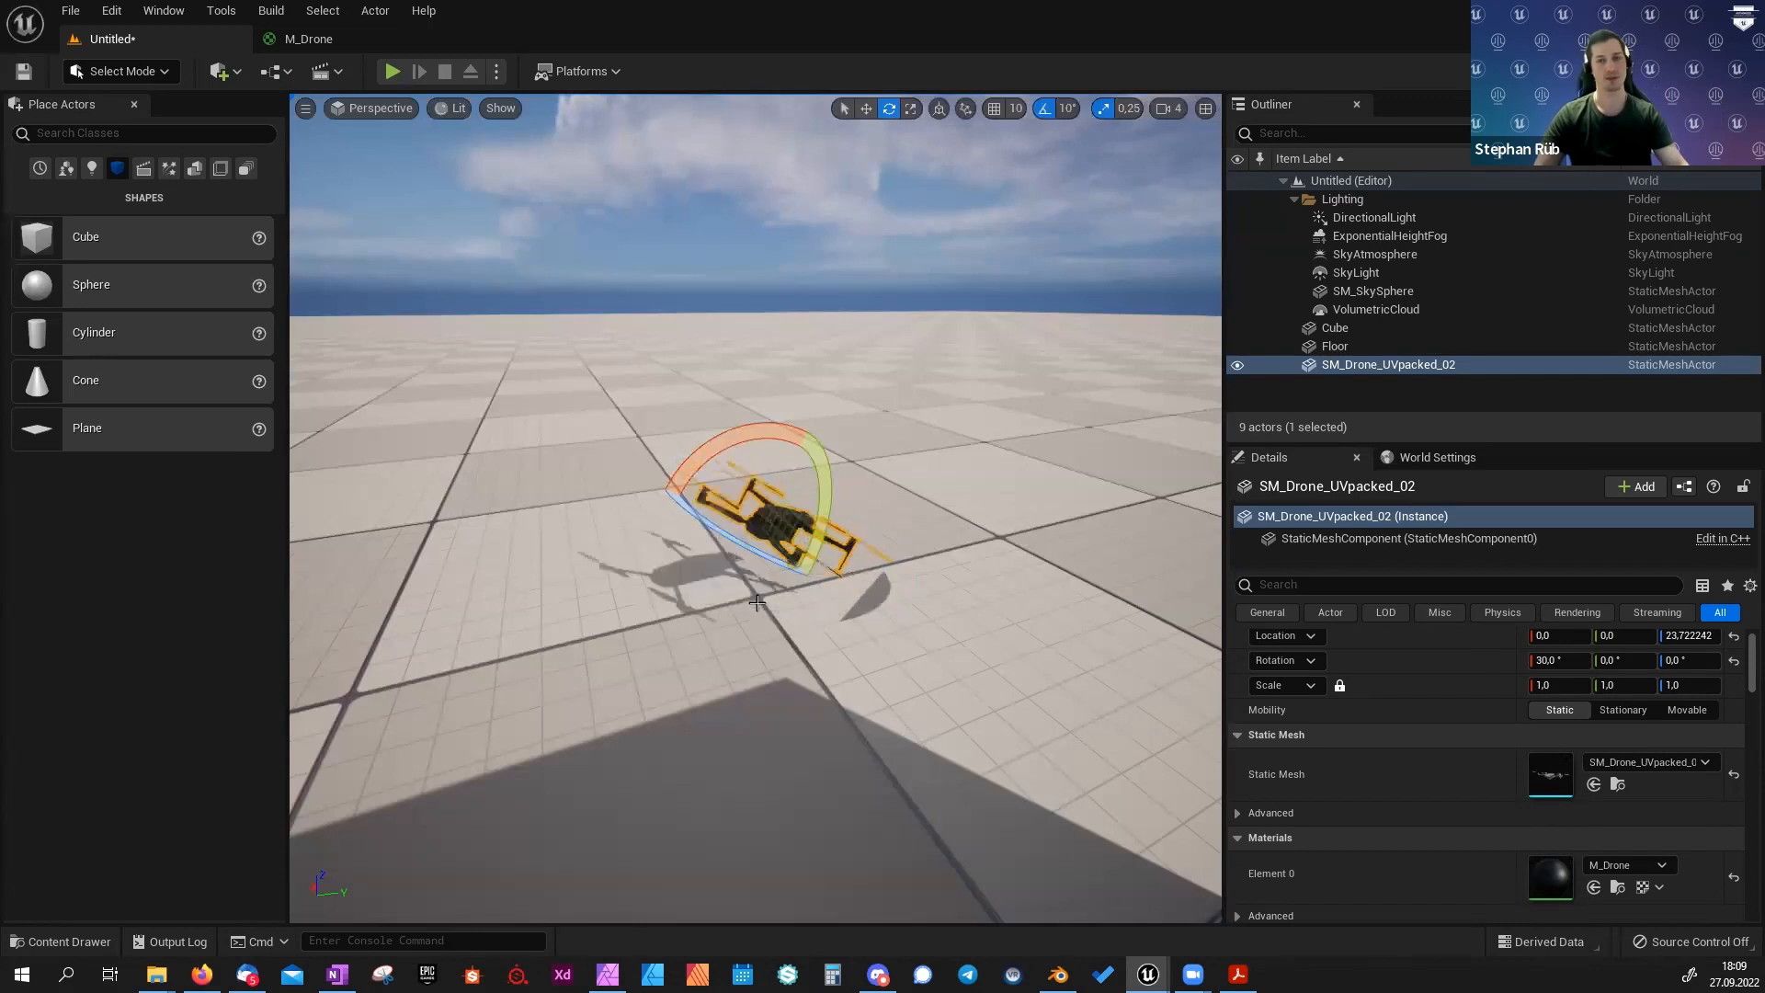
Return to the M_Drone material graph and delete the 0,0,0 constant feeding the PivotPoint input.
click(351, 40)
right_drag(603, 537, 656, 517)
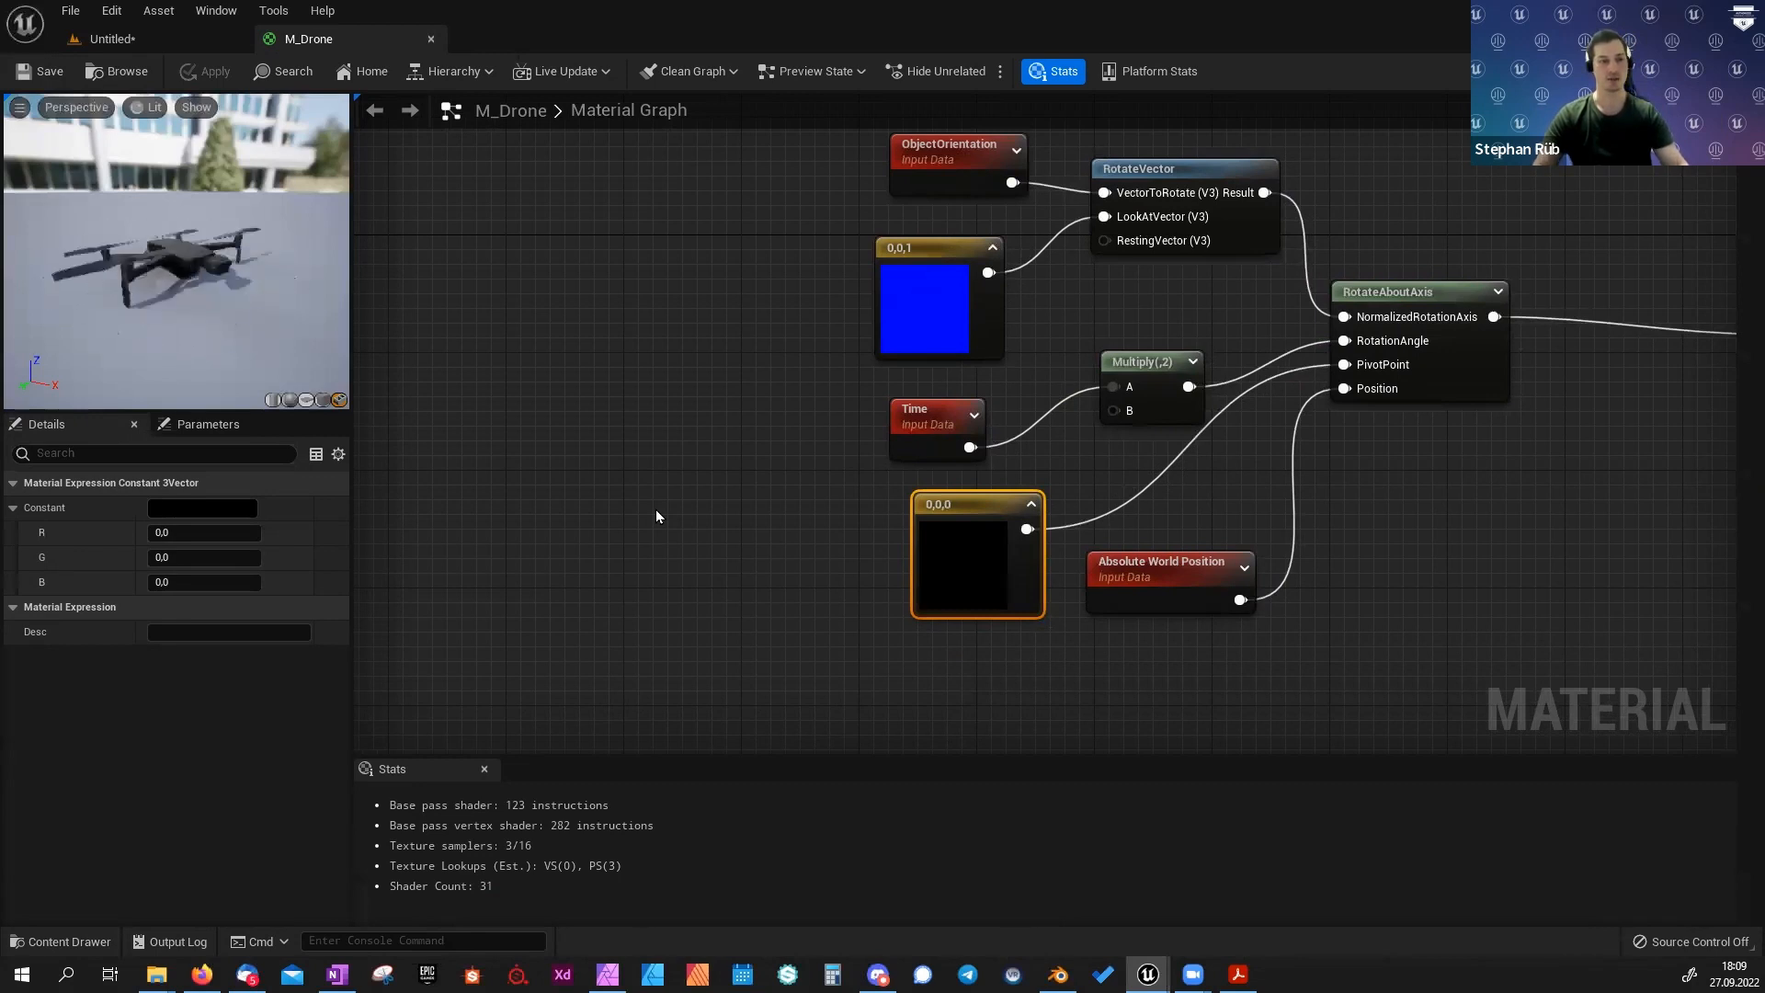
right_drag(656, 516, 782, 511)
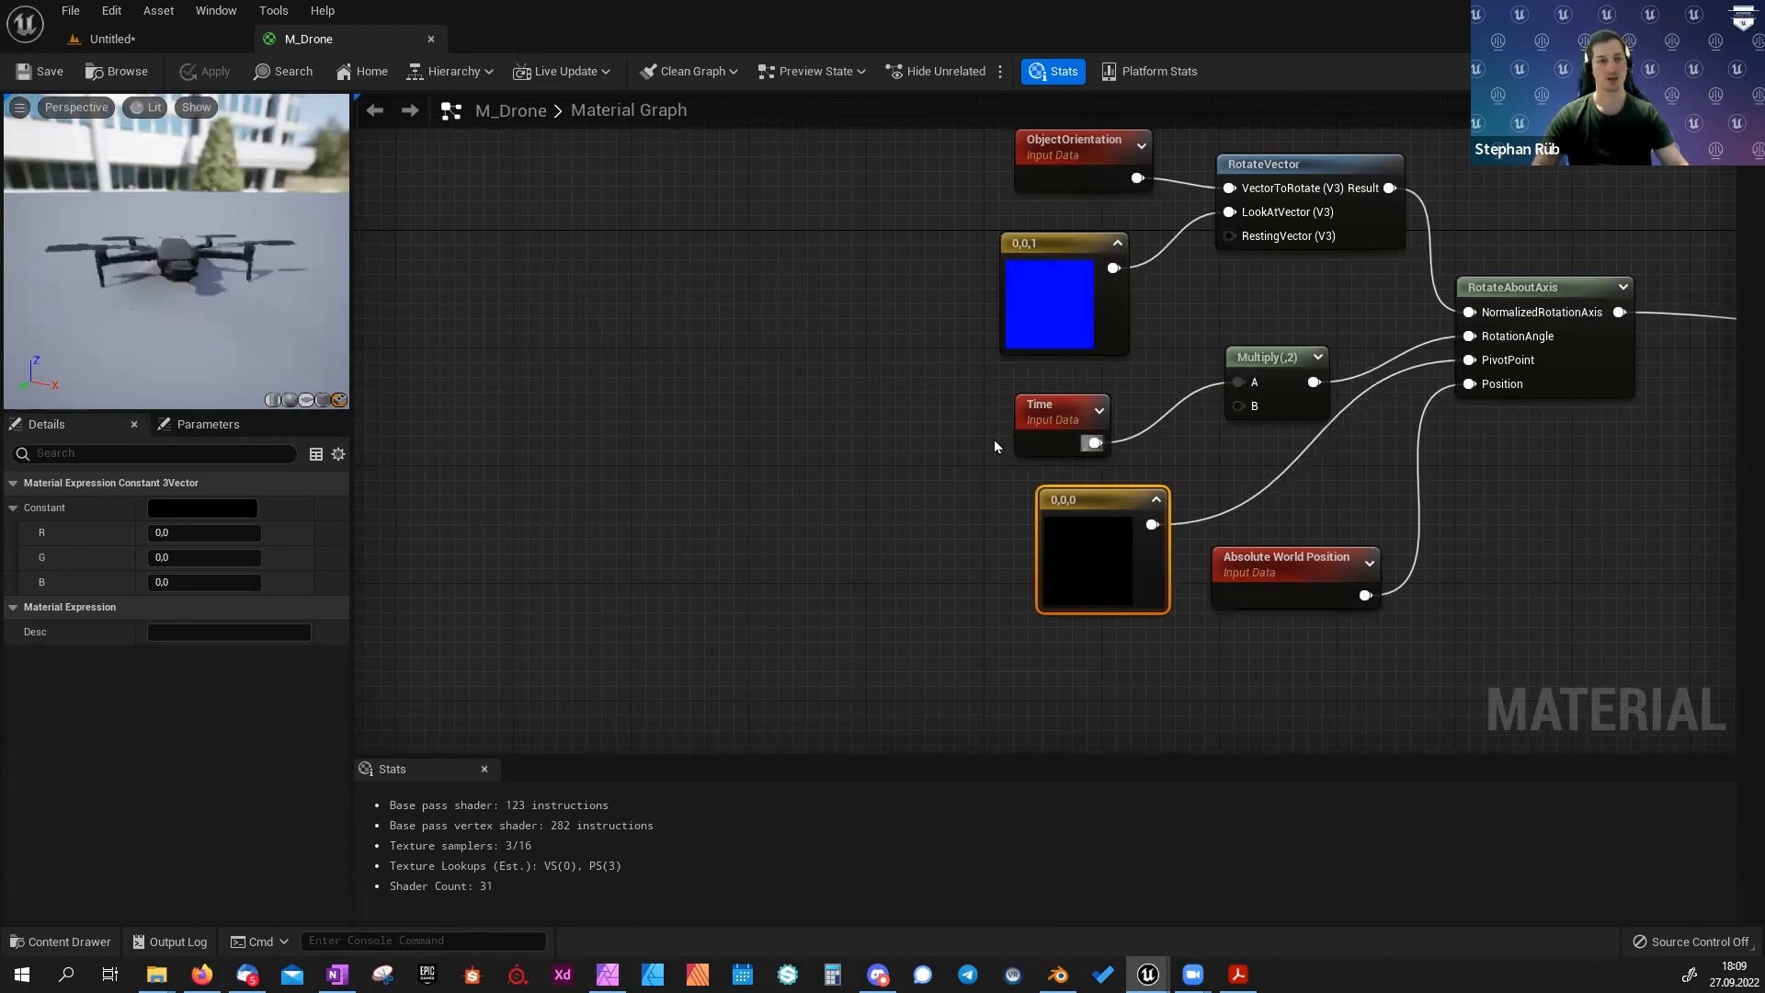
right_drag(1041, 535, 1020, 575)
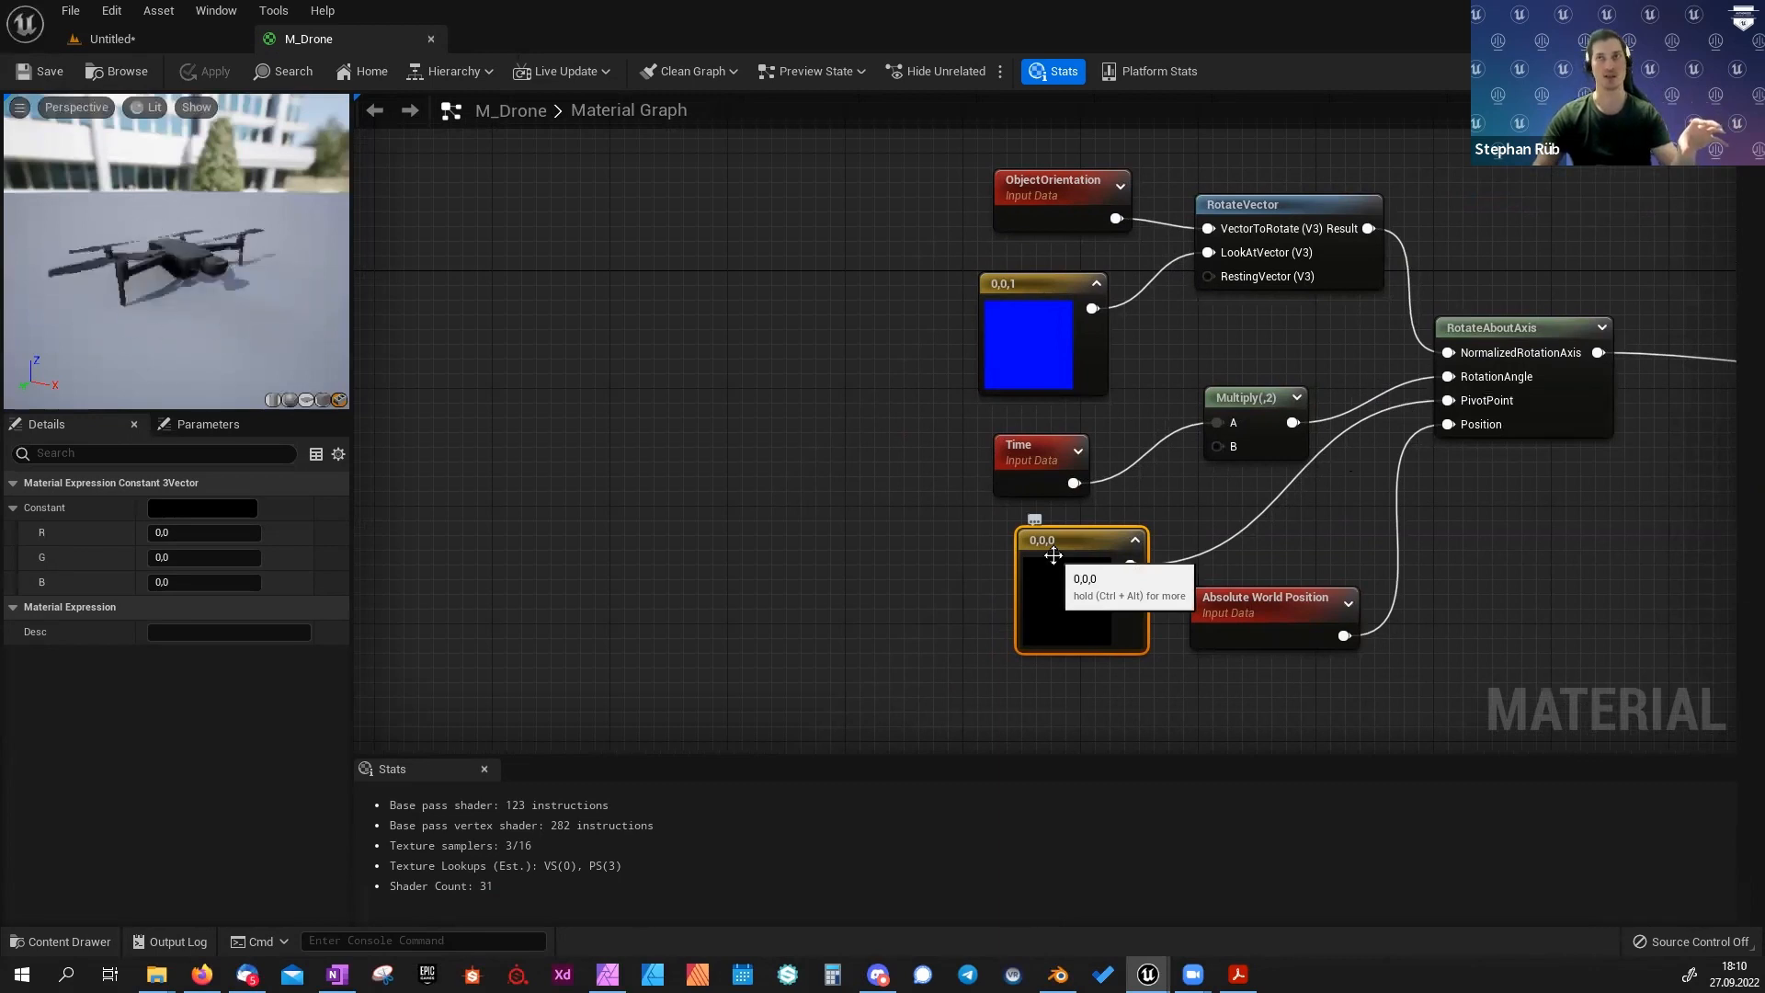
key(Delete)
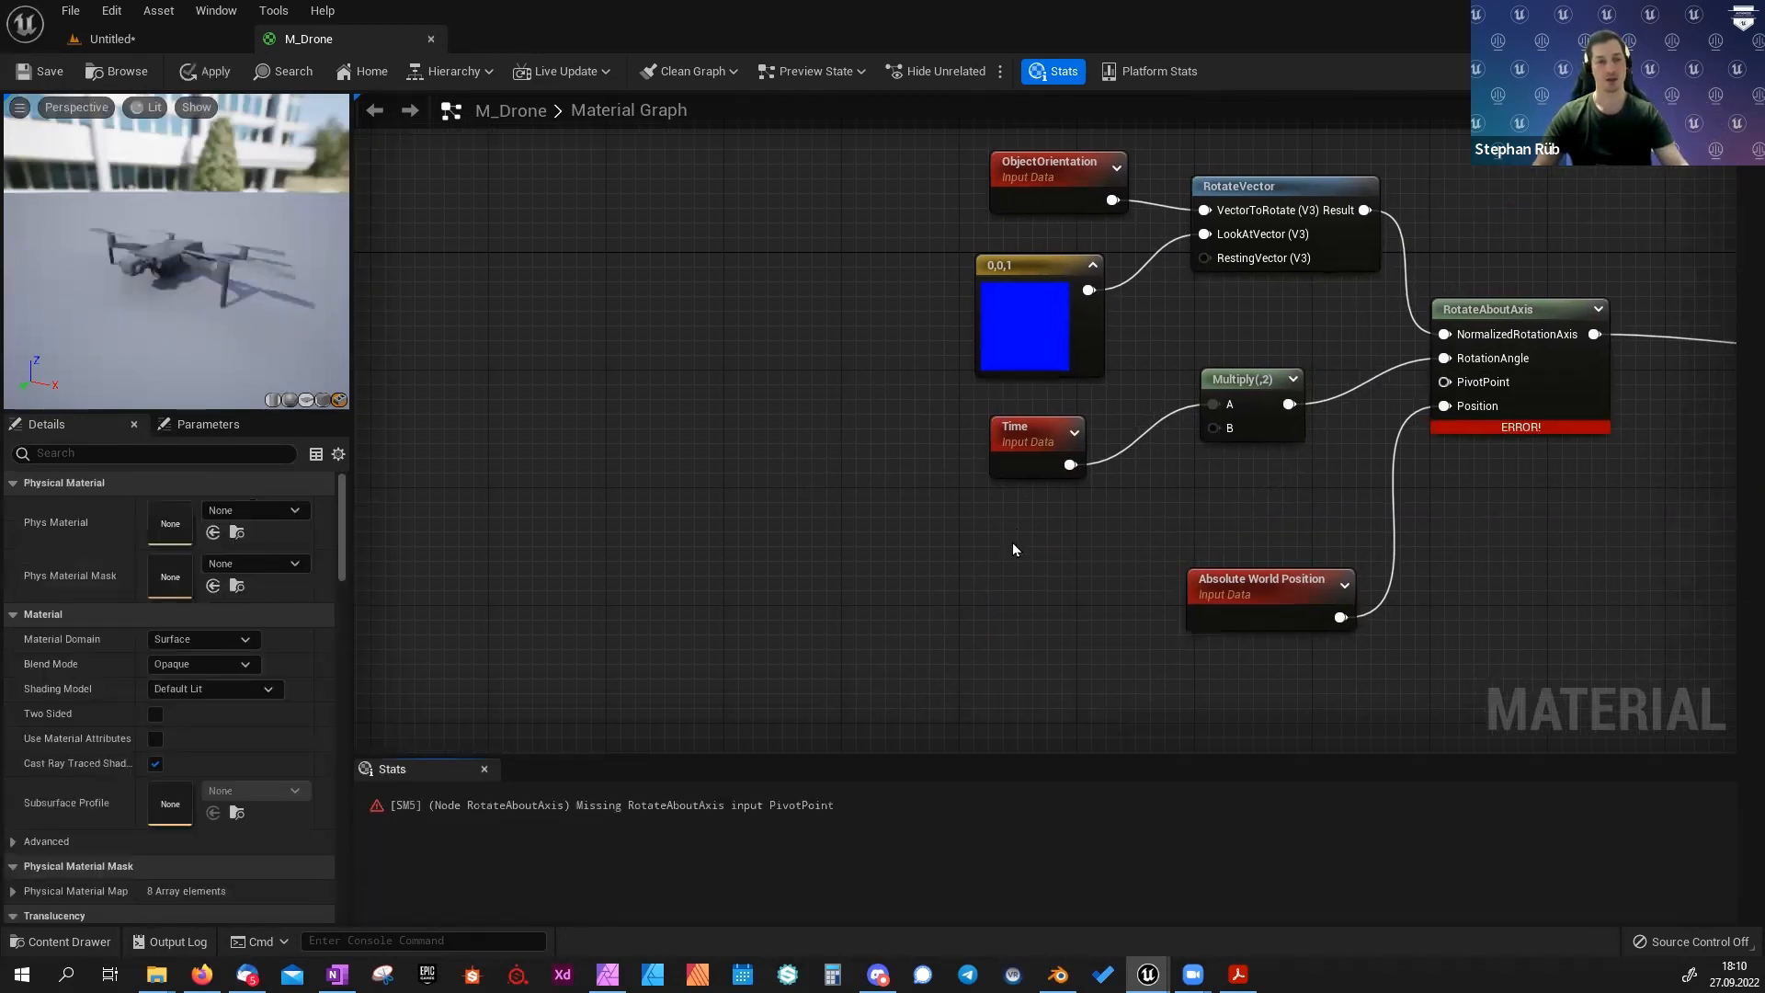
Add an ObjectPositionWS node below Time, connect it to RotateAboutAxis's PivotPoint input, and save the material.
right_click(1013, 547)
text(objec)
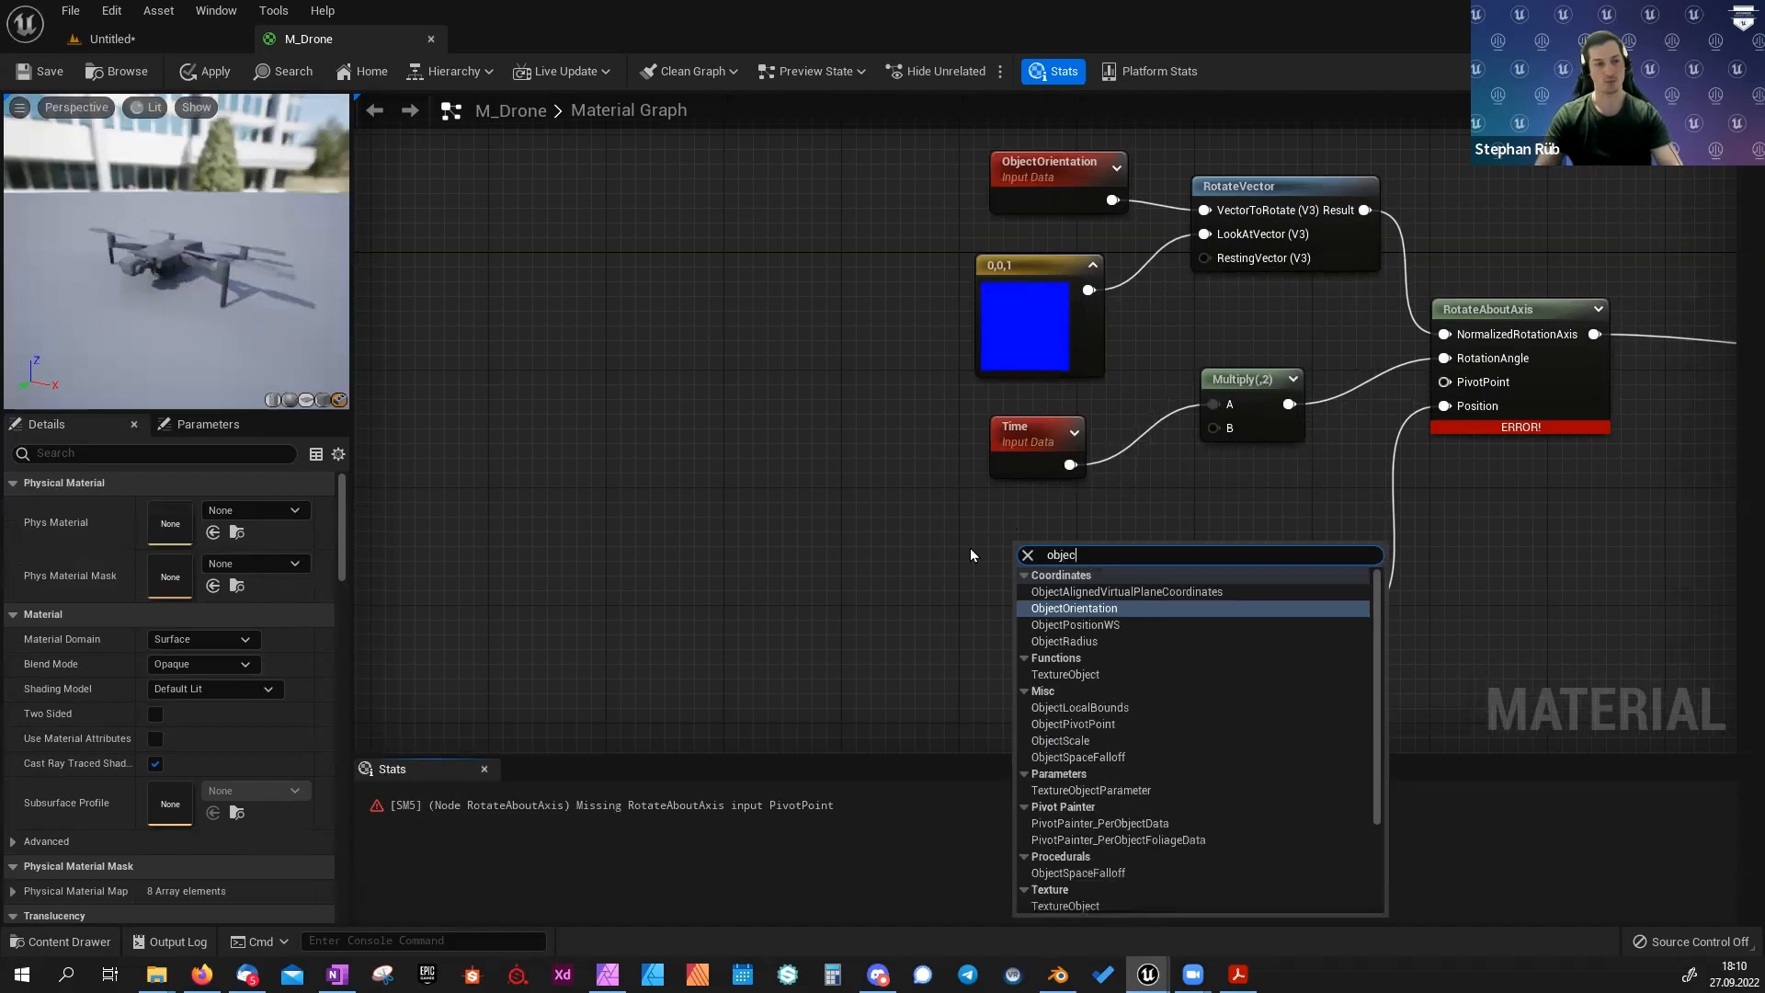
click(1050, 625)
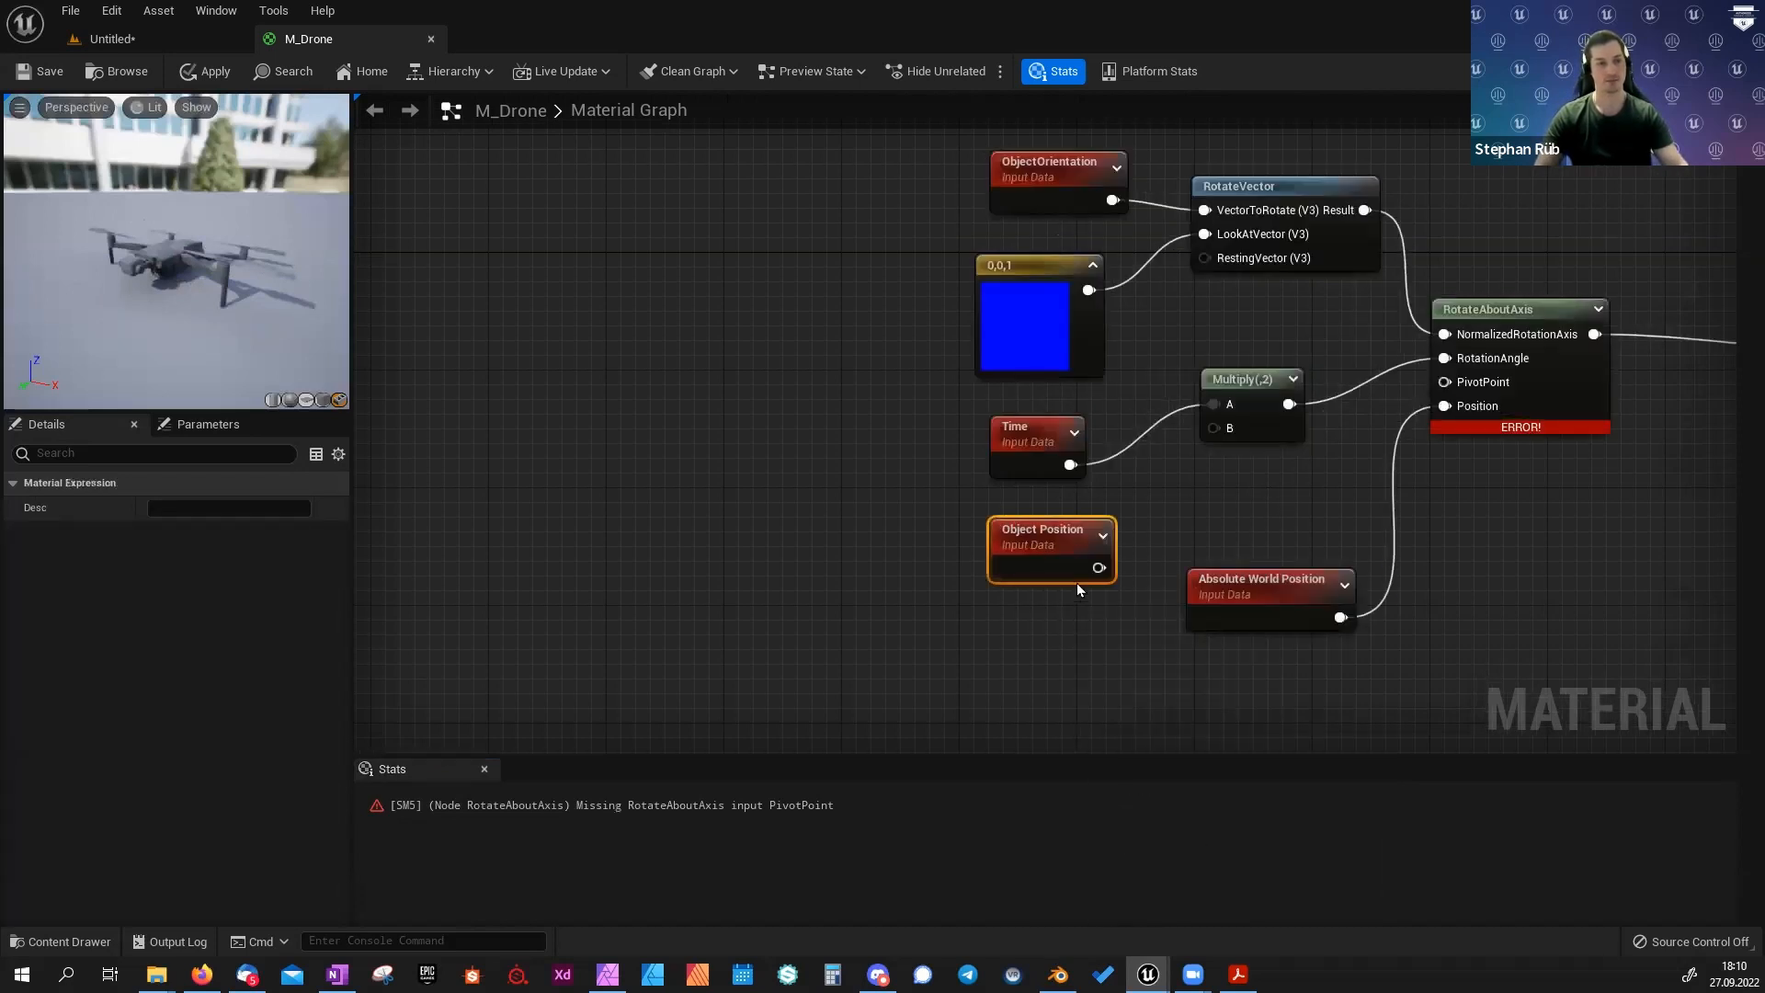
drag(1098, 567, 1444, 381)
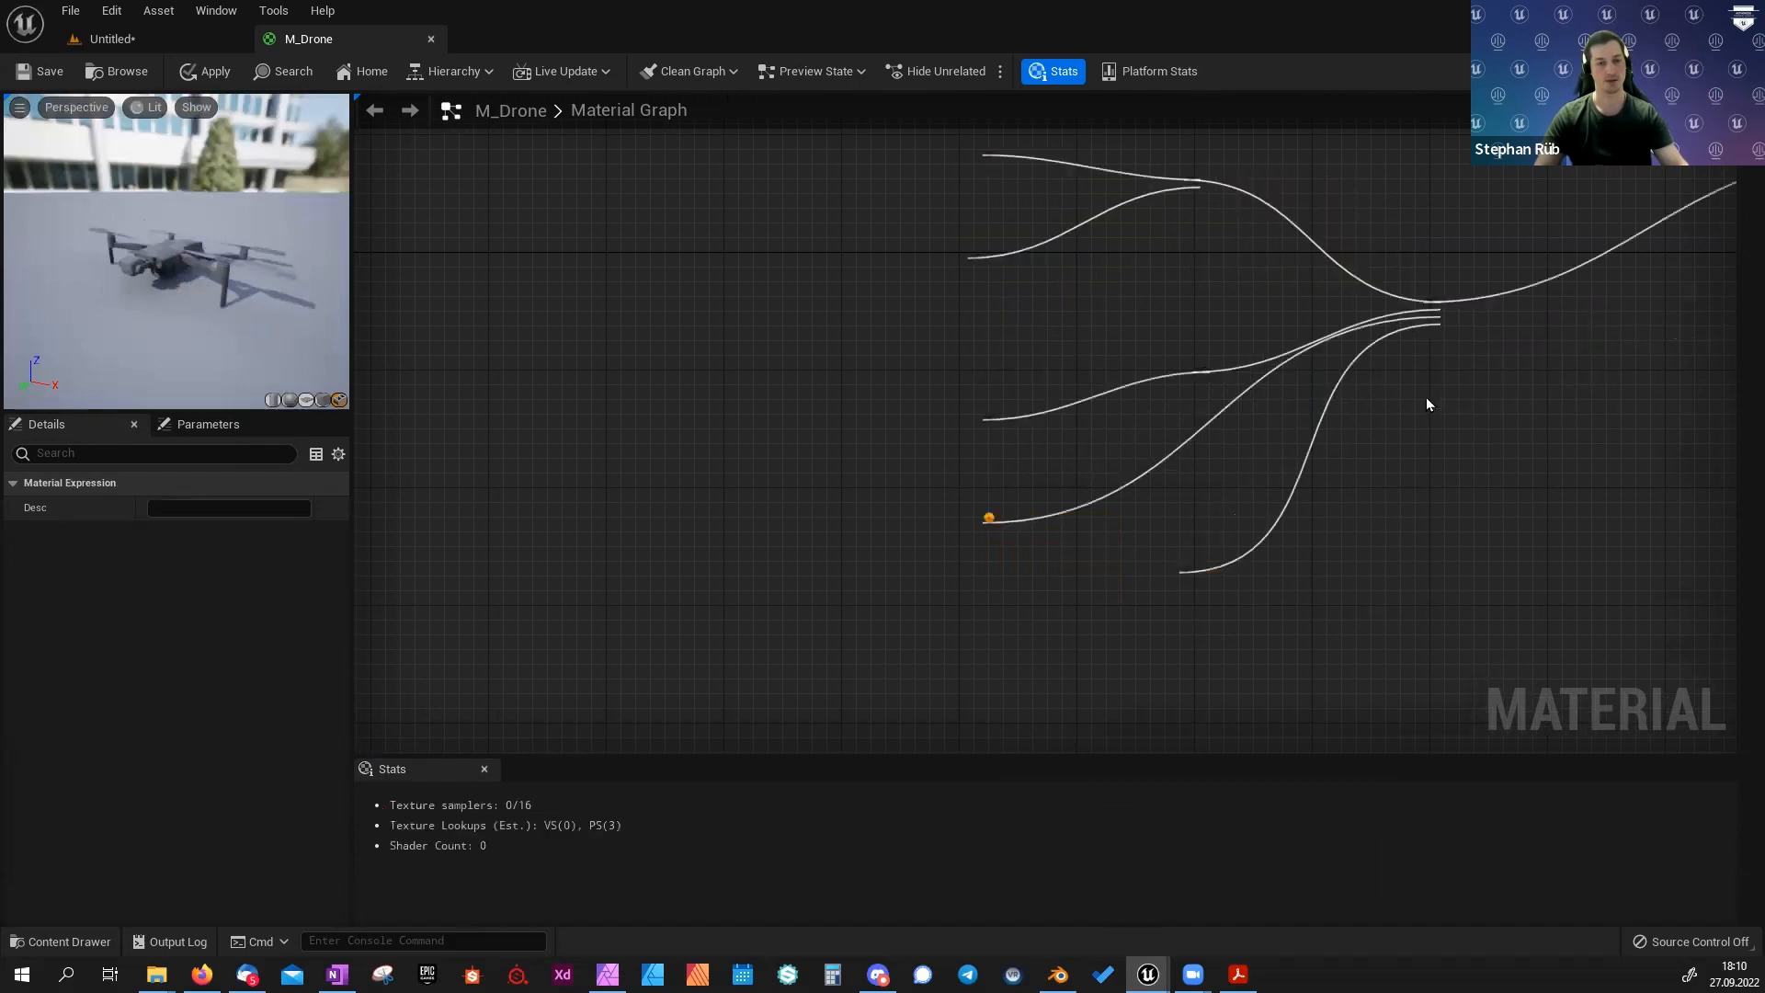
click(23, 71)
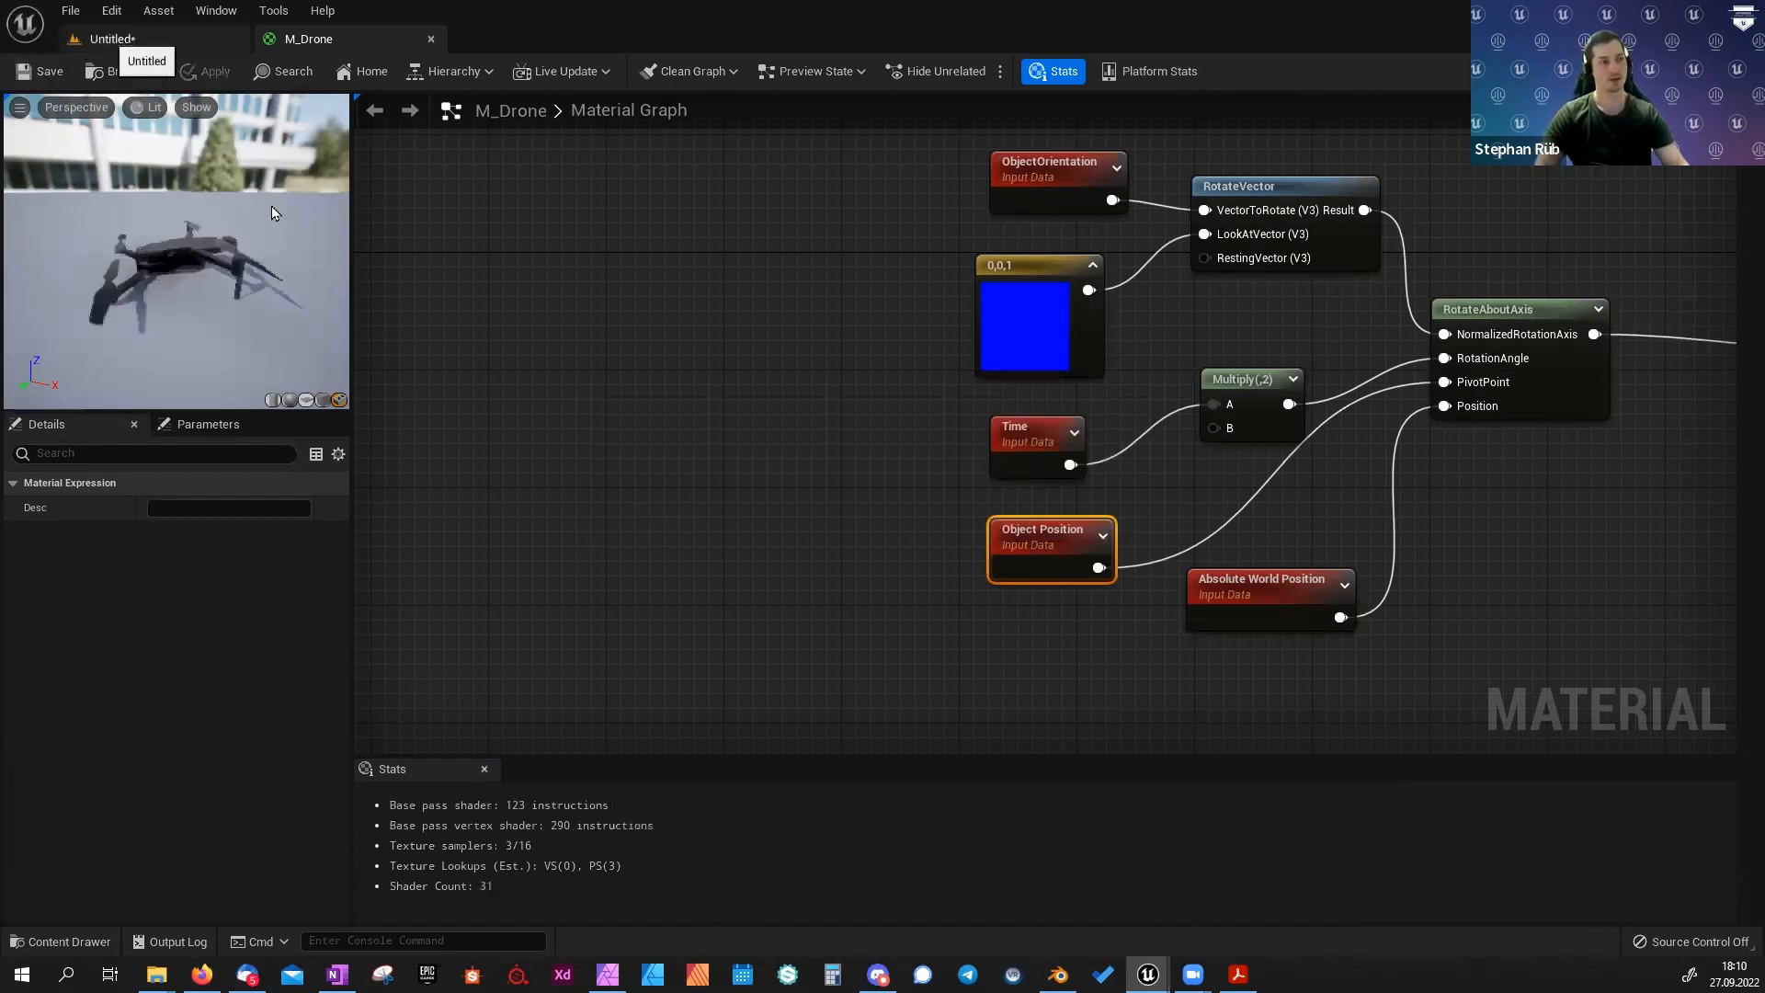
In the Untitled level, raise the placed drone to a Z location of about 47.7.
click(107, 39)
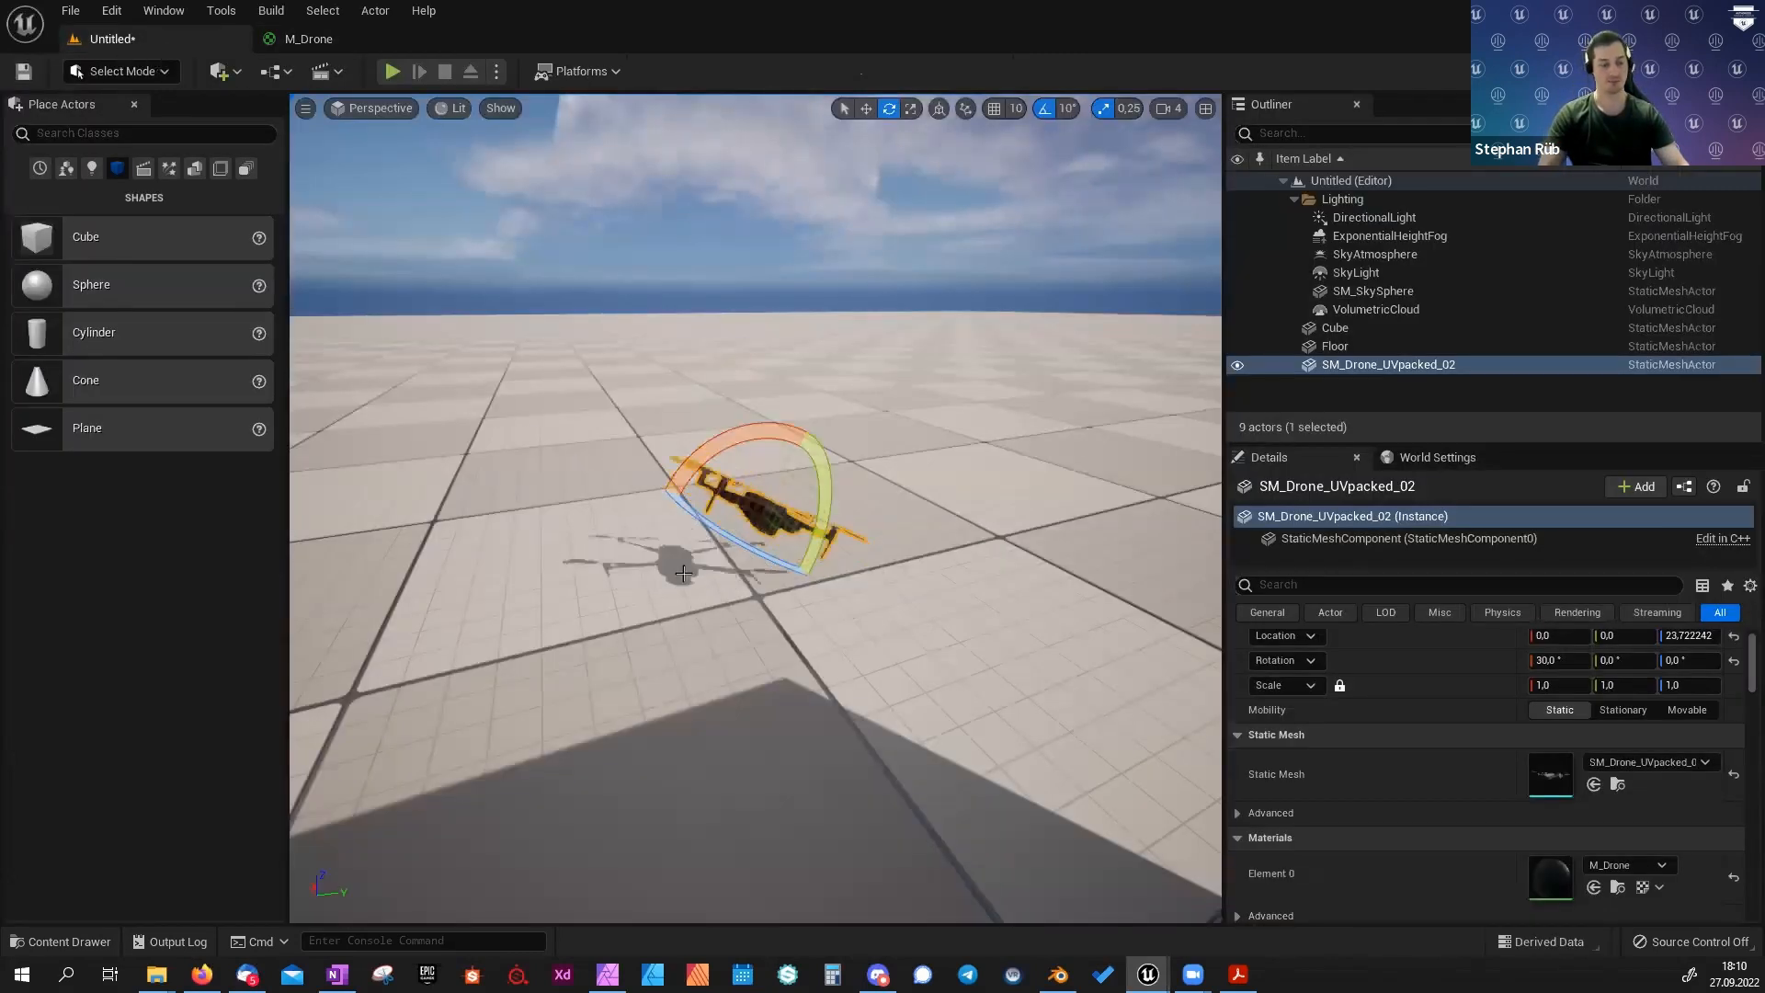
drag(816, 498, 786, 484)
key(w)
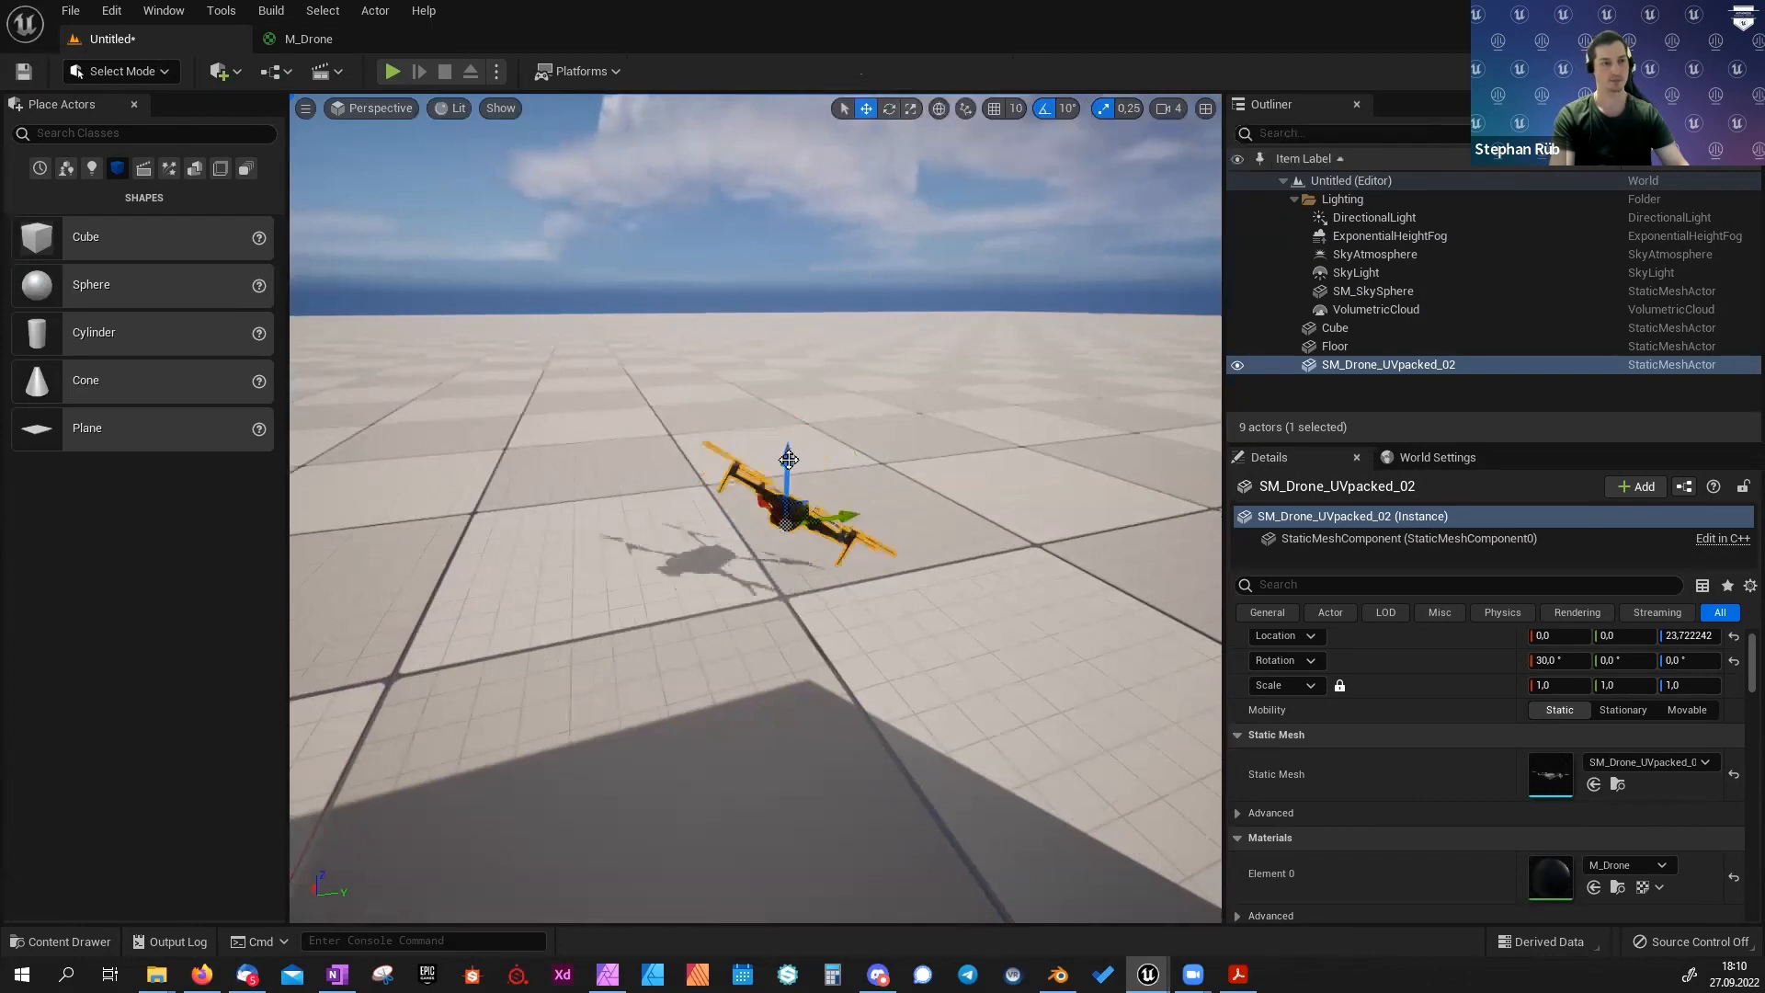
drag(814, 469, 768, 255)
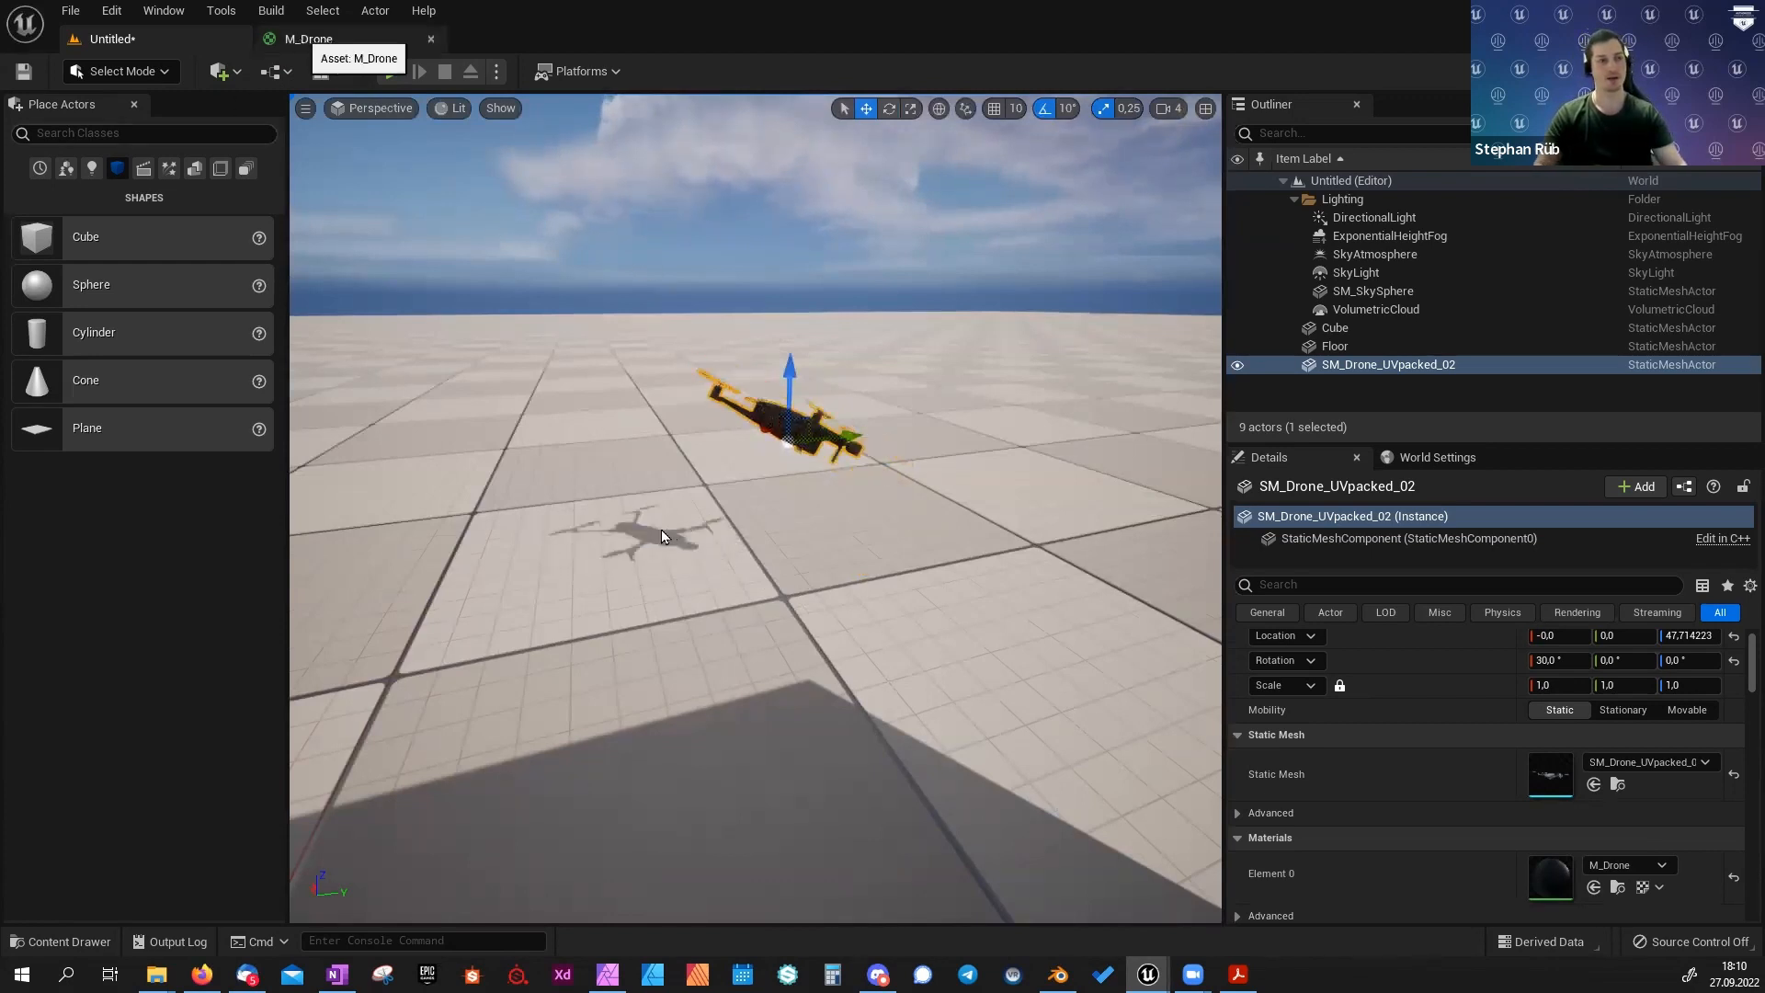
Return to the M_Drone material graph and disconnect RotateAboutAxis from the World Position Offset input.
click(302, 38)
right_drag(1140, 434, 906, 442)
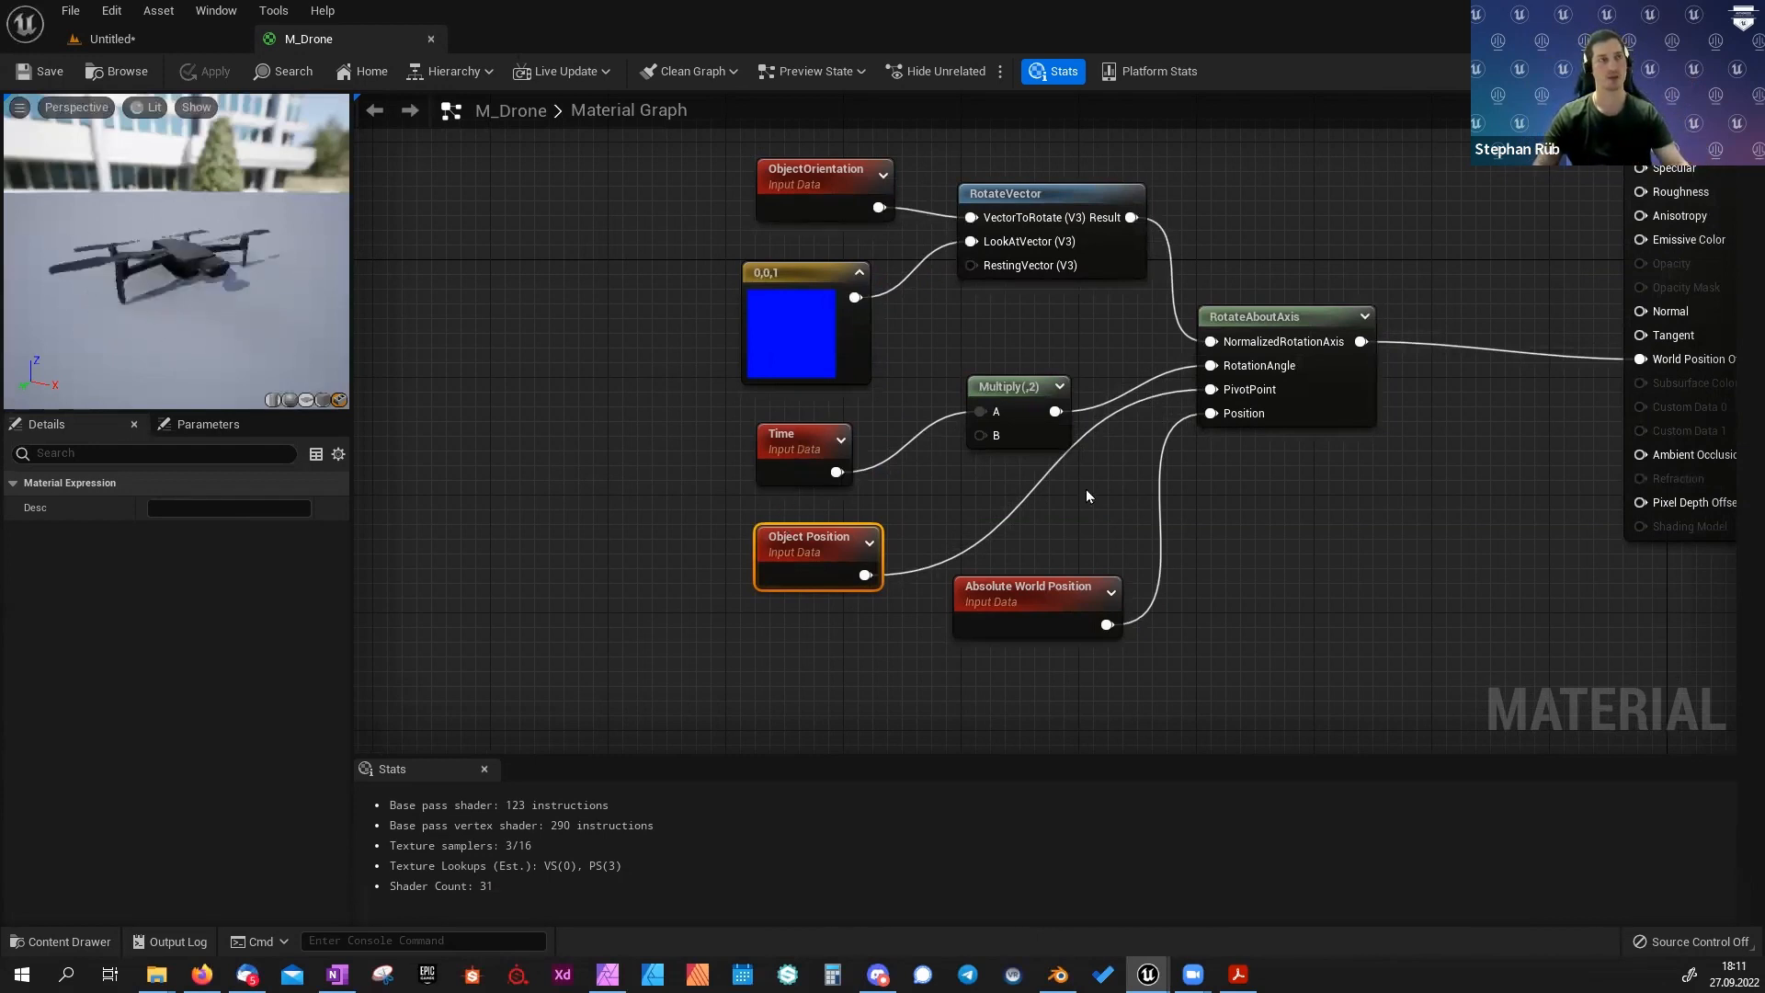
right_drag(667, 447, 664, 489)
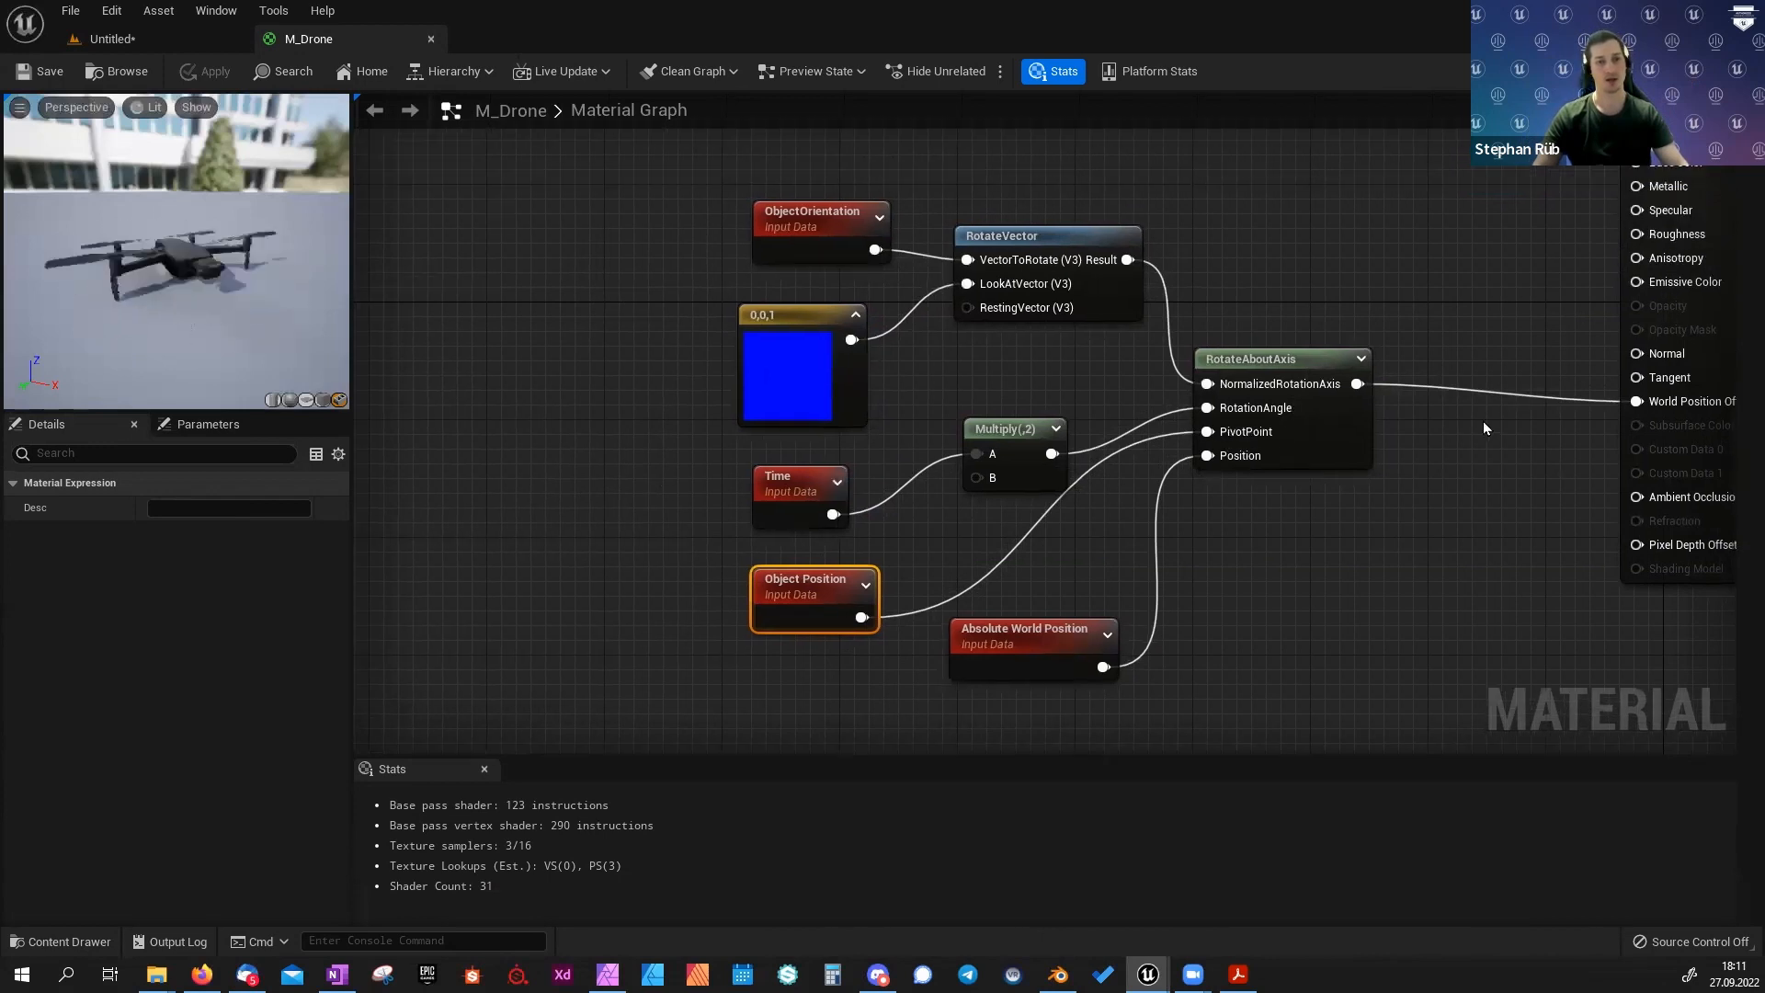
right_drag(765, 526, 836, 427)
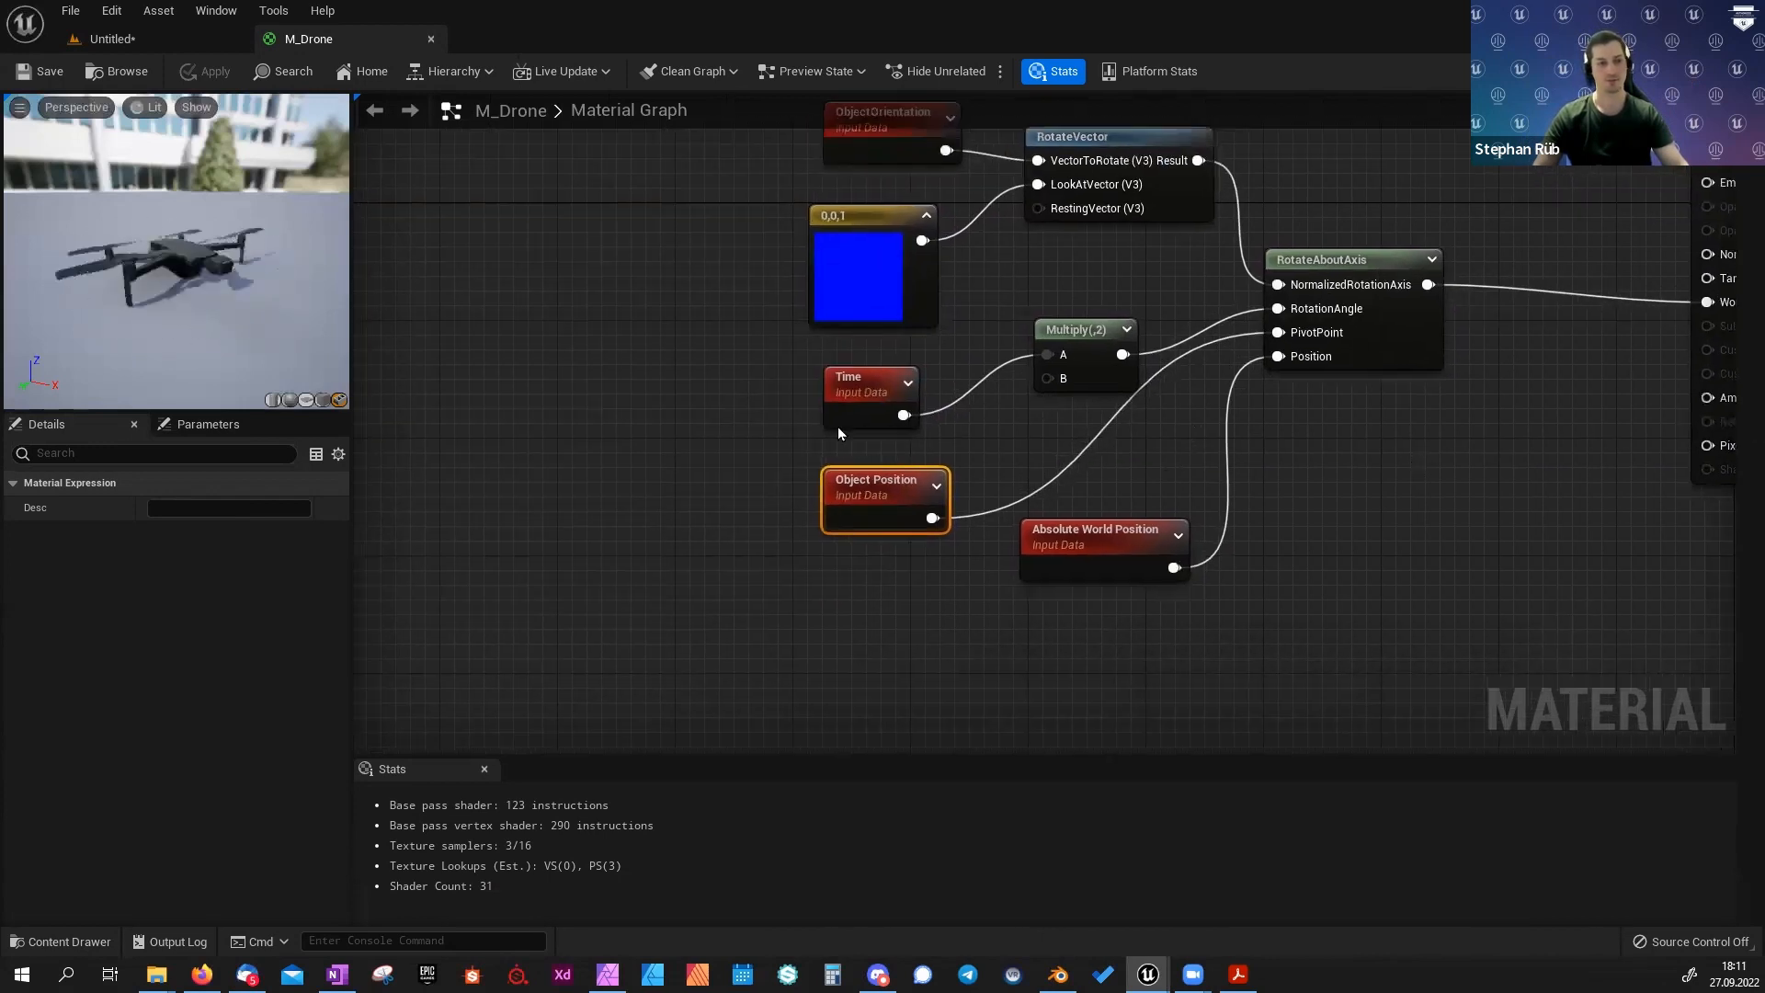
alt+click(1427, 284)
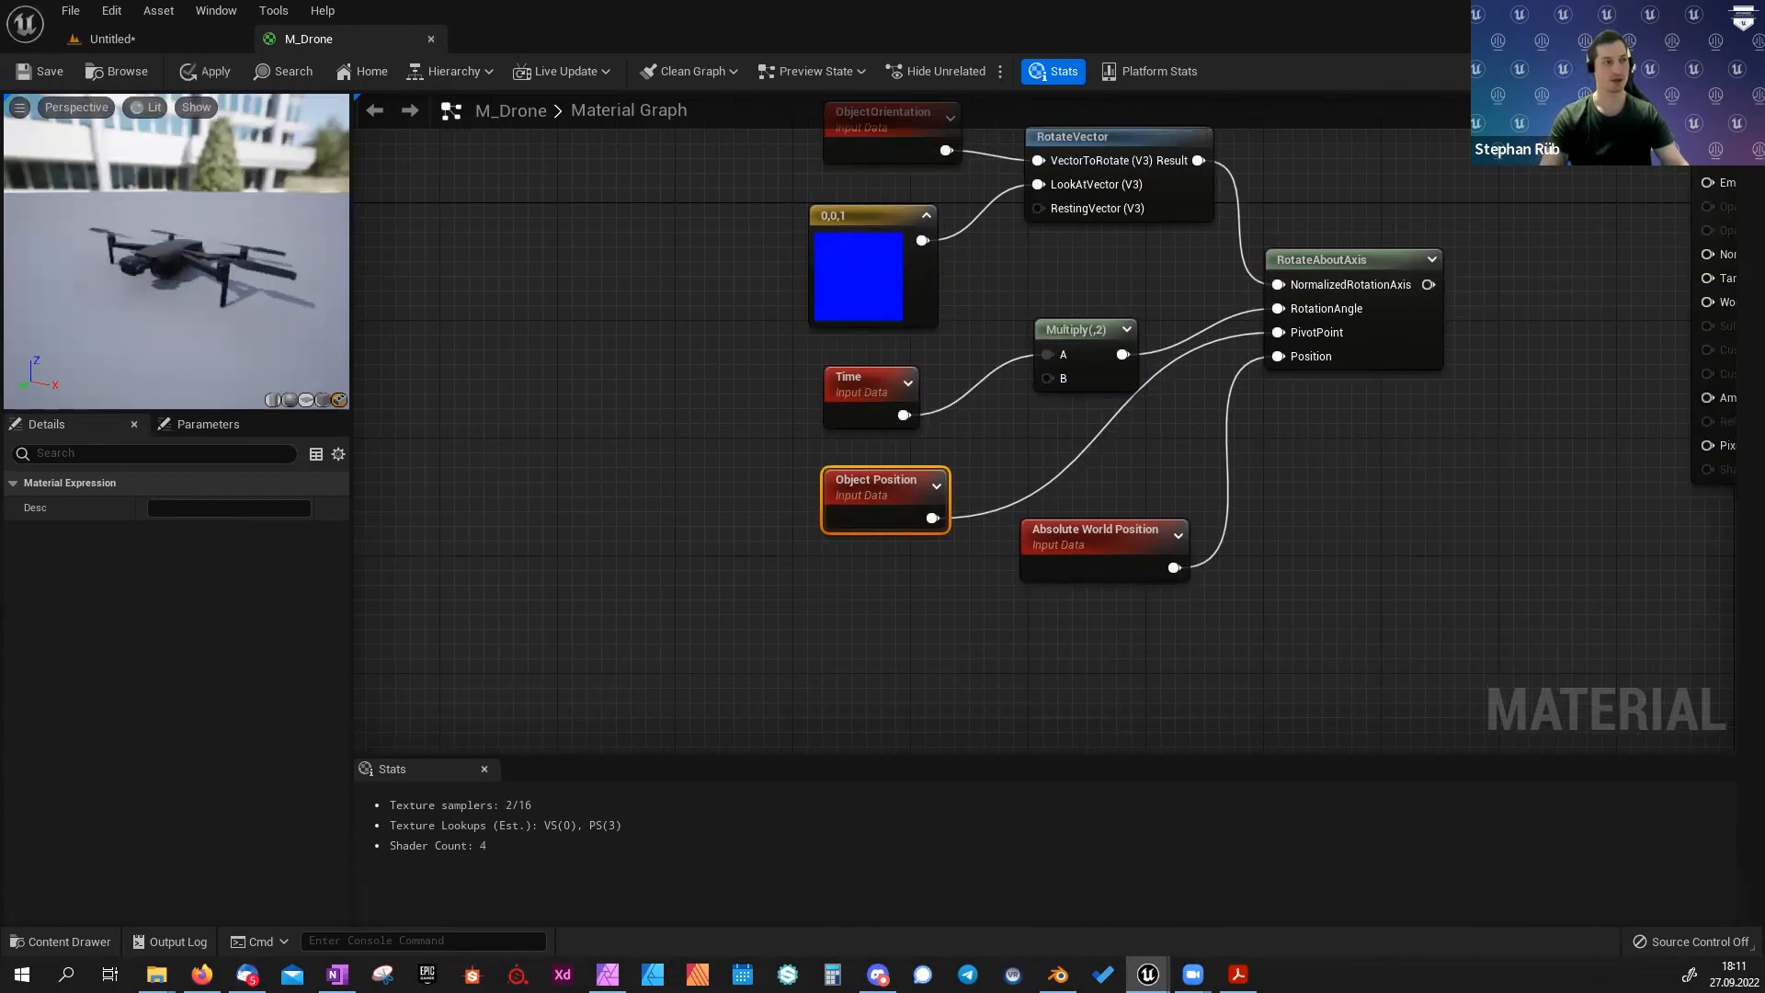
drag(303, 311, 319, 362)
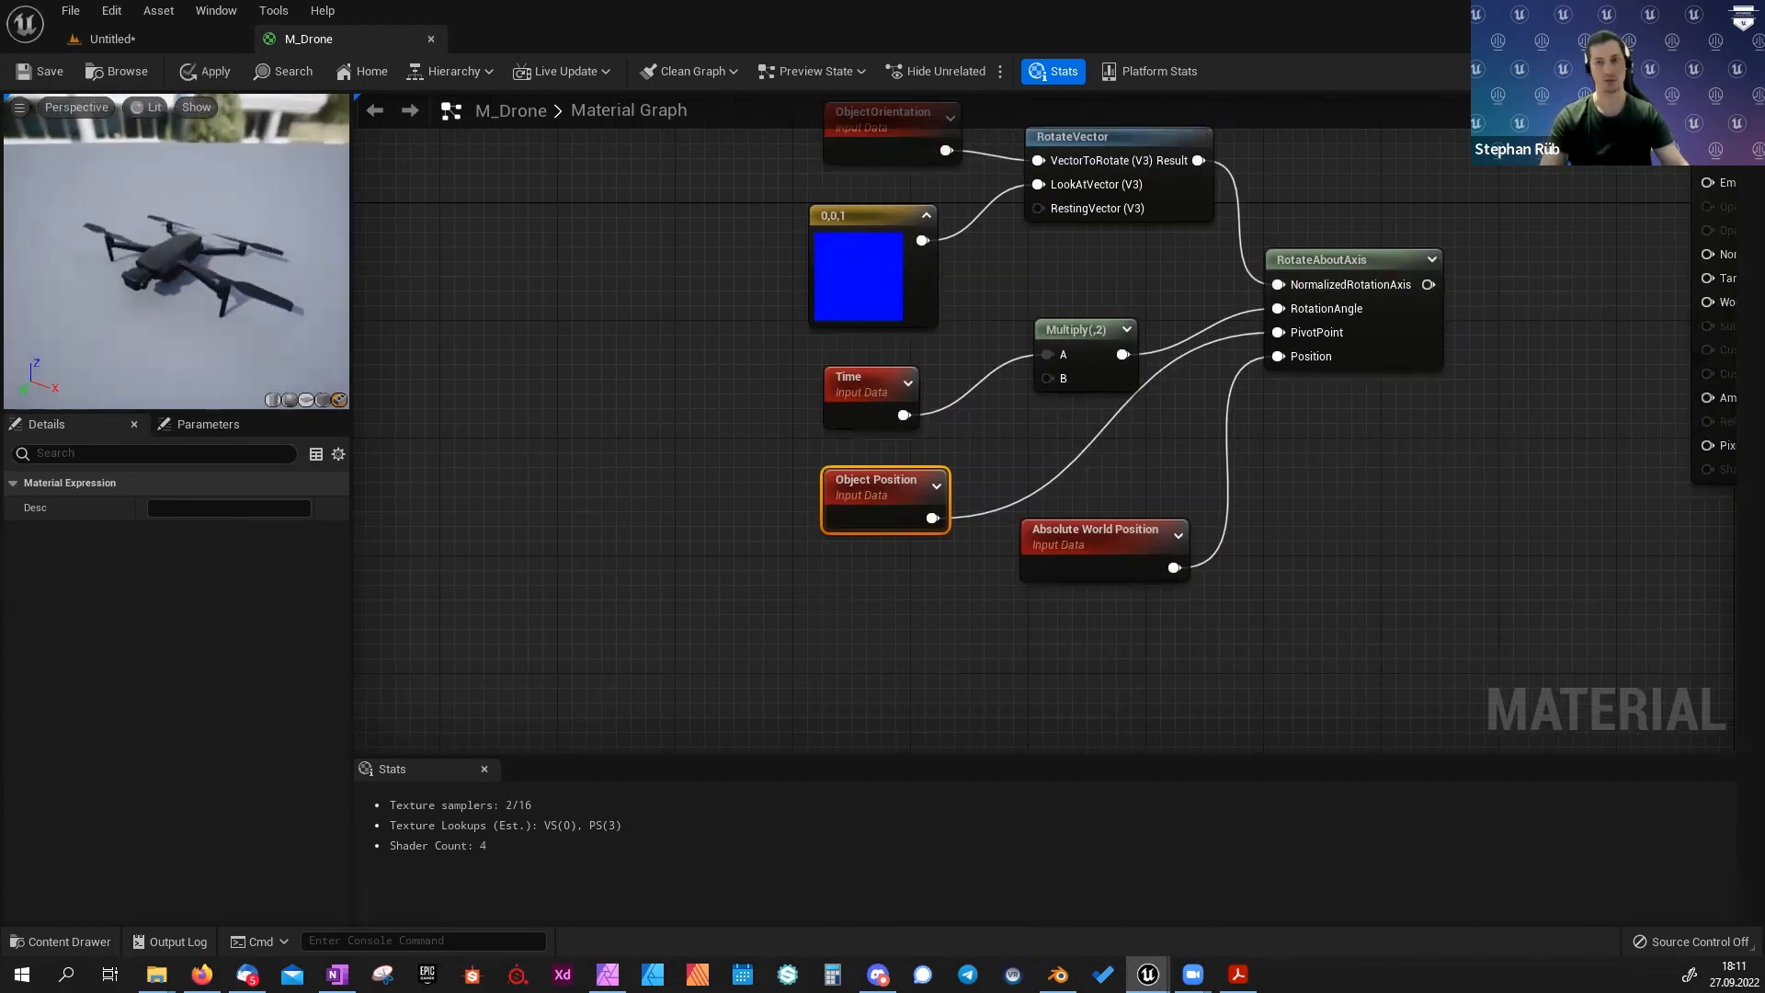
Open the SM_Drone_UVpacked_02 static mesh from the DroneSeeds Assets/Drone folder.
click(487, 384)
key(ctrl+space)
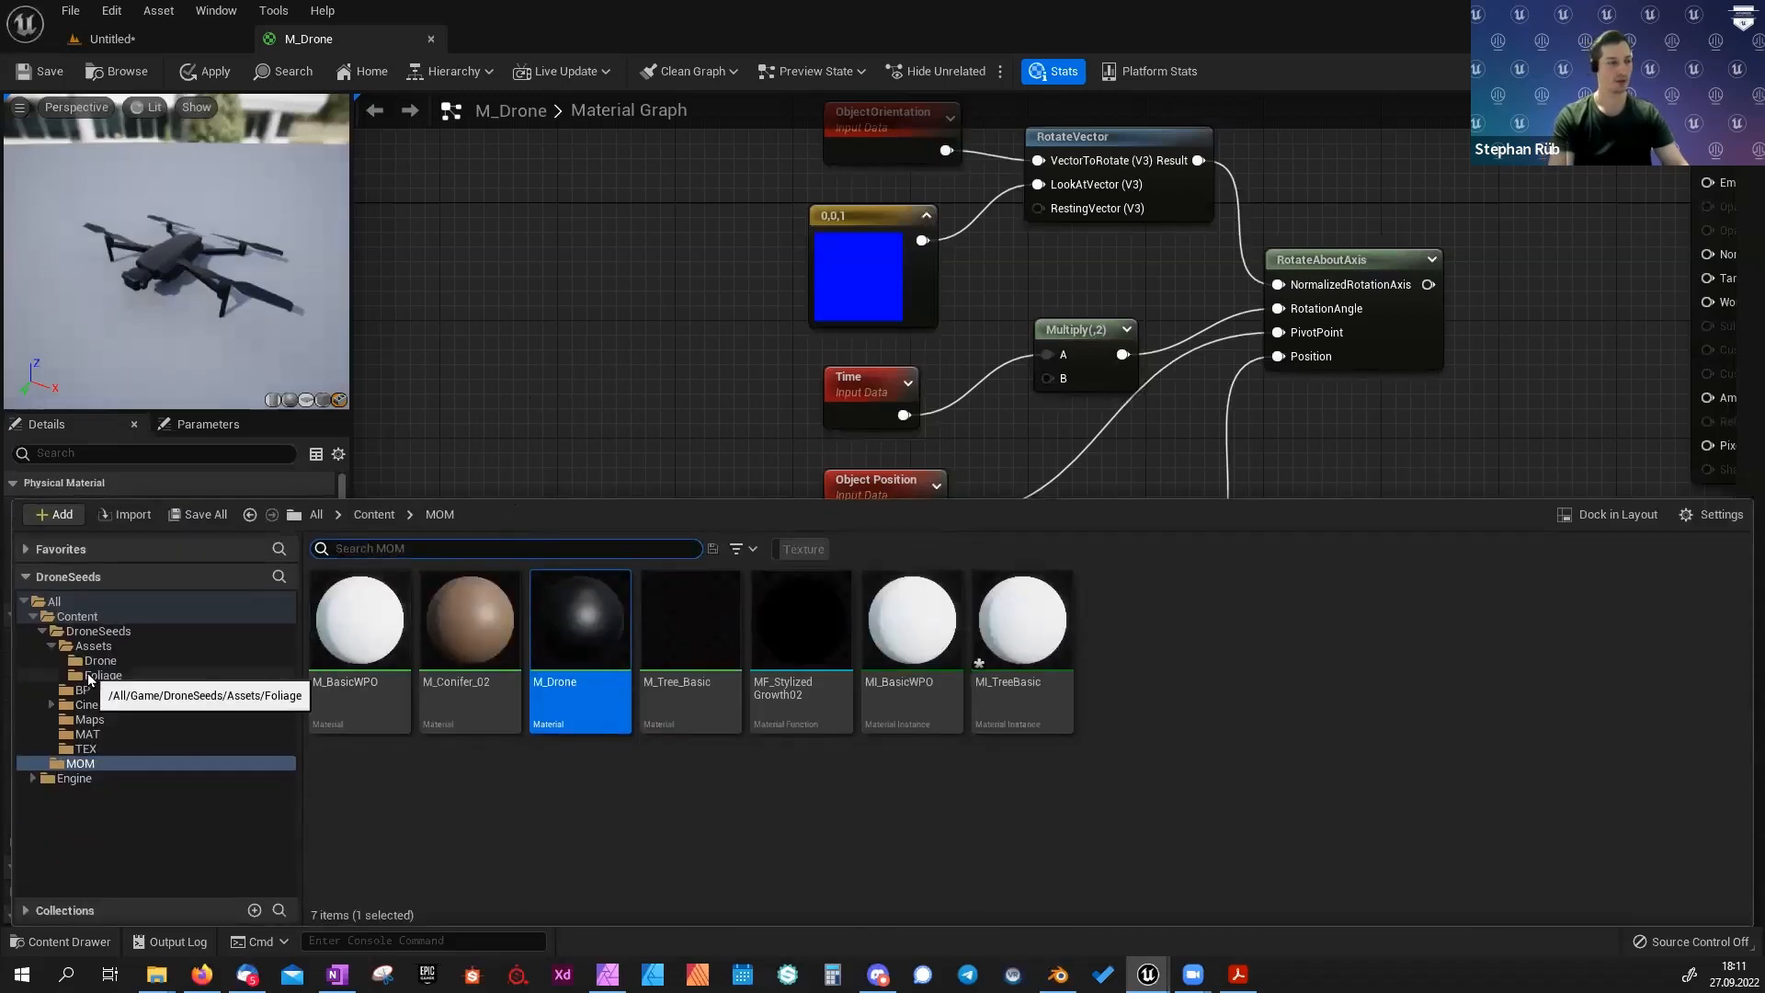
click(87, 661)
key(ctrl+space)
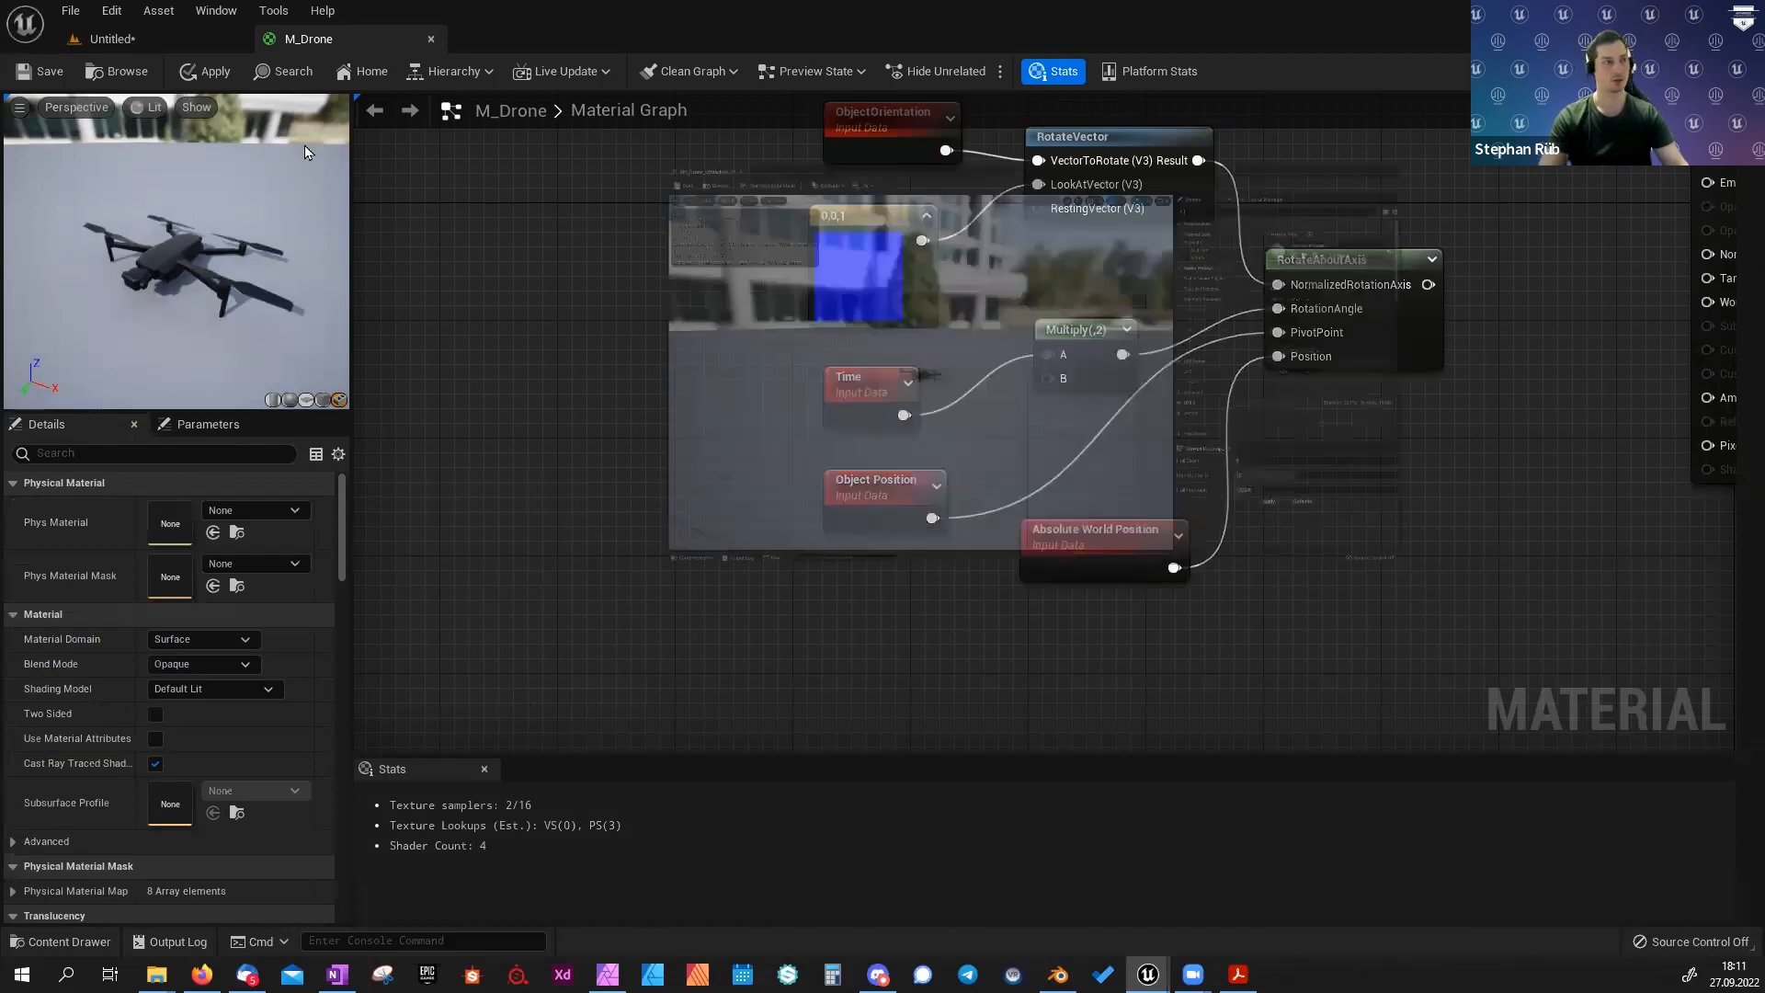
drag(305, 145, 496, 39)
Examine the drone mesh's body, arms and propellers from above, from the side and close up.
alt+drag(508, 511, 509, 625)
alt+right_drag(508, 511, 625, 511)
alt+drag(662, 584, 763, 590)
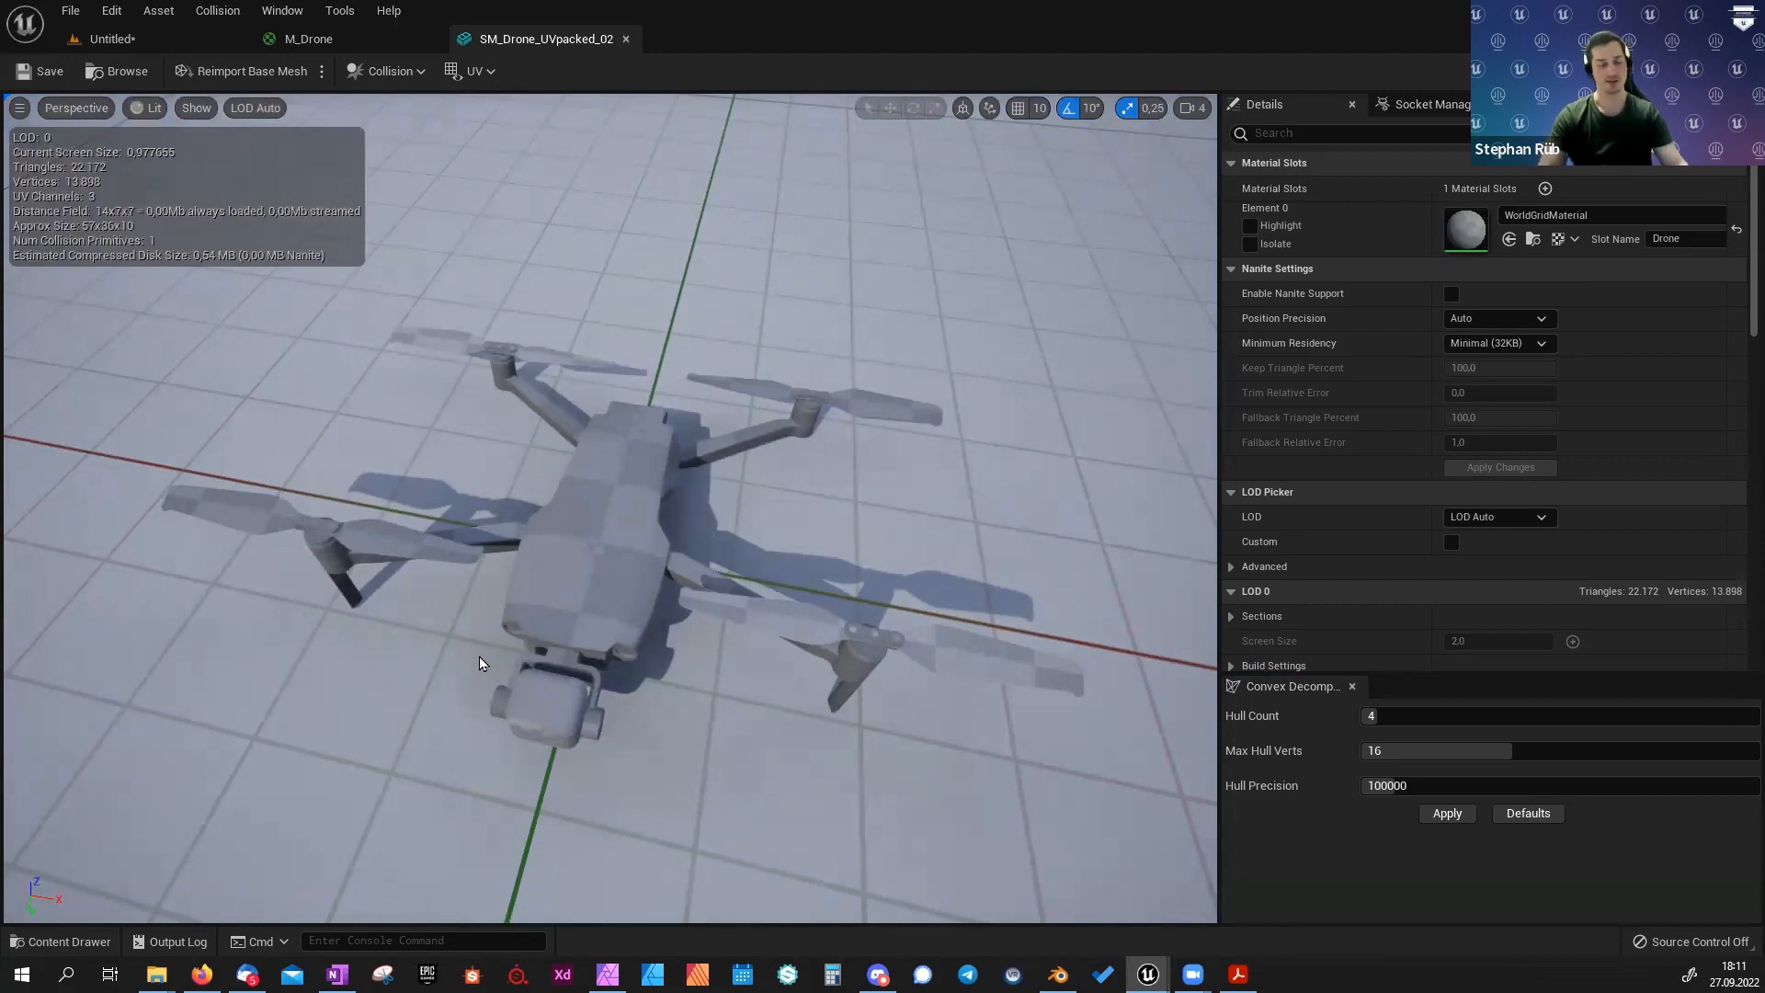
drag(477, 657, 579, 551)
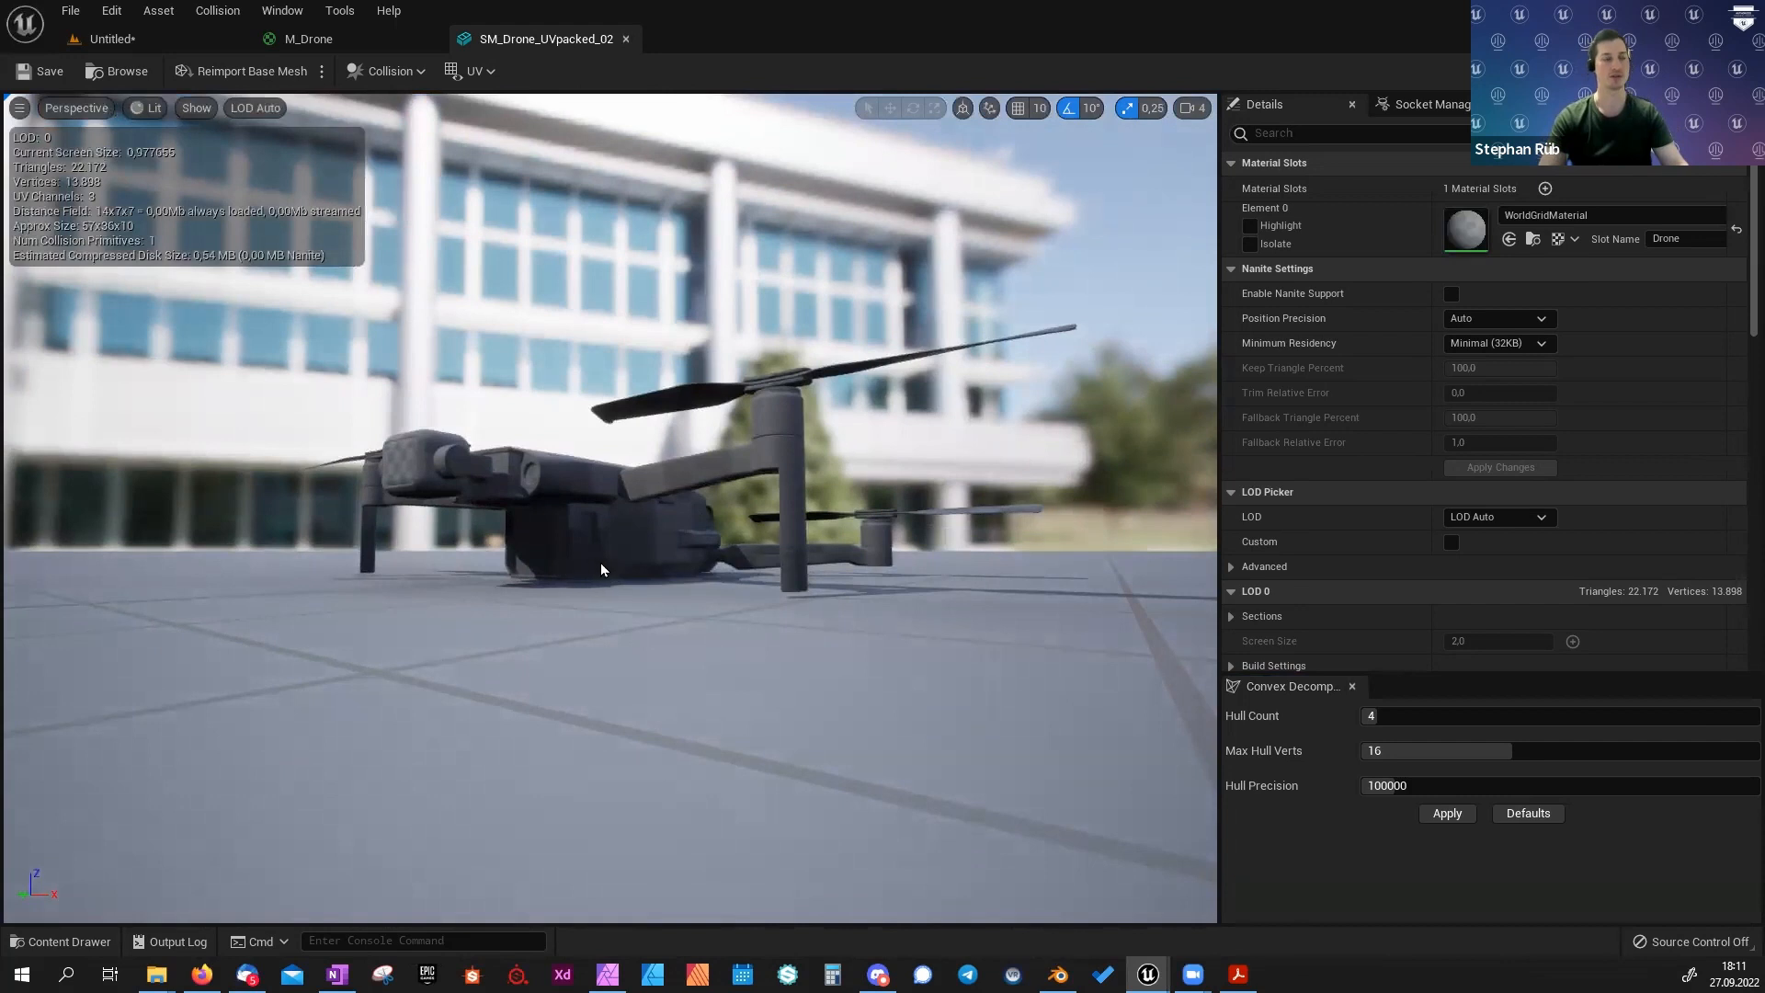
drag(627, 583, 621, 561)
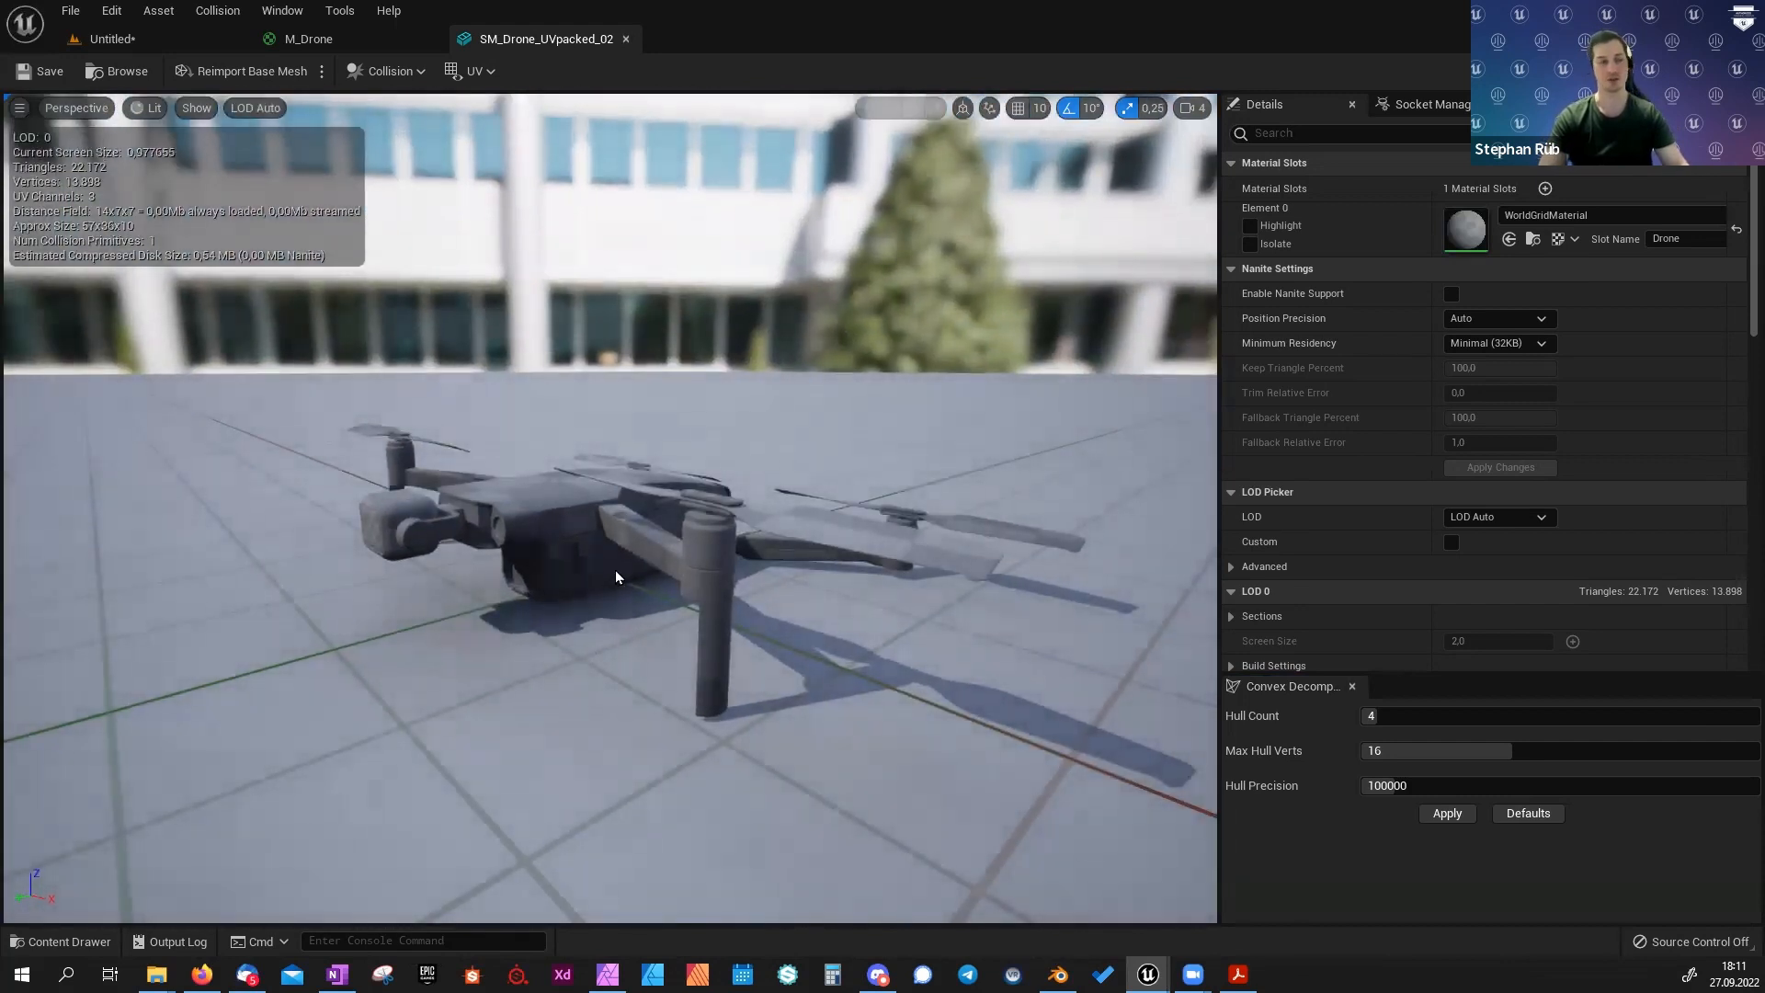
drag(471, 585, 630, 561)
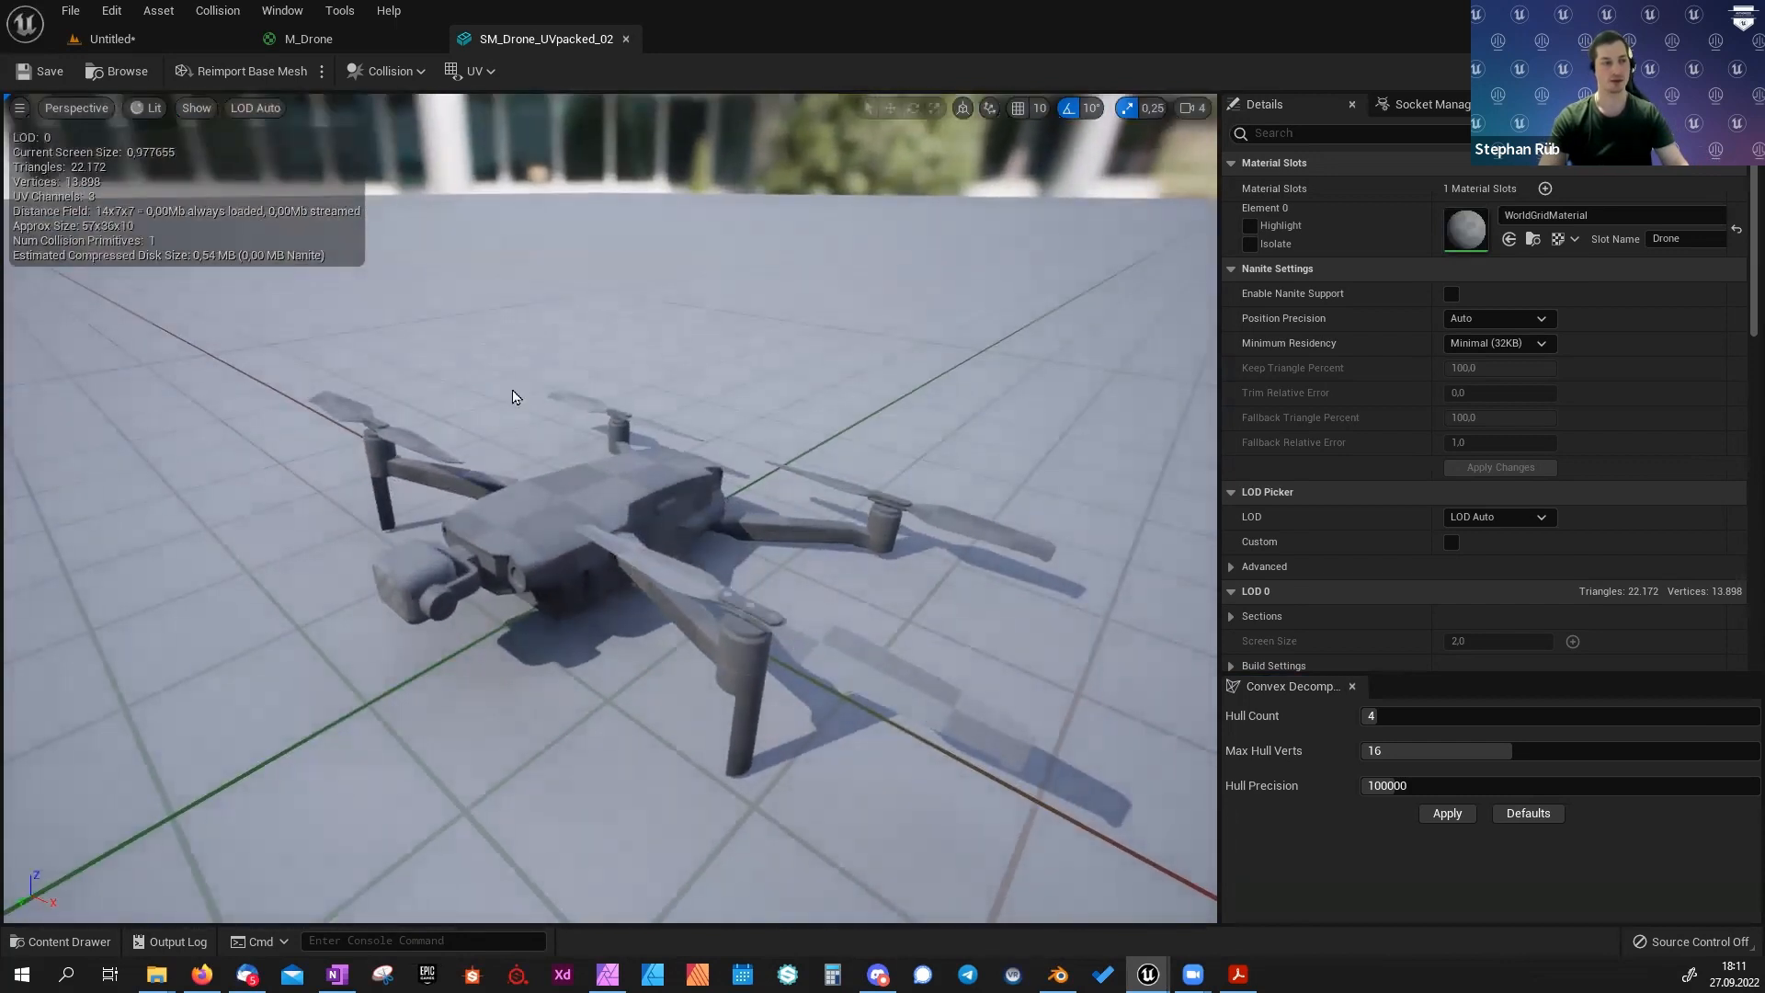
drag(578, 668, 592, 762)
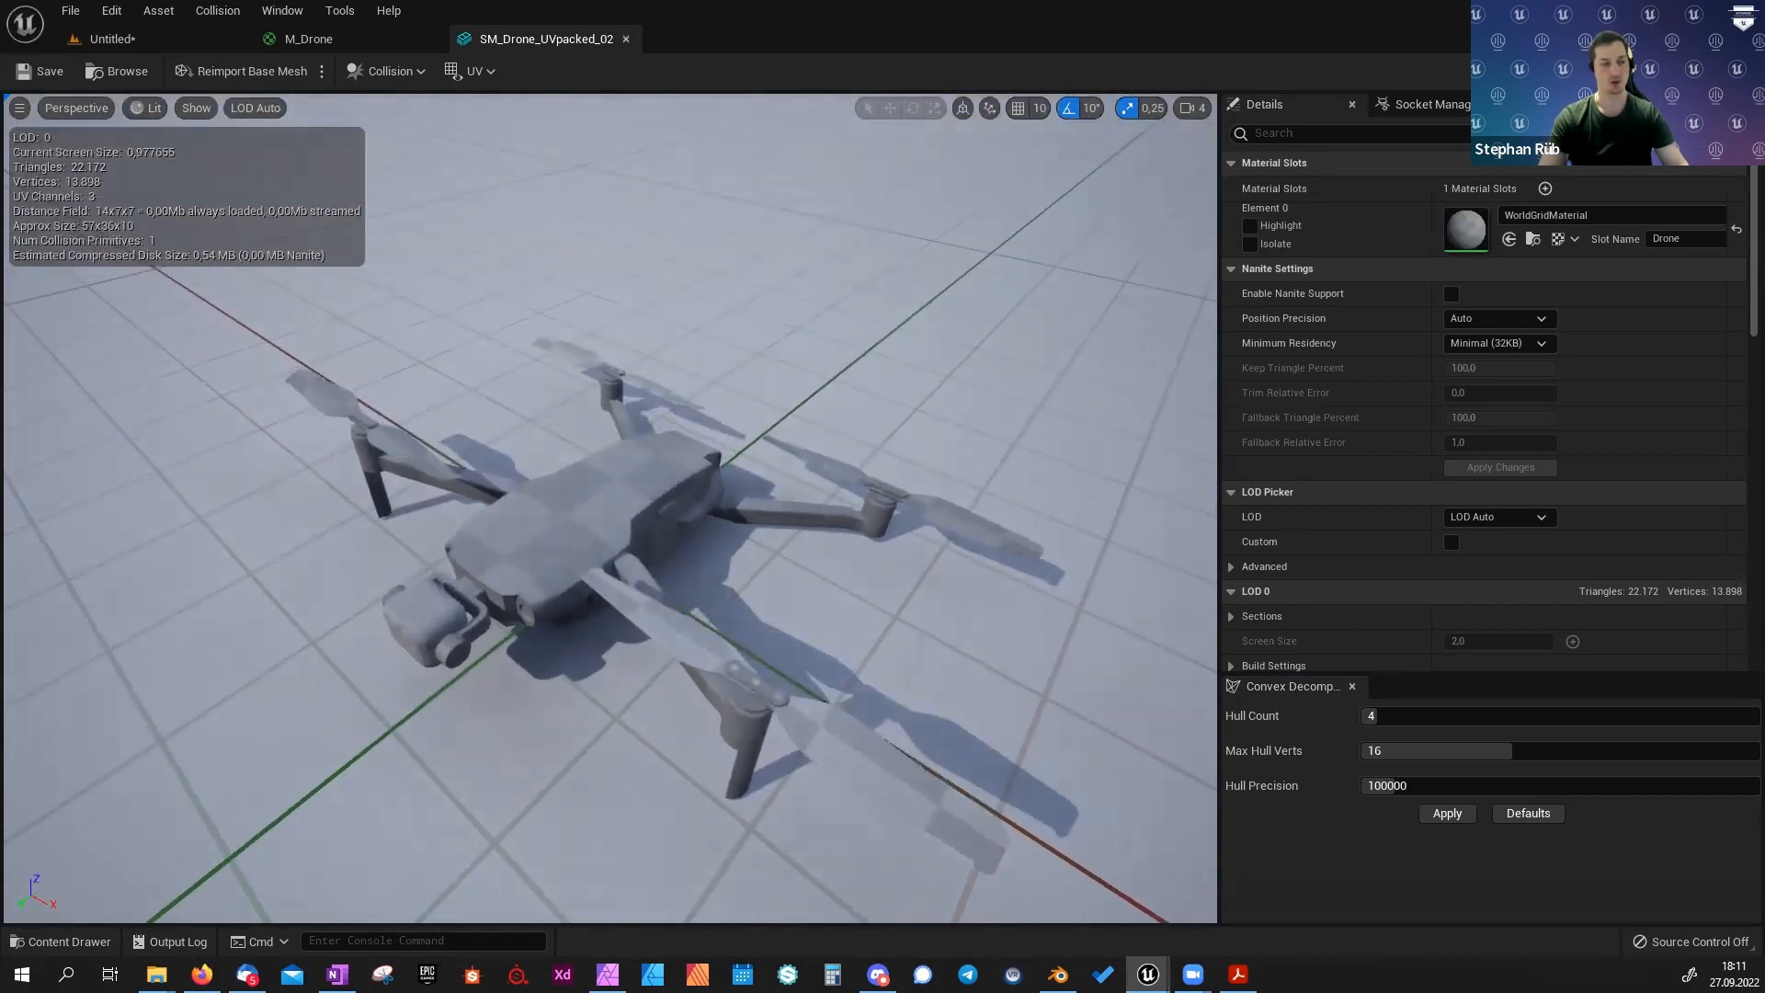
mouse_move(577, 668)
middle_down()
mouse_move(790, 855)
mouse_move(662, 643)
mouse_move(460, 441)
mouse_move(597, 652)
middle_up()
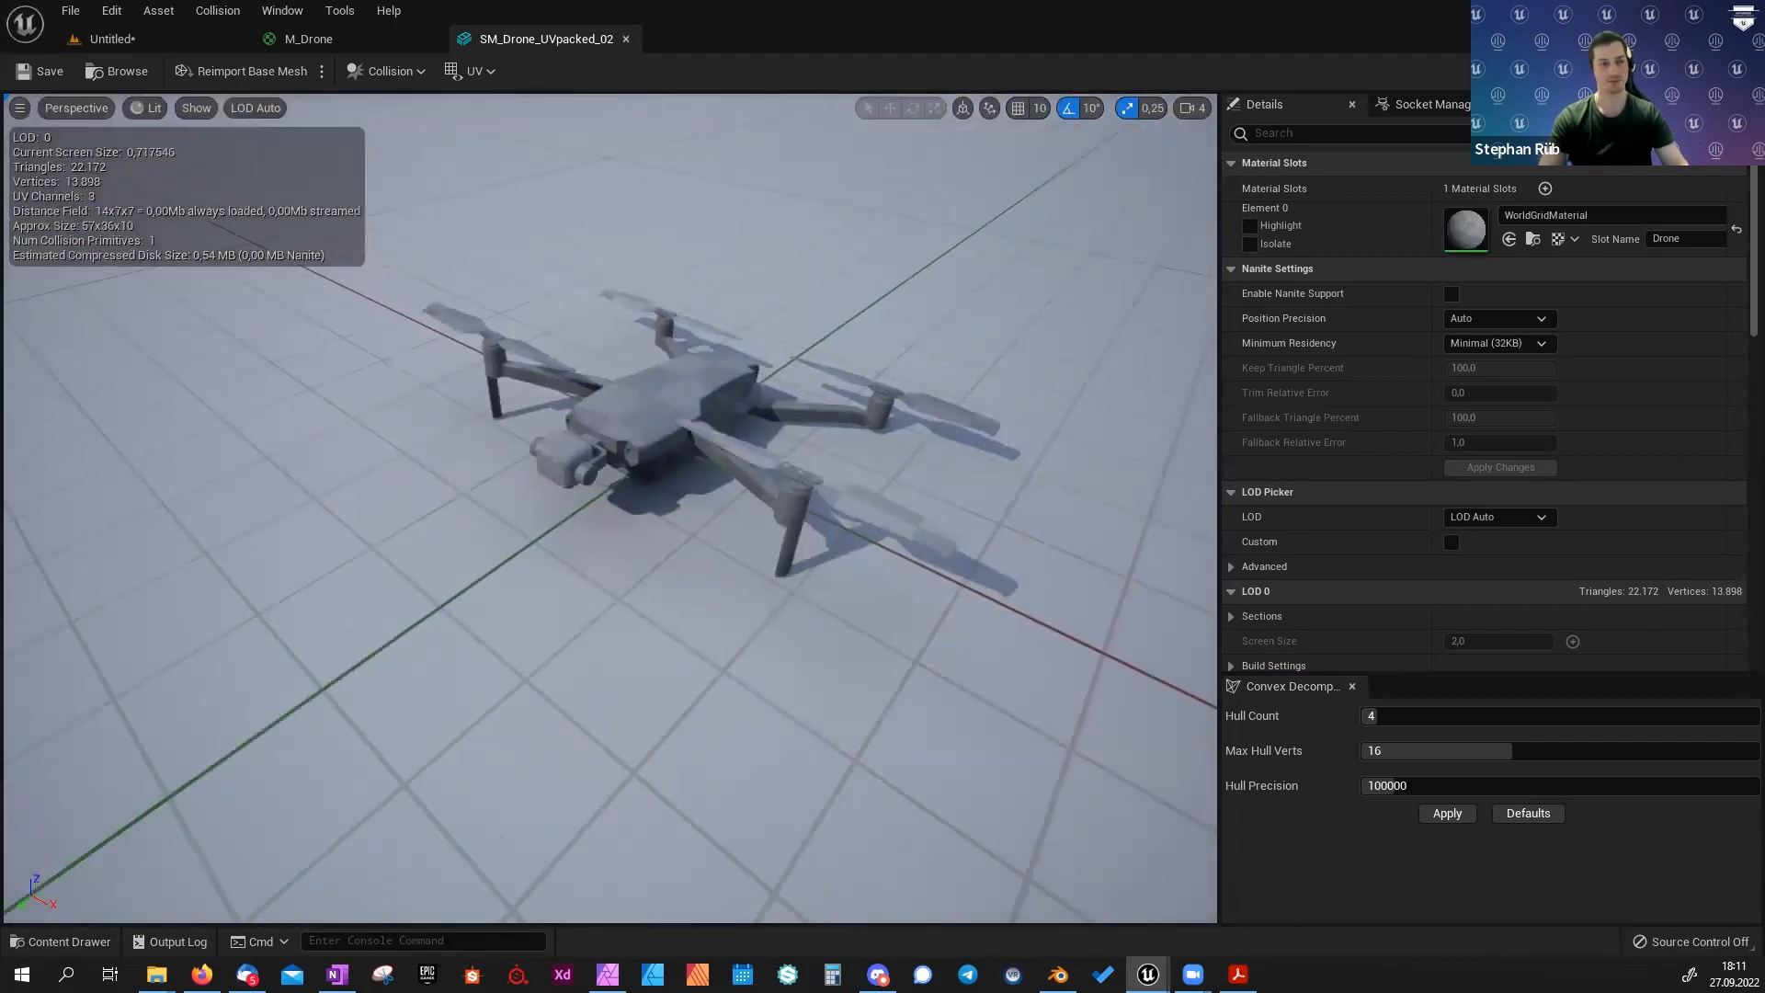
mouse_move(904, 530)
alt+right_down()
mouse_move(1088, 644)
mouse_move(904, 529)
alt+right_up()
middle_drag(883, 504, 974, 579)
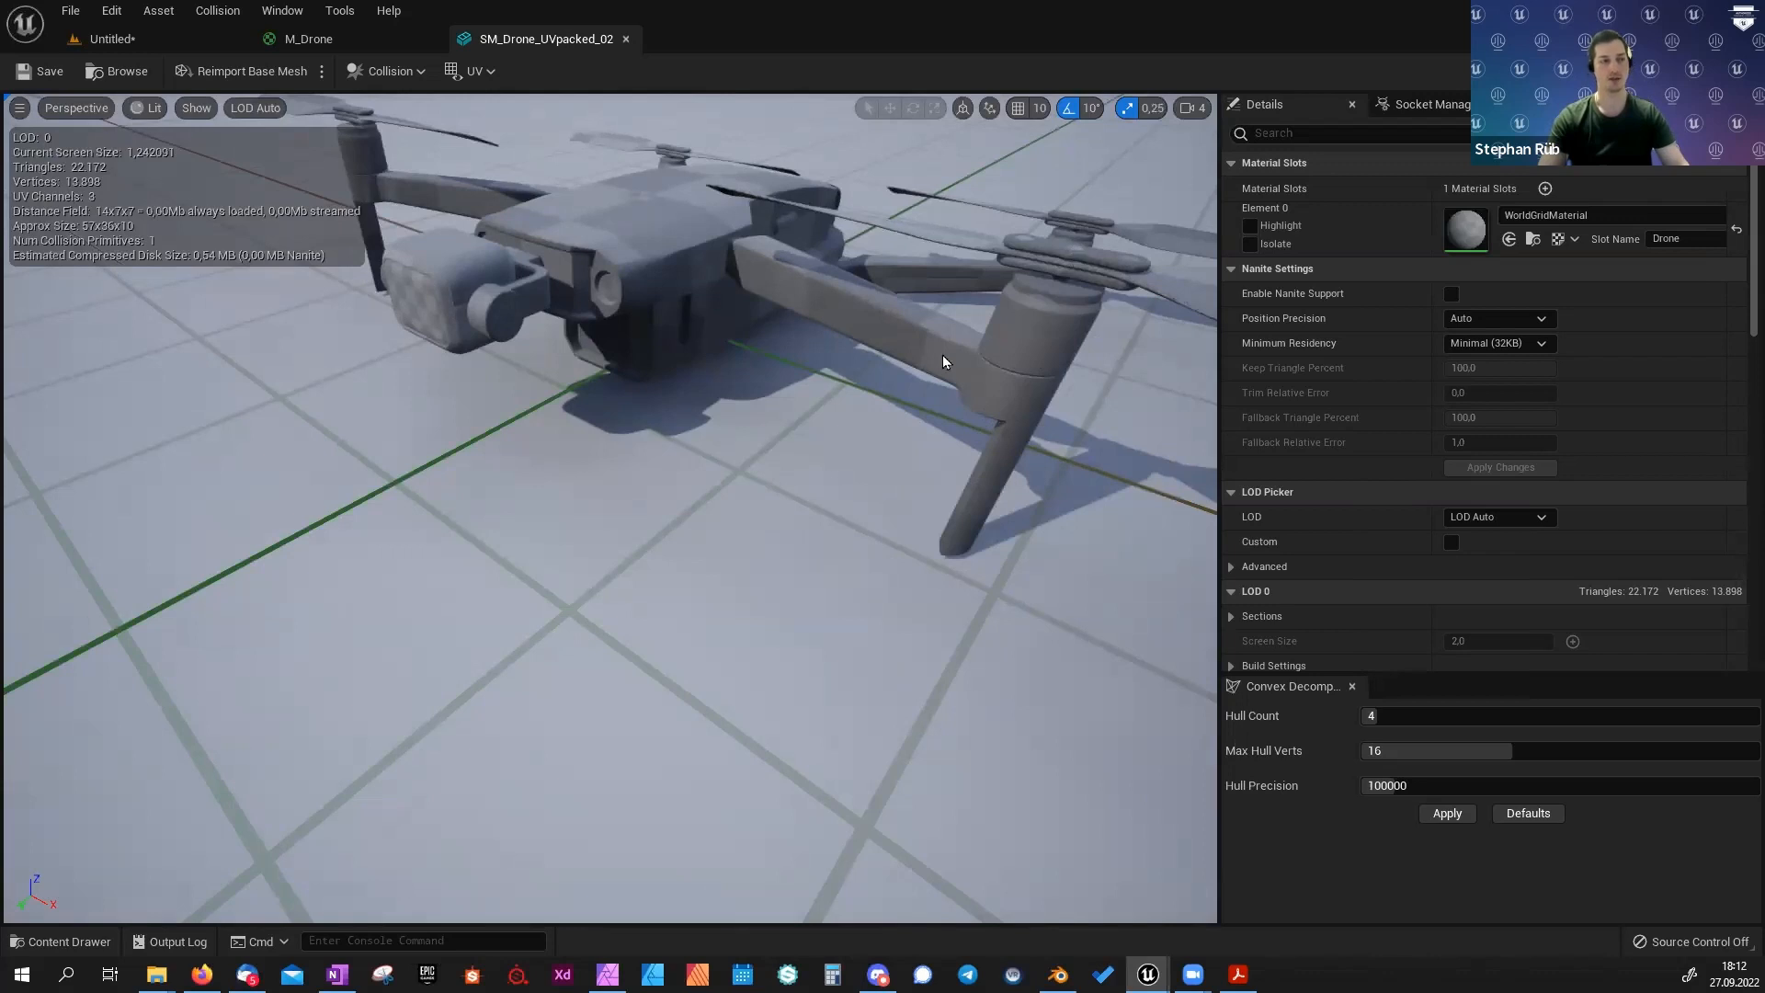
drag(941, 355, 647, 434)
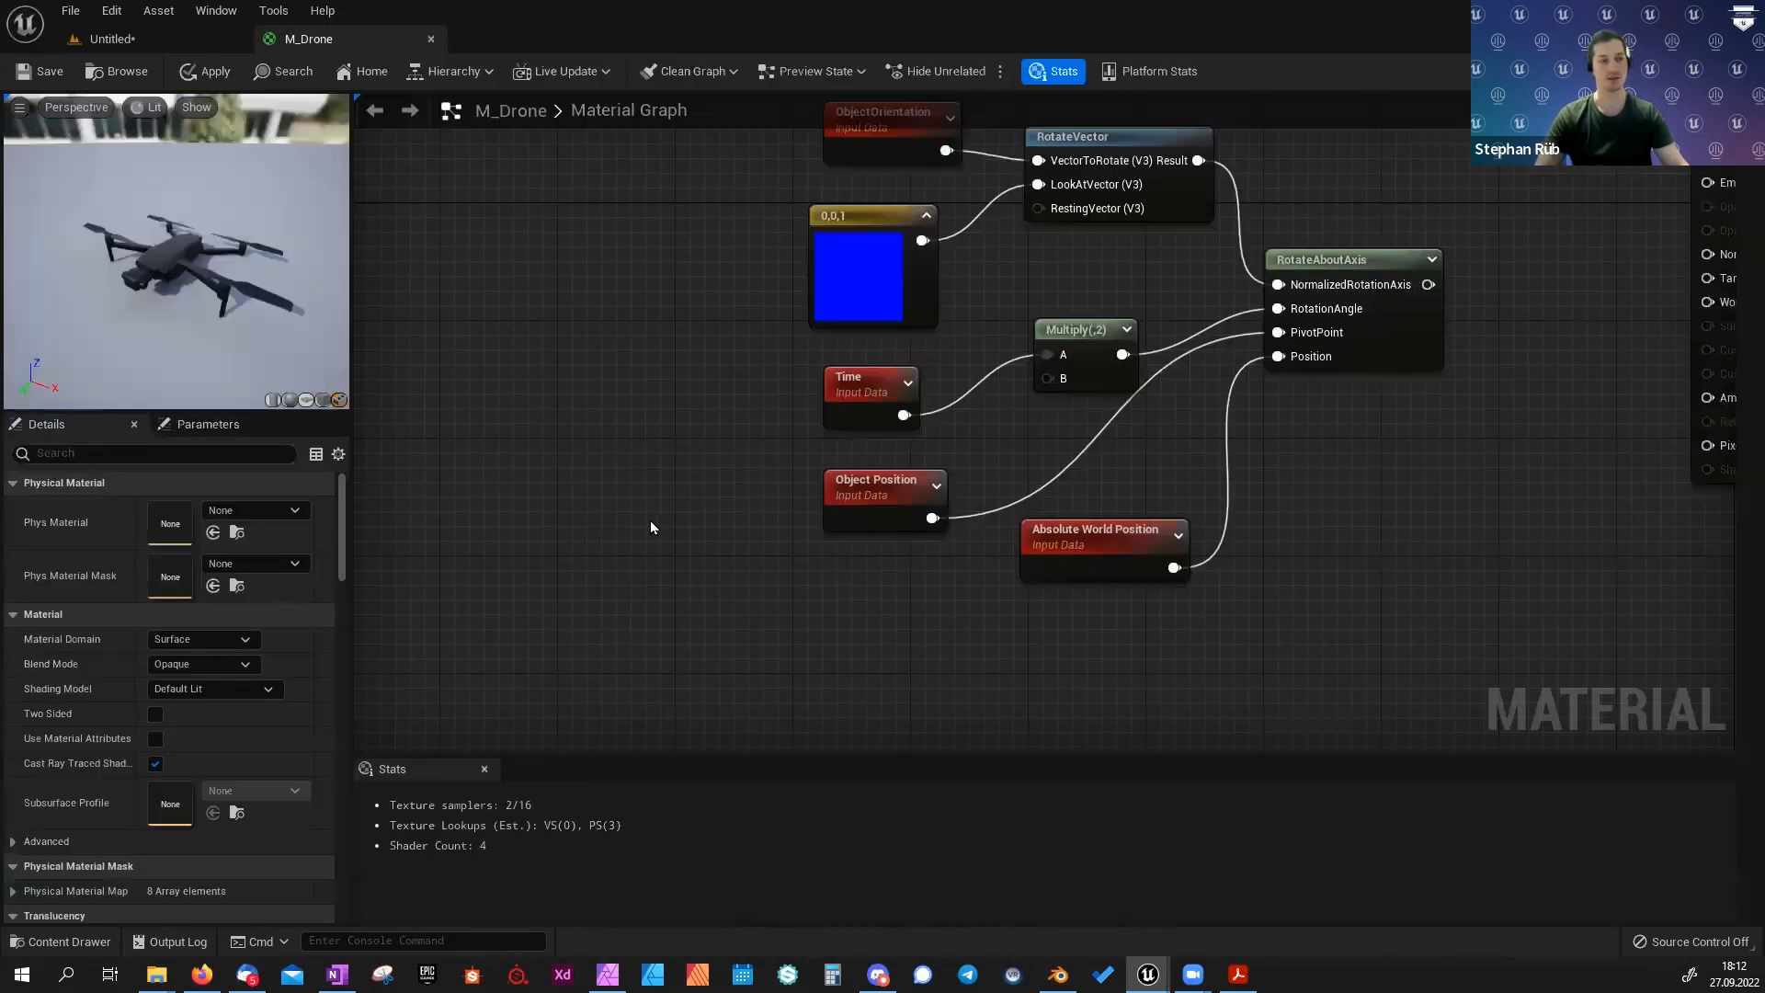
In the M_Drone graph, add a TextureCoordinate node in the empty area well to the left of Object Position.
right_drag(650, 524, 713, 500)
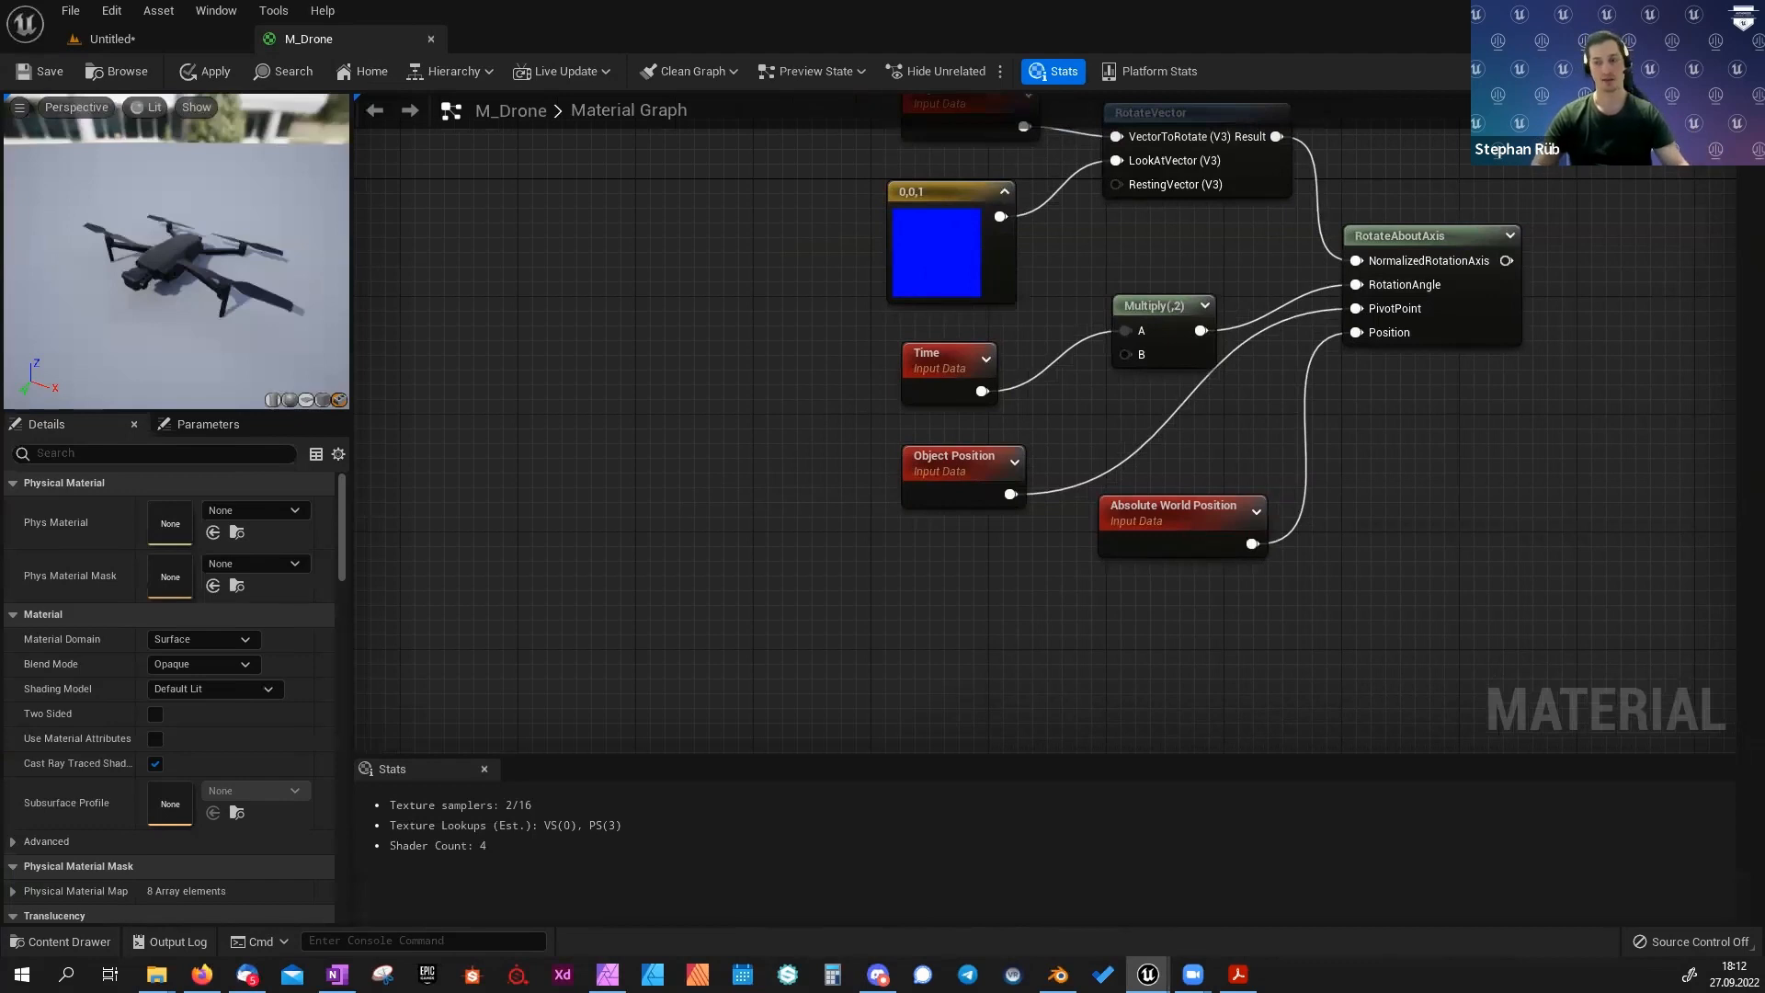
right_drag(611, 557, 858, 468)
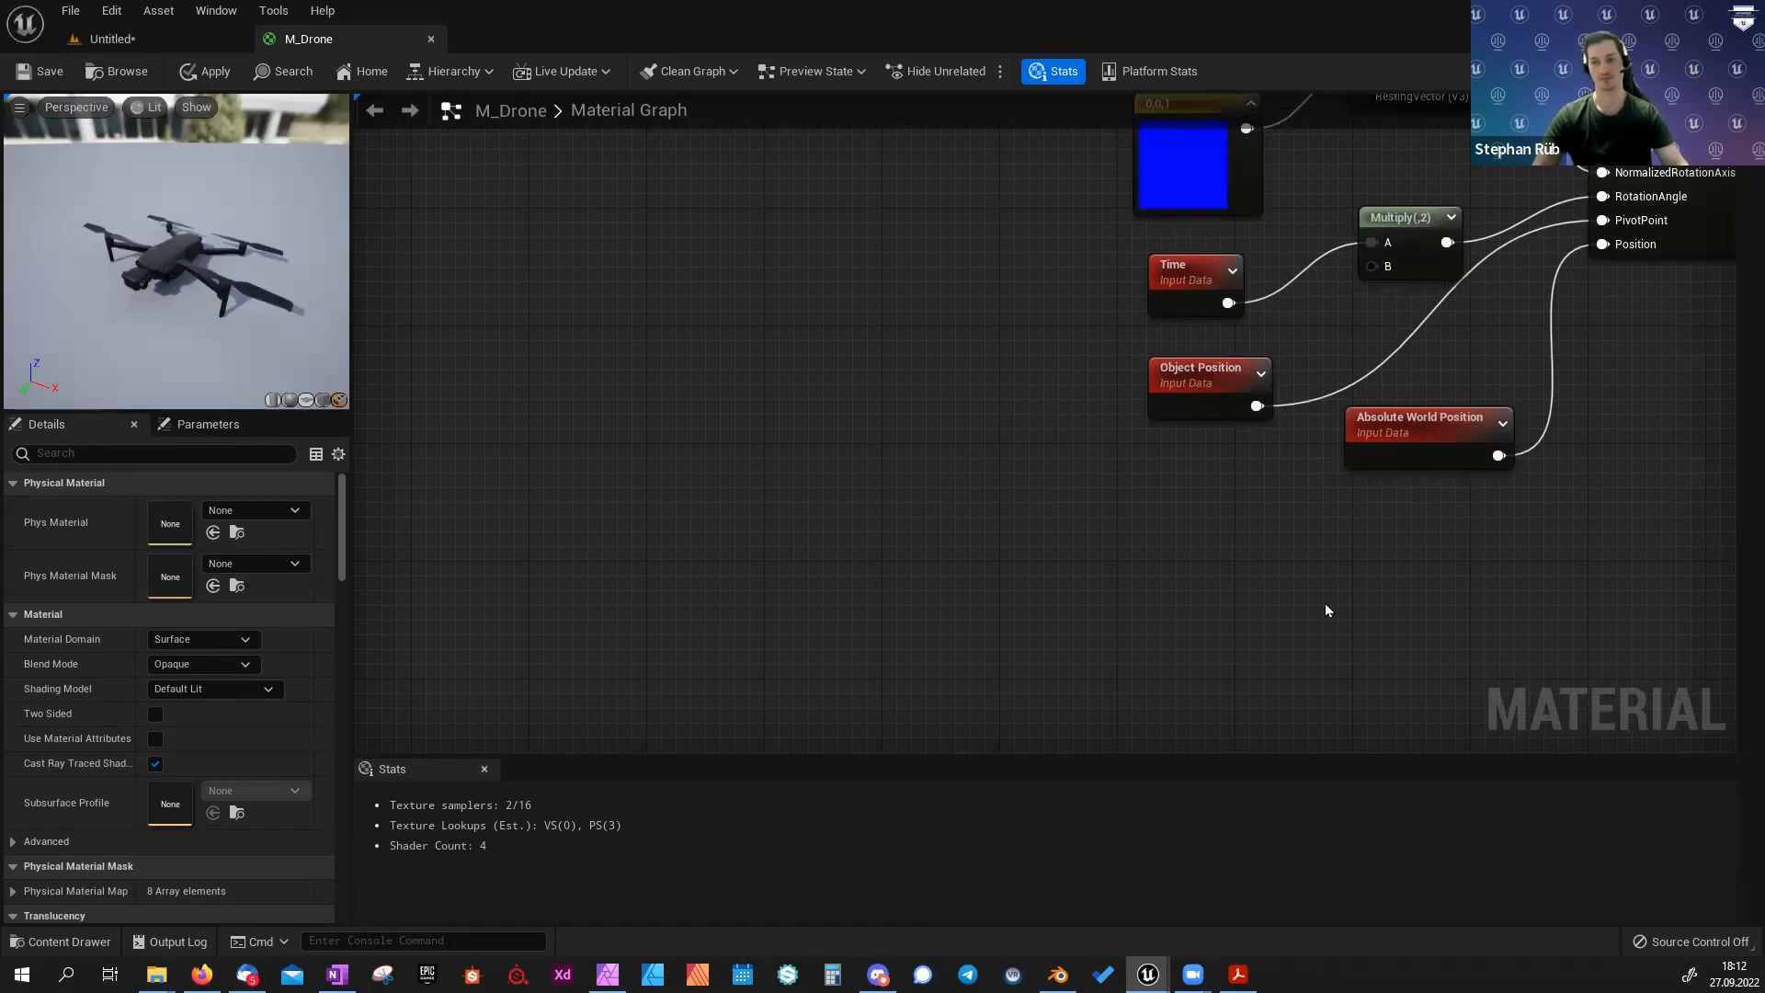
right_drag(777, 520, 1119, 479)
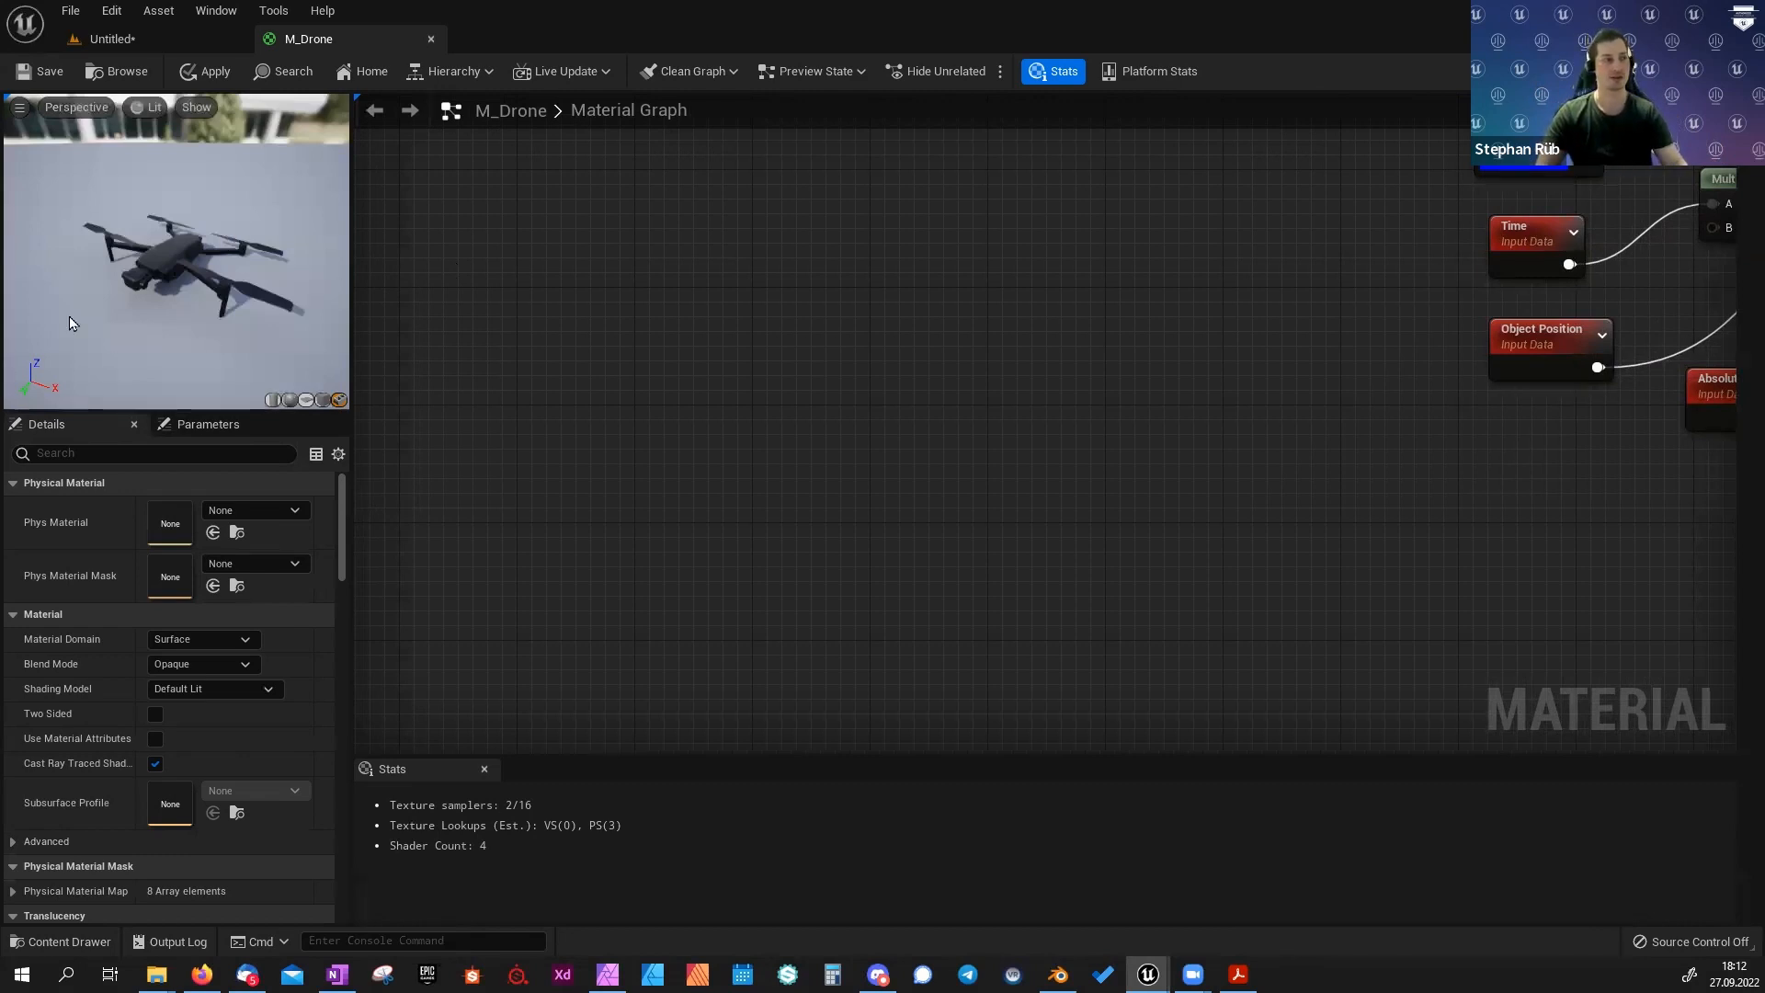
right_drag(841, 506, 882, 448)
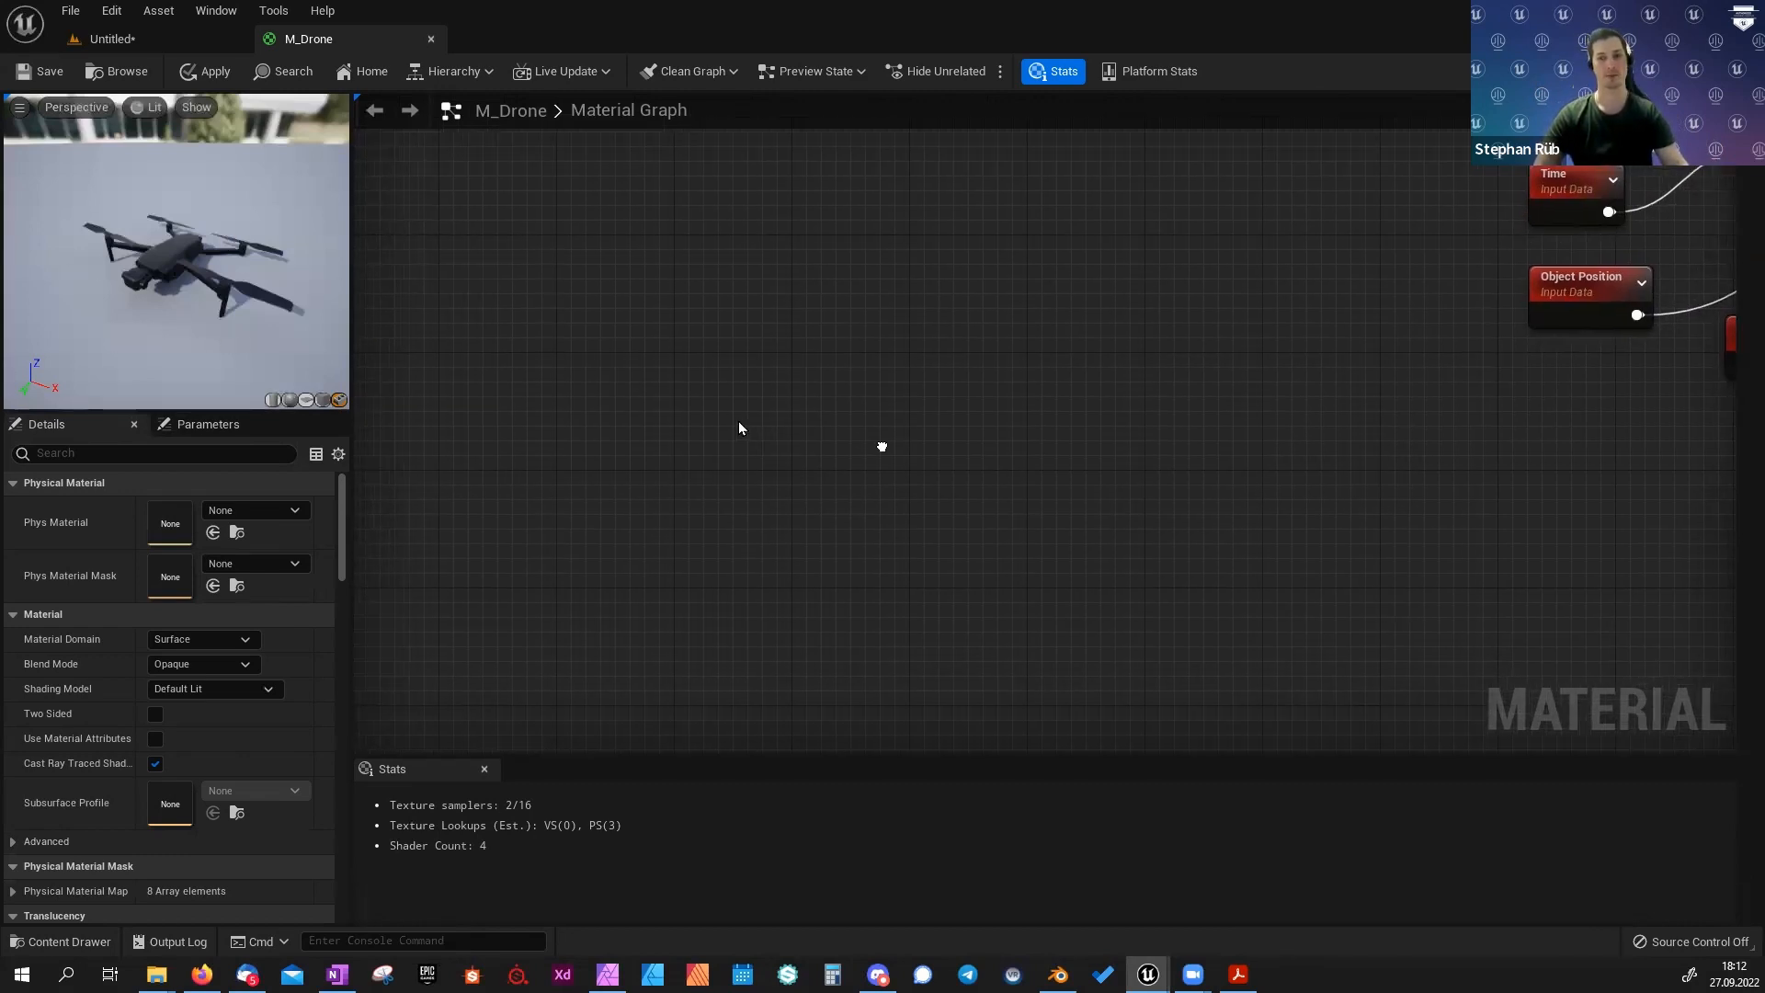
right_click(742, 425)
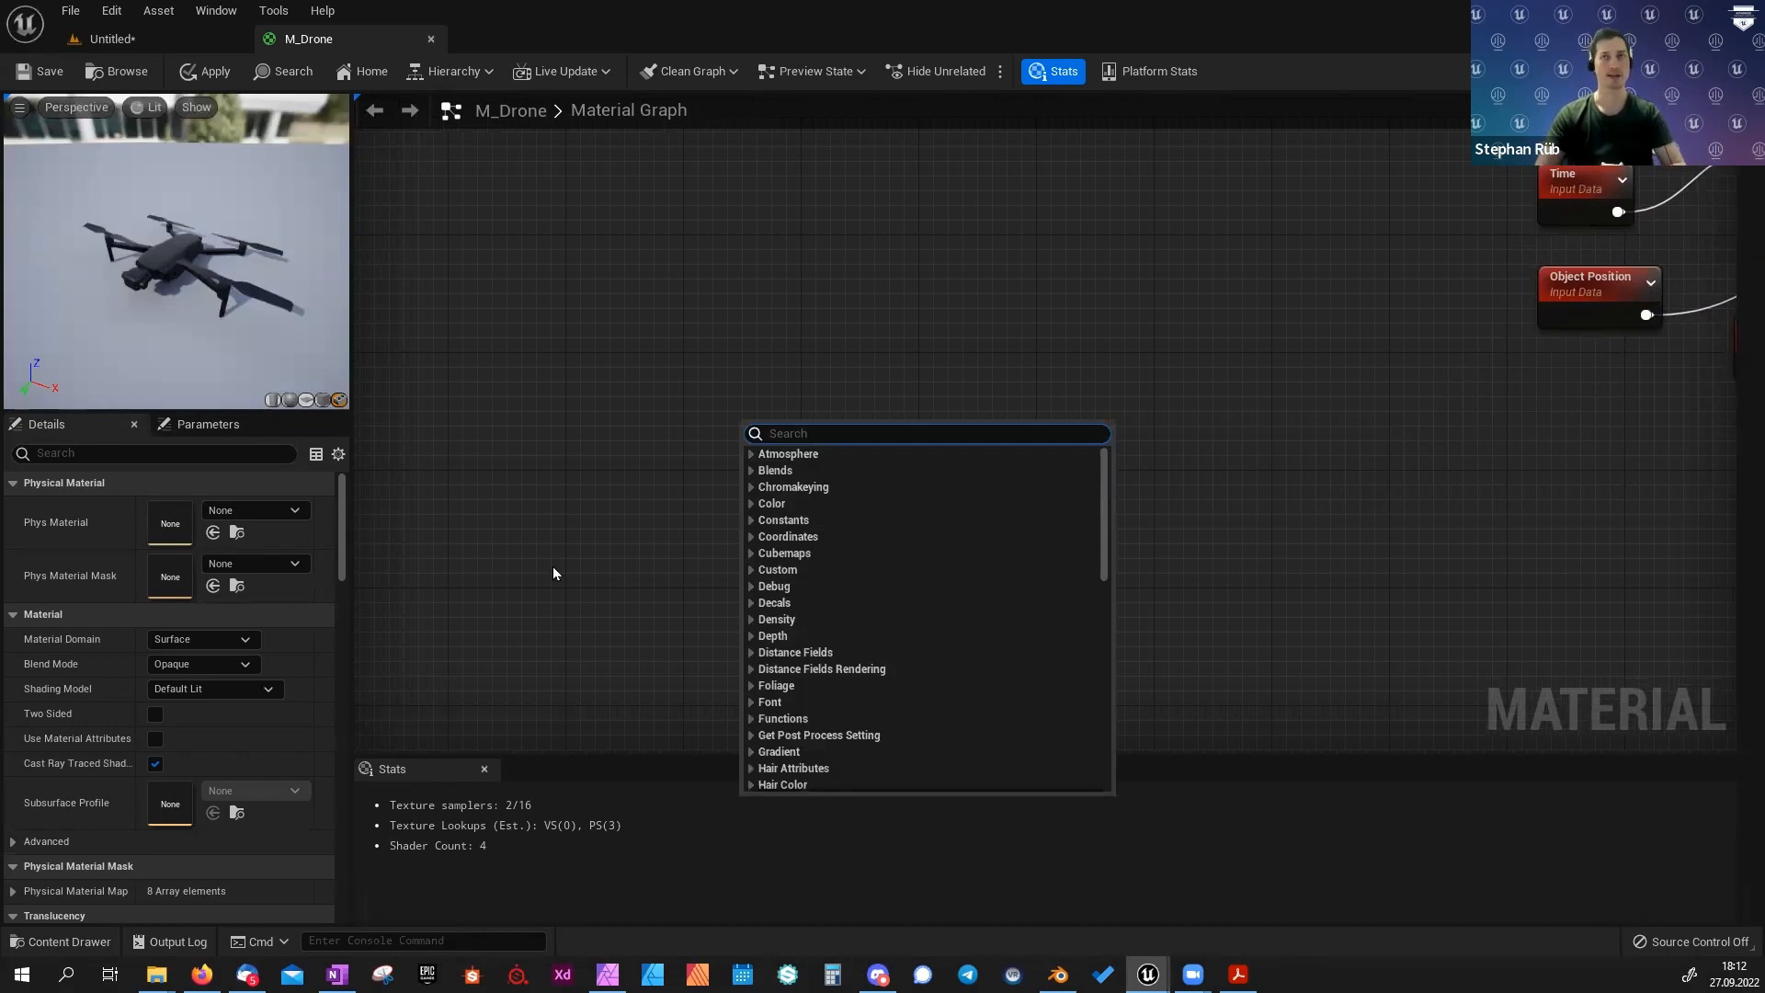
text(tex co)
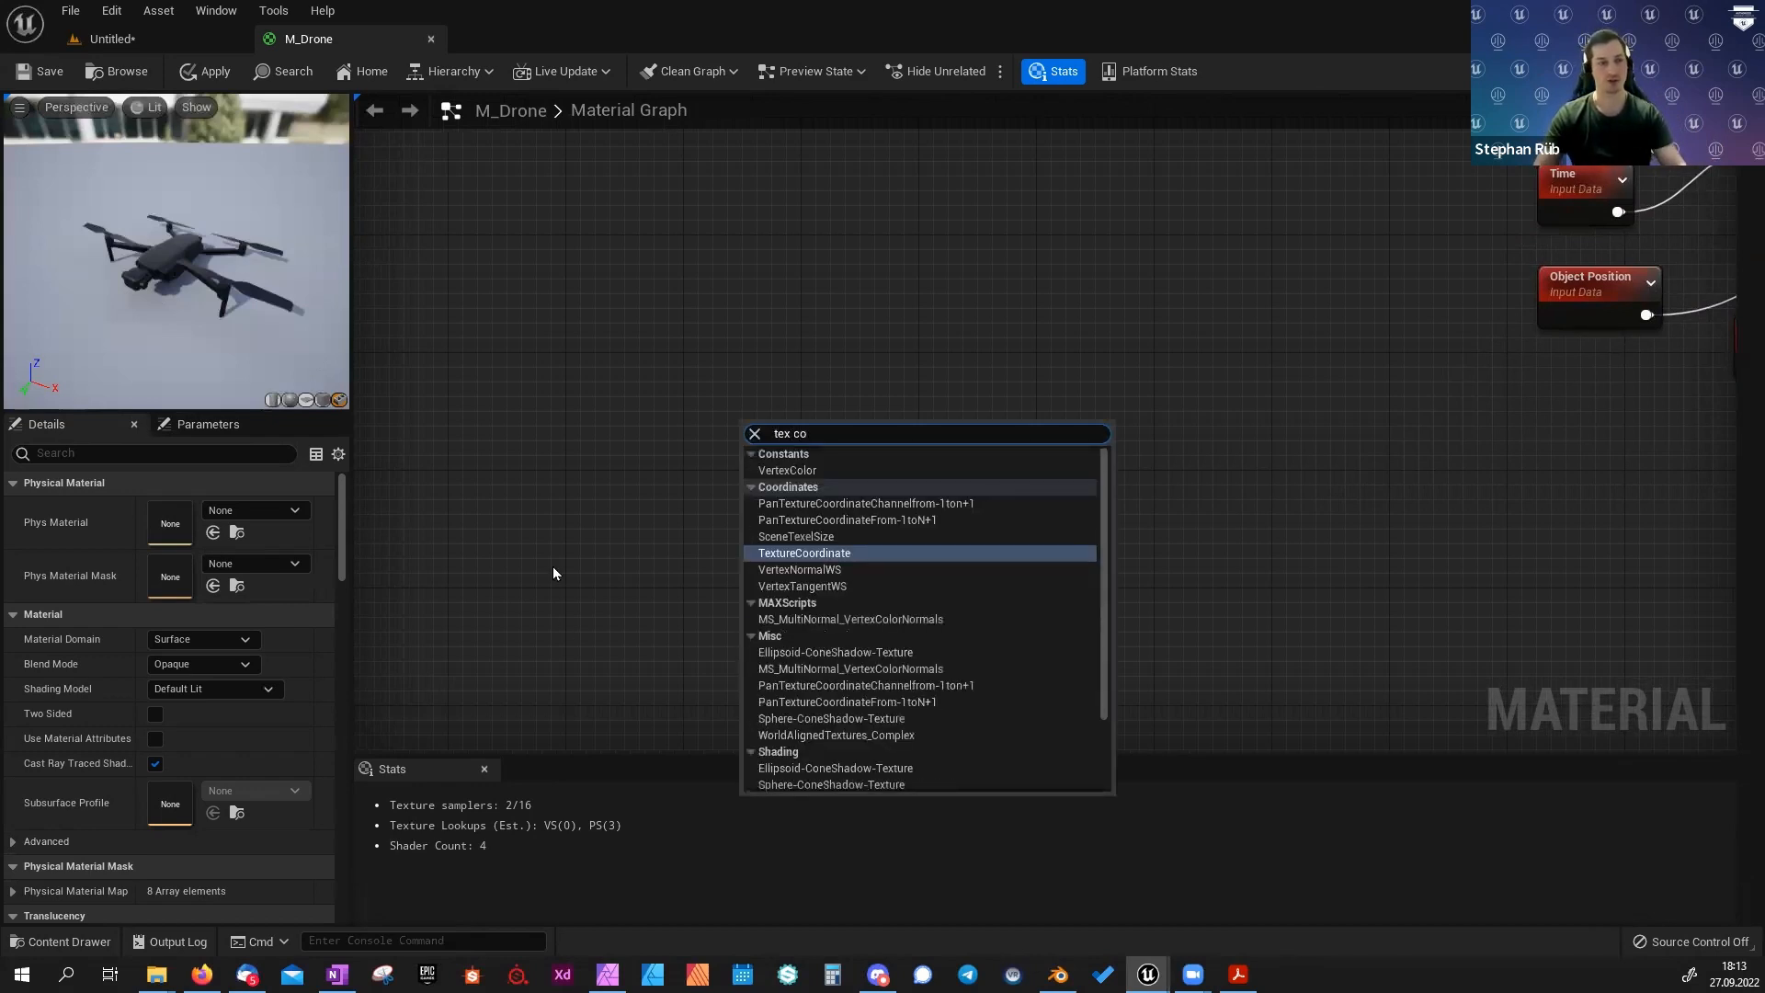
key(Return)
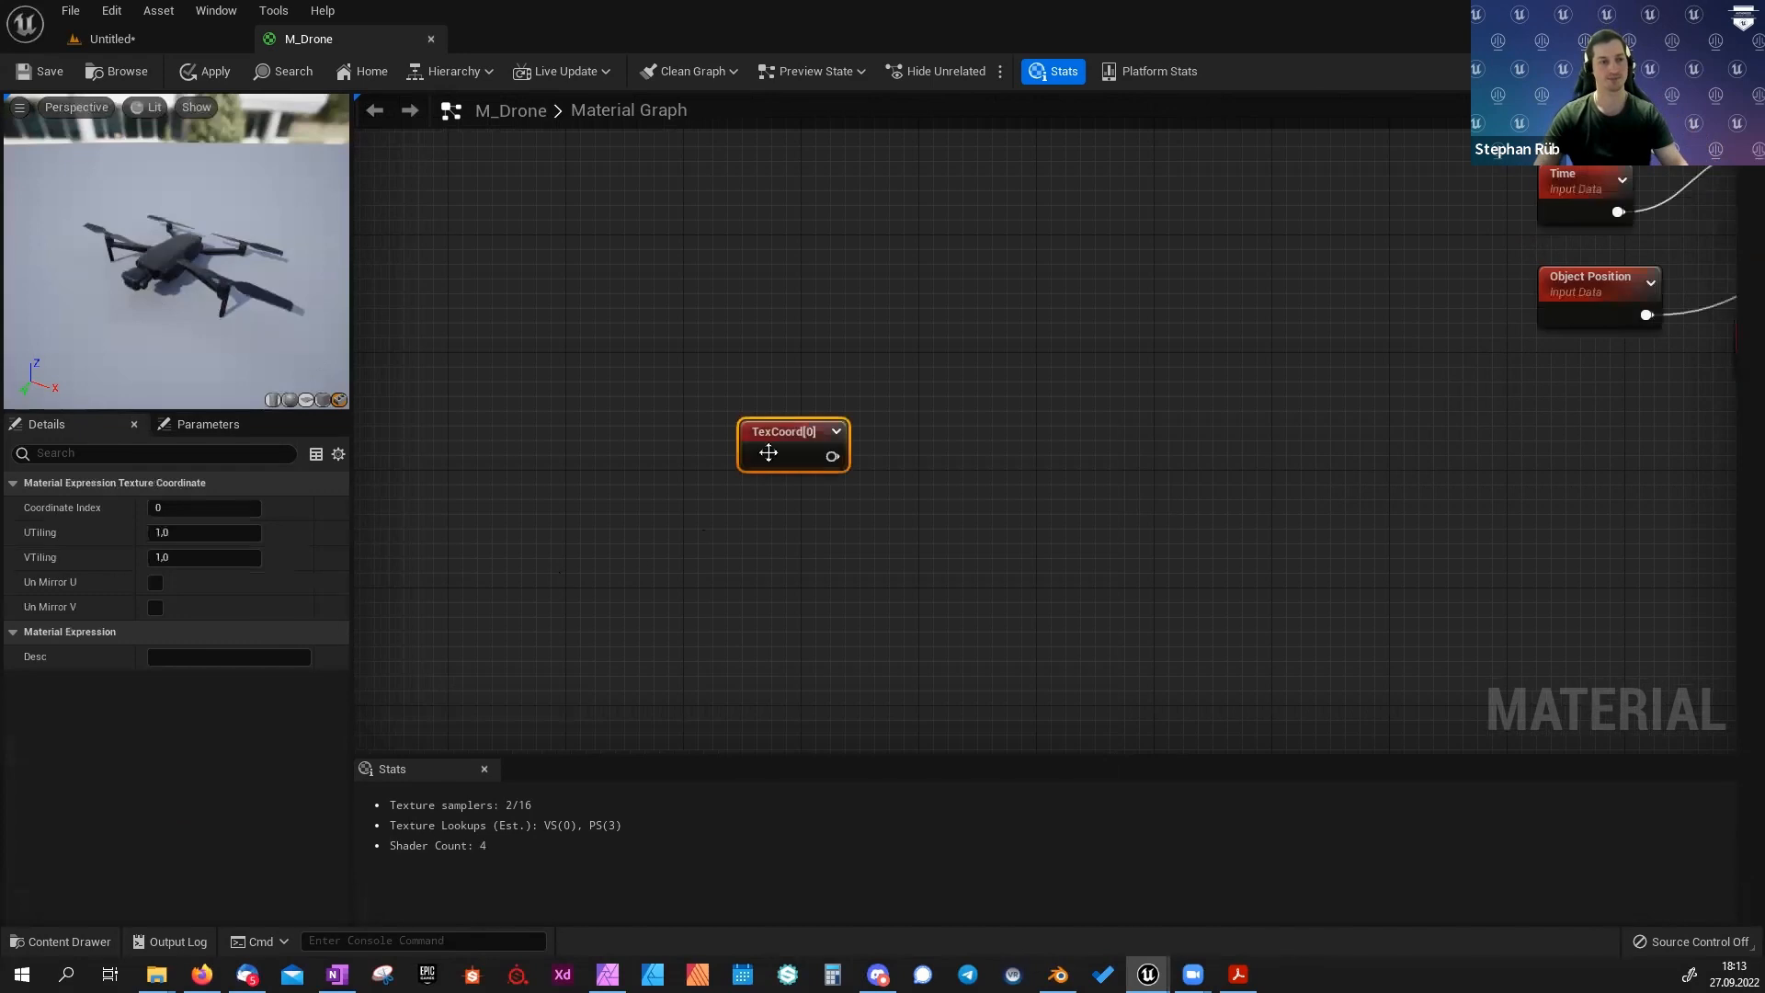
Add a ComponentMask node fed by the TexCoord[0] output and limit it to the R channel.
drag(776, 449, 883, 435)
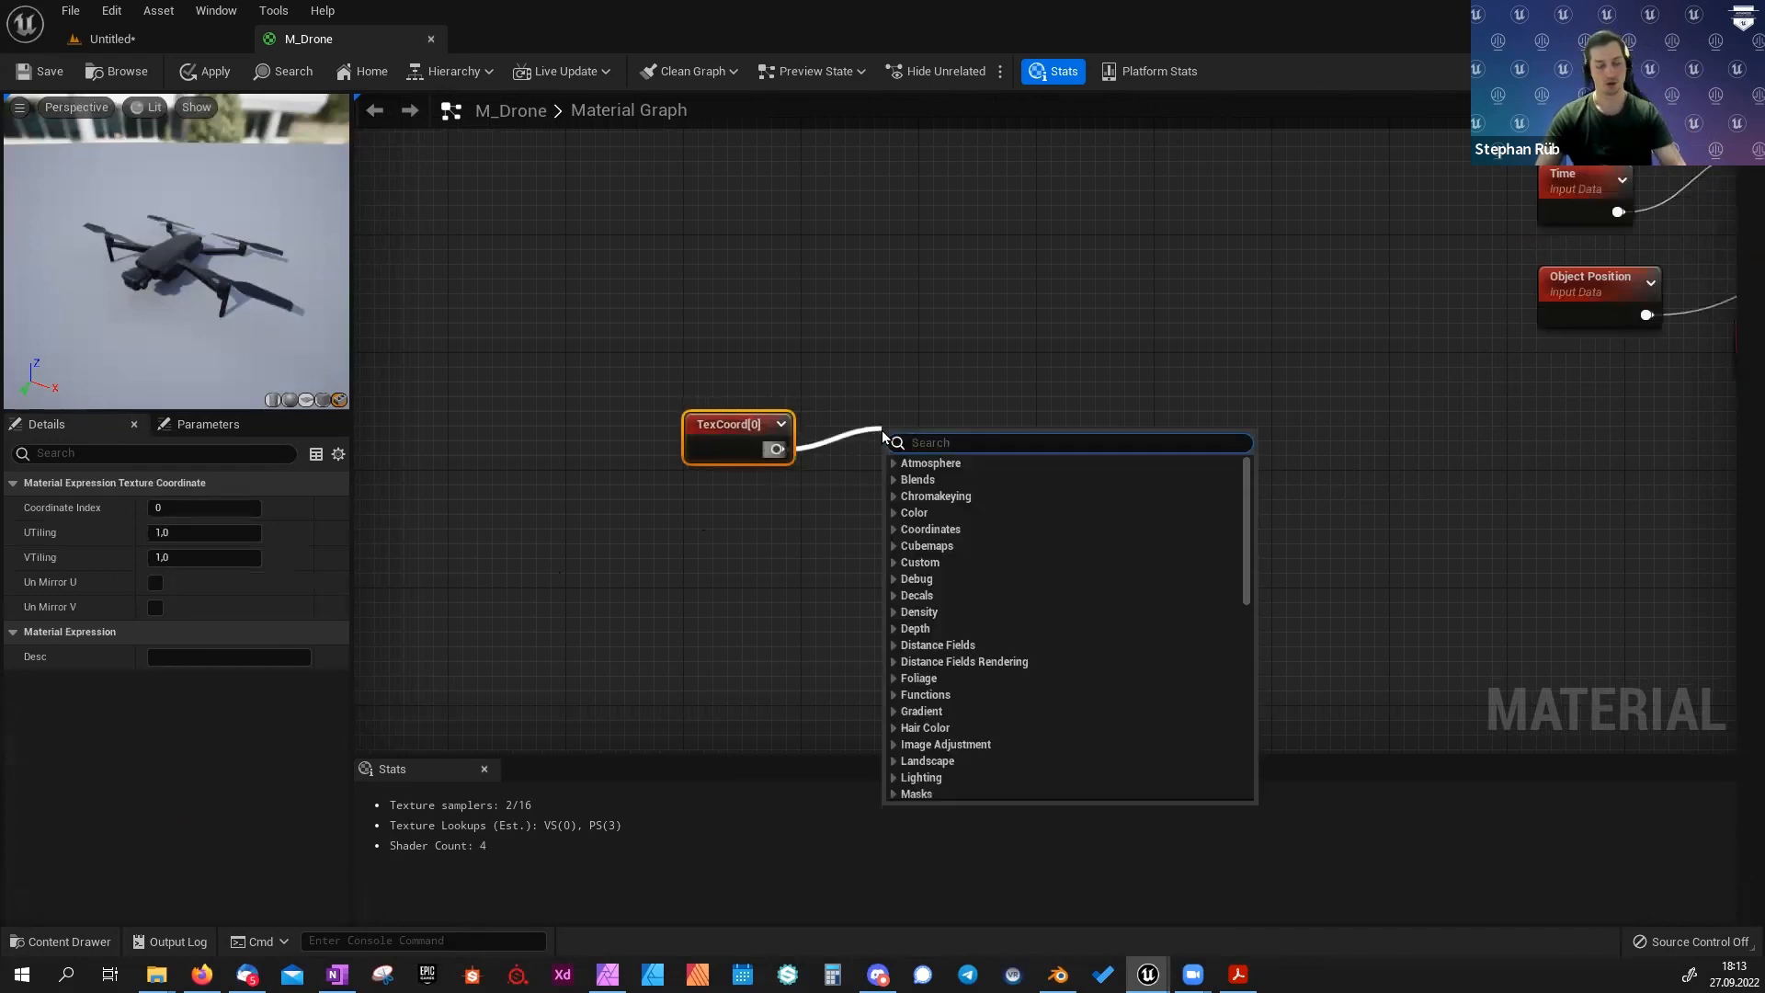
text(compon)
key(Return)
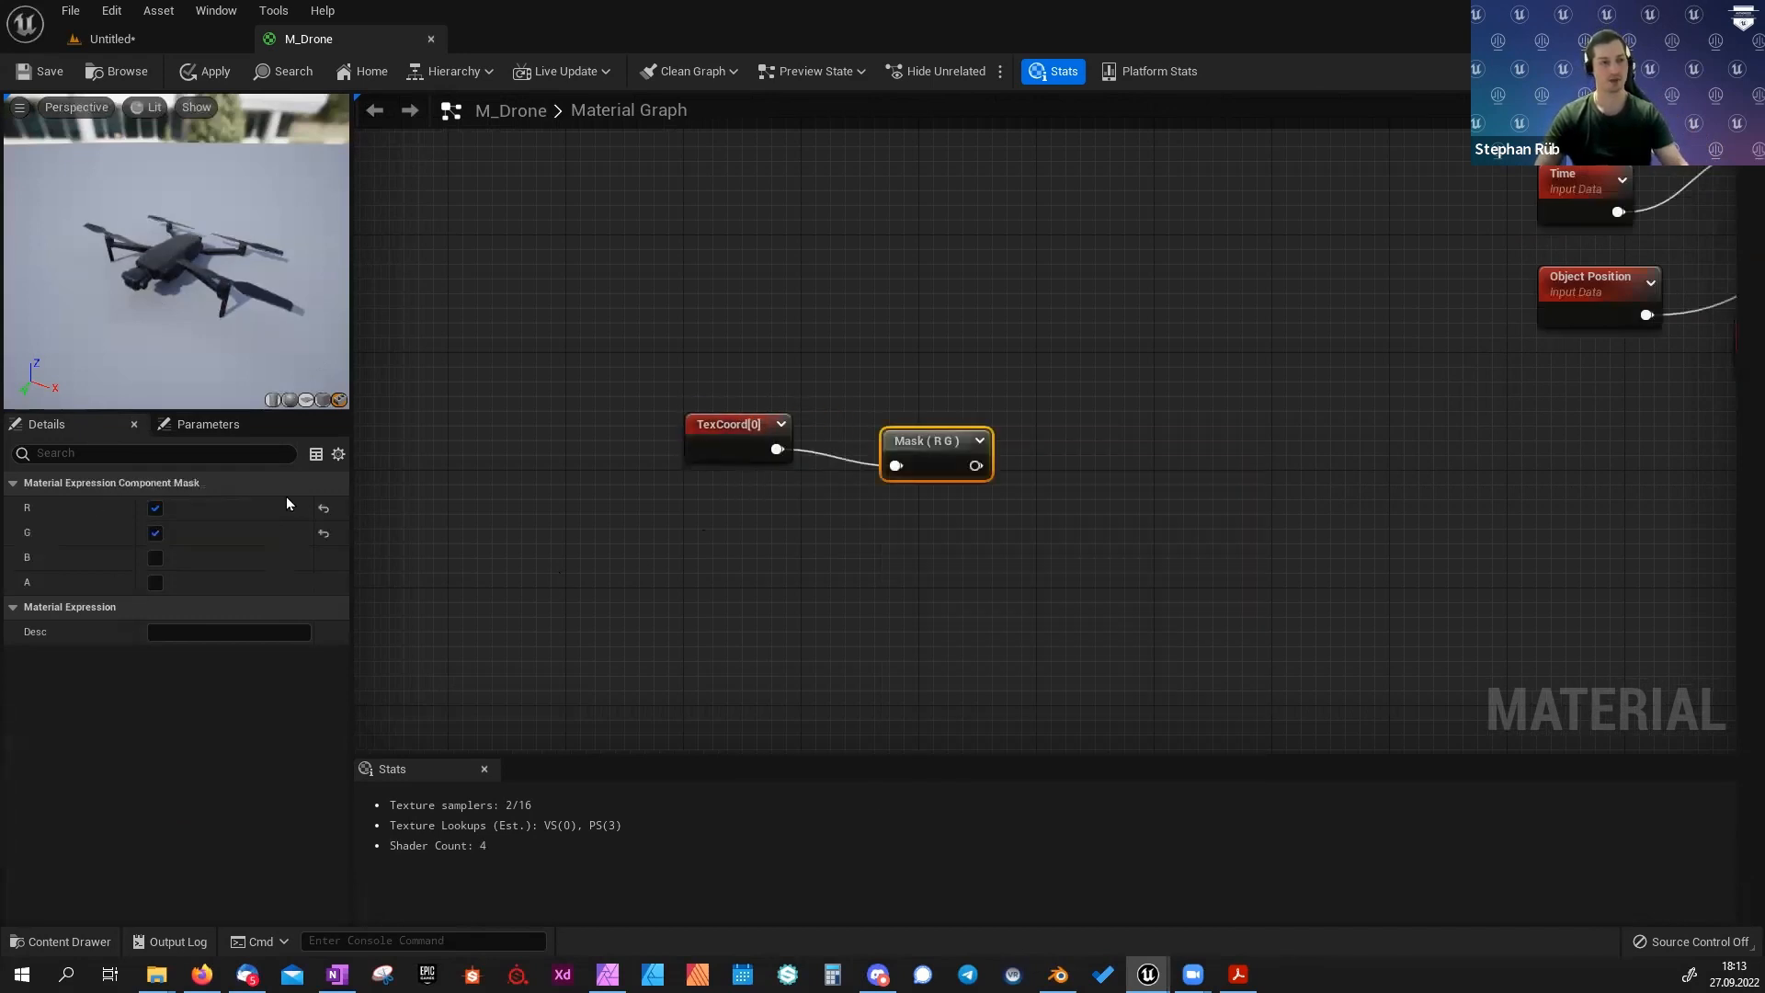
click(155, 508)
Add an If node after the R mask and connect the mask's output to its A input.
drag(910, 462, 1073, 452)
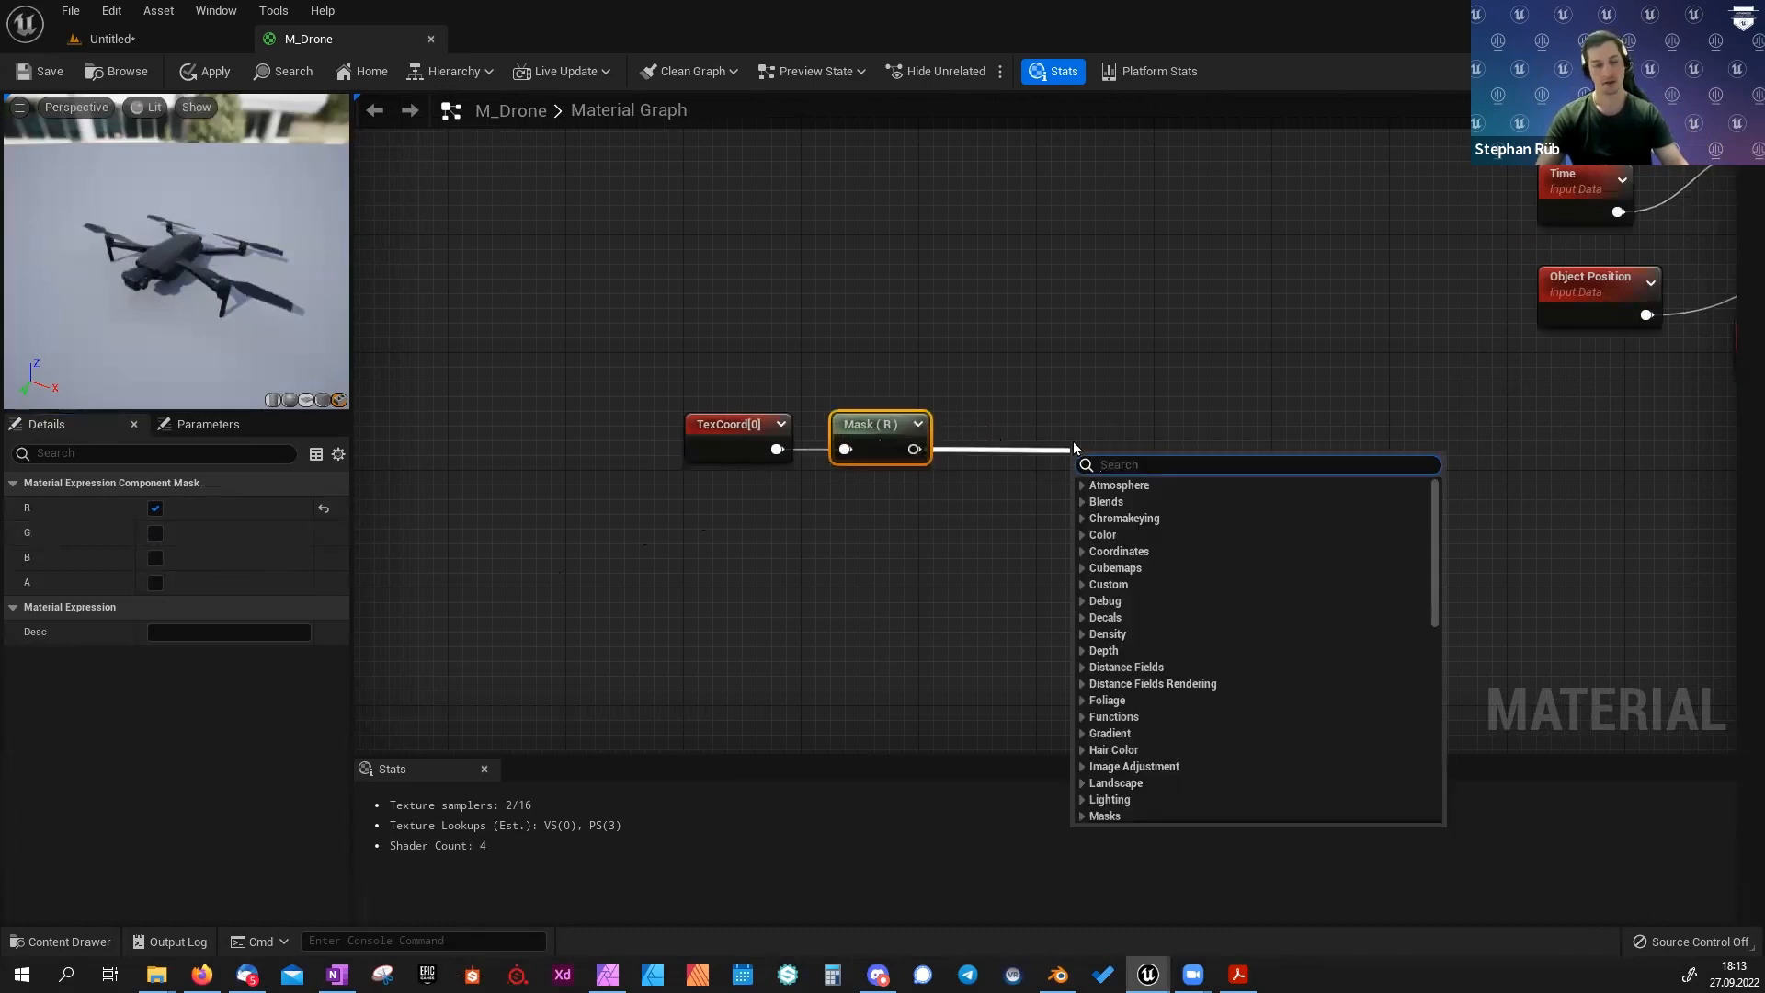
click(1083, 513)
click(1070, 474)
drag(914, 448, 1036, 431)
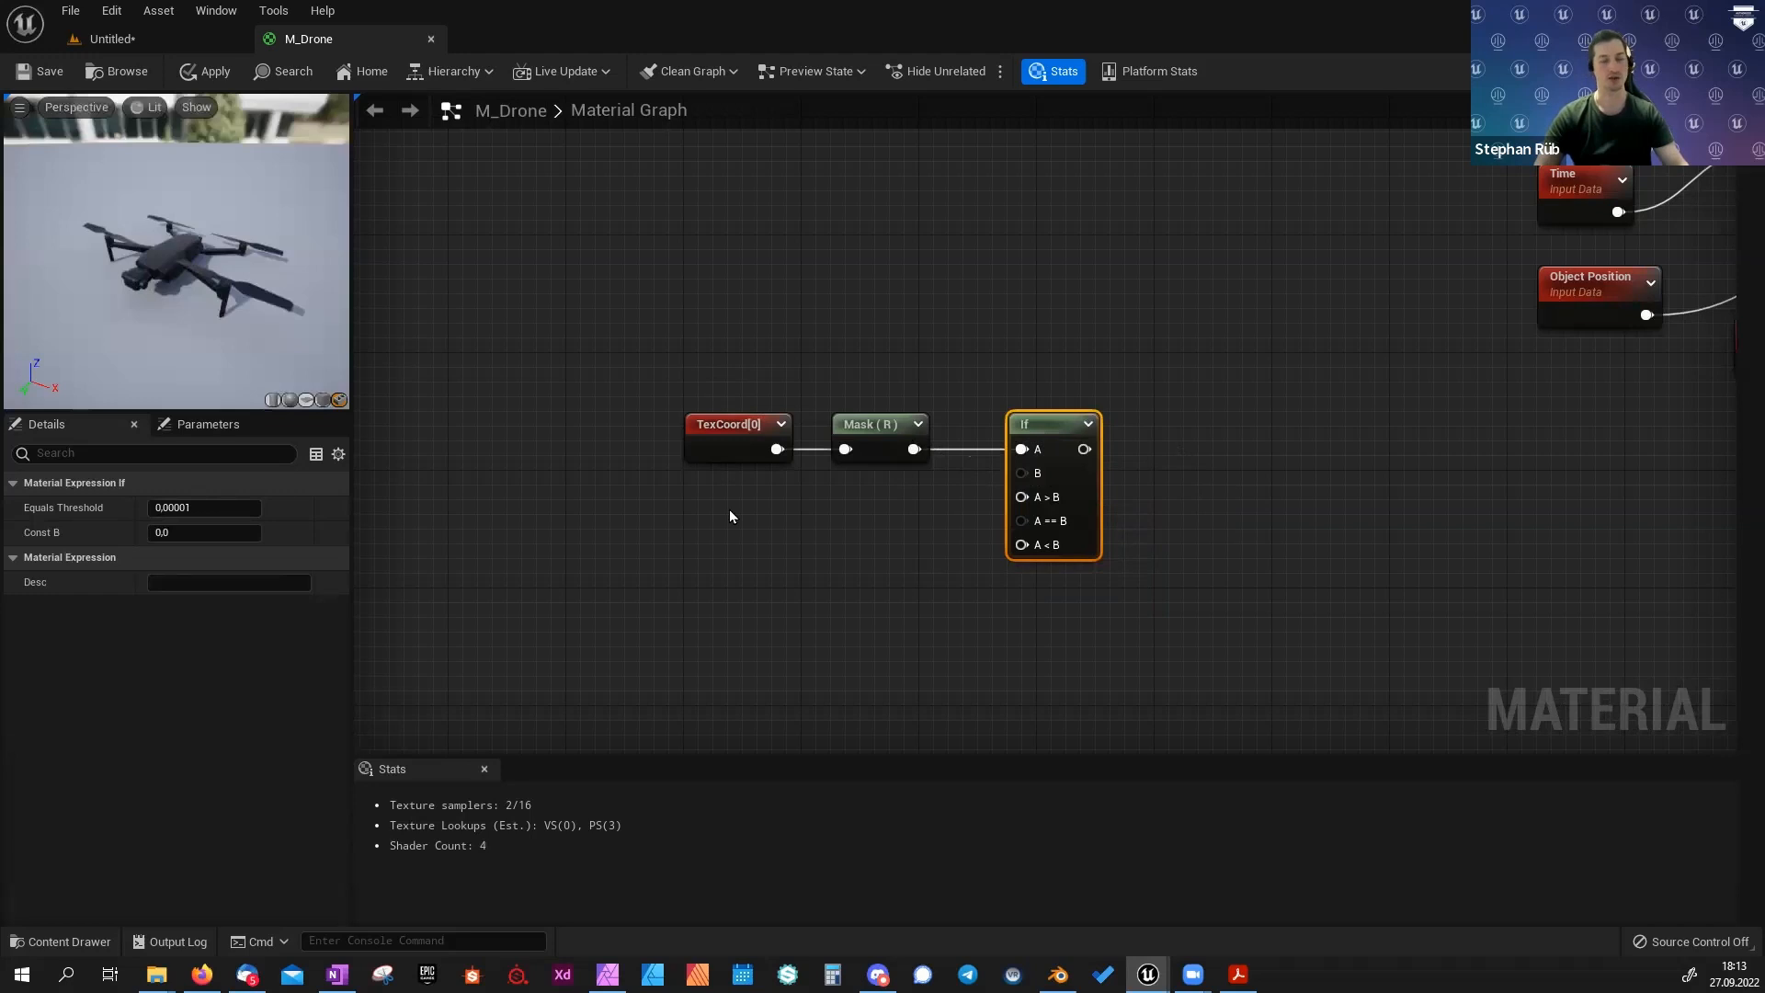
Add a Constant node with value 2 beneath the R mask and connect it to the If node's B input.
right_drag(827, 607, 886, 598)
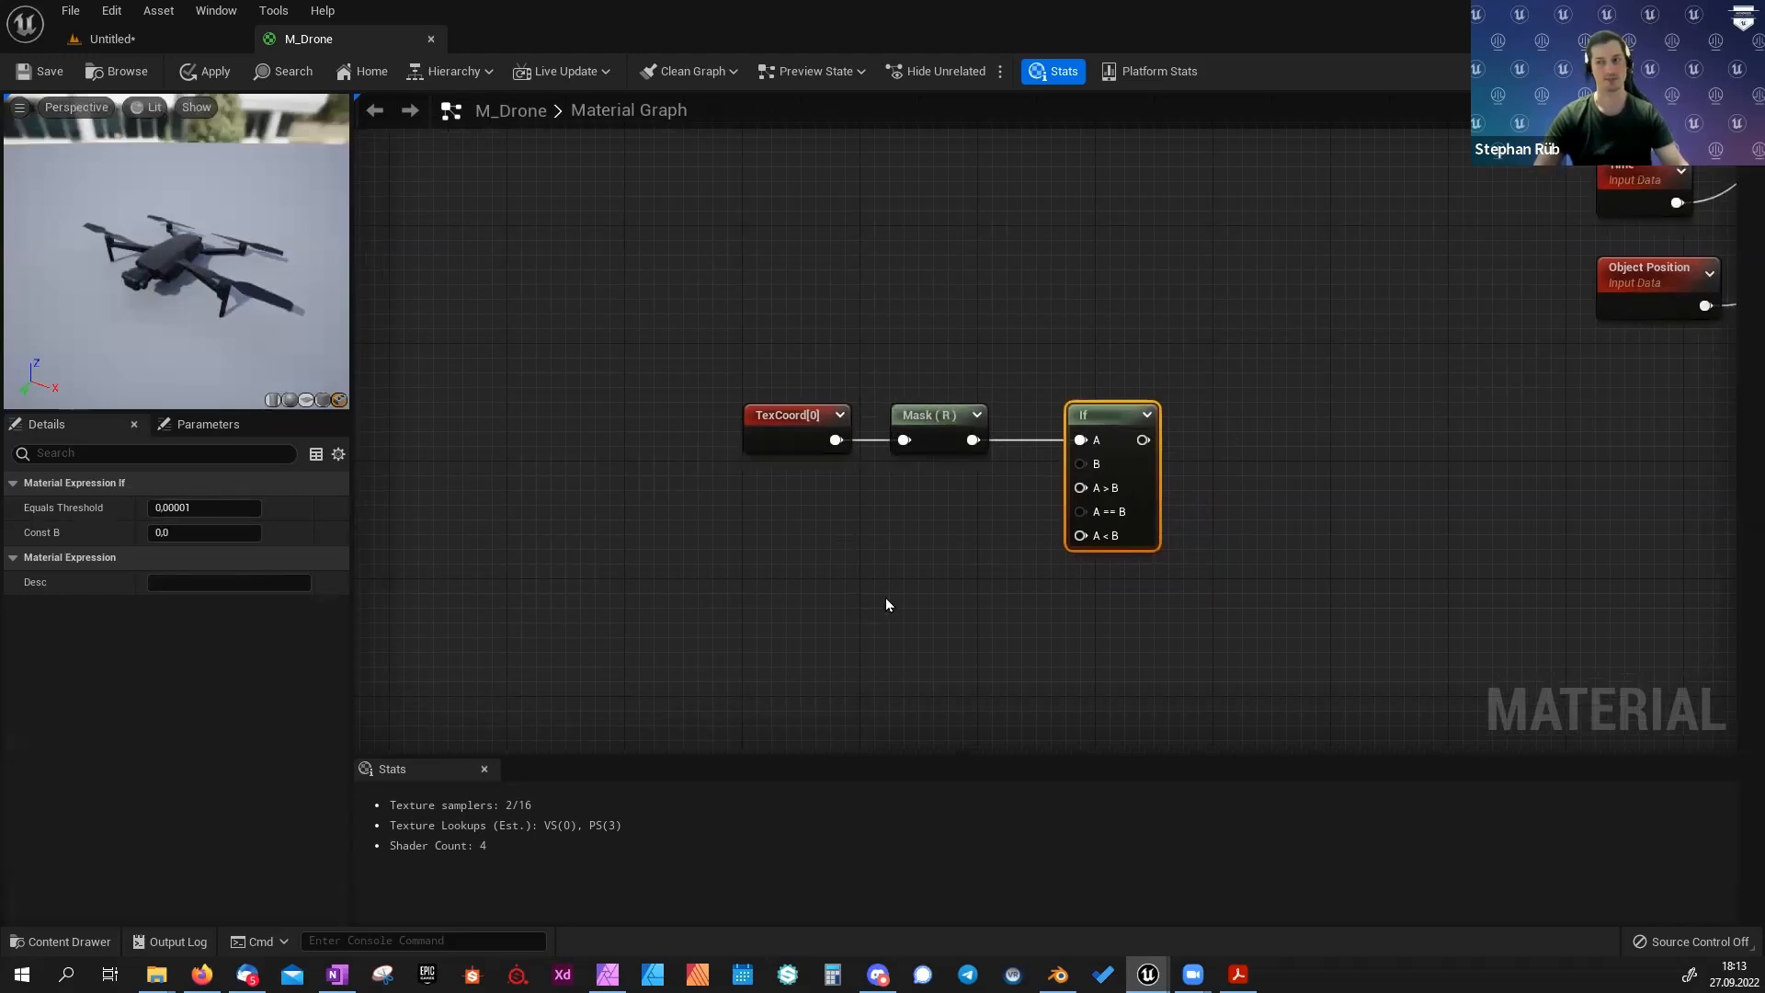
click(915, 496)
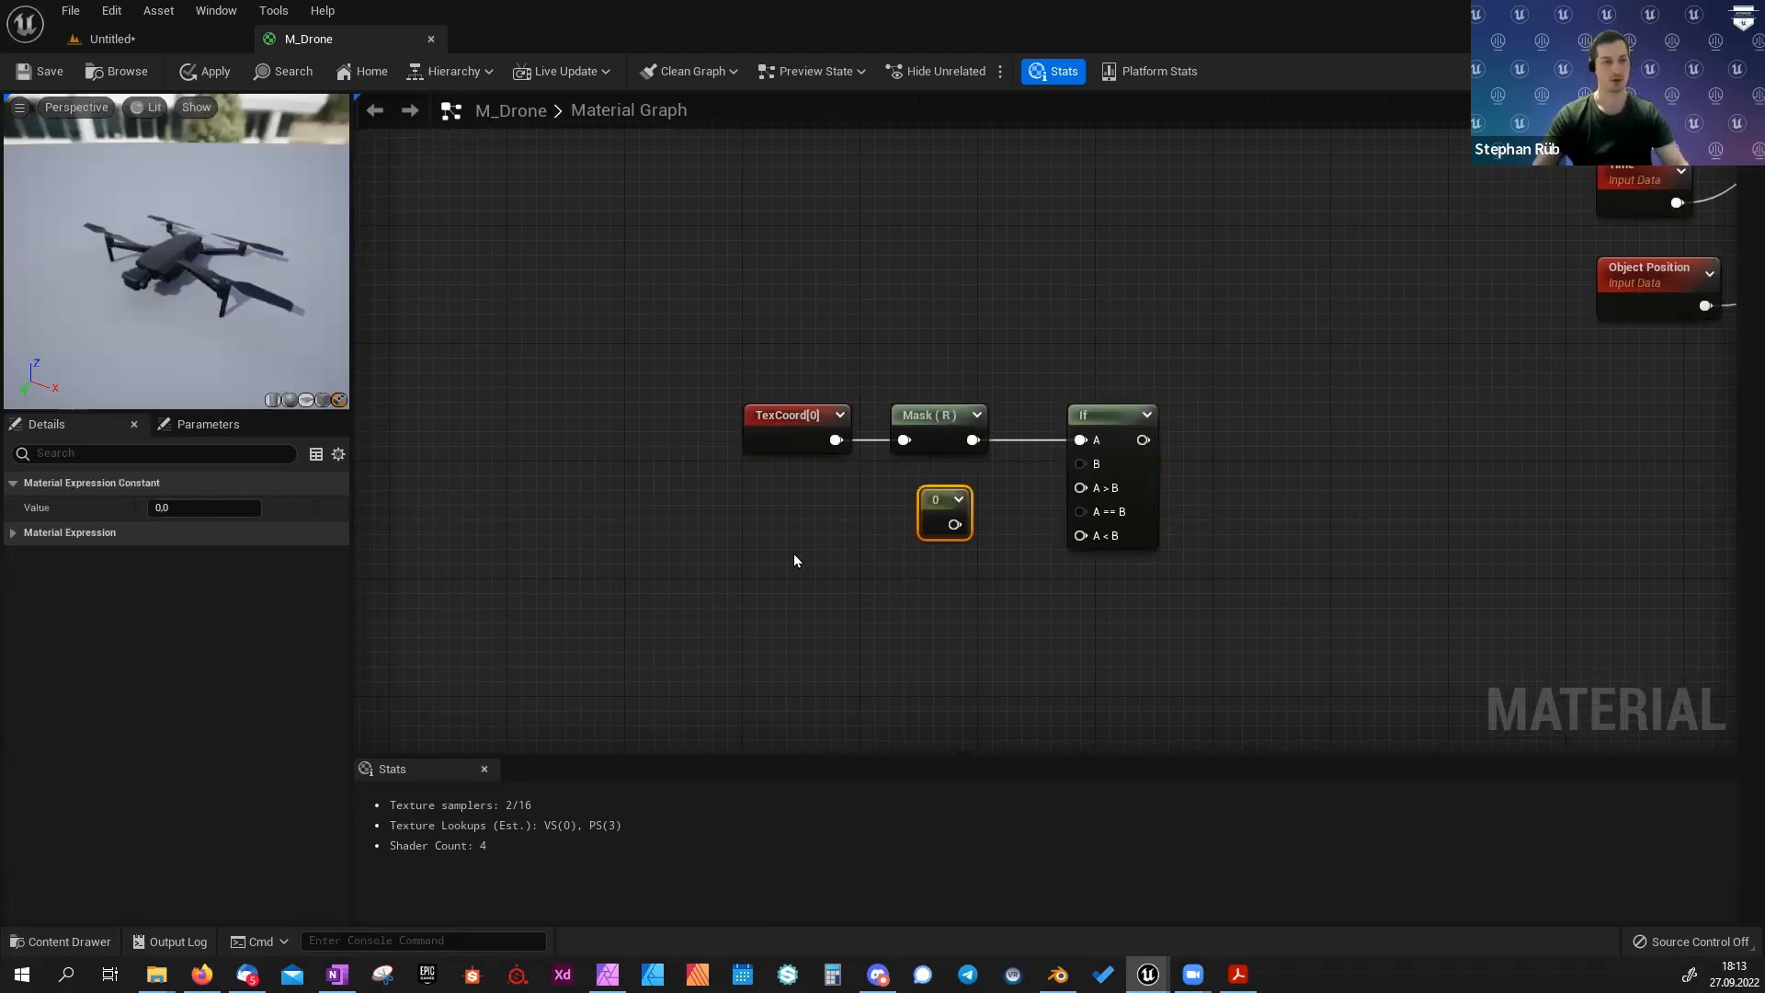
click(175, 511)
text(2)
key(Return)
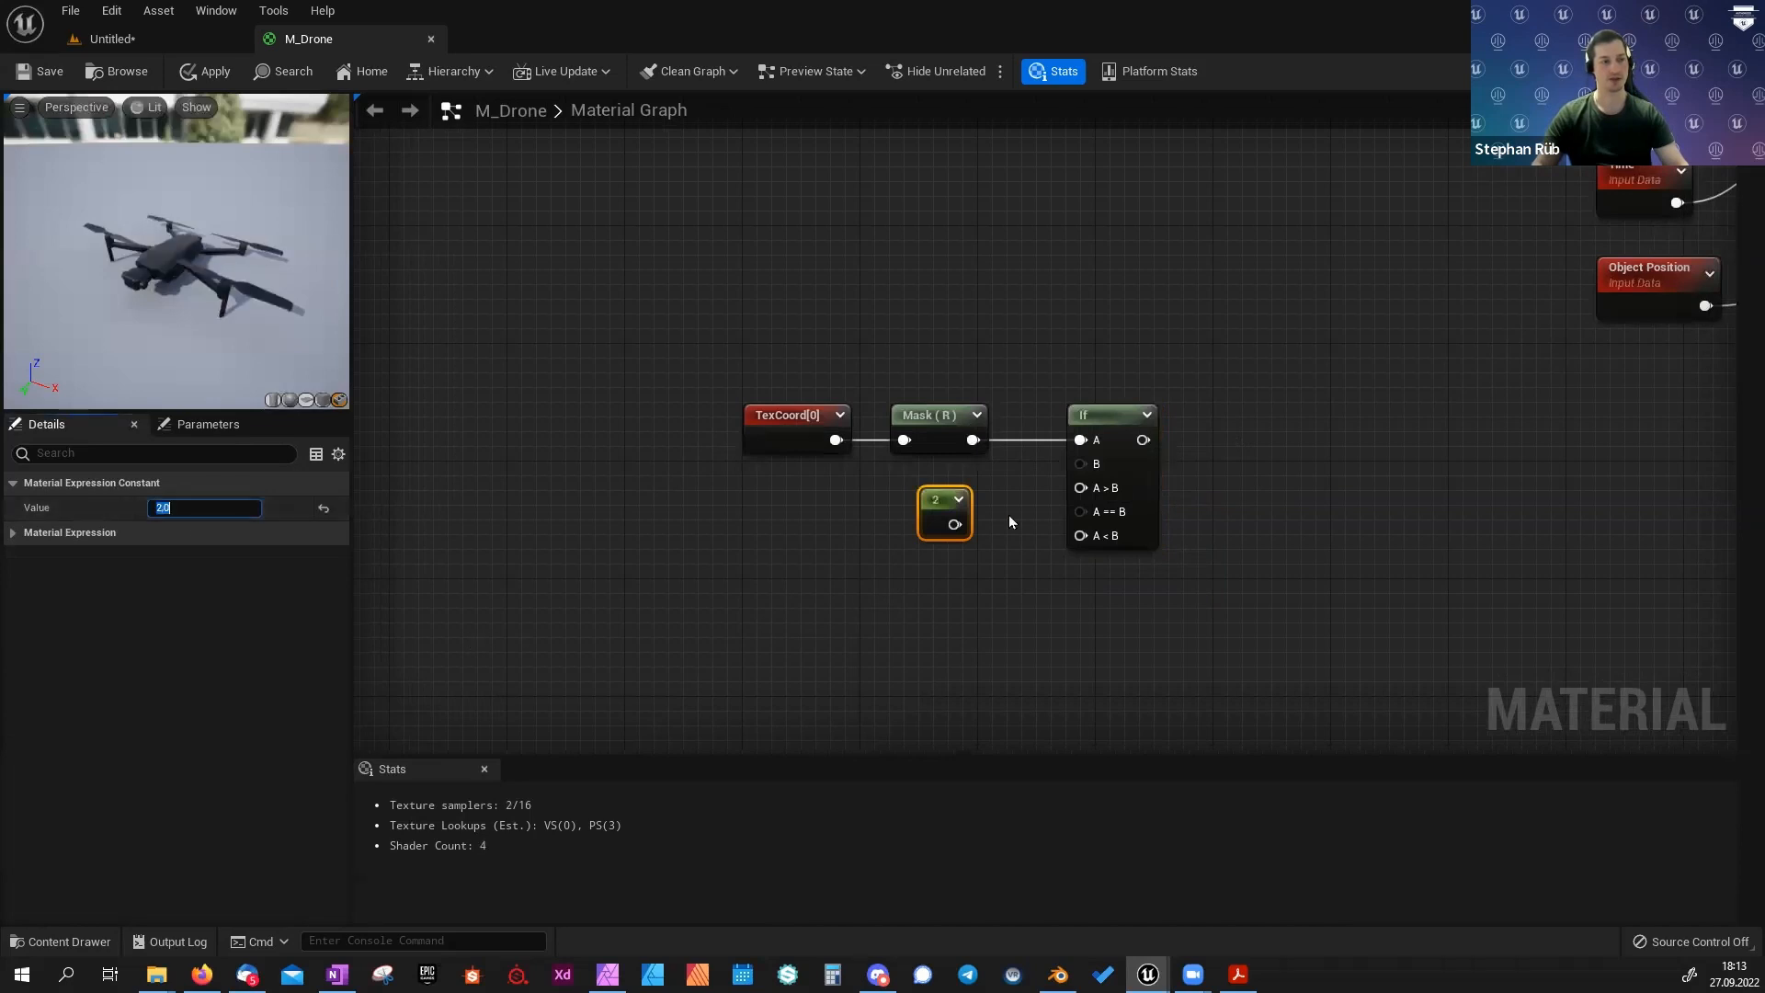
drag(954, 524, 1081, 463)
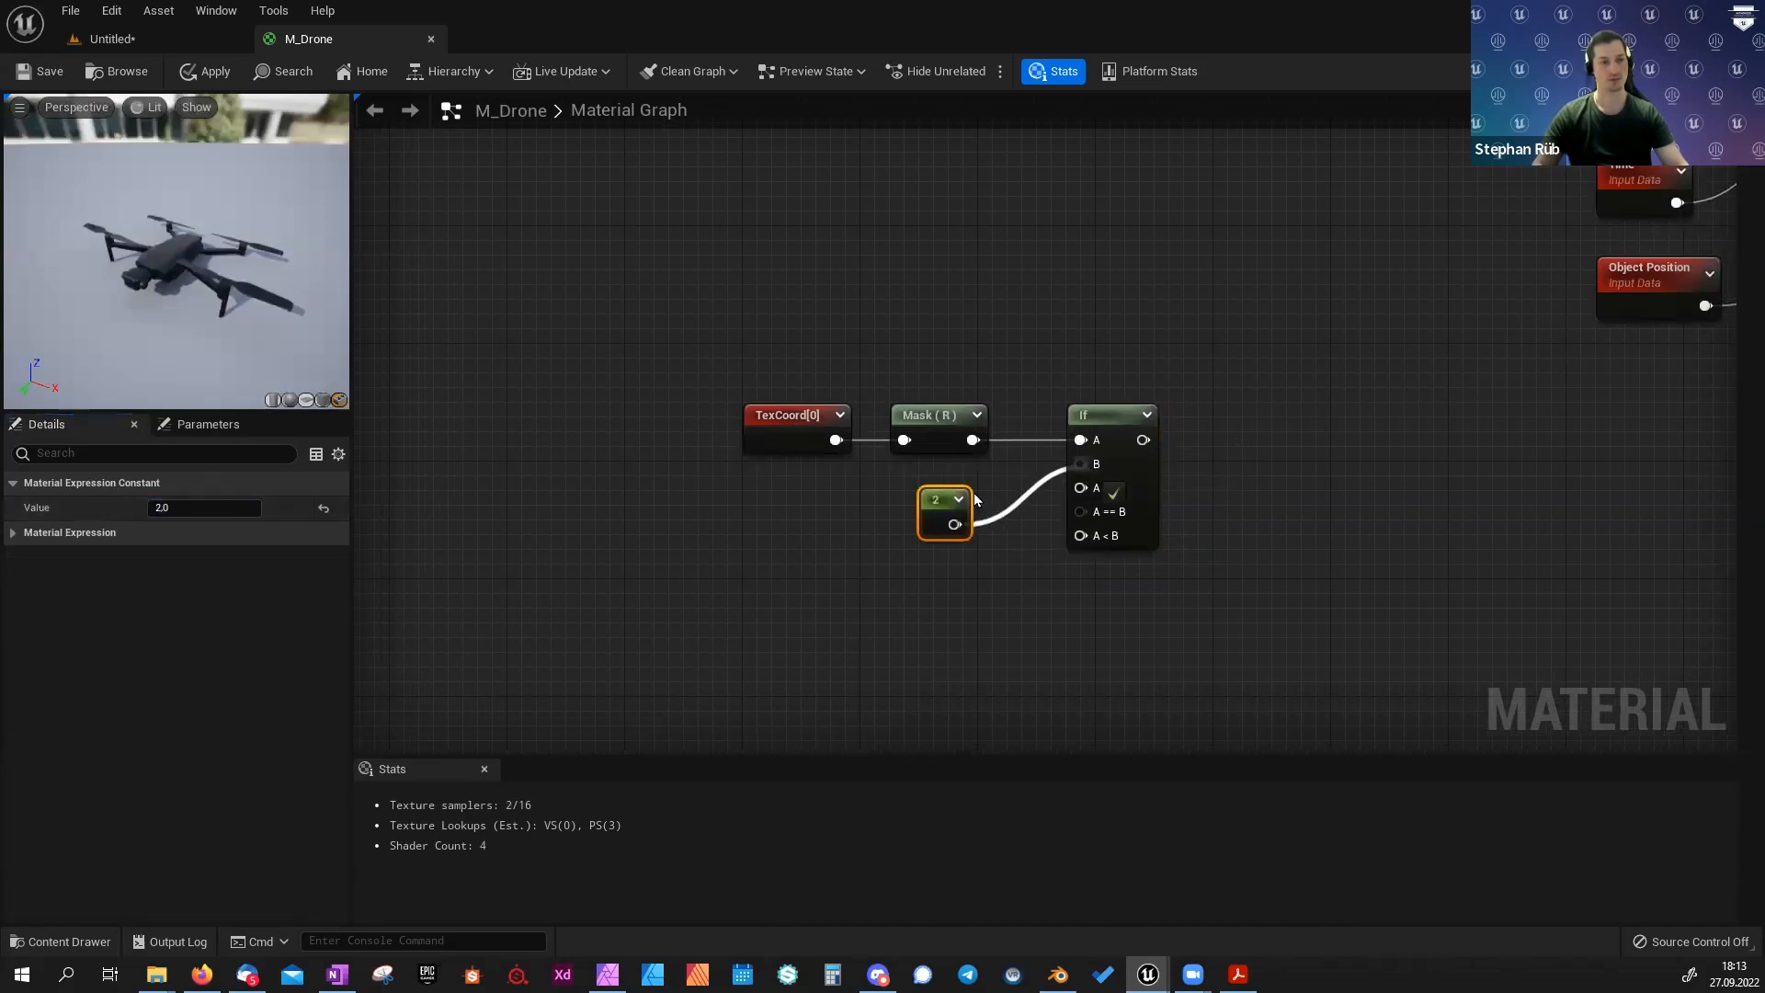
drag(943, 513, 956, 486)
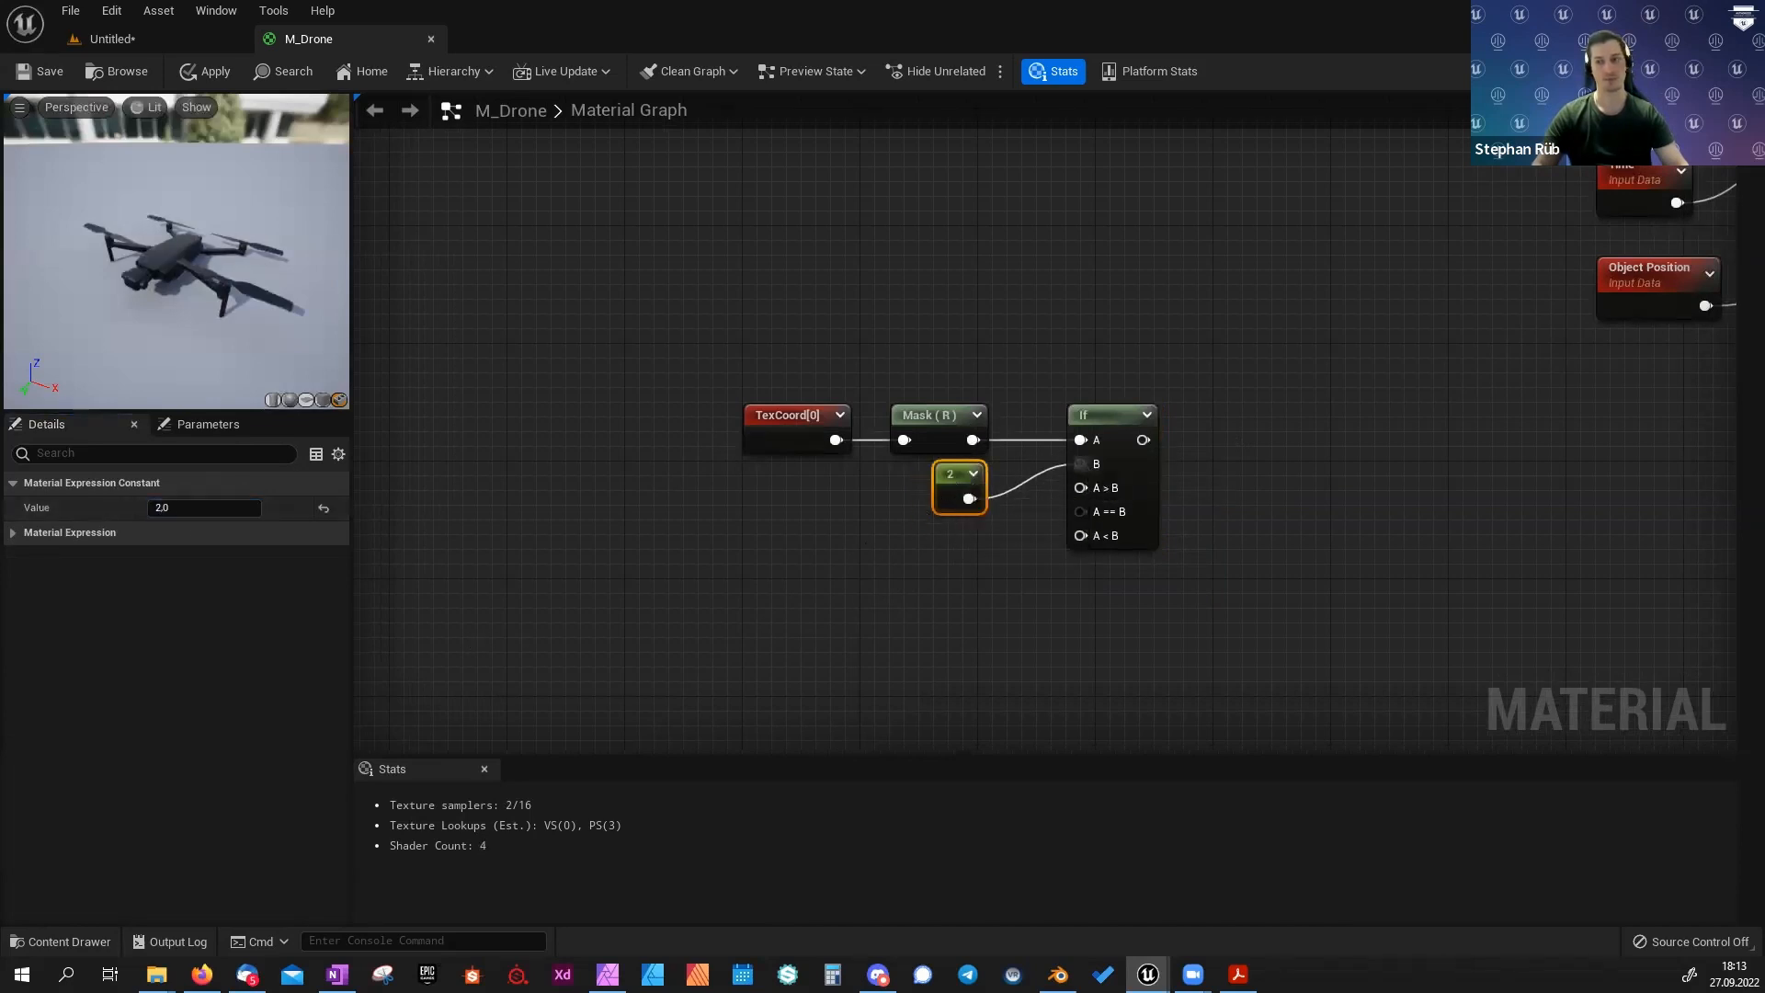
right_drag(872, 545, 890, 489)
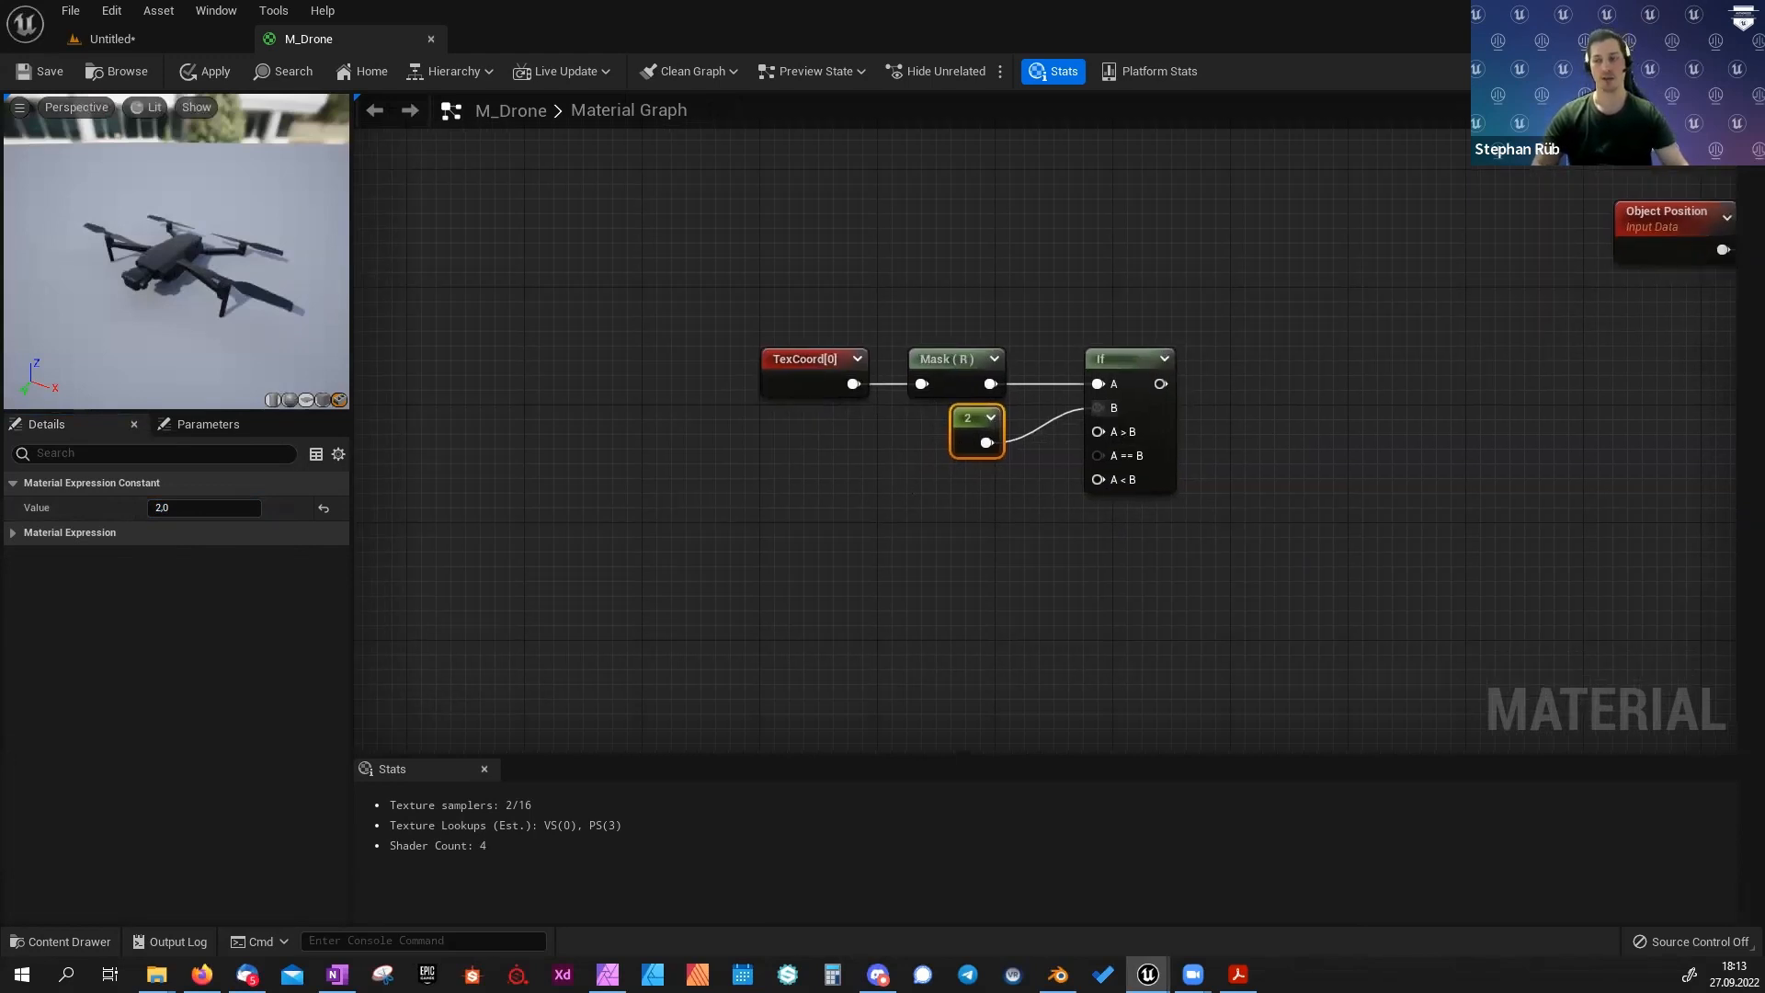
right_drag(1025, 487, 993, 539)
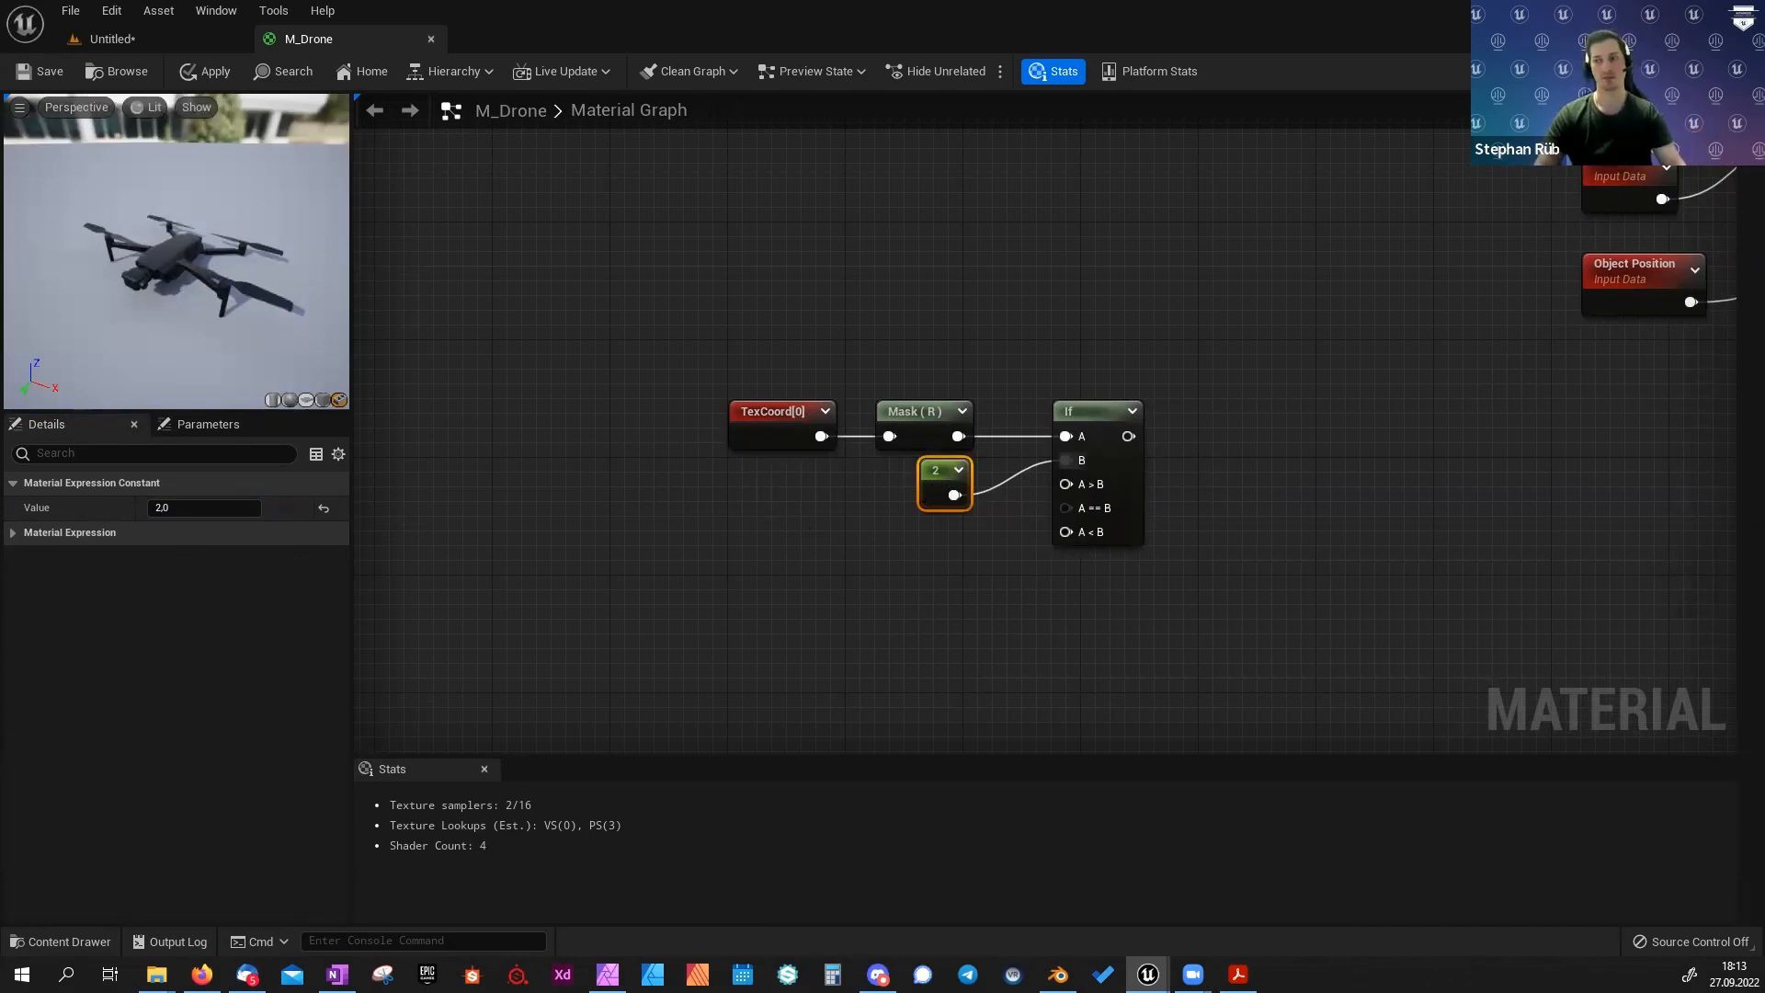
Examine the Rotors Rotation Speed node group in the M_DroneRotation material, and close that material to return to M_Drone.
drag(1176, 182, 472, 49)
scroll(634, 438, down, 3)
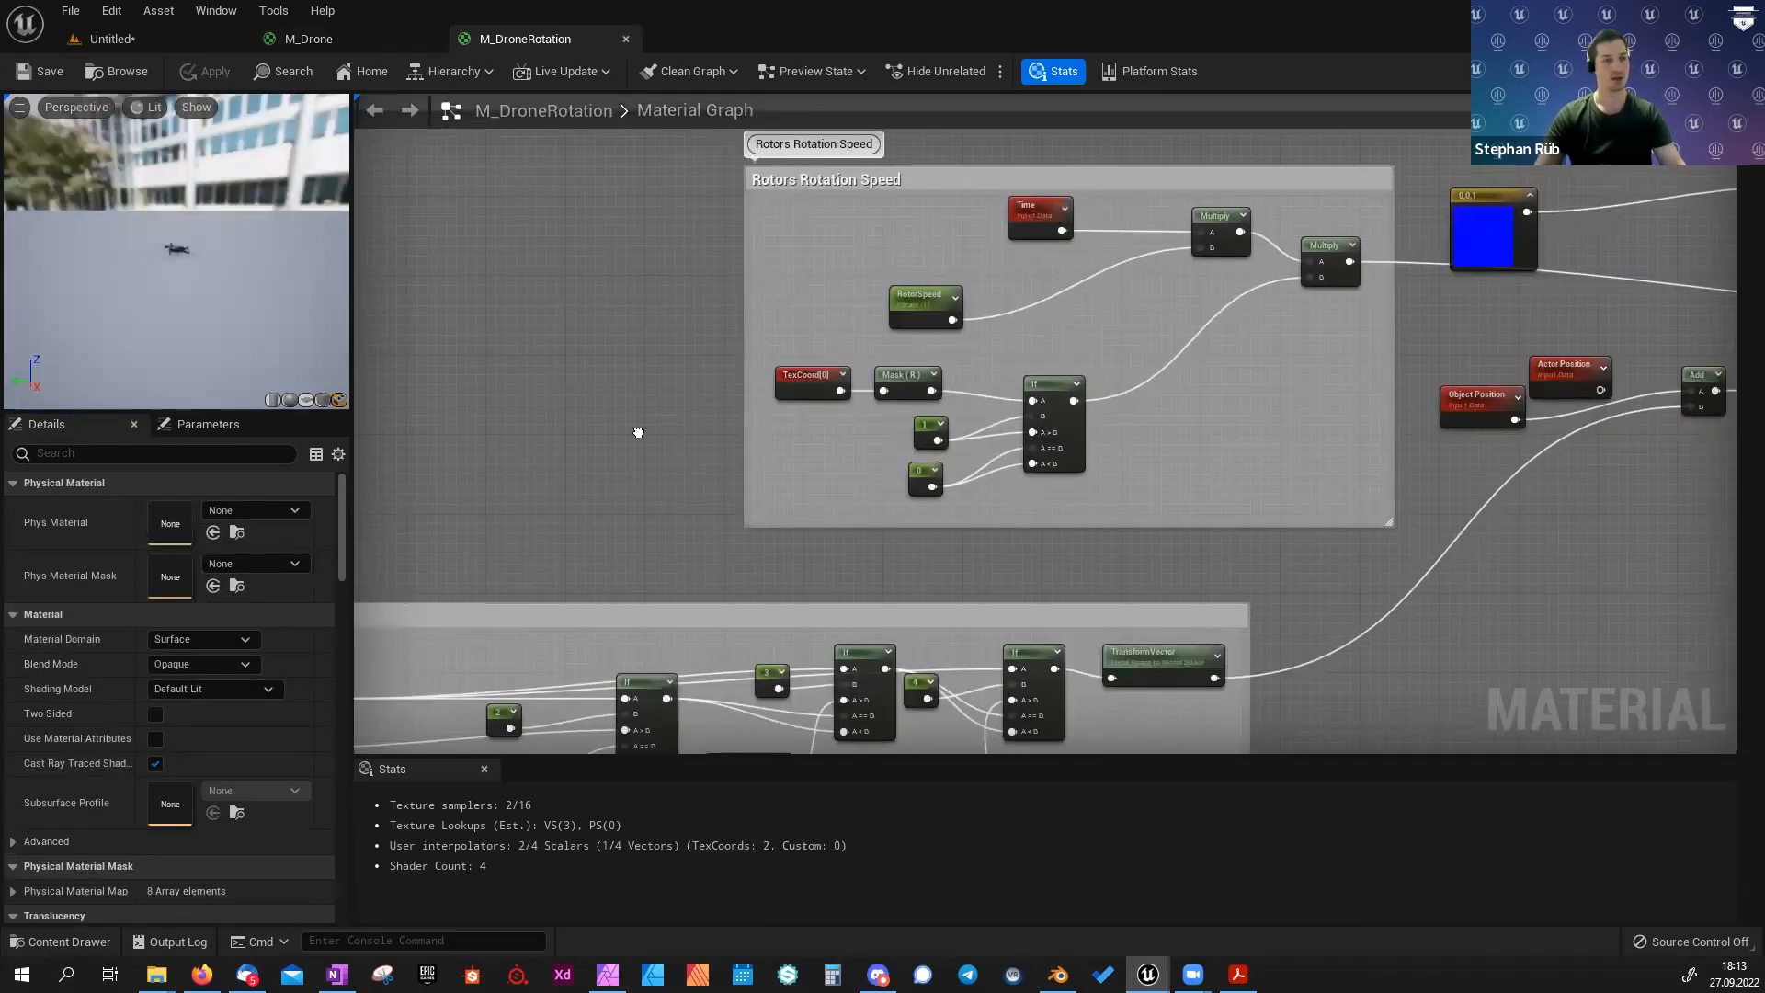
scroll(919, 338, up, 3)
right_drag(997, 410, 919, 435)
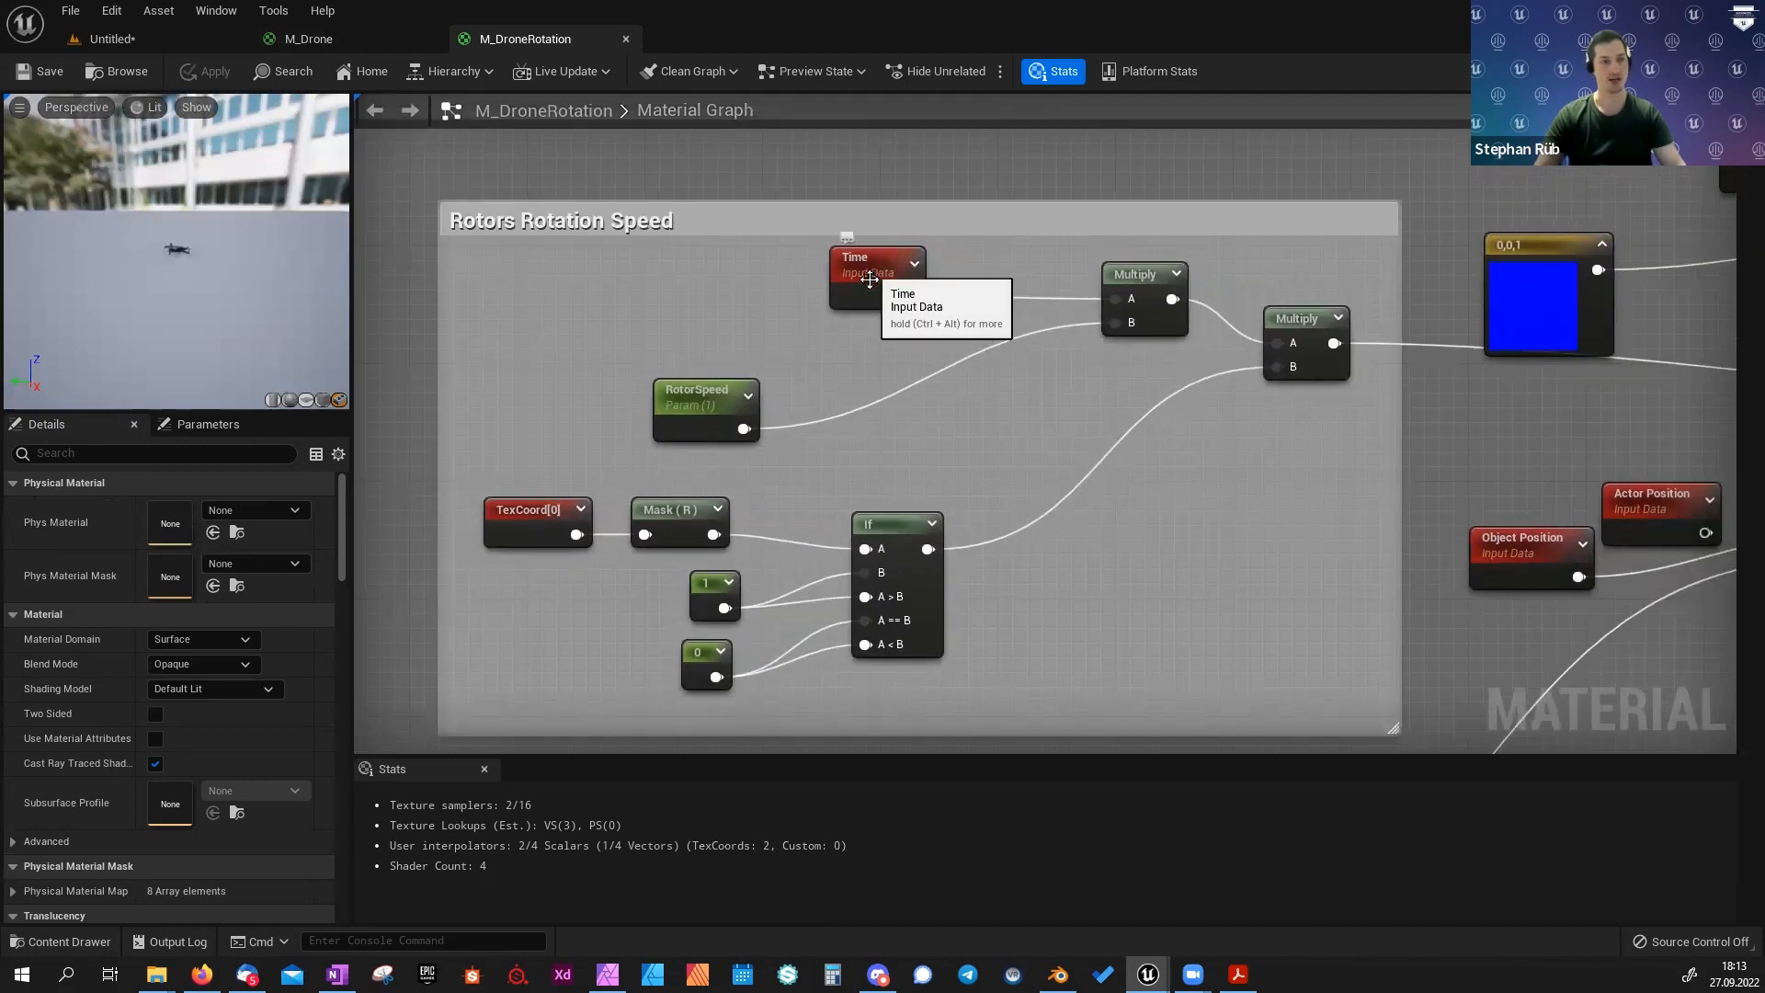
drag(679, 391, 862, 362)
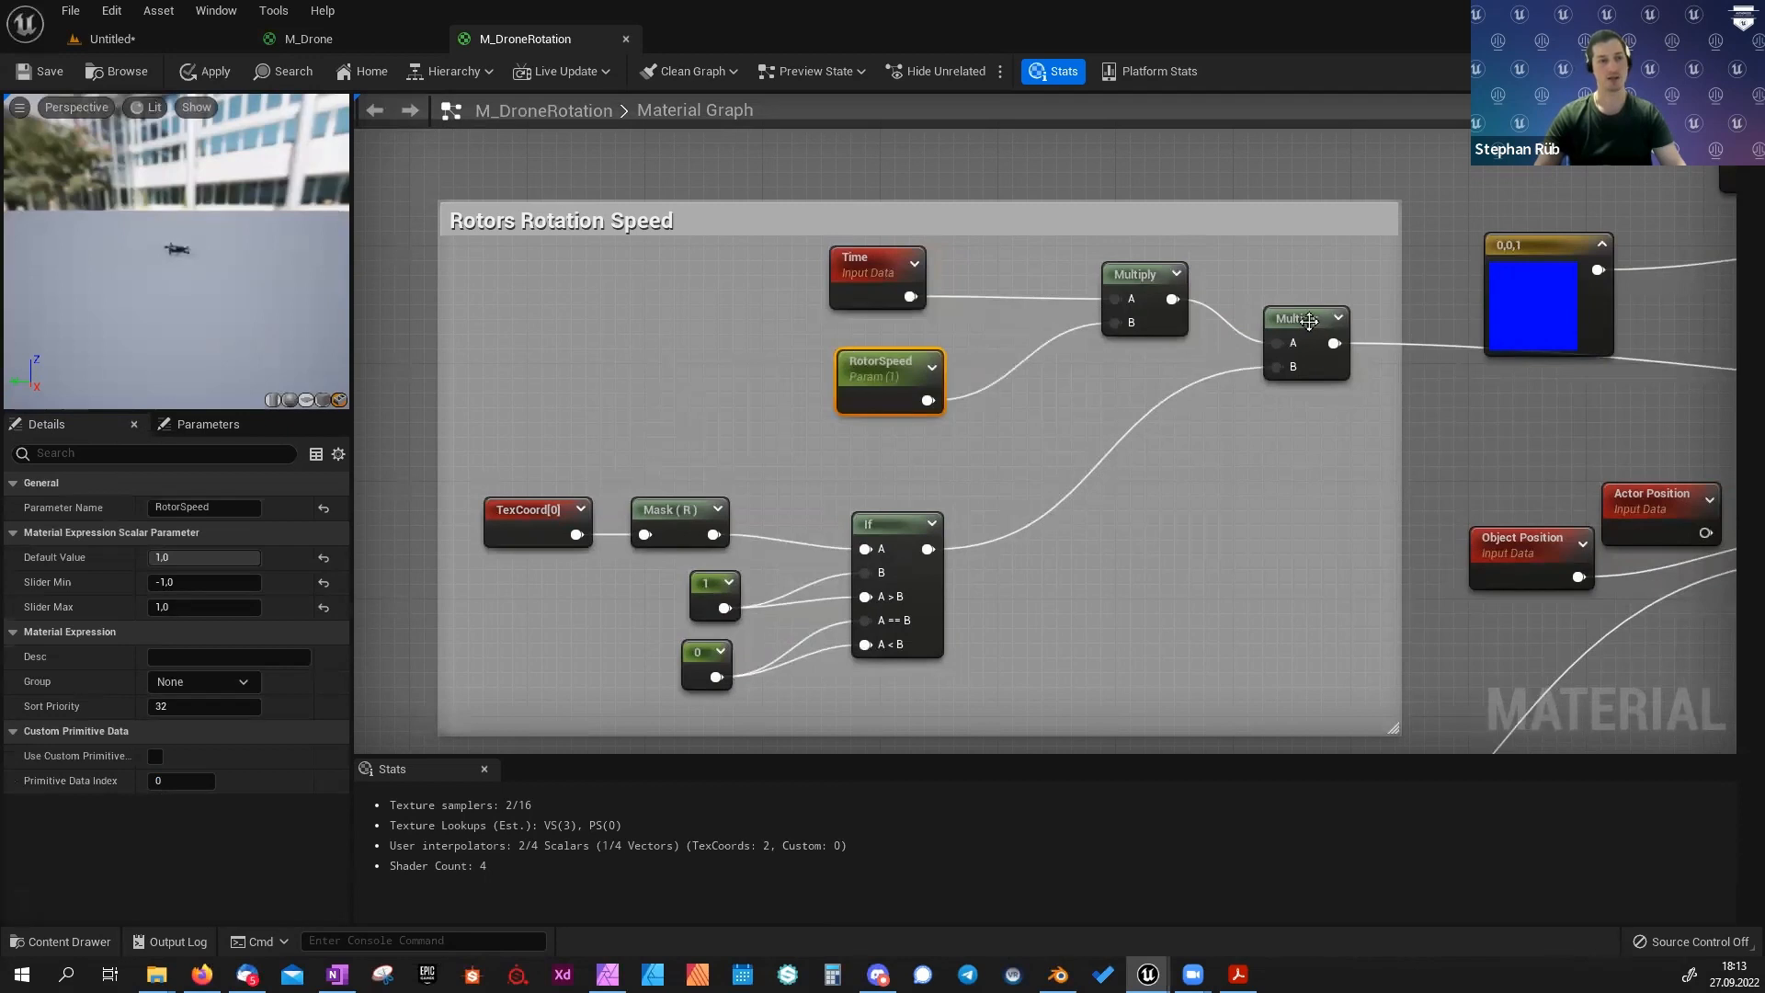
right_drag(531, 478, 616, 360)
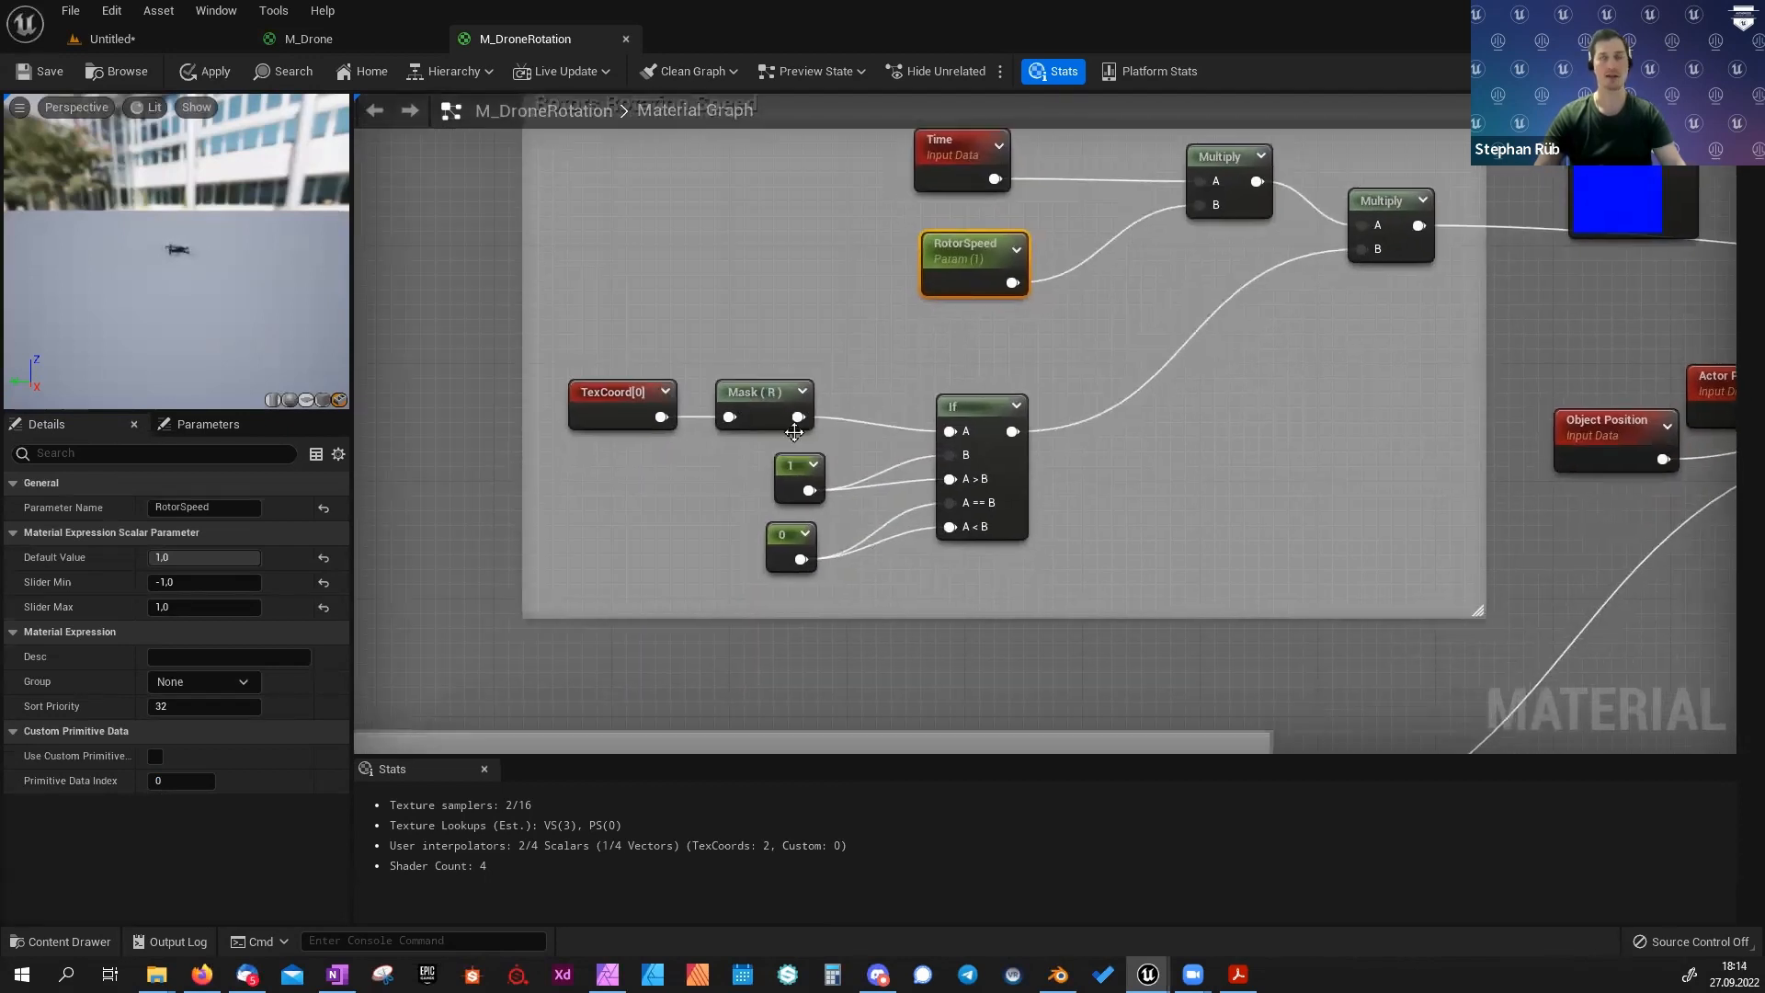
click(794, 482)
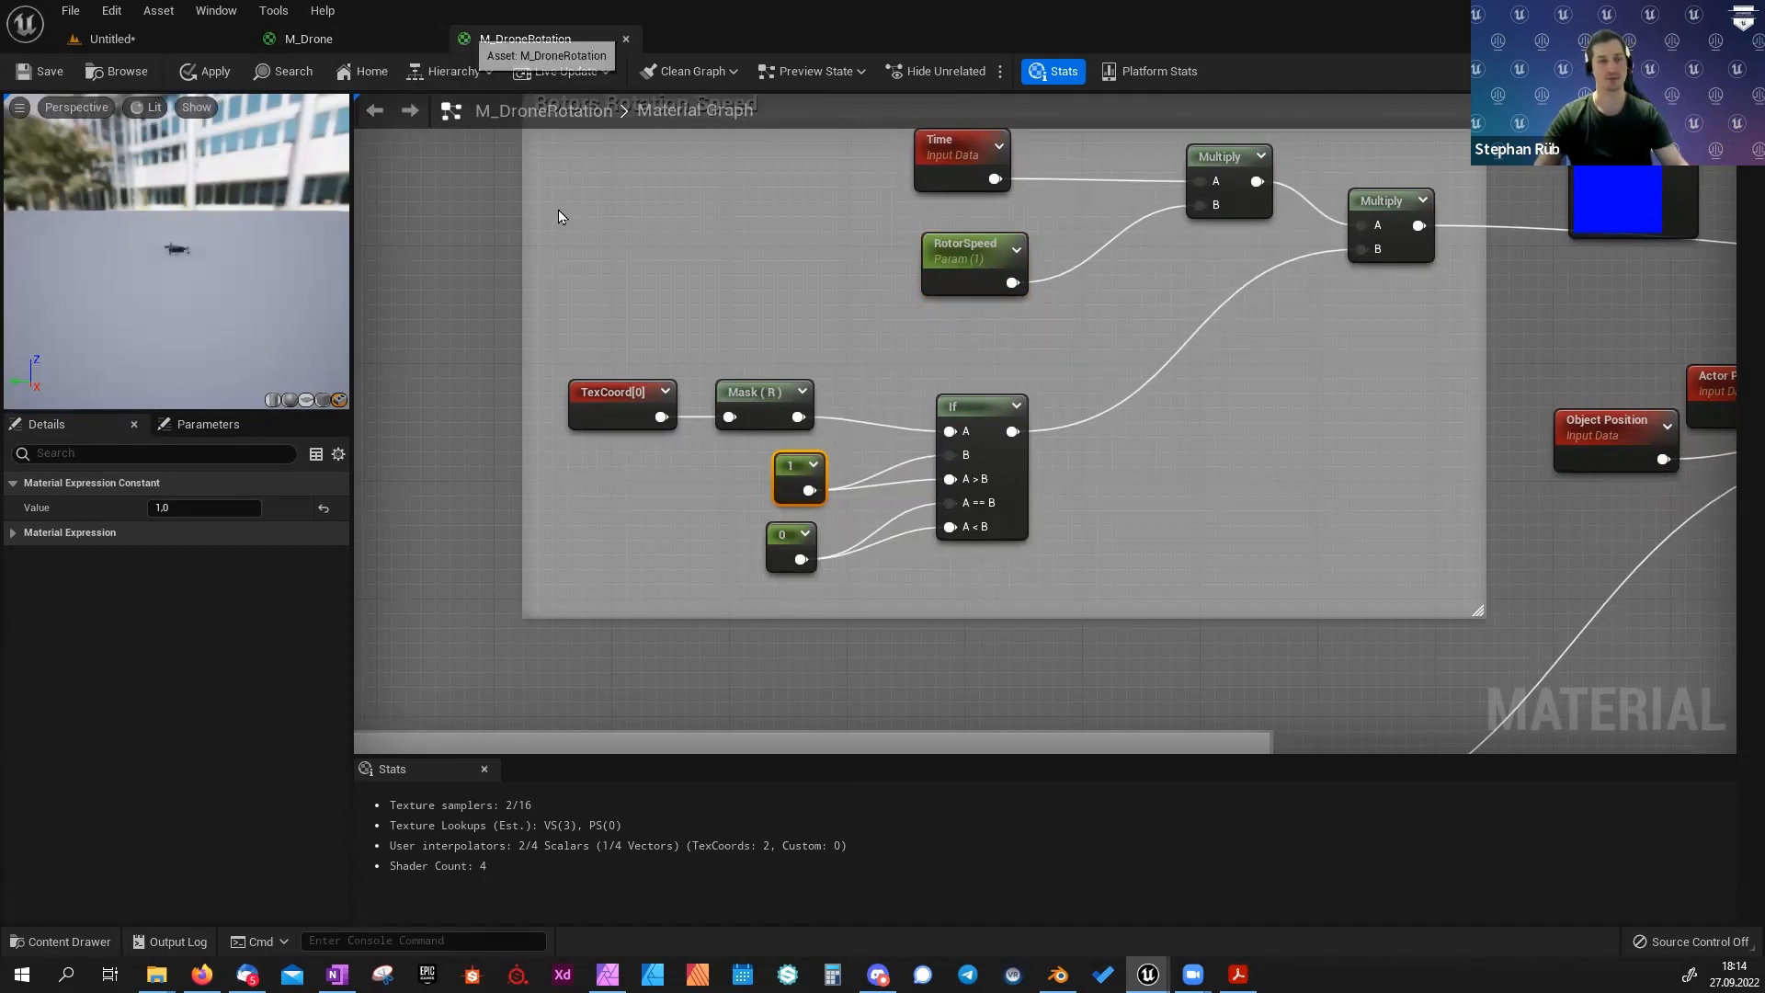
click(626, 39)
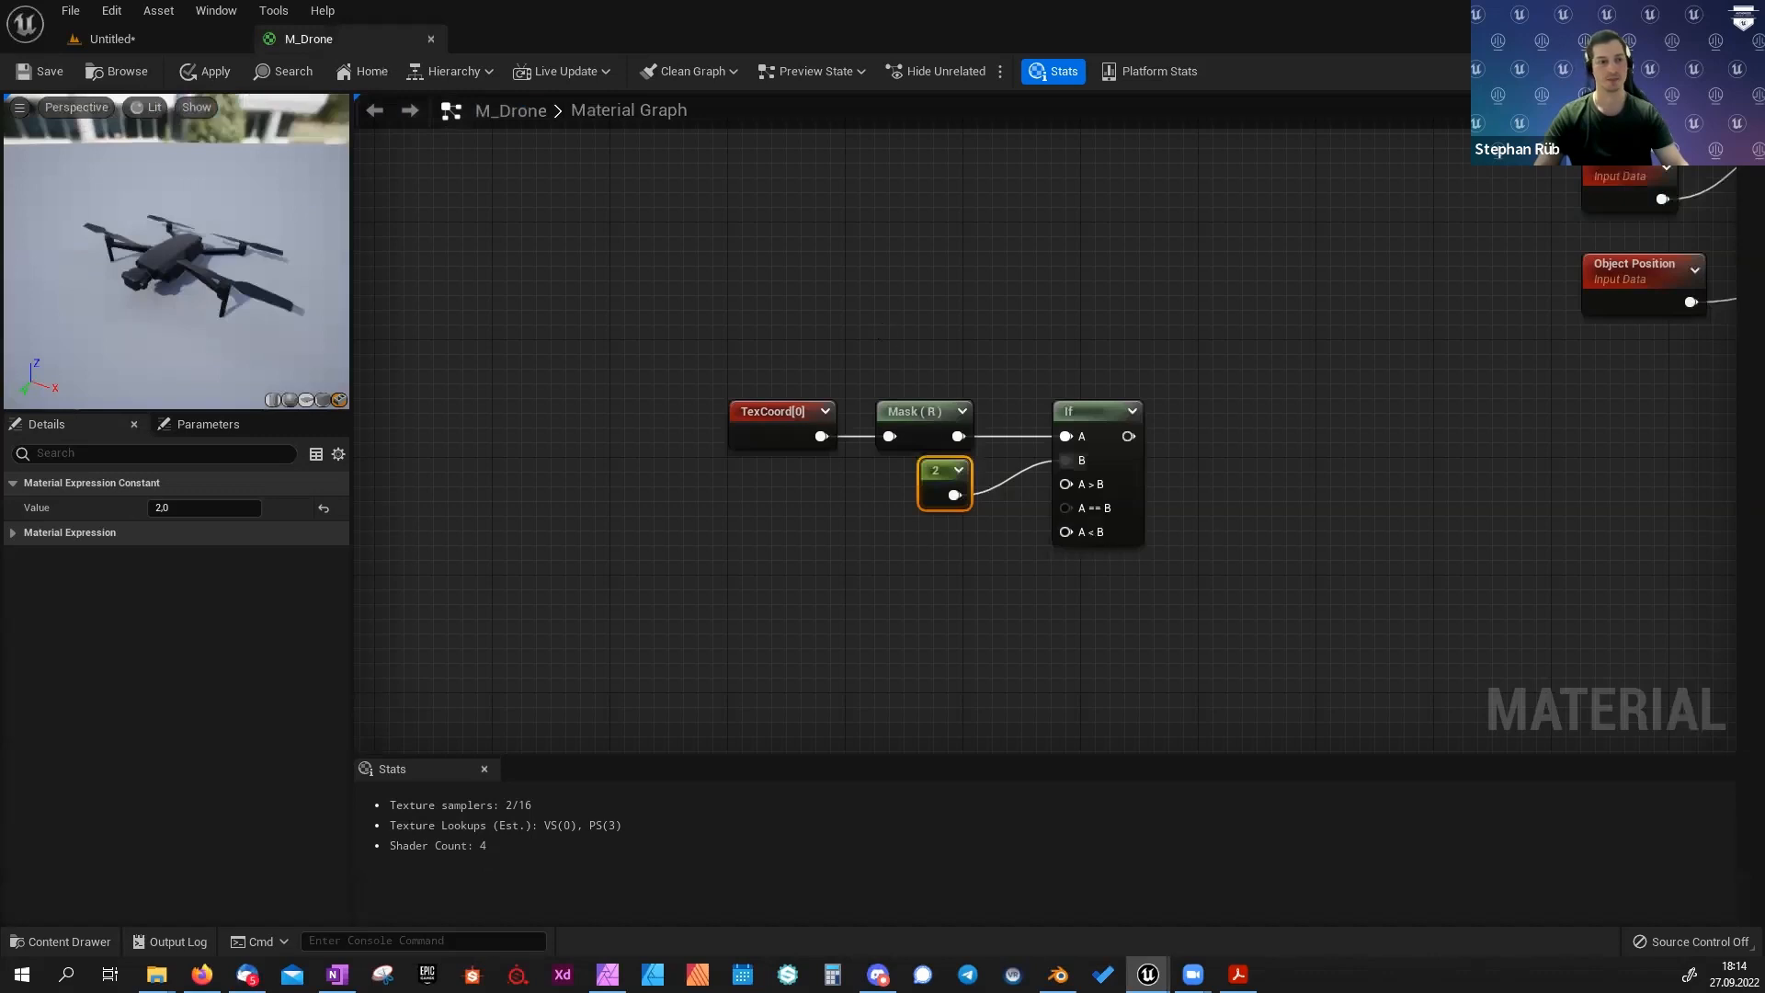
Set the constant feeding the If node's B input to 1 and also connect it to the A > B input.
right_drag(878, 326, 865, 382)
drag(750, 427, 1155, 623)
click(820, 569)
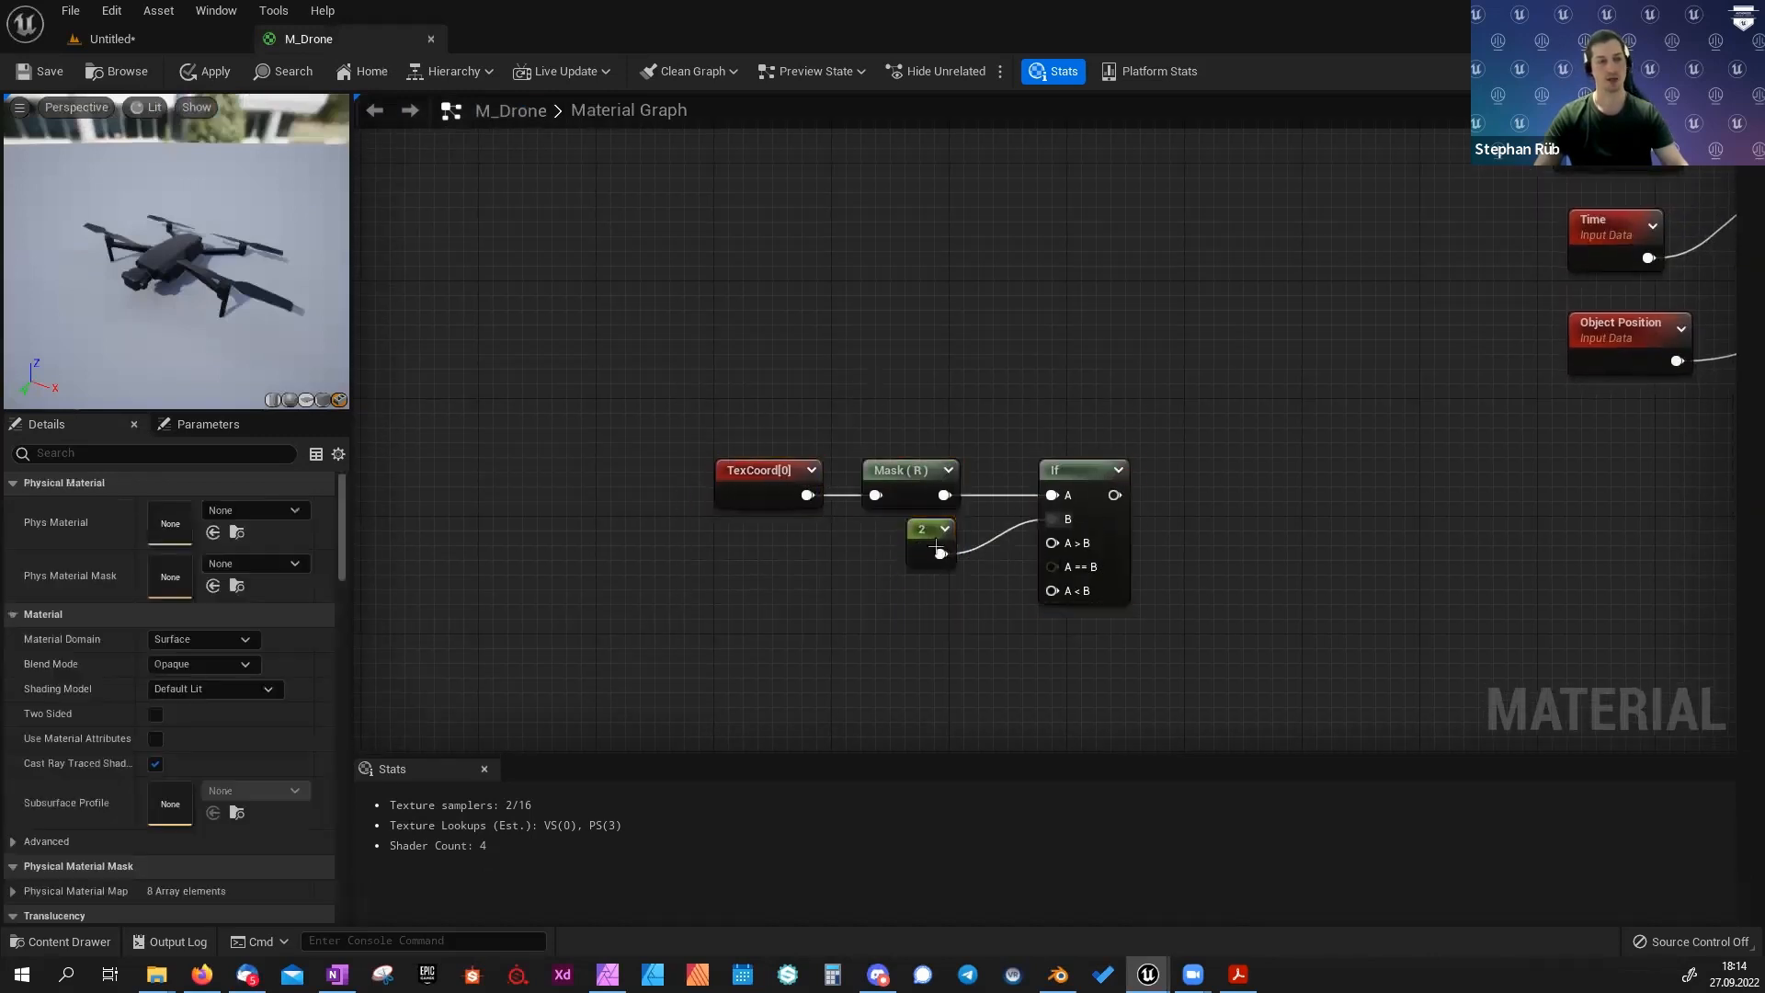
click(930, 544)
click(198, 508)
text(1)
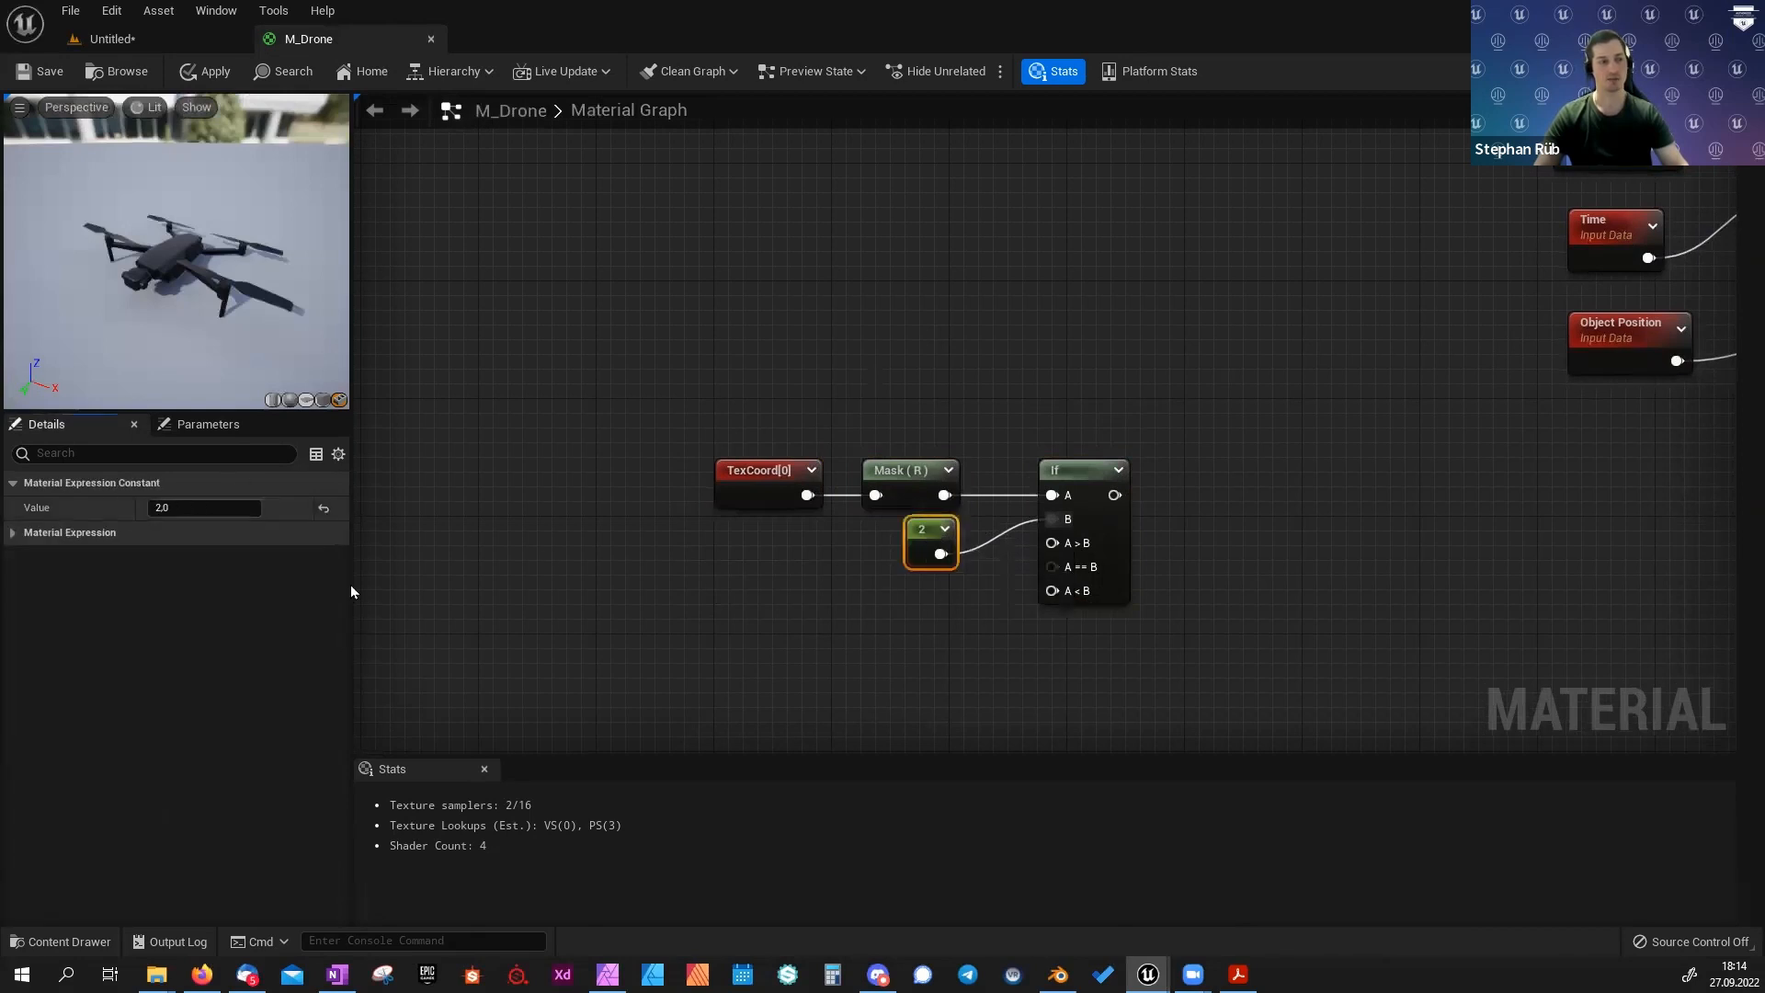
key(Return)
right_drag(903, 598, 908, 575)
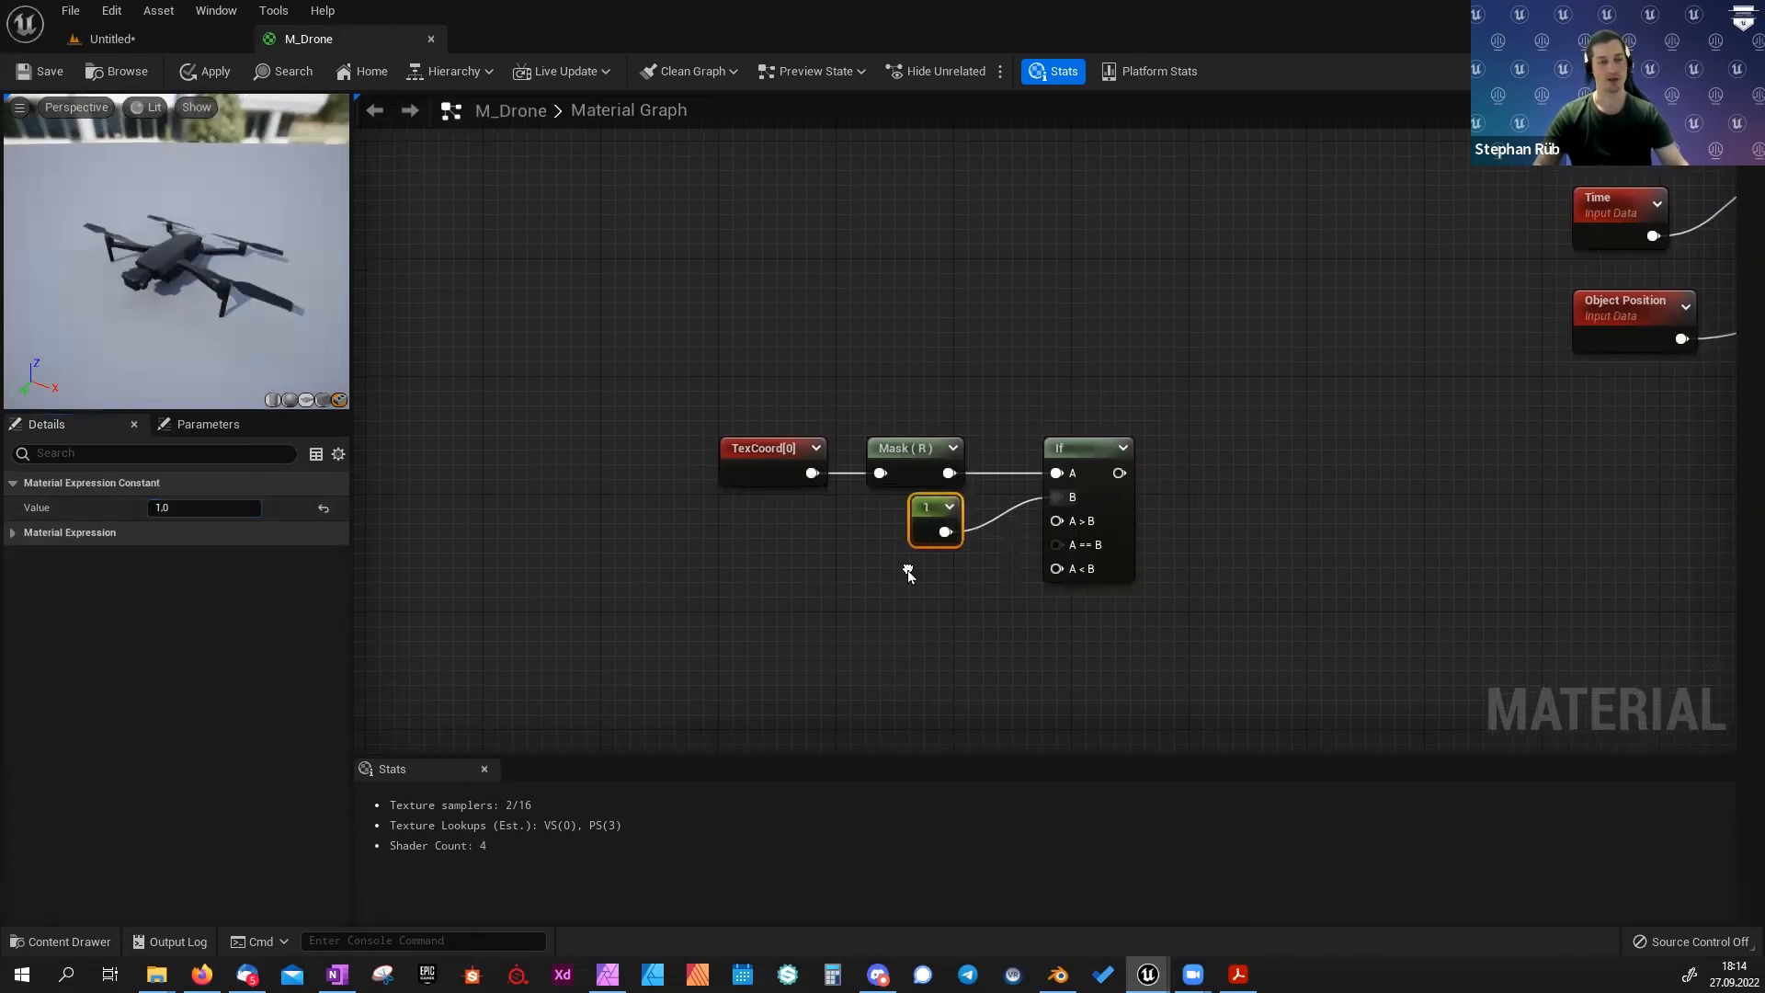
drag(945, 532, 1057, 520)
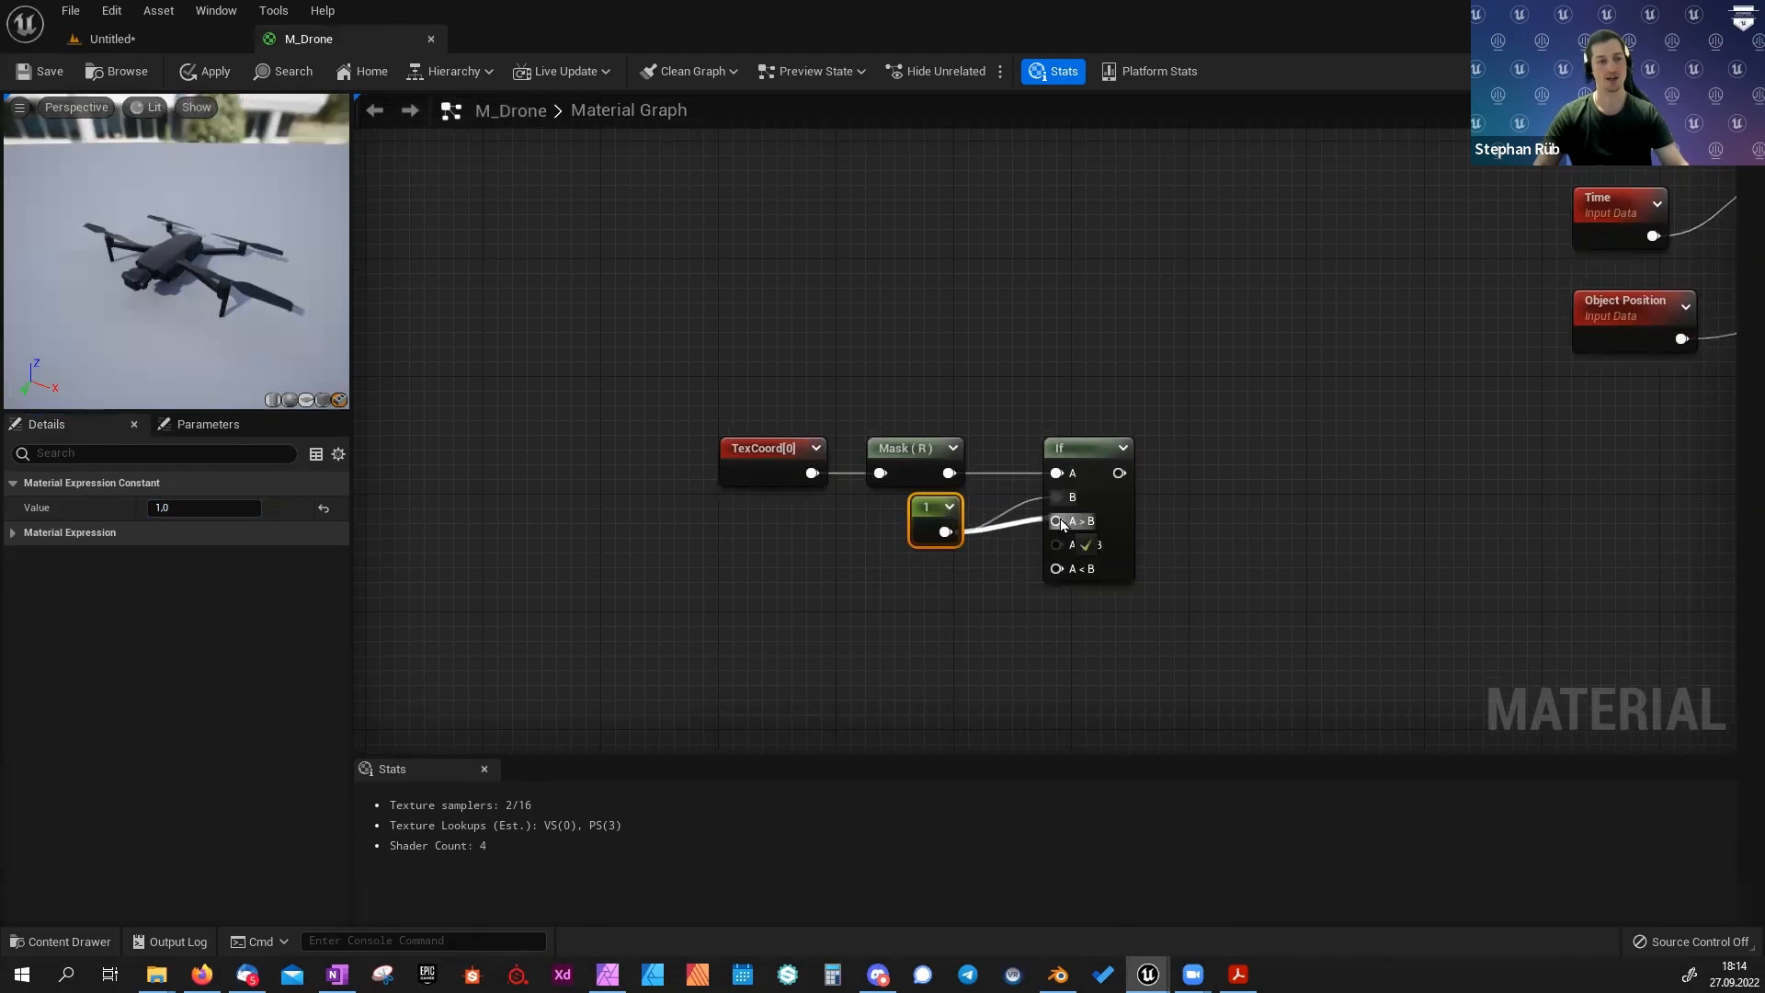
Add a Constant node of 0 beneath the 1 constant and connect it to the If node's A == B and A < B inputs.
right_drag(891, 596, 919, 572)
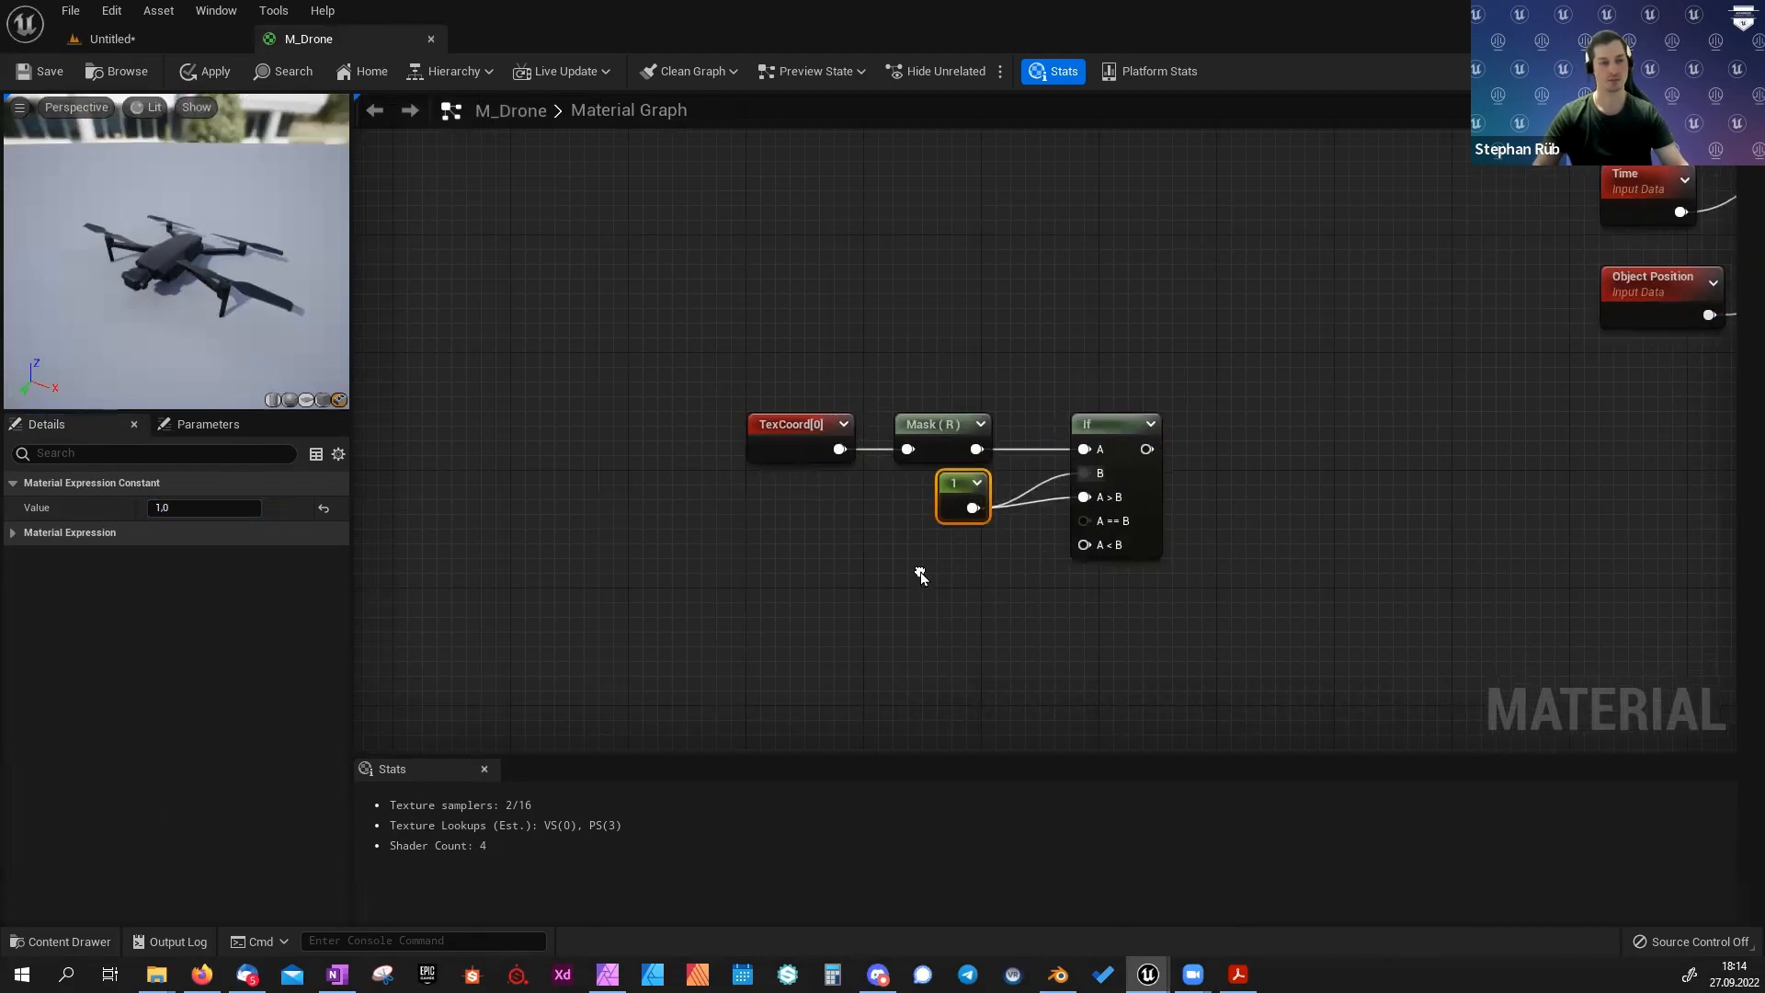
key(1)
click(930, 561)
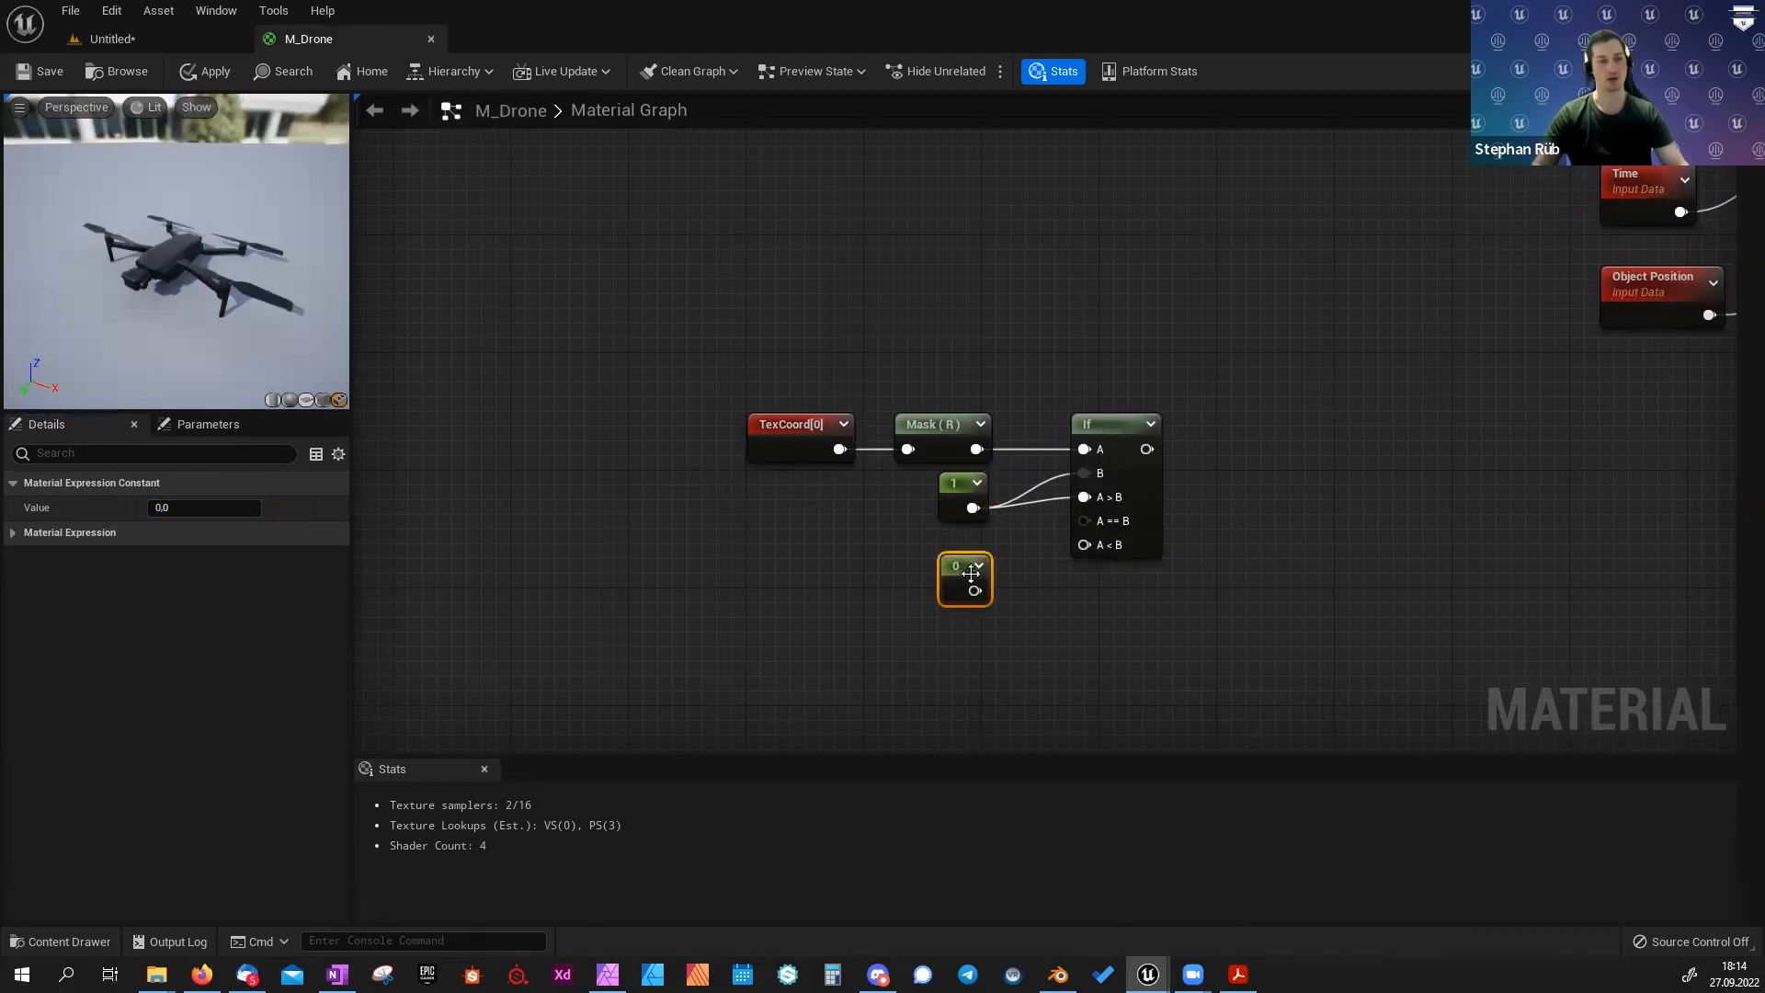
mouse_move(975, 590)
mouse_down()
mouse_move(1107, 522)
mouse_move(967, 596)
mouse_up()
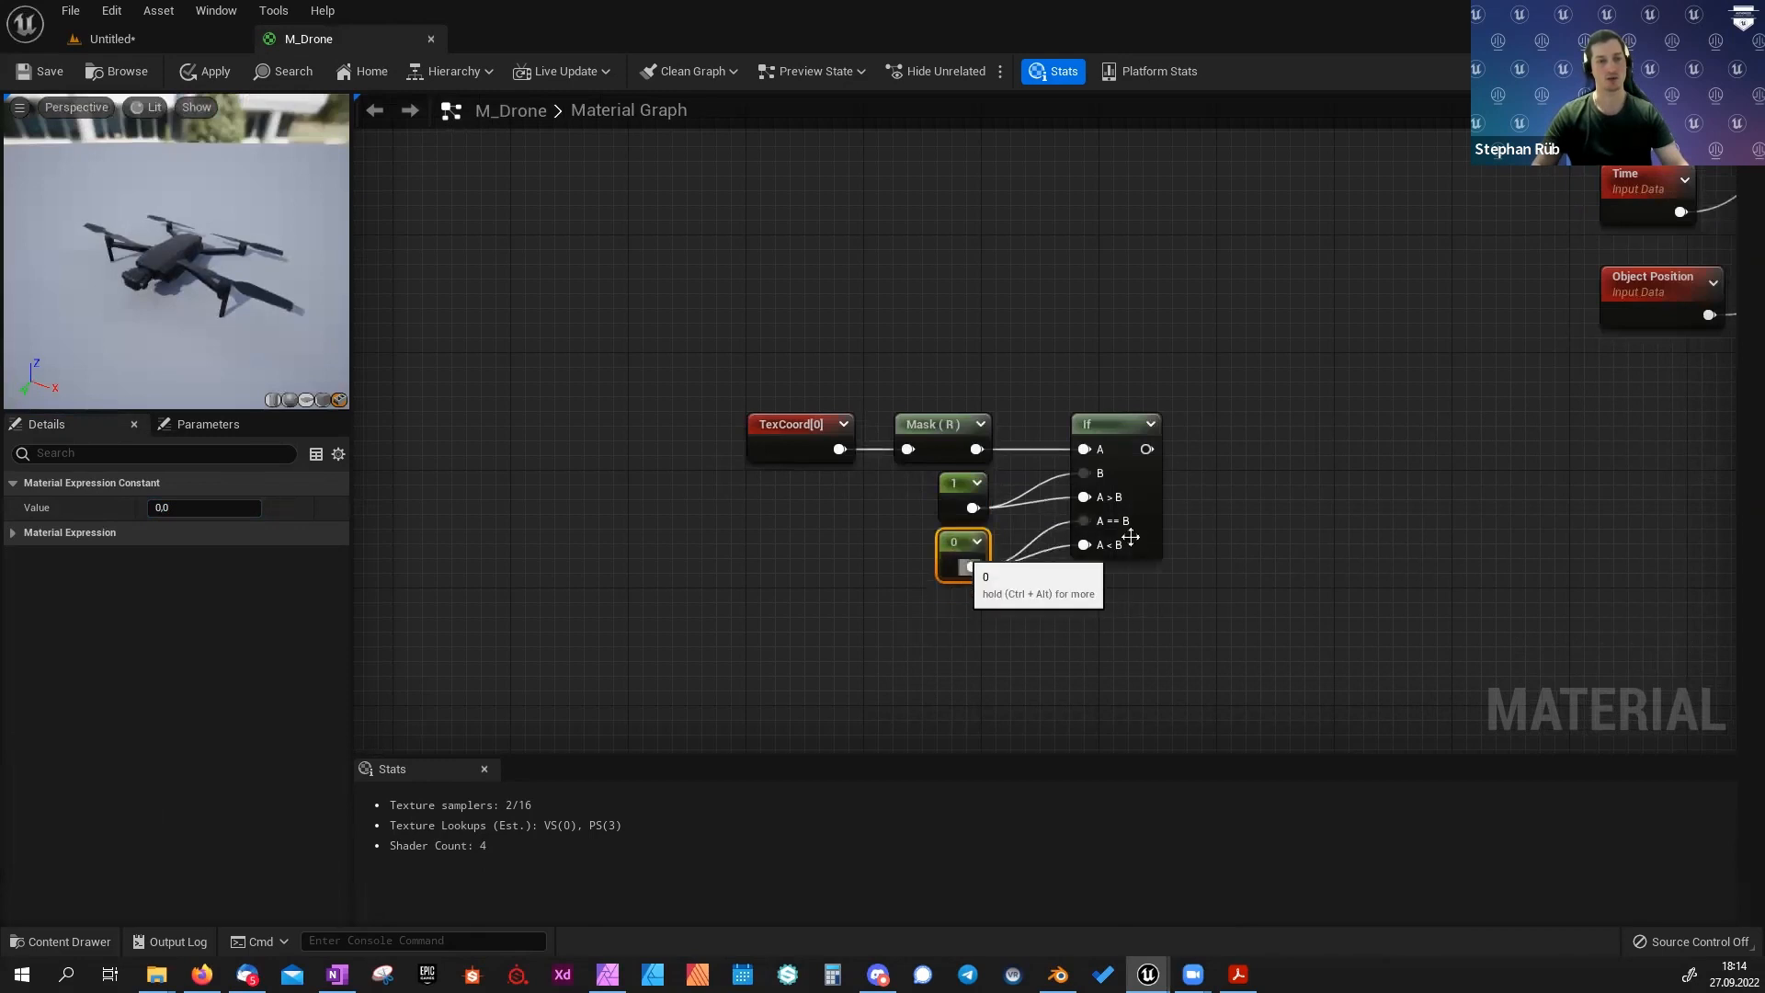
Arrange the TexCoord mask and If nodes below the Time and Multiply nodes, and line up Time with Multiply's A input.
right_drag(965, 593, 838, 644)
drag(604, 418, 1032, 597)
drag(1011, 505, 1114, 432)
right_drag(1248, 278, 1021, 424)
drag(1215, 349, 1029, 333)
click(753, 319)
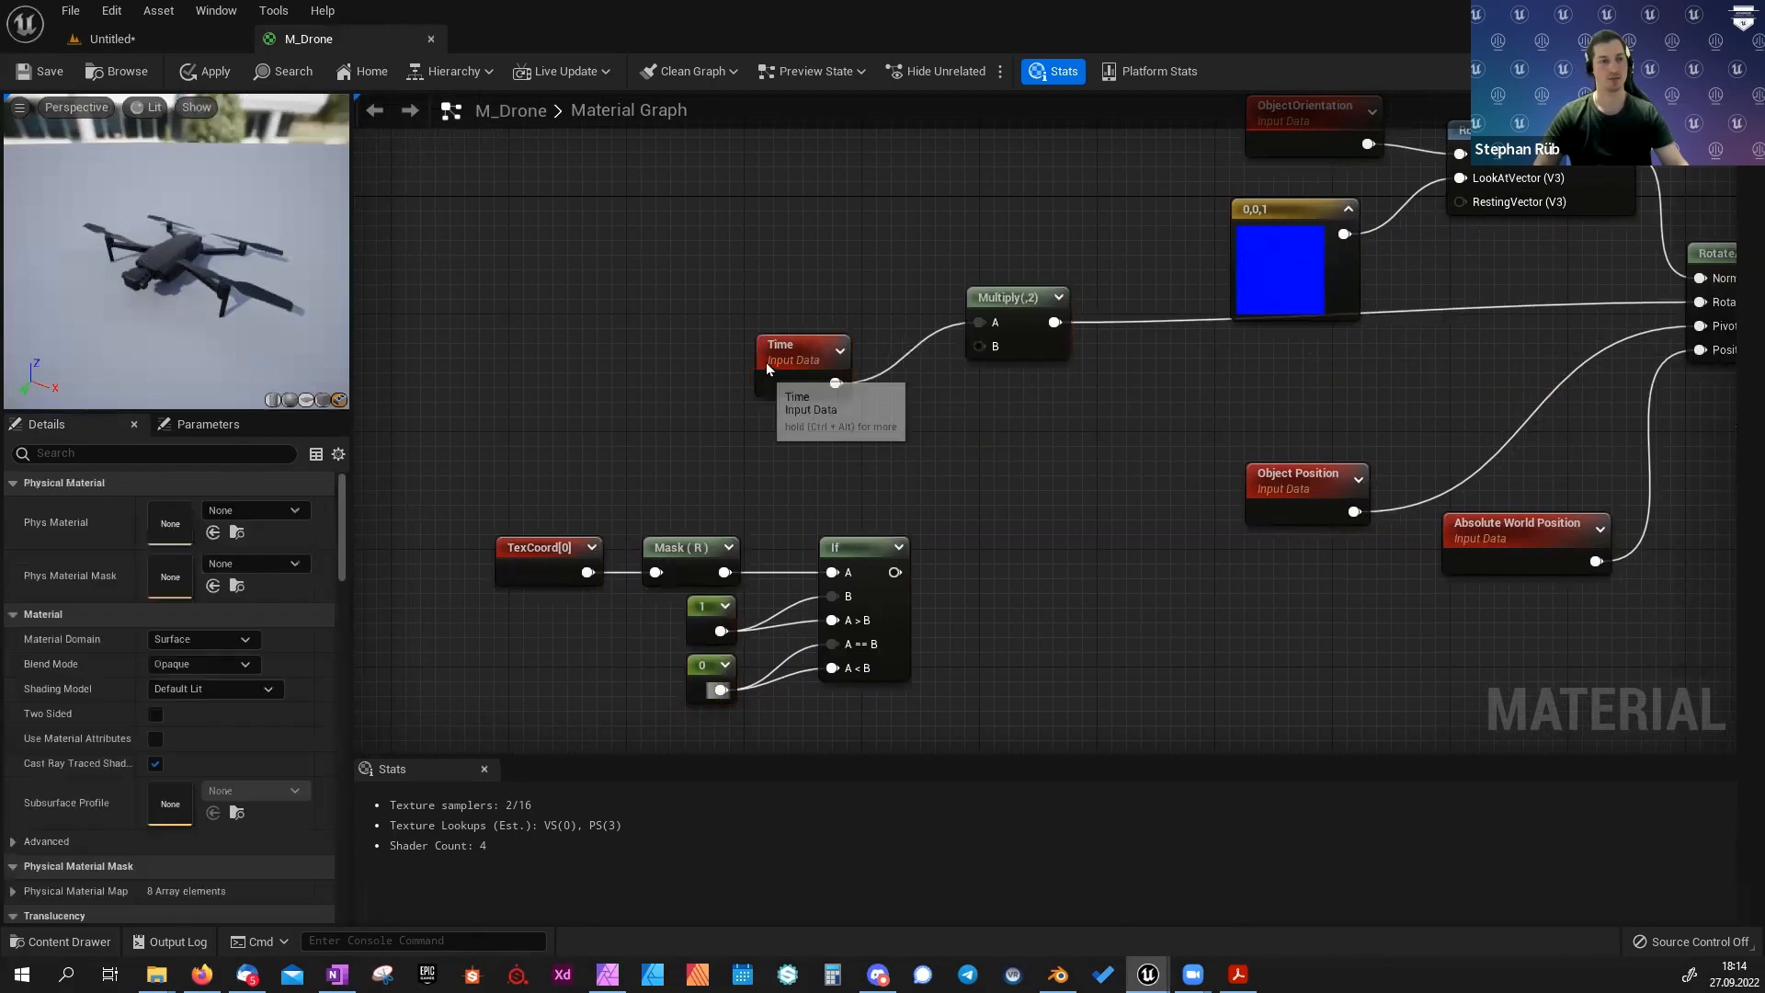
drag(765, 362, 769, 301)
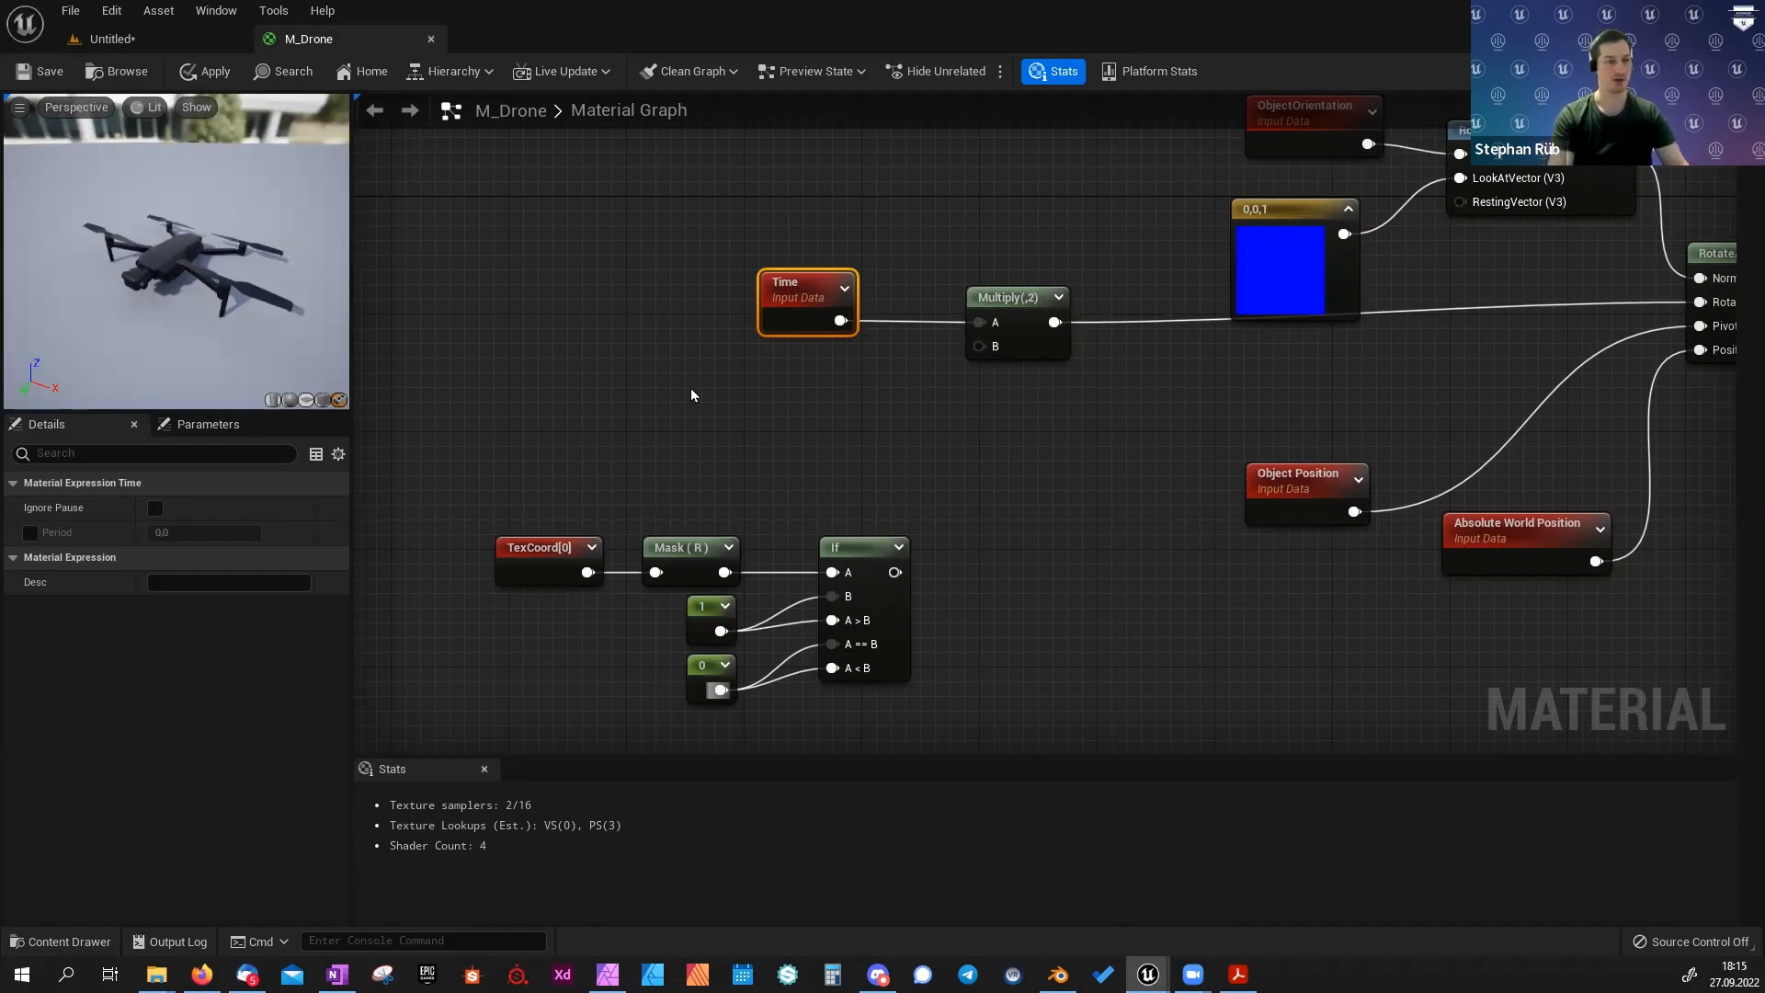
Add a scalar parameter named RotationSpeed with default value 2 below Time and connect it to the Multiply node's B input.
click(774, 382)
text(Rot)
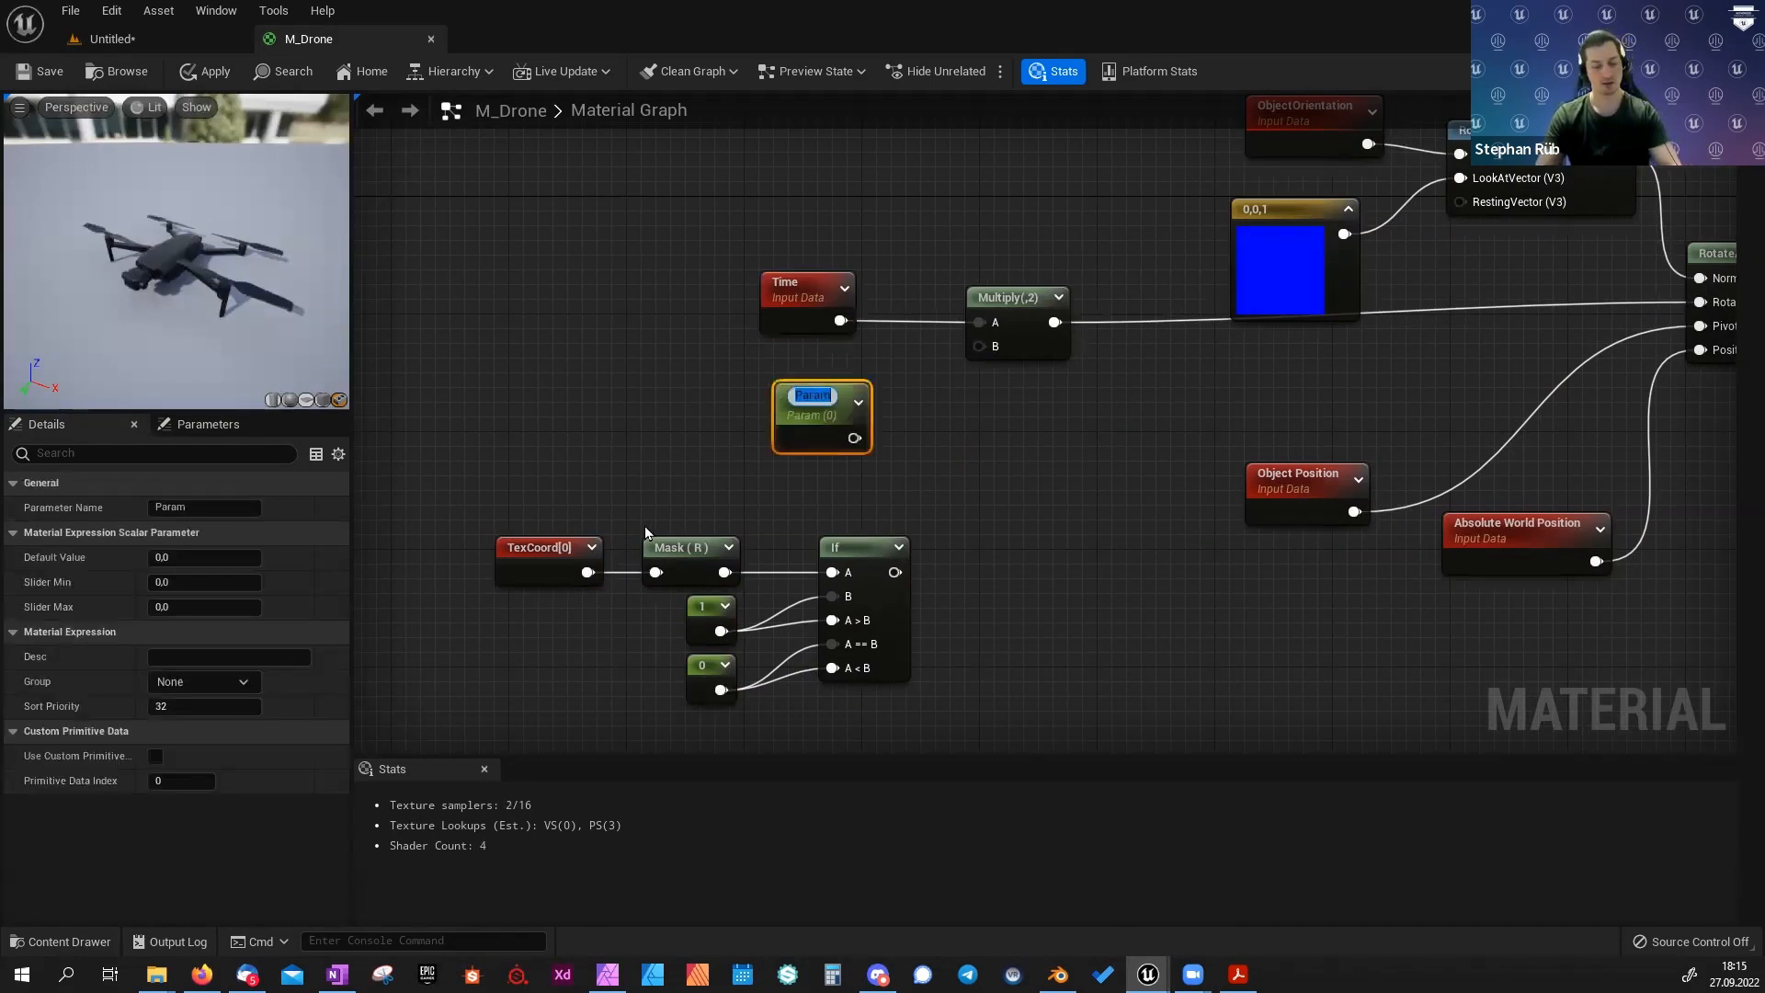
text(otationSpeed)
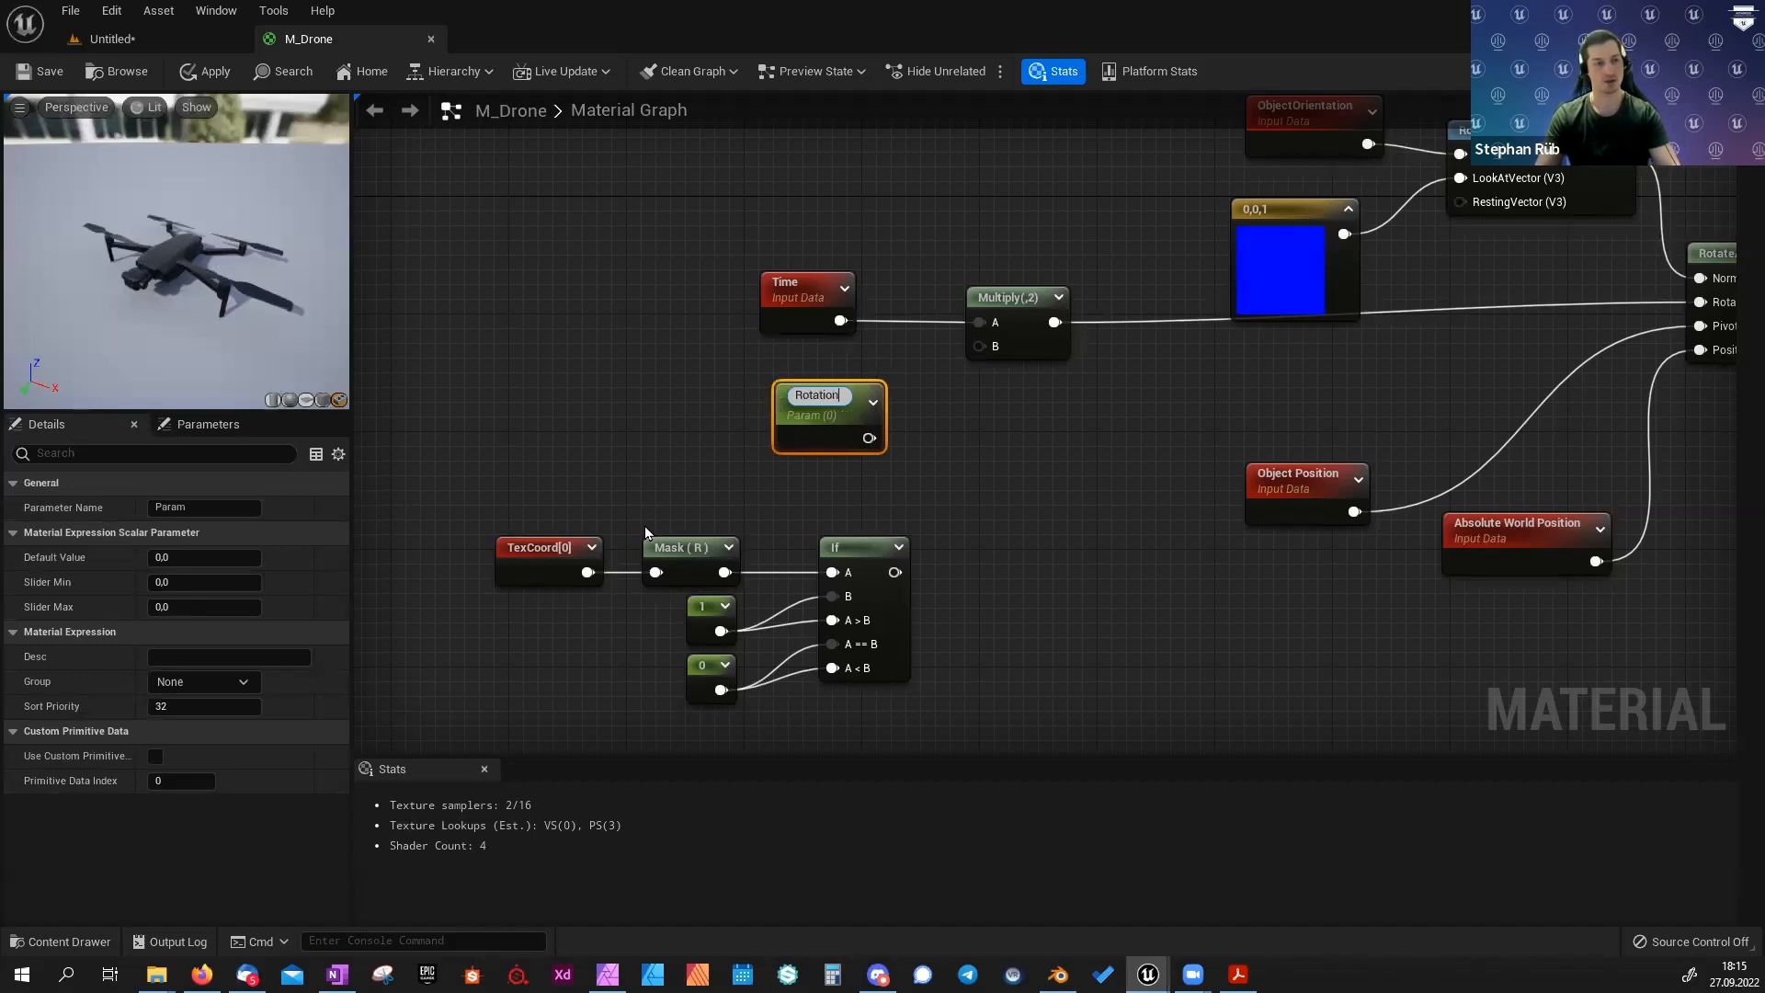
key(Return)
click(204, 556)
text(2)
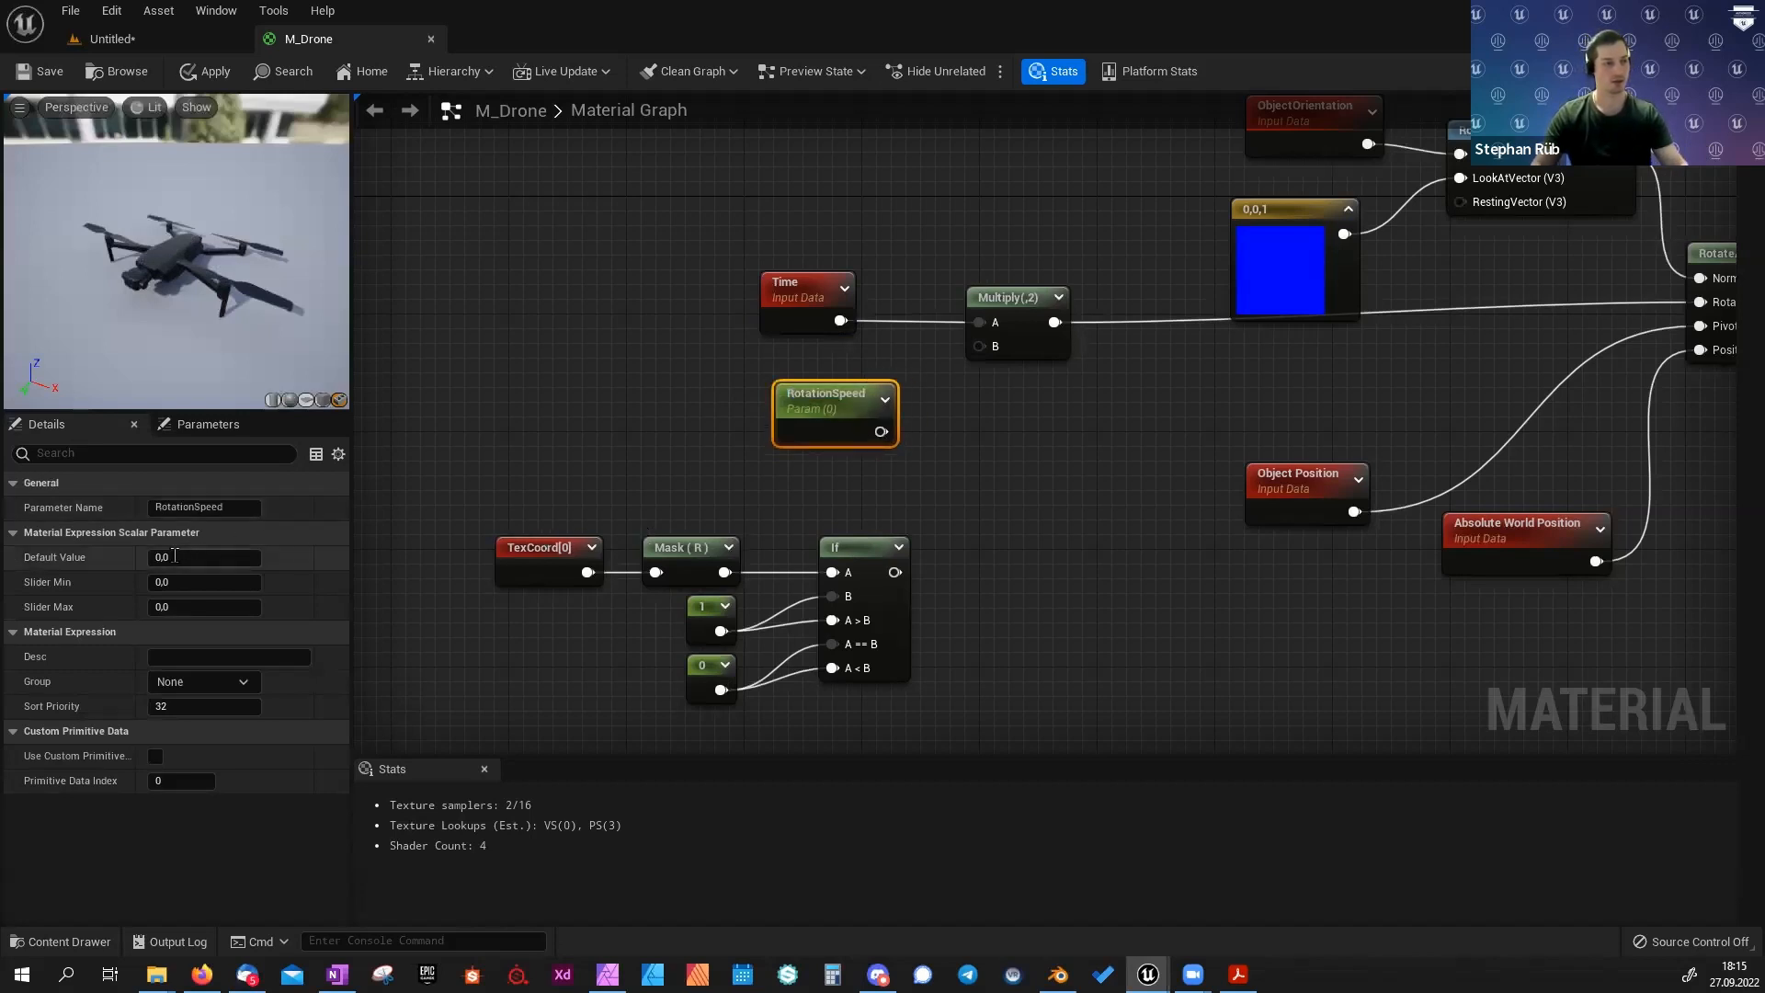
key(Return)
drag(881, 431, 980, 347)
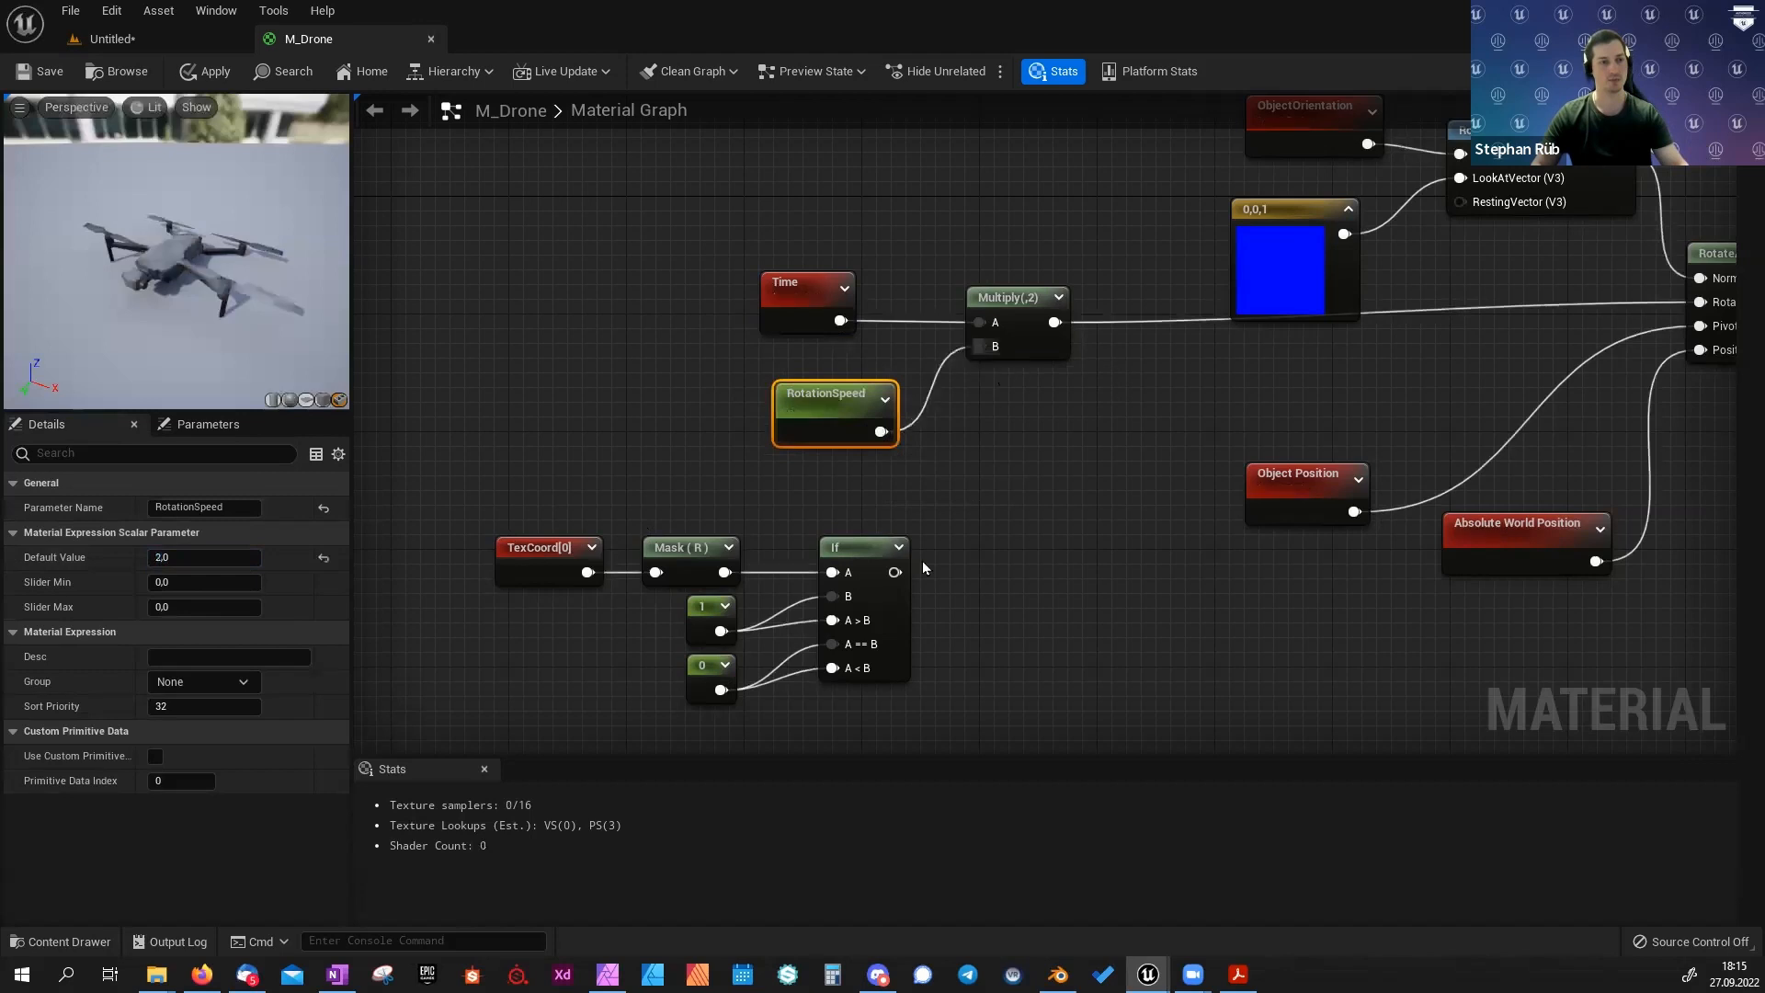
Add a second Multiply combining the Time × RotationSpeed result with the If output, and feed it into RotateAboutAxis's rotation angle.
key(m)
click(1132, 333)
drag(1037, 323, 1150, 370)
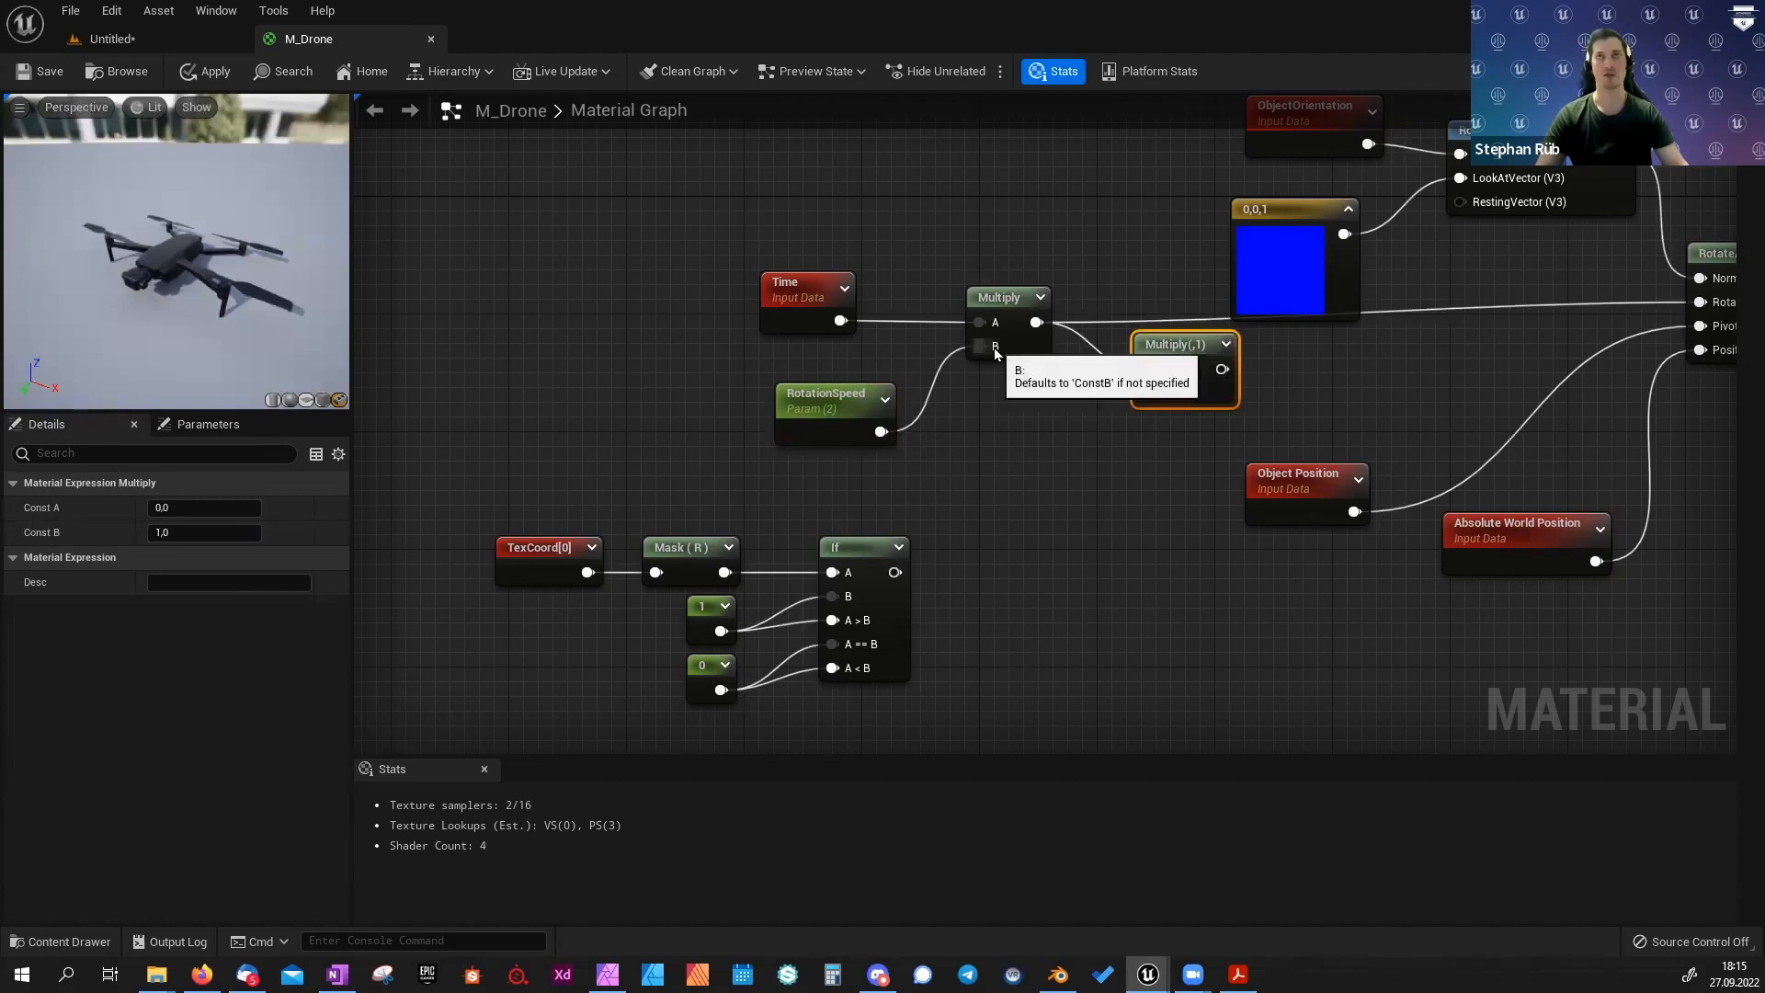
drag(894, 571, 1700, 303)
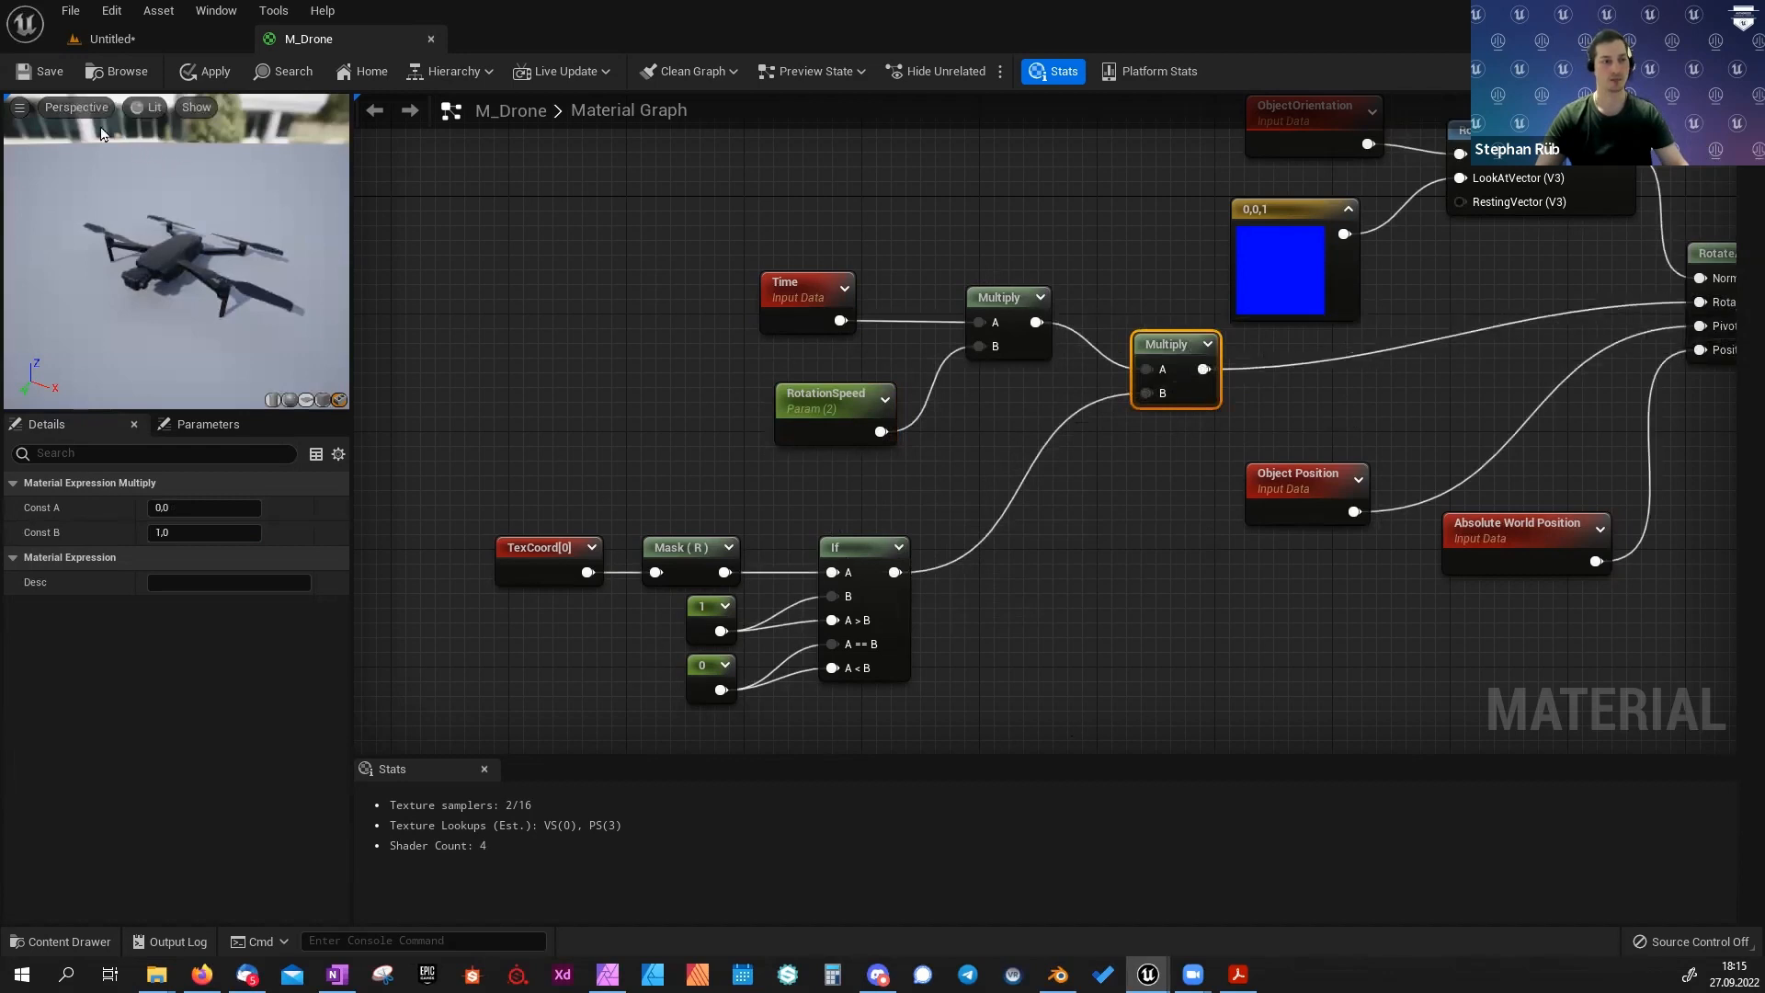
Save the material and connect the RotateAboutAxis output to the World Position Offset input.
click(48, 73)
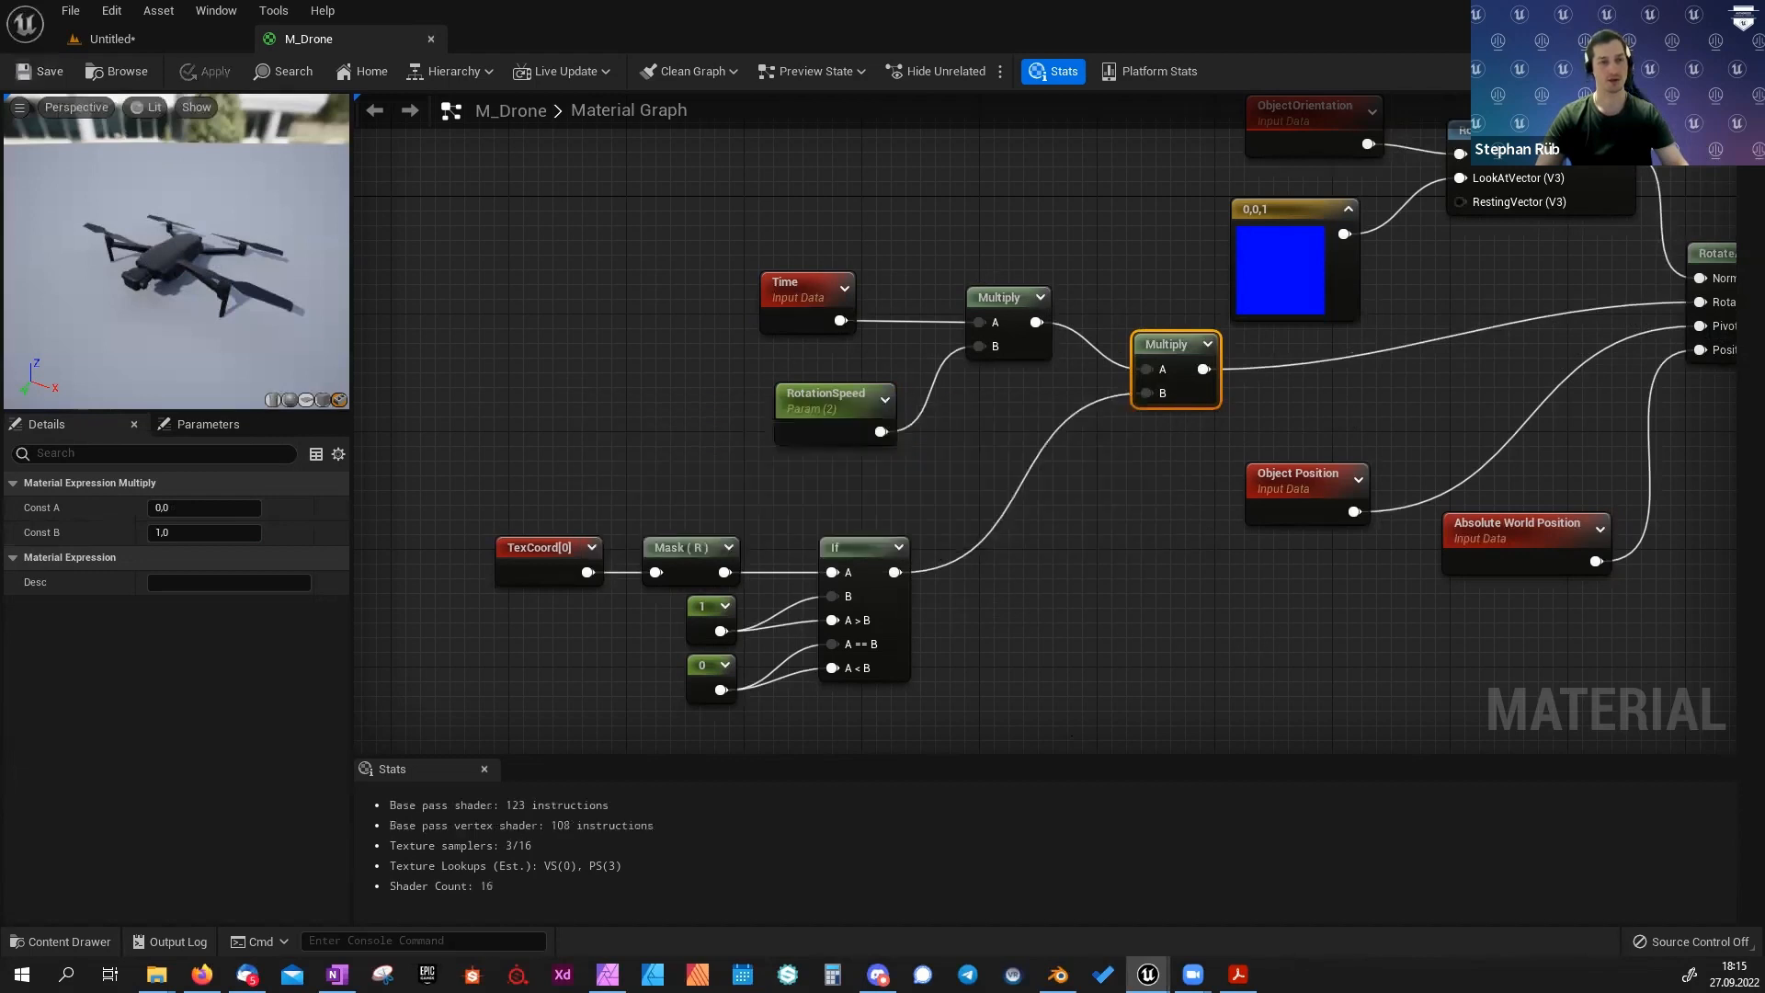
right_drag(1286, 615, 764, 655)
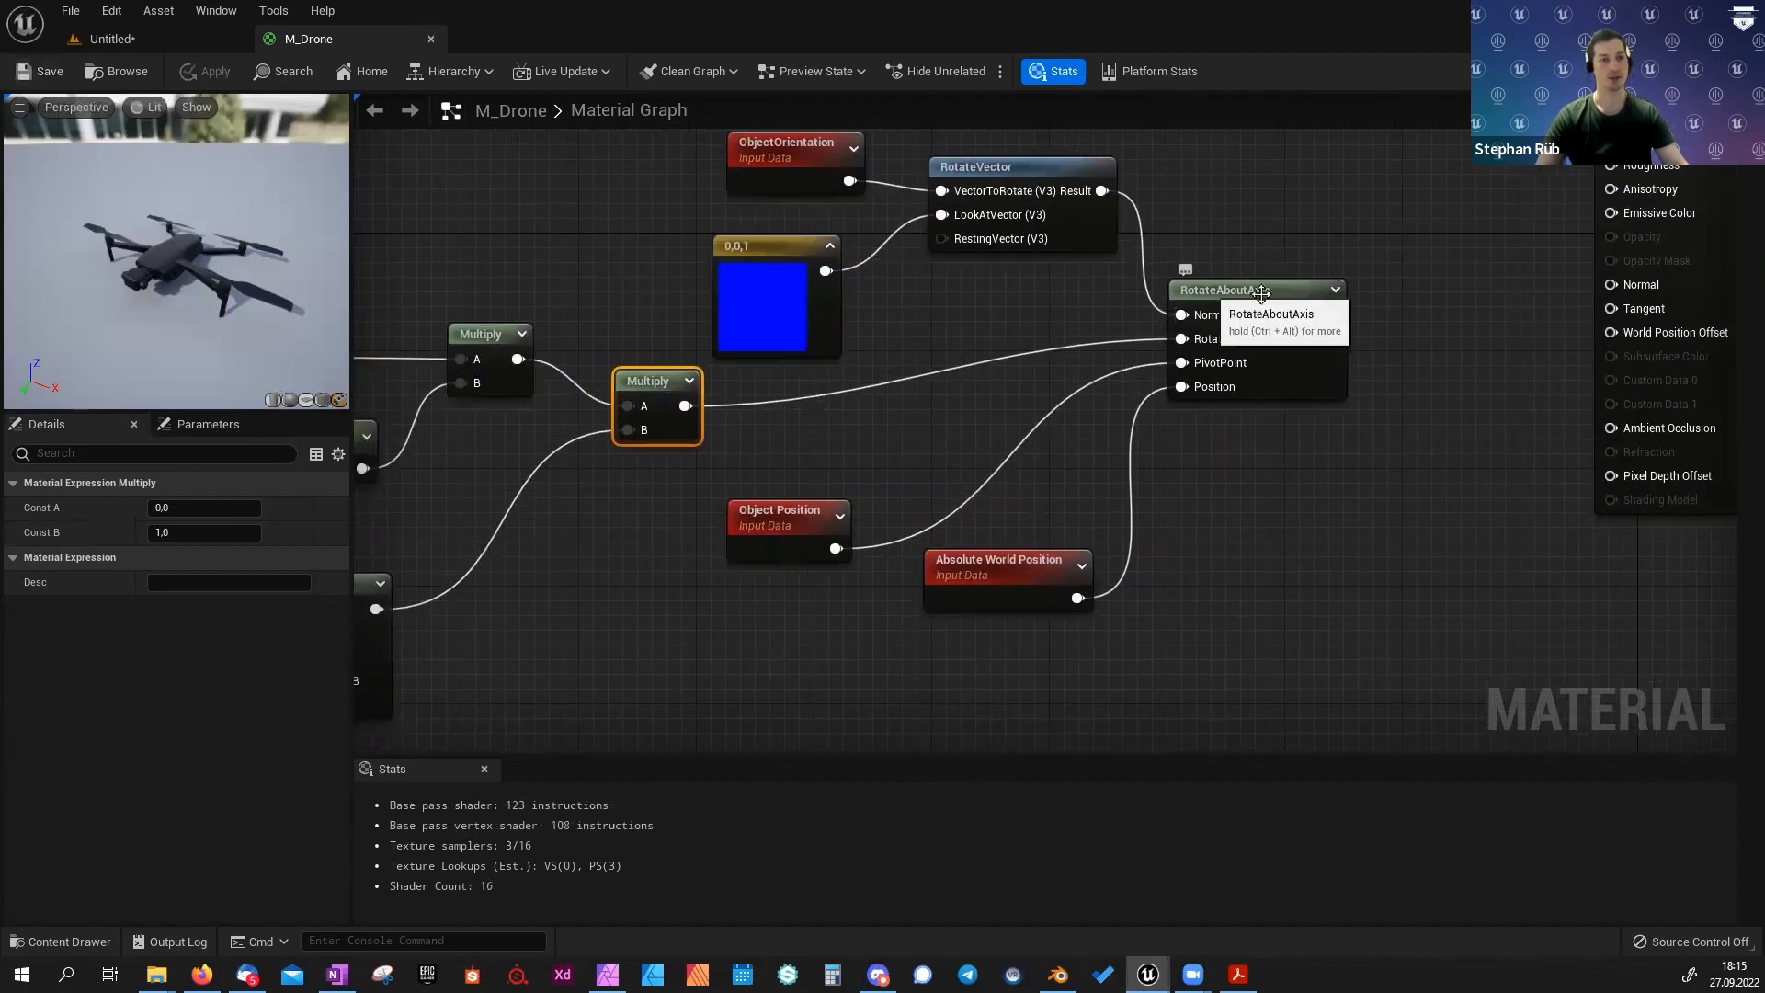
drag(1331, 314, 1623, 336)
Duplicate the TexCoord, Mask (R) and If nodes into the empty graph area below the existing rotation mask.
right_drag(717, 656, 1382, 559)
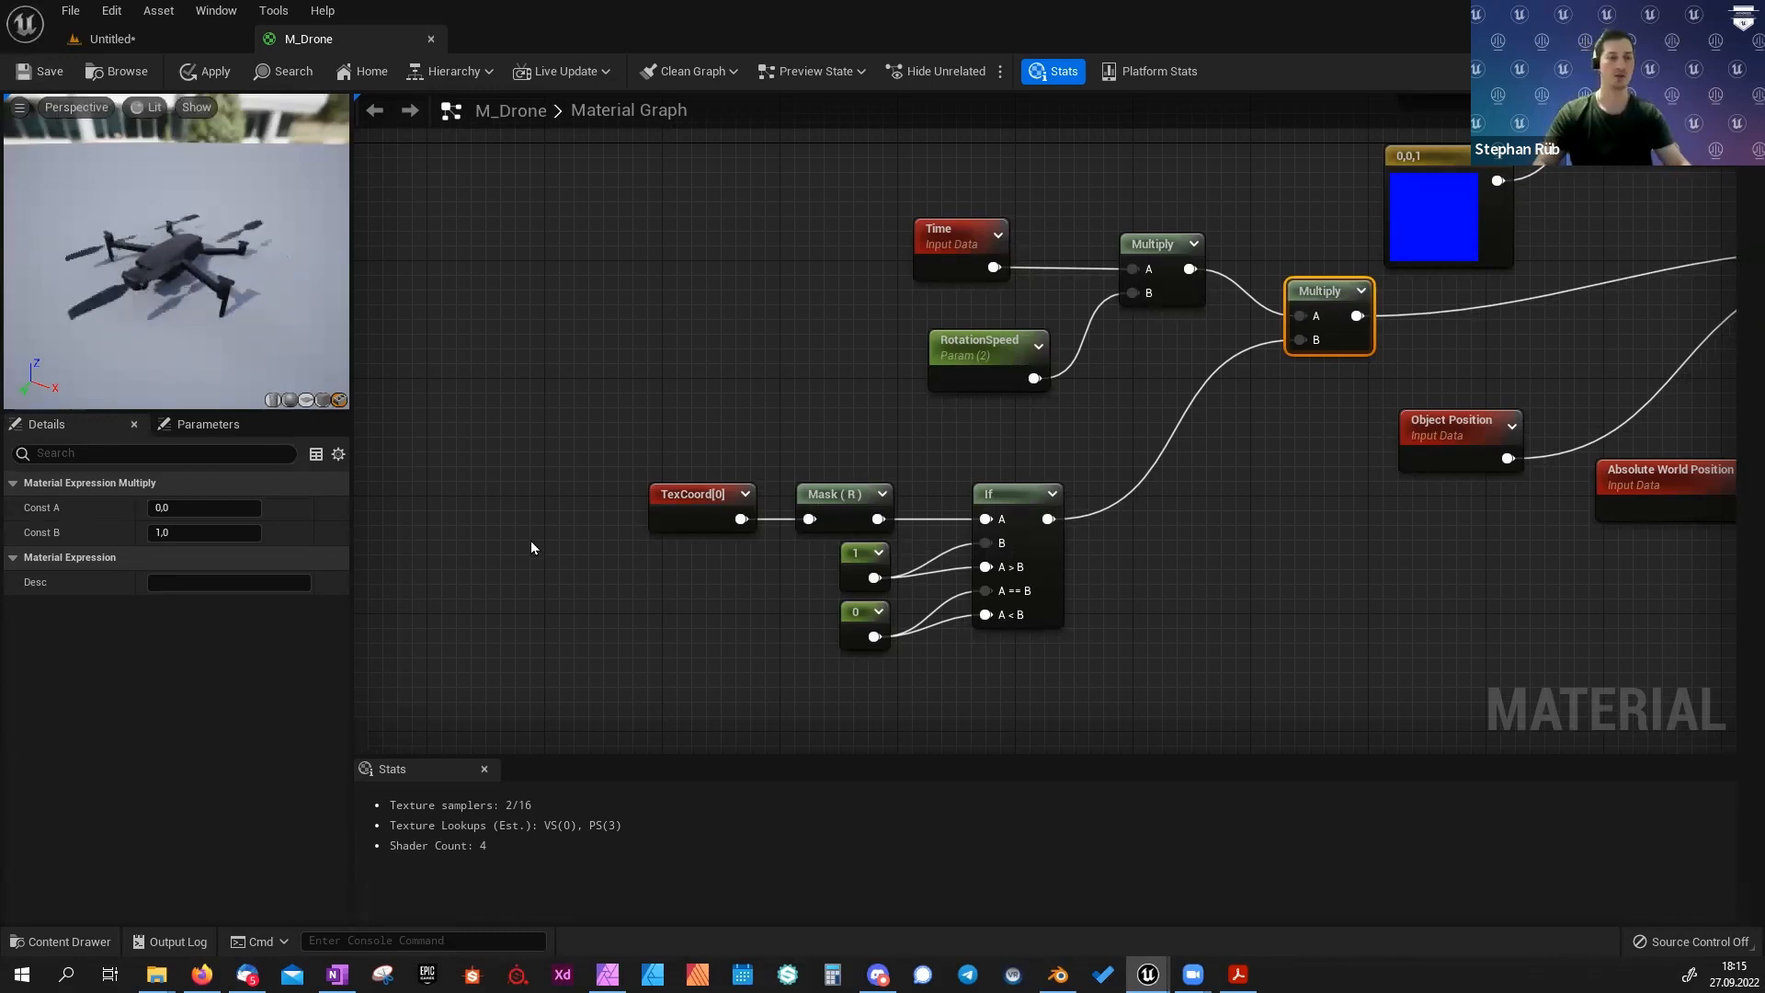
right_drag(648, 555, 730, 405)
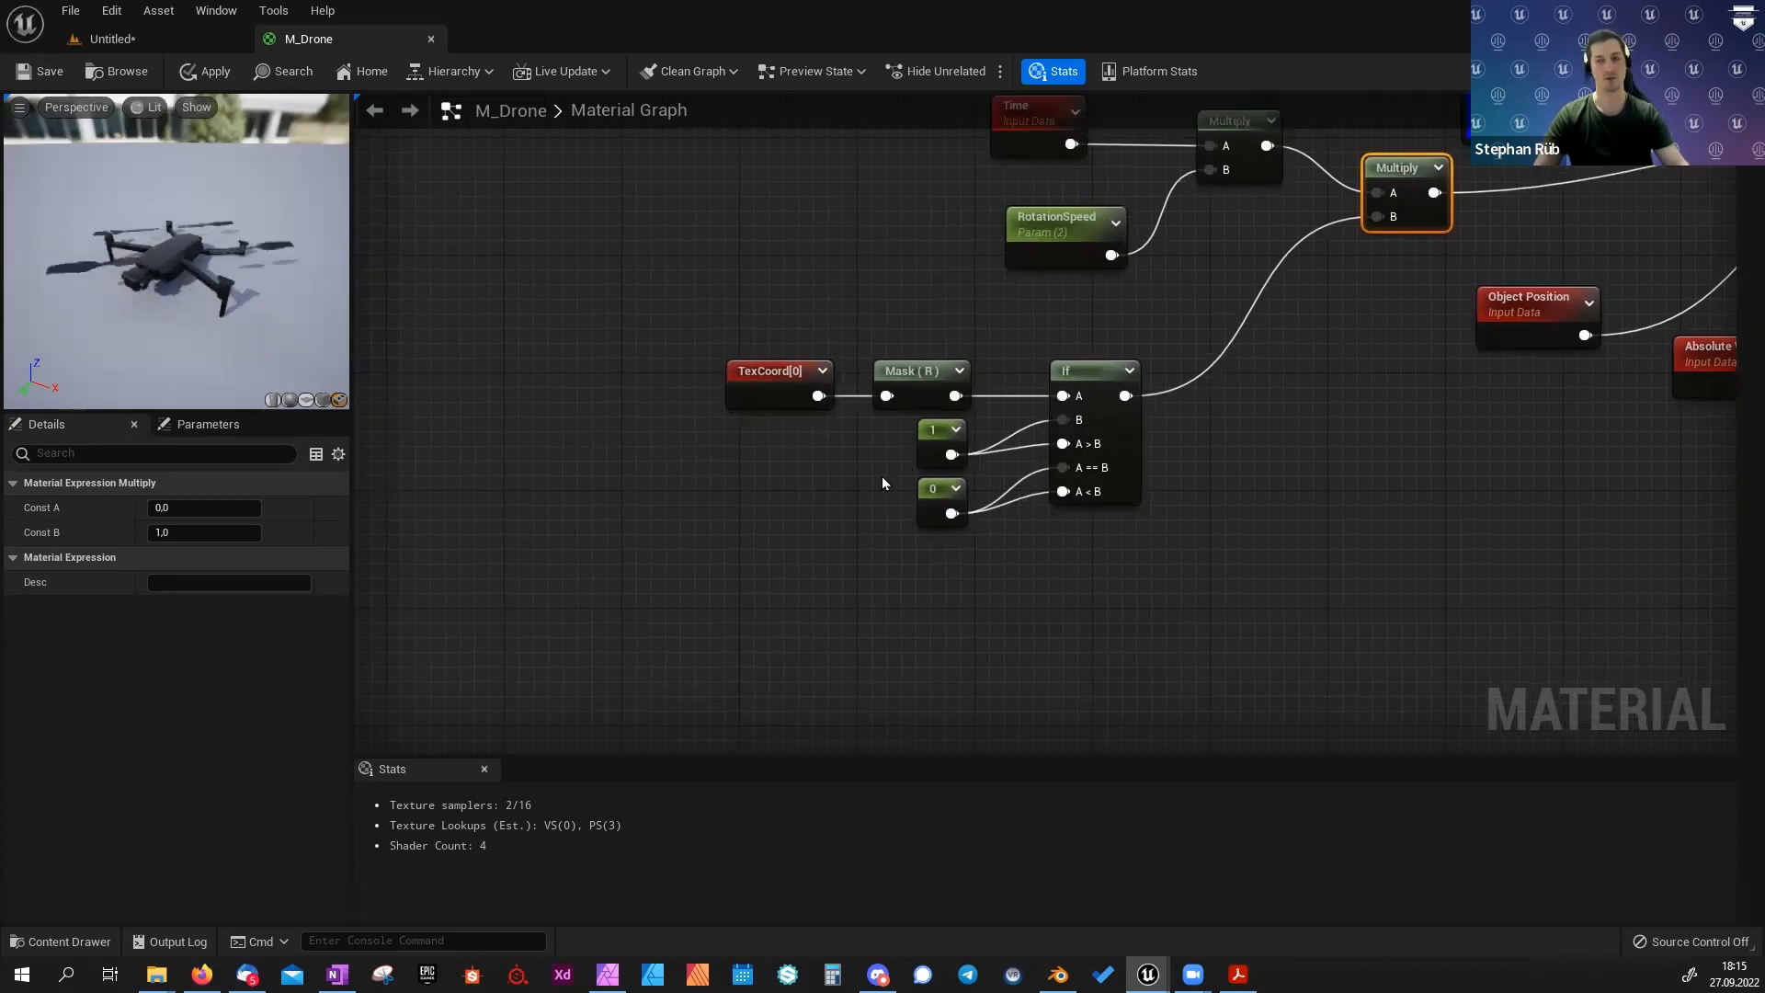
right_drag(807, 514, 982, 397)
right_drag(749, 477, 878, 401)
scroll(918, 401, down, 1)
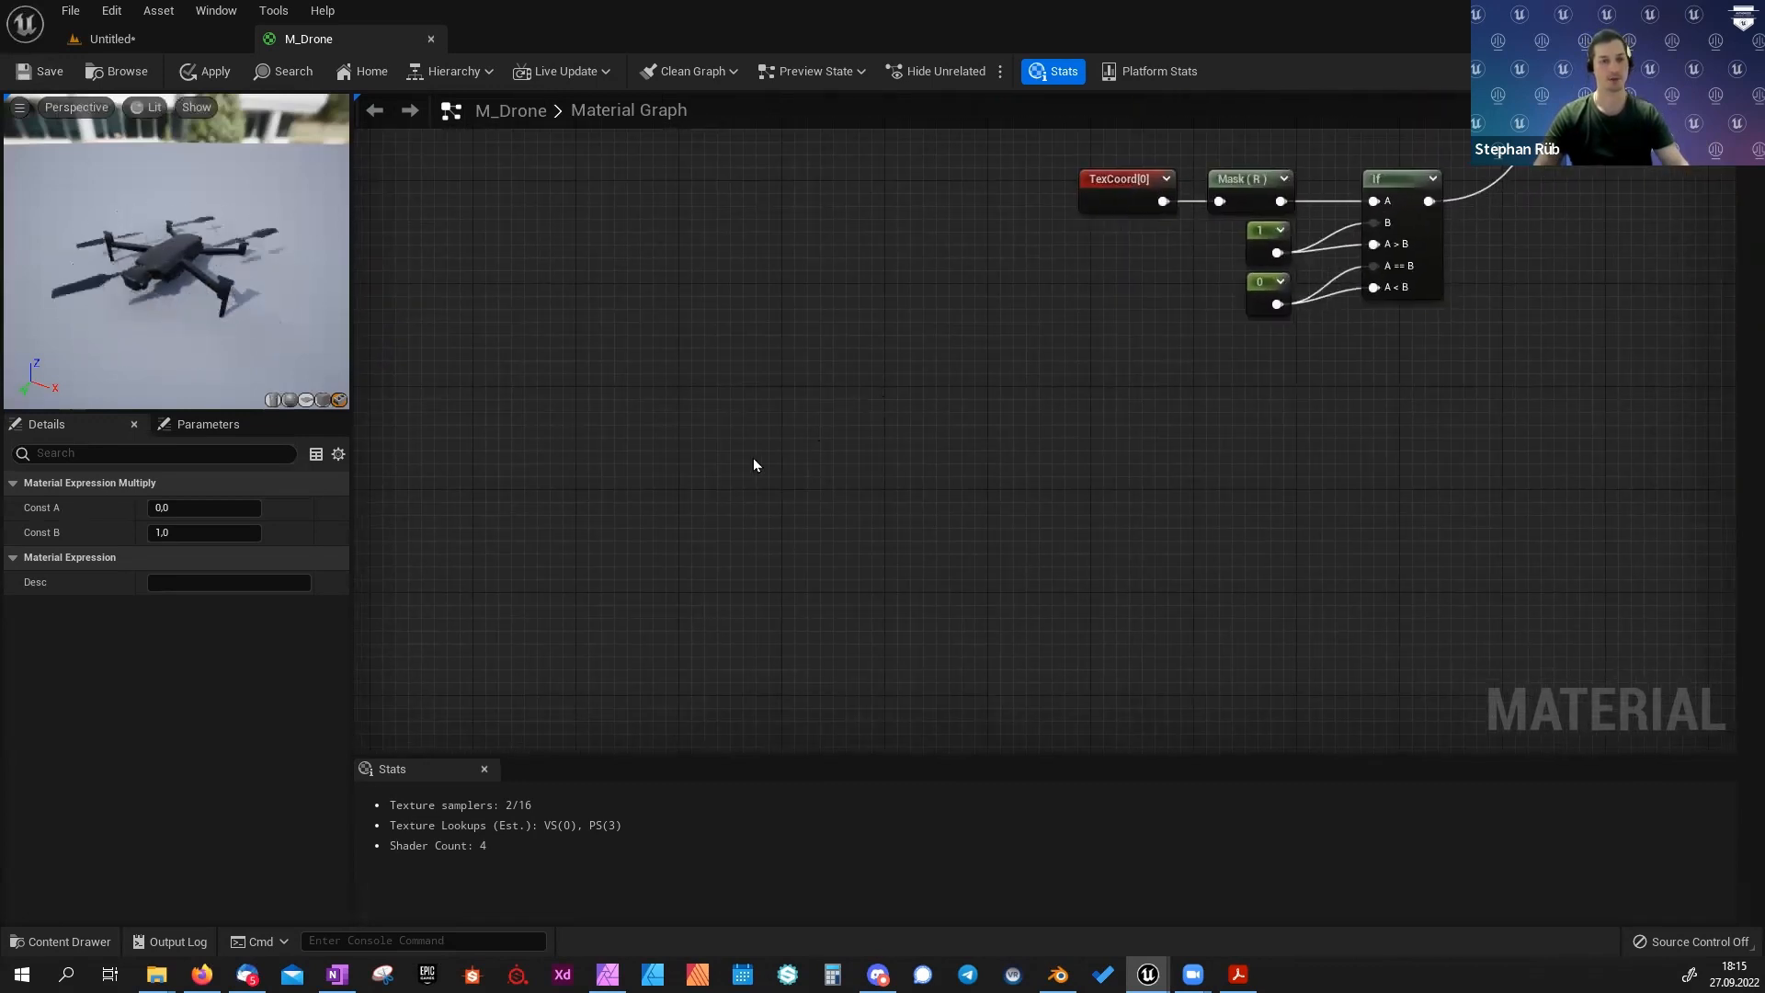
right_click(704, 456)
click(592, 502)
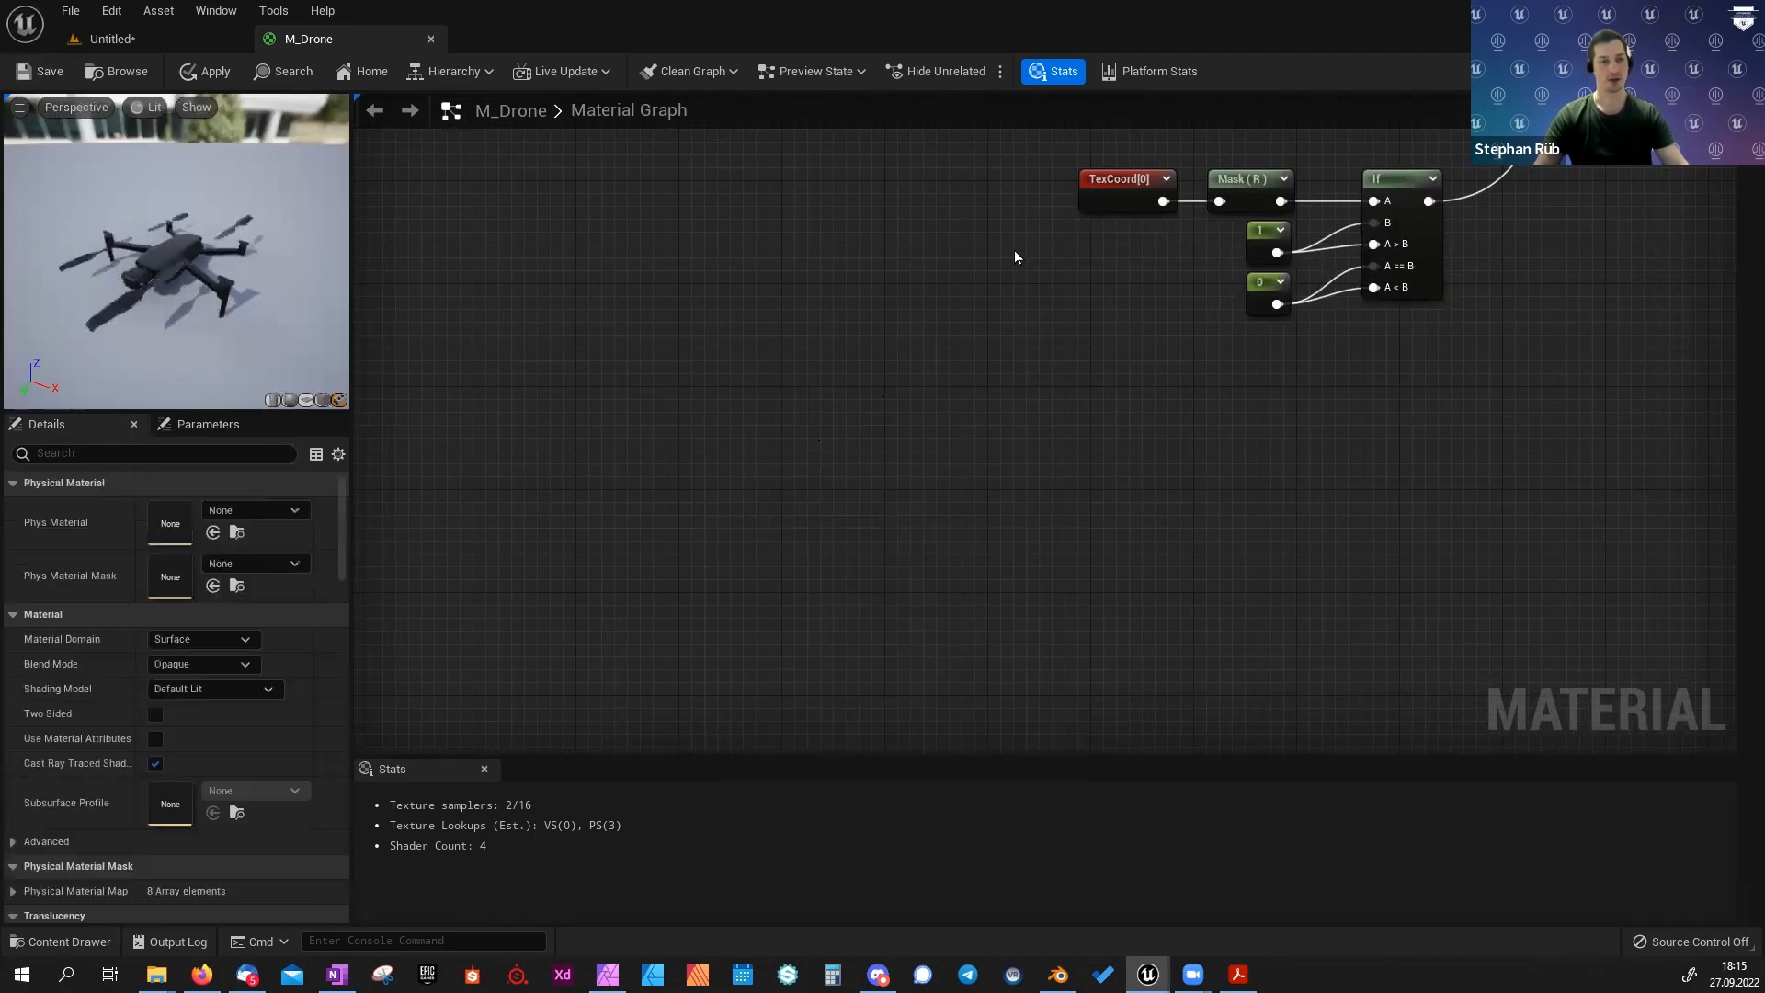
drag(1016, 163, 1388, 191)
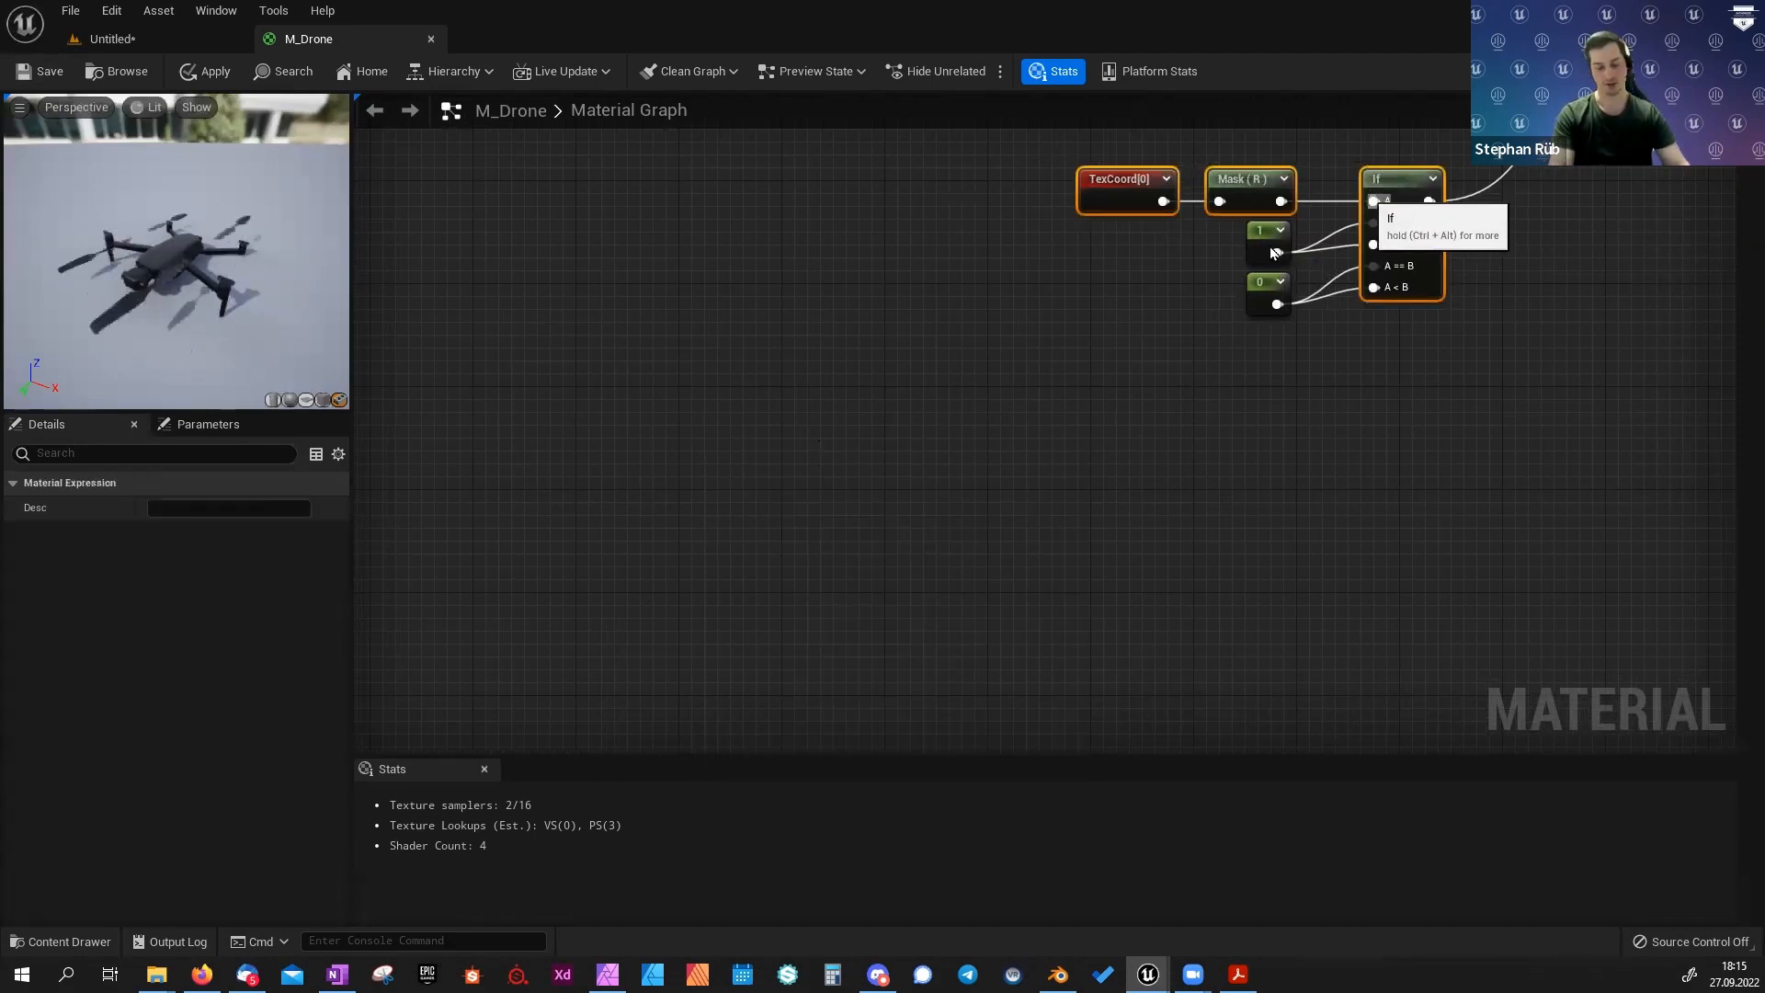
key(ctrl+c)
key(ctrl+v)
right_drag(498, 438, 646, 402)
Add a constant with value 2 below the duplicated Mask (R) node and connect it to the new If node's B input.
key(1)
click(722, 542)
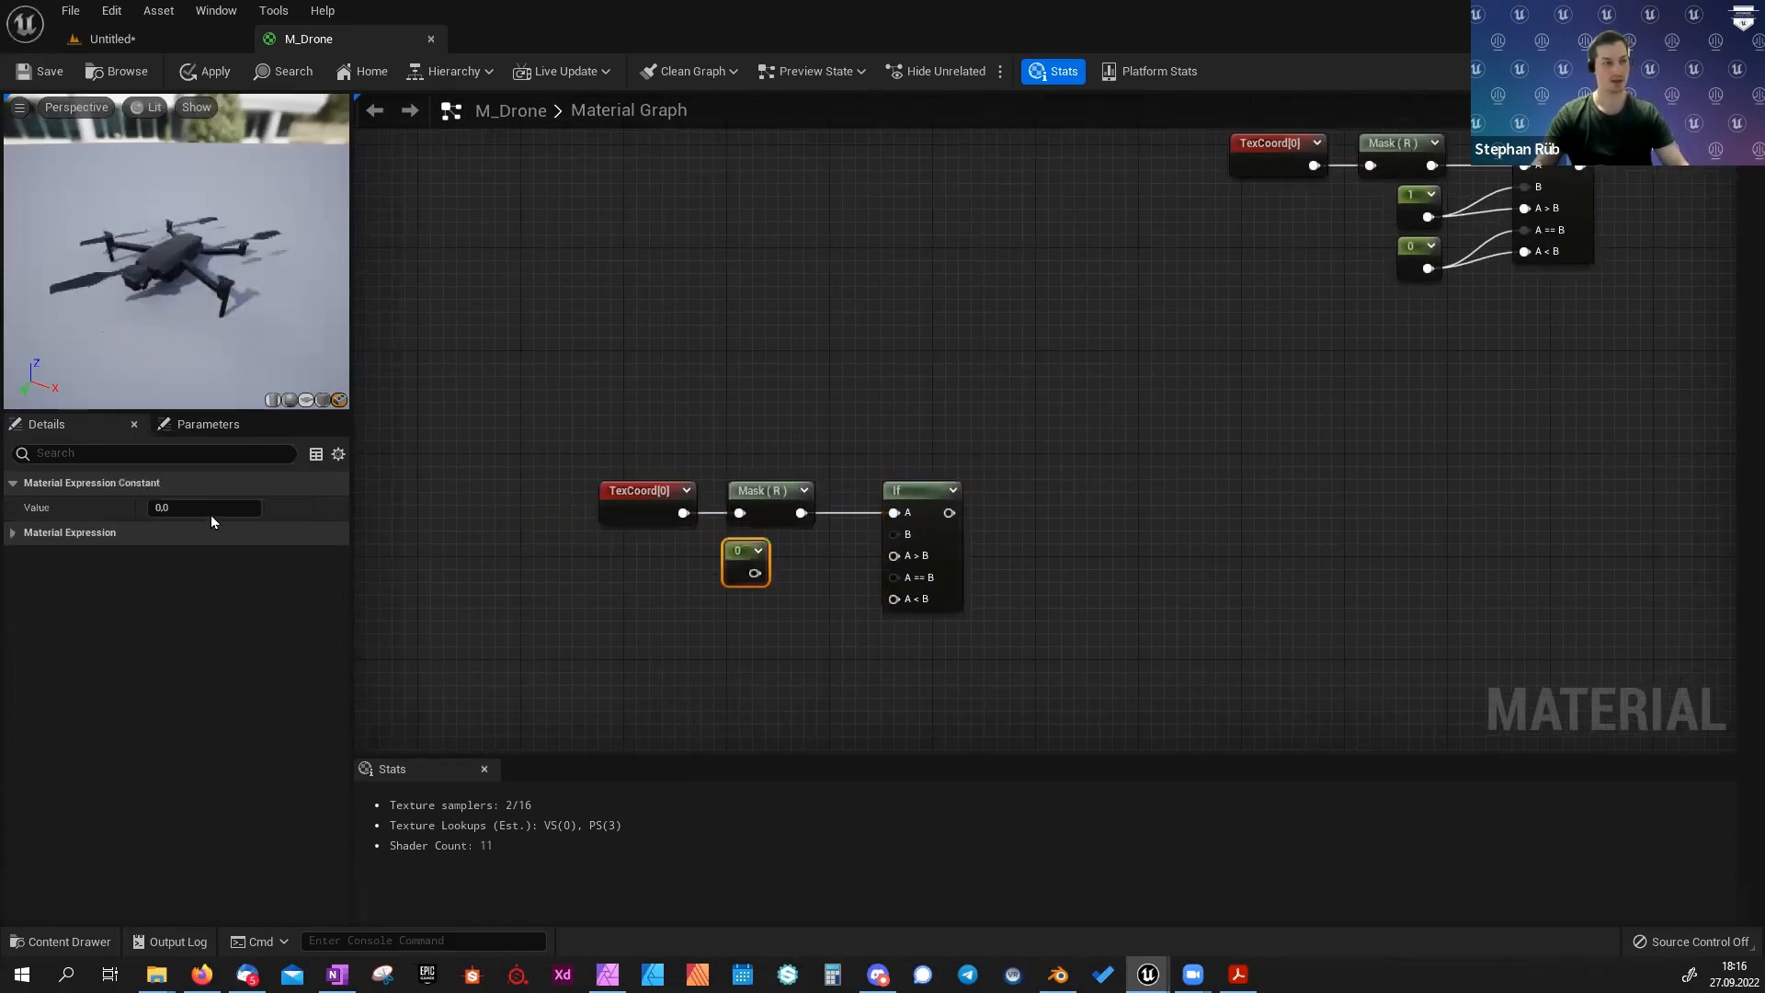
click(206, 508)
text(2)
key(Return)
drag(754, 573, 896, 534)
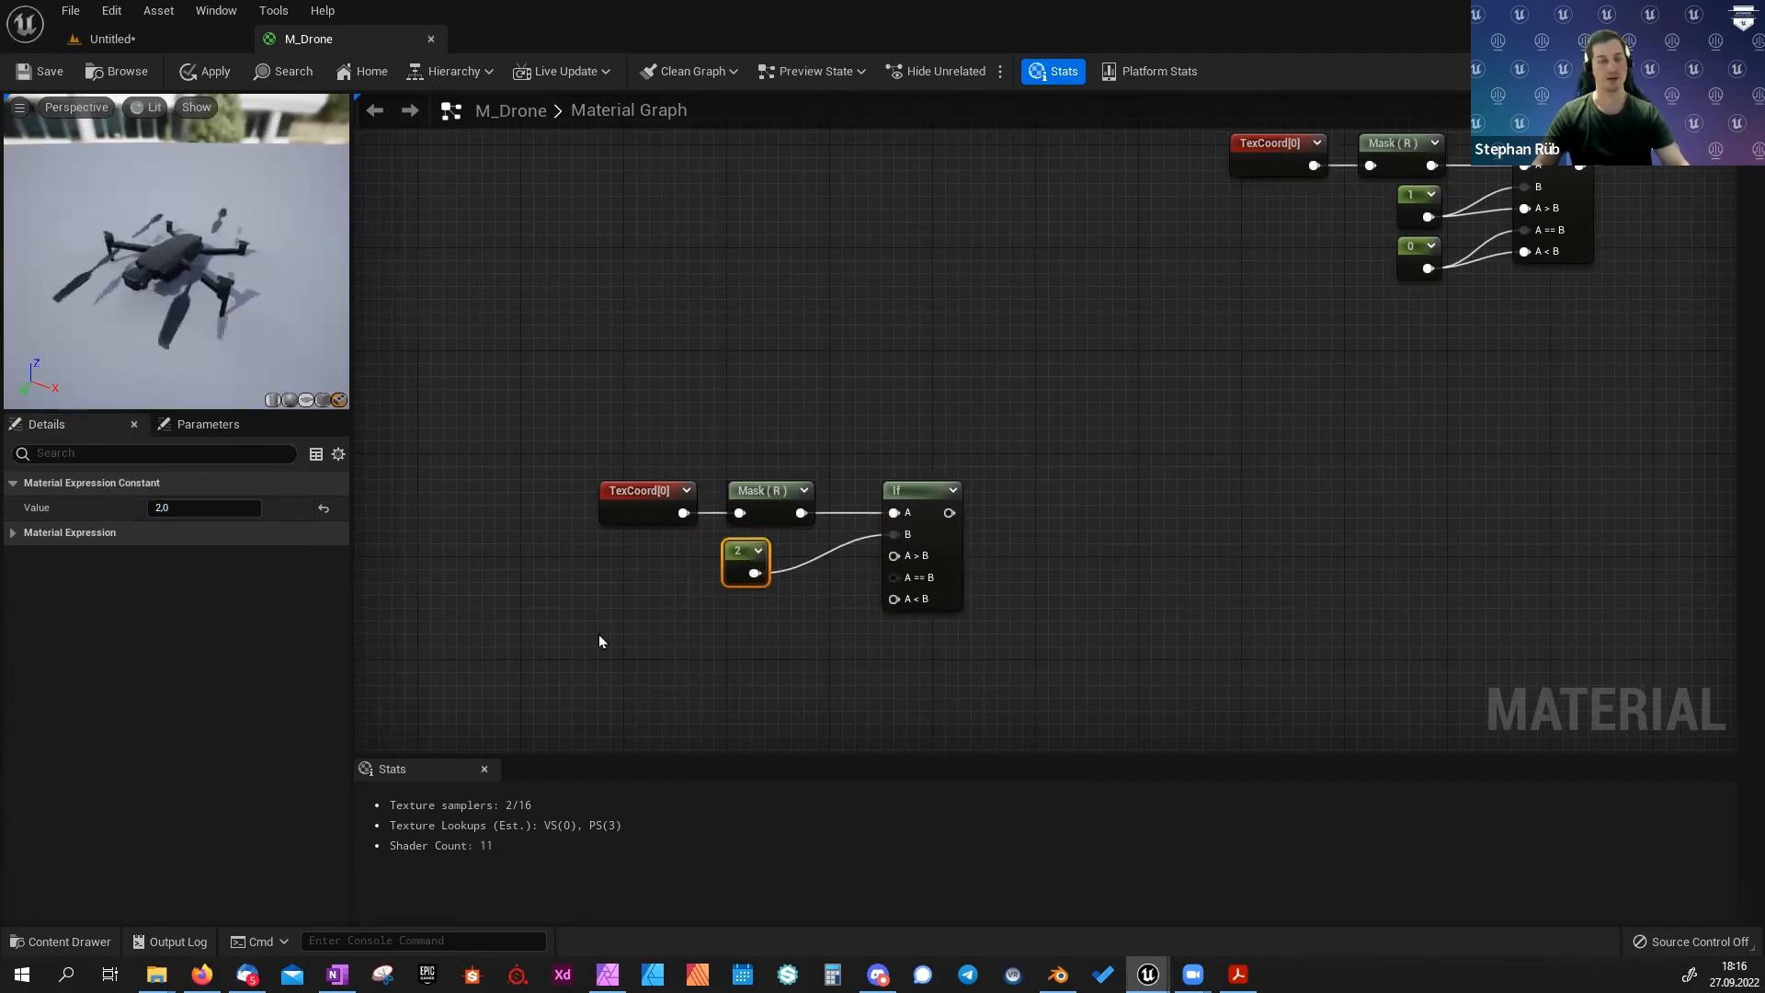
scroll(695, 614, up, 1)
right_drag(695, 614, 780, 556)
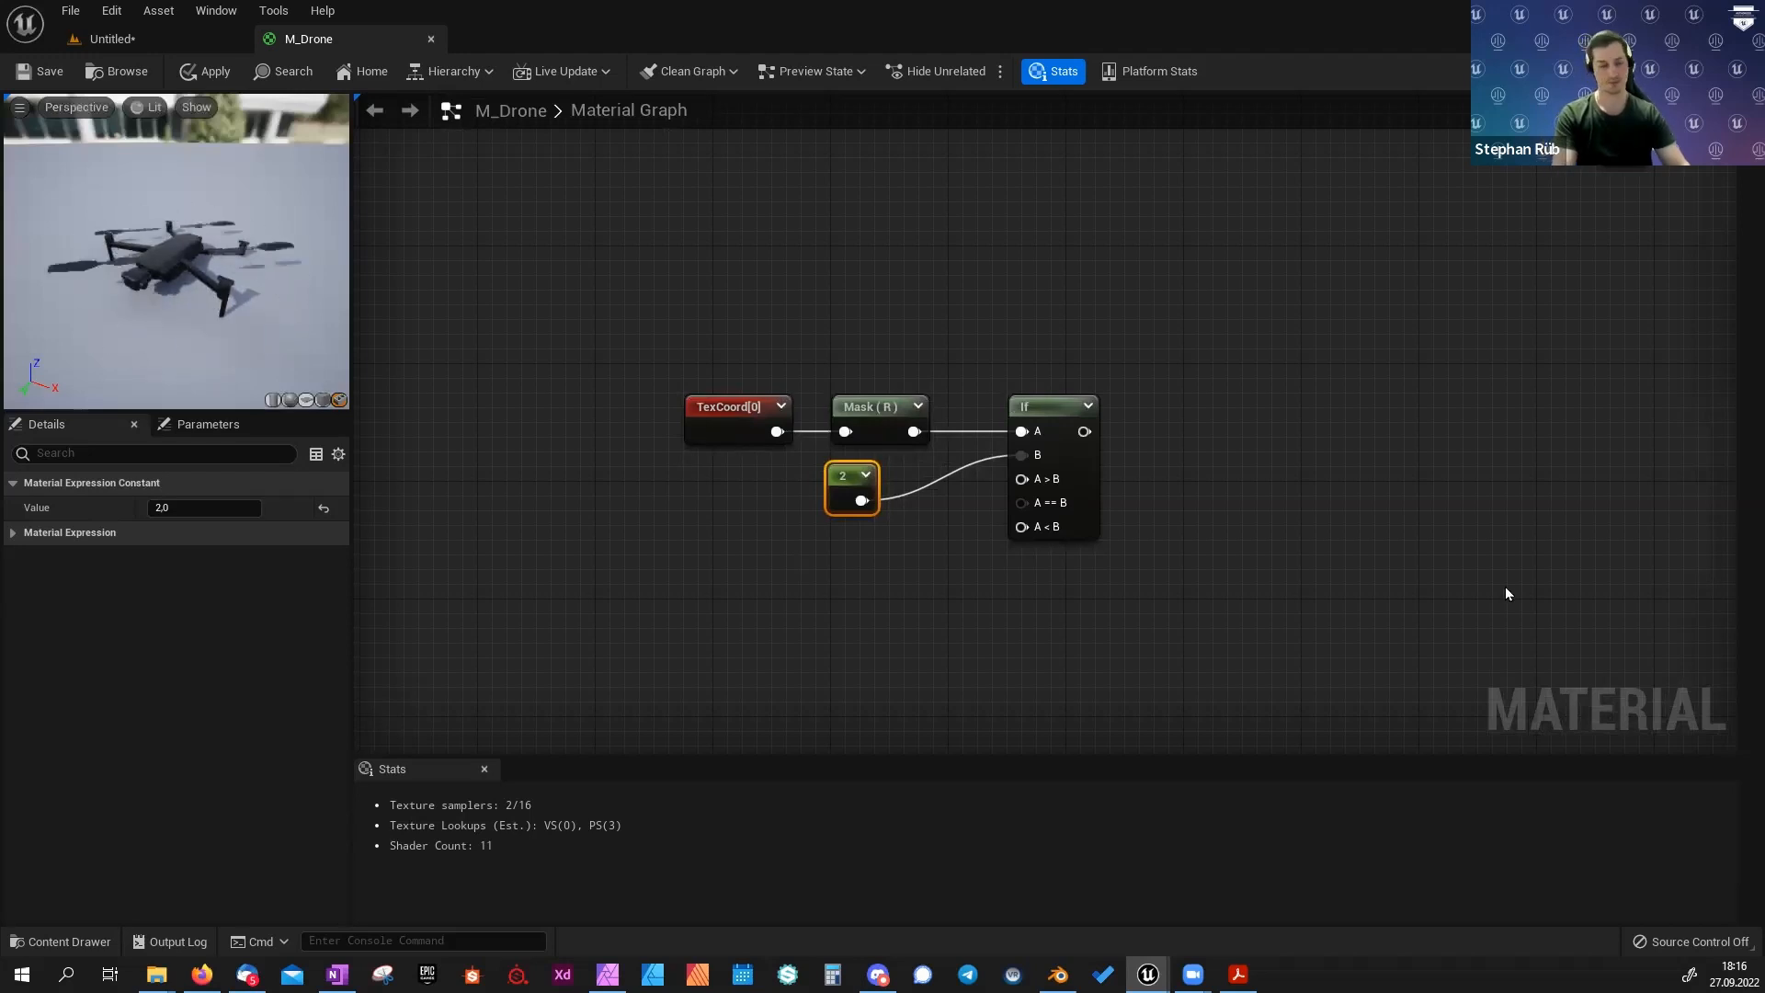
Paste the vector constants 14.7,-17.2,0 and 17.6,8.54,0; connect the first to A > B and the second to A == B and A < B.
right_drag(630, 614, 798, 550)
key(ctrl+v)
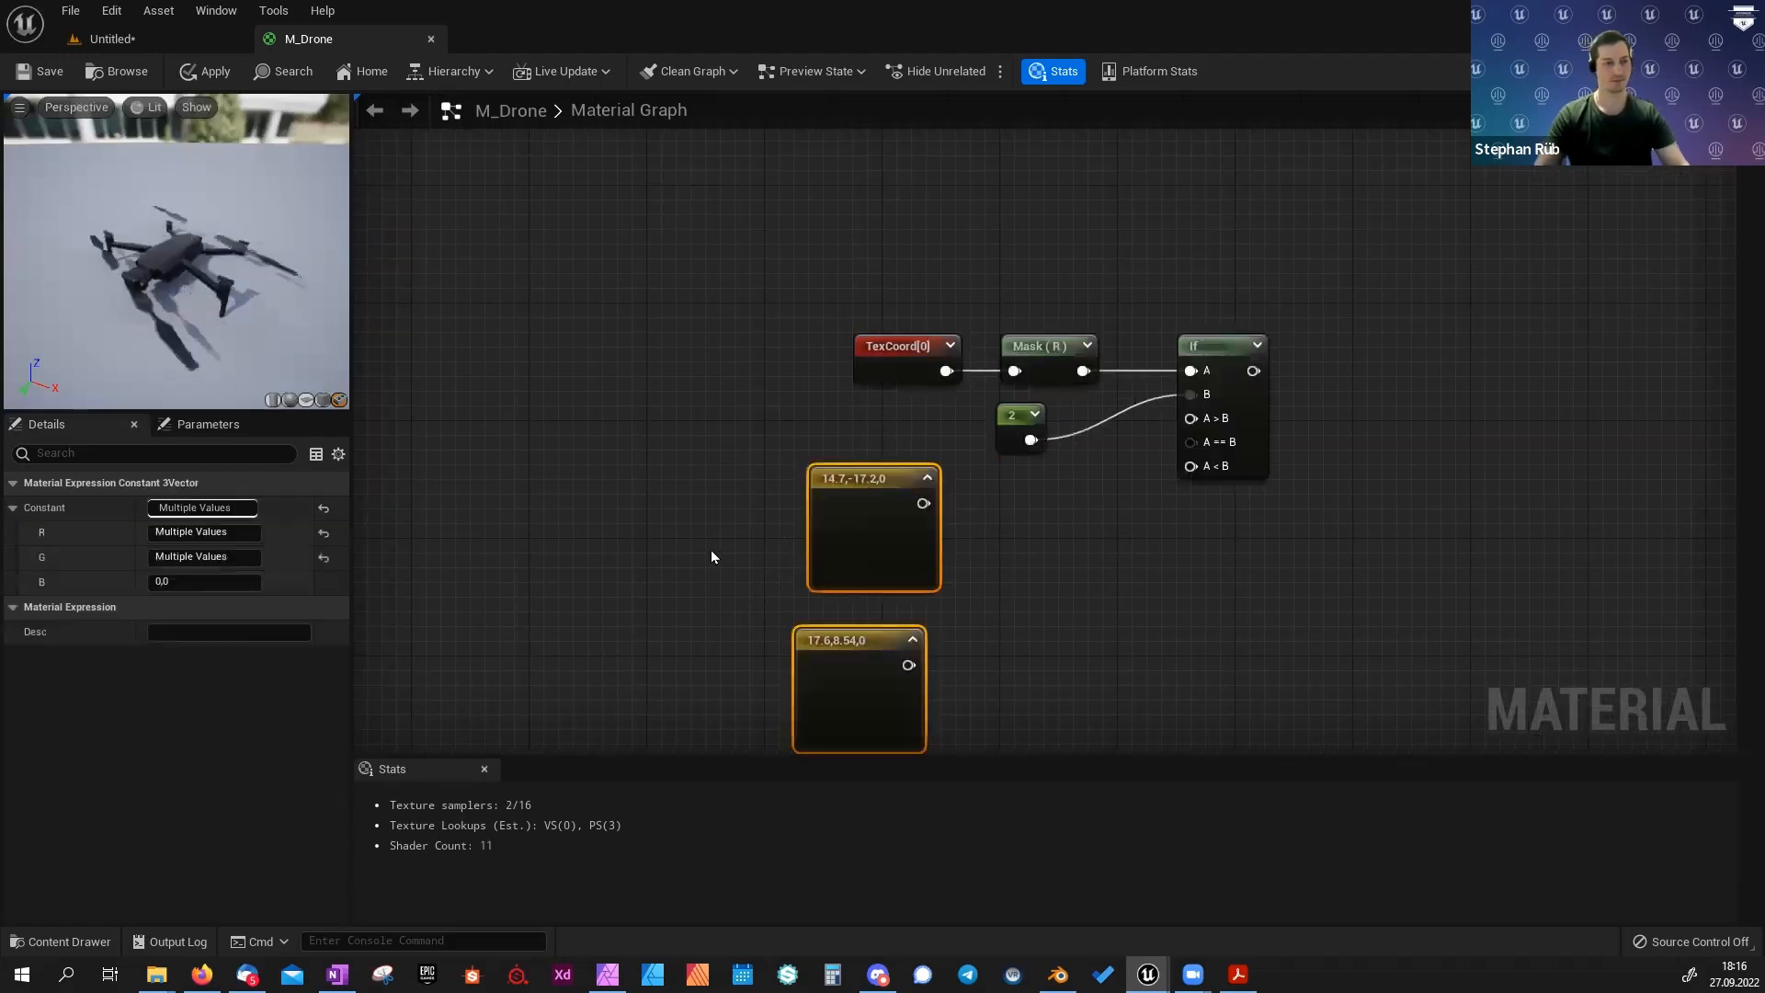
click(671, 526)
drag(923, 503, 907, 664)
drag(910, 664, 1190, 466)
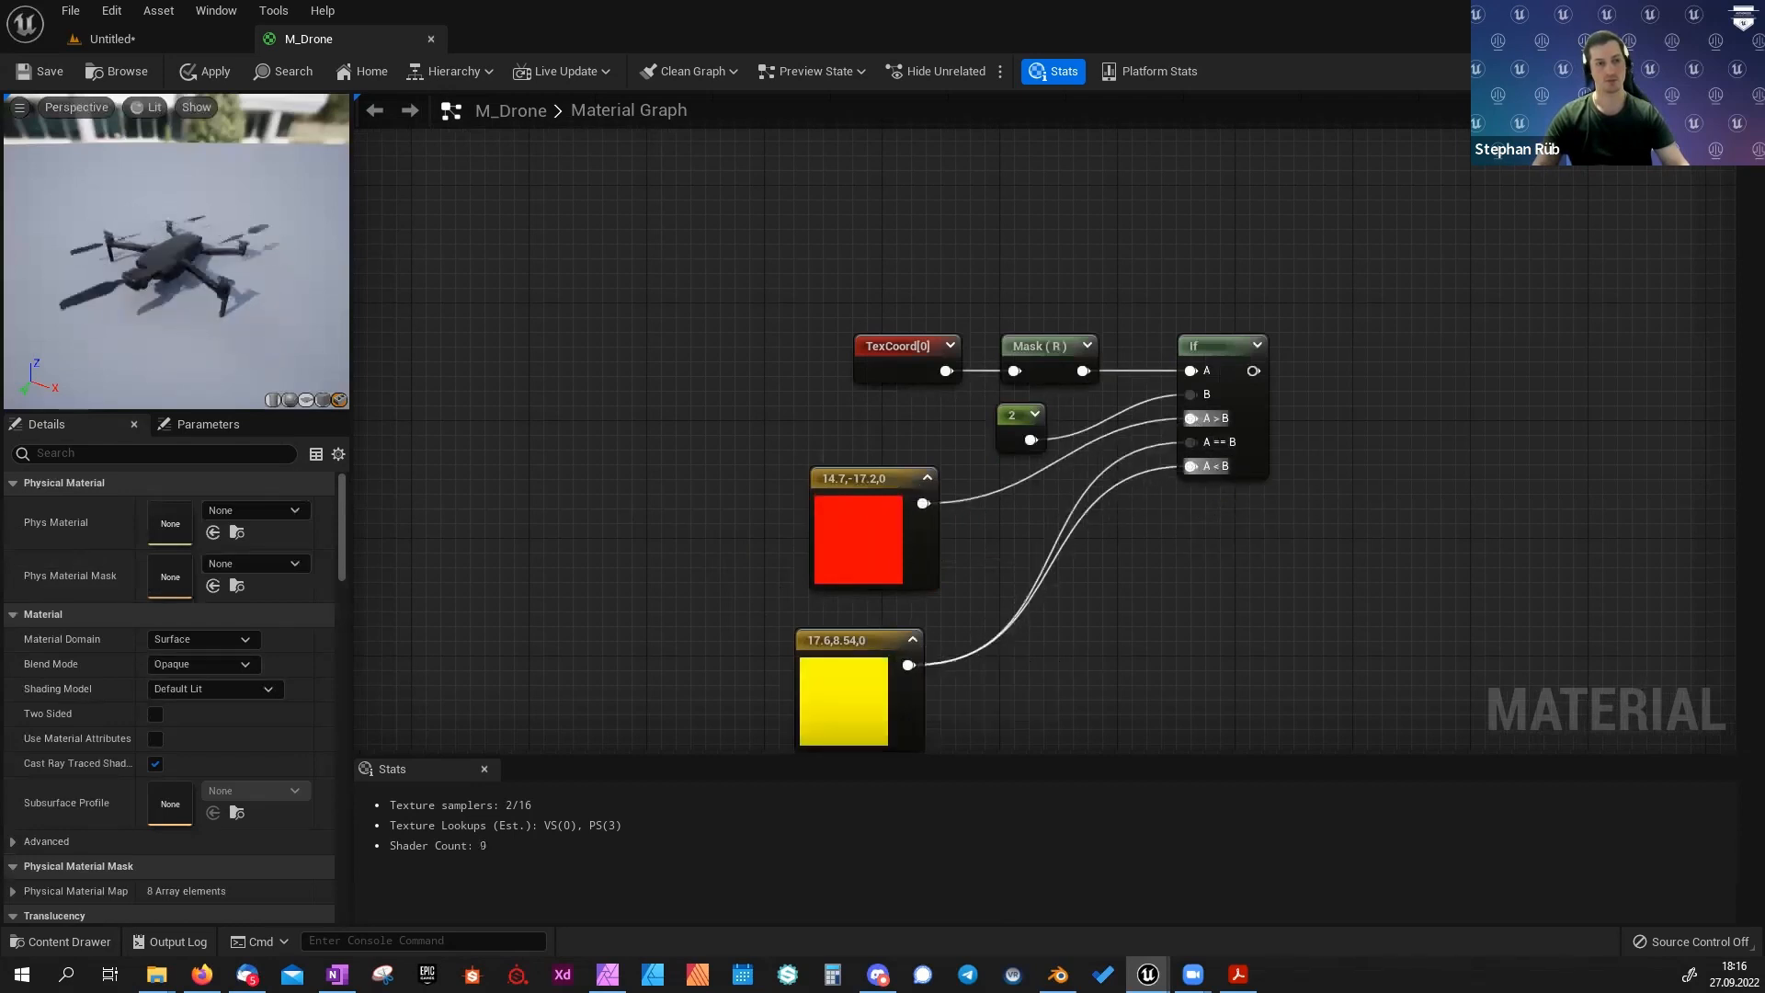
right_drag(1453, 420, 1019, 531)
right_drag(865, 578, 1021, 442)
click(625, 562)
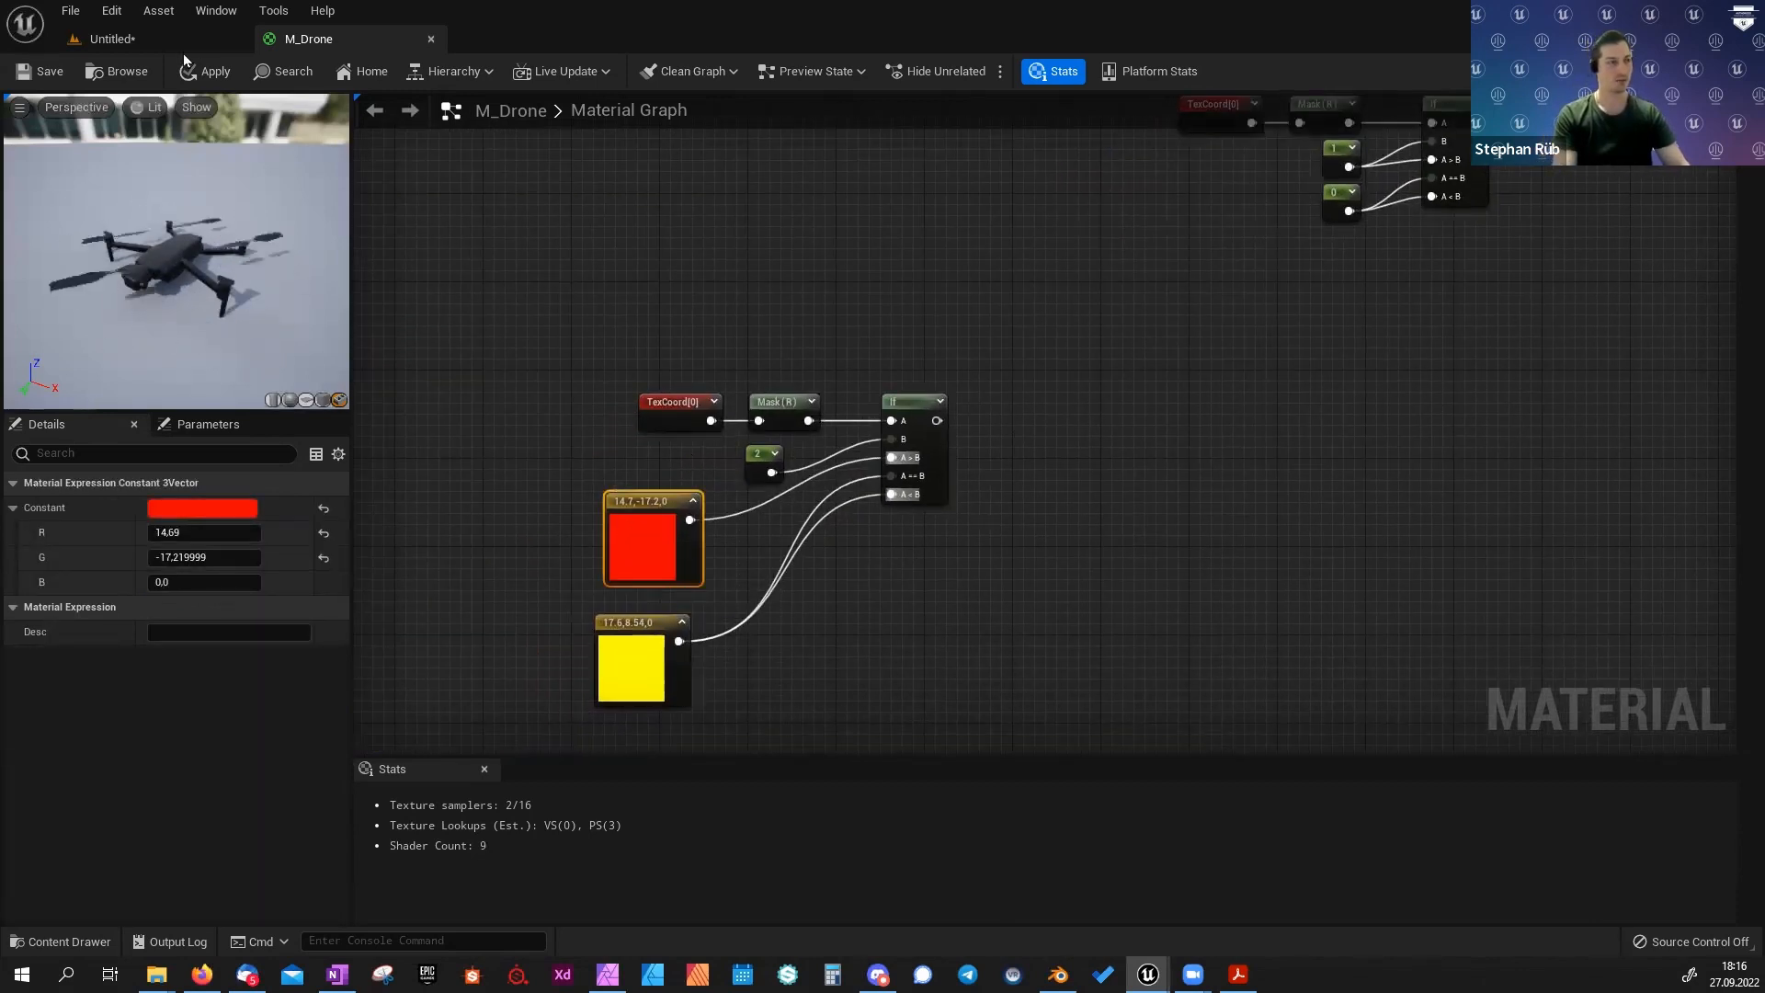
Open the BP_DronePawn blueprint from the DroneSeeds BP folder and dock its editor beside M_Drone.
click(499, 263)
key(ctrl+space)
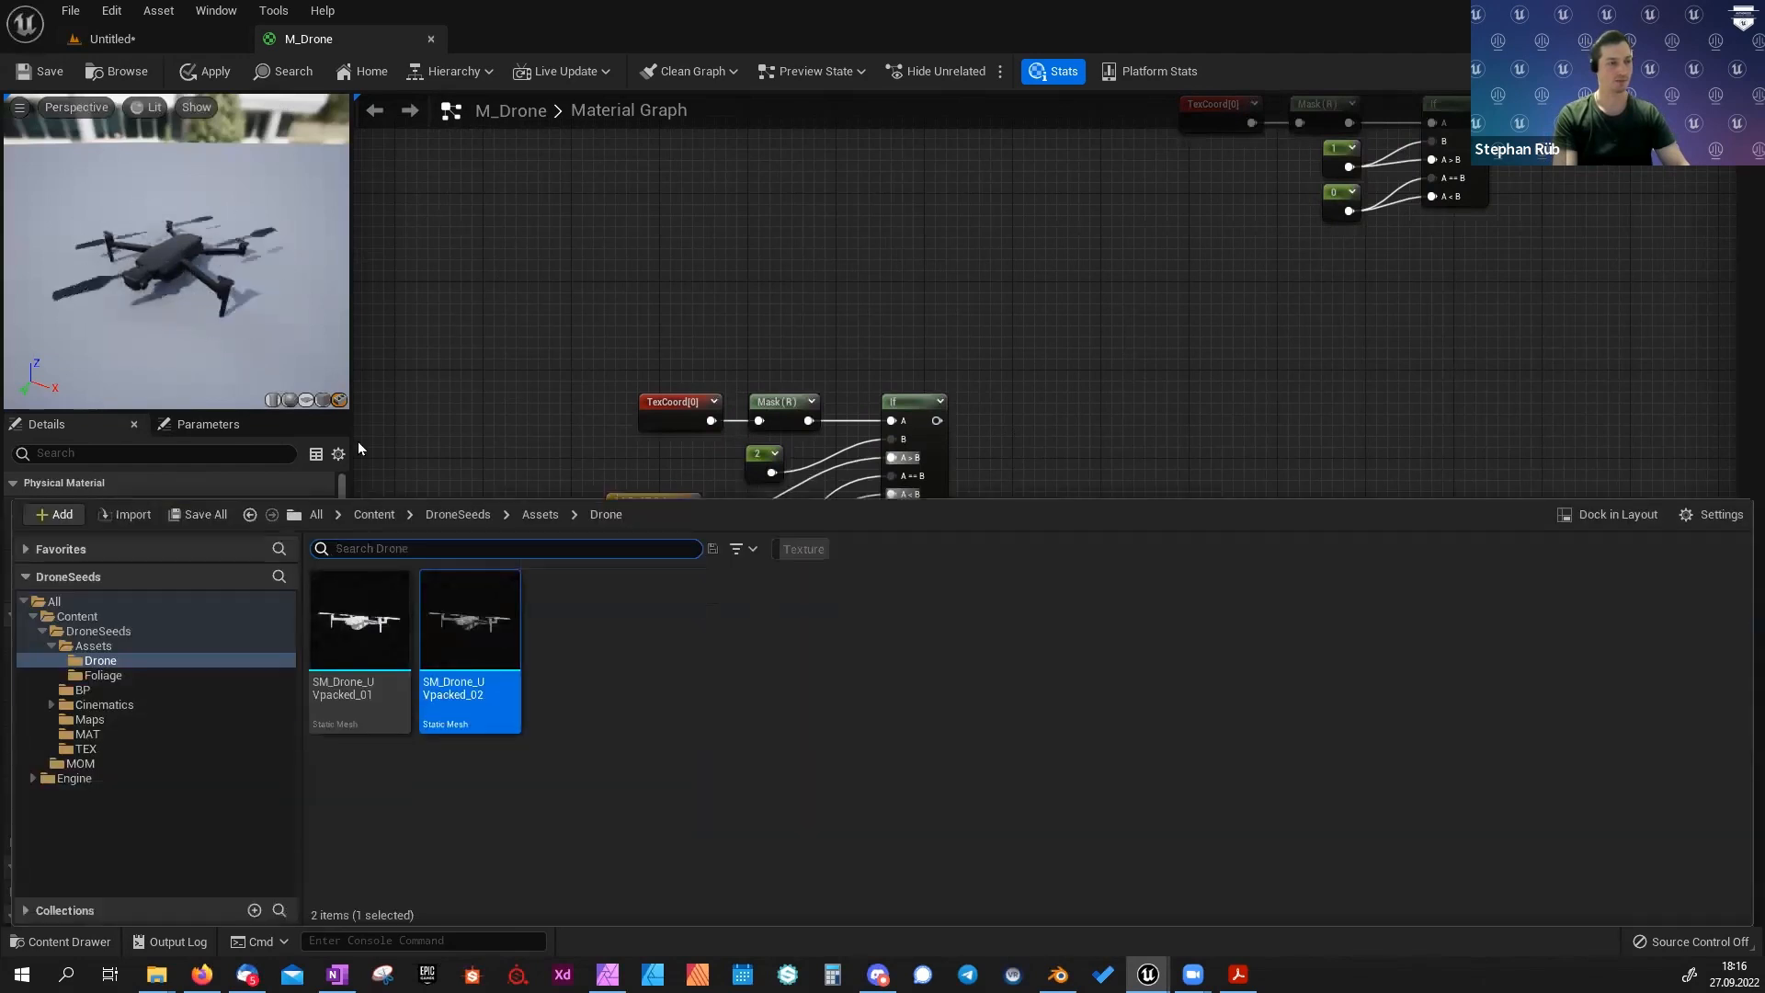
click(81, 689)
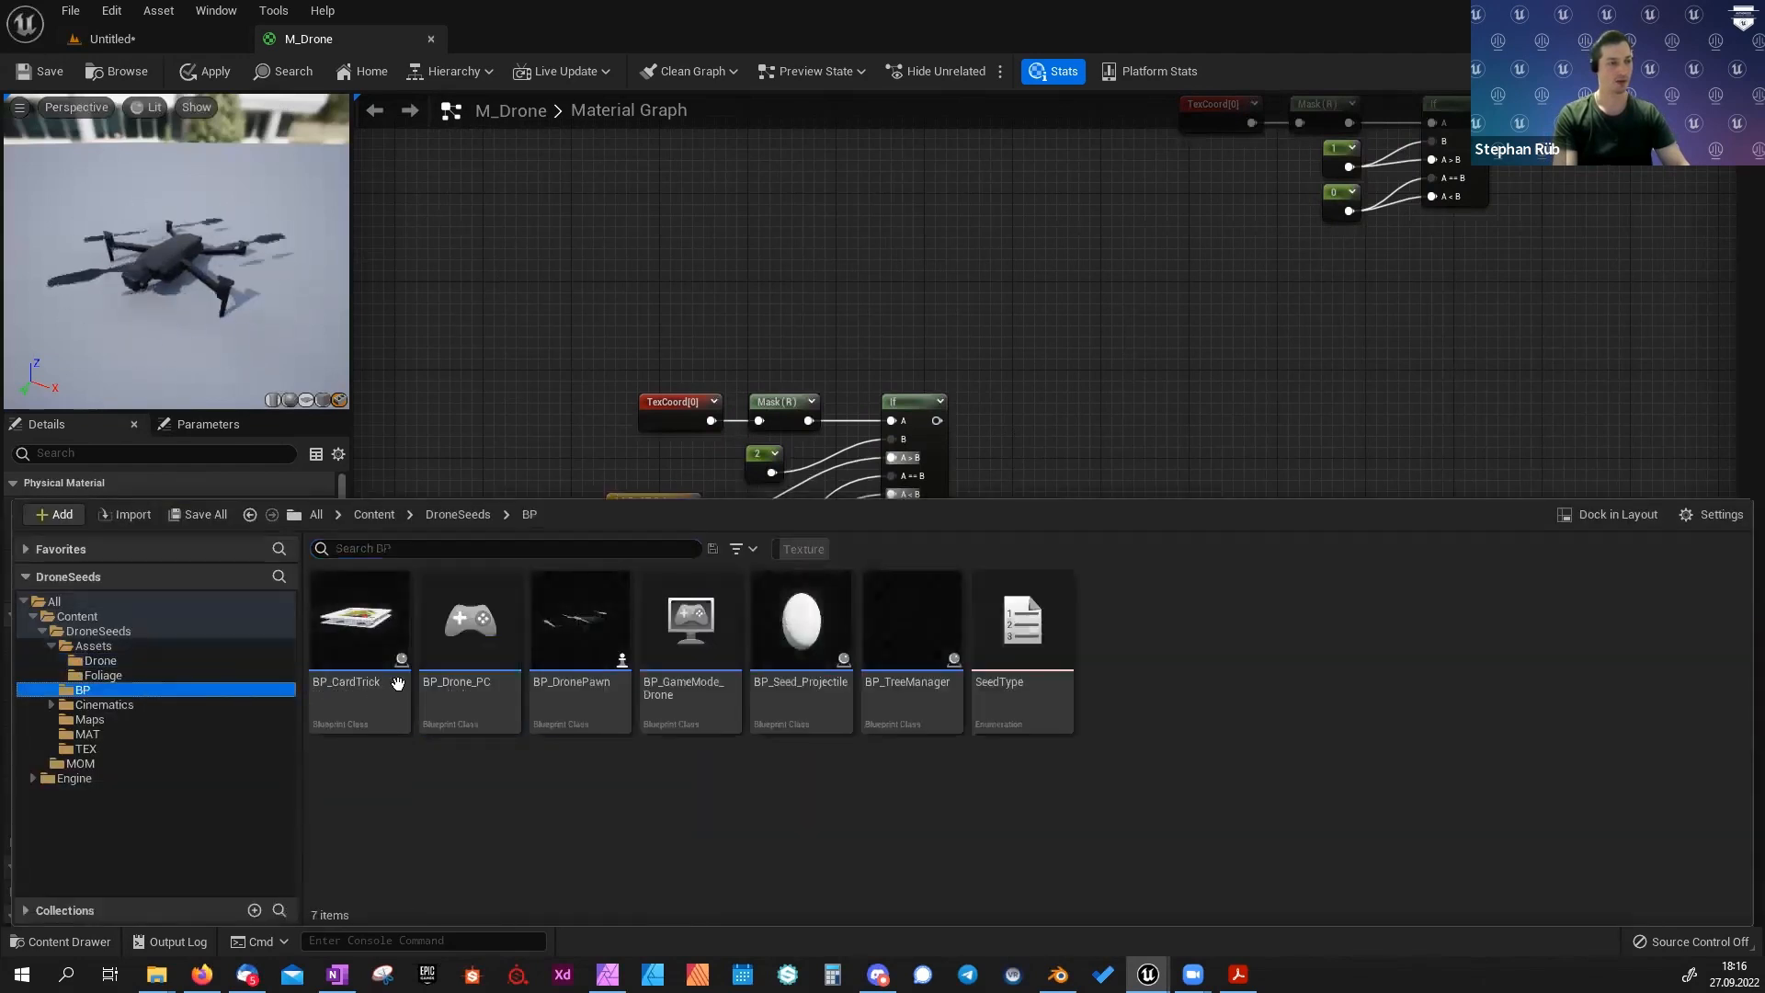
double_click(575, 634)
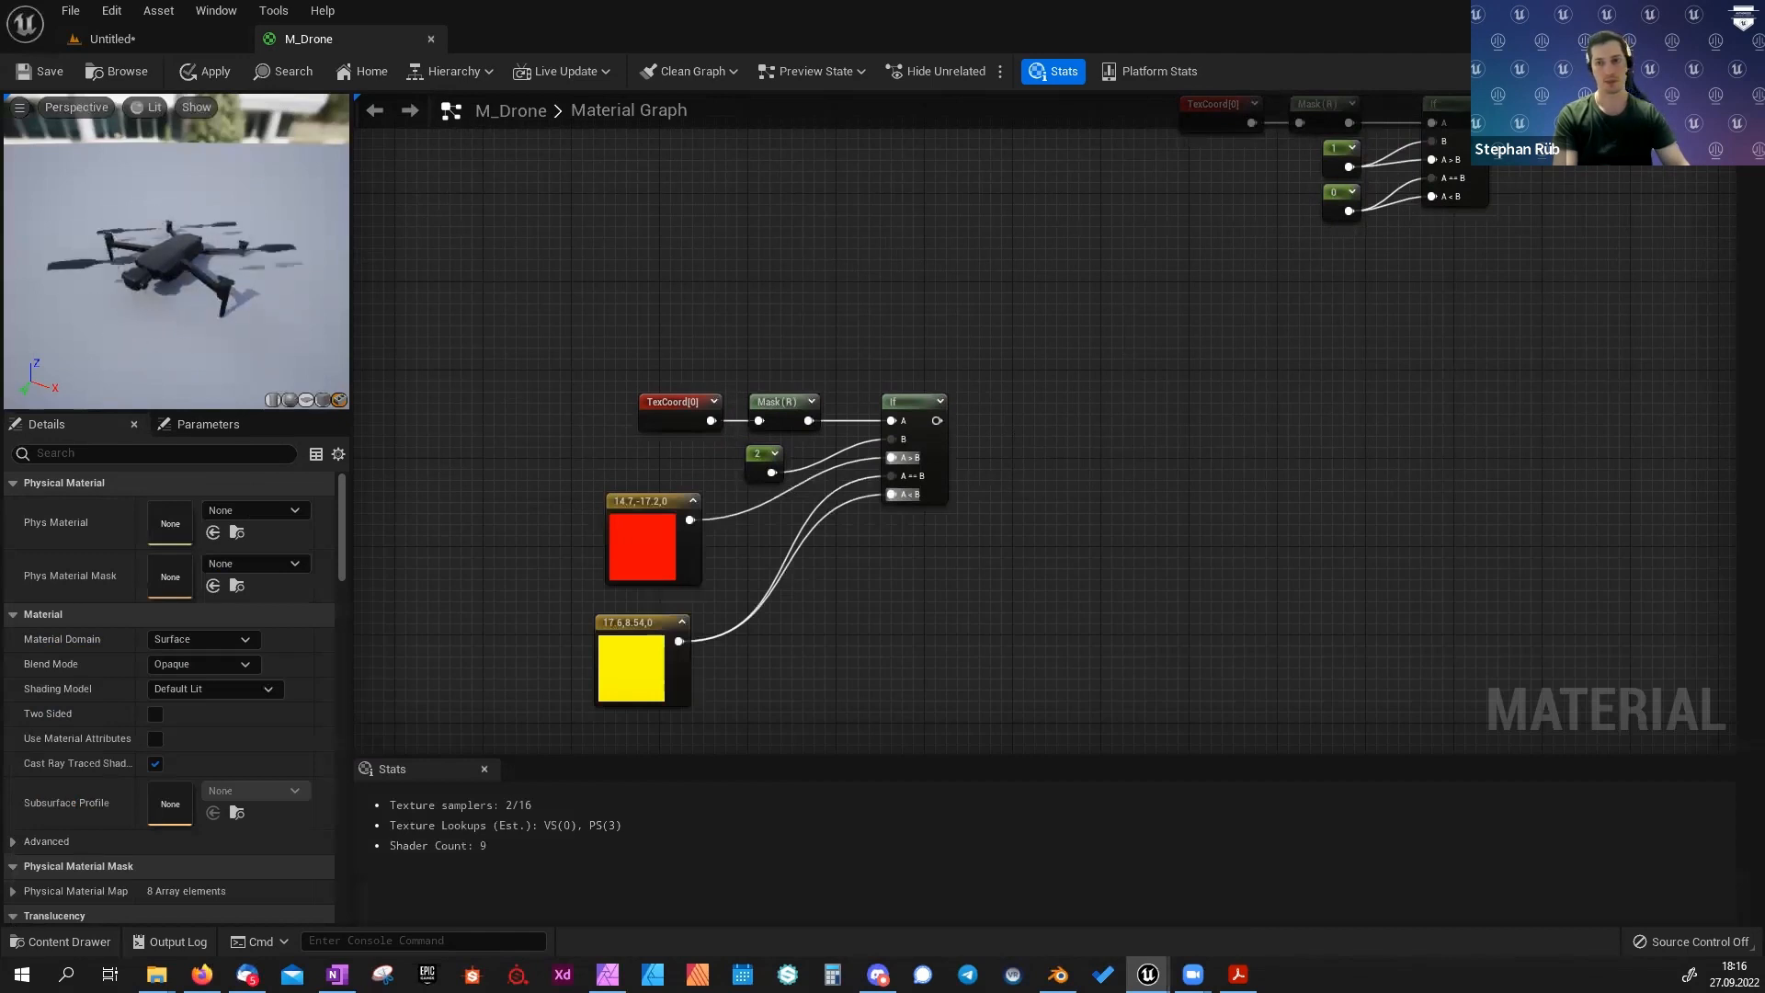
drag(1764, 241, 465, 51)
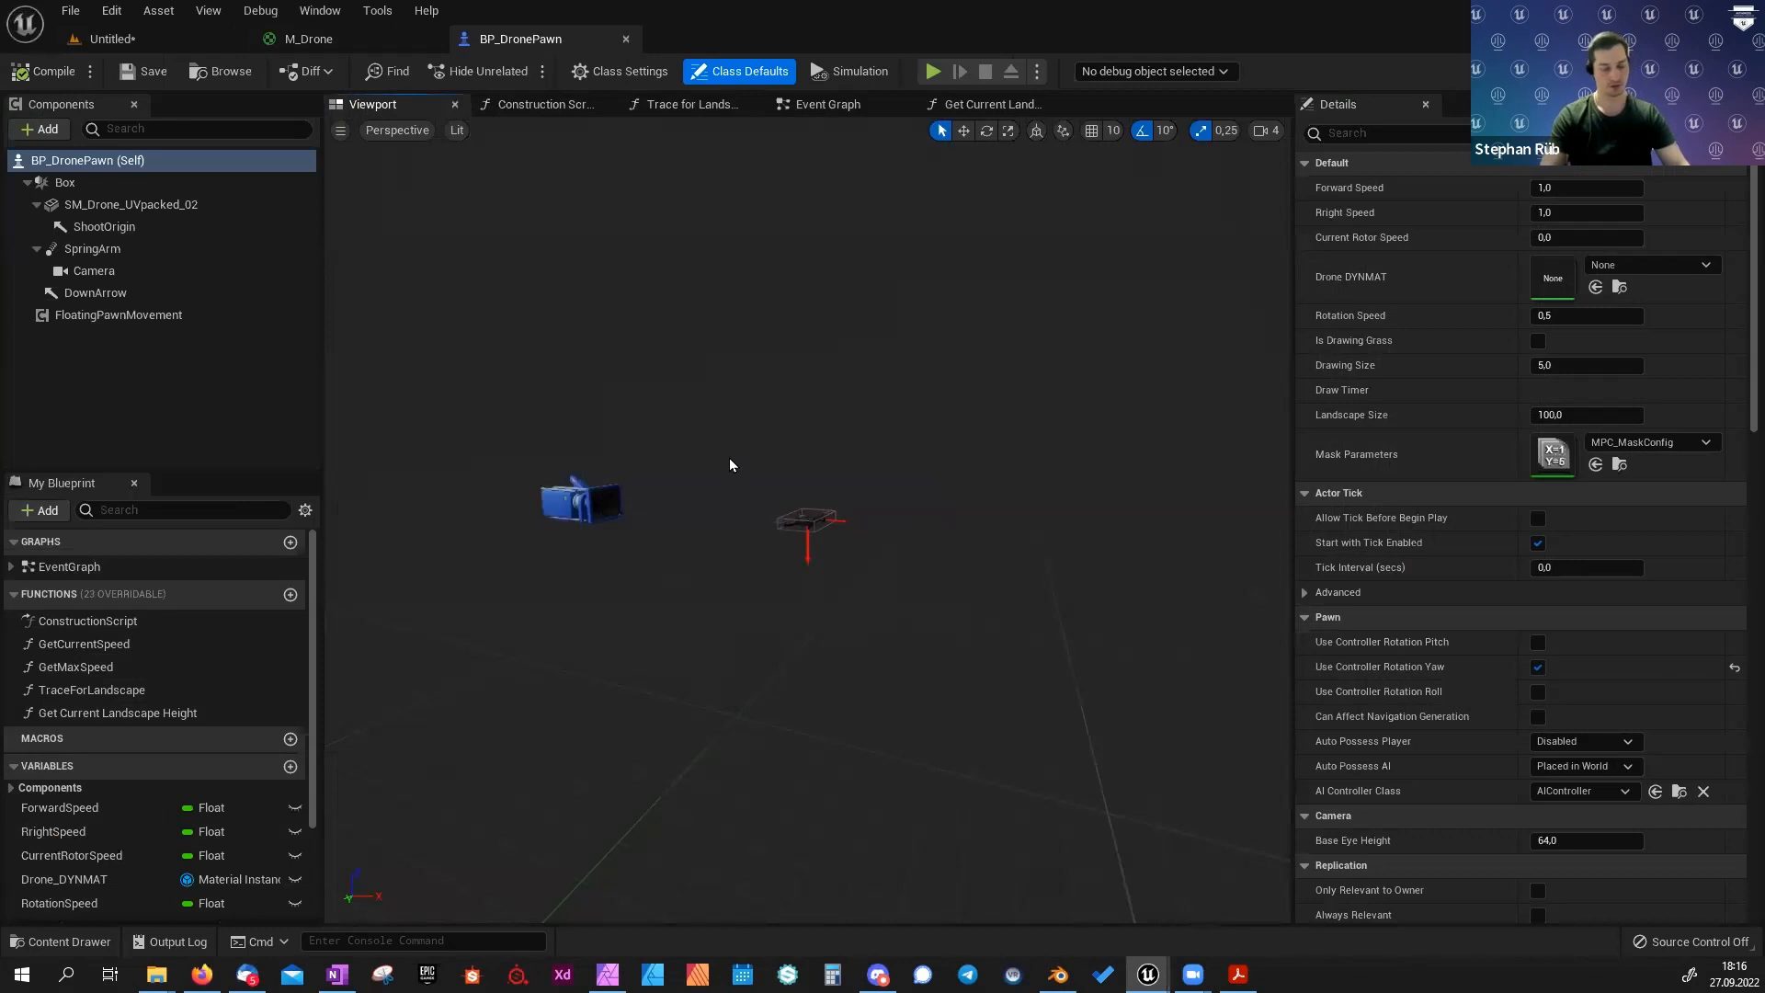
Switch the blueprint viewport to the Top view and frame the drone's rotors closely.
mouse_move(731, 449)
alt+mouse_down()
mouse_move(730, 524)
mouse_move(735, 472)
alt+mouse_up()
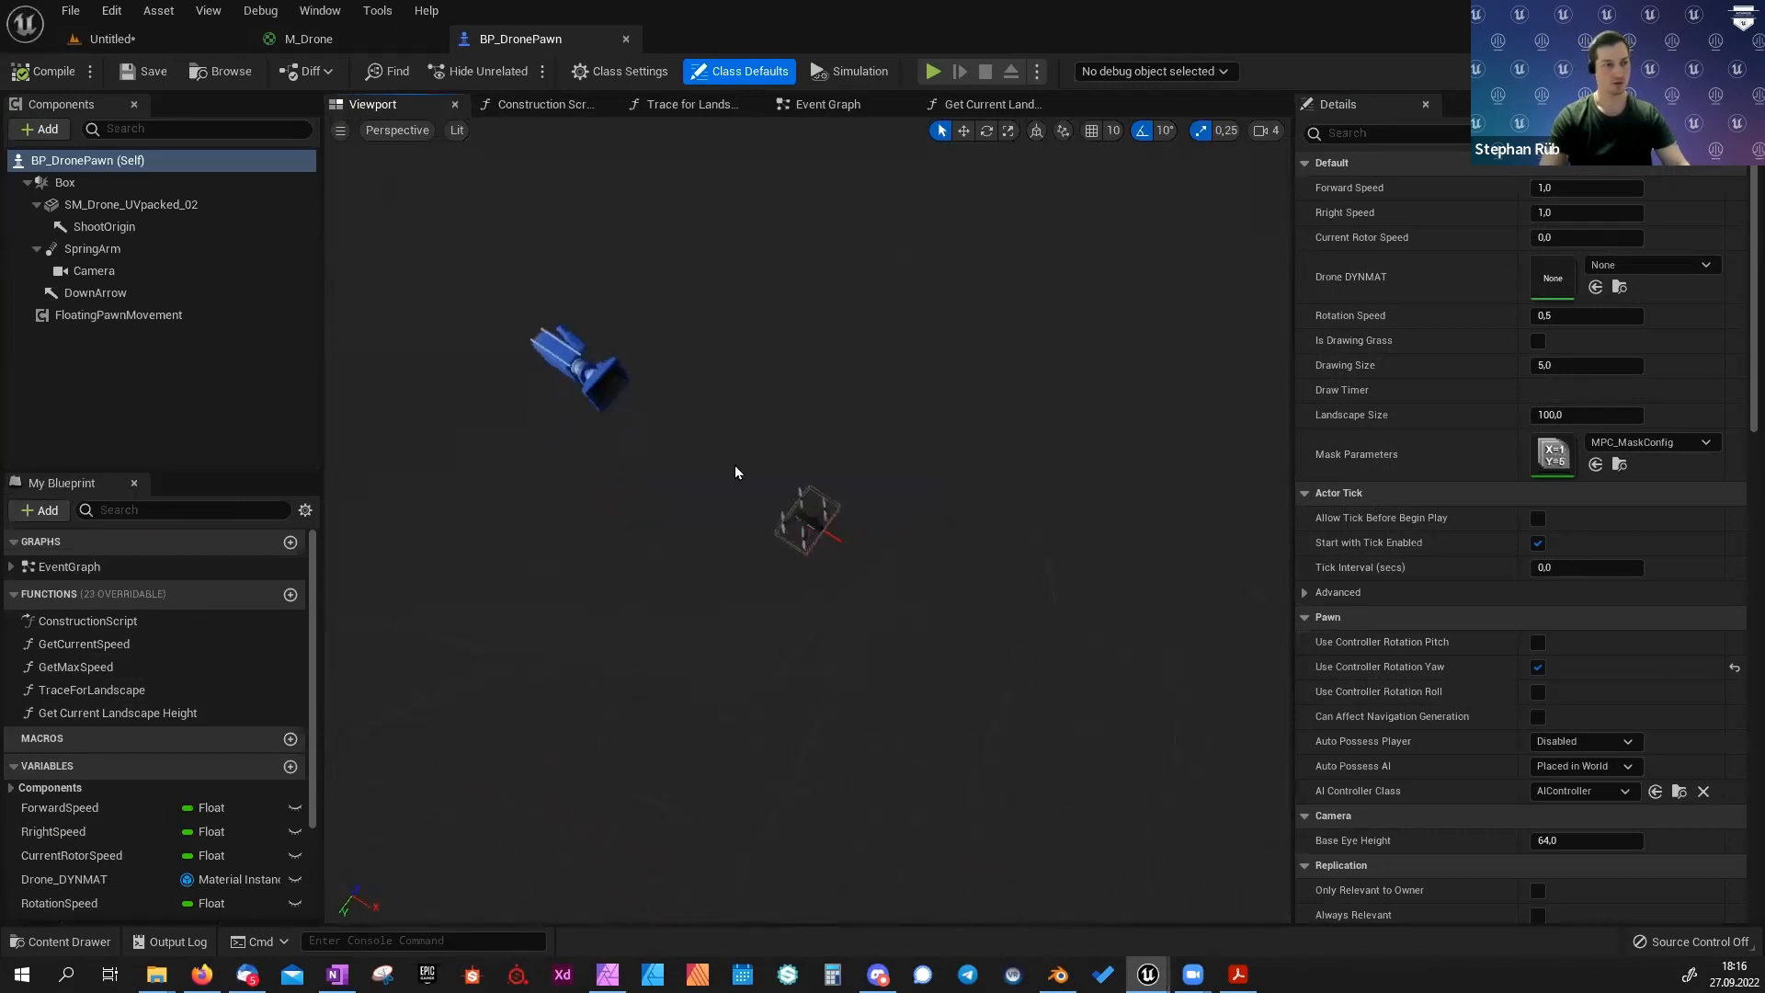
alt+right_drag(743, 461, 855, 461)
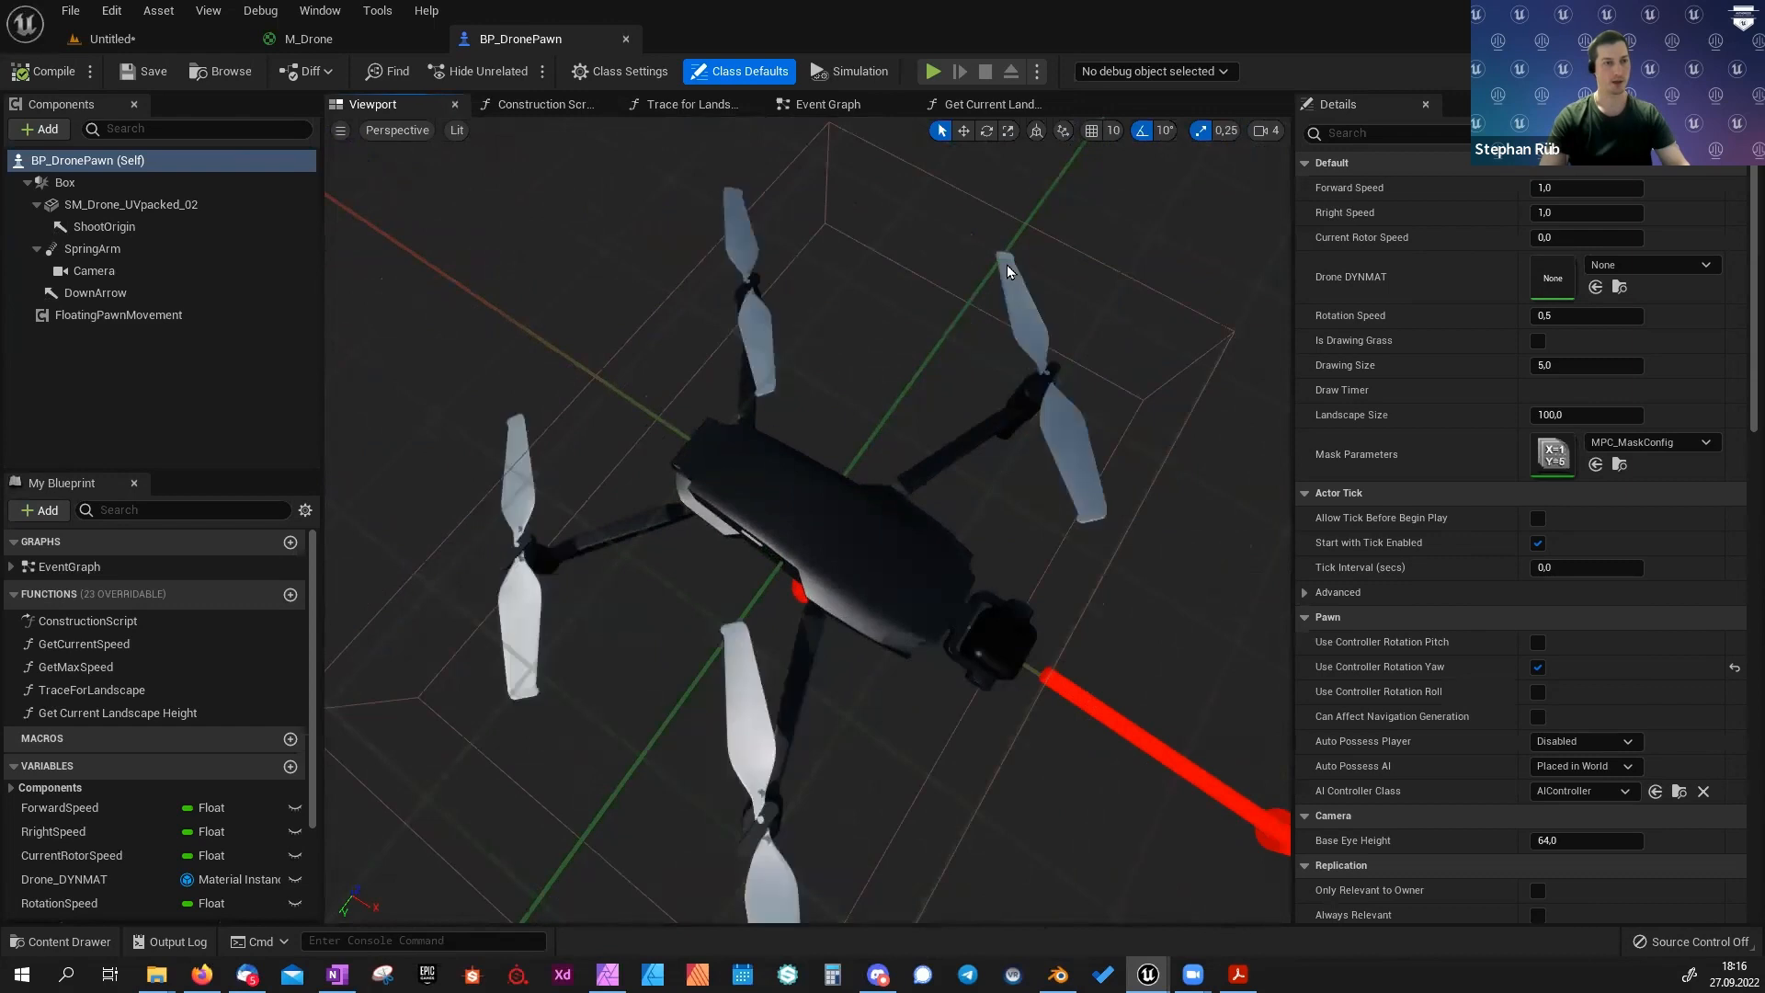
click(394, 130)
click(423, 198)
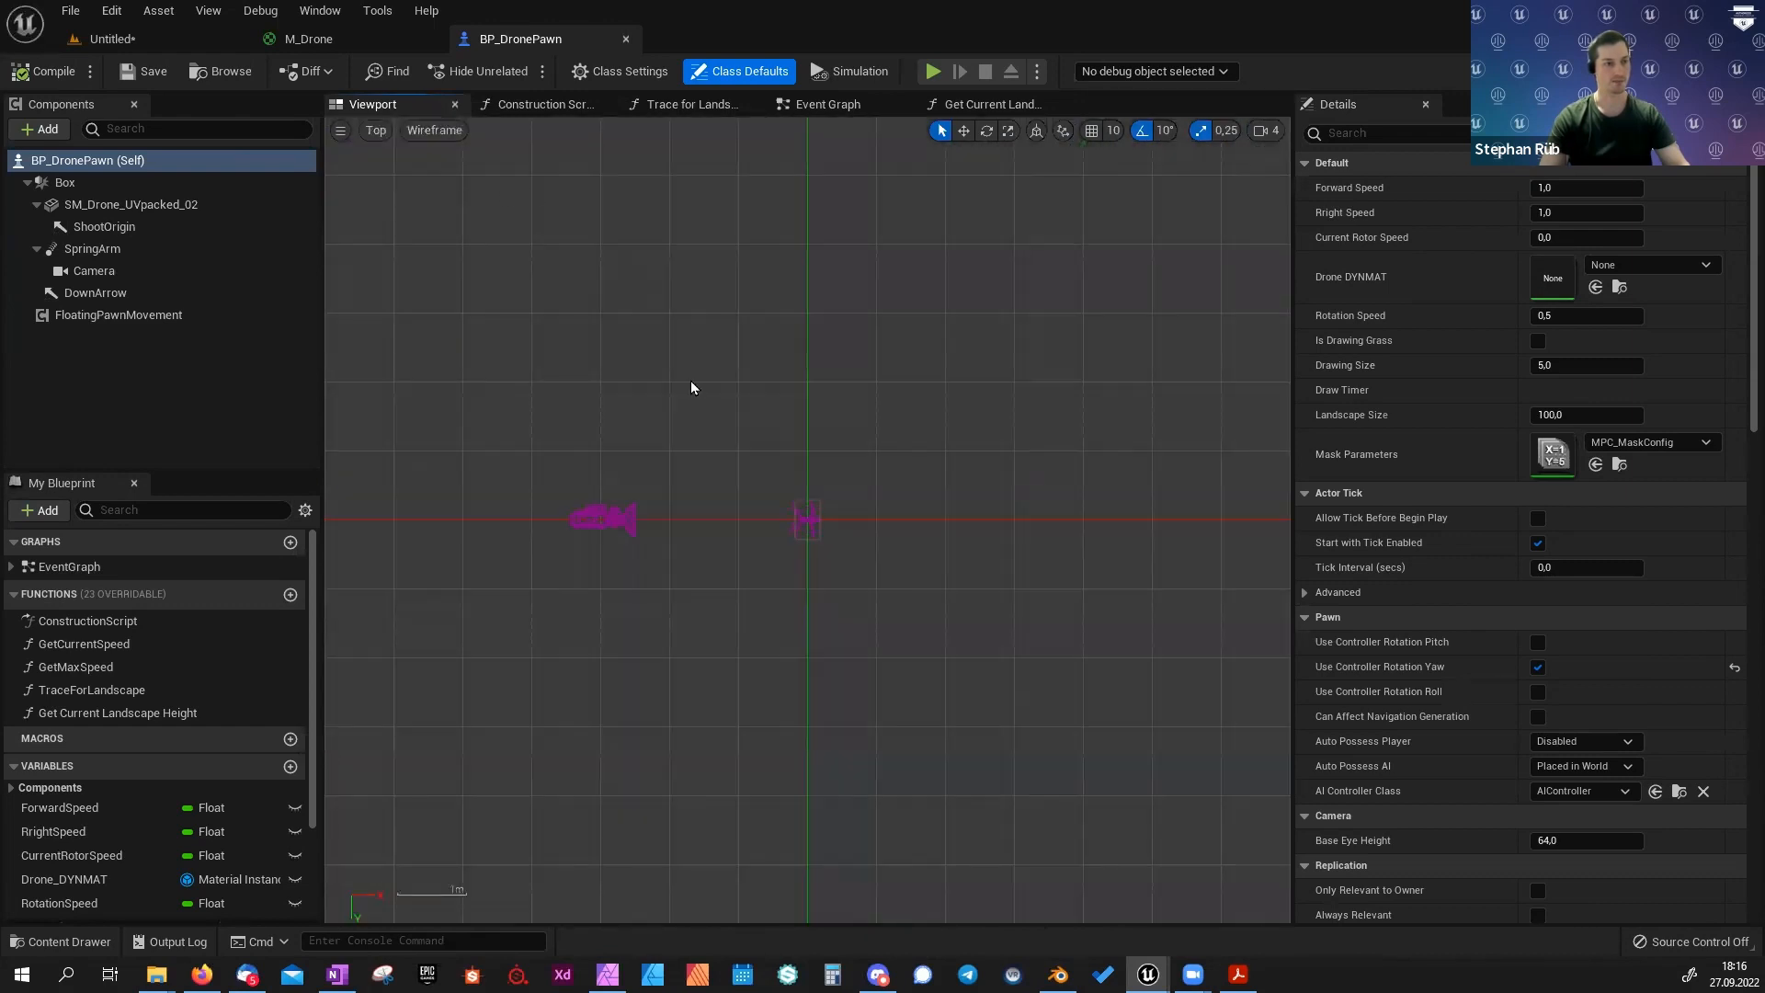
scroll(793, 508, up, 10)
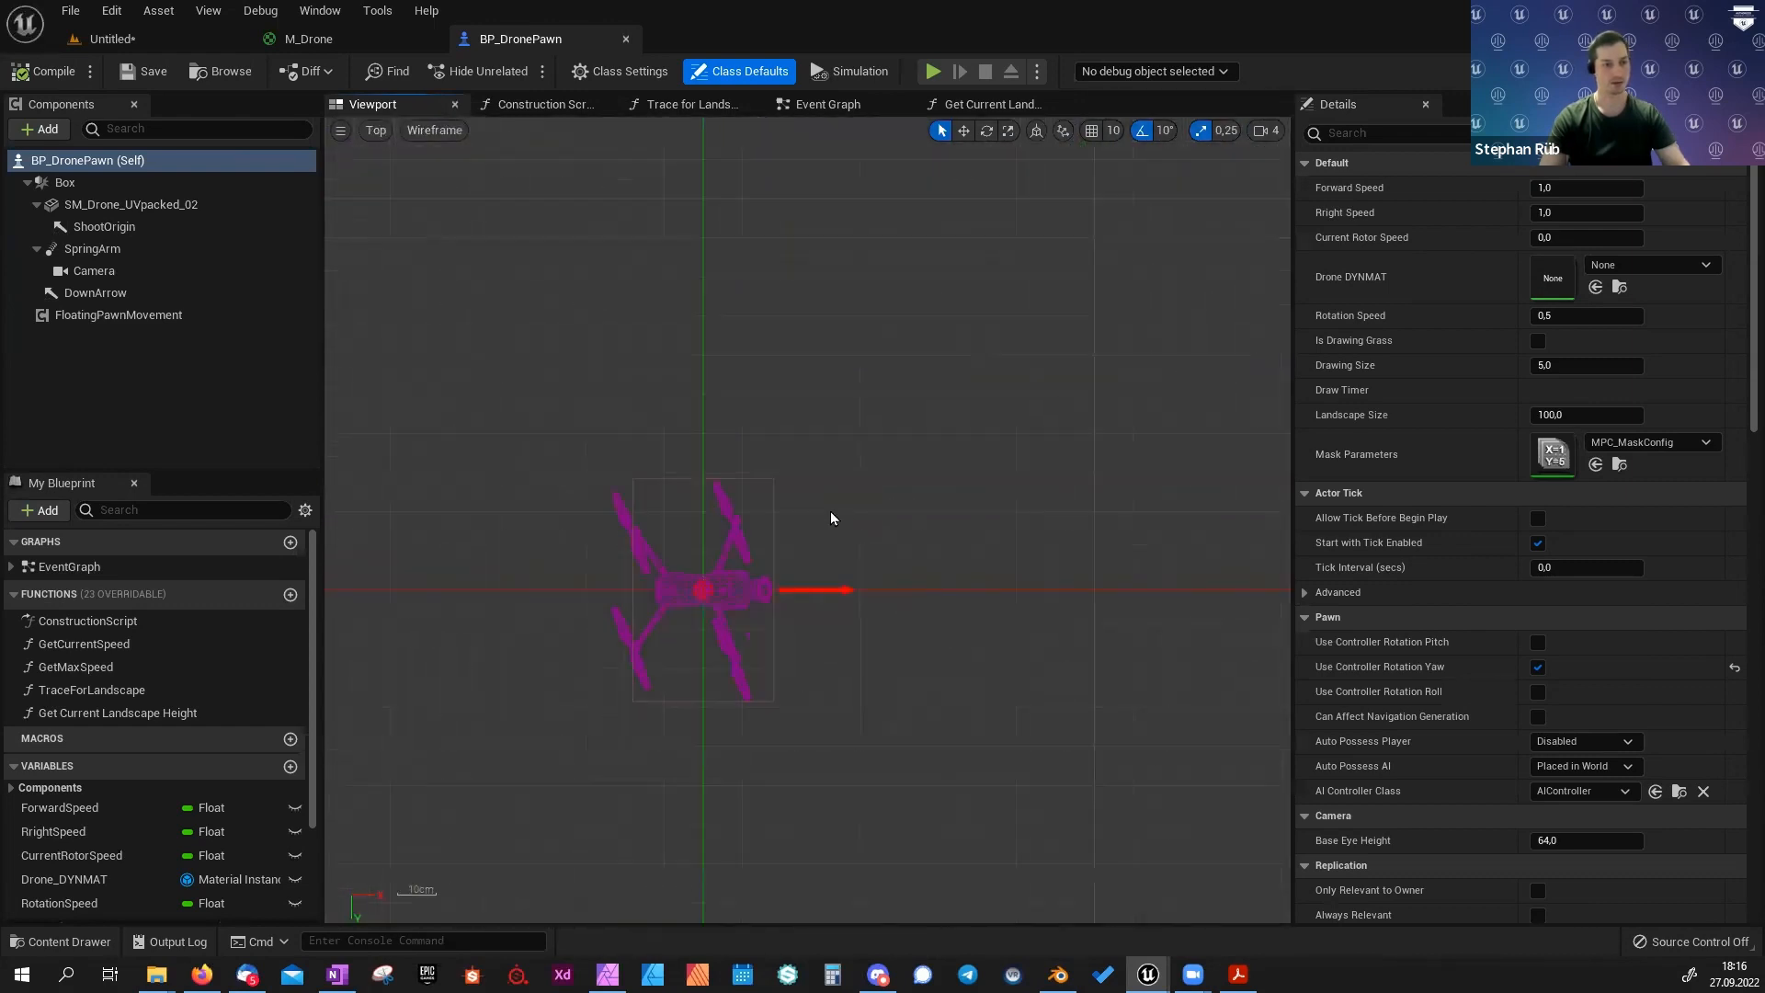
scroll(809, 510, up, 7)
right_drag(789, 511, 977, 465)
Add a Scene component under the Box component, keeping its default name.
click(64, 182)
click(41, 129)
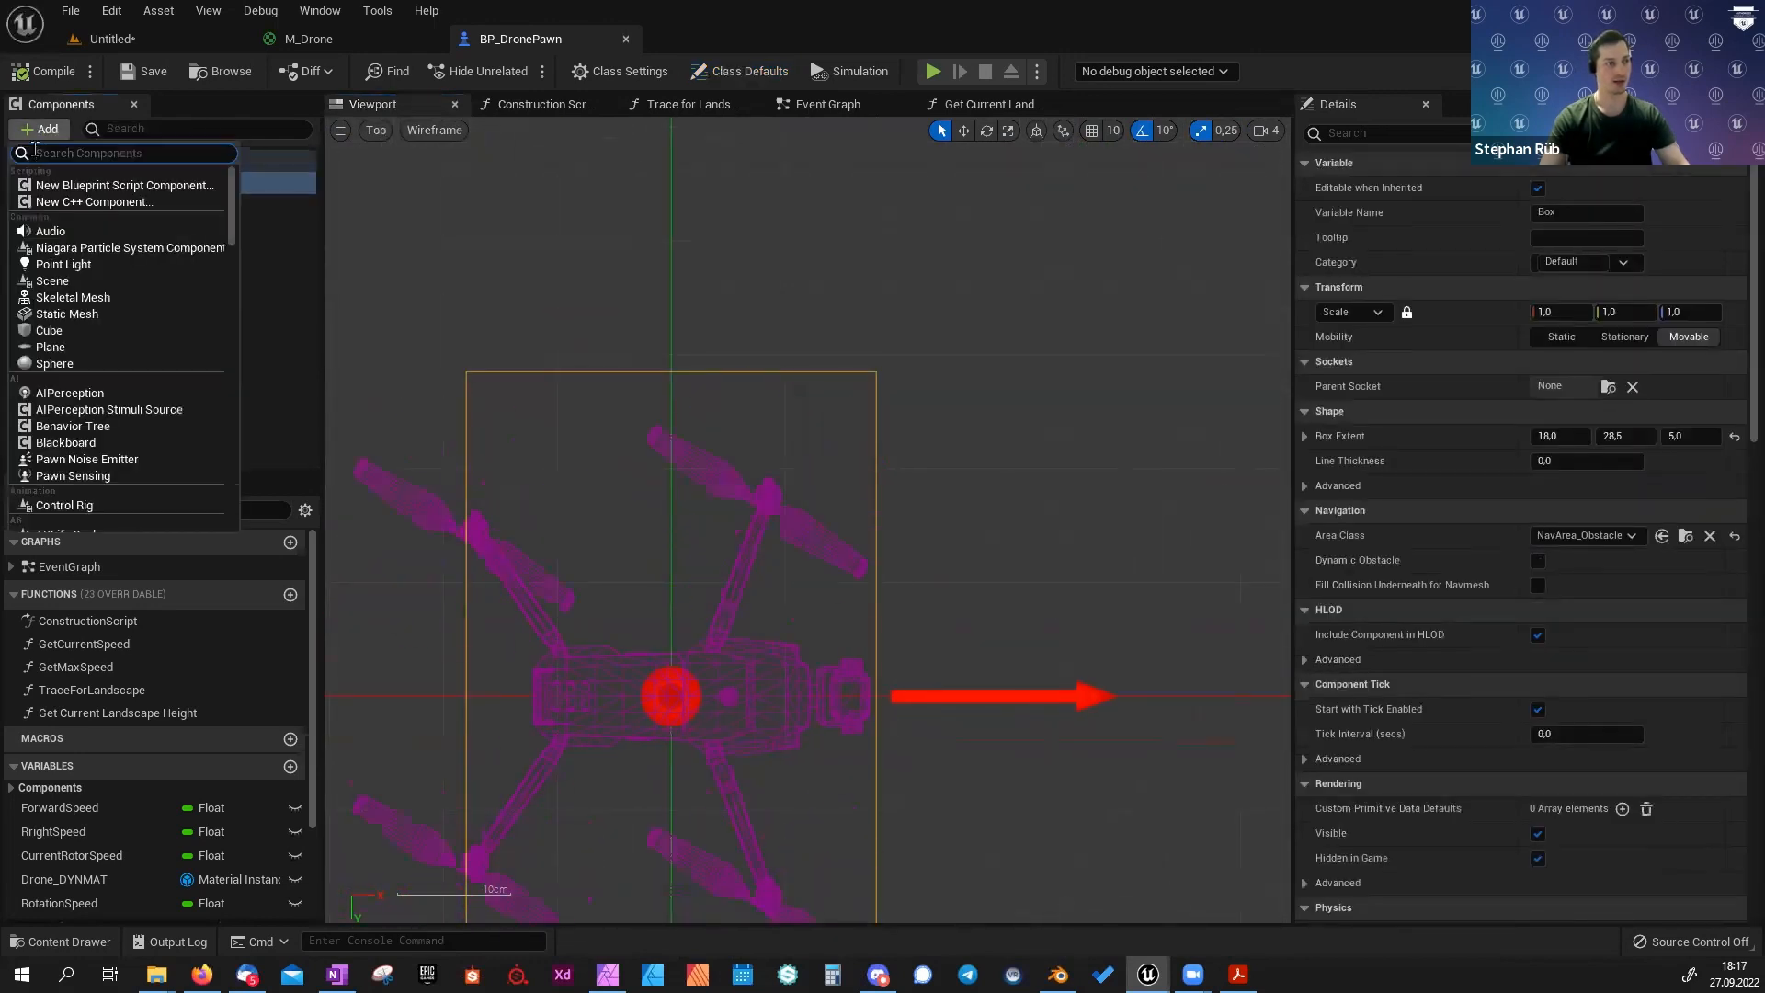
text(scene)
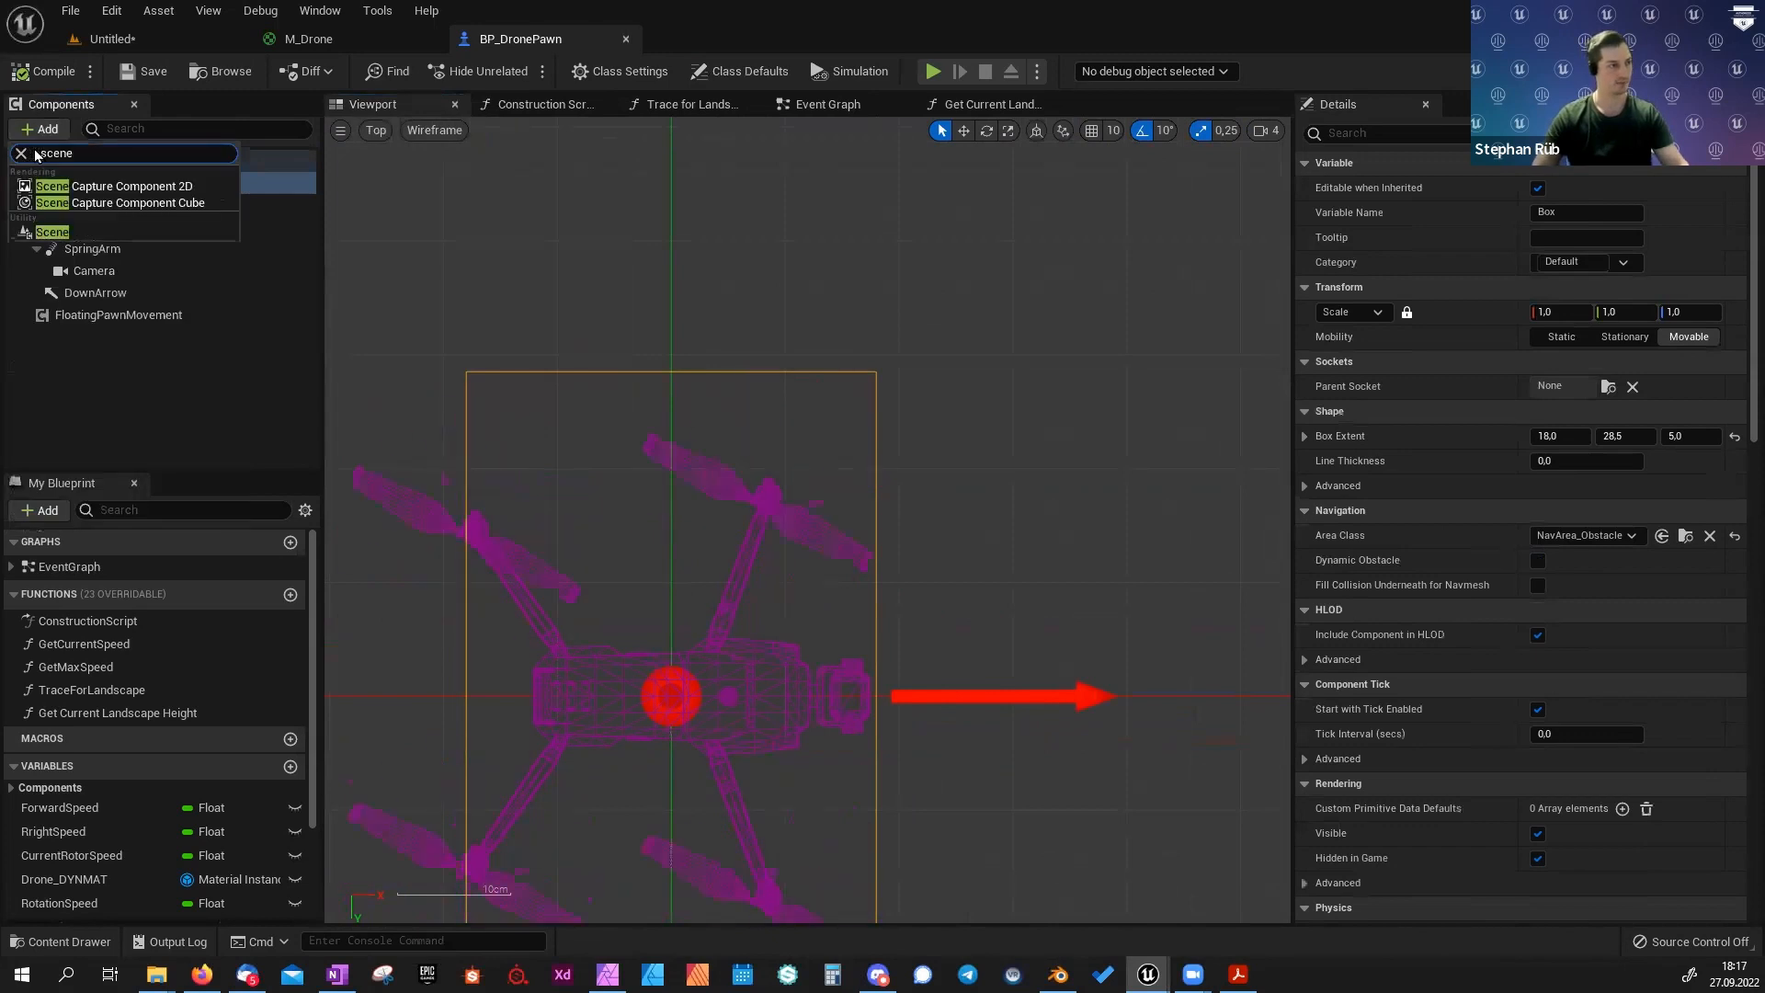
click(53, 232)
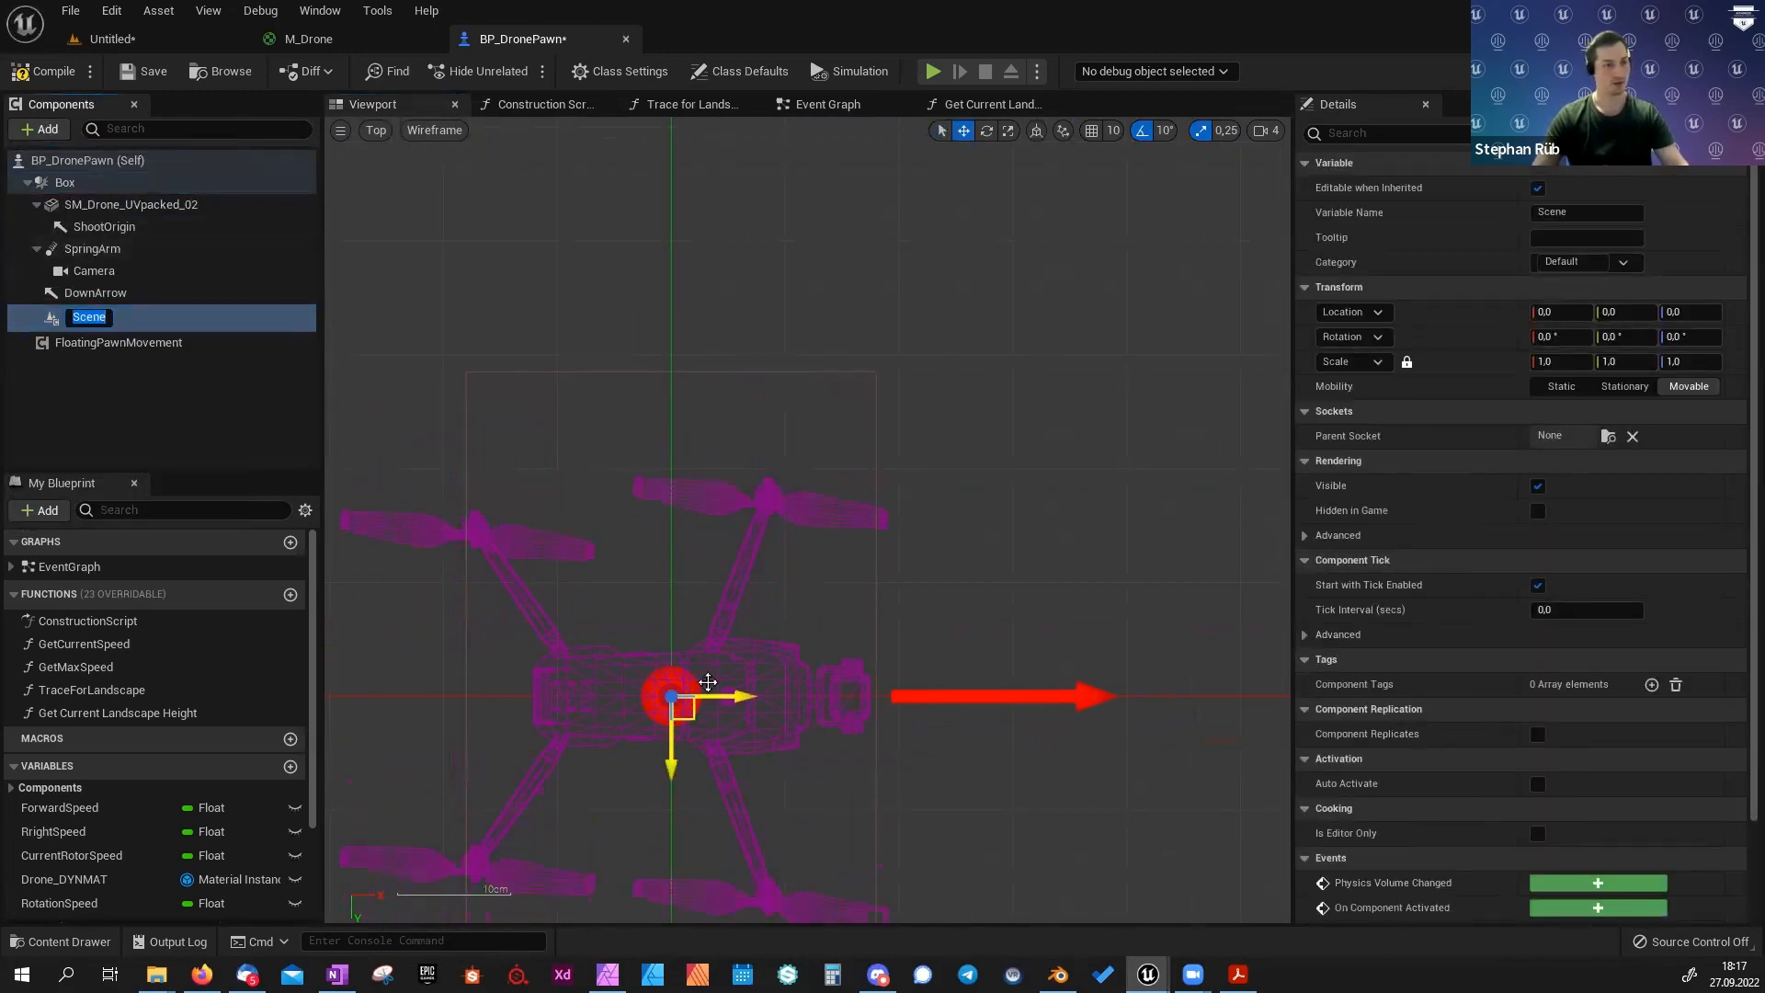
key(Return)
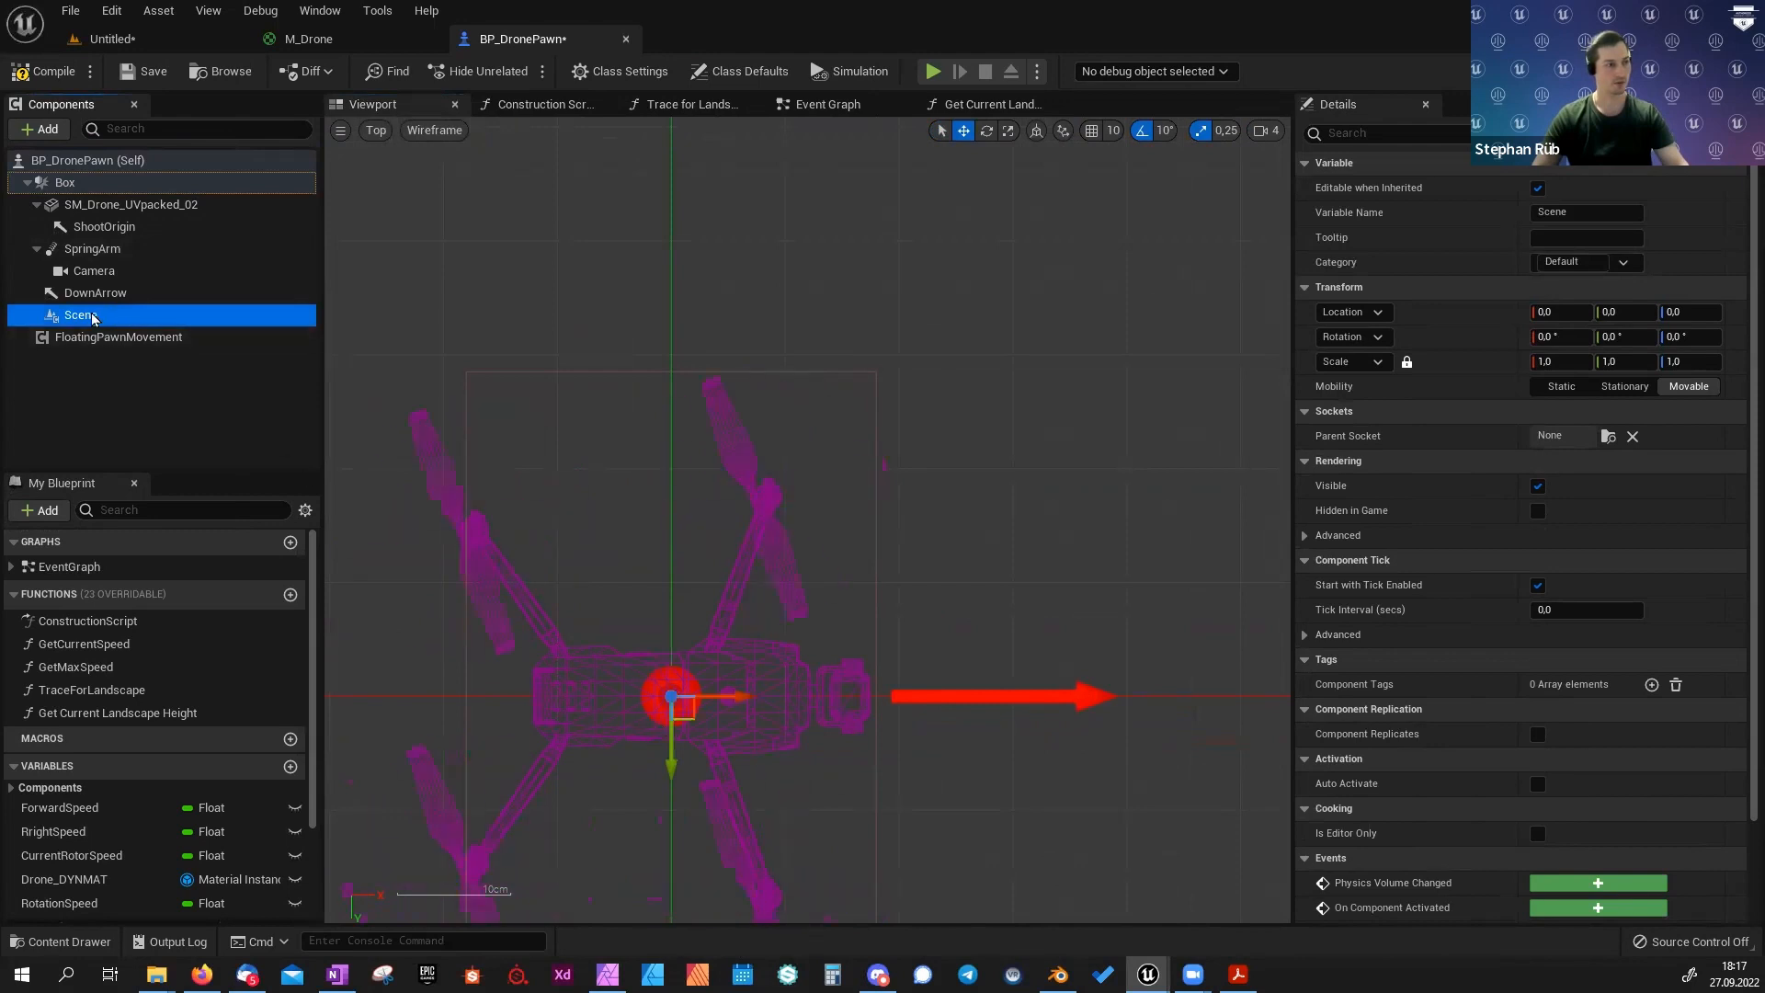
key(F2)
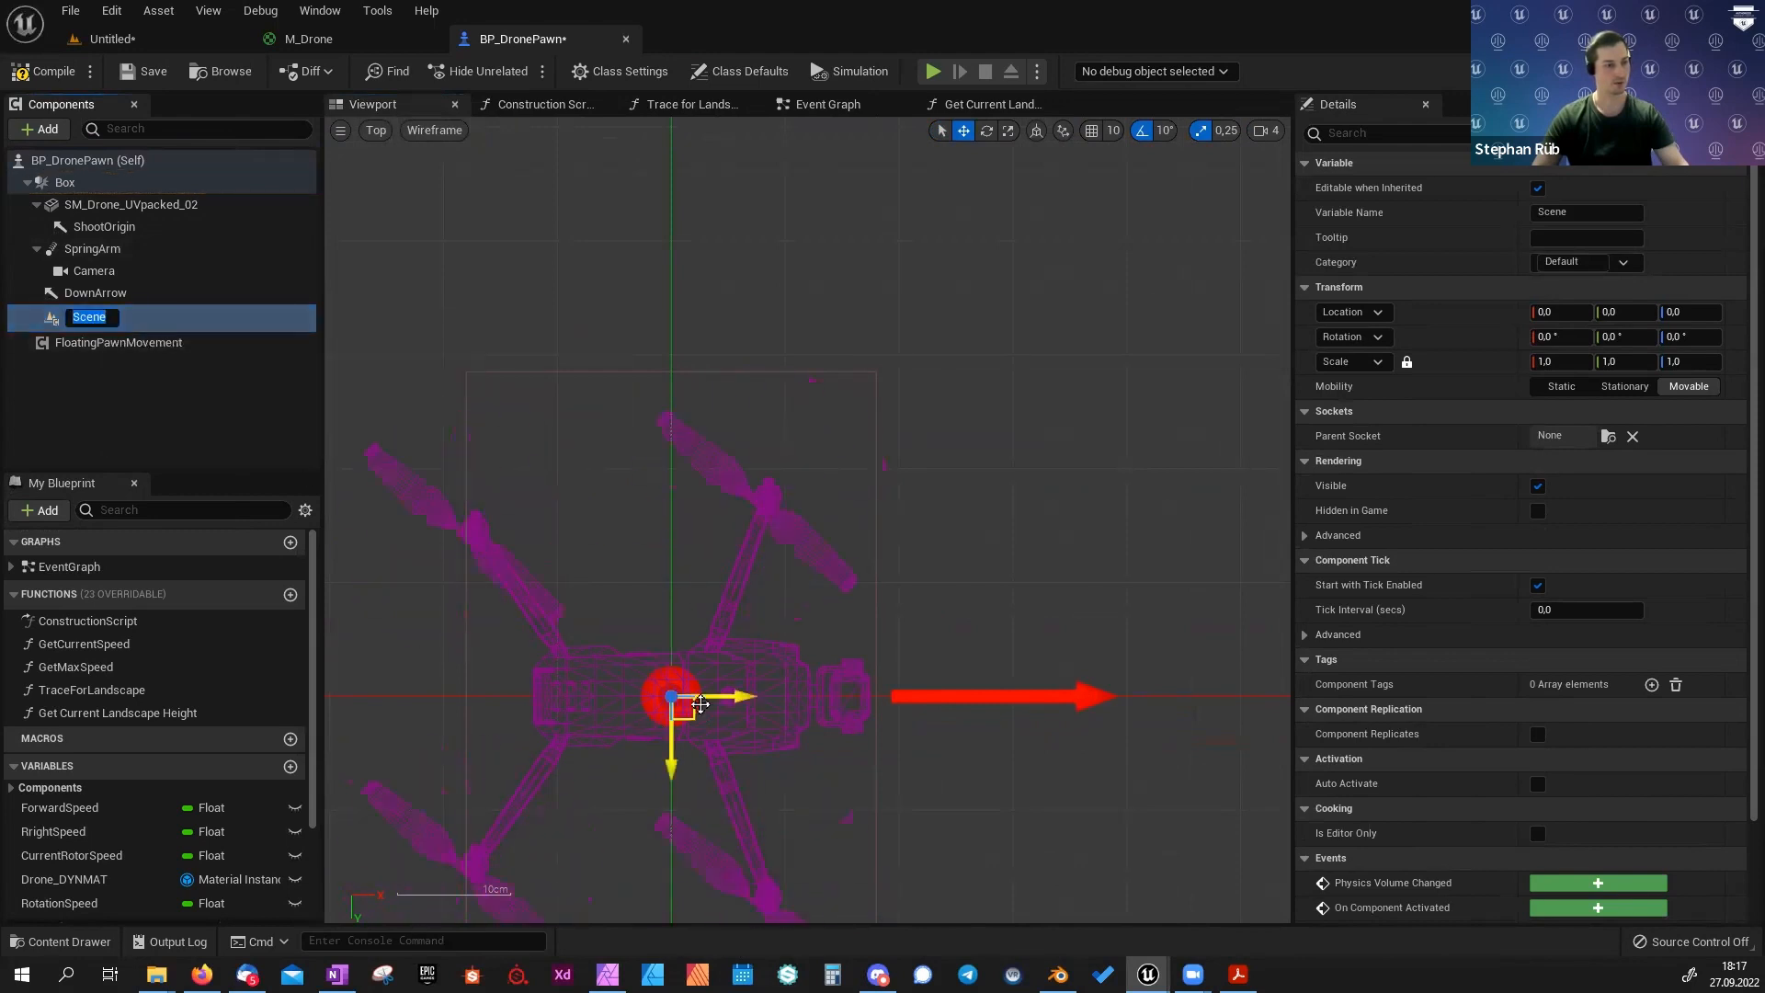
key(Return)
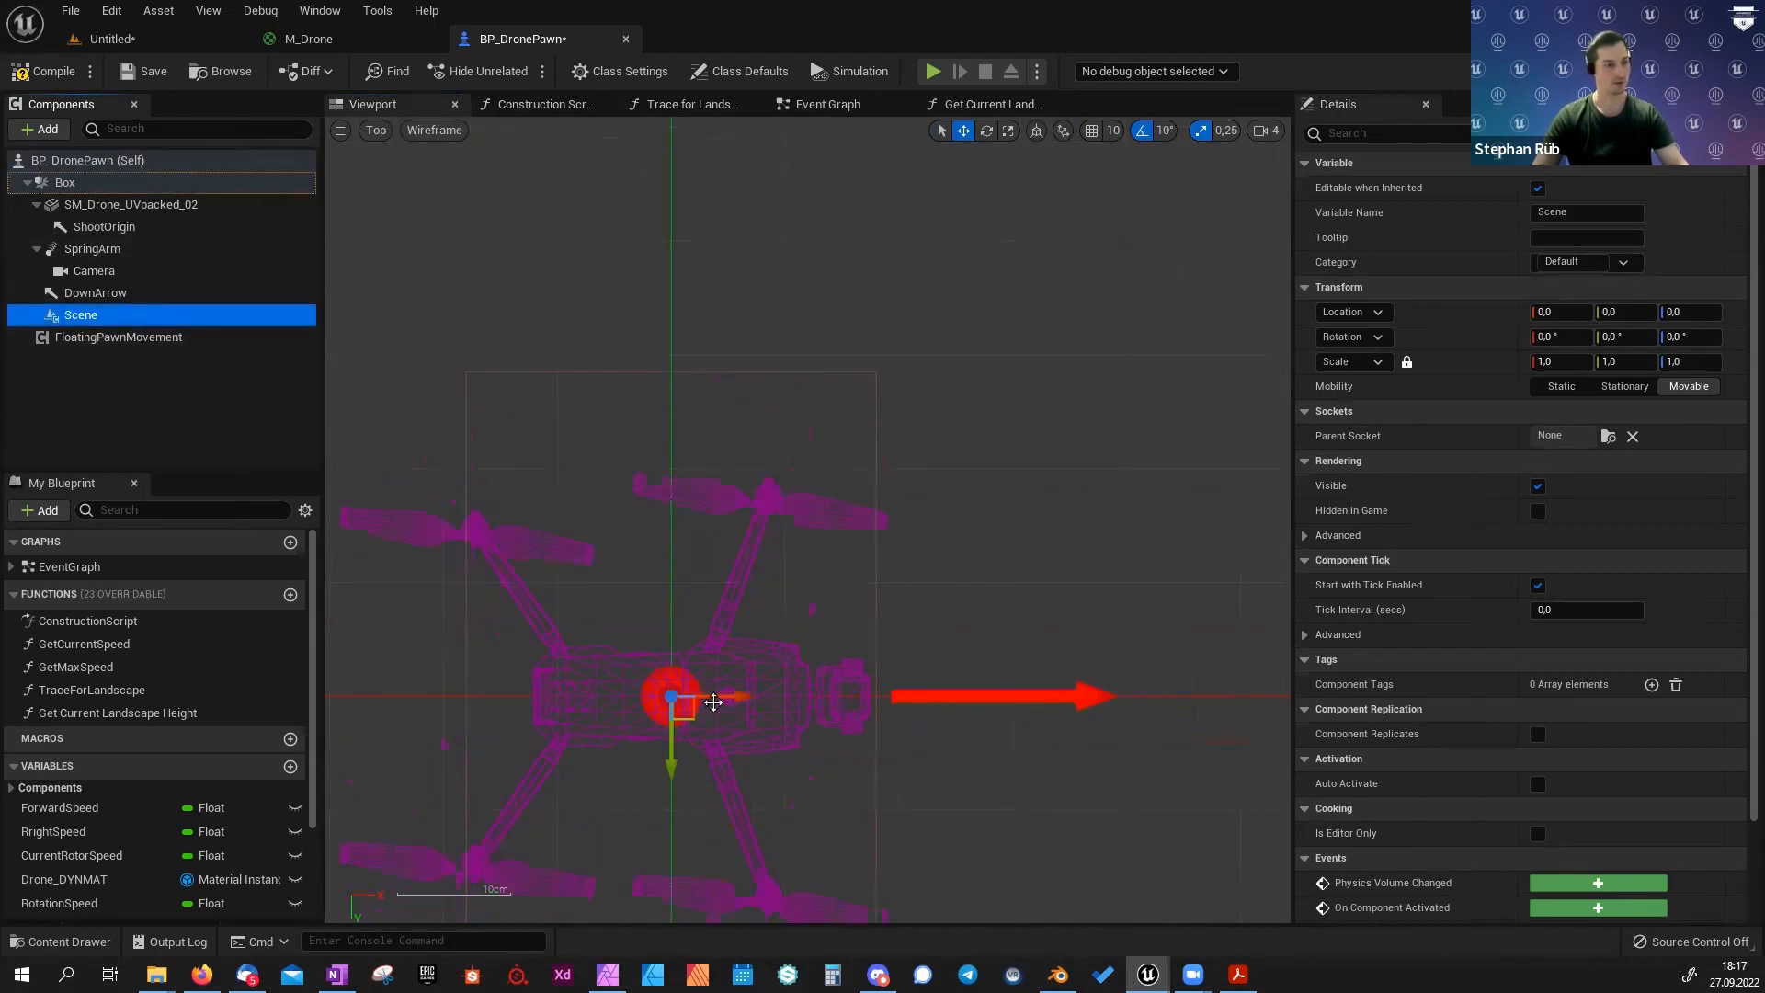
Move the Scene component onto the front rotor's hub on the negative Y side, at about X 8.48, Y -17.52.
drag(721, 696, 974, 655)
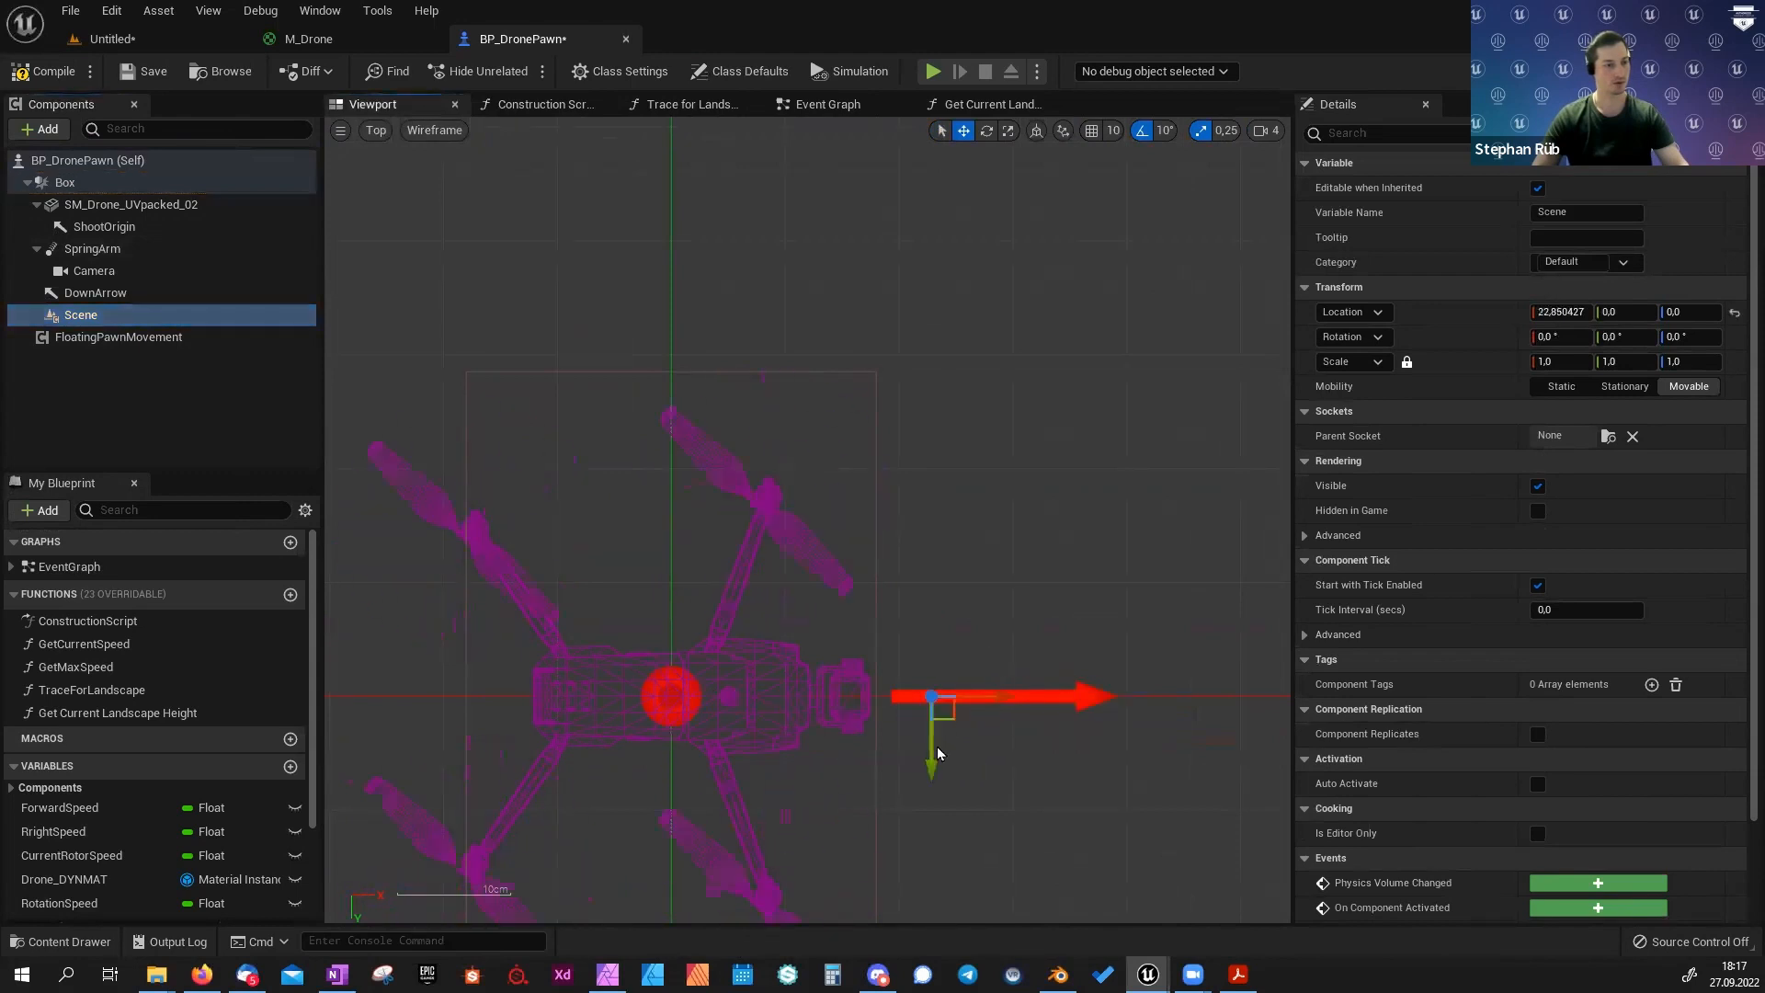
drag(924, 743, 776, 517)
scroll(774, 514, up, 4)
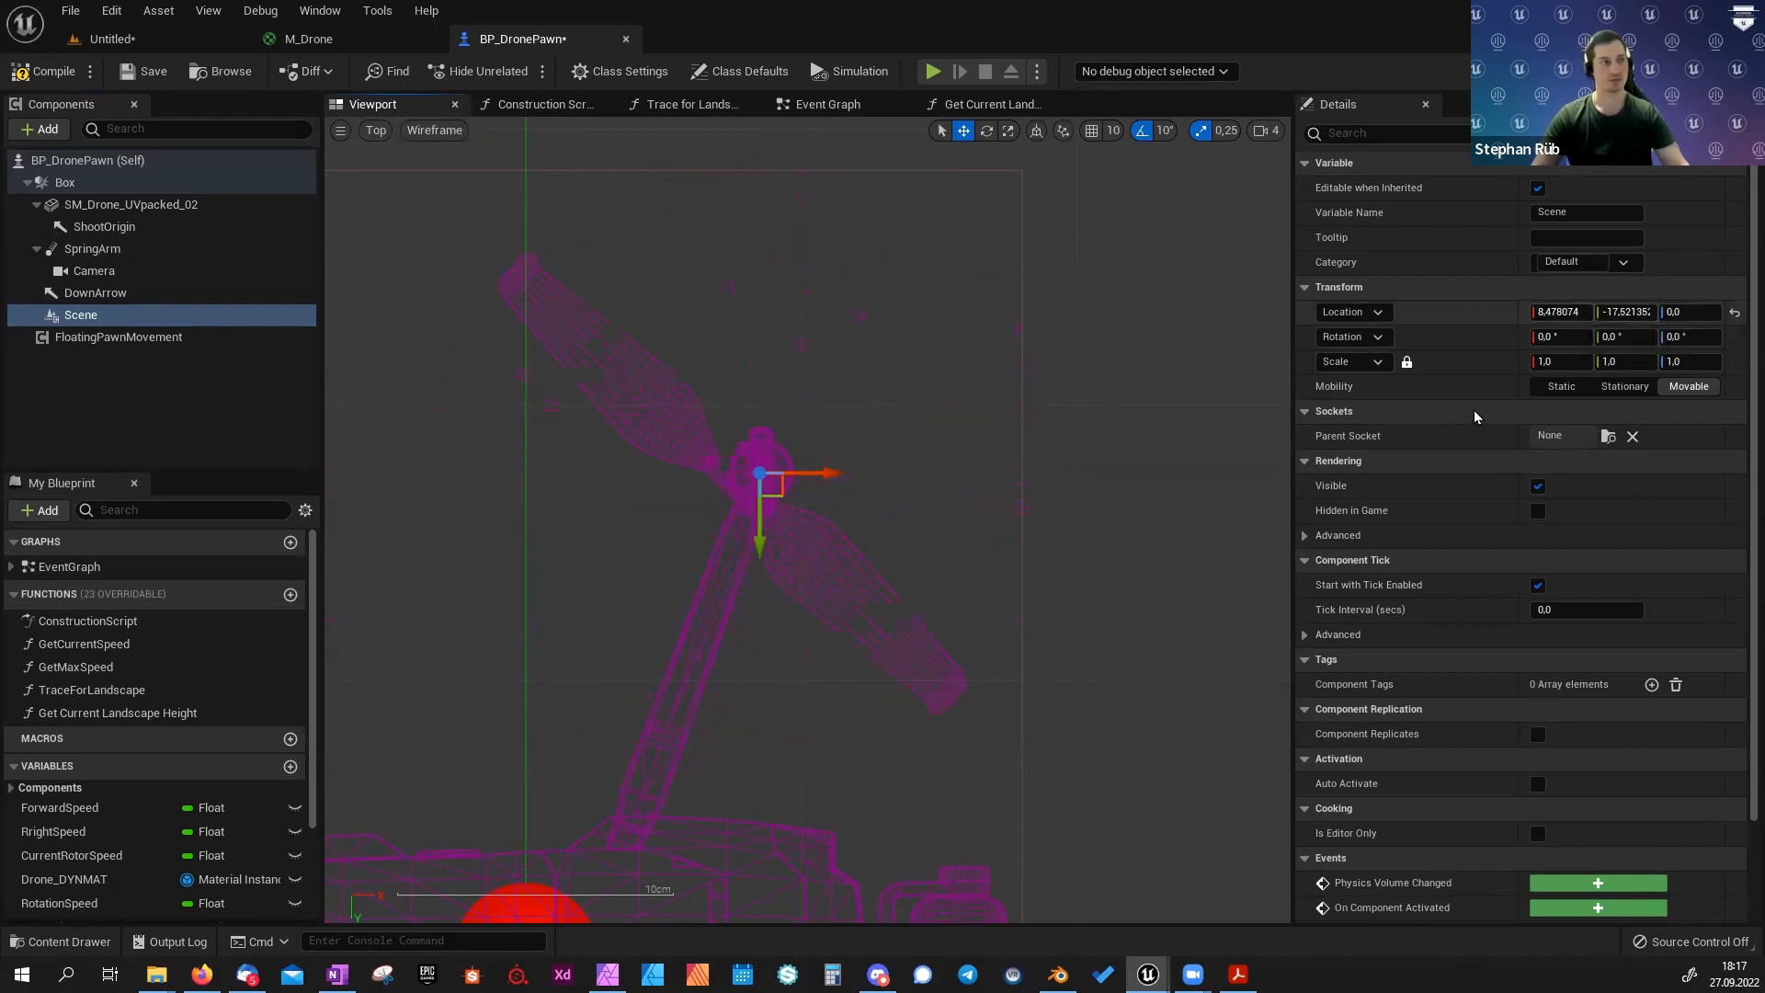
Compare the Scene component's location in BP_DronePawn with the R and G values of M_Drone's two pivot vector constants.
click(309, 41)
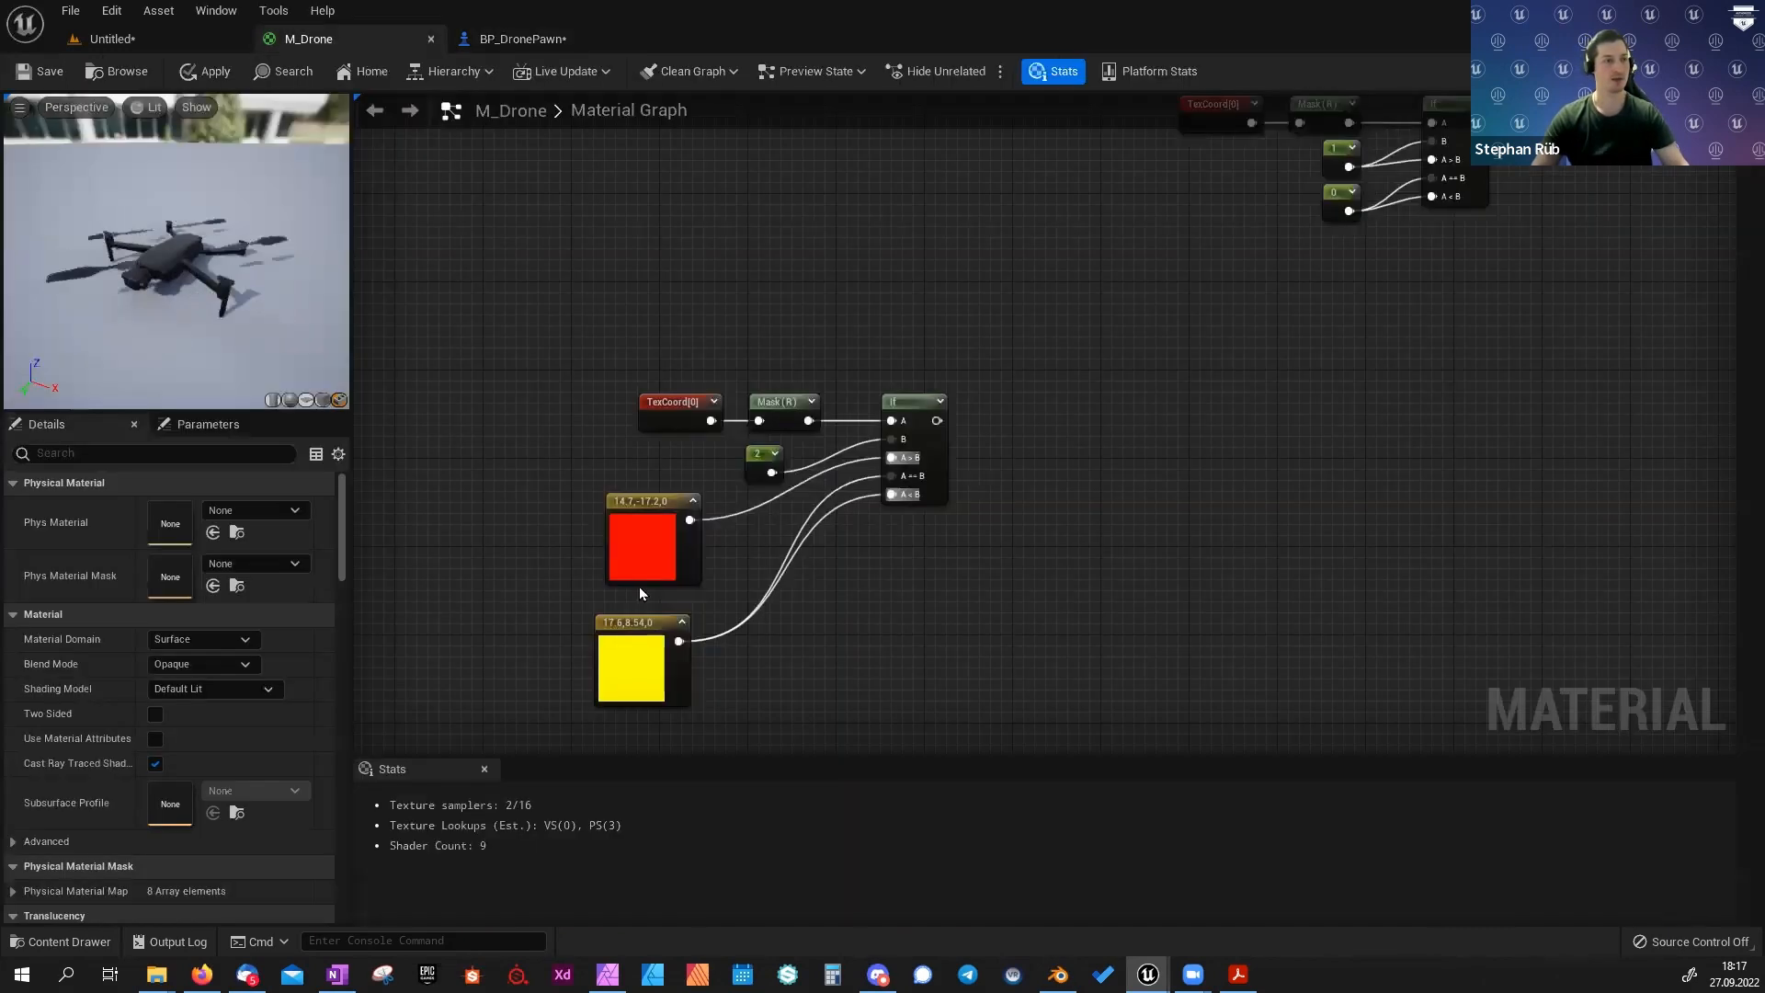
click(617, 522)
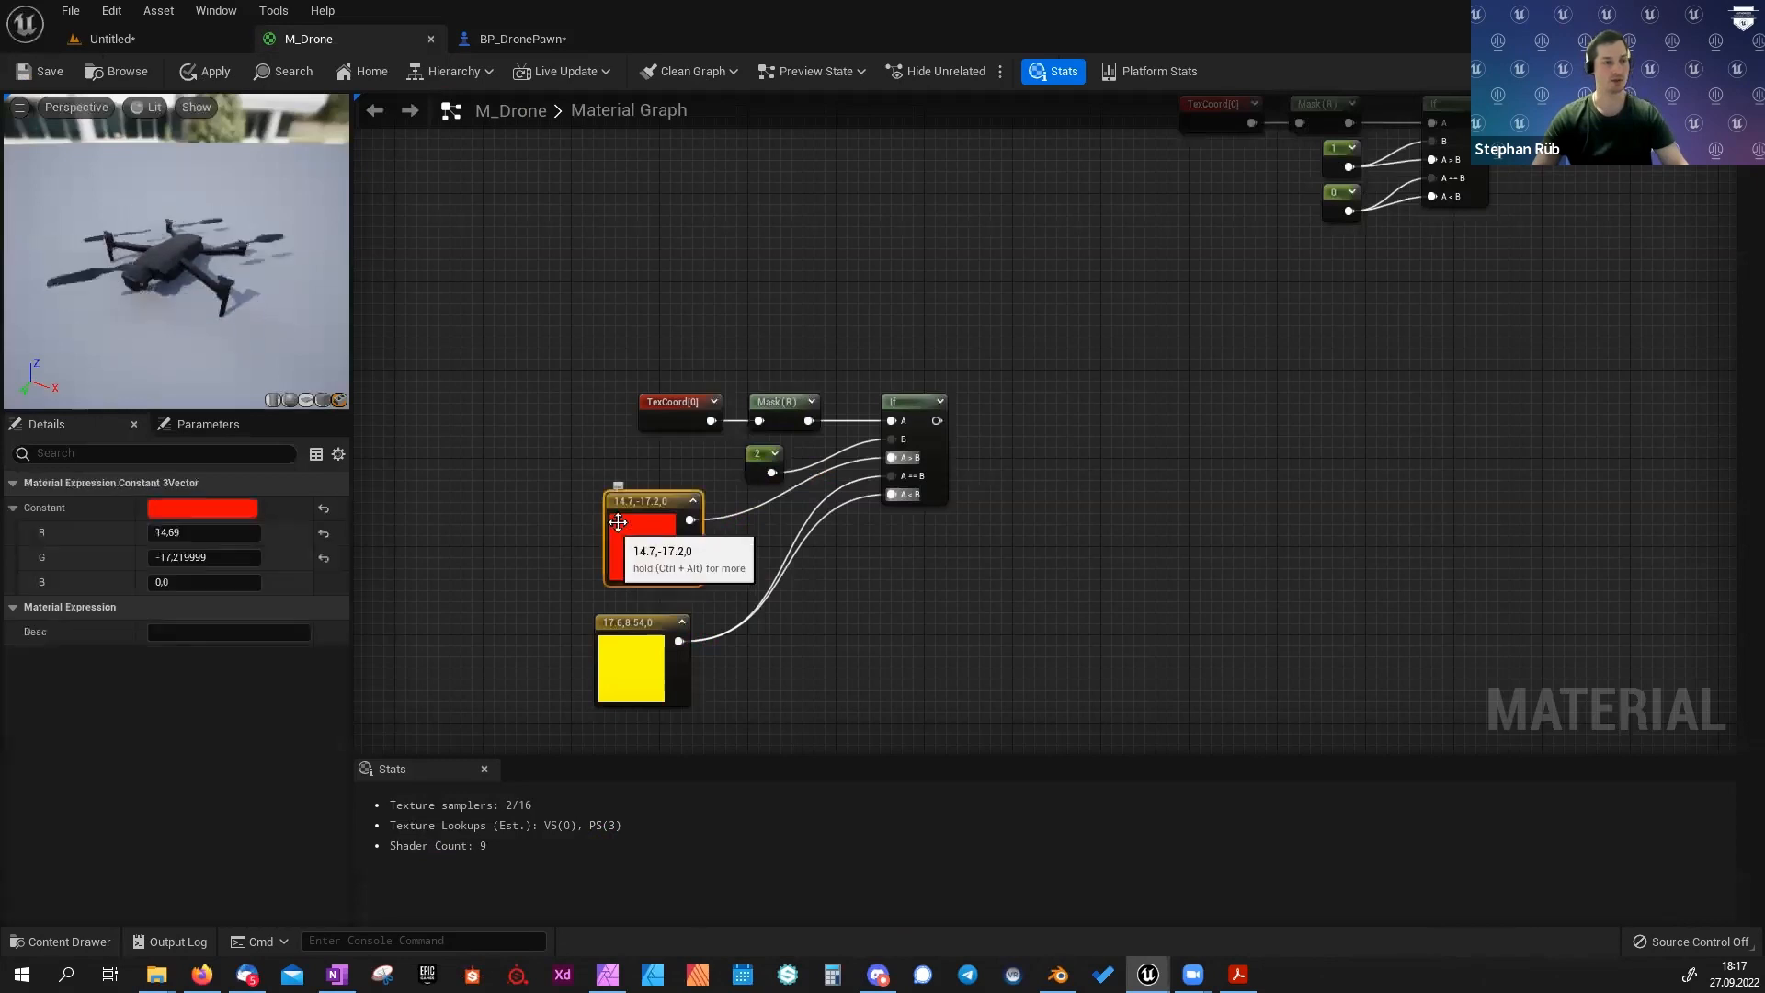
click(475, 42)
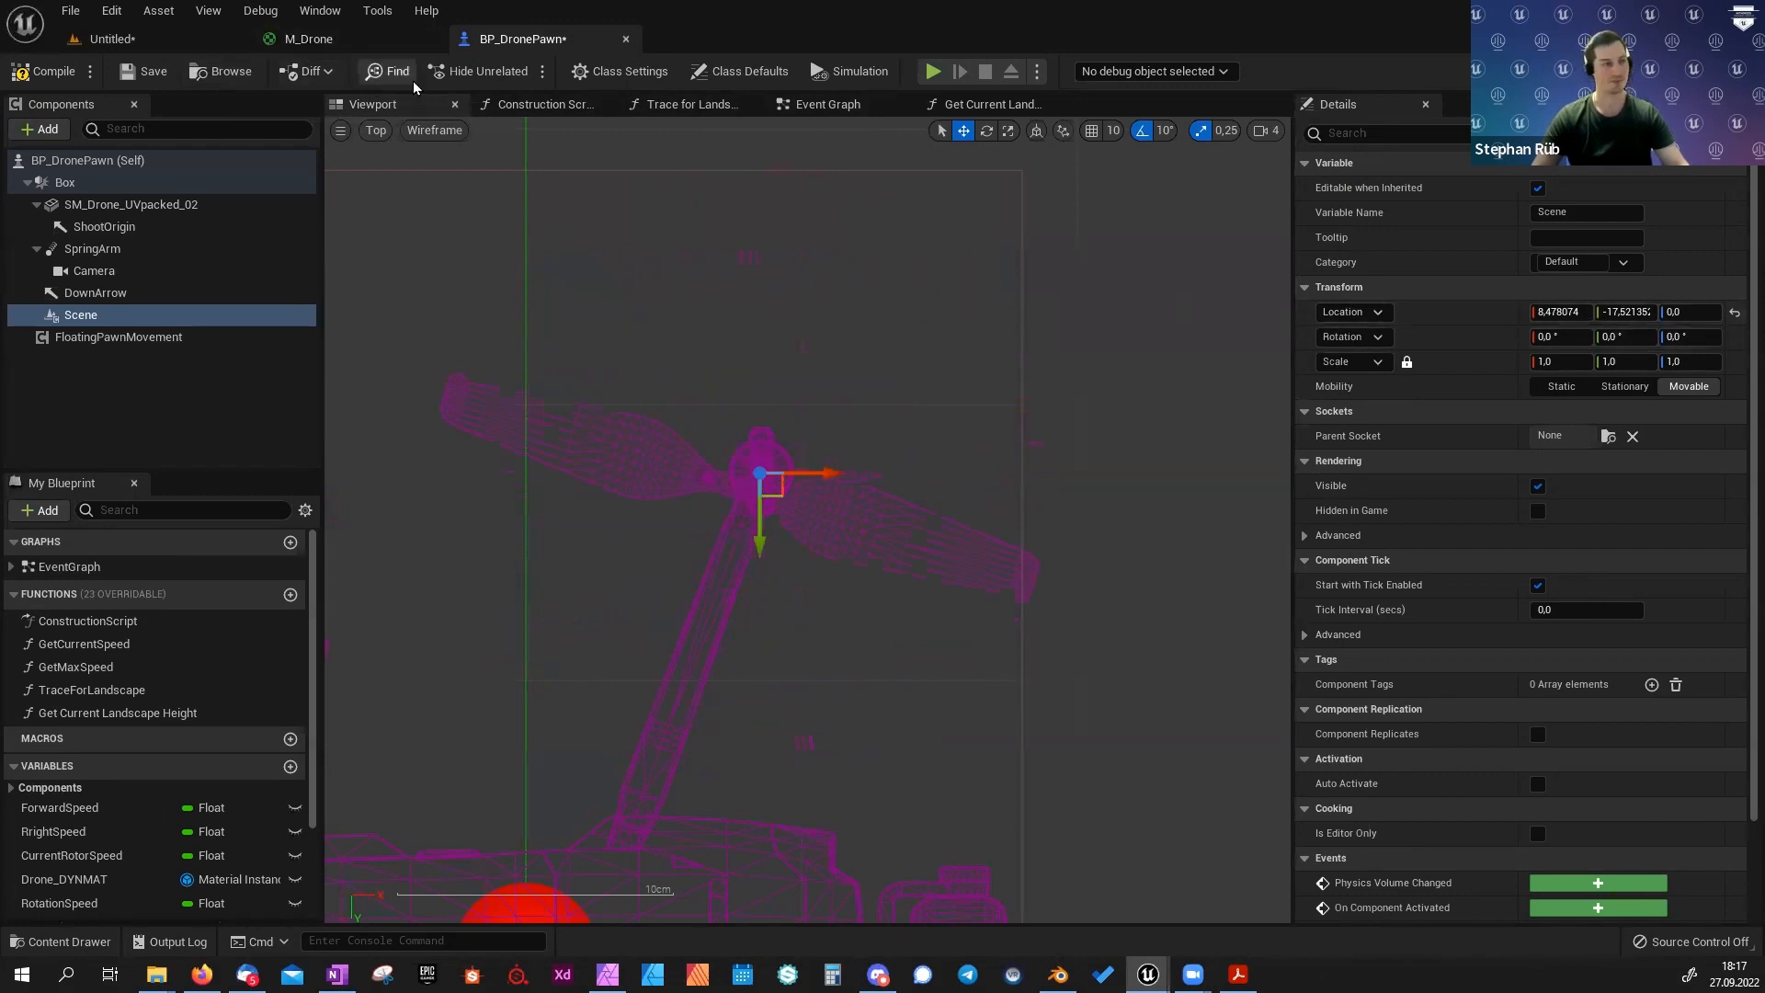
click(330, 36)
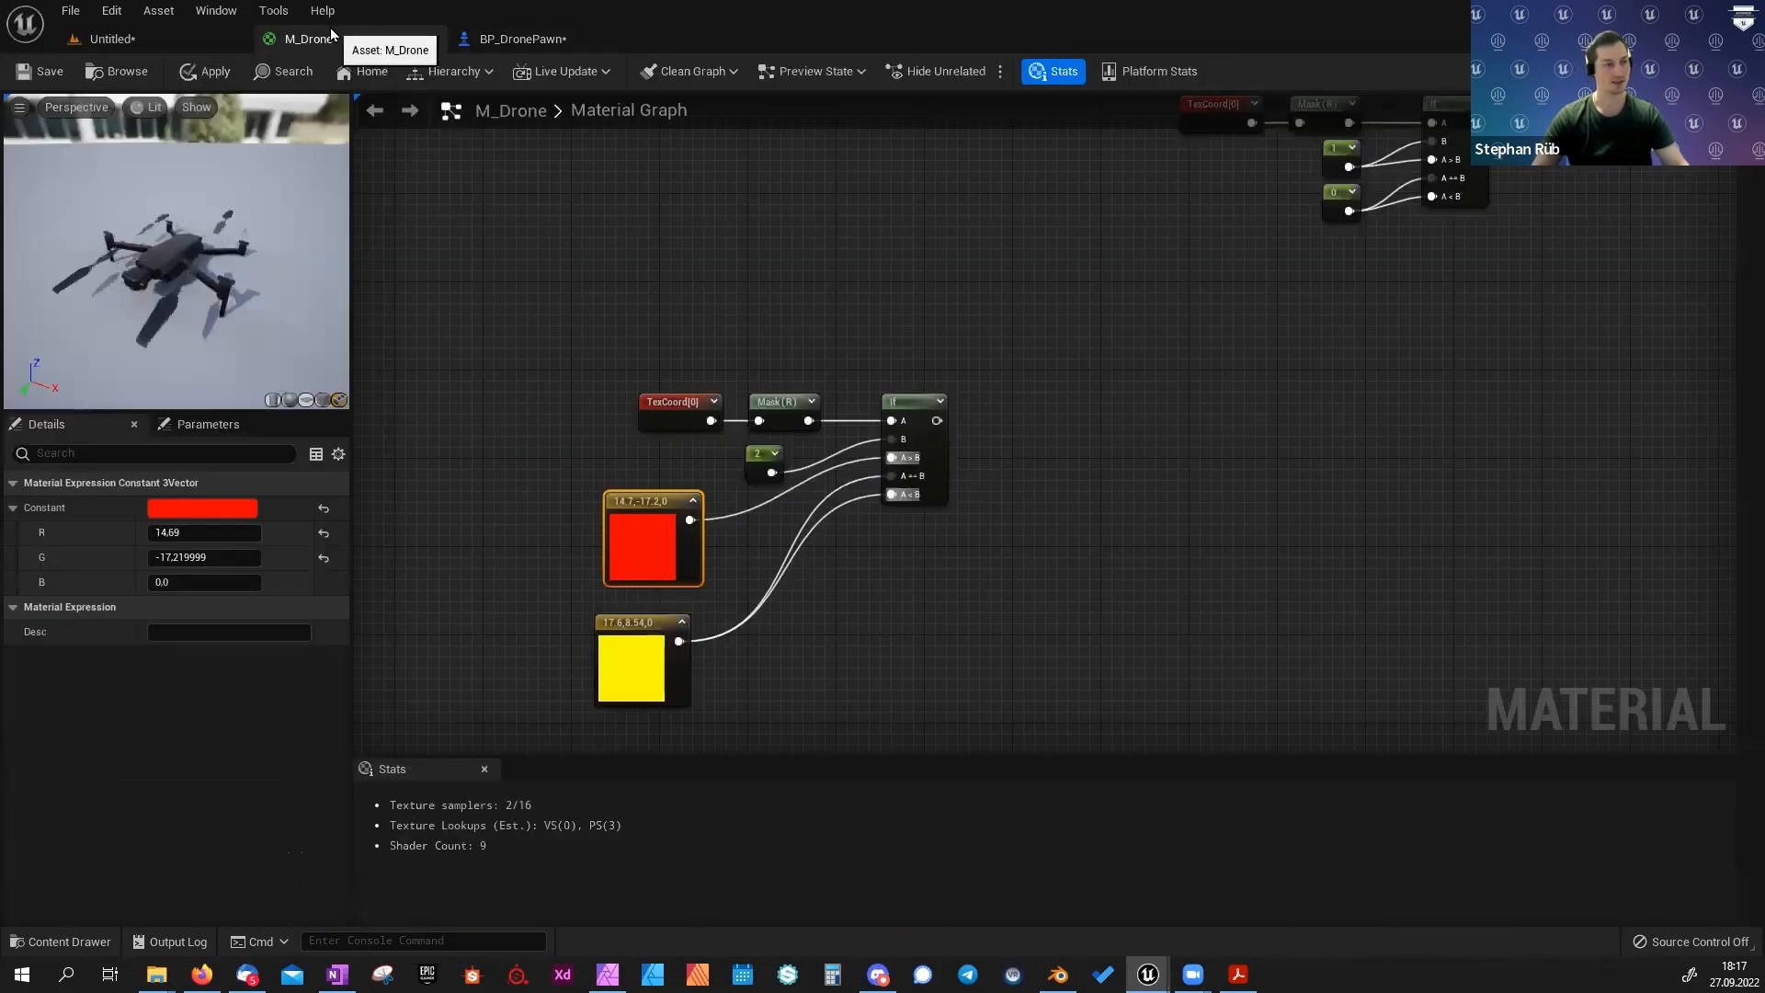
click(599, 638)
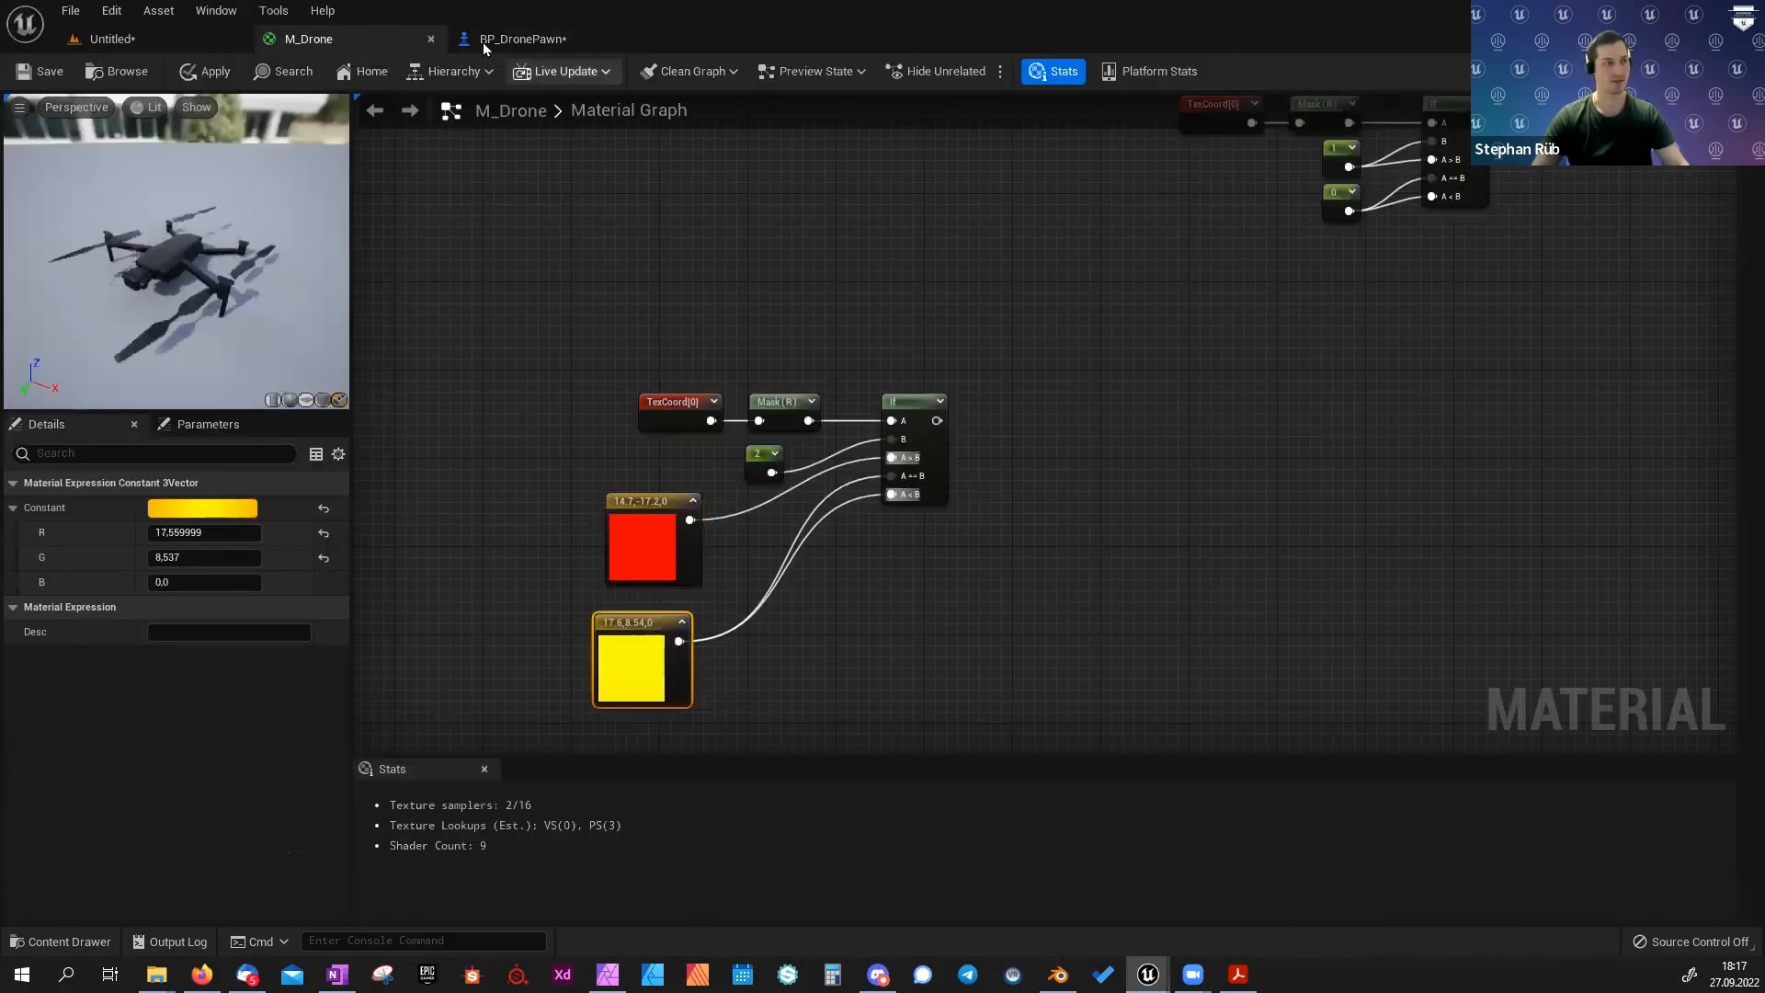
click(515, 38)
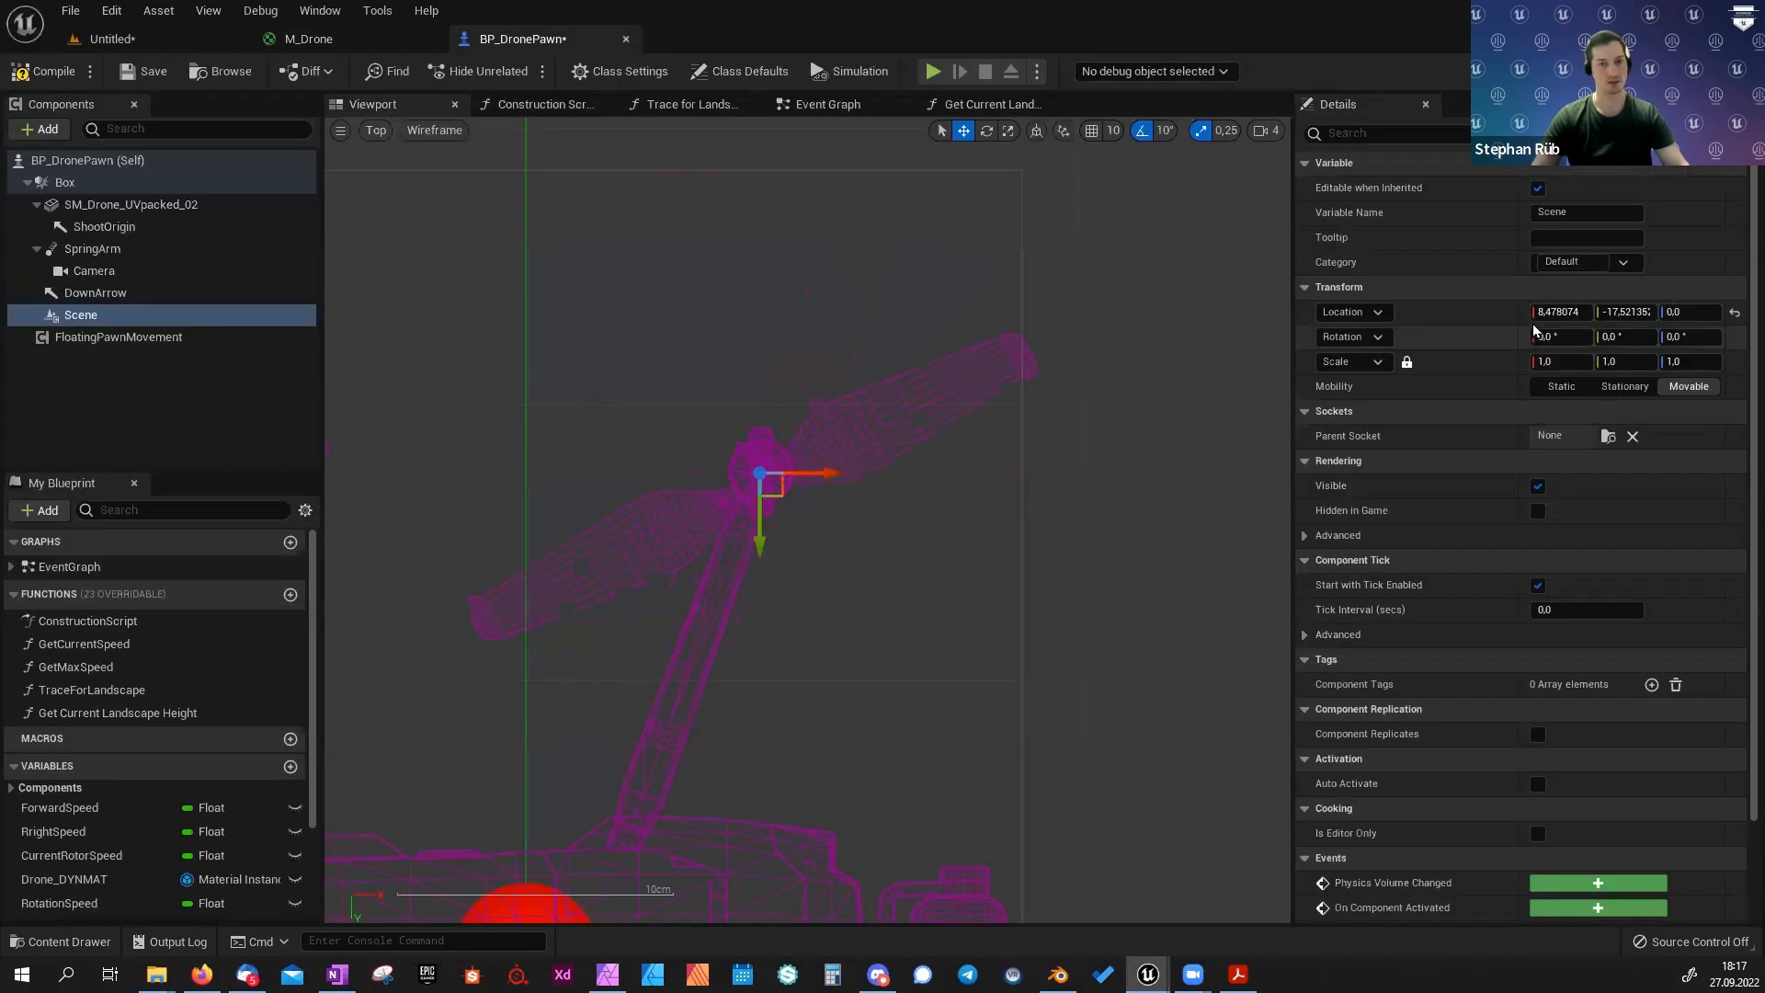
click(329, 41)
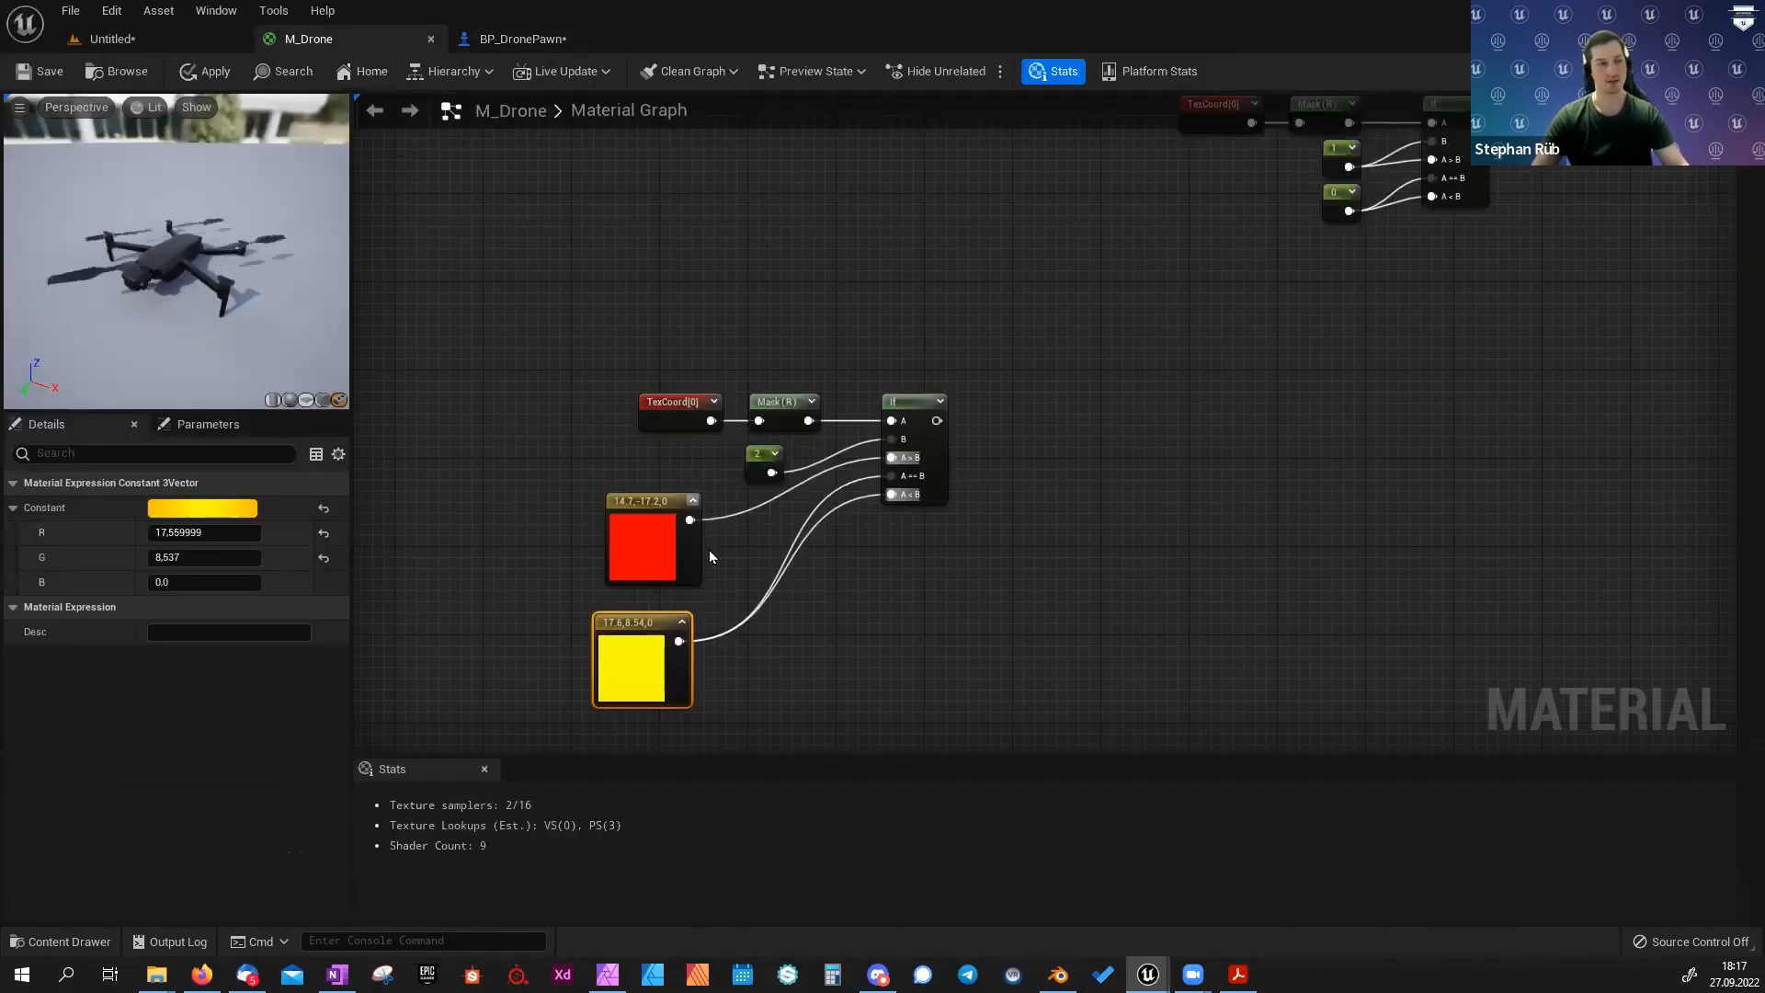
scroll(709, 556, up, 2)
right_drag(757, 585, 771, 506)
click(472, 516)
click(599, 598)
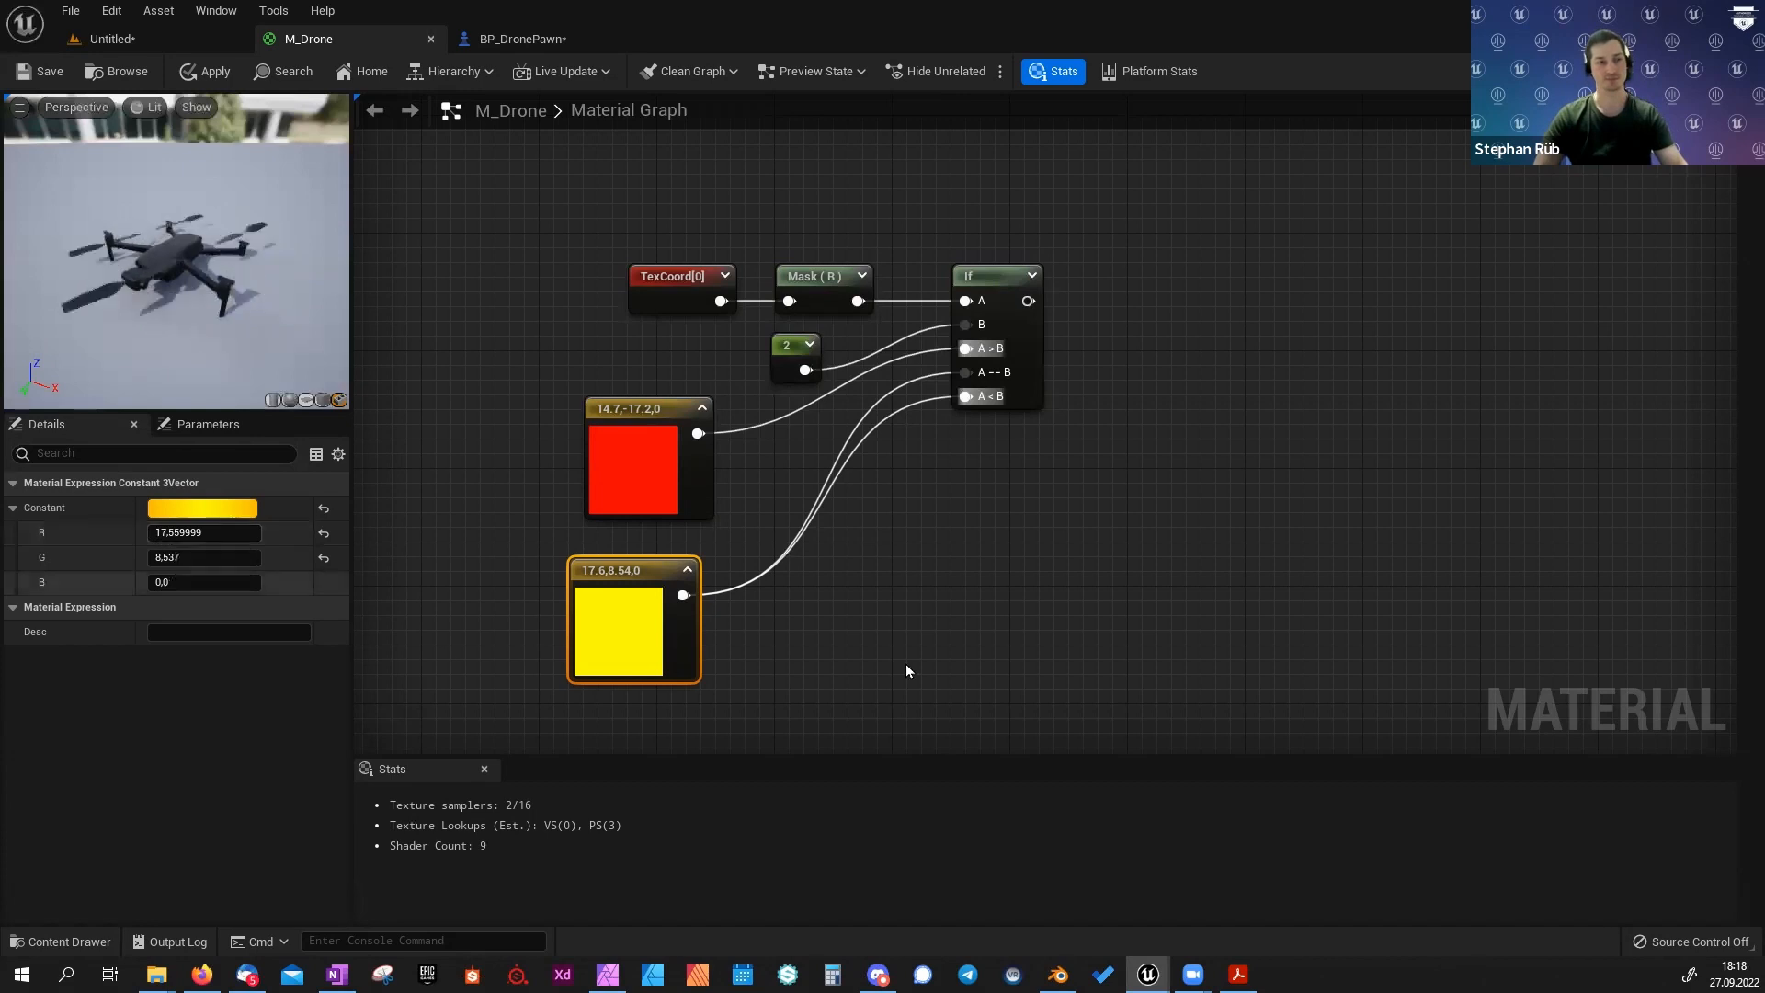
Move the Object Position node below the TexCoord, Mask (R) and If nodes that drive the rotation.
right_drag(906, 664, 877, 664)
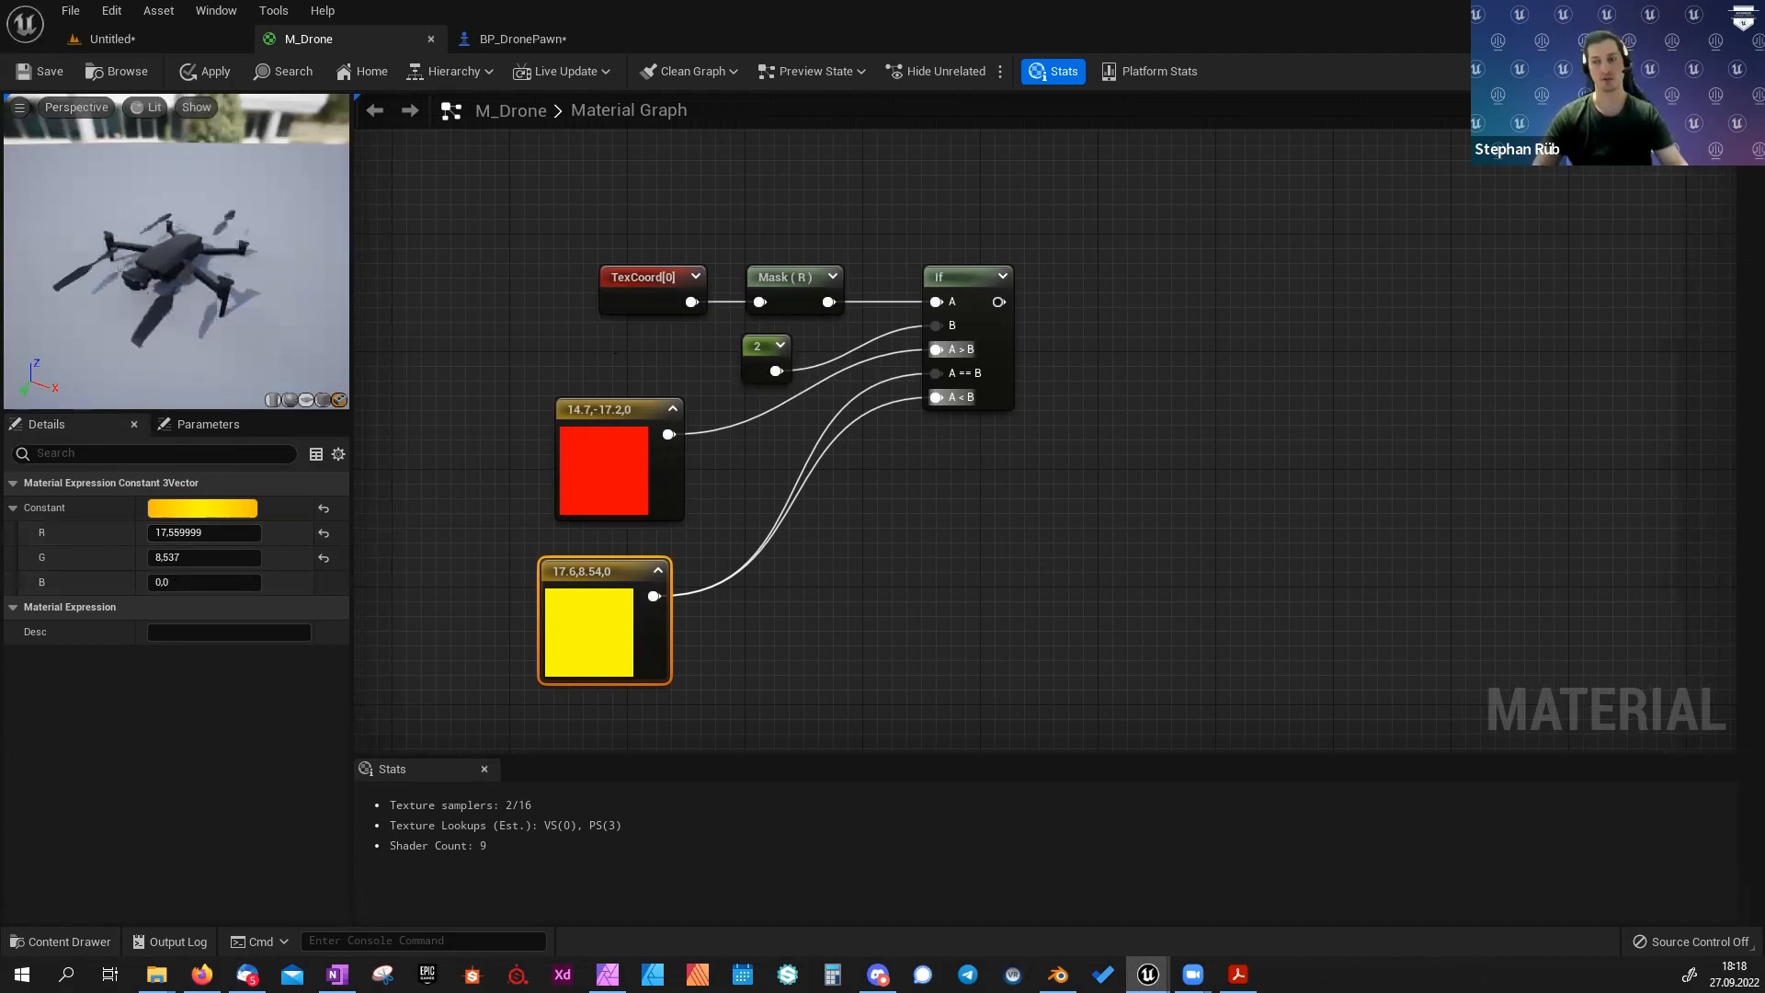
right_drag(1360, 397, 1203, 488)
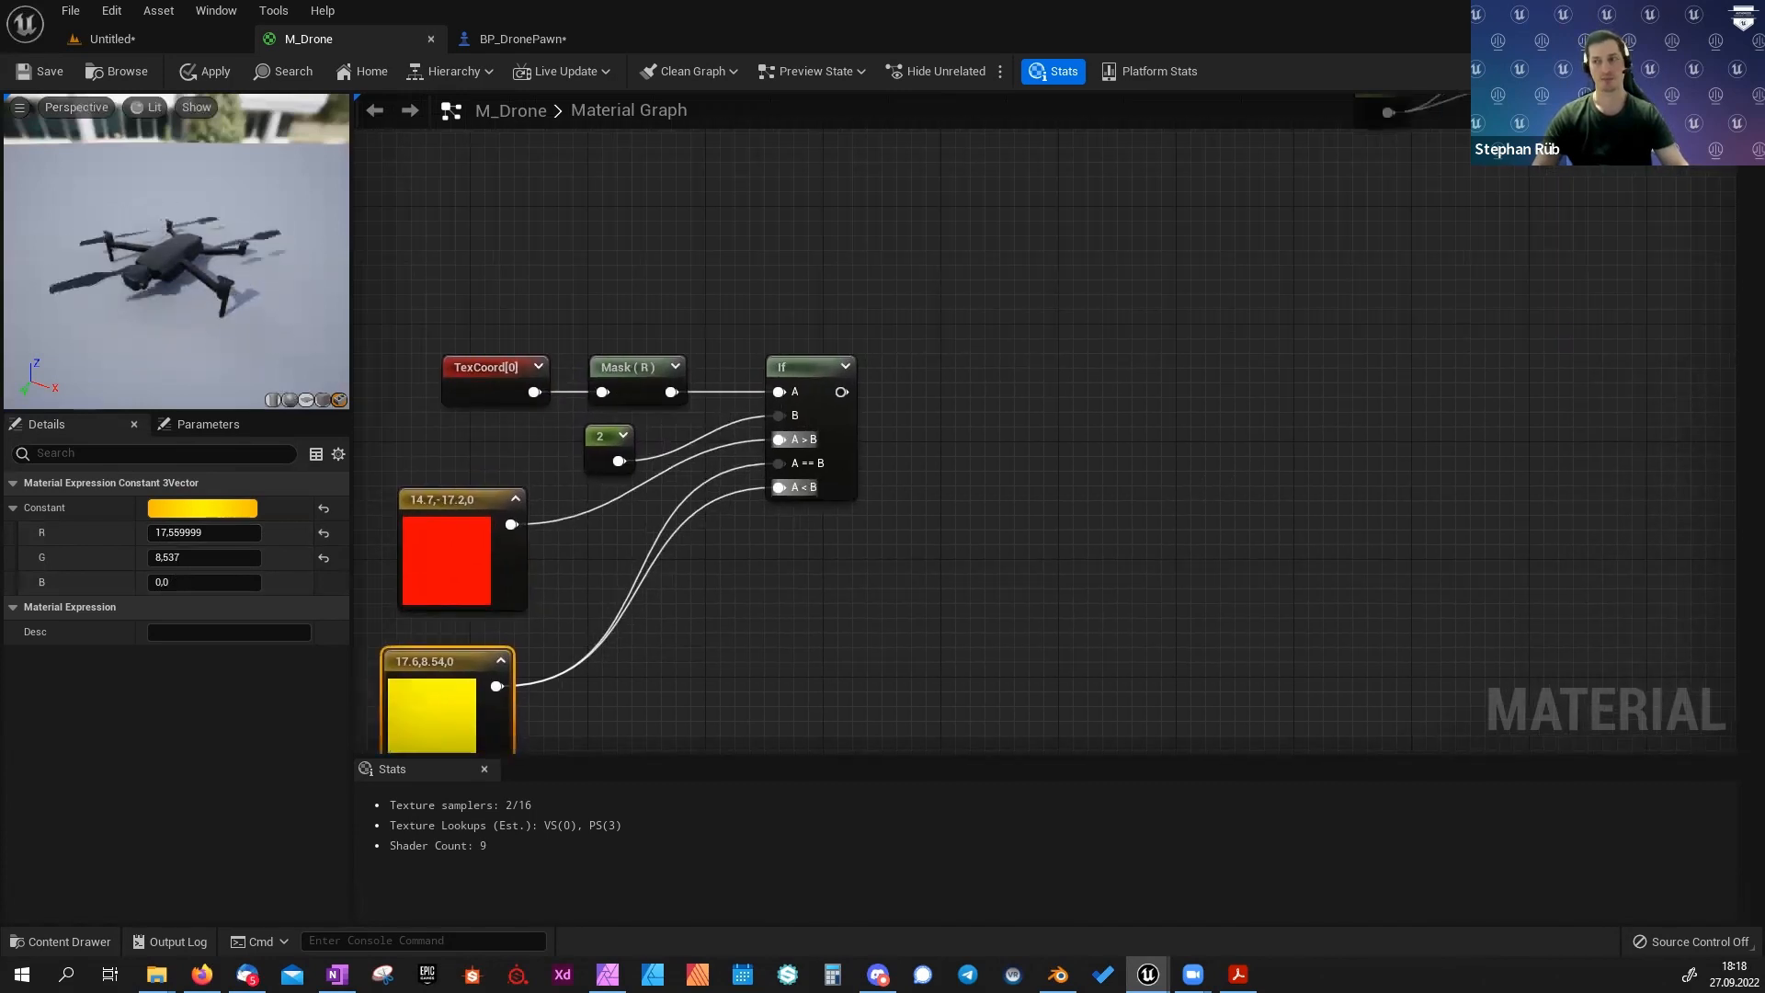
right_drag(1283, 401, 1093, 605)
scroll(1480, 436, down, 3)
right_drag(1479, 435, 1269, 473)
drag(1419, 331, 941, 572)
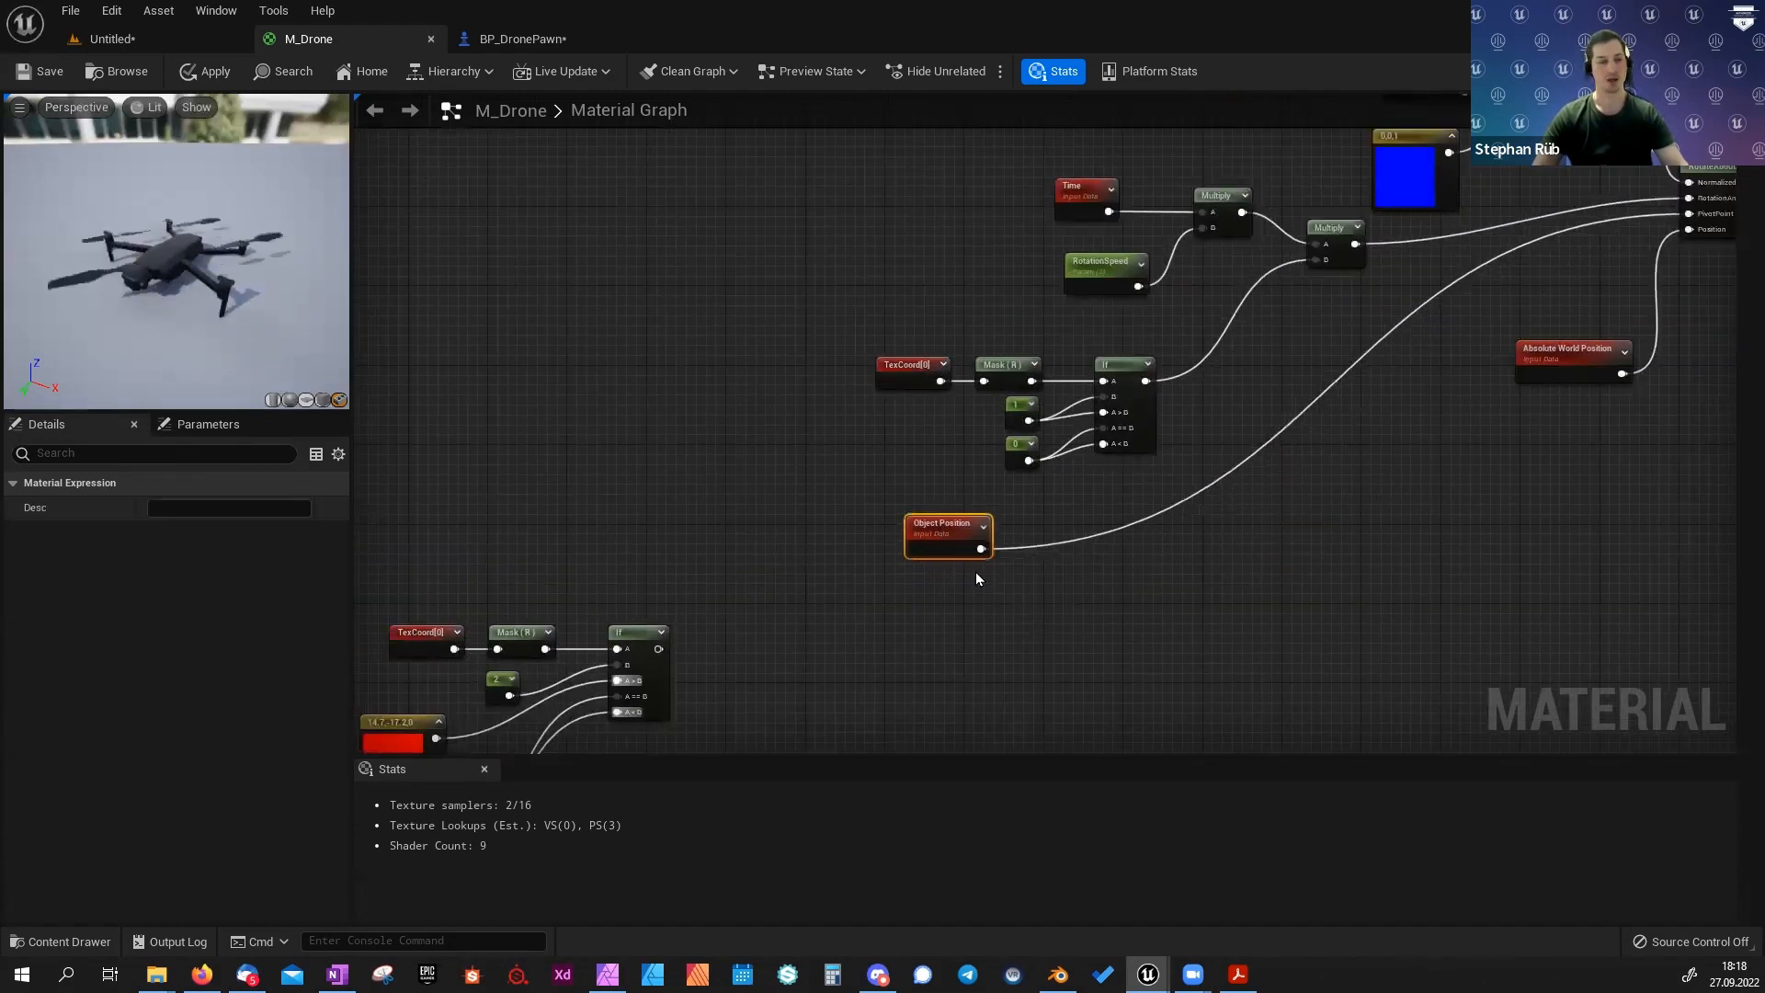
Open the node search from the Object Position output to attach a new node.
scroll(977, 573, up, 2)
drag(978, 541, 1063, 546)
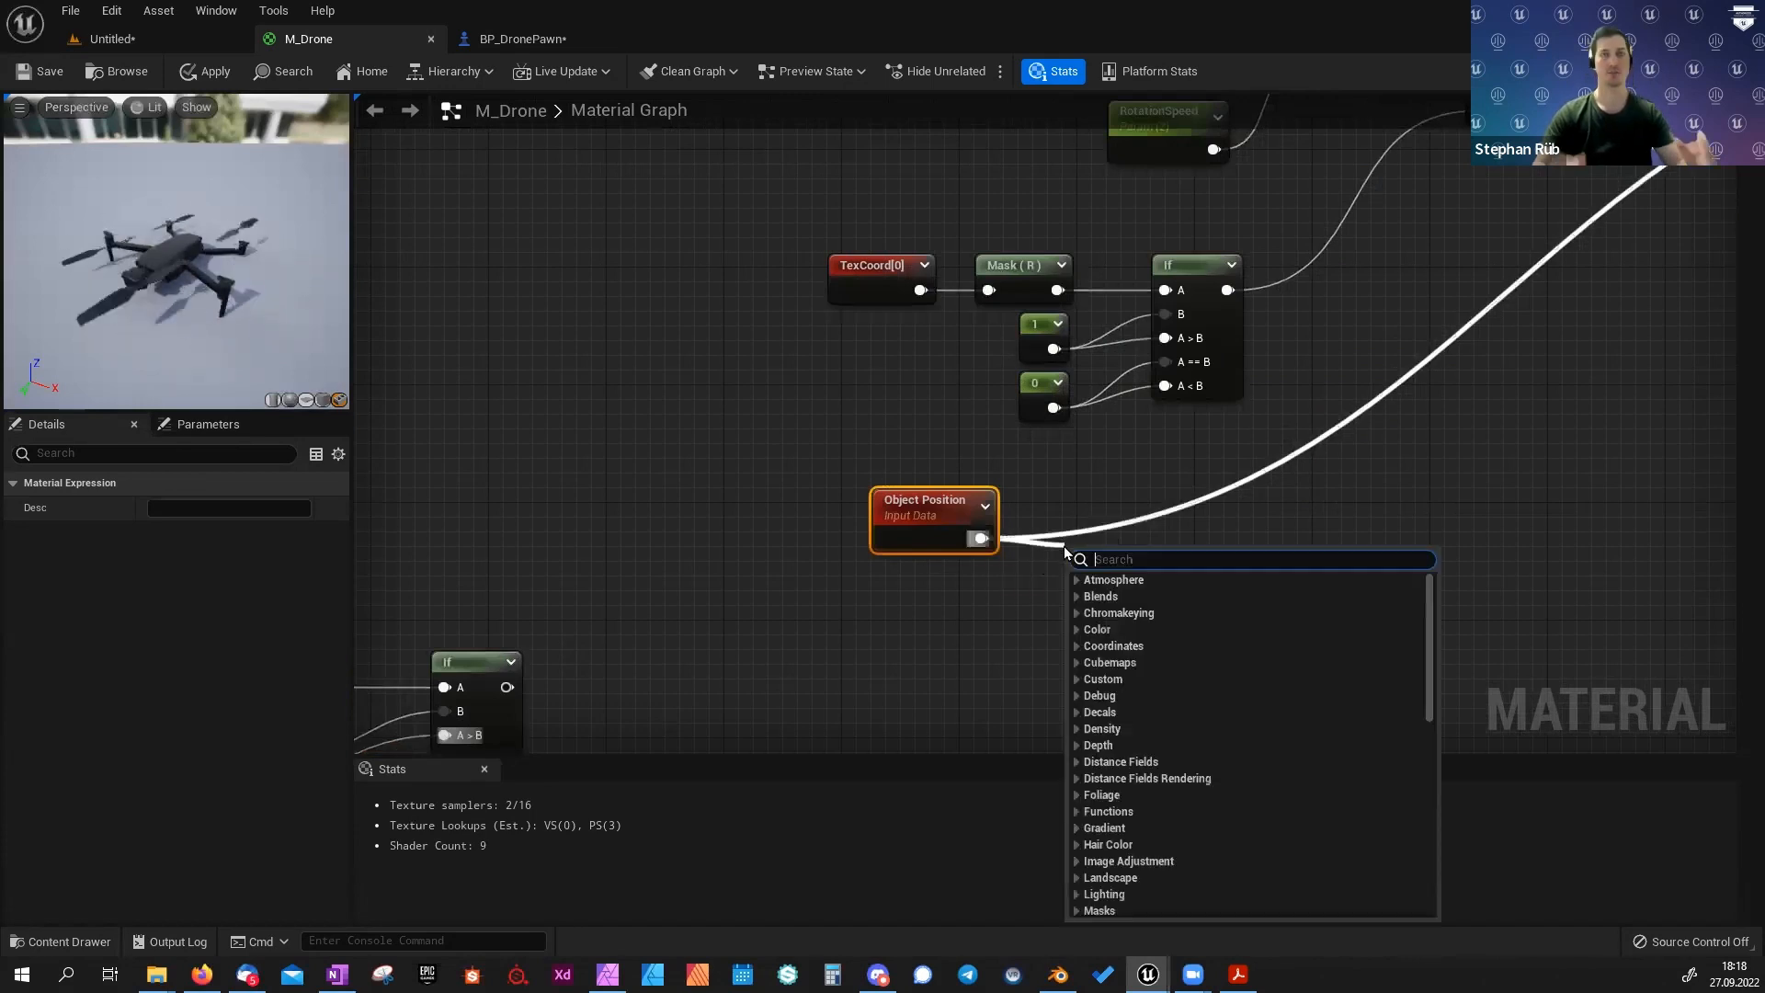
Close the BP_DronePawn editor and shift the Object Position node slightly in the M_Drone graph.
middle_click(462, 36)
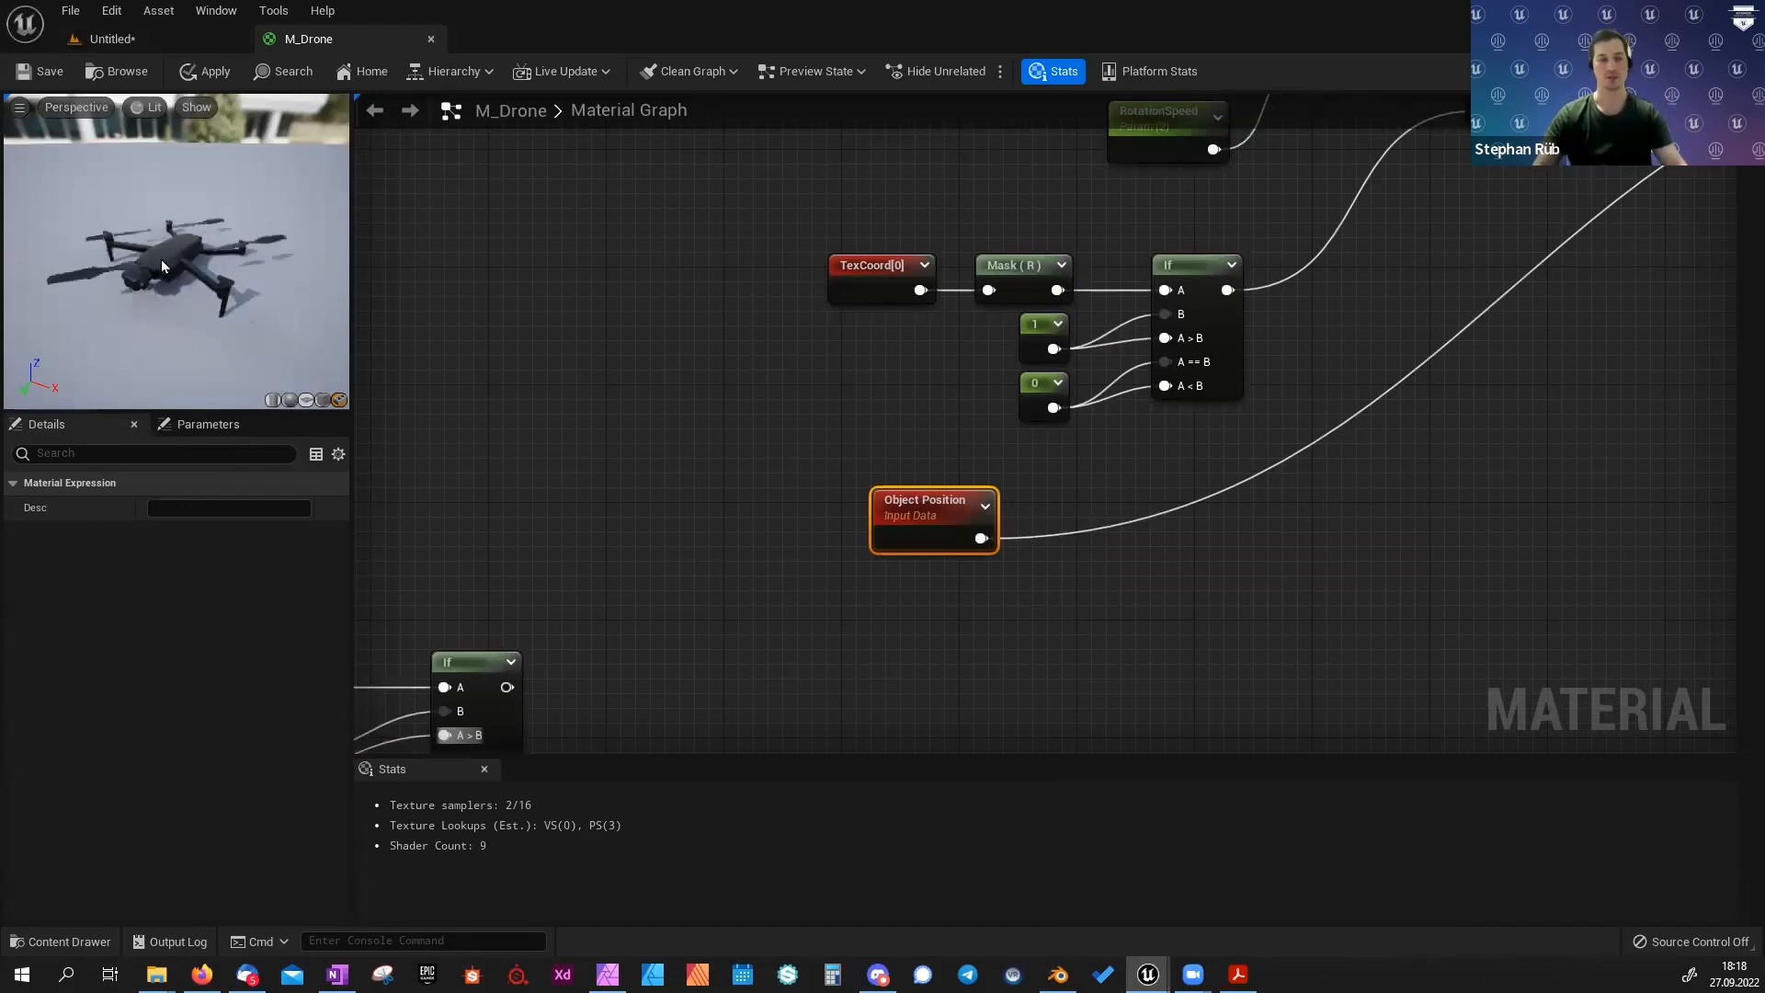
drag(895, 514, 850, 501)
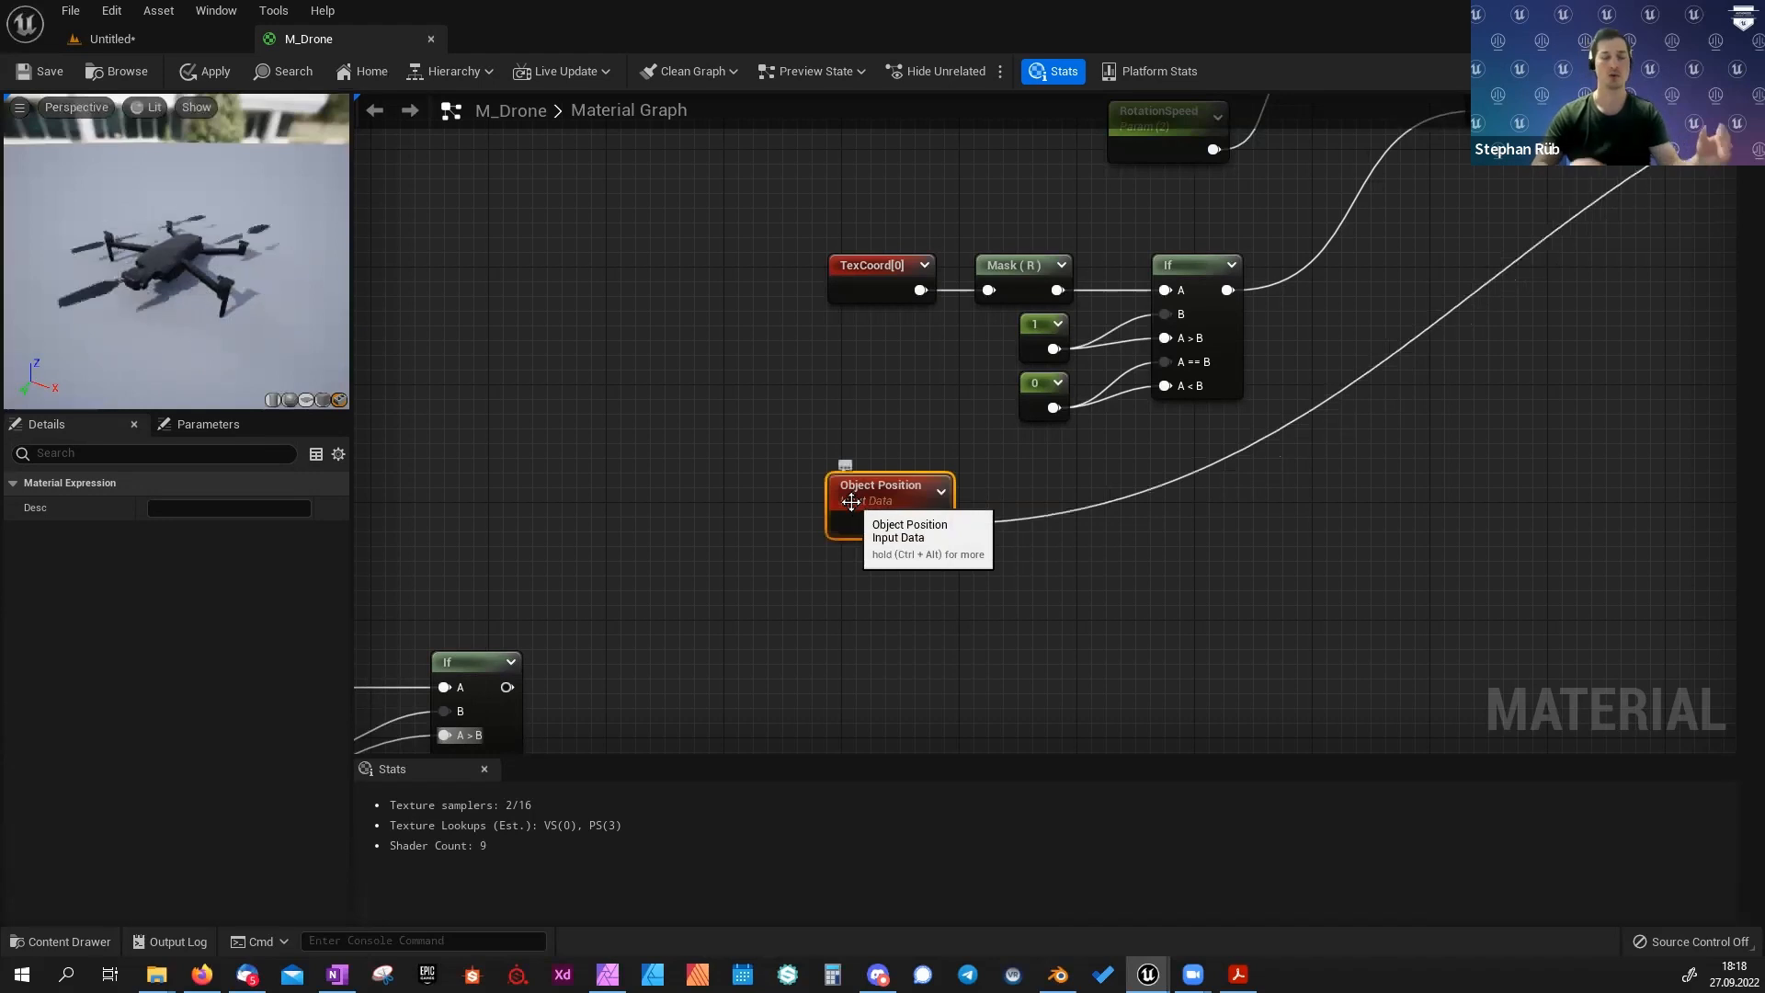
Create an Add node with Object Position feeding A and the output of the If node for the vector constants feeding B.
right_drag(688, 613, 1022, 387)
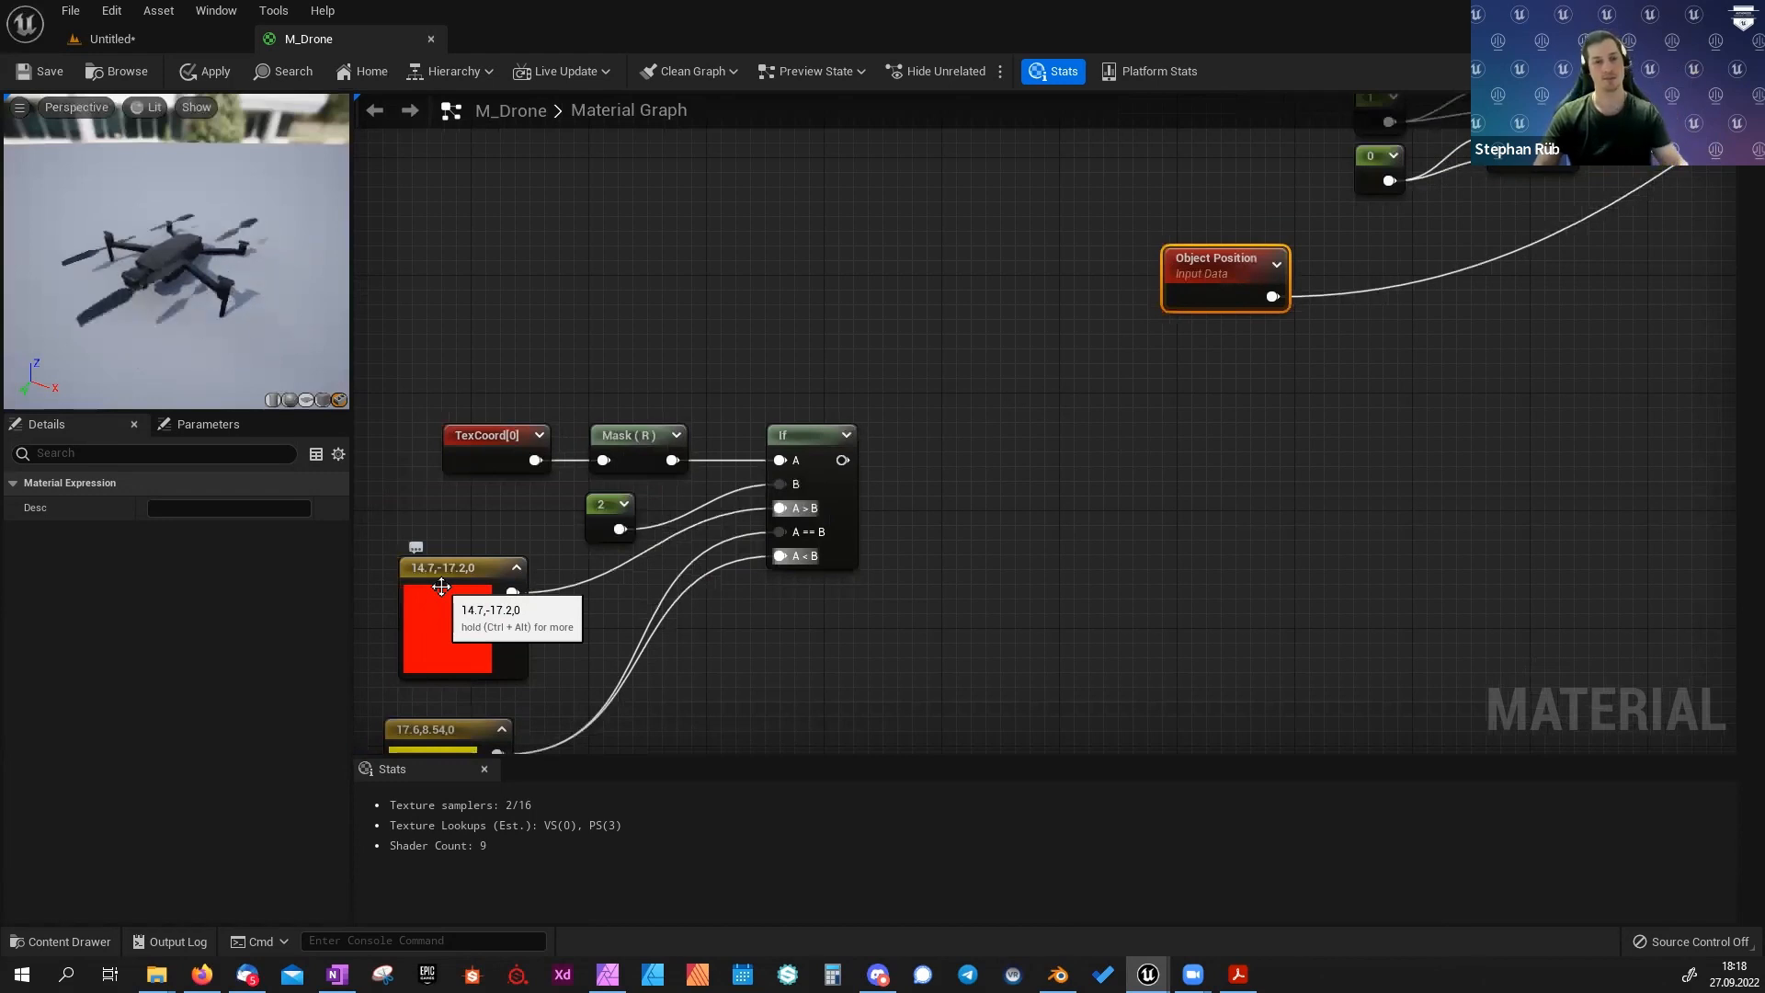
click(1384, 391)
key(a)
click(1383, 318)
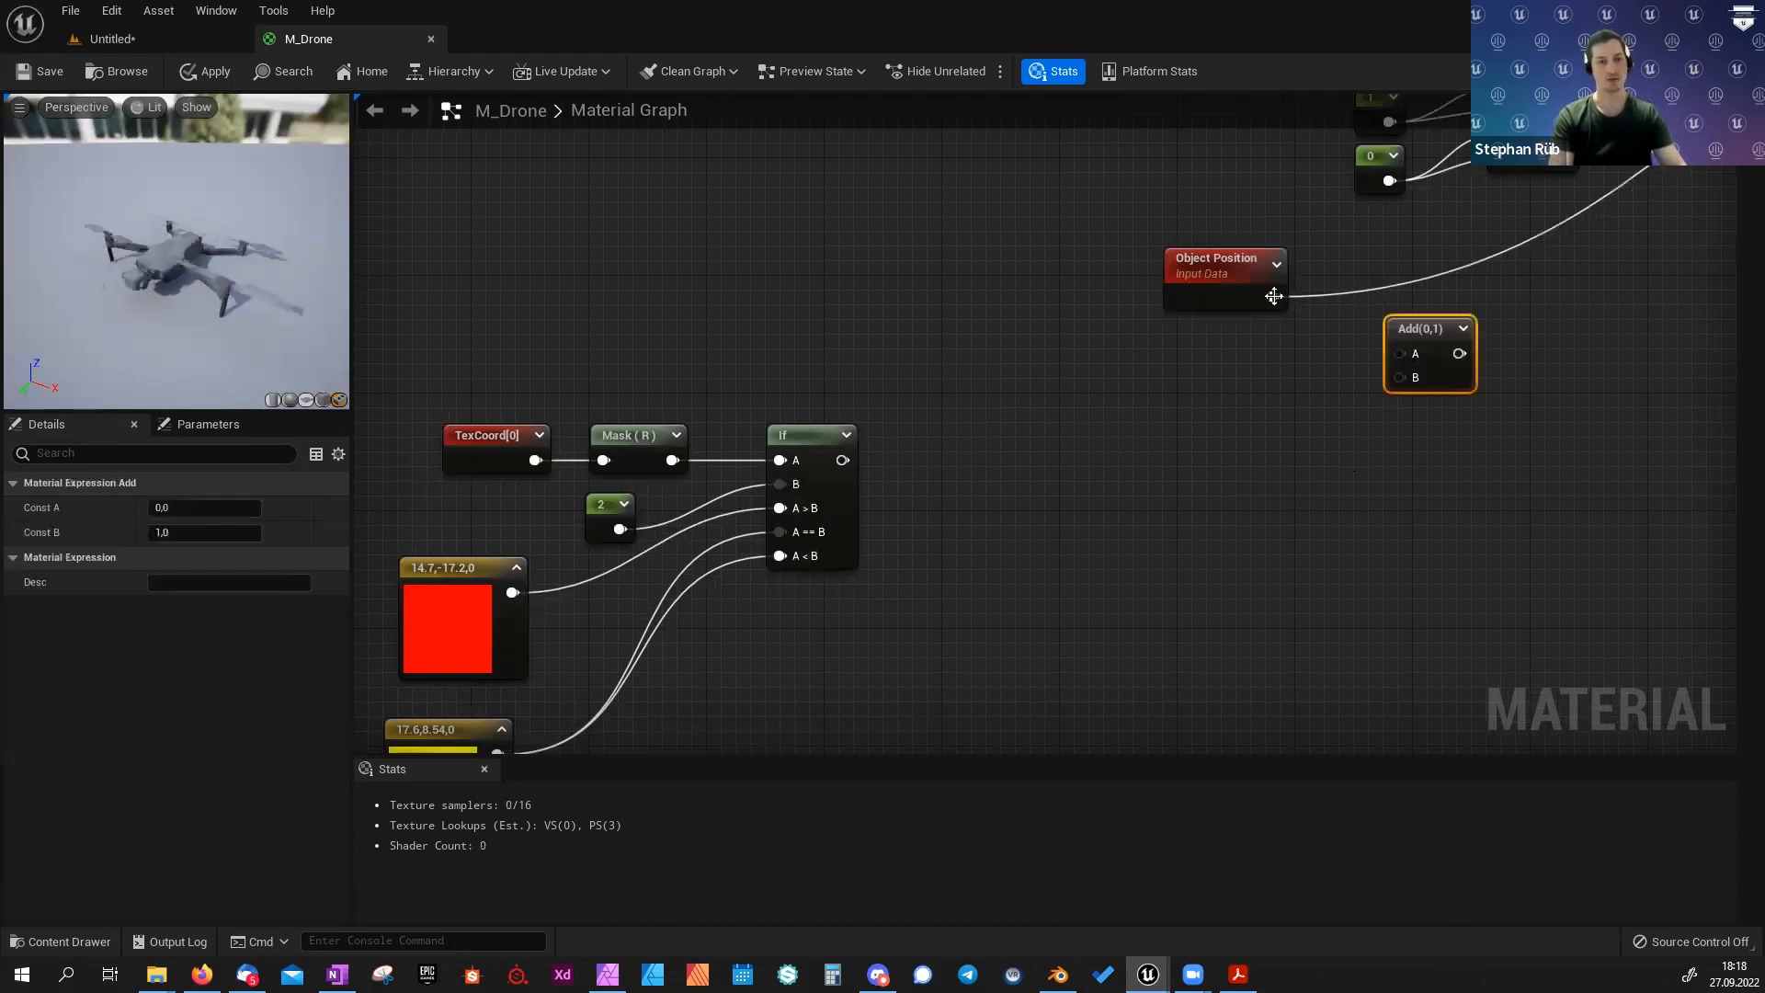
drag(1272, 296, 1408, 357)
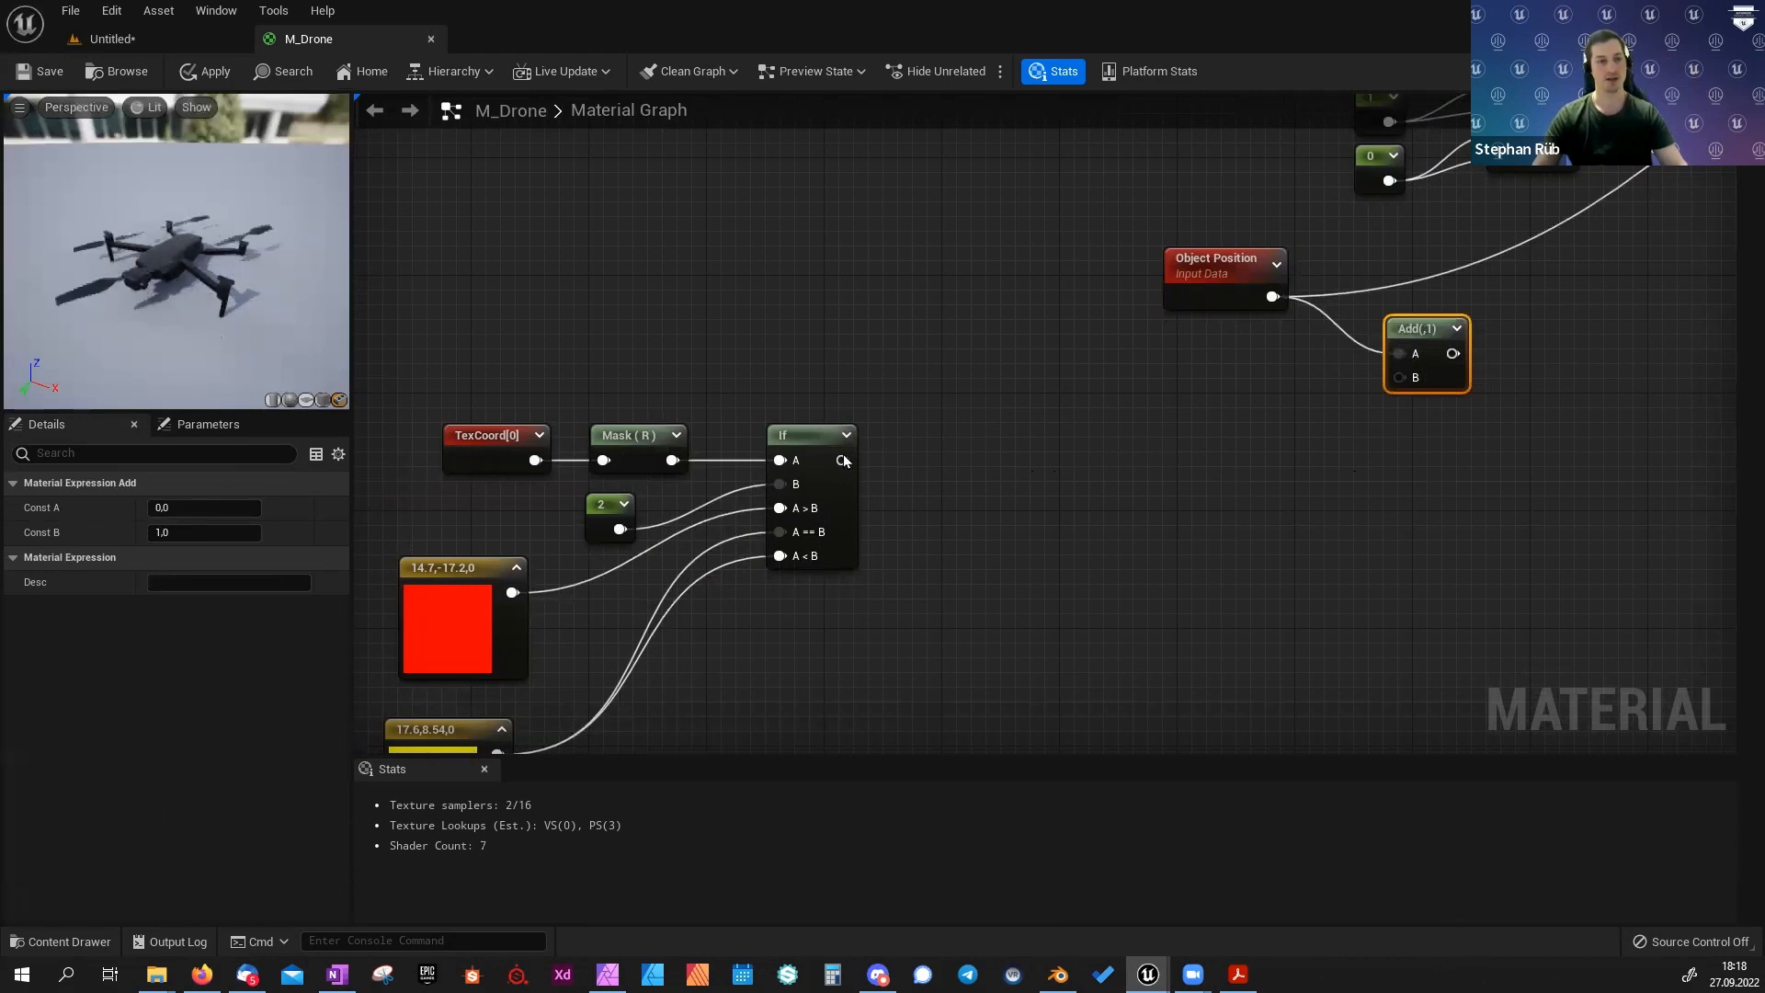
drag(842, 460, 1398, 378)
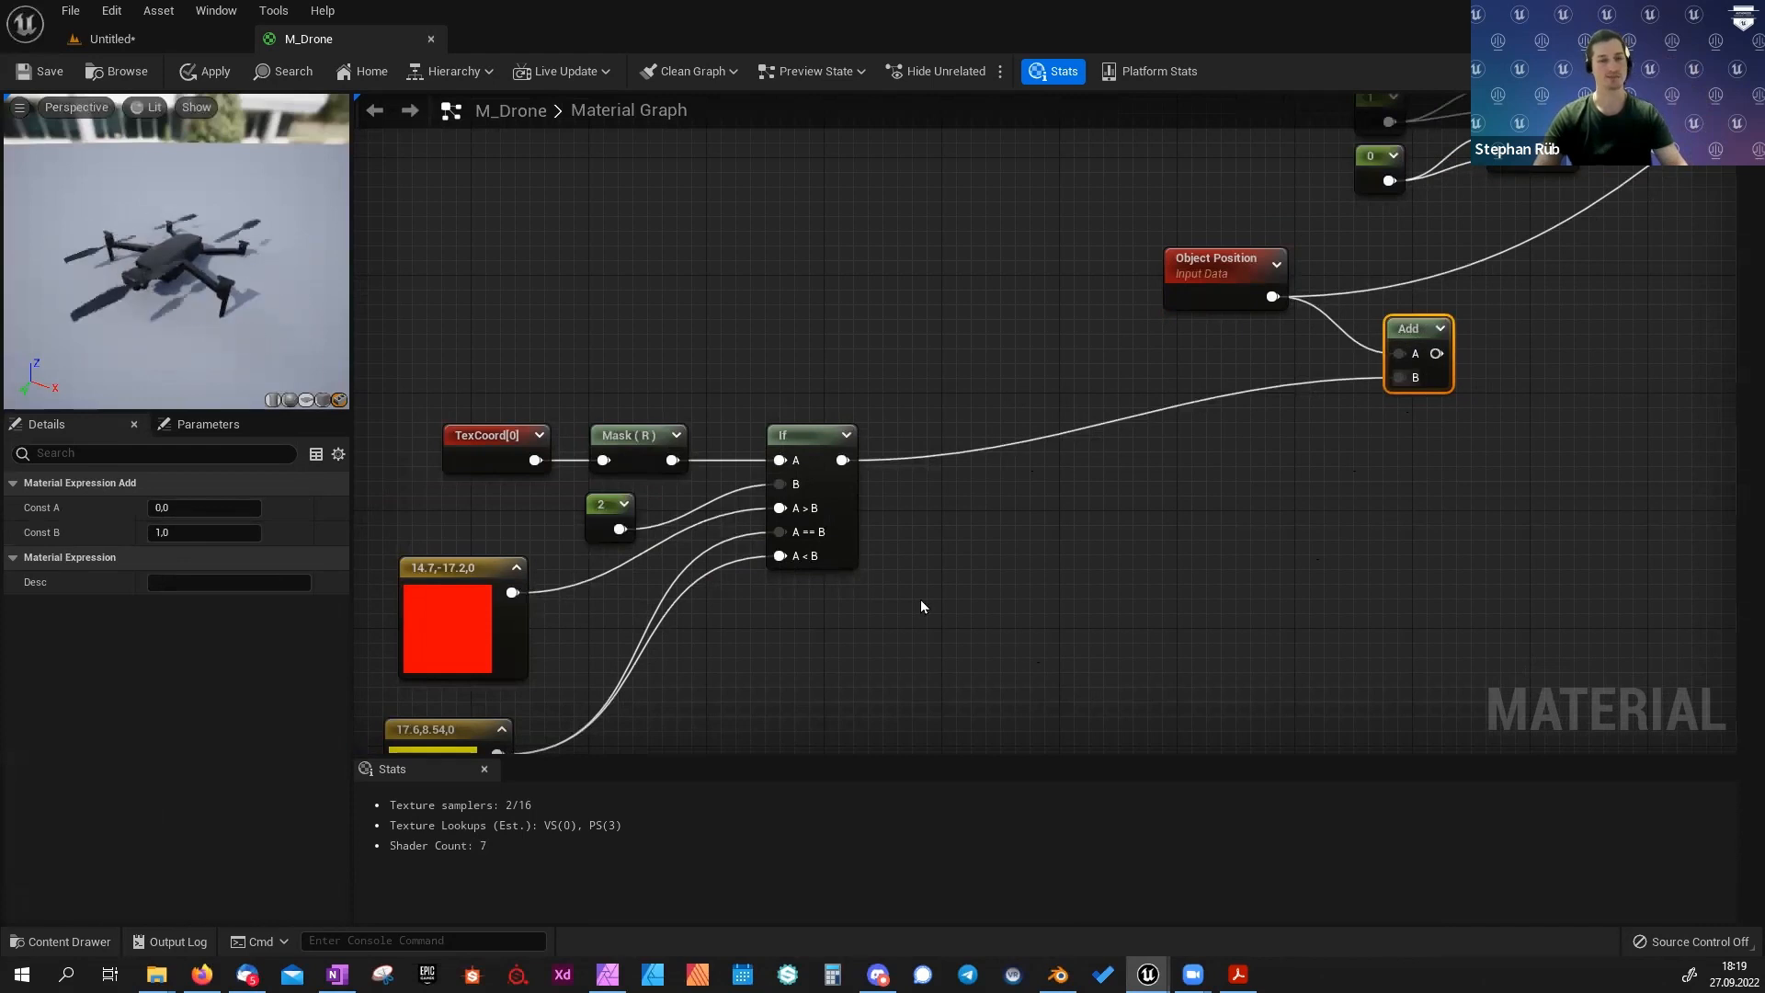
Create a TransformVector node from the vector If node's output and line it up beside that node.
drag(842, 459, 945, 555)
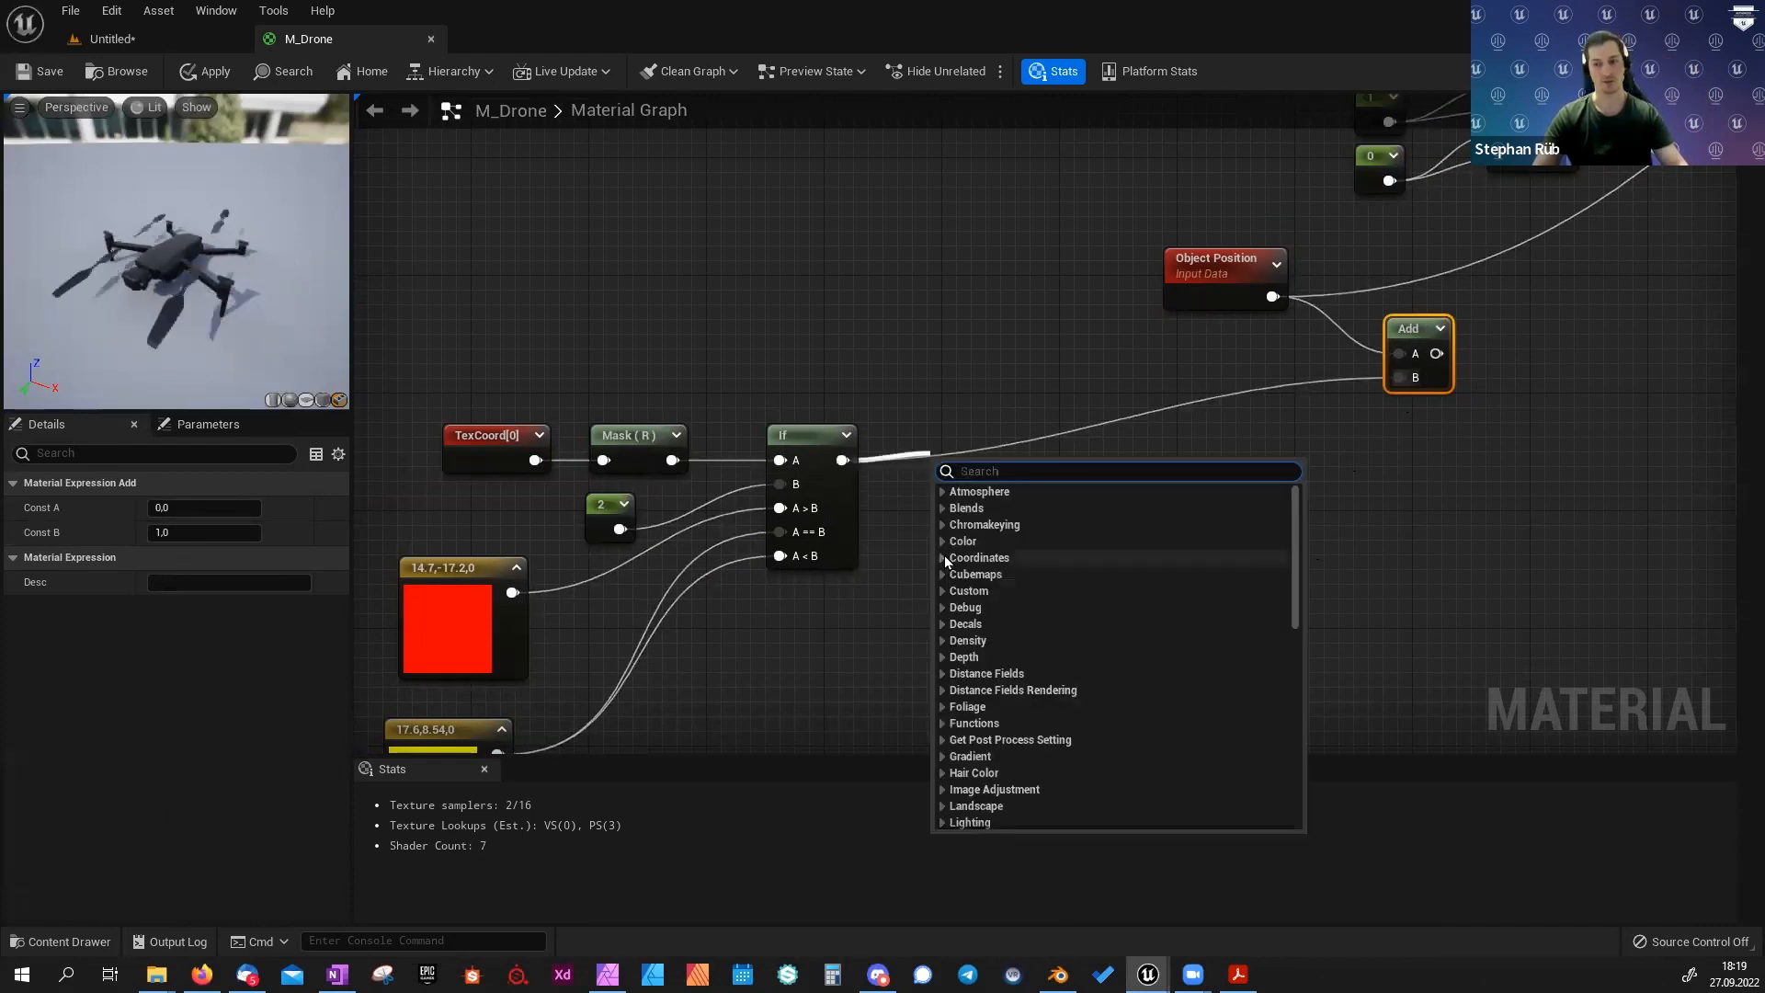
text(tran)
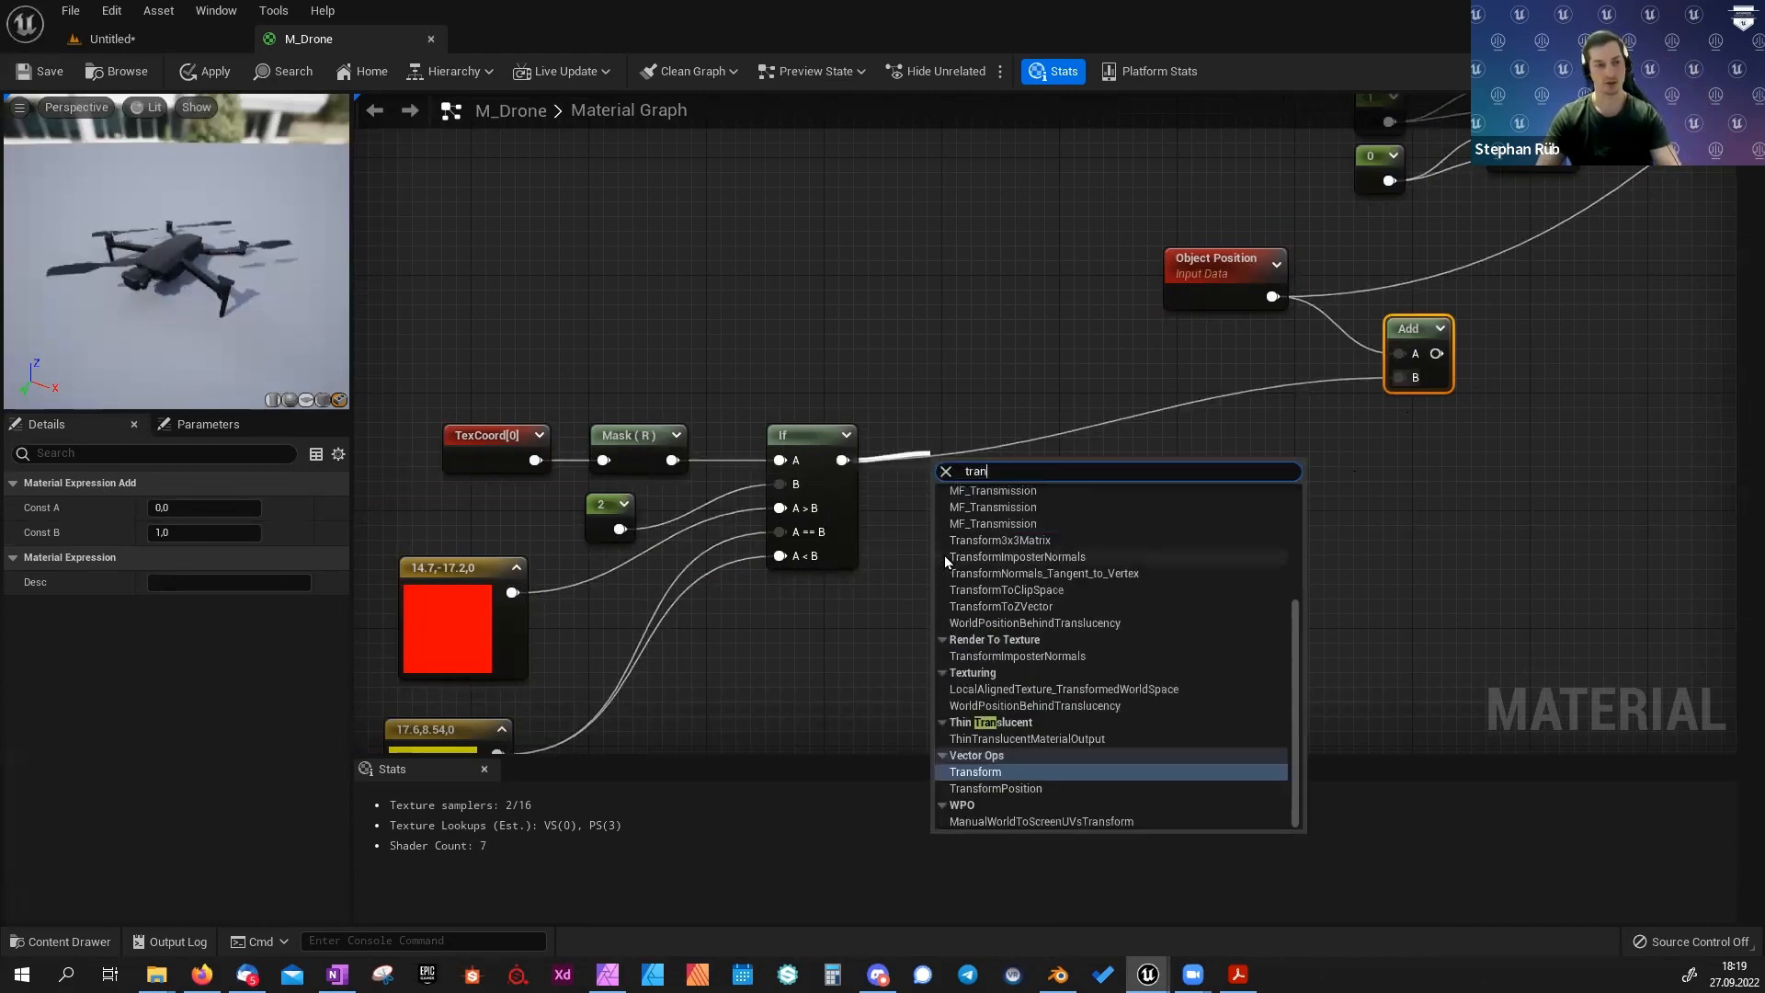
text(sform ve)
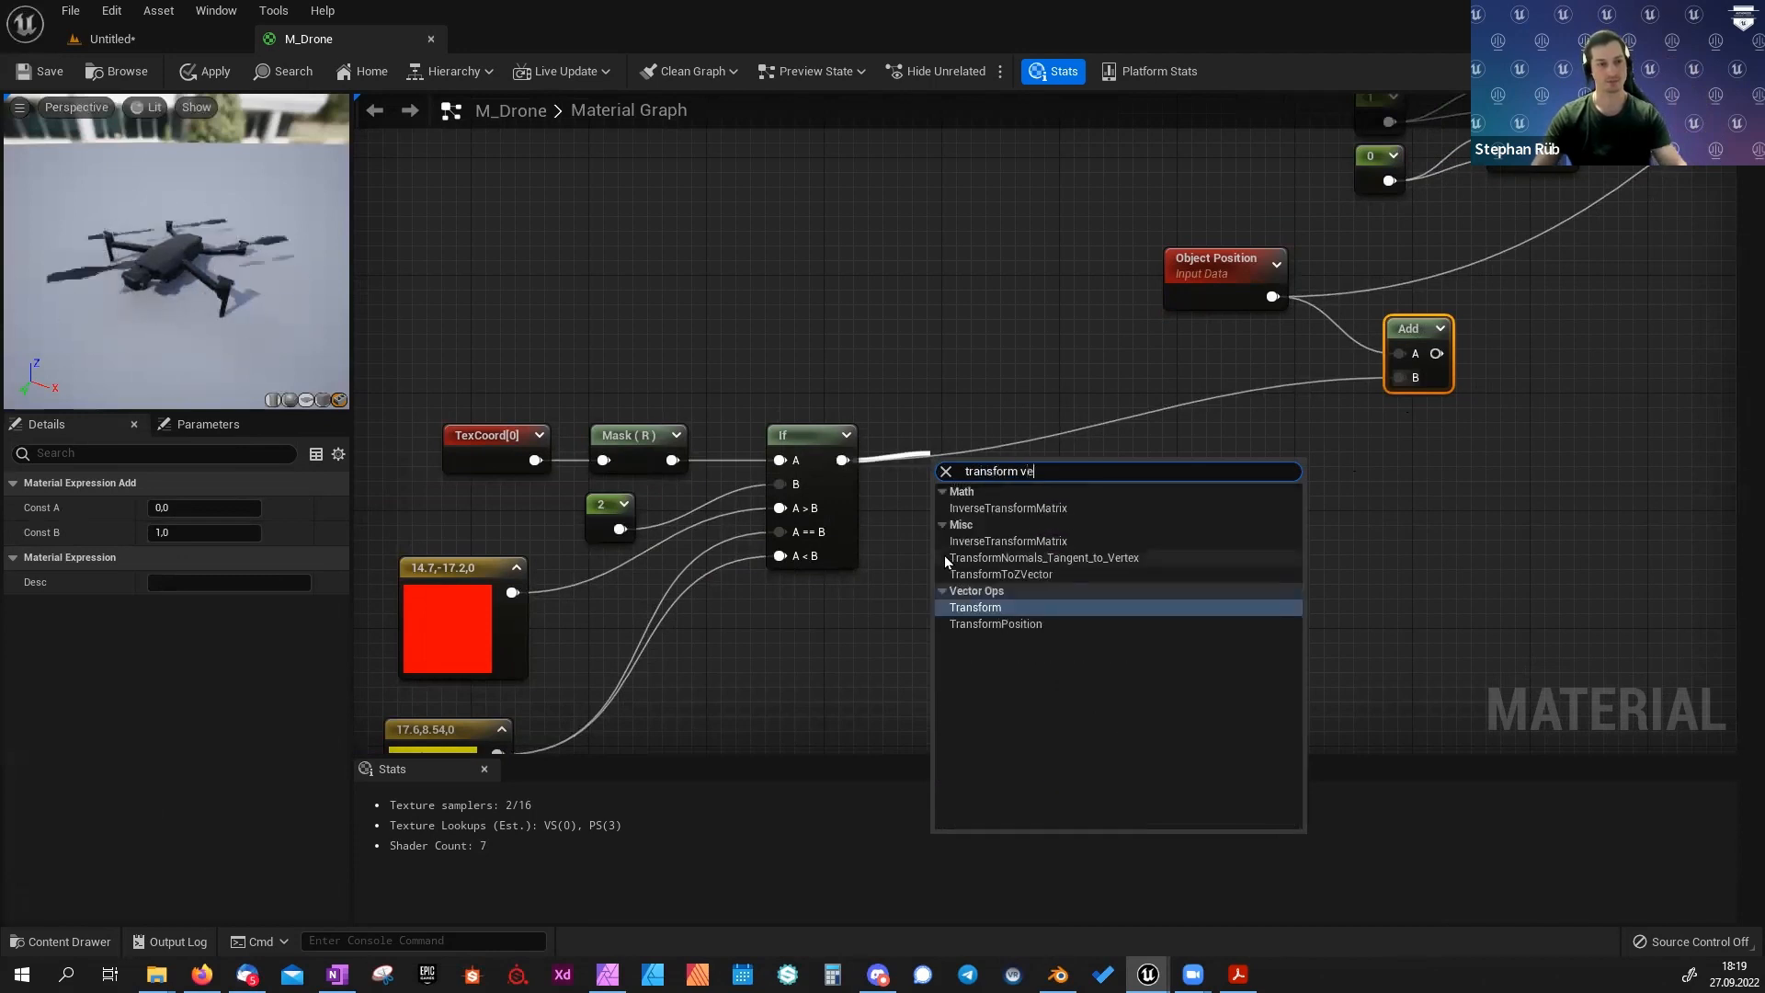
key(Return)
drag(1016, 491, 1023, 437)
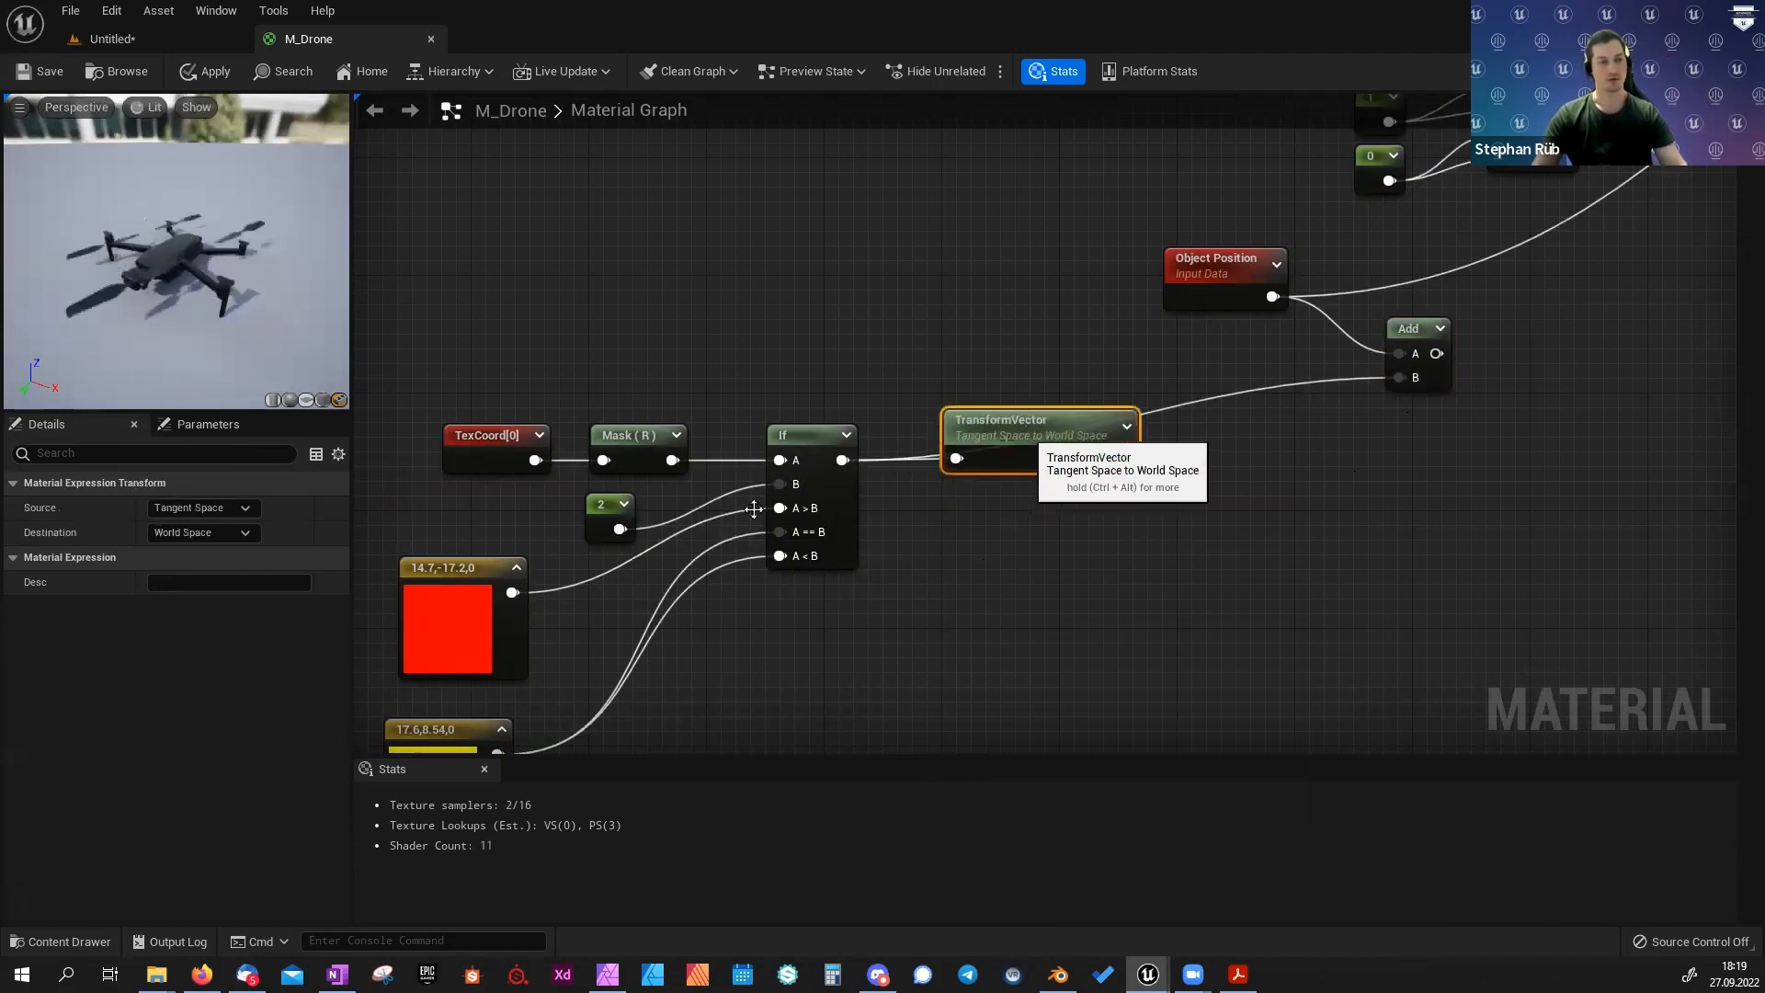
Set the TransformVector source to Local Space and connect its output to the Add node's B input.
click(162, 511)
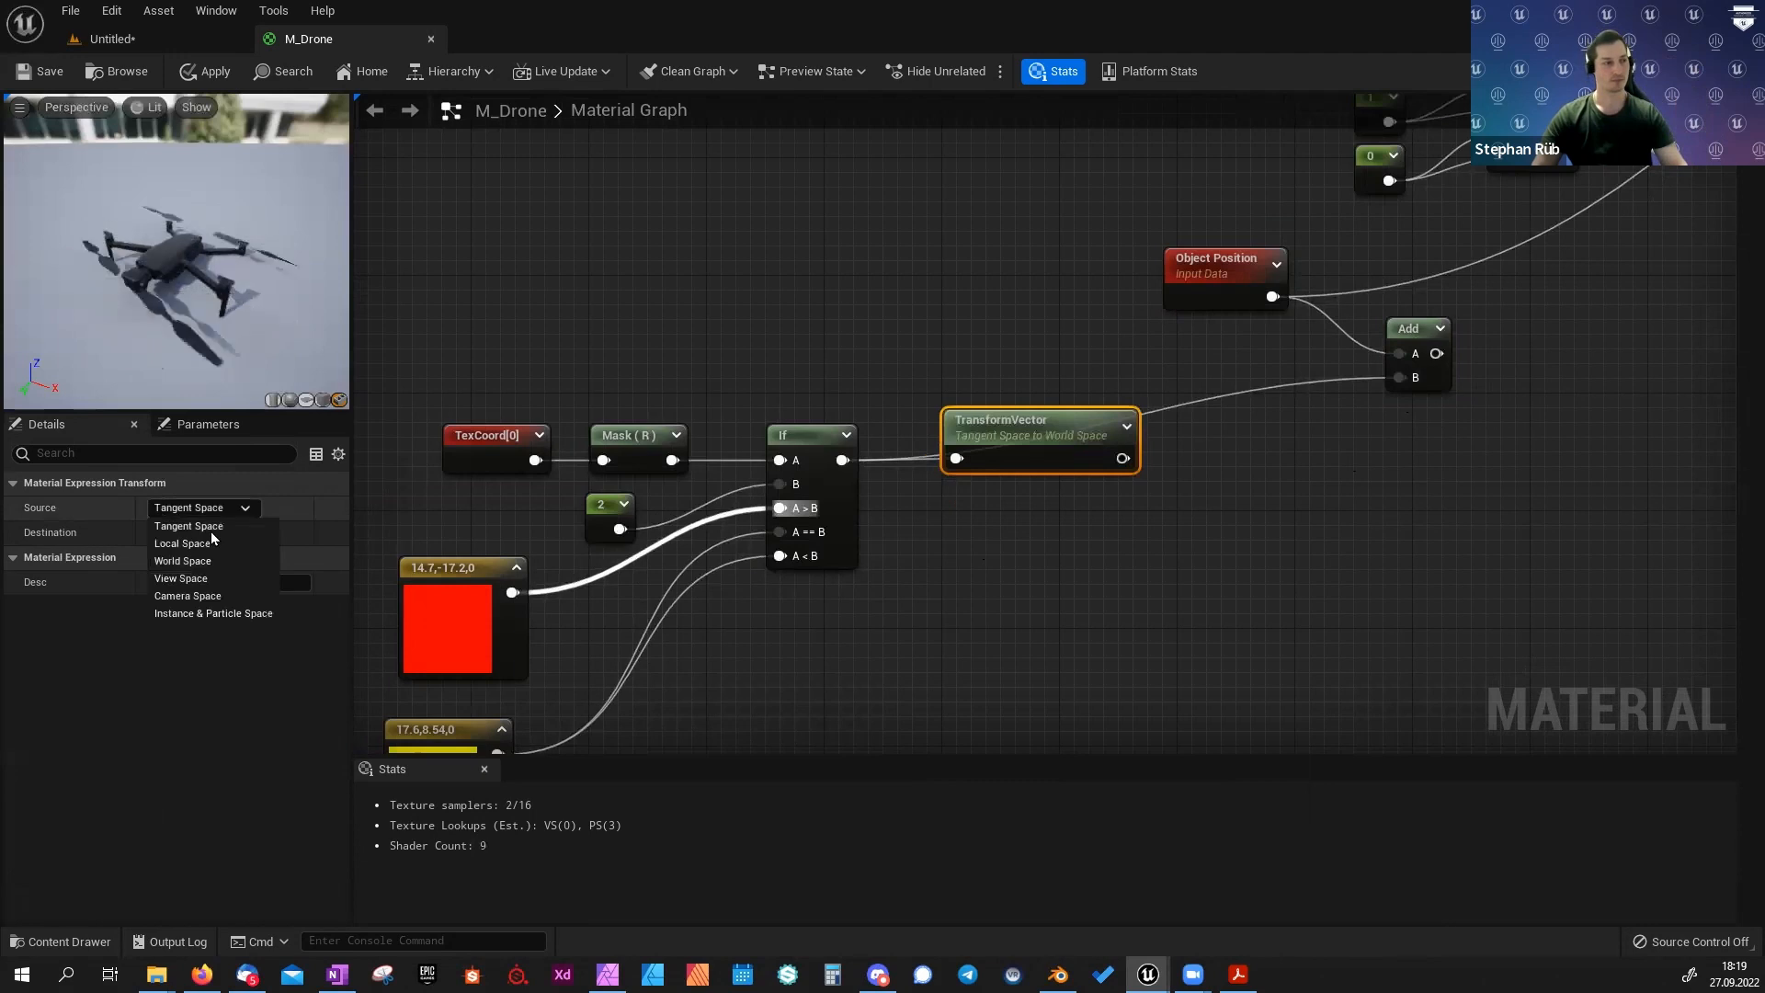
click(193, 543)
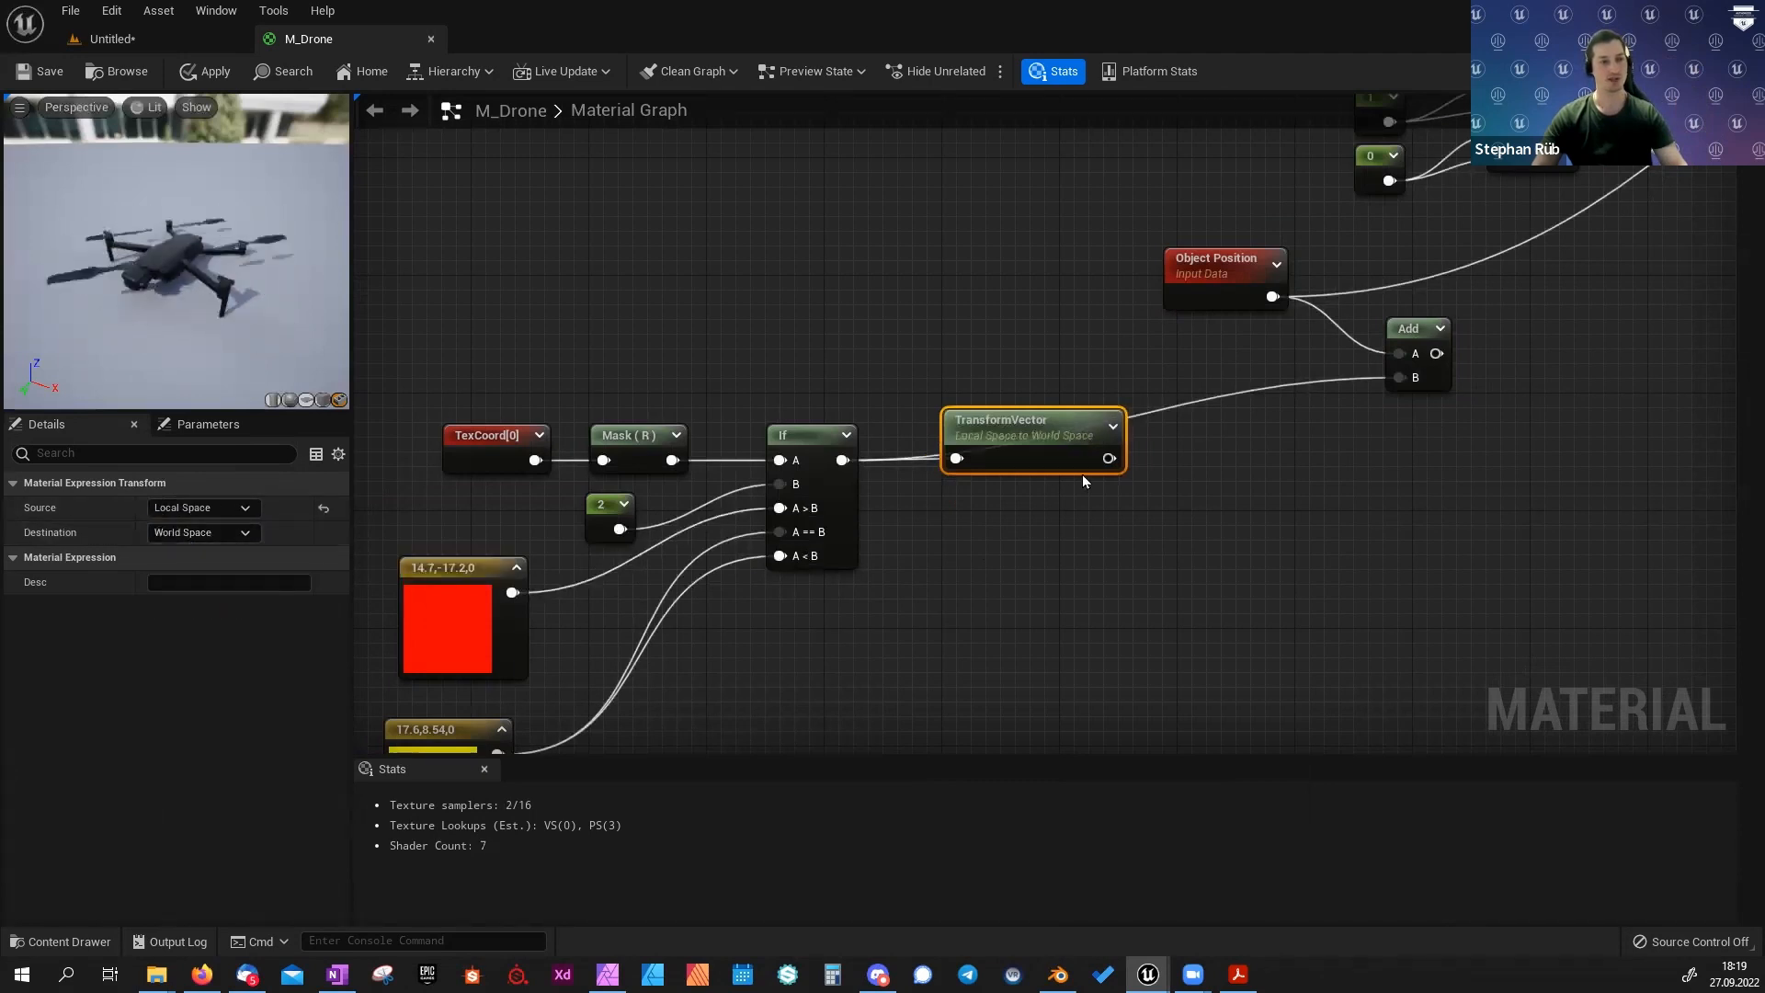
drag(1109, 458, 1408, 382)
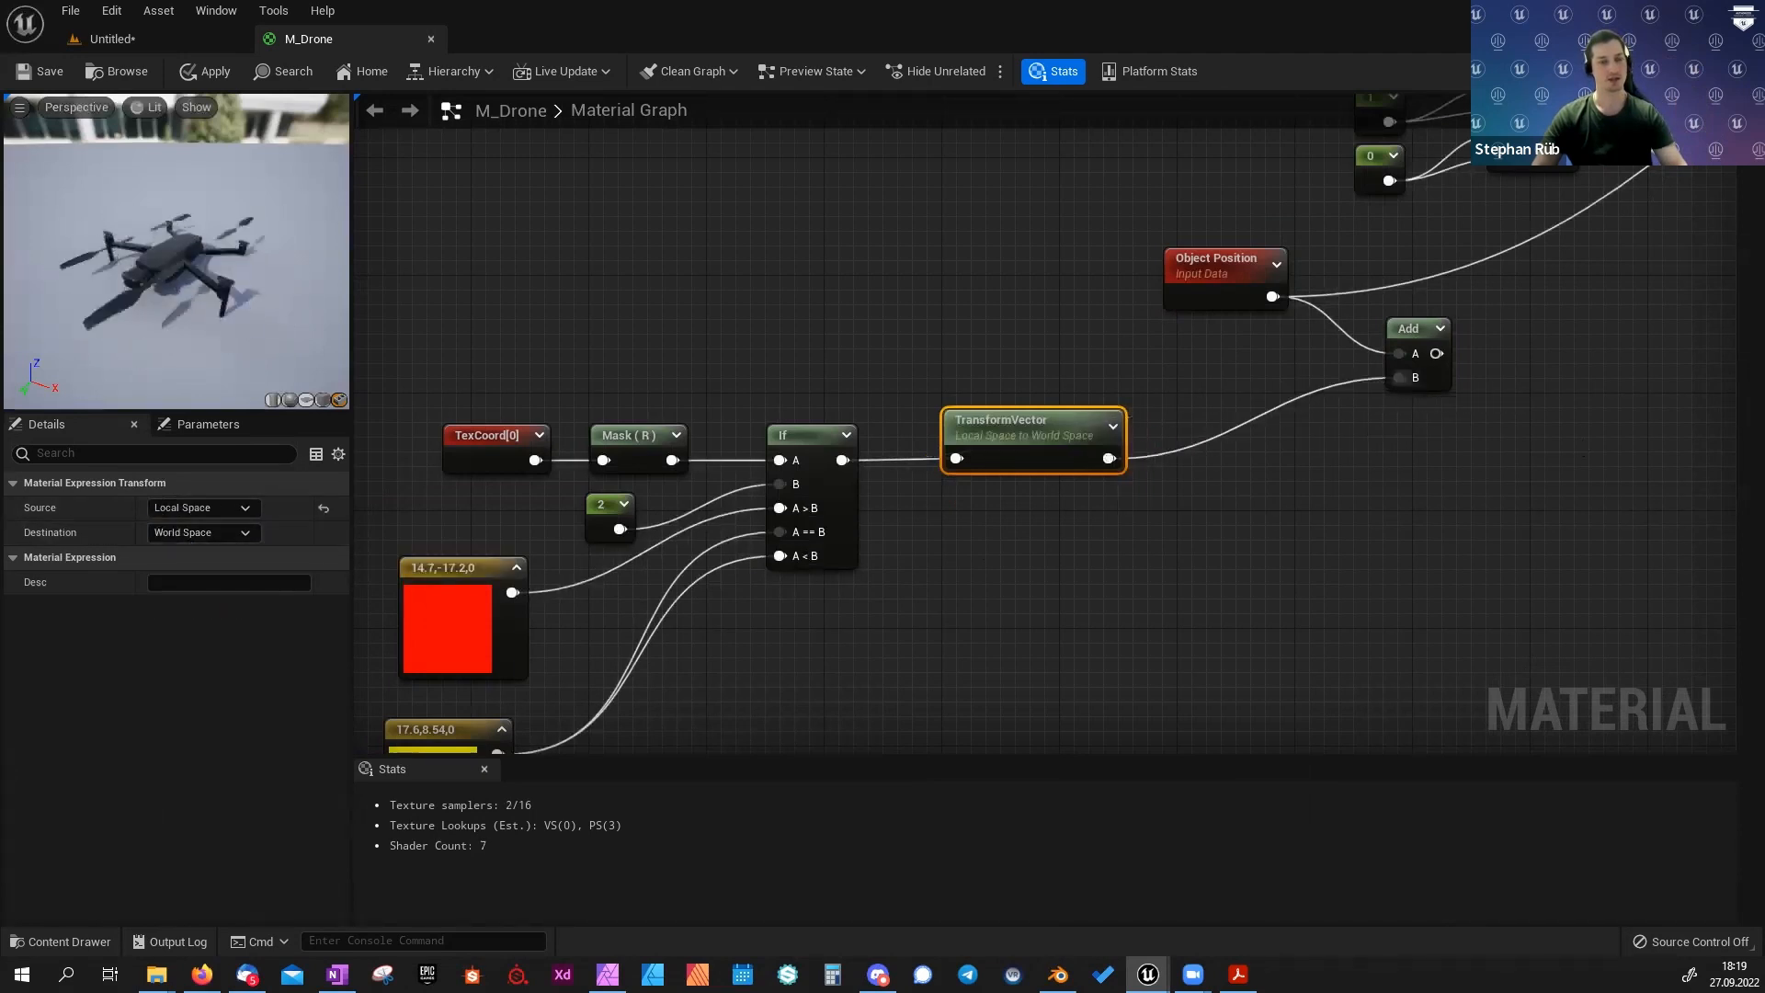
Space out the Add node and connect its output to the PivotPoint input of RotateAboutAxis.
right_drag(1581, 434, 1326, 540)
right_drag(1338, 455, 1144, 562)
scroll(1100, 660, down, 2)
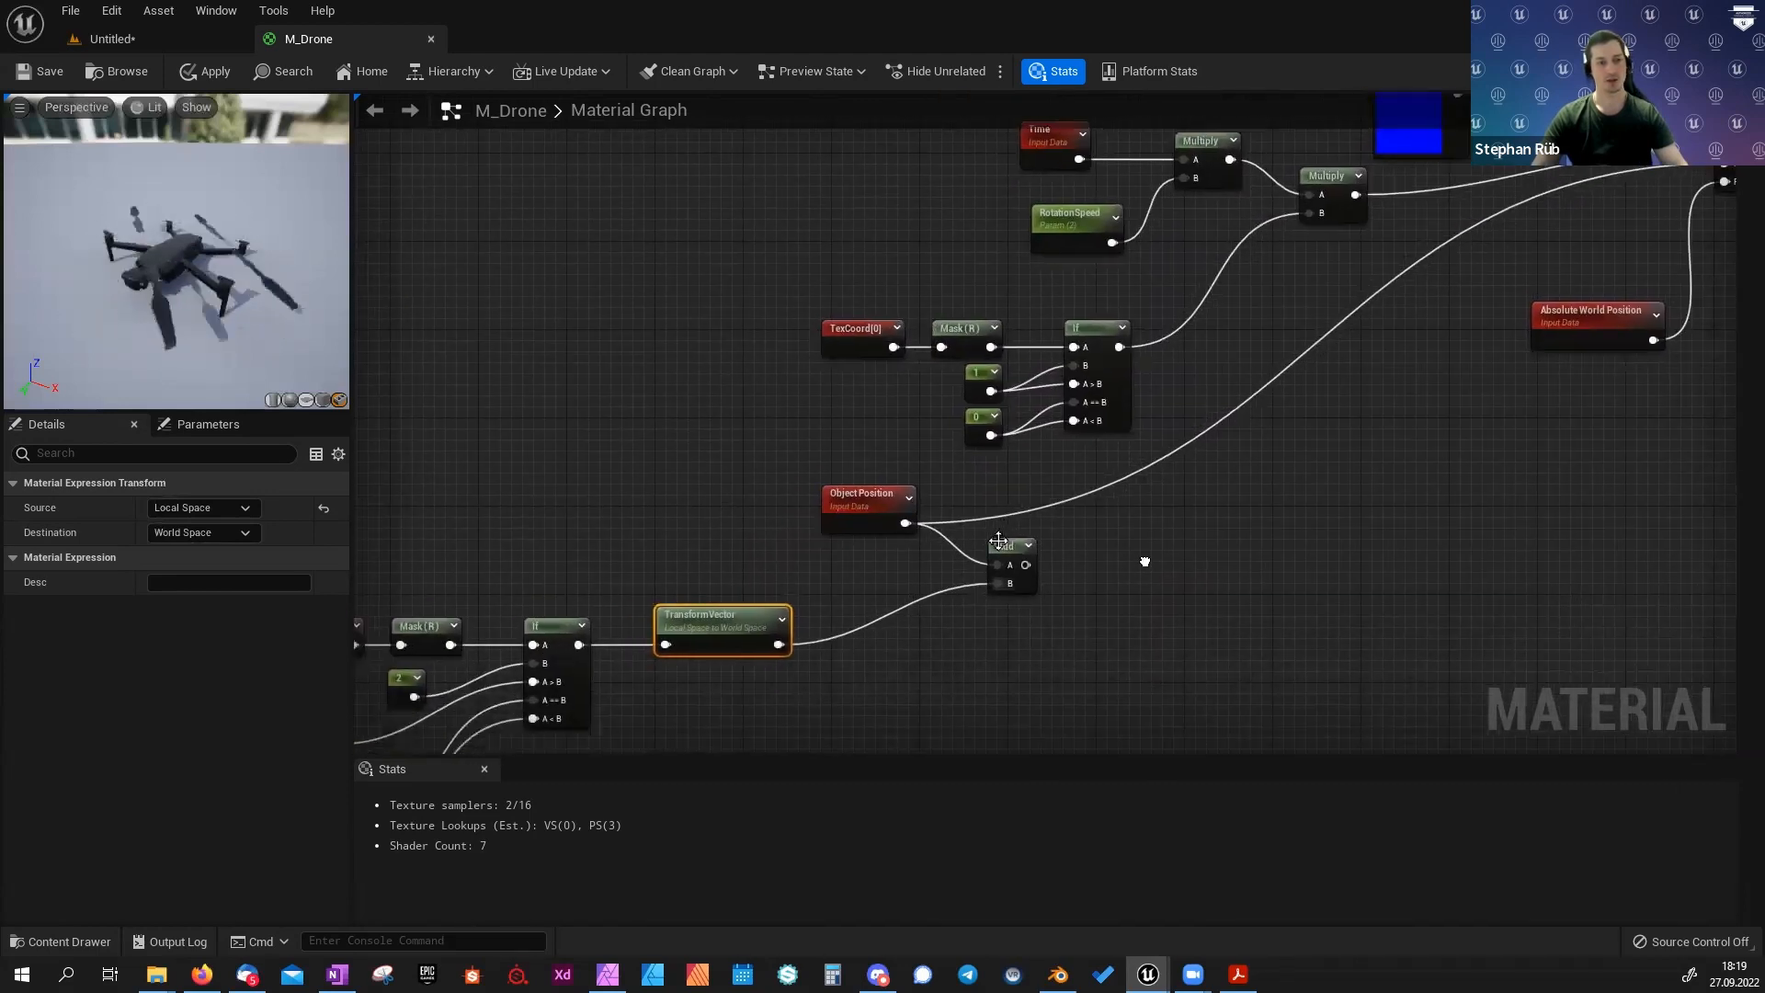
drag(1005, 545, 1081, 527)
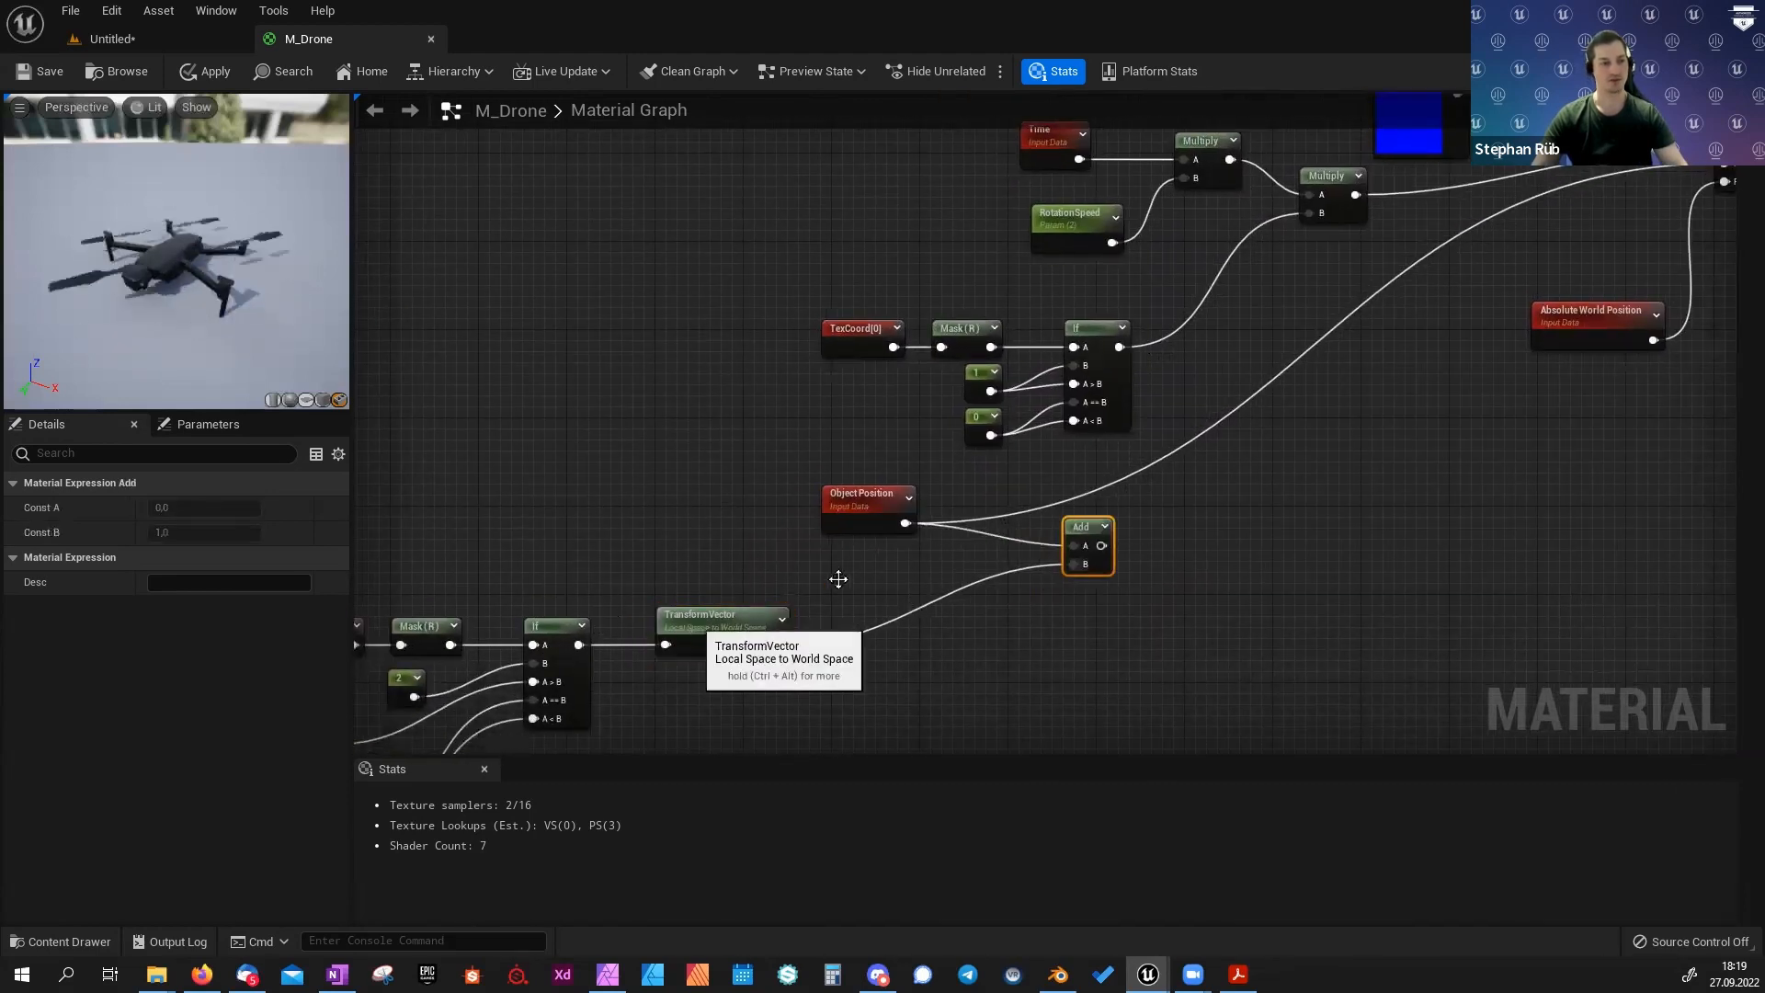
right_drag(1426, 522, 1236, 583)
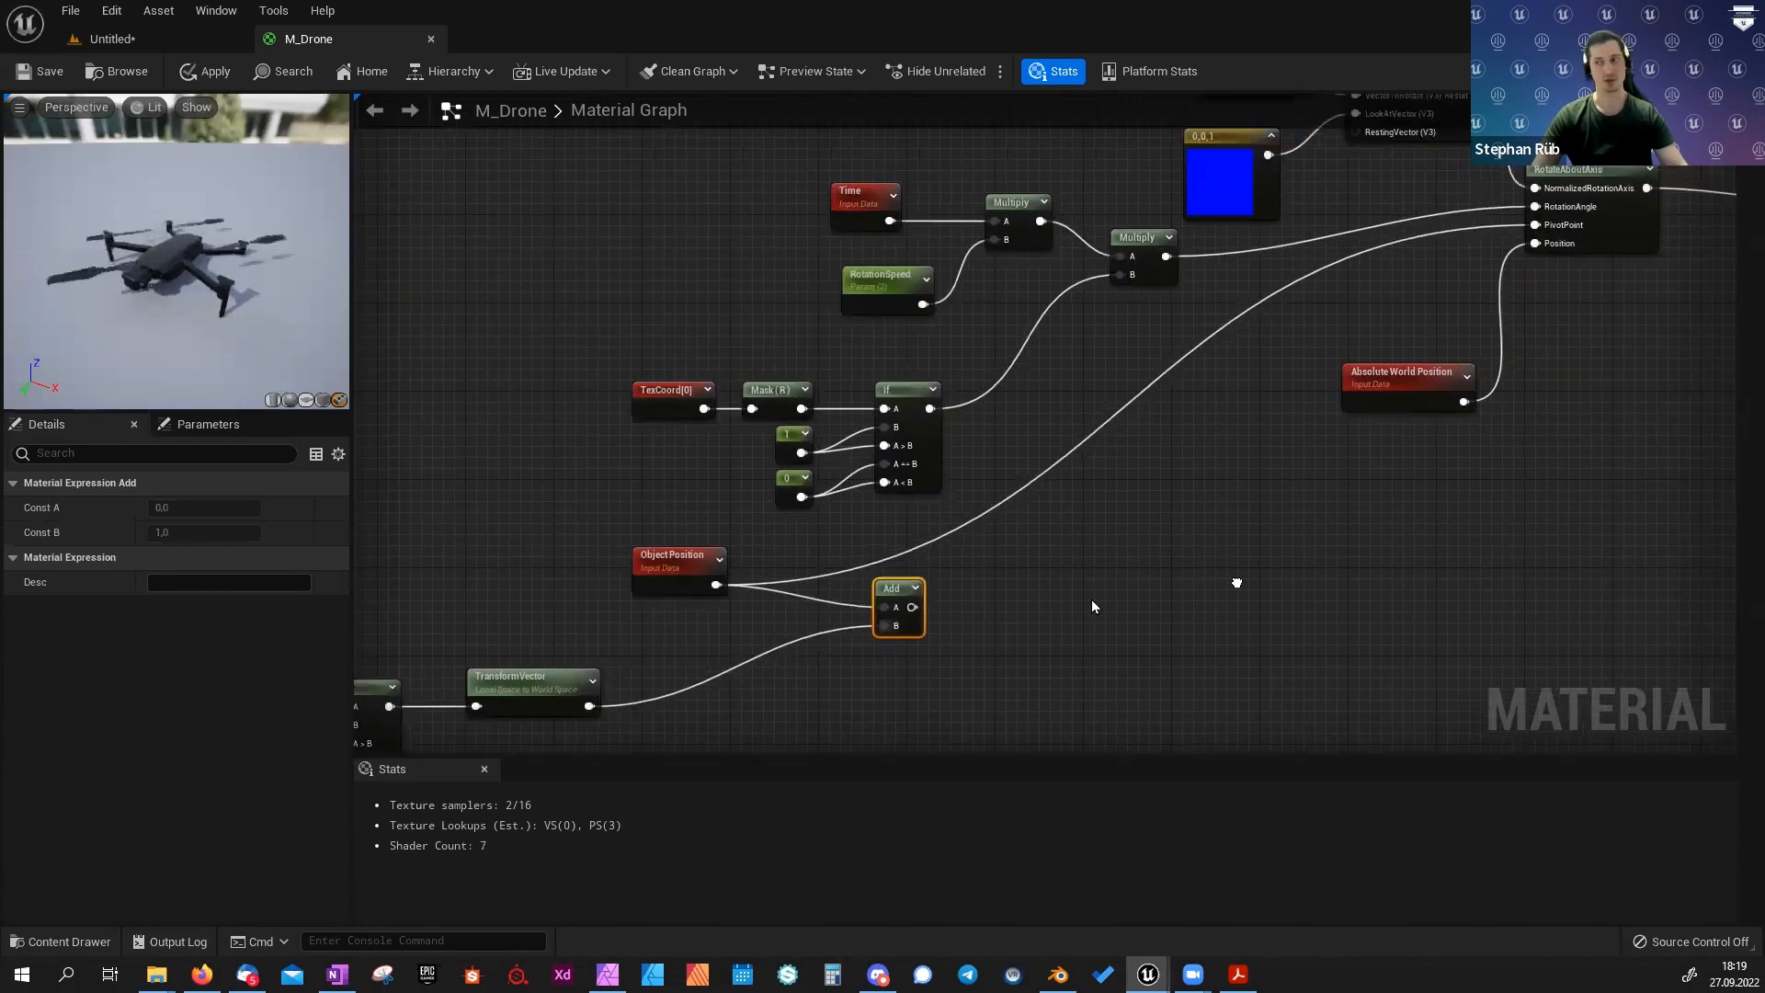
drag(912, 606, 1535, 231)
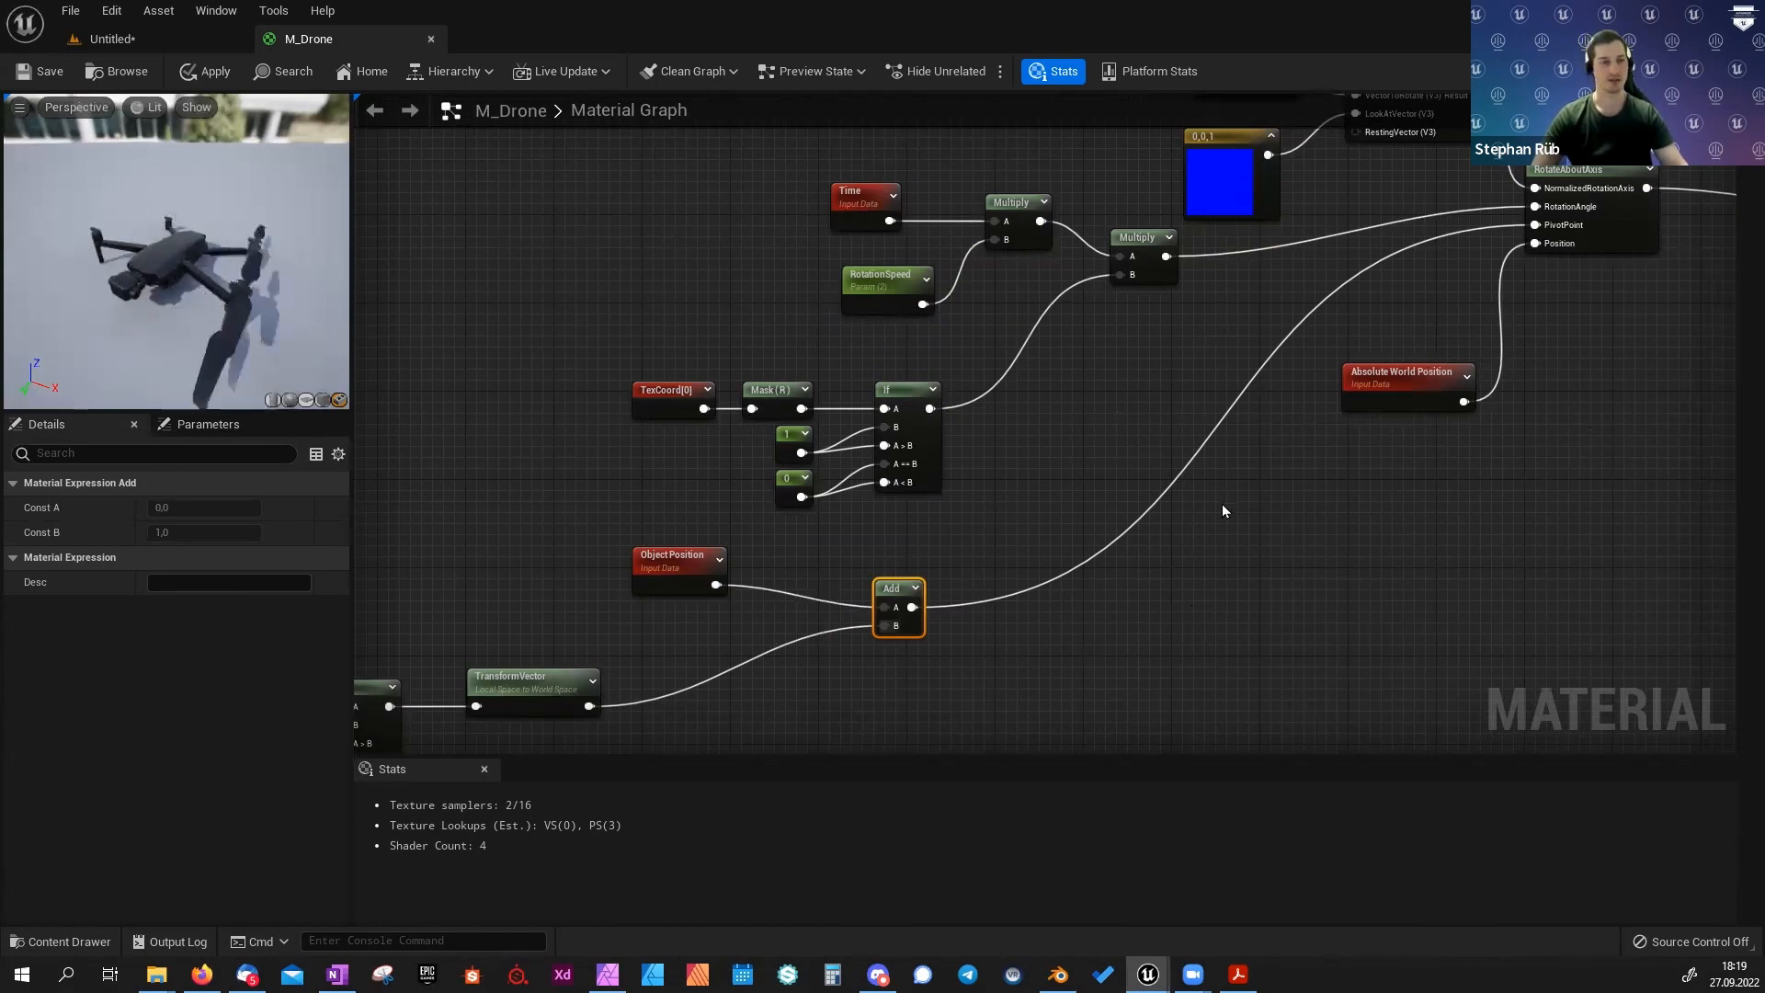
Move the TexCoord, Mask, If, constant 2 and both vector nodes away from TransformVector to make room between them.
right_drag(1116, 544, 1602, 261)
drag(546, 329, 840, 711)
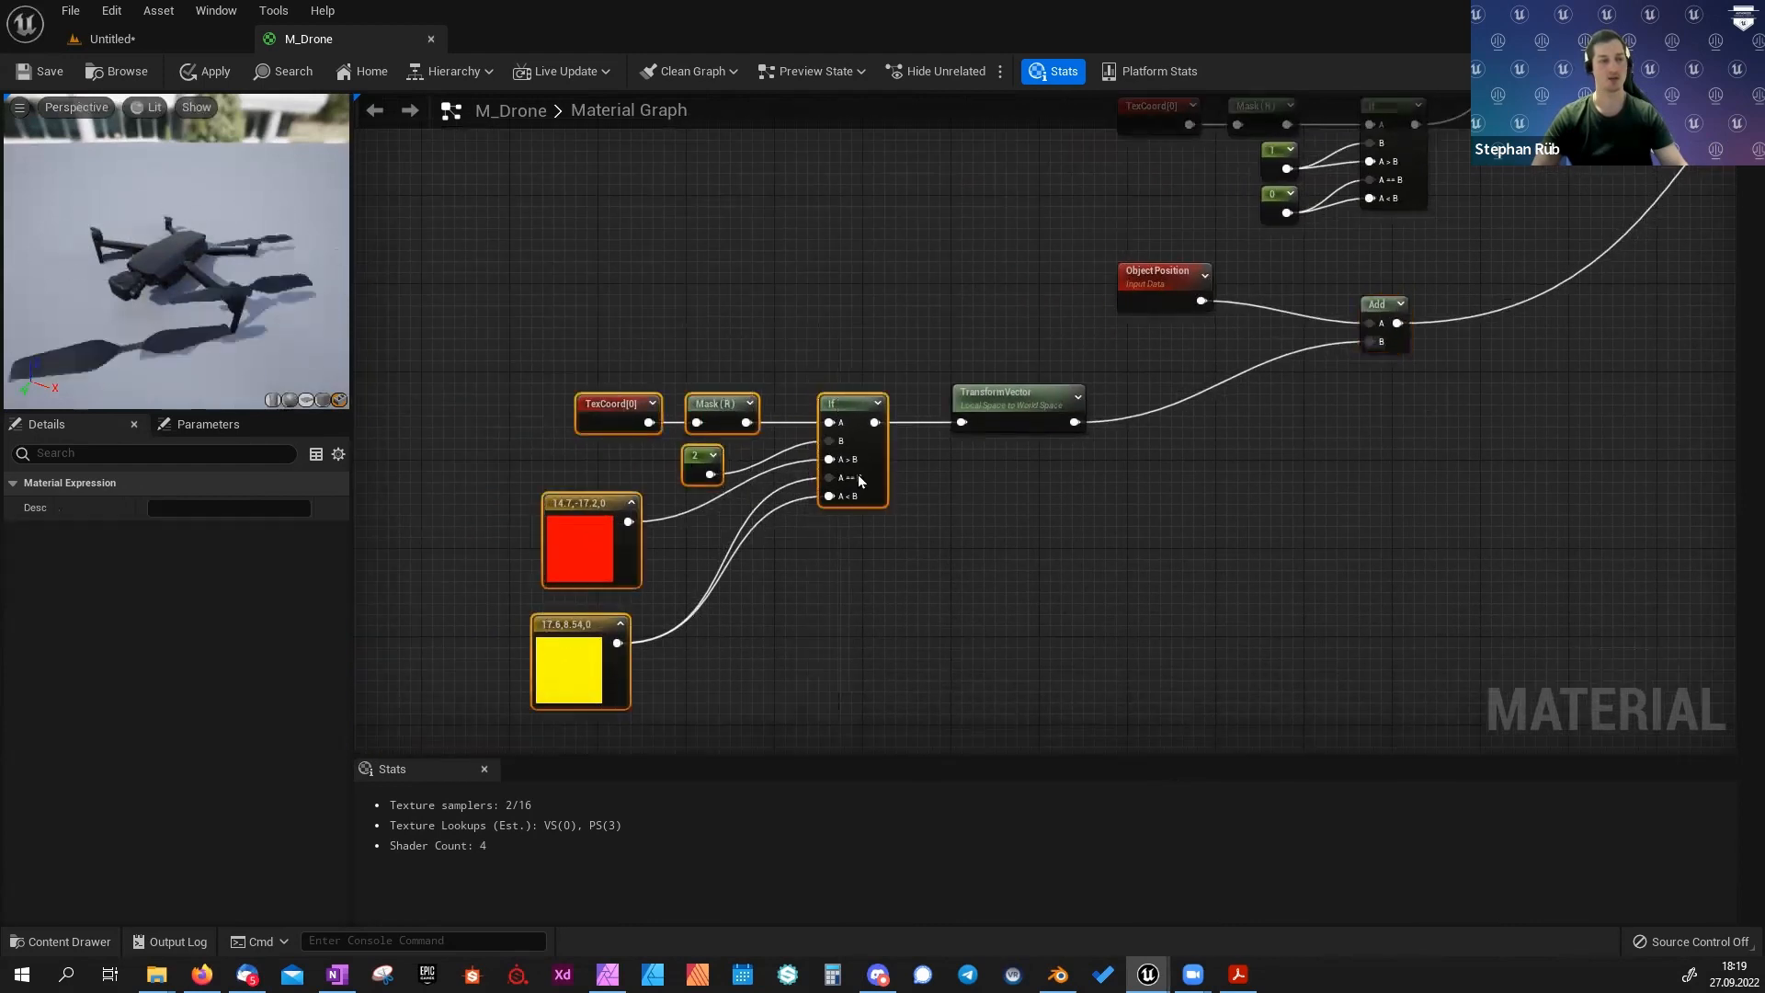
drag(859, 438, 535, 450)
click(535, 451)
right_drag(571, 563, 960, 450)
drag(516, 269, 952, 621)
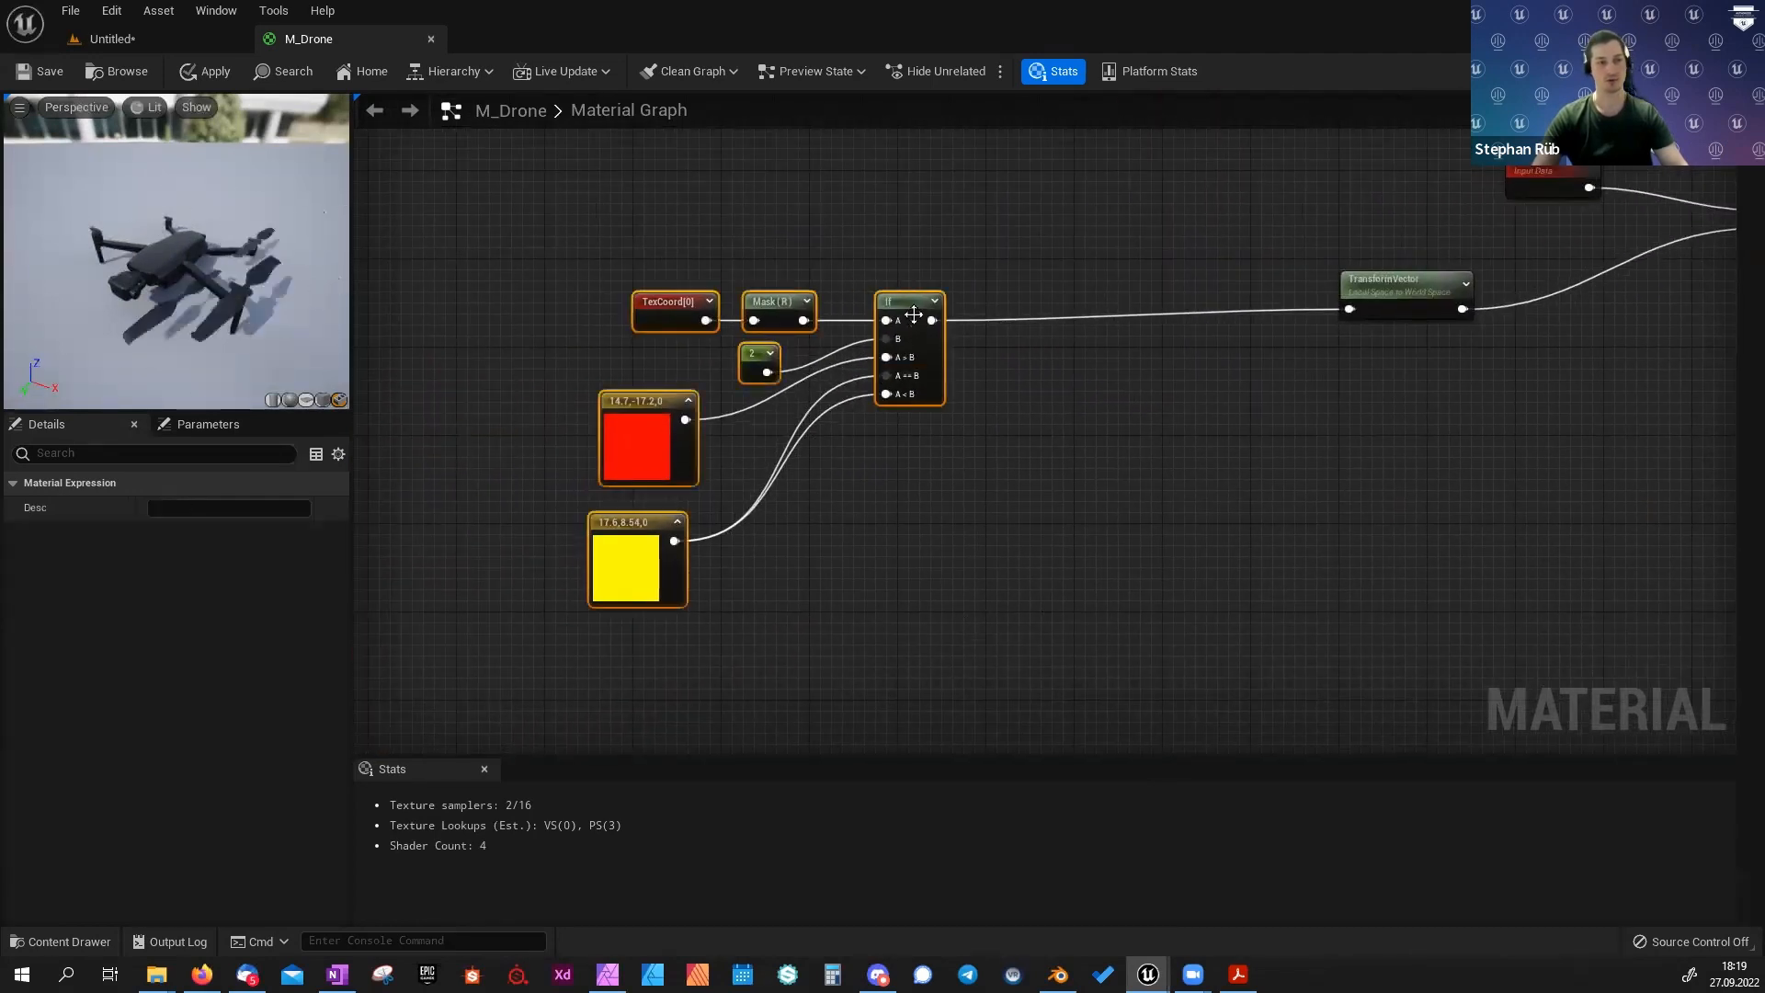
drag(896, 308, 863, 309)
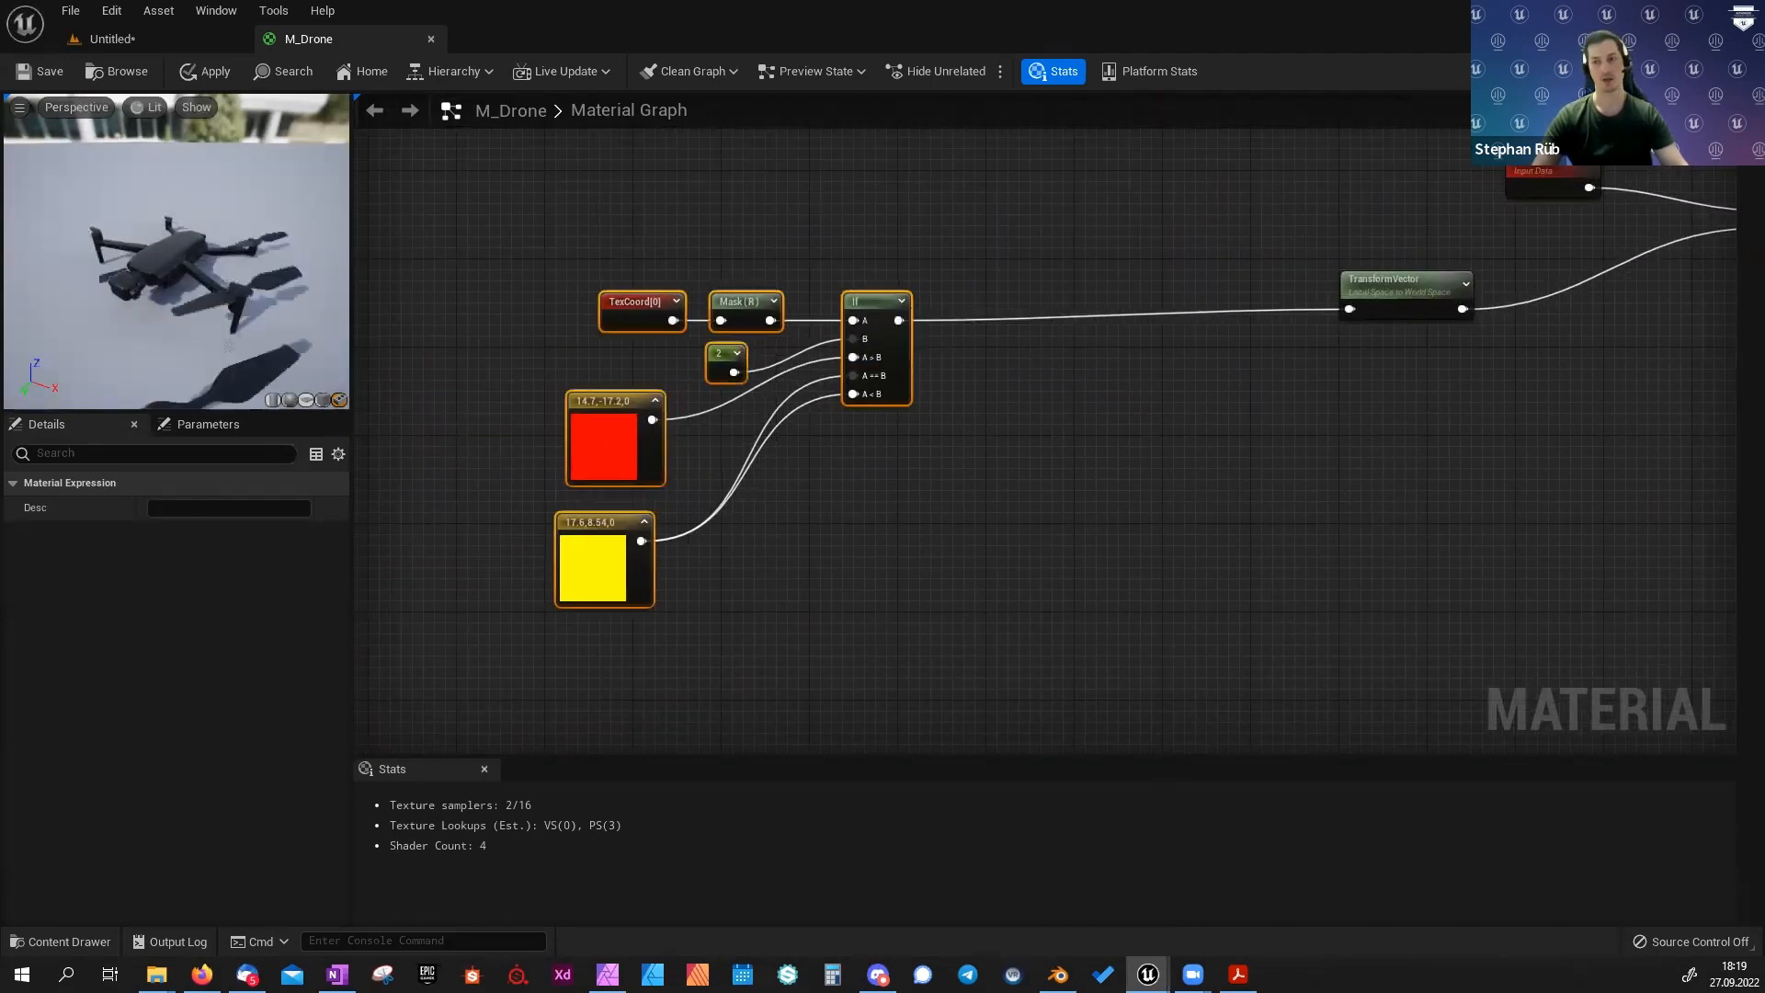
Duplicate the If node with its constant 2 and red vector constant, placing the copies before TransformVector.
click(1030, 358)
drag(698, 334, 947, 400)
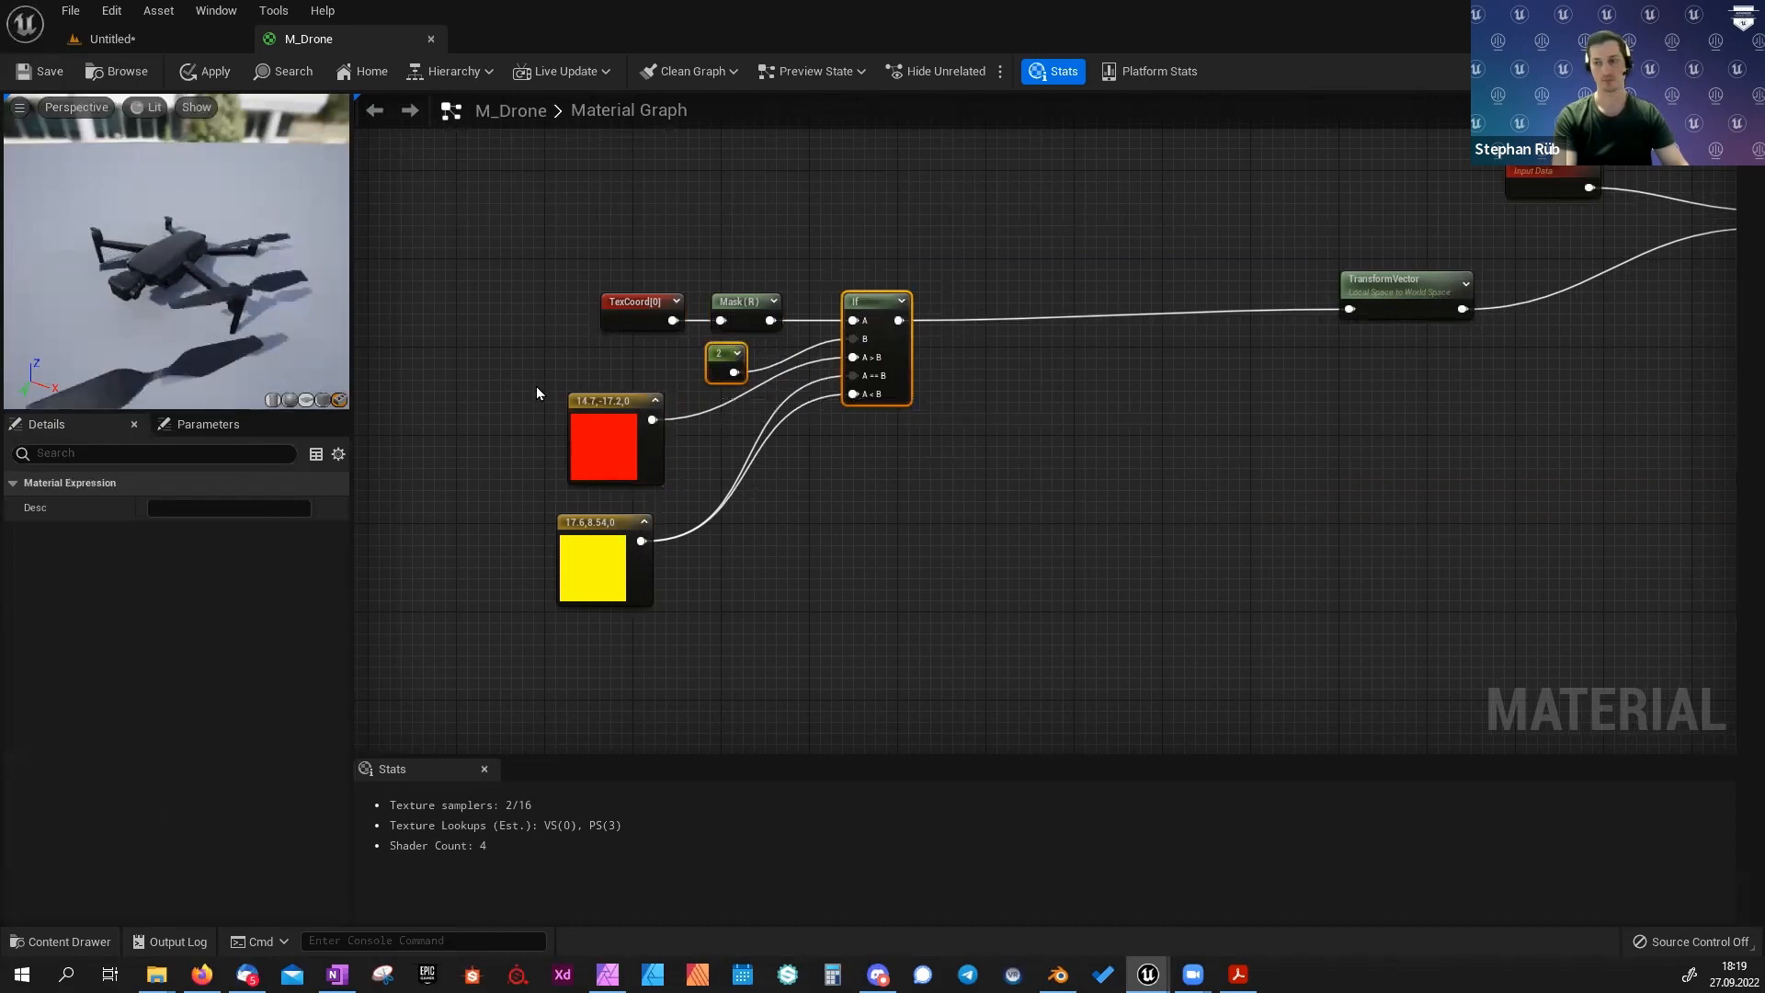
shift+click(578, 432)
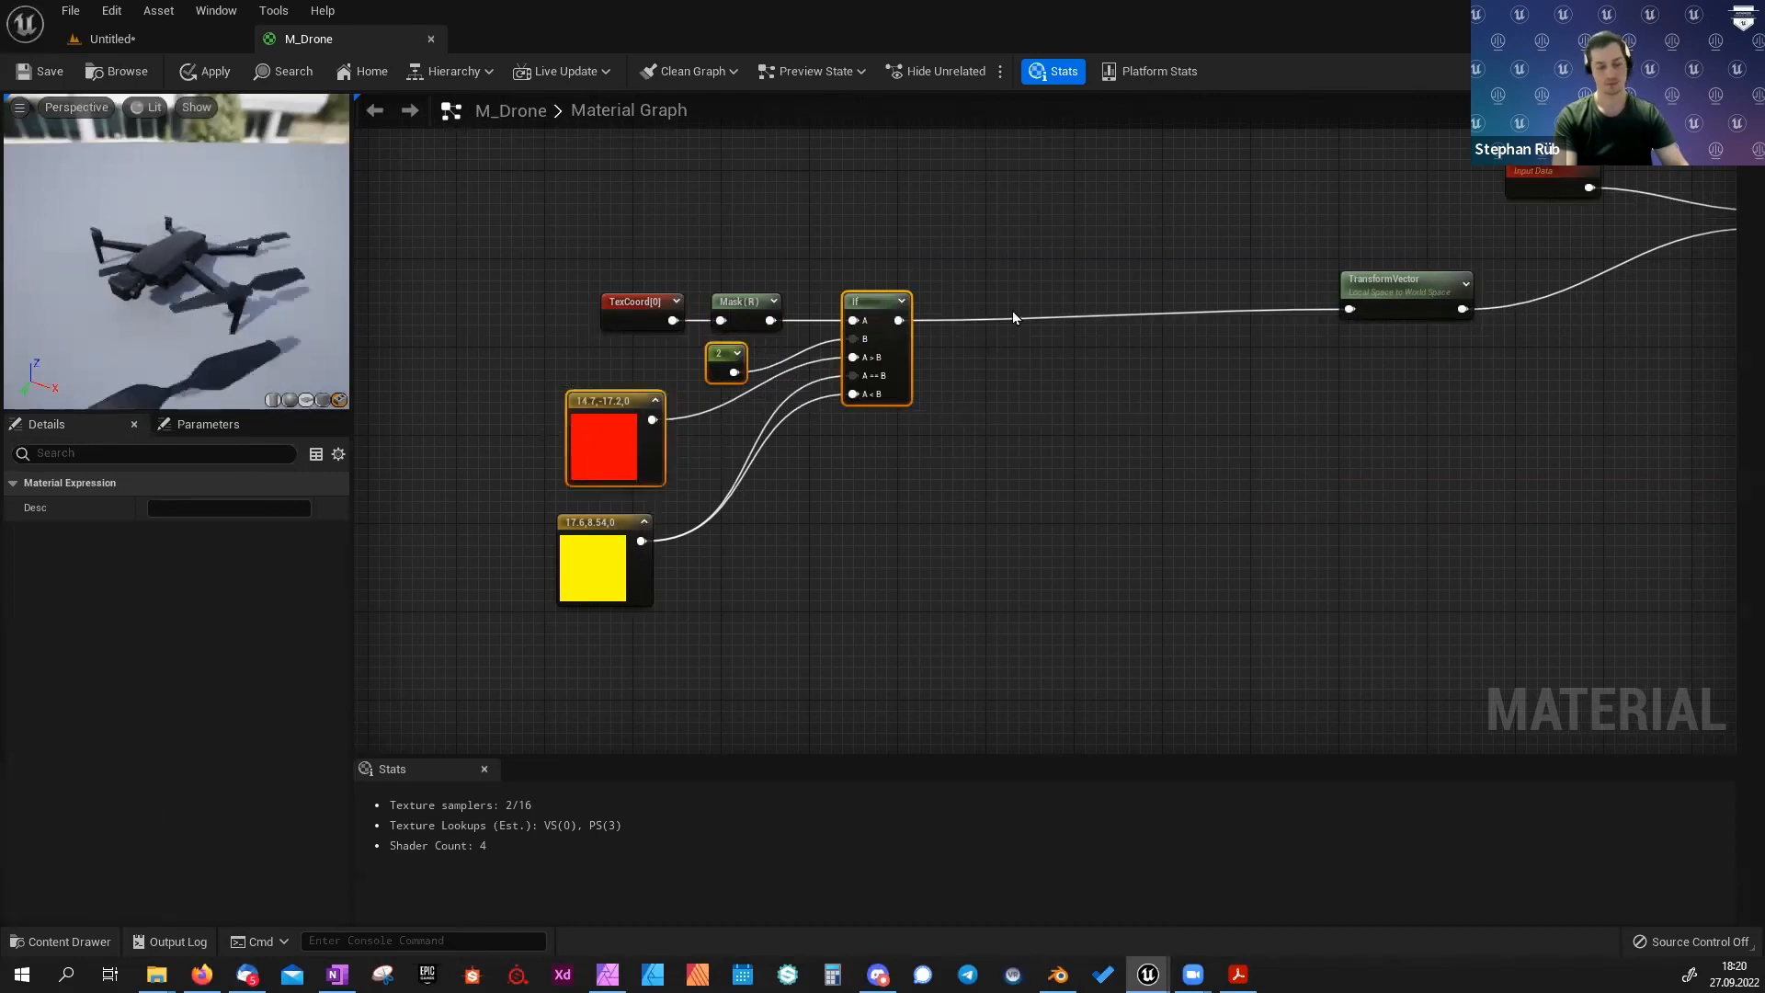
key(ctrl+d)
drag(1189, 251, 1189, 295)
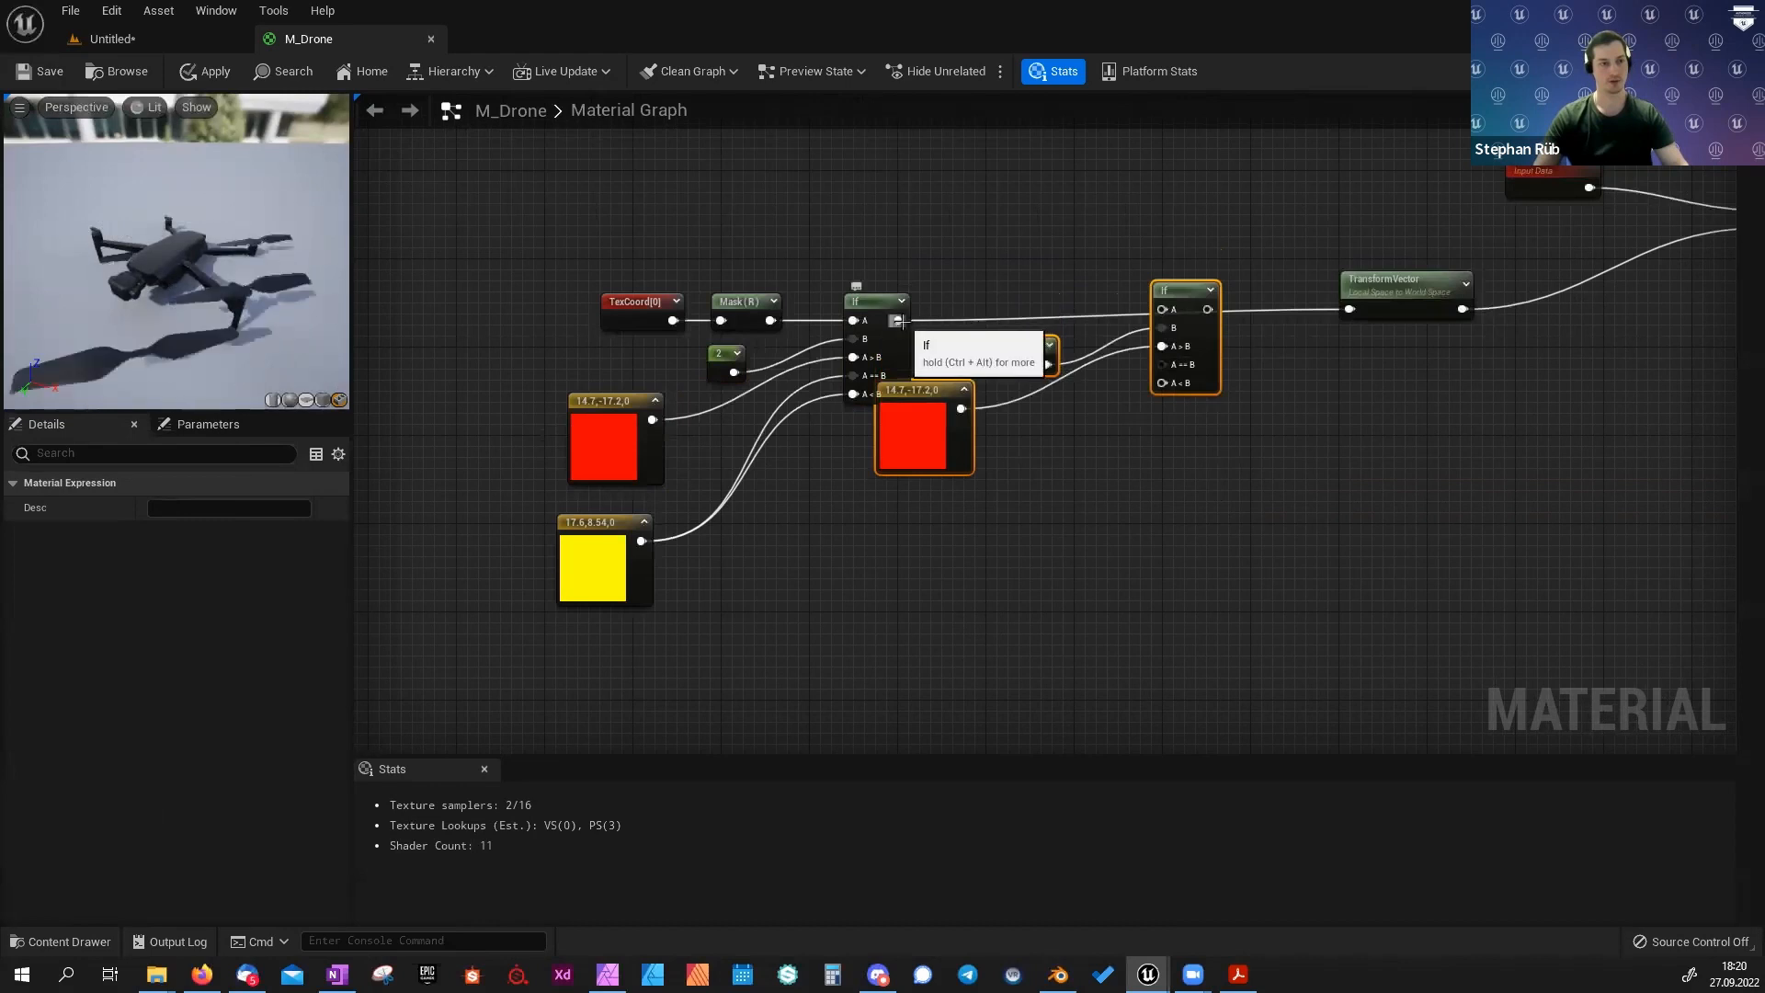
Chain the second If before TransformVector, with Mask (R) feeding A and the first If feeding A == B and A < B, and tidy the nodes.
ctrl+drag(901, 321, 1163, 384)
mouse_move(1200, 296)
mouse_down()
mouse_move(1194, 319)
mouse_move(1187, 307)
mouse_up()
click(933, 460)
drag(934, 460, 983, 511)
scroll(1126, 323, up, 2)
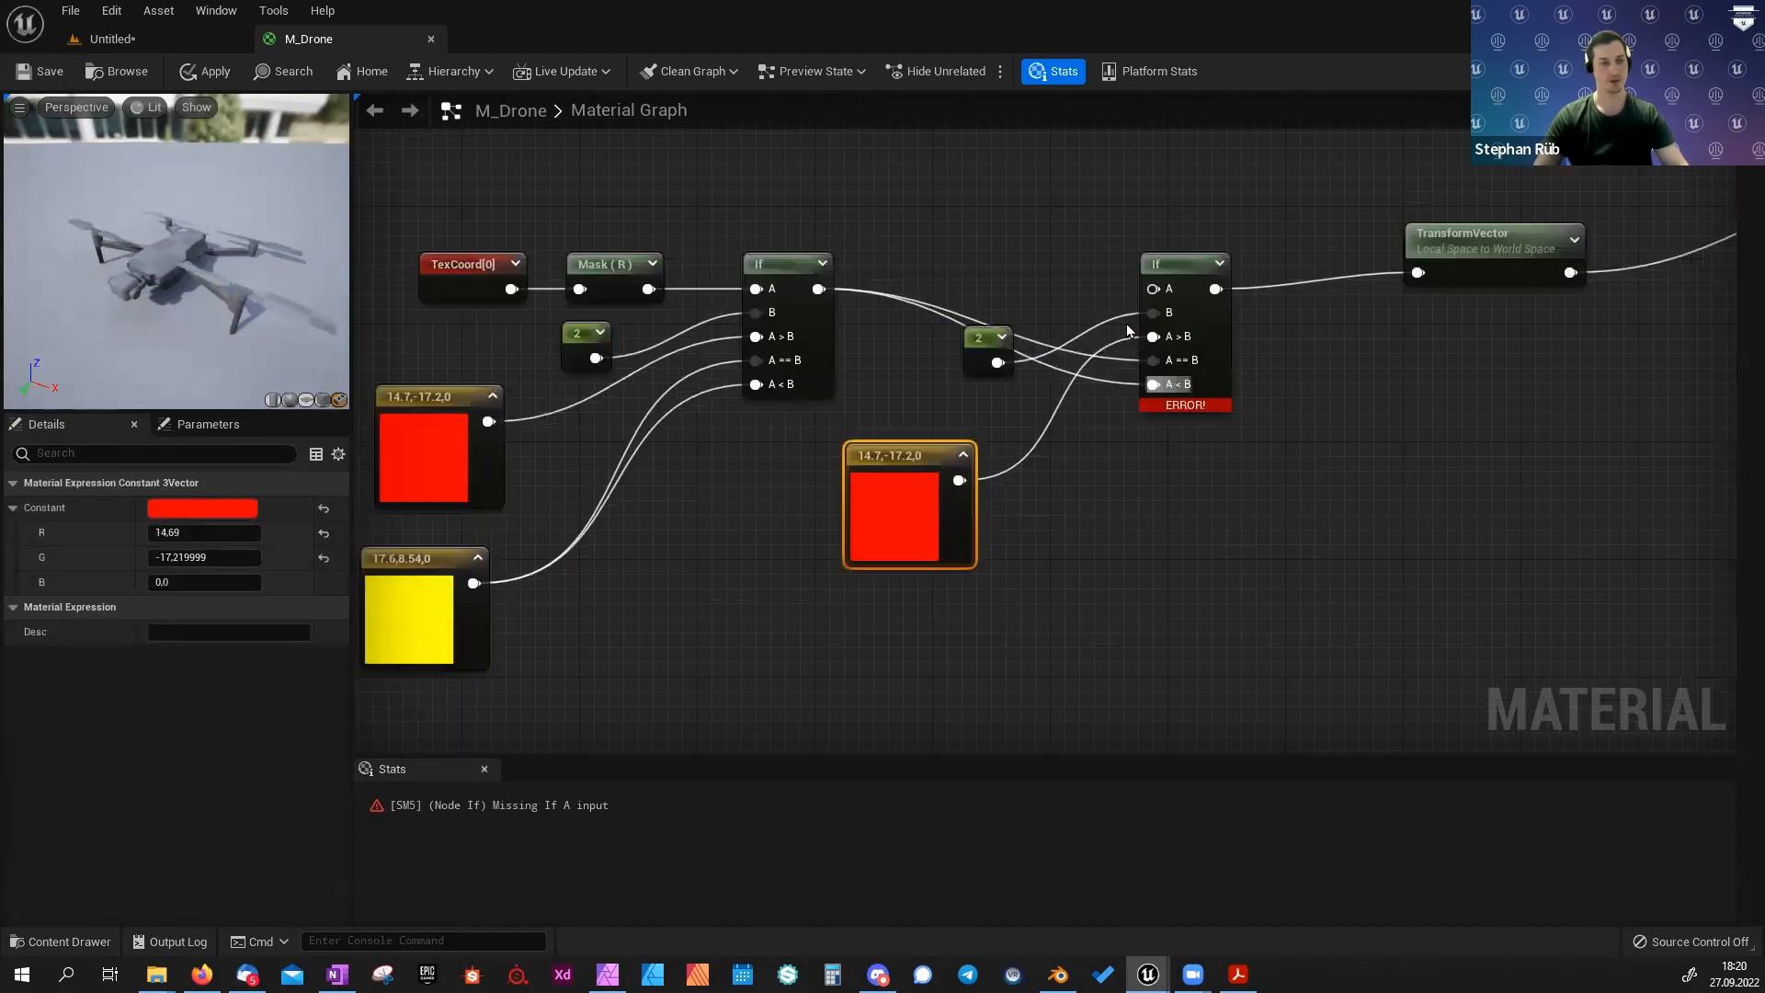
drag(1152, 289, 649, 288)
drag(465, 209, 636, 162)
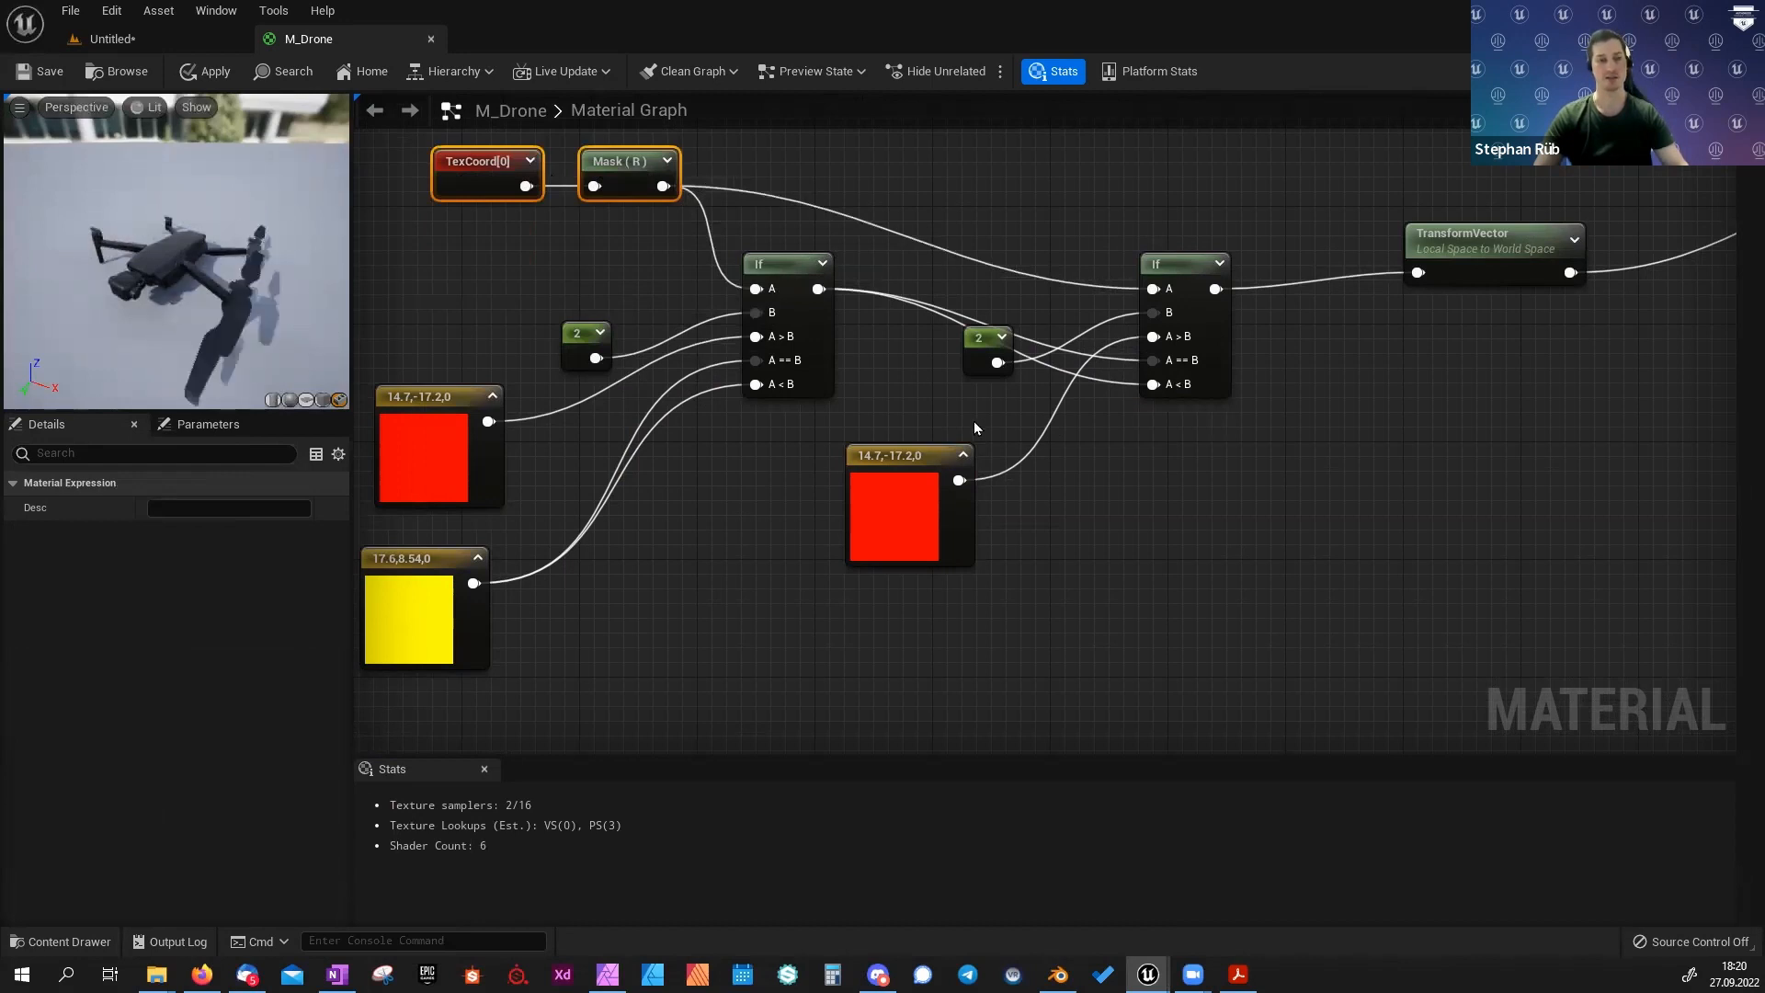
Replace the duplicated red vector with the copied constant (-14.7, -17.2, 0) and connect it to the second If's A > B input.
click(907, 493)
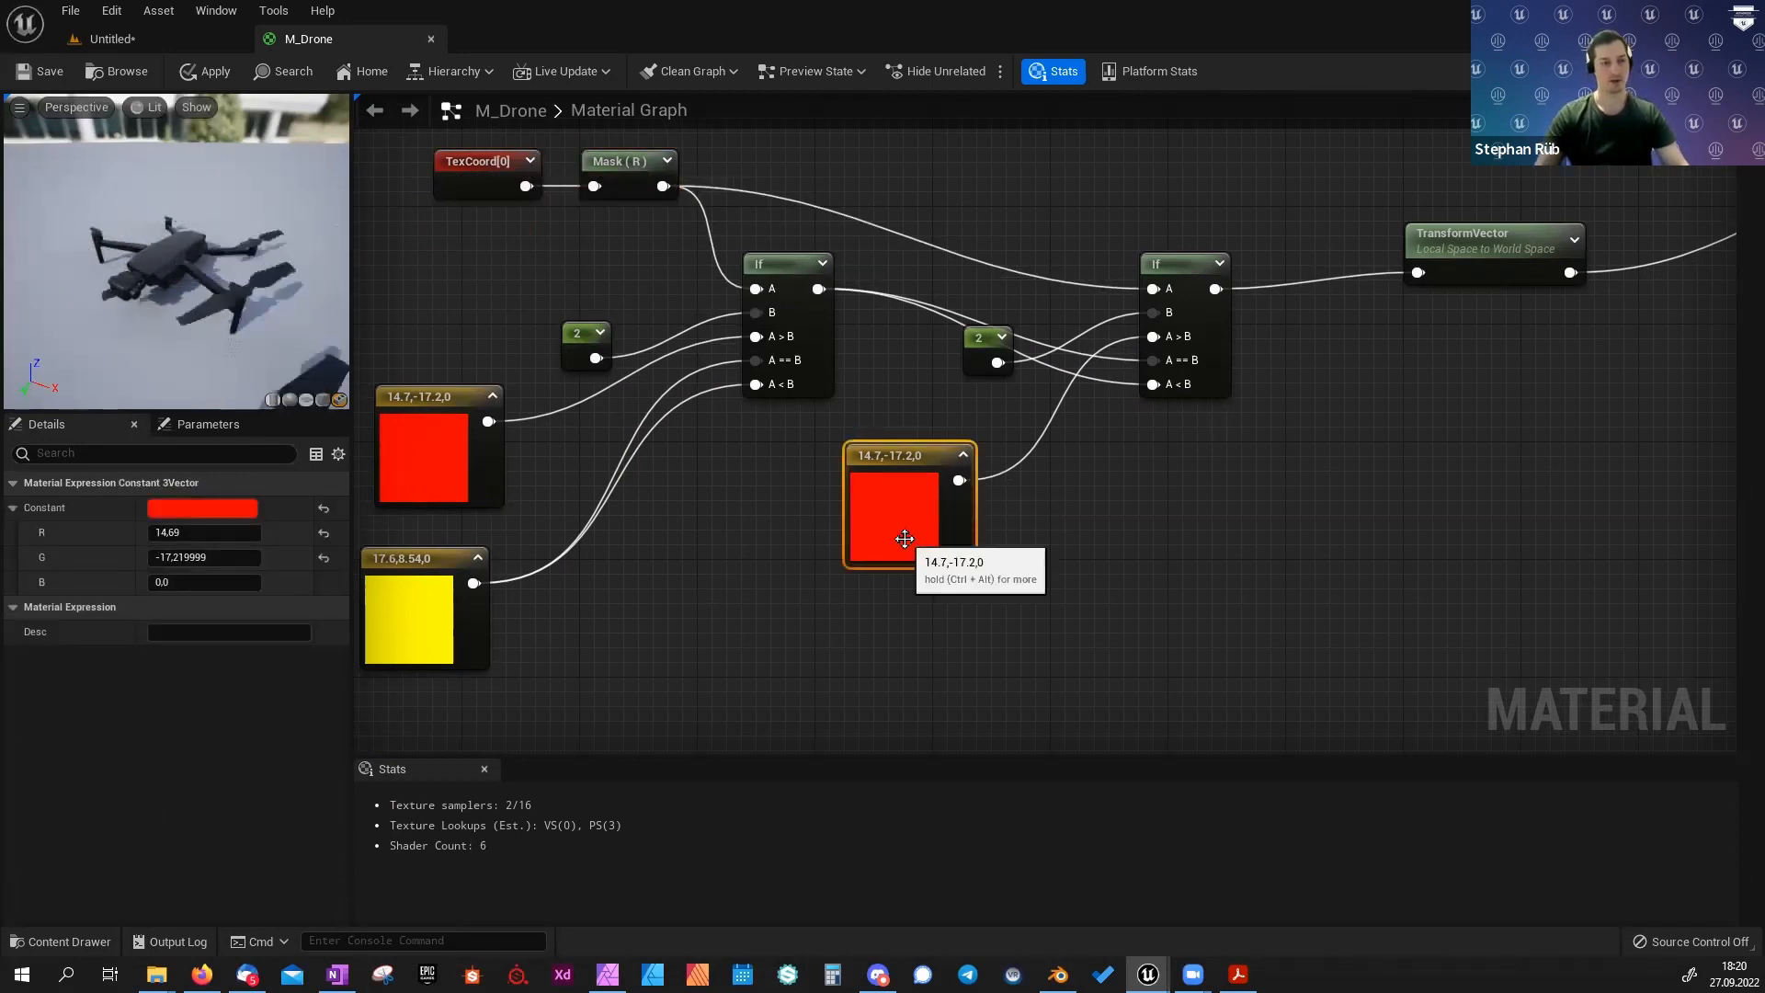
key(Delete)
key(ctrl+v)
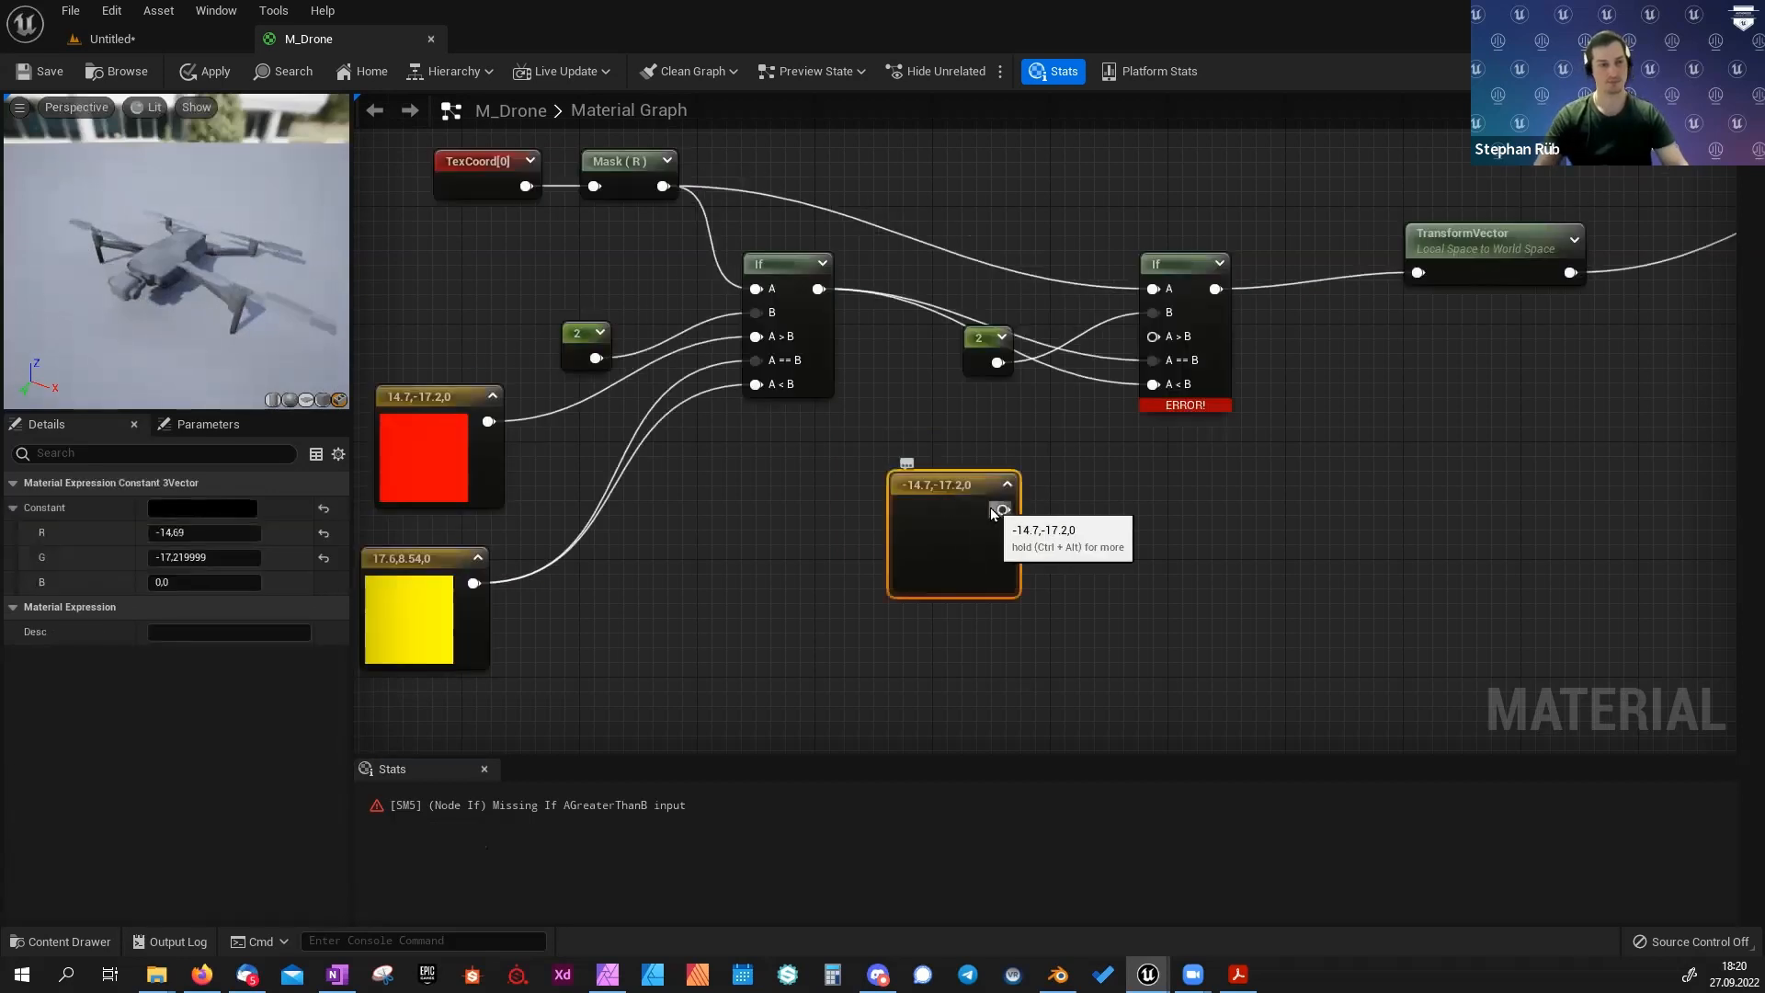
drag(1003, 510, 1153, 336)
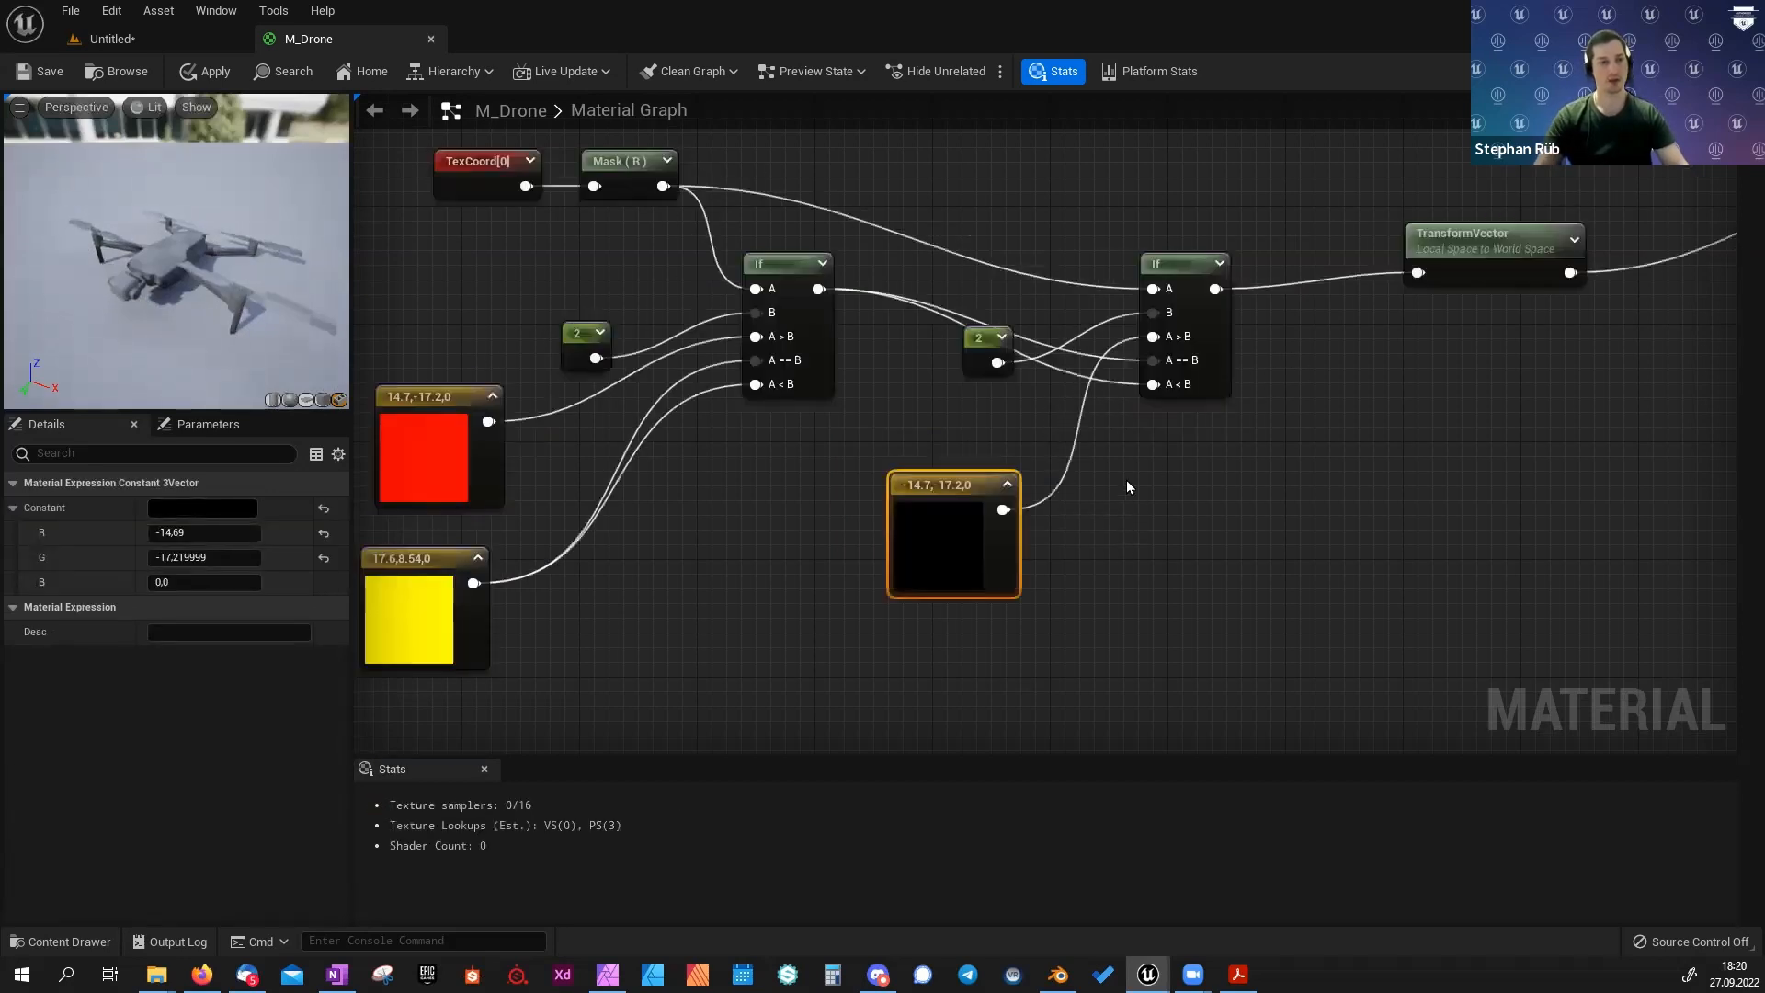
Set the second If node's comparison constant to 3 and reposition it nearer the B input.
click(987, 333)
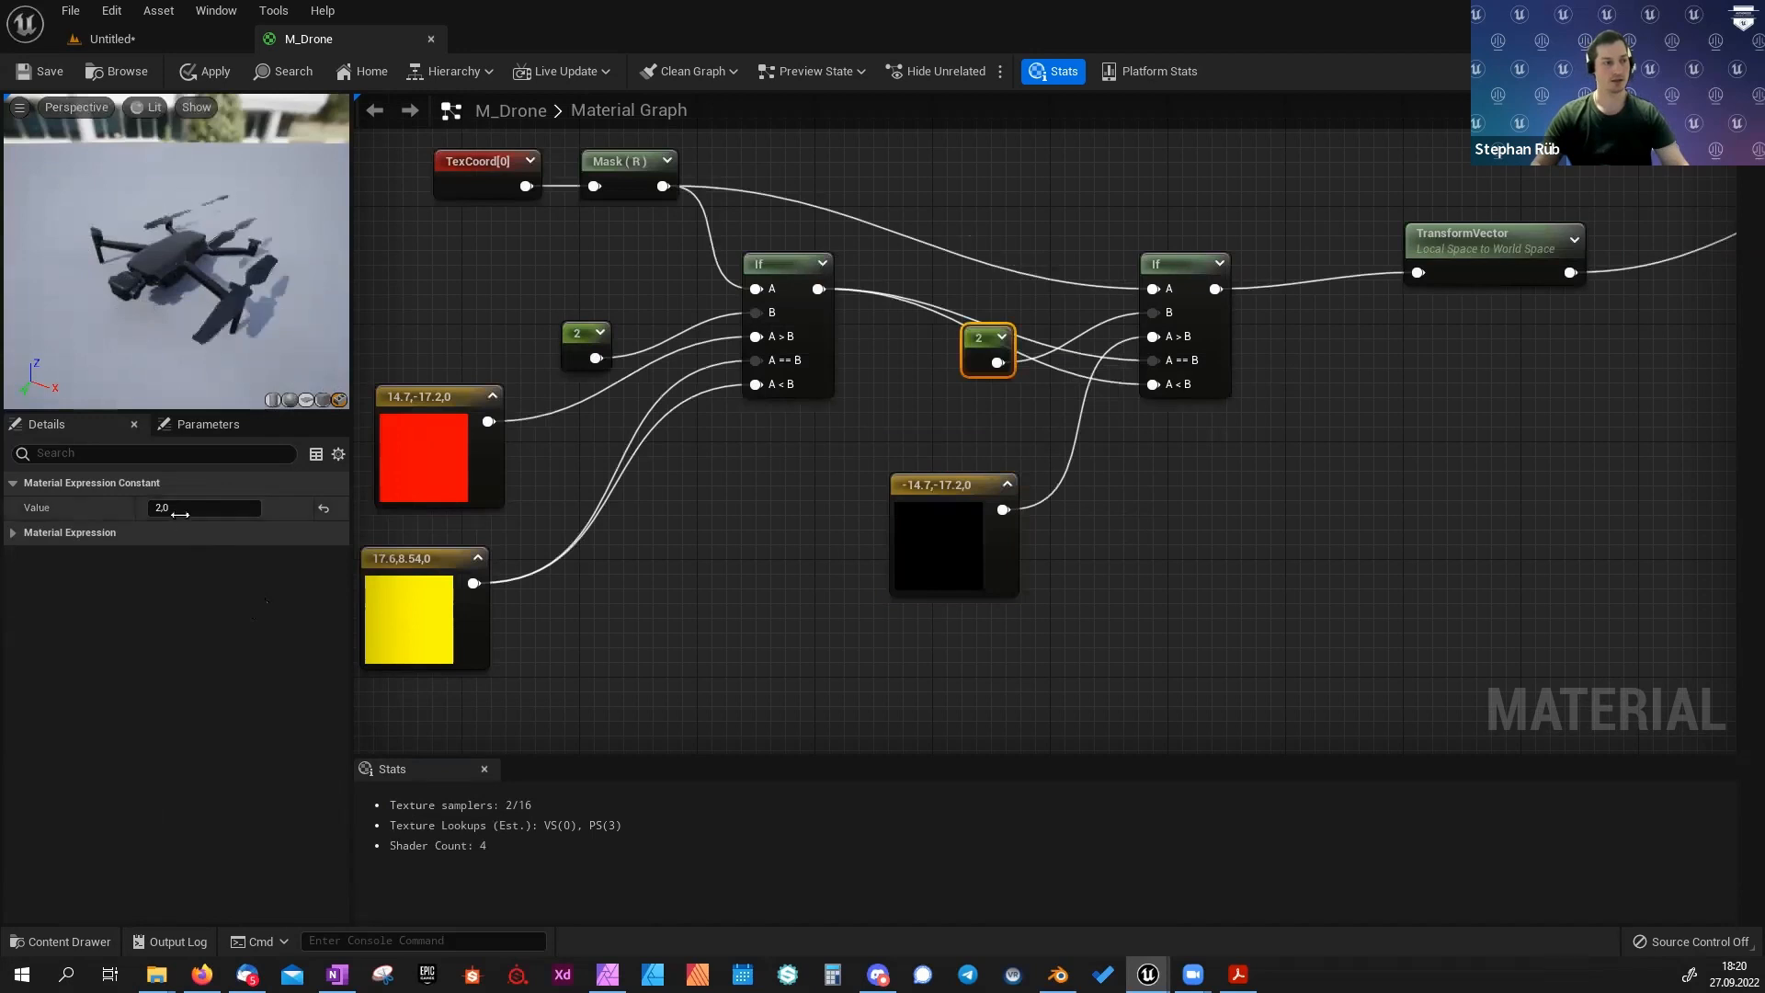
text(3)
key(Return)
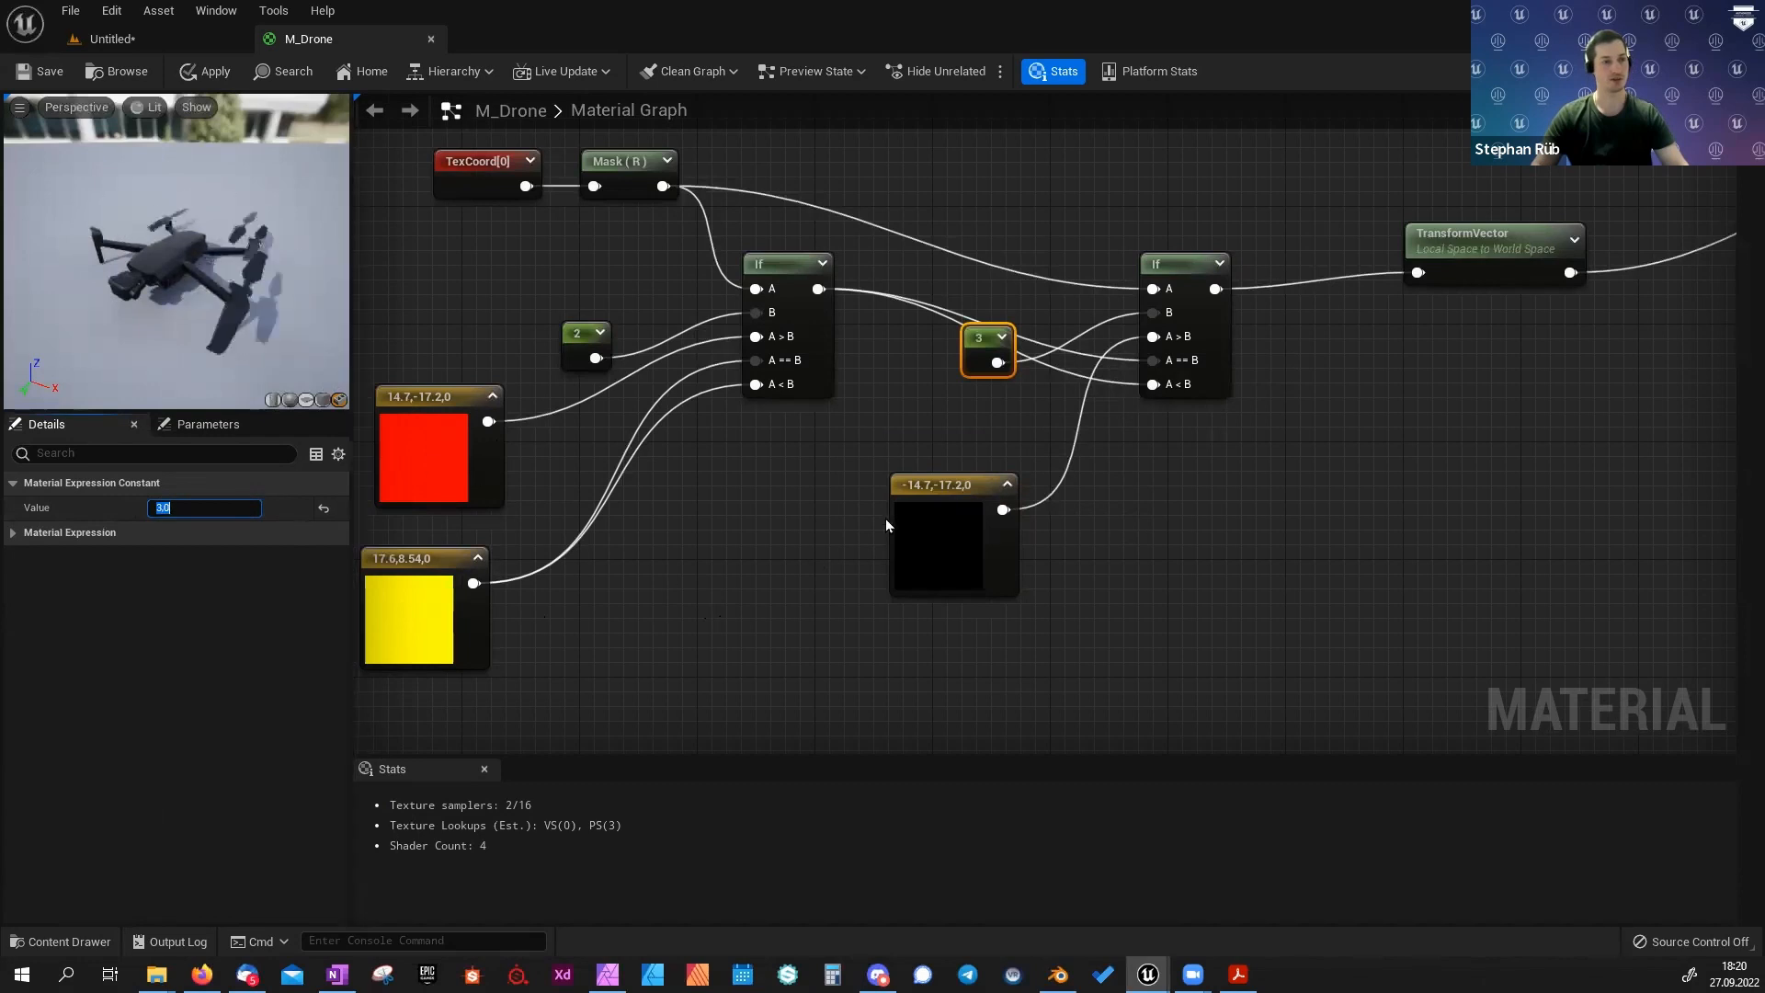
drag(986, 342, 984, 308)
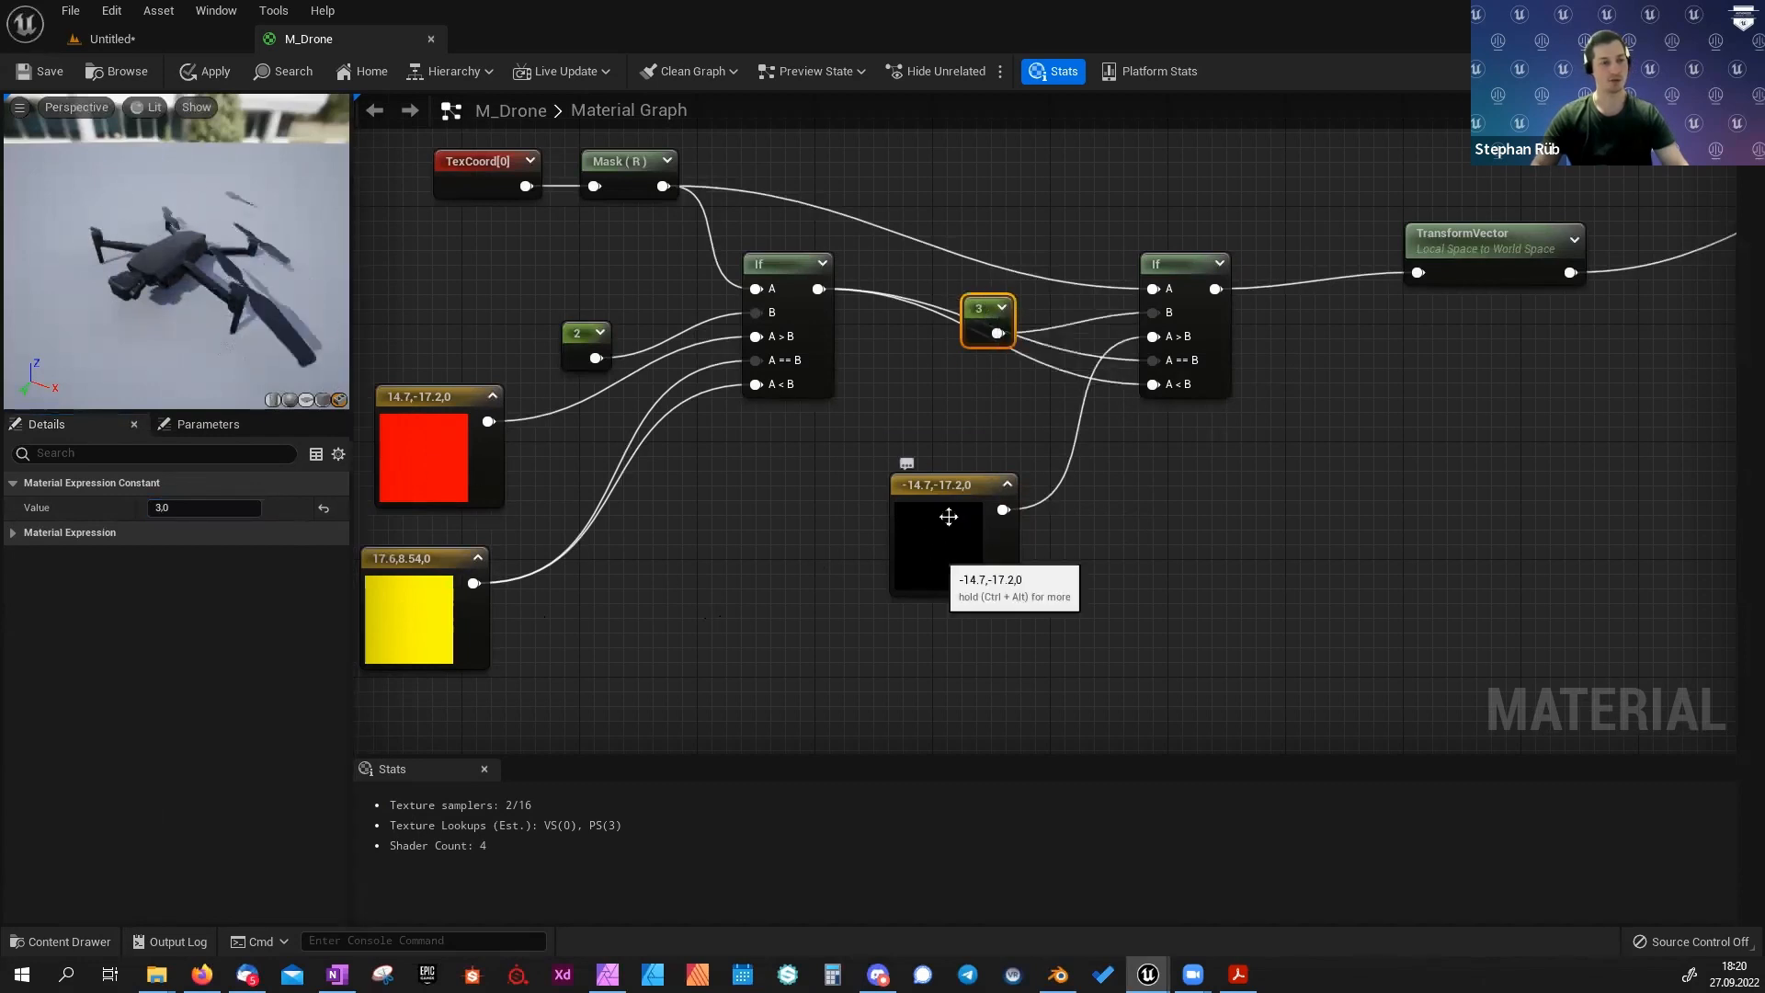
click(950, 516)
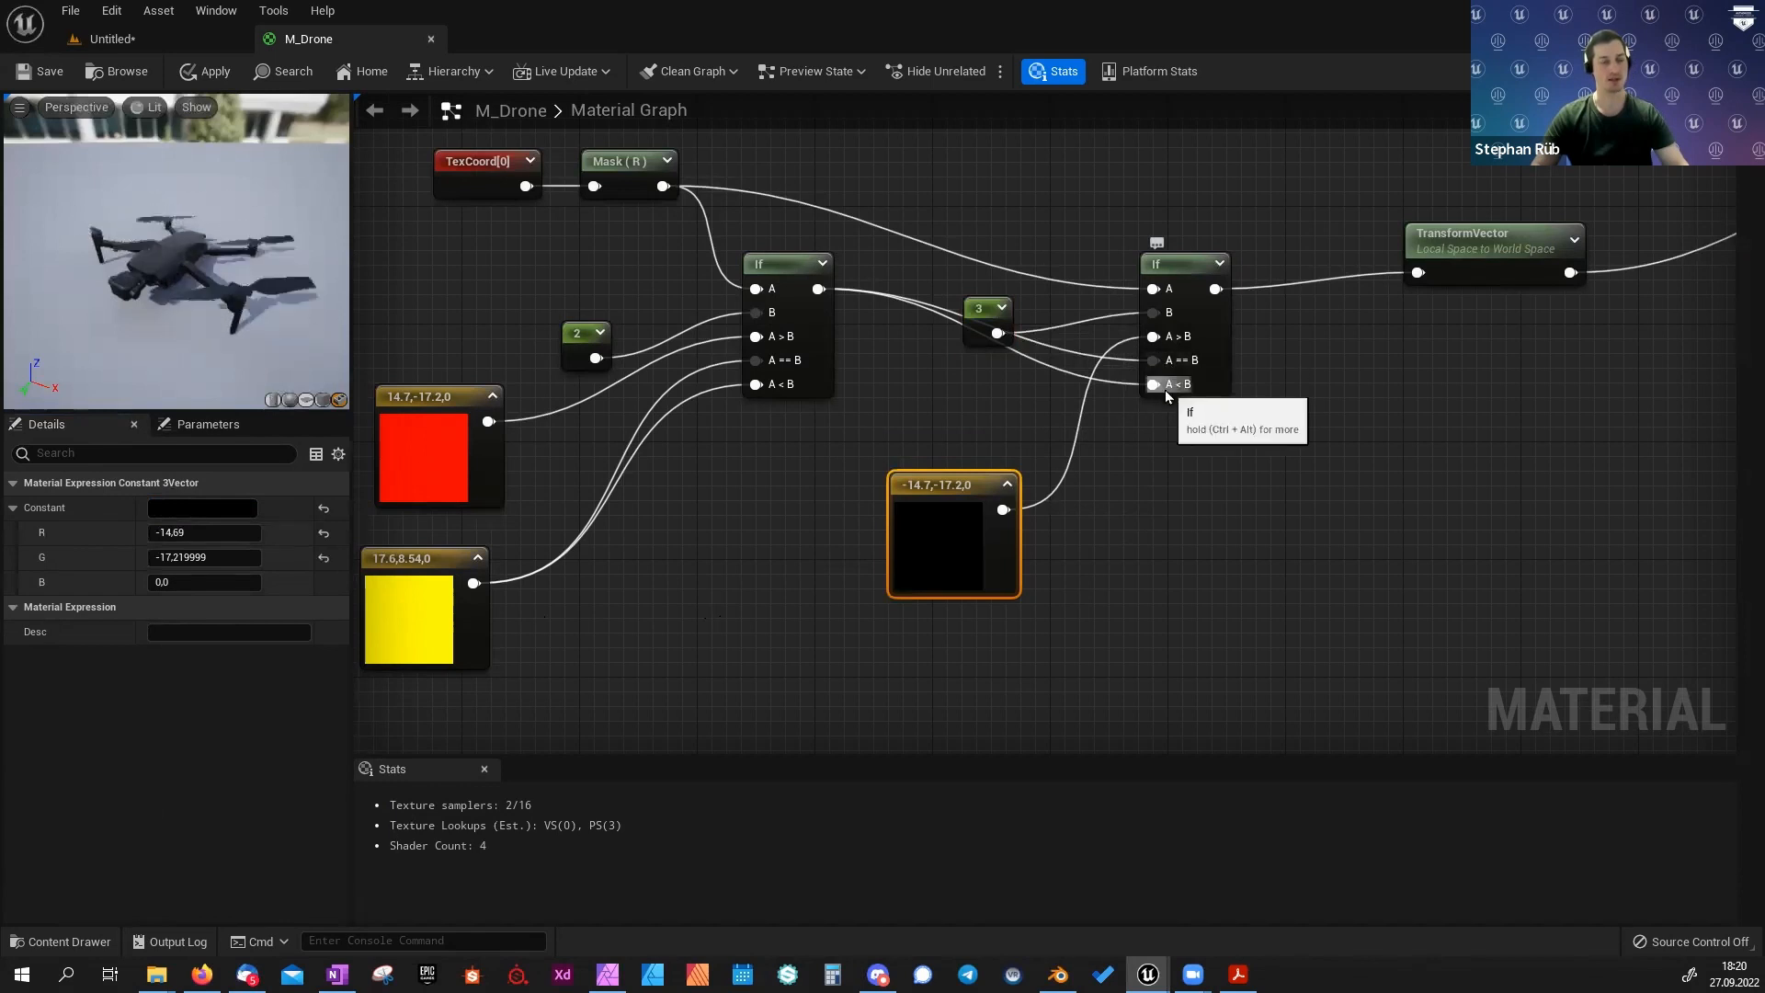
right_drag(907, 398, 1195, 402)
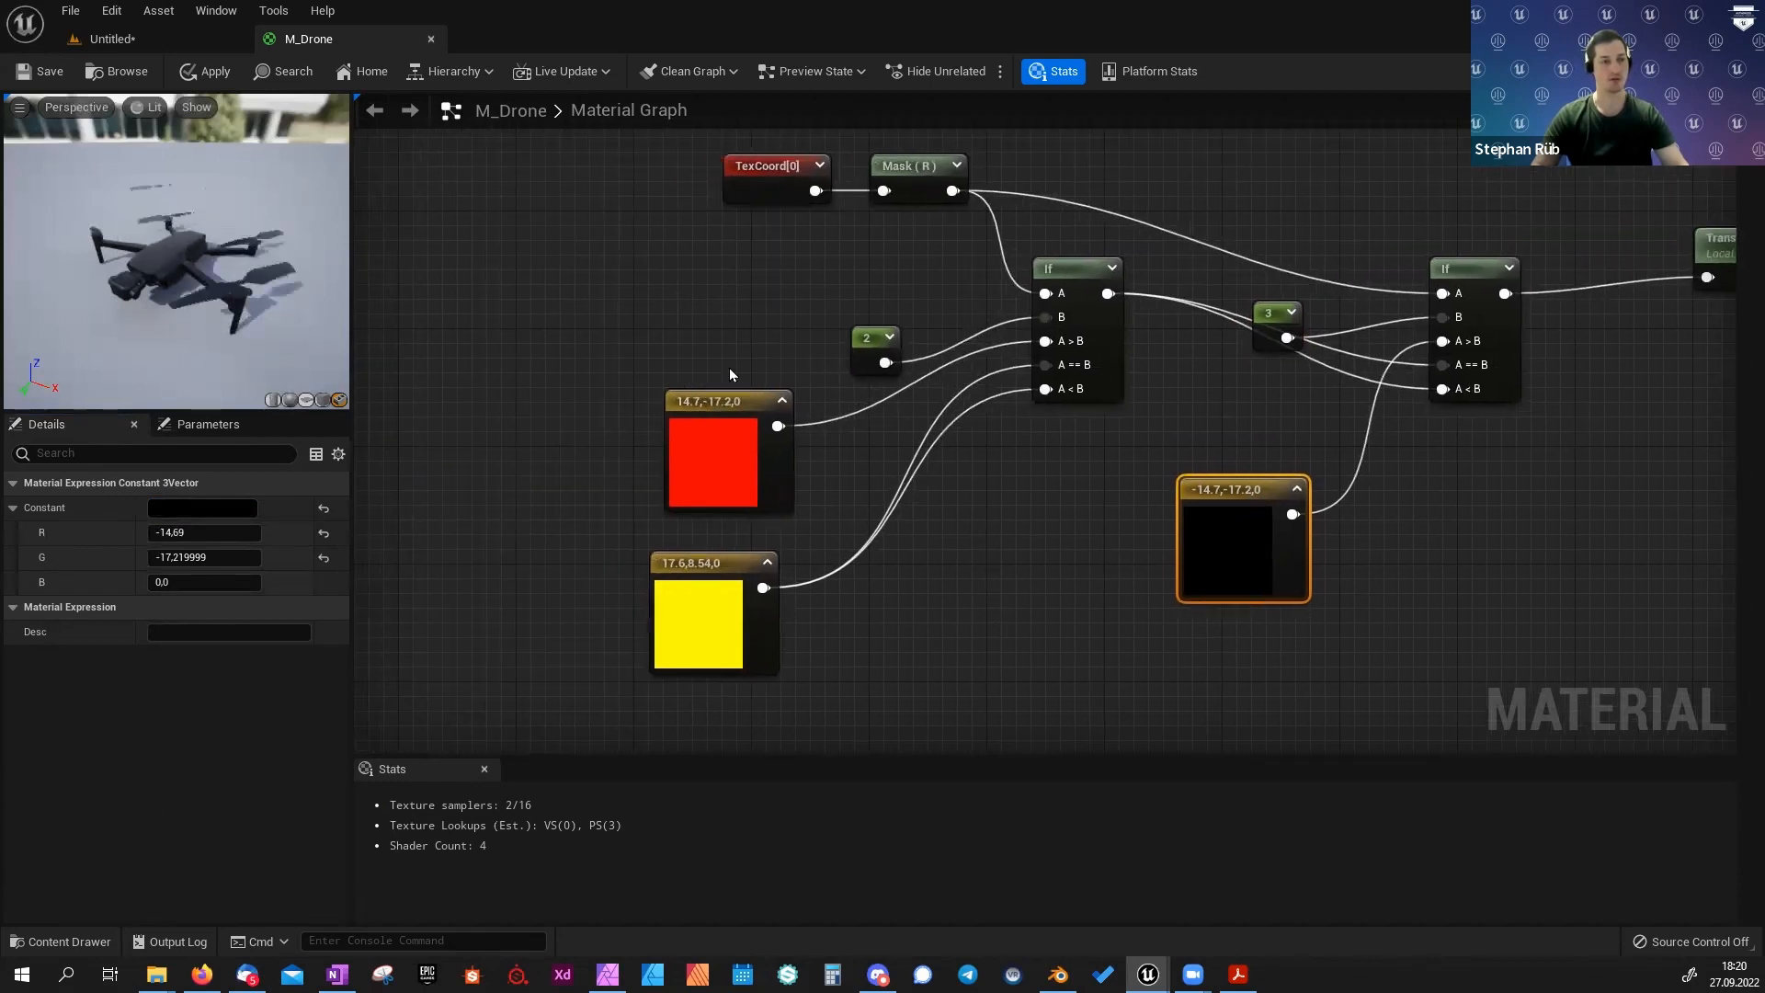
drag(681, 302, 1035, 640)
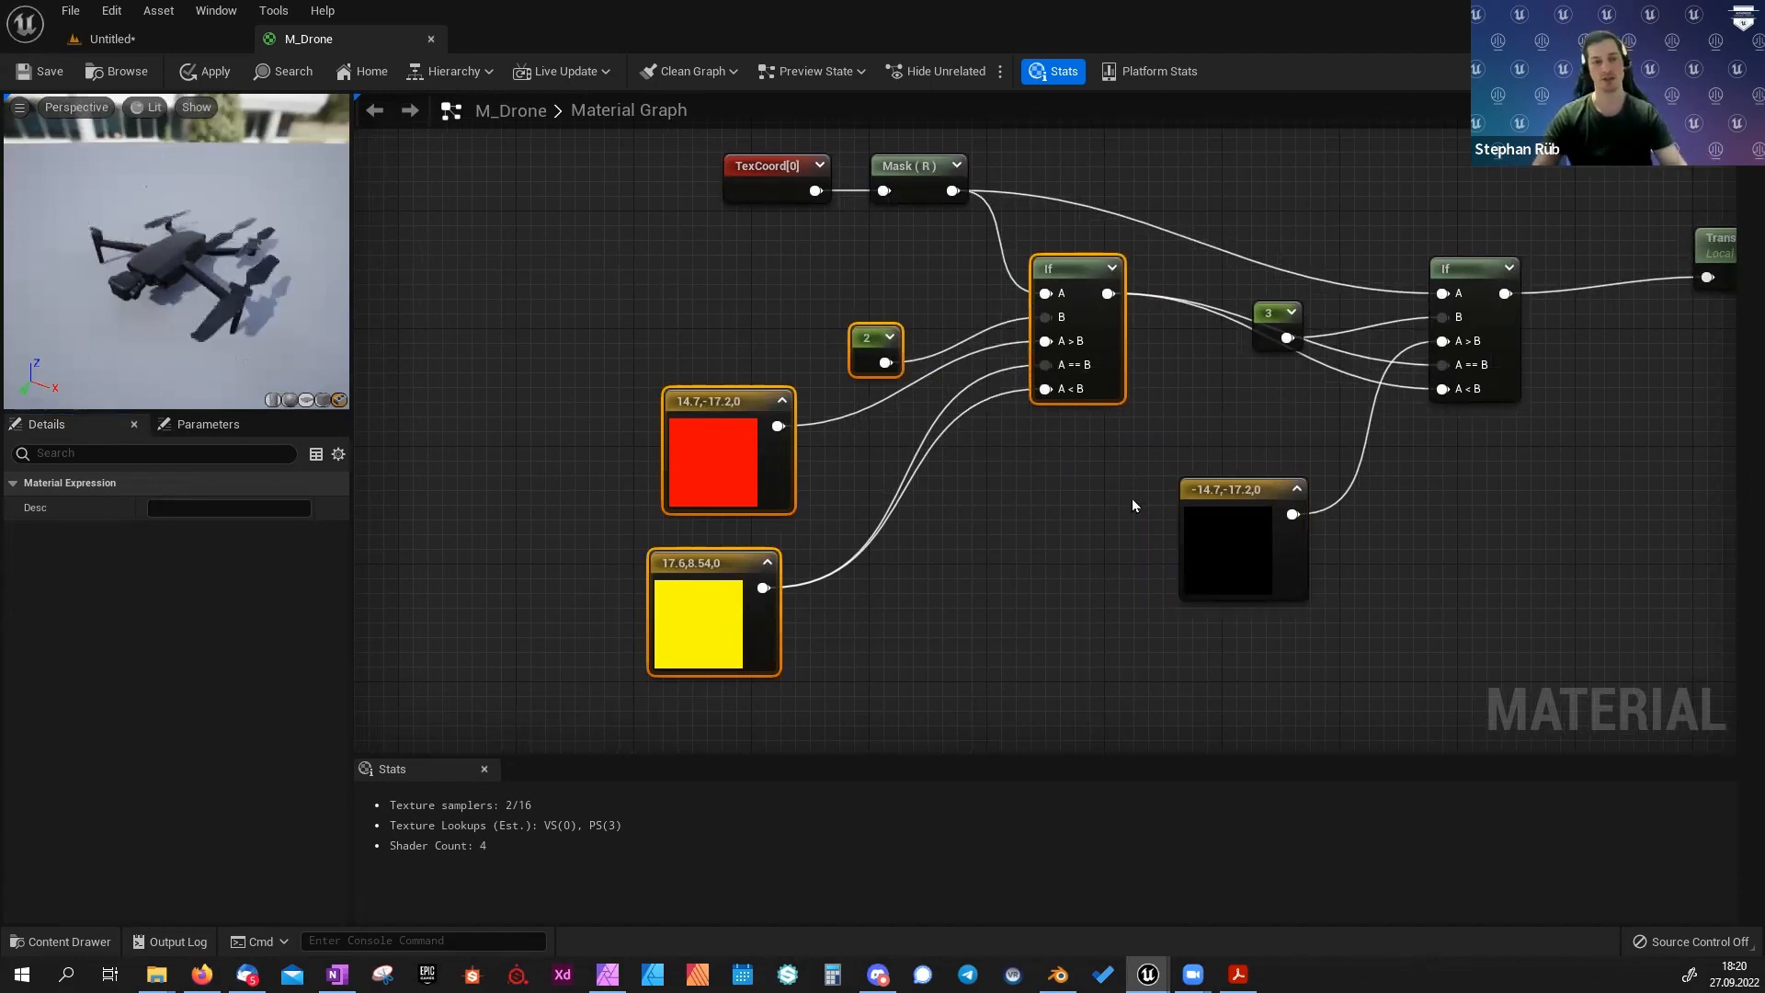
right_drag(1132, 498, 724, 346)
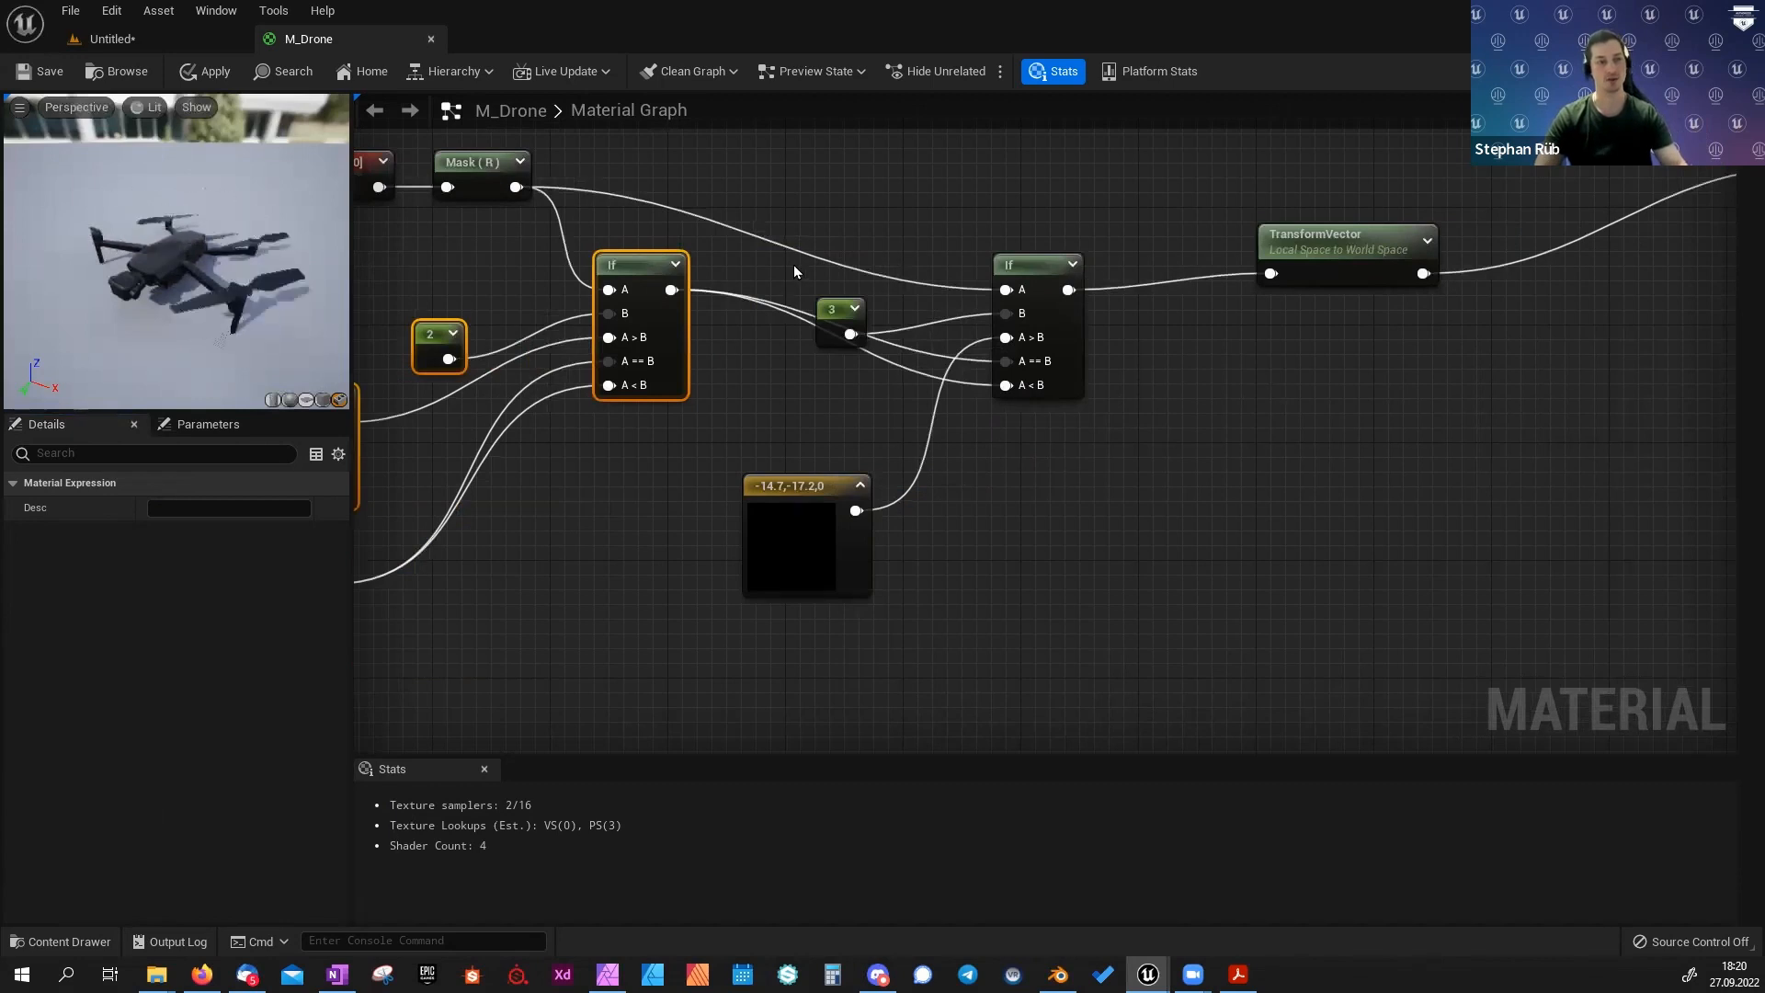
Move the second If node and its constant 3 nearer the first If, then duplicate both and set the copied constant to 4.
drag(790, 264, 1012, 430)
drag(1080, 309, 977, 294)
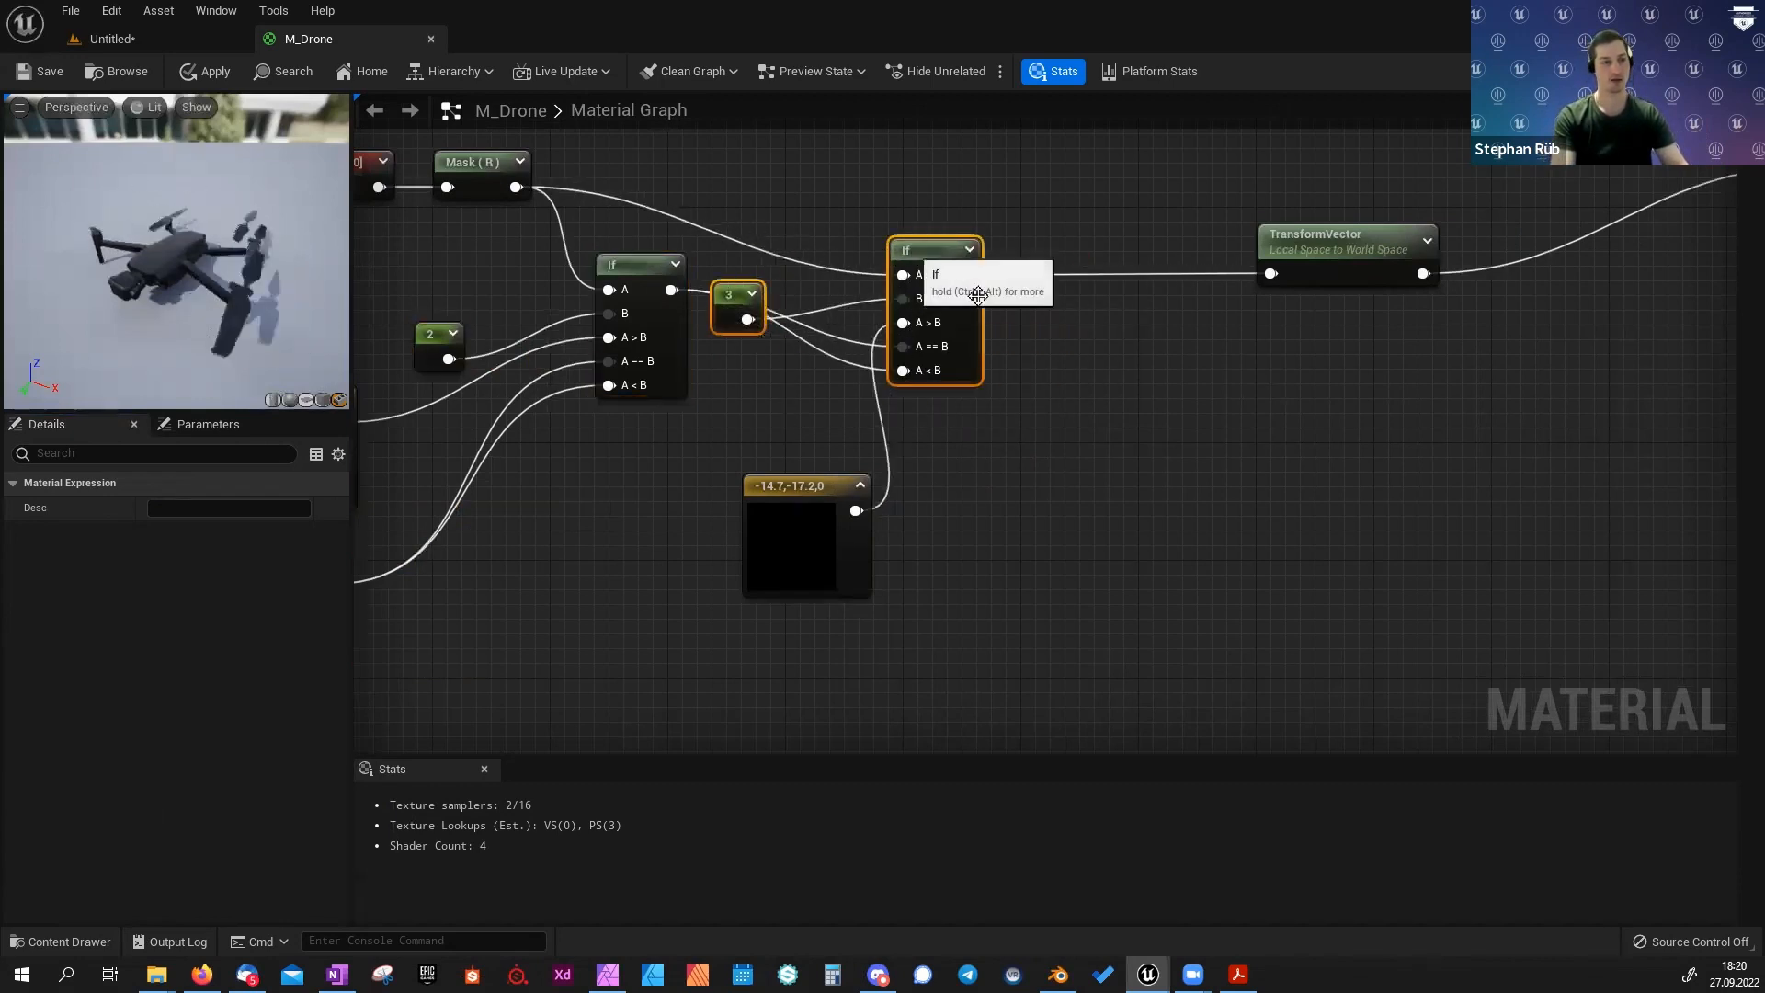
key(ctrl+d)
click(1016, 372)
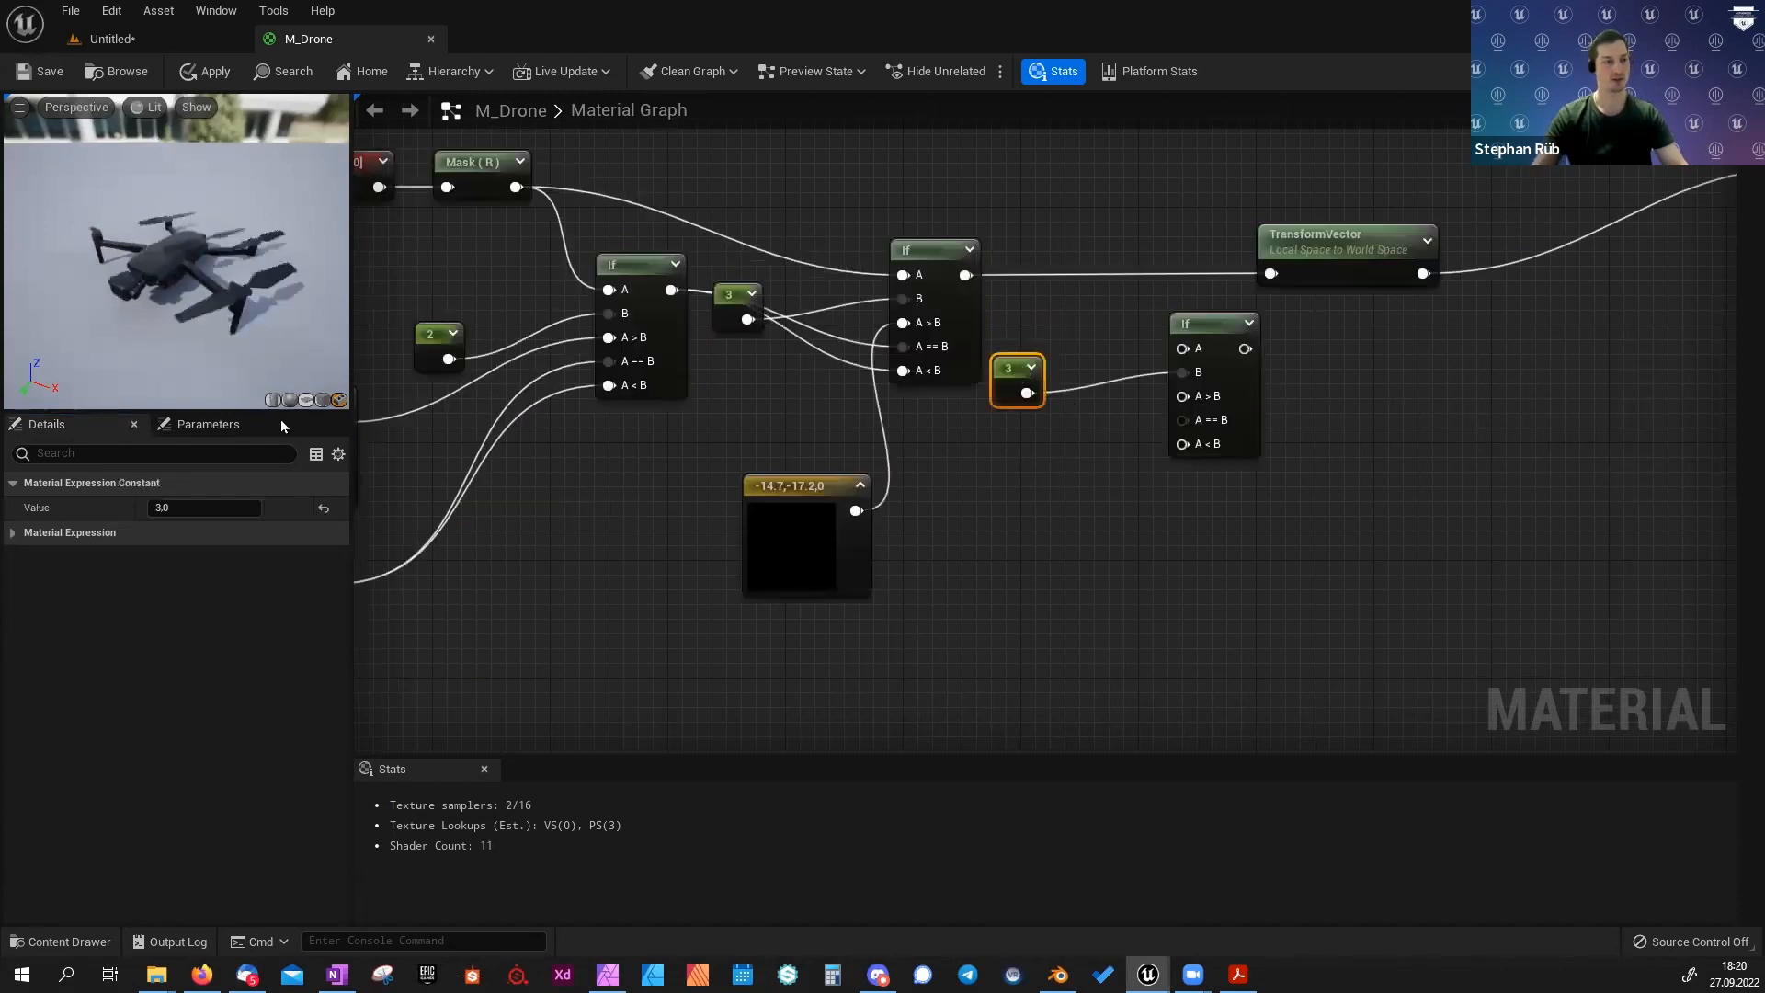
click(190, 508)
text(4)
Feed Mask (R) into the third If's A input and paste the vector constant (-17.6, 8.54, 0), connecting it to A > B.
drag(516, 188, 1182, 352)
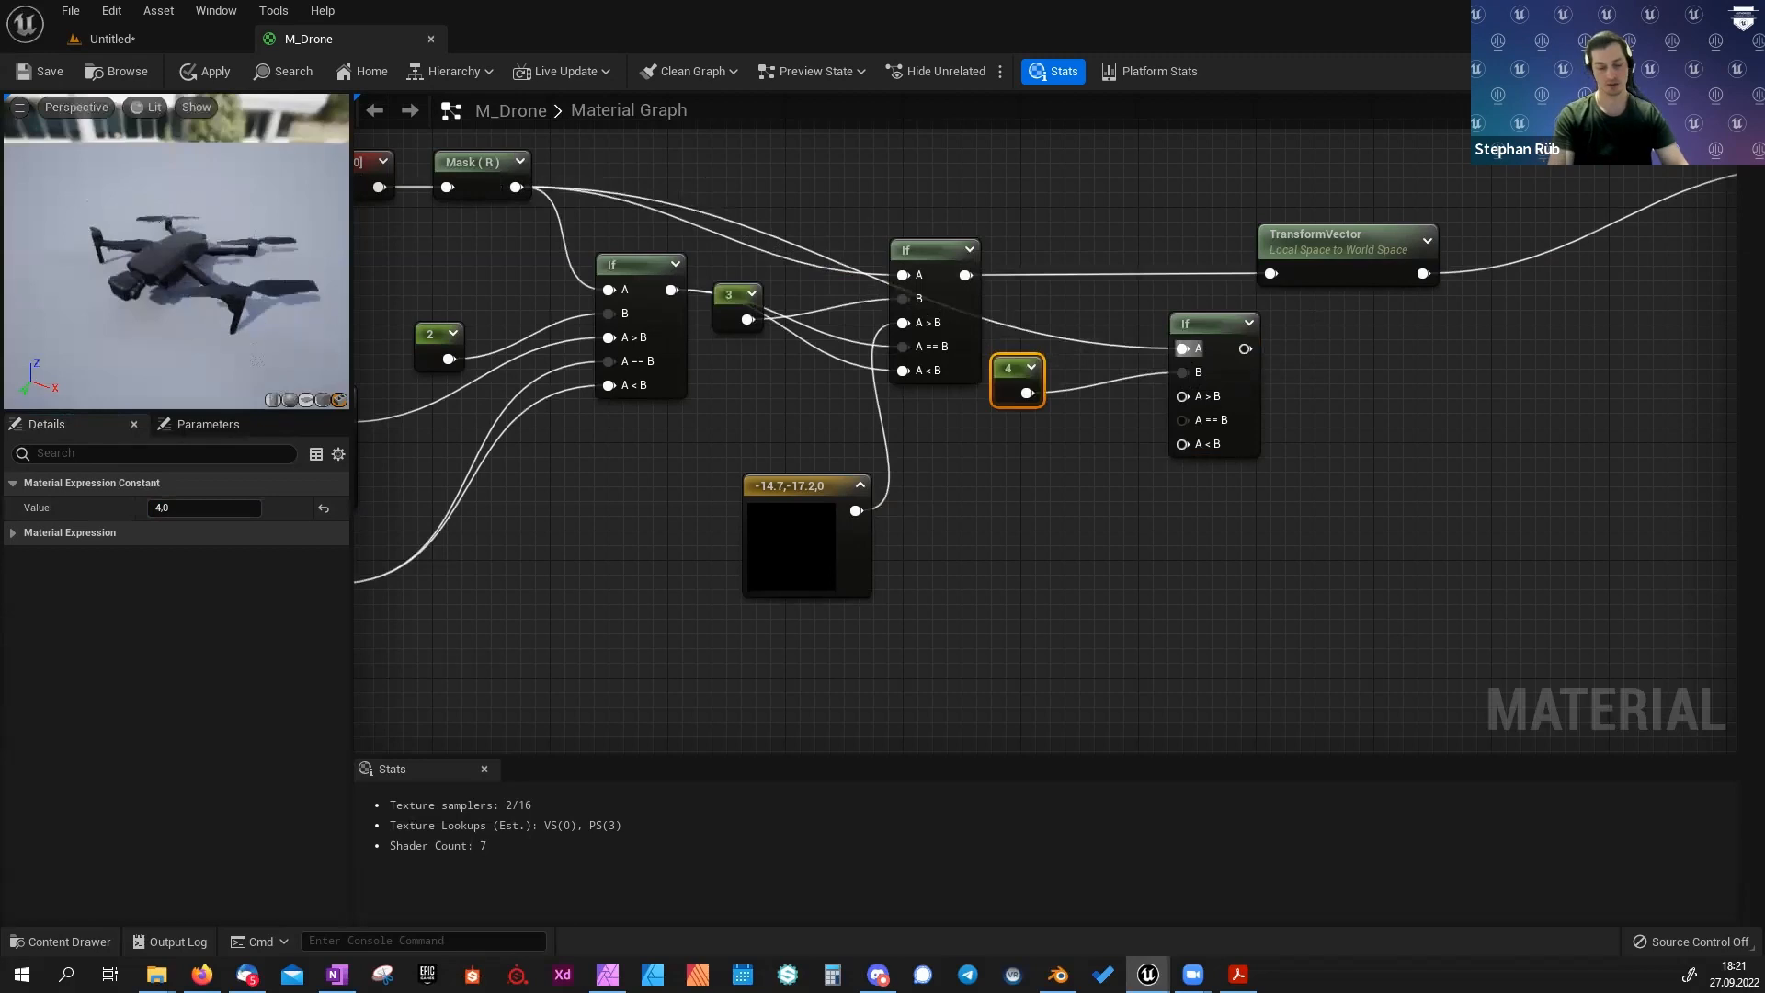
key(ctrl+v)
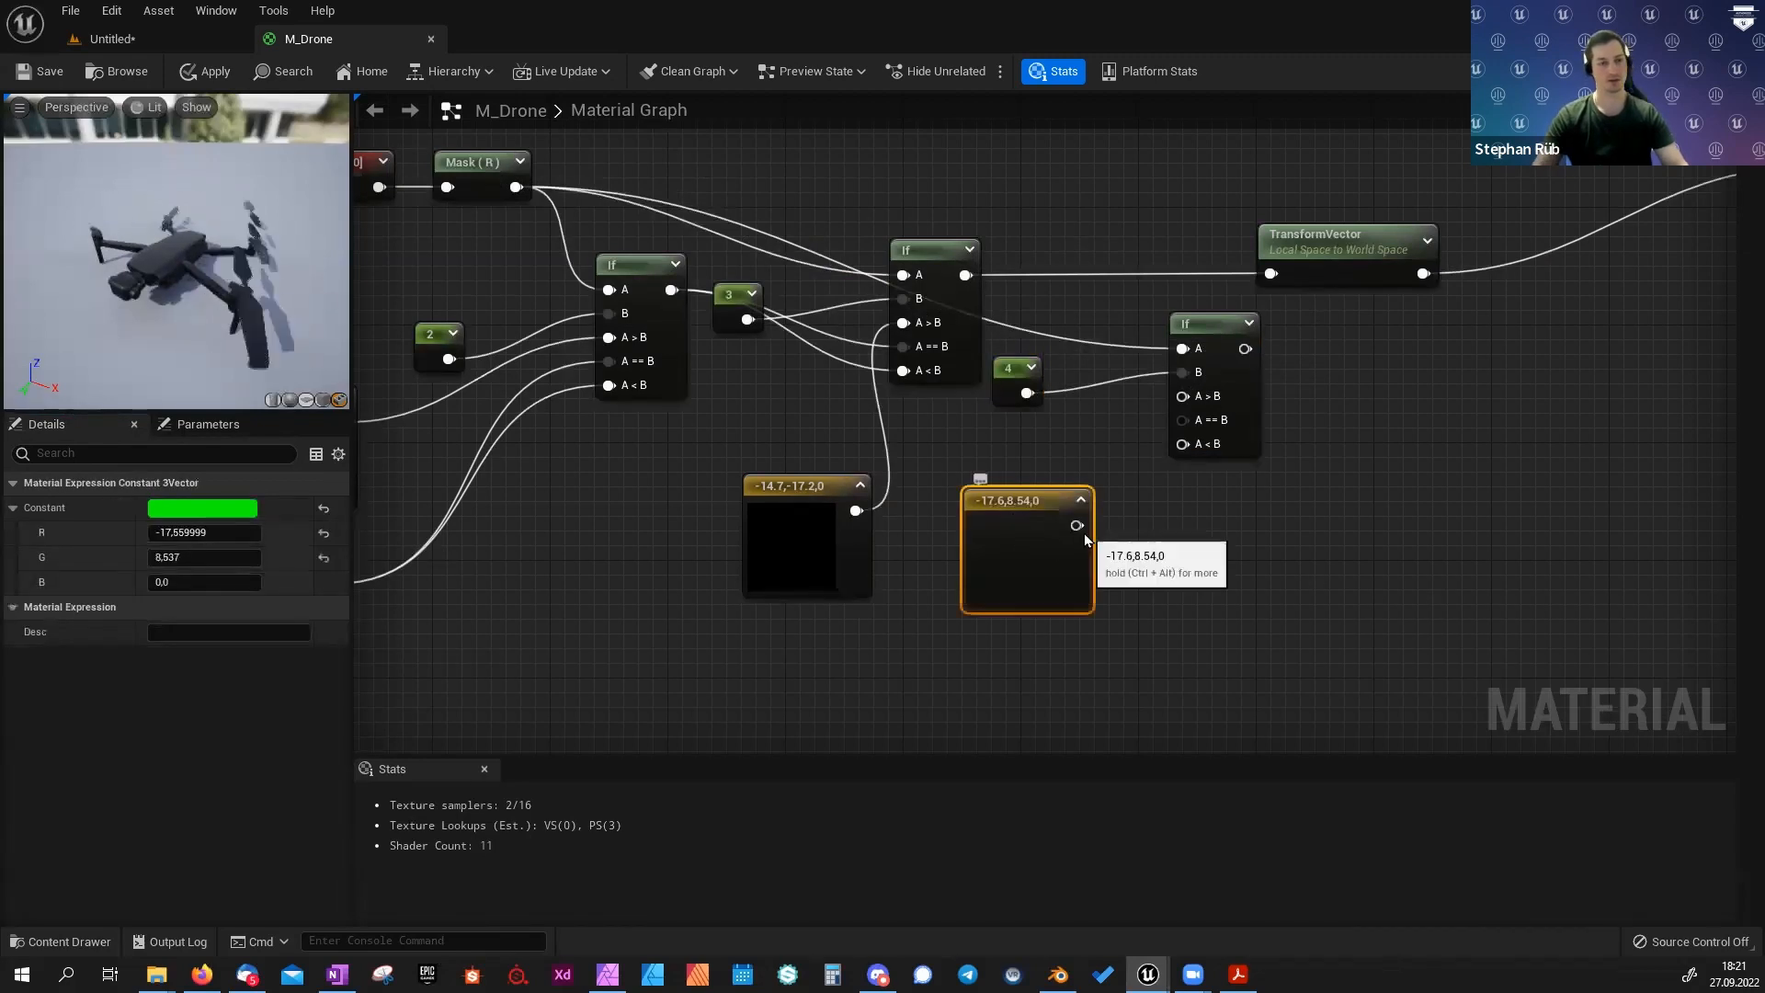
drag(1082, 531, 1184, 395)
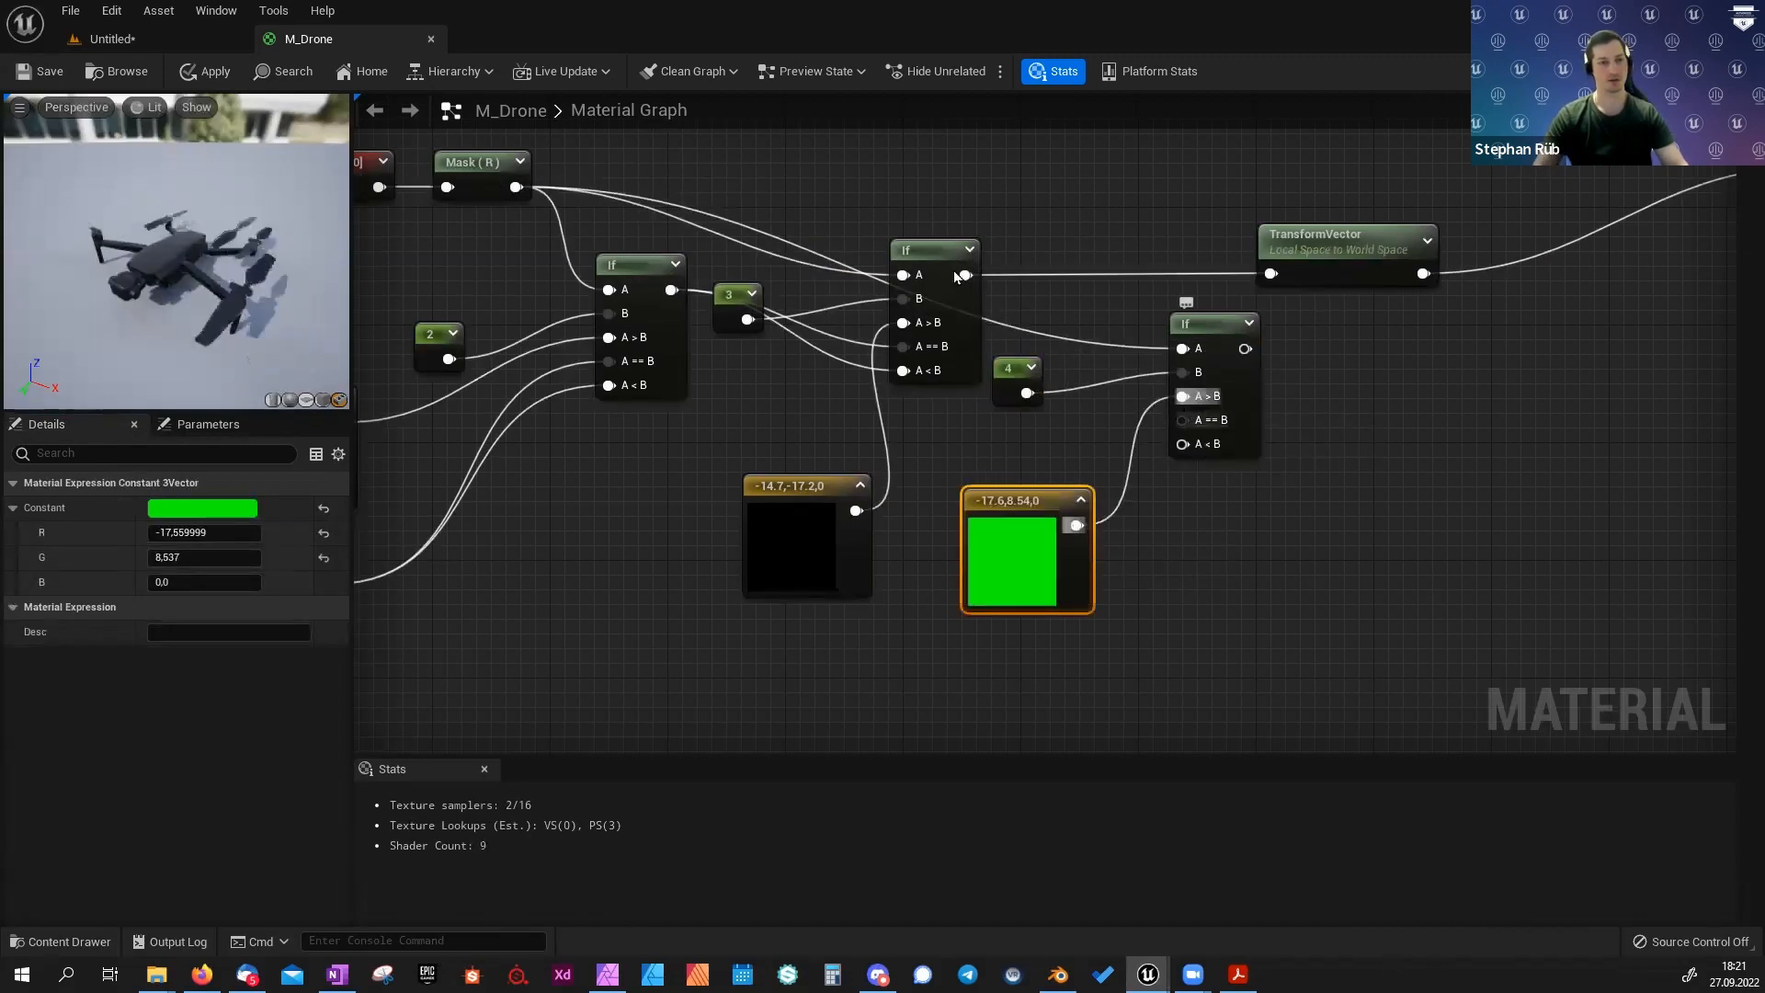
Chain the second If into the third's A == B and A < B, output to a repositioned TransformVector, and save the material.
drag(962, 275, 1183, 444)
mouse_move(1245, 349)
mouse_down()
mouse_move(1257, 366)
mouse_move(1271, 274)
mouse_up()
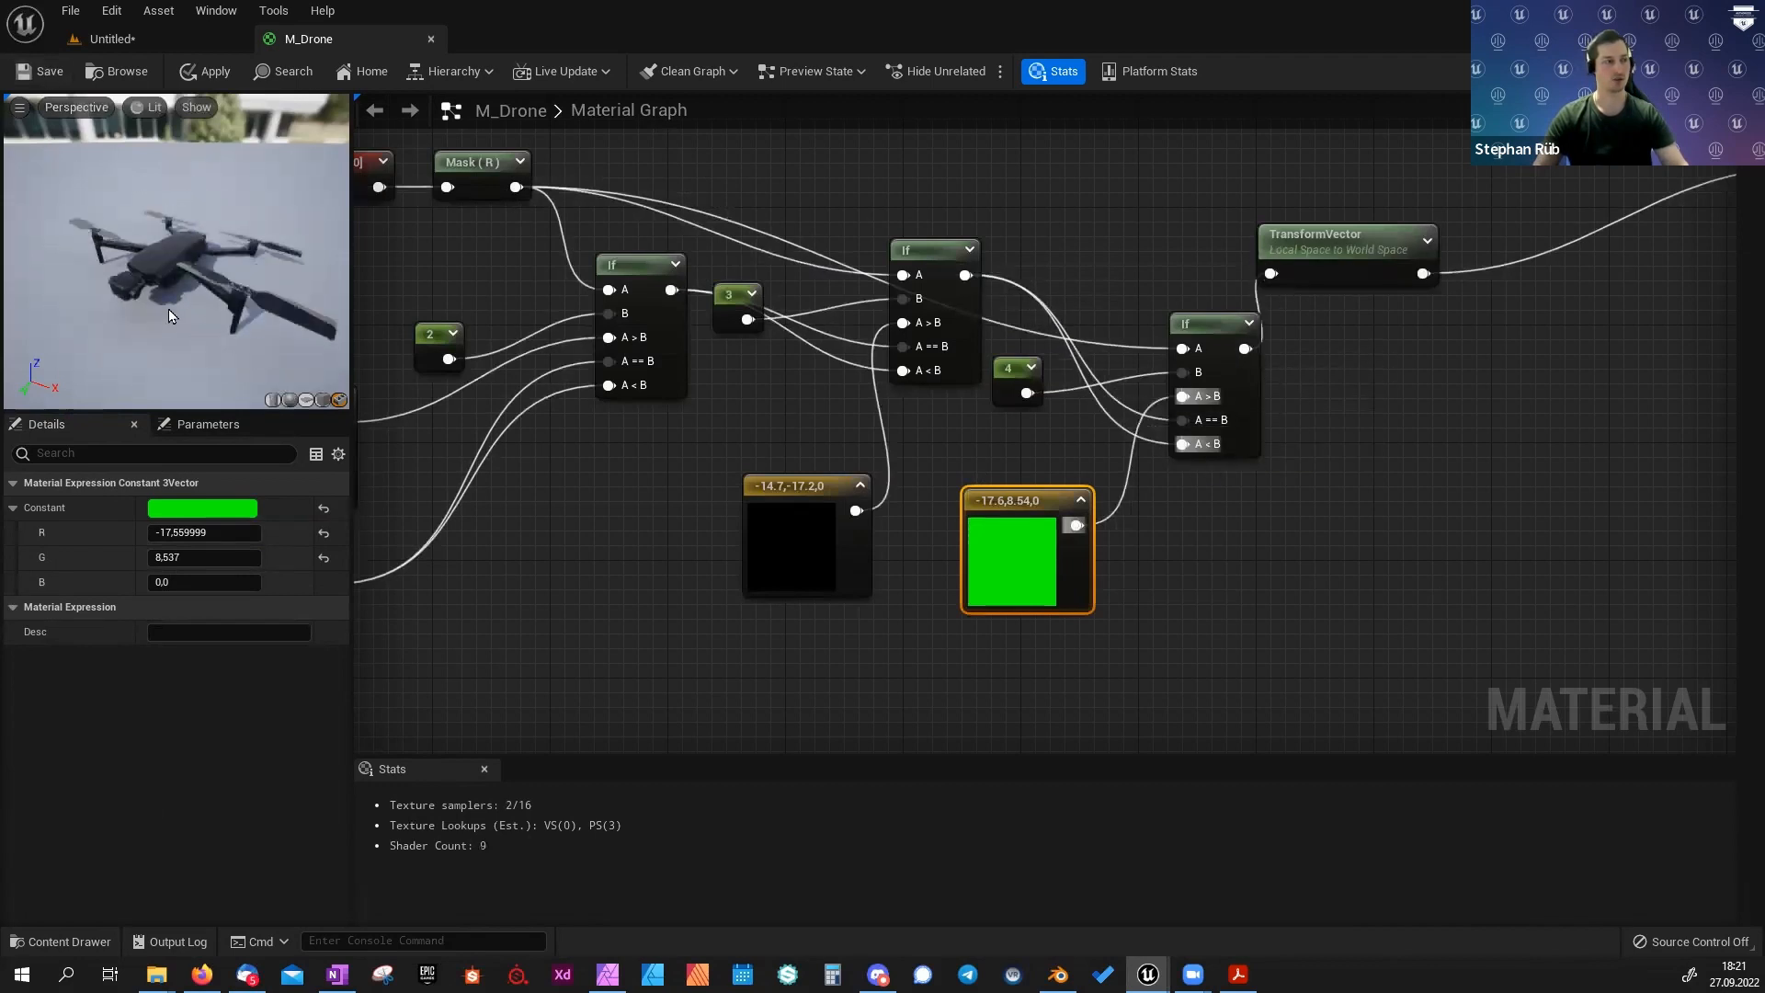
key(ctrl+s)
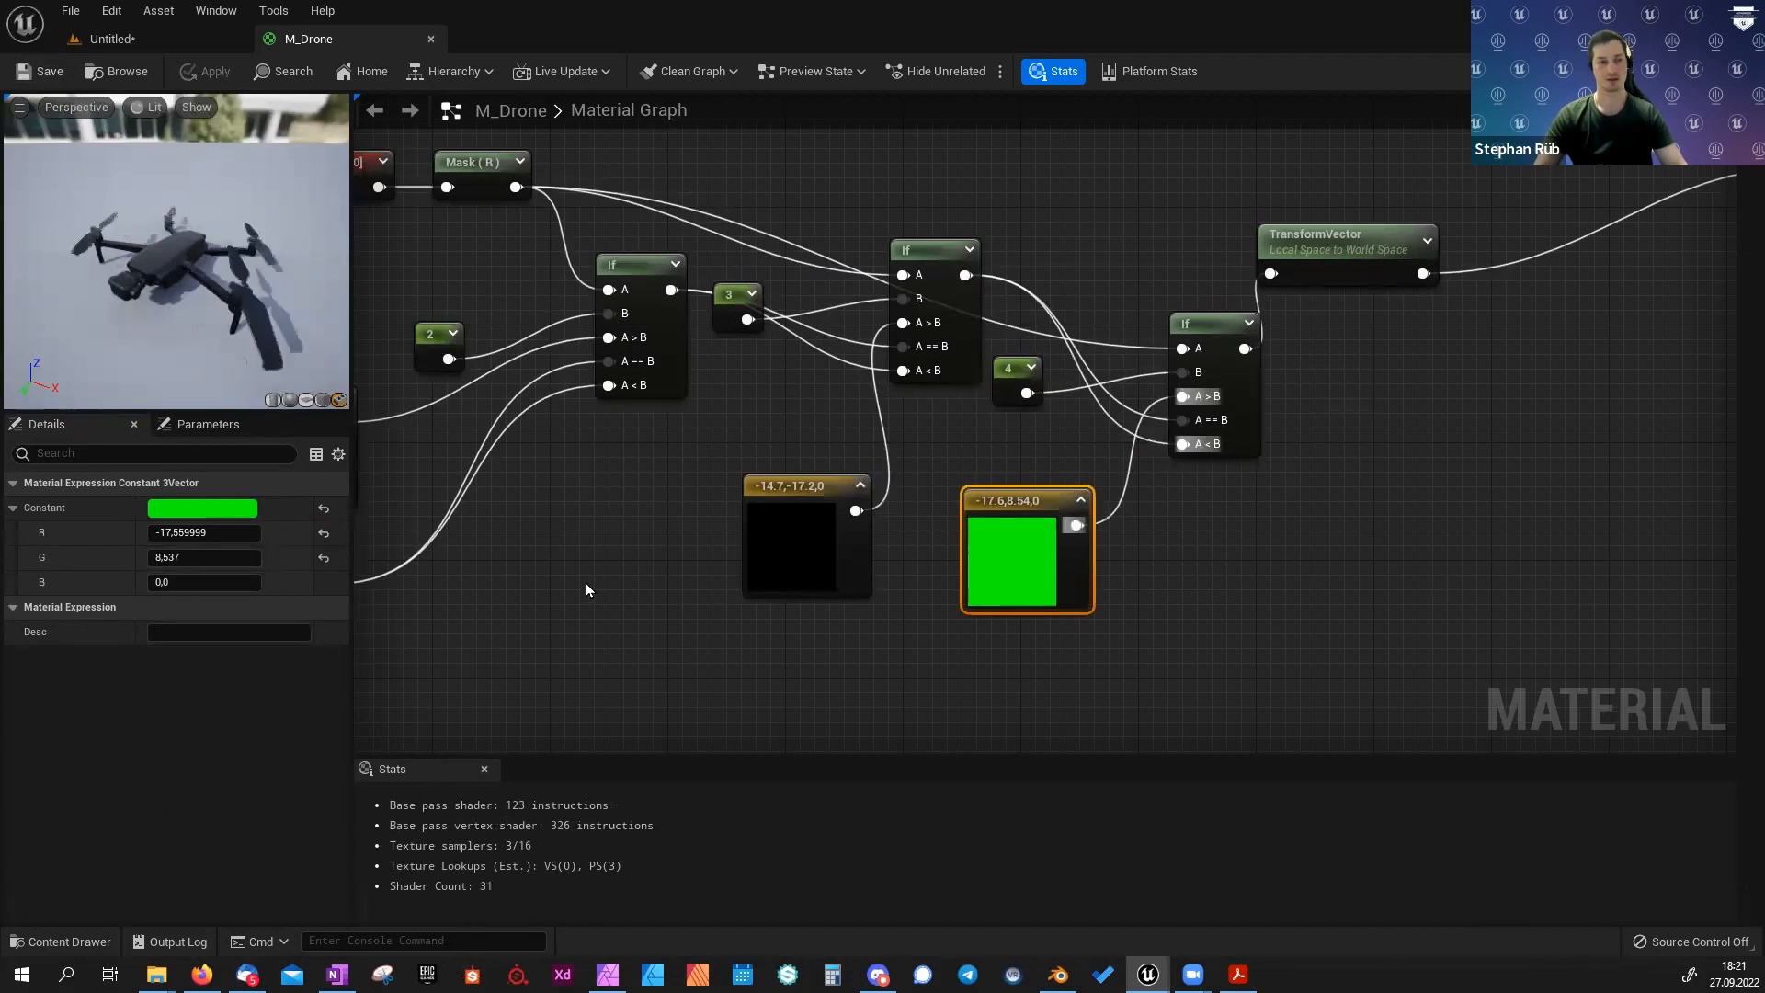
right_drag(588, 583, 709, 613)
drag(1456, 278, 1485, 336)
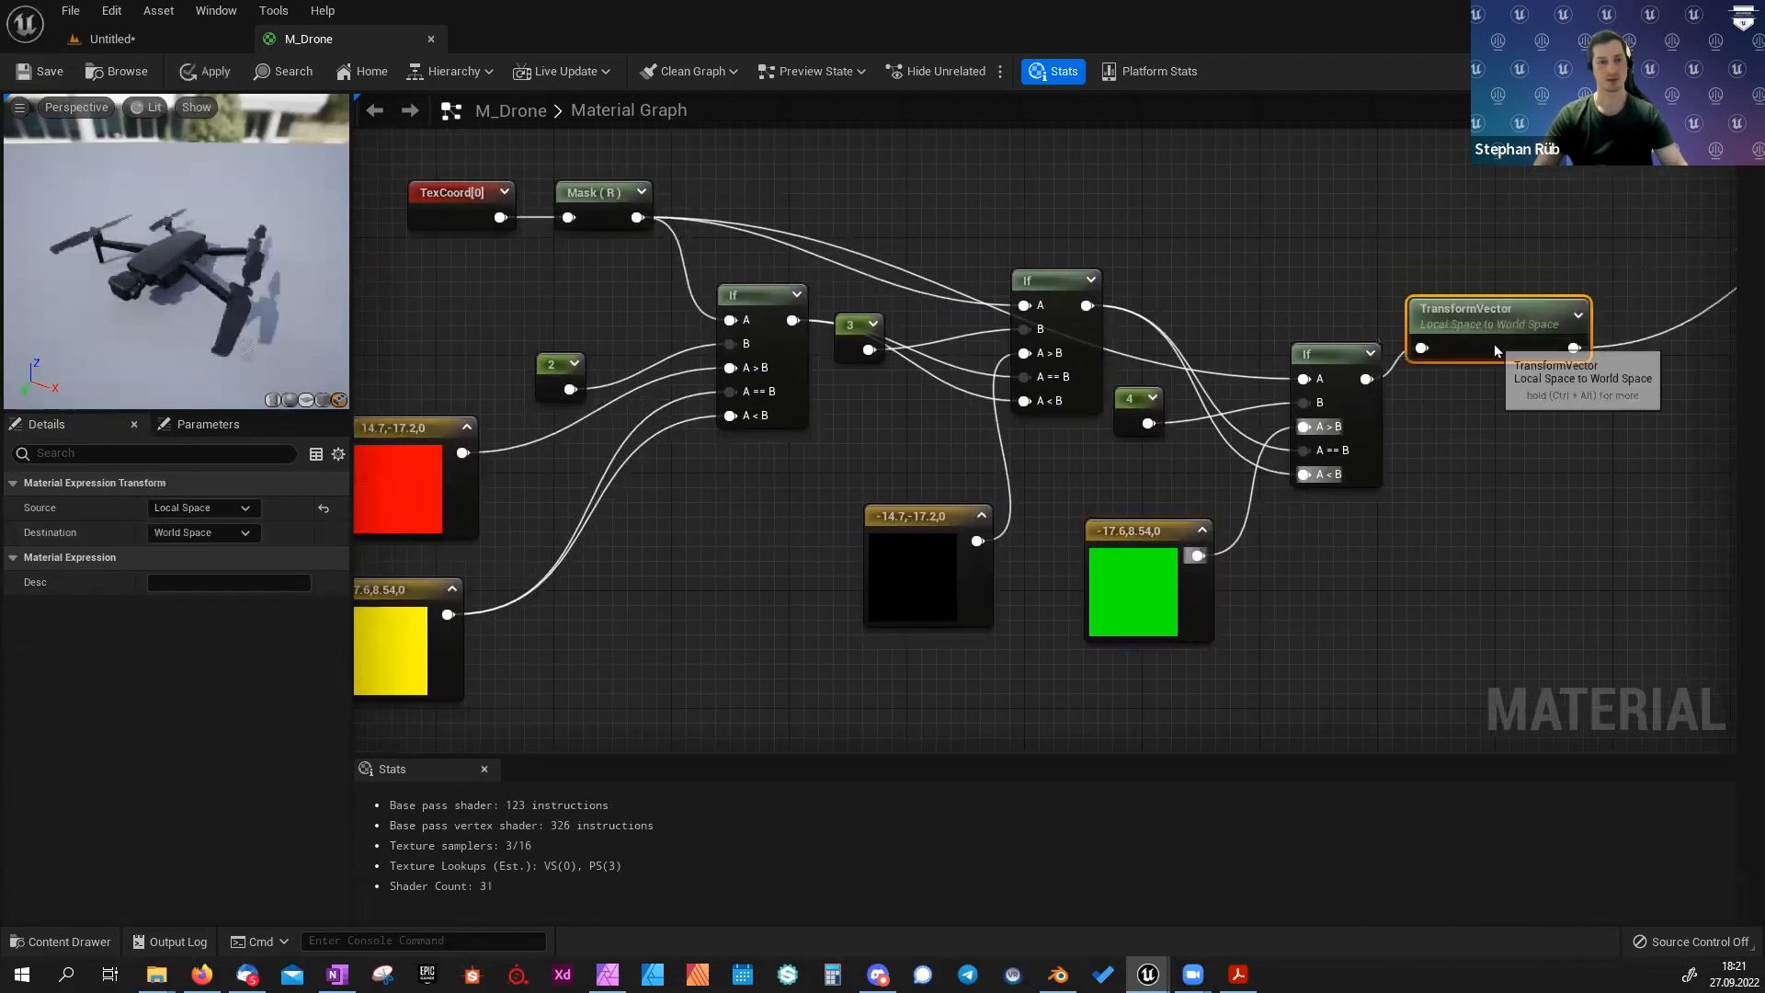
right_drag(717, 514, 899, 524)
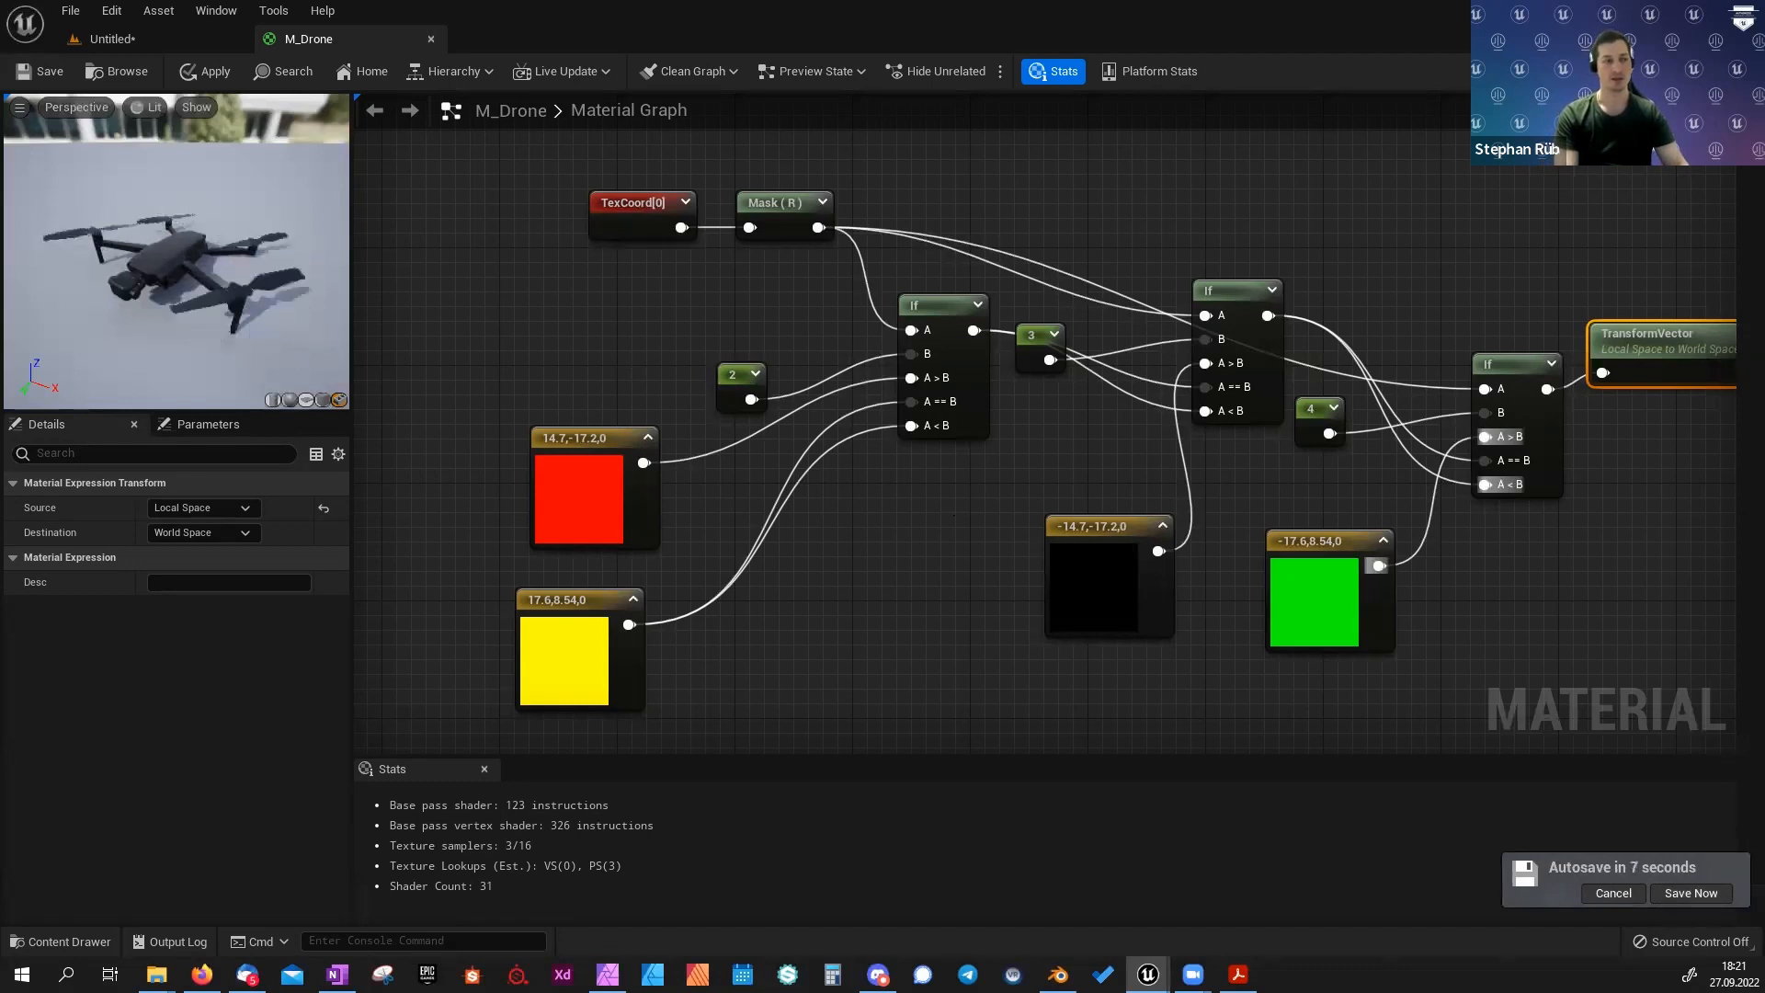
right_drag(626, 355, 637, 378)
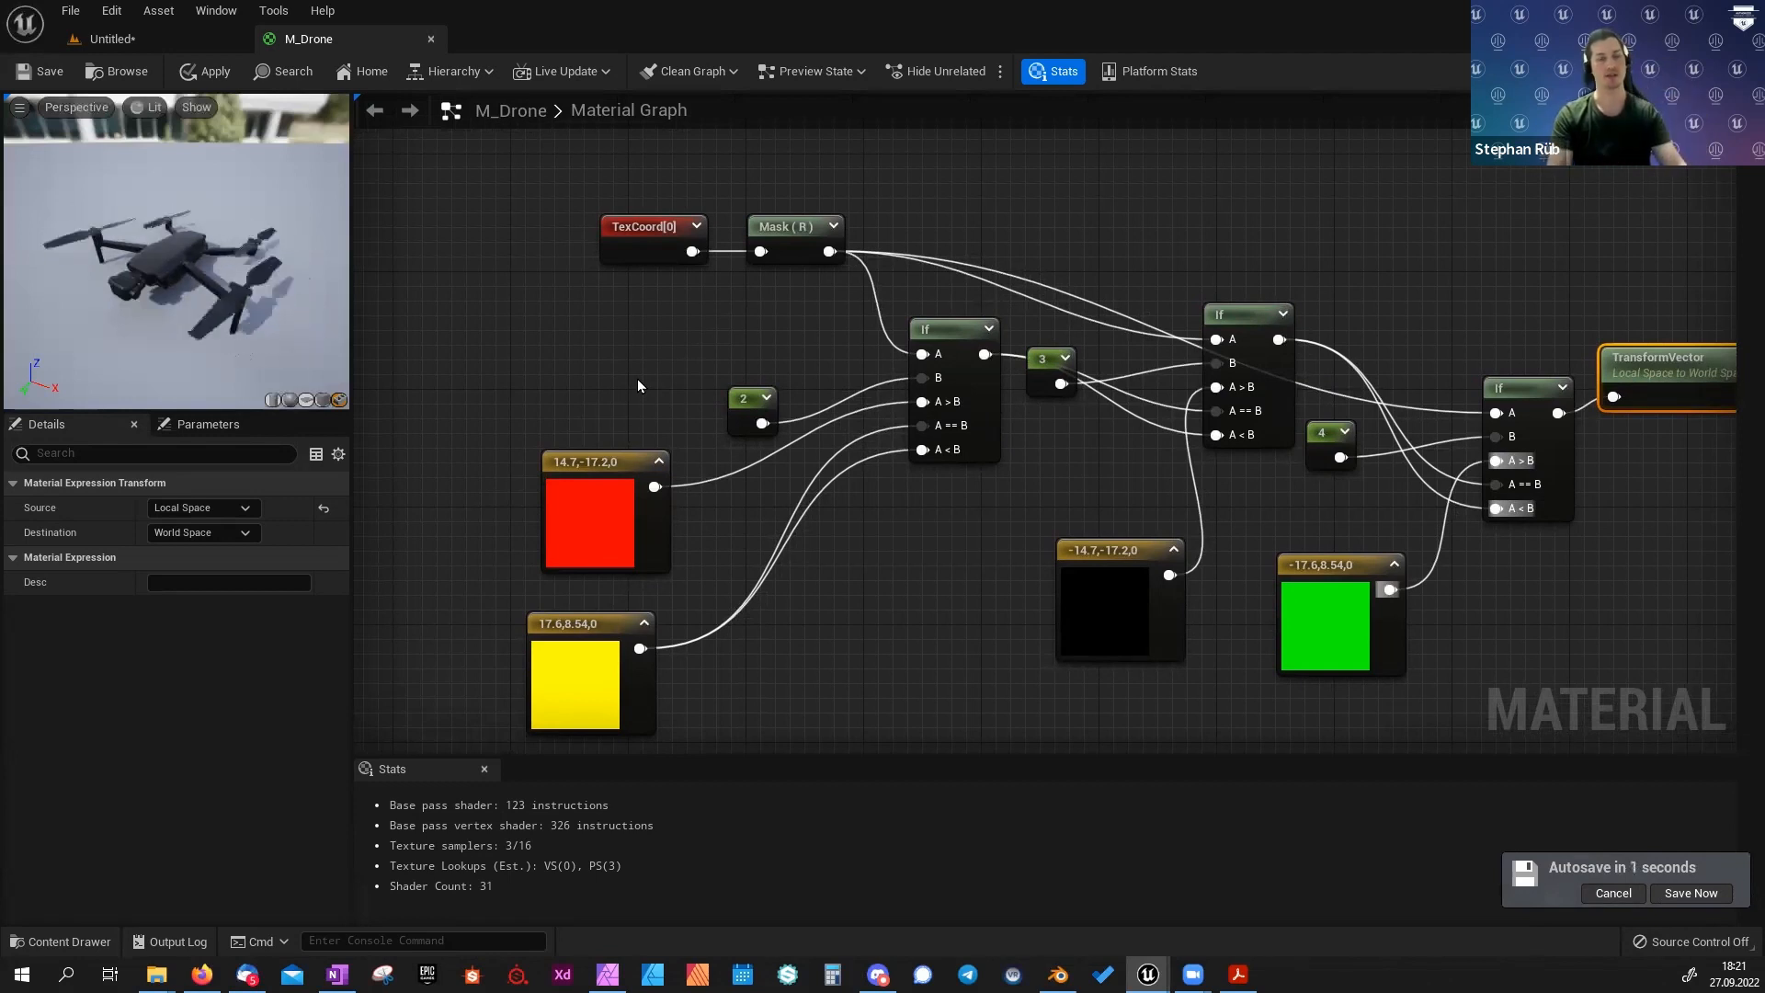
right_drag(637, 379, 575, 374)
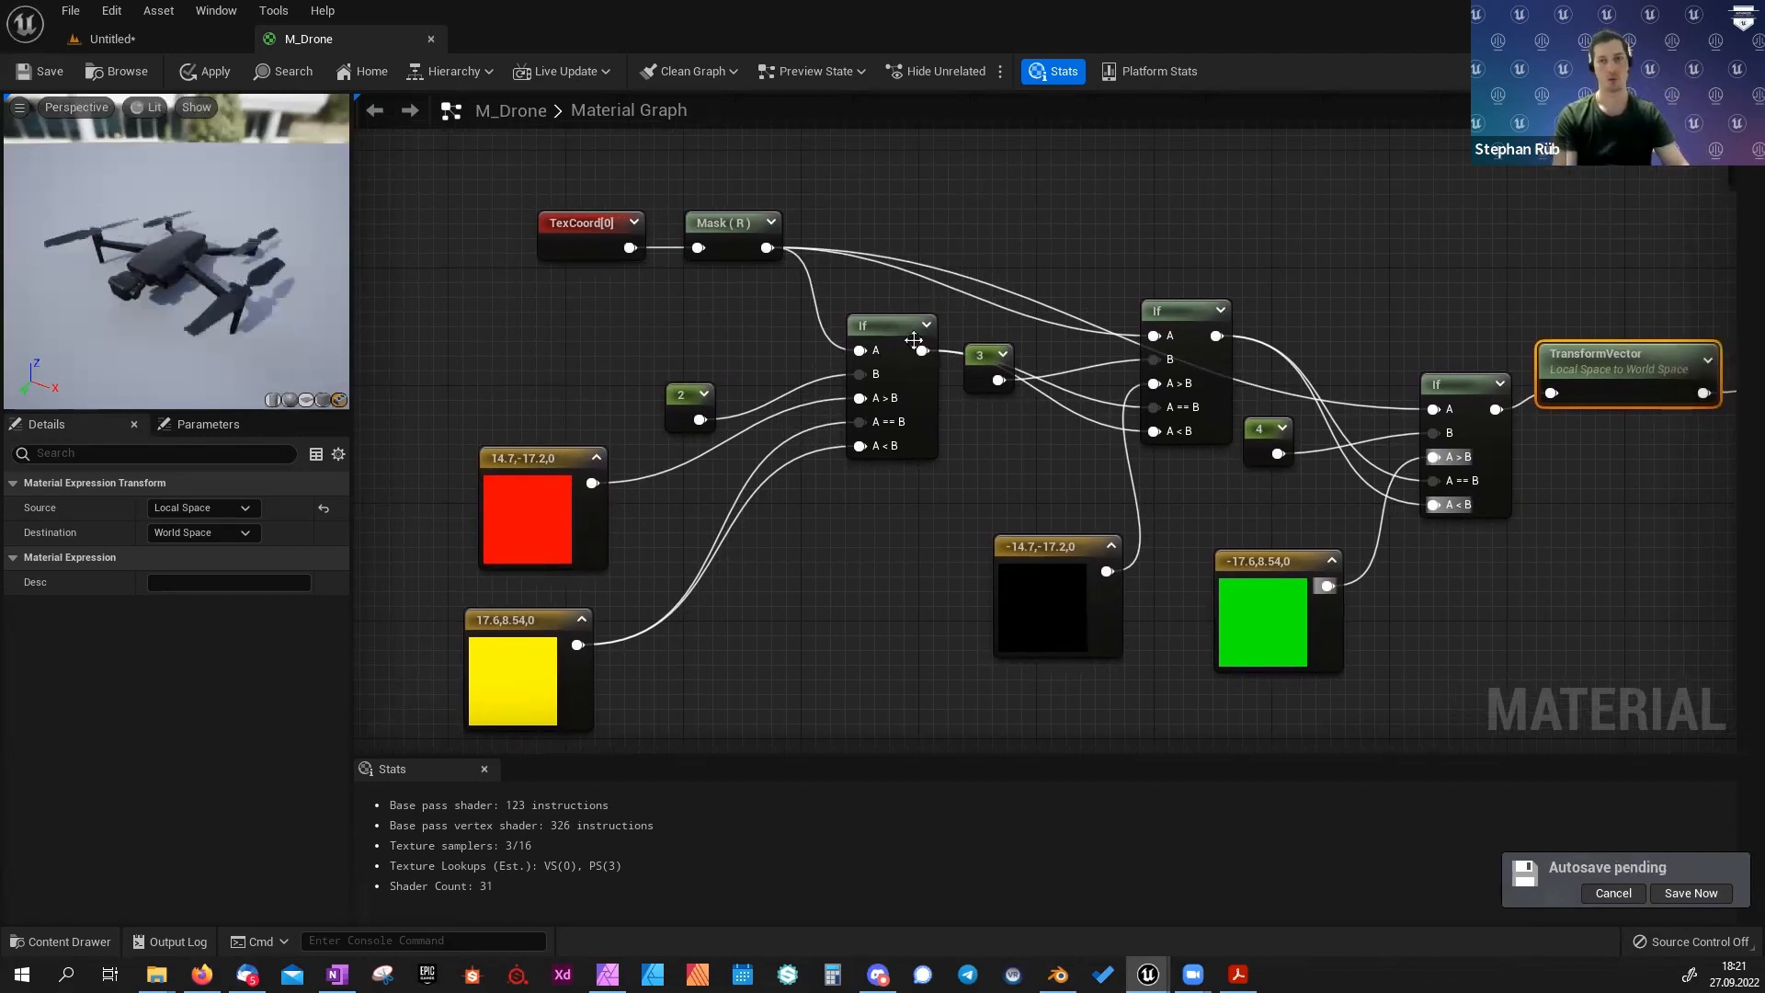
Open the M_ConiferTree material from the MAT folder and examine the chained If nodes and GrowDelay multipliers in its growth offset group.
key(ctrl+space)
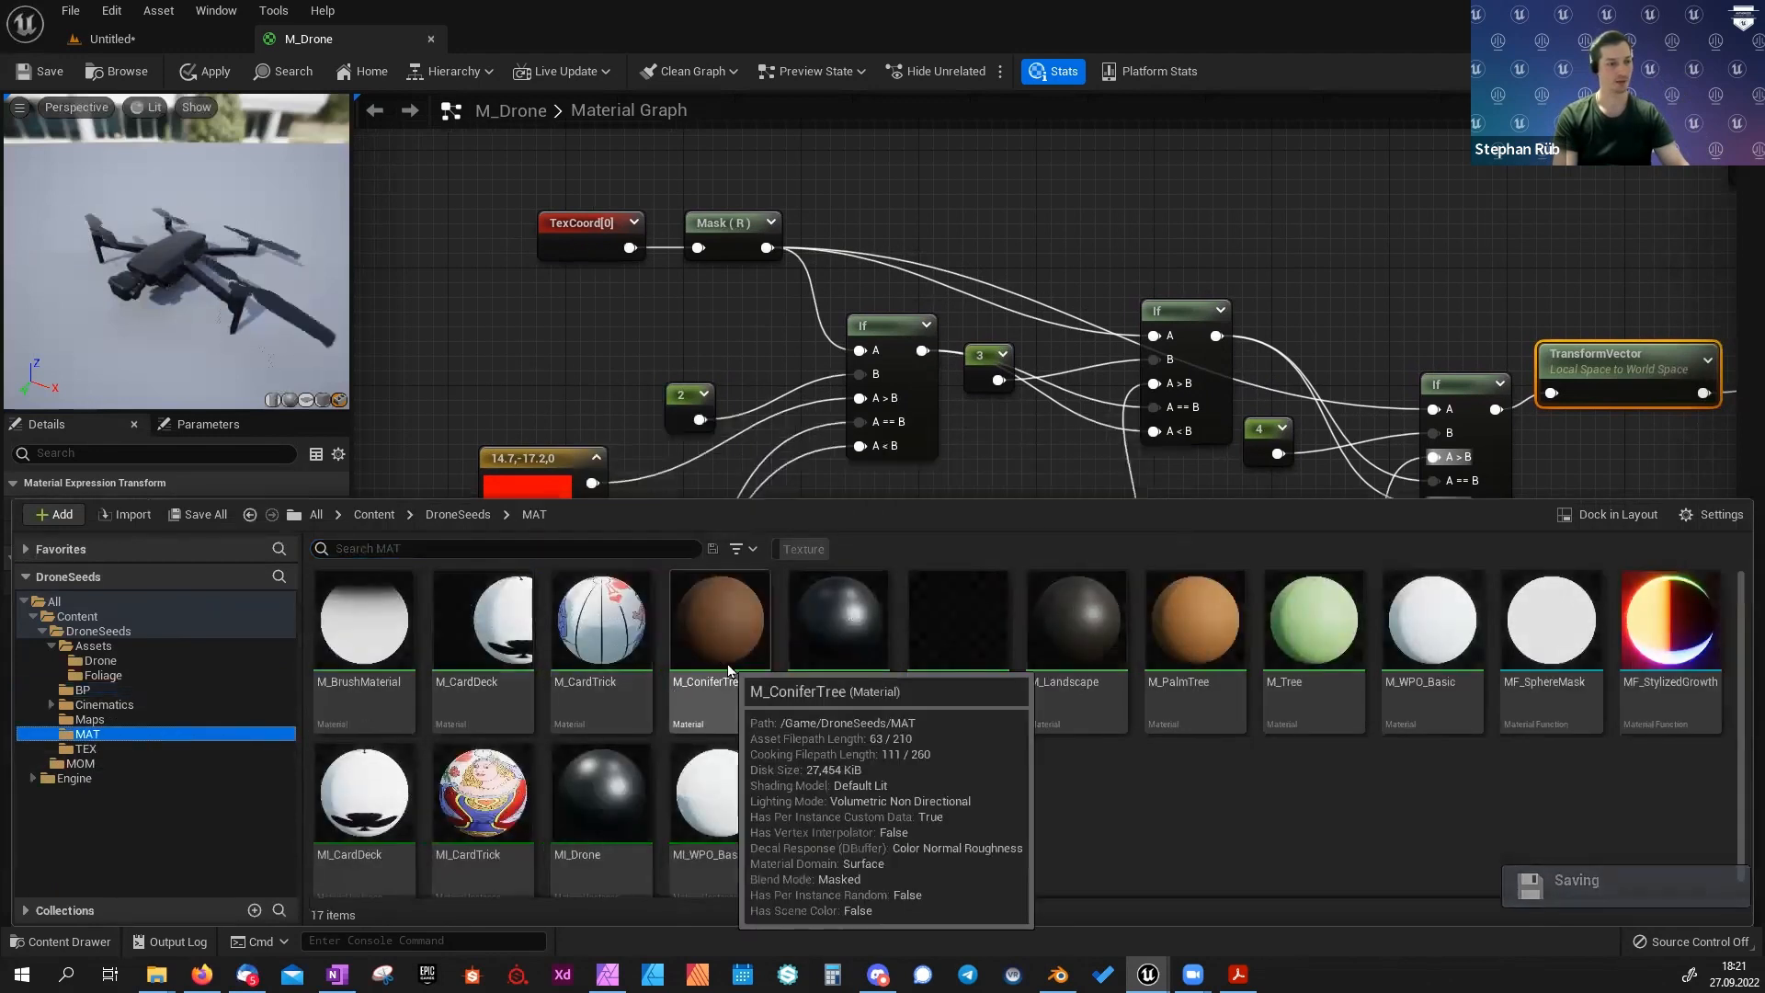
key(ctrl+space)
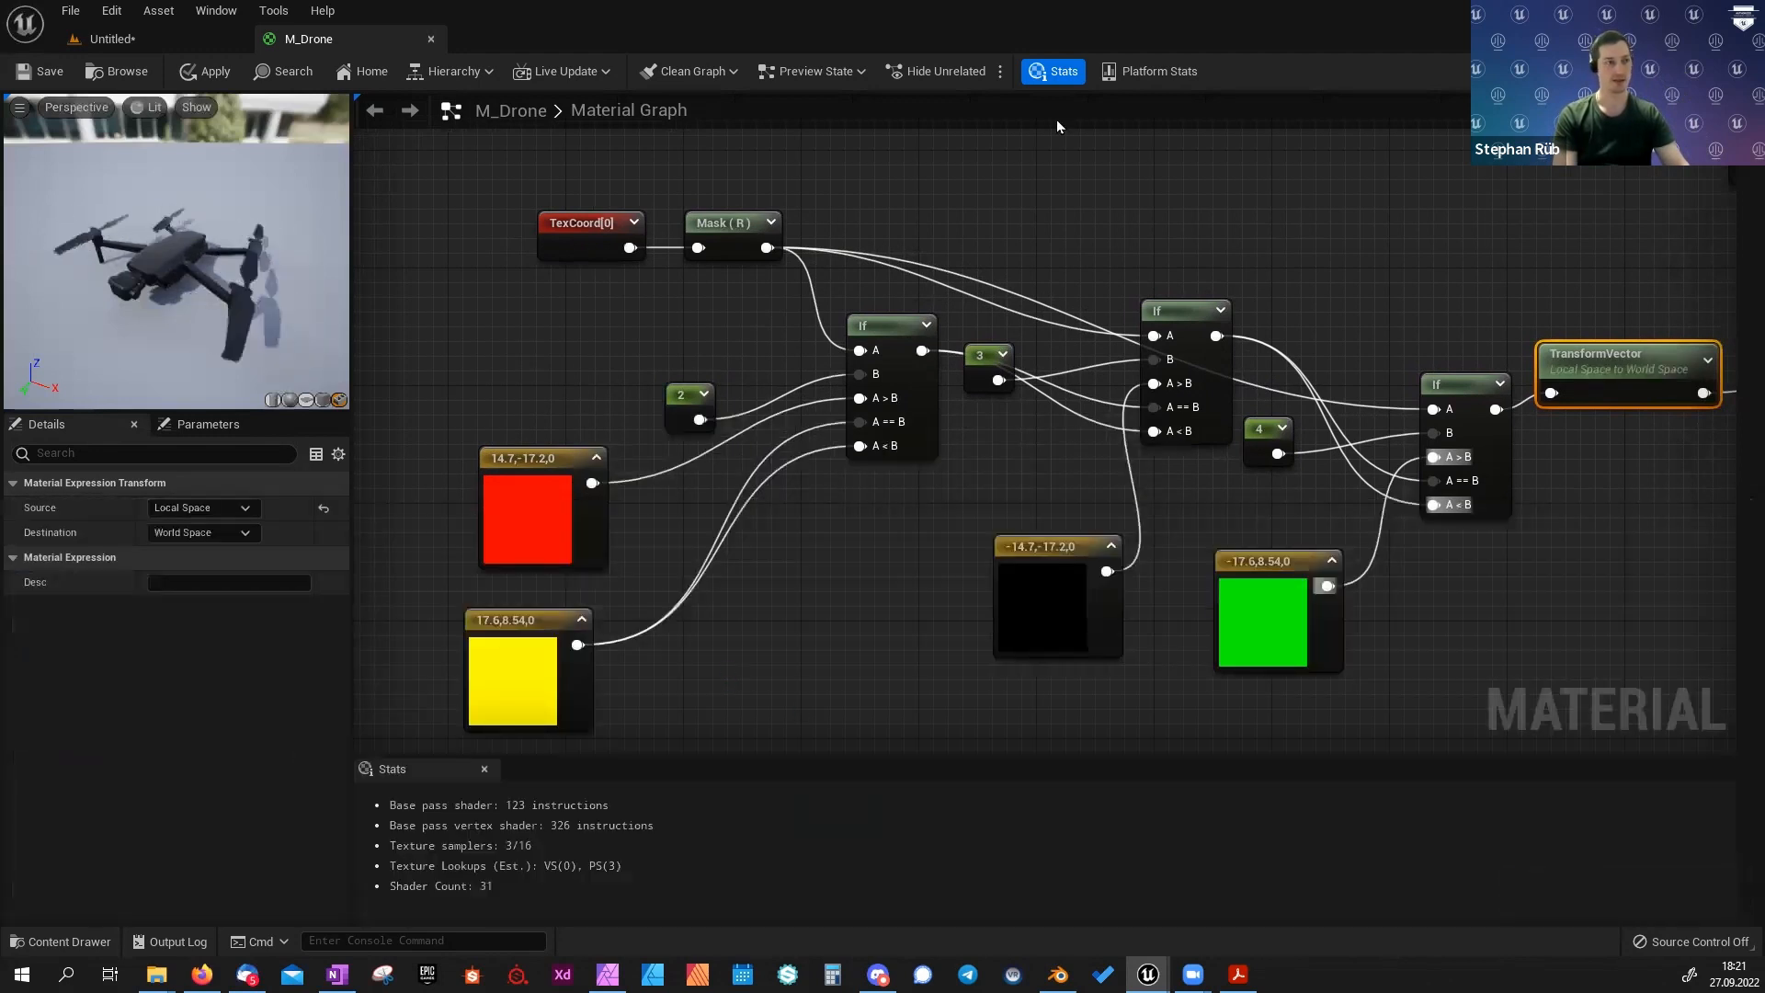
right_drag(487, 393, 1072, 329)
scroll(1074, 327, down, 8)
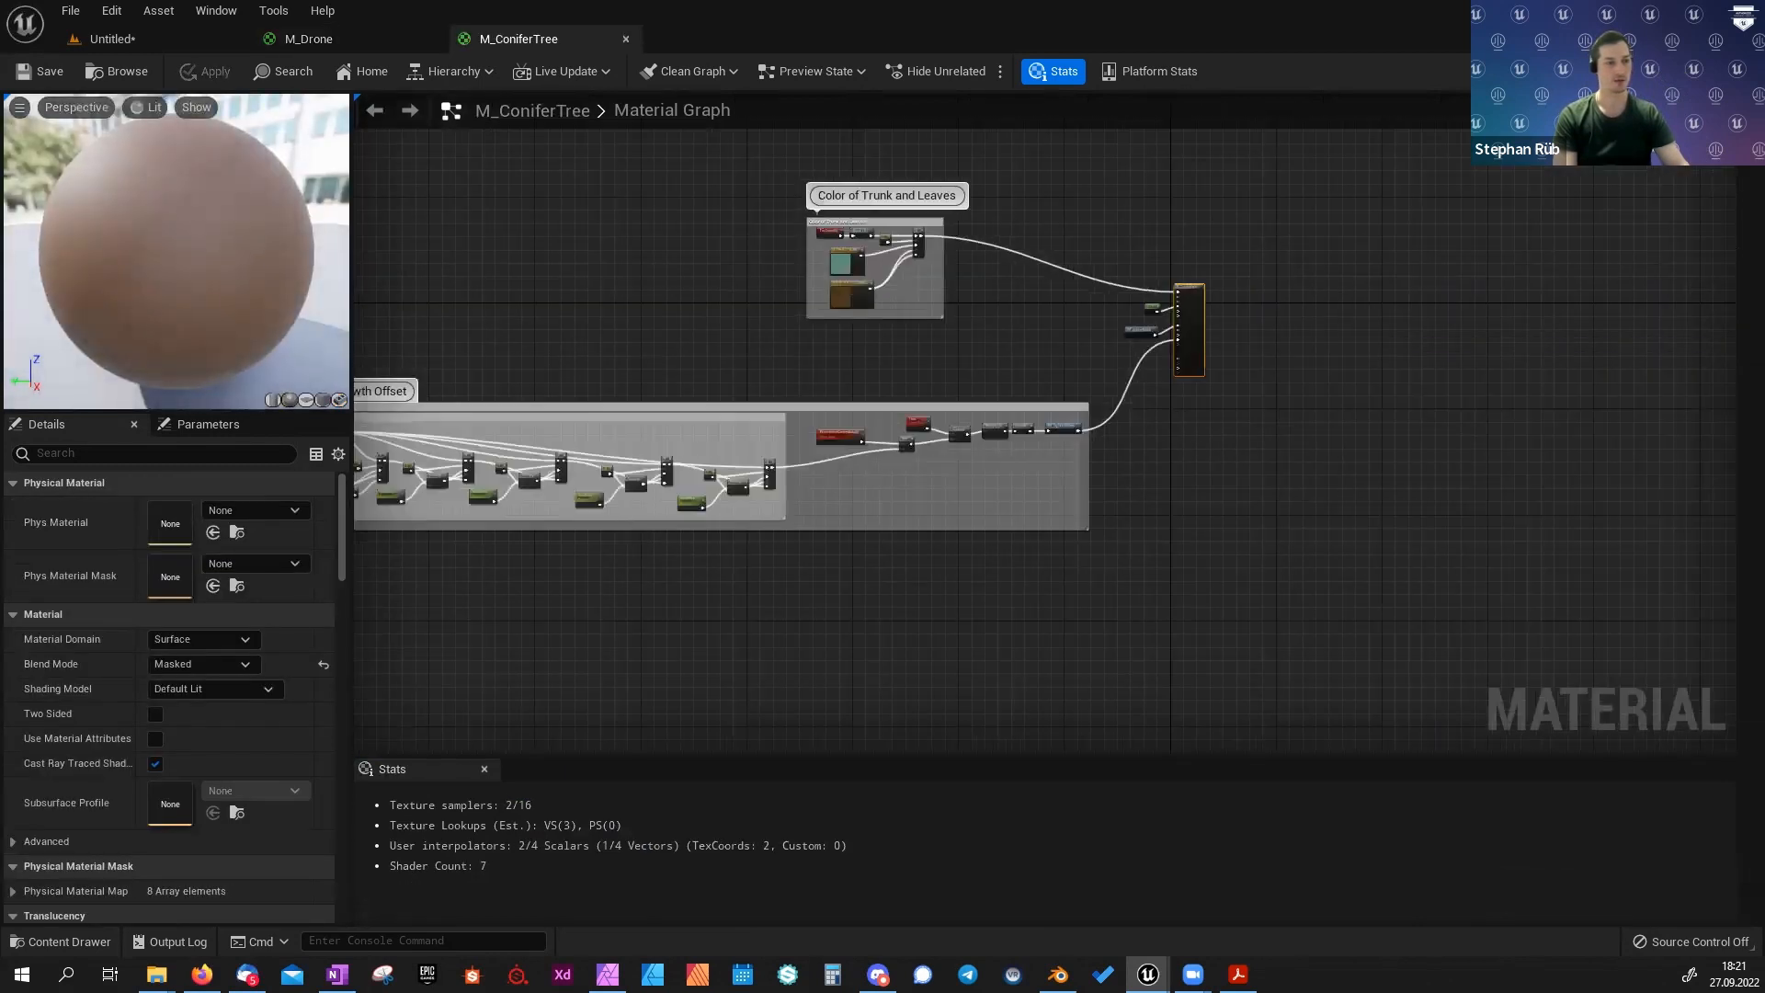
right_drag(630, 526, 977, 496)
scroll(704, 508, up, 7)
right_drag(682, 441, 706, 616)
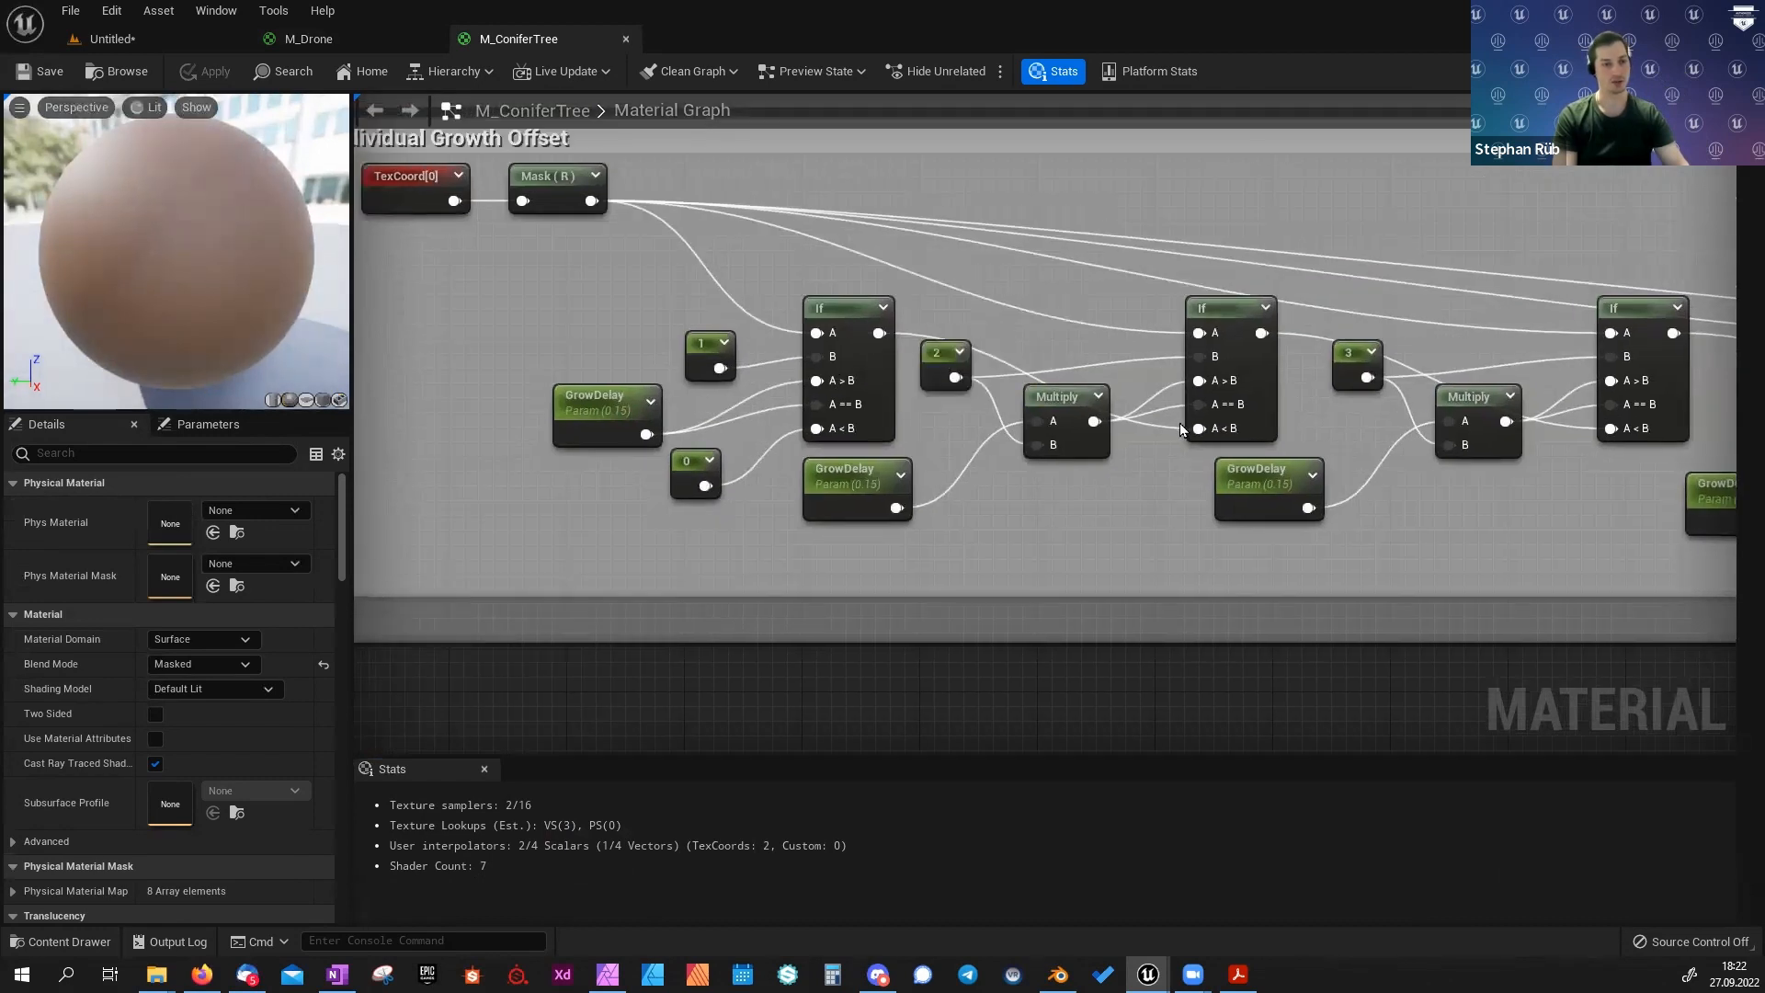
right_drag(1388, 408, 764, 354)
right_drag(1257, 353, 1194, 347)
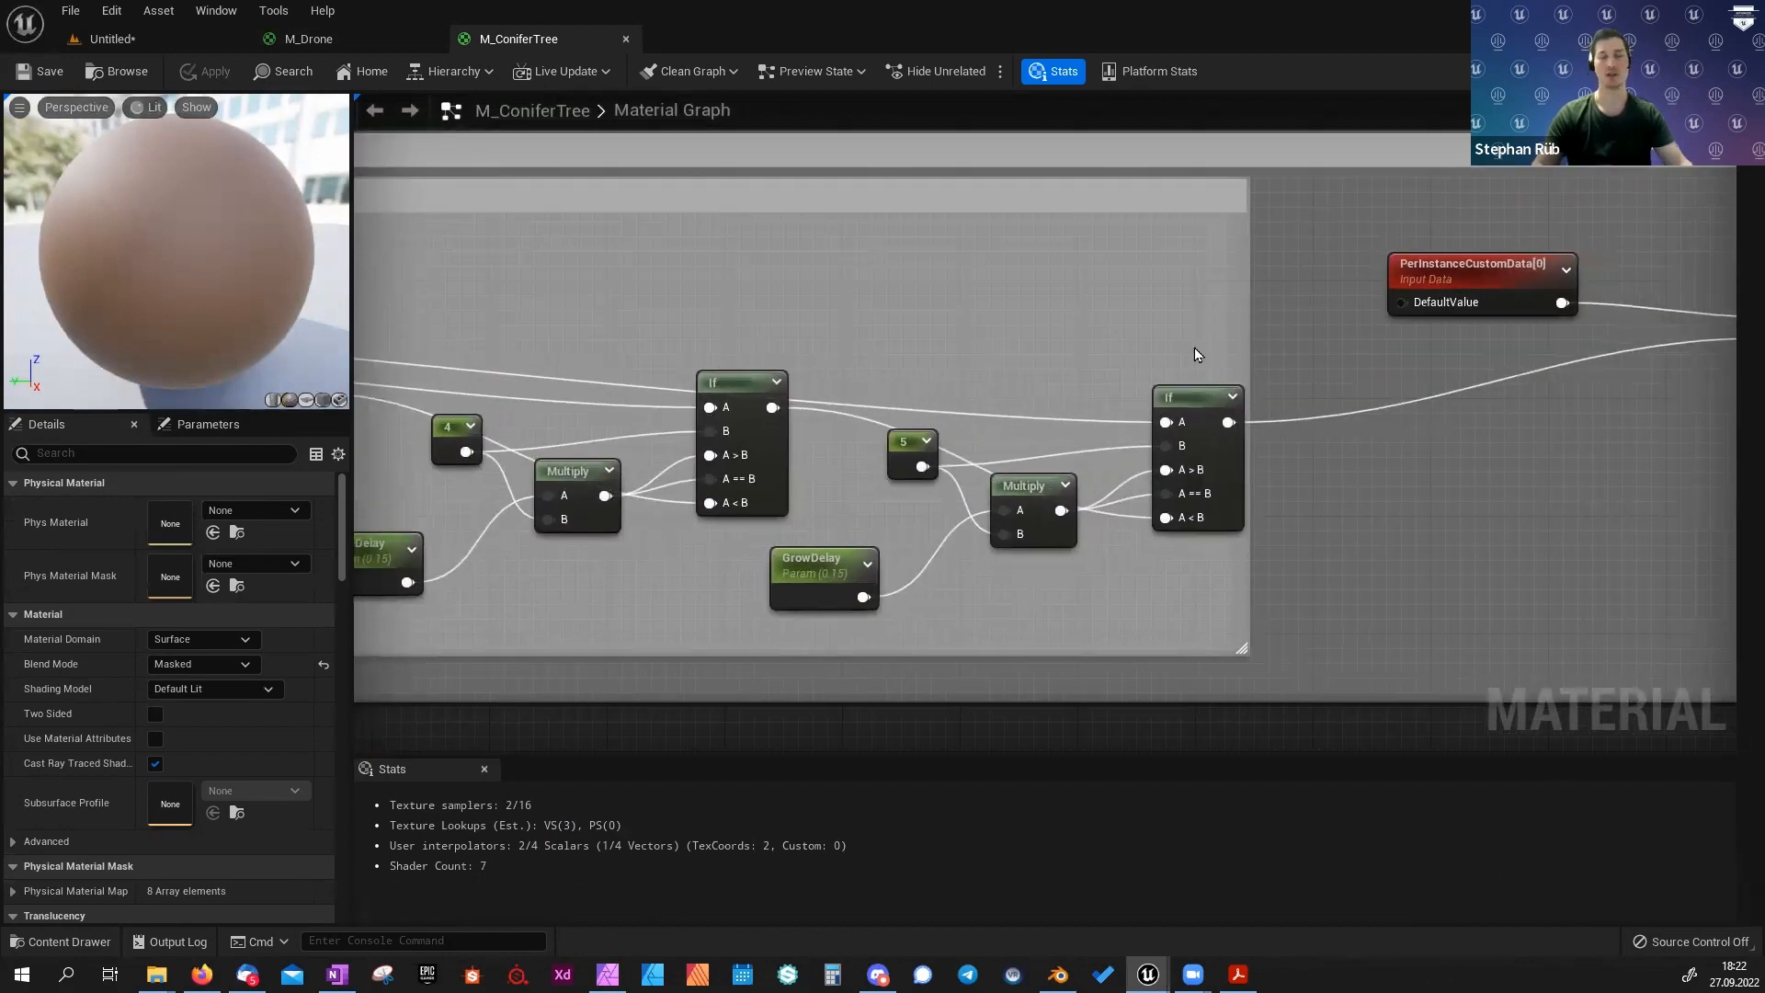
right_drag(1392, 393, 1346, 410)
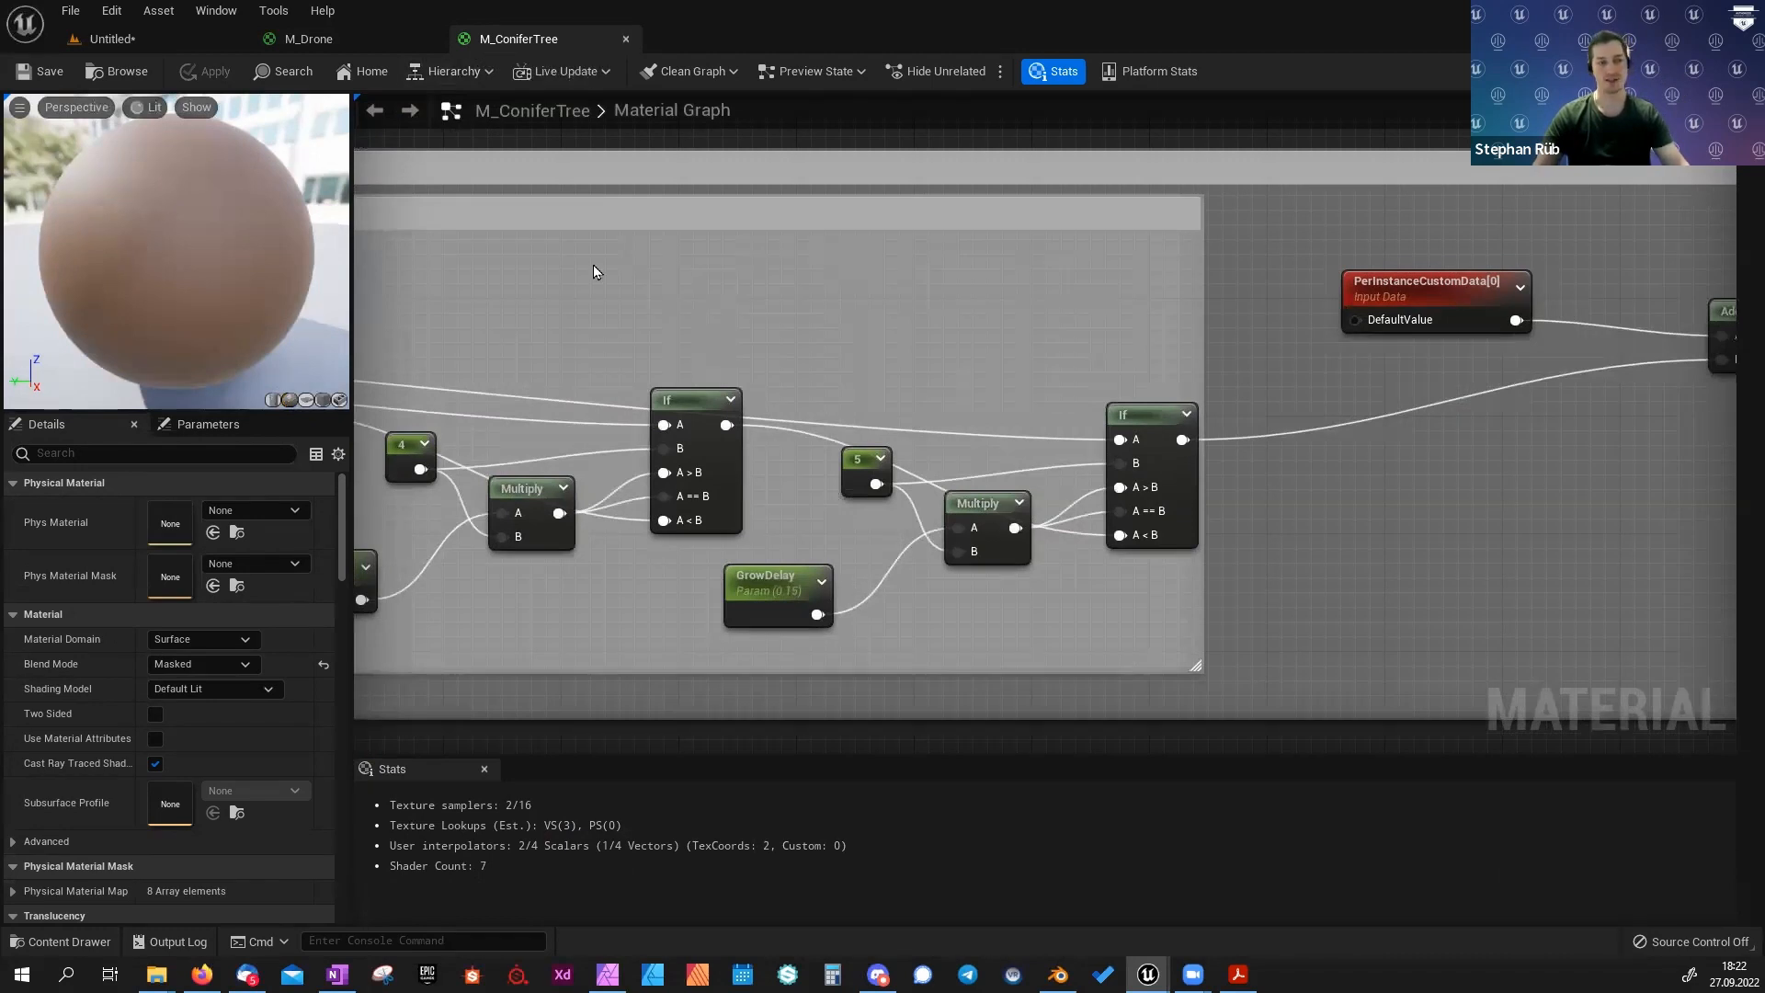
scroll(593, 264, down, 2)
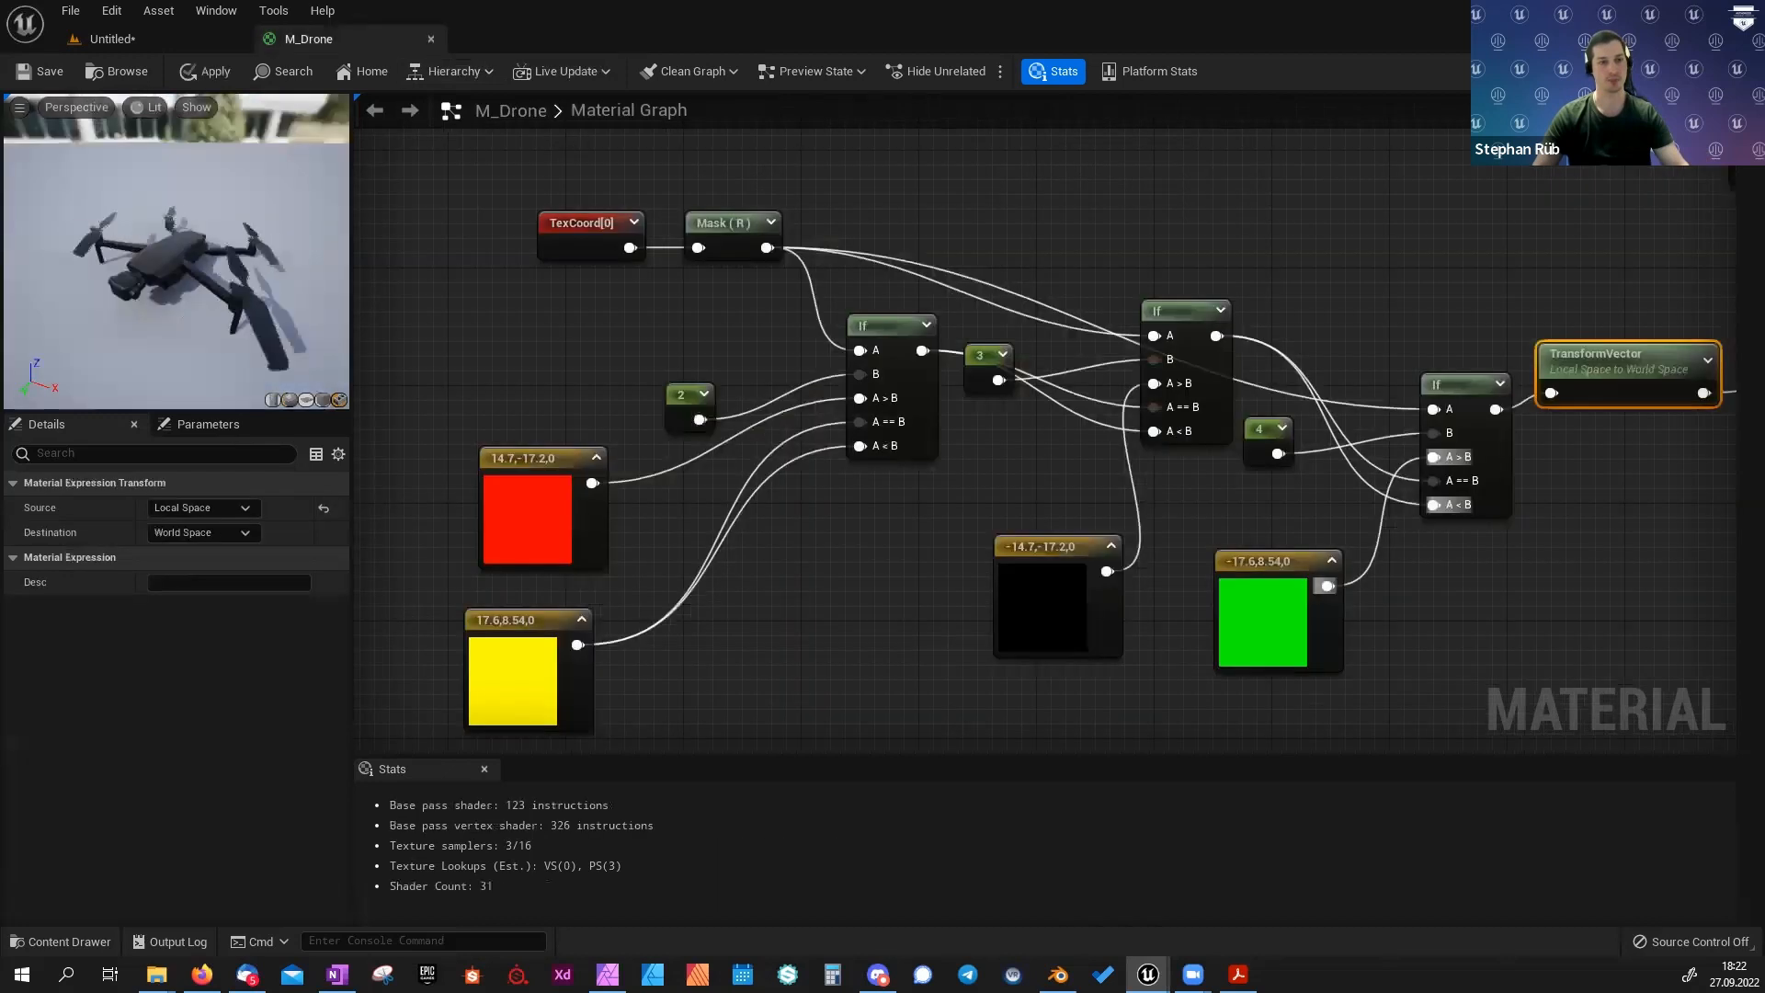
Return to M_Drone and review the chain of pivot If nodes through TransformVector to the Add node with Object Position.
right_drag(886, 456, 796, 389)
scroll(808, 461, down, 2)
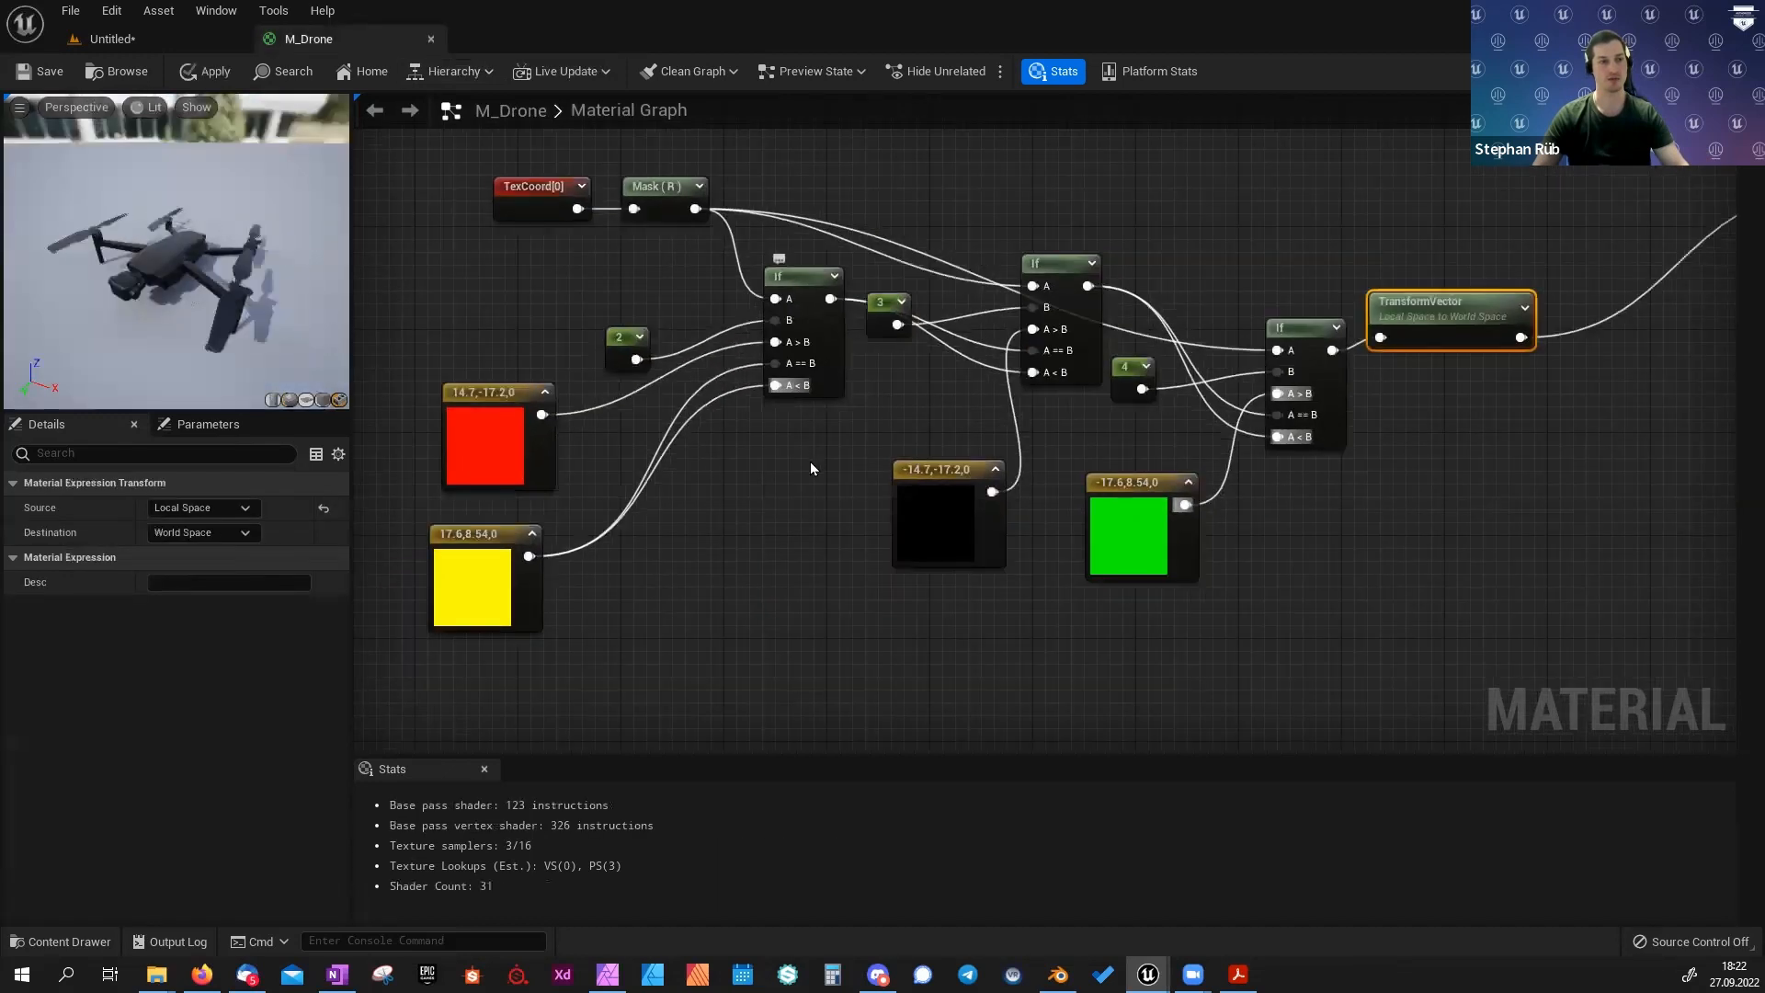
click(813, 498)
scroll(815, 504, up, 1)
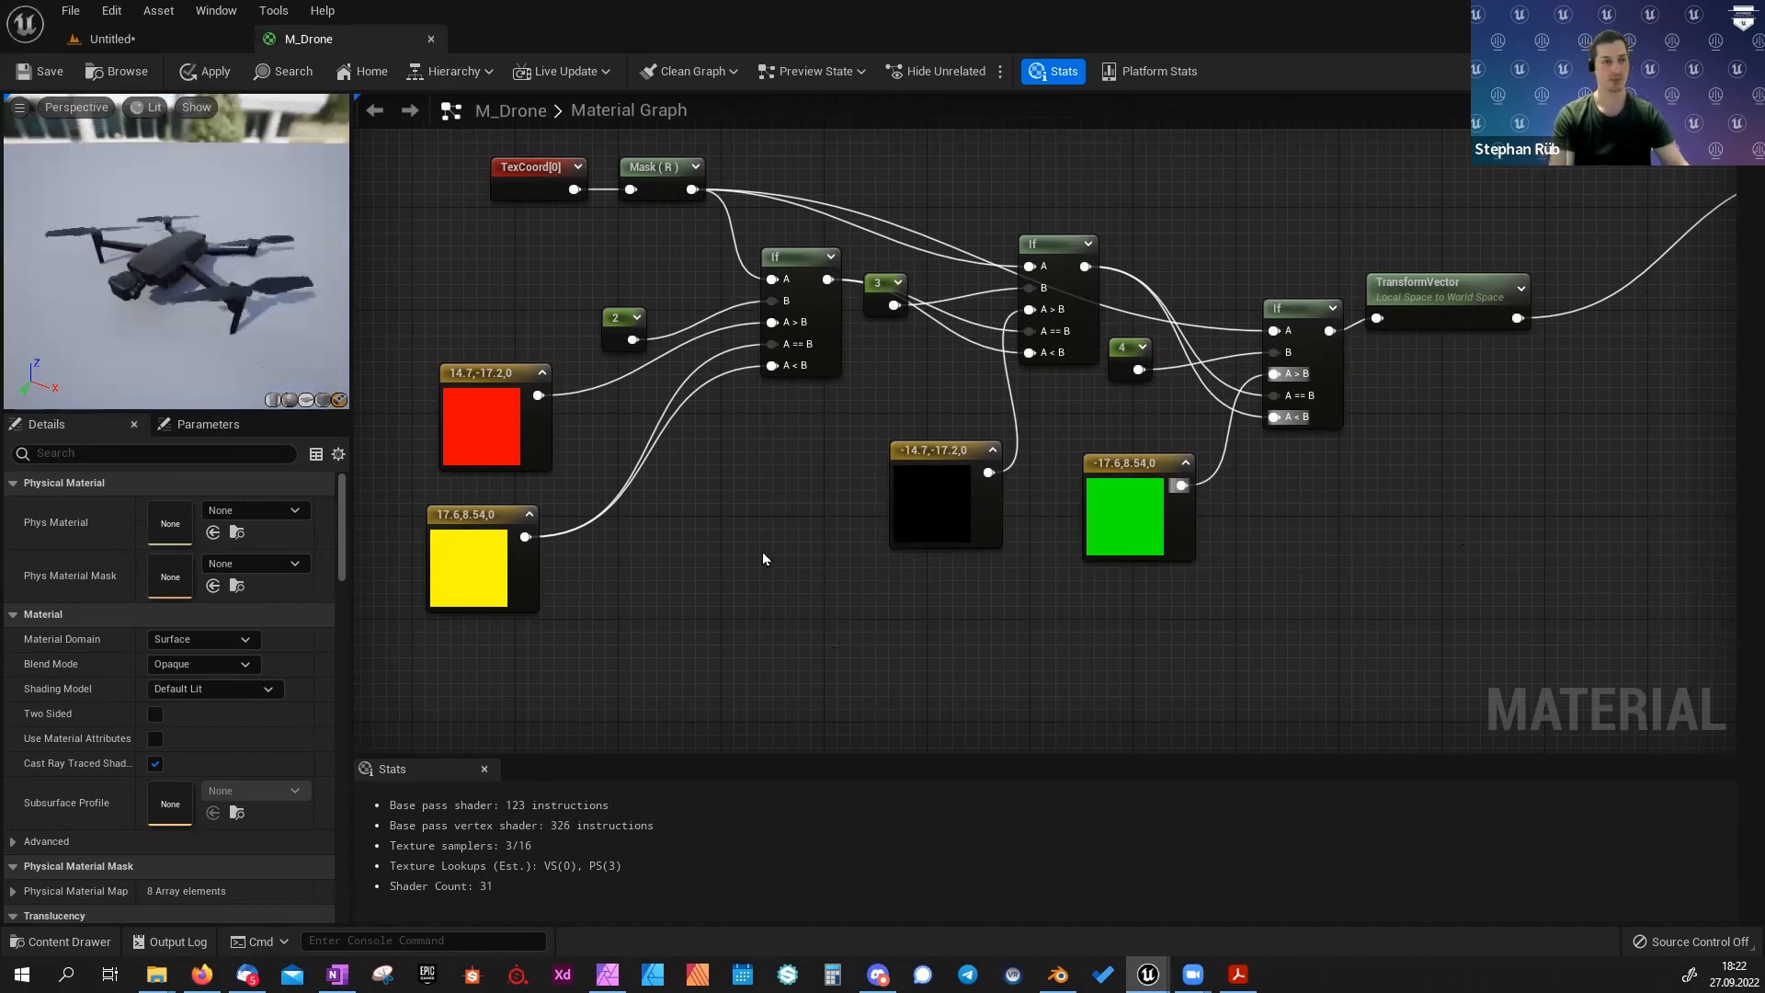
right_drag(763, 558, 759, 581)
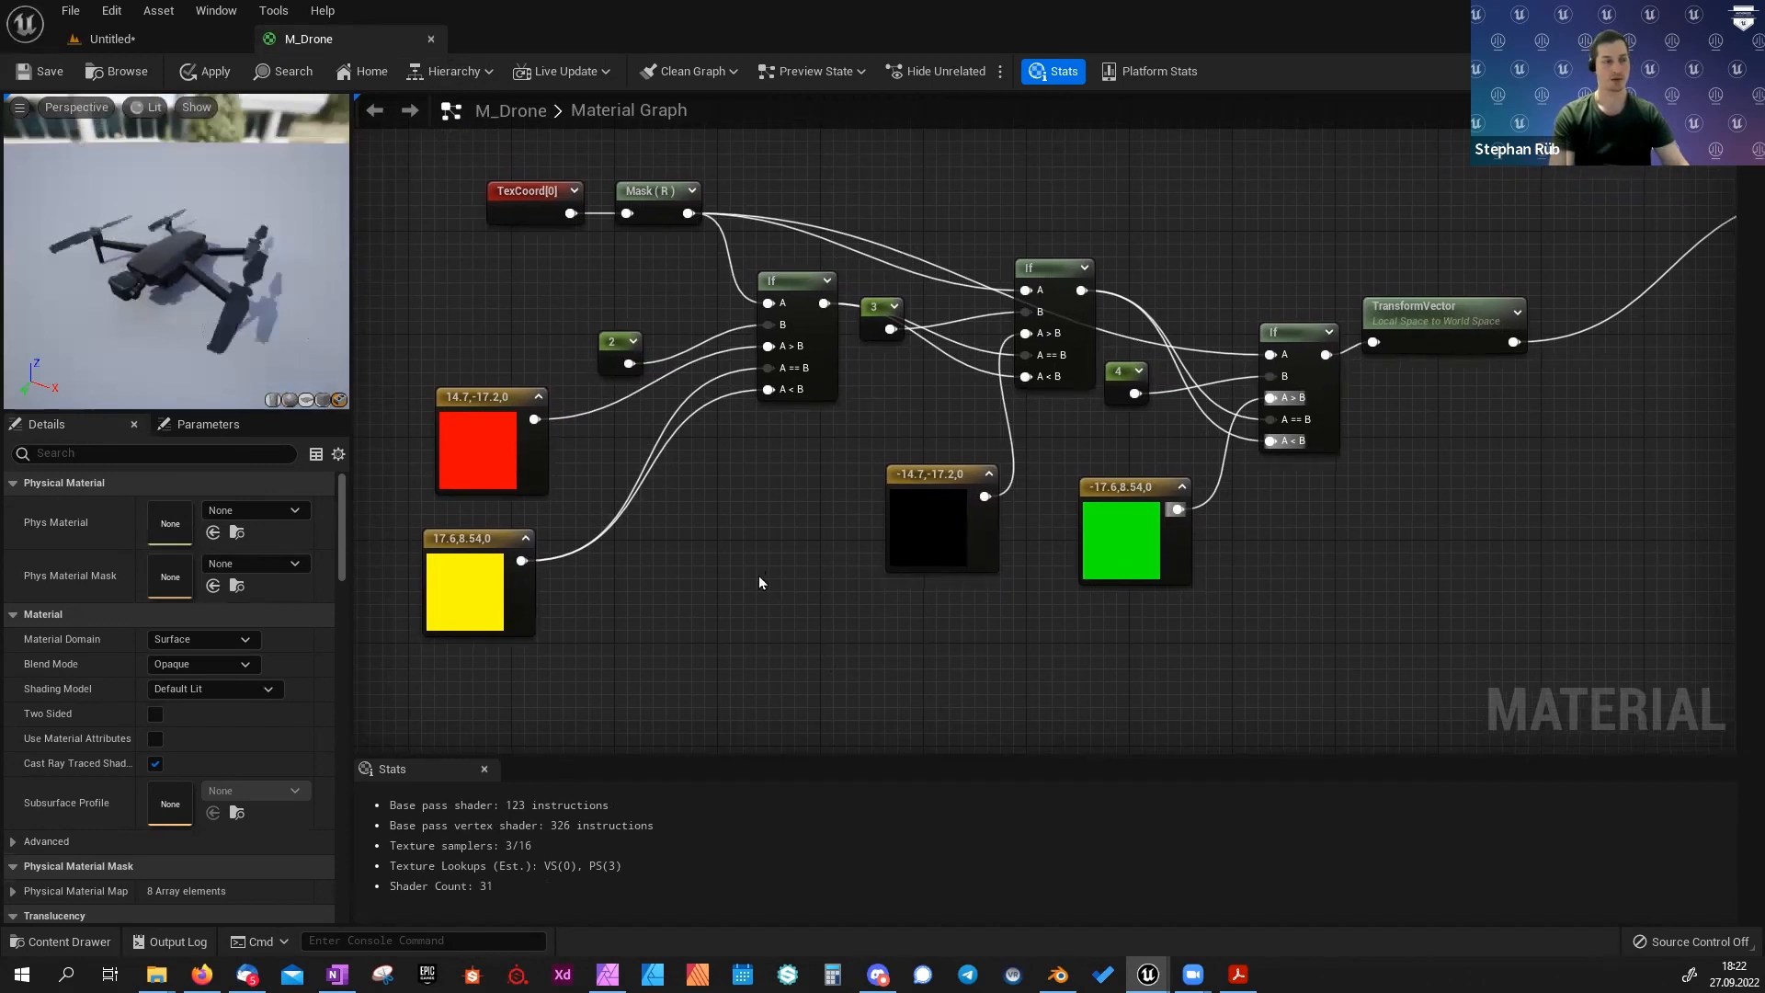
right_drag(760, 582, 729, 611)
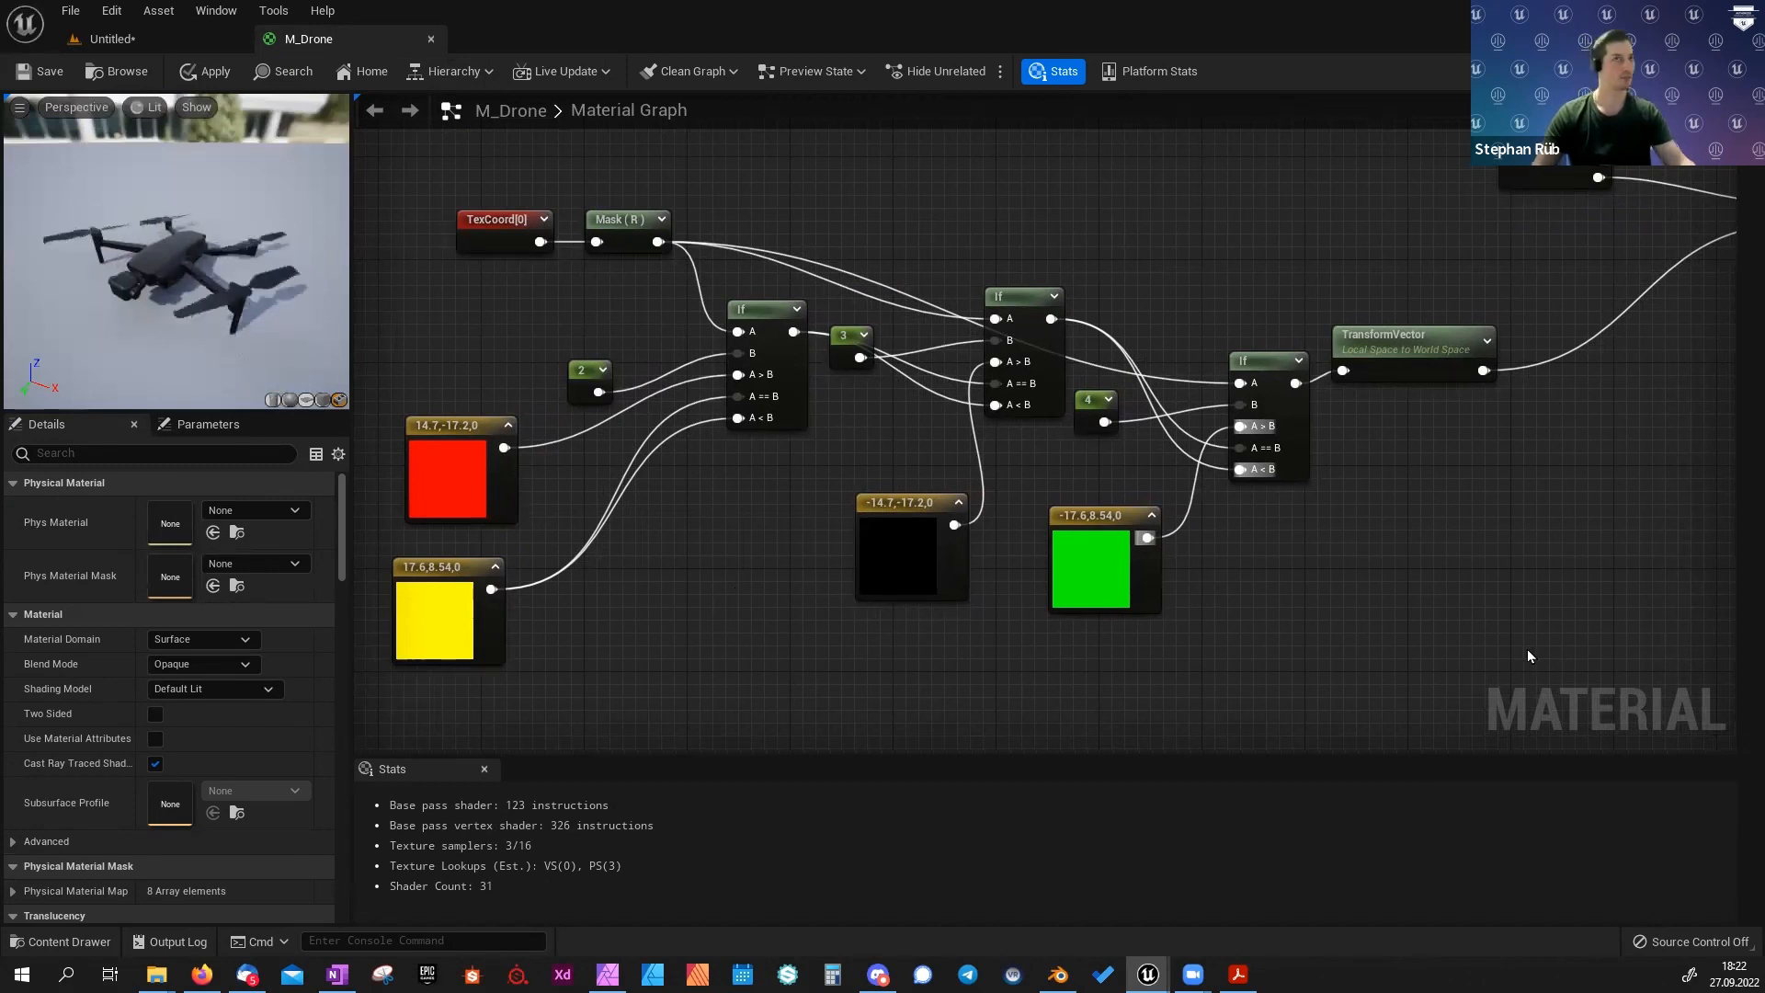
right_drag(1320, 596, 915, 541)
scroll(1155, 544, down, 2)
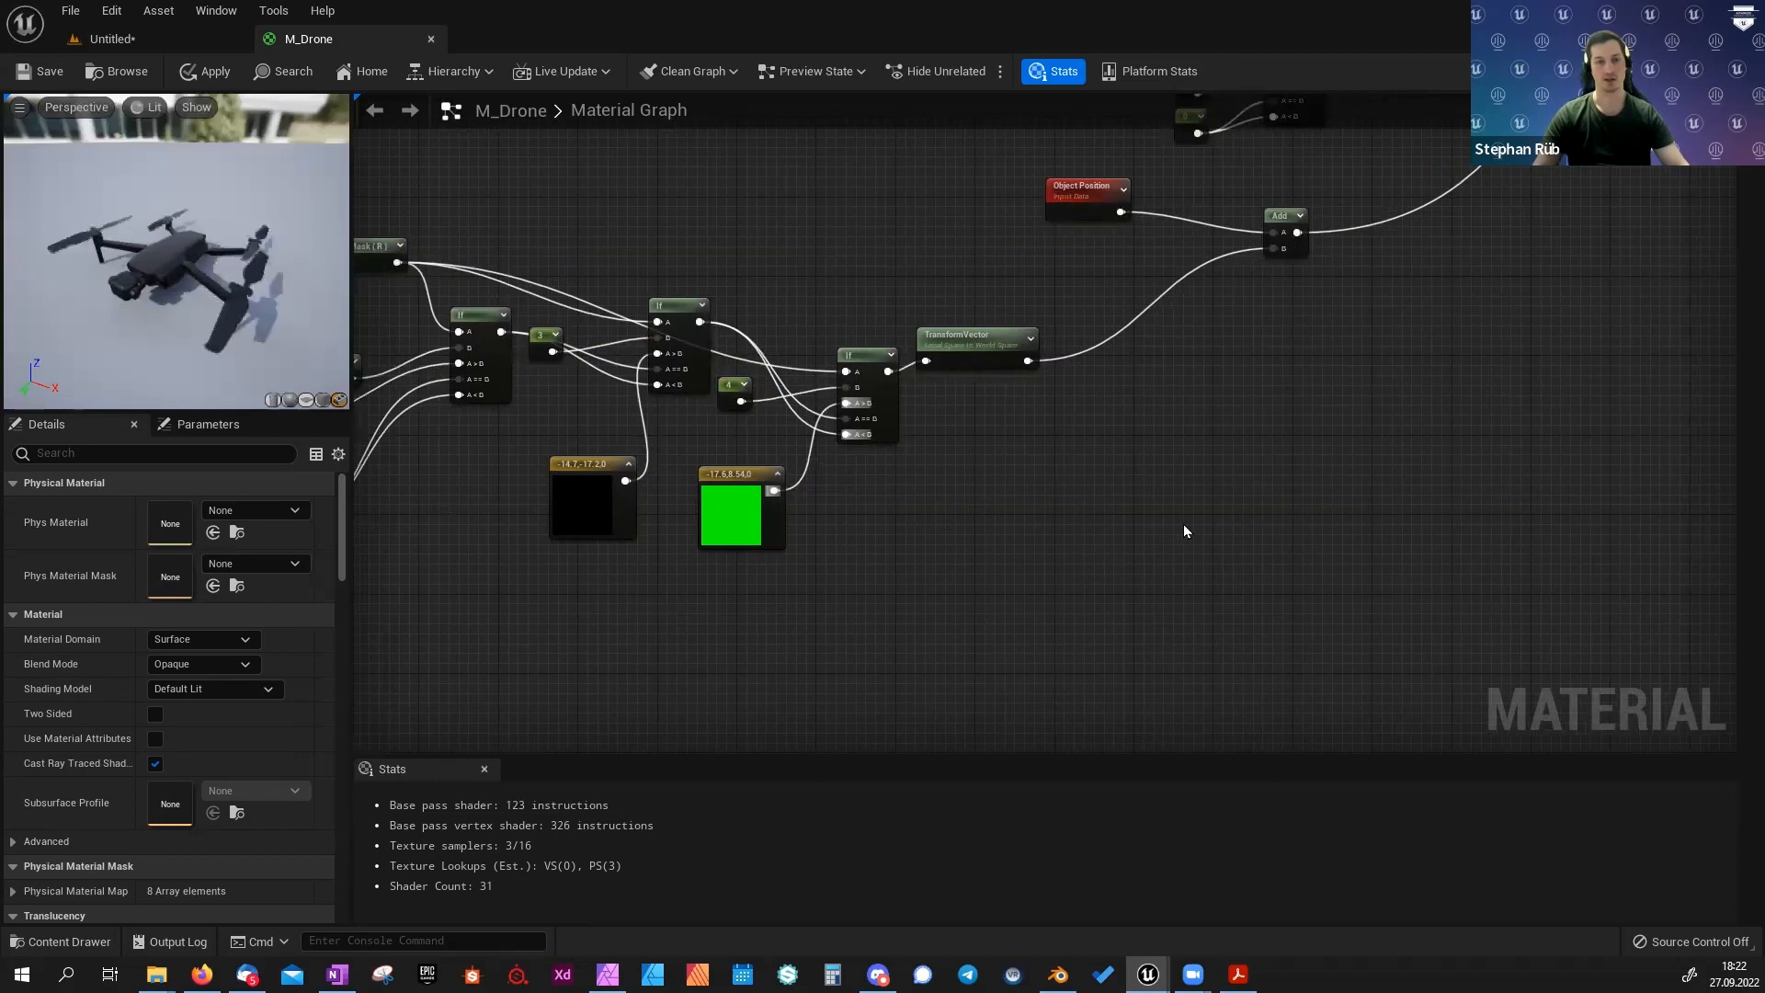
right_drag(1183, 532, 1093, 485)
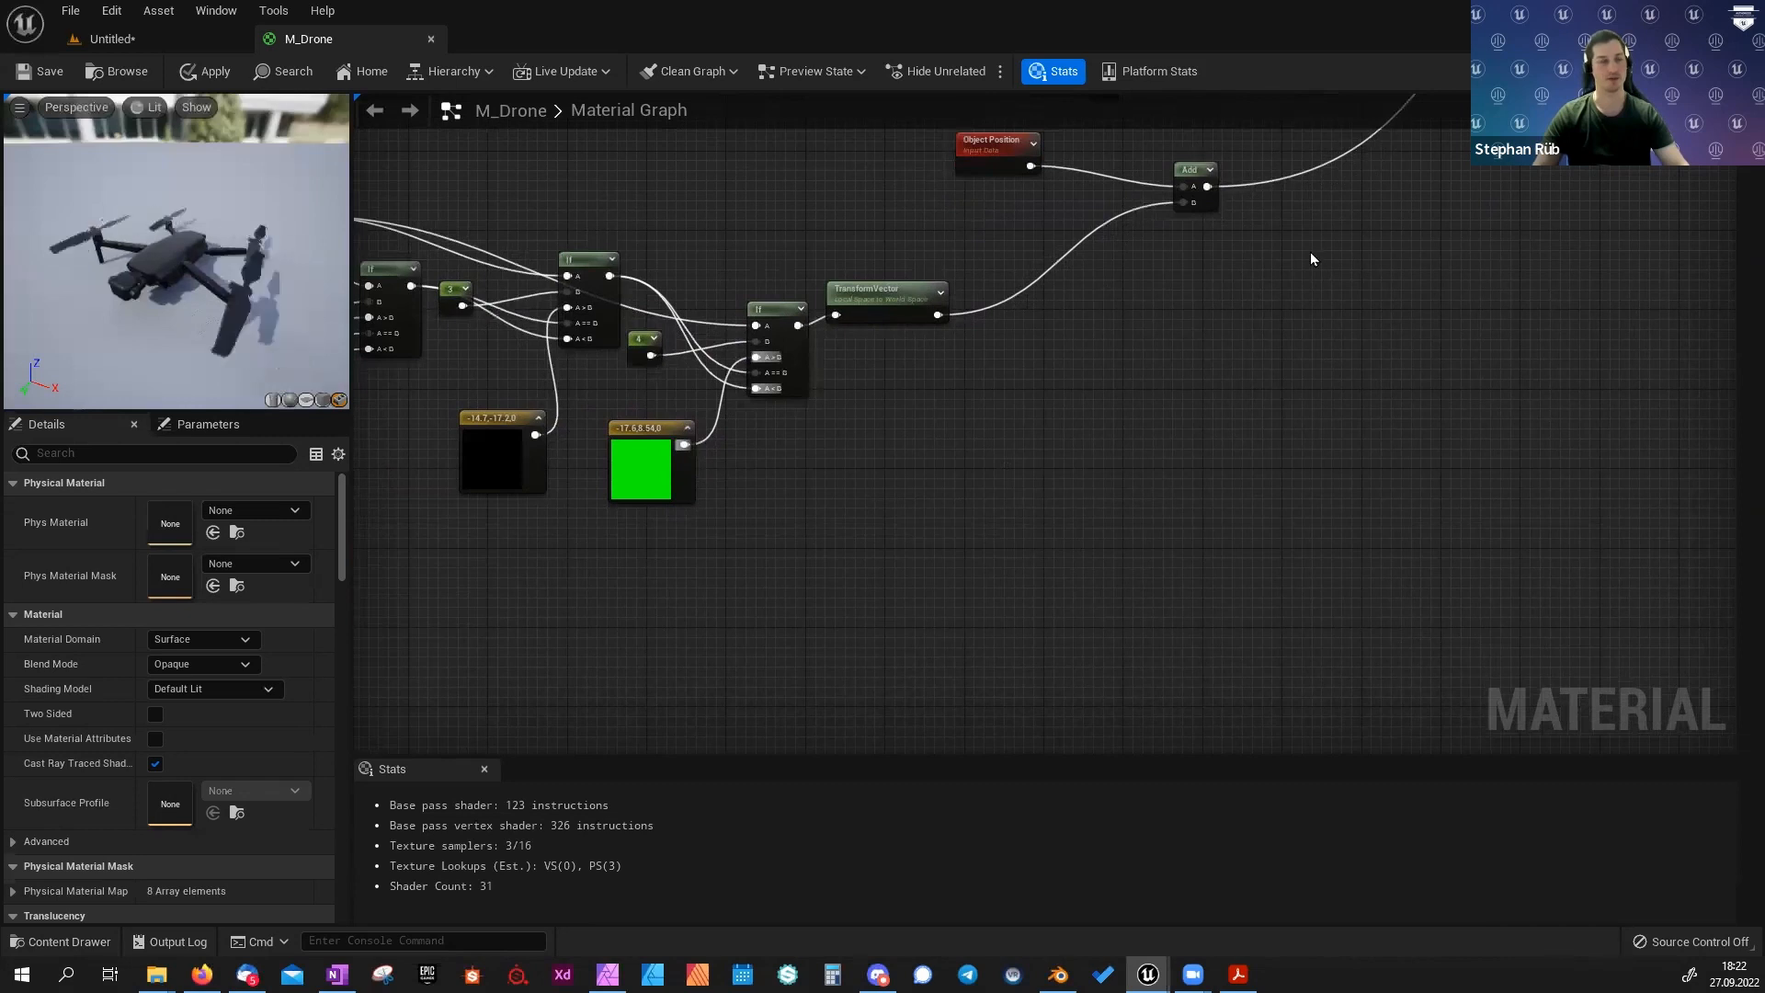
Open the M_DroneRotation material and examine the RotateVector node and the (1,0,0) vector constant in its Camera Rotation group.
drag(1311, 258, 455, 50)
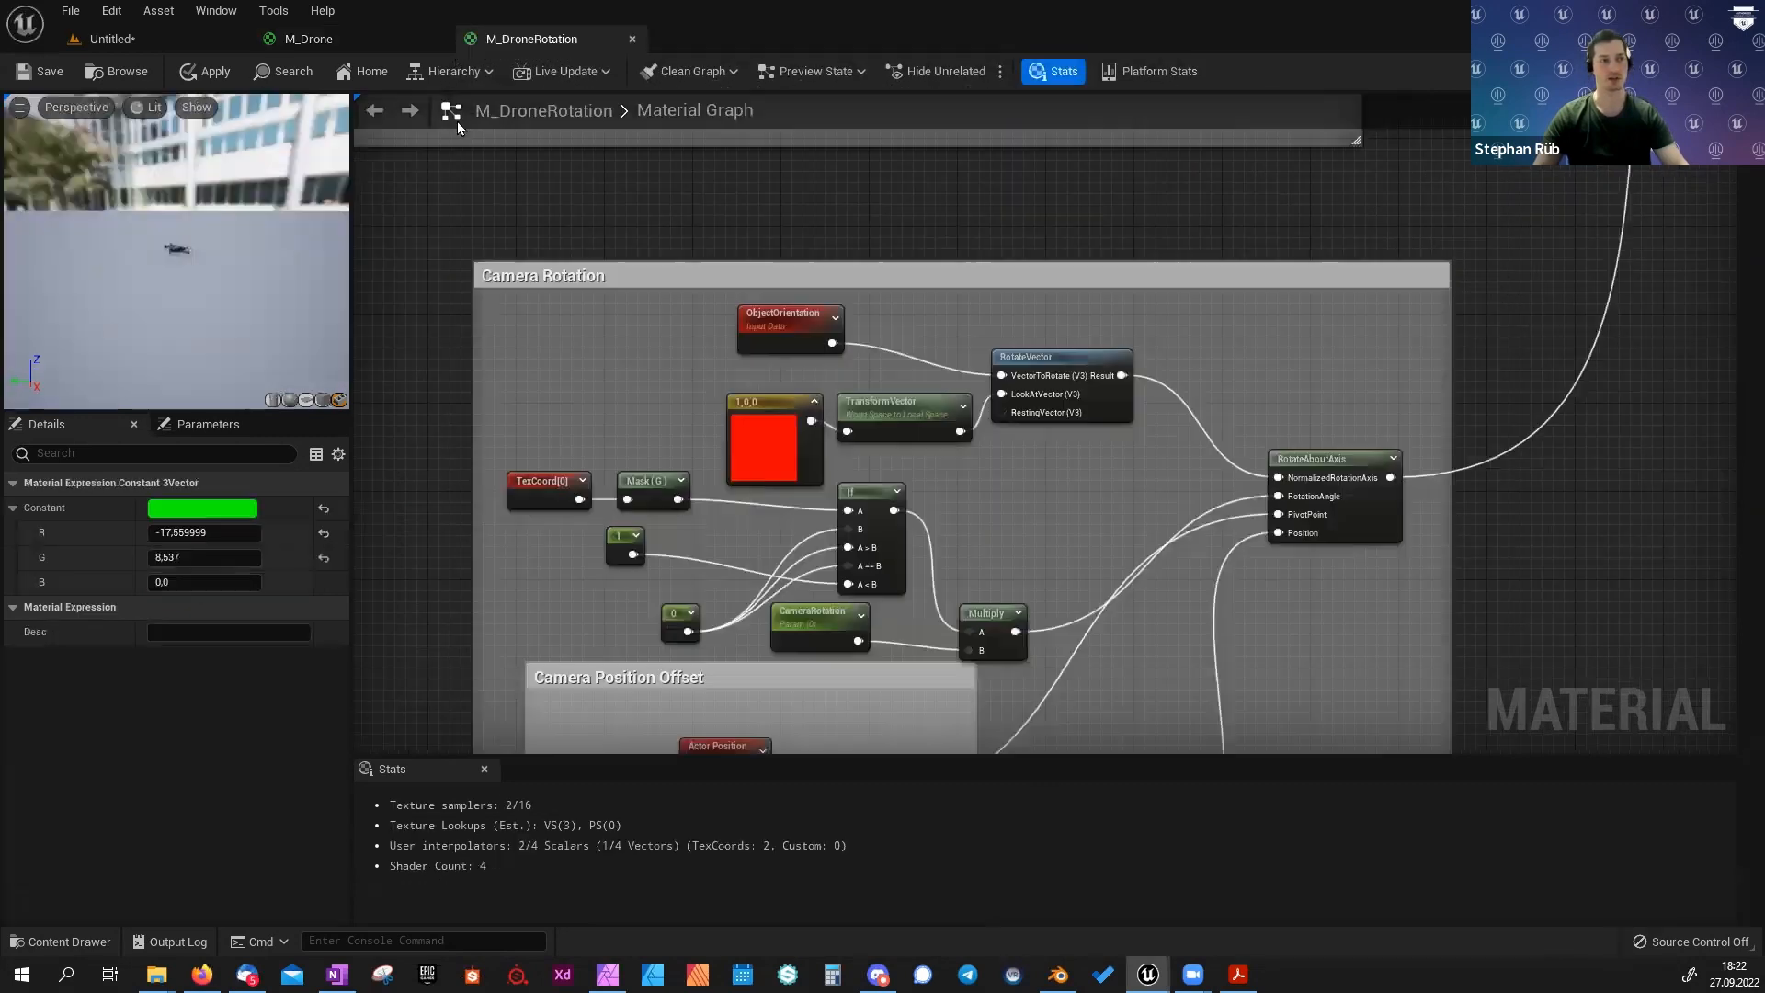
right_drag(454, 507, 488, 431)
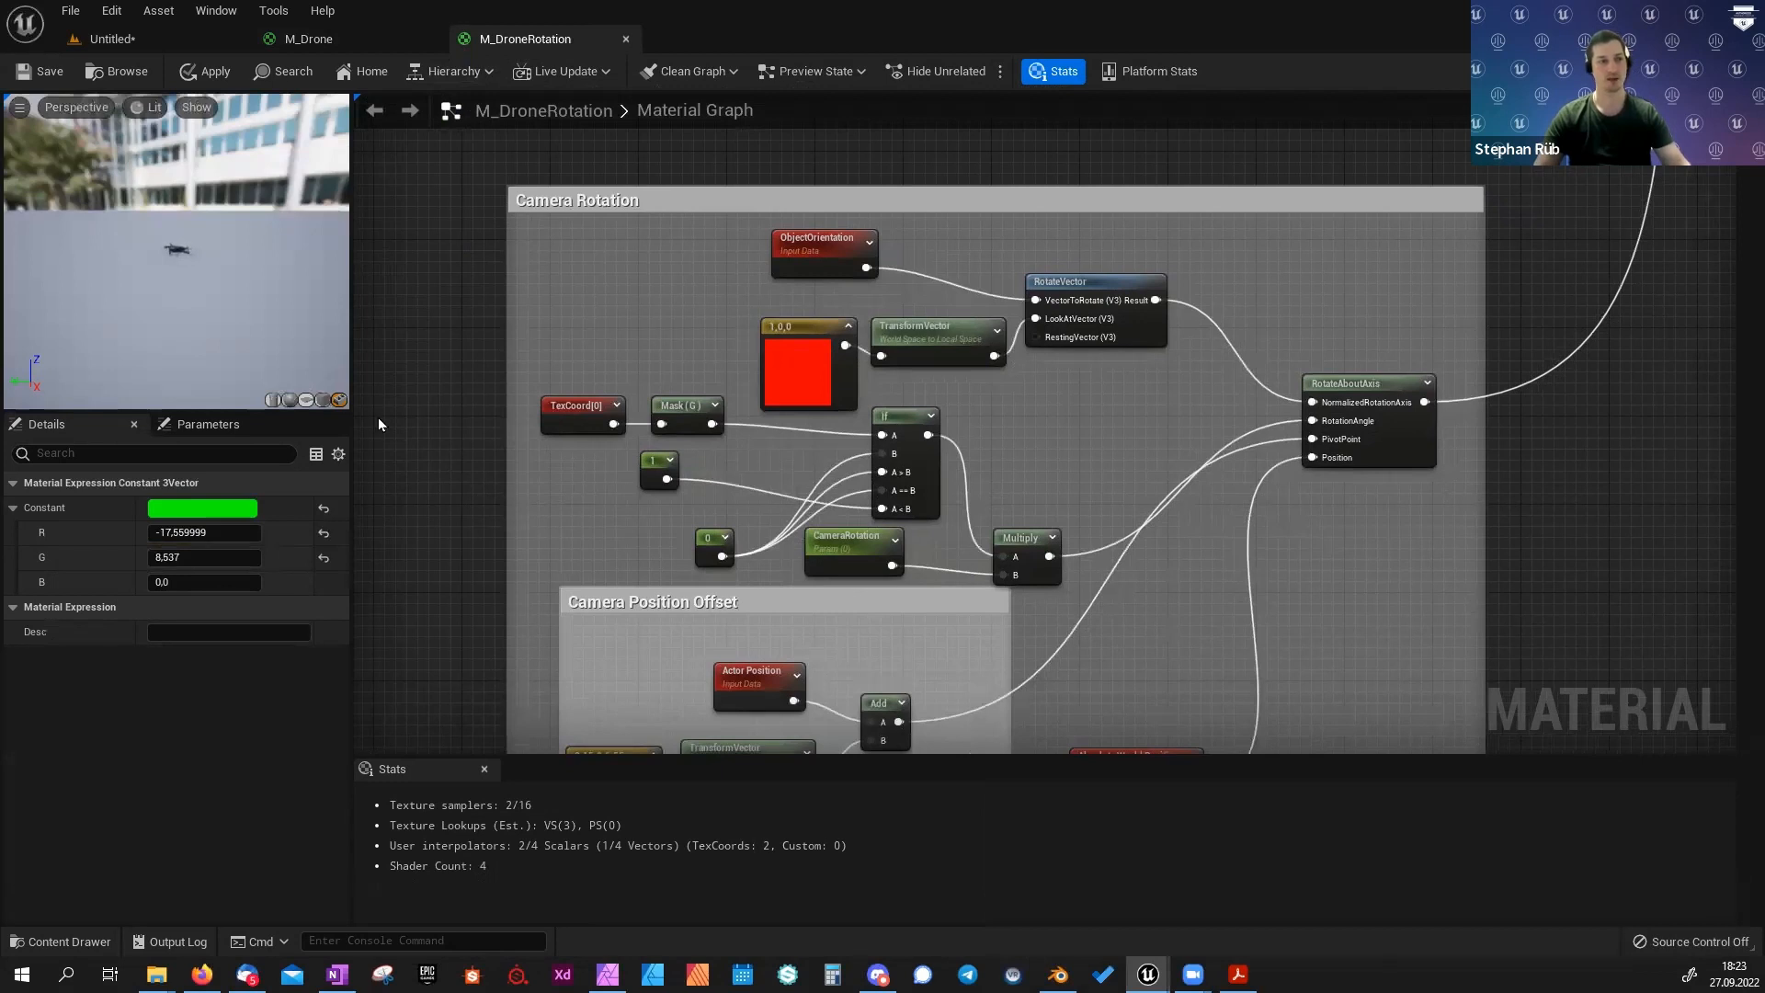
right_drag(619, 312, 665, 320)
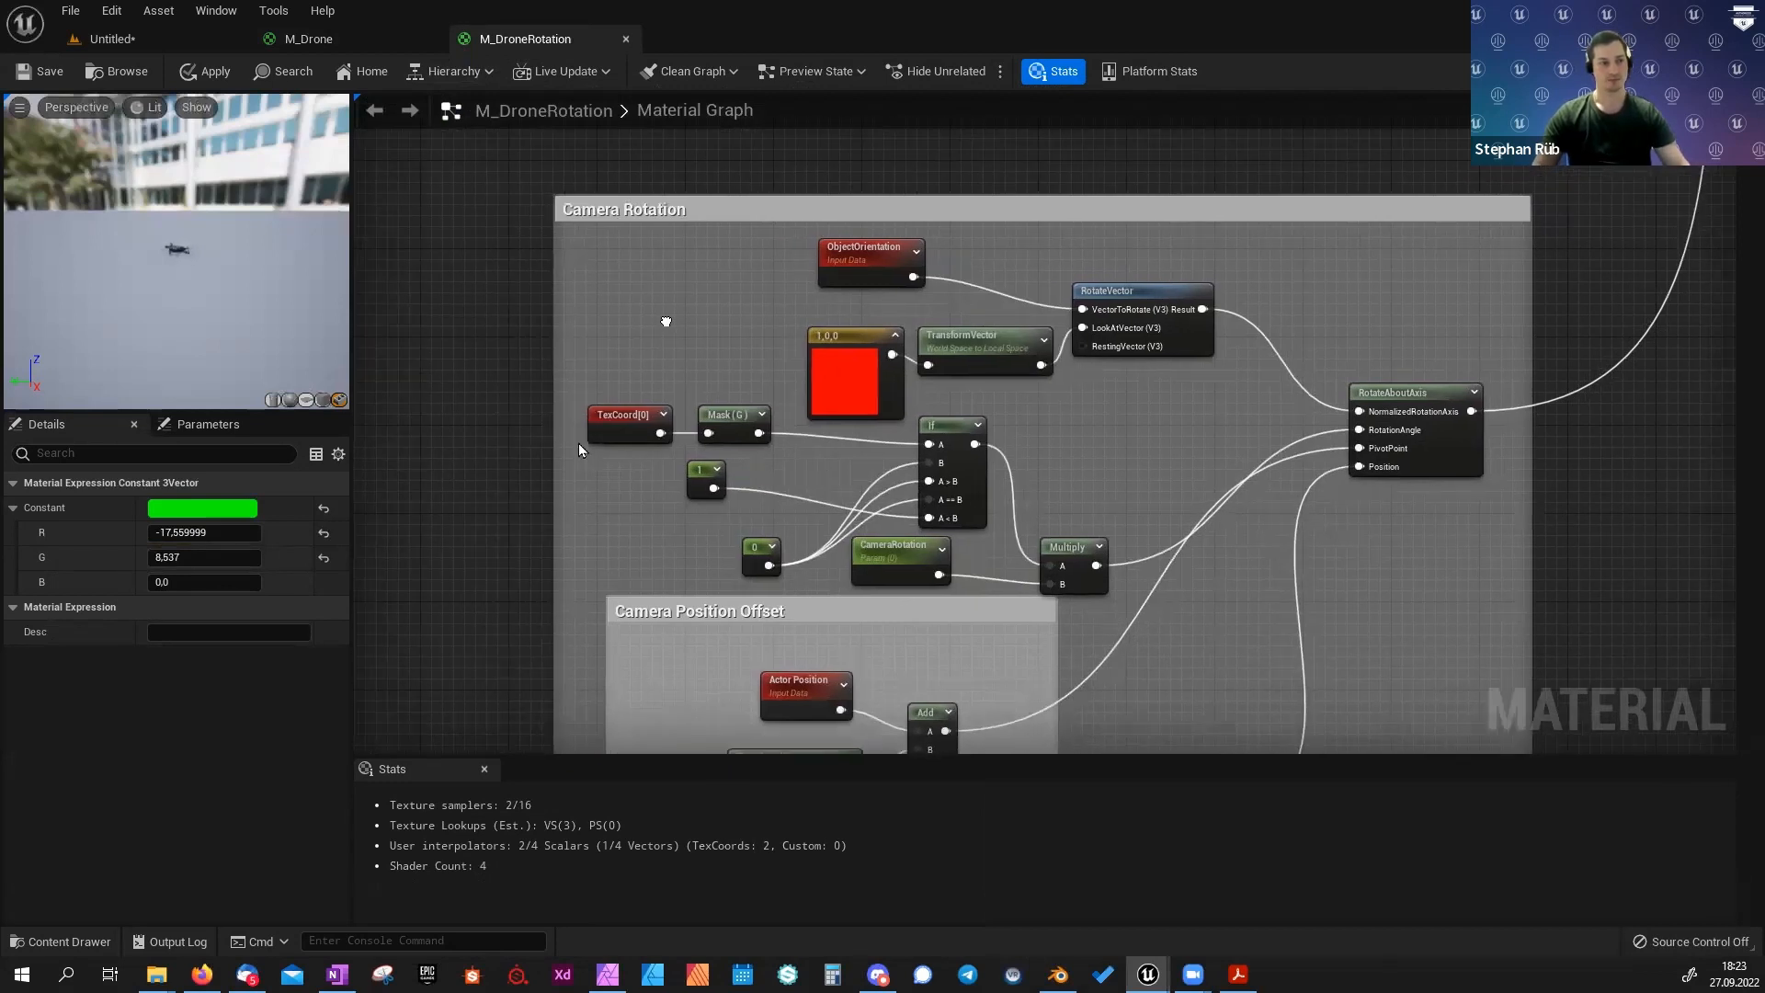
scroll(718, 320, down, 5)
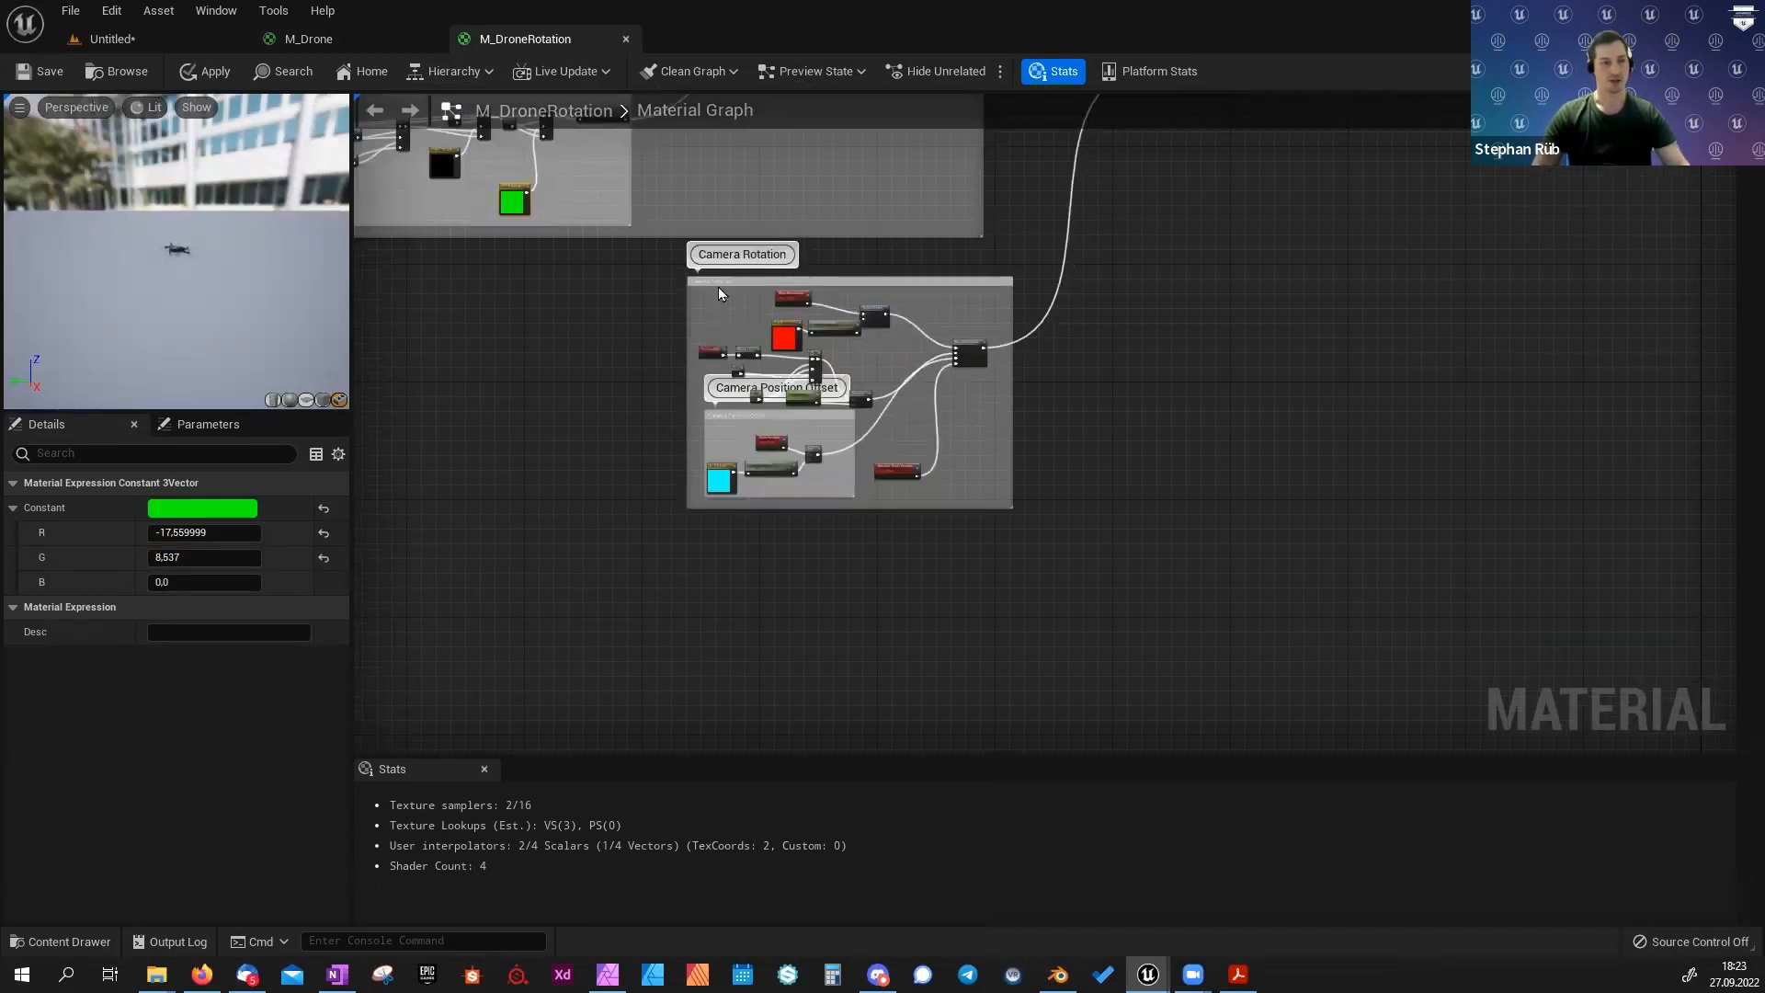
scroll(741, 317, up, 3)
scroll(743, 318, up, 3)
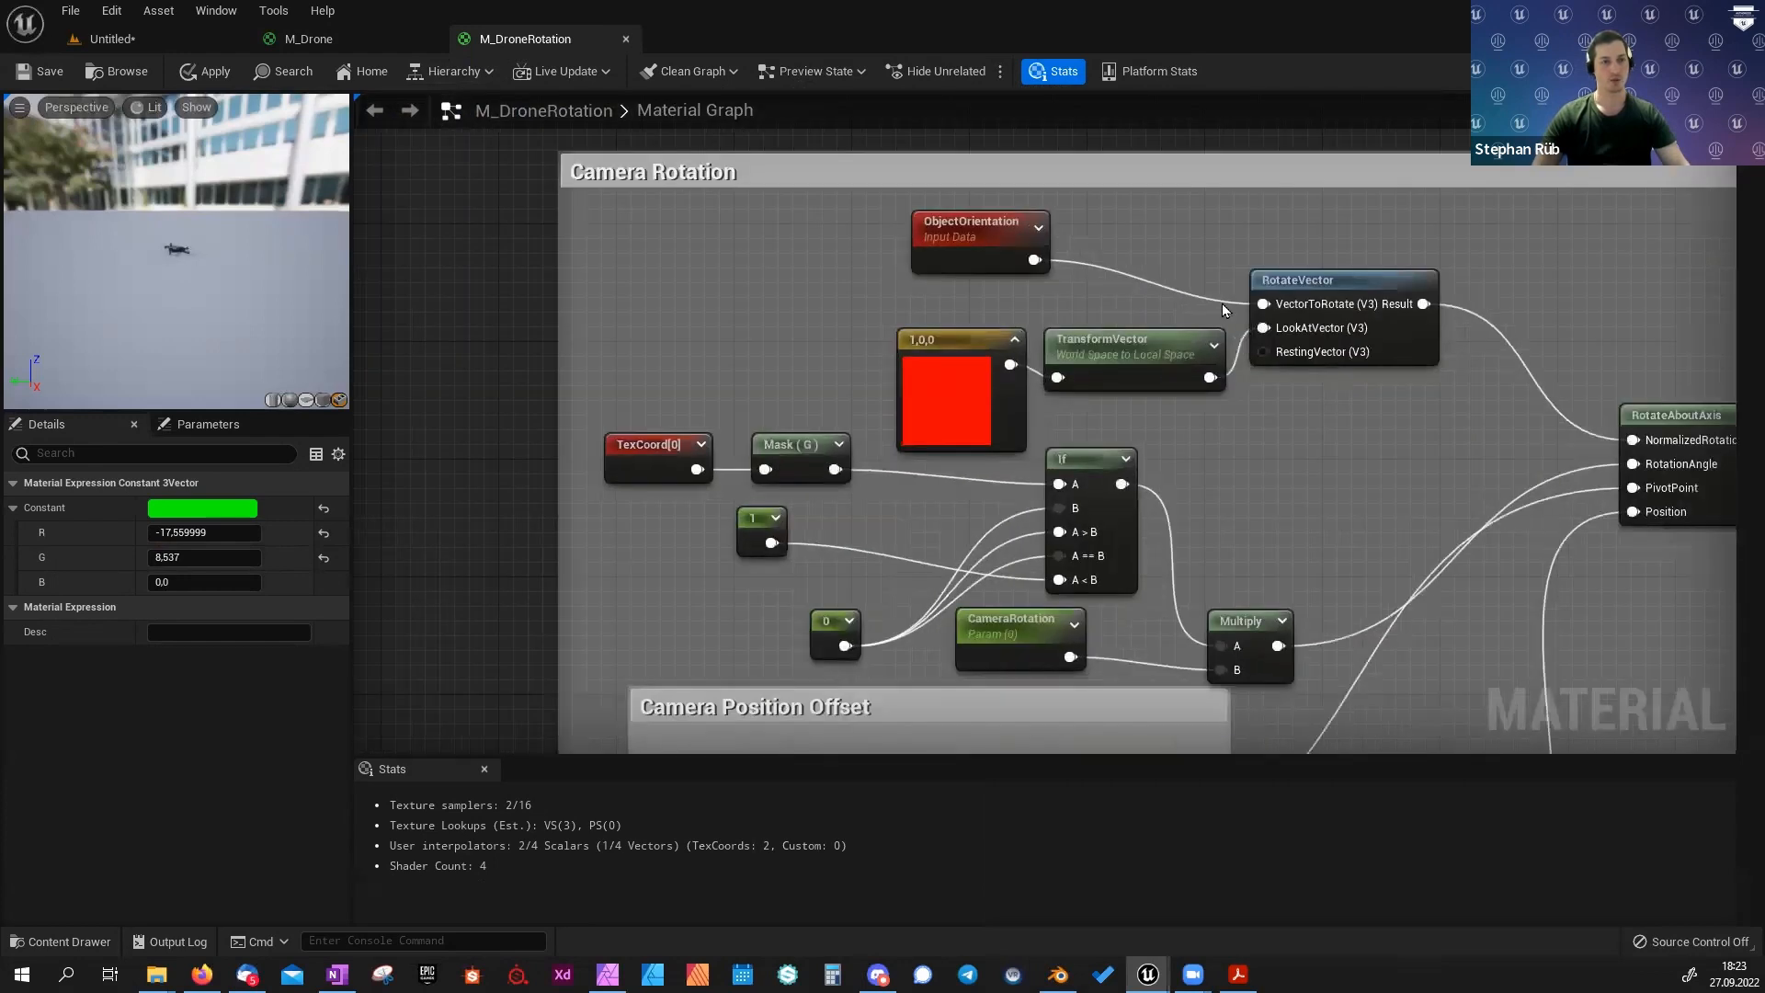
click(1313, 286)
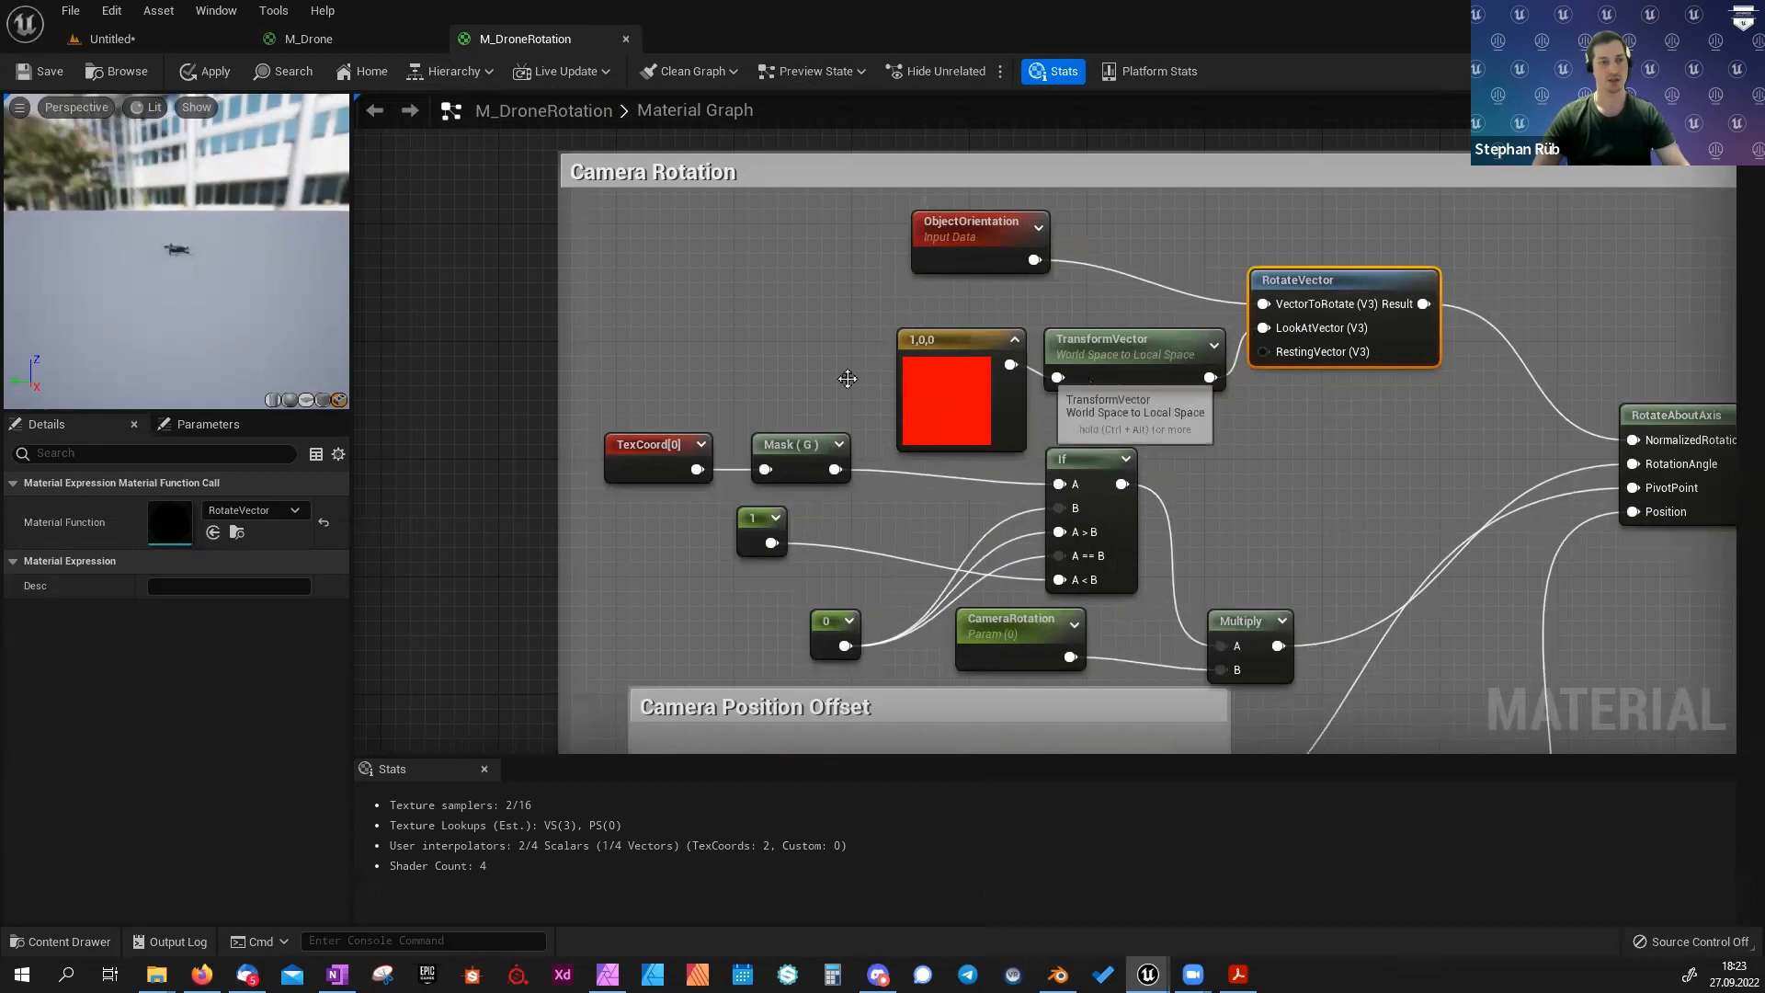
click(912, 379)
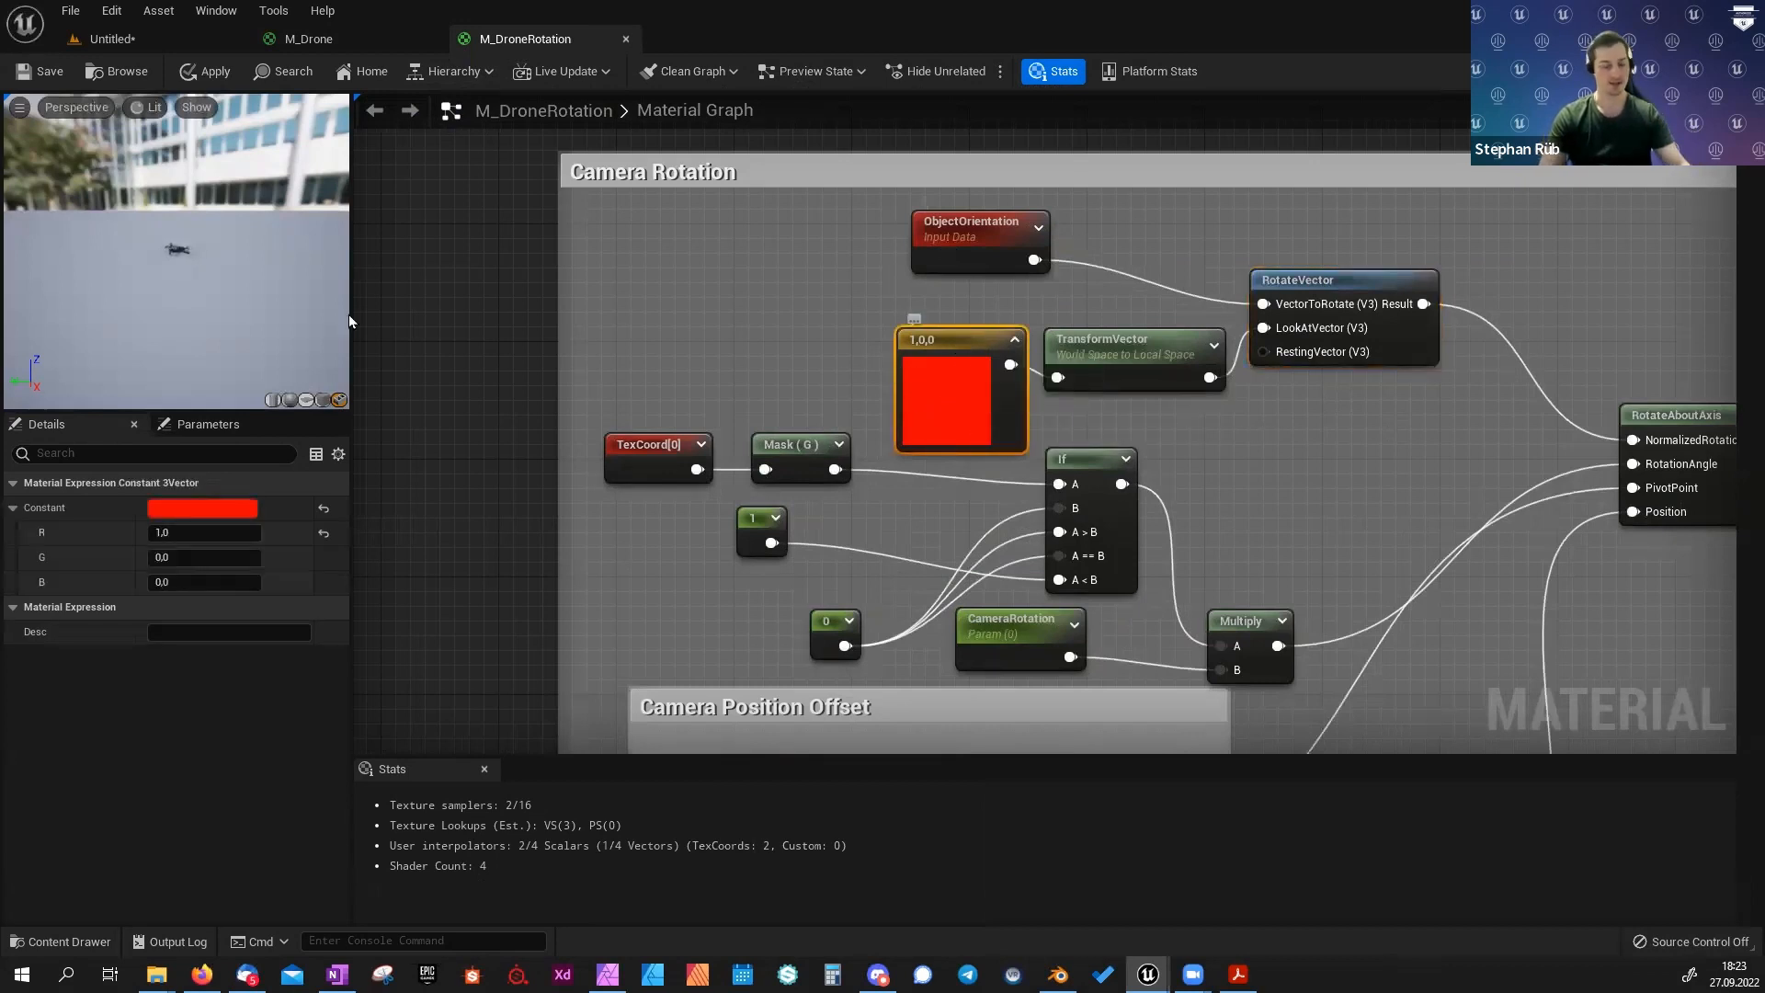
Reframe the material preview to inspect the front of the drone with its camera up close.
drag(176, 249, 177, 303)
right_drag(177, 304, 177, 220)
middle_drag(176, 248, 129, 241)
drag(134, 236, 170, 218)
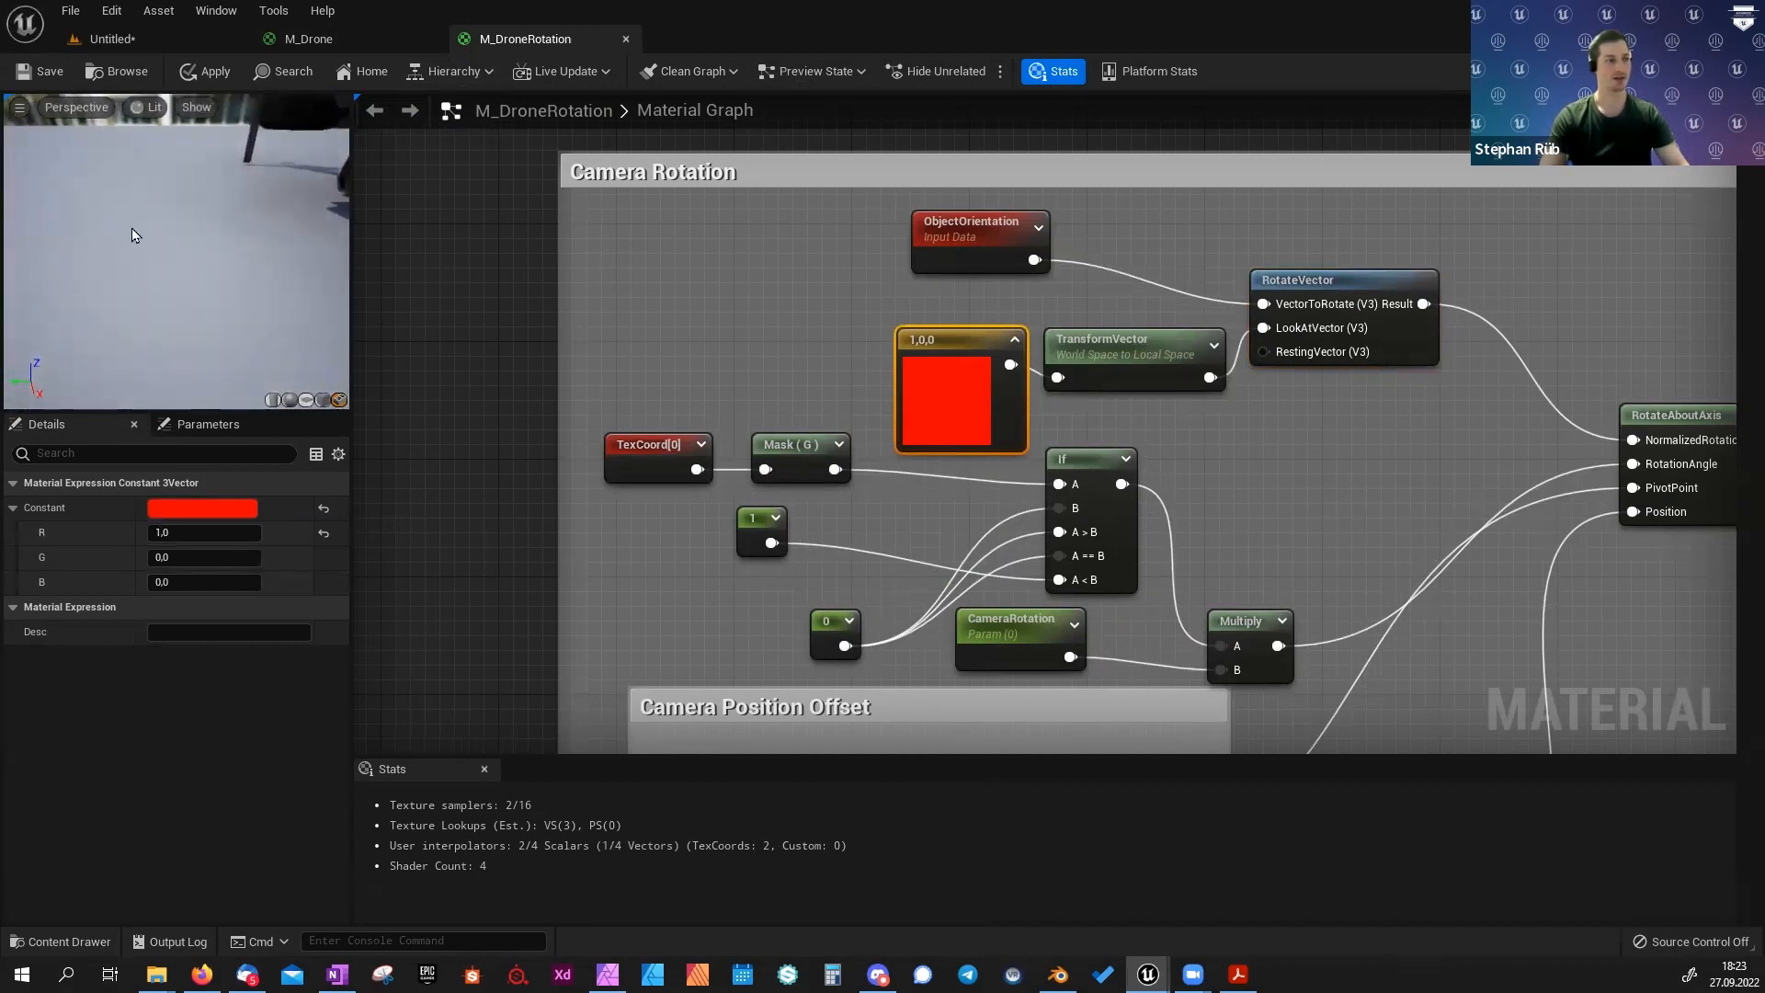
middle_drag(134, 236, 55, 285)
middle_drag(175, 207, 218, 250)
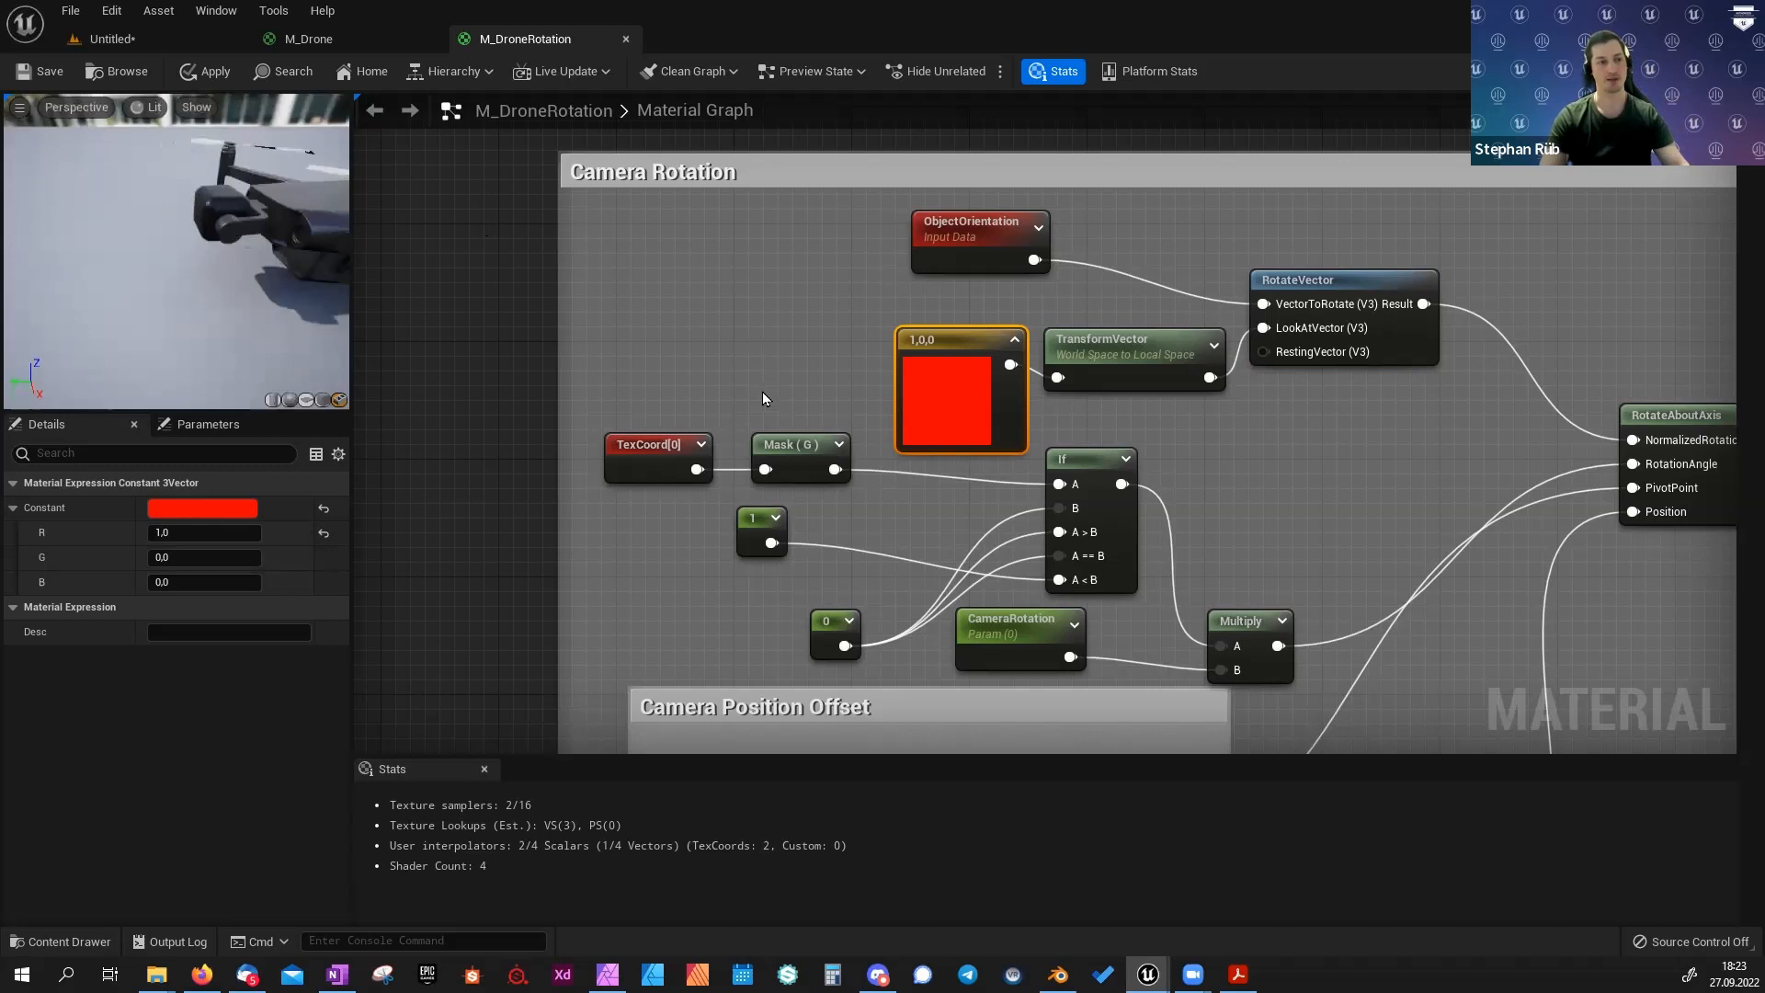
Examine the Mask (G) node, the constants feeding the If node and the CameraRotation parameter's settings in the Camera Rotation group.
right_drag(763, 397, 731, 263)
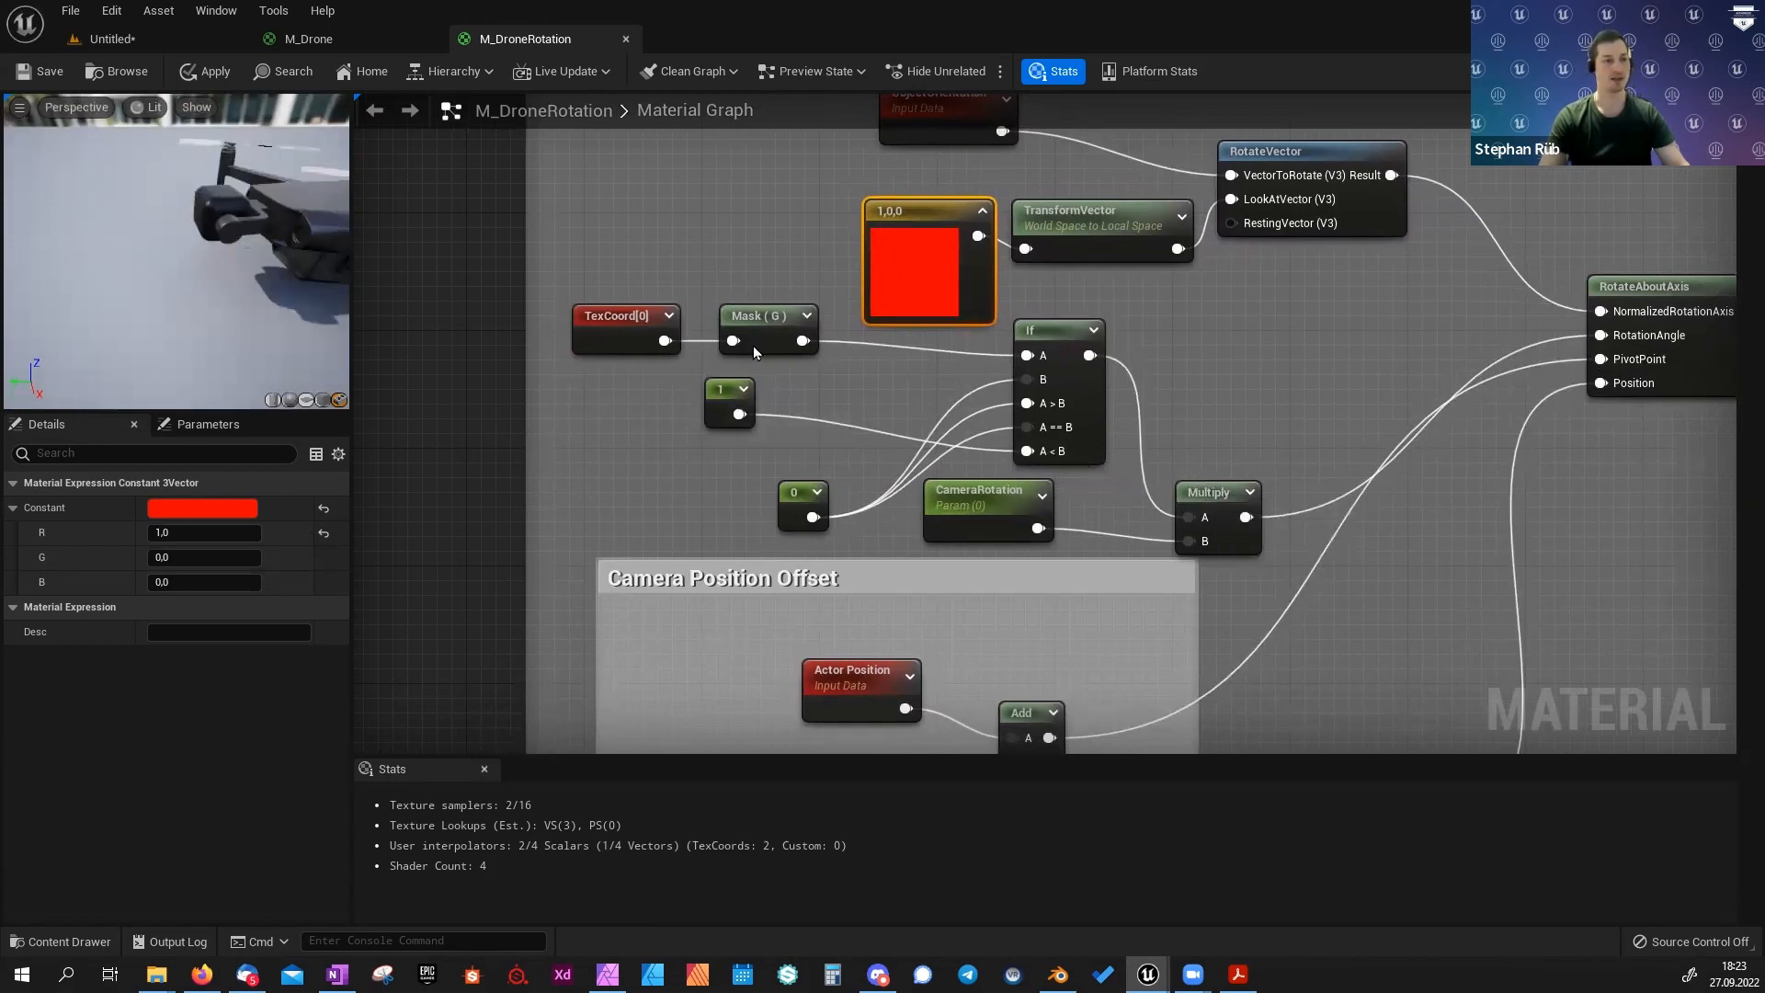
click(726, 336)
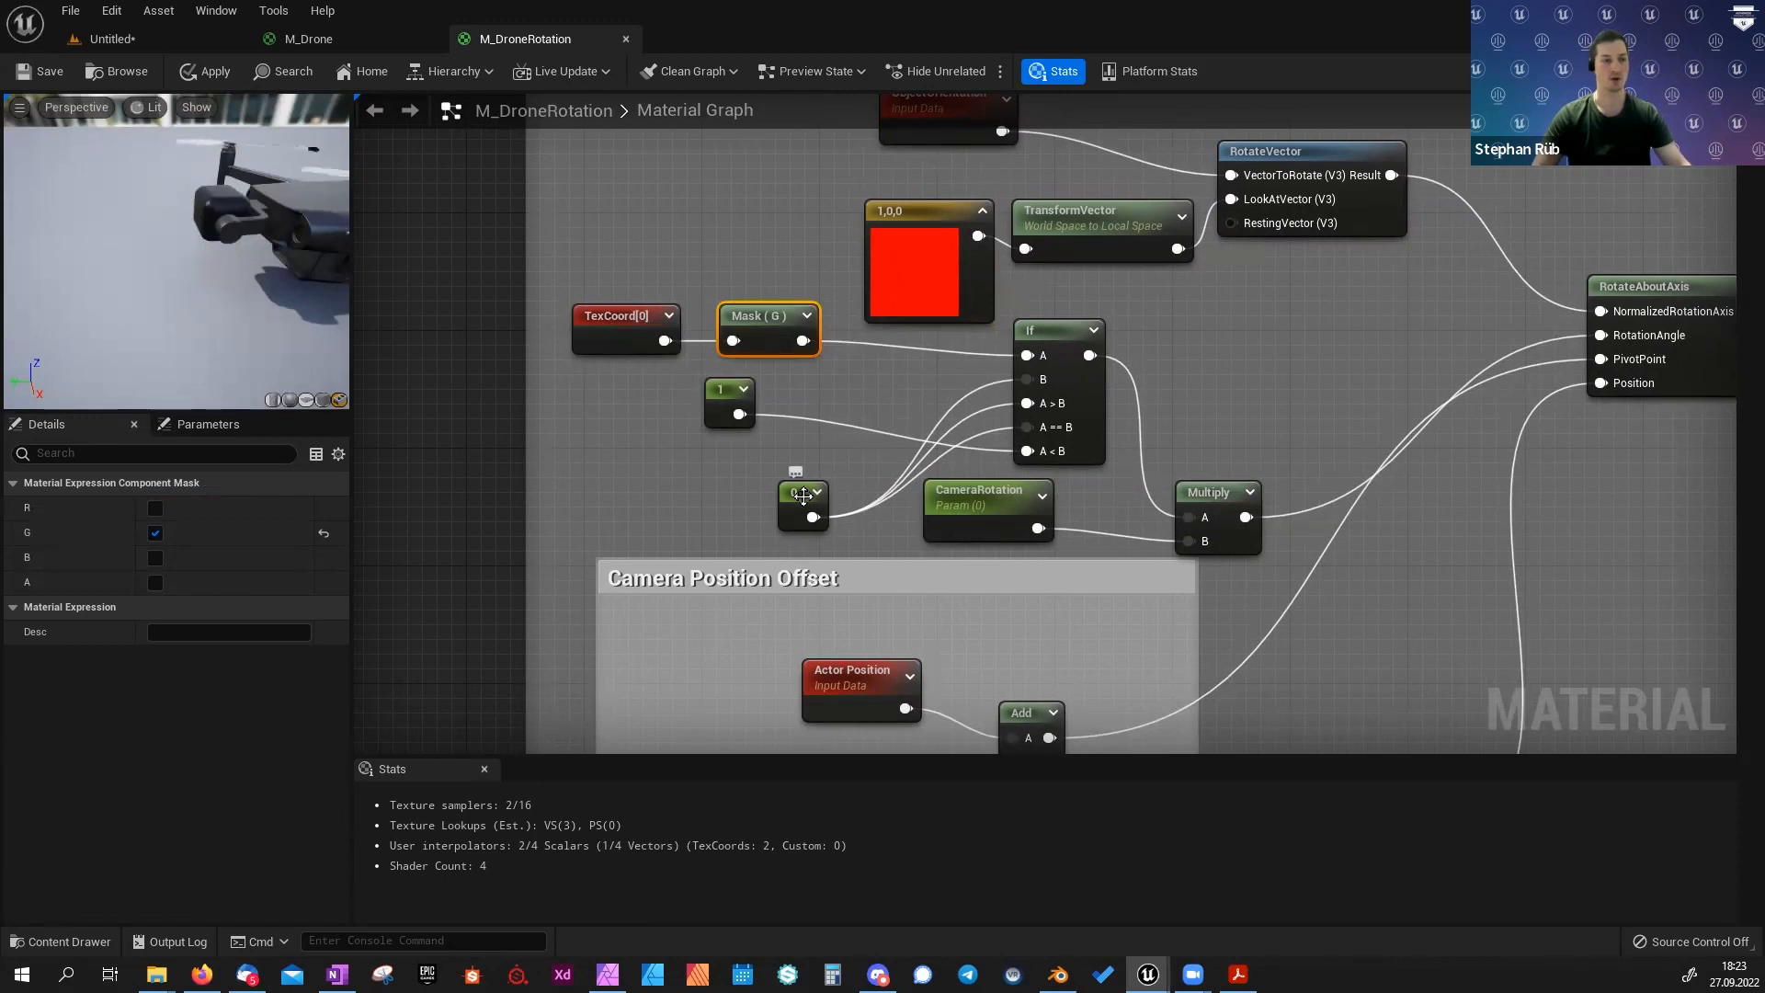
drag(787, 507, 726, 475)
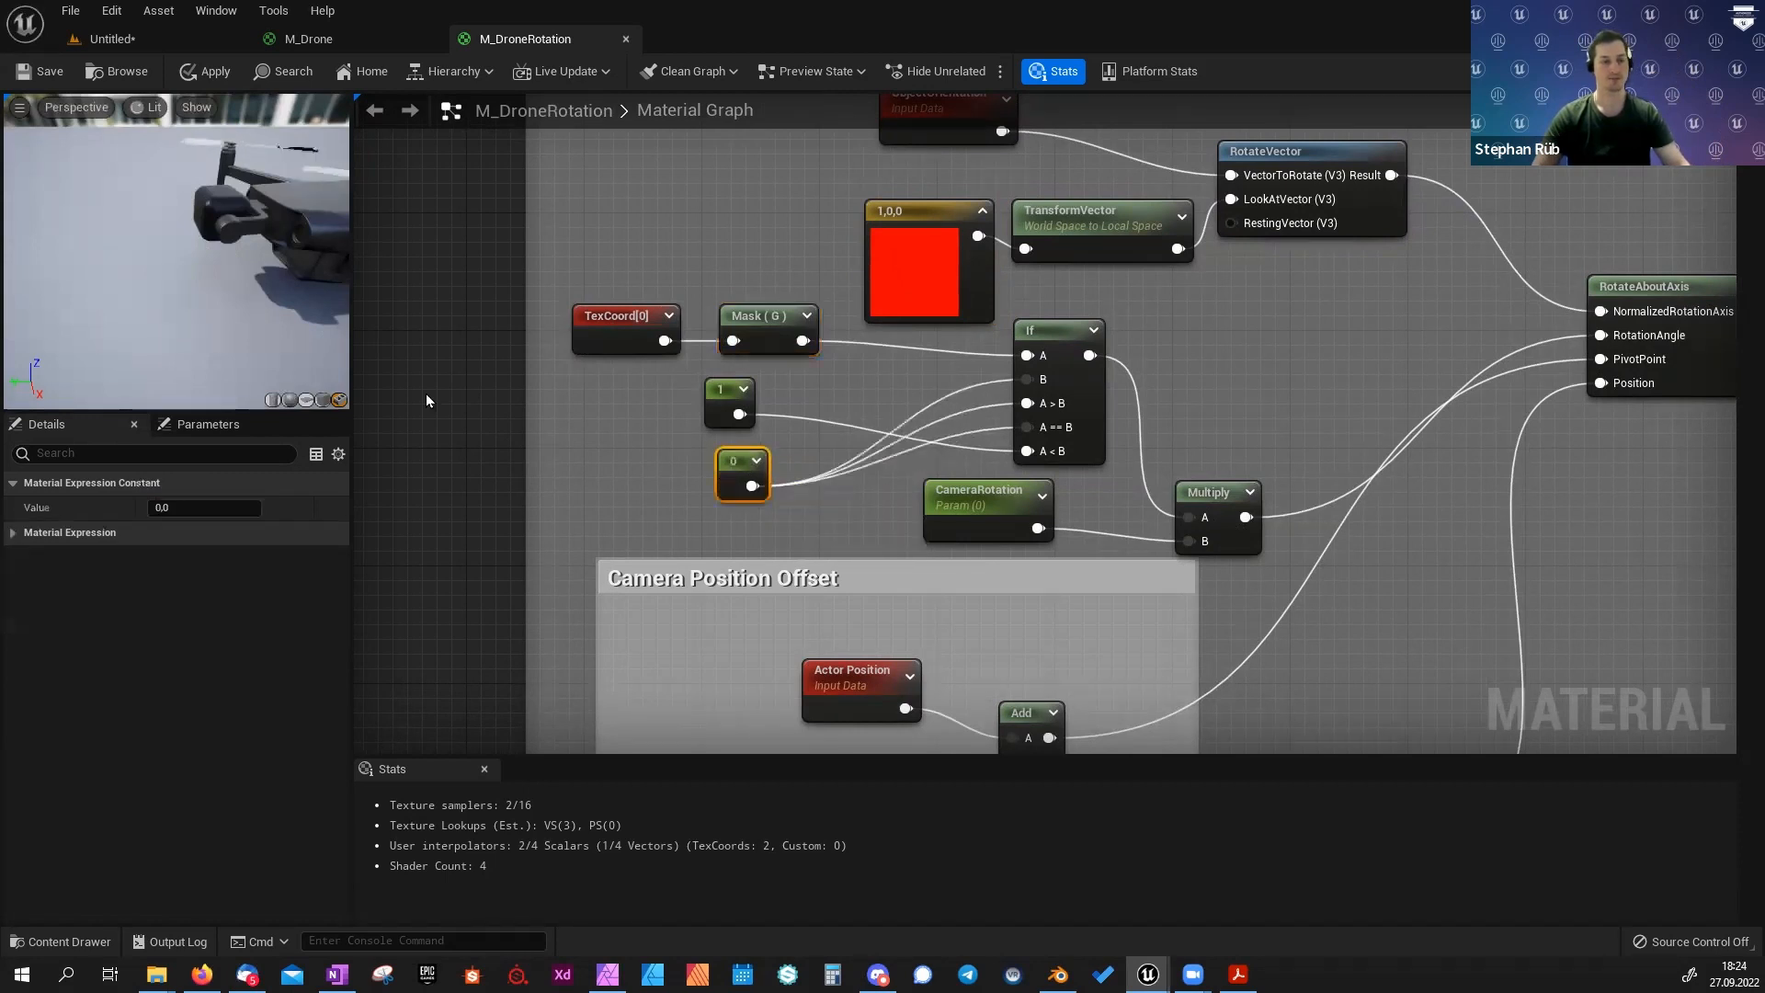
click(951, 487)
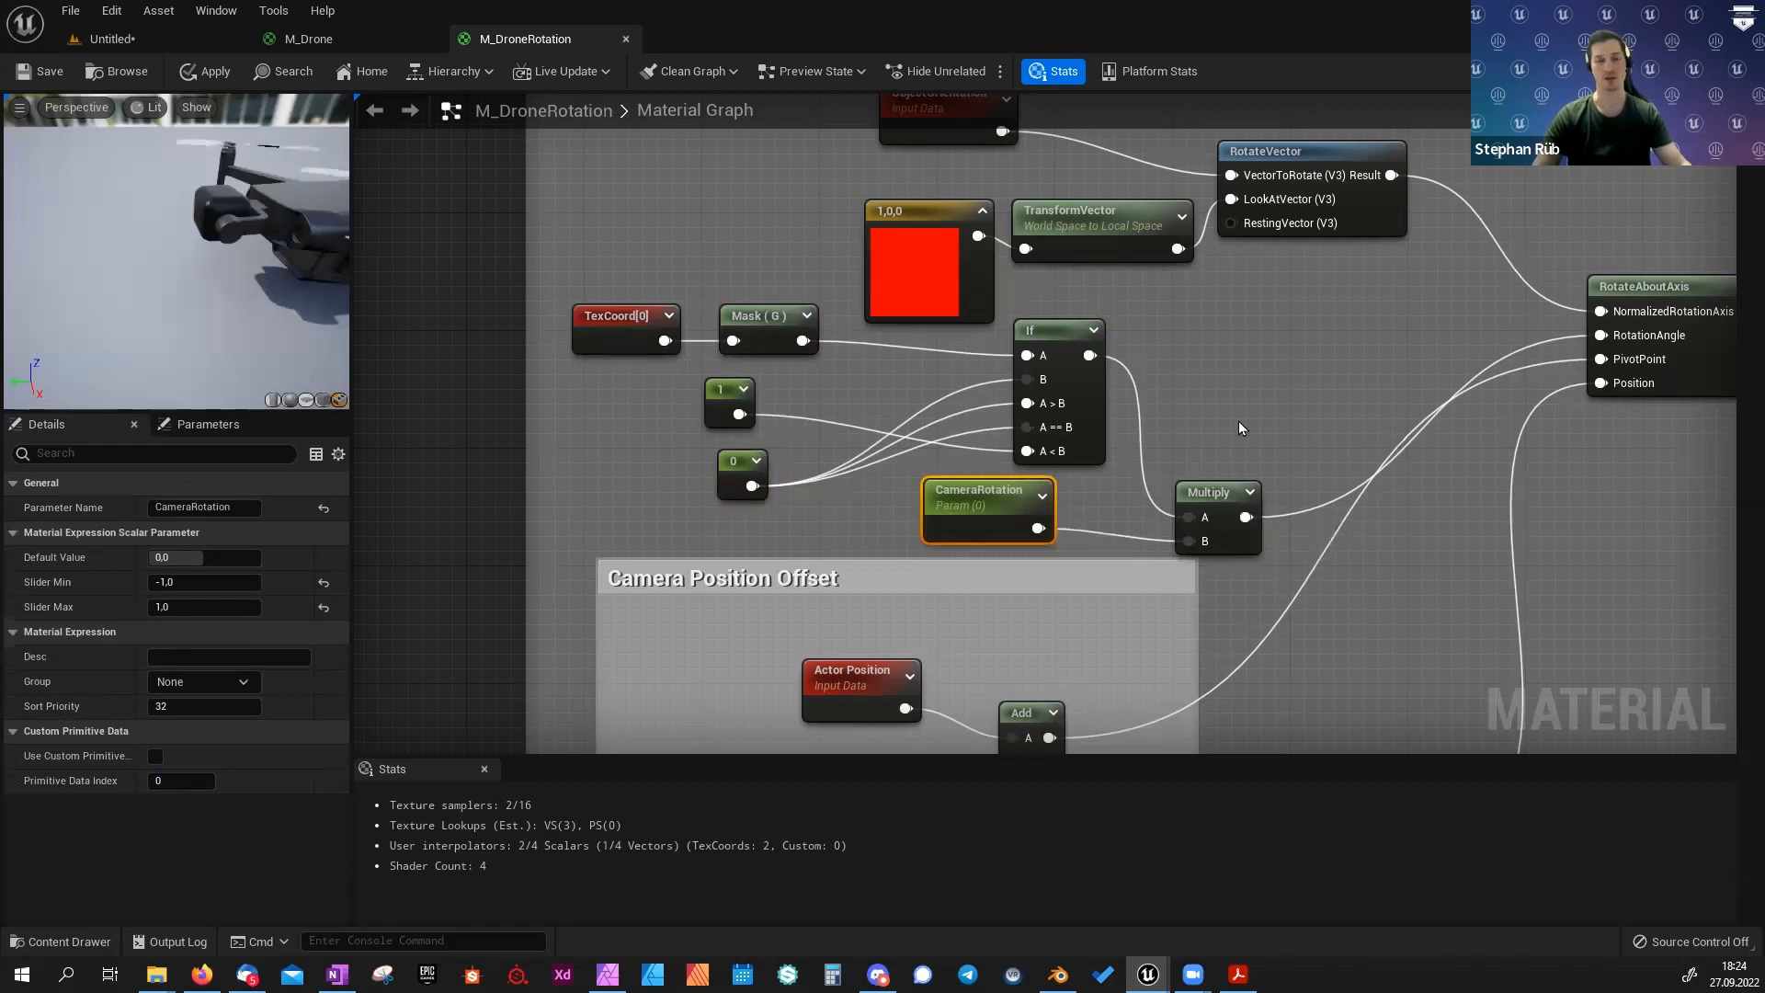
Inspect the vector constant in the Camera Position Offset group and follow its path through RotateAboutAxis to the group's output.
scroll(1239, 422, down, 1)
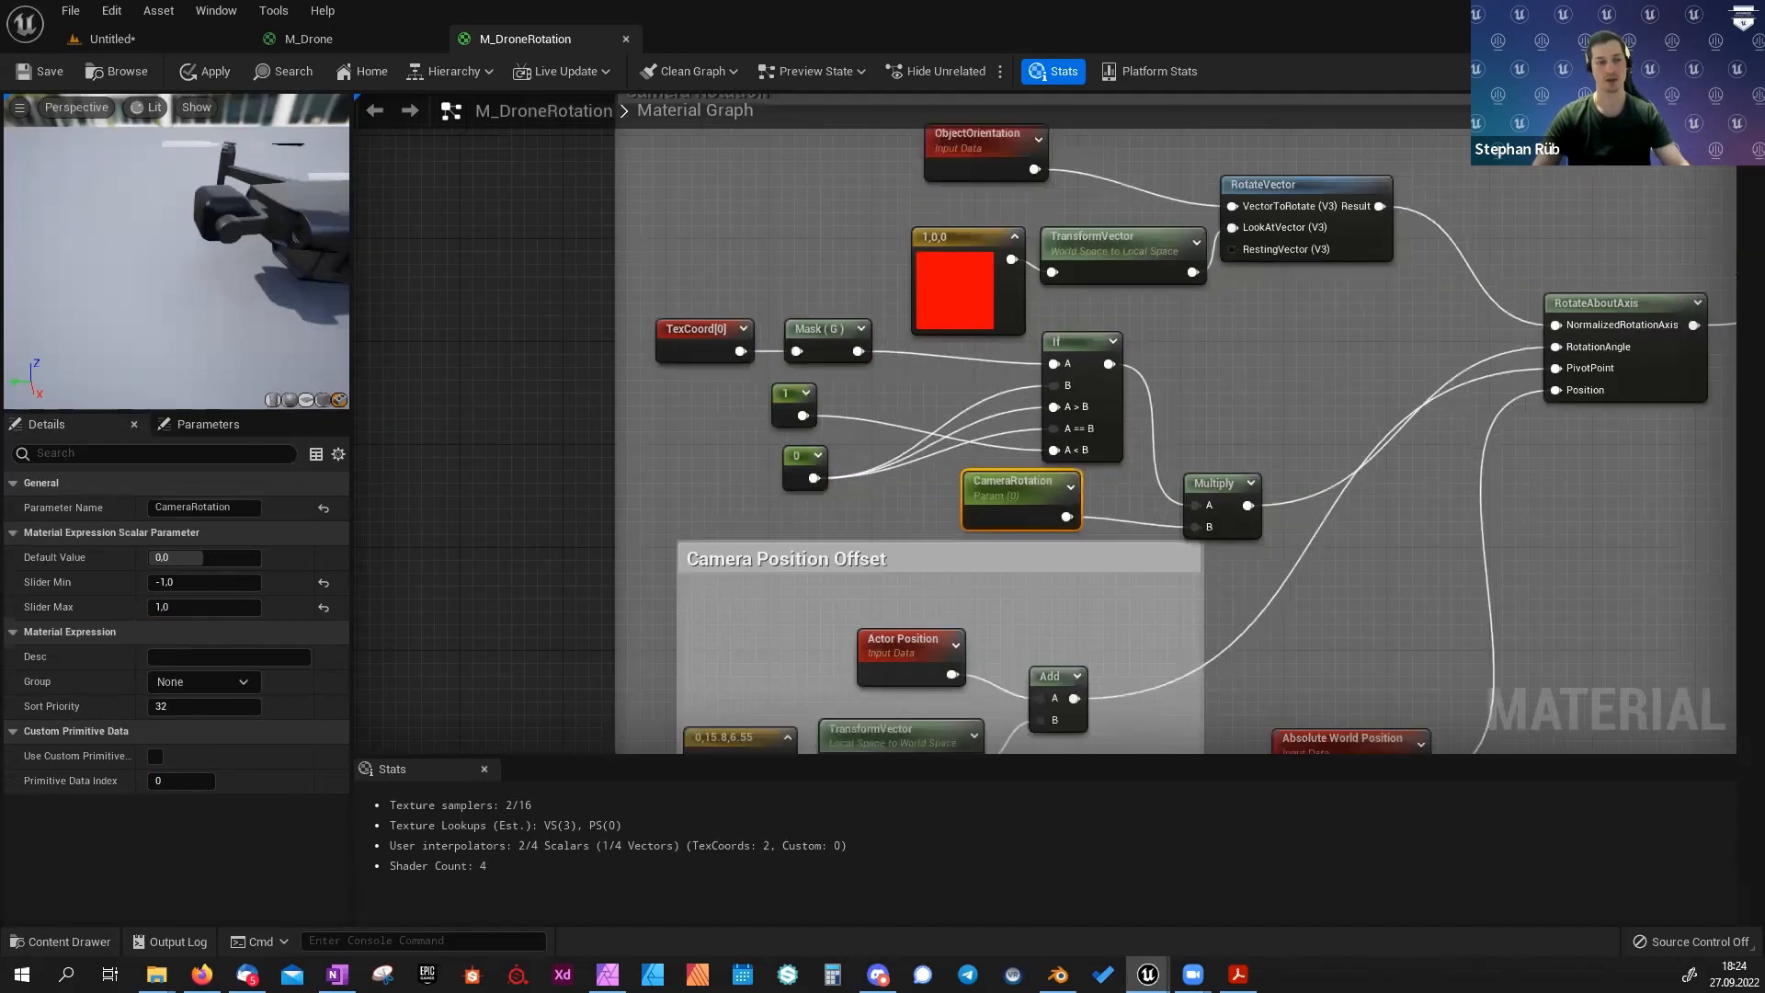
right_drag(1282, 548, 1299, 340)
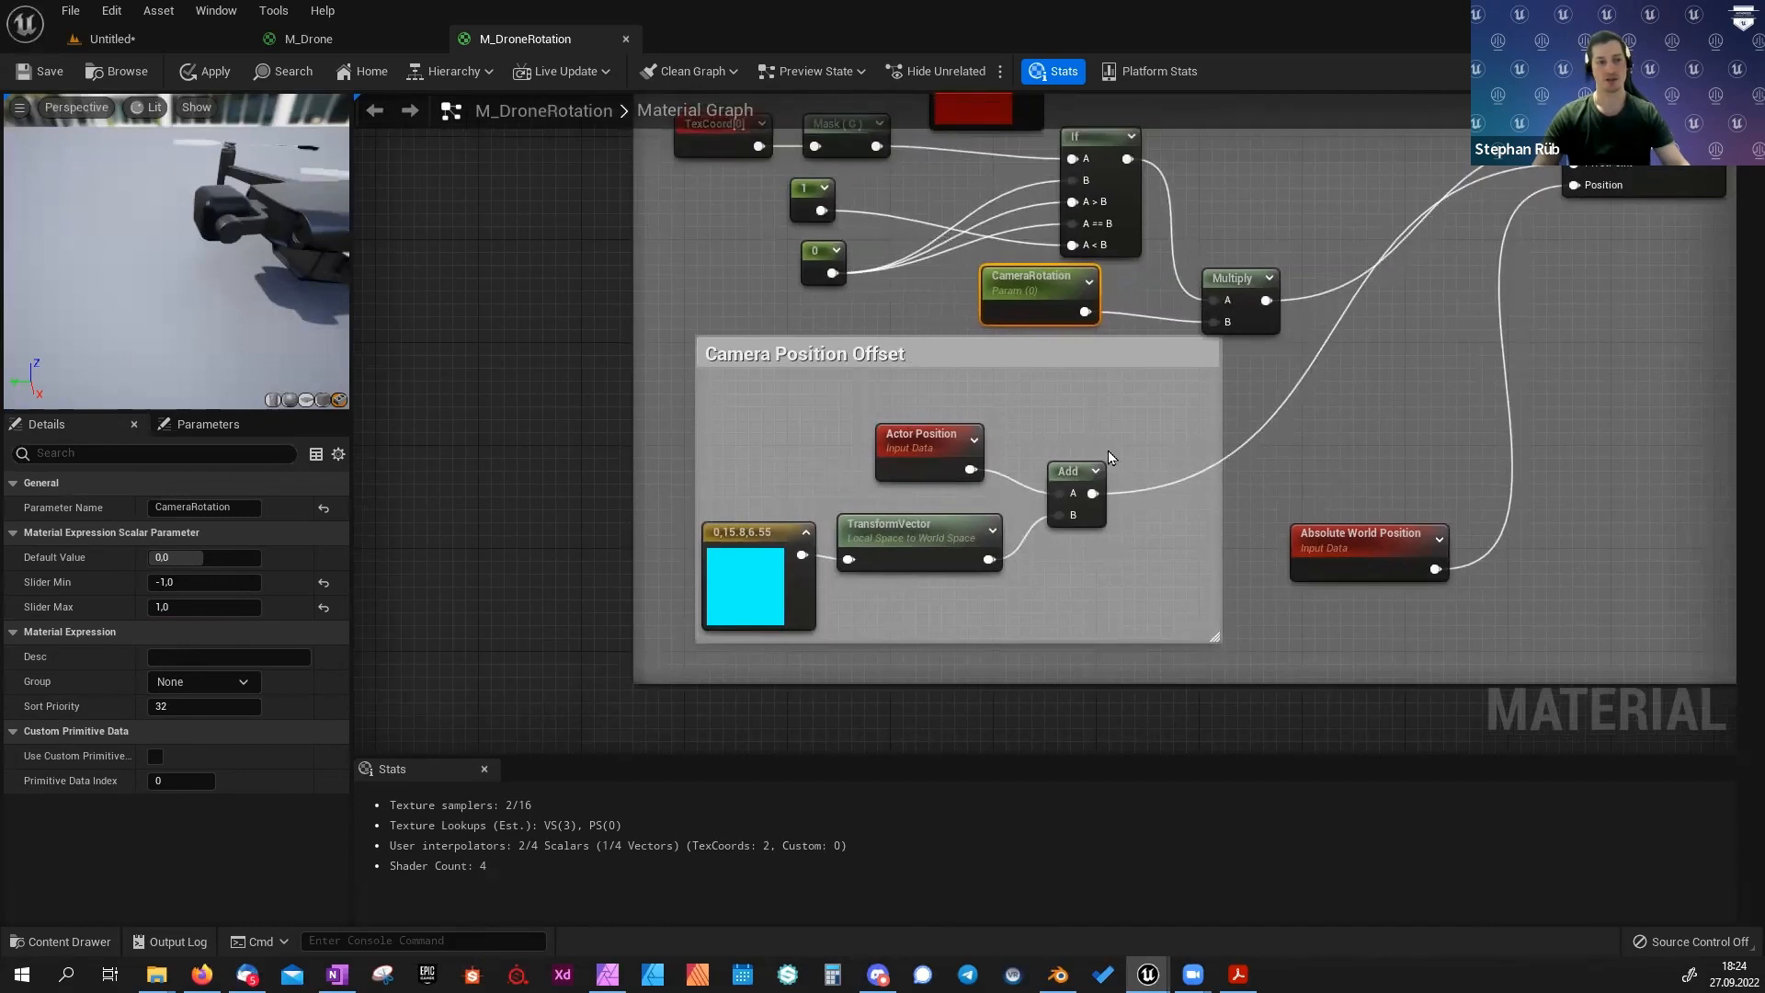
right_drag(1107, 450, 1037, 521)
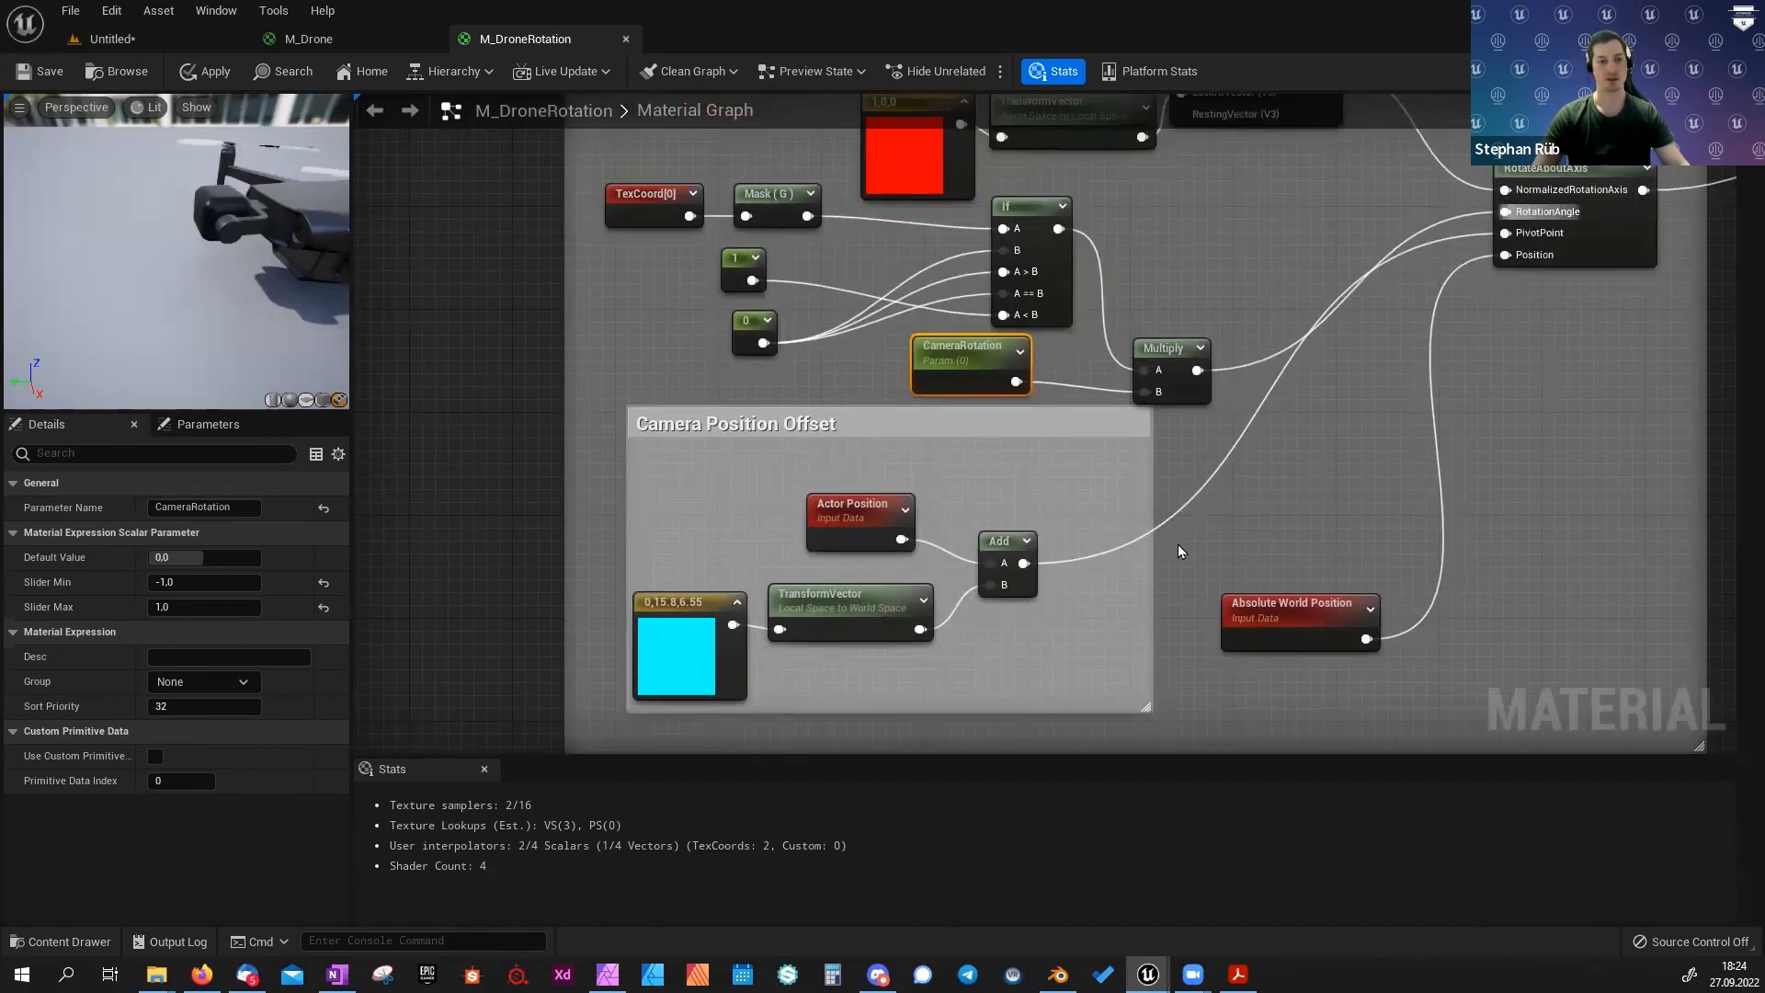
click(699, 639)
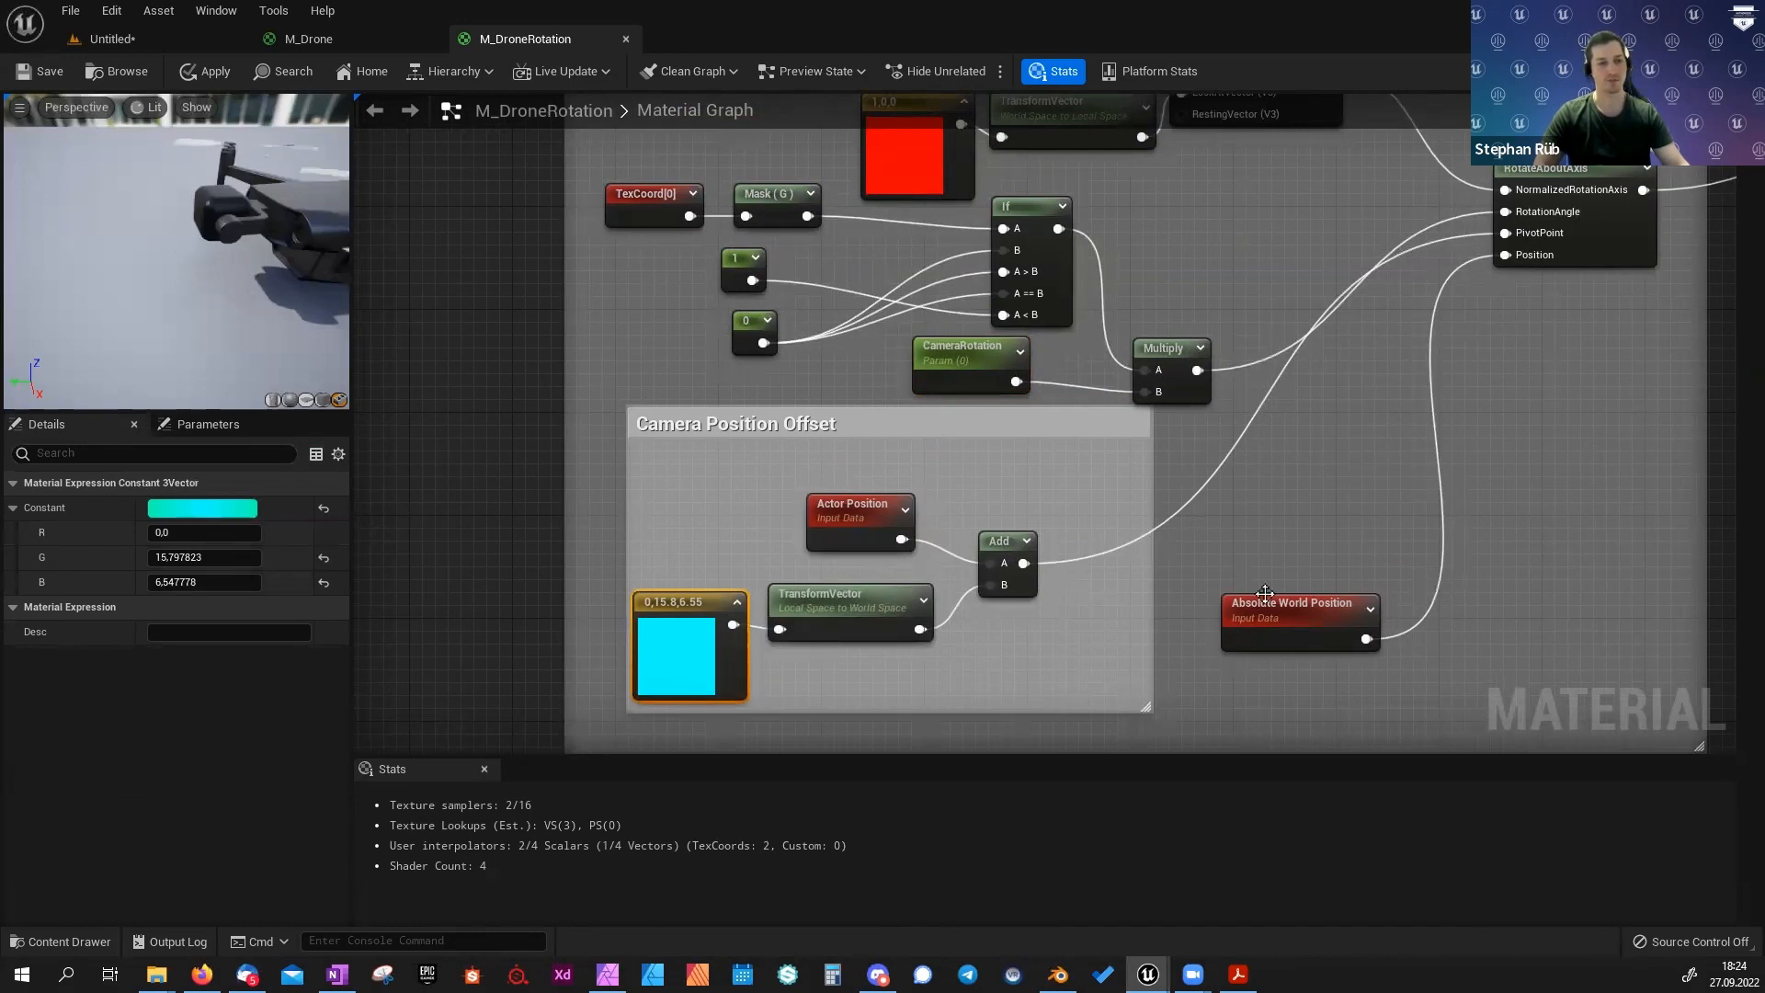
right_drag(1447, 402, 1502, 506)
scroll(1502, 507, down, 6)
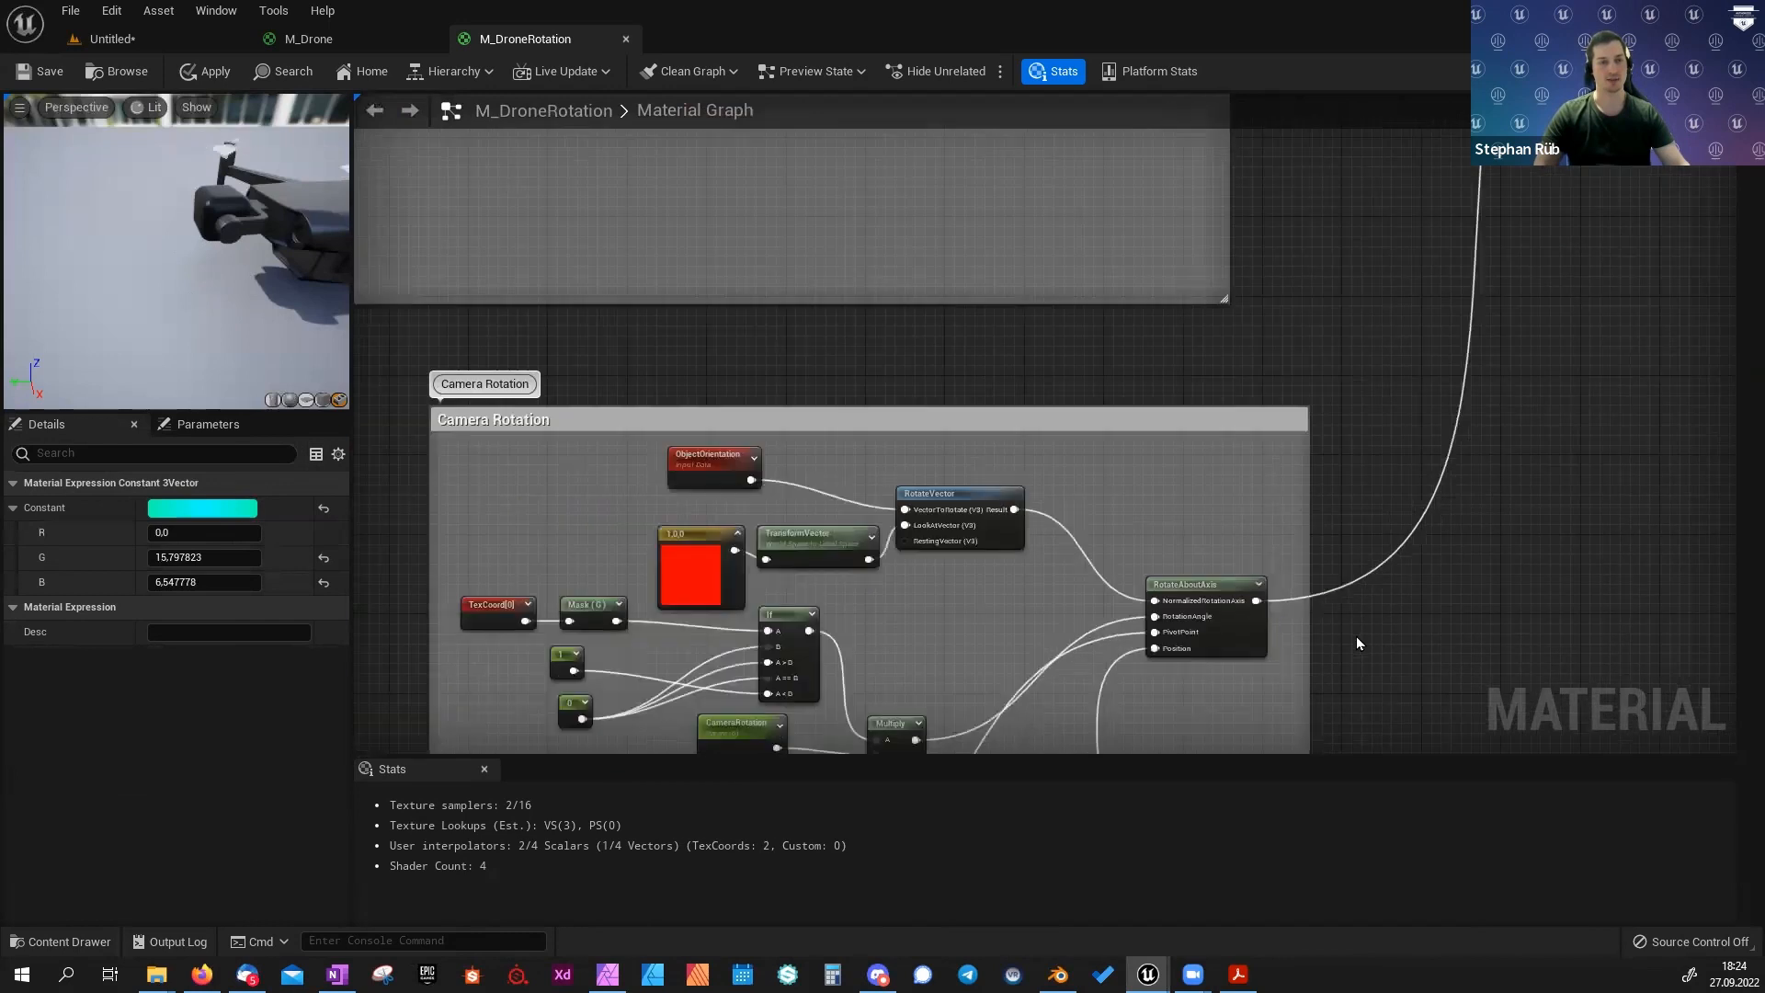
scroll(1356, 633, up, 2)
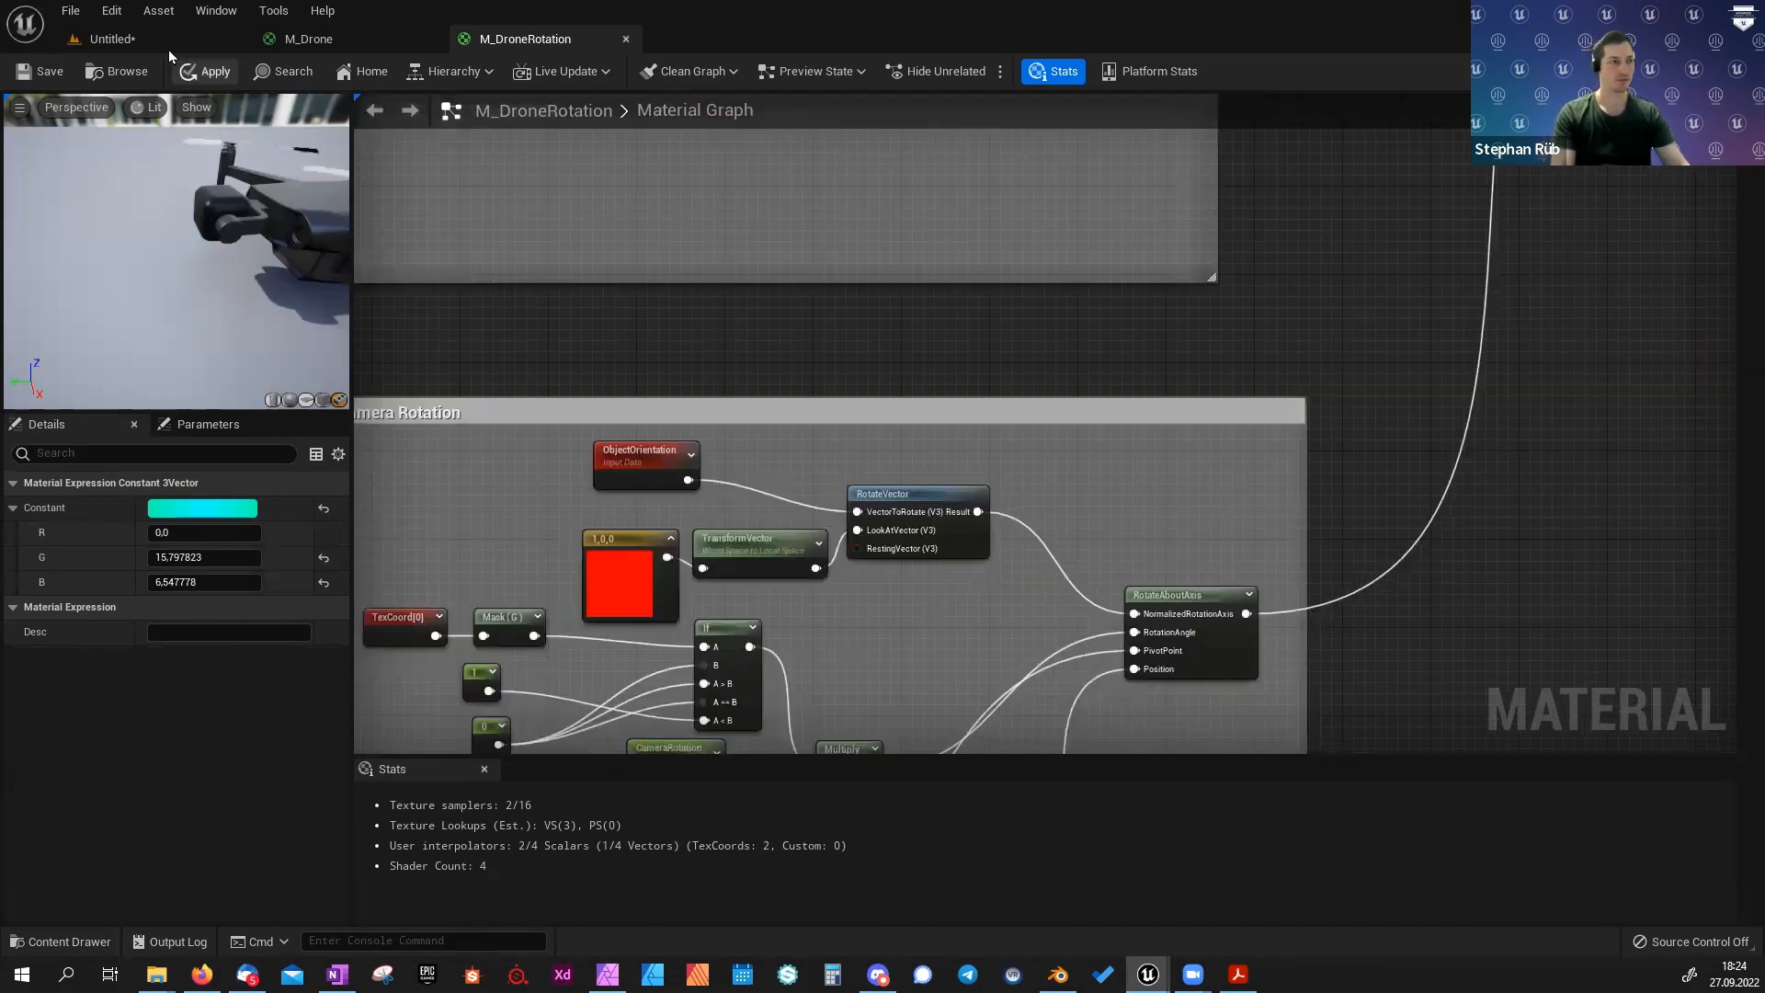
In the level, reset the location and rotation of SM_Drone_UVpacked_02 and snap the drone to the floor.
click(138, 39)
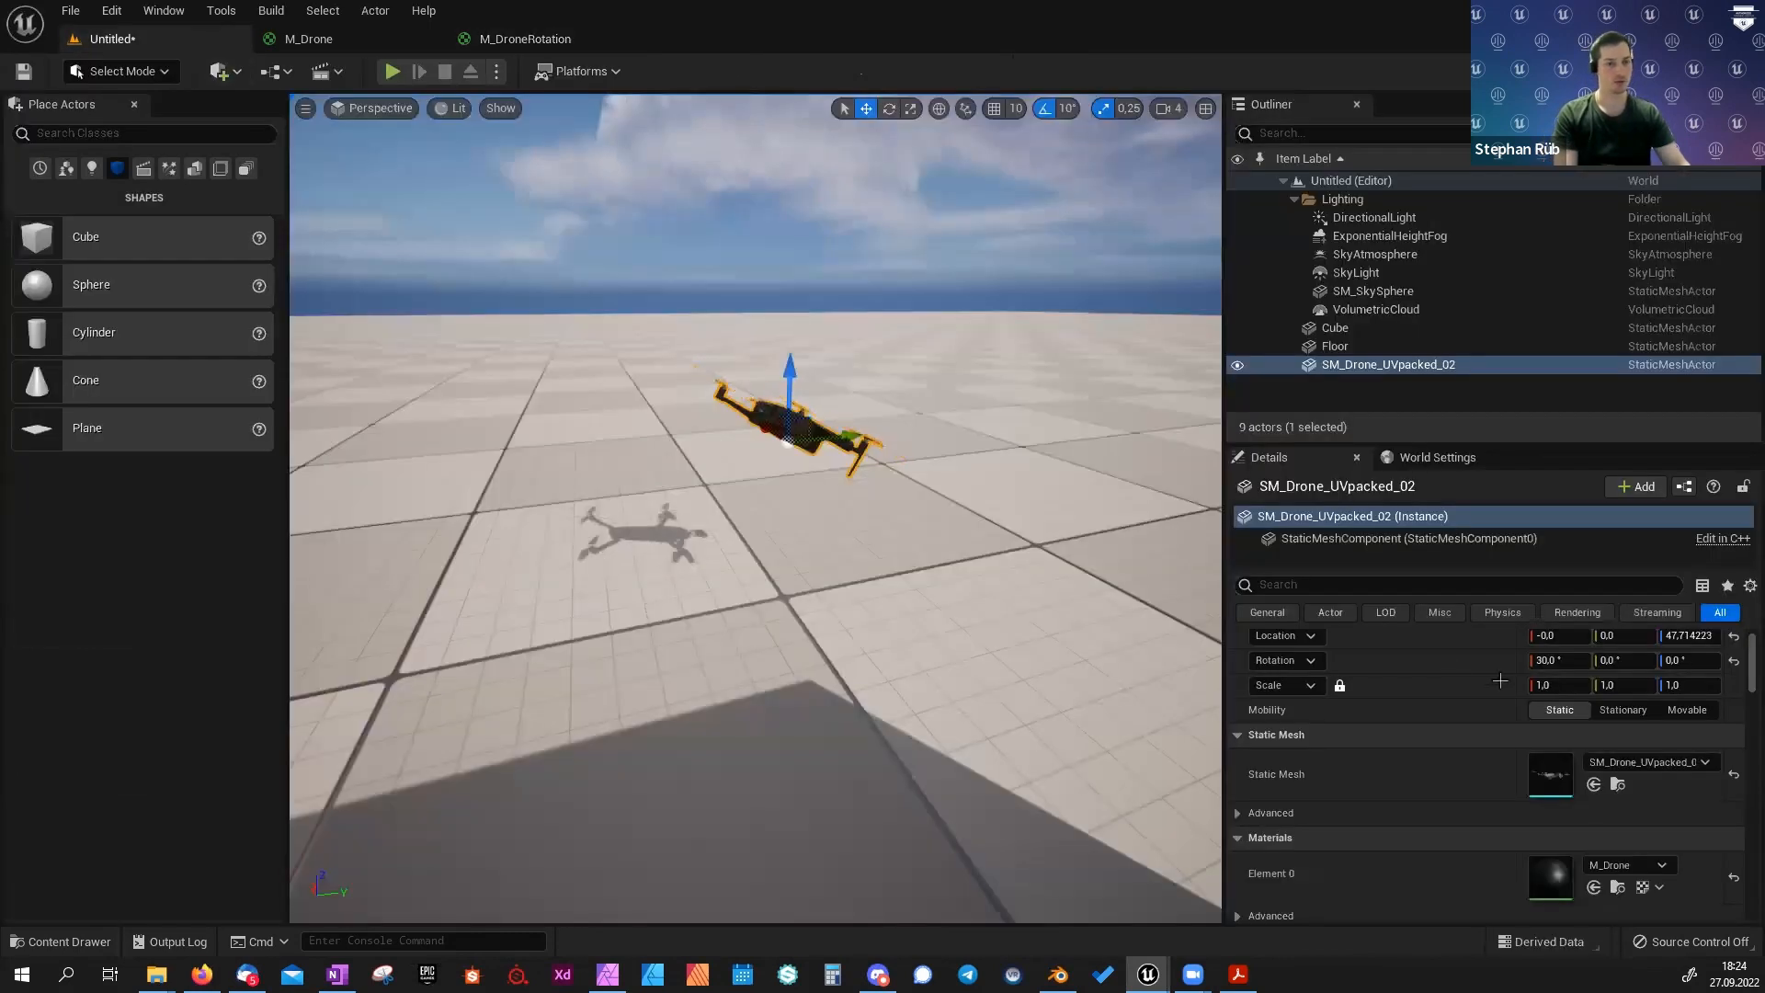
click(1734, 635)
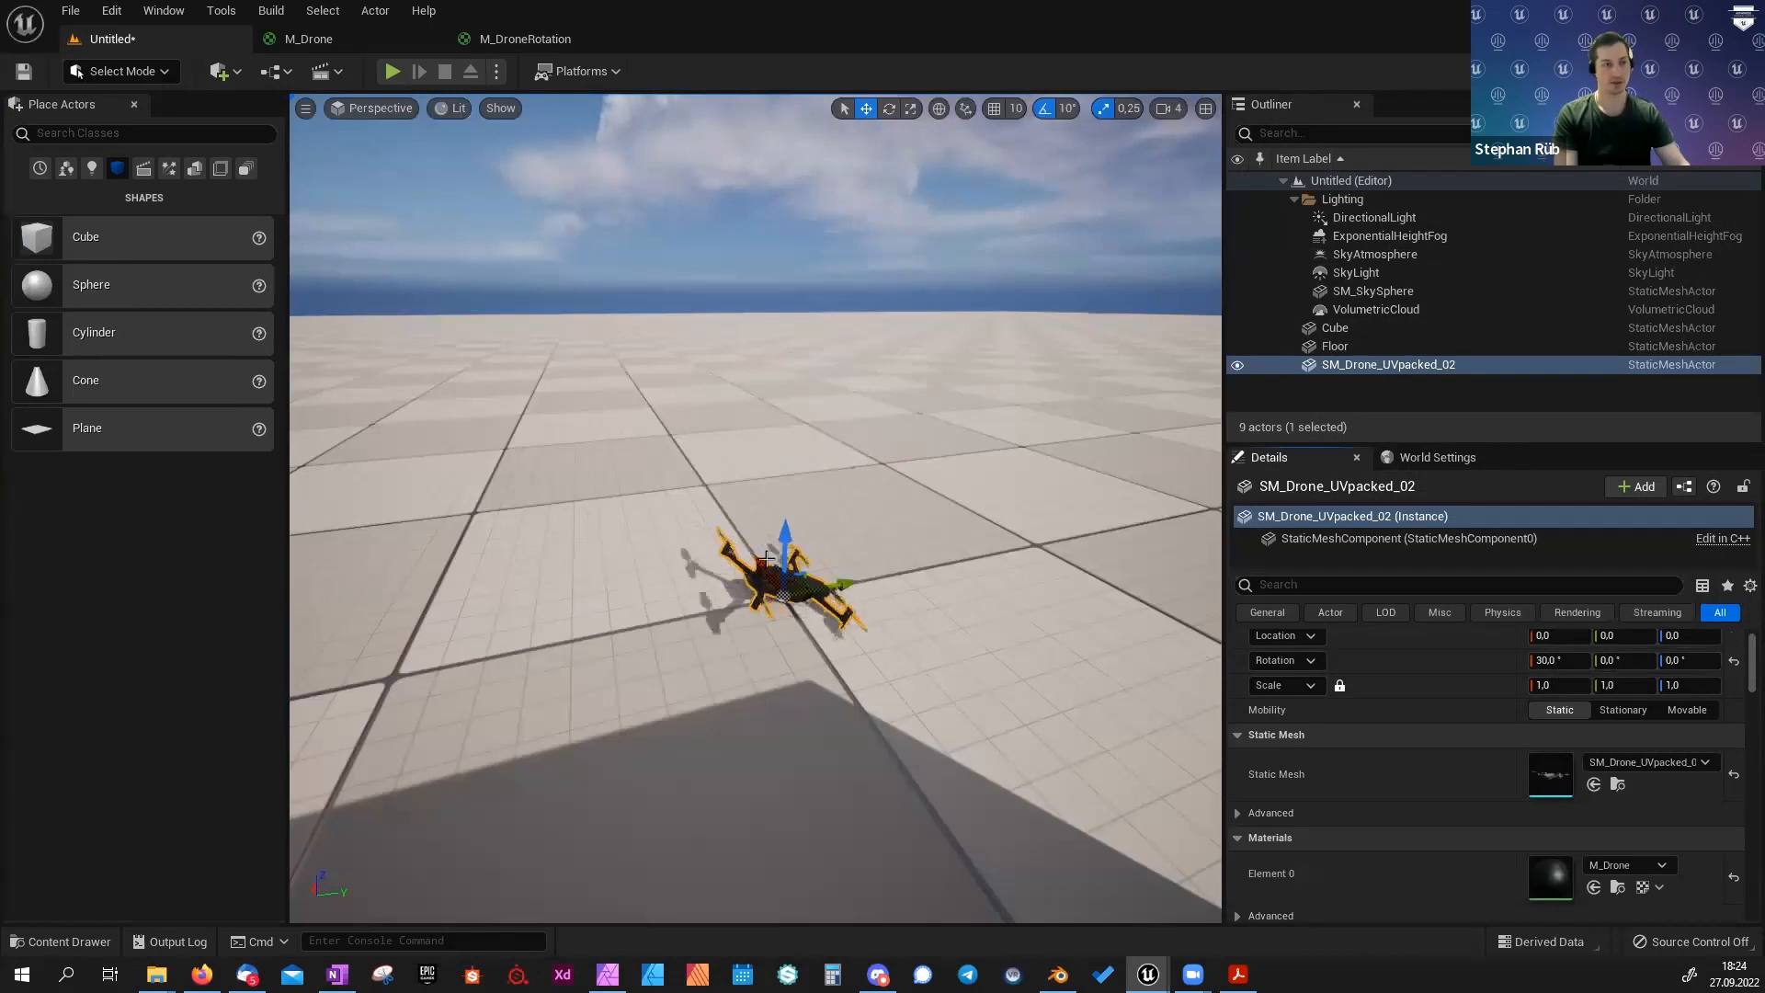
key(End)
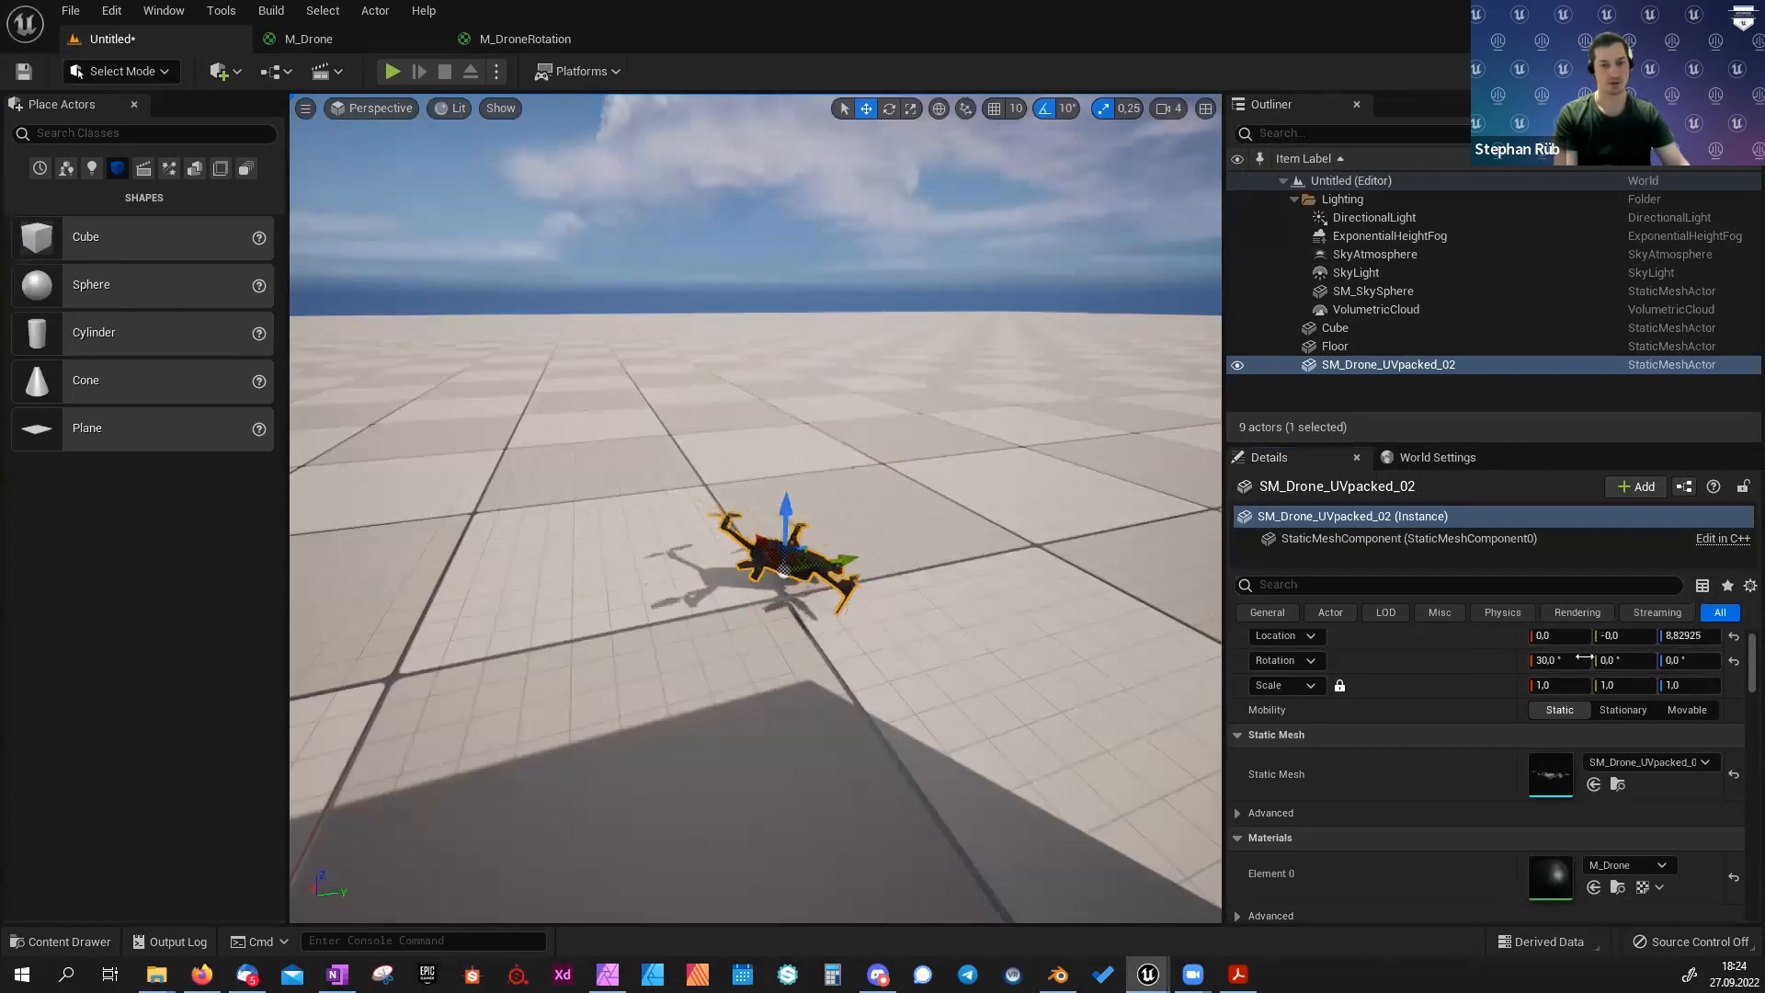
click(1733, 661)
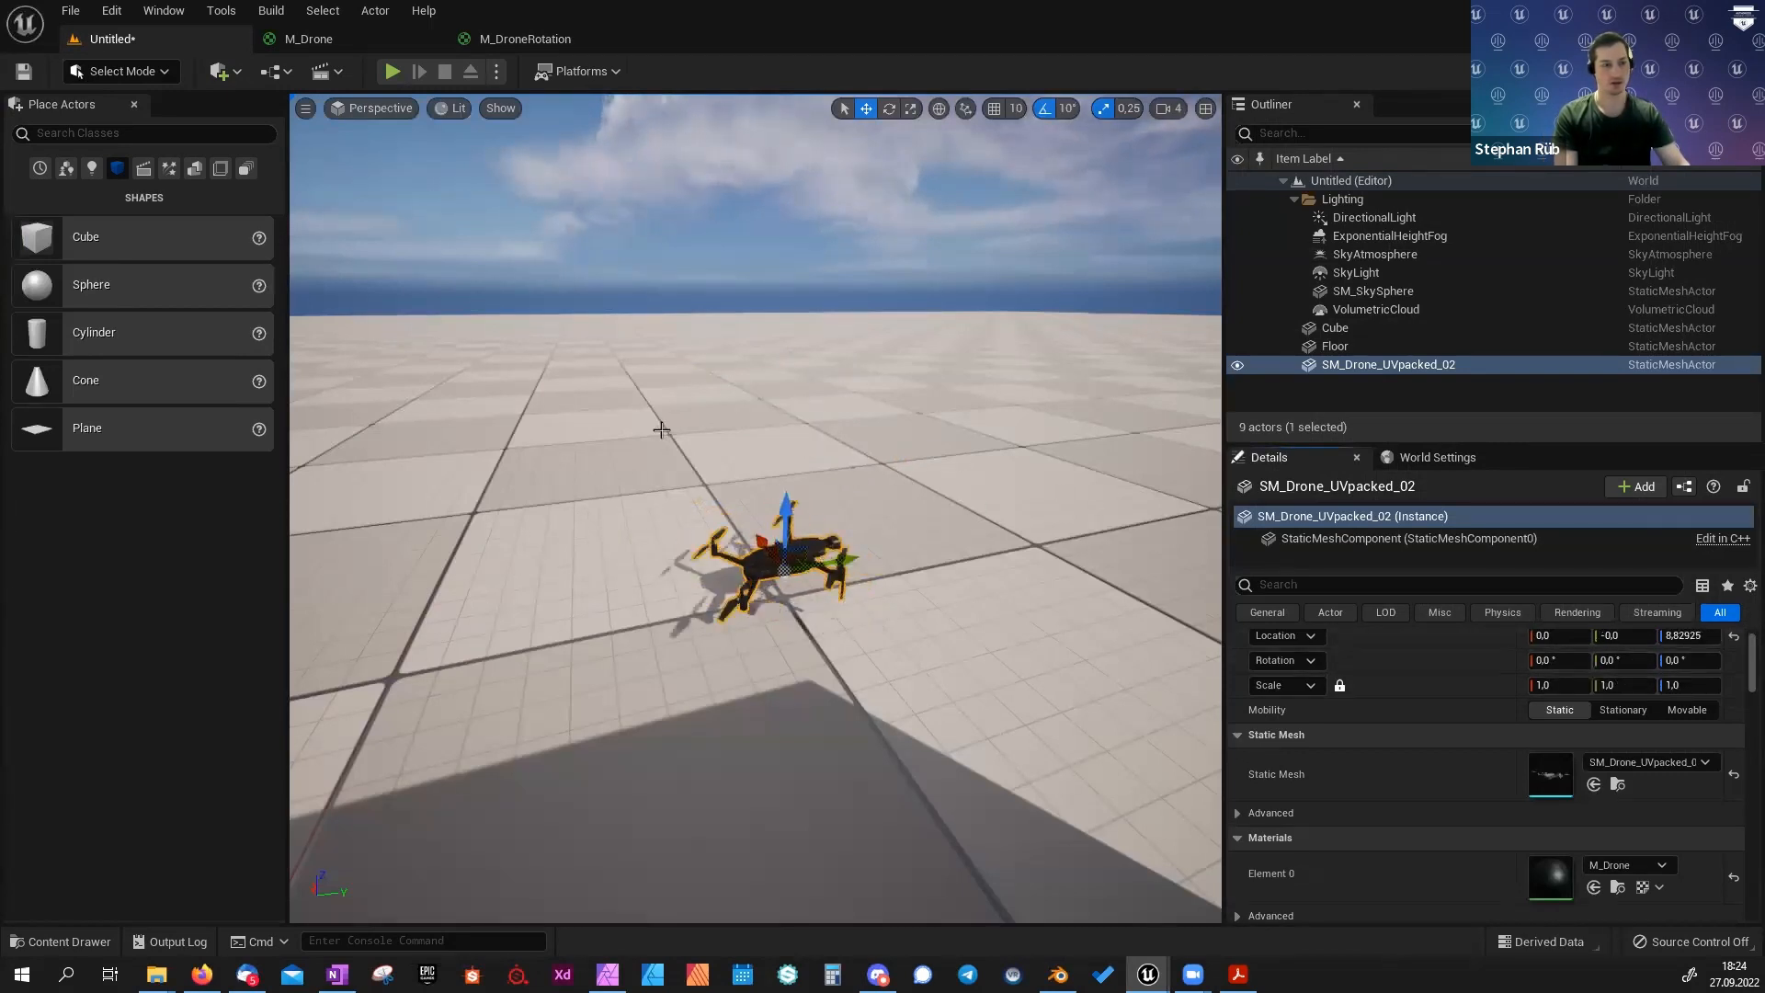
Assign the MI_Drone material instance from the MAT folder to the drone's material Element 0.
key(ctrl+space)
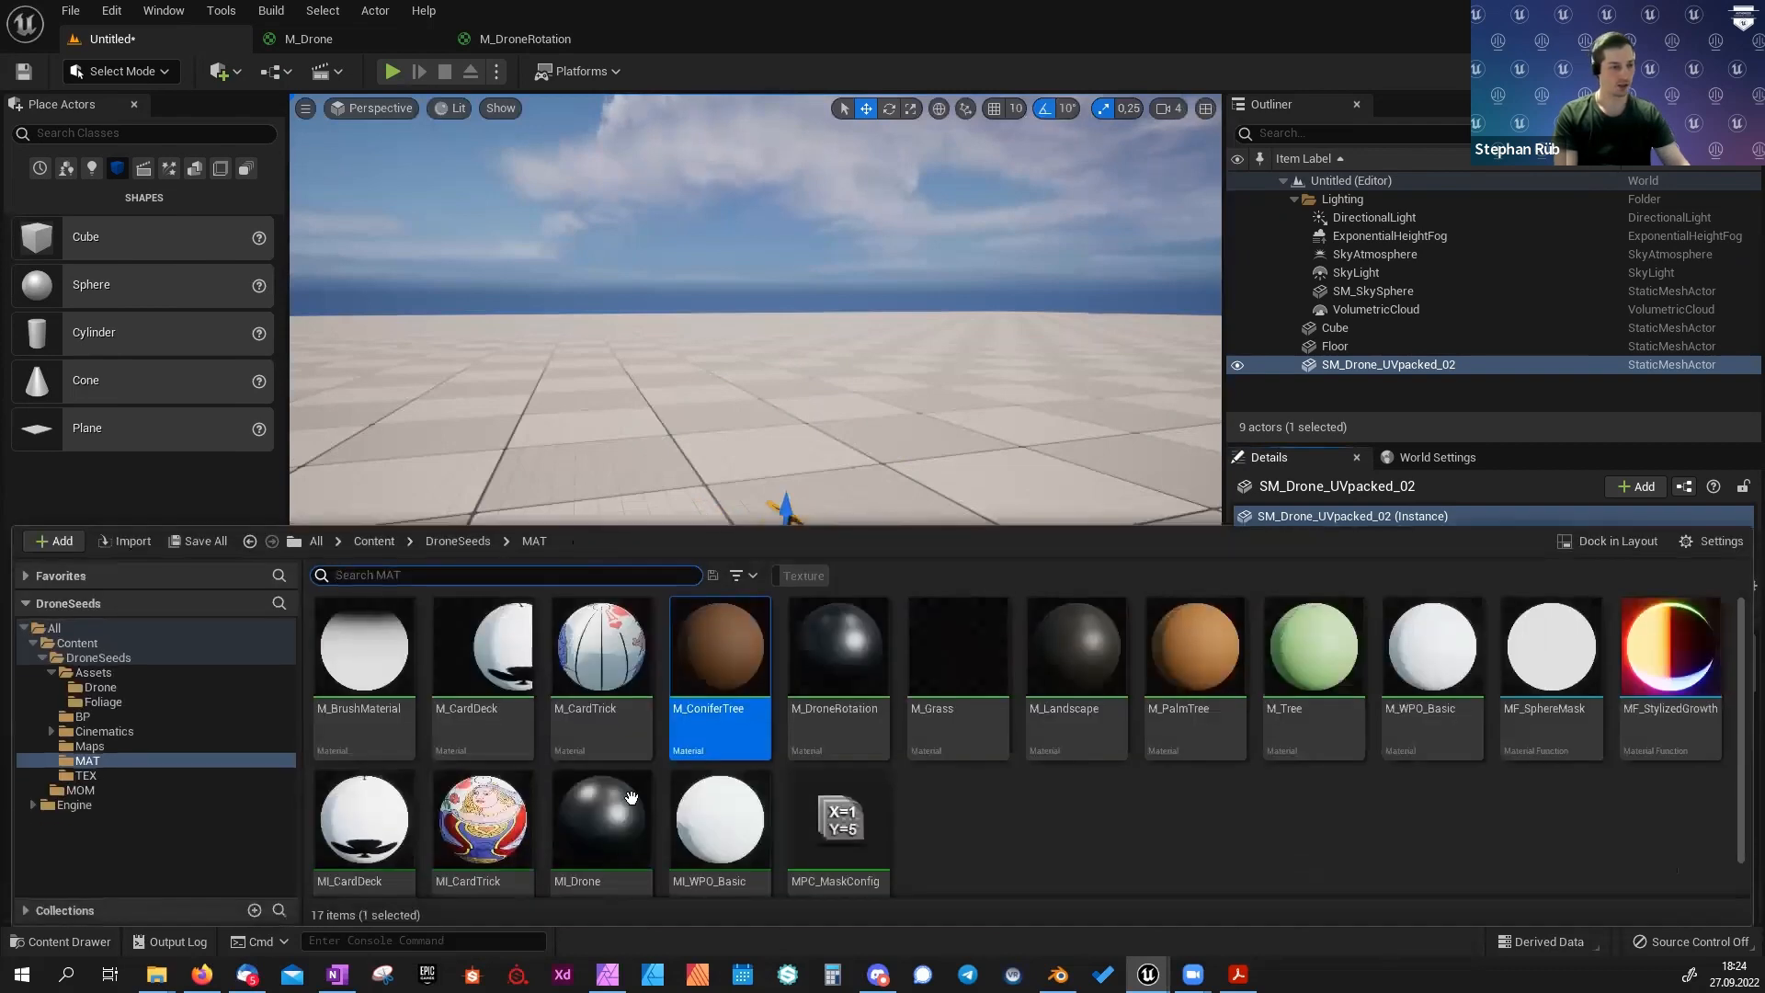
click(1000, 832)
scroll(1000, 832, down, 1)
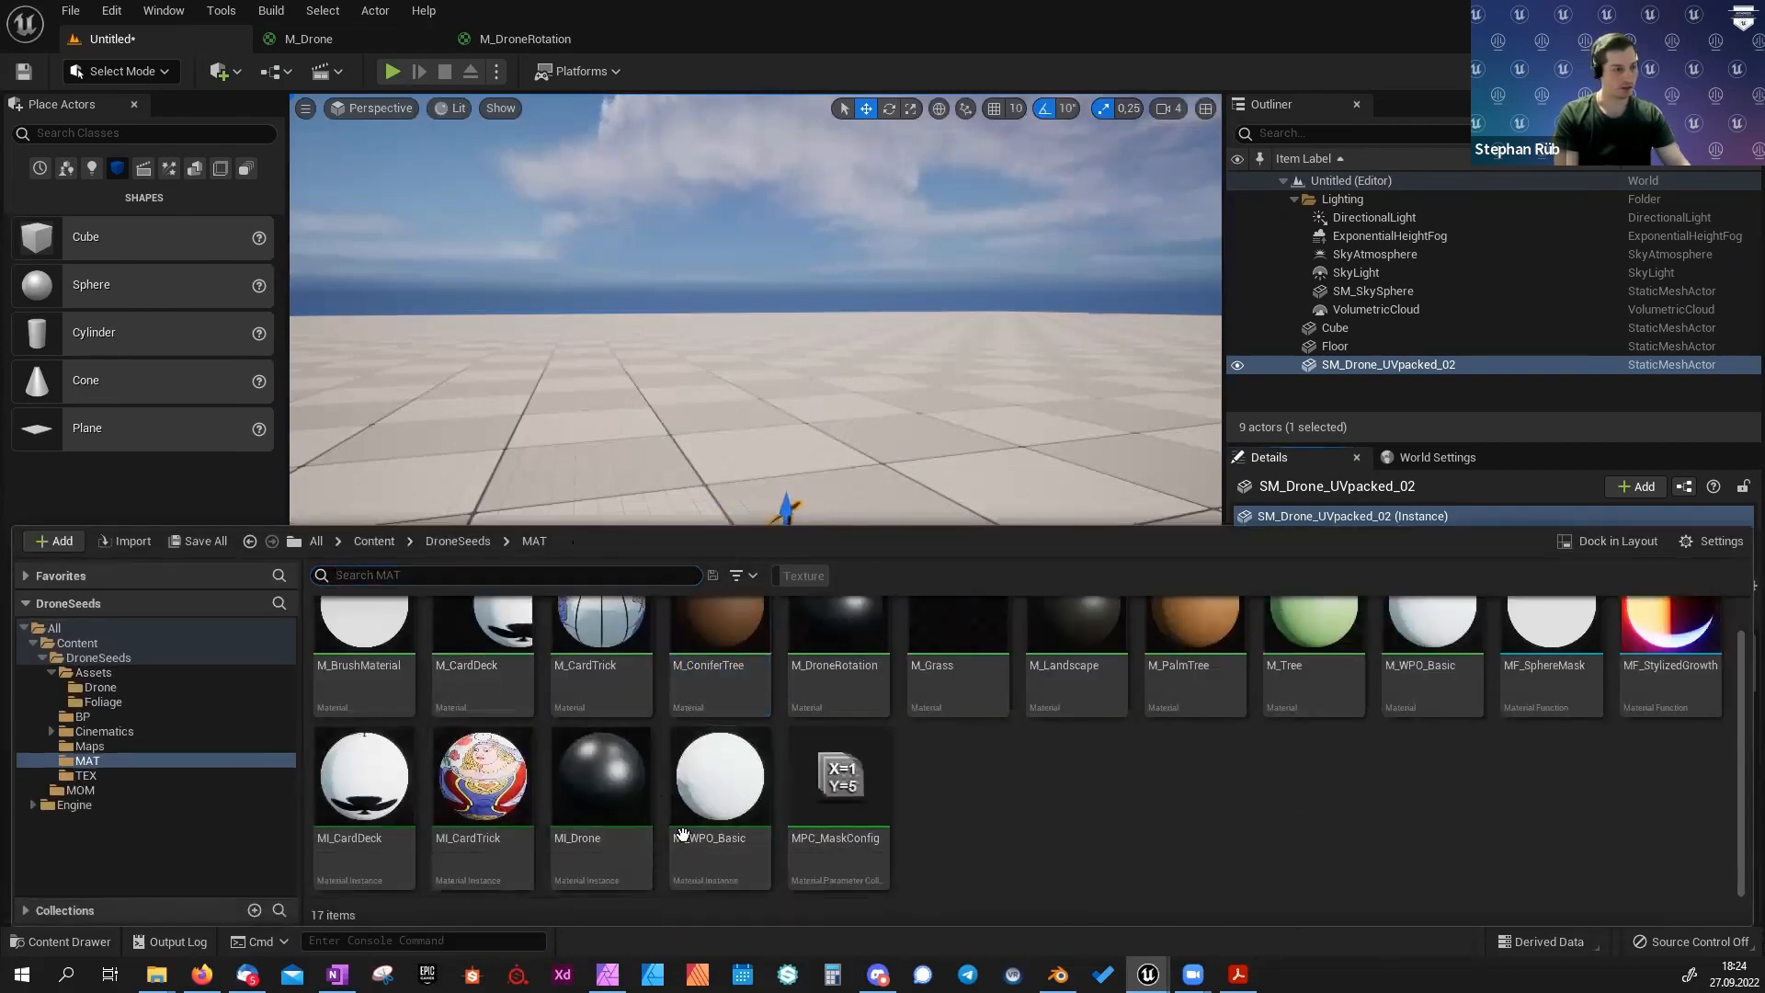
click(601, 781)
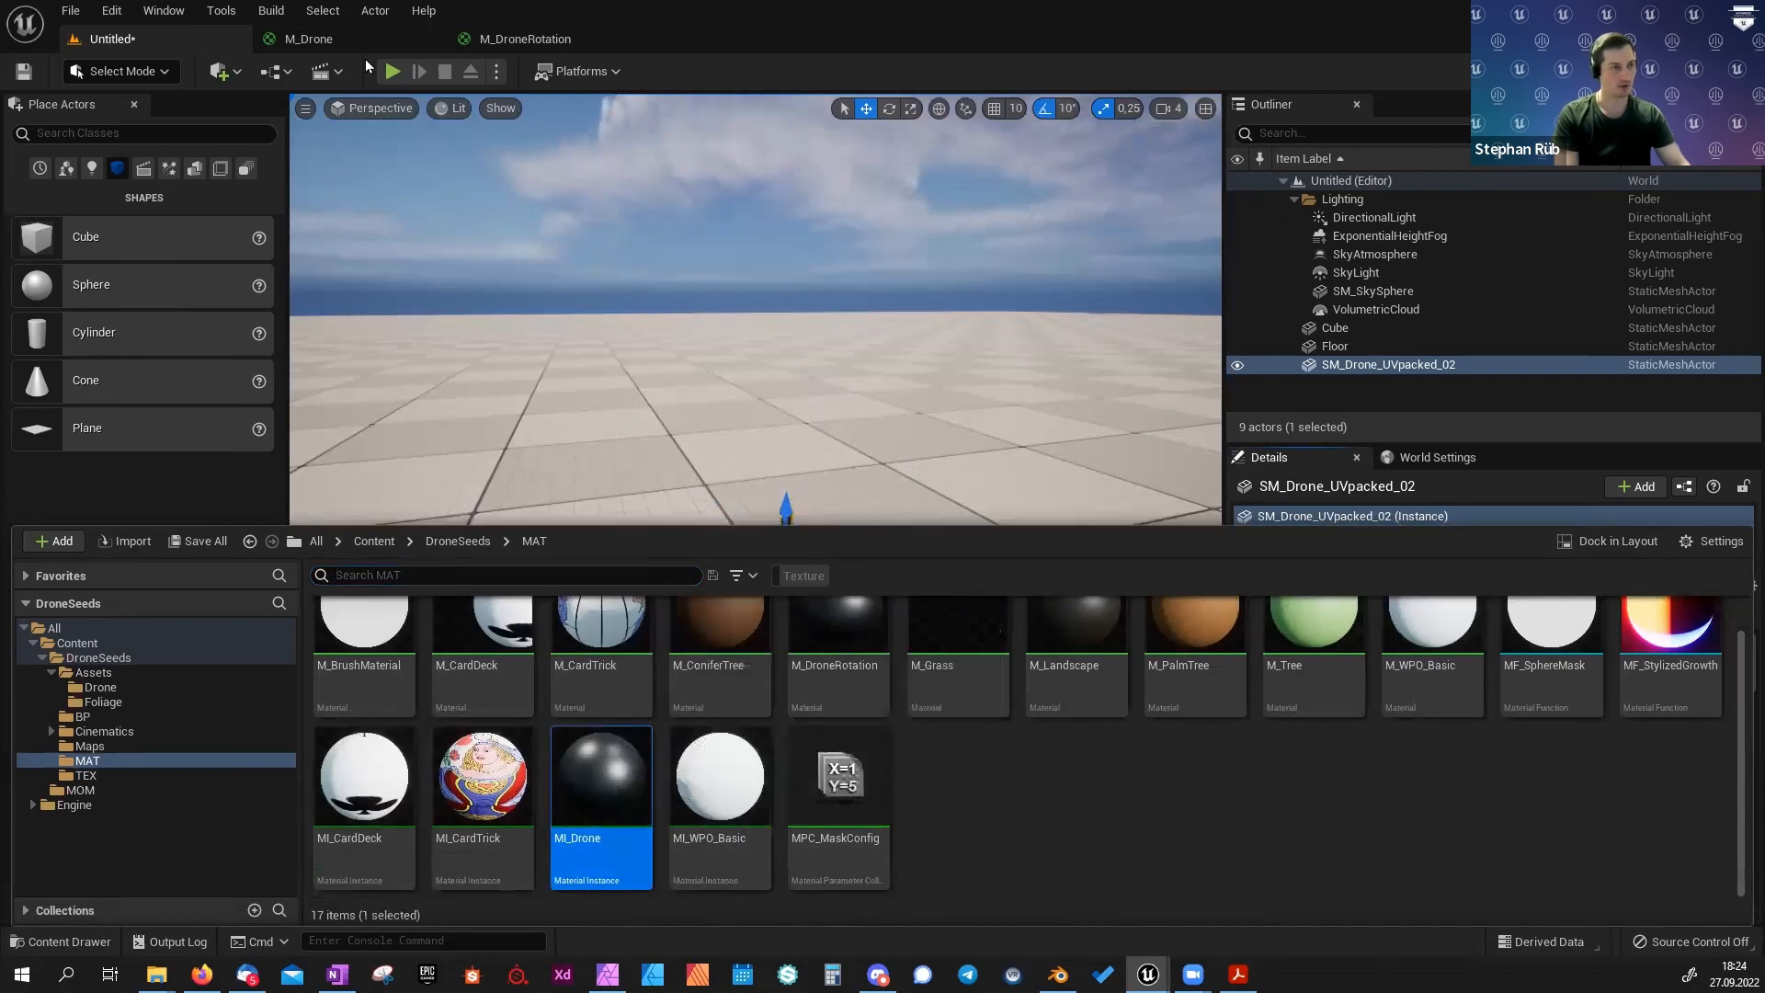
click(187, 48)
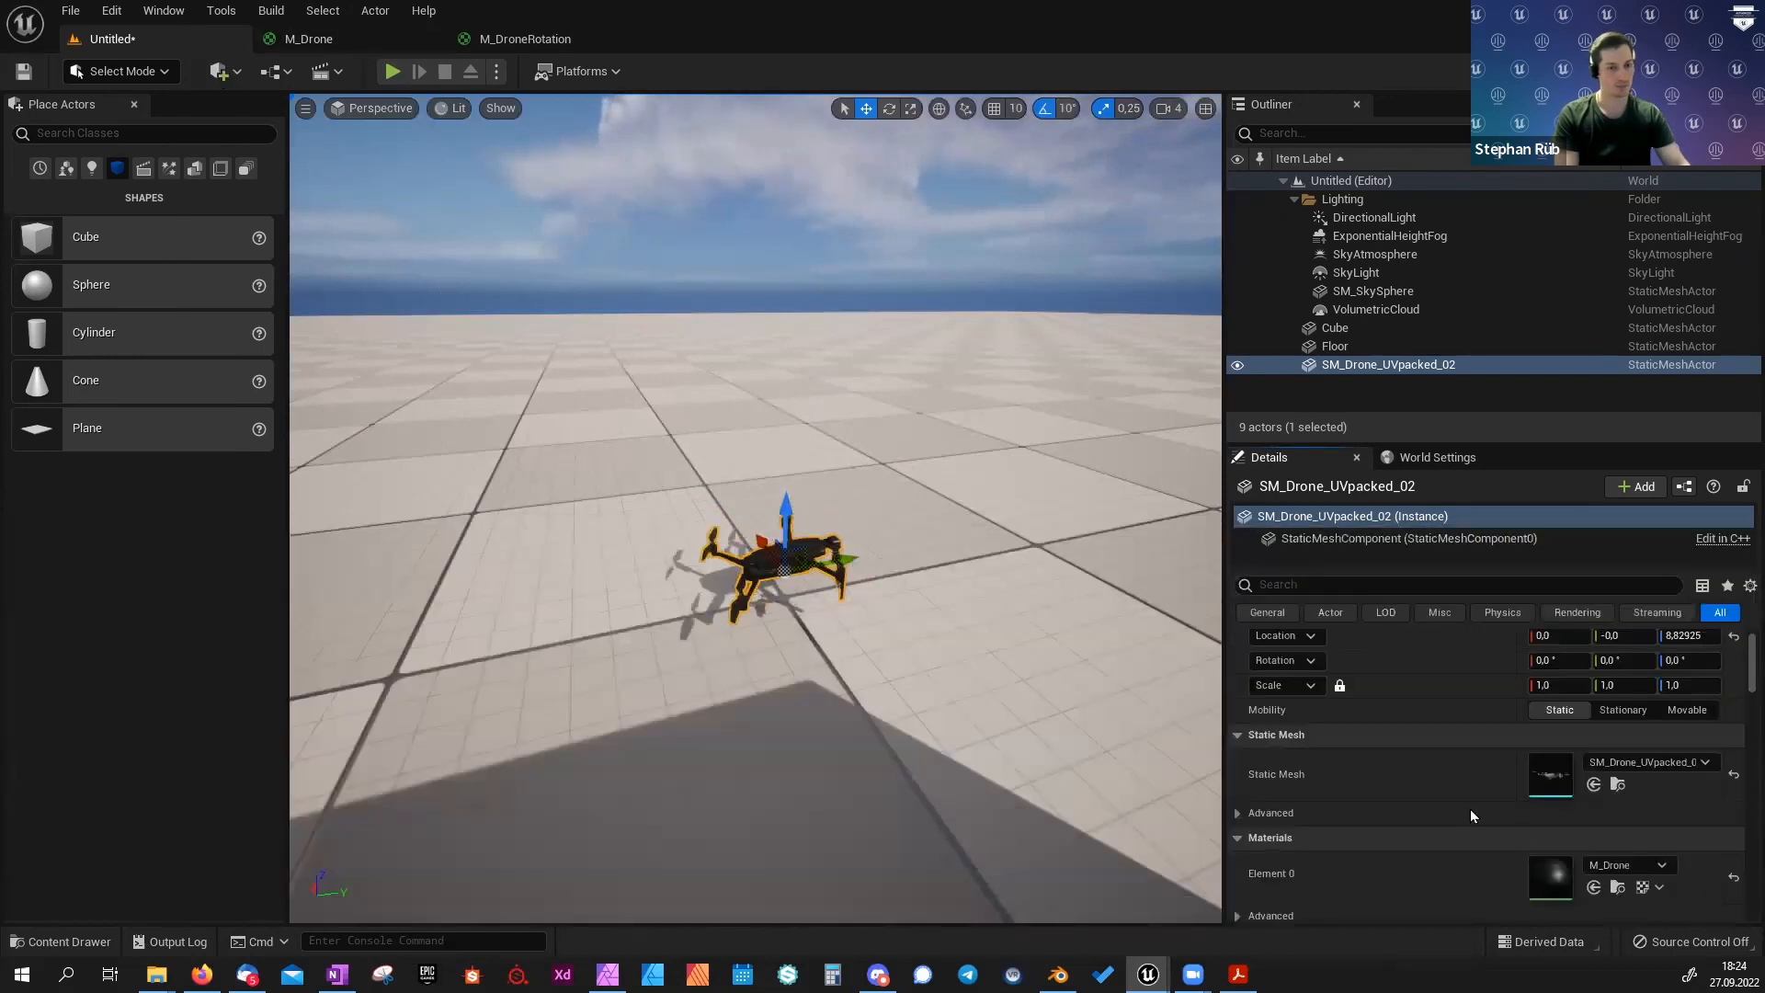
click(1593, 887)
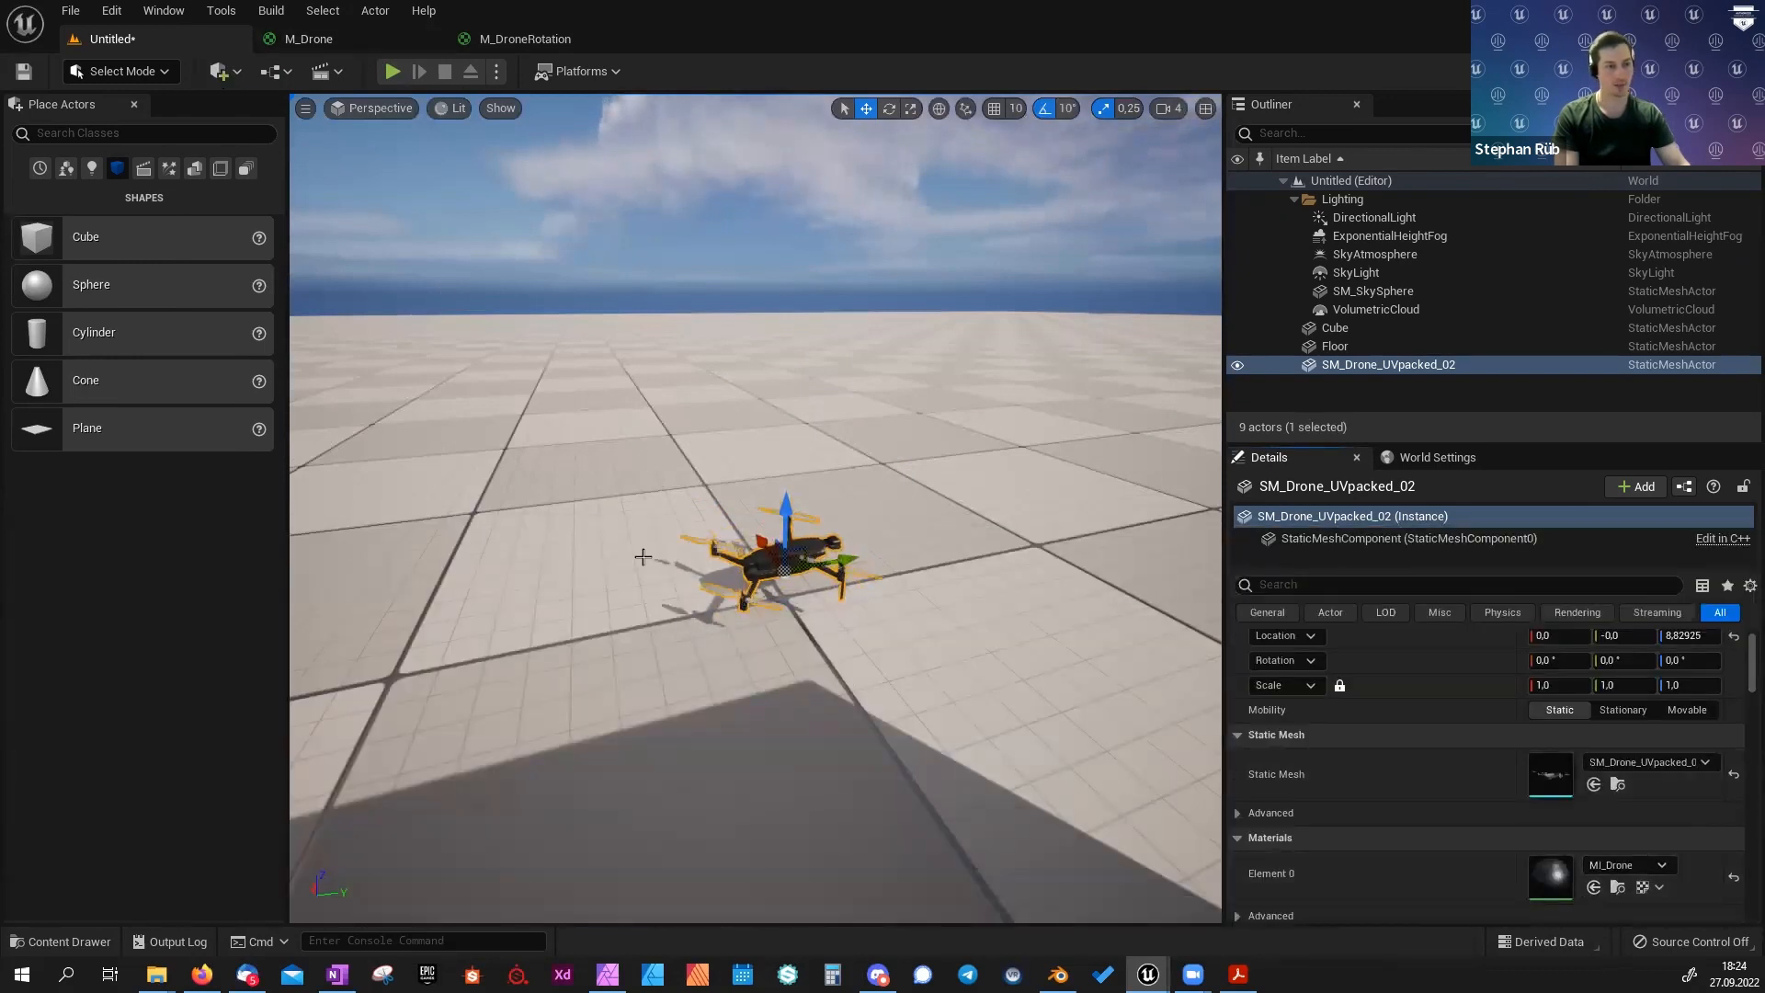
Open the MI_Drone material instance and close the M_DroneRotation material without applying its changes.
key(ctrl+space)
double_click(643, 778)
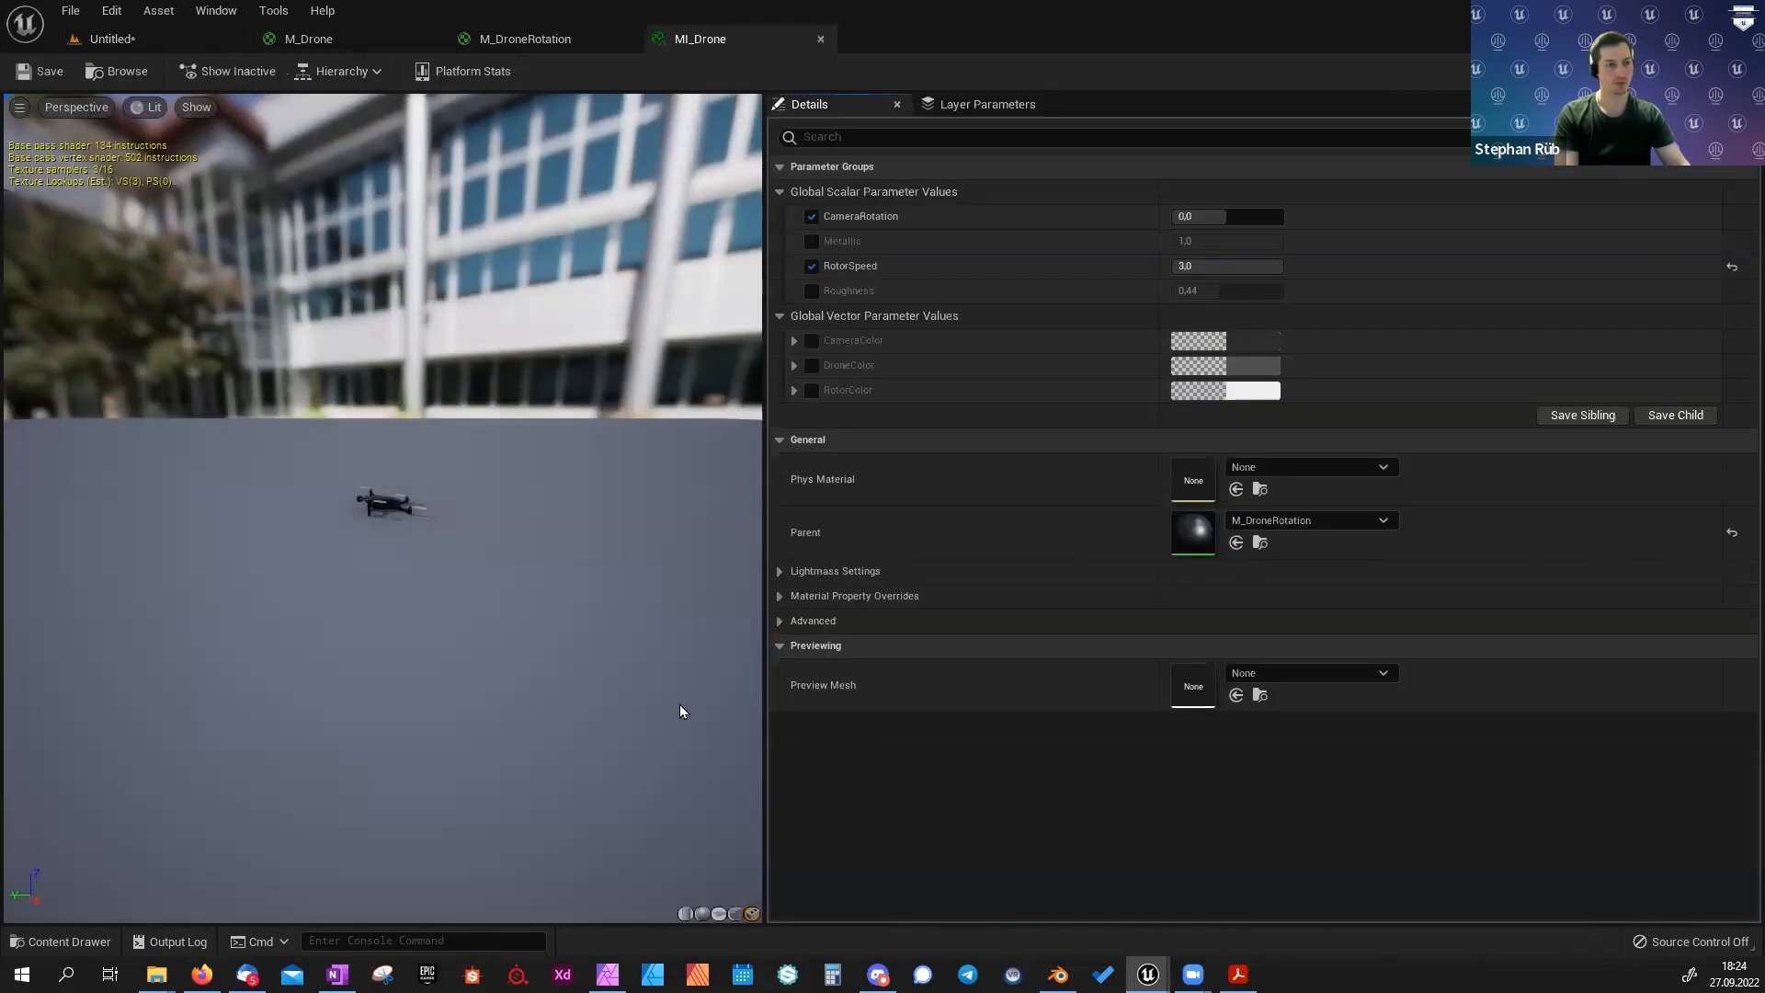
middle_click(482, 43)
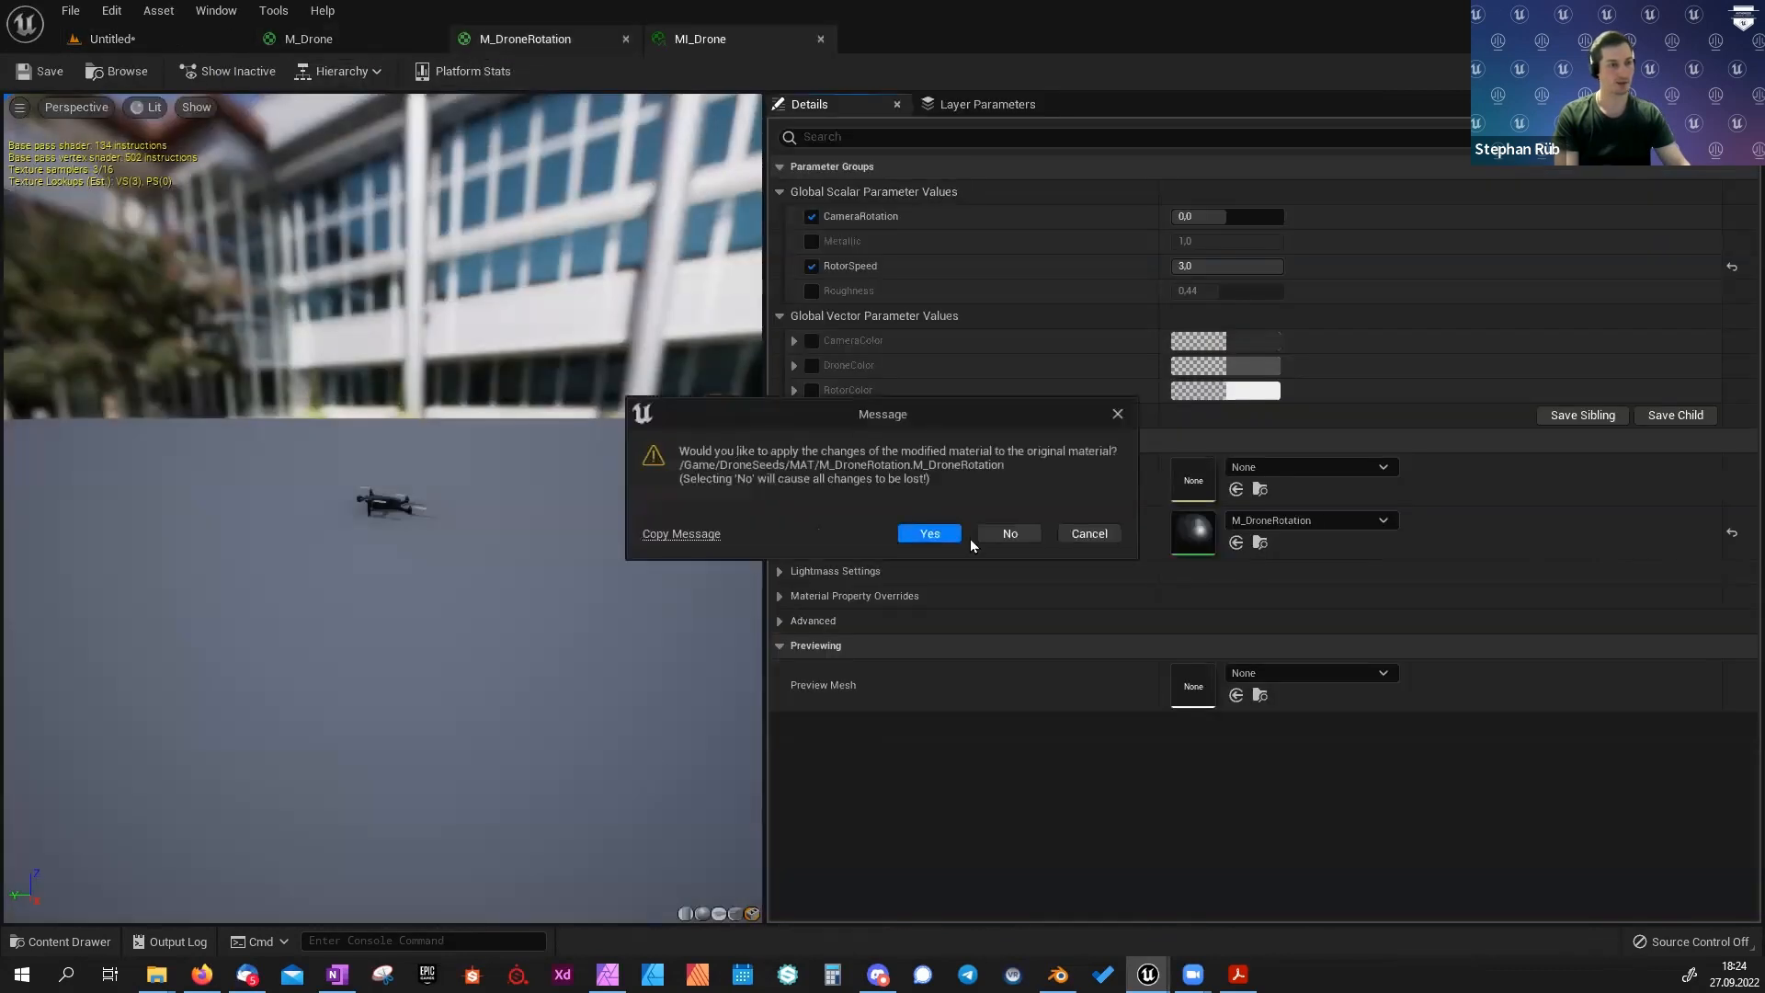
click(1023, 541)
Detach the MI_Drone editor into a floating window and place it over the level editor, clear of the drone.
drag(489, 41, 639, 287)
click(183, 42)
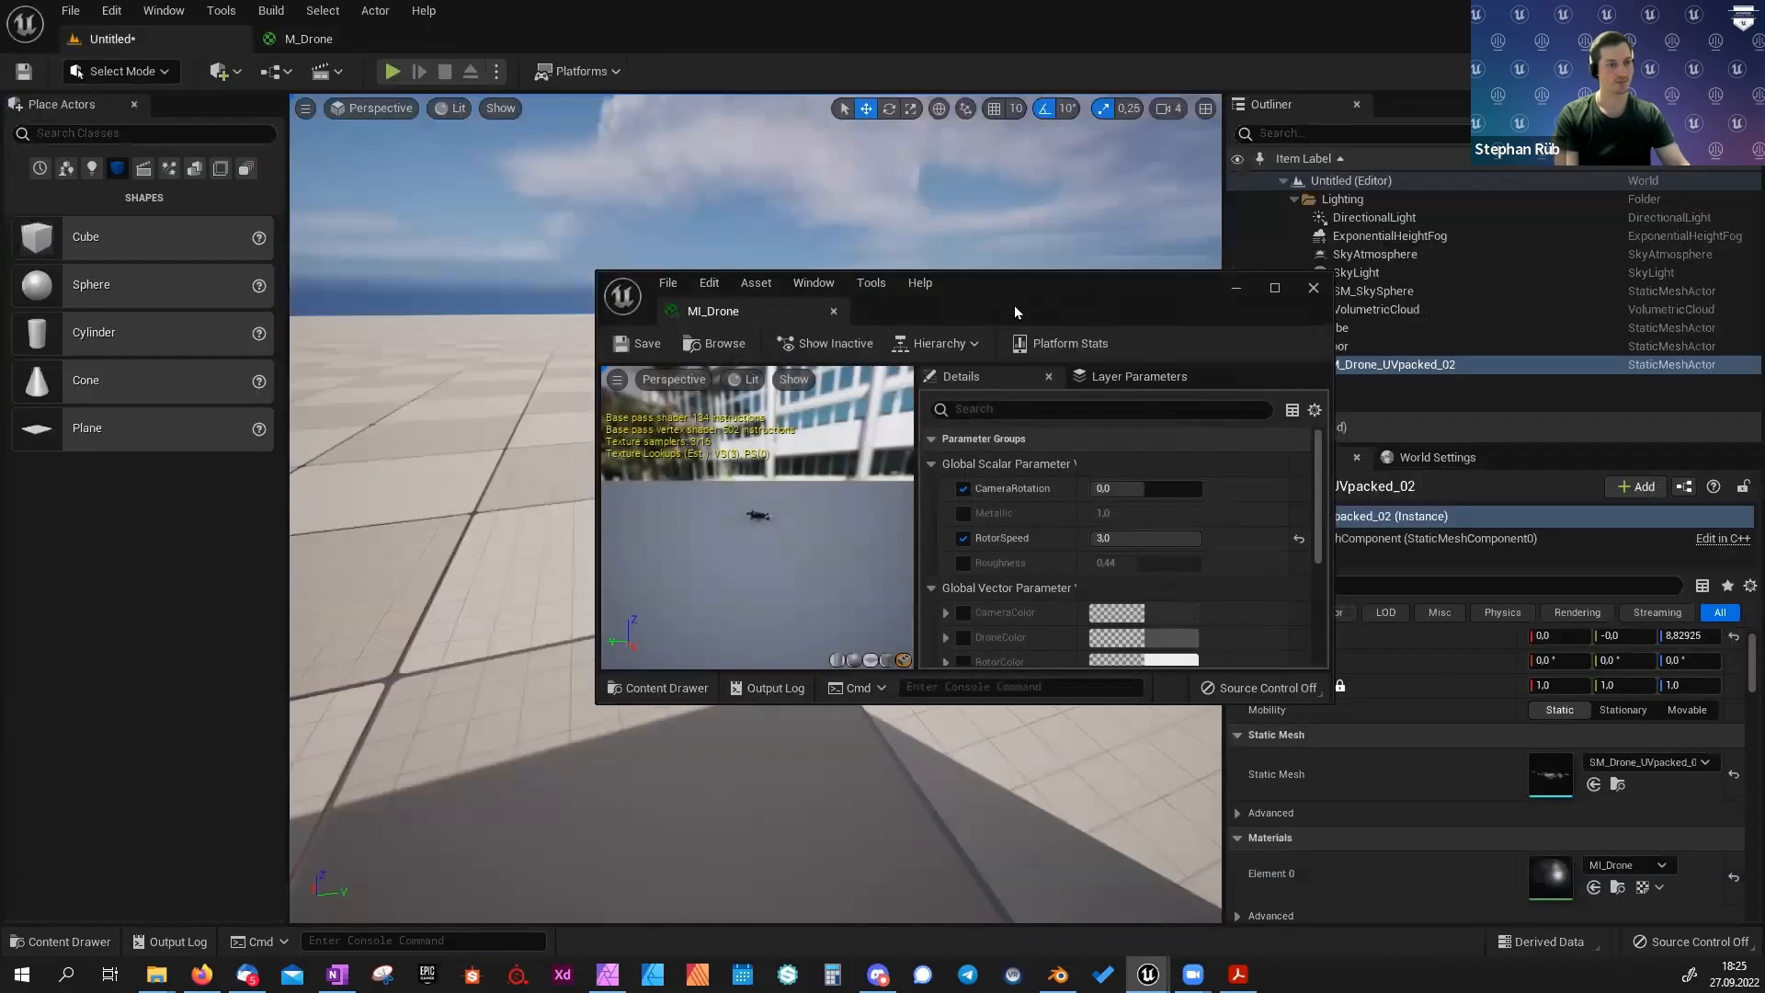
drag(1066, 289, 1517, 217)
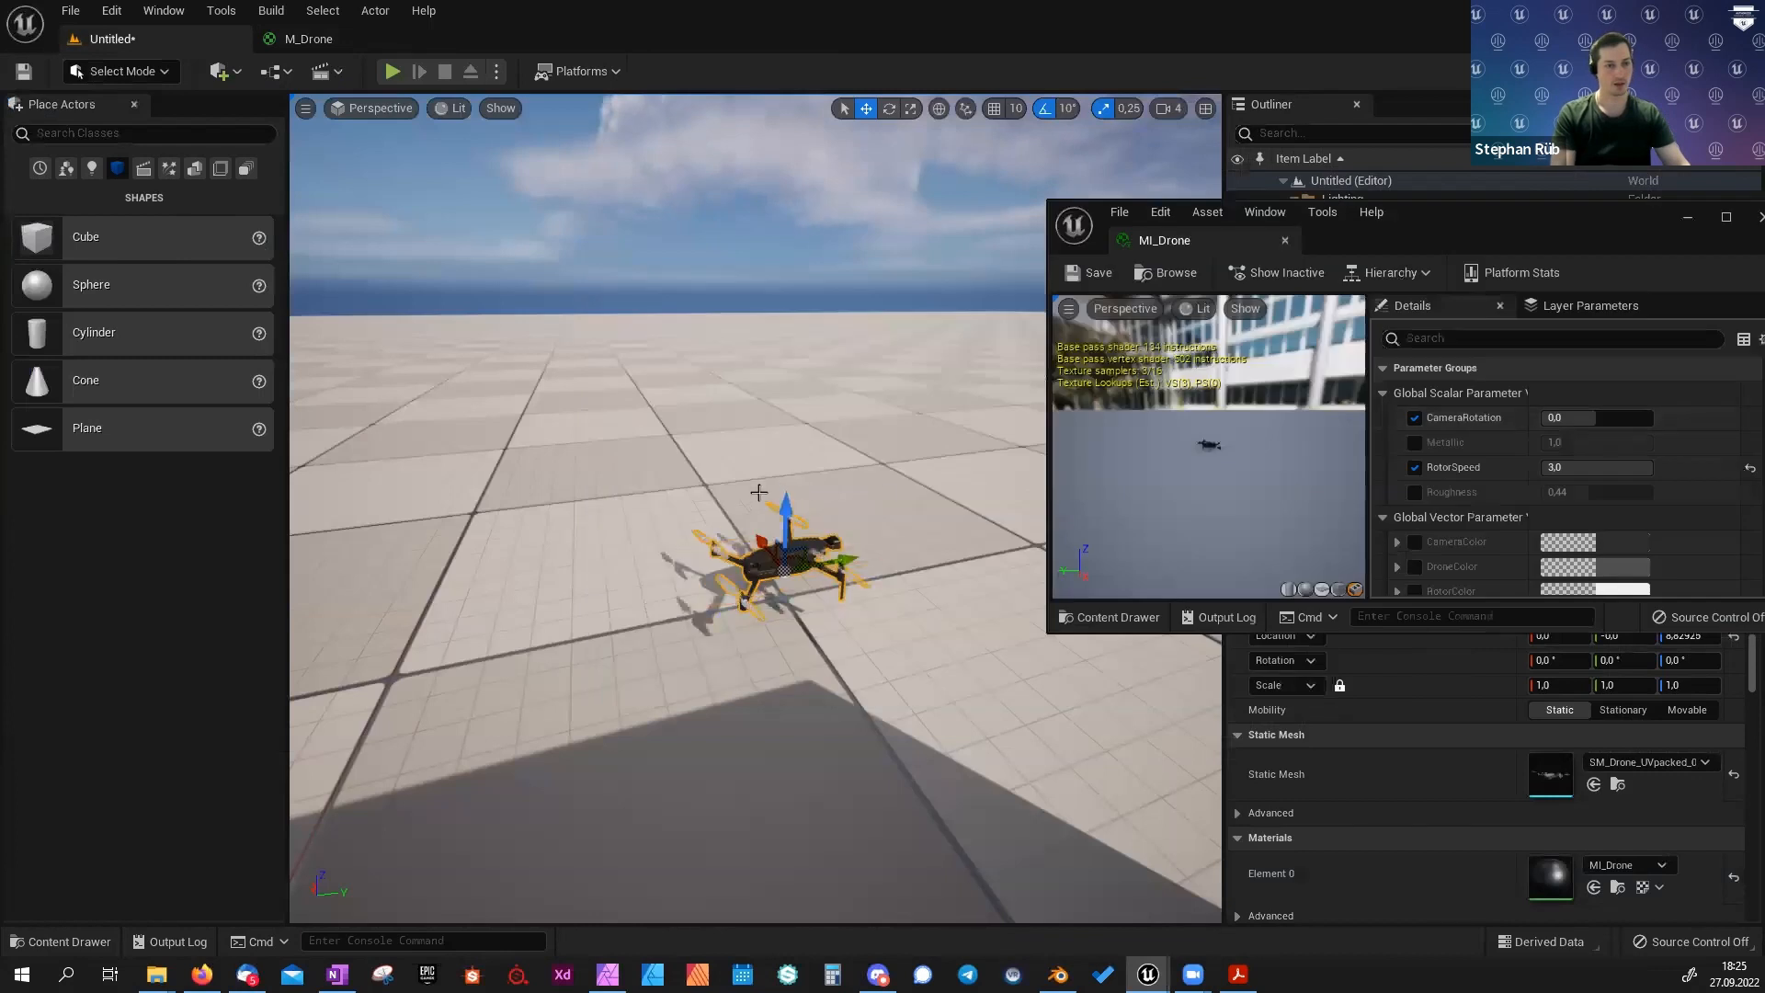
Viewing the drone up close from the side, vary MI_Drone's CameraRotation between about 0.136 and -0.024, and close the instance editor.
key(f)
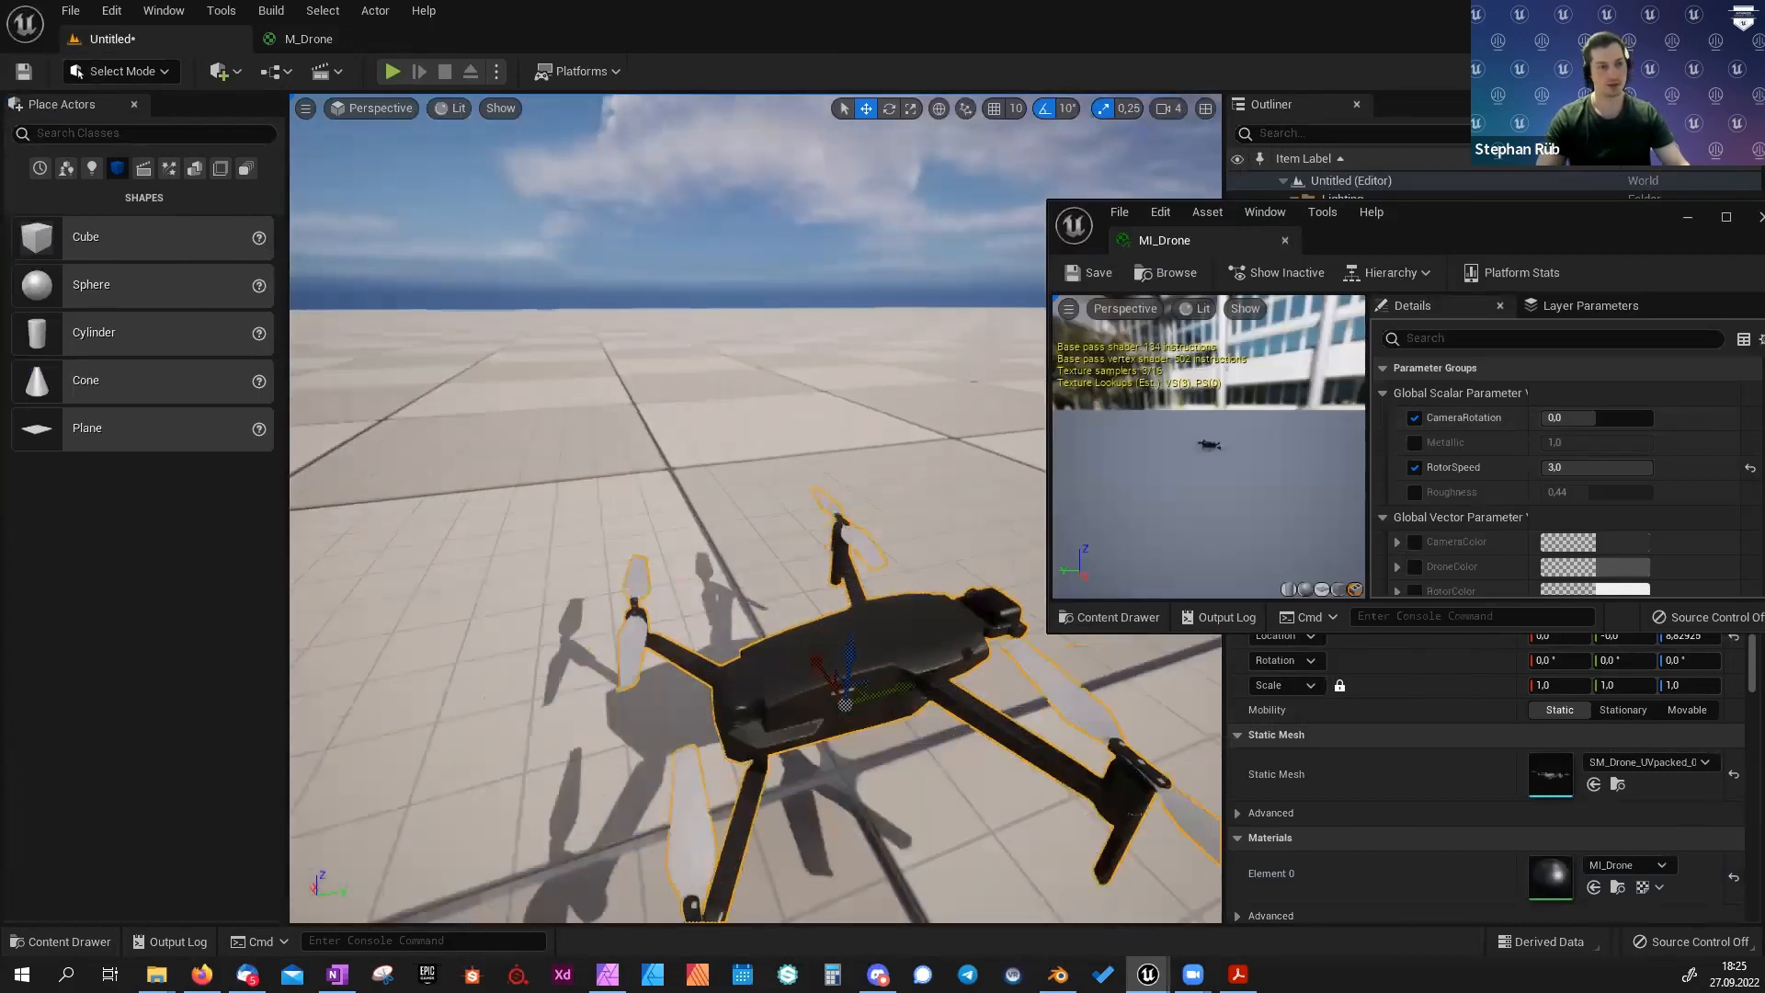
alt+drag(849, 526, 736, 432)
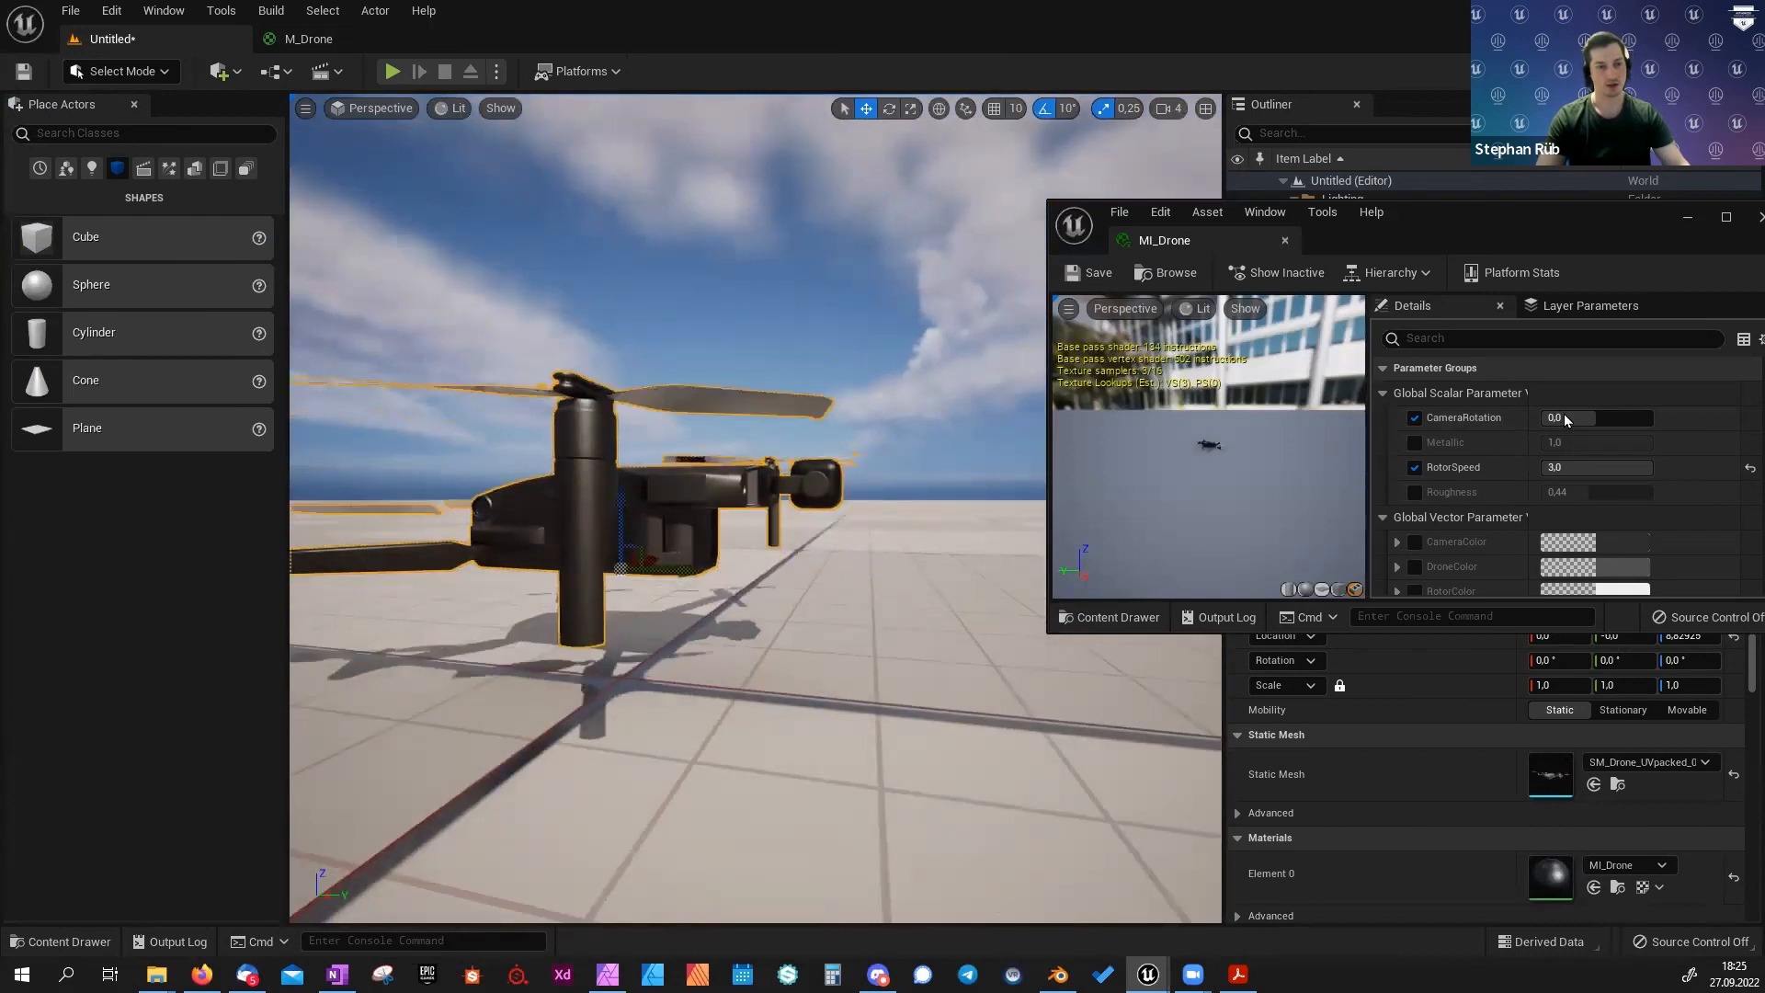
mouse_move(1591, 417)
mouse_down()
mouse_move(1645, 417)
mouse_move(1563, 418)
mouse_move(1589, 411)
mouse_up()
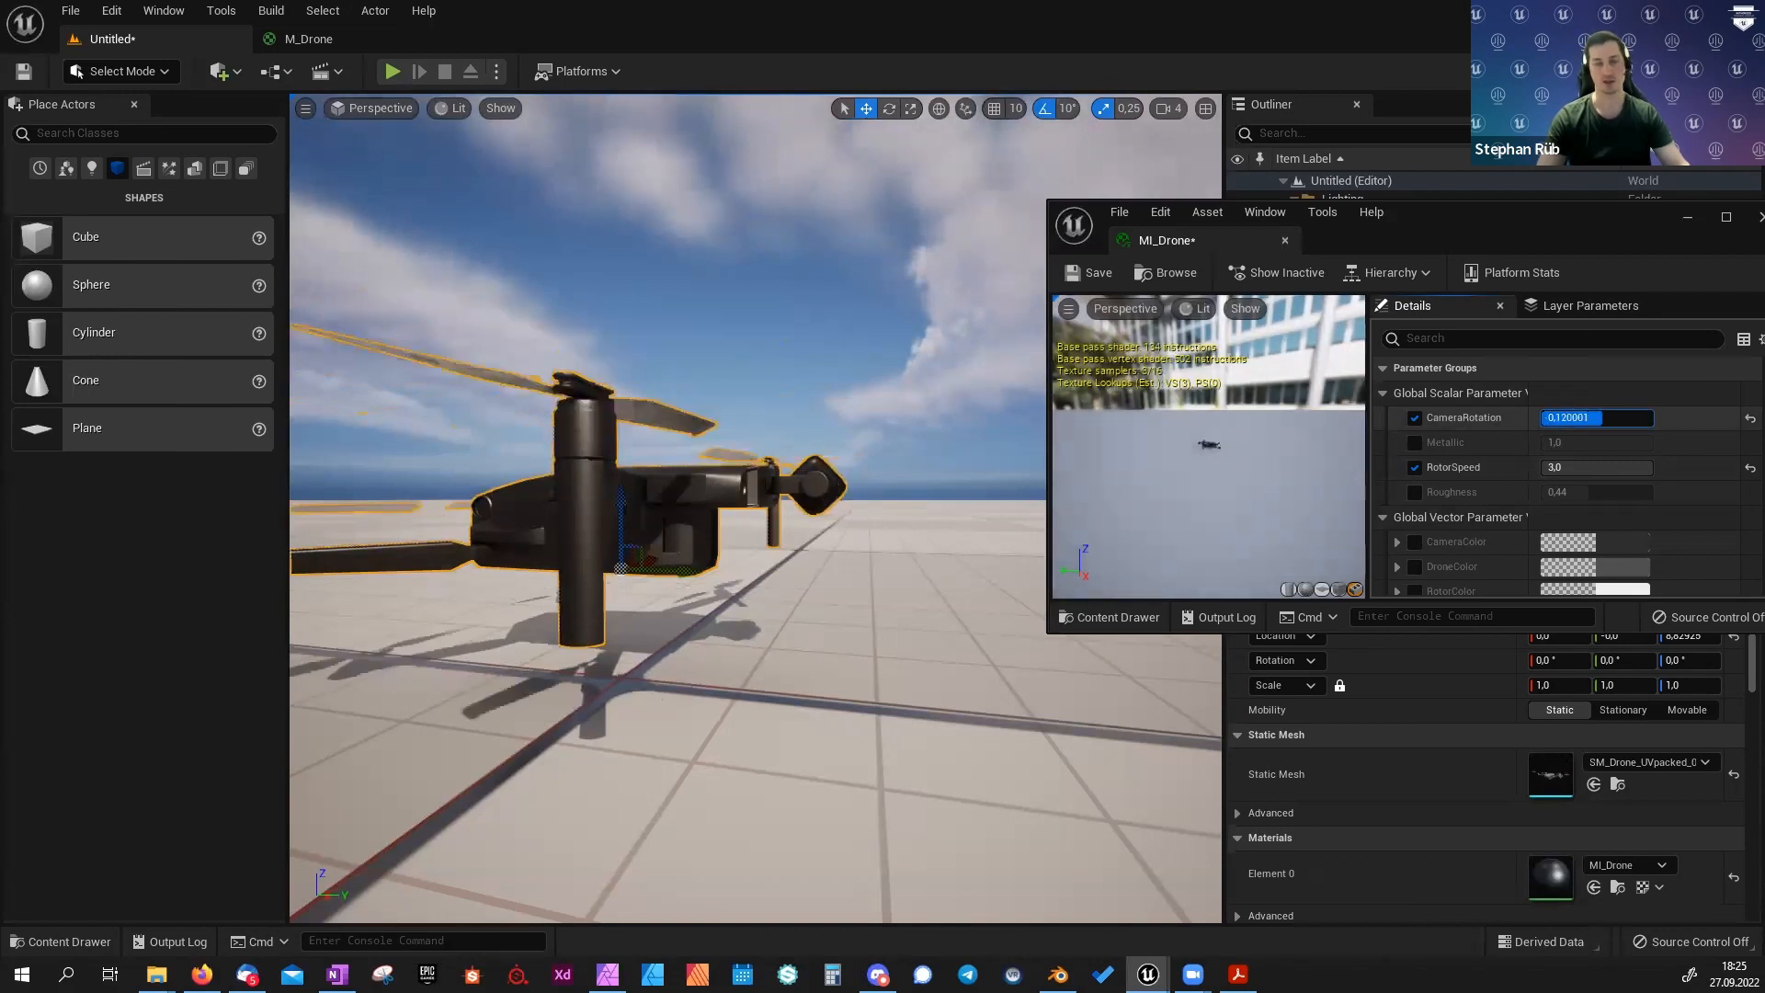
mouse_move(1602, 418)
mouse_down()
mouse_move(1652, 417)
mouse_move(1581, 417)
mouse_up()
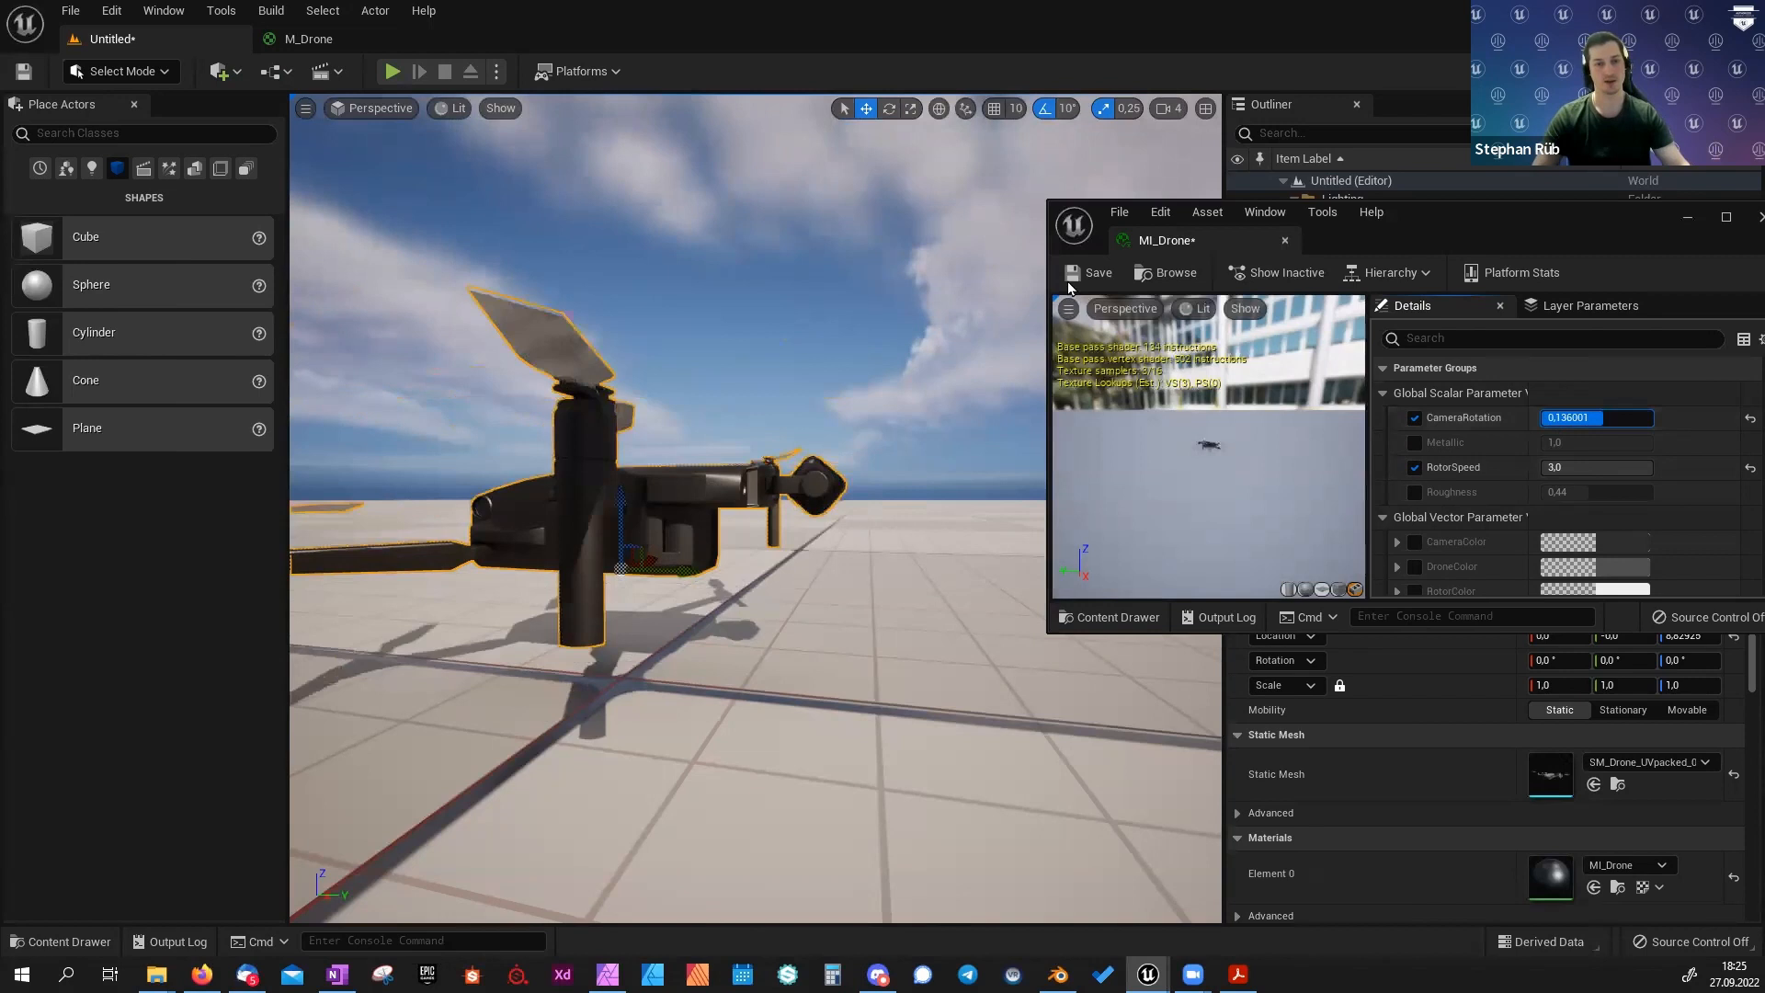
click(1581, 417)
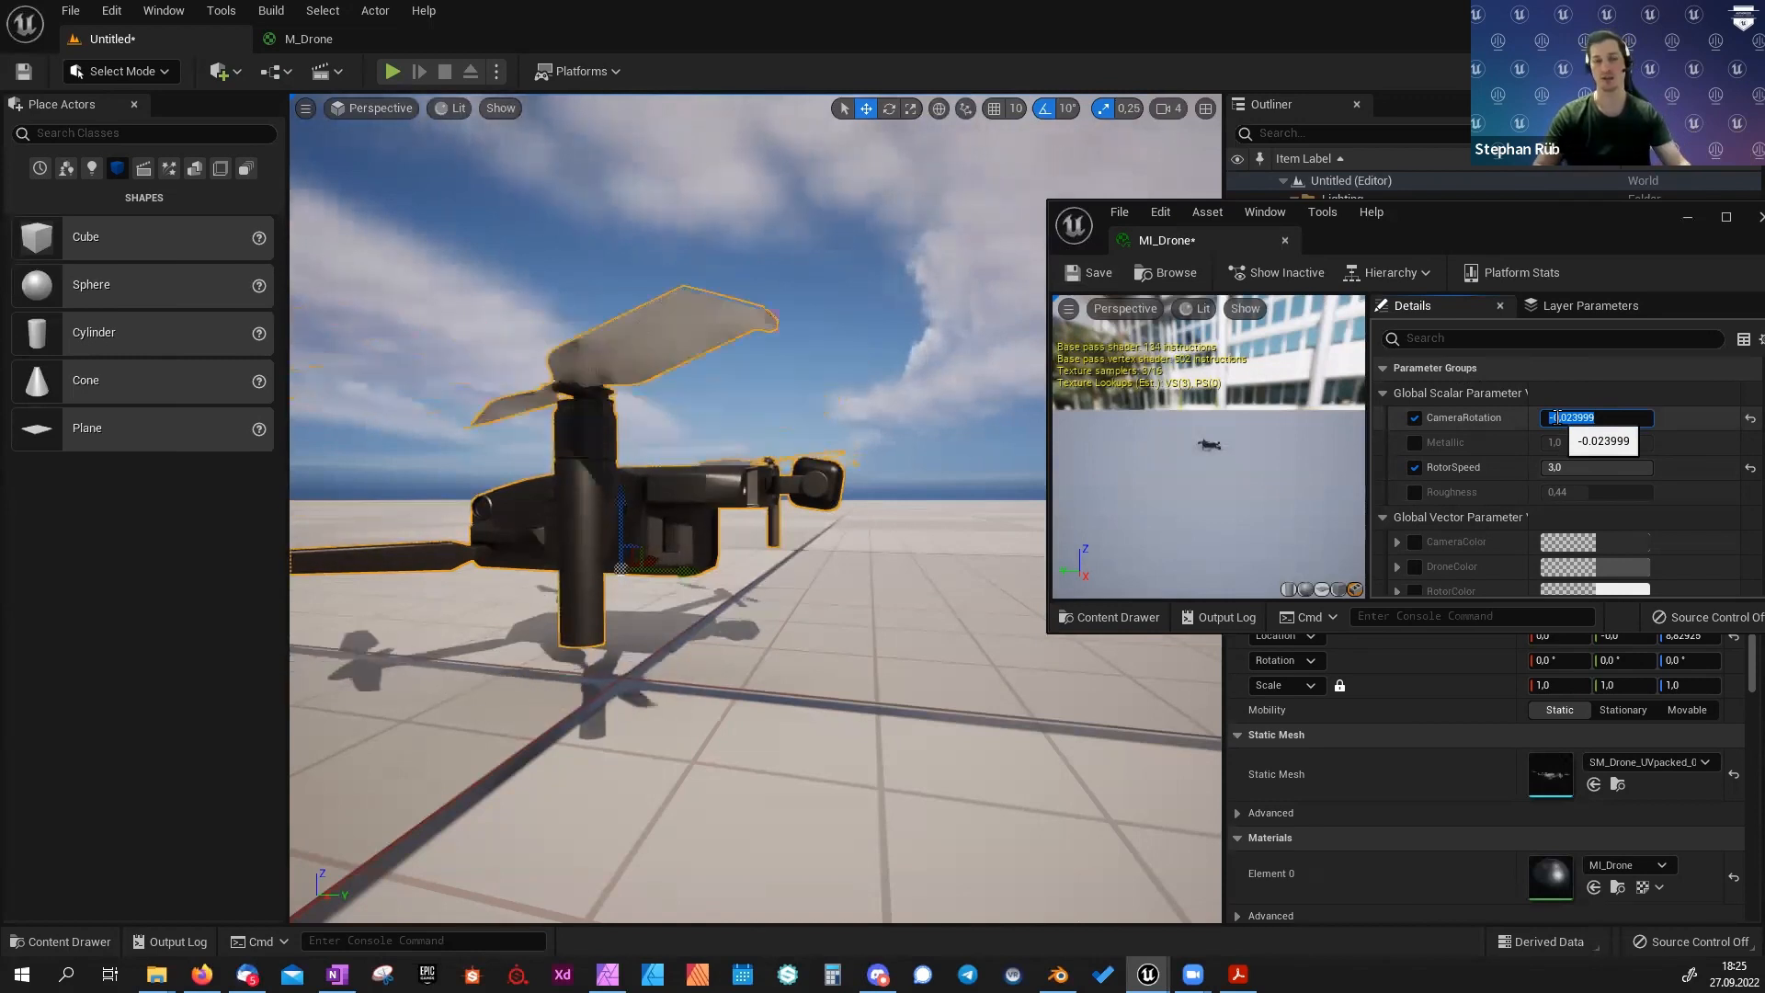
click(1284, 242)
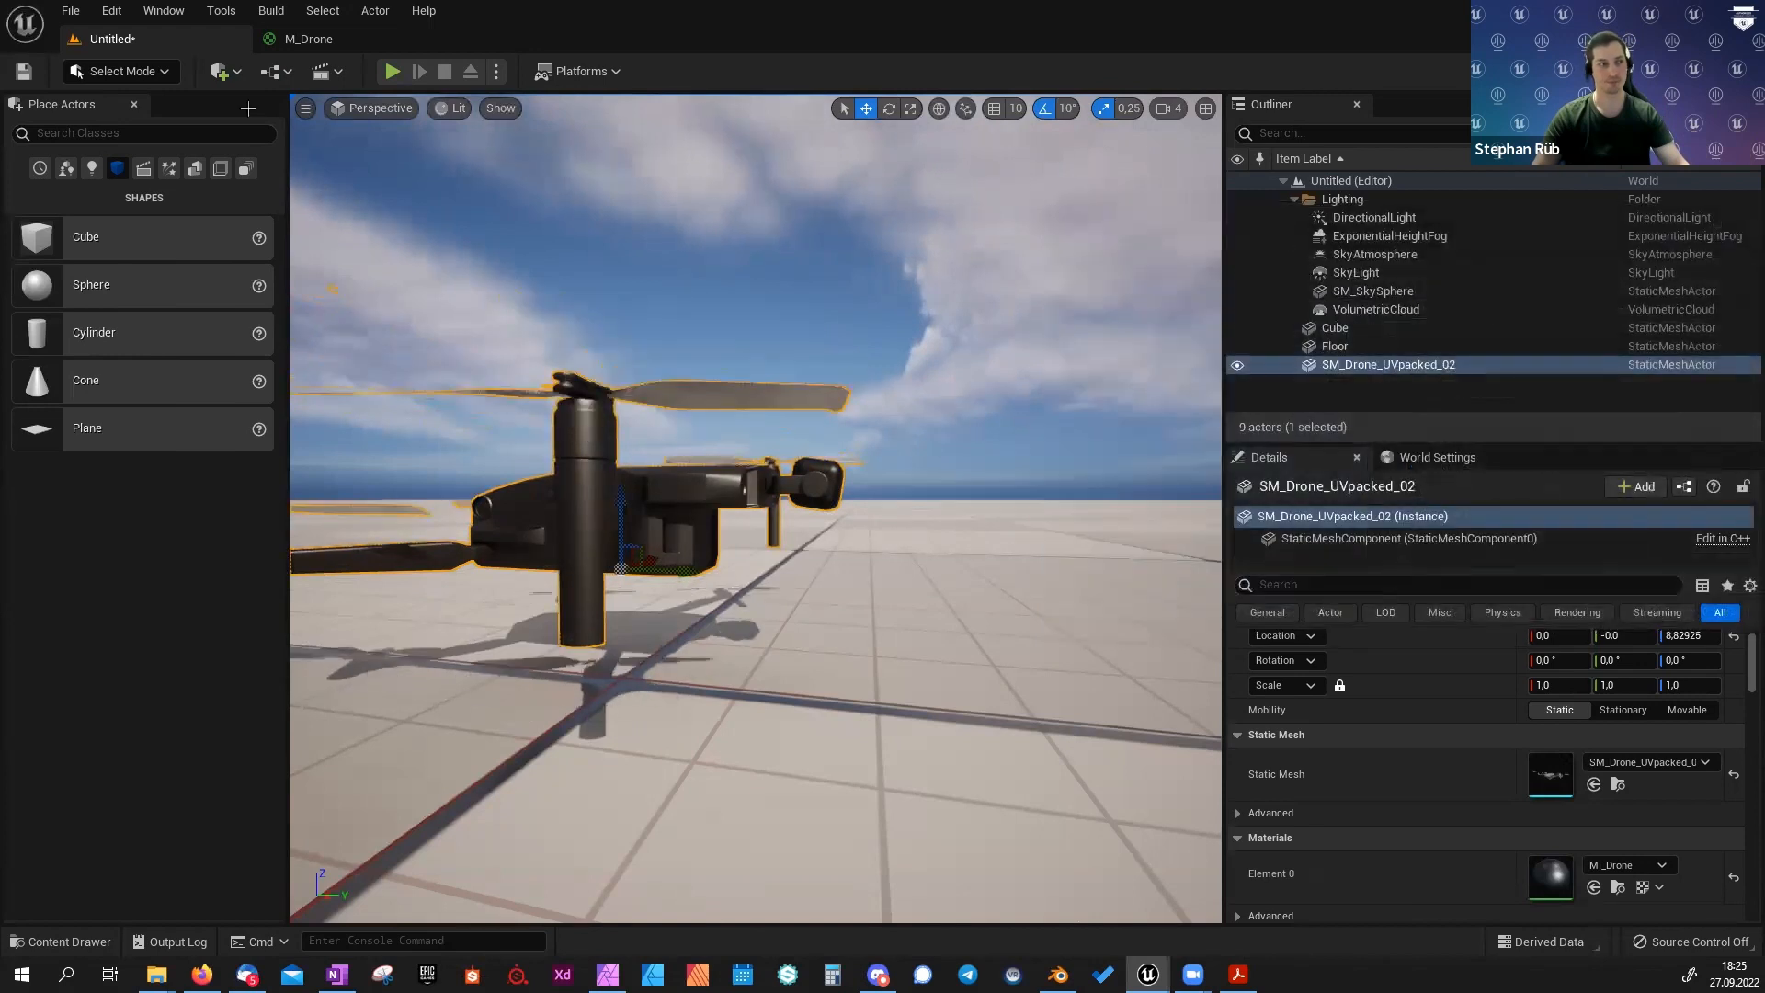
Reopen the M_DroneRotation material from the MAT folder and examine how TexCoord masks and If nodes assign RotorColor and CameraColor.
click(312, 39)
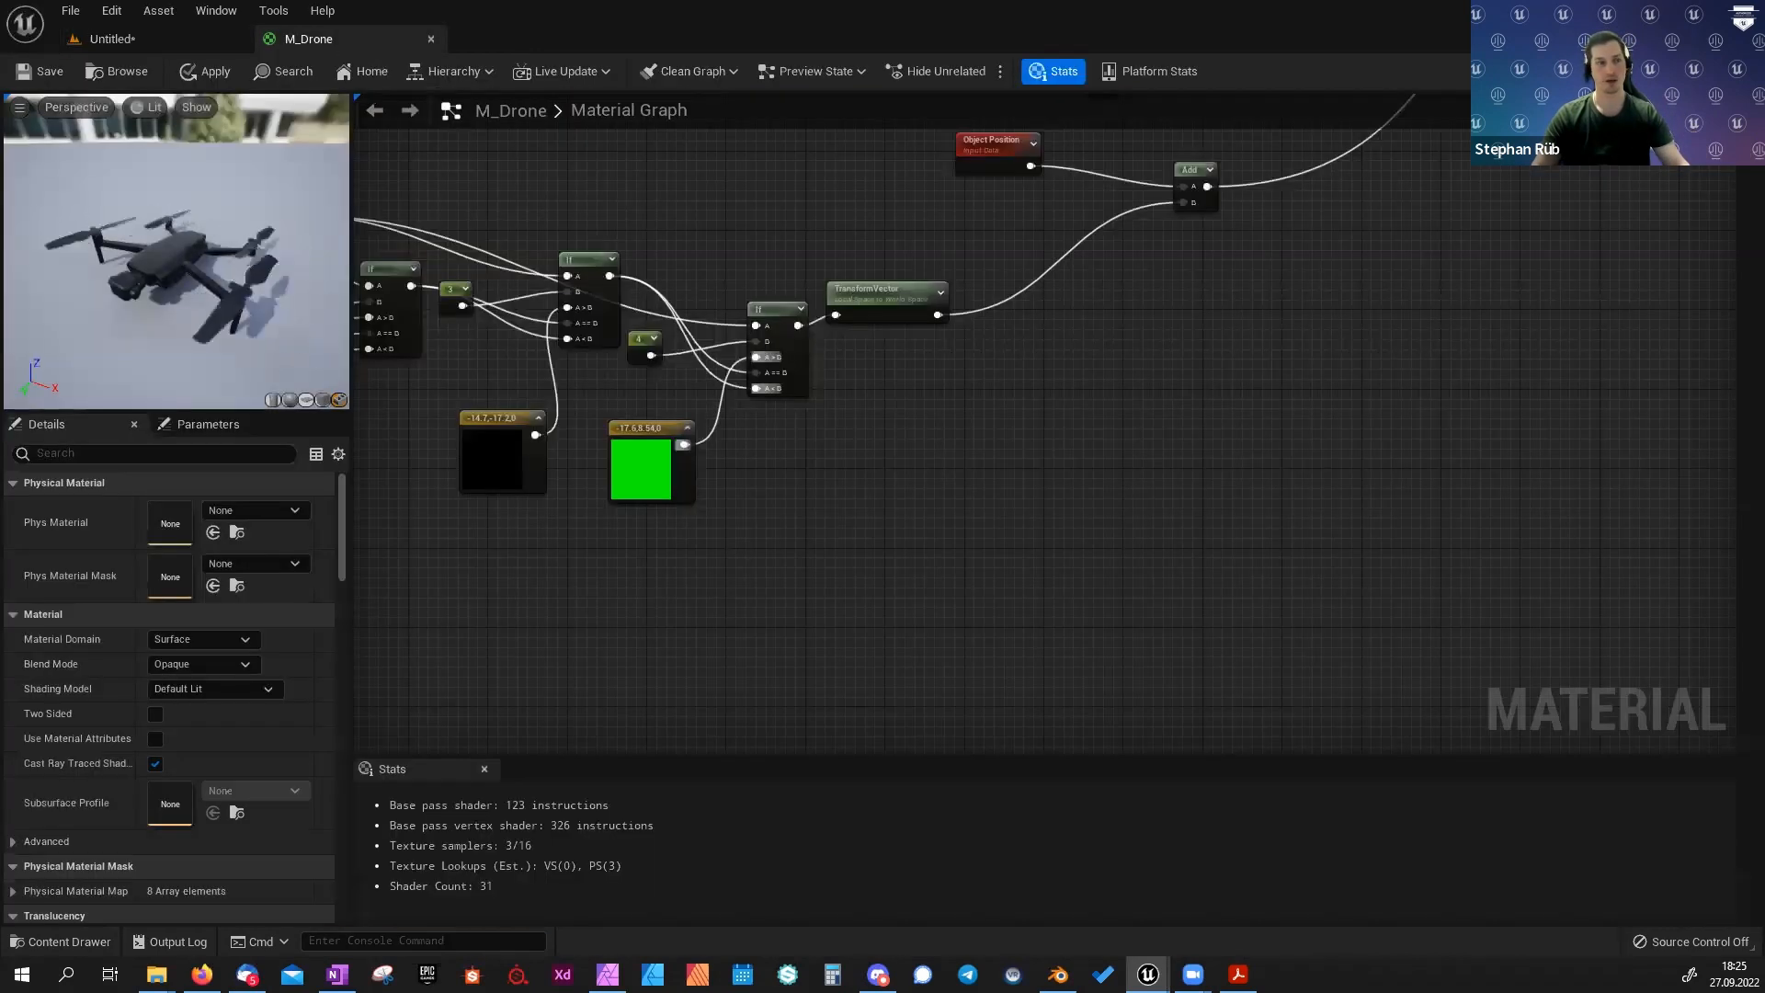
right_drag(724, 599, 839, 618)
key(ctrl+space)
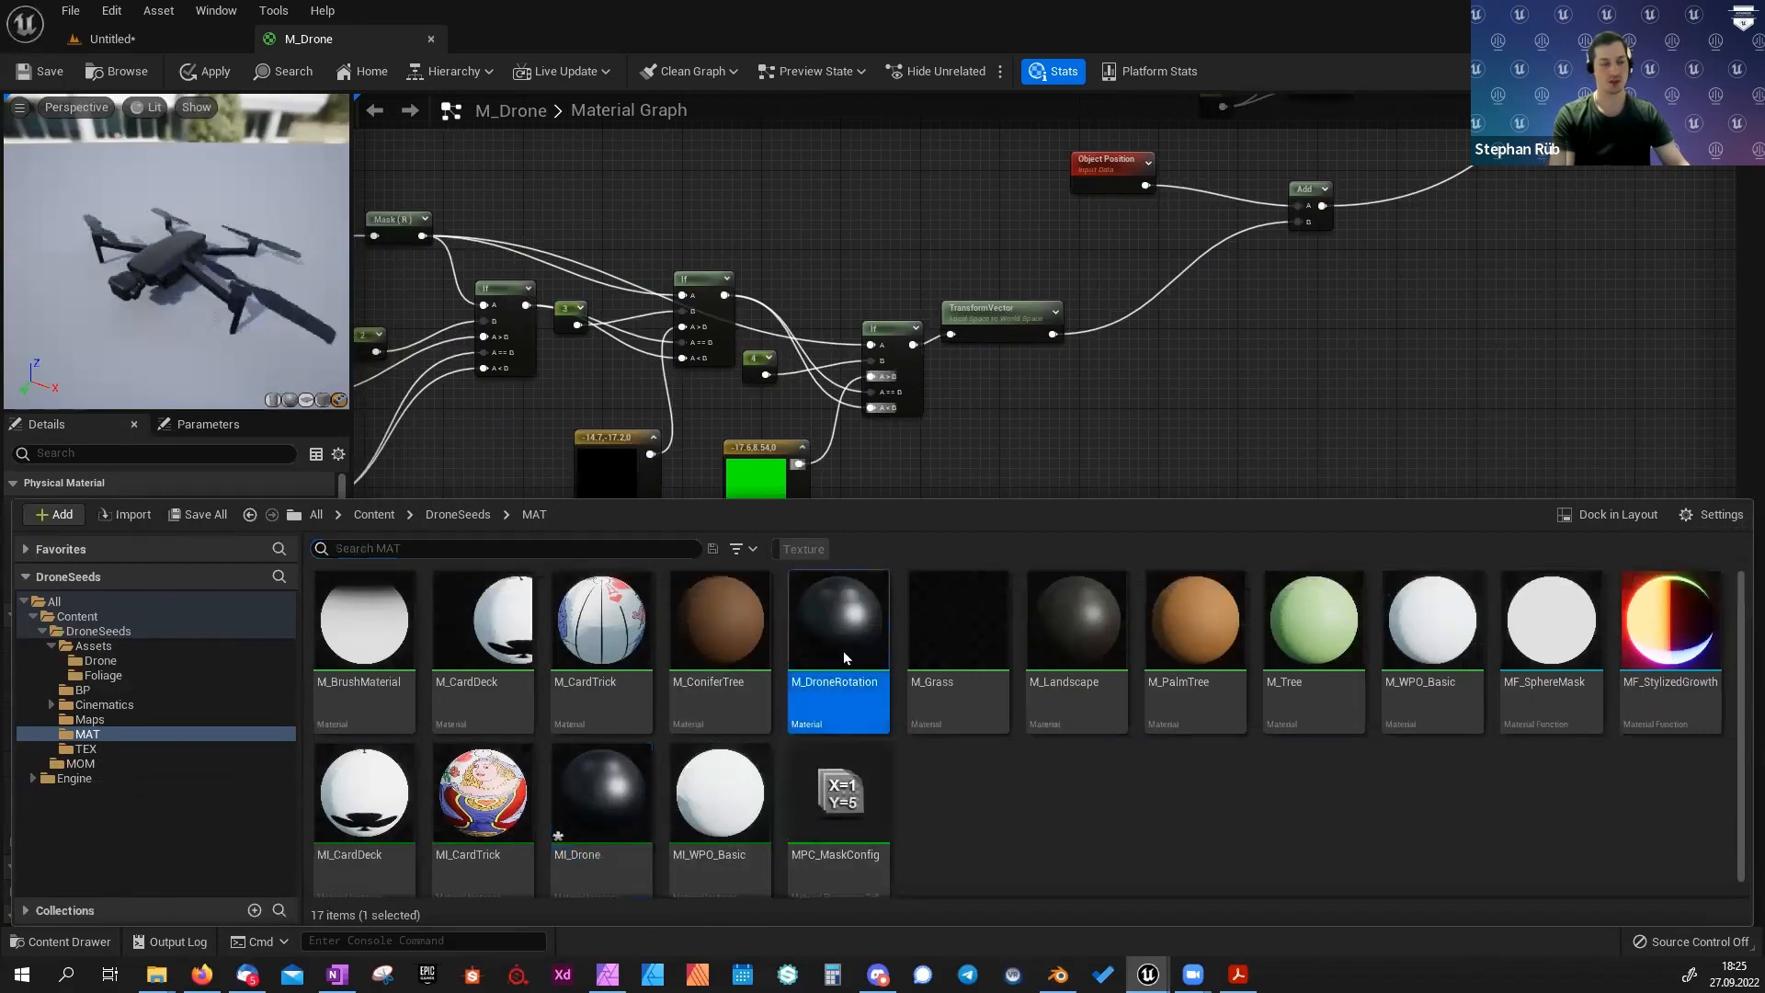
key(ctrl+space)
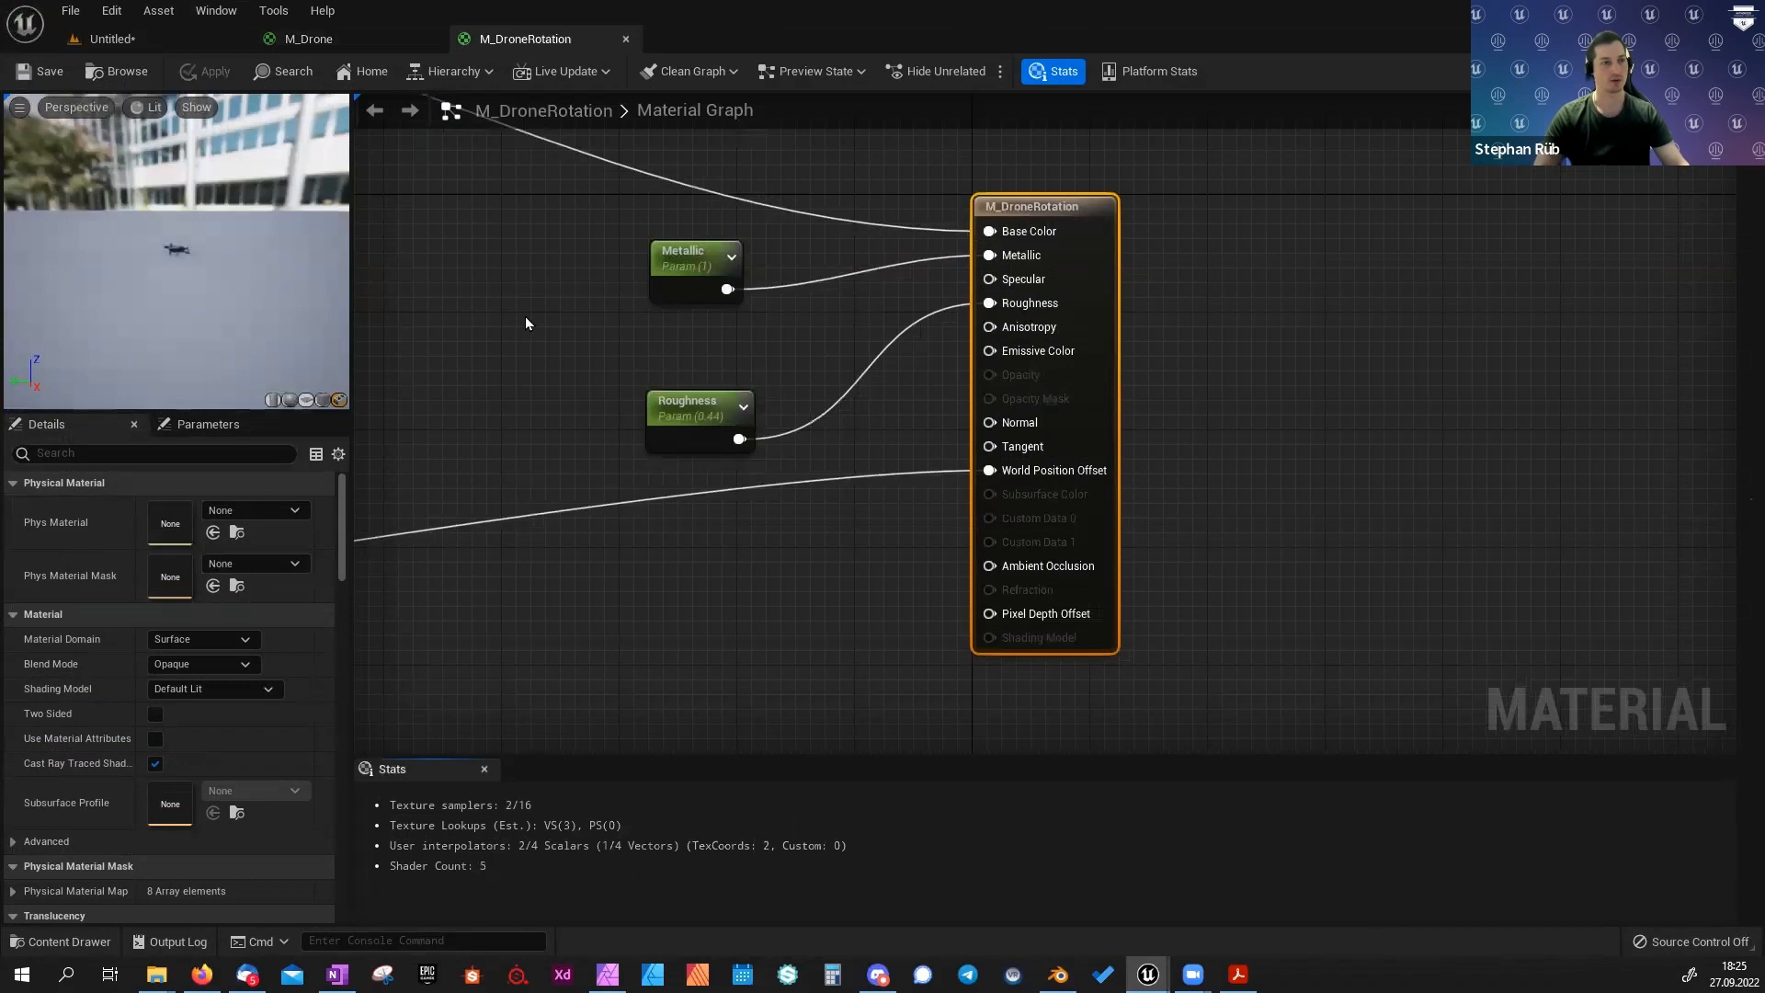
scroll(526, 316, down, 6)
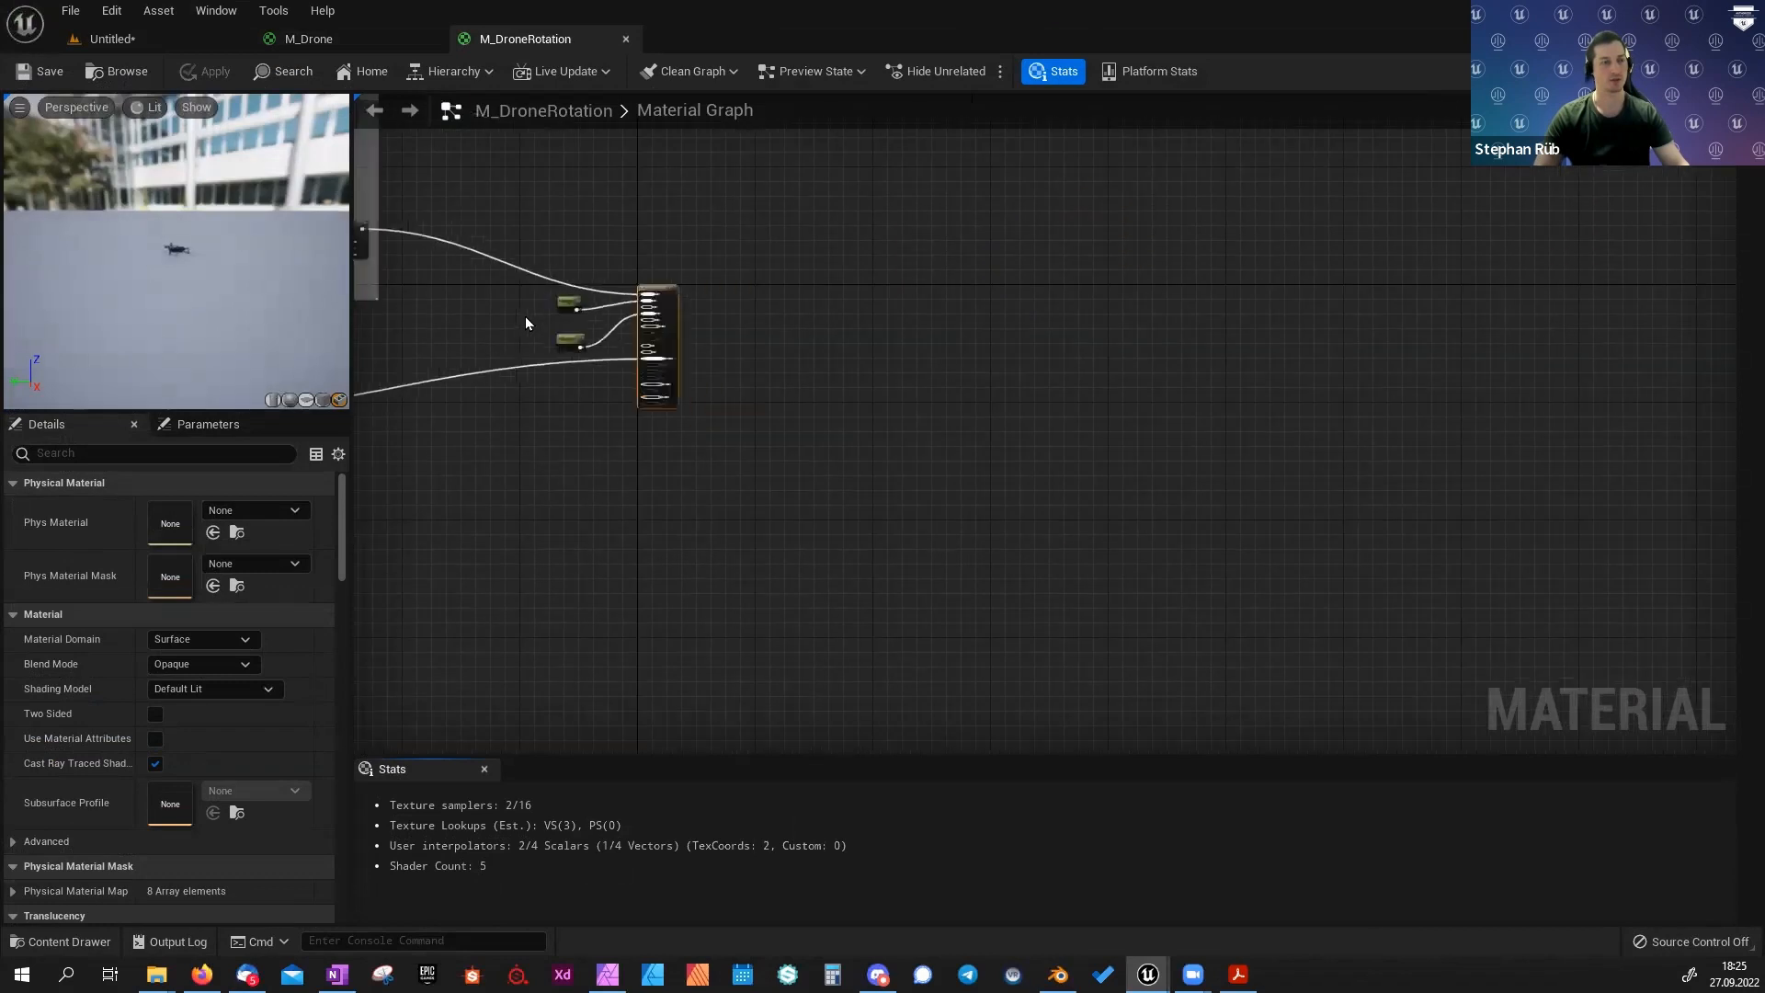
right_drag(526, 316, 1269, 452)
scroll(1089, 393, up, 4)
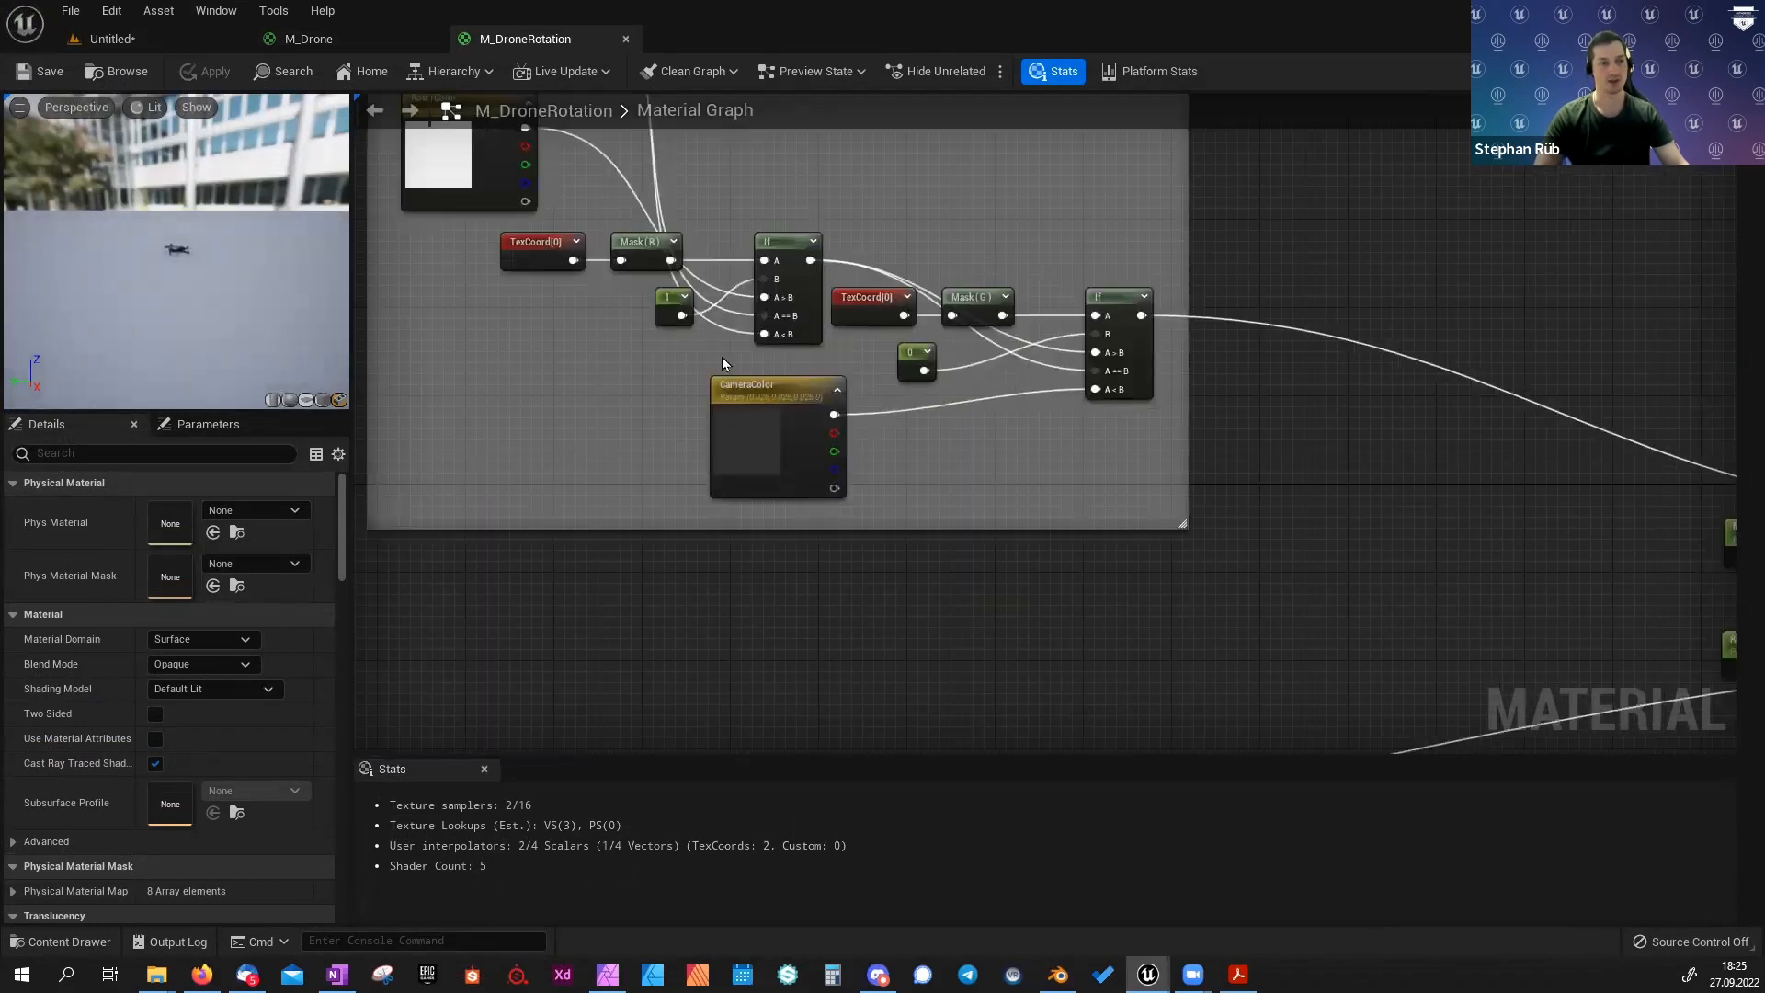
right_drag(672, 214, 882, 369)
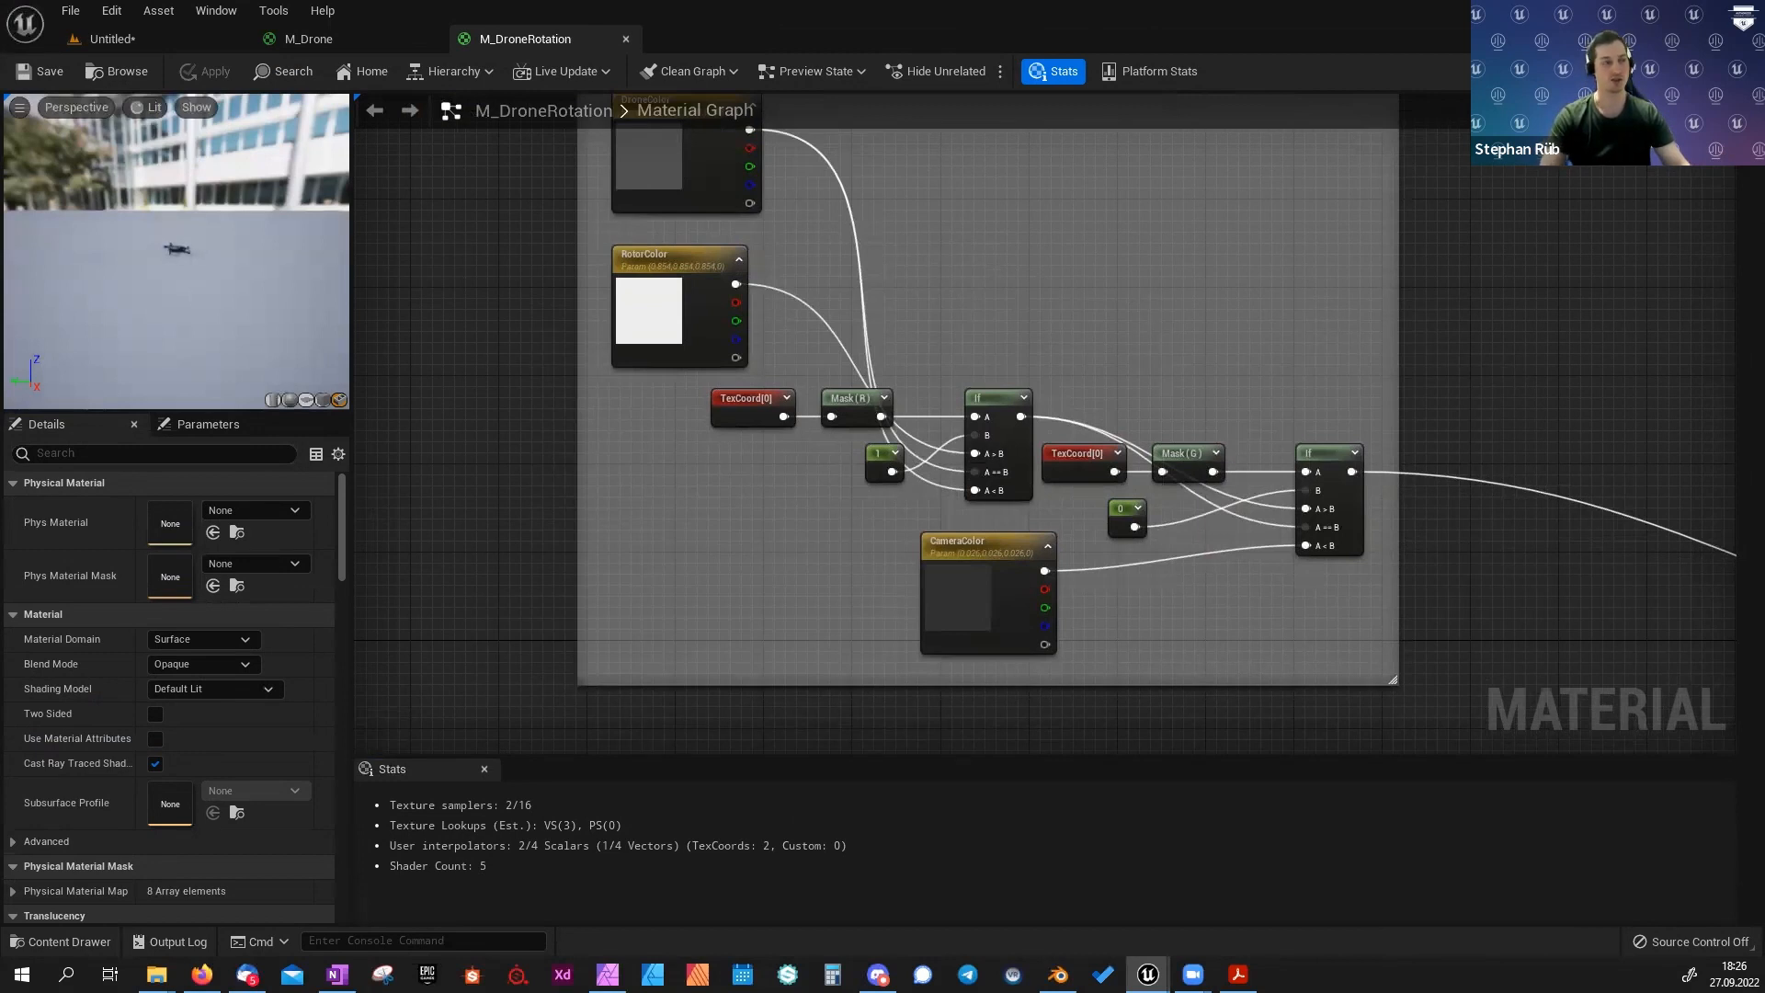
Close the M_DroneRotation material and open the M_PalmTree material from the MAT folder.
scroll(143, 258, up, 2)
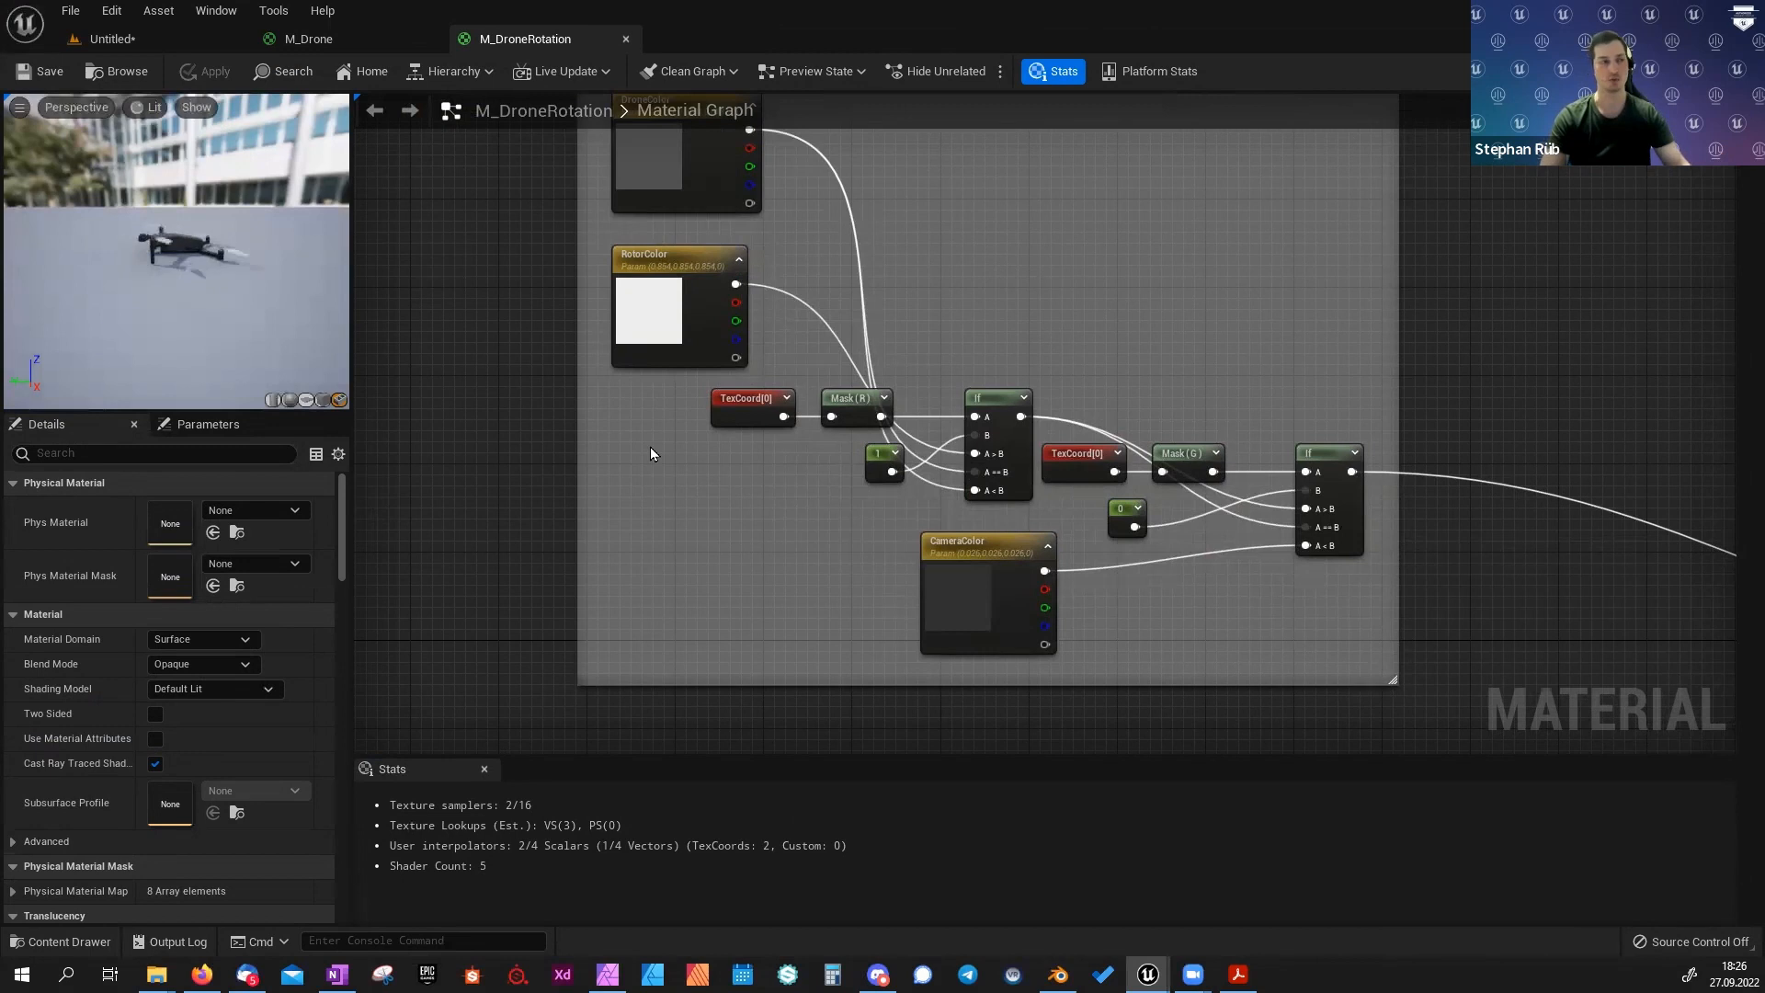
middle_click(496, 41)
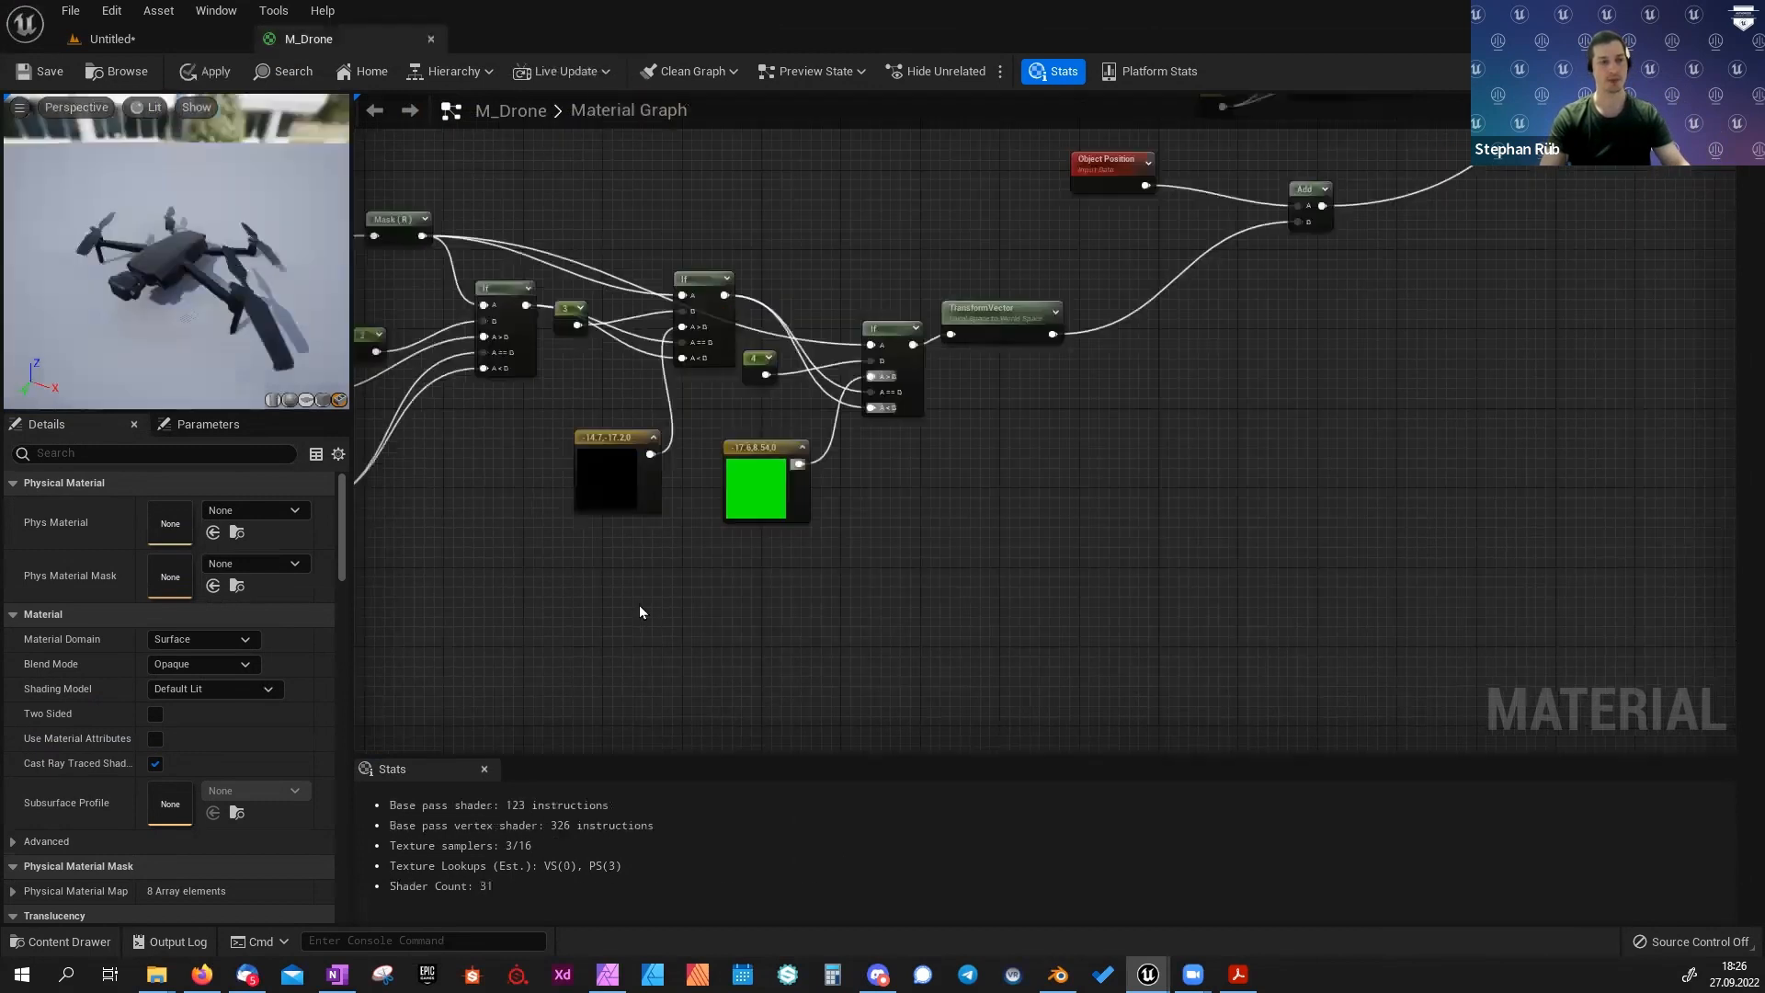
key(ctrl+space)
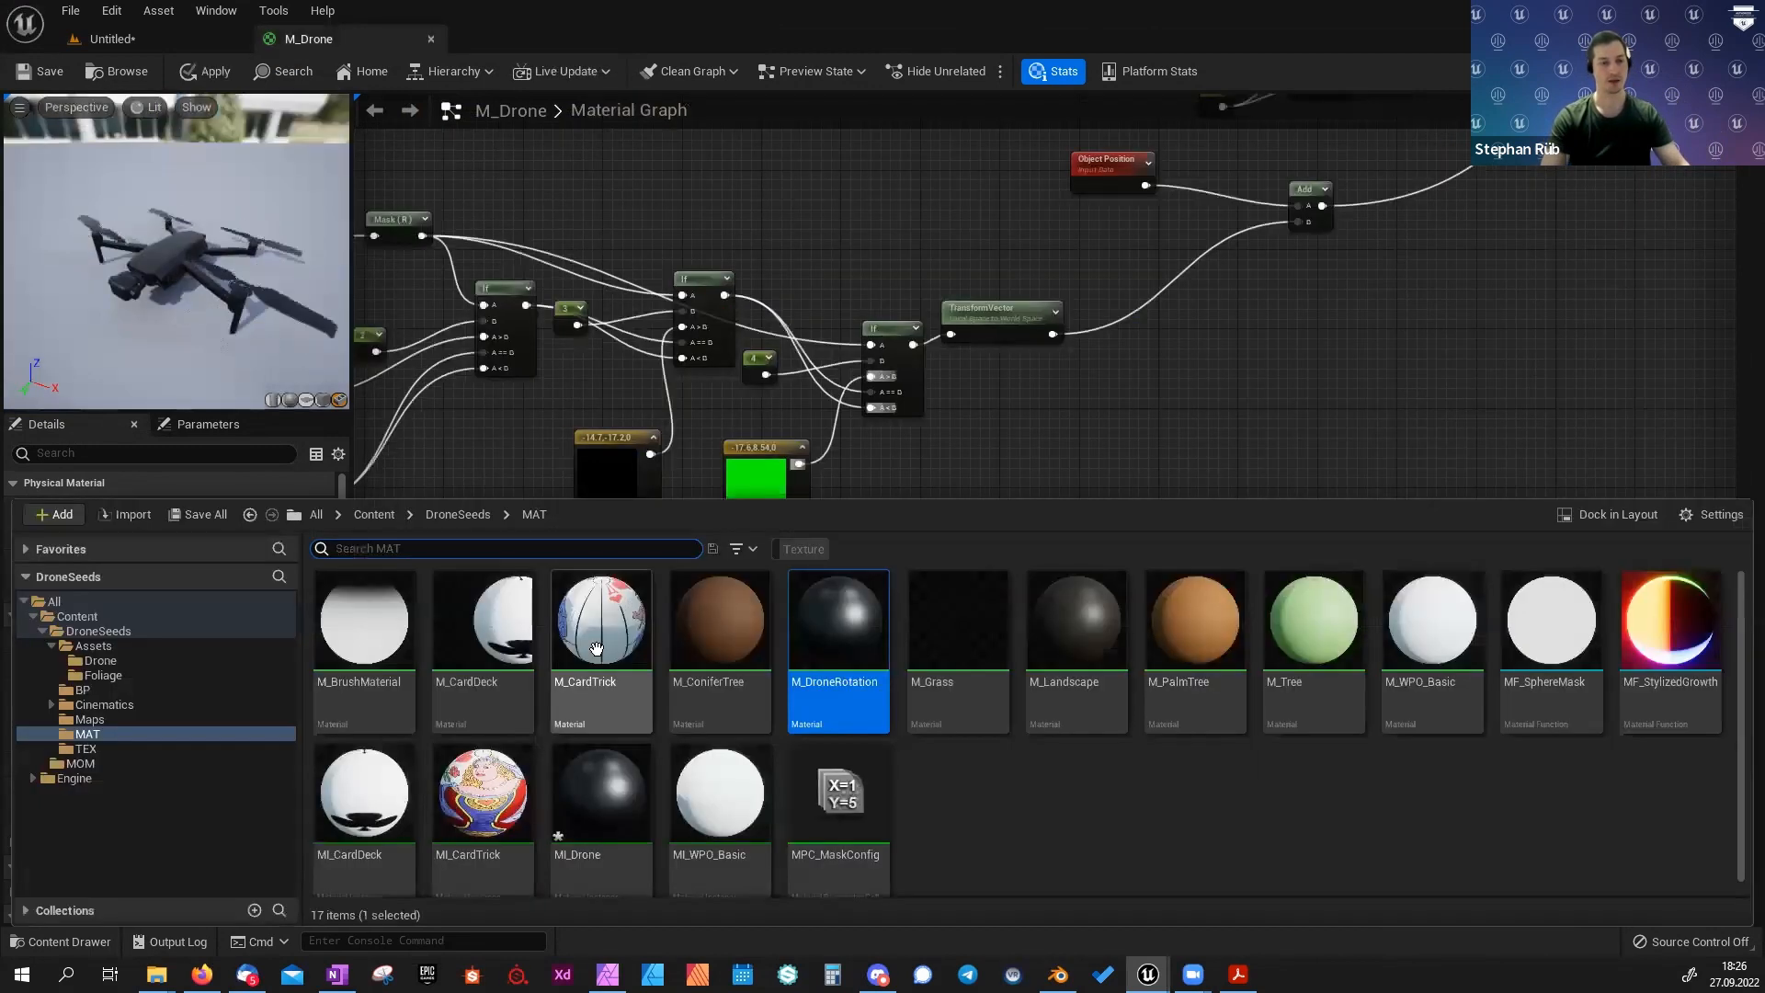
click(1238, 792)
click(1173, 381)
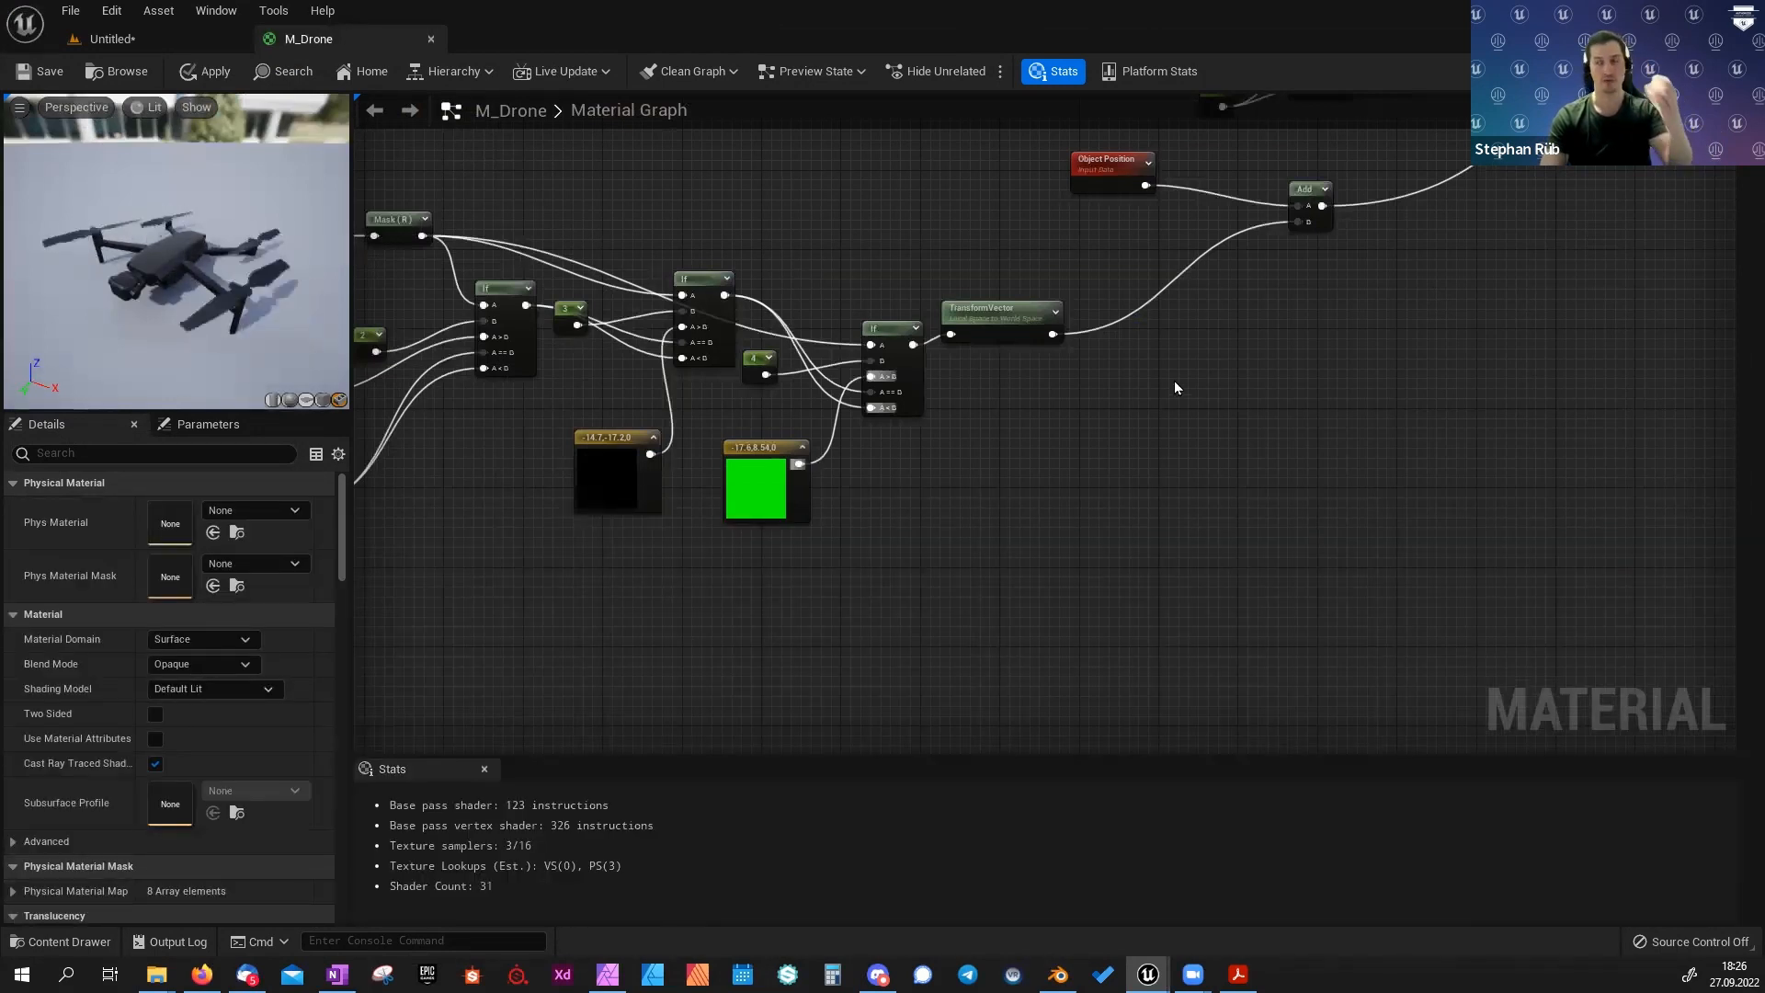
key(ctrl+space)
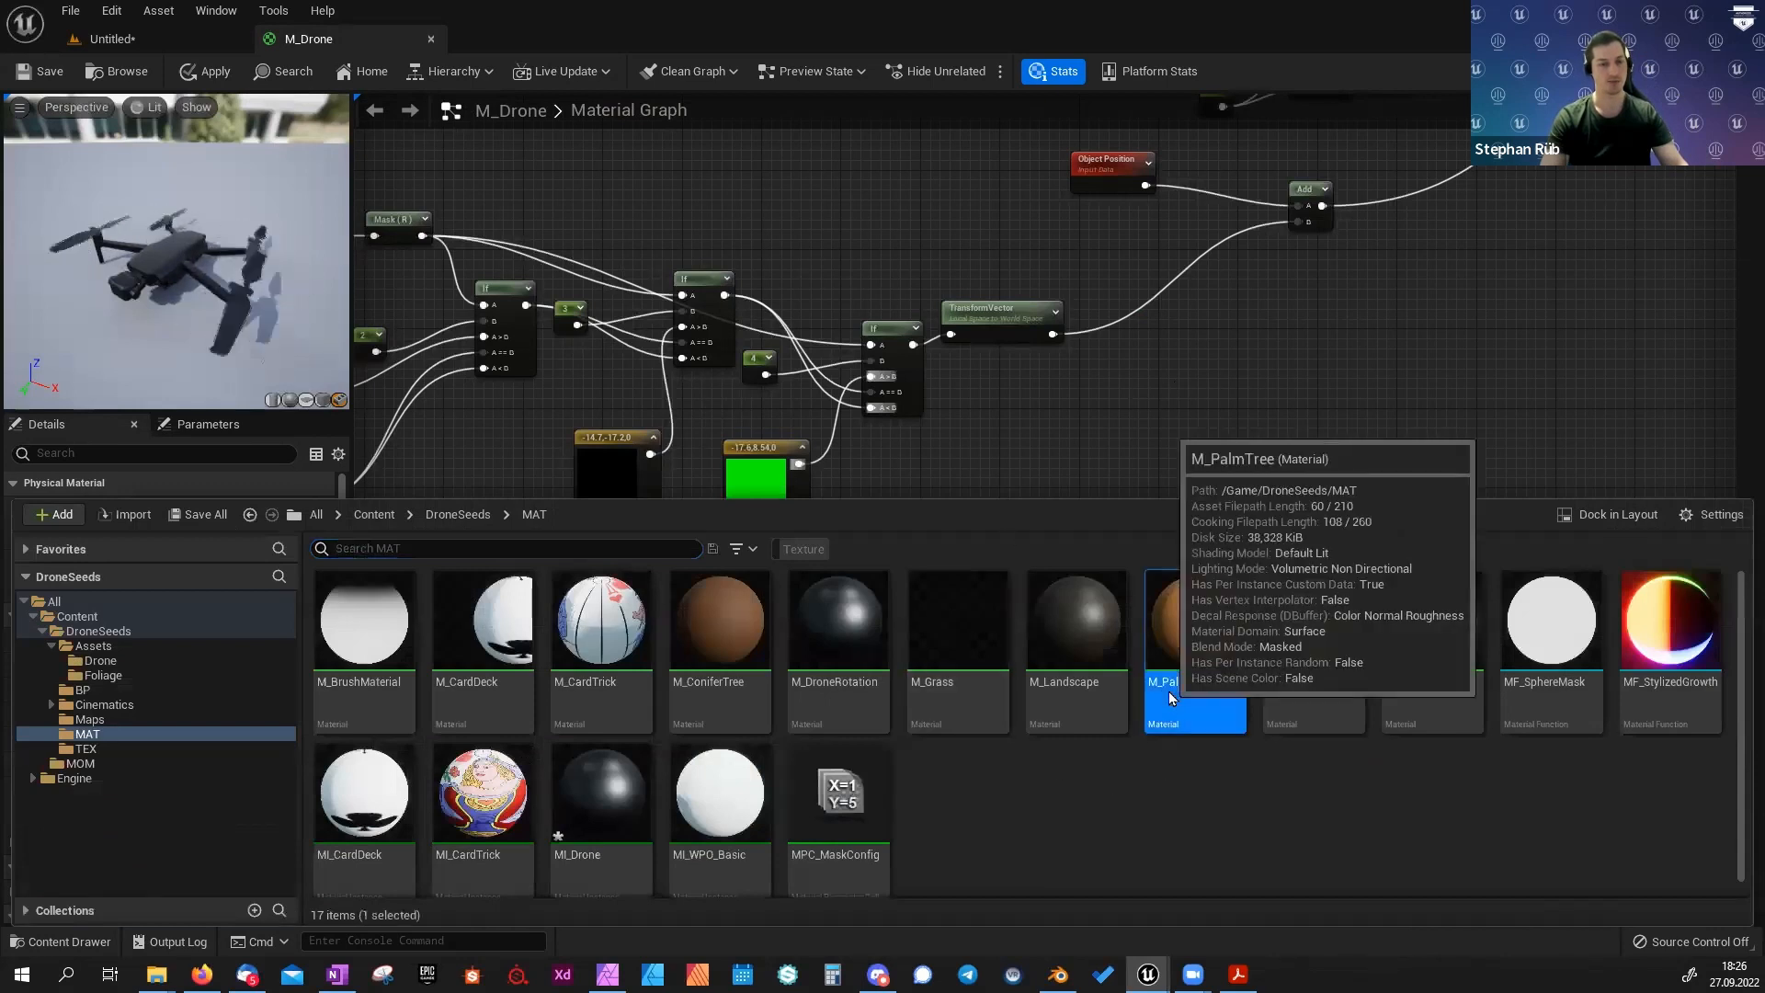
key(ctrl+space)
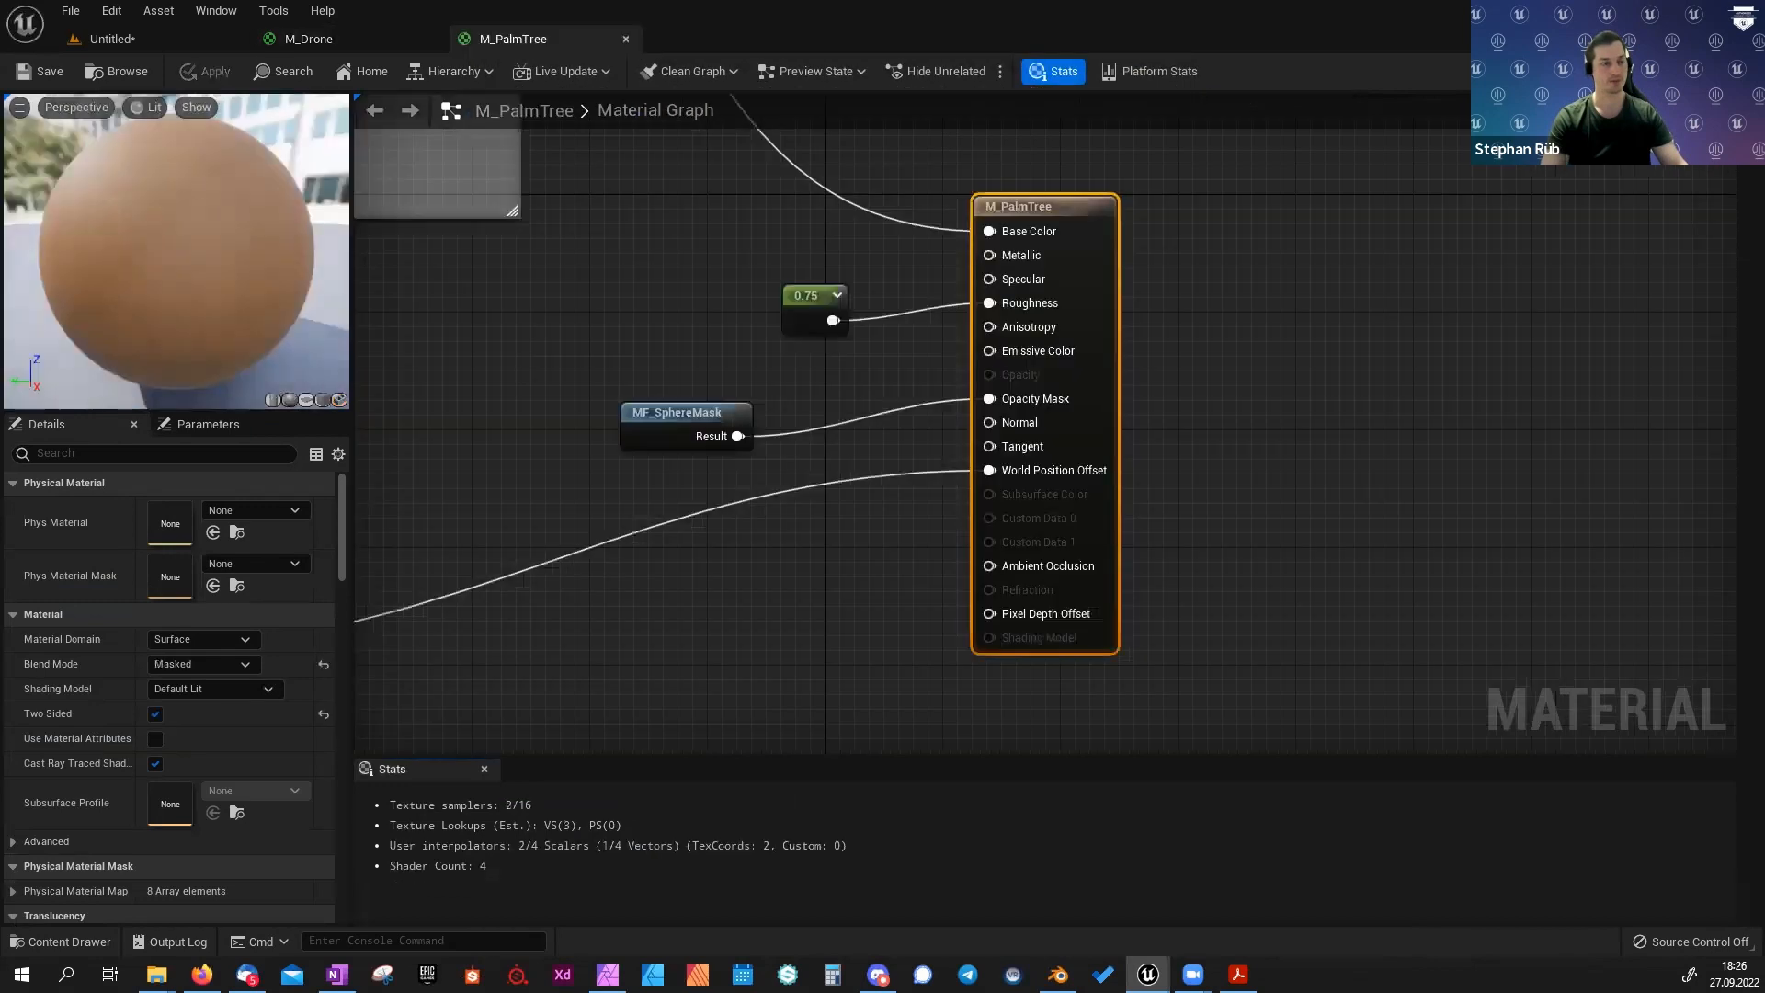
Examine the Wind for Leaves group in M_PalmTree, focusing on the SimpleGrassWind node and its inputs.
right_drag(517, 365, 1111, 417)
scroll(1112, 418, down, 4)
right_drag(928, 409, 1284, 504)
scroll(1284, 505, down, 3)
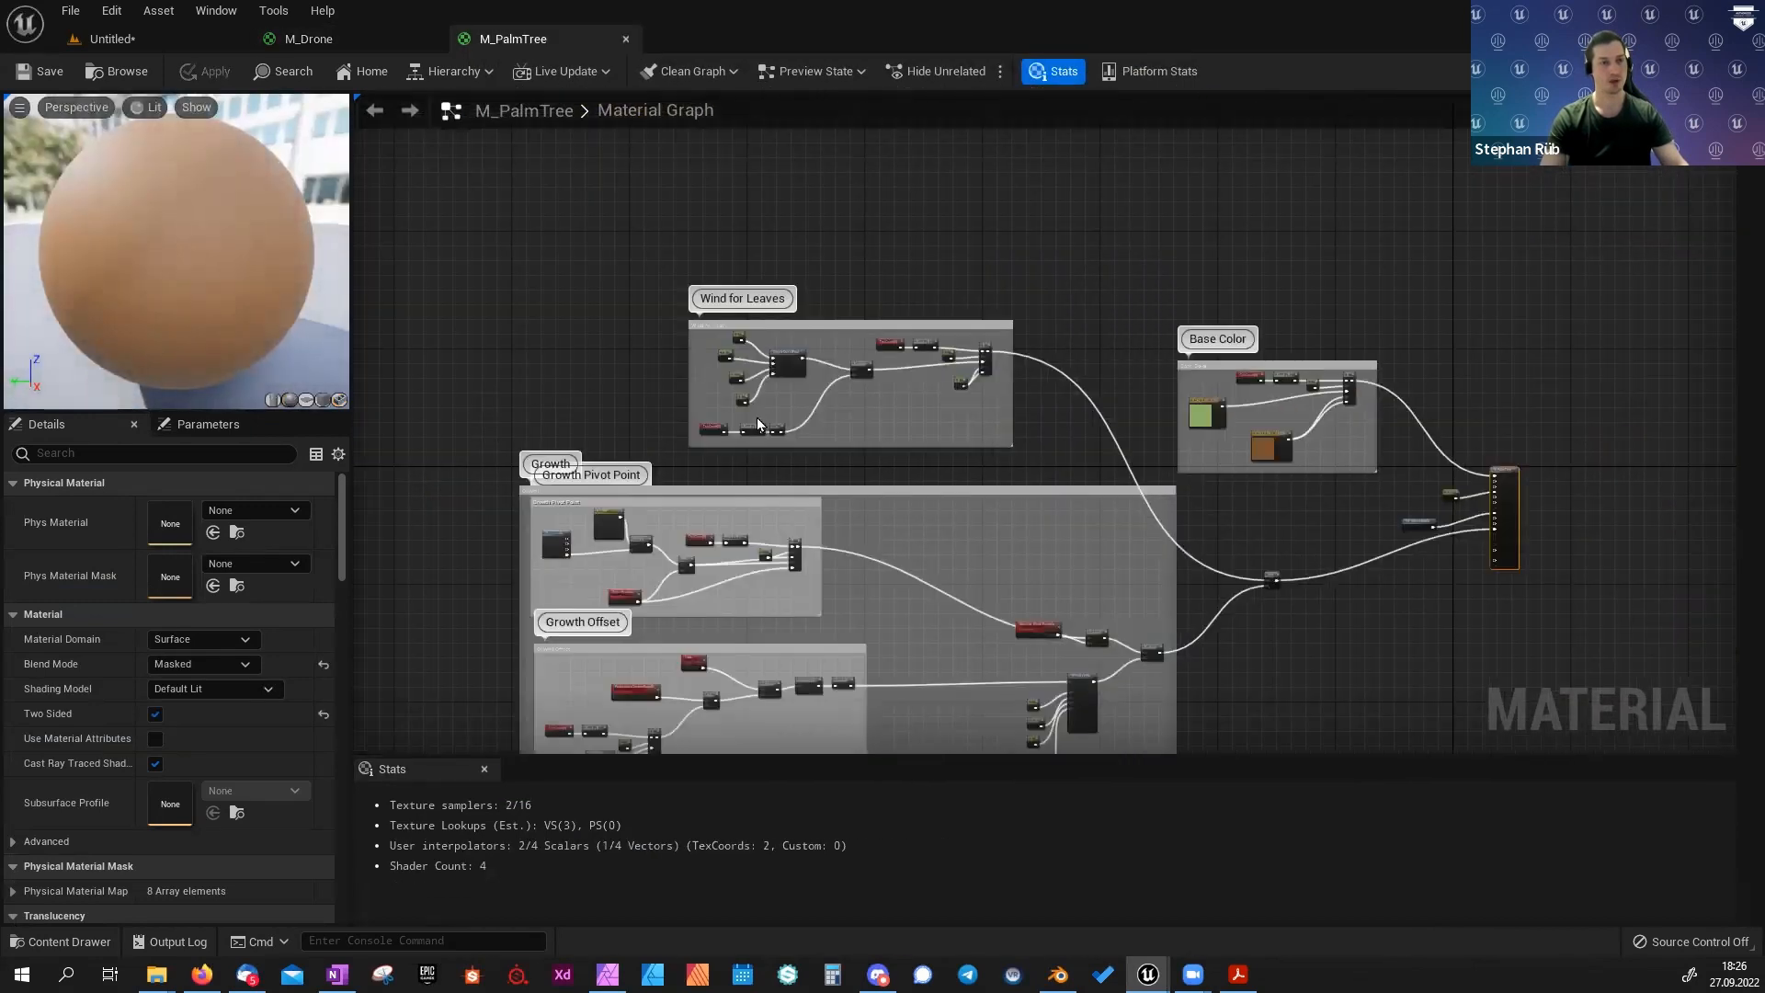
scroll(722, 430, up, 6)
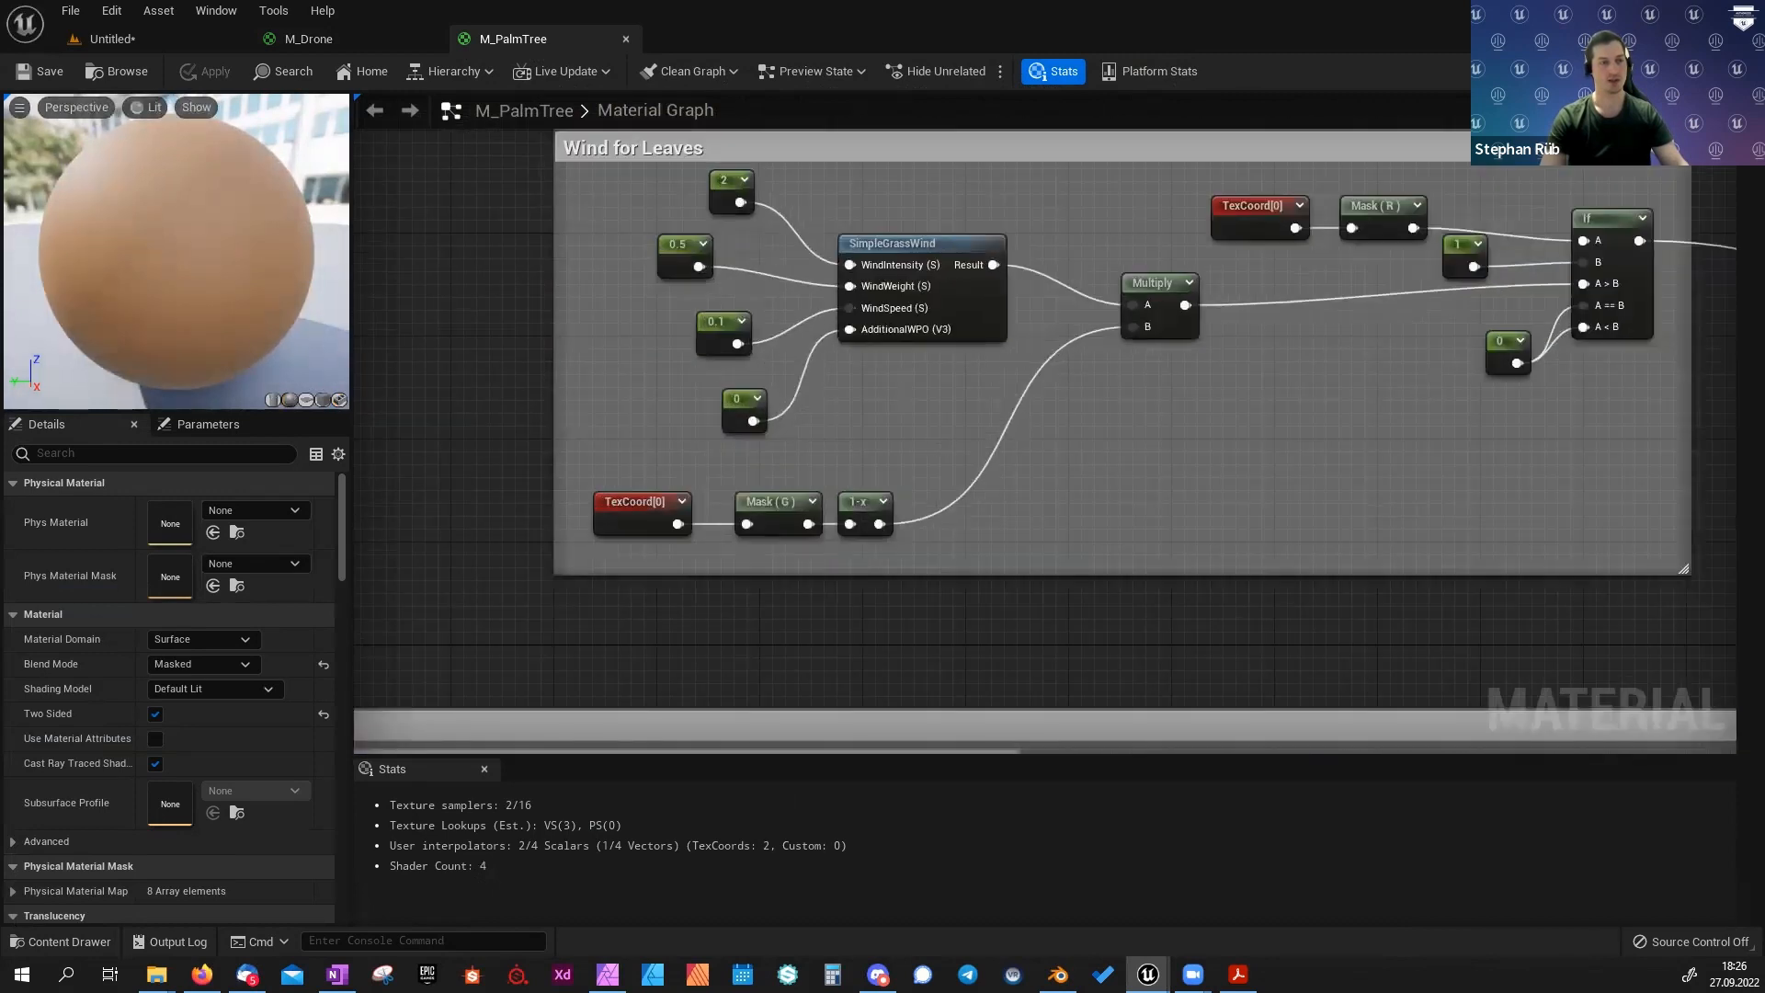
click(916, 379)
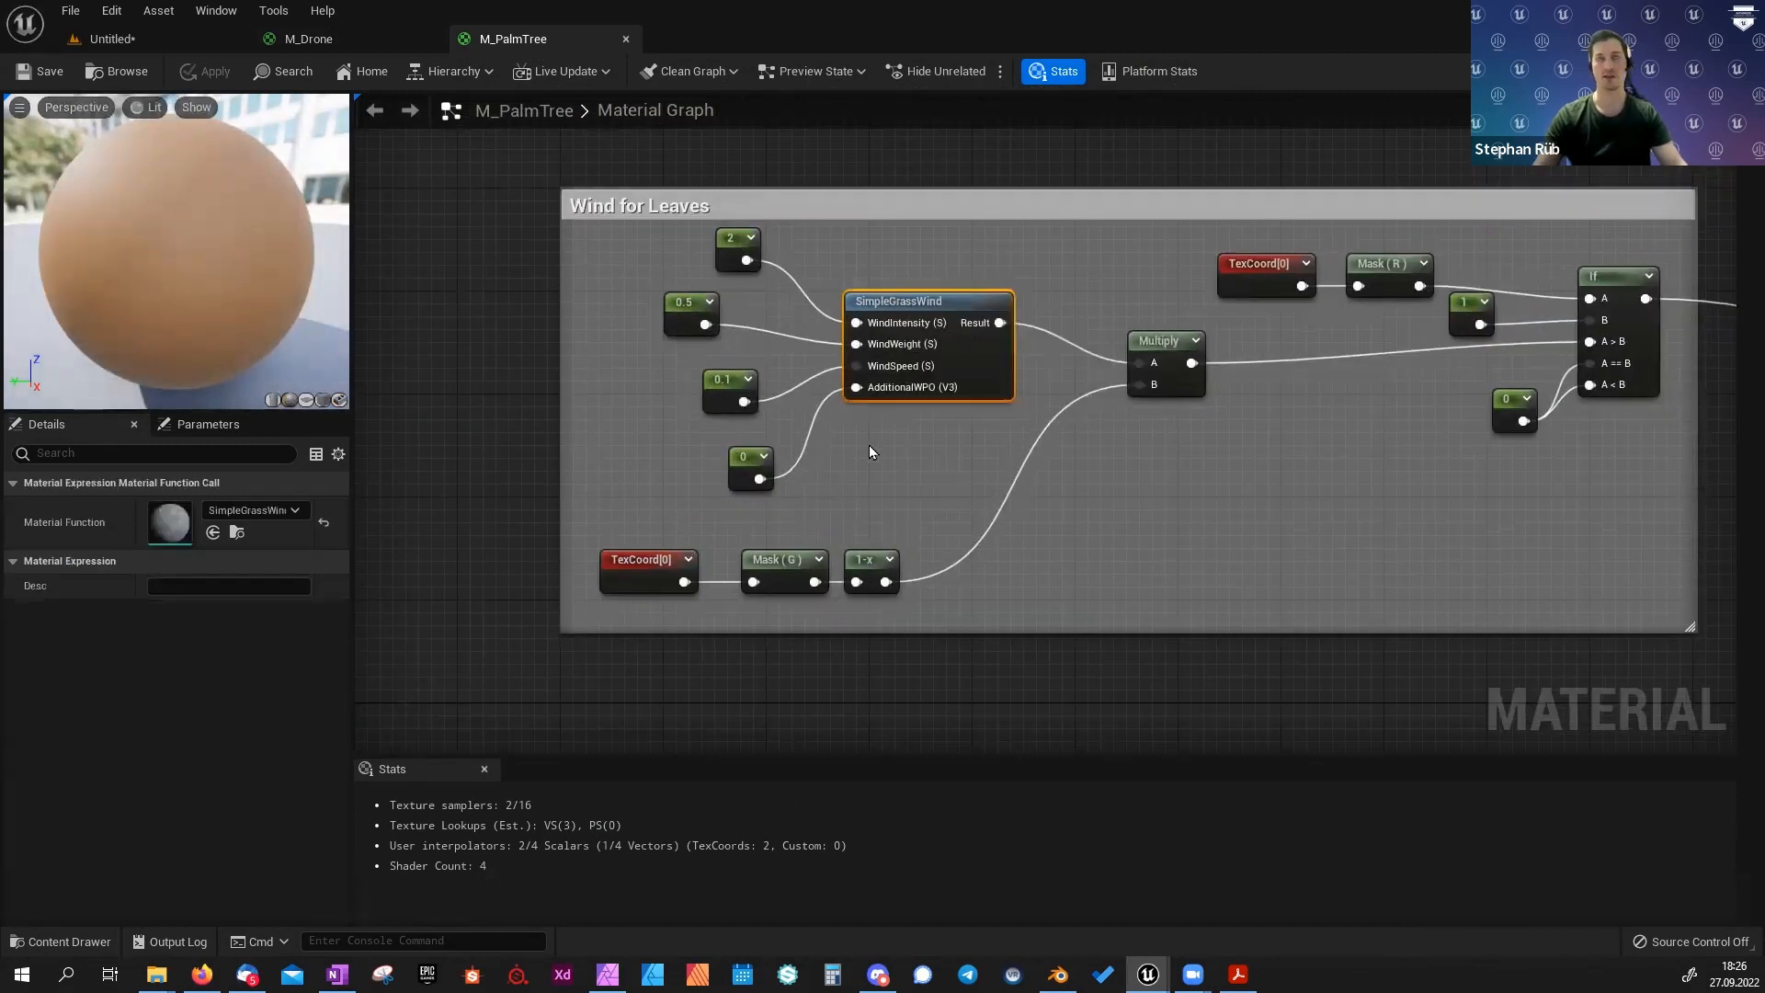
scroll(878, 401, up, 1)
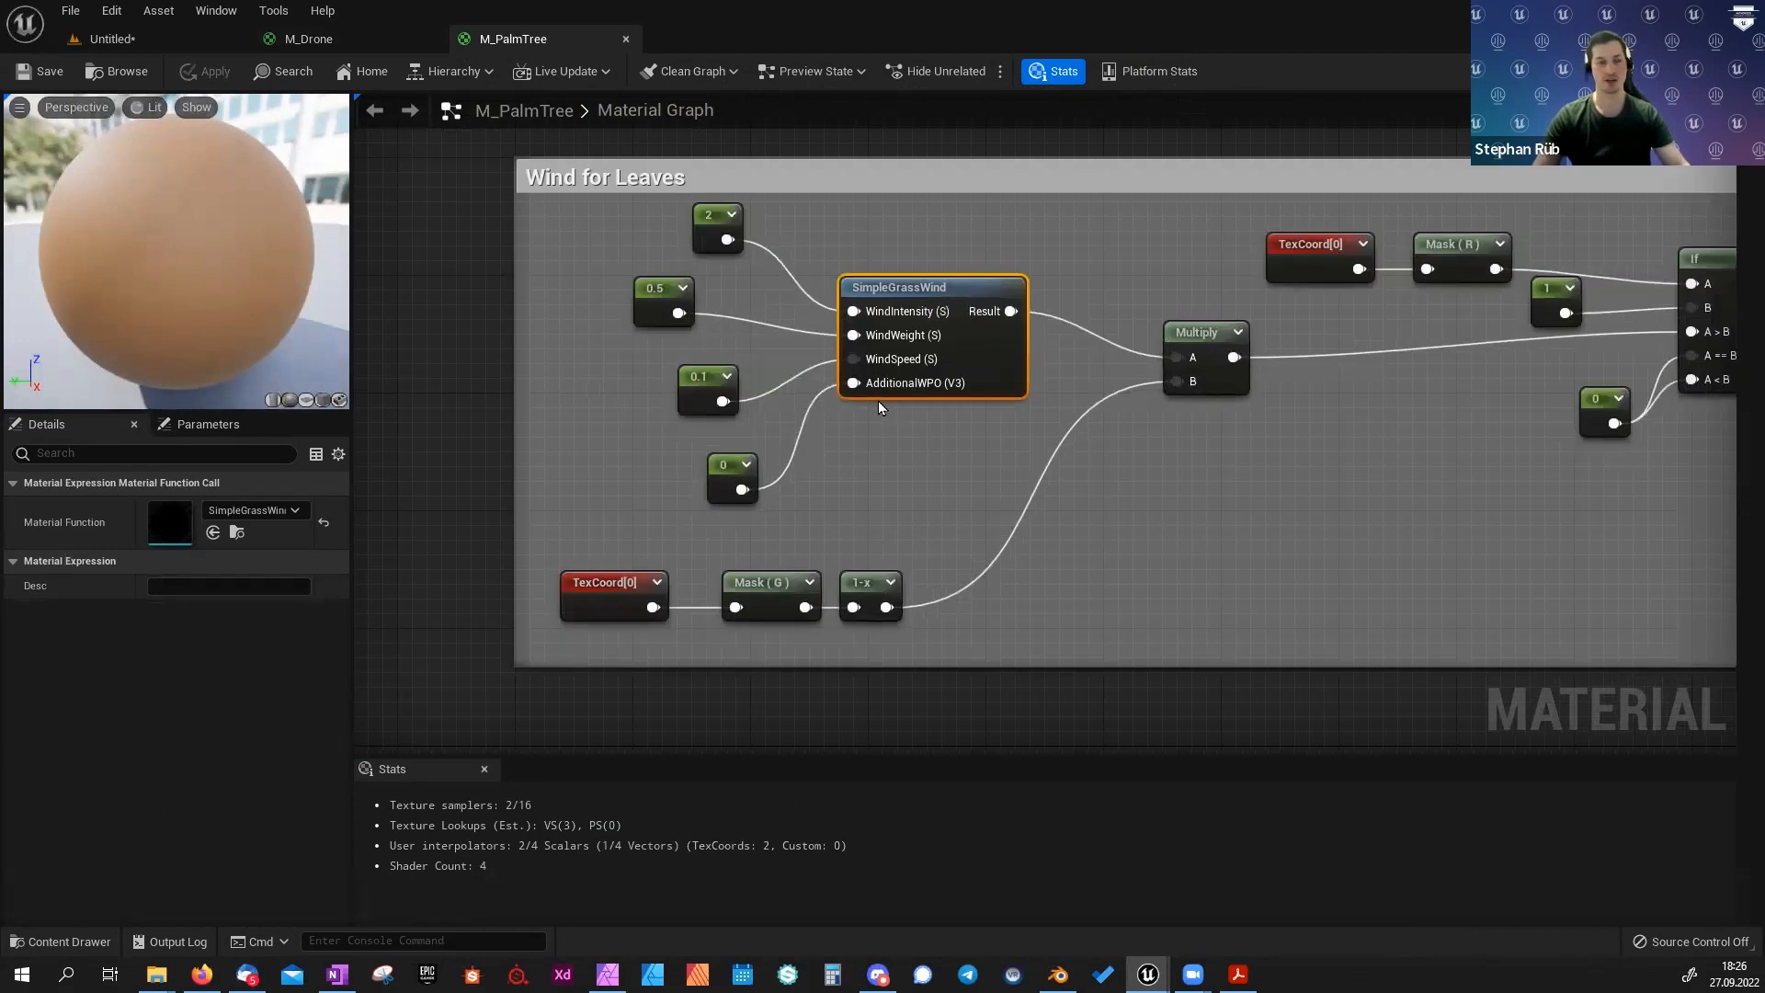
Add another SimpleGrassWind node below the Multiply node in the Wind for Leaves group, and delete it again.
right_click(1302, 466)
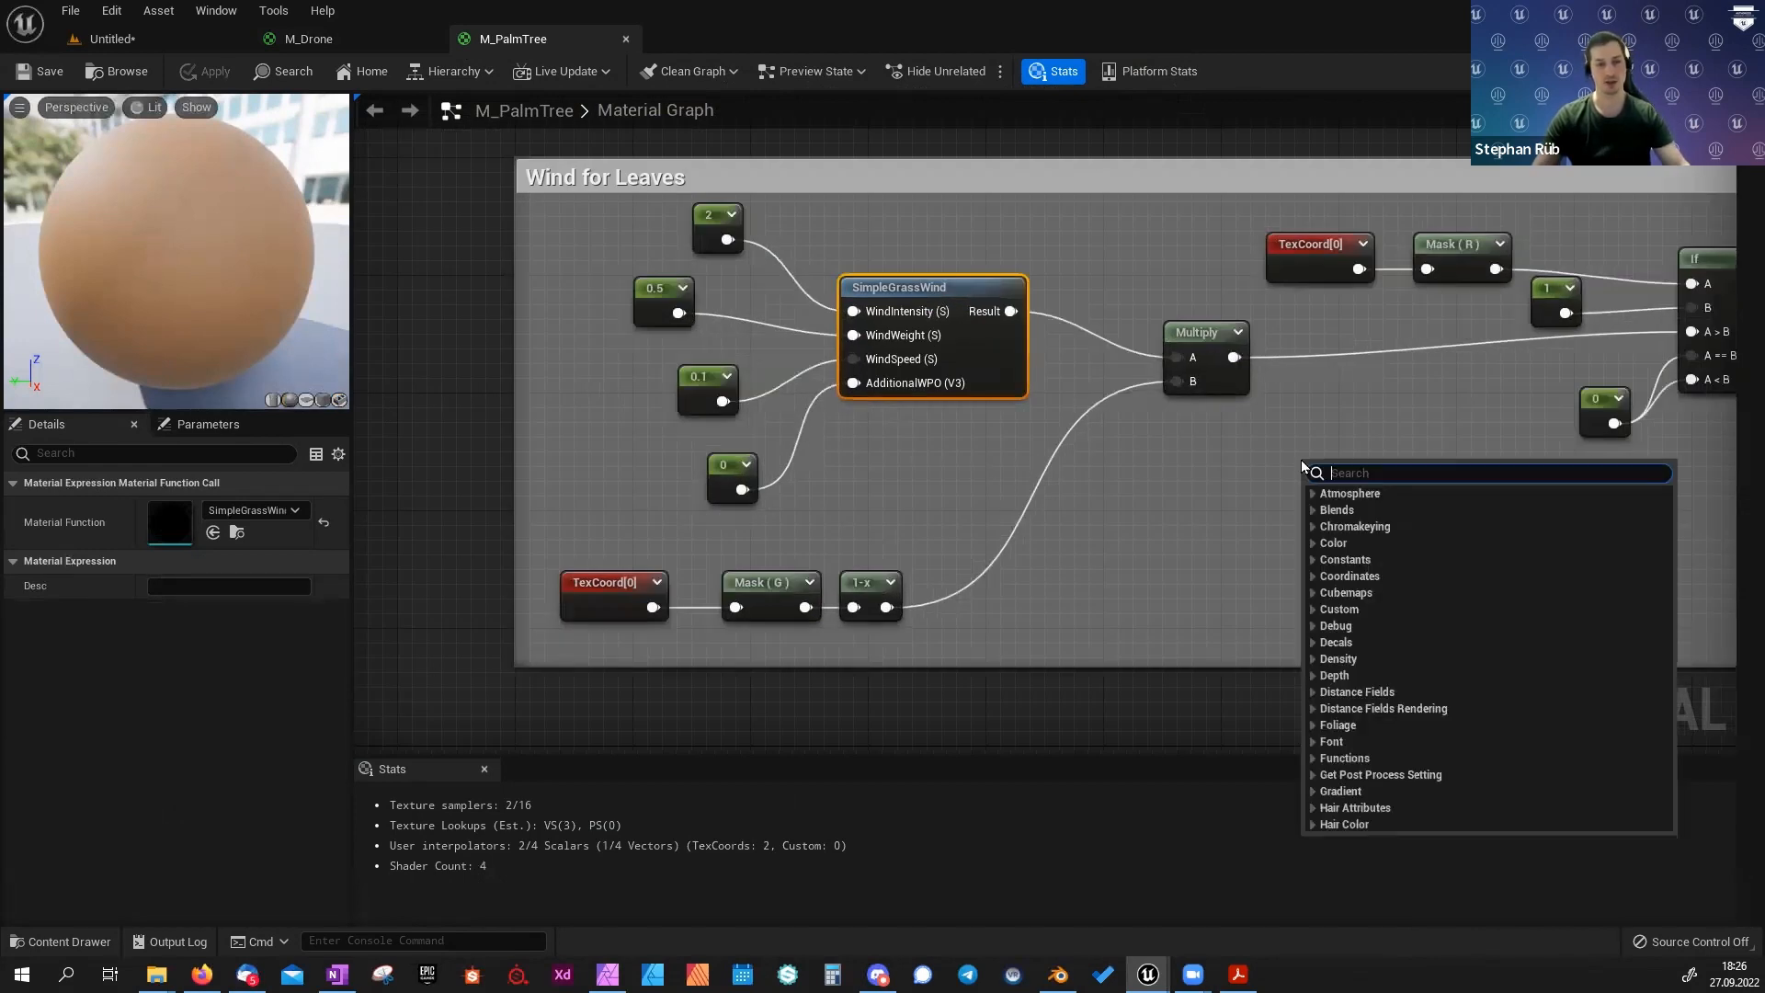
text(simple w)
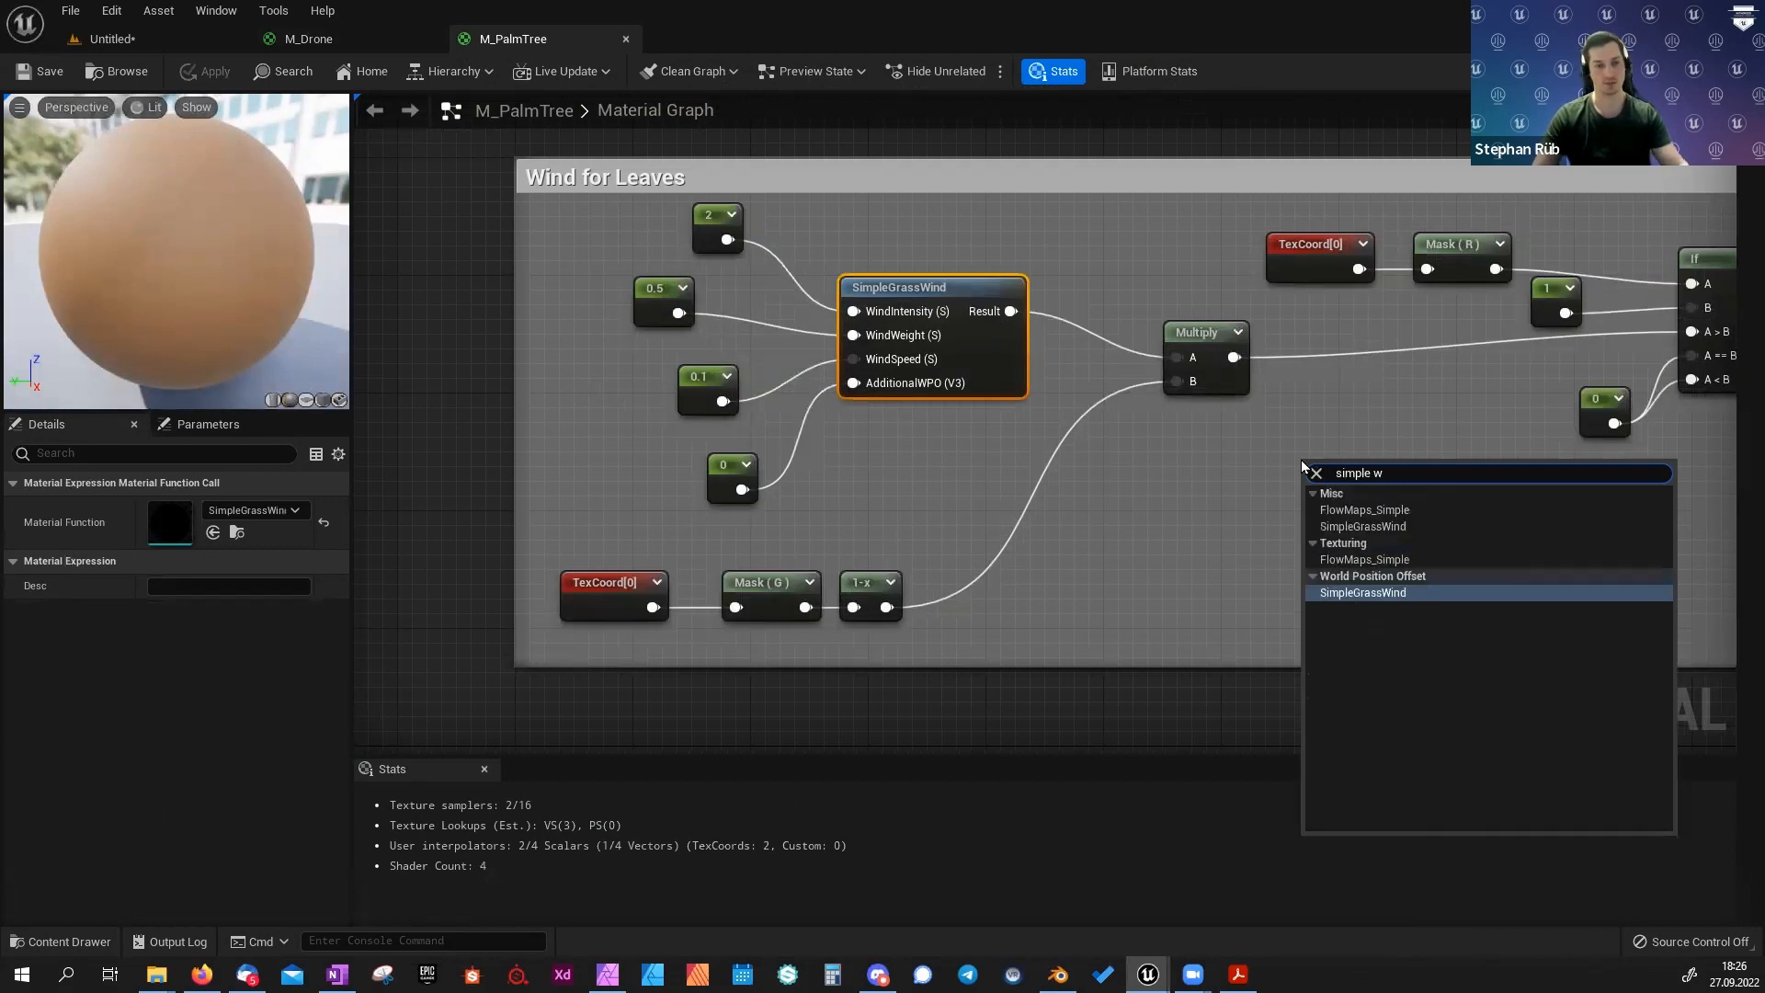
key(Return)
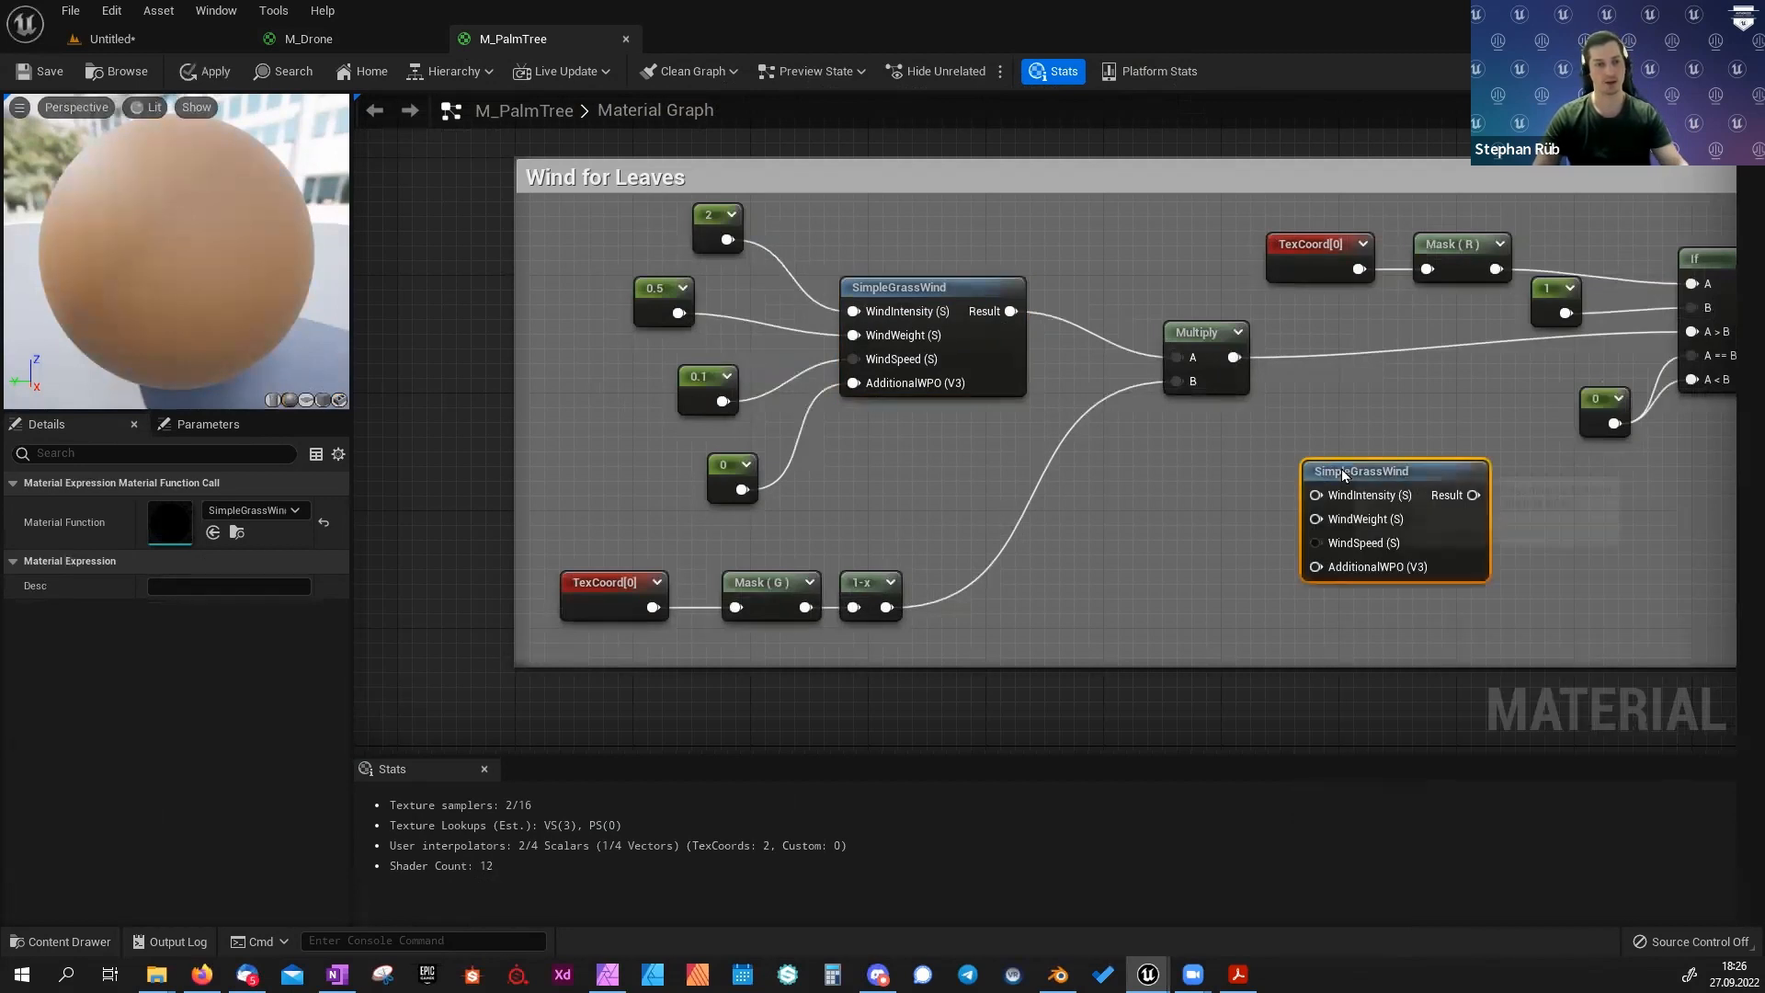
key(Delete)
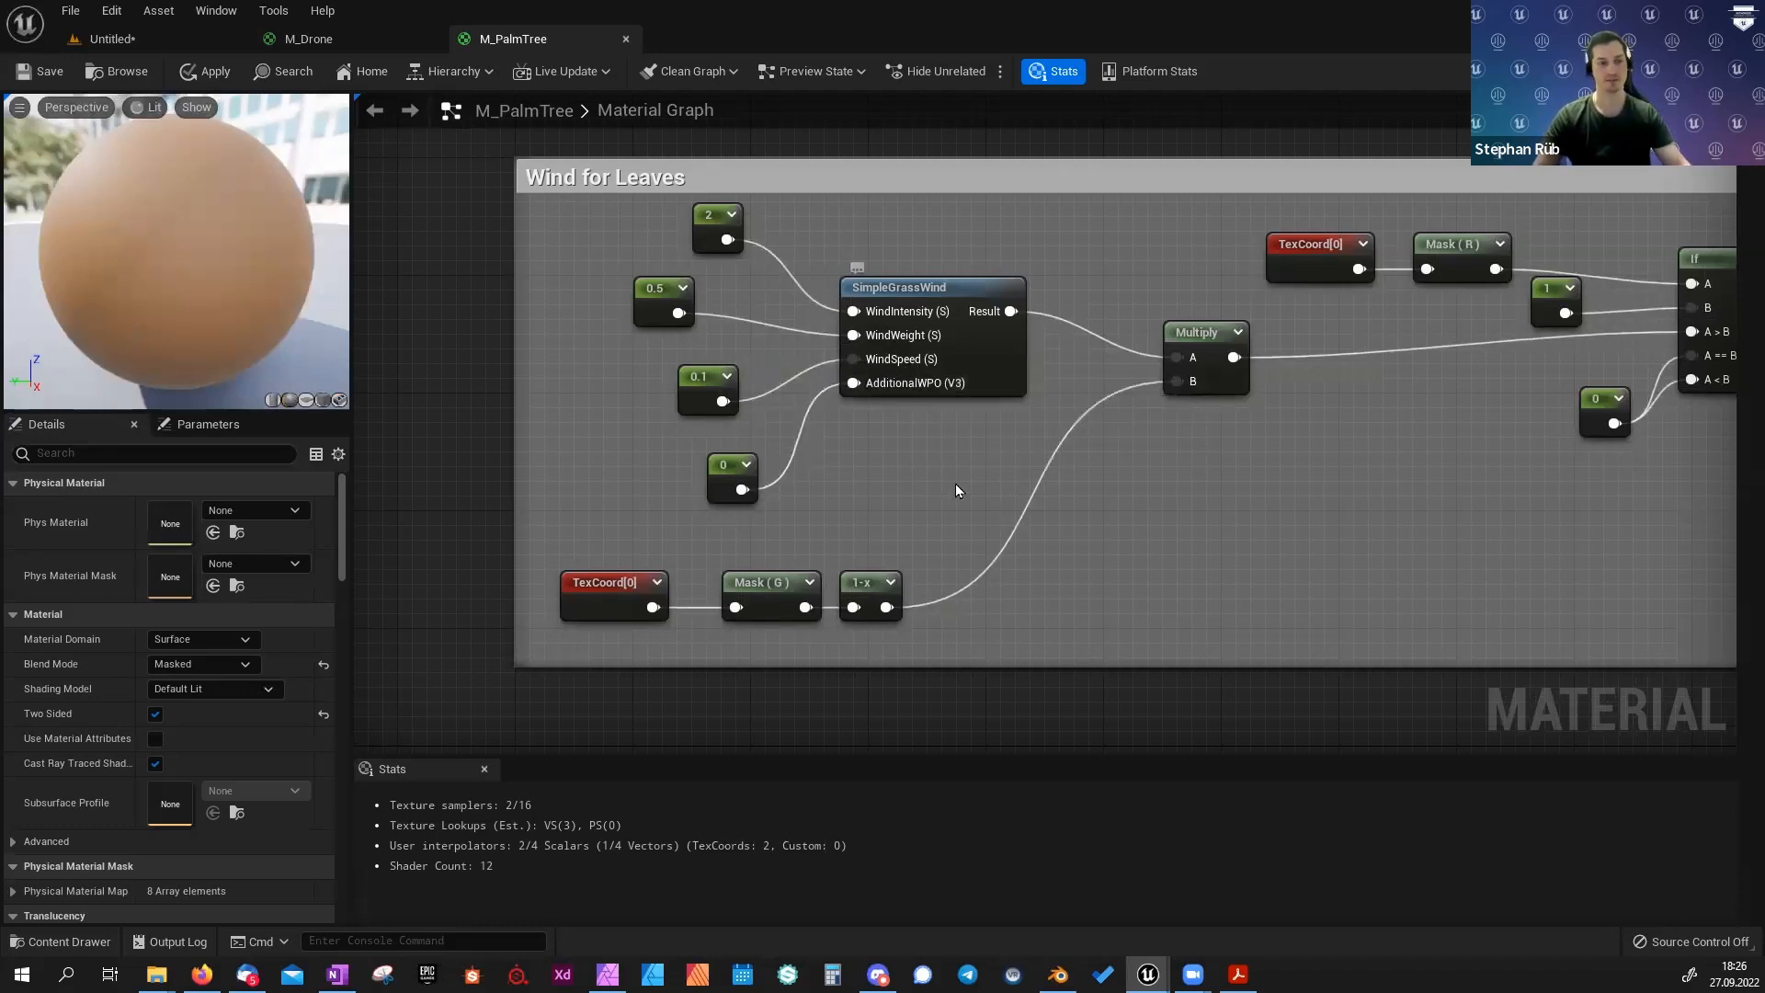
Examine the TexCoord, Mask (G) and 1-x nodes of the leaf wind and follow the group's output to World Position Offset.
right_drag(976, 485, 910, 494)
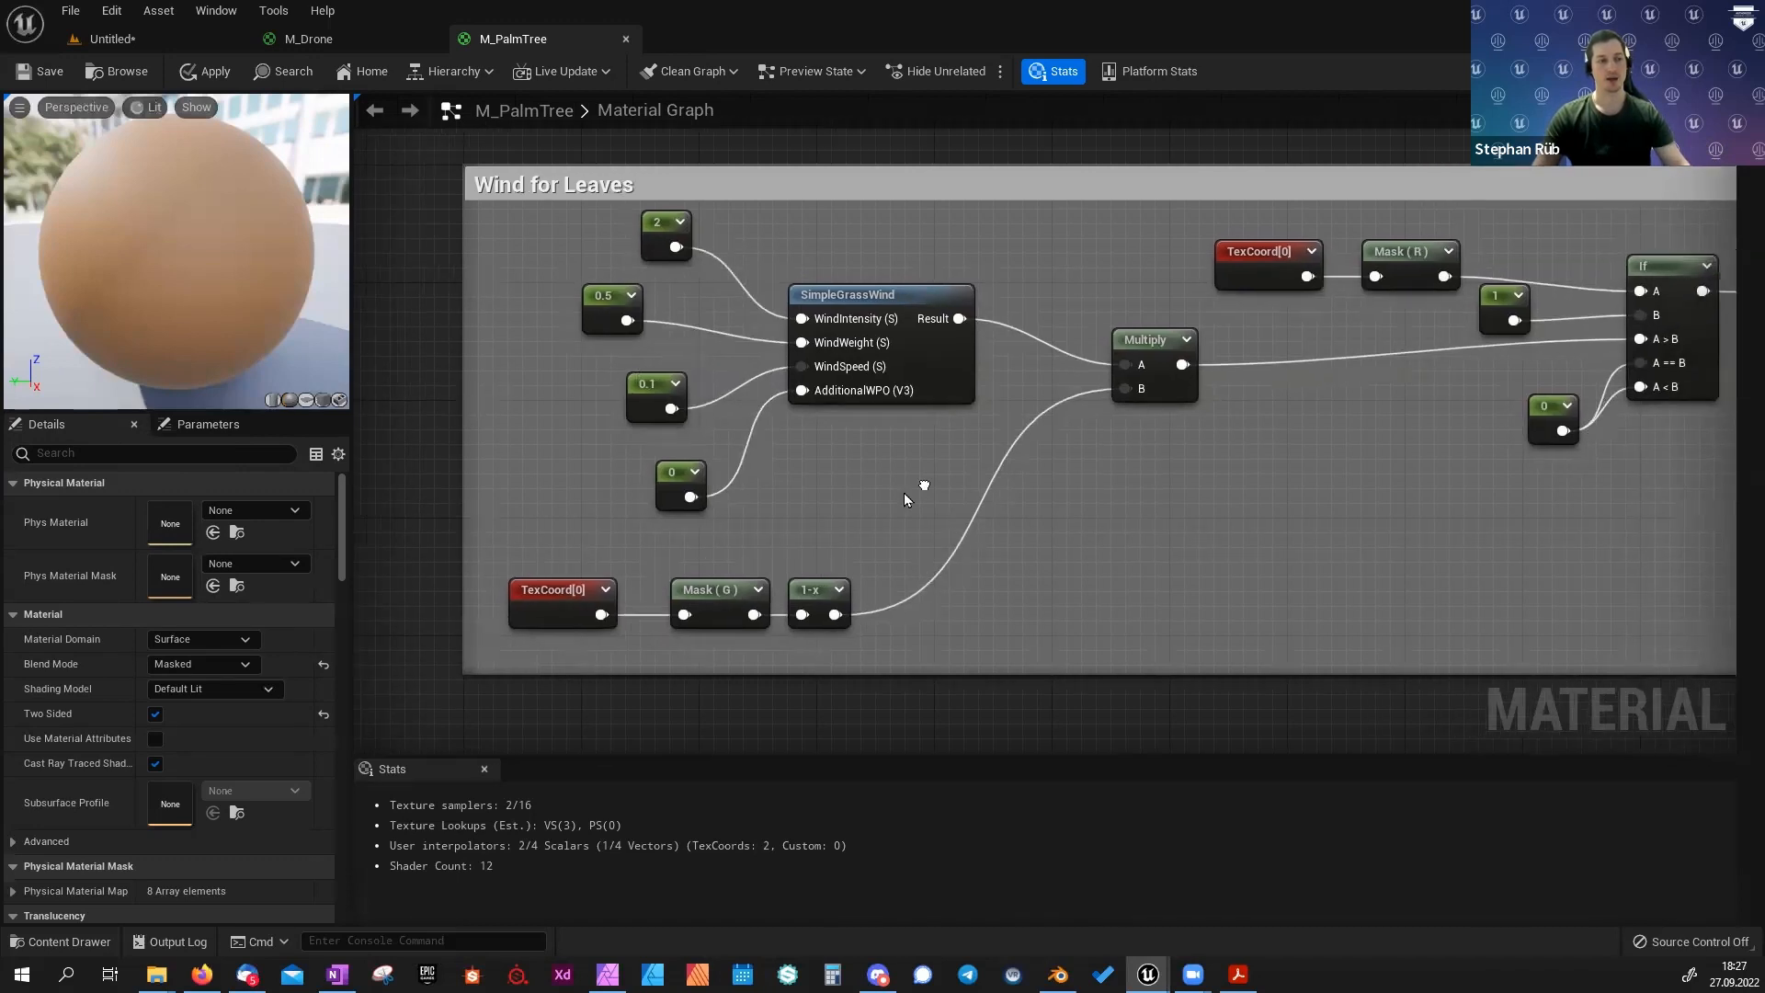
drag(761, 614, 829, 618)
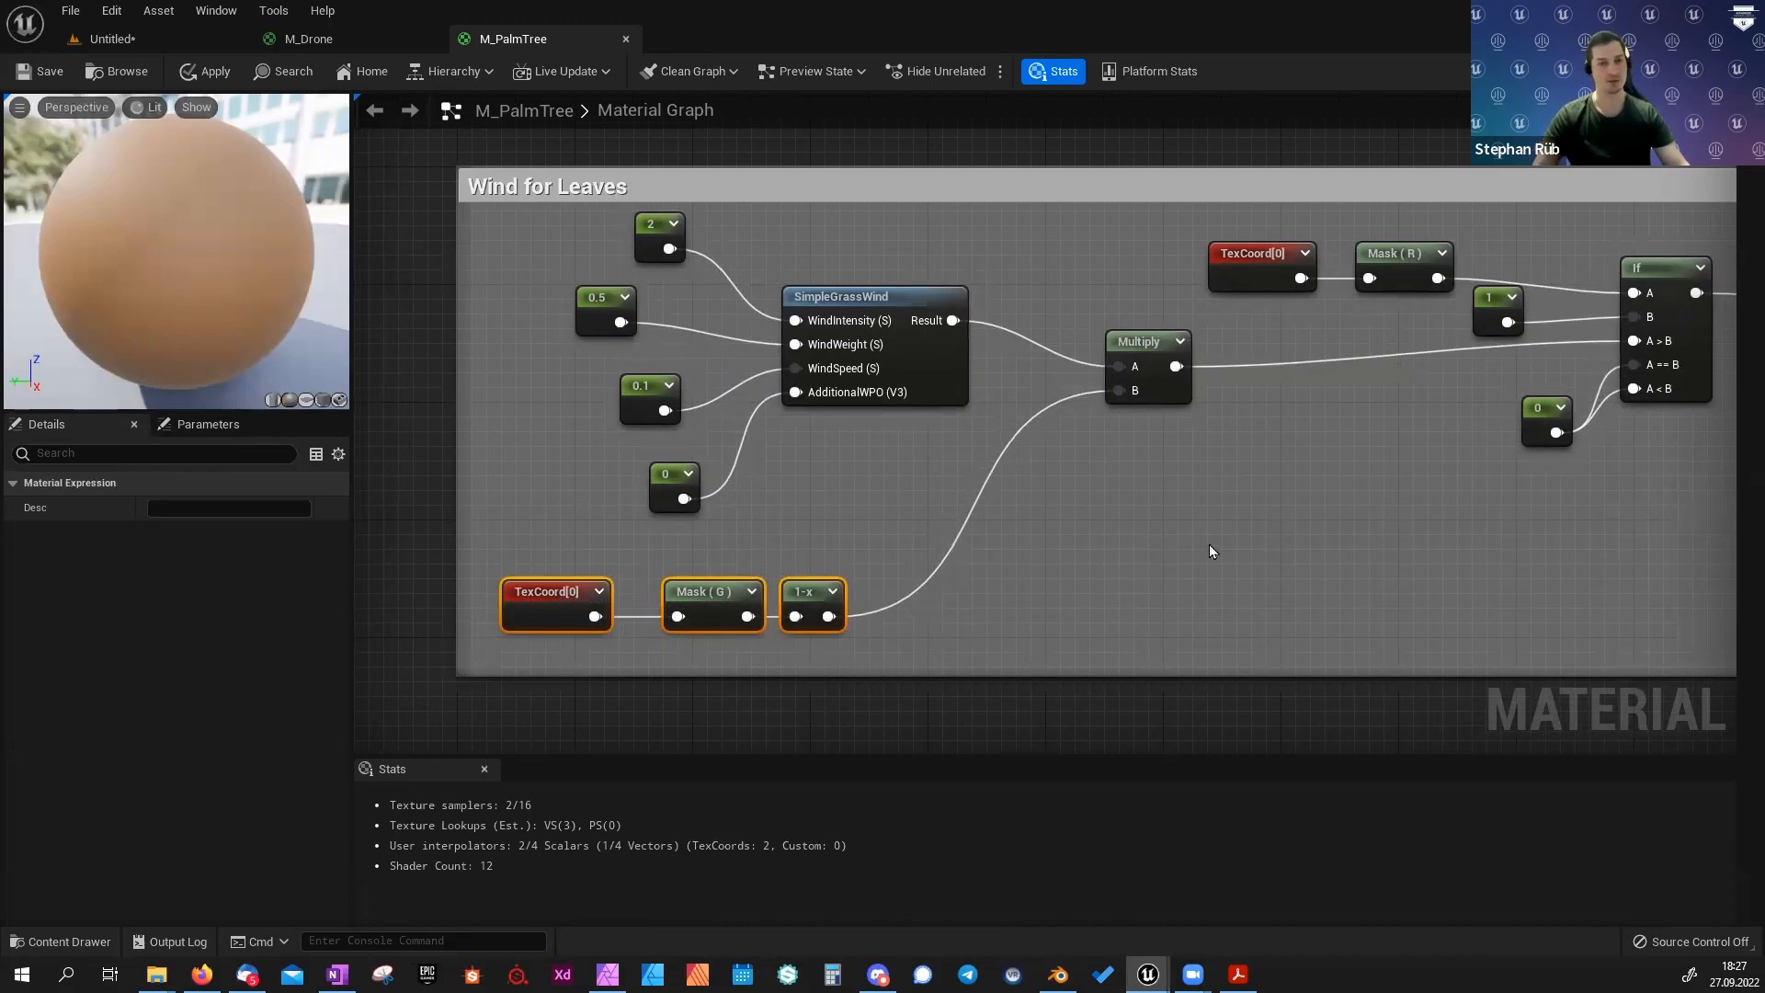
right_drag(1210, 544, 934, 548)
scroll(1045, 463, down, 6)
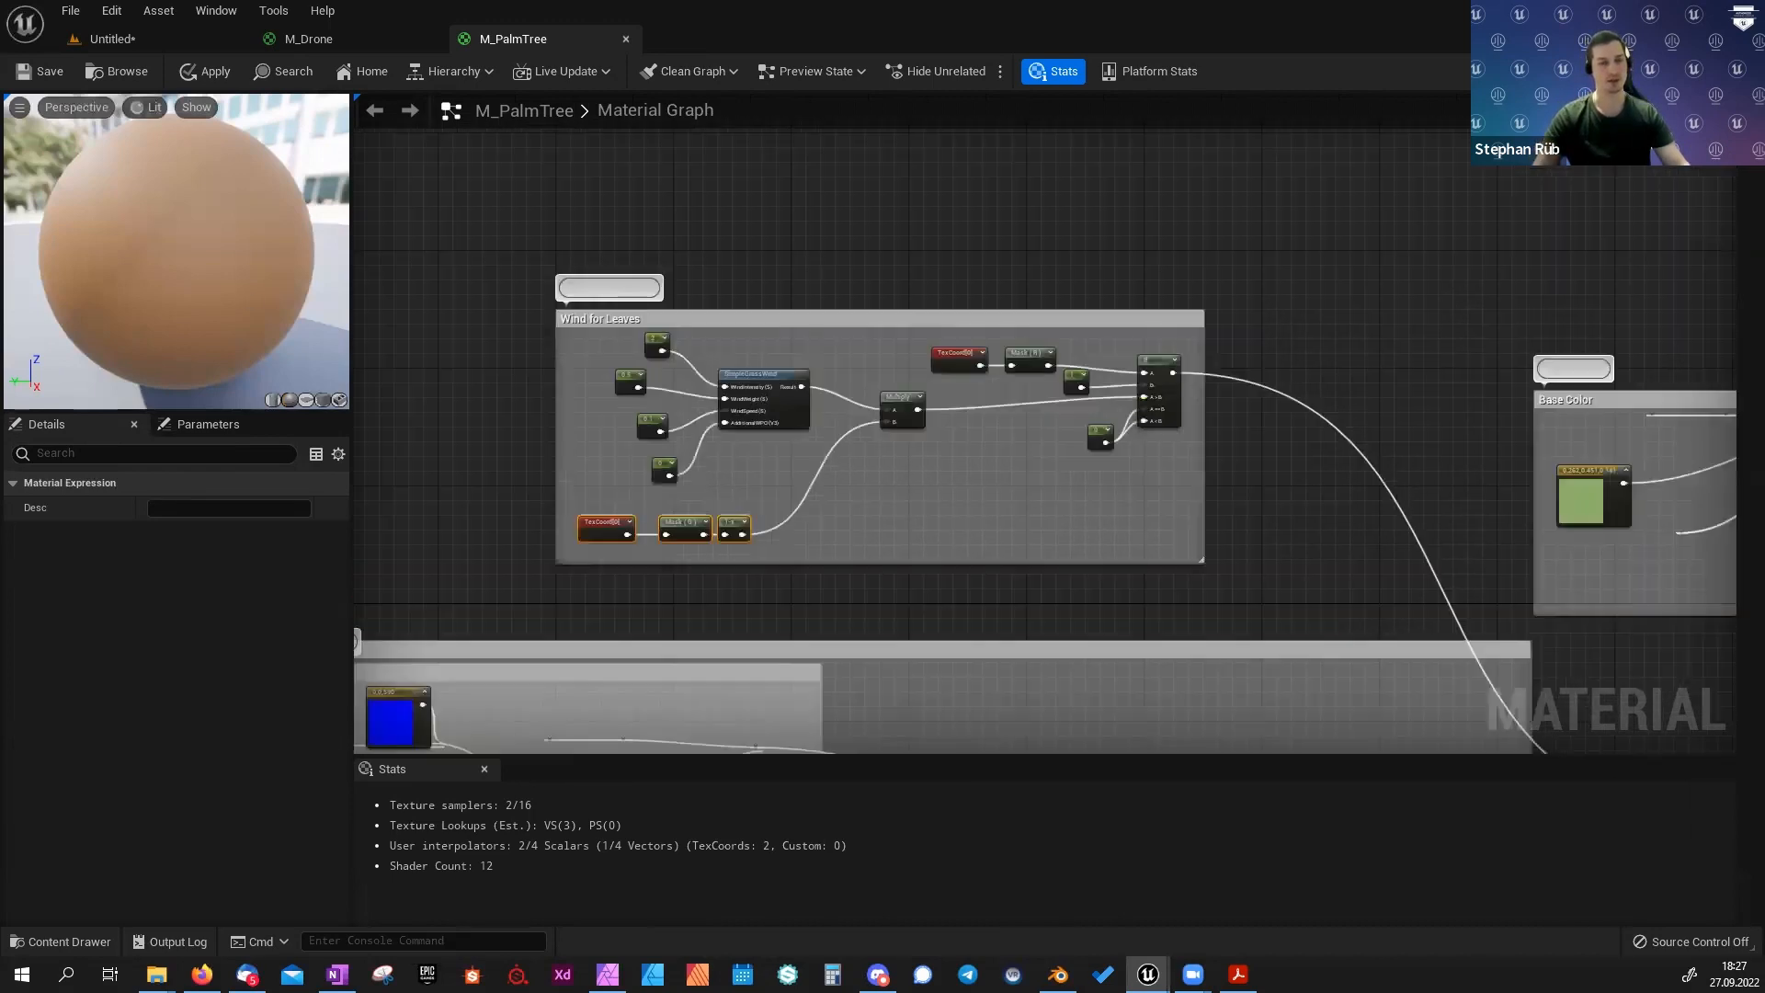
right_drag(1415, 496, 1063, 276)
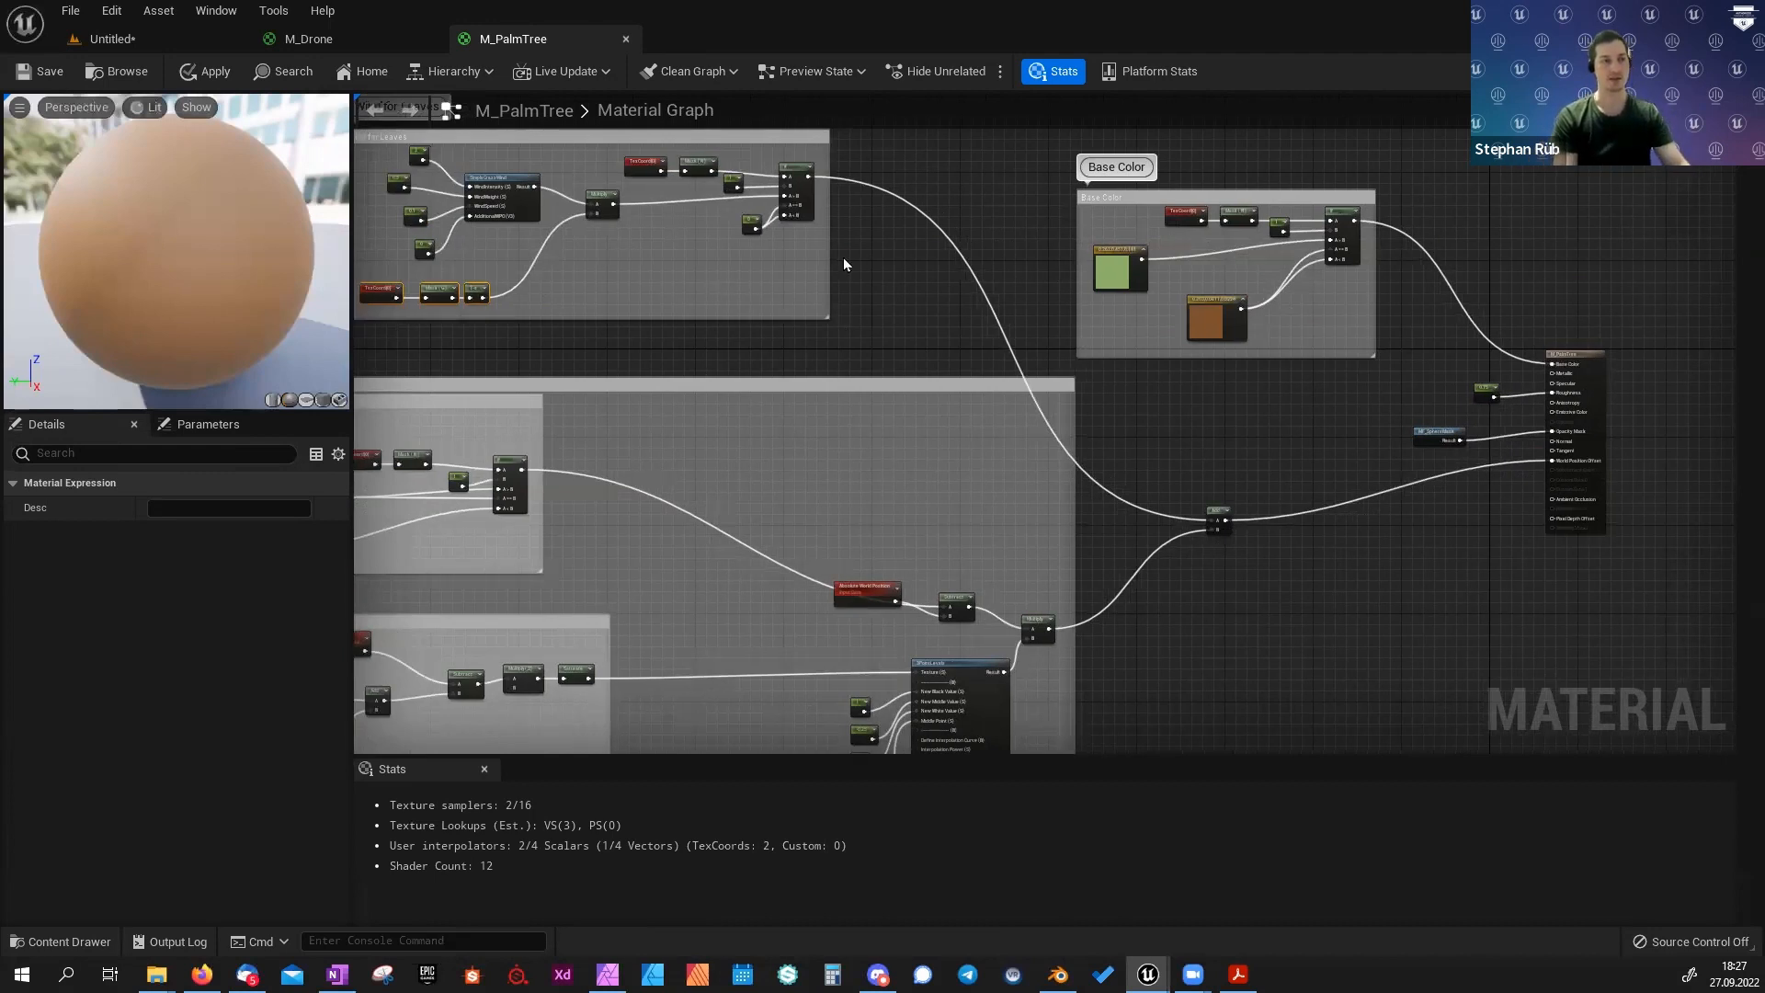
right_drag(894, 258, 976, 260)
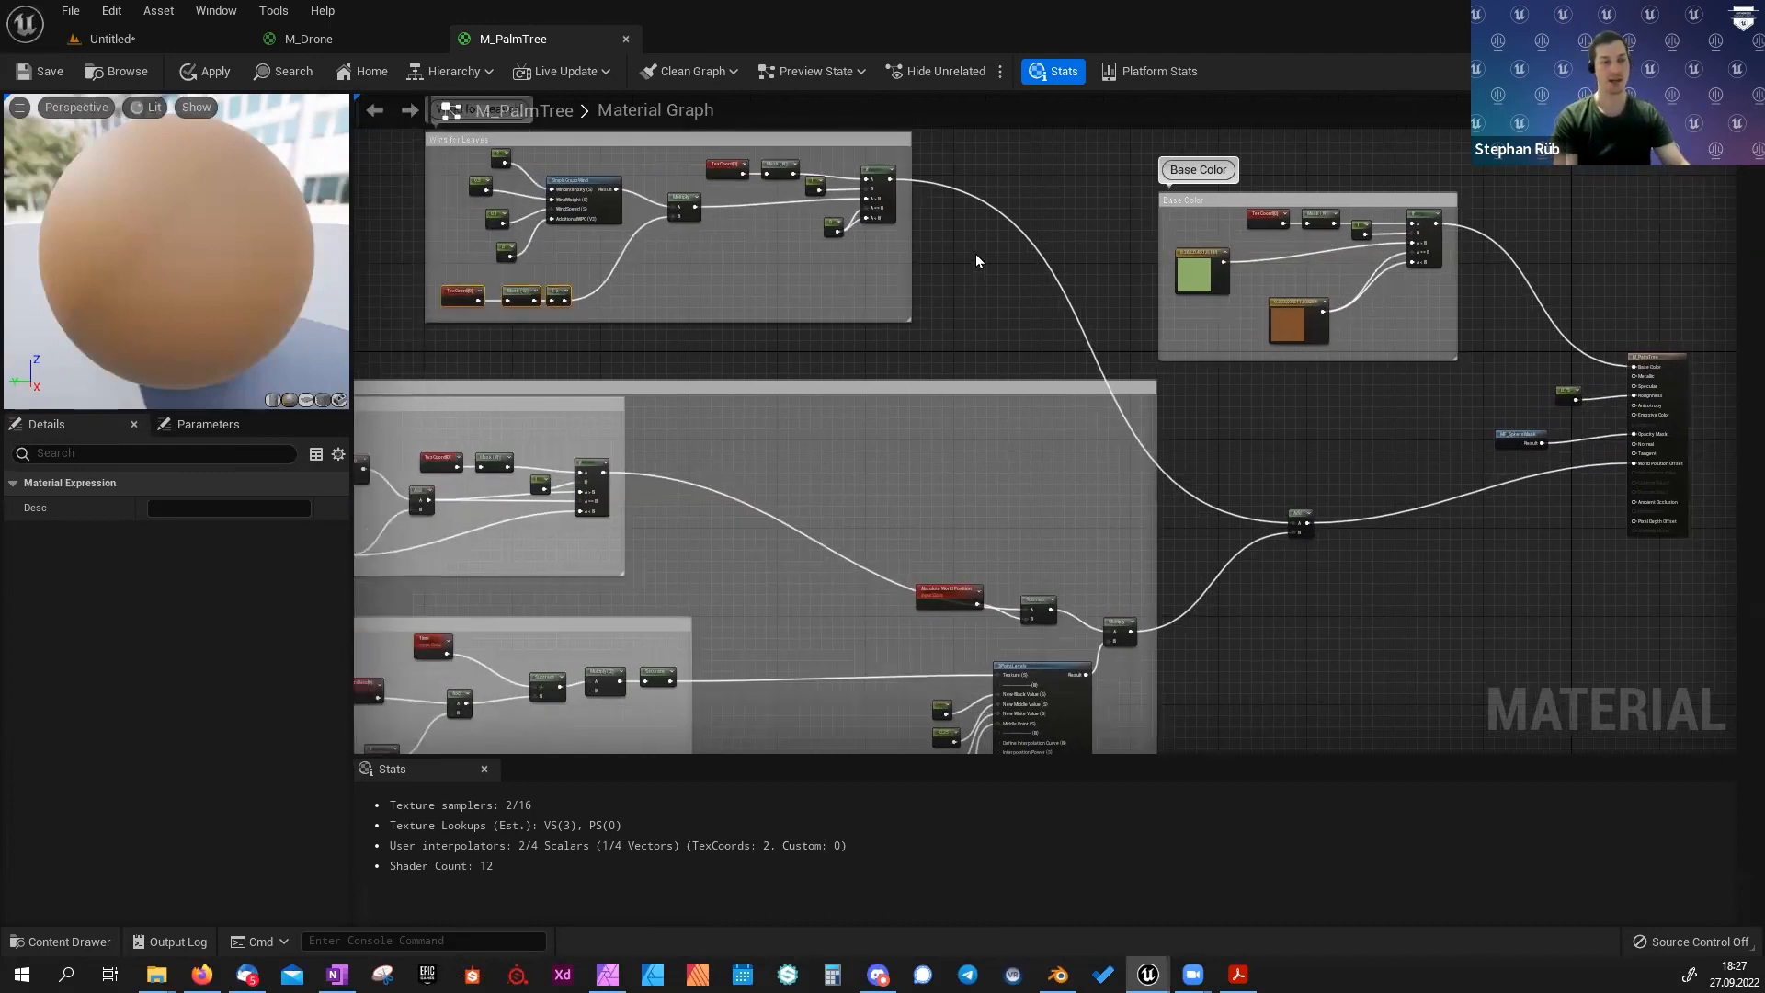
Open the M_Grass material from the MAT folder and shift the MF_SphereMask node slightly away from the material output node.
key(ctrl+space)
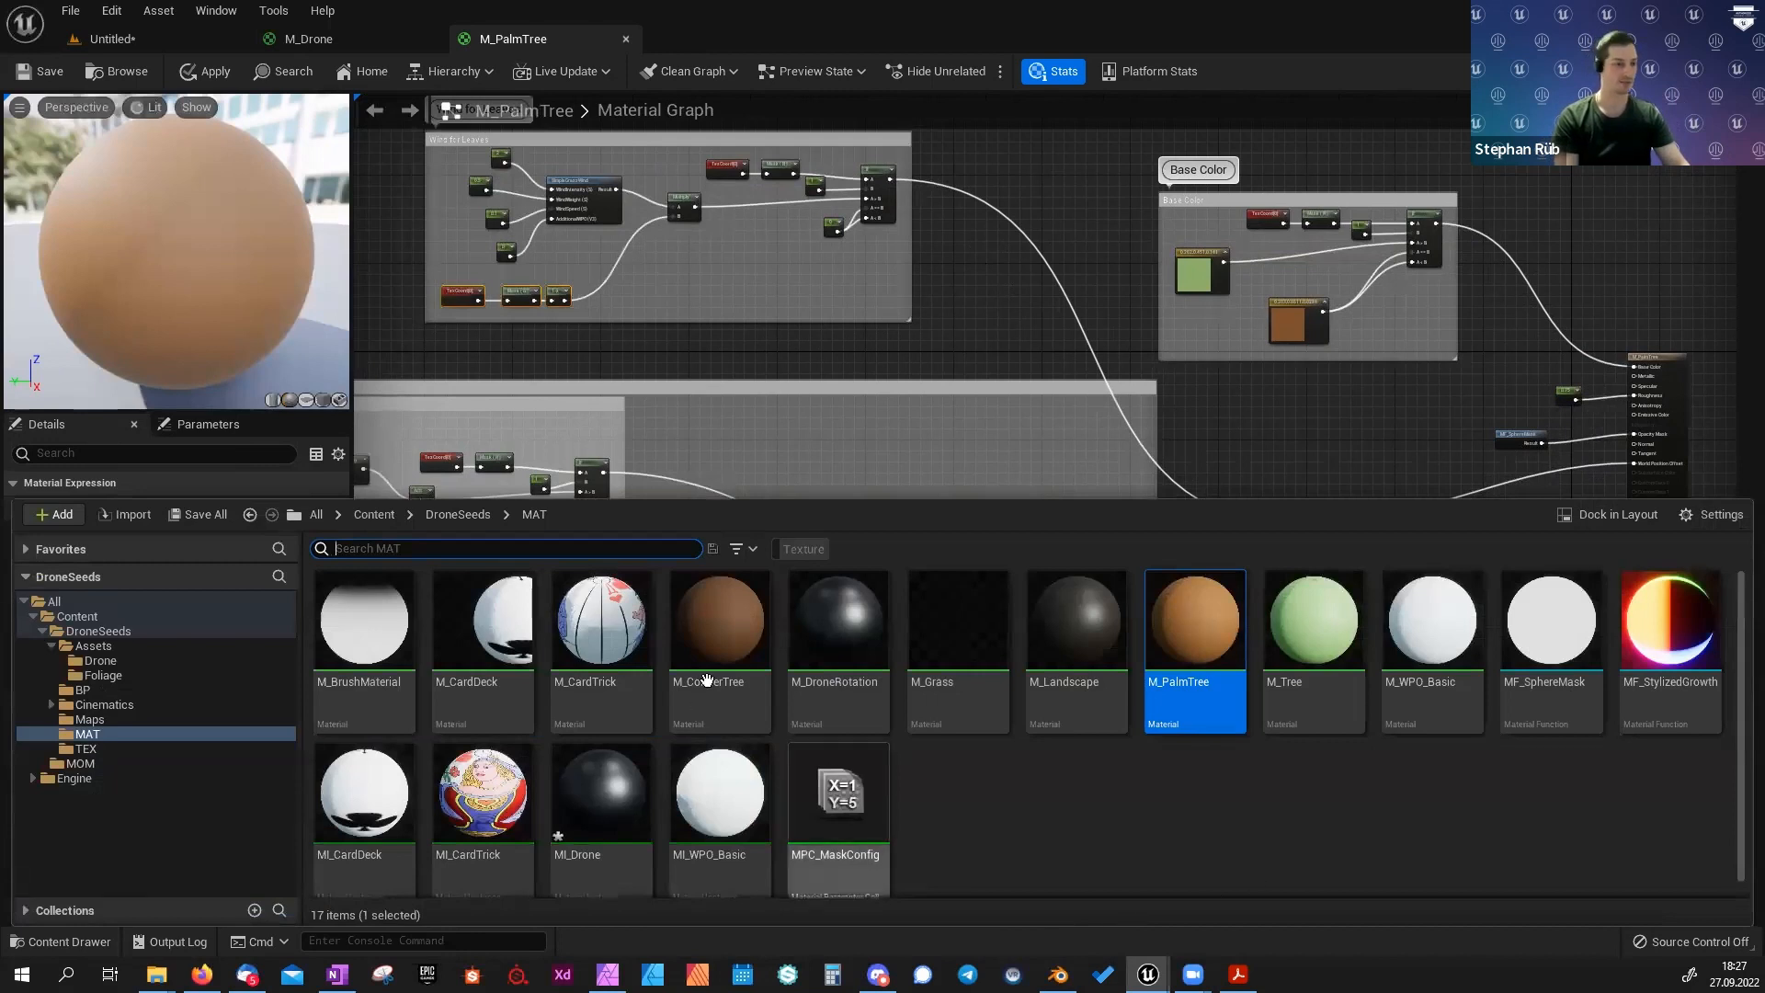
double_click(955, 659)
right_drag(868, 517, 1244, 432)
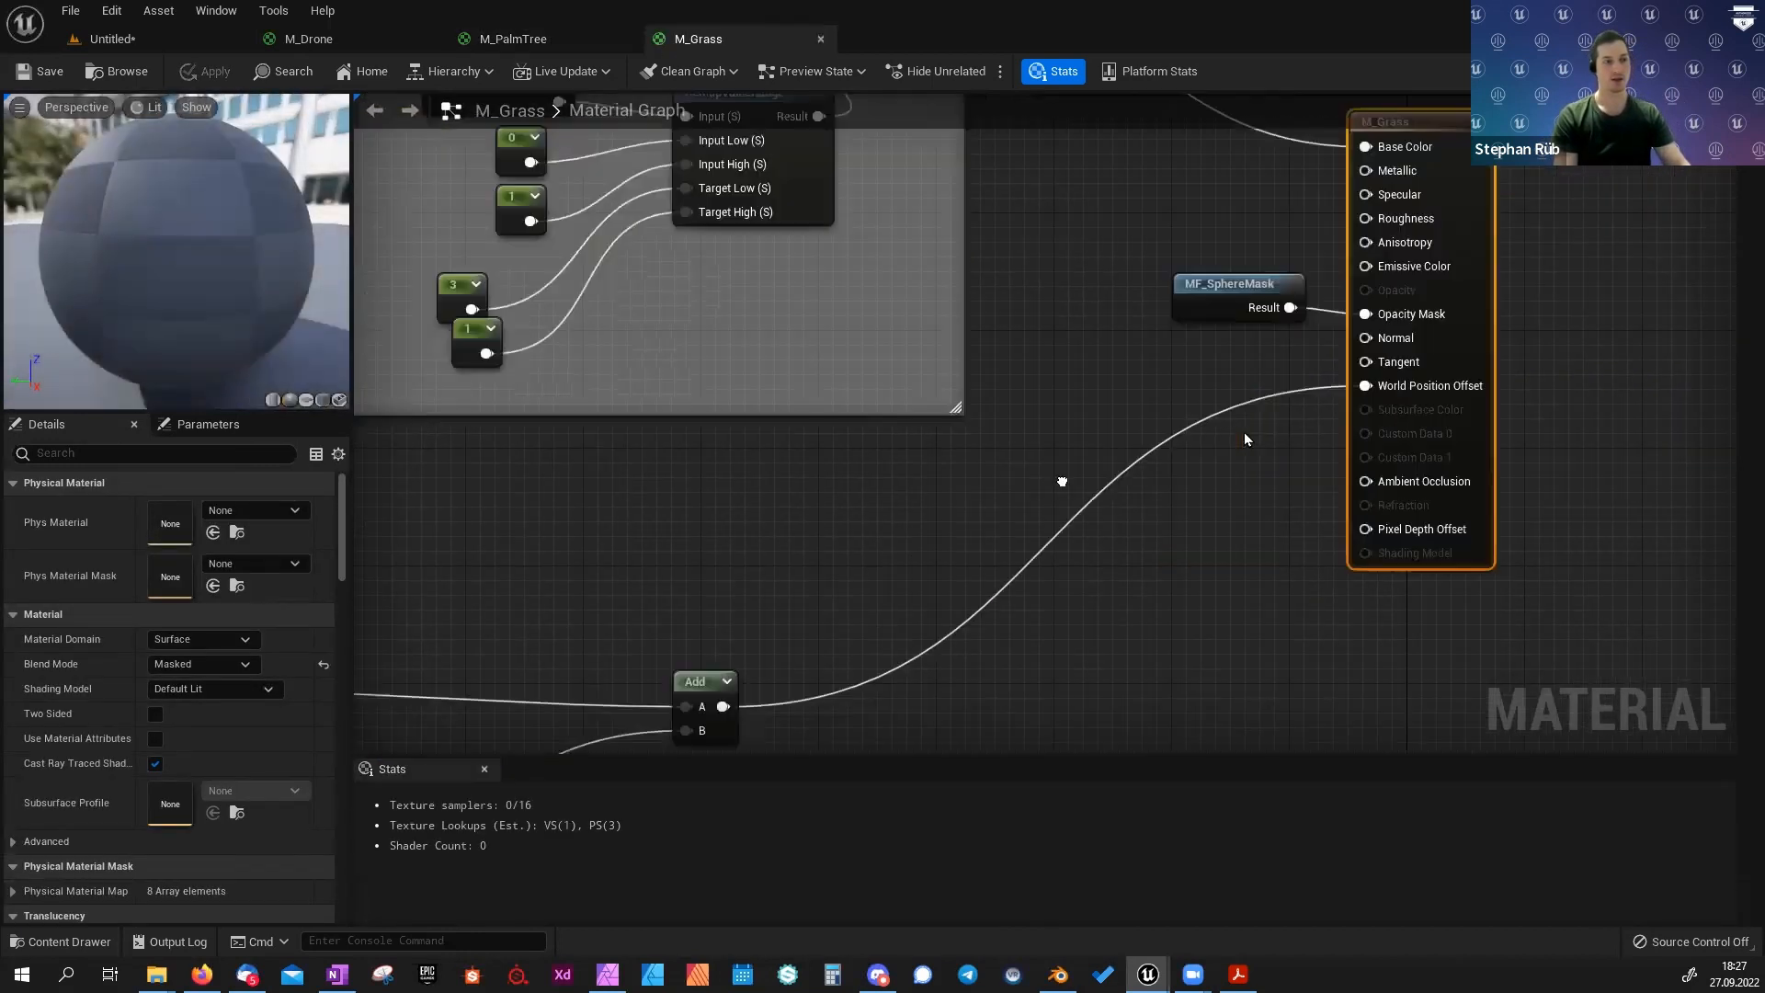
scroll(1245, 433, down, 2)
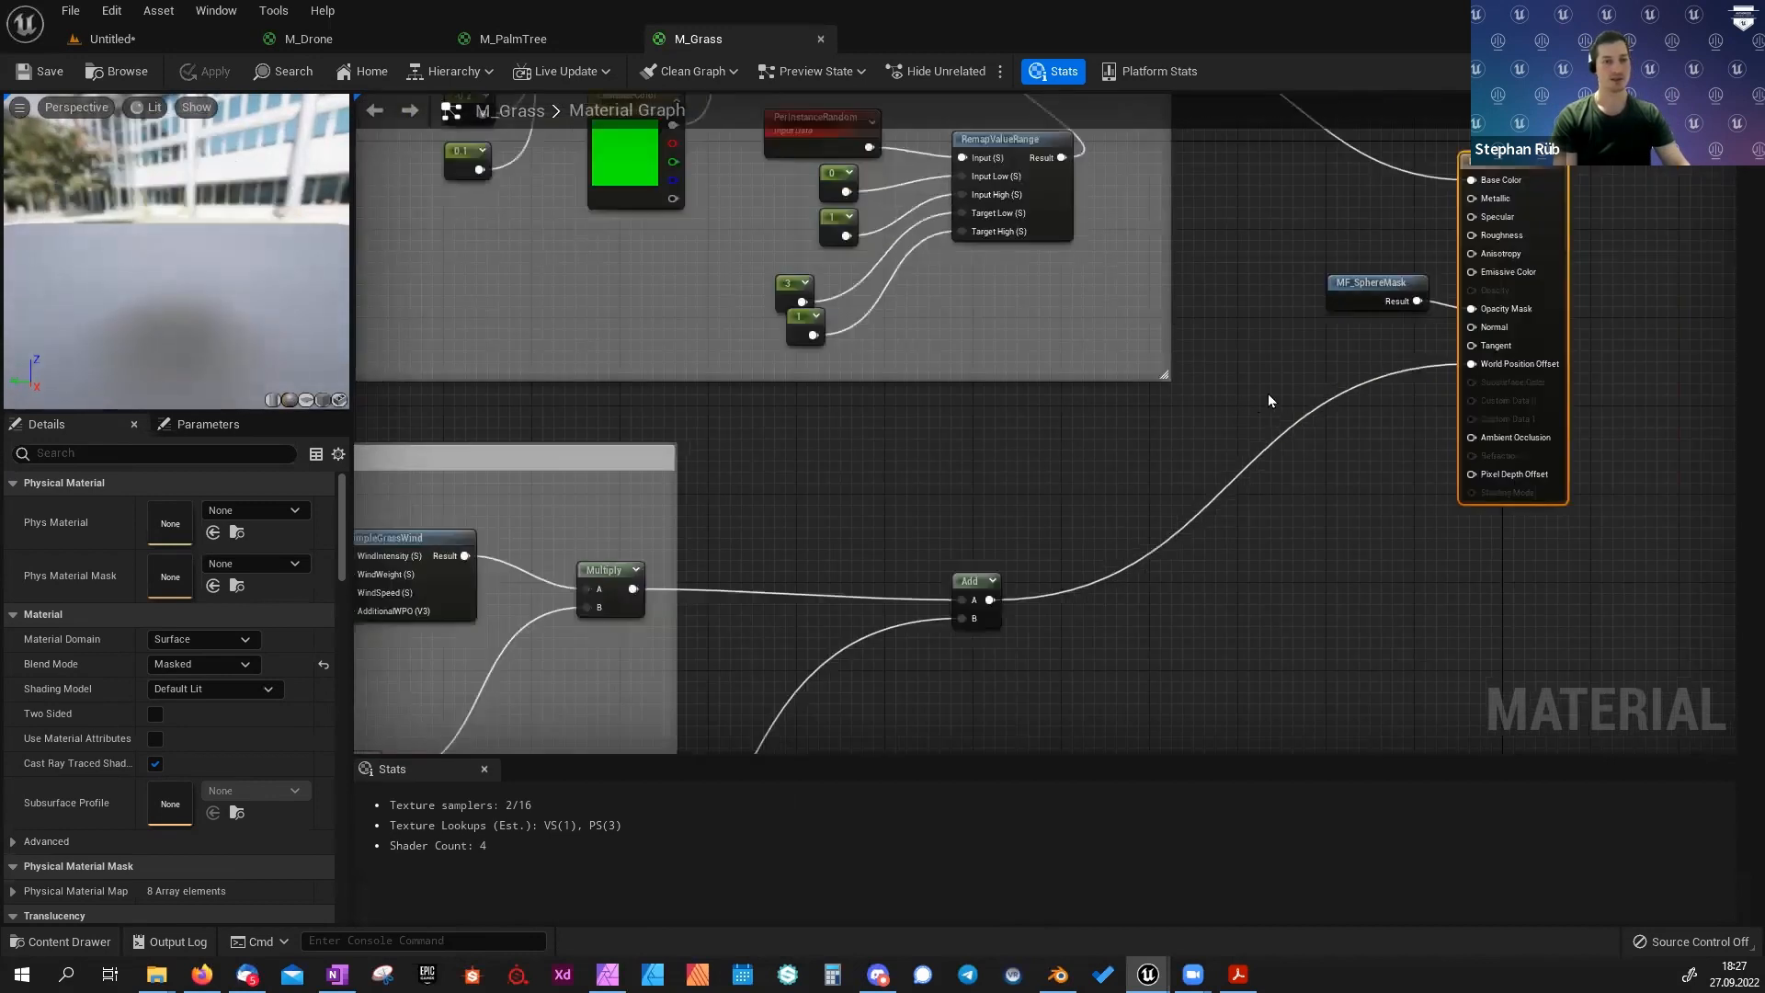
drag(1341, 292, 1294, 303)
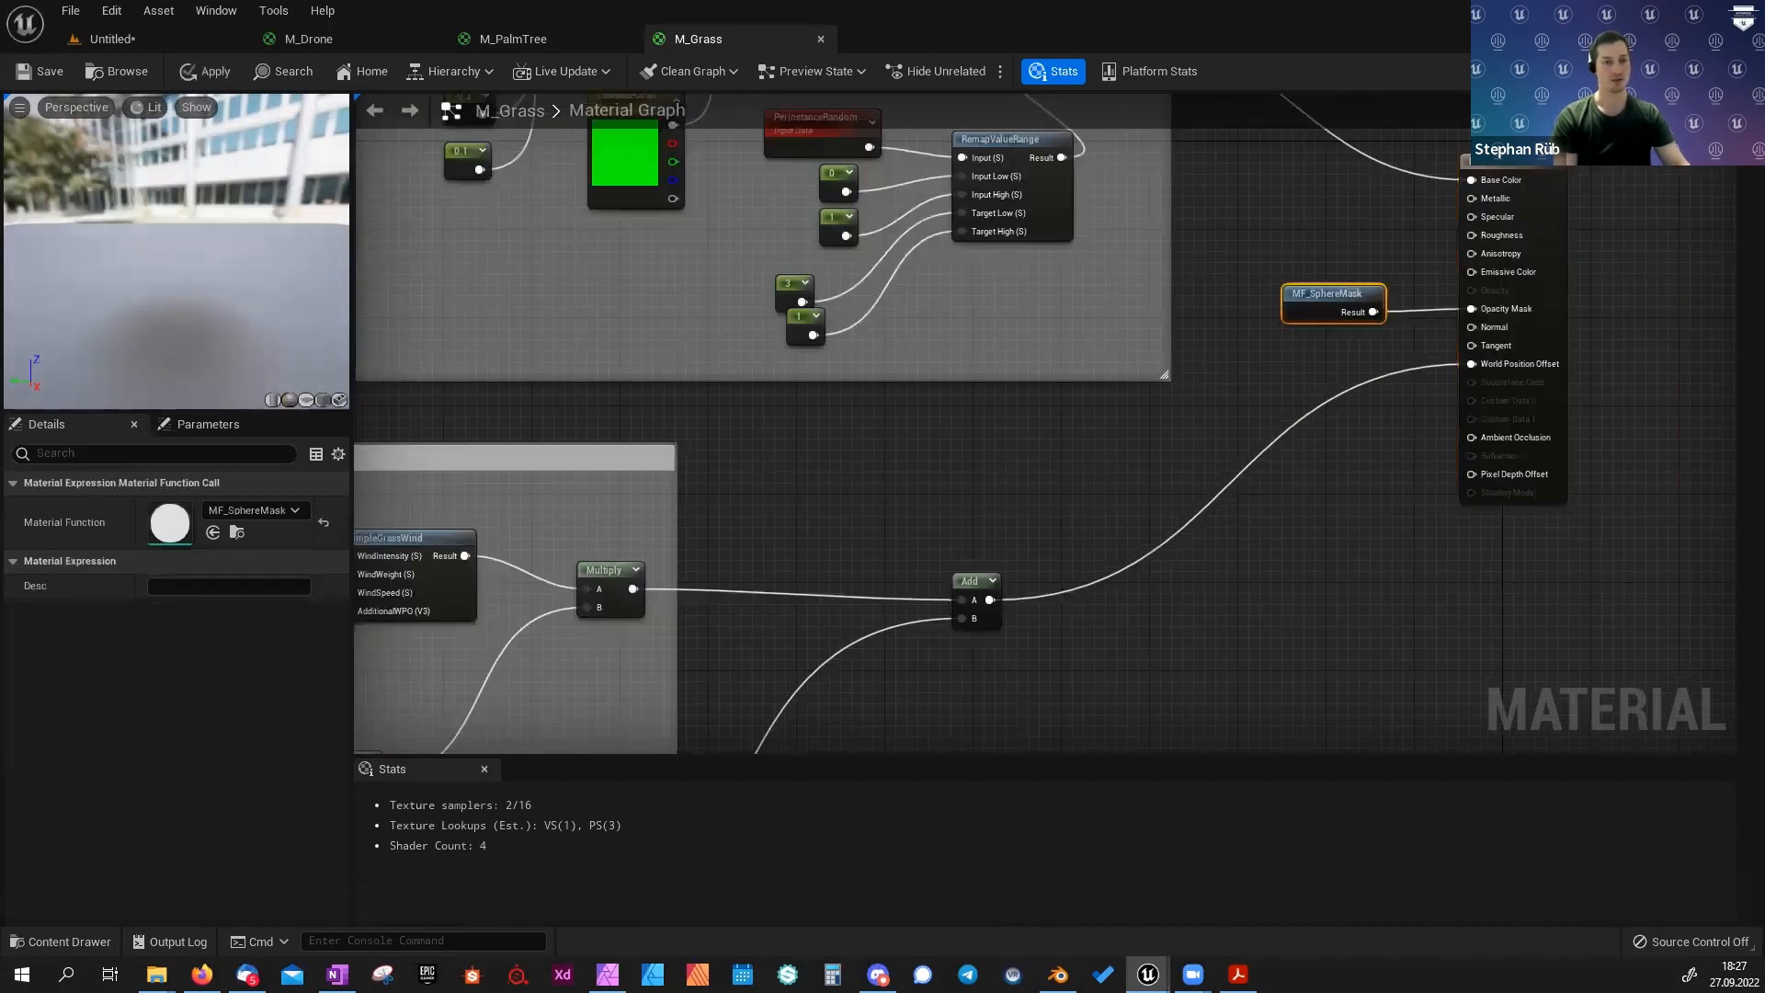
Examine M_Grass's wind nodes, the MF_StylizedGrowth function and the RT_Landscape texture sample in the Growth Mask Render Target group.
right_drag(921, 463, 1382, 328)
right_drag(1204, 498, 1313, 261)
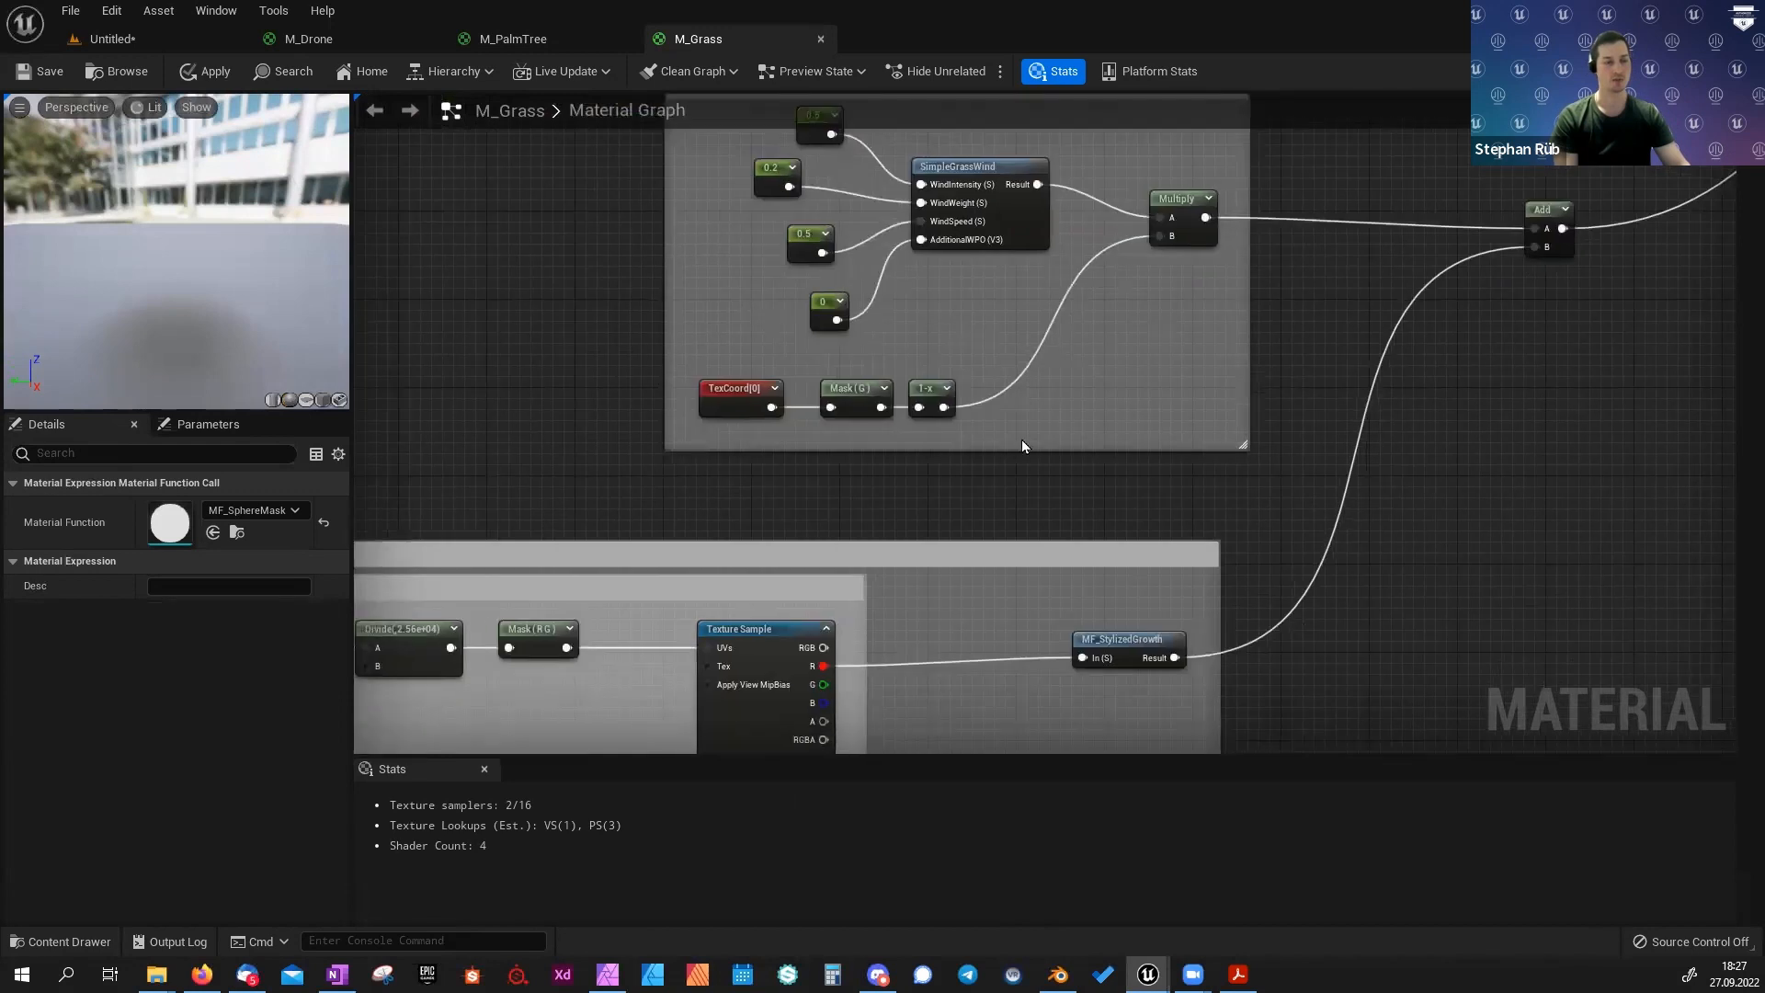
scroll(1166, 530, down, 2)
scroll(1195, 522, up, 4)
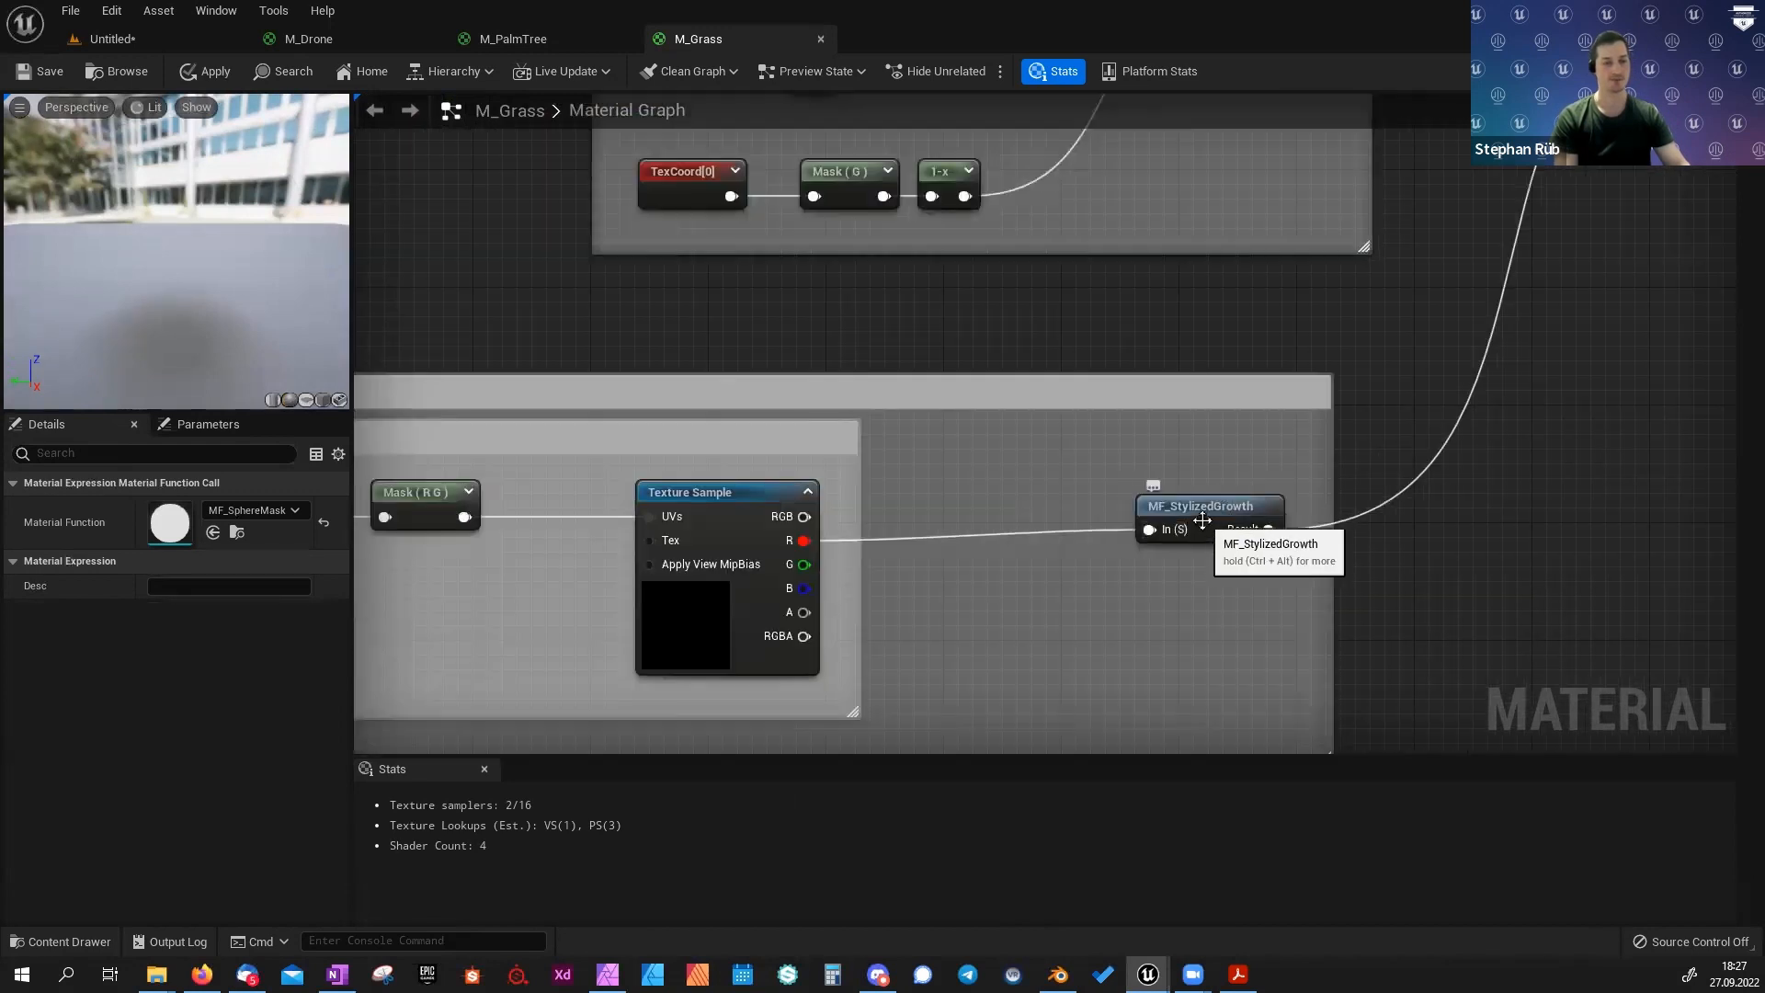
click(1202, 520)
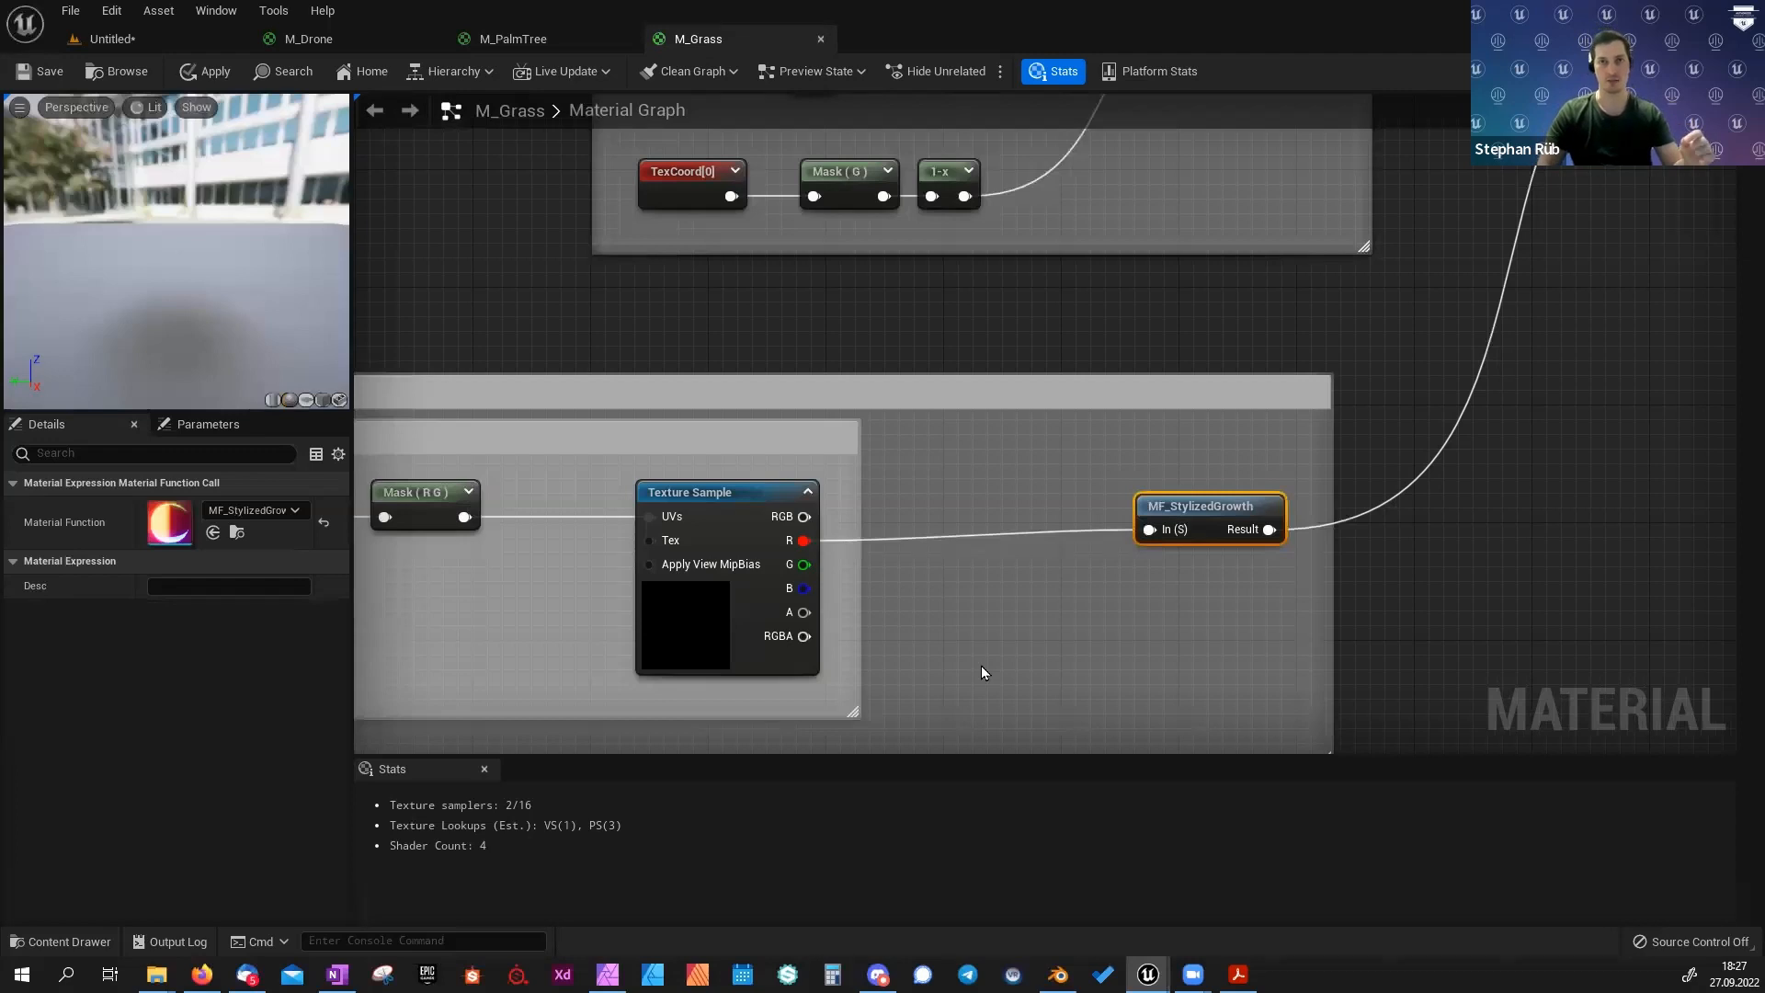
right_drag(543, 641, 1216, 580)
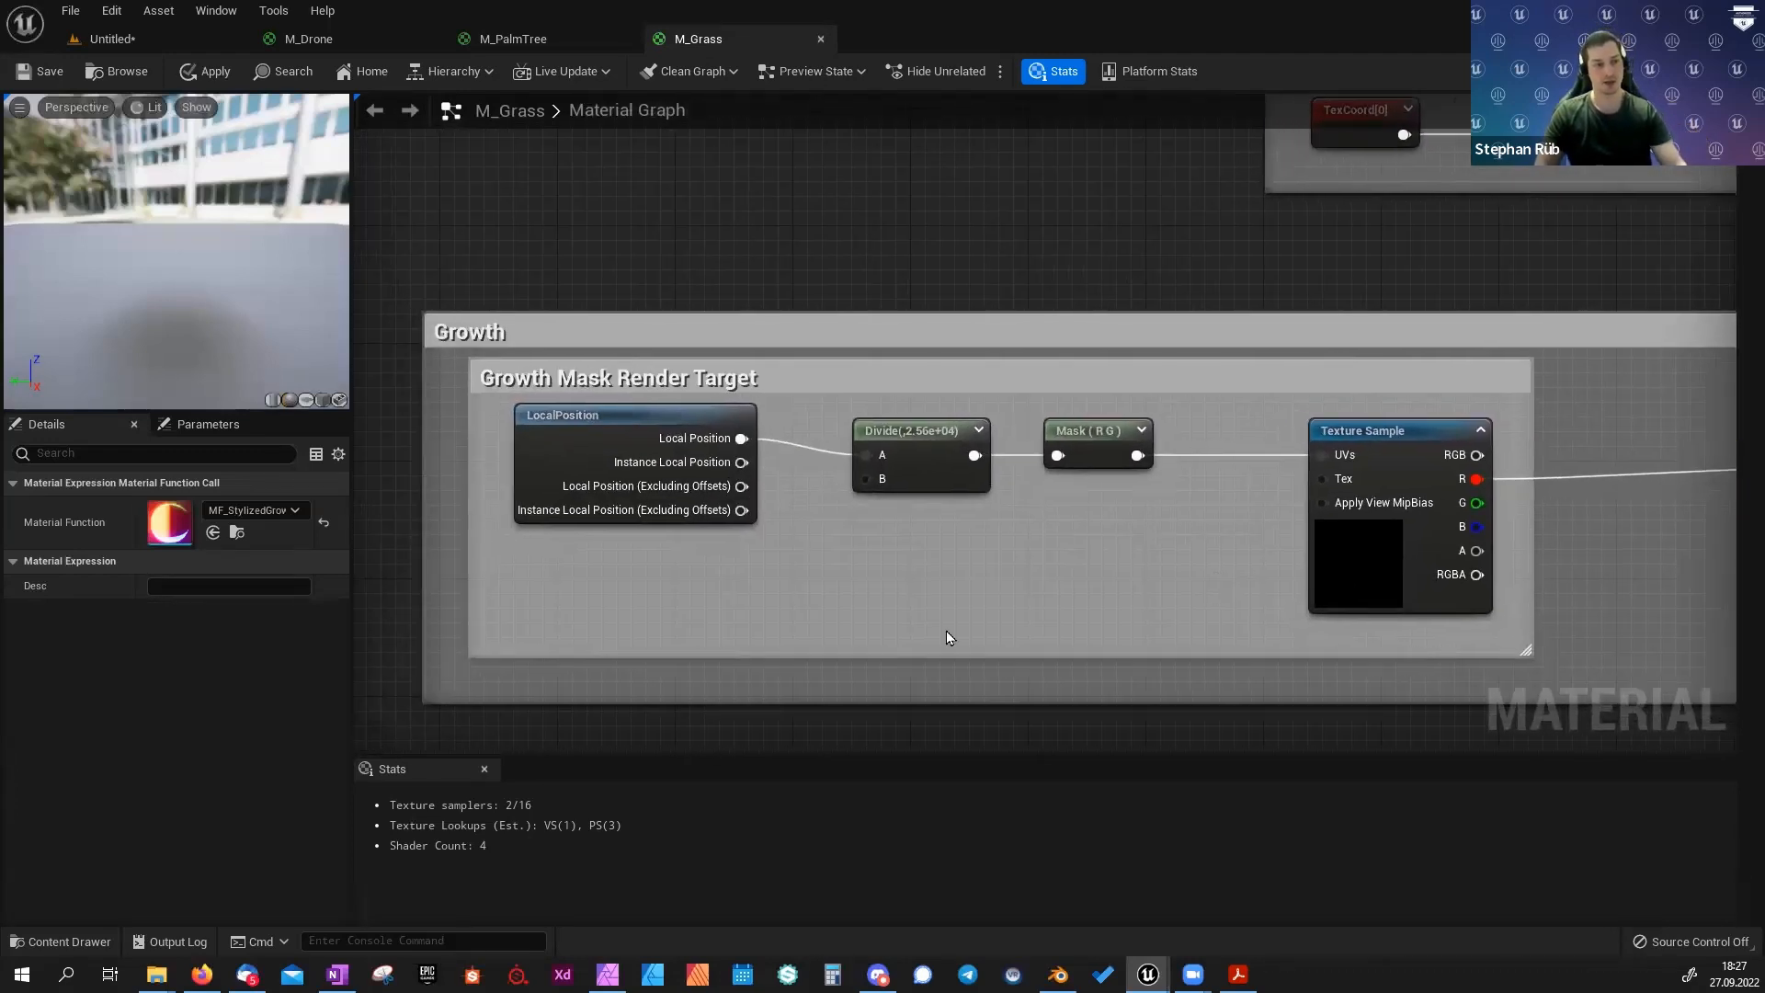
click(1368, 576)
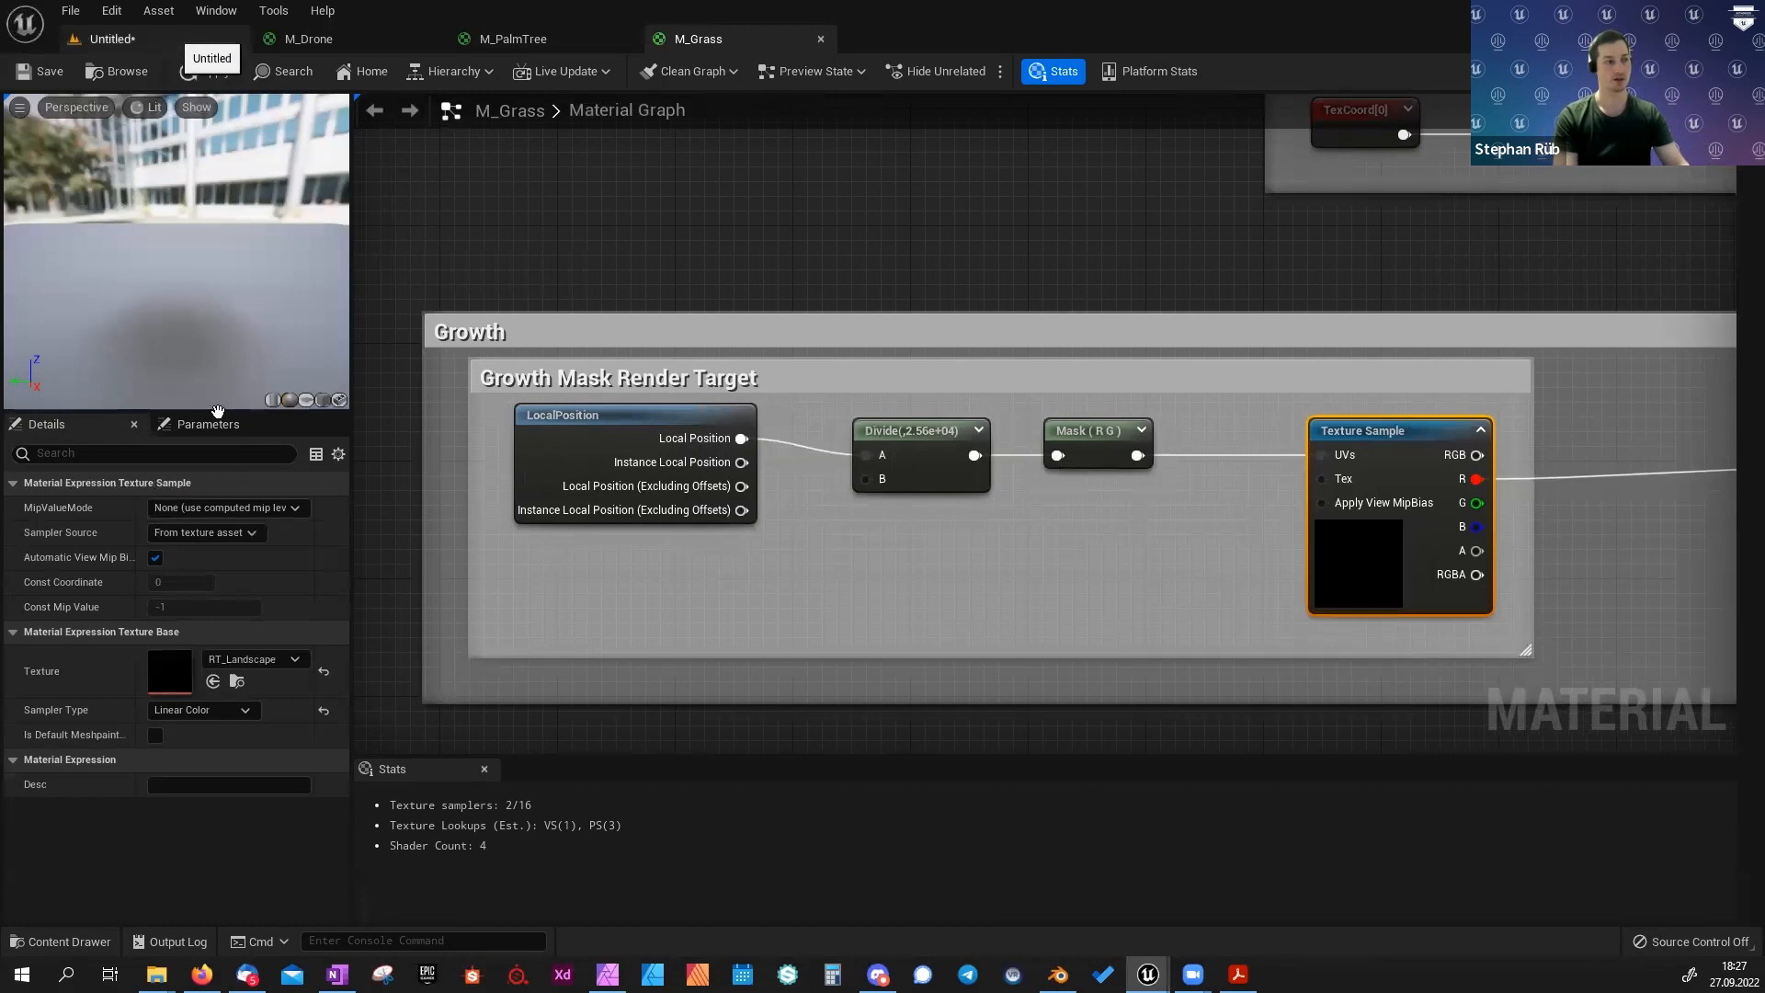
Return to the level editor and open the Landscape_01 level from the Maps folder without saving any content.
click(170, 39)
key(ctrl+space)
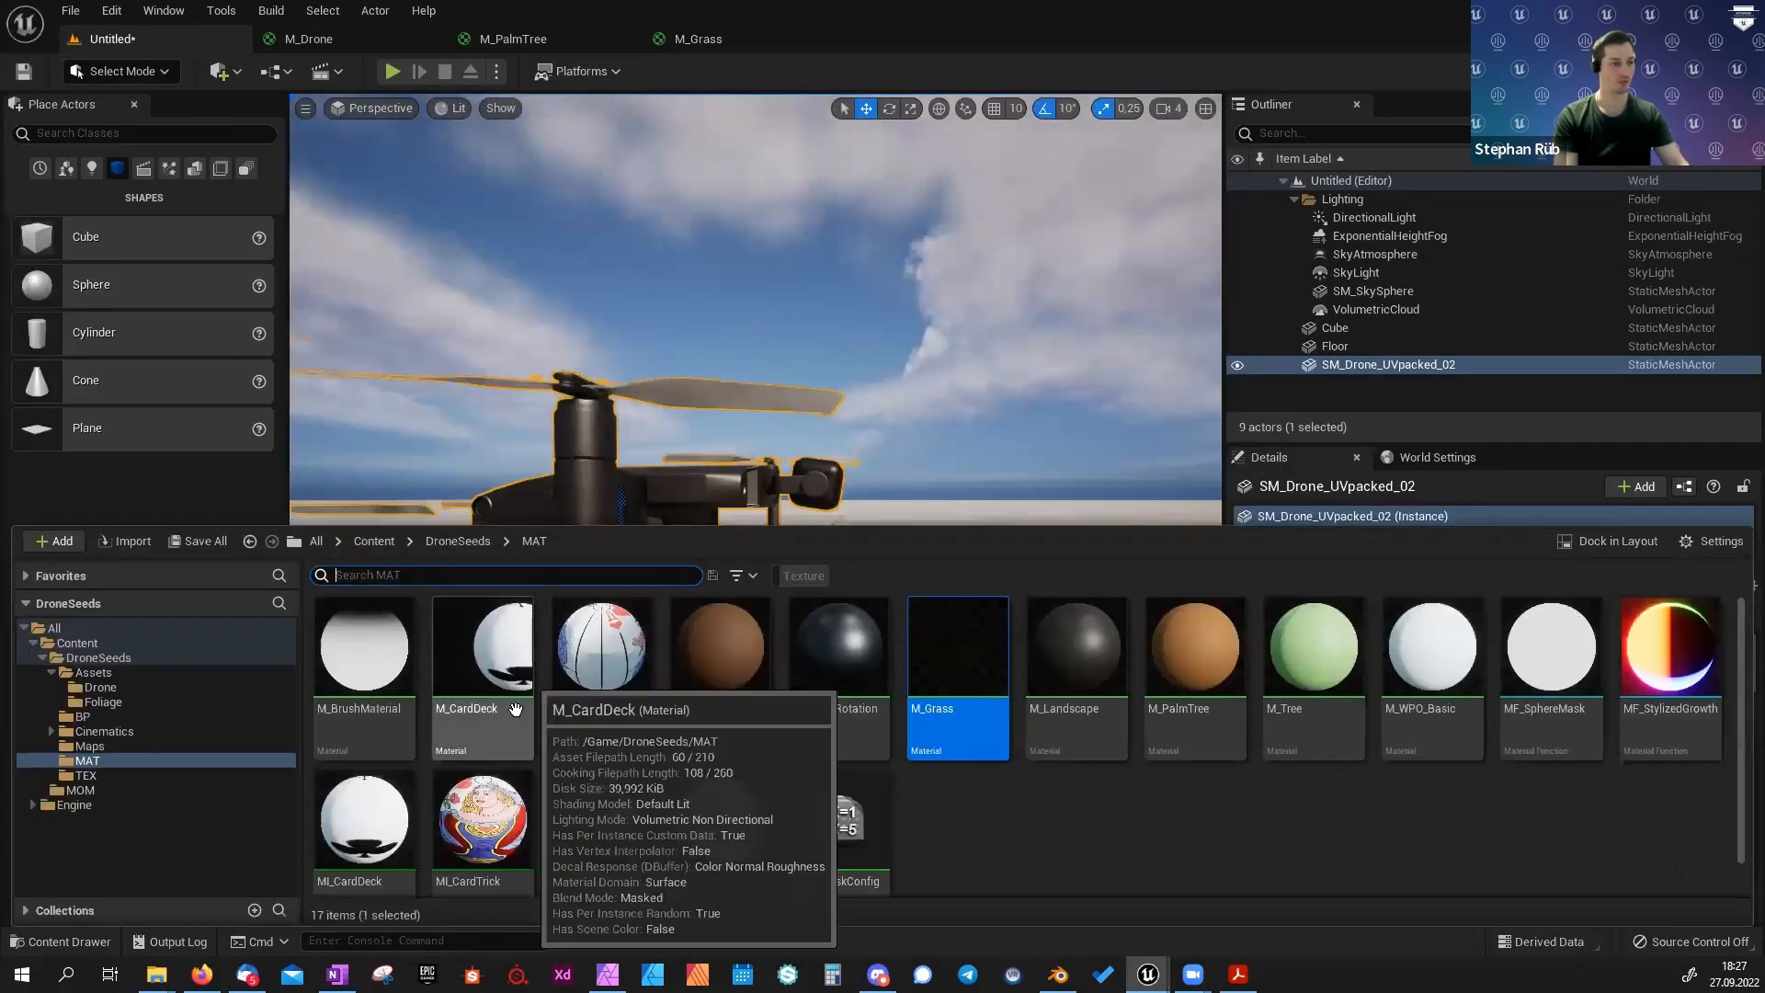
click(89, 745)
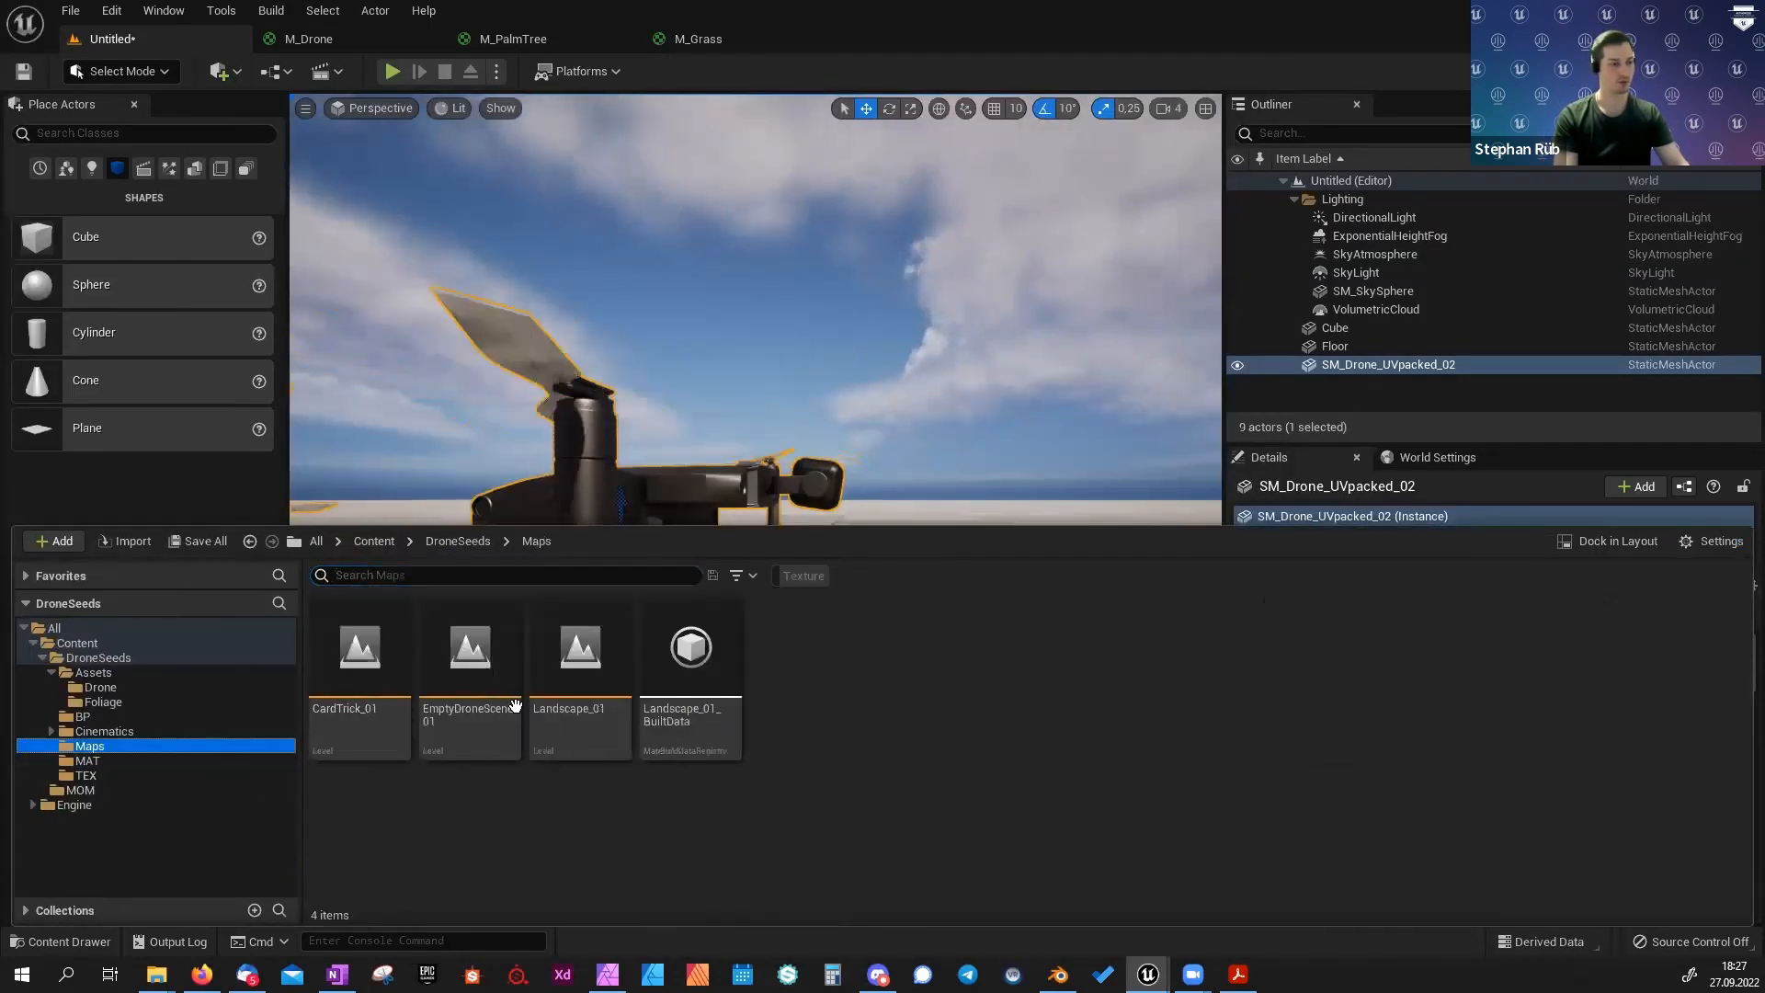
double_click(579, 662)
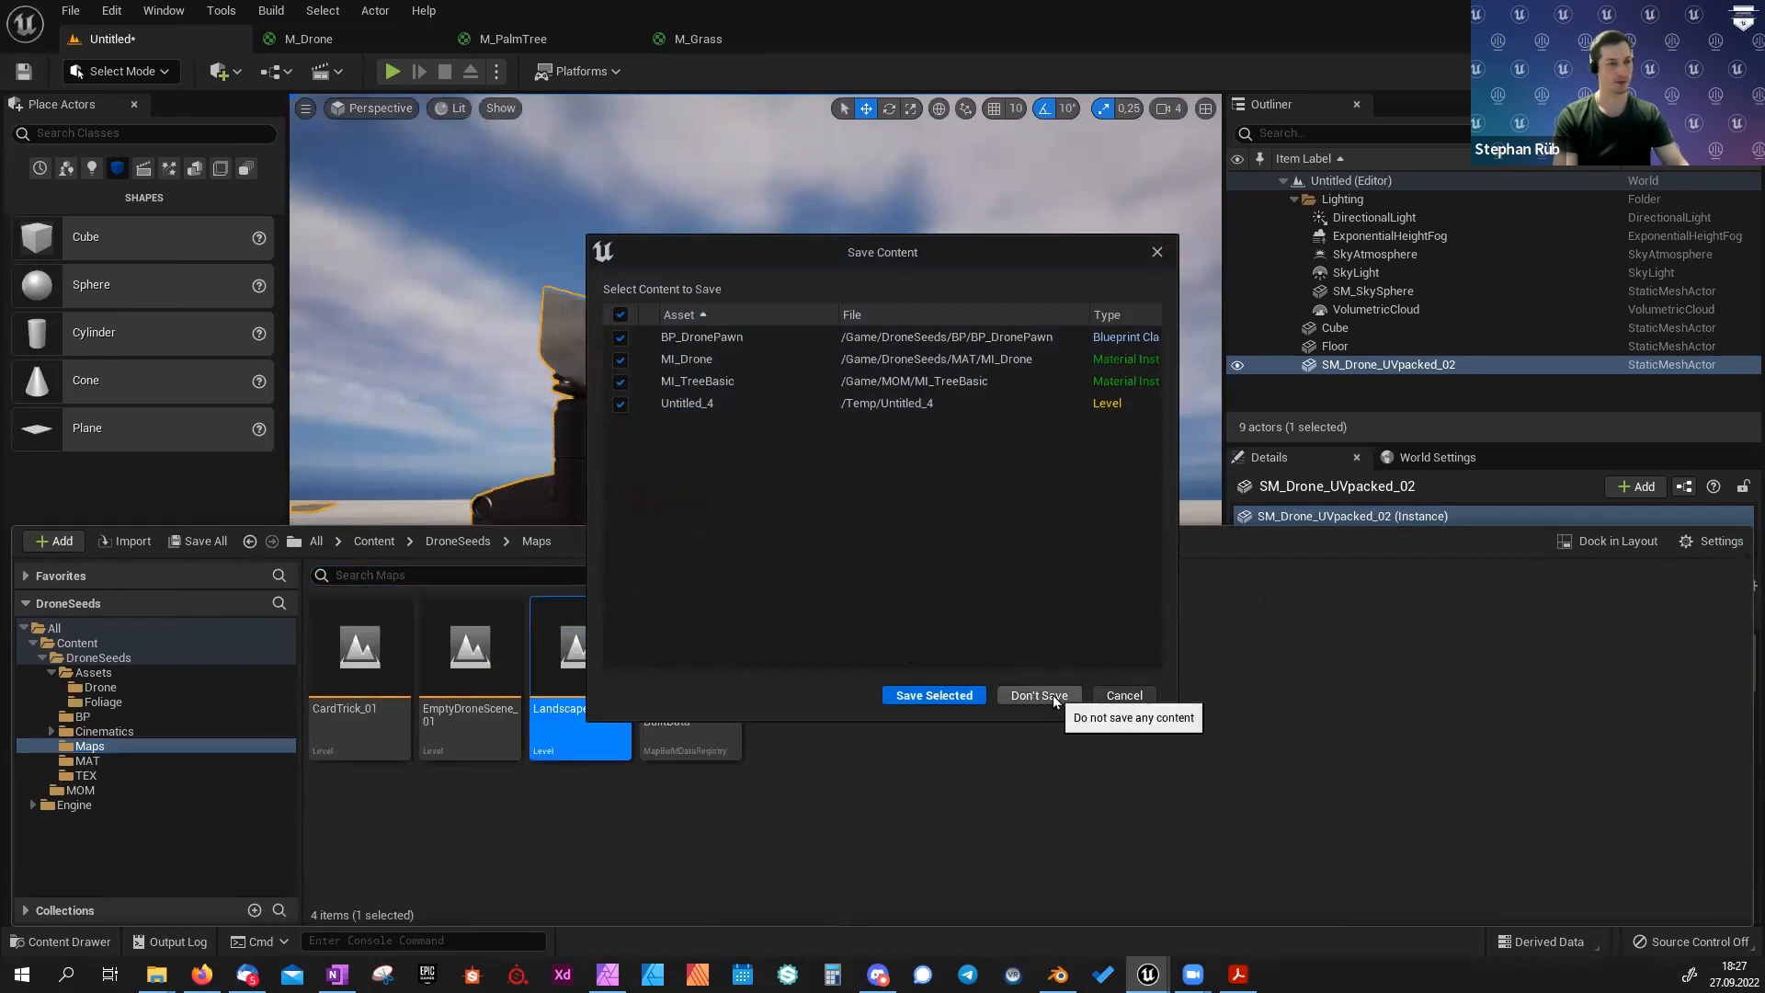
click(1039, 697)
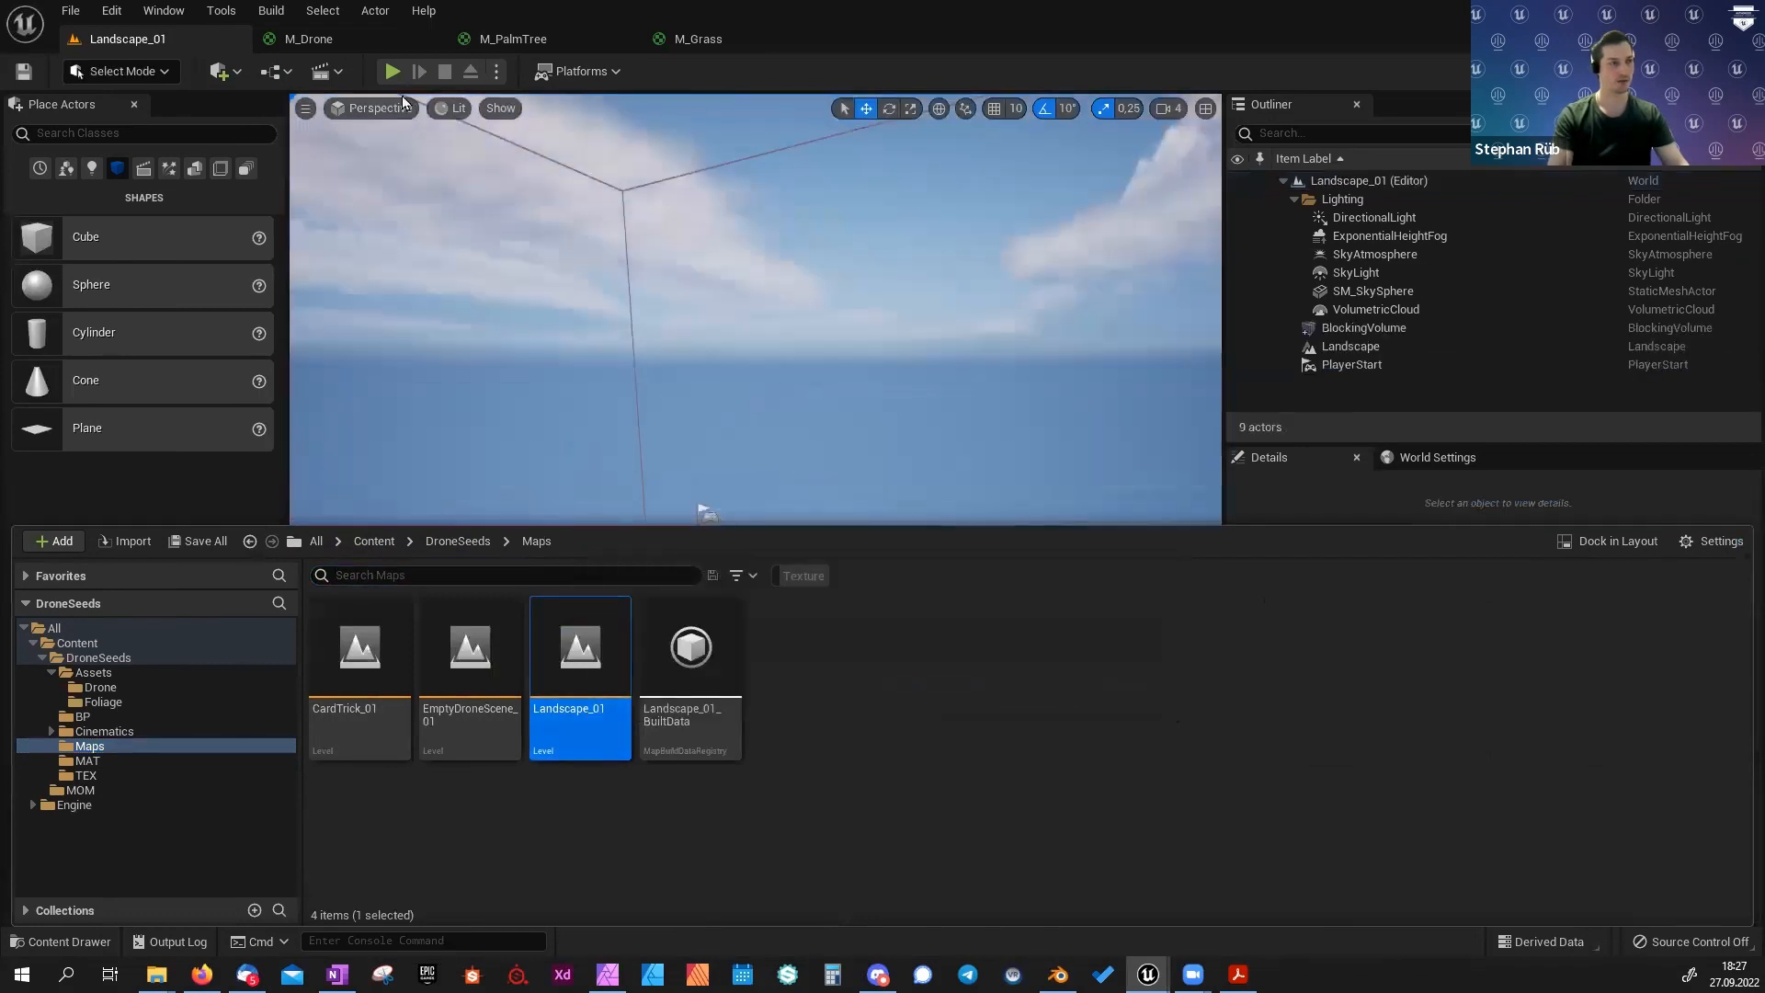
Play the Landscape_01 level, fly the drone around the hill to grow plants along its path, and end the play session.
click(392, 72)
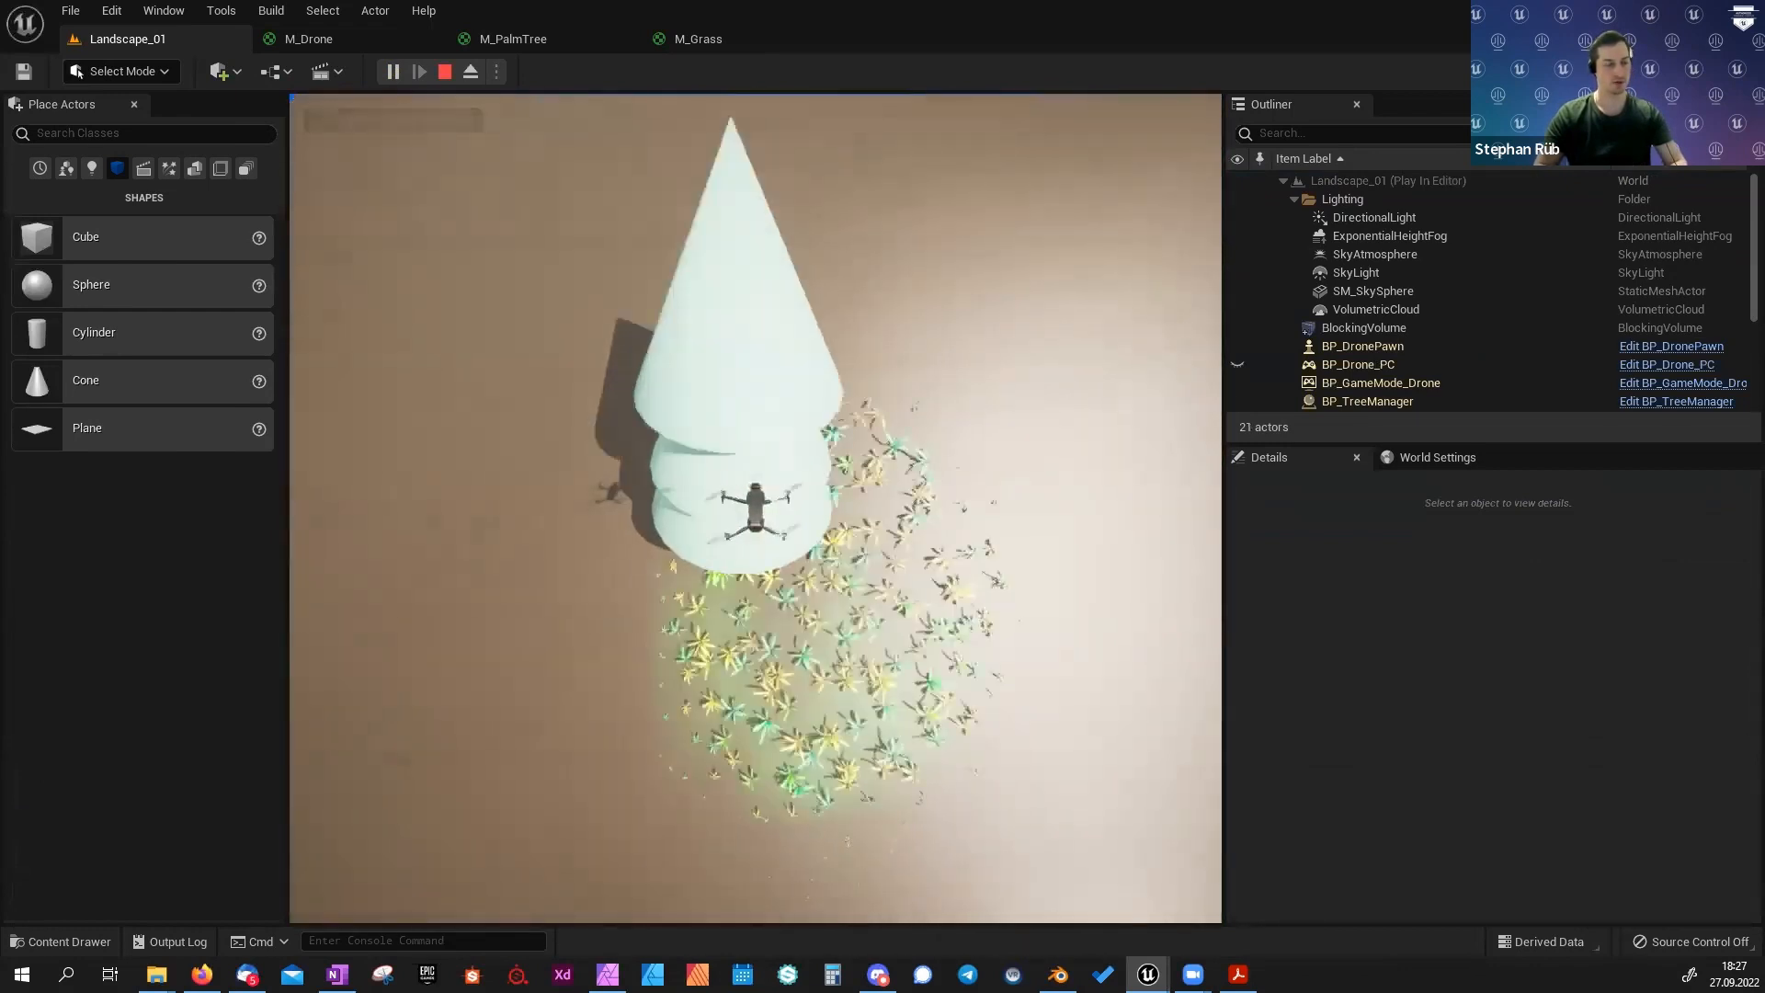
key(d)
key(s)
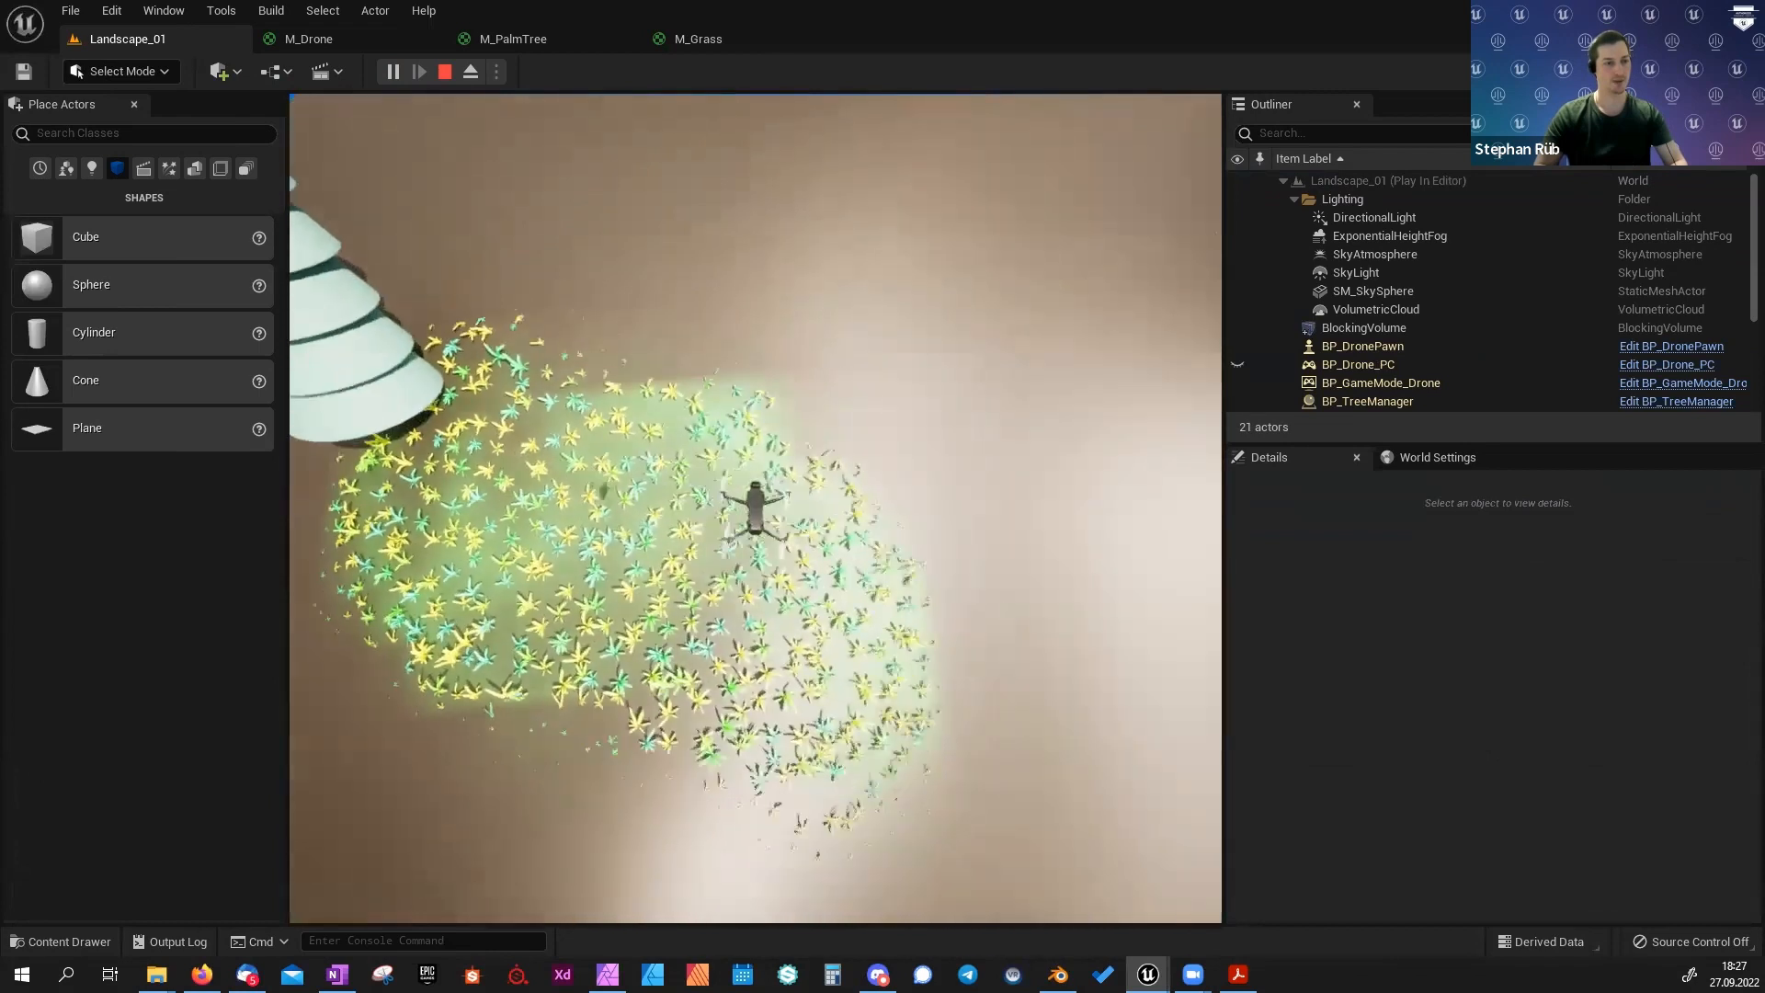
key(a)
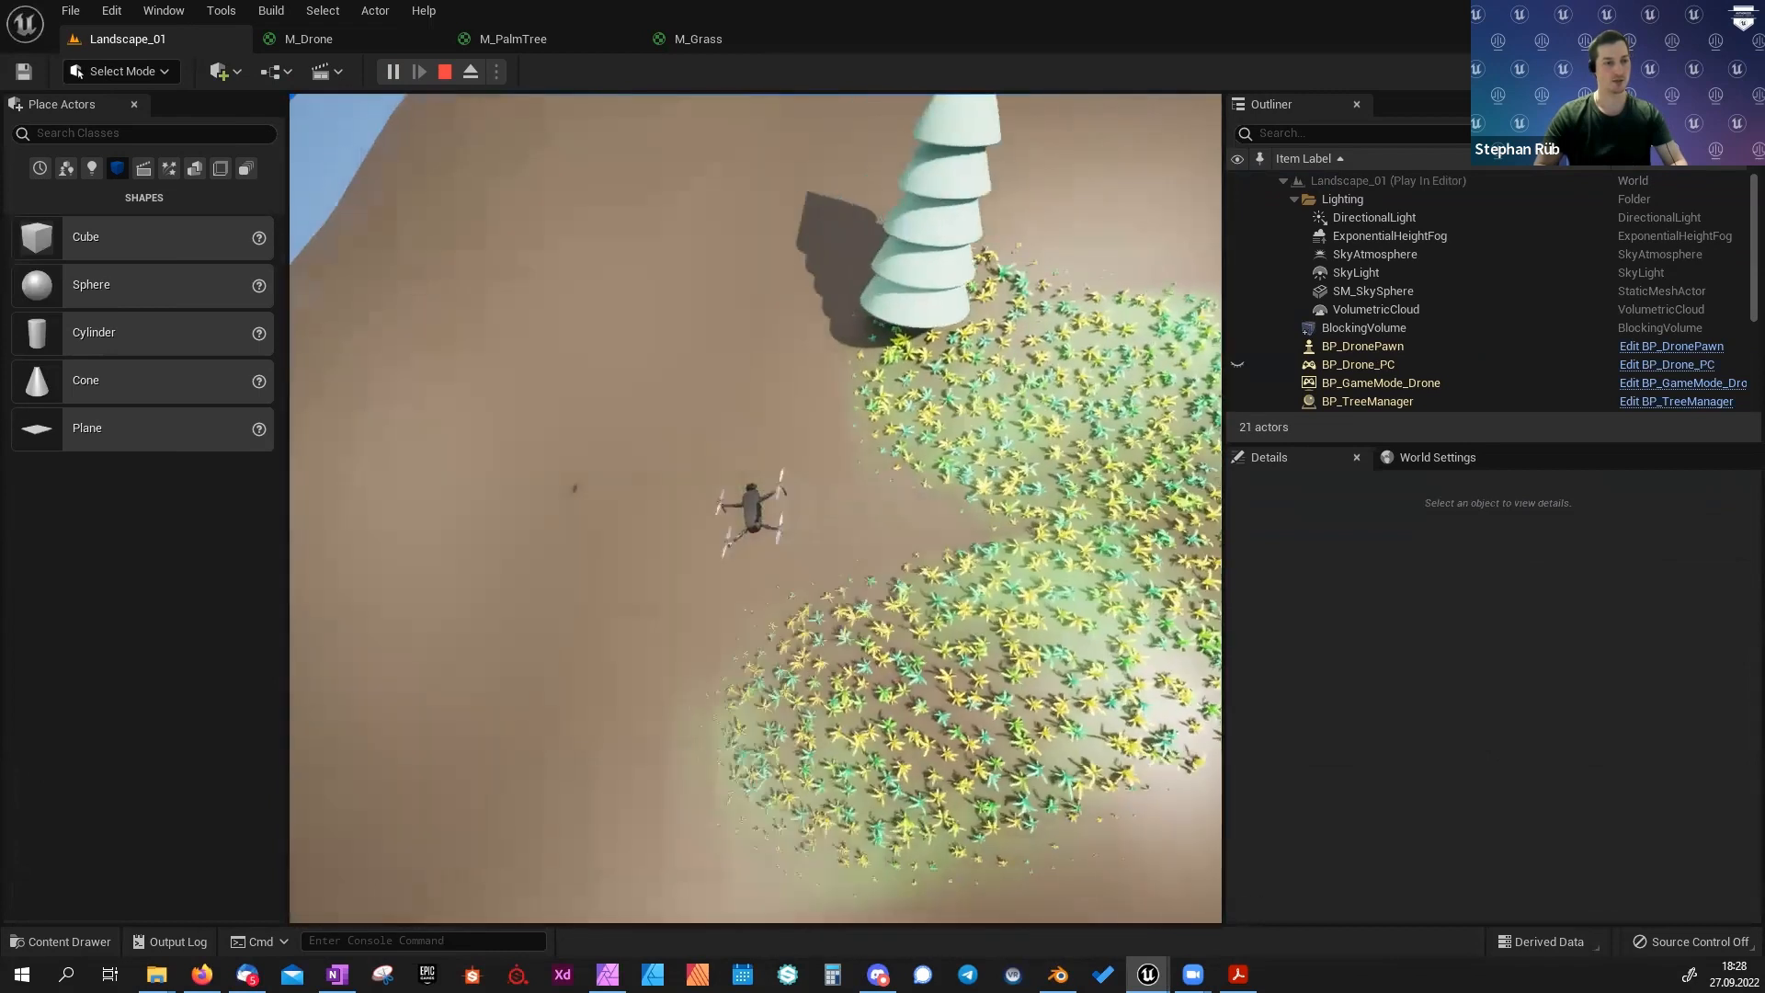
key(d)
key(s)
key(a)
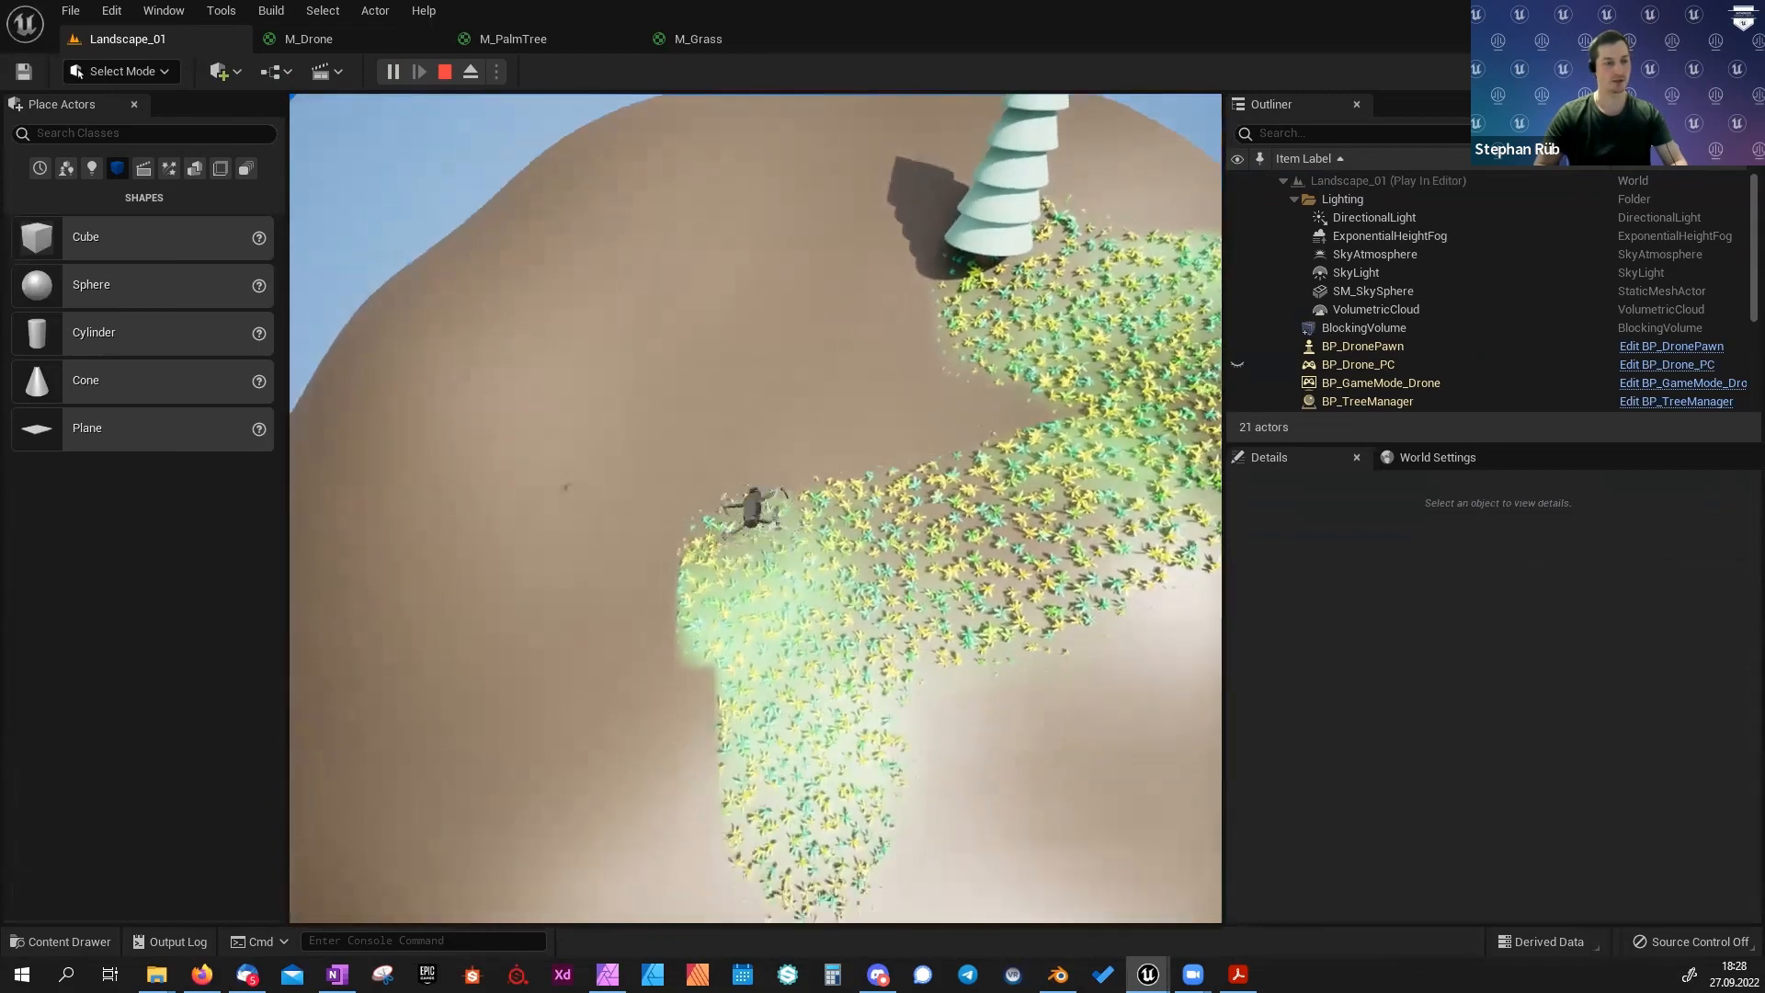
key(a)
key(d)
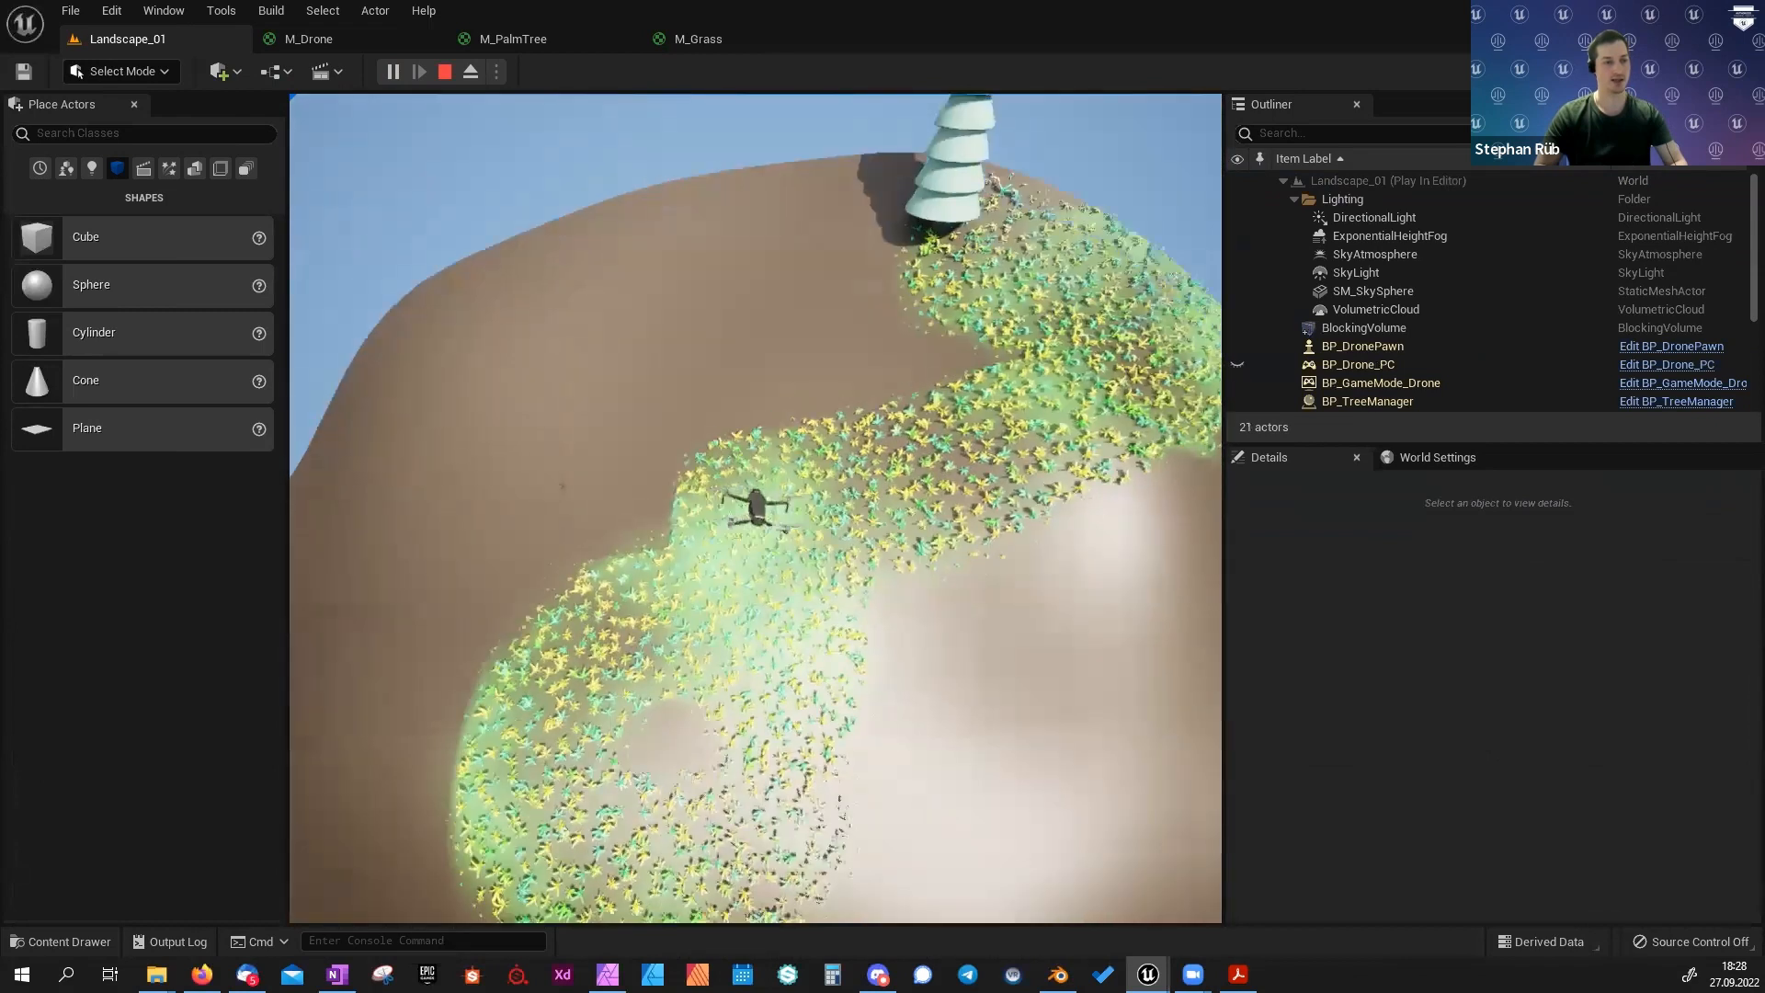
key(a)
key(s)
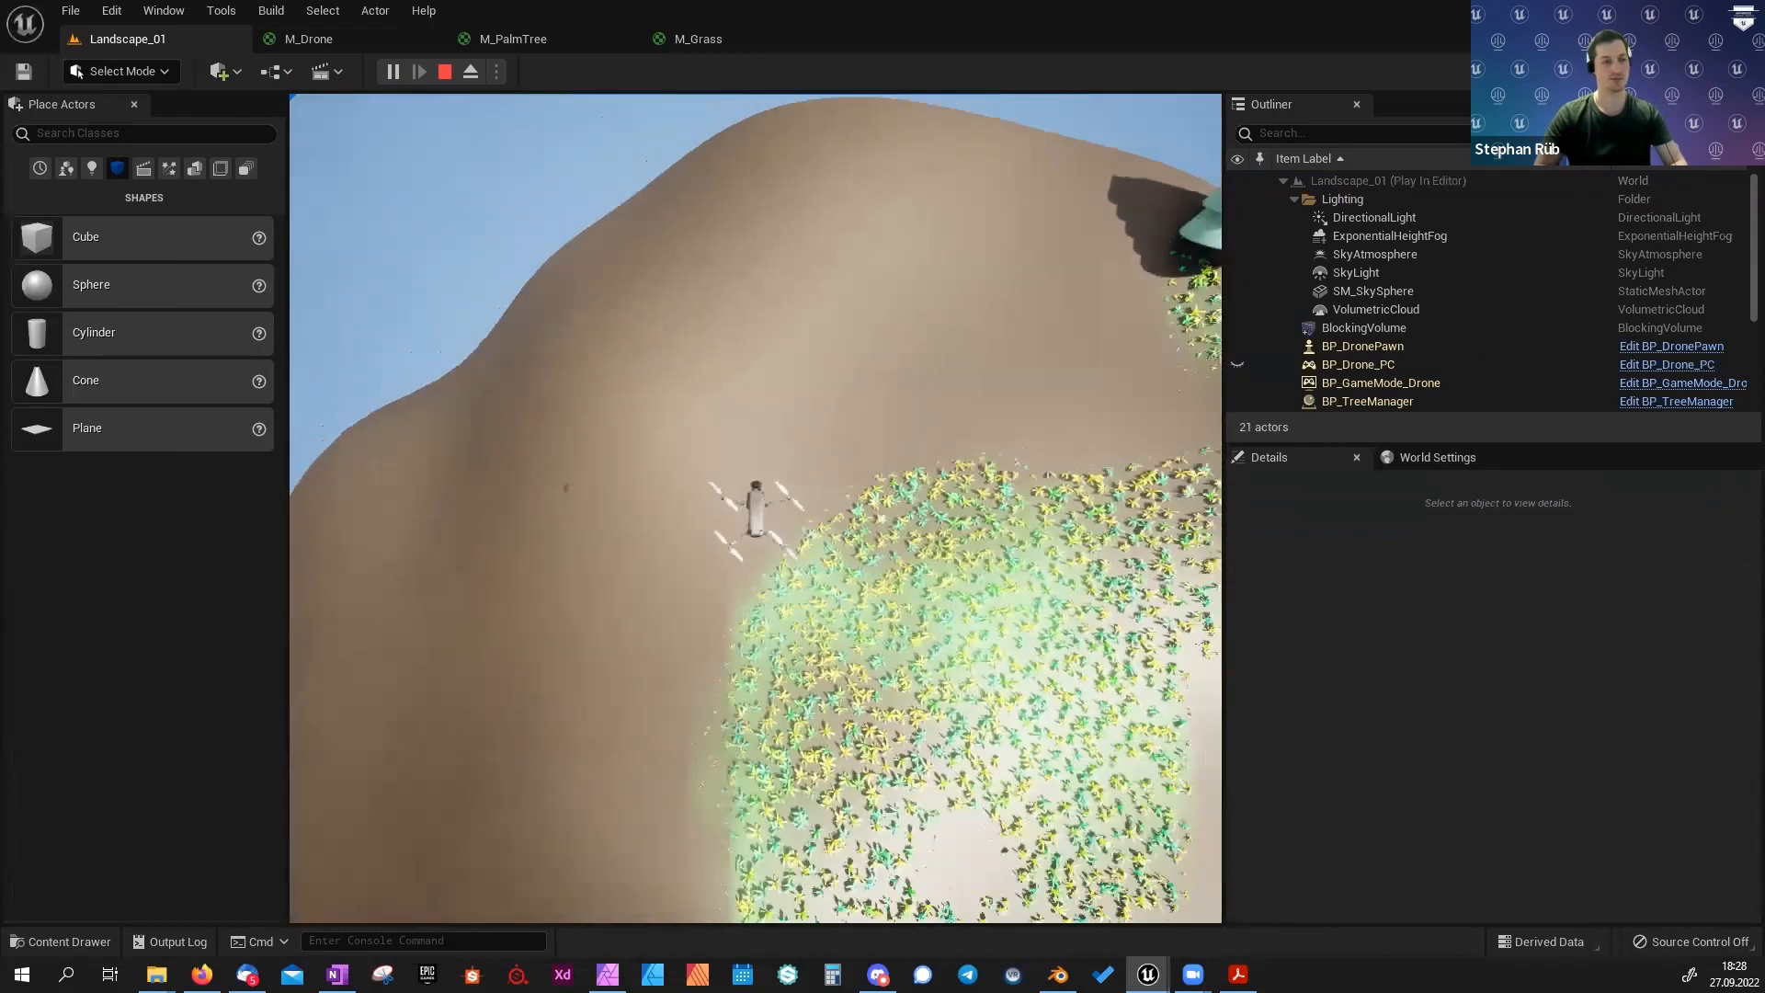
key(s)
key(d)
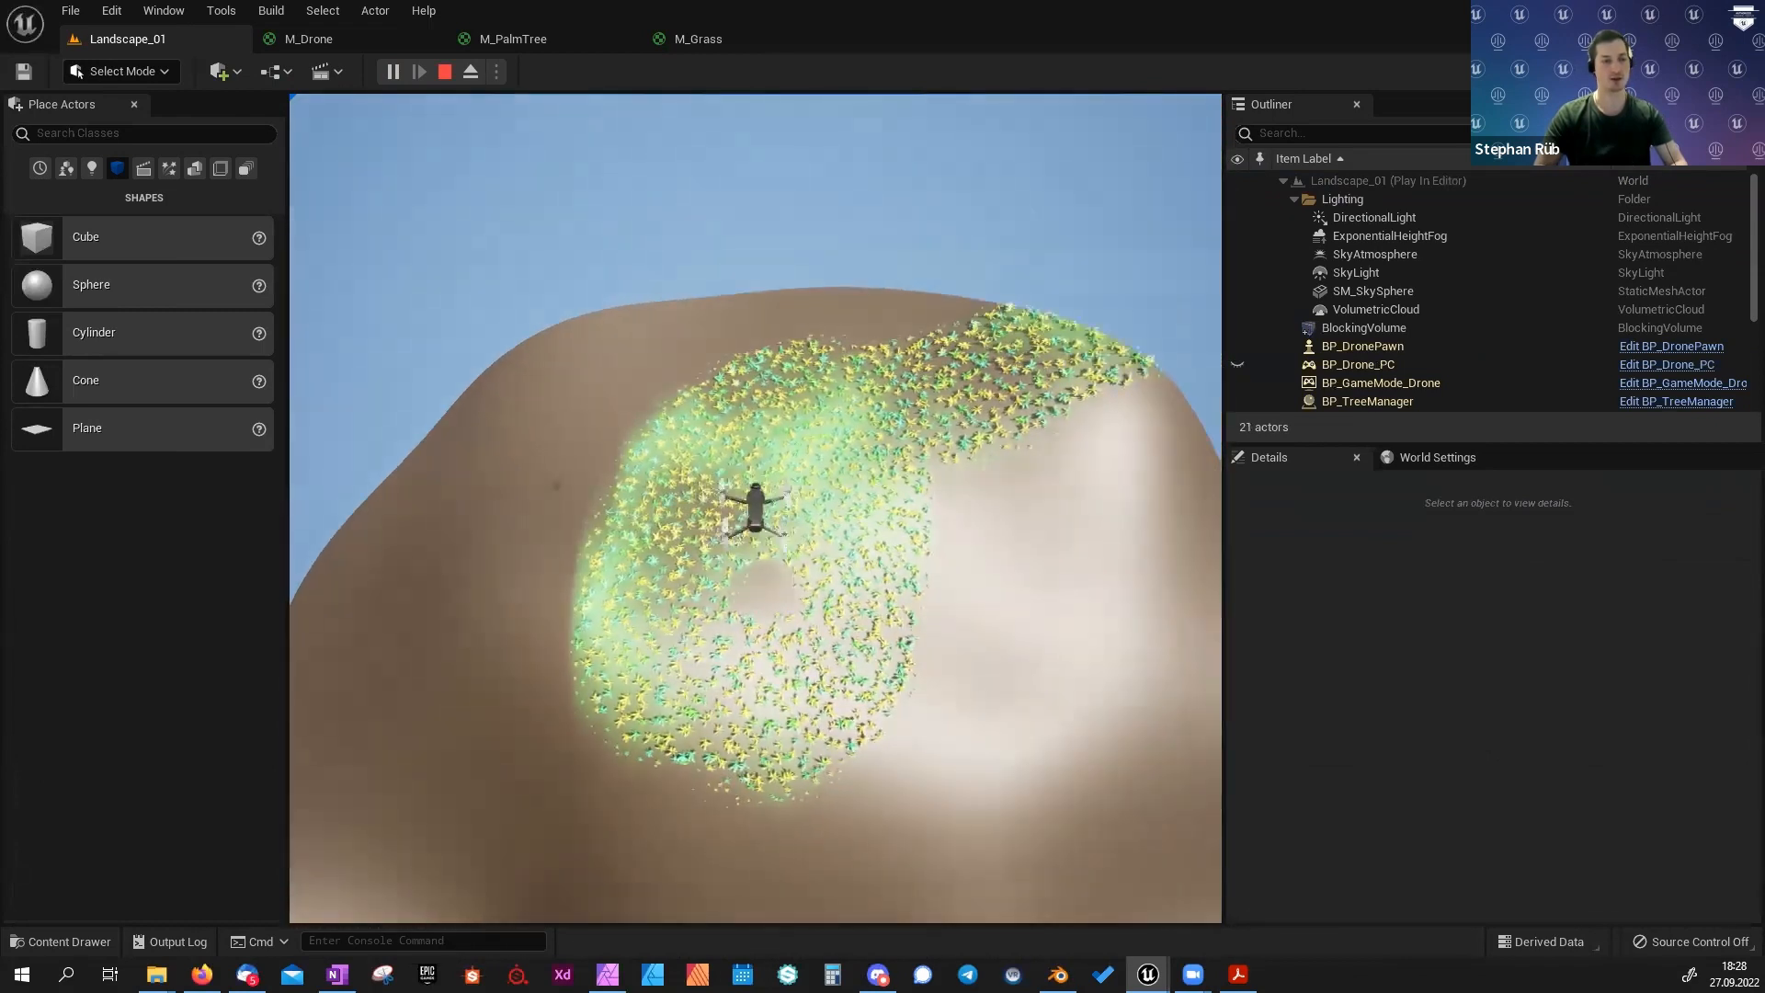
key(q)
key(q)
key(w)
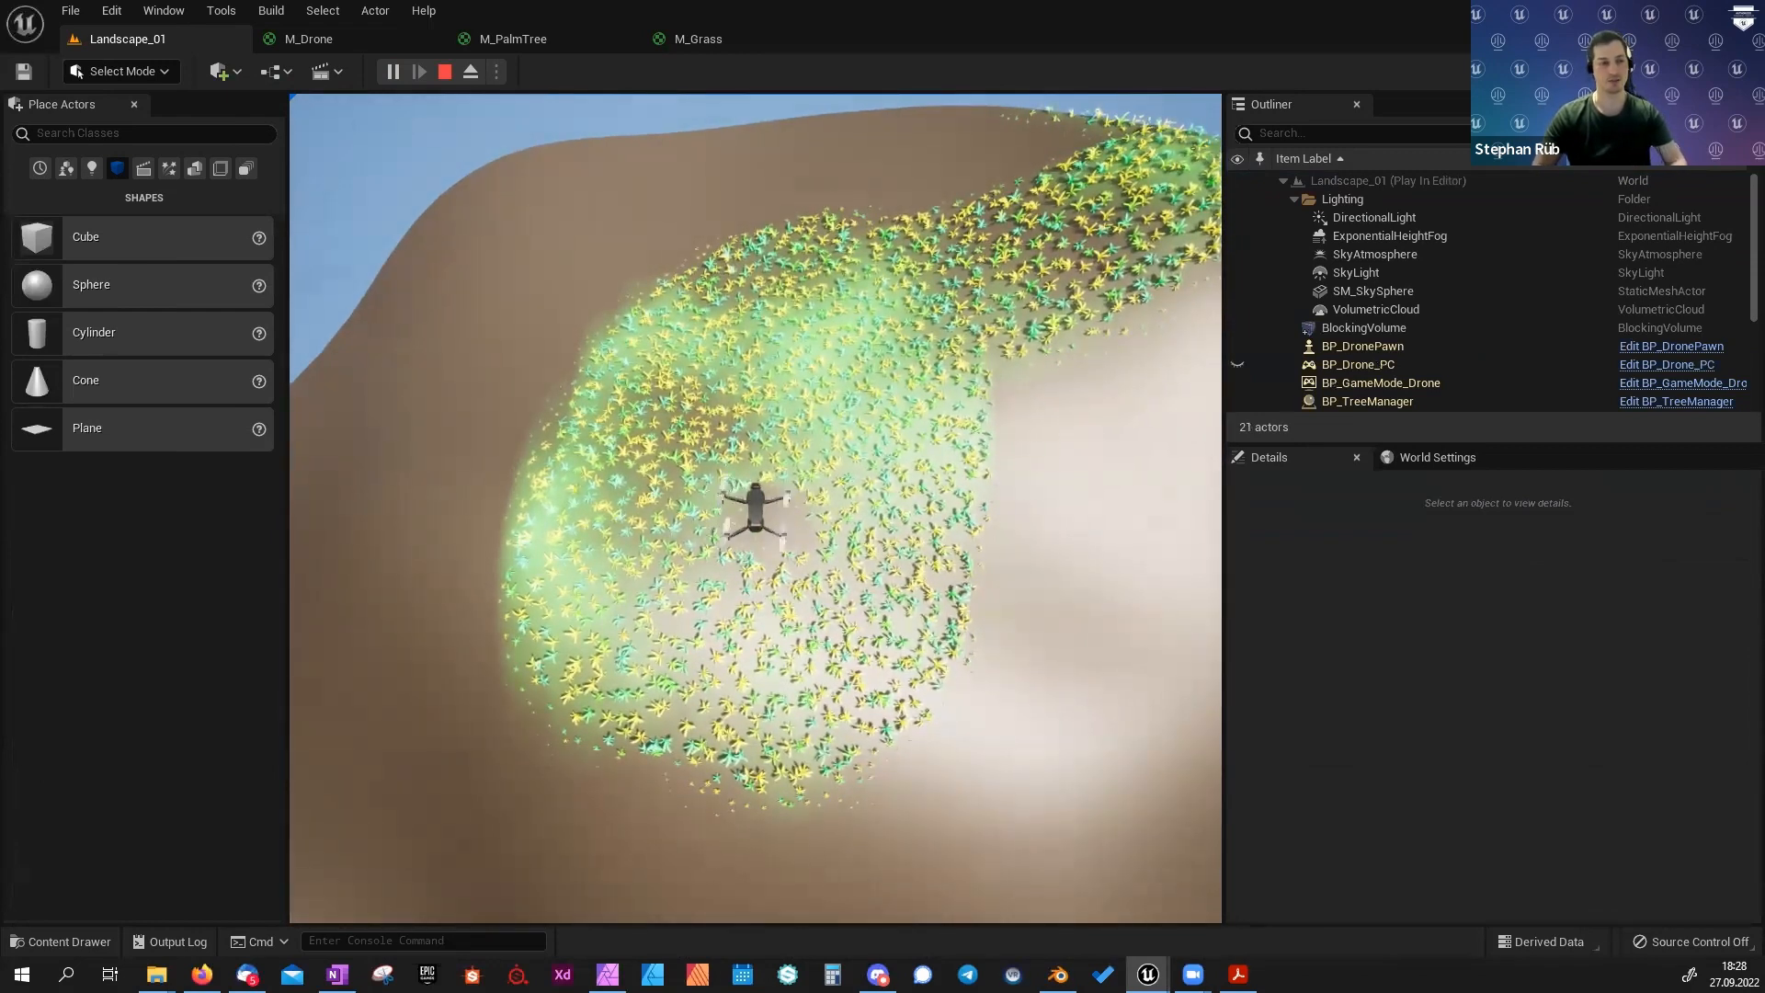
key(Escape)
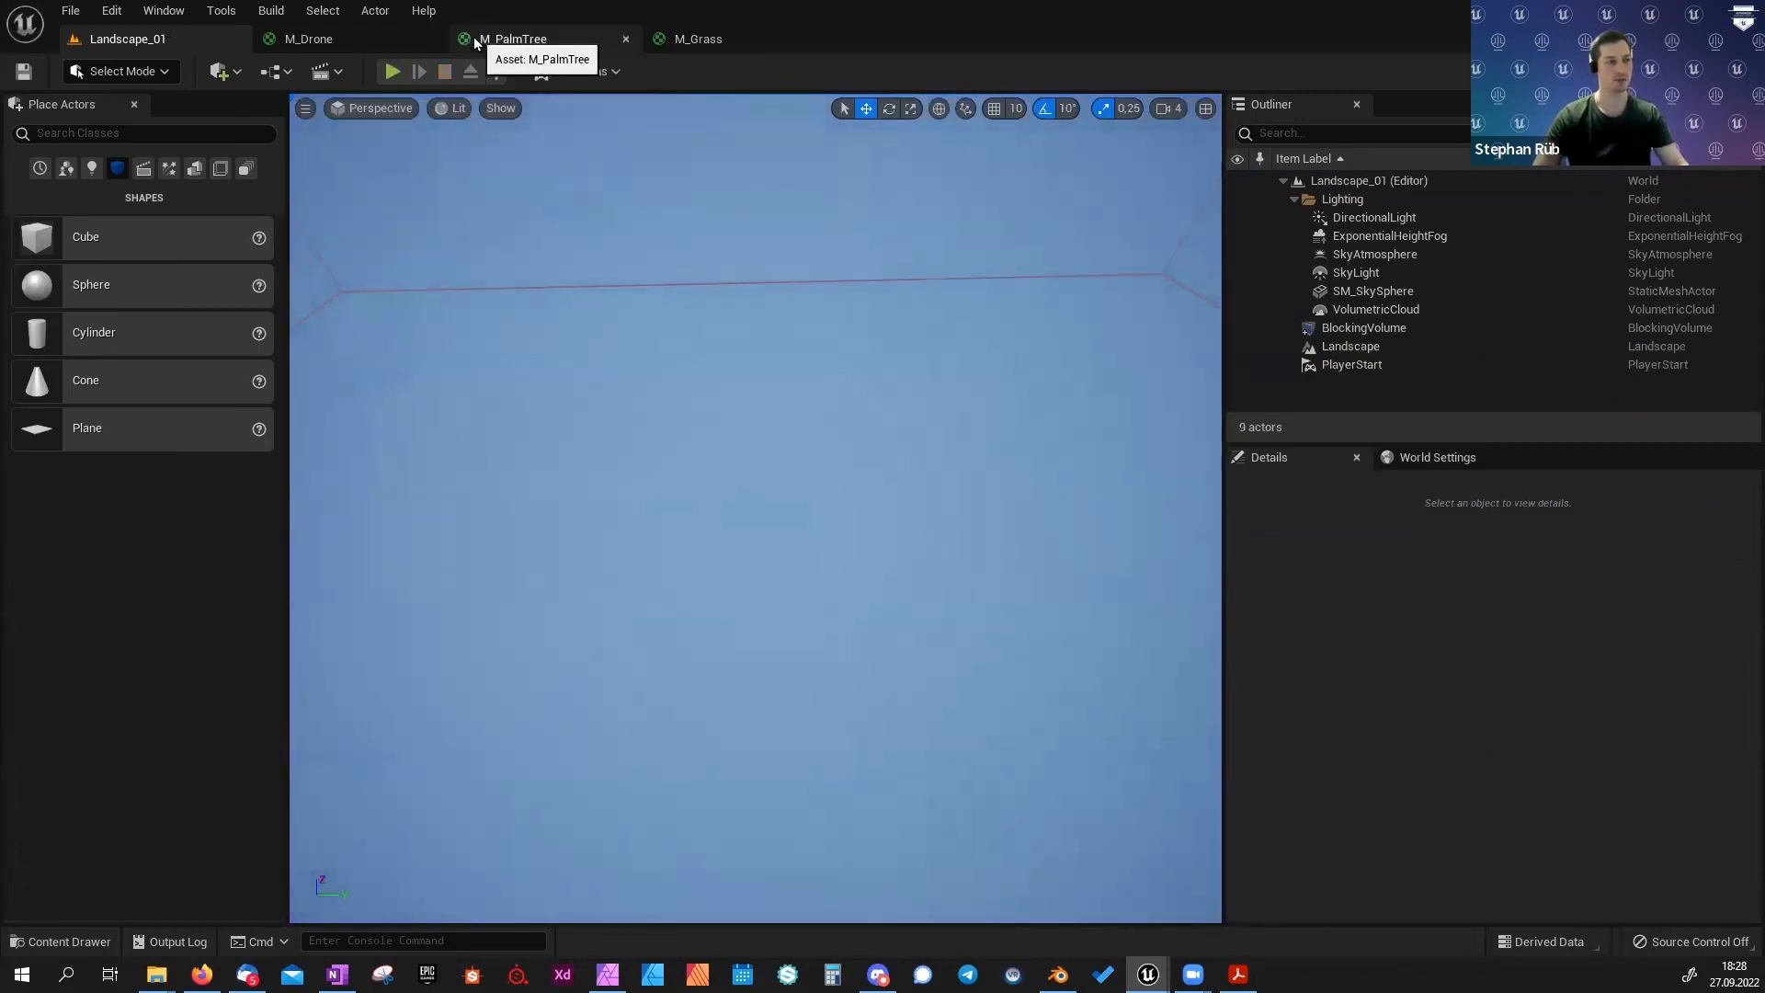
Close the M_PalmTree material and switch to the M_Grass material.
click(625, 38)
click(1010, 534)
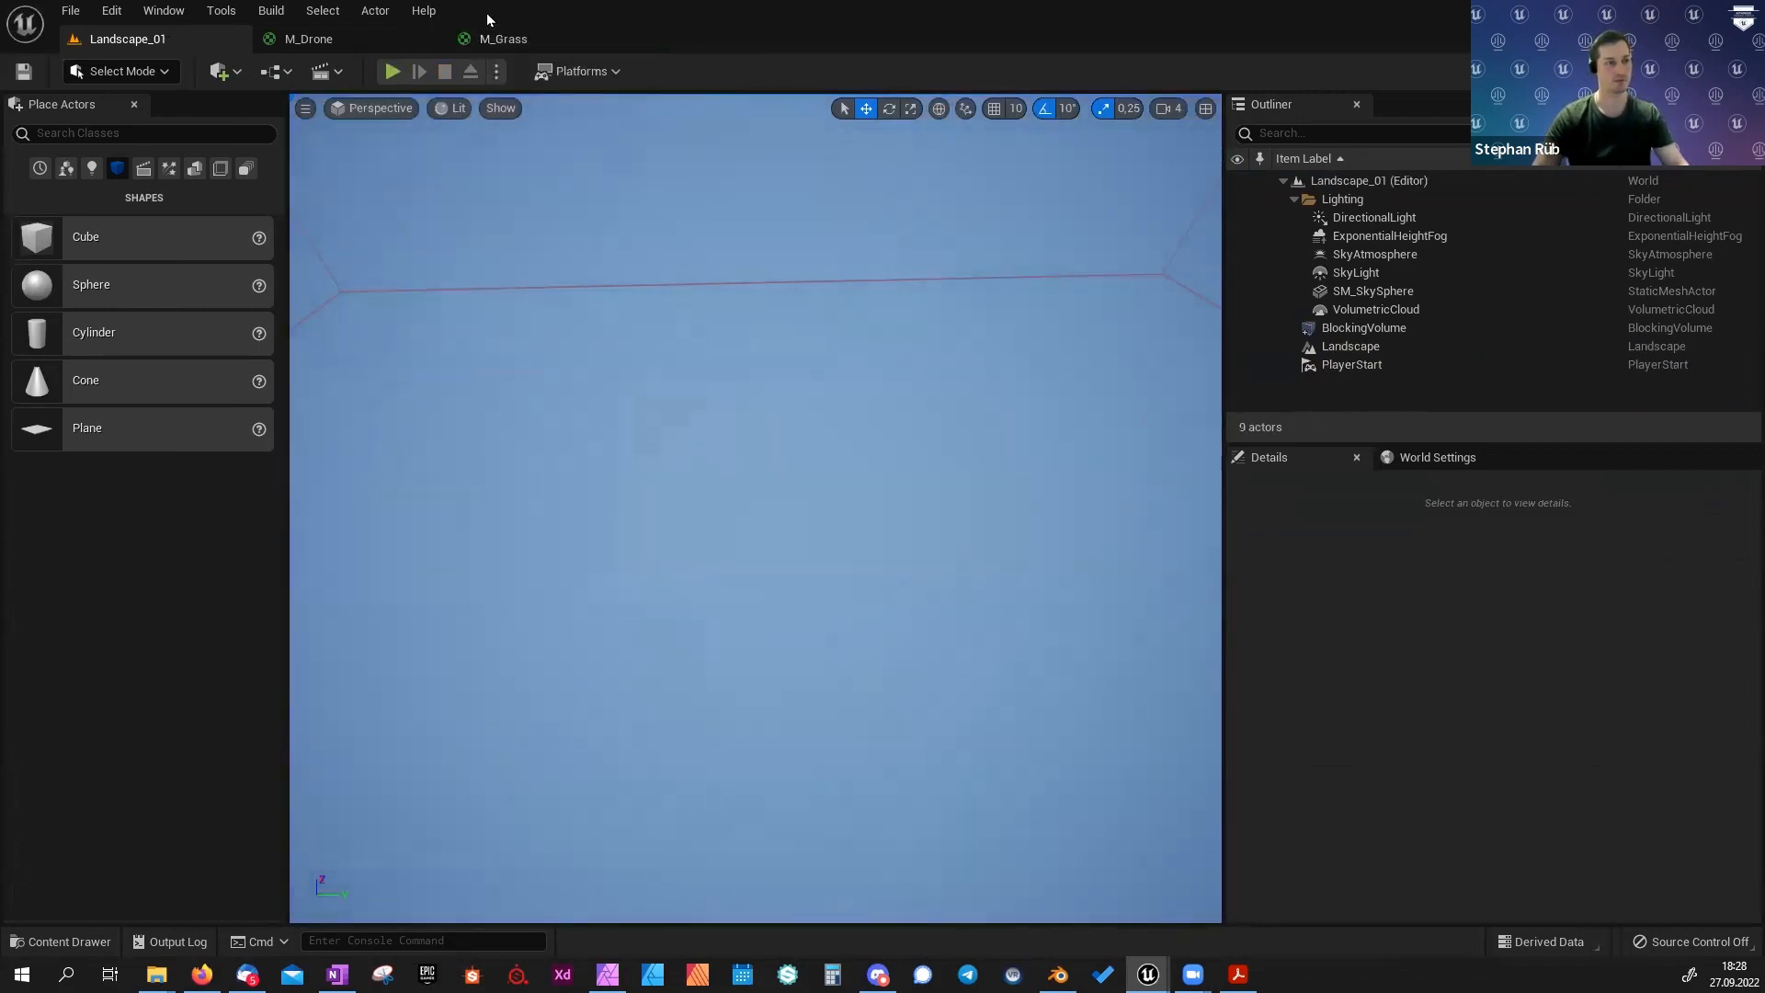
click(472, 41)
Examine the LocalPosition, Divide and Mask (R G) nodes in M_Grass's Growth Mask Render Target group and their path to MF_StylizedGrowth.
scroll(1156, 529, up, 1)
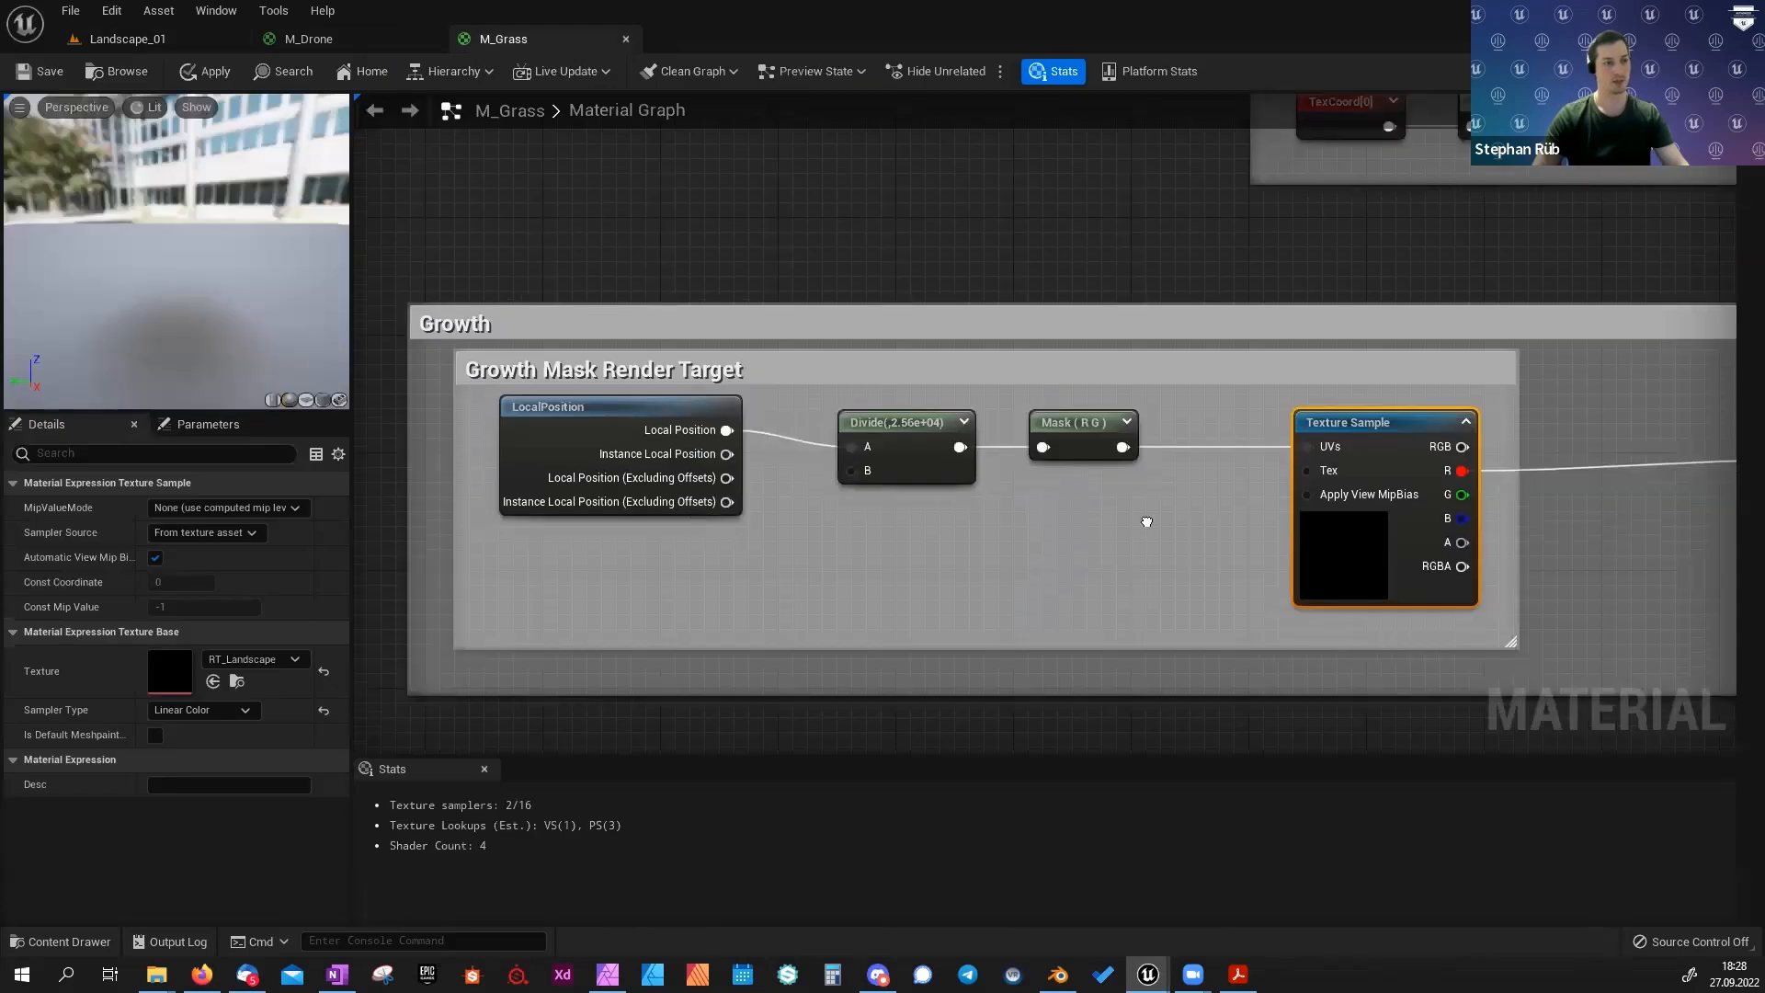
click(517, 399)
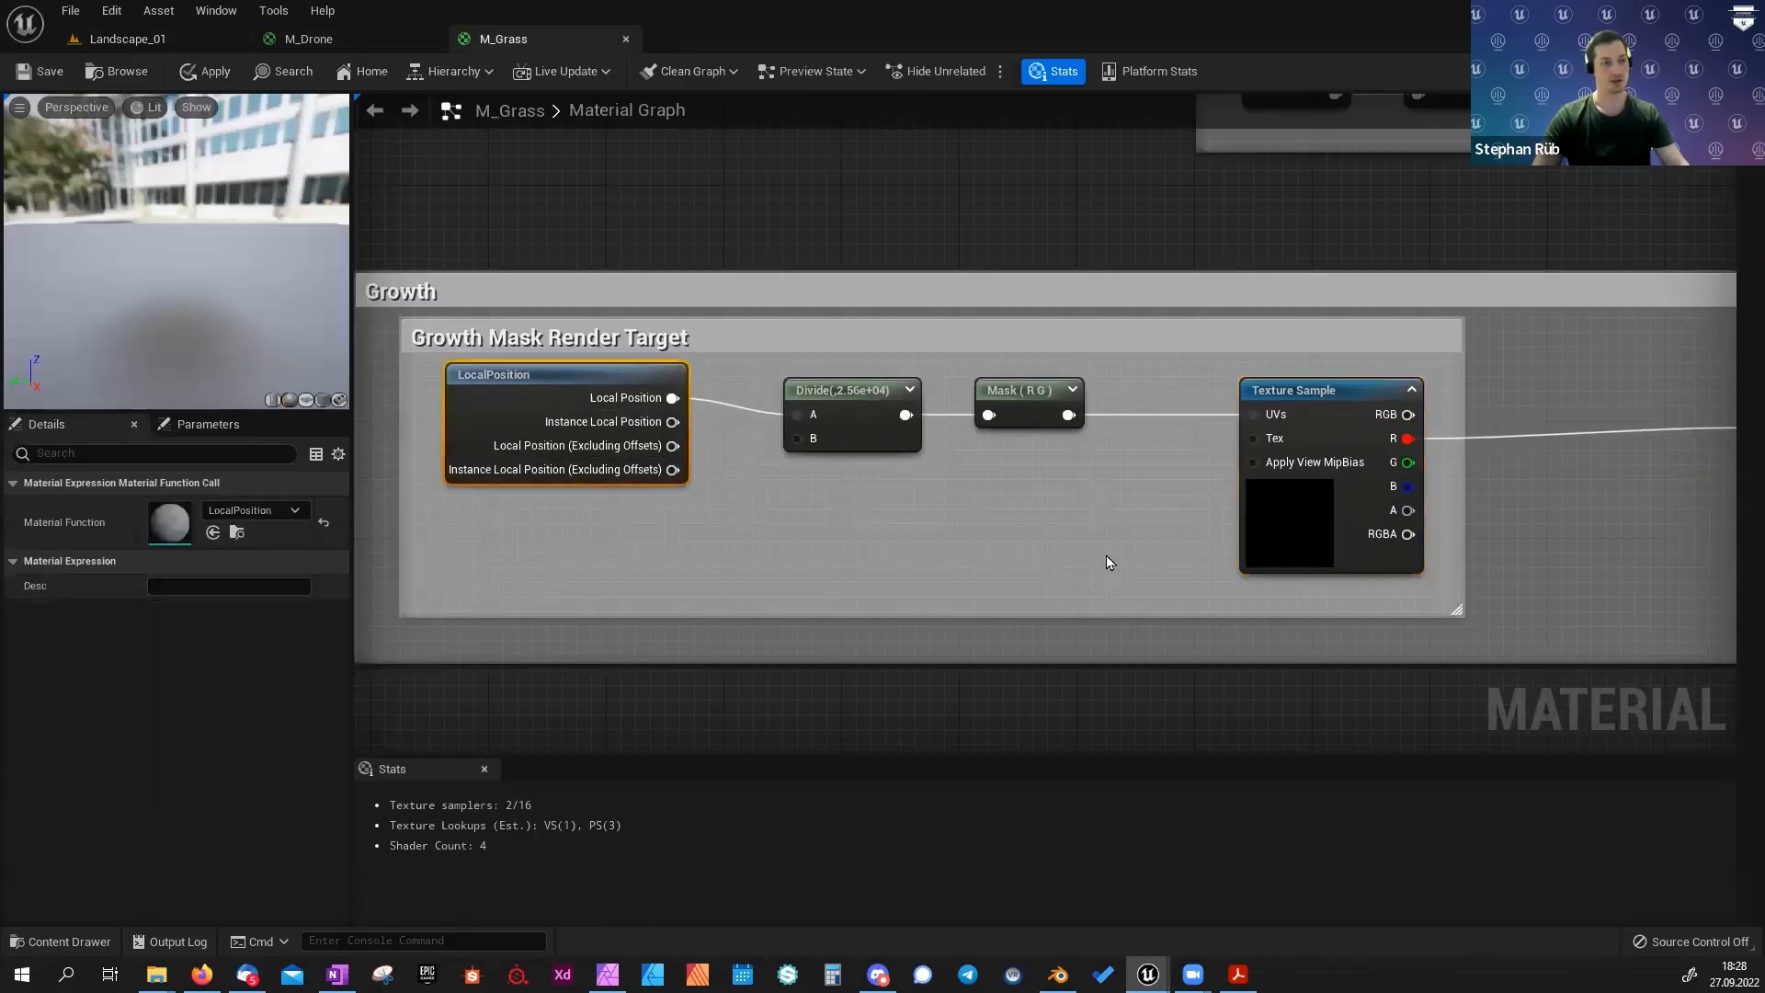
click(866, 398)
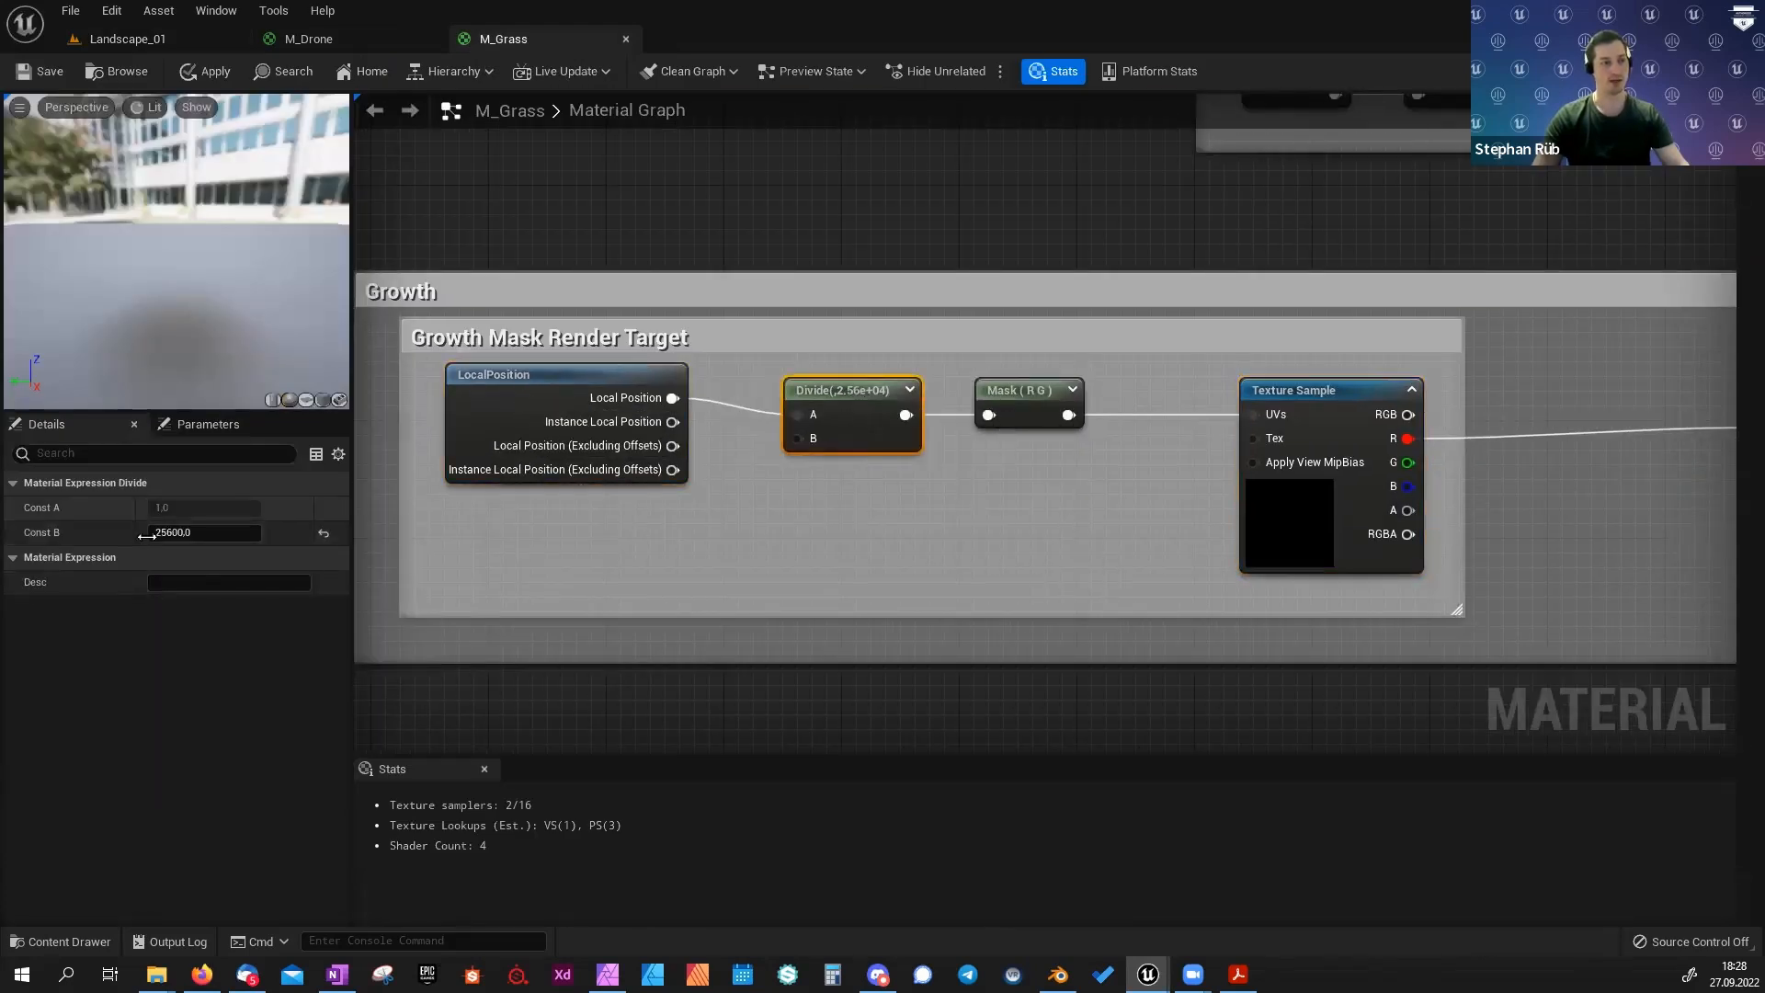
click(1025, 401)
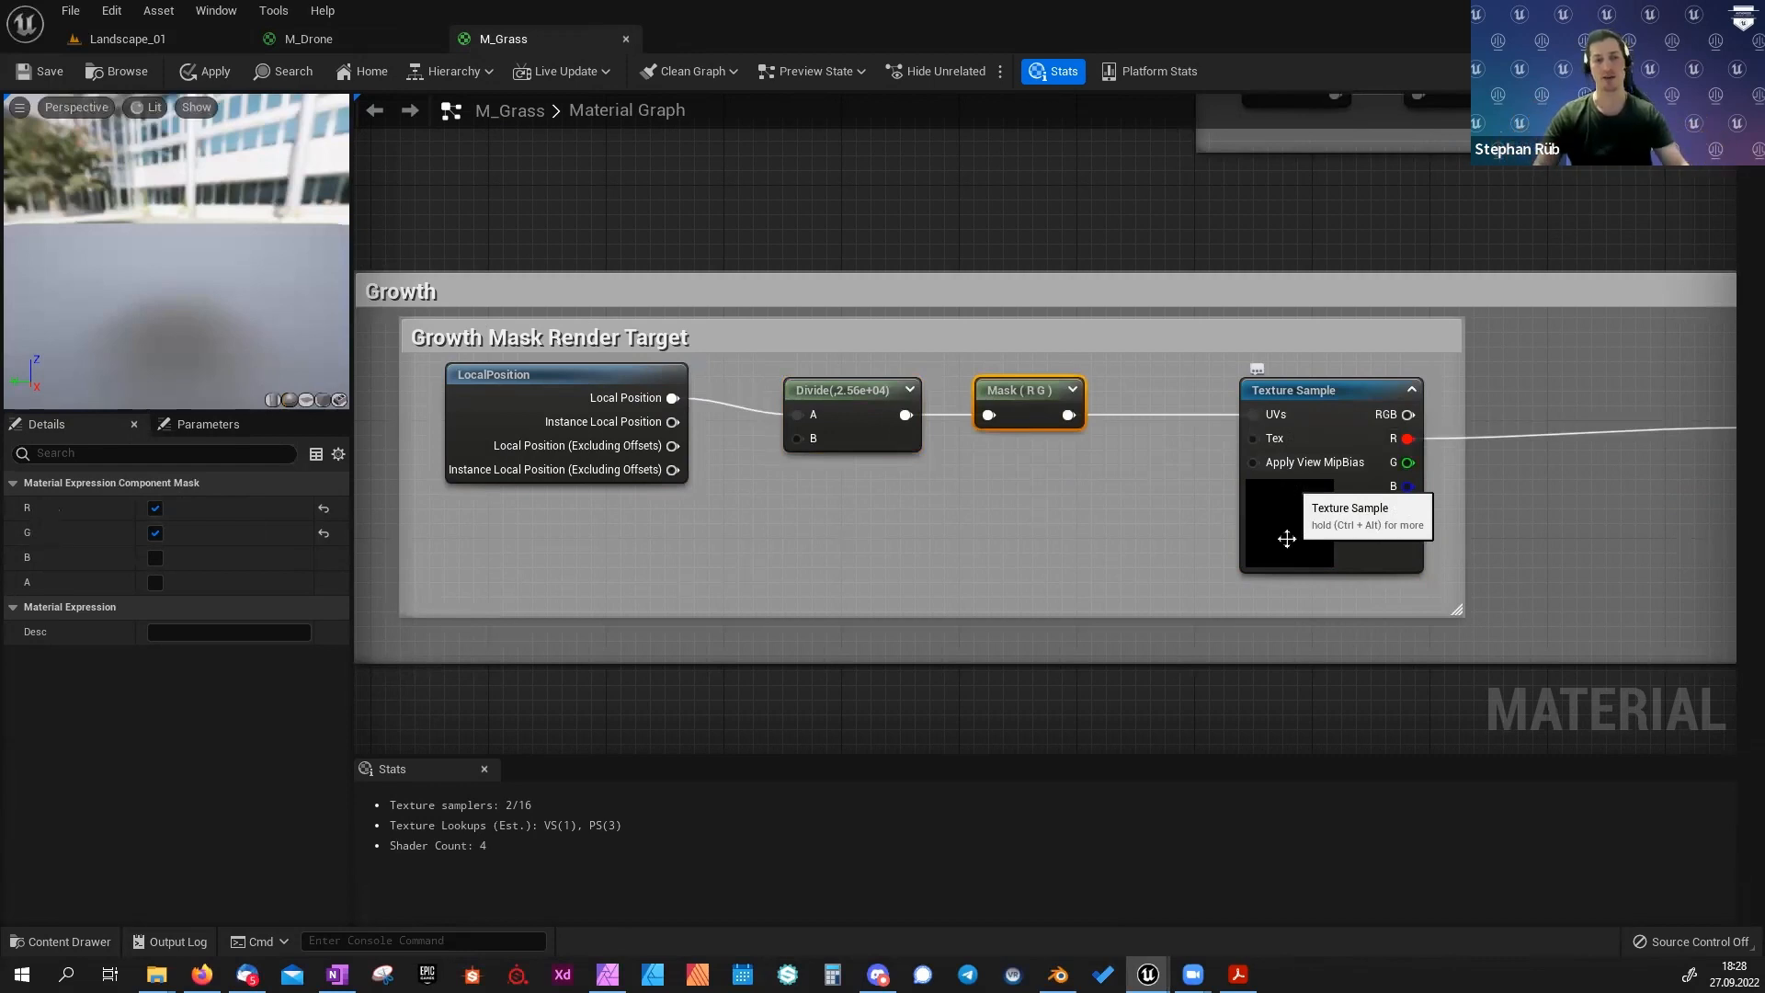
right_drag(1505, 488, 1300, 488)
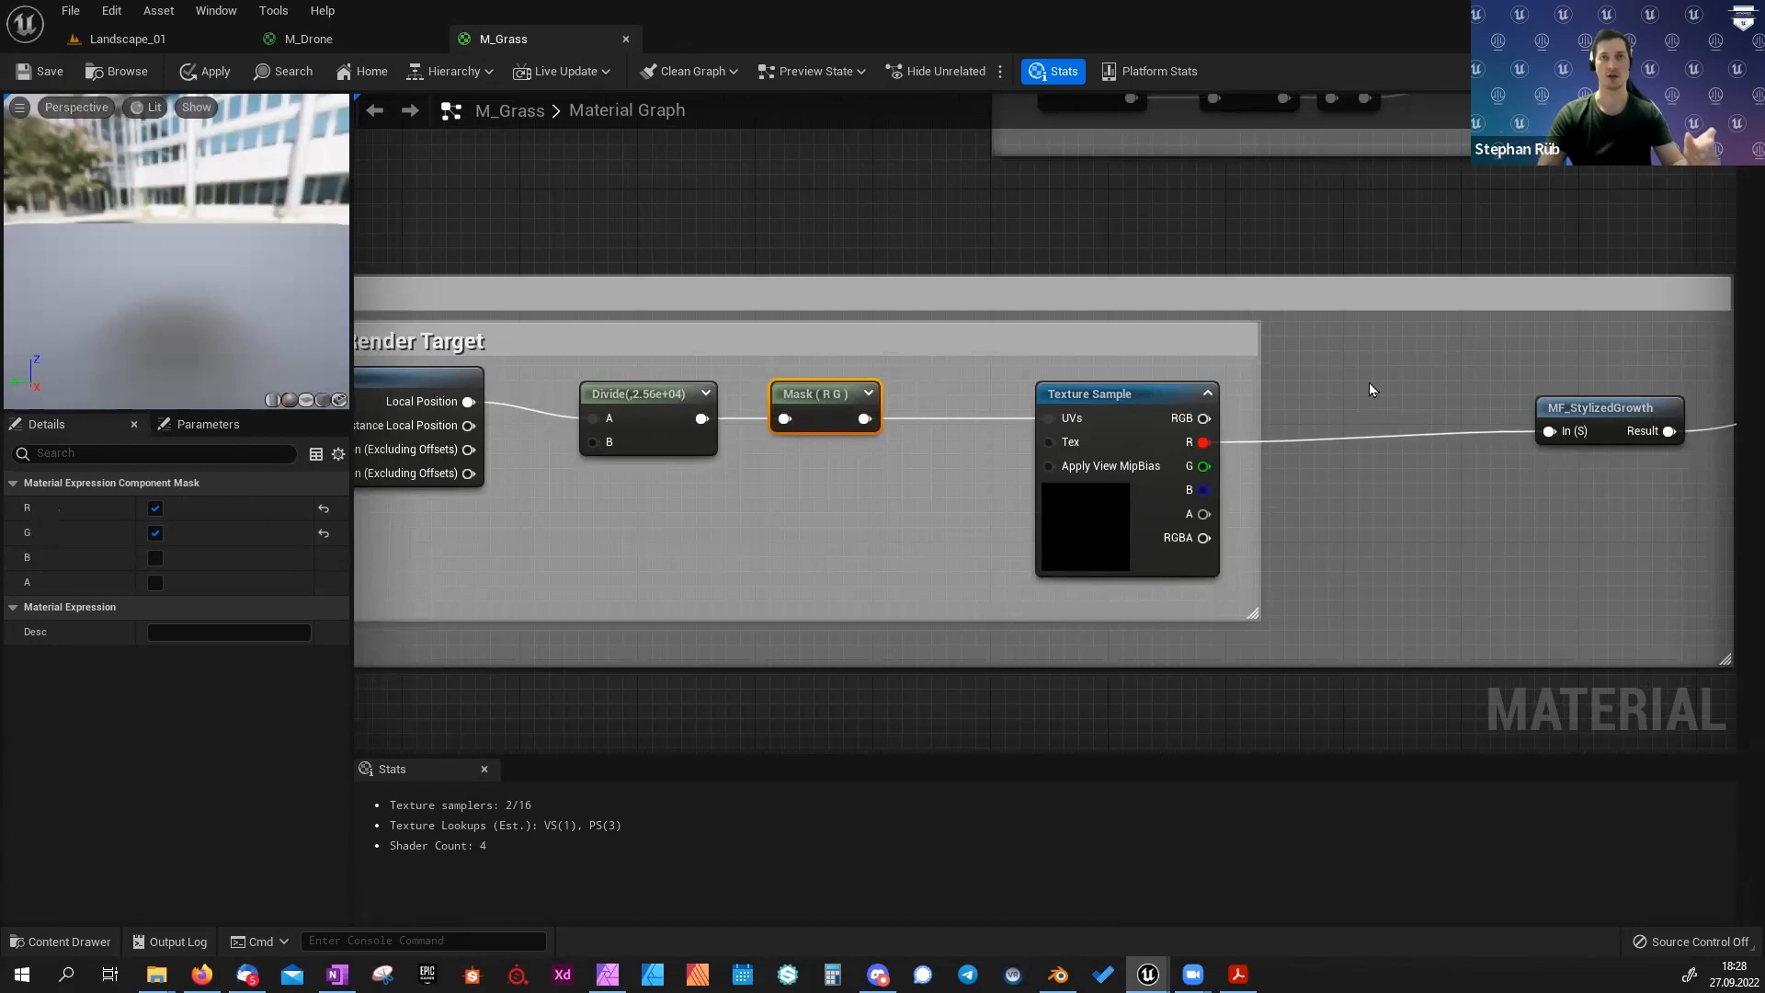
right_drag(1425, 384, 1398, 386)
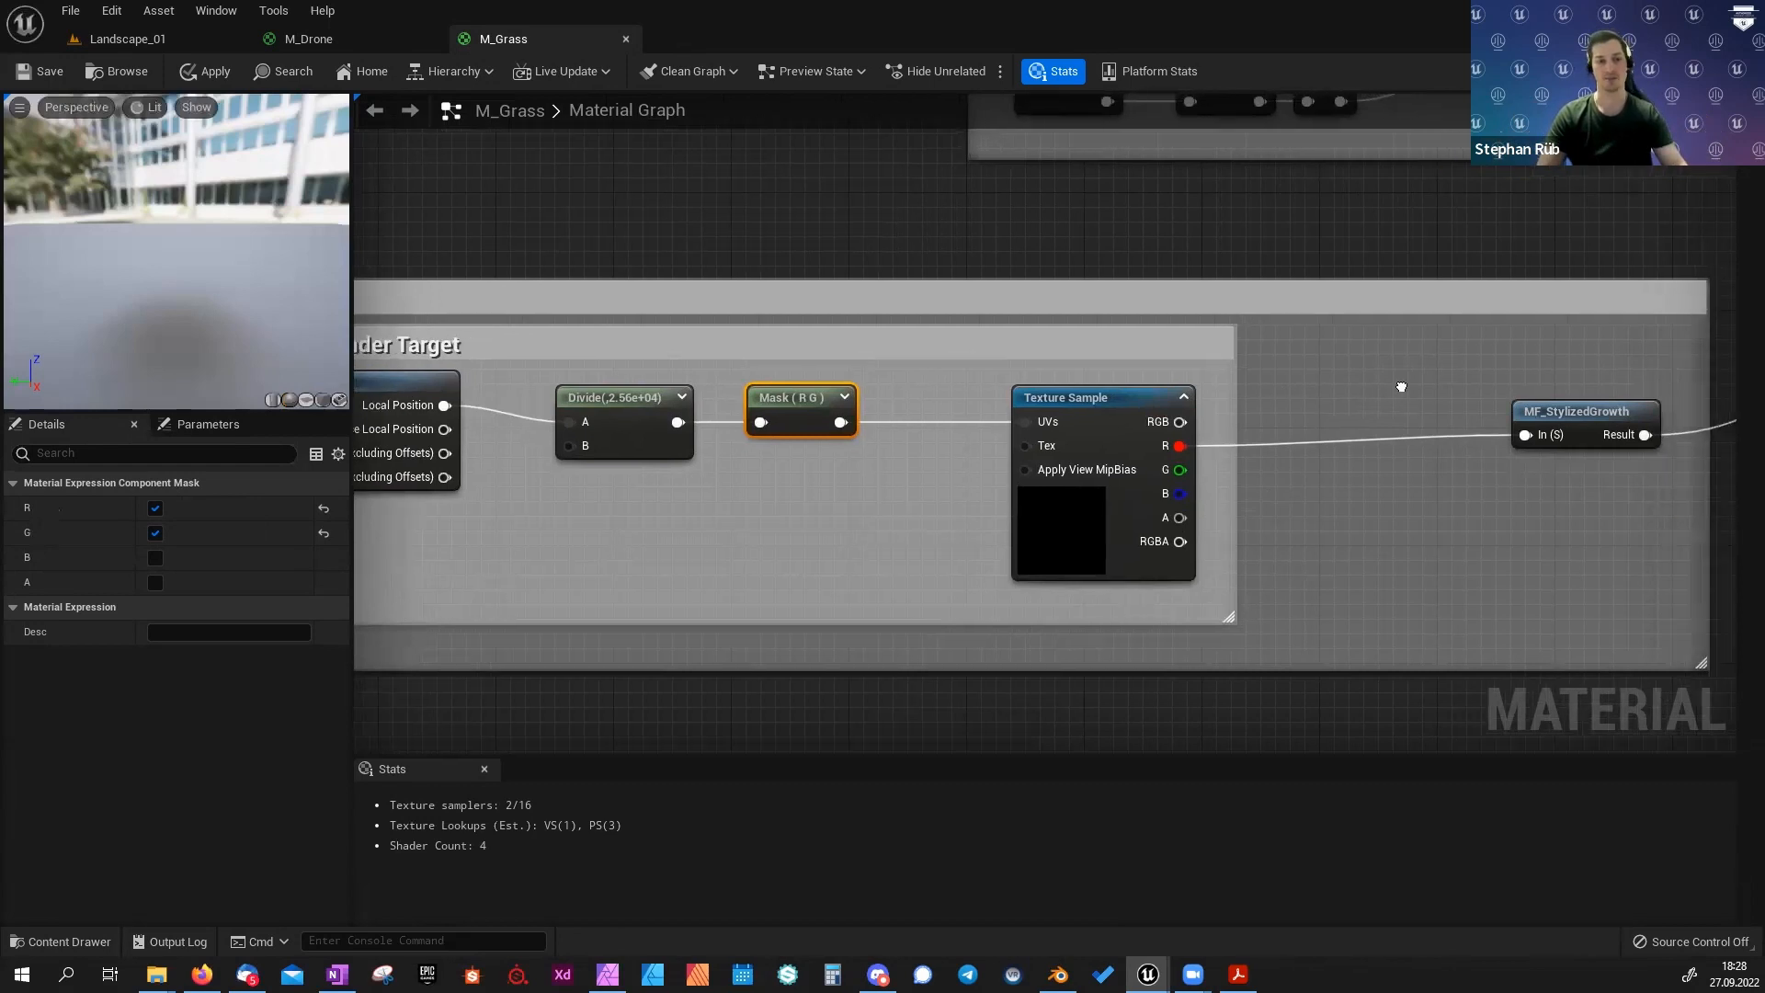
Open the RT_Landscape render target from the Texture Sample node and inspect the painted drone path up close.
click(1014, 515)
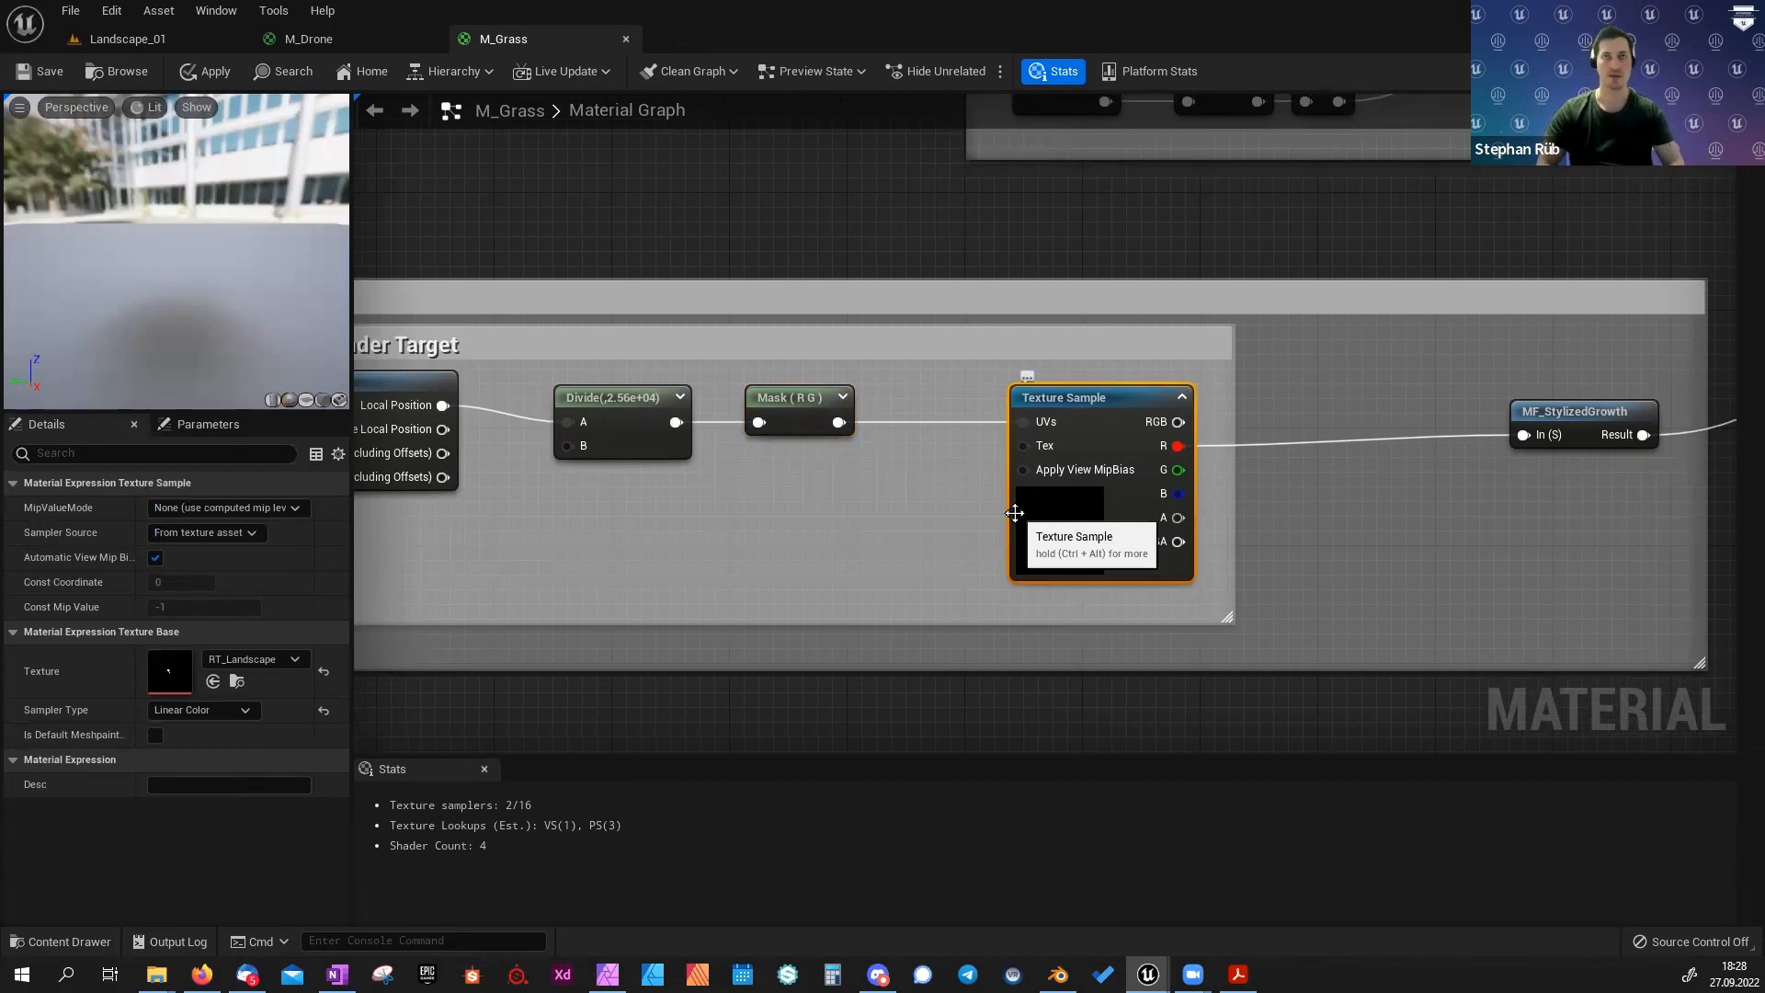
double_click(1014, 513)
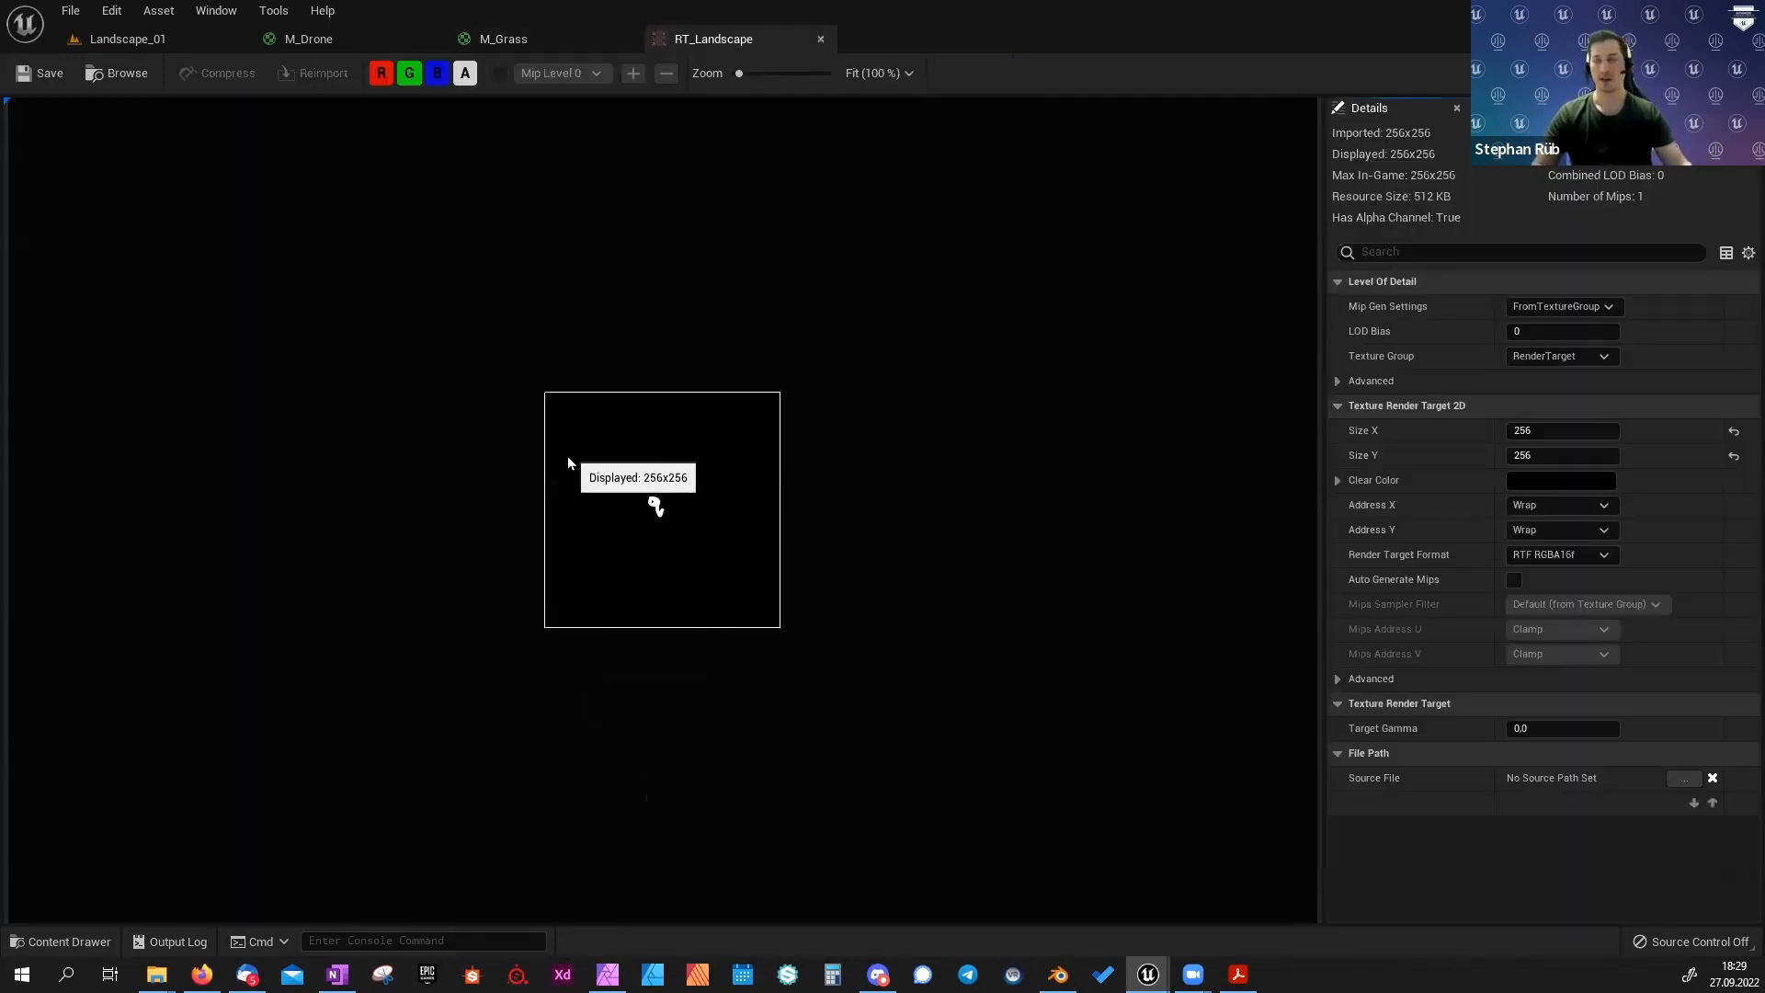
scroll(566, 455, up, 3)
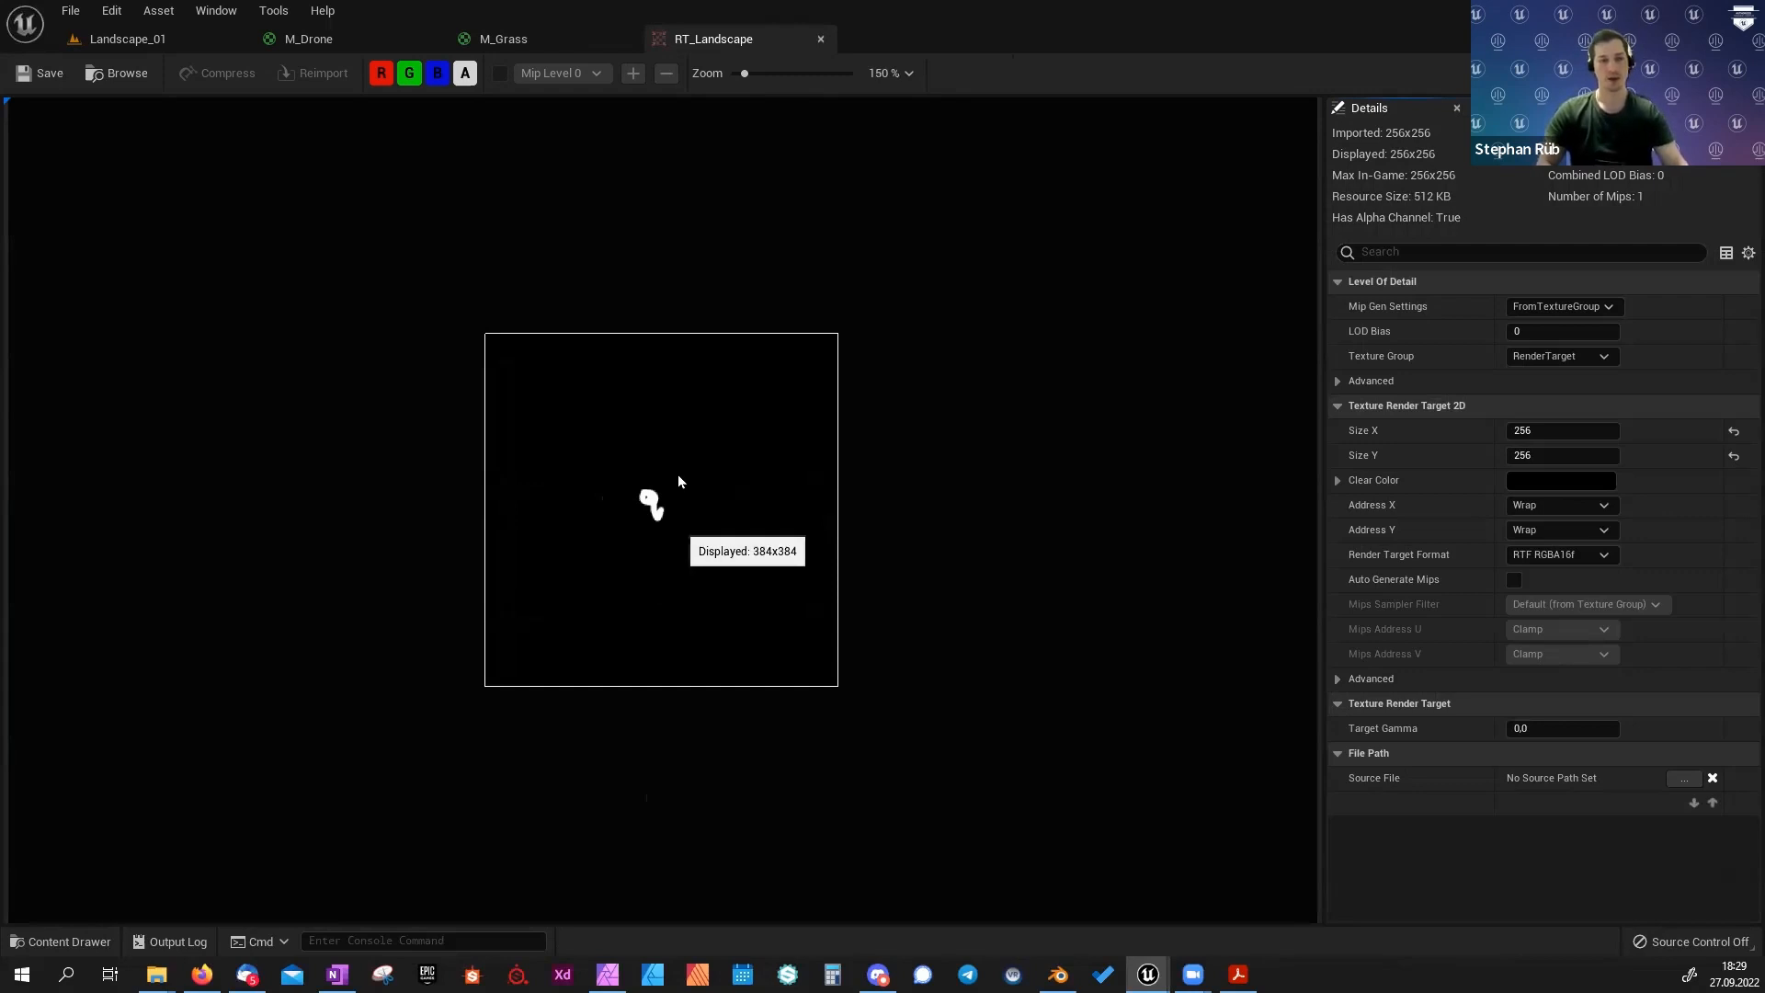
scroll(632, 501, up, 4)
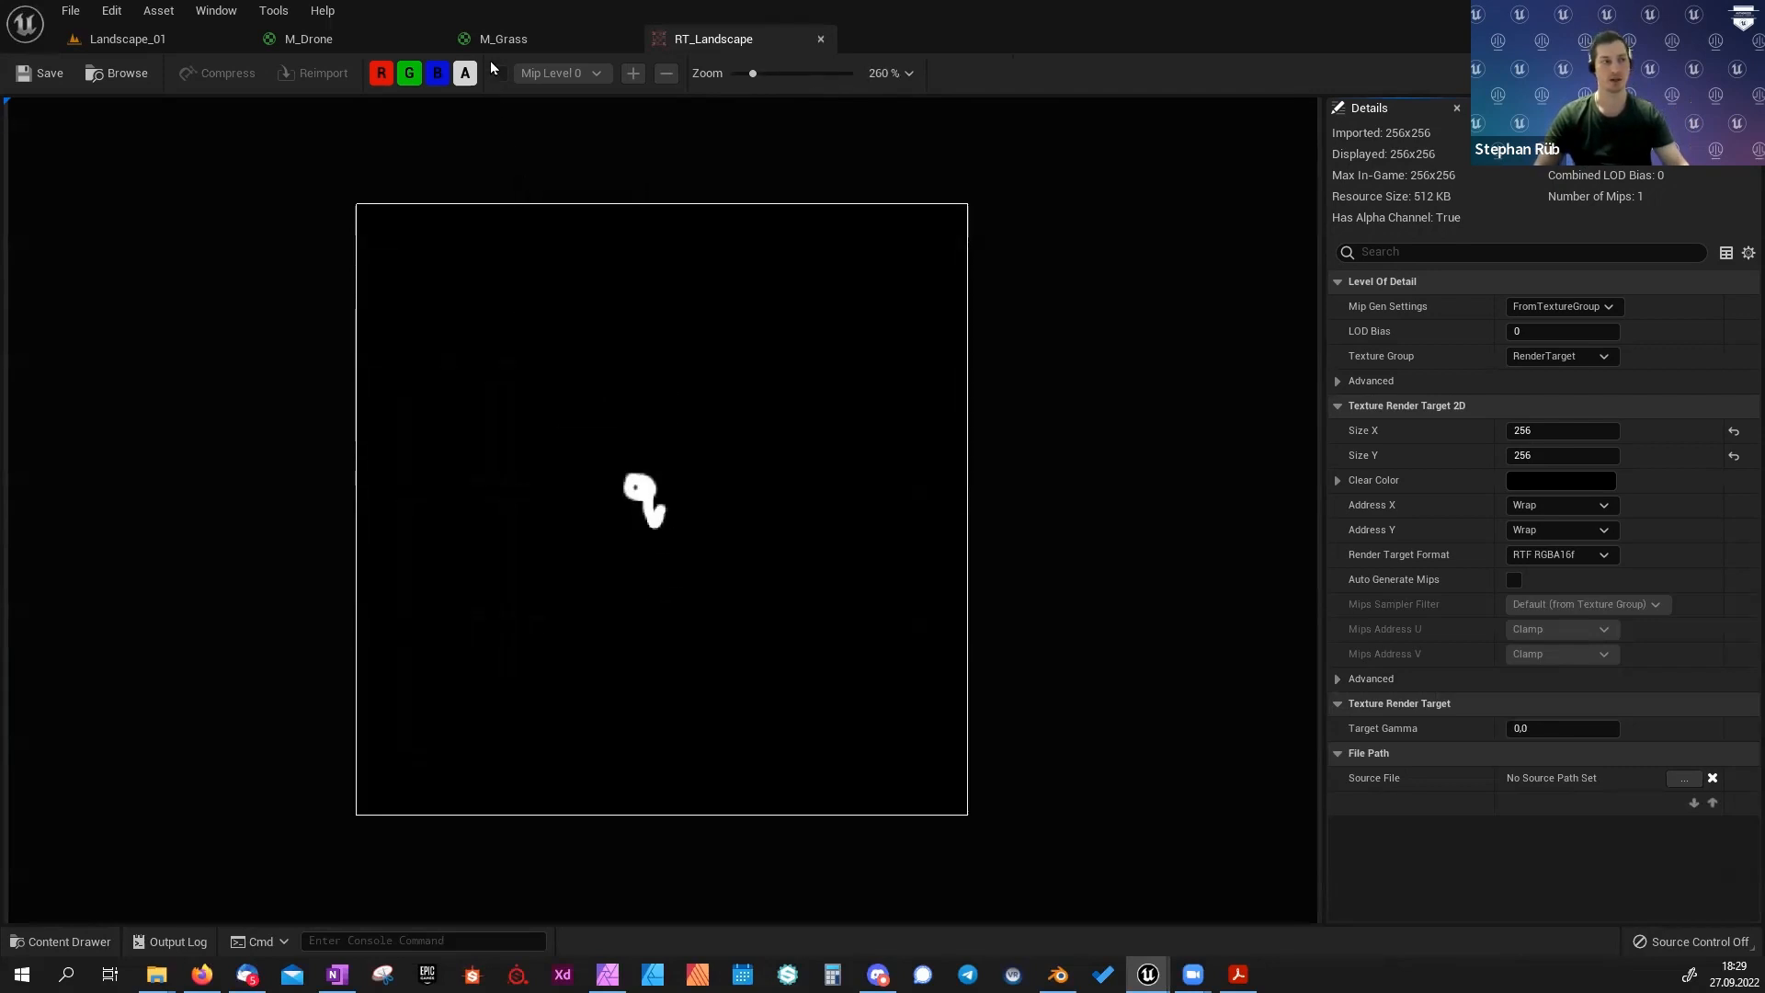
Return to M_Grass, inspect the MF_StylizedGrowth function node and follow its result up to the Add node.
click(482, 37)
right_drag(1224, 496, 1022, 466)
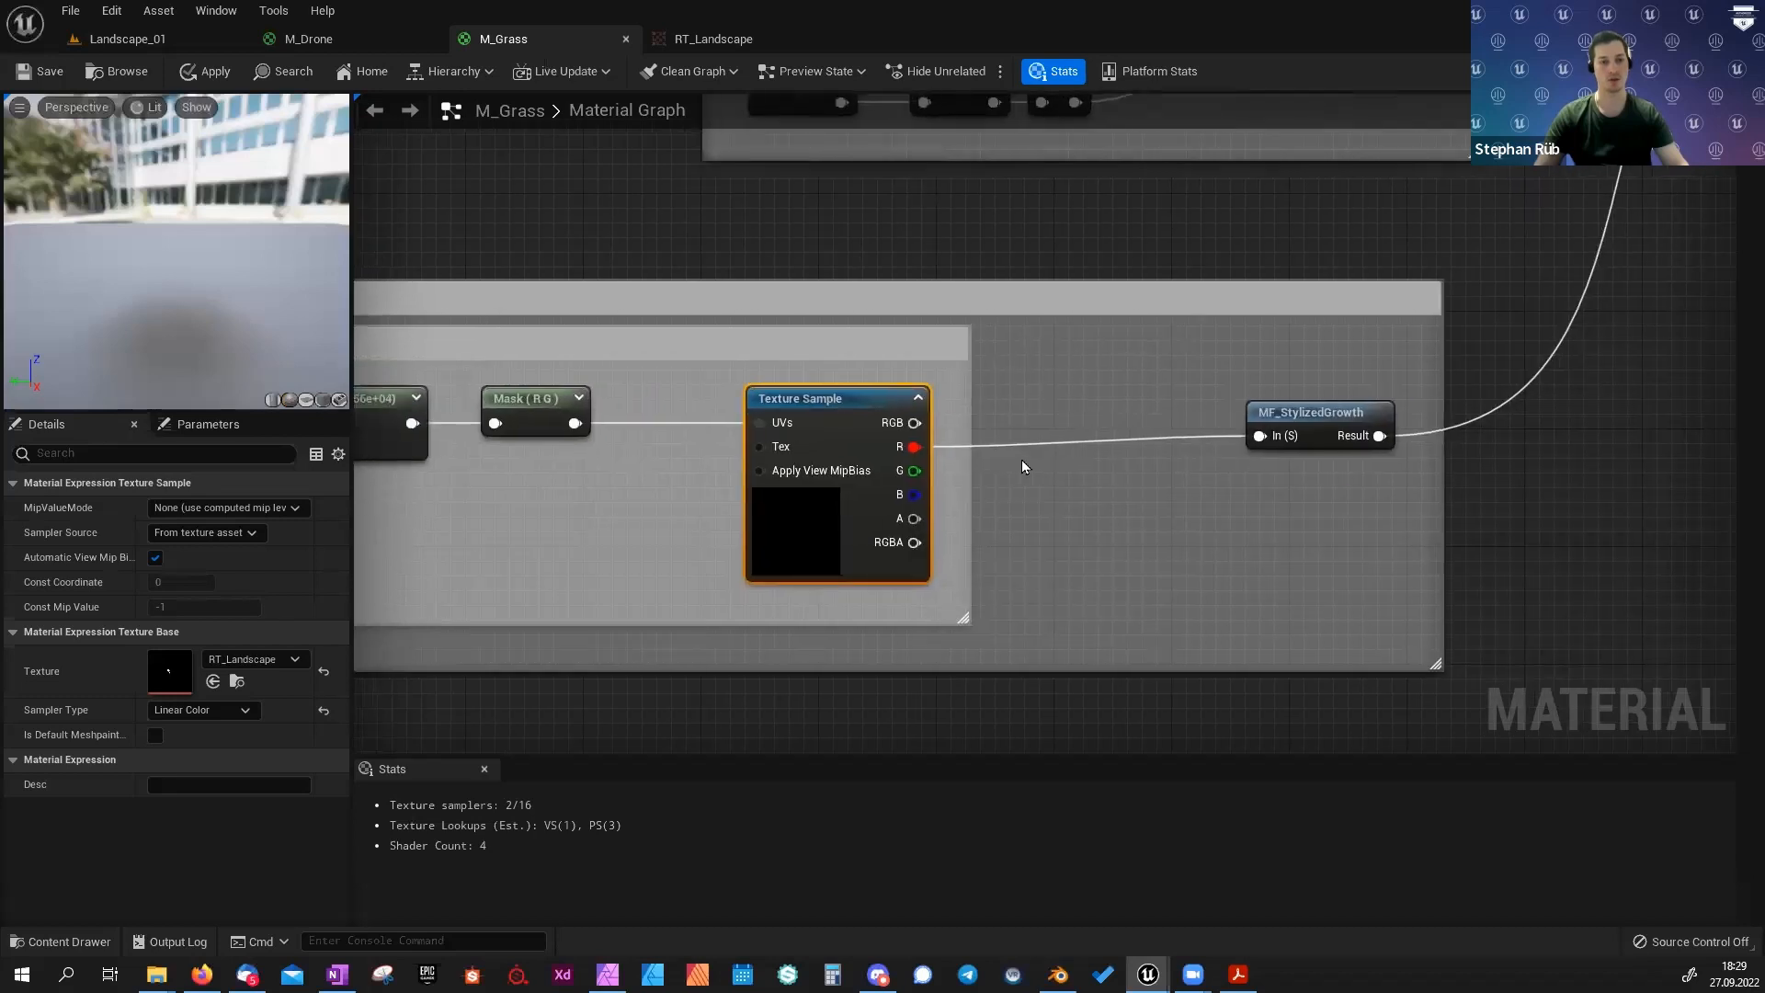
click(1315, 437)
right_drag(1549, 474, 1386, 516)
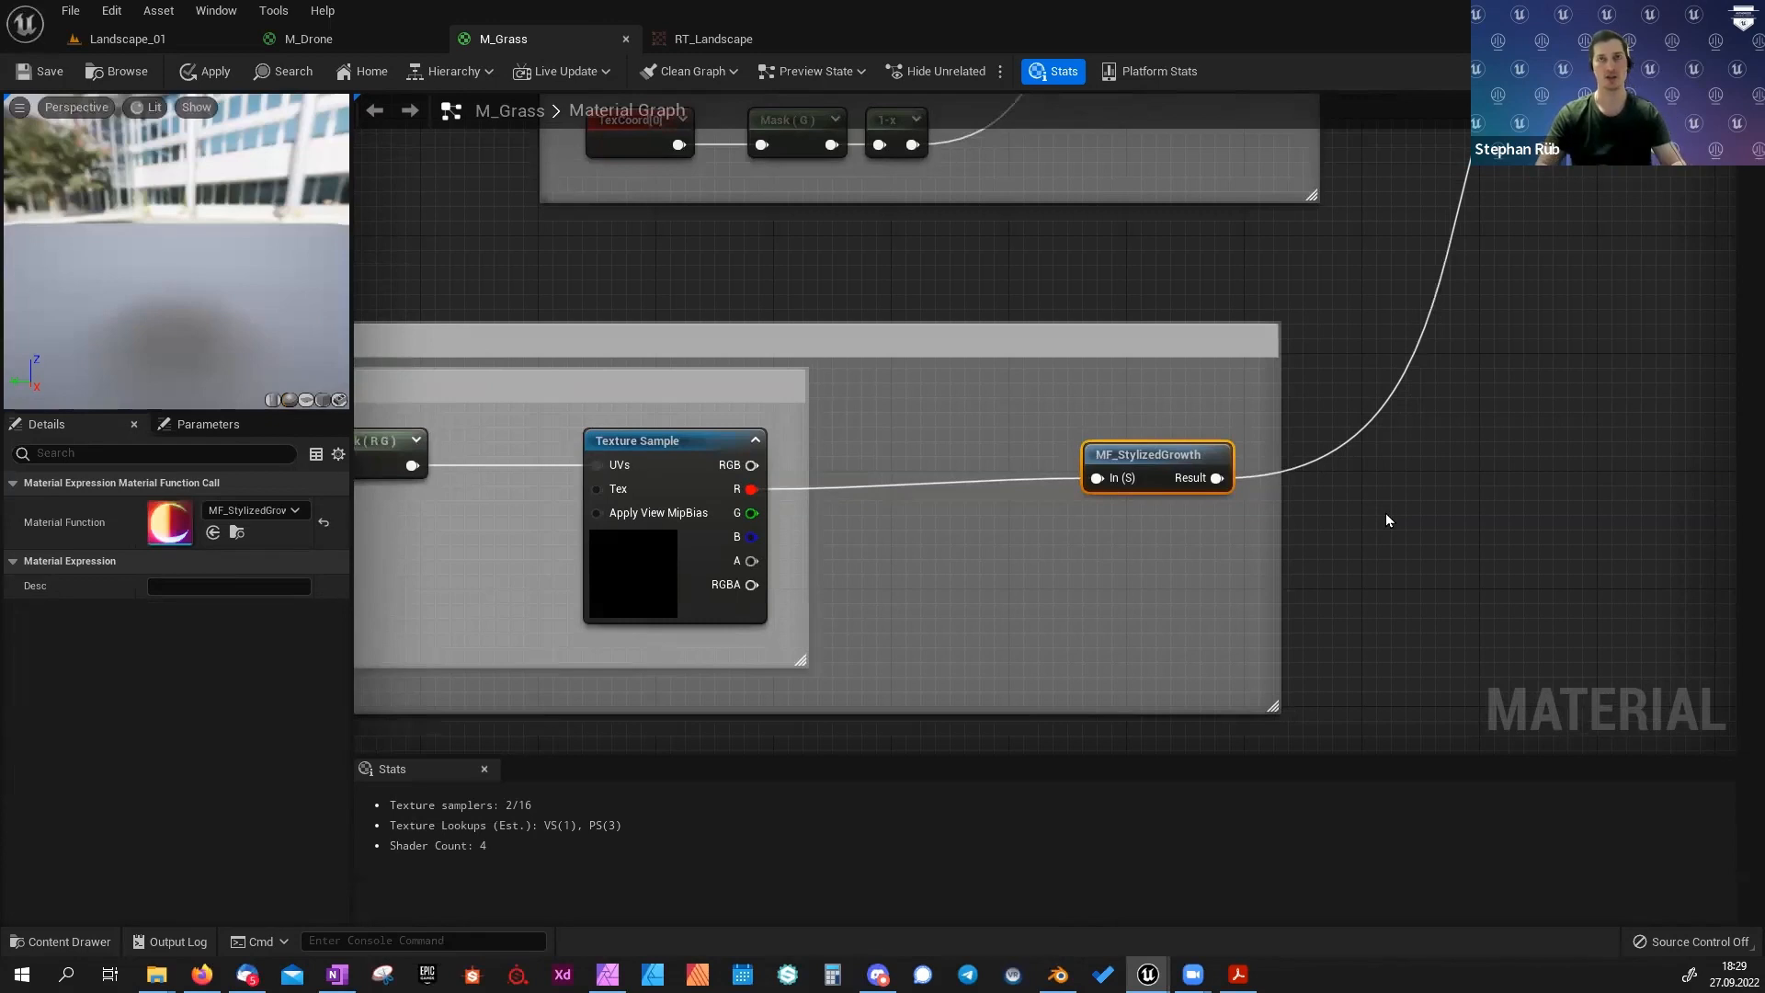
right_drag(1411, 465, 1042, 494)
scroll(1042, 494, down, 3)
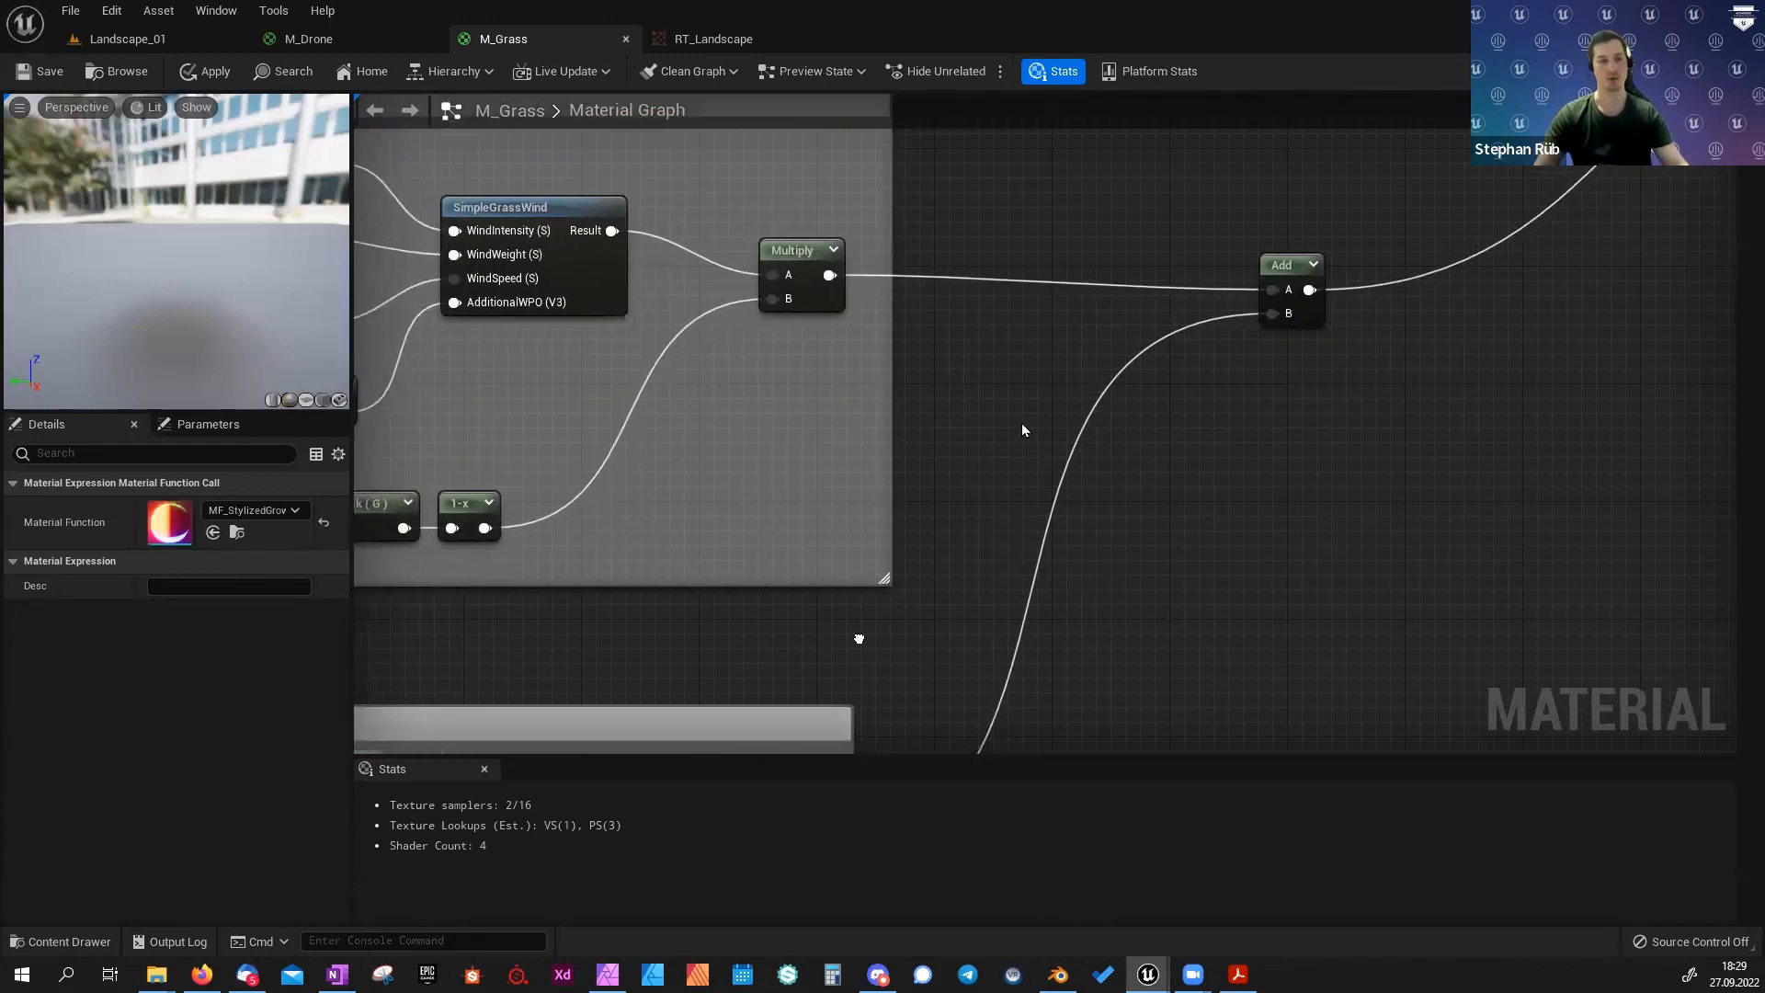
Examine the Add node combining grass wind with growth and follow its output to World Position Offset.
scroll(1022, 423, up, 4)
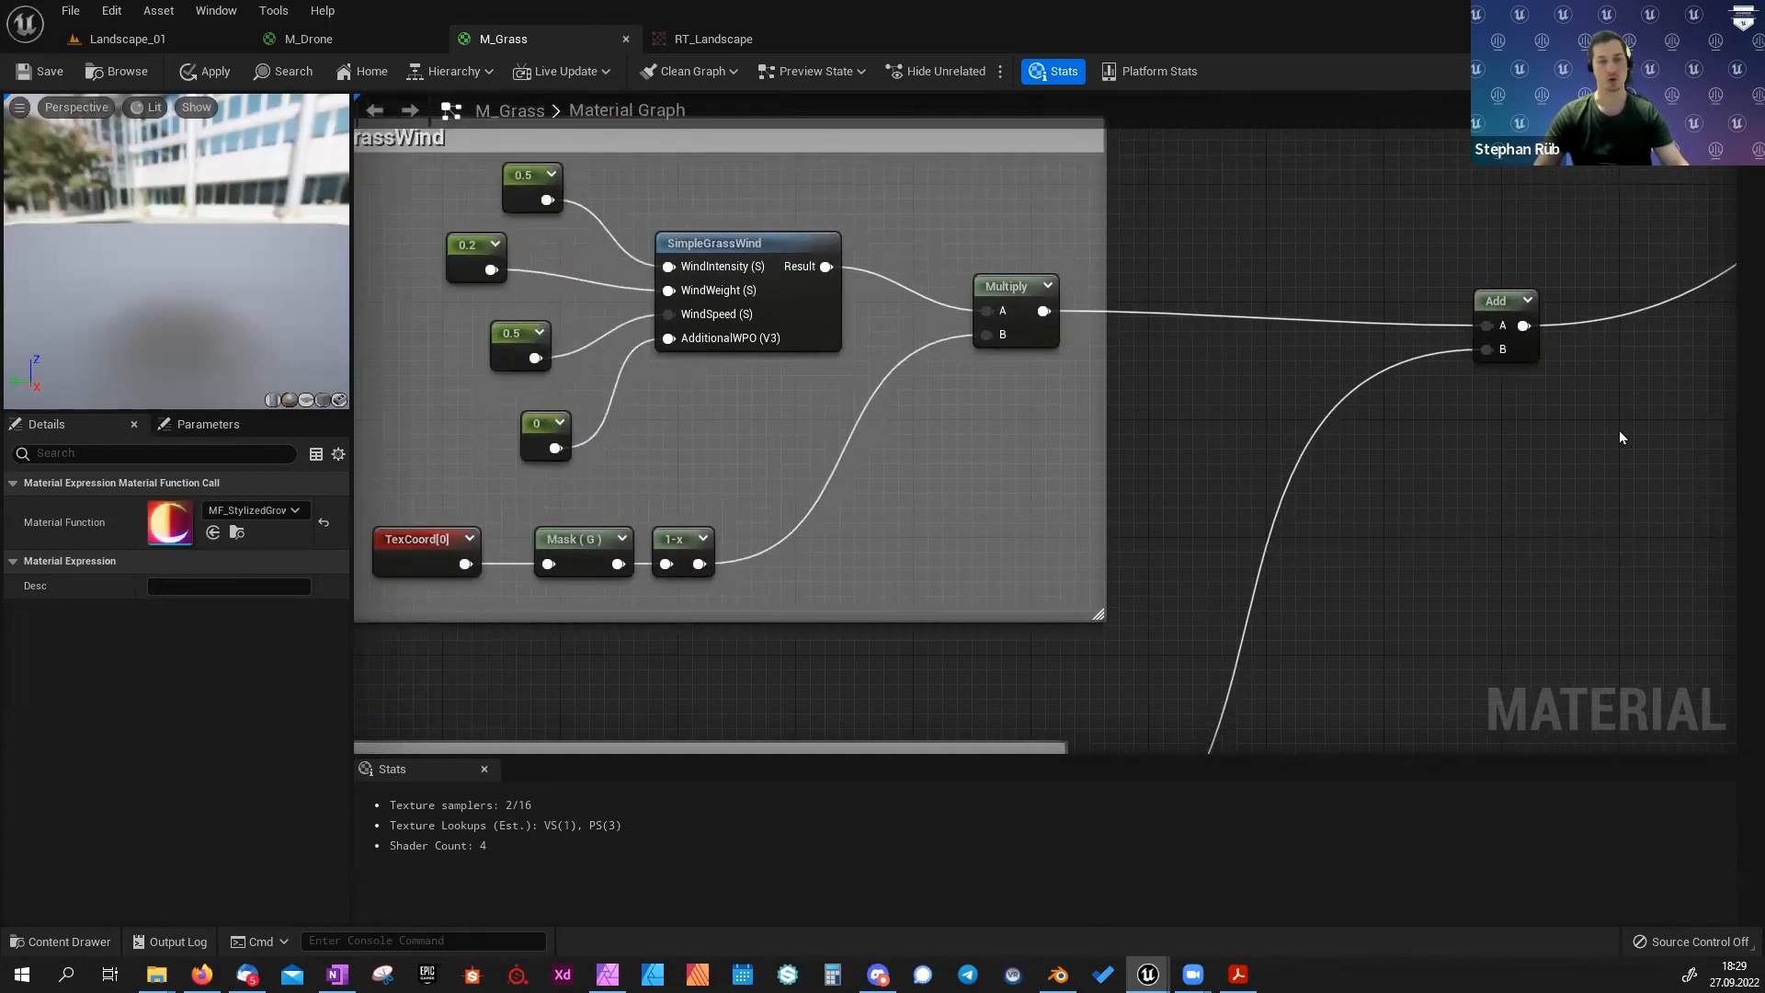
click(1500, 302)
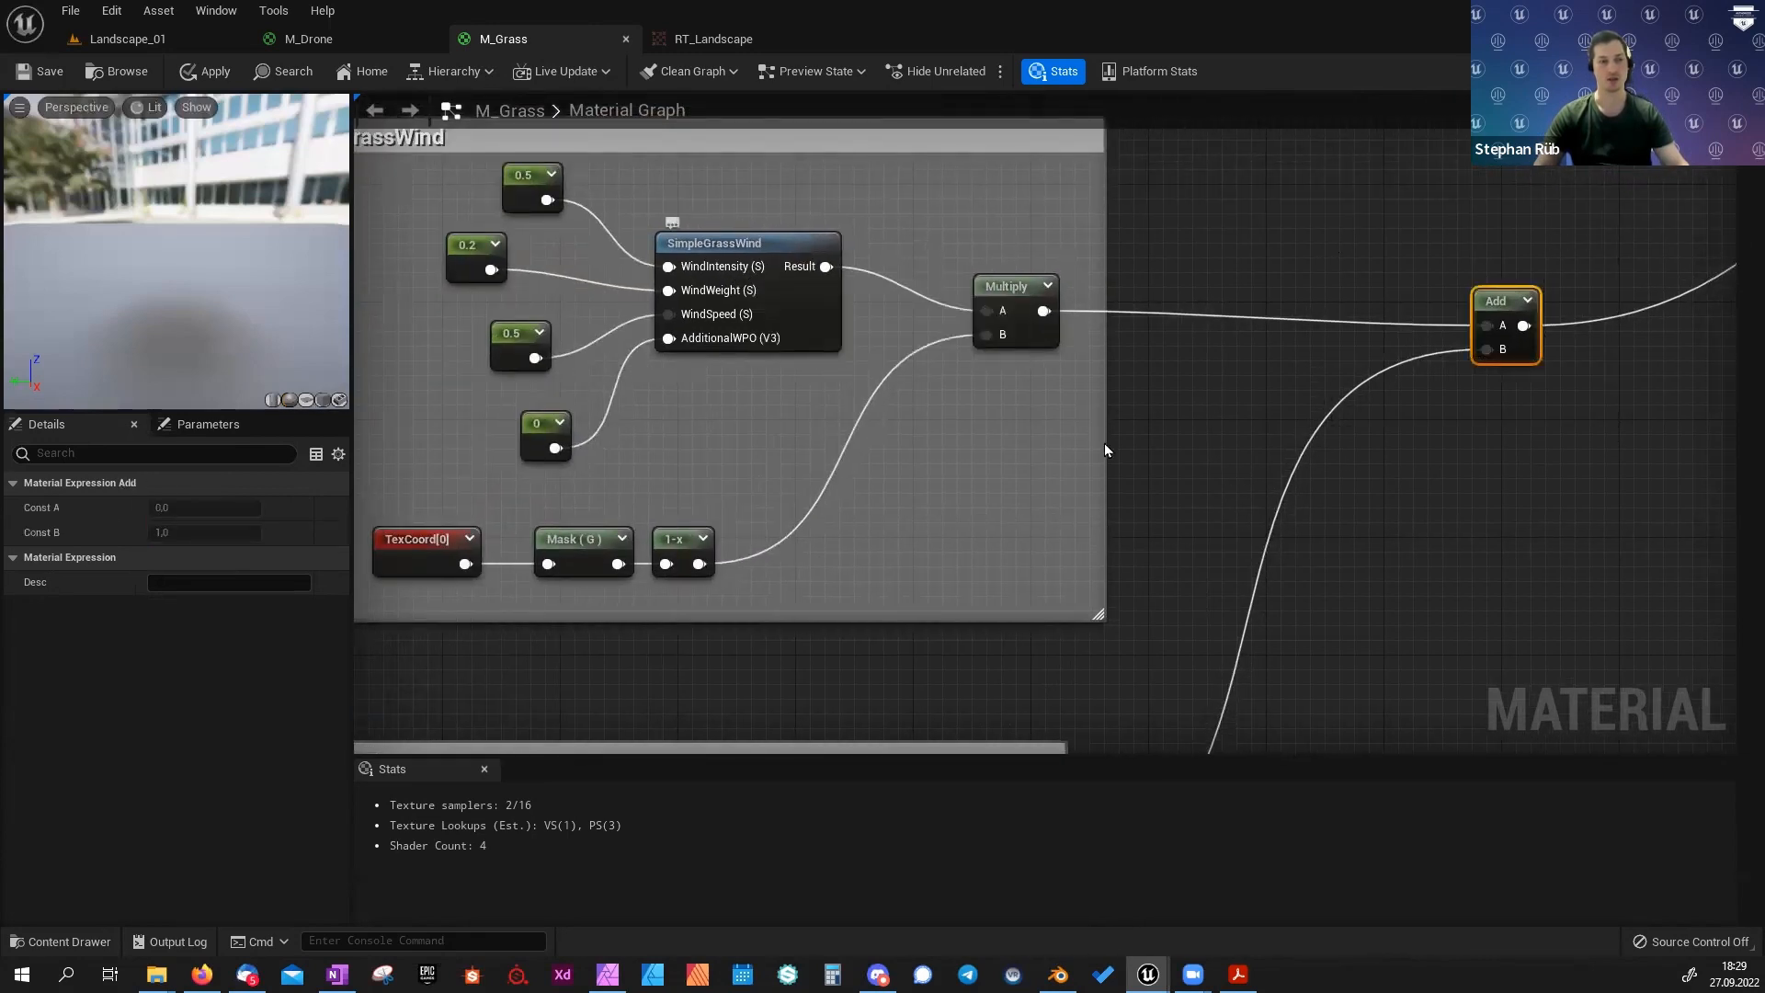
right_drag(920, 636, 876, 579)
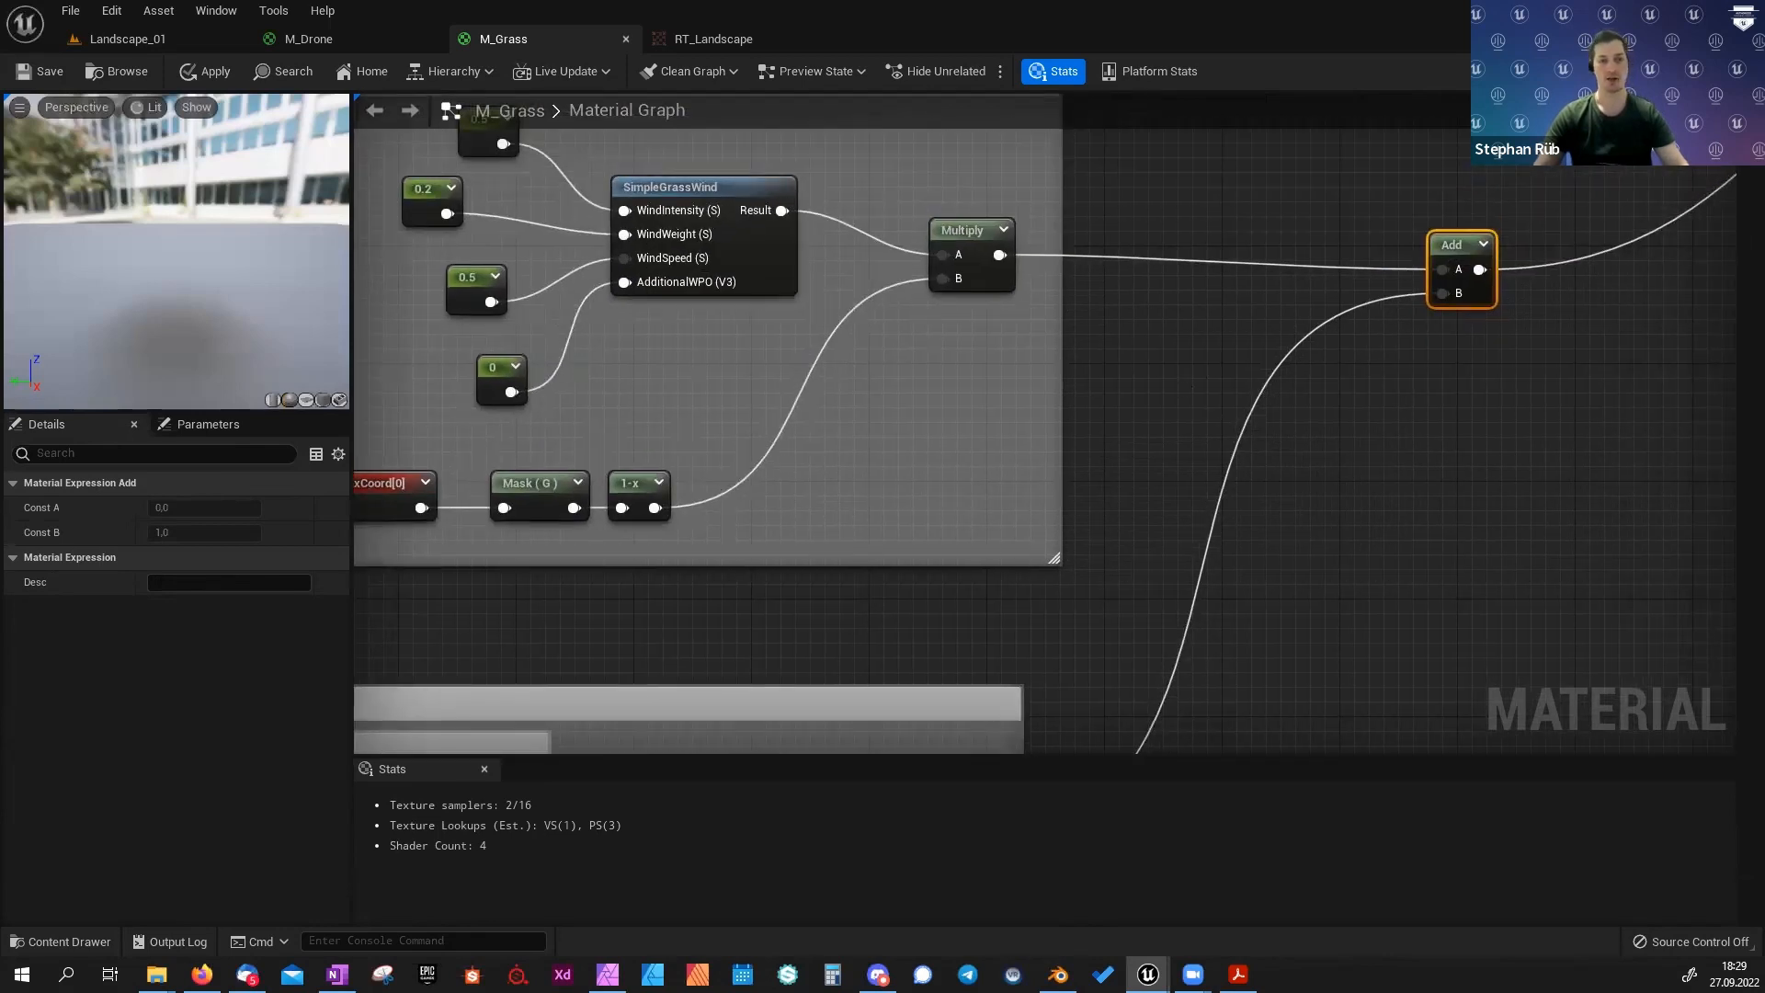
right_drag(1189, 373, 726, 582)
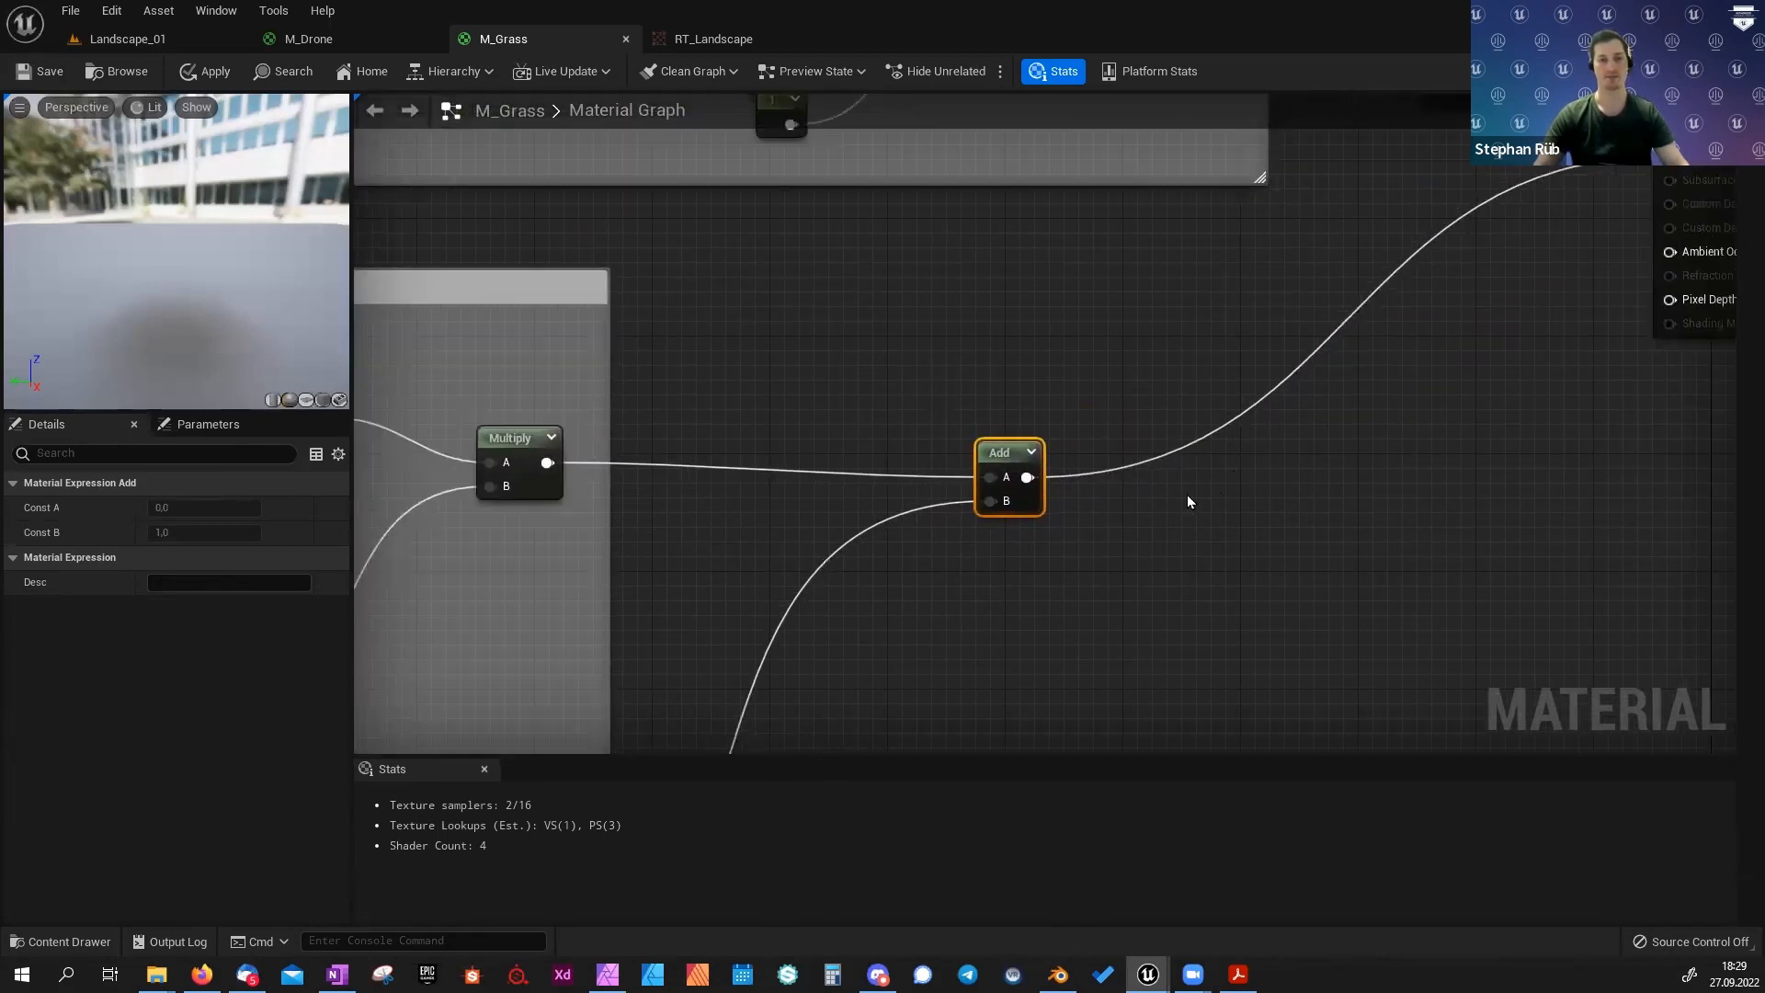
right_drag(1188, 500, 1200, 609)
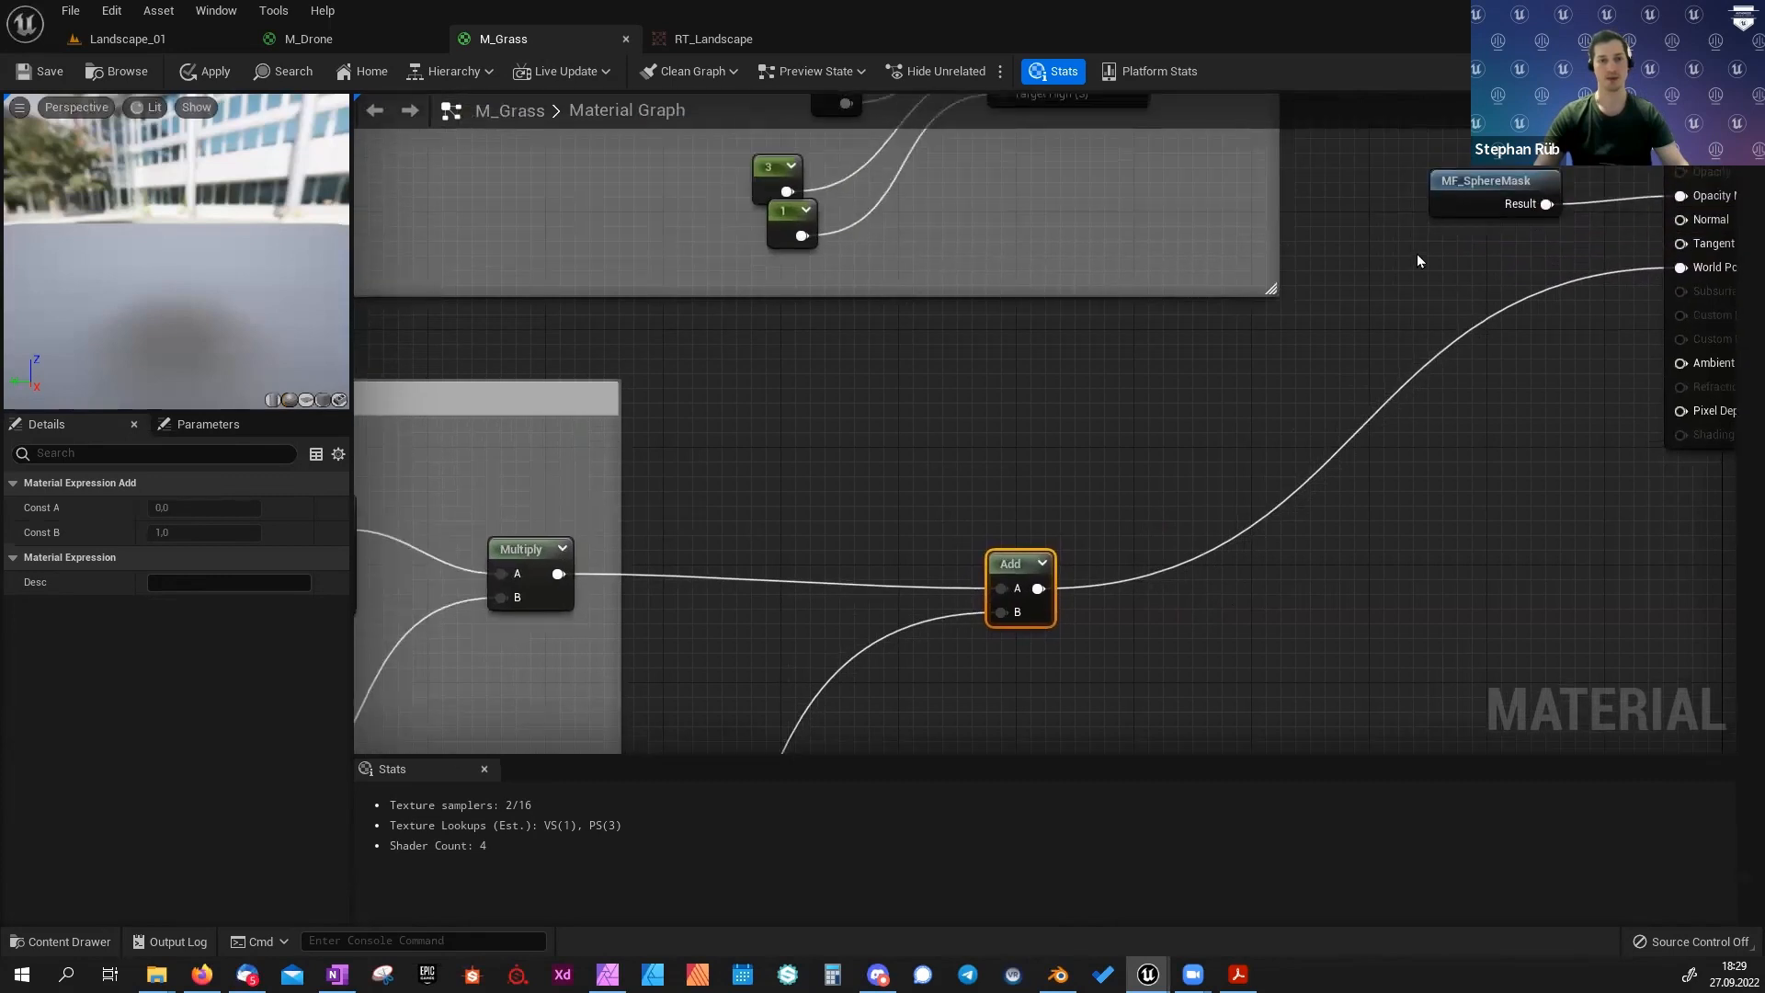
Inspect the MF_SphereMask node feeding Opacity Mask and open its material function to view the whole node network.
click(1469, 187)
right_drag(1449, 311, 1397, 375)
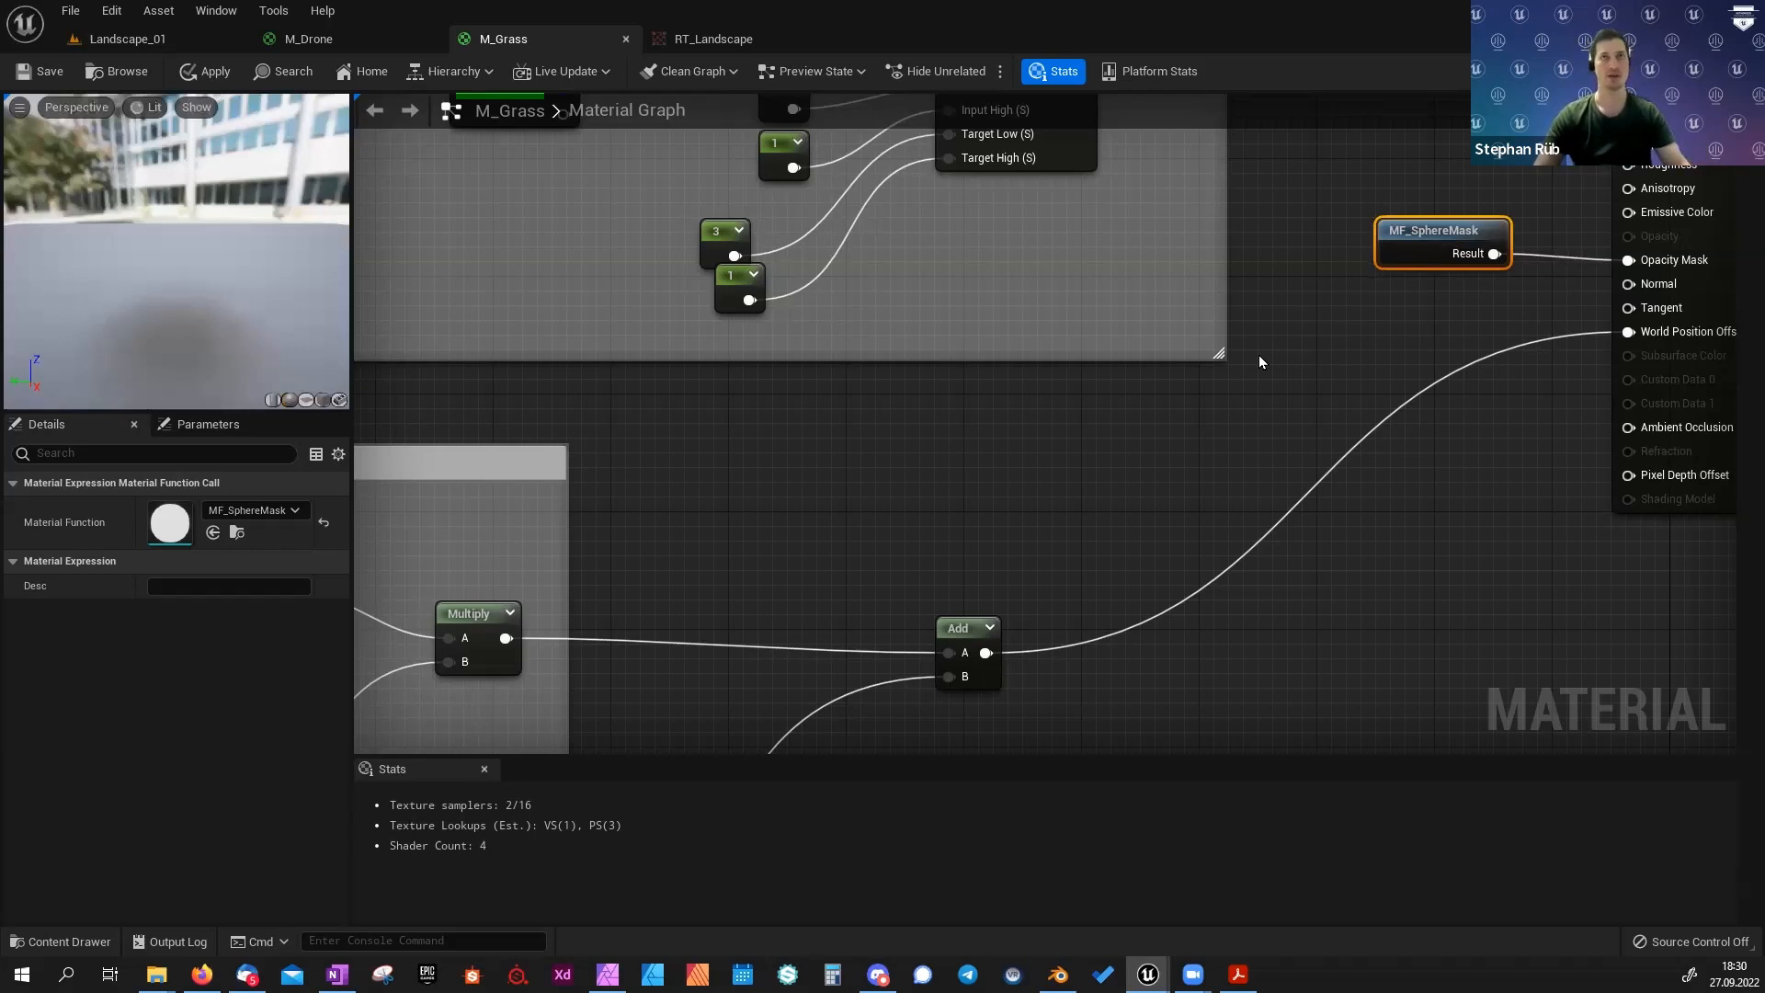
double_click(1403, 244)
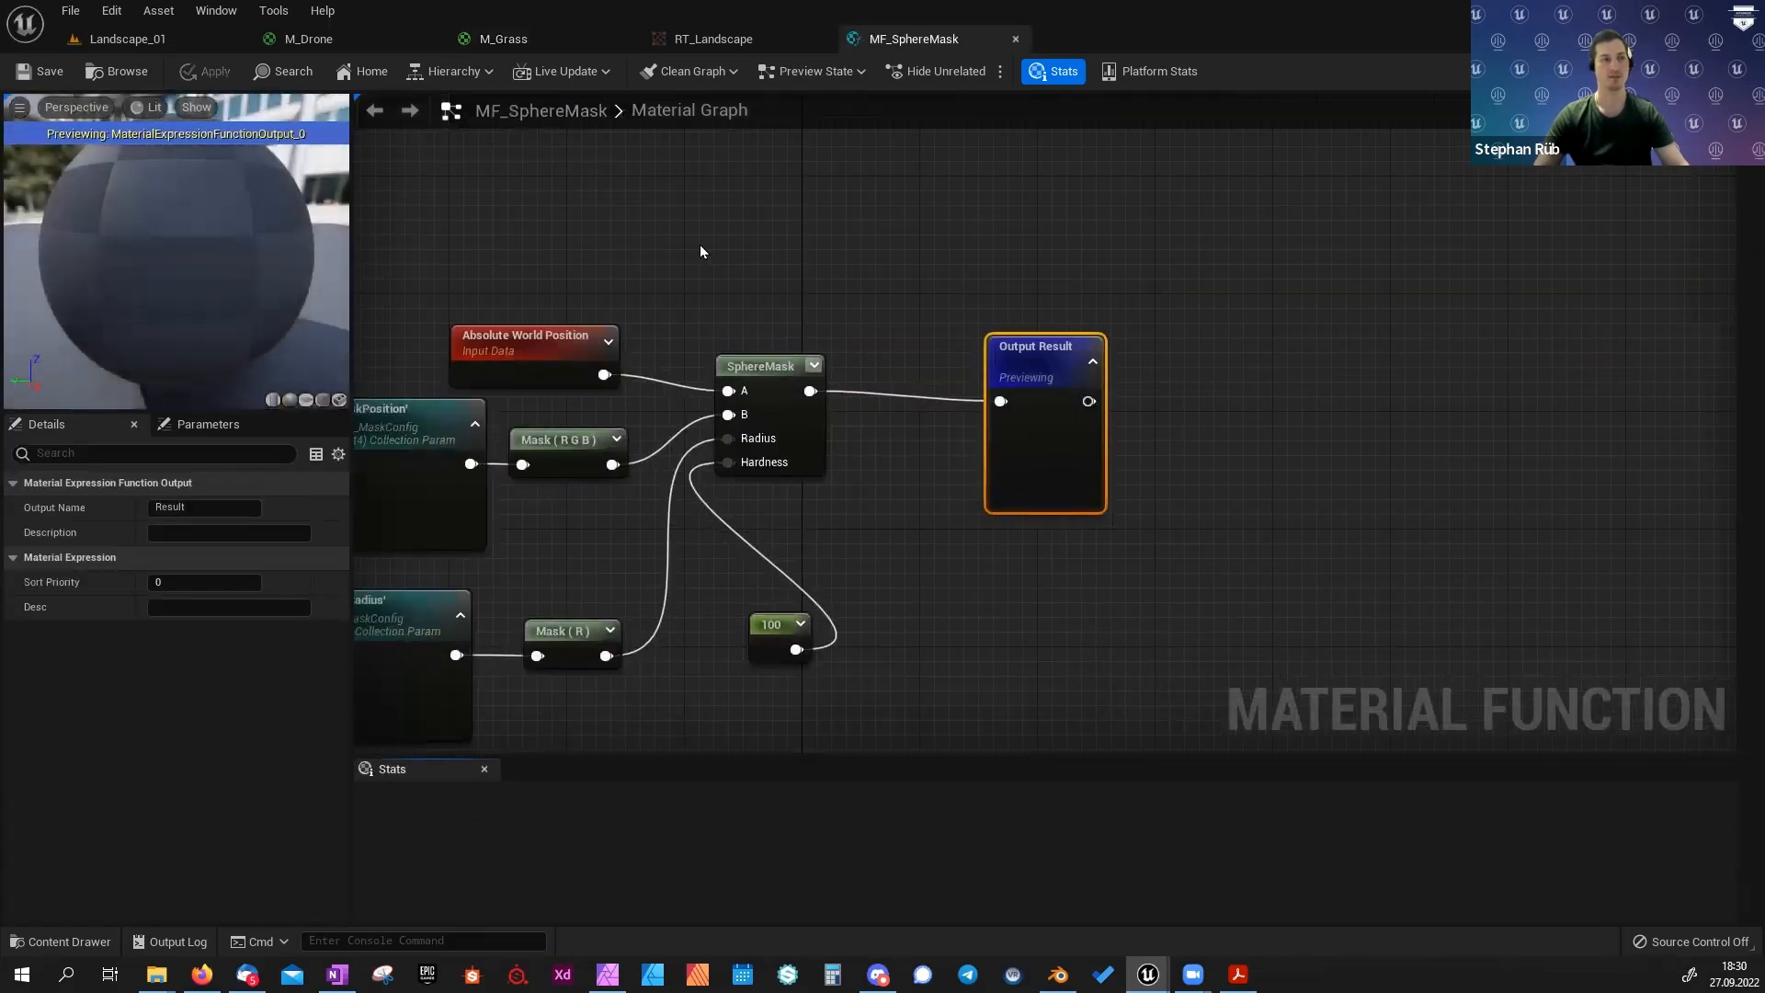
right_drag(660, 266, 1125, 235)
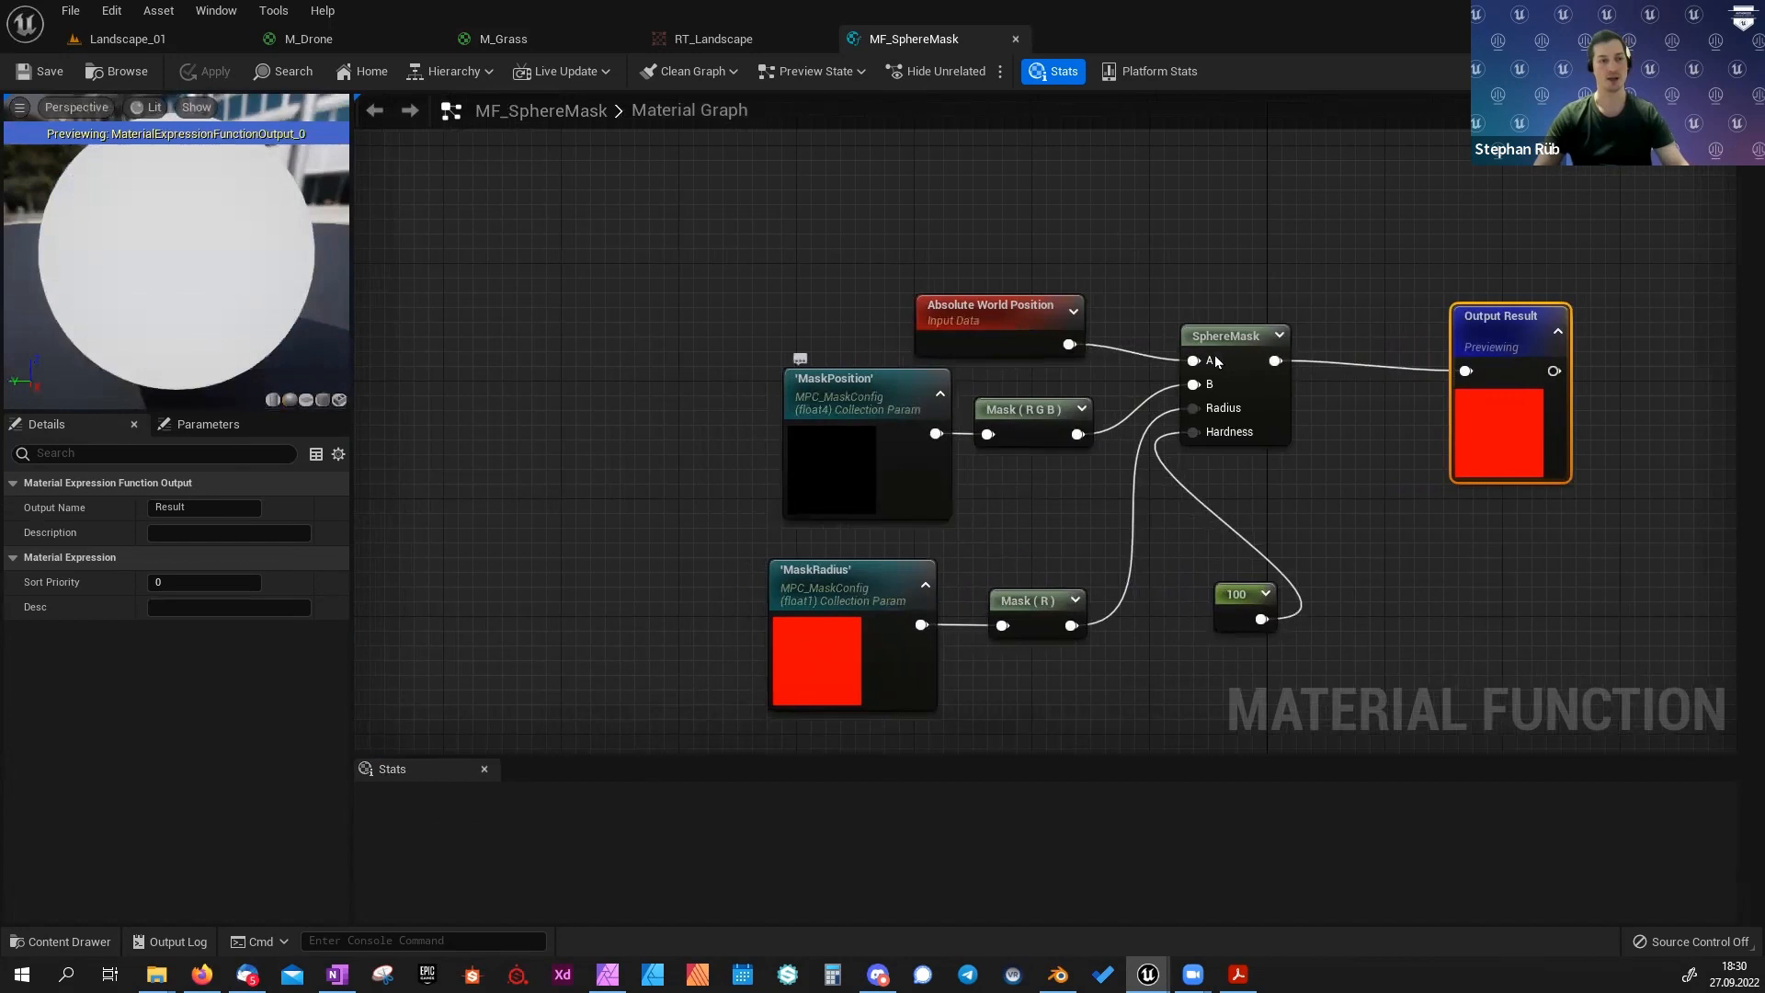
Shift the SphereMask node slightly up and inspect the Absolute World Position and MaskPosition nodes feeding it.
drag(1215, 336, 1215, 322)
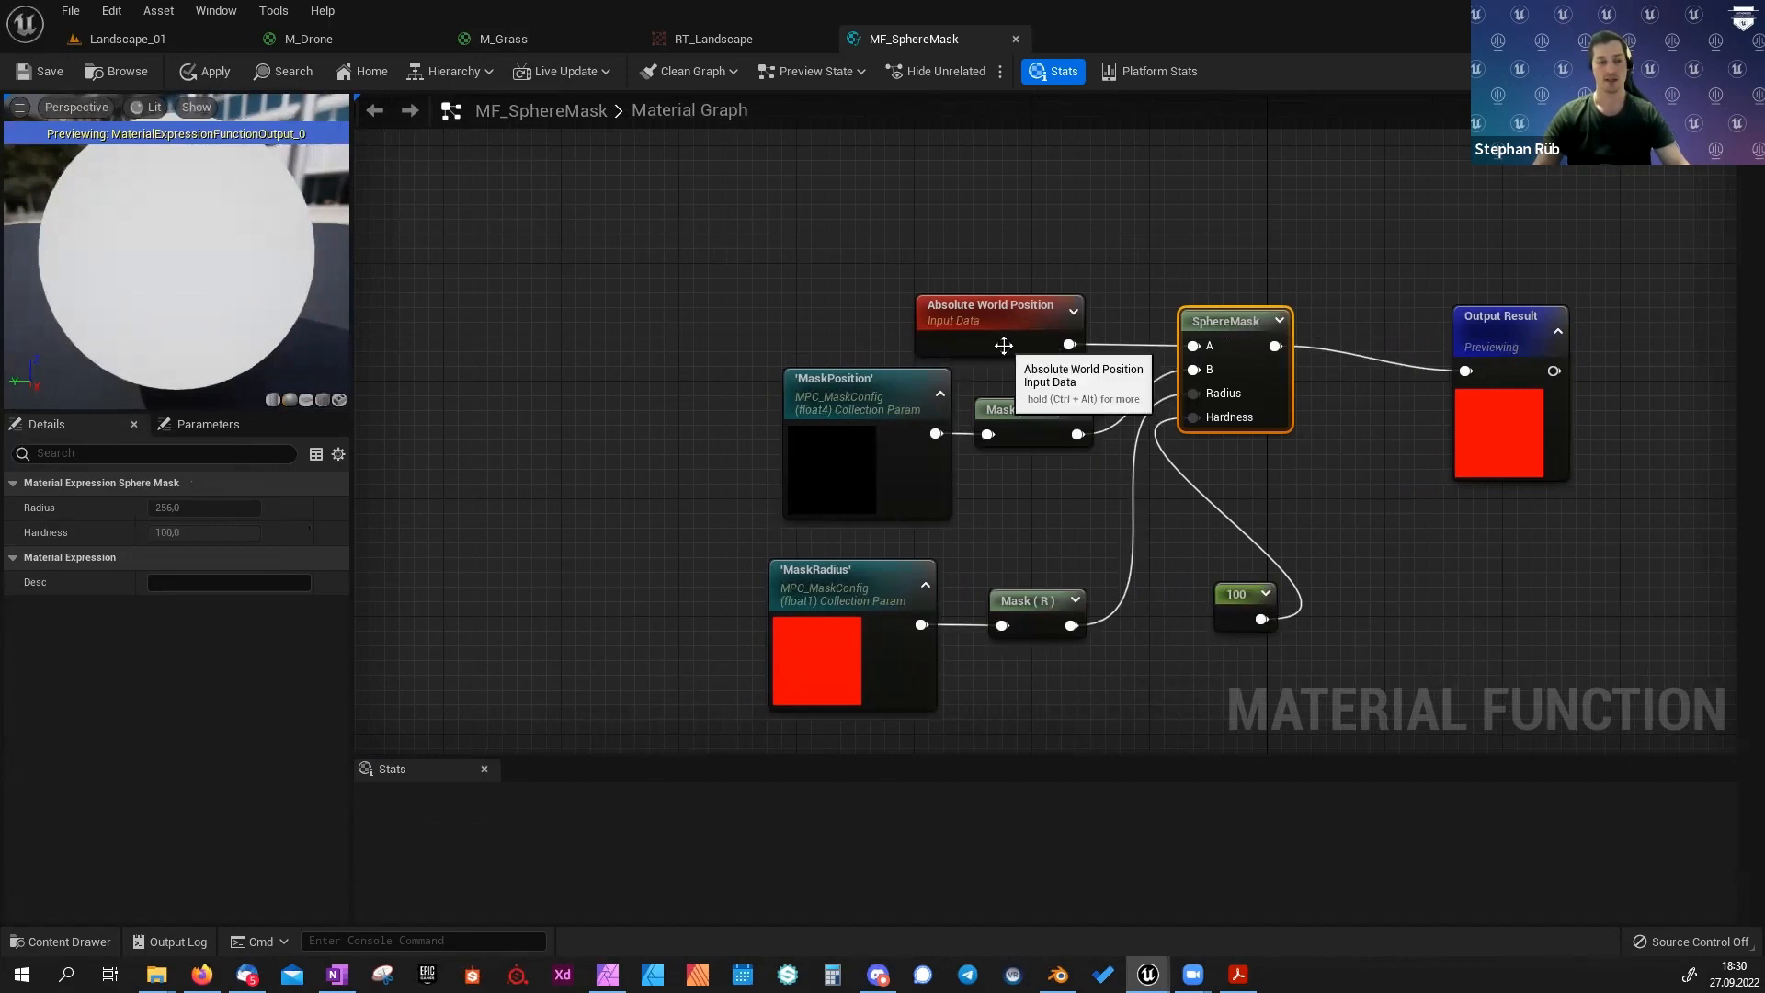
click(930, 329)
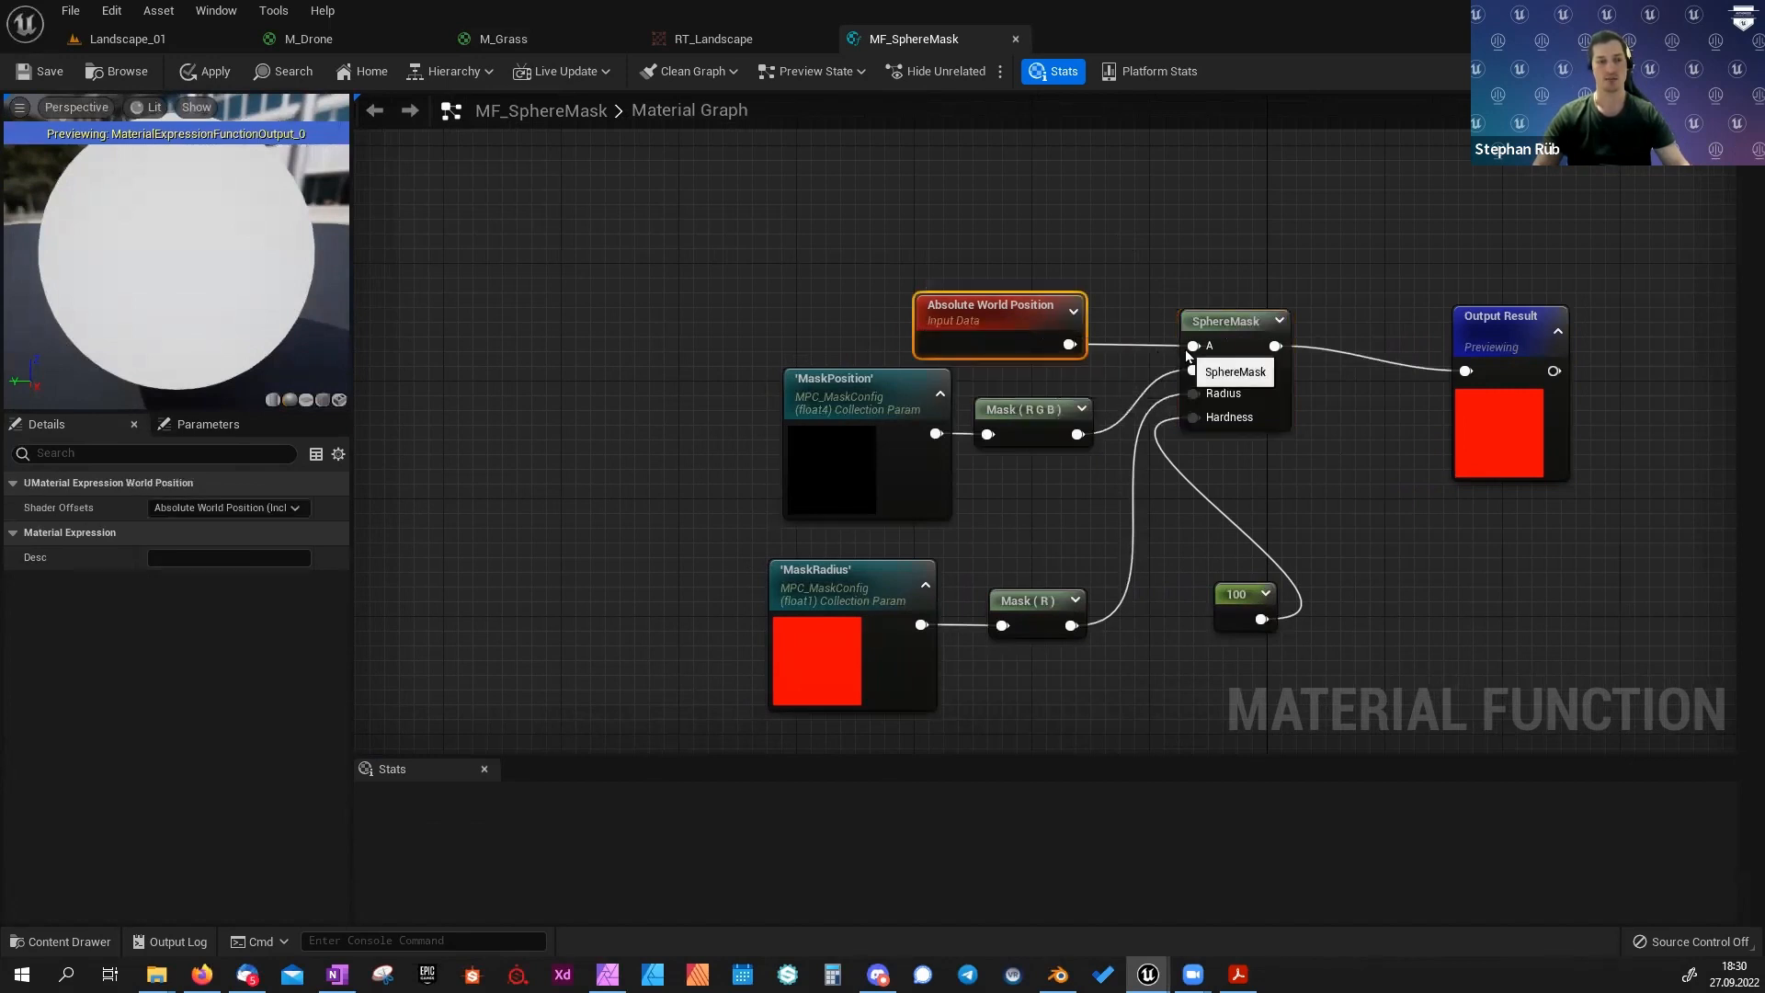
click(859, 420)
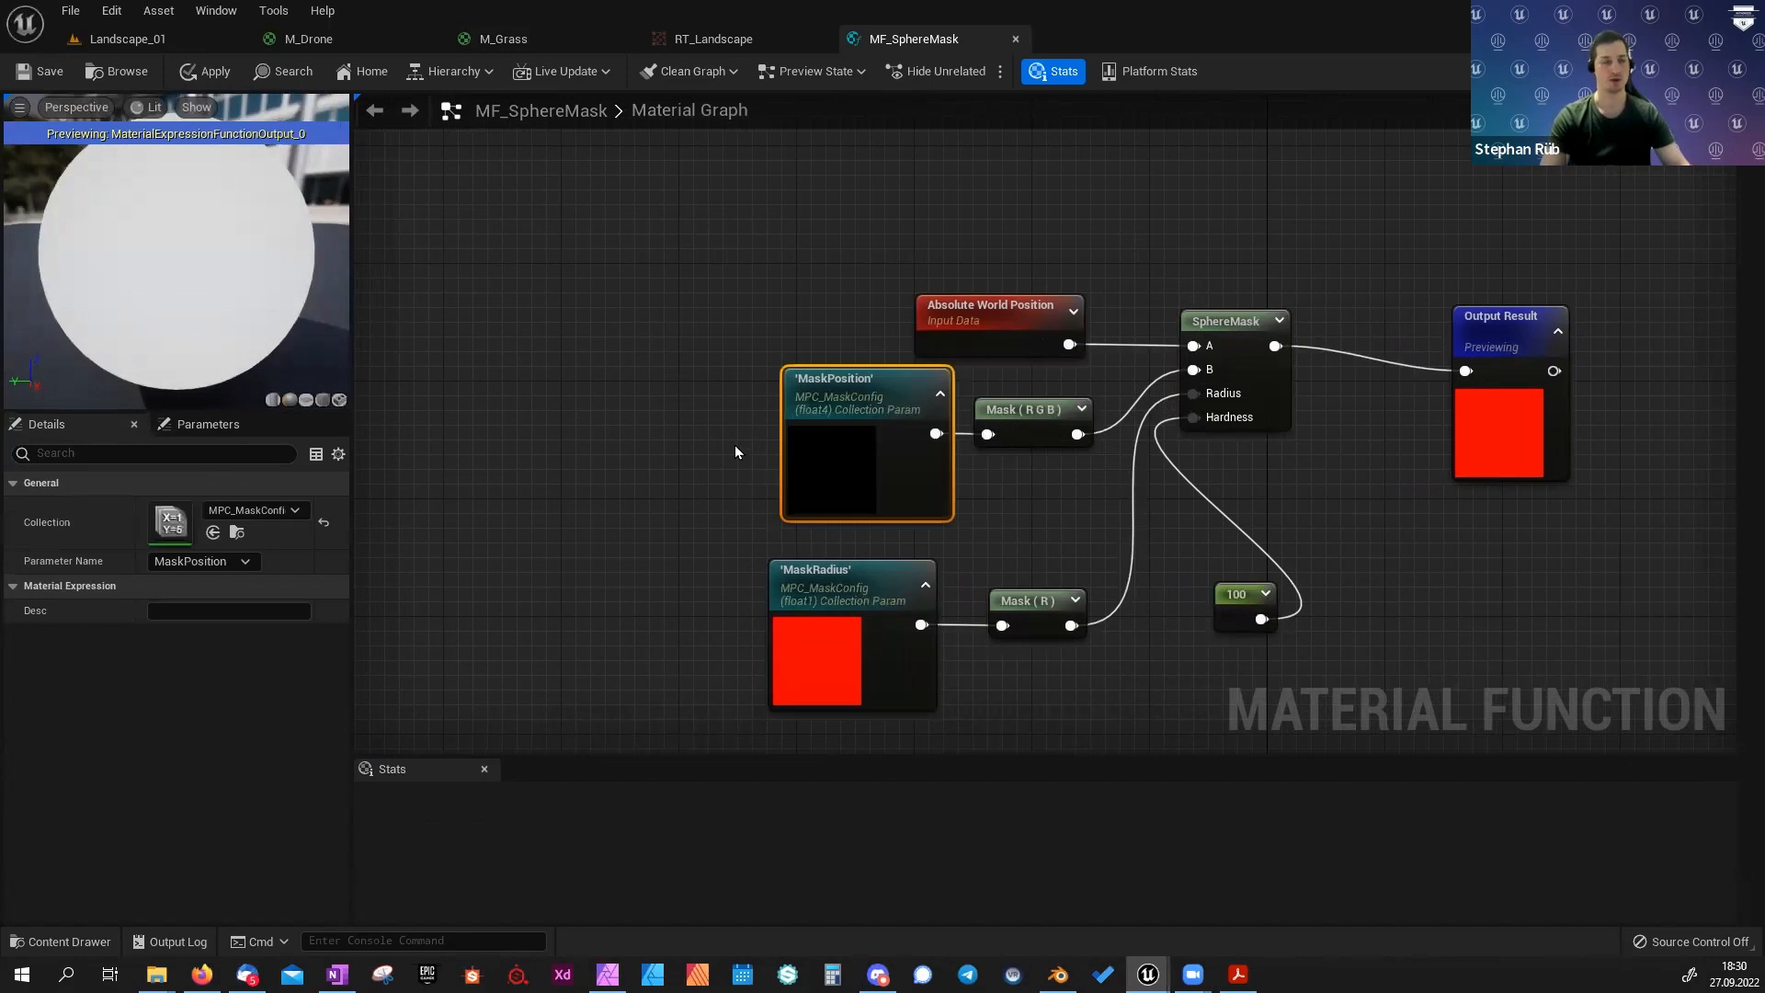
Open the MPC_MaskConfig parameter collection from the MAT folder and inspect its MaskRadius and MaskPosition parameters.
key(ctrl+space)
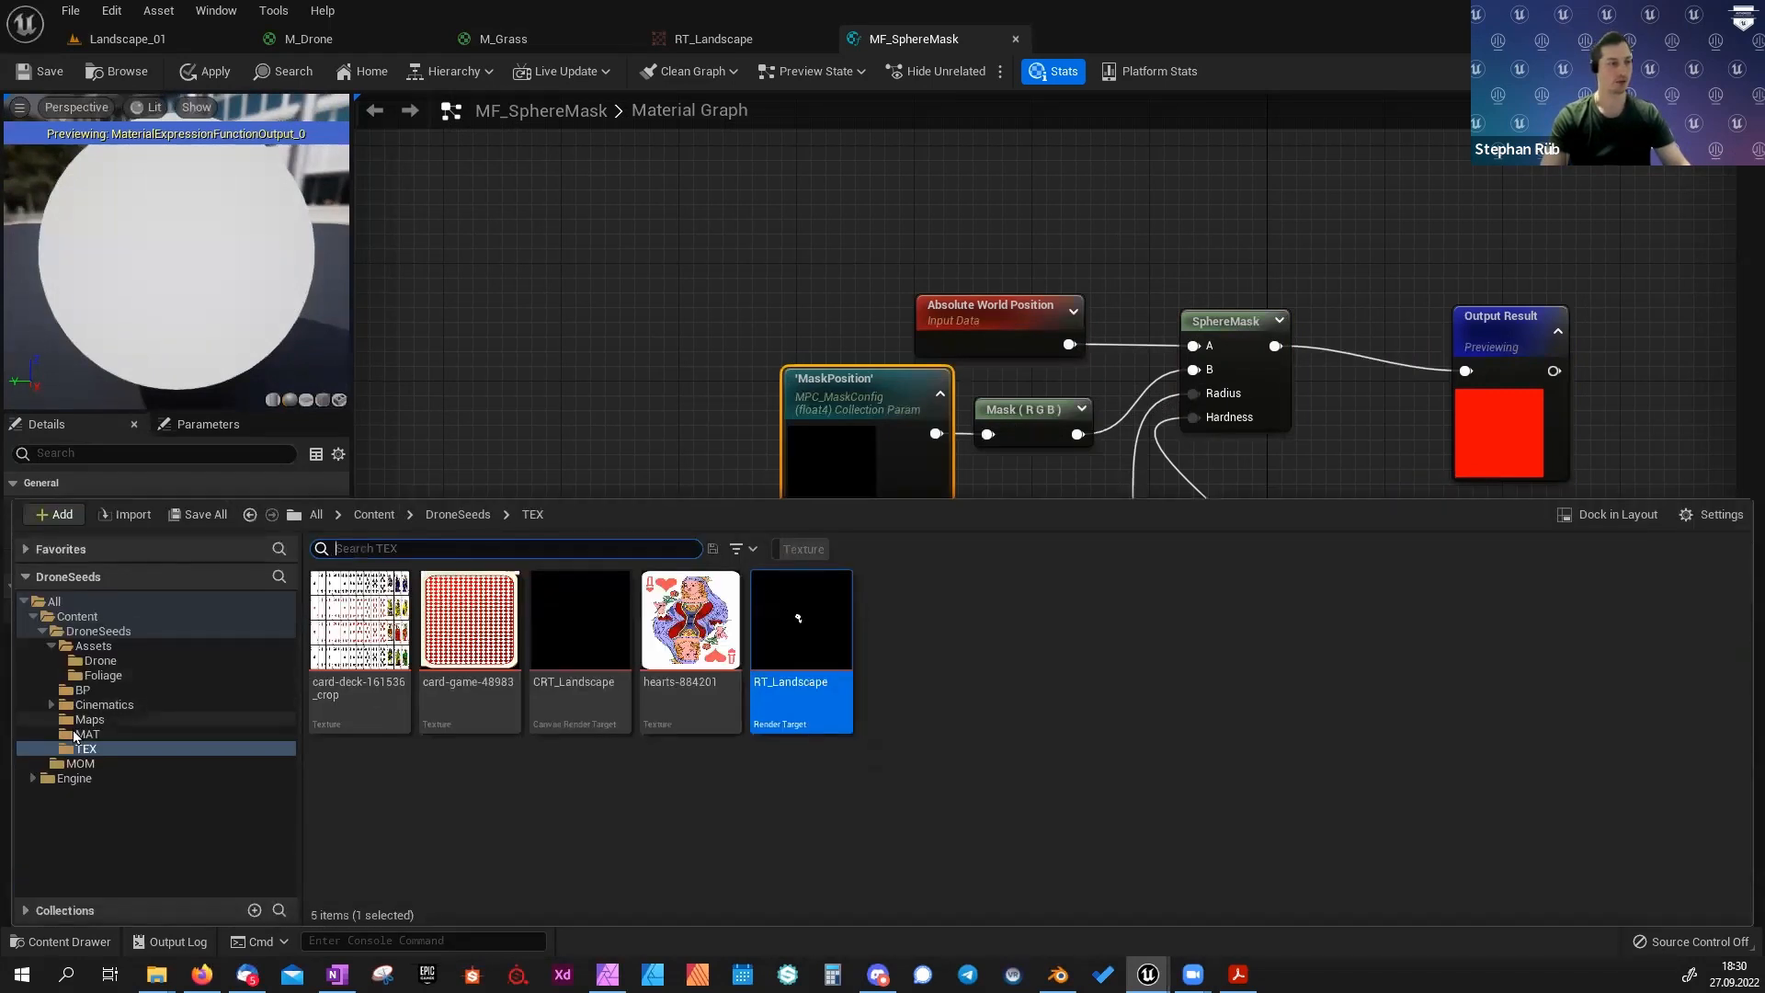
click(77, 734)
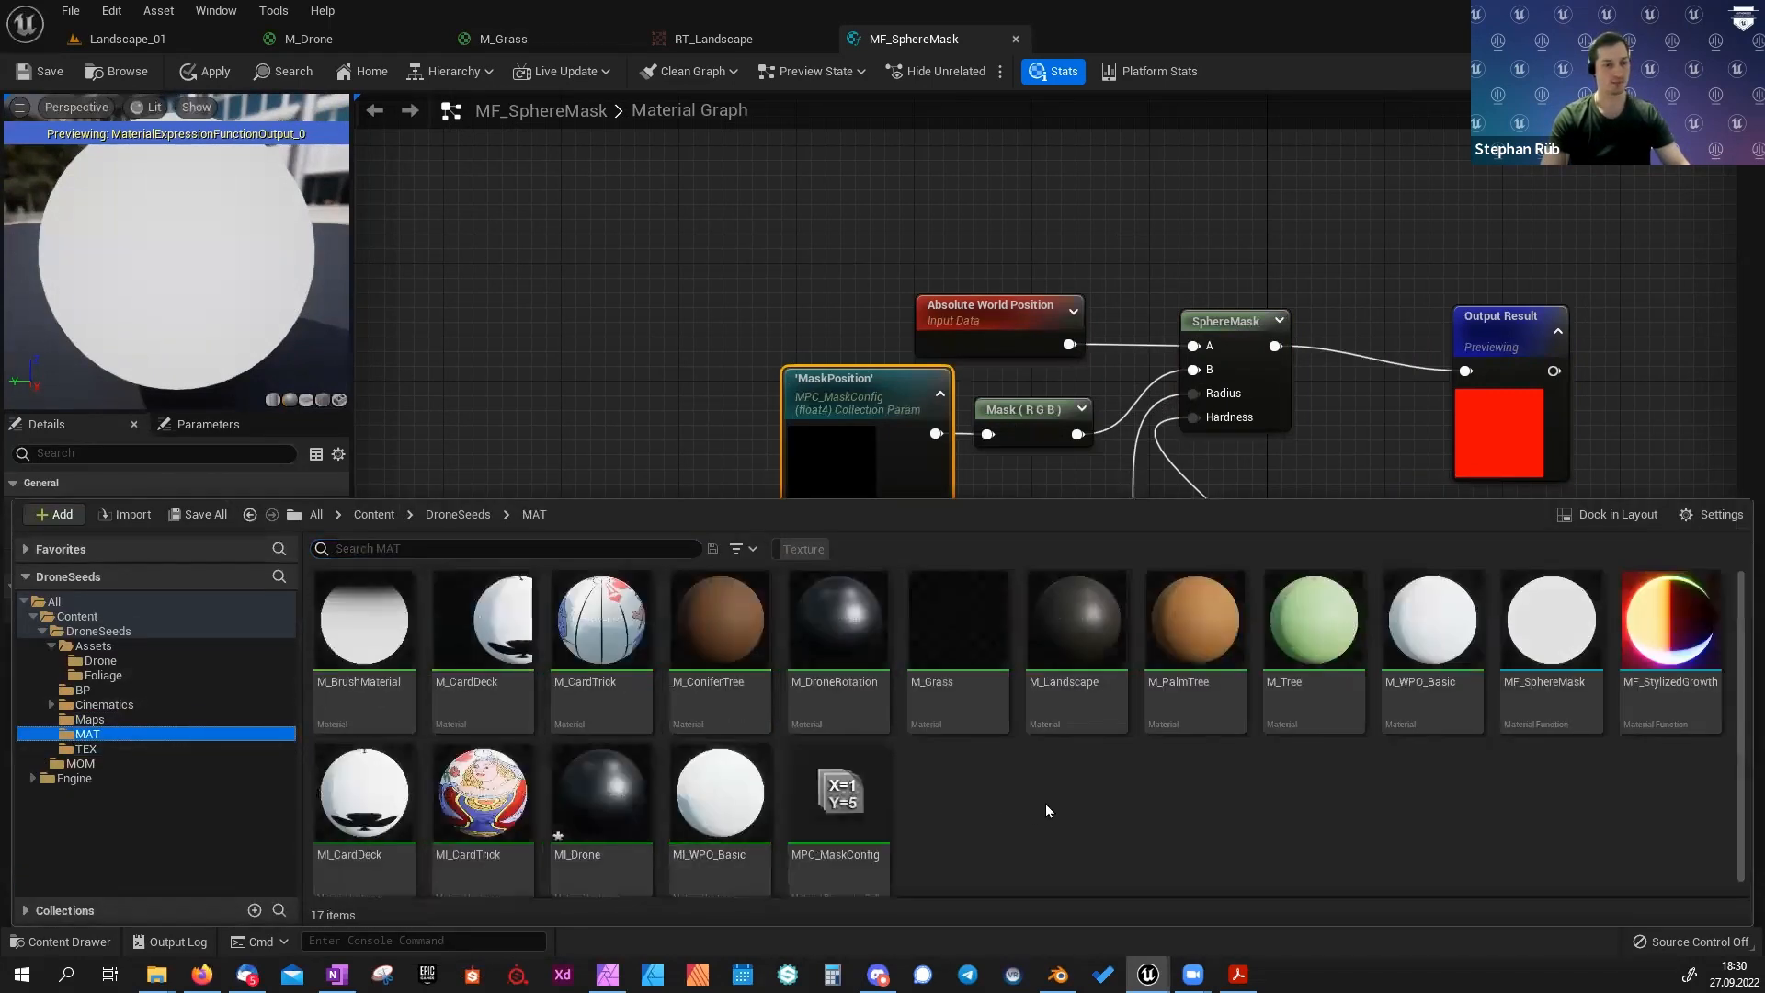
scroll(1045, 804, down, 1)
click(832, 821)
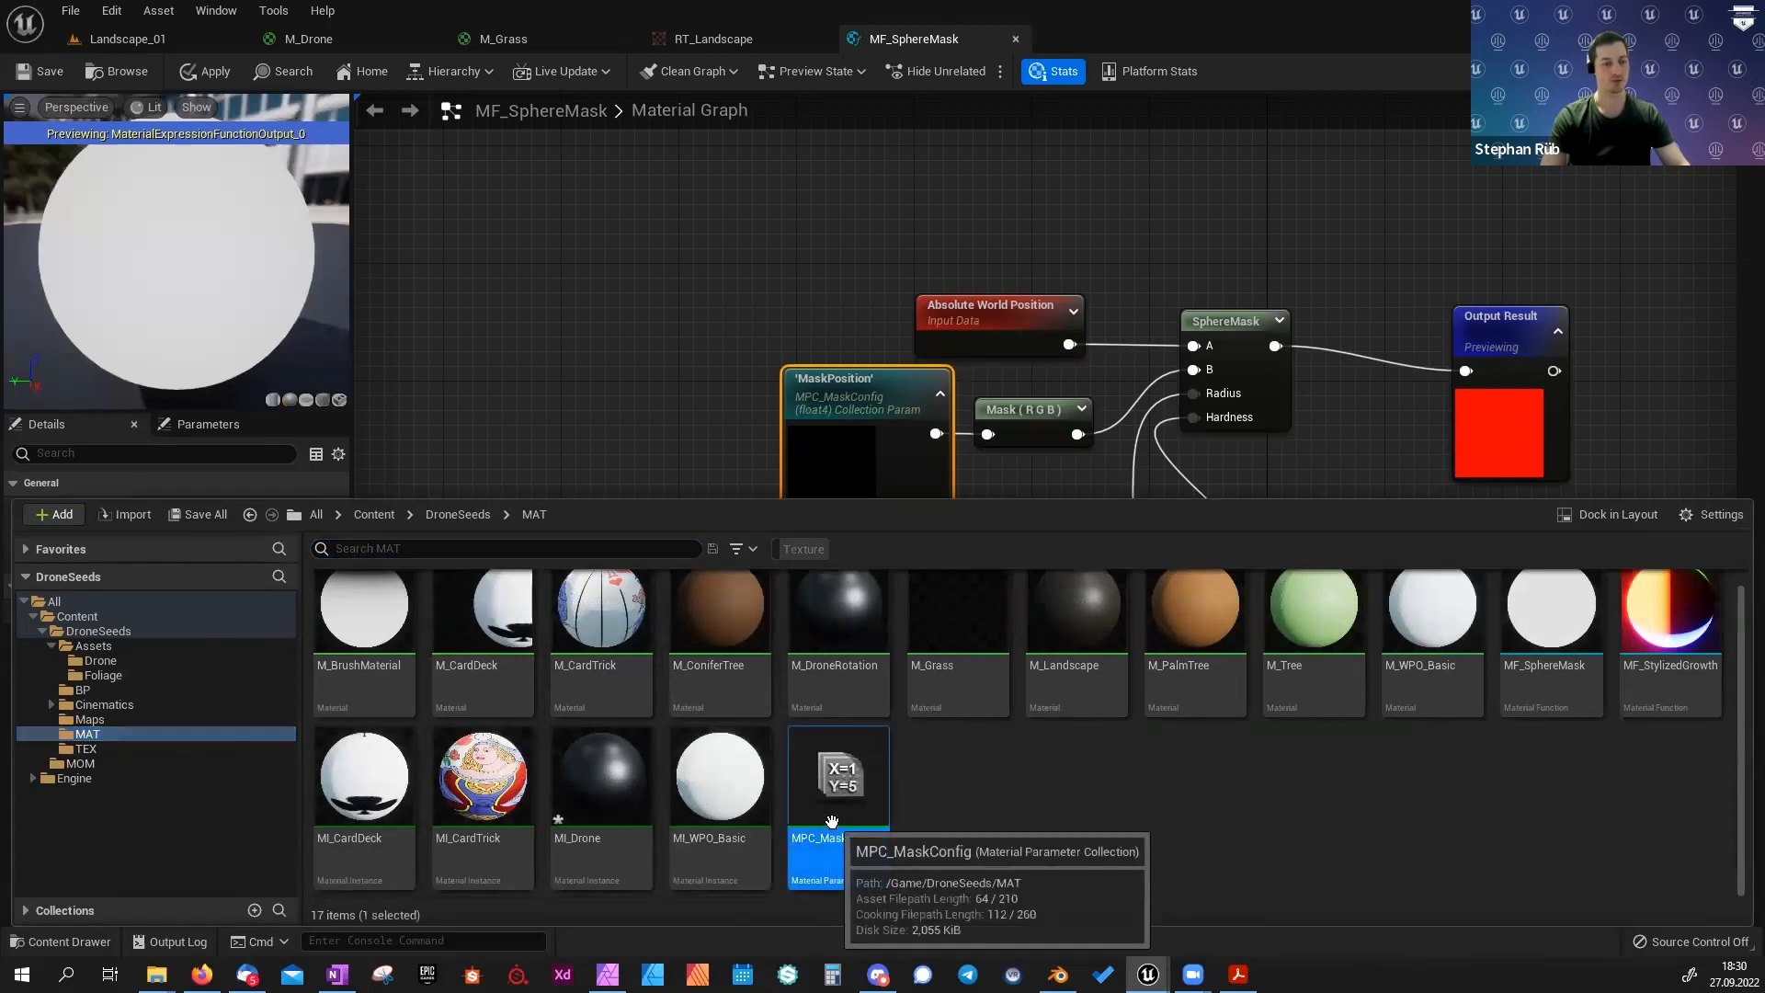
double_click(831, 821)
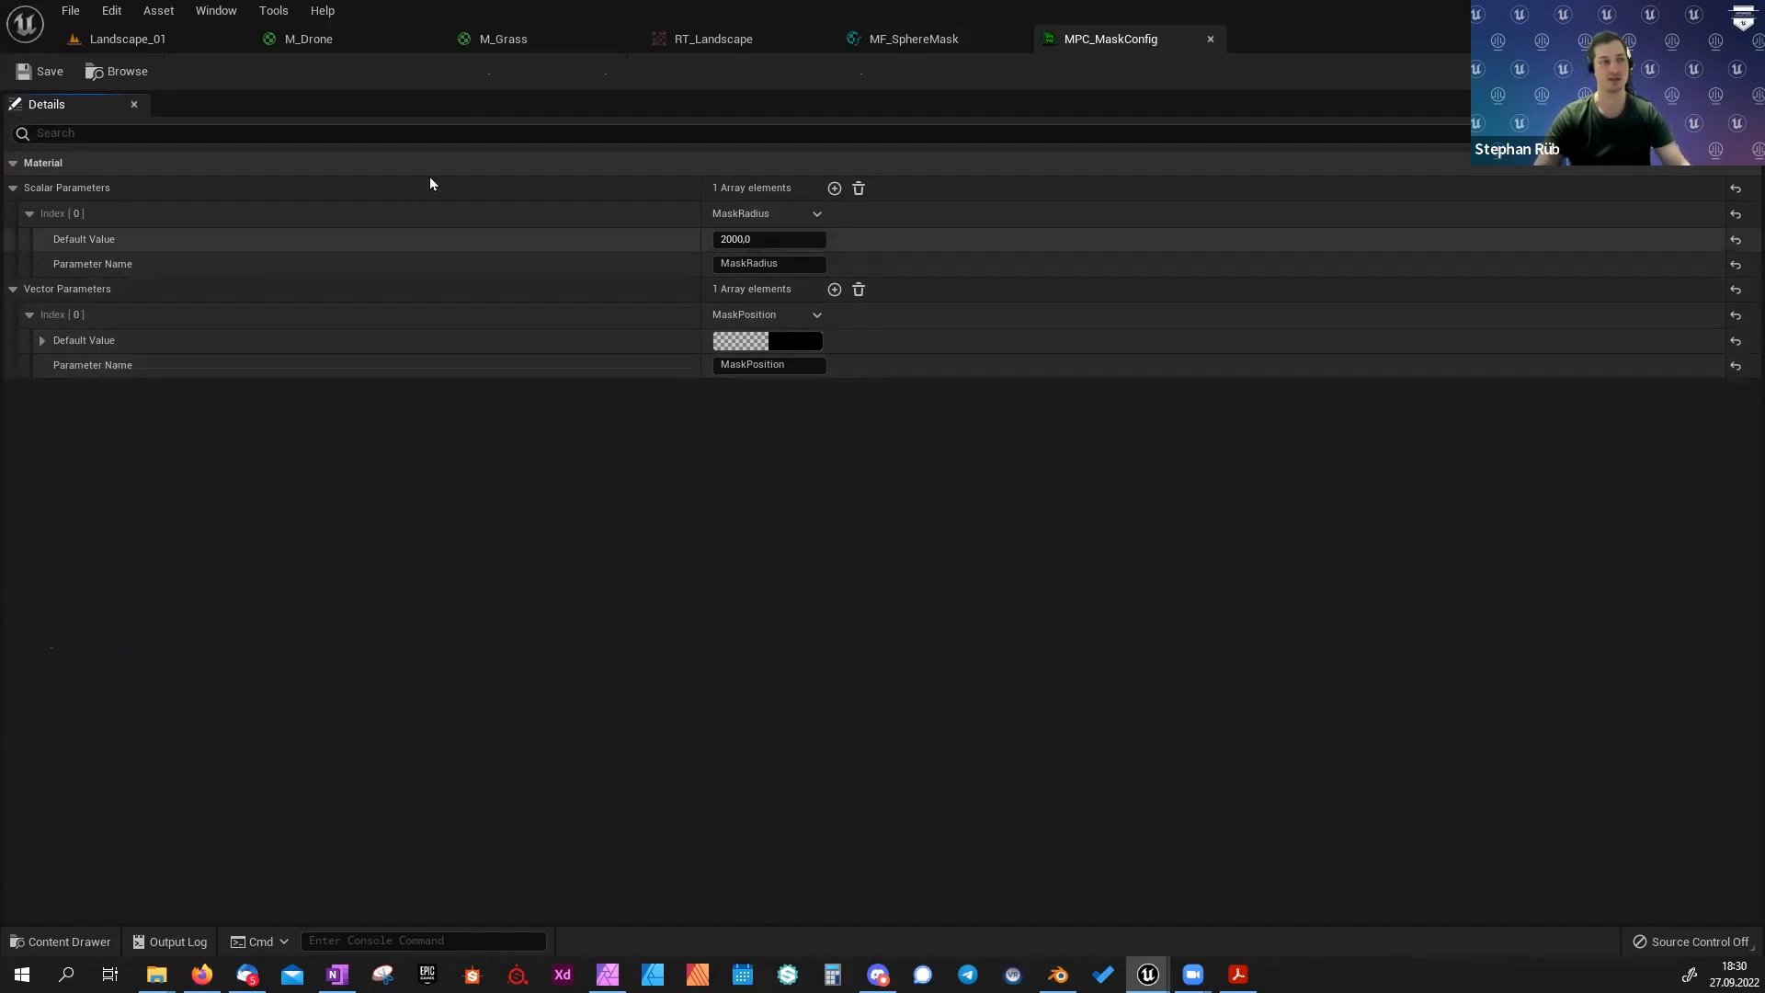
Return through M_Grass to the MF_SphereMask function and inspect the MaskRadius parameter and its Mask (R) node.
click(491, 40)
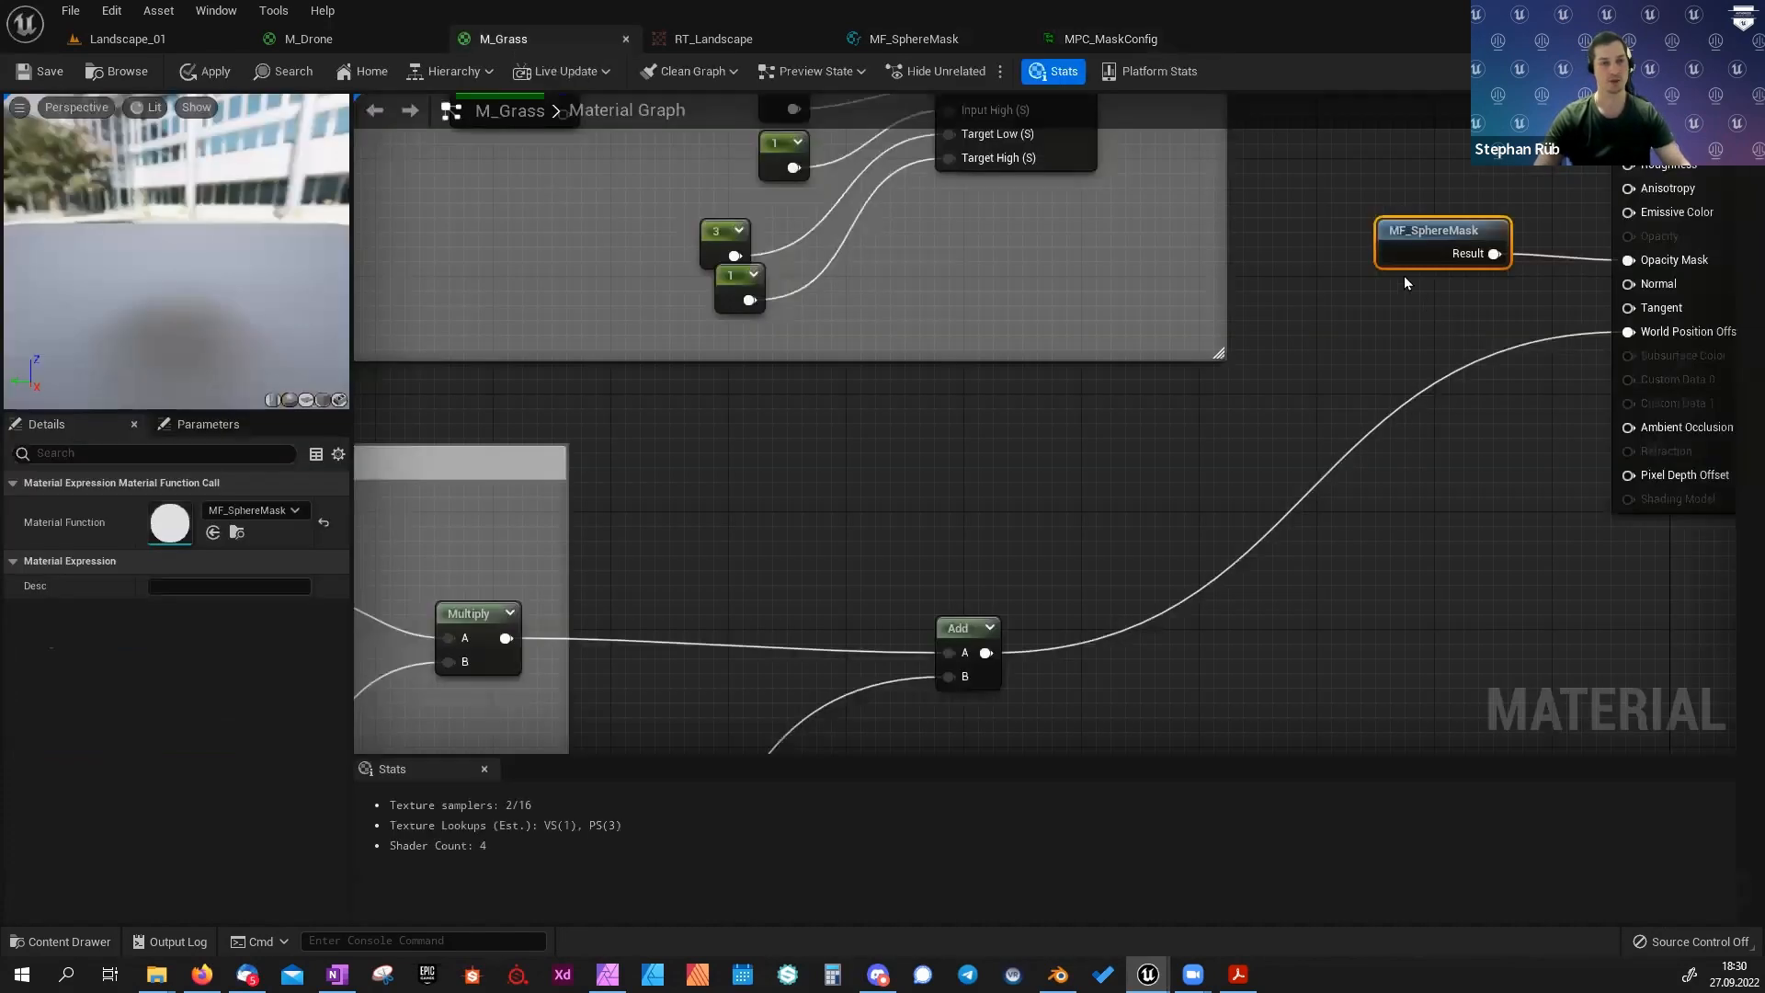
double_click(1403, 244)
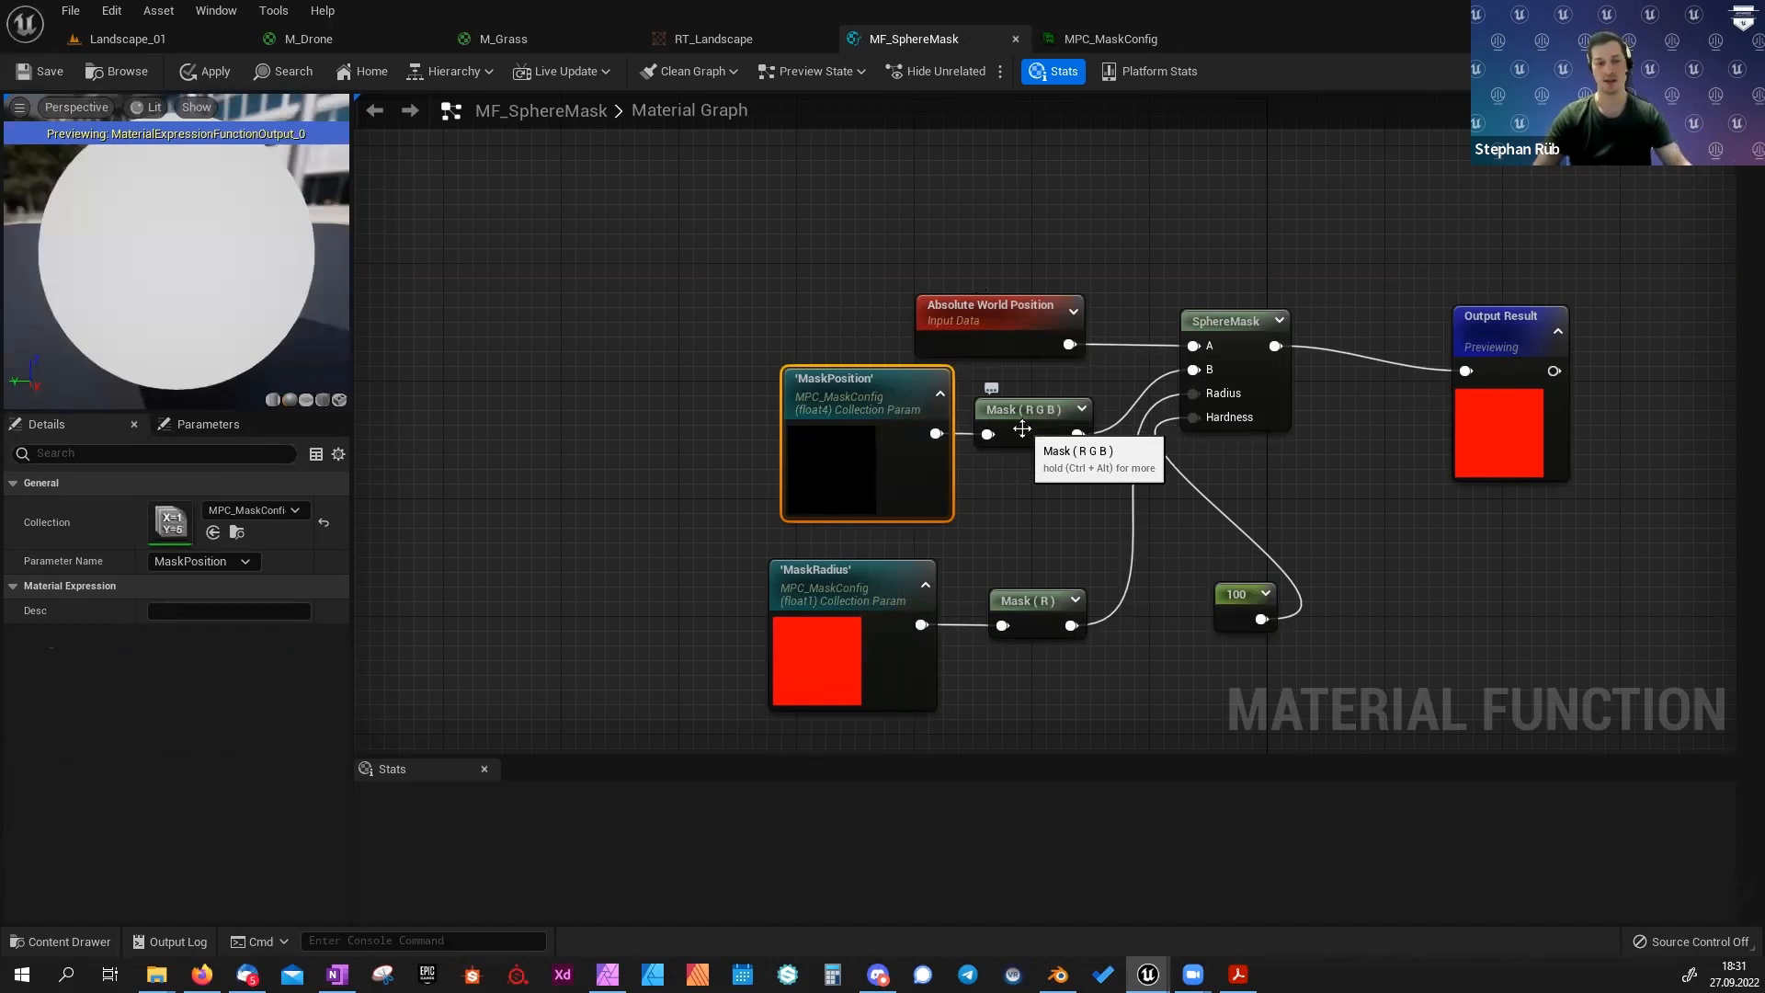
right_drag(1007, 507, 1005, 396)
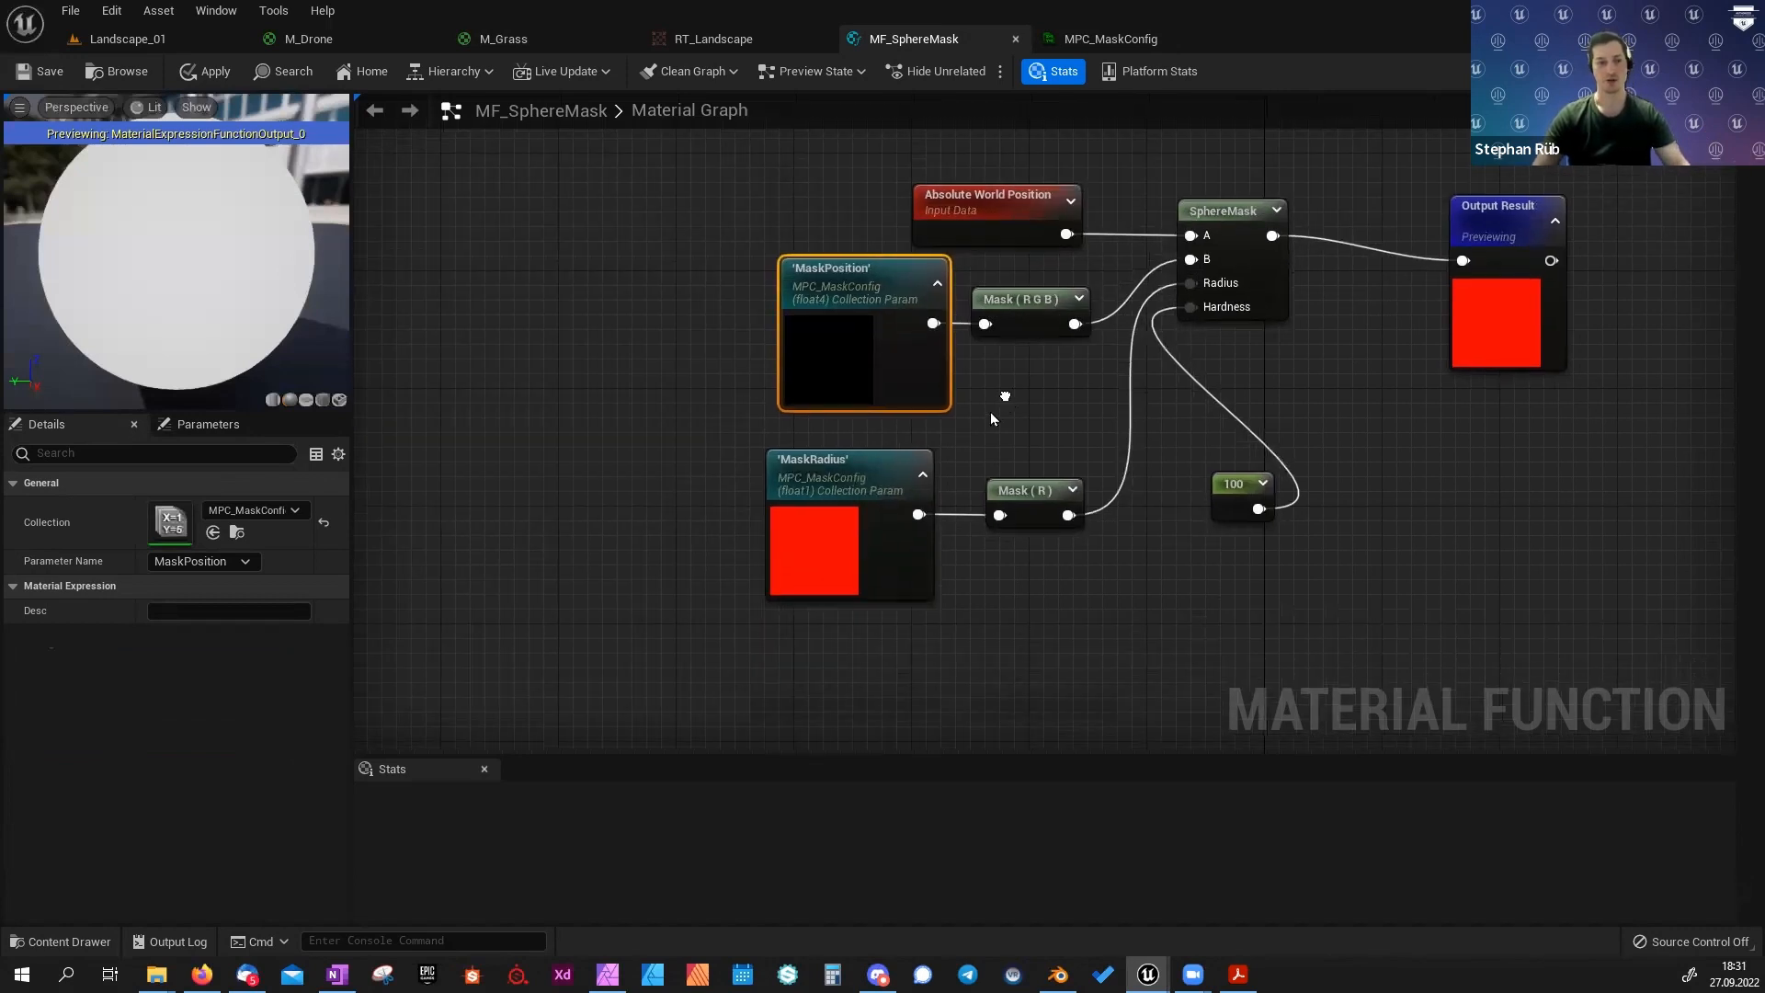
click(880, 585)
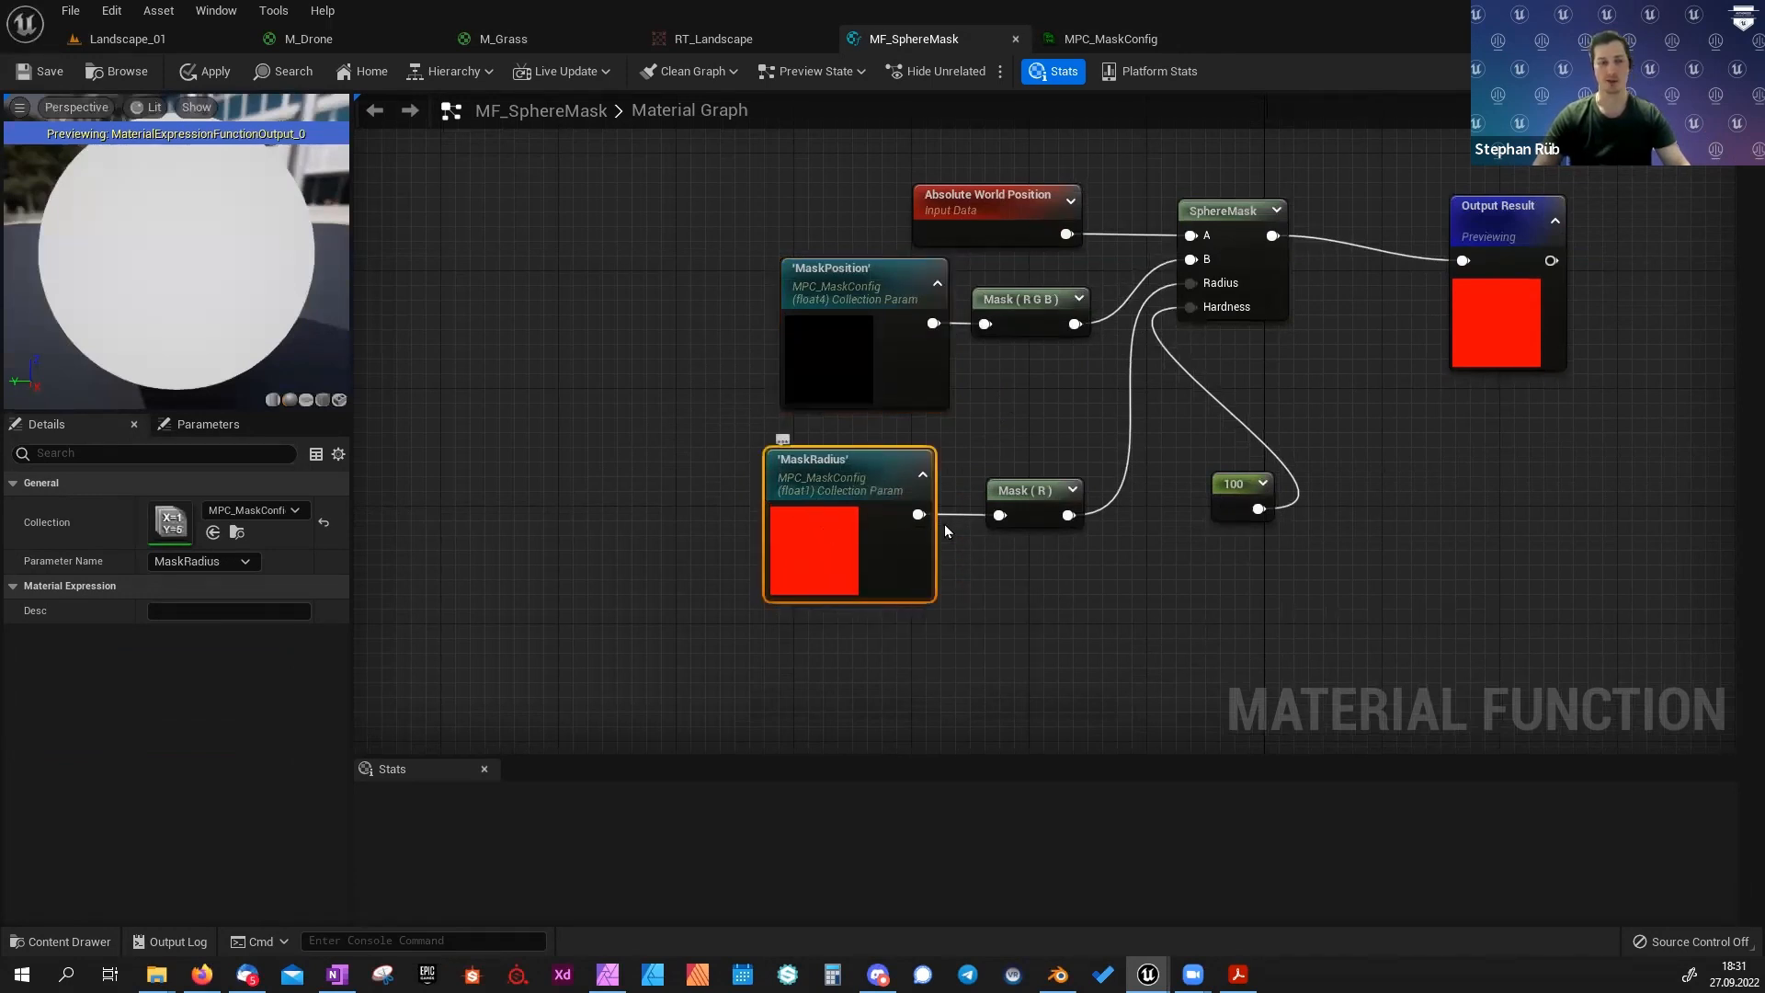
click(1004, 499)
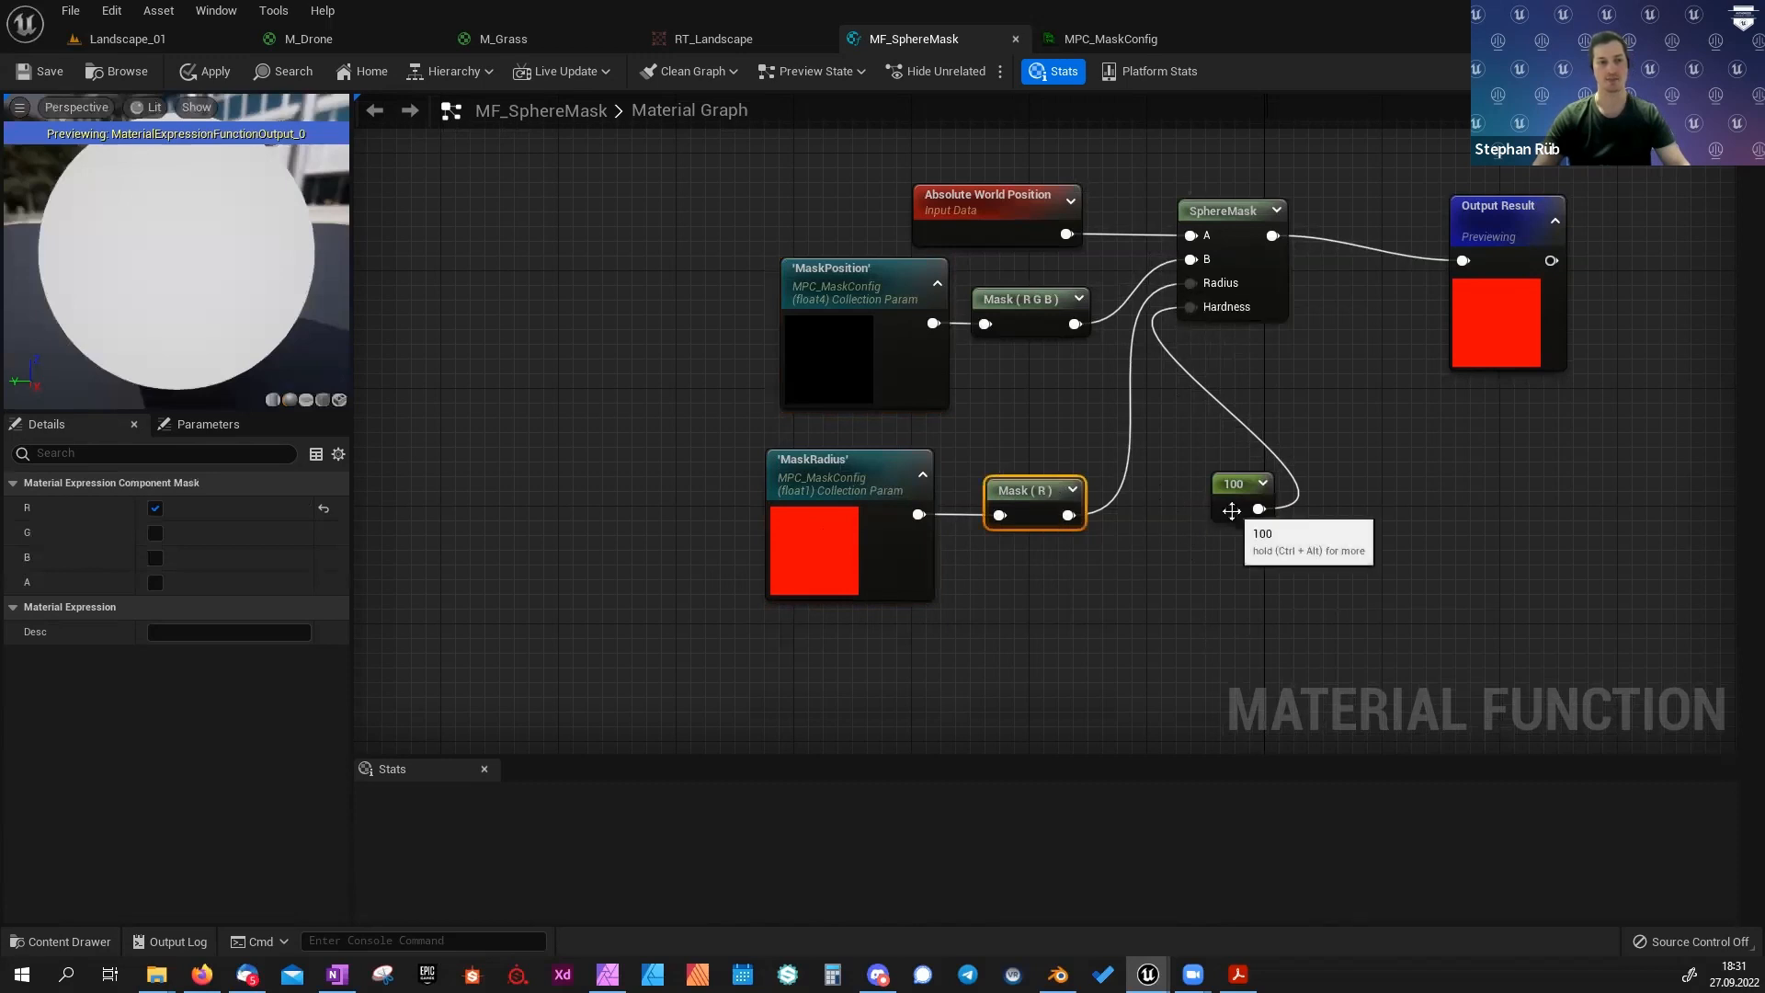
Move the 100 constant feeding Hardness below the Mask (R) node and nudge the Output Result node slightly.
drag(1222, 499, 1085, 623)
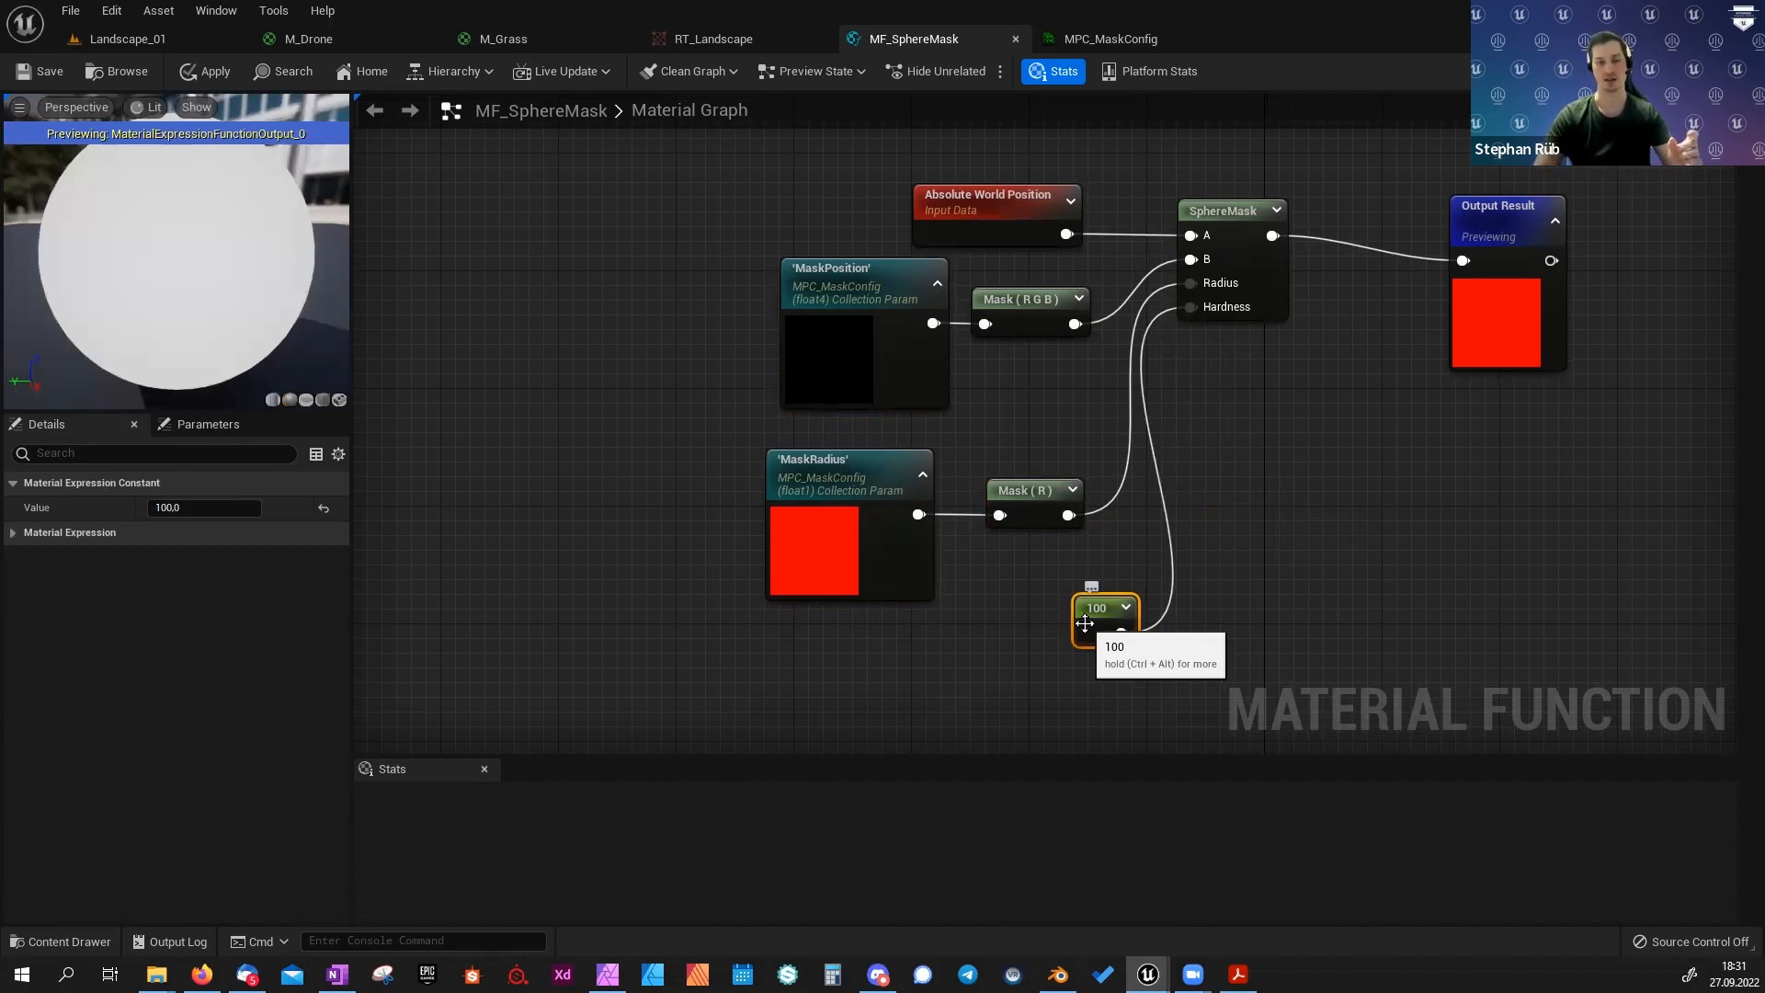
drag(1489, 220, 1465, 194)
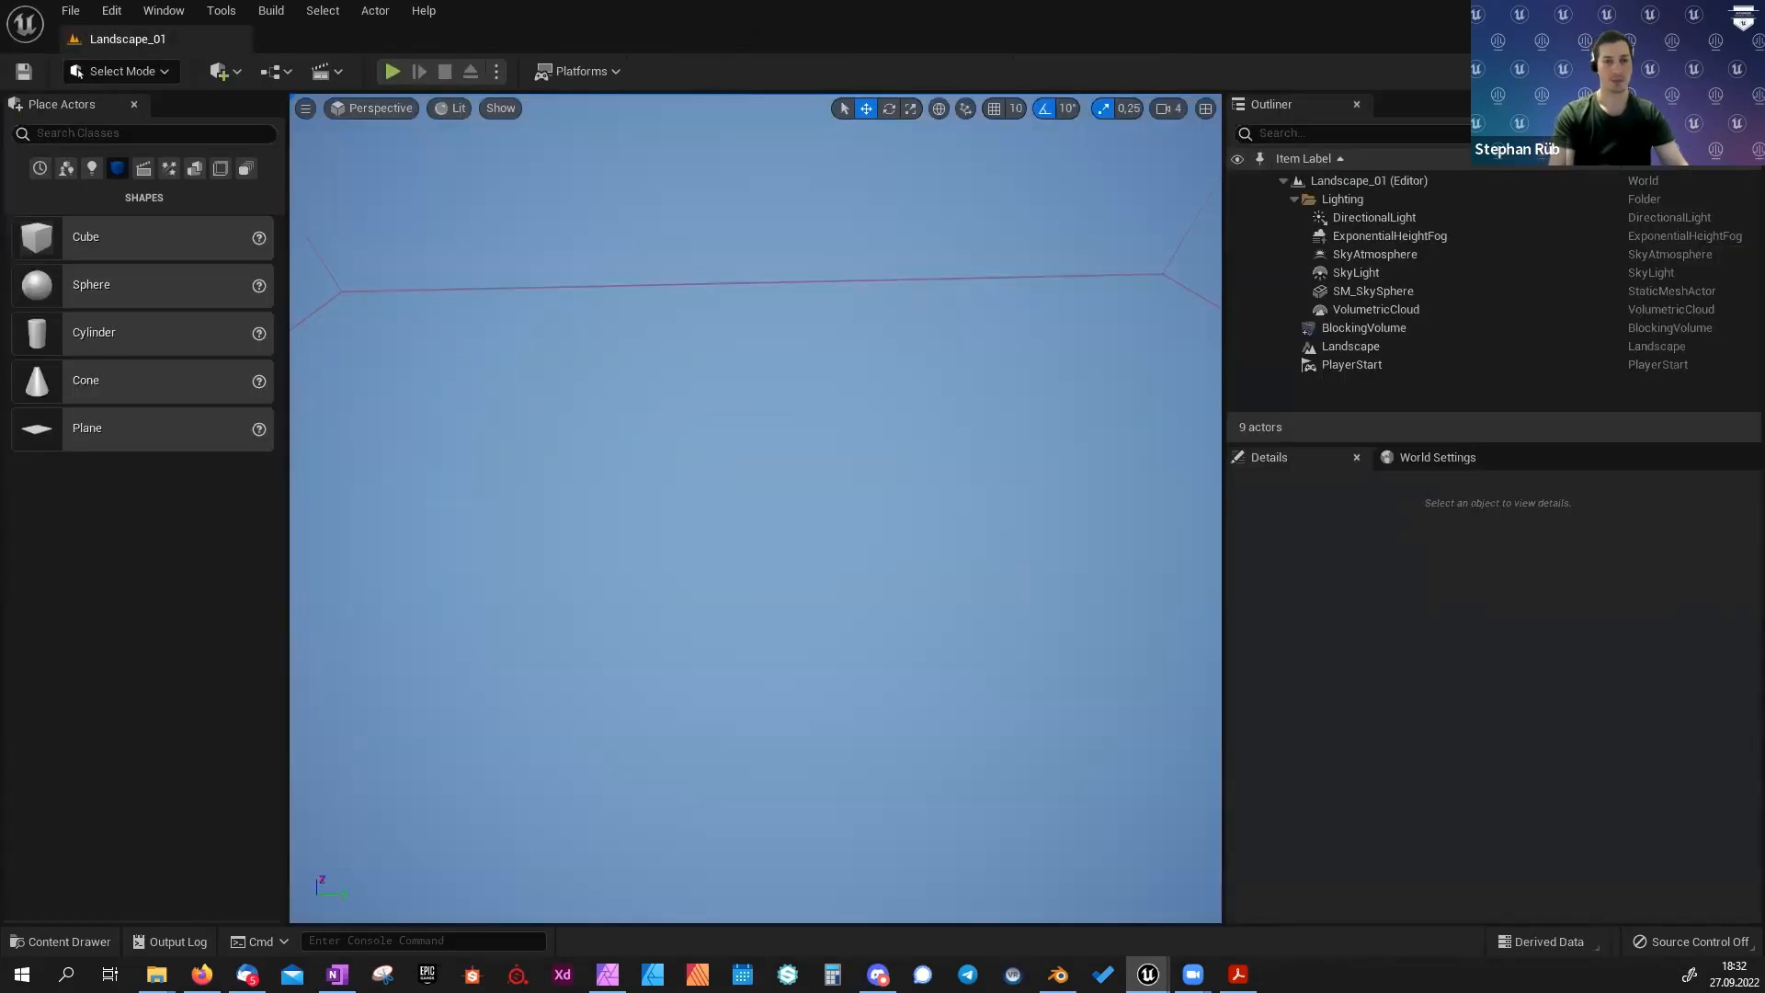
Switch from the Landscape_01 level to the PDF presentation at the Follow-Along slide on basic World Position Offset.
right_drag(504, 362, 504, 334)
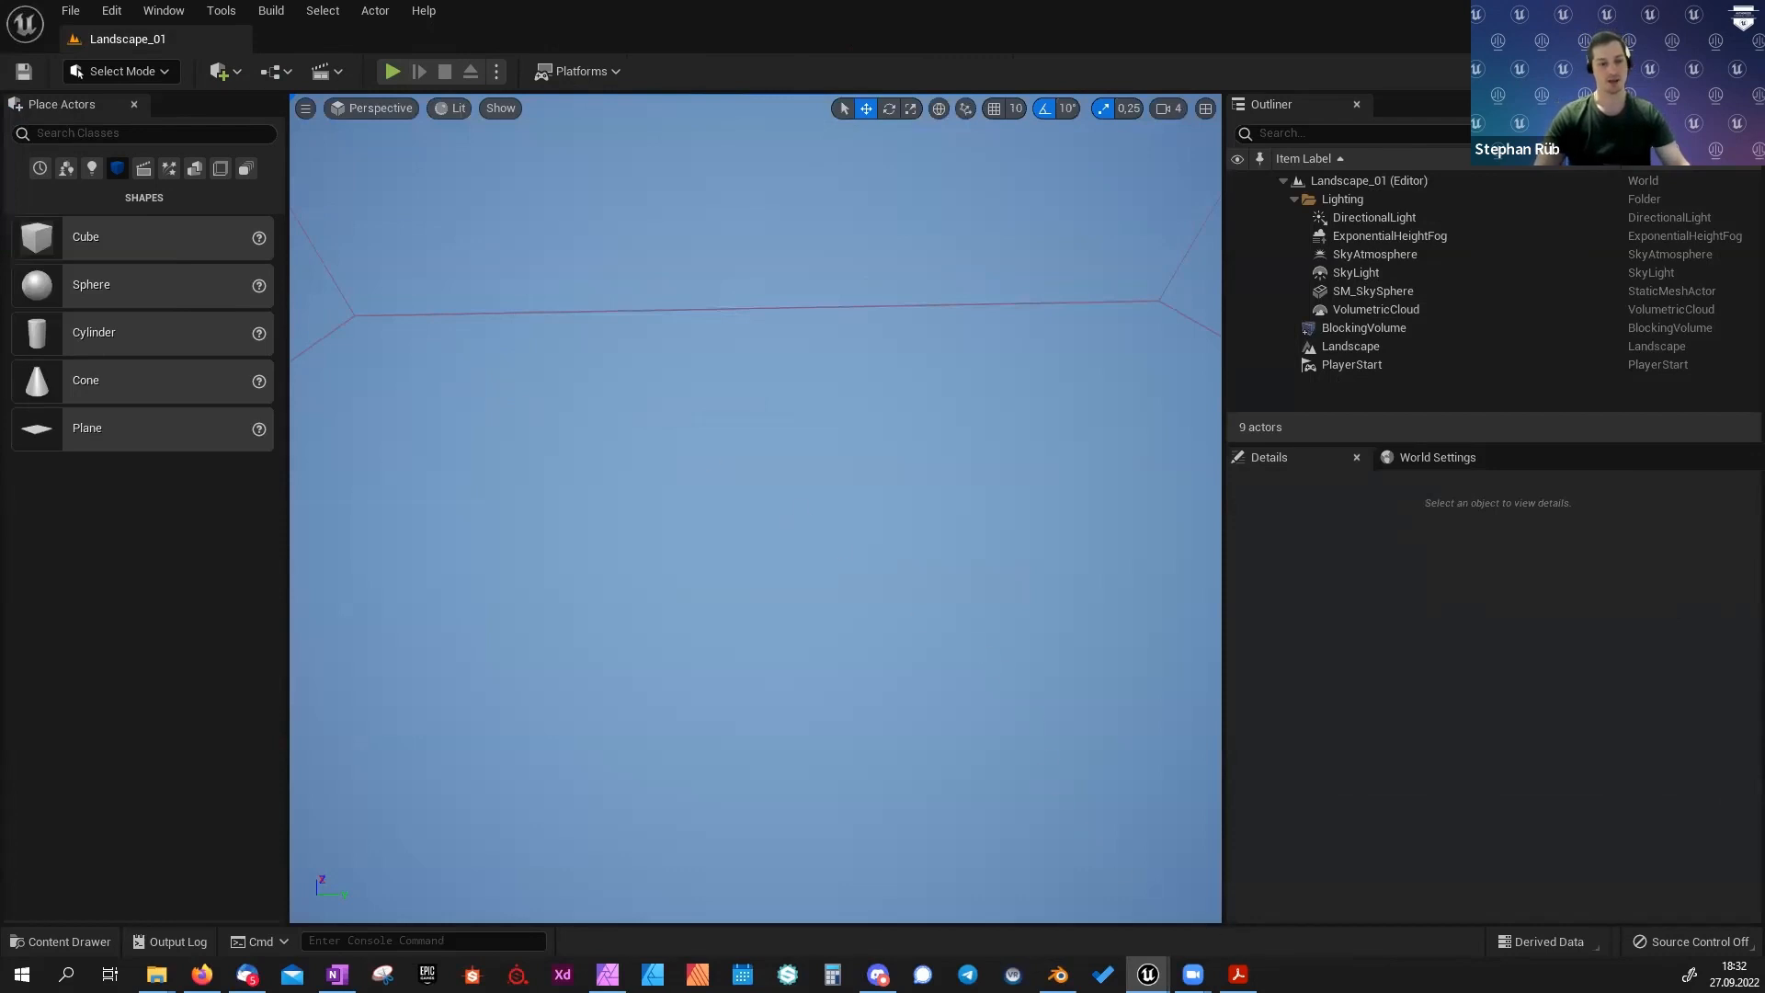
click(1238, 974)
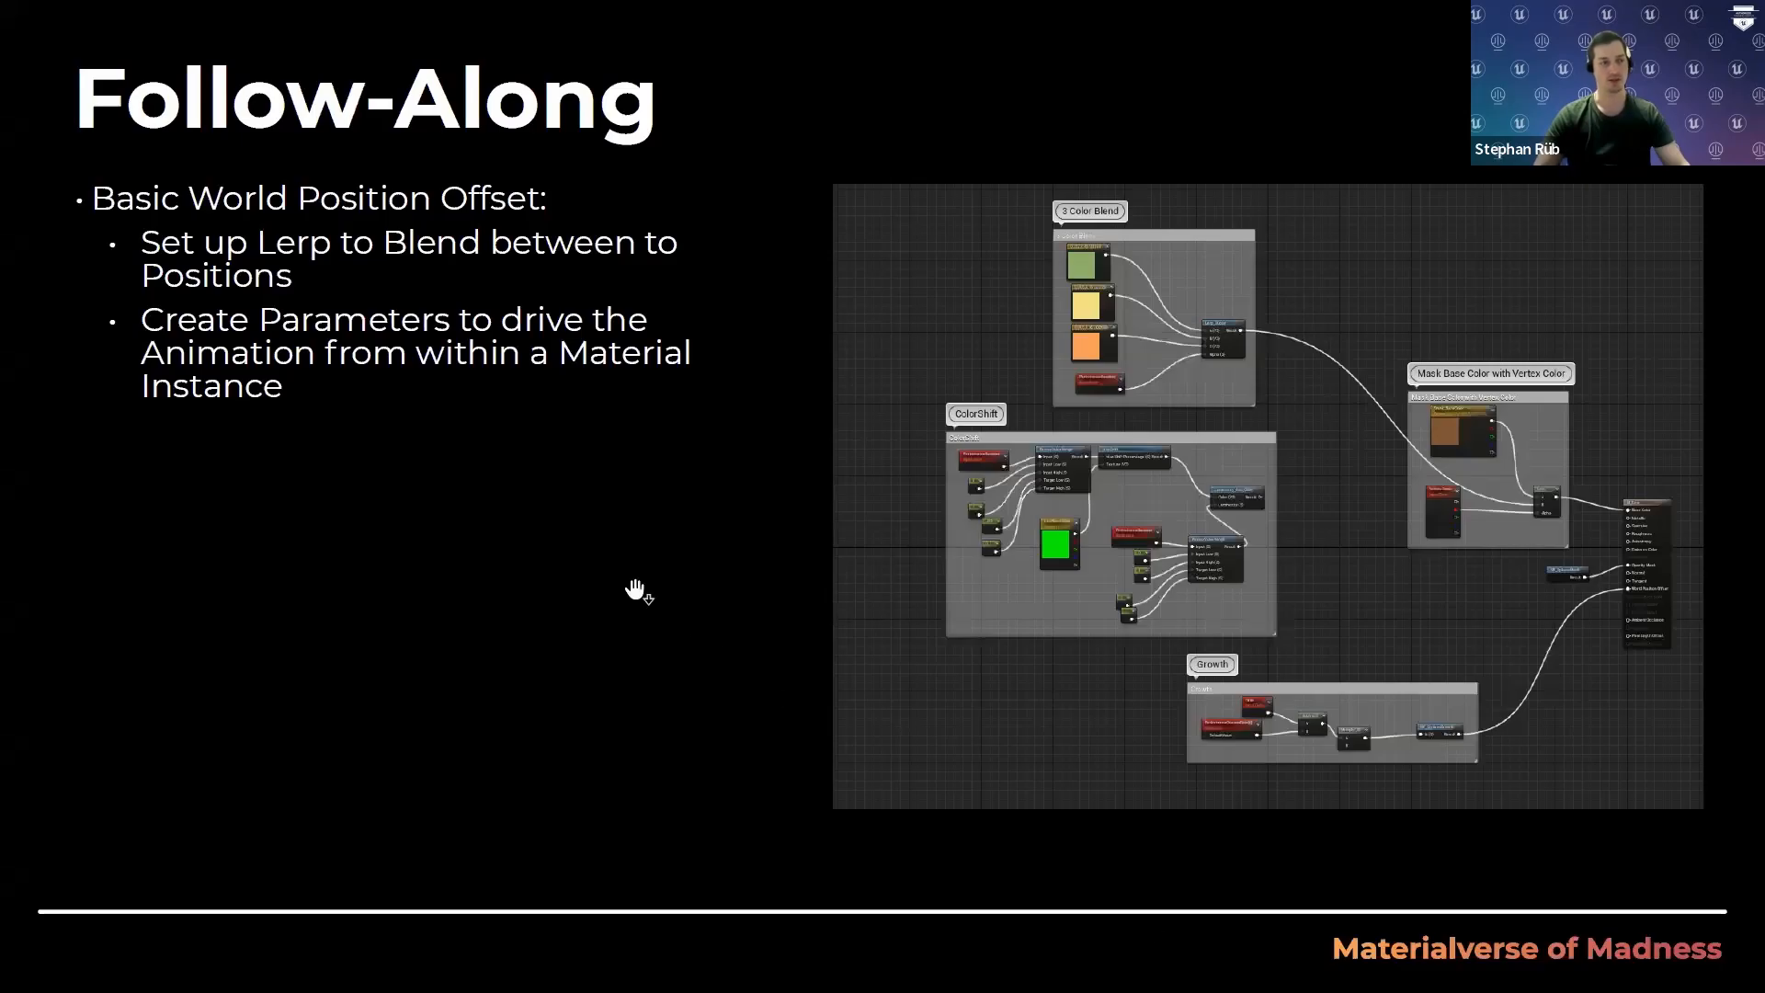
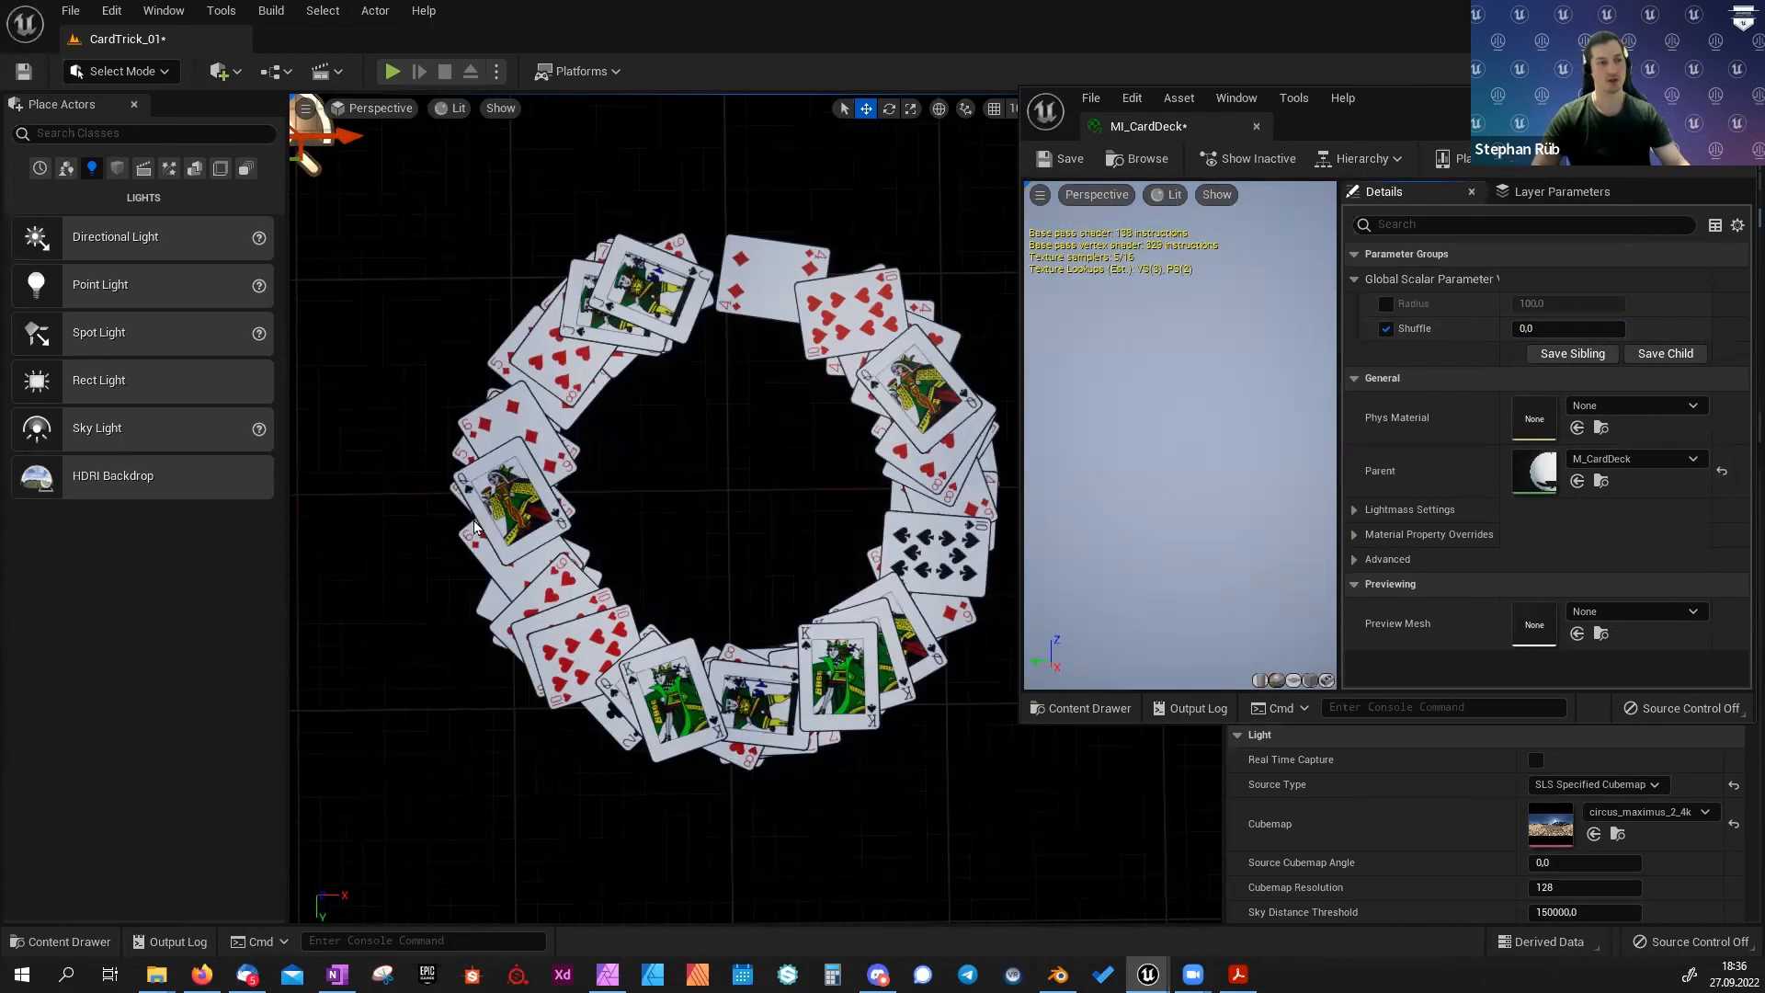
Set the Shuffle parameter of MI_CardDeck to 1.0 and focus the CardTrick_01 view on the sky light.
drag(1522, 331, 1623, 329)
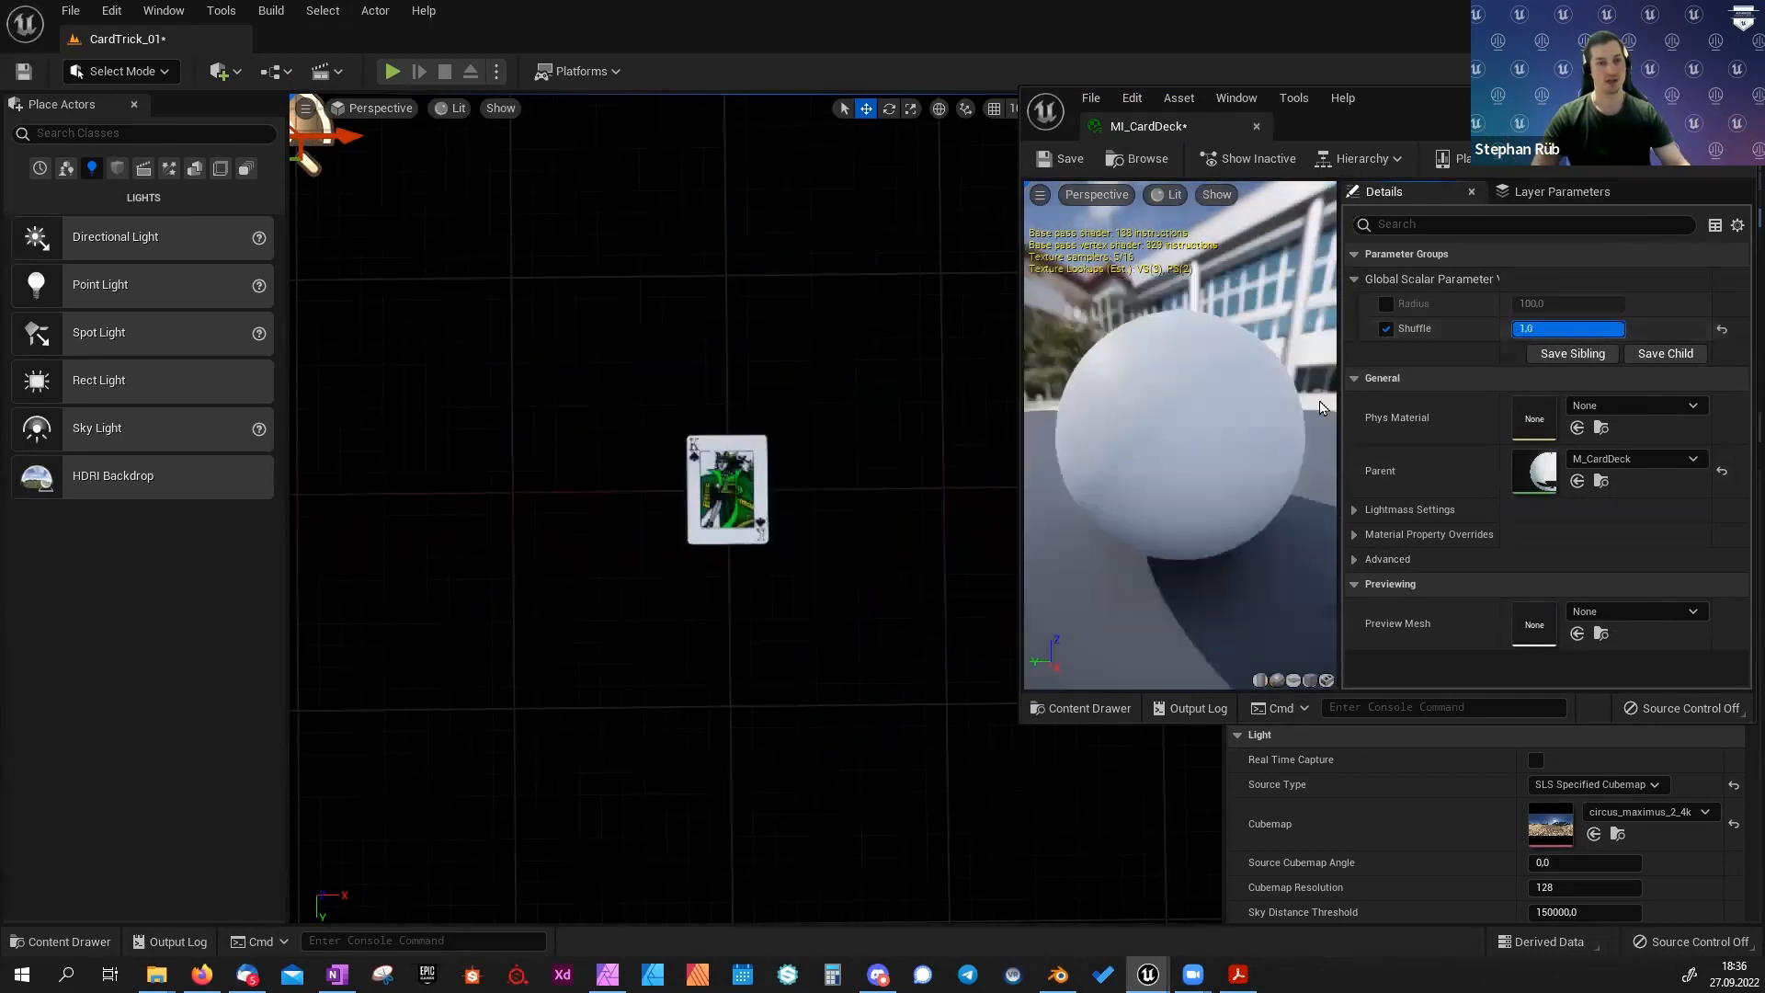
mouse_move(648, 548)
right_down()
mouse_move(648, 597)
mouse_move(607, 514)
mouse_move(649, 550)
right_up()
key(f)
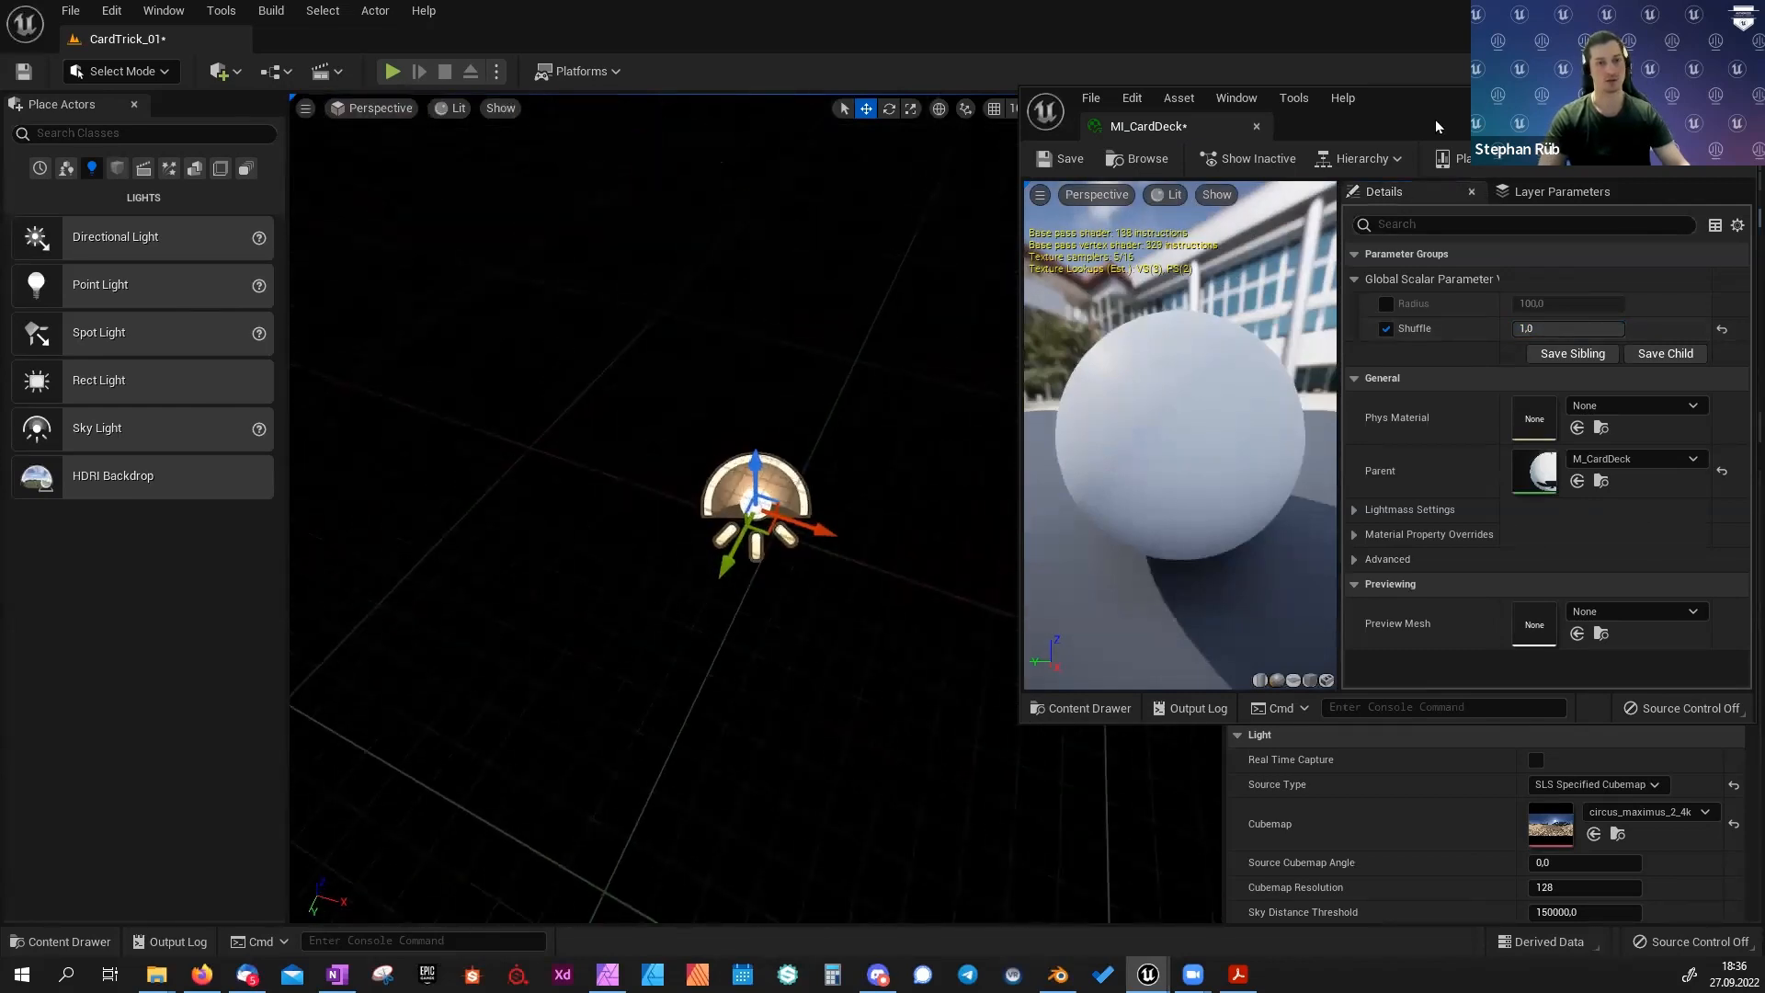
Move the MI_CardDeck window clear of the Outliner, then select BP_CardTrick and frame the whole card stack from the side.
drag(1421, 125, 1338, 341)
click(1344, 200)
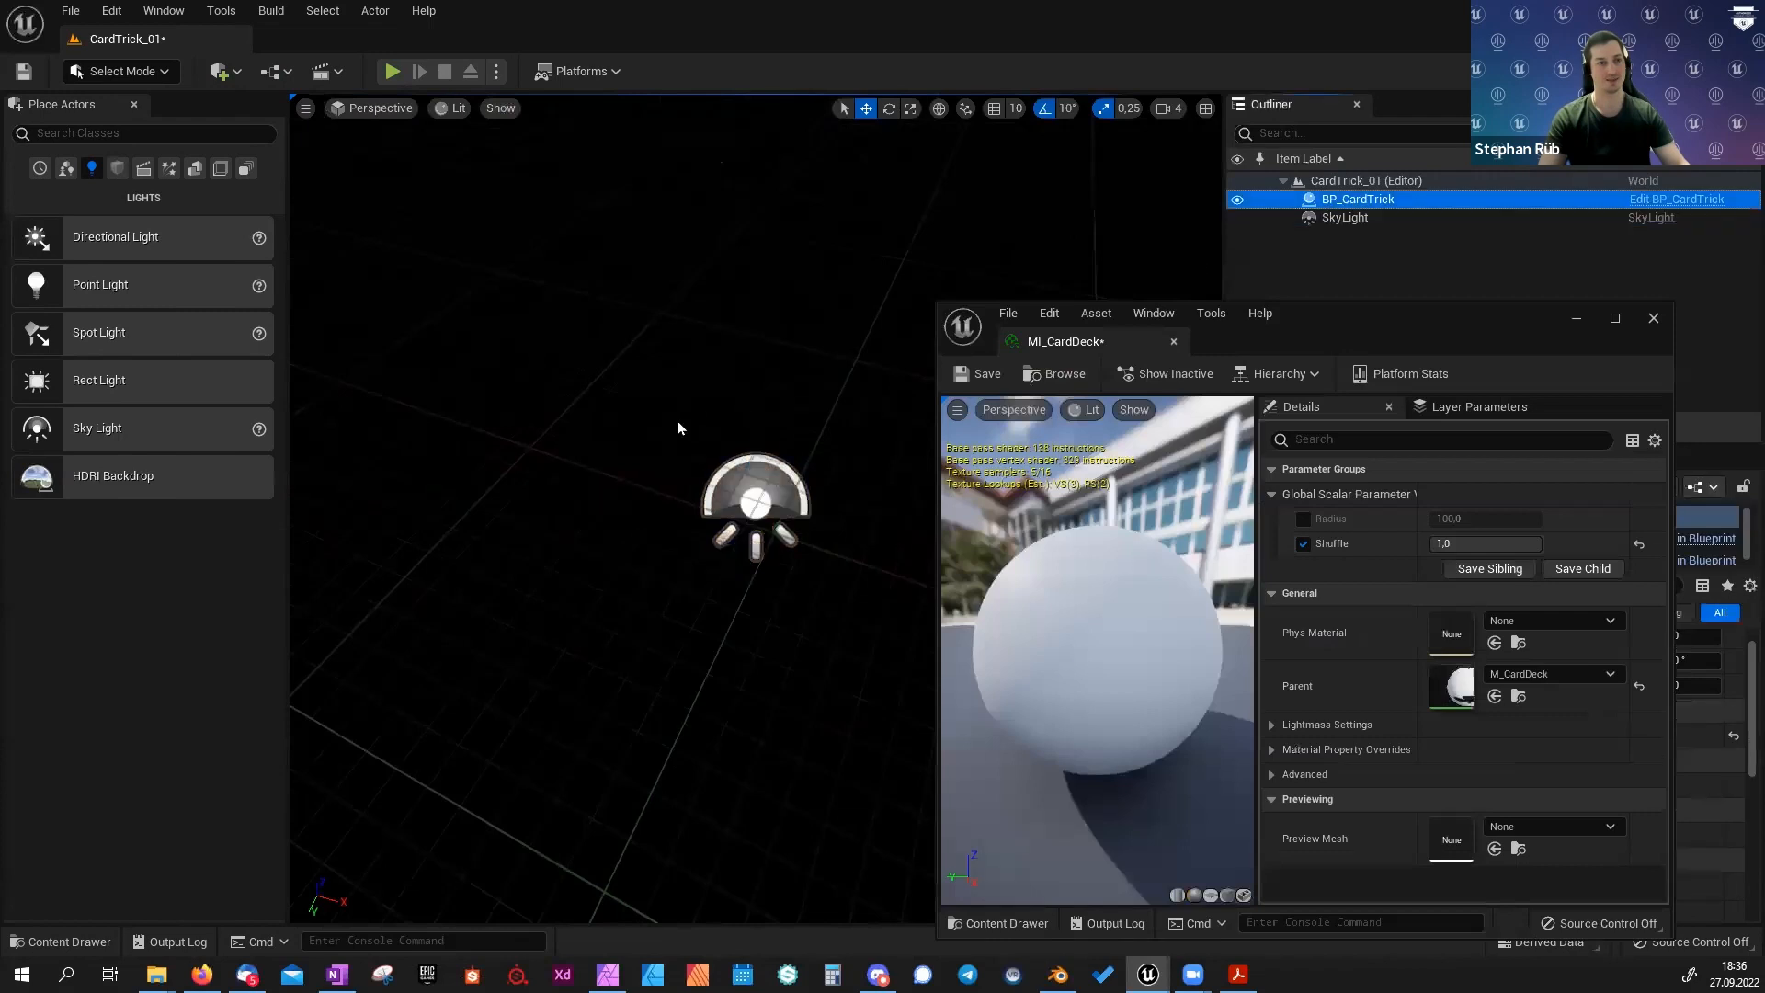
key(f)
scroll(596, 464, down, 8)
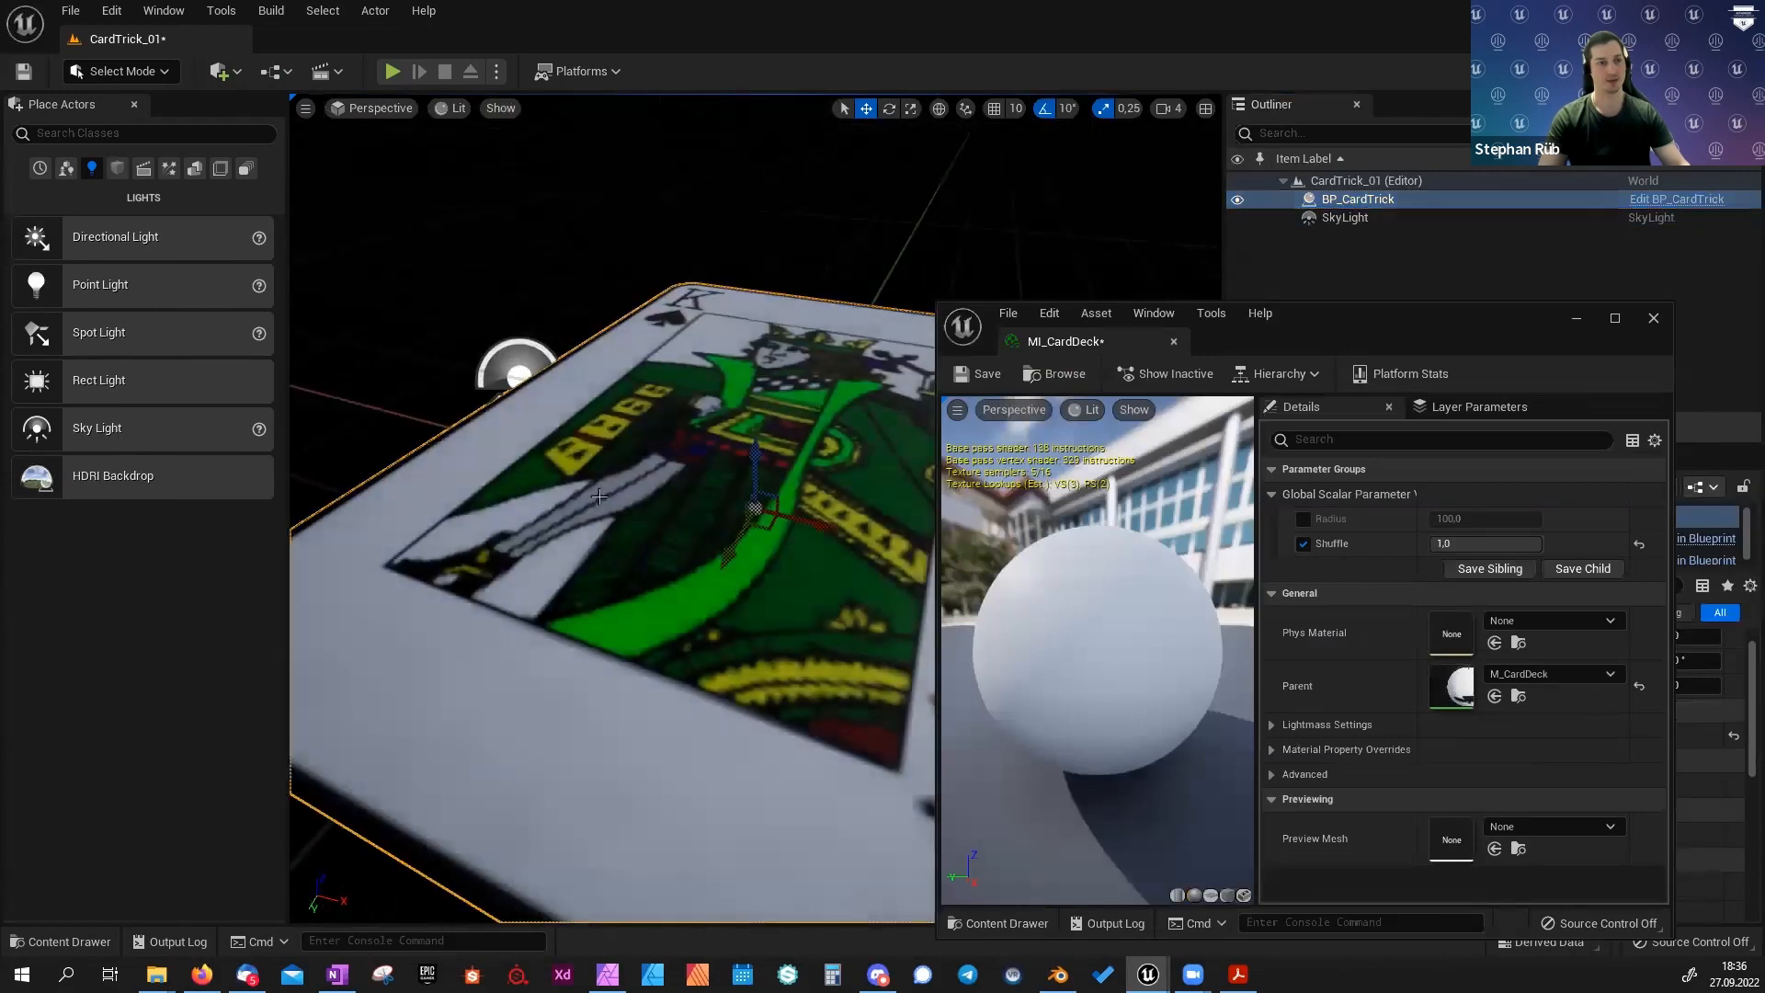
alt+drag(618, 529, 543, 432)
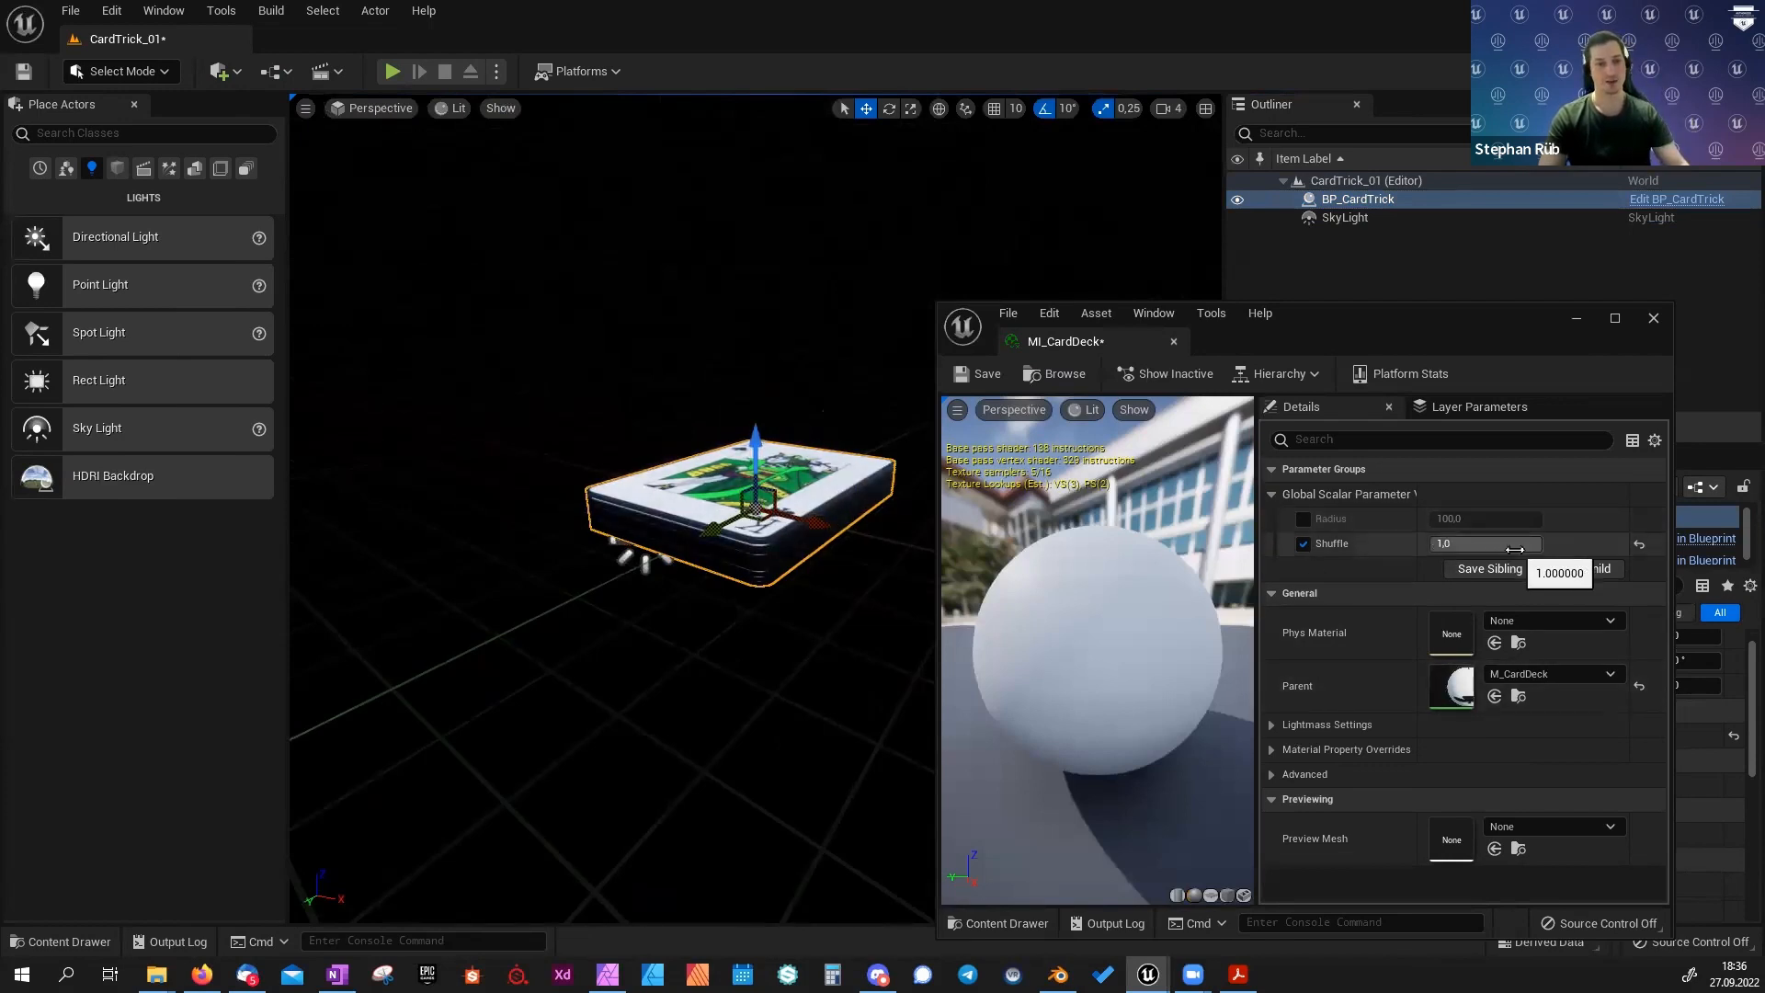
Set Shuffle to 0.0 in MI_CardDeck, then enable the Radius parameter and set it to 150.
drag(1518, 543, 1430, 543)
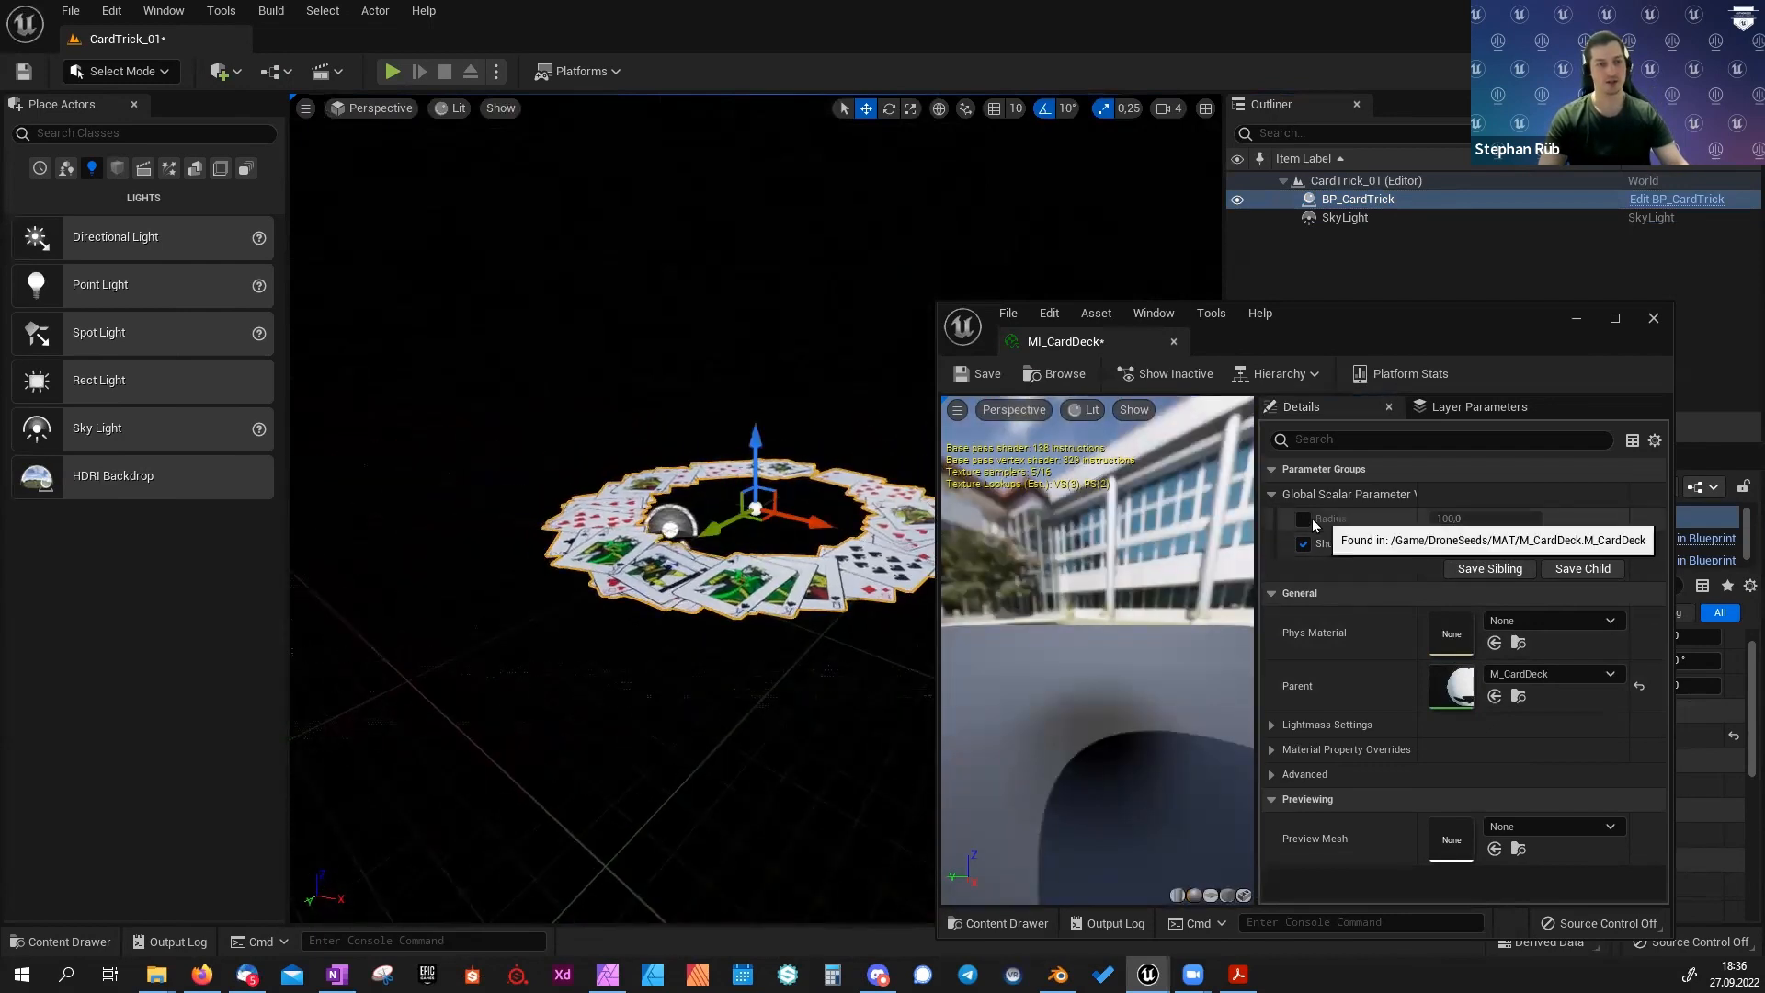
click(1302, 518)
click(1449, 521)
text(1)
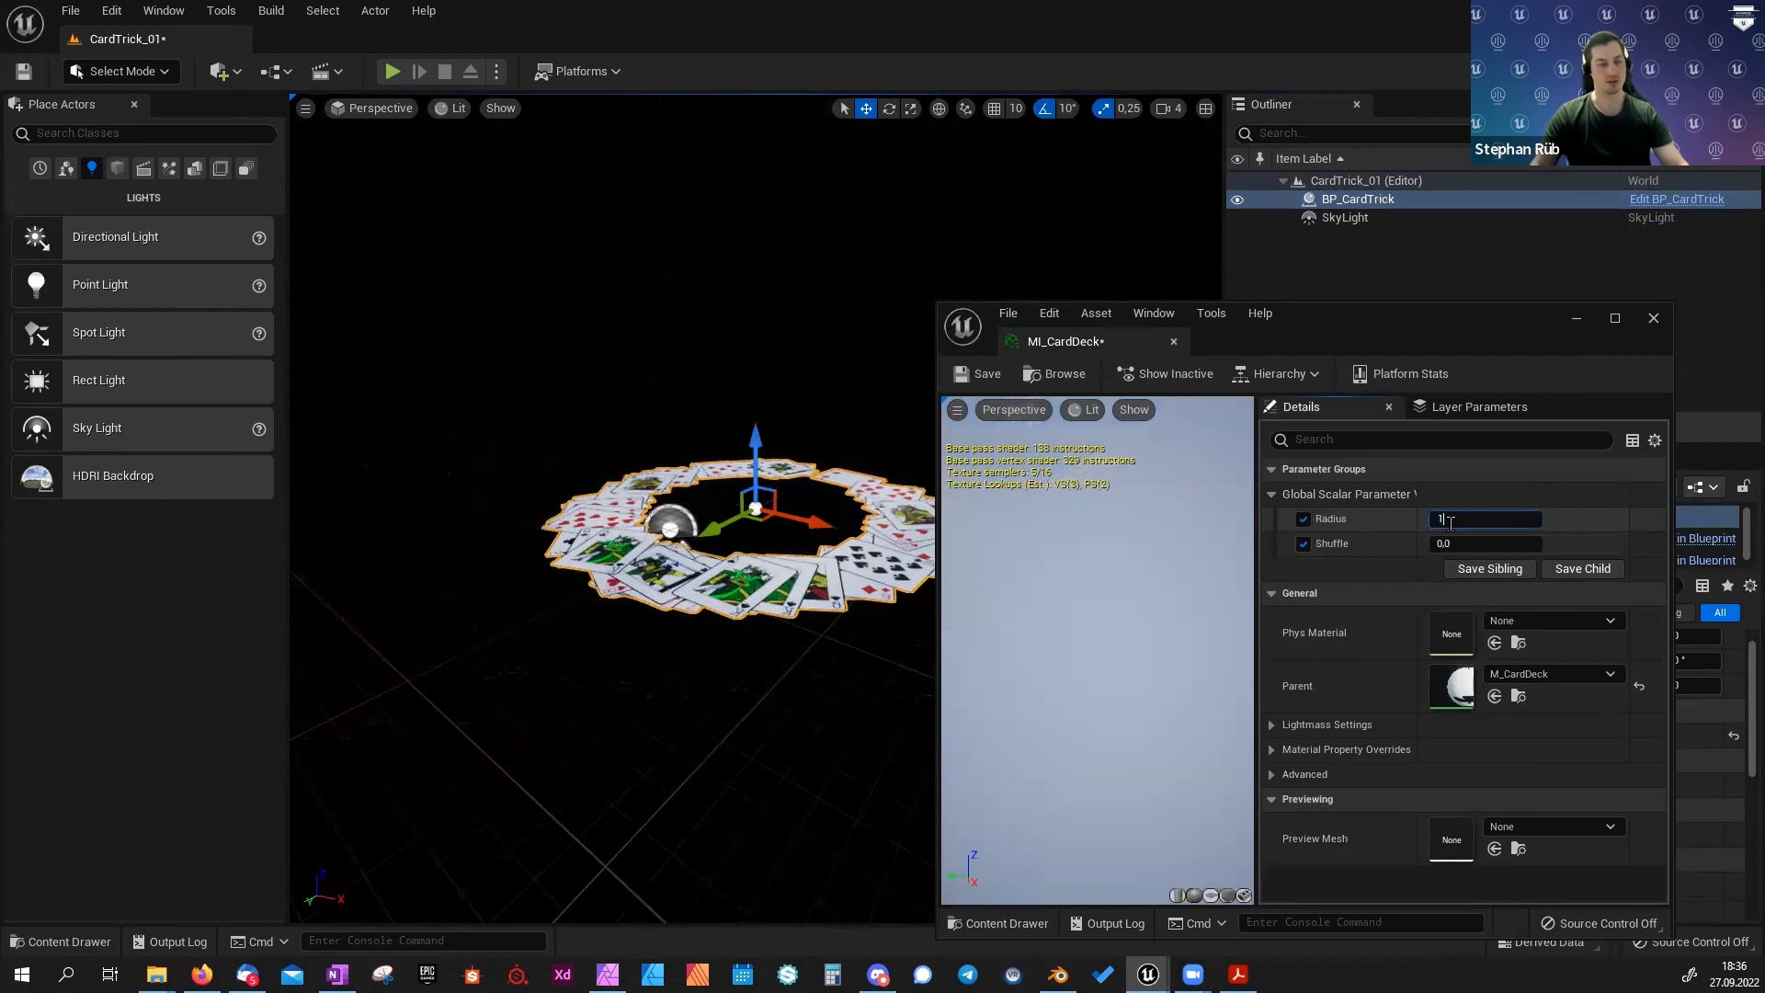
text(50)
key(Return)
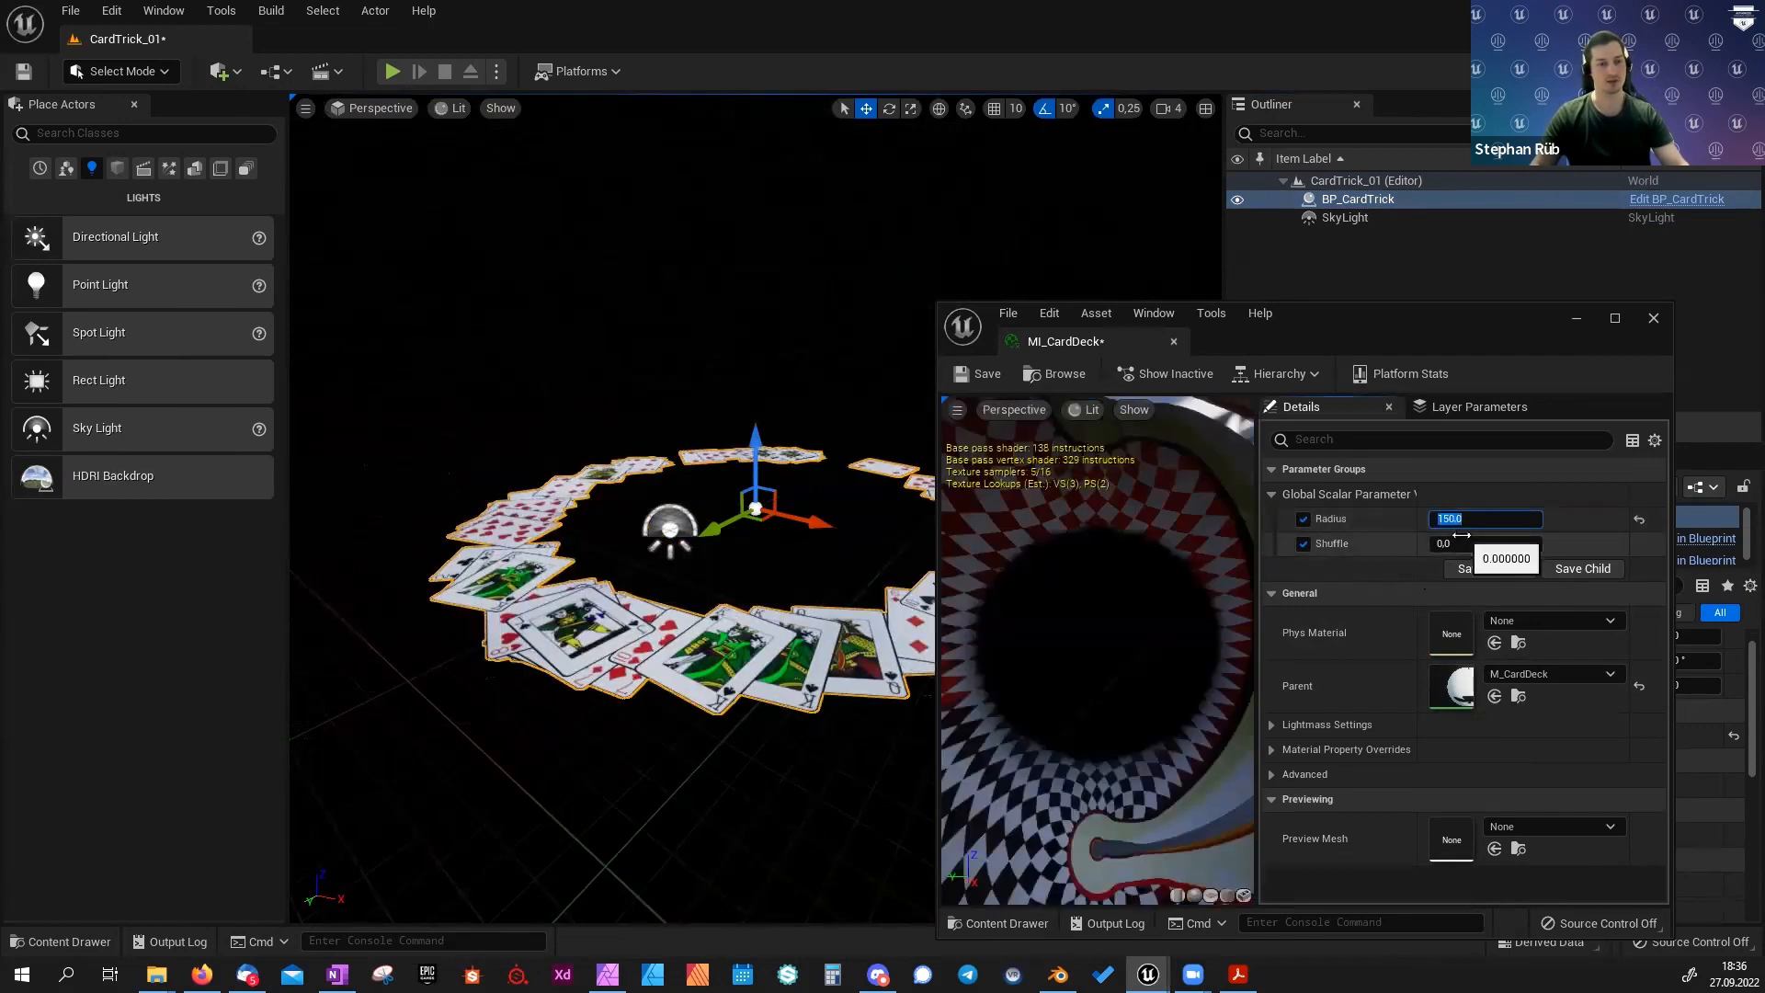
Try a Radius of 200 for the card circle, then set it to 50.
text(200)
key(Return)
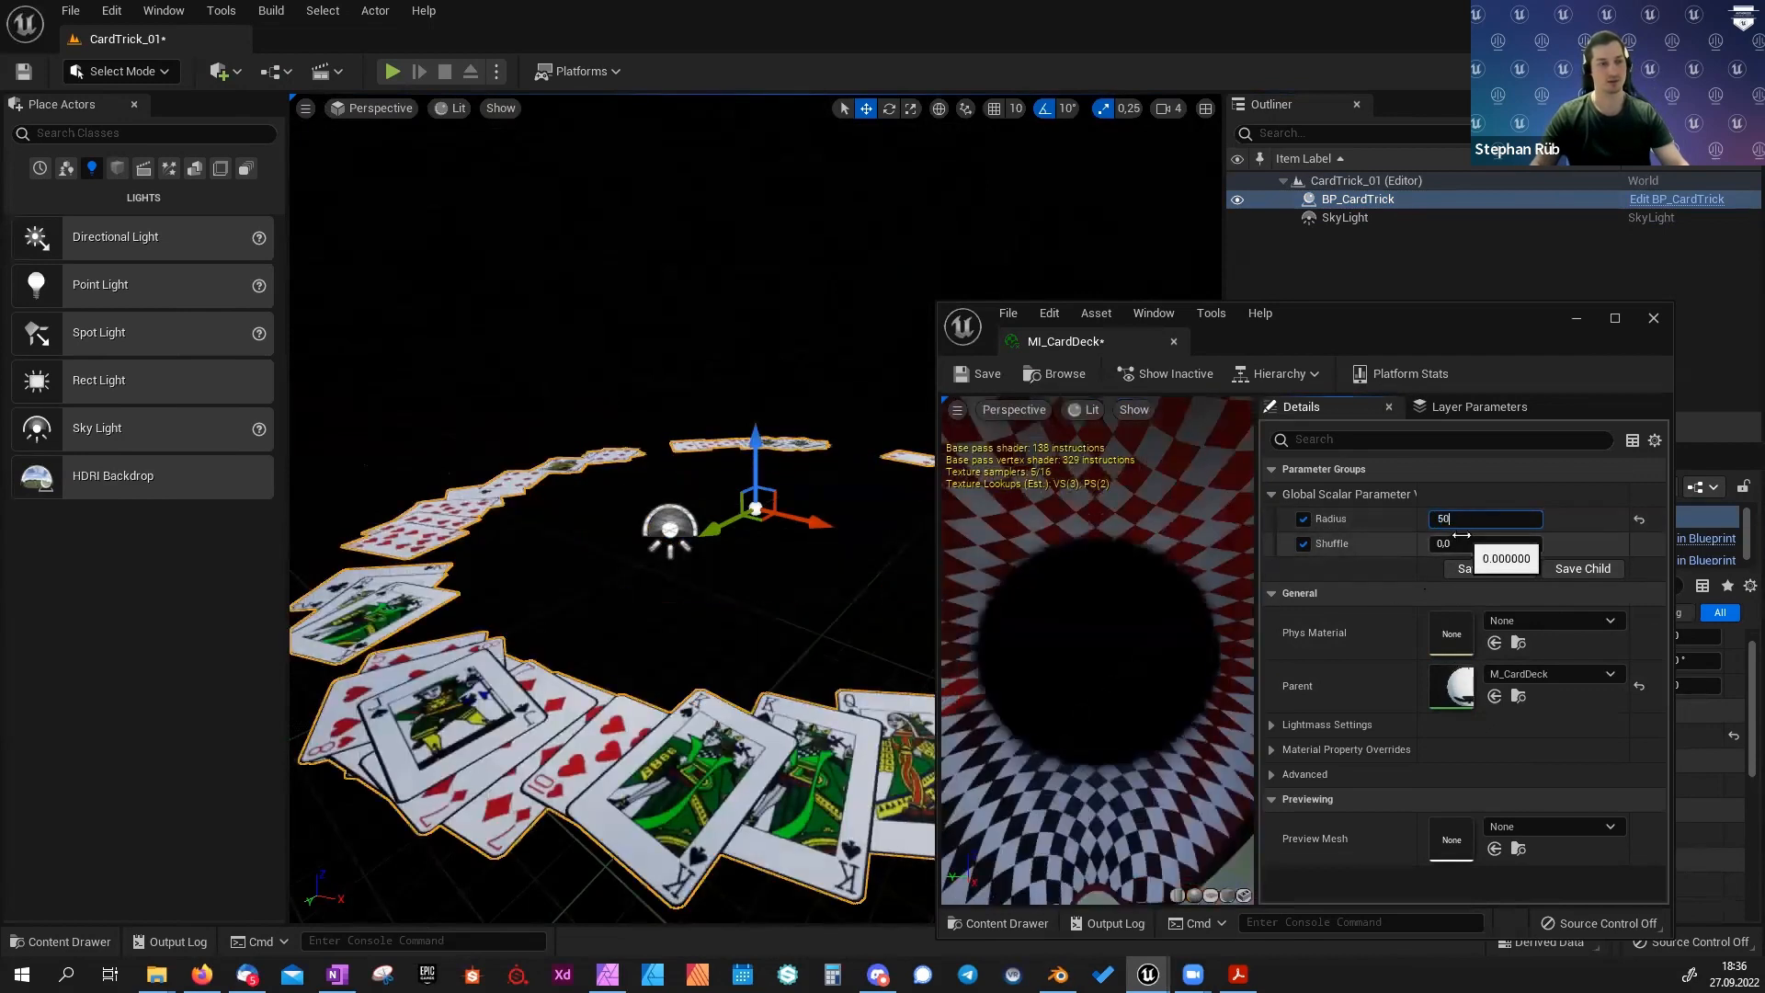
key(Return)
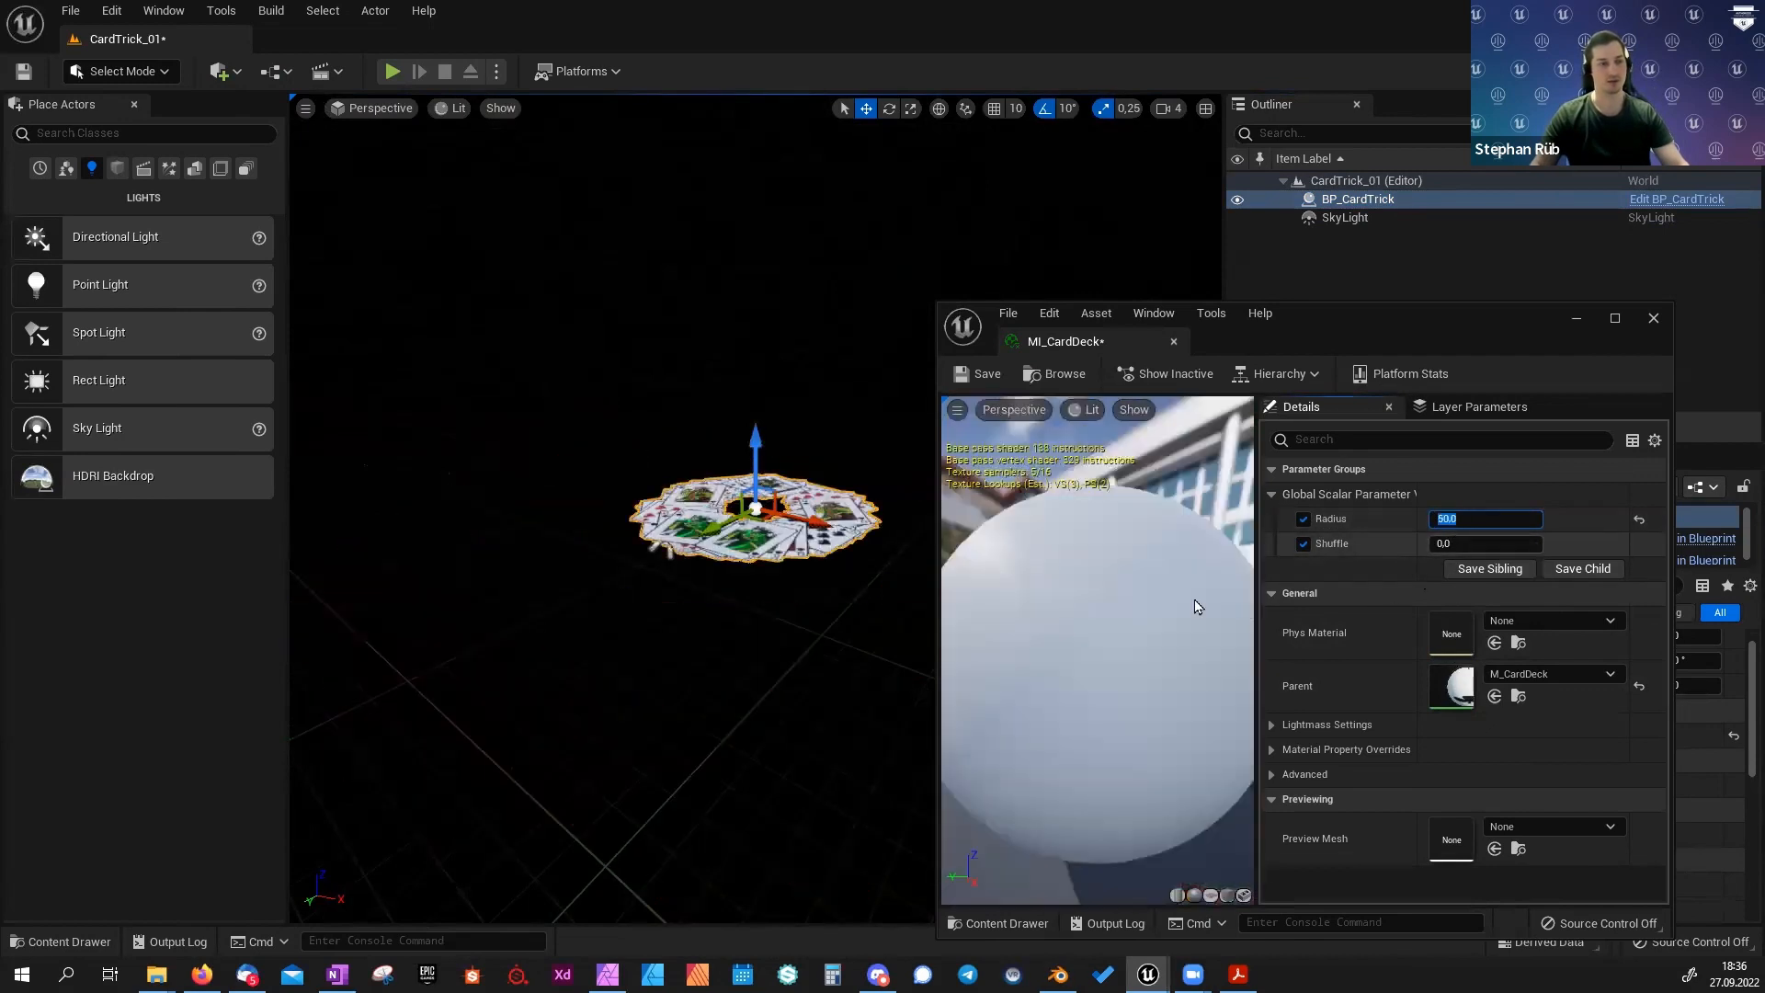
Test Shuffle at 1, bring it back down to 0.0, and save MI_CardDeck.
click(1485, 543)
text(1)
key(Return)
drag(1476, 542, 1363, 542)
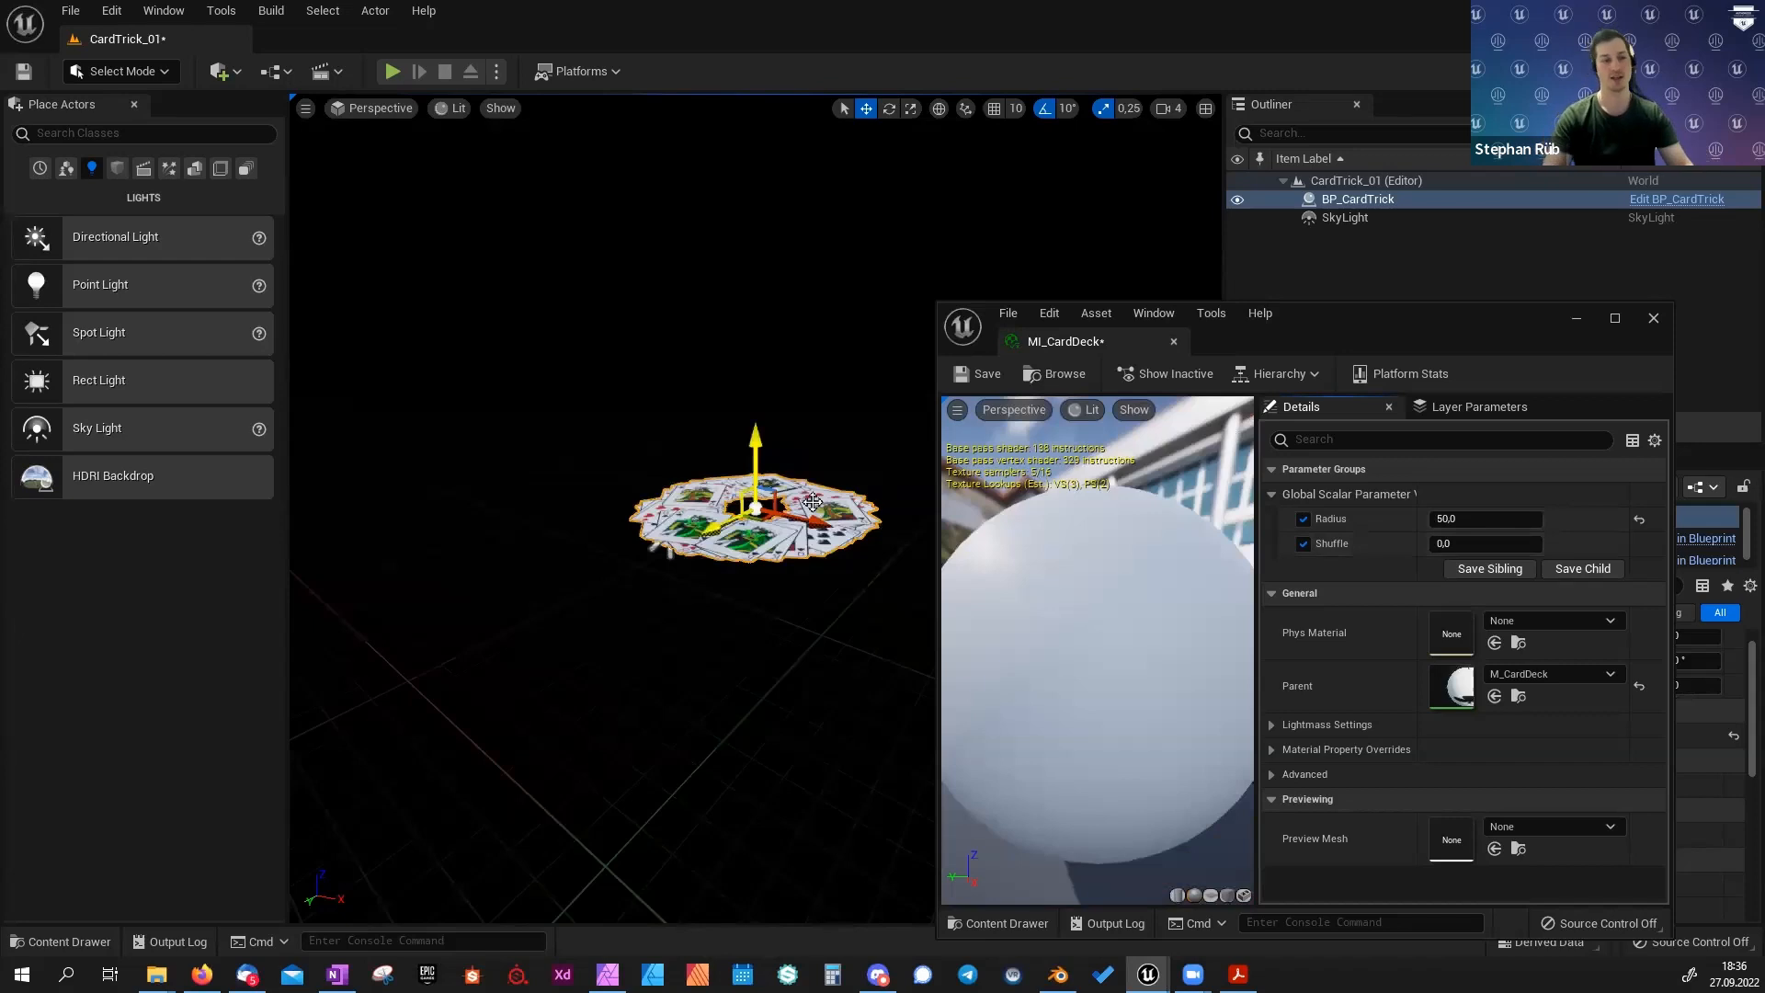
click(973, 374)
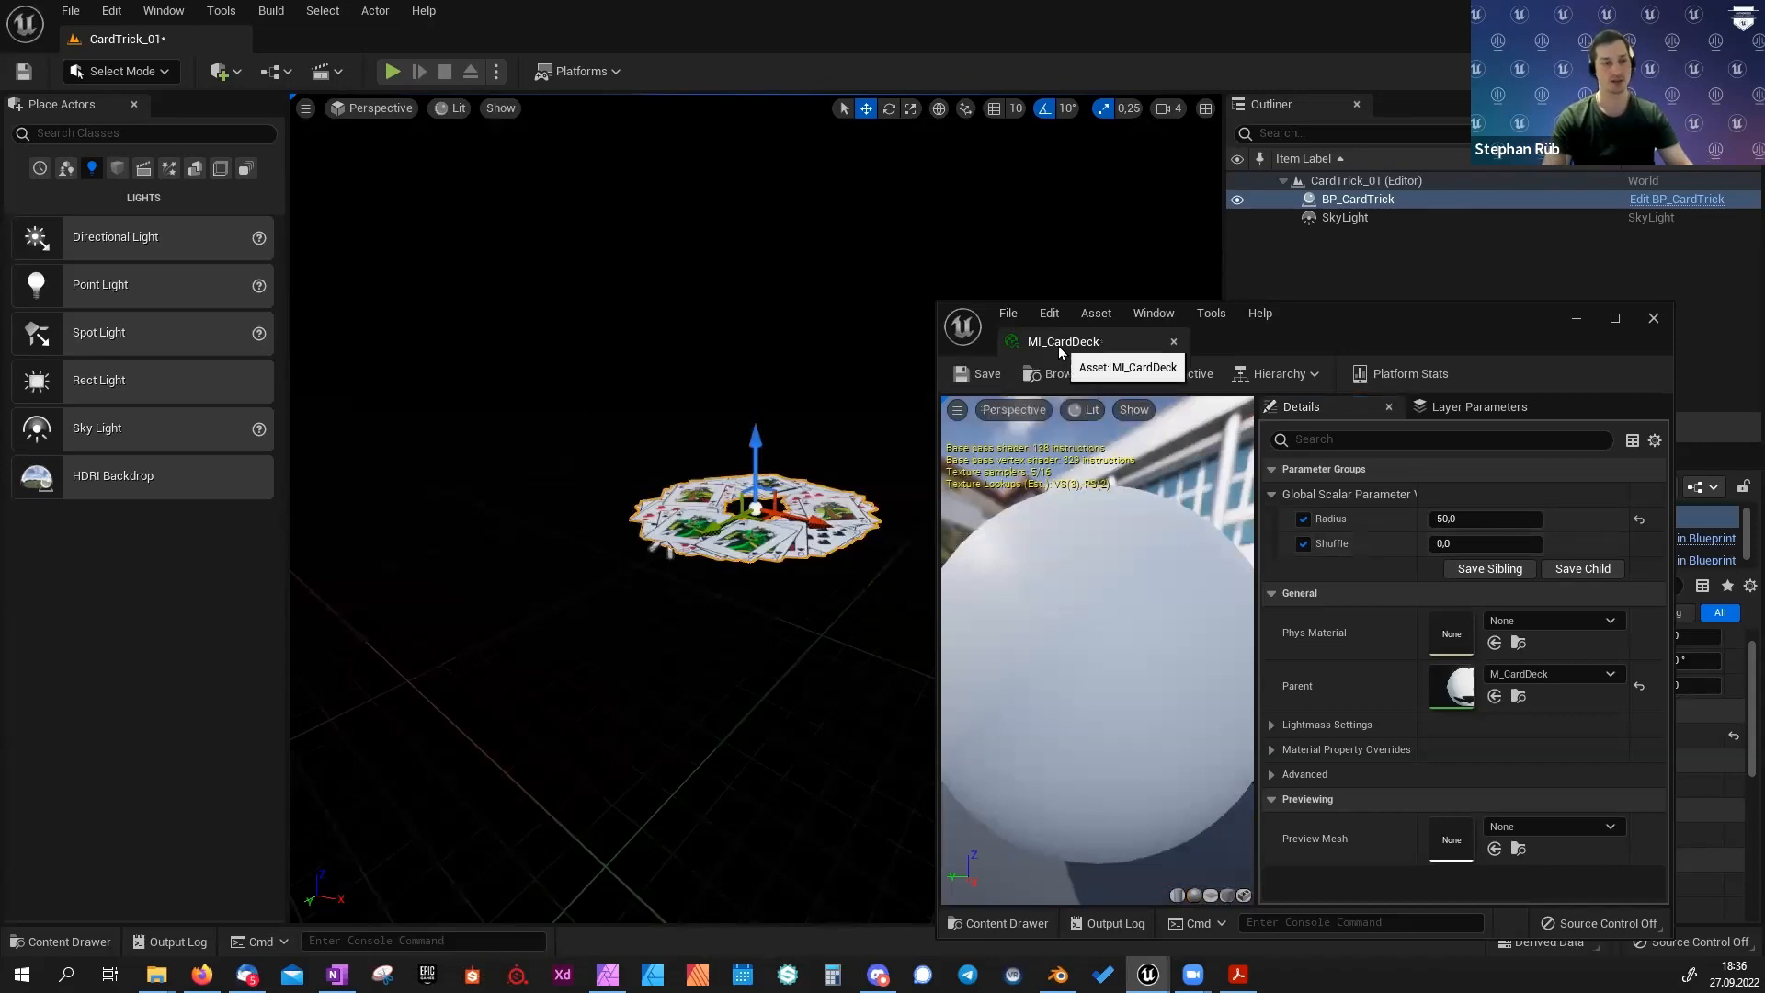
Open the parent material M_CardDeck, close the material instance and dock M_CardDeck in the main editor window.
double_click(1451, 687)
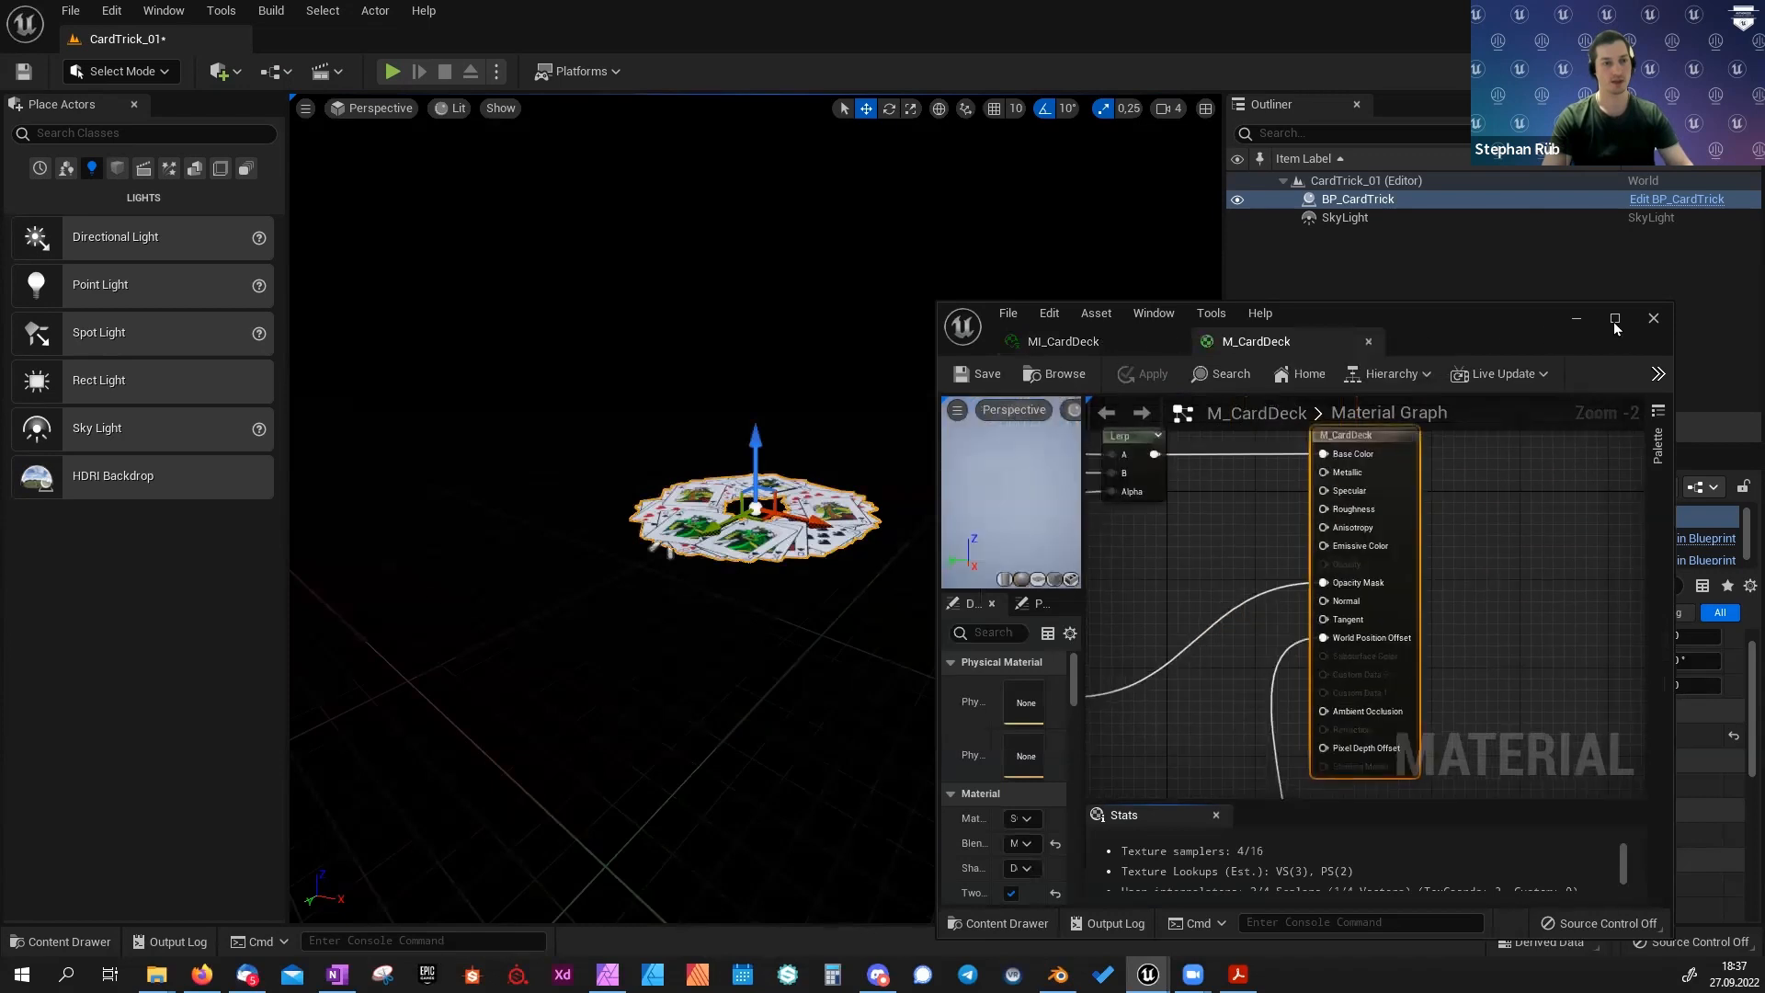
click(1172, 341)
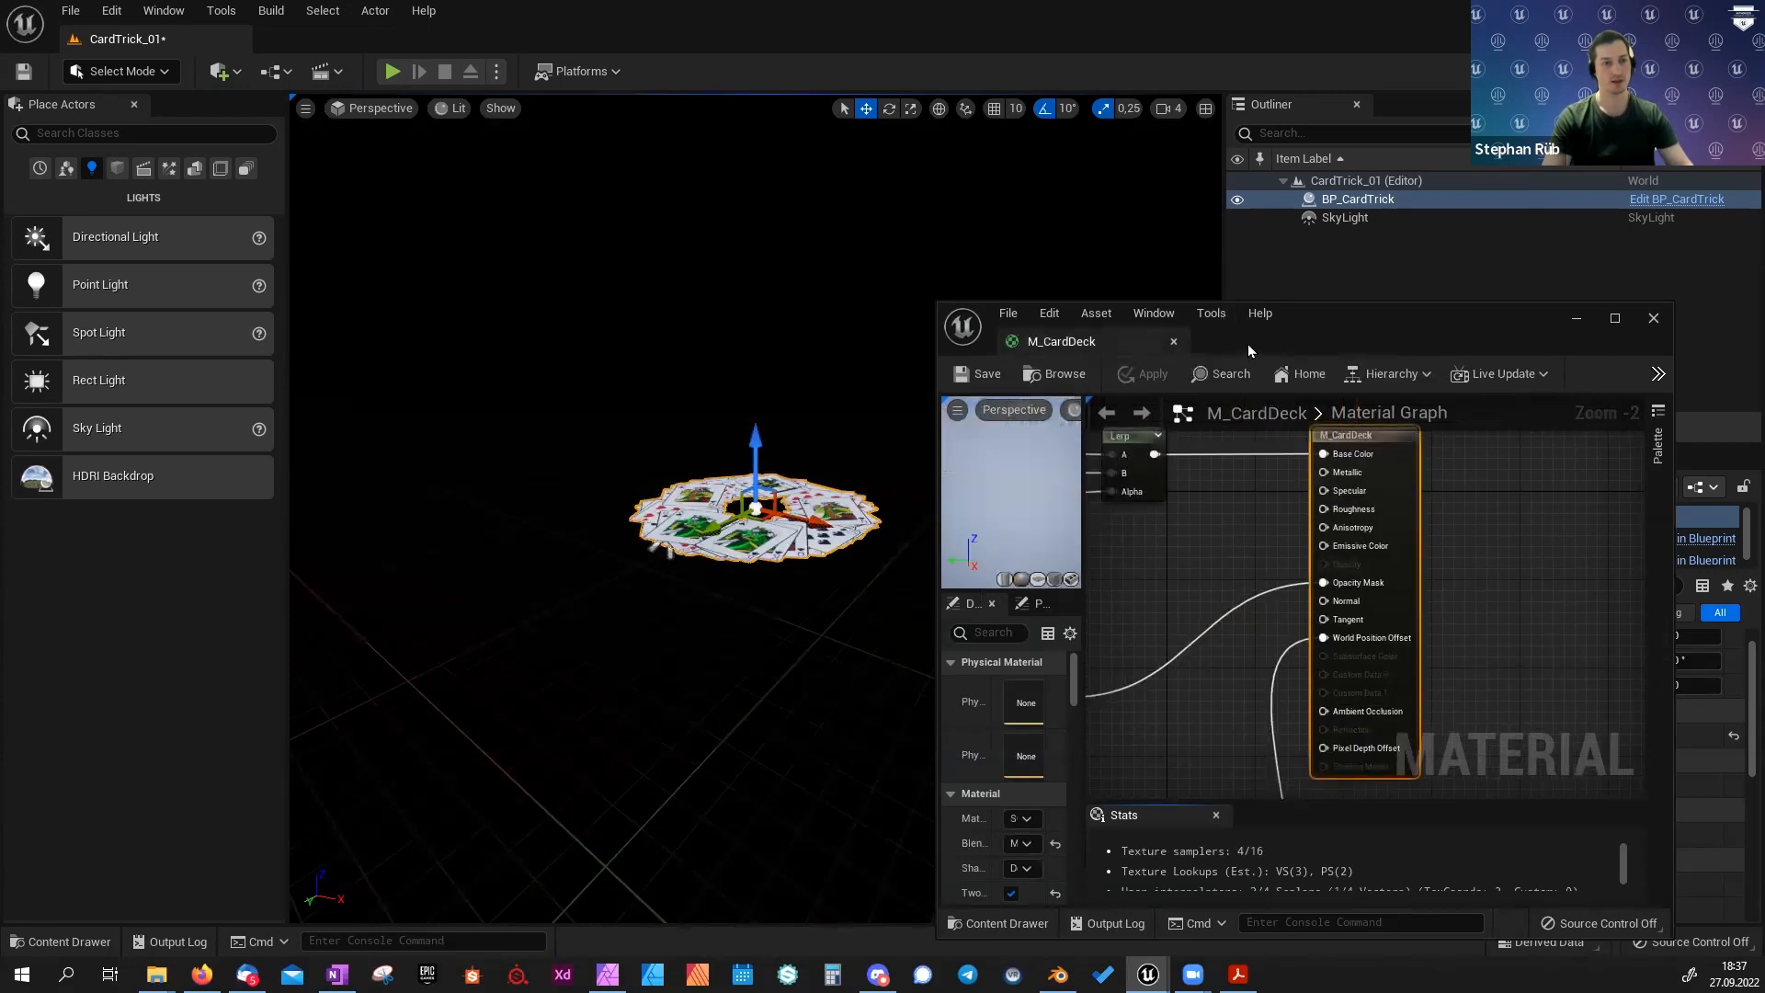
drag(1128, 340, 307, 30)
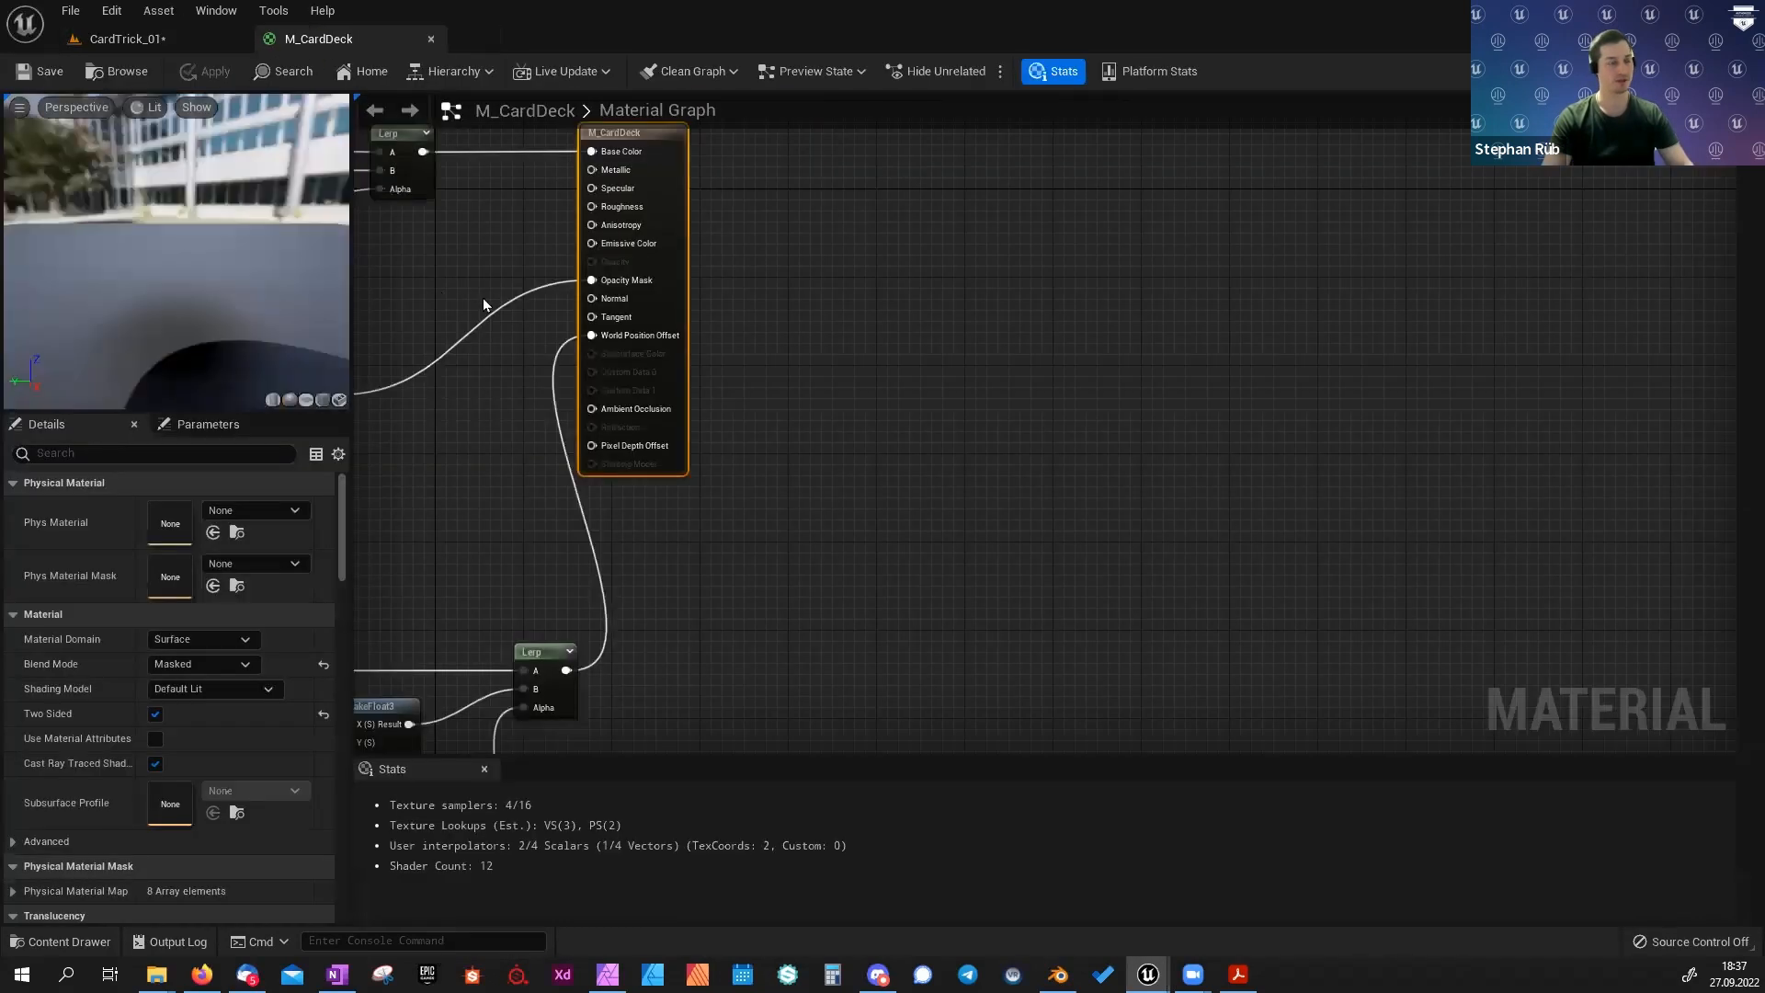
Examine the M_CardDeck network from PerInstanceRandom and TexCoord to the Texture Sample's UVs.
right_drag(482, 298, 1272, 309)
scroll(941, 484, down, 5)
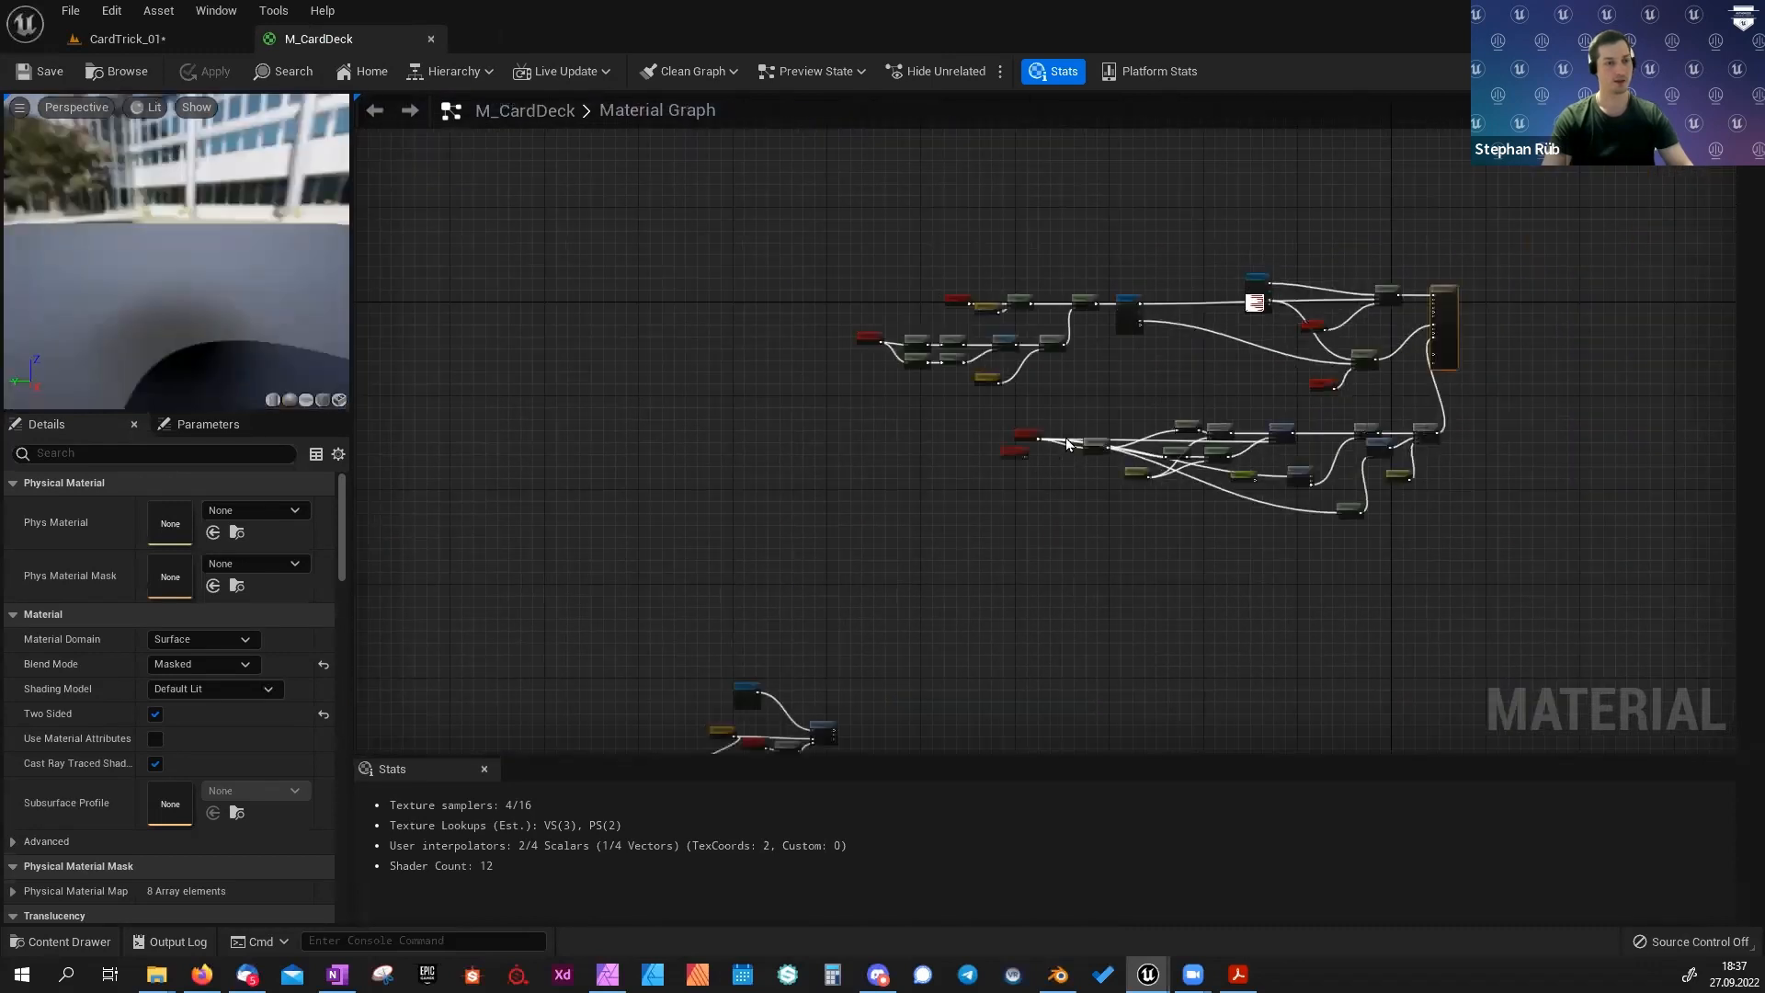
scroll(1012, 472, up, 2)
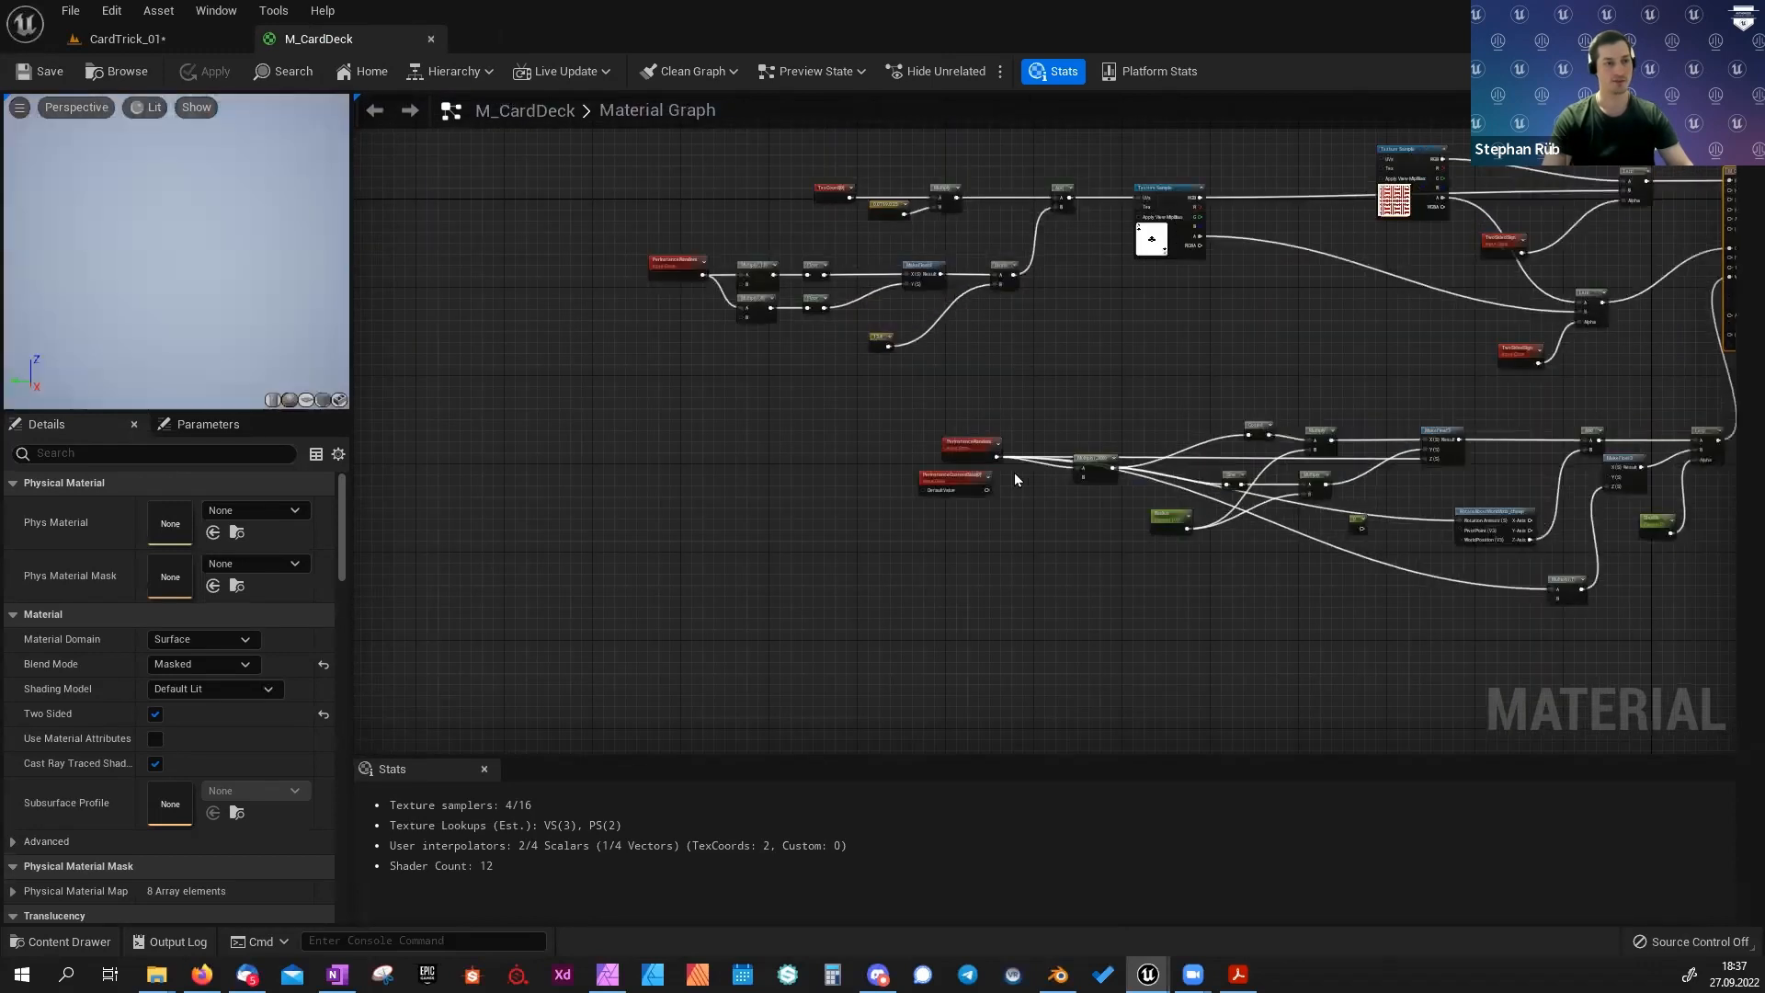
right_drag(1042, 391, 1112, 608)
scroll(1017, 457, up, 2)
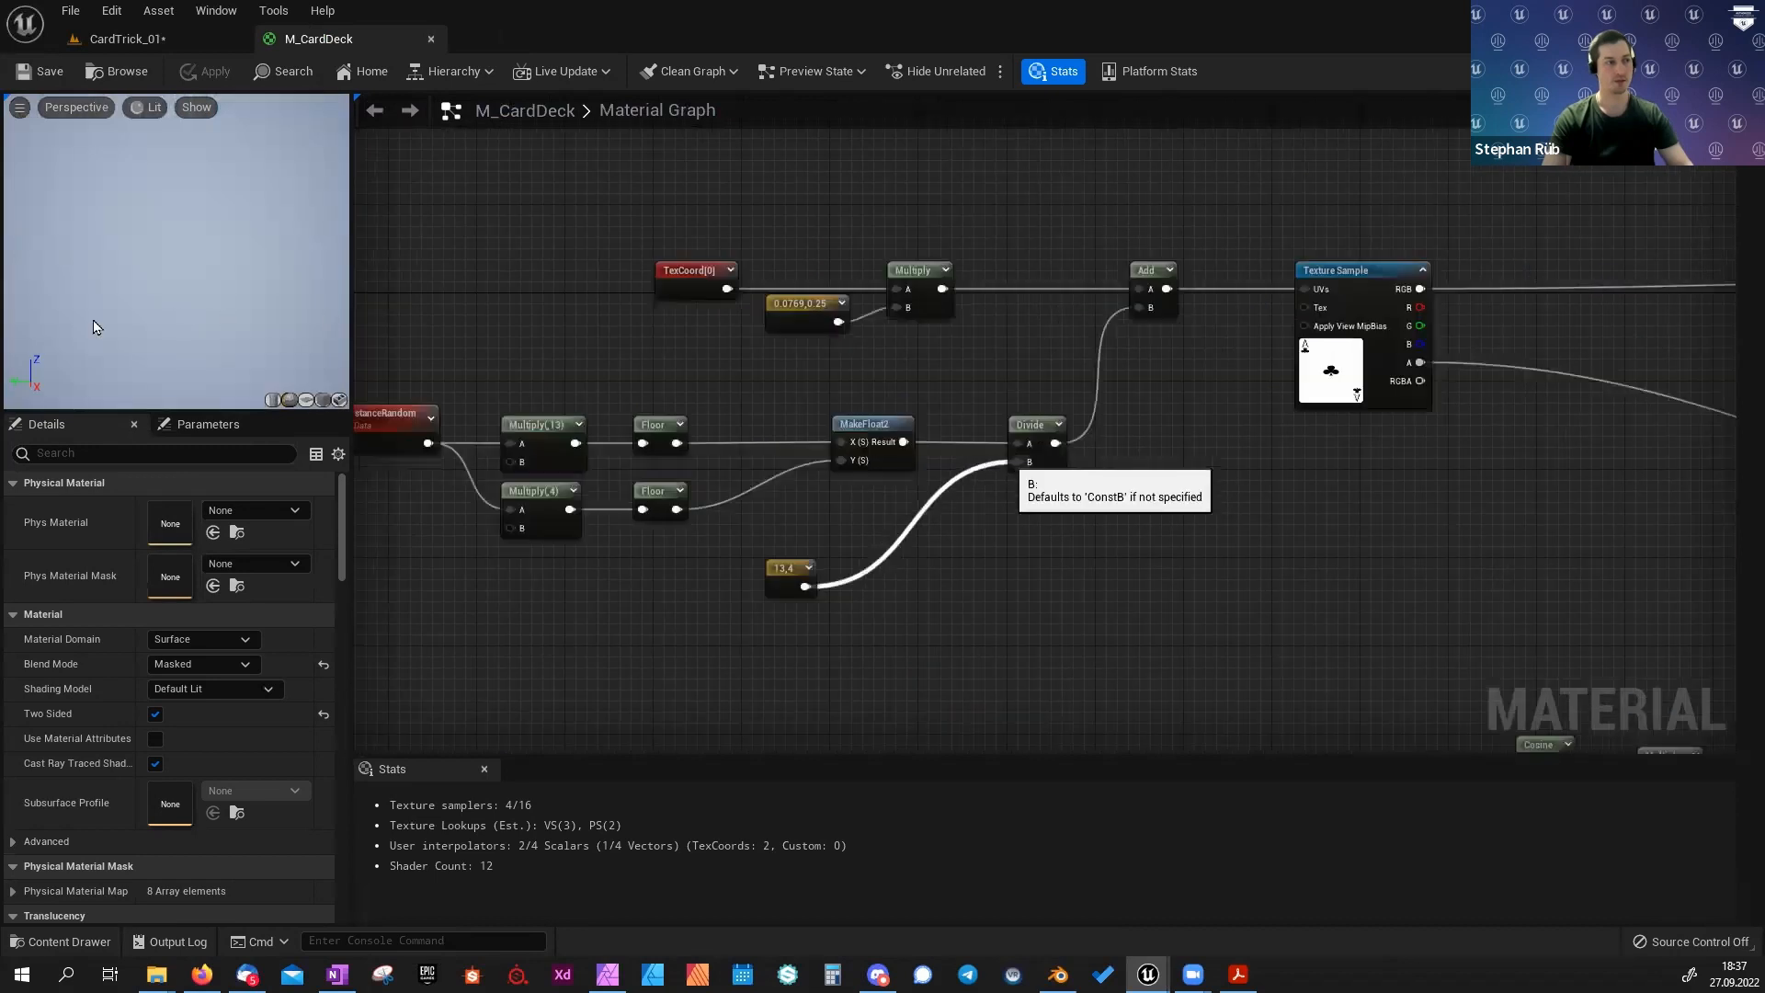
right_drag(1018, 457, 1049, 490)
Switch the material preview to a plane and orbit it to show the card face.
click(307, 398)
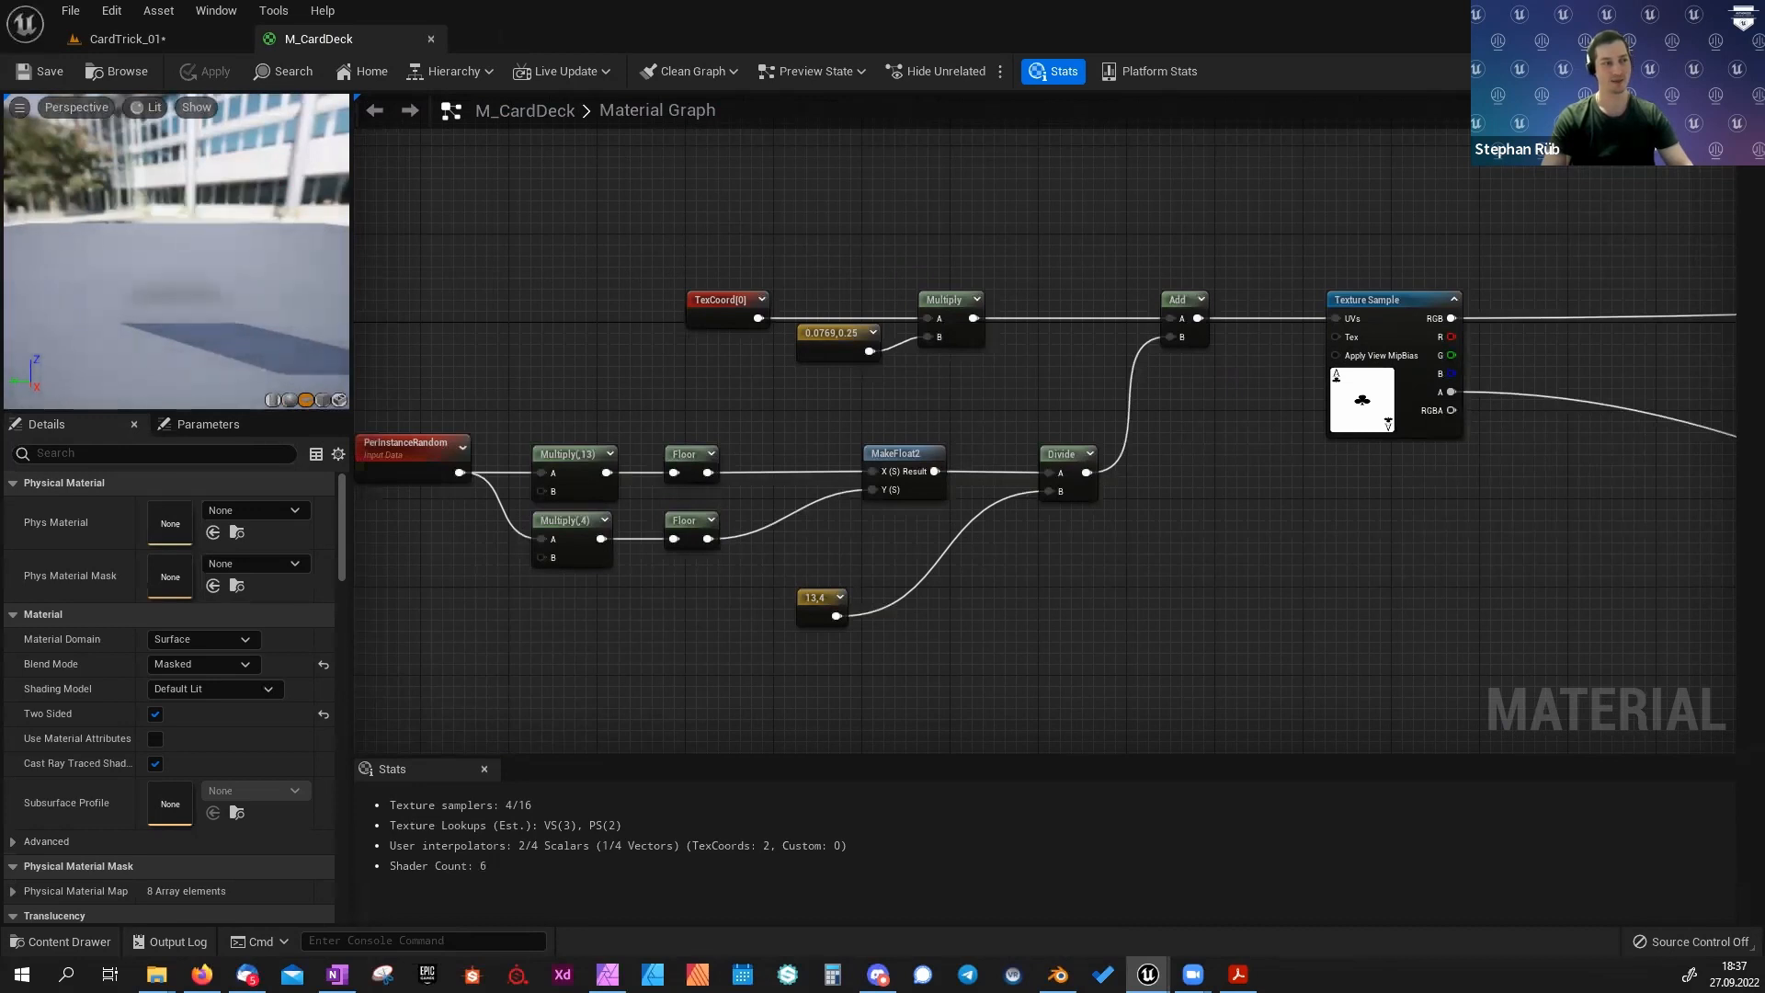
drag(140, 285, 200, 356)
Select the card face's Texture Sample node and open its card-deck-161536_crop texture to view the card grid.
right_drag(649, 445, 592, 429)
click(1310, 372)
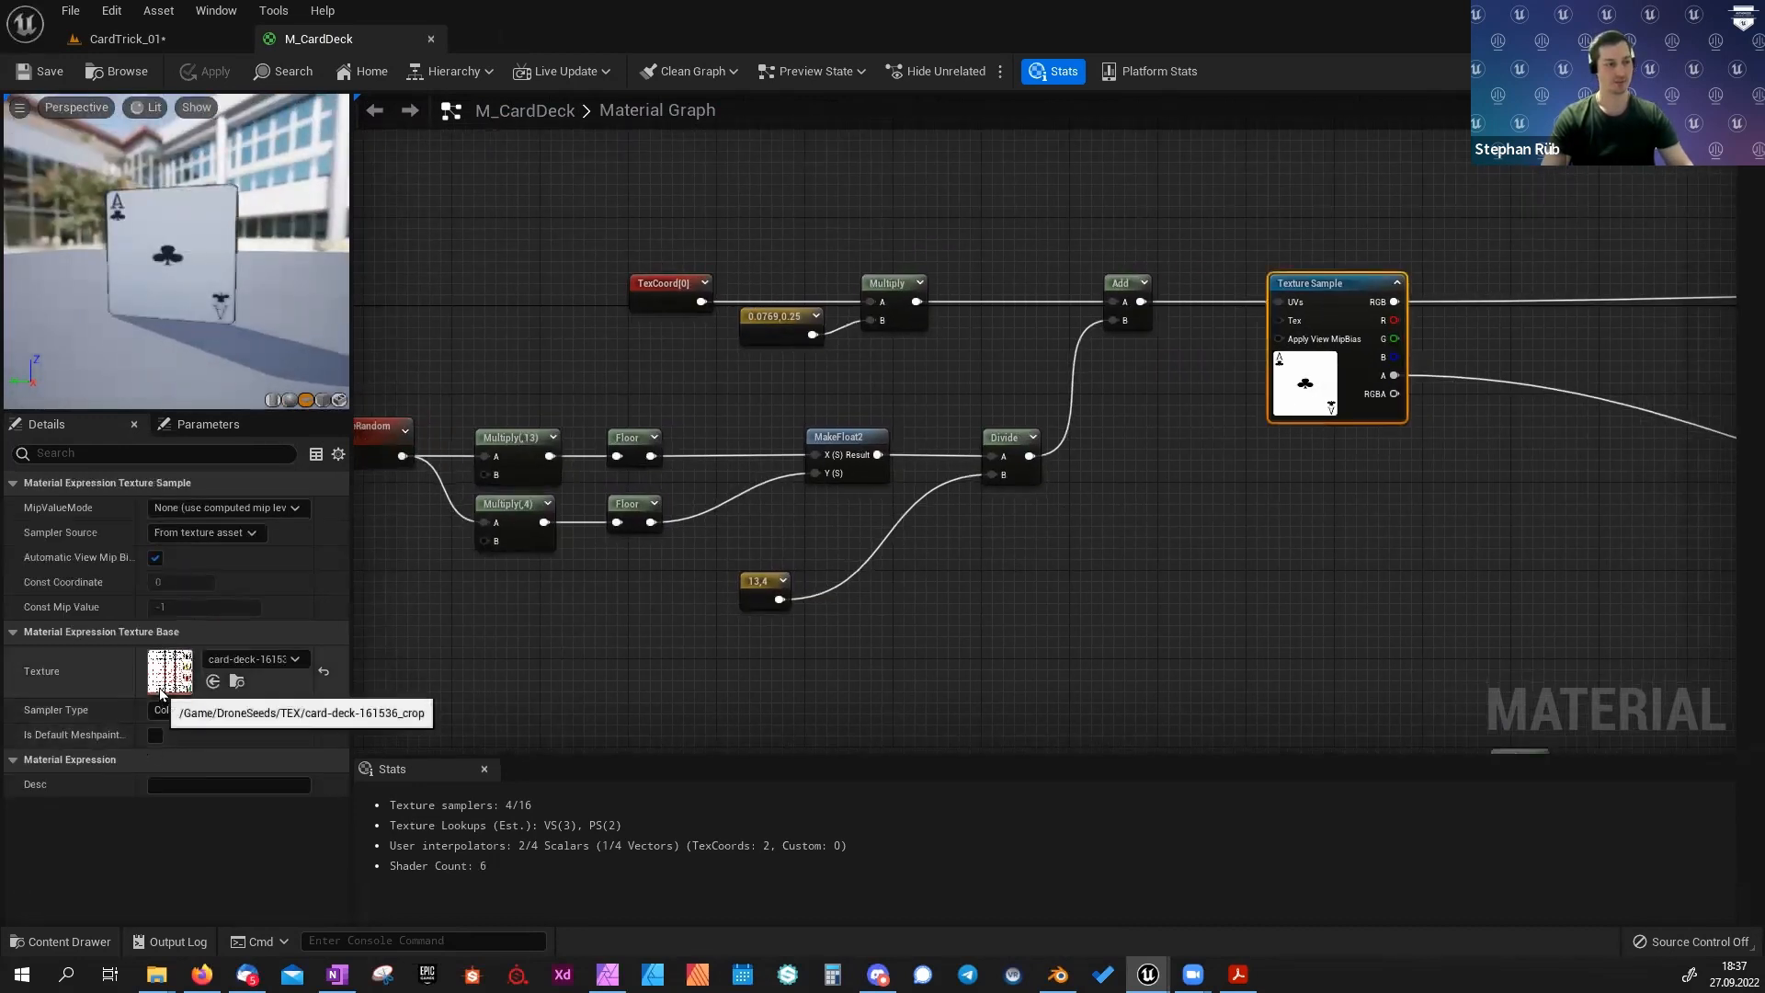
double_click(160, 691)
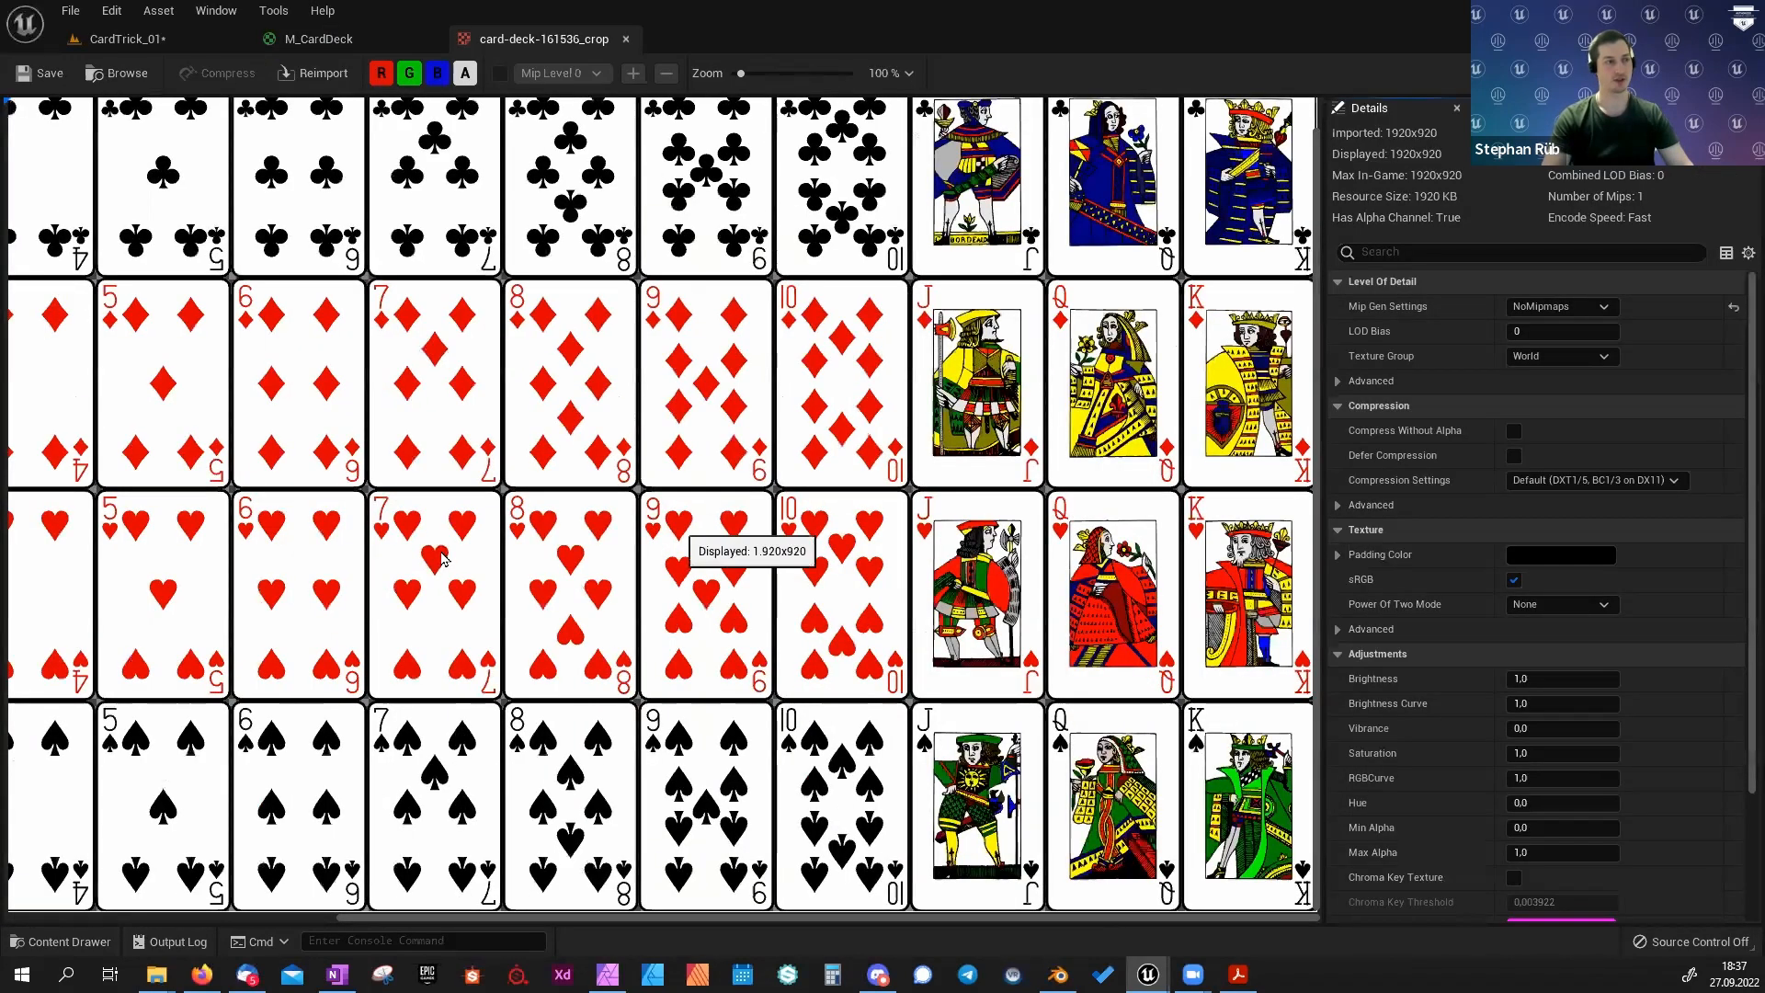
View the entire card grid, return to M_CardDeck and inspect TexCoord, its Multiply and the two-component constant.
scroll(442, 558, down, 3)
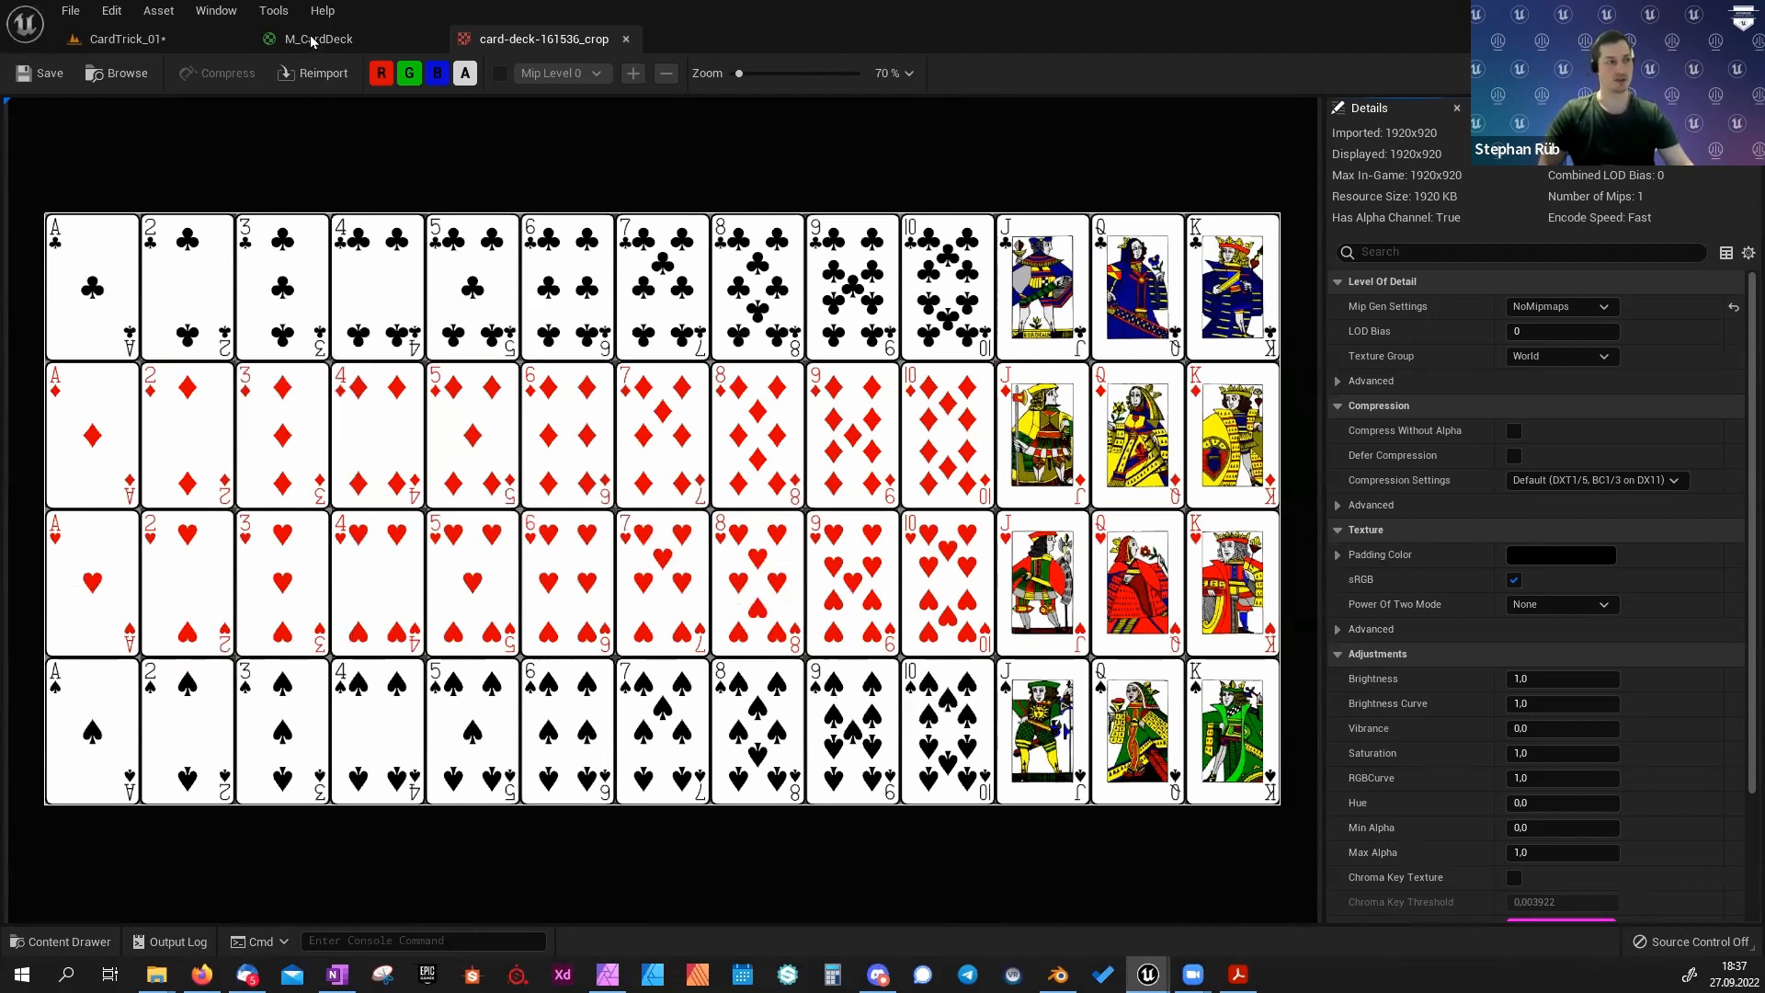
click(349, 39)
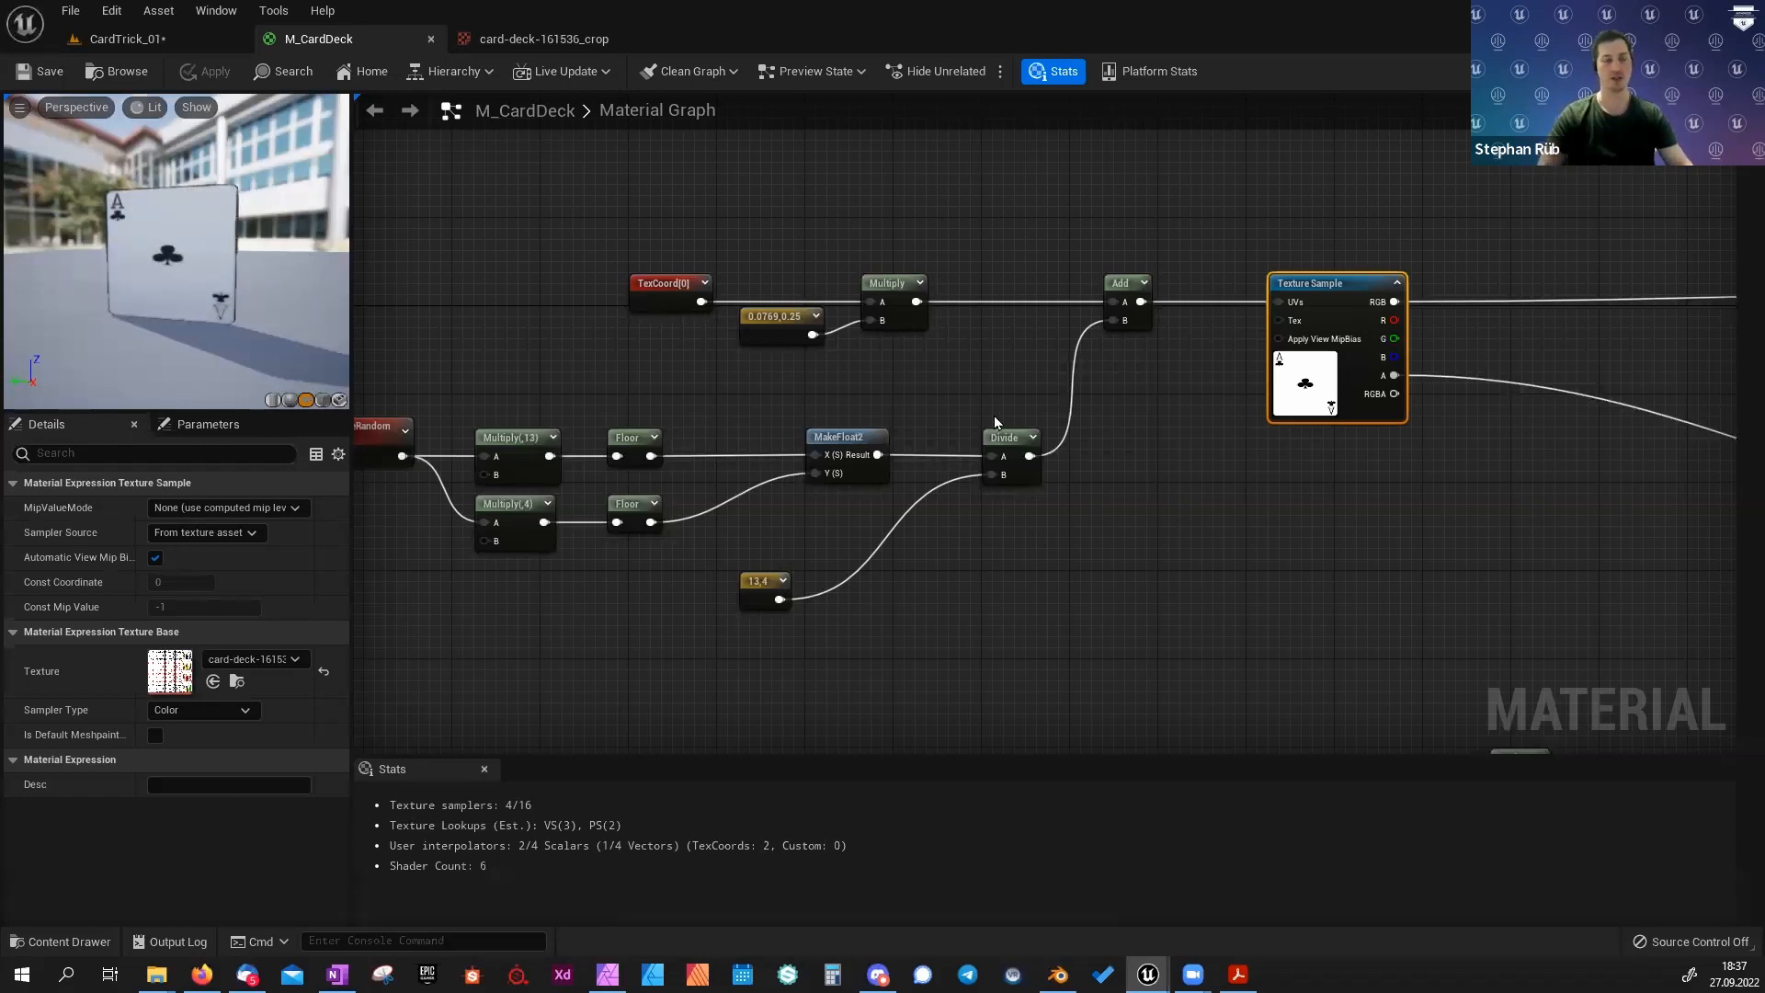
right_drag(1073, 509, 1168, 505)
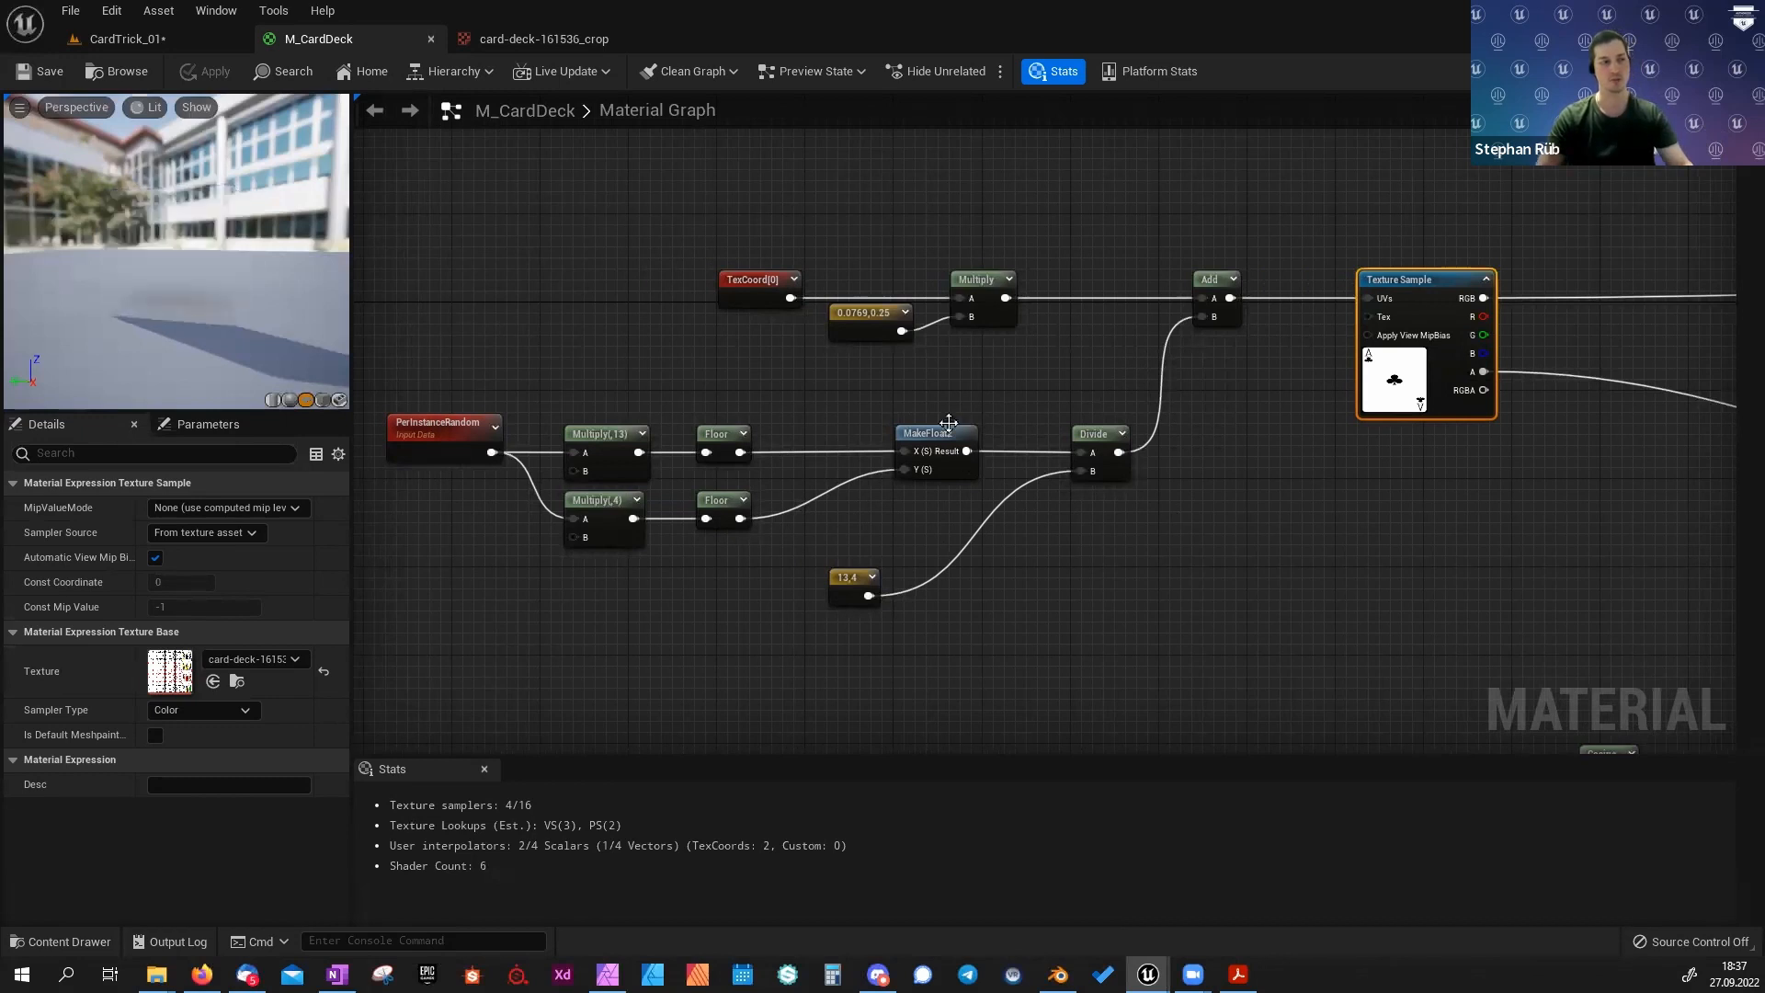
drag(723, 257, 894, 367)
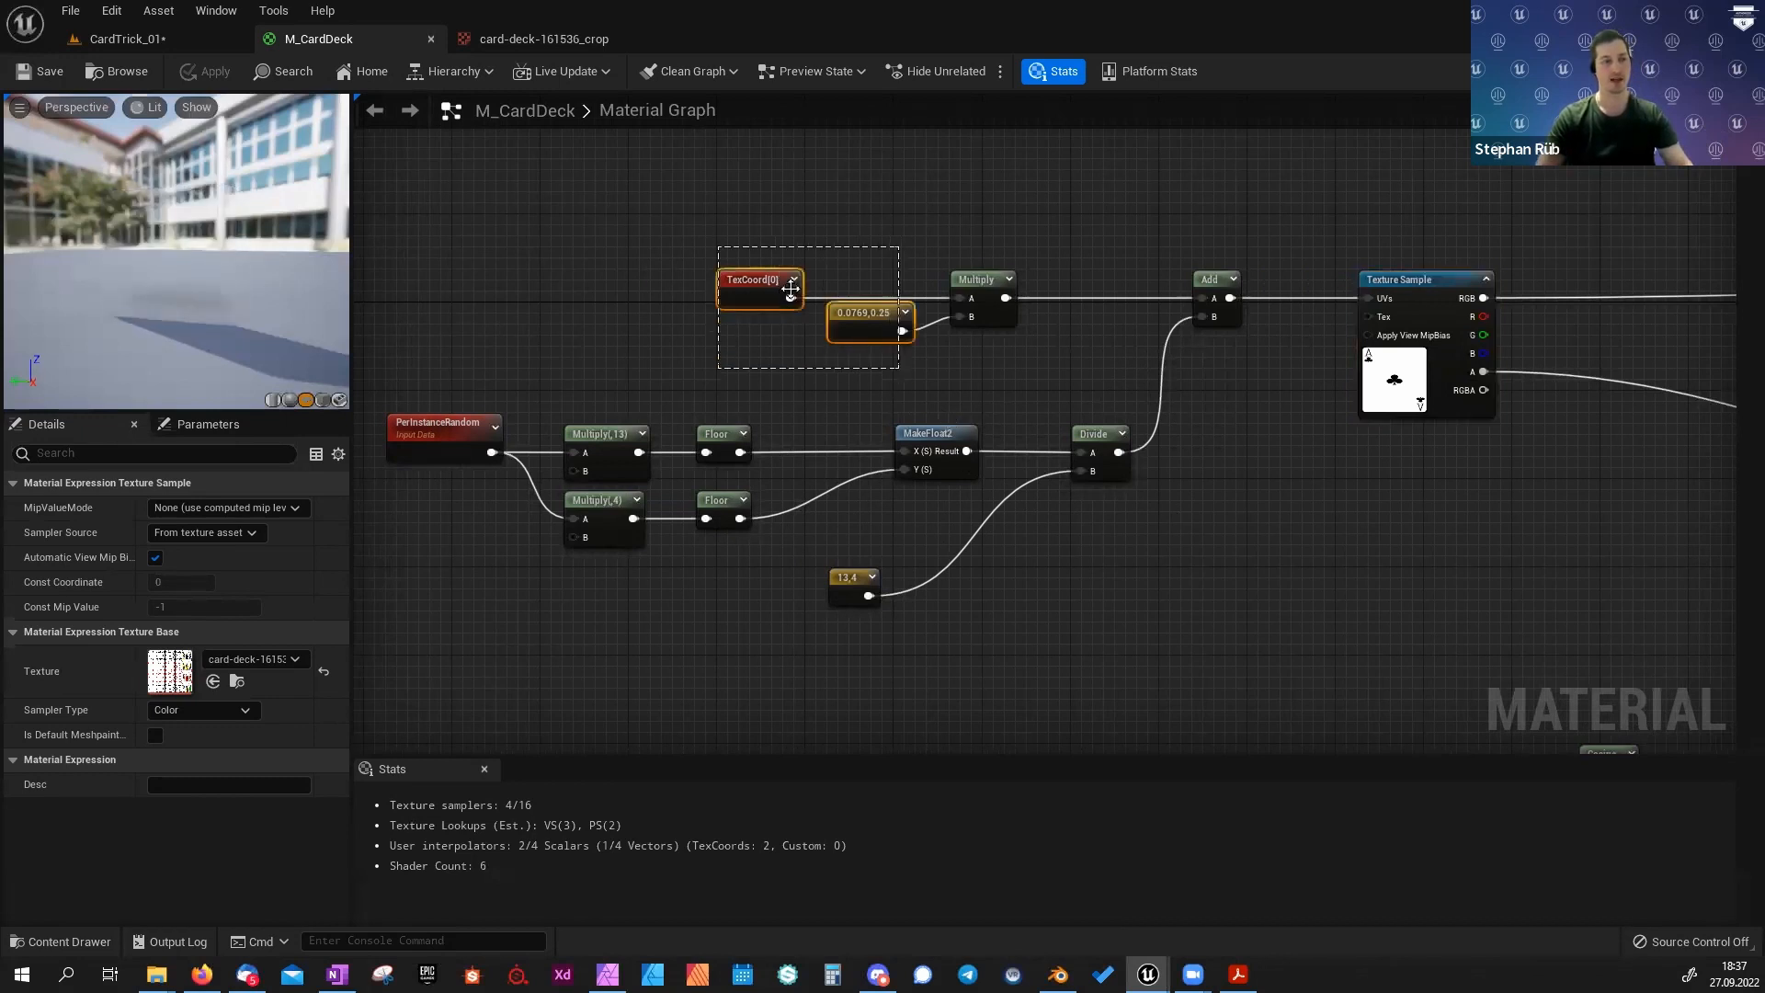
click(774, 288)
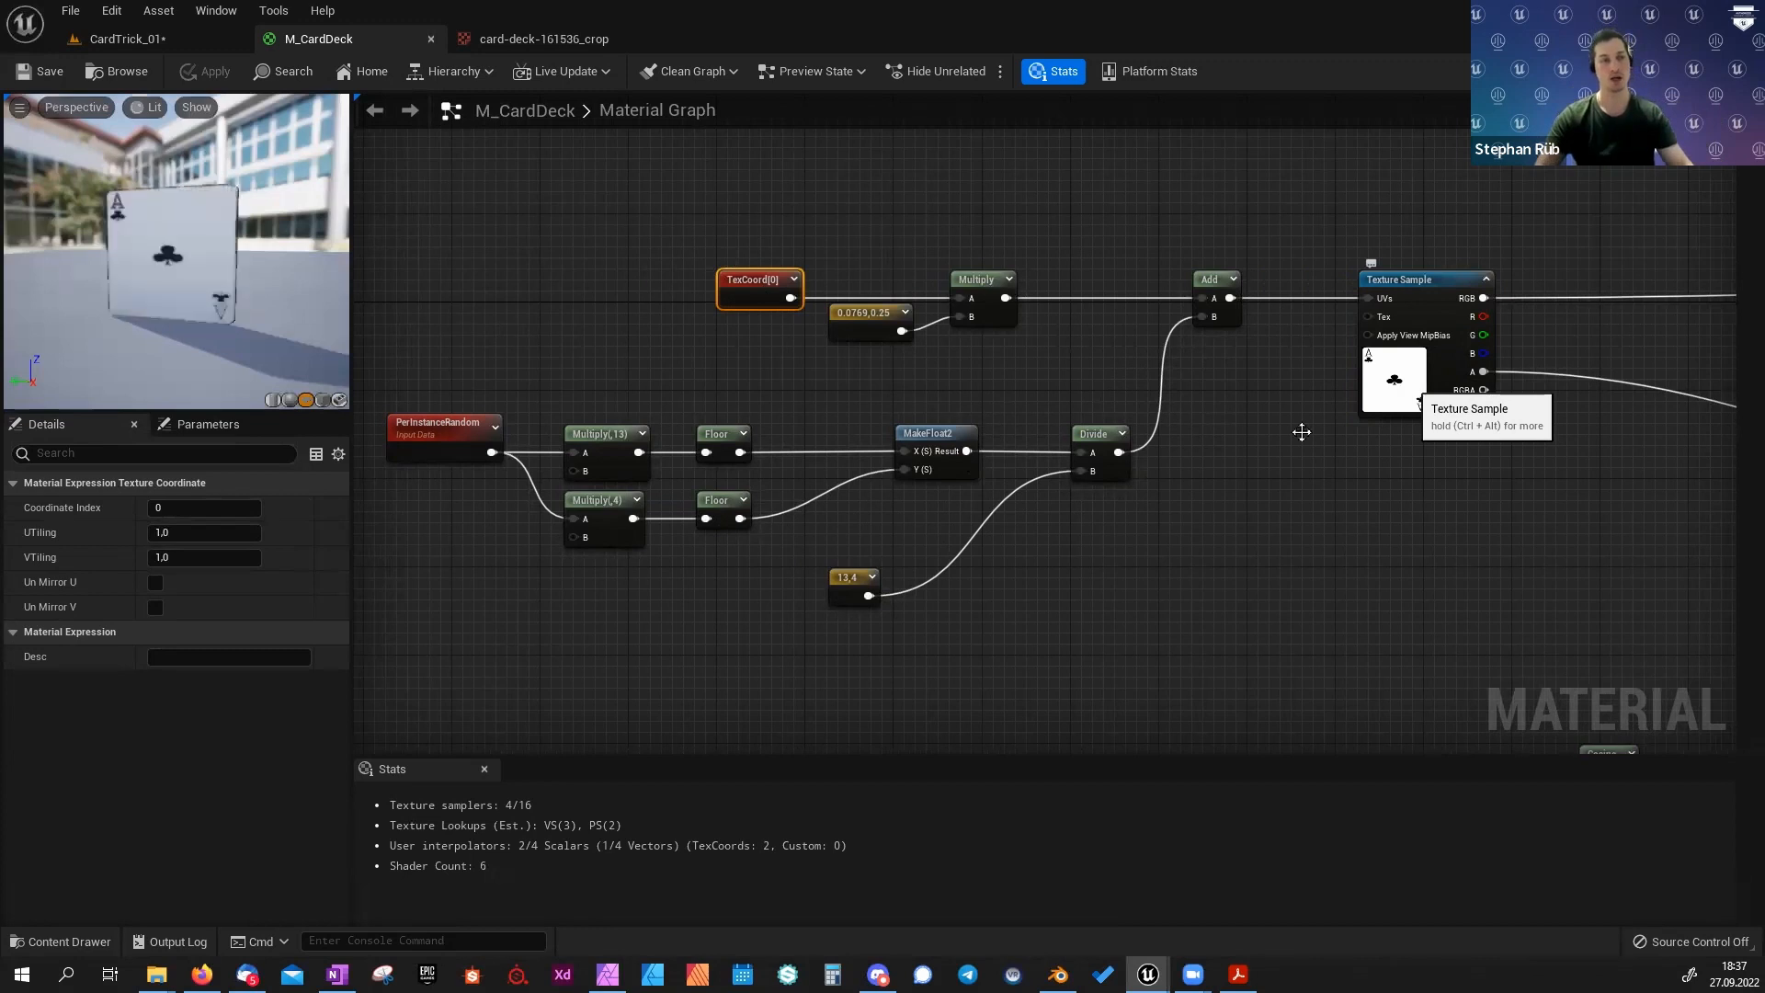
click(999, 278)
click(844, 314)
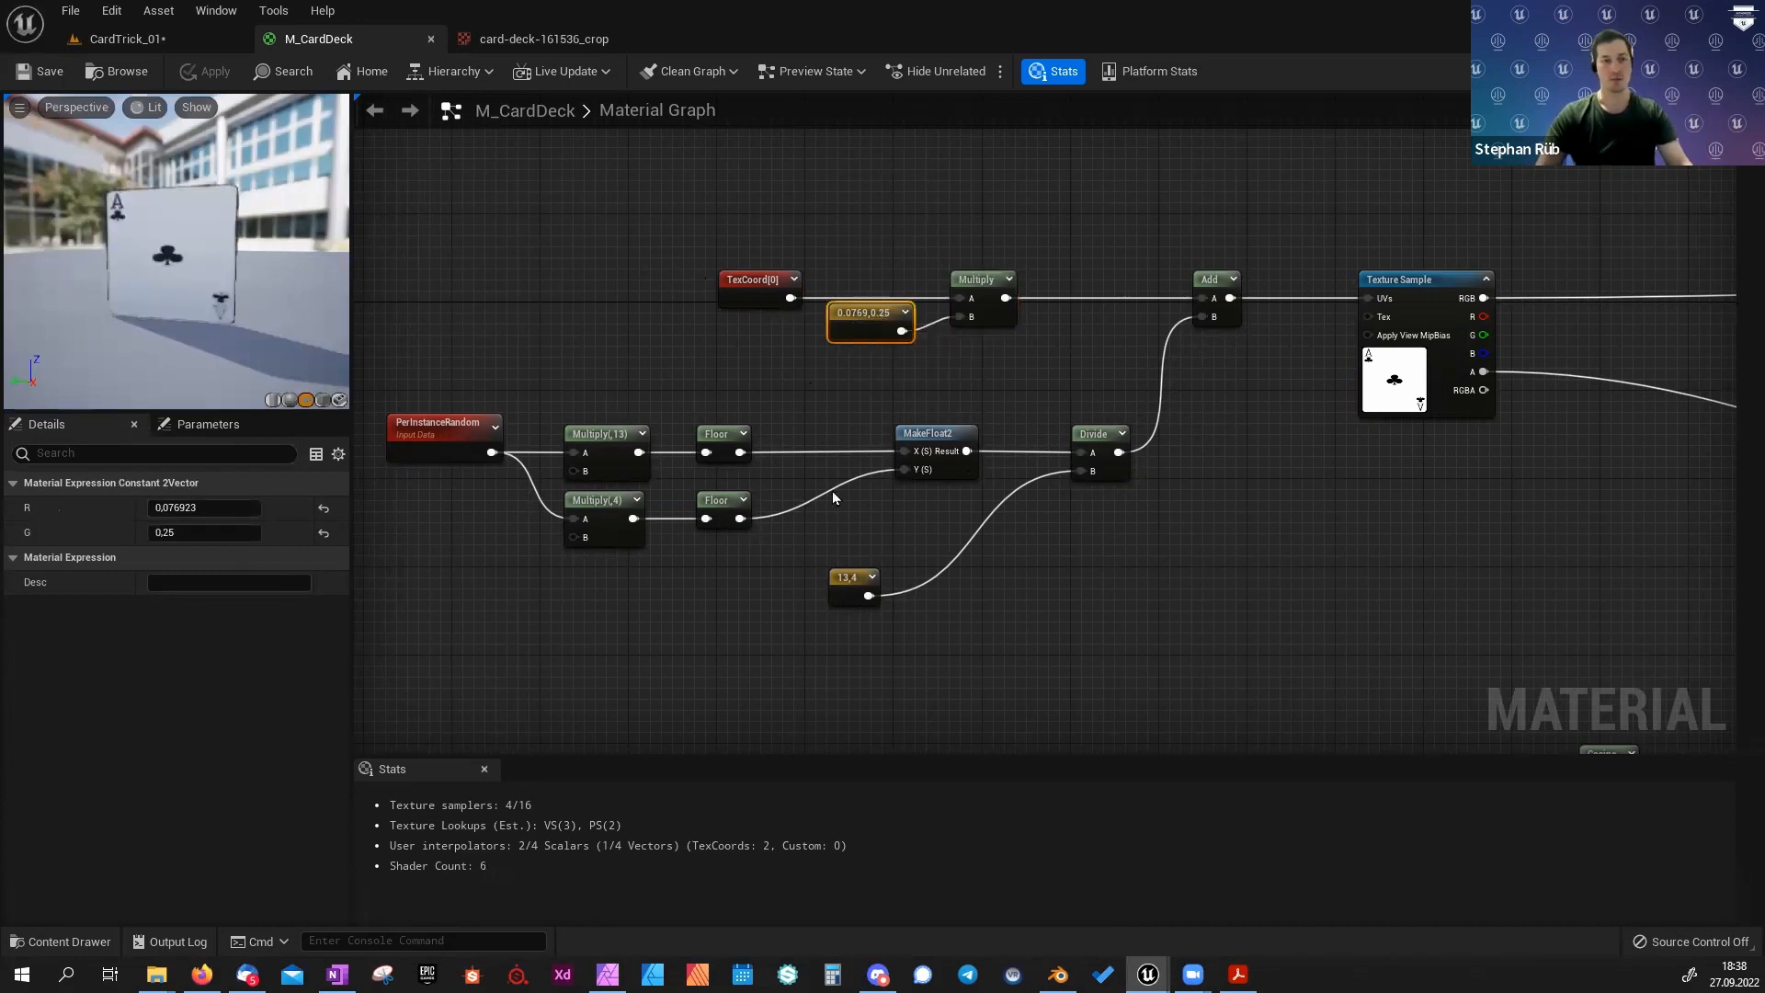
Recheck the card grid in the texture and enter 1/13 as the R value of the UV-scaling constant.
click(471, 39)
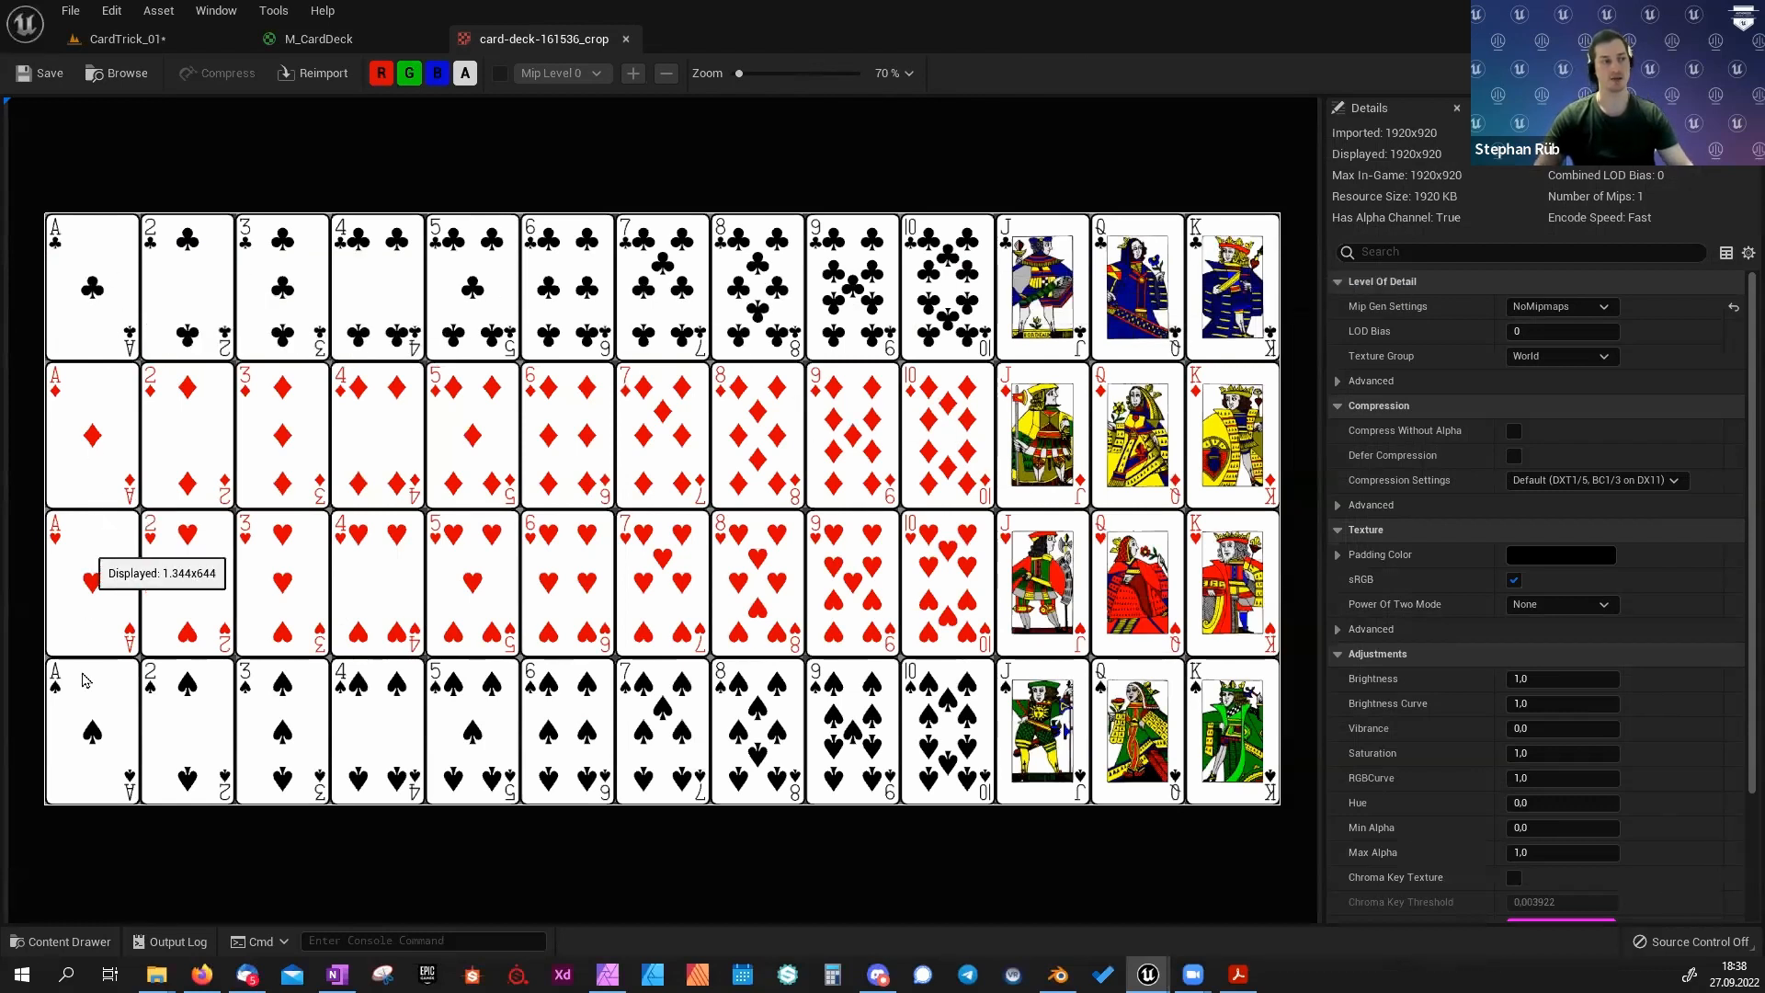
click(317, 39)
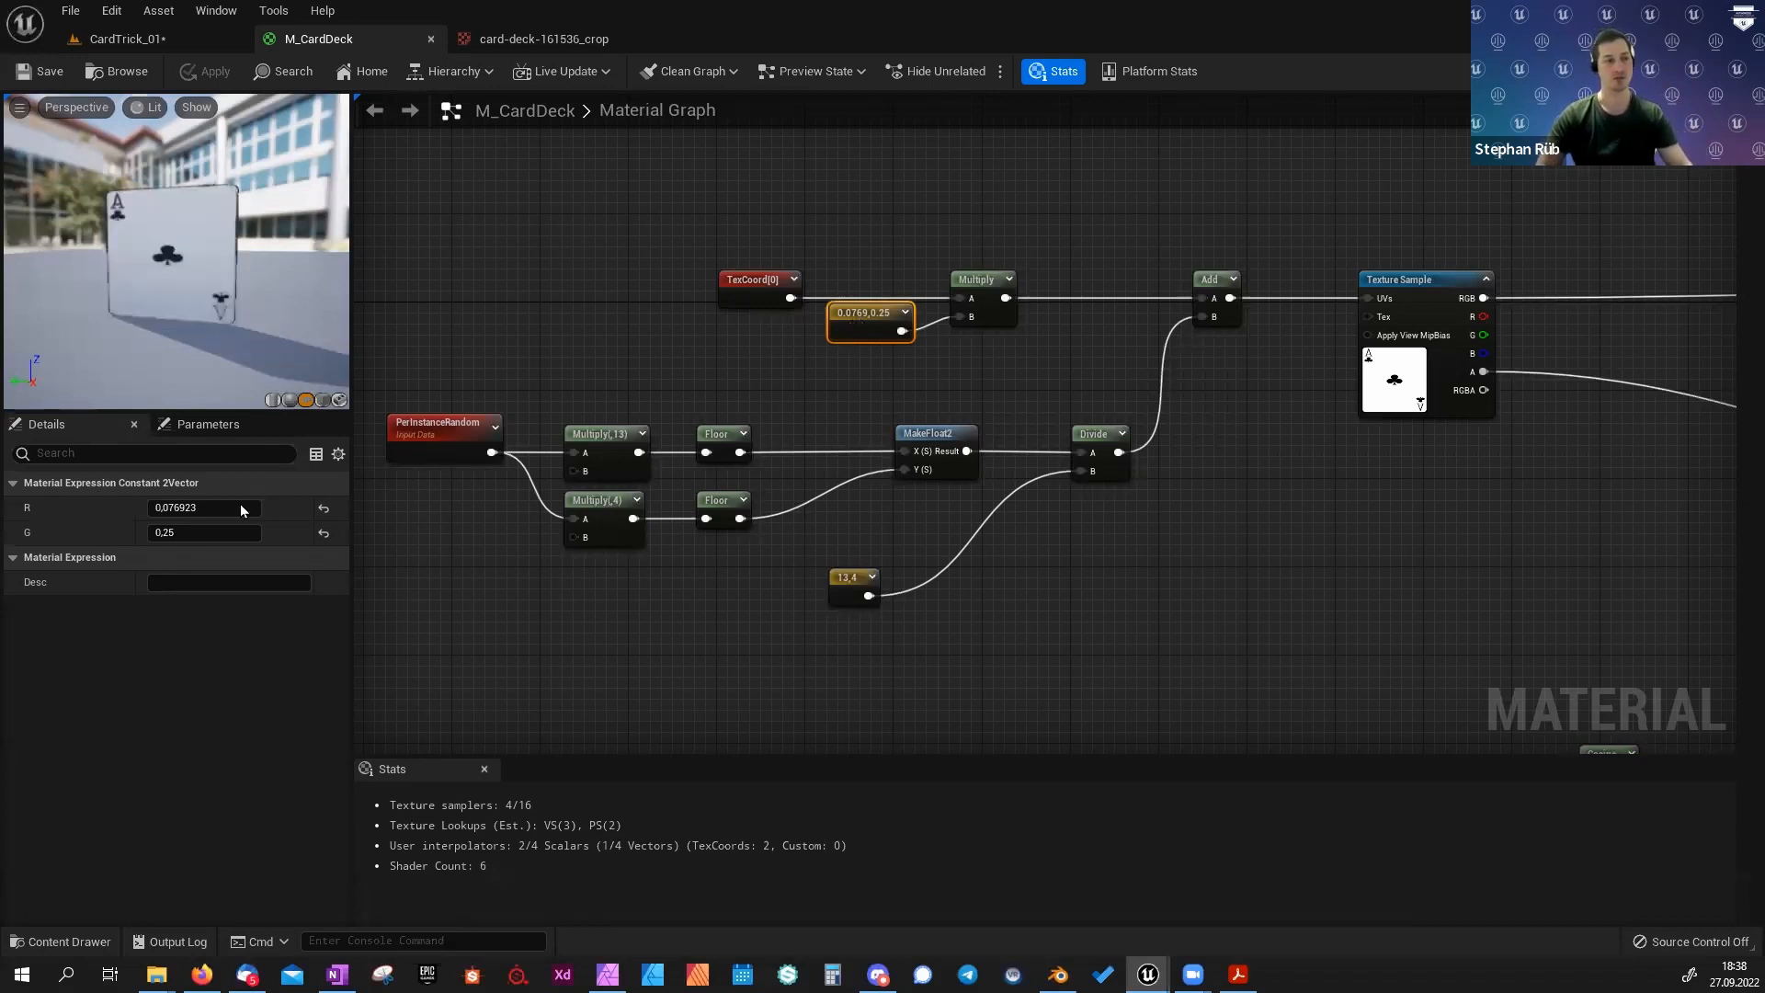
click(196, 507)
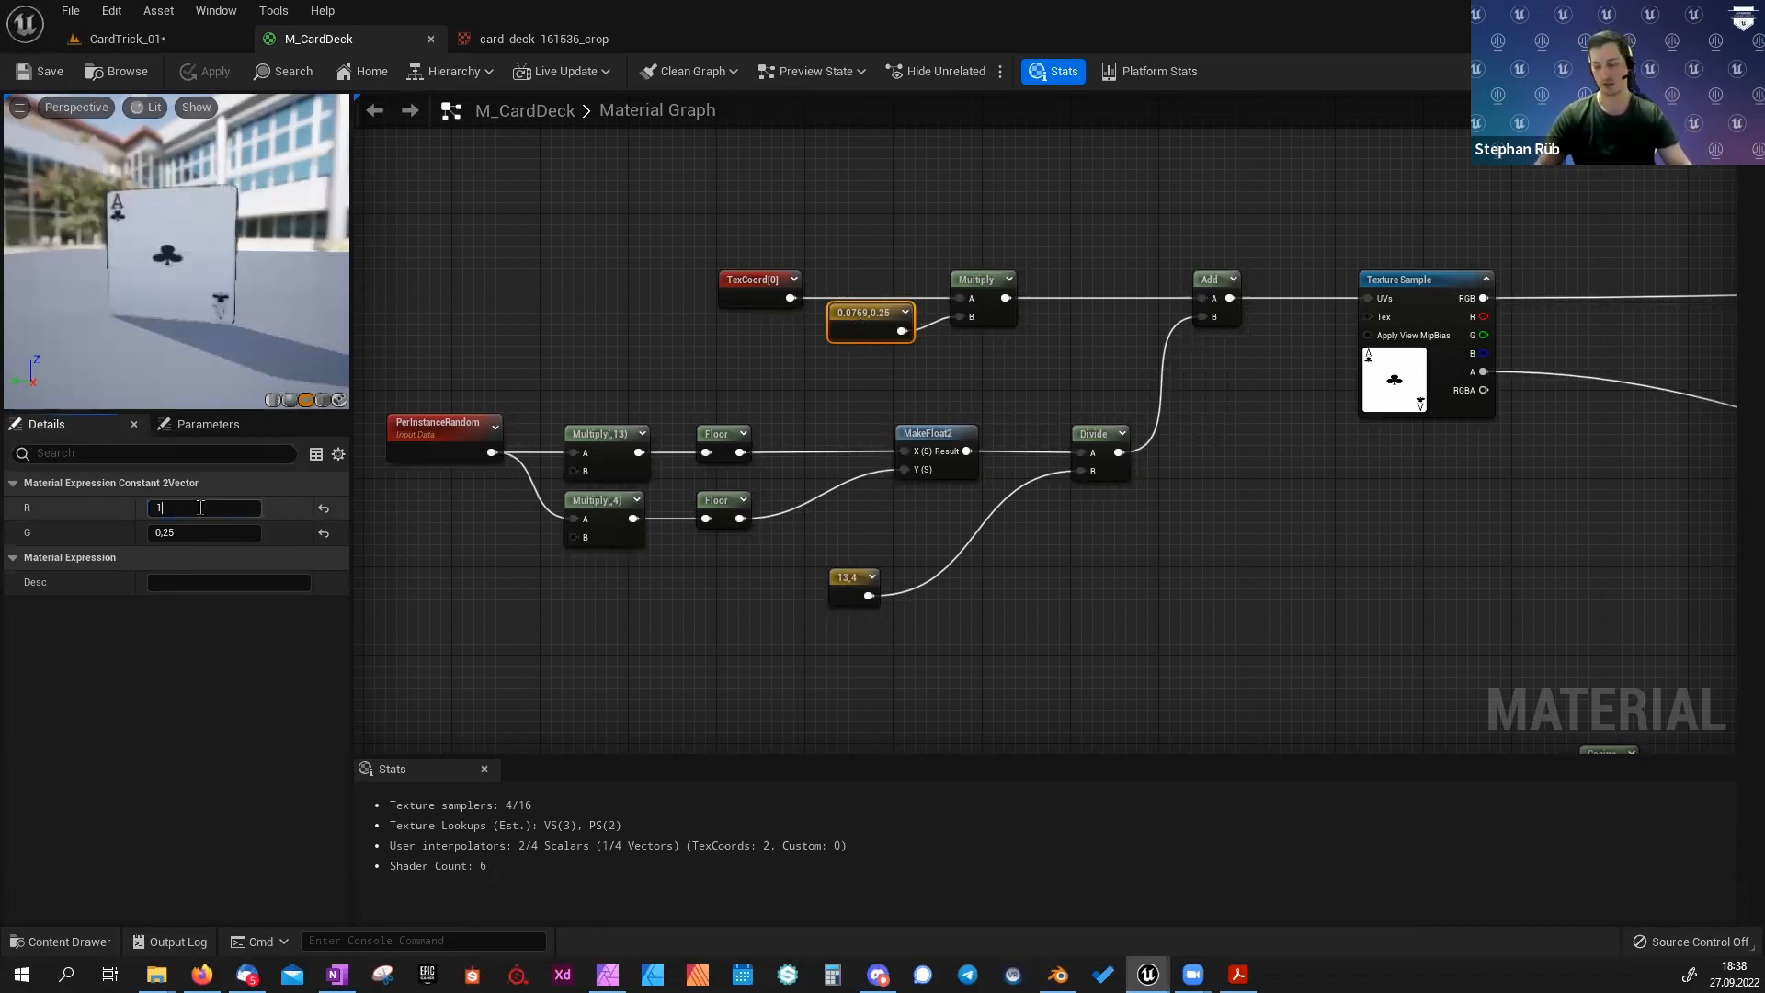
text(1/13)
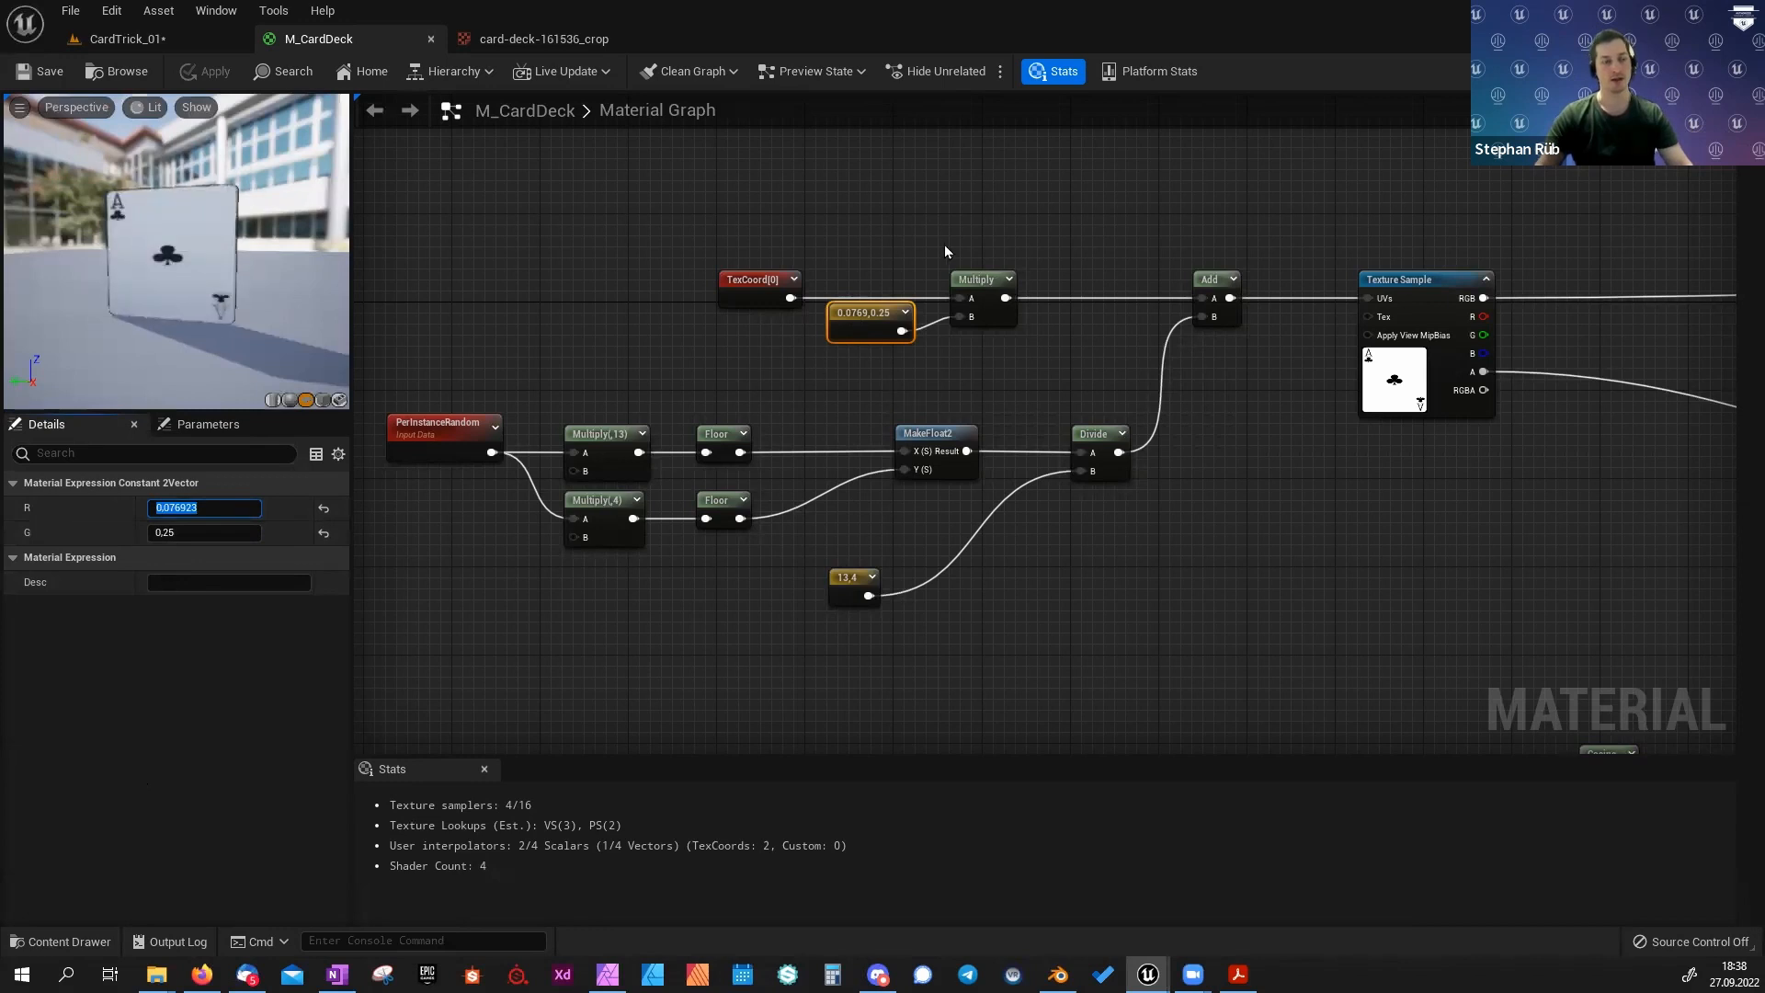
Try feeding the TexCoord Multiply directly into the card-face Texture Sample's UVs, and reconnect the Add output.
click(1002, 296)
drag(1004, 297, 1372, 299)
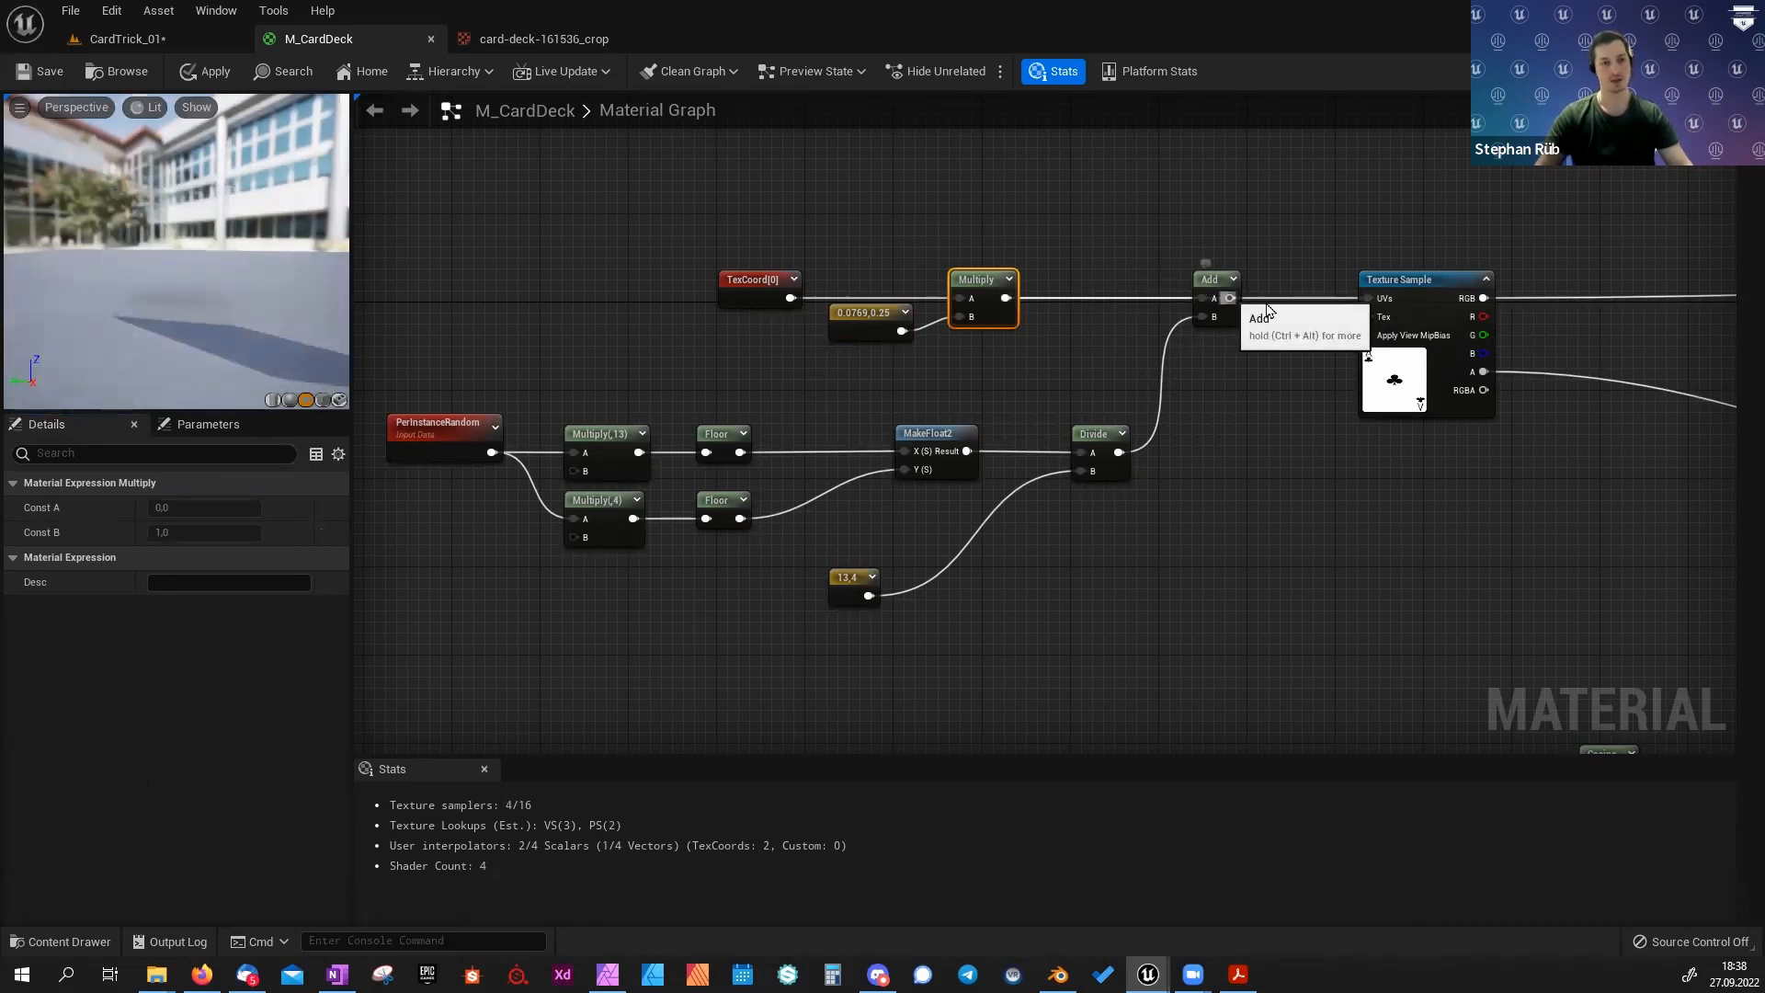
drag(1230, 297, 1367, 299)
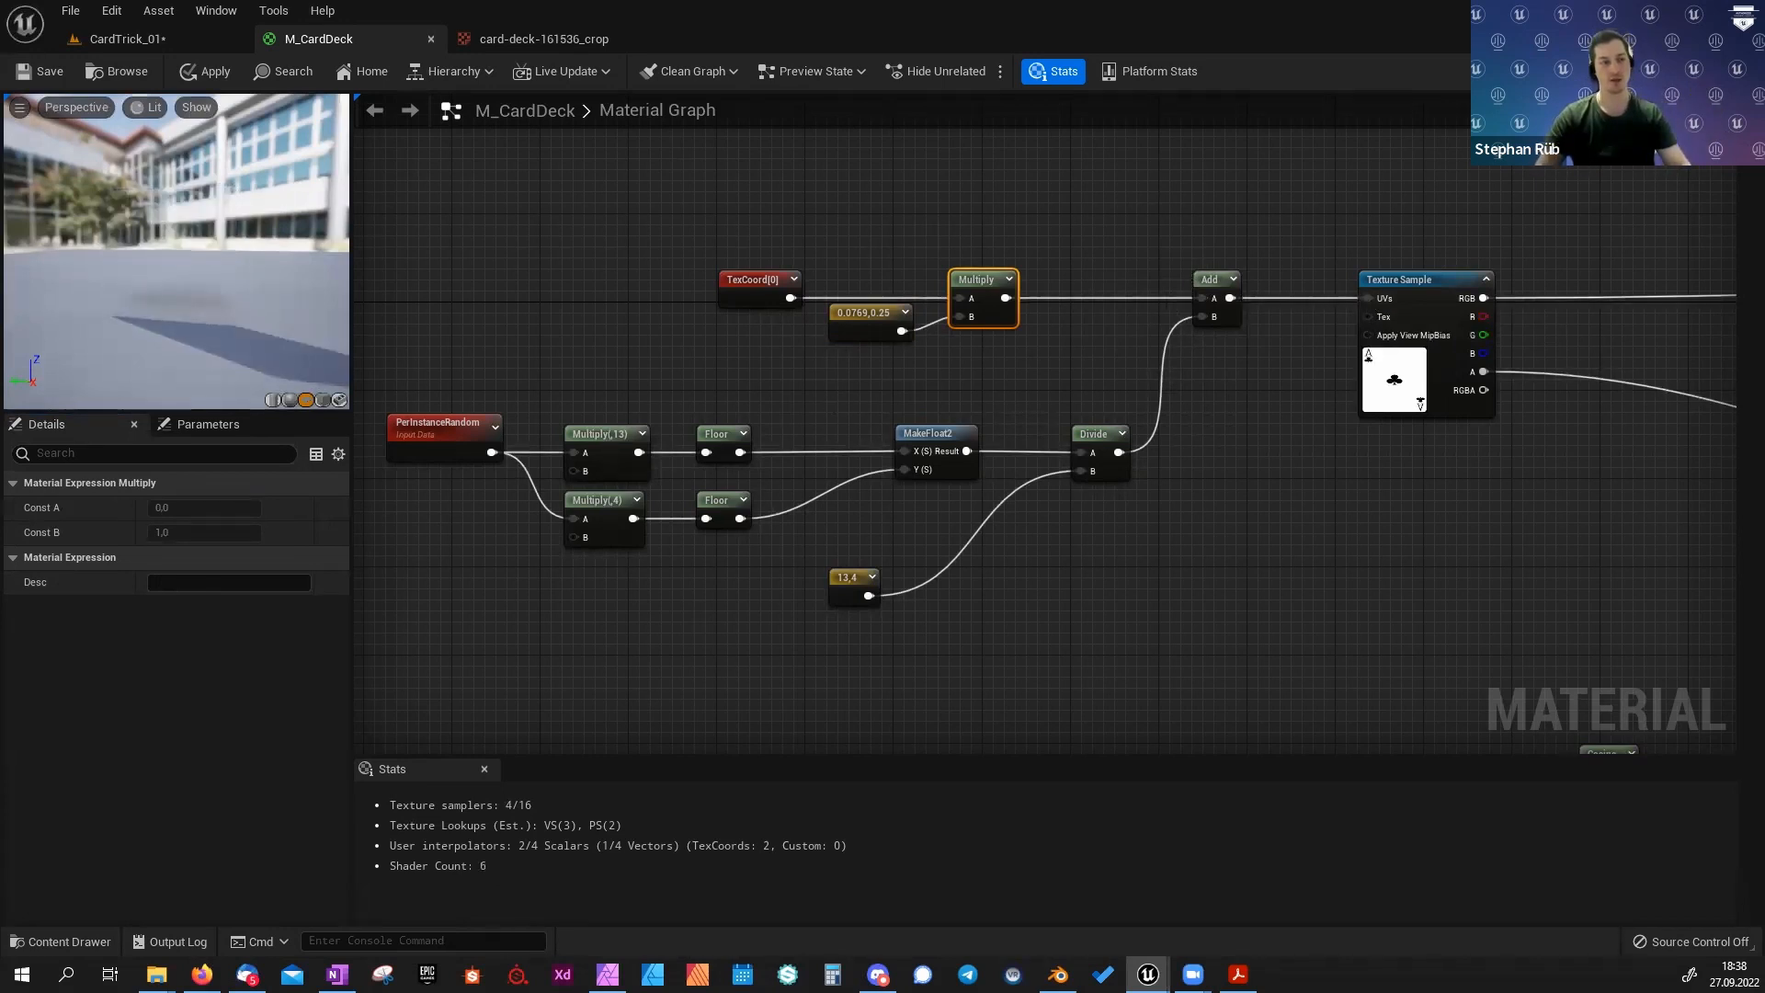
Inspect PerInstanceRandom and its Multiply nodes by 13 and 4, and shift PerInstanceRandom slightly farther away from them.
right_drag(848, 413, 1186, 361)
click(769, 376)
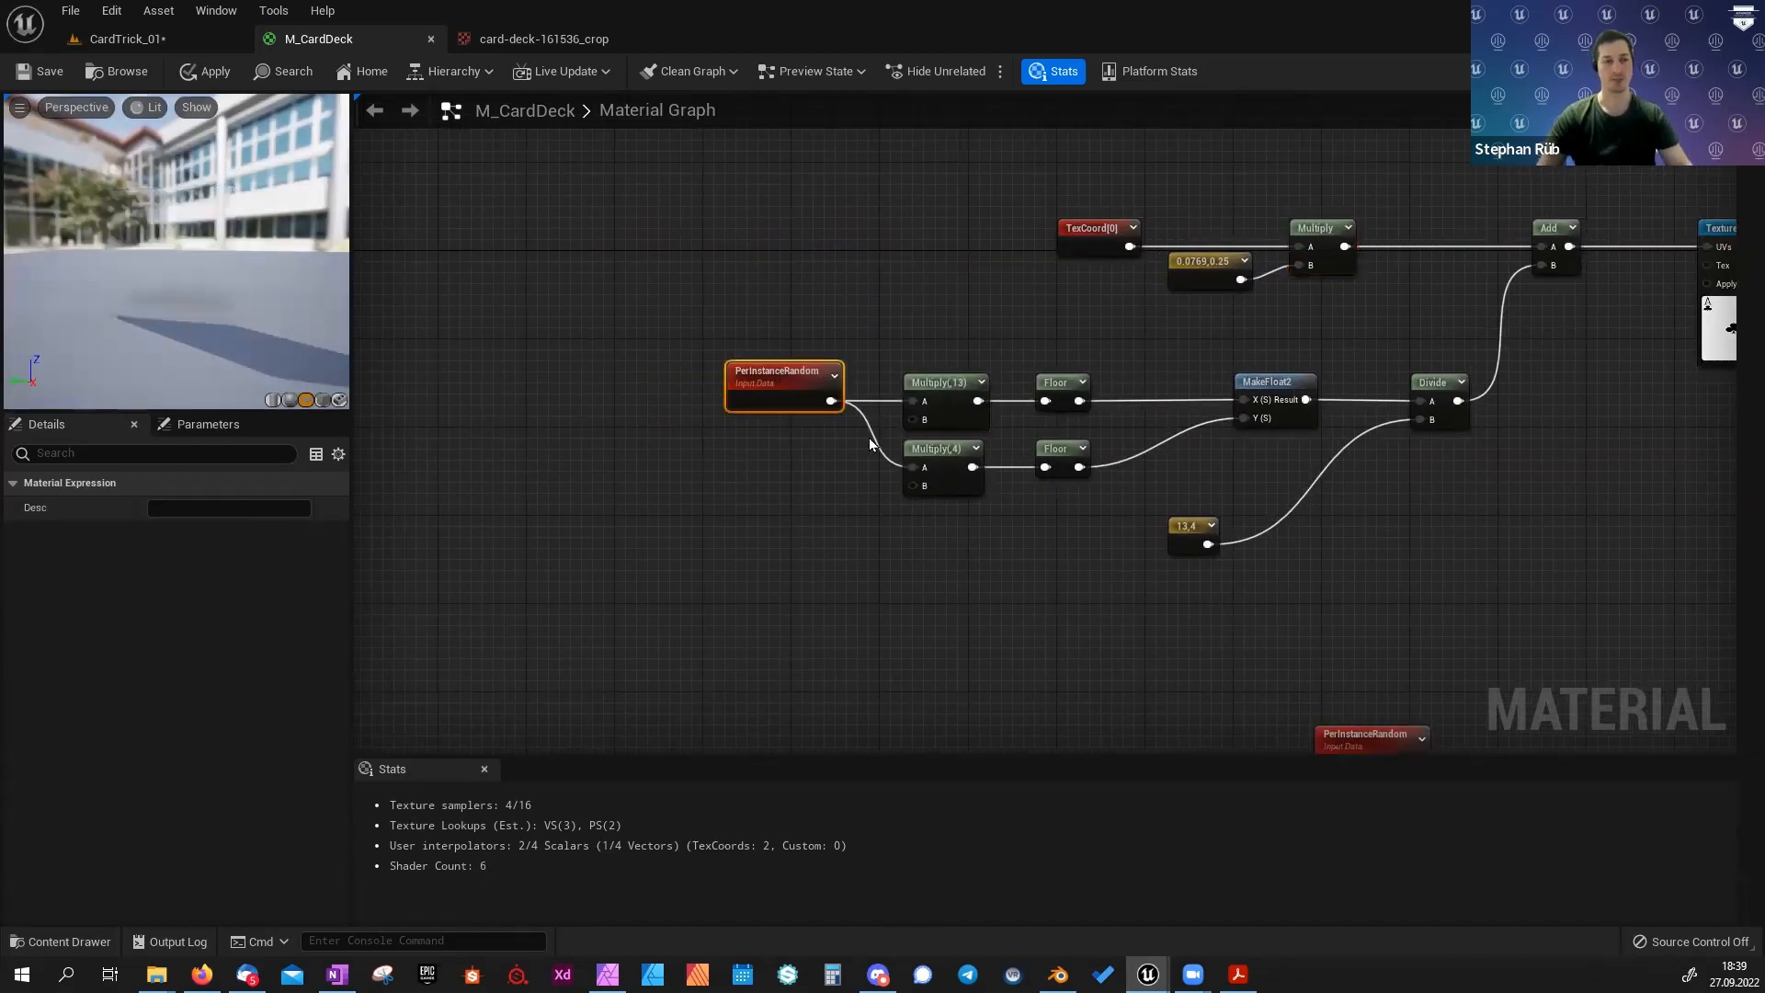
scroll(868, 437, up, 2)
click(965, 393)
click(967, 476)
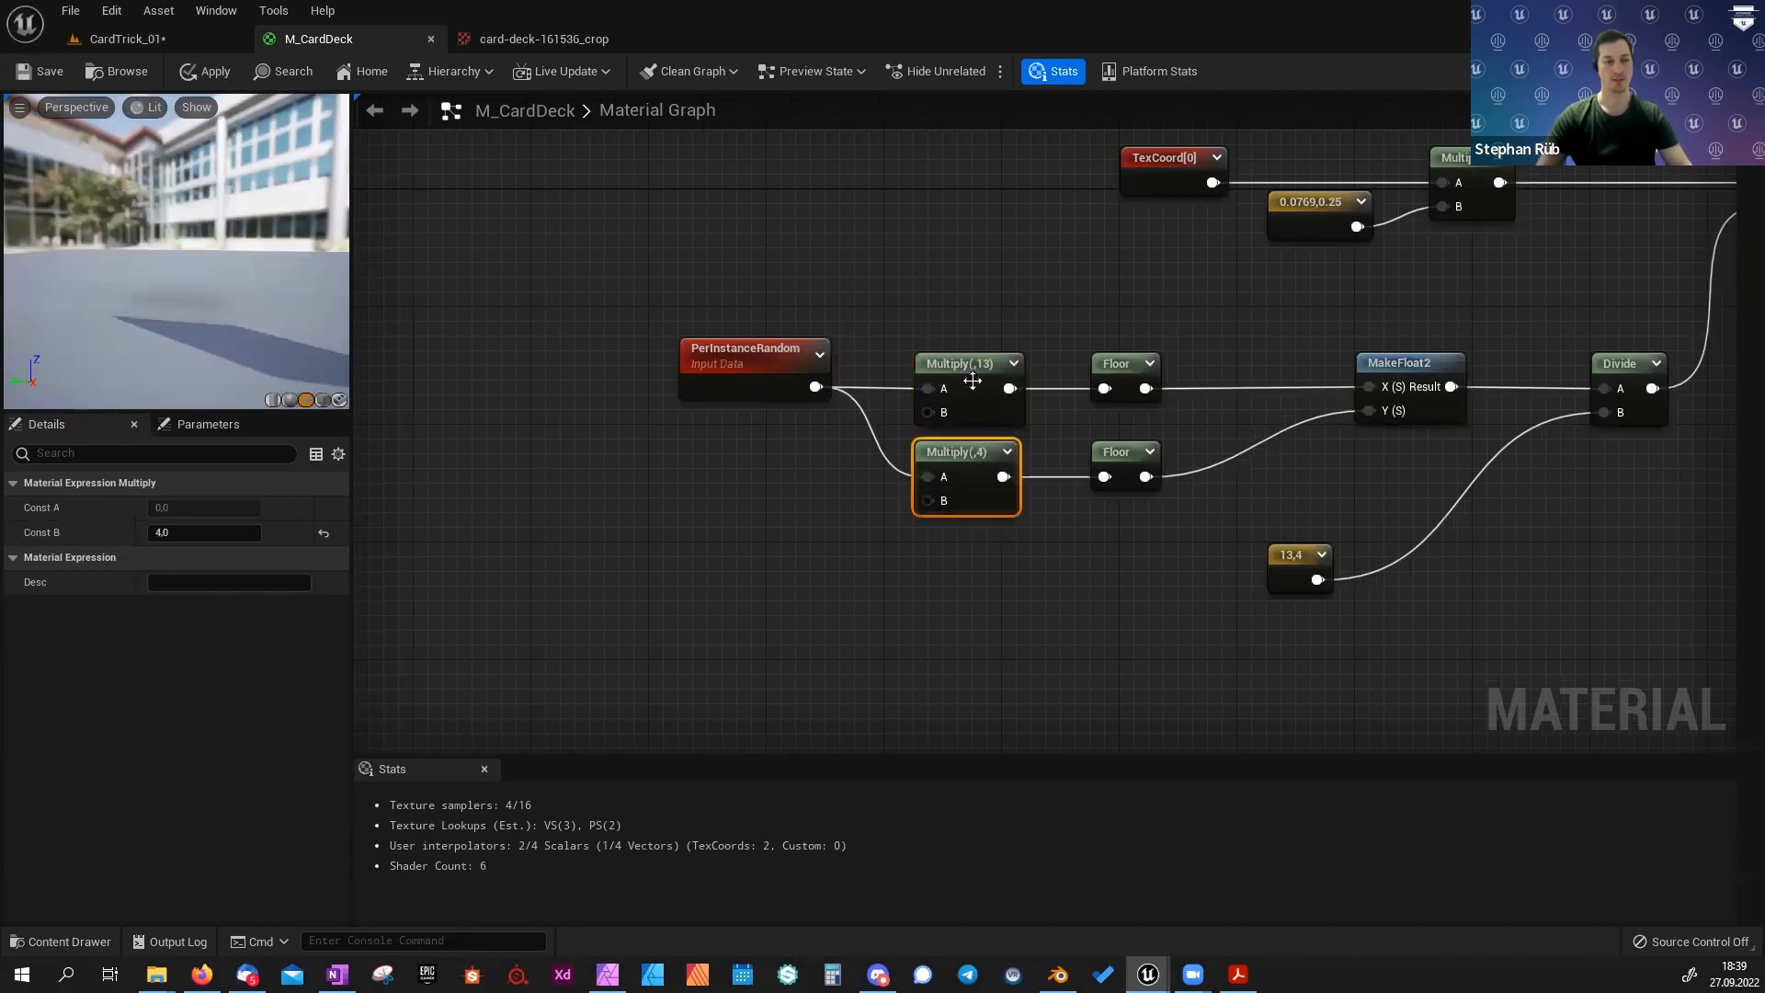
click(958, 393)
click(966, 502)
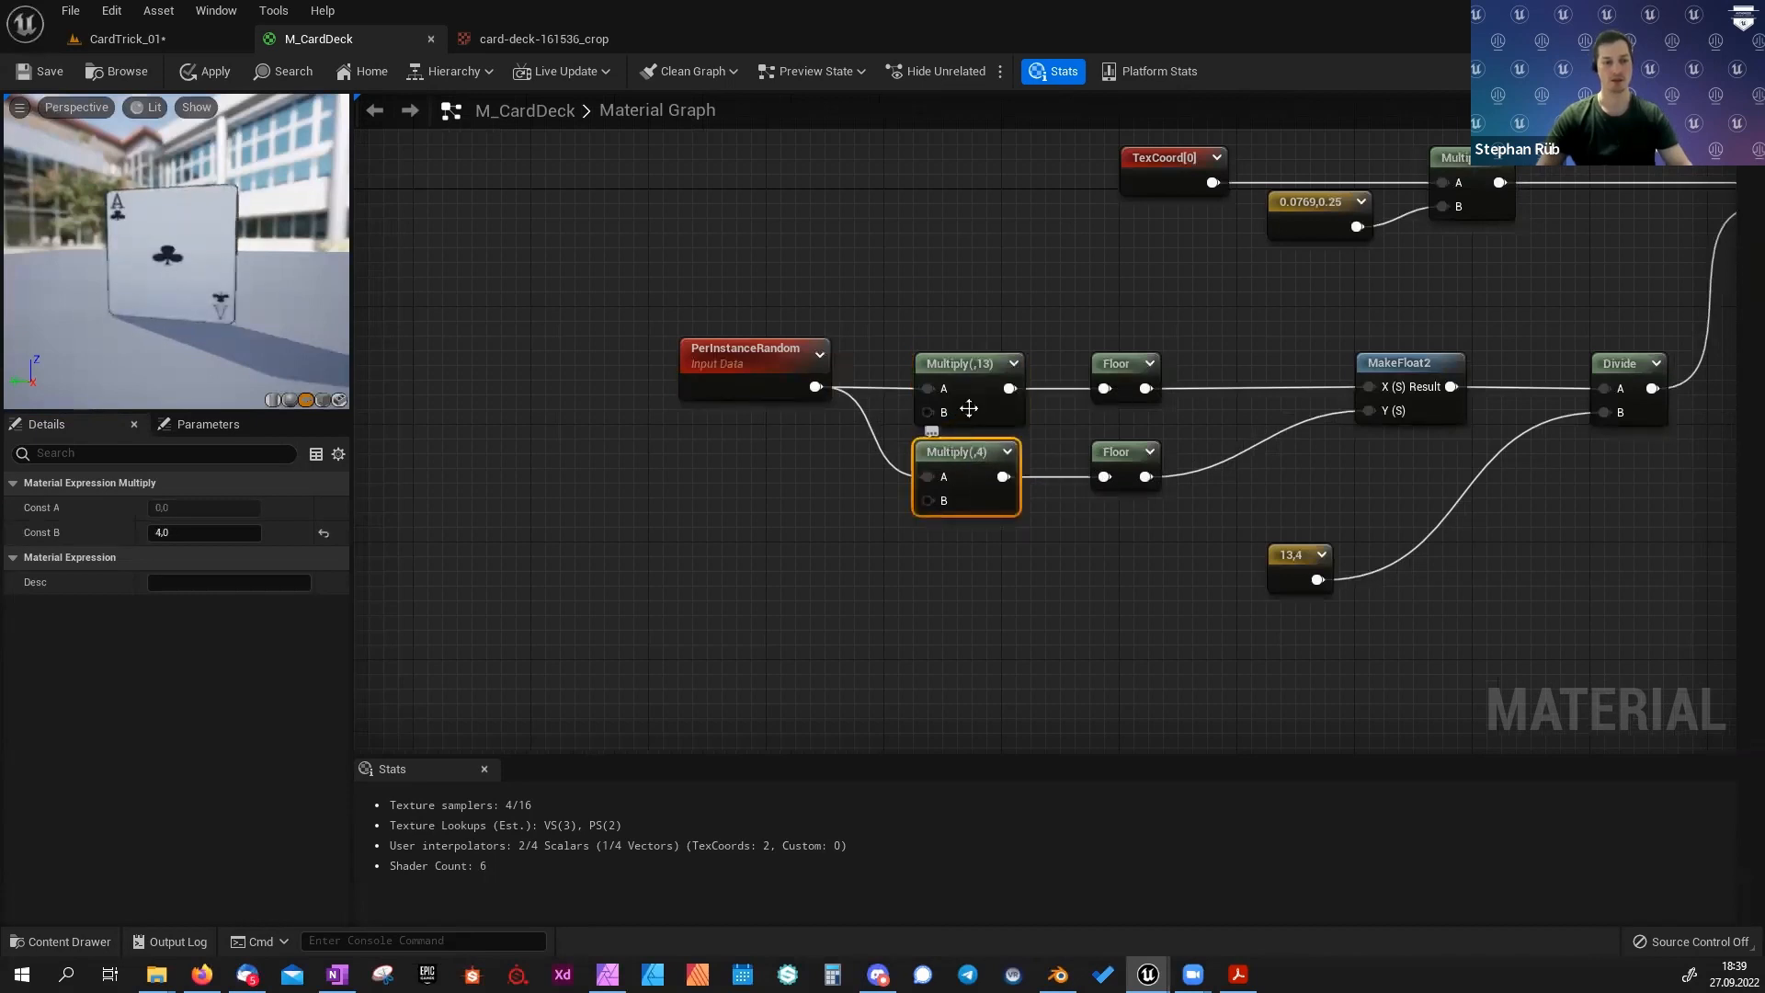
click(968, 408)
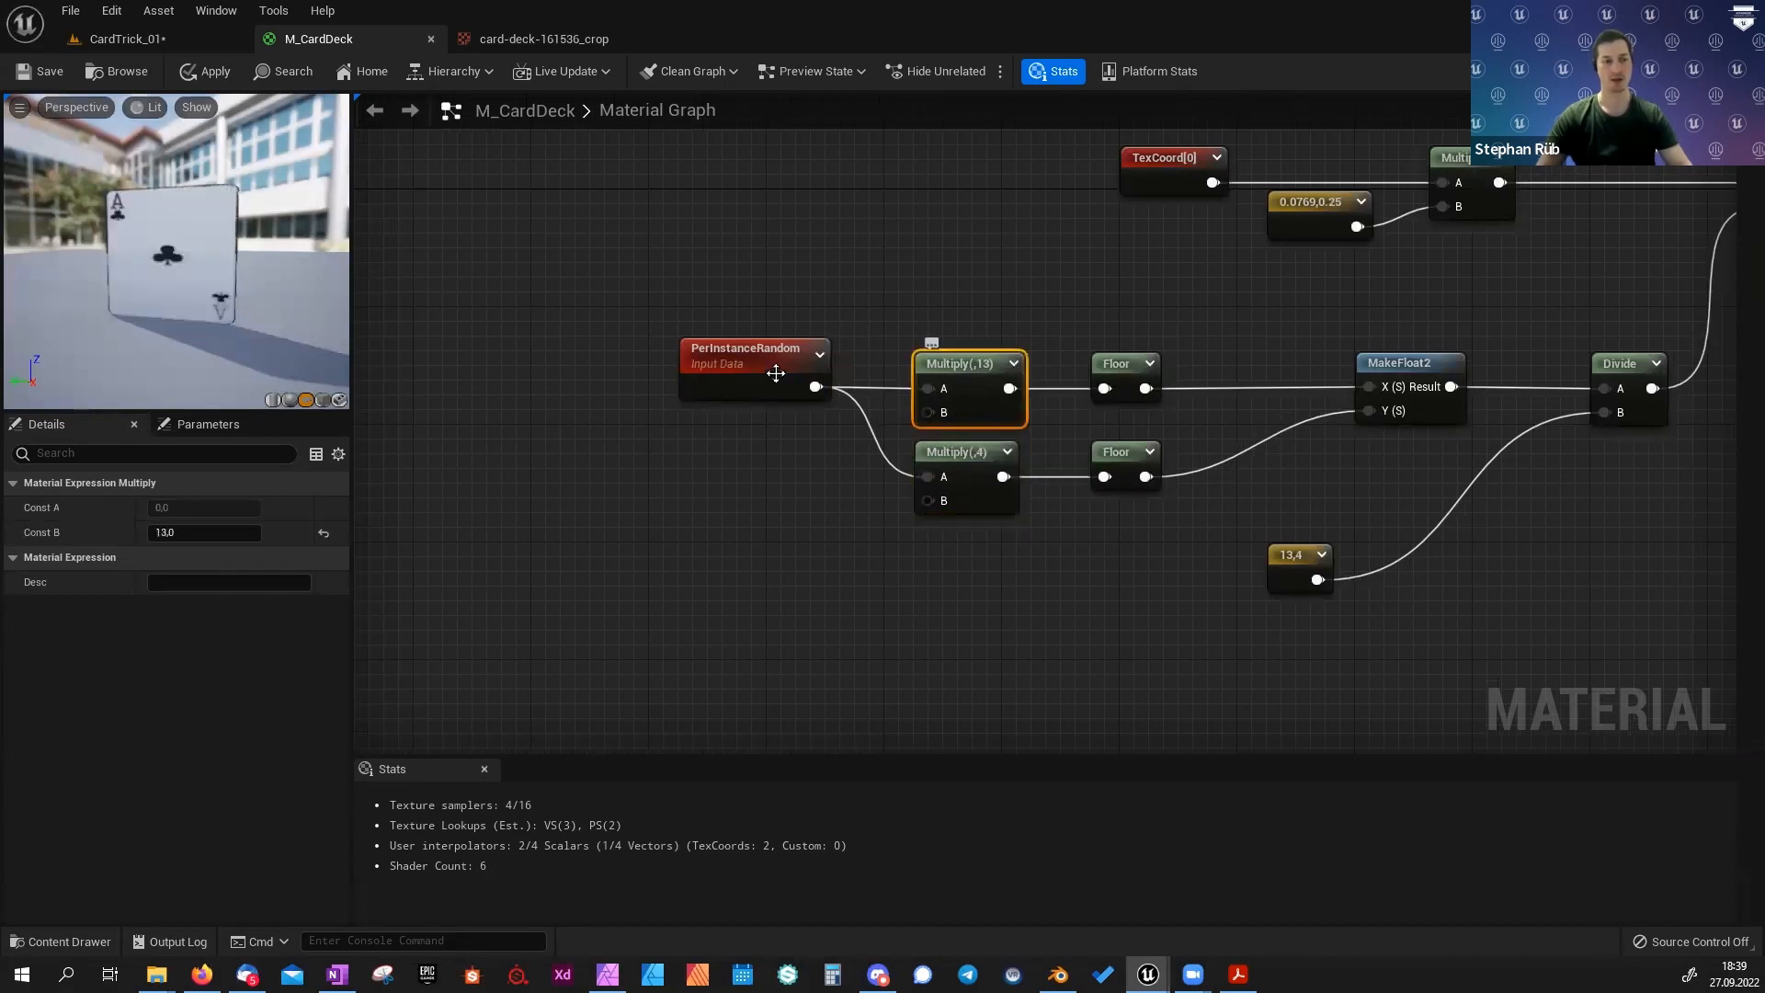
drag(759, 381, 744, 410)
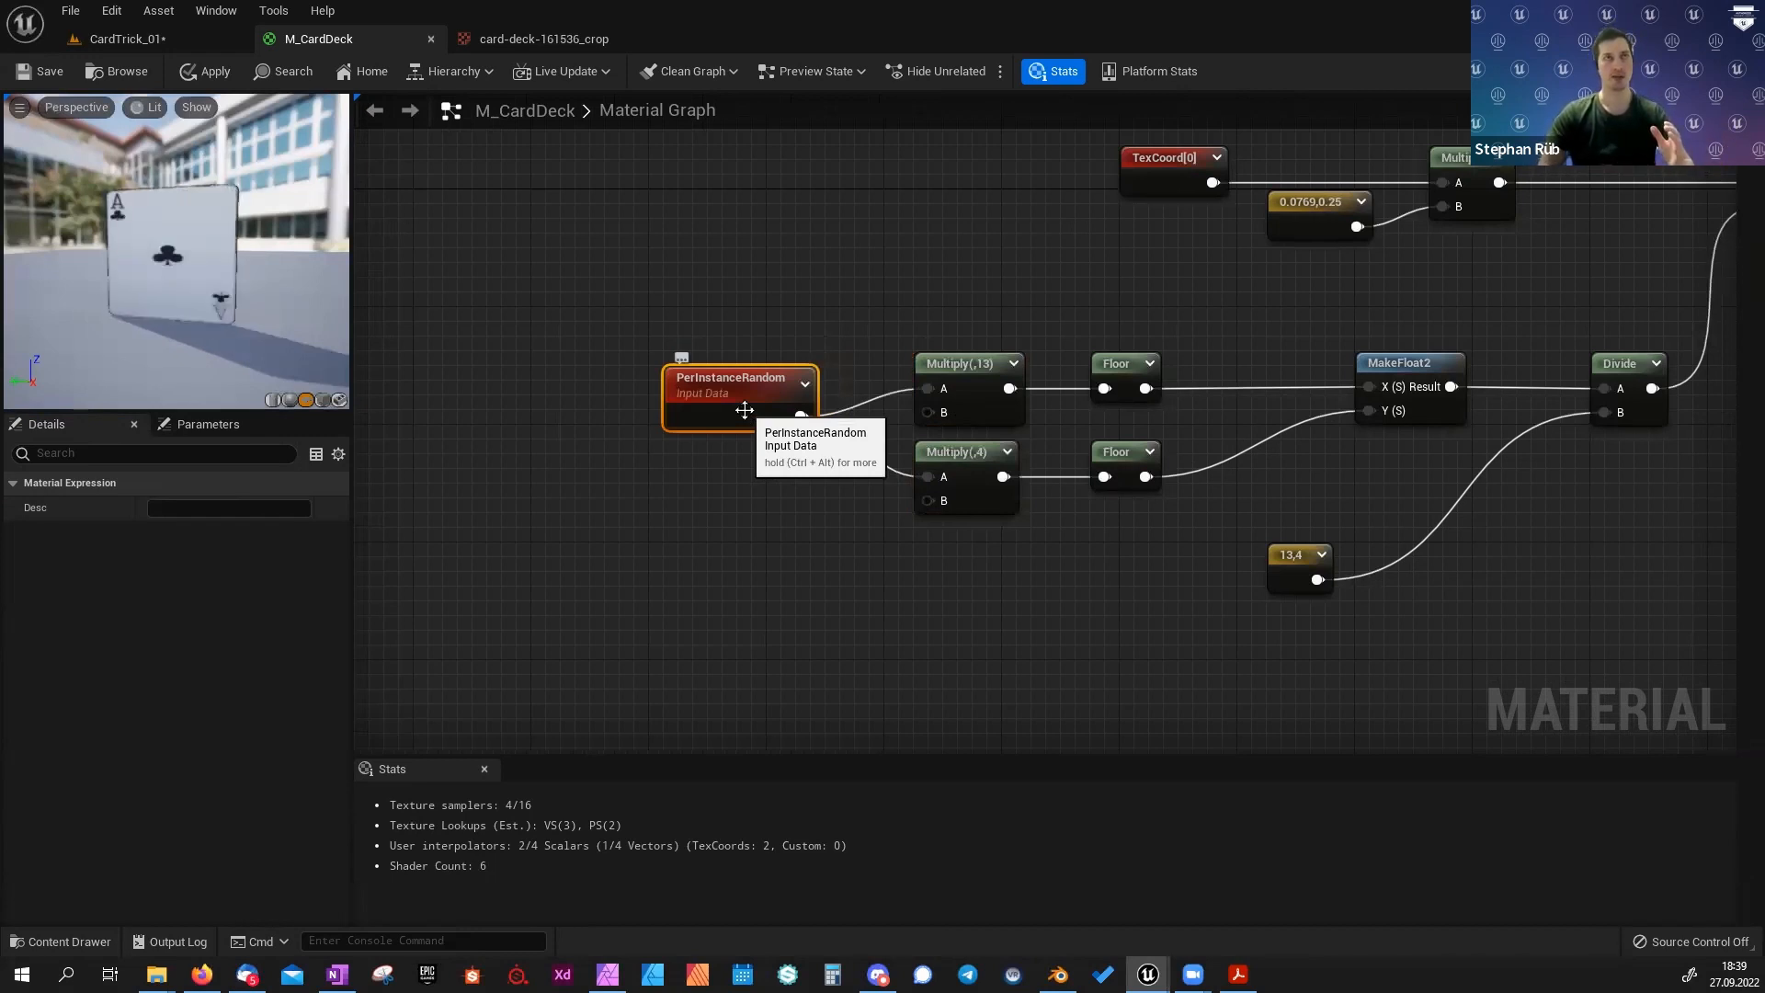
drag(733, 400, 725, 386)
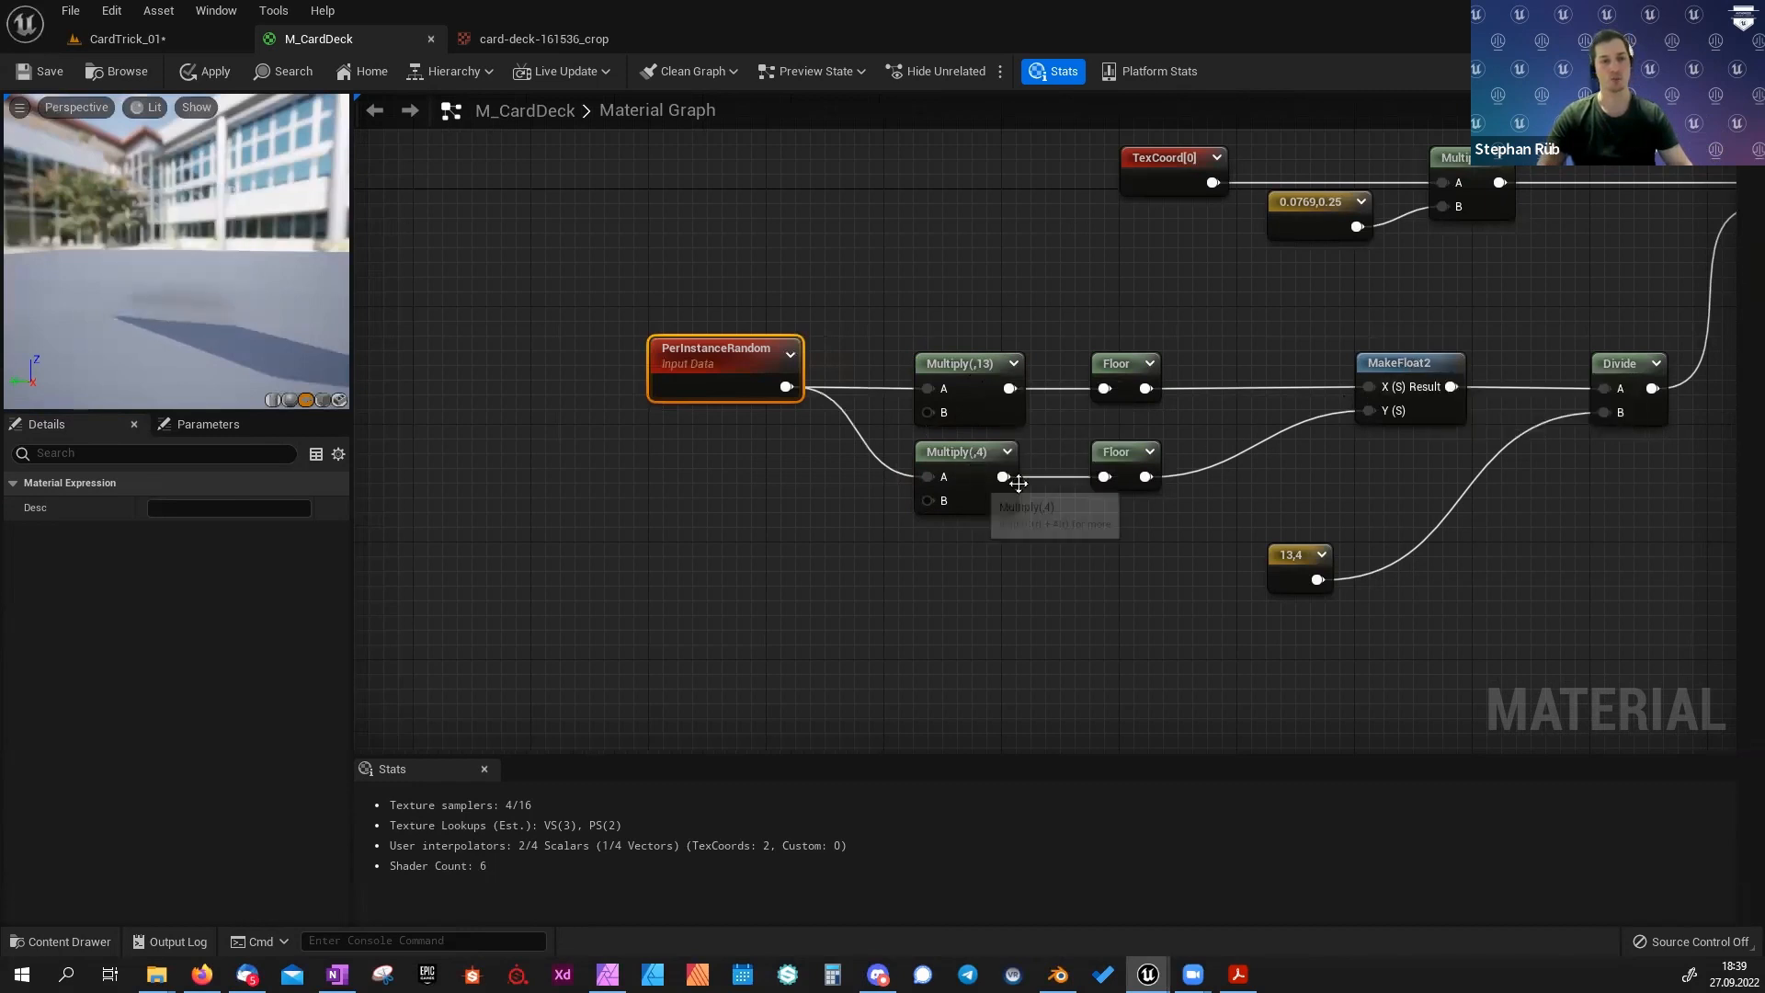
Examine the two Floor nodes, MakeFloat2 and Divide that build the per-card UV offset.
drag(1079, 336, 1131, 476)
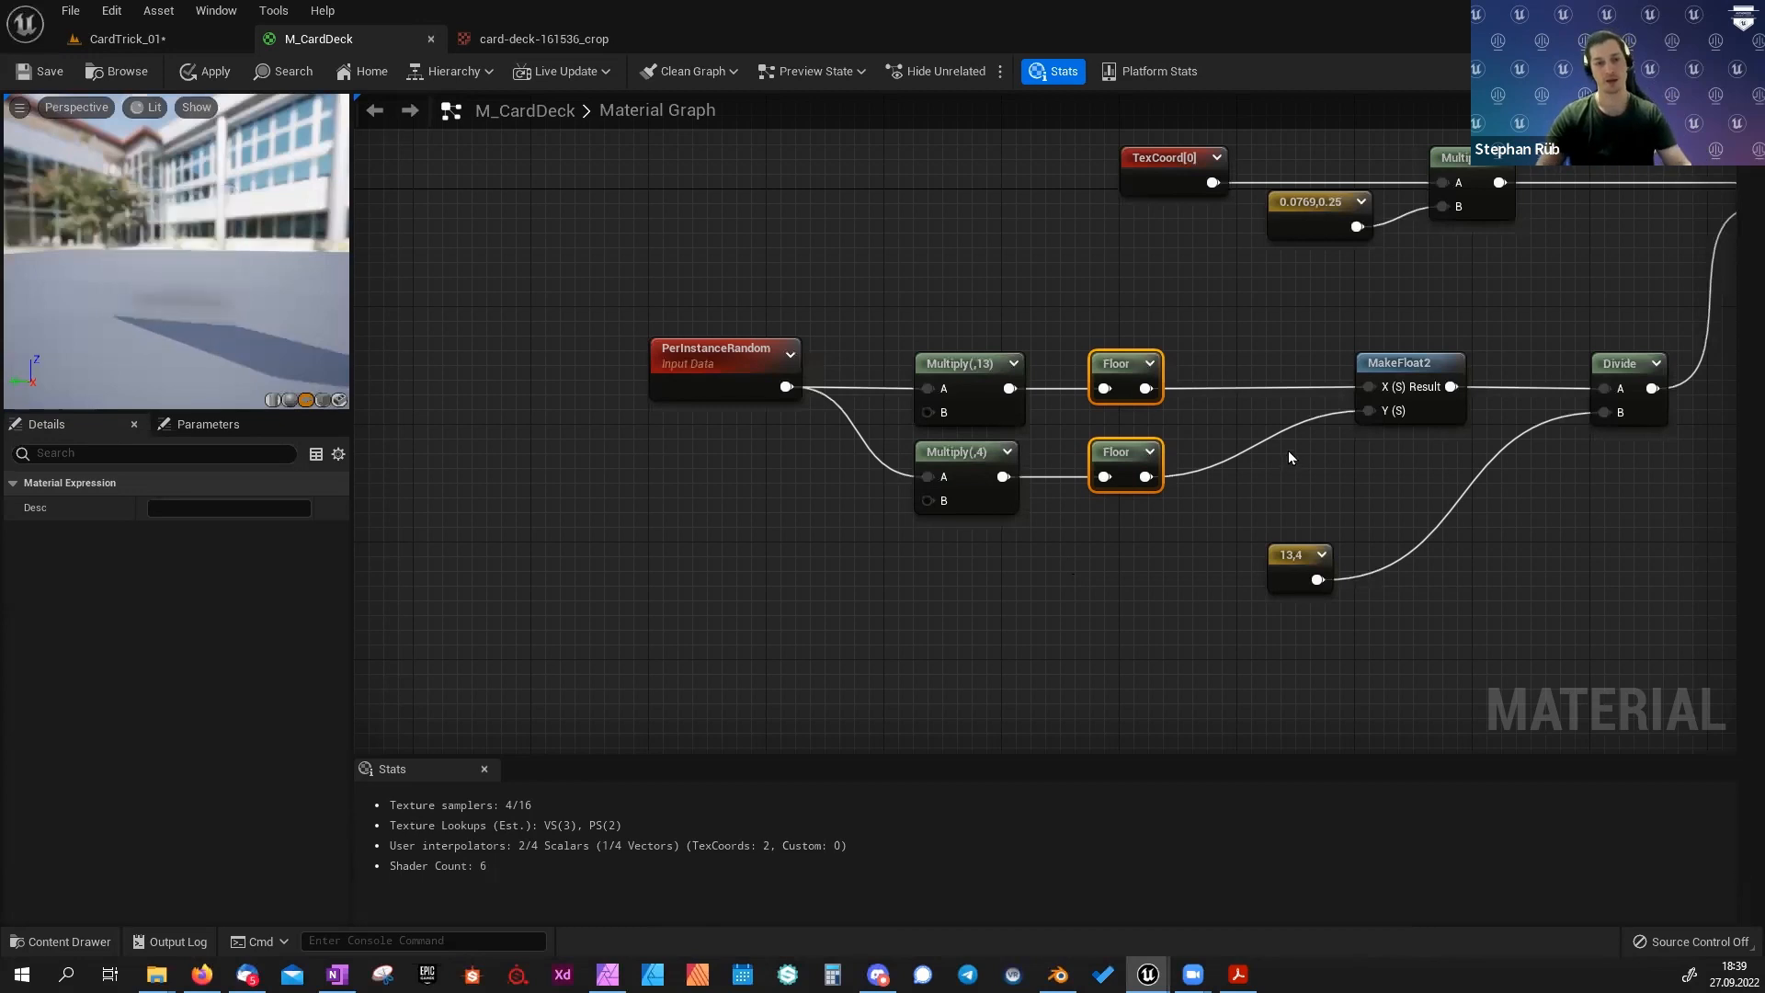
right_drag(1289, 451, 1082, 464)
drag(1041, 332, 1222, 466)
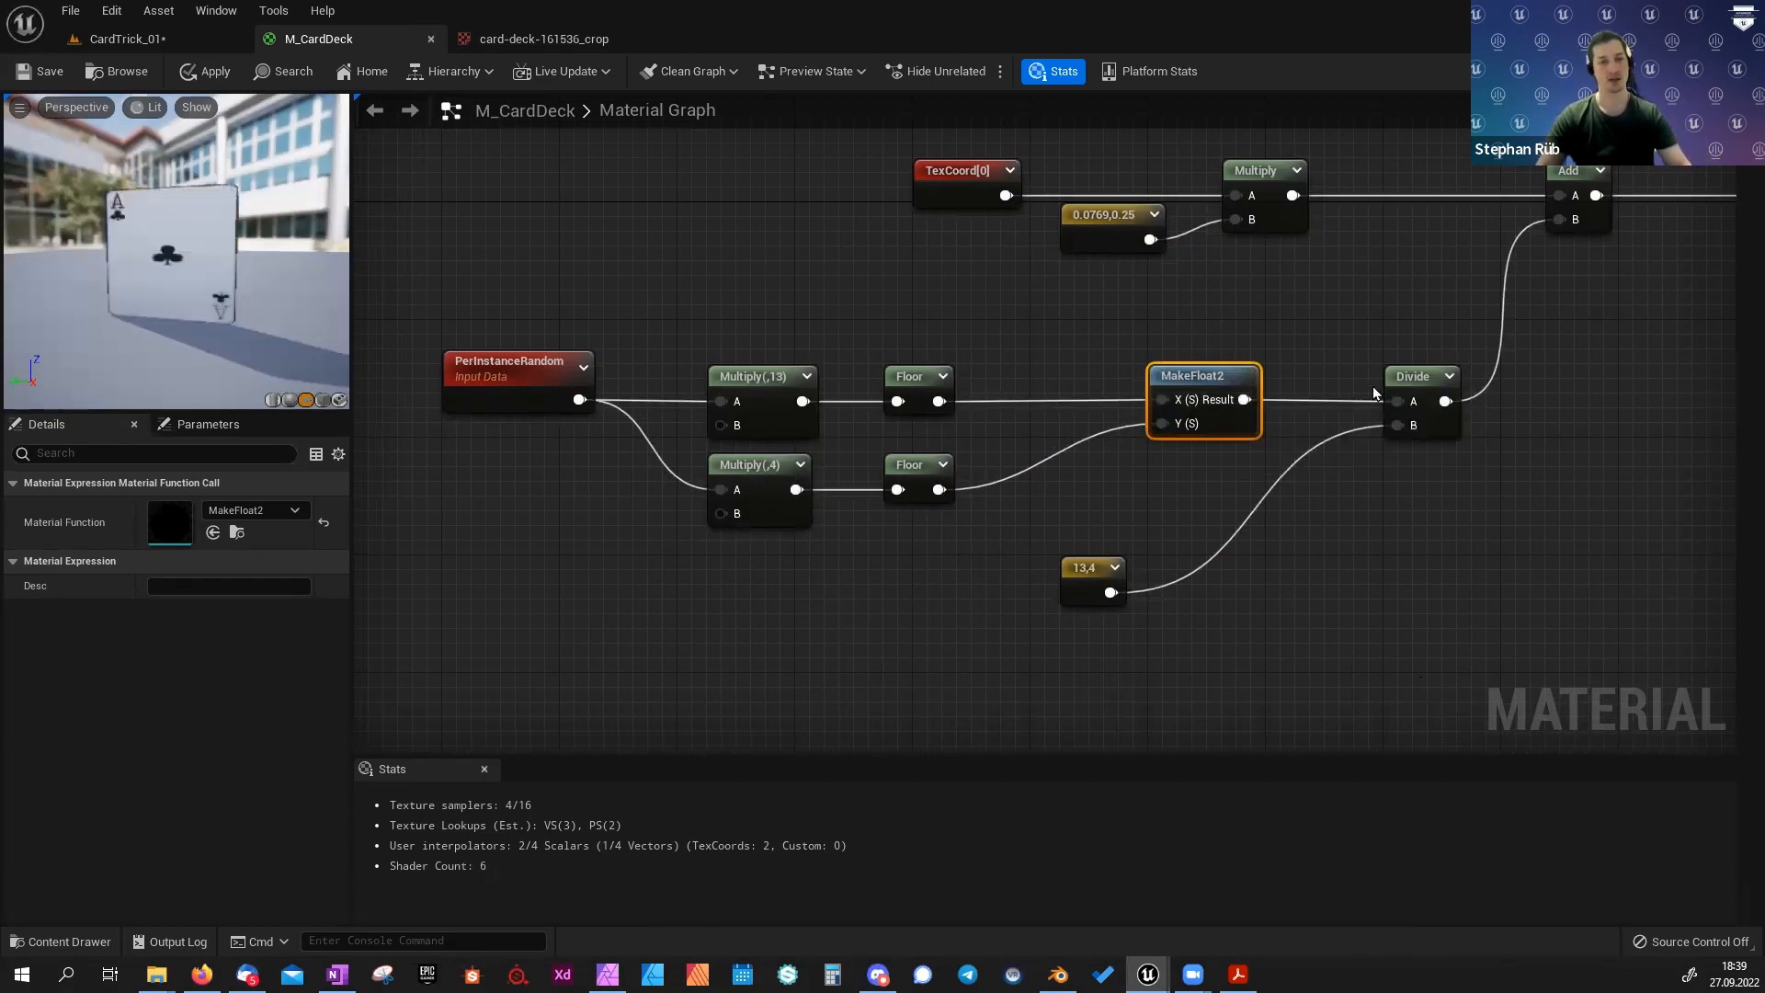
click(1398, 395)
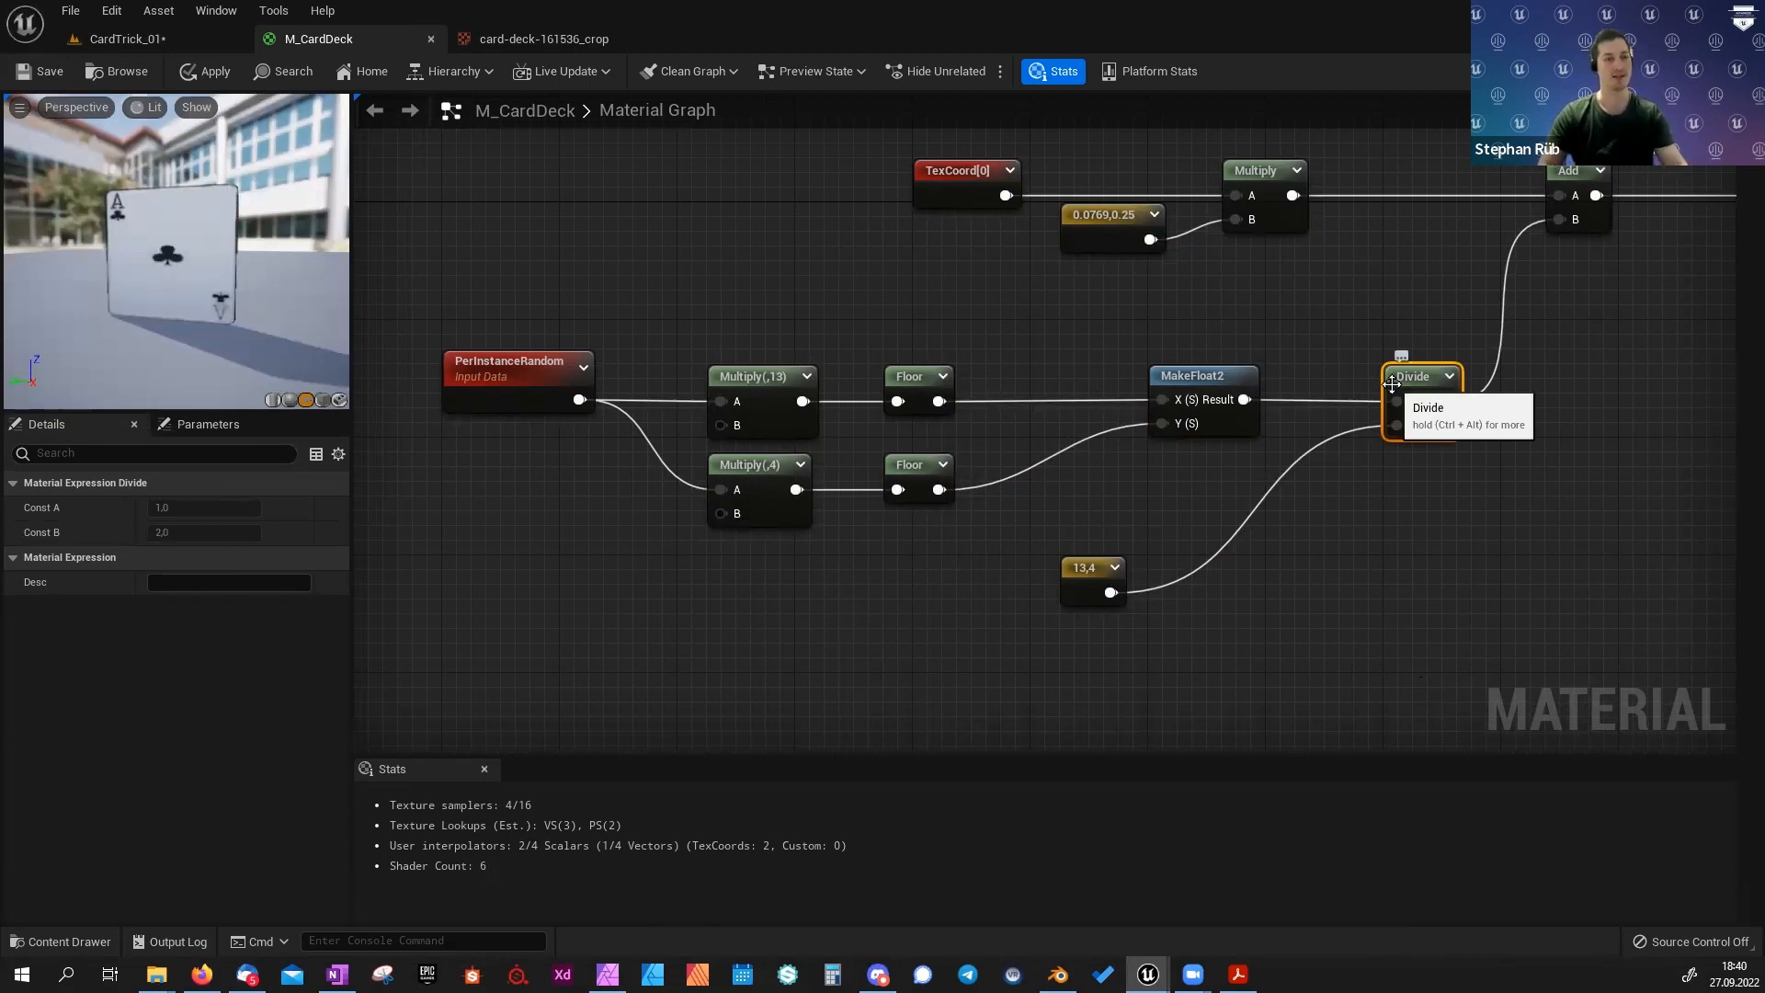
drag(831, 327, 957, 498)
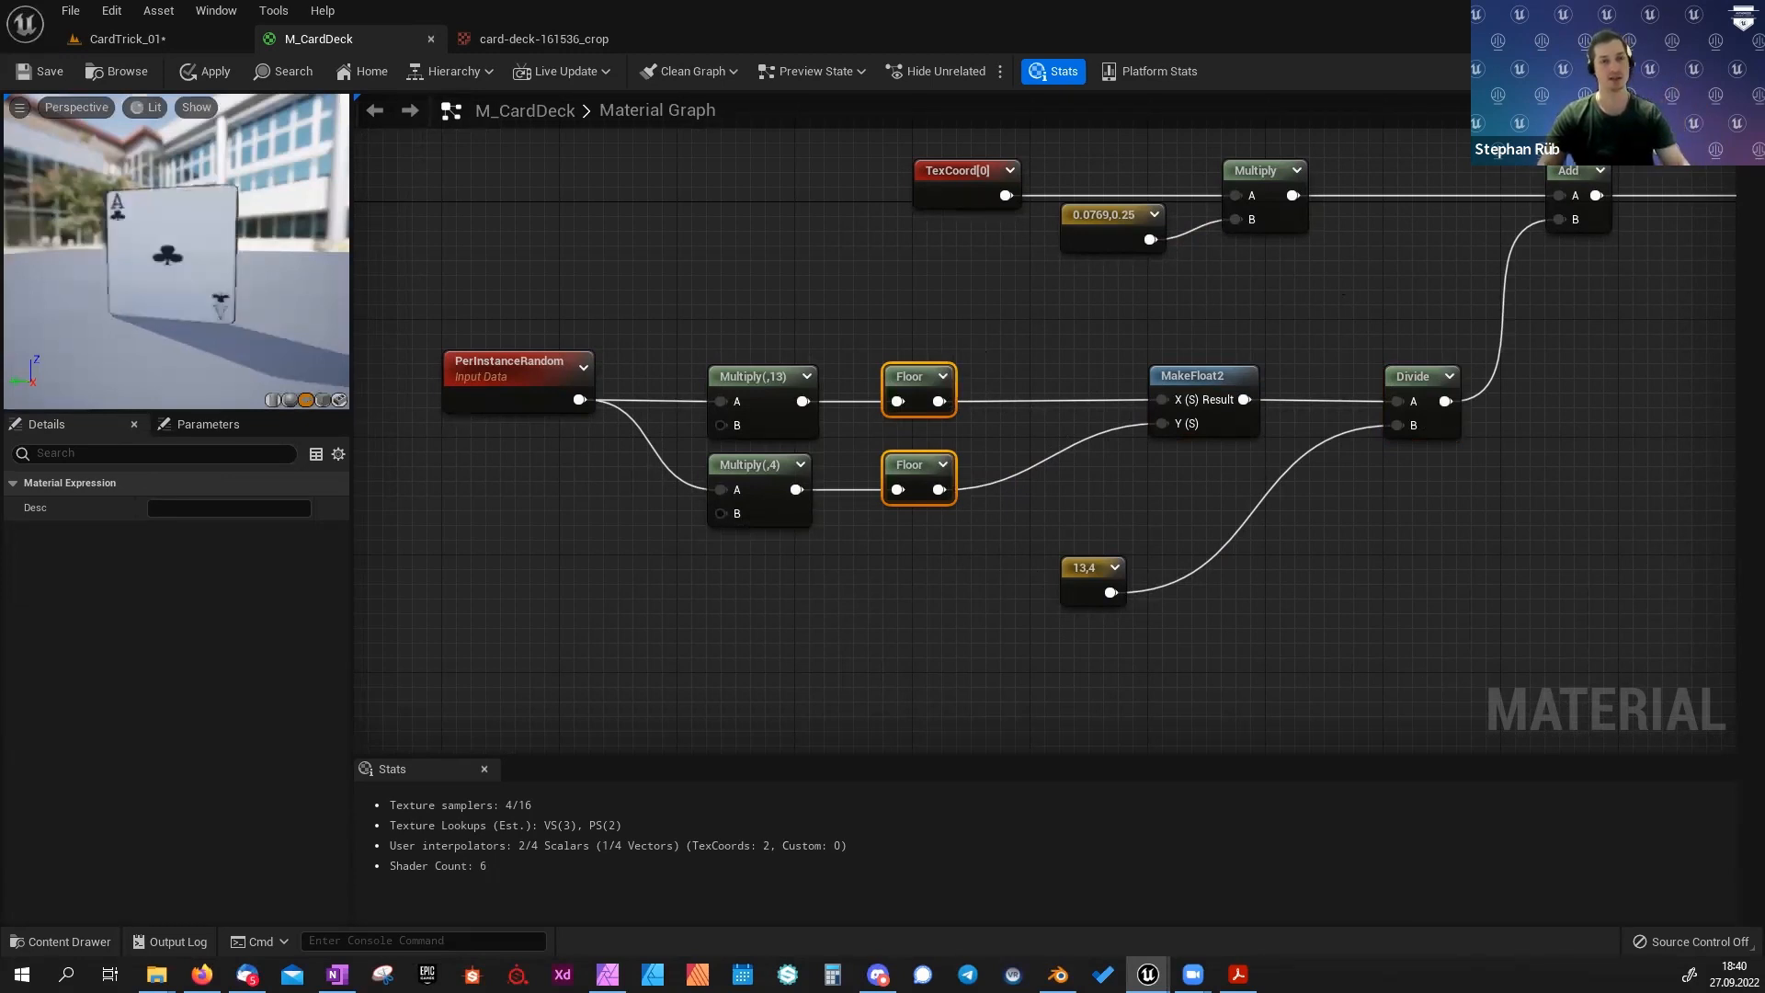
Locate the card-back Texture Sample and orbit the preview plane to show the card's back and front.
right_drag(1332, 378, 928, 427)
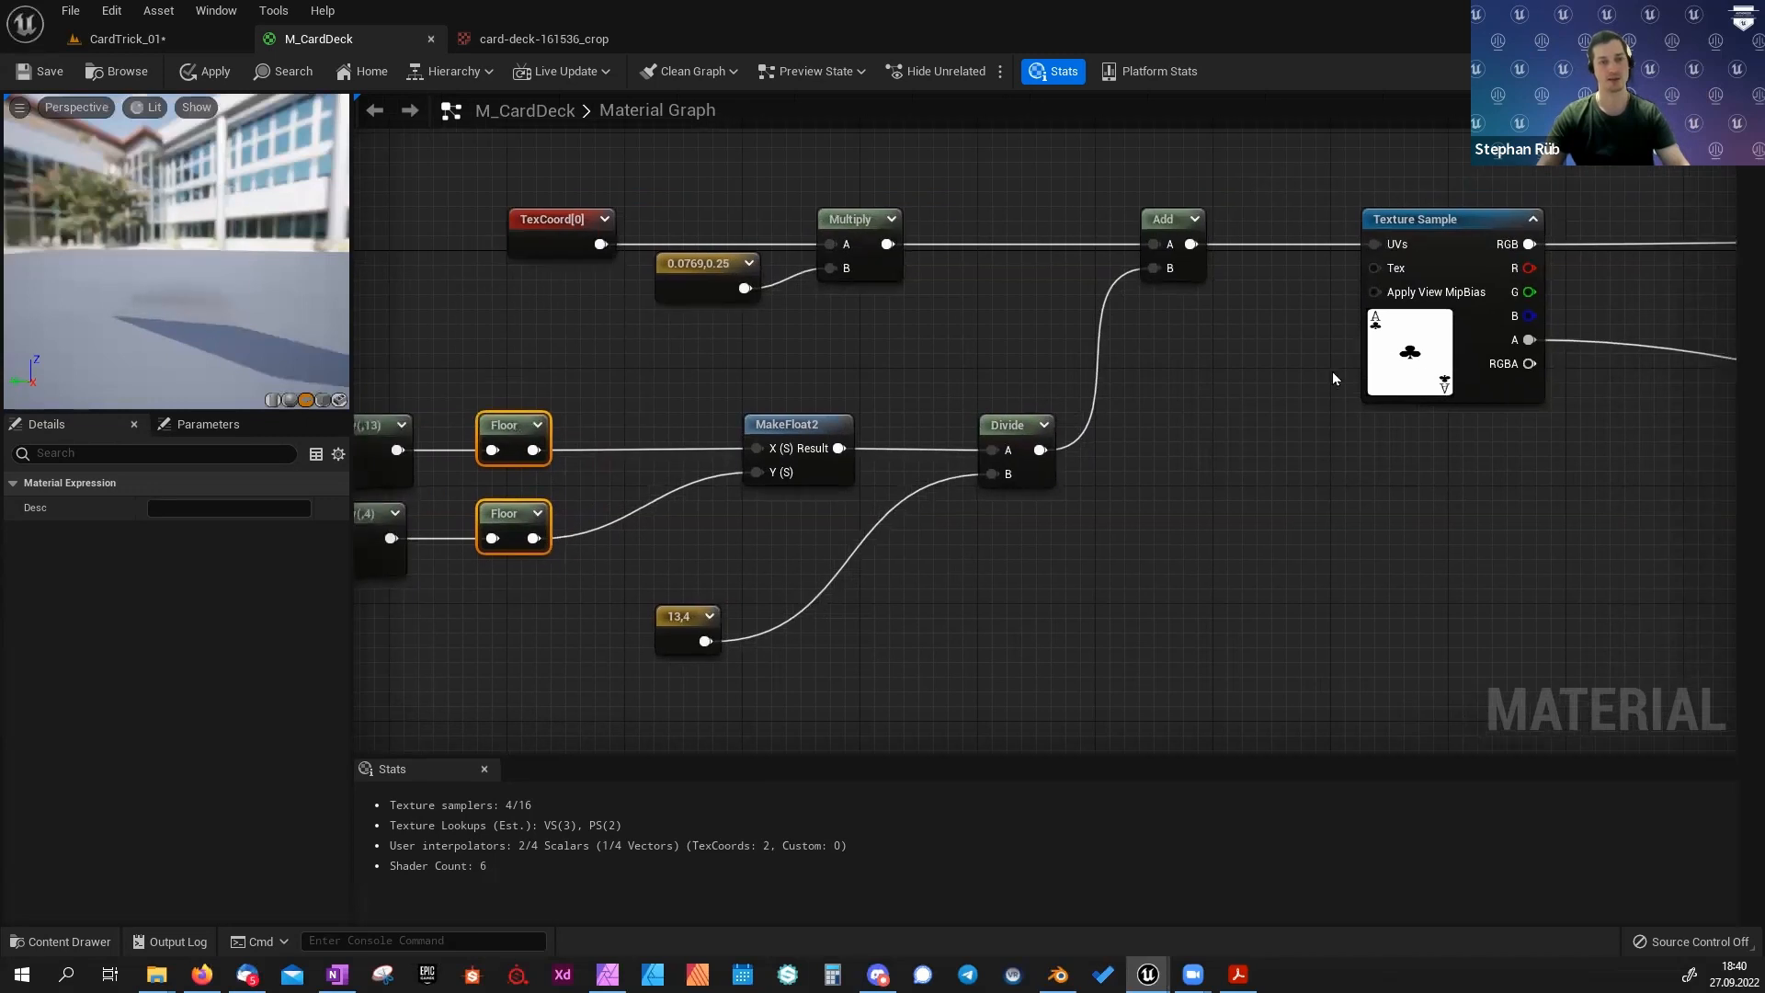
scroll(1332, 372, down, 2)
right_drag(1520, 441, 824, 475)
scroll(1325, 389, up, 2)
right_drag(1359, 376, 1128, 403)
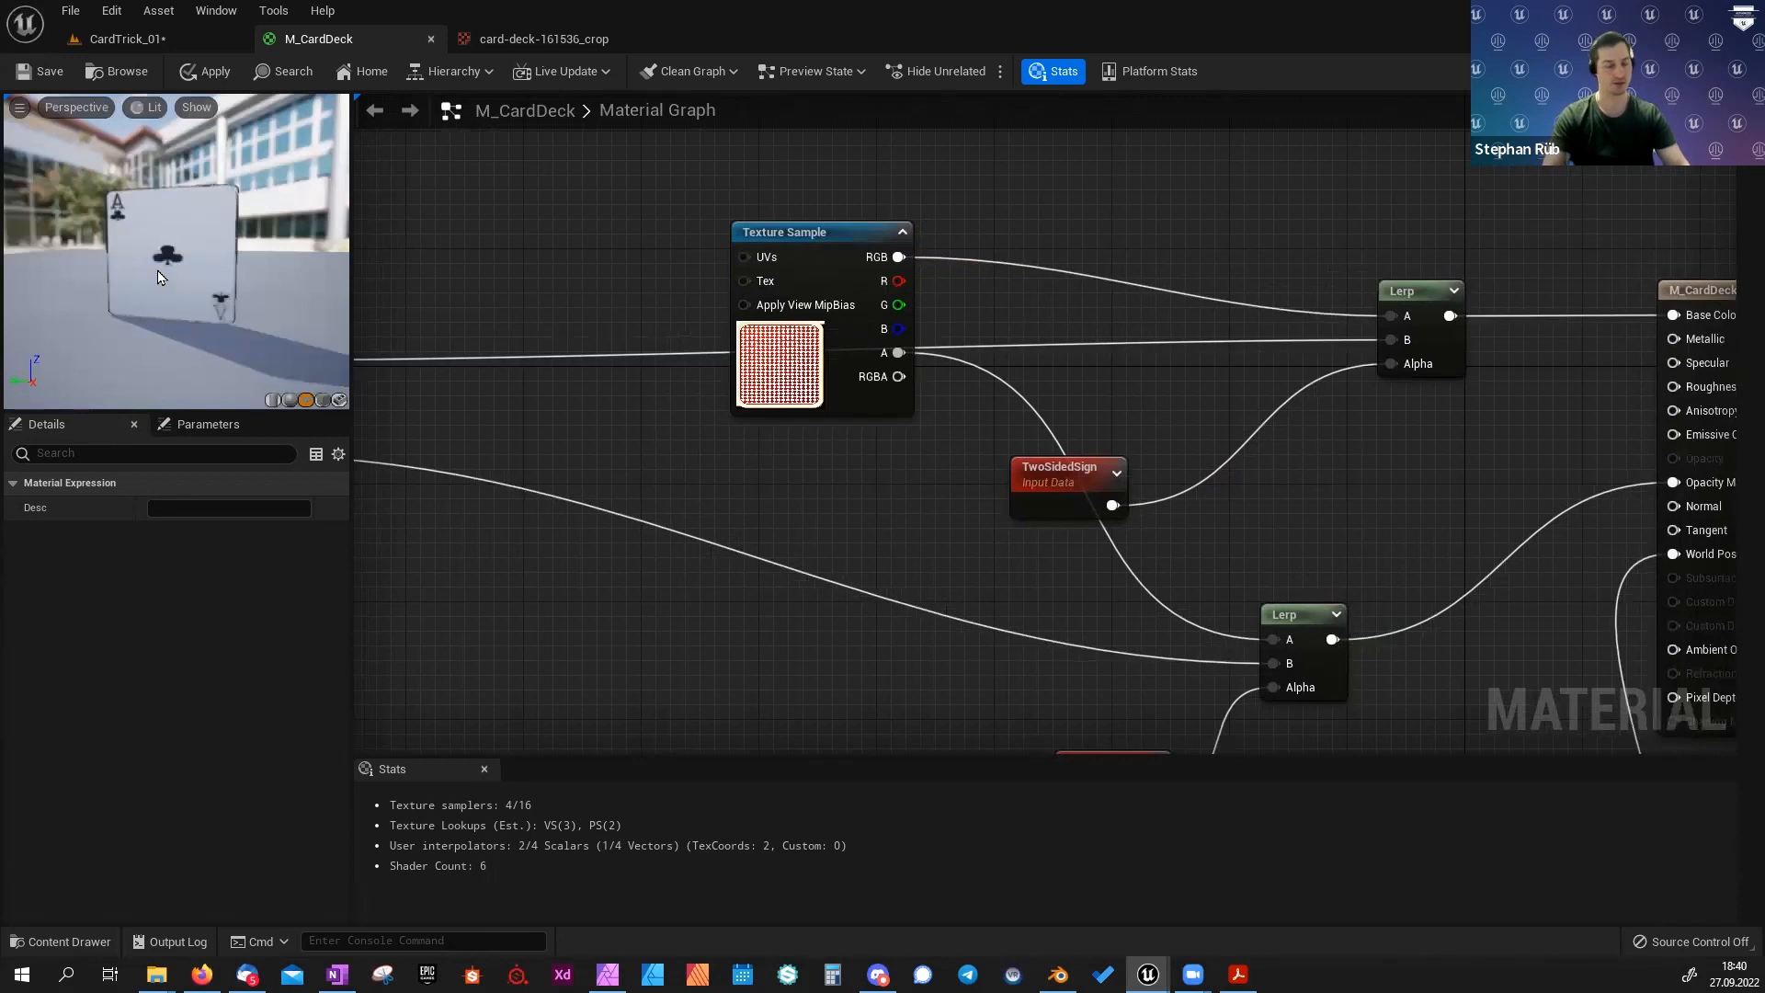
drag(158, 272, 342, 256)
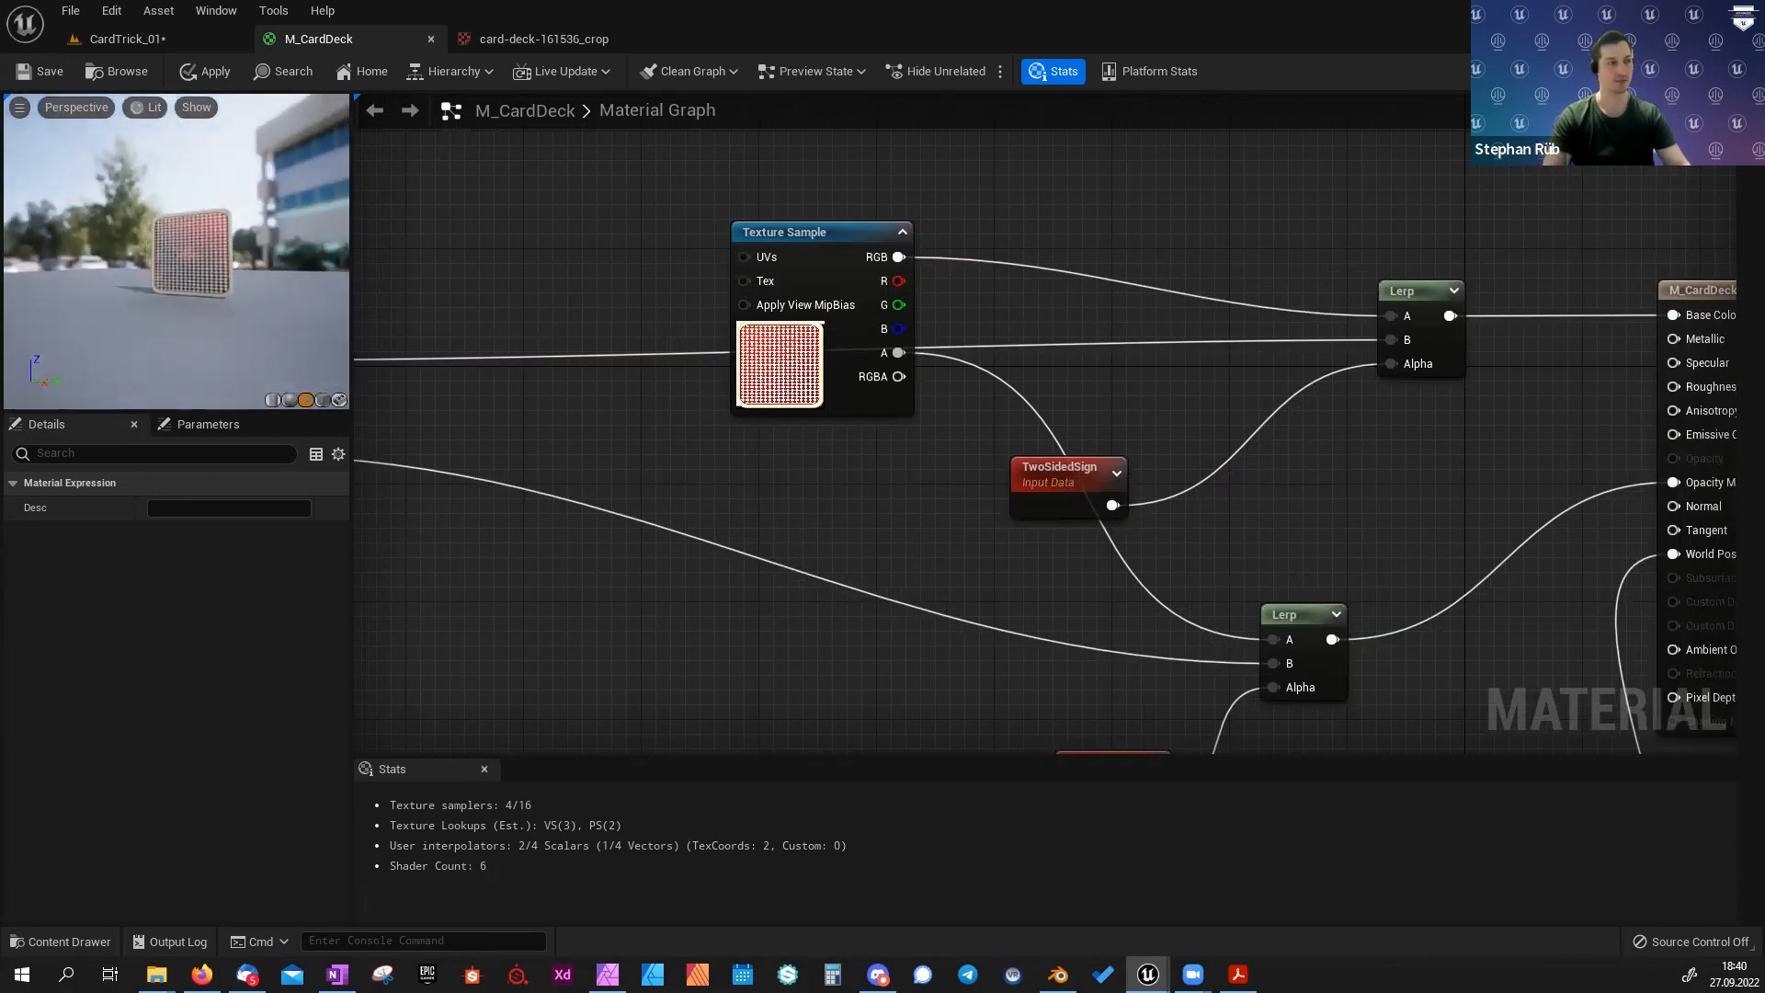
scroll(195, 253, up, 4)
drag(194, 253, 326, 290)
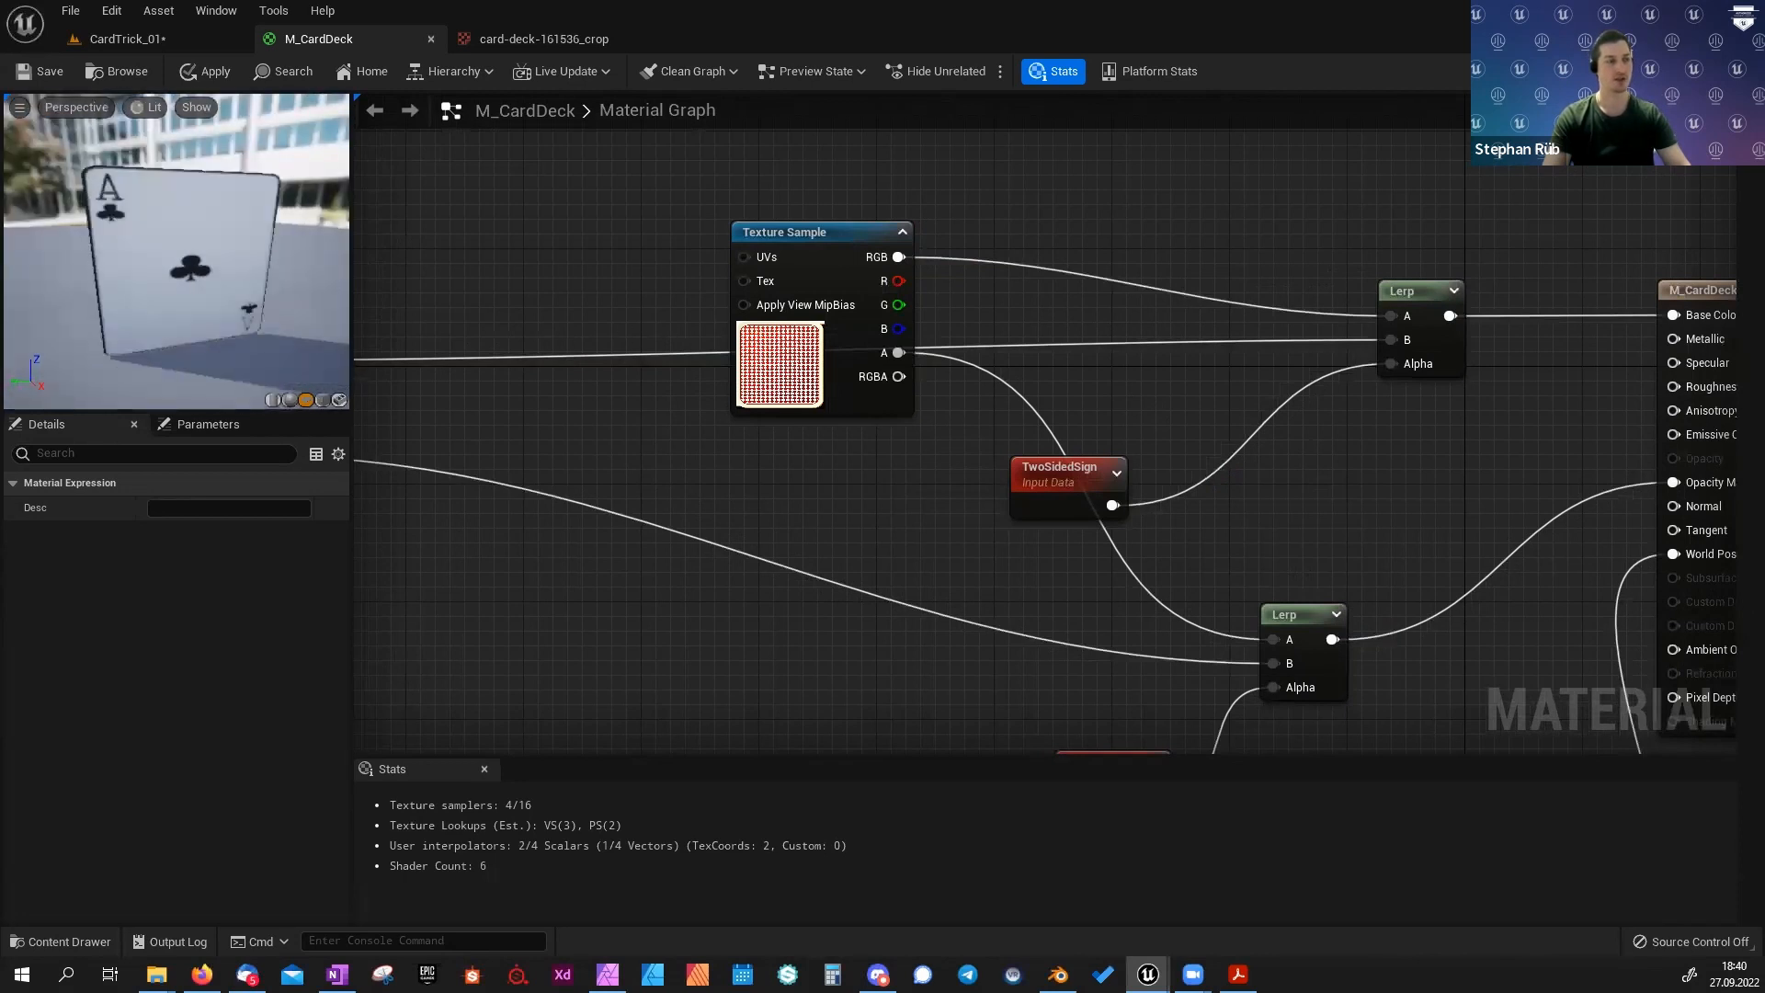
scroll(262, 384, down, 1)
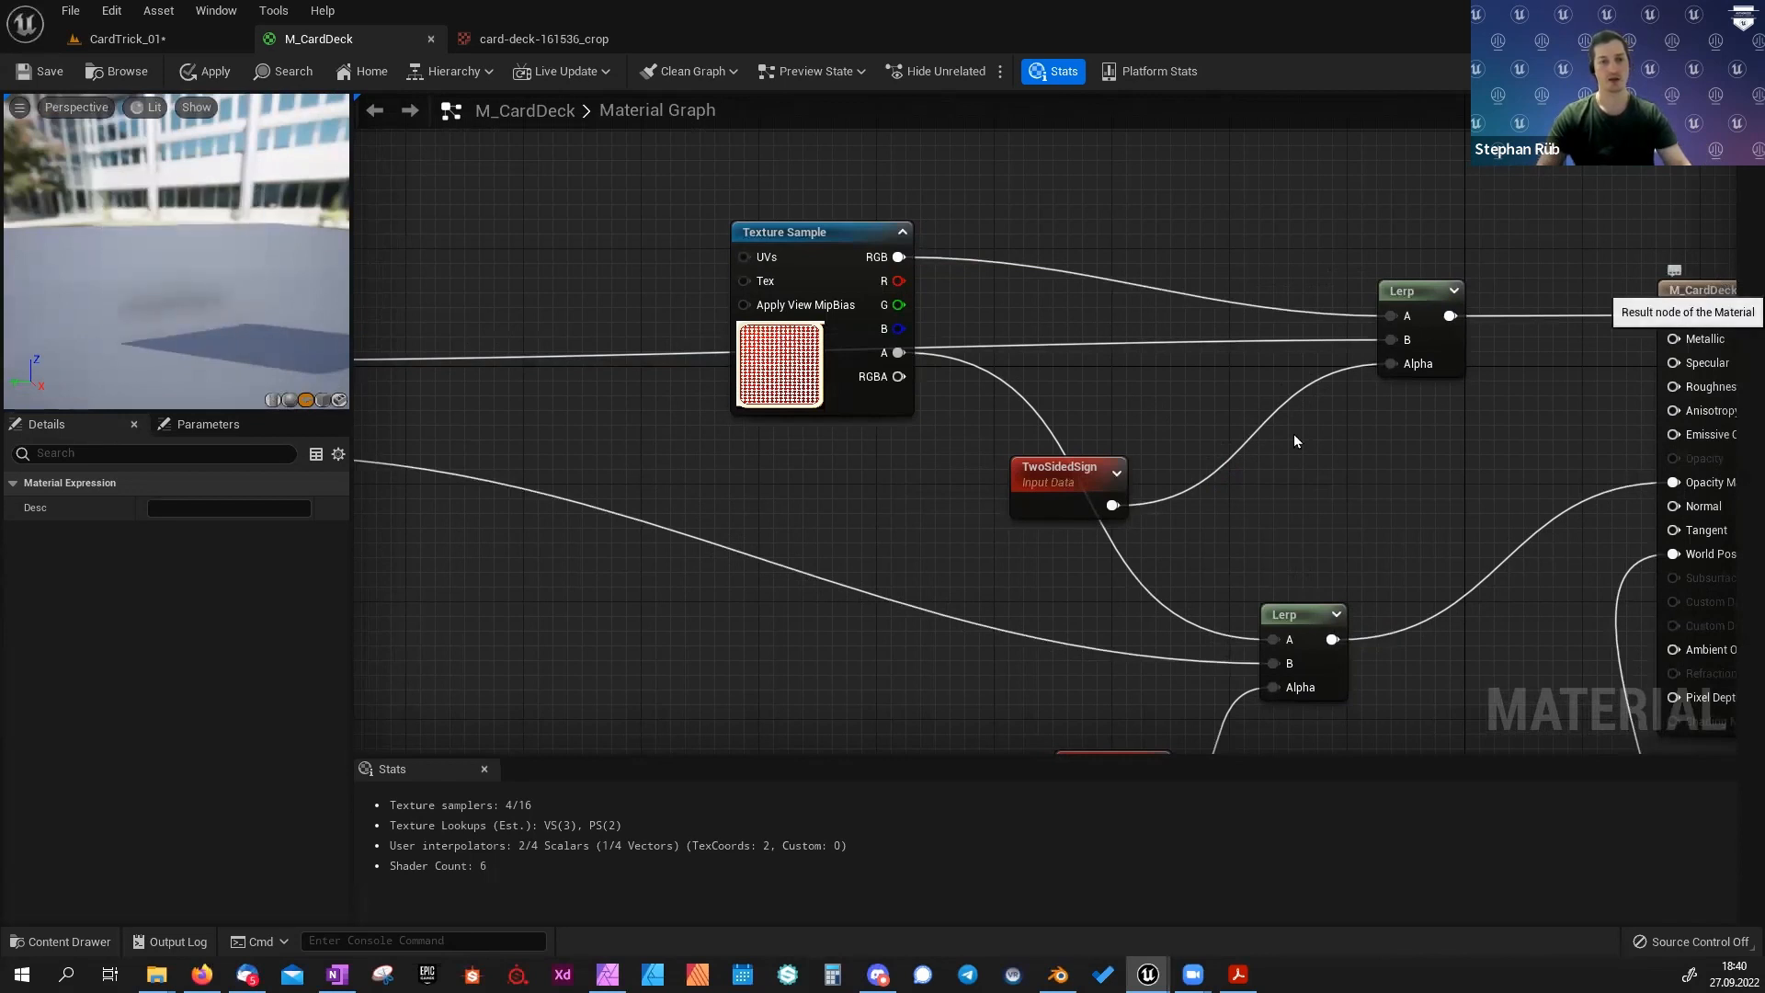
Inspect the material result node's settings, and move TwoSidedSign nearer its Base Color Lerp and the card-back Texture Sample higher.
click(1324, 423)
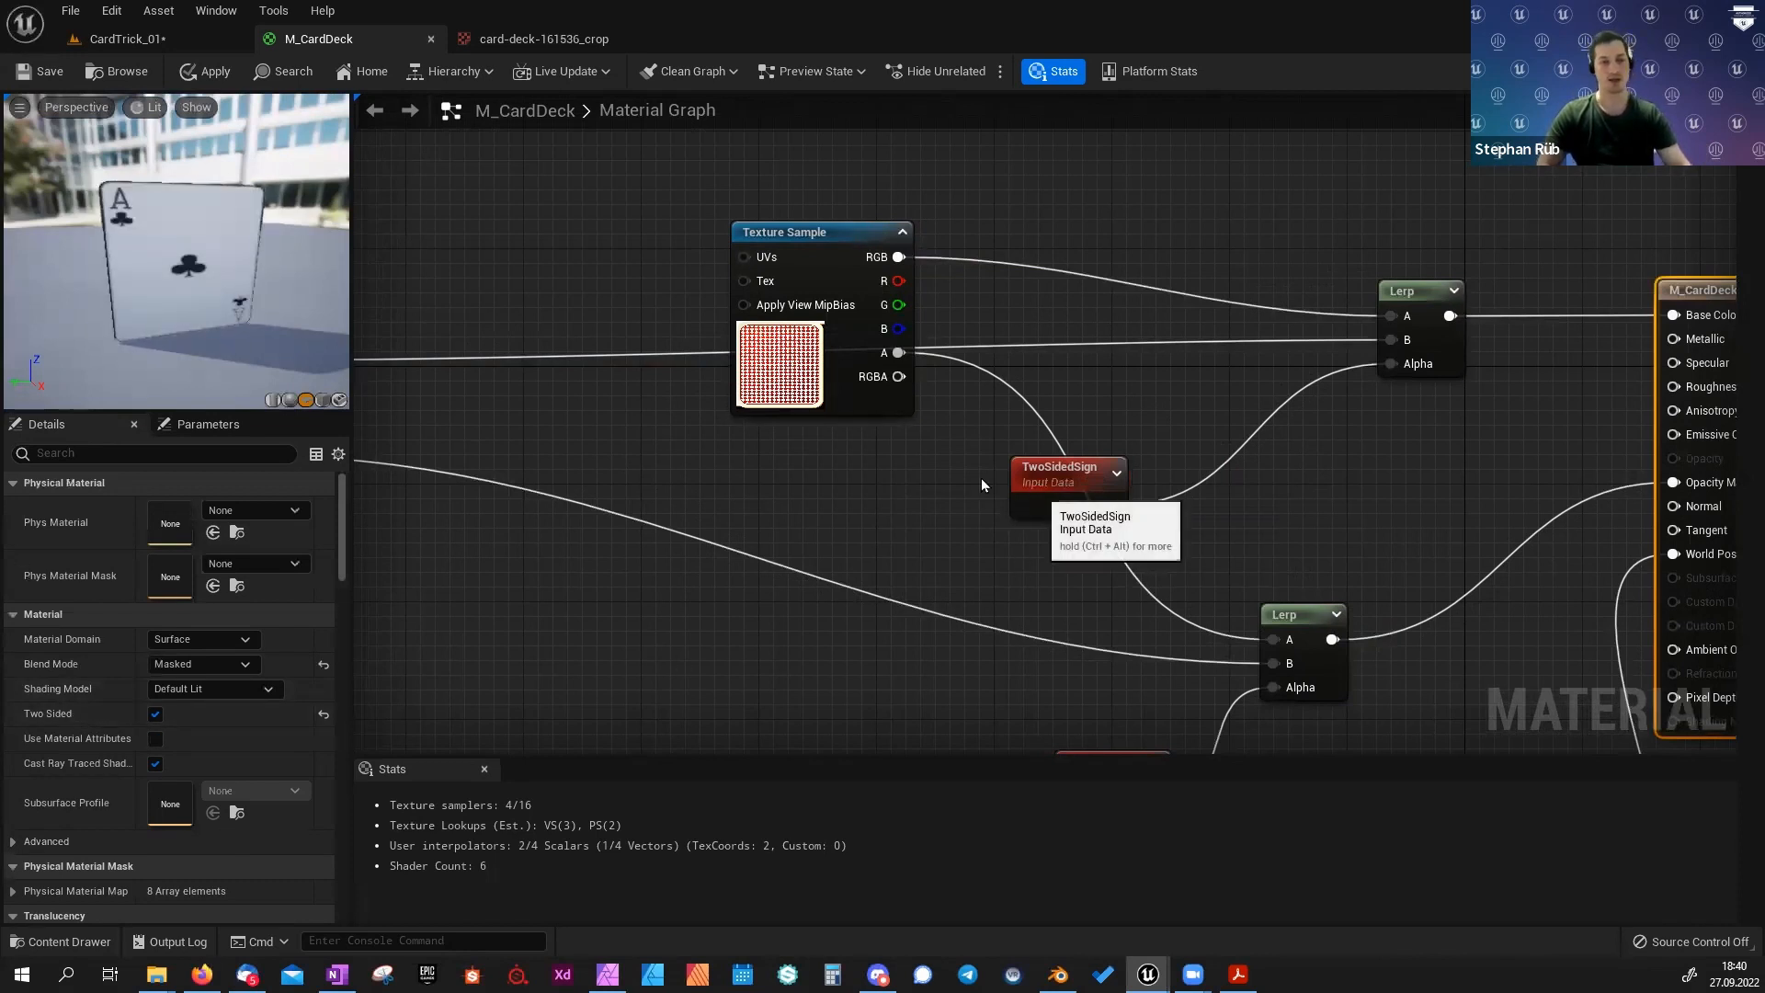
click(1049, 498)
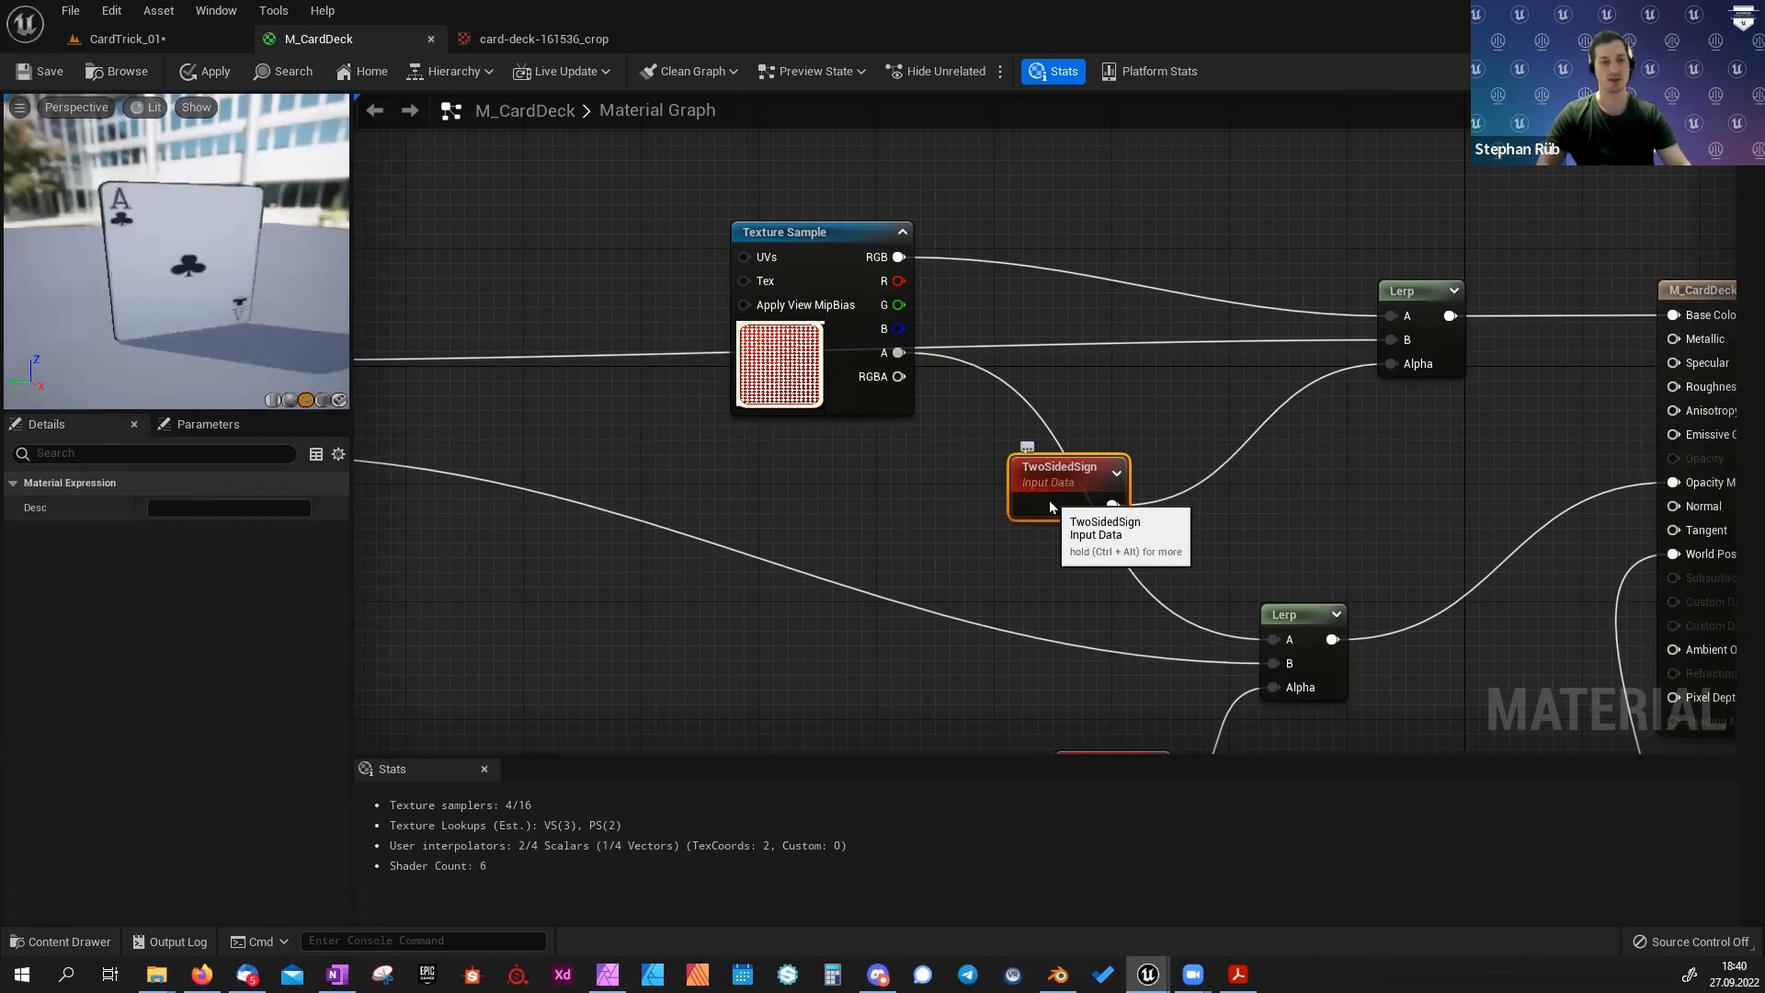
drag(1049, 499, 1152, 454)
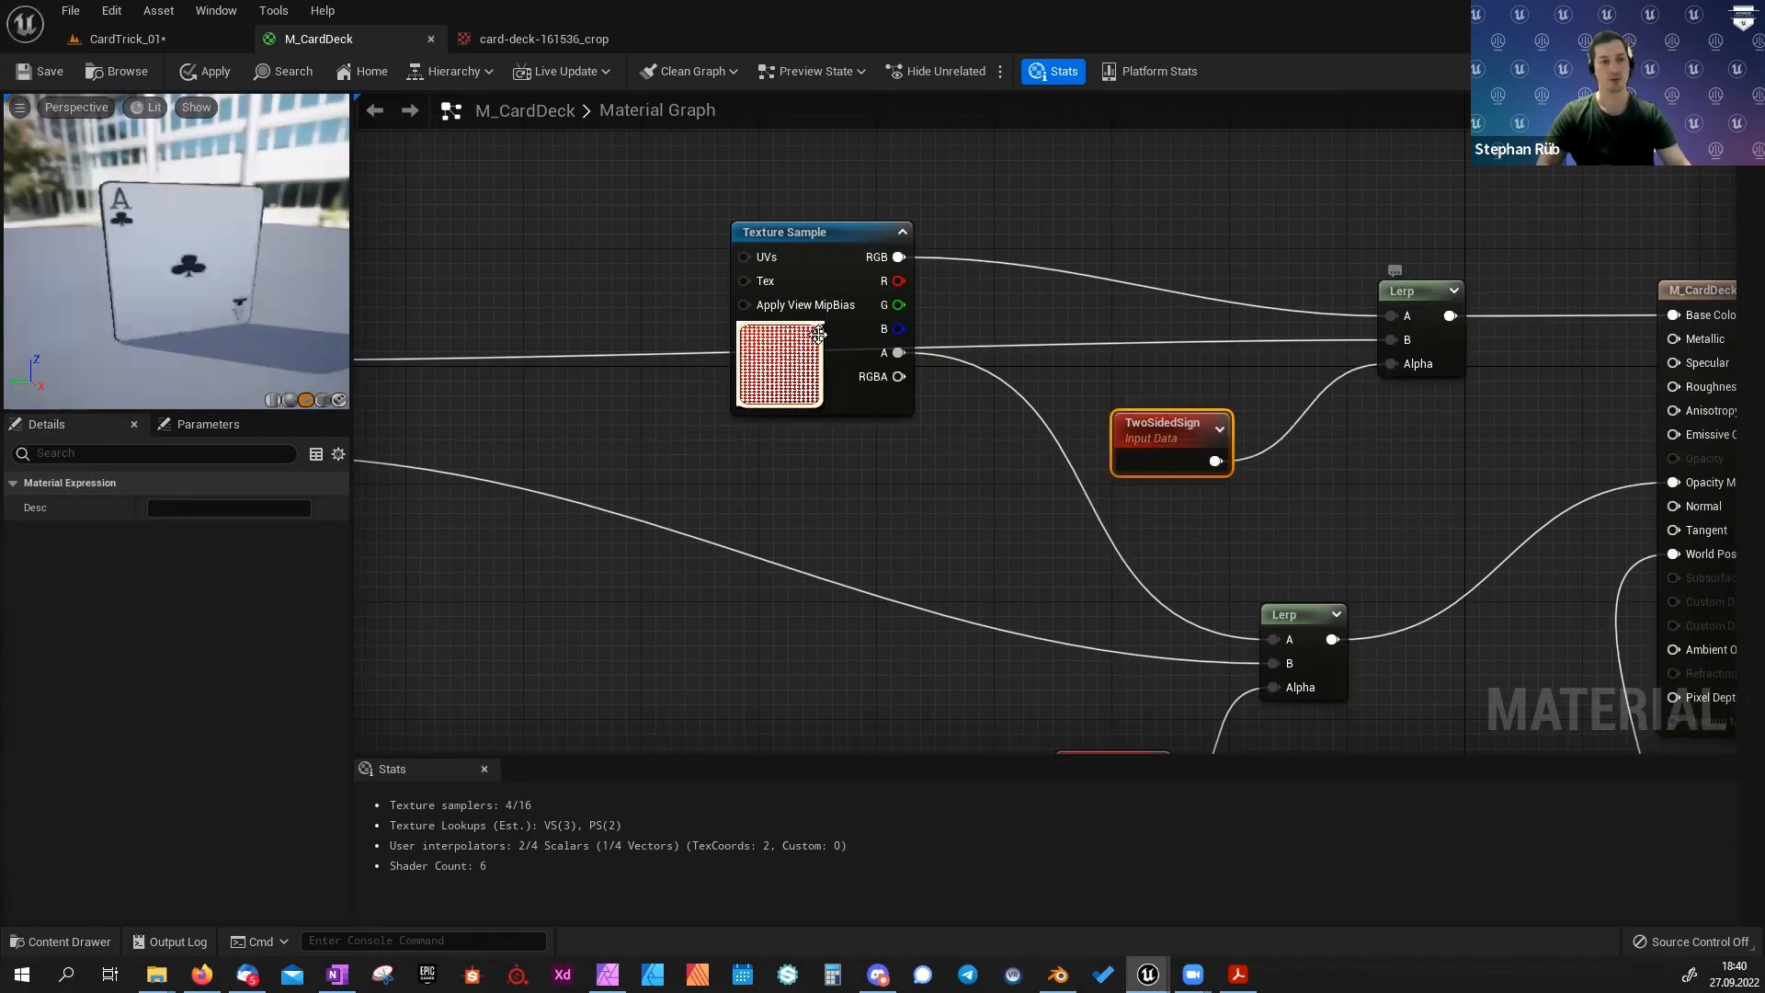
drag(793, 353, 927, 280)
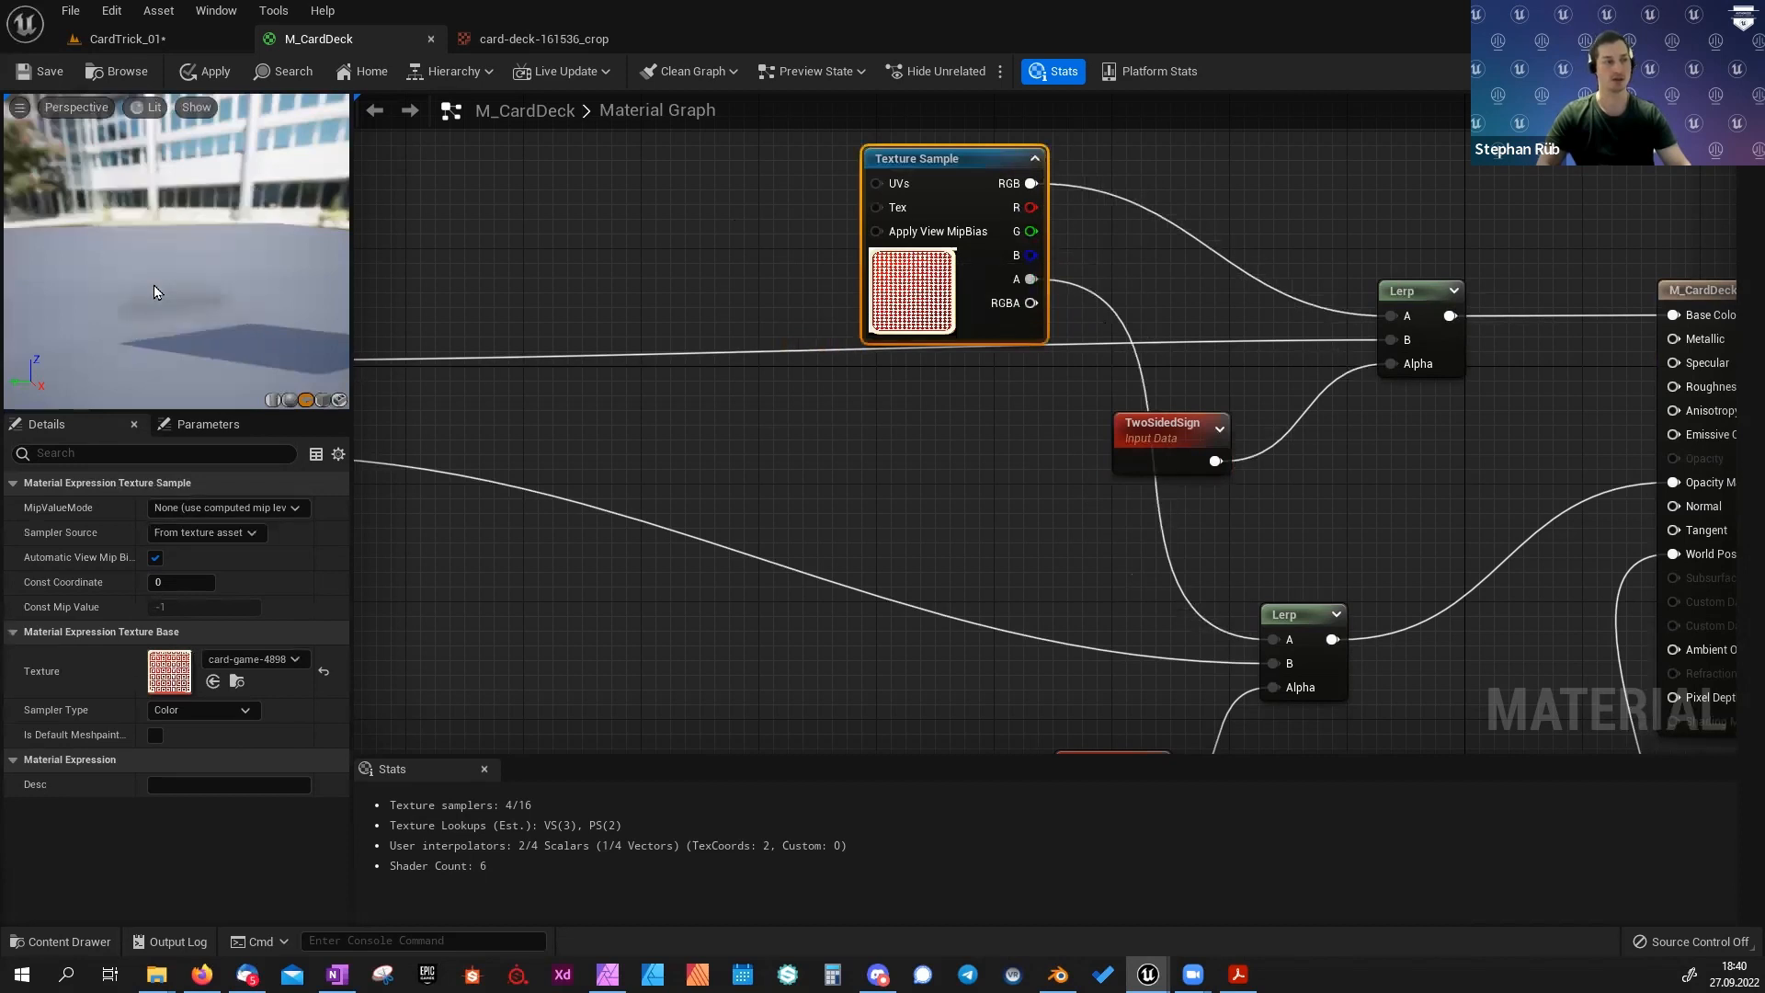
Trace the card-face and card-back Texture Samples into the Lerps driven by TwoSidedSign.
mouse_move(155, 285)
mouse_down()
mouse_move(209, 307)
mouse_move(138, 311)
mouse_up()
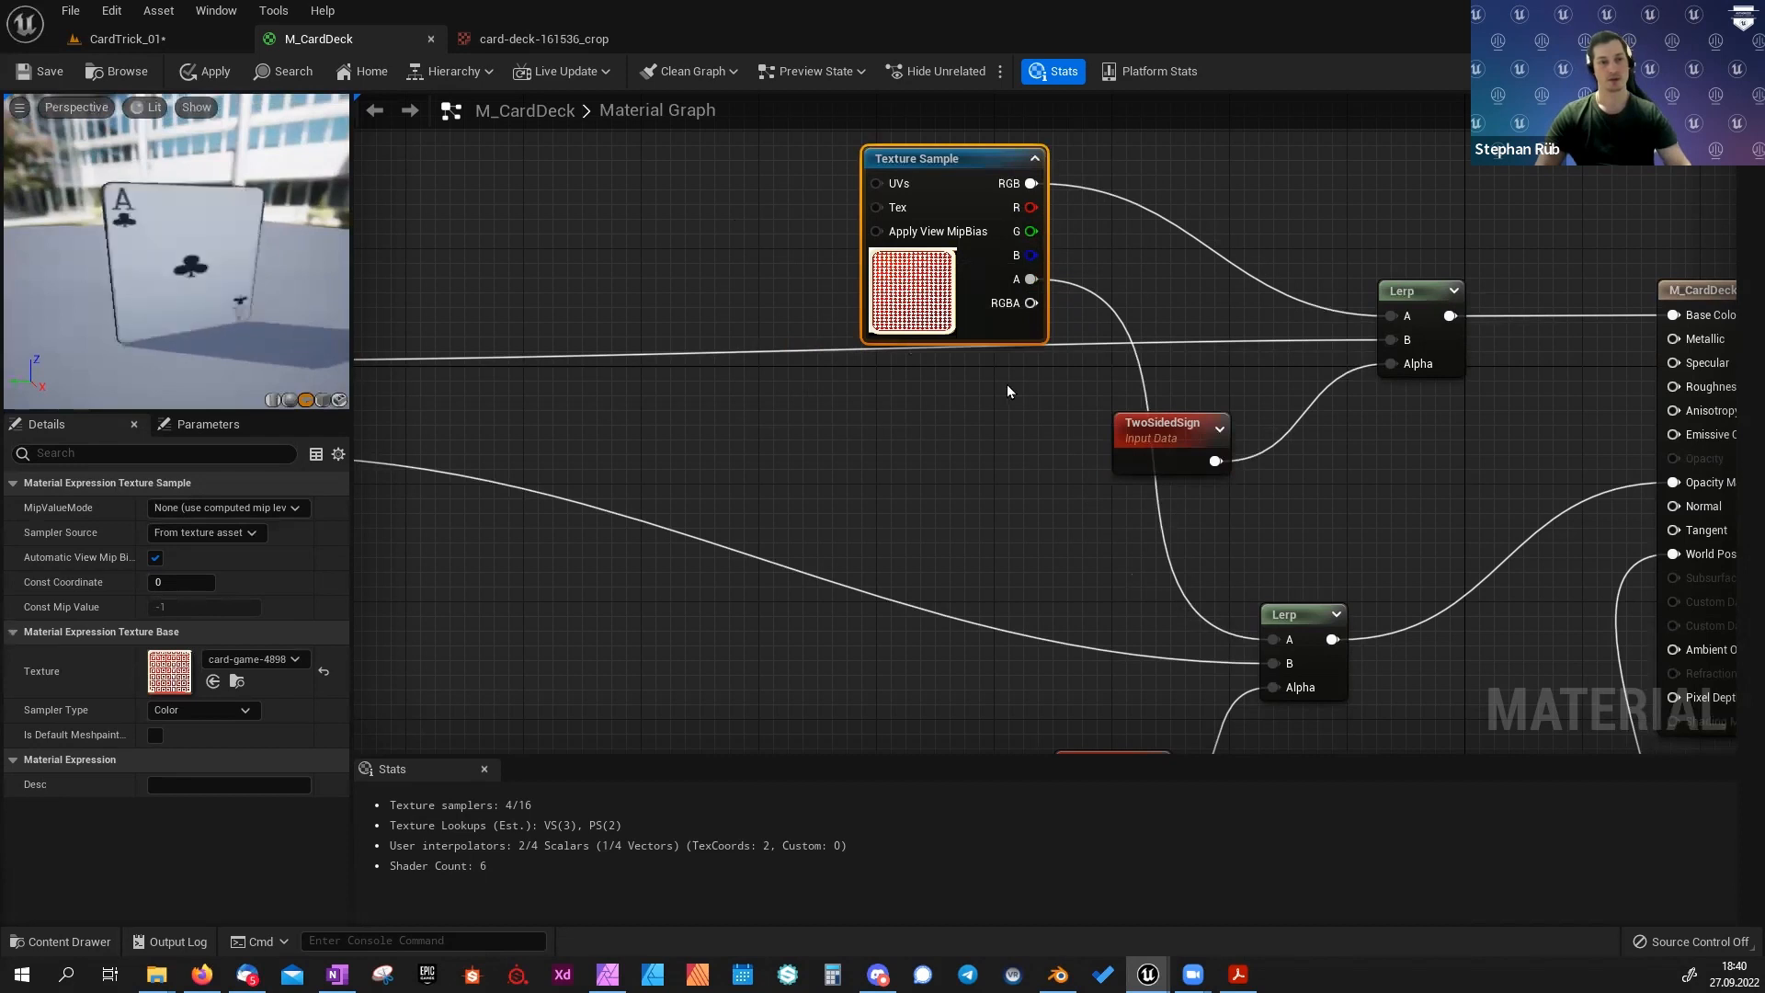
right_drag(1008, 389, 1222, 388)
right_drag(959, 405, 1123, 387)
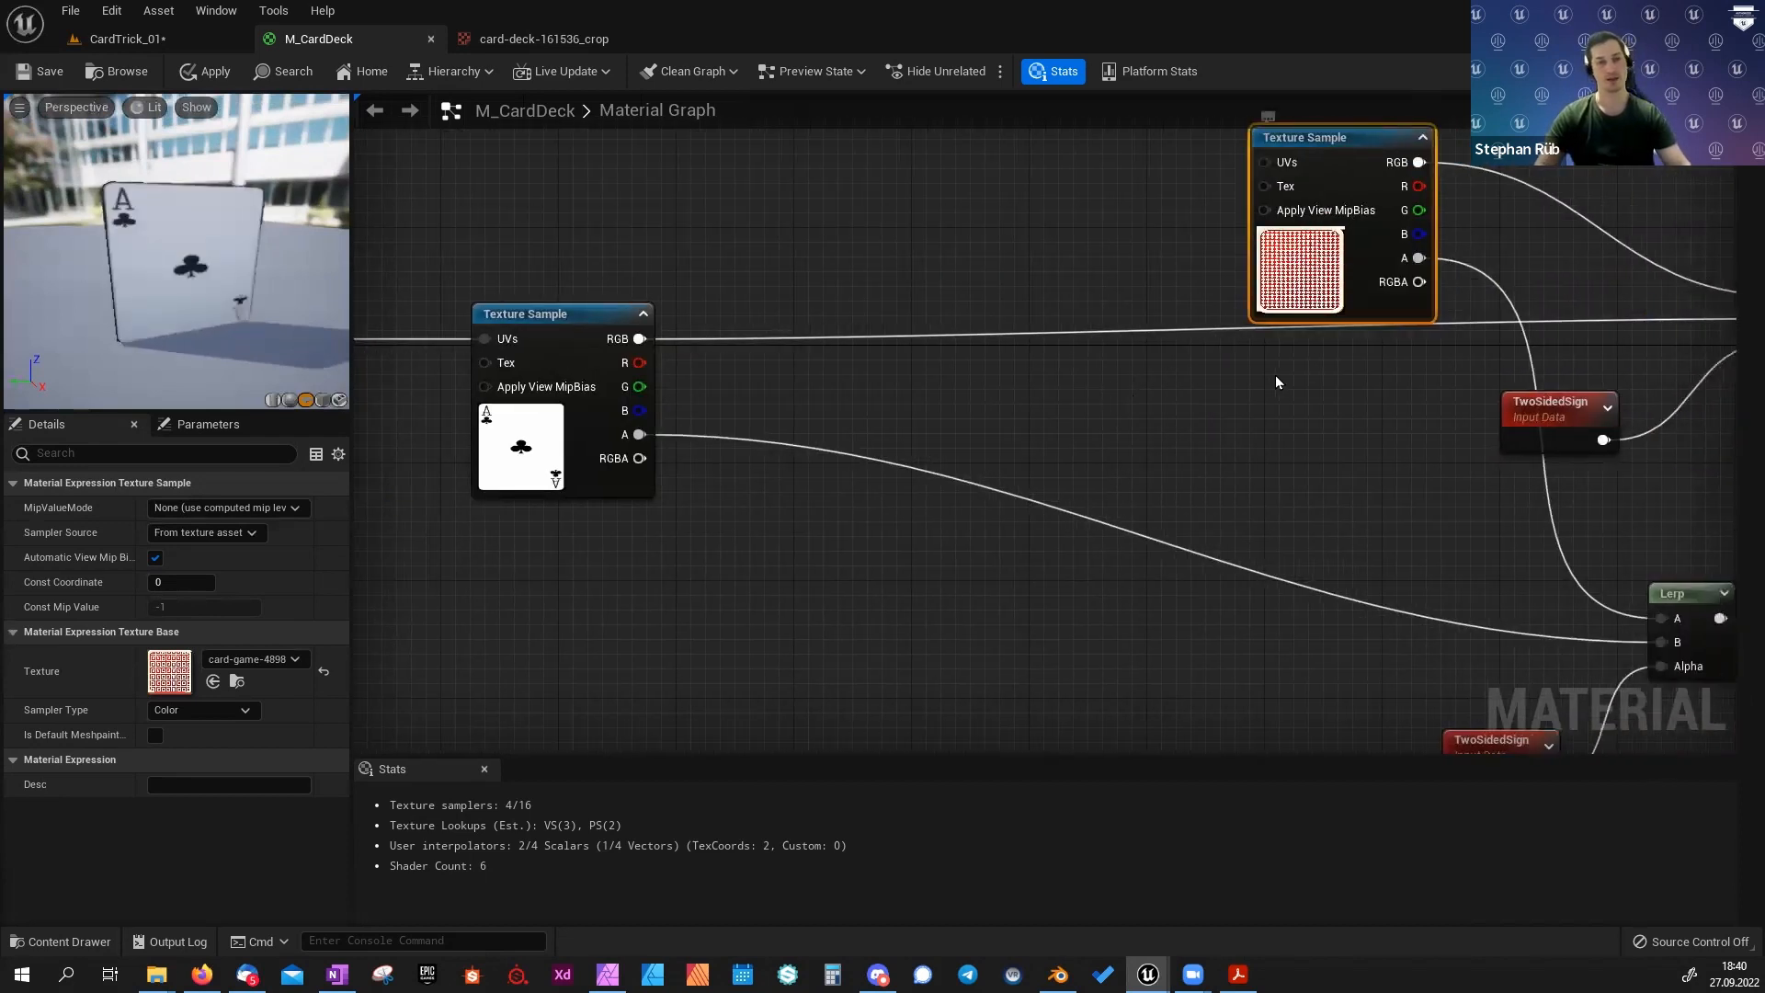
right_drag(1277, 382, 1059, 277)
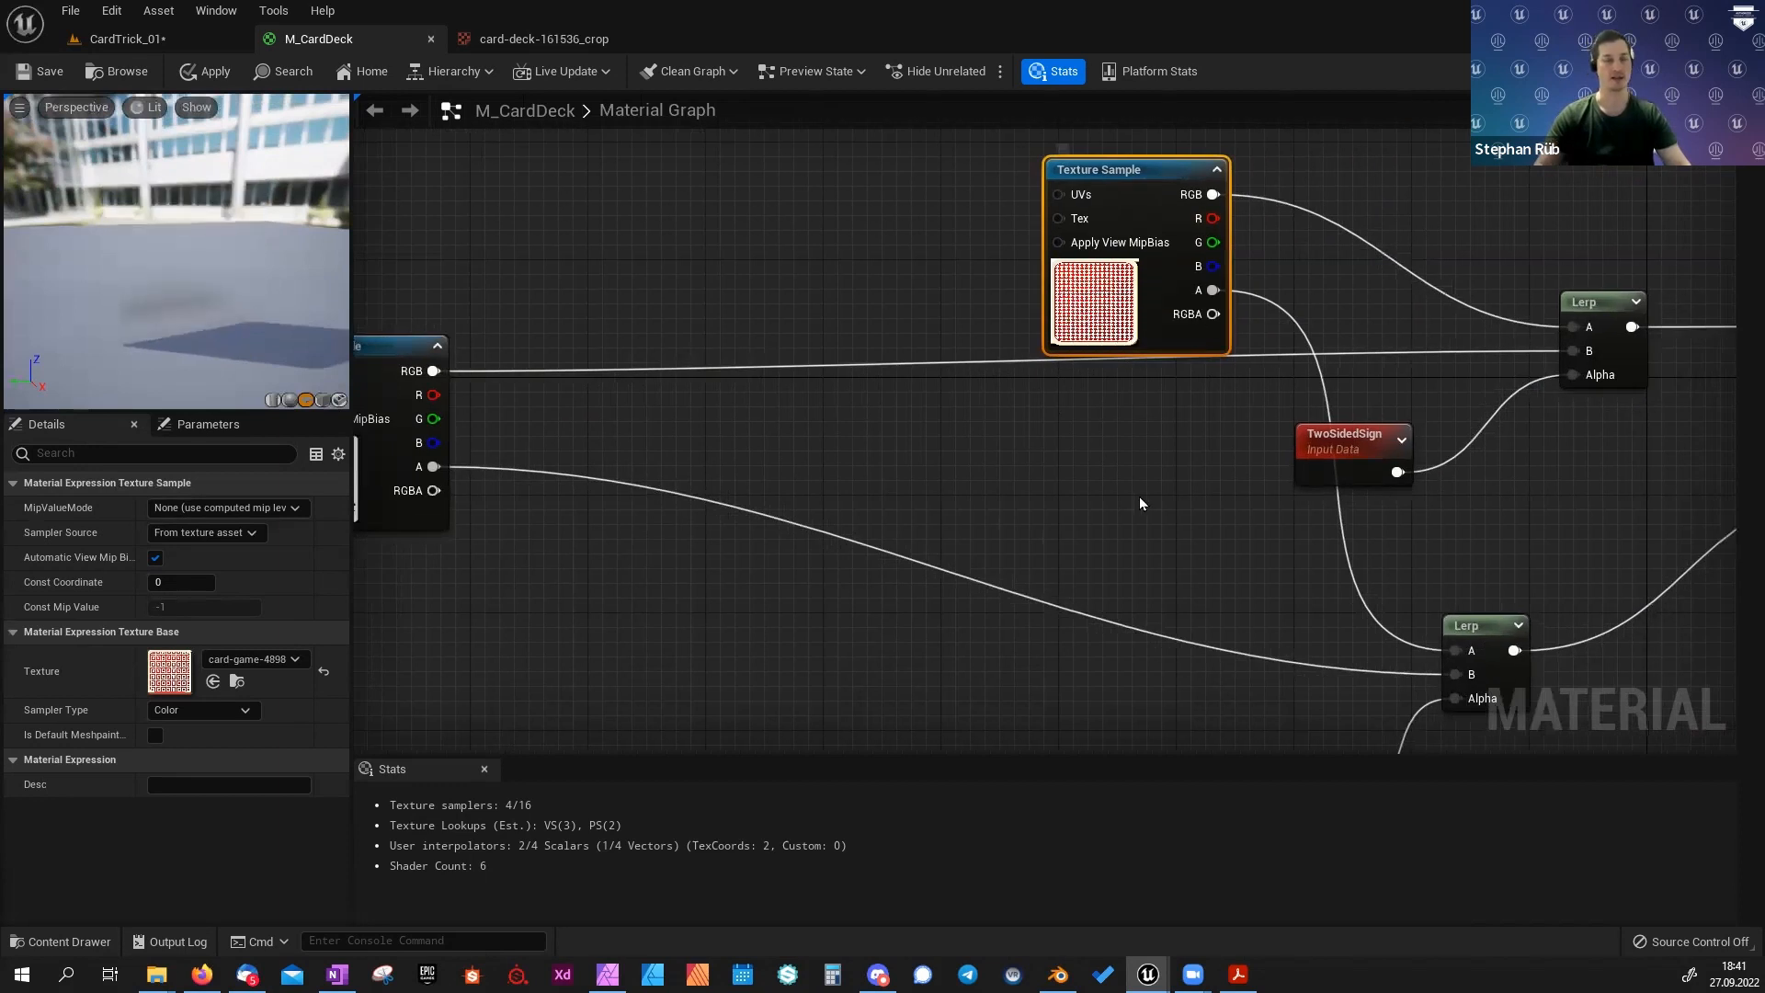
right_drag(1158, 519, 1040, 500)
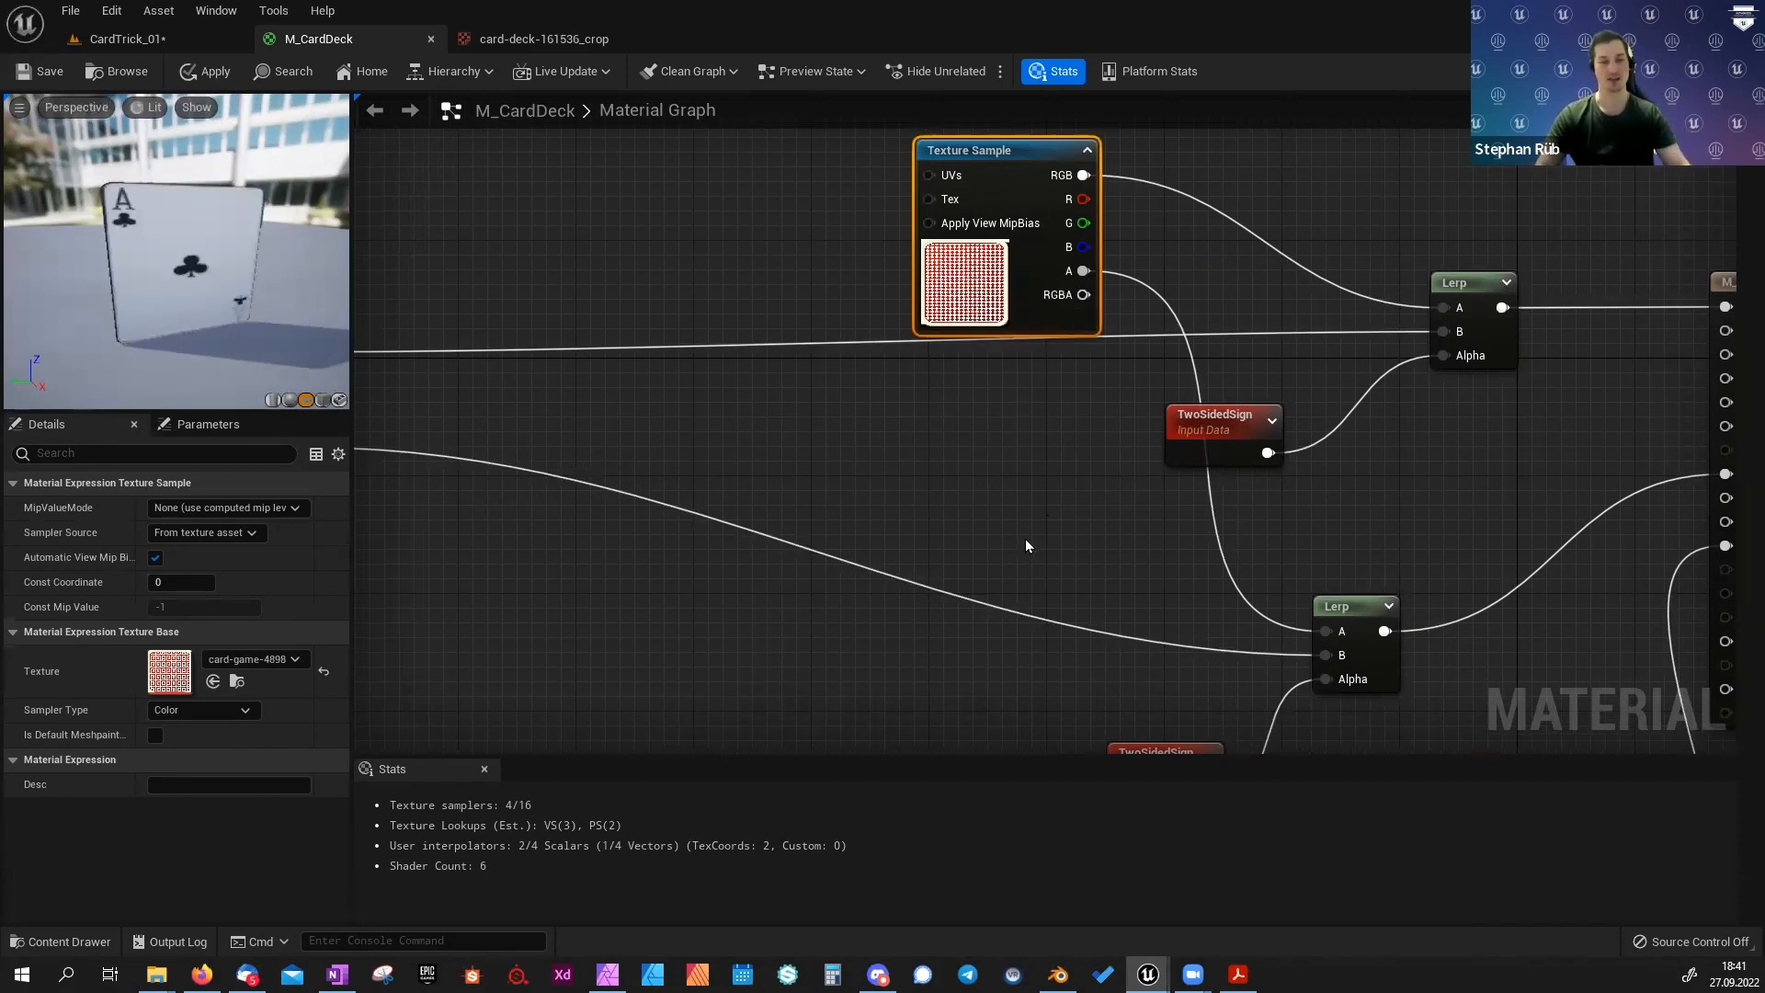
Delete the unconnected PerInstanceCustomData node below PerInstanceRandom.
scroll(1026, 546, down, 3)
right_drag(957, 632, 1180, 73)
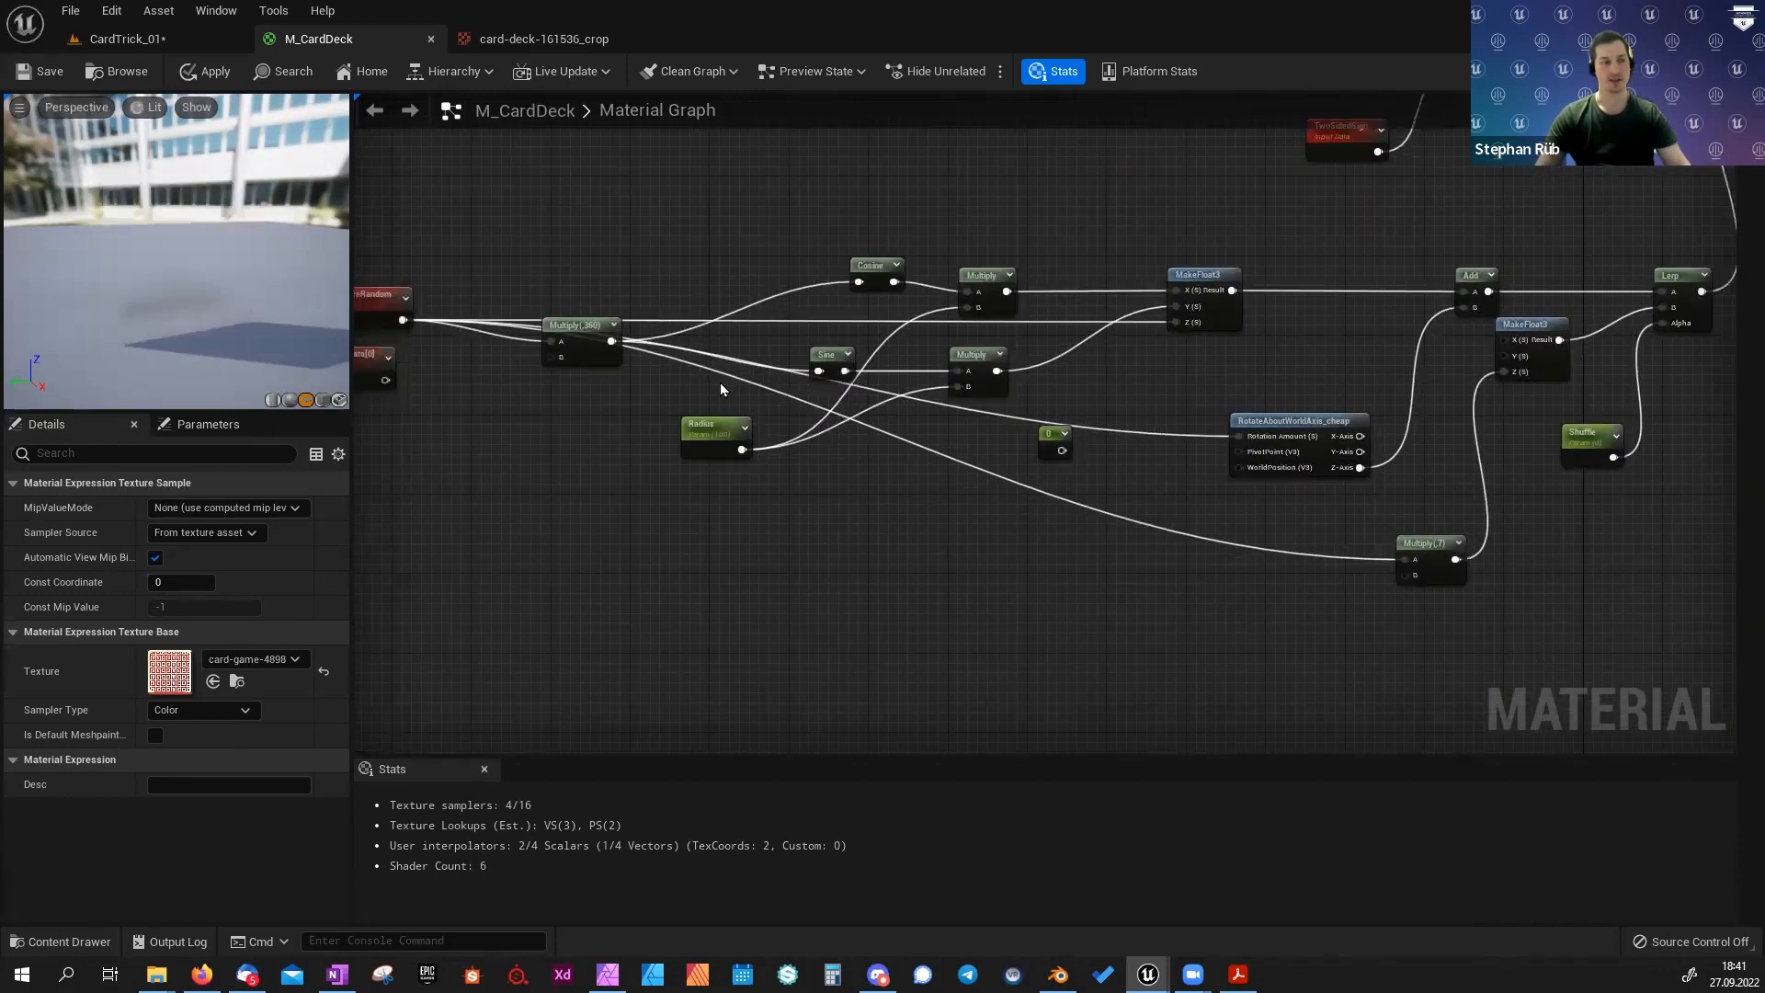
right_drag(721, 384, 832, 340)
scroll(832, 340, down, 1)
right_drag(760, 438, 858, 569)
scroll(858, 569, up, 2)
click(598, 425)
scroll(598, 425, up, 2)
right_drag(647, 537, 715, 577)
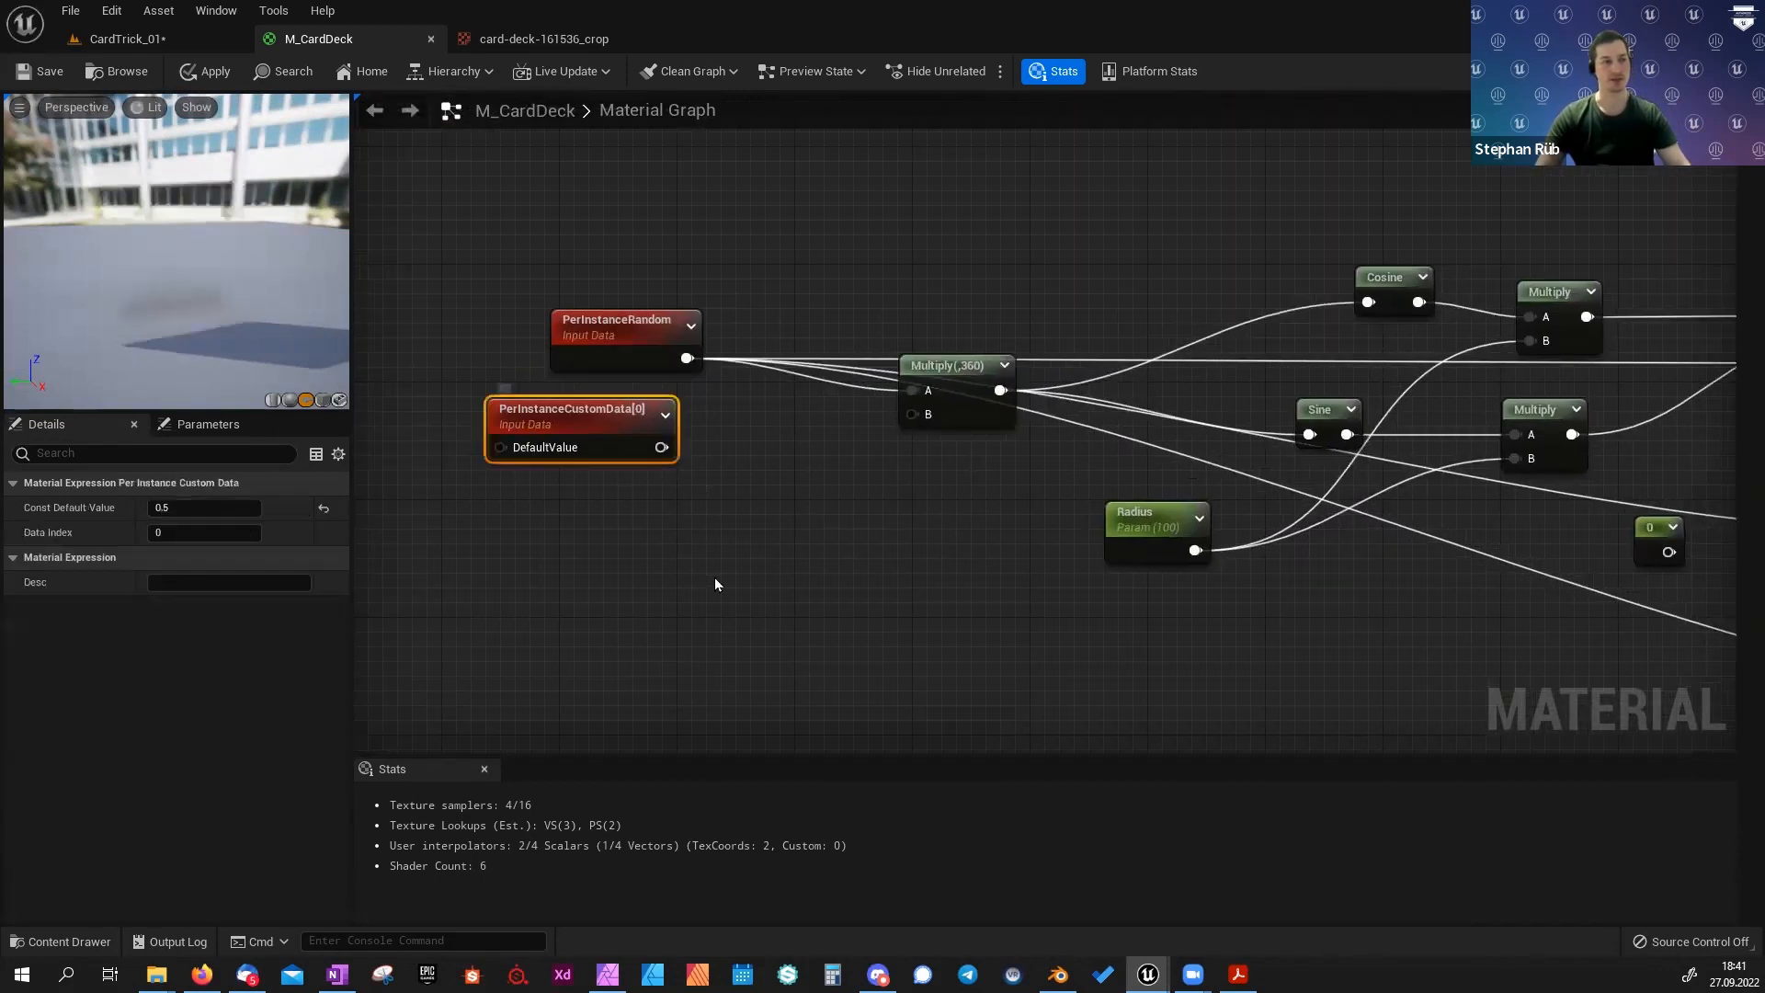
key(Delete)
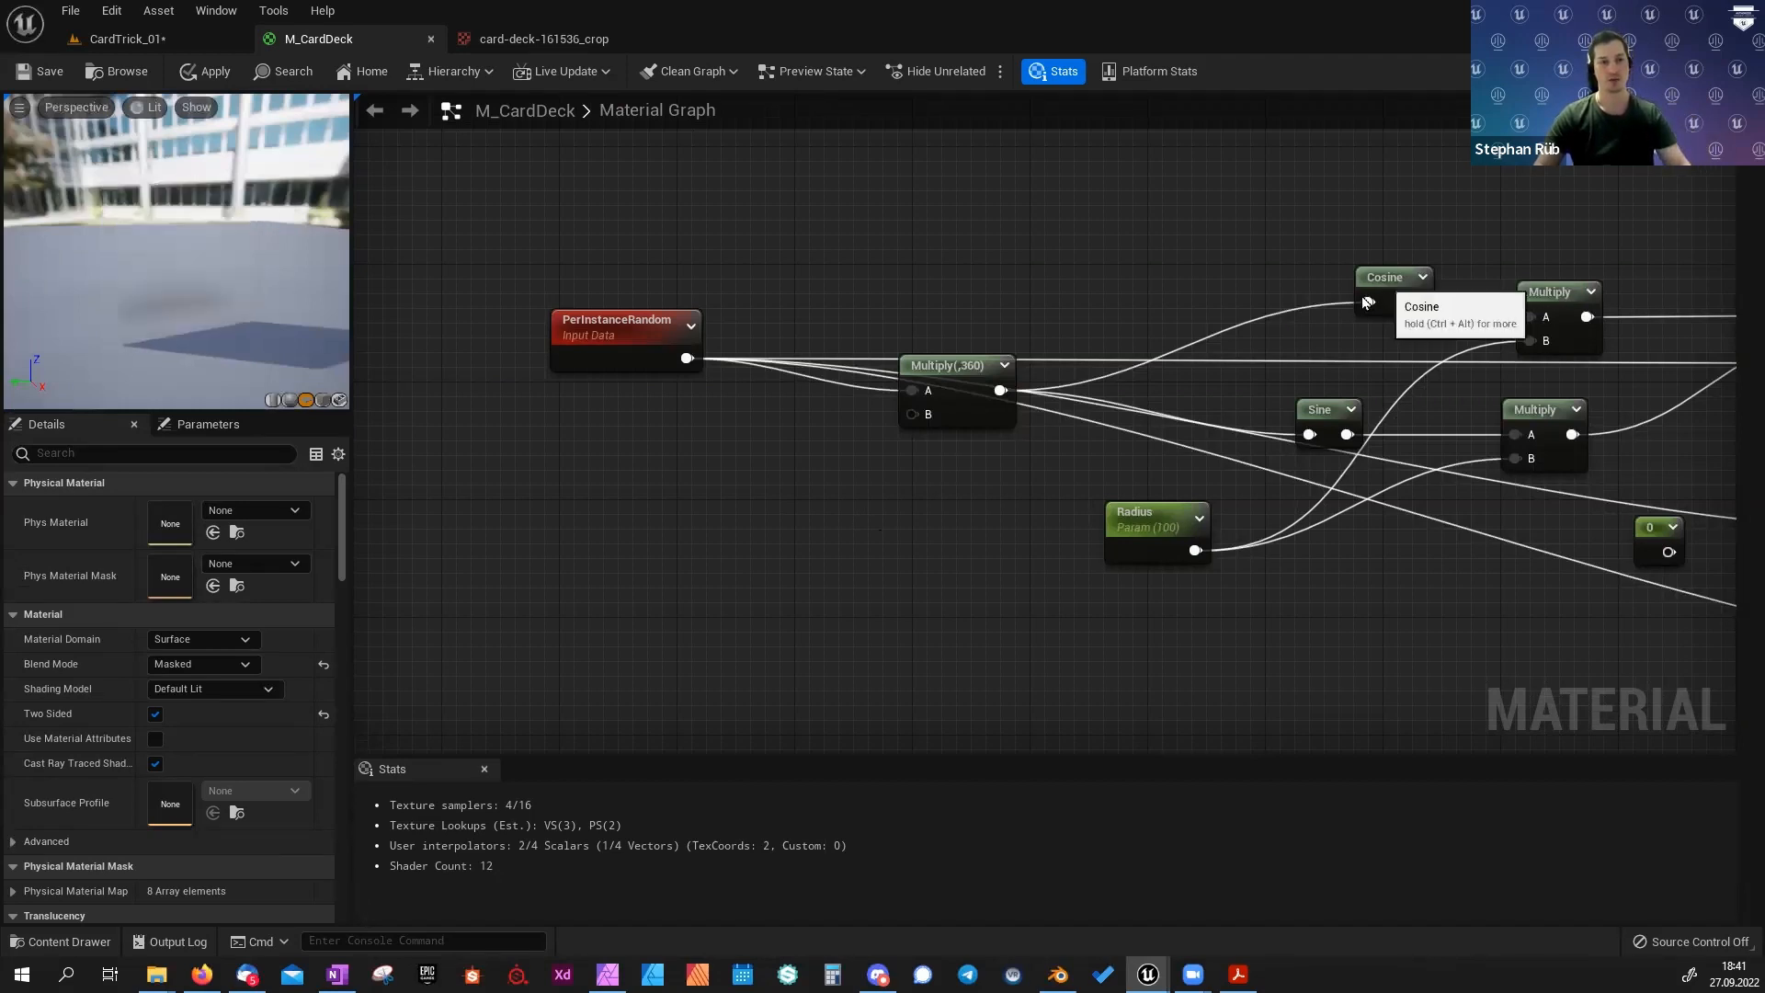
Line up the Cosine and Multiply(,360) nodes with the upper Multiply, and inspect the Cosine, Sine and Radius nodes.
drag(1381, 300, 1338, 315)
drag(925, 368, 926, 295)
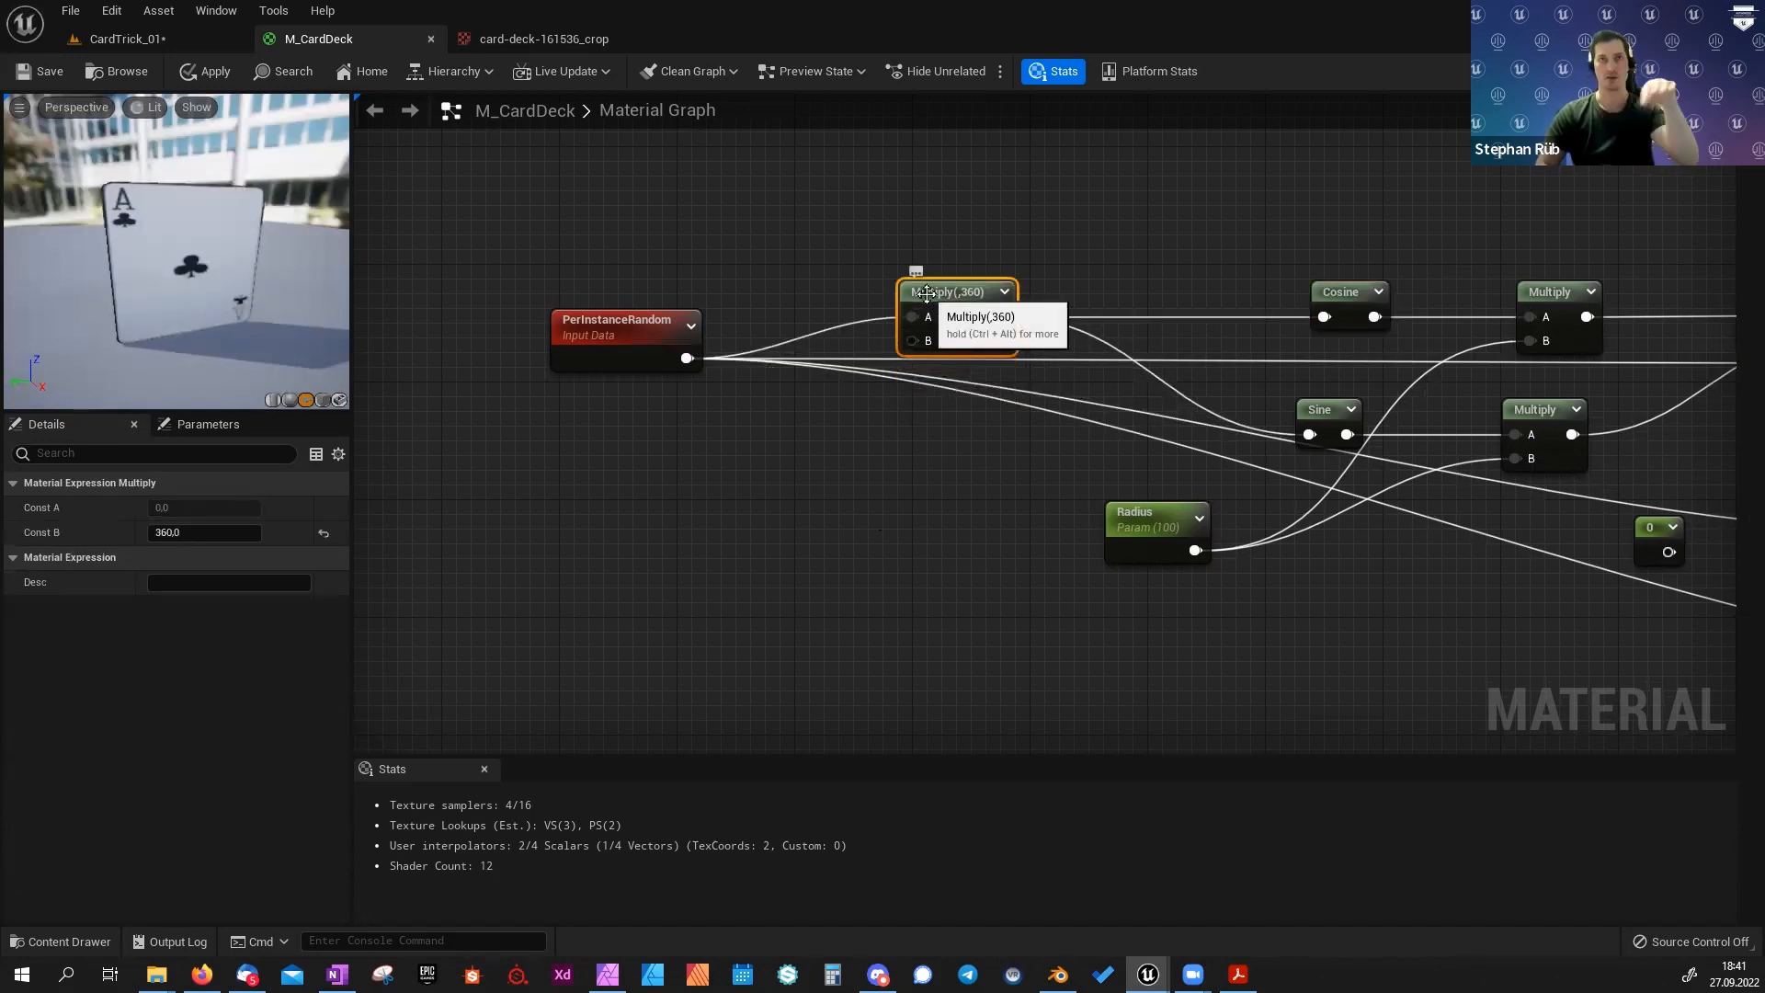
click(1328, 292)
click(1311, 411)
right_drag(1284, 367, 1121, 375)
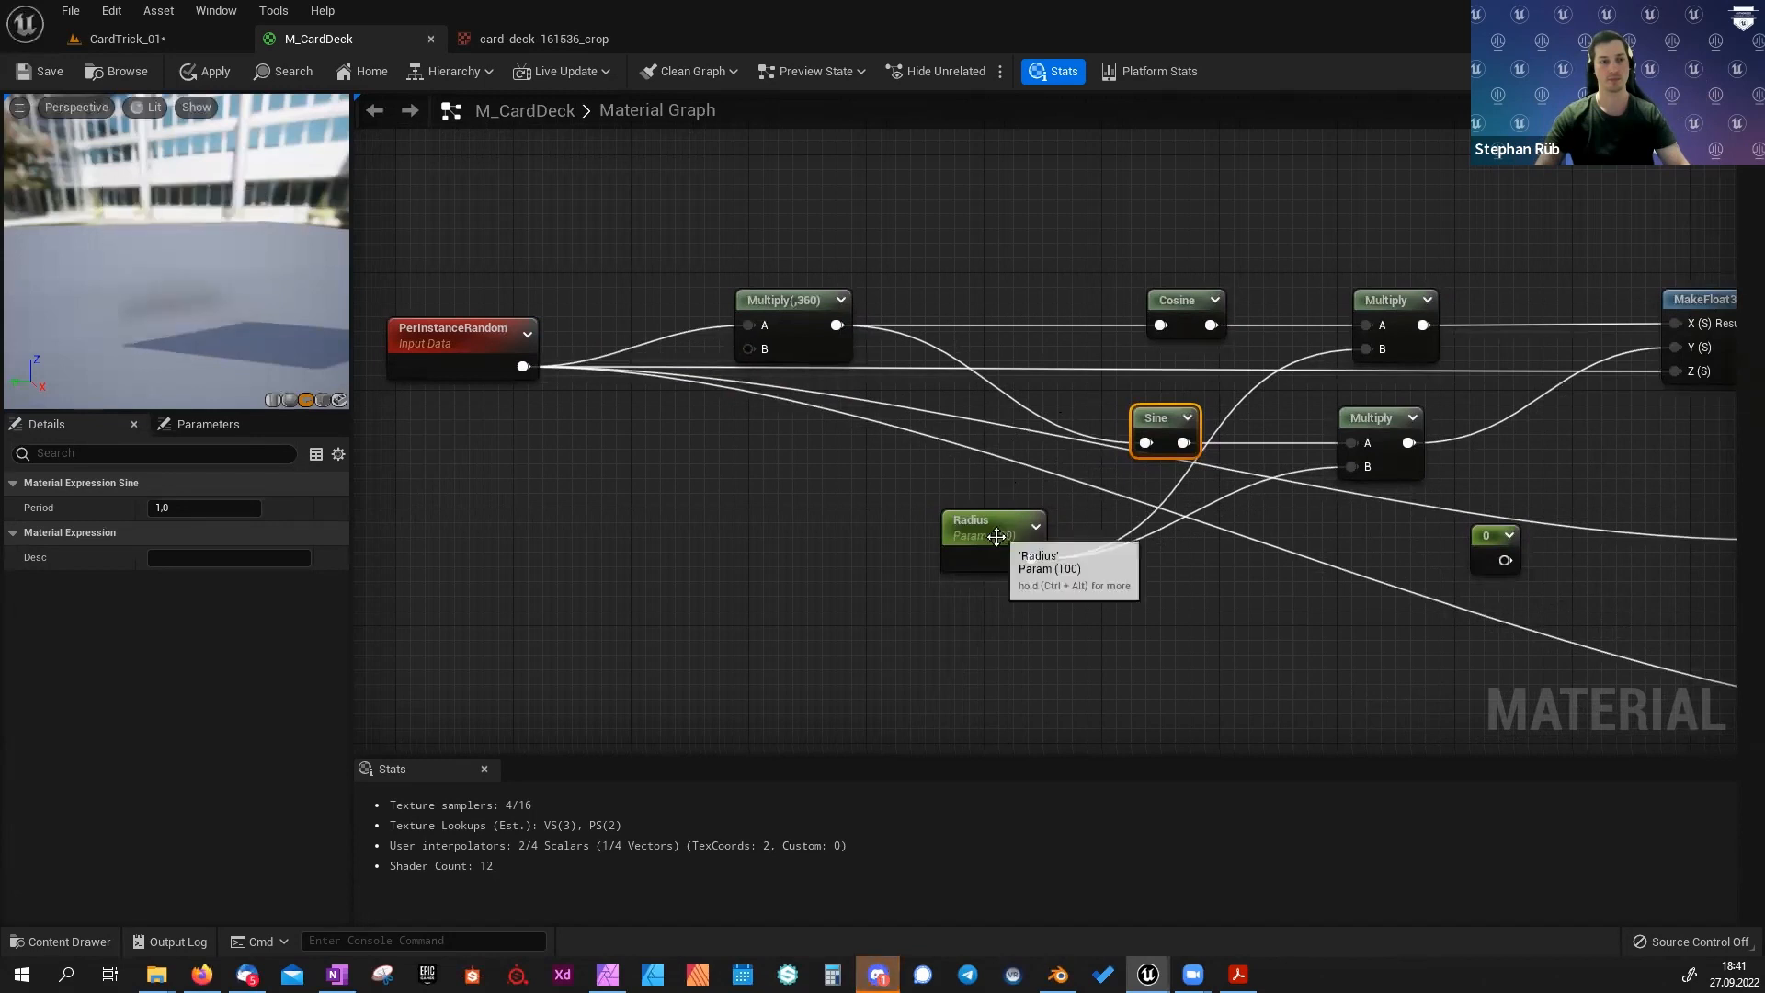
click(950, 559)
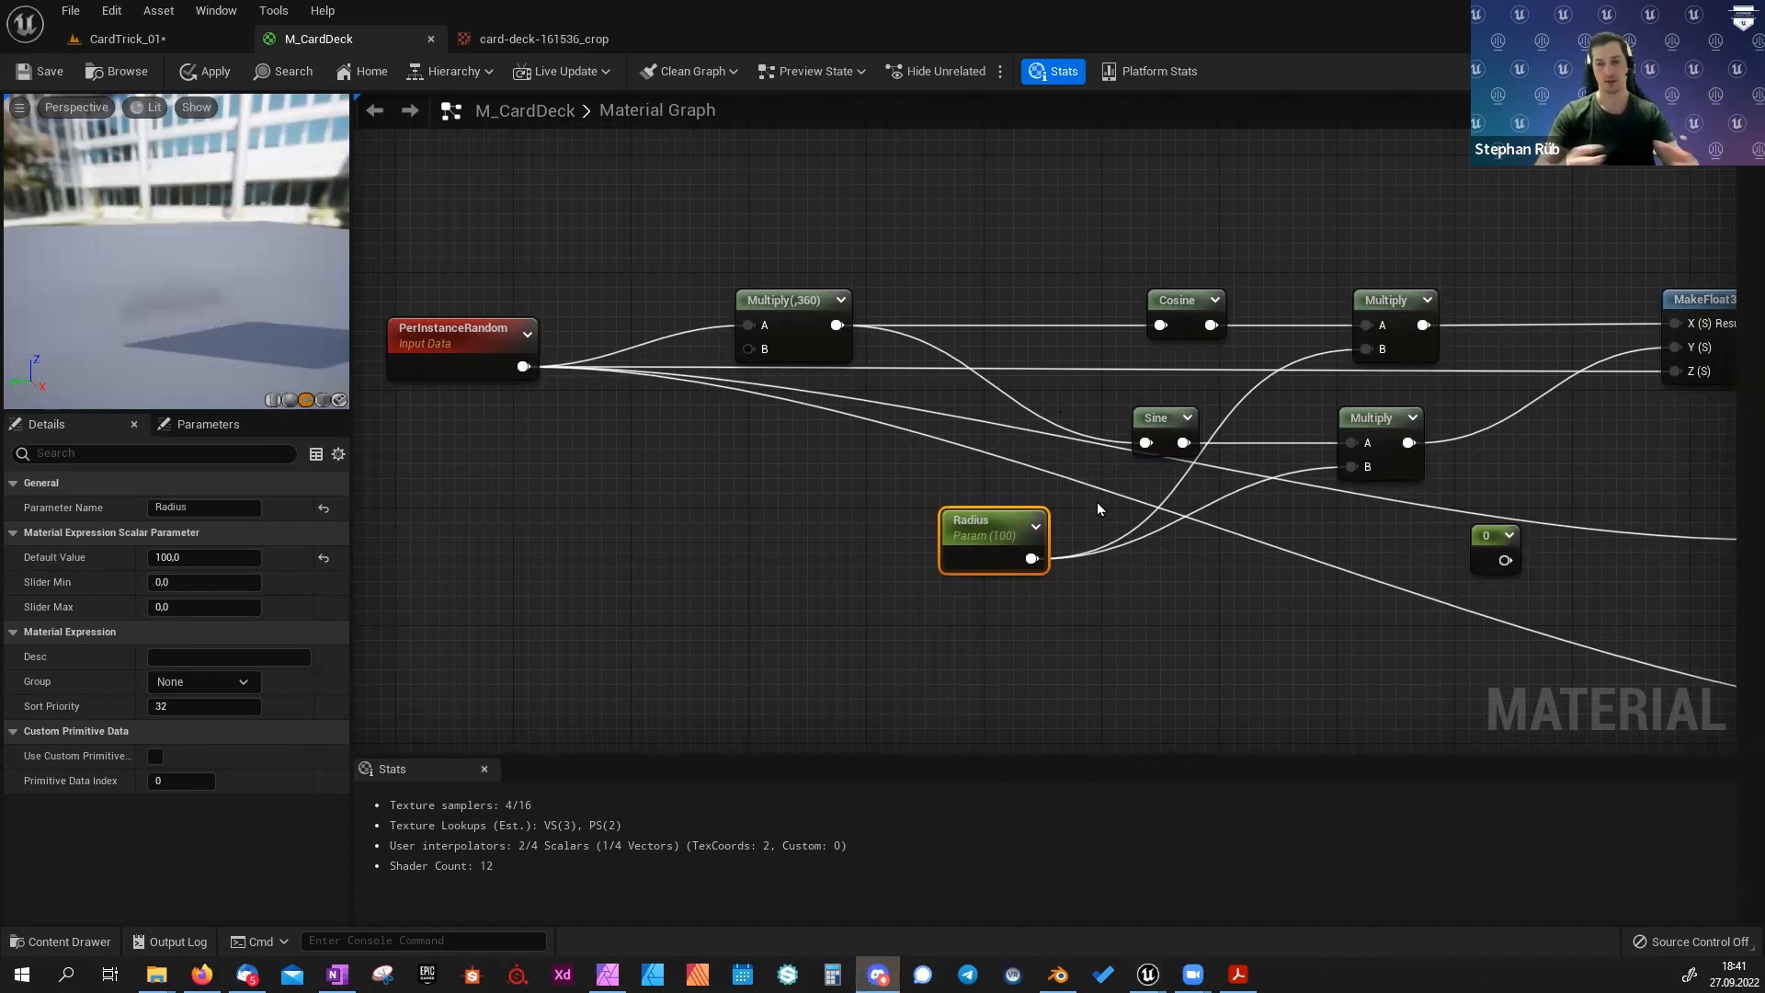
Trace how PerInstanceRandom, Multiply(,360), Sine, Cosine and Radius feed the MakeFloat3 circle offset.
right_drag(1325, 603, 1149, 616)
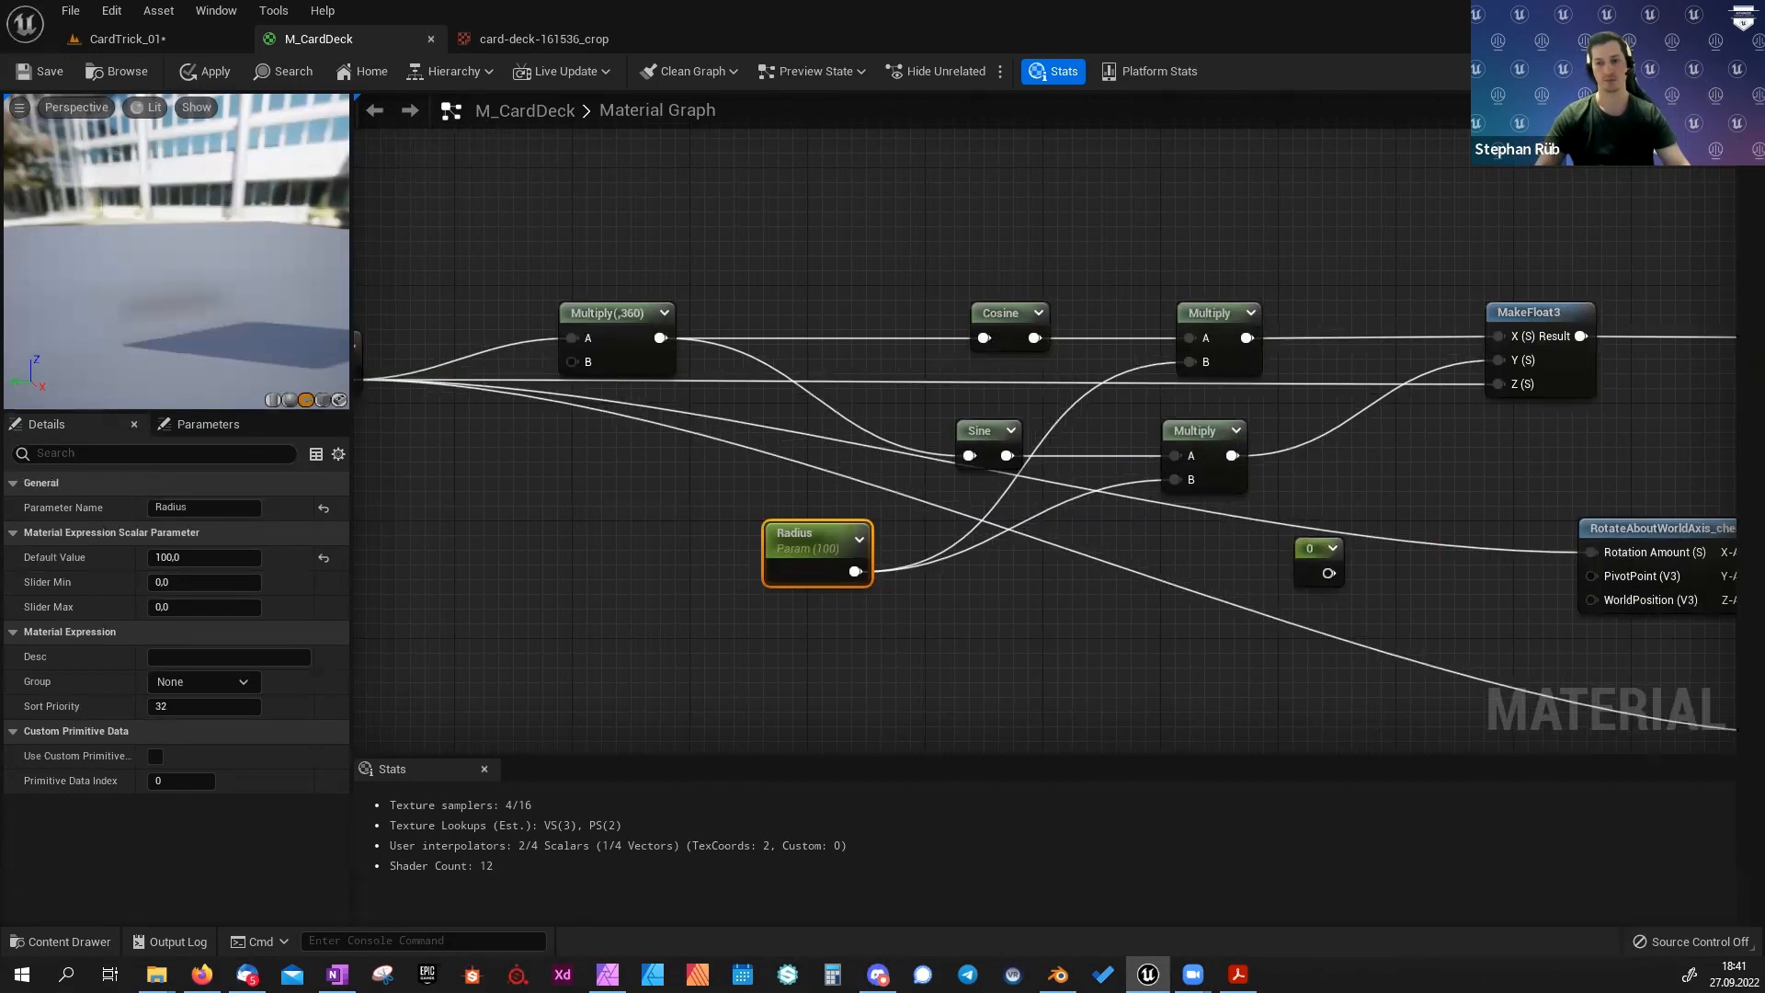
right_drag(1183, 653, 1029, 641)
right_drag(873, 601, 805, 579)
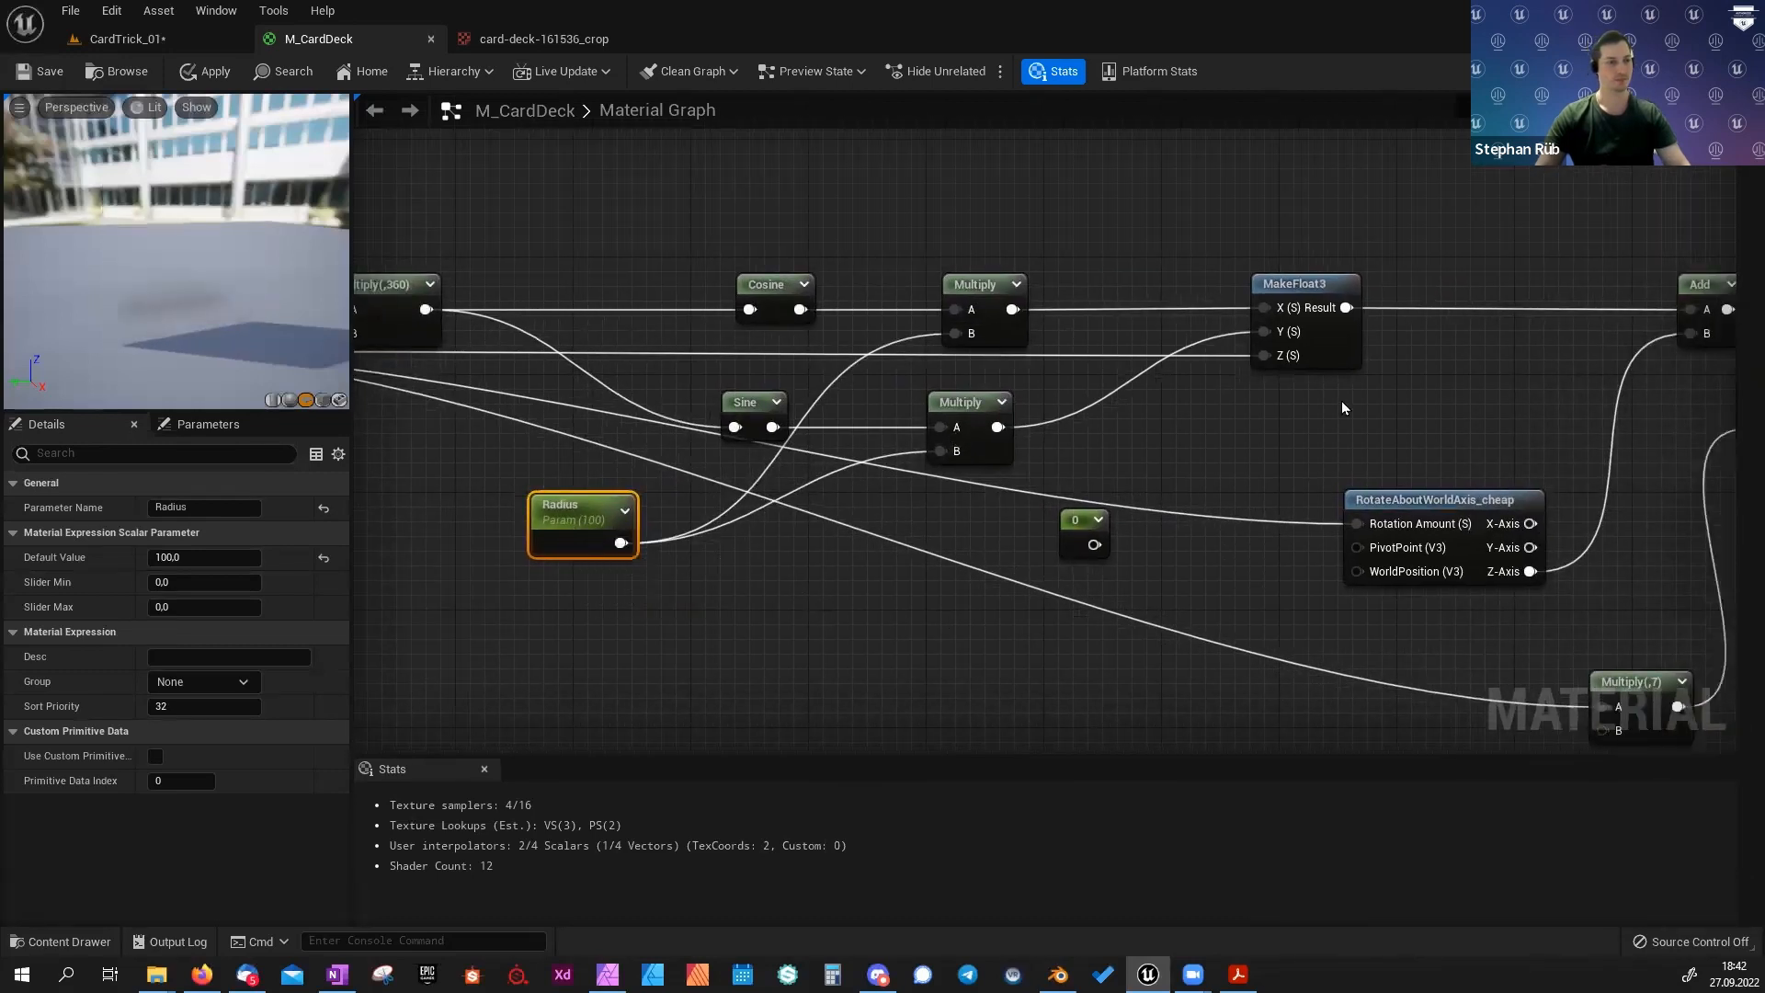
right_drag(1342, 400, 1375, 351)
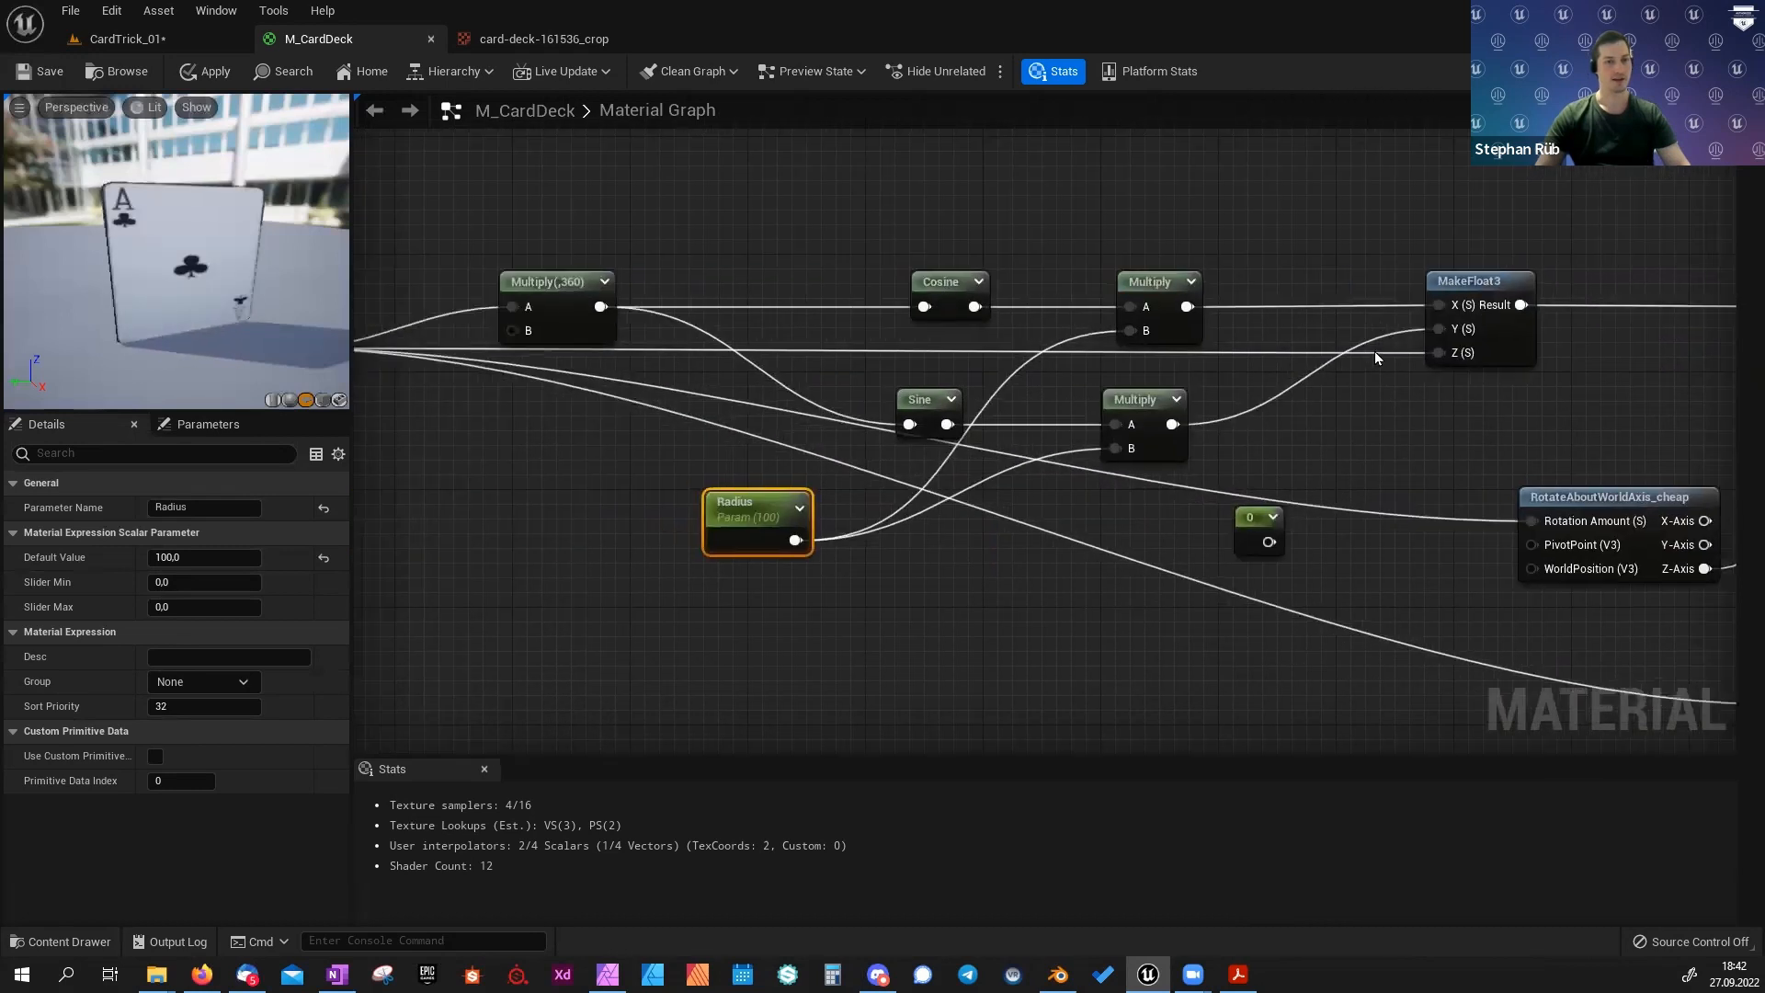
right_drag(767, 427, 919, 441)
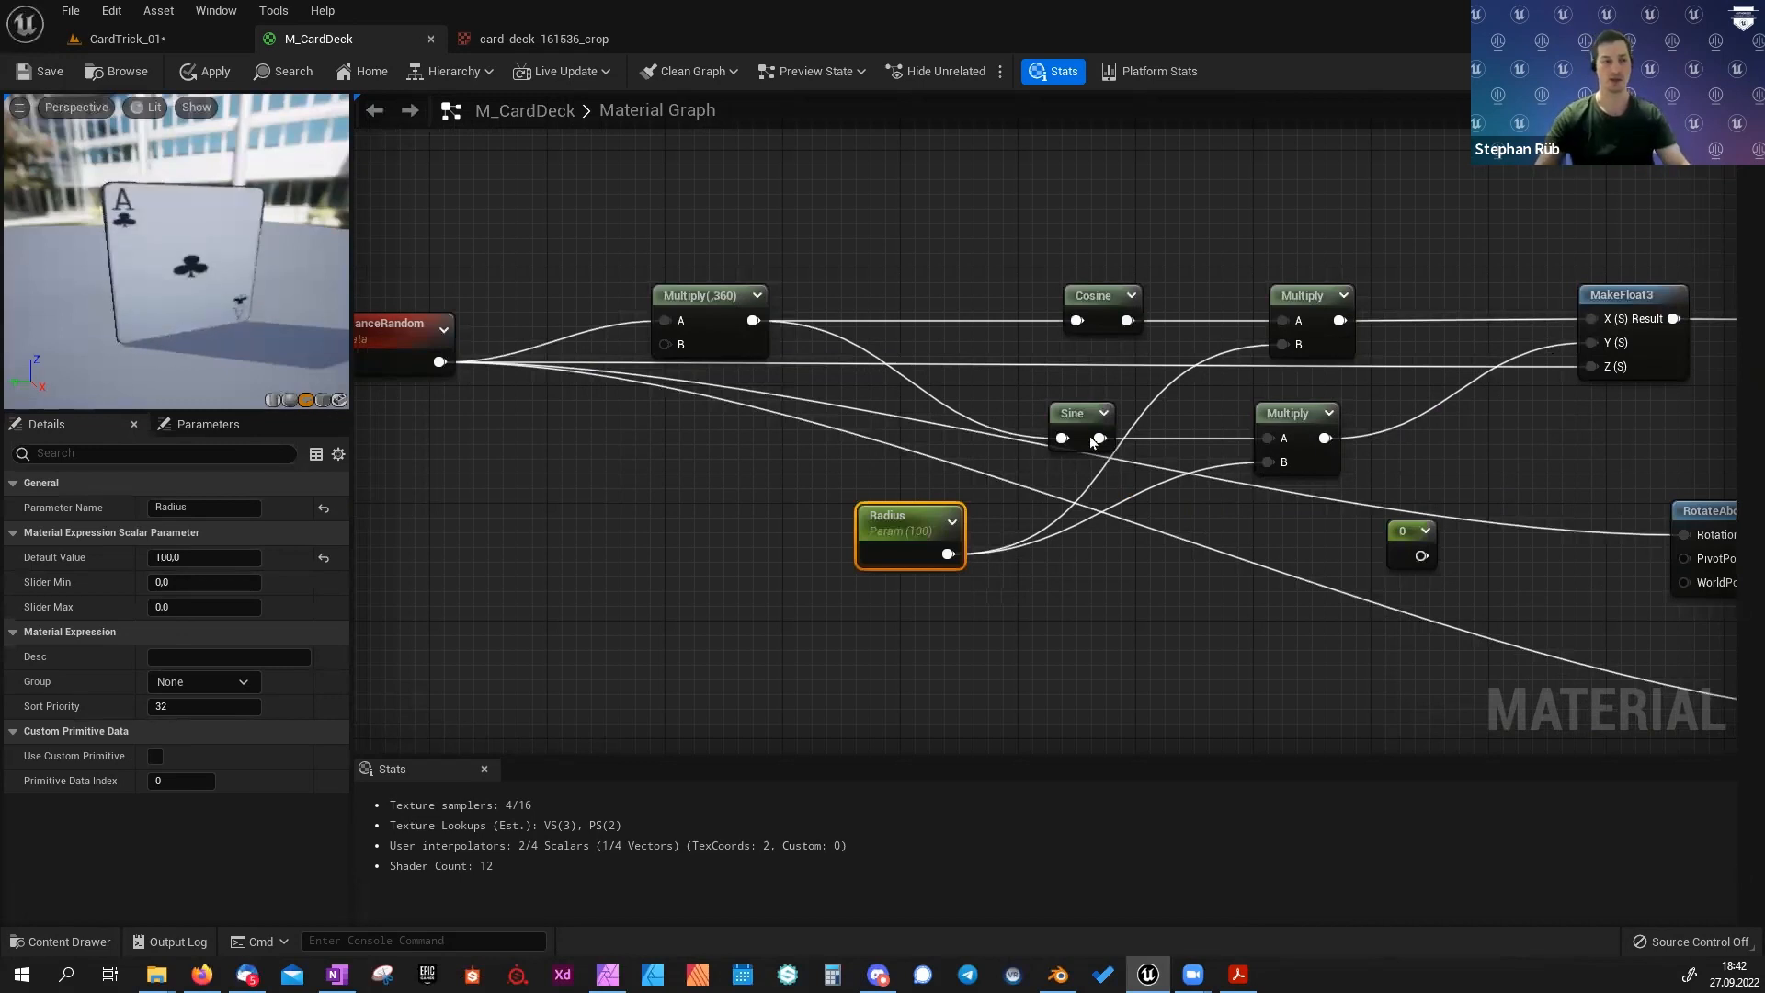
right_drag(776, 463, 1100, 458)
click(670, 343)
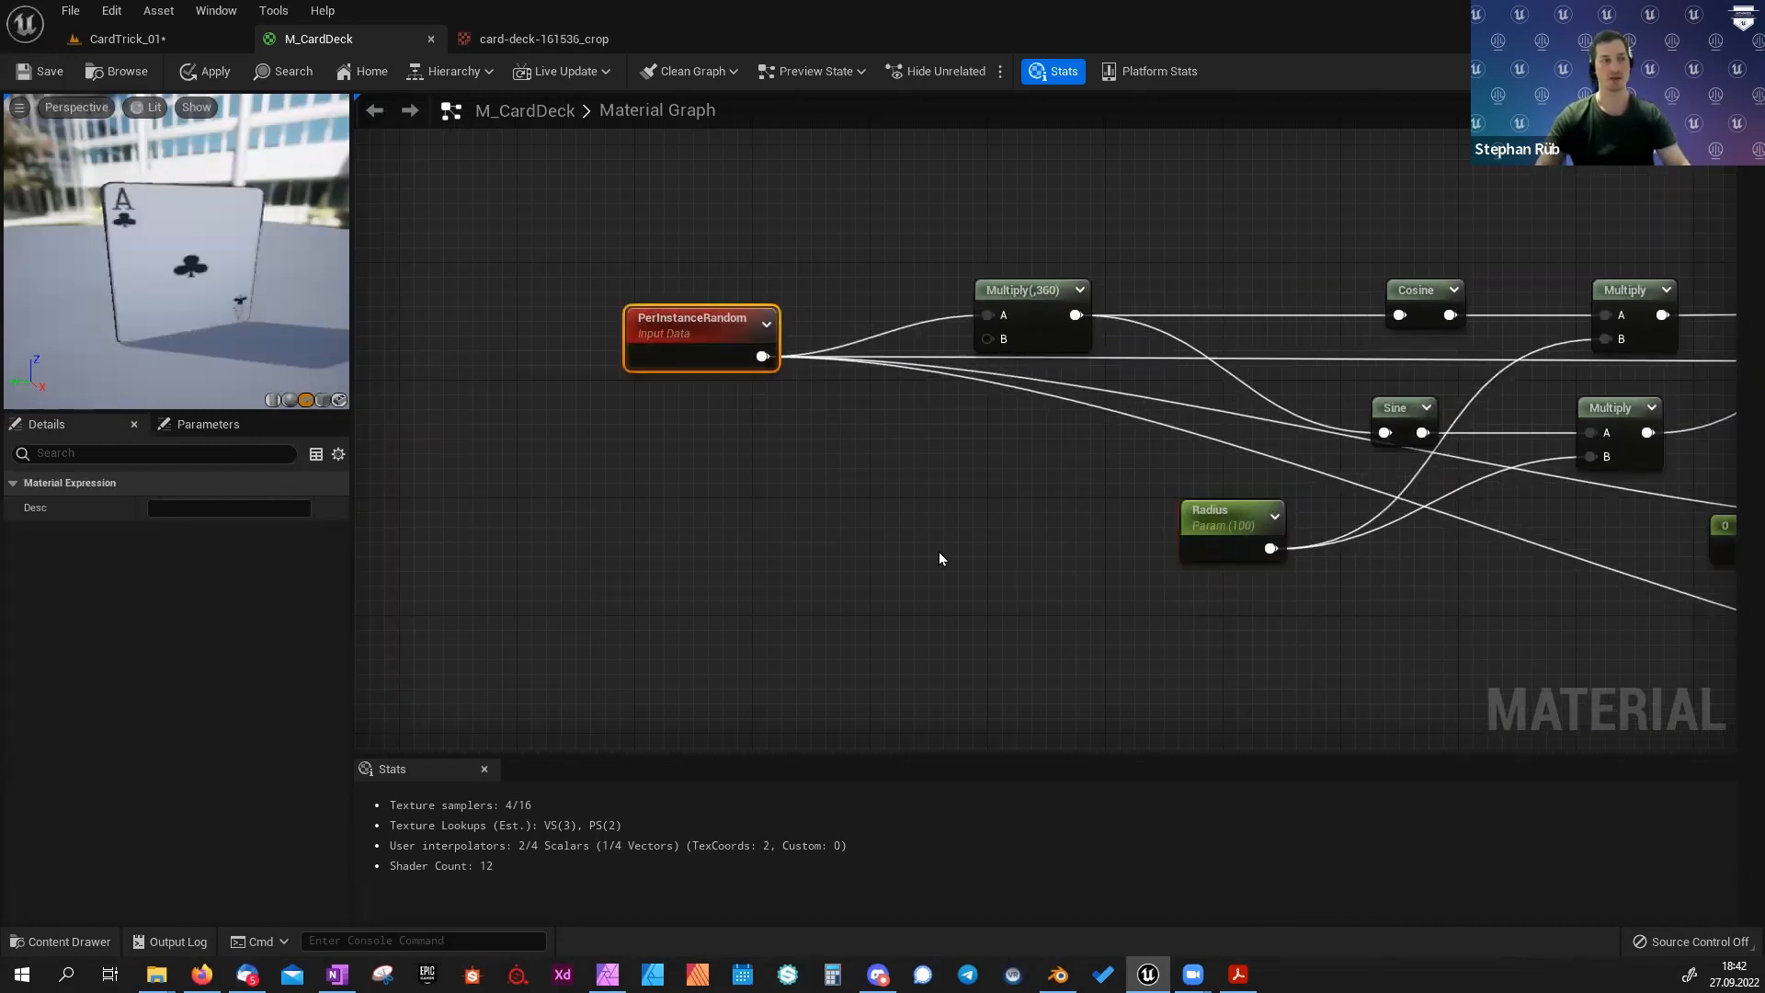
right_drag(1049, 561, 928, 546)
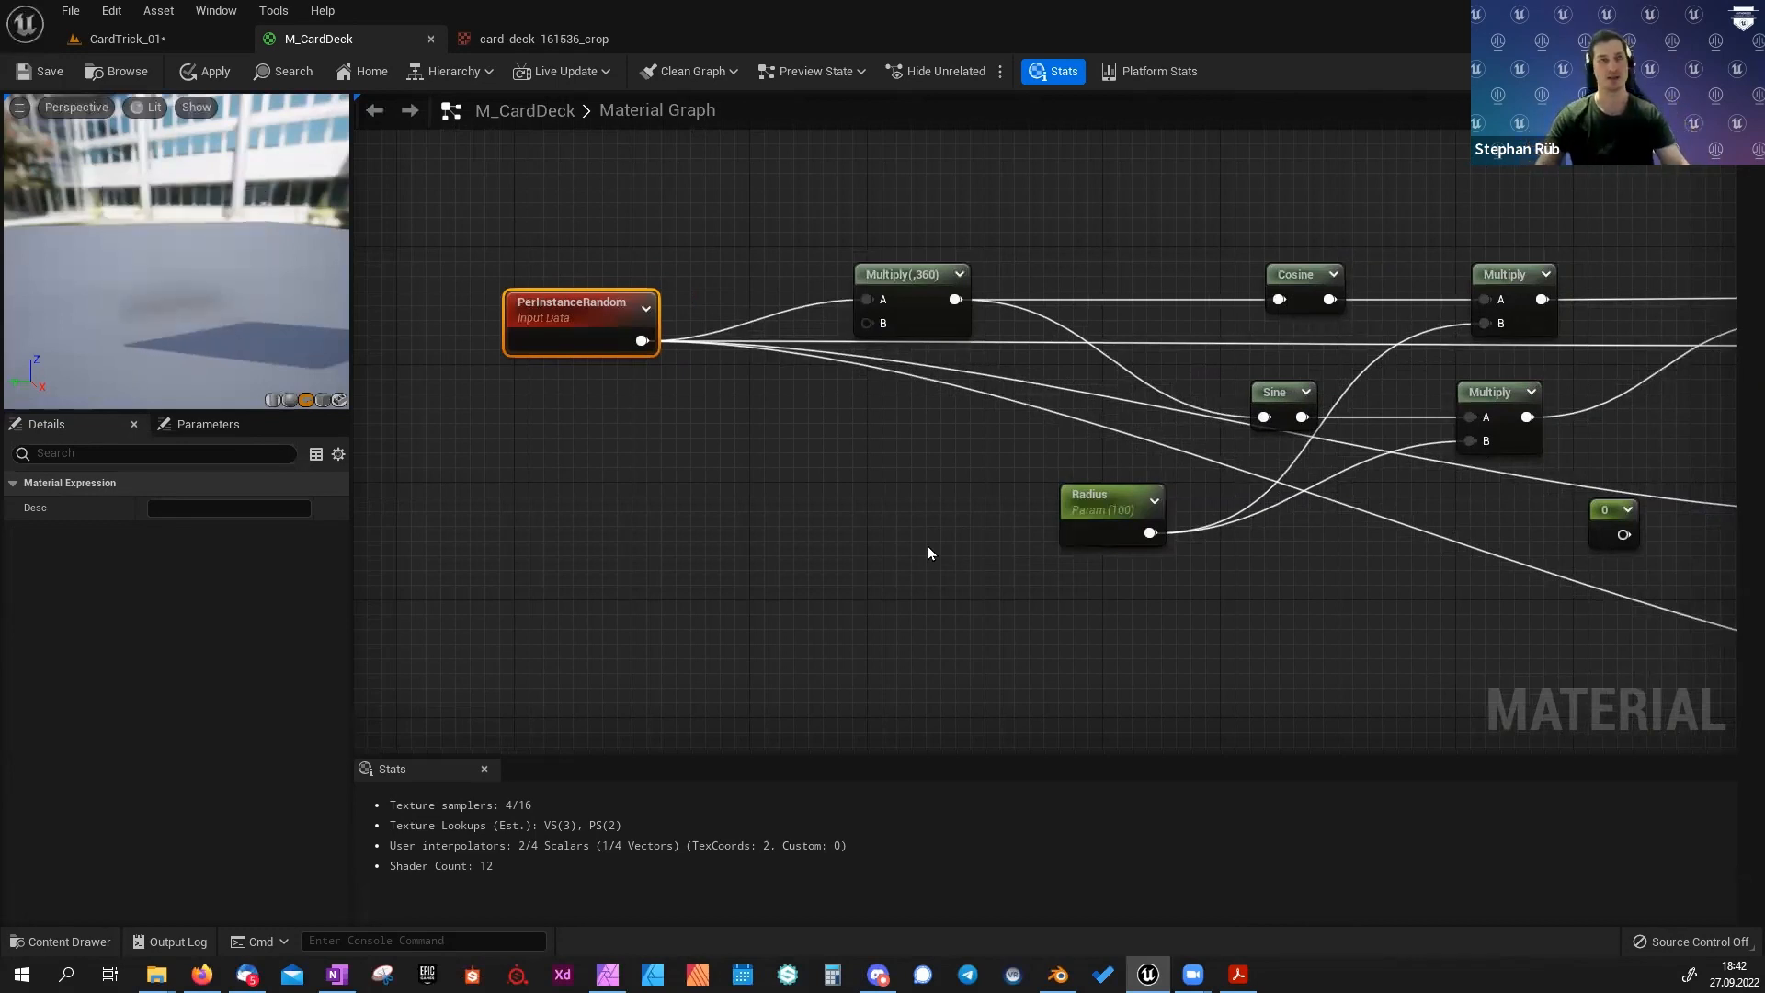
Follow the random value through RotateAboutWorldAxis_cheap and the Add node into the offset Lerp.
right_drag(1408, 586, 910, 596)
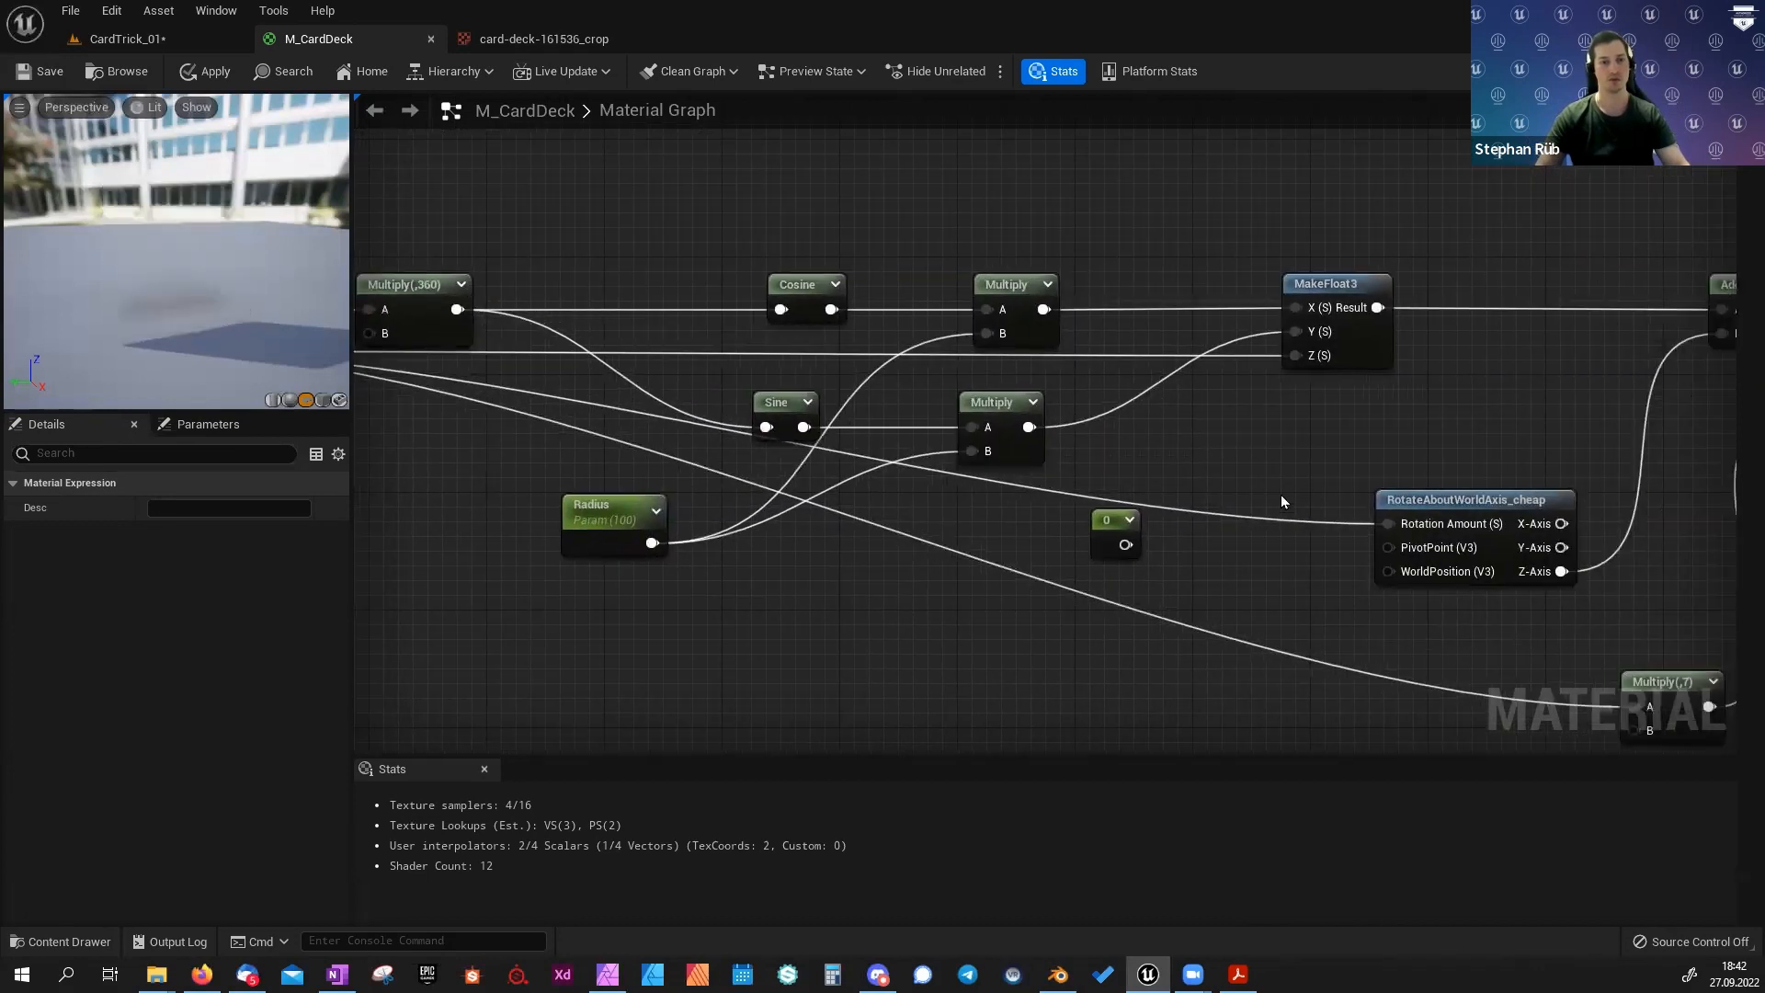
right_drag(1376, 490, 1211, 462)
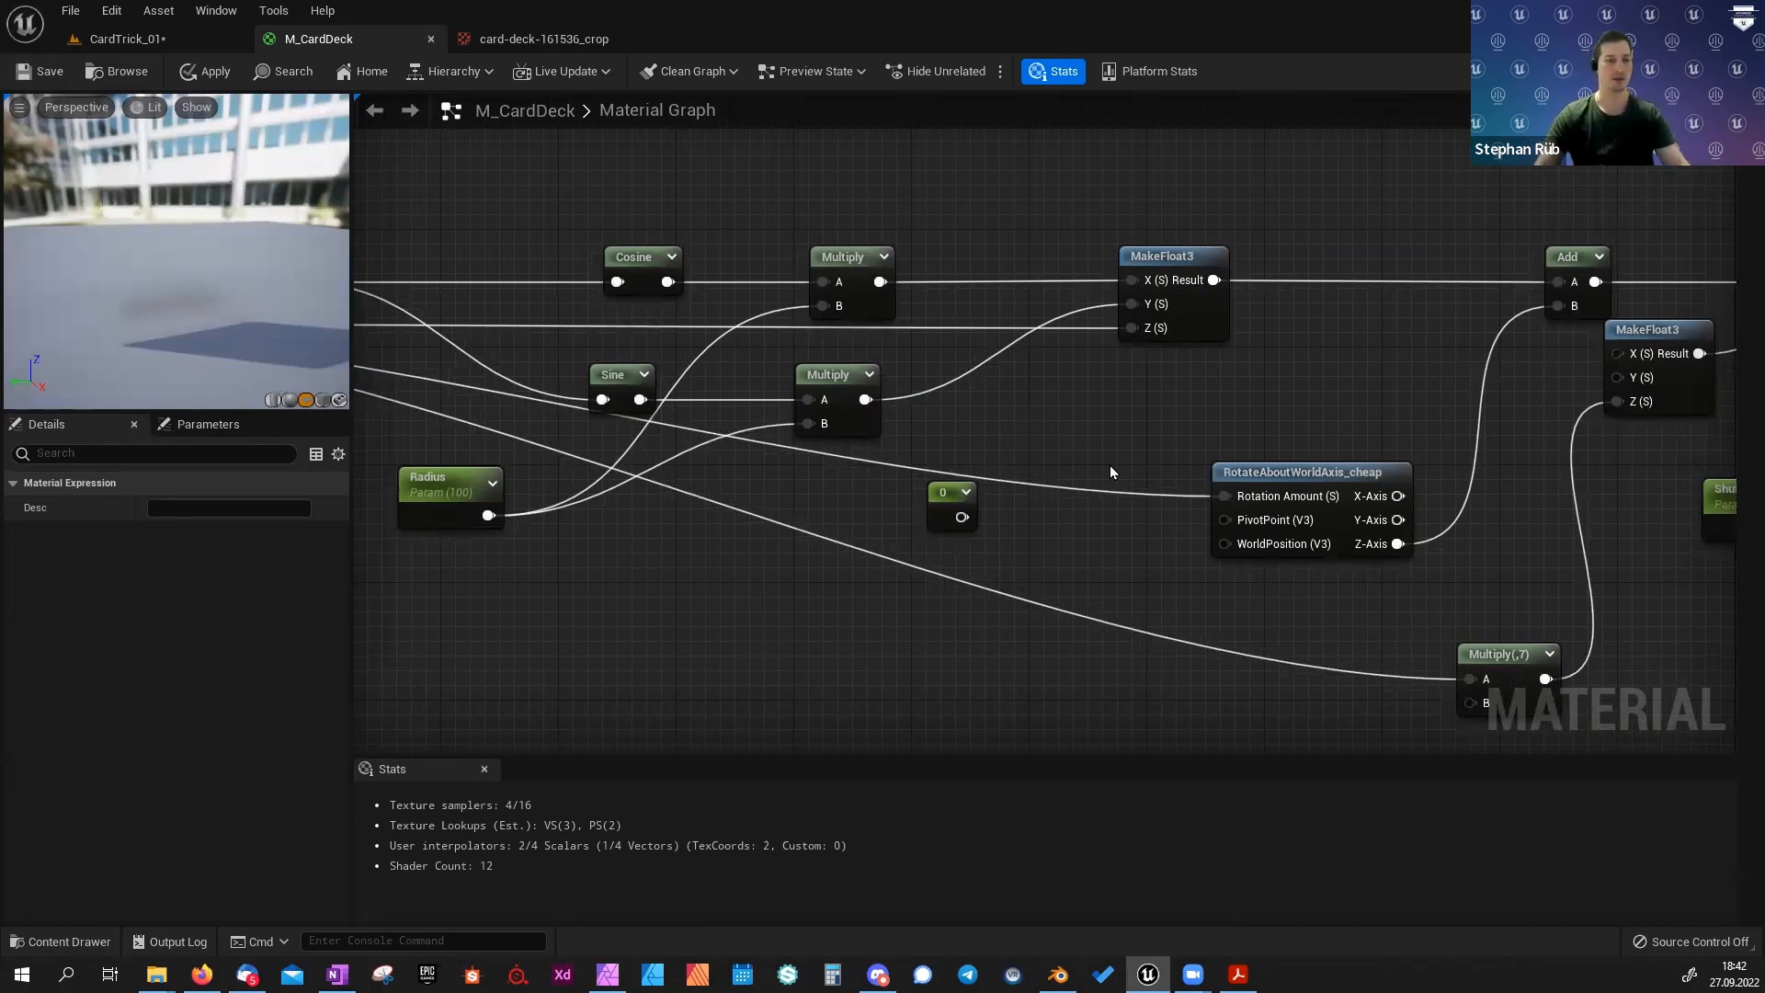
right_drag(1164, 449, 1002, 432)
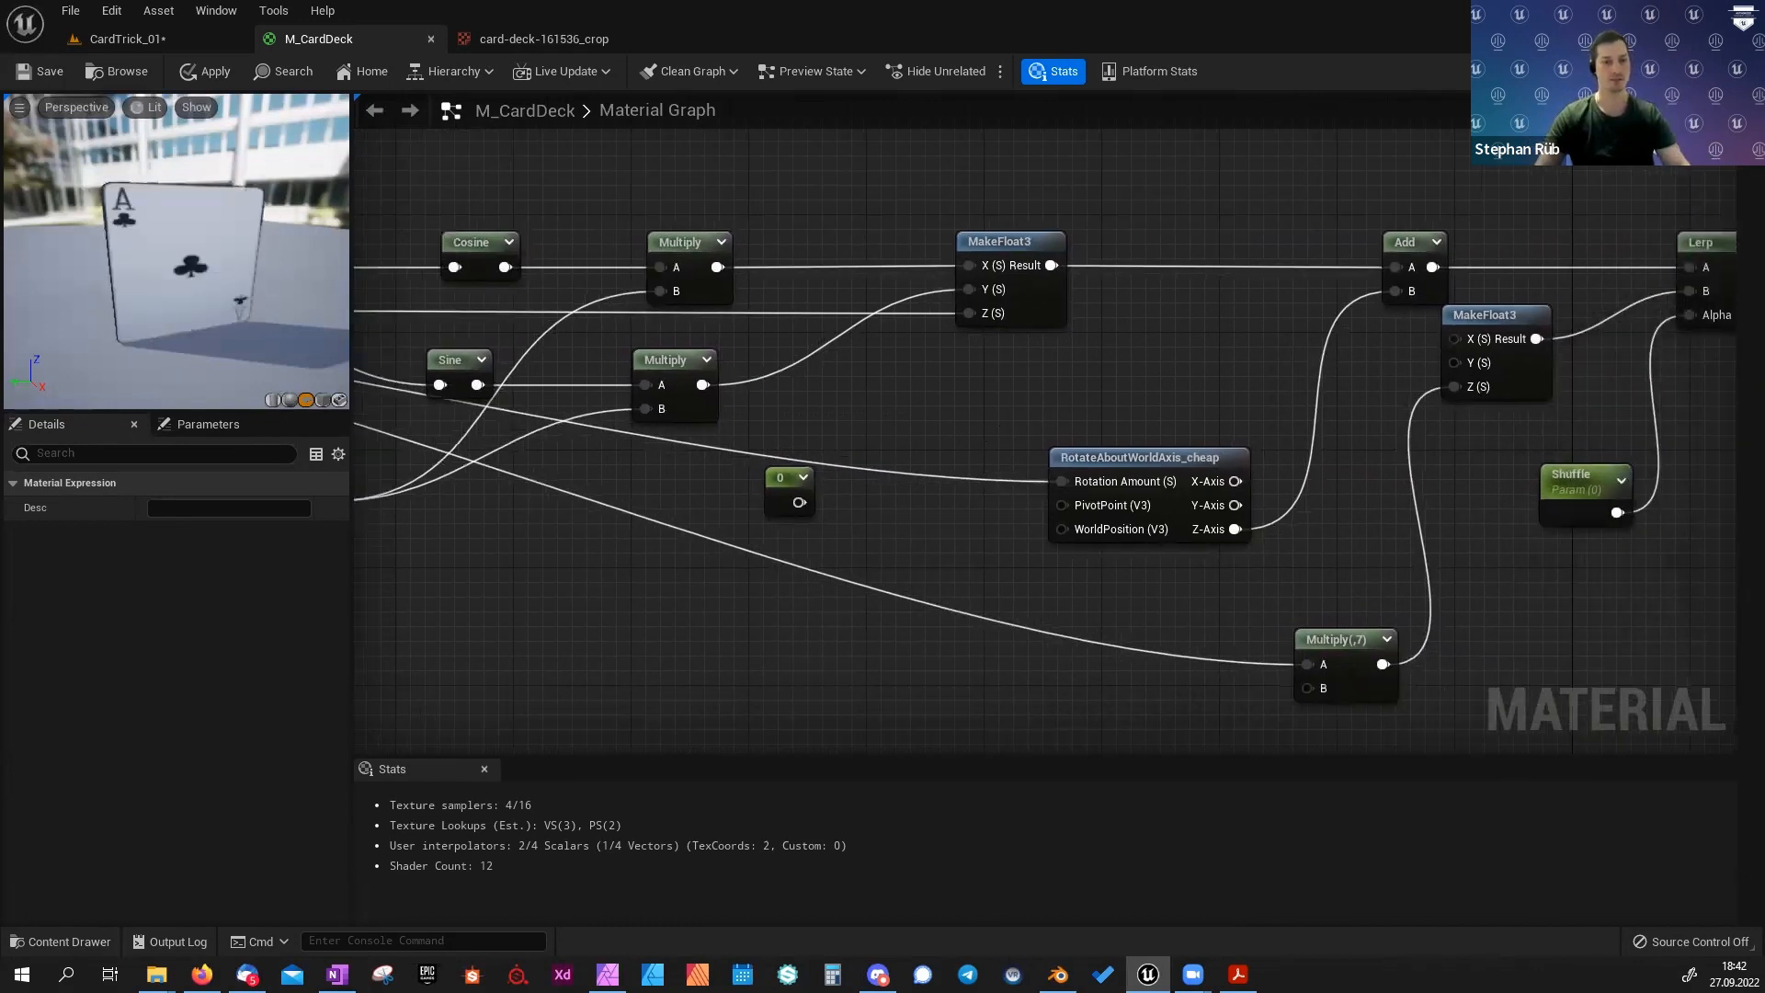
right_drag(1285, 442, 981, 464)
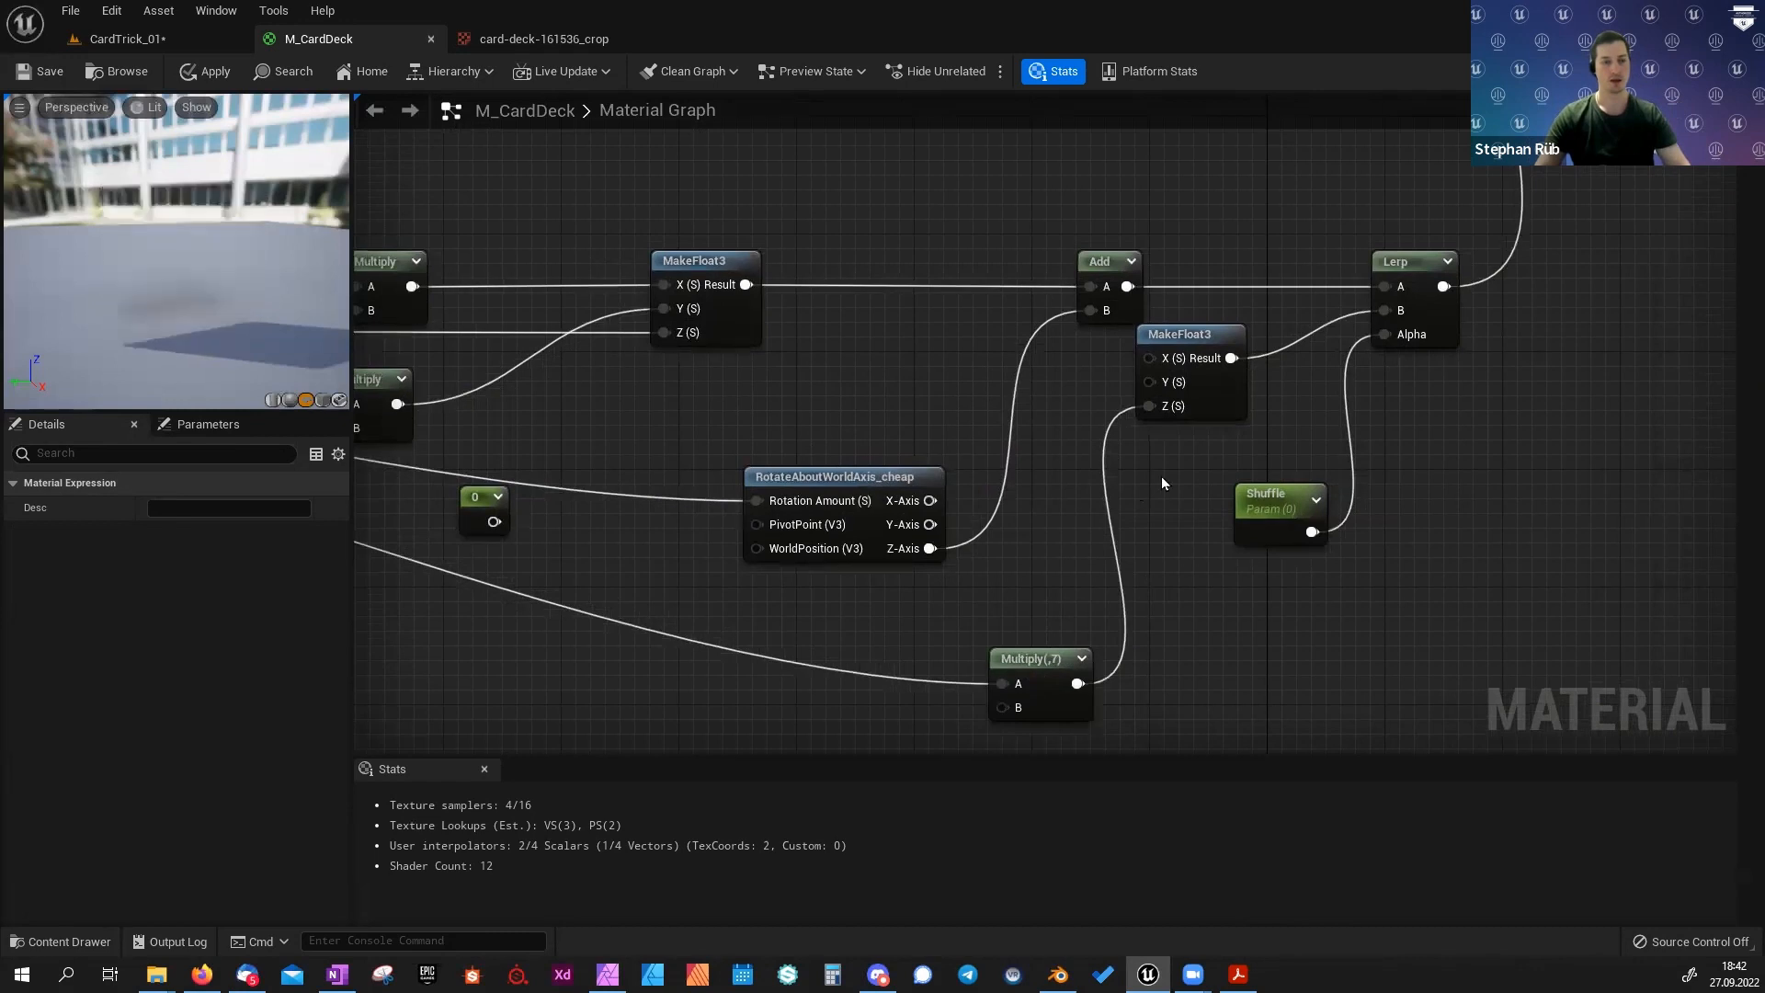
Move the Lerp's MakeFloat3 node beside Multiply(,7), and inspect the multiplier fed by PerInstanceRandom.
drag(1220, 406, 1174, 614)
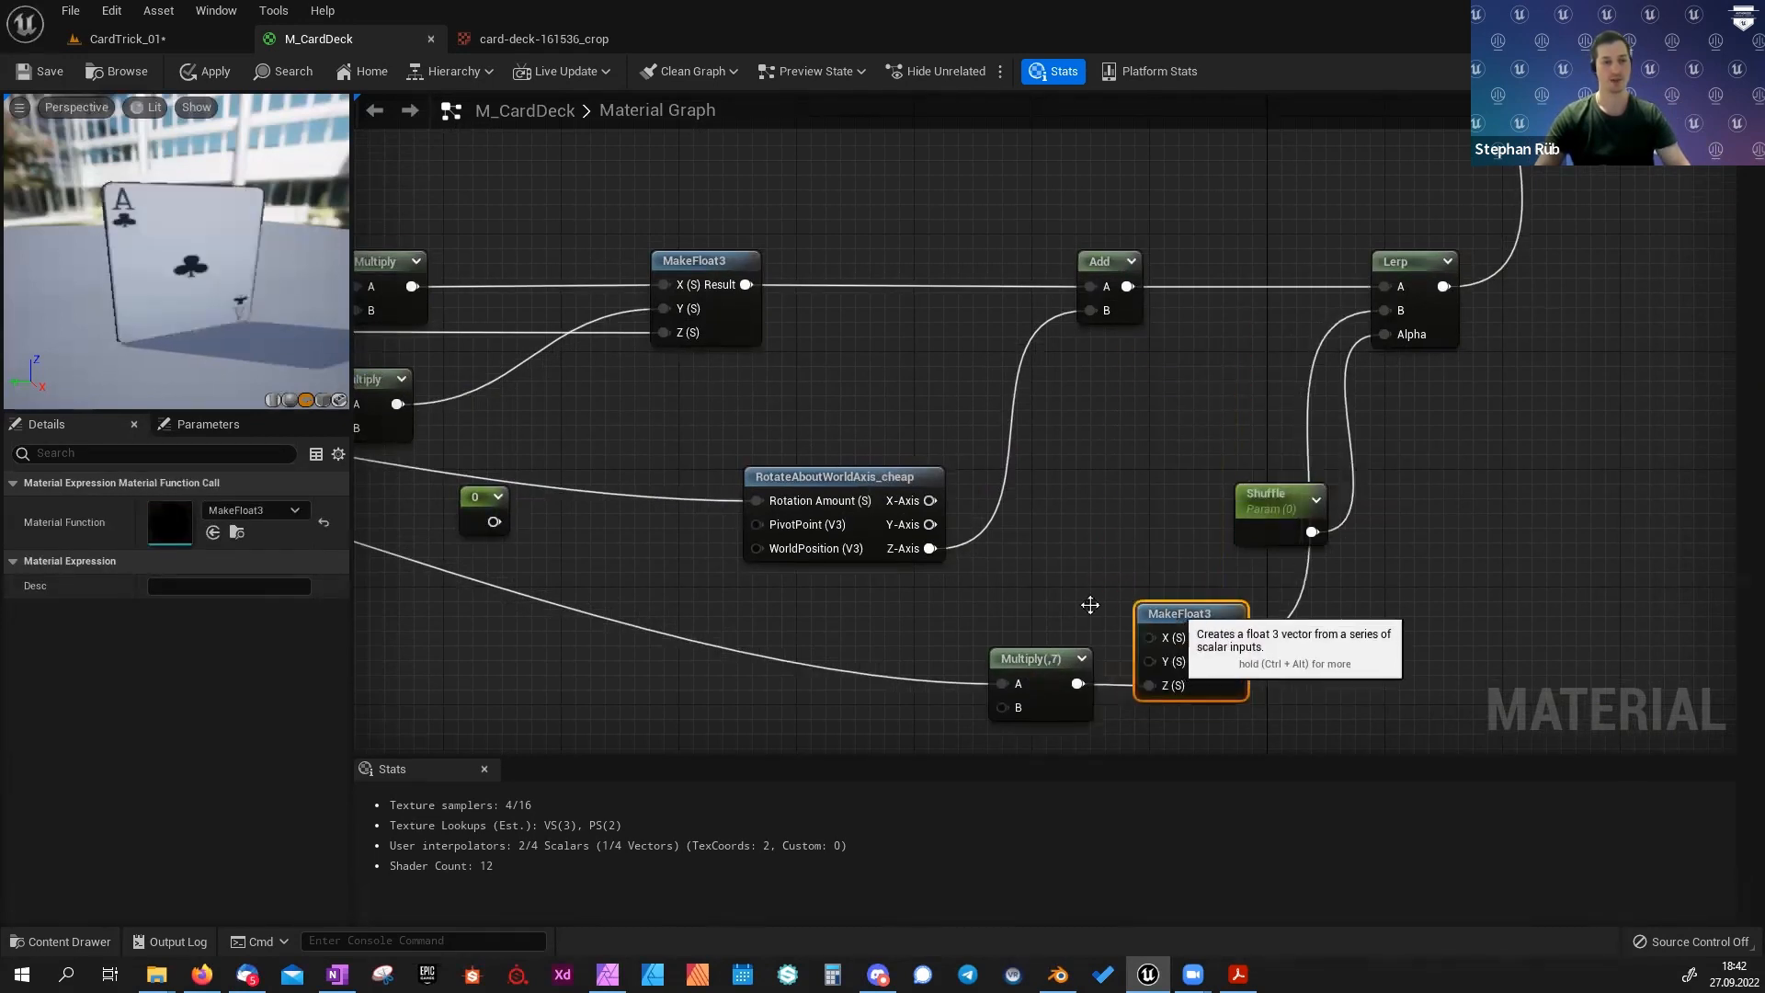
right_drag(1070, 601, 1084, 447)
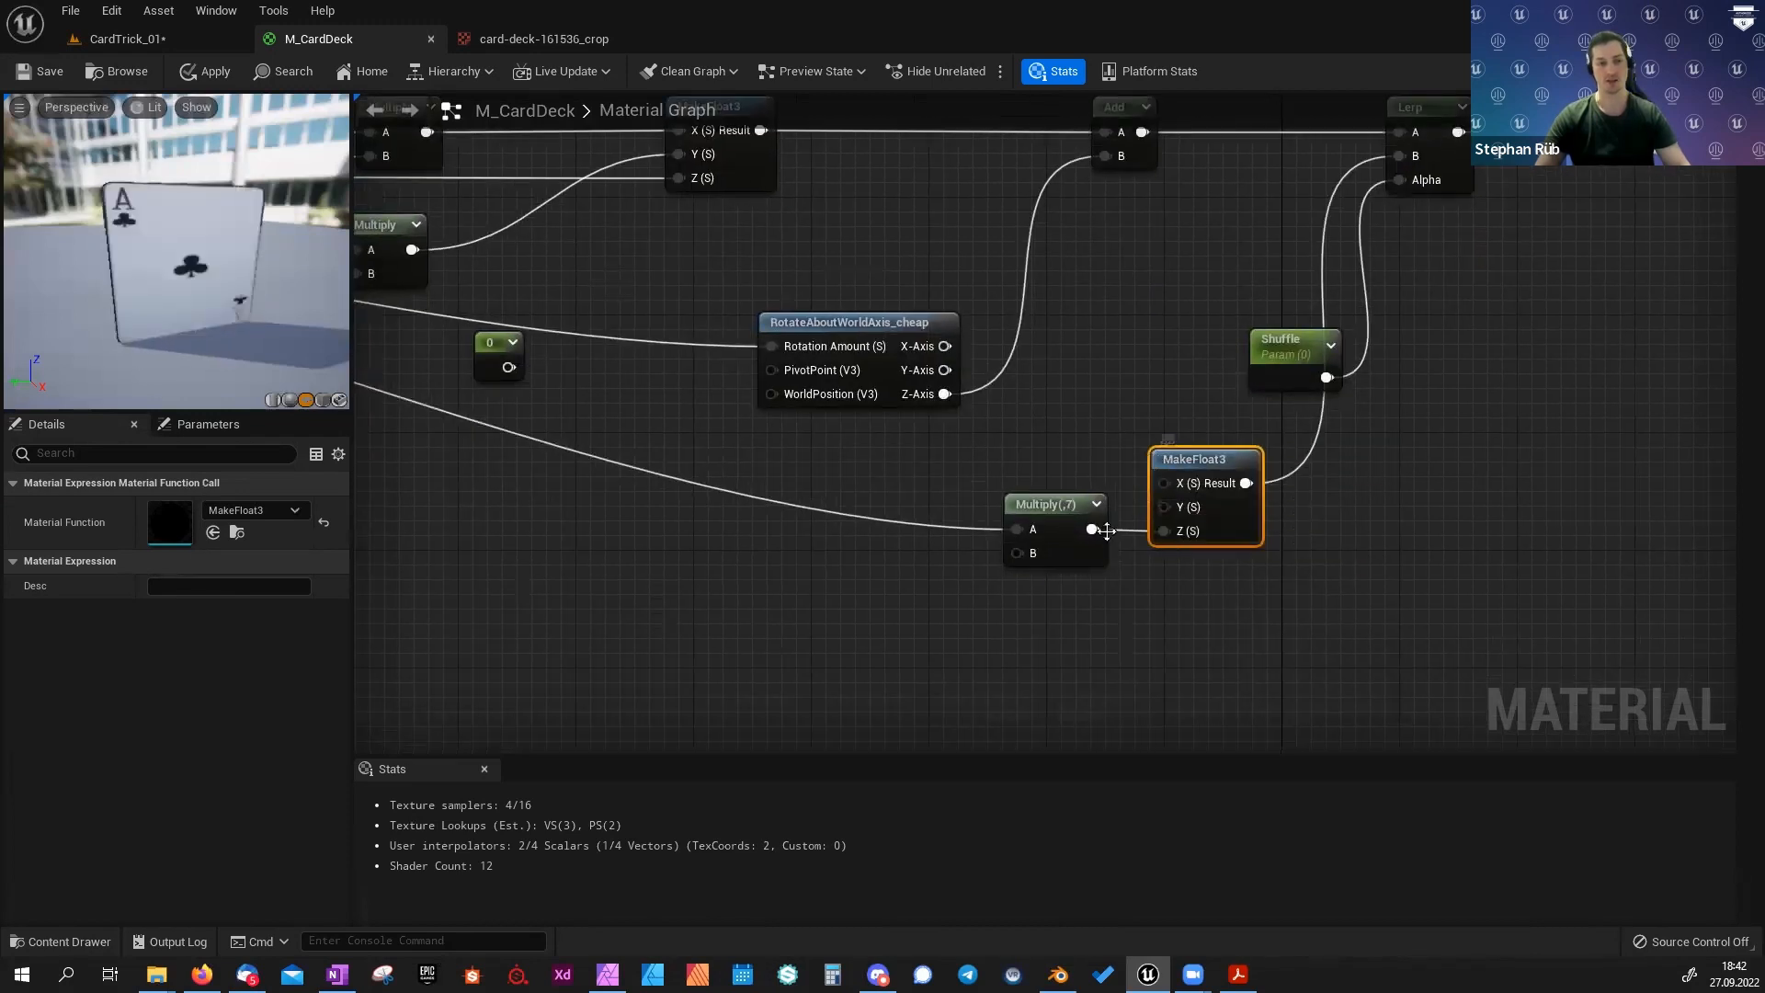
click(1058, 511)
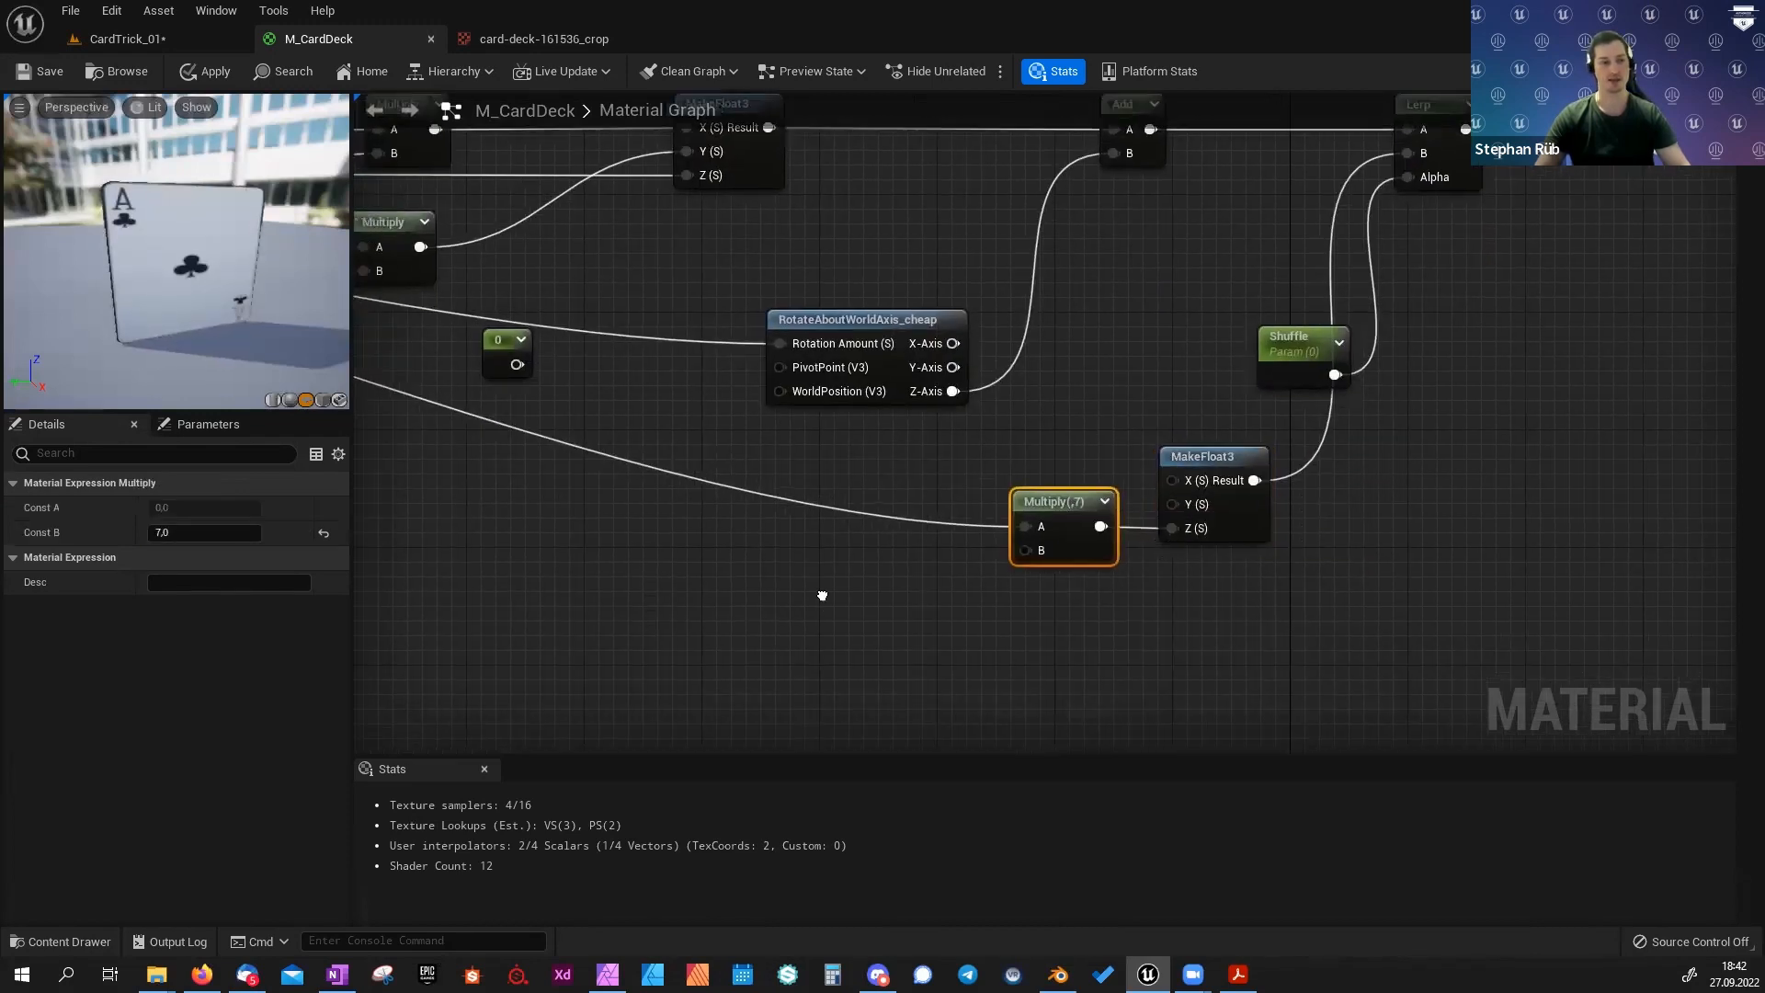
right_drag(818, 598, 1736, 639)
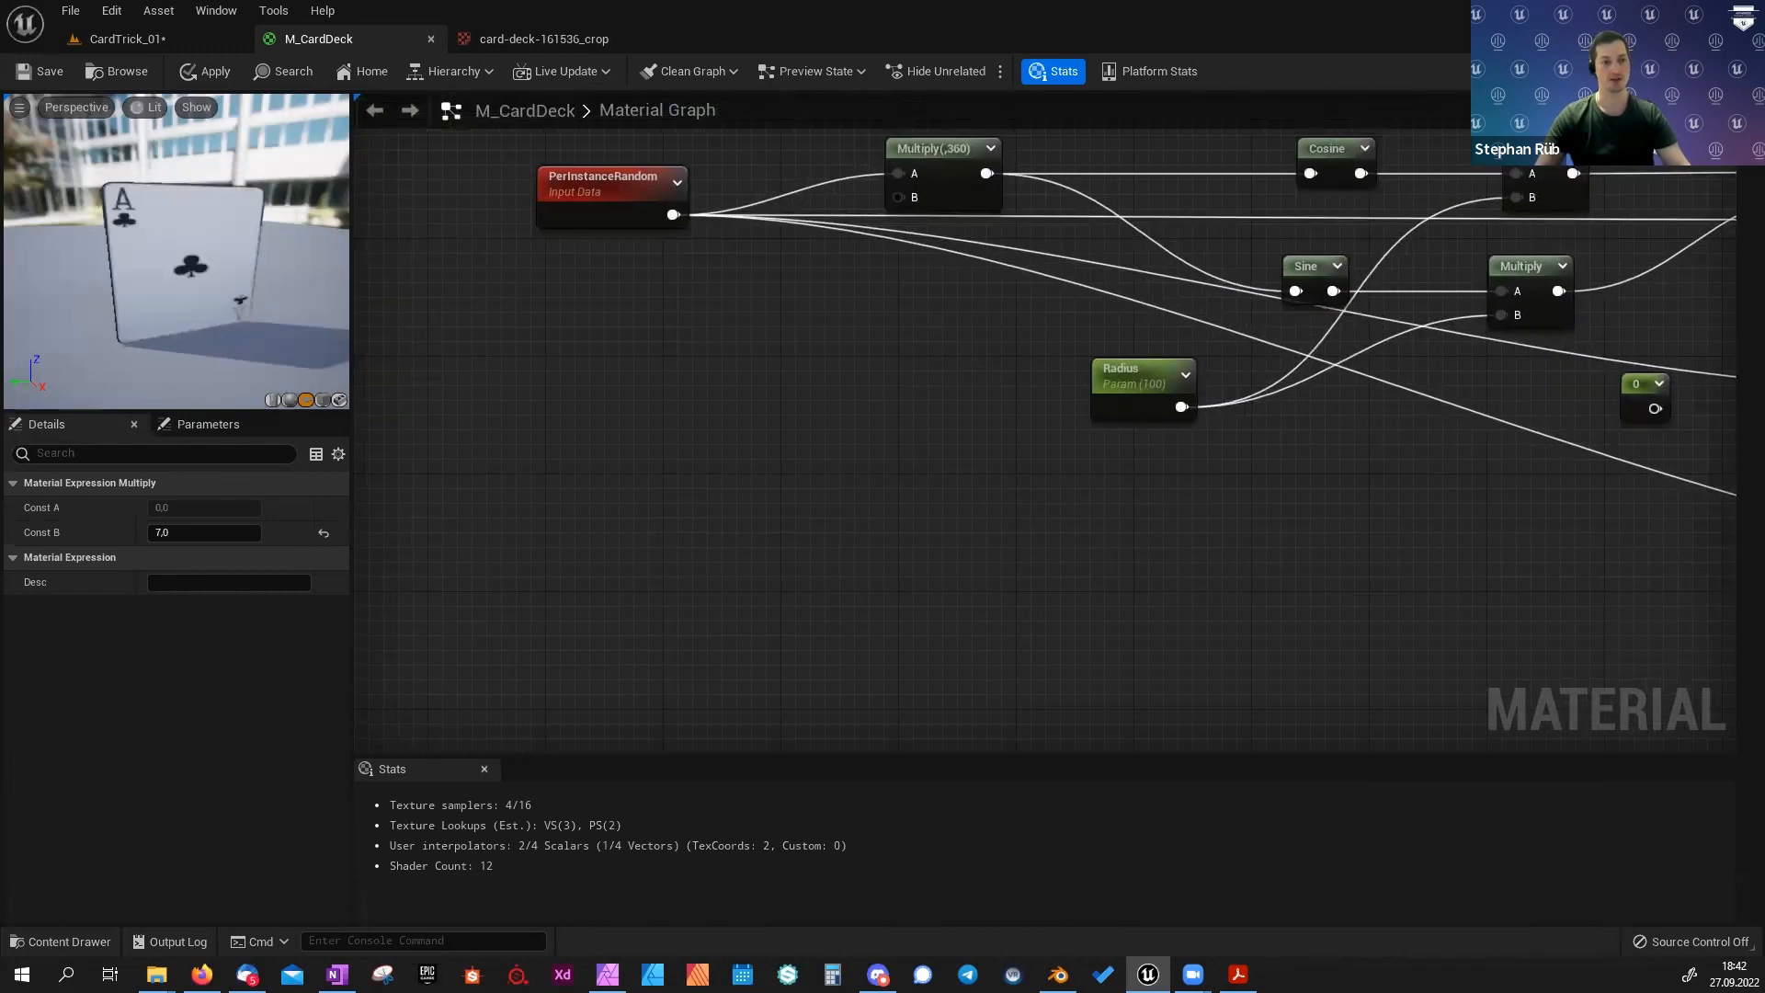
right_drag(1429, 570, 709, 514)
right_drag(928, 533, 769, 521)
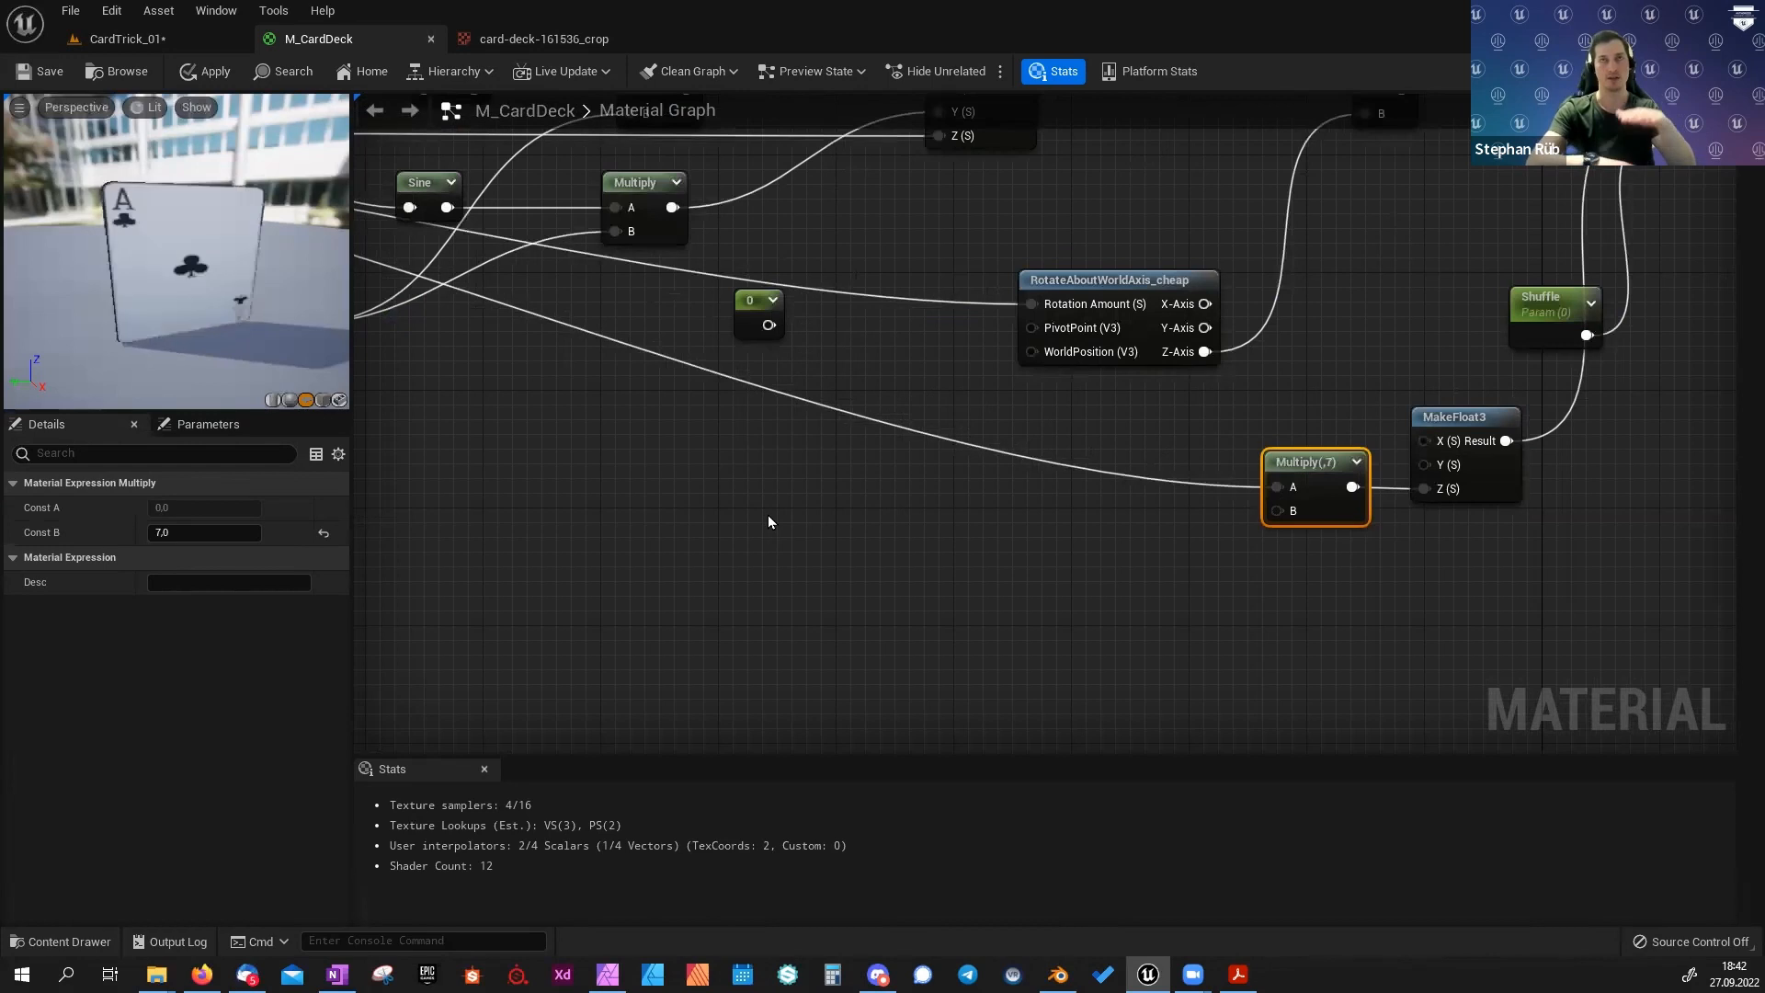
right_drag(1400, 438, 1119, 576)
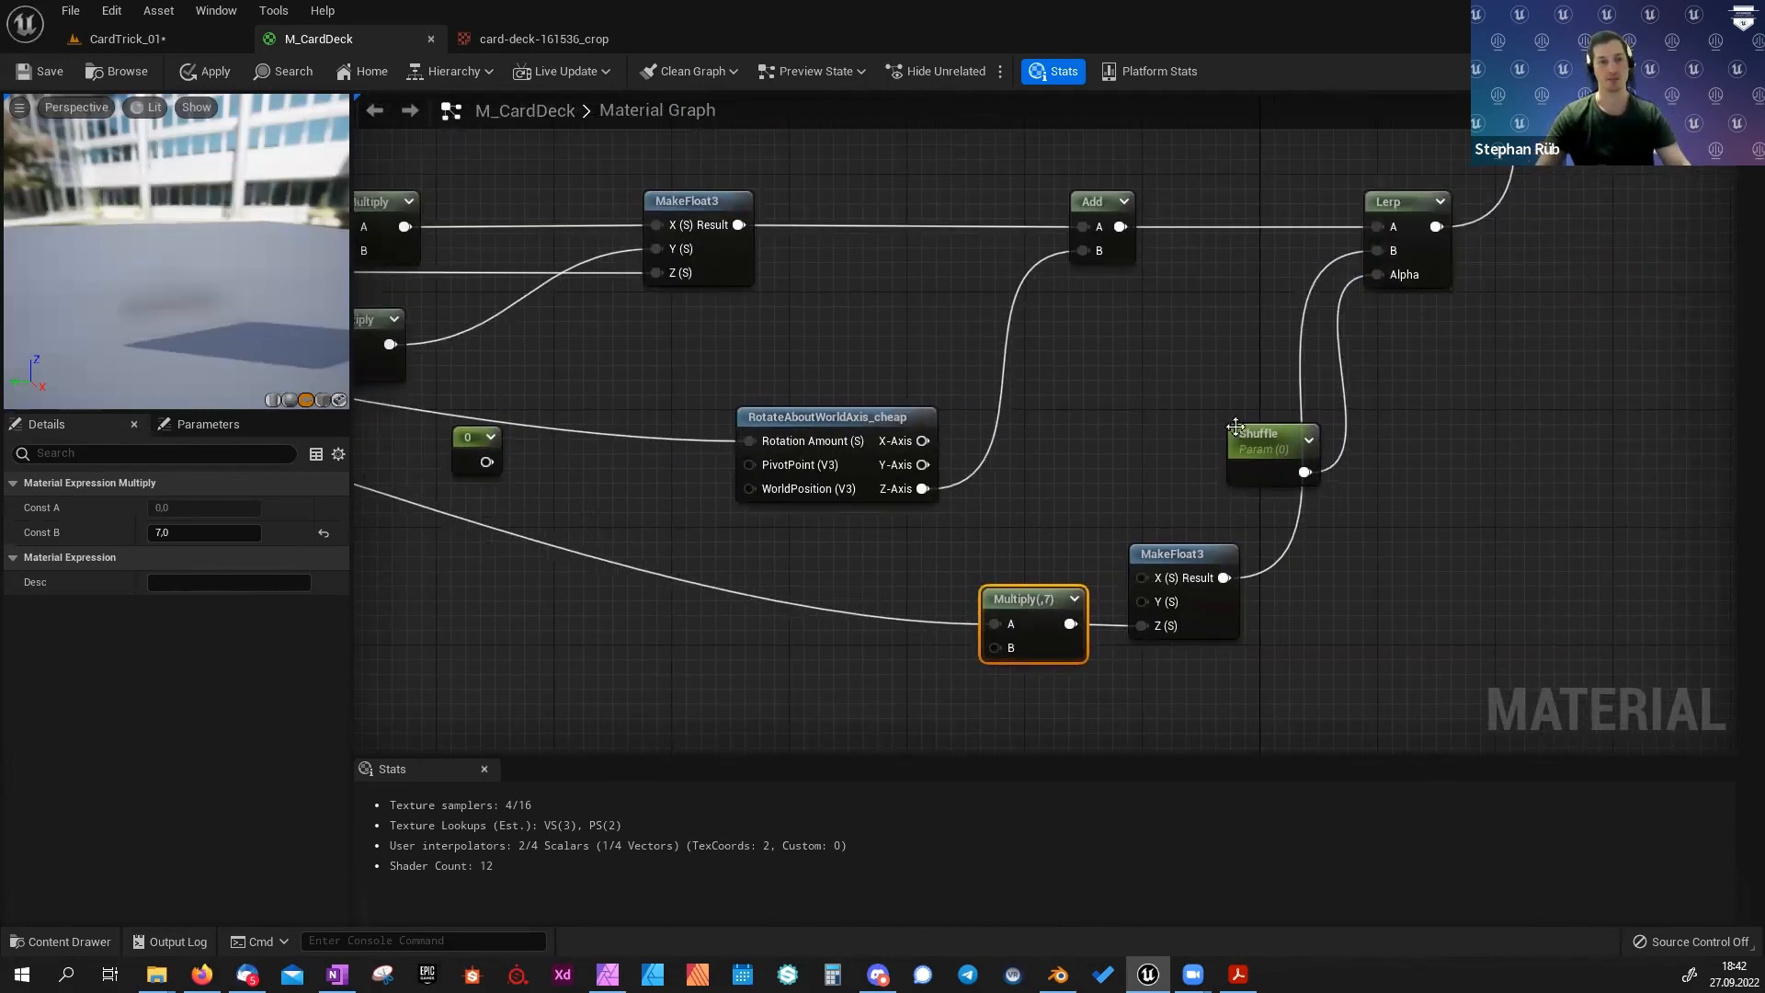
Inspect the Shuffle parameter's settings and its link to the Alpha of the offset Lerp.
click(1271, 458)
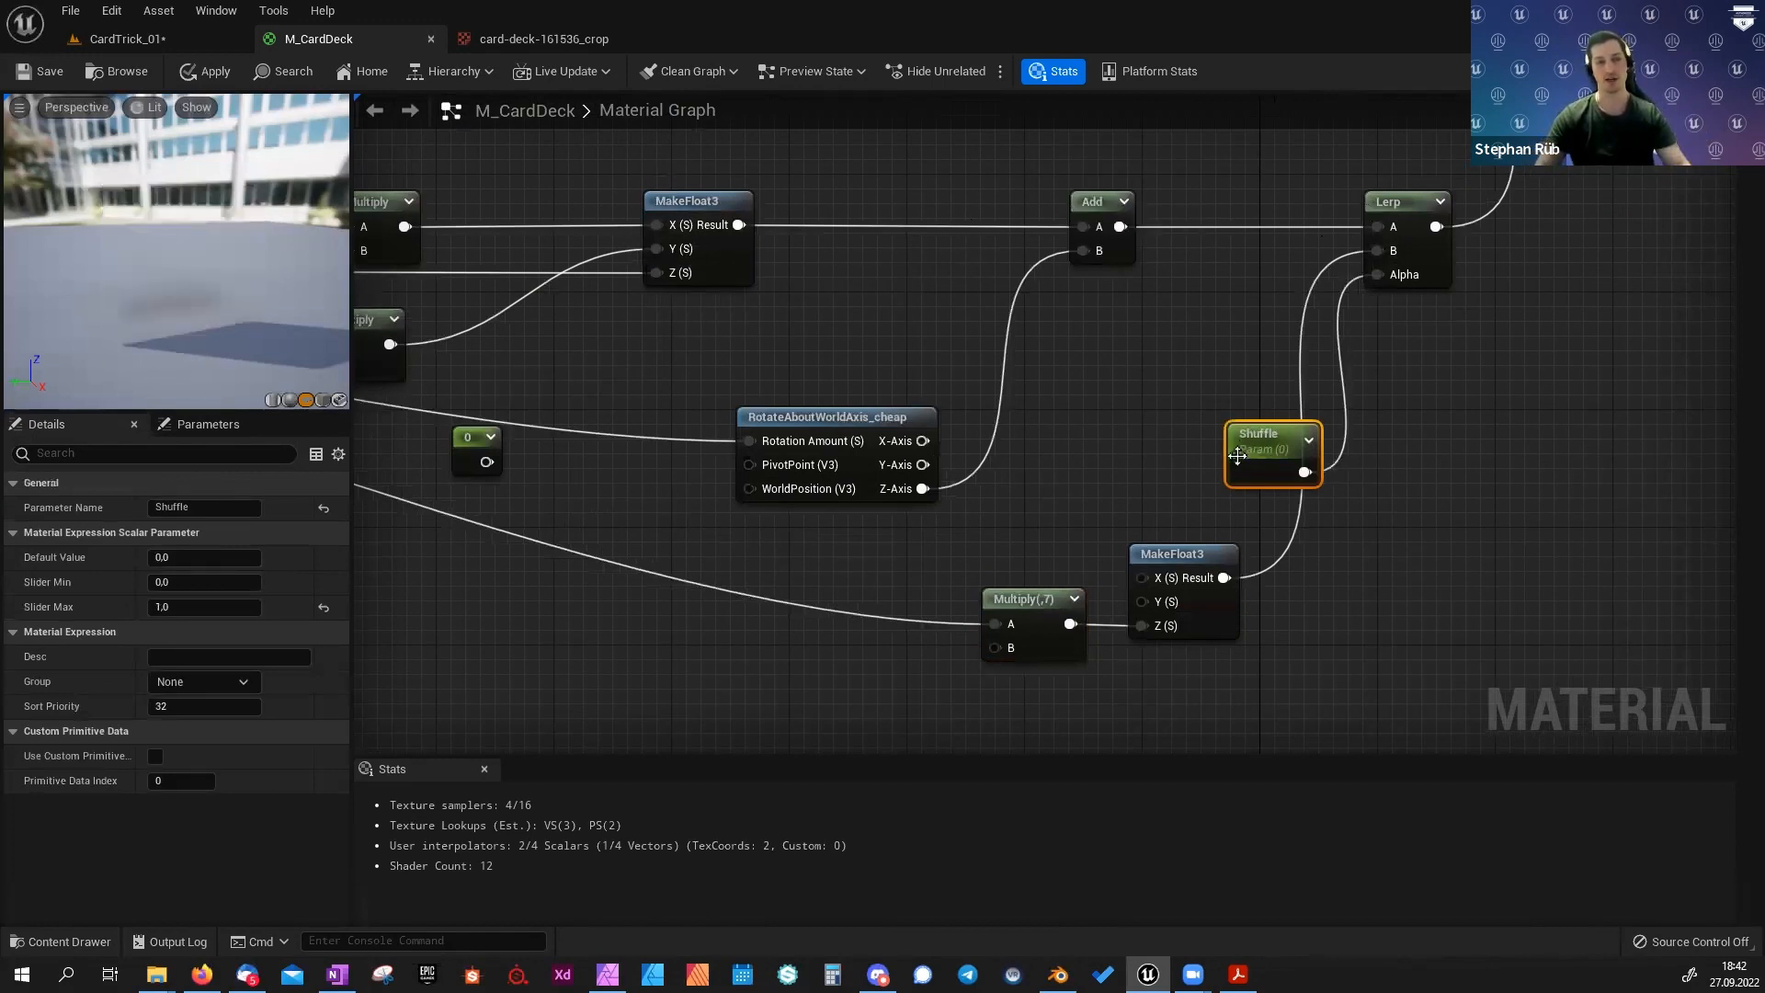
right_drag(1333, 335, 1100, 574)
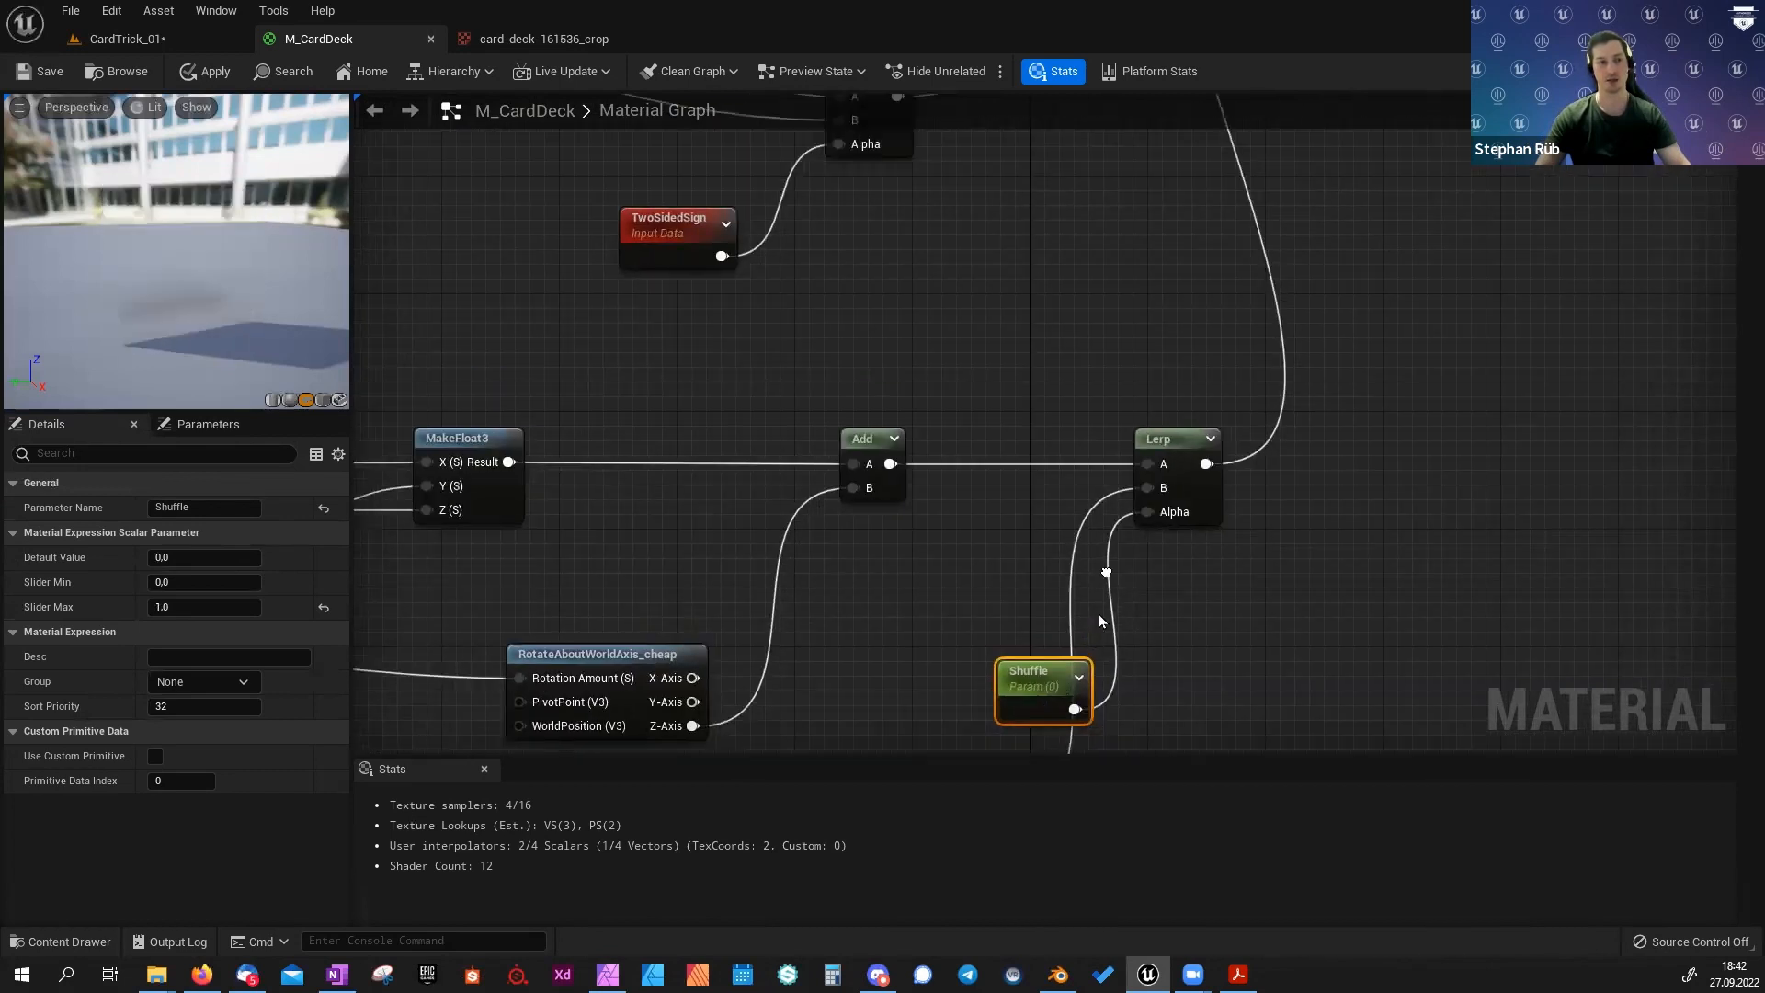
scroll(1100, 574, down, 6)
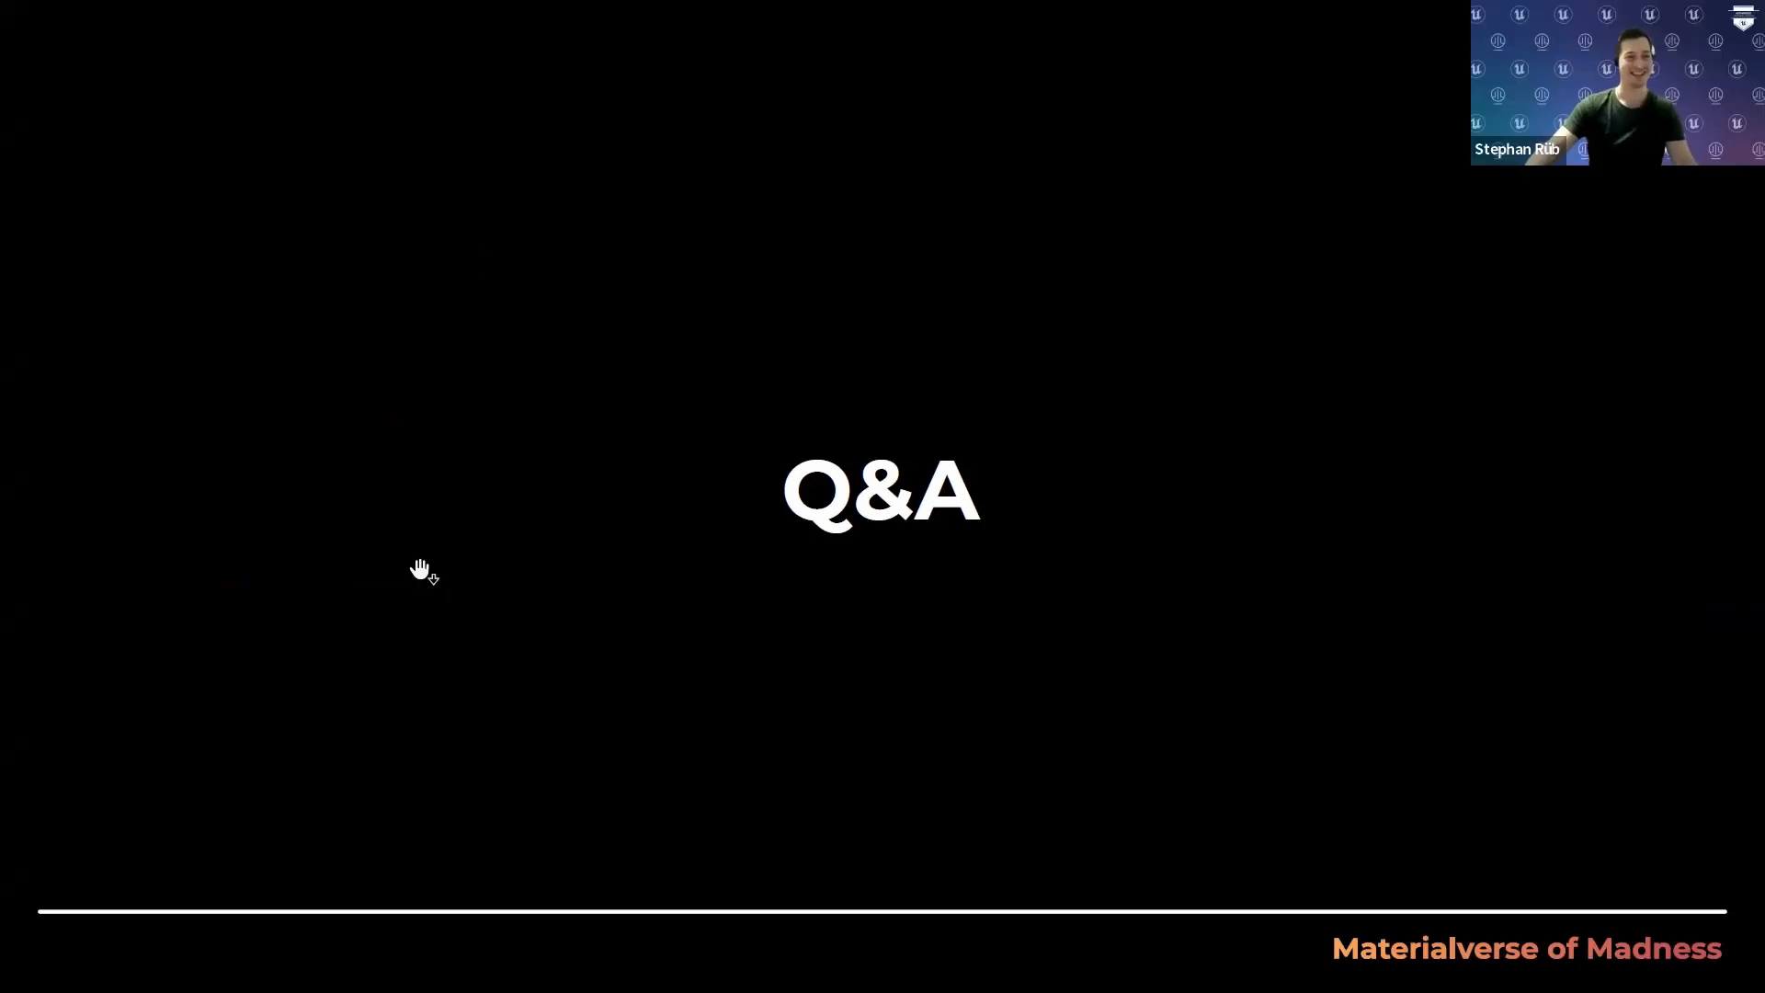
click(420, 570)
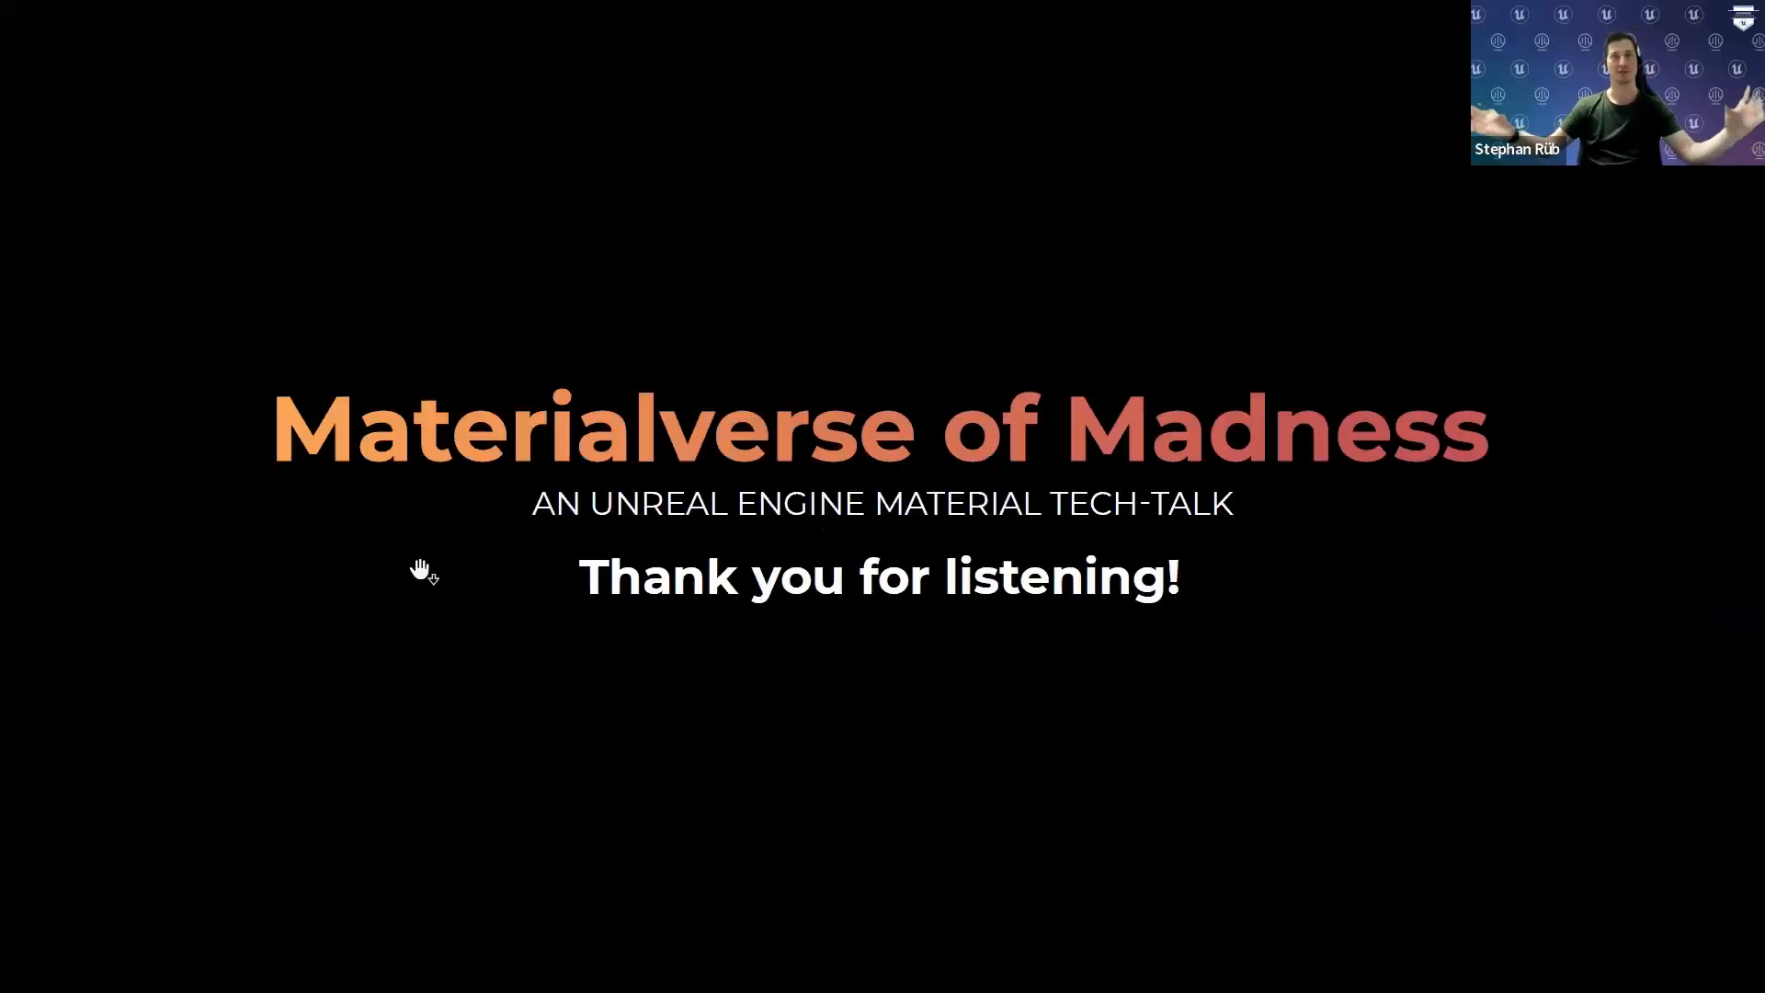
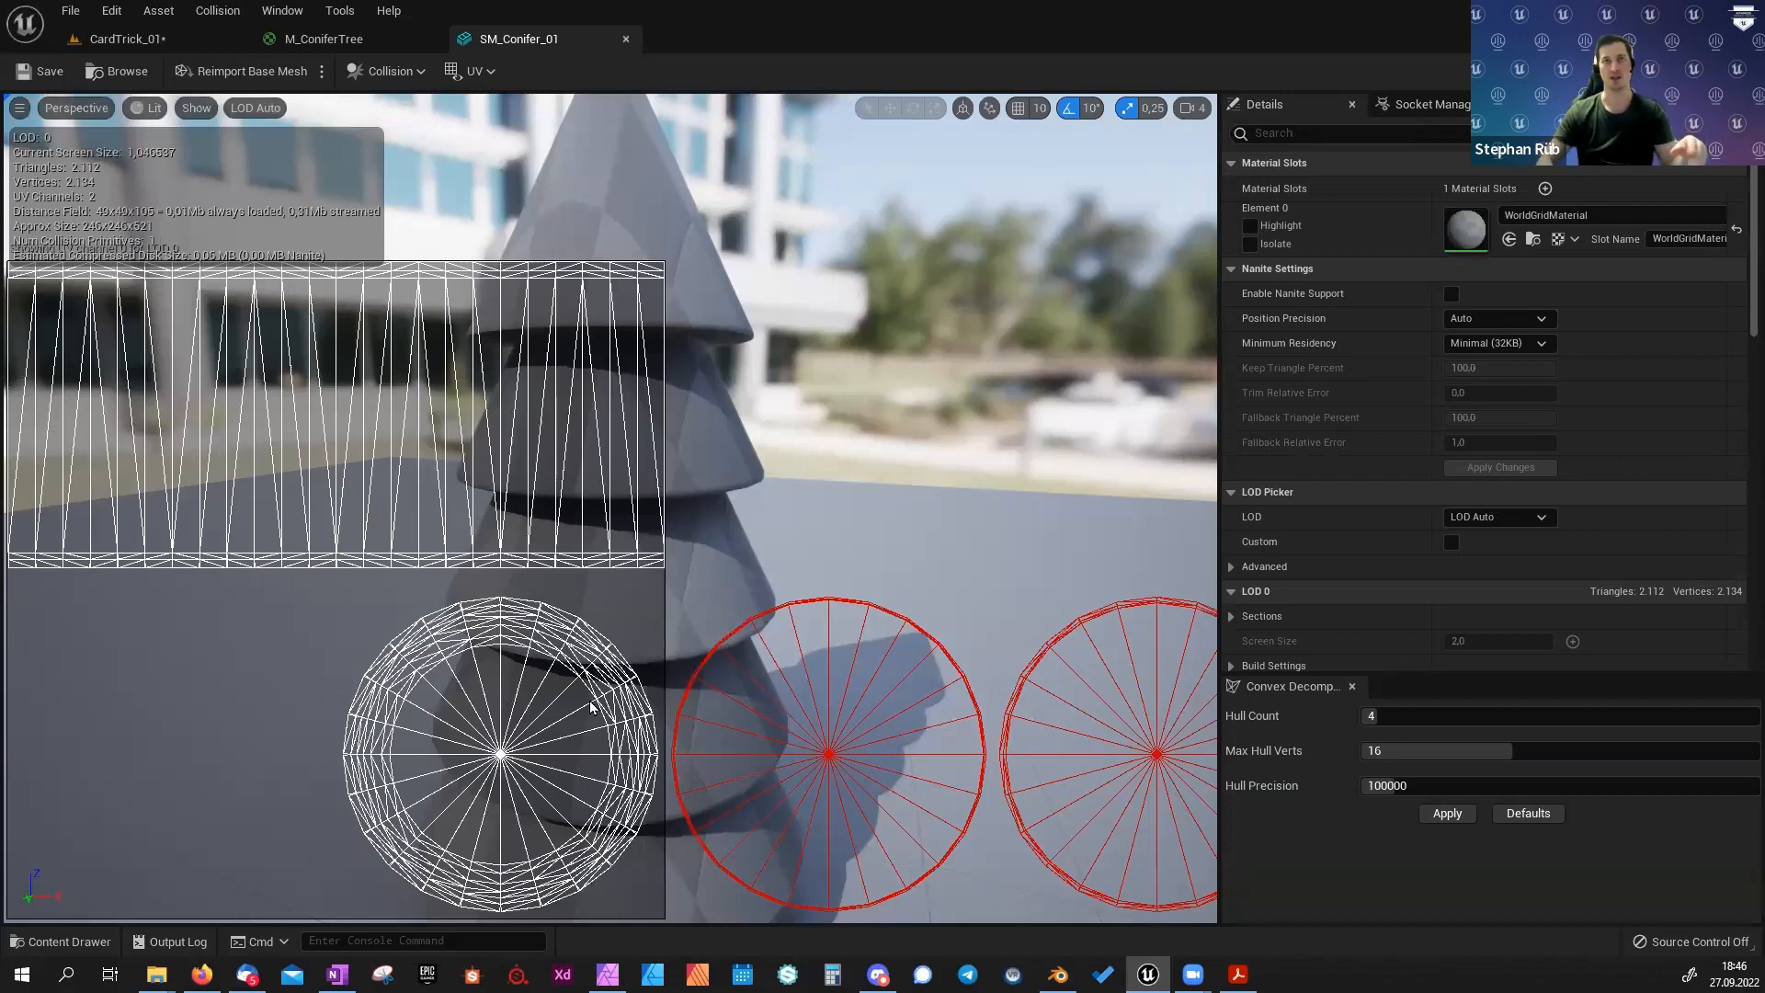
Compare the SM_Conifer_01 UV layout with the TexCoord and Mask (R) nodes that color trunk and leaves in M_ConiferTree.
click(323, 38)
click(501, 38)
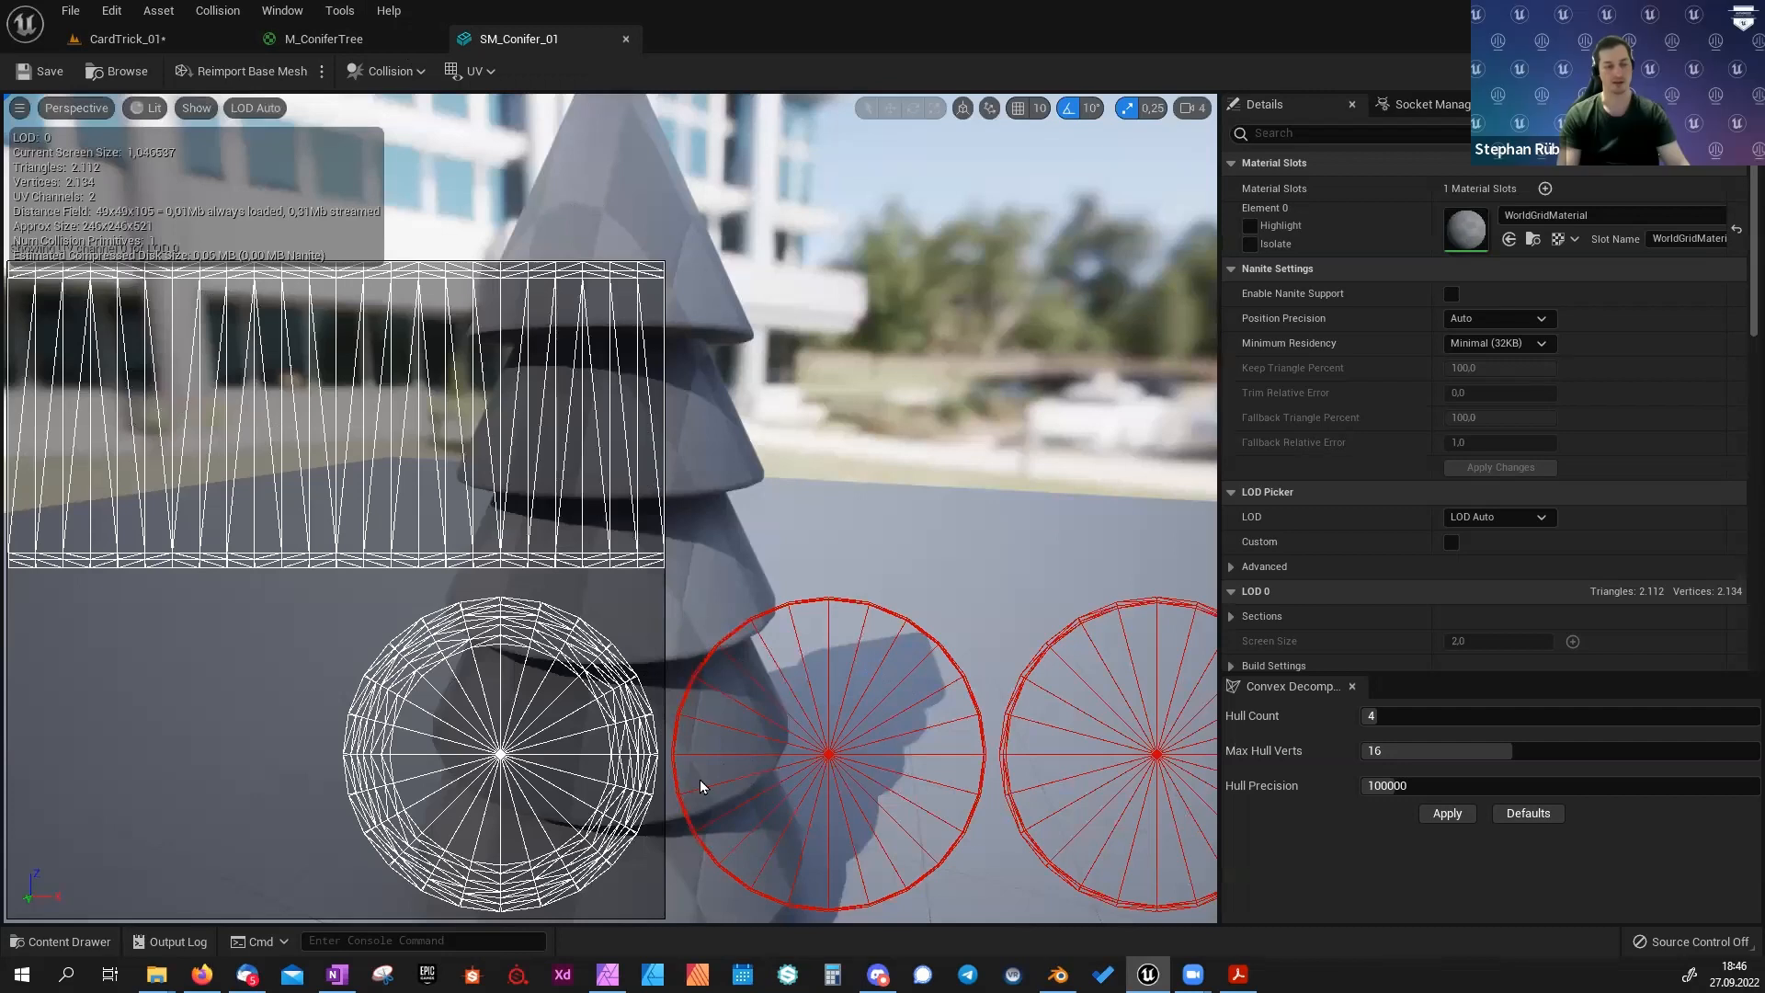
click(340, 39)
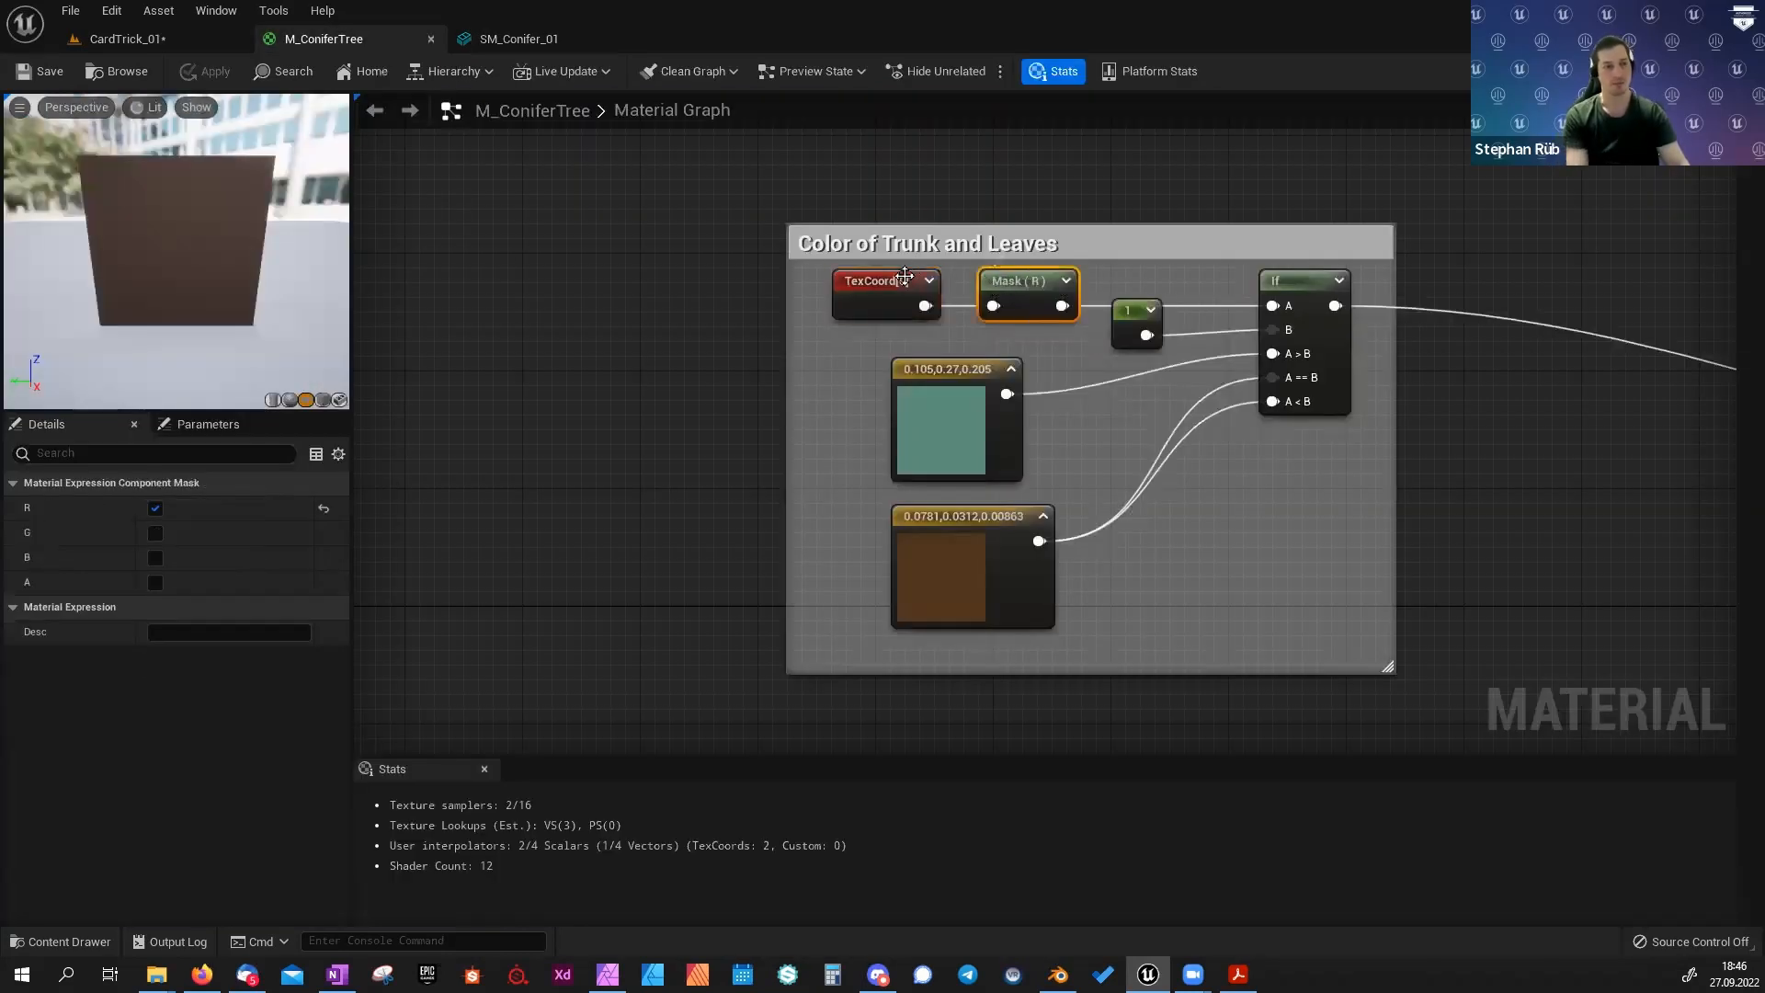
click(1042, 300)
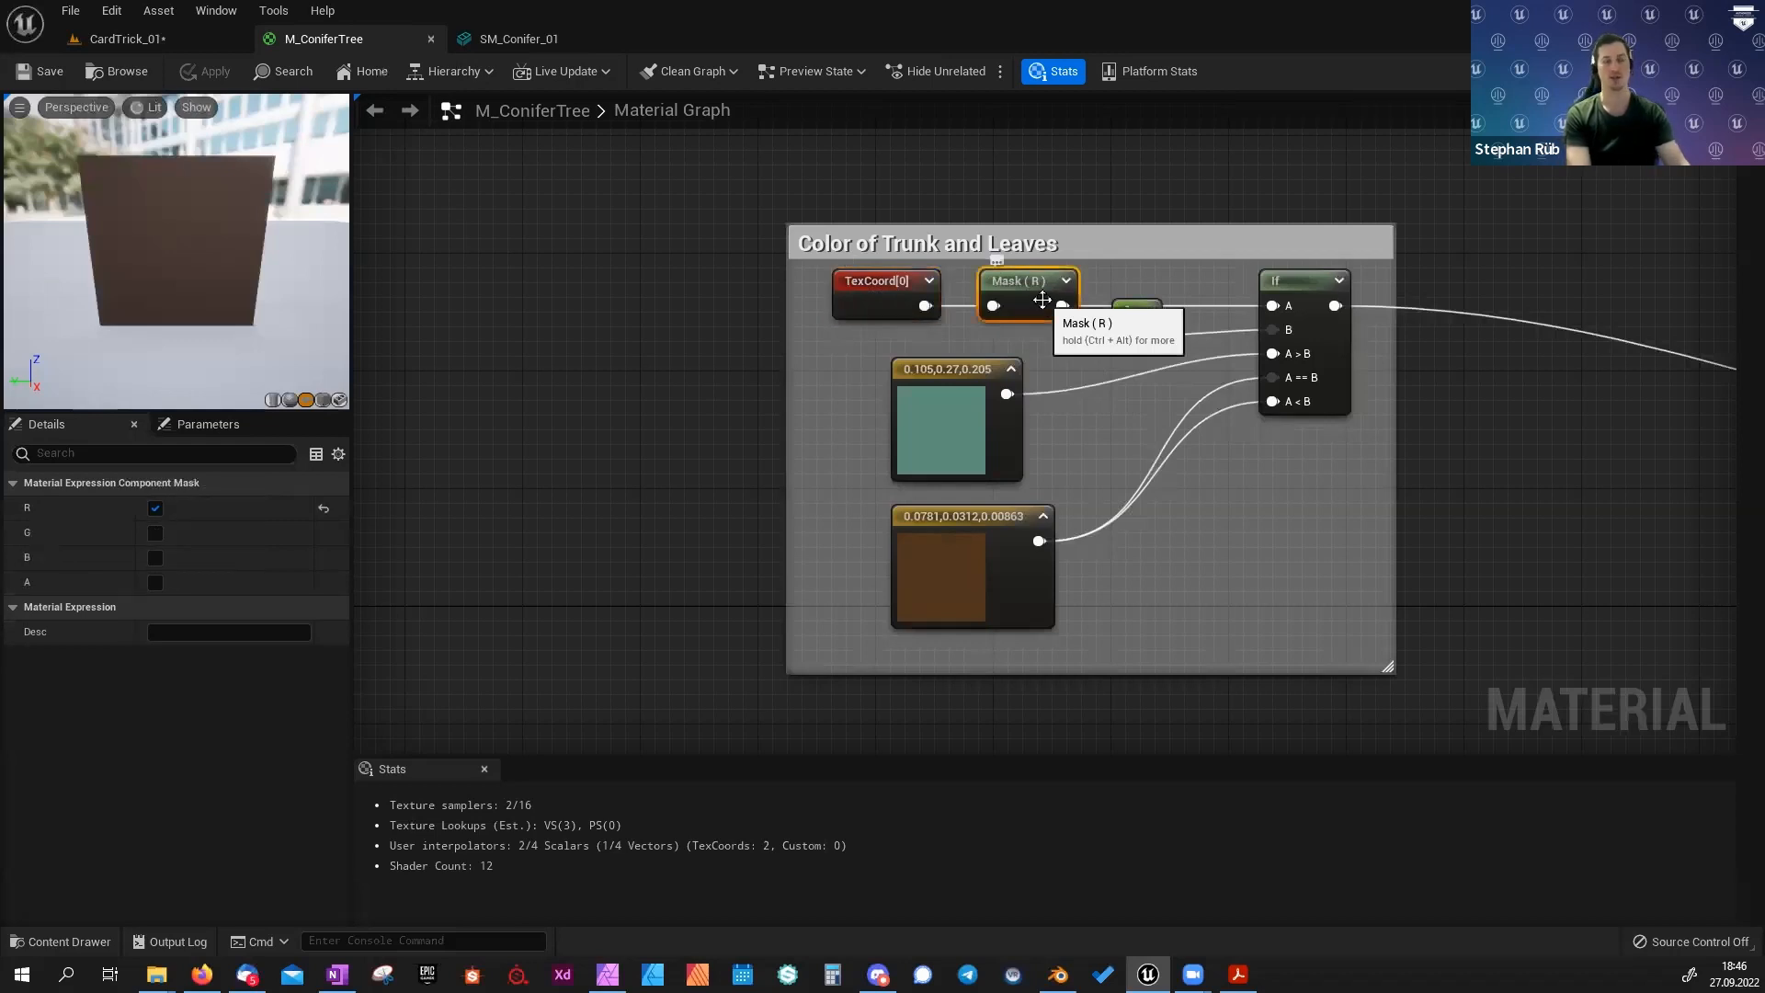
click(339, 400)
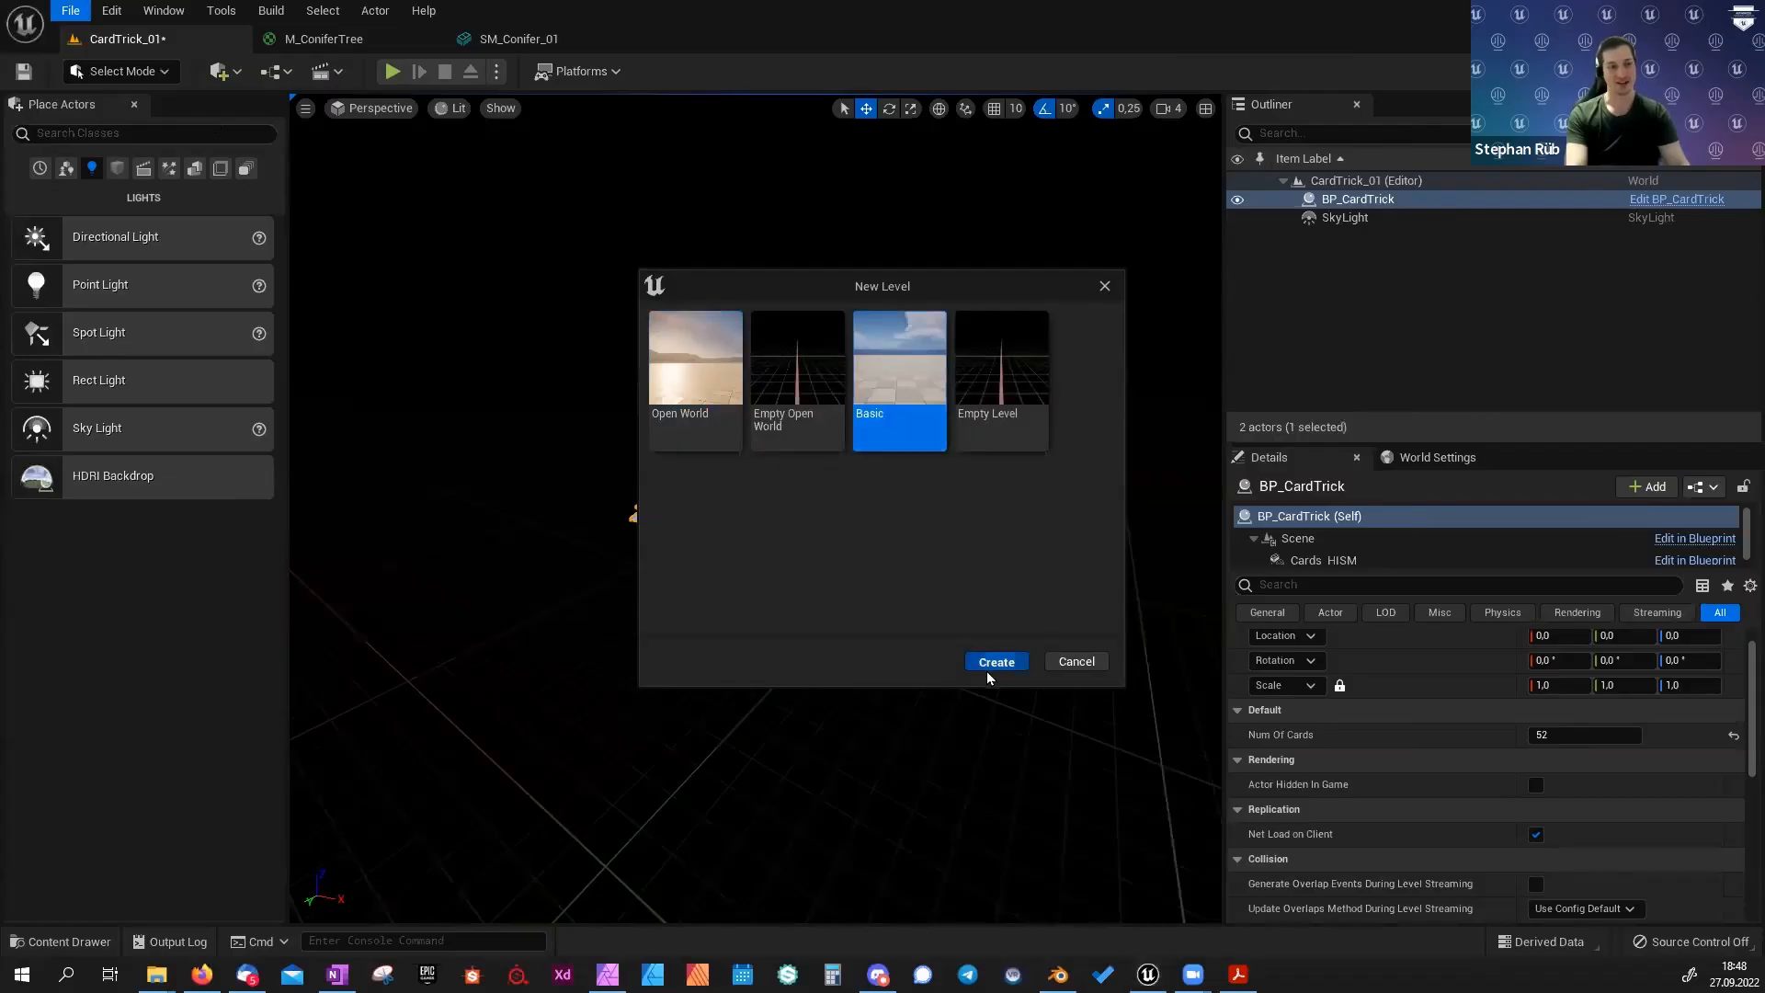
Create a new level from the Basic template without saving the CardTrick_01 changes.
click(986, 665)
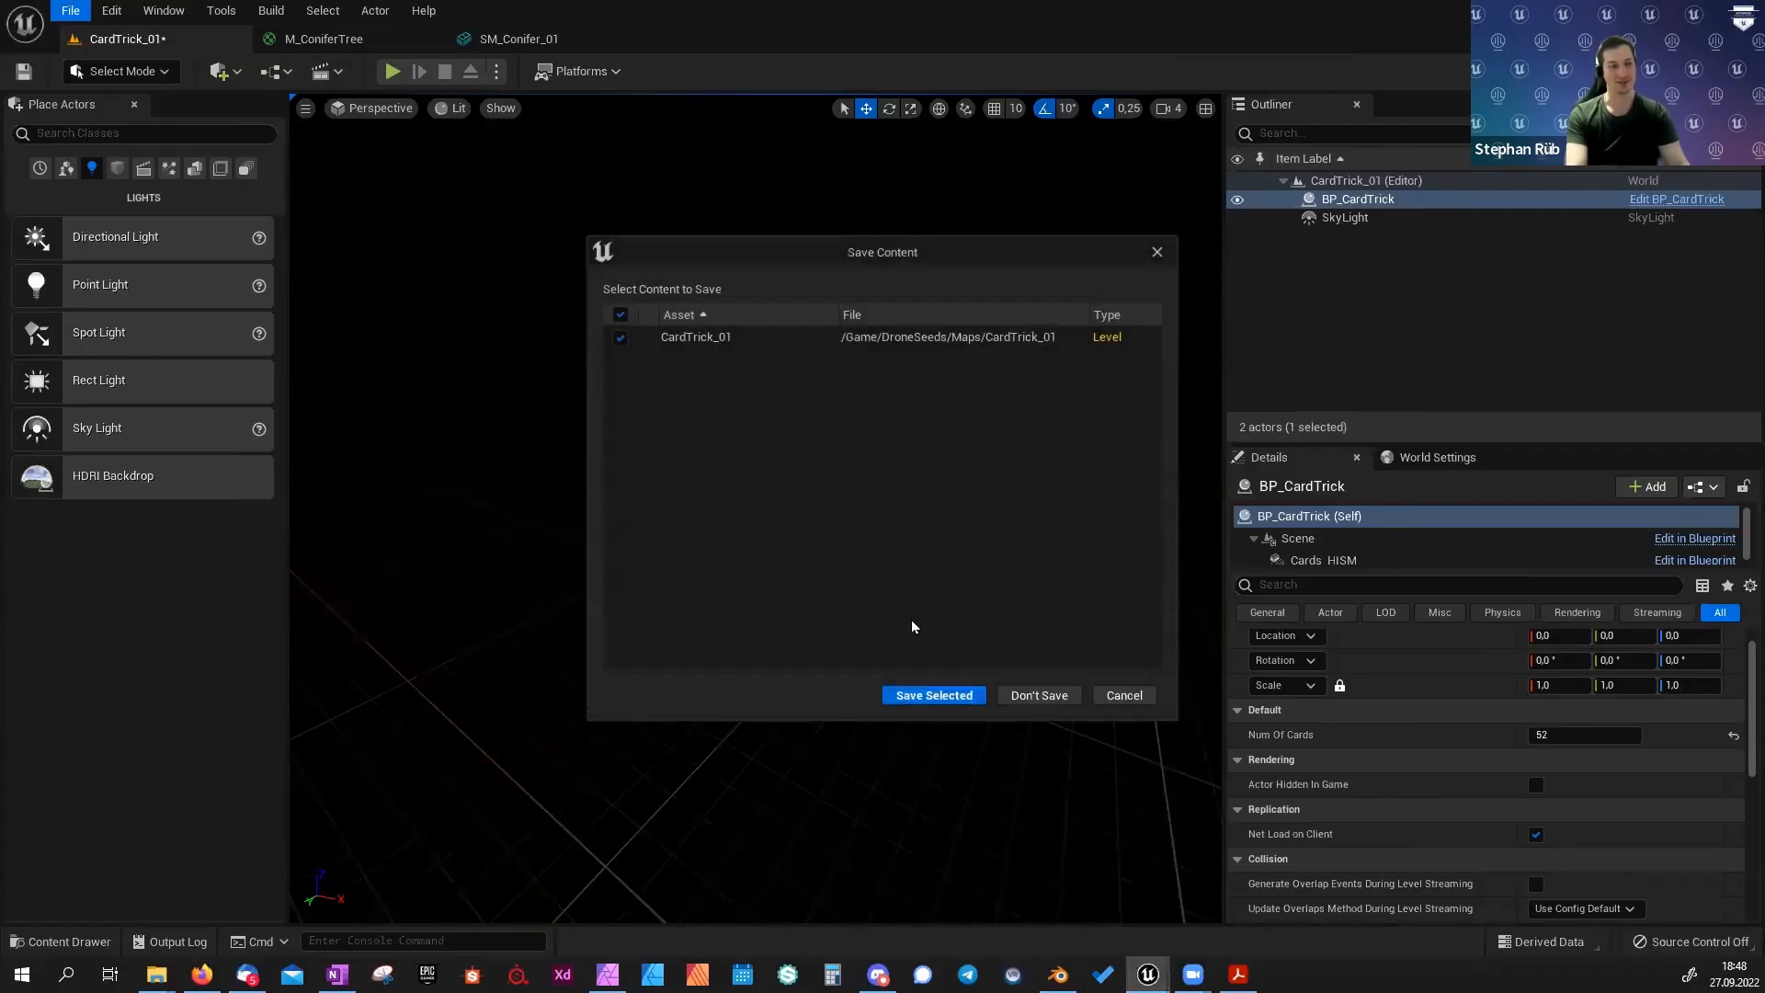
click(1038, 695)
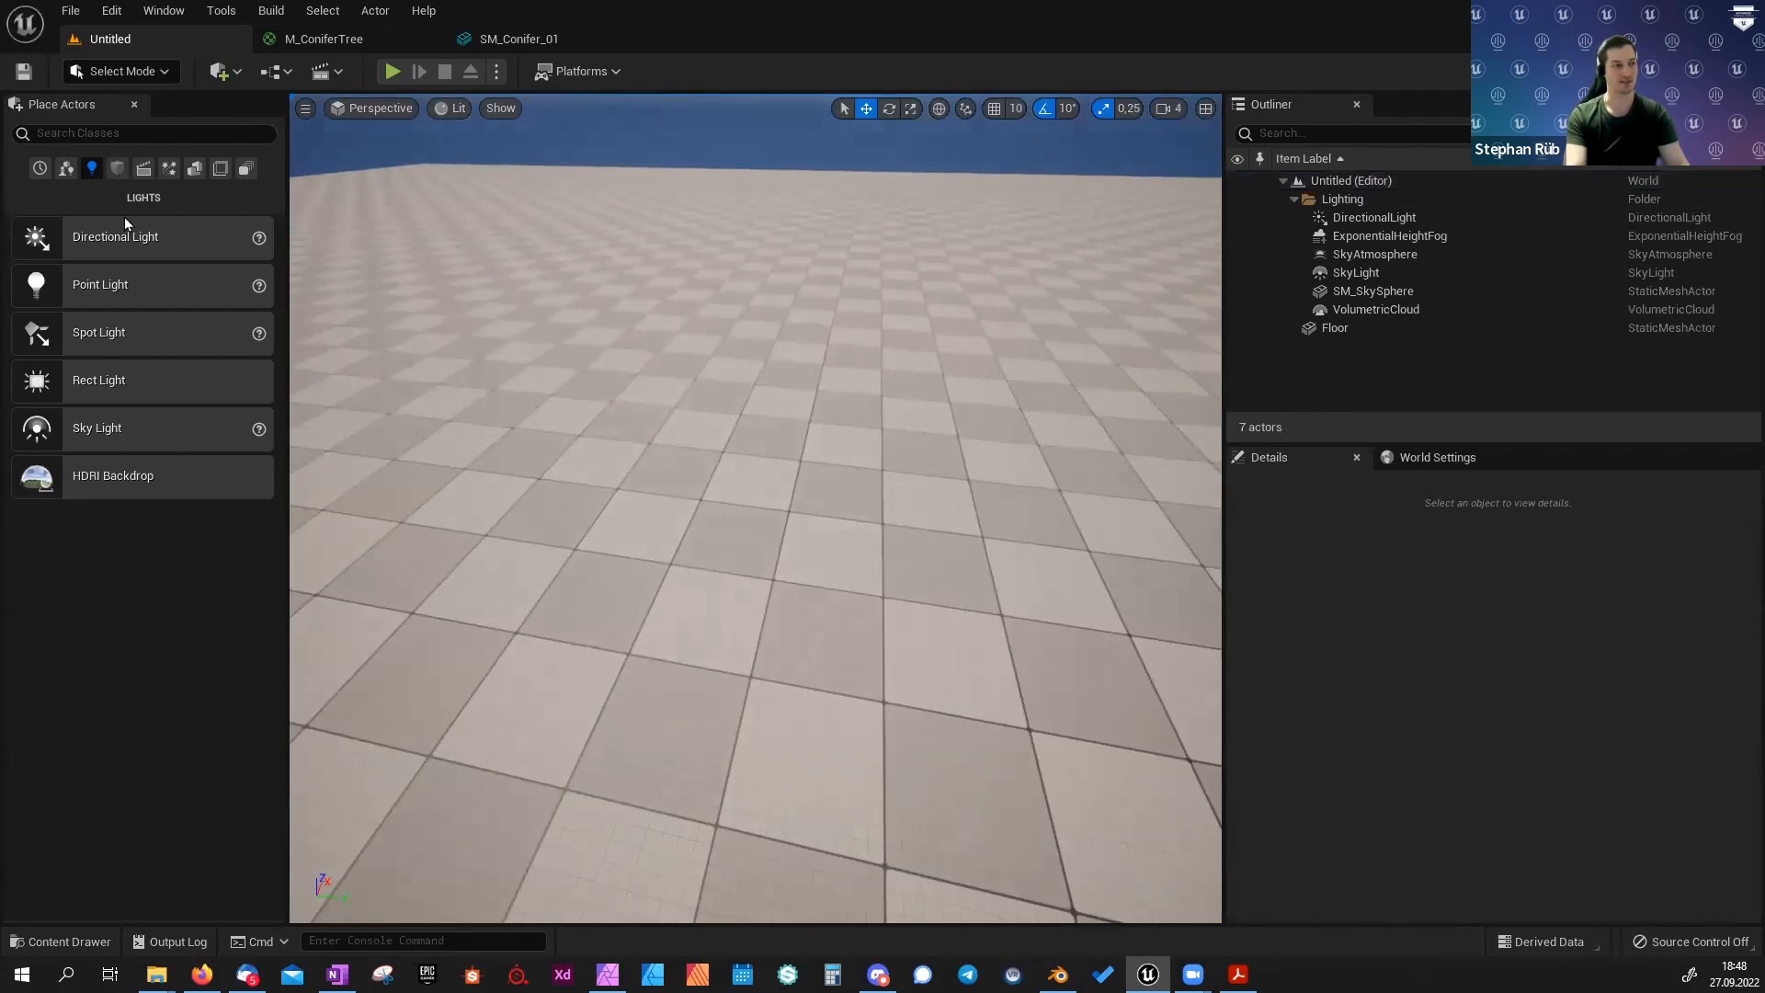
Place a Cube shape on the new level's floor, and open the content browser.
click(117, 169)
drag(87, 241, 800, 543)
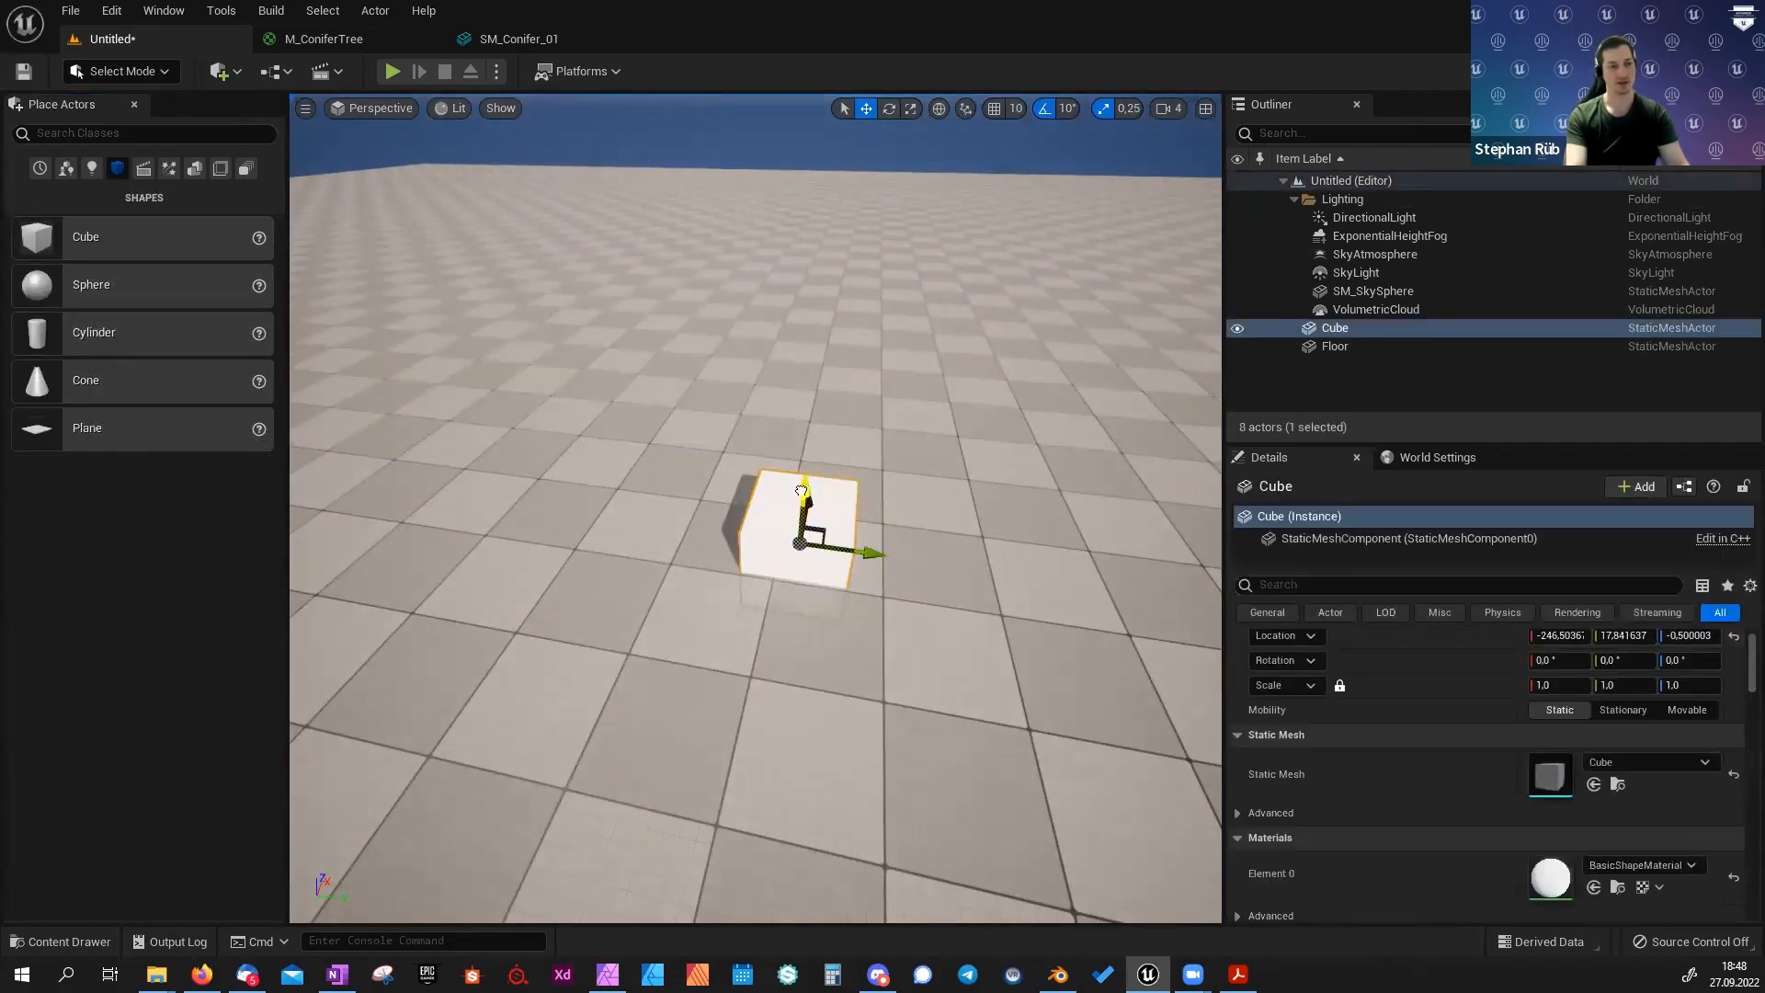
right_drag(704, 478, 704, 395)
key(ctrl+space)
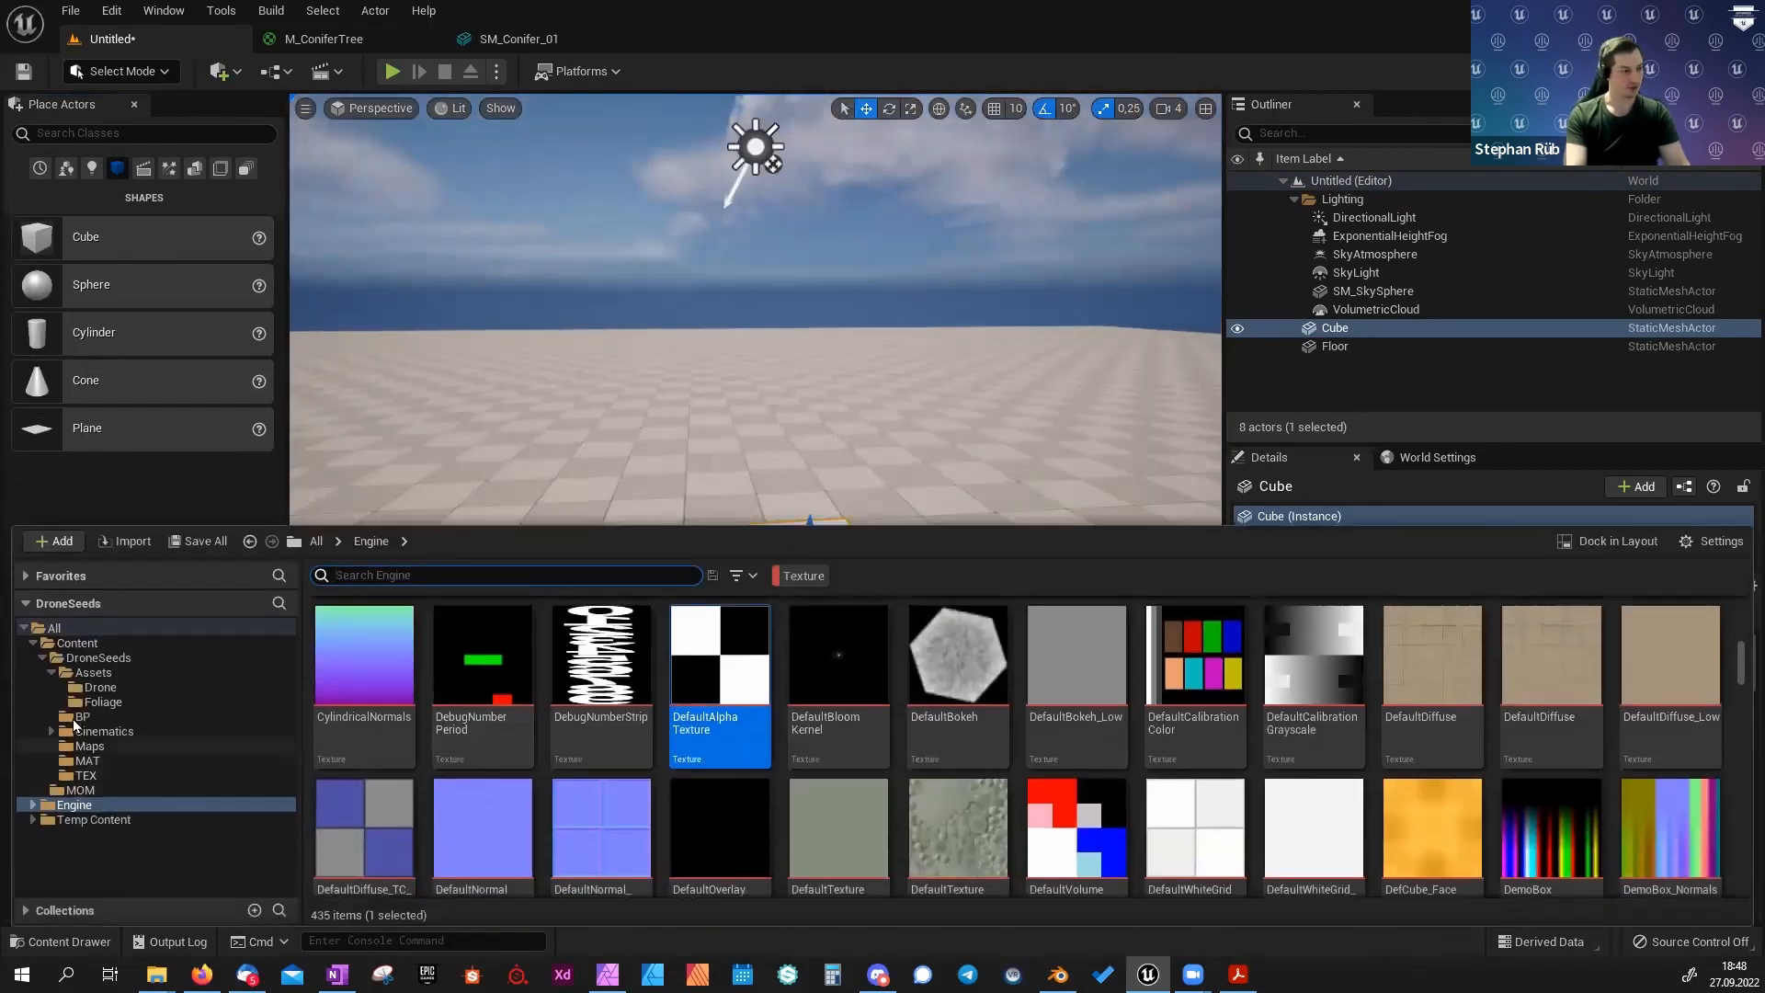
Turn off the Texture filter, find MI_BasicWPO in the MOM folder, and assign it to the cube's Element 0 material slot.
click(803, 576)
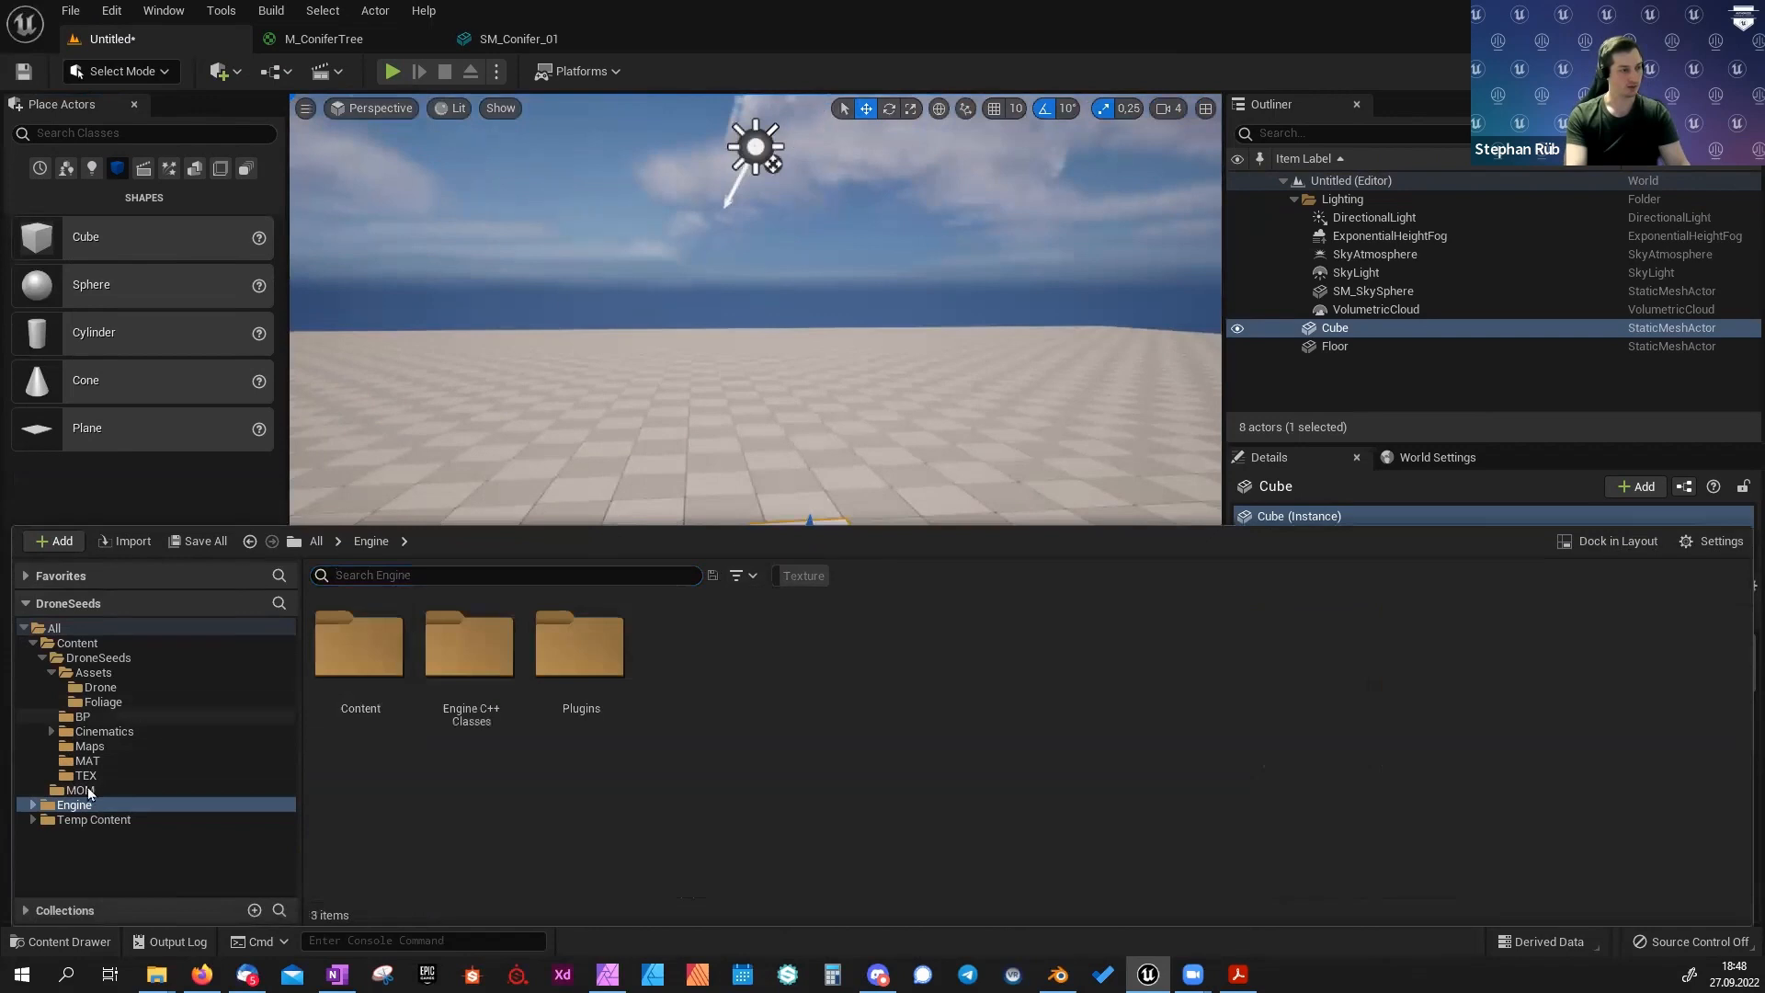
click(74, 790)
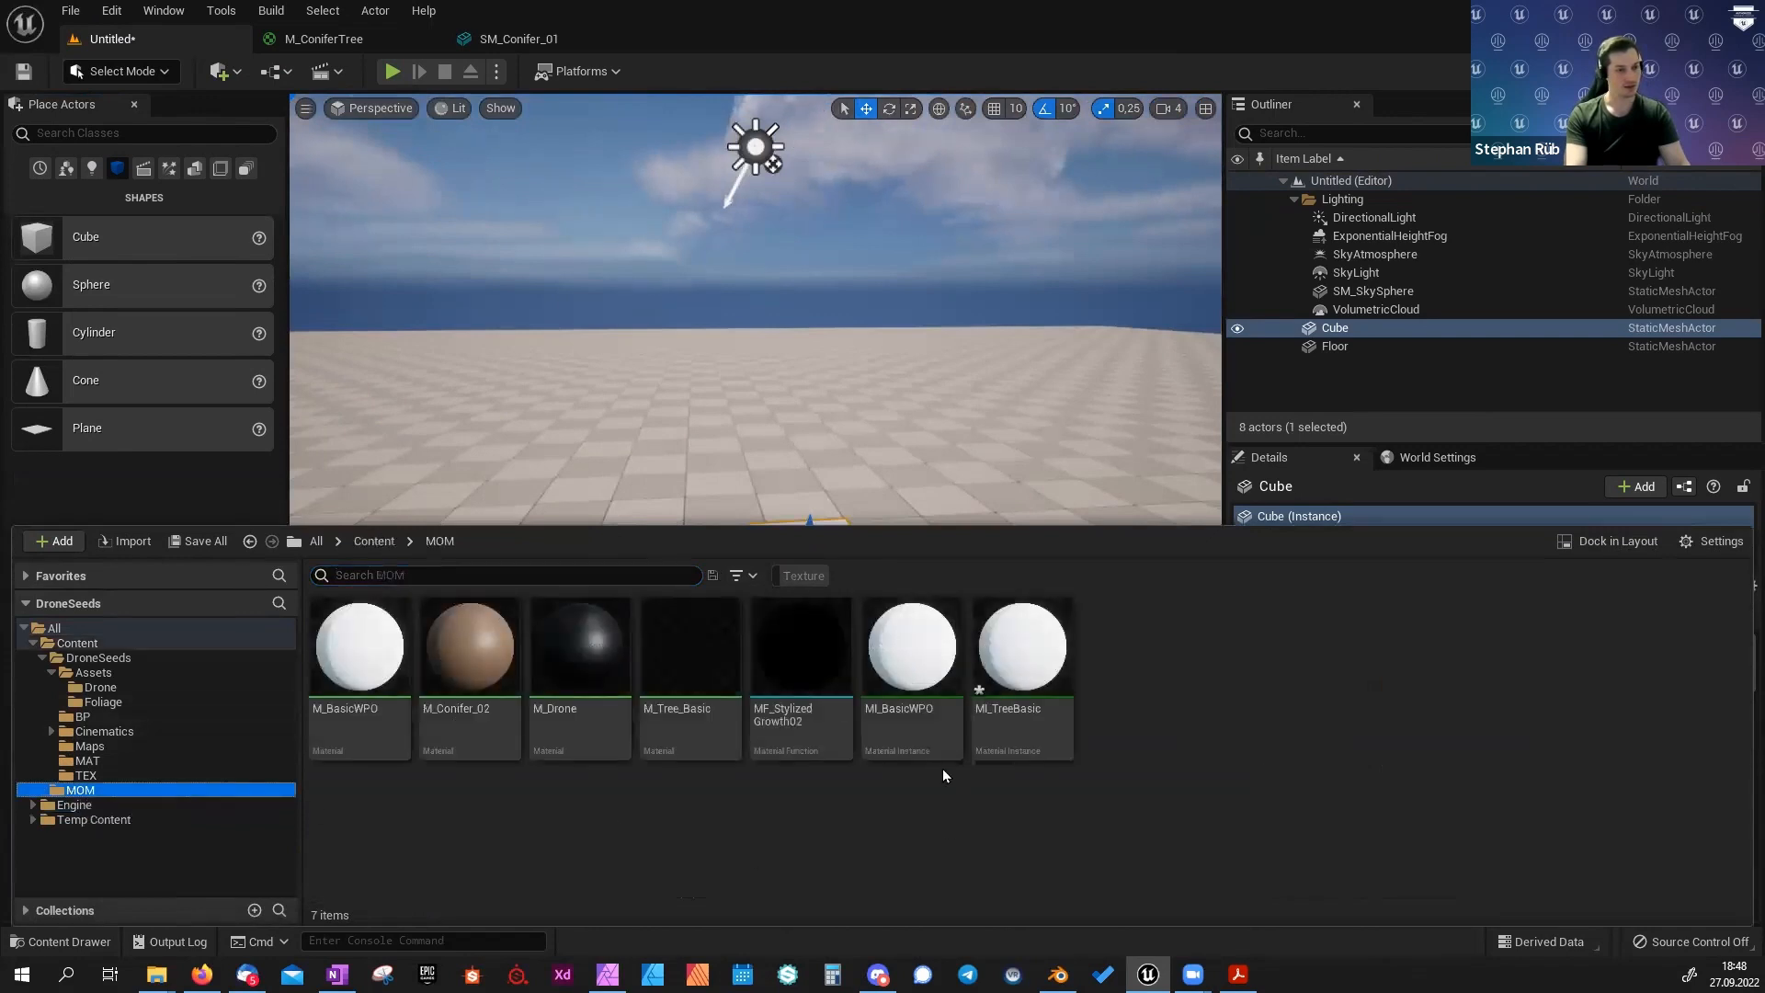
click(902, 676)
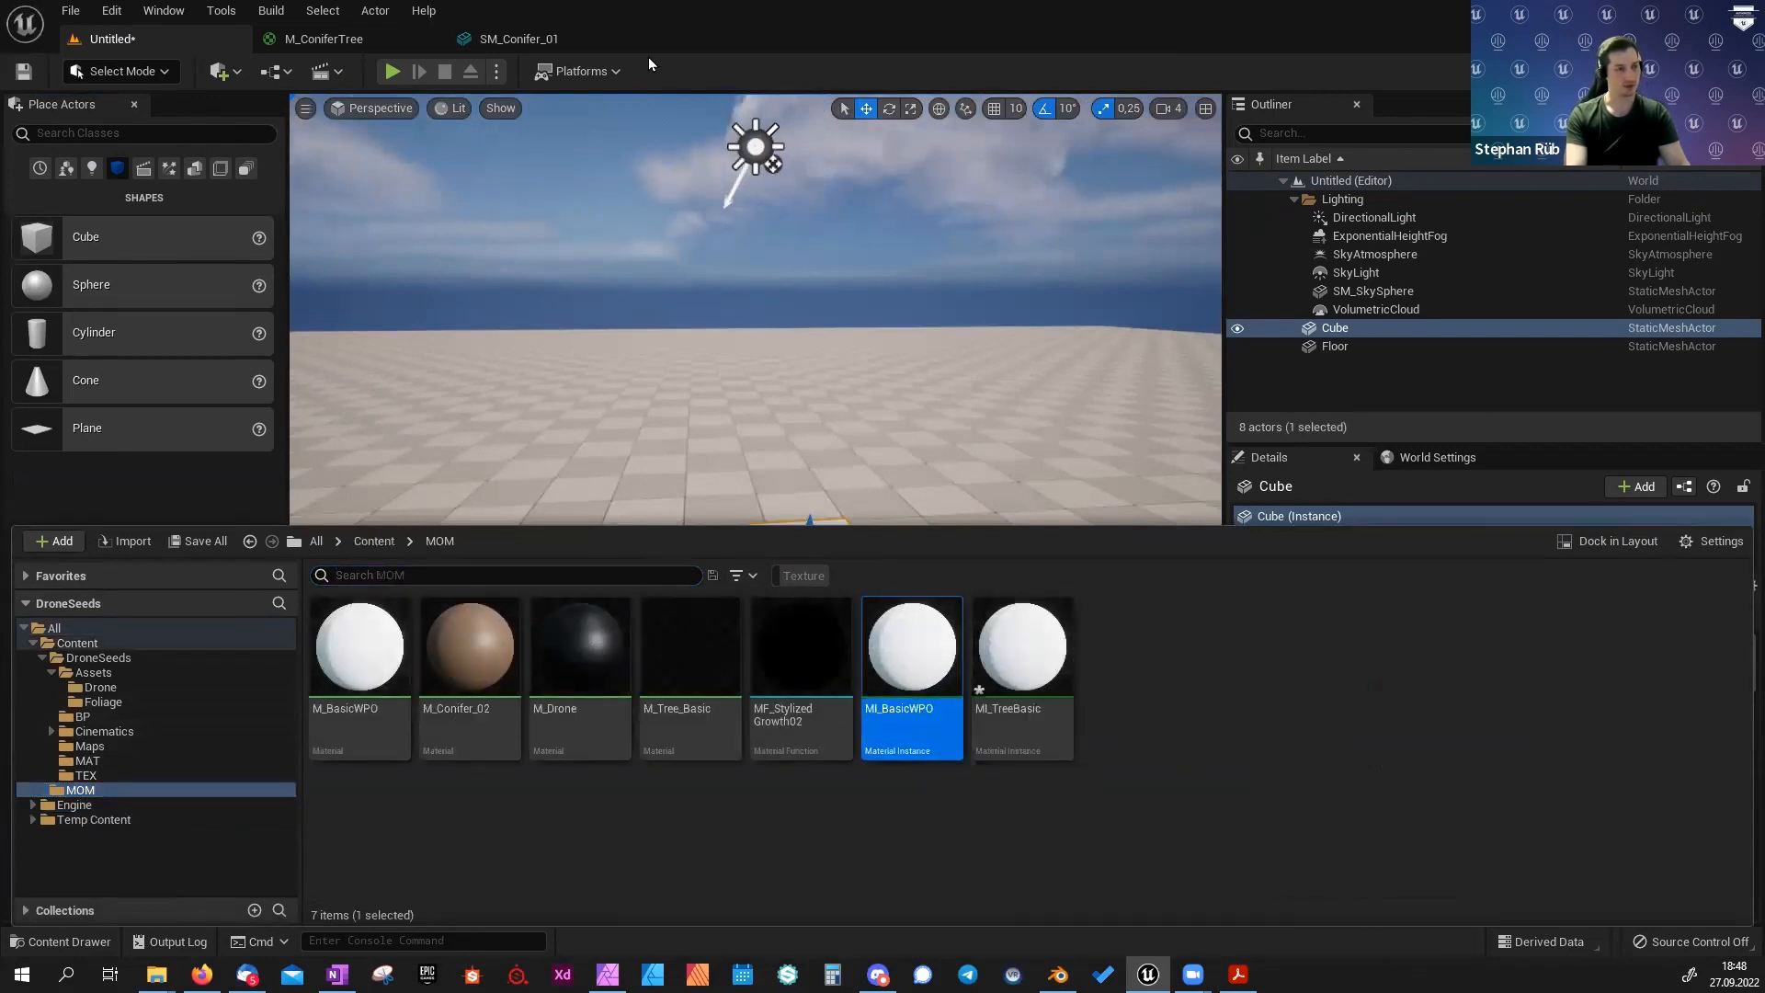
key(ctrl+space)
click(1594, 887)
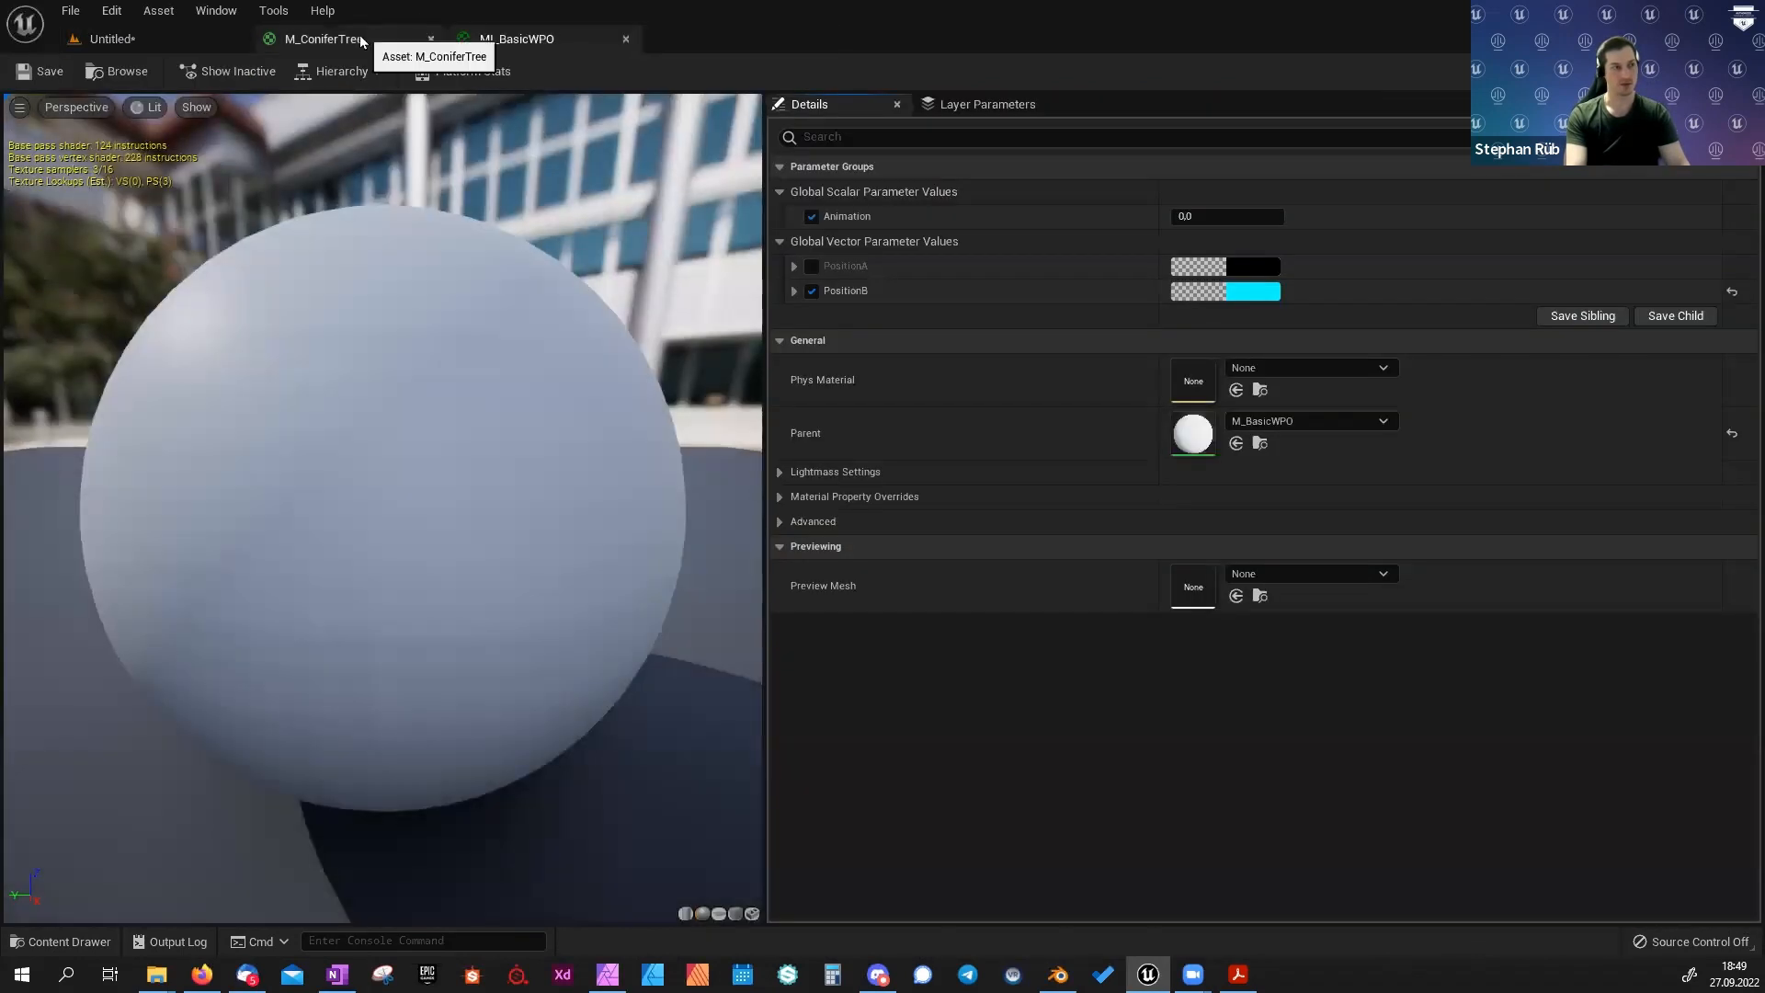
Close the M_ConiferTree editor and undock the MI_BasicWPO editor as a floating window beside the cube in the viewport.
middle_click(357, 37)
click(1008, 533)
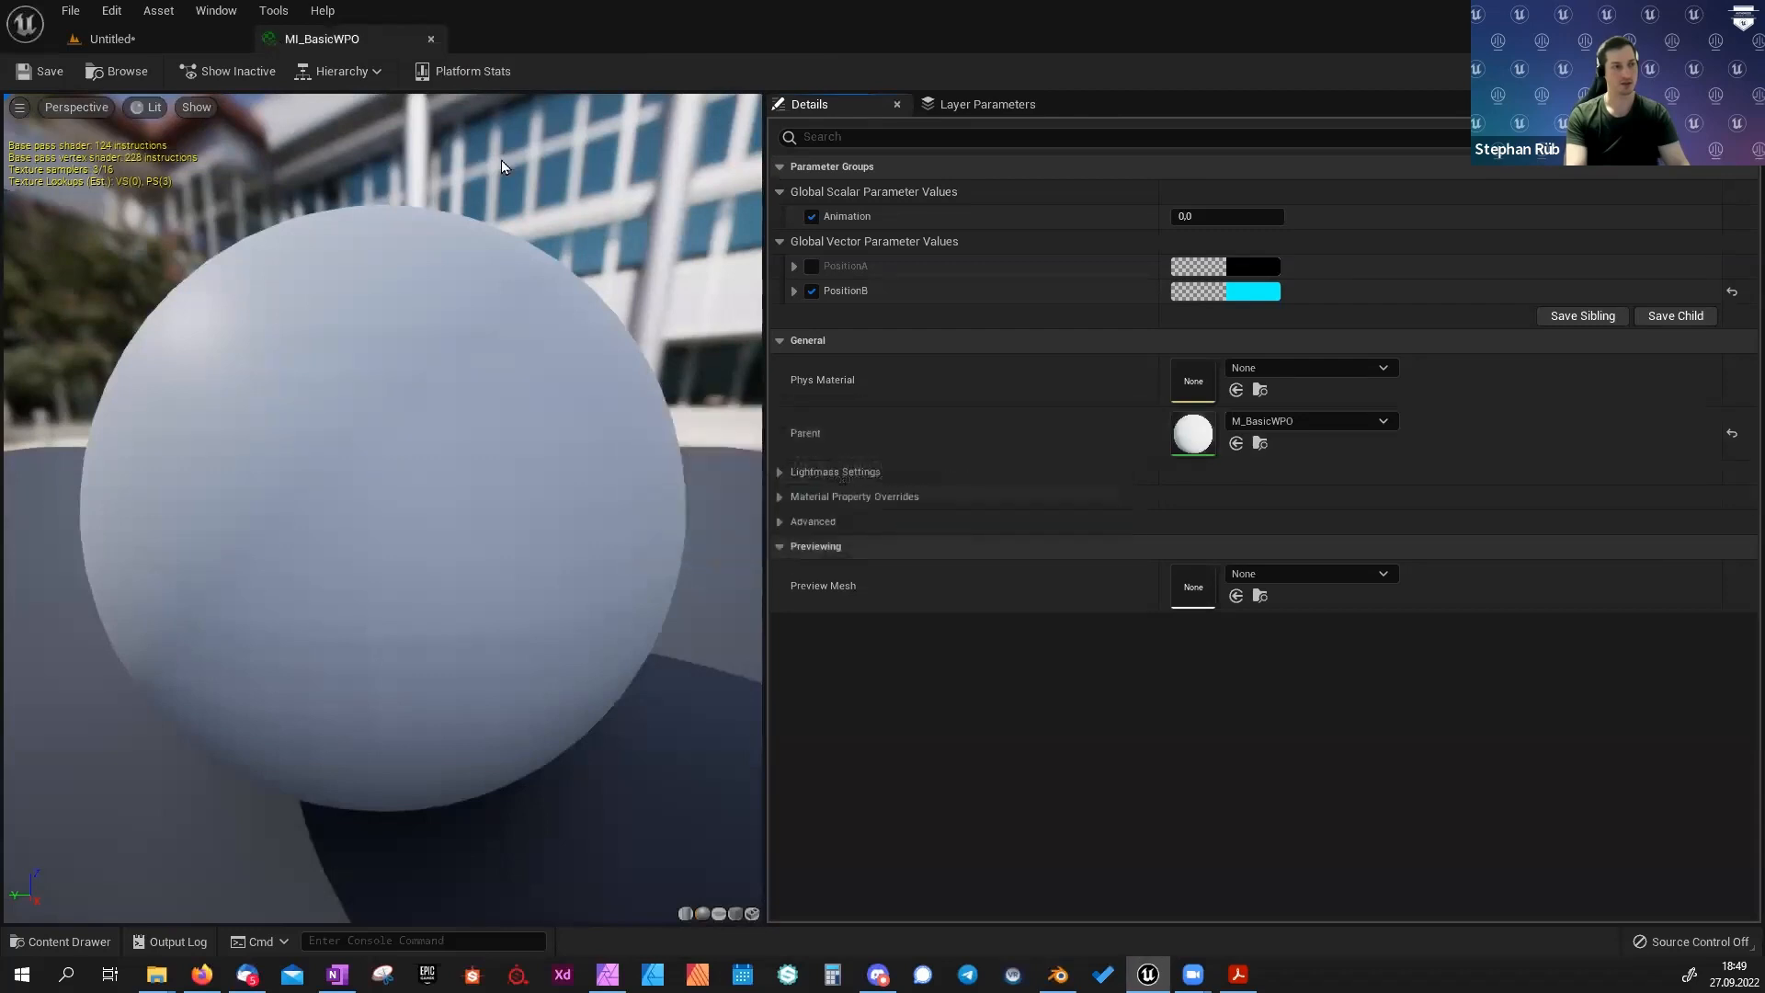
middle_click(357, 38)
drag(805, 418, 1406, 239)
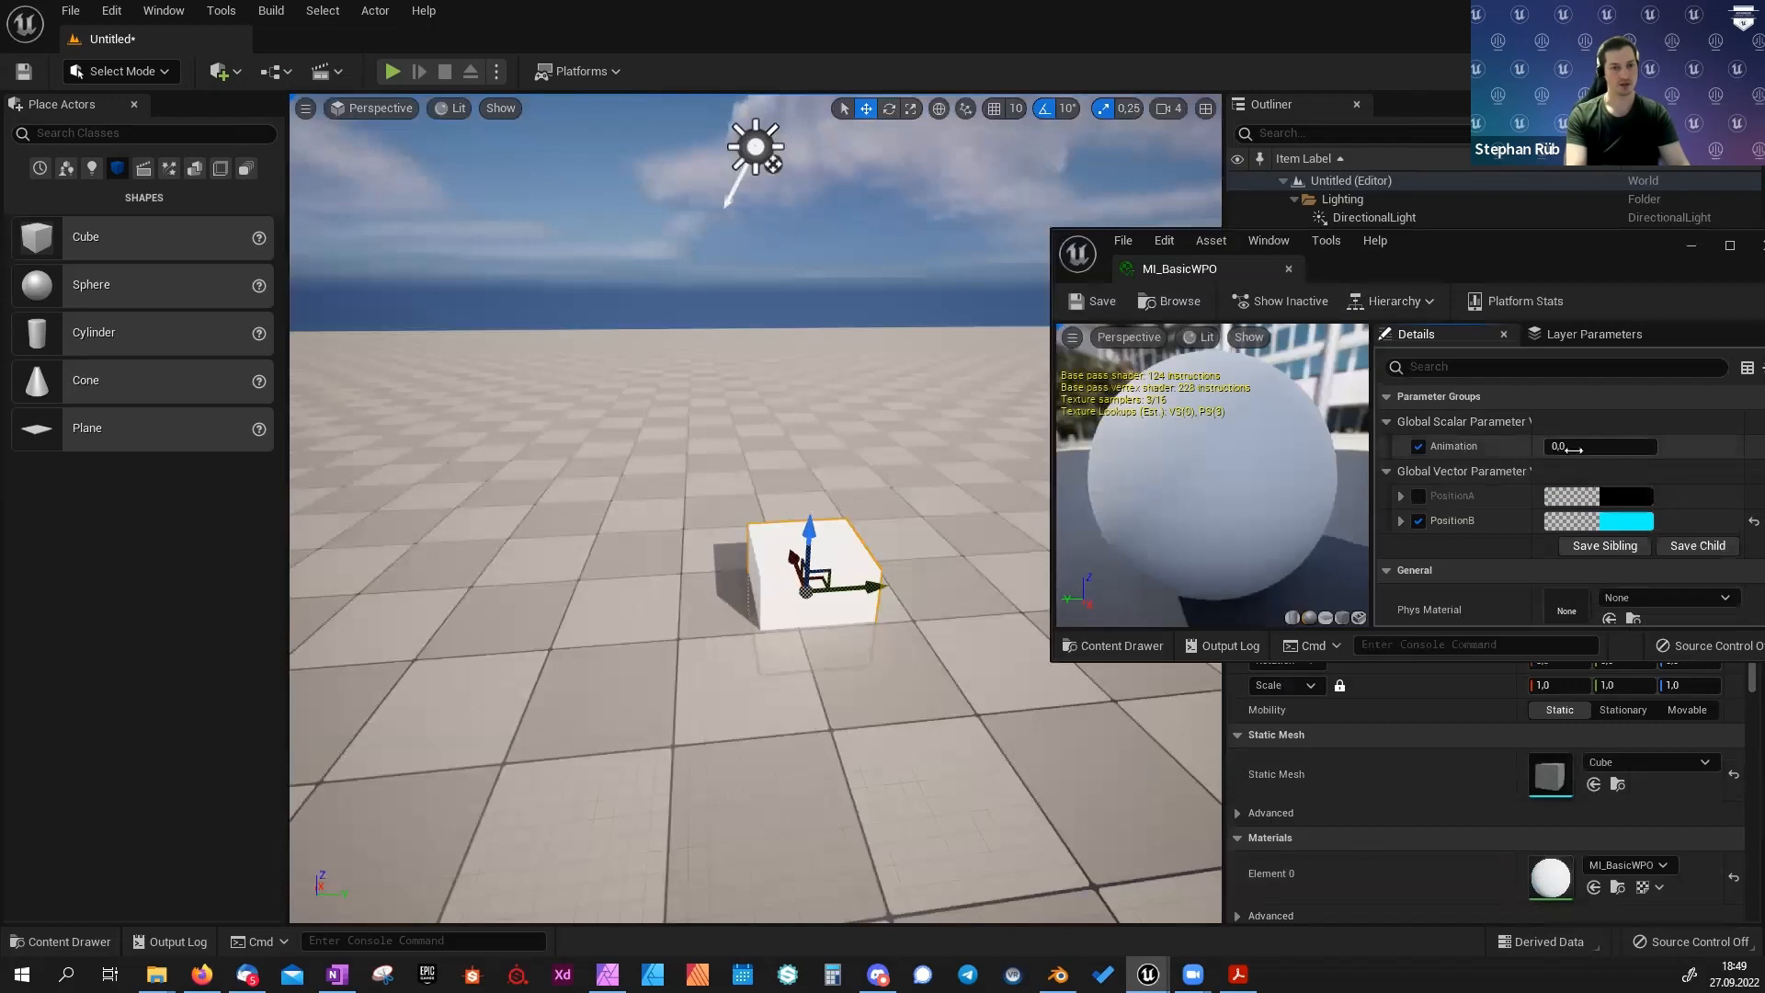
Raise the Animation parameter of MI_BasicWPO to 1.0 and view the cube's displacement away from its pivot.
drag(1569, 448, 1714, 448)
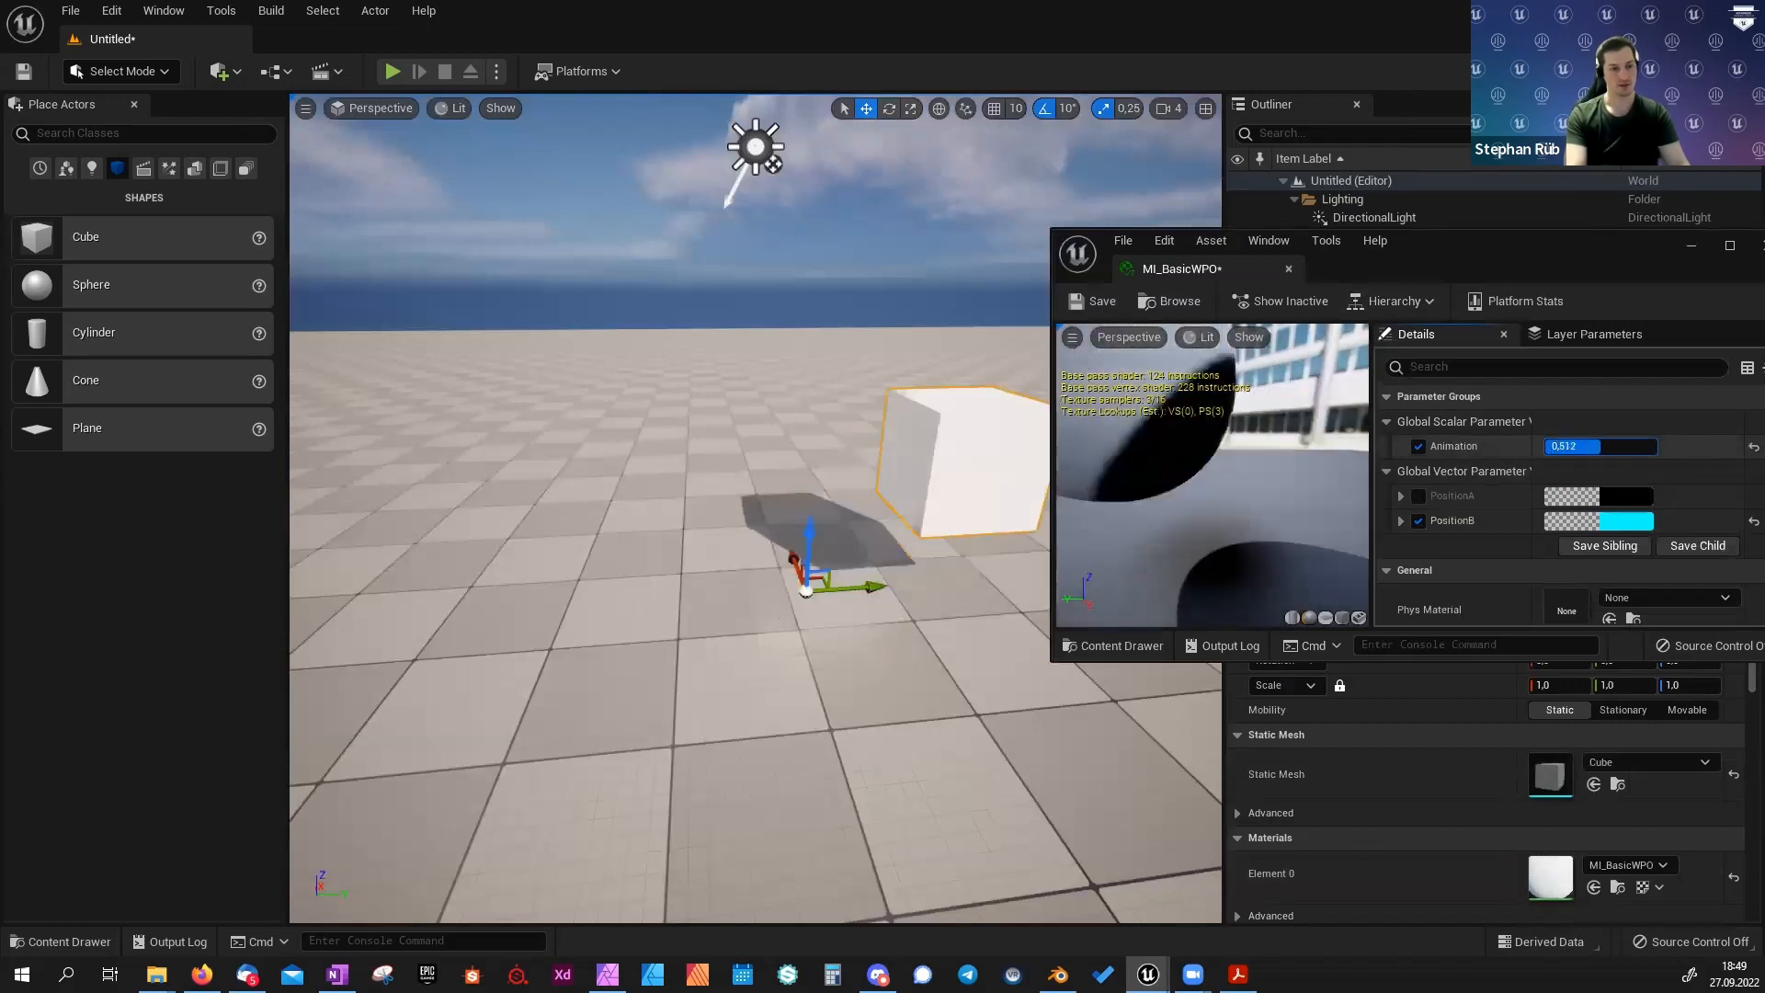
drag(1600, 446, 1656, 447)
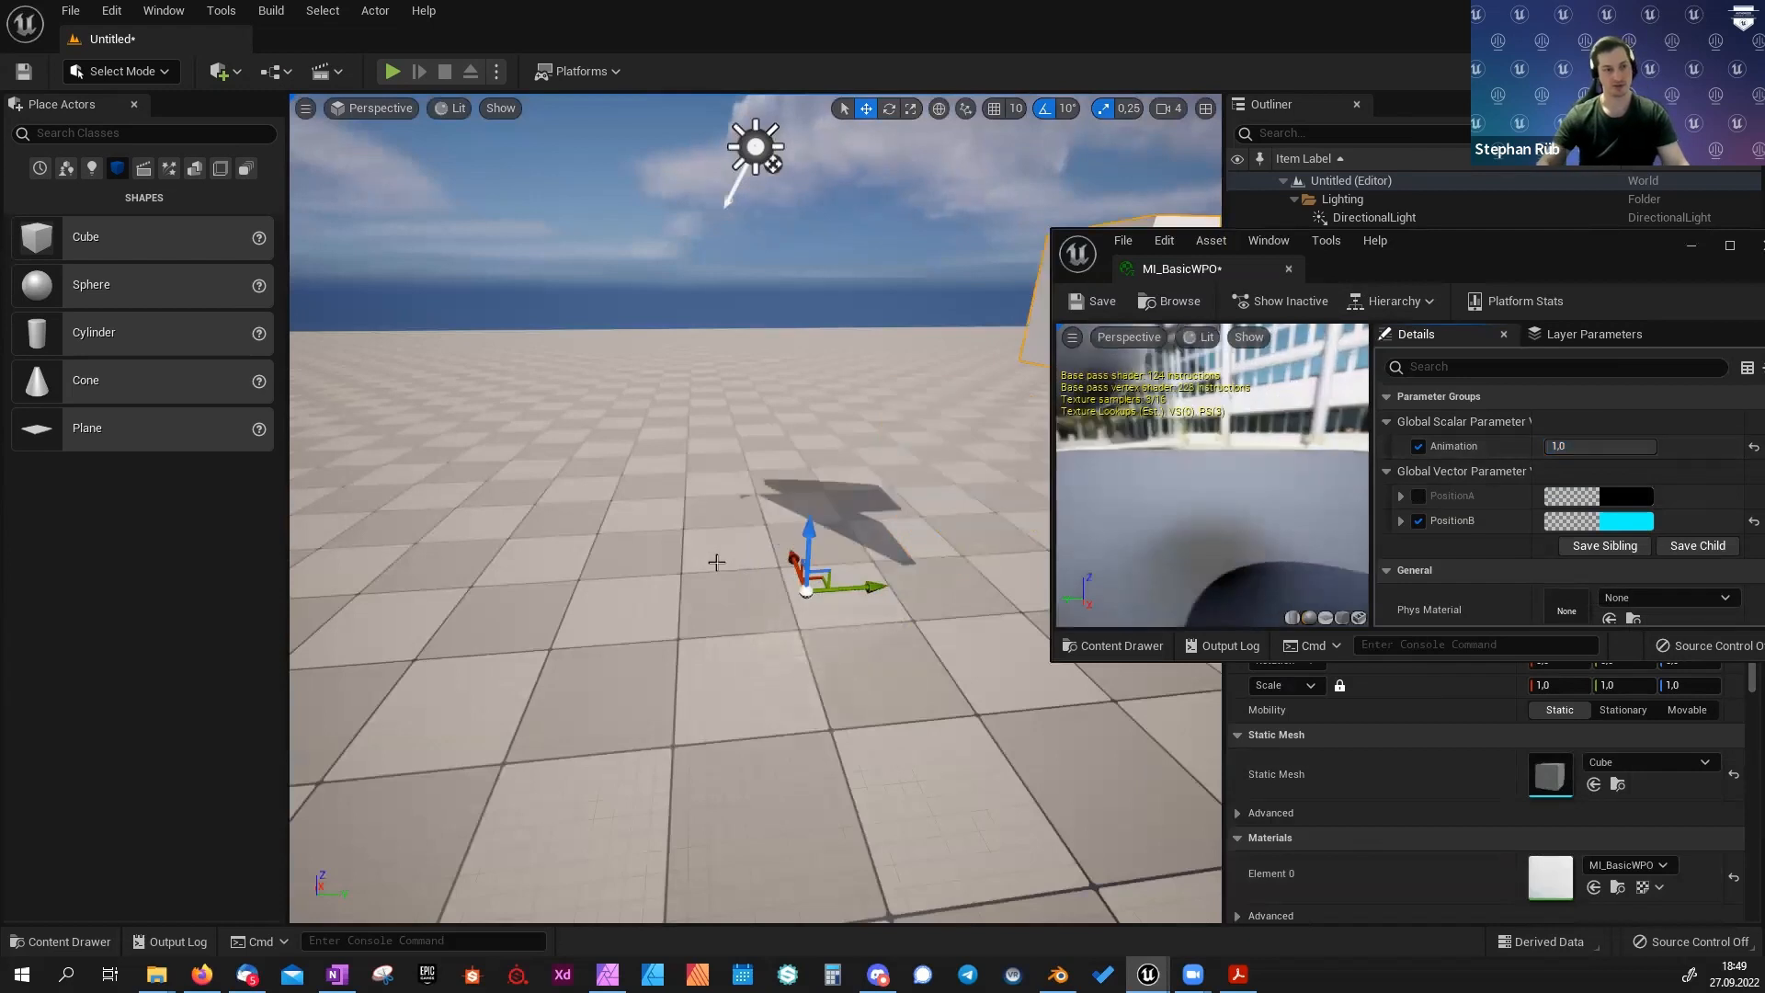
mouse_move(732, 500)
right_down()
mouse_move(708, 501)
mouse_move(717, 528)
right_up()
key(d)
key(w)
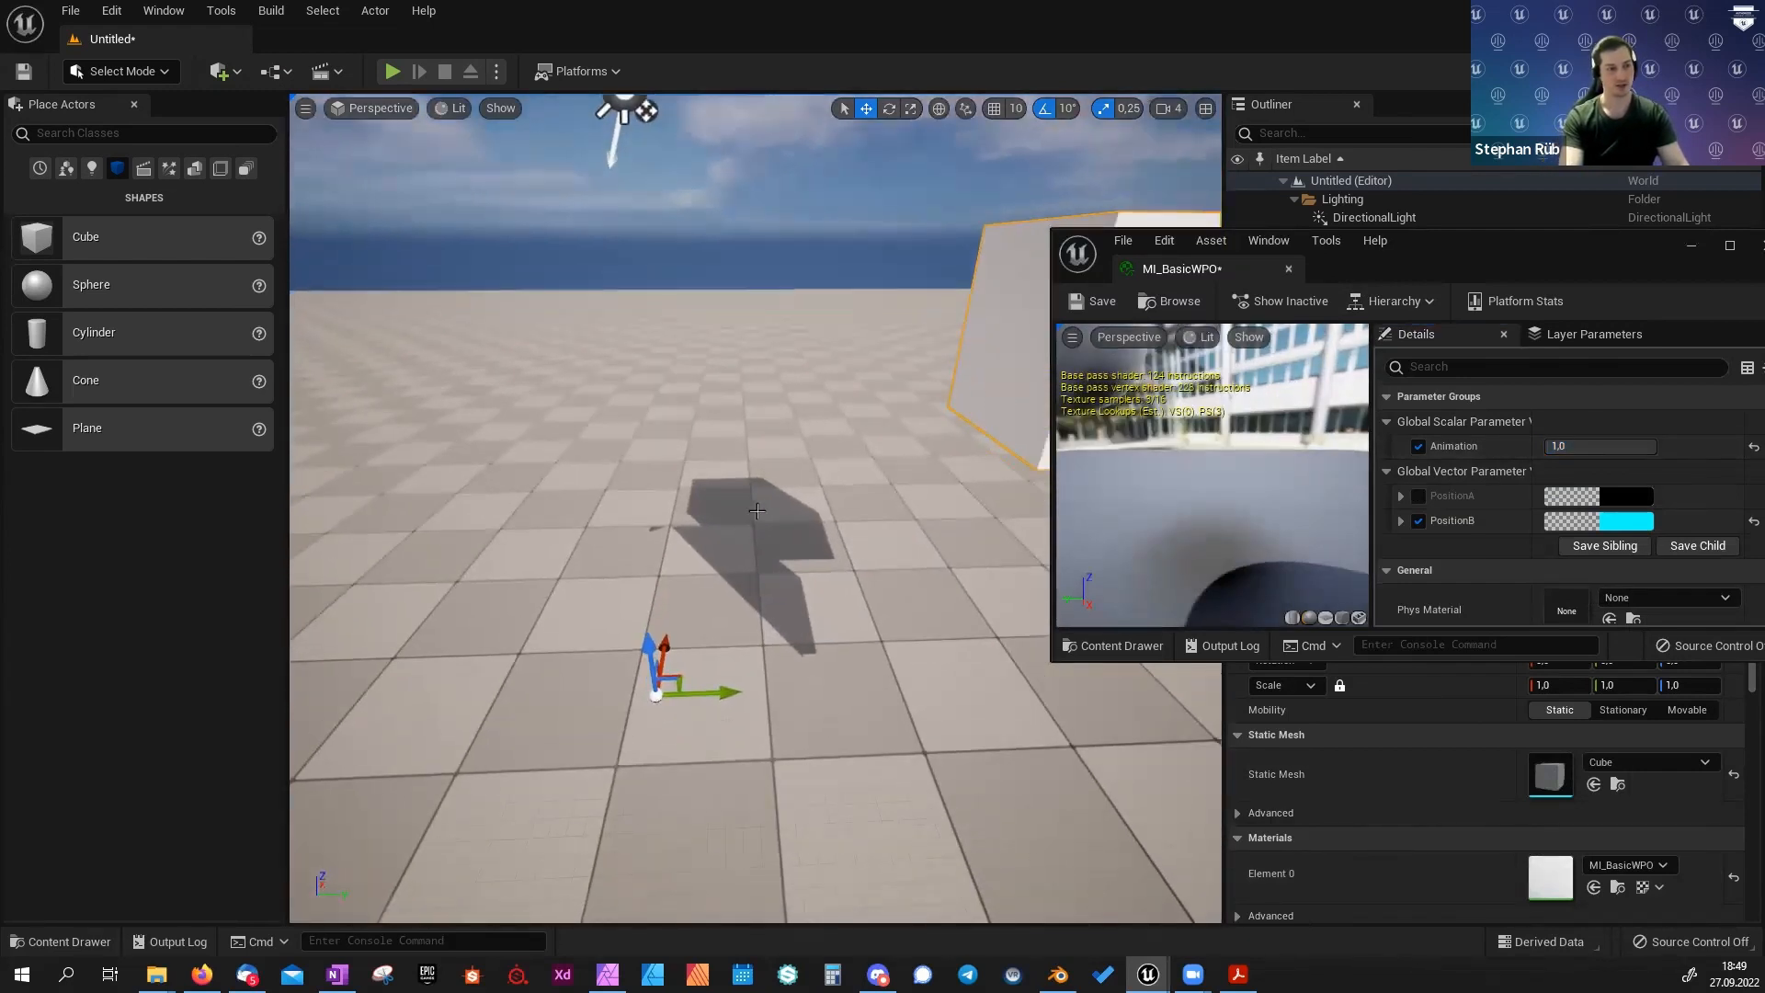
Set the B component of PositionB to 0 in MI_BasicWPO, and bring the Animation parameter down to 0.0.
click(1401, 520)
click(1572, 594)
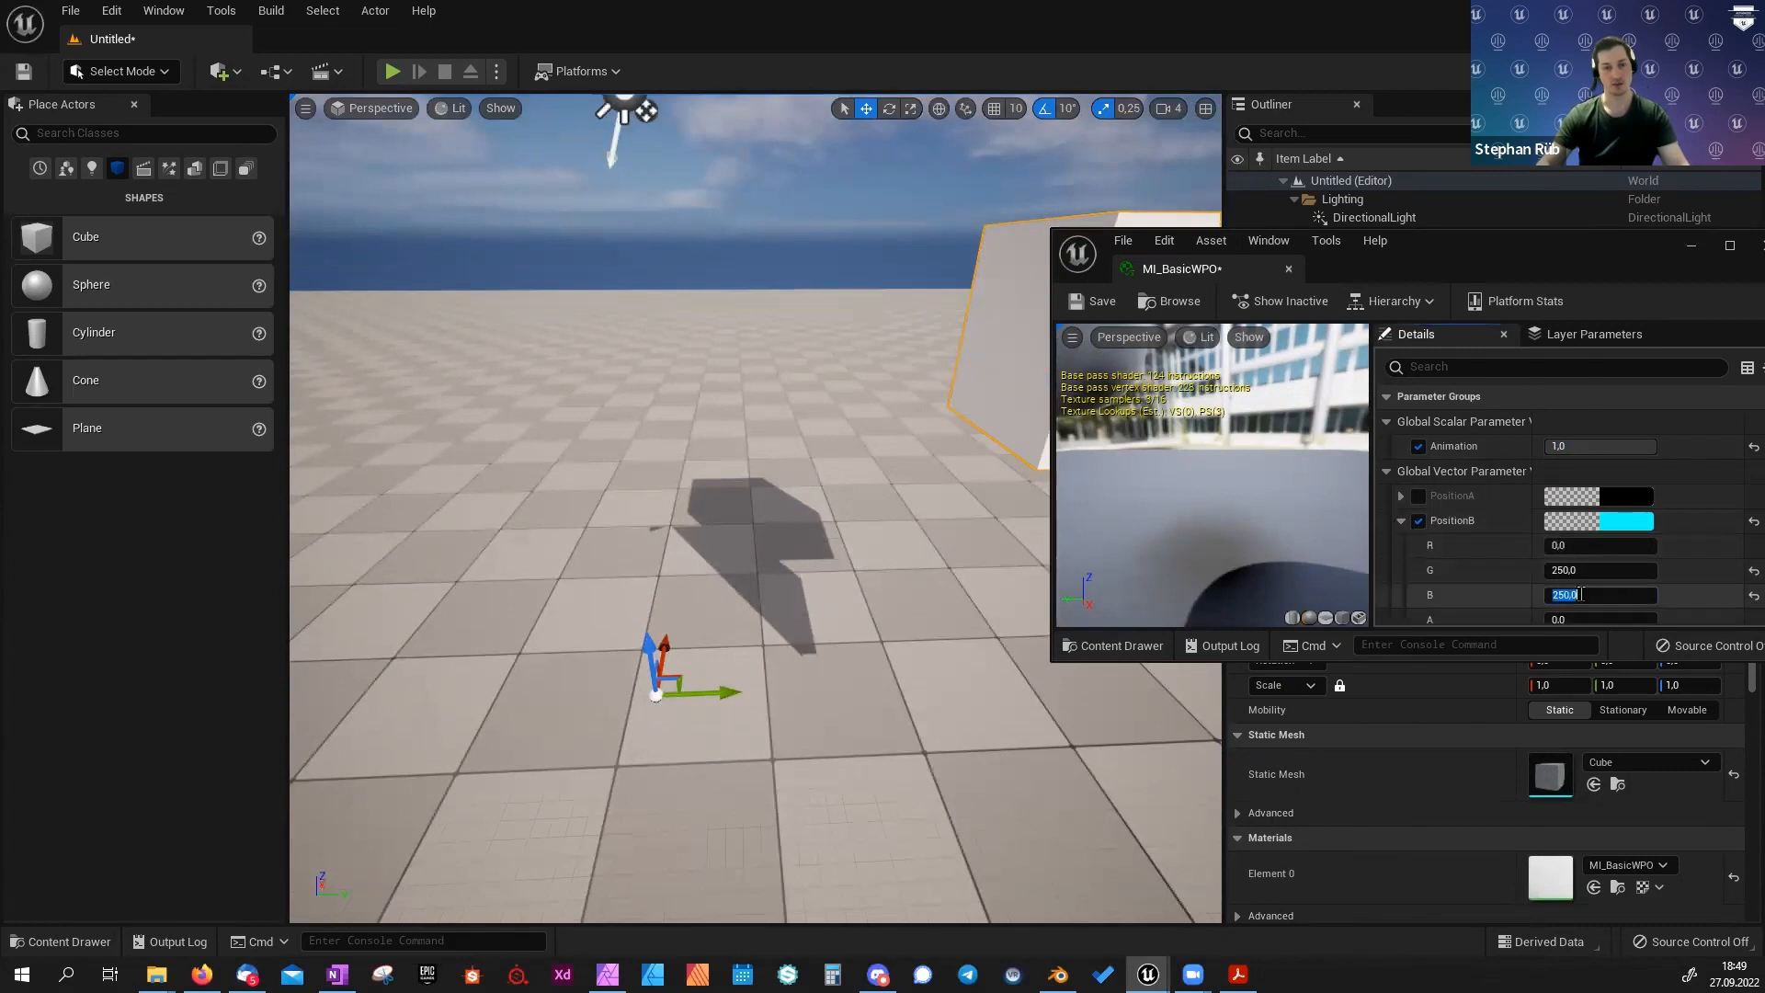
text(0)
key(Return)
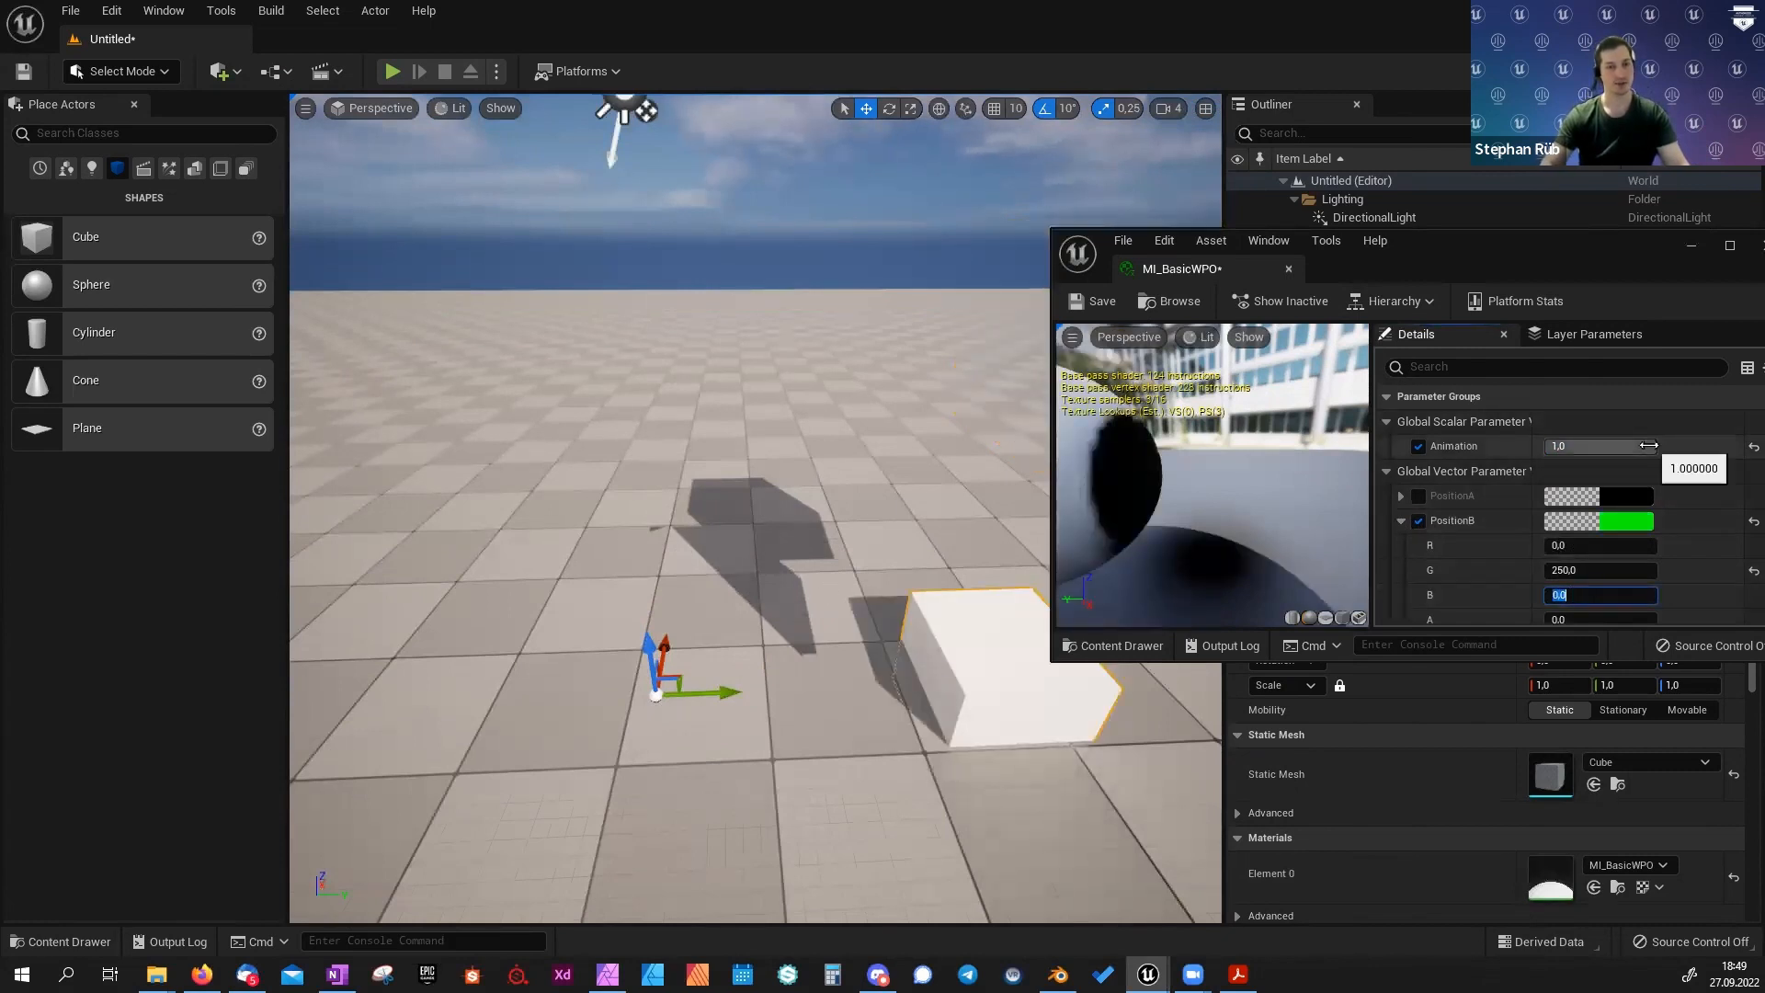
click(1617, 446)
drag(1618, 446, 1547, 446)
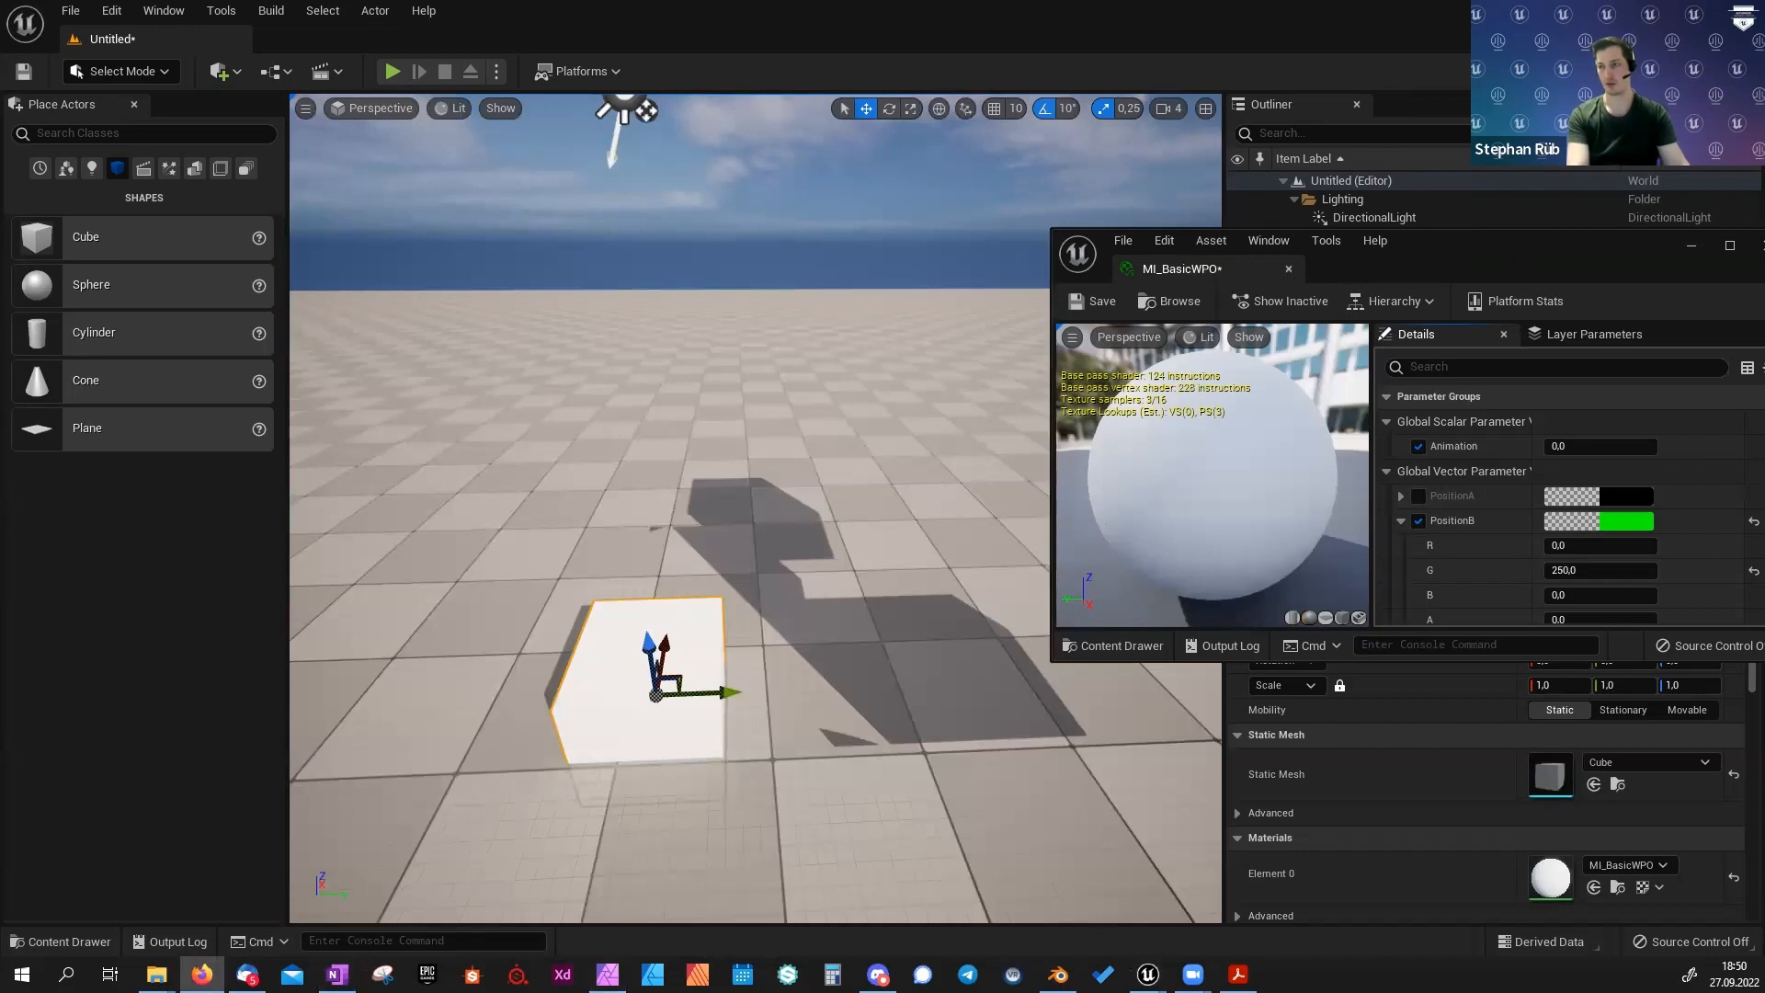
Switch to Firefox and present the YouTube videos on benchmarked rotating objects and material shader animation, selecting their web addresses.
drag(1182, 288, 1277, 300)
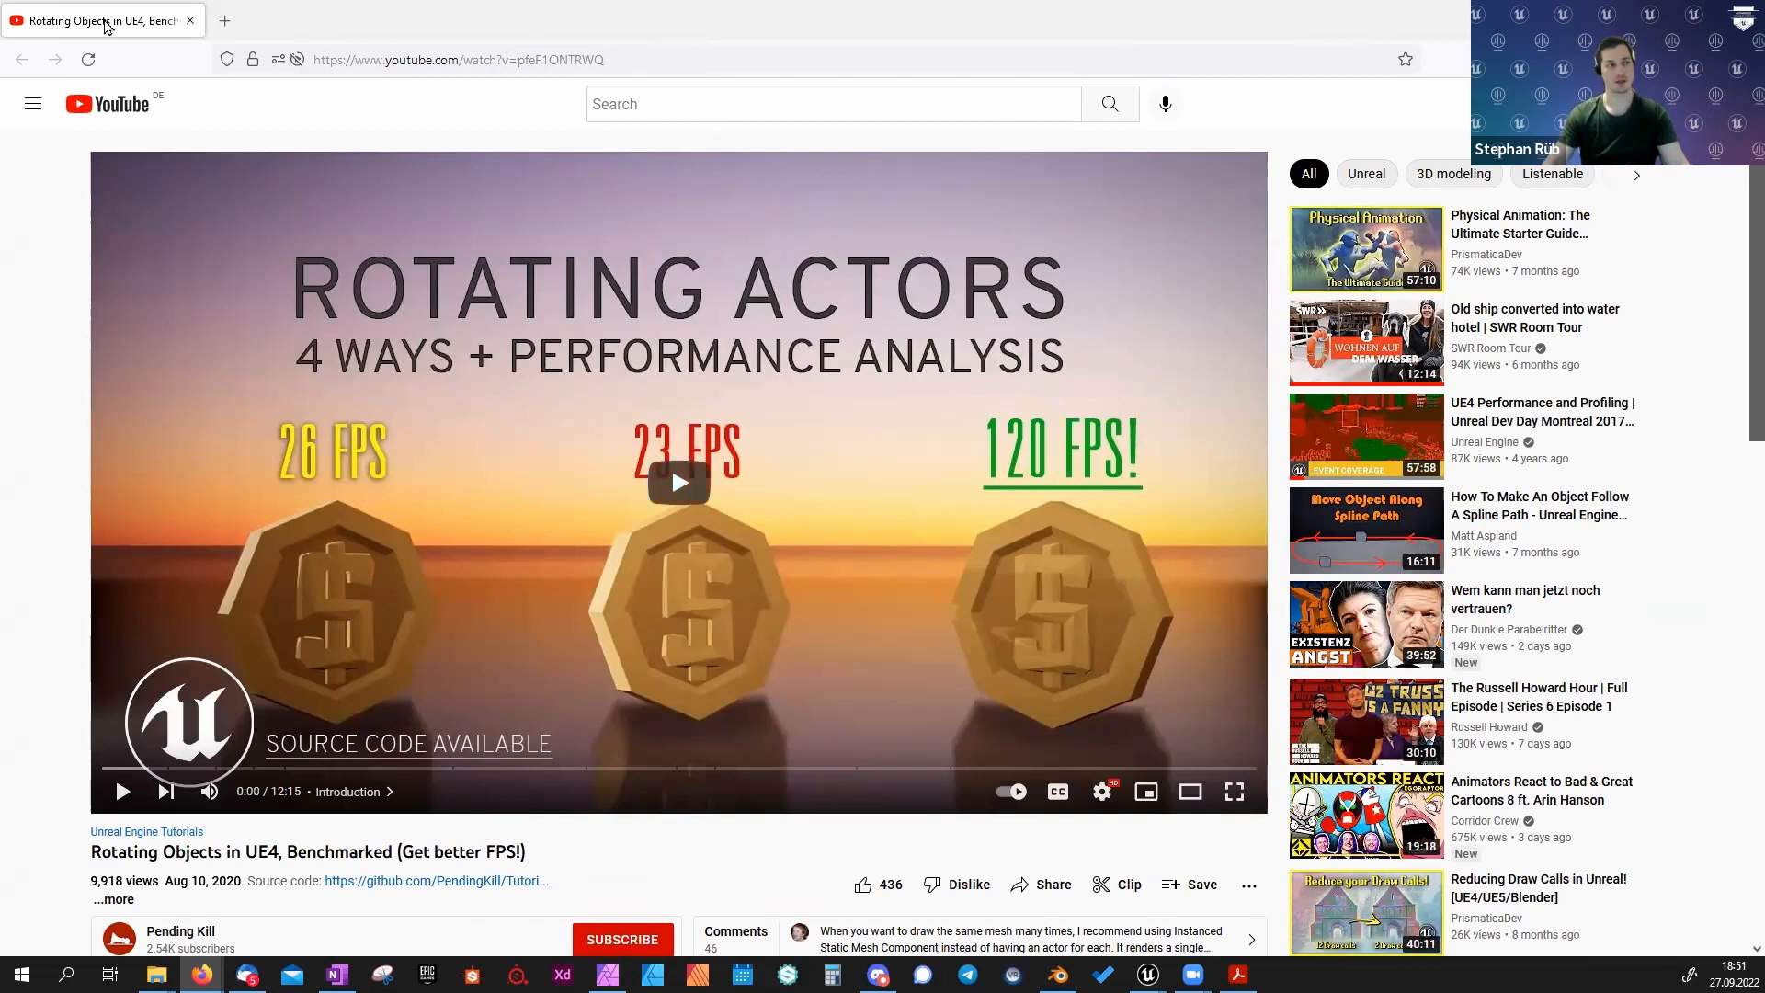
mouse_move(108, 24)
mouse_down()
mouse_move(225, 89)
mouse_move(138, 37)
mouse_up()
click(327, 61)
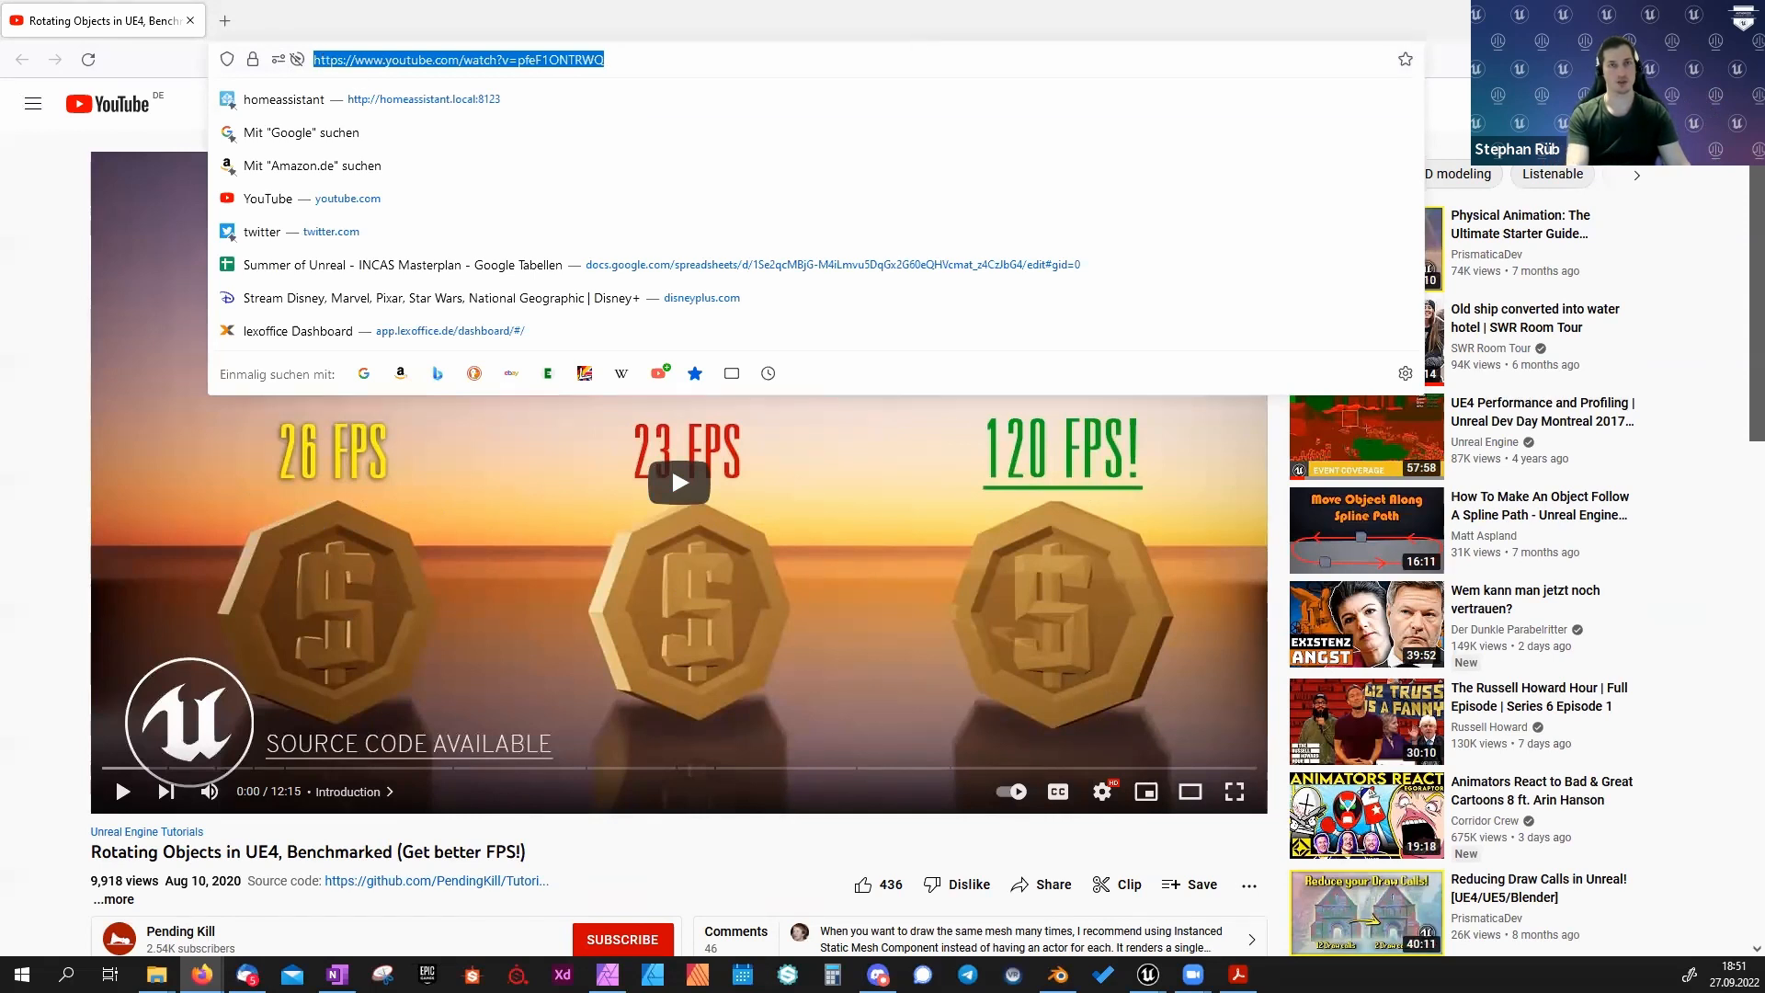
click(671, 466)
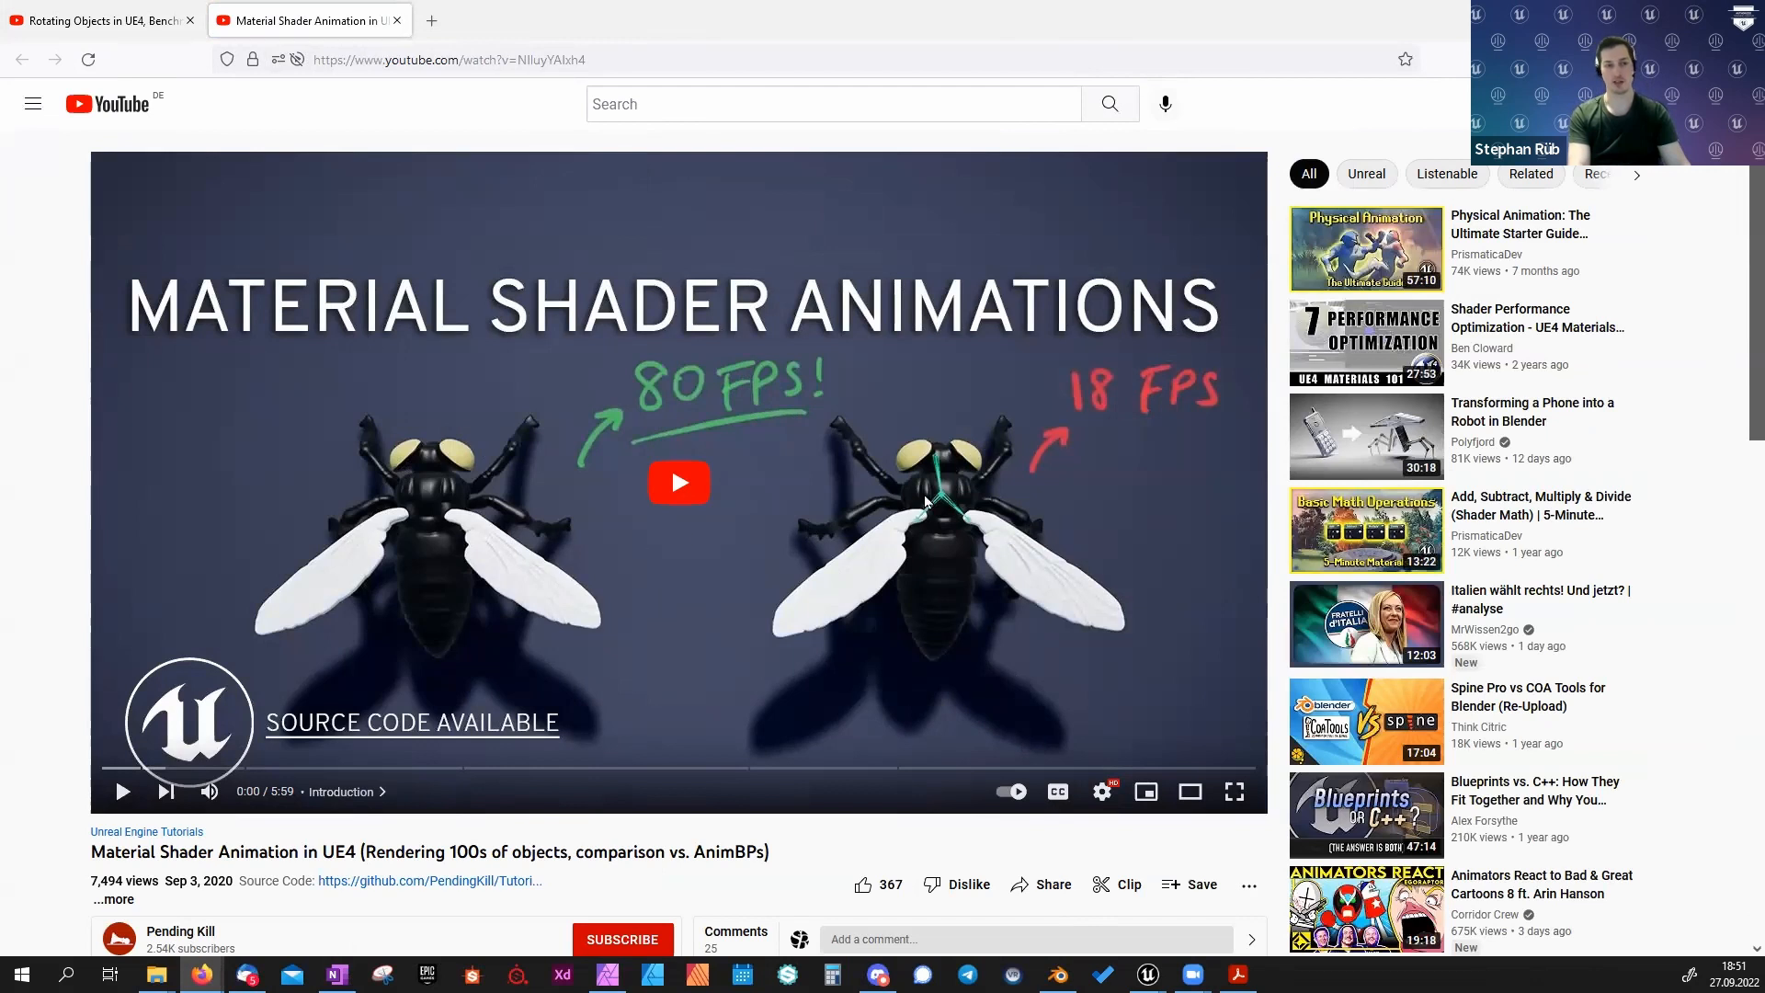
click(430, 60)
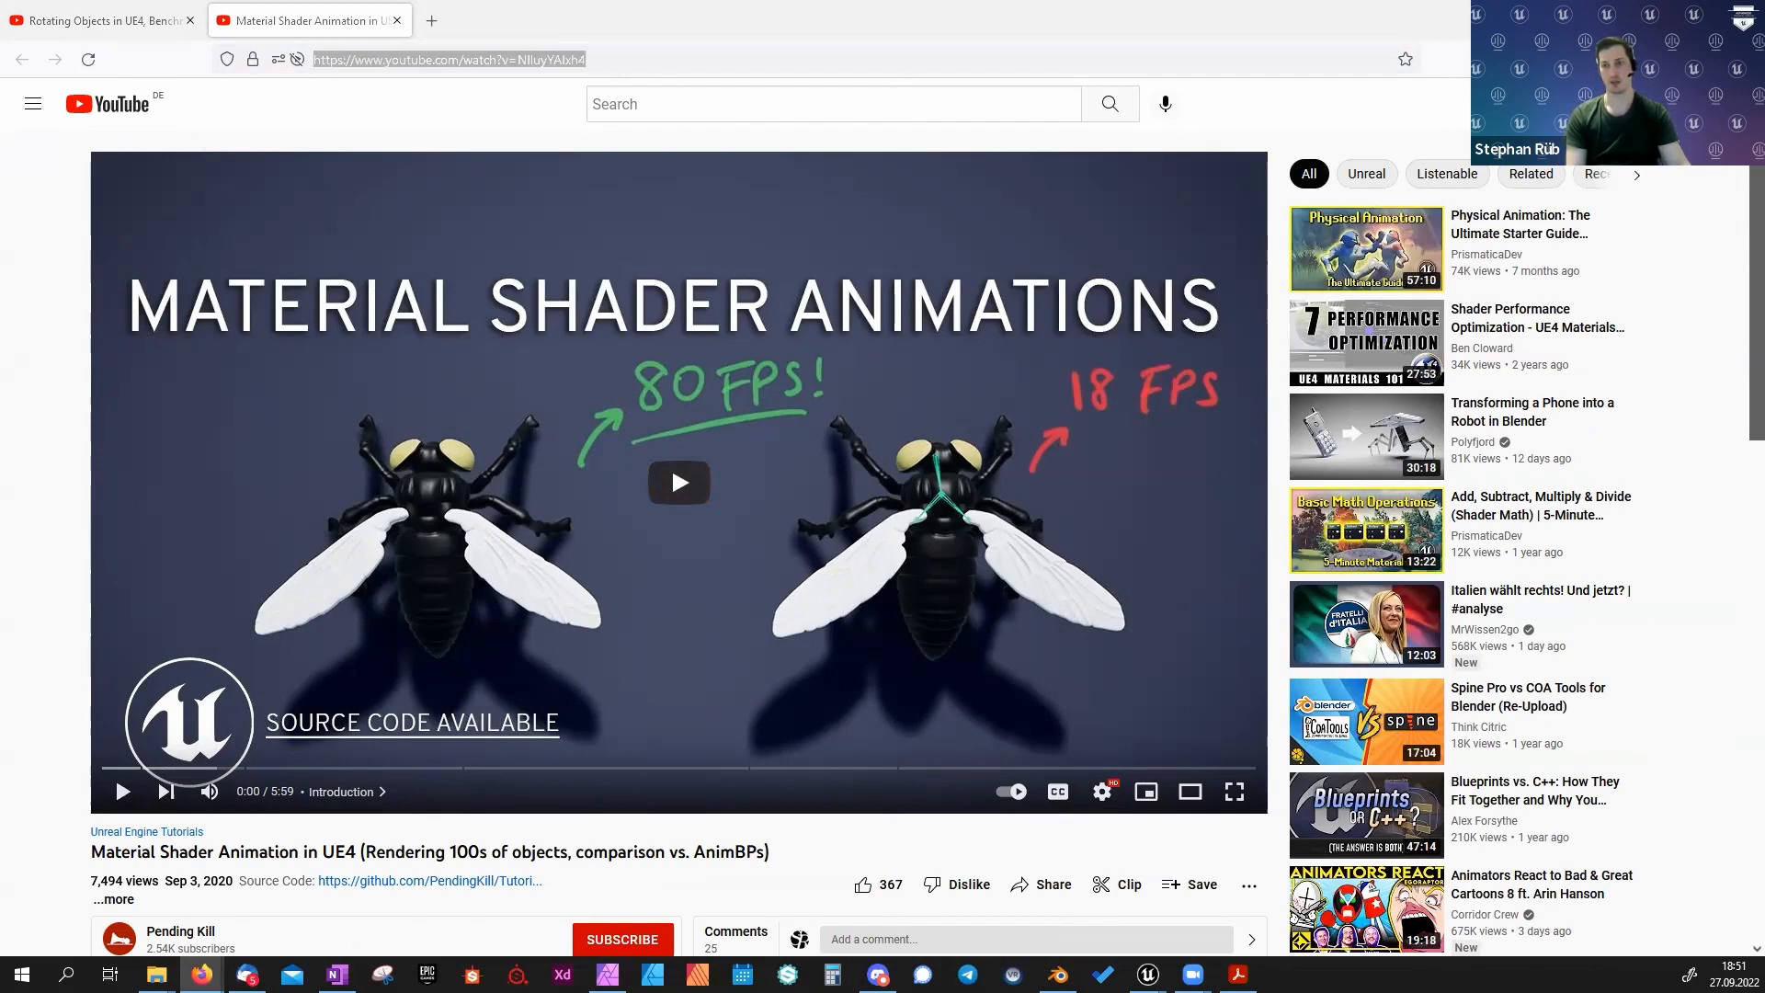
Bring up the Simulating Large Crowds In Niagara video, mute it, and play it full screen from further ahead in the bird demo.
drag(1248, 125, 510, 22)
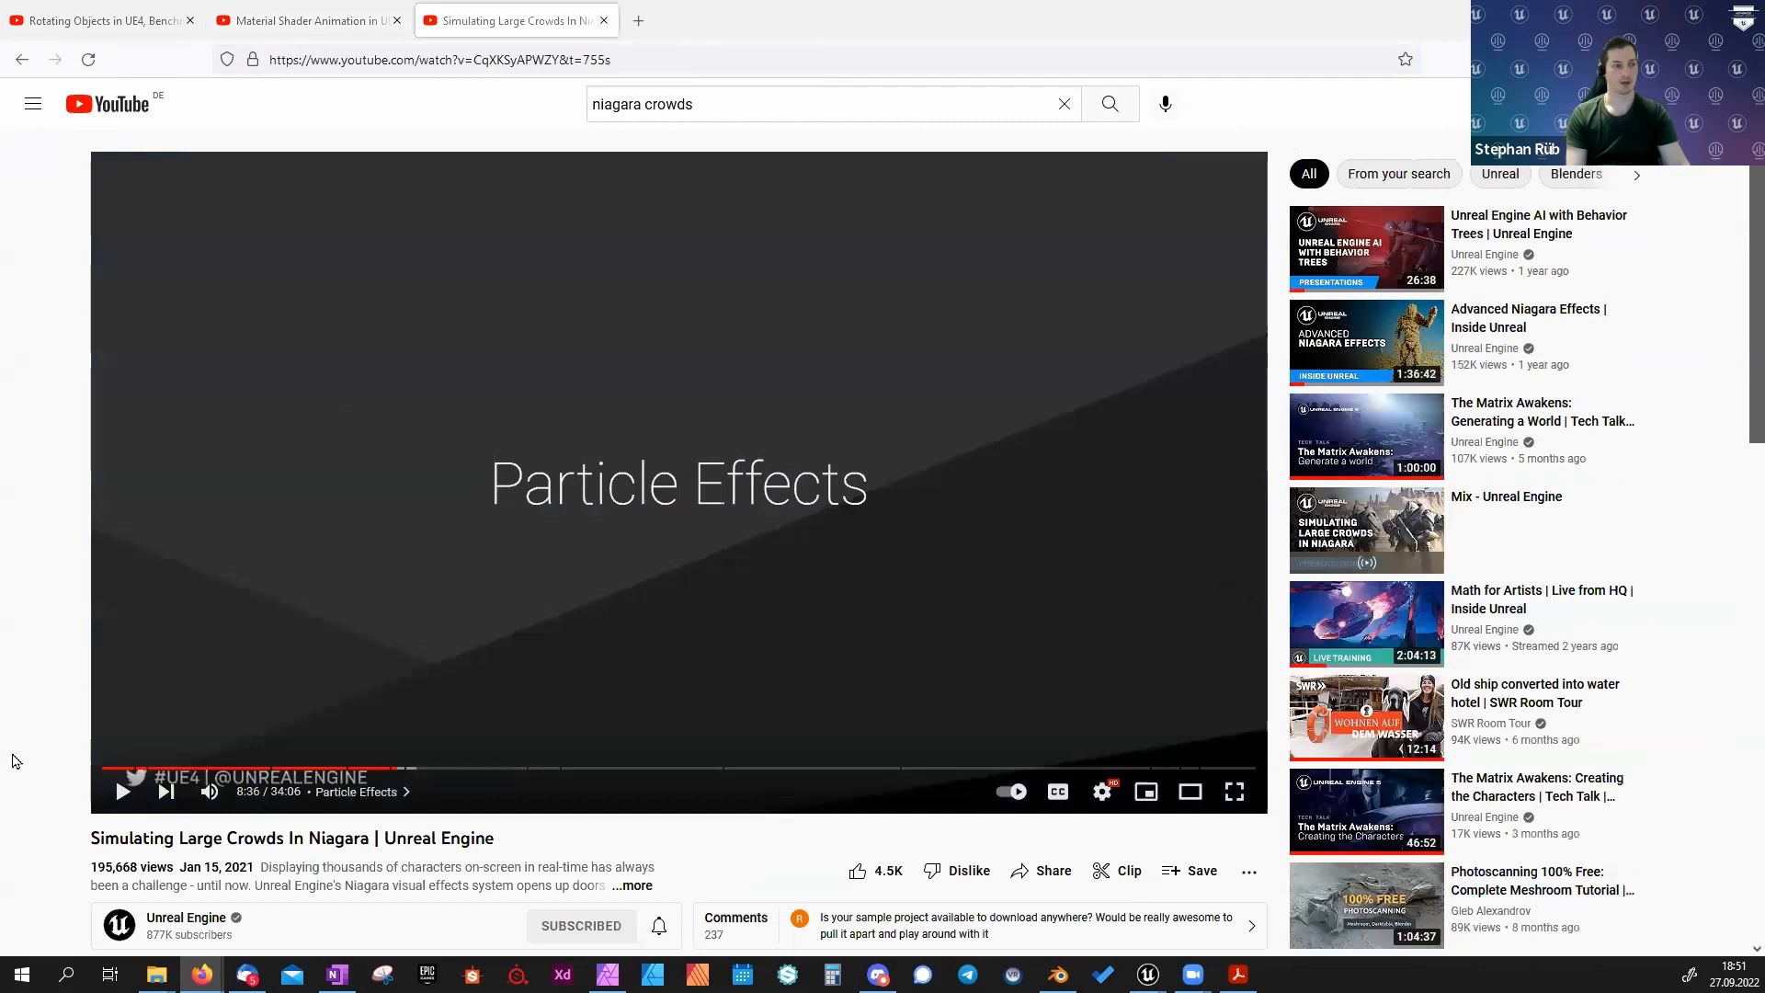
scroll(13, 761, down, 2)
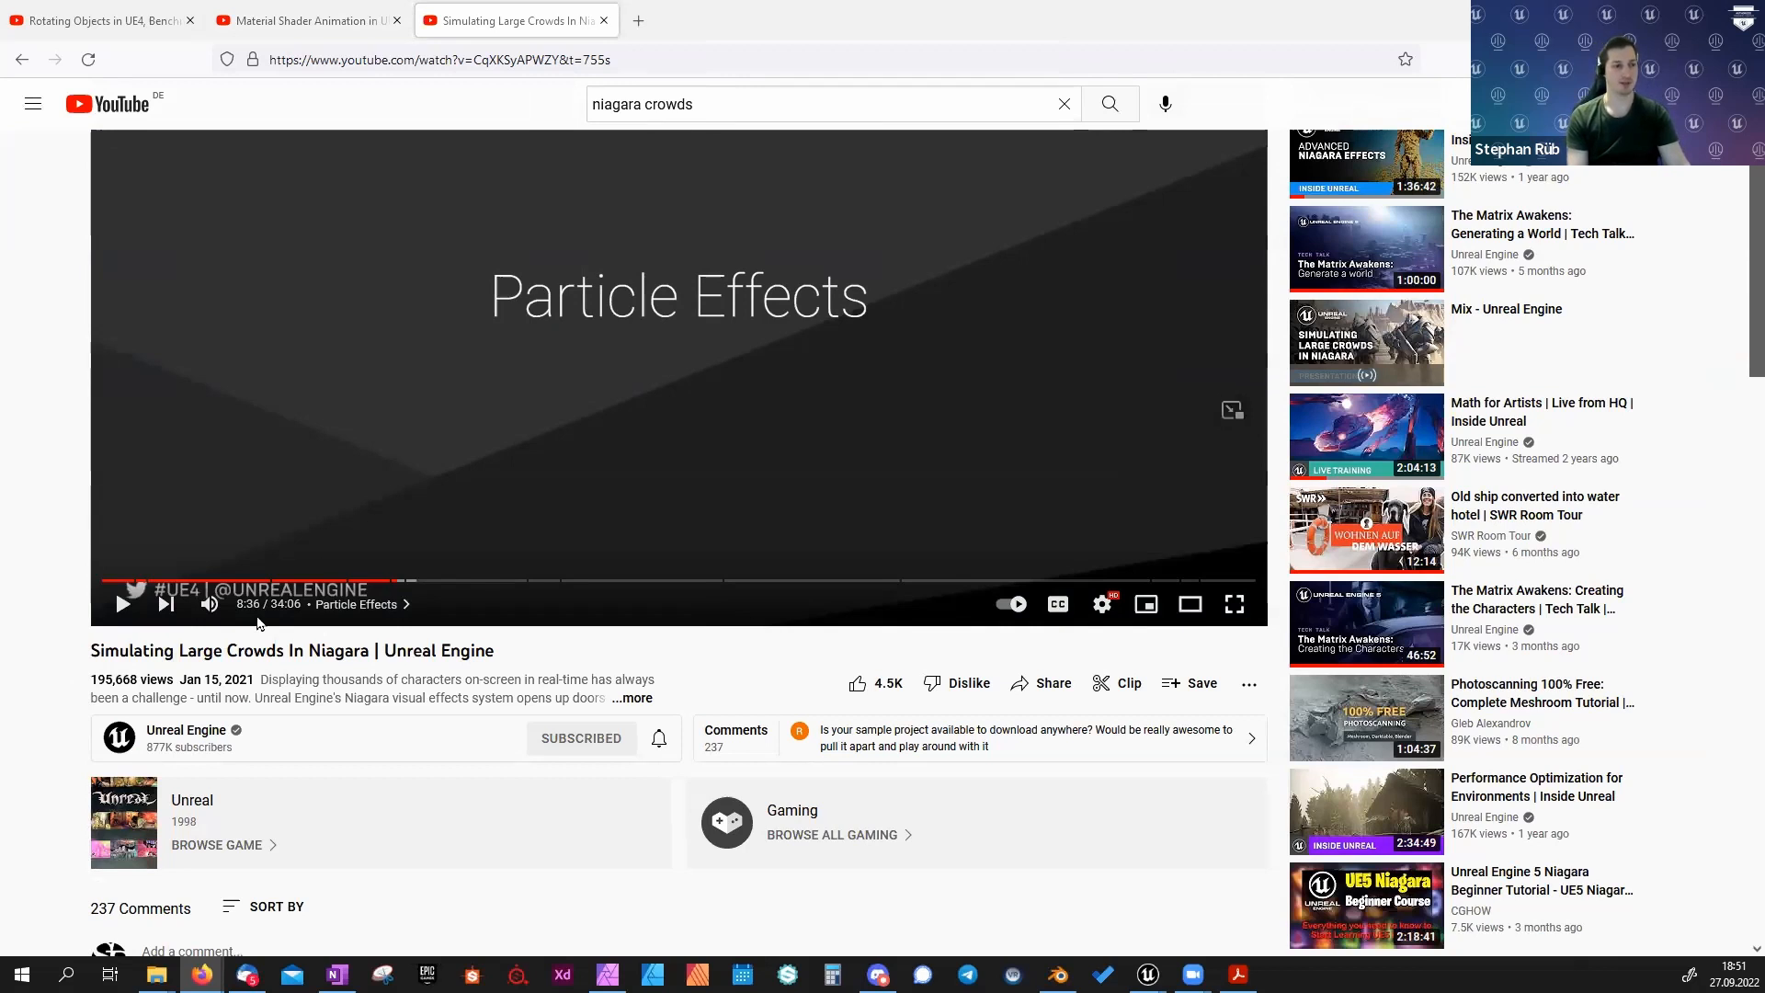
key(m)
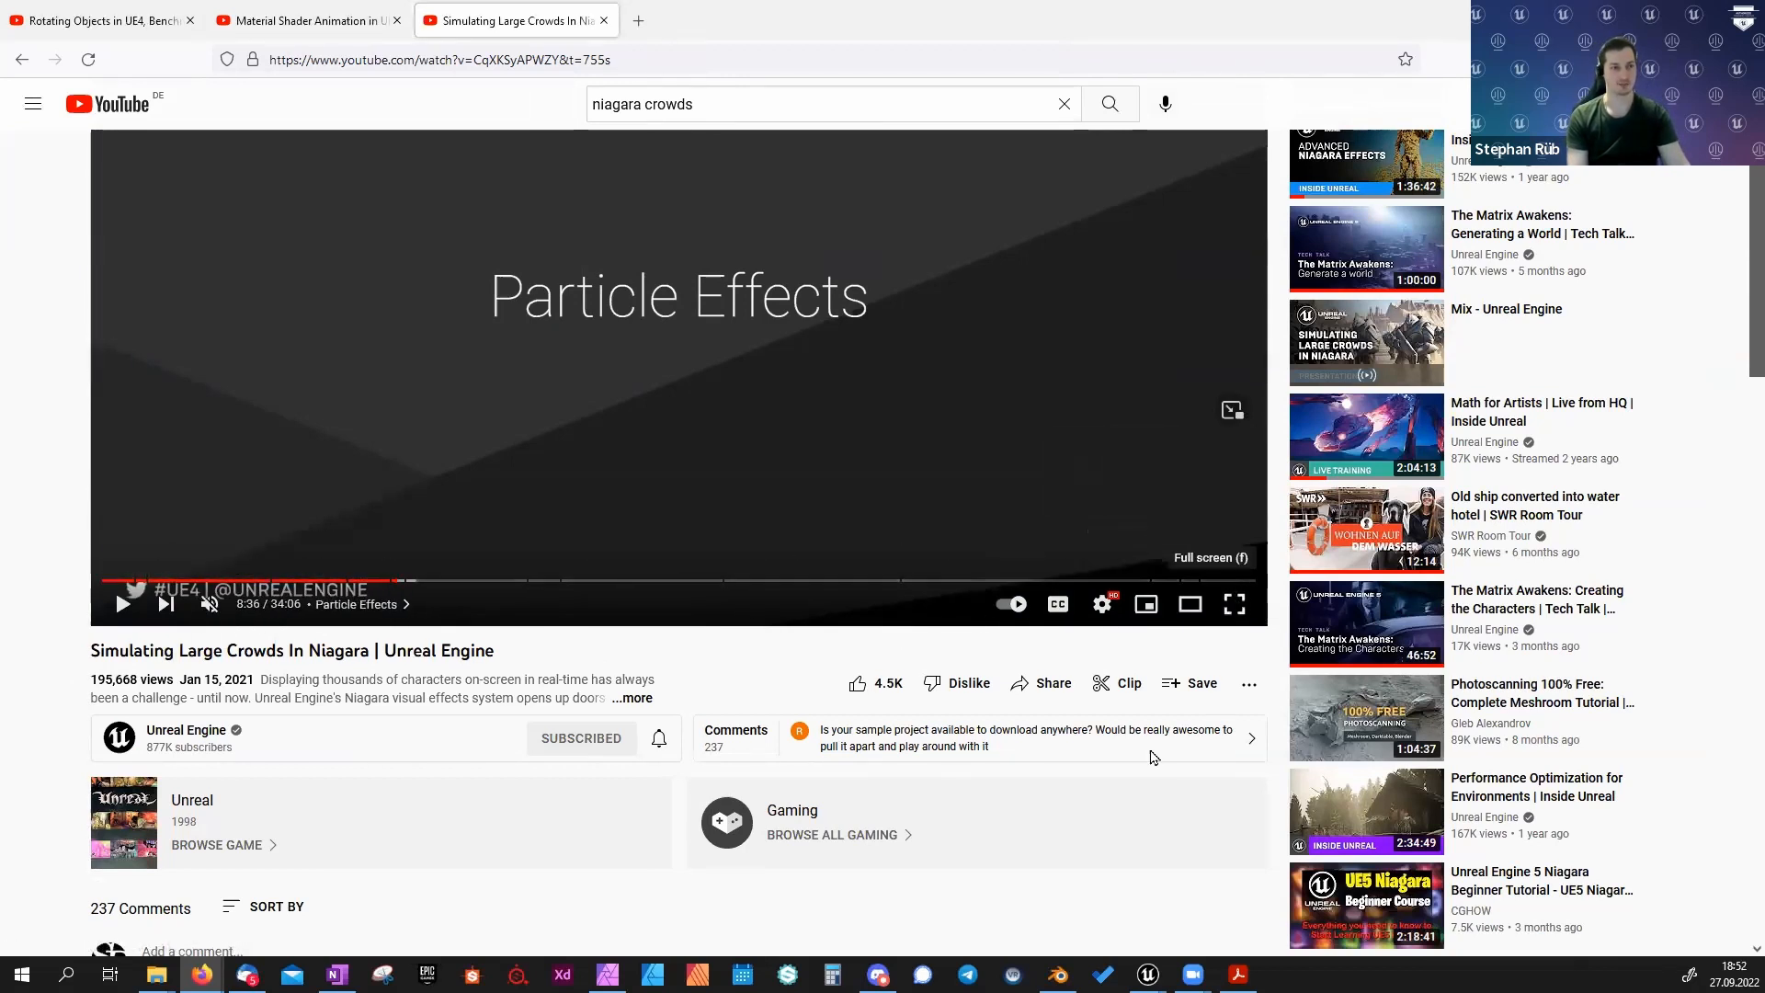
click(1234, 604)
key(k)
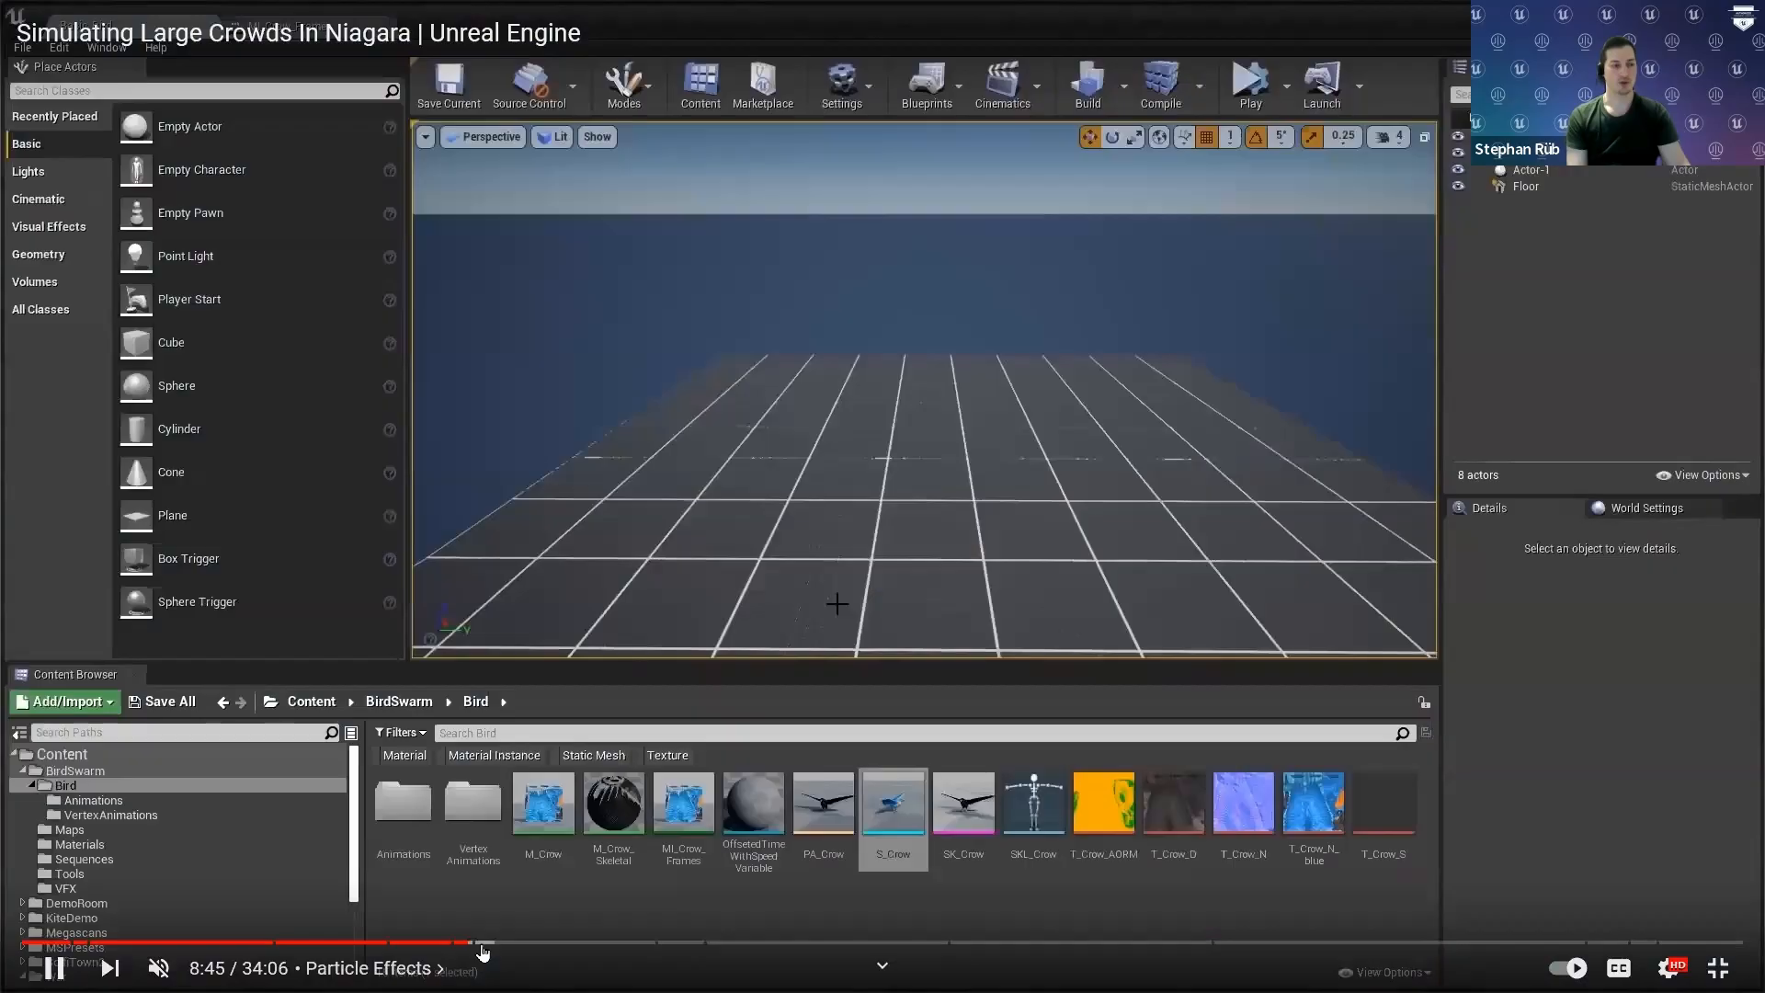
click(479, 944)
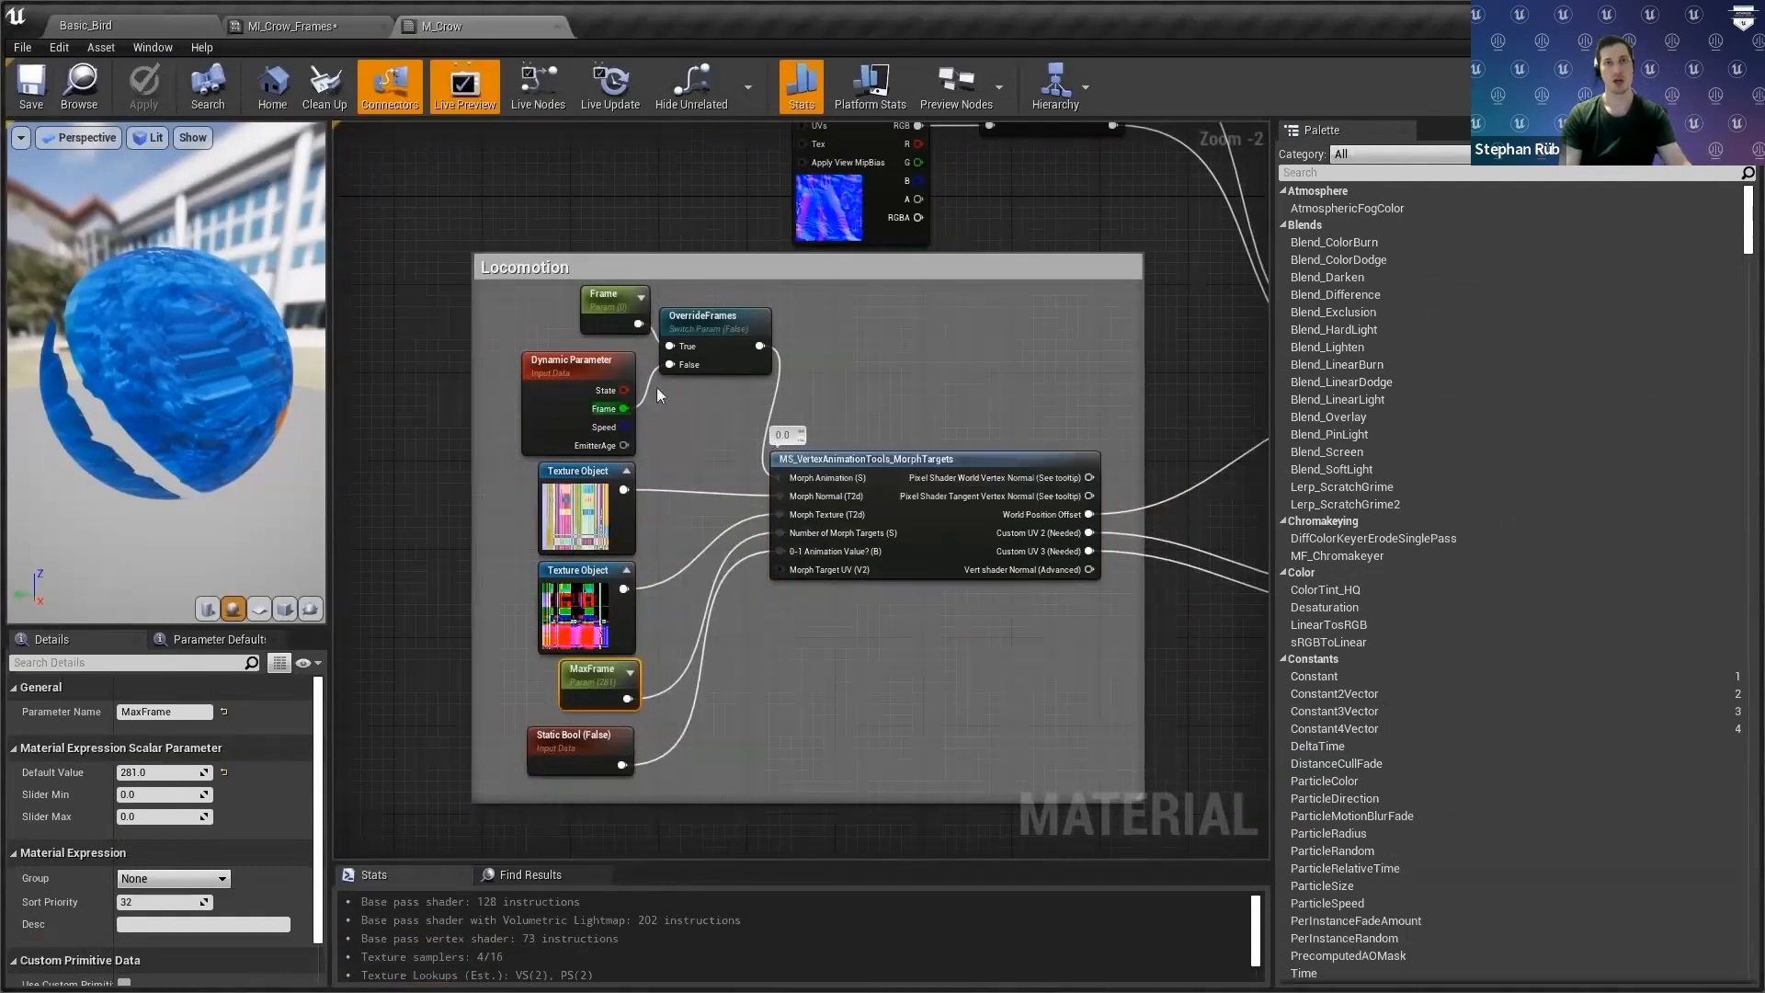
Leave the full-screen view, pause the Niagara crowds video at its Vertex Animation section, and select its web address.
click(713, 548)
double_click(713, 549)
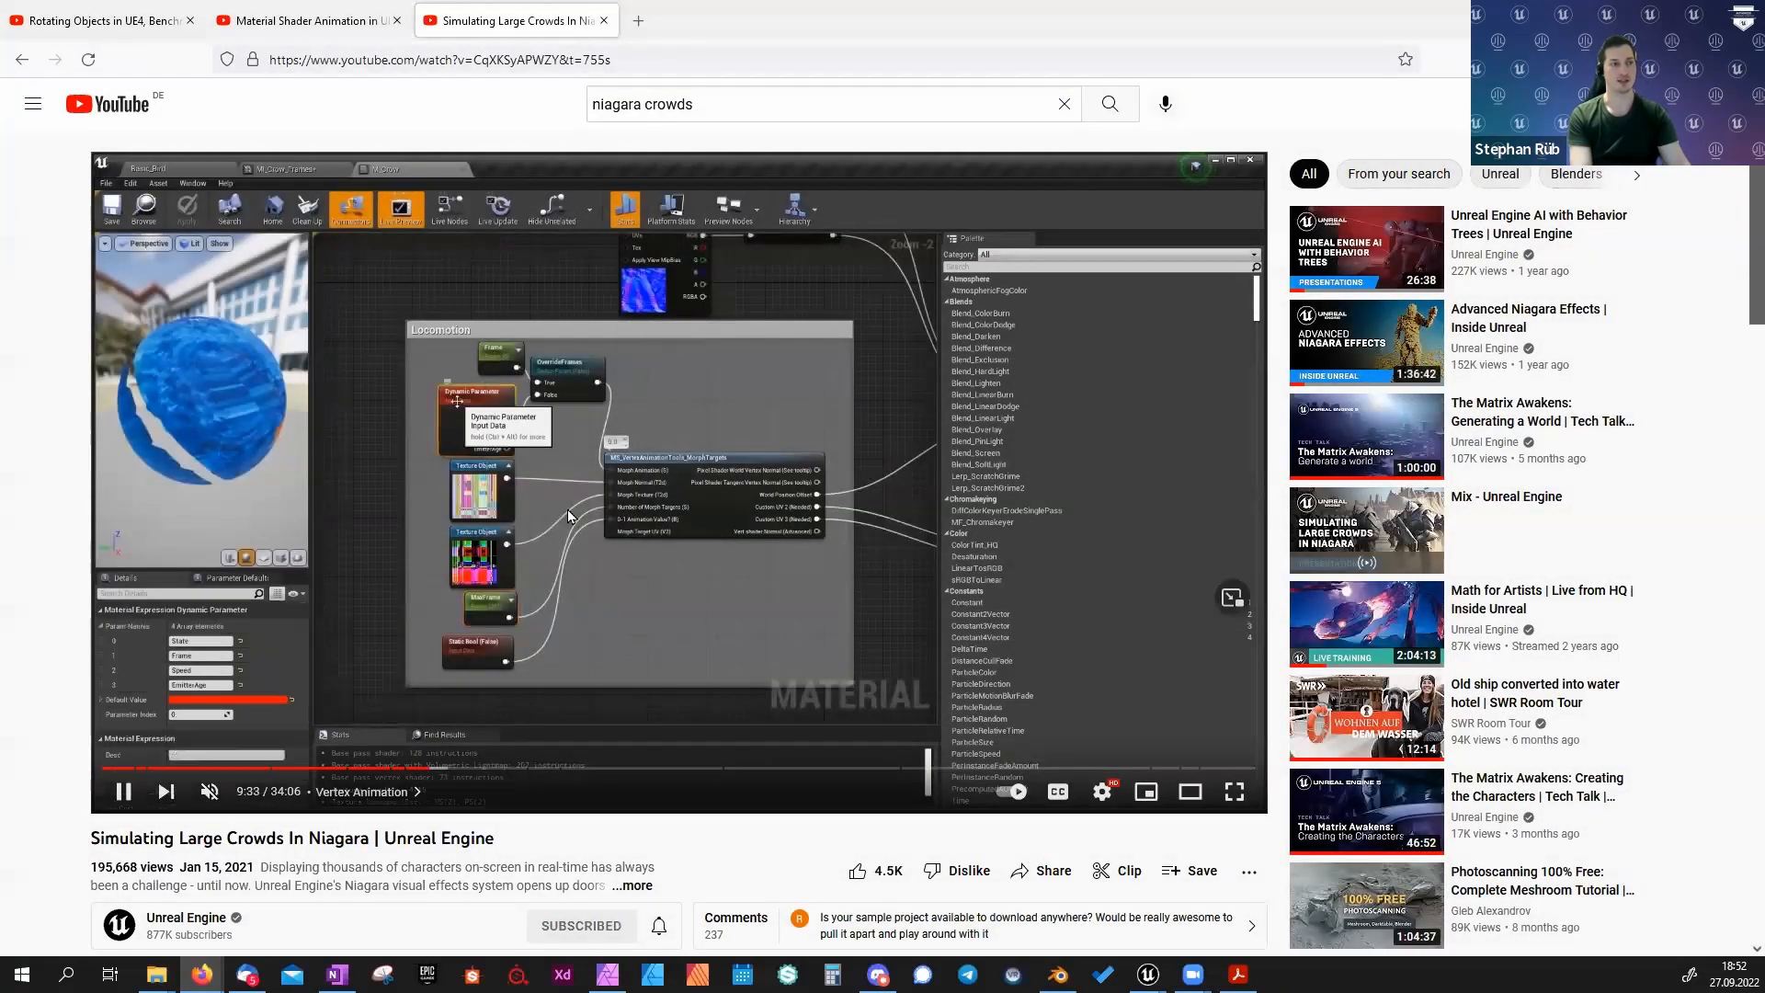
click(544, 463)
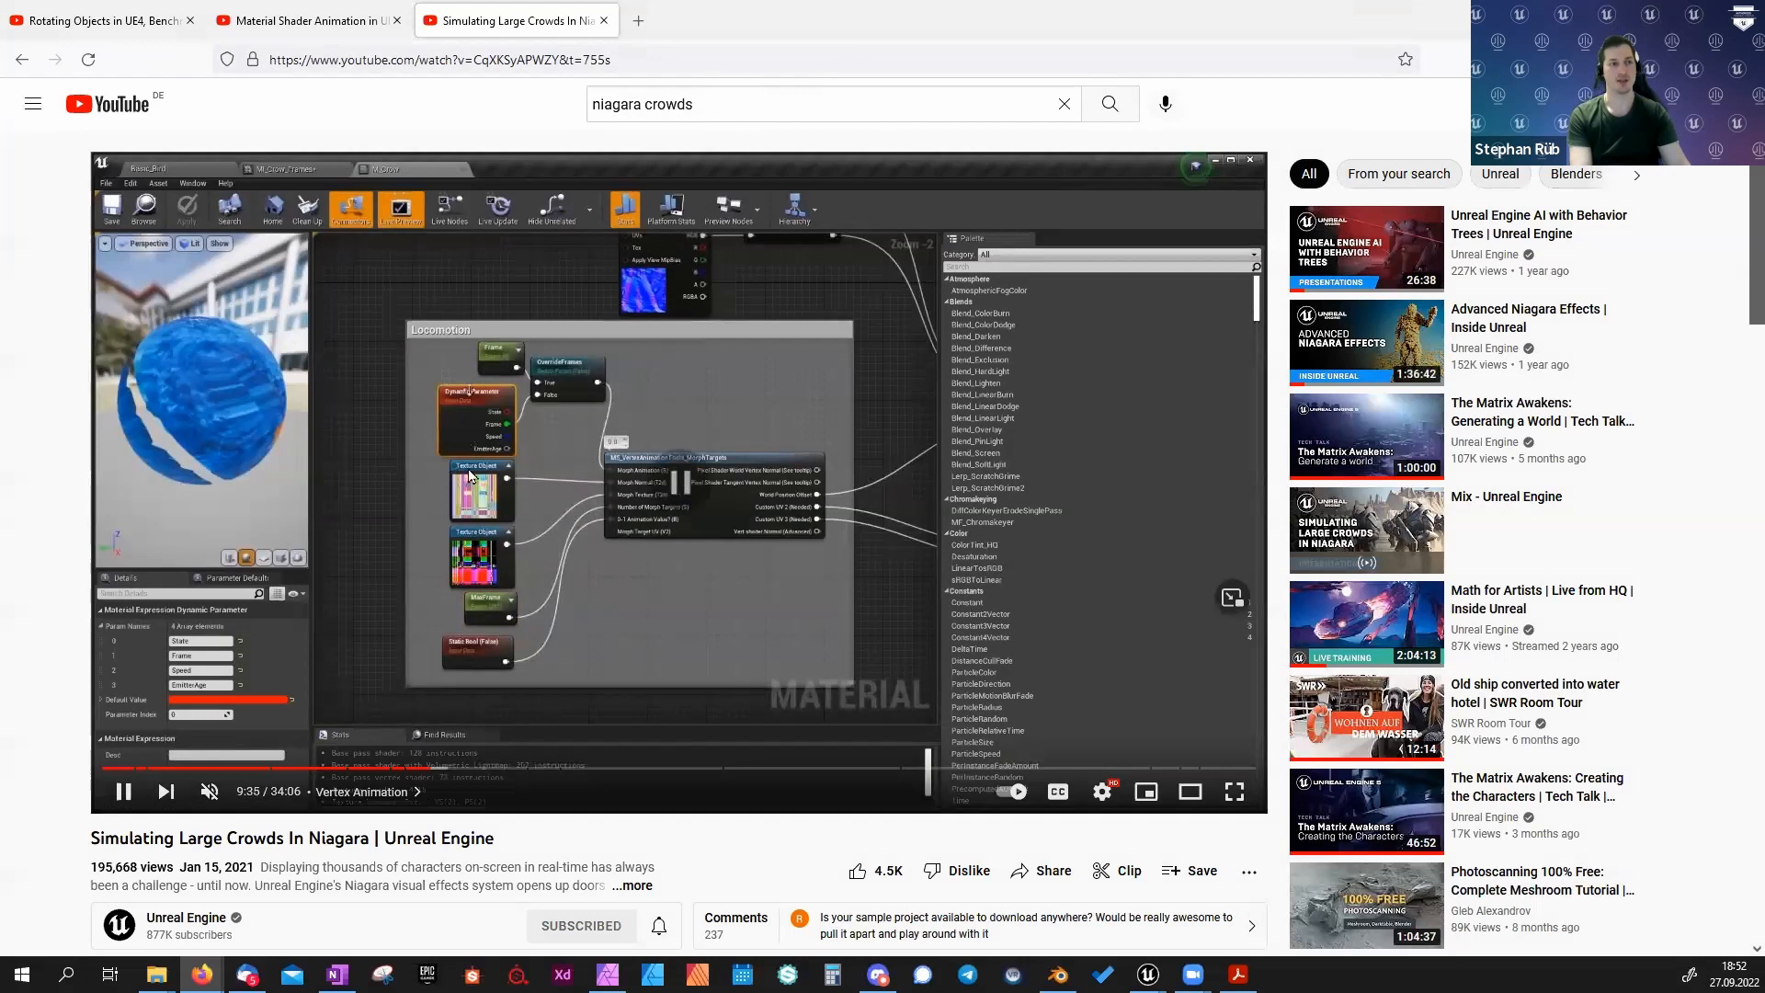
click(573, 66)
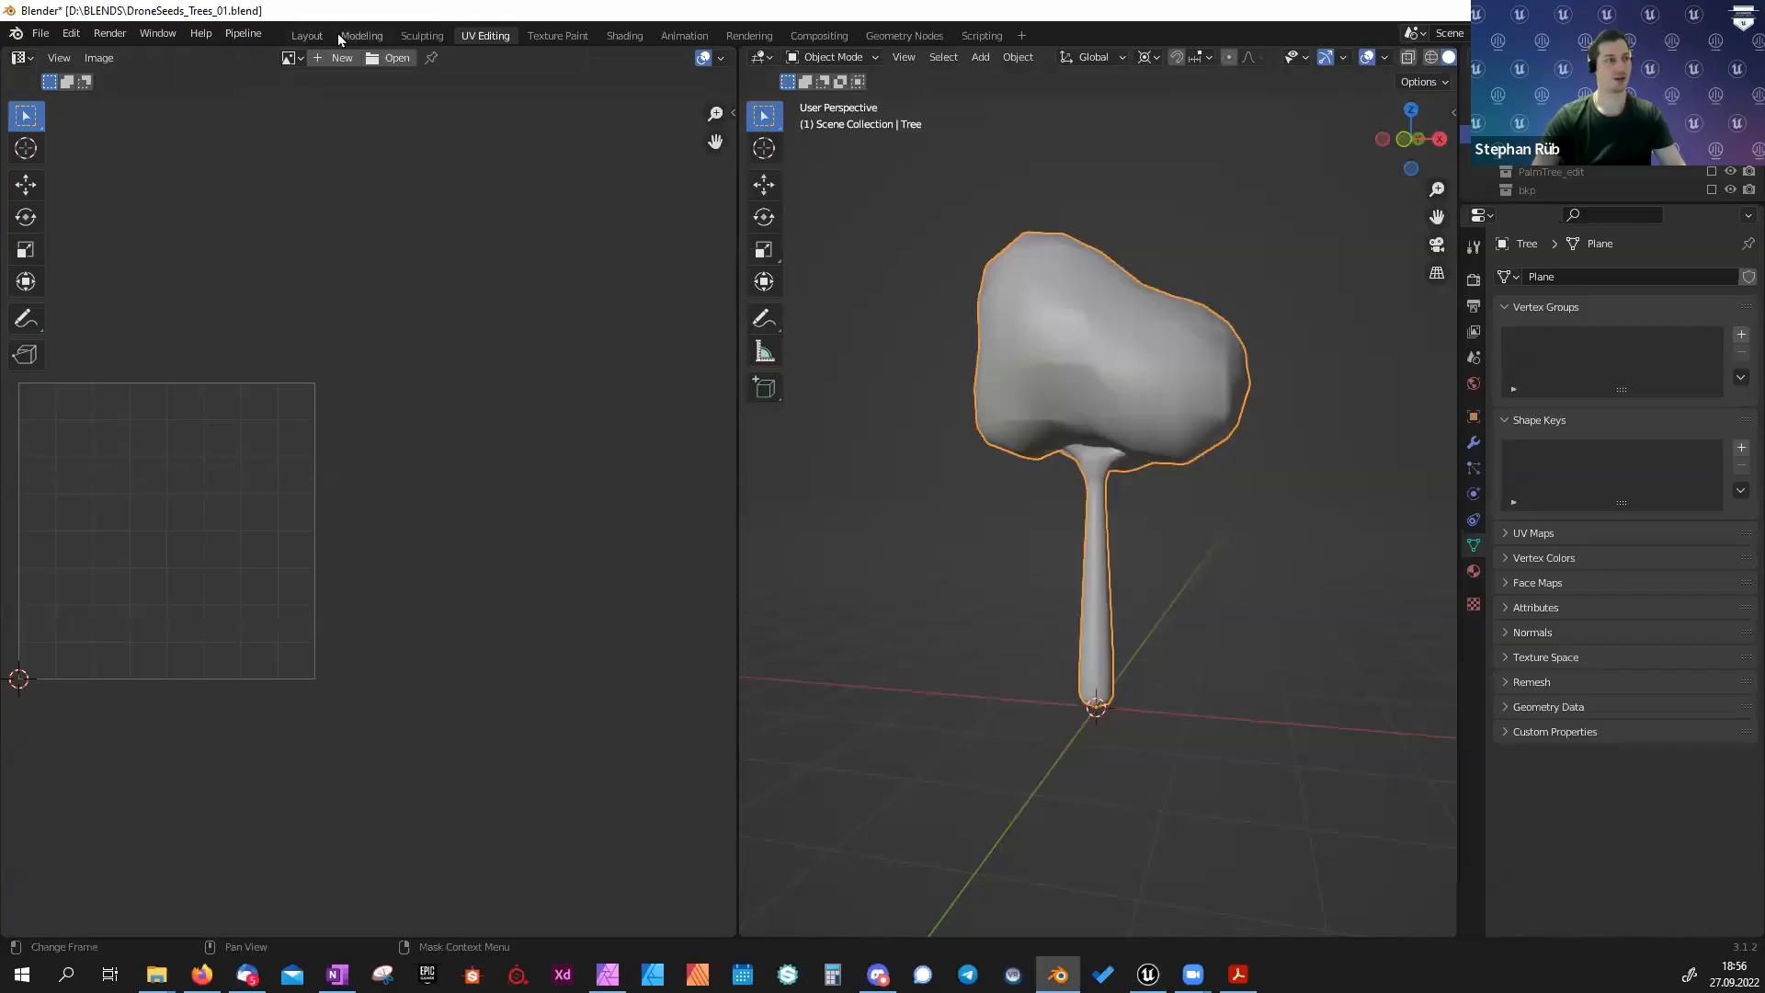
Switch to Blender's Layout workspace and delete the tree object from the scene.
click(307, 38)
middle_drag(599, 375, 684, 367)
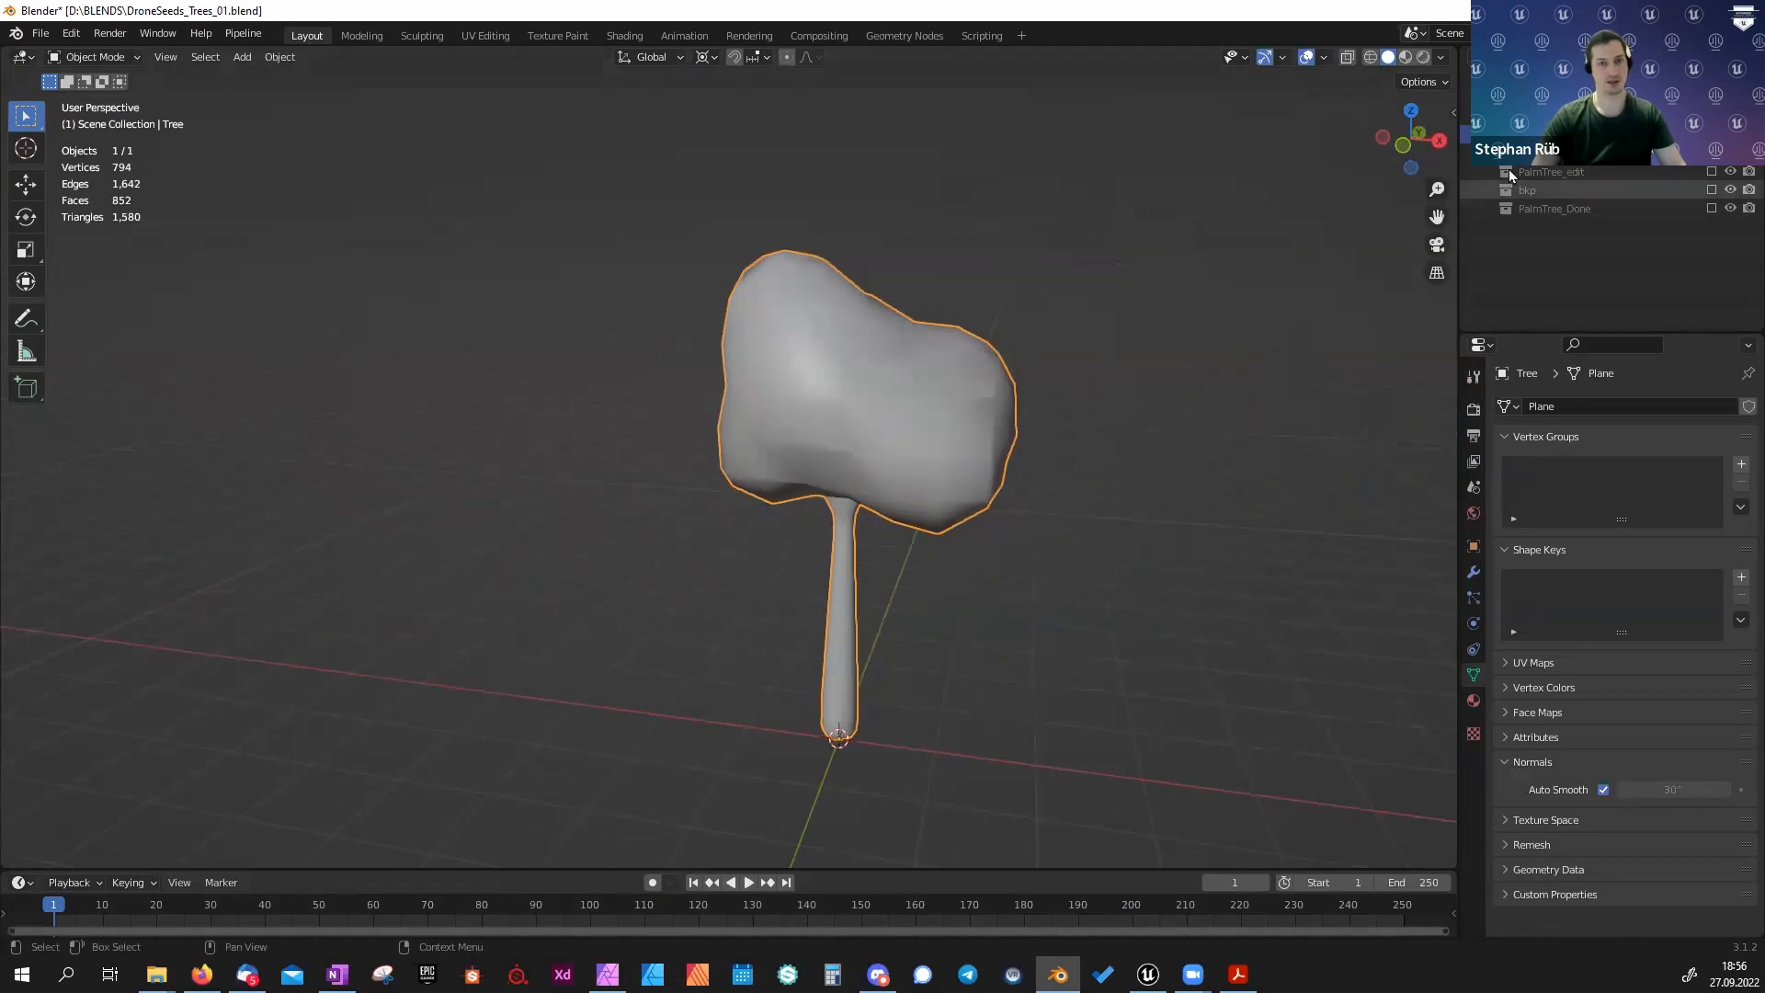
key(h)
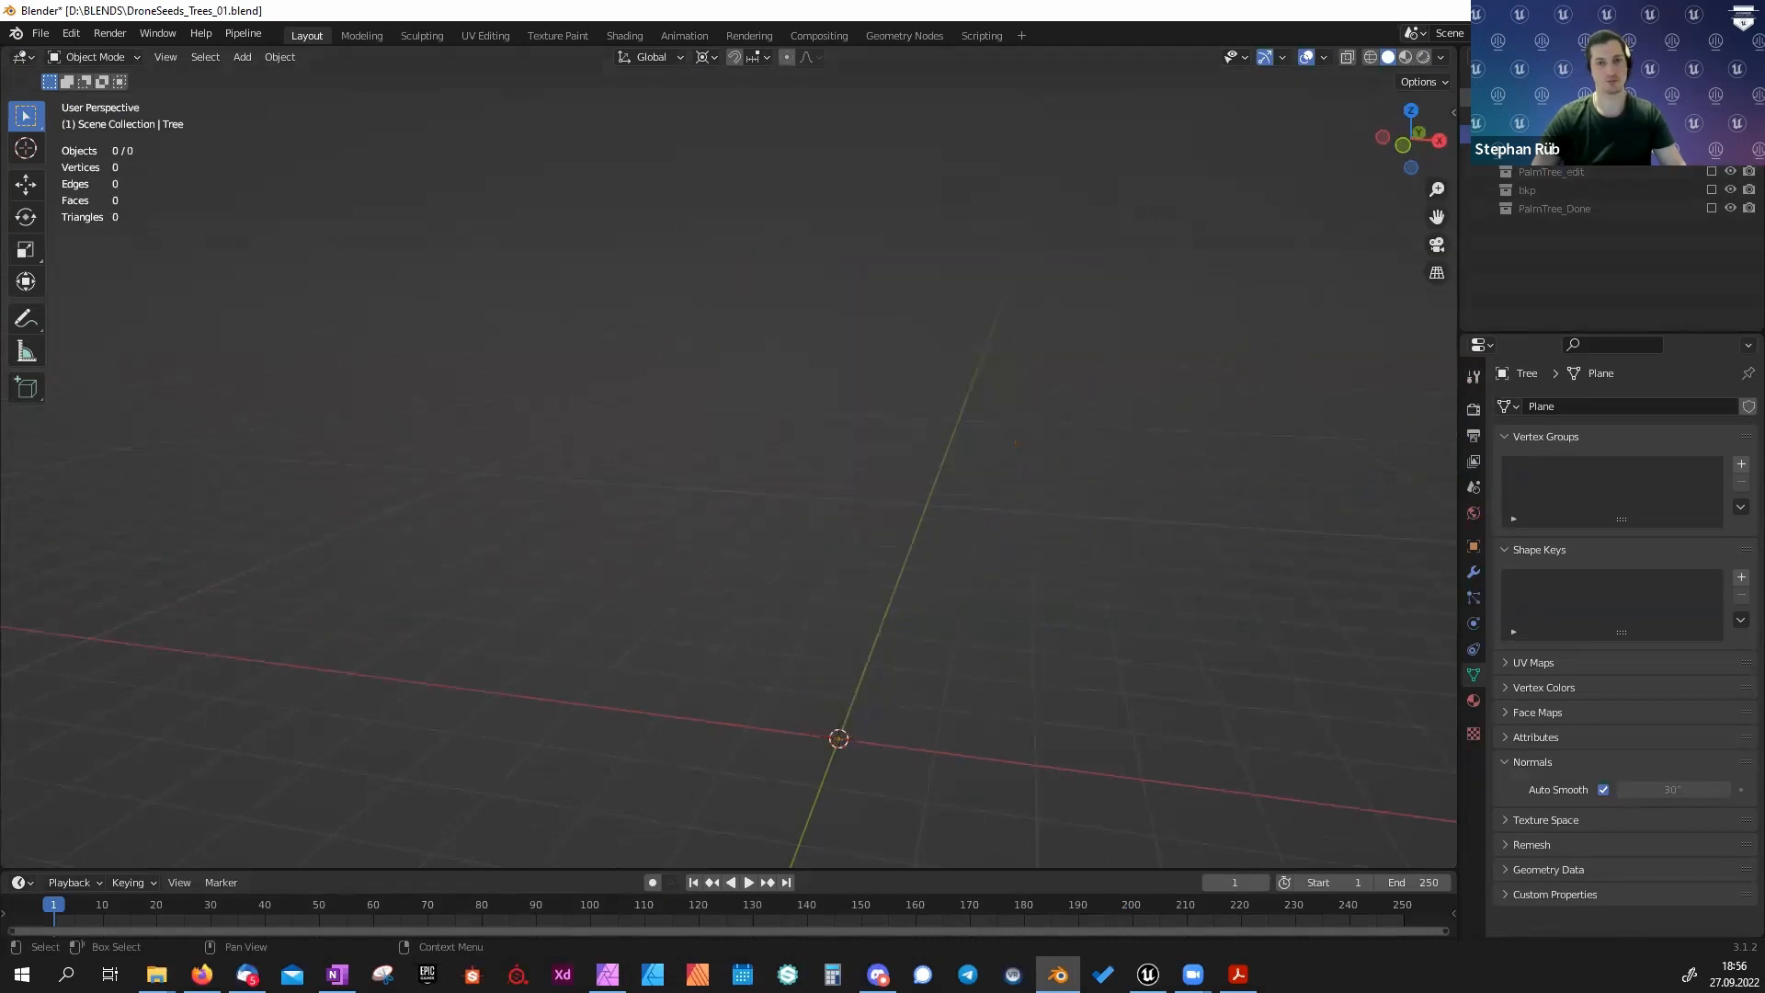
key(alt+h)
key(Delete)
Create a new collection in the scene and add a cube mesh to it.
right_click(1465, 97)
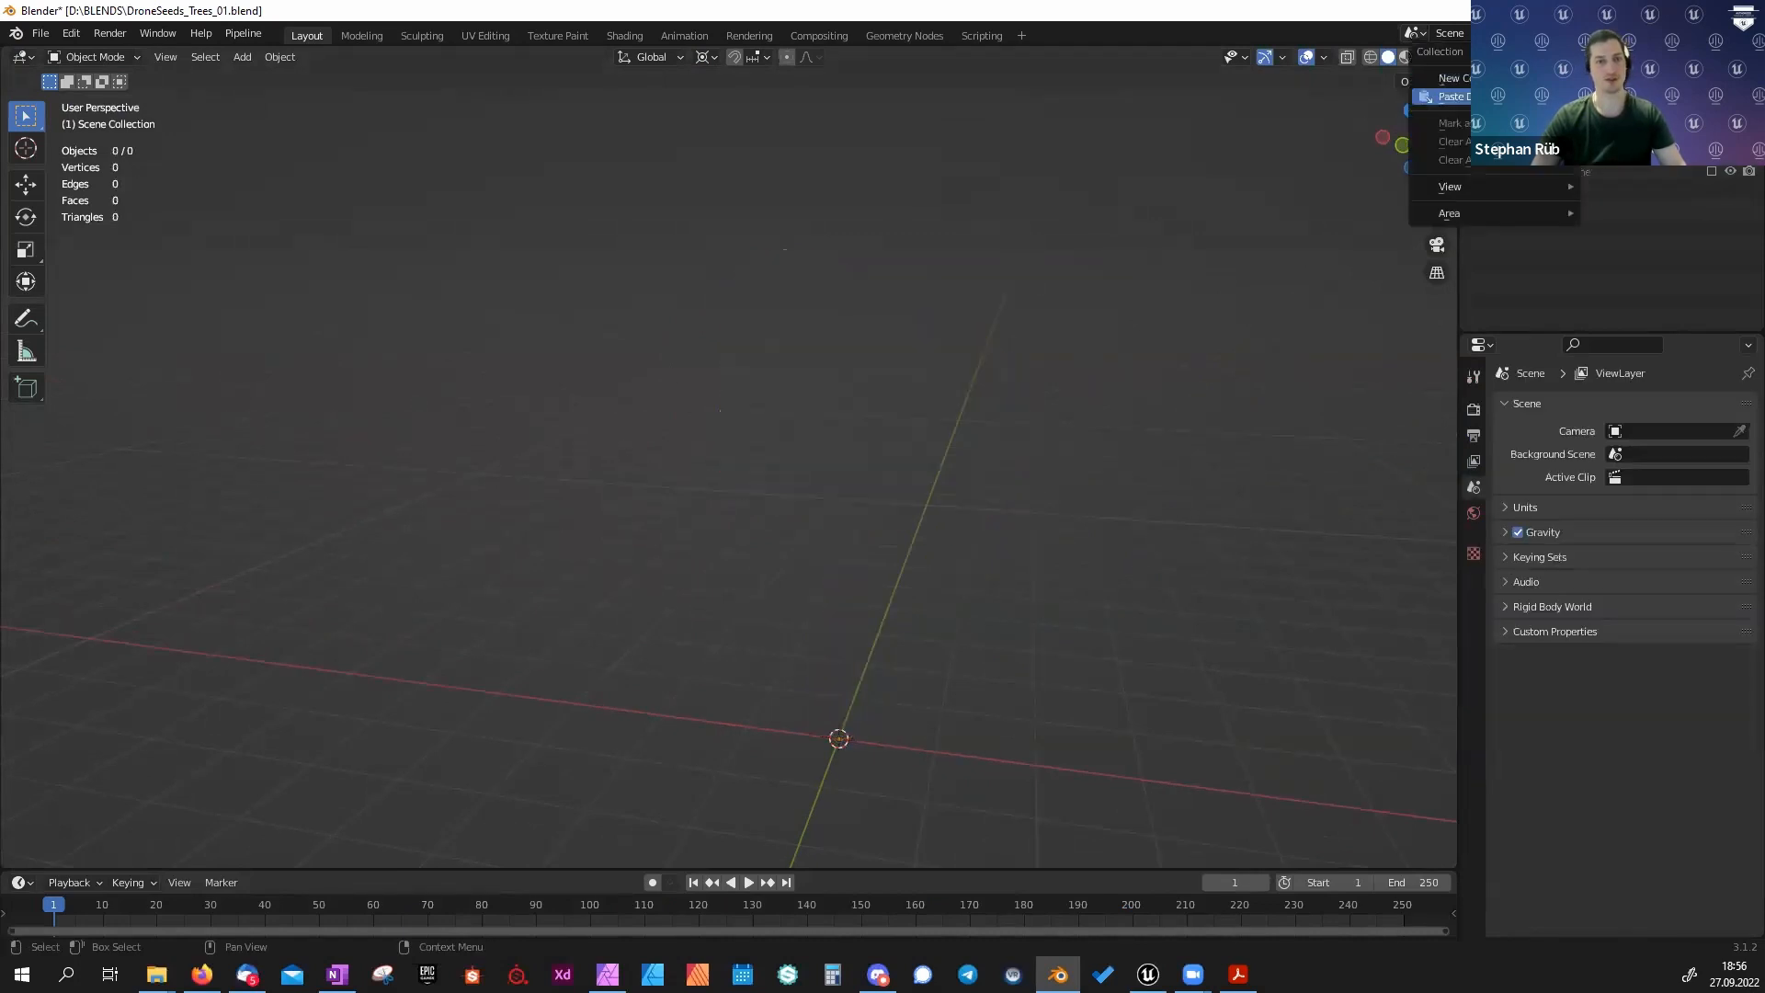
click(1470, 78)
click(1543, 187)
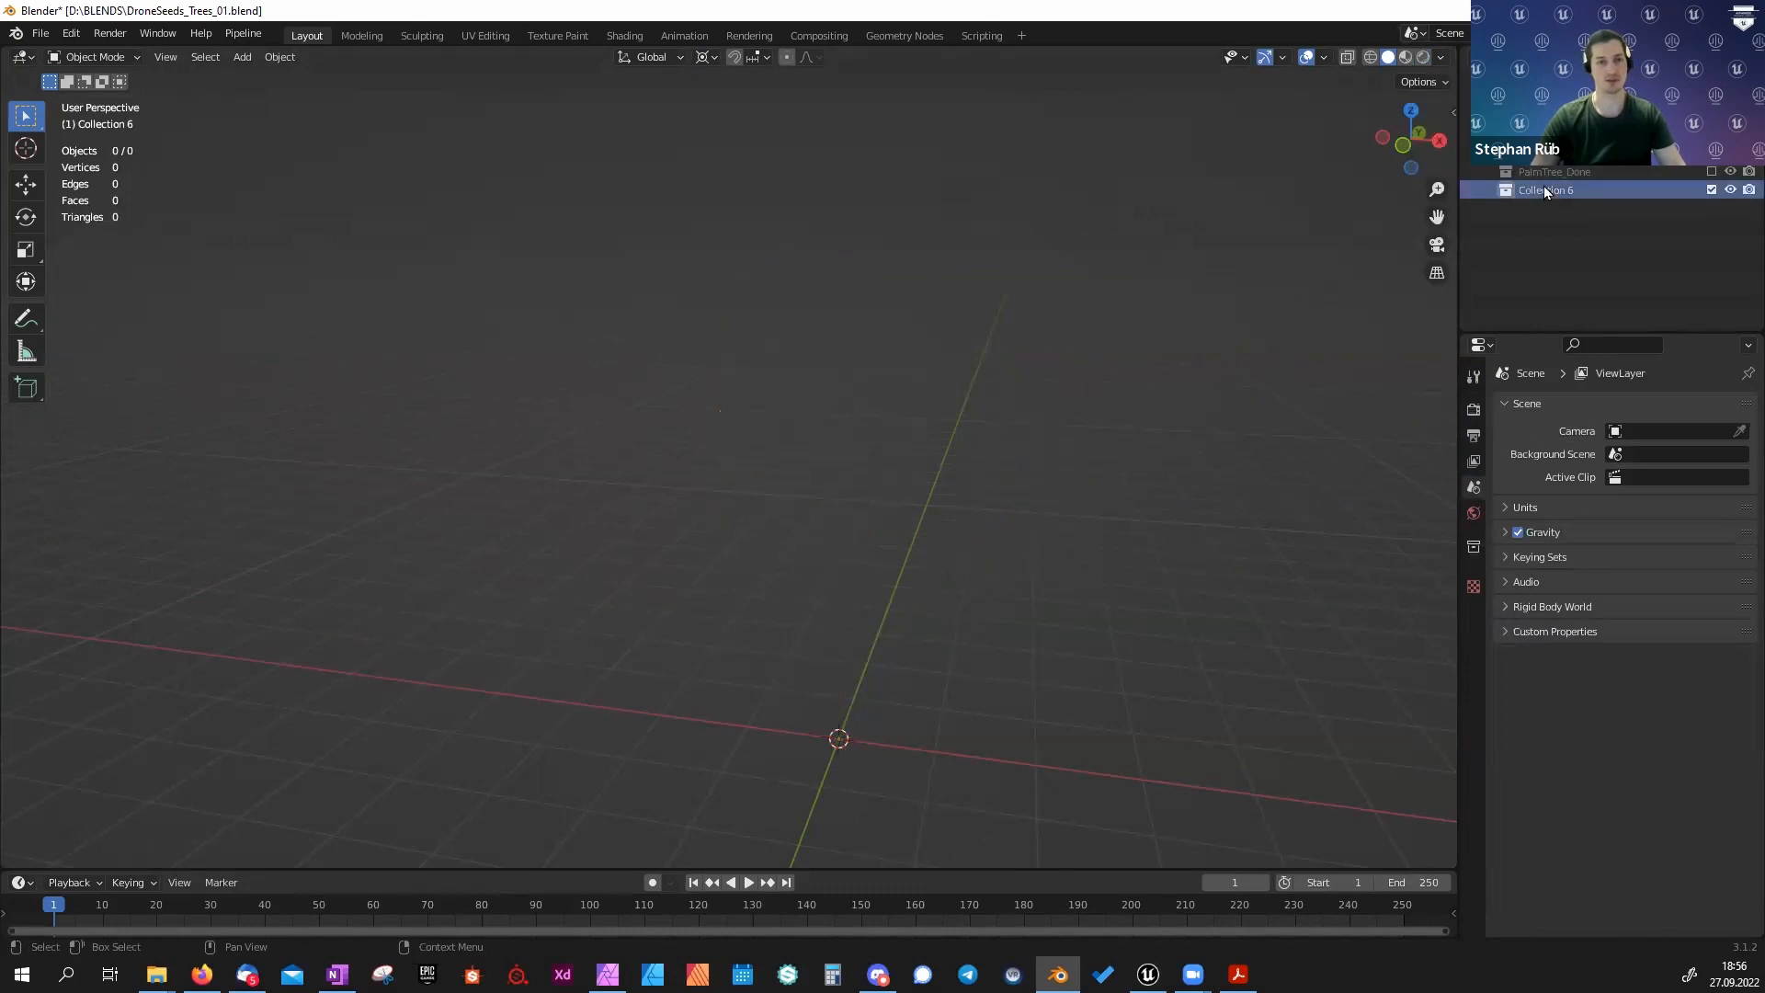
key(shift+a)
mouse_move(814, 465)
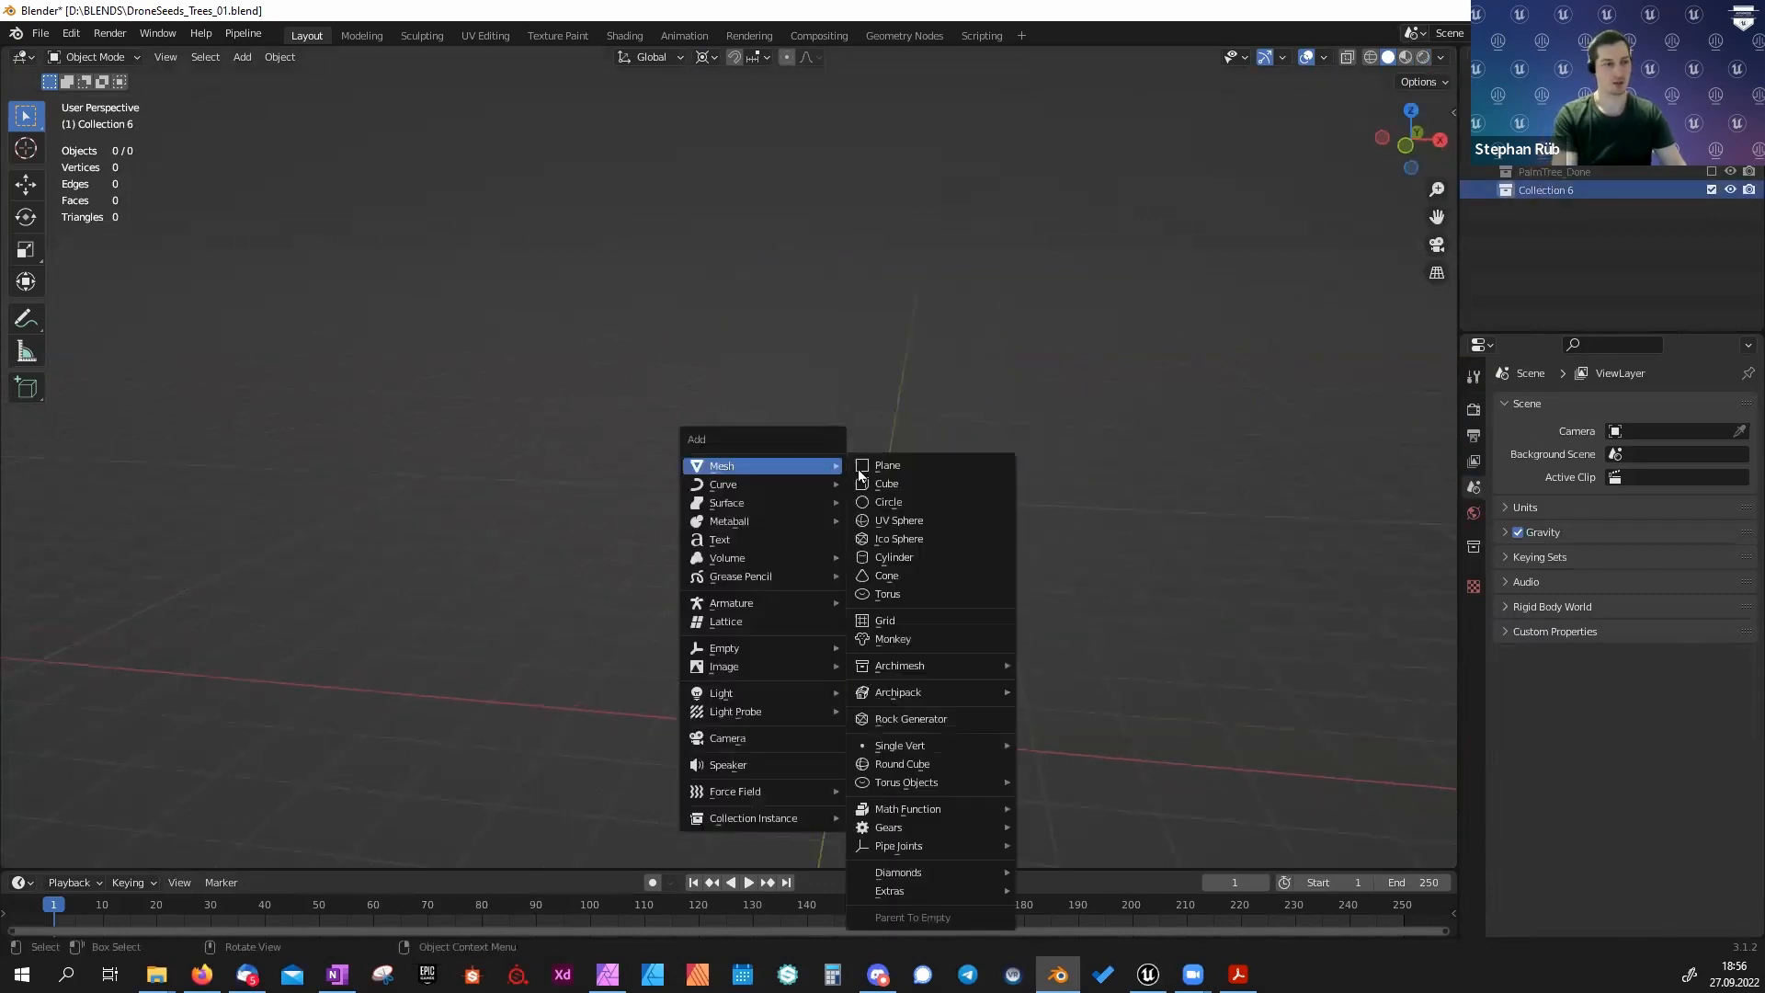
click(887, 483)
shift+middle_drag(730, 603, 765, 399)
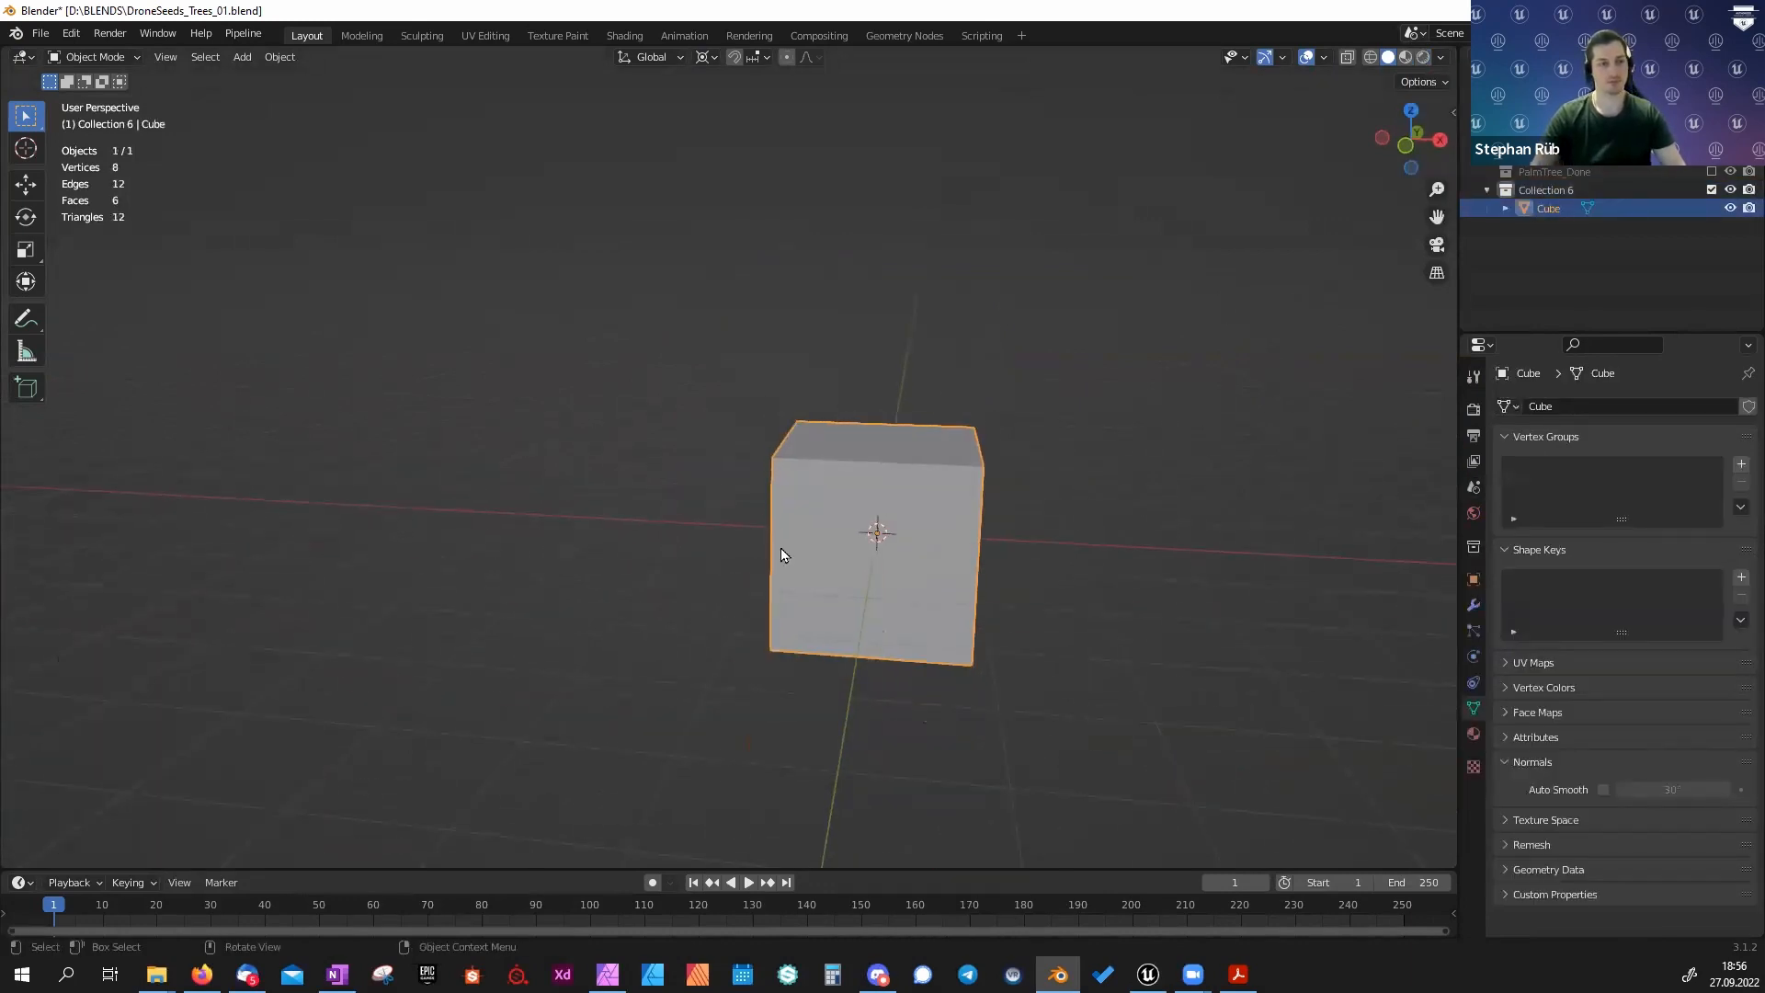
middle_drag(781, 548, 819, 444)
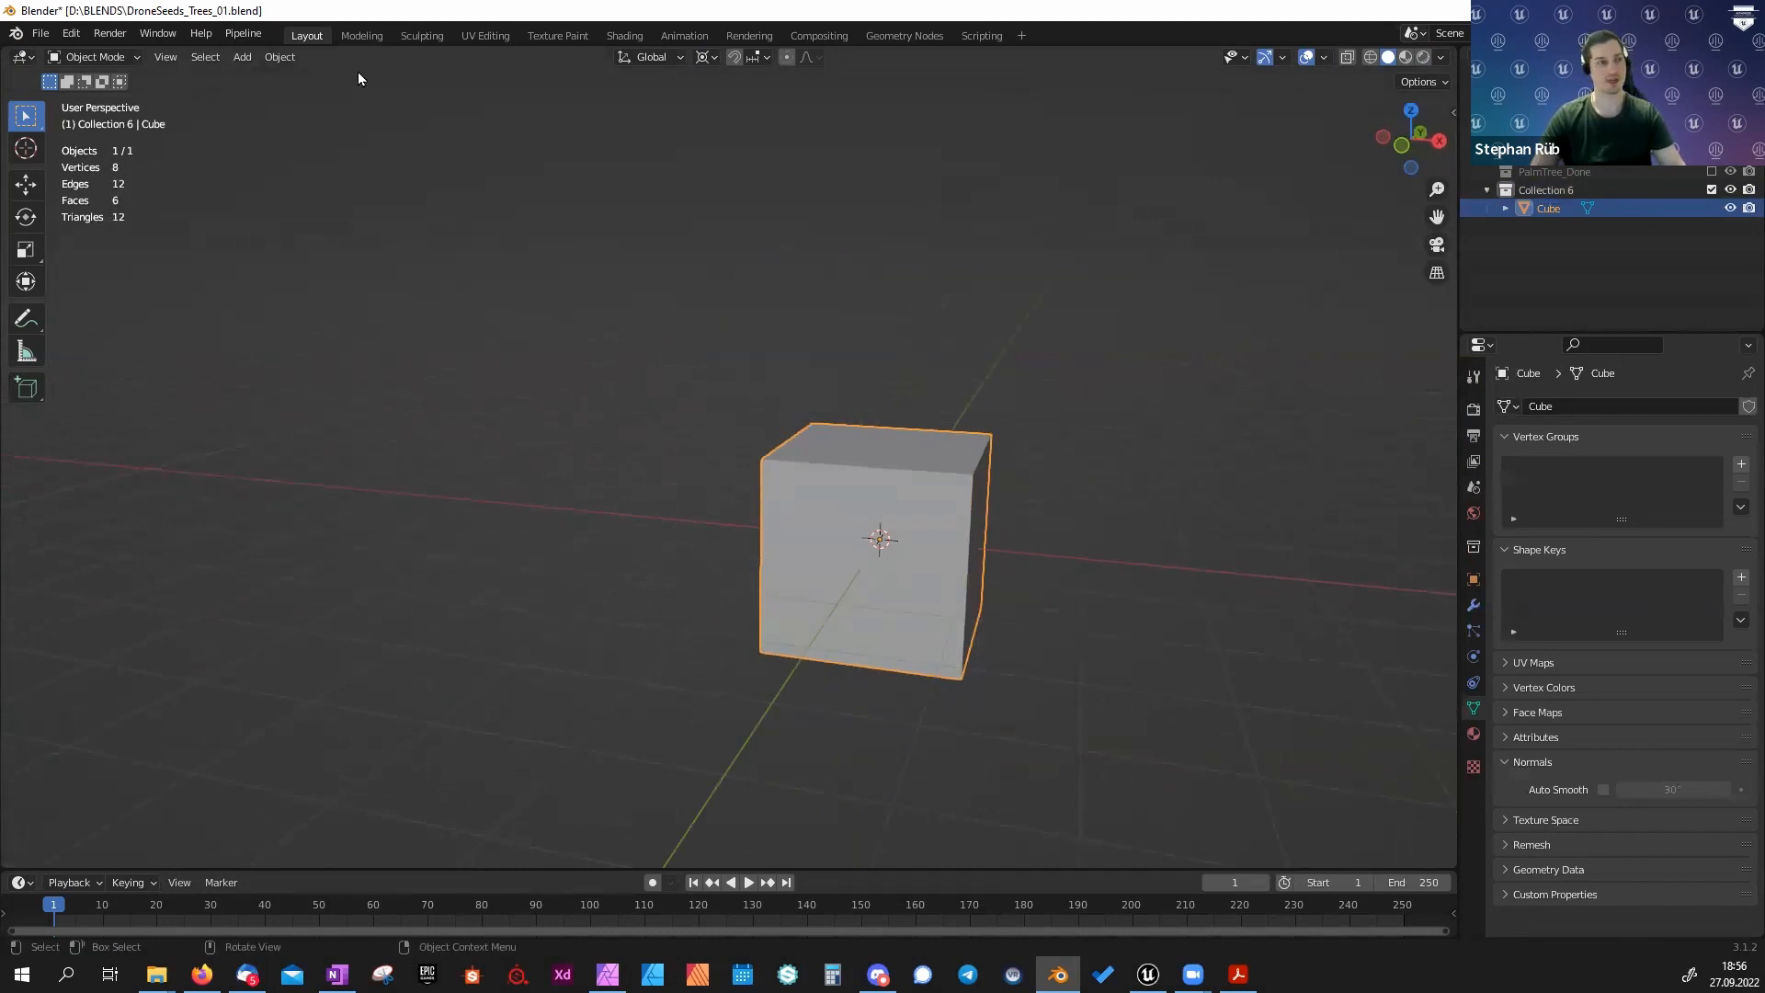
Show the cube in the UV Editing workspace and select all its faces in the UV layout to compare with the mesh.
click(479, 36)
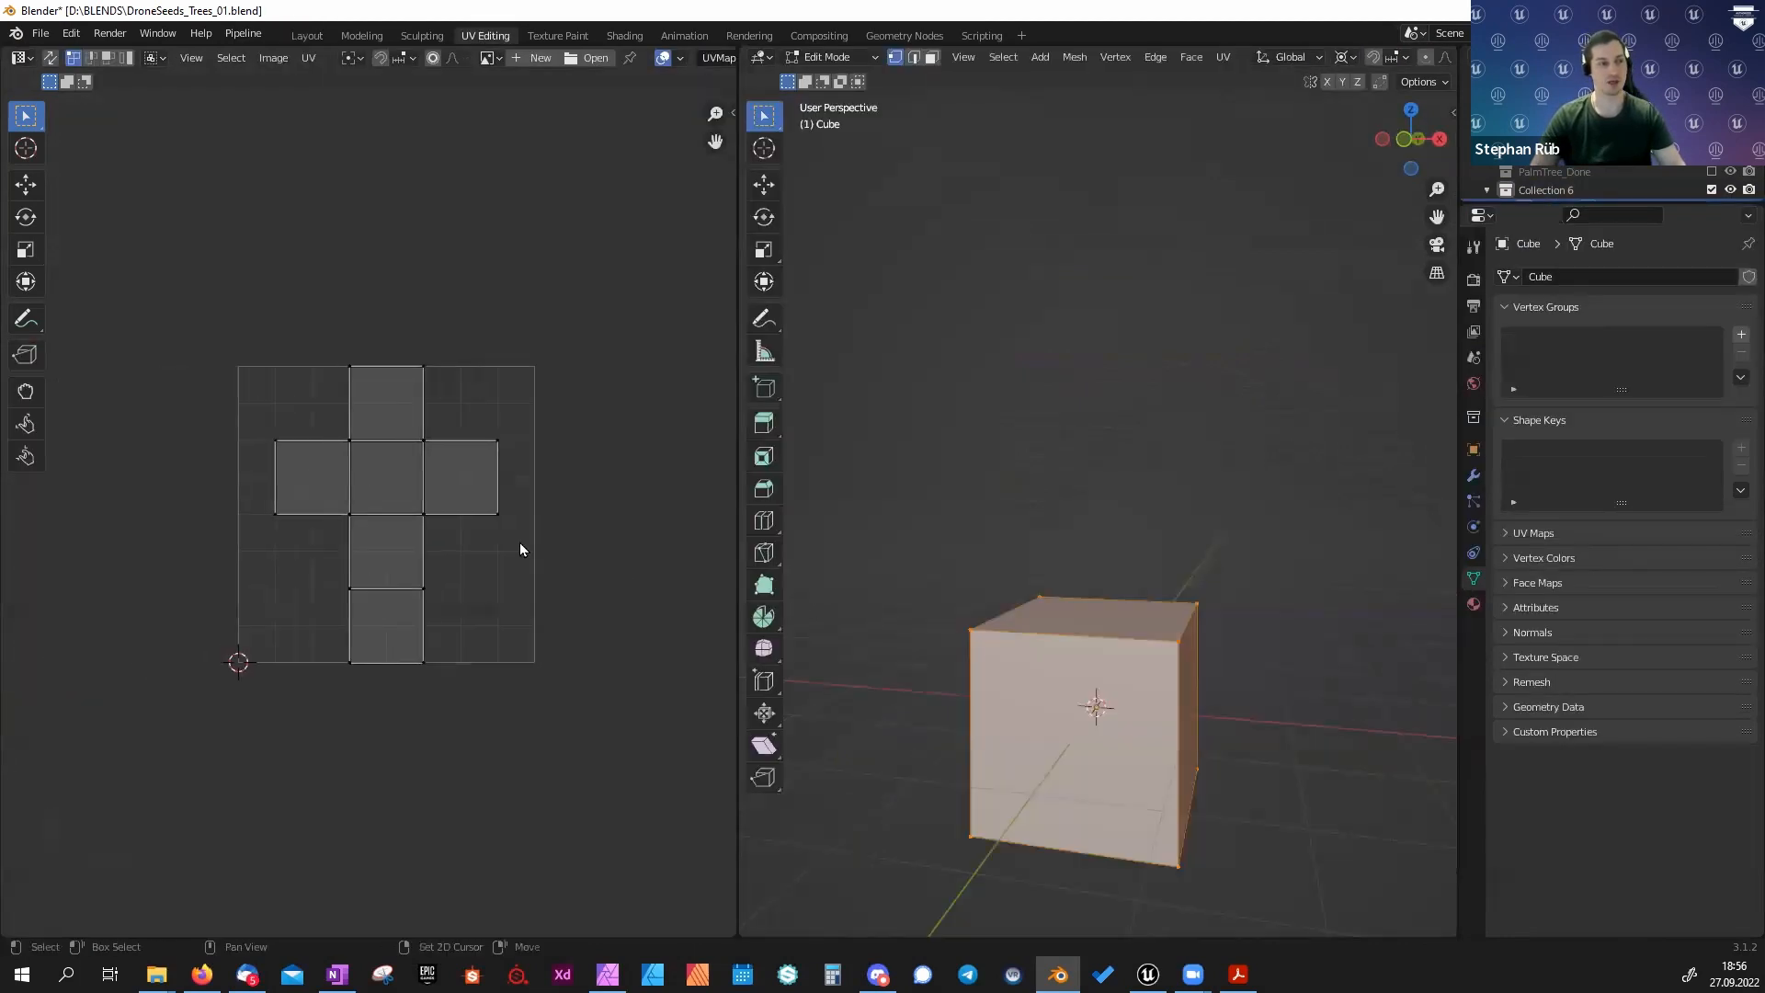
scroll(514, 543, up, 2)
middle_drag(1064, 653, 901, 561)
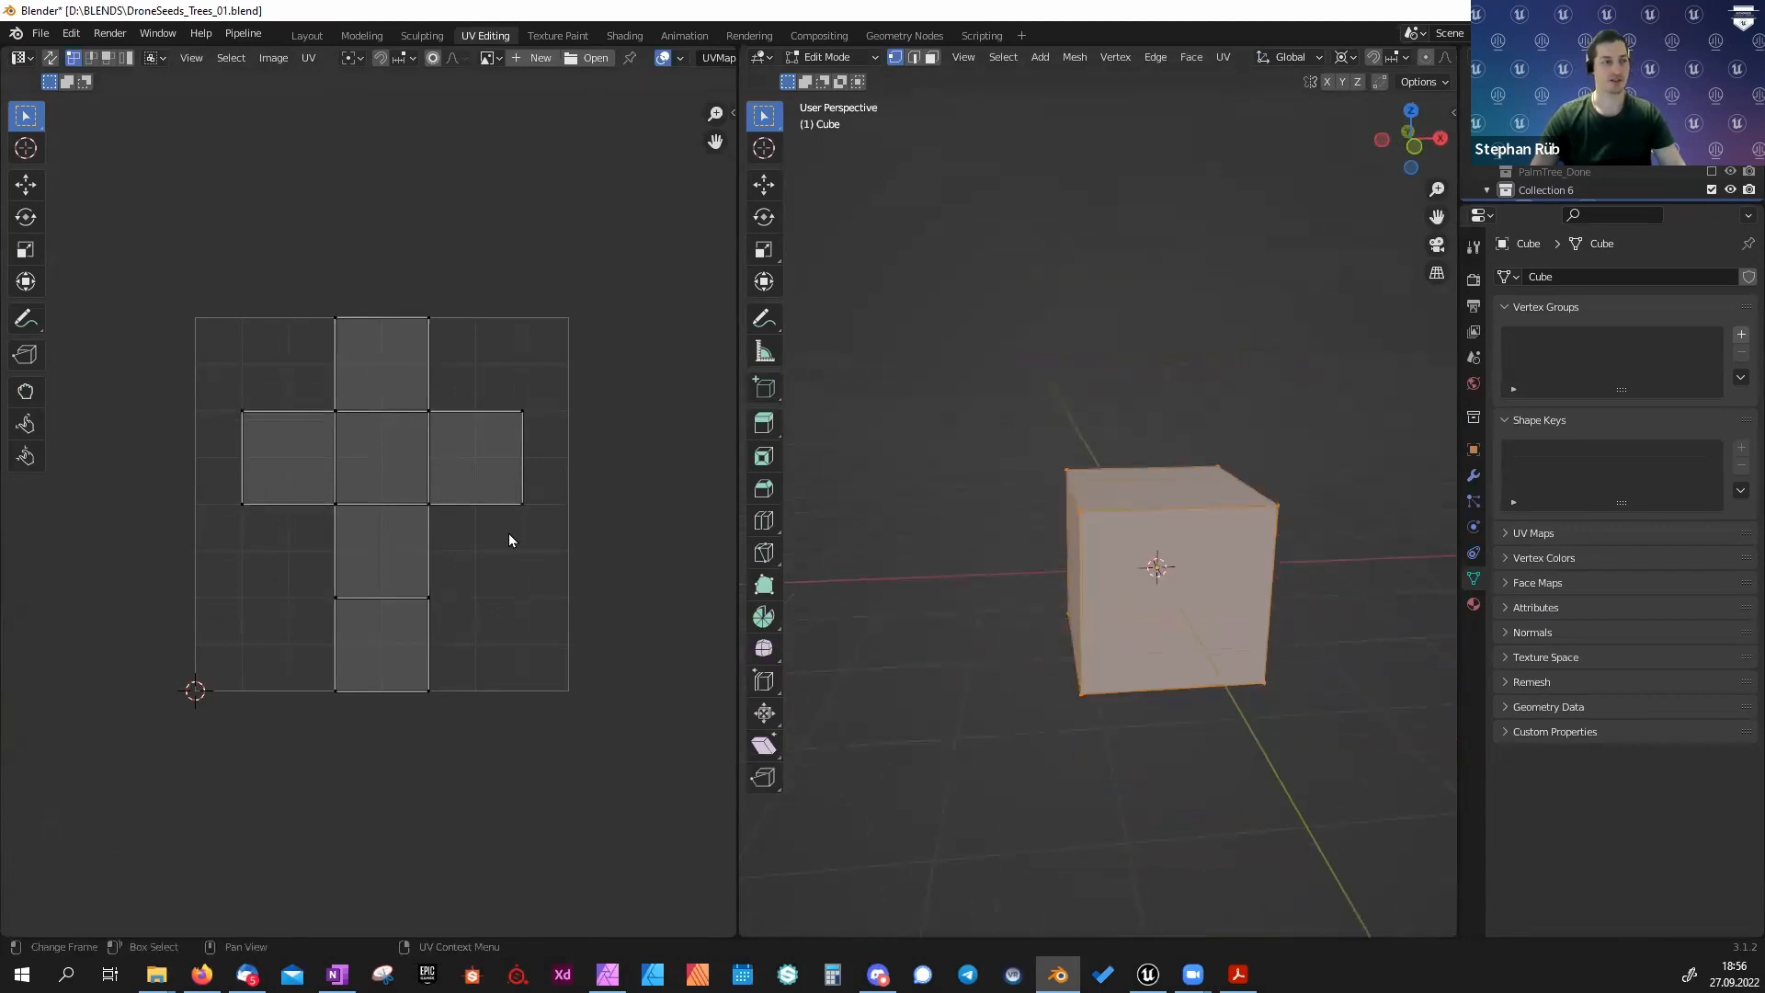
key(a)
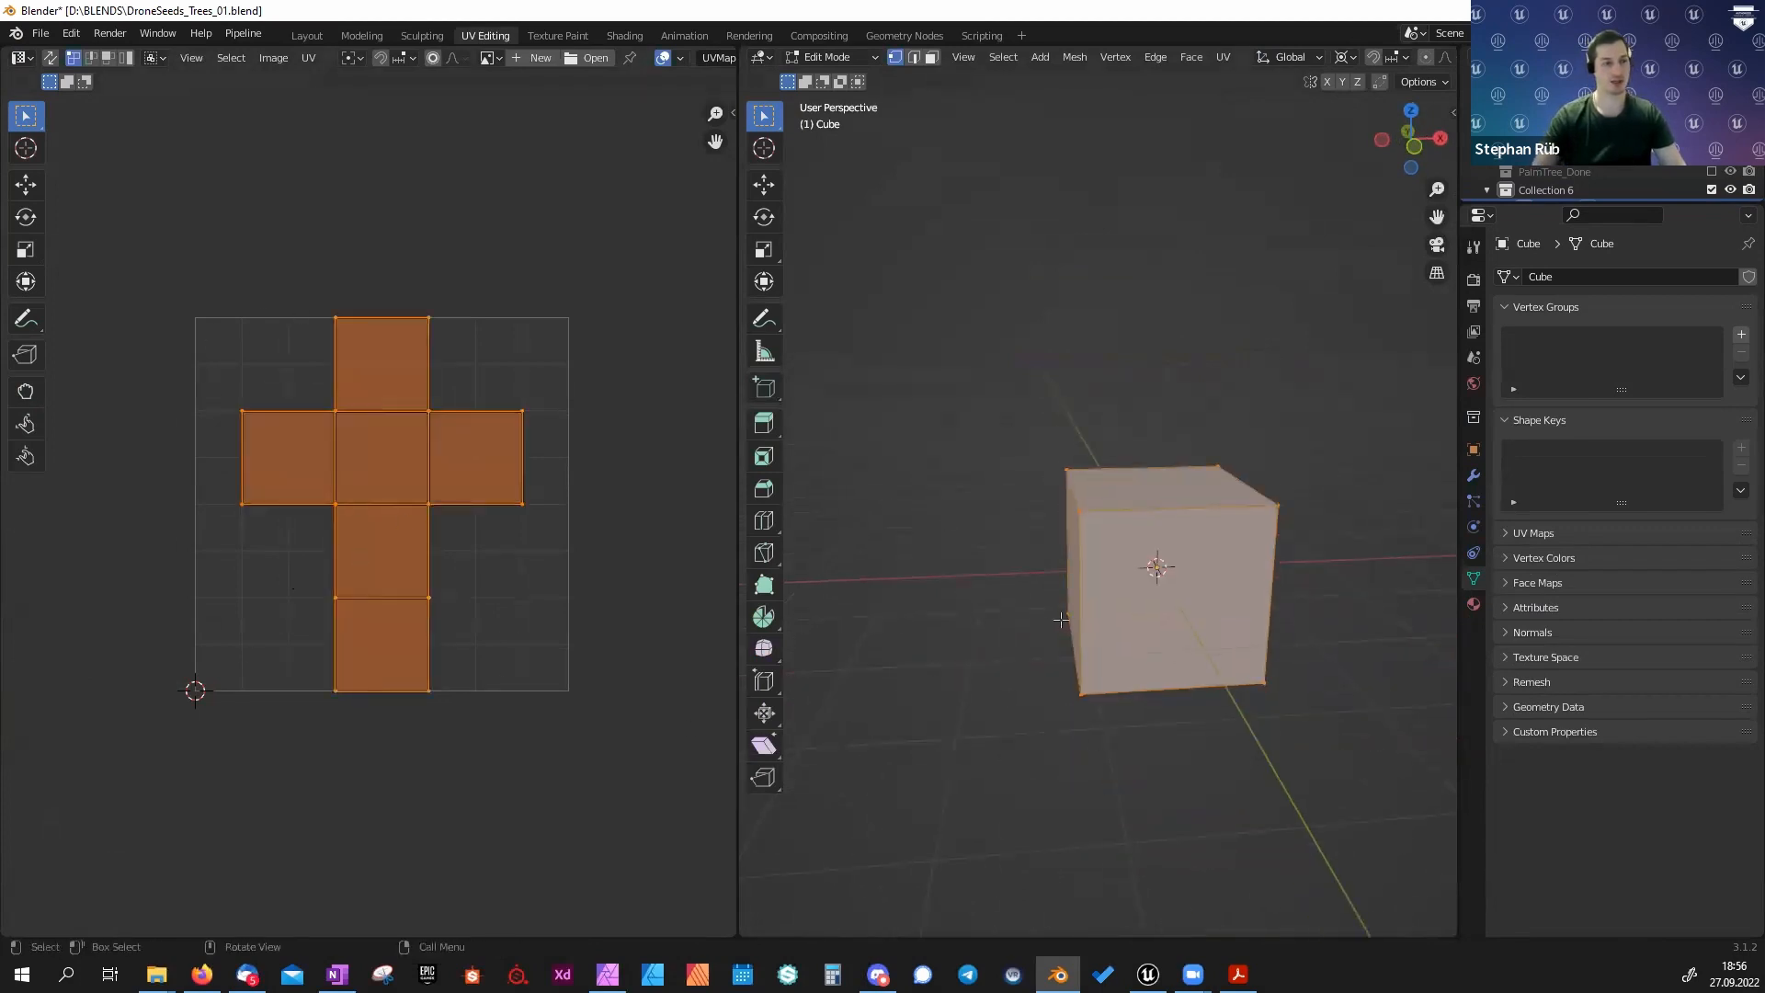
mouse_move(1103, 597)
middle_down()
mouse_move(1088, 589)
mouse_move(1107, 590)
middle_up()
middle_drag(1116, 509, 1193, 525)
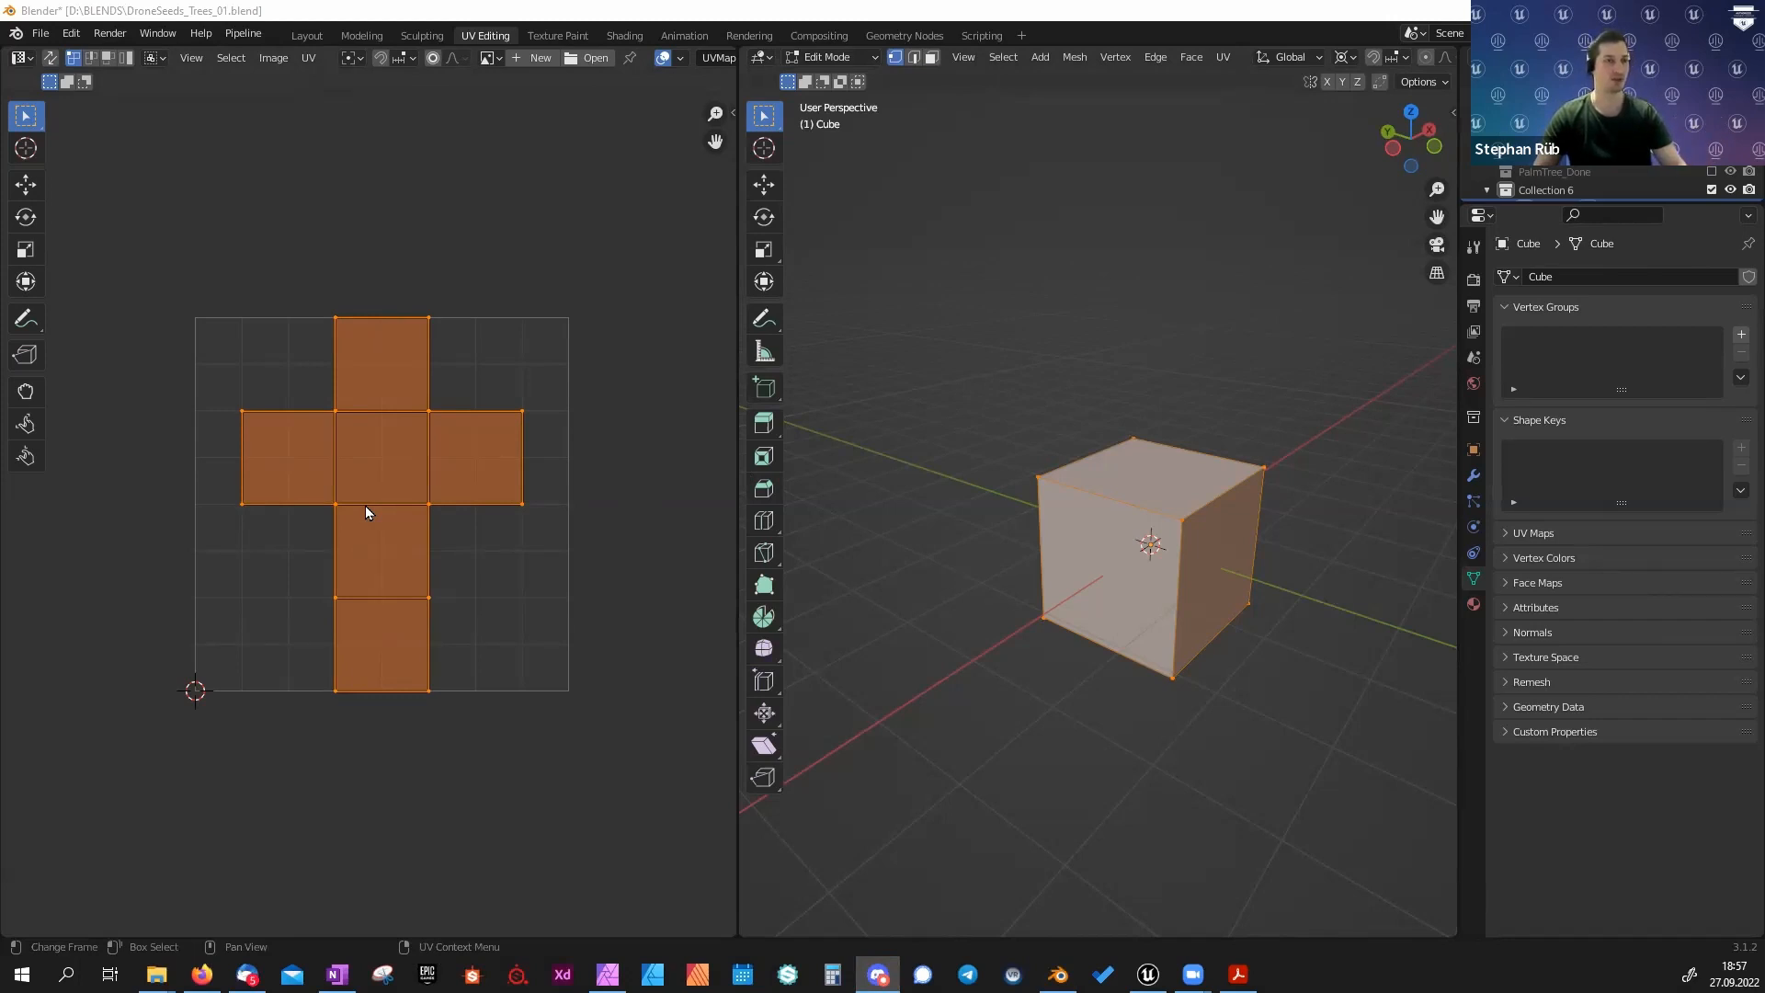
Return to the Unreal Editor, switch to Modeling Mode with the cube selected, and locate the AutoUV tool among the UVs tools.
key(alt+Tab)
click(127, 71)
click(138, 174)
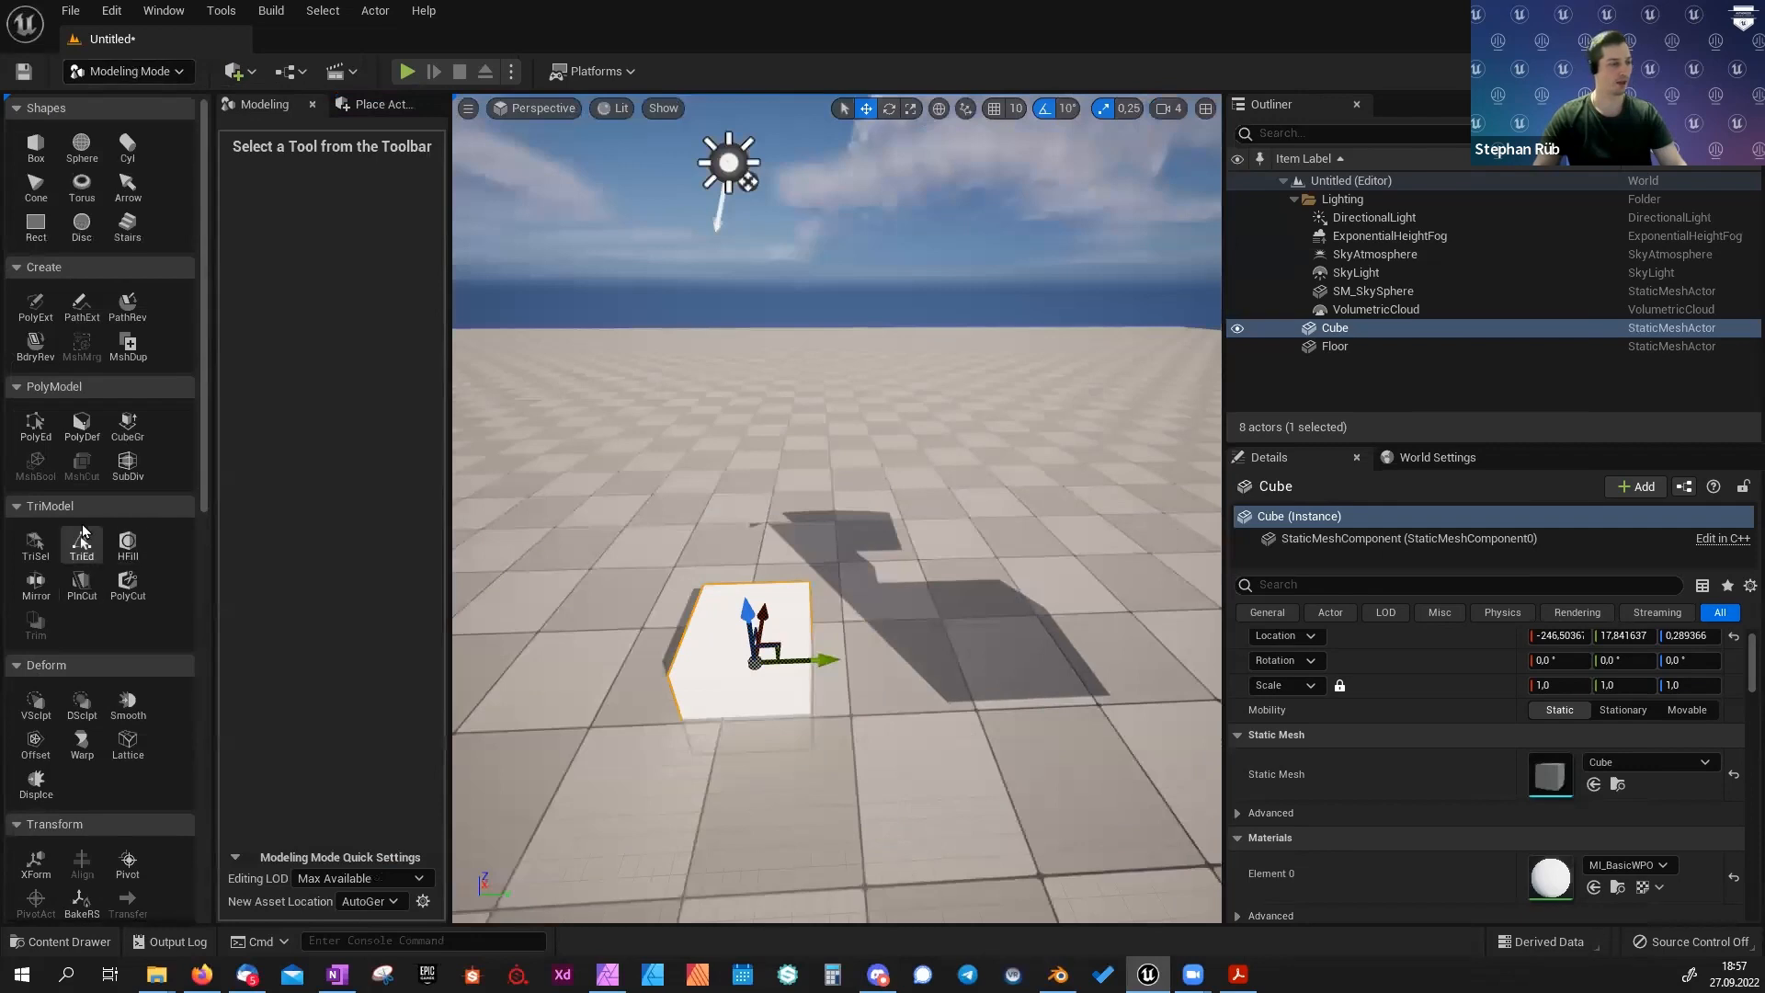
scroll(82, 531, down, 8)
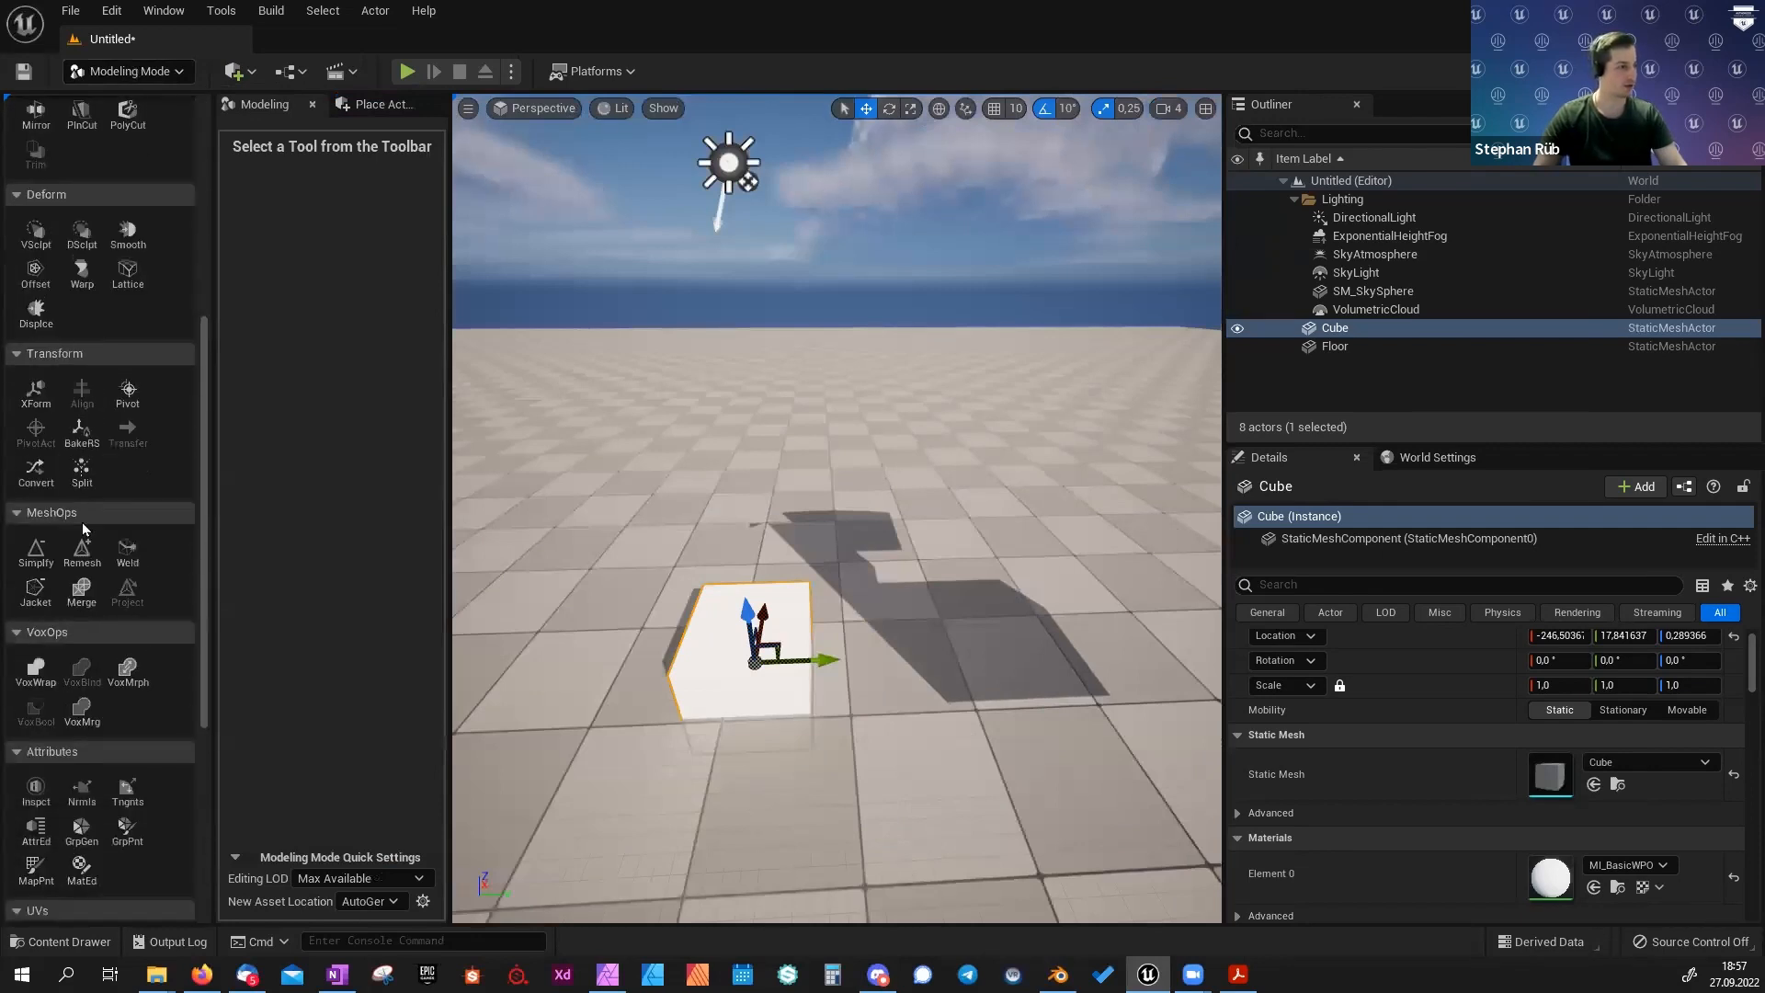
scroll(83, 528, down, 5)
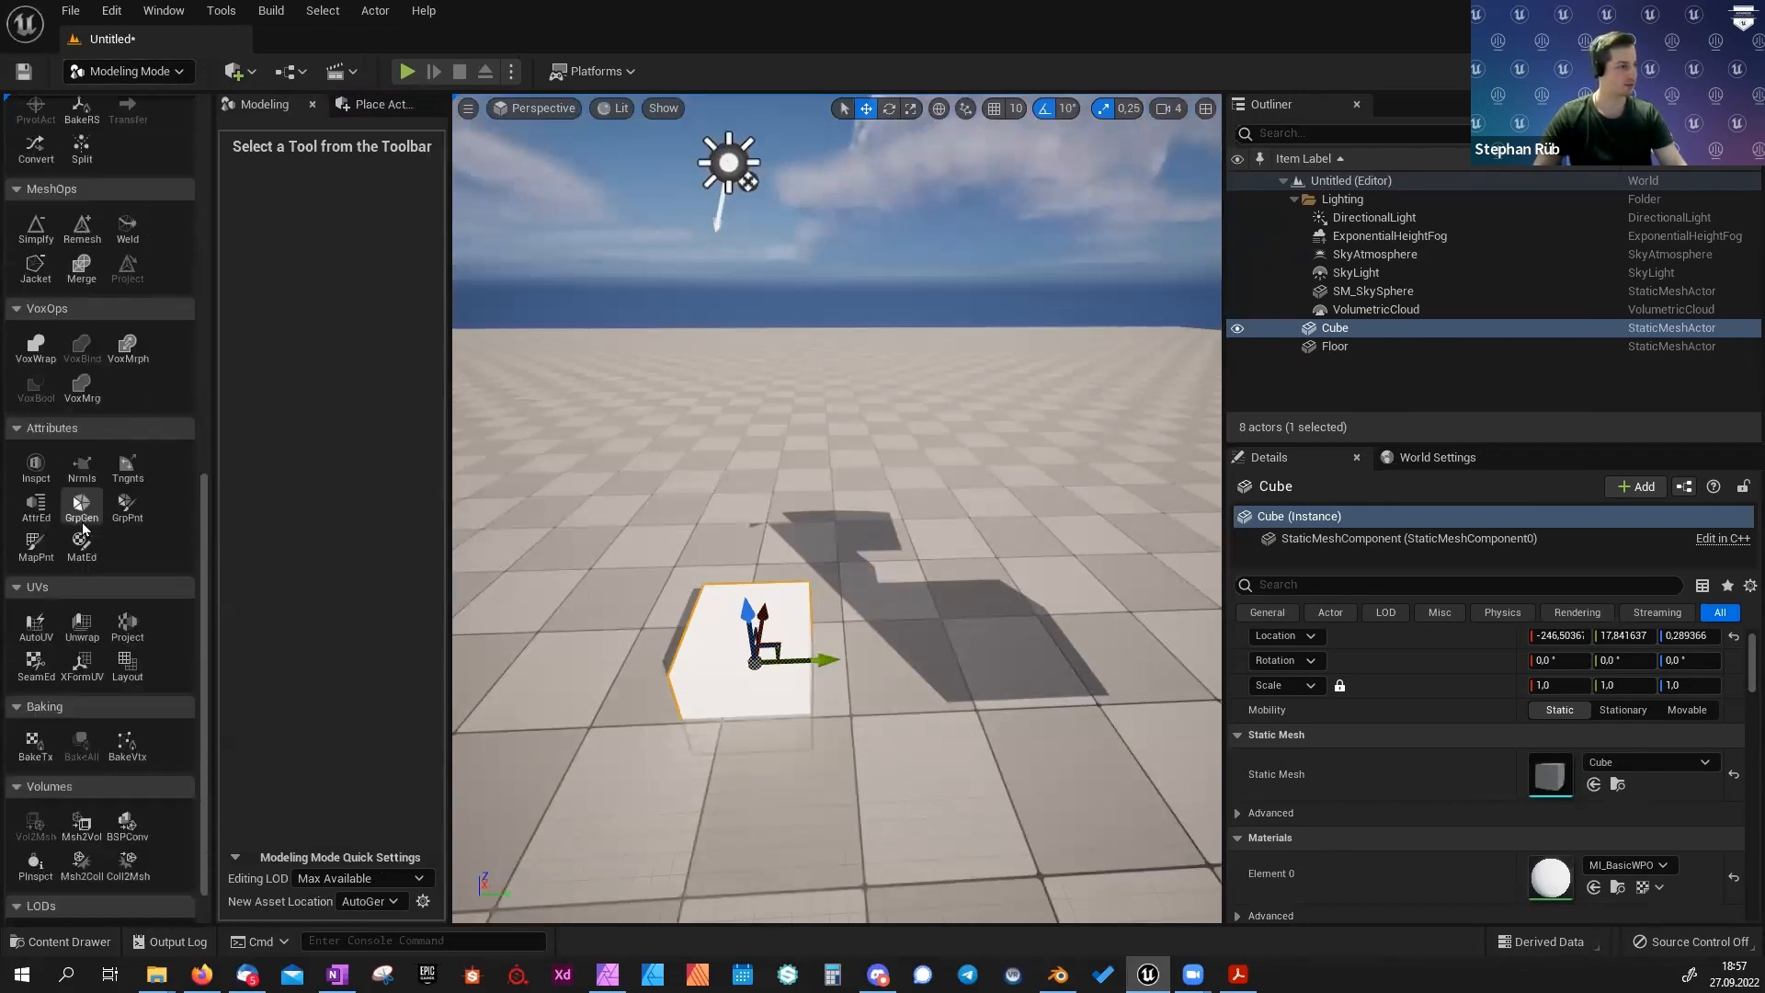
scroll(82, 528, down, 1)
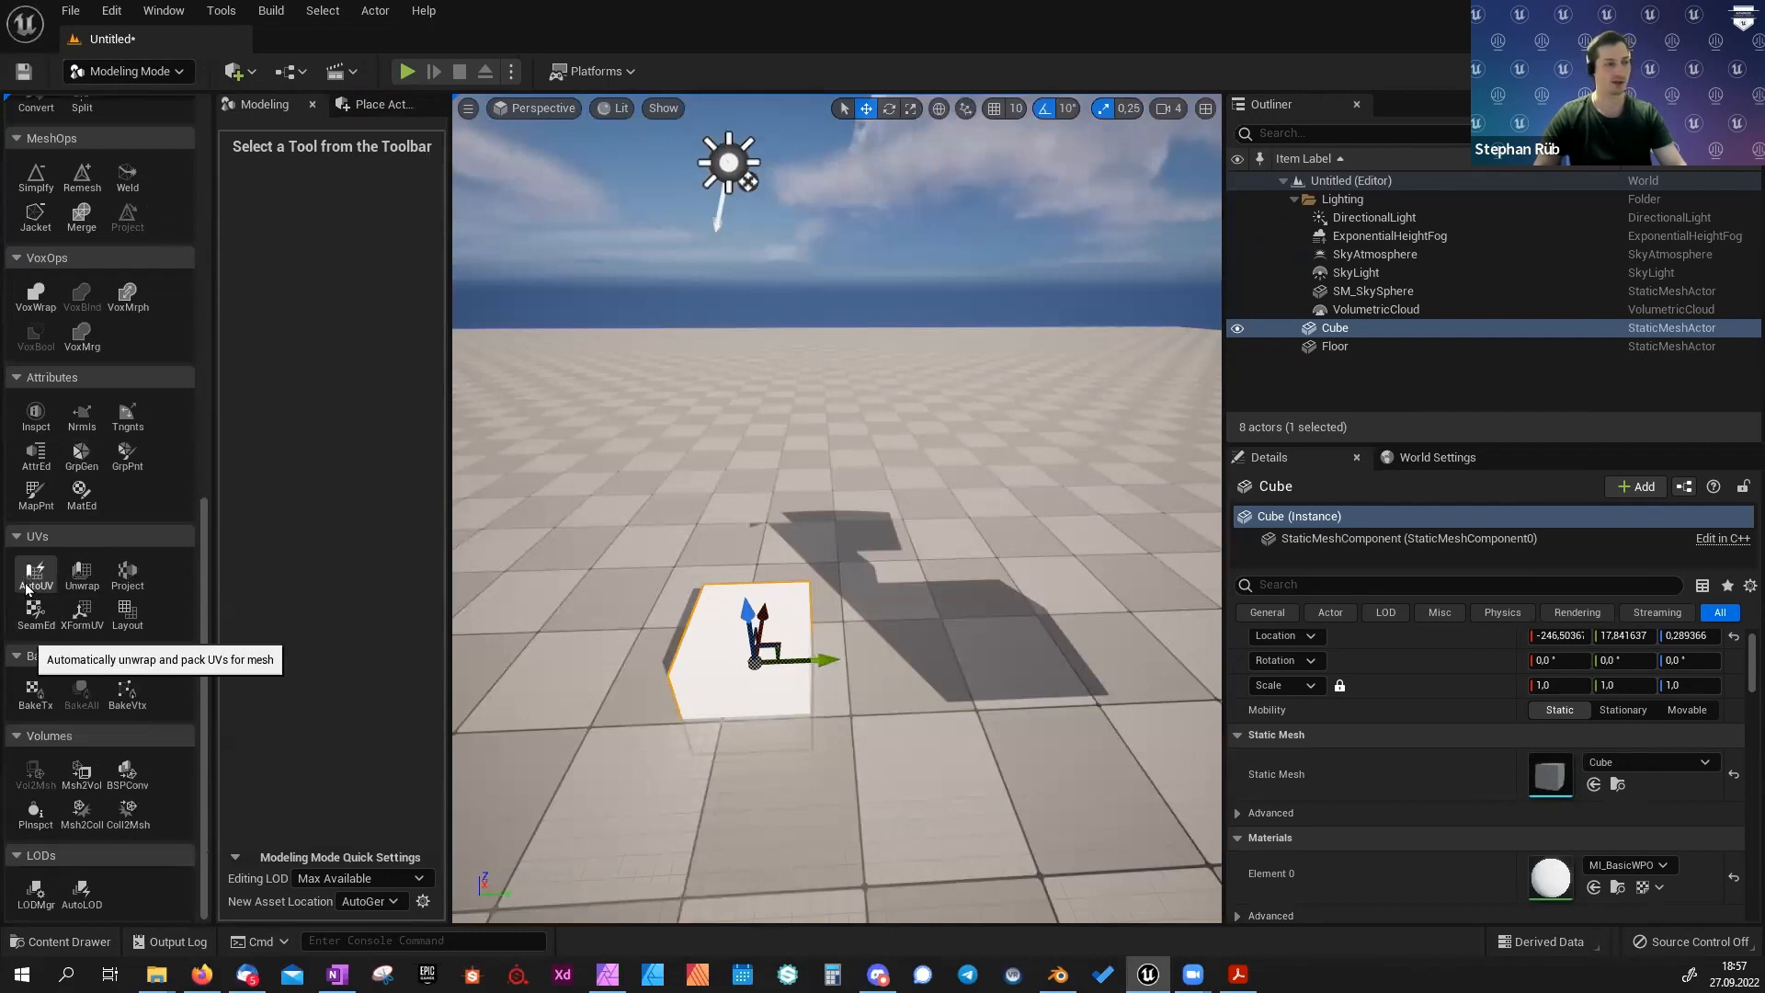